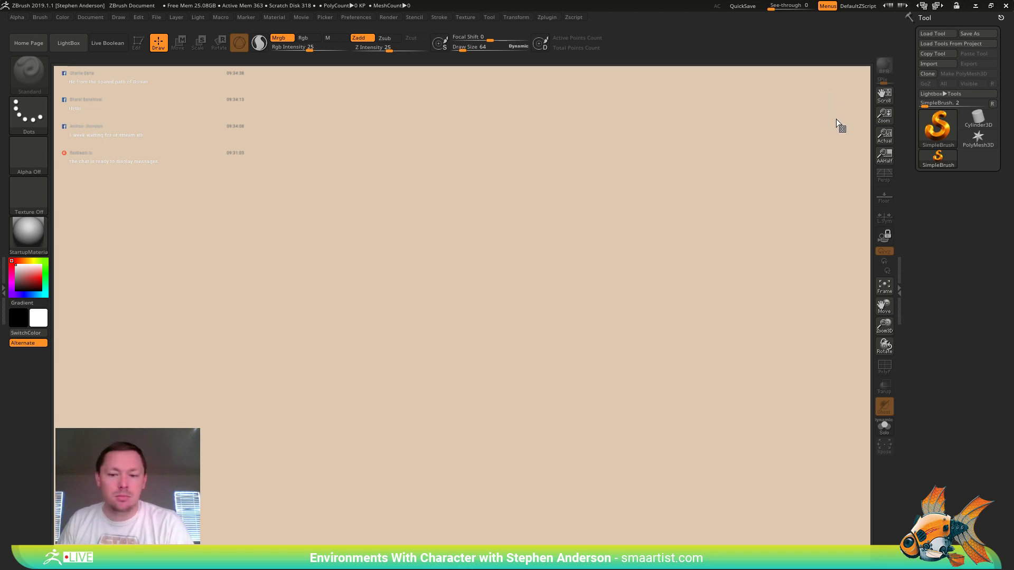
- Load the cartoon character bust from the _03Horror folder and place it on the canvas in Edit mode
{"action": "left_click", "coordinate": [941, 30]}
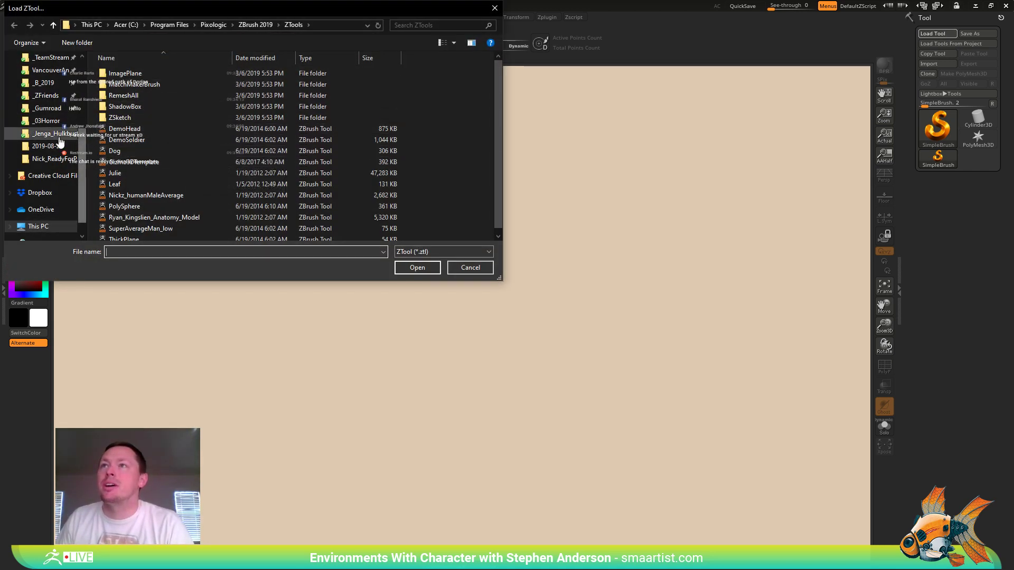
{"action": "left_click", "coordinate": [46, 120]}
{"action": "double_click", "coordinate": [144, 87]}
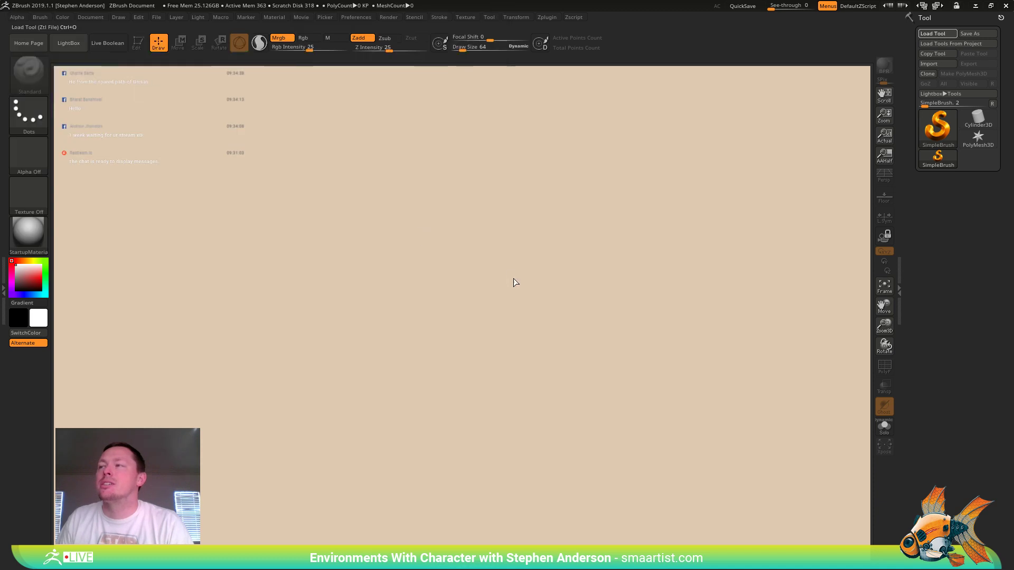
{"action": "key", "text": "t"}
{"action": "key", "text": "f"}
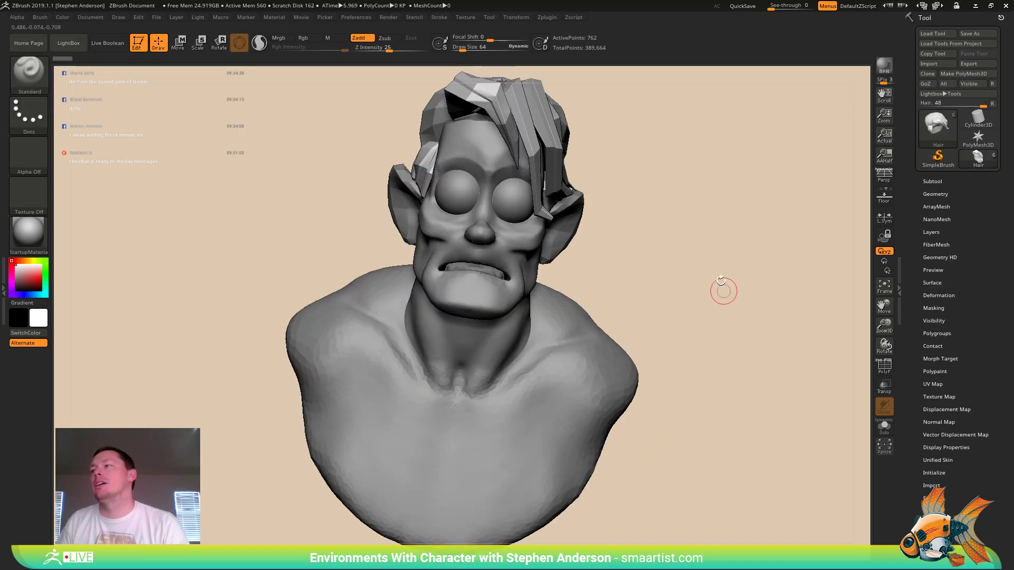
{"action": "left_click_drag", "start_coordinate": [719, 280], "coordinate": [738, 276]}
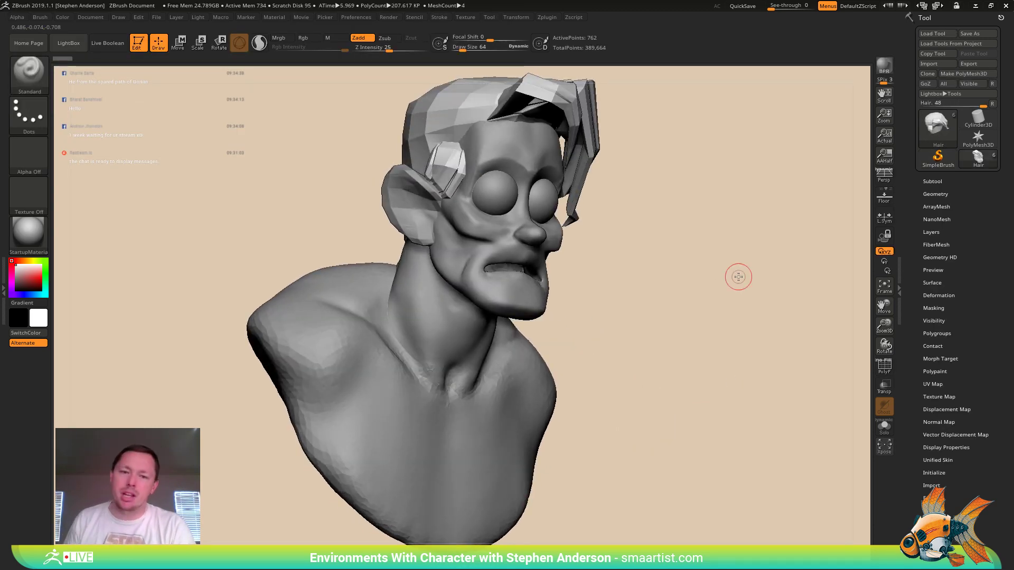
{"action": "left_click_drag", "start_coordinate": [595, 326], "coordinate": [595, 299]}
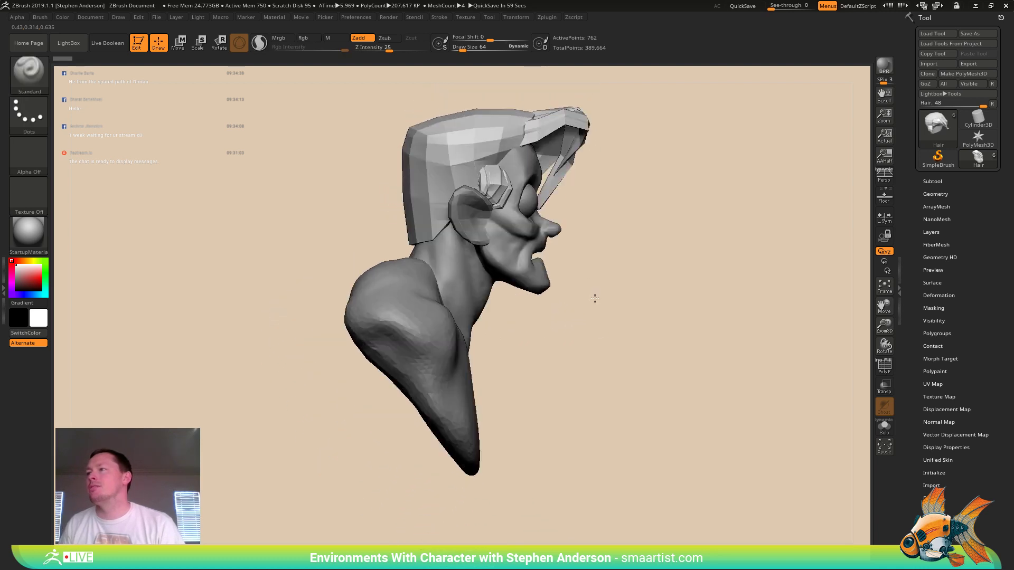
- Make the Head1 subtool active and mask its head and neck, leaving the torso unmasked
{"action": "left_click", "coordinate": [403, 291], "text": "alt"}
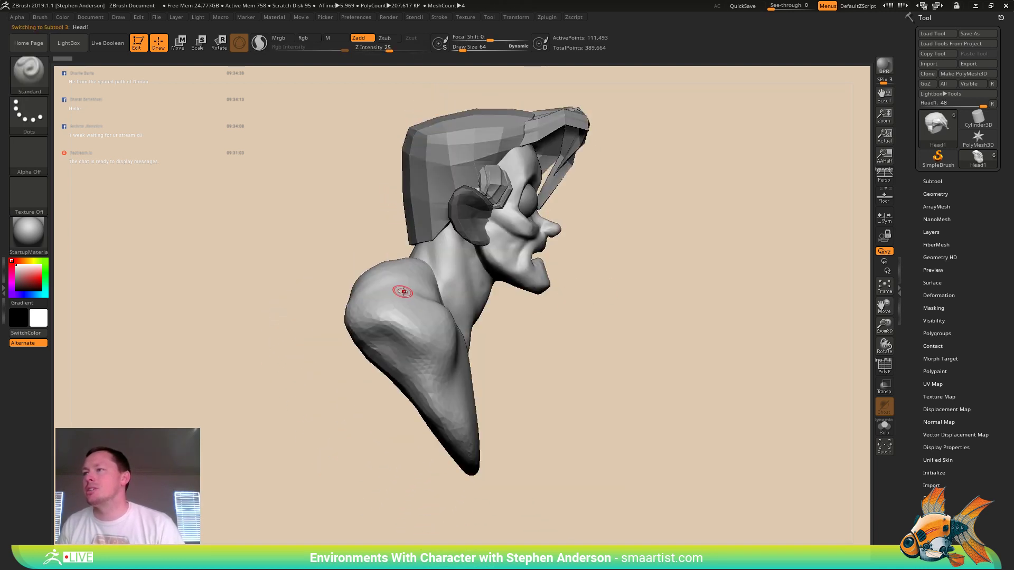
{"action": "key", "text": "w"}
{"action": "left_click", "coordinate": [401, 301], "text": "ctrl"}
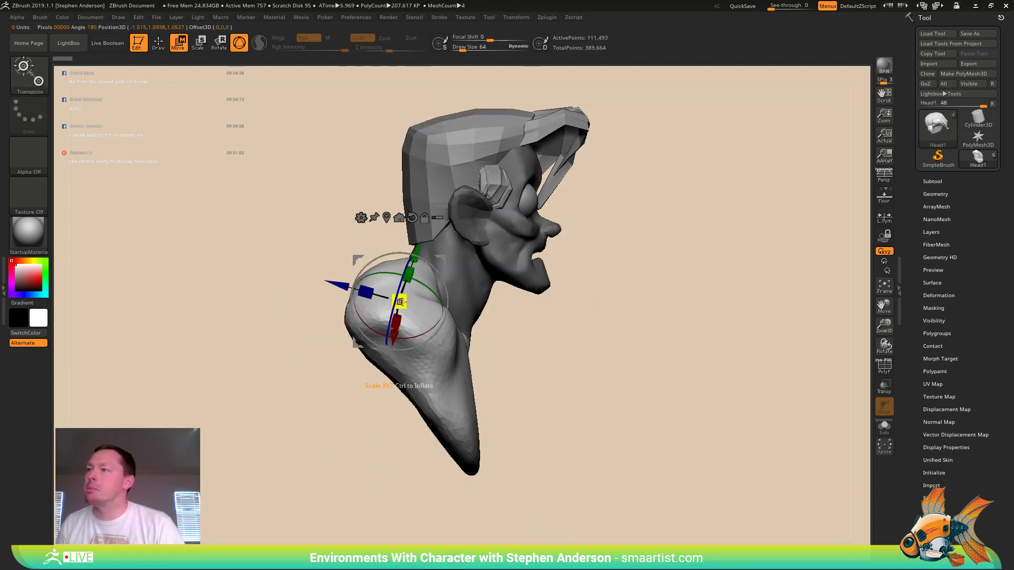
- Reshape the shoulders and upper back of the torso with the Move brush at draw sizes 286 and 469
{"action": "key", "text": "b"}
{"action": "key", "text": "m"}
{"action": "key", "text": "v"}
{"action": "key", "text": "s"}
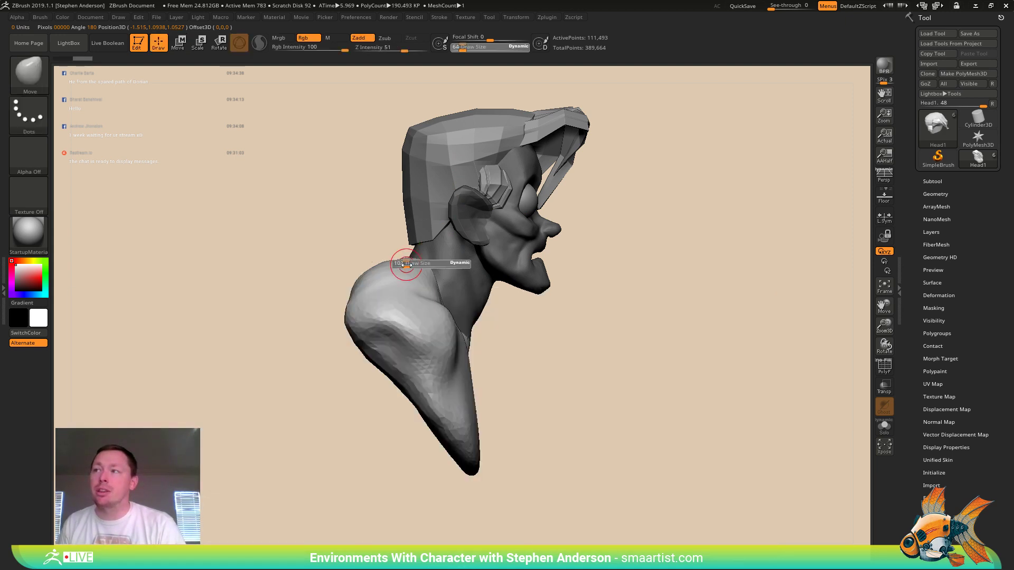
{"action": "mouse_move", "coordinate": [406, 264]}
{"action": "left_mouse_down"}
{"action": "mouse_move", "coordinate": [423, 265]}
{"action": "mouse_move", "coordinate": [384, 283]}
{"action": "mouse_move", "coordinate": [389, 290]}
{"action": "left_mouse_up"}
{"action": "mouse_move", "coordinate": [415, 279]}
{"action": "right_mouse_down"}
{"action": "mouse_move", "coordinate": [440, 280]}
{"action": "mouse_move", "coordinate": [389, 276]}
{"action": "mouse_move", "coordinate": [416, 286]}
{"action": "right_mouse_up"}
{"action": "key", "text": "s"}
{"action": "mouse_move", "coordinate": [423, 285]}
{"action": "left_mouse_down"}
{"action": "mouse_move", "coordinate": [412, 283]}
{"action": "mouse_move", "coordinate": [416, 299]}
{"action": "left_mouse_up"}
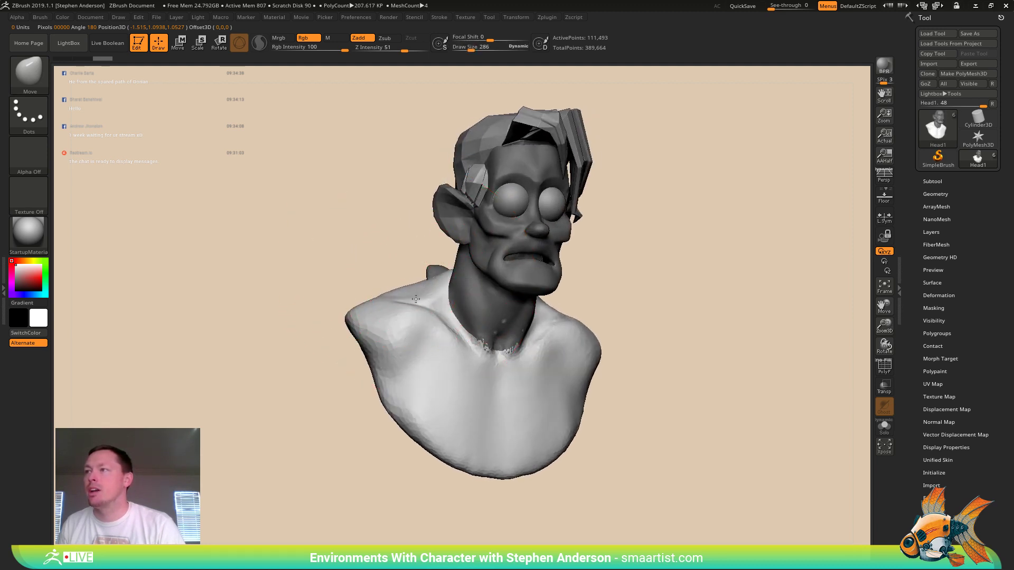
{"action": "right_click_drag", "start_coordinate": [416, 299], "coordinate": [389, 294]}
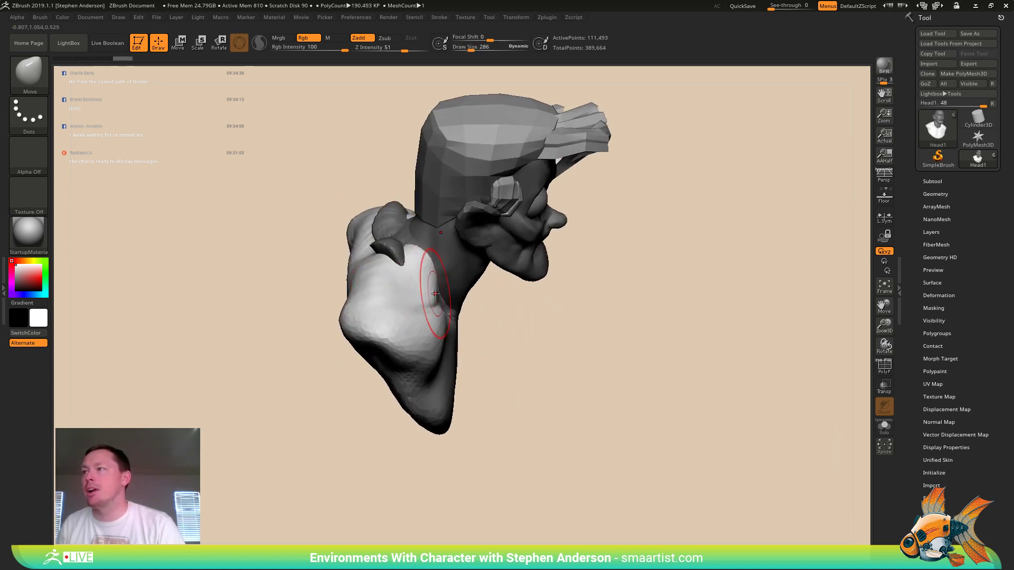
{"action": "key", "text": "s"}
{"action": "left_click_drag", "start_coordinate": [364, 275], "coordinate": [412, 291]}
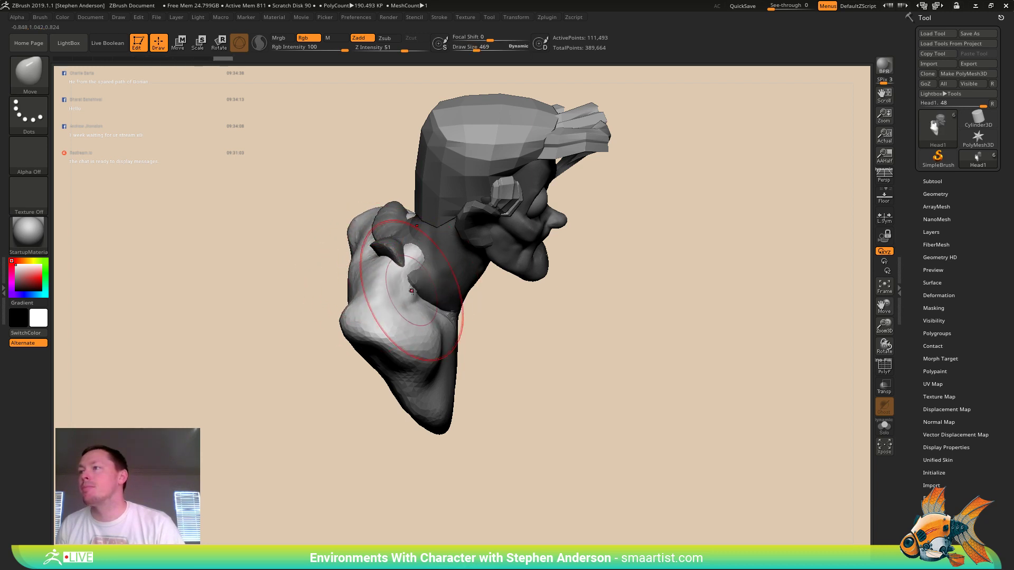
{"action": "mouse_move", "coordinate": [412, 290]}
{"action": "right_mouse_down"}
{"action": "mouse_move", "coordinate": [365, 276]}
{"action": "mouse_move", "coordinate": [420, 281]}
{"action": "mouse_move", "coordinate": [441, 304]}
{"action": "mouse_move", "coordinate": [419, 321]}
{"action": "right_mouse_up"}
- Invert the mask, reshape the neck with the Move brush at draw size 269, and smooth where it meets the chest
{"action": "left_click", "coordinate": [518, 340], "text": "ctrl"}
{"action": "key", "text": "s"}
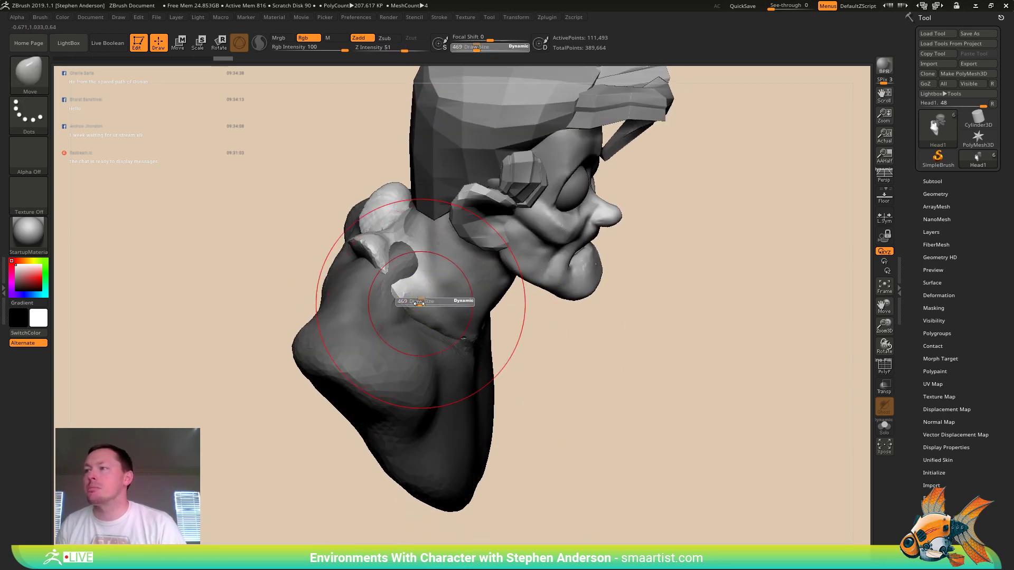
{"action": "left_click_drag", "start_coordinate": [424, 303], "coordinate": [424, 299]}
{"action": "right_click_drag", "start_coordinate": [419, 298], "coordinate": [359, 227]}
{"action": "mouse_move", "coordinate": [342, 249]}
{"action": "left_mouse_down"}
{"action": "mouse_move", "coordinate": [324, 250]}
{"action": "mouse_move", "coordinate": [315, 269]}
{"action": "left_mouse_up"}
{"action": "mouse_move", "coordinate": [315, 270]}
{"action": "right_mouse_down"}
{"action": "mouse_move", "coordinate": [322, 277]}
{"action": "mouse_move", "coordinate": [334, 242]}
{"action": "right_mouse_up"}
{"action": "left_click_drag", "start_coordinate": [392, 241], "coordinate": [376, 249]}
{"action": "mouse_move", "coordinate": [422, 246]}
{"action": "right_mouse_down"}
{"action": "mouse_move", "coordinate": [391, 253]}
{"action": "mouse_move", "coordinate": [378, 306]}
{"action": "mouse_move", "coordinate": [370, 304]}
{"action": "right_mouse_up"}
{"action": "left_click_drag", "start_coordinate": [438, 317], "coordinate": [459, 355], "text": "shift"}
- Adjust the mask around the base of the neck and clear it from the whole bust
{"action": "left_click", "coordinate": [514, 317], "text": "ctrl"}
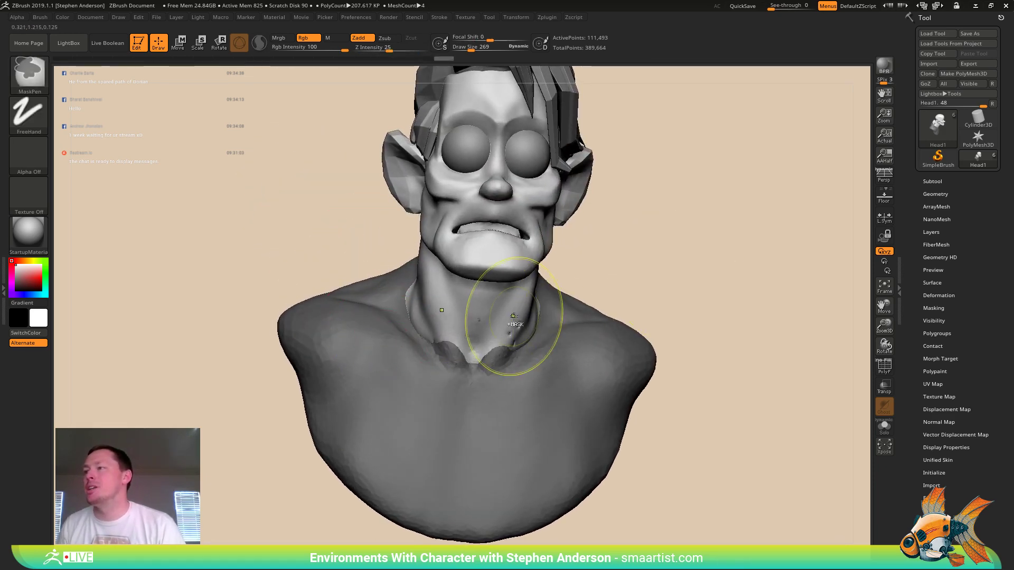
{"action": "left_click", "coordinate": [514, 317], "text": "ctrl"}
{"action": "left_click", "coordinate": [661, 258], "text": "ctrl"}
- Refine the cheek and brow of the face with the Move brush, using draw size 112 between the eyes, and smooth the surface
{"action": "mouse_move", "coordinate": [664, 299]}
{"action": "right_mouse_down", "text": "ctrl"}
{"action": "mouse_move", "coordinate": [577, 299]}
{"action": "mouse_move", "coordinate": [577, 315]}
{"action": "mouse_move", "coordinate": [533, 312]}
{"action": "mouse_move", "coordinate": [580, 315]}
{"action": "mouse_move", "coordinate": [533, 433]}
{"action": "right_mouse_up", "text": "ctrl"}
{"action": "mouse_move", "coordinate": [539, 323]}
{"action": "right_mouse_down"}
{"action": "mouse_move", "coordinate": [568, 349]}
{"action": "mouse_move", "coordinate": [520, 296]}
{"action": "mouse_move", "coordinate": [529, 332]}
{"action": "mouse_move", "coordinate": [487, 312]}
{"action": "mouse_move", "coordinate": [524, 307]}
{"action": "right_mouse_up"}
{"action": "right_click_drag", "start_coordinate": [471, 199], "coordinate": [488, 253], "text": "ctrl"}
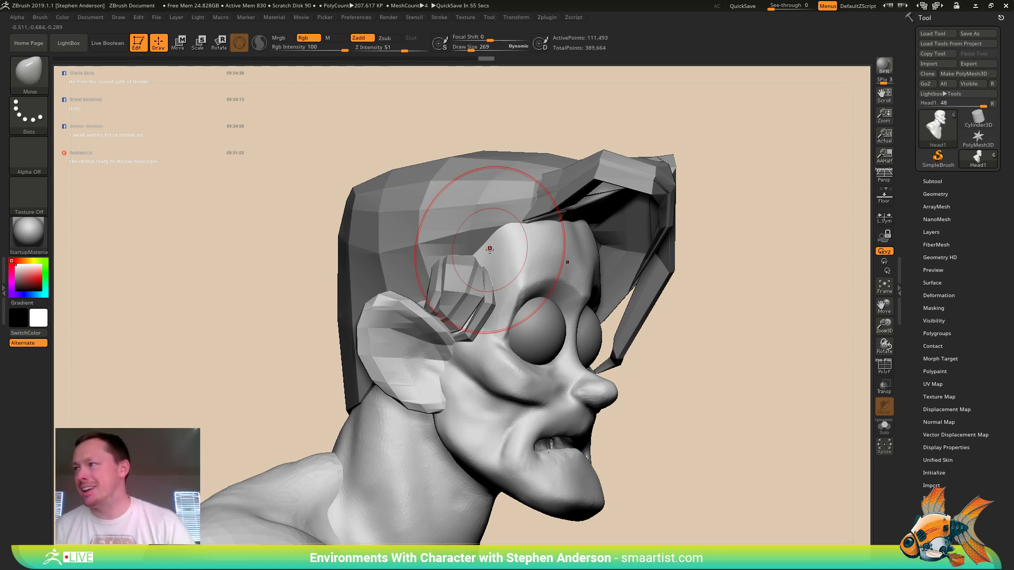
{"action": "mouse_move", "coordinate": [649, 344]}
{"action": "right_mouse_down", "text": "ctrl"}
{"action": "mouse_move", "coordinate": [641, 308]}
{"action": "mouse_move", "coordinate": [591, 259]}
{"action": "mouse_move", "coordinate": [518, 267]}
{"action": "mouse_move", "coordinate": [547, 356]}
{"action": "mouse_move", "coordinate": [593, 351]}
{"action": "right_mouse_up", "text": "ctrl"}
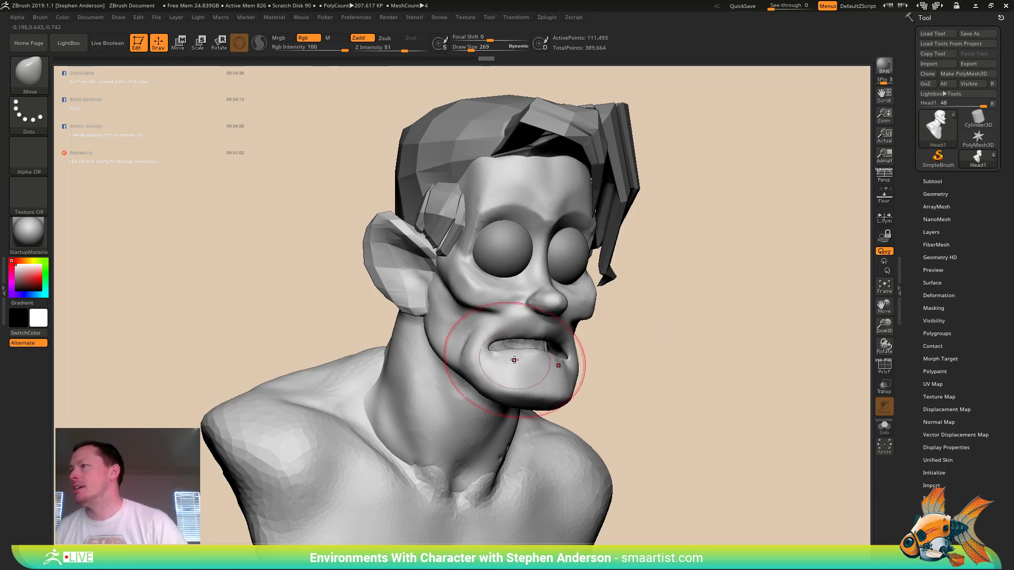
{"action": "right_click_drag", "start_coordinate": [514, 360], "coordinate": [470, 311]}
{"action": "key", "text": "s"}
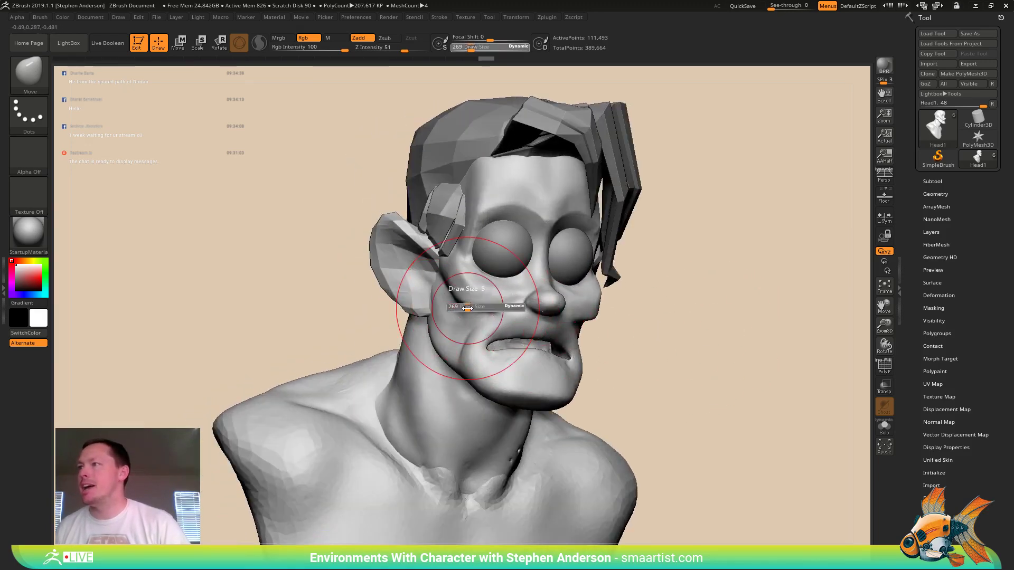
{"action": "left_click_drag", "start_coordinate": [467, 308], "coordinate": [460, 308]}
{"action": "mouse_move", "coordinate": [460, 303]}
{"action": "right_mouse_down"}
{"action": "mouse_move", "coordinate": [390, 300]}
{"action": "mouse_move", "coordinate": [390, 283]}
{"action": "mouse_move", "coordinate": [465, 324]}
{"action": "mouse_move", "coordinate": [566, 284]}
{"action": "mouse_move", "coordinate": [537, 276]}
{"action": "mouse_move", "coordinate": [505, 236]}
{"action": "mouse_move", "coordinate": [473, 234]}
{"action": "mouse_move", "coordinate": [538, 213]}
{"action": "right_mouse_up"}
{"action": "key", "text": "s"}
{"action": "left_click_drag", "start_coordinate": [532, 217], "coordinate": [533, 217]}
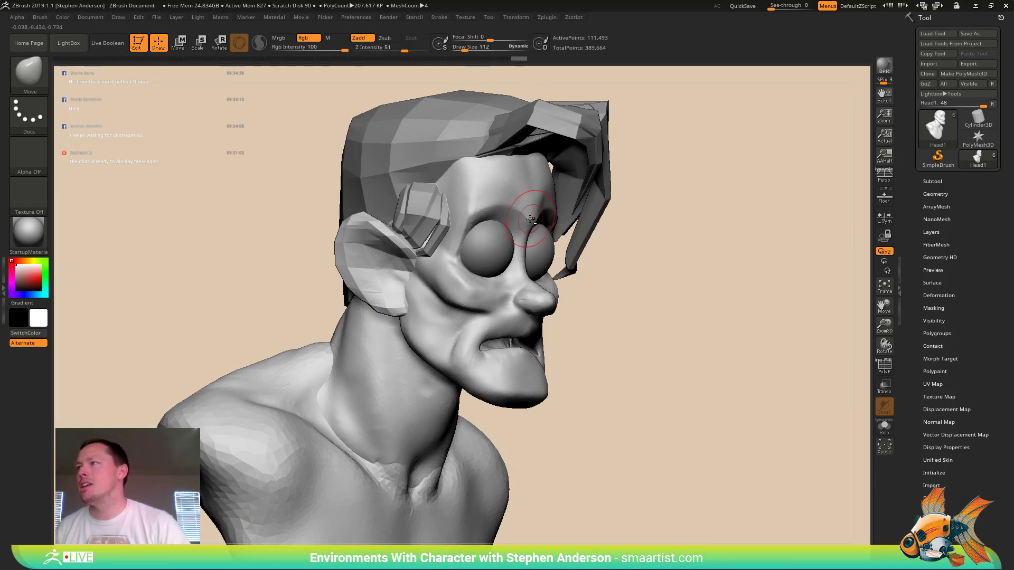
{"action": "mouse_move", "coordinate": [532, 215]}
{"action": "right_mouse_down"}
{"action": "mouse_move", "coordinate": [545, 213]}
{"action": "mouse_move", "coordinate": [524, 216]}
{"action": "right_mouse_up"}
{"action": "mouse_move", "coordinate": [524, 216]}
{"action": "left_mouse_down", "text": "shift"}
{"action": "mouse_move", "coordinate": [528, 198]}
{"action": "mouse_move", "coordinate": [473, 211]}
{"action": "mouse_move", "coordinate": [454, 269]}
{"action": "left_mouse_up", "text": "shift"}
- Turn the frowning mouth into a smile with the Move brush at draw sizes 148 and 102
{"action": "mouse_move", "coordinate": [560, 267]}
{"action": "right_mouse_down"}
{"action": "mouse_move", "coordinate": [523, 264]}
{"action": "mouse_move", "coordinate": [520, 234]}
{"action": "mouse_move", "coordinate": [453, 228]}
{"action": "mouse_move", "coordinate": [528, 229]}
{"action": "mouse_move", "coordinate": [497, 303]}
{"action": "right_mouse_up"}
{"action": "mouse_move", "coordinate": [497, 304]}
{"action": "right_mouse_down"}
{"action": "mouse_move", "coordinate": [462, 315]}
{"action": "mouse_move", "coordinate": [487, 339]}
{"action": "mouse_move", "coordinate": [482, 362]}
{"action": "right_mouse_up"}
{"action": "key", "text": "s"}
{"action": "left_click_drag", "start_coordinate": [462, 349], "coordinate": [458, 305]}
{"action": "mouse_move", "coordinate": [455, 298]}
{"action": "right_mouse_down"}
{"action": "mouse_move", "coordinate": [522, 304]}
{"action": "mouse_move", "coordinate": [481, 315]}
{"action": "mouse_move", "coordinate": [487, 297]}
{"action": "mouse_move", "coordinate": [476, 303]}
{"action": "right_mouse_up"}
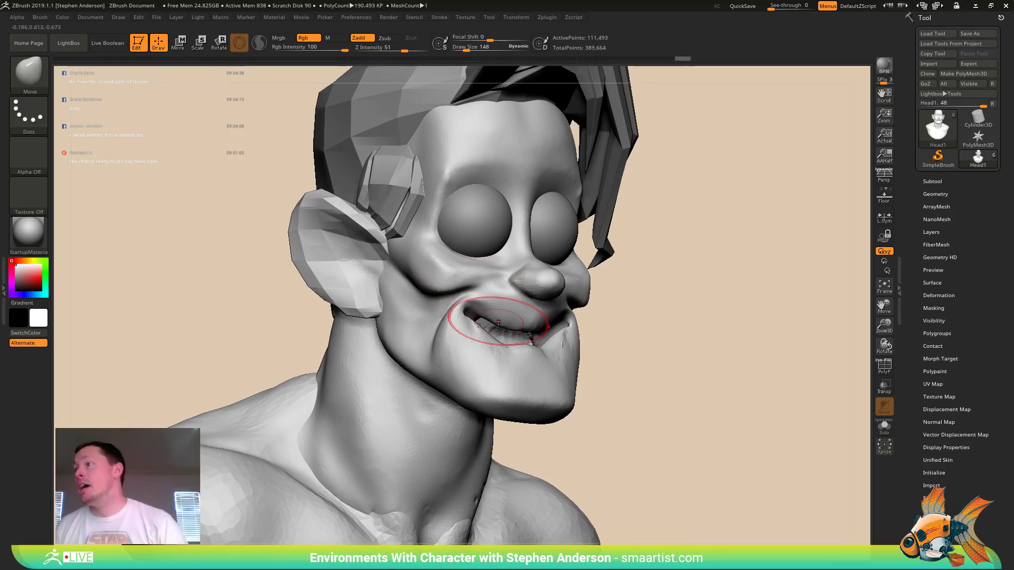
{"action": "left_click_drag", "start_coordinate": [500, 325], "coordinate": [501, 315]}
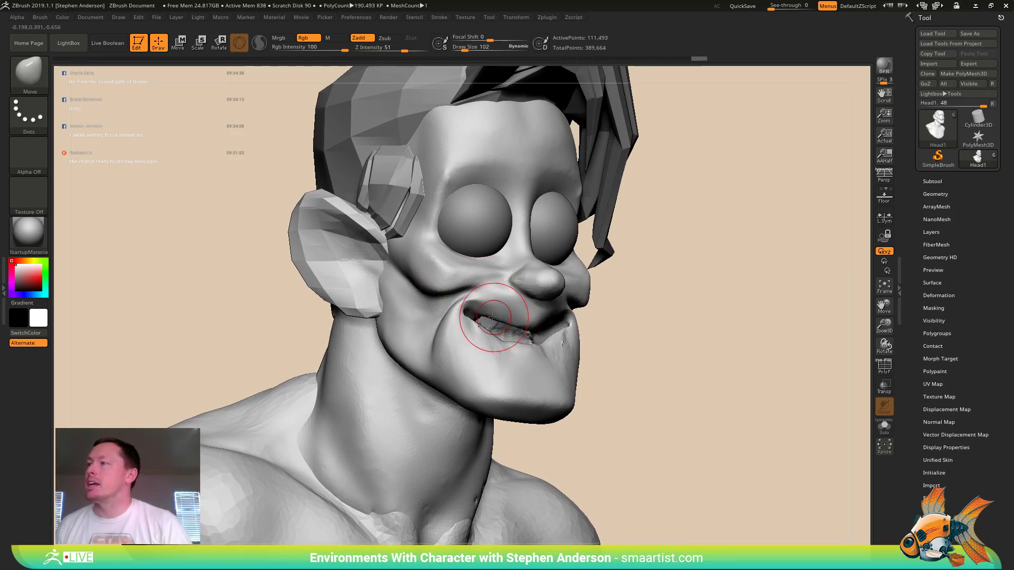
- Smooth the folds around the mouth corner and lower lip at draw size 112
{"action": "right_click_drag", "start_coordinate": [492, 316], "coordinate": [559, 291]}
{"action": "mouse_move", "coordinate": [560, 291]}
{"action": "right_mouse_down"}
{"action": "mouse_move", "coordinate": [501, 301]}
{"action": "mouse_move", "coordinate": [482, 317]}
{"action": "mouse_move", "coordinate": [489, 351]}
{"action": "mouse_move", "coordinate": [510, 341]}
{"action": "mouse_move", "coordinate": [503, 327]}
{"action": "mouse_move", "coordinate": [485, 336]}
{"action": "mouse_move", "coordinate": [522, 302]}
{"action": "right_mouse_up"}
{"action": "key", "text": "s"}
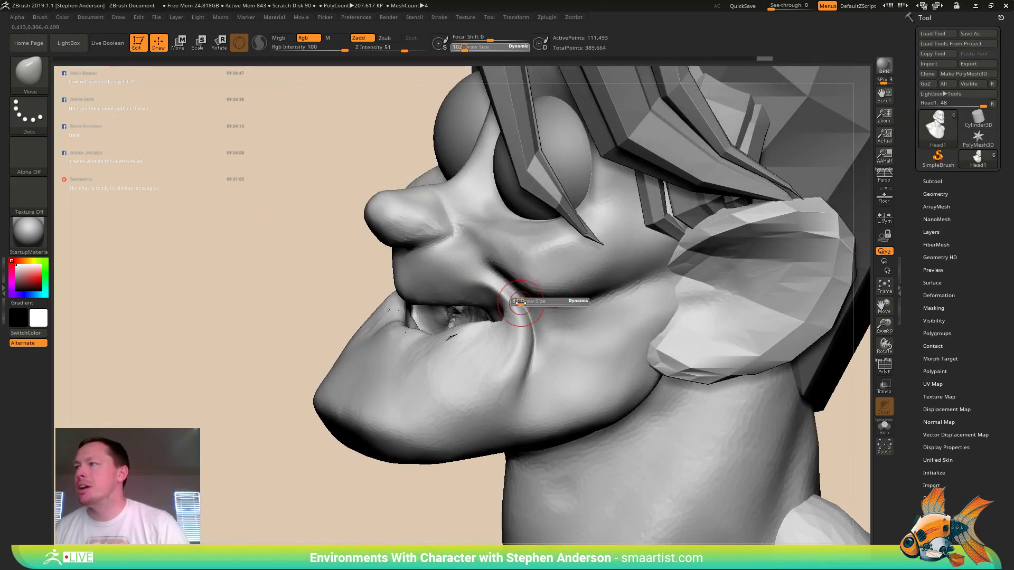
{"action": "left_click", "coordinate": [520, 303]}
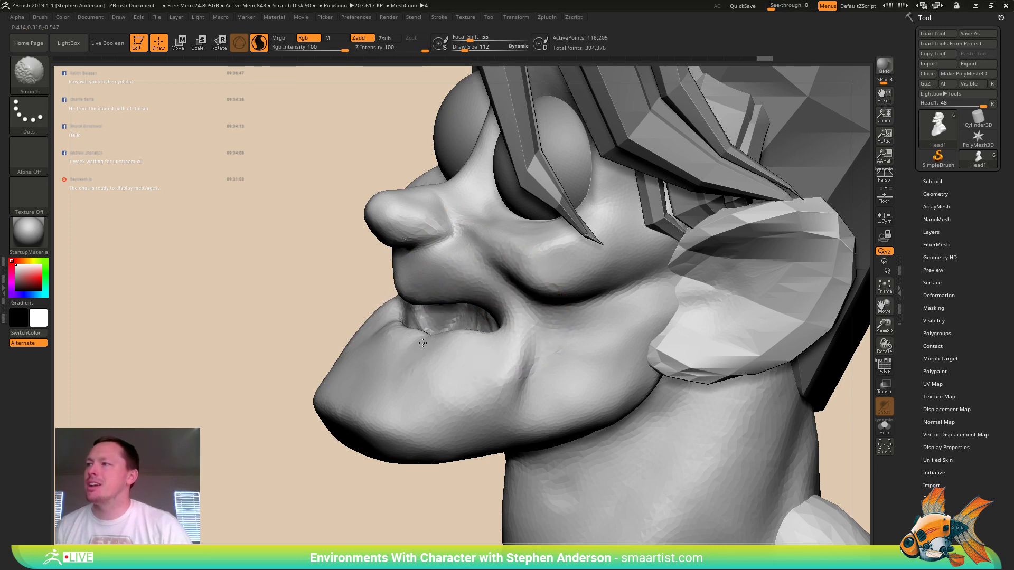
{"action": "mouse_move", "coordinate": [429, 351]}
{"action": "right_mouse_down"}
{"action": "mouse_move", "coordinate": [477, 333]}
{"action": "mouse_move", "coordinate": [467, 328]}
{"action": "mouse_move", "coordinate": [491, 355]}
{"action": "right_mouse_up"}
{"action": "key", "text": "s"}
{"action": "left_click", "coordinate": [481, 330]}
- Reshape the cheek crease beside the mouth with the Move brush at draw size 112 and refine the lower lip at 89
{"action": "key", "text": "s"}
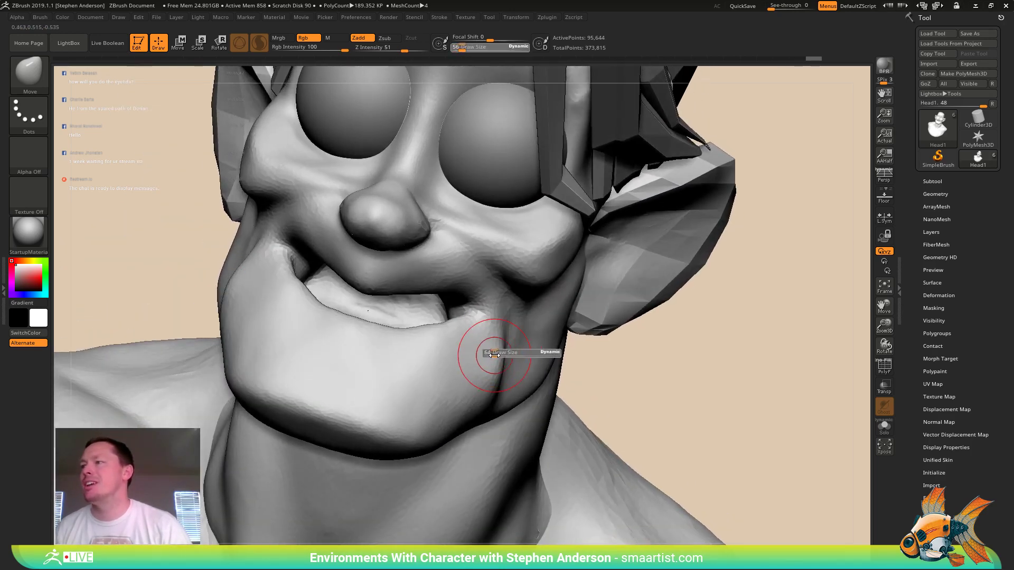
{"action": "mouse_move", "coordinate": [487, 363]}
{"action": "left_mouse_down"}
{"action": "mouse_move", "coordinate": [494, 368]}
{"action": "mouse_move", "coordinate": [484, 366]}
{"action": "left_mouse_up"}
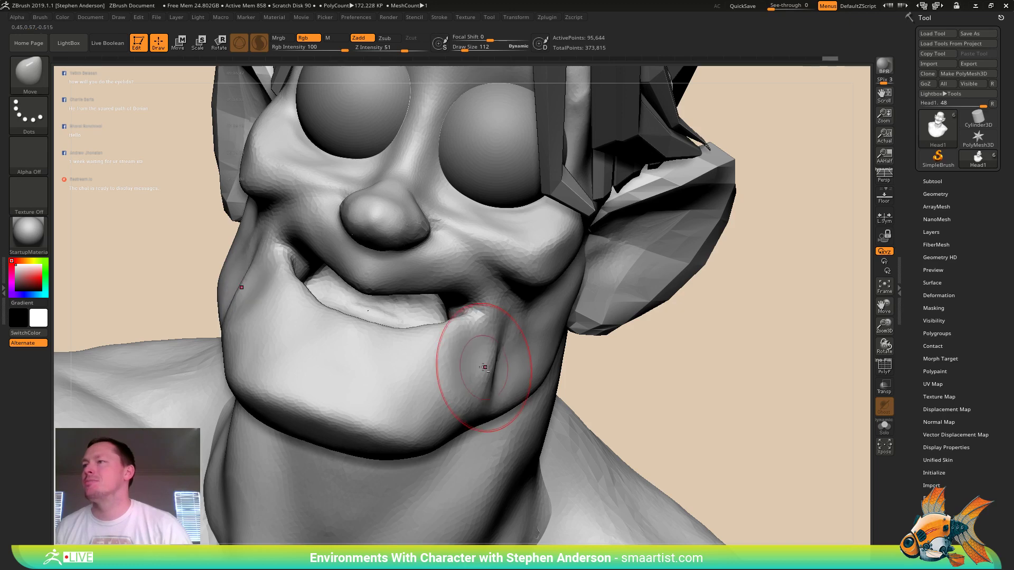
{"action": "mouse_move", "coordinate": [486, 373]}
{"action": "right_mouse_down", "text": "ctrl"}
{"action": "mouse_move", "coordinate": [459, 348]}
{"action": "mouse_move", "coordinate": [491, 345]}
{"action": "mouse_move", "coordinate": [472, 346]}
{"action": "mouse_move", "coordinate": [498, 370]}
{"action": "right_mouse_up", "text": "ctrl"}
{"action": "mouse_move", "coordinate": [497, 370]}
{"action": "right_mouse_down"}
{"action": "mouse_move", "coordinate": [483, 359]}
{"action": "mouse_move", "coordinate": [512, 363]}
{"action": "mouse_move", "coordinate": [462, 350]}
{"action": "mouse_move", "coordinate": [476, 378]}
{"action": "right_mouse_up"}
{"action": "key", "text": "s"}
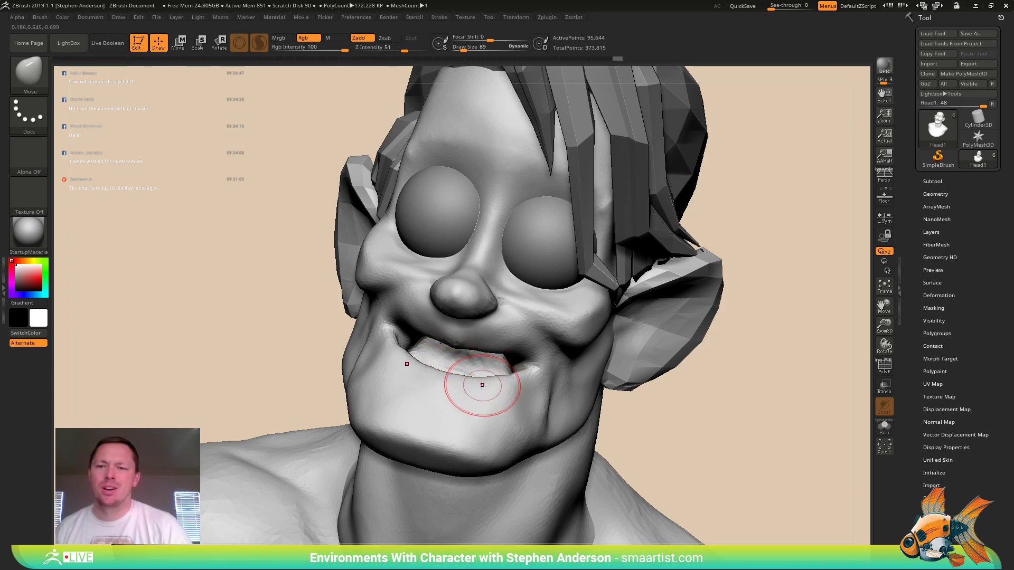
{"action": "right_click_drag", "start_coordinate": [516, 335], "coordinate": [468, 342]}
- Merge the EyeL1 eyeball into the EyeL subtool
{"action": "left_click", "coordinate": [414, 310], "text": "alt"}
{"action": "key", "text": "shift+f"}
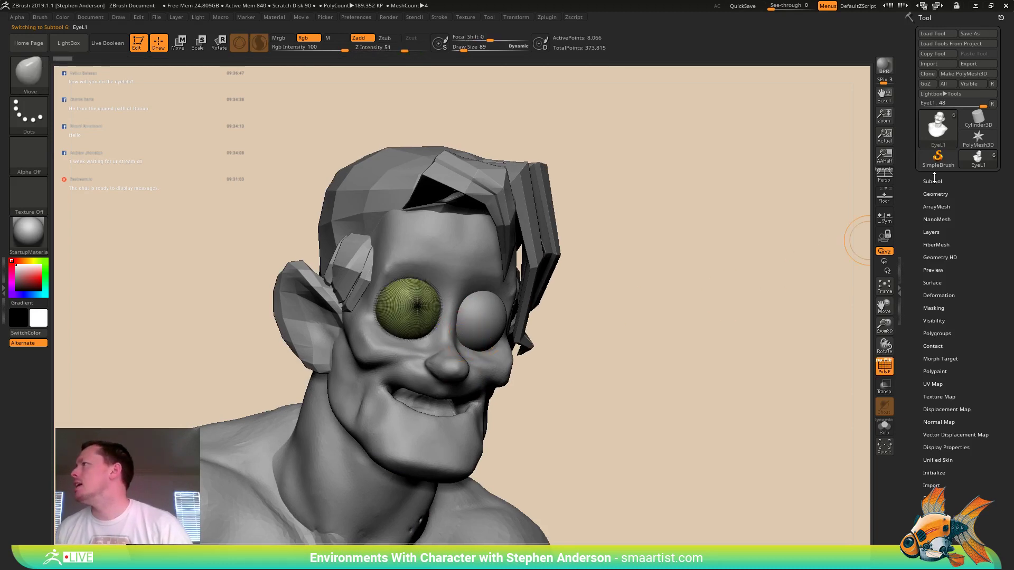
{"action": "left_click", "coordinate": [932, 181]}
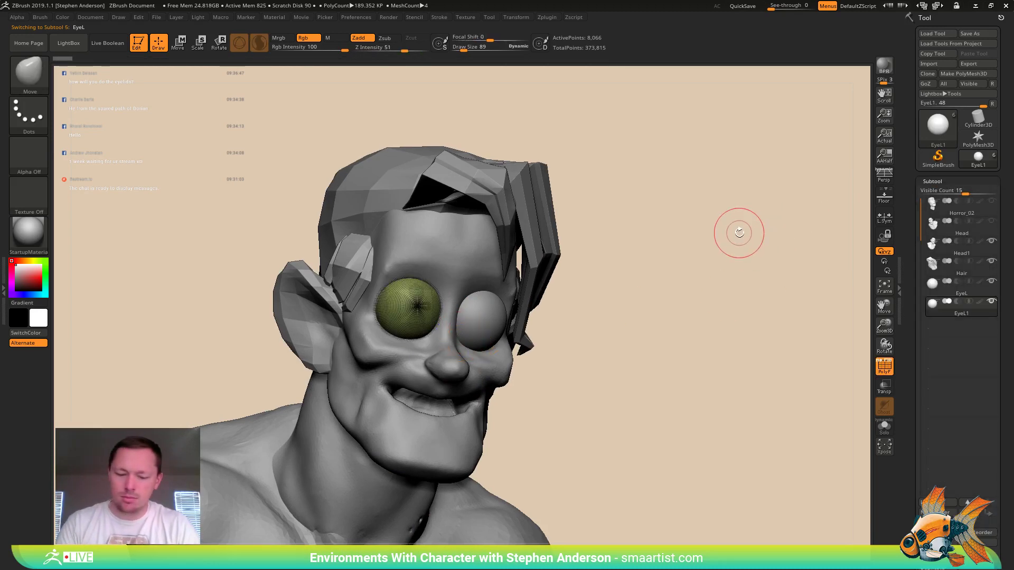
{"action": "key", "text": "shift+m"}
{"action": "left_click", "coordinate": [713, 256]}
{"action": "key", "text": "shift+f"}
- Scale the merged eyeballs in depth to set them back in the sockets
{"action": "right_click_drag", "start_coordinate": [449, 355], "coordinate": [438, 378]}
{"action": "key", "text": "shift+f"}
{"action": "key", "text": "e"}
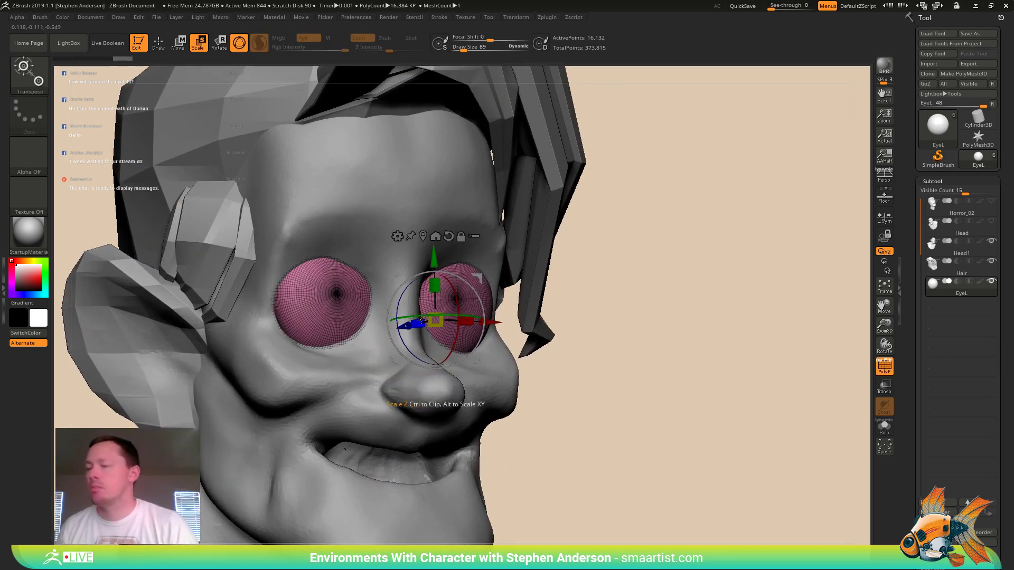
{"action": "right_click_drag", "start_coordinate": [484, 327], "coordinate": [563, 299]}
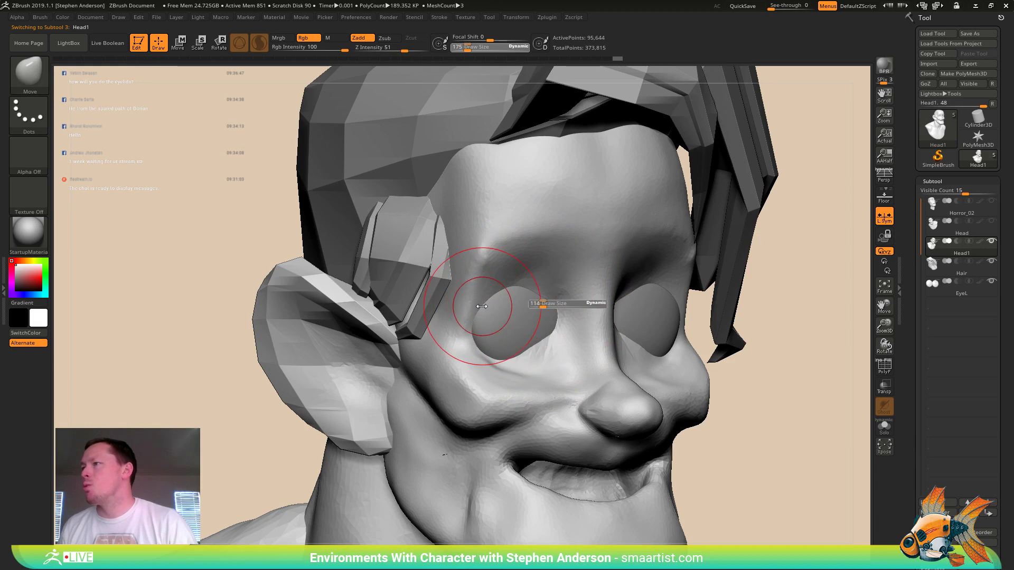
- Reshape Head1's eye sockets, brow and nose bridge around the eyeballs with the Move brush at draw size 115
{"action": "mouse_move", "coordinate": [547, 308]}
{"action": "left_mouse_down"}
{"action": "mouse_move", "coordinate": [559, 292]}
{"action": "mouse_move", "coordinate": [527, 278]}
{"action": "left_mouse_up"}
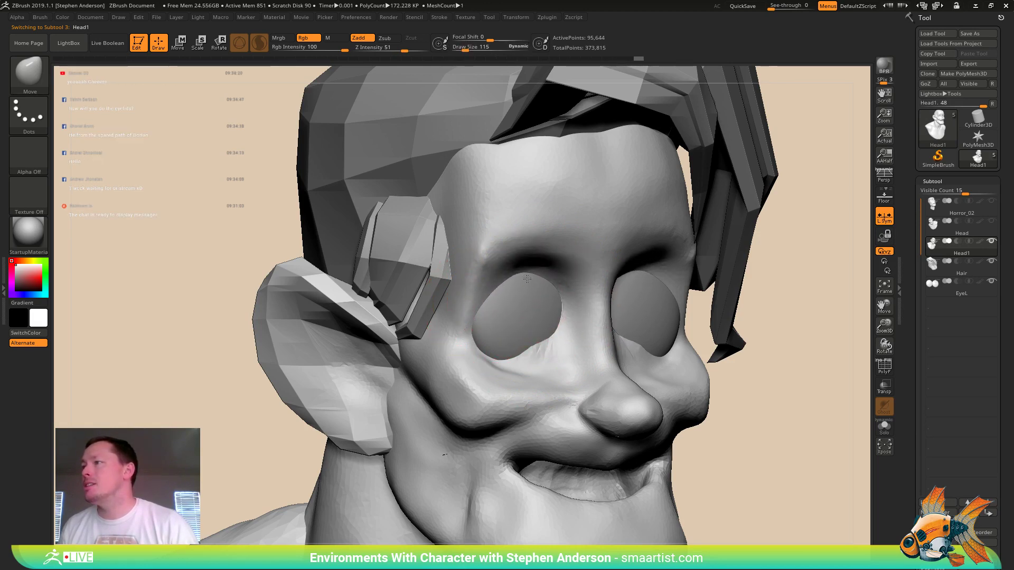
{"action": "right_click_drag", "start_coordinate": [484, 301], "coordinate": [528, 305]}
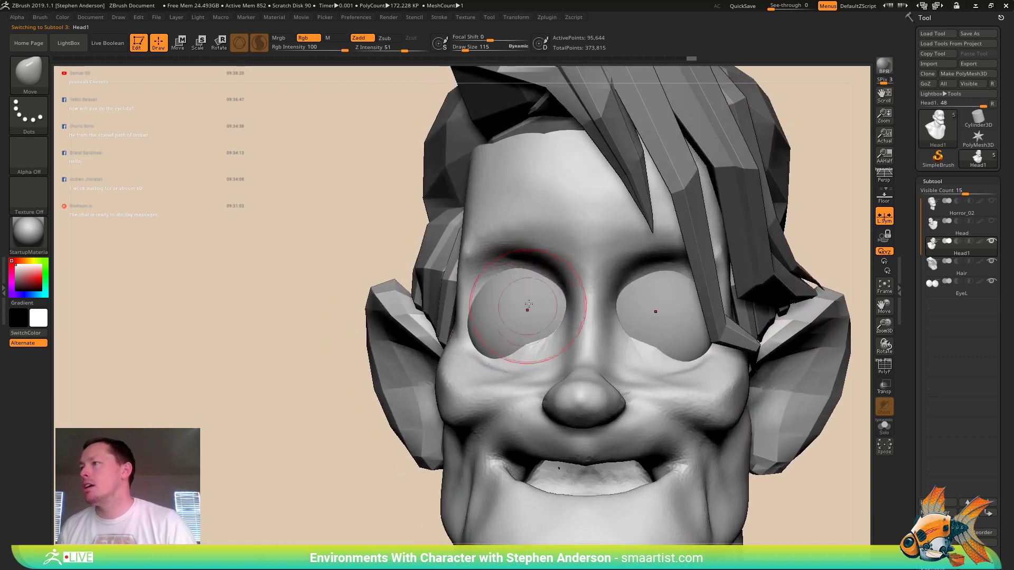
{"action": "left_click_drag", "start_coordinate": [546, 284], "coordinate": [556, 272]}
{"action": "mouse_move", "coordinate": [530, 334]}
{"action": "left_mouse_down"}
{"action": "mouse_move", "coordinate": [530, 344]}
{"action": "mouse_move", "coordinate": [561, 338]}
{"action": "left_mouse_up"}
{"action": "right_click_drag", "start_coordinate": [562, 338], "coordinate": [679, 337]}
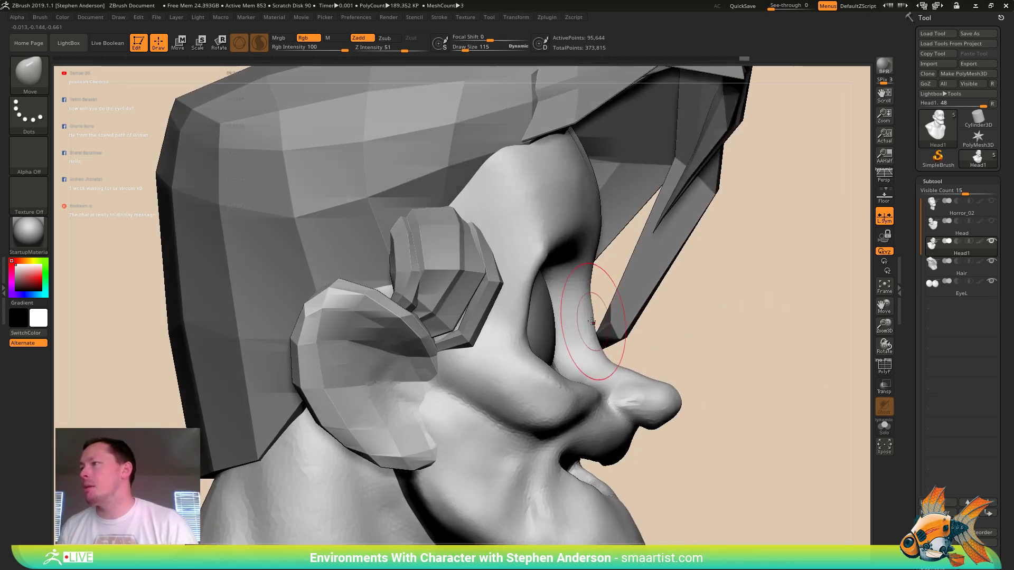
{"action": "left_click_drag", "start_coordinate": [586, 266], "coordinate": [583, 264]}
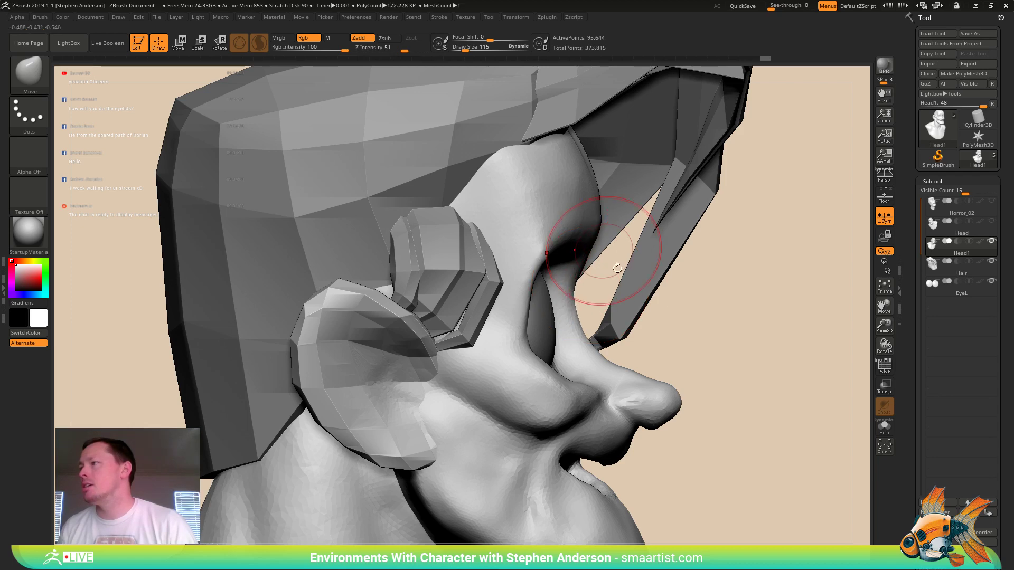
- Pull the nose forward and upward in profile with the Move brush at draw sizes 323 and 188
{"action": "mouse_move", "coordinate": [615, 338]}
{"action": "right_mouse_down", "text": "ctrl"}
{"action": "mouse_move", "coordinate": [619, 309]}
{"action": "mouse_move", "coordinate": [579, 311]}
{"action": "mouse_move", "coordinate": [618, 310]}
{"action": "right_mouse_up", "text": "ctrl"}
{"action": "key", "text": "s"}
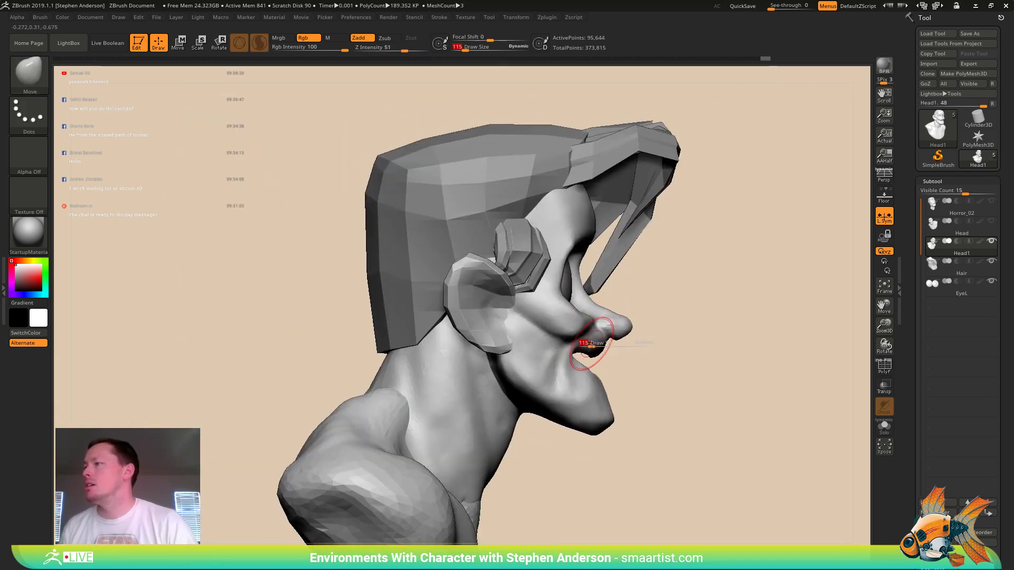
{"action": "left_click_drag", "start_coordinate": [593, 345], "coordinate": [606, 346]}
{"action": "left_click_drag", "start_coordinate": [593, 346], "coordinate": [592, 345]}
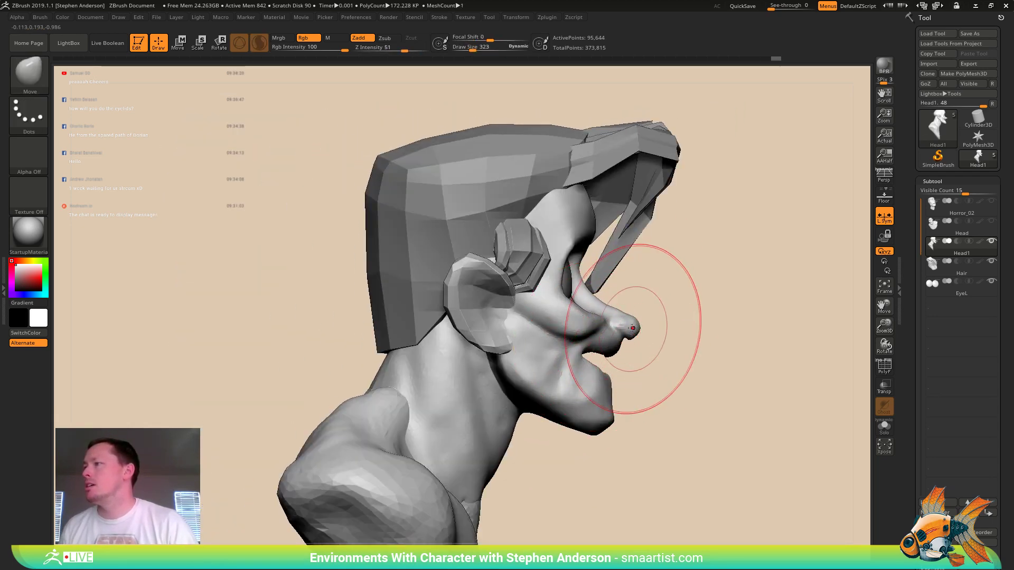
{"action": "key", "text": "s"}
{"action": "left_click_drag", "start_coordinate": [655, 328], "coordinate": [630, 325]}
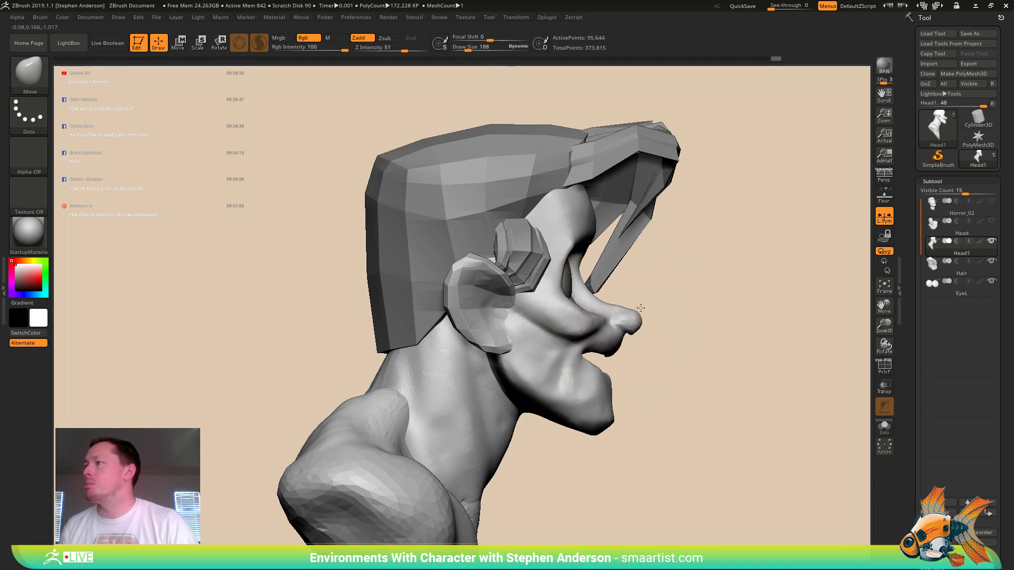
- Refine Head1's nose and the surrounding face with the Move brush at draw size 136
{"action": "mouse_move", "coordinate": [626, 311]}
{"action": "right_mouse_down"}
{"action": "mouse_move", "coordinate": [560, 313]}
{"action": "mouse_move", "coordinate": [628, 316]}
{"action": "right_mouse_up"}
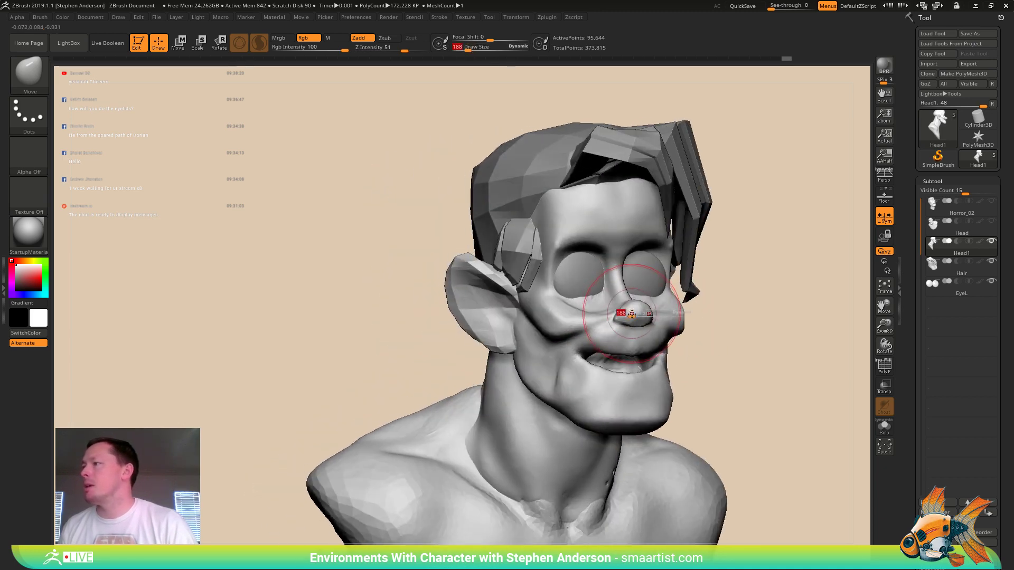
{"action": "key", "text": "s"}
{"action": "left_click_drag", "start_coordinate": [628, 316], "coordinate": [619, 320]}
{"action": "key", "text": "shift"}
{"action": "right_click_drag", "start_coordinate": [620, 320], "coordinate": [577, 274]}
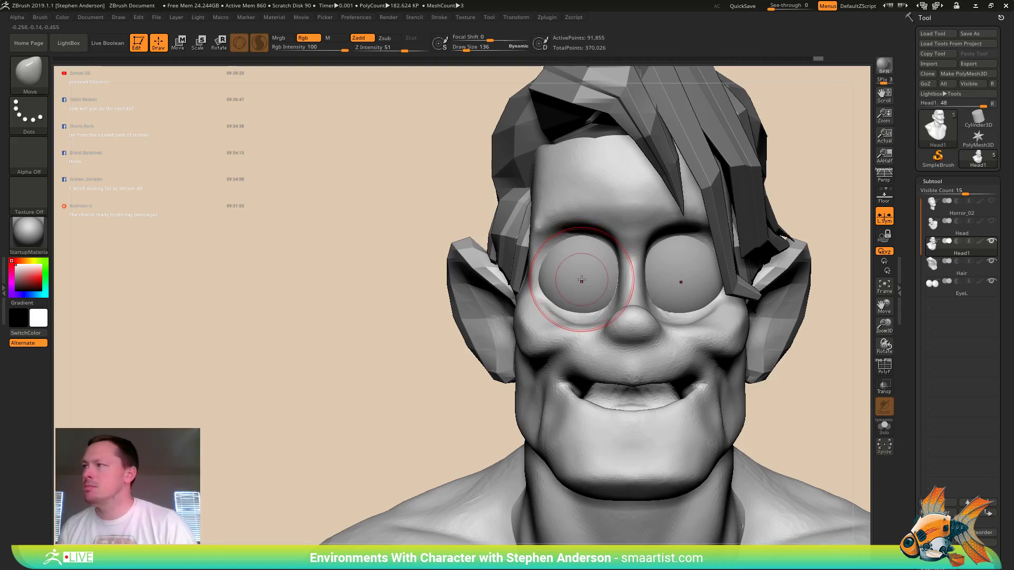
- Select the EyeL eyeballs, shift them sideways in the sockets and tilt them slightly in profile
{"action": "left_click", "coordinate": [577, 280], "text": "alt"}
{"action": "key", "text": "shift+f"}
{"action": "key", "text": "w"}
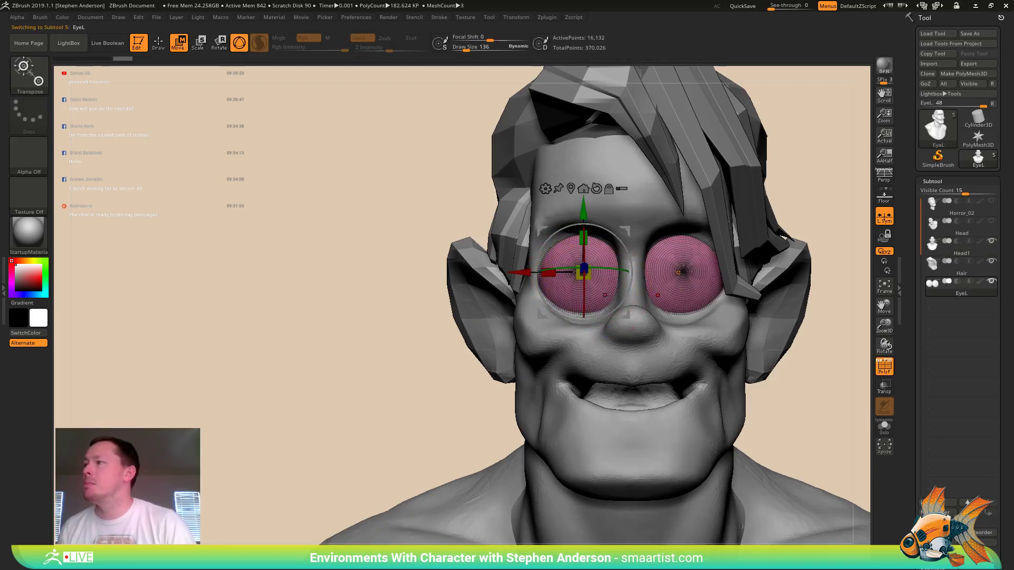
{"action": "right_click_drag", "start_coordinate": [581, 288], "coordinate": [520, 271]}
{"action": "left_click_drag", "start_coordinate": [520, 271], "coordinate": [520, 271]}
{"action": "mouse_move", "coordinate": [600, 268]}
{"action": "right_mouse_down"}
{"action": "mouse_move", "coordinate": [601, 302]}
{"action": "mouse_move", "coordinate": [599, 286]}
{"action": "mouse_move", "coordinate": [618, 289]}
{"action": "mouse_move", "coordinate": [650, 260]}
{"action": "right_mouse_up"}
{"action": "key", "text": "q"}
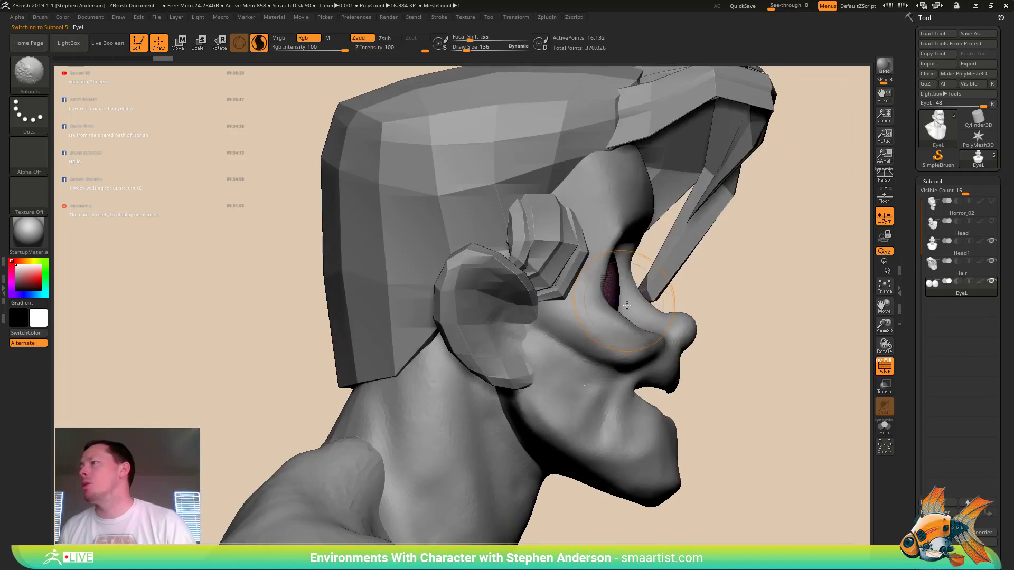
{"action": "key", "text": "e"}
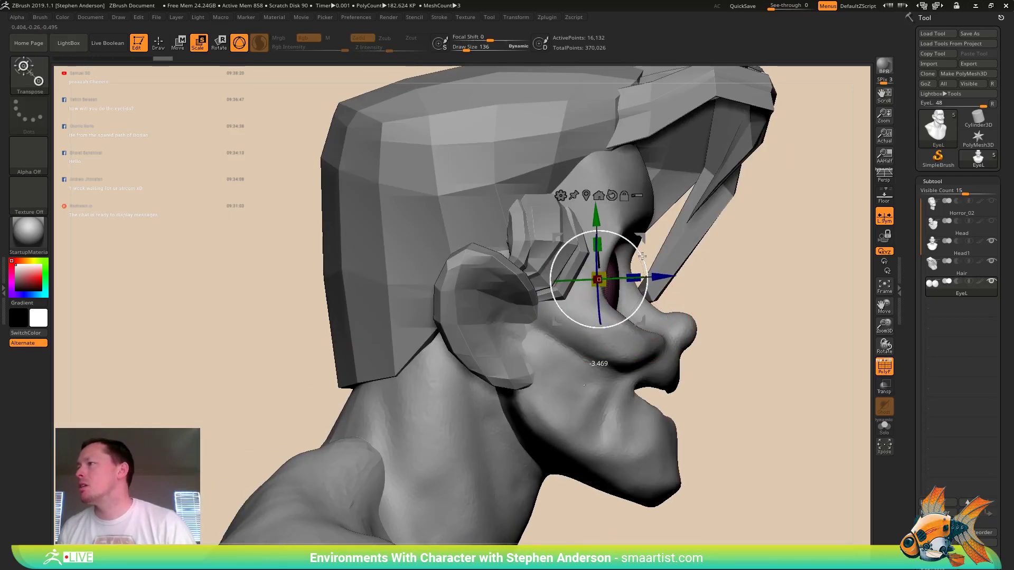
{"action": "right_click_drag", "start_coordinate": [685, 253], "coordinate": [628, 306]}
{"action": "key", "text": "q"}
- Select Head1 and fit its lower eyelids around the eyeballs with the Move brush at draw size 72
{"action": "left_click", "coordinate": [613, 351], "text": "alt"}
{"action": "right_click_drag", "start_coordinate": [634, 341], "coordinate": [587, 325]}
{"action": "key", "text": "shift+f"}
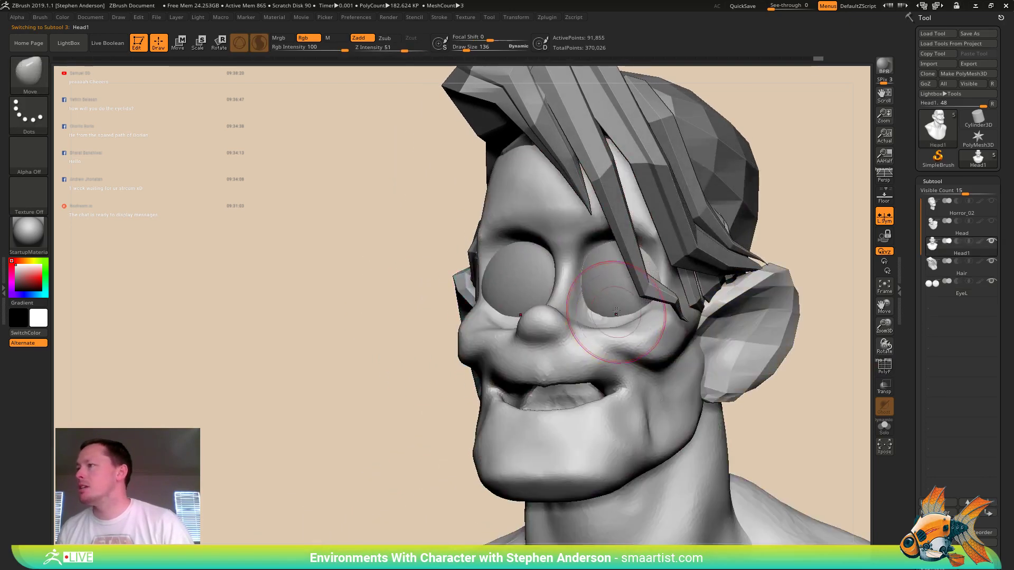
{"action": "key", "text": "s"}
{"action": "left_click", "coordinate": [620, 310]}
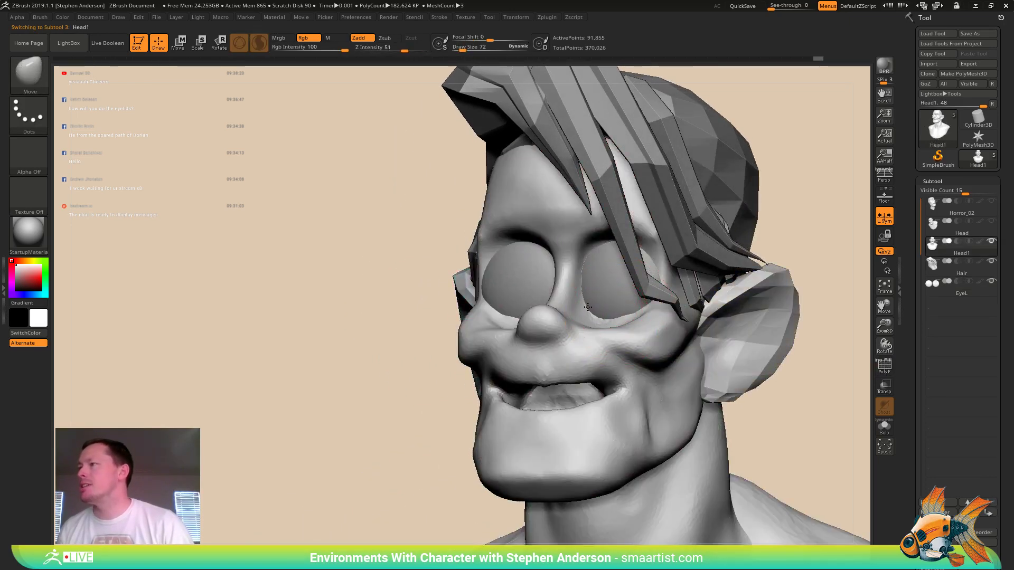
{"action": "mouse_move", "coordinate": [654, 299]}
{"action": "right_mouse_down"}
{"action": "mouse_move", "coordinate": [468, 304]}
{"action": "mouse_move", "coordinate": [581, 337]}
{"action": "right_mouse_up"}
- Reshape the cheeks beneath the eyes with the Move brush at draw sizes 161 and 130, and smooth the surface
{"action": "key", "text": "s"}
{"action": "left_click", "coordinate": [491, 333]}
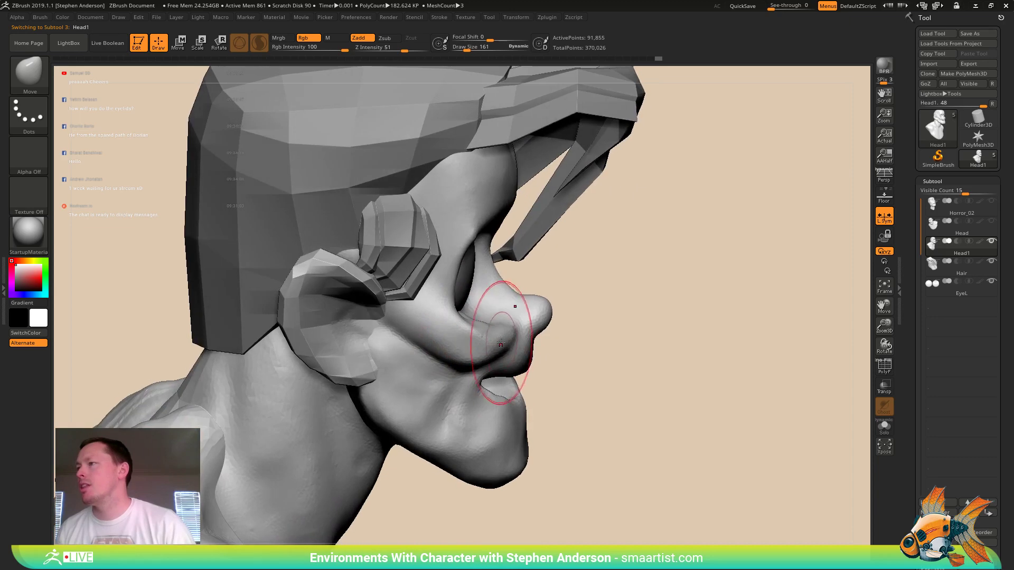
{"action": "mouse_move", "coordinate": [485, 324]}
{"action": "right_mouse_down"}
{"action": "mouse_move", "coordinate": [441, 355]}
{"action": "mouse_move", "coordinate": [575, 336]}
{"action": "mouse_move", "coordinate": [515, 324]}
{"action": "right_mouse_up"}
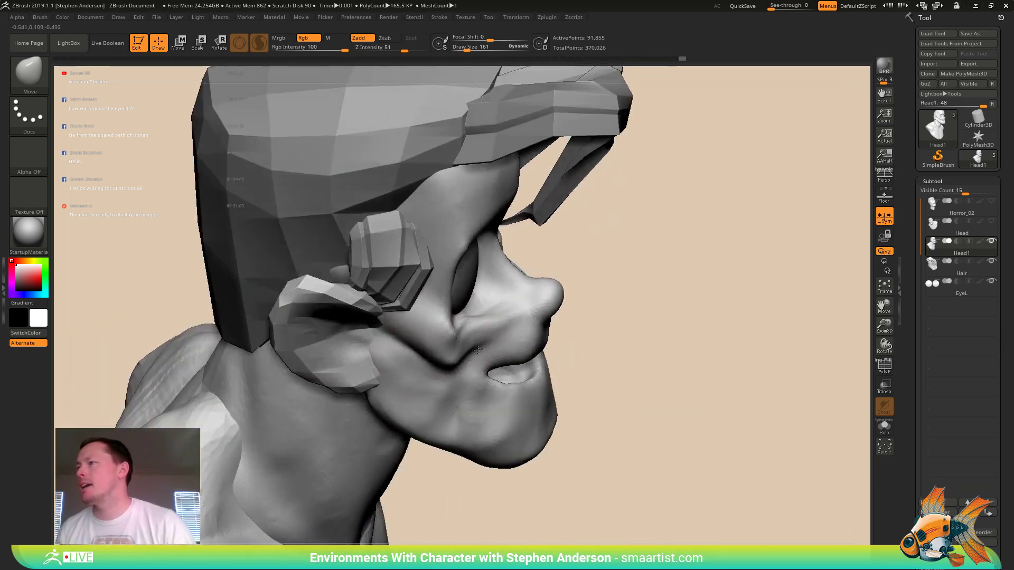
{"action": "key", "text": "s"}
{"action": "left_click_drag", "start_coordinate": [500, 323], "coordinate": [492, 323]}
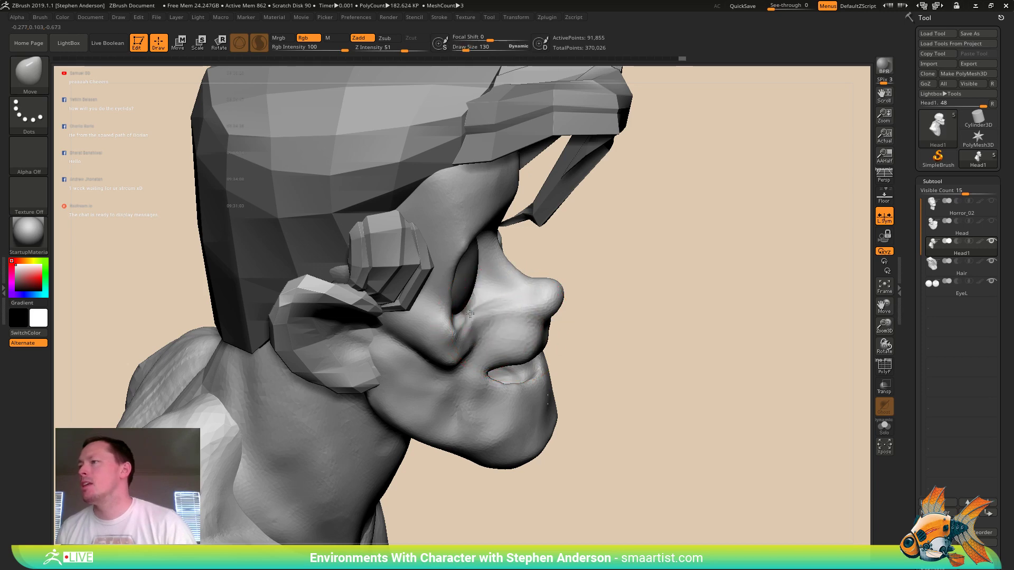
{"action": "right_click_drag", "start_coordinate": [463, 336], "coordinate": [479, 321]}
{"action": "key", "text": "shift"}
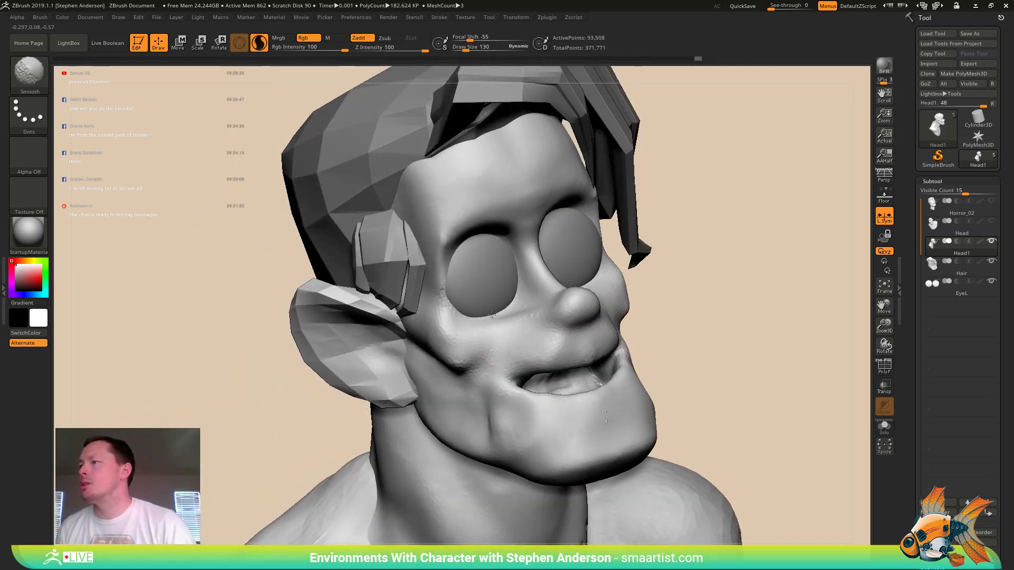
{"action": "left_click_drag", "start_coordinate": [492, 314], "coordinate": [476, 331], "text": "shift"}
{"action": "mouse_move", "coordinate": [475, 333]}
{"action": "right_mouse_down"}
{"action": "mouse_move", "coordinate": [534, 325]}
{"action": "mouse_move", "coordinate": [464, 295]}
{"action": "mouse_move", "coordinate": [458, 264]}
{"action": "mouse_move", "coordinate": [476, 206]}
{"action": "right_mouse_up"}
- Reshape the brow and outer eye sockets with the Move brush at draw sizes 235 and 112
{"action": "key", "text": "s"}
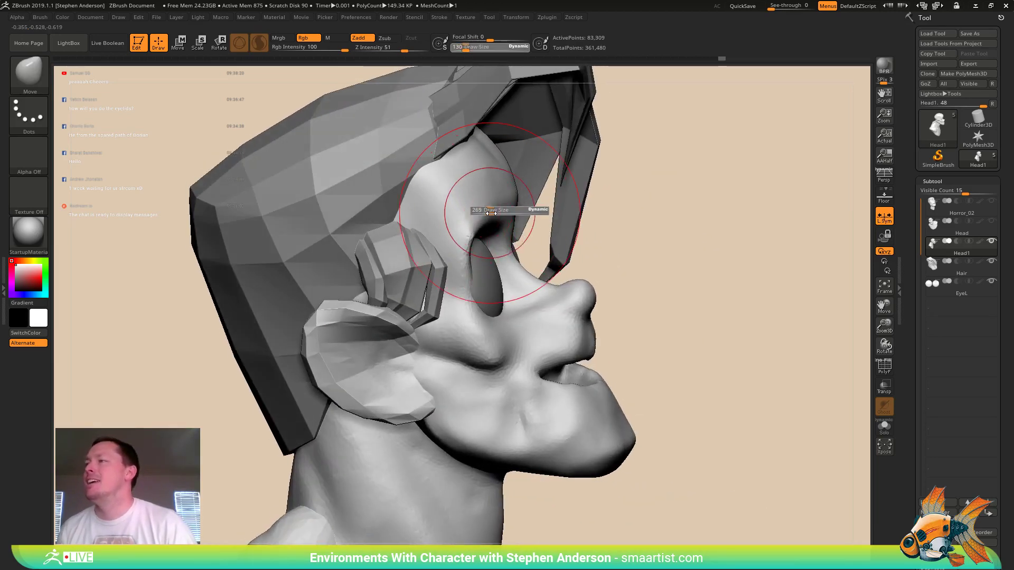
{"action": "left_click_drag", "start_coordinate": [475, 211], "coordinate": [490, 211]}
{"action": "right_click_drag", "start_coordinate": [490, 212], "coordinate": [478, 205]}
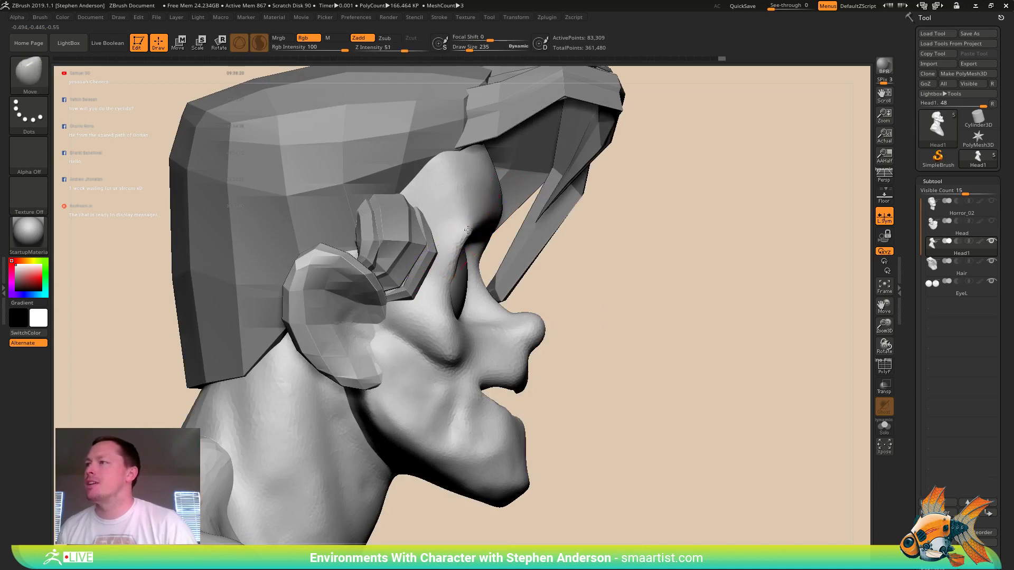
{"action": "key", "text": "s"}
{"action": "left_click_drag", "start_coordinate": [449, 252], "coordinate": [445, 252]}
{"action": "right_click_drag", "start_coordinate": [466, 231], "coordinate": [452, 238]}
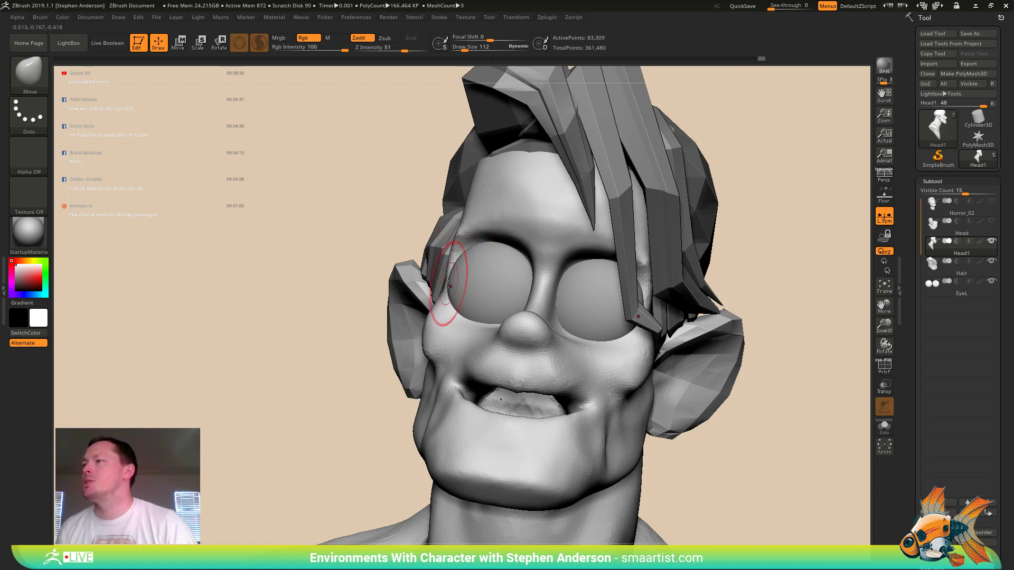
- Smooth Head1's cheek and jaw beside the mouth
{"action": "mouse_move", "coordinate": [448, 285]}
{"action": "right_mouse_down"}
{"action": "mouse_move", "coordinate": [452, 374]}
{"action": "mouse_move", "coordinate": [413, 378]}
{"action": "mouse_move", "coordinate": [397, 363]}
{"action": "right_mouse_up"}
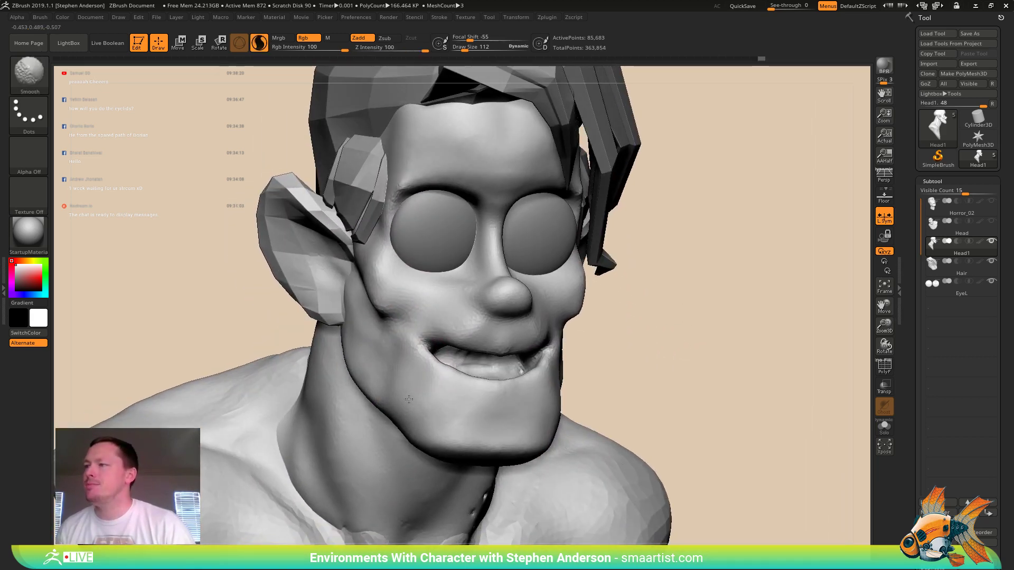
{"action": "left_click_drag", "start_coordinate": [409, 399], "coordinate": [425, 382], "text": "shift"}
{"action": "mouse_move", "coordinate": [425, 382]}
{"action": "right_mouse_down"}
{"action": "mouse_move", "coordinate": [445, 384]}
{"action": "mouse_move", "coordinate": [380, 322]}
{"action": "right_mouse_up"}
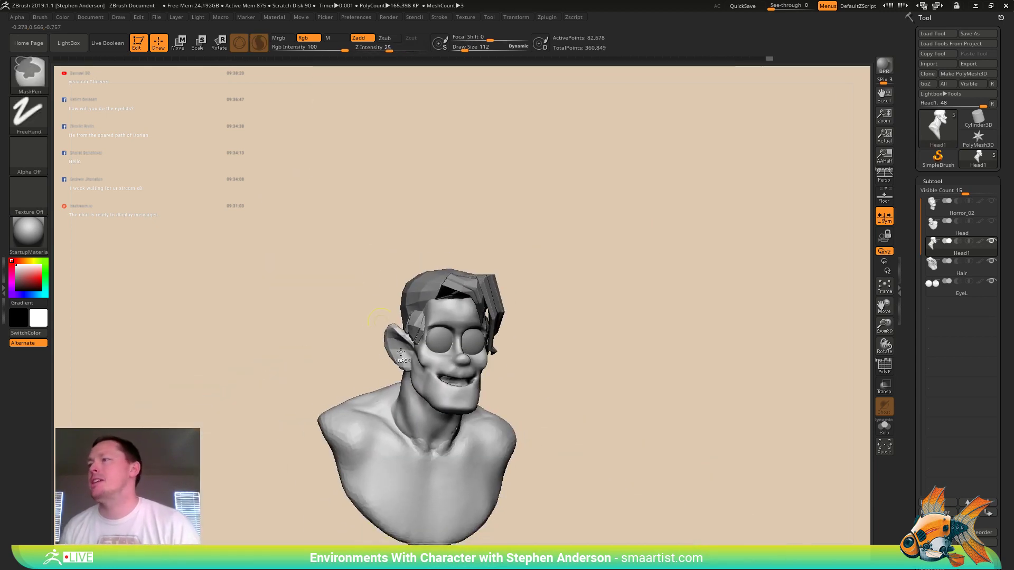
- Select the EyeL eyeballs and adjust their position and angle in the sockets from the profile view
{"action": "mouse_move", "coordinate": [423, 350]}
{"action": "right_mouse_down"}
{"action": "mouse_move", "coordinate": [368, 349]}
{"action": "mouse_move", "coordinate": [401, 352]}
{"action": "mouse_move", "coordinate": [403, 391]}
{"action": "mouse_move", "coordinate": [427, 420]}
{"action": "mouse_move", "coordinate": [437, 372]}
{"action": "mouse_move", "coordinate": [419, 409]}
{"action": "right_mouse_up"}
{"action": "left_click", "coordinate": [404, 353], "text": "alt"}
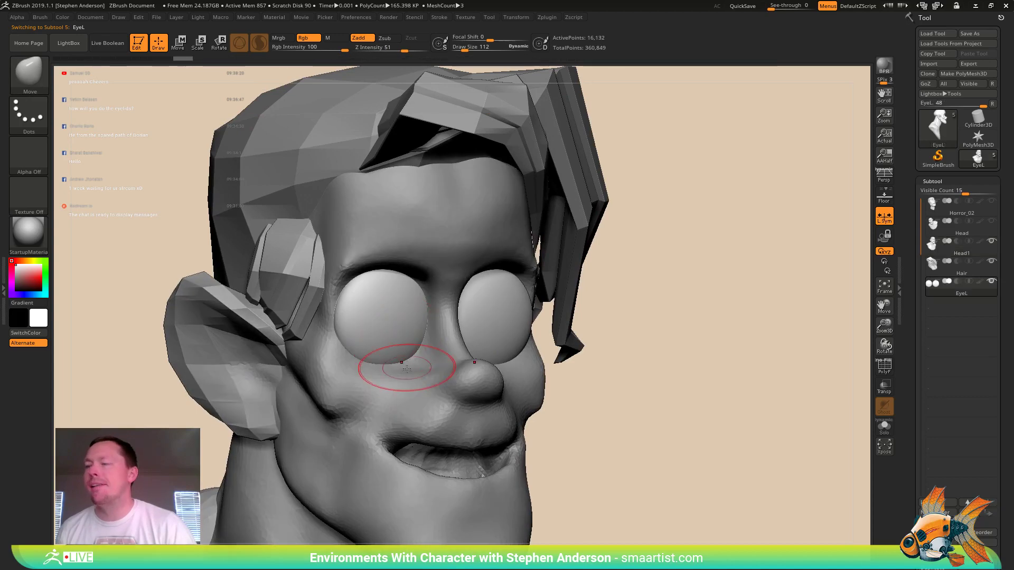
{"action": "key", "text": "w"}
{"action": "right_click_drag", "start_coordinate": [406, 369], "coordinate": [469, 362]}
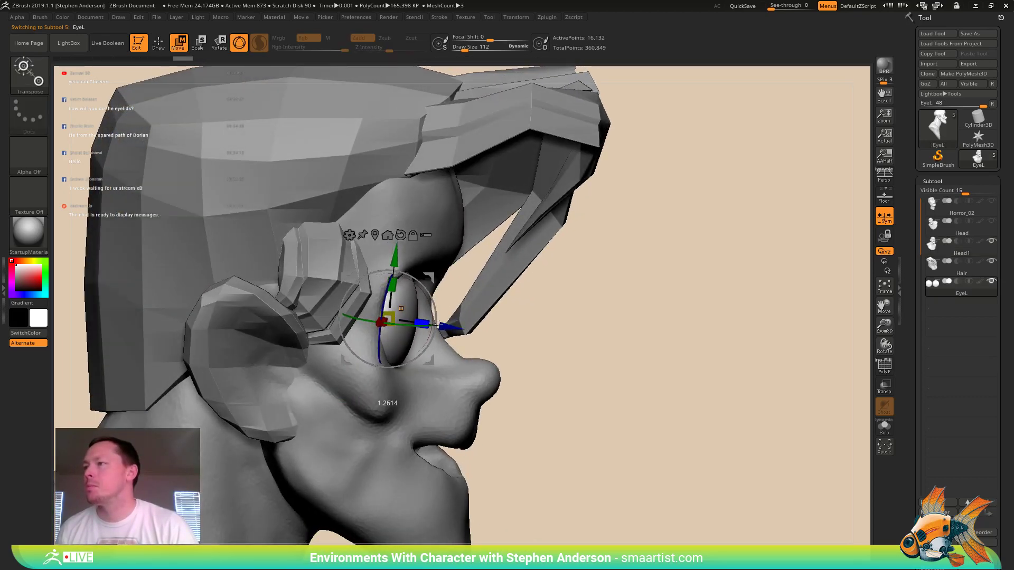
{"action": "right_click_drag", "start_coordinate": [444, 326], "coordinate": [423, 344]}
{"action": "left_click_drag", "start_coordinate": [423, 344], "coordinate": [417, 347]}
{"action": "right_click_drag", "start_coordinate": [417, 347], "coordinate": [411, 390]}
{"action": "left_click_drag", "start_coordinate": [463, 293], "coordinate": [463, 295]}
{"action": "right_click_drag", "start_coordinate": [462, 294], "coordinate": [544, 302]}
{"action": "key", "text": "q"}
{"action": "right_click_drag", "start_coordinate": [515, 412], "coordinate": [461, 313]}
{"action": "mouse_move", "coordinate": [460, 312]}
{"action": "right_mouse_down", "text": "ctrl"}
{"action": "mouse_move", "coordinate": [446, 352]}
{"action": "mouse_move", "coordinate": [402, 353]}
{"action": "mouse_move", "coordinate": [498, 368]}
{"action": "mouse_move", "coordinate": [526, 357]}
{"action": "mouse_move", "coordinate": [517, 343]}
{"action": "mouse_move", "coordinate": [441, 328]}
{"action": "right_mouse_up", "text": "ctrl"}
- Select Head1 and flatten the planes of its jaw, chin and cheeks with the TrimDynamic brush at draw size 112
{"action": "left_click", "coordinate": [503, 357], "text": "alt"}
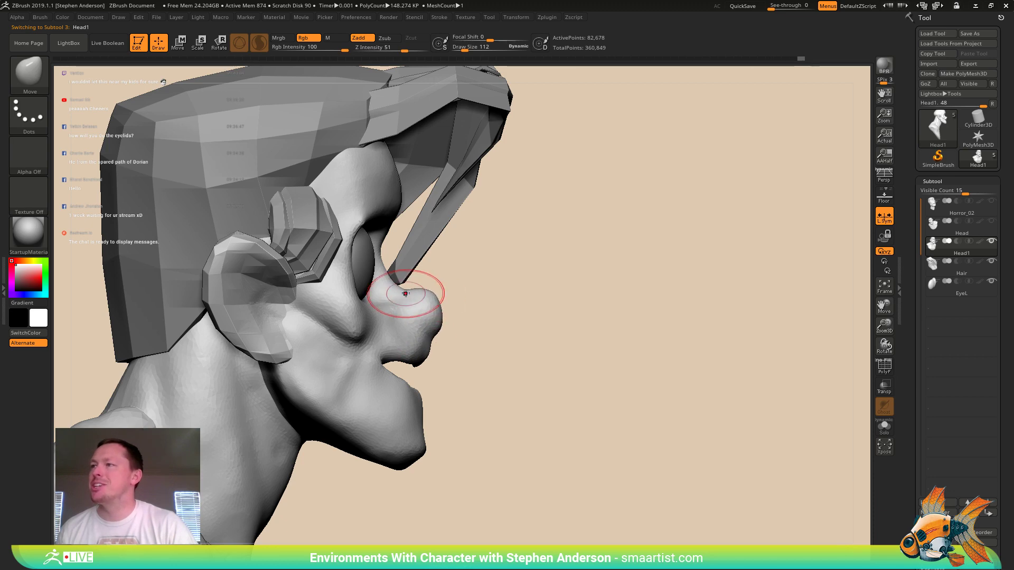
{"action": "mouse_move", "coordinate": [403, 296]}
{"action": "right_mouse_down"}
{"action": "mouse_move", "coordinate": [323, 301]}
{"action": "mouse_move", "coordinate": [408, 300]}
{"action": "mouse_move", "coordinate": [411, 248]}
{"action": "right_mouse_up"}
{"action": "right_click_drag", "start_coordinate": [417, 338], "coordinate": [367, 338]}
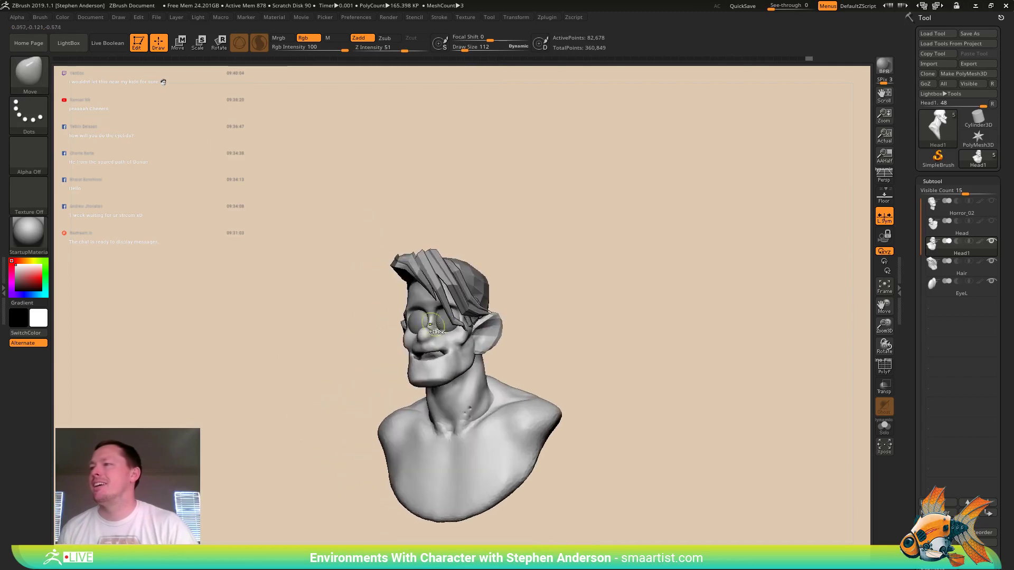
{"action": "right_click_drag", "start_coordinate": [467, 353], "coordinate": [478, 402], "text": "ctrl"}
{"action": "key", "text": "b"}
{"action": "key", "text": "t"}
{"action": "key", "text": "d"}
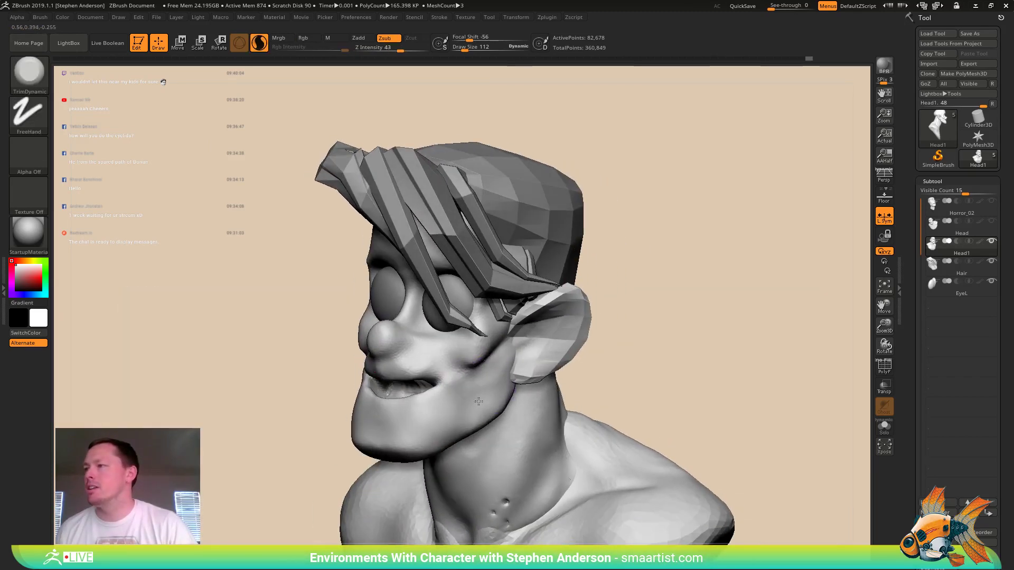
{"action": "left_click_drag", "start_coordinate": [491, 382], "coordinate": [449, 413]}
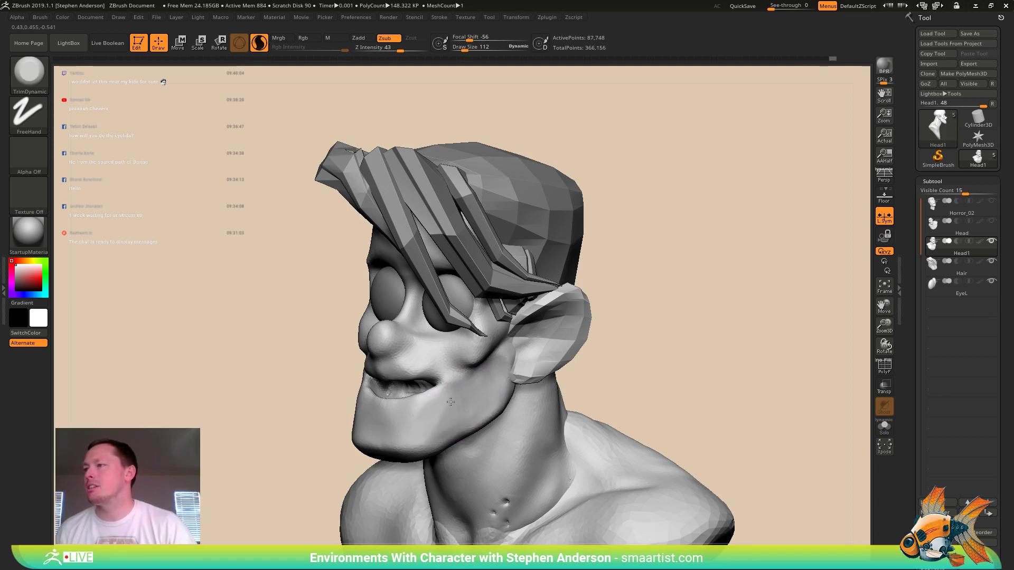
{"action": "mouse_move", "coordinate": [451, 402]}
{"action": "right_mouse_down"}
{"action": "mouse_move", "coordinate": [433, 434]}
{"action": "mouse_move", "coordinate": [448, 420]}
{"action": "right_mouse_up"}
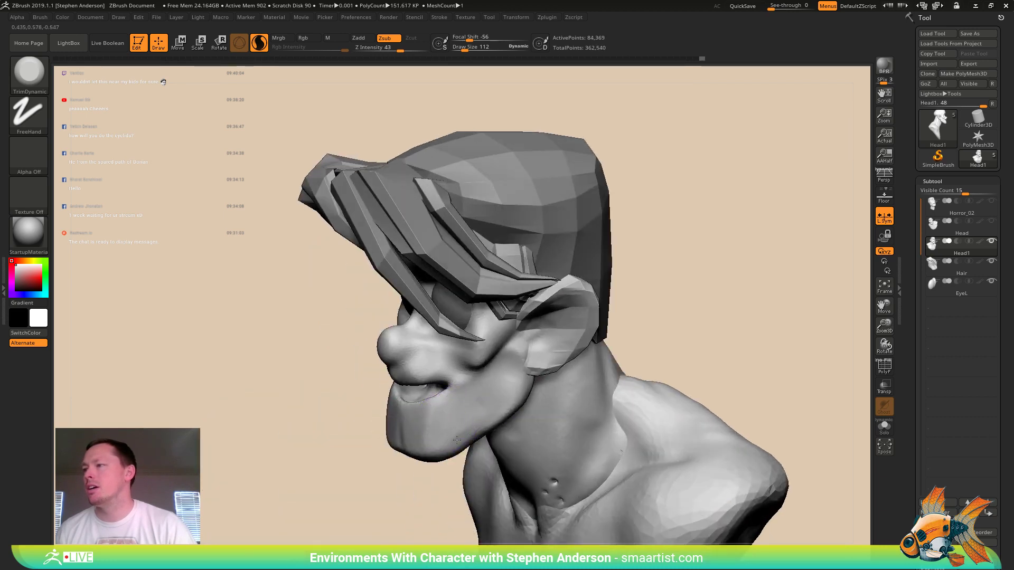
{"action": "right_click_drag", "start_coordinate": [494, 394], "coordinate": [507, 425]}
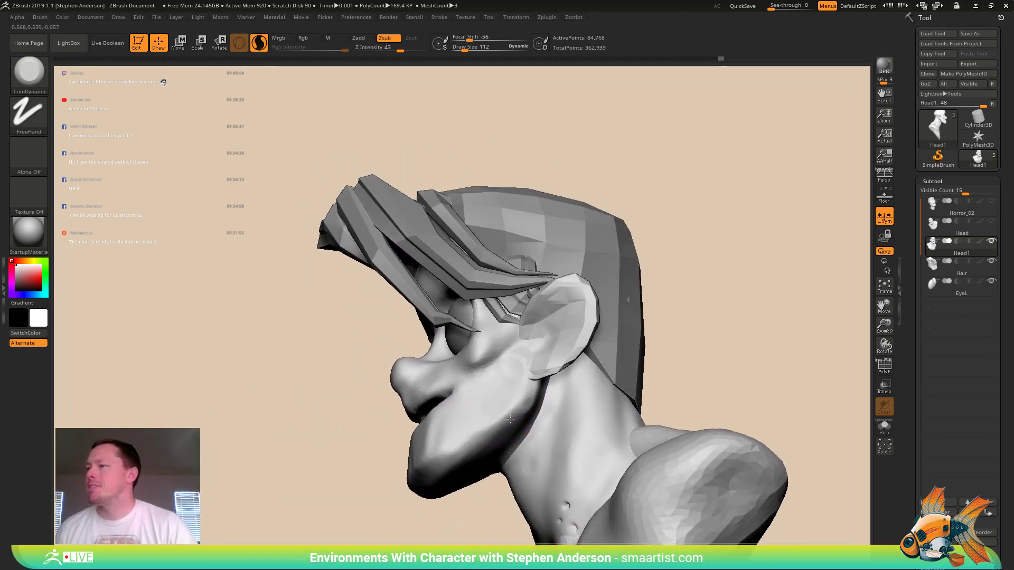
{"action": "right_click_drag", "start_coordinate": [468, 464], "coordinate": [488, 440]}
{"action": "left_click_drag", "start_coordinate": [425, 473], "coordinate": [436, 462]}
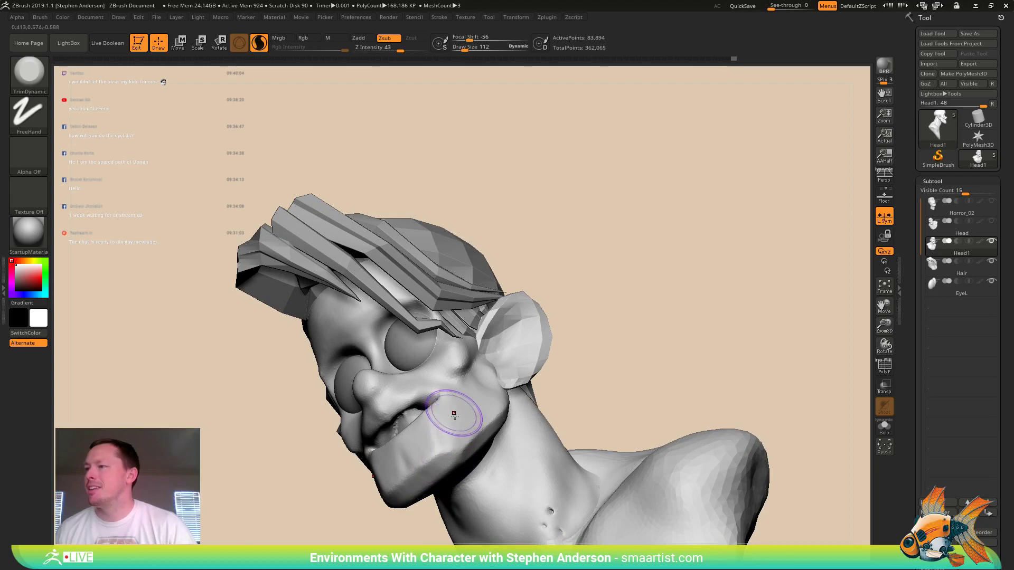
- Carve the creases around the nostrils with the DamStandard brush at draw size 81
{"action": "mouse_move", "coordinate": [455, 412]}
{"action": "right_mouse_down"}
{"action": "mouse_move", "coordinate": [478, 448]}
{"action": "mouse_move", "coordinate": [483, 491]}
{"action": "mouse_move", "coordinate": [512, 499]}
{"action": "right_mouse_up"}
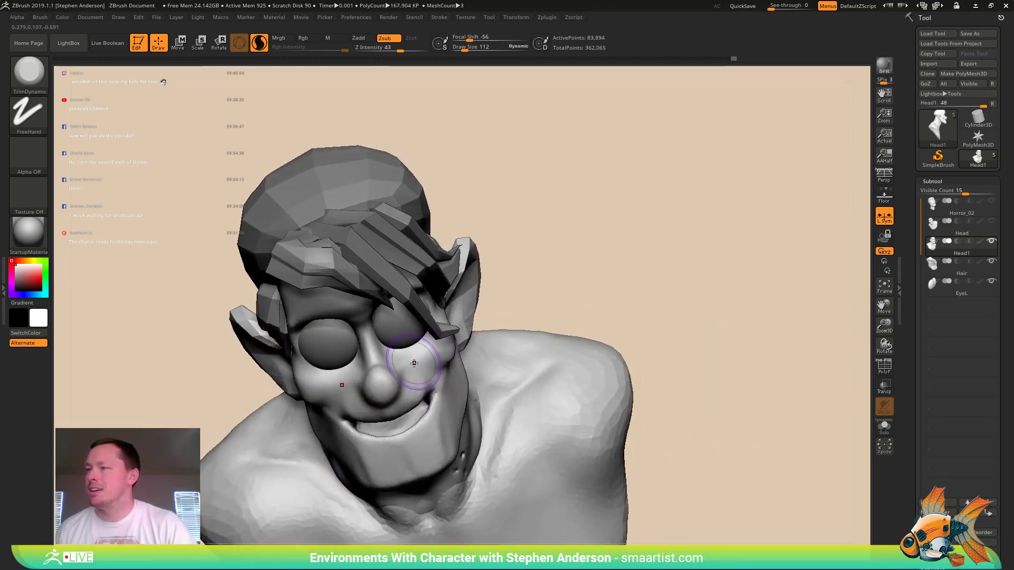
{"action": "mouse_move", "coordinate": [414, 363]}
{"action": "right_mouse_down"}
{"action": "mouse_move", "coordinate": [415, 387]}
{"action": "mouse_move", "coordinate": [407, 369]}
{"action": "mouse_move", "coordinate": [416, 375]}
{"action": "mouse_move", "coordinate": [402, 373]}
{"action": "mouse_move", "coordinate": [385, 396]}
{"action": "mouse_move", "coordinate": [366, 392]}
{"action": "mouse_move", "coordinate": [420, 392]}
{"action": "mouse_move", "coordinate": [407, 389]}
{"action": "right_mouse_up"}
{"action": "key", "text": "b"}
{"action": "key", "text": "d"}
{"action": "key", "text": "s"}
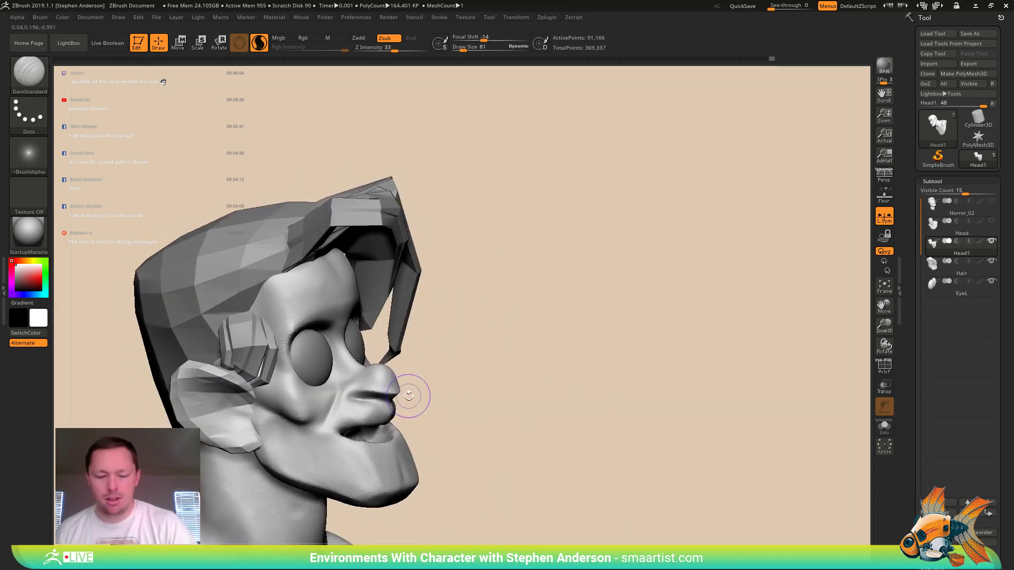
- Shape the nostrils and nose tip with the Move brush at draw size 81, and smooth the carved area
{"action": "key", "text": "b"}
{"action": "key", "text": "m"}
{"action": "key", "text": "v"}
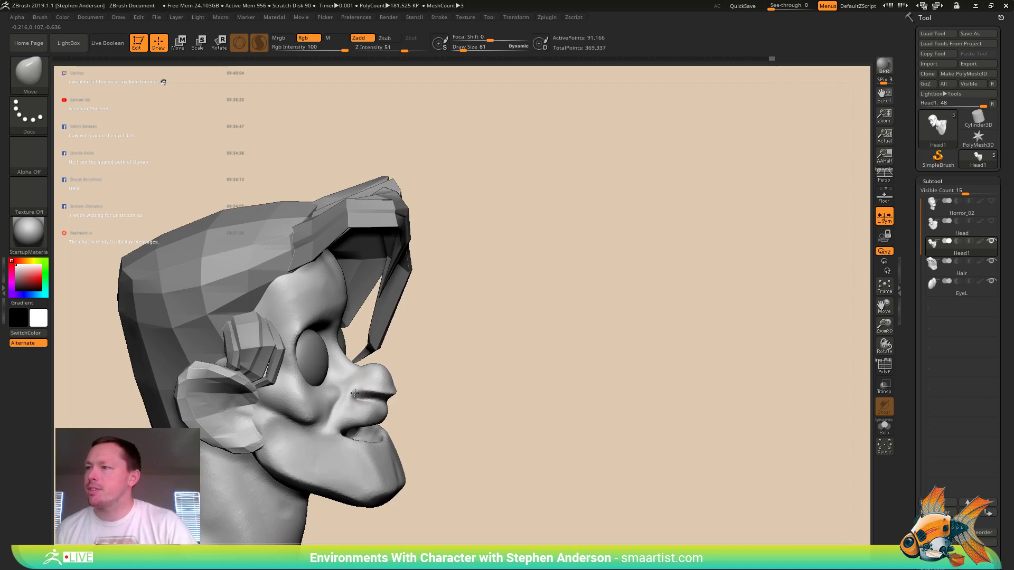
{"action": "mouse_move", "coordinate": [338, 399]}
{"action": "right_mouse_down"}
{"action": "mouse_move", "coordinate": [359, 407]}
{"action": "mouse_move", "coordinate": [324, 412]}
{"action": "mouse_move", "coordinate": [416, 371]}
{"action": "mouse_move", "coordinate": [411, 387]}
{"action": "right_mouse_up"}
{"action": "key", "text": "shift"}
{"action": "left_click_drag", "start_coordinate": [400, 388], "coordinate": [393, 391], "text": "shift"}
{"action": "mouse_move", "coordinate": [393, 392]}
{"action": "right_mouse_down"}
{"action": "mouse_move", "coordinate": [429, 350]}
{"action": "mouse_move", "coordinate": [429, 385]}
{"action": "mouse_move", "coordinate": [406, 364]}
{"action": "mouse_move", "coordinate": [389, 383]}
{"action": "mouse_move", "coordinate": [350, 376]}
{"action": "mouse_move", "coordinate": [367, 380]}
{"action": "mouse_move", "coordinate": [352, 317]}
{"action": "mouse_move", "coordinate": [410, 385]}
{"action": "right_mouse_up"}
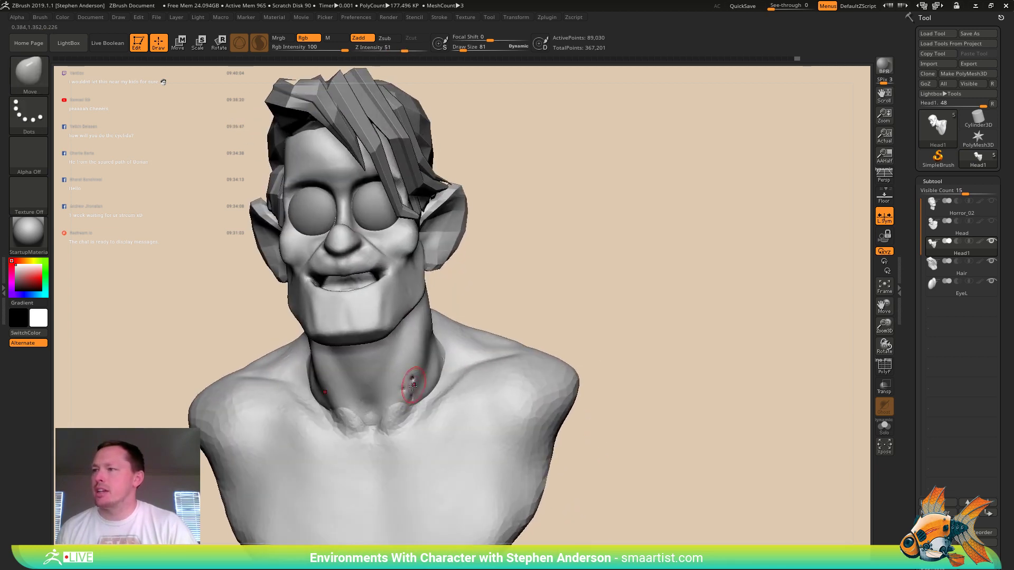
- Enlarge the Move brush to draw size 161 and assign automatic polygroups to Head1's separate parts
{"action": "key", "text": "bracketright"}
{"action": "key", "text": "bracketright"}
{"action": "key", "text": "bracketright"}
{"action": "key", "text": "bracketright"}
{"action": "key", "text": "bracketright"}
{"action": "key", "text": "bracketright"}
{"action": "key", "text": "bracketright"}
{"action": "key", "text": "bracketright"}
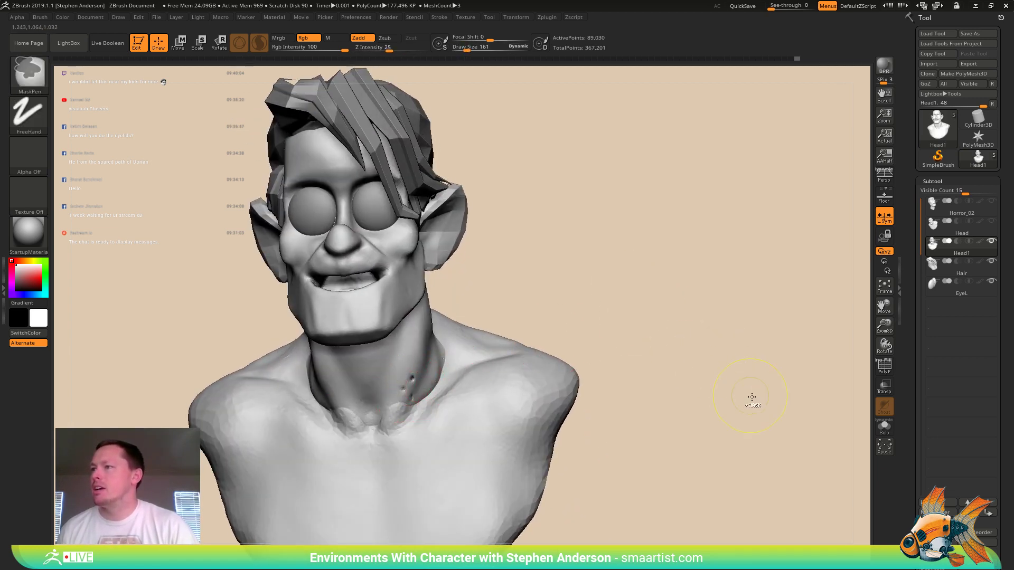
{"action": "scroll", "coordinate": [997, 525], "scroll_direction": "down", "scroll_amount": 10}
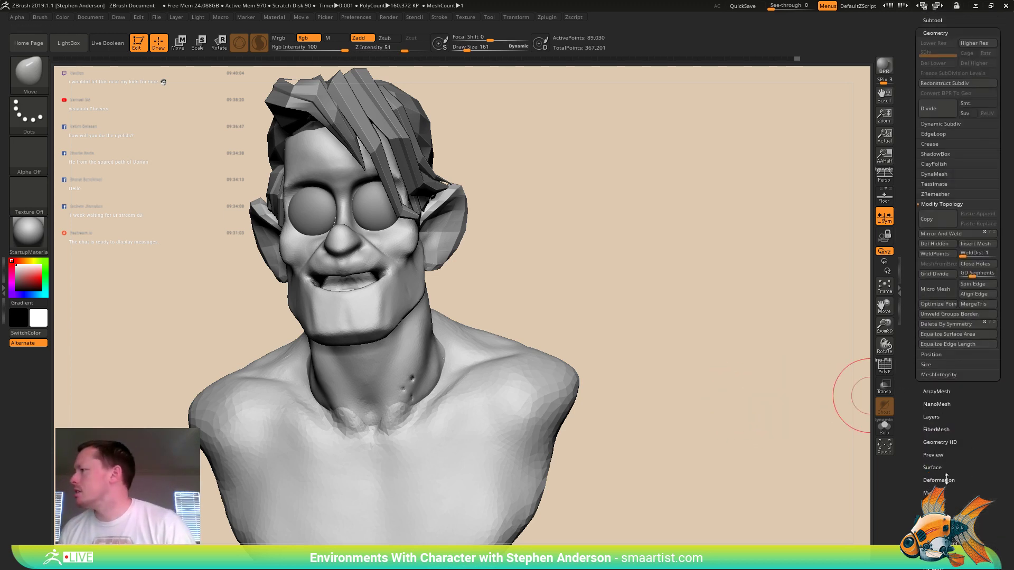
{"action": "left_click", "coordinate": [936, 518]}
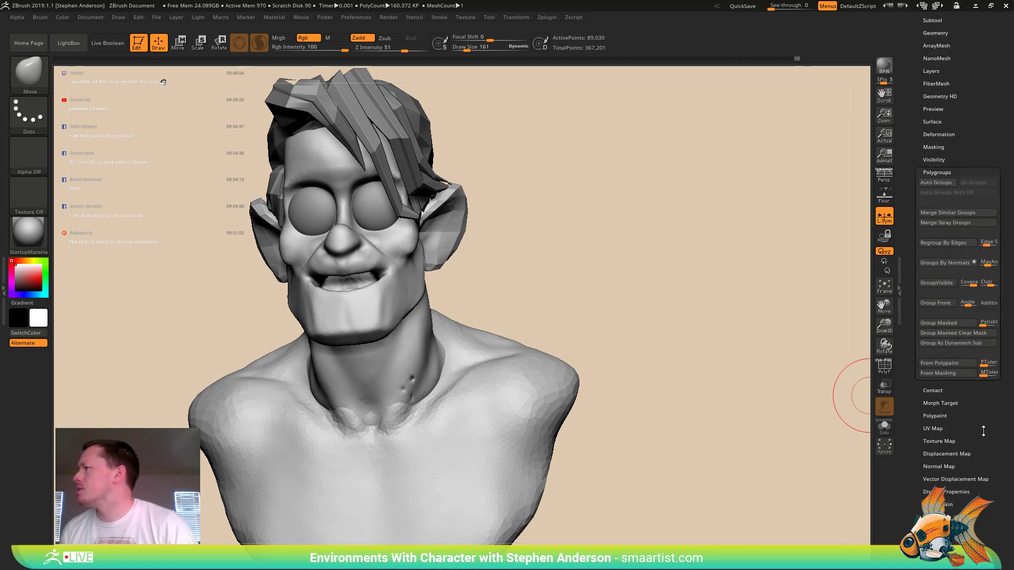
{"action": "left_click", "coordinate": [936, 183]}
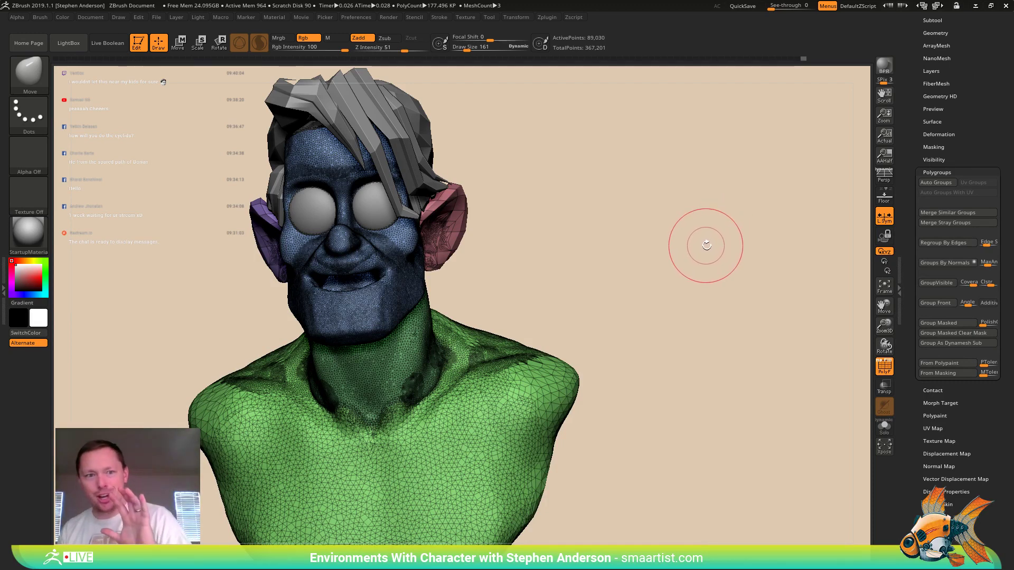
- Mirror and weld Head1's mesh to restore its symmetry, and hide the polyframe
{"action": "left_click", "coordinate": [936, 32]}
{"action": "left_click", "coordinate": [934, 244]}
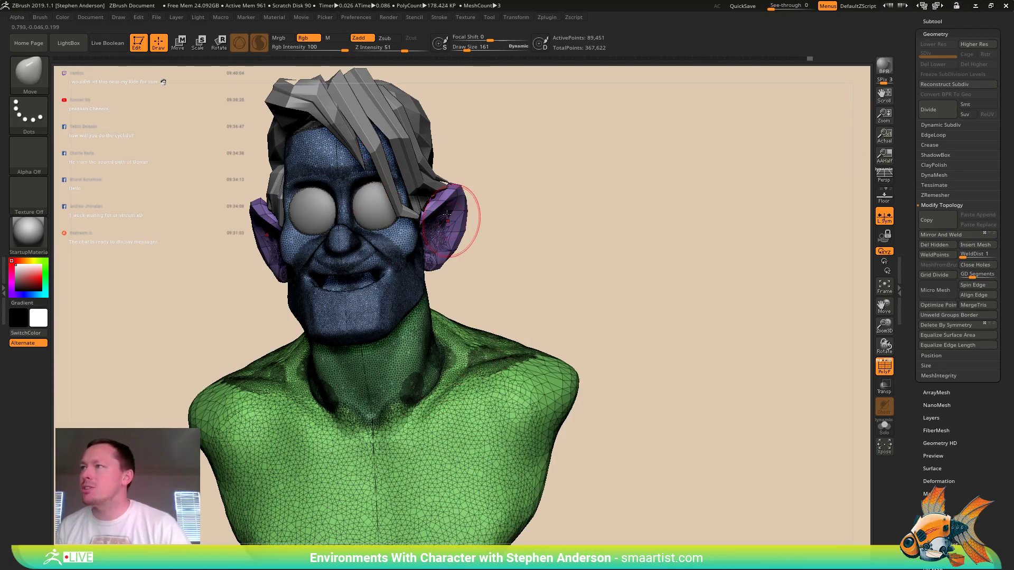
{"action": "left_click_drag", "start_coordinate": [549, 217], "coordinate": [457, 267]}
{"action": "key", "text": "shift+f"}
{"action": "right_click_drag", "start_coordinate": [543, 253], "coordinate": [560, 331], "text": "ctrl"}
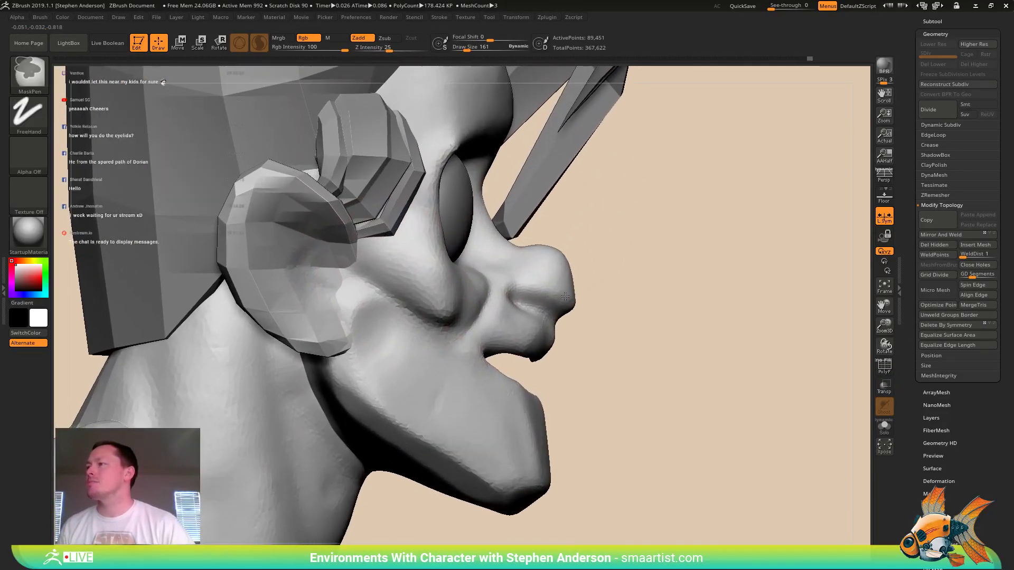
- Push the front of the nose tip back toward the face with the Move brush at draw size 101
{"action": "key", "text": "s"}
{"action": "mouse_move", "coordinate": [563, 309]}
{"action": "left_mouse_down"}
{"action": "mouse_move", "coordinate": [549, 311]}
{"action": "mouse_move", "coordinate": [552, 287]}
{"action": "left_mouse_up"}
{"action": "key", "text": "s"}
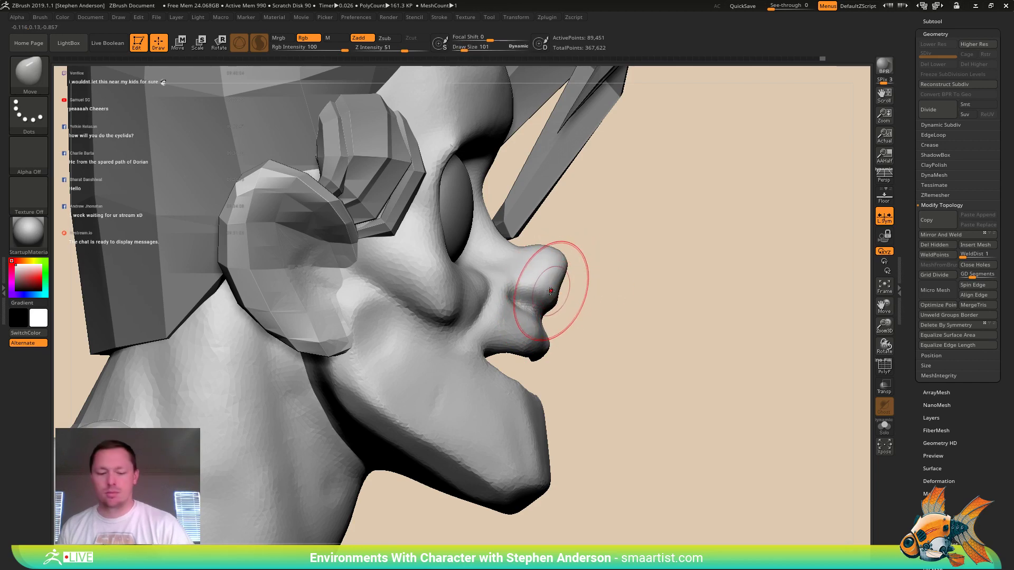
- Build up the nostril and nose tip with the ClayBuildup brush at draw size 56
{"action": "key", "text": "b"}
{"action": "key", "text": "c"}
{"action": "key", "text": "b"}
{"action": "right_click_drag", "start_coordinate": [555, 289], "coordinate": [475, 288]}
{"action": "key", "text": "s"}
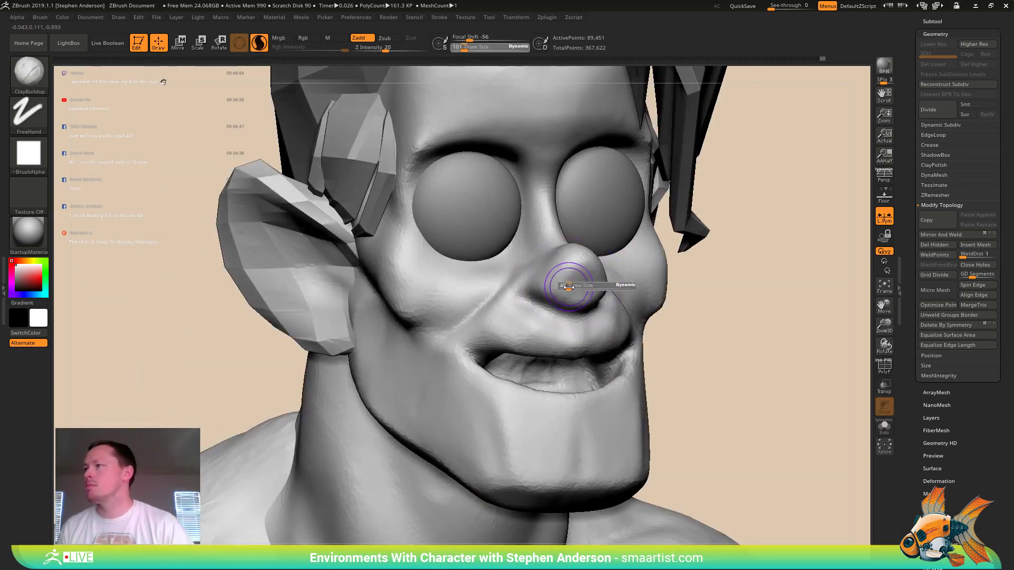
{"action": "left_click_drag", "start_coordinate": [568, 286], "coordinate": [575, 295]}
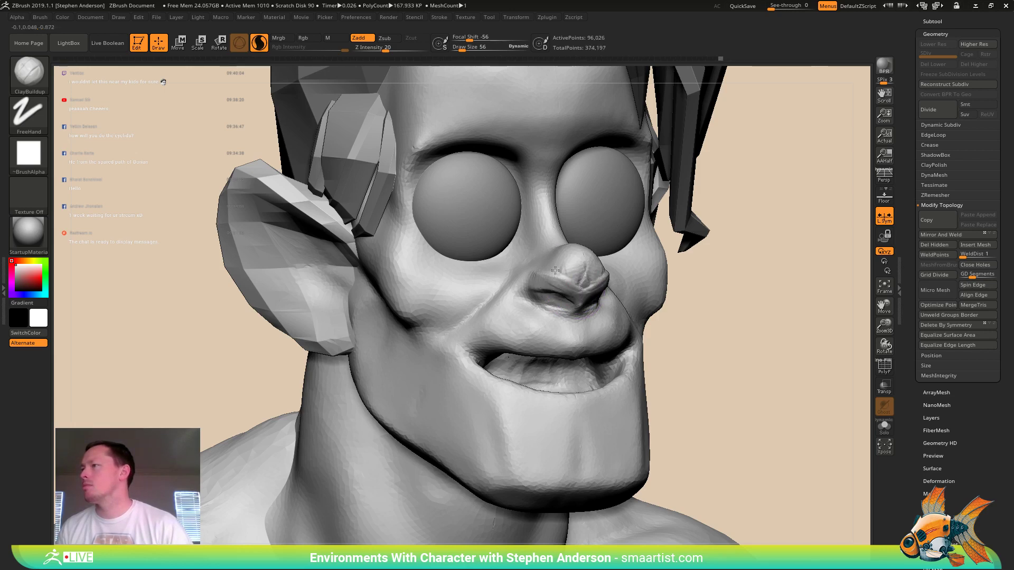
{"action": "left_click_drag", "start_coordinate": [550, 273], "coordinate": [556, 272]}
- Fill out the side and wing of the nose with ClayBuildup, reducing the draw size from 102 to 83
{"action": "mouse_move", "coordinate": [556, 272]}
{"action": "right_mouse_down"}
{"action": "mouse_move", "coordinate": [597, 271]}
{"action": "mouse_move", "coordinate": [581, 288]}
{"action": "right_mouse_up"}
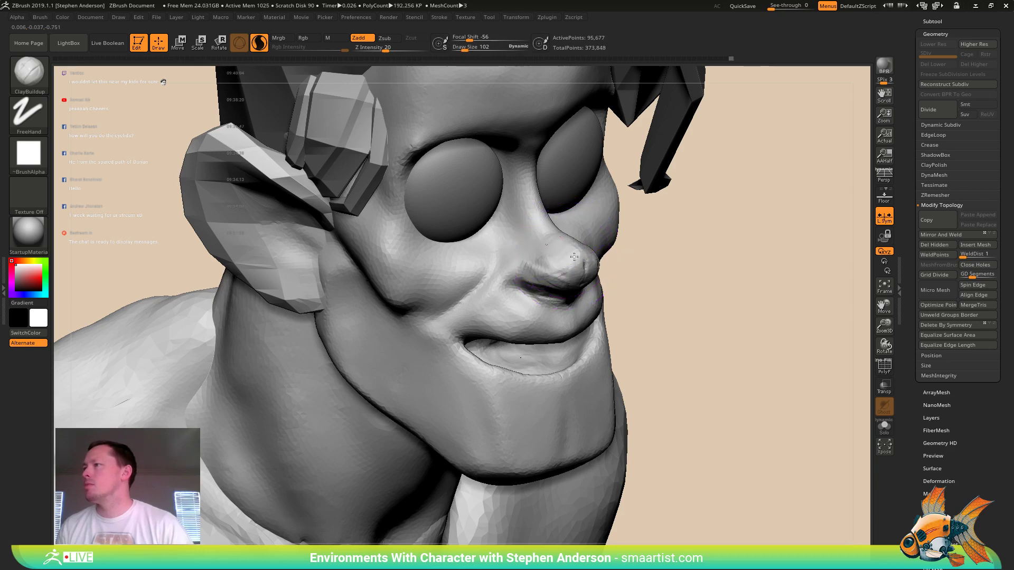
{"action": "mouse_move", "coordinate": [528, 262]}
{"action": "right_mouse_down"}
{"action": "mouse_move", "coordinate": [570, 248]}
{"action": "mouse_move", "coordinate": [533, 291]}
{"action": "mouse_move", "coordinate": [538, 306]}
{"action": "mouse_move", "coordinate": [552, 296]}
{"action": "mouse_move", "coordinate": [533, 268]}
{"action": "right_mouse_up"}
{"action": "key", "text": "s"}
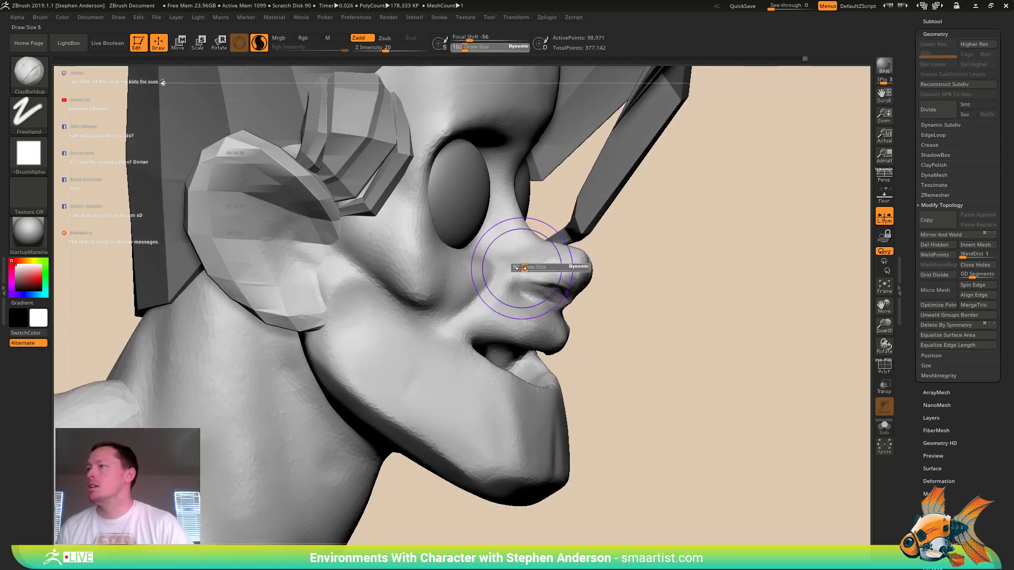
{"action": "left_click_drag", "start_coordinate": [524, 267], "coordinate": [522, 267]}
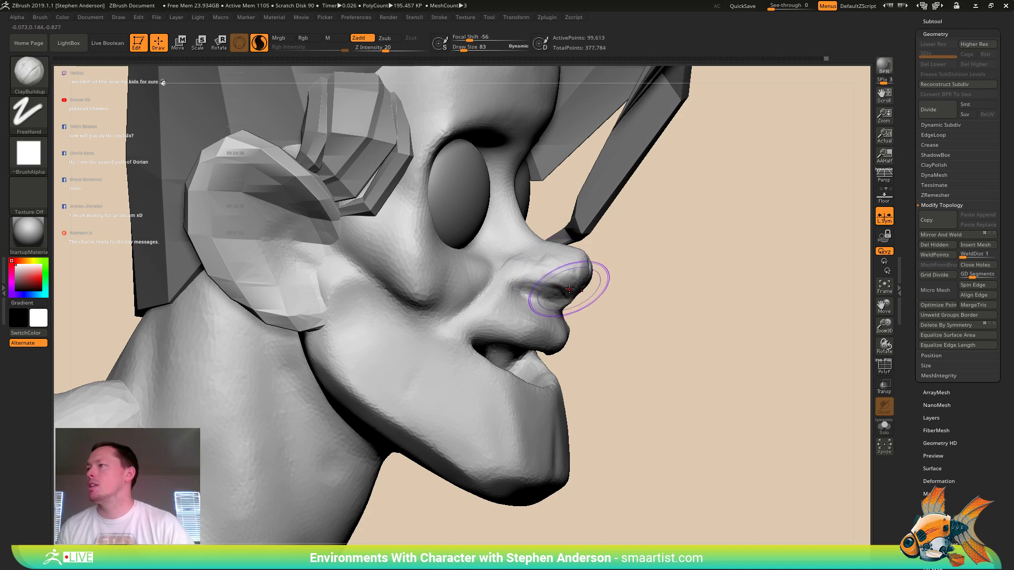
- Carve the crease under the nostril with the DamStandard brush at draw size 41
{"action": "right_click_drag", "start_coordinate": [569, 289], "coordinate": [571, 301]}
{"action": "key", "text": "b"}
{"action": "key", "text": "d"}
{"action": "key", "text": "s"}
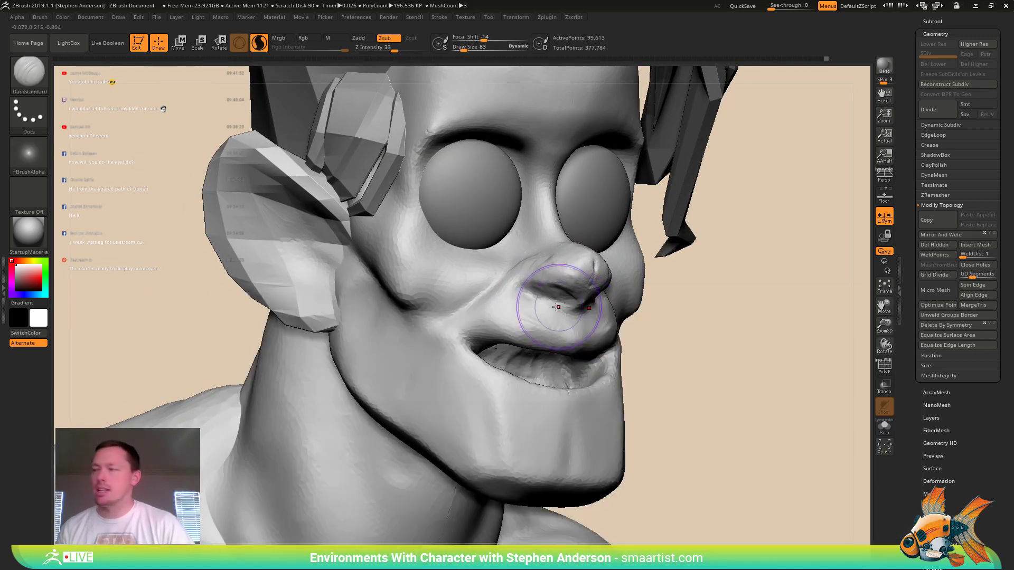
{"action": "key", "text": "s"}
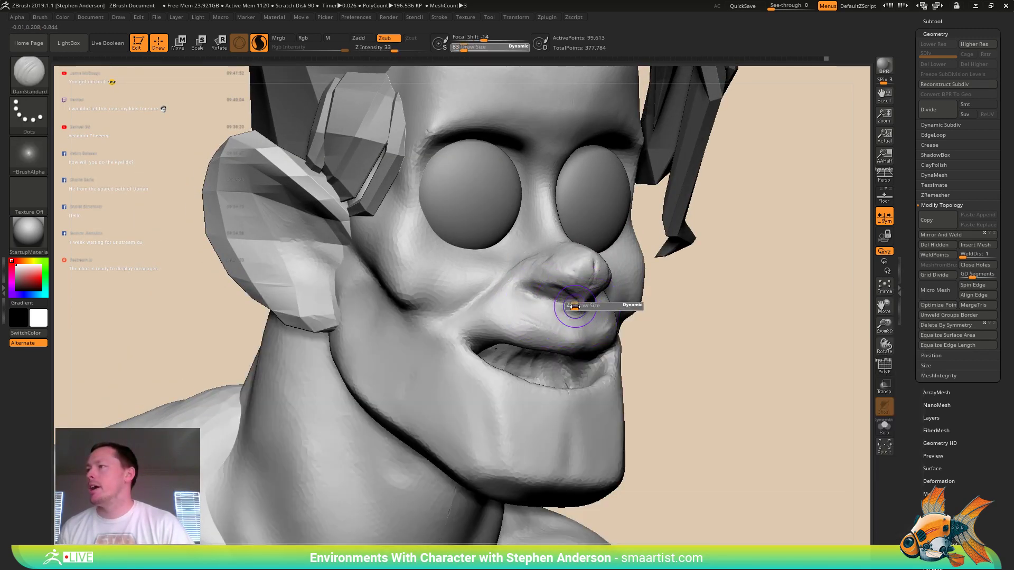
{"action": "left_click", "coordinate": [575, 306]}
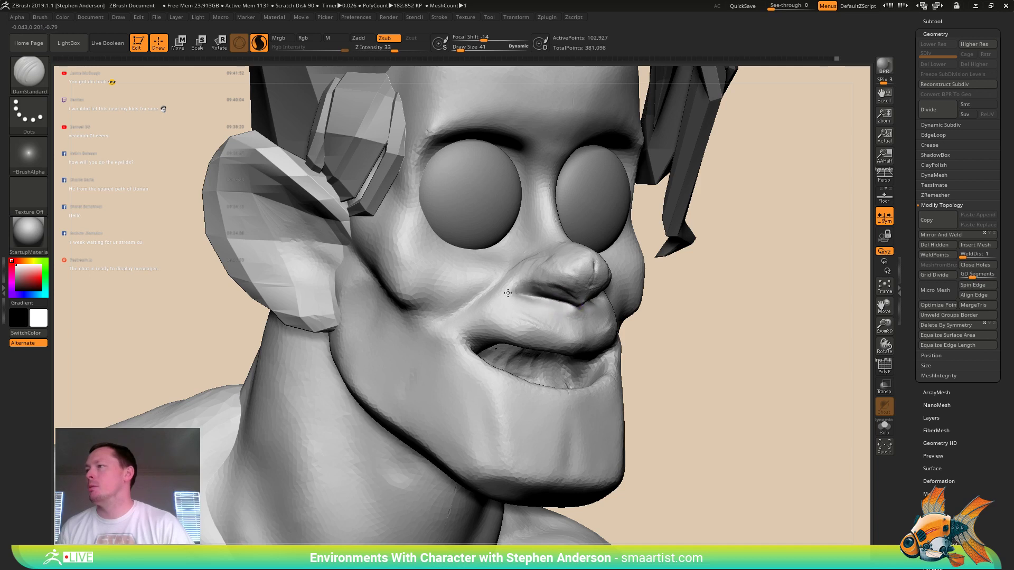
{"action": "key", "text": "shift"}
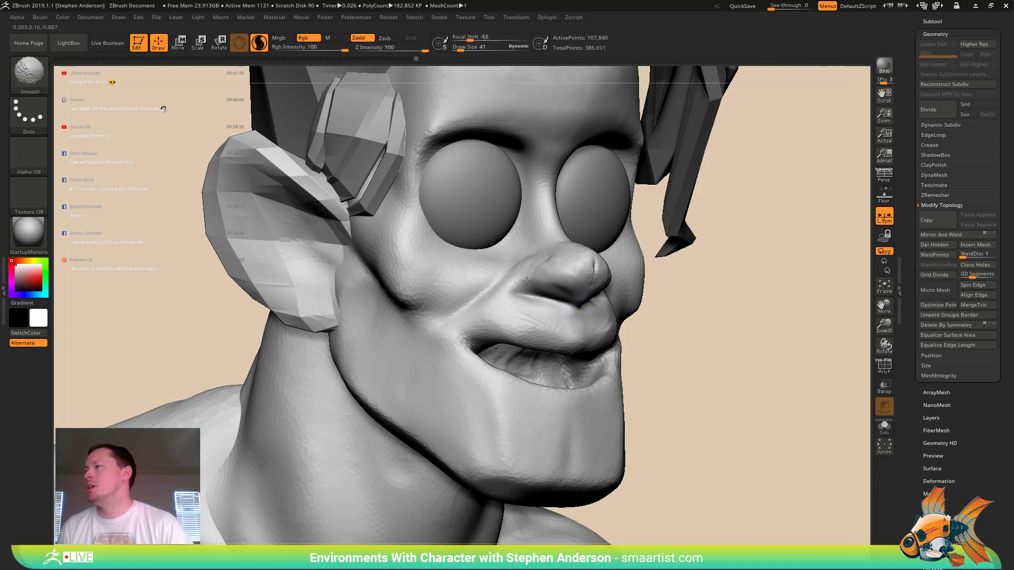
- Smooth the nose wing and adjoining cheek fold, and carve the crease behind the nostril with DamStandard
{"action": "left_click_drag", "start_coordinate": [518, 267], "coordinate": [512, 286], "text": "shift"}
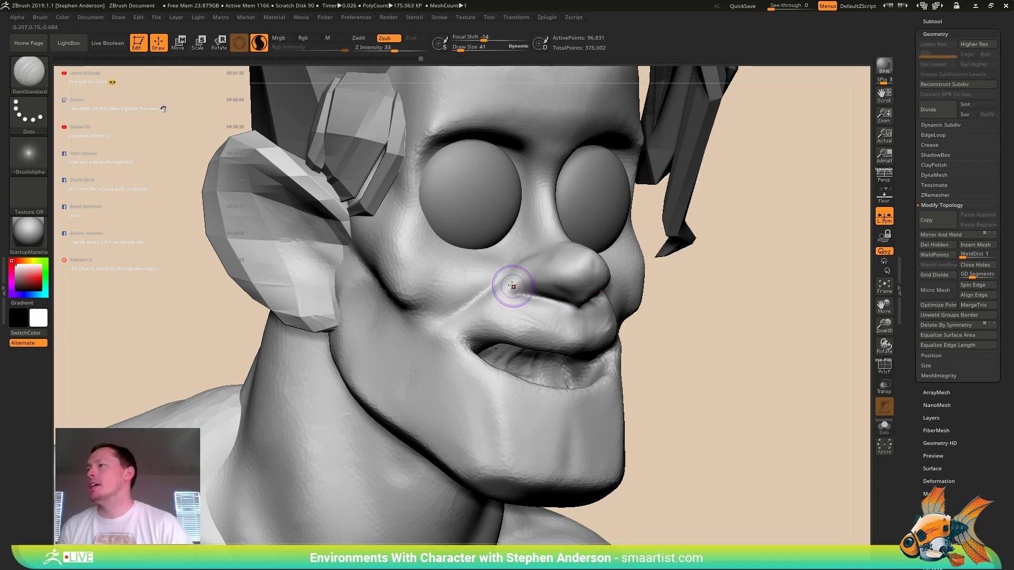
{"action": "mouse_move", "coordinate": [525, 295]}
{"action": "right_mouse_down"}
{"action": "mouse_move", "coordinate": [460, 288]}
{"action": "mouse_move", "coordinate": [530, 280]}
{"action": "right_mouse_up"}
{"action": "left_click_drag", "start_coordinate": [508, 280], "coordinate": [498, 288], "text": "shift"}
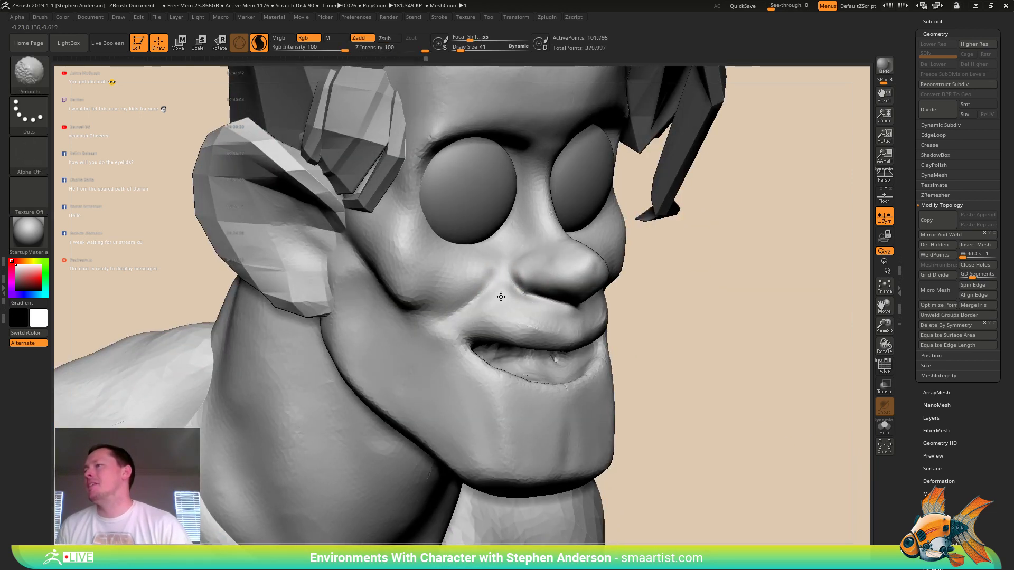
{"action": "right_click_drag", "start_coordinate": [452, 269], "coordinate": [509, 262]}
{"action": "left_click_drag", "start_coordinate": [505, 273], "coordinate": [531, 238]}
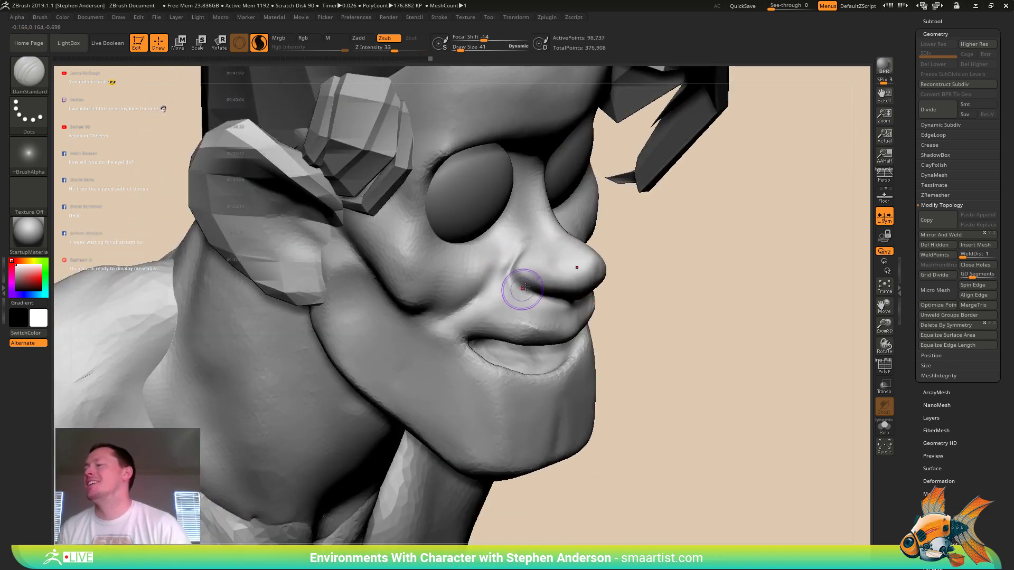
- Reshape the mouth corners with the Move brush at draw size 127 and focal shift 24
{"action": "mouse_move", "coordinate": [524, 288]}
{"action": "right_mouse_down"}
{"action": "mouse_move", "coordinate": [541, 282]}
{"action": "mouse_move", "coordinate": [565, 243]}
{"action": "mouse_move", "coordinate": [492, 299]}
{"action": "mouse_move", "coordinate": [465, 298]}
{"action": "mouse_move", "coordinate": [507, 296]}
{"action": "mouse_move", "coordinate": [523, 347]}
{"action": "right_mouse_up"}
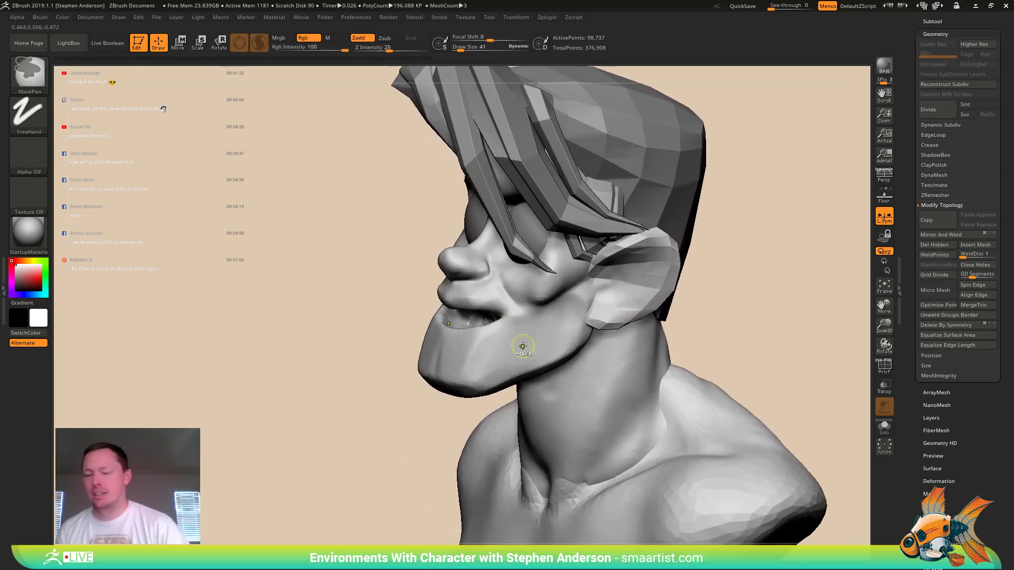
{"action": "key", "text": "s"}
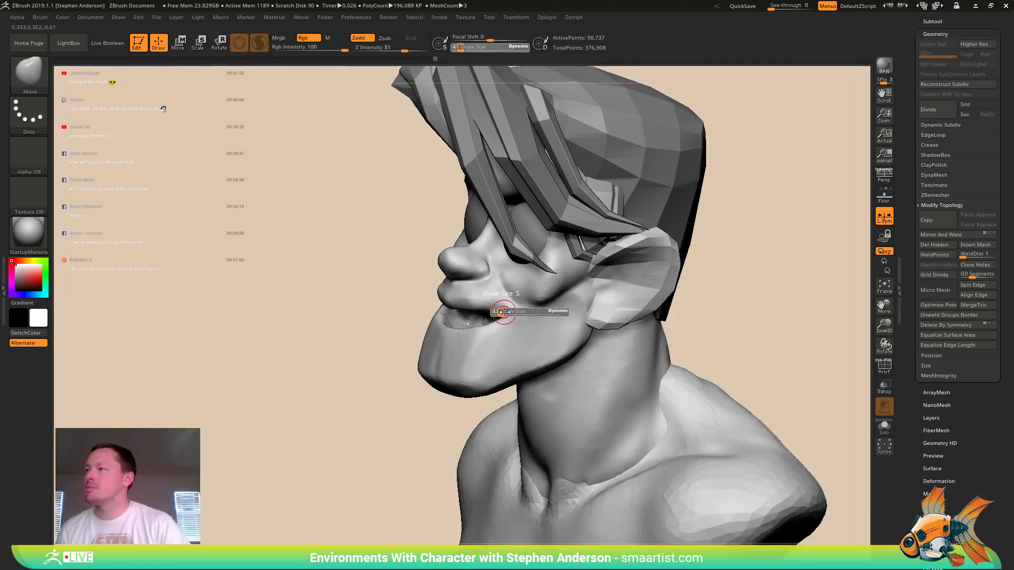
{"action": "left_click_drag", "start_coordinate": [553, 317], "coordinate": [604, 332]}
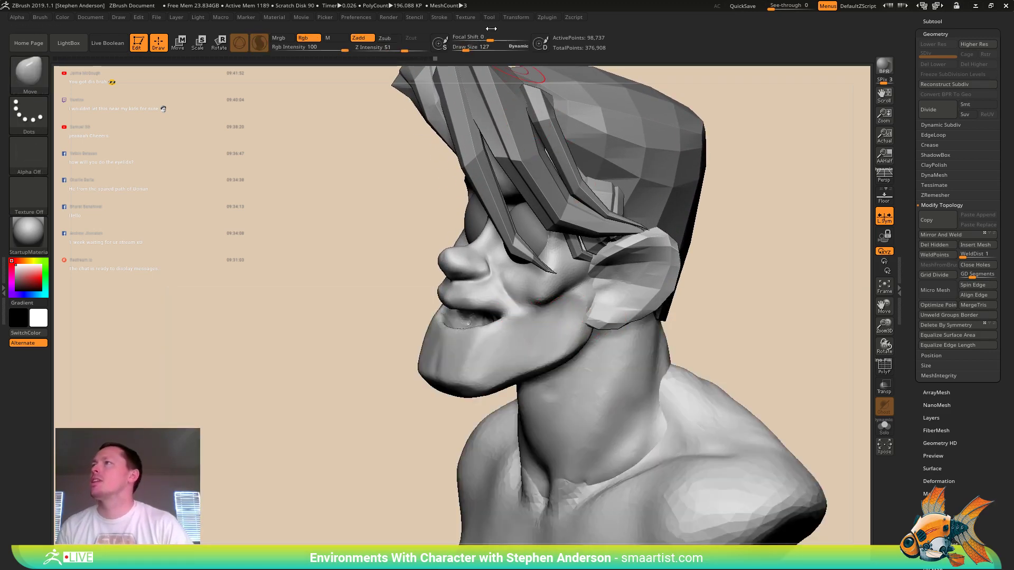
{"action": "left_click_drag", "start_coordinate": [489, 40], "coordinate": [500, 40]}
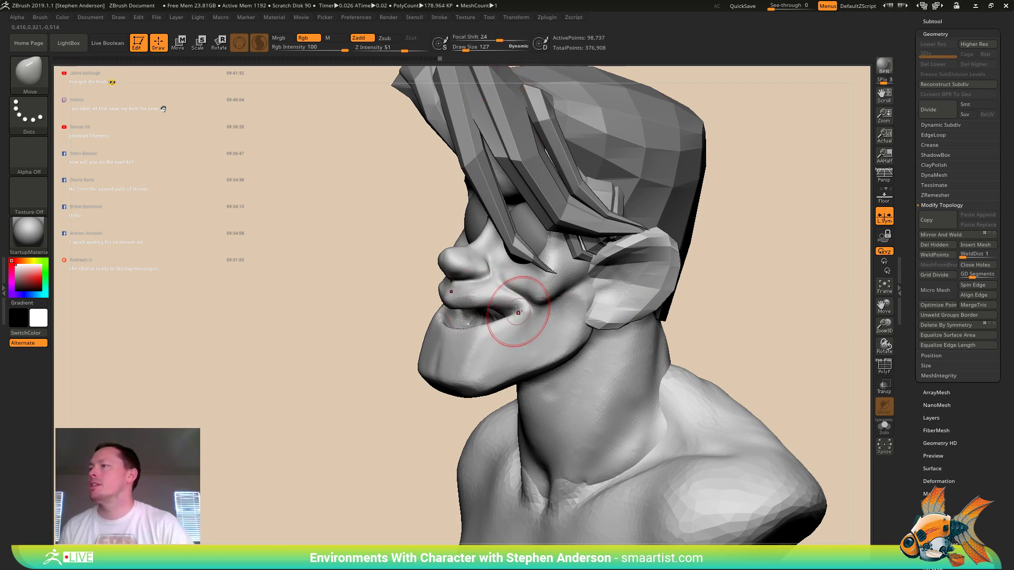
{"action": "left_click_drag", "start_coordinate": [338, 311], "coordinate": [425, 319]}
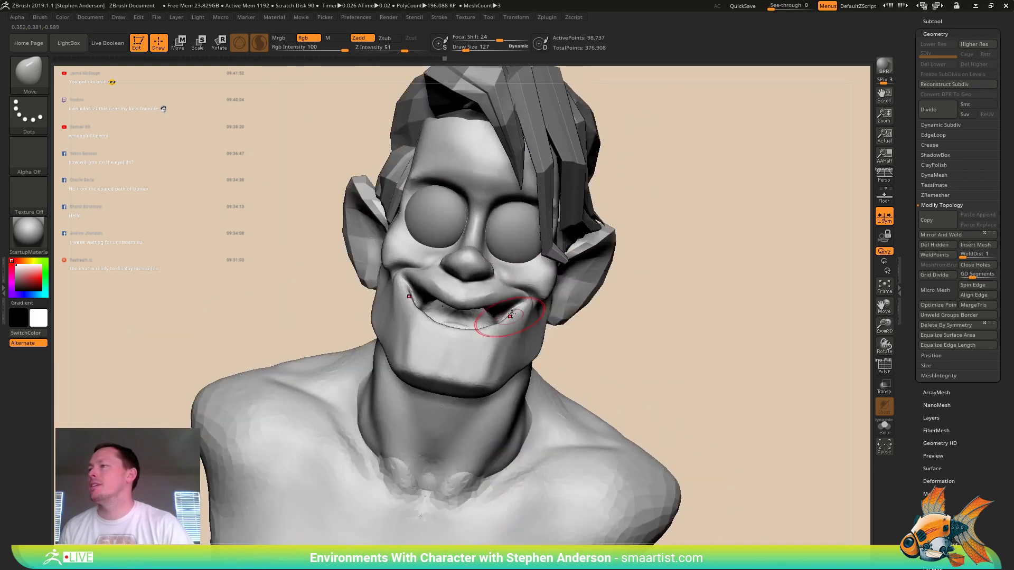
{"action": "left_click_drag", "start_coordinate": [496, 323], "coordinate": [523, 316]}
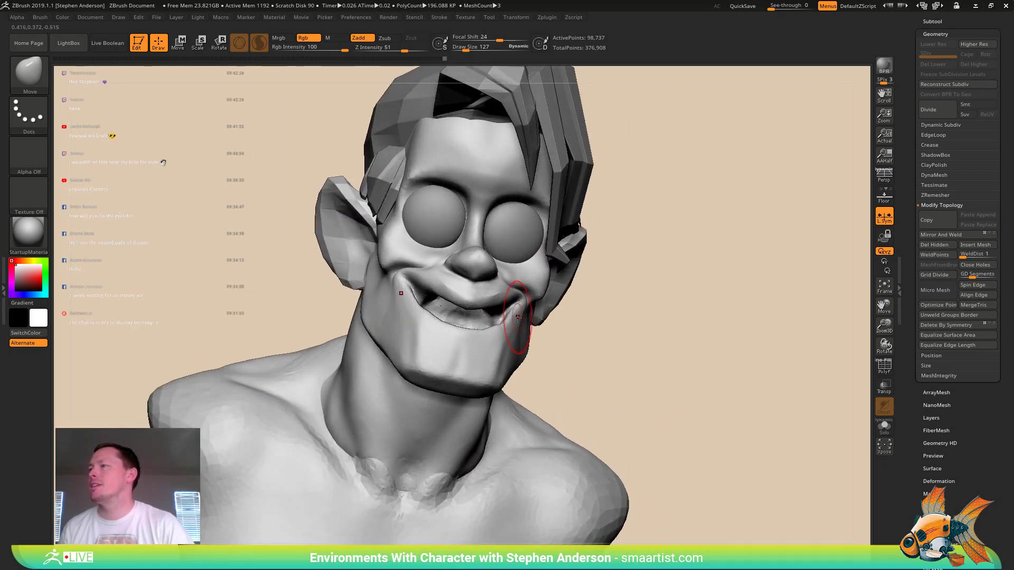
- Build up the lower cheek above the smile crease with ClayBuildup at draw size 49, and smooth it toward the mouth corner
{"action": "right_click_drag", "start_coordinate": [505, 319], "coordinate": [404, 388]}
{"action": "key", "text": "b"}
{"action": "key", "text": "c"}
{"action": "key", "text": "b"}
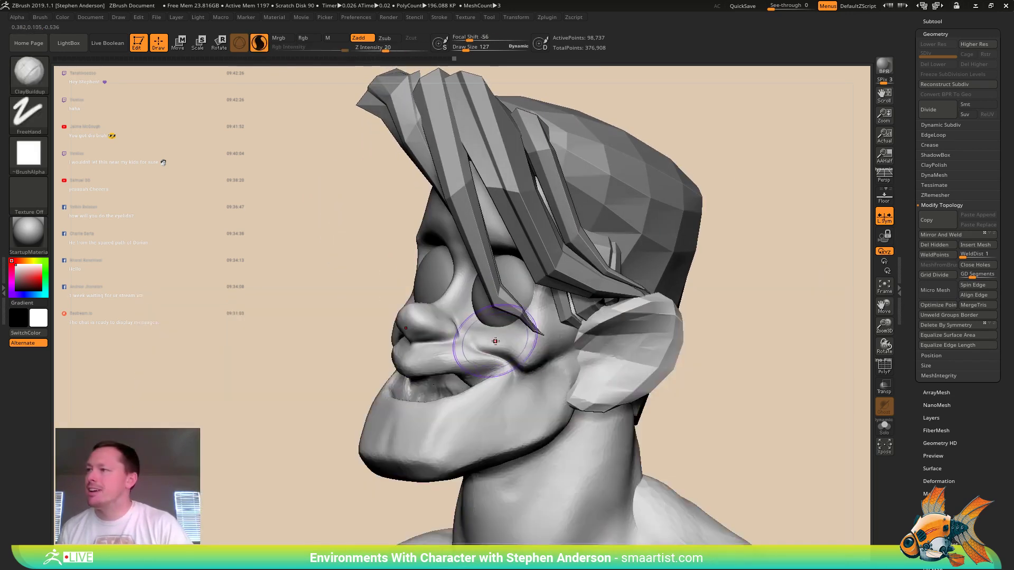
{"action": "key", "text": "s"}
{"action": "left_click_drag", "start_coordinate": [501, 347], "coordinate": [400, 349]}
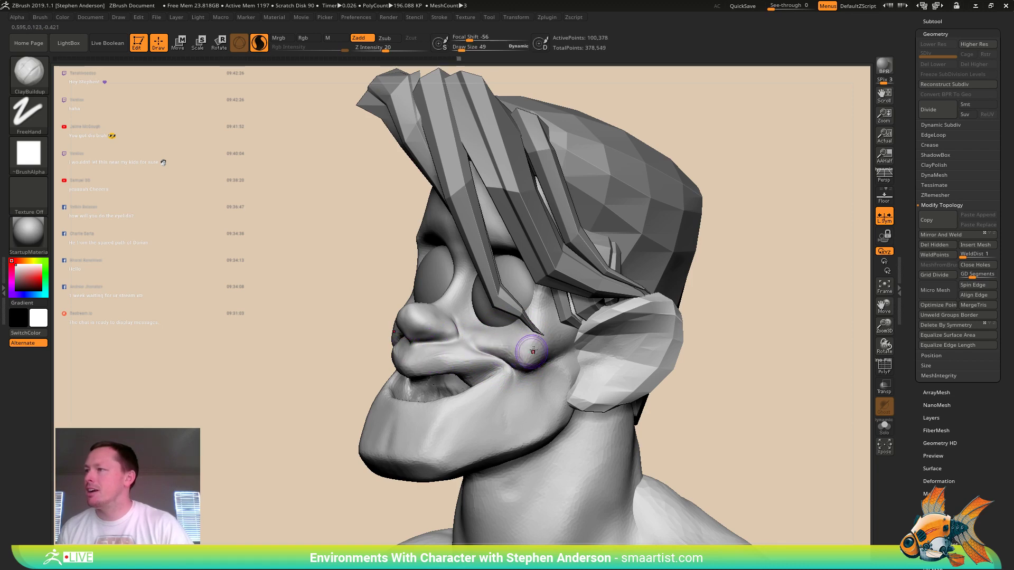
{"action": "right_click_drag", "start_coordinate": [533, 350], "coordinate": [495, 349]}
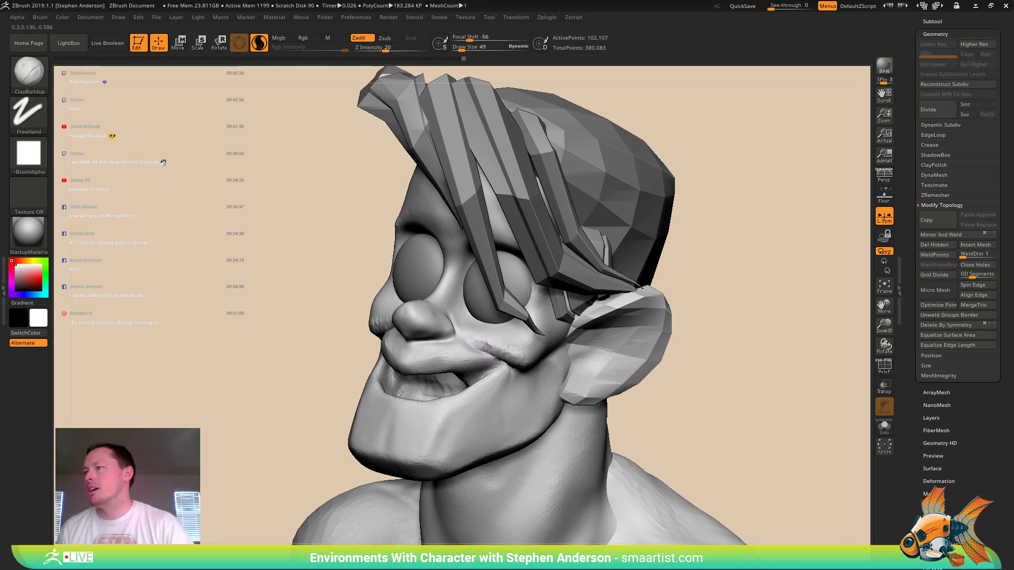
{"action": "mouse_move", "coordinate": [497, 350]}
{"action": "right_mouse_down"}
{"action": "mouse_move", "coordinate": [500, 362]}
{"action": "mouse_move", "coordinate": [492, 346]}
{"action": "right_mouse_up"}
{"action": "left_click_drag", "start_coordinate": [491, 344], "coordinate": [524, 362], "text": "shift"}
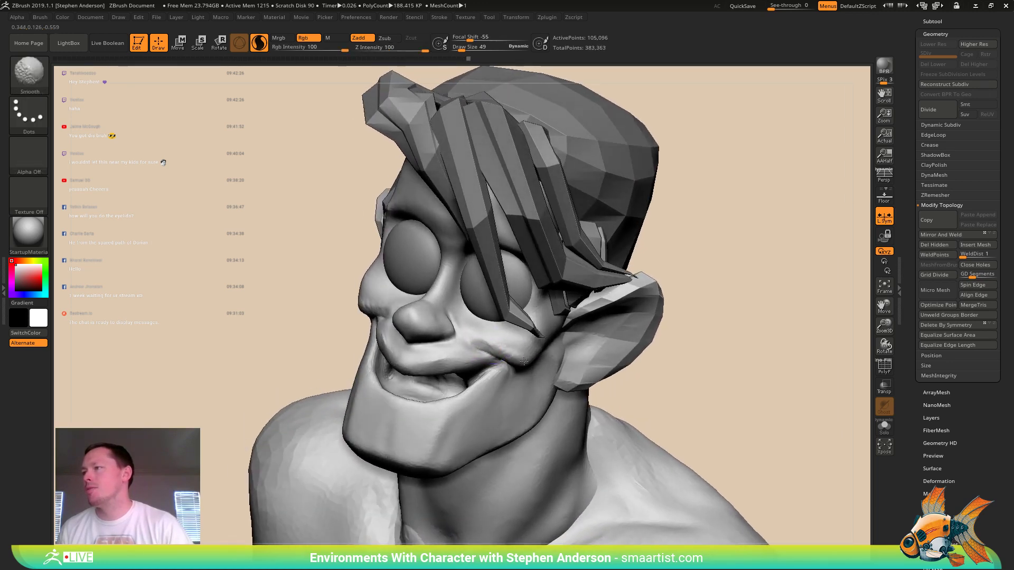
{"action": "right_click_drag", "start_coordinate": [517, 350], "coordinate": [511, 369]}
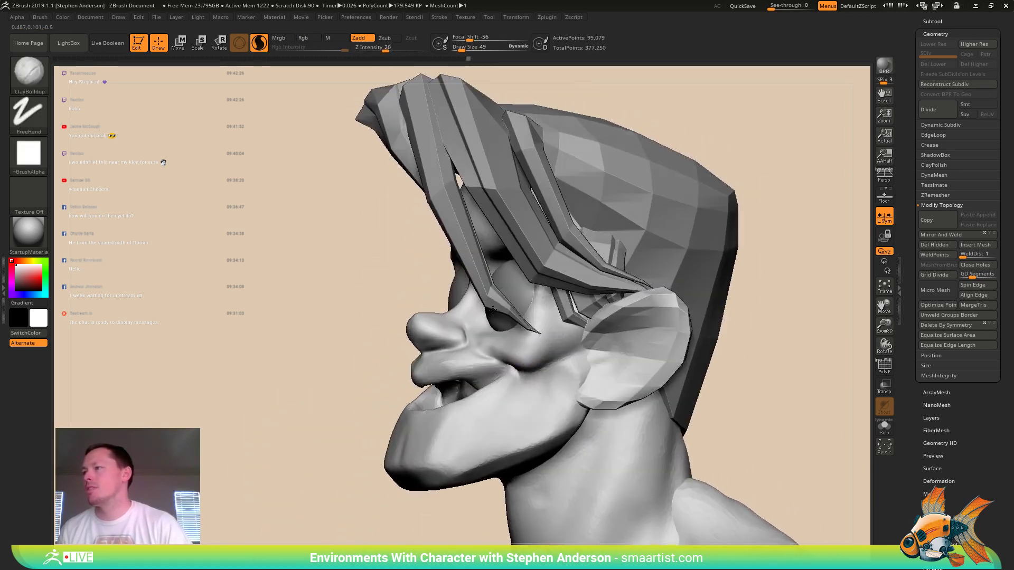
{"action": "left_click_drag", "start_coordinate": [513, 377], "coordinate": [518, 385], "text": "shift"}
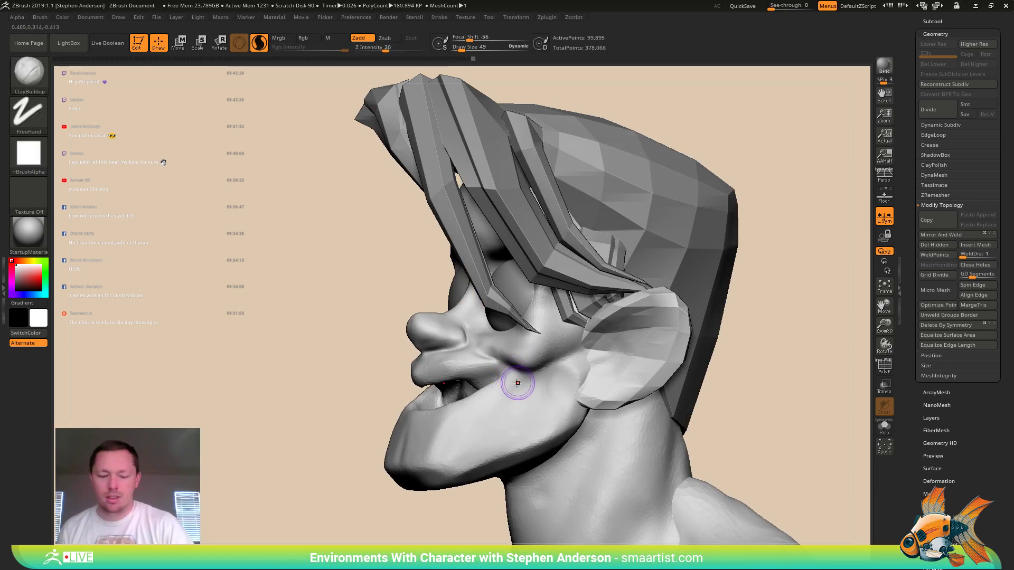
- Sharpen the crease at the mouth corner with the DamStandard brush at draw size 49
{"action": "key", "text": "b"}
{"action": "key", "text": "d"}
{"action": "key", "text": "s"}
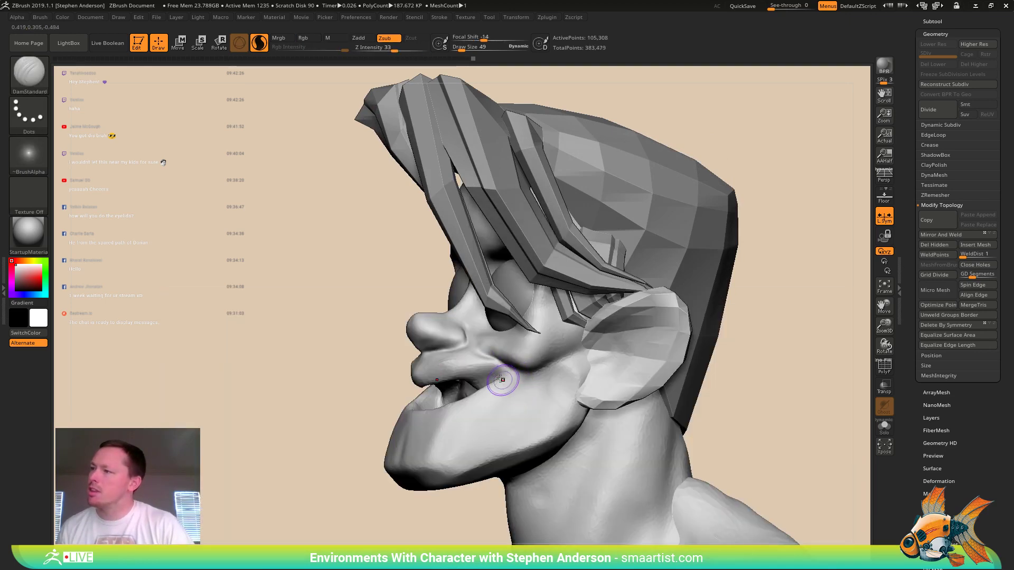
{"action": "right_click_drag", "start_coordinate": [501, 379], "coordinate": [453, 355]}
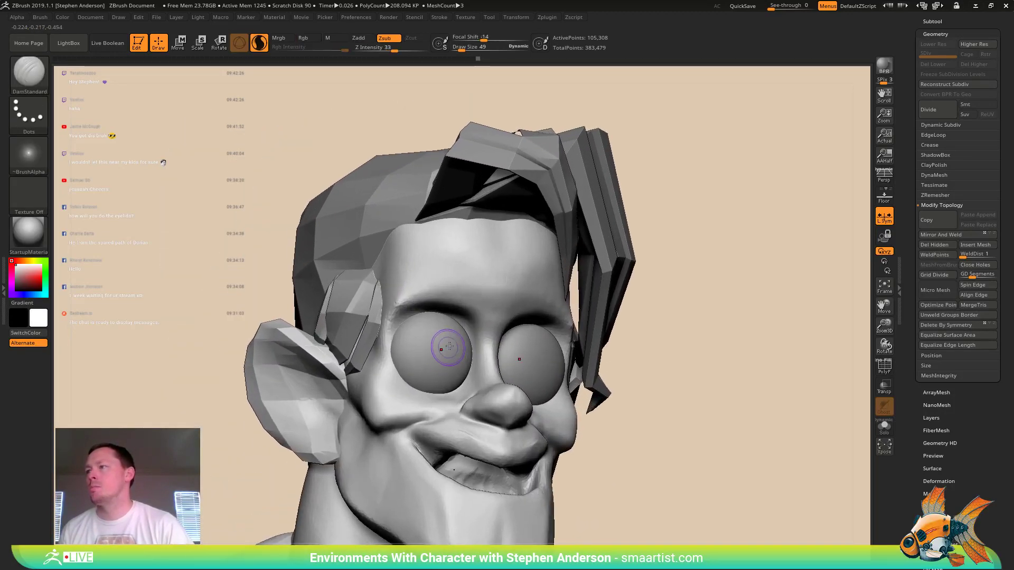
- Select the EyeL subtool and duplicate it, checking the copy's polyframe from the front
{"action": "left_click", "coordinate": [433, 351], "text": "alt"}
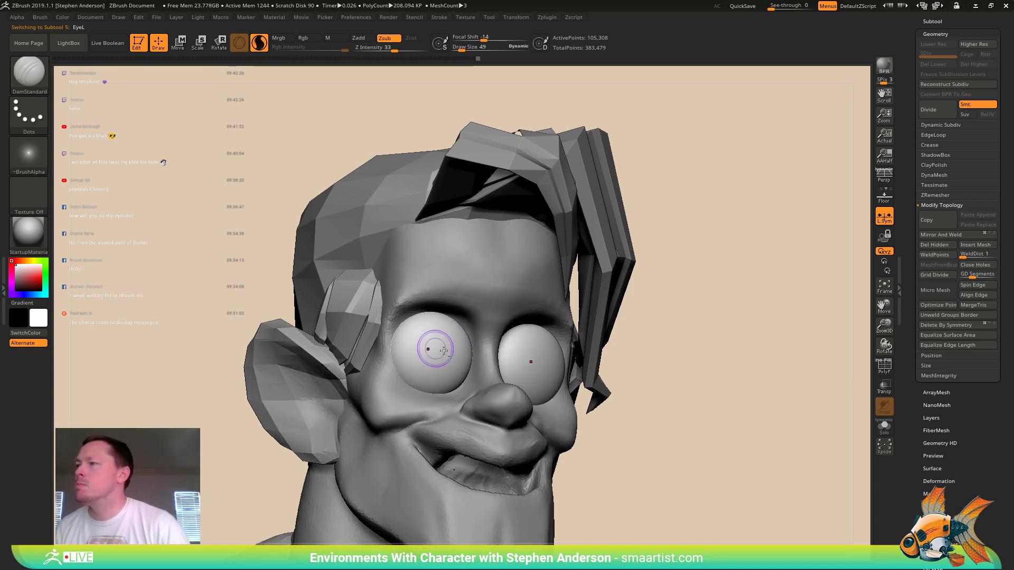
{"action": "key", "text": "shift+f"}
{"action": "key", "text": "ctrl+shift+d"}
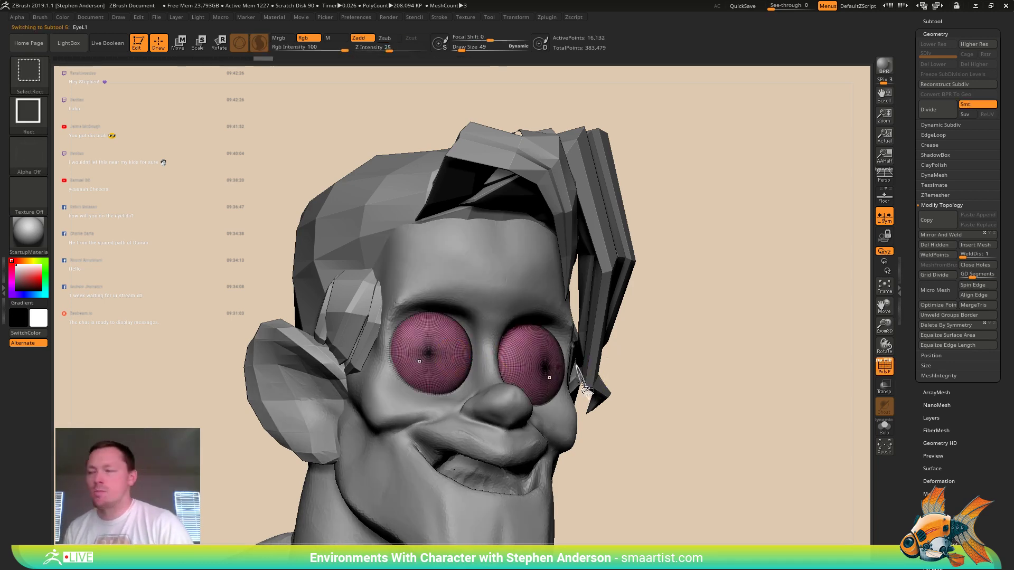
{"action": "right_click_drag", "start_coordinate": [518, 356], "coordinate": [503, 363], "text": "shift"}
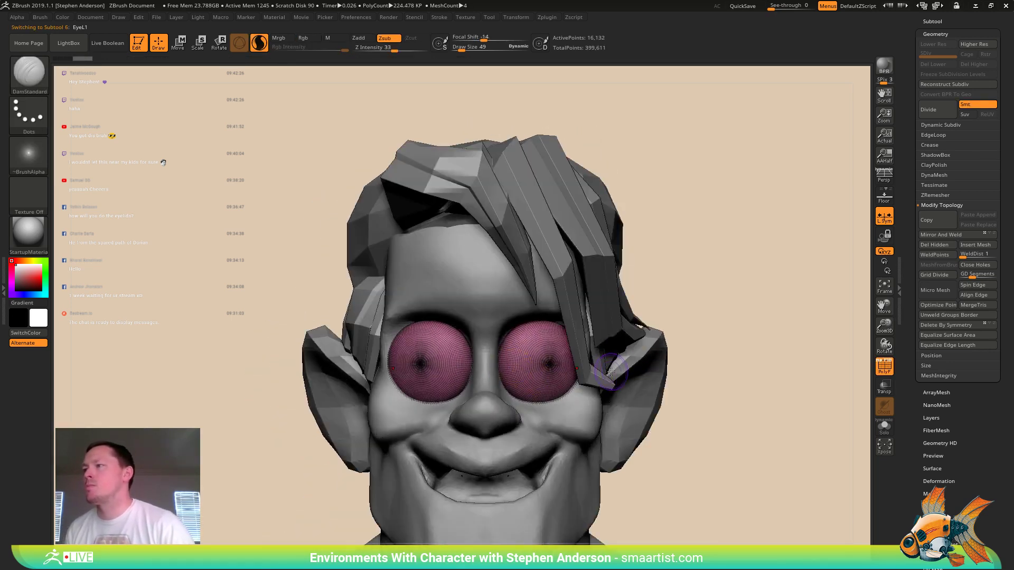
{"action": "key", "text": "shift+f"}
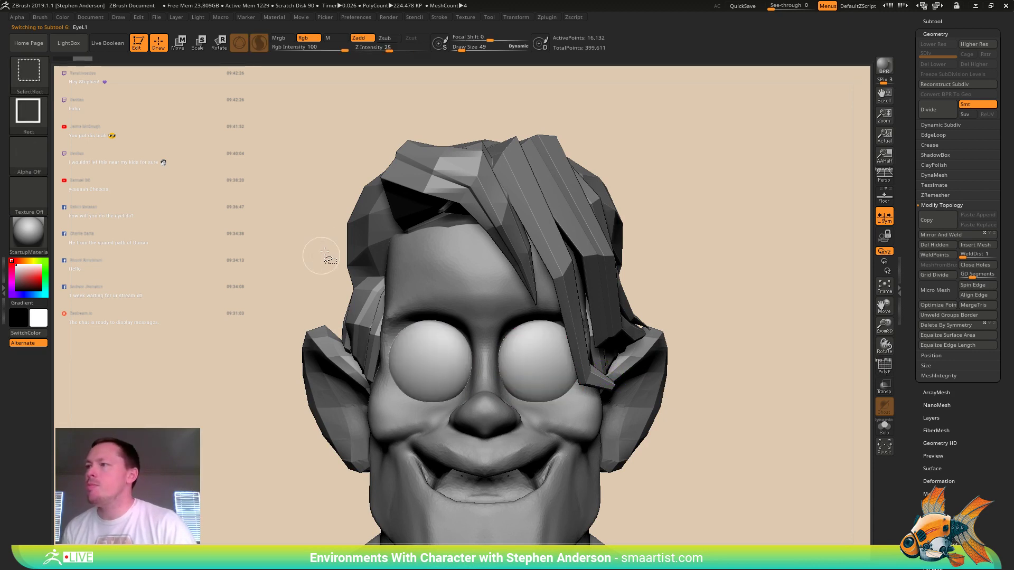
- Cut away the lower part of the duplicated eyeballs with the TrimCurve brush, keeping only the upper caps
{"action": "left_click", "coordinate": [33, 81]}
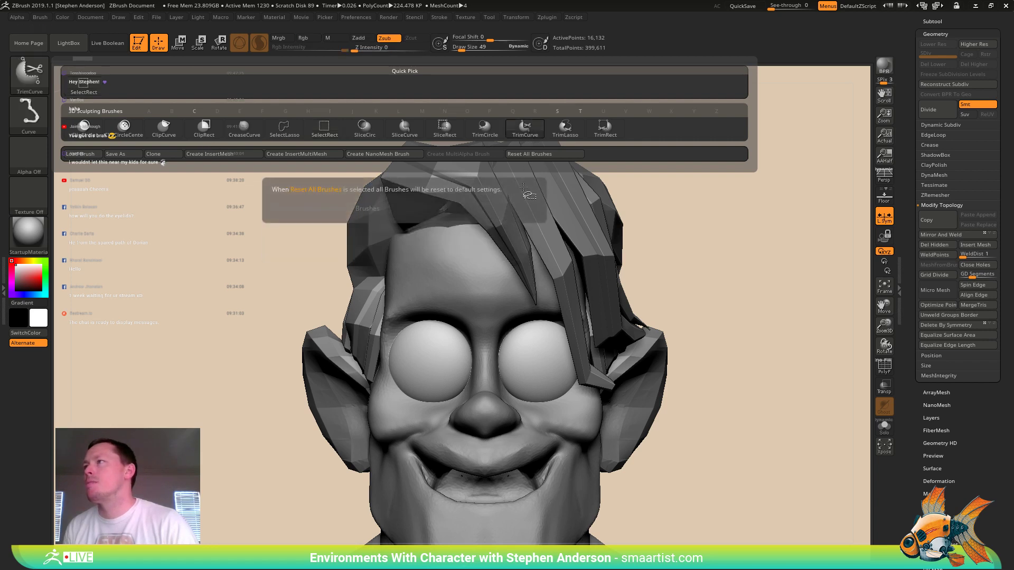
{"action": "left_click", "coordinate": [528, 133]}
{"action": "mouse_move", "coordinate": [732, 386]}
{"action": "left_mouse_down"}
{"action": "mouse_move", "coordinate": [543, 350]}
{"action": "mouse_move", "coordinate": [423, 348]}
{"action": "mouse_move", "coordinate": [272, 364]}
{"action": "mouse_move", "coordinate": [262, 379]}
{"action": "left_mouse_up"}
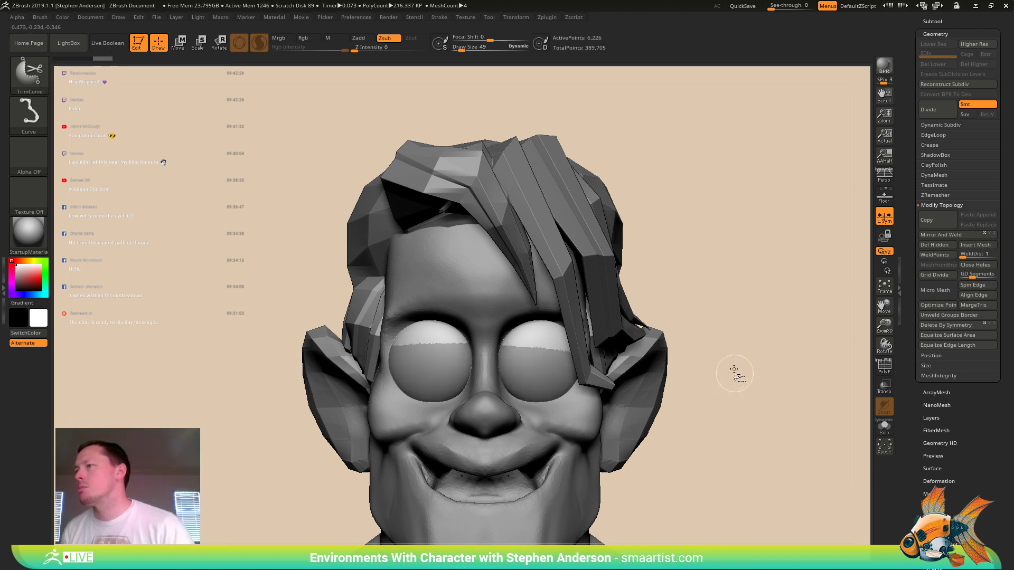
- Inflate the trimmed eyelid caps slightly with the Inflate deformation, using a value of 4
{"action": "left_click", "coordinate": [939, 481]}
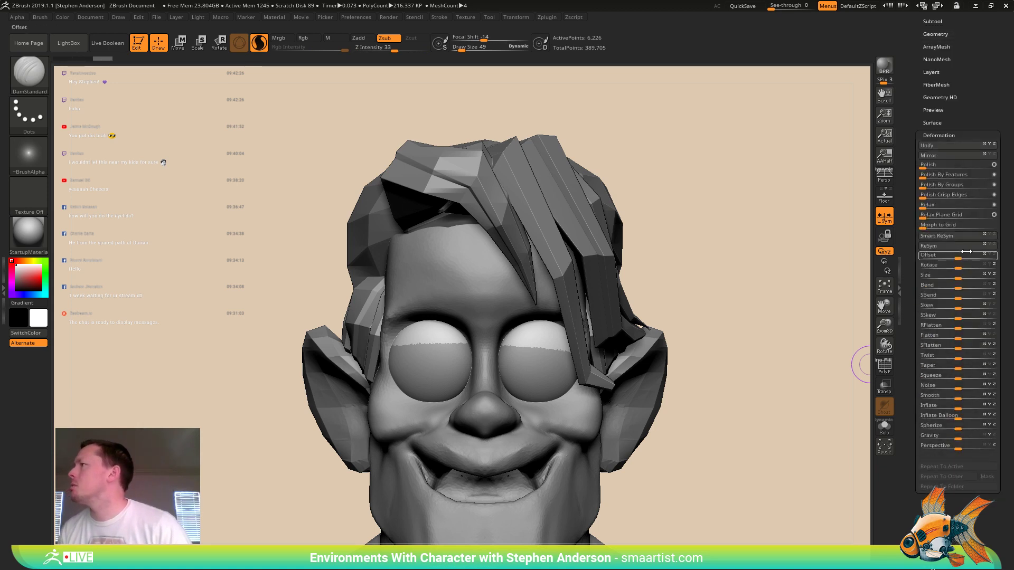
{"action": "left_click_drag", "start_coordinate": [958, 258], "coordinate": [959, 258]}
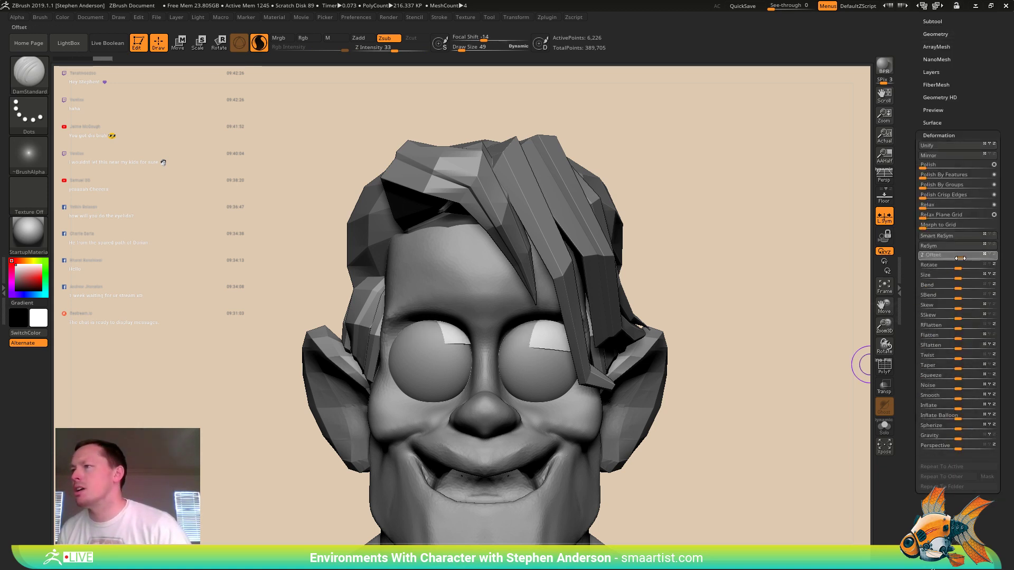
{"action": "key", "text": "ctrl+z"}
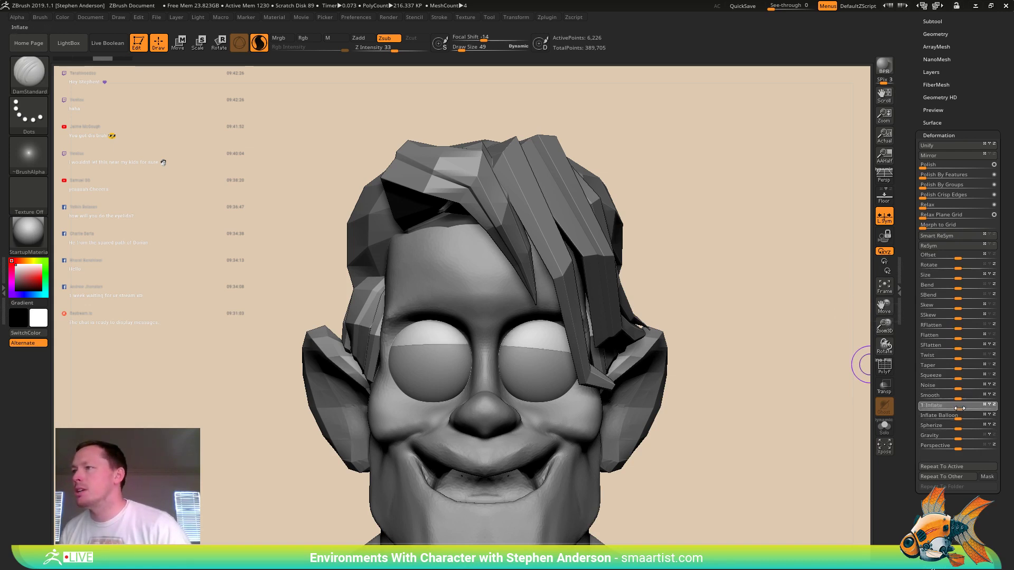
{"action": "left_click_drag", "start_coordinate": [962, 408], "coordinate": [963, 409]}
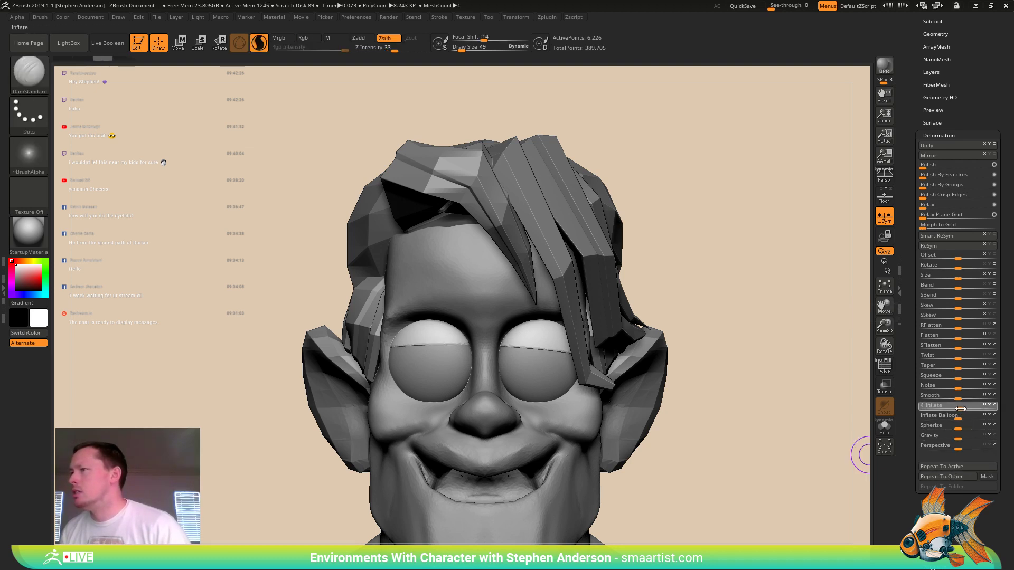
{"action": "left_click_drag", "start_coordinate": [962, 408], "coordinate": [963, 408]}
- Check the eyelid caps in isolation, then extrude them upward by about 0.2 with the Move gizmo
{"action": "mouse_move", "coordinate": [792, 332]}
{"action": "right_mouse_down"}
{"action": "mouse_move", "coordinate": [787, 308]}
{"action": "mouse_move", "coordinate": [604, 314]}
{"action": "mouse_move", "coordinate": [618, 301]}
{"action": "mouse_move", "coordinate": [628, 340]}
{"action": "mouse_move", "coordinate": [706, 430]}
{"action": "mouse_move", "coordinate": [649, 309]}
{"action": "mouse_move", "coordinate": [610, 331]}
{"action": "right_mouse_up"}
{"action": "key", "text": "s"}
{"action": "left_click_drag", "start_coordinate": [610, 330], "coordinate": [647, 338]}
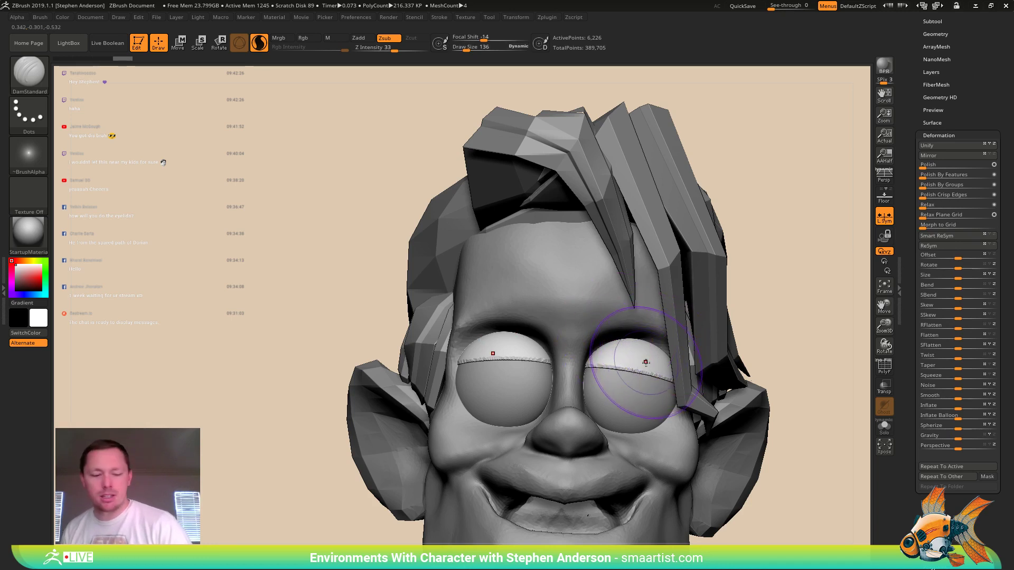
{"action": "key", "text": "w"}
{"action": "left_click", "coordinate": [632, 352]}
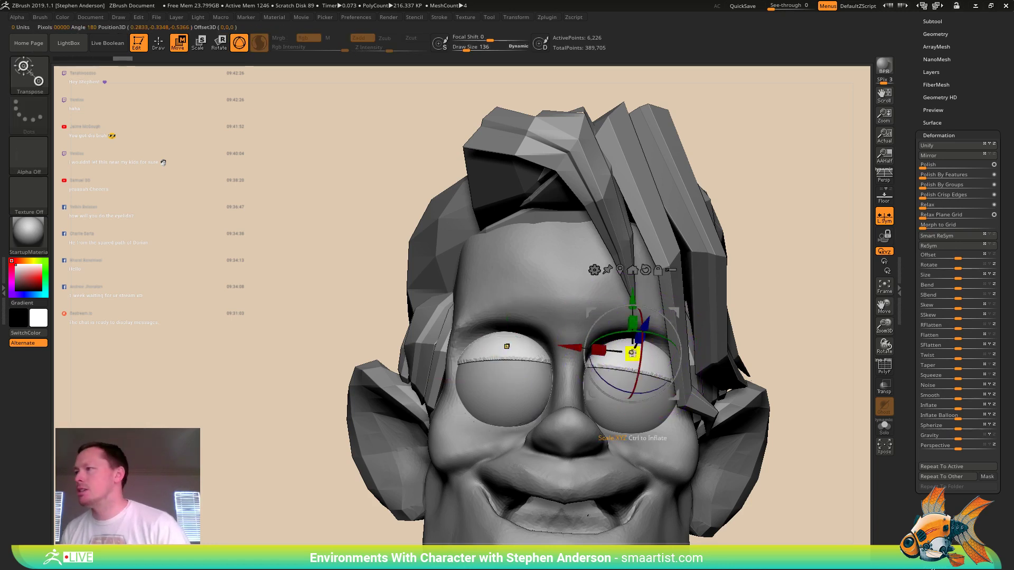
{"action": "left_click", "coordinate": [880, 429]}
{"action": "right_click_drag", "start_coordinate": [776, 380], "coordinate": [740, 368]}
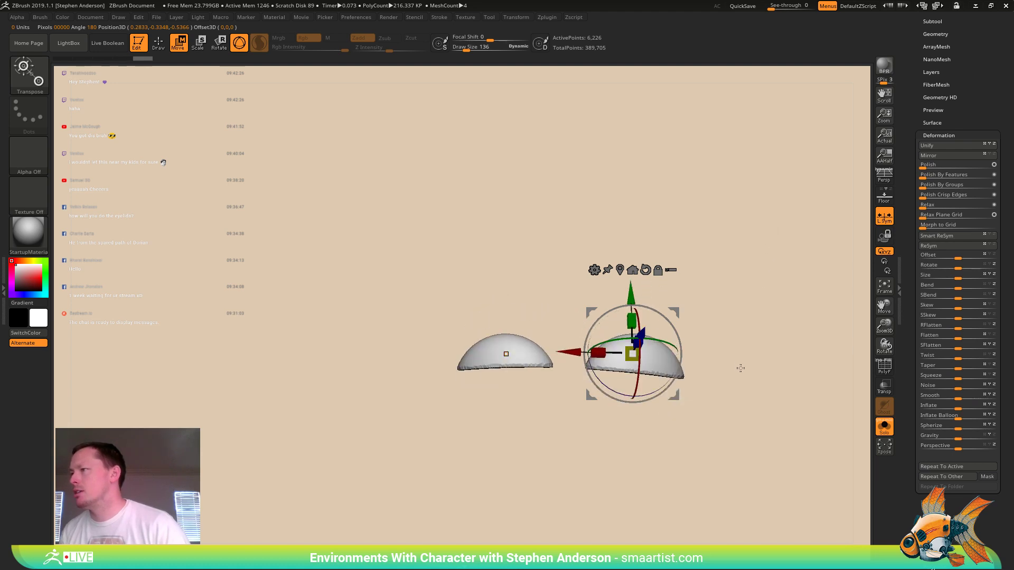
{"action": "left_click", "coordinate": [884, 424]}
{"action": "left_click_drag", "start_coordinate": [632, 318], "coordinate": [632, 306]}
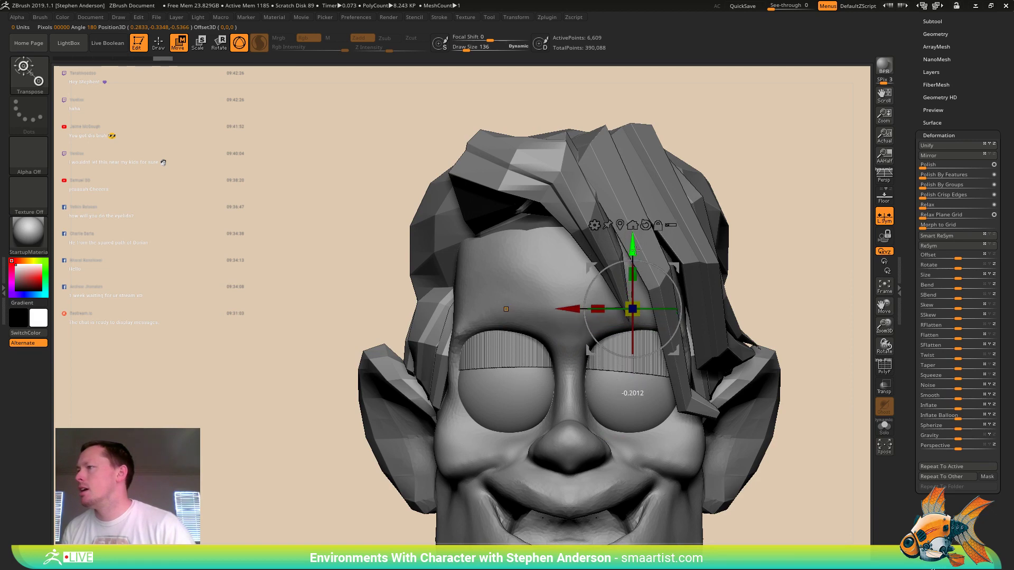
- Shift the extruded eyelids forward by about 0.02 with the Move gizmo and return to drawing mode
{"action": "right_click_drag", "start_coordinate": [636, 312], "coordinate": [670, 326]}
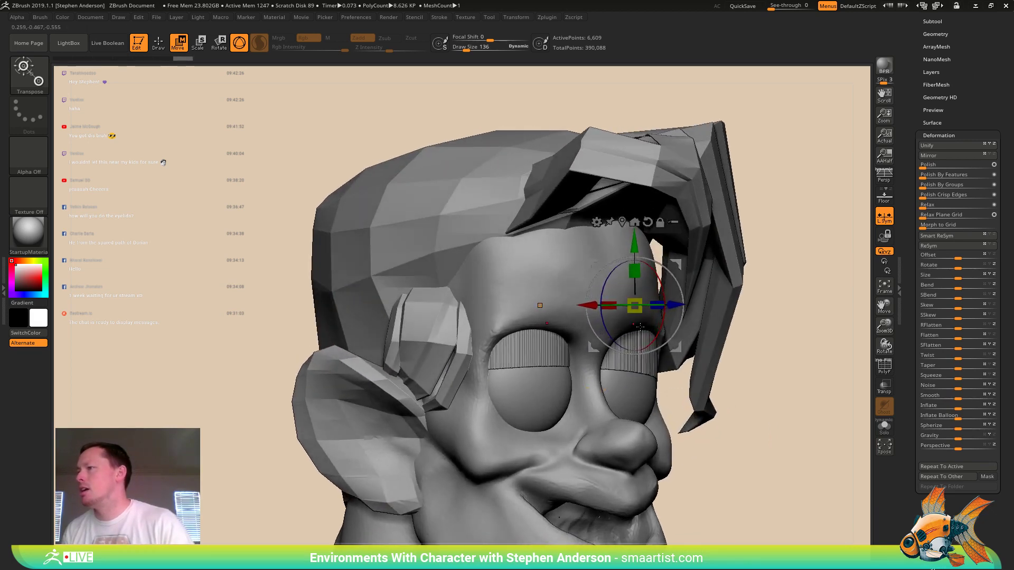
{"action": "key", "text": "ctrl"}
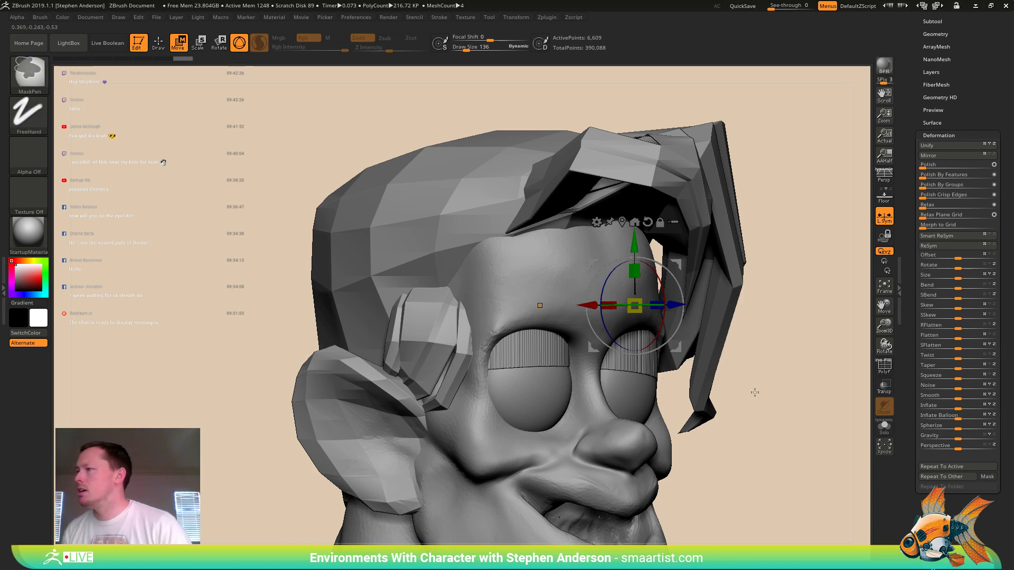
{"action": "left_click_drag", "start_coordinate": [675, 304], "coordinate": [679, 305]}
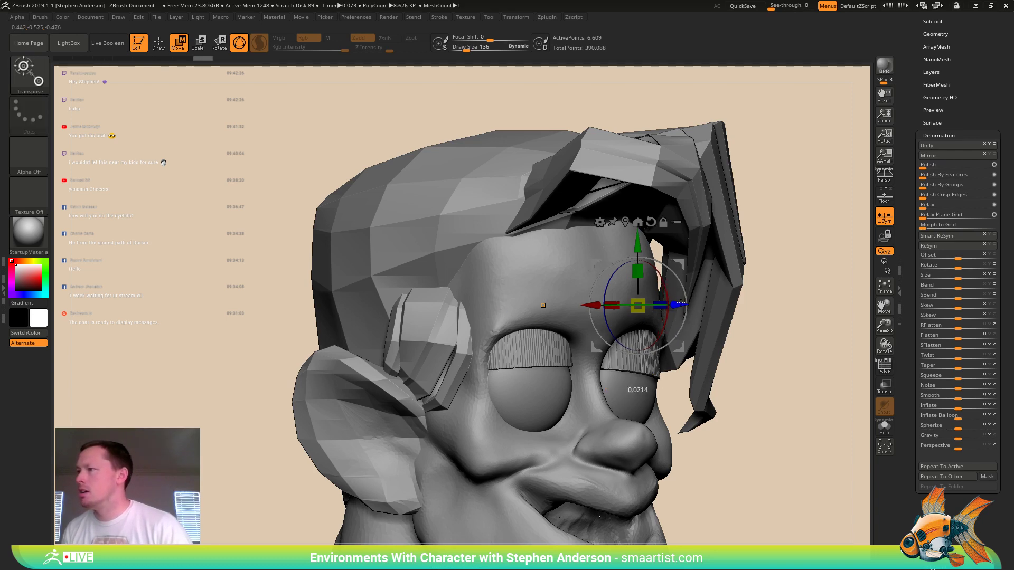
{"action": "mouse_move", "coordinate": [680, 304]}
{"action": "right_mouse_down"}
{"action": "mouse_move", "coordinate": [681, 284]}
{"action": "mouse_move", "coordinate": [671, 318]}
{"action": "mouse_move", "coordinate": [712, 391]}
{"action": "mouse_move", "coordinate": [631, 378]}
{"action": "right_mouse_up"}
{"action": "key", "text": "q"}
{"action": "right_click_drag", "start_coordinate": [667, 410], "coordinate": [634, 362]}
- Select the head subtool and show its polyframe around the mouth
{"action": "left_click", "coordinate": [566, 365], "text": "alt"}
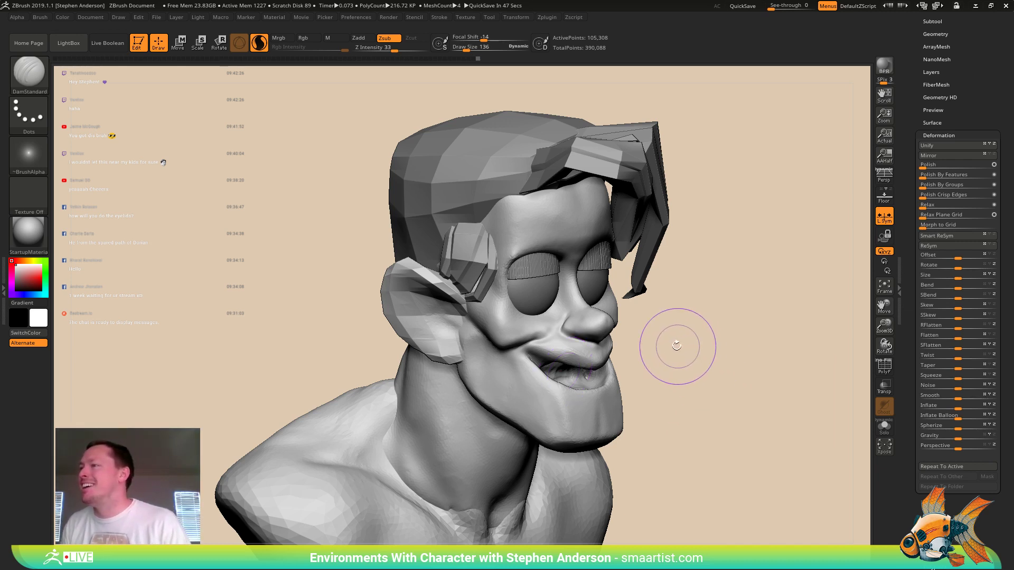
{"action": "left_click_drag", "start_coordinate": [674, 344], "coordinate": [666, 318]}
{"action": "mouse_move", "coordinate": [573, 346]}
{"action": "right_mouse_down", "text": "ctrl"}
{"action": "mouse_move", "coordinate": [565, 381]}
{"action": "mouse_move", "coordinate": [534, 370]}
{"action": "mouse_move", "coordinate": [545, 372]}
{"action": "right_mouse_up", "text": "ctrl"}
{"action": "key", "text": "shift+f"}
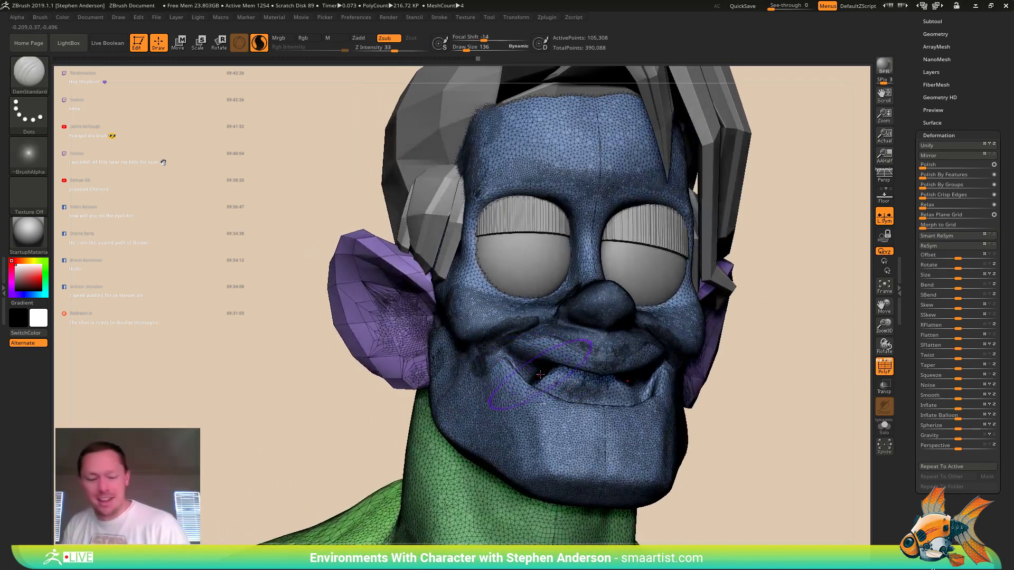
- Fill the gaps behind the lips with ClayBuildup at draw size 72, and smooth the mouth interior
{"action": "key", "text": "b"}
{"action": "key", "text": "c"}
{"action": "key", "text": "b"}
{"action": "key", "text": "s"}
{"action": "left_click_drag", "start_coordinate": [545, 373], "coordinate": [536, 373]}
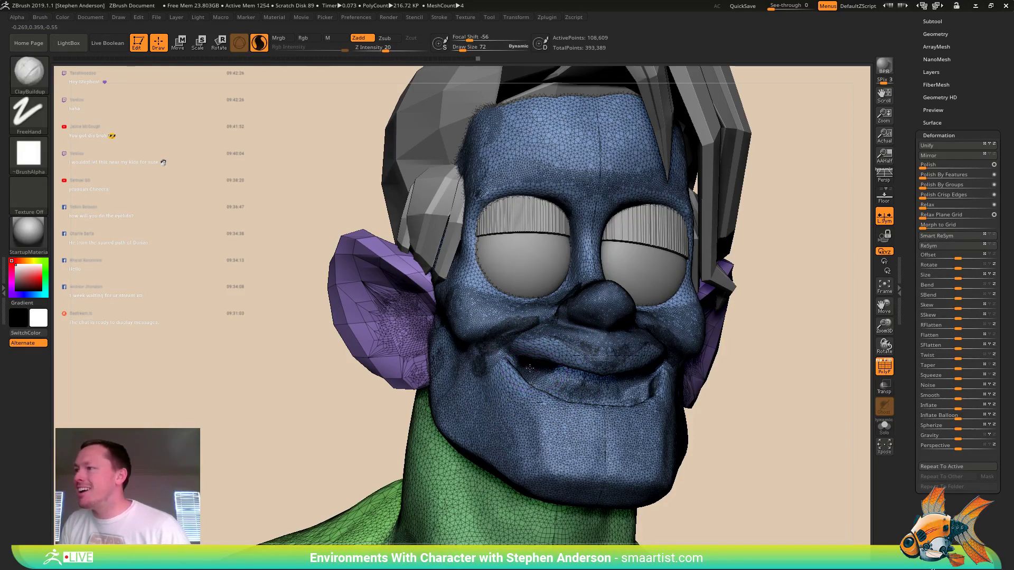
{"action": "mouse_move", "coordinate": [573, 379]}
{"action": "right_mouse_down"}
{"action": "mouse_move", "coordinate": [515, 378]}
{"action": "mouse_move", "coordinate": [573, 381]}
{"action": "right_mouse_up"}
{"action": "left_click_drag", "start_coordinate": [575, 382], "coordinate": [602, 391], "text": "shift"}
{"action": "mouse_move", "coordinate": [593, 389]}
{"action": "right_mouse_down"}
{"action": "mouse_move", "coordinate": [509, 385]}
{"action": "mouse_move", "coordinate": [575, 392]}
{"action": "right_mouse_up"}
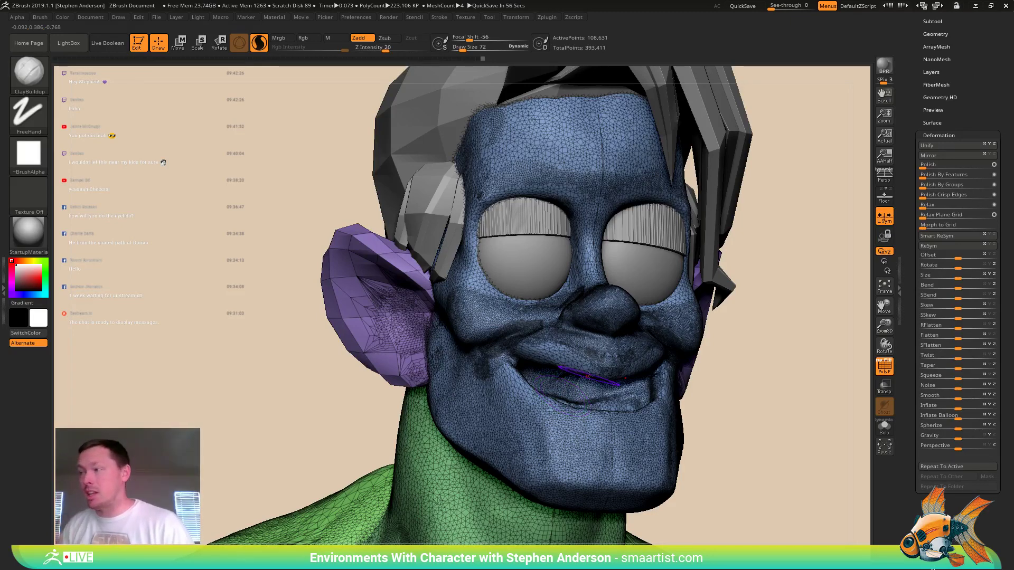
- Hide the polyframe and flip the head's displayed faces so its inner surfaces can be worked on
{"action": "key", "text": "shift+f"}
{"action": "right_click_drag", "start_coordinate": [686, 383], "coordinate": [703, 343], "text": "ctrl"}
{"action": "right_click_drag", "start_coordinate": [703, 343], "coordinate": [861, 442]}
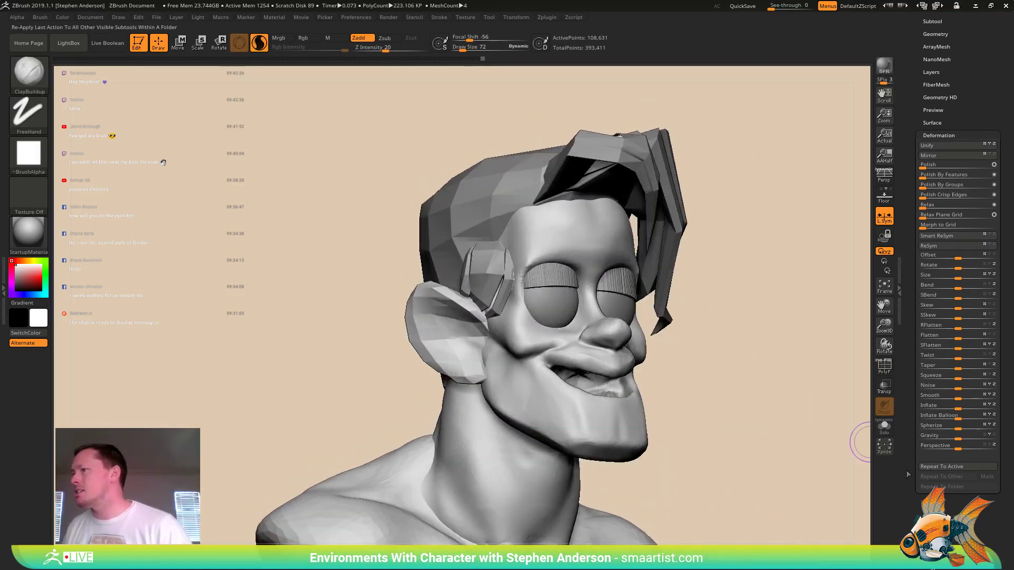
{"action": "right_click_drag", "start_coordinate": [731, 449], "coordinate": [634, 406]}
{"action": "scroll", "coordinate": [985, 408], "scroll_direction": "down", "scroll_amount": 5}
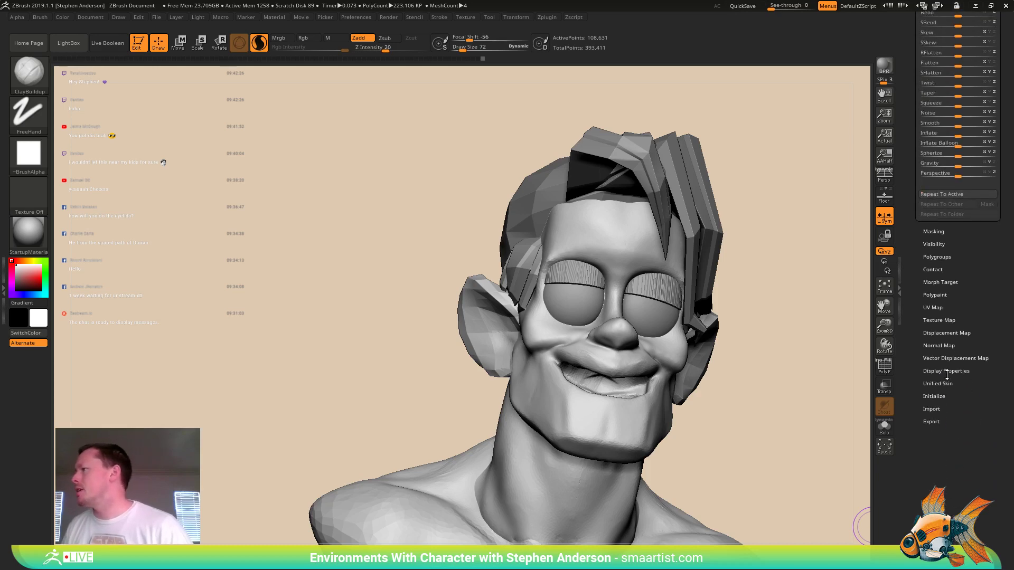
{"action": "left_click", "coordinate": [947, 372]}
{"action": "left_click", "coordinate": [929, 401]}
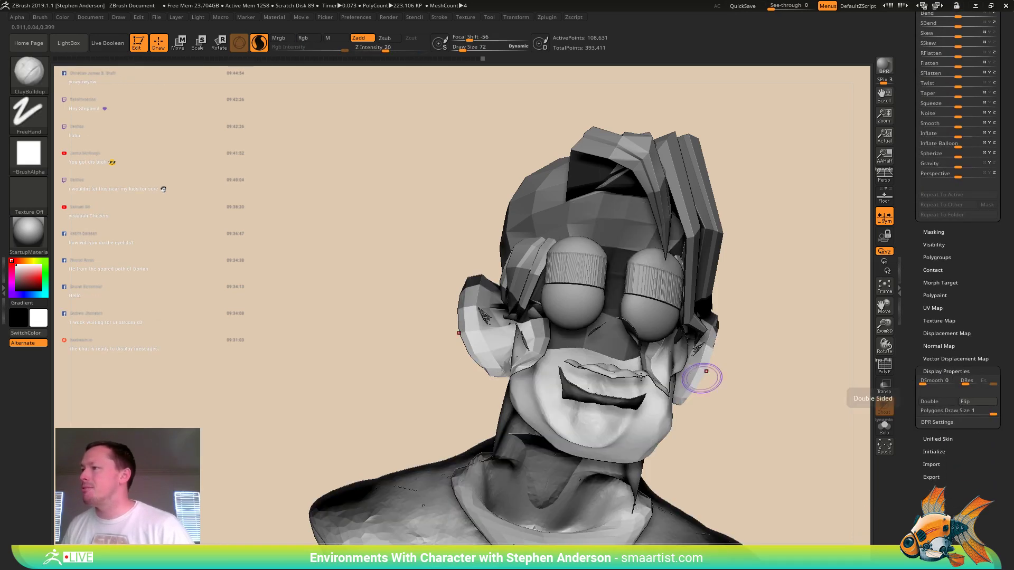
- Solo the head subtool and isolate the face polygroup, viewing the mouth pocket from inside the head
{"action": "mouse_move", "coordinate": [640, 377]}
{"action": "right_mouse_down"}
{"action": "mouse_move", "coordinate": [678, 409]}
{"action": "mouse_move", "coordinate": [739, 403]}
{"action": "mouse_move", "coordinate": [525, 351]}
{"action": "mouse_move", "coordinate": [519, 388]}
{"action": "right_mouse_up"}
{"action": "mouse_move", "coordinate": [520, 388]}
{"action": "right_mouse_down"}
{"action": "mouse_move", "coordinate": [533, 402]}
{"action": "mouse_move", "coordinate": [594, 407]}
{"action": "mouse_move", "coordinate": [550, 406]}
{"action": "right_mouse_up"}
{"action": "left_click", "coordinate": [884, 427]}
{"action": "mouse_move", "coordinate": [419, 354]}
{"action": "right_mouse_down"}
{"action": "mouse_move", "coordinate": [443, 375]}
{"action": "mouse_move", "coordinate": [454, 370]}
{"action": "mouse_move", "coordinate": [464, 396]}
{"action": "mouse_move", "coordinate": [490, 341]}
{"action": "right_mouse_up"}
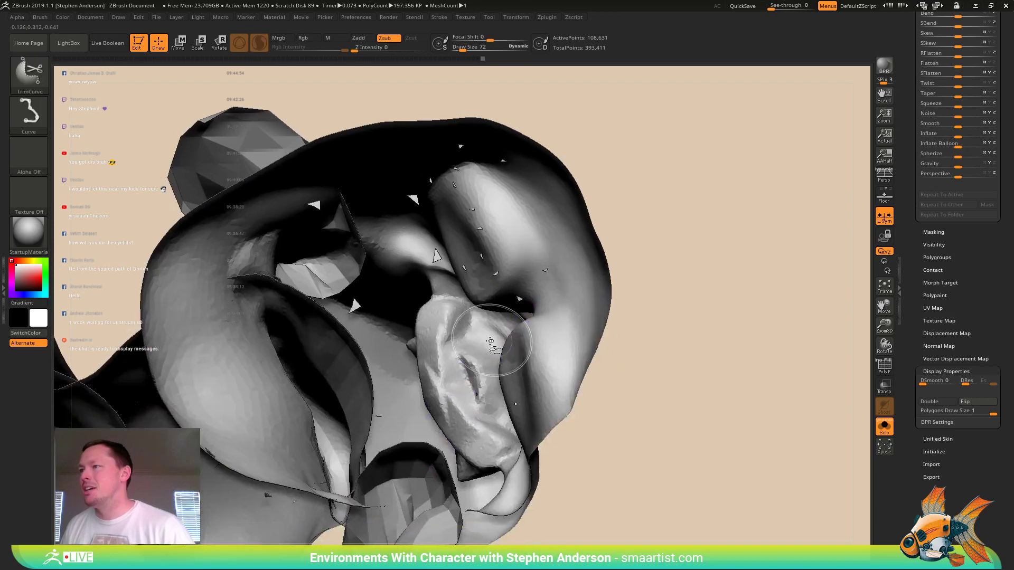
{"action": "left_click", "coordinate": [490, 341], "text": "ctrl+shift"}
{"action": "mouse_move", "coordinate": [423, 359]}
{"action": "right_mouse_down"}
{"action": "mouse_move", "coordinate": [449, 367]}
{"action": "mouse_move", "coordinate": [443, 349]}
{"action": "mouse_move", "coordinate": [445, 365]}
{"action": "right_mouse_up"}
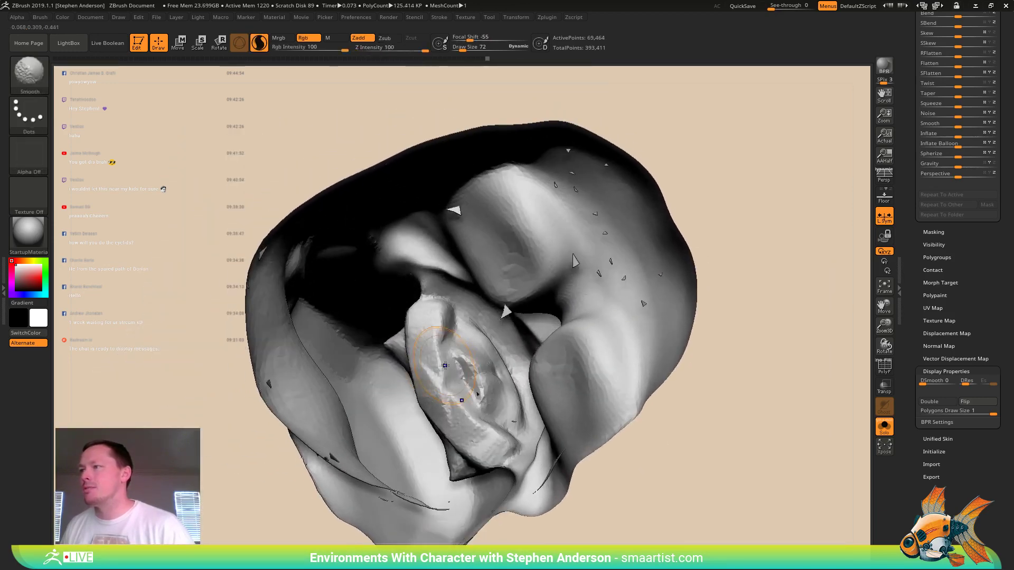
- Smooth the rough surface of the mouth pocket from inside the head
{"action": "left_click_drag", "start_coordinate": [444, 330], "coordinate": [459, 327], "text": "shift"}
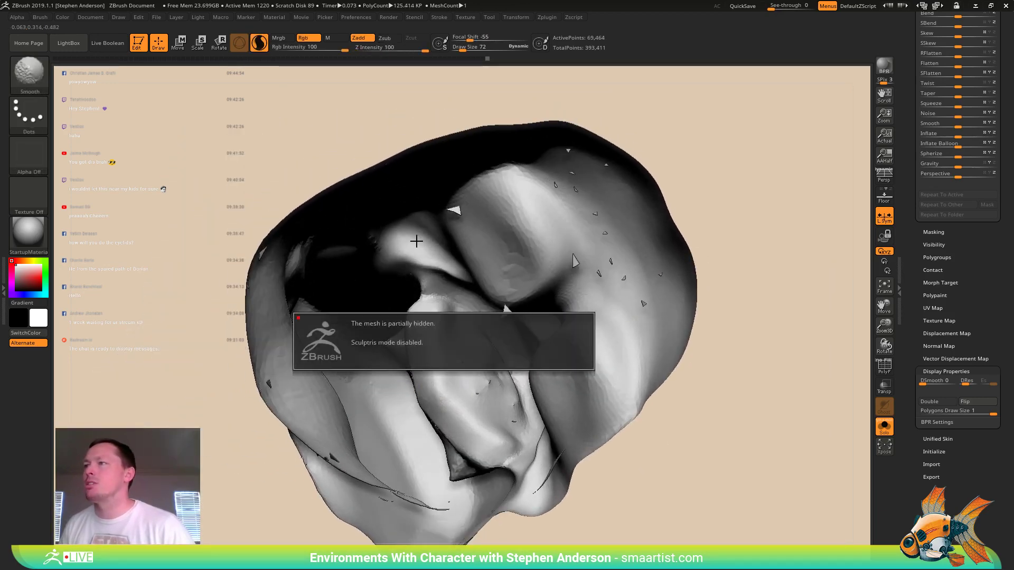
{"action": "right_click_drag", "start_coordinate": [437, 357], "coordinate": [469, 380]}
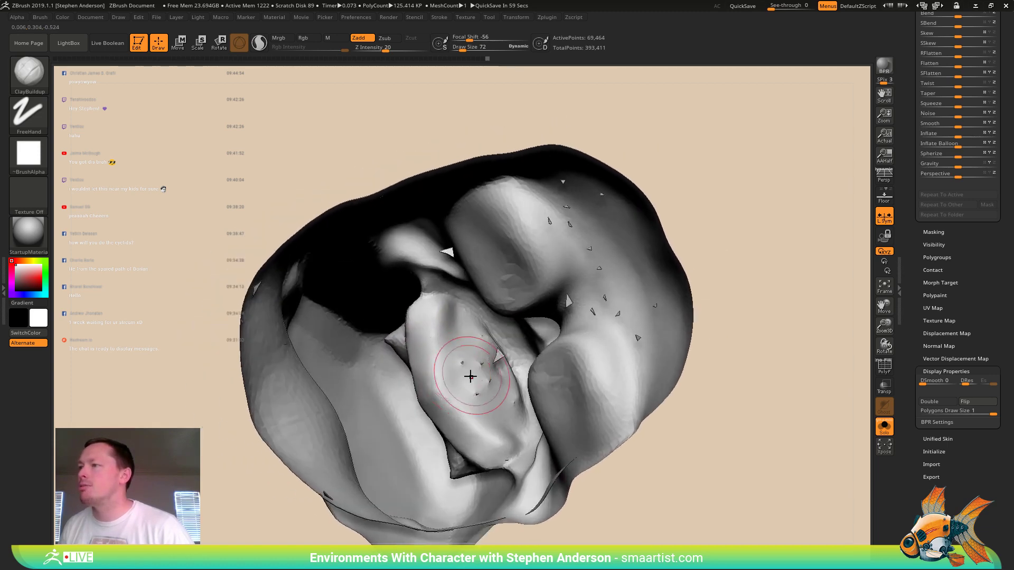
{"action": "key", "text": "shift"}
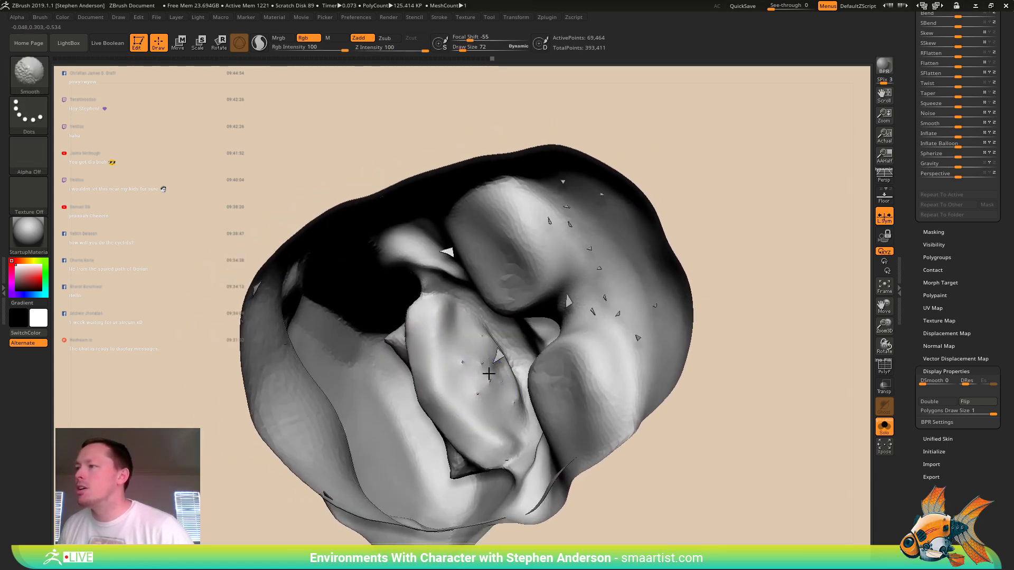
{"action": "right_click_drag", "start_coordinate": [464, 355], "coordinate": [455, 323]}
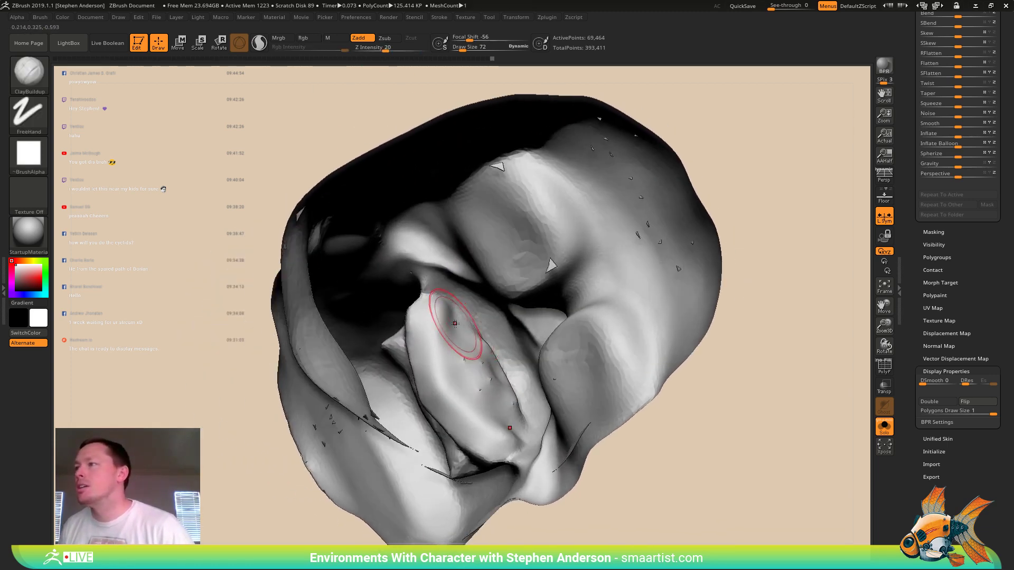
{"action": "right_click_drag", "start_coordinate": [459, 379], "coordinate": [445, 335]}
- Build up the back of the mouth pocket into a rounded mouth bag with ClayBuildup at draw size 72
{"action": "left_click_drag", "start_coordinate": [375, 338], "coordinate": [389, 368]}
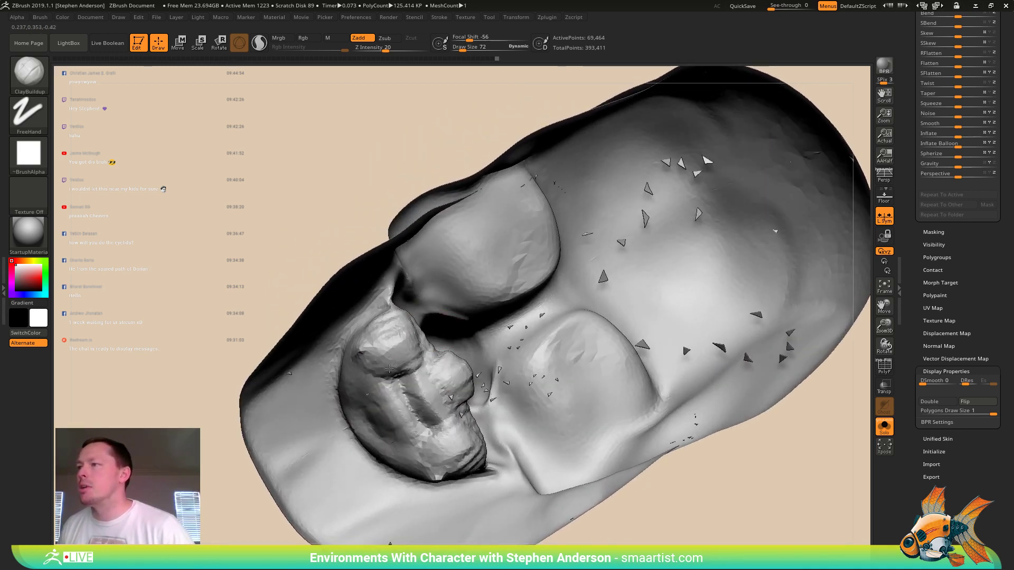
{"action": "right_click_drag", "start_coordinate": [440, 362], "coordinate": [430, 382]}
{"action": "mouse_move", "coordinate": [449, 348]}
{"action": "right_mouse_down"}
{"action": "mouse_move", "coordinate": [435, 380]}
{"action": "mouse_move", "coordinate": [370, 407]}
{"action": "mouse_move", "coordinate": [351, 401]}
{"action": "right_mouse_up"}
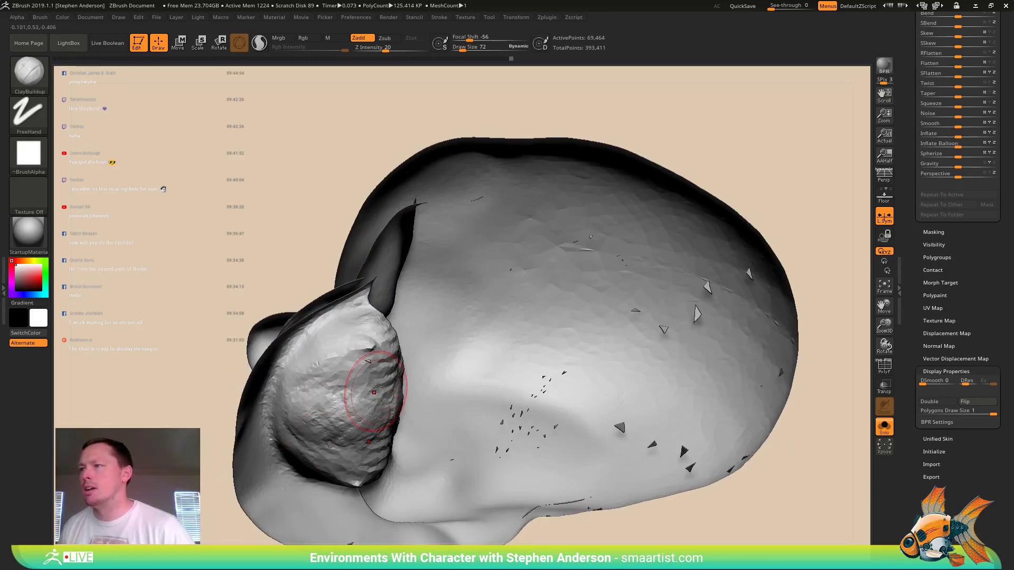
{"action": "right_click_drag", "start_coordinate": [378, 387], "coordinate": [459, 339]}
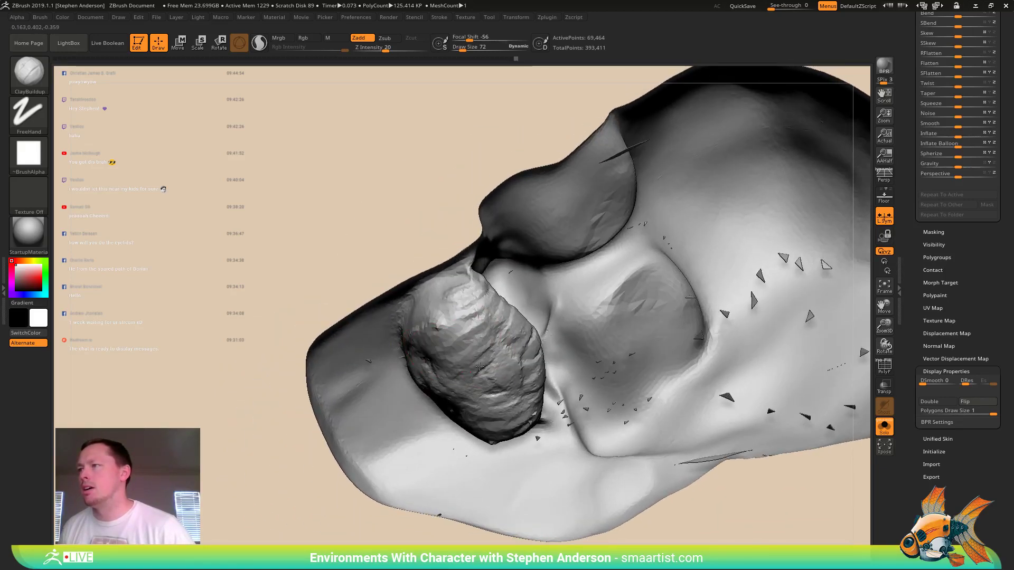
{"action": "right_click_drag", "start_coordinate": [429, 378], "coordinate": [466, 317]}
{"action": "mouse_move", "coordinate": [477, 375]}
{"action": "right_mouse_down"}
{"action": "mouse_move", "coordinate": [500, 304]}
{"action": "mouse_move", "coordinate": [478, 313]}
{"action": "mouse_move", "coordinate": [427, 293]}
{"action": "right_mouse_up"}
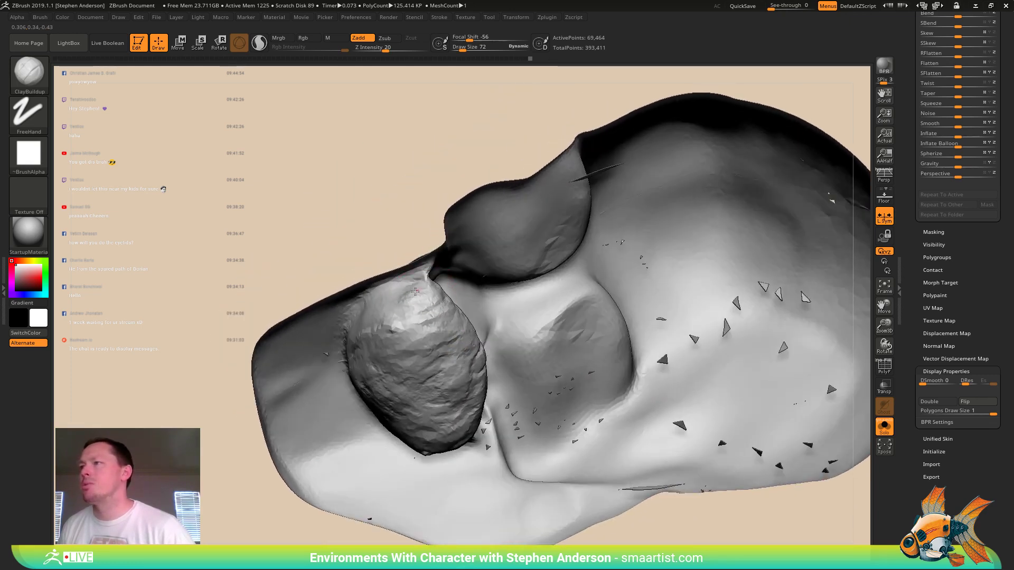
- Widen the mouth bag toward the mouth corners with ClayBuildup strokes
{"action": "right_click_drag", "start_coordinate": [368, 329], "coordinate": [317, 361]}
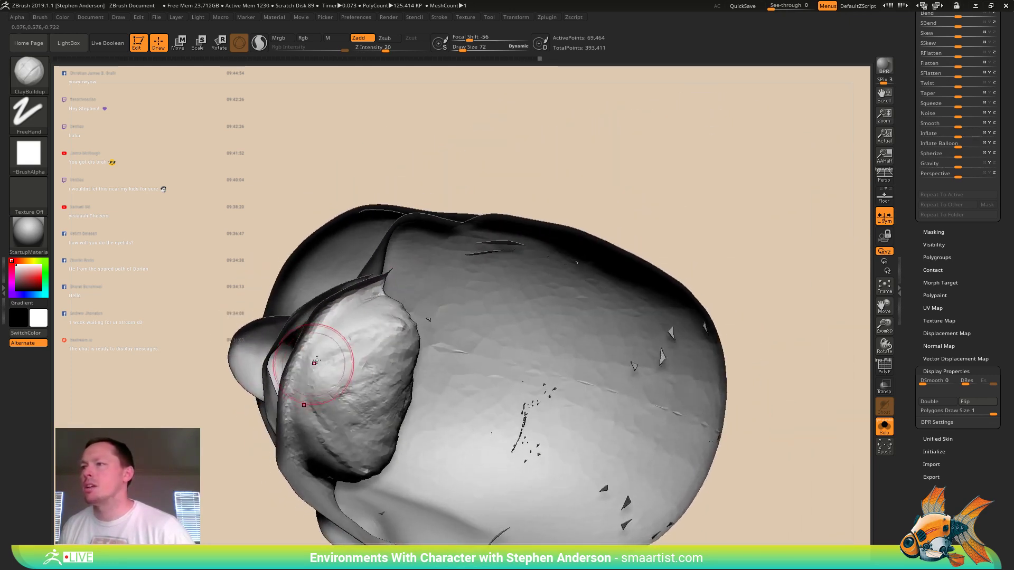
{"action": "left_click_drag", "start_coordinate": [318, 362], "coordinate": [328, 386]}
{"action": "mouse_move", "coordinate": [338, 377]}
{"action": "right_mouse_down"}
{"action": "mouse_move", "coordinate": [352, 403]}
{"action": "mouse_move", "coordinate": [399, 335]}
{"action": "mouse_move", "coordinate": [414, 231]}
{"action": "right_mouse_up"}
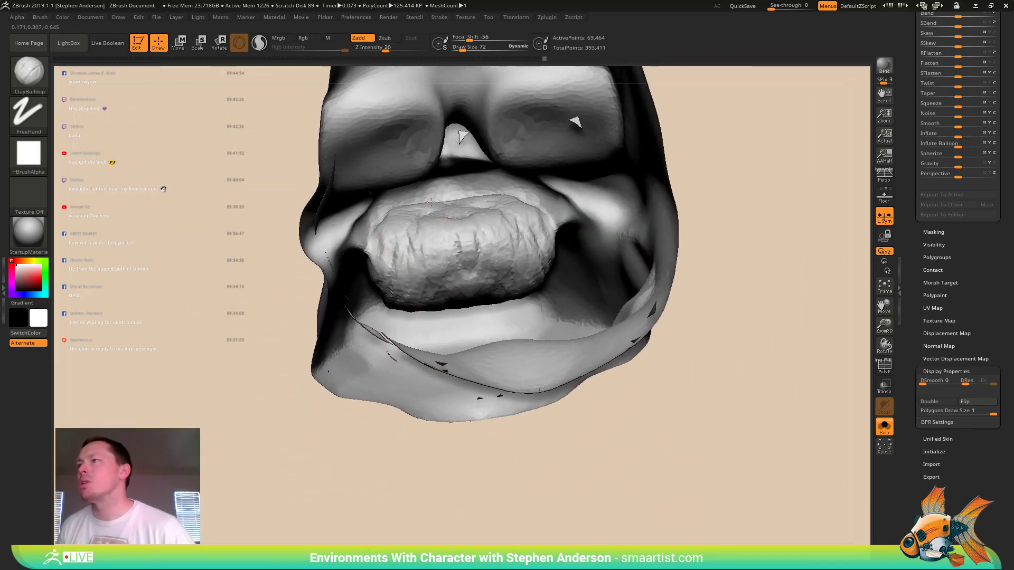
{"action": "mouse_move", "coordinate": [454, 210]}
{"action": "right_mouse_down"}
{"action": "mouse_move", "coordinate": [463, 209]}
{"action": "mouse_move", "coordinate": [410, 220]}
{"action": "right_mouse_up"}
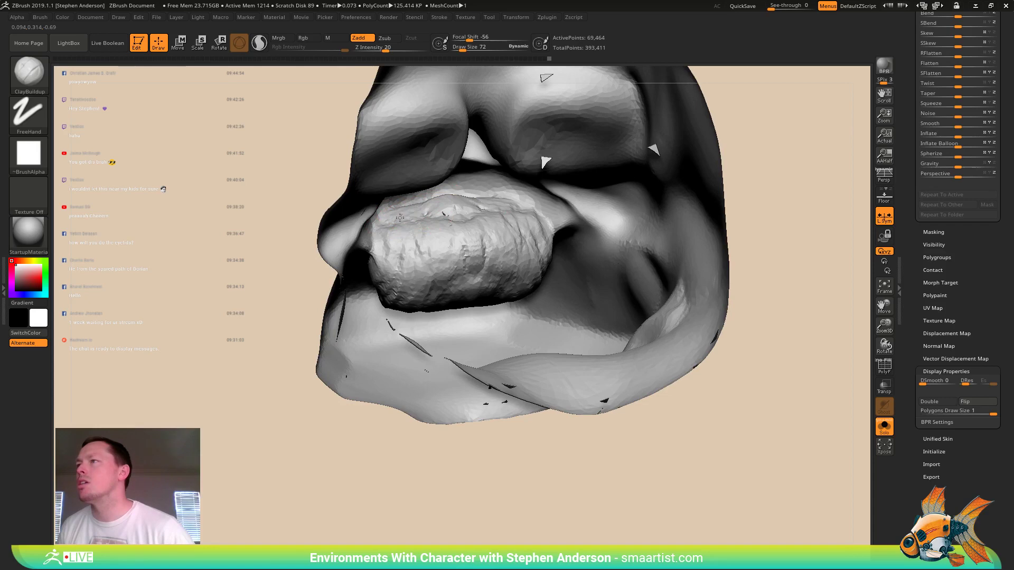
- Fill out the upper surface and sides of the mouth bag with ClayBuildup strokes at draw size 72
{"action": "mouse_move", "coordinate": [421, 205]}
{"action": "left_mouse_down"}
{"action": "mouse_move", "coordinate": [382, 223]}
{"action": "mouse_move", "coordinate": [390, 216]}
{"action": "mouse_move", "coordinate": [376, 240]}
{"action": "left_mouse_up"}
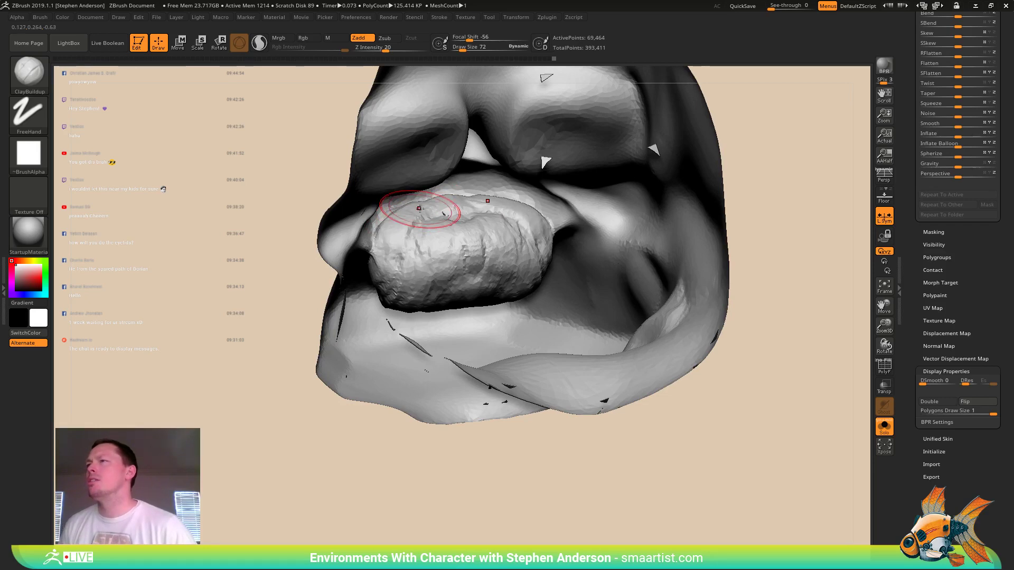
{"action": "right_click_drag", "start_coordinate": [432, 201], "coordinate": [414, 205]}
{"action": "mouse_move", "coordinate": [417, 206]}
{"action": "left_mouse_down"}
{"action": "mouse_move", "coordinate": [413, 180]}
{"action": "mouse_move", "coordinate": [427, 220]}
{"action": "left_mouse_up"}
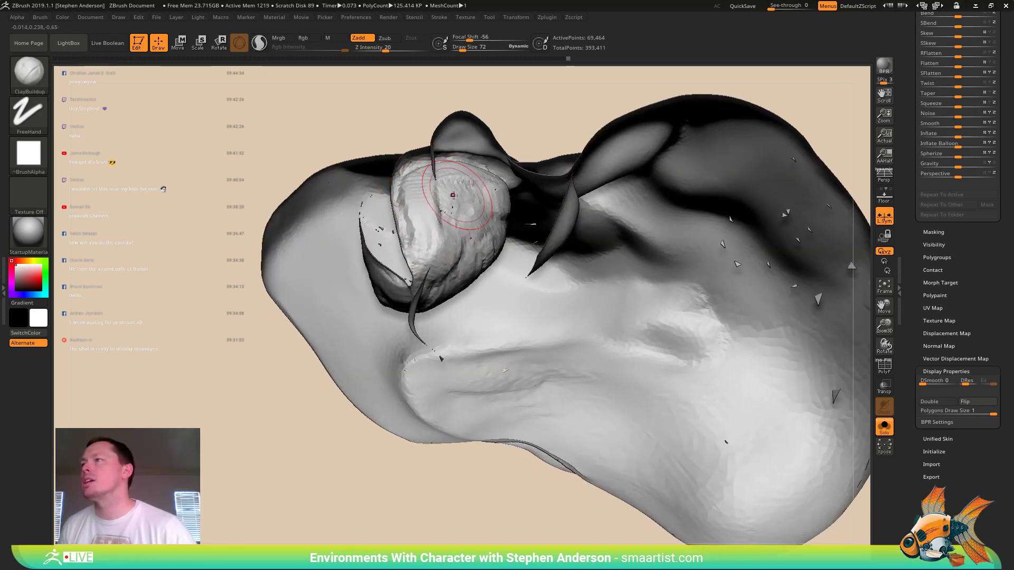
{"action": "mouse_move", "coordinate": [452, 196]}
{"action": "right_mouse_down"}
{"action": "mouse_move", "coordinate": [445, 204]}
{"action": "mouse_move", "coordinate": [455, 215]}
{"action": "mouse_move", "coordinate": [437, 213]}
{"action": "mouse_move", "coordinate": [464, 215]}
{"action": "mouse_move", "coordinate": [379, 164]}
{"action": "right_mouse_up"}
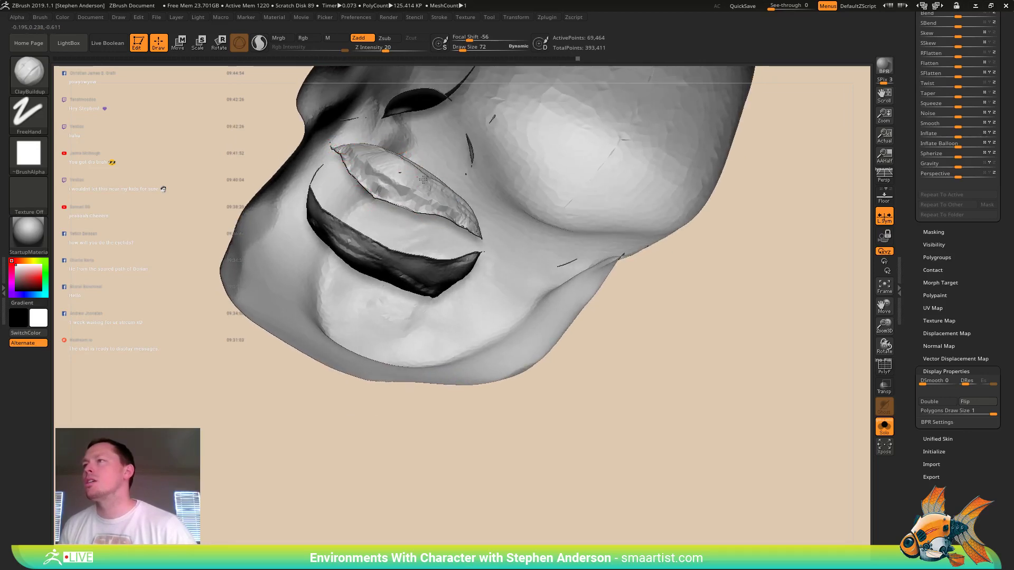
{"action": "mouse_move", "coordinate": [404, 170]}
{"action": "right_mouse_down"}
{"action": "mouse_move", "coordinate": [446, 211]}
{"action": "mouse_move", "coordinate": [399, 178]}
{"action": "mouse_move", "coordinate": [388, 152]}
{"action": "mouse_move", "coordinate": [359, 131]}
{"action": "mouse_move", "coordinate": [364, 115]}
{"action": "mouse_move", "coordinate": [354, 117]}
{"action": "right_mouse_up"}
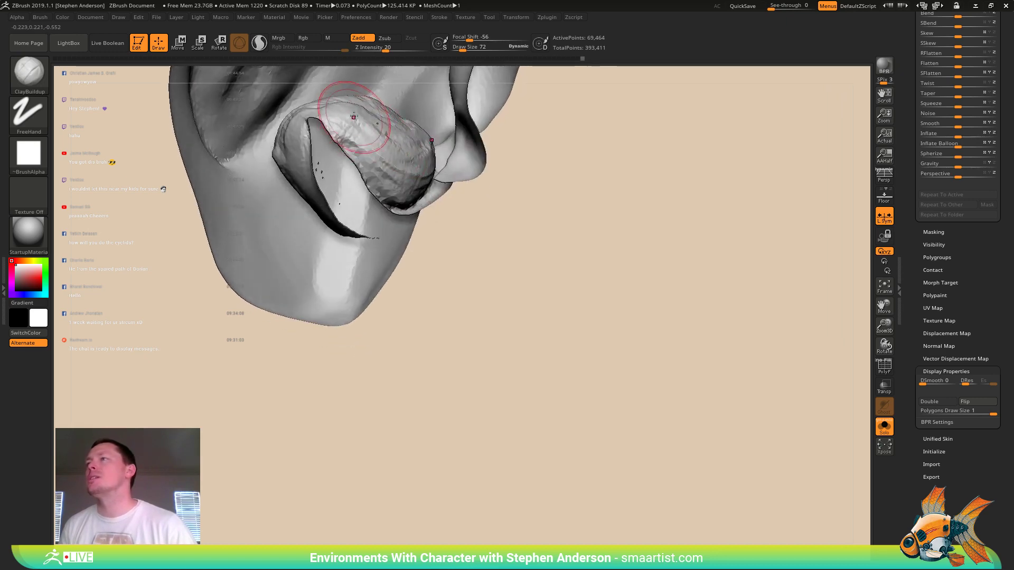
{"action": "right_click_drag", "start_coordinate": [413, 145], "coordinate": [337, 122]}
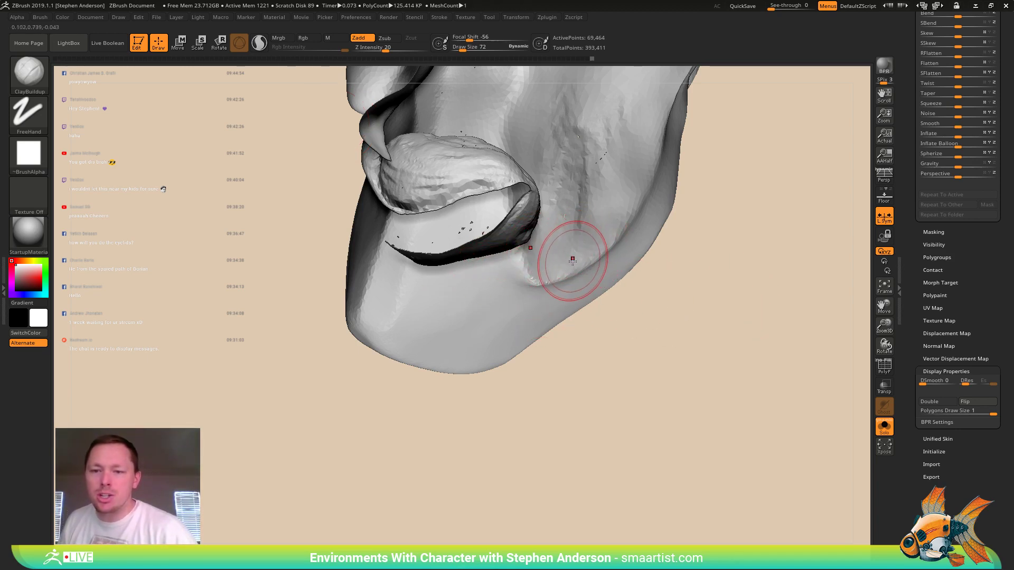
- Round off the back and lower end of the mouth bag with further ClayBuildup strokes
{"action": "mouse_move", "coordinate": [574, 271]}
{"action": "right_mouse_down"}
{"action": "mouse_move", "coordinate": [552, 238]}
{"action": "mouse_move", "coordinate": [544, 327]}
{"action": "mouse_move", "coordinate": [422, 333]}
{"action": "mouse_move", "coordinate": [338, 327]}
{"action": "mouse_move", "coordinate": [362, 277]}
{"action": "right_mouse_up"}
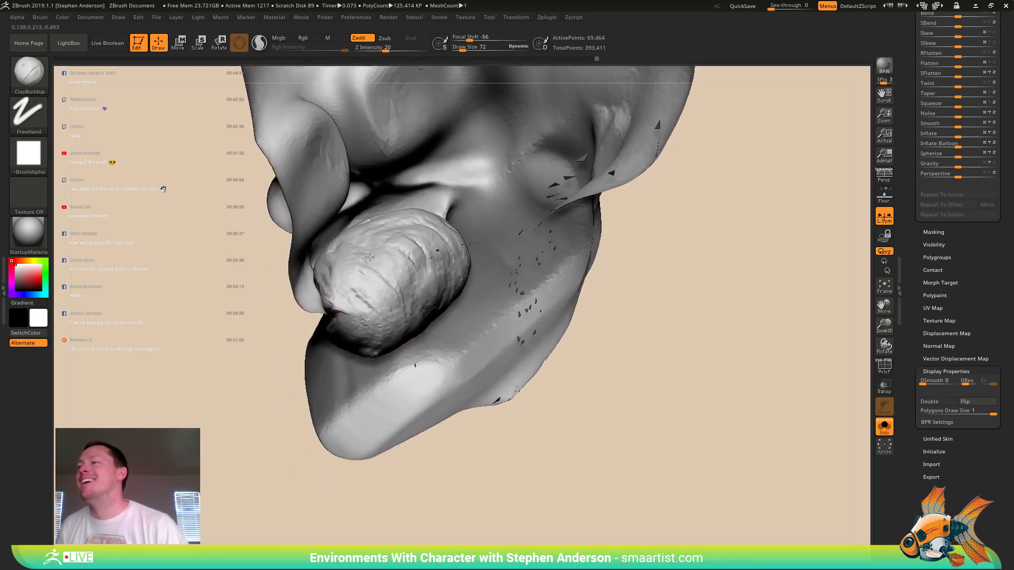
{"action": "mouse_move", "coordinate": [373, 242]}
{"action": "left_mouse_down"}
{"action": "mouse_move", "coordinate": [393, 231]}
{"action": "mouse_move", "coordinate": [414, 283]}
{"action": "mouse_move", "coordinate": [403, 296]}
{"action": "left_mouse_up"}
{"action": "mouse_move", "coordinate": [389, 291]}
{"action": "right_mouse_down"}
{"action": "mouse_move", "coordinate": [400, 278]}
{"action": "mouse_move", "coordinate": [407, 317]}
{"action": "mouse_move", "coordinate": [388, 346]}
{"action": "right_mouse_up"}
{"action": "left_click_drag", "start_coordinate": [387, 369], "coordinate": [384, 349]}
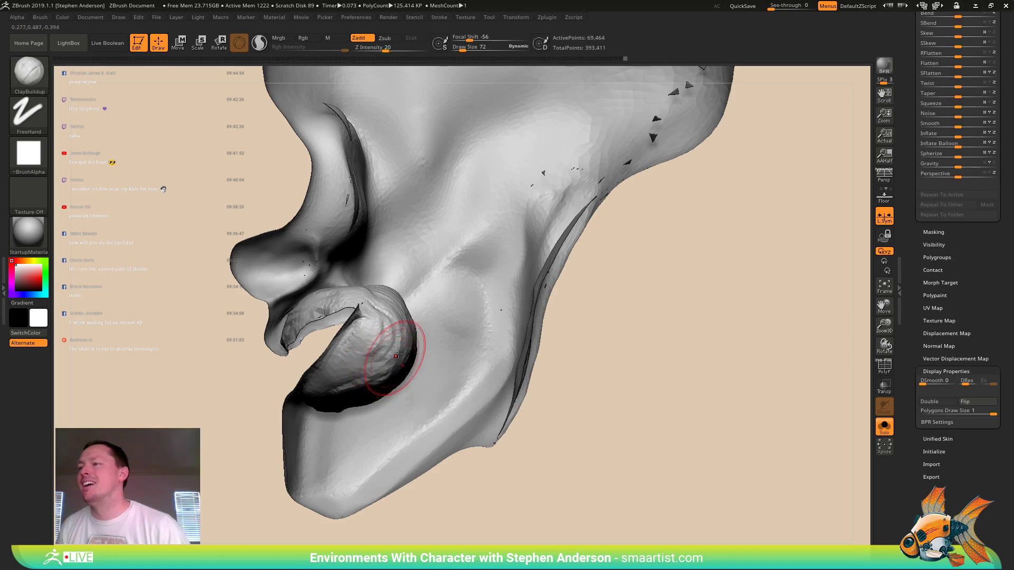
- Unhide the rest of the head mesh and flip its normals so the outer surface faces outward
{"action": "right_click_drag", "start_coordinate": [388, 349], "coordinate": [464, 359]}
{"action": "left_click", "coordinate": [974, 402]}
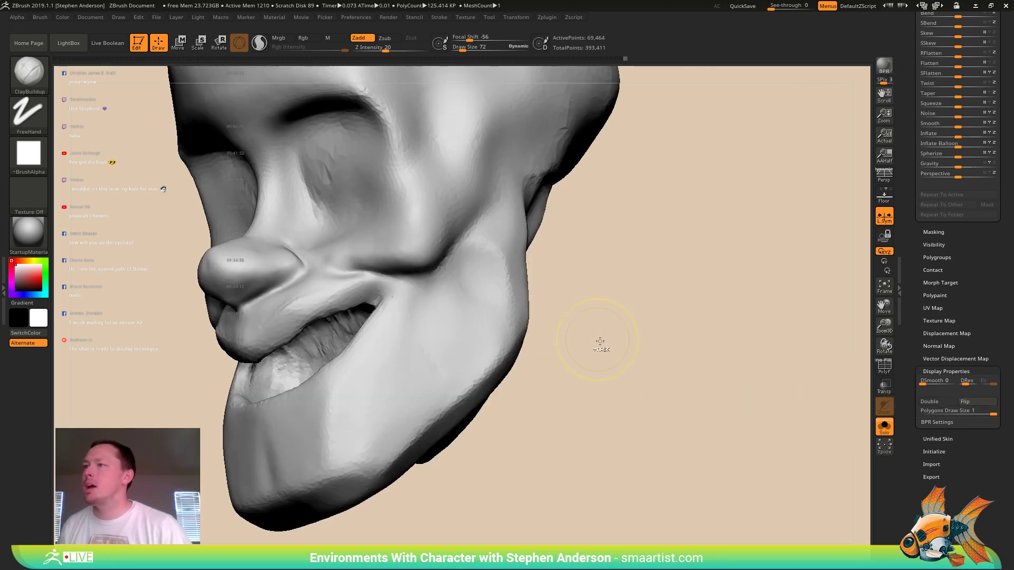
{"action": "key", "text": "ctrl+z"}
{"action": "left_click", "coordinate": [735, 394], "text": "ctrl+shift"}
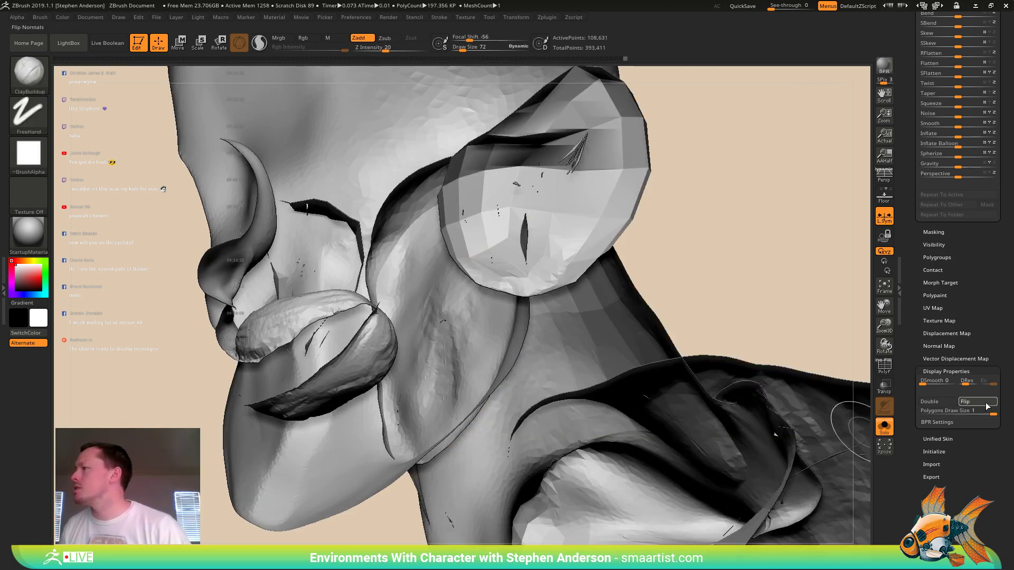
{"action": "left_click", "coordinate": [985, 406]}
{"action": "right_click_drag", "start_coordinate": [520, 336], "coordinate": [645, 328], "text": "ctrl"}
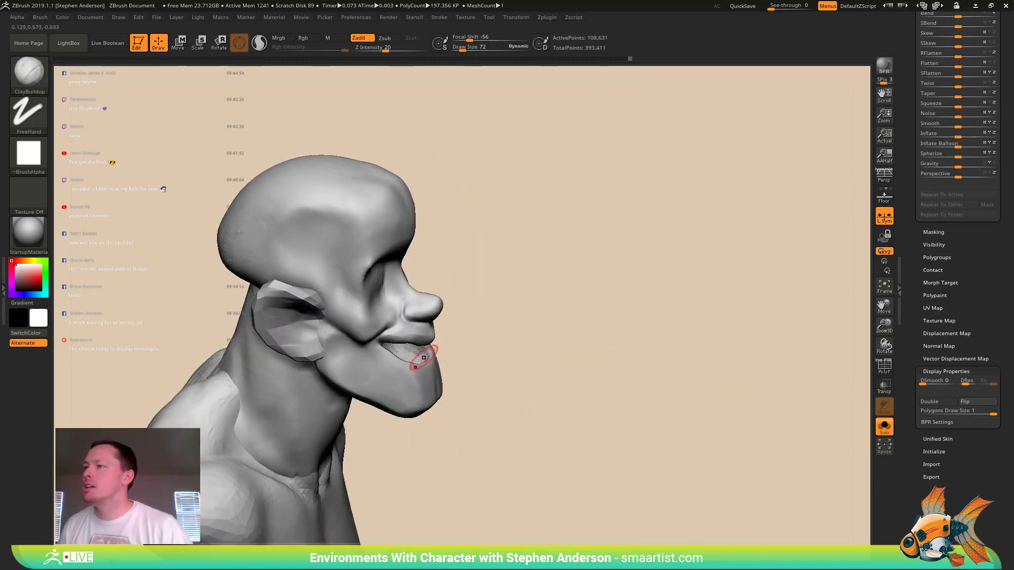
{"action": "right_click_drag", "start_coordinate": [418, 353], "coordinate": [404, 377]}
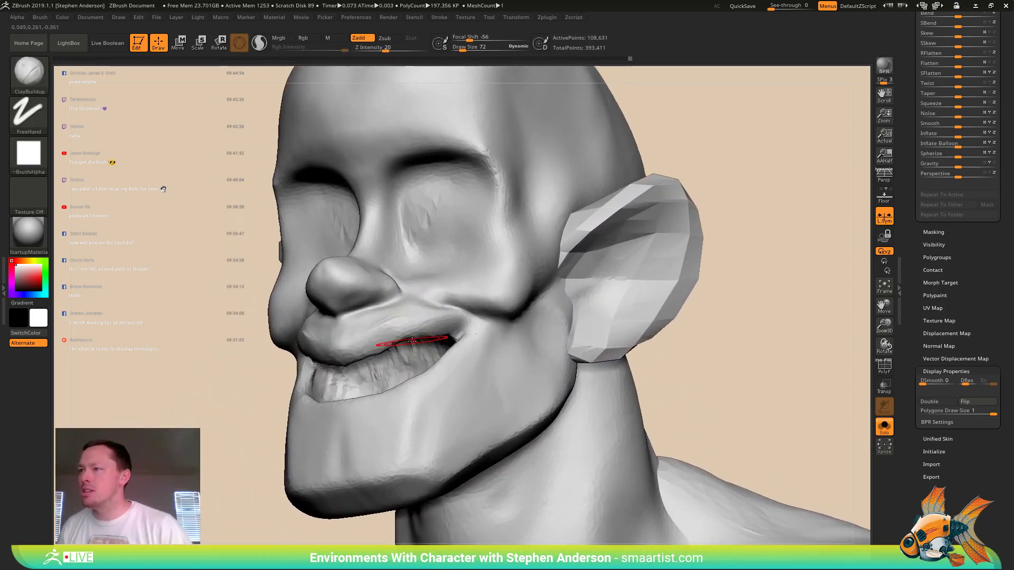
- Plane the front and lower edge of the upper lip with TrimDynamic at draw size 40
{"action": "key", "text": "b"}
{"action": "key", "text": "t"}
{"action": "key", "text": "d"}
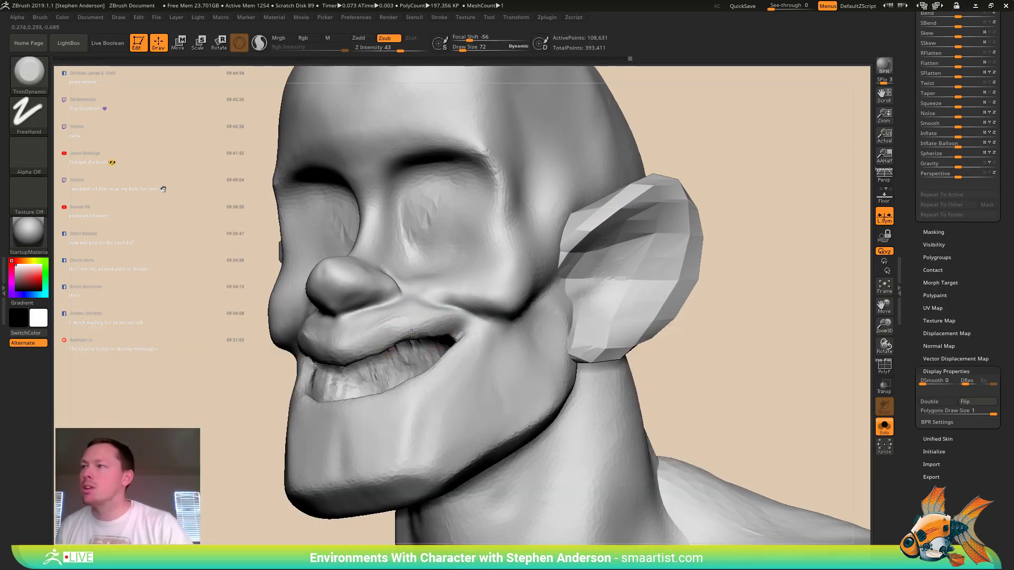
{"action": "right_click_drag", "start_coordinate": [411, 332], "coordinate": [388, 327]}
{"action": "left_click", "coordinate": [258, 44]}
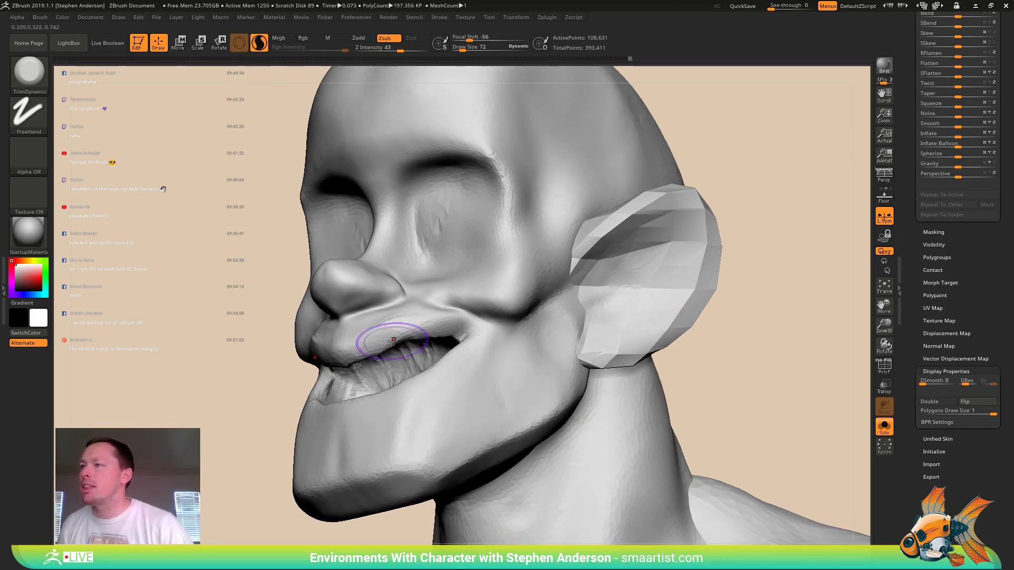
{"action": "key", "text": "s"}
{"action": "left_click_drag", "start_coordinate": [390, 341], "coordinate": [342, 343]}
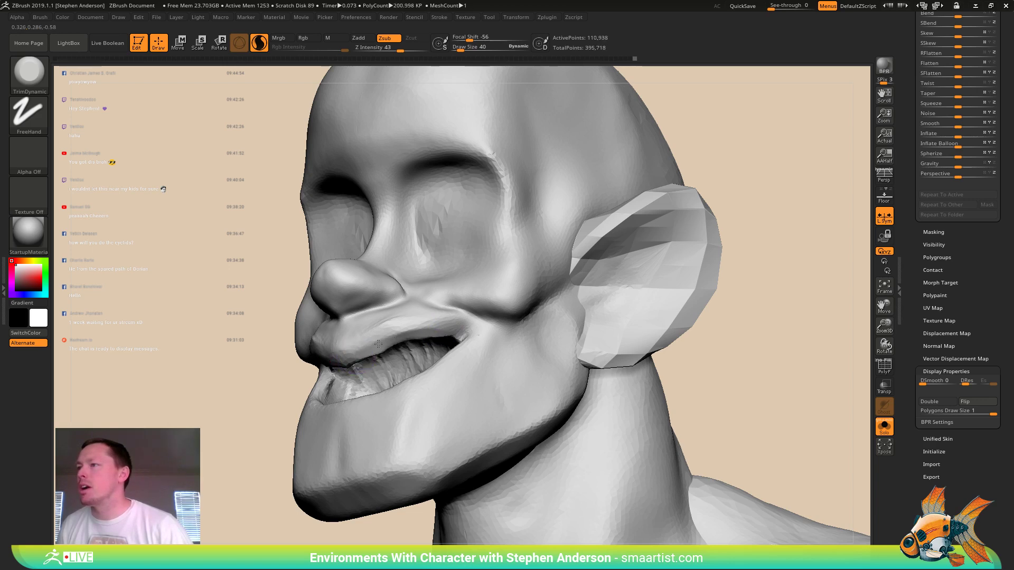
{"action": "right_click_drag", "start_coordinate": [374, 347], "coordinate": [405, 329]}
{"action": "left_click_drag", "start_coordinate": [394, 319], "coordinate": [345, 346]}
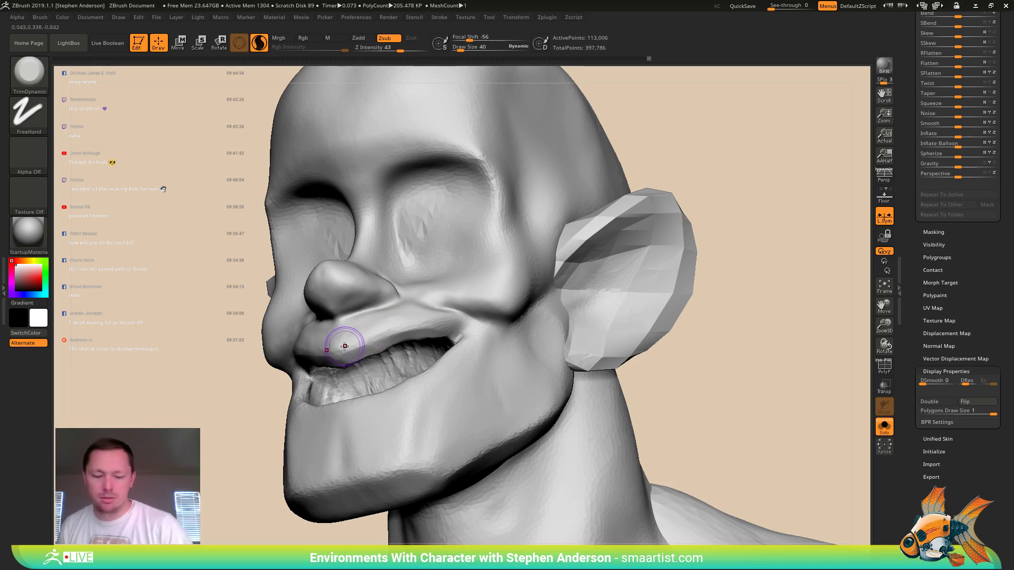
- Select the Move brush at draw size 59 and smooth the lower edge of the upper lip
{"action": "key", "text": "b"}
{"action": "key", "text": "m"}
{"action": "key", "text": "v"}
{"action": "mouse_move", "coordinate": [360, 362]}
{"action": "right_mouse_down"}
{"action": "mouse_move", "coordinate": [380, 347]}
{"action": "mouse_move", "coordinate": [373, 337]}
{"action": "right_mouse_up"}
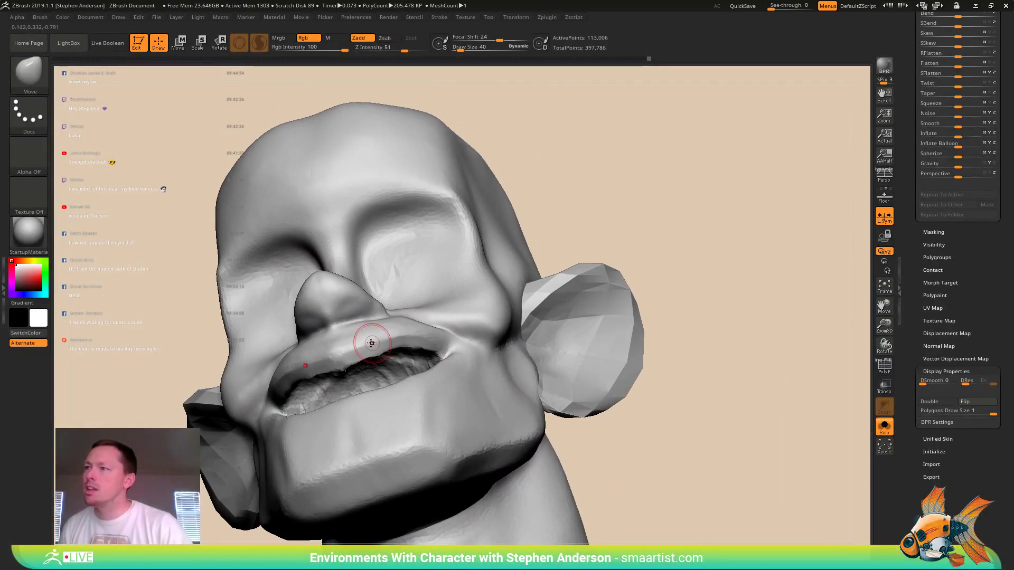
{"action": "key", "text": "s"}
{"action": "left_click_drag", "start_coordinate": [365, 345], "coordinate": [365, 340]}
{"action": "key", "text": "s"}
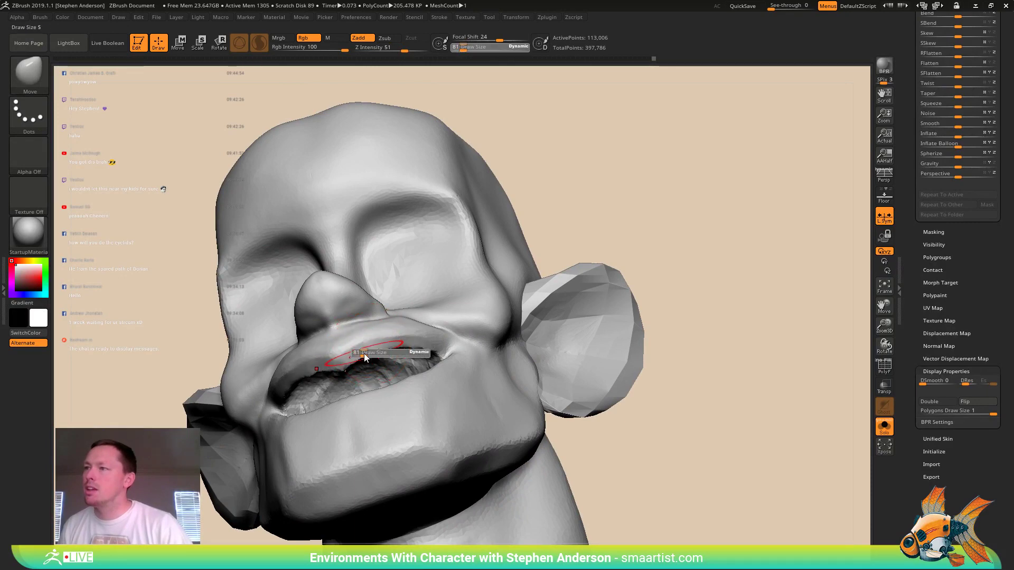
{"action": "right_click_drag", "start_coordinate": [331, 349], "coordinate": [367, 358]}
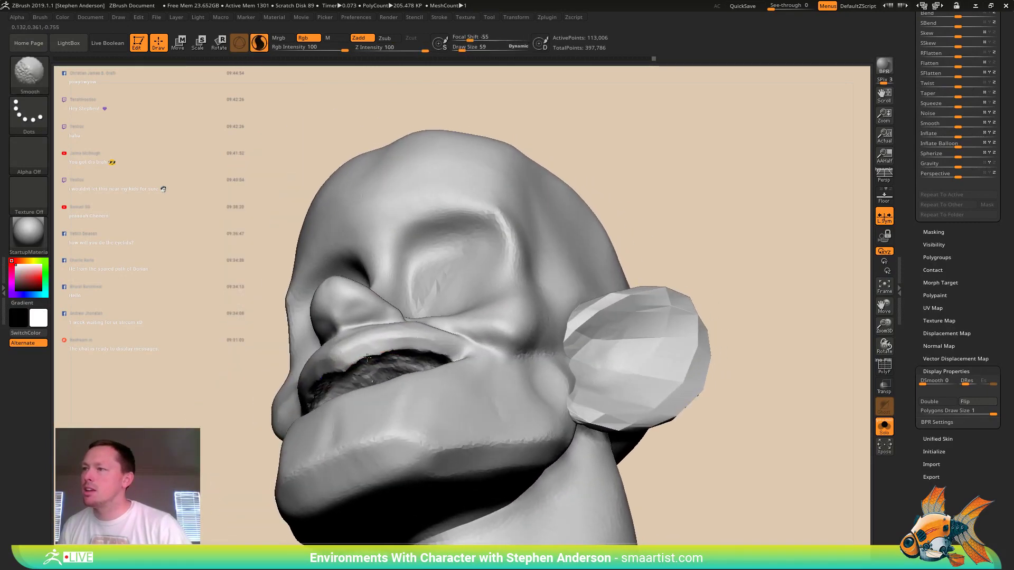
{"action": "left_click_drag", "start_coordinate": [424, 350], "coordinate": [317, 350], "text": "shift"}
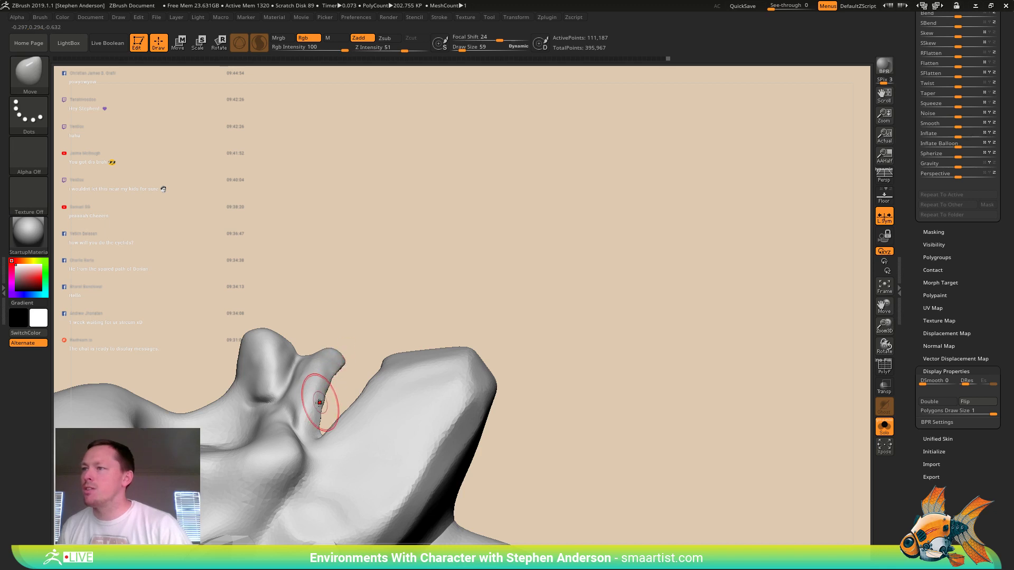
- Refine the upper lip's profile with Move strokes and smooth it in side view
{"action": "left_click_drag", "start_coordinate": [329, 389], "coordinate": [380, 365]}
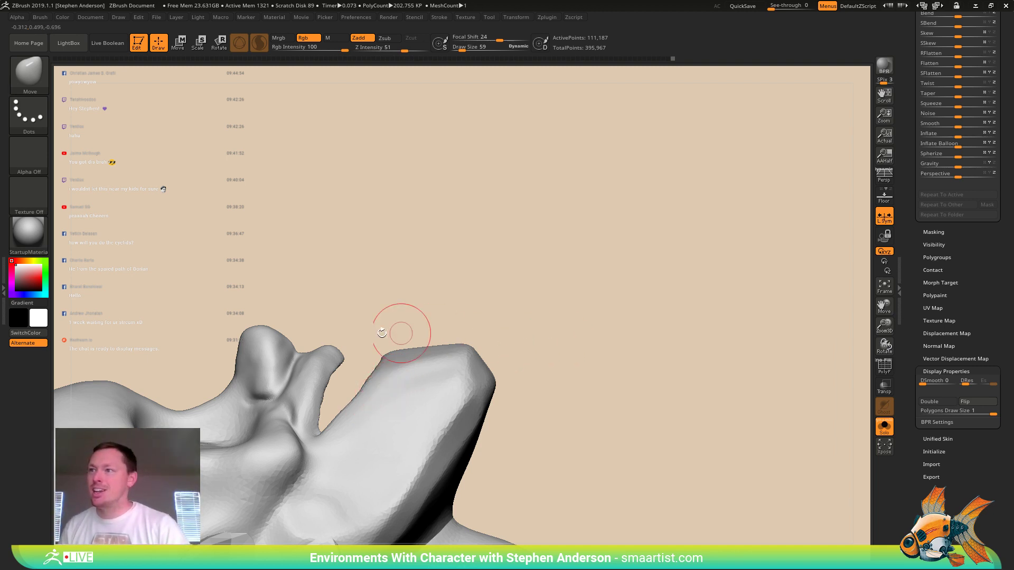
{"action": "mouse_move", "coordinate": [333, 358]}
{"action": "right_mouse_down", "text": "ctrl"}
{"action": "mouse_move", "coordinate": [355, 371]}
{"action": "mouse_move", "coordinate": [317, 377]}
{"action": "mouse_move", "coordinate": [399, 304]}
{"action": "mouse_move", "coordinate": [412, 387]}
{"action": "mouse_move", "coordinate": [377, 279]}
{"action": "right_mouse_up", "text": "ctrl"}
{"action": "left_click_drag", "start_coordinate": [372, 291], "coordinate": [385, 259], "text": "shift"}
- Flatten the side of the upper lip down to the mouth corner with TrimDynamic at draw size 48
{"action": "right_click_drag", "start_coordinate": [385, 259], "coordinate": [397, 298]}
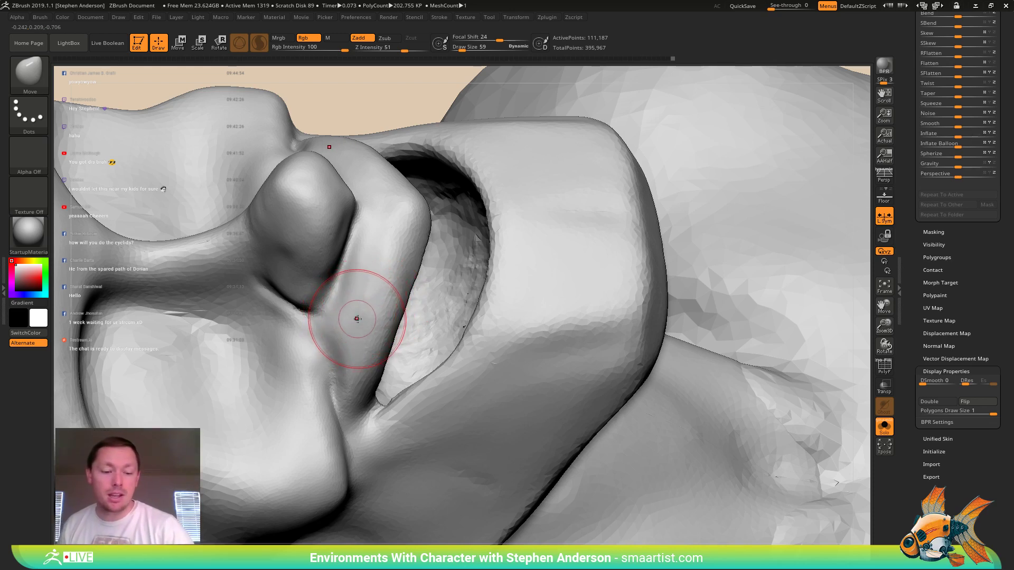
{"action": "mouse_move", "coordinate": [343, 315]}
{"action": "right_mouse_down"}
{"action": "mouse_move", "coordinate": [350, 295]}
{"action": "mouse_move", "coordinate": [349, 350]}
{"action": "right_mouse_up"}
{"action": "key", "text": "b"}
{"action": "key", "text": "t"}
{"action": "key", "text": "d"}
{"action": "key", "text": "s"}
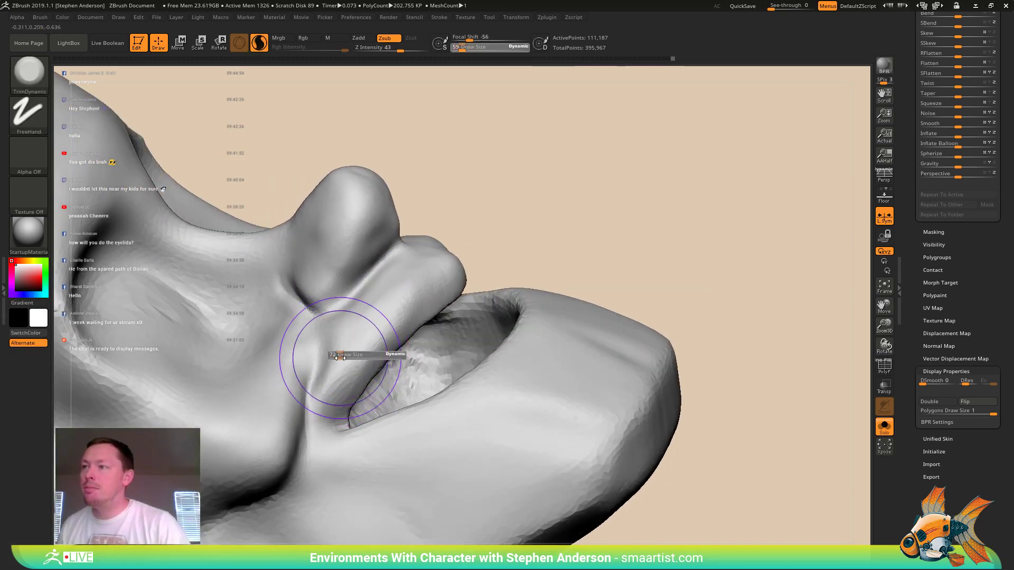
{"action": "left_click_drag", "start_coordinate": [337, 354], "coordinate": [331, 391]}
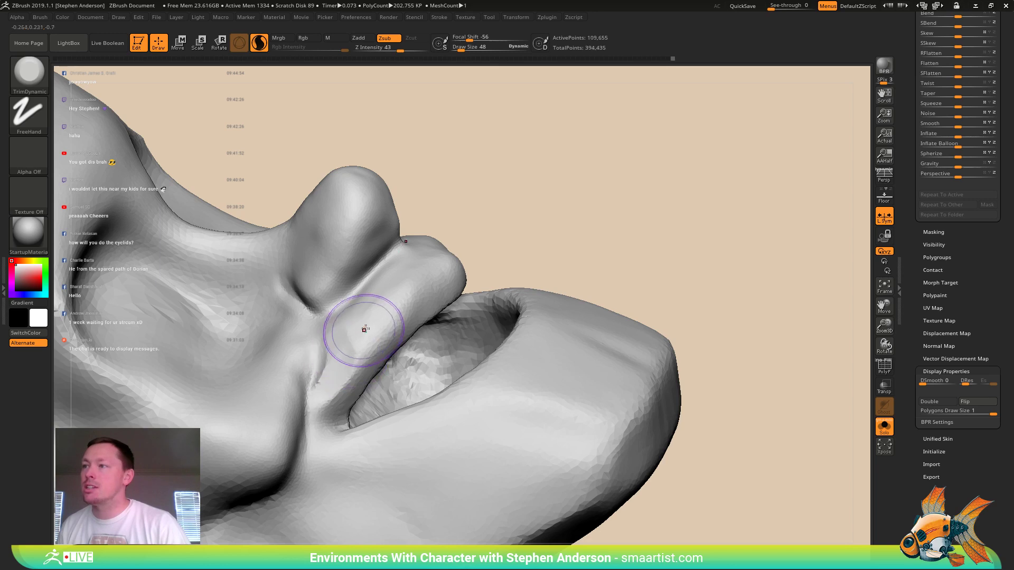
{"action": "left_click_drag", "start_coordinate": [364, 330], "coordinate": [340, 390]}
{"action": "left_click_drag", "start_coordinate": [358, 347], "coordinate": [340, 392]}
{"action": "left_click_drag", "start_coordinate": [343, 328], "coordinate": [339, 385]}
{"action": "mouse_move", "coordinate": [343, 327]}
{"action": "right_mouse_down"}
{"action": "mouse_move", "coordinate": [344, 365]}
{"action": "mouse_move", "coordinate": [323, 338]}
{"action": "right_mouse_up"}
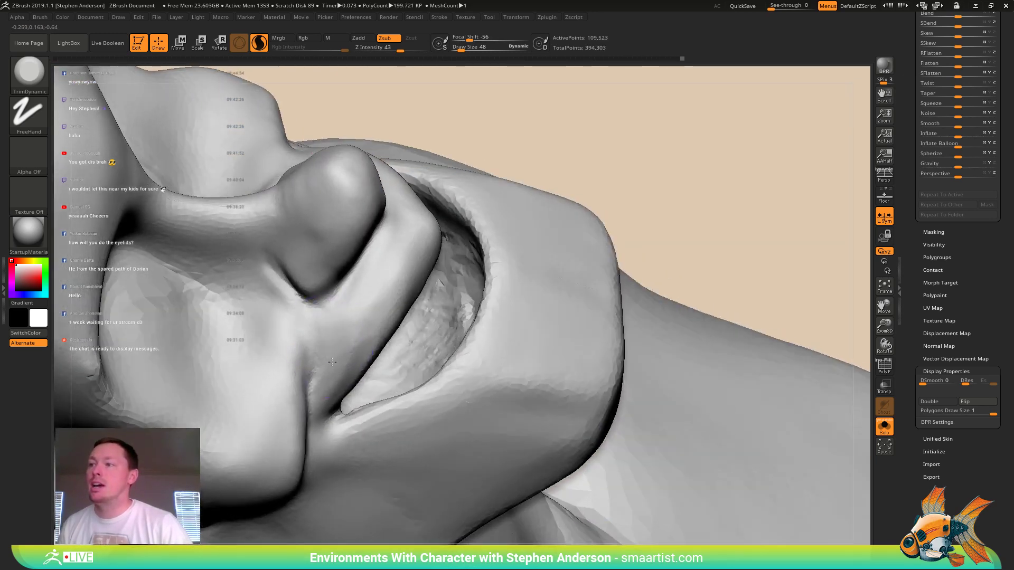
{"action": "mouse_move", "coordinate": [323, 338]}
{"action": "left_mouse_down"}
{"action": "mouse_move", "coordinate": [337, 354]}
{"action": "mouse_move", "coordinate": [335, 385]}
{"action": "left_mouse_up"}
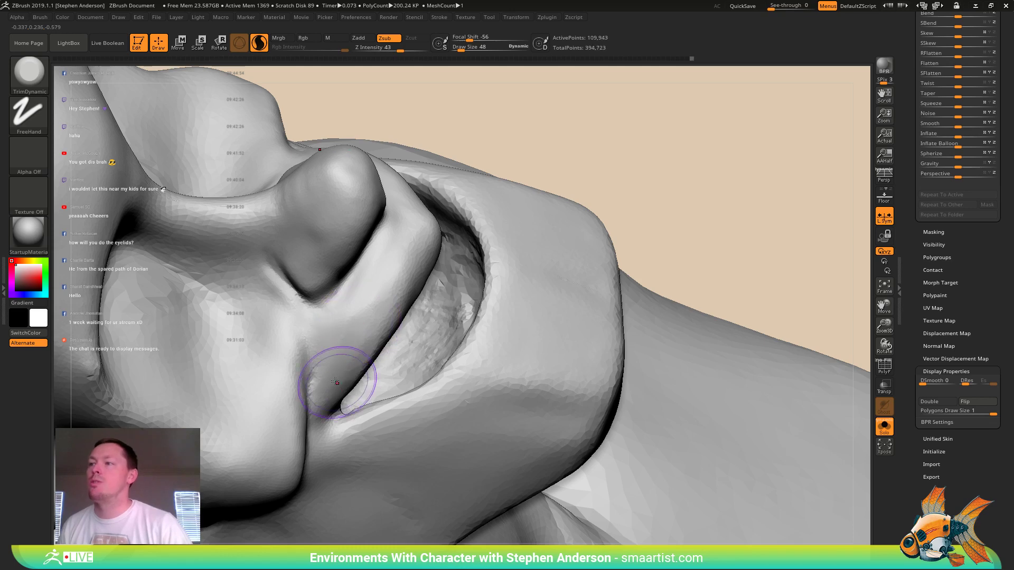
- Adjust the shape of the mouth corner with the Move brush at draw size 24
{"action": "mouse_move", "coordinate": [335, 385]}
{"action": "right_mouse_down"}
{"action": "mouse_move", "coordinate": [345, 424]}
{"action": "mouse_move", "coordinate": [355, 419]}
{"action": "right_mouse_up"}
{"action": "key", "text": "b"}
{"action": "key", "text": "m"}
{"action": "key", "text": "v"}
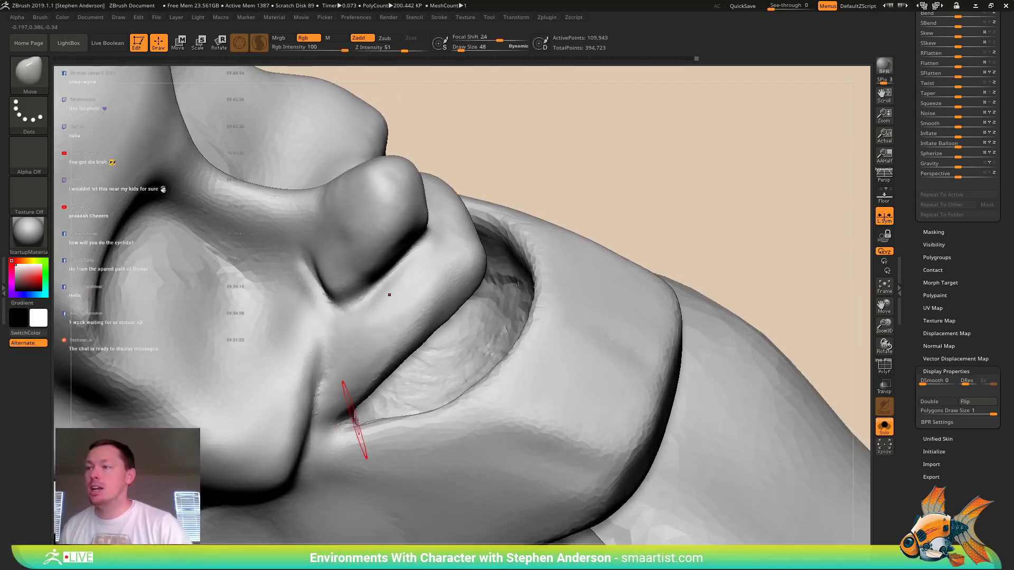
{"action": "key", "text": "s"}
{"action": "left_click_drag", "start_coordinate": [353, 420], "coordinate": [350, 420]}
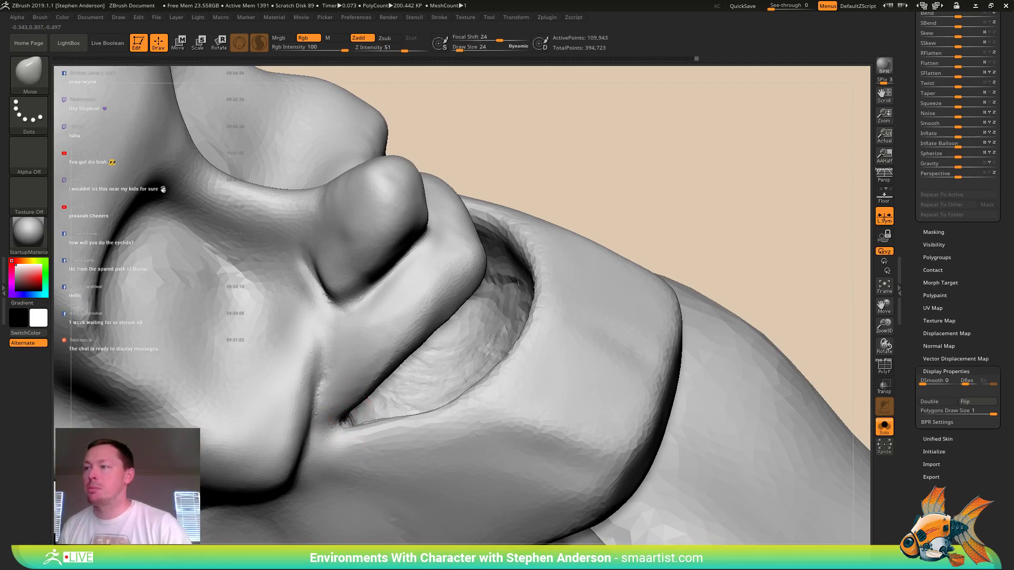
{"action": "right_click_drag", "start_coordinate": [349, 415], "coordinate": [343, 419]}
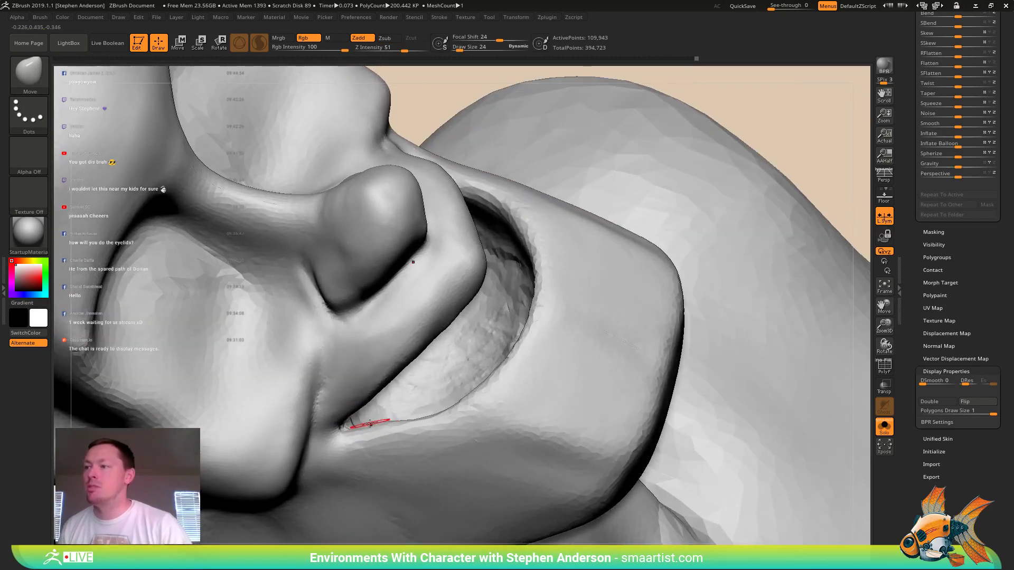
- Smooth the mouth bag surface along the lower lip near the mouth corner at draw size 56
{"action": "key", "text": "s"}
{"action": "left_click_drag", "start_coordinate": [364, 423], "coordinate": [405, 425]}
{"action": "key", "text": "shift"}
{"action": "right_click_drag", "start_coordinate": [407, 423], "coordinate": [402, 403]}
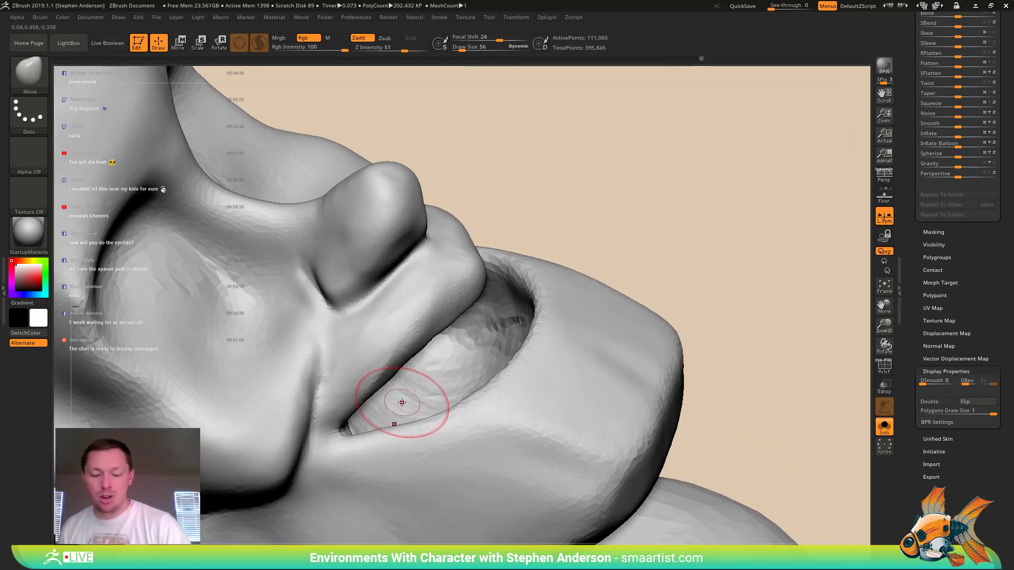
- Tighten the mouth corner crease with Pinch at draw size 37, and the upper lip's edge at draw size 13
{"action": "key", "text": "b"}
{"action": "key", "text": "p"}
{"action": "key", "text": "i"}
{"action": "key", "text": "s"}
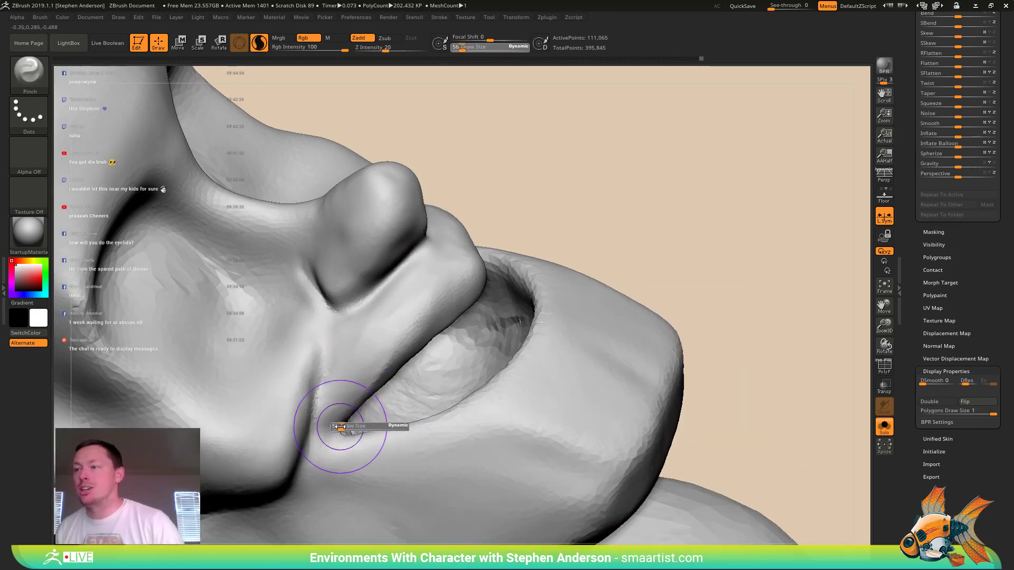
{"action": "left_click_drag", "start_coordinate": [340, 426], "coordinate": [338, 427]}
{"action": "mouse_move", "coordinate": [336, 420]}
{"action": "right_mouse_down"}
{"action": "mouse_move", "coordinate": [363, 428]}
{"action": "mouse_move", "coordinate": [327, 426]}
{"action": "mouse_move", "coordinate": [357, 393]}
{"action": "right_mouse_up"}
{"action": "key", "text": "s"}
{"action": "left_click_drag", "start_coordinate": [357, 393], "coordinate": [356, 393]}
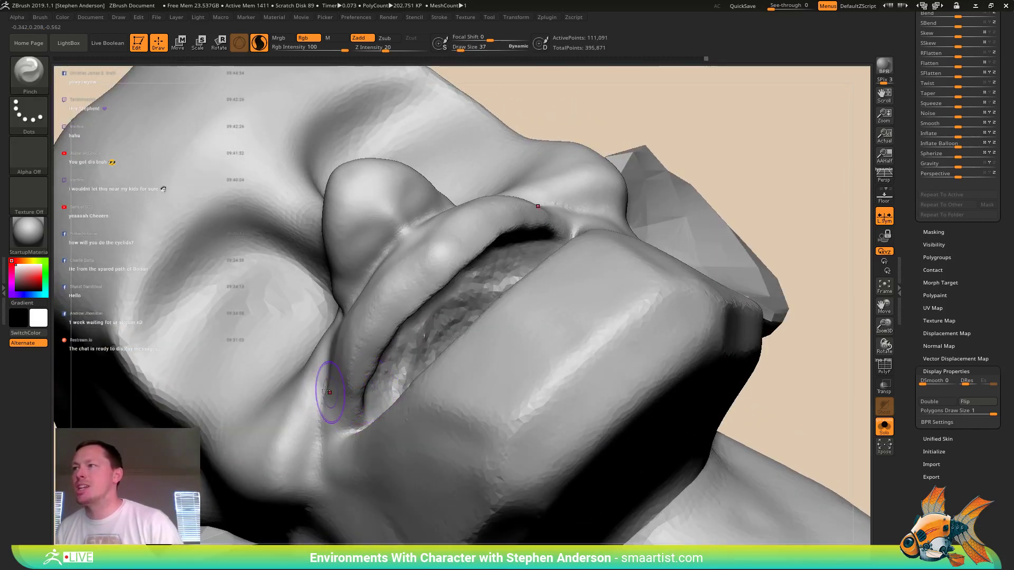
{"action": "key", "text": "s"}
{"action": "left_click_drag", "start_coordinate": [424, 264], "coordinate": [420, 265]}
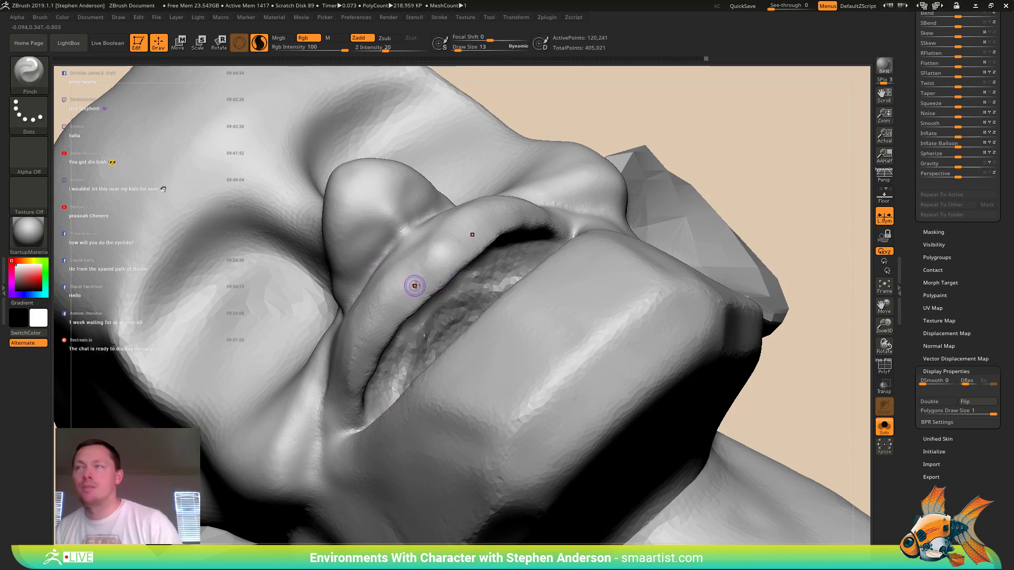
- Try to pinch a sharp edge along the upper lip at draw size 18 and Z Intensity 100
{"action": "left_click", "coordinate": [385, 47]}
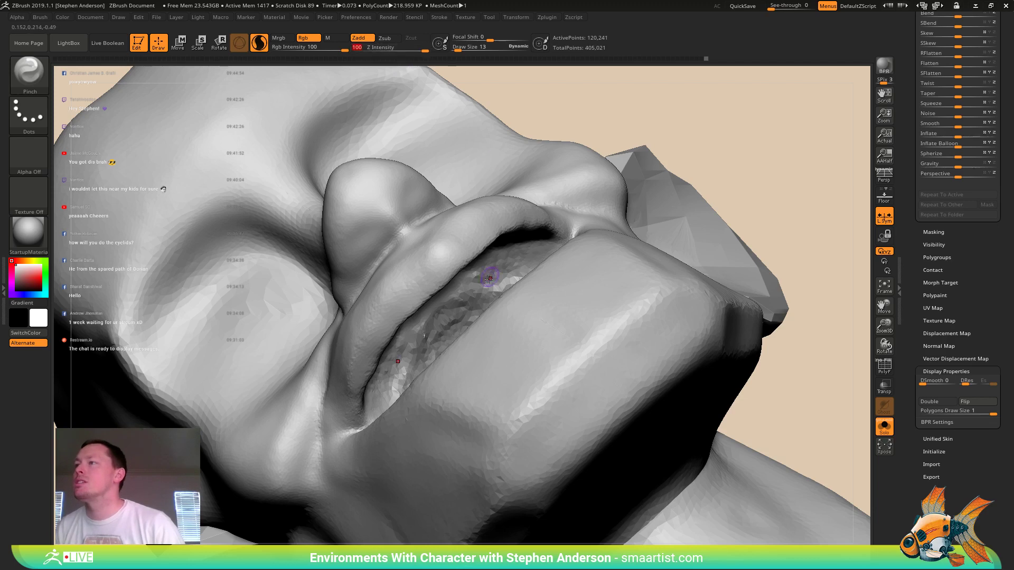
{"action": "key", "text": "s"}
{"action": "mouse_move", "coordinate": [445, 264]}
{"action": "left_mouse_down"}
{"action": "mouse_move", "coordinate": [406, 280]}
{"action": "mouse_move", "coordinate": [380, 329]}
{"action": "left_mouse_up"}
{"action": "right_click_drag", "start_coordinate": [597, 344], "coordinate": [517, 338]}
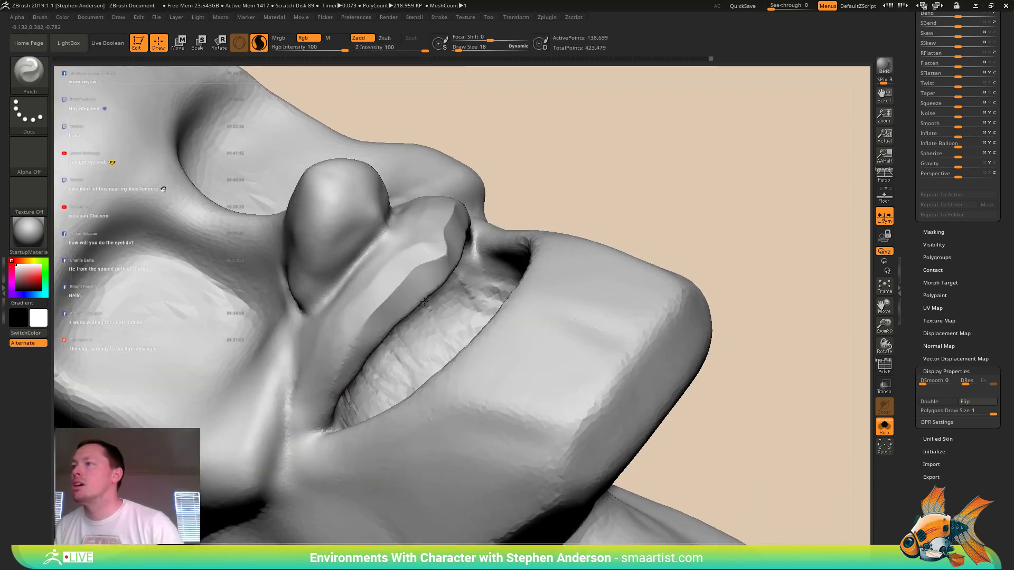
{"action": "key", "text": "ctrl+z"}
- Set the Pinch brush's Z Intensity to 24
{"action": "left_click", "coordinate": [404, 50]}
{"action": "type", "text": "24"}
{"action": "key", "text": "Return"}
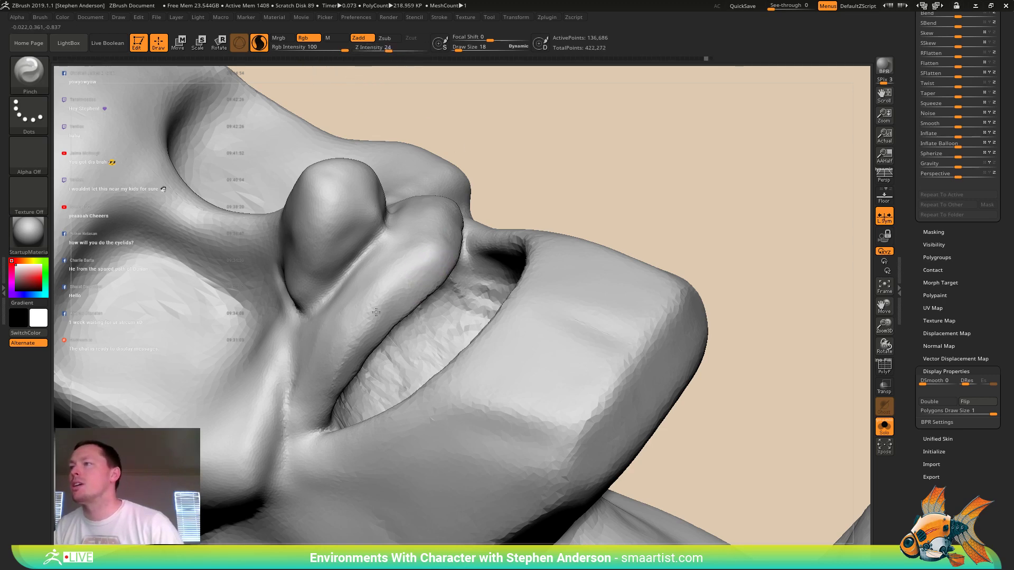
- Build up the area below the nose and the upper lip's edge with ClayBuildup at draw size 18
{"action": "mouse_move", "coordinate": [399, 303]}
{"action": "right_mouse_down"}
{"action": "mouse_move", "coordinate": [475, 211]}
{"action": "mouse_move", "coordinate": [421, 239]}
{"action": "right_mouse_up"}
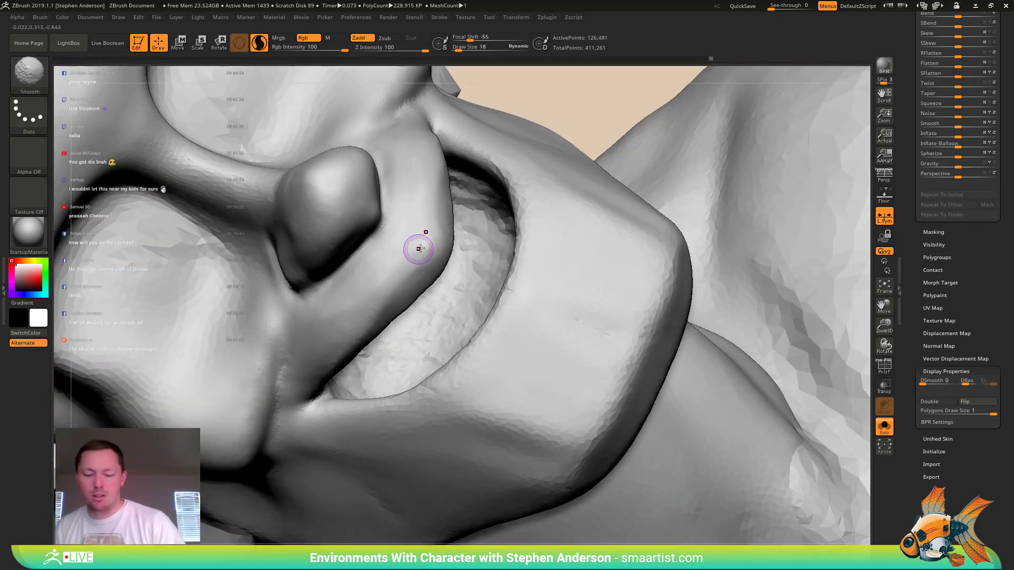
{"action": "key", "text": "b"}
{"action": "key", "text": "c"}
{"action": "key", "text": "b"}
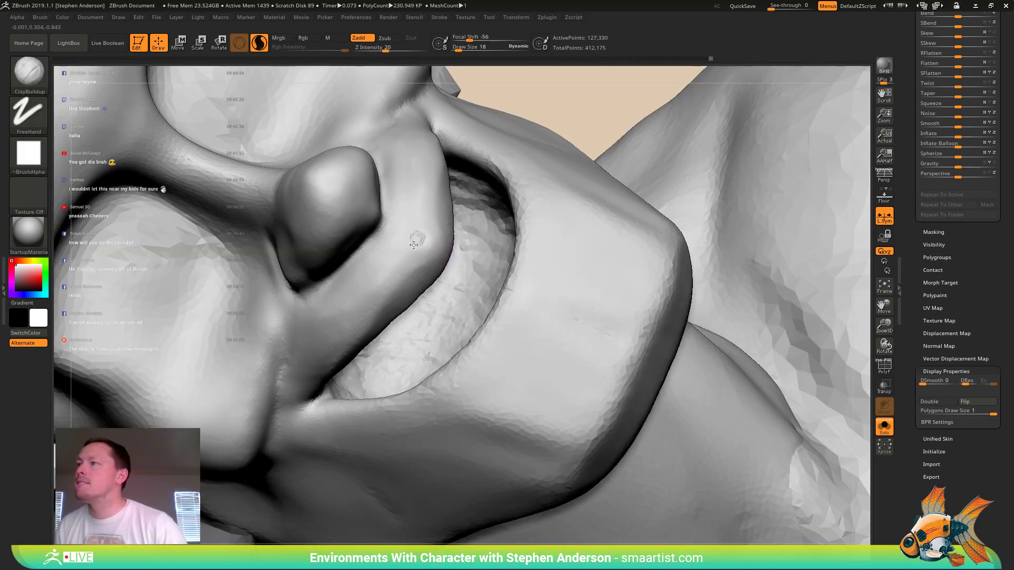
{"action": "left_click_drag", "start_coordinate": [414, 245], "coordinate": [402, 230]}
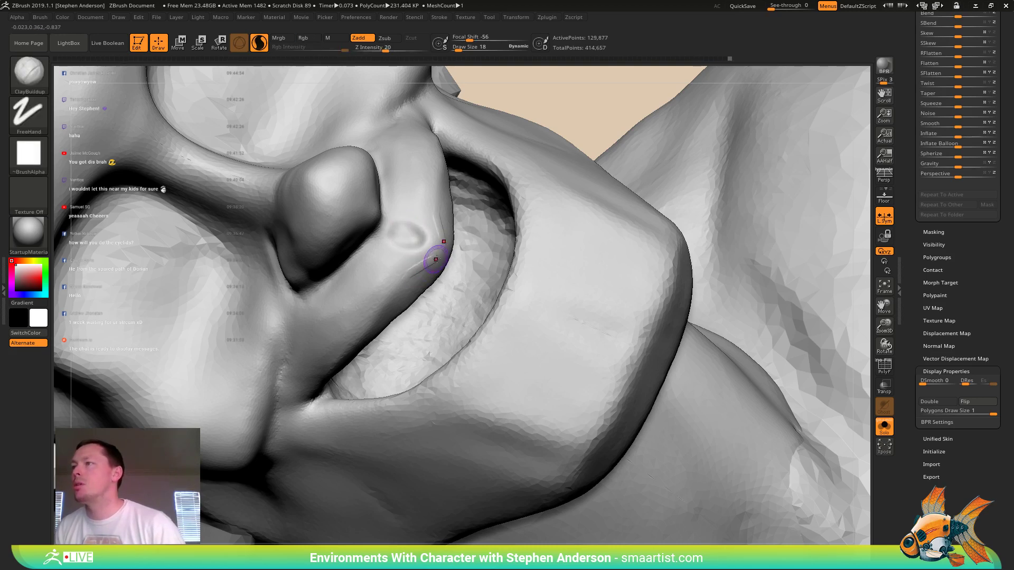
{"action": "left_click_drag", "start_coordinate": [422, 271], "coordinate": [400, 301]}
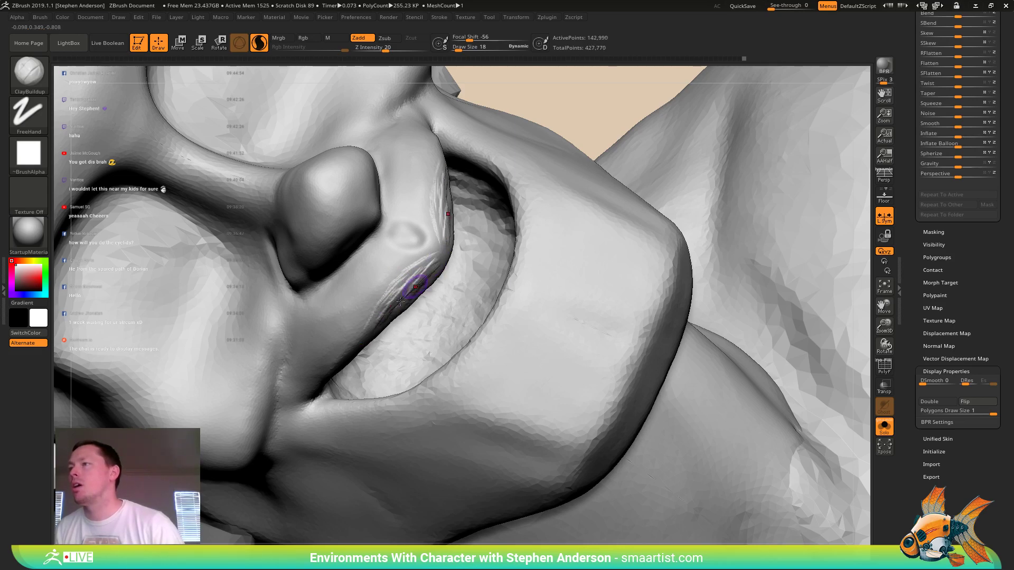
- Carve the upper lip's edge toward the mouth corner with DamStandard at Z Intensity 24 and draw size 35
{"action": "right_click_drag", "start_coordinate": [402, 266], "coordinate": [388, 243], "text": "ctrl"}
{"action": "right_click_drag", "start_coordinate": [388, 243], "coordinate": [394, 296], "text": "ctrl"}
{"action": "key", "text": "b"}
{"action": "key", "text": "d"}
{"action": "key", "text": "s"}
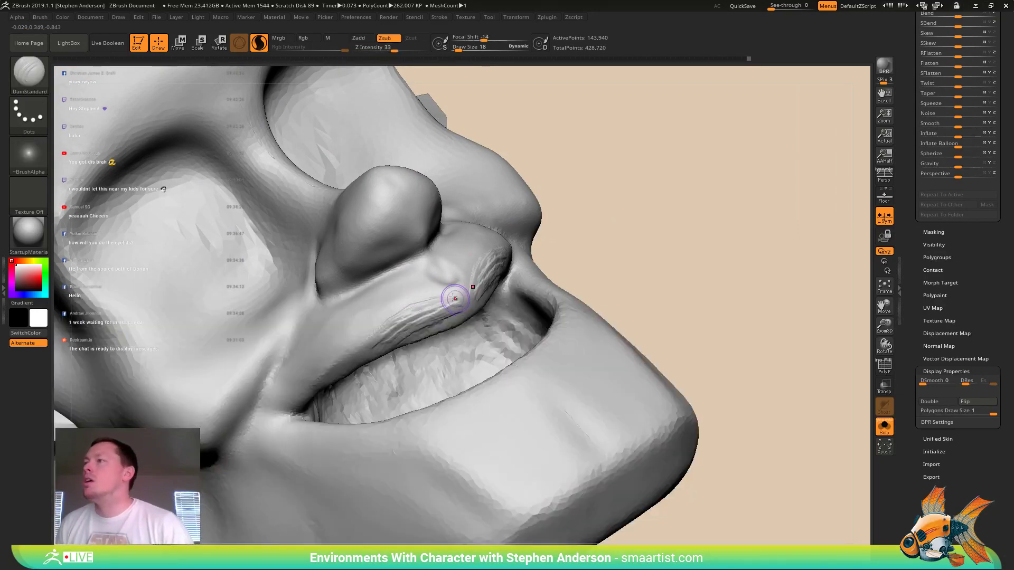
{"action": "left_click_drag", "start_coordinate": [394, 48], "coordinate": [388, 48]}
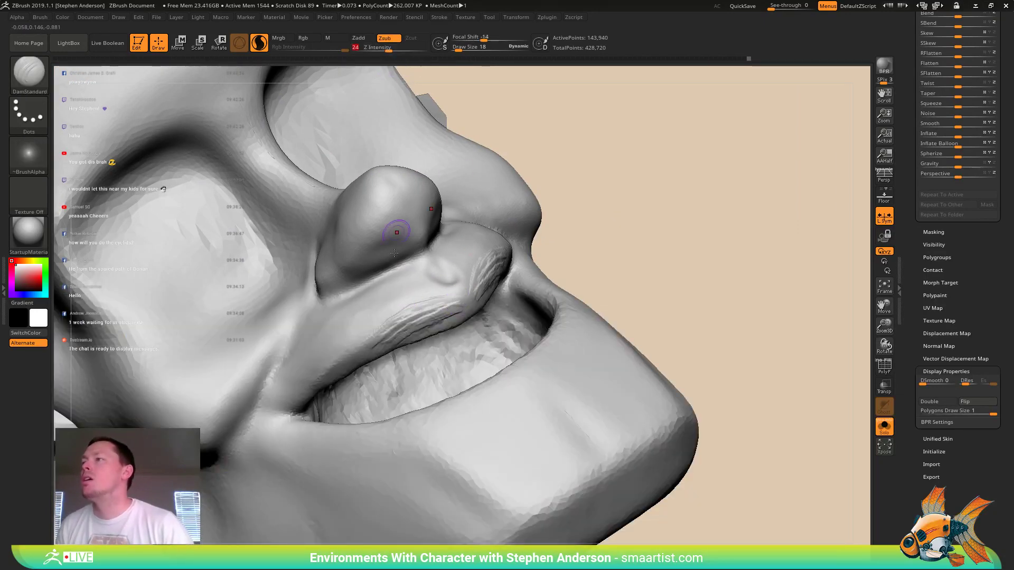
{"action": "key", "text": "s"}
{"action": "mouse_move", "coordinate": [425, 314]}
{"action": "left_mouse_down"}
{"action": "mouse_move", "coordinate": [444, 311]}
{"action": "mouse_move", "coordinate": [412, 314]}
{"action": "left_mouse_up"}
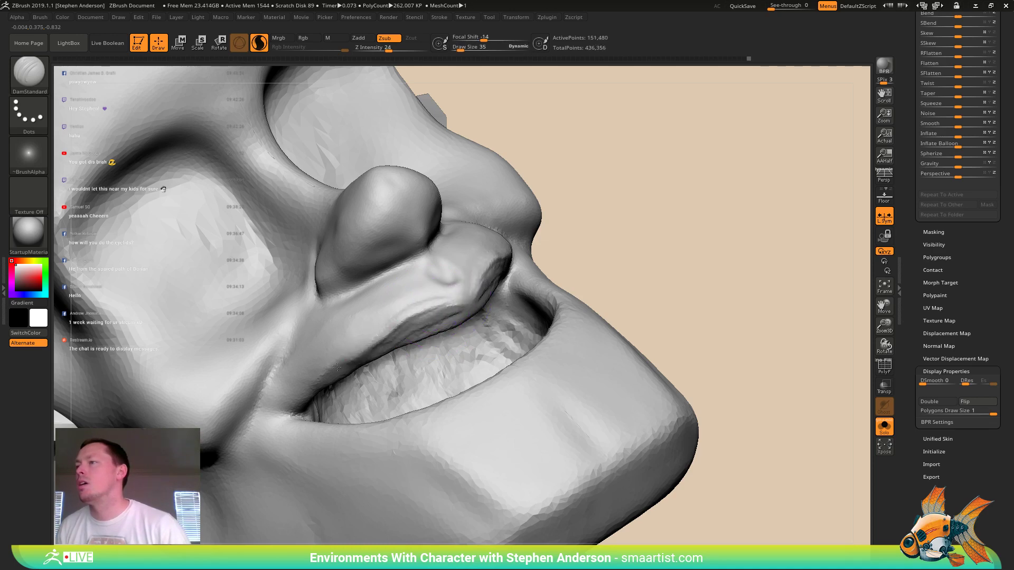
{"action": "left_click_drag", "start_coordinate": [337, 367], "coordinate": [315, 381]}
- Smooth the upper lip from the middle of the mouth to its corner at draw size 35
{"action": "left_click_drag", "start_coordinate": [489, 298], "coordinate": [396, 348], "text": "shift"}
{"action": "right_click_drag", "start_coordinate": [491, 330], "coordinate": [394, 322]}
{"action": "key", "text": "shift"}
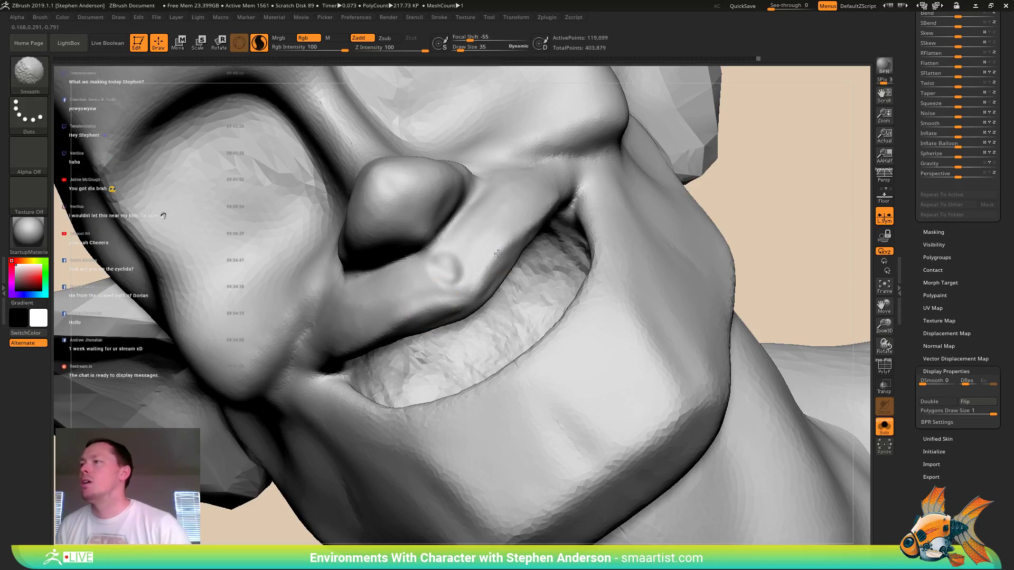
{"action": "mouse_move", "coordinate": [498, 254]}
{"action": "right_mouse_down", "text": "ctrl"}
{"action": "mouse_move", "coordinate": [473, 273]}
{"action": "mouse_move", "coordinate": [495, 253]}
{"action": "mouse_move", "coordinate": [502, 266]}
{"action": "mouse_move", "coordinate": [460, 266]}
{"action": "mouse_move", "coordinate": [518, 268]}
{"action": "mouse_move", "coordinate": [459, 259]}
{"action": "mouse_move", "coordinate": [511, 243]}
{"action": "mouse_move", "coordinate": [579, 259]}
{"action": "right_mouse_up", "text": "ctrl"}
{"action": "key", "text": "shift"}
{"action": "left_click_drag", "start_coordinate": [531, 250], "coordinate": [528, 261], "text": "shift"}
{"action": "mouse_move", "coordinate": [558, 262]}
{"action": "right_mouse_down", "text": "ctrl"}
{"action": "mouse_move", "coordinate": [511, 264]}
{"action": "mouse_move", "coordinate": [623, 267]}
{"action": "mouse_move", "coordinate": [525, 233]}
{"action": "mouse_move", "coordinate": [511, 249]}
{"action": "mouse_move", "coordinate": [478, 199]}
{"action": "right_mouse_up", "text": "ctrl"}
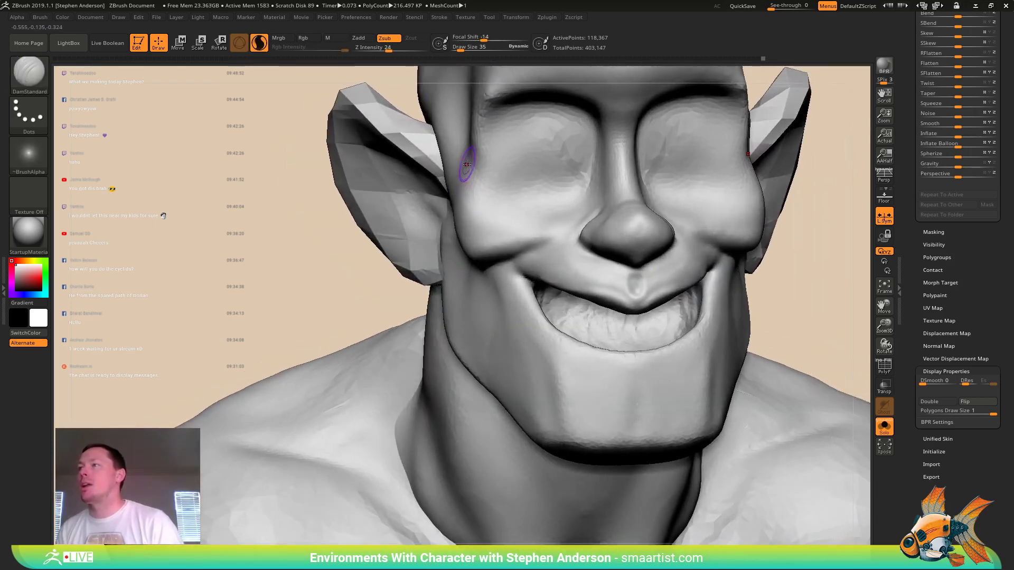
- Carve the crease between the eye socket and the cheek with DamStandard at draw size 64, and smooth it
{"action": "key", "text": "s"}
{"action": "left_click_drag", "start_coordinate": [466, 164], "coordinate": [533, 193]}
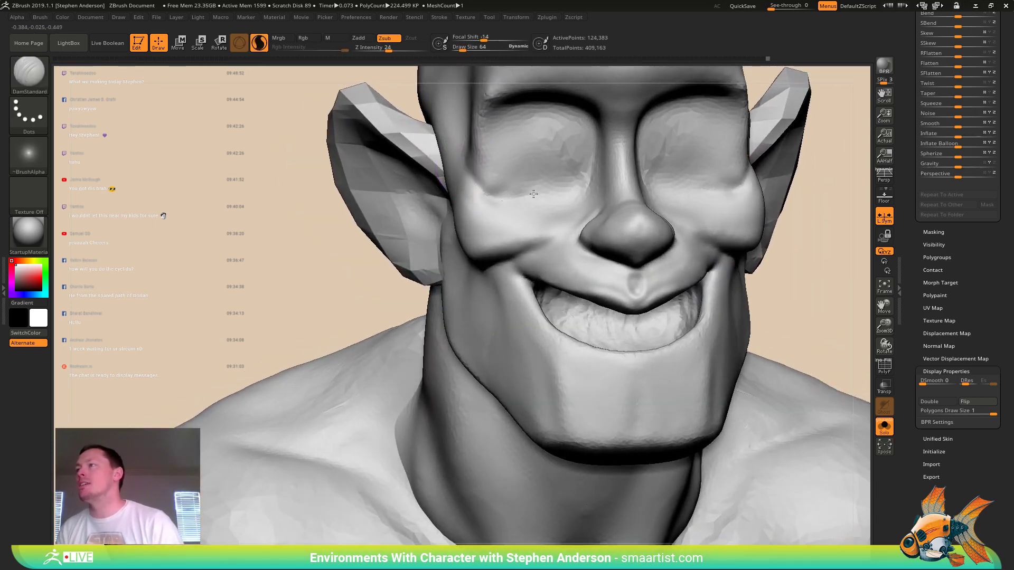
{"action": "right_click_drag", "start_coordinate": [549, 181], "coordinate": [586, 185]}
{"action": "left_click_drag", "start_coordinate": [487, 182], "coordinate": [520, 203]}
{"action": "mouse_move", "coordinate": [478, 182]}
{"action": "right_mouse_down"}
{"action": "mouse_move", "coordinate": [513, 176]}
{"action": "mouse_move", "coordinate": [504, 183]}
{"action": "right_mouse_up"}
{"action": "left_click_drag", "start_coordinate": [480, 171], "coordinate": [518, 175], "text": "shift"}
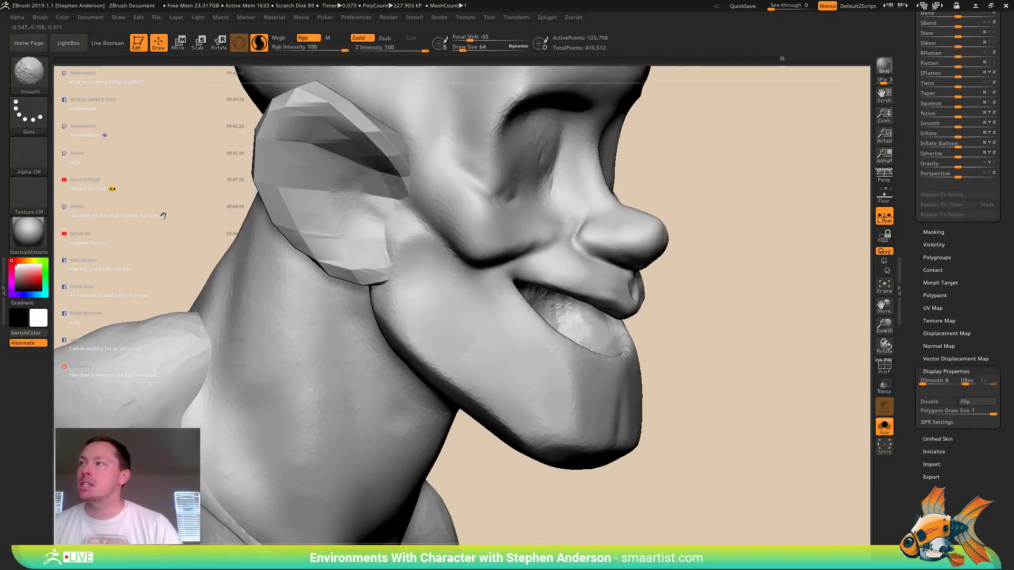
- Smooth the side of the cheek in front of the ear at draw size 64
{"action": "mouse_move", "coordinate": [500, 206]}
{"action": "right_mouse_down", "text": "ctrl"}
{"action": "mouse_move", "coordinate": [516, 219]}
{"action": "mouse_move", "coordinate": [472, 204]}
{"action": "mouse_move", "coordinate": [549, 216]}
{"action": "mouse_move", "coordinate": [528, 222]}
{"action": "mouse_move", "coordinate": [585, 234]}
{"action": "mouse_move", "coordinate": [596, 253]}
{"action": "right_mouse_up", "text": "ctrl"}
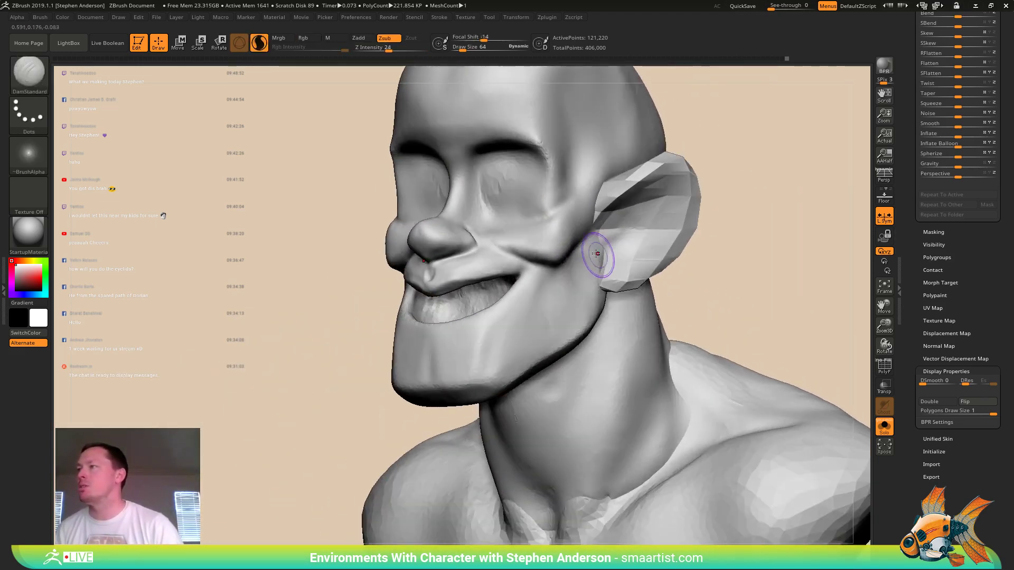
{"action": "mouse_move", "coordinate": [583, 280]}
{"action": "left_mouse_down", "text": "shift"}
{"action": "mouse_move", "coordinate": [592, 255]}
{"action": "mouse_move", "coordinate": [599, 285]}
{"action": "left_mouse_up", "text": "shift"}
{"action": "mouse_move", "coordinate": [577, 268]}
{"action": "right_mouse_down"}
{"action": "mouse_move", "coordinate": [618, 248]}
{"action": "mouse_move", "coordinate": [555, 231]}
{"action": "mouse_move", "coordinate": [581, 220]}
{"action": "right_mouse_up"}
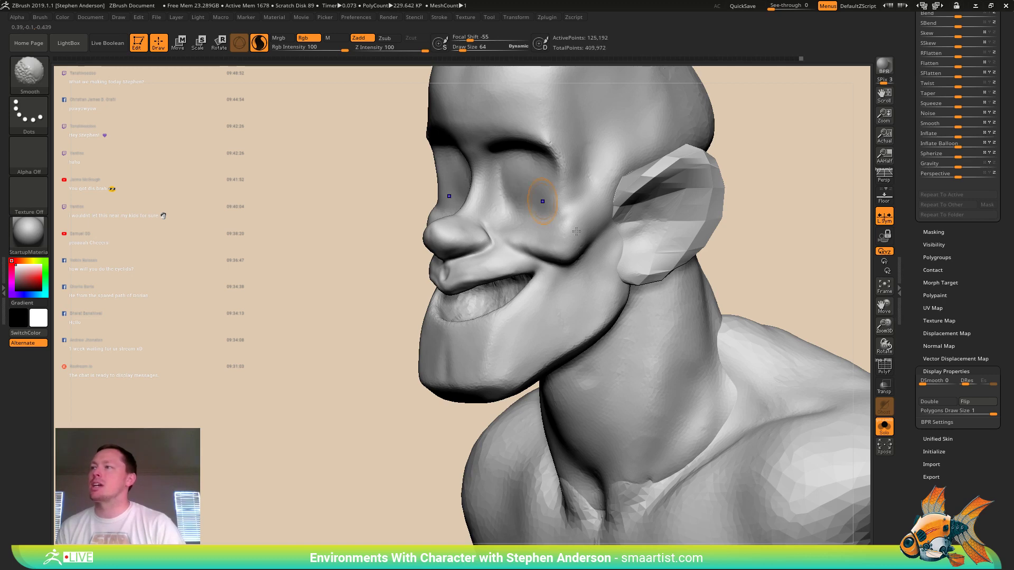
- Turn off Solo to show all subtools and examine the whole bust from the front and side
{"action": "right_click_drag", "start_coordinate": [576, 232], "coordinate": [623, 211], "text": "ctrl"}
{"action": "right_click_drag", "start_coordinate": [681, 264], "coordinate": [740, 276]}
{"action": "left_click", "coordinate": [884, 428]}
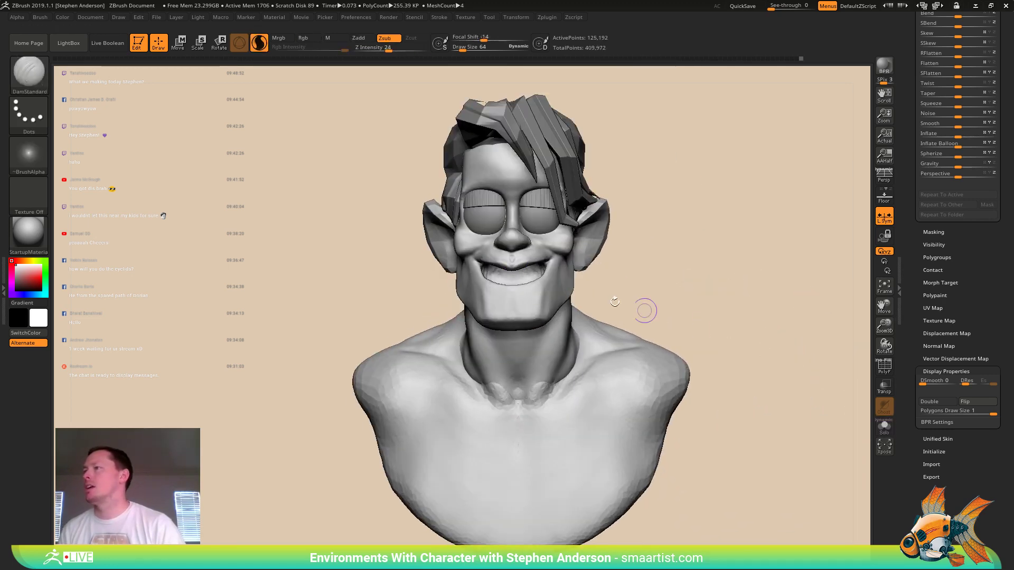
{"action": "mouse_move", "coordinate": [645, 306]}
{"action": "right_mouse_down"}
{"action": "mouse_move", "coordinate": [527, 242]}
{"action": "mouse_move", "coordinate": [545, 276]}
{"action": "right_mouse_up"}
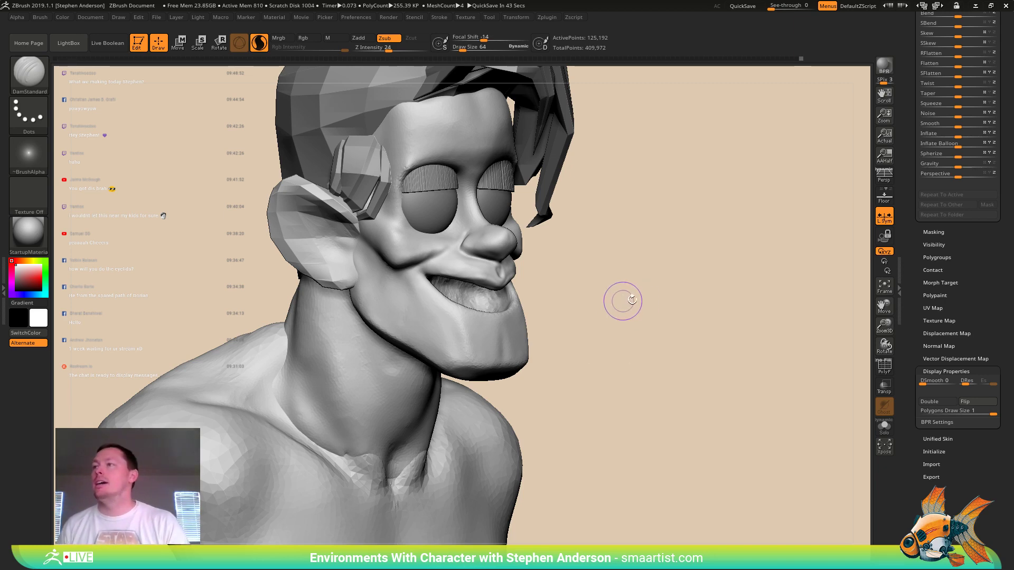
{"action": "mouse_move", "coordinate": [633, 300]}
{"action": "left_mouse_down"}
{"action": "mouse_move", "coordinate": [658, 292]}
{"action": "mouse_move", "coordinate": [622, 358]}
{"action": "mouse_move", "coordinate": [629, 361]}
{"action": "left_mouse_up"}
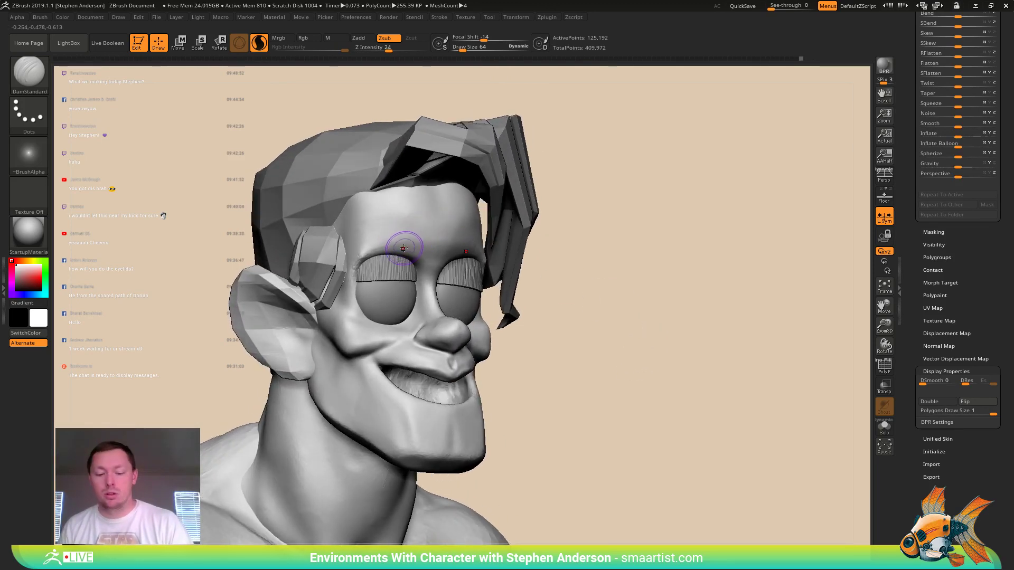
- Outline an eyebrow on the forehead above the eye with Topology brush curves, undoing the last stray curve
{"action": "key", "text": "b"}
{"action": "key", "text": "t"}
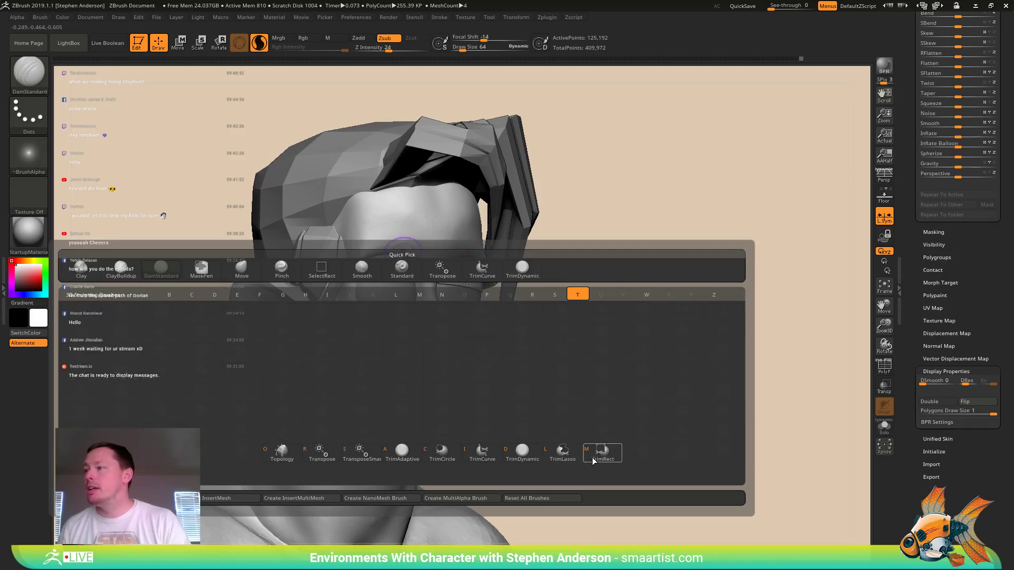
{"action": "left_click", "coordinate": [281, 458]}
{"action": "mouse_move", "coordinate": [433, 225]}
{"action": "right_mouse_down"}
{"action": "mouse_move", "coordinate": [449, 235]}
{"action": "mouse_move", "coordinate": [427, 242]}
{"action": "right_mouse_up"}
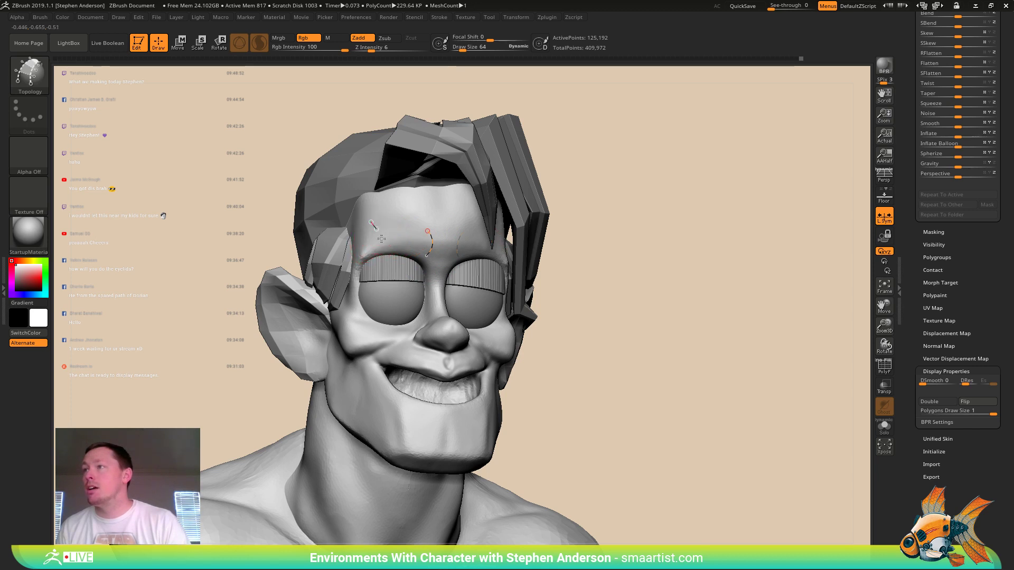
{"action": "left_click_drag", "start_coordinate": [372, 223], "coordinate": [384, 256]}
{"action": "left_click_drag", "start_coordinate": [347, 242], "coordinate": [345, 244]}
{"action": "right_click_drag", "start_coordinate": [359, 241], "coordinate": [427, 238]}
{"action": "key", "text": "ctrl+z"}
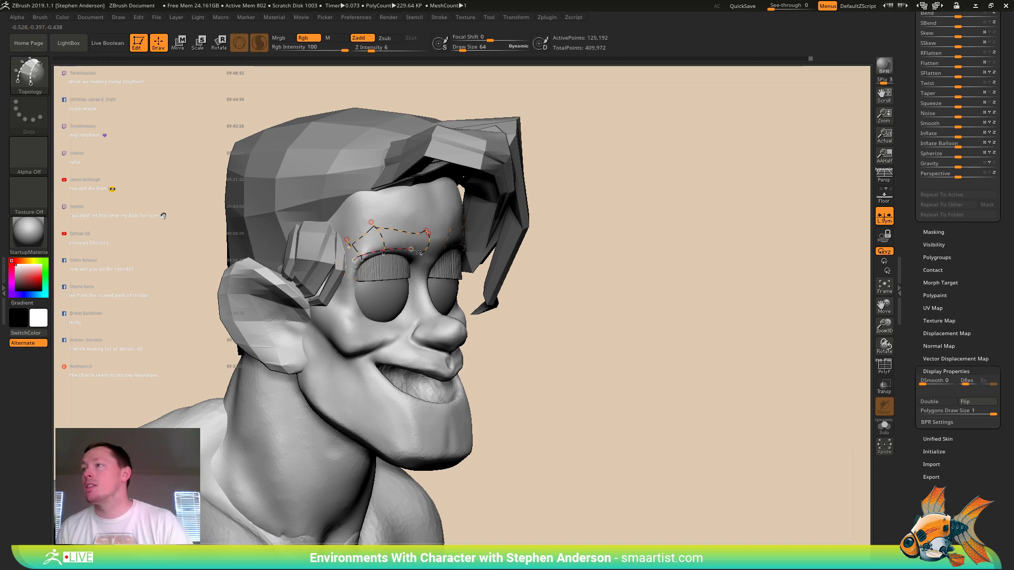
{"action": "right_click_drag", "start_coordinate": [544, 340], "coordinate": [410, 260]}
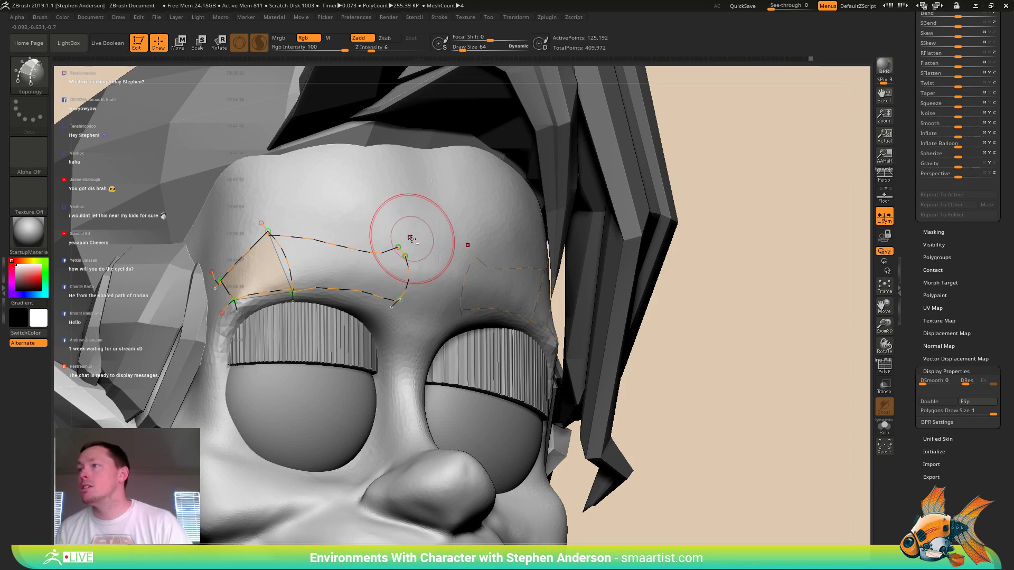
- Redraw the curves closing the eyebrow's inner end, and generate its mesh at draw size 1
{"action": "left_click", "coordinate": [406, 259], "text": "alt"}
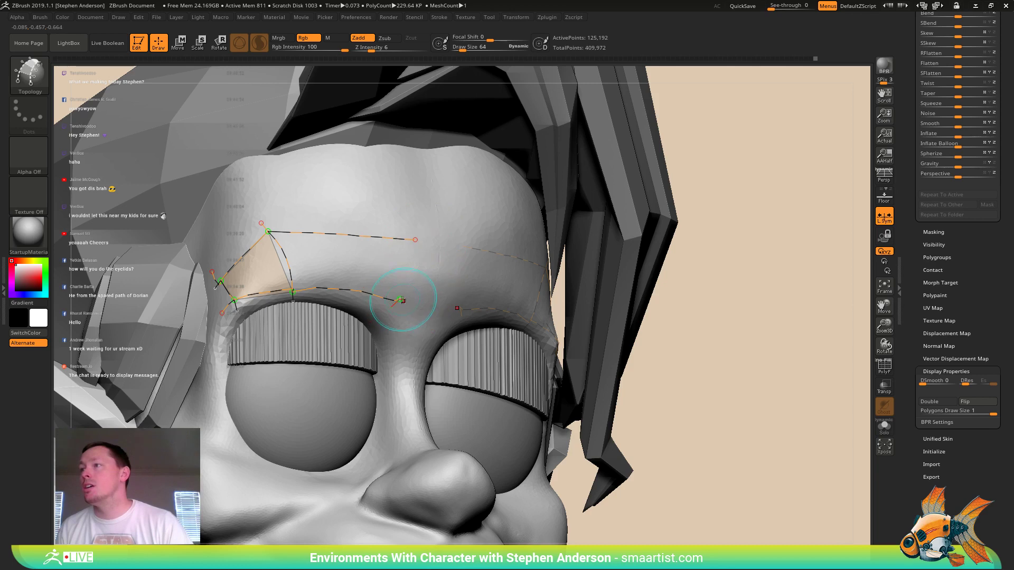
{"action": "left_click_drag", "start_coordinate": [391, 223], "coordinate": [385, 215]}
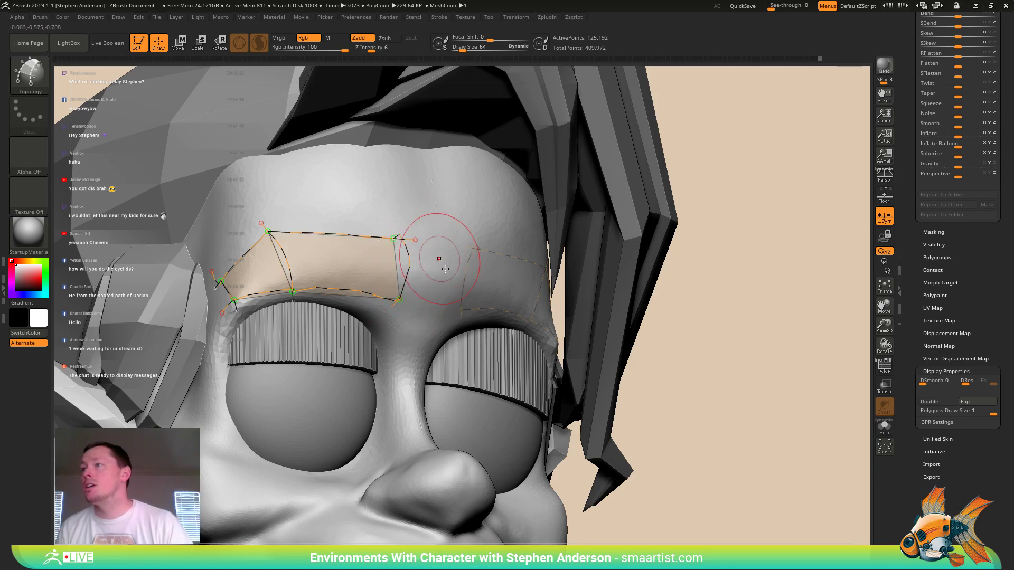
{"action": "right_click_drag", "start_coordinate": [439, 257], "coordinate": [365, 252], "text": "ctrl"}
{"action": "left_click_drag", "start_coordinate": [594, 327], "coordinate": [563, 370]}
{"action": "key", "text": "s"}
{"action": "left_click", "coordinate": [392, 294]}
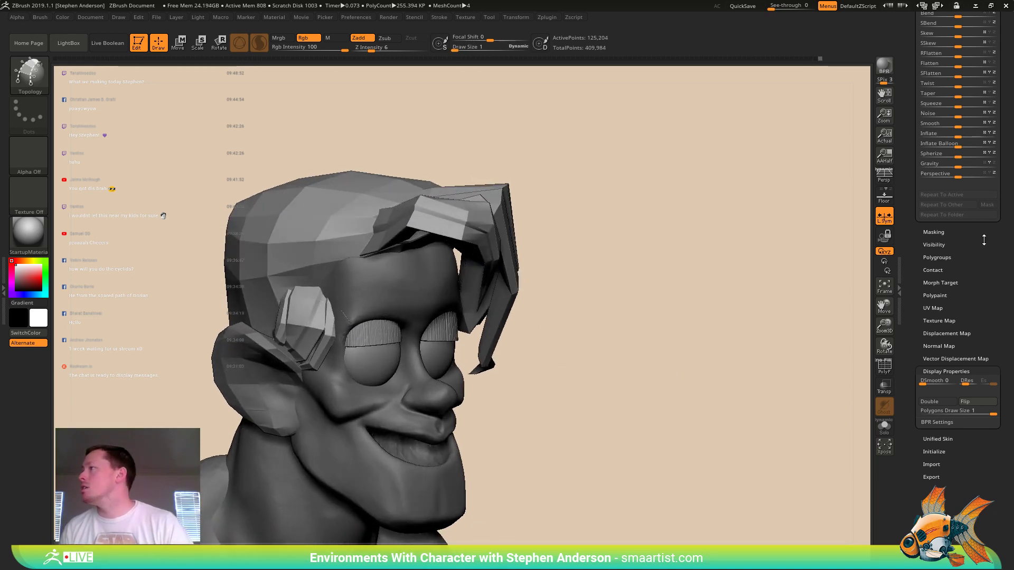
- Split the unmasked eyebrow mesh from the Head1 subtool with Split Unmasked Points
{"action": "left_click_drag", "start_coordinate": [967, 253], "coordinate": [957, 381]}
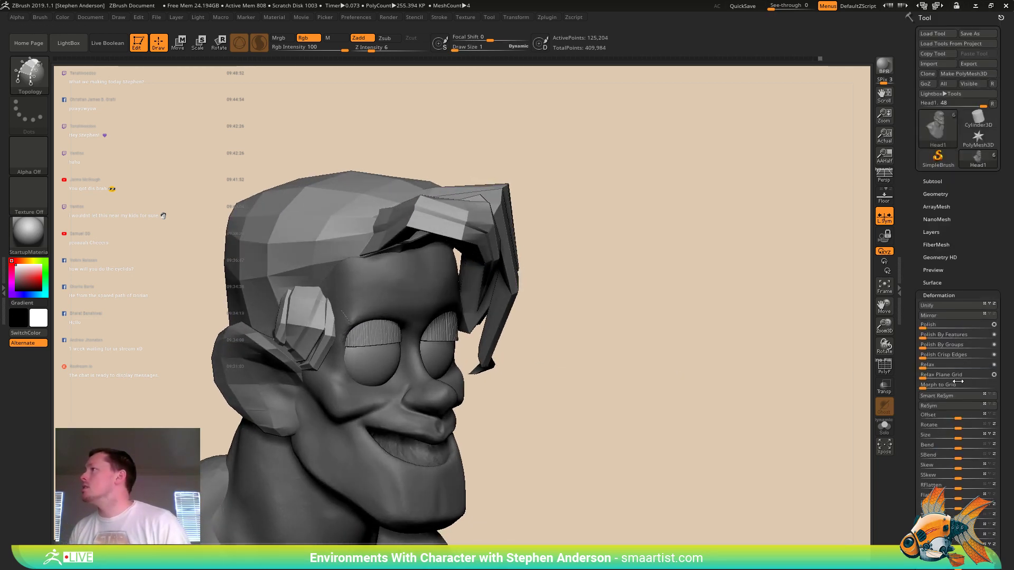
{"action": "left_click", "coordinate": [946, 180]}
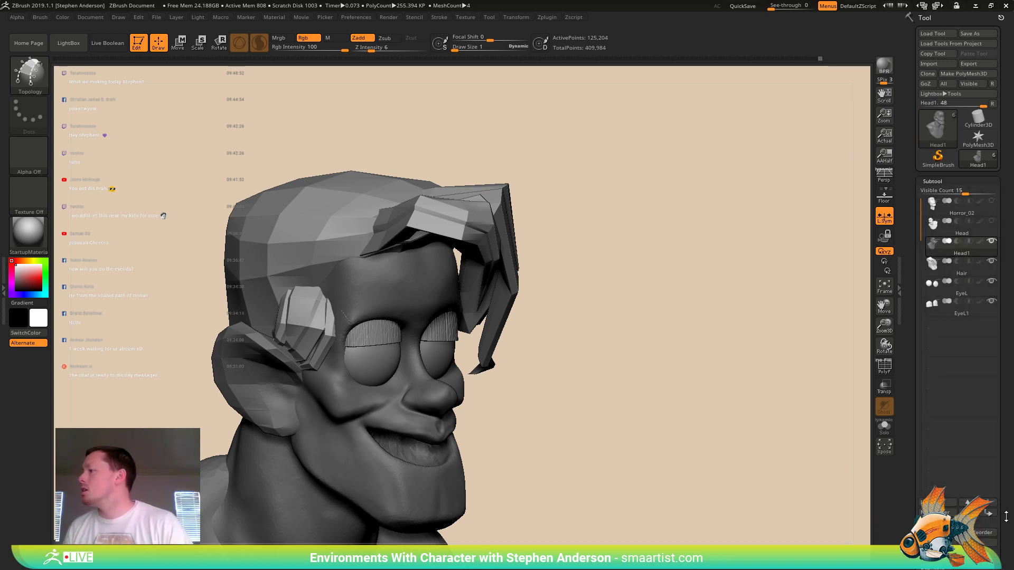
{"action": "left_click_drag", "start_coordinate": [1005, 516], "coordinate": [1004, 456]}
{"action": "left_click", "coordinate": [926, 491]}
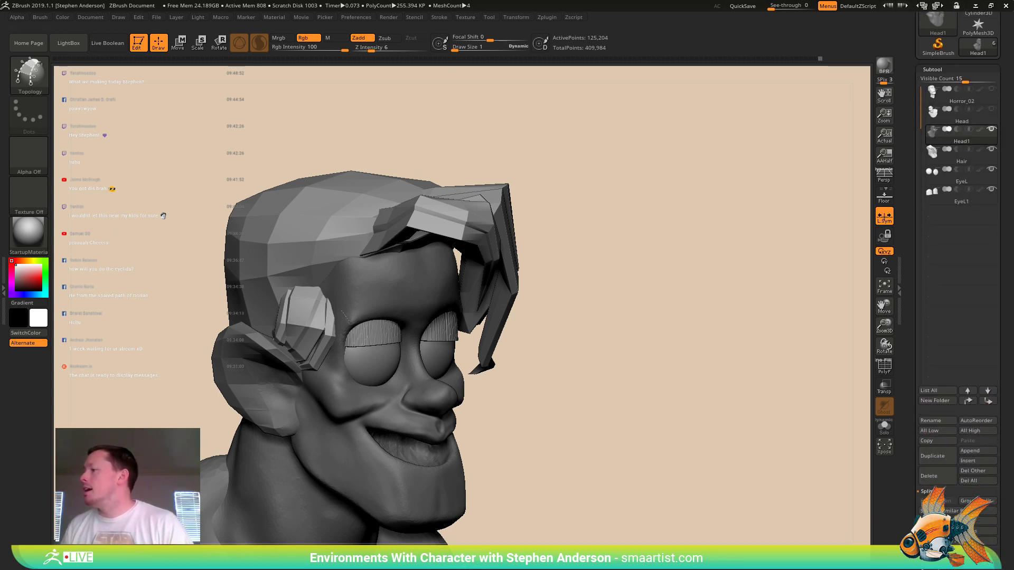
{"action": "left_click", "coordinate": [977, 531]}
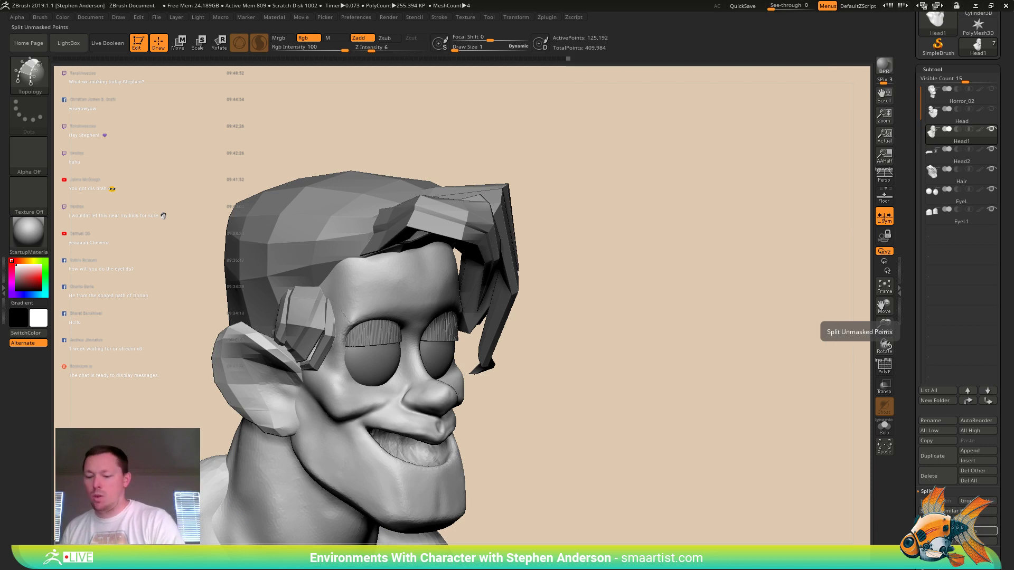
- Inflate the split-off eyebrow subtool Head2 by 19 in Deformation
{"action": "left_click_drag", "start_coordinate": [1008, 477], "coordinate": [1006, 367]}
{"action": "left_click", "coordinate": [942, 394]}
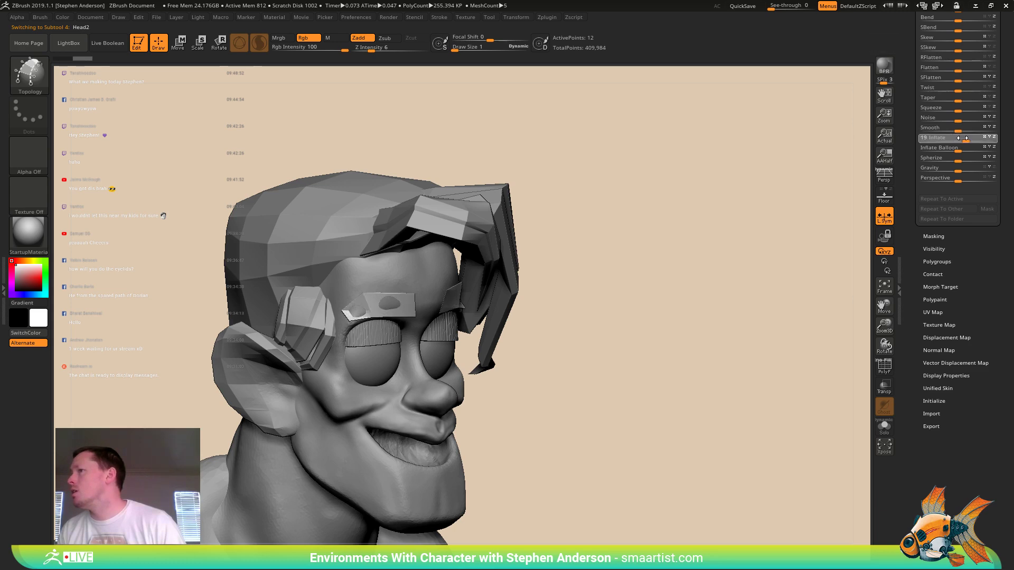
{"action": "left_click_drag", "start_coordinate": [962, 137], "coordinate": [965, 138]}
- Pull the eyebrows' inner ends into shape above the nose bridge with the Move brush at draw size 91
{"action": "right_click_drag", "start_coordinate": [586, 309], "coordinate": [430, 342]}
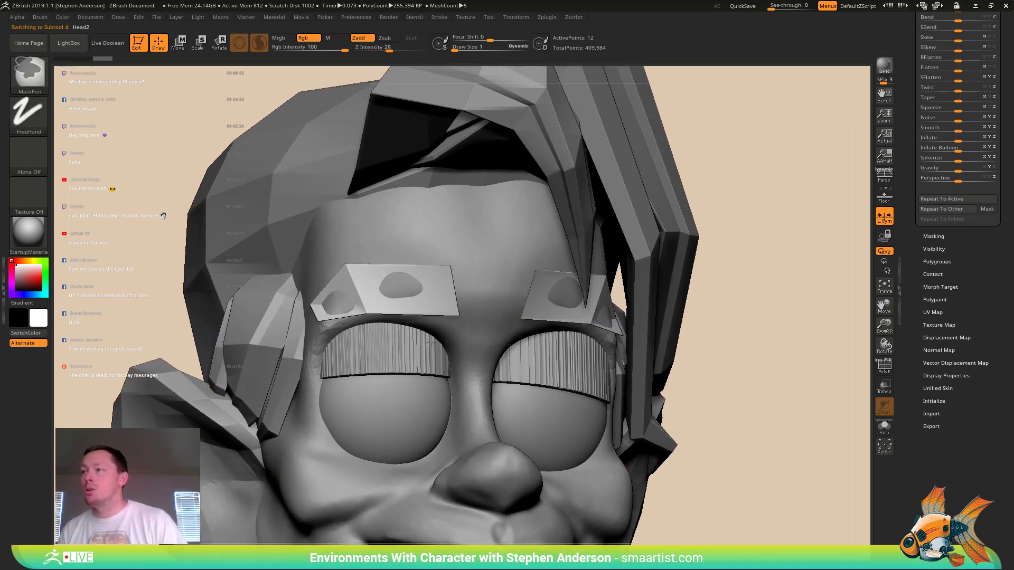
{"action": "key", "text": "b"}
{"action": "key", "text": "m"}
{"action": "key", "text": "v"}
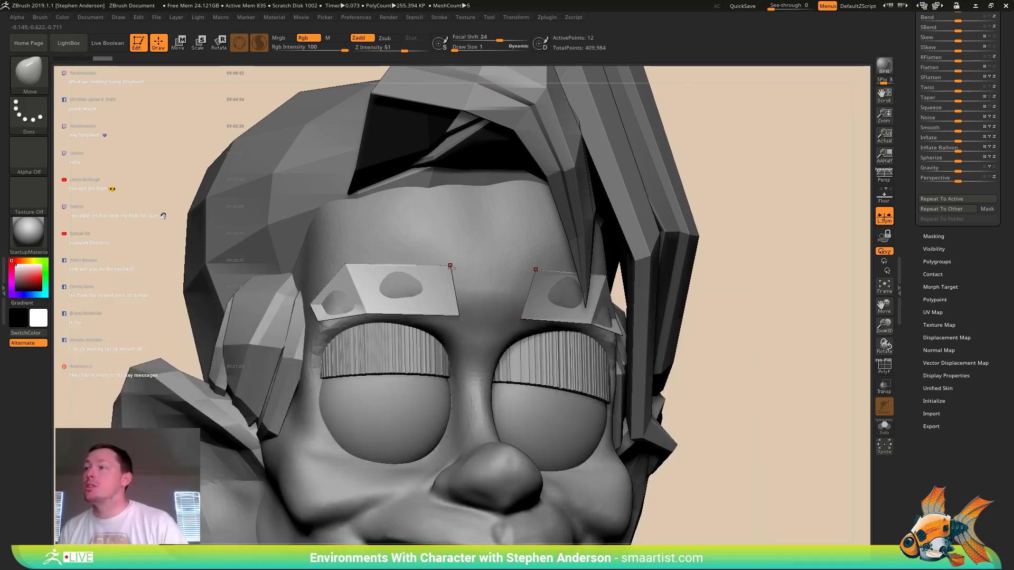
{"action": "mouse_move", "coordinate": [451, 267]}
{"action": "right_mouse_down"}
{"action": "mouse_move", "coordinate": [475, 269]}
{"action": "mouse_move", "coordinate": [454, 268]}
{"action": "right_mouse_up"}
{"action": "key", "text": "s"}
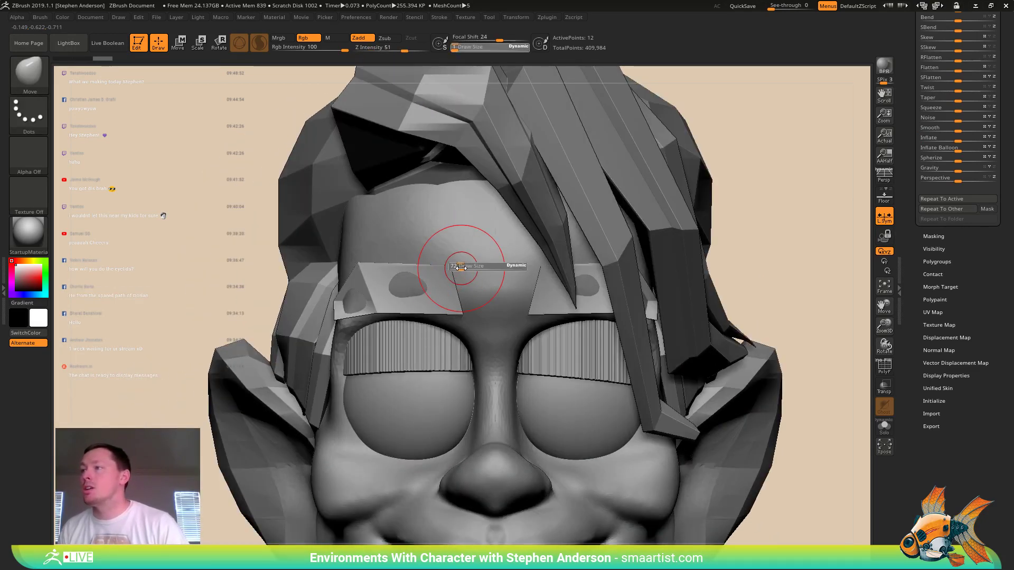
{"action": "left_click_drag", "start_coordinate": [461, 268], "coordinate": [463, 268]}
{"action": "left_click_drag", "start_coordinate": [461, 271], "coordinate": [480, 284]}
- Fit the eyebrow mesh to the curve of the forehead from the side and front at draw size 91
{"action": "mouse_move", "coordinate": [465, 317]}
{"action": "right_mouse_down"}
{"action": "mouse_move", "coordinate": [474, 311]}
{"action": "mouse_move", "coordinate": [402, 325]}
{"action": "right_mouse_up"}
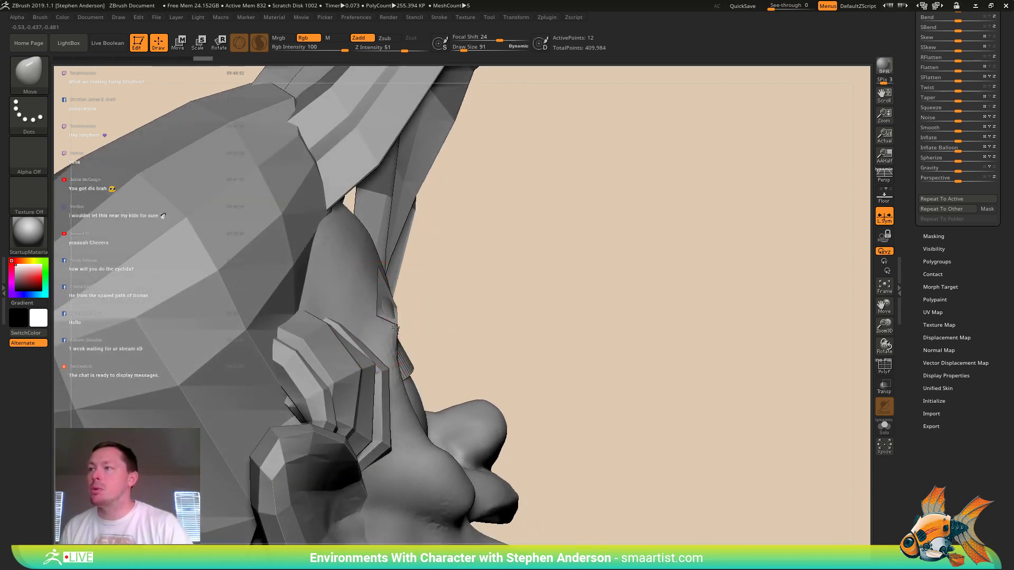
{"action": "mouse_move", "coordinate": [393, 326]}
{"action": "right_mouse_down"}
{"action": "mouse_move", "coordinate": [433, 328]}
{"action": "mouse_move", "coordinate": [440, 307]}
{"action": "mouse_move", "coordinate": [408, 267]}
{"action": "right_mouse_up"}
{"action": "mouse_move", "coordinate": [470, 265]}
{"action": "right_mouse_down"}
{"action": "mouse_move", "coordinate": [430, 271]}
{"action": "mouse_move", "coordinate": [475, 275]}
{"action": "right_mouse_up"}
{"action": "mouse_move", "coordinate": [475, 275]}
{"action": "right_mouse_down", "text": "ctrl"}
{"action": "mouse_move", "coordinate": [491, 227]}
{"action": "mouse_move", "coordinate": [513, 277]}
{"action": "mouse_move", "coordinate": [586, 342]}
{"action": "mouse_move", "coordinate": [515, 282]}
{"action": "mouse_move", "coordinate": [490, 295]}
{"action": "mouse_move", "coordinate": [446, 248]}
{"action": "mouse_move", "coordinate": [472, 259]}
{"action": "mouse_move", "coordinate": [546, 256]}
{"action": "right_mouse_up", "text": "ctrl"}
{"action": "right_click_drag", "start_coordinate": [433, 252], "coordinate": [519, 256], "text": "shift"}
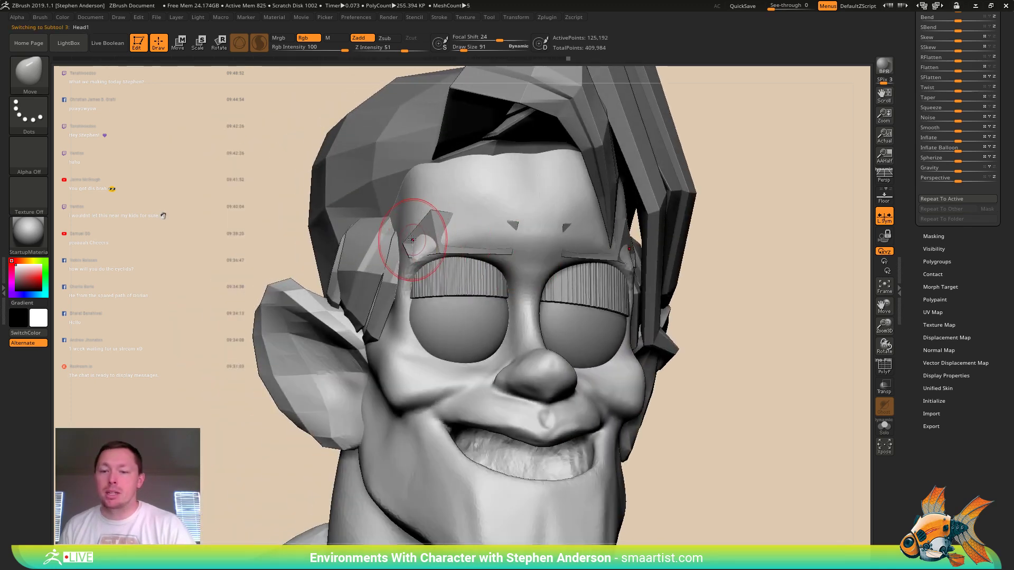
- Examine the head and ear from the side with the polygon wireframe shown, and hide the wireframe again
{"action": "mouse_move", "coordinate": [436, 249]}
{"action": "right_mouse_down"}
{"action": "mouse_move", "coordinate": [508, 253]}
{"action": "mouse_move", "coordinate": [455, 261]}
{"action": "mouse_move", "coordinate": [466, 271]}
{"action": "mouse_move", "coordinate": [462, 250]}
{"action": "mouse_move", "coordinate": [496, 254]}
{"action": "mouse_move", "coordinate": [431, 244]}
{"action": "right_mouse_up"}
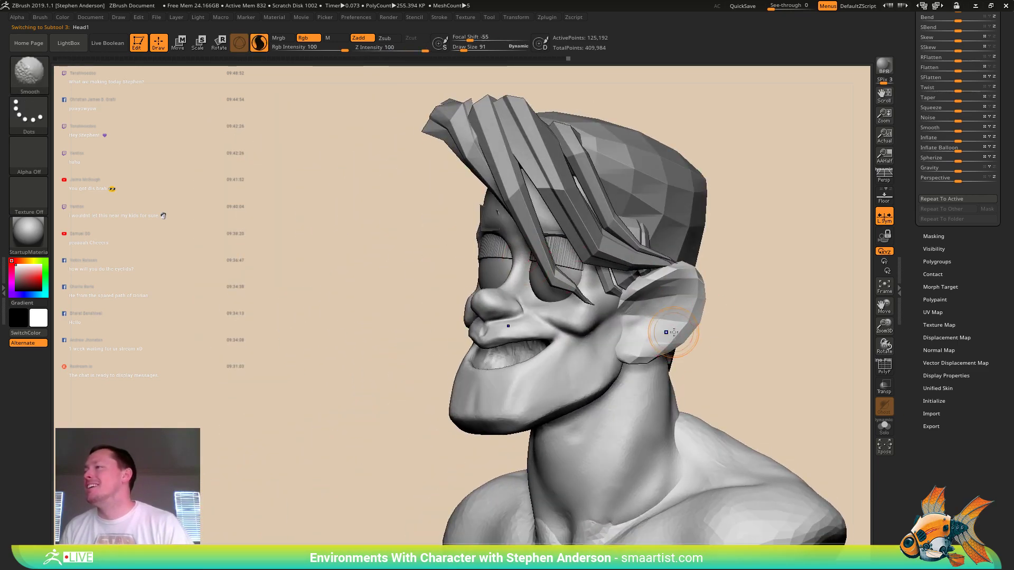
{"action": "key", "text": "shift+f"}
{"action": "right_click_drag", "start_coordinate": [660, 330], "coordinate": [623, 311]}
{"action": "key", "text": "shift+f"}
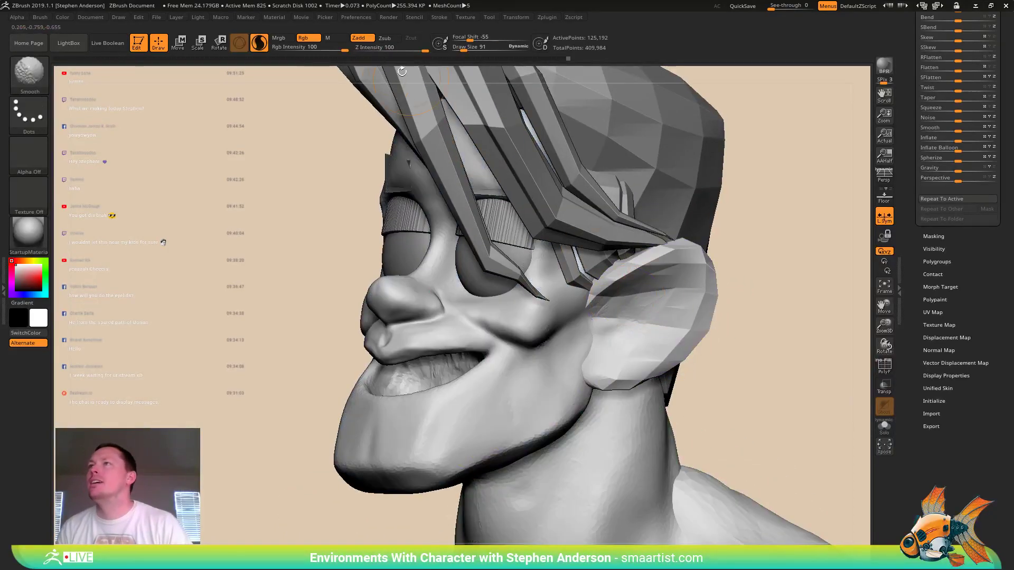
- Smooth the faceted surface and outer edge of the ear with the Smooth brush at draw size 91
{"action": "mouse_move", "coordinate": [613, 344]}
{"action": "left_mouse_down", "text": "shift"}
{"action": "mouse_move", "coordinate": [607, 324]}
{"action": "mouse_move", "coordinate": [677, 282]}
{"action": "left_mouse_up", "text": "shift"}
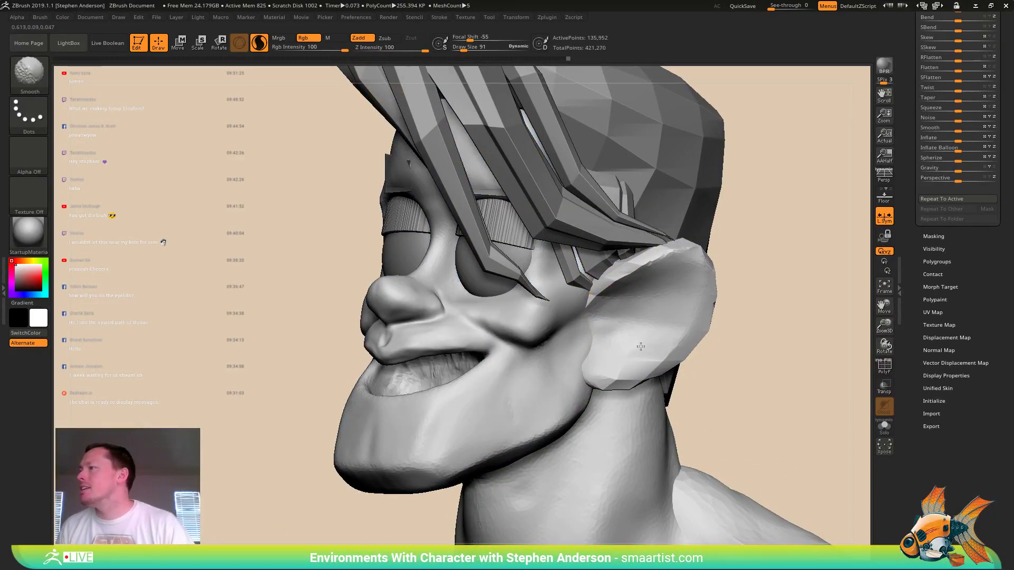
{"action": "left_click_drag", "start_coordinate": [641, 346], "coordinate": [638, 361], "text": "shift"}
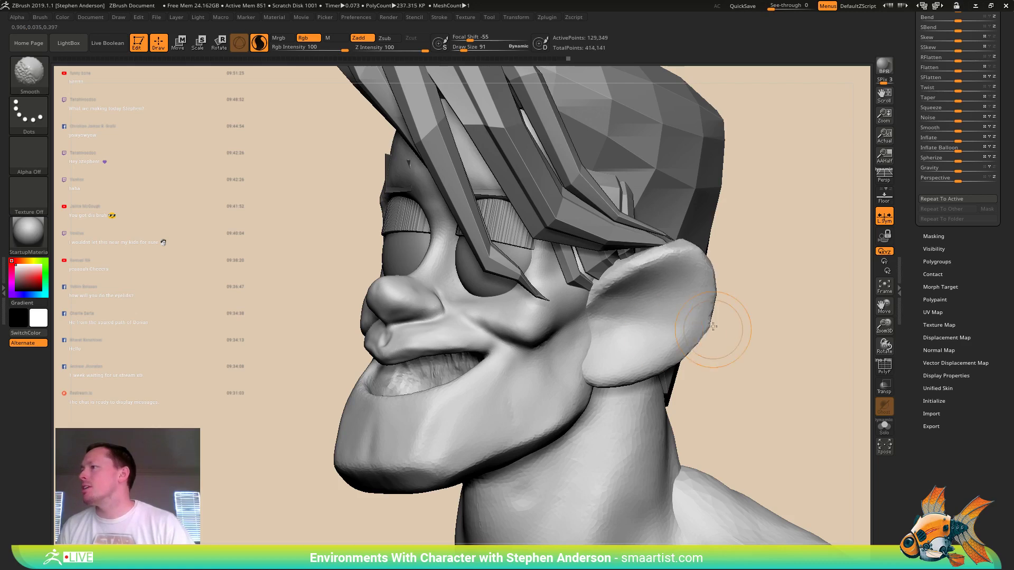
{"action": "right_click_drag", "start_coordinate": [713, 327], "coordinate": [638, 301]}
{"action": "left_click_drag", "start_coordinate": [689, 290], "coordinate": [698, 353], "text": "shift"}
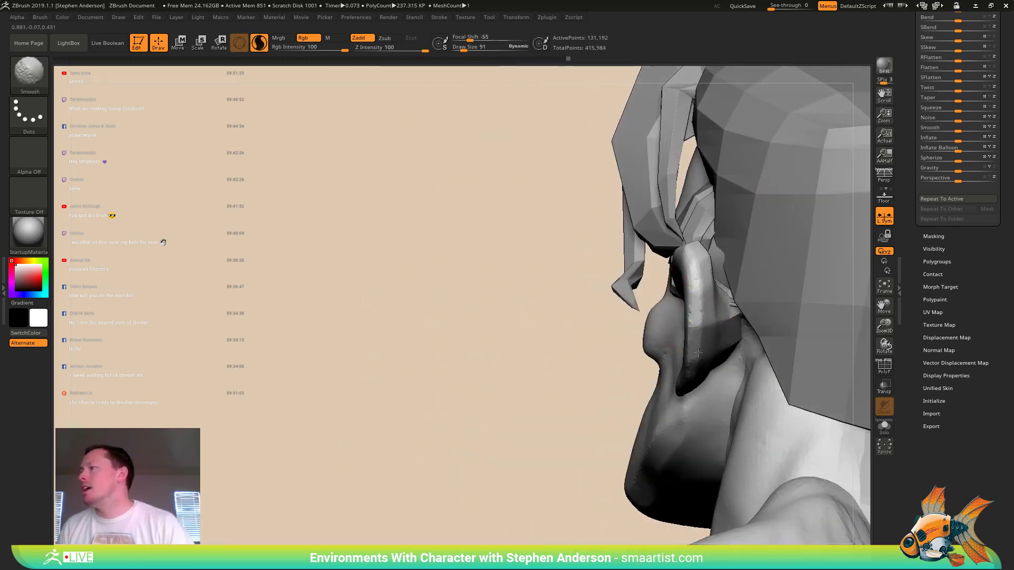
{"action": "right_click_drag", "start_coordinate": [698, 381], "coordinate": [577, 336]}
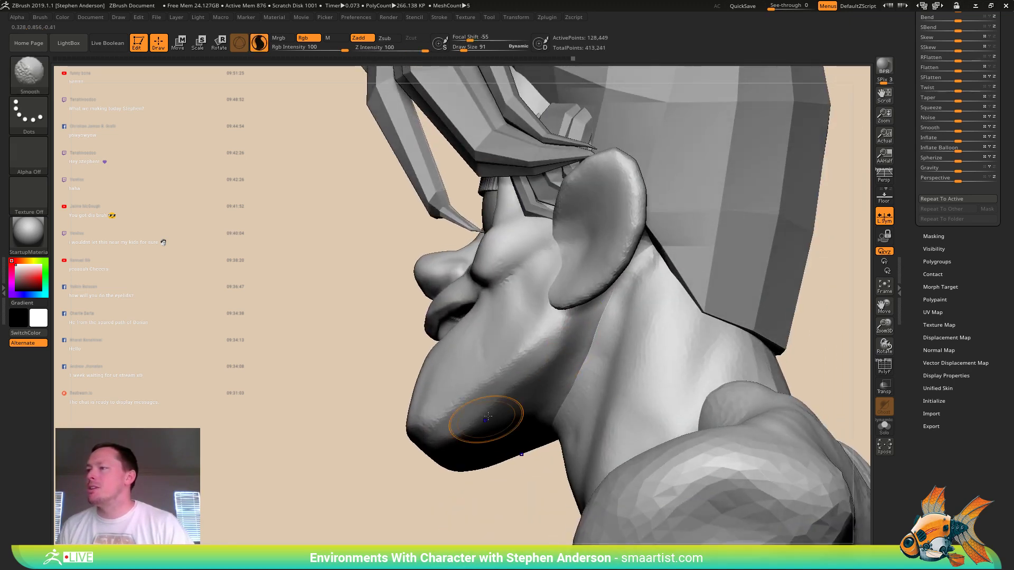
{"action": "mouse_move", "coordinate": [464, 417]}
{"action": "right_mouse_down"}
{"action": "mouse_move", "coordinate": [516, 267]}
{"action": "mouse_move", "coordinate": [485, 296]}
{"action": "mouse_move", "coordinate": [536, 303]}
{"action": "right_mouse_up"}
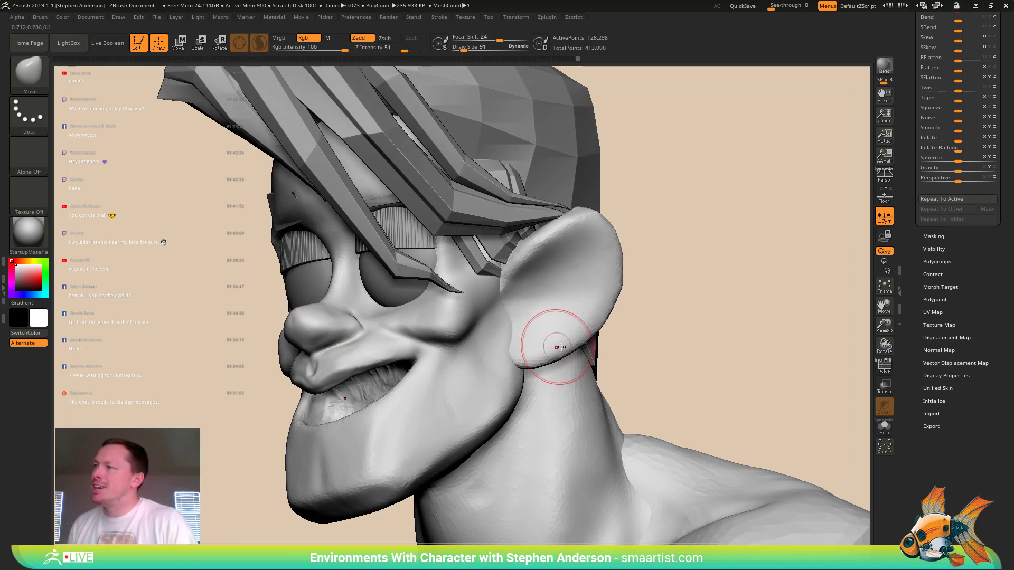
- Build up the ear's curved inner ridge and upper rim with ClayBuildup at draw size 41, and smooth the strokes
{"action": "key", "text": "b"}
{"action": "key", "text": "c"}
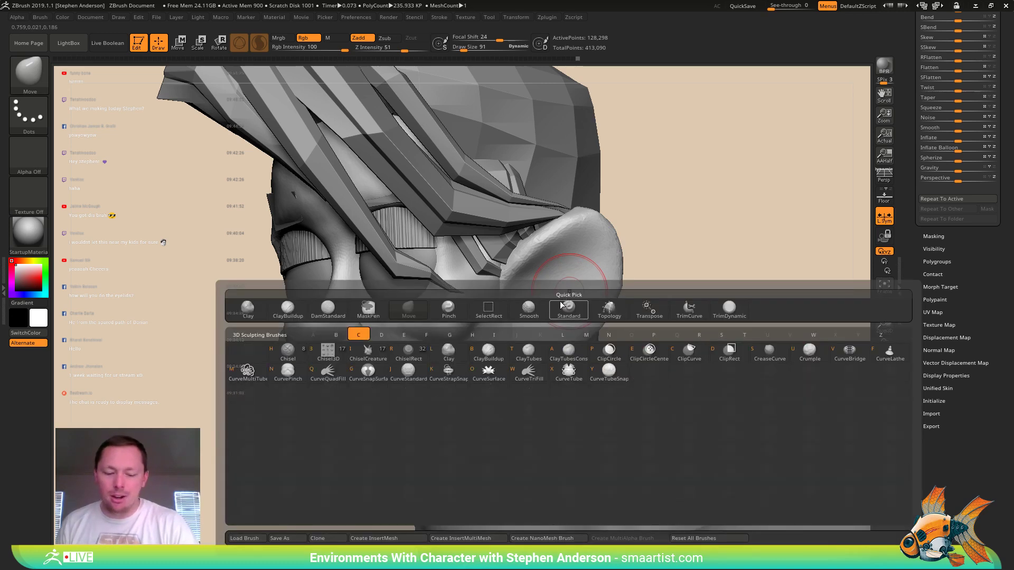
{"action": "key", "text": "b"}
{"action": "key", "text": "s"}
{"action": "left_click", "coordinate": [530, 292]}
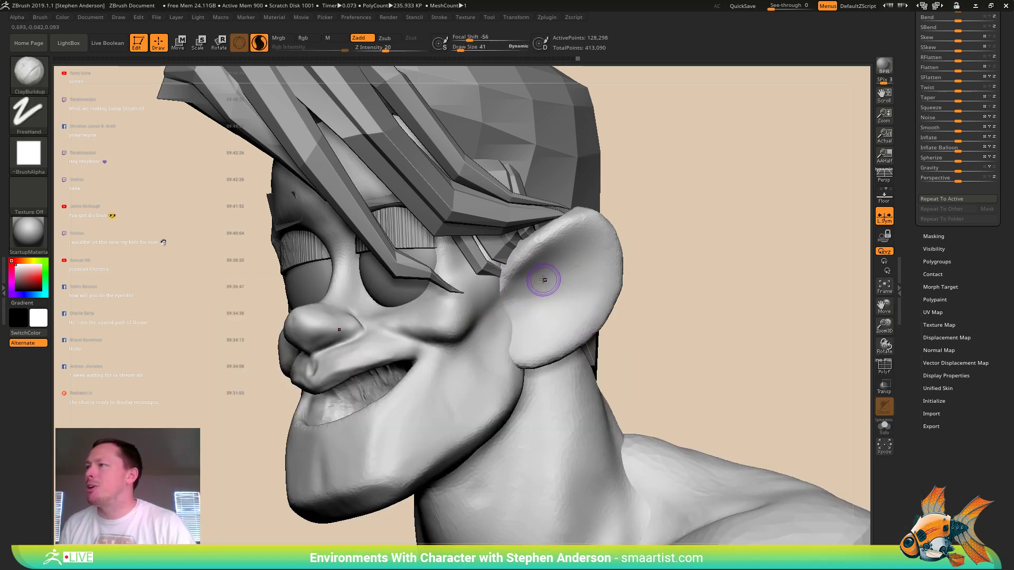
{"action": "left_click_drag", "start_coordinate": [575, 300], "coordinate": [539, 269]}
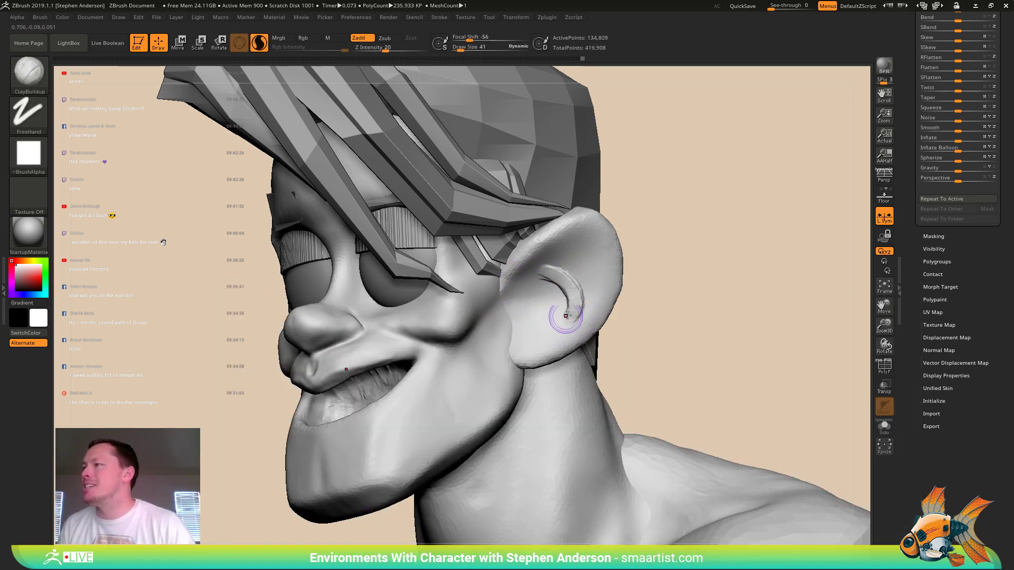
{"action": "left_click_drag", "start_coordinate": [566, 315], "coordinate": [549, 268]}
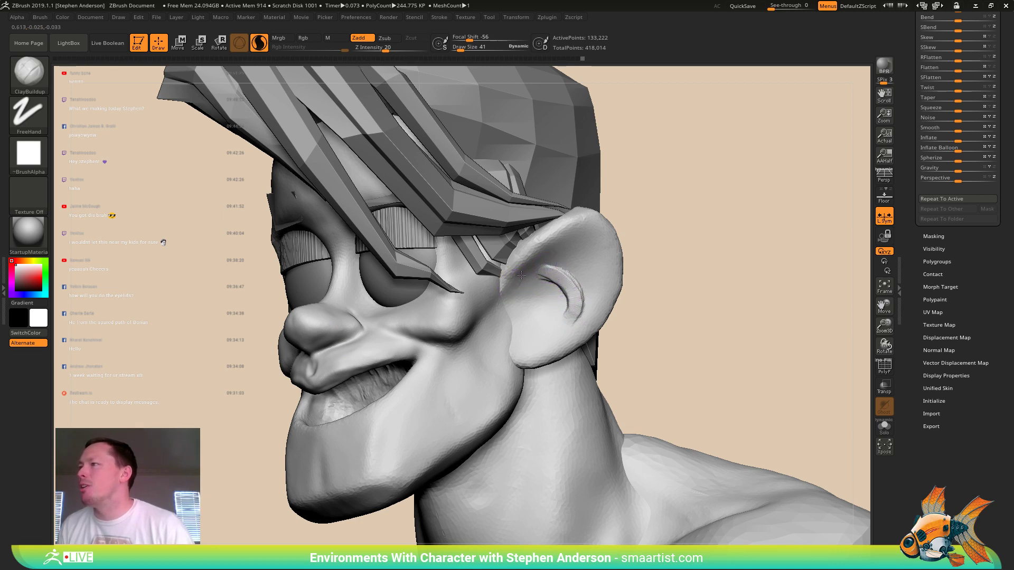
{"action": "key", "text": "ctrl+z"}
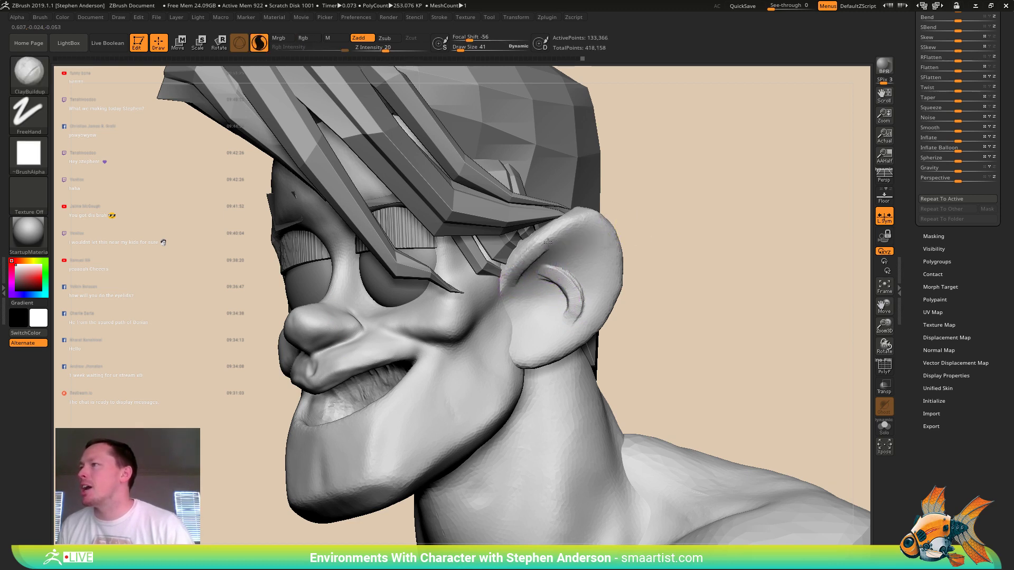
{"action": "left_click_drag", "start_coordinate": [598, 225], "coordinate": [614, 241]}
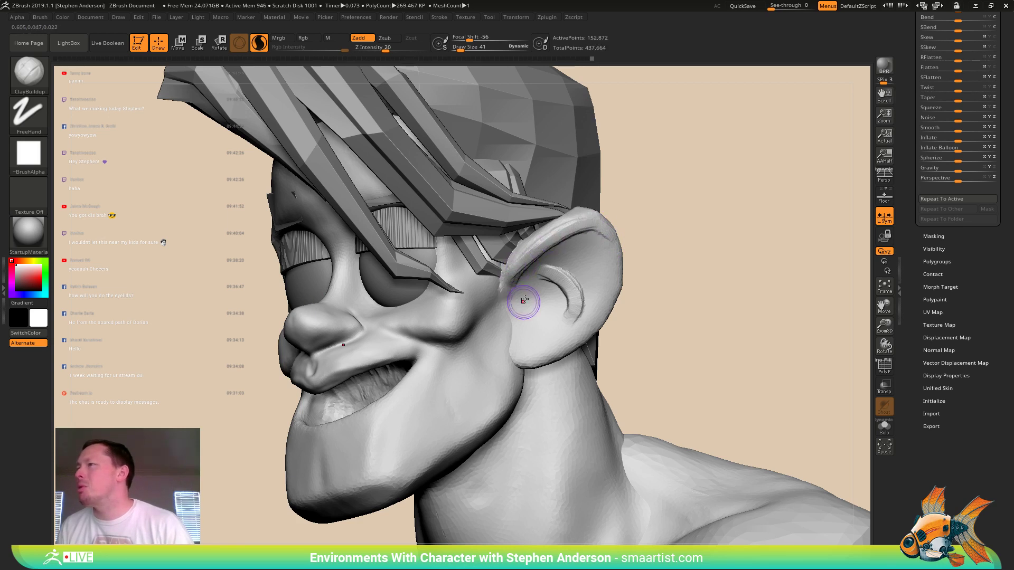
{"action": "left_click_drag", "start_coordinate": [551, 254], "coordinate": [586, 226], "text": "shift"}
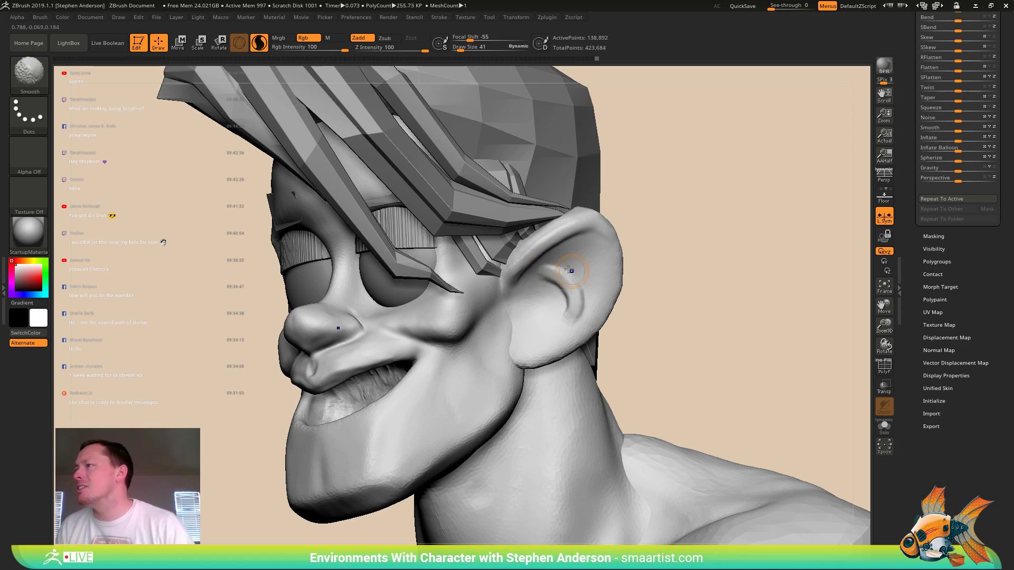
- Flatten the ear's inner ridge with TrimDynamic at draw size 72, and smooth the ear's surface at draw size 47
{"action": "key", "text": "b"}
{"action": "key", "text": "t"}
{"action": "key", "text": "d"}
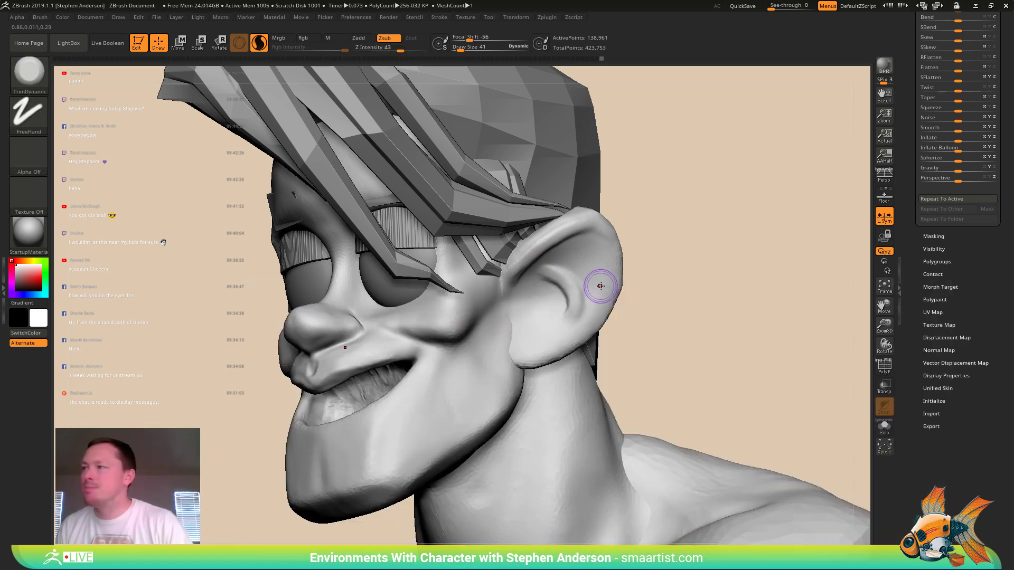
{"action": "key", "text": "s"}
{"action": "left_click_drag", "start_coordinate": [564, 268], "coordinate": [567, 268]}
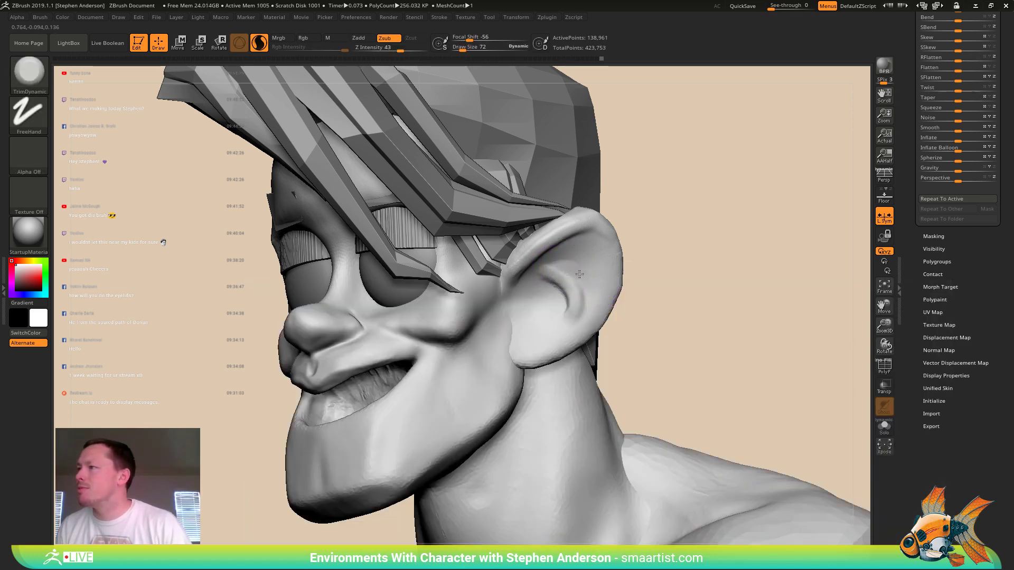
{"action": "mouse_move", "coordinate": [582, 312]}
{"action": "left_mouse_down"}
{"action": "mouse_move", "coordinate": [584, 270]}
{"action": "mouse_move", "coordinate": [571, 262]}
{"action": "left_mouse_up"}
{"action": "mouse_move", "coordinate": [596, 298]}
{"action": "left_mouse_down"}
{"action": "mouse_move", "coordinate": [576, 264]}
{"action": "mouse_move", "coordinate": [586, 309]}
{"action": "mouse_move", "coordinate": [562, 333]}
{"action": "mouse_move", "coordinate": [577, 291]}
{"action": "mouse_move", "coordinate": [554, 299]}
{"action": "left_mouse_up"}
{"action": "key", "text": "s"}
{"action": "key", "text": "shift"}
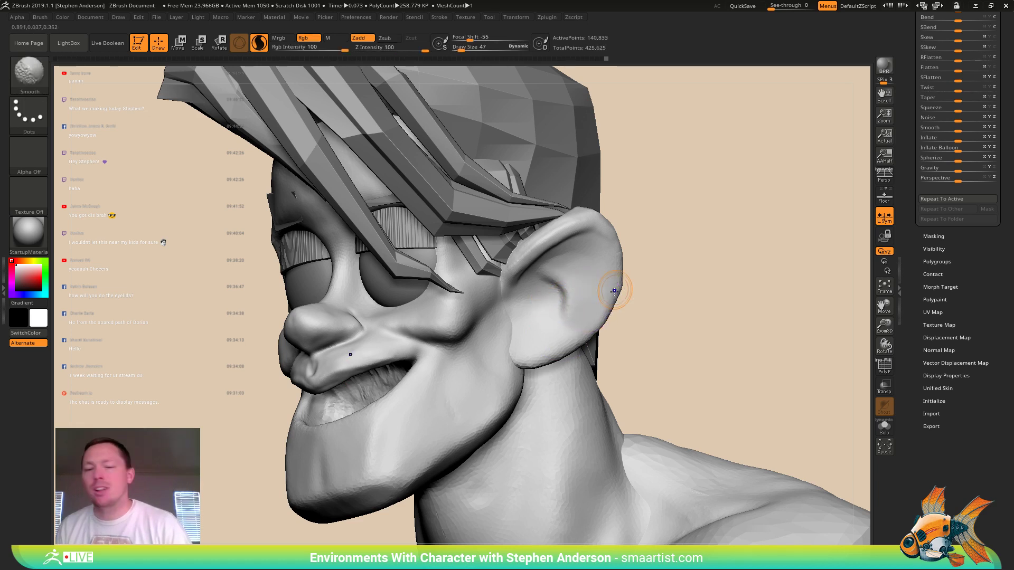
{"action": "left_click_drag", "start_coordinate": [614, 290], "coordinate": [593, 296], "text": "shift"}
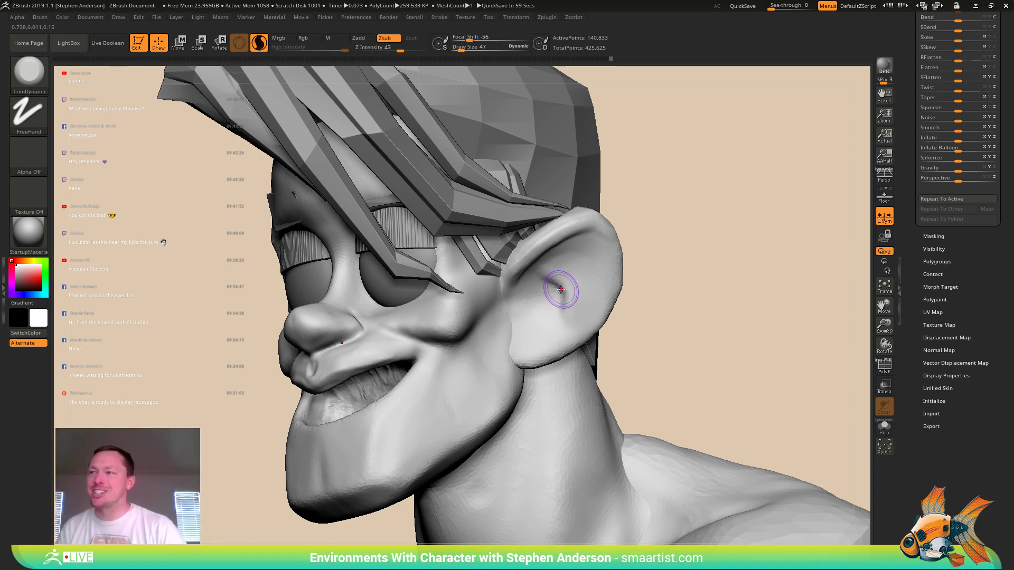
- Push the front of the lower lip and chin back in profile with the Move brush at draw size 204
{"action": "key", "text": "b"}
{"action": "key", "text": "m"}
{"action": "key", "text": "v"}
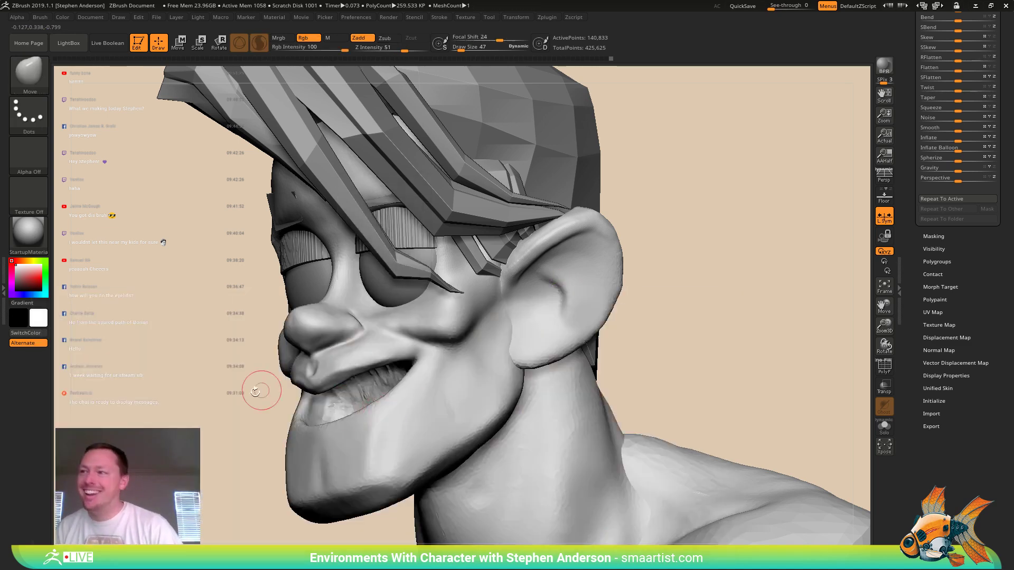
{"action": "key", "text": "s"}
{"action": "left_click_drag", "start_coordinate": [292, 441], "coordinate": [300, 441]}
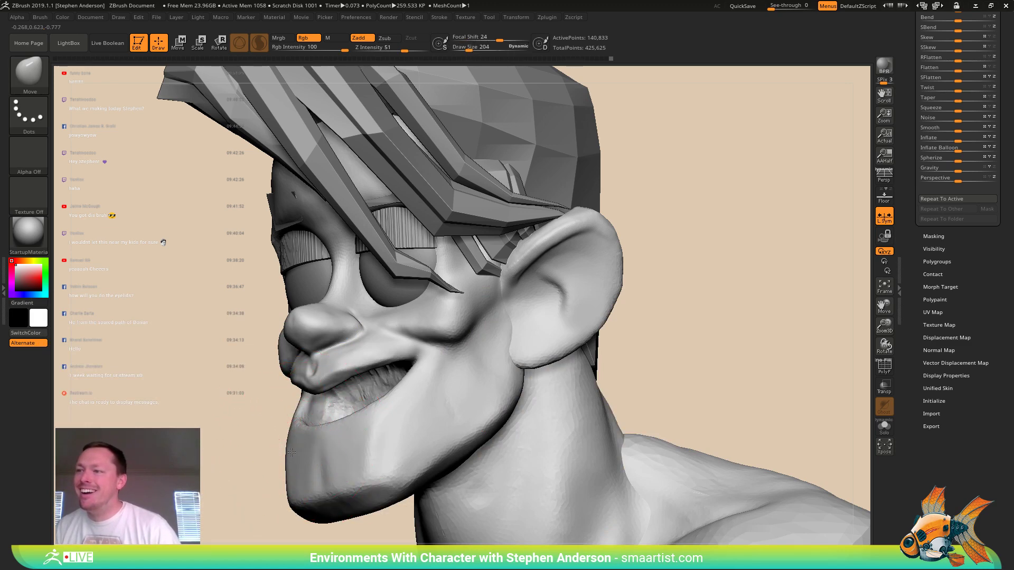
{"action": "mouse_move", "coordinate": [295, 451]}
{"action": "right_mouse_down"}
{"action": "mouse_move", "coordinate": [318, 457]}
{"action": "mouse_move", "coordinate": [284, 460]}
{"action": "mouse_move", "coordinate": [318, 448]}
{"action": "right_mouse_up"}
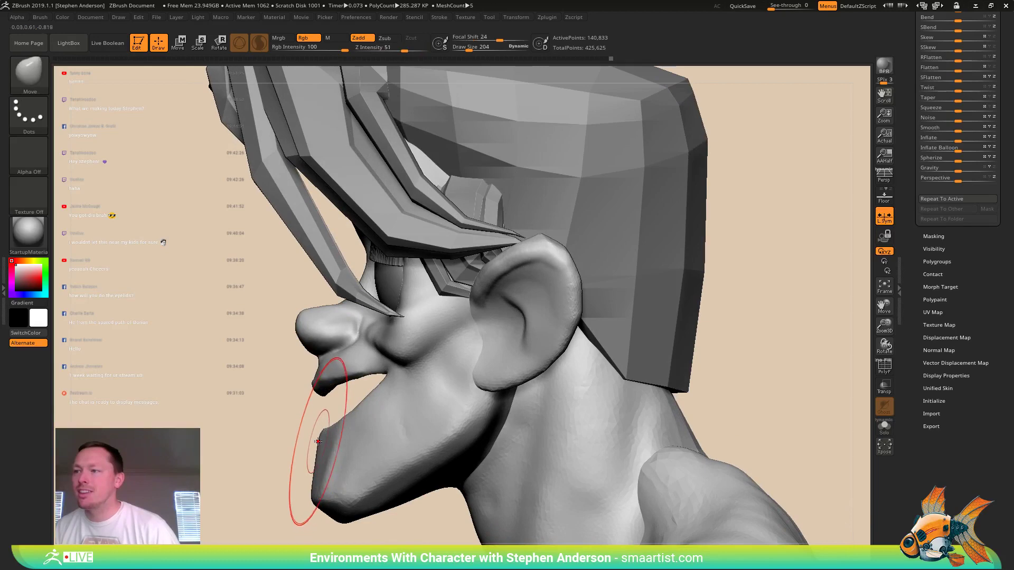
{"action": "left_click_drag", "start_coordinate": [316, 445], "coordinate": [325, 442]}
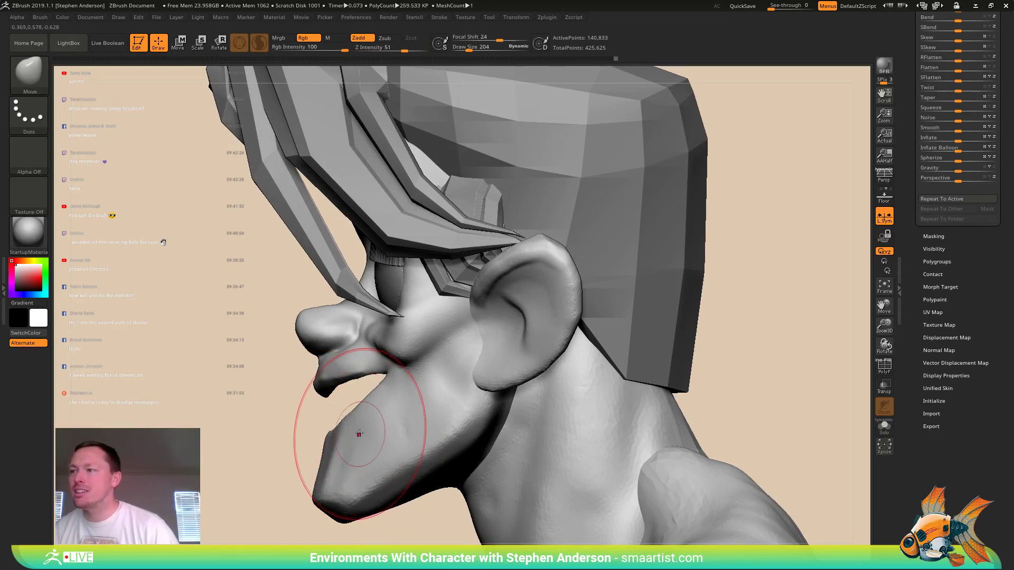
- Reshape the mouth corner and side of the jaw from the front with the Move brush at draw sizes 175 and 125
{"action": "right_click_drag", "start_coordinate": [357, 432], "coordinate": [388, 432]}
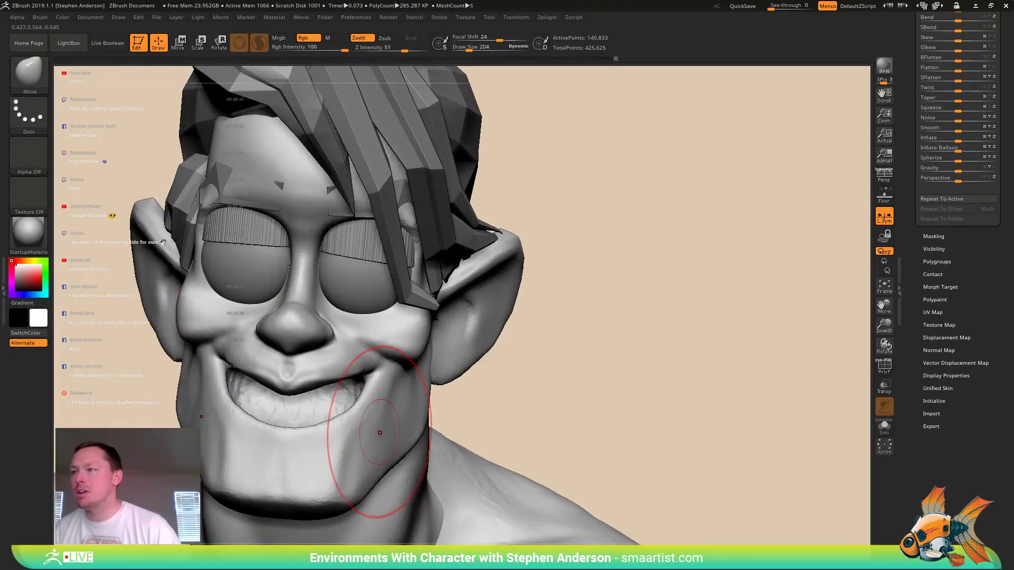
{"action": "key", "text": "s"}
{"action": "left_click_drag", "start_coordinate": [380, 432], "coordinate": [373, 425]}
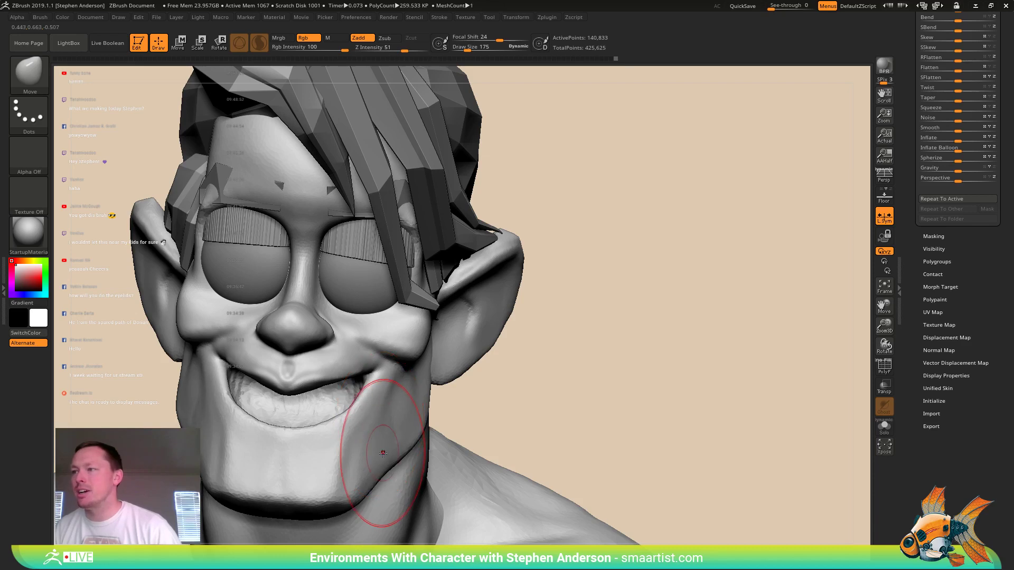
{"action": "right_click_drag", "start_coordinate": [383, 452], "coordinate": [379, 477]}
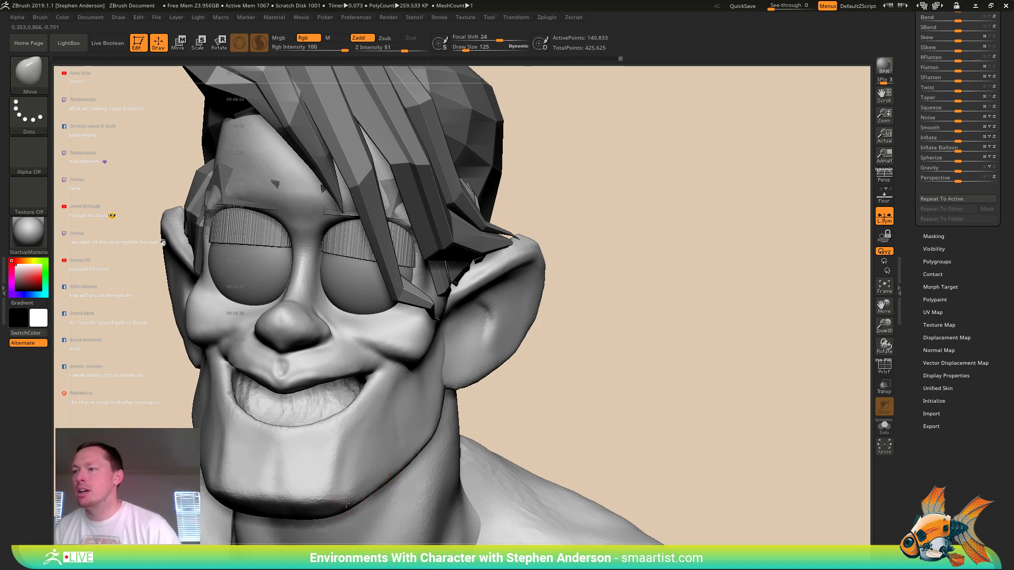
{"action": "right_click_drag", "start_coordinate": [341, 491], "coordinate": [350, 492]}
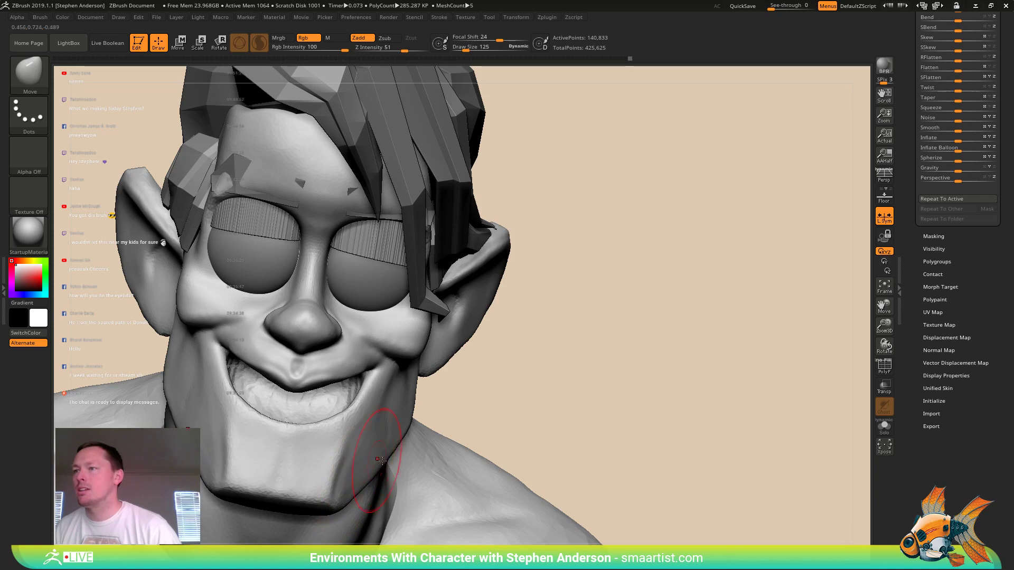
- Smooth the front of the chin and the planes along the jaw at draw size 81
{"action": "right_click_drag", "start_coordinate": [382, 461], "coordinate": [370, 394], "text": "ctrl"}
{"action": "mouse_move", "coordinate": [369, 394]}
{"action": "right_mouse_down"}
{"action": "mouse_move", "coordinate": [306, 394]}
{"action": "mouse_move", "coordinate": [376, 422]}
{"action": "right_mouse_up"}
{"action": "mouse_move", "coordinate": [376, 422]}
{"action": "right_mouse_down", "text": "ctrl"}
{"action": "mouse_move", "coordinate": [384, 473]}
{"action": "mouse_move", "coordinate": [317, 470]}
{"action": "mouse_move", "coordinate": [312, 515]}
{"action": "mouse_move", "coordinate": [313, 454]}
{"action": "right_mouse_up", "text": "ctrl"}
{"action": "mouse_move", "coordinate": [312, 455]}
{"action": "right_mouse_down"}
{"action": "mouse_move", "coordinate": [367, 447]}
{"action": "mouse_move", "coordinate": [415, 366]}
{"action": "mouse_move", "coordinate": [377, 360]}
{"action": "right_mouse_up"}
{"action": "key", "text": "s"}
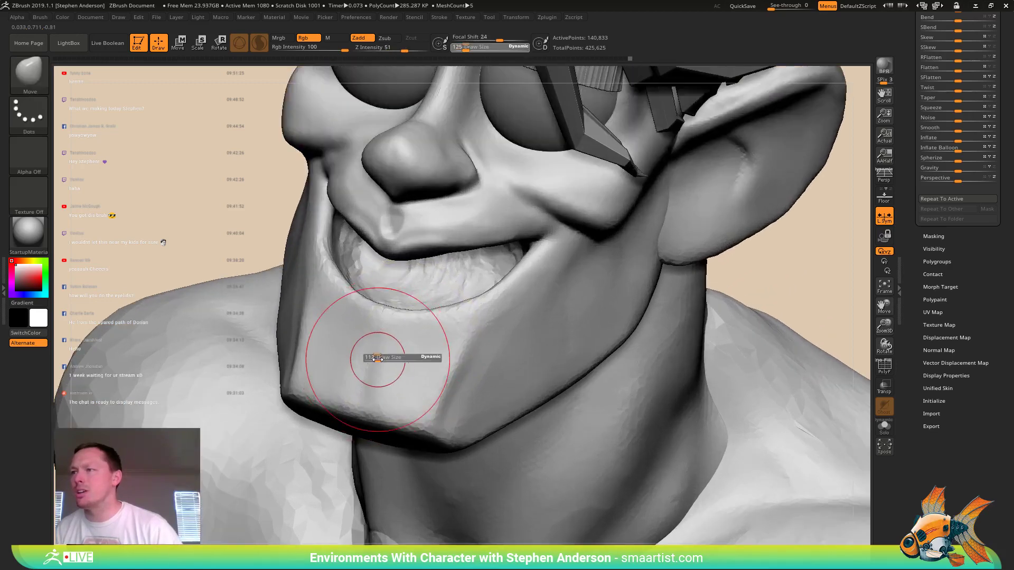
{"action": "key", "text": "shift"}
{"action": "left_click_drag", "start_coordinate": [363, 350], "coordinate": [399, 355], "text": "shift"}
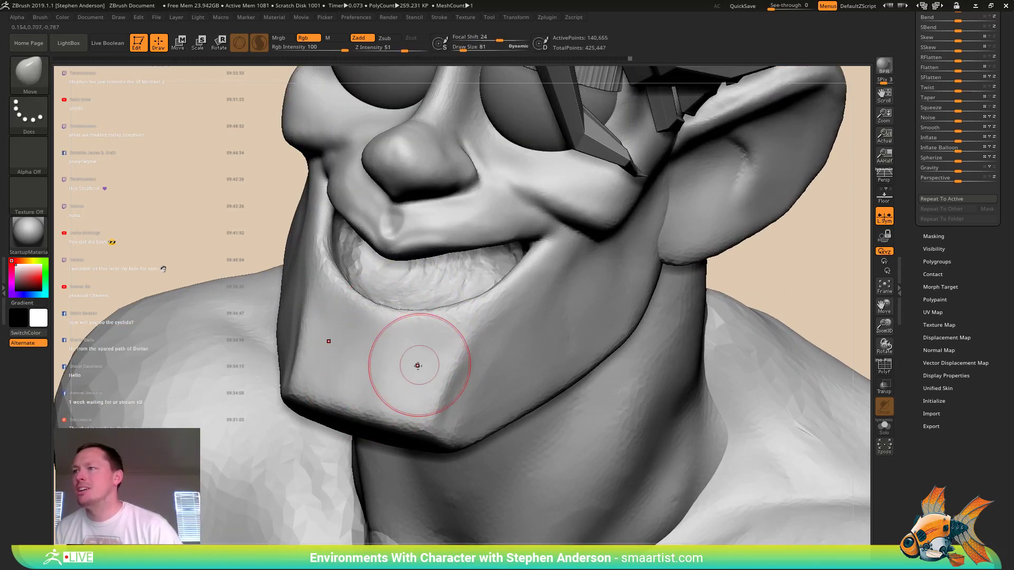
{"action": "right_click_drag", "start_coordinate": [411, 357], "coordinate": [353, 364]}
{"action": "left_click_drag", "start_coordinate": [497, 373], "coordinate": [477, 390], "text": "shift"}
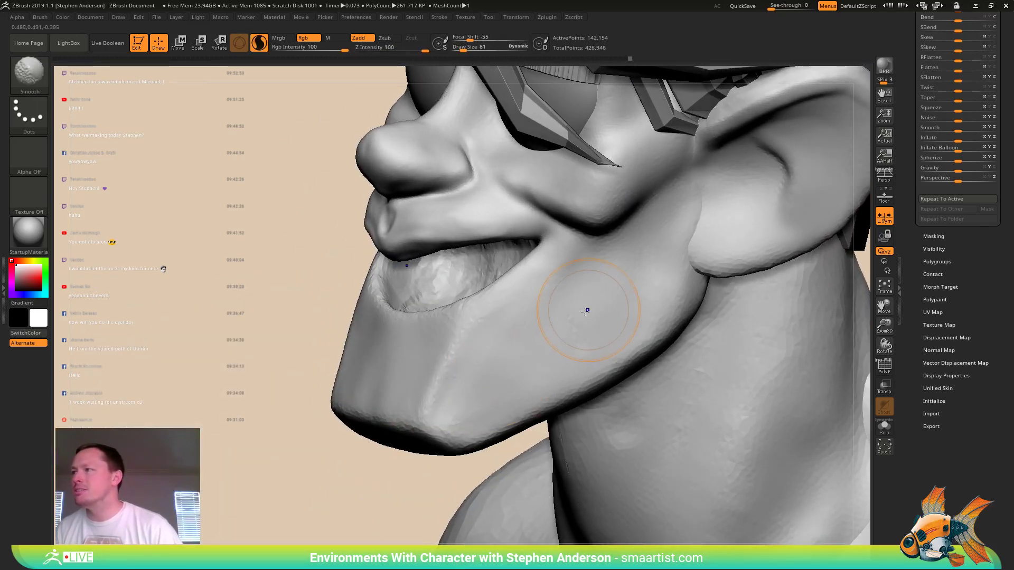
{"action": "mouse_move", "coordinate": [653, 289]}
{"action": "right_mouse_down"}
{"action": "mouse_move", "coordinate": [634, 312]}
{"action": "mouse_move", "coordinate": [666, 320]}
{"action": "mouse_move", "coordinate": [520, 365]}
{"action": "mouse_move", "coordinate": [602, 374]}
{"action": "mouse_move", "coordinate": [541, 375]}
{"action": "right_mouse_up"}
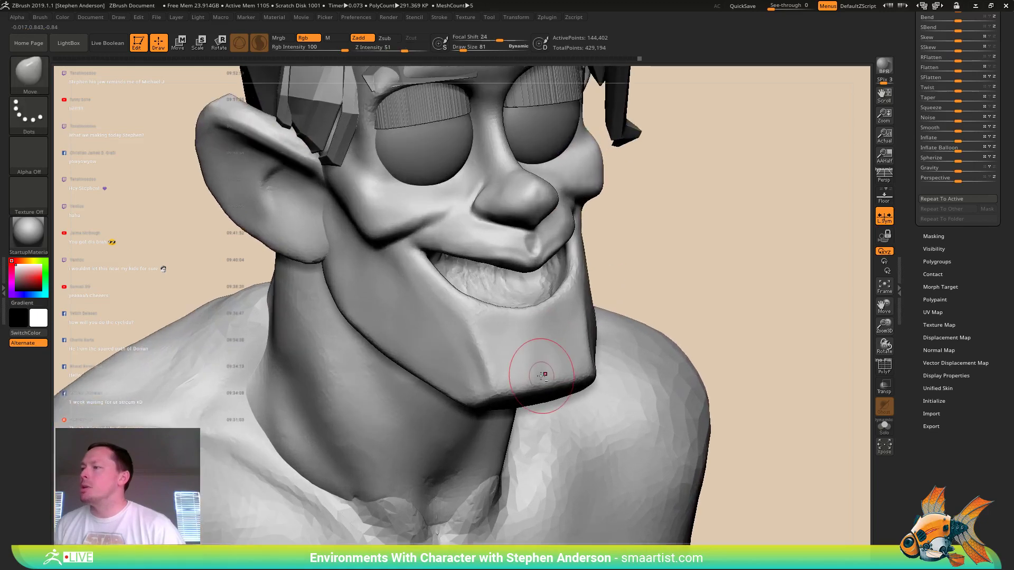
{"action": "mouse_move", "coordinate": [546, 358]}
{"action": "left_mouse_down", "text": "shift"}
{"action": "mouse_move", "coordinate": [531, 359]}
{"action": "mouse_move", "coordinate": [570, 355]}
{"action": "left_mouse_up", "text": "shift"}
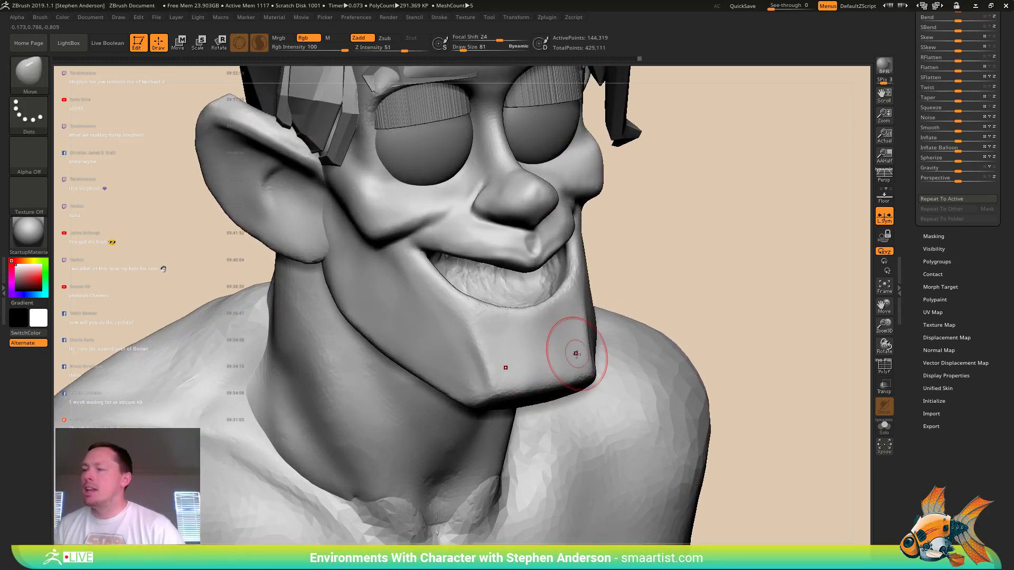
- Narrow both sides of the jaw from the front with the Move brush at draw size 269
{"action": "mouse_move", "coordinate": [568, 367]}
{"action": "right_mouse_down", "text": "ctrl"}
{"action": "mouse_move", "coordinate": [540, 356]}
{"action": "mouse_move", "coordinate": [617, 330]}
{"action": "mouse_move", "coordinate": [620, 313]}
{"action": "right_mouse_up", "text": "ctrl"}
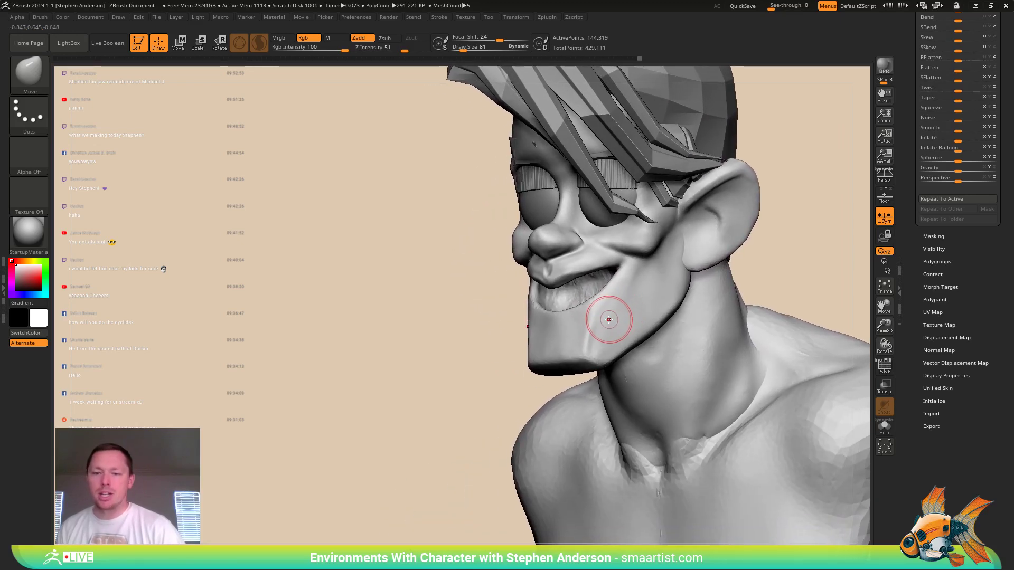
{"action": "right_click_drag", "start_coordinate": [607, 333], "coordinate": [648, 296]}
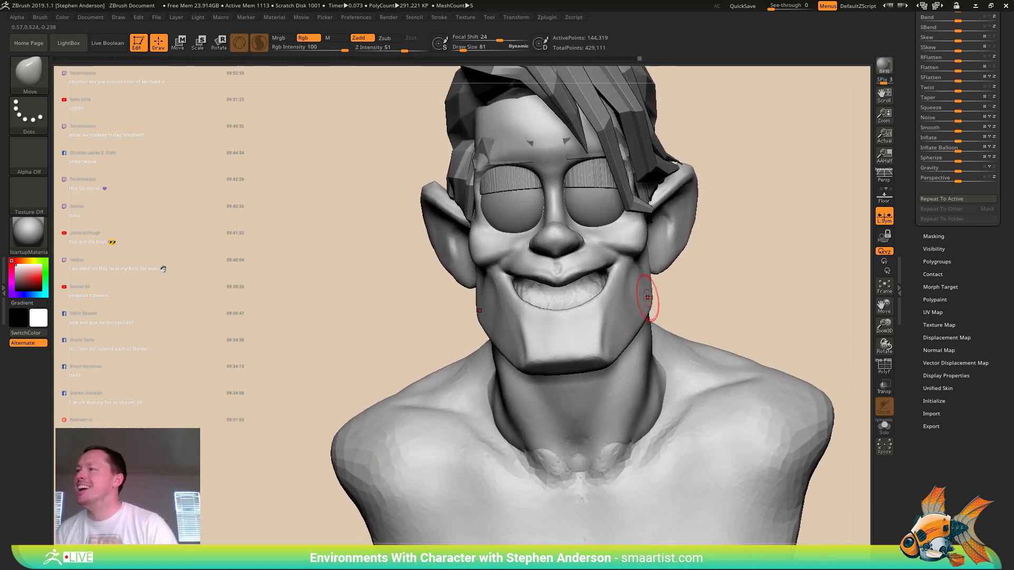
{"action": "key", "text": "s"}
{"action": "left_click_drag", "start_coordinate": [652, 299], "coordinate": [652, 301]}
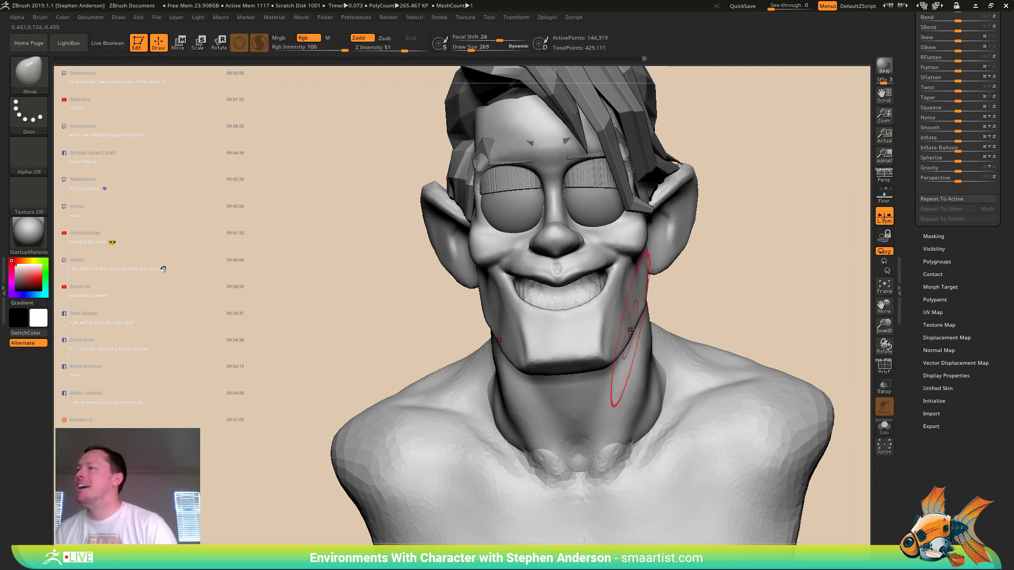
- Adjust the jawline from below the chin with the Move brush at draw size 102
{"action": "mouse_move", "coordinate": [635, 335]}
{"action": "right_mouse_down", "text": "ctrl"}
{"action": "mouse_move", "coordinate": [623, 312]}
{"action": "mouse_move", "coordinate": [661, 322]}
{"action": "mouse_move", "coordinate": [618, 324]}
{"action": "mouse_move", "coordinate": [607, 338]}
{"action": "mouse_move", "coordinate": [643, 339]}
{"action": "mouse_move", "coordinate": [519, 327]}
{"action": "mouse_move", "coordinate": [516, 227]}
{"action": "mouse_move", "coordinate": [494, 306]}
{"action": "right_mouse_up", "text": "ctrl"}
{"action": "right_click_drag", "start_coordinate": [483, 382], "coordinate": [483, 378]}
{"action": "key", "text": "s"}
{"action": "left_click_drag", "start_coordinate": [444, 408], "coordinate": [438, 421]}
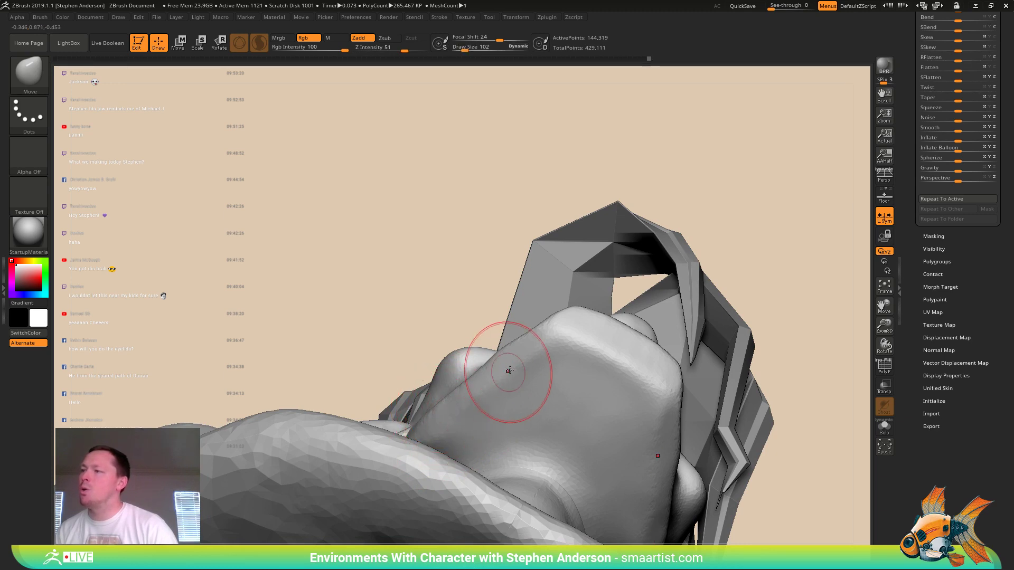
{"action": "left_click_drag", "start_coordinate": [503, 355], "coordinate": [503, 355]}
- Mask the lower face from the side with the MaskPen brush at draw size 204, and invert the mask
{"action": "mouse_move", "coordinate": [504, 357]}
{"action": "right_mouse_down"}
{"action": "mouse_move", "coordinate": [539, 467]}
{"action": "mouse_move", "coordinate": [530, 445]}
{"action": "mouse_move", "coordinate": [607, 364]}
{"action": "mouse_move", "coordinate": [571, 365]}
{"action": "mouse_move", "coordinate": [568, 378]}
{"action": "mouse_move", "coordinate": [618, 363]}
{"action": "mouse_move", "coordinate": [586, 390]}
{"action": "mouse_move", "coordinate": [609, 389]}
{"action": "mouse_move", "coordinate": [576, 379]}
{"action": "mouse_move", "coordinate": [606, 387]}
{"action": "mouse_move", "coordinate": [606, 374]}
{"action": "mouse_move", "coordinate": [540, 358]}
{"action": "mouse_move", "coordinate": [583, 337]}
{"action": "mouse_move", "coordinate": [554, 370]}
{"action": "mouse_move", "coordinate": [555, 394]}
{"action": "mouse_move", "coordinate": [595, 405]}
{"action": "mouse_move", "coordinate": [534, 386]}
{"action": "right_mouse_up"}
{"action": "right_click", "coordinate": [533, 389]}
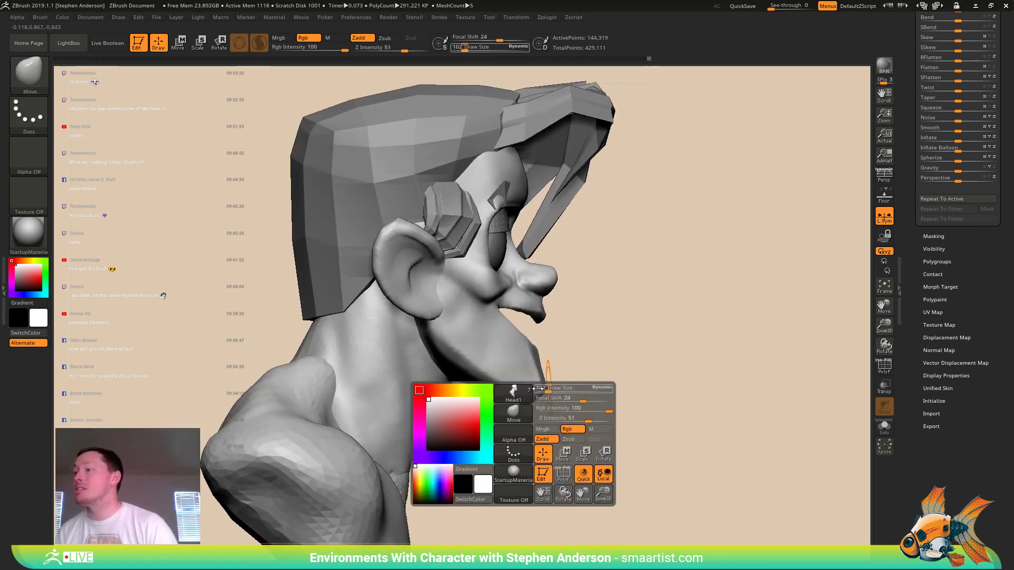
{"action": "left_click_drag", "start_coordinate": [534, 389], "coordinate": [533, 389]}
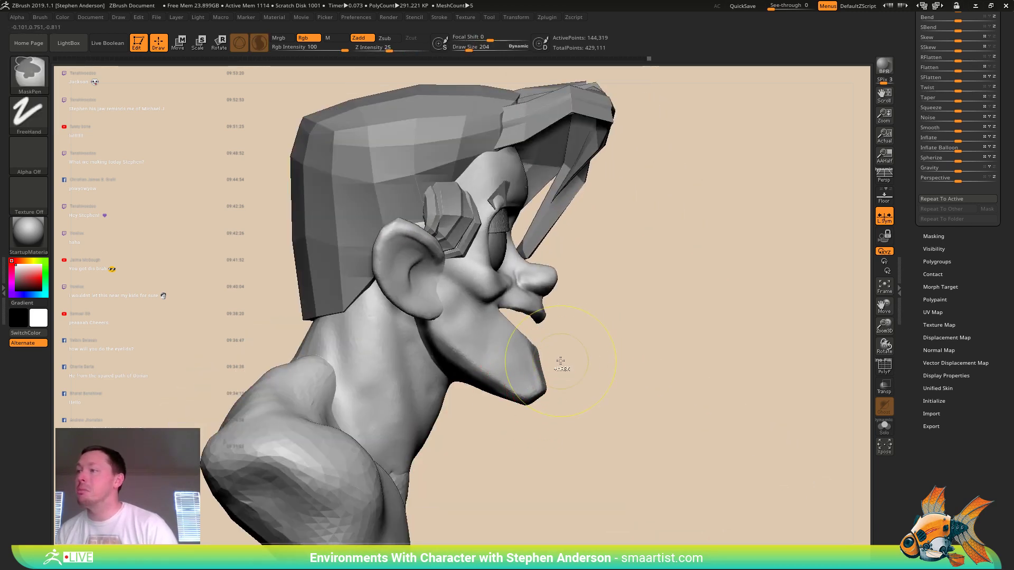
{"action": "left_click_drag", "start_coordinate": [566, 361], "coordinate": [484, 354], "text": "ctrl"}
{"action": "left_click", "coordinate": [528, 351], "text": "ctrl"}
{"action": "mouse_move", "coordinate": [528, 351]}
{"action": "right_mouse_down"}
{"action": "mouse_move", "coordinate": [492, 367]}
{"action": "mouse_move", "coordinate": [518, 363]}
{"action": "right_mouse_up"}
{"action": "left_click", "coordinate": [518, 364], "text": "ctrl"}
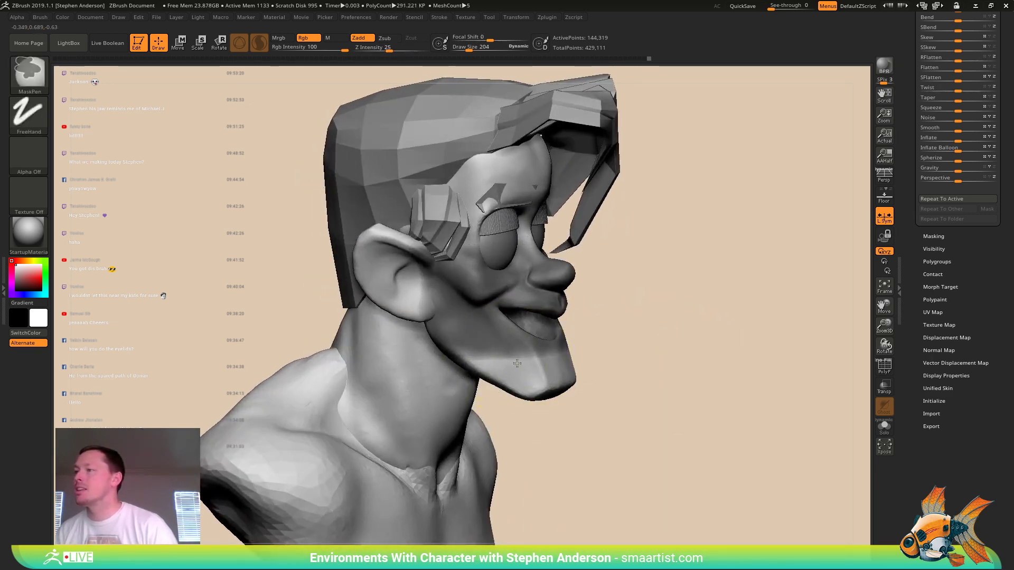
{"action": "left_click", "coordinate": [591, 342], "text": "ctrl"}
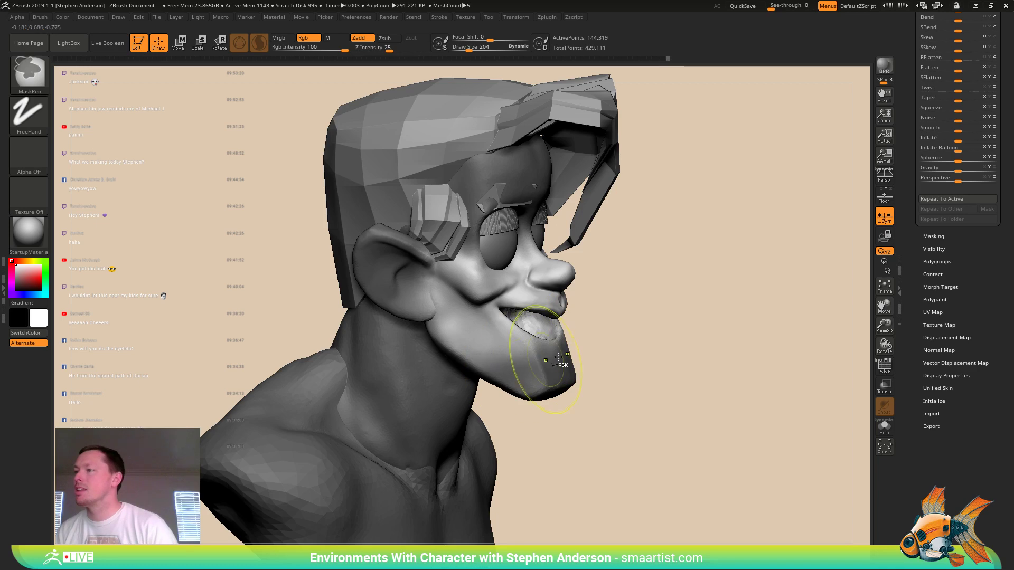
{"action": "left_click", "coordinate": [579, 356], "text": "ctrl"}
- Adjust the jaw area with the Move brush at draw size 465 and undo the last change
{"action": "left_click_drag", "start_coordinate": [581, 356], "coordinate": [581, 357]}
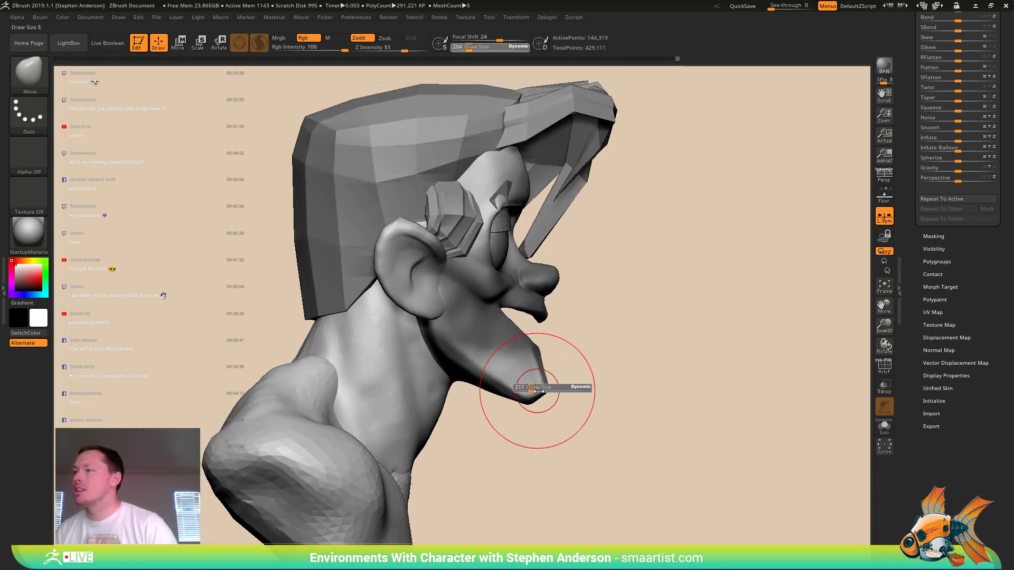
{"action": "left_click_drag", "start_coordinate": [538, 390], "coordinate": [660, 414]}
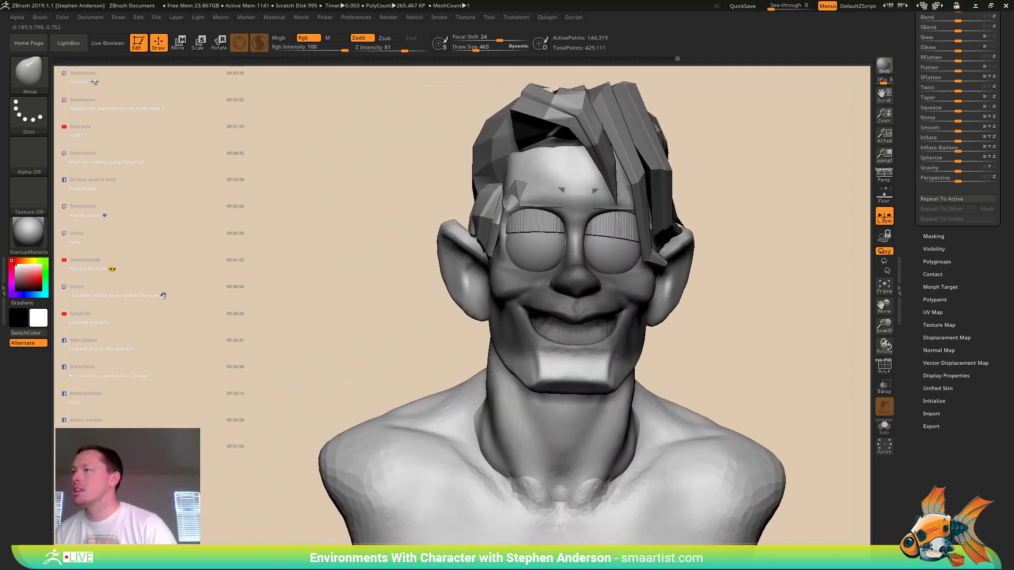
{"action": "right_click_drag", "start_coordinate": [504, 374], "coordinate": [644, 380]}
{"action": "right_click_drag", "start_coordinate": [644, 381], "coordinate": [688, 319], "text": "ctrl"}
{"action": "left_click_drag", "start_coordinate": [688, 319], "coordinate": [700, 328], "text": "ctrl"}
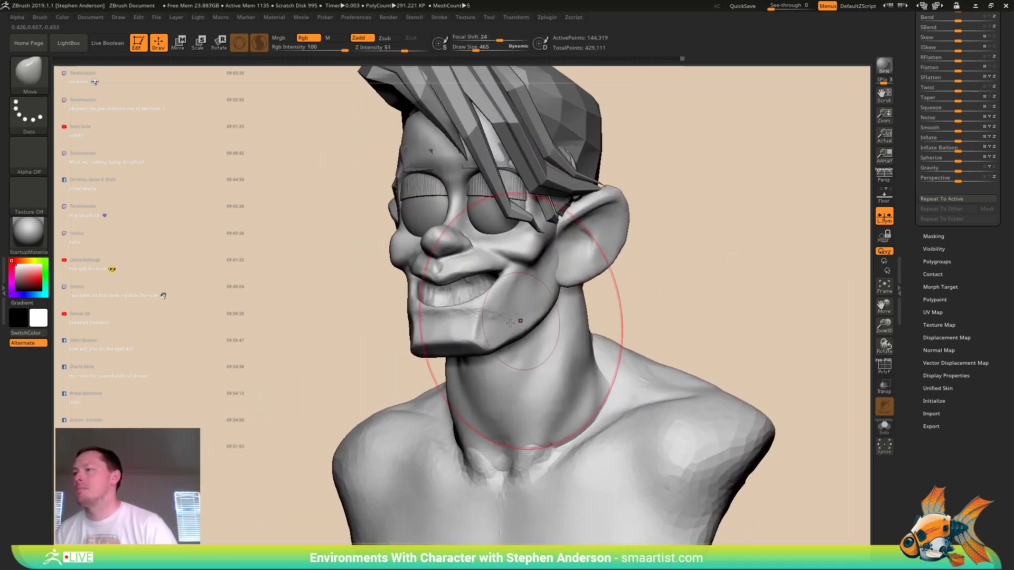
{"action": "mouse_move", "coordinate": [520, 318]}
{"action": "right_mouse_down"}
{"action": "mouse_move", "coordinate": [456, 336]}
{"action": "mouse_move", "coordinate": [528, 338]}
{"action": "mouse_move", "coordinate": [536, 353]}
{"action": "right_mouse_up"}
{"action": "key", "text": "ctrl"}
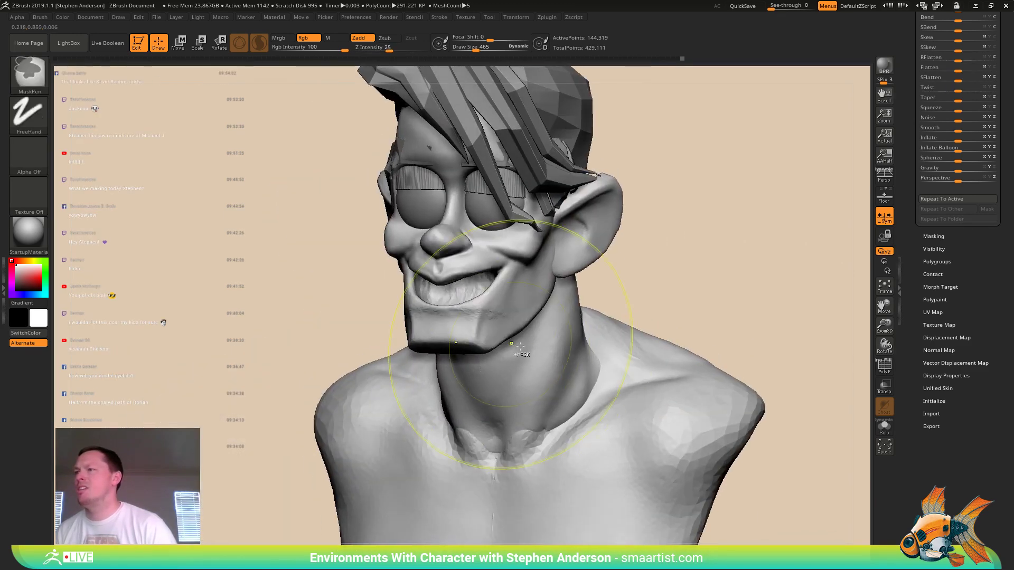
{"action": "key", "text": "ctrl+z"}
{"action": "right_click_drag", "start_coordinate": [470, 337], "coordinate": [419, 343]}
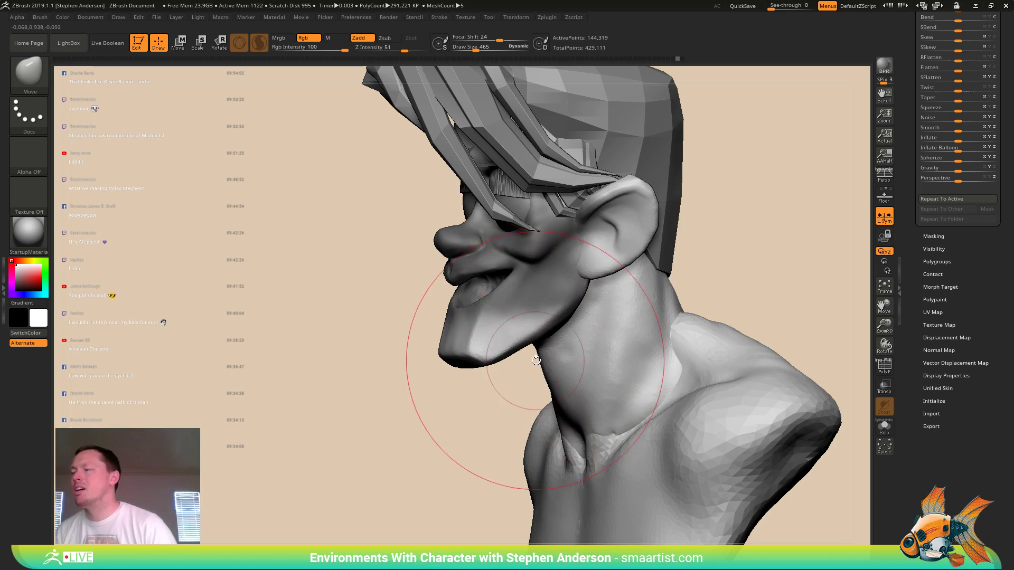
- Isolate the face polygroup and raise the underside of the chin with the Move brush at draw size 342
{"action": "key", "text": "ctrl+shift"}
{"action": "left_click", "coordinate": [489, 345], "text": "ctrl+shift"}
{"action": "key", "text": "s"}
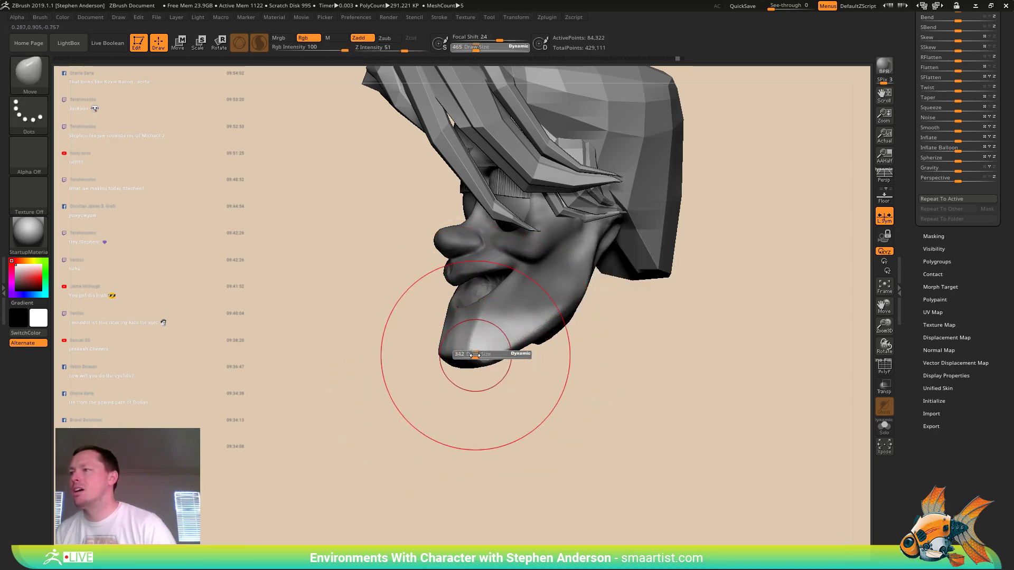
{"action": "left_click_drag", "start_coordinate": [473, 355], "coordinate": [478, 355]}
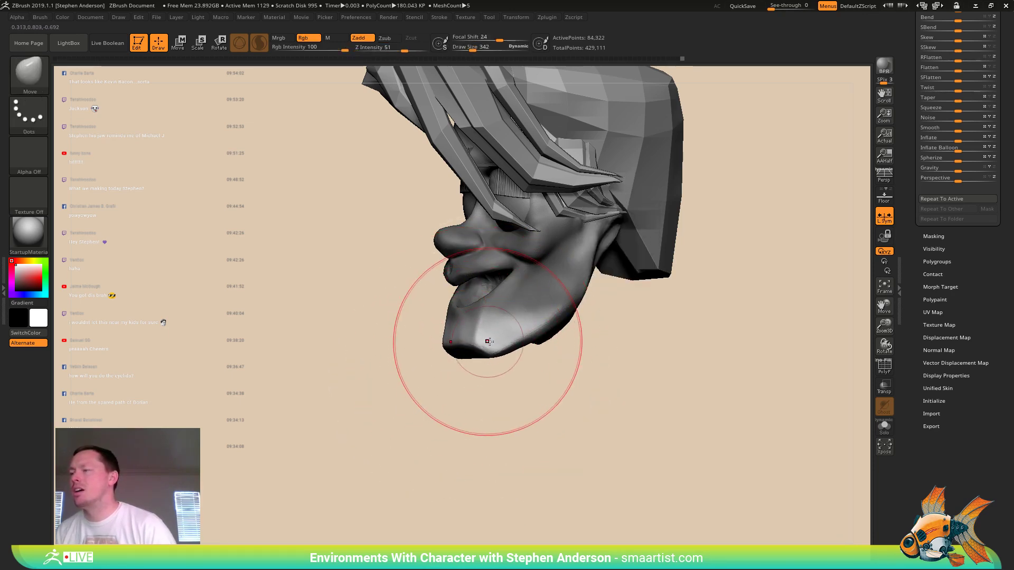
{"action": "mouse_move", "coordinate": [486, 340]}
{"action": "right_mouse_down"}
{"action": "mouse_move", "coordinate": [531, 357]}
{"action": "mouse_move", "coordinate": [464, 351]}
{"action": "mouse_move", "coordinate": [493, 362]}
{"action": "right_mouse_up"}
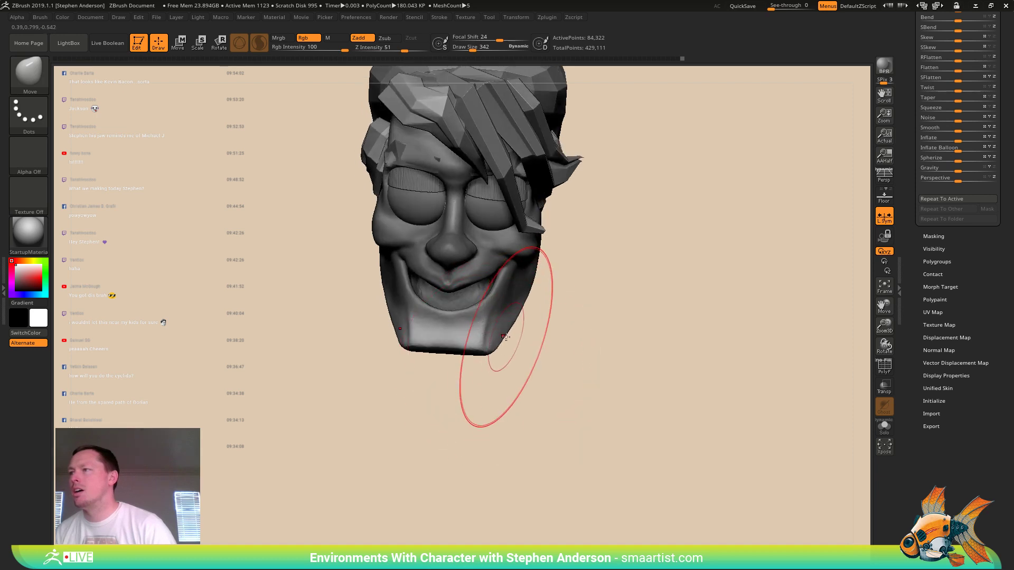
- Shape the jaw corners from the front with the Move brush at draw sizes 342 and 219, and clear the mask
{"action": "key", "text": "ctrl"}
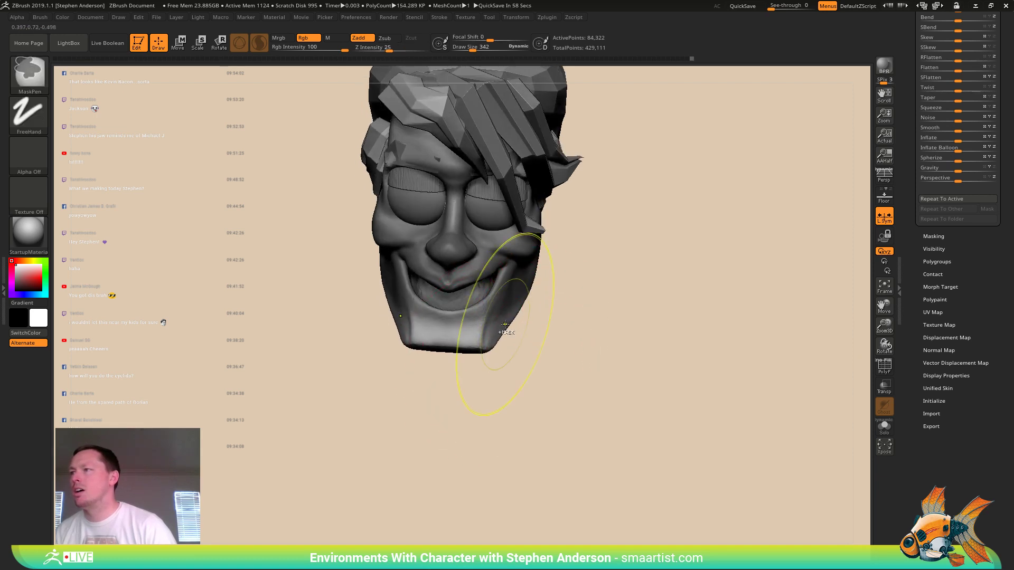
{"action": "left_click", "coordinate": [526, 339], "text": "ctrl"}
{"action": "left_click", "coordinate": [525, 347], "text": "ctrl"}
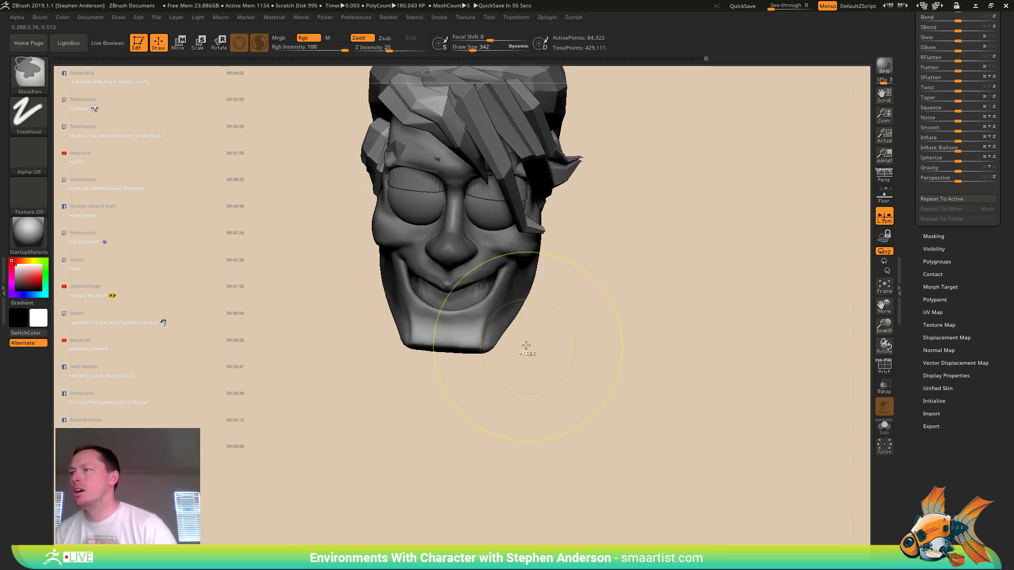
{"action": "left_click_drag", "start_coordinate": [487, 349], "coordinate": [487, 338]}
{"action": "mouse_move", "coordinate": [532, 368]}
{"action": "left_mouse_down"}
{"action": "mouse_move", "coordinate": [484, 341]}
{"action": "mouse_move", "coordinate": [537, 330]}
{"action": "mouse_move", "coordinate": [543, 318]}
{"action": "mouse_move", "coordinate": [524, 322]}
{"action": "left_mouse_up"}
{"action": "key", "text": "s"}
{"action": "key", "text": "s"}
{"action": "left_click_drag", "start_coordinate": [523, 321], "coordinate": [513, 322]}
{"action": "left_click_drag", "start_coordinate": [523, 319], "coordinate": [564, 317]}
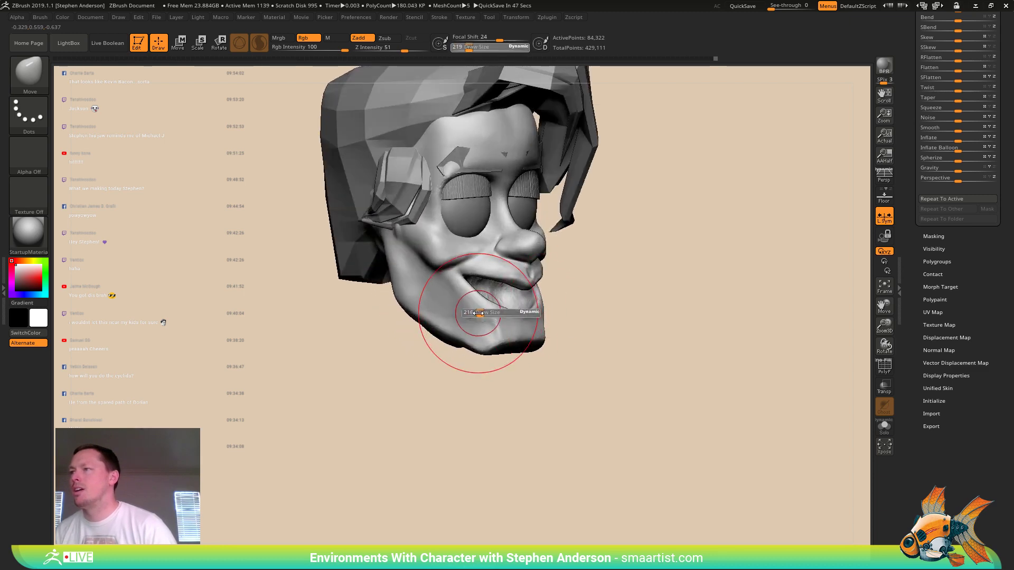
- Unhide the whole head, and flatten and smooth the side plane of the chin with TrimDynamic at draw size 91
{"action": "key", "text": "b"}
{"action": "key", "text": "t"}
{"action": "key", "text": "d"}
{"action": "key", "text": "s"}
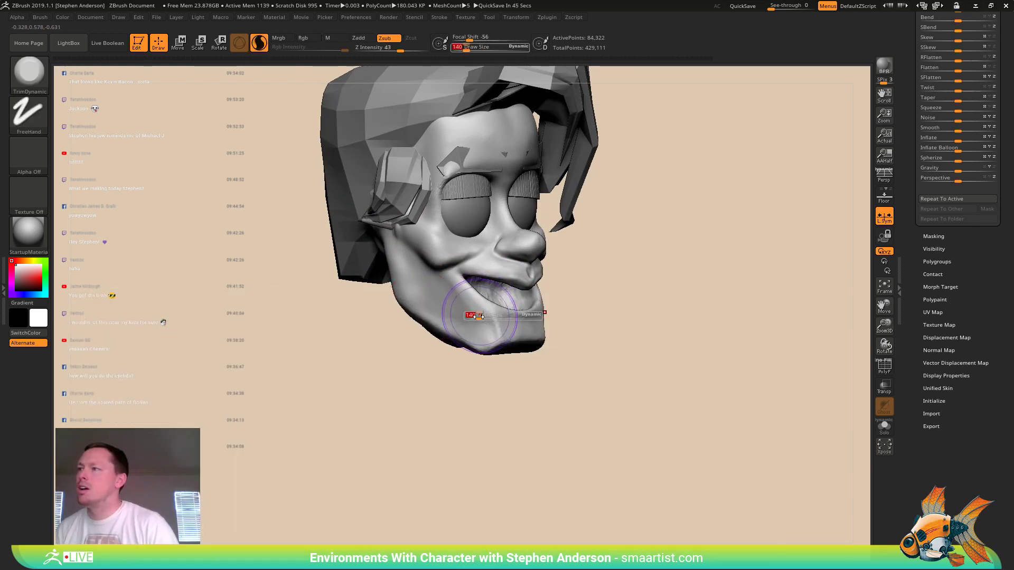
{"action": "left_click_drag", "start_coordinate": [479, 315], "coordinate": [477, 317]}
{"action": "left_click", "coordinate": [600, 357], "text": "ctrl+shift"}
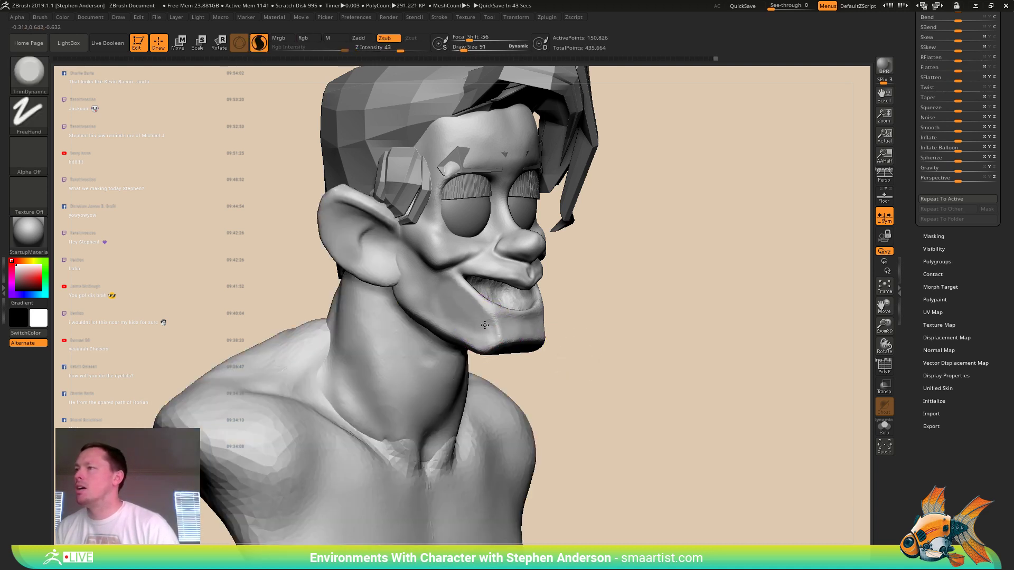
{"action": "mouse_move", "coordinate": [485, 325]}
{"action": "left_mouse_down"}
{"action": "mouse_move", "coordinate": [455, 313]}
{"action": "mouse_move", "coordinate": [474, 348]}
{"action": "mouse_move", "coordinate": [459, 353]}
{"action": "mouse_move", "coordinate": [513, 355]}
{"action": "left_mouse_up"}
{"action": "mouse_move", "coordinate": [570, 364]}
{"action": "right_mouse_down"}
{"action": "mouse_move", "coordinate": [514, 380]}
{"action": "mouse_move", "coordinate": [581, 327]}
{"action": "mouse_move", "coordinate": [564, 322]}
{"action": "mouse_move", "coordinate": [533, 391]}
{"action": "mouse_move", "coordinate": [567, 383]}
{"action": "mouse_move", "coordinate": [512, 359]}
{"action": "right_mouse_up"}
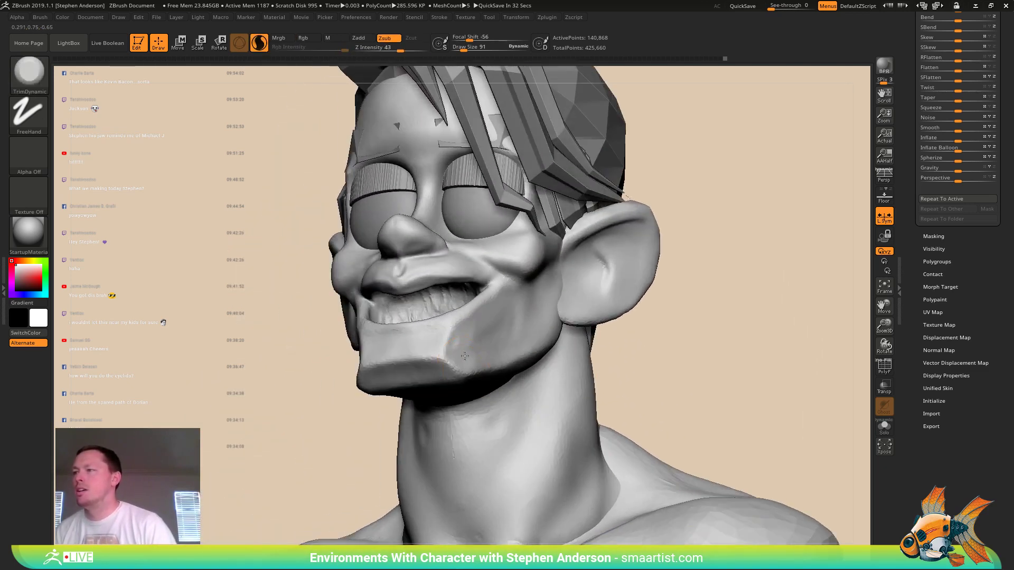
{"action": "mouse_move", "coordinate": [444, 360]}
{"action": "left_mouse_down", "text": "shift"}
{"action": "mouse_move", "coordinate": [454, 366]}
{"action": "mouse_move", "coordinate": [450, 355]}
{"action": "left_mouse_up", "text": "shift"}
{"action": "mouse_move", "coordinate": [482, 342]}
{"action": "right_mouse_down"}
{"action": "mouse_move", "coordinate": [528, 352]}
{"action": "mouse_move", "coordinate": [467, 333]}
{"action": "mouse_move", "coordinate": [520, 355]}
{"action": "mouse_move", "coordinate": [480, 300]}
{"action": "mouse_move", "coordinate": [527, 352]}
{"action": "mouse_move", "coordinate": [556, 352]}
{"action": "mouse_move", "coordinate": [501, 342]}
{"action": "right_mouse_up"}
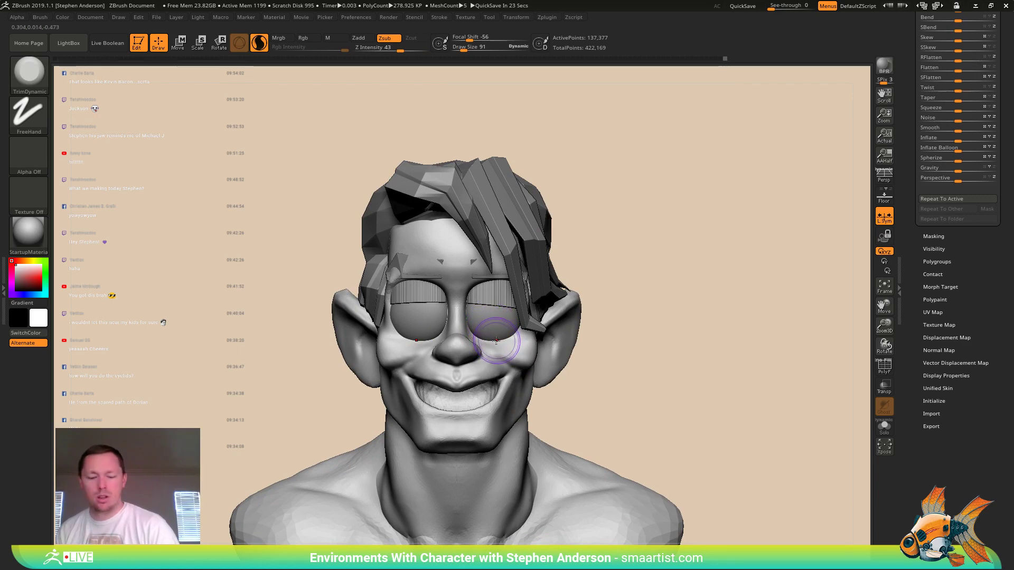
- Adjust the side of the nose from the front with the Move brush at draw size 142
{"action": "key", "text": "b"}
{"action": "key", "text": "m"}
{"action": "key", "text": "v"}
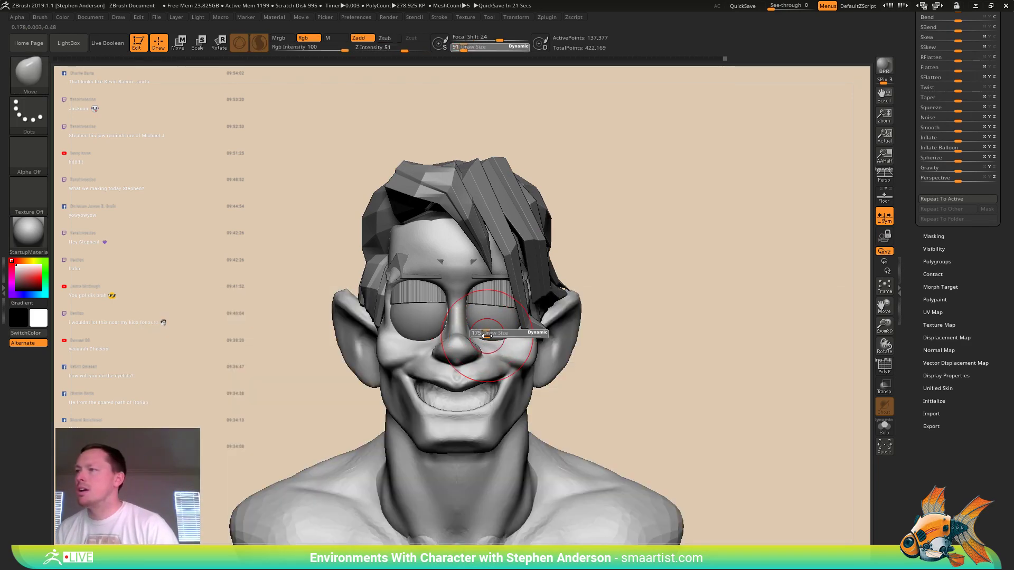
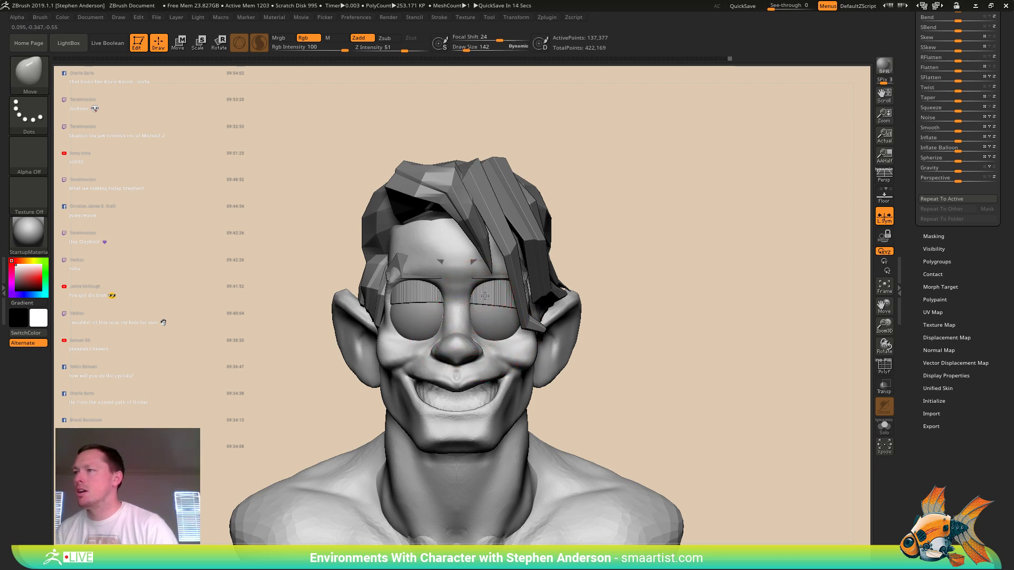
{"action": "mouse_move", "coordinate": [502, 330]}
{"action": "right_mouse_down"}
{"action": "mouse_move", "coordinate": [541, 323]}
{"action": "mouse_move", "coordinate": [394, 276]}
{"action": "mouse_move", "coordinate": [412, 285]}
{"action": "right_mouse_up"}
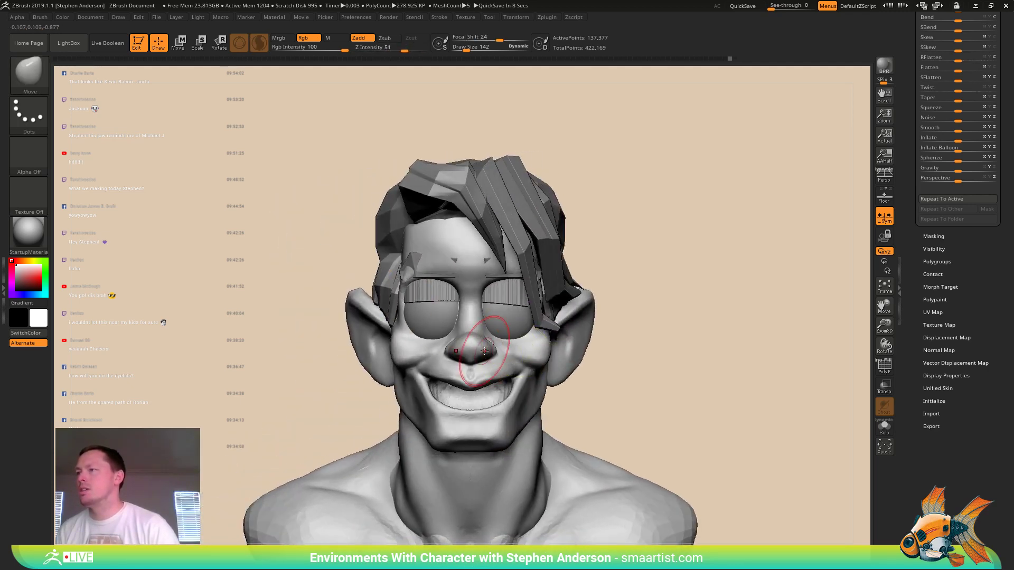
{"action": "left_click_drag", "start_coordinate": [484, 354], "coordinate": [480, 353]}
{"action": "mouse_move", "coordinate": [479, 353]}
{"action": "right_mouse_down", "text": "ctrl"}
{"action": "mouse_move", "coordinate": [485, 361]}
{"action": "mouse_move", "coordinate": [475, 367]}
{"action": "mouse_move", "coordinate": [437, 361]}
{"action": "mouse_move", "coordinate": [511, 358]}
{"action": "mouse_move", "coordinate": [472, 279]}
{"action": "mouse_move", "coordinate": [542, 429]}
{"action": "right_mouse_up", "text": "ctrl"}
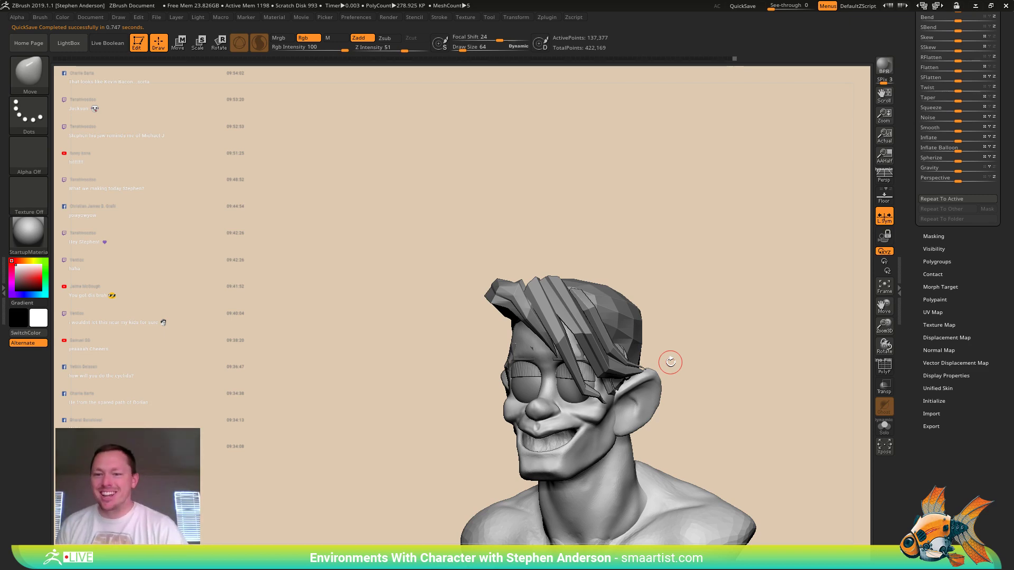
- Reshape the cheekbone and the outer contour of the cheek with the Move brush at draw sizes 64 and 124
{"action": "mouse_move", "coordinate": [584, 450]}
{"action": "right_mouse_down", "text": "alt"}
{"action": "mouse_move", "coordinate": [575, 358]}
{"action": "mouse_move", "coordinate": [595, 404]}
{"action": "right_mouse_up", "text": "alt"}
{"action": "mouse_move", "coordinate": [606, 322]}
{"action": "right_mouse_down"}
{"action": "mouse_move", "coordinate": [599, 344]}
{"action": "mouse_move", "coordinate": [628, 303]}
{"action": "mouse_move", "coordinate": [624, 288]}
{"action": "mouse_move", "coordinate": [620, 301]}
{"action": "right_mouse_up"}
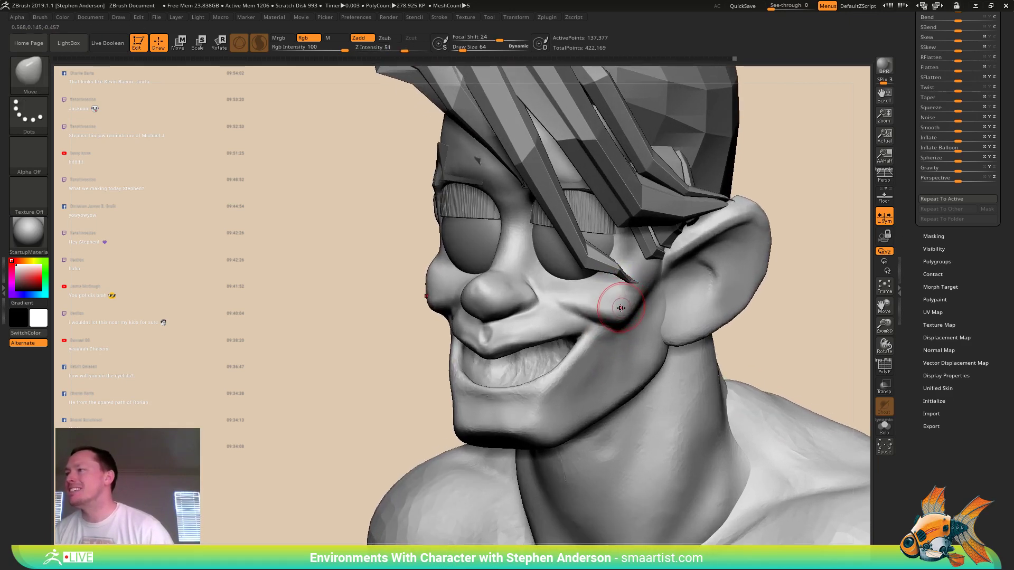
{"action": "left_click_drag", "start_coordinate": [619, 306], "coordinate": [623, 305]}
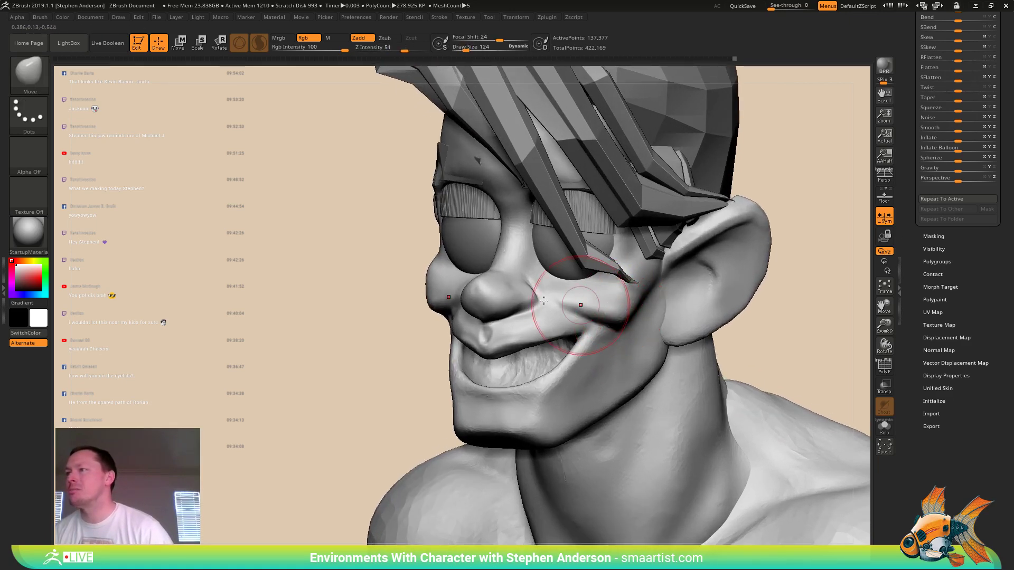
{"action": "mouse_move", "coordinate": [427, 268]}
{"action": "left_mouse_down"}
{"action": "mouse_move", "coordinate": [414, 306]}
{"action": "mouse_move", "coordinate": [405, 292]}
{"action": "left_mouse_up"}
{"action": "mouse_move", "coordinate": [428, 272]}
{"action": "right_mouse_down"}
{"action": "mouse_move", "coordinate": [380, 274]}
{"action": "mouse_move", "coordinate": [390, 280]}
{"action": "right_mouse_up"}
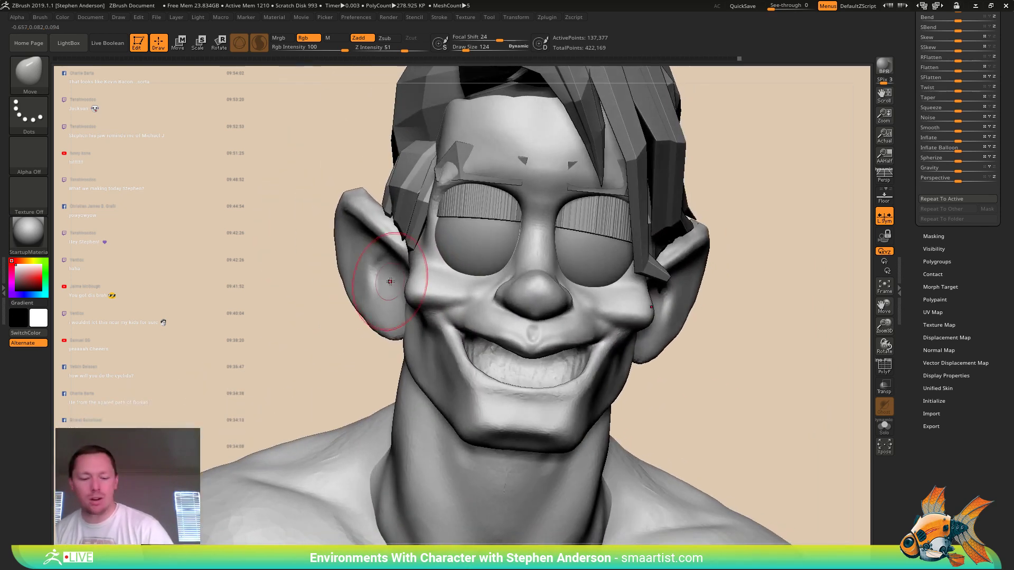
- Flatten the raised cheek below the outer eye with TrimDynamic at draw sizes 91 and 102
{"action": "key", "text": "b"}
{"action": "key", "text": "t"}
{"action": "key", "text": "d"}
{"action": "key", "text": "s"}
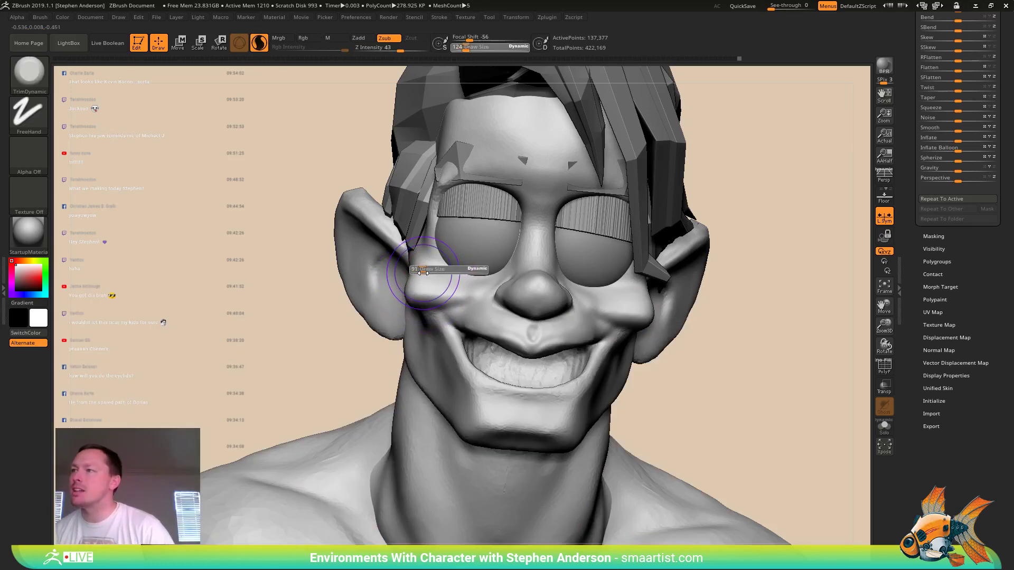
{"action": "left_click_drag", "start_coordinate": [423, 271], "coordinate": [420, 270]}
{"action": "right_click_drag", "start_coordinate": [420, 271], "coordinate": [463, 275]}
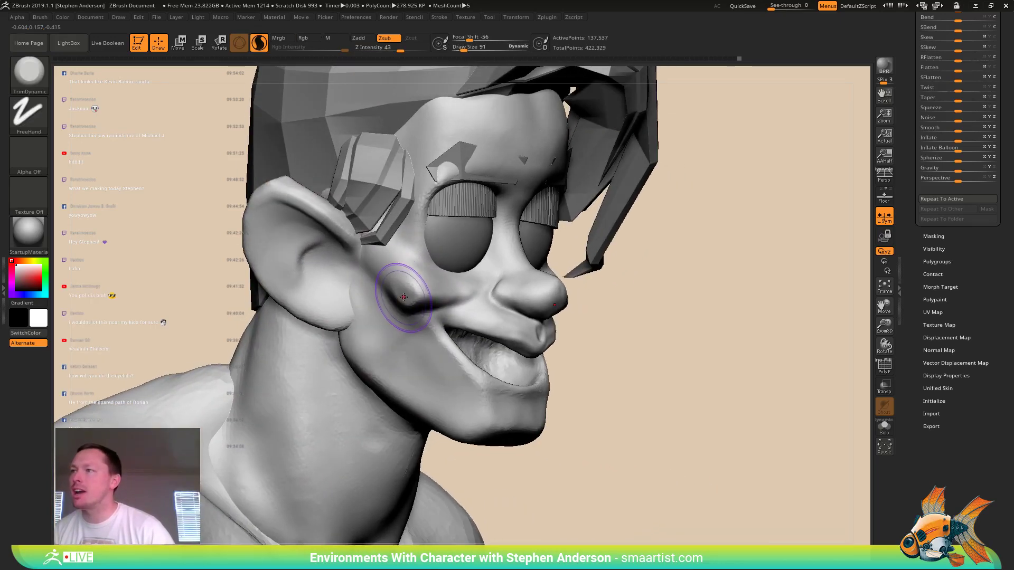
{"action": "right_click_drag", "start_coordinate": [382, 291], "coordinate": [392, 294]}
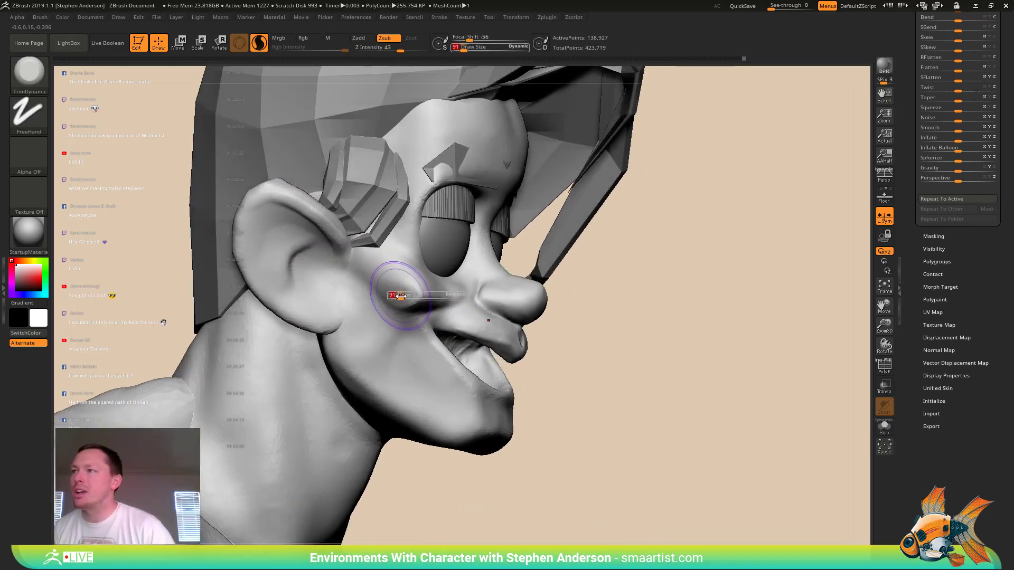
{"action": "left_click_drag", "start_coordinate": [400, 303], "coordinate": [377, 273]}
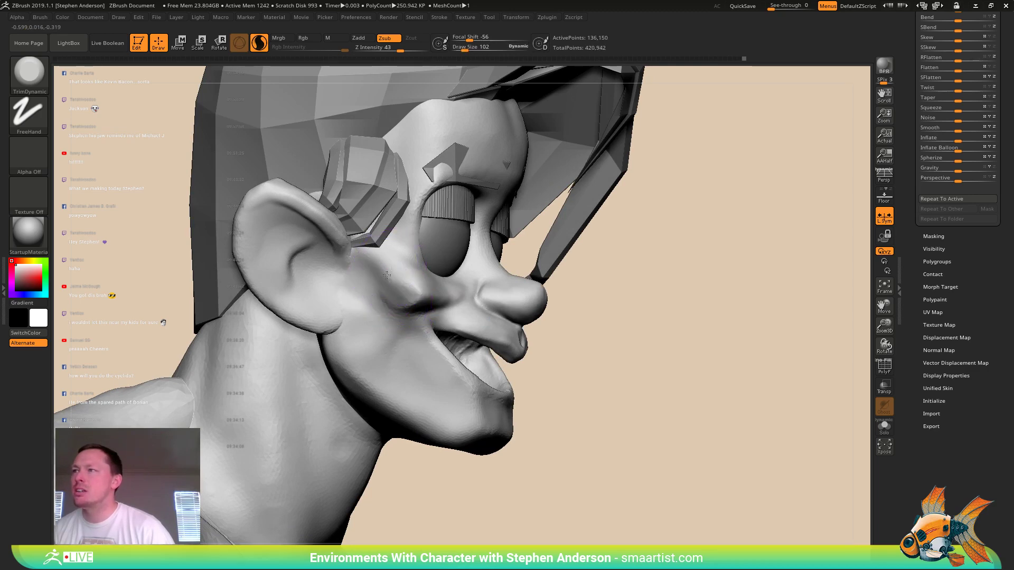
{"action": "right_click_drag", "start_coordinate": [404, 276], "coordinate": [386, 278]}
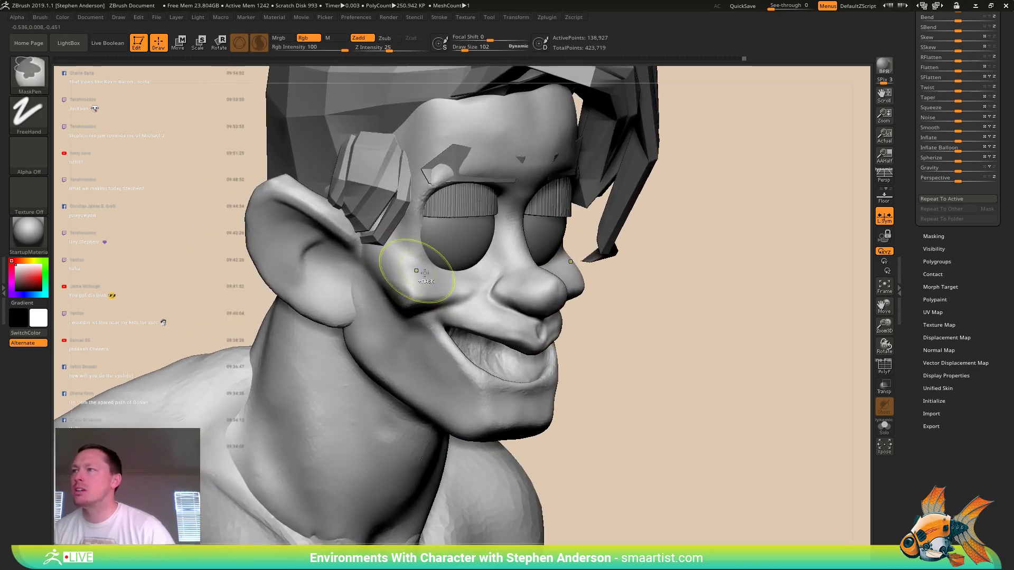
- Solo the head mesh and trim the planes below the cheek and beside the mouth with TrimDynamic at draw size 72
{"action": "left_click", "coordinate": [886, 431]}
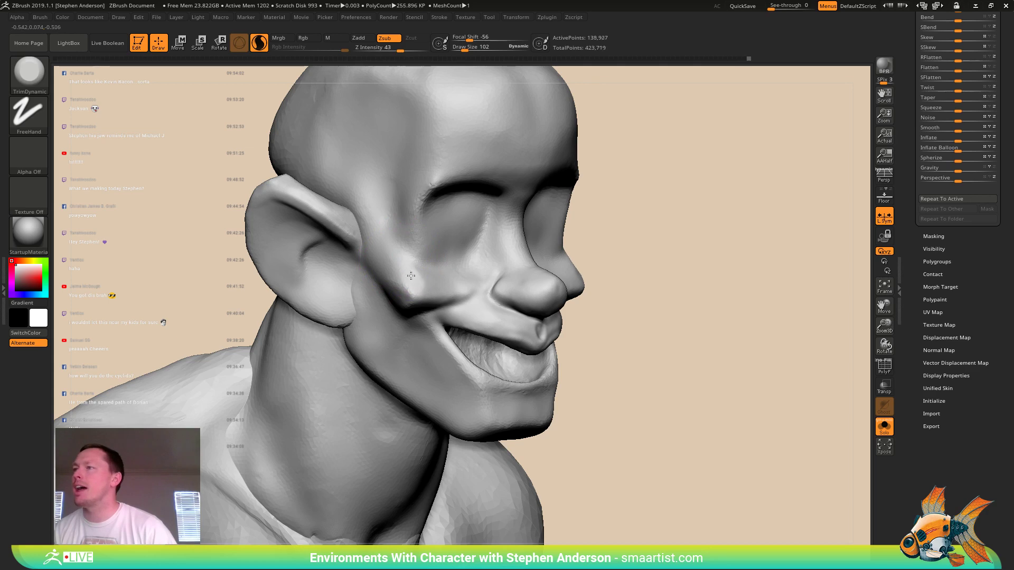
{"action": "right_click_drag", "start_coordinate": [425, 290], "coordinate": [446, 294]}
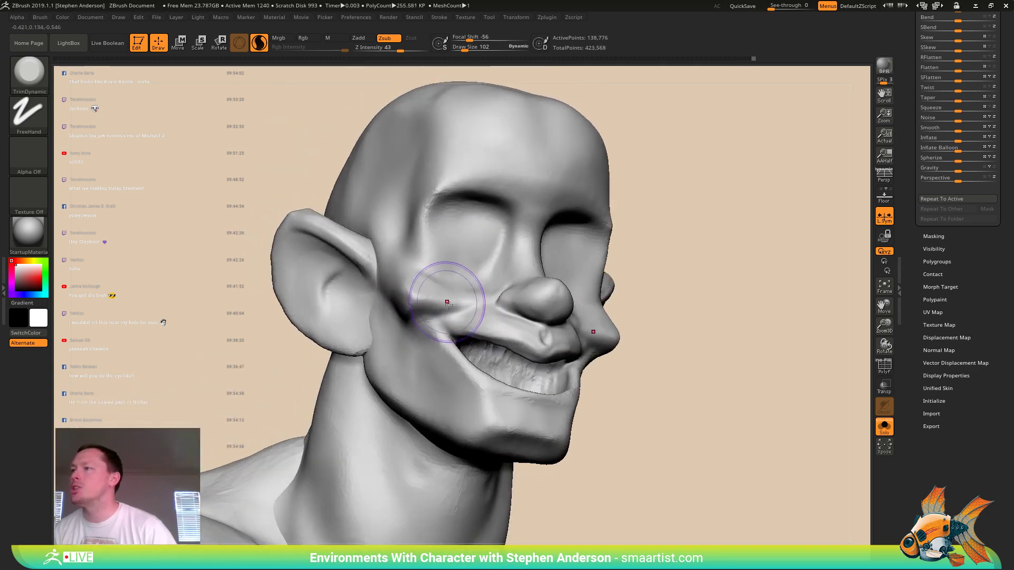
{"action": "key", "text": "s"}
{"action": "left_click_drag", "start_coordinate": [449, 312], "coordinate": [450, 312]}
{"action": "mouse_move", "coordinate": [461, 306]}
{"action": "left_mouse_down"}
{"action": "mouse_move", "coordinate": [433, 323]}
{"action": "mouse_move", "coordinate": [451, 372]}
{"action": "left_mouse_up"}
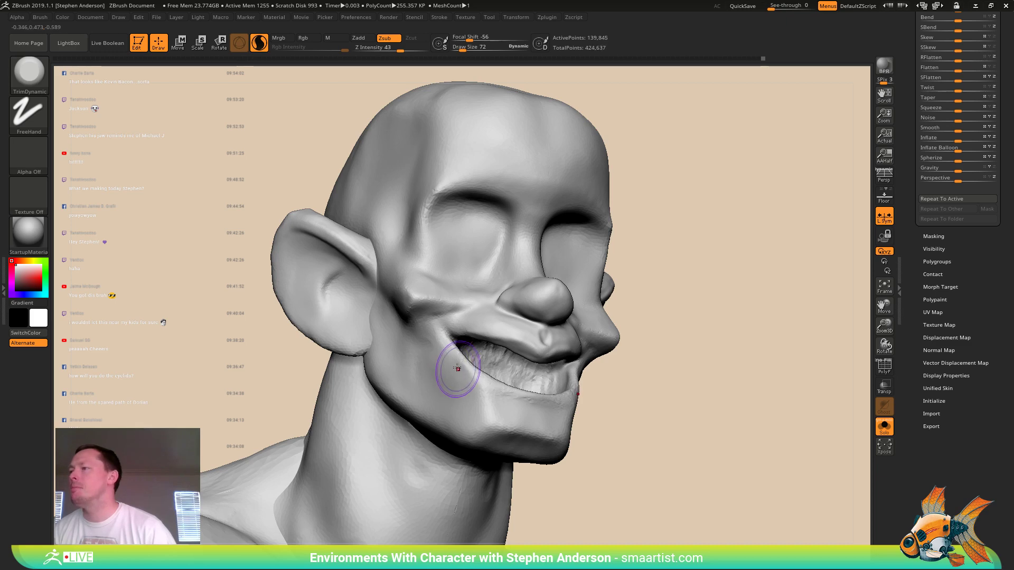
{"action": "left_click_drag", "start_coordinate": [509, 405], "coordinate": [520, 384]}
{"action": "right_click_drag", "start_coordinate": [532, 372], "coordinate": [458, 411]}
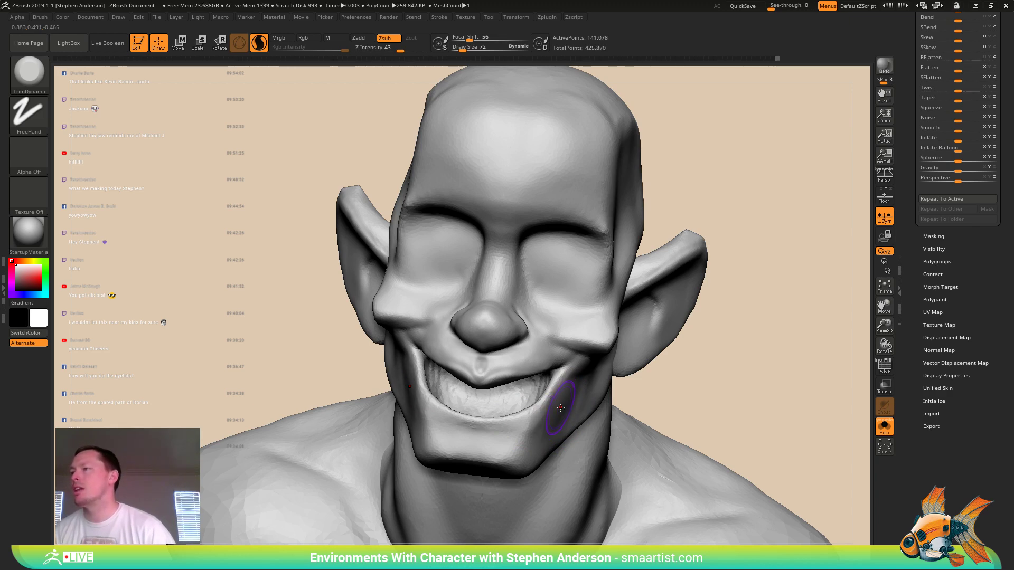
- Push the outer cheek contour inward from a three-quarter view with the Move brush at draw size 148
{"action": "right_click_drag", "start_coordinate": [539, 411], "coordinate": [624, 337]}
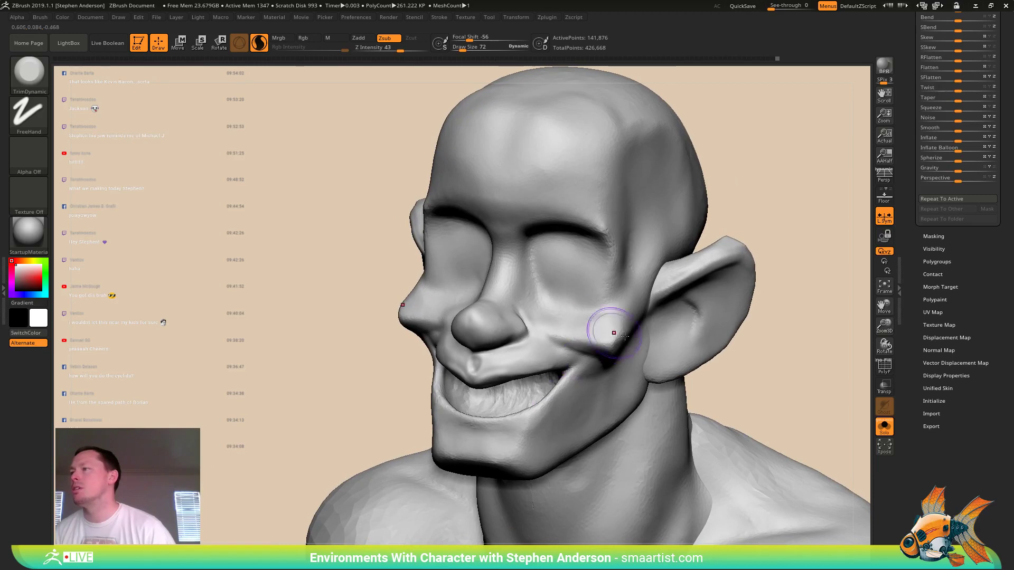
{"action": "key", "text": "b"}
{"action": "key", "text": "m"}
{"action": "key", "text": "v"}
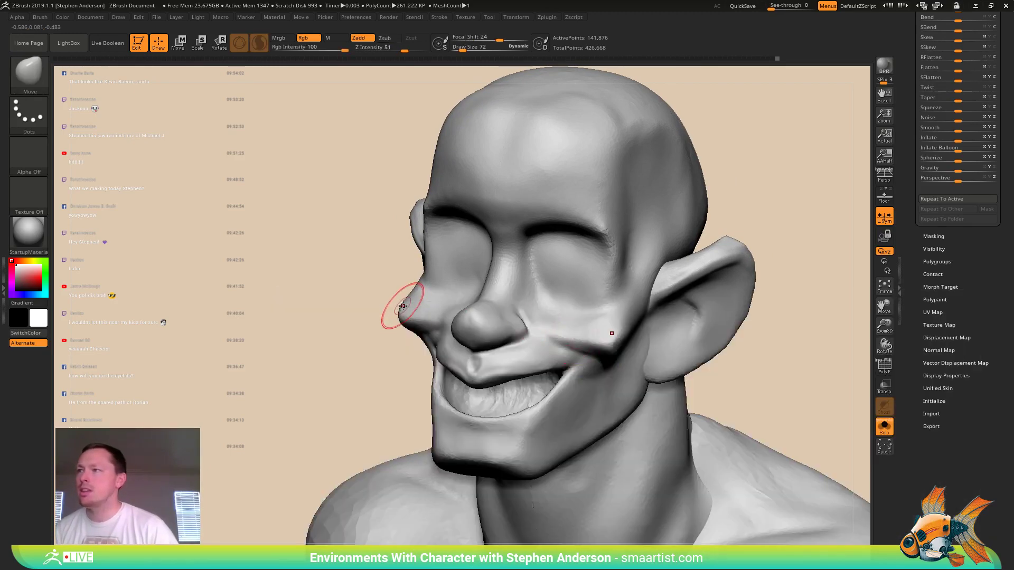
{"action": "key", "text": "s"}
{"action": "left_click_drag", "start_coordinate": [394, 306], "coordinate": [422, 307]}
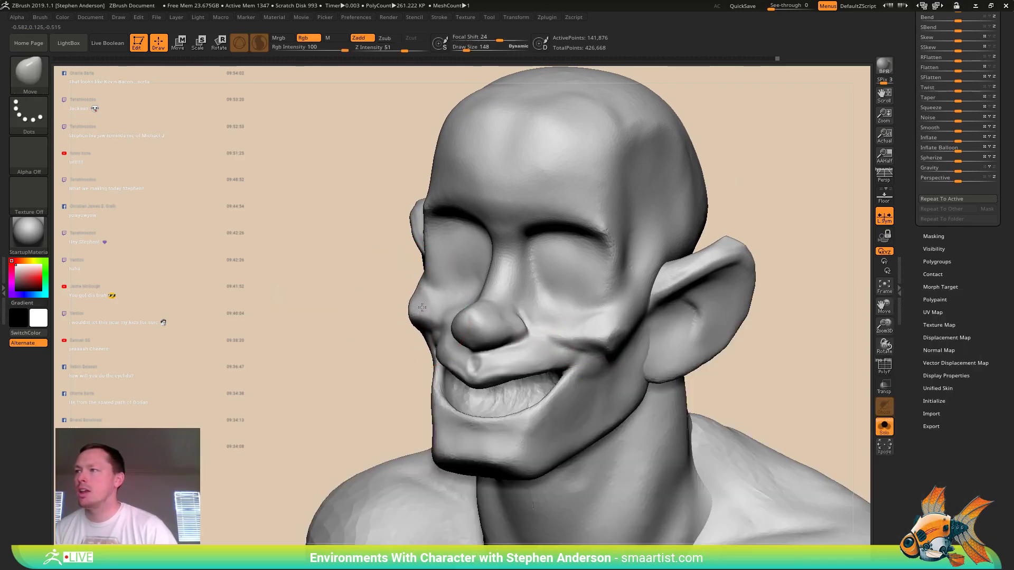
- Refine the mouth corner and the adjoining cheek with the Move brush at draw size 106
{"action": "mouse_move", "coordinate": [420, 323]}
{"action": "right_mouse_down"}
{"action": "mouse_move", "coordinate": [412, 338]}
{"action": "mouse_move", "coordinate": [431, 365]}
{"action": "mouse_move", "coordinate": [426, 396]}
{"action": "right_mouse_up"}
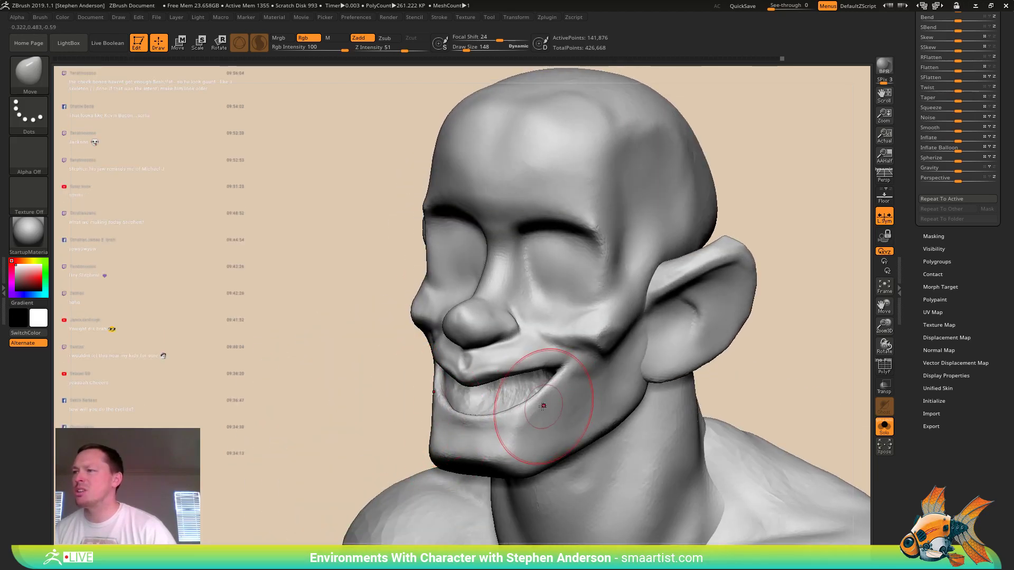
{"action": "right_click_drag", "start_coordinate": [523, 397], "coordinate": [525, 374]}
{"action": "key", "text": "s"}
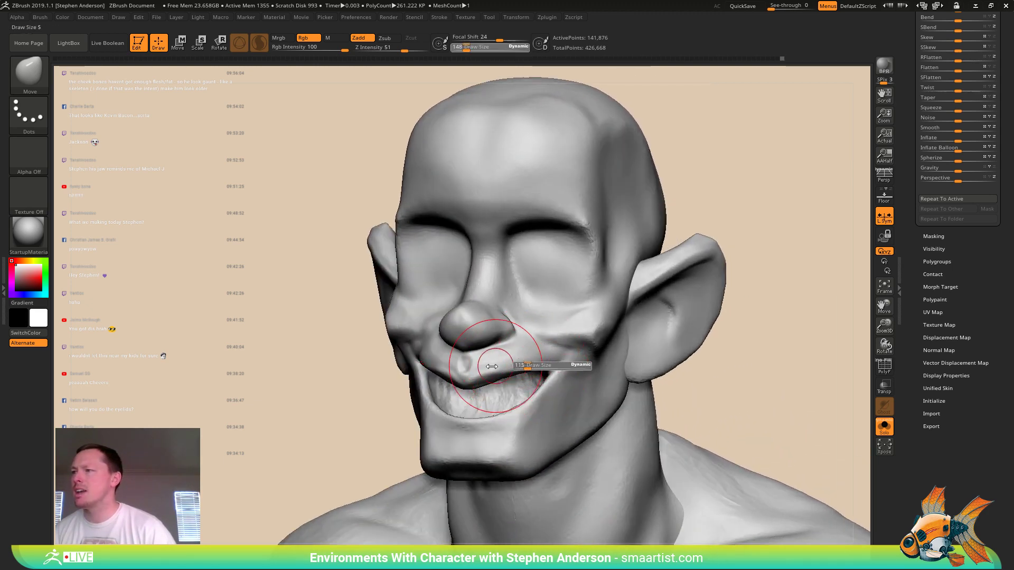
{"action": "left_click_drag", "start_coordinate": [492, 367], "coordinate": [483, 366]}
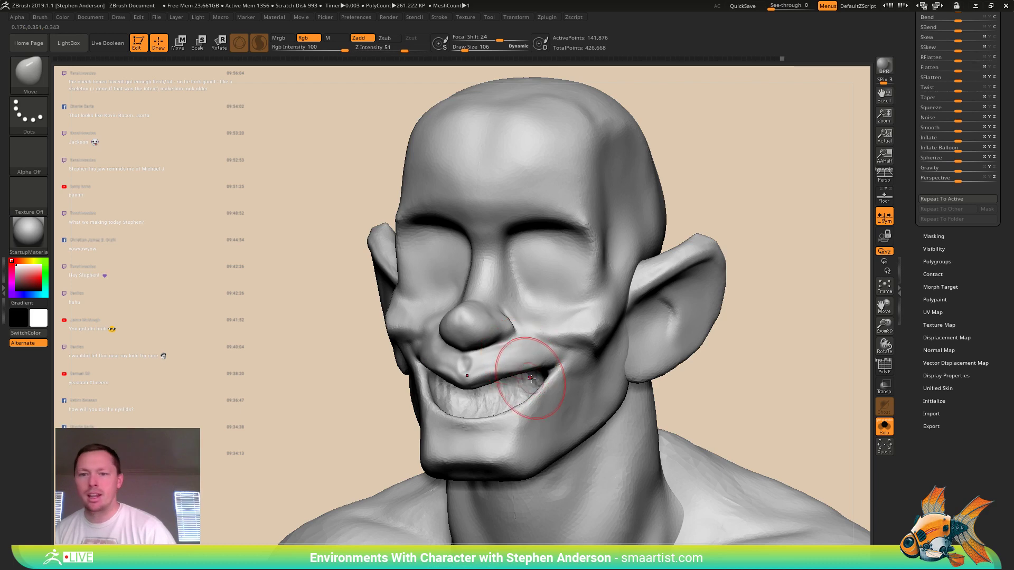
{"action": "mouse_move", "coordinate": [517, 400]}
{"action": "right_mouse_down"}
{"action": "mouse_move", "coordinate": [518, 379]}
{"action": "mouse_move", "coordinate": [513, 408]}
{"action": "mouse_move", "coordinate": [531, 385]}
{"action": "right_mouse_up"}
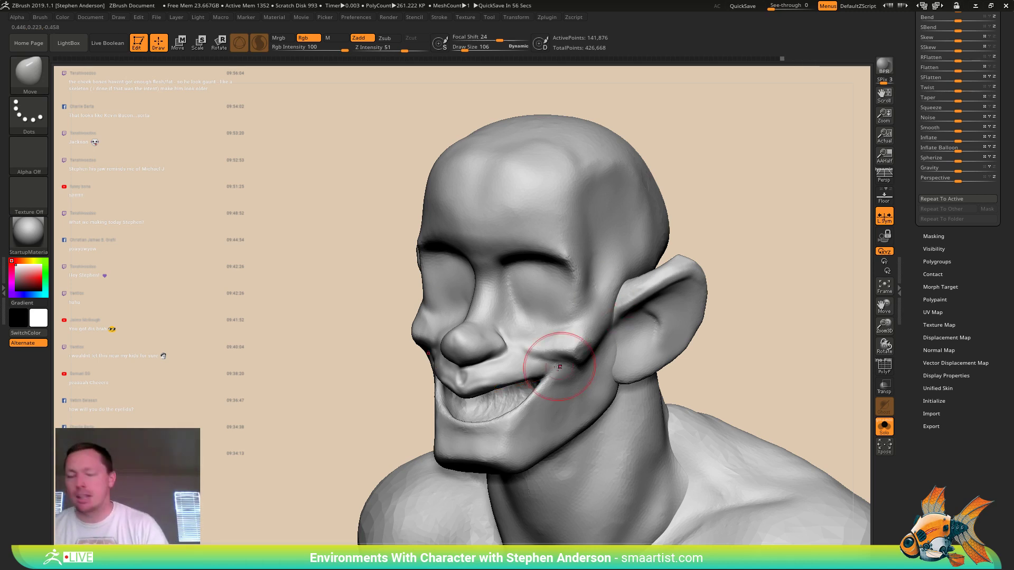
{"action": "mouse_move", "coordinate": [555, 382]}
{"action": "right_mouse_down"}
{"action": "mouse_move", "coordinate": [571, 348]}
{"action": "mouse_move", "coordinate": [512, 353]}
{"action": "mouse_move", "coordinate": [566, 344]}
{"action": "right_mouse_up"}
- Build up the hollow between the cheekbone, the mouth corner and the ear with ClayBuildup at draw size 64
{"action": "key", "text": "b"}
{"action": "key", "text": "c"}
{"action": "key", "text": "b"}
{"action": "key", "text": "s"}
{"action": "mouse_move", "coordinate": [555, 343]}
{"action": "left_mouse_down"}
{"action": "mouse_move", "coordinate": [597, 338]}
{"action": "mouse_move", "coordinate": [593, 358]}
{"action": "left_mouse_up"}
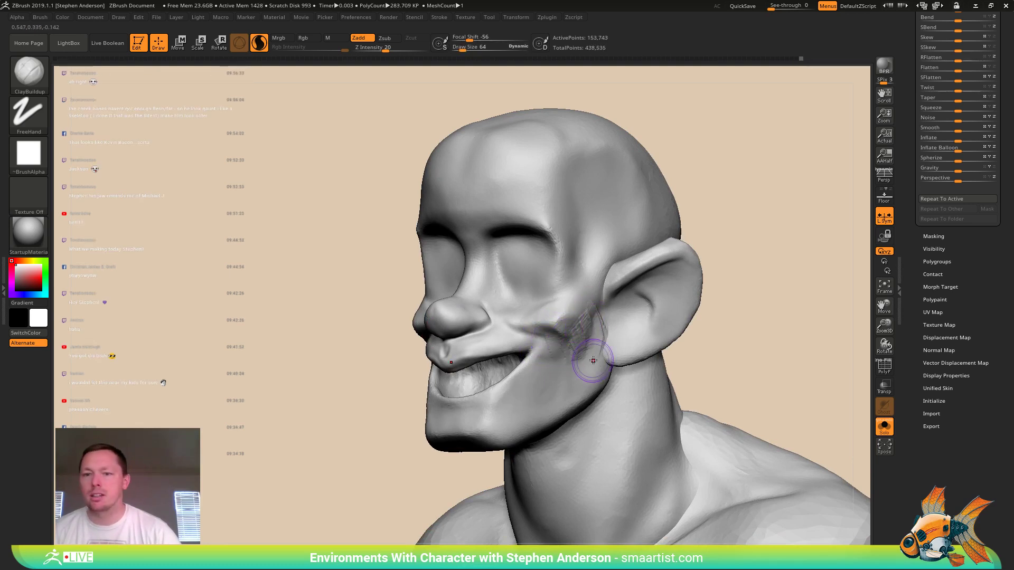
{"action": "mouse_move", "coordinate": [568, 360]}
{"action": "right_mouse_down"}
{"action": "mouse_move", "coordinate": [608, 341]}
{"action": "mouse_move", "coordinate": [555, 349]}
{"action": "right_mouse_up"}
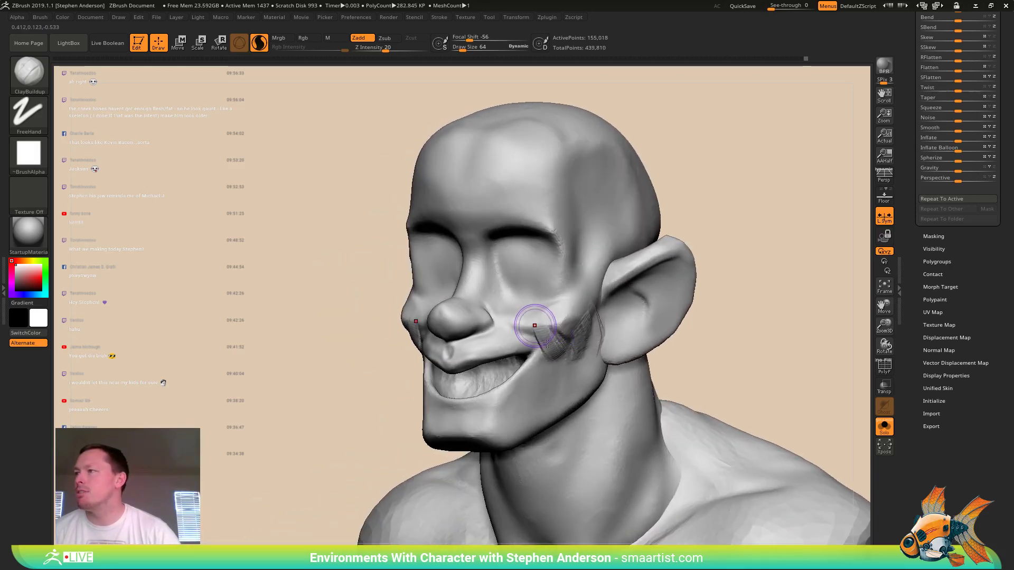
{"action": "mouse_move", "coordinate": [554, 340]}
{"action": "left_mouse_down"}
{"action": "mouse_move", "coordinate": [578, 329]}
{"action": "mouse_move", "coordinate": [557, 319]}
{"action": "left_mouse_up"}
{"action": "right_click_drag", "start_coordinate": [560, 326], "coordinate": [600, 313]}
{"action": "left_click_drag", "start_coordinate": [563, 317], "coordinate": [531, 307]}
{"action": "right_click_drag", "start_coordinate": [564, 306], "coordinate": [519, 313]}
{"action": "left_click_drag", "start_coordinate": [576, 306], "coordinate": [581, 314]}
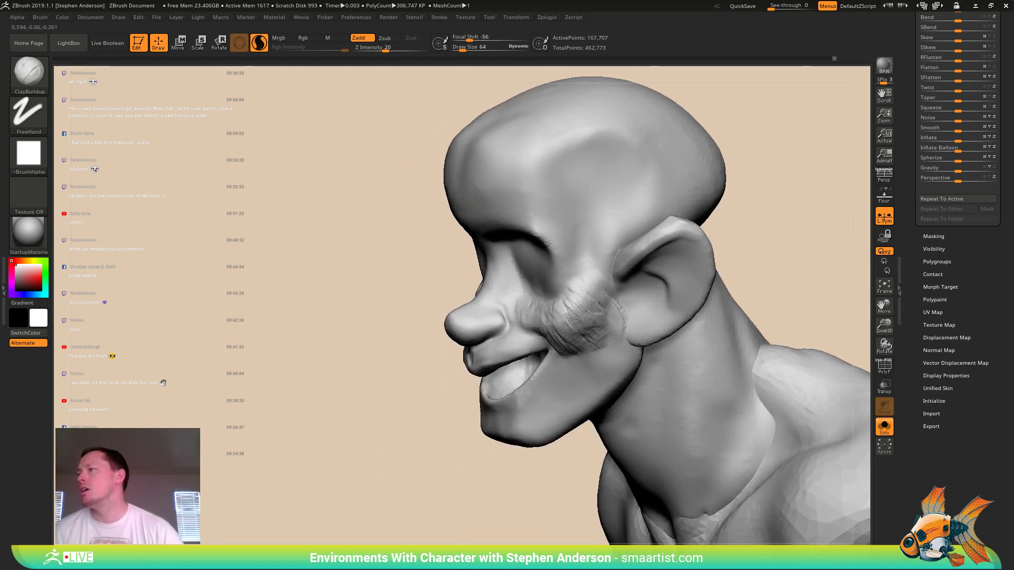
- Smooth the clay strokes on the cheek and blend them into the surface in front of the ear
{"action": "key", "text": "s"}
{"action": "mouse_move", "coordinate": [578, 351]}
{"action": "left_mouse_down"}
{"action": "mouse_move", "coordinate": [571, 348]}
{"action": "mouse_move", "coordinate": [606, 320]}
{"action": "left_mouse_up"}
{"action": "mouse_move", "coordinate": [588, 344]}
{"action": "right_mouse_down"}
{"action": "mouse_move", "coordinate": [646, 340]}
{"action": "mouse_move", "coordinate": [628, 336]}
{"action": "right_mouse_up"}
{"action": "left_click_drag", "start_coordinate": [579, 302], "coordinate": [576, 338], "text": "shift"}
{"action": "mouse_move", "coordinate": [576, 338]}
{"action": "right_mouse_down"}
{"action": "mouse_move", "coordinate": [631, 330]}
{"action": "mouse_move", "coordinate": [618, 327]}
{"action": "right_mouse_up"}
{"action": "right_click_drag", "start_coordinate": [541, 324], "coordinate": [581, 326]}
{"action": "mouse_move", "coordinate": [453, 364]}
{"action": "left_mouse_down", "text": "shift"}
{"action": "mouse_move", "coordinate": [446, 390]}
{"action": "mouse_move", "coordinate": [450, 364]}
{"action": "left_mouse_up", "text": "shift"}
{"action": "right_click_drag", "start_coordinate": [452, 365], "coordinate": [490, 374]}
- Adjust the jawline below the ear from the side with the Move brush at draw size 136
{"action": "key", "text": "b"}
{"action": "key", "text": "m"}
{"action": "key", "text": "v"}
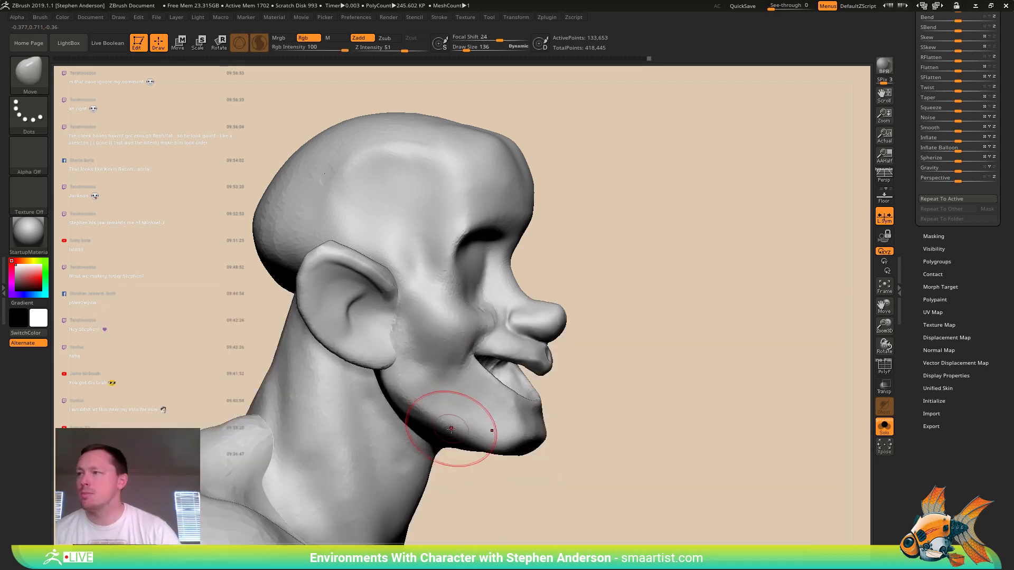
{"action": "left_click_drag", "start_coordinate": [411, 421], "coordinate": [401, 410]}
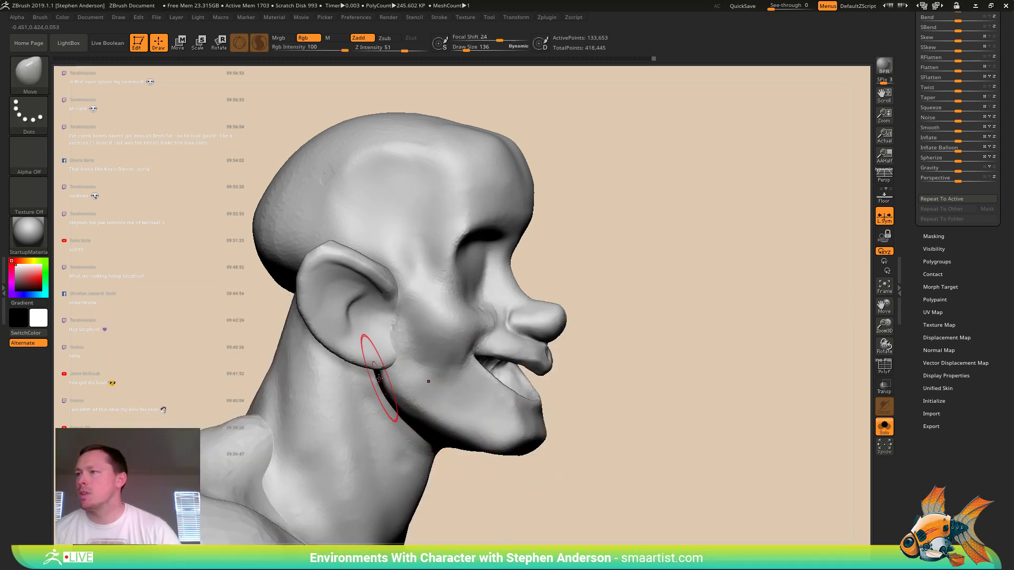
{"action": "right_click_drag", "start_coordinate": [382, 378], "coordinate": [420, 473], "text": "ctrl"}
{"action": "right_click_drag", "start_coordinate": [851, 430], "coordinate": [806, 434]}
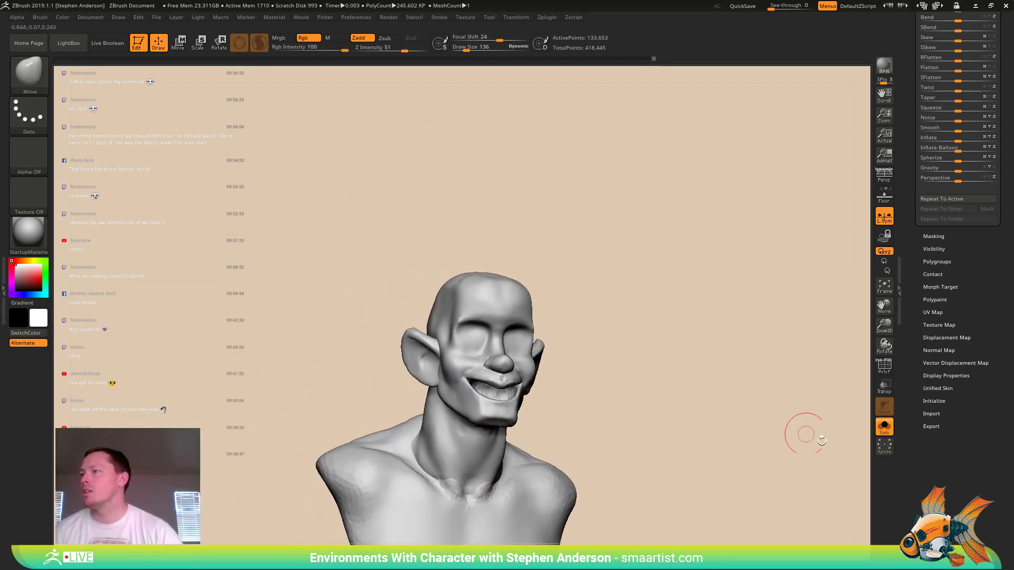
- Turn off Solo to show the whole character and mask everything on the head mesh except the ears
{"action": "left_click", "coordinate": [884, 429]}
{"action": "left_click_drag", "start_coordinate": [667, 350], "coordinate": [615, 311]}
{"action": "right_click_drag", "start_coordinate": [616, 310], "coordinate": [722, 348], "text": "ctrl"}
{"action": "left_click_drag", "start_coordinate": [640, 328], "coordinate": [651, 339]}
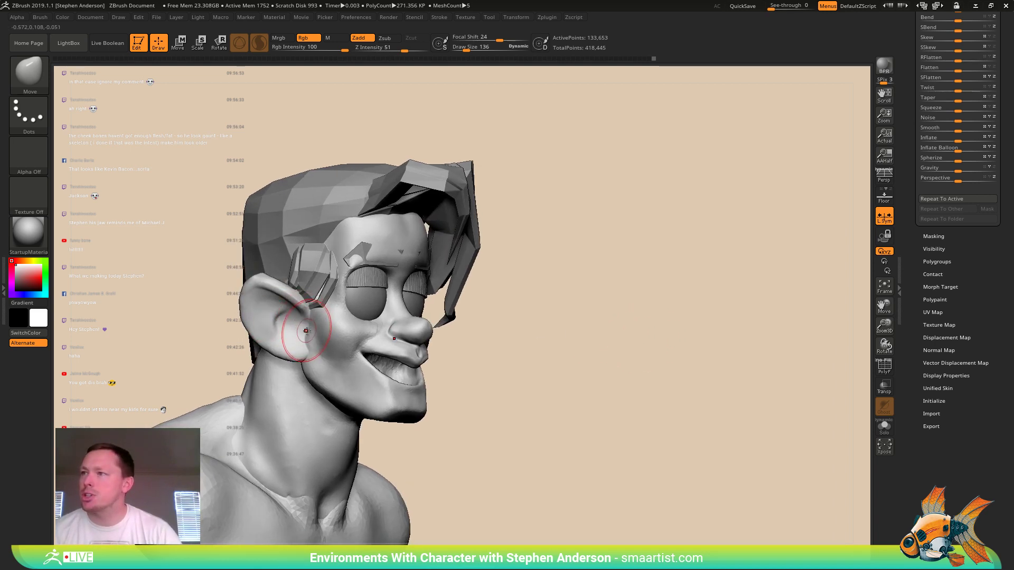
{"action": "key", "text": "w"}
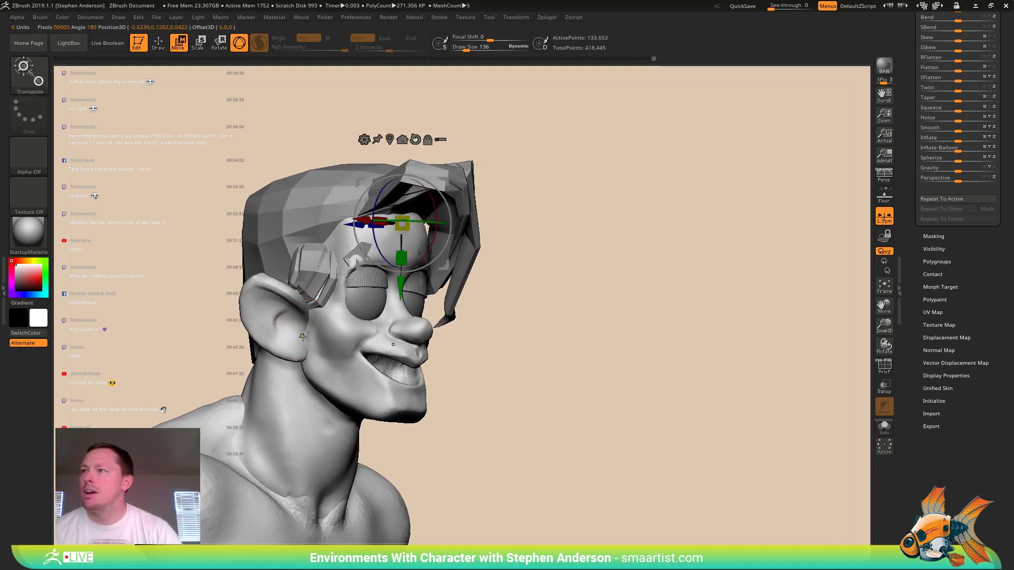
{"action": "left_click_drag", "start_coordinate": [565, 384], "coordinate": [610, 454], "text": "ctrl"}
{"action": "left_click", "coordinate": [274, 330], "text": "ctrl"}
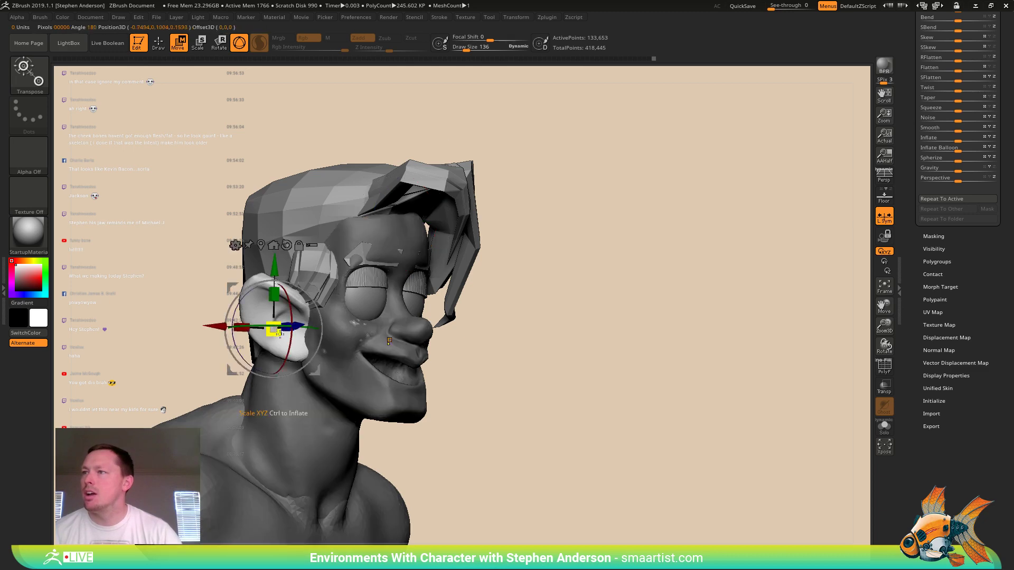
- Shape the tragus of the unmasked ear with the Move brush at focal shift -43 and draw sizes 85 and 72
{"action": "key", "text": "b"}
{"action": "key", "text": "m"}
{"action": "key", "text": "v"}
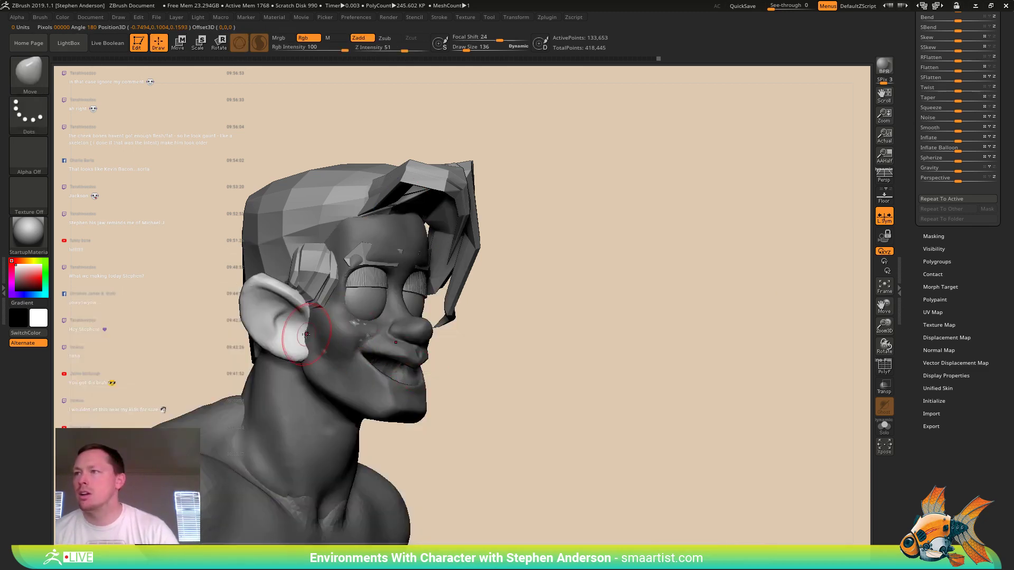
{"action": "left_click_drag", "start_coordinate": [259, 334], "coordinate": [261, 334]}
{"action": "right_click_drag", "start_coordinate": [335, 326], "coordinate": [308, 325]}
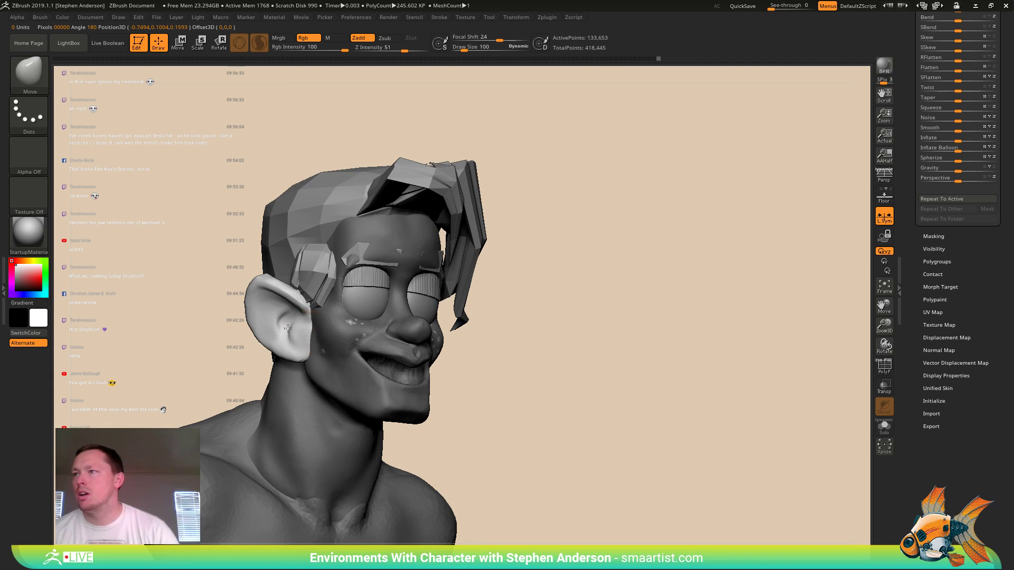
{"action": "left_click_drag", "start_coordinate": [305, 328], "coordinate": [304, 328]}
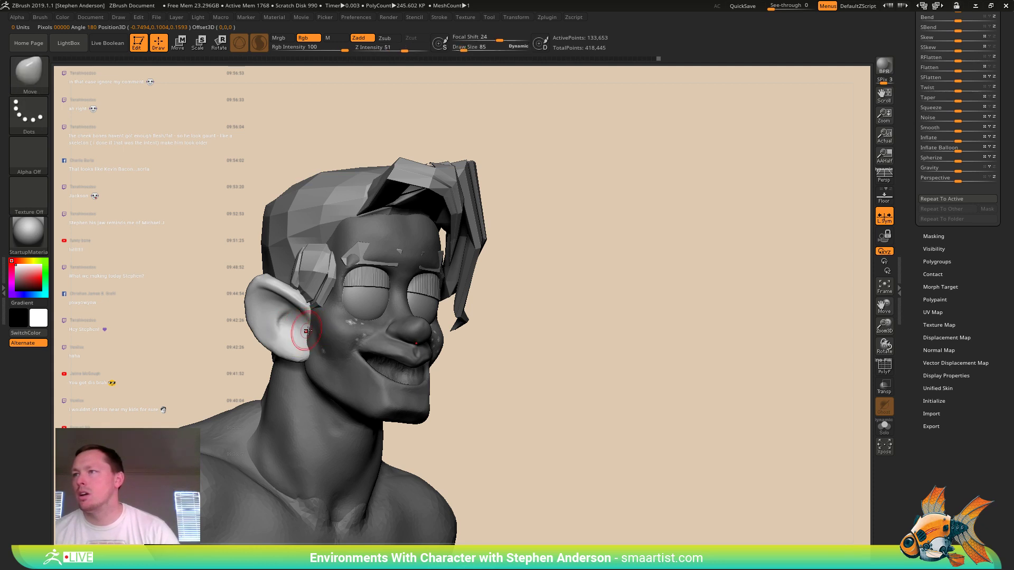
{"action": "left_click_drag", "start_coordinate": [500, 38], "coordinate": [472, 38]}
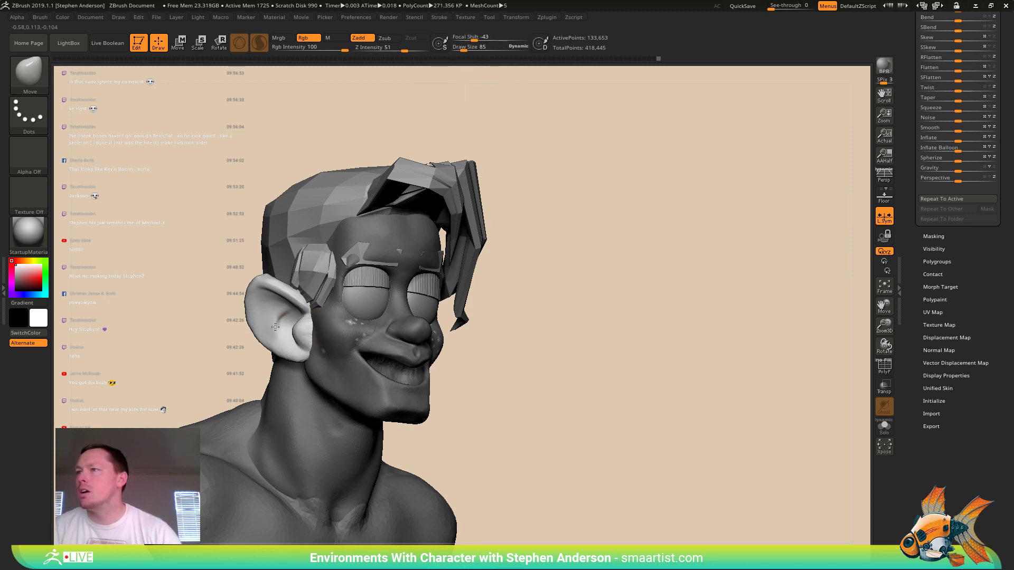
{"action": "left_click_drag", "start_coordinate": [275, 327], "coordinate": [298, 328]}
{"action": "key", "text": "ctrl+z"}
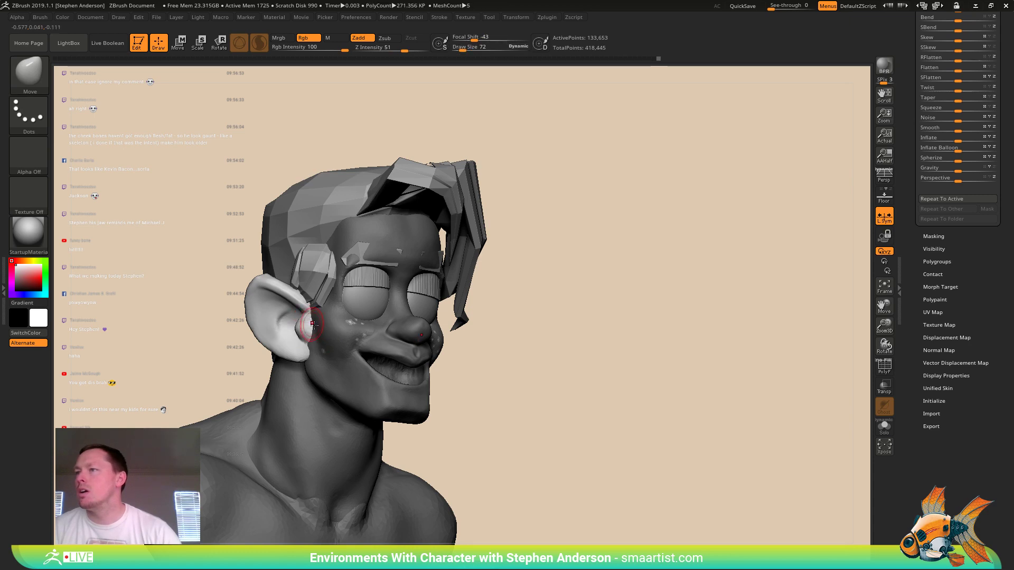
{"action": "mouse_move", "coordinate": [313, 323]}
{"action": "right_mouse_down"}
{"action": "mouse_move", "coordinate": [348, 332]}
{"action": "mouse_move", "coordinate": [304, 329]}
{"action": "right_mouse_up"}
{"action": "key", "text": "ctrl+z"}
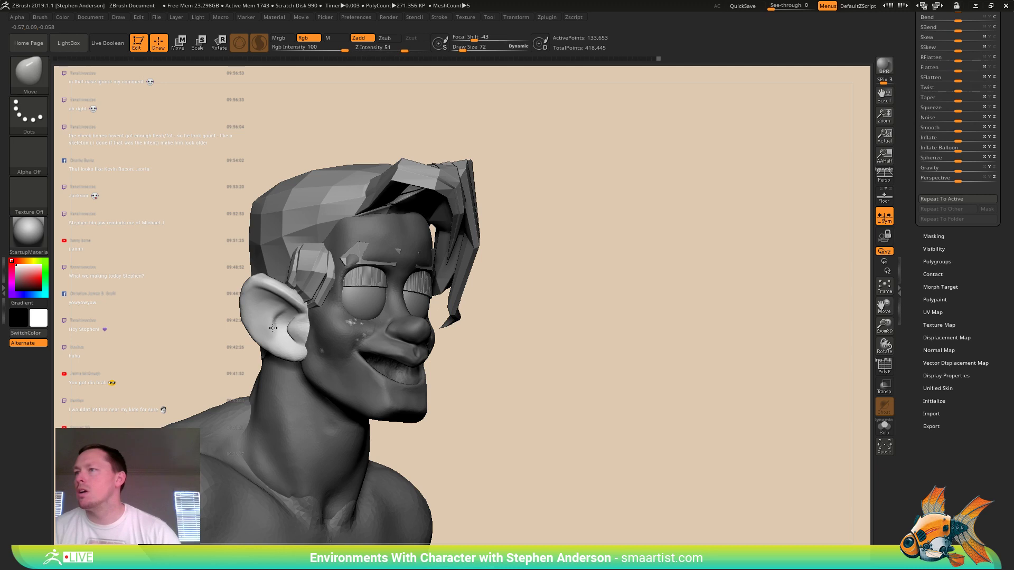
{"action": "left_click_drag", "start_coordinate": [297, 326], "coordinate": [301, 330], "text": "shift"}
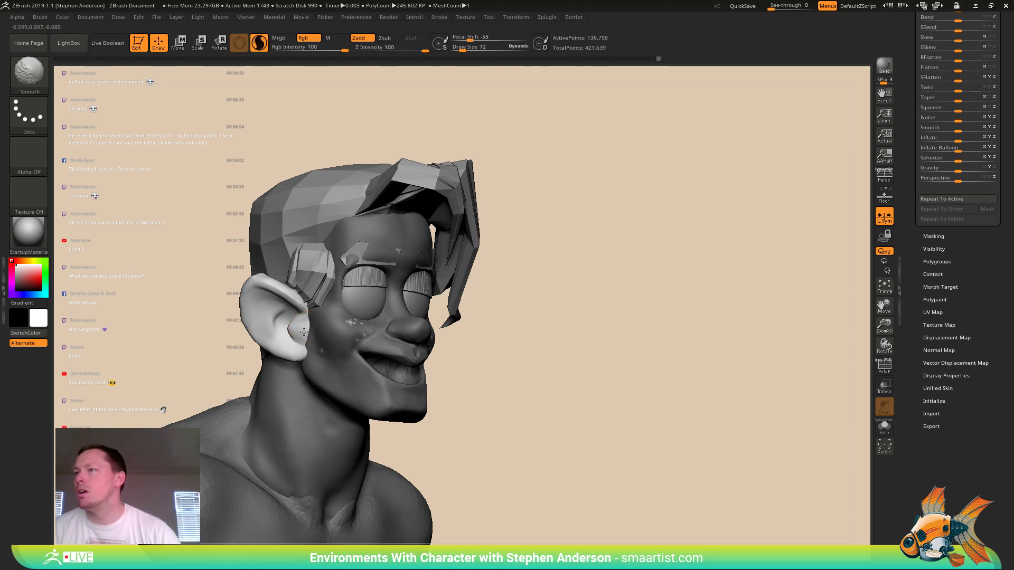
{"action": "mouse_move", "coordinate": [304, 332]}
{"action": "right_mouse_down"}
{"action": "mouse_move", "coordinate": [366, 325]}
{"action": "mouse_move", "coordinate": [299, 324]}
{"action": "right_mouse_up"}
{"action": "key", "text": "ctrl+z"}
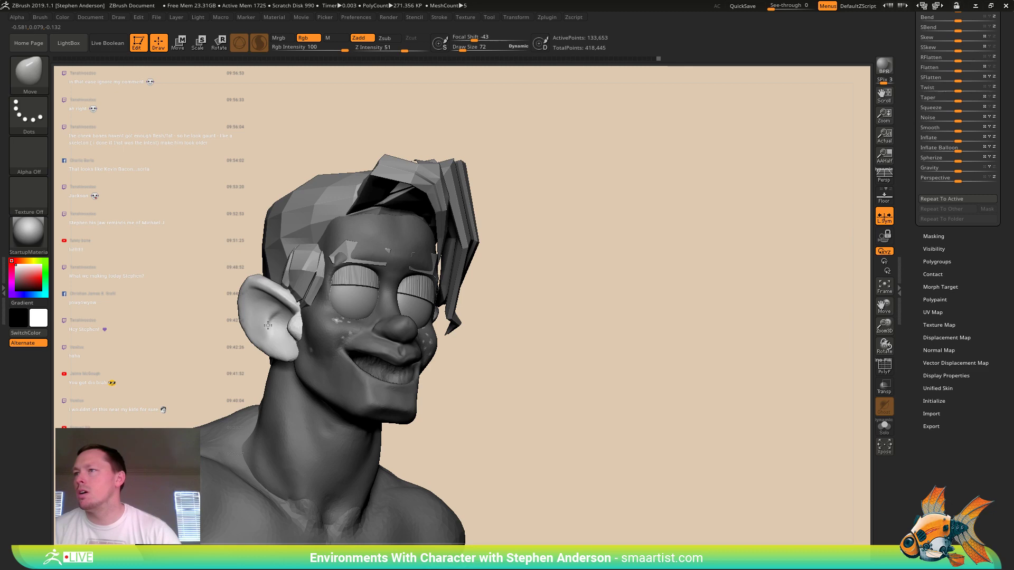
- Examine the ears and the unmasked specks on both cheeks from several angles
{"action": "mouse_move", "coordinate": [278, 326]}
{"action": "right_mouse_down"}
{"action": "mouse_move", "coordinate": [336, 323]}
{"action": "mouse_move", "coordinate": [369, 339]}
{"action": "mouse_move", "coordinate": [327, 335]}
{"action": "mouse_move", "coordinate": [355, 331]}
{"action": "right_mouse_up"}
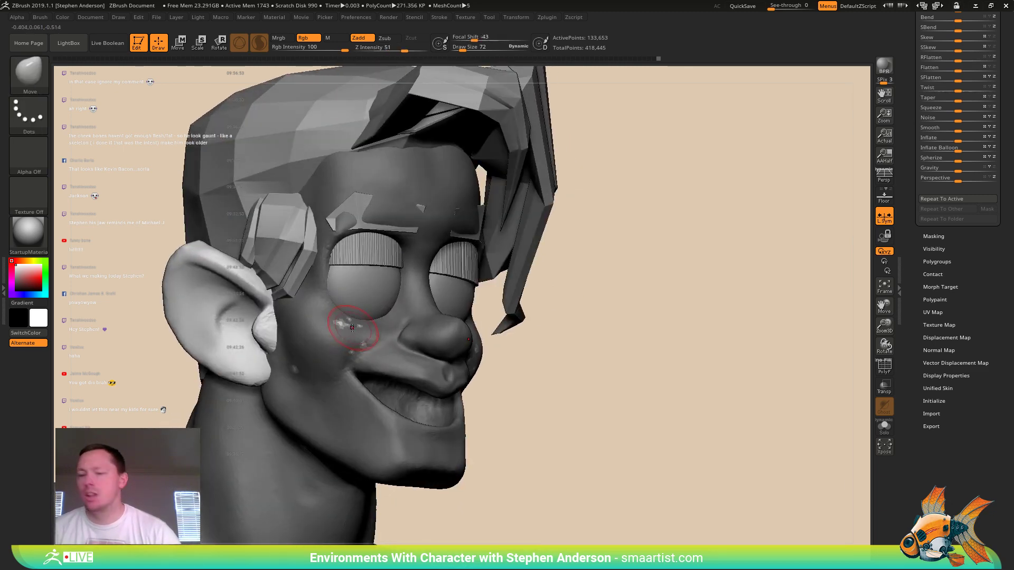
{"action": "key", "text": "b"}
{"action": "key", "text": "m"}
{"action": "key", "text": "v"}
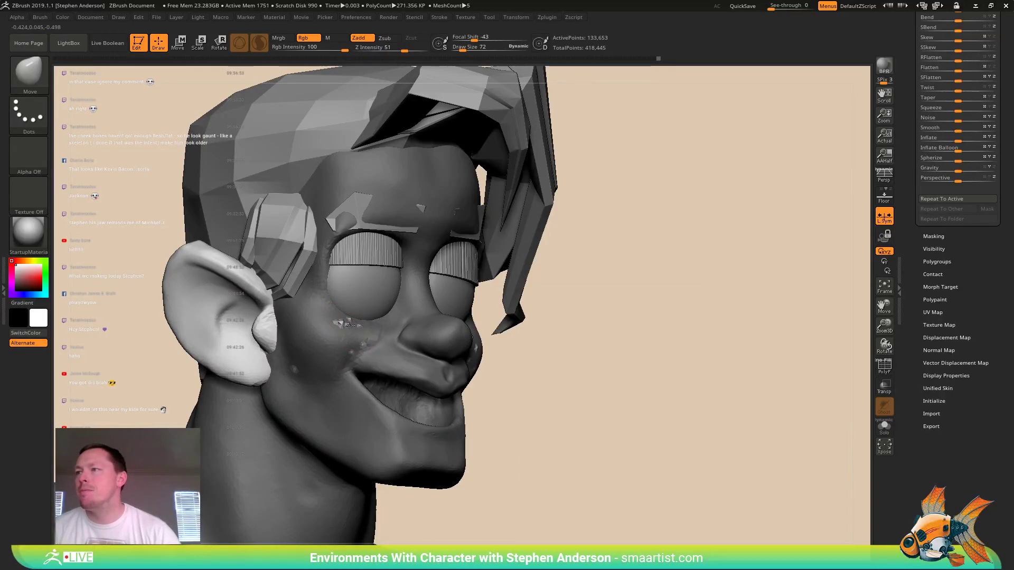
{"action": "right_click_drag", "start_coordinate": [359, 350], "coordinate": [348, 348]}
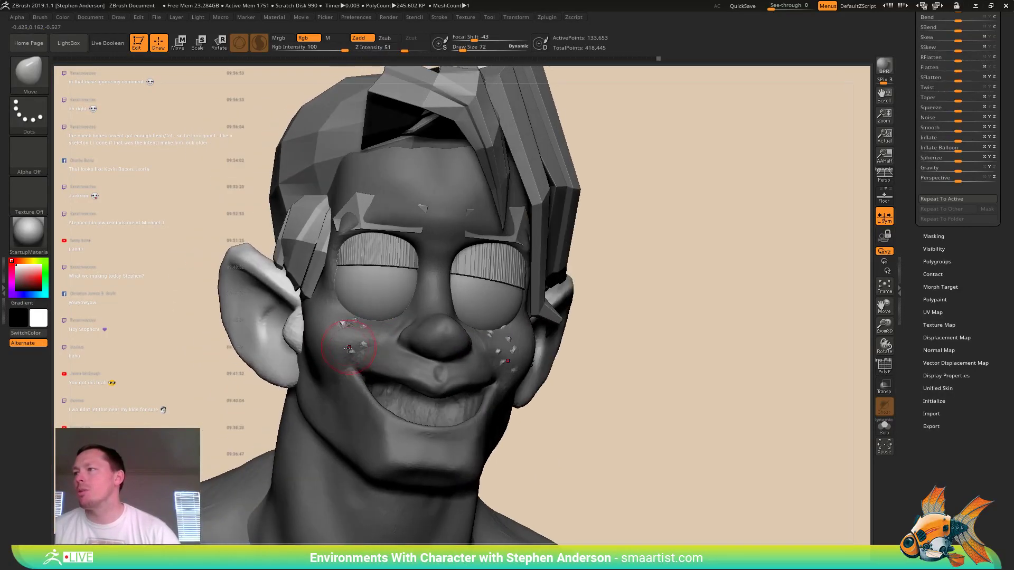
{"action": "right_click_drag", "start_coordinate": [316, 382], "coordinate": [303, 374]}
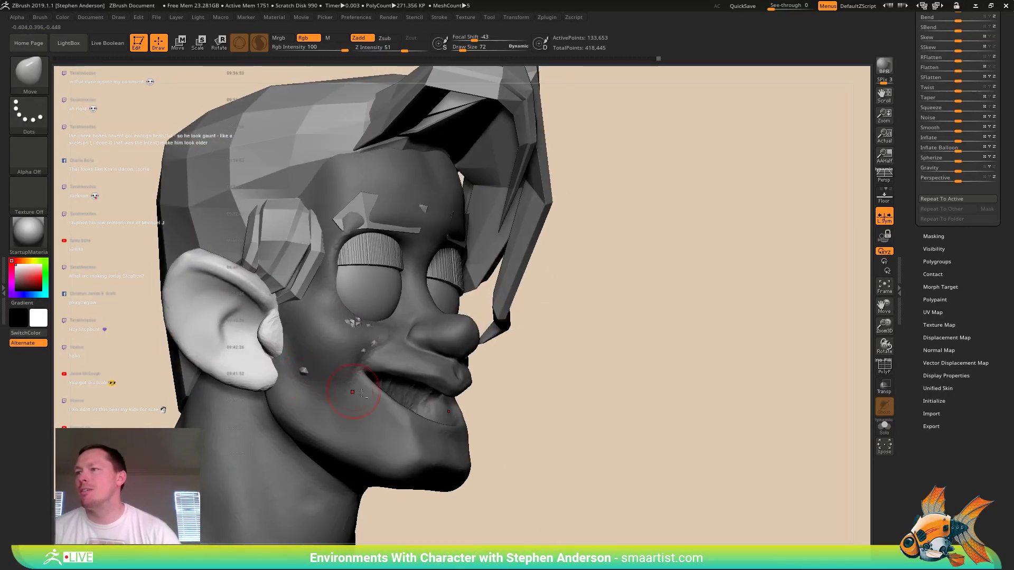
{"action": "left_click_drag", "start_coordinate": [632, 381], "coordinate": [660, 433], "text": "ctrl"}
{"action": "mouse_move", "coordinate": [628, 413]}
{"action": "right_mouse_down"}
{"action": "mouse_move", "coordinate": [562, 383]}
{"action": "mouse_move", "coordinate": [538, 380]}
{"action": "mouse_move", "coordinate": [516, 400]}
{"action": "mouse_move", "coordinate": [516, 392]}
{"action": "mouse_move", "coordinate": [529, 404]}
{"action": "mouse_move", "coordinate": [507, 389]}
{"action": "mouse_move", "coordinate": [586, 431]}
{"action": "mouse_move", "coordinate": [604, 403]}
{"action": "mouse_move", "coordinate": [639, 410]}
{"action": "mouse_move", "coordinate": [595, 407]}
{"action": "mouse_move", "coordinate": [566, 389]}
{"action": "right_mouse_up"}
{"action": "left_click", "coordinate": [529, 404], "text": "ctrl"}
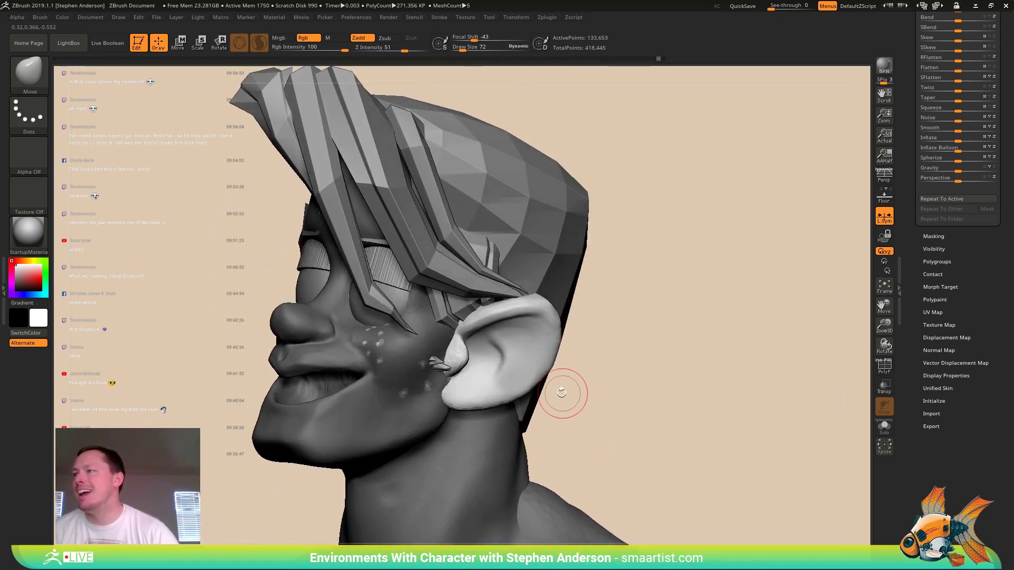
- Isolate the face polygroup and clear its mask
{"action": "left_click", "coordinate": [399, 433], "text": "ctrl+shift"}
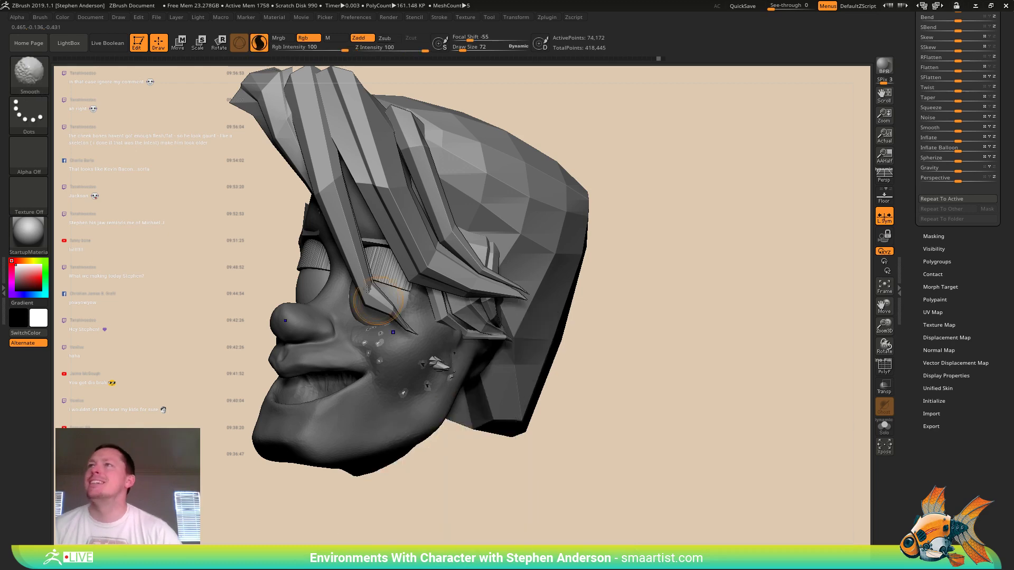
{"action": "left_click", "coordinate": [660, 372], "text": "ctrl+shift"}
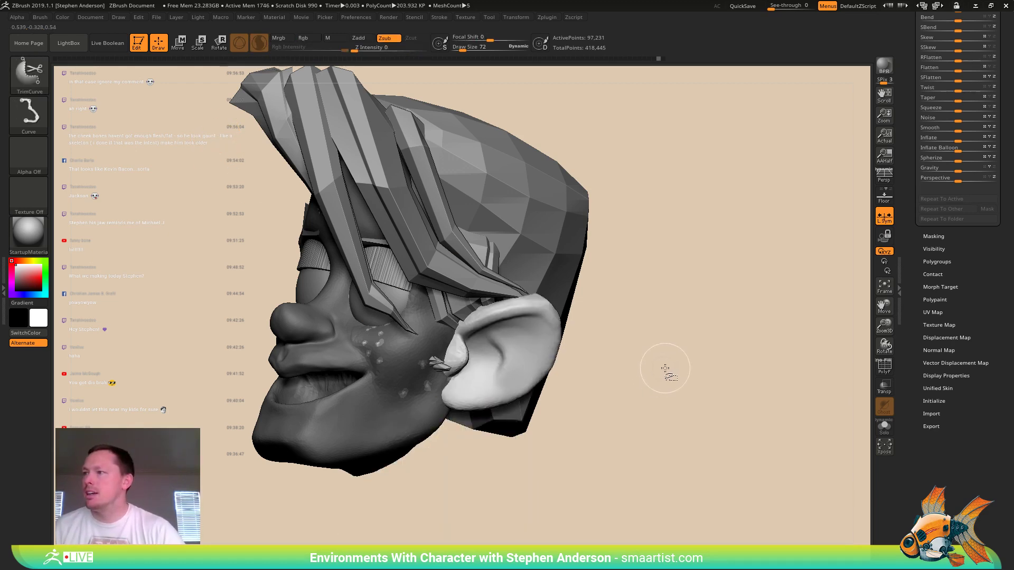
{"action": "key", "text": "ctrl+z"}
{"action": "left_click_drag", "start_coordinate": [642, 371], "coordinate": [675, 408], "text": "ctrl"}
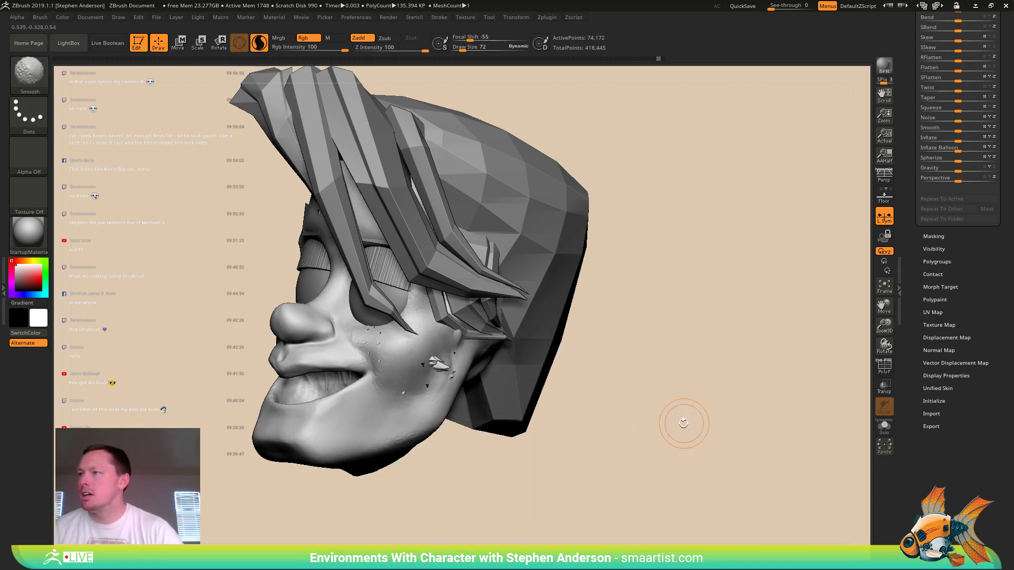
- Turn on the polyframe, show only the face and ears, and merge them into a single polygroup
{"action": "key", "text": "shift+f"}
{"action": "left_click", "coordinate": [658, 387], "text": "ctrl+shift"}
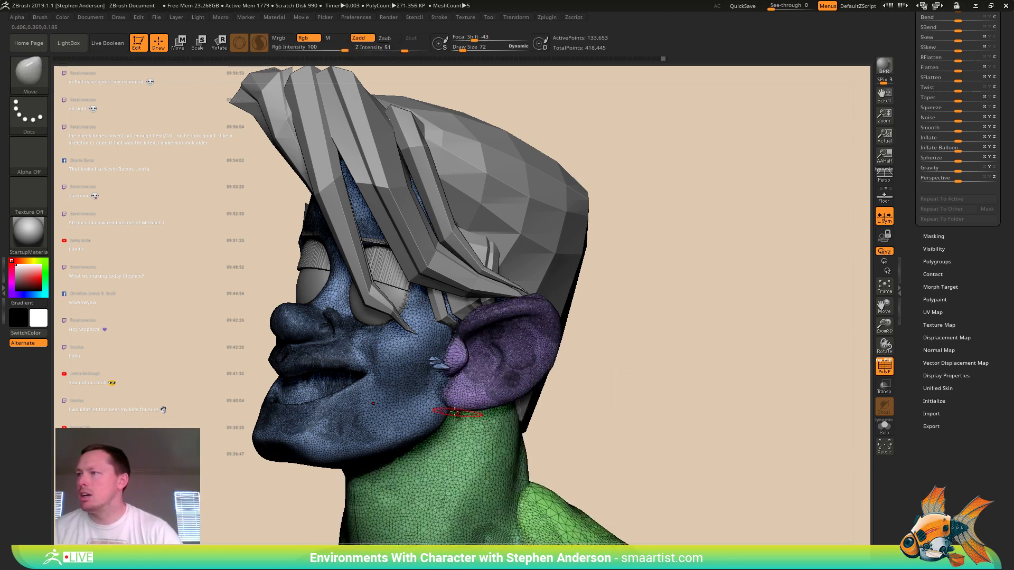
{"action": "left_click", "coordinate": [383, 444], "text": "ctrl+shift"}
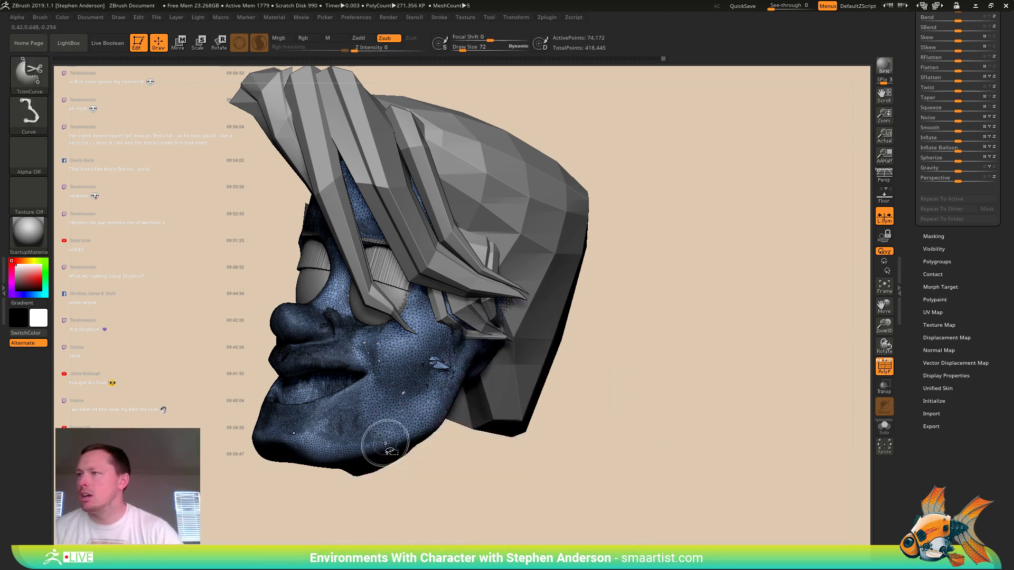
{"action": "left_click", "coordinate": [667, 413], "text": "ctrl+shift"}
{"action": "mouse_move", "coordinate": [623, 405]}
{"action": "left_mouse_down"}
{"action": "mouse_move", "coordinate": [677, 412]}
{"action": "mouse_move", "coordinate": [663, 411]}
{"action": "left_mouse_up"}
{"action": "mouse_move", "coordinate": [596, 414]}
{"action": "left_mouse_down"}
{"action": "mouse_move", "coordinate": [652, 399]}
{"action": "mouse_move", "coordinate": [670, 376]}
{"action": "mouse_move", "coordinate": [629, 364]}
{"action": "mouse_move", "coordinate": [652, 374]}
{"action": "left_mouse_up"}
{"action": "left_click_drag", "start_coordinate": [982, 305], "coordinate": [978, 364]}
{"action": "mouse_move", "coordinate": [658, 392]}
{"action": "left_mouse_down", "text": "ctrl"}
{"action": "mouse_move", "coordinate": [664, 403]}
{"action": "mouse_move", "coordinate": [602, 381]}
{"action": "left_mouse_up", "text": "ctrl"}
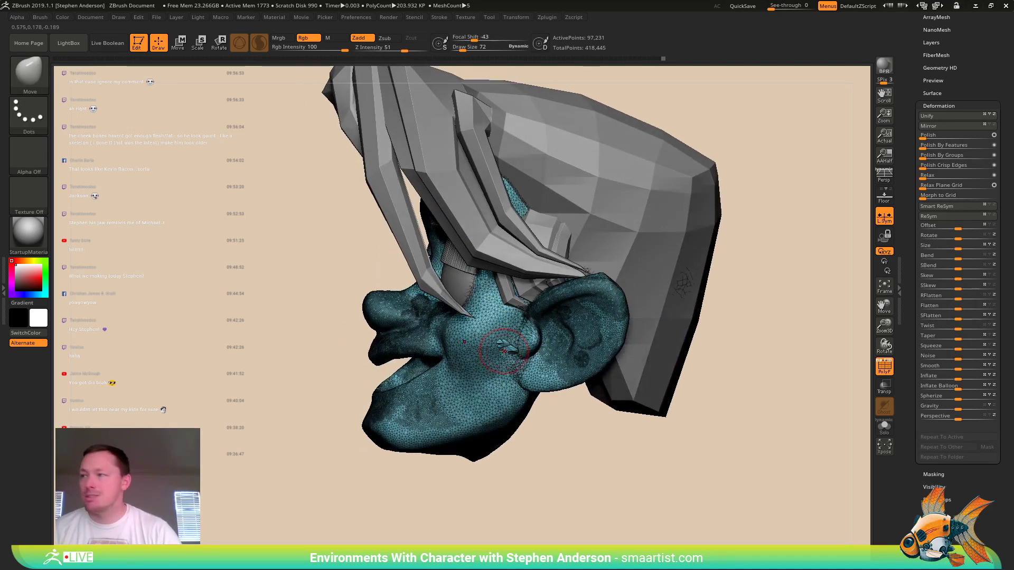
- Smooth the cheeks and jaw in front of the ears and turn off the polyframe
{"action": "left_click_drag", "start_coordinate": [501, 352], "coordinate": [499, 350], "text": "shift"}
{"action": "key", "text": "backslash"}
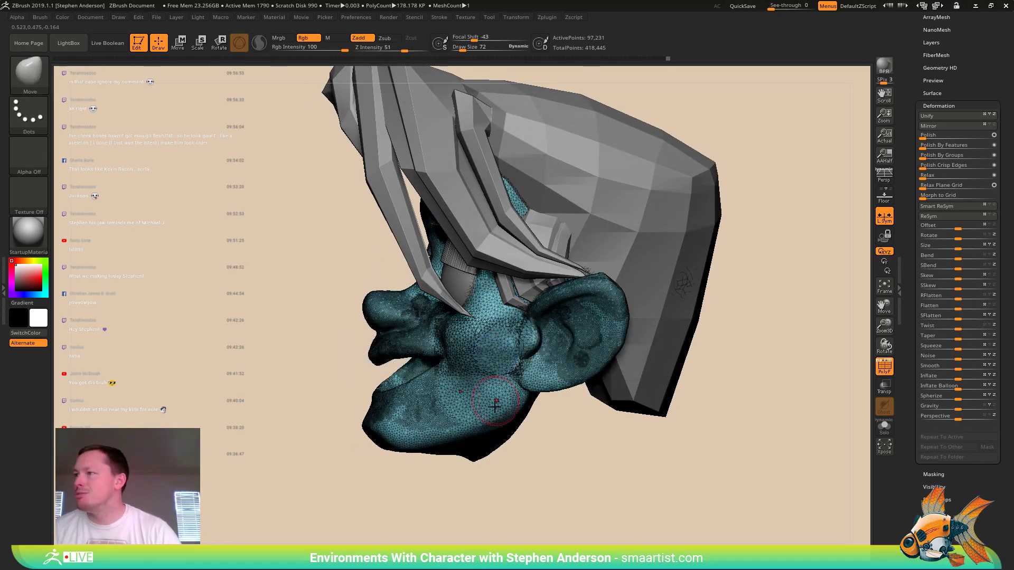
{"action": "left_click_drag", "start_coordinate": [528, 425], "coordinate": [471, 380]}
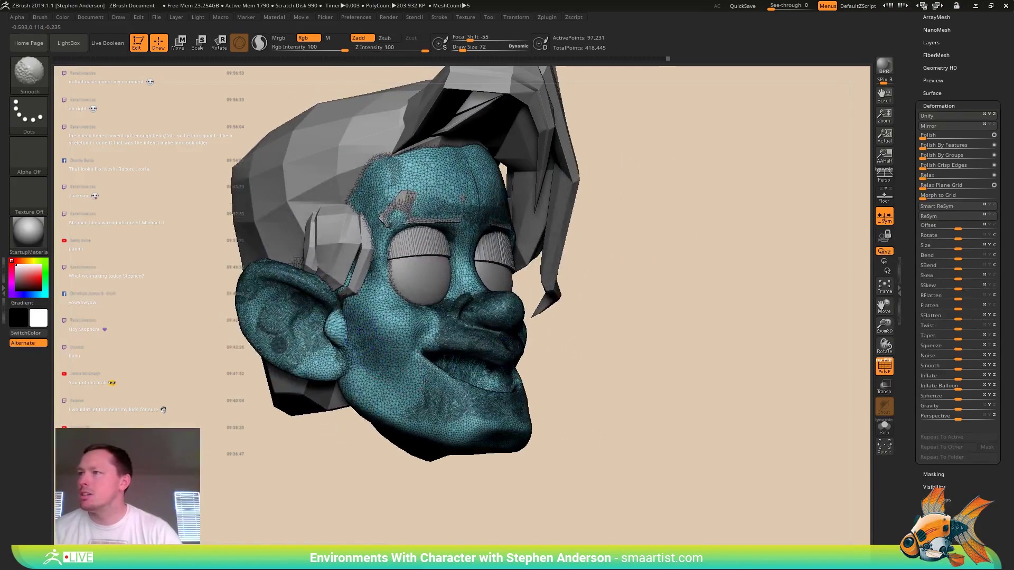
{"action": "left_click_drag", "start_coordinate": [839, 423], "coordinate": [793, 437]}
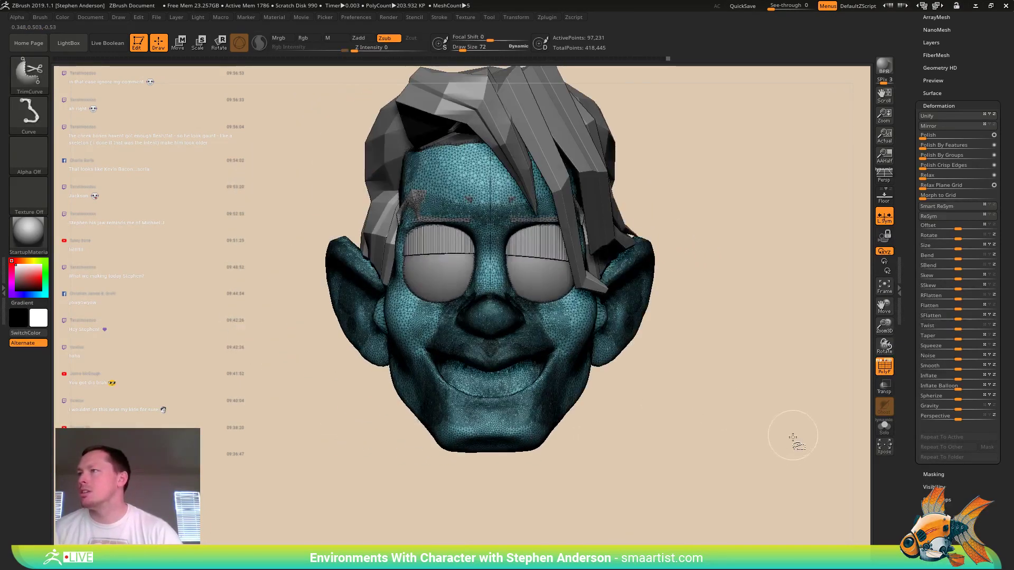
{"action": "key", "text": "shift+f"}
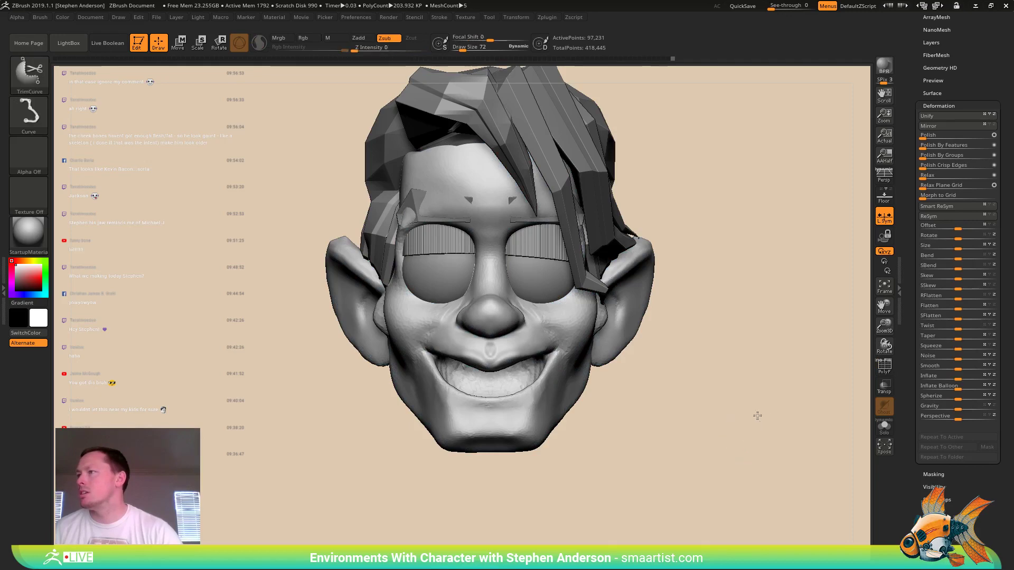
- Unhide the whole bust and apply Mirror And Weld to its geometry
{"action": "left_click", "coordinate": [795, 417], "text": "ctrl+shift"}
{"action": "left_click", "coordinate": [939, 105]}
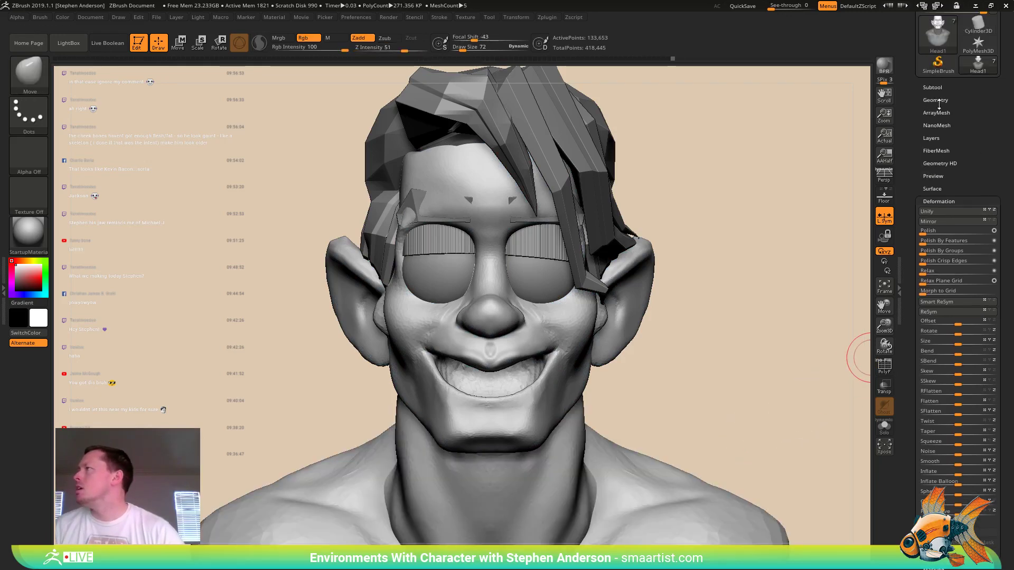
{"action": "left_click", "coordinate": [935, 99]}
{"action": "left_click", "coordinate": [942, 303]}
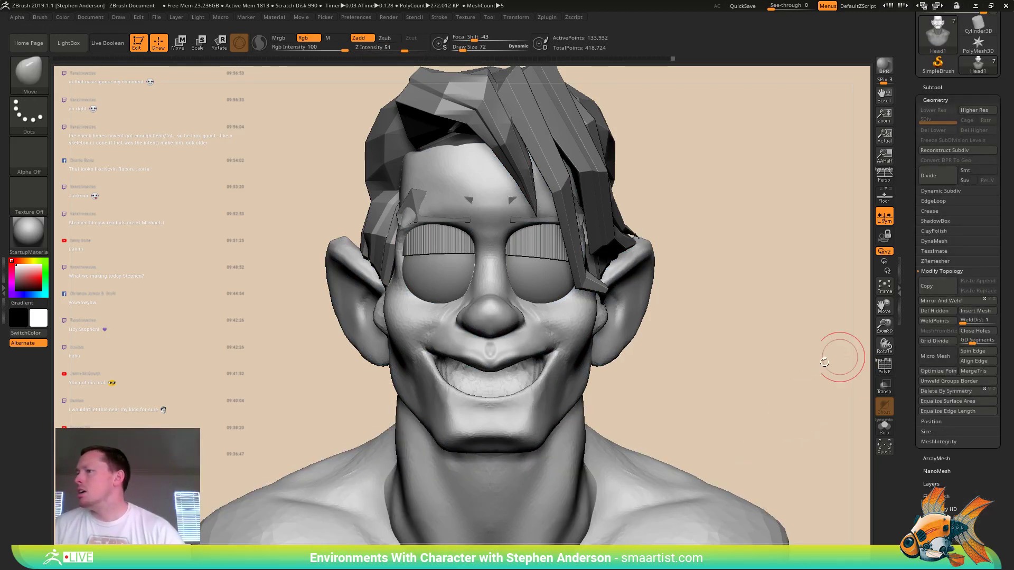
- Mask the face with the polyframe on, and reshape the unmasked neck with the Move brush at draw size 342
{"action": "mouse_move", "coordinate": [755, 359]}
{"action": "right_mouse_down", "text": "ctrl"}
{"action": "mouse_move", "coordinate": [562, 229]}
{"action": "mouse_move", "coordinate": [576, 233]}
{"action": "right_mouse_up", "text": "ctrl"}
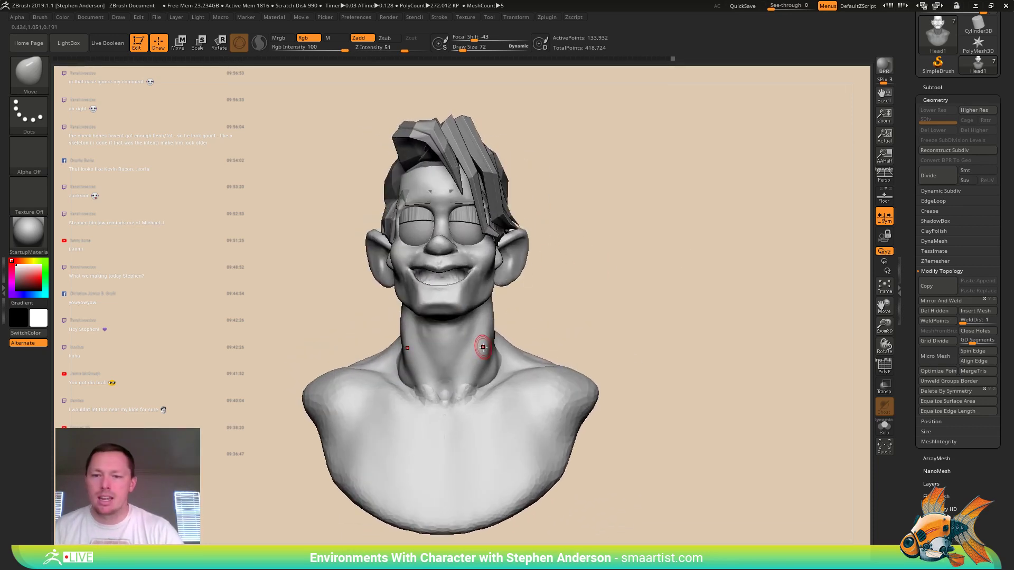
{"action": "key", "text": "shift+f"}
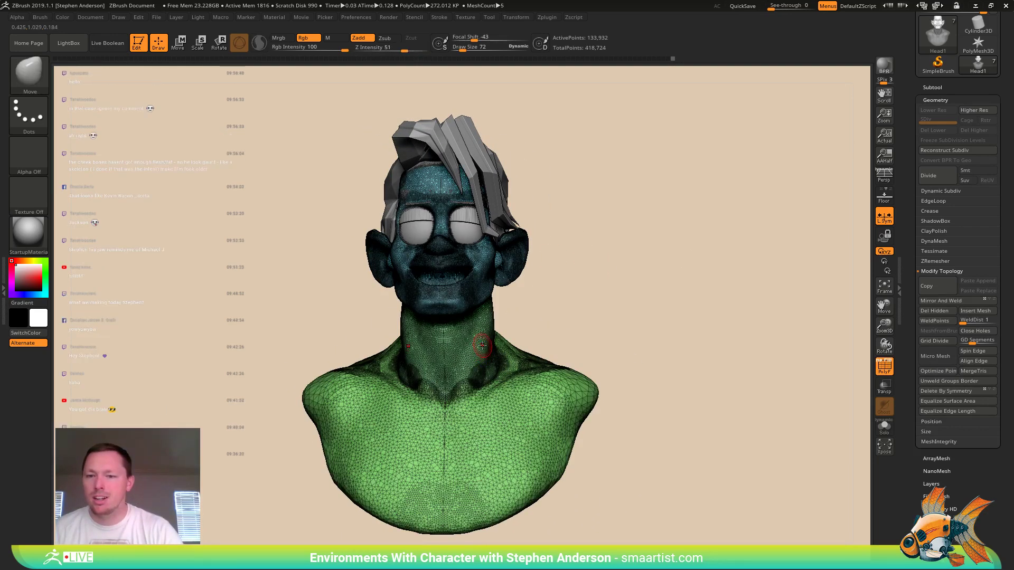
{"action": "key", "text": "w"}
{"action": "left_click", "coordinate": [476, 342]}
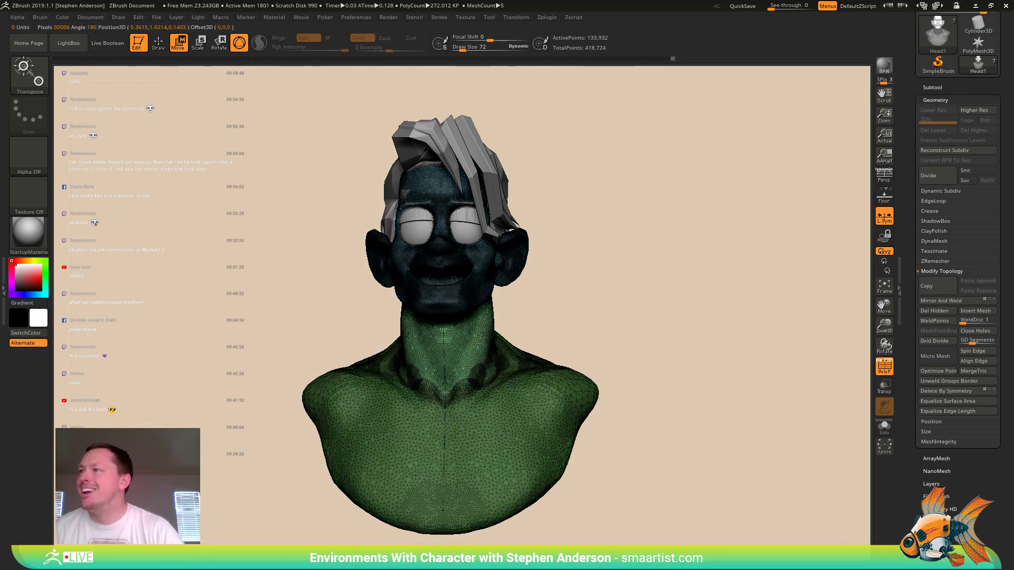
{"action": "key", "text": "q"}
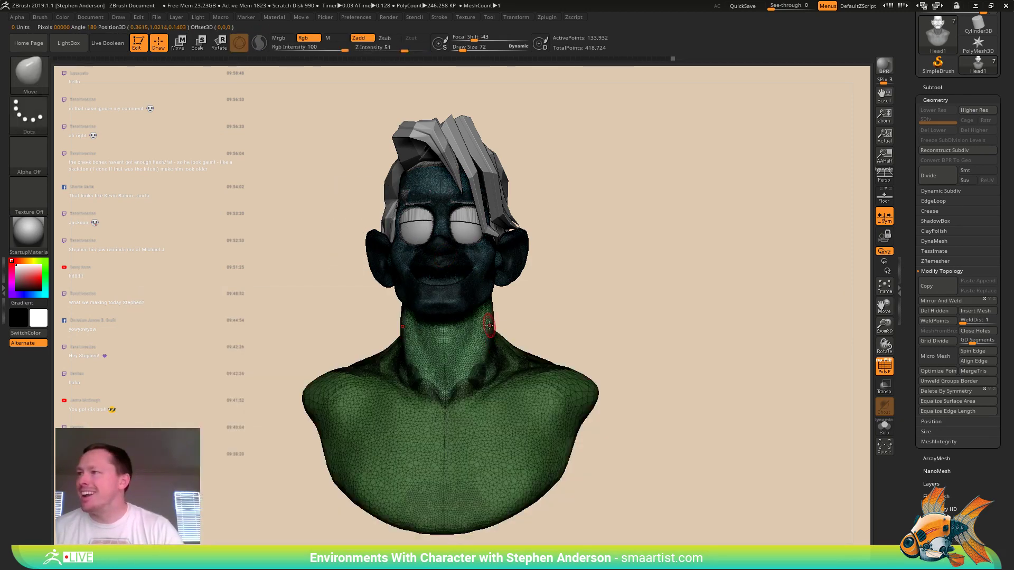
{"action": "key", "text": "s"}
{"action": "left_click_drag", "start_coordinate": [500, 327], "coordinate": [491, 327]}
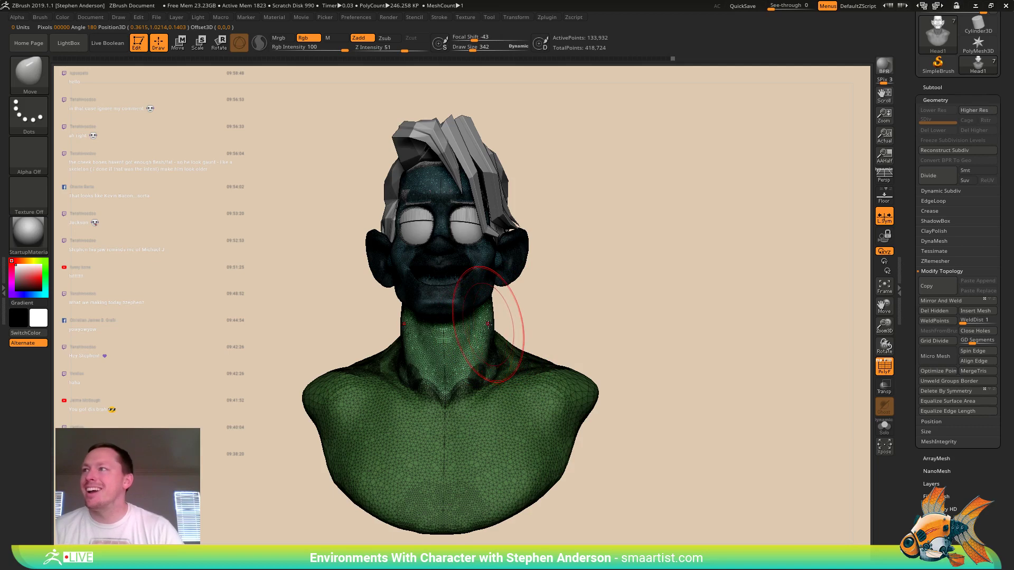
{"action": "mouse_move", "coordinate": [483, 328]}
{"action": "right_mouse_down"}
{"action": "mouse_move", "coordinate": [520, 344]}
{"action": "mouse_move", "coordinate": [480, 340]}
{"action": "right_mouse_up"}
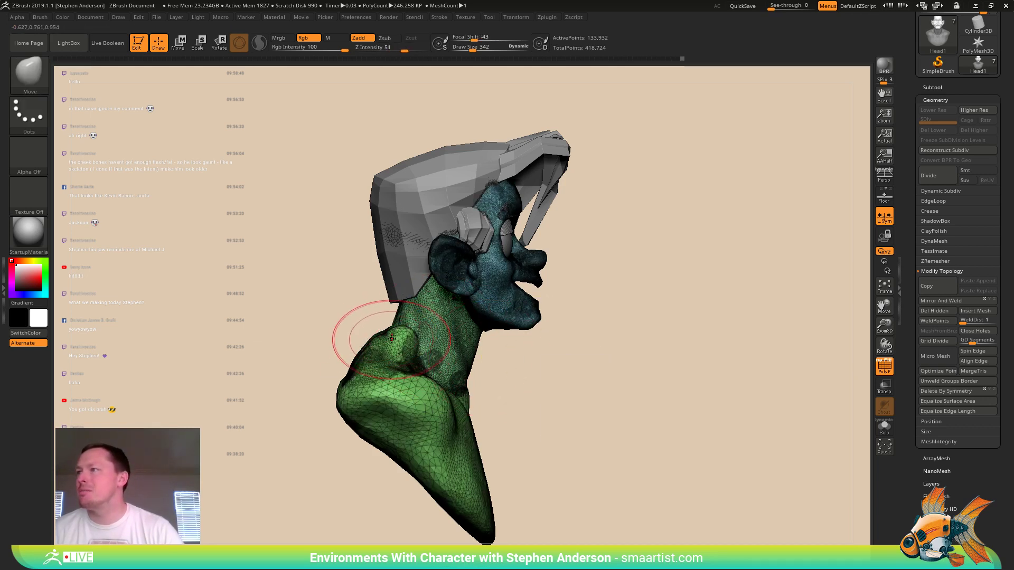
- Turn off the polyframe and narrow the shoulders with the Move brush at draw size 754
{"action": "key", "text": "shift+f"}
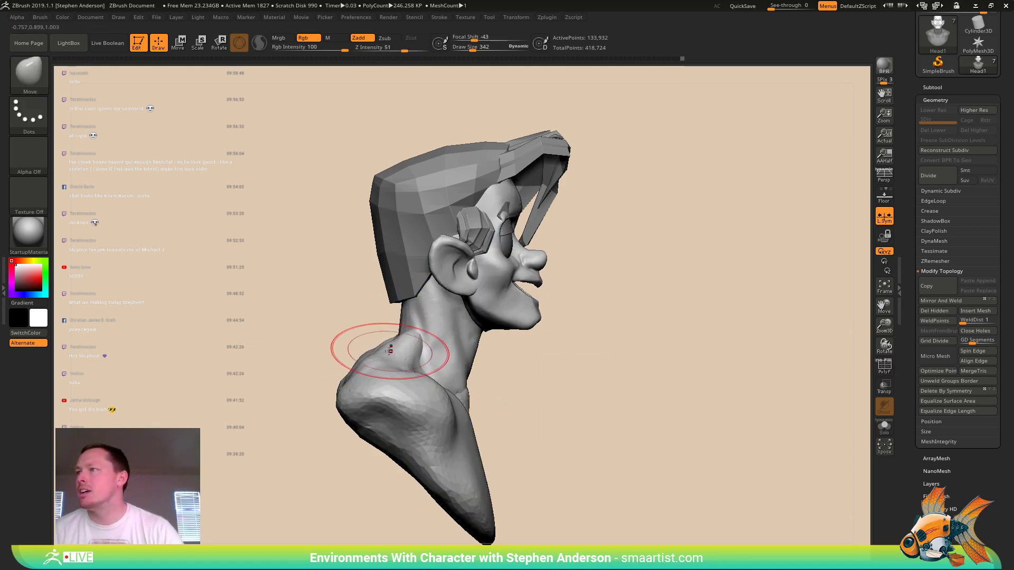
{"action": "right_click_drag", "start_coordinate": [394, 361], "coordinate": [280, 378]}
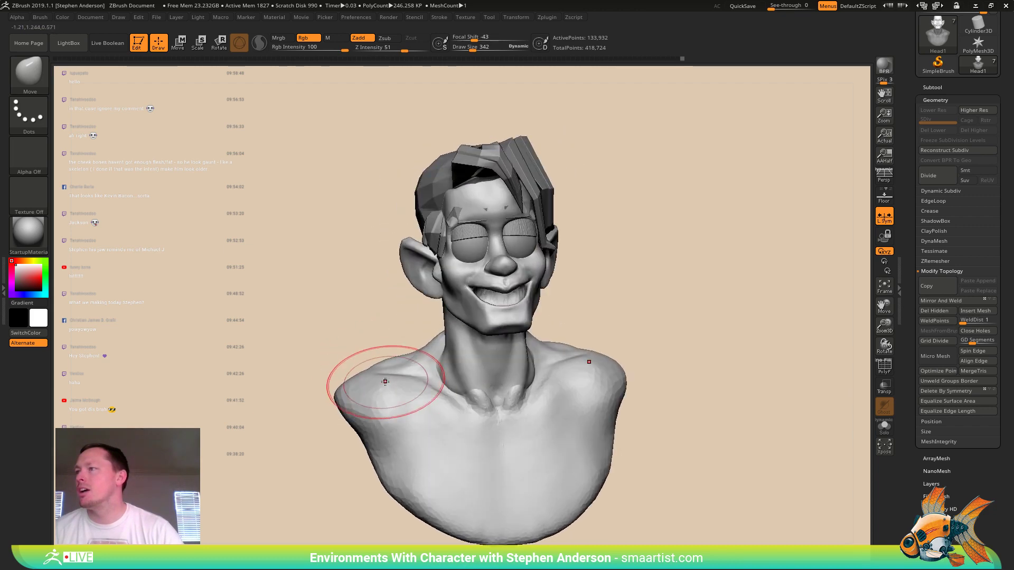
{"action": "key", "text": "s"}
{"action": "left_click_drag", "start_coordinate": [385, 381], "coordinate": [394, 384]}
{"action": "mouse_move", "coordinate": [383, 425]}
{"action": "left_mouse_down"}
{"action": "mouse_move", "coordinate": [394, 413]}
{"action": "mouse_move", "coordinate": [422, 419]}
{"action": "left_mouse_up"}
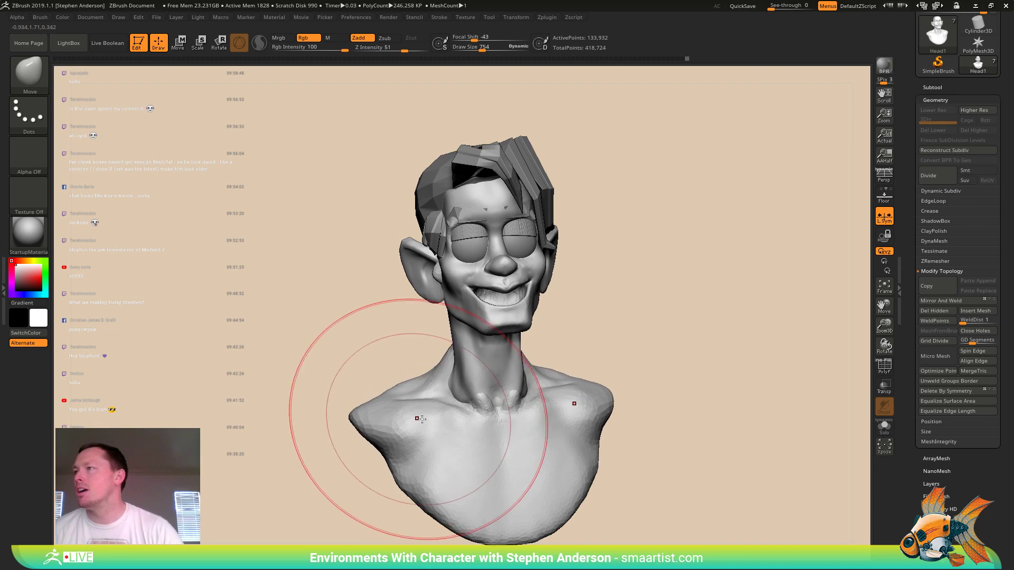
{"action": "mouse_move", "coordinate": [422, 419]}
{"action": "right_mouse_down"}
{"action": "mouse_move", "coordinate": [475, 421]}
{"action": "mouse_move", "coordinate": [340, 396]}
{"action": "mouse_move", "coordinate": [337, 379]}
{"action": "right_mouse_up"}
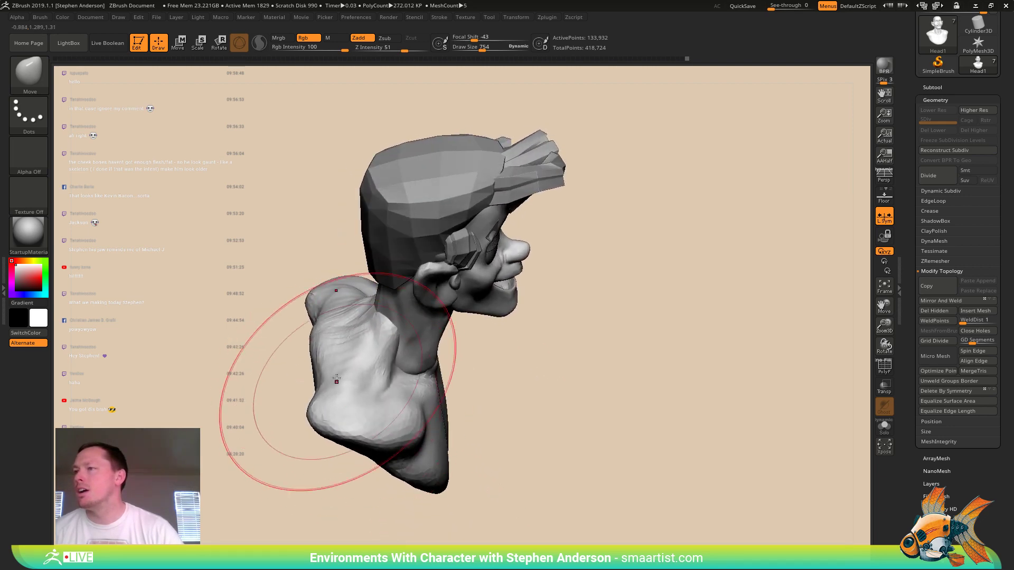
- Smooth the shoulders and upper back at draw size 333
{"action": "key", "text": "s"}
{"action": "mouse_move", "coordinate": [345, 371]}
{"action": "left_mouse_down"}
{"action": "mouse_move", "coordinate": [113, 398]}
{"action": "mouse_move", "coordinate": [339, 362]}
{"action": "mouse_move", "coordinate": [317, 417]}
{"action": "left_mouse_up"}
{"action": "left_click_drag", "start_coordinate": [364, 295], "coordinate": [396, 449], "text": "shift"}
{"action": "mouse_move", "coordinate": [402, 444]}
{"action": "right_mouse_down"}
{"action": "mouse_move", "coordinate": [475, 380]}
{"action": "mouse_move", "coordinate": [453, 373]}
{"action": "right_mouse_up"}
- Refine the base of the neck and the collarbone notch with the Move brush at focal shift 26 and draw size 158
{"action": "key", "text": "b"}
{"action": "key", "text": "m"}
{"action": "key", "text": "v"}
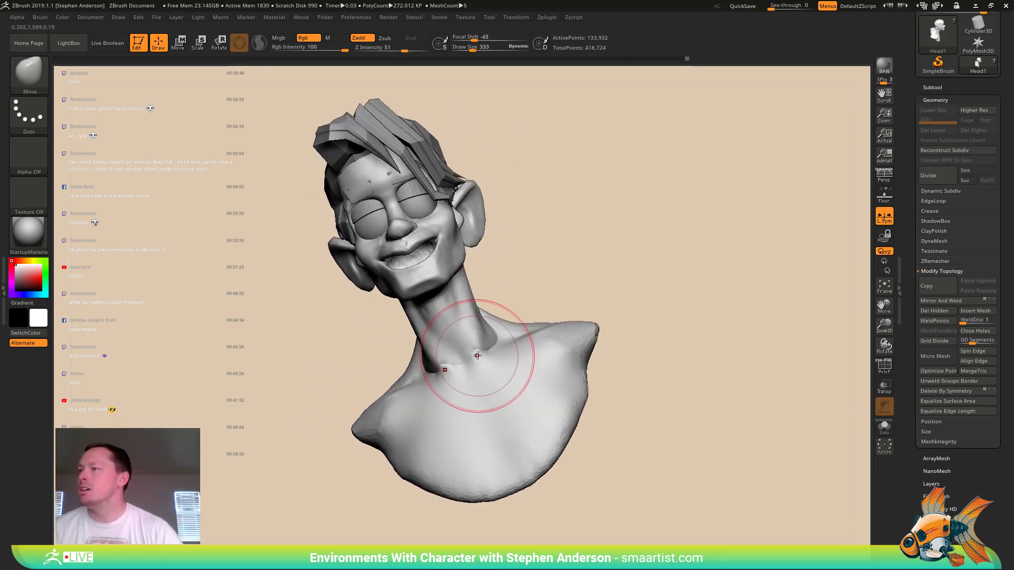
{"action": "left_click_drag", "start_coordinate": [471, 40], "coordinate": [499, 40]}
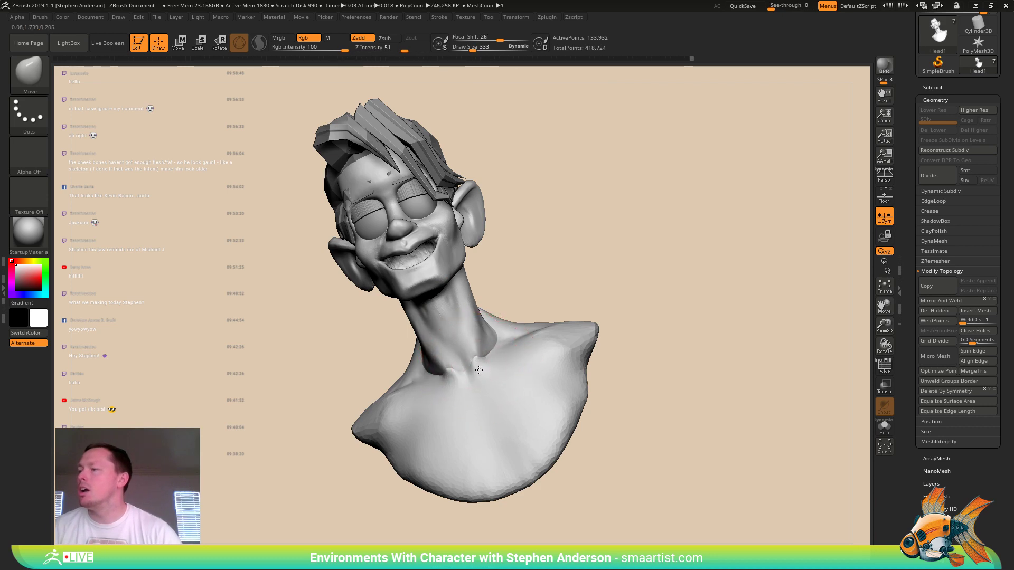
{"action": "right_click_drag", "start_coordinate": [479, 370], "coordinate": [475, 366]}
{"action": "key", "text": "s"}
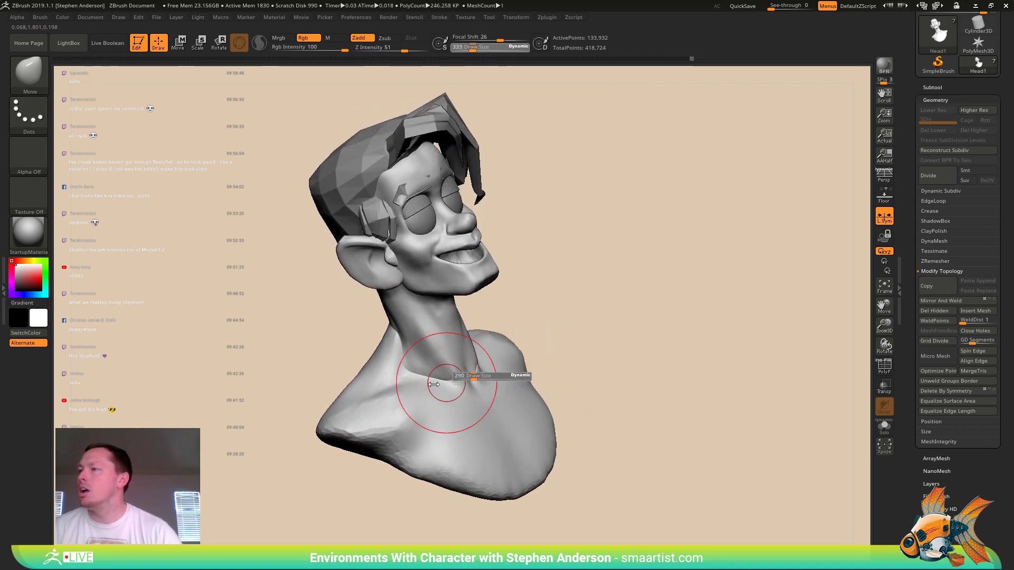
{"action": "left_click_drag", "start_coordinate": [433, 384], "coordinate": [429, 385]}
{"action": "right_click_drag", "start_coordinate": [430, 385], "coordinate": [412, 380]}
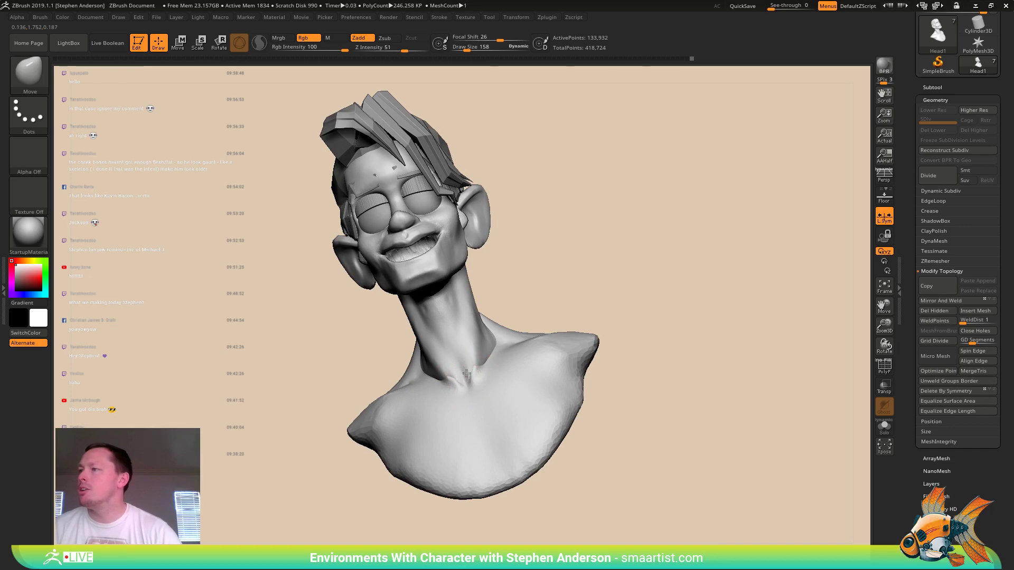
{"action": "right_click_drag", "start_coordinate": [479, 364], "coordinate": [475, 381]}
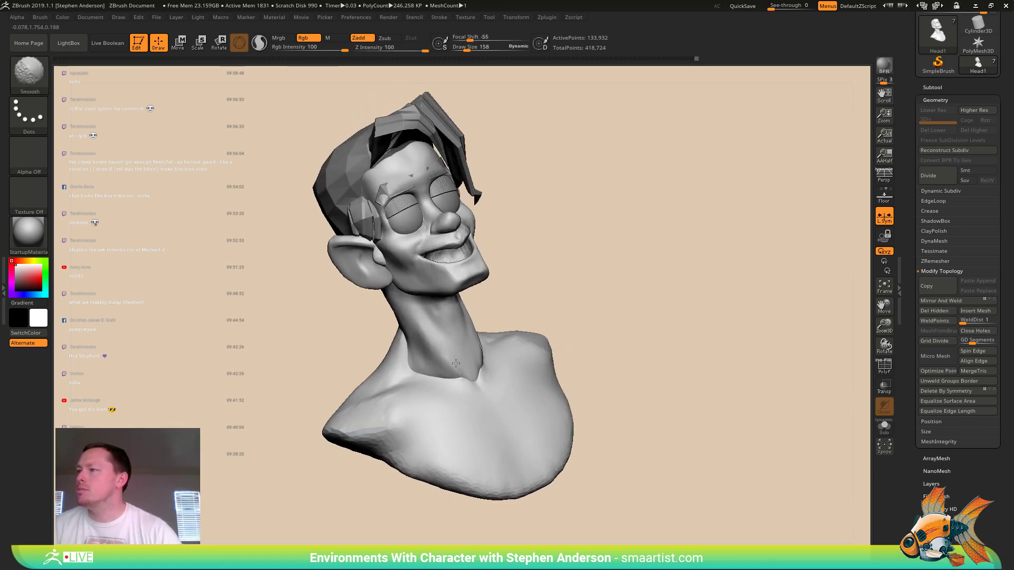
- Smooth the front of the shoulder and adjust its form with the Move brush at draw size 362
{"action": "left_click_drag", "start_coordinate": [400, 400], "coordinate": [391, 412], "text": "shift"}
{"action": "right_click_drag", "start_coordinate": [370, 409], "coordinate": [392, 416]}
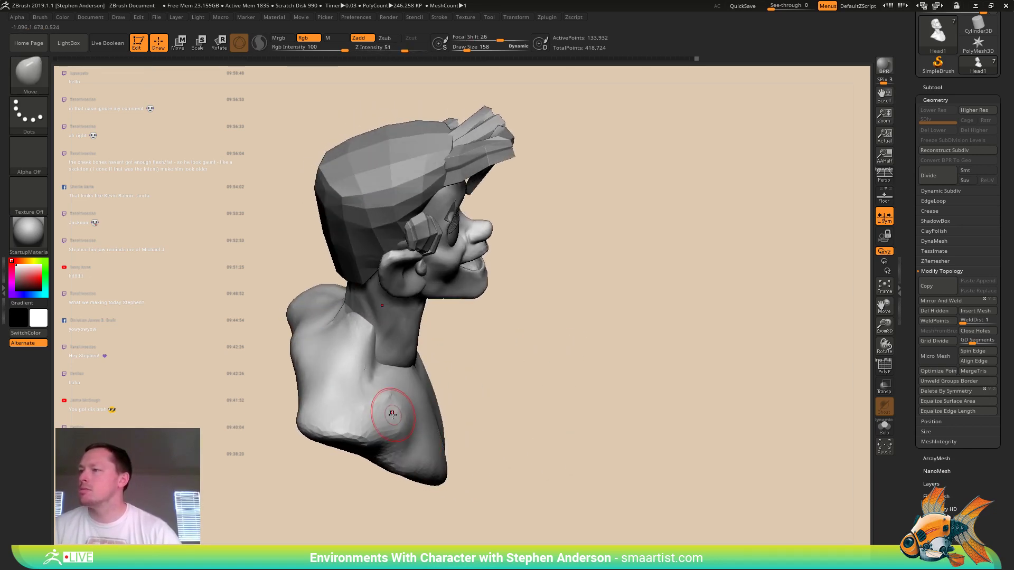
{"action": "left_click_drag", "start_coordinate": [398, 417], "coordinate": [400, 417]}
{"action": "right_click_drag", "start_coordinate": [399, 416], "coordinate": [368, 345]}
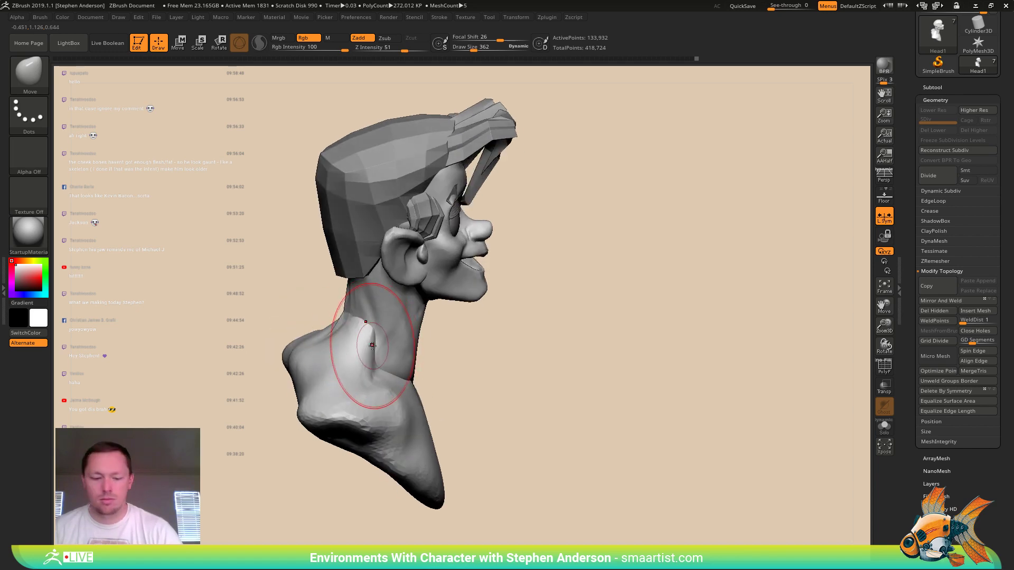
- Reshape the slope between neck and shoulder with the Move Topological brush at draw size 362
{"action": "key", "text": "b"}
{"action": "key", "text": "m"}
{"action": "key", "text": "t"}
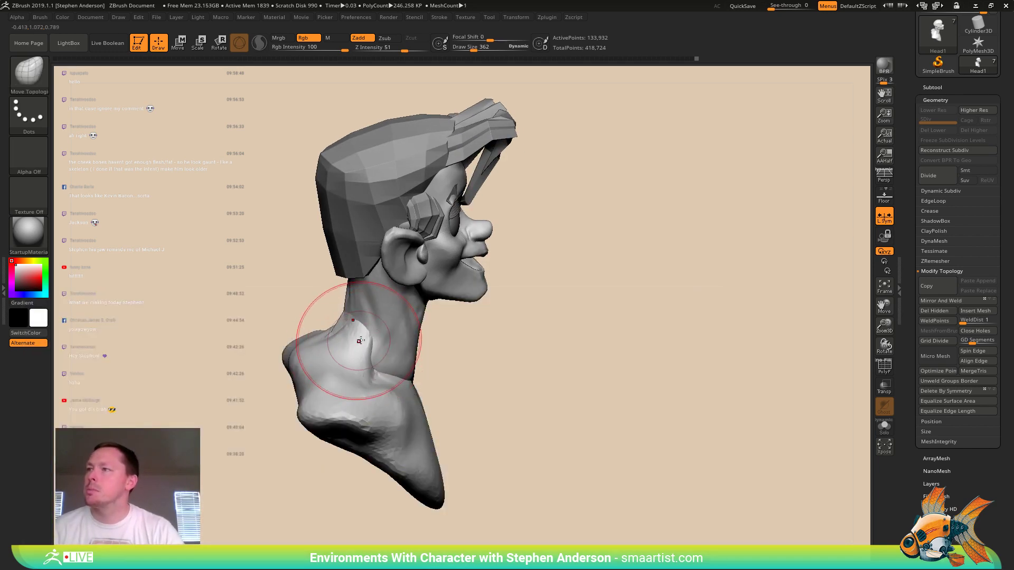
{"action": "mouse_move", "coordinate": [359, 341]}
{"action": "right_mouse_down"}
{"action": "mouse_move", "coordinate": [339, 312]}
{"action": "mouse_move", "coordinate": [361, 336]}
{"action": "right_mouse_up"}
- Mask everything except the chest and shoulders polygroup, and return to draw mode
{"action": "key", "text": "w"}
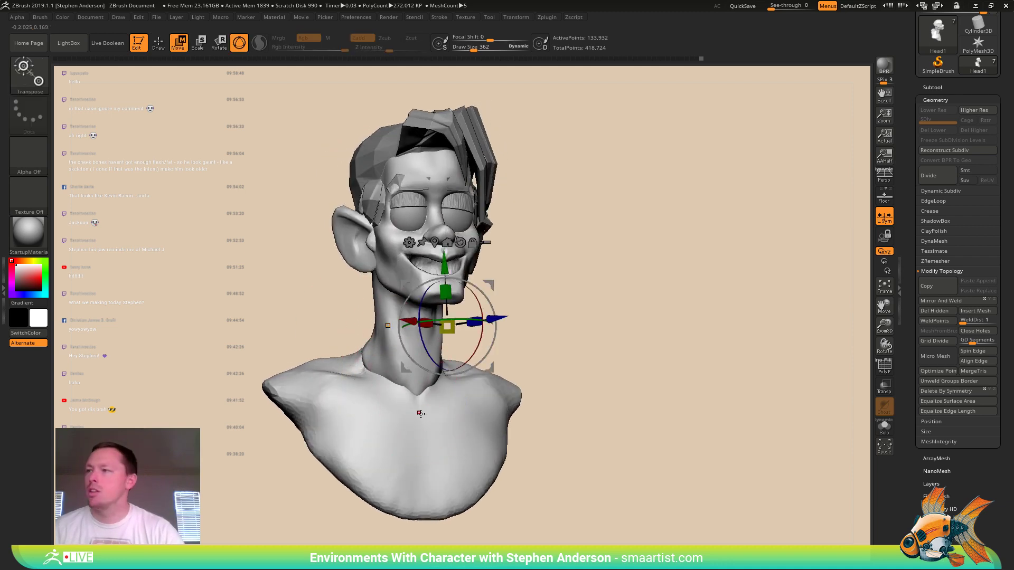
{"action": "left_click", "coordinate": [418, 412], "text": "ctrl"}
{"action": "mouse_move", "coordinate": [422, 412]}
{"action": "right_mouse_down"}
{"action": "mouse_move", "coordinate": [607, 381]}
{"action": "mouse_move", "coordinate": [467, 327]}
{"action": "right_mouse_up"}
{"action": "left_click_drag", "start_coordinate": [410, 405], "coordinate": [446, 399]}
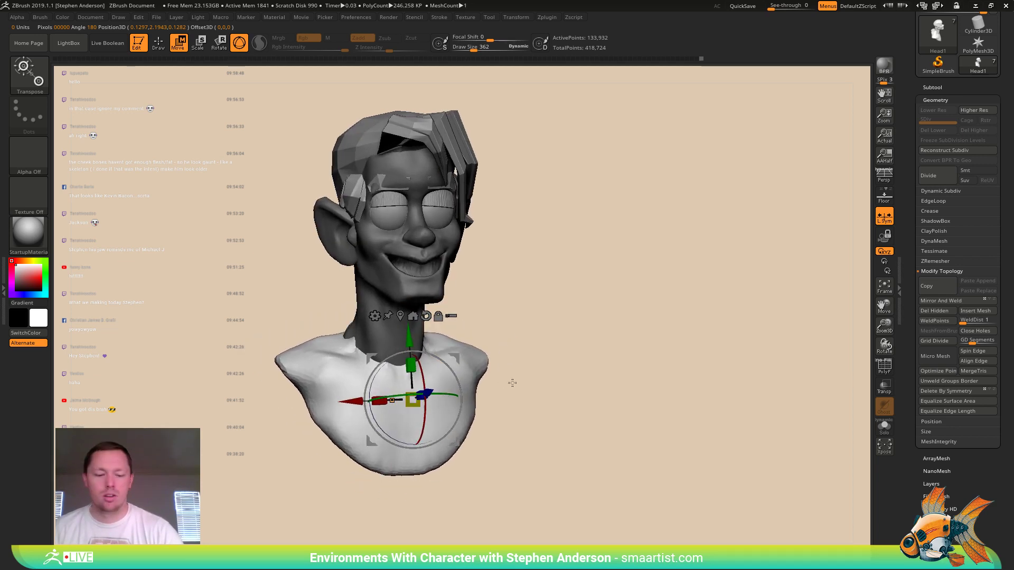
{"action": "right_click_drag", "start_coordinate": [535, 379], "coordinate": [560, 382]}
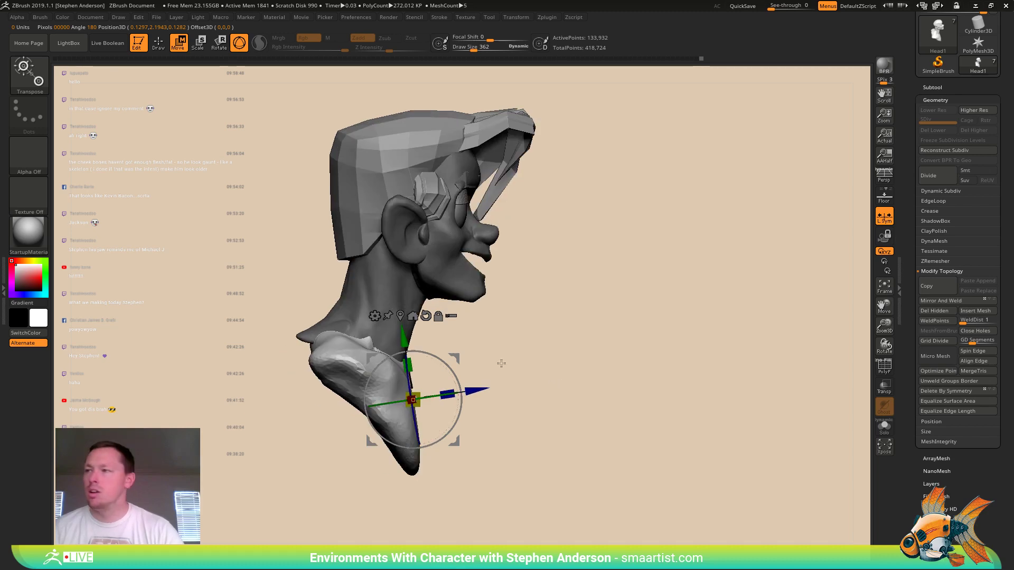
{"action": "key", "text": "q"}
- Try to flatten planes on the chest with the TrimDynamic brush, and undo the strokes
{"action": "right_click_drag", "start_coordinate": [407, 439], "coordinate": [372, 410]}
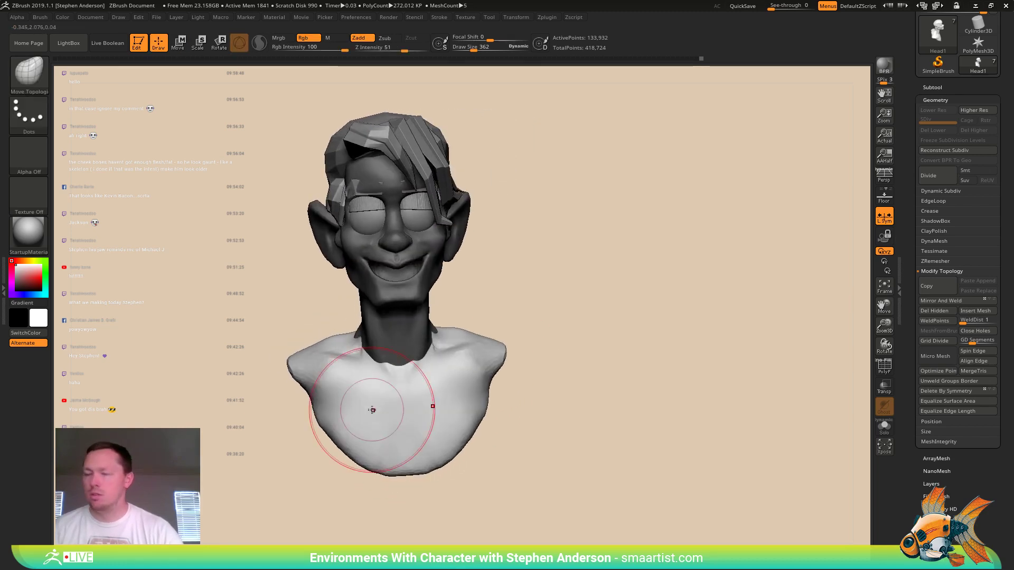
{"action": "key", "text": "b"}
{"action": "key", "text": "t"}
{"action": "key", "text": "d"}
{"action": "left_click_drag", "start_coordinate": [343, 371], "coordinate": [346, 388]}
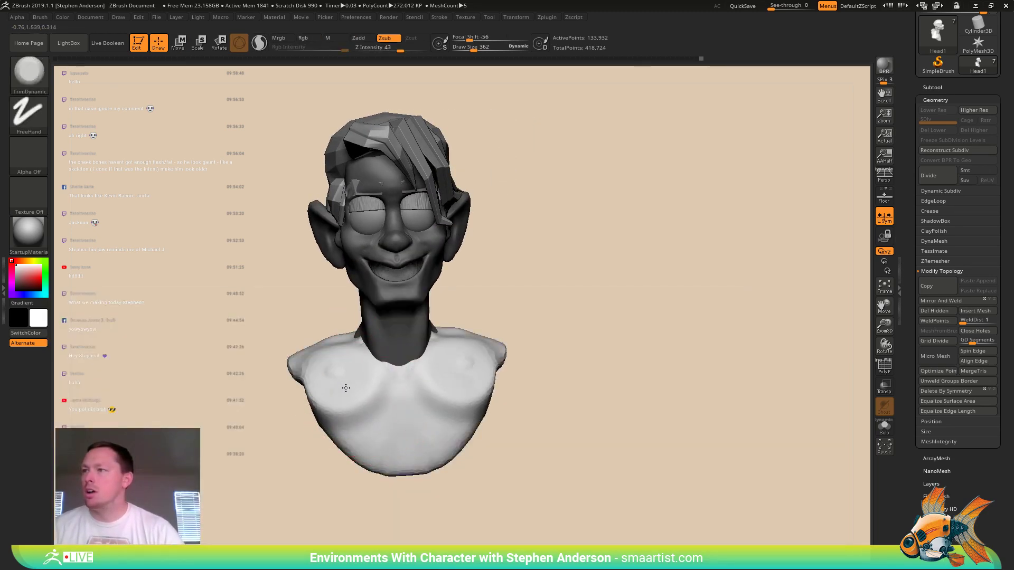
{"action": "right_click_drag", "start_coordinate": [370, 392], "coordinate": [340, 385]}
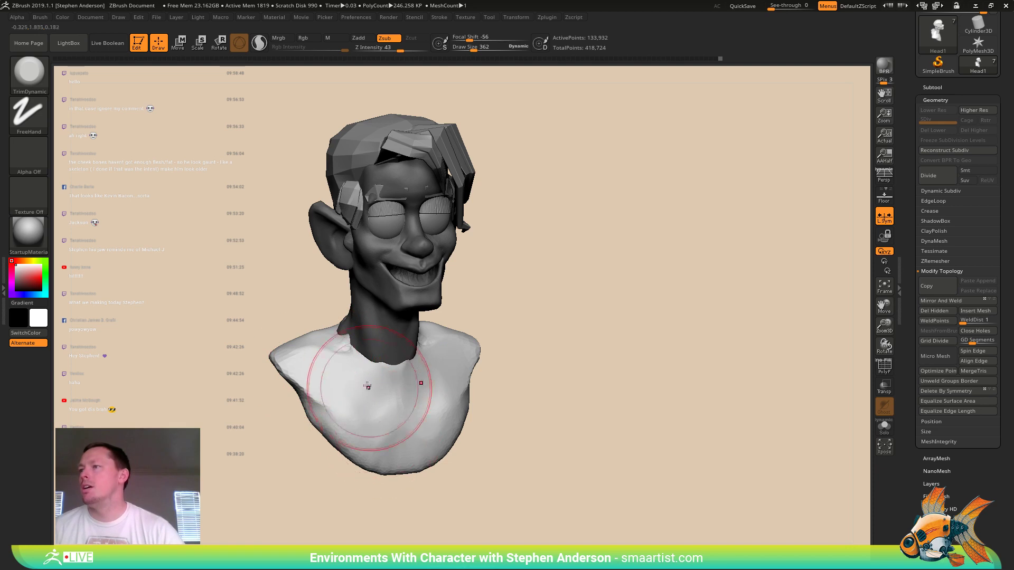
{"action": "right_click_drag", "start_coordinate": [368, 386], "coordinate": [338, 392]}
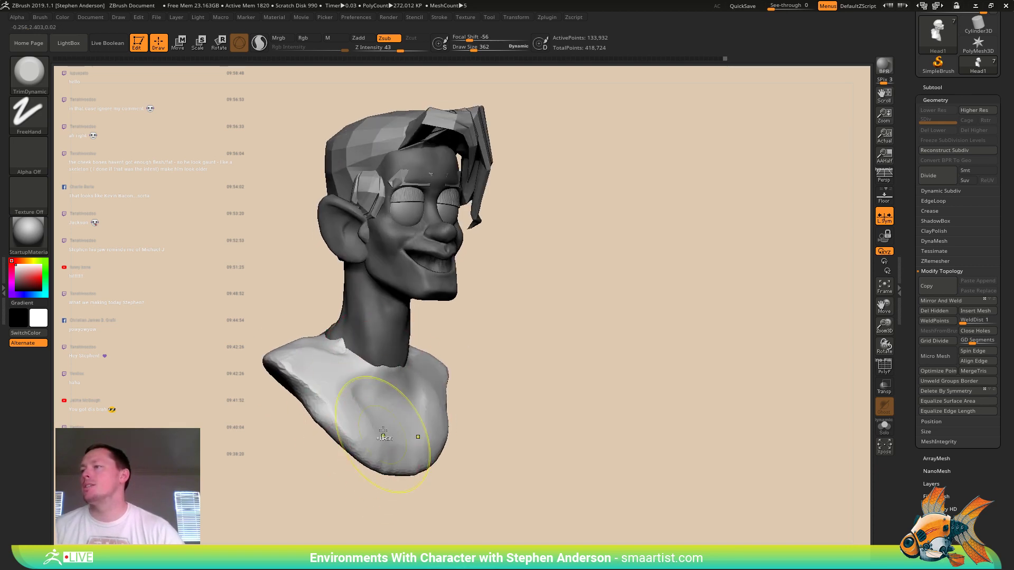
{"action": "key", "text": "ctrl+z"}
{"action": "key", "text": "ctrl+z"}
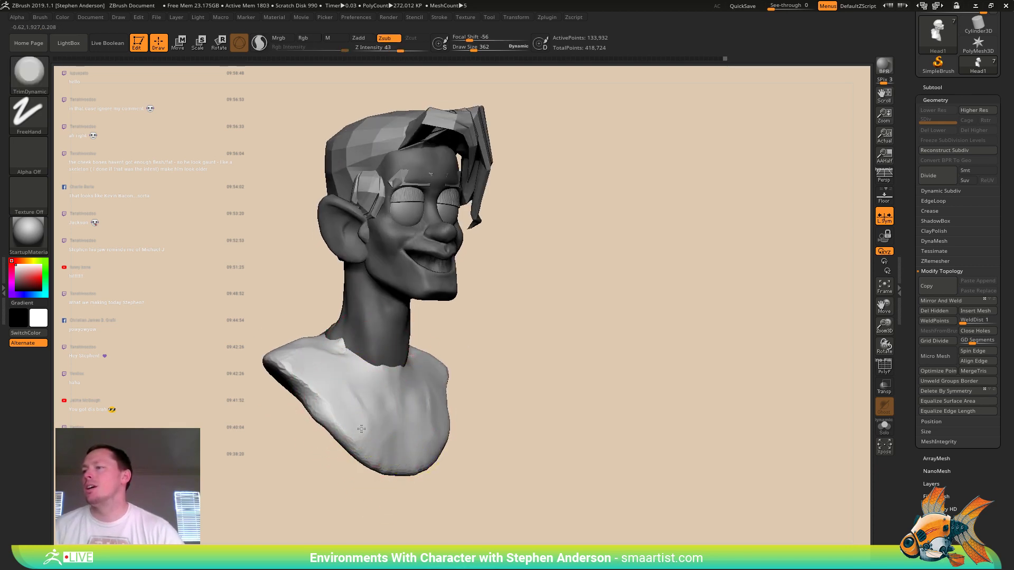
{"action": "mouse_move", "coordinate": [363, 438]}
{"action": "right_mouse_down"}
{"action": "mouse_move", "coordinate": [412, 369]}
{"action": "mouse_move", "coordinate": [350, 419]}
{"action": "mouse_move", "coordinate": [361, 404]}
{"action": "right_mouse_up"}
{"action": "key", "text": "ctrl+z"}
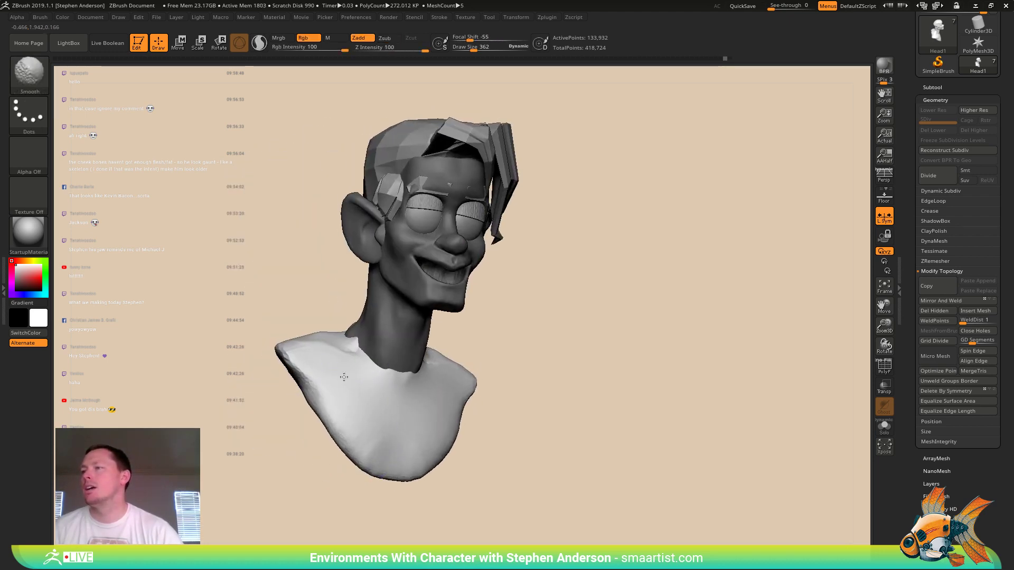
- Smooth the front of the chest and clear the mask from the bust
{"action": "left_click_drag", "start_coordinate": [372, 398], "coordinate": [437, 402], "text": "shift"}
{"action": "right_click_drag", "start_coordinate": [437, 401], "coordinate": [388, 405]}
{"action": "left_click_drag", "start_coordinate": [543, 404], "coordinate": [562, 416], "text": "ctrl"}
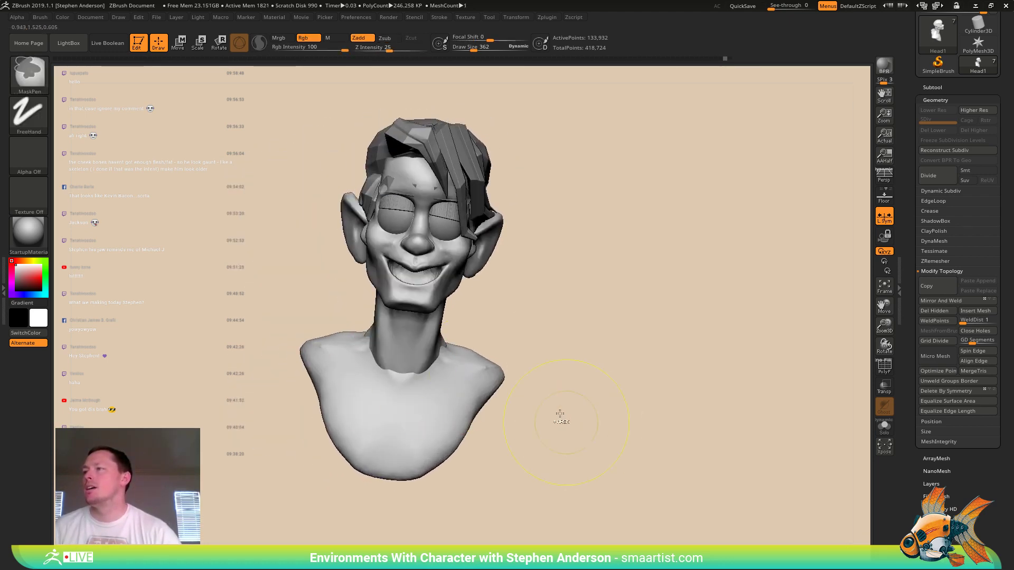
- Adjust the side and back contours of the neck with the Move brush at draw size 252
{"action": "mouse_move", "coordinate": [562, 417]}
{"action": "right_mouse_down"}
{"action": "mouse_move", "coordinate": [483, 381]}
{"action": "mouse_move", "coordinate": [575, 340]}
{"action": "mouse_move", "coordinate": [534, 348]}
{"action": "mouse_move", "coordinate": [501, 332]}
{"action": "right_mouse_up"}
{"action": "key", "text": "b"}
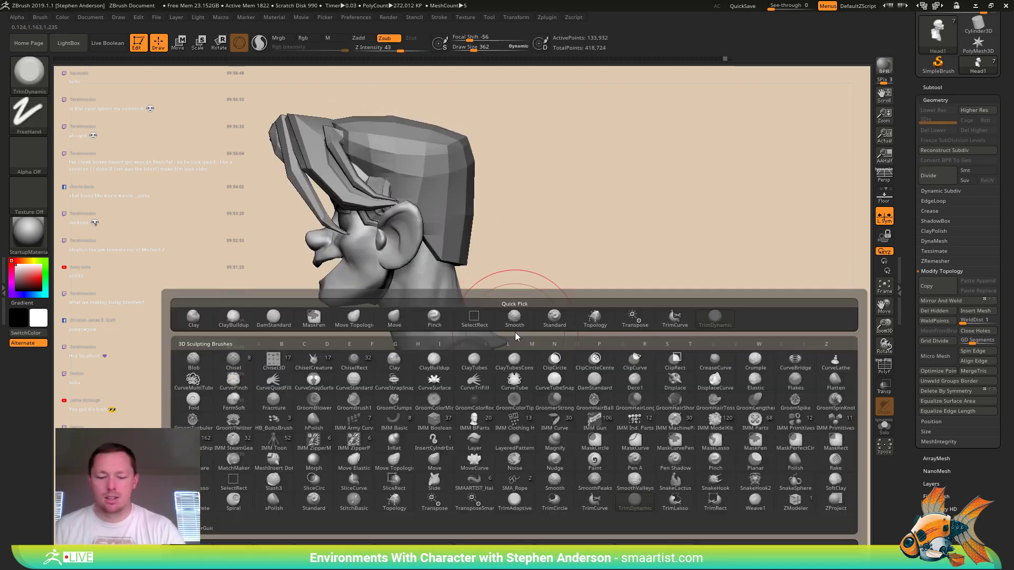
{"action": "key", "text": "m"}
{"action": "key", "text": "v"}
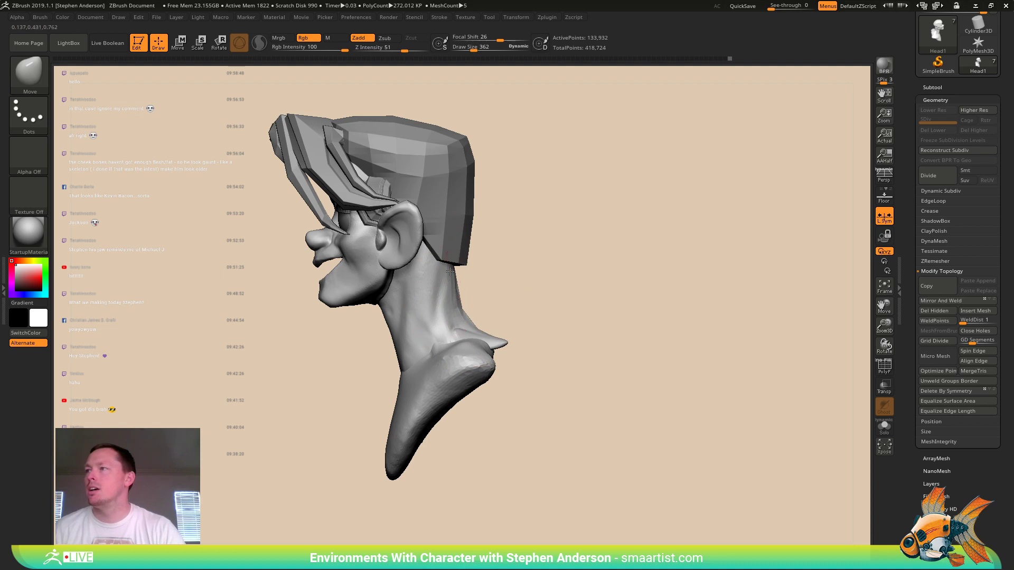
{"action": "right_click_drag", "start_coordinate": [464, 278], "coordinate": [506, 273]}
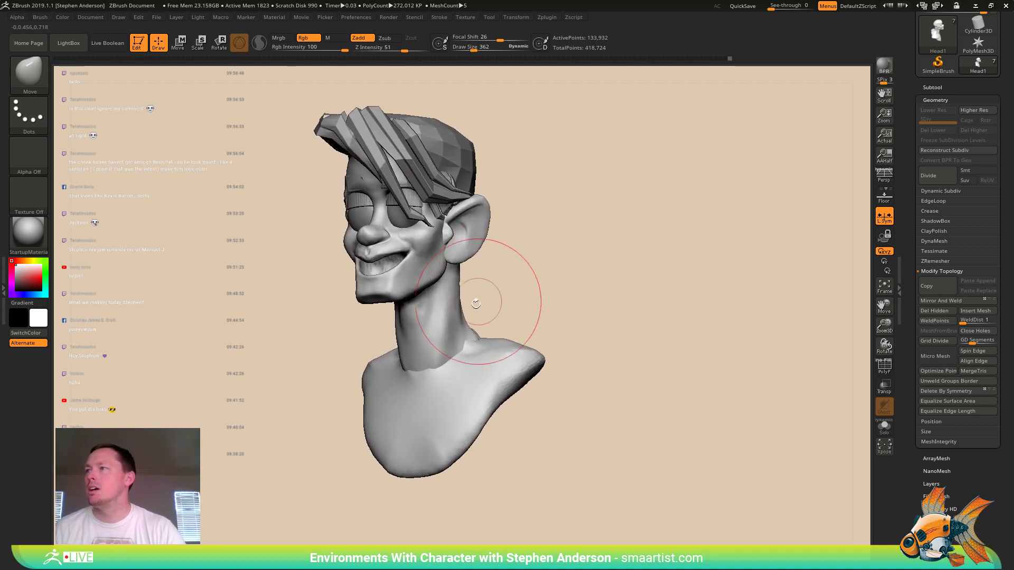
{"action": "mouse_move", "coordinate": [455, 311]}
{"action": "right_mouse_down"}
{"action": "mouse_move", "coordinate": [470, 319]}
{"action": "mouse_move", "coordinate": [459, 313]}
{"action": "right_mouse_up"}
{"action": "key", "text": "s"}
{"action": "left_click_drag", "start_coordinate": [454, 317], "coordinate": [457, 319]}
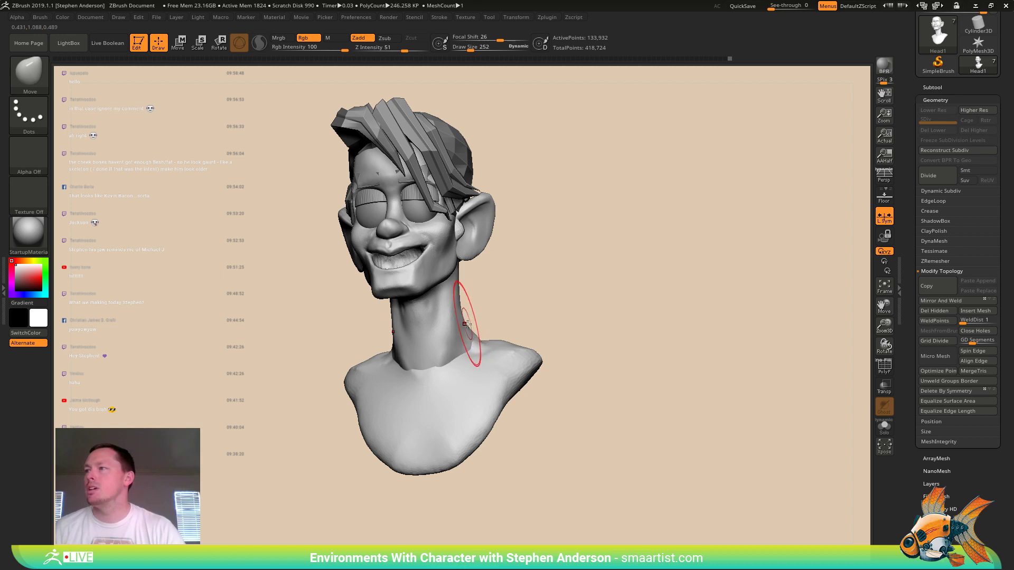
- Set the Move brush's draw size to 148 for the area around the eyes and temples
{"action": "mouse_move", "coordinate": [468, 326]}
{"action": "right_mouse_down"}
{"action": "mouse_move", "coordinate": [491, 388]}
{"action": "mouse_move", "coordinate": [501, 383]}
{"action": "mouse_move", "coordinate": [487, 360]}
{"action": "mouse_move", "coordinate": [488, 317]}
{"action": "mouse_move", "coordinate": [457, 323]}
{"action": "mouse_move", "coordinate": [485, 381]}
{"action": "mouse_move", "coordinate": [472, 381]}
{"action": "mouse_move", "coordinate": [509, 377]}
{"action": "right_mouse_up"}
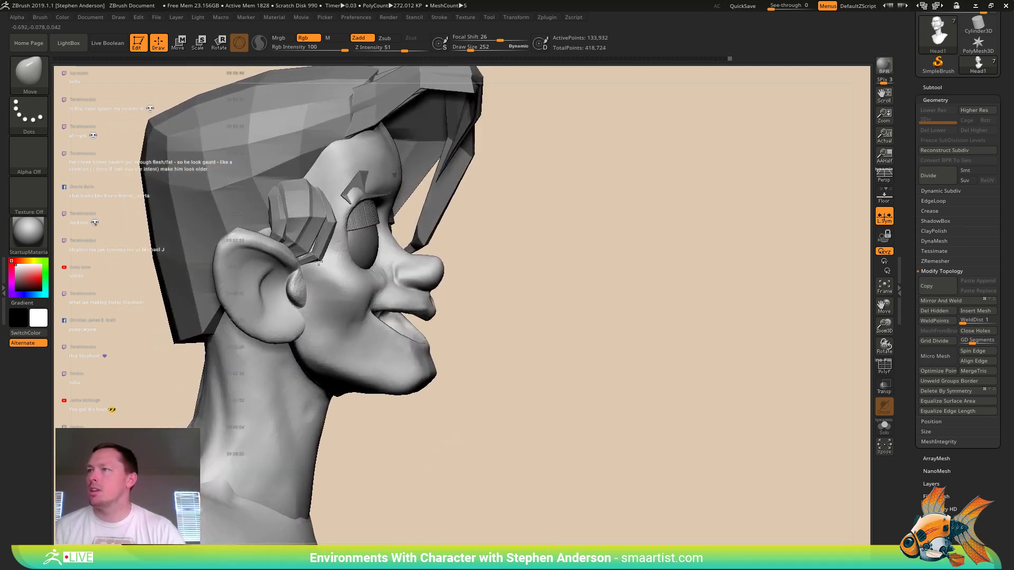
{"action": "right_click_drag", "start_coordinate": [319, 262], "coordinate": [334, 258]}
{"action": "key", "text": "s"}
{"action": "left_click_drag", "start_coordinate": [357, 239], "coordinate": [349, 239]}
{"action": "mouse_move", "coordinate": [348, 239]}
{"action": "right_mouse_down"}
{"action": "mouse_move", "coordinate": [303, 240]}
{"action": "mouse_move", "coordinate": [344, 234]}
{"action": "right_mouse_up"}
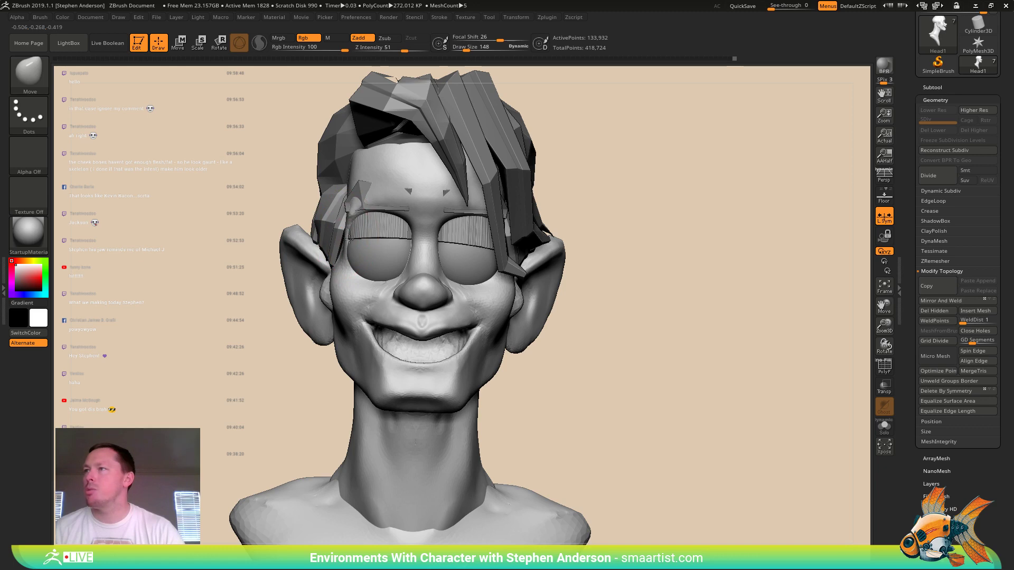
- Enlarge the Move brush to draw size 252 and reshape the forehead profile below the hair
{"action": "right_click_drag", "start_coordinate": [349, 239], "coordinate": [352, 250]}
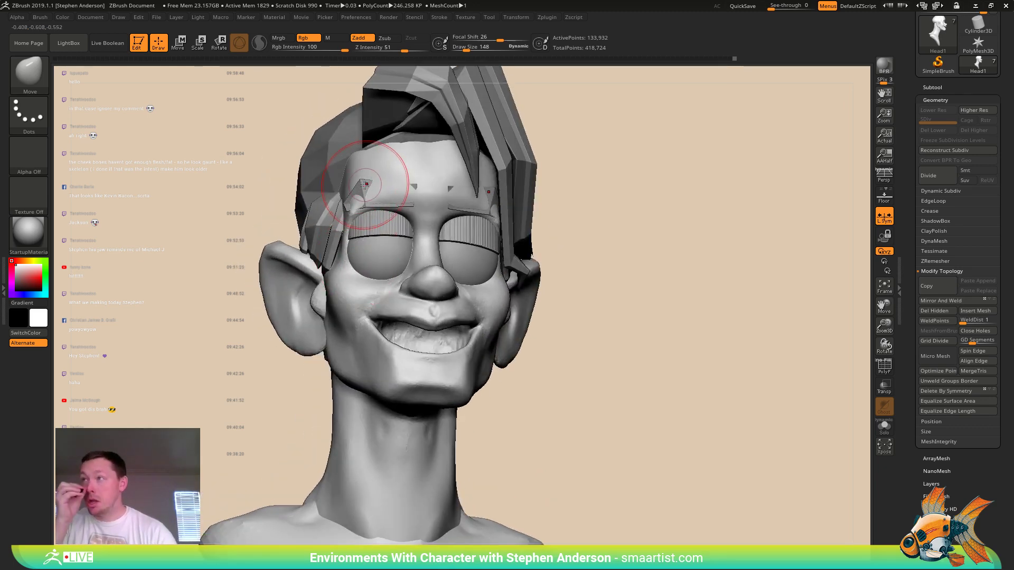
{"action": "right_click_drag", "start_coordinate": [369, 188], "coordinate": [422, 208]}
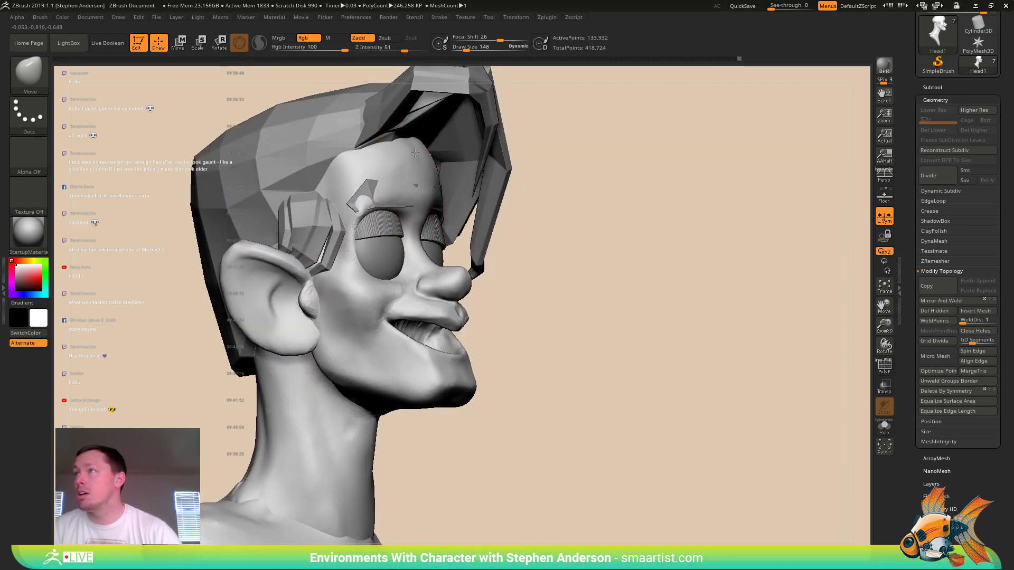
{"action": "right_click_drag", "start_coordinate": [407, 158], "coordinate": [420, 144]}
{"action": "key", "text": "s"}
{"action": "left_click_drag", "start_coordinate": [397, 150], "coordinate": [403, 137]}
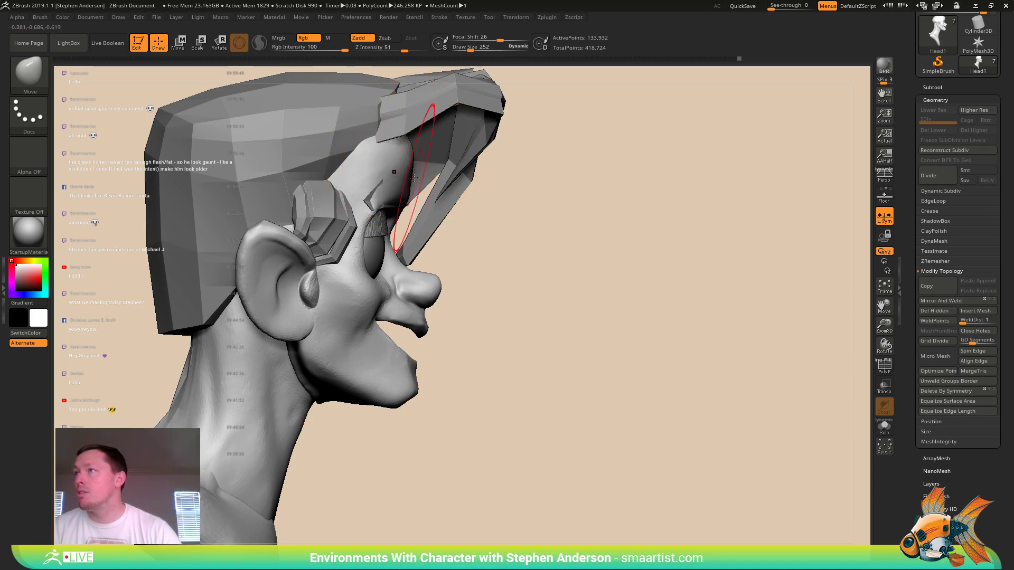
{"action": "right_click_drag", "start_coordinate": [414, 179], "coordinate": [391, 161]}
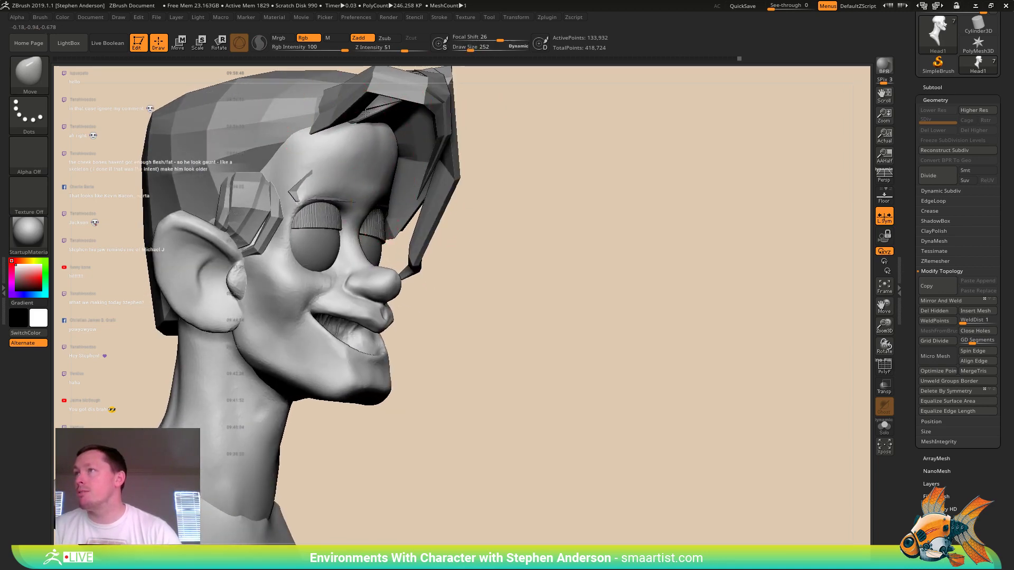
{"action": "mouse_move", "coordinate": [367, 138]}
{"action": "right_mouse_down"}
{"action": "mouse_move", "coordinate": [372, 177]}
{"action": "mouse_move", "coordinate": [297, 240]}
{"action": "mouse_move", "coordinate": [296, 231]}
{"action": "right_mouse_up"}
- Mask the upper lip at draw size 112, soften the mask, and pull the mouth corner up into the cheek with the Move brush
{"action": "key", "text": "s"}
{"action": "left_click_drag", "start_coordinate": [245, 309], "coordinate": [254, 299]}
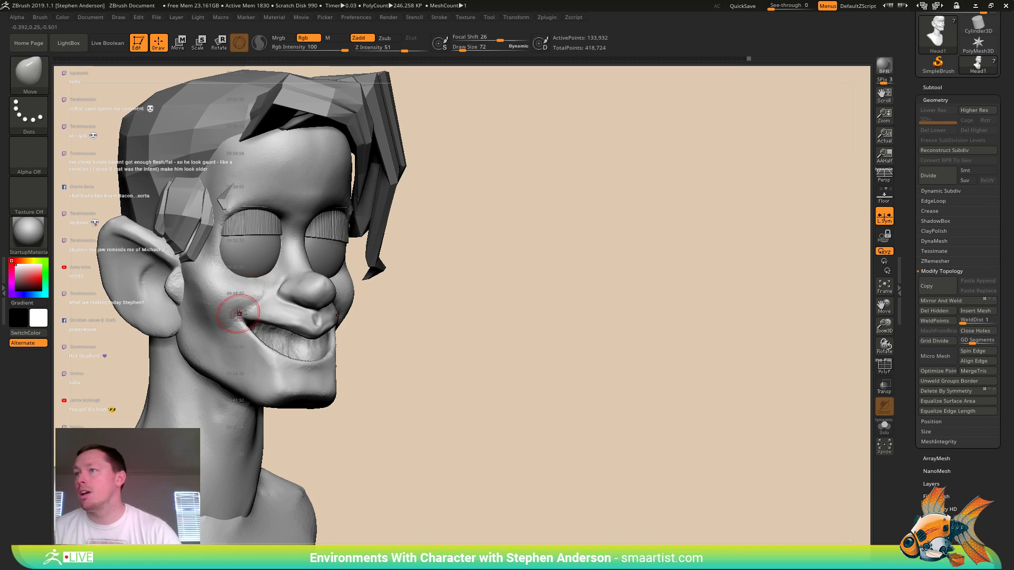
{"action": "key", "text": "s"}
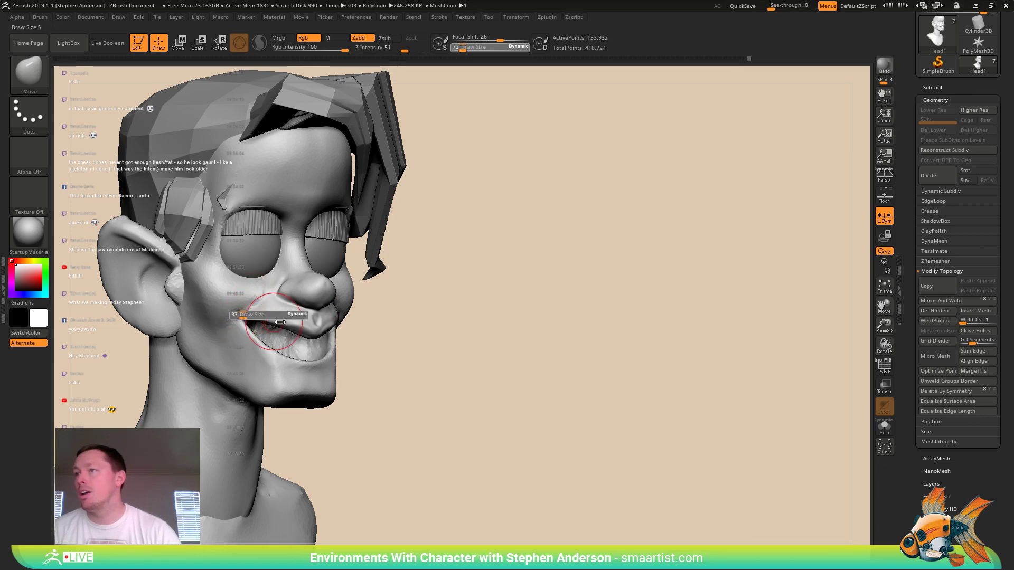
{"action": "left_click_drag", "start_coordinate": [280, 322], "coordinate": [285, 322]}
{"action": "mouse_move", "coordinate": [278, 317]}
{"action": "right_mouse_down", "text": "ctrl"}
{"action": "mouse_move", "coordinate": [277, 330]}
{"action": "mouse_move", "coordinate": [277, 320]}
{"action": "right_mouse_up", "text": "ctrl"}
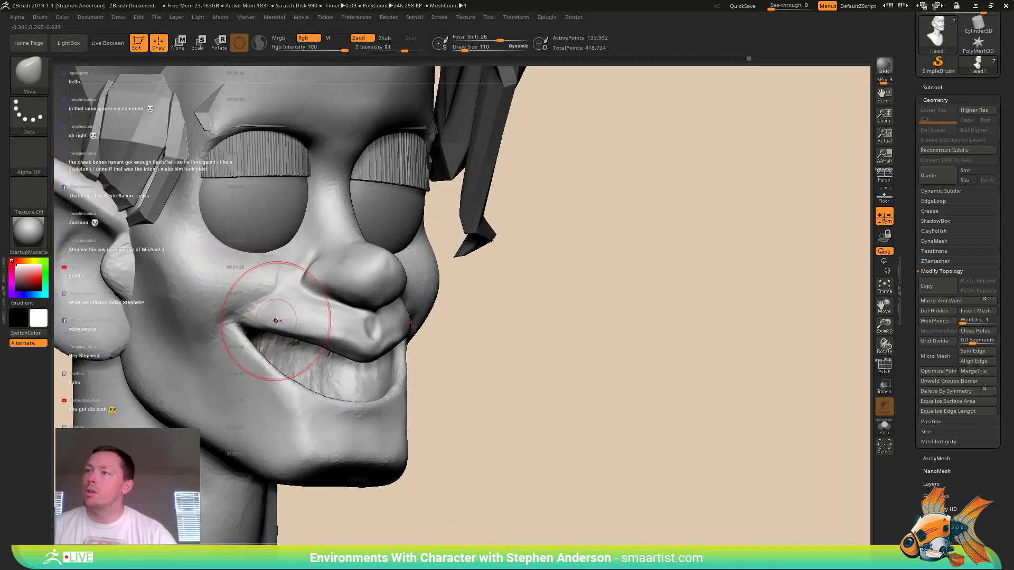
{"action": "key", "text": "s"}
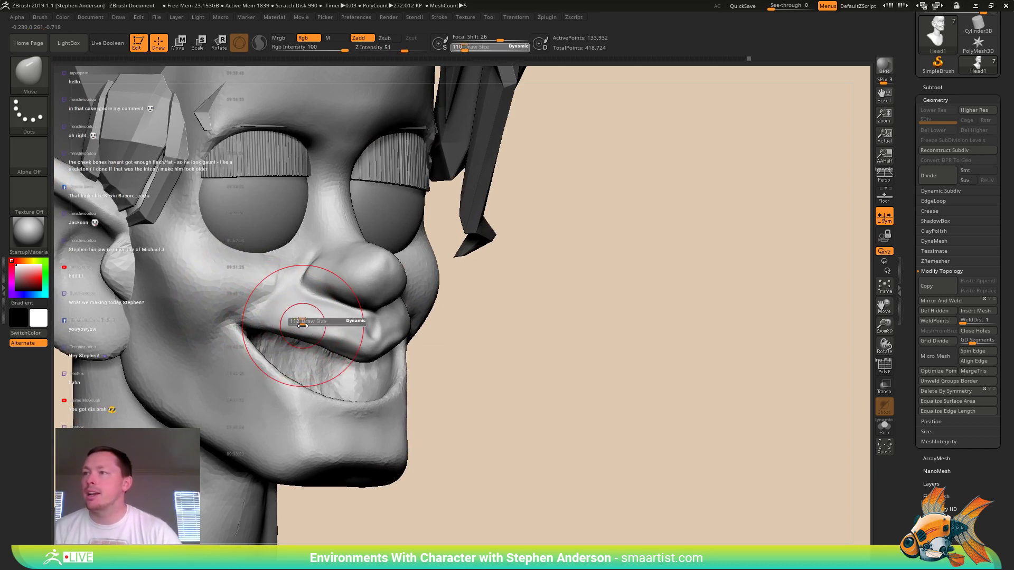
{"action": "left_click", "coordinate": [302, 326]}
{"action": "mouse_move", "coordinate": [285, 319]}
{"action": "left_mouse_down", "text": "ctrl"}
{"action": "mouse_move", "coordinate": [348, 338]}
{"action": "mouse_move", "coordinate": [328, 329]}
{"action": "left_mouse_up", "text": "ctrl"}
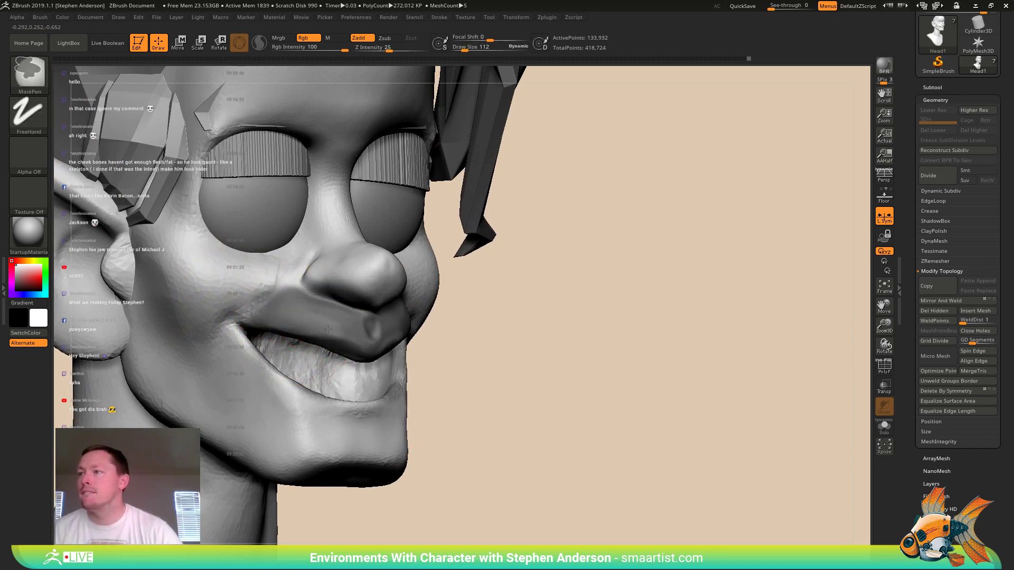
{"action": "left_click", "coordinate": [224, 268], "text": "ctrl"}
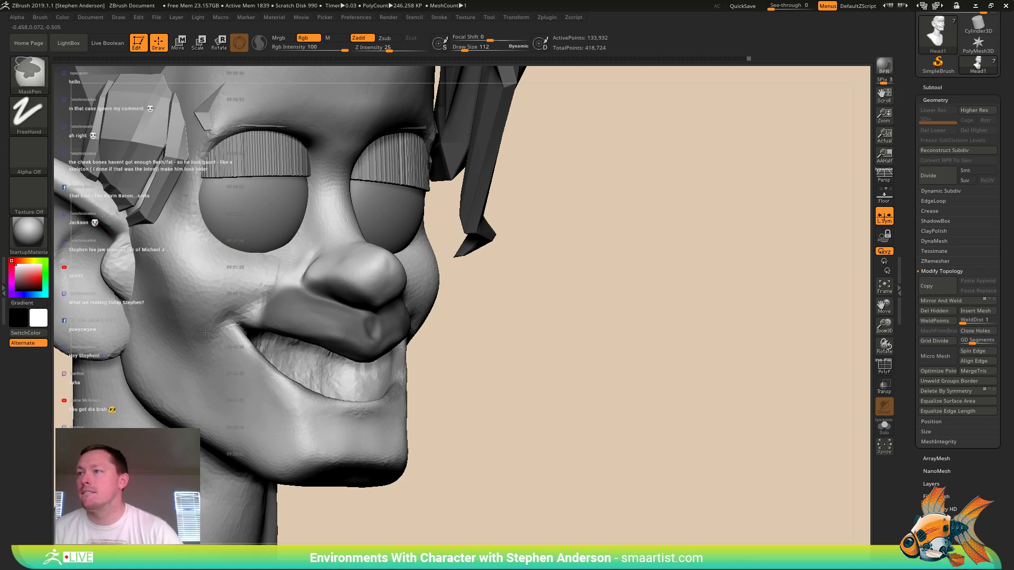
{"action": "left_click_drag", "start_coordinate": [225, 313], "coordinate": [223, 271]}
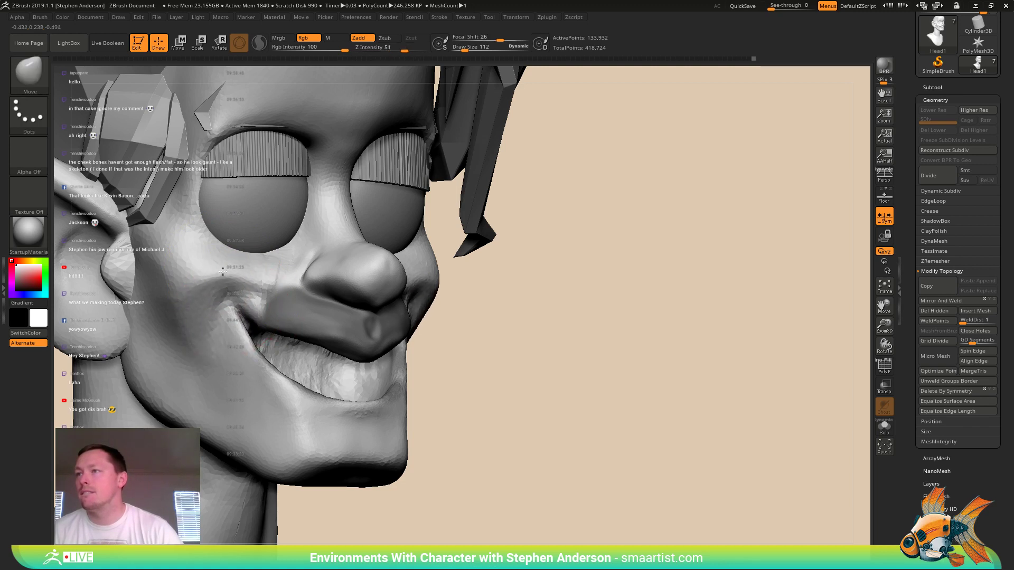
{"action": "key", "text": "bracketleft"}
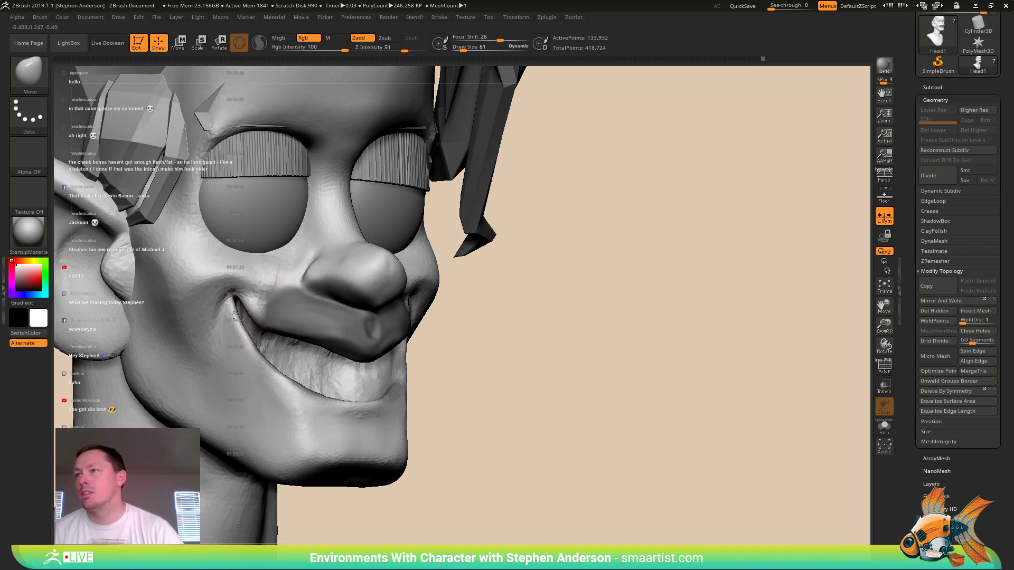
- Build up the cheek beside the mouth corner using ClayBuildup with Sculptris Pro enabled and a draw size of 48
{"action": "mouse_move", "coordinate": [289, 346]}
{"action": "right_mouse_down", "text": "ctrl"}
{"action": "mouse_move", "coordinate": [292, 323]}
{"action": "mouse_move", "coordinate": [248, 324]}
{"action": "mouse_move", "coordinate": [250, 360]}
{"action": "right_mouse_up", "text": "ctrl"}
{"action": "key", "text": "b"}
{"action": "key", "text": "c"}
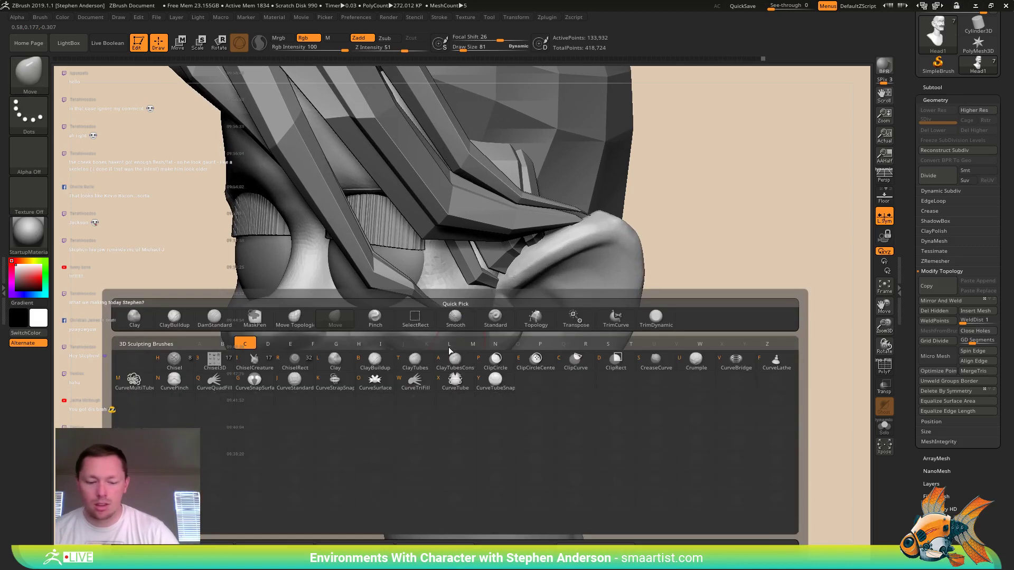
{"action": "key", "text": "b"}
{"action": "left_click", "coordinate": [259, 43]}
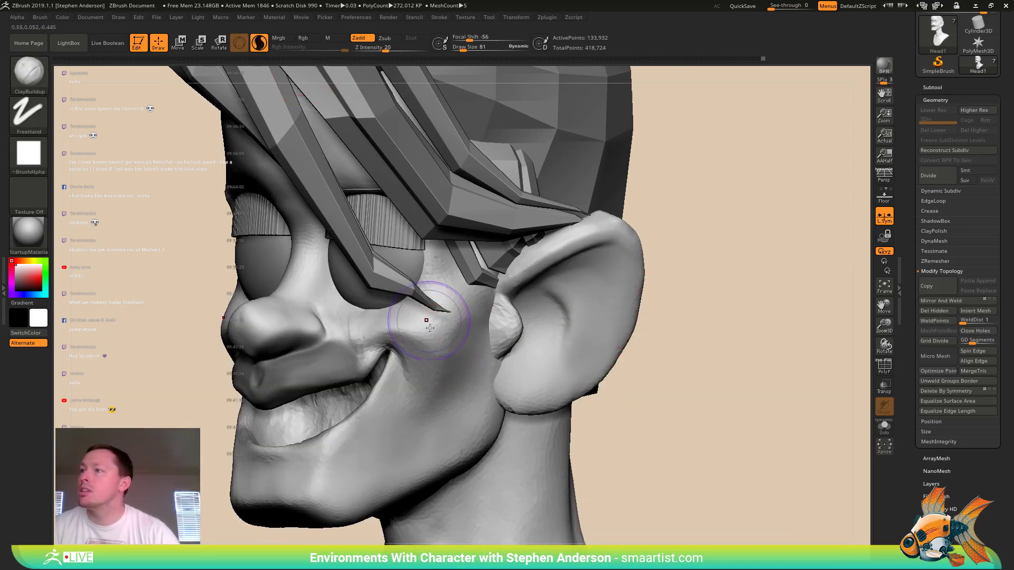
{"action": "key", "text": "s"}
{"action": "left_click_drag", "start_coordinate": [391, 345], "coordinate": [423, 360]}
{"action": "right_click_drag", "start_coordinate": [416, 363], "coordinate": [475, 370]}
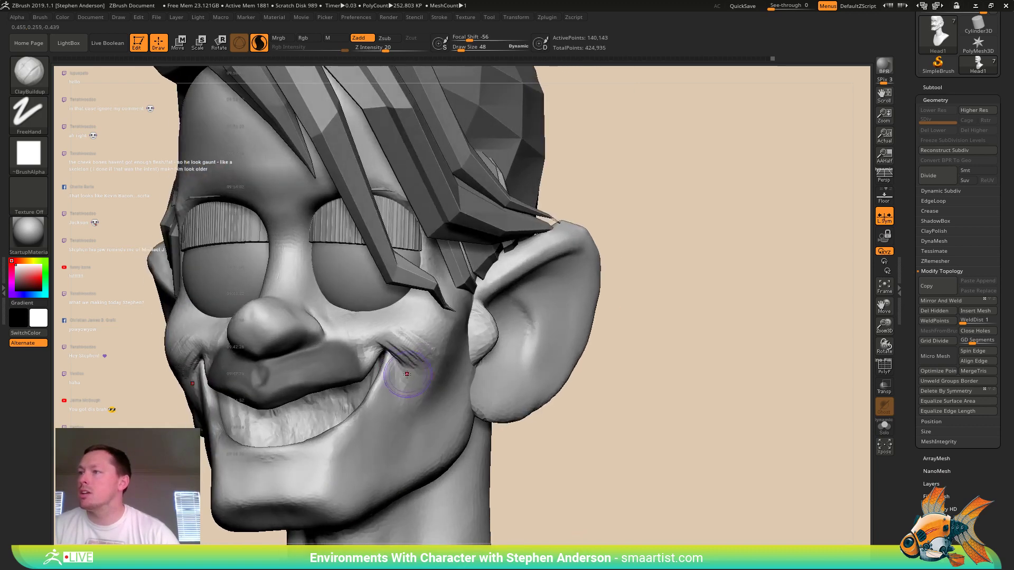
{"action": "mouse_move", "coordinate": [398, 352]}
{"action": "left_mouse_down"}
{"action": "mouse_move", "coordinate": [414, 374]}
{"action": "mouse_move", "coordinate": [417, 351]}
{"action": "left_mouse_up"}
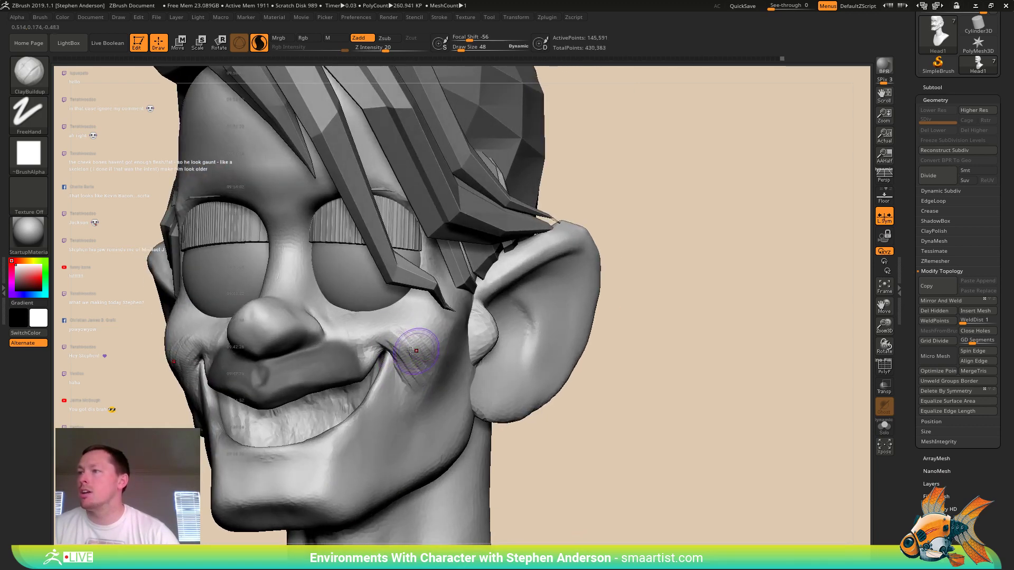
{"action": "mouse_move", "coordinate": [373, 341]}
{"action": "right_mouse_down"}
{"action": "mouse_move", "coordinate": [388, 358]}
{"action": "mouse_move", "coordinate": [364, 338]}
{"action": "right_mouse_up"}
{"action": "mouse_move", "coordinate": [369, 345]}
{"action": "left_mouse_down"}
{"action": "mouse_move", "coordinate": [343, 330]}
{"action": "mouse_move", "coordinate": [366, 336]}
{"action": "left_mouse_up"}
- Carve the smile crease at the mouth corner with DamStandard and smooth the surrounding cheek
{"action": "key", "text": "b"}
{"action": "key", "text": "d"}
{"action": "key", "text": "s"}
{"action": "mouse_move", "coordinate": [364, 339]}
{"action": "right_mouse_down"}
{"action": "mouse_move", "coordinate": [335, 355]}
{"action": "mouse_move", "coordinate": [349, 331]}
{"action": "right_mouse_up"}
{"action": "mouse_move", "coordinate": [362, 352]}
{"action": "left_mouse_down"}
{"action": "mouse_move", "coordinate": [390, 349]}
{"action": "mouse_move", "coordinate": [394, 338]}
{"action": "mouse_move", "coordinate": [378, 357]}
{"action": "left_mouse_up"}
{"action": "key", "text": "shift"}
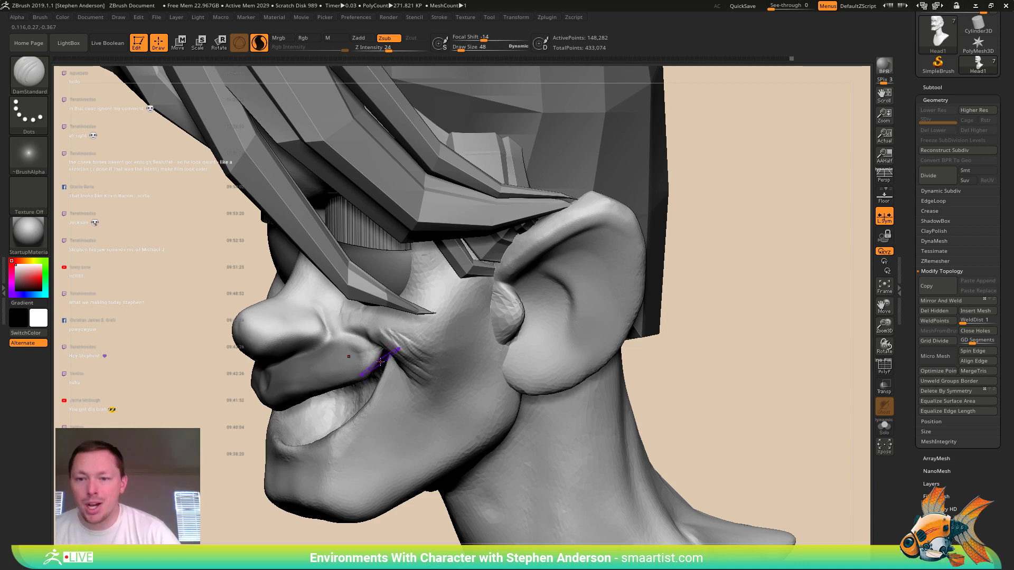
{"action": "left_click_drag", "start_coordinate": [383, 327], "coordinate": [416, 350]}
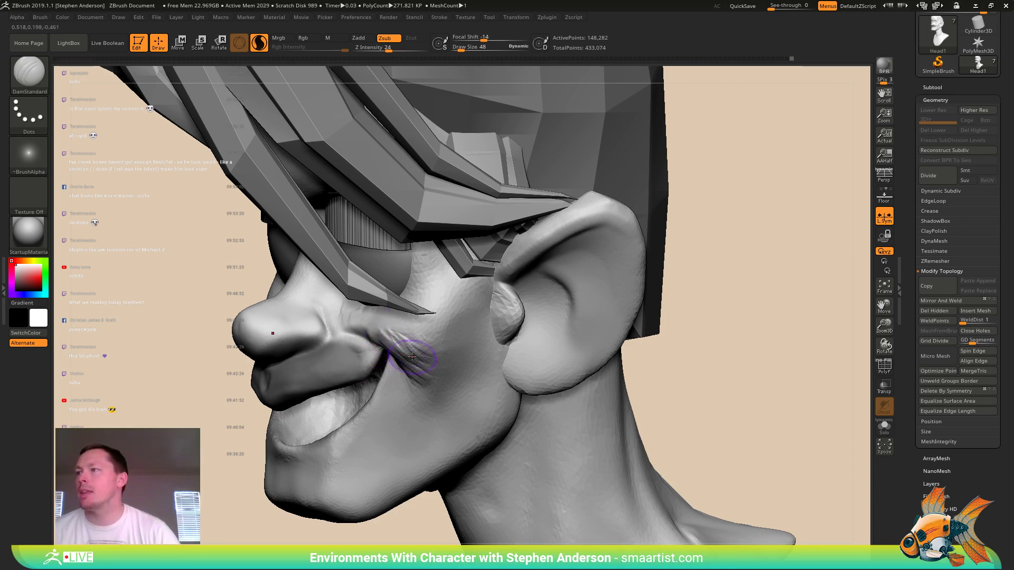
{"action": "key", "text": "shift"}
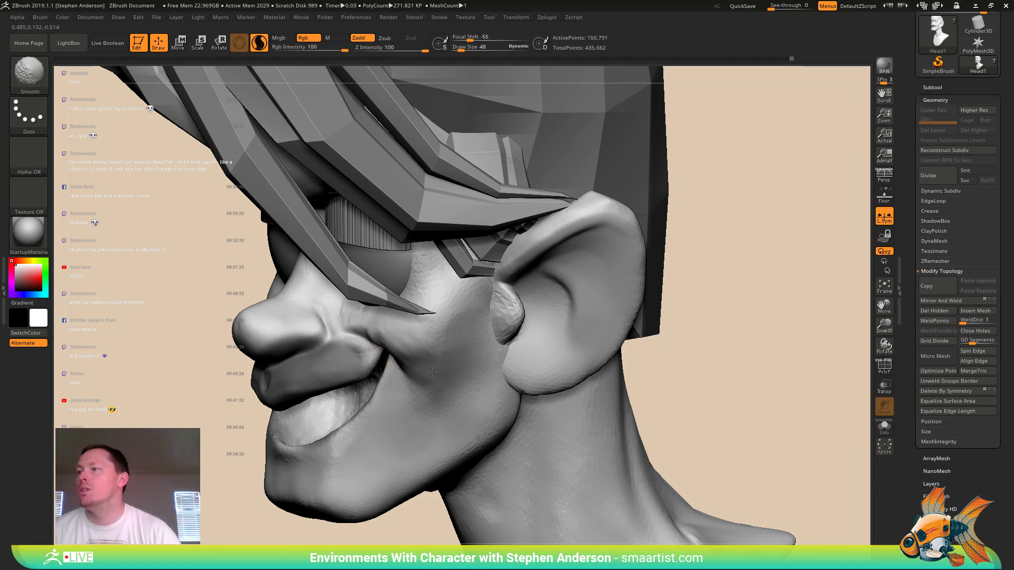
- Refine the mouth corner with the Move brush and clear the mask from the upper lip
{"action": "right_click_drag", "start_coordinate": [433, 372], "coordinate": [520, 343]}
{"action": "mouse_move", "coordinate": [414, 343]}
{"action": "right_mouse_down"}
{"action": "mouse_move", "coordinate": [375, 364]}
{"action": "mouse_move", "coordinate": [389, 341]}
{"action": "right_mouse_up"}
{"action": "key", "text": "b"}
{"action": "key", "text": "m"}
{"action": "key", "text": "v"}
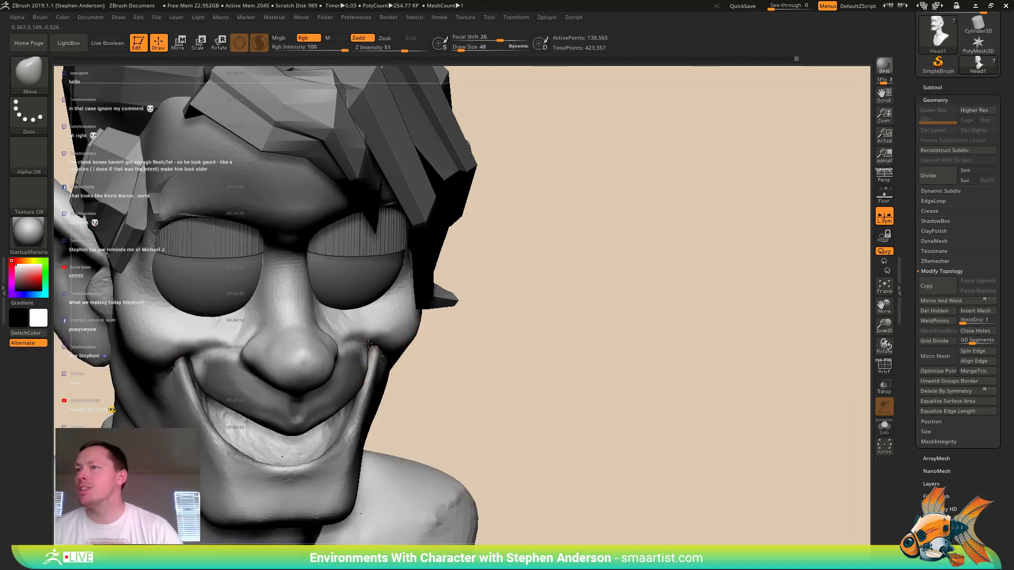
{"action": "right_click_drag", "start_coordinate": [369, 345], "coordinate": [387, 370]}
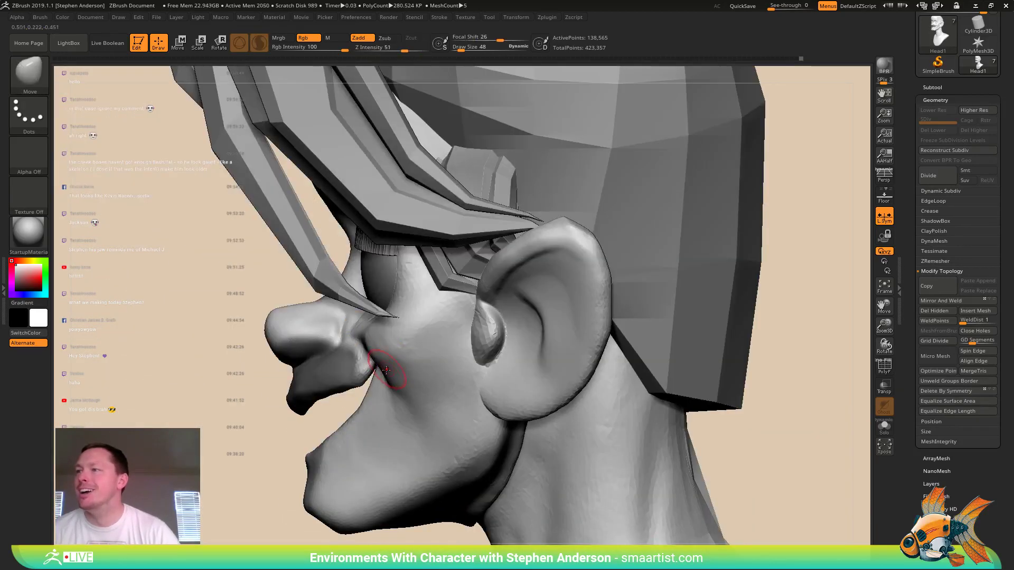
{"action": "right_click_drag", "start_coordinate": [334, 421], "coordinate": [606, 356]}
{"action": "key", "text": "ctrl"}
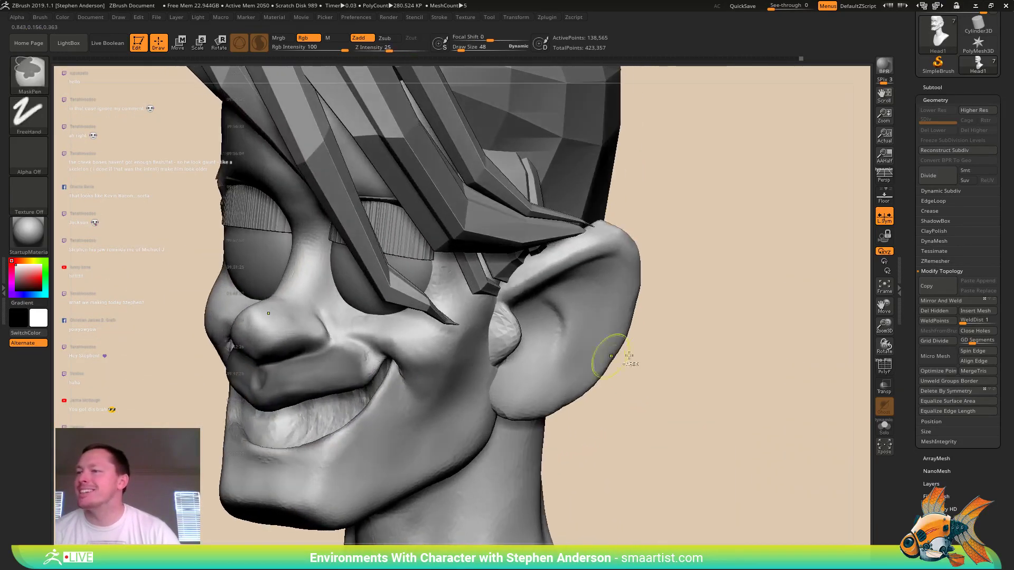
{"action": "left_click_drag", "start_coordinate": [741, 428], "coordinate": [743, 431], "text": "ctrl"}
- Make the eyebrow subtool Head2 active and rename it EyeBros
{"action": "right_click_drag", "start_coordinate": [342, 450], "coordinate": [464, 448]}
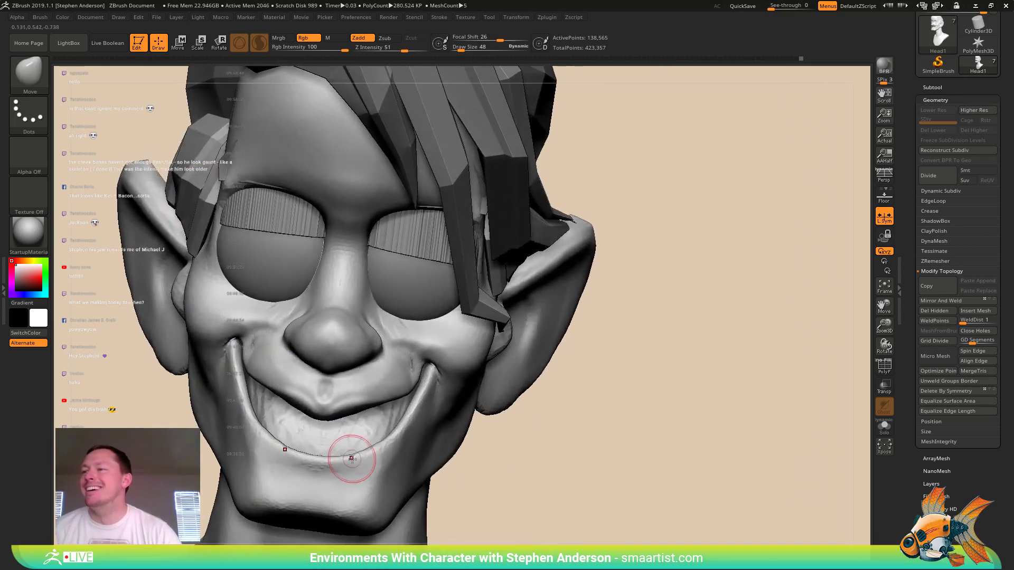
{"action": "mouse_move", "coordinate": [352, 458]}
{"action": "right_mouse_down"}
{"action": "mouse_move", "coordinate": [373, 430]}
{"action": "mouse_move", "coordinate": [335, 382]}
{"action": "mouse_move", "coordinate": [318, 391]}
{"action": "right_mouse_up"}
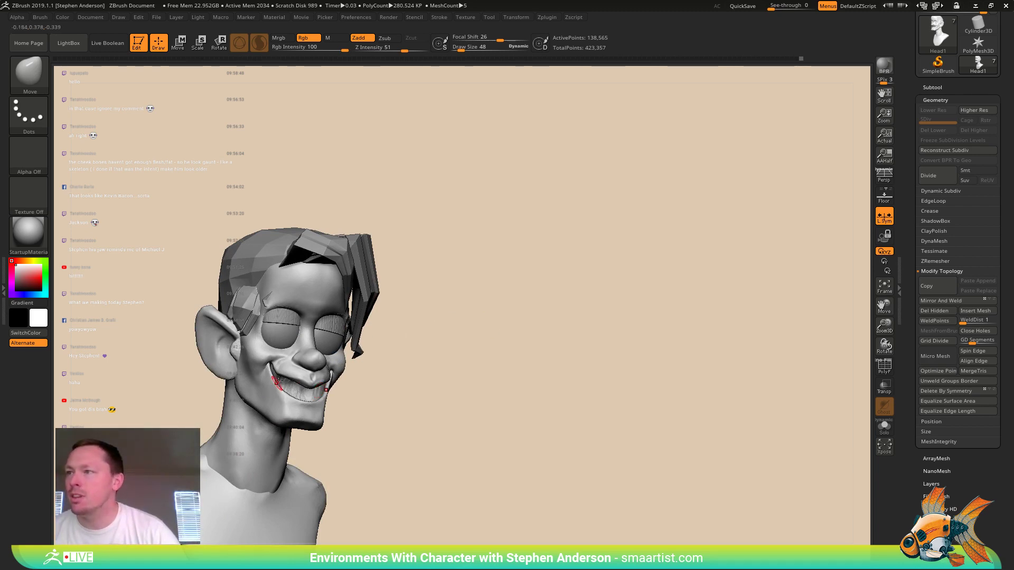
{"action": "right_click_drag", "start_coordinate": [277, 381], "coordinate": [198, 376]}
{"action": "right_click_drag", "start_coordinate": [288, 362], "coordinate": [364, 400], "text": "ctrl"}
{"action": "right_click_drag", "start_coordinate": [364, 401], "coordinate": [305, 365], "text": "ctrl"}
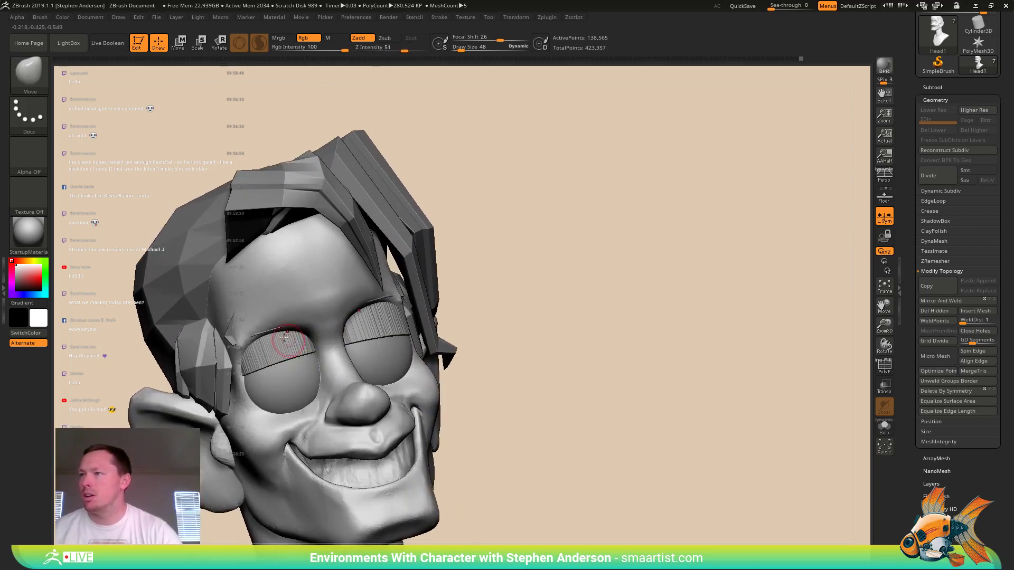
{"action": "key", "text": "n"}
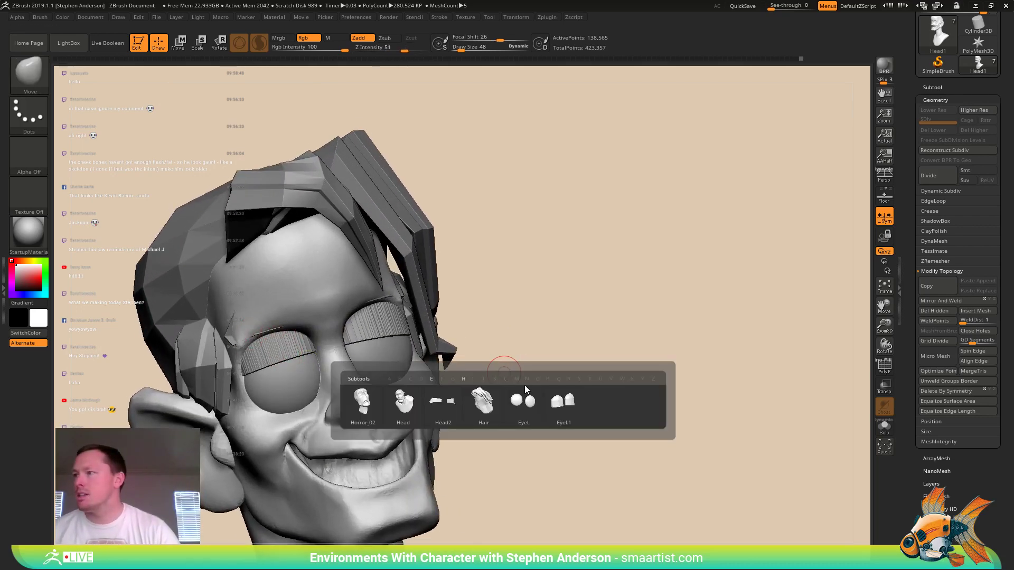
{"action": "left_click", "coordinate": [455, 404]}
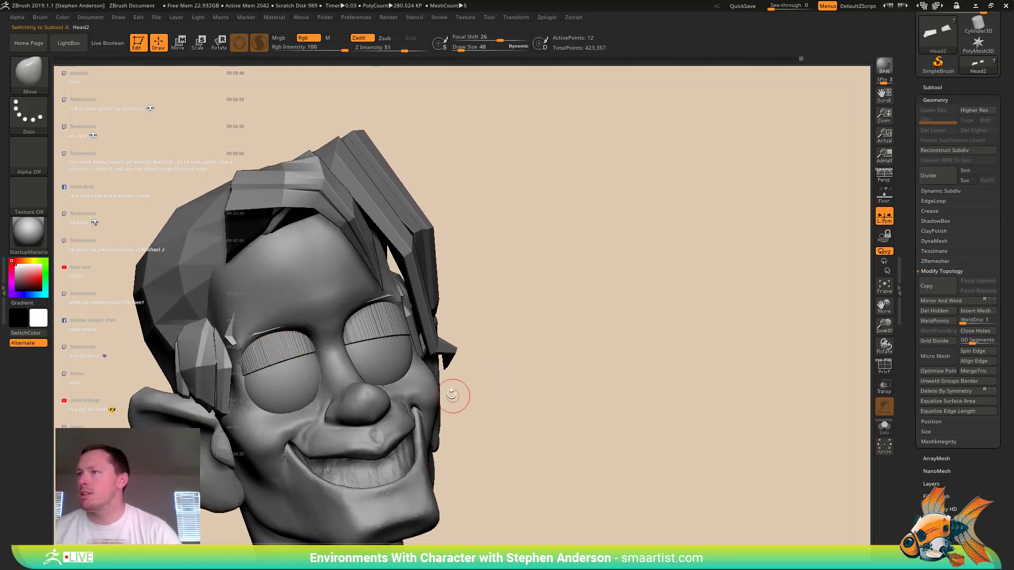
{"action": "left_click", "coordinate": [932, 88]}
{"action": "left_click", "coordinate": [932, 438]}
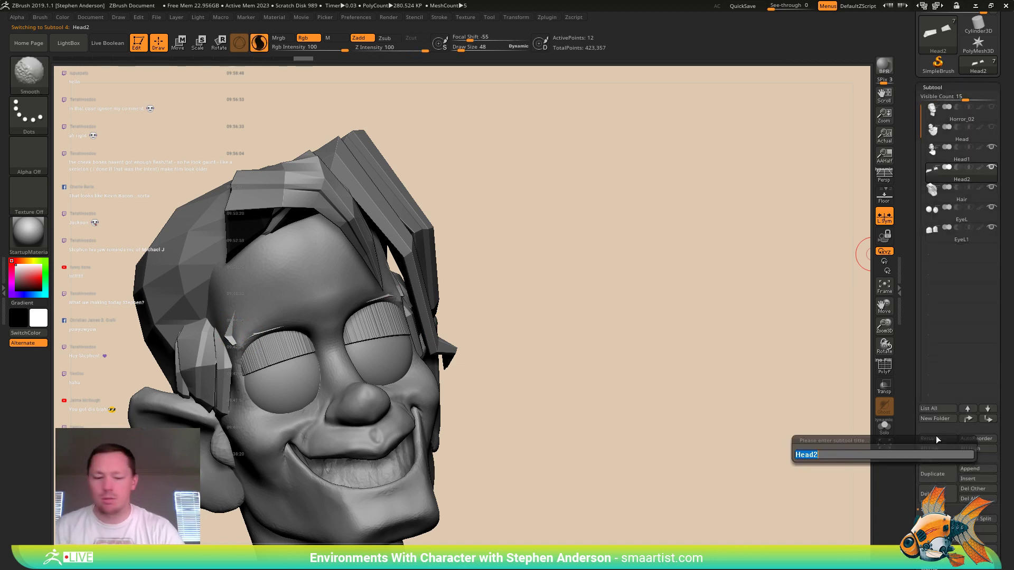
{"action": "type", "text": "EyeBros"}
{"action": "key", "text": "Return"}
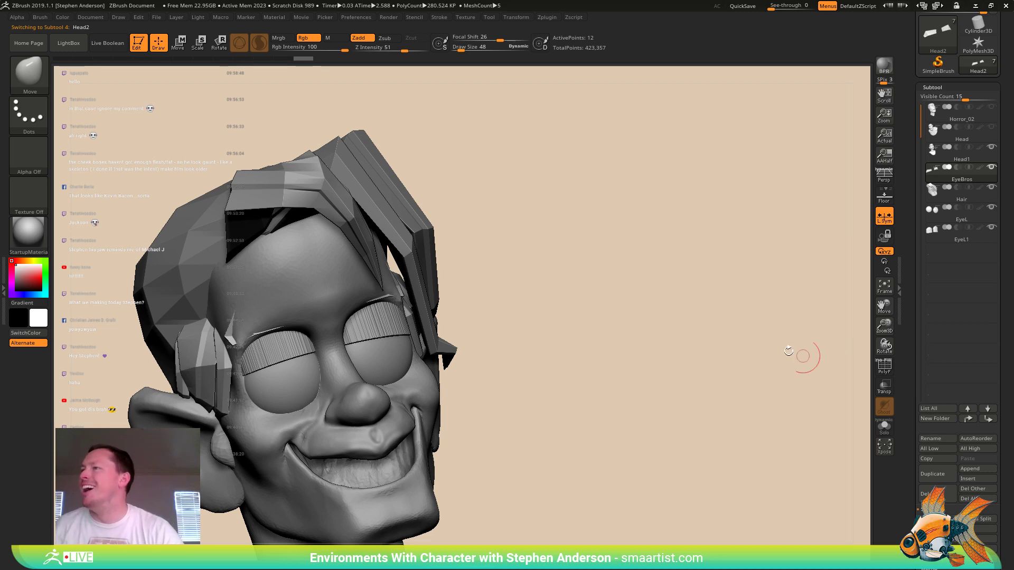
- Thicken the flat eyebrow meshes with the ZModeler QMesh action targeting All Polygons
{"action": "key", "text": "b"}
{"action": "key", "text": "z"}
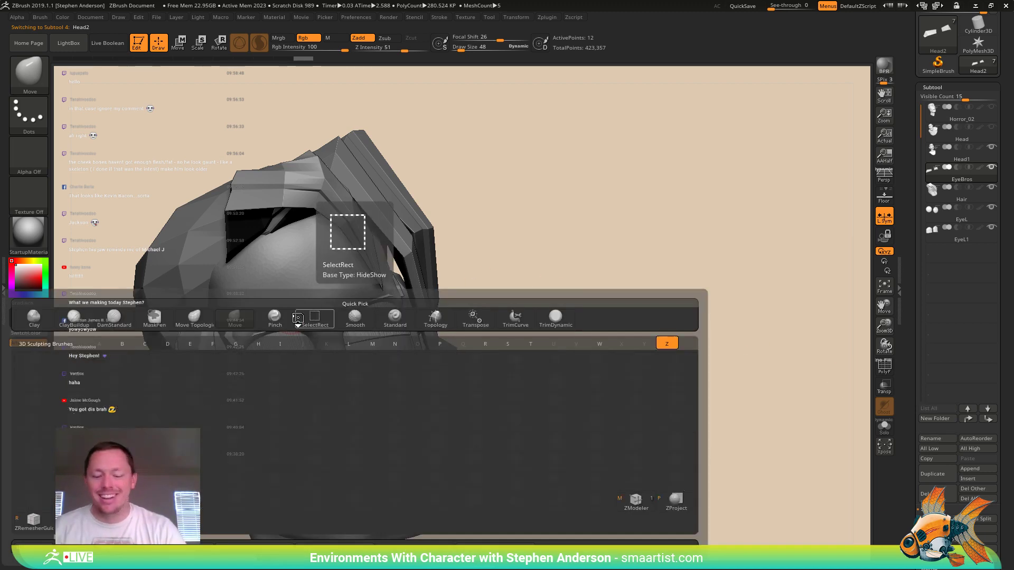
{"action": "key", "text": "m"}
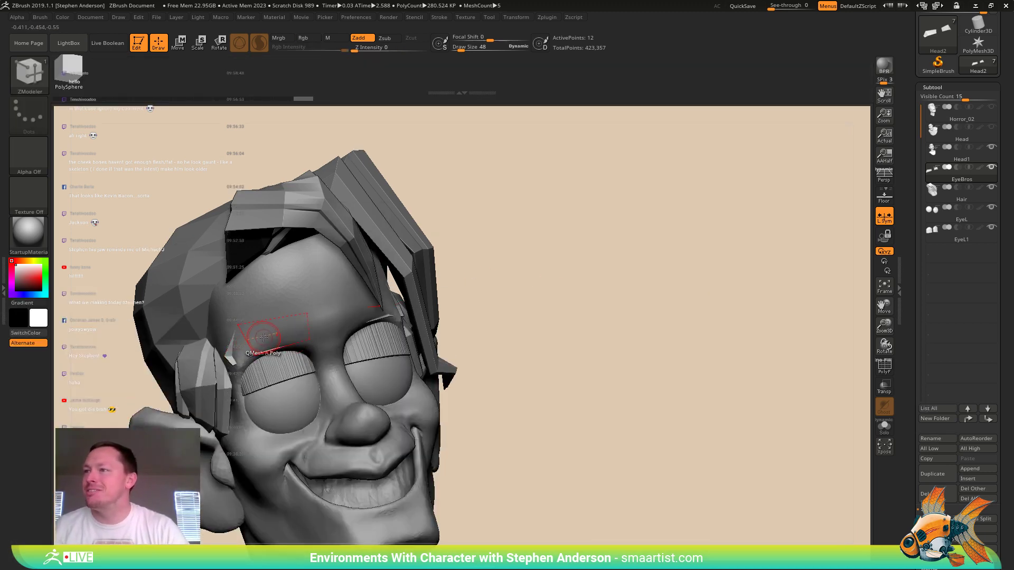
{"action": "key", "text": "space"}
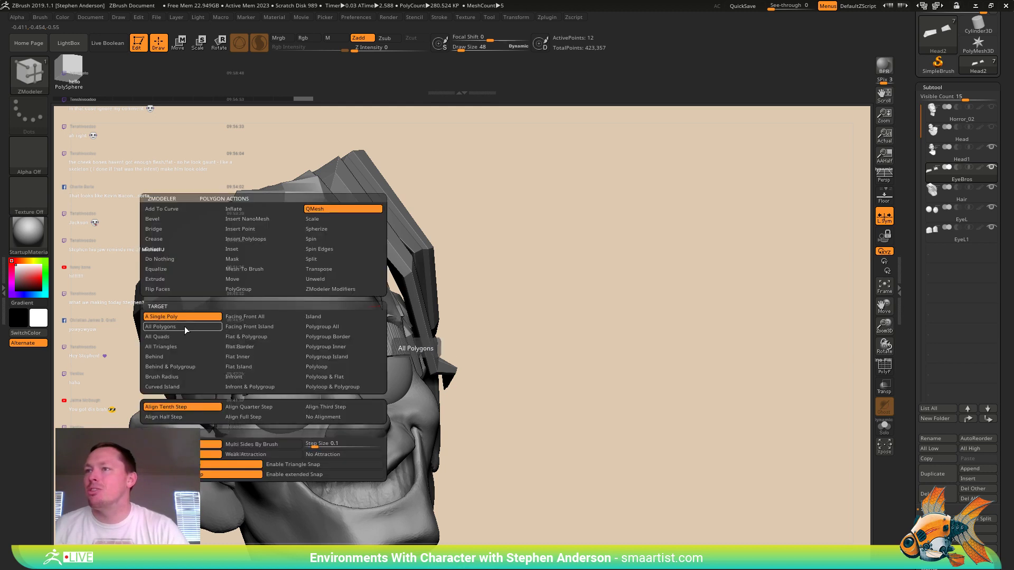
{"action": "left_click", "coordinate": [189, 326]}
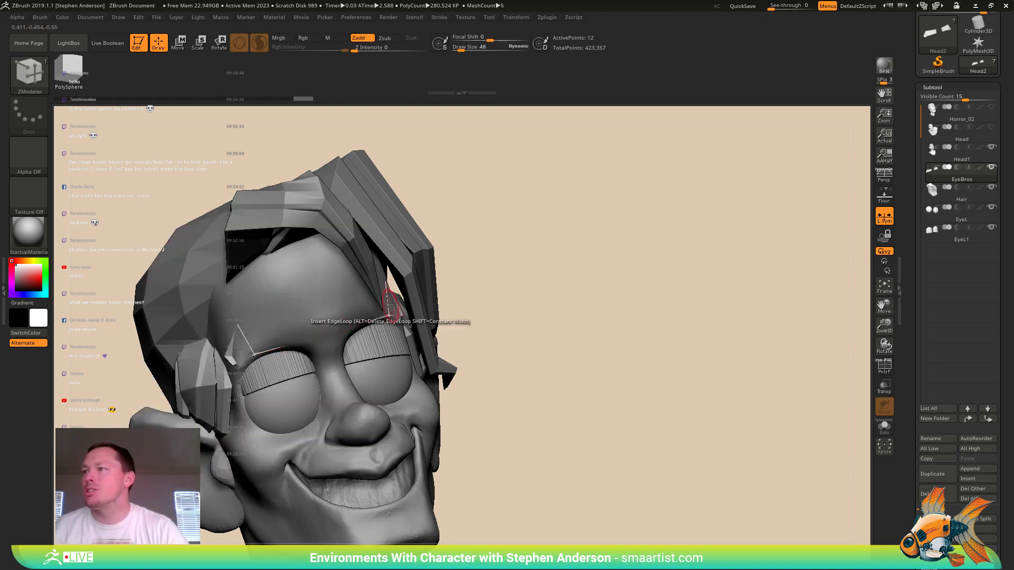
{"action": "left_click_drag", "start_coordinate": [363, 308], "coordinate": [330, 318]}
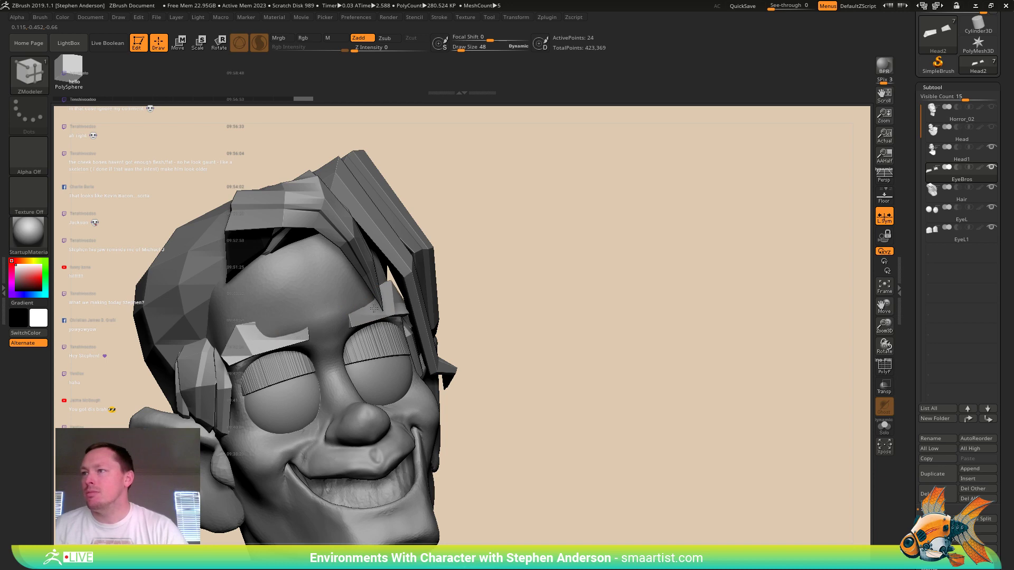
{"action": "mouse_move", "coordinate": [330, 317]}
{"action": "right_mouse_down"}
{"action": "mouse_move", "coordinate": [364, 278]}
{"action": "mouse_move", "coordinate": [337, 264]}
{"action": "right_mouse_up"}
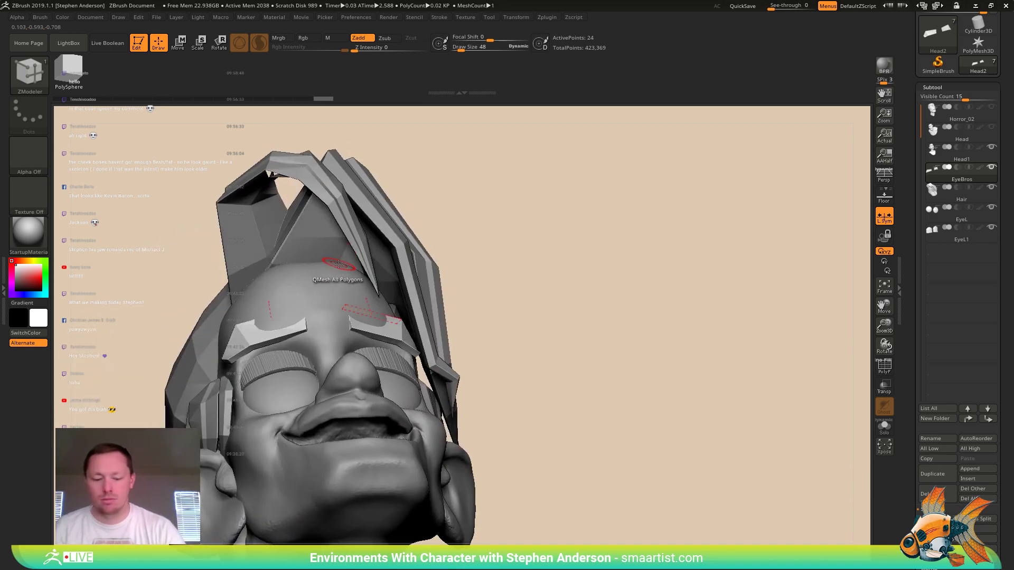
- Bend the thickened eyebrows to follow the forehead's curve in profile with the Move brush at draw size 102
{"action": "key", "text": "b"}
{"action": "key", "text": "m"}
{"action": "key", "text": "v"}
{"action": "right_click_drag", "start_coordinate": [279, 296], "coordinate": [318, 304]}
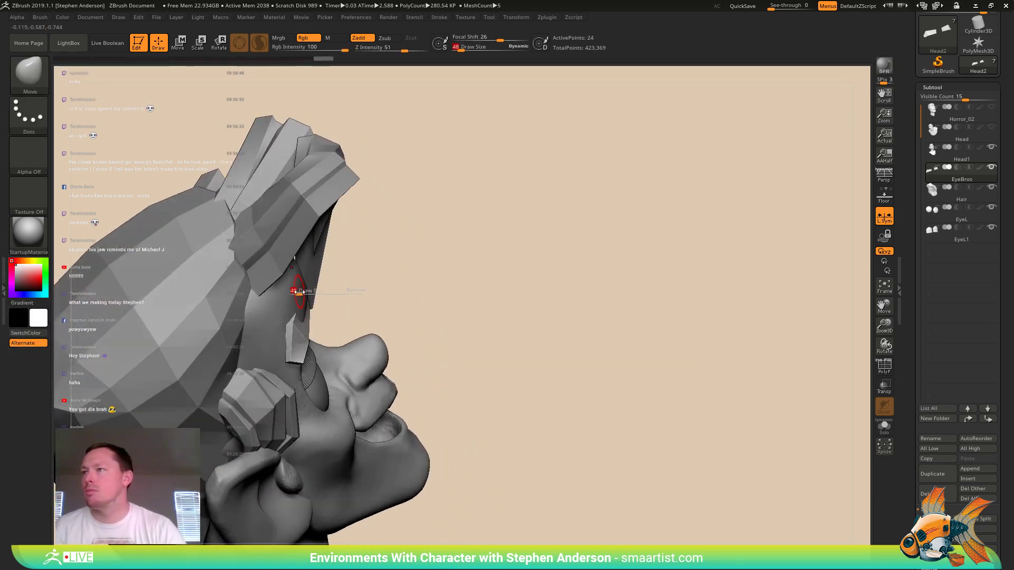
{"action": "mouse_move", "coordinate": [296, 291]}
{"action": "left_mouse_down"}
{"action": "mouse_move", "coordinate": [322, 289]}
{"action": "mouse_move", "coordinate": [309, 314]}
{"action": "mouse_move", "coordinate": [300, 311]}
{"action": "left_mouse_up"}
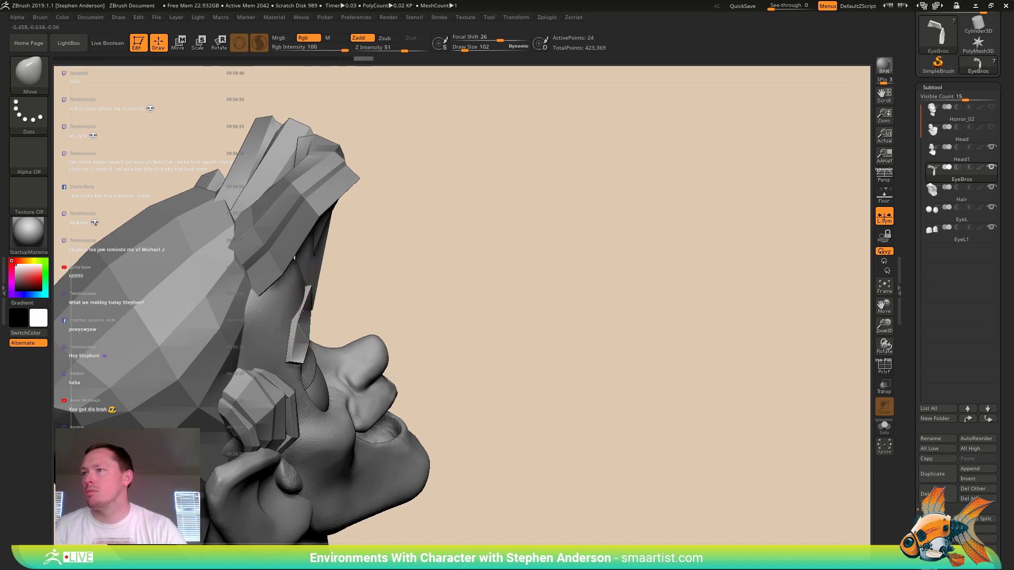
{"action": "right_click_drag", "start_coordinate": [300, 311], "coordinate": [318, 314]}
{"action": "left_click_drag", "start_coordinate": [287, 362], "coordinate": [290, 356]}
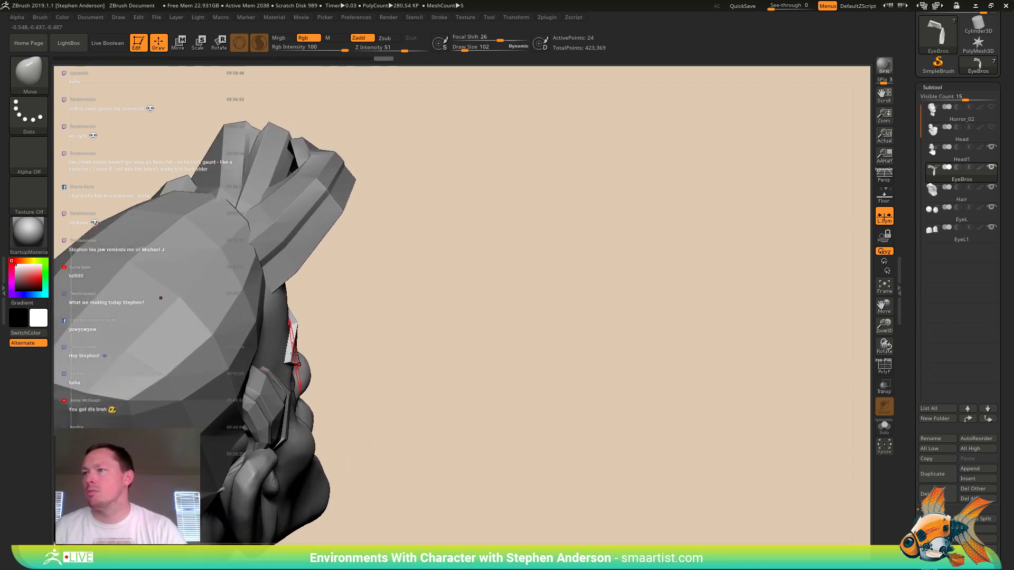
- Insert an edge loop across the middle of the eyebrow meshes with ZModeler
{"action": "mouse_move", "coordinate": [292, 353]}
{"action": "right_mouse_down"}
{"action": "mouse_move", "coordinate": [302, 329]}
{"action": "mouse_move", "coordinate": [277, 351]}
{"action": "right_mouse_up"}
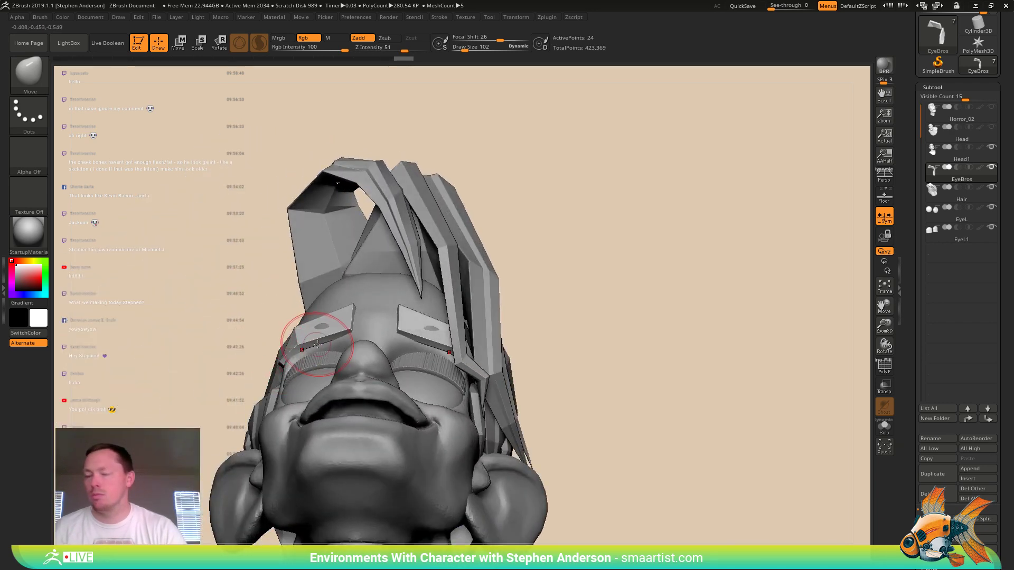
{"action": "key", "text": "b"}
{"action": "key", "text": "z"}
{"action": "key", "text": "m"}
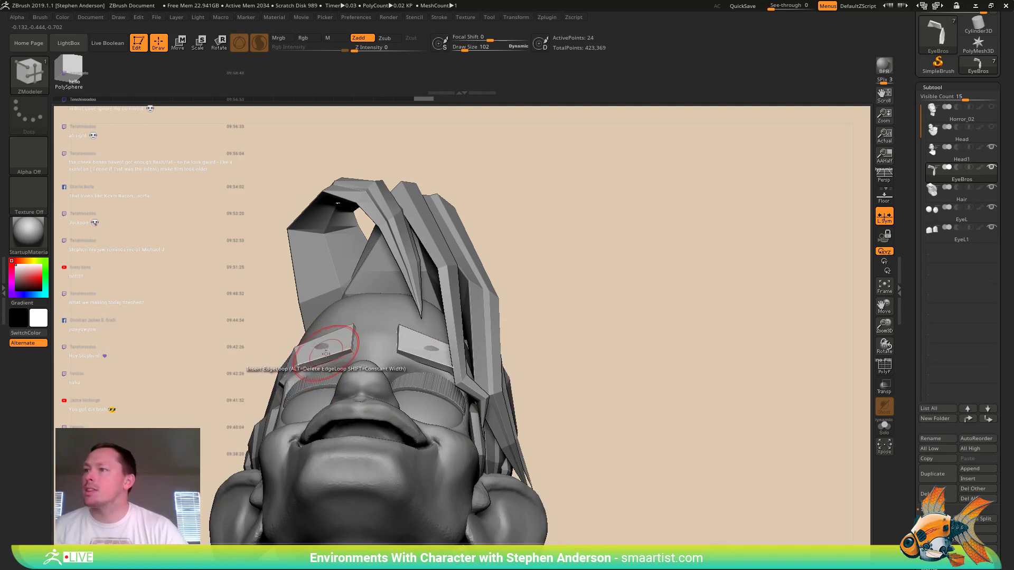
{"action": "key", "text": "space"}
{"action": "left_click", "coordinate": [323, 355]}
- Curve the eyebrows closer to the brow using the Move brush, adjusting the middle section and the outer end
{"action": "right_click_drag", "start_coordinate": [320, 357], "coordinate": [342, 380]}
{"action": "key", "text": "b"}
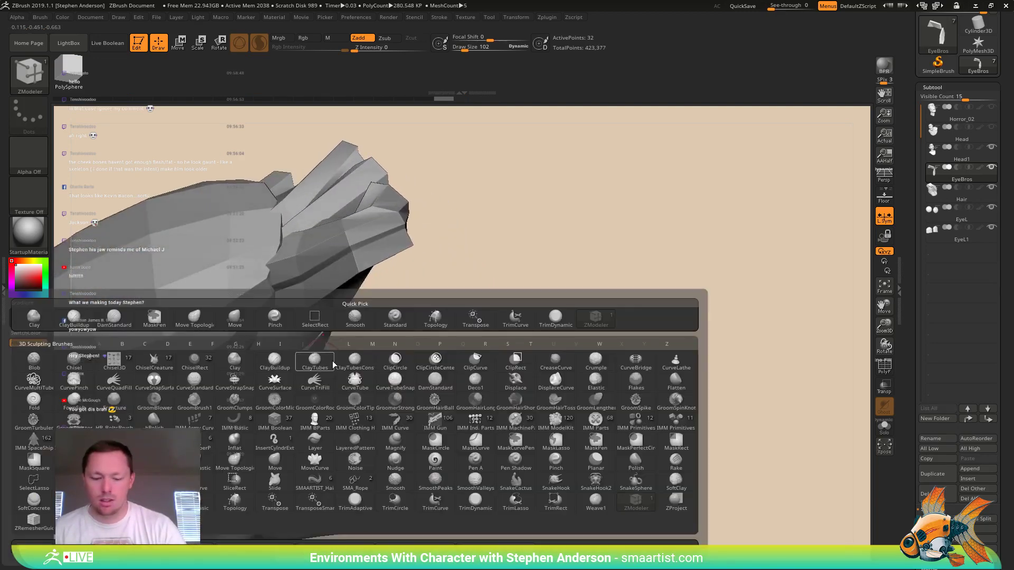
{"action": "key", "text": "m"}
{"action": "key", "text": "v"}
{"action": "right_click_drag", "start_coordinate": [314, 327], "coordinate": [328, 322]}
{"action": "left_click_drag", "start_coordinate": [323, 318], "coordinate": [315, 313]}
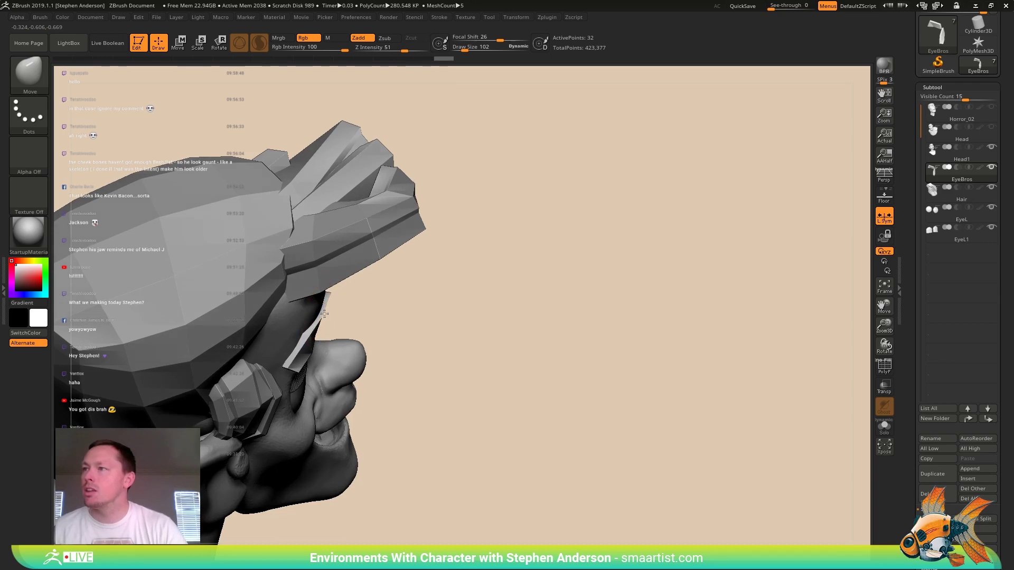
{"action": "right_click_drag", "start_coordinate": [323, 314], "coordinate": [343, 356]}
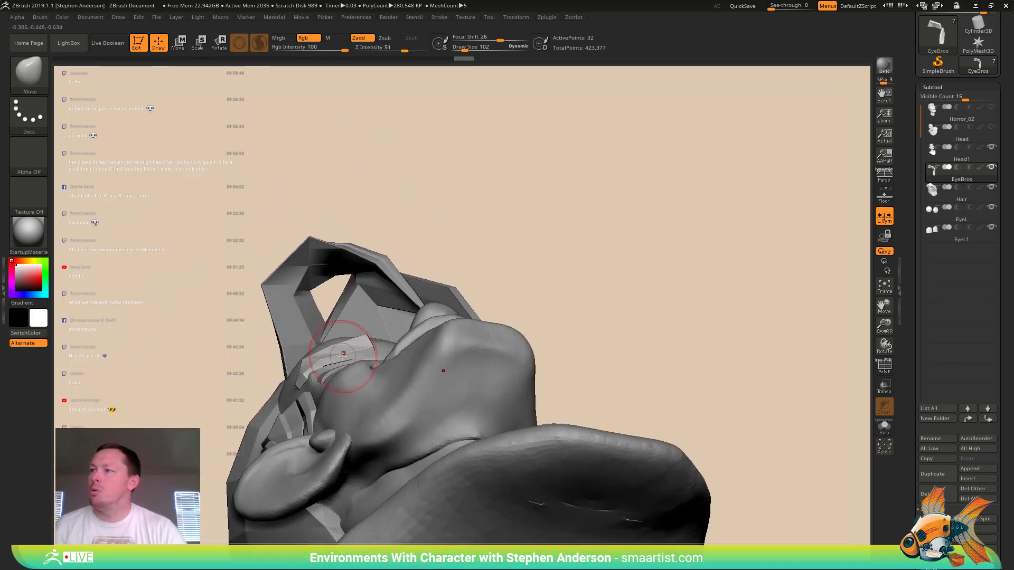
{"action": "left_click_drag", "start_coordinate": [331, 363], "coordinate": [318, 379]}
{"action": "mouse_move", "coordinate": [312, 380]}
{"action": "right_mouse_down"}
{"action": "mouse_move", "coordinate": [325, 362]}
{"action": "mouse_move", "coordinate": [324, 405]}
{"action": "mouse_move", "coordinate": [301, 344]}
{"action": "mouse_move", "coordinate": [325, 351]}
{"action": "right_mouse_up"}
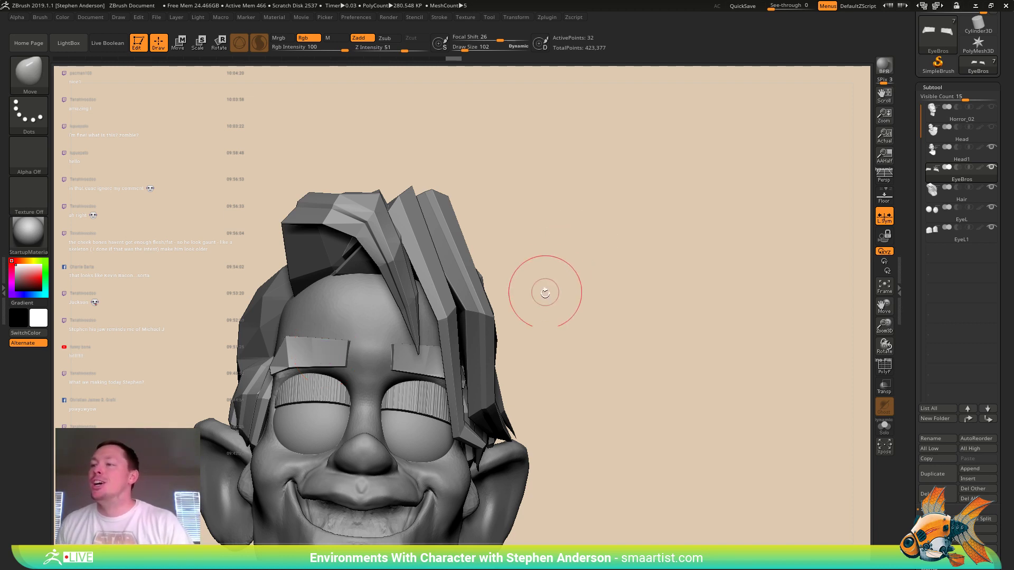
- Make the Head1 subtool active and smooth the back of the neck down to its base at draw size 204
{"action": "mouse_move", "coordinate": [544, 287]}
{"action": "left_mouse_down"}
{"action": "mouse_move", "coordinate": [579, 306]}
{"action": "mouse_move", "coordinate": [565, 373]}
{"action": "mouse_move", "coordinate": [584, 346]}
{"action": "mouse_move", "coordinate": [584, 310]}
{"action": "mouse_move", "coordinate": [609, 247]}
{"action": "mouse_move", "coordinate": [559, 266]}
{"action": "mouse_move", "coordinate": [584, 301]}
{"action": "mouse_move", "coordinate": [554, 297]}
{"action": "left_mouse_up"}
{"action": "left_click", "coordinate": [407, 432], "text": "alt"}
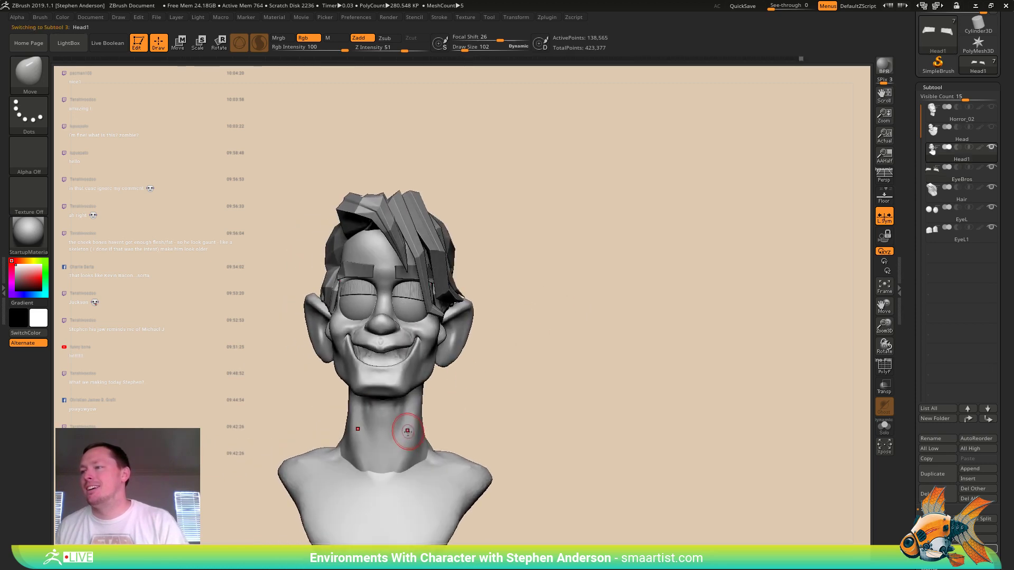
{"action": "key", "text": "s"}
{"action": "left_click_drag", "start_coordinate": [415, 434], "coordinate": [602, 443]}
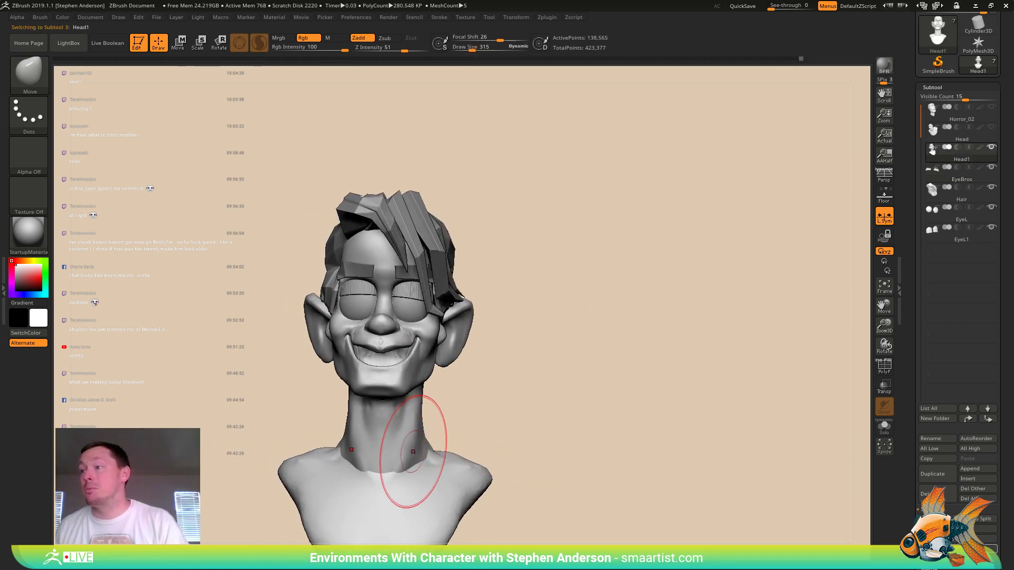
{"action": "mouse_move", "coordinate": [402, 445]}
{"action": "right_mouse_down"}
{"action": "mouse_move", "coordinate": [442, 446]}
{"action": "mouse_move", "coordinate": [402, 446]}
{"action": "right_mouse_up"}
{"action": "key", "text": "s"}
{"action": "left_click_drag", "start_coordinate": [402, 447], "coordinate": [391, 446]}
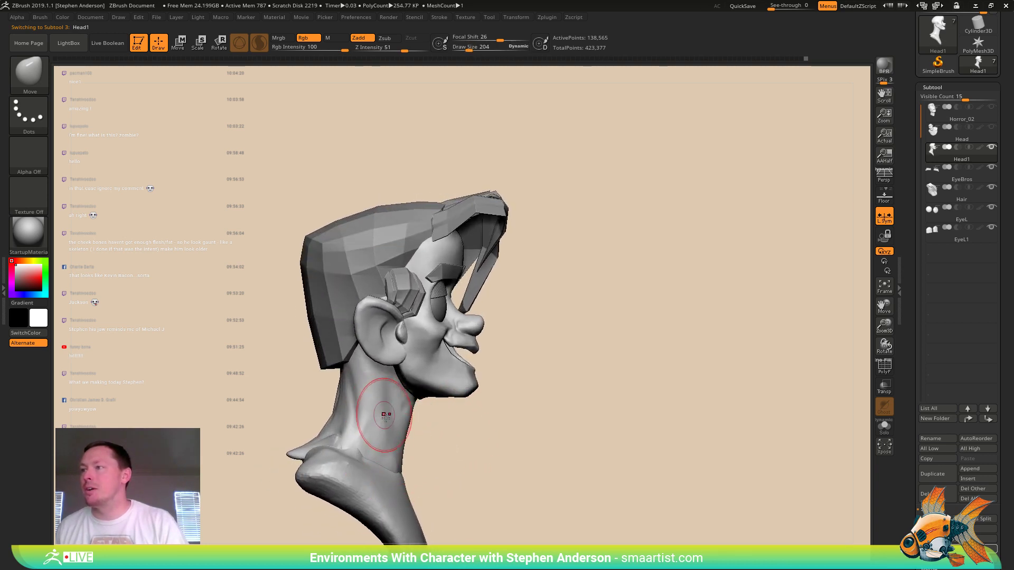
{"action": "right_click_drag", "start_coordinate": [369, 415], "coordinate": [330, 412]}
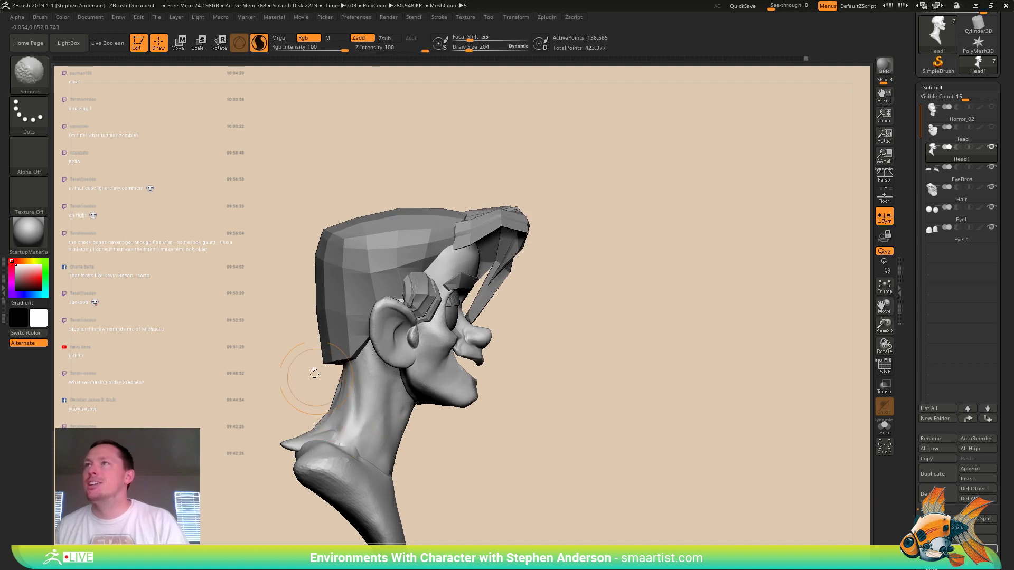
{"action": "mouse_move", "coordinate": [343, 369]}
{"action": "left_mouse_down", "text": "shift"}
{"action": "mouse_move", "coordinate": [338, 403]}
{"action": "mouse_move", "coordinate": [358, 390]}
{"action": "mouse_move", "coordinate": [333, 423]}
{"action": "mouse_move", "coordinate": [295, 441]}
{"action": "left_mouse_up", "text": "shift"}
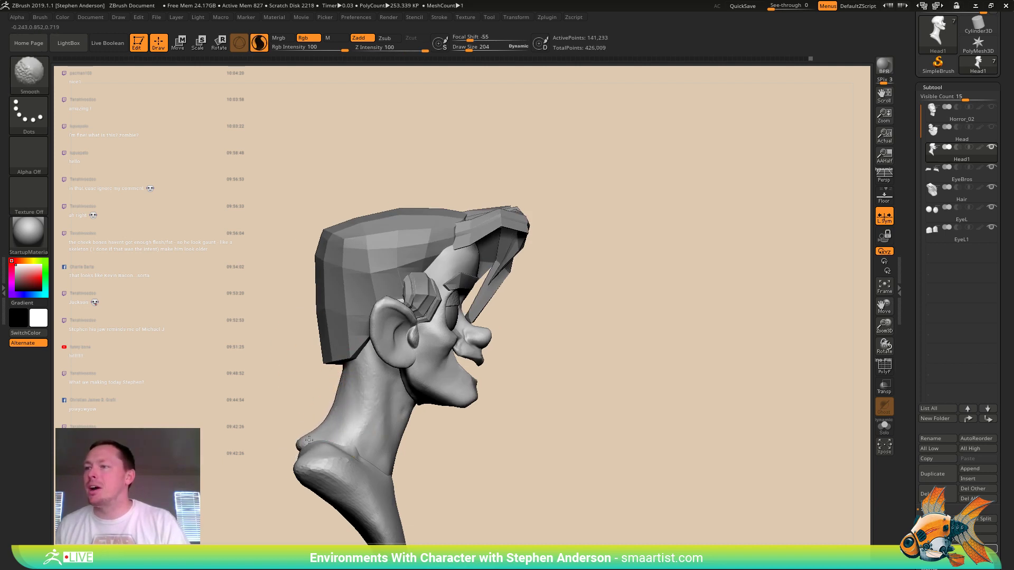
- Reshape the ridge at the base of the nape with Move Topological and smooth the adjoining shoulder area
{"action": "right_click_drag", "start_coordinate": [309, 440], "coordinate": [339, 430]}
{"action": "key", "text": "b"}
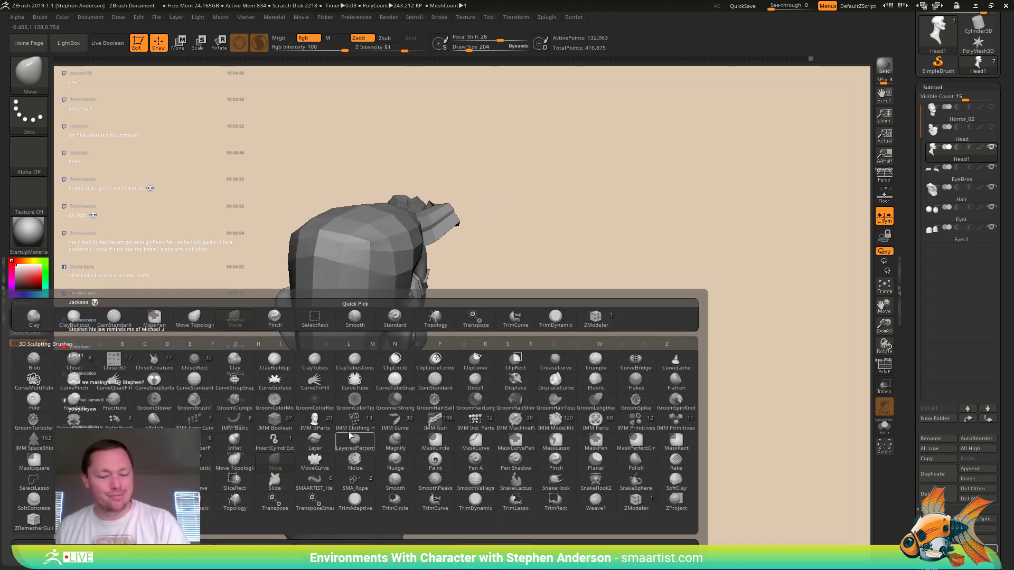
{"action": "key", "text": "m"}
{"action": "key", "text": "t"}
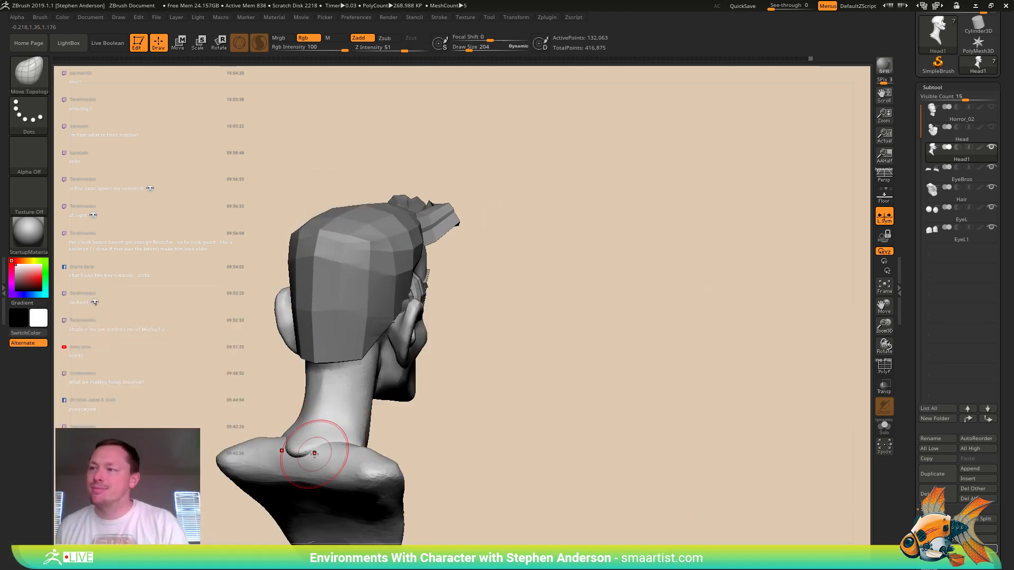
{"action": "left_click_drag", "start_coordinate": [315, 453], "coordinate": [307, 458]}
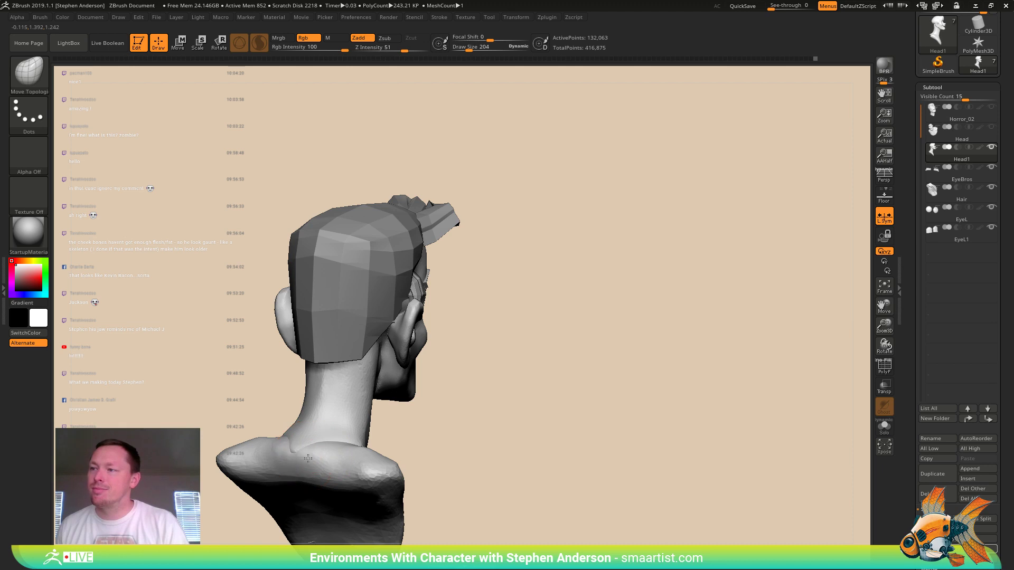
{"action": "mouse_move", "coordinate": [296, 444]}
{"action": "right_mouse_down"}
{"action": "mouse_move", "coordinate": [313, 449]}
{"action": "mouse_move", "coordinate": [288, 452]}
{"action": "right_mouse_up"}
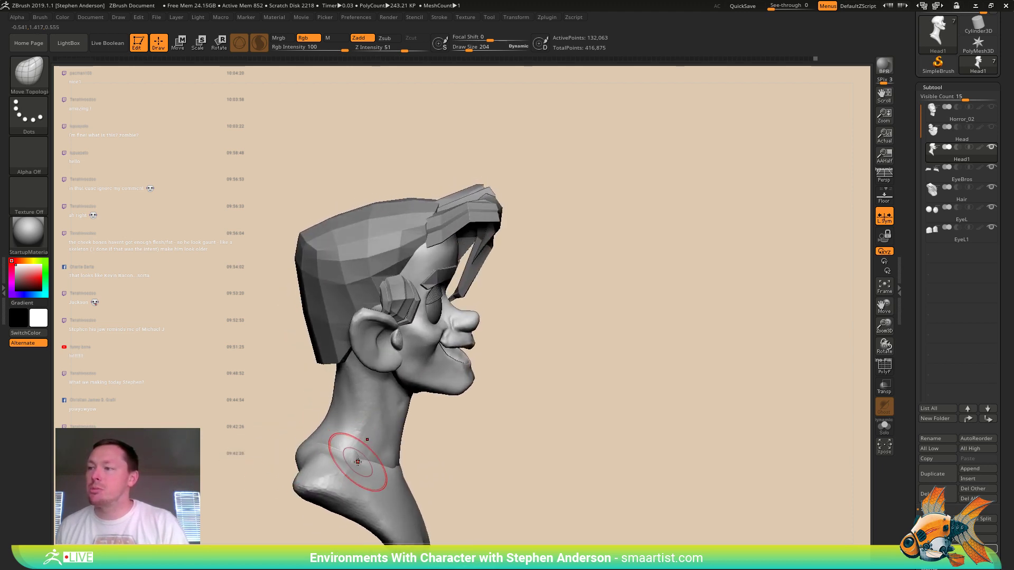
{"action": "mouse_move", "coordinate": [351, 422]}
{"action": "right_mouse_down"}
{"action": "mouse_move", "coordinate": [382, 475]}
{"action": "mouse_move", "coordinate": [375, 484]}
{"action": "mouse_move", "coordinate": [405, 502]}
{"action": "right_mouse_up"}
{"action": "mouse_move", "coordinate": [369, 486]}
{"action": "left_mouse_down", "text": "shift"}
{"action": "mouse_move", "coordinate": [355, 501]}
{"action": "mouse_move", "coordinate": [369, 491]}
{"action": "left_mouse_up", "text": "shift"}
{"action": "right_click_drag", "start_coordinate": [369, 491], "coordinate": [295, 427]}
- Switch to the Move brush at draw size 41 and smooth the fold between the upper lip and the cheek
{"action": "mouse_move", "coordinate": [296, 428]}
{"action": "right_mouse_down"}
{"action": "mouse_move", "coordinate": [285, 414]}
{"action": "mouse_move", "coordinate": [256, 419]}
{"action": "right_mouse_up"}
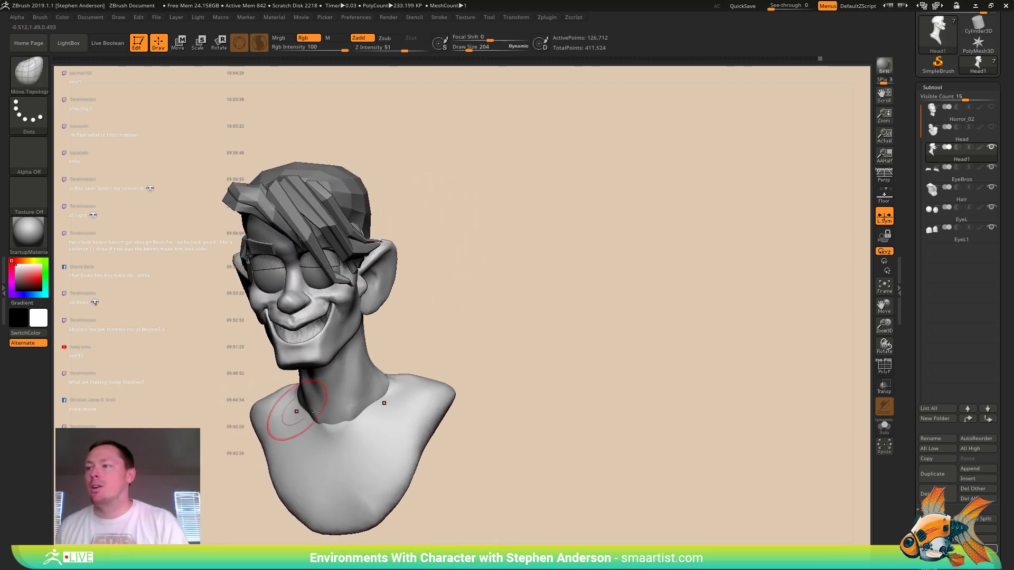
{"action": "mouse_move", "coordinate": [361, 424]}
{"action": "right_mouse_down"}
{"action": "mouse_move", "coordinate": [317, 418]}
{"action": "mouse_move", "coordinate": [354, 422]}
{"action": "right_mouse_up"}
{"action": "key", "text": "b"}
{"action": "key", "text": "m"}
{"action": "key", "text": "v"}
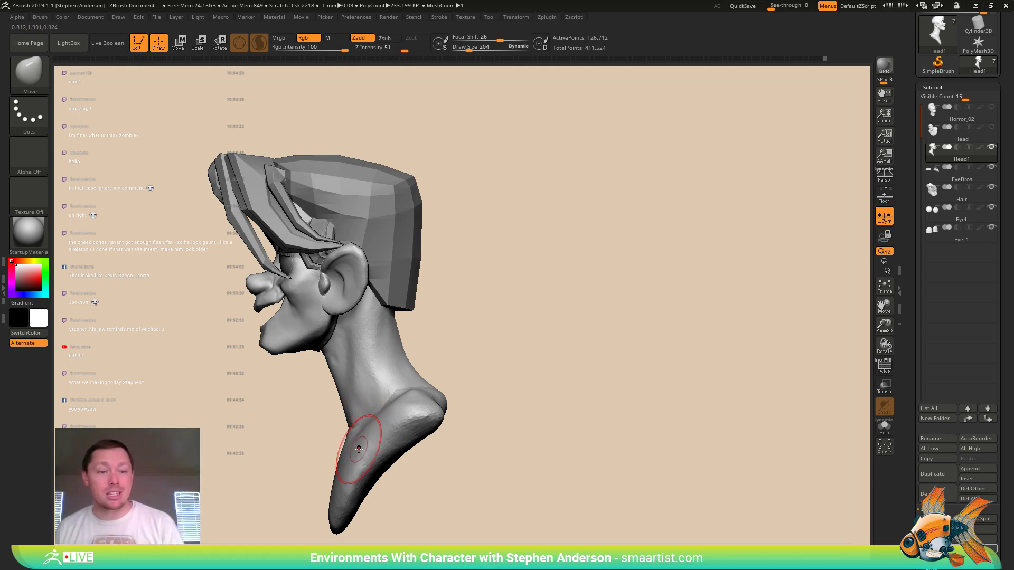
{"action": "mouse_move", "coordinate": [353, 425]}
{"action": "right_mouse_down"}
{"action": "mouse_move", "coordinate": [428, 411]}
{"action": "mouse_move", "coordinate": [423, 335]}
{"action": "mouse_move", "coordinate": [442, 313]}
{"action": "right_mouse_up"}
{"action": "key", "text": "s"}
{"action": "left_click_drag", "start_coordinate": [447, 308], "coordinate": [442, 307]}
{"action": "mouse_move", "coordinate": [444, 306]}
{"action": "right_mouse_down"}
{"action": "mouse_move", "coordinate": [440, 354]}
{"action": "mouse_move", "coordinate": [457, 297]}
{"action": "right_mouse_up"}
{"action": "key", "text": "s"}
{"action": "left_click_drag", "start_coordinate": [455, 298], "coordinate": [452, 297]}
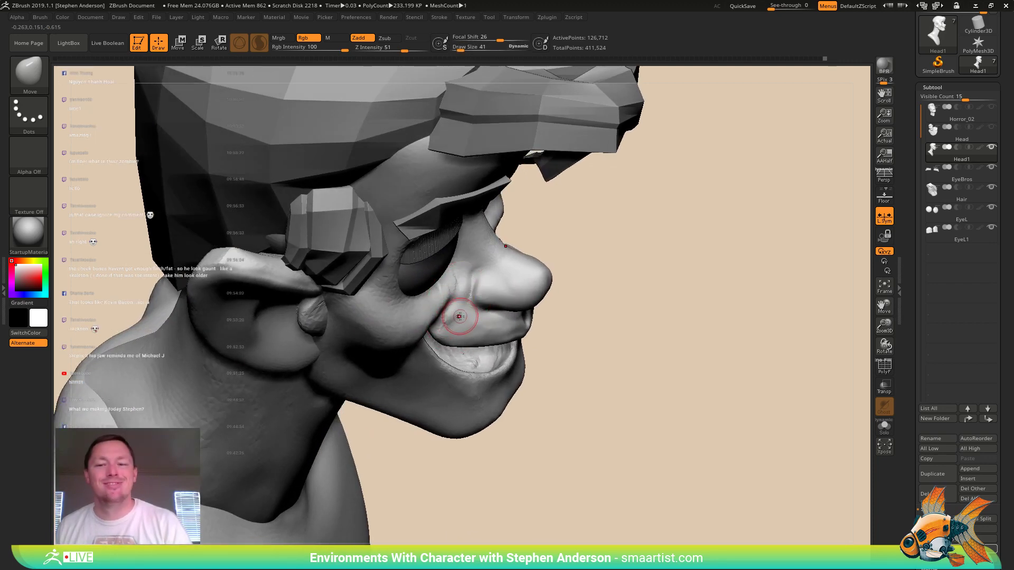
{"action": "mouse_move", "coordinate": [462, 319]}
{"action": "left_mouse_down", "text": "shift"}
{"action": "mouse_move", "coordinate": [443, 326]}
{"action": "mouse_move", "coordinate": [458, 293]}
{"action": "mouse_move", "coordinate": [450, 279]}
{"action": "left_mouse_up", "text": "shift"}
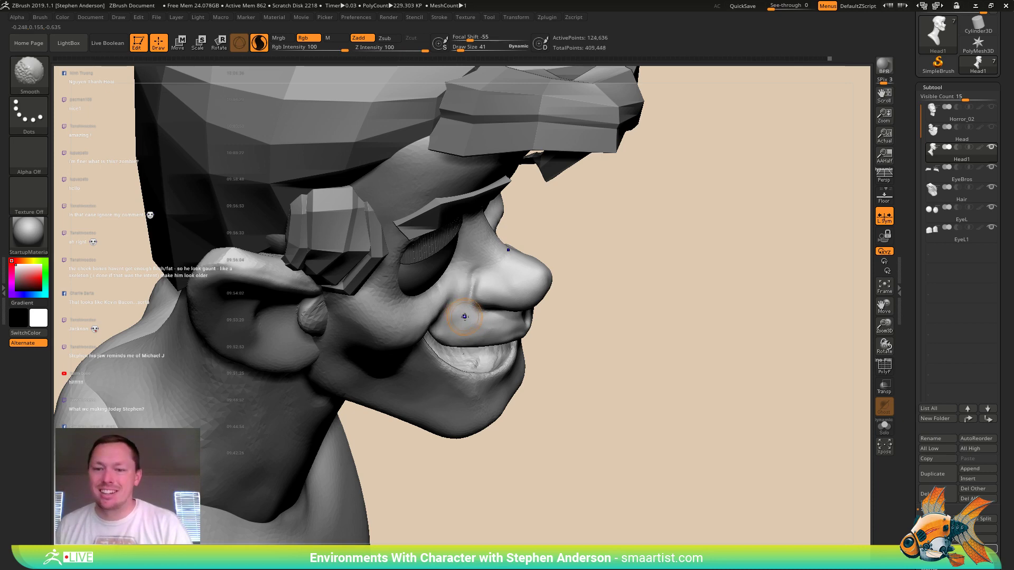
- Carve the crease under the nostril and around its wing with DamStandard, and smooth the area beneath the nose
{"action": "mouse_move", "coordinate": [451, 321]}
{"action": "right_mouse_down"}
{"action": "mouse_move", "coordinate": [447, 299]}
{"action": "mouse_move", "coordinate": [459, 310]}
{"action": "mouse_move", "coordinate": [435, 320]}
{"action": "mouse_move", "coordinate": [455, 296]}
{"action": "right_mouse_up"}
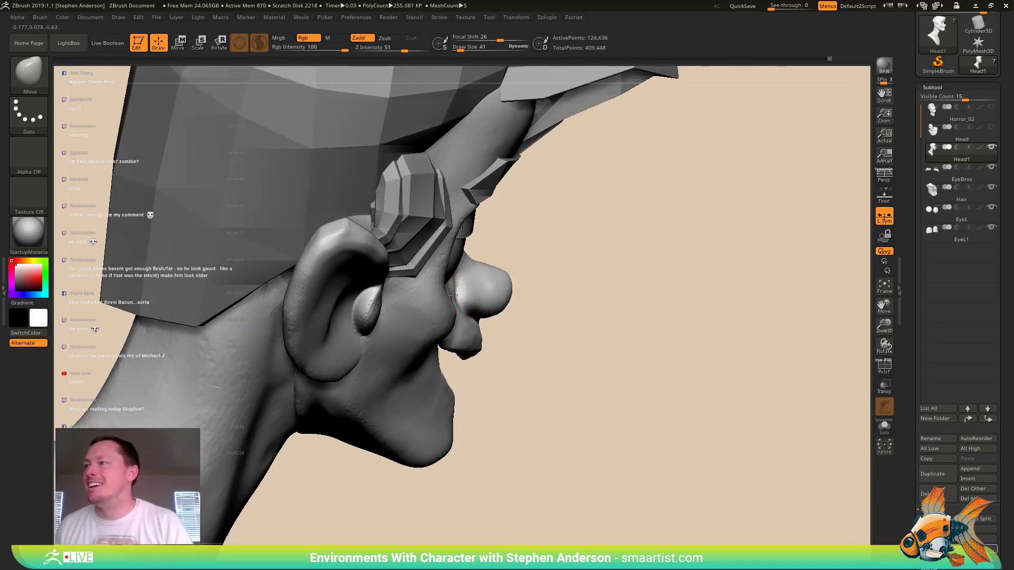
{"action": "right_click_drag", "start_coordinate": [455, 296], "coordinate": [483, 318]}
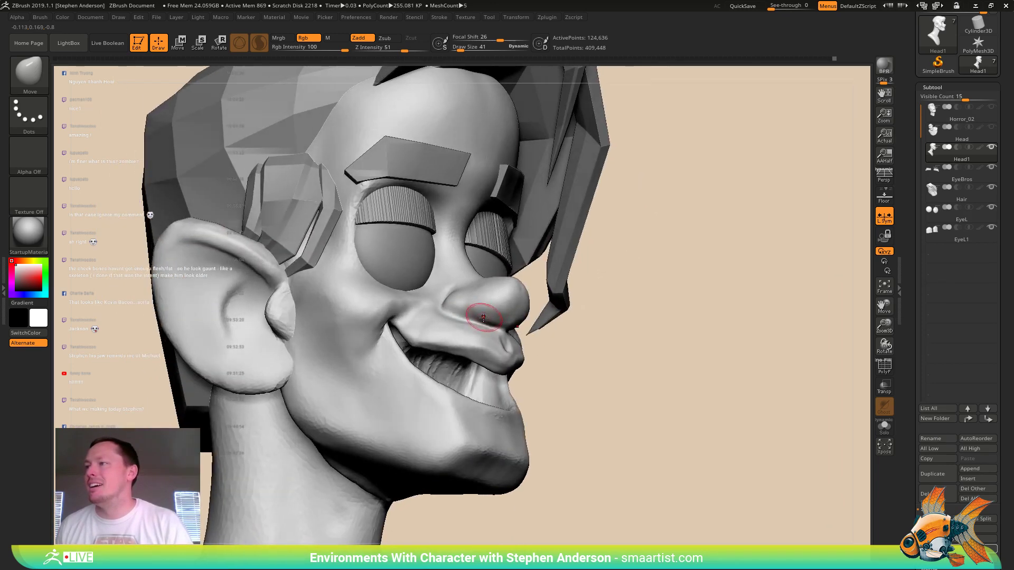
{"action": "key", "text": "b"}
{"action": "key", "text": "d"}
{"action": "key", "text": "s"}
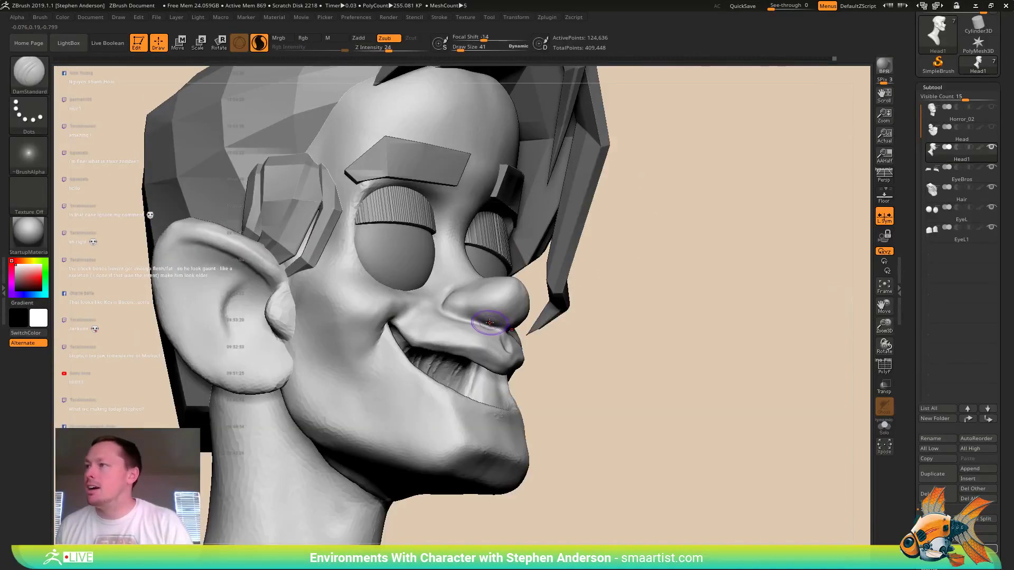
{"action": "mouse_move", "coordinate": [479, 319]}
{"action": "left_mouse_down"}
{"action": "mouse_move", "coordinate": [495, 312]}
{"action": "mouse_move", "coordinate": [432, 307]}
{"action": "left_mouse_up"}
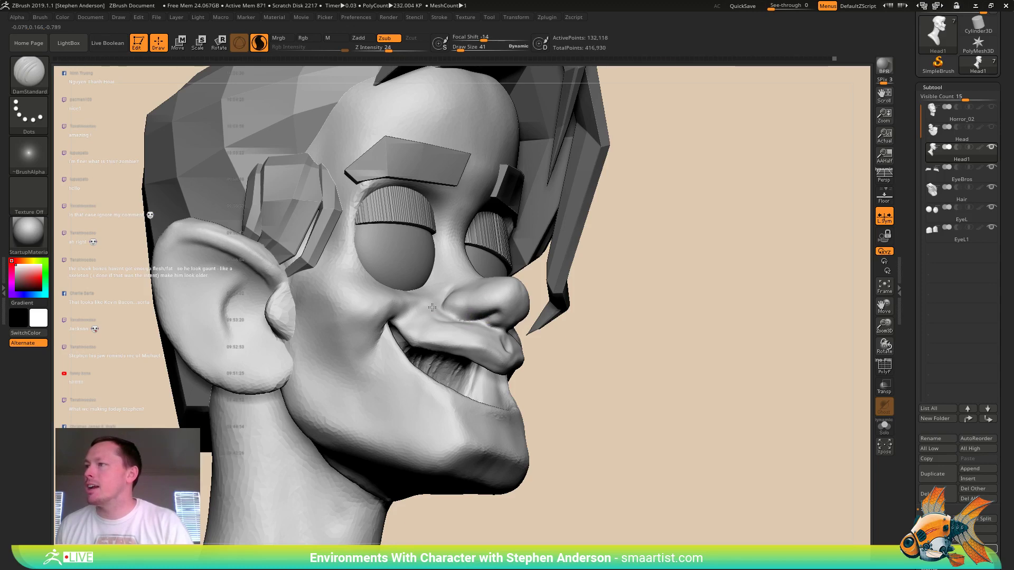
{"action": "right_click_drag", "start_coordinate": [494, 311], "coordinate": [459, 321]}
{"action": "mouse_move", "coordinate": [461, 320]}
{"action": "left_mouse_down"}
{"action": "mouse_move", "coordinate": [449, 294]}
{"action": "mouse_move", "coordinate": [461, 285]}
{"action": "mouse_move", "coordinate": [456, 317]}
{"action": "mouse_move", "coordinate": [483, 321]}
{"action": "mouse_move", "coordinate": [458, 319]}
{"action": "mouse_move", "coordinate": [449, 302]}
{"action": "left_mouse_up"}
{"action": "mouse_move", "coordinate": [488, 300]}
{"action": "right_mouse_down"}
{"action": "mouse_move", "coordinate": [501, 301]}
{"action": "mouse_move", "coordinate": [488, 305]}
{"action": "right_mouse_up"}
{"action": "left_click_drag", "start_coordinate": [491, 311], "coordinate": [468, 313], "text": "shift"}
- Flatten the underside of the nostril with TrimDynamic at draw size 19
{"action": "mouse_move", "coordinate": [484, 309]}
{"action": "right_mouse_down"}
{"action": "mouse_move", "coordinate": [458, 304]}
{"action": "mouse_move", "coordinate": [494, 285]}
{"action": "mouse_move", "coordinate": [507, 311]}
{"action": "right_mouse_up"}
{"action": "right_click_drag", "start_coordinate": [475, 307], "coordinate": [456, 336], "text": "ctrl"}
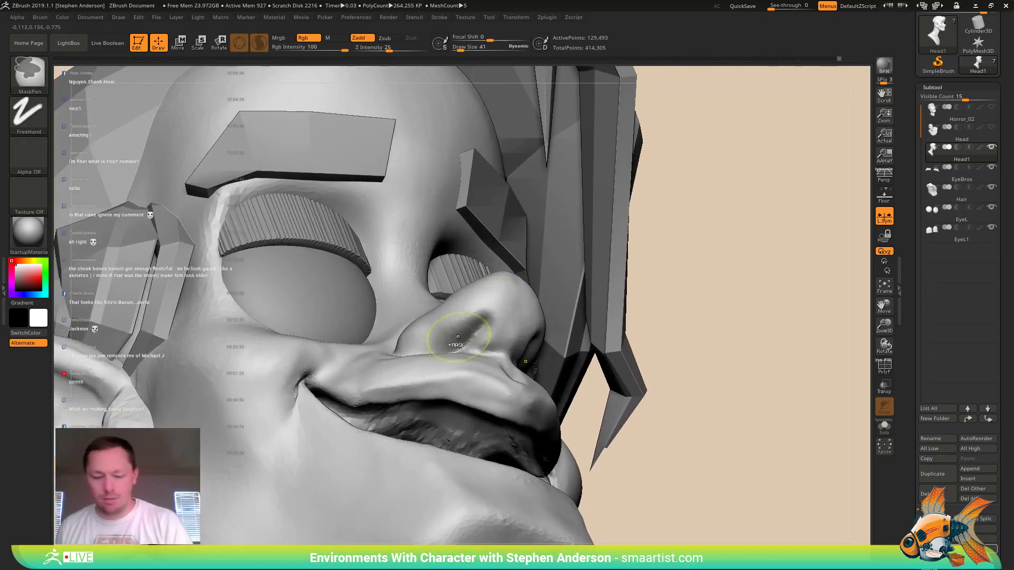
{"action": "key", "text": "b"}
{"action": "key", "text": "t"}
{"action": "key", "text": "d"}
{"action": "key", "text": "s"}
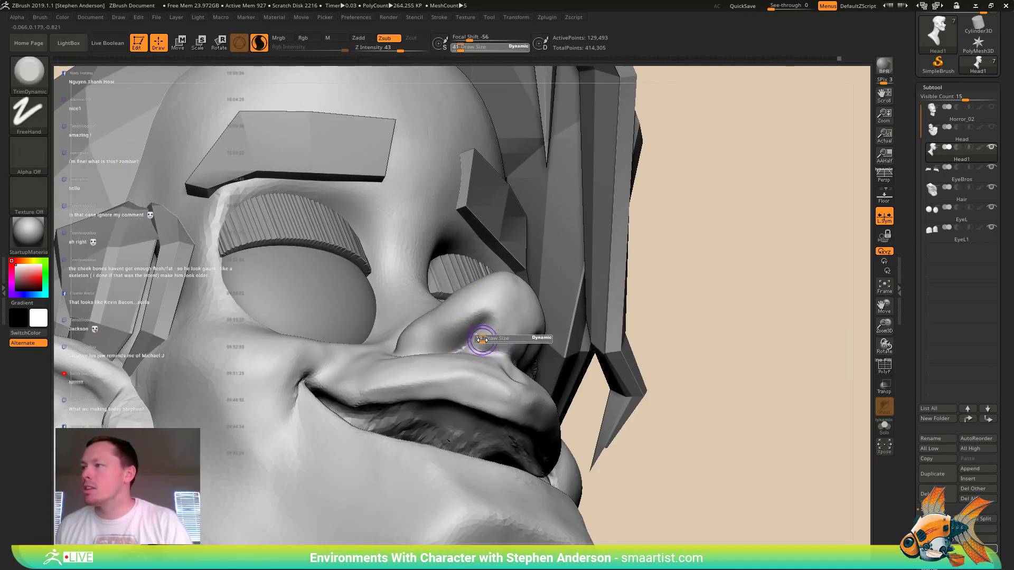
{"action": "left_click_drag", "start_coordinate": [481, 340], "coordinate": [490, 340]}
{"action": "key", "text": "s"}
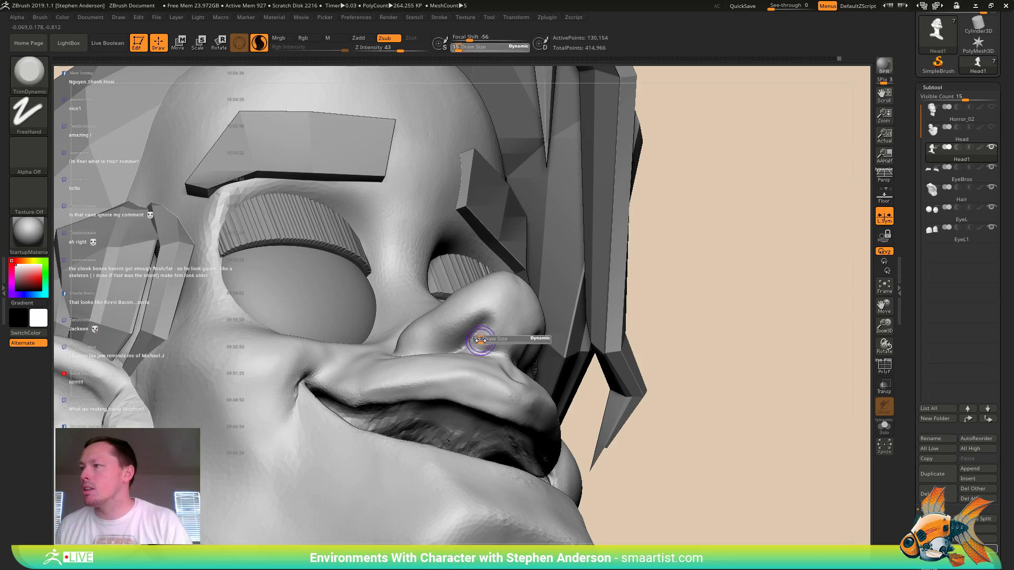
{"action": "left_click_drag", "start_coordinate": [481, 341], "coordinate": [484, 343]}
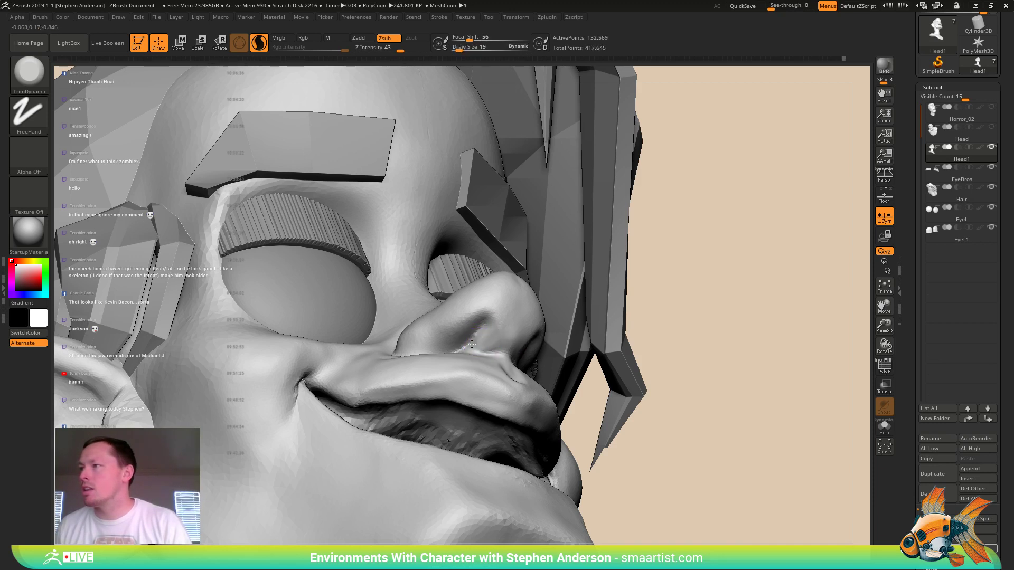
{"action": "left_click_drag", "start_coordinate": [486, 339], "coordinate": [482, 314]}
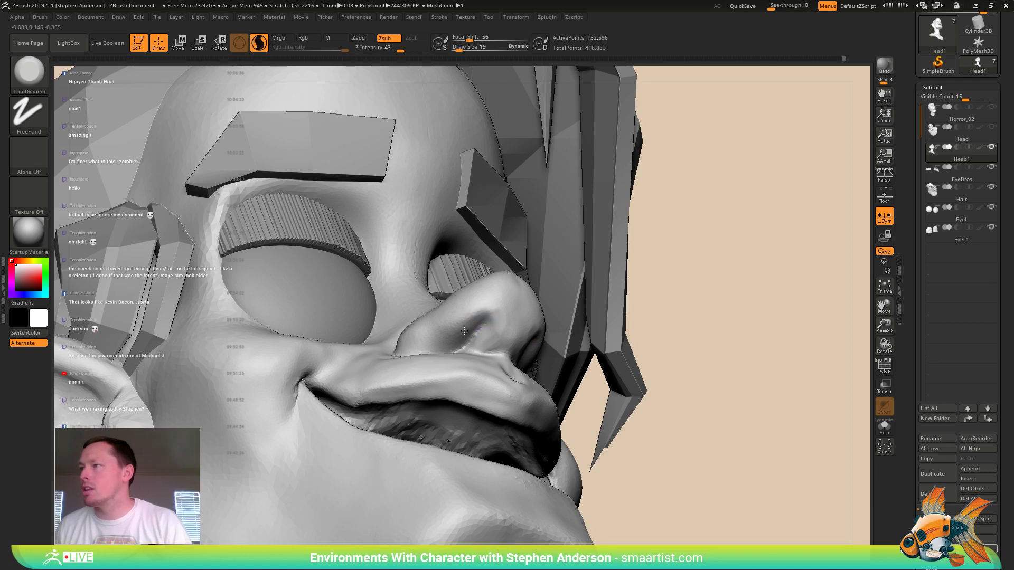
- Select the Move brush and mask the upper lip out to the mouth corner with MaskLasso
{"action": "mouse_move", "coordinate": [467, 313]}
{"action": "right_mouse_down"}
{"action": "mouse_move", "coordinate": [458, 335]}
{"action": "mouse_move", "coordinate": [438, 334]}
{"action": "mouse_move", "coordinate": [454, 338]}
{"action": "right_mouse_up"}
{"action": "key", "text": "b"}
{"action": "key", "text": "m"}
{"action": "key", "text": "v"}
{"action": "key", "text": "ctrl"}
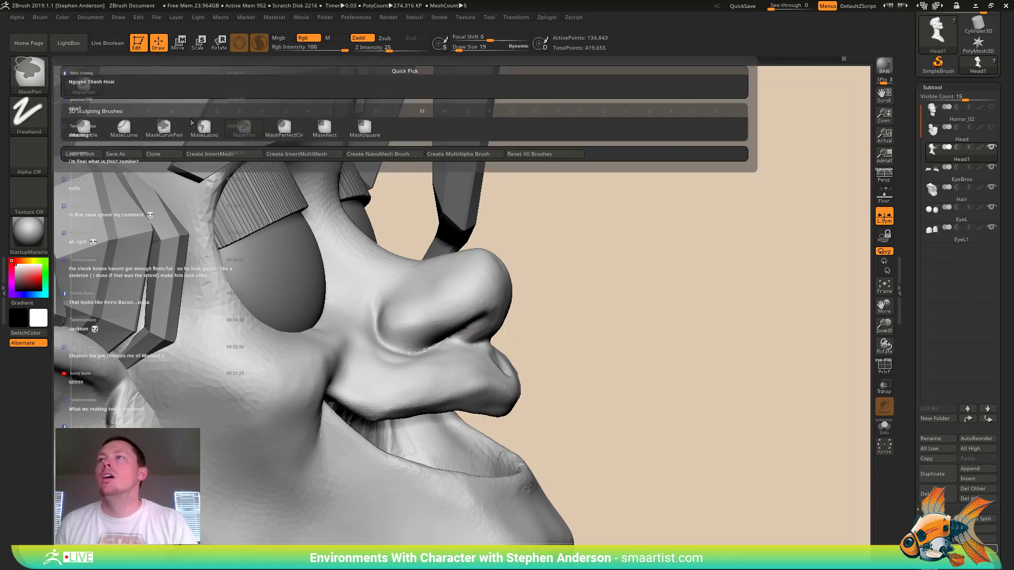
{"action": "left_click", "coordinate": [202, 124], "text": "ctrl"}
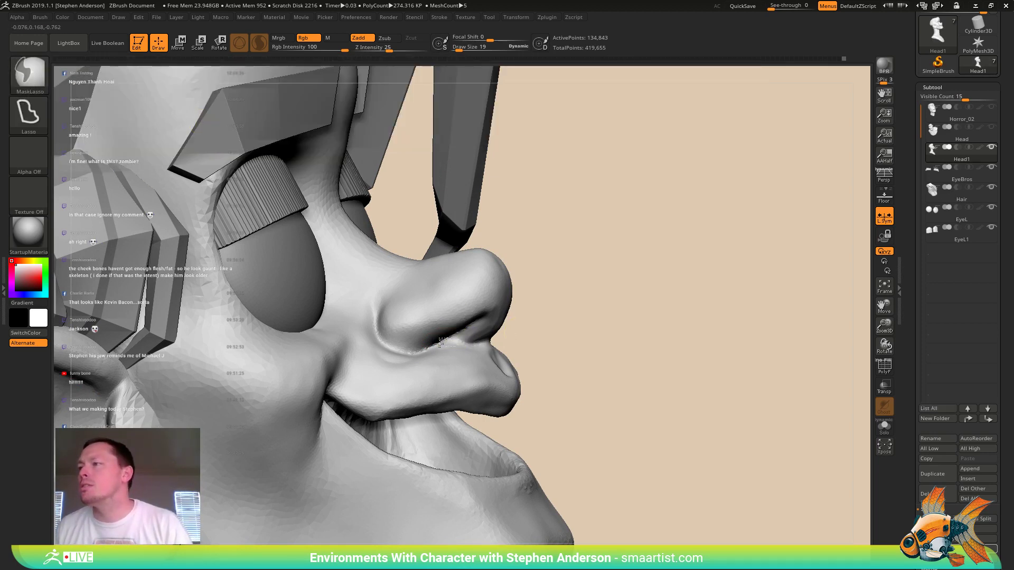
{"action": "mouse_move", "coordinate": [402, 363]}
{"action": "left_mouse_down", "text": "ctrl"}
{"action": "mouse_move", "coordinate": [464, 391]}
{"action": "mouse_move", "coordinate": [509, 369]}
{"action": "mouse_move", "coordinate": [452, 342]}
{"action": "left_mouse_up", "text": "ctrl"}
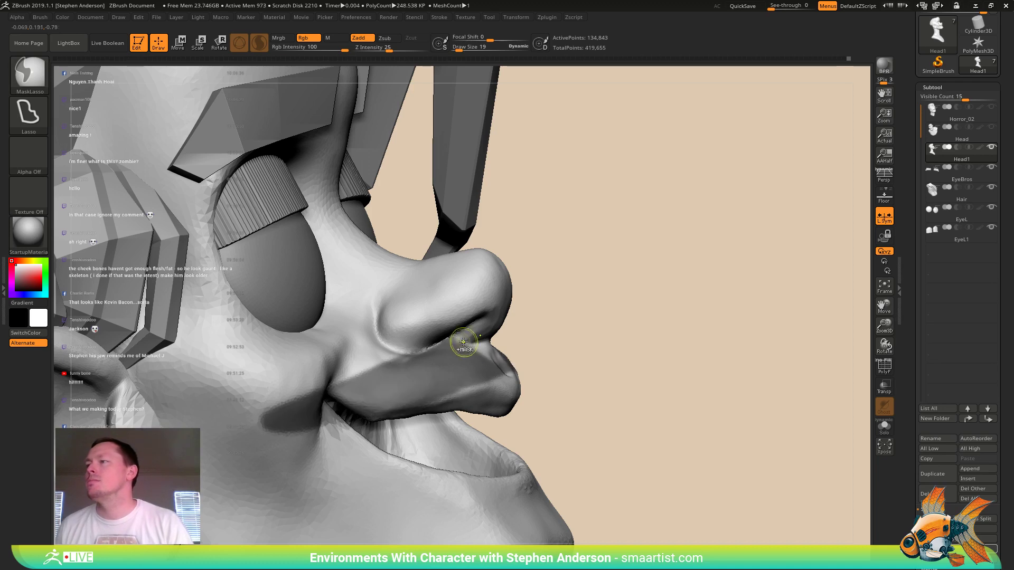
- Reshape the nostril and its outer wing above the masked lip with the Move brush at draw sizes 48, 73 and 50
{"action": "mouse_move", "coordinate": [452, 342]}
{"action": "right_mouse_down"}
{"action": "mouse_move", "coordinate": [434, 319]}
{"action": "mouse_move", "coordinate": [443, 334]}
{"action": "right_mouse_up"}
{"action": "key", "text": "s"}
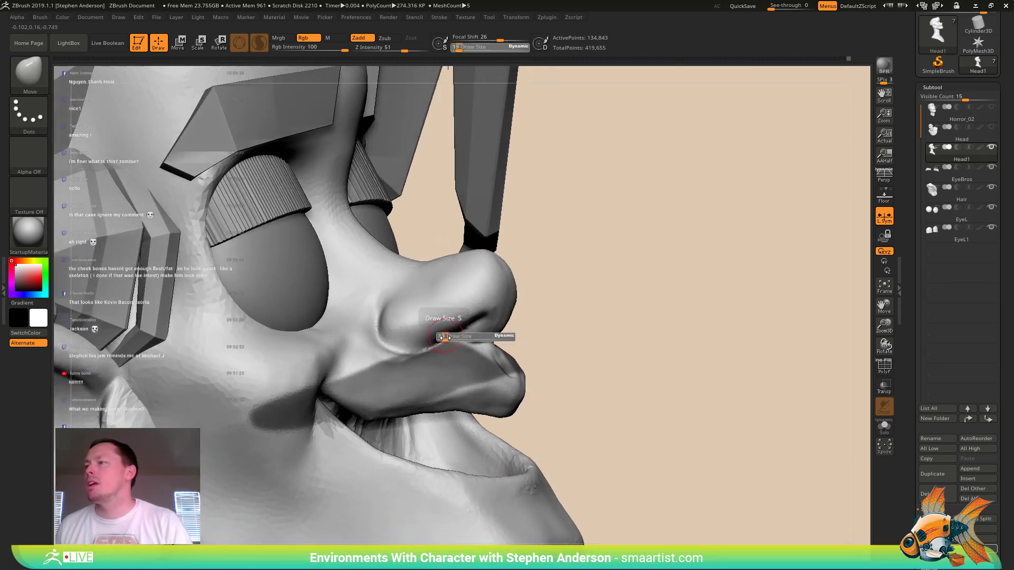
{"action": "left_click_drag", "start_coordinate": [448, 339], "coordinate": [440, 339]}
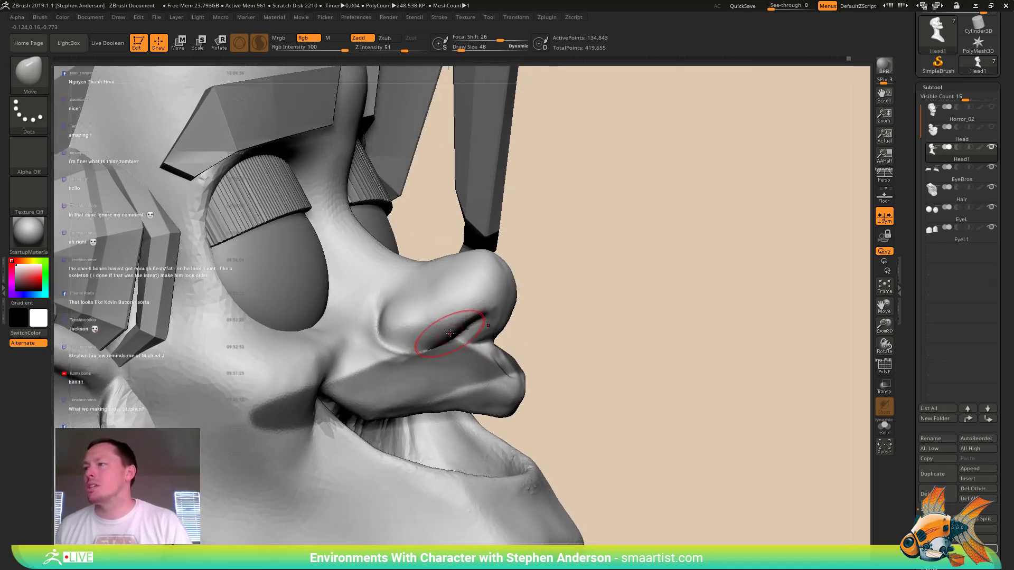
{"action": "mouse_move", "coordinate": [427, 347]}
{"action": "right_mouse_down"}
{"action": "mouse_move", "coordinate": [439, 328]}
{"action": "mouse_move", "coordinate": [433, 339]}
{"action": "mouse_move", "coordinate": [406, 321]}
{"action": "right_mouse_up"}
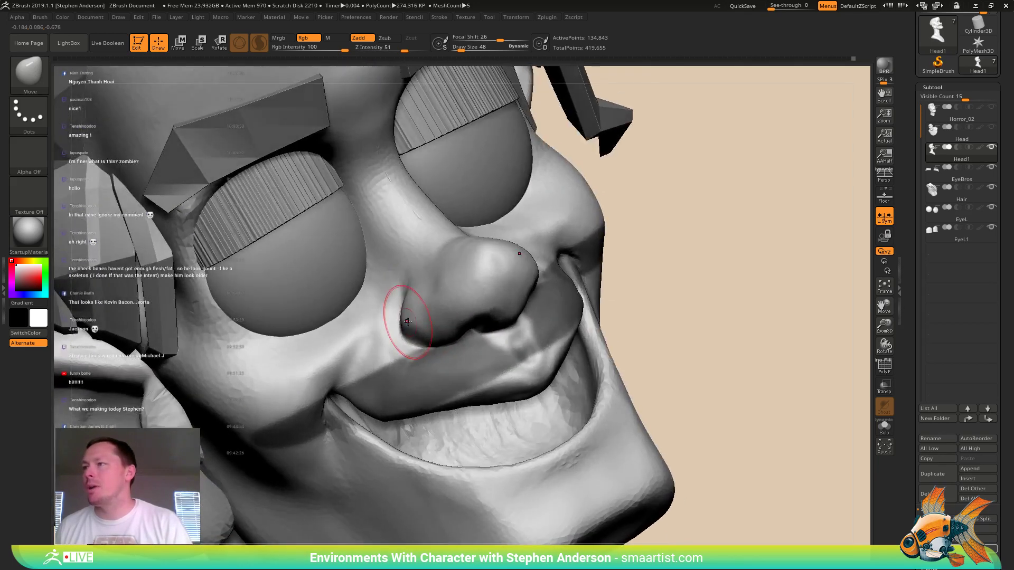
{"action": "left_click_drag", "start_coordinate": [432, 325], "coordinate": [441, 325]}
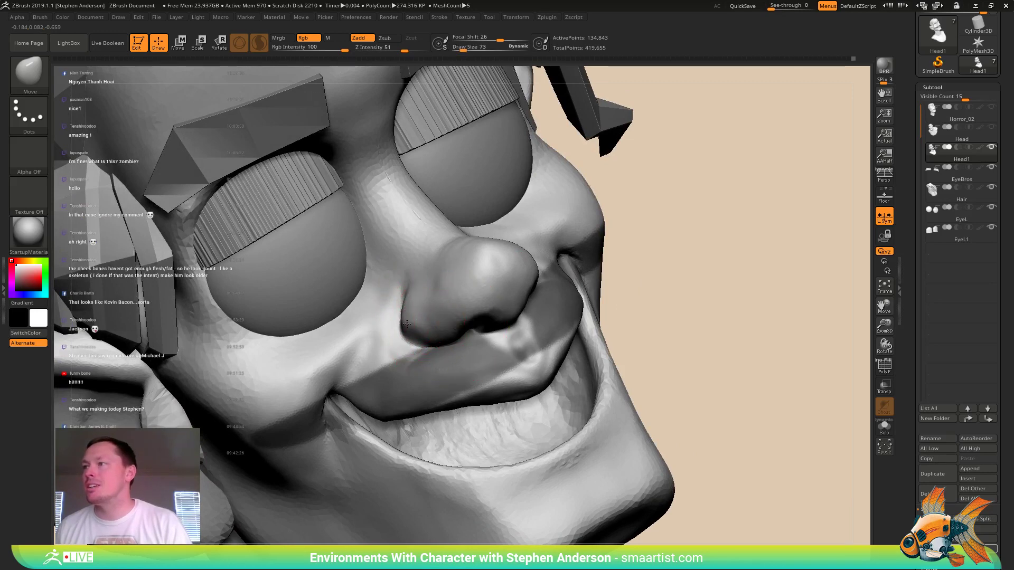
{"action": "right_click_drag", "start_coordinate": [400, 323], "coordinate": [428, 322]}
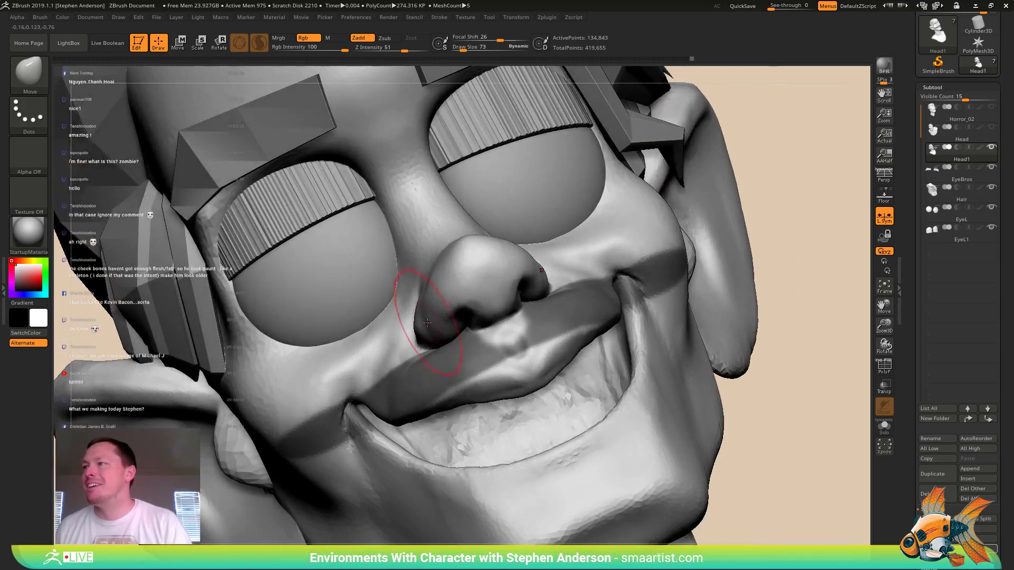
{"action": "key", "text": "s"}
{"action": "left_click_drag", "start_coordinate": [385, 323], "coordinate": [383, 323]}
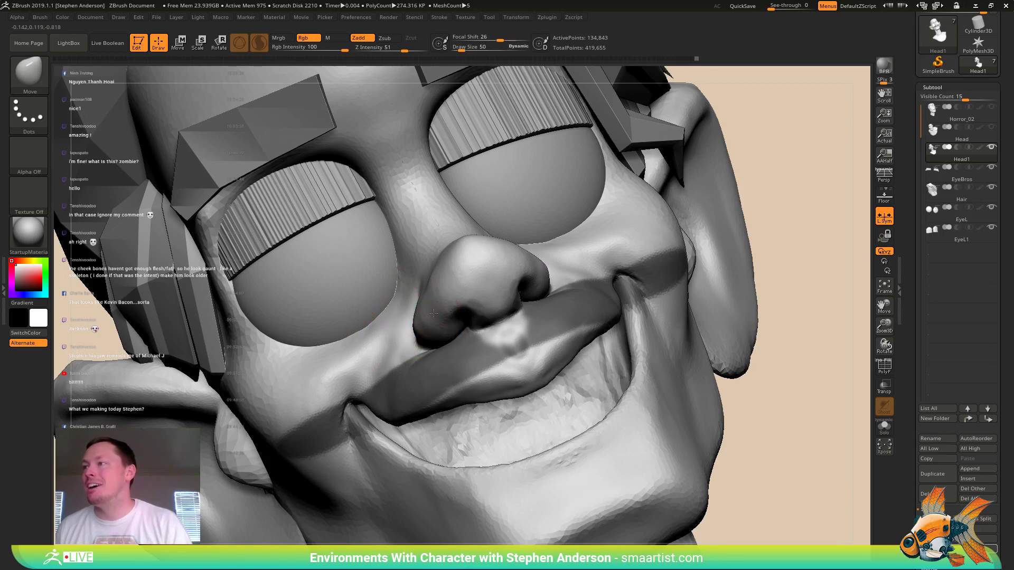
- Deepen the crease around the nostril wing with DamStandard at draw size 30, and clear the mask
{"action": "mouse_move", "coordinate": [433, 313]}
{"action": "right_mouse_down"}
{"action": "mouse_move", "coordinate": [417, 354]}
{"action": "mouse_move", "coordinate": [443, 369]}
{"action": "mouse_move", "coordinate": [427, 354]}
{"action": "right_mouse_up"}
{"action": "key", "text": "b"}
{"action": "key", "text": "d"}
{"action": "key", "text": "s"}
{"action": "key", "text": "s"}
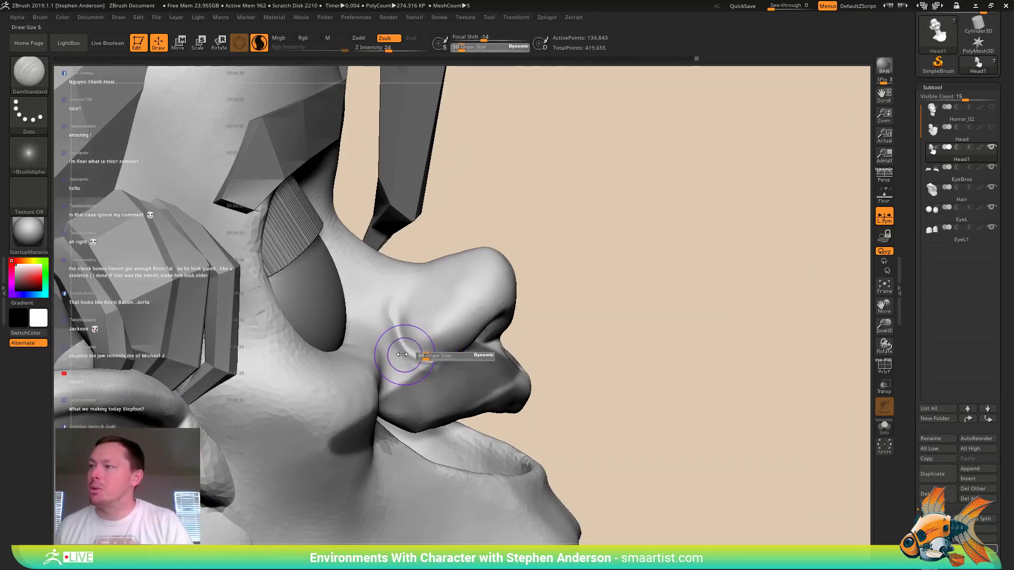
{"action": "left_click_drag", "start_coordinate": [402, 354], "coordinate": [396, 354]}
{"action": "mouse_move", "coordinate": [395, 321]}
{"action": "left_mouse_down"}
{"action": "mouse_move", "coordinate": [421, 353]}
{"action": "mouse_move", "coordinate": [442, 360]}
{"action": "left_mouse_up"}
{"action": "left_click_drag", "start_coordinate": [578, 311], "coordinate": [589, 328], "text": "ctrl"}
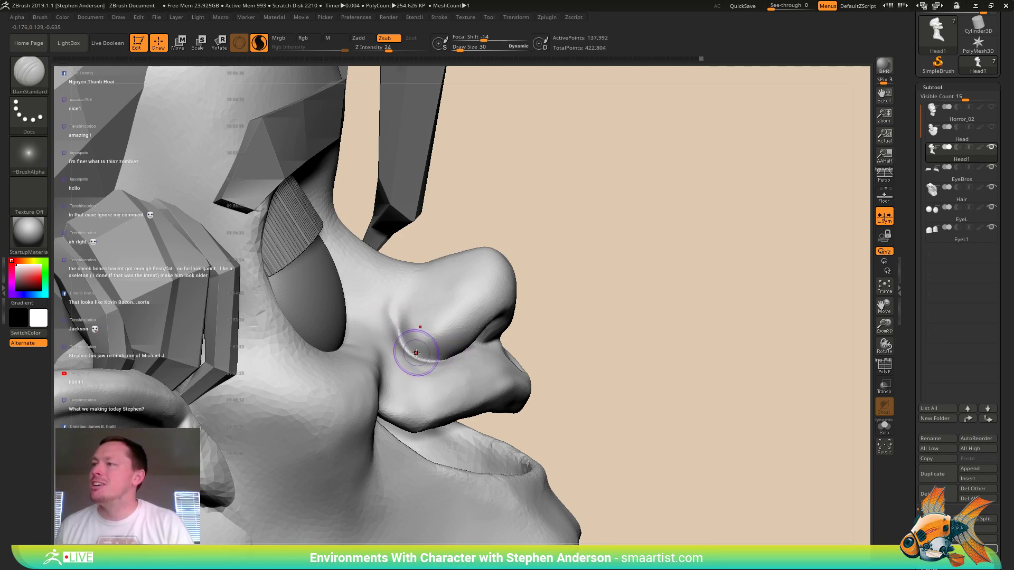
{"action": "left_click_drag", "start_coordinate": [404, 310], "coordinate": [406, 305]}
- Smooth the crease below the nostril wing and the surface of the upper lip
{"action": "mouse_move", "coordinate": [409, 317]}
{"action": "right_mouse_down"}
{"action": "mouse_move", "coordinate": [493, 349]}
{"action": "mouse_move", "coordinate": [421, 347]}
{"action": "right_mouse_up"}
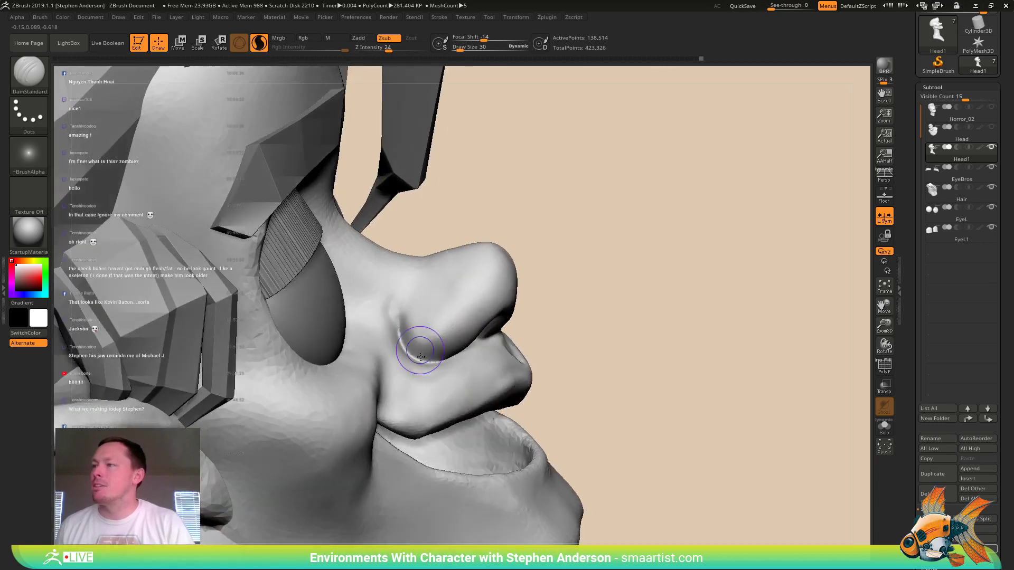
{"action": "left_click_drag", "start_coordinate": [421, 347], "coordinate": [428, 355], "text": "shift"}
{"action": "mouse_move", "coordinate": [426, 353]}
{"action": "right_mouse_down"}
{"action": "mouse_move", "coordinate": [425, 393]}
{"action": "mouse_move", "coordinate": [433, 388]}
{"action": "right_mouse_up"}
{"action": "left_click_drag", "start_coordinate": [433, 369], "coordinate": [464, 371], "text": "shift"}
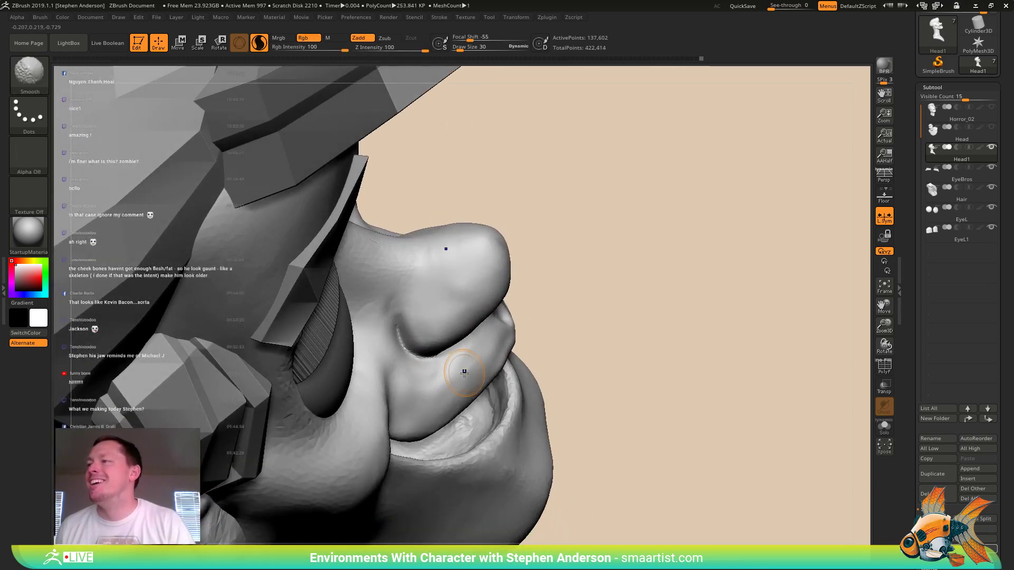
- Smooth the side of the nose, the nostril wing and the nose tip down to the septum
{"action": "mouse_move", "coordinate": [464, 372]}
{"action": "right_mouse_down"}
{"action": "mouse_move", "coordinate": [454, 320]}
{"action": "mouse_move", "coordinate": [386, 310]}
{"action": "right_mouse_up"}
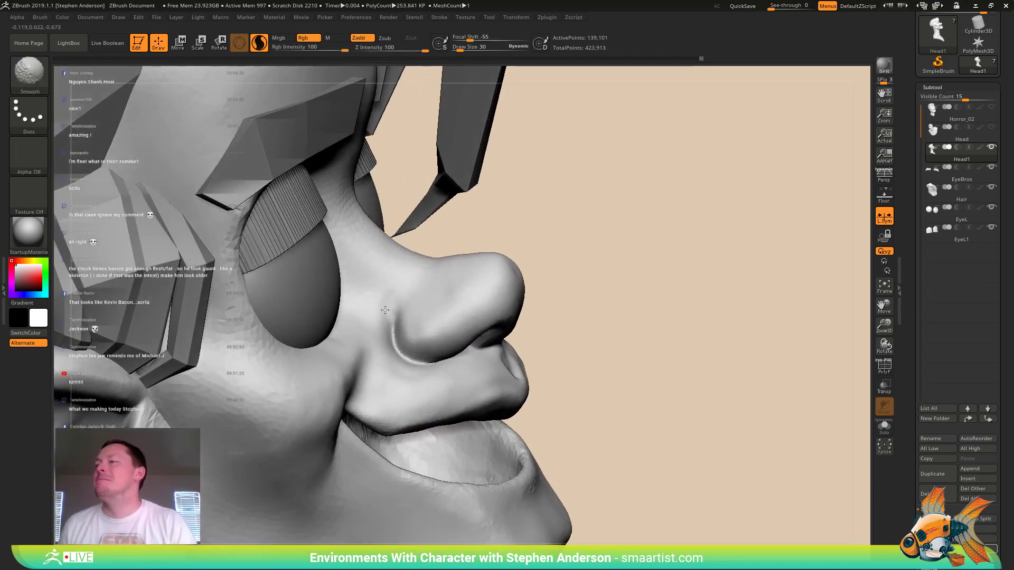
{"action": "left_click_drag", "start_coordinate": [396, 302], "coordinate": [423, 305], "text": "shift"}
{"action": "right_click_drag", "start_coordinate": [446, 306], "coordinate": [401, 317]}
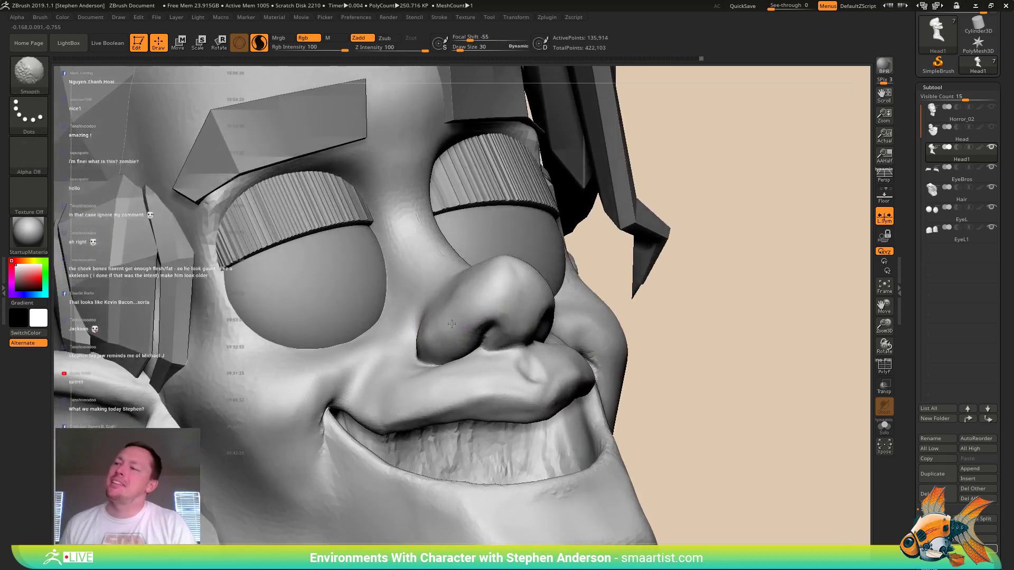
{"action": "left_click_drag", "start_coordinate": [449, 322], "coordinate": [478, 333], "text": "shift"}
{"action": "right_click_drag", "start_coordinate": [454, 314], "coordinate": [512, 326]}
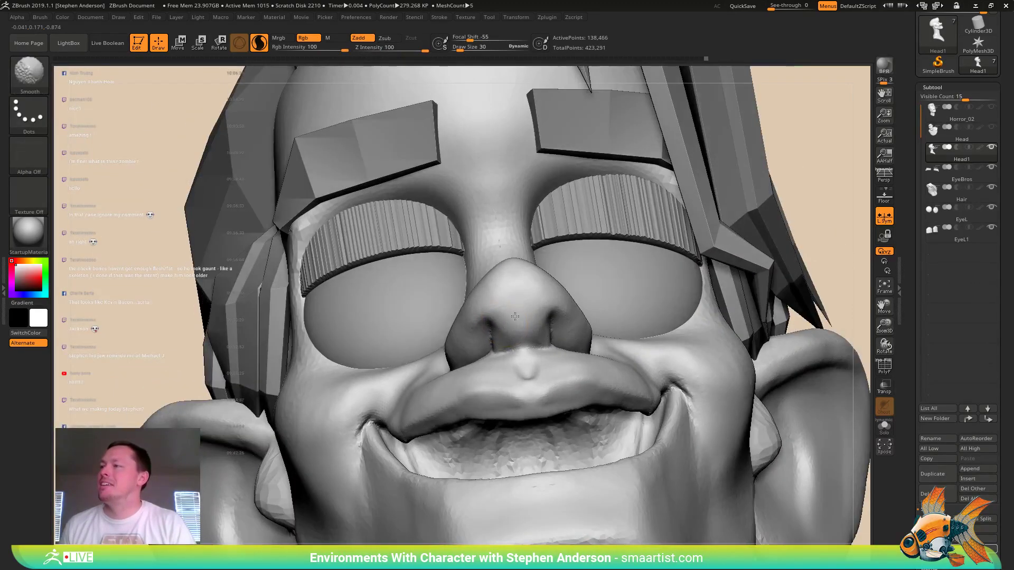
{"action": "left_click_drag", "start_coordinate": [490, 303], "coordinate": [512, 343], "text": "shift"}
- Reshape the nose tip and lower bridge with the Move brush at draw size 71, and smooth the tip
{"action": "mouse_move", "coordinate": [515, 347]}
{"action": "right_mouse_down", "text": "ctrl"}
{"action": "mouse_move", "coordinate": [464, 253]}
{"action": "mouse_move", "coordinate": [550, 375]}
{"action": "right_mouse_up", "text": "ctrl"}
{"action": "key", "text": "b"}
{"action": "key", "text": "m"}
{"action": "key", "text": "v"}
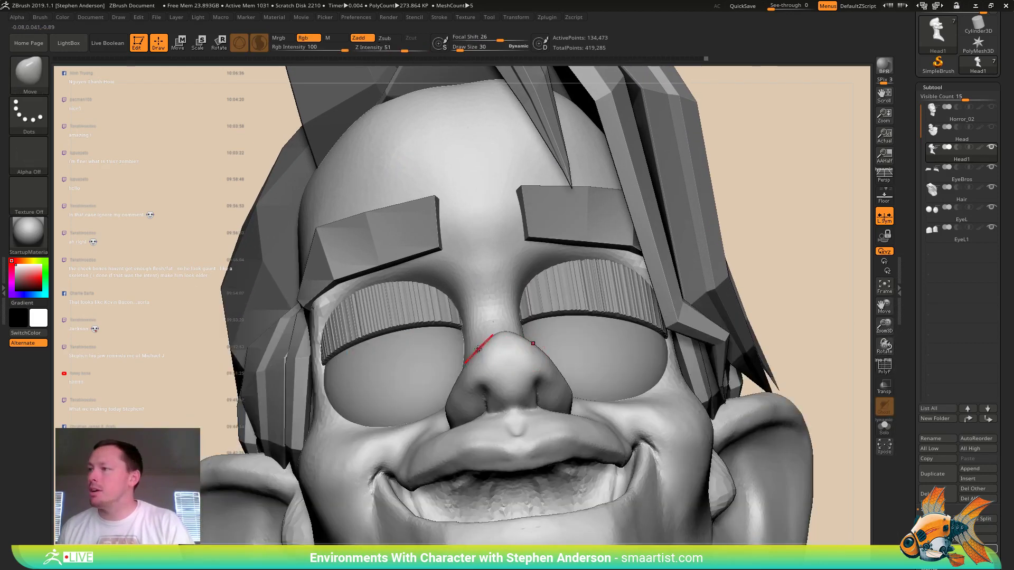
{"action": "key", "text": "s"}
{"action": "left_click_drag", "start_coordinate": [596, 347], "coordinate": [598, 346]}
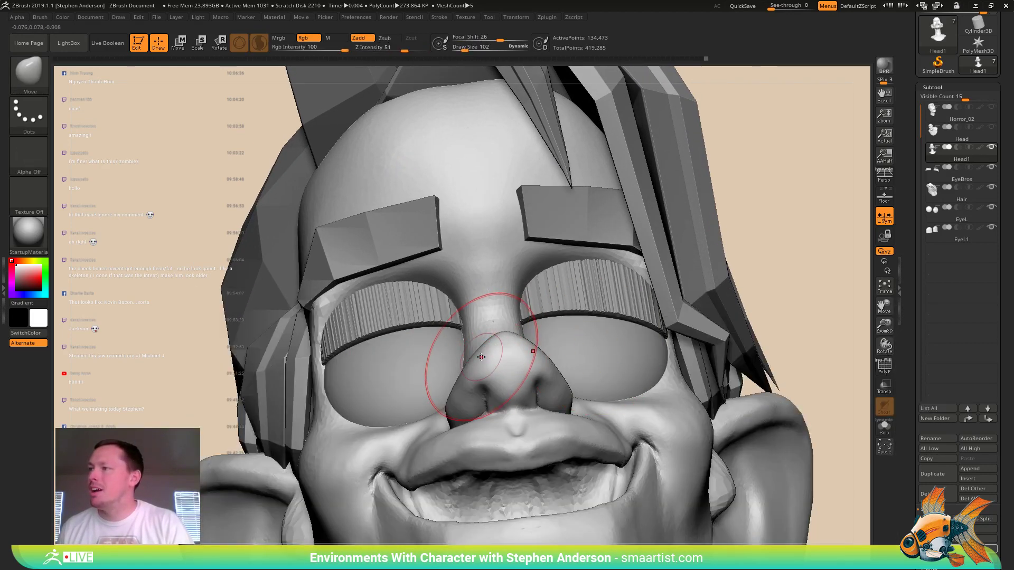
{"action": "key", "text": "s"}
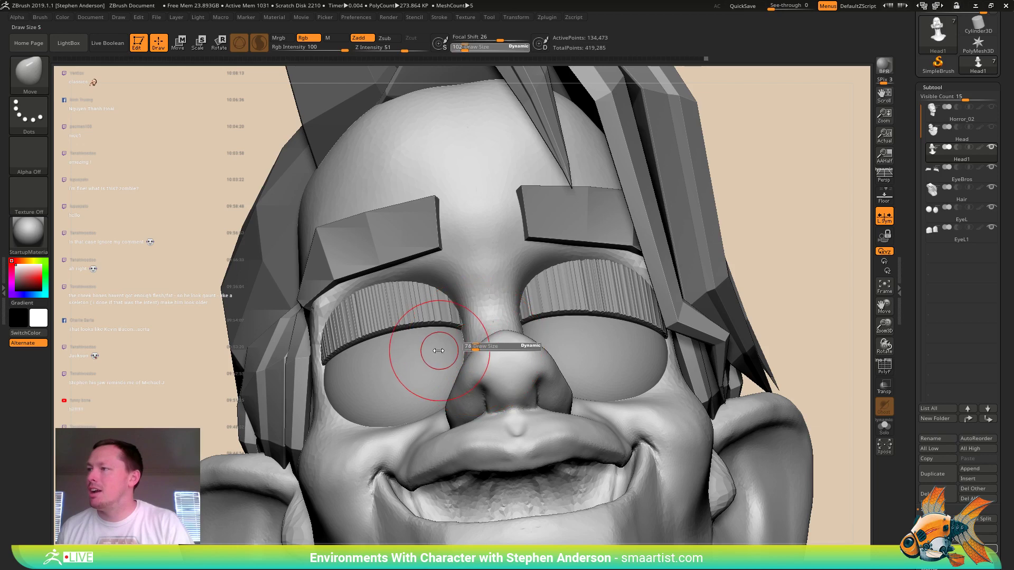
{"action": "left_click_drag", "start_coordinate": [438, 351], "coordinate": [435, 350]}
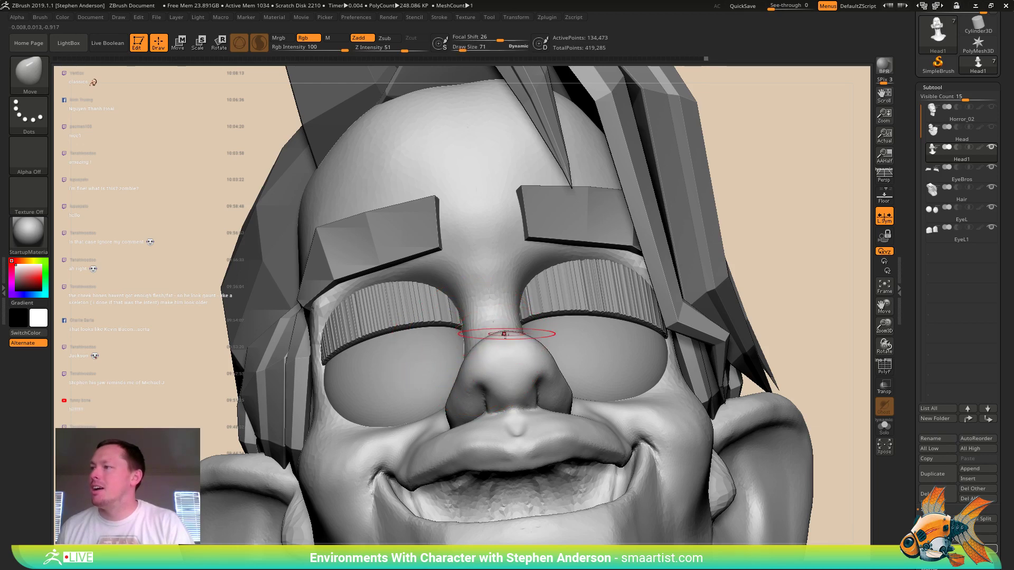
{"action": "right_click_drag", "start_coordinate": [504, 334], "coordinate": [557, 374]}
{"action": "left_click_drag", "start_coordinate": [512, 340], "coordinate": [504, 342], "text": "shift"}
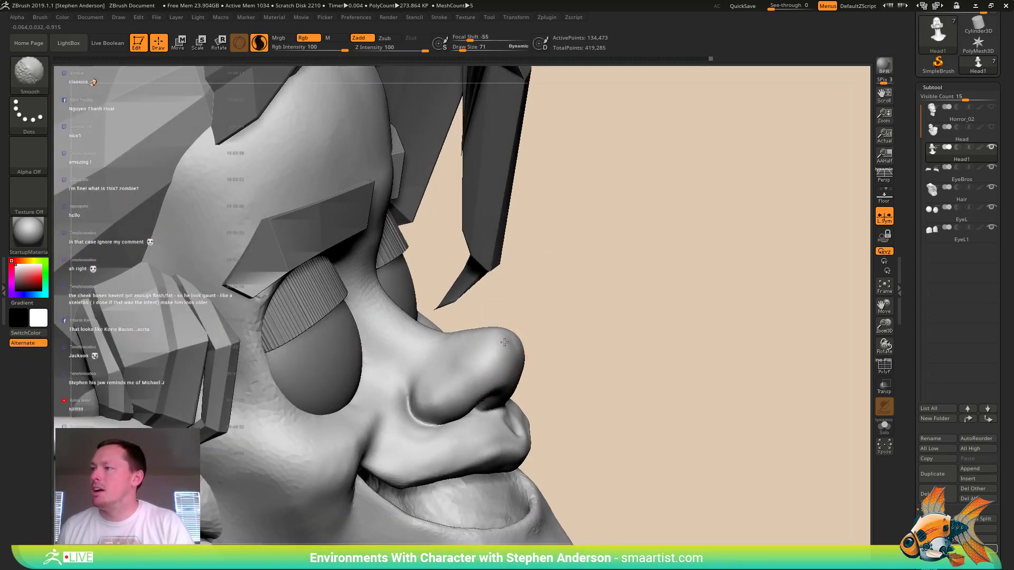
- Adjust the base of the nose above the lip with the Move brush at draw size 29, and smooth its underside
{"action": "mouse_move", "coordinate": [507, 346]}
{"action": "right_mouse_down"}
{"action": "mouse_move", "coordinate": [522, 385]}
{"action": "mouse_move", "coordinate": [526, 365]}
{"action": "mouse_move", "coordinate": [534, 376]}
{"action": "right_mouse_up"}
{"action": "key", "text": "s"}
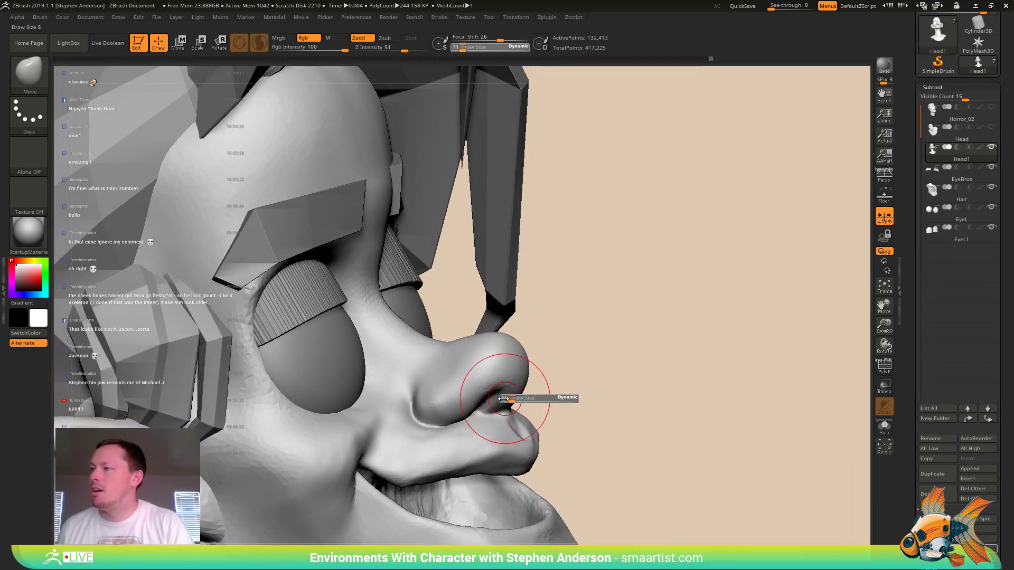
{"action": "left_click_drag", "start_coordinate": [503, 398], "coordinate": [499, 401]}
{"action": "mouse_move", "coordinate": [507, 406]}
{"action": "right_mouse_down"}
{"action": "mouse_move", "coordinate": [519, 413]}
{"action": "mouse_move", "coordinate": [506, 419]}
{"action": "right_mouse_up"}
{"action": "key", "text": "s"}
{"action": "left_click_drag", "start_coordinate": [507, 420], "coordinate": [504, 419]}
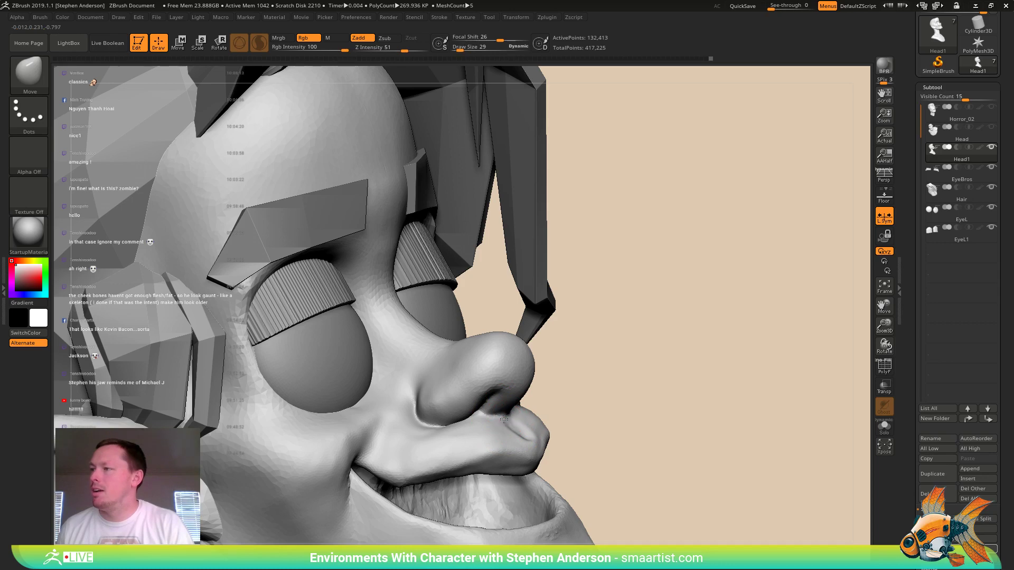
{"action": "right_click_drag", "start_coordinate": [500, 420], "coordinate": [516, 411]}
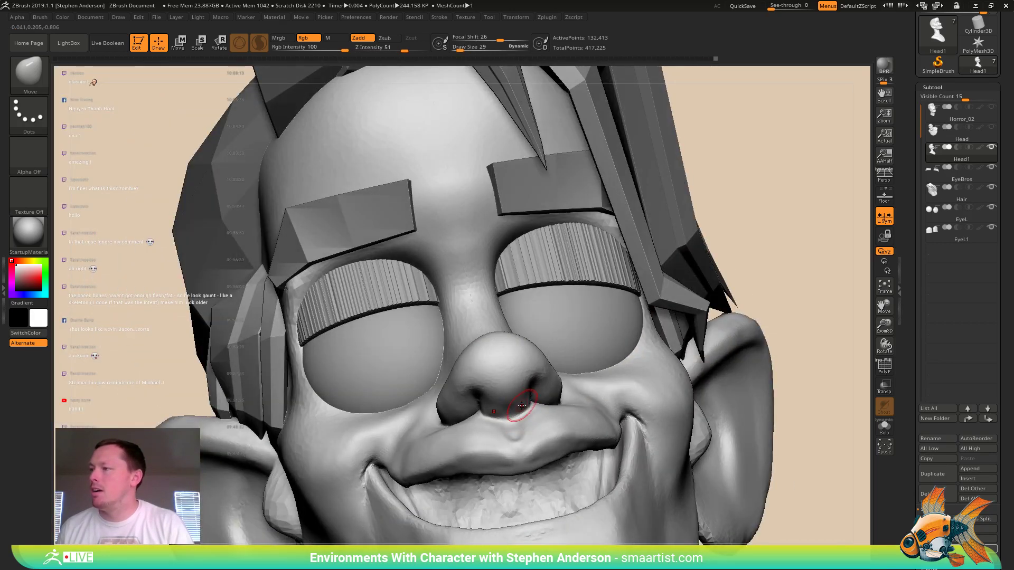
{"action": "key", "text": "shift"}
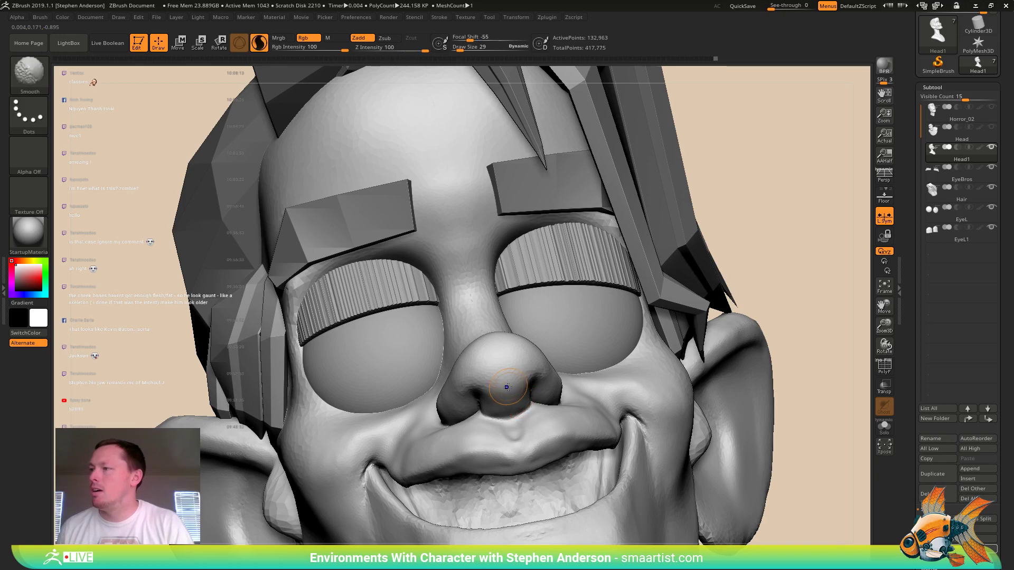
{"action": "right_click_drag", "start_coordinate": [491, 399], "coordinate": [486, 384]}
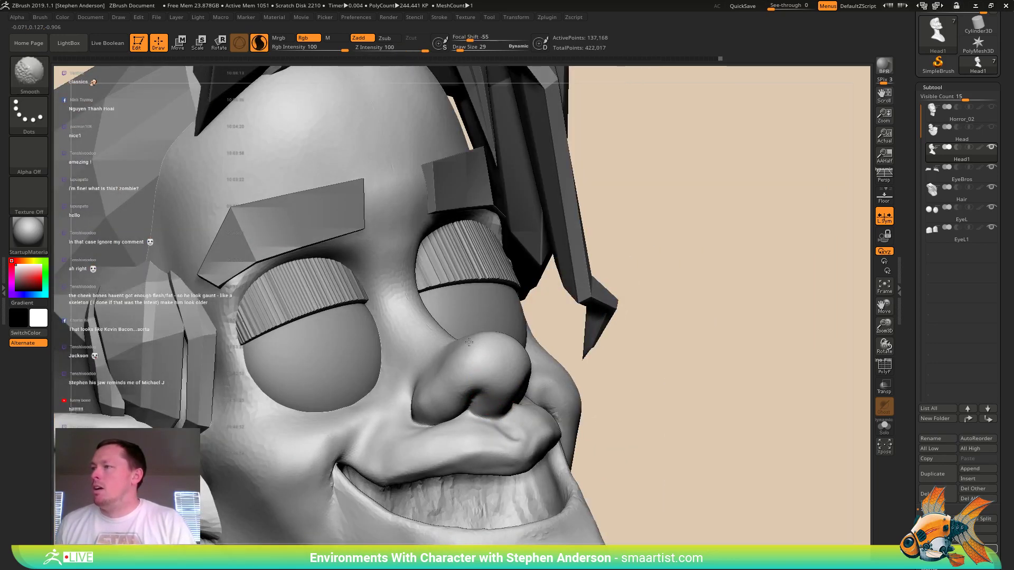
- Smooth the nose bridge up to the inner brow, and the cheek beside the mouth
{"action": "left_click_drag", "start_coordinate": [469, 342], "coordinate": [496, 367], "text": "shift"}
{"action": "left_click_drag", "start_coordinate": [442, 326], "coordinate": [394, 259], "text": "shift"}
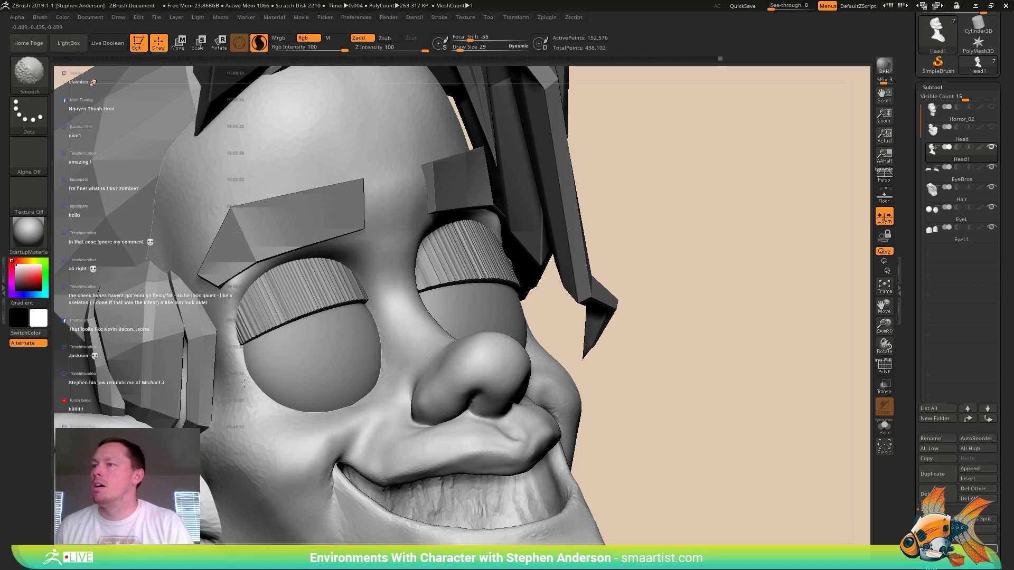
{"action": "left_click_drag", "start_coordinate": [257, 483], "coordinate": [277, 453], "text": "shift"}
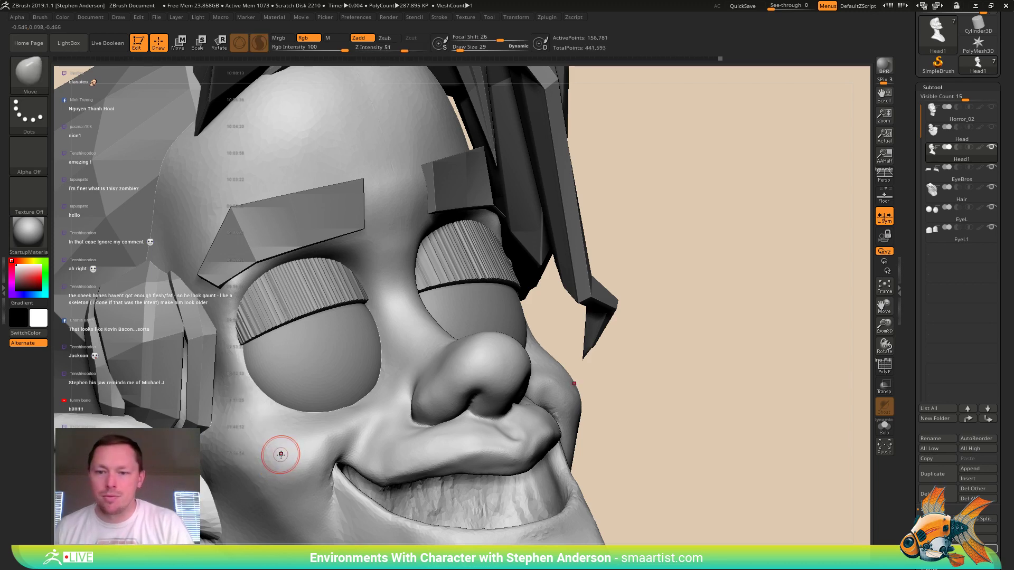
- Enlarge the Move brush to draw size 112 and adjust the broad forms of the face
{"action": "right_click_drag", "start_coordinate": [275, 407], "coordinate": [328, 254], "text": "ctrl"}
{"action": "right_click_drag", "start_coordinate": [402, 431], "coordinate": [470, 338], "text": "alt"}
{"action": "mouse_move", "coordinate": [469, 338]}
{"action": "right_mouse_down"}
{"action": "mouse_move", "coordinate": [393, 336]}
{"action": "mouse_move", "coordinate": [398, 343]}
{"action": "mouse_move", "coordinate": [369, 355]}
{"action": "mouse_move", "coordinate": [468, 345]}
{"action": "mouse_move", "coordinate": [377, 321]}
{"action": "mouse_move", "coordinate": [465, 311]}
{"action": "mouse_move", "coordinate": [367, 246]}
{"action": "right_mouse_up"}
{"action": "key", "text": "s"}
{"action": "left_click_drag", "start_coordinate": [379, 247], "coordinate": [384, 249]}
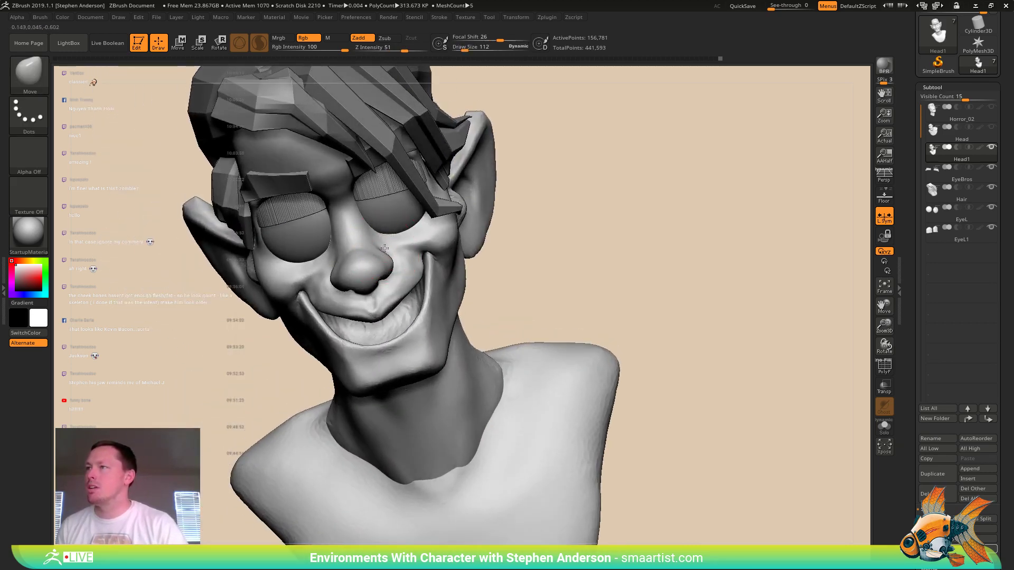
{"action": "right_click_drag", "start_coordinate": [378, 250], "coordinate": [355, 244]}
{"action": "mouse_move", "coordinate": [344, 170]}
{"action": "right_mouse_down"}
{"action": "mouse_move", "coordinate": [321, 170]}
{"action": "mouse_move", "coordinate": [338, 174]}
{"action": "mouse_move", "coordinate": [354, 157]}
{"action": "mouse_move", "coordinate": [347, 144]}
{"action": "right_mouse_up"}
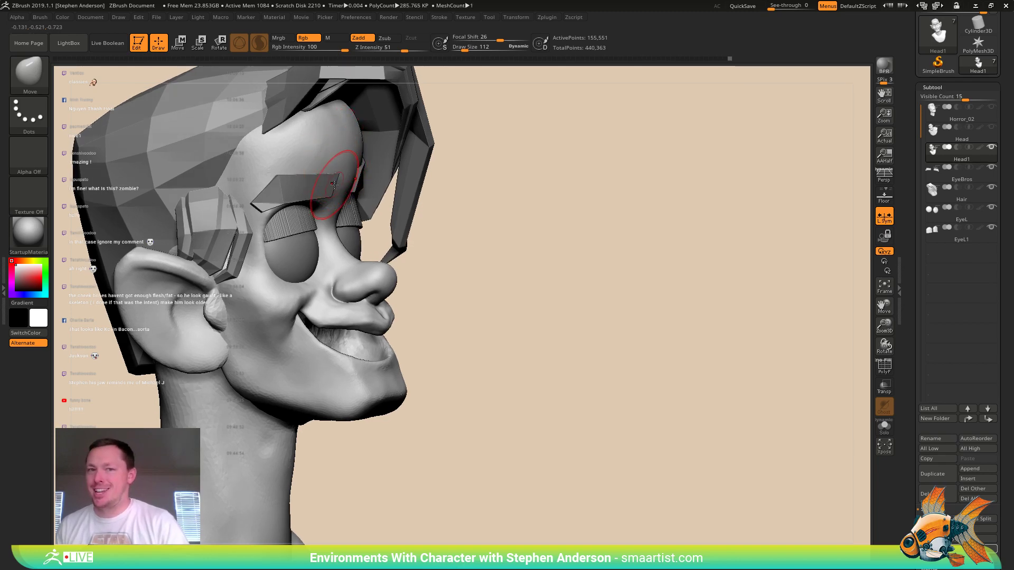
- Make the EyeBros subtool active, show its polyframe and isolate it in Solo mode
{"action": "right_click_drag", "start_coordinate": [350, 199], "coordinate": [379, 283]}
{"action": "left_click", "coordinate": [336, 207], "text": "alt"}
{"action": "key", "text": "shift+f"}
{"action": "mouse_move", "coordinate": [832, 399]}
{"action": "right_mouse_down"}
{"action": "mouse_move", "coordinate": [817, 421]}
{"action": "mouse_move", "coordinate": [835, 415]}
{"action": "right_mouse_up"}
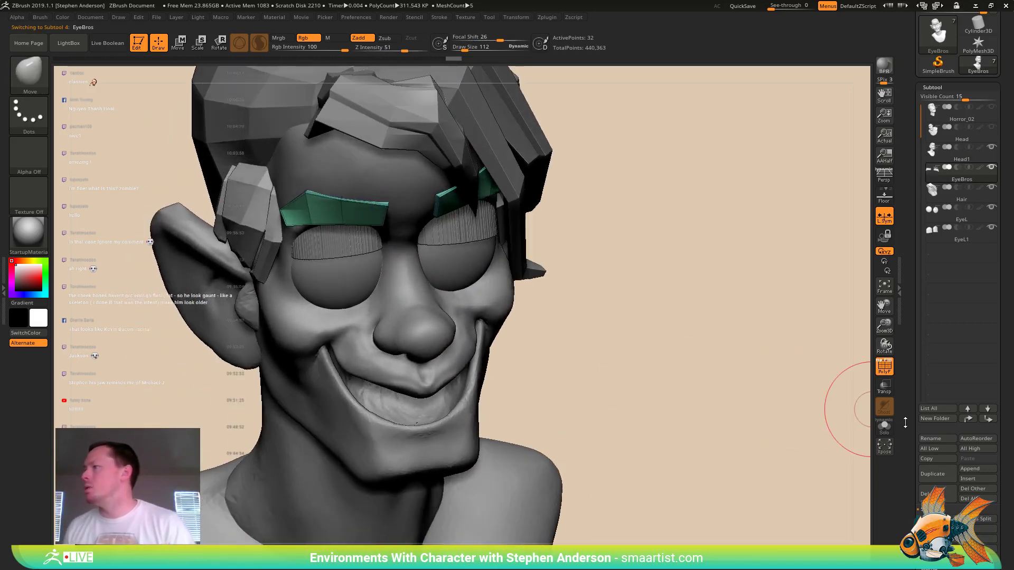
{"action": "left_click", "coordinate": [885, 427]}
{"action": "right_click_drag", "start_coordinate": [597, 333], "coordinate": [610, 314]}
- Crease the hard edges of the eyebrow meshes and turn on their dynamic subdivision
{"action": "left_click_drag", "start_coordinate": [1007, 537], "coordinate": [1007, 467]}
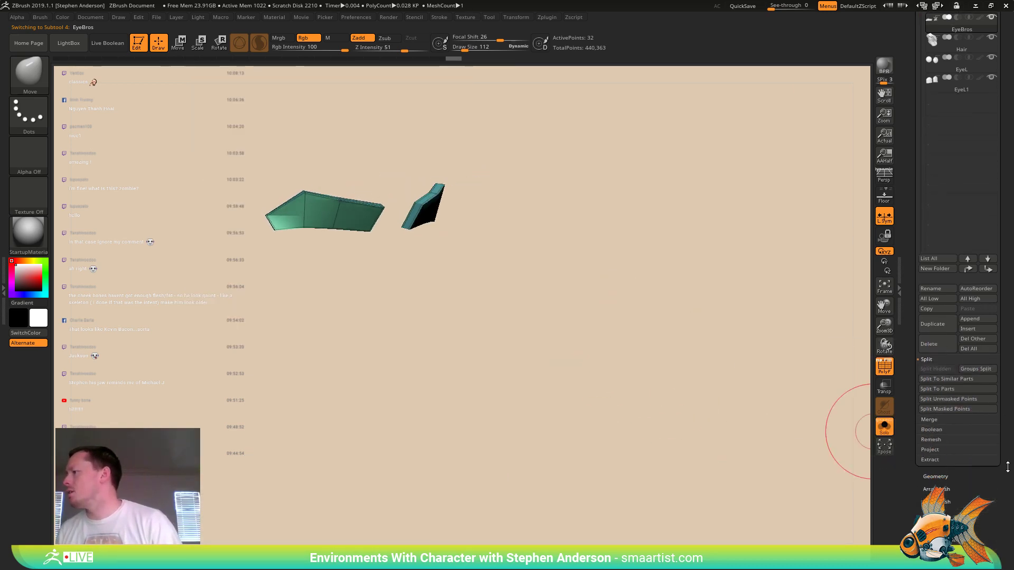
{"action": "left_click", "coordinate": [942, 477]}
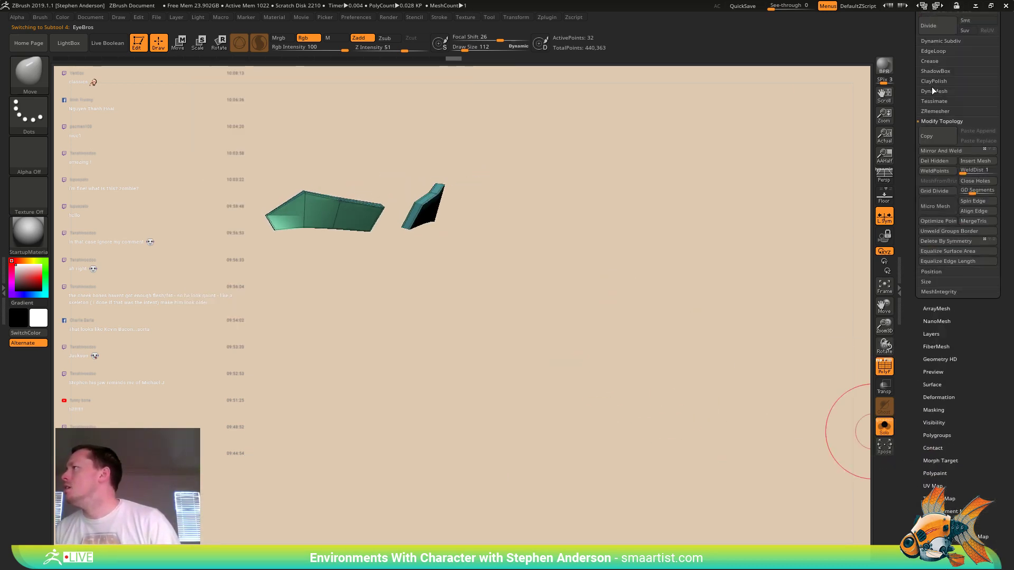
{"action": "left_click", "coordinate": [929, 62]}
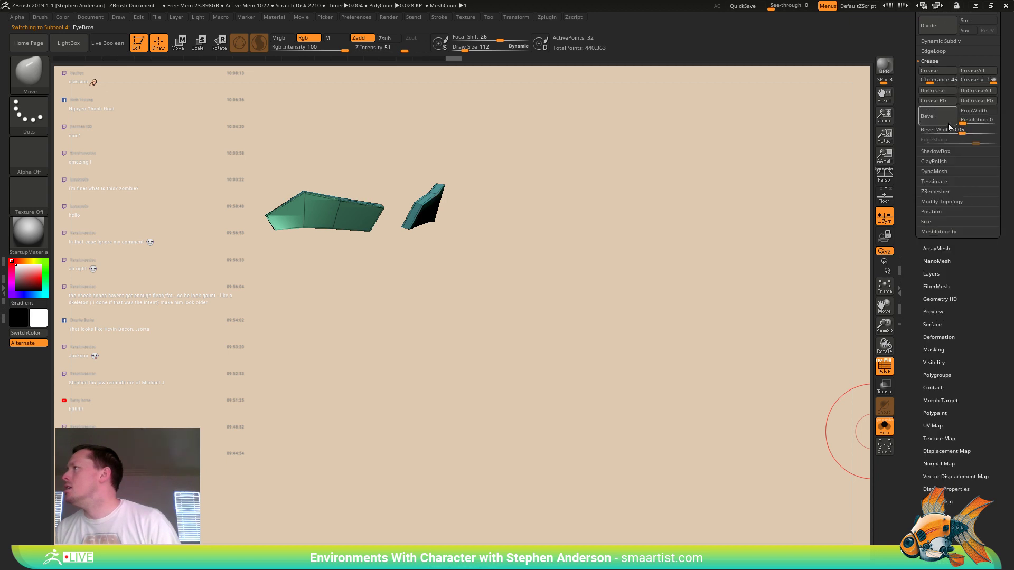
{"action": "left_click", "coordinate": [933, 73]}
{"action": "left_click_drag", "start_coordinate": [447, 222], "coordinate": [465, 192]}
{"action": "key", "text": "d"}
{"action": "left_click", "coordinate": [501, 189]}
- Hide the polyframe and leave Solo mode to show the eyebrows on the whole head
{"action": "key", "text": "shift+f"}
{"action": "mouse_move", "coordinate": [647, 355]}
{"action": "left_mouse_down"}
{"action": "mouse_move", "coordinate": [595, 355]}
{"action": "mouse_move", "coordinate": [652, 358]}
{"action": "left_mouse_up"}
{"action": "left_click", "coordinate": [884, 427]}
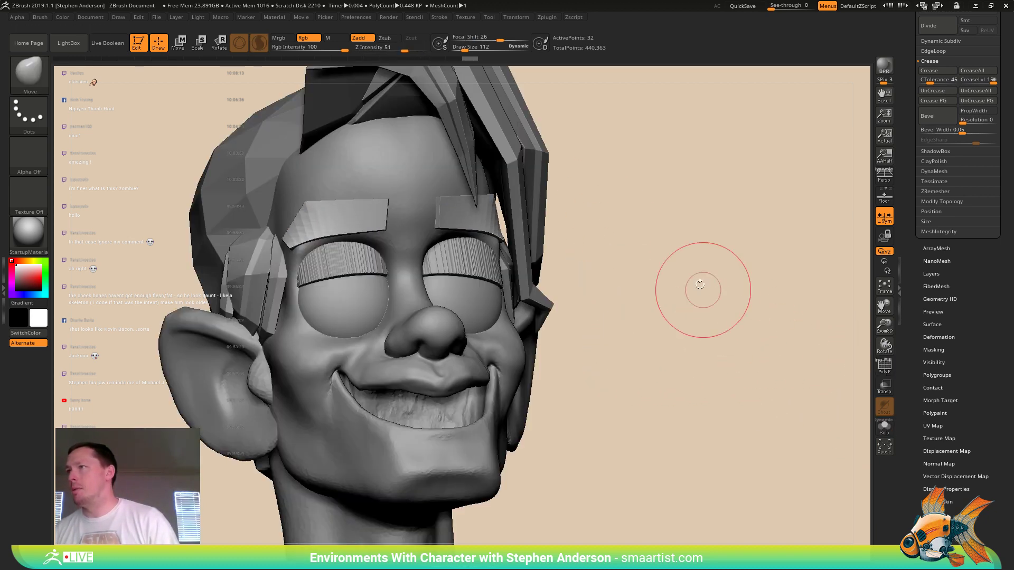
- Make the EyeL1 eyelid subtool active, show its polyframe and isolate it in Solo mode
{"action": "left_click_drag", "start_coordinate": [702, 290], "coordinate": [542, 273]}
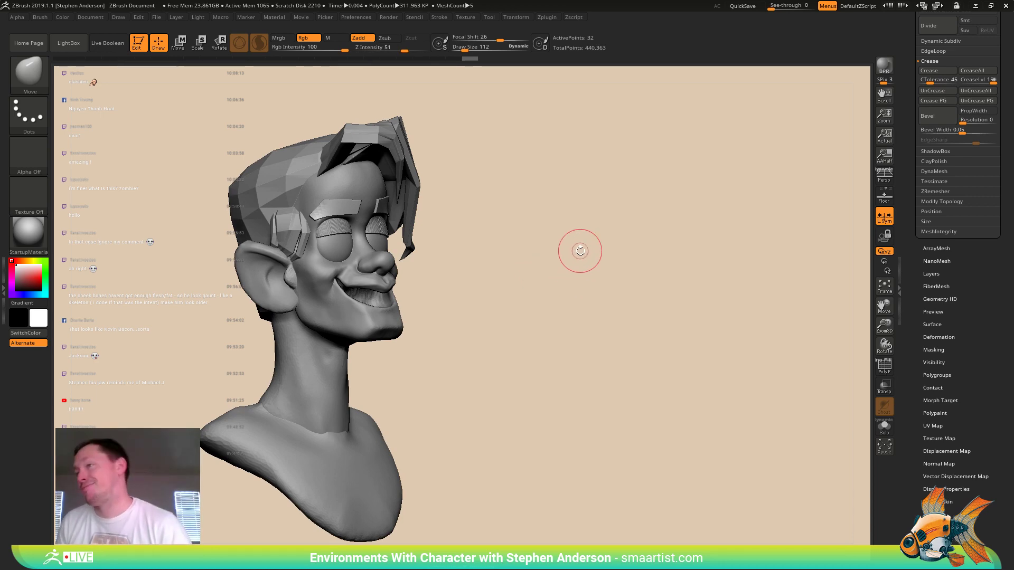
{"action": "left_click_drag", "start_coordinate": [615, 248], "coordinate": [600, 262]}
{"action": "right_click_drag", "start_coordinate": [471, 227], "coordinate": [464, 291], "text": "ctrl"}
{"action": "left_click", "coordinate": [315, 266], "text": "alt"}
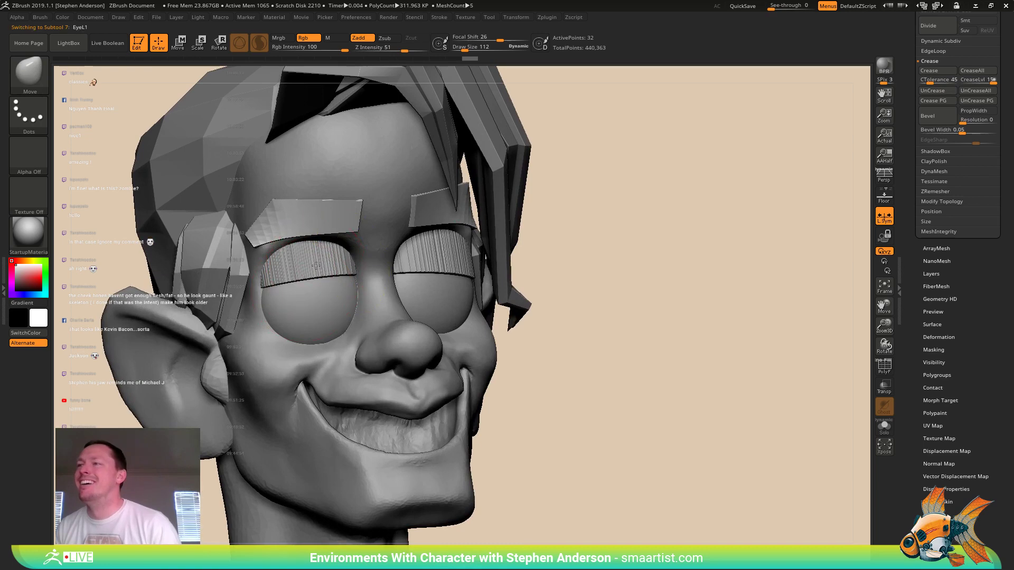
{"action": "key", "text": "shift+f"}
{"action": "left_click", "coordinate": [883, 428]}
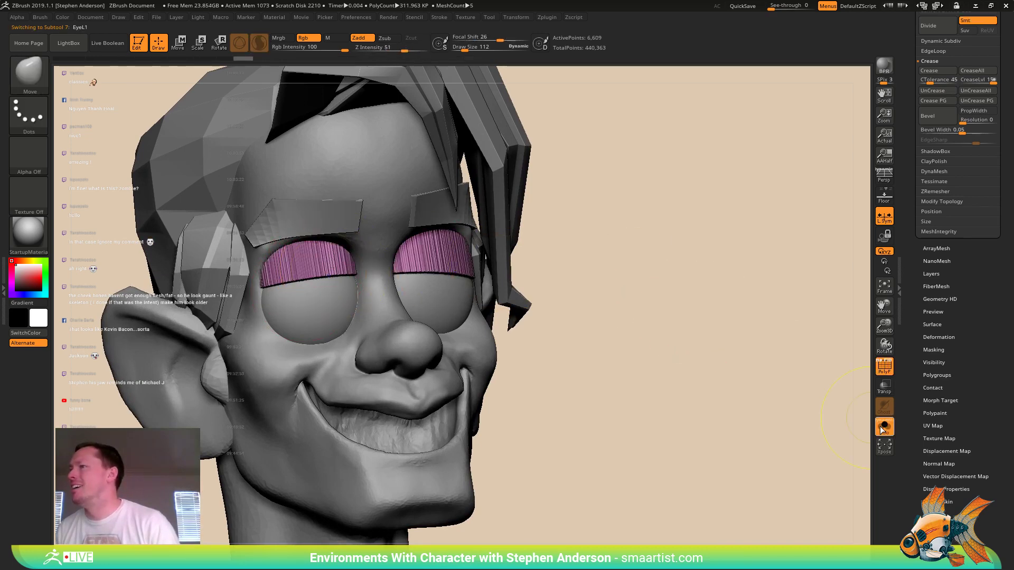
- Try to smooth the open lower rim of the eyelids with the Smooth brush at draw size 64
{"action": "mouse_move", "coordinate": [702, 334]}
{"action": "left_mouse_down"}
{"action": "mouse_move", "coordinate": [546, 297]}
{"action": "mouse_move", "coordinate": [421, 282]}
{"action": "left_mouse_up"}
{"action": "key", "text": "s"}
{"action": "key", "text": "shift"}
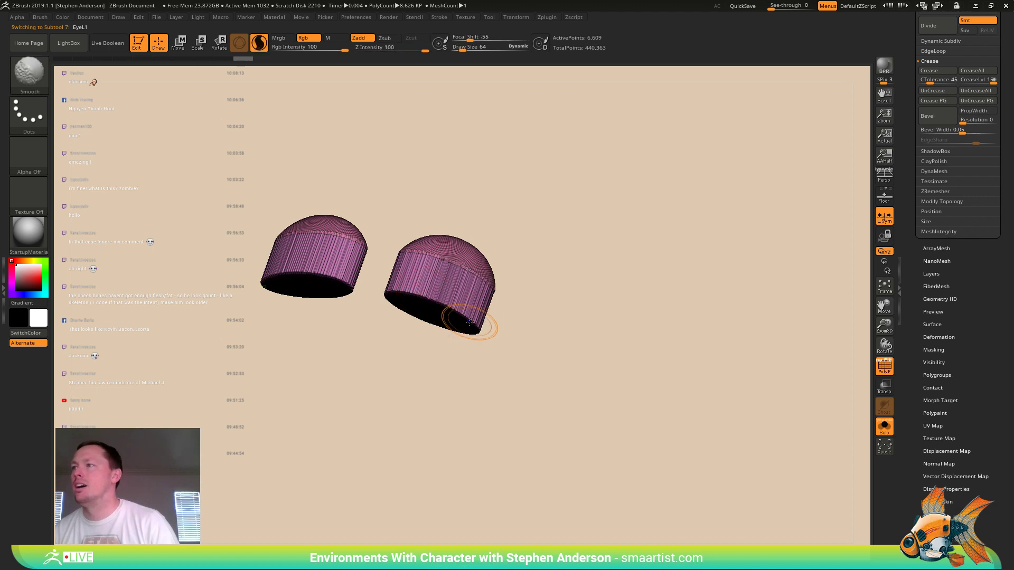
{"action": "mouse_move", "coordinate": [469, 321]}
{"action": "left_mouse_down", "text": "shift"}
{"action": "mouse_move", "coordinate": [468, 297]}
{"action": "mouse_move", "coordinate": [435, 282]}
{"action": "mouse_move", "coordinate": [422, 301]}
{"action": "left_mouse_up", "text": "shift"}
{"action": "key", "text": "ctrl+z"}
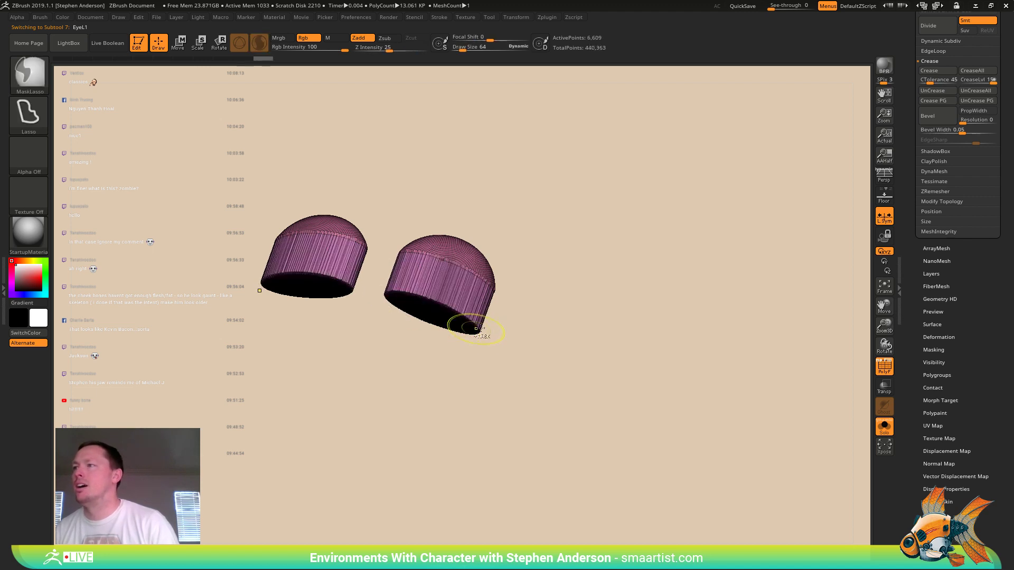
- Set the Smooth brush's Z Intensity to 9 and smooth the ridged sides of the eyelid meshes
{"action": "left_click_drag", "start_coordinate": [522, 307], "coordinate": [518, 327]}
{"action": "key", "text": "shift"}
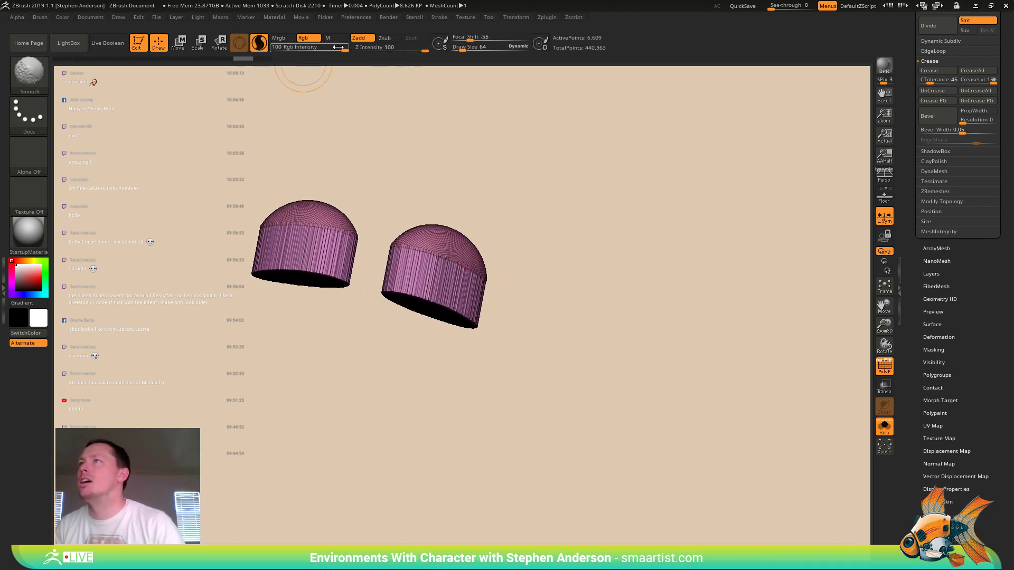
{"action": "left_click_drag", "start_coordinate": [425, 49], "coordinate": [374, 50]}
{"action": "mouse_move", "coordinate": [454, 307]}
{"action": "left_mouse_down", "text": "shift"}
{"action": "mouse_move", "coordinate": [458, 287]}
{"action": "mouse_move", "coordinate": [416, 285]}
{"action": "mouse_move", "coordinate": [413, 266]}
{"action": "mouse_move", "coordinate": [463, 267]}
{"action": "left_mouse_up", "text": "shift"}
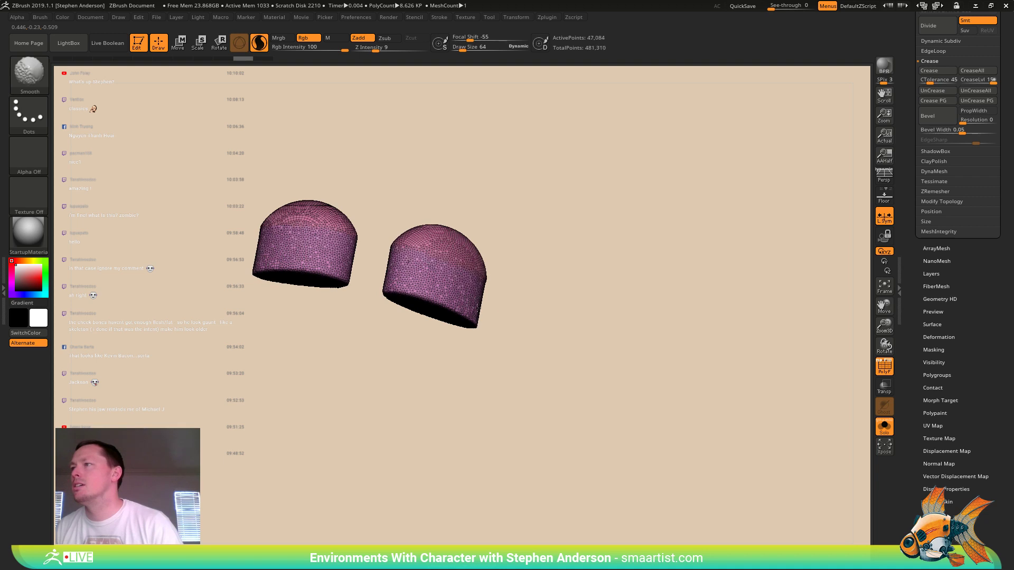
{"action": "left_click_drag", "start_coordinate": [477, 307], "coordinate": [478, 318], "text": "shift"}
- Leave Solo mode and hide the polyframe to show the eyelids on the whole head
{"action": "mouse_move", "coordinate": [548, 296]}
{"action": "left_mouse_down"}
{"action": "mouse_move", "coordinate": [543, 234]}
{"action": "mouse_move", "coordinate": [528, 233]}
{"action": "left_mouse_up"}
{"action": "mouse_move", "coordinate": [539, 335]}
{"action": "left_mouse_down"}
{"action": "mouse_move", "coordinate": [531, 268]}
{"action": "mouse_move", "coordinate": [641, 287]}
{"action": "mouse_move", "coordinate": [586, 303]}
{"action": "mouse_move", "coordinate": [810, 387]}
{"action": "left_mouse_up"}
{"action": "left_click", "coordinate": [885, 425]}
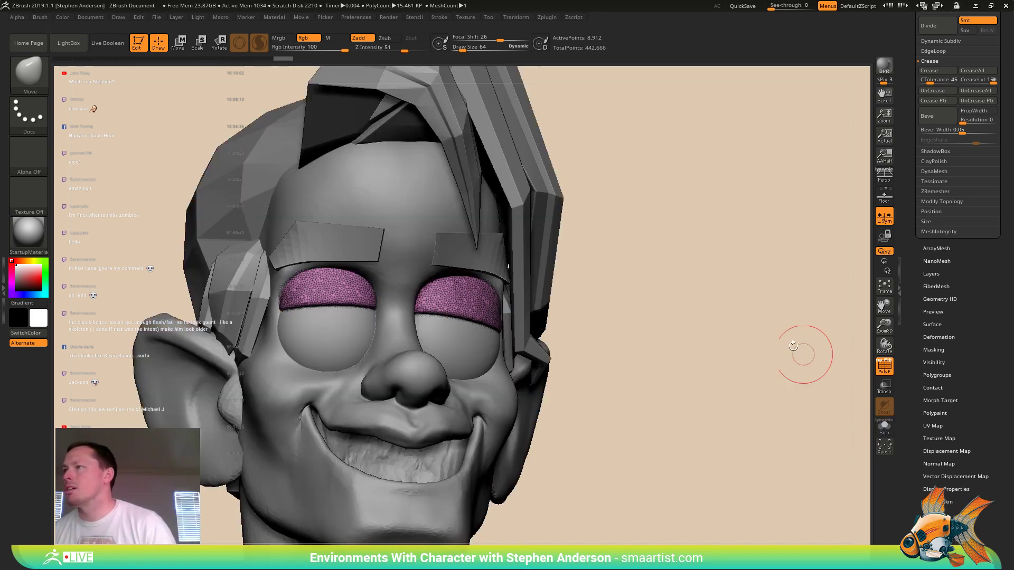
{"action": "left_click_drag", "start_coordinate": [674, 222], "coordinate": [709, 292]}
{"action": "key", "text": "shift+f"}
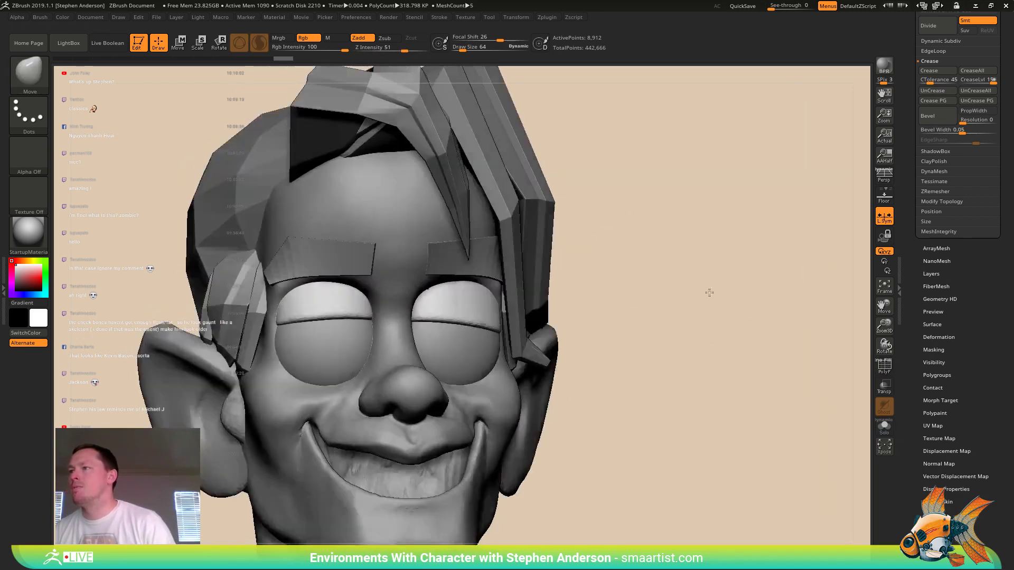
- Adjust the shapes of the EyeL eyeballs and the EyeL1 eyelids with the Move brush at draw size 148
{"action": "right_click_drag", "start_coordinate": [709, 292], "coordinate": [642, 217], "text": "ctrl"}
{"action": "right_click_drag", "start_coordinate": [658, 290], "coordinate": [667, 275]}
{"action": "right_click_drag", "start_coordinate": [666, 275], "coordinate": [676, 313], "text": "ctrl"}
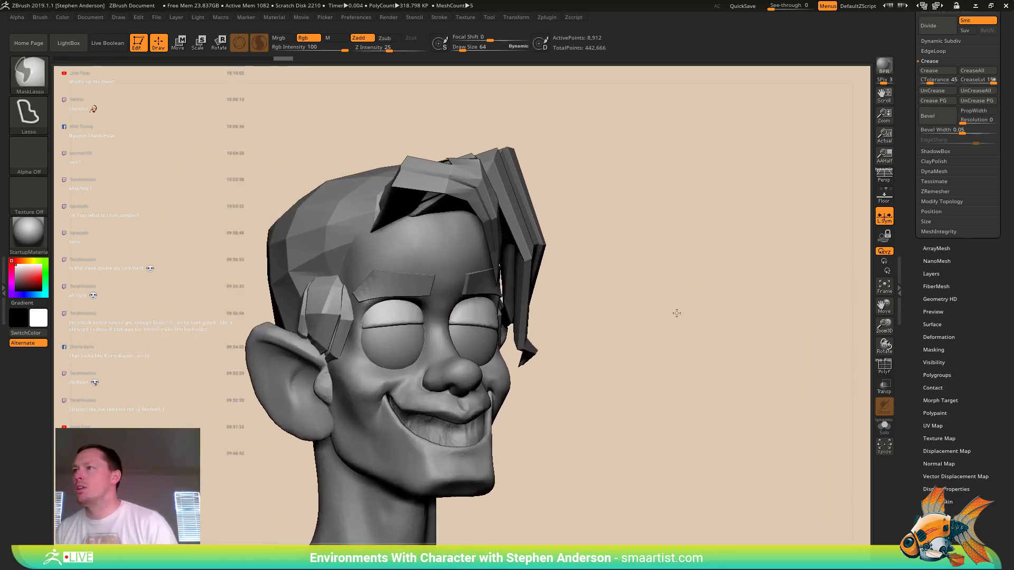
{"action": "left_click", "coordinate": [446, 259], "text": "alt"}
{"action": "right_click_drag", "start_coordinate": [680, 377], "coordinate": [595, 289], "text": "ctrl"}
{"action": "right_click_drag", "start_coordinate": [594, 290], "coordinate": [607, 403], "text": "ctrl"}
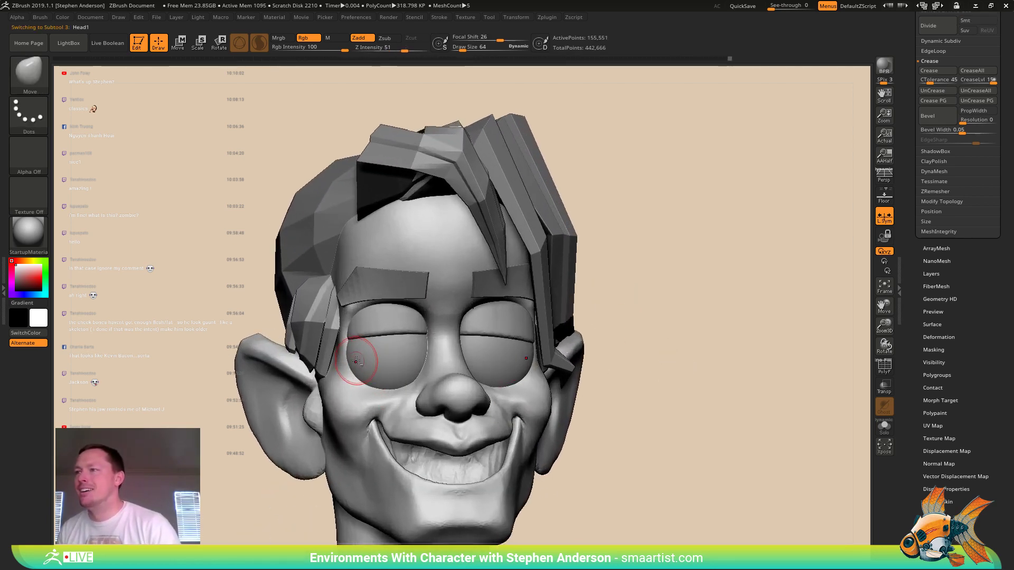
{"action": "left_click", "coordinate": [373, 360], "text": "alt"}
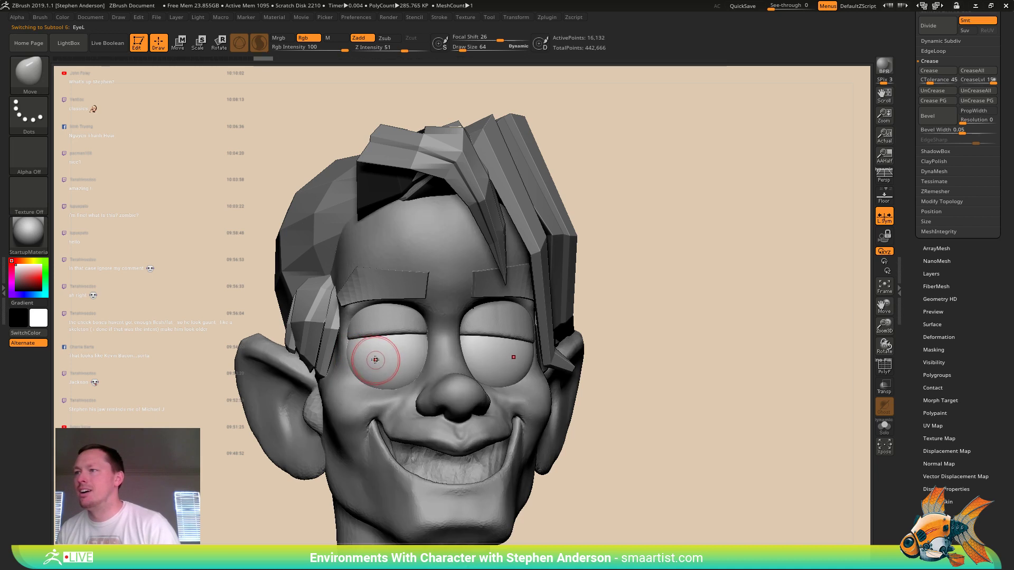
{"action": "type", "text": "148"}
{"action": "key", "text": "Return"}
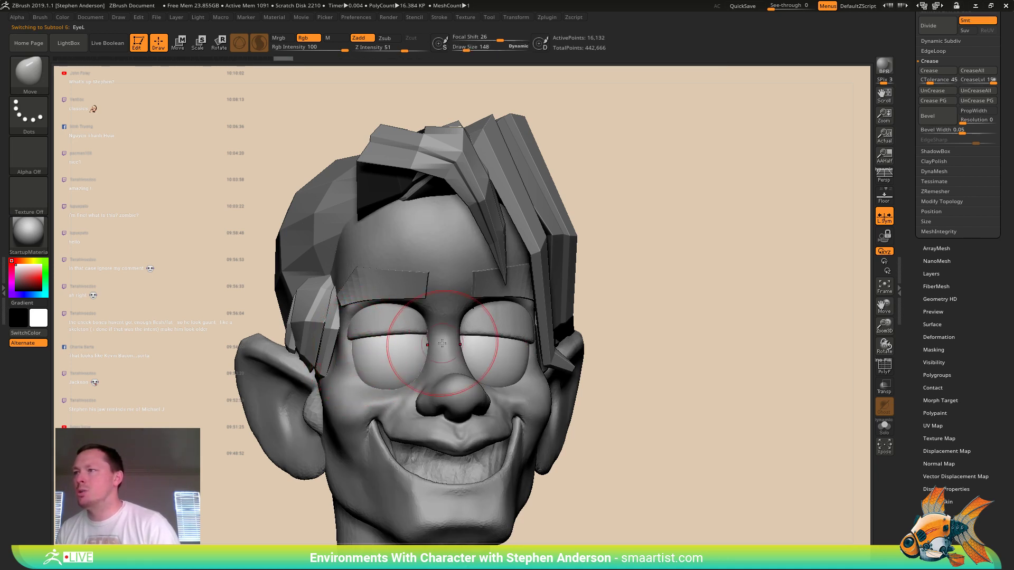
{"action": "mouse_move", "coordinate": [415, 340]}
{"action": "right_mouse_down"}
{"action": "mouse_move", "coordinate": [447, 360]}
{"action": "mouse_move", "coordinate": [431, 352]}
{"action": "right_mouse_up"}
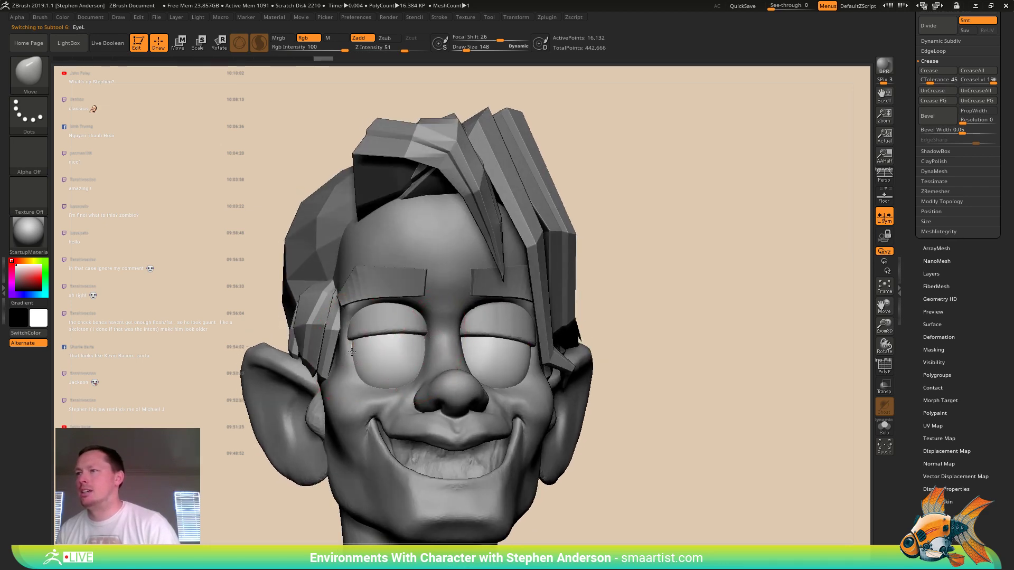
{"action": "left_click", "coordinate": [372, 325], "text": "alt"}
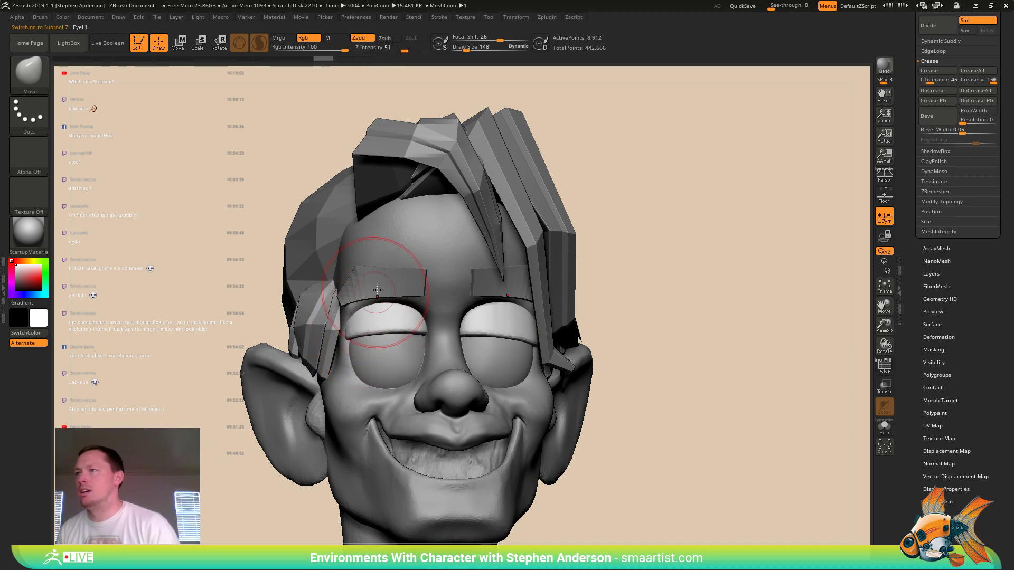
- Adjust the Head1 subtool around the outer eye sockets and temples with the Move brush at draw sizes 69, 124 and 103
{"action": "left_click", "coordinate": [412, 228], "text": "alt"}
{"action": "mouse_move", "coordinate": [339, 374]}
{"action": "right_mouse_down"}
{"action": "mouse_move", "coordinate": [326, 382]}
{"action": "mouse_move", "coordinate": [345, 365]}
{"action": "right_mouse_up"}
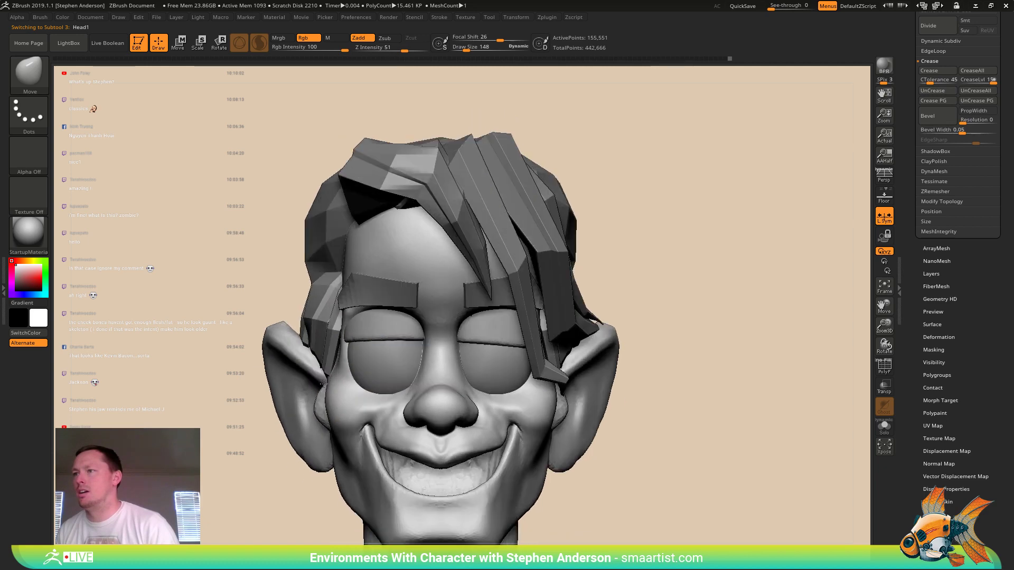
{"action": "key", "text": "s"}
{"action": "left_click_drag", "start_coordinate": [264, 370], "coordinate": [261, 369]}
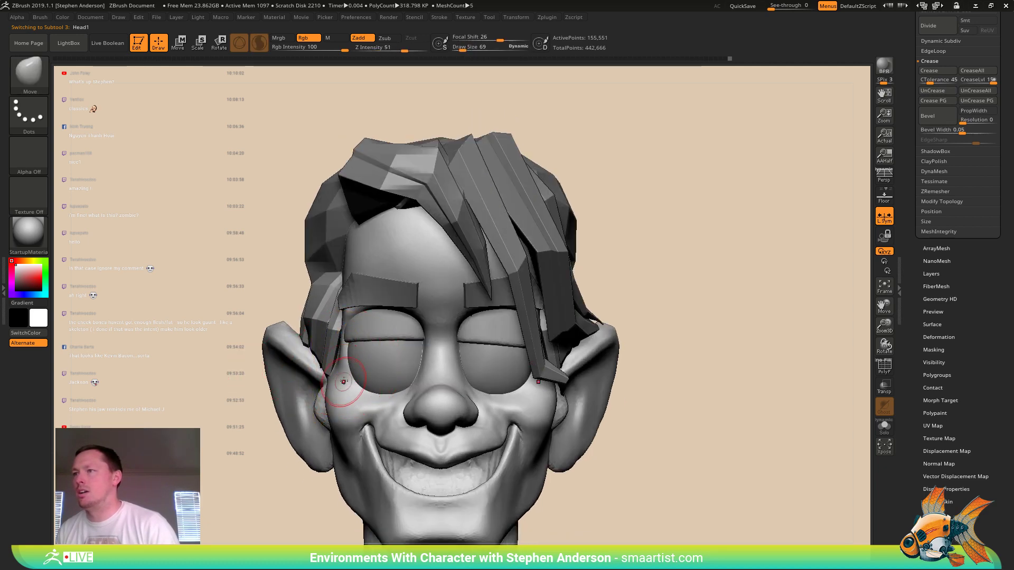
{"action": "key", "text": "s"}
{"action": "left_click", "coordinate": [330, 378]}
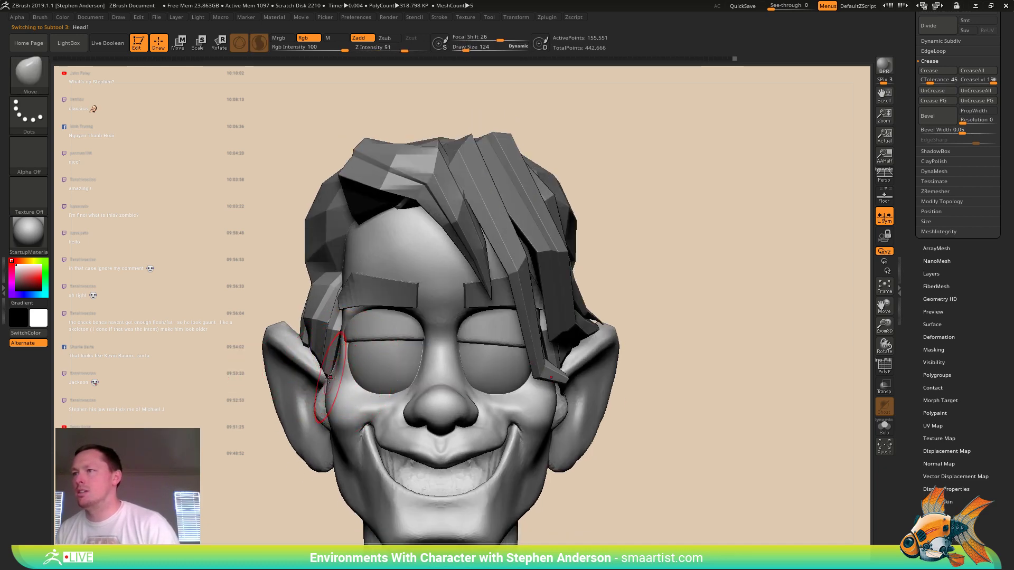
{"action": "key", "text": "s"}
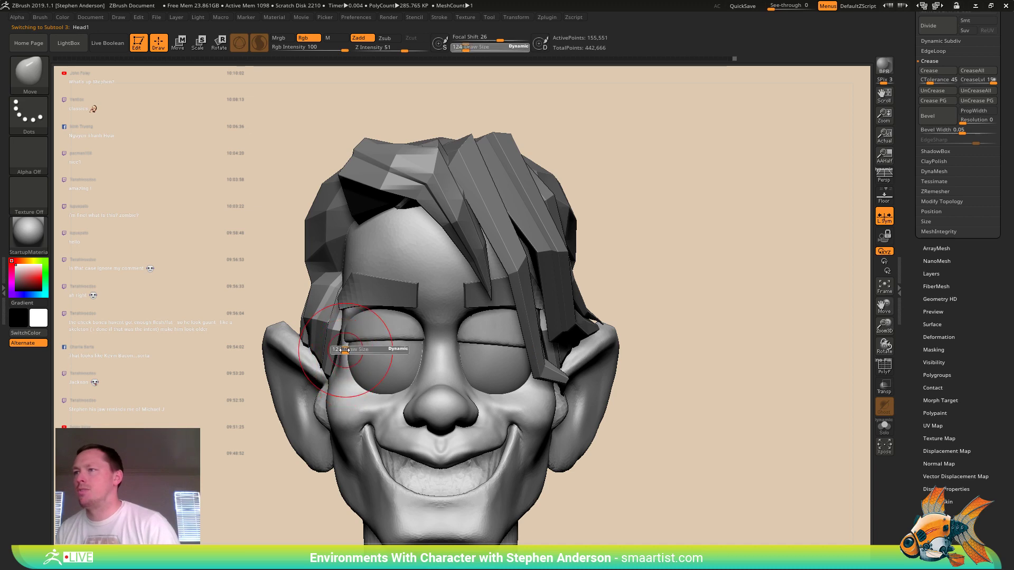
{"action": "left_click_drag", "start_coordinate": [326, 352], "coordinate": [325, 352]}
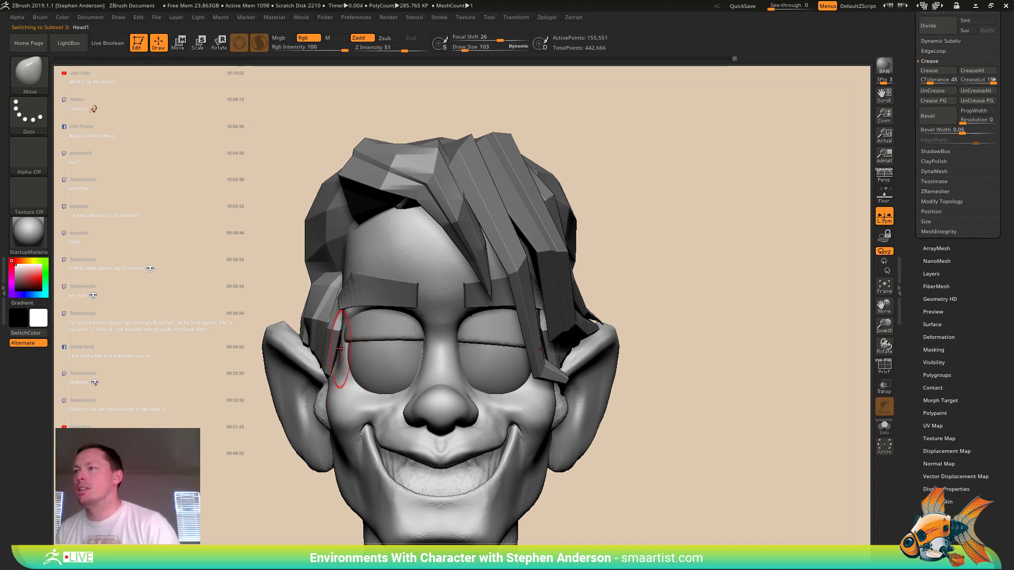
- Carve the smile crease between the nose and cheek with the DamStandard brush at draw sizes 73 and 29
{"action": "mouse_move", "coordinate": [352, 358]}
{"action": "right_mouse_down"}
{"action": "mouse_move", "coordinate": [395, 384]}
{"action": "mouse_move", "coordinate": [391, 398]}
{"action": "mouse_move", "coordinate": [384, 377]}
{"action": "mouse_move", "coordinate": [370, 415]}
{"action": "right_mouse_up"}
{"action": "key", "text": "s"}
{"action": "left_click_drag", "start_coordinate": [372, 417], "coordinate": [389, 418]}
{"action": "key", "text": "shift"}
{"action": "key", "text": "b"}
{"action": "key", "text": "d"}
{"action": "key", "text": "s"}
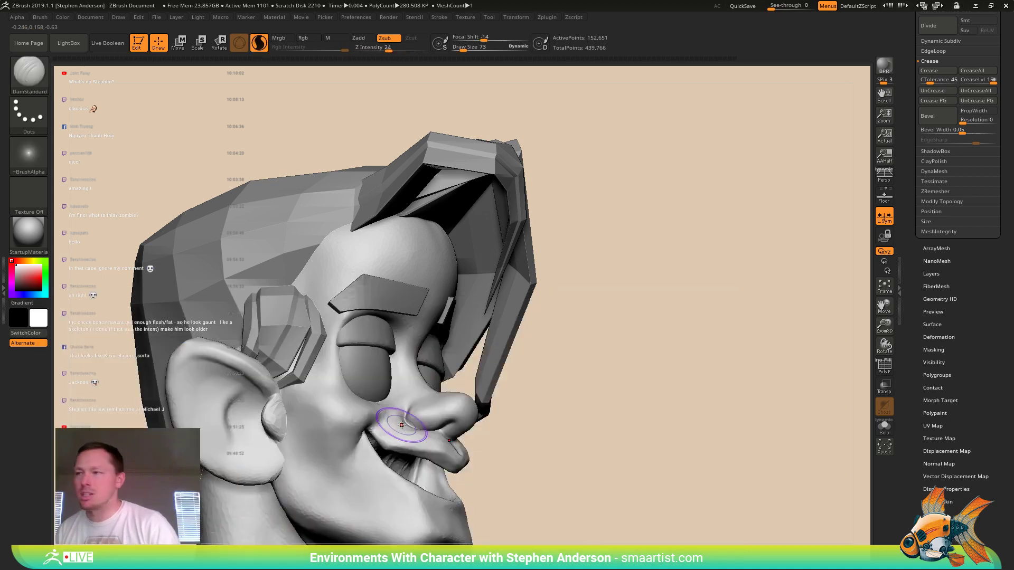
{"action": "right_click_drag", "start_coordinate": [390, 419], "coordinate": [384, 417]}
{"action": "key", "text": "s"}
{"action": "left_click_drag", "start_coordinate": [388, 417], "coordinate": [390, 418]}
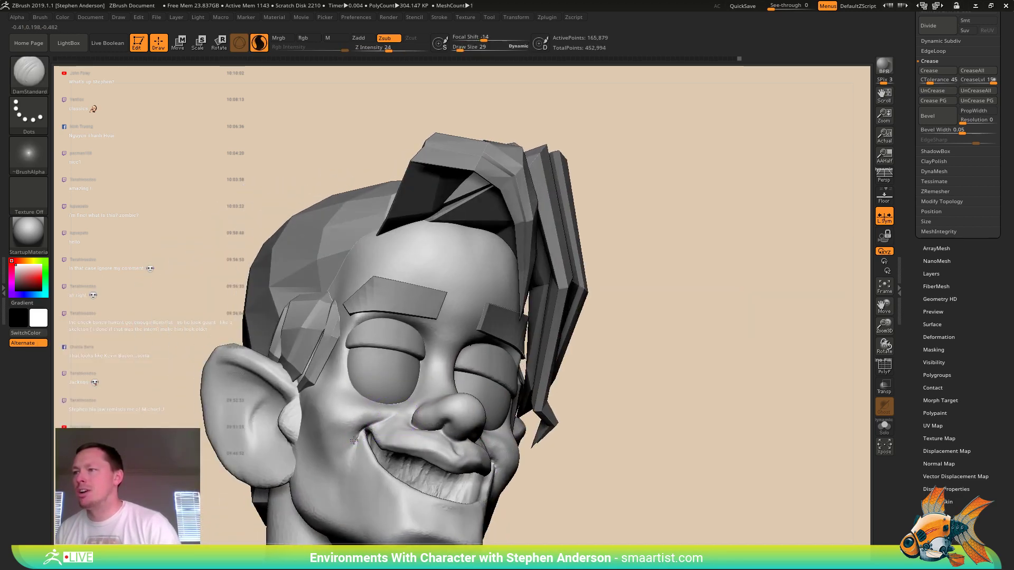
- Refine the cheek beside the mouth corner at draw size 64, smoothing it with the Smooth brush at Z Intensity 100
{"action": "right_click_drag", "start_coordinate": [346, 474], "coordinate": [370, 481]}
{"action": "key", "text": "s"}
{"action": "left_click_drag", "start_coordinate": [343, 456], "coordinate": [329, 445]}
{"action": "left_click_drag", "start_coordinate": [403, 50], "coordinate": [429, 50], "text": "shift"}
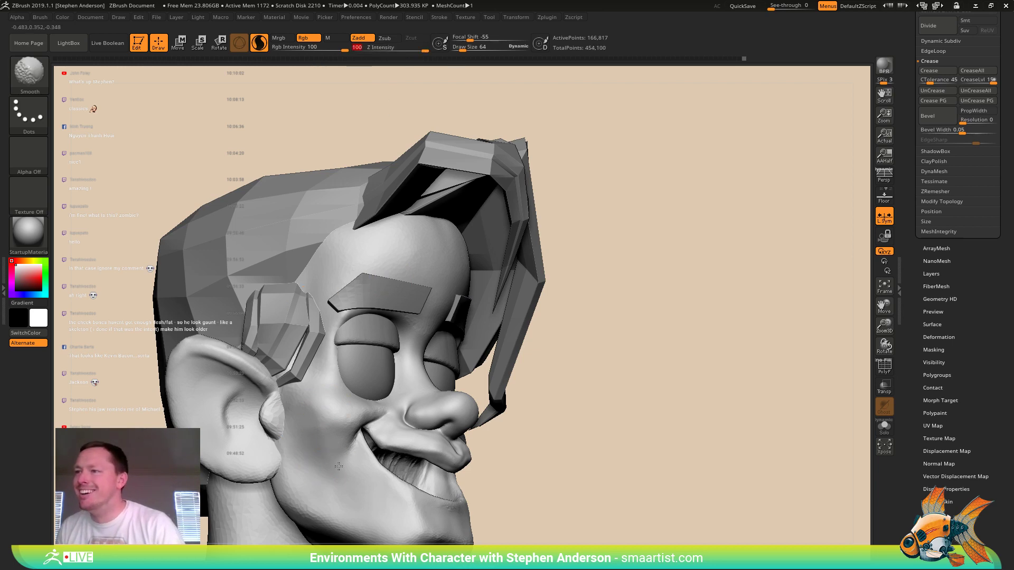
{"action": "left_click_drag", "start_coordinate": [330, 468], "coordinate": [335, 457], "text": "shift"}
{"action": "mouse_move", "coordinate": [330, 457]}
{"action": "right_mouse_down"}
{"action": "mouse_move", "coordinate": [292, 448]}
{"action": "mouse_move", "coordinate": [319, 470]}
{"action": "right_mouse_up"}
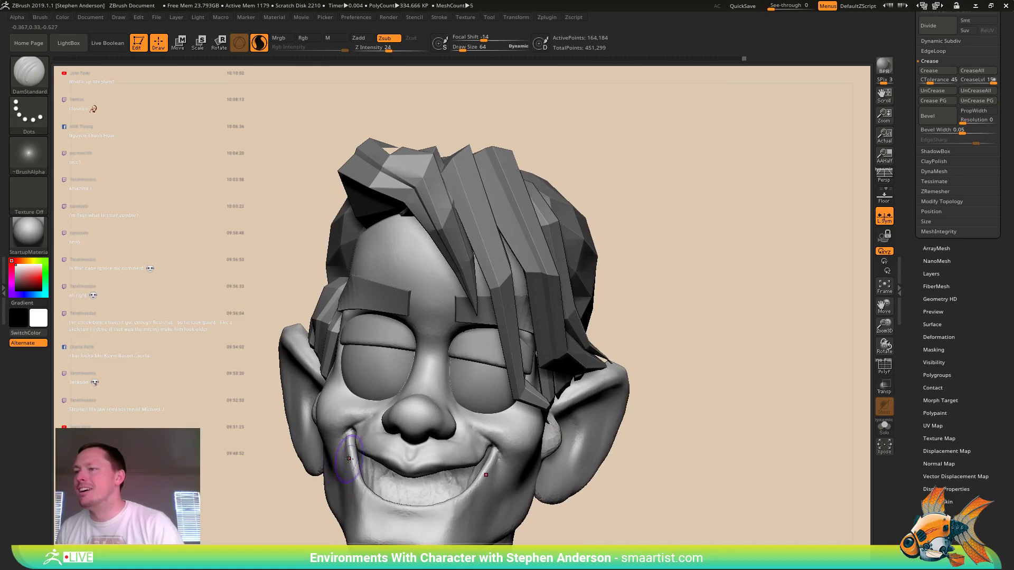
- Switch back to the Move brush and lasso-mask the nose and upper lip area
{"action": "key", "text": "b"}
{"action": "key", "text": "m"}
{"action": "key", "text": "v"}
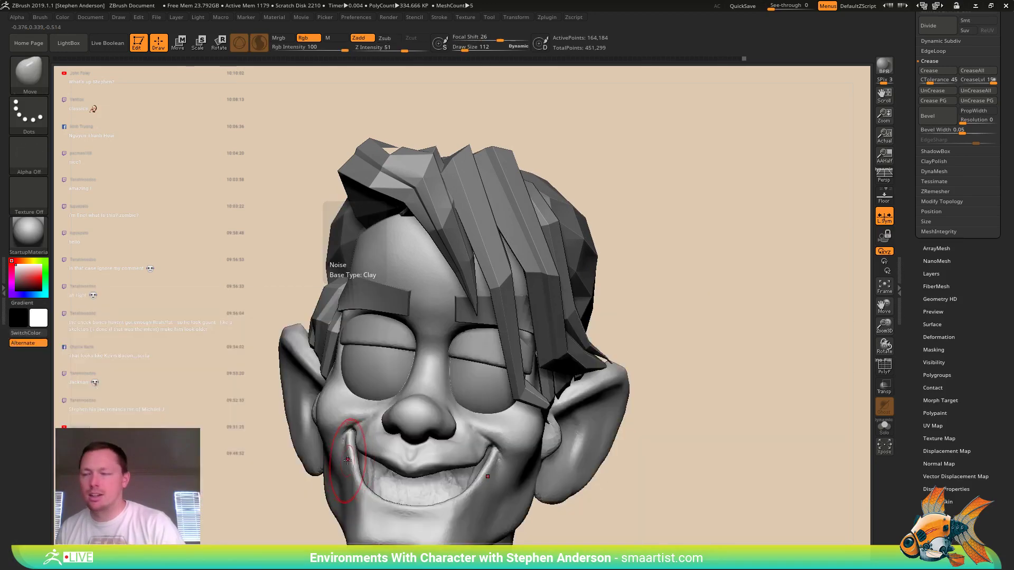
{"action": "right_click_drag", "start_coordinate": [347, 460], "coordinate": [387, 464]}
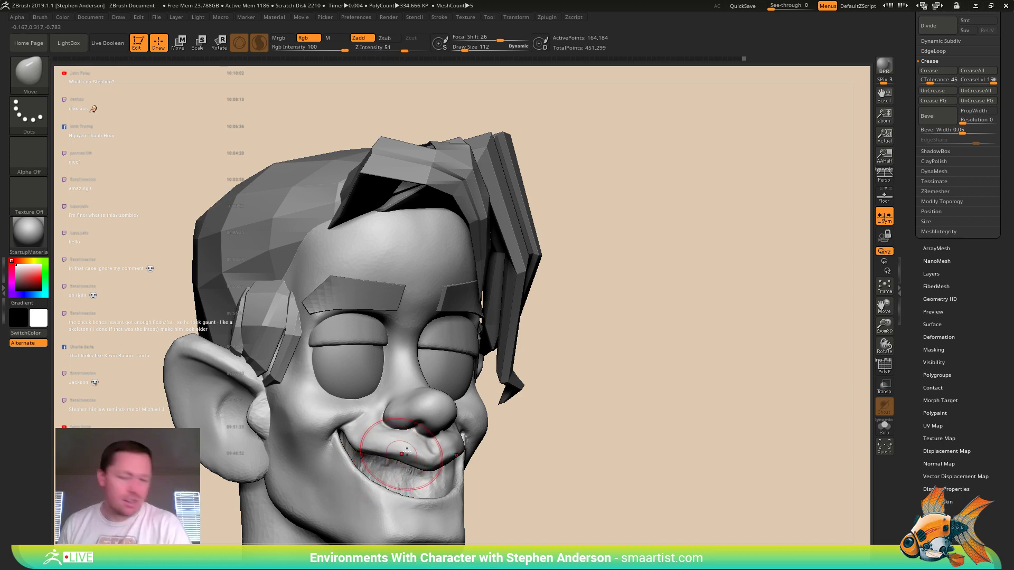
{"action": "key", "text": "ctrl"}
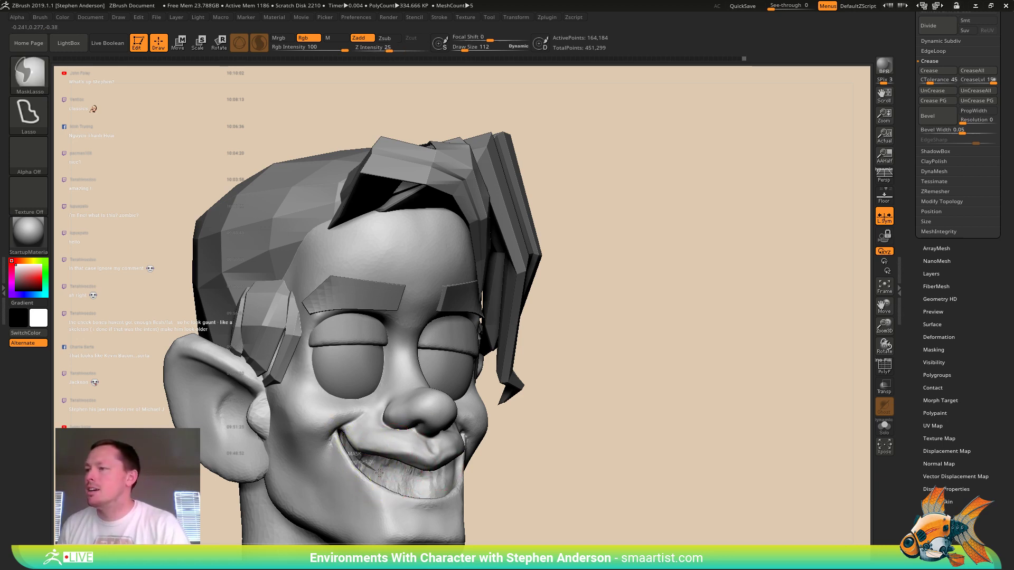
{"action": "mouse_move", "coordinate": [428, 480]}
{"action": "left_mouse_down", "text": "ctrl"}
{"action": "mouse_move", "coordinate": [365, 435]}
{"action": "mouse_move", "coordinate": [362, 370]}
{"action": "mouse_move", "coordinate": [305, 359]}
{"action": "mouse_move", "coordinate": [323, 407]}
{"action": "left_mouse_up", "text": "ctrl"}
- Reshape the unmasked lower cheeks around the smile with the Move brush, enlarging it to draw size 189
{"action": "right_click_drag", "start_coordinate": [317, 391], "coordinate": [329, 457]}
{"action": "left_click_drag", "start_coordinate": [323, 449], "coordinate": [333, 465]}
{"action": "key", "text": "s"}
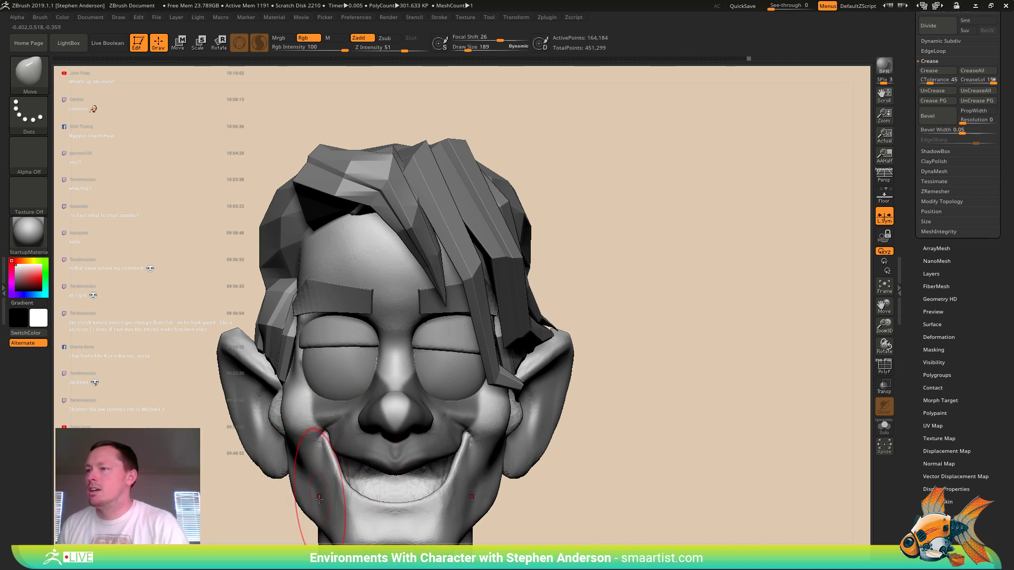
{"action": "left_click_drag", "start_coordinate": [300, 508], "coordinate": [306, 505]}
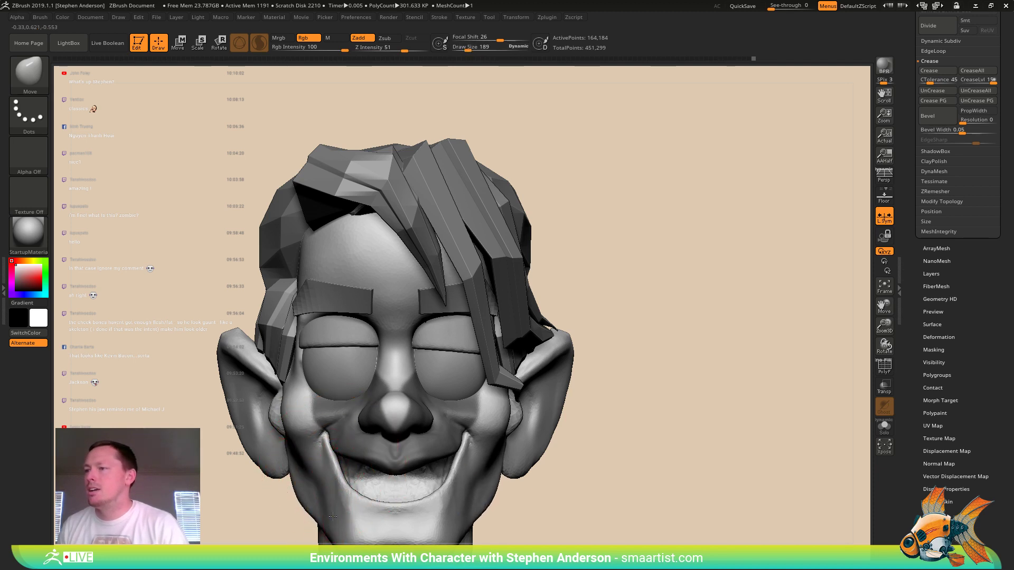
- Refine the cheeks and jaw beside the mouth with the Move brush at draw sizes 112 and 64, and clear the mask
{"action": "mouse_move", "coordinate": [363, 523]}
{"action": "right_mouse_down", "text": "alt"}
{"action": "mouse_move", "coordinate": [346, 446]}
{"action": "mouse_move", "coordinate": [348, 481]}
{"action": "right_mouse_up", "text": "alt"}
{"action": "key", "text": "s"}
{"action": "left_click_drag", "start_coordinate": [448, 415], "coordinate": [446, 416]}
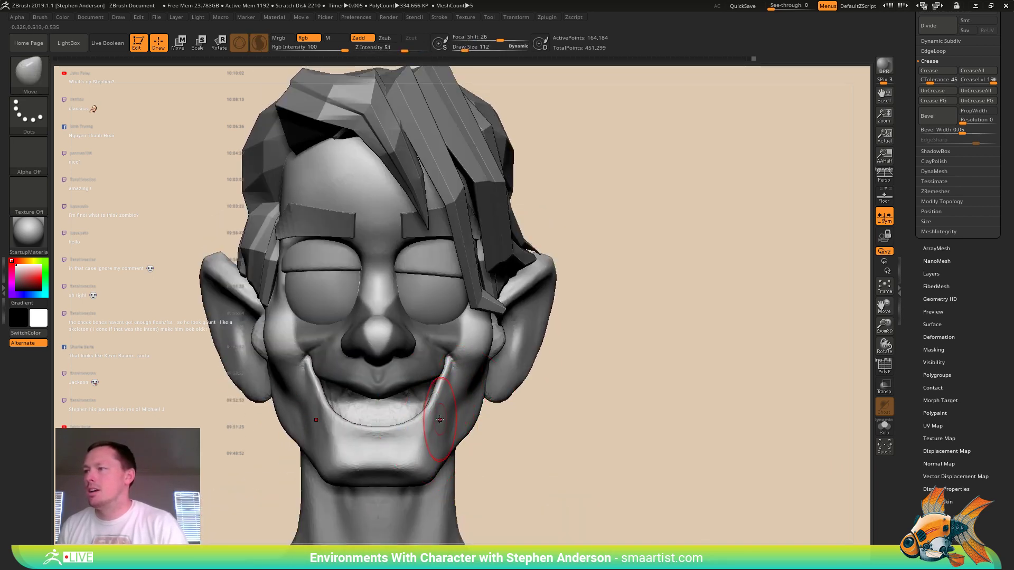
{"action": "key", "text": "s"}
{"action": "left_click_drag", "start_coordinate": [319, 422], "coordinate": [315, 423]}
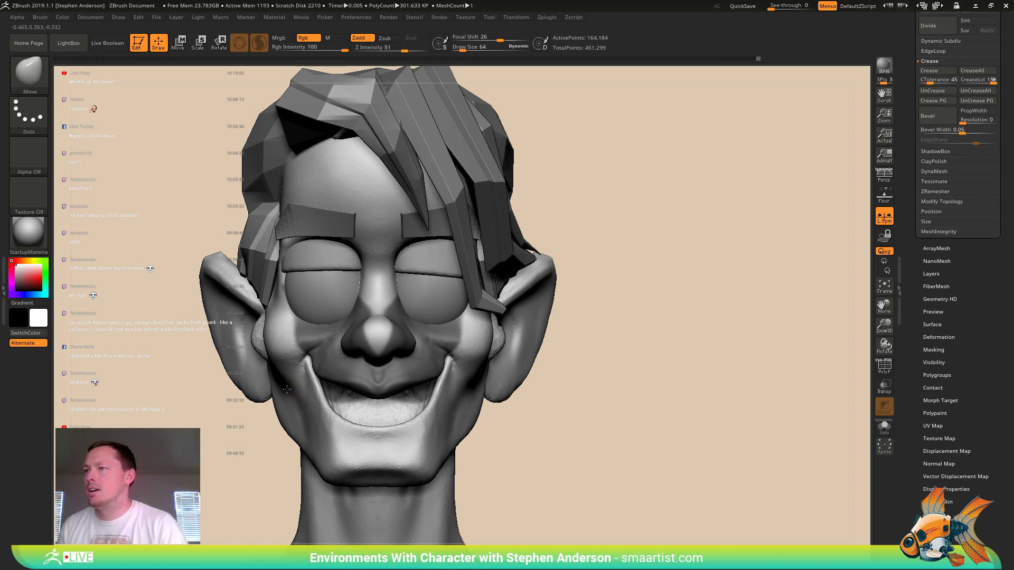
{"action": "right_click_drag", "start_coordinate": [275, 353], "coordinate": [321, 368]}
{"action": "left_click_drag", "start_coordinate": [540, 424], "coordinate": [548, 434], "text": "ctrl"}
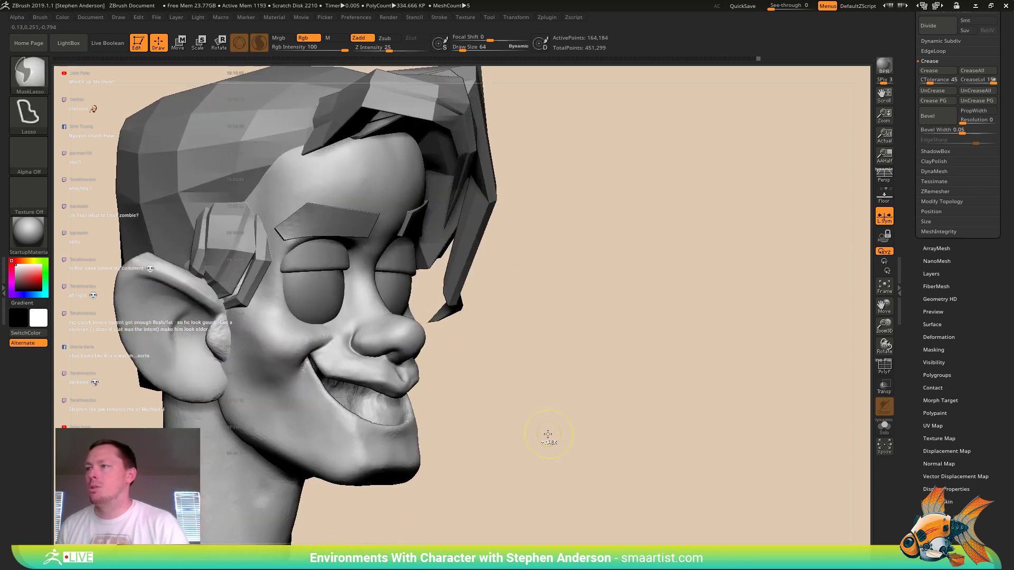
- Select the 12-mesh IMM Primitives insert brush
{"action": "mouse_move", "coordinate": [548, 435]}
{"action": "right_mouse_down", "text": "ctrl"}
{"action": "mouse_move", "coordinate": [473, 369]}
{"action": "mouse_move", "coordinate": [410, 398]}
{"action": "mouse_move", "coordinate": [410, 389]}
{"action": "mouse_move", "coordinate": [364, 409]}
{"action": "mouse_move", "coordinate": [322, 407]}
{"action": "right_mouse_up", "text": "ctrl"}
{"action": "key", "text": "b"}
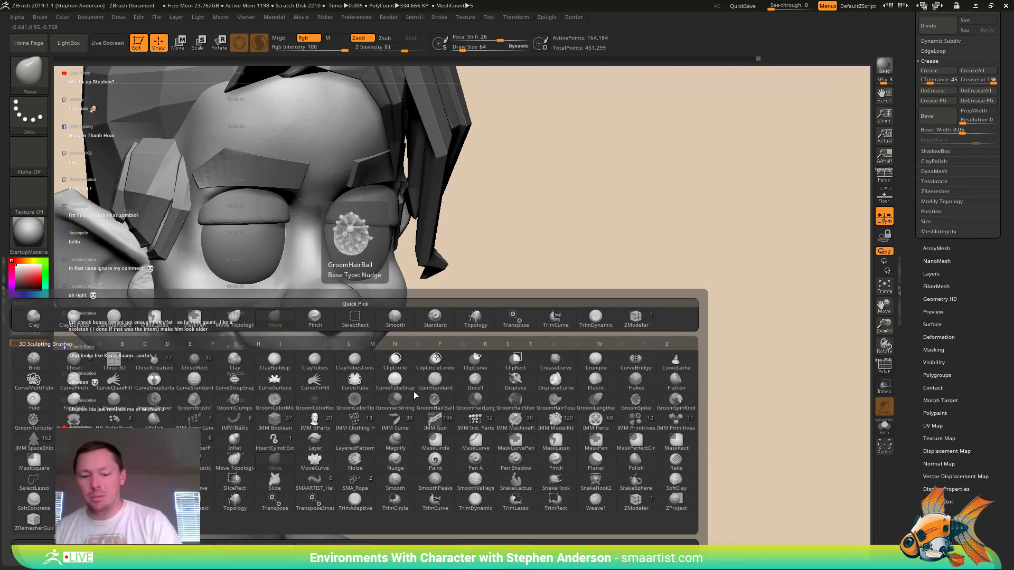
{"action": "key", "text": "i"}
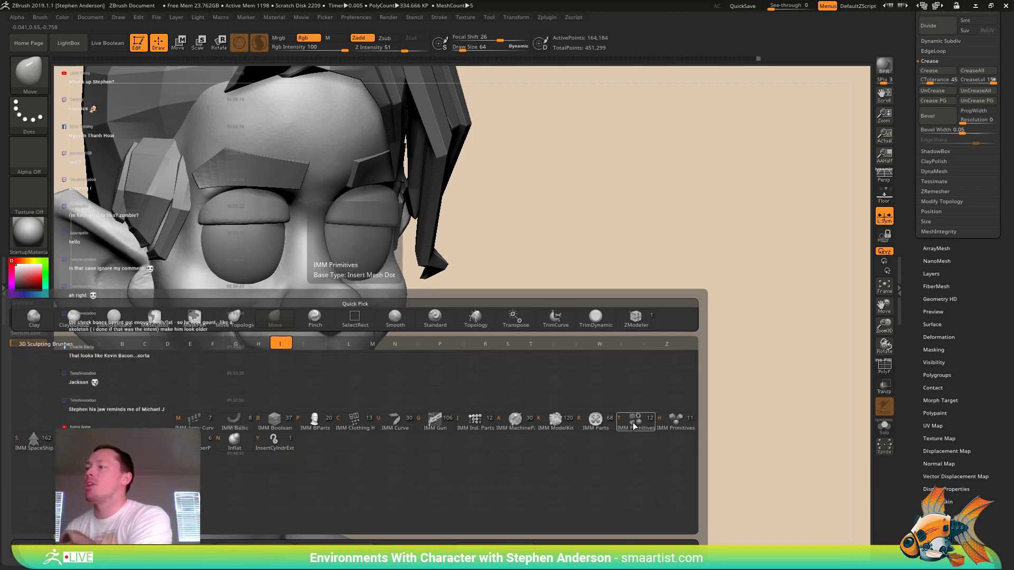
{"action": "key", "text": "t"}
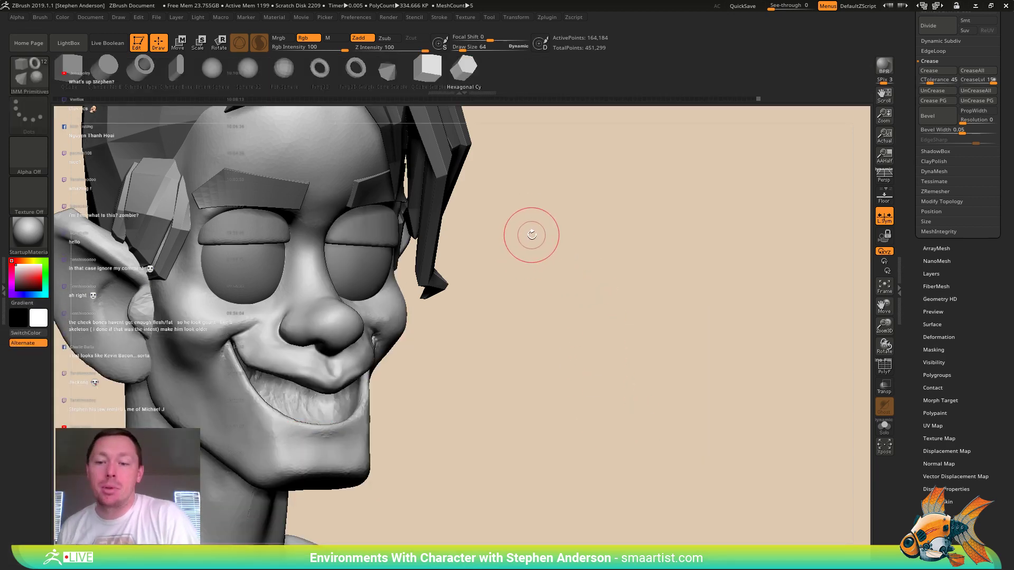
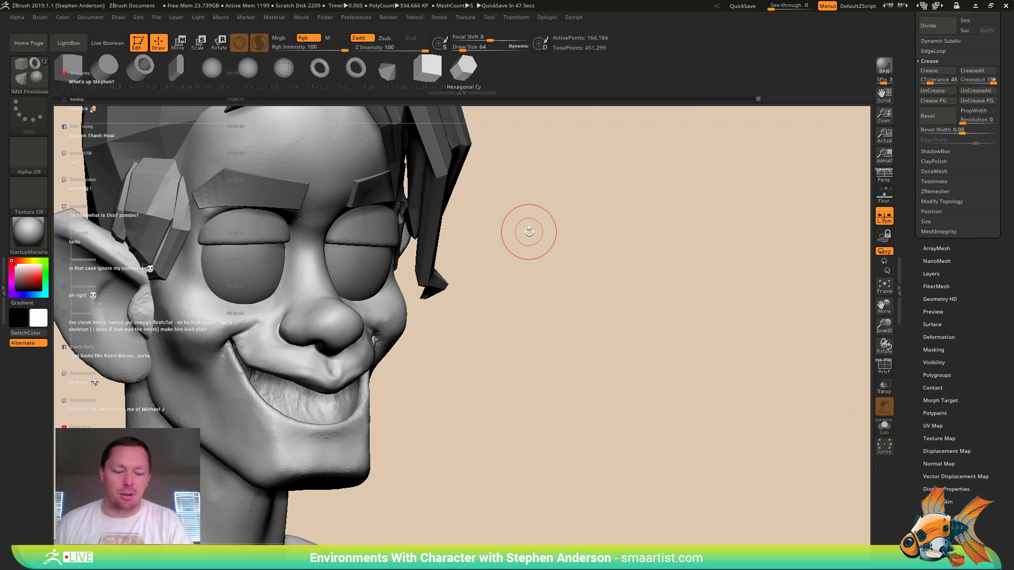
- Switch from the insert brush to the Move brush and enlarge its draw size to 148 for the area under the jaw
{"action": "mouse_move", "coordinate": [452, 327]}
{"action": "left_mouse_down"}
{"action": "mouse_move", "coordinate": [594, 317]}
{"action": "mouse_move", "coordinate": [617, 348]}
{"action": "mouse_move", "coordinate": [654, 344]}
{"action": "left_mouse_up"}
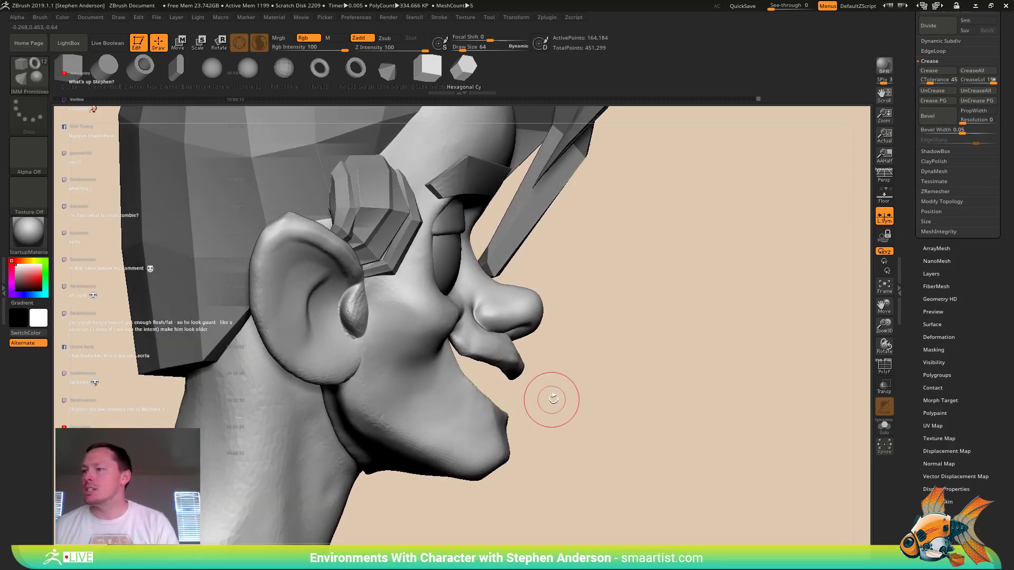
{"action": "mouse_move", "coordinate": [552, 400]}
{"action": "left_mouse_down"}
{"action": "mouse_move", "coordinate": [433, 404]}
{"action": "mouse_move", "coordinate": [548, 398]}
{"action": "mouse_move", "coordinate": [468, 423]}
{"action": "left_mouse_up"}
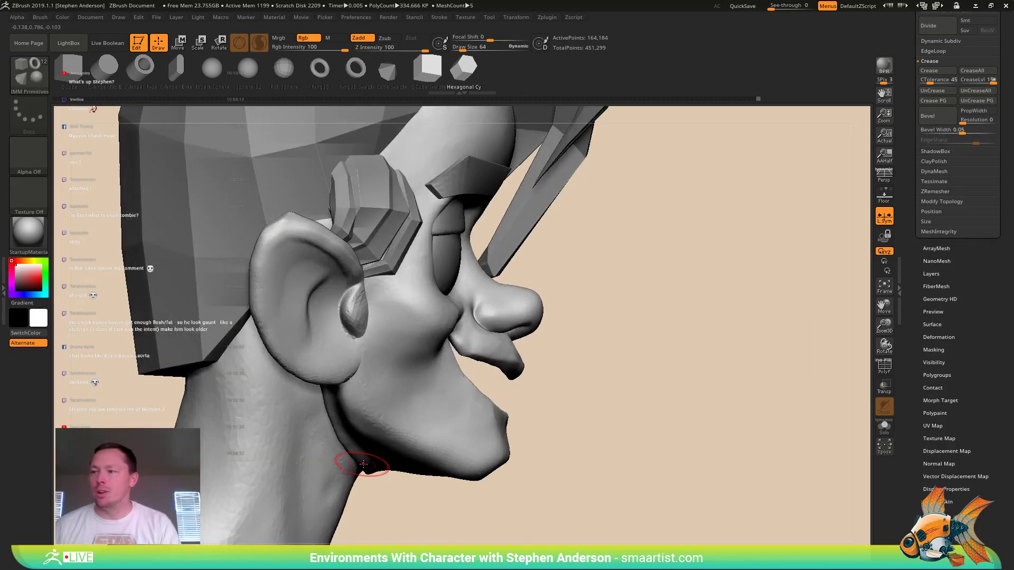
{"action": "key", "text": "b"}
{"action": "key", "text": "m"}
{"action": "key", "text": "v"}
{"action": "key", "text": "s"}
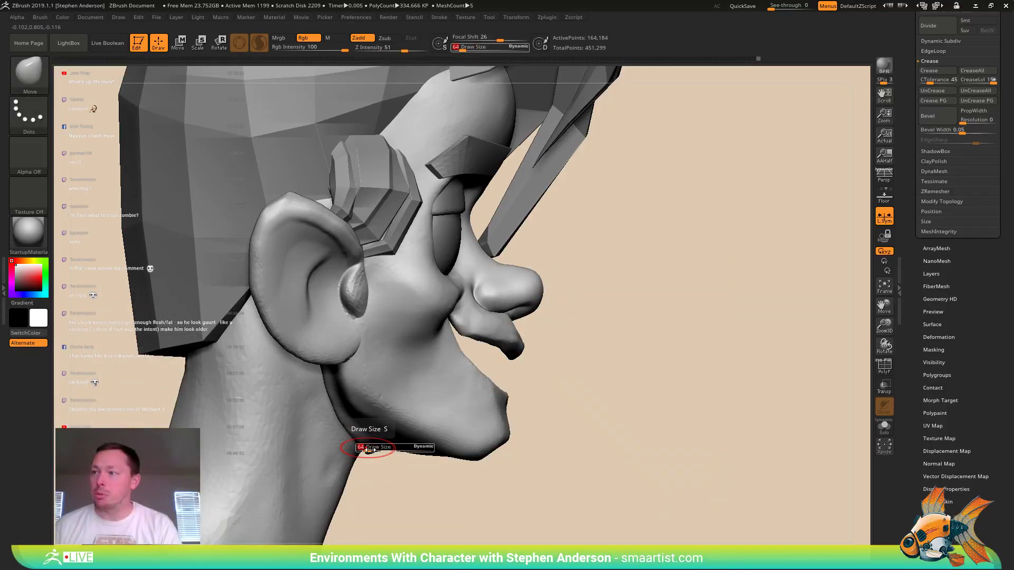
{"action": "left_click_drag", "start_coordinate": [363, 448], "coordinate": [372, 449]}
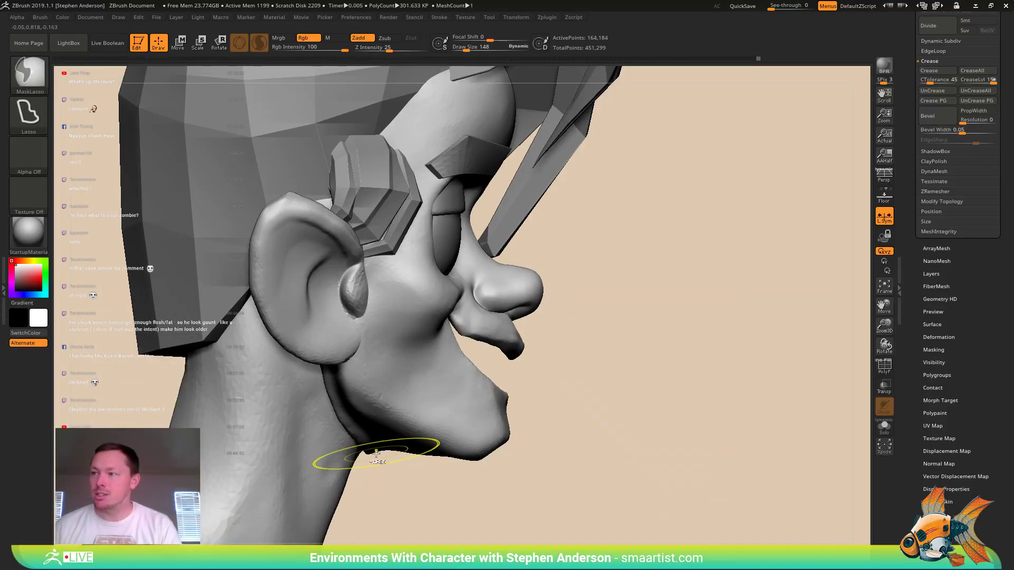
- Switch to the Move Topological brush and reduce its draw size to 102 for the neck behind the jaw and ear
{"action": "key", "text": "b"}
{"action": "key", "text": "m"}
{"action": "key", "text": "t"}
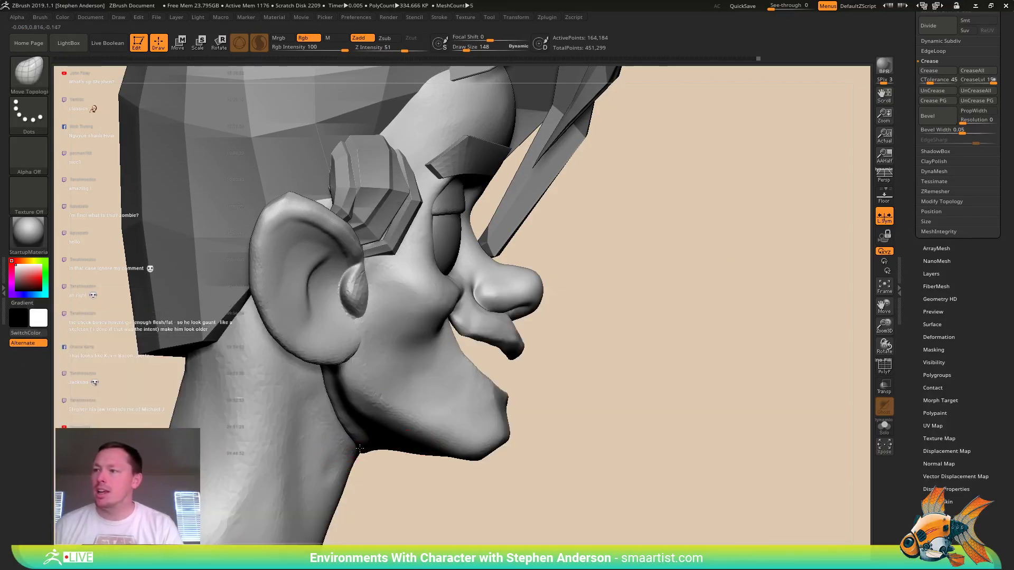
{"action": "right_click_drag", "start_coordinate": [283, 434], "coordinate": [350, 430]}
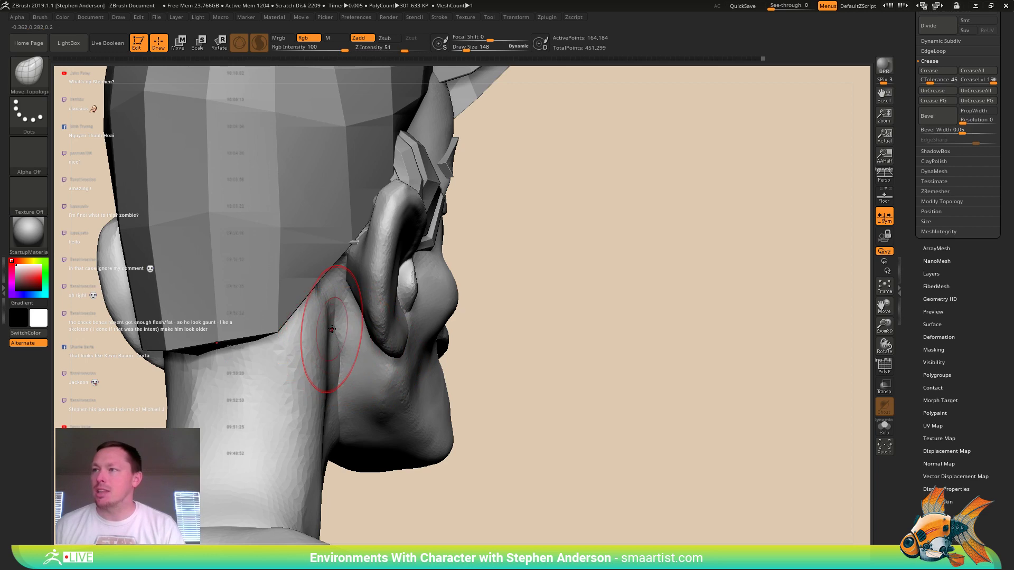
{"action": "key", "text": "s"}
{"action": "left_click_drag", "start_coordinate": [332, 330], "coordinate": [330, 331]}
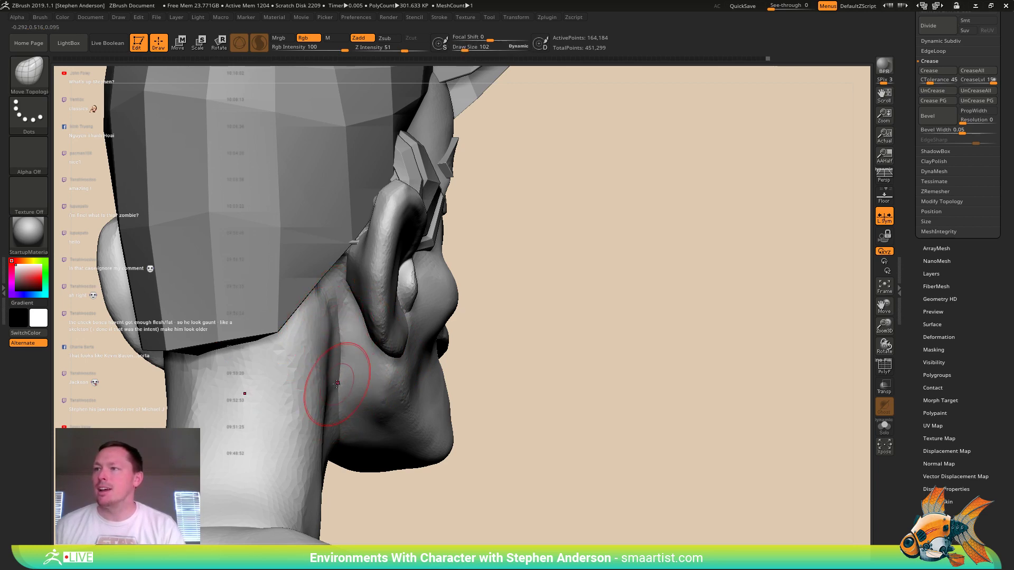
- Reshape the neck below the ear and behind the jaw with Move Topological, and smooth the side of the neck
{"action": "mouse_move", "coordinate": [337, 383]}
{"action": "right_mouse_down"}
{"action": "mouse_move", "coordinate": [319, 338]}
{"action": "mouse_move", "coordinate": [328, 329]}
{"action": "right_mouse_up"}
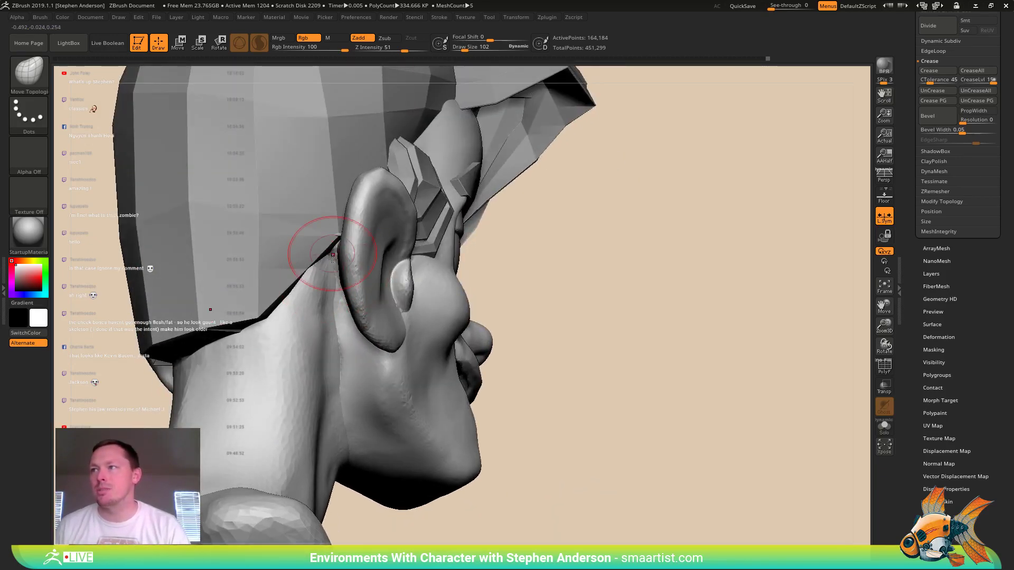
{"action": "right_click_drag", "start_coordinate": [332, 257], "coordinate": [314, 292]}
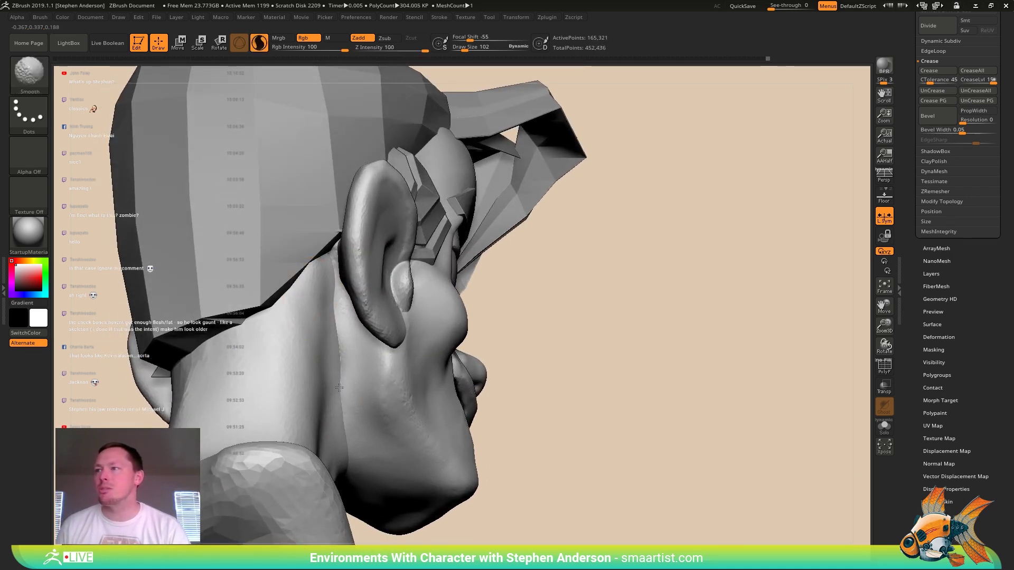
{"action": "left_click_drag", "start_coordinate": [337, 358], "coordinate": [336, 351]}
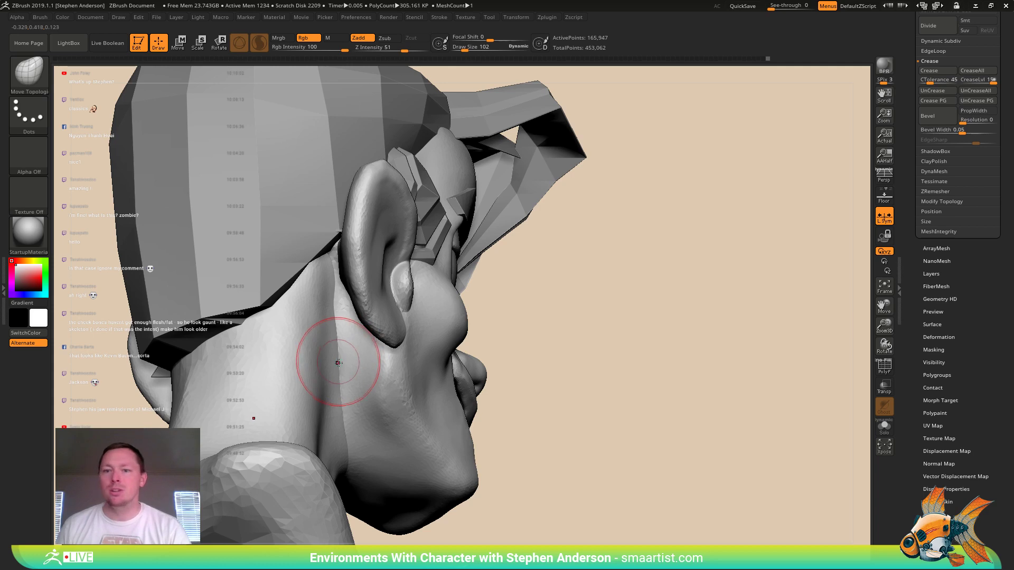
{"action": "mouse_move", "coordinate": [326, 373]}
{"action": "right_mouse_down"}
{"action": "mouse_move", "coordinate": [287, 379]}
{"action": "mouse_move", "coordinate": [309, 397]}
{"action": "right_mouse_up"}
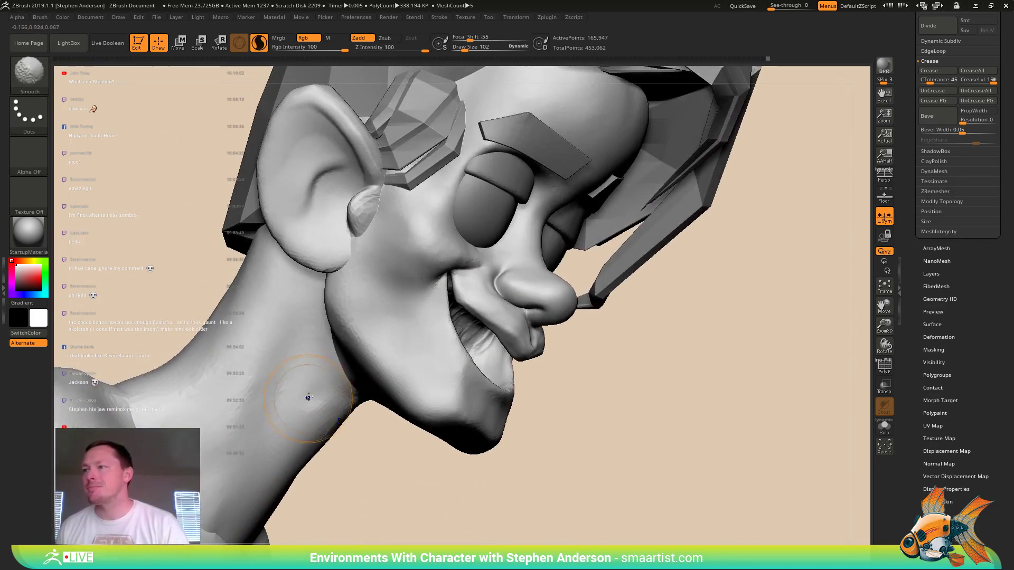
{"action": "left_click_drag", "start_coordinate": [310, 442], "coordinate": [309, 440], "text": "shift"}
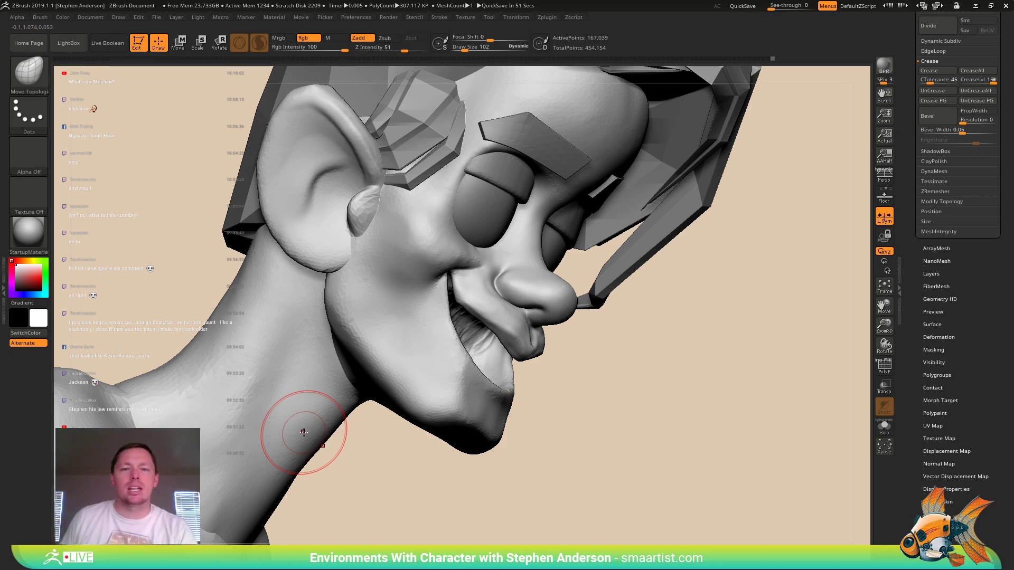
- Change the document's background colour from beige to dark grey
{"action": "left_click", "coordinate": [91, 18]}
{"action": "left_click_drag", "start_coordinate": [142, 186], "coordinate": [148, 185]}
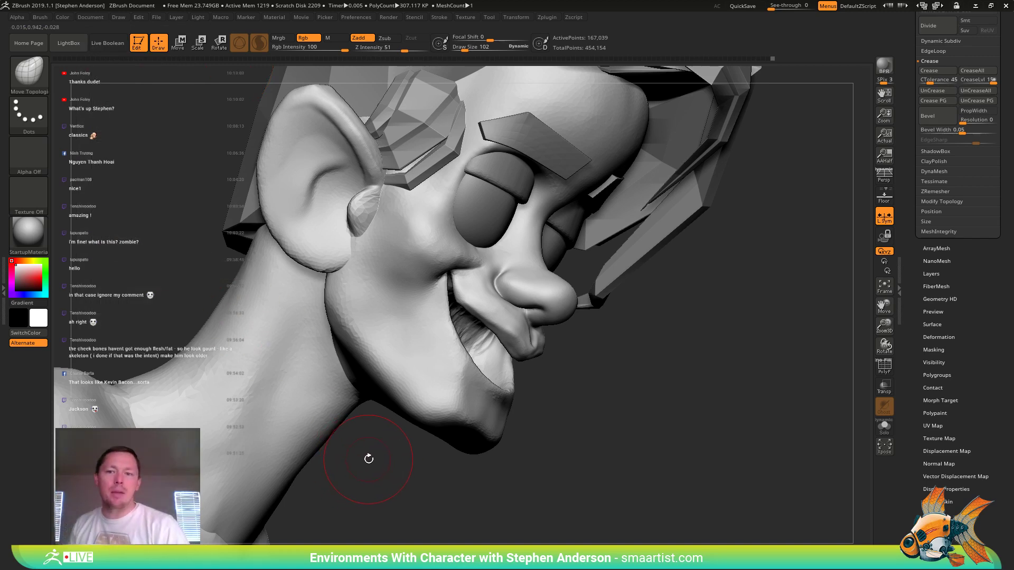
- Reshape the lower jaw and its underside with Move Topological at draw size 148
{"action": "left_click_drag", "start_coordinate": [616, 384], "coordinate": [594, 400]}
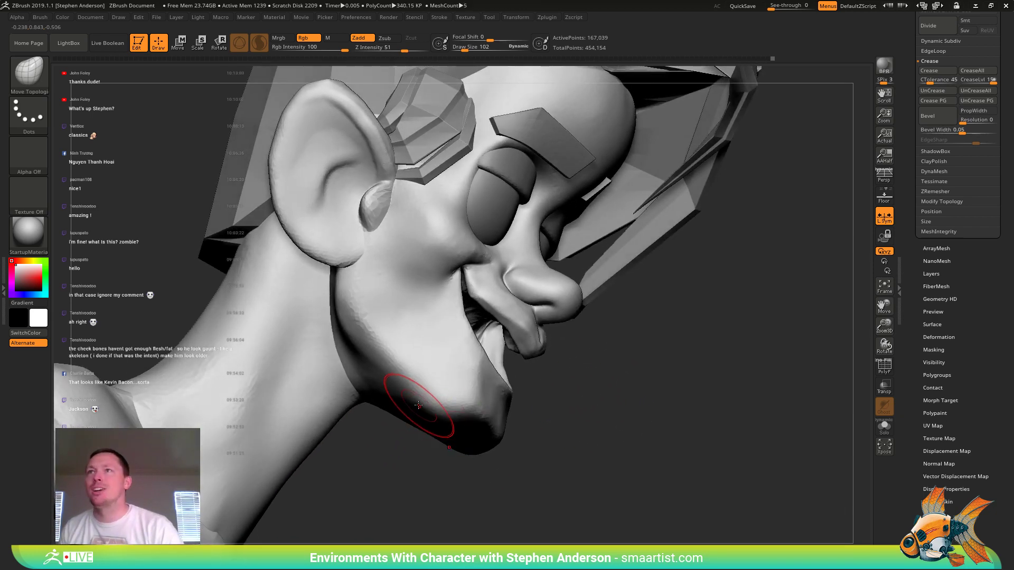
{"action": "key", "text": "s"}
{"action": "left_click_drag", "start_coordinate": [418, 406], "coordinate": [423, 409]}
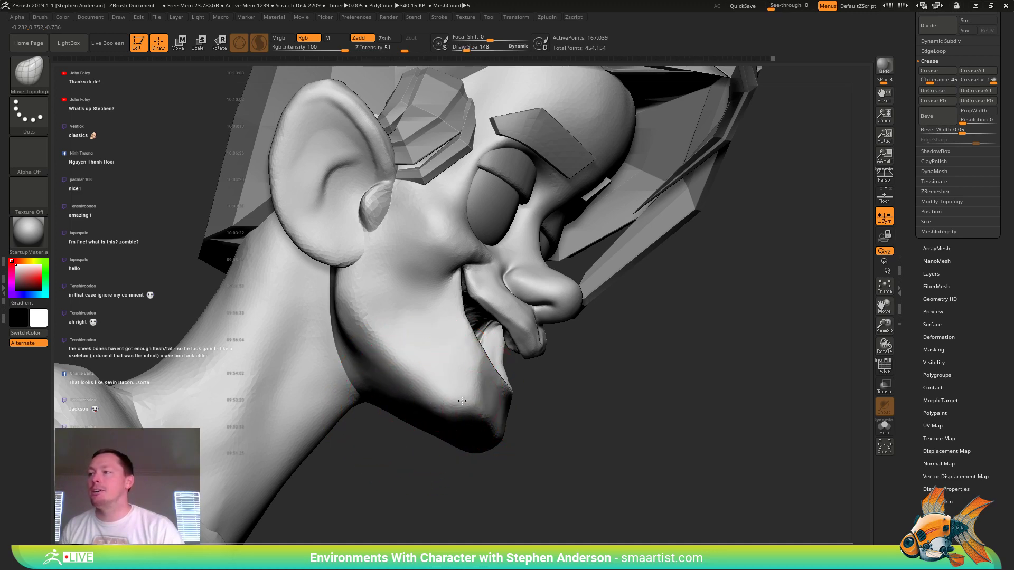
{"action": "right_click_drag", "start_coordinate": [446, 384], "coordinate": [458, 376]}
- Refine the chin and jaw below the smile with Move Topological at draw size 64, smoothing the surface around the mouth
{"action": "key", "text": "s"}
{"action": "left_click_drag", "start_coordinate": [493, 442], "coordinate": [490, 449]}
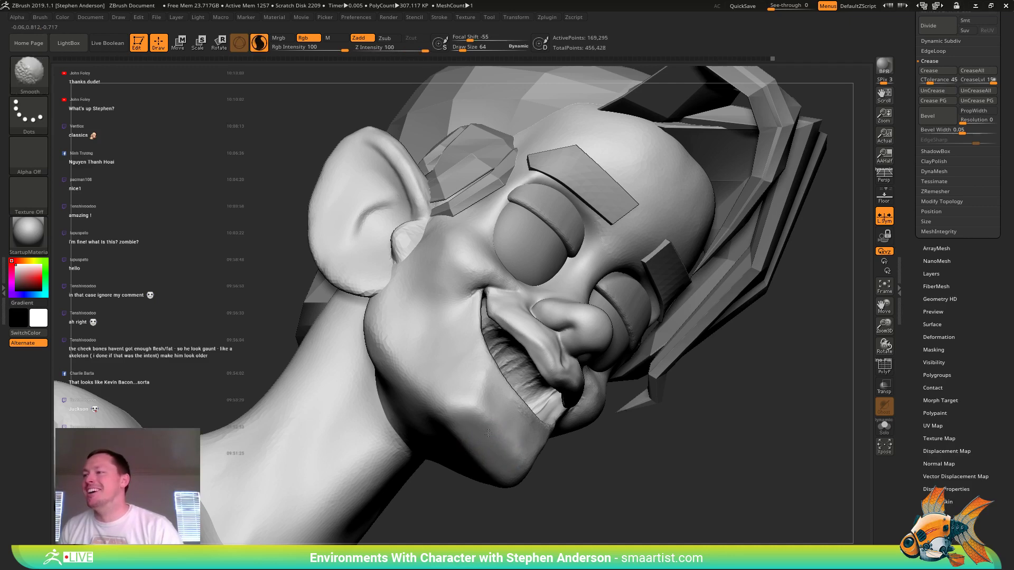
{"action": "left_click_drag", "start_coordinate": [497, 429], "coordinate": [485, 386], "text": "shift"}
{"action": "right_click_drag", "start_coordinate": [509, 394], "coordinate": [477, 406]}
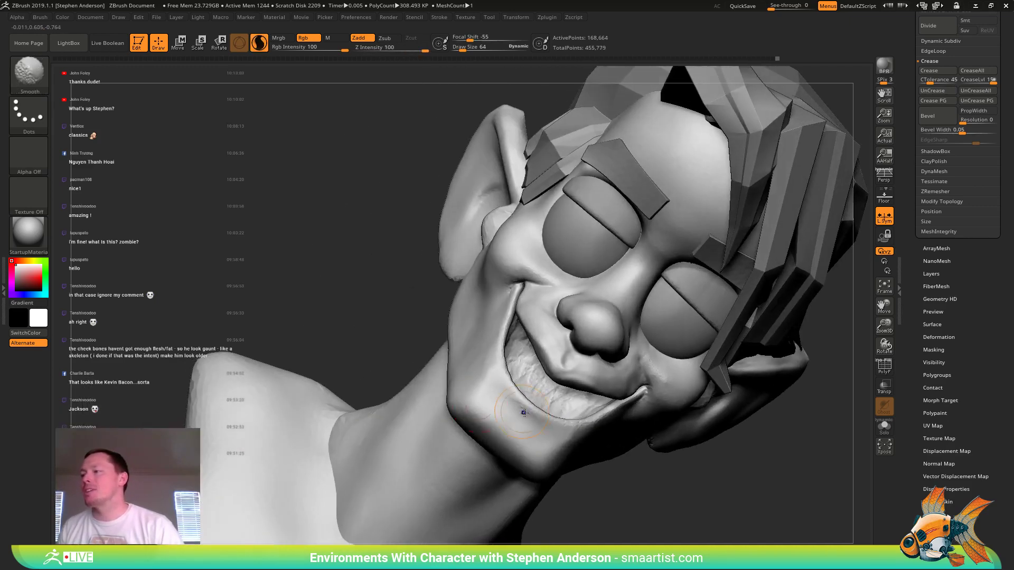
{"action": "mouse_move", "coordinate": [542, 437]}
{"action": "right_mouse_down"}
{"action": "mouse_move", "coordinate": [479, 358]}
{"action": "mouse_move", "coordinate": [441, 362]}
{"action": "mouse_move", "coordinate": [464, 363]}
{"action": "right_mouse_up"}
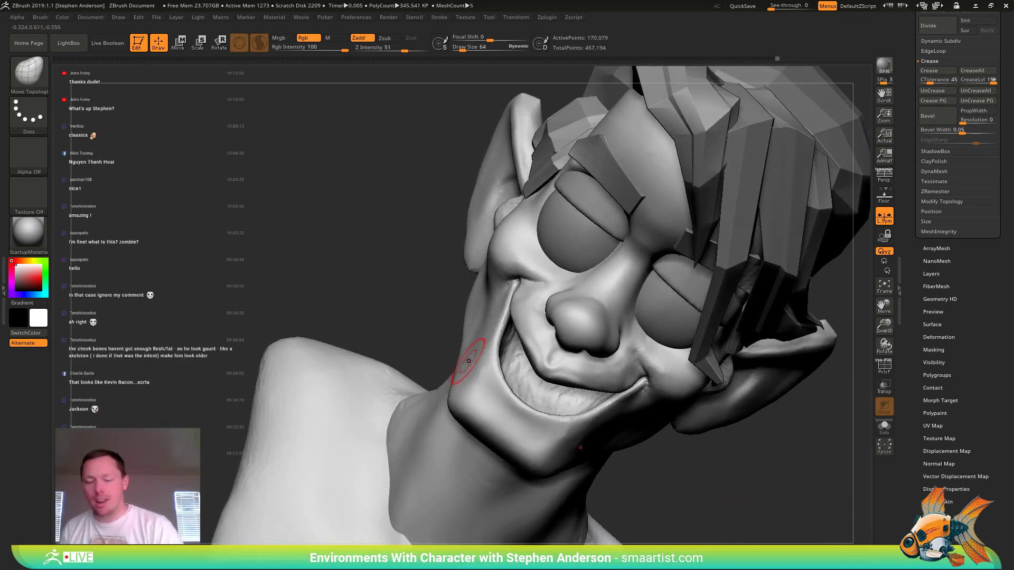
- Adjust the lower cheeks beside the mouth with the Move brush at draw size 87
{"action": "key", "text": "b"}
{"action": "key", "text": "m"}
{"action": "key", "text": "v"}
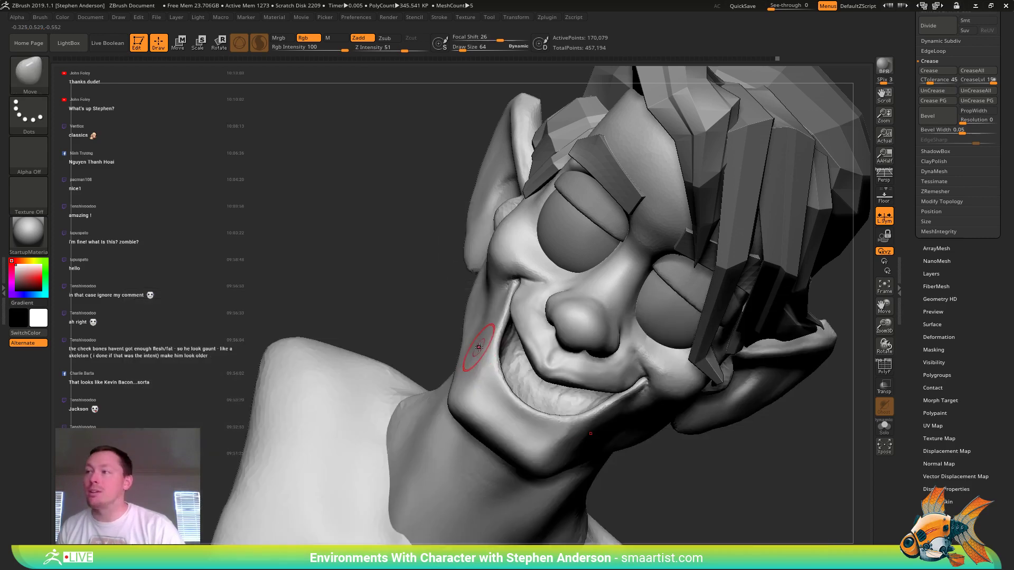
{"action": "key", "text": "s"}
{"action": "left_click_drag", "start_coordinate": [488, 350], "coordinate": [520, 361]}
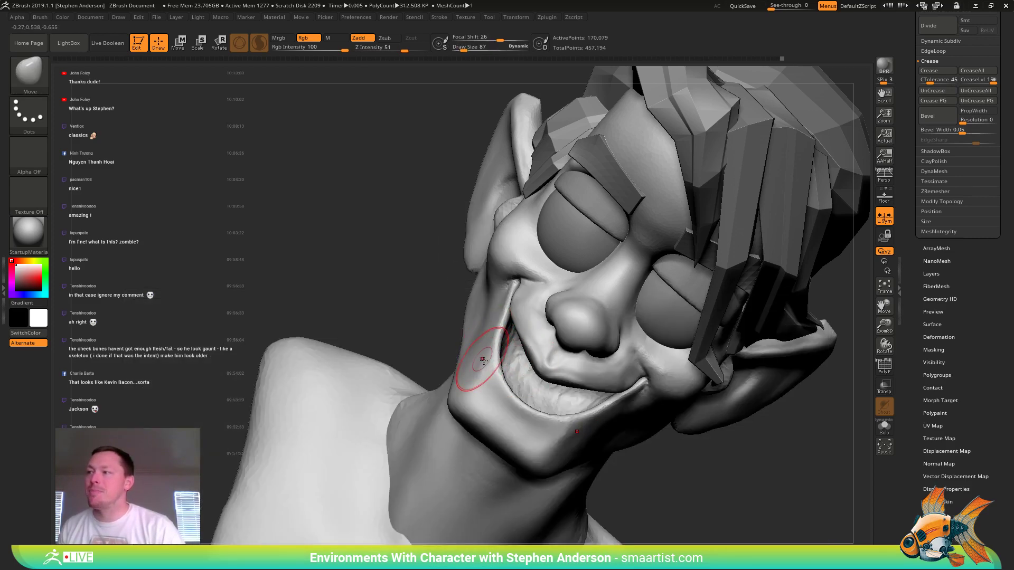
{"action": "right_click_drag", "start_coordinate": [478, 377], "coordinate": [495, 382]}
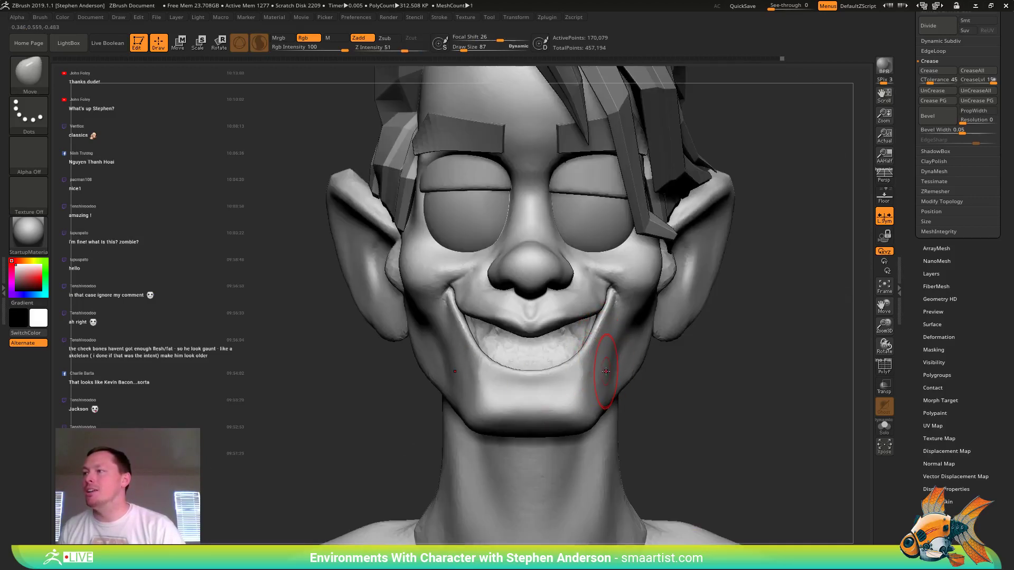
{"action": "left_click_drag", "start_coordinate": [605, 371], "coordinate": [615, 313]}
- Switch back to Move Topological and reshape the outer contour of the jaw and lower cheeks at draw size 87
{"action": "key", "text": "b"}
{"action": "key", "text": "m"}
{"action": "key", "text": "t"}
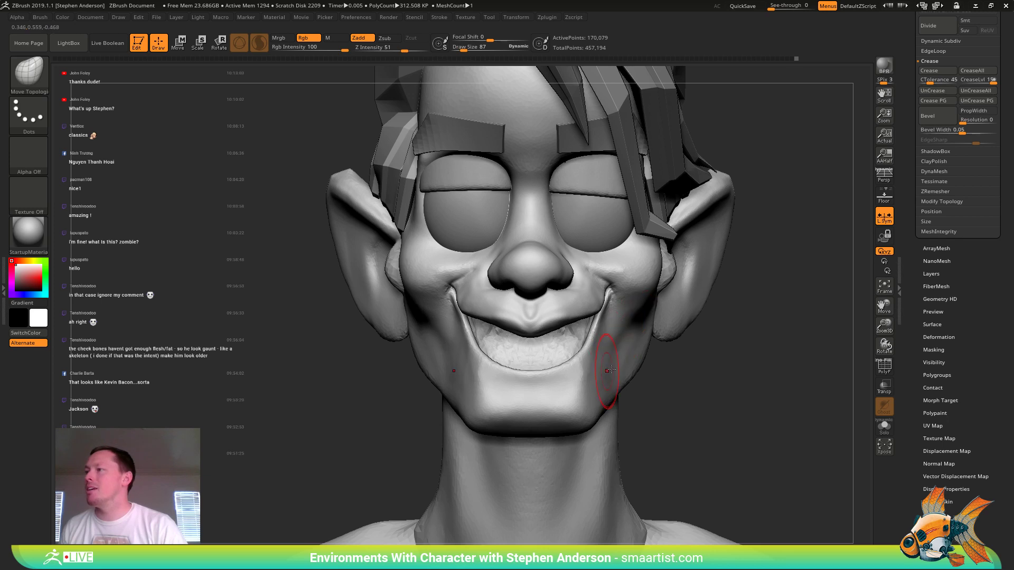
{"action": "key", "text": "shift"}
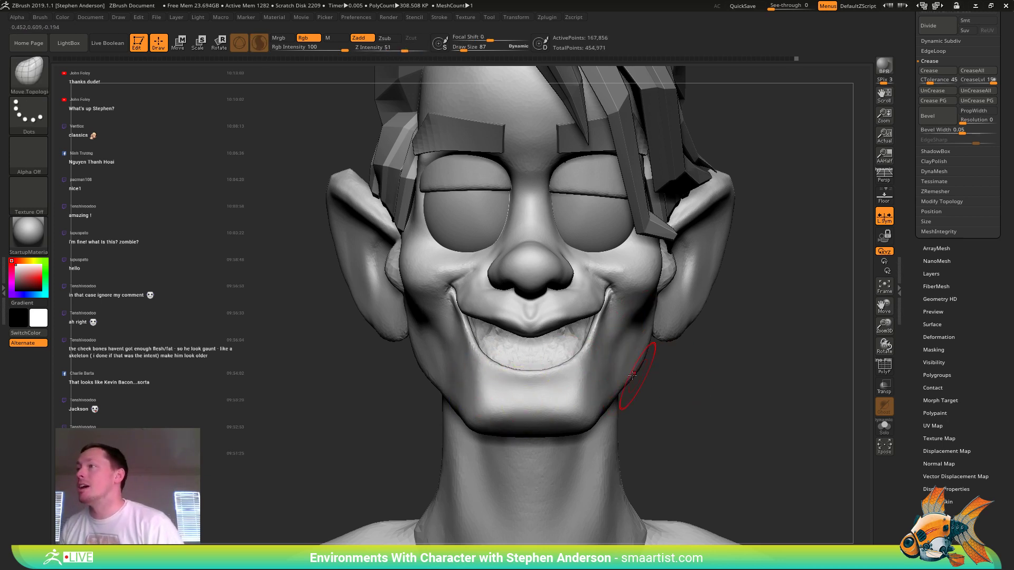
{"action": "left_click_drag", "start_coordinate": [402, 374], "coordinate": [597, 373]}
- Refine the mouth corner and lip edge from below with Move Topological, reducing it to draw size 24, and smooth the lips
{"action": "mouse_move", "coordinate": [597, 373]}
{"action": "right_mouse_down"}
{"action": "mouse_move", "coordinate": [504, 336]}
{"action": "mouse_move", "coordinate": [510, 285]}
{"action": "right_mouse_up"}
{"action": "mouse_move", "coordinate": [441, 280]}
{"action": "right_mouse_down"}
{"action": "mouse_move", "coordinate": [529, 270]}
{"action": "mouse_move", "coordinate": [505, 312]}
{"action": "right_mouse_up"}
{"action": "mouse_move", "coordinate": [501, 308]}
{"action": "left_mouse_down"}
{"action": "mouse_move", "coordinate": [444, 321]}
{"action": "mouse_move", "coordinate": [466, 317]}
{"action": "left_mouse_up"}
{"action": "right_click_drag", "start_coordinate": [437, 331], "coordinate": [425, 342]}
{"action": "key", "text": "s"}
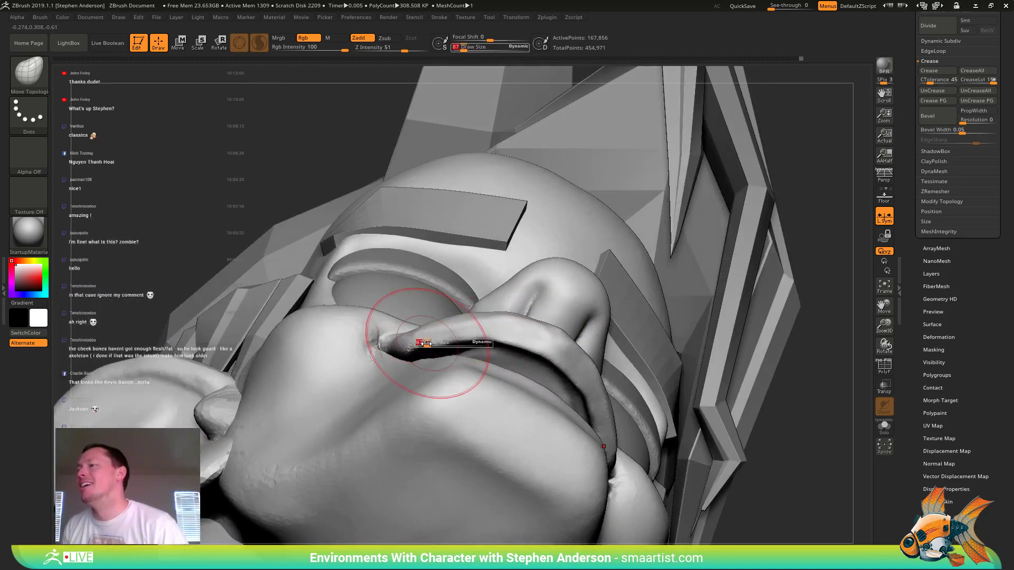
{"action": "left_click_drag", "start_coordinate": [426, 344], "coordinate": [422, 342]}
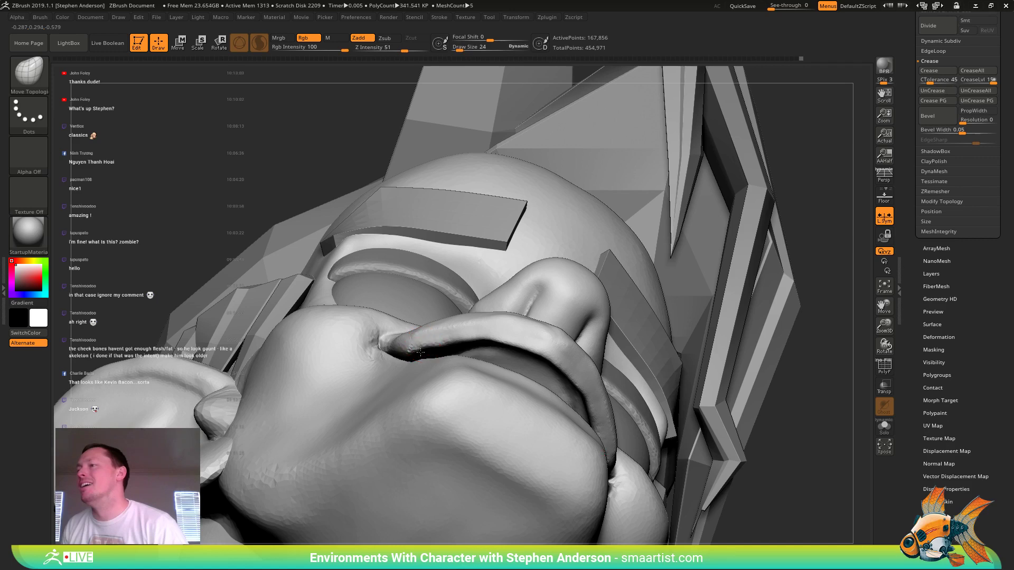
{"action": "key", "text": "shift"}
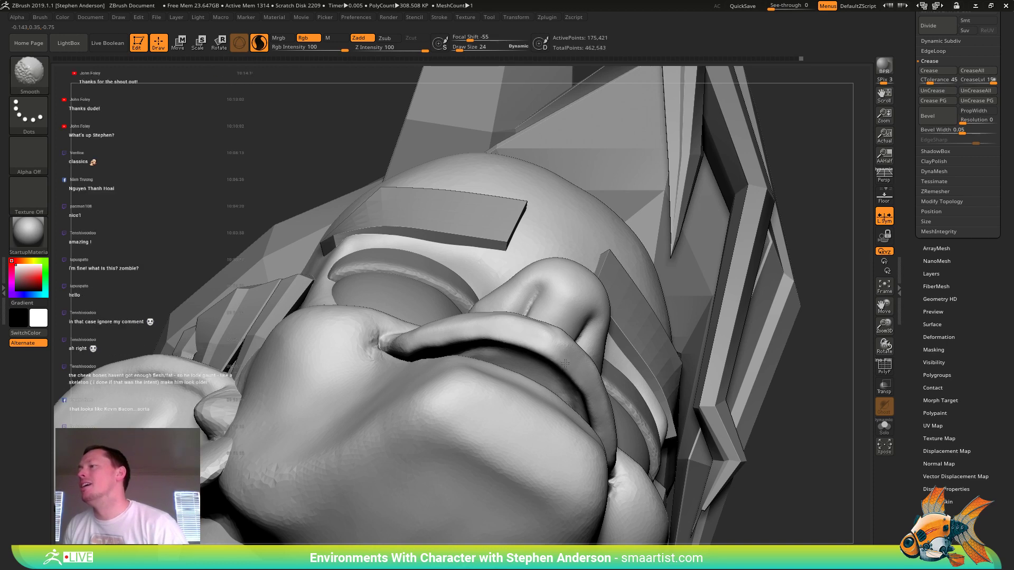
- Smooth the upper lip and the creases at the mouth corners with the Smooth brush at draw size 24
{"action": "mouse_move", "coordinate": [552, 342]}
{"action": "right_mouse_down"}
{"action": "mouse_move", "coordinate": [547, 417]}
{"action": "mouse_move", "coordinate": [538, 402]}
{"action": "right_mouse_up"}
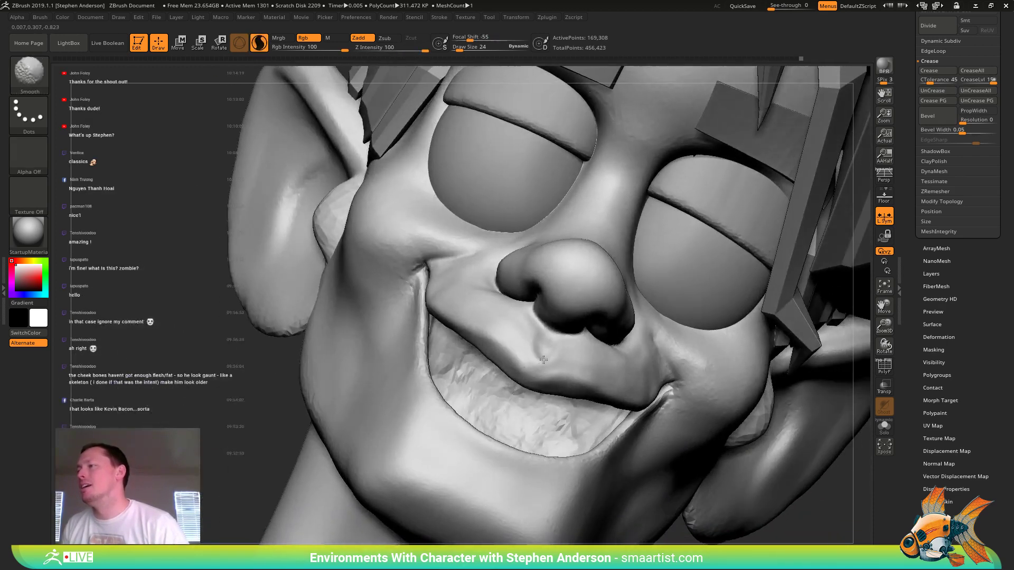
{"action": "right_click_drag", "start_coordinate": [530, 354], "coordinate": [706, 384]}
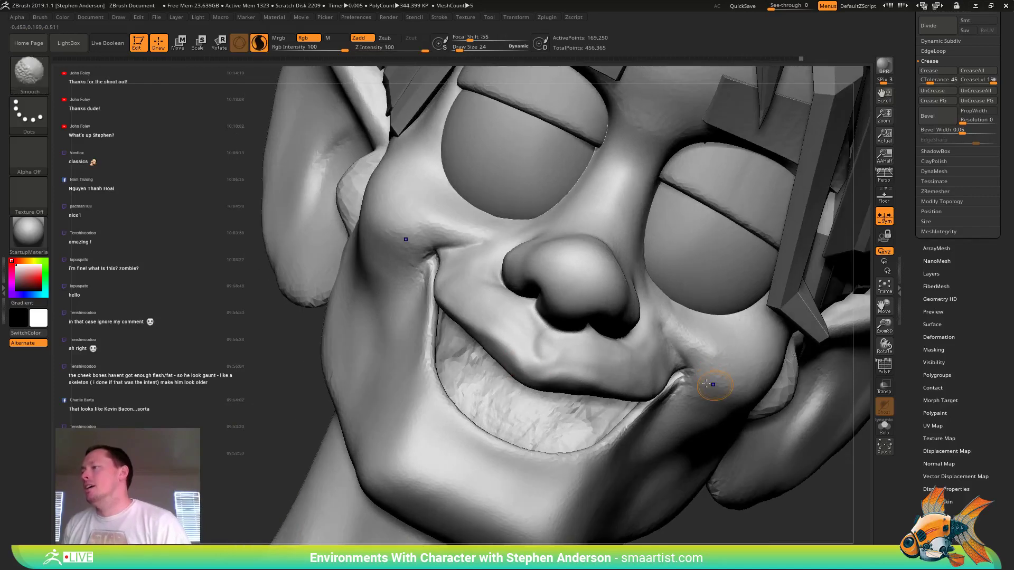
{"action": "left_click_drag", "start_coordinate": [680, 373], "coordinate": [685, 372], "text": "shift"}
{"action": "right_click_drag", "start_coordinate": [697, 359], "coordinate": [755, 362]}
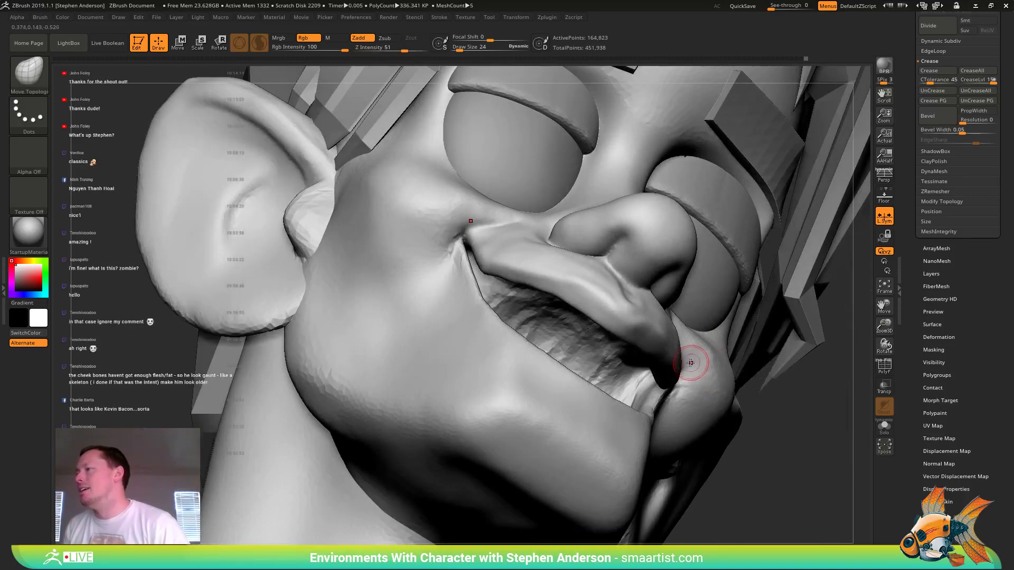
- Reshape the folds at the mouth corners with Move Topological at draw sizes 32 and 36, and smooth the crease
{"action": "key", "text": "bracketright"}
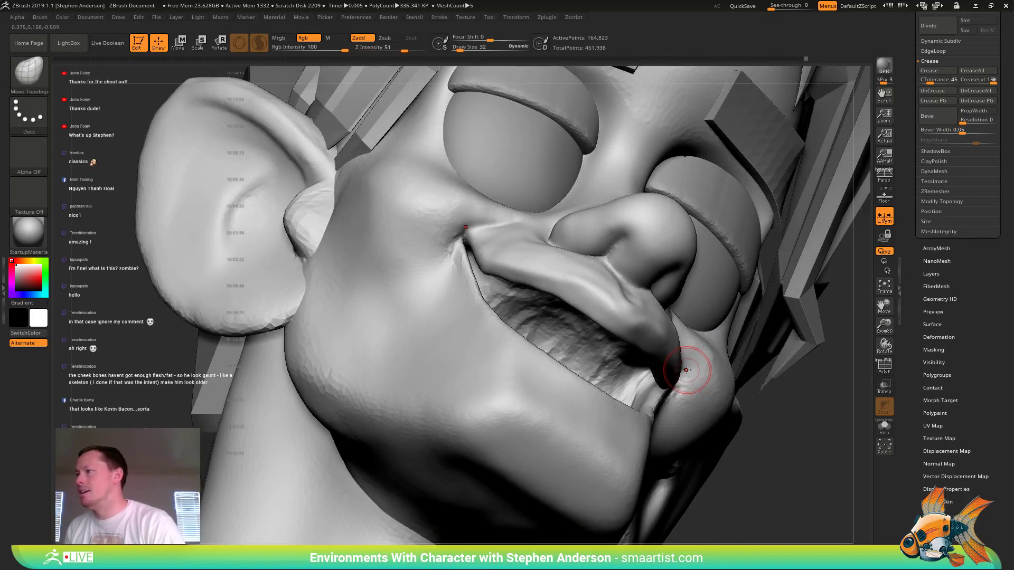
{"action": "right_click_drag", "start_coordinate": [692, 372], "coordinate": [685, 369]}
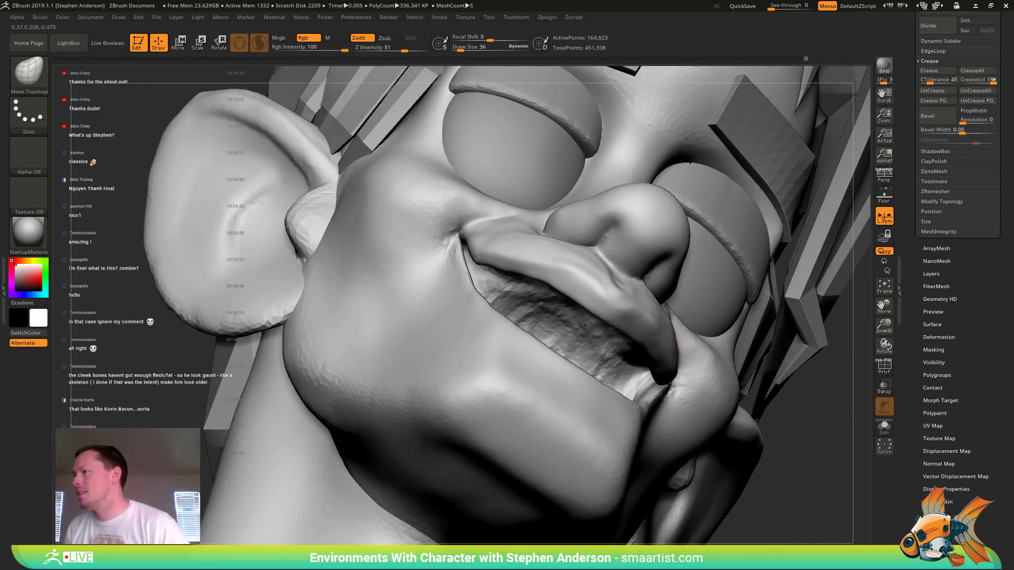
{"action": "mouse_move", "coordinate": [697, 365]}
{"action": "right_mouse_down"}
{"action": "mouse_move", "coordinate": [682, 381]}
{"action": "mouse_move", "coordinate": [448, 256]}
{"action": "right_mouse_up"}
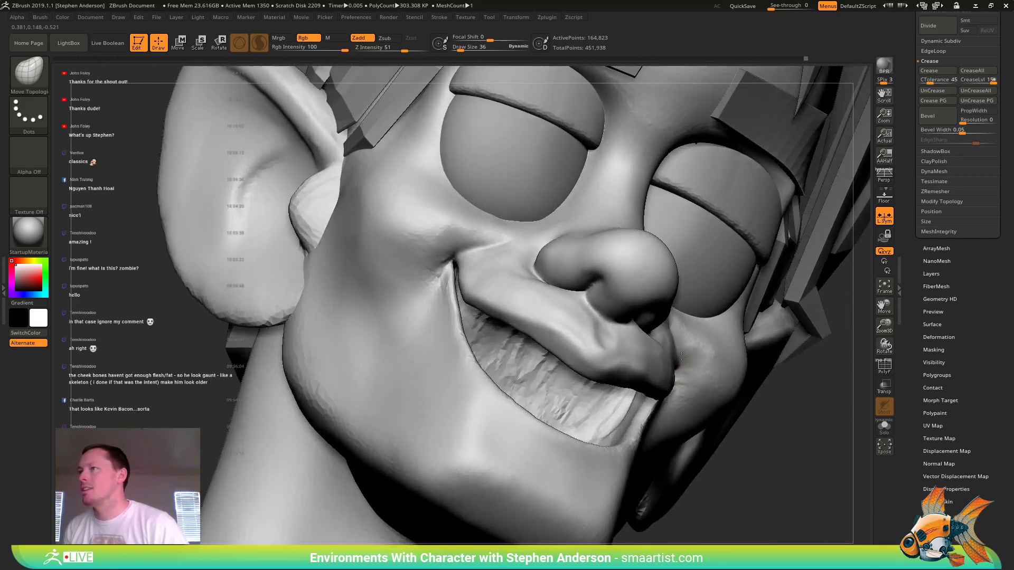
{"action": "key", "text": "shift"}
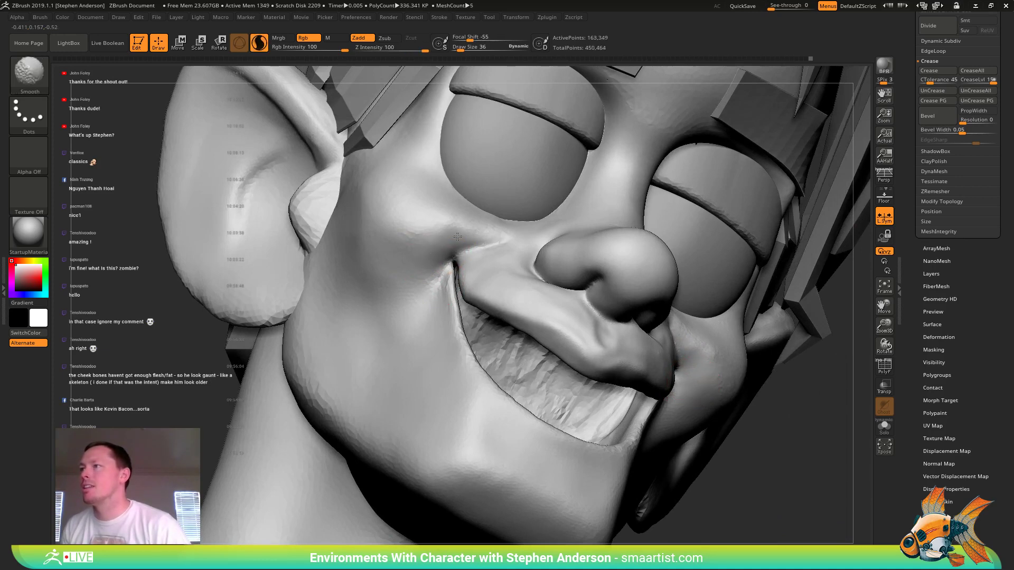
- Carve the crease running from the mouth corner toward the nose with DamStandard at draw size 36, and smooth around it
{"action": "key", "text": "b"}
{"action": "key", "text": "d"}
{"action": "key", "text": "s"}
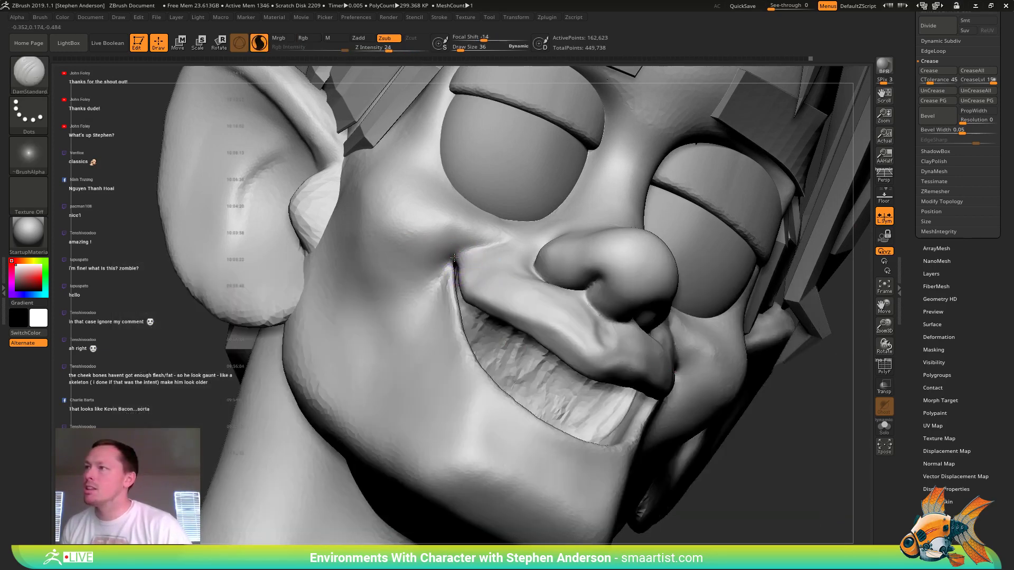
{"action": "key", "text": "ctrl+shift"}
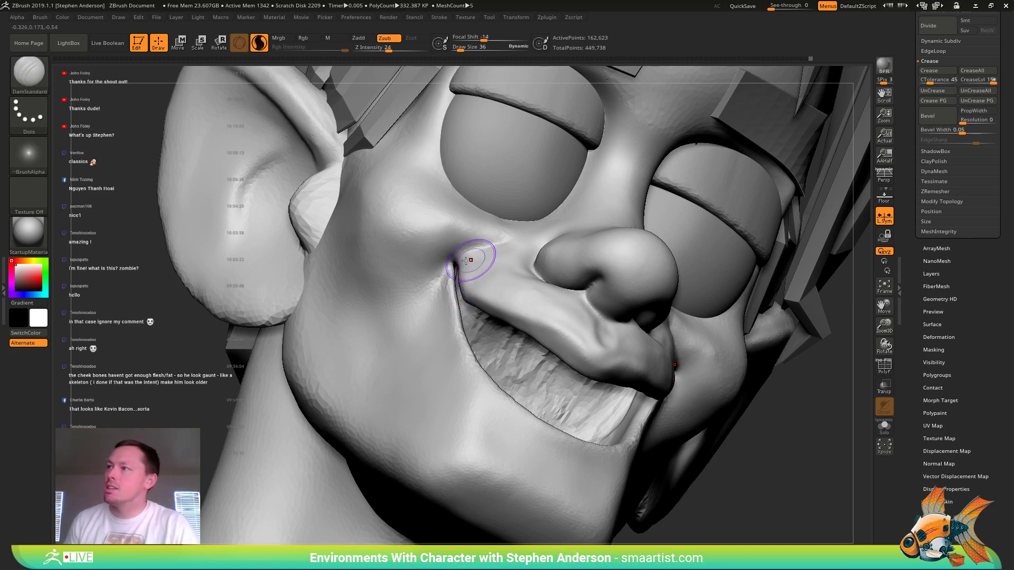
{"action": "left_click_drag", "start_coordinate": [453, 259], "coordinate": [518, 240]}
{"action": "key", "text": "shift"}
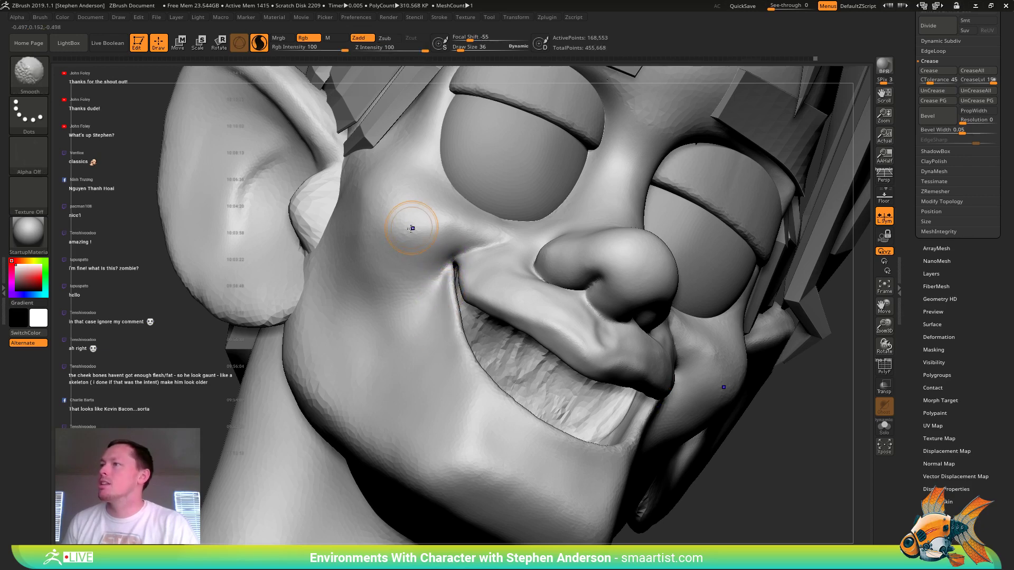
- Reshape the cheek beside the mouth corner with the Move brush at draw size 36 and adjust the smile folds at size 91
{"action": "key", "text": "b"}
{"action": "key", "text": "m"}
{"action": "key", "text": "v"}
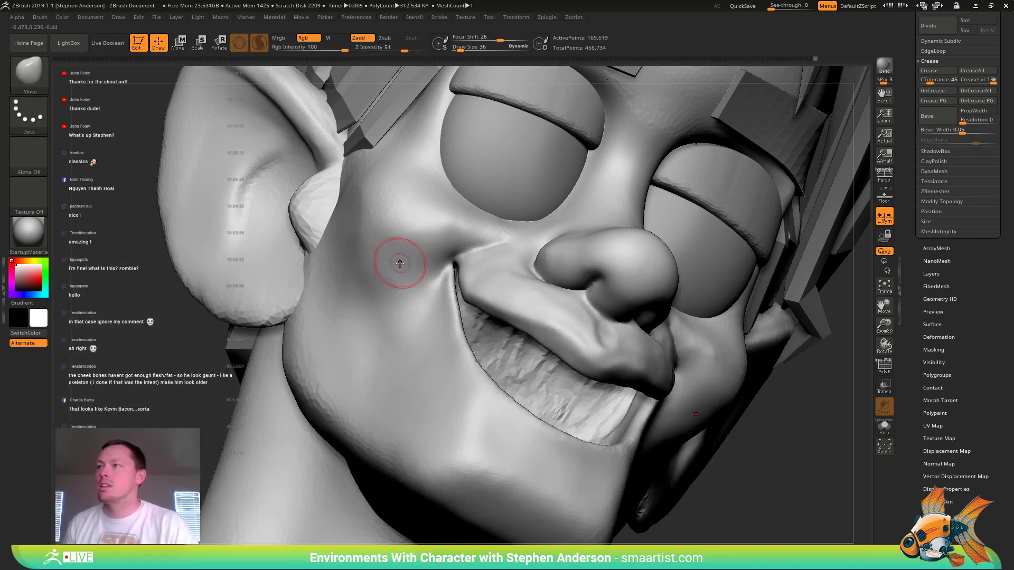
{"action": "mouse_move", "coordinate": [400, 265]}
{"action": "left_mouse_down"}
{"action": "mouse_move", "coordinate": [345, 249]}
{"action": "mouse_move", "coordinate": [351, 215]}
{"action": "mouse_move", "coordinate": [366, 215]}
{"action": "left_mouse_up"}
{"action": "right_click_drag", "start_coordinate": [367, 215], "coordinate": [358, 223]}
{"action": "right_click_drag", "start_coordinate": [447, 284], "coordinate": [581, 268], "text": "ctrl"}
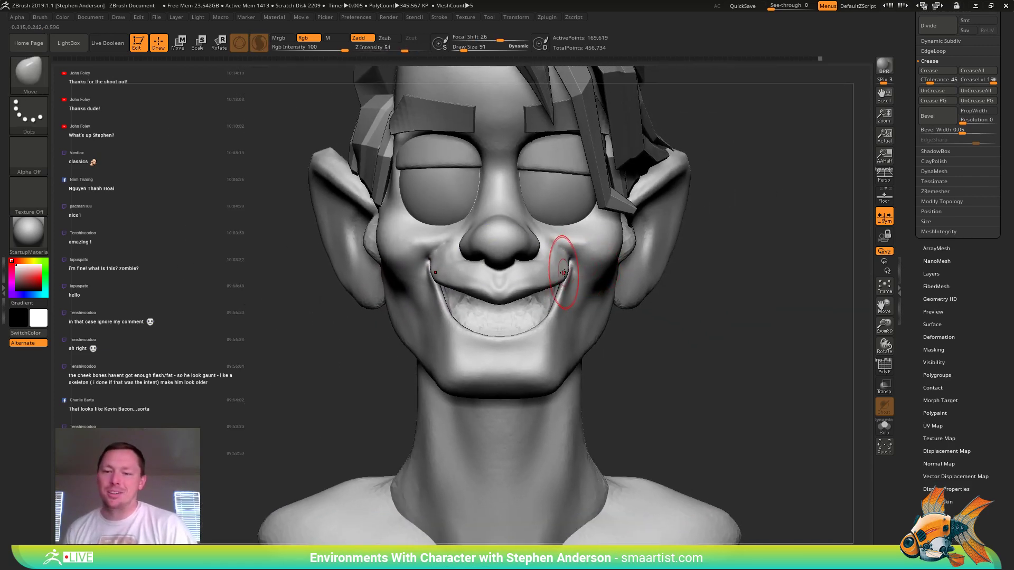
{"action": "left_click_drag", "start_coordinate": [555, 275], "coordinate": [582, 278]}
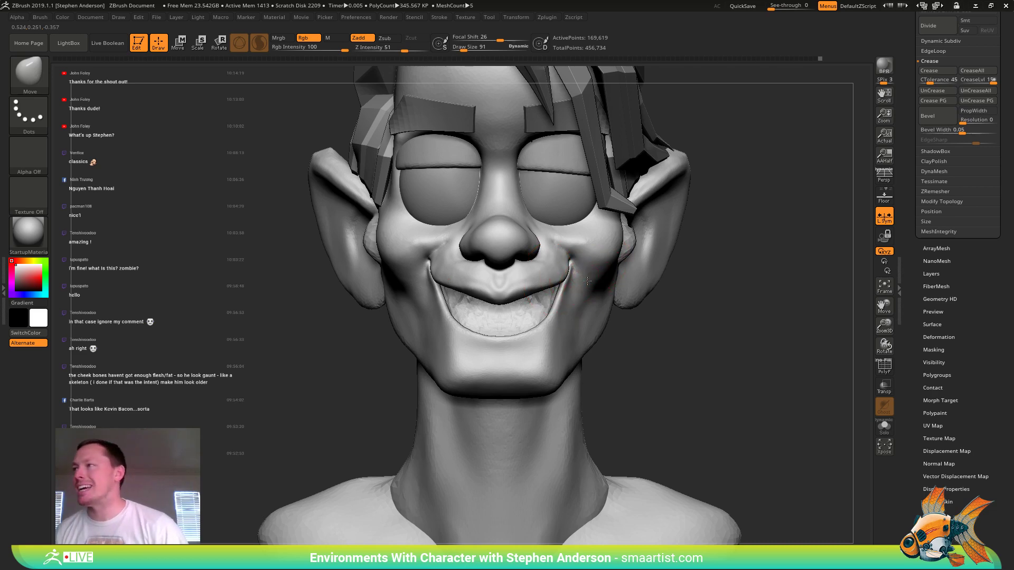
{"action": "mouse_move", "coordinate": [587, 281]}
{"action": "right_mouse_down"}
{"action": "mouse_move", "coordinate": [483, 294]}
{"action": "mouse_move", "coordinate": [602, 282]}
{"action": "right_mouse_up"}
- Flatten the earlobe and outer rim of the ear with TrimDynamic at draw size 48
{"action": "type", "text": "s"}
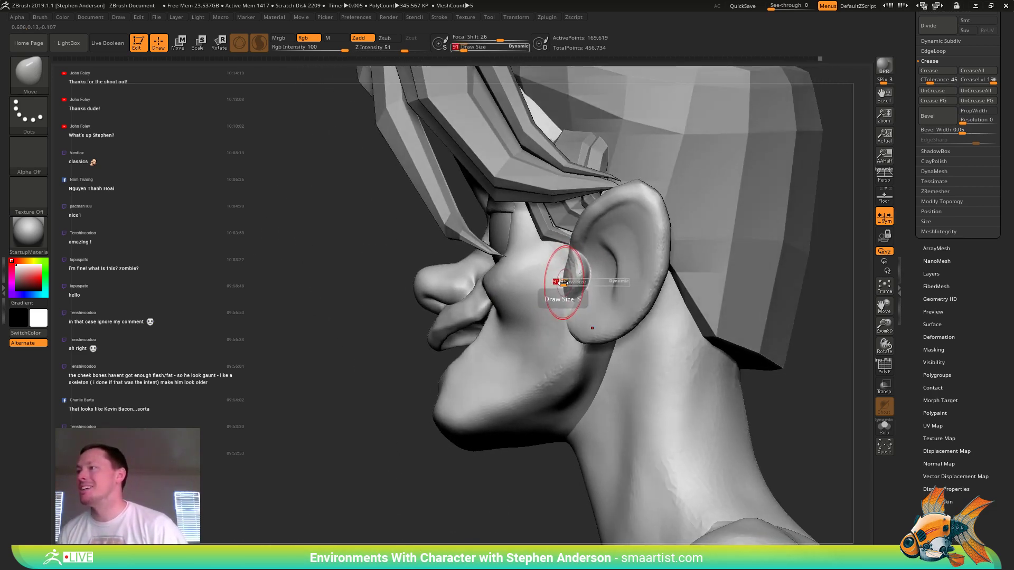
{"action": "type", "text": "35"}
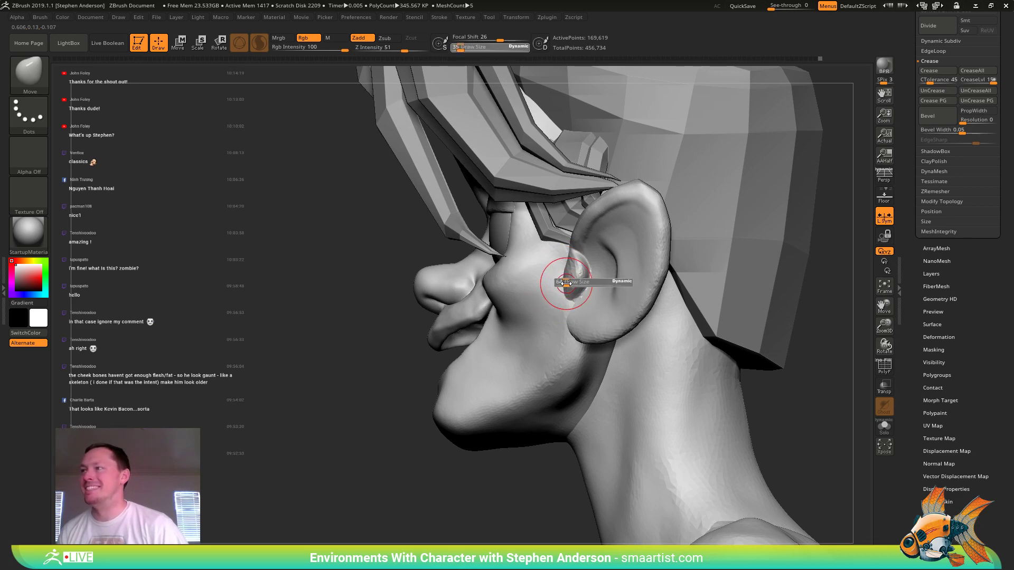
{"action": "key", "text": "Return"}
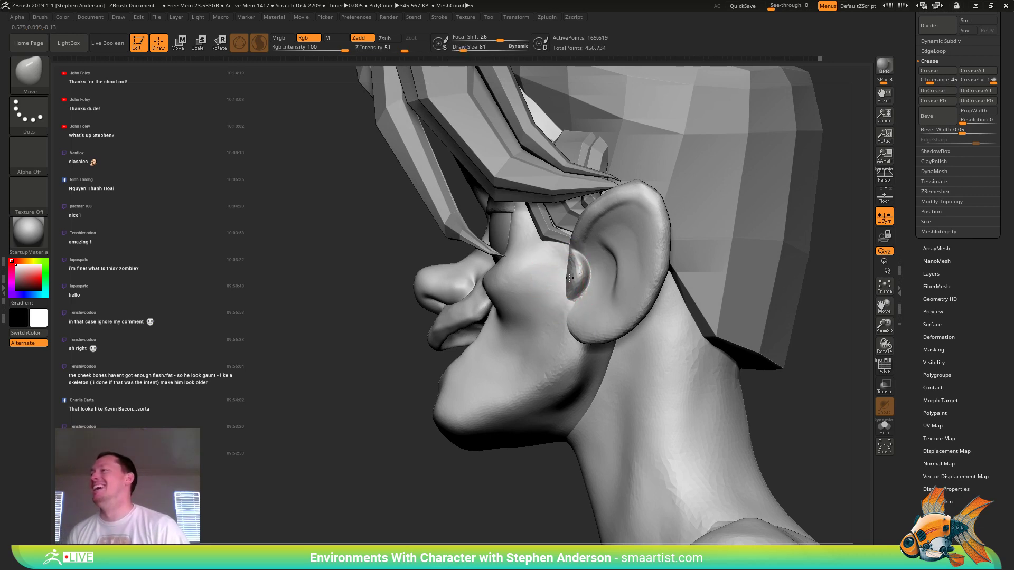
{"action": "mouse_move", "coordinate": [576, 276]}
{"action": "right_mouse_down"}
{"action": "mouse_move", "coordinate": [591, 301]}
{"action": "mouse_move", "coordinate": [585, 316]}
{"action": "right_mouse_up"}
{"action": "key", "text": "b"}
{"action": "key", "text": "t"}
{"action": "key", "text": "d"}
{"action": "key", "text": "s"}
{"action": "left_click_drag", "start_coordinate": [584, 315], "coordinate": [582, 316]}
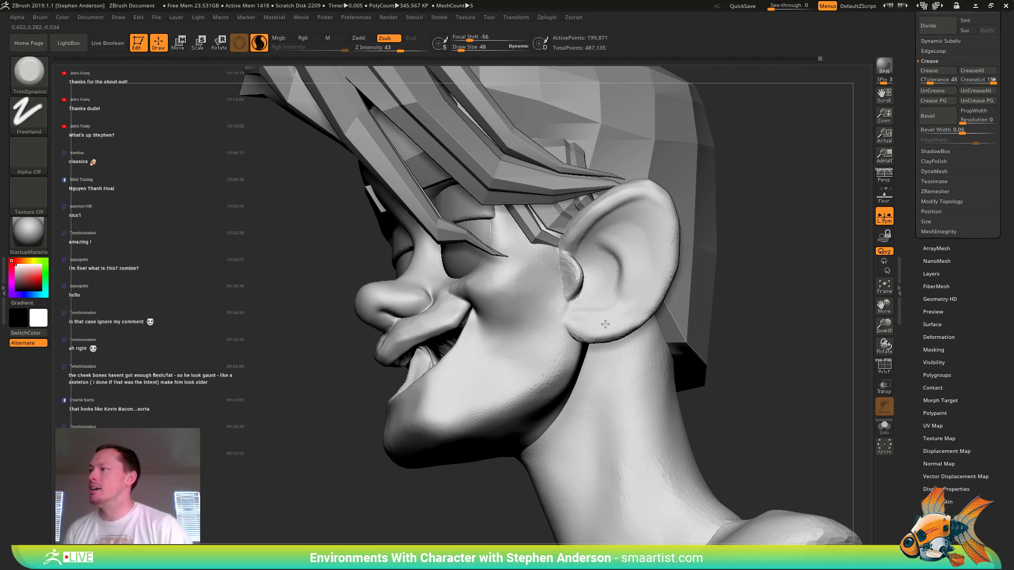
{"action": "left_click_drag", "start_coordinate": [646, 308], "coordinate": [660, 291]}
- Switch to DamStandard at draw size 48 and deepen the inner hollow of the ear
{"action": "mouse_move", "coordinate": [647, 256]}
{"action": "right_mouse_down"}
{"action": "mouse_move", "coordinate": [591, 250]}
{"action": "mouse_move", "coordinate": [640, 266]}
{"action": "mouse_move", "coordinate": [661, 302]}
{"action": "mouse_move", "coordinate": [650, 316]}
{"action": "right_mouse_up"}
{"action": "key", "text": "b"}
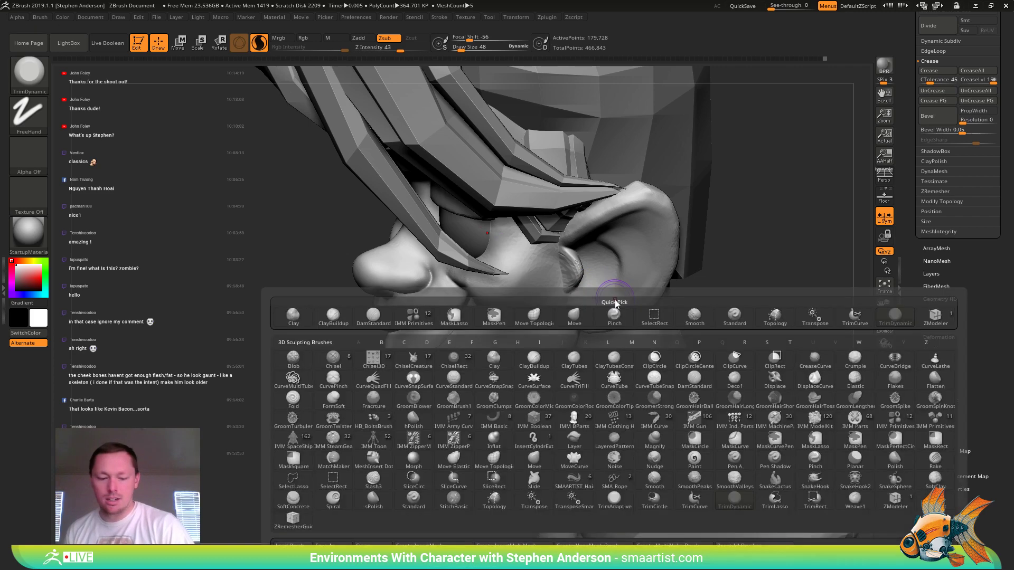
{"action": "key", "text": "d"}
{"action": "key", "text": "s"}
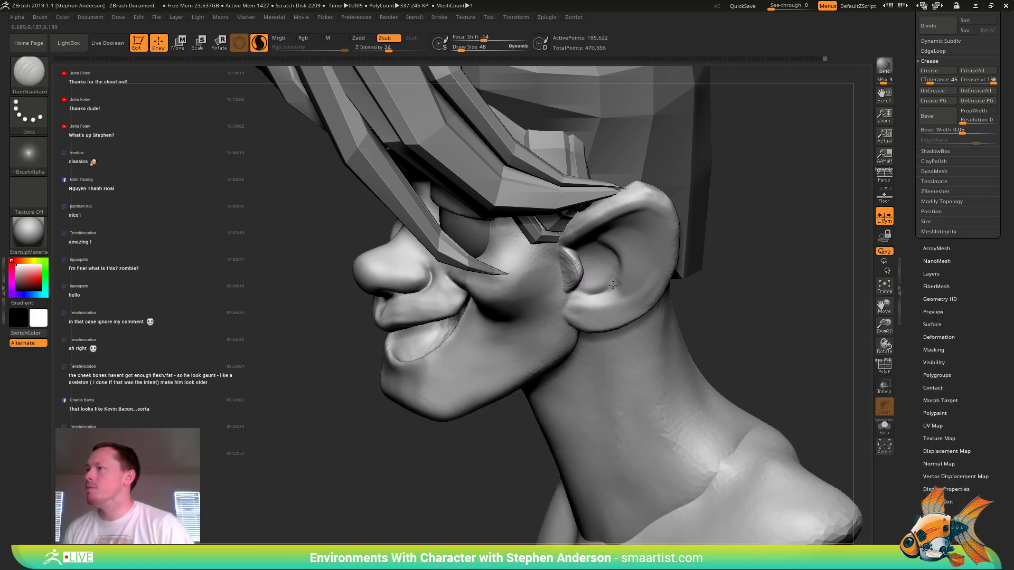
{"action": "right_click_drag", "start_coordinate": [612, 285], "coordinate": [584, 265]}
- Flatten the inner bowl and outer rim of the ear with TrimDynamic at draw size 48
{"action": "key", "text": "b"}
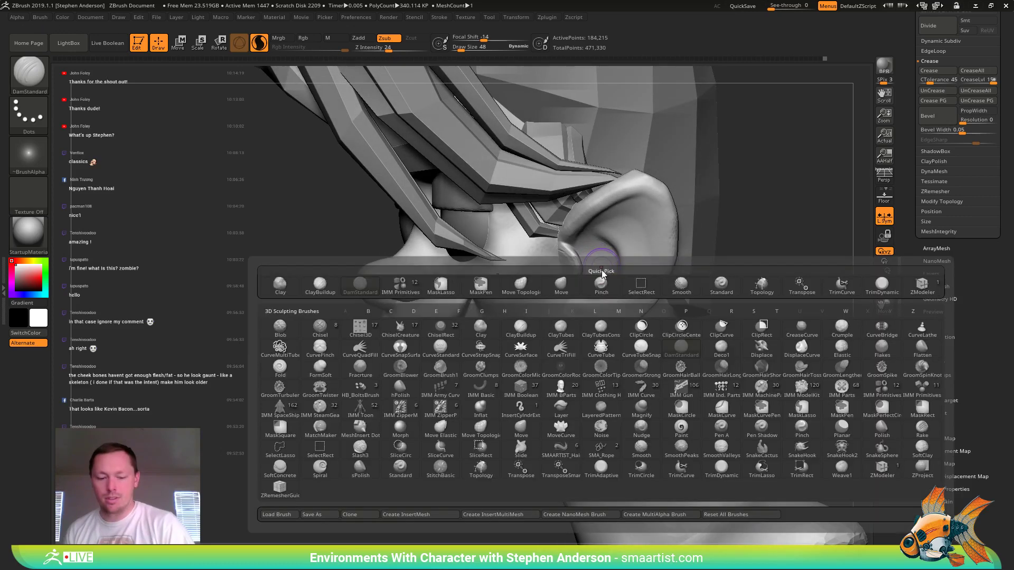
{"action": "key", "text": "t"}
{"action": "key", "text": "d"}
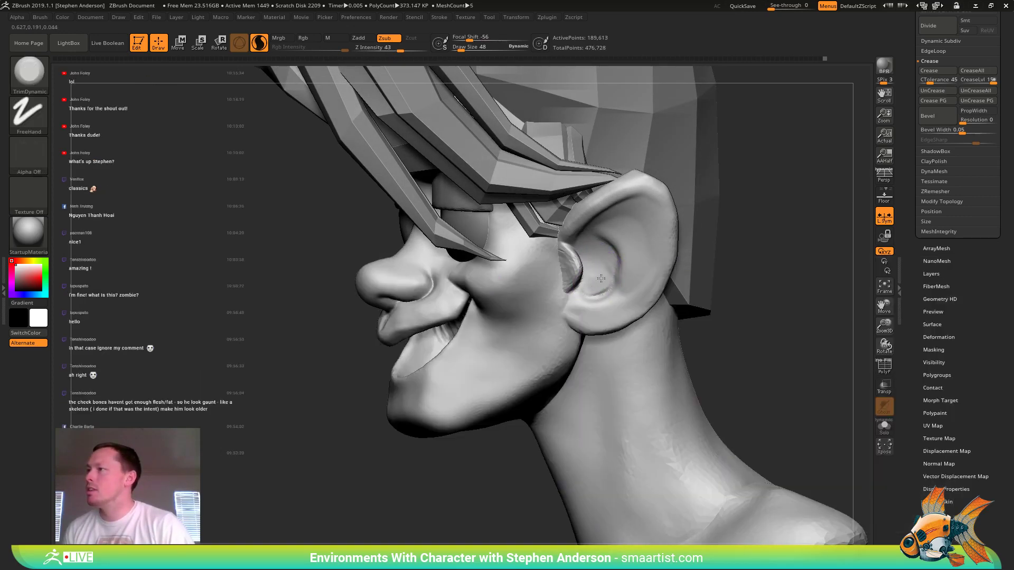
{"action": "mouse_move", "coordinate": [601, 289]}
{"action": "left_mouse_down"}
{"action": "mouse_move", "coordinate": [579, 316]}
{"action": "mouse_move", "coordinate": [632, 305]}
{"action": "left_mouse_up"}
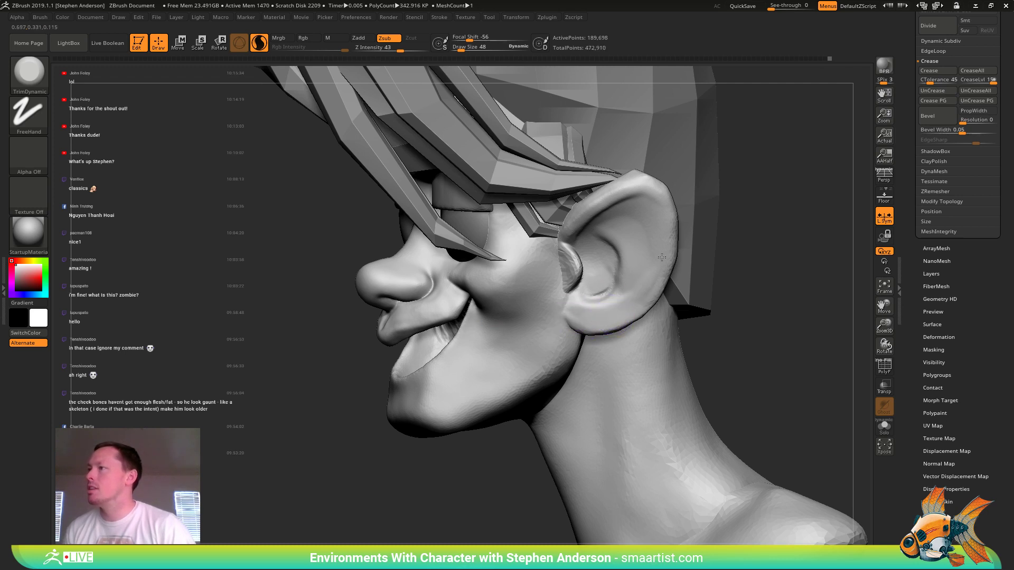
{"action": "left_click_drag", "start_coordinate": [661, 257], "coordinate": [662, 250]}
- Thicken the earlobe from behind with the Inflat brush at Z intensity 24 and draw size 48
{"action": "right_click_drag", "start_coordinate": [627, 299], "coordinate": [576, 250]}
{"action": "right_click_drag", "start_coordinate": [632, 343], "coordinate": [619, 304]}
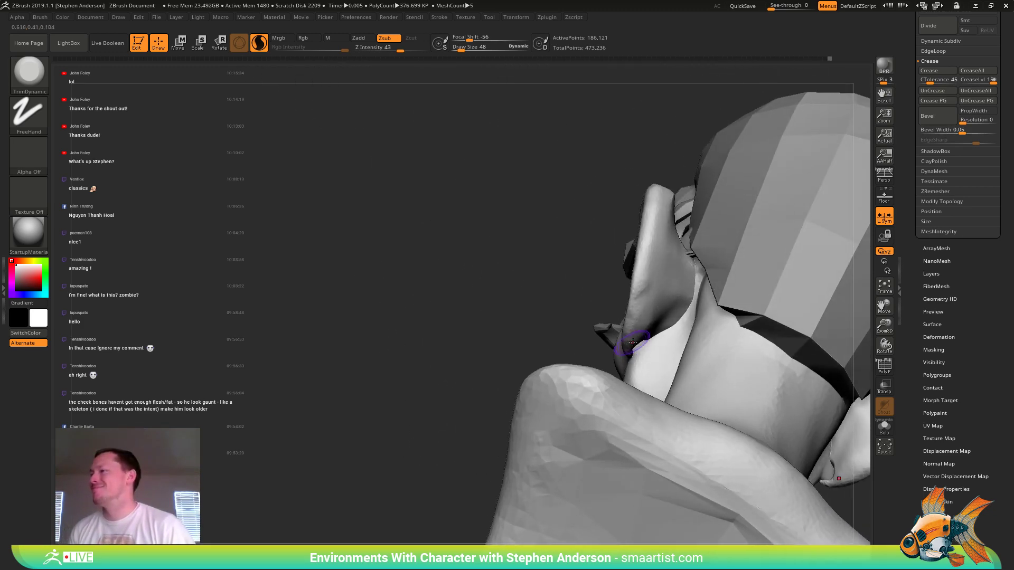
{"action": "mouse_move", "coordinate": [633, 343]}
{"action": "right_mouse_down"}
{"action": "mouse_move", "coordinate": [691, 350]}
{"action": "mouse_move", "coordinate": [633, 346]}
{"action": "right_mouse_up"}
{"action": "key", "text": "shift"}
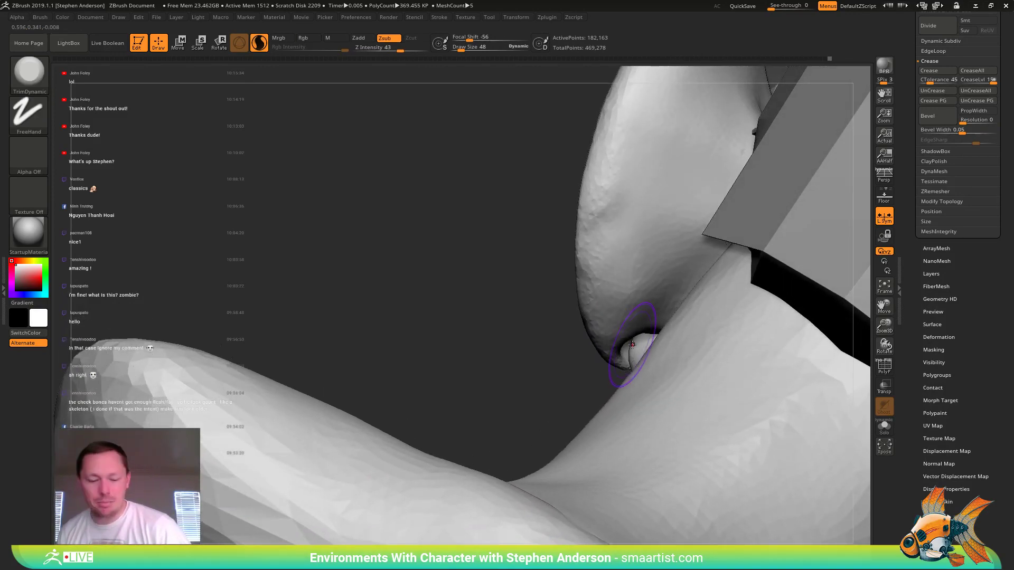
{"action": "key", "text": "b"}
{"action": "key", "text": "i"}
{"action": "key", "text": "n"}
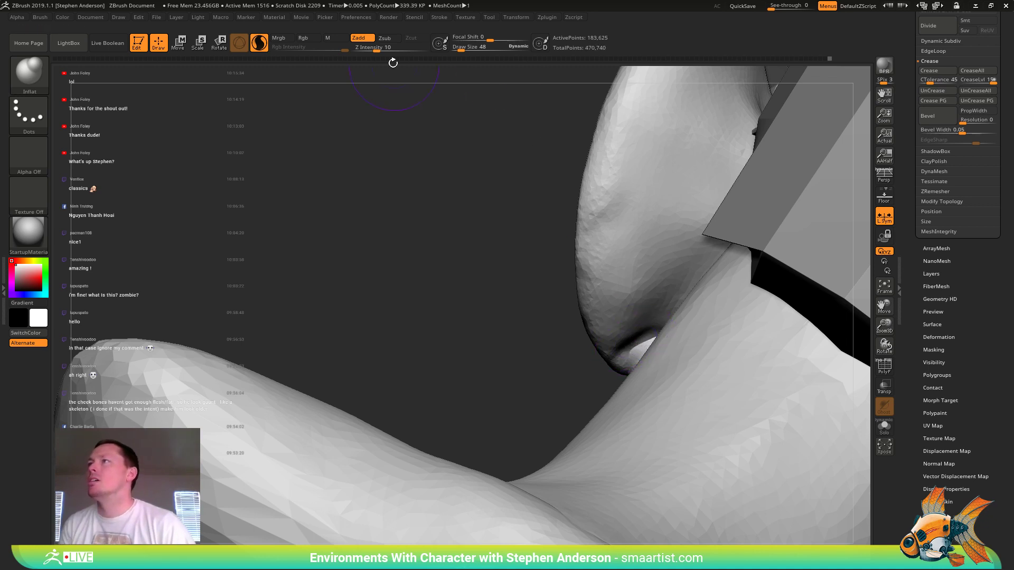
{"action": "left_click_drag", "start_coordinate": [383, 51], "coordinate": [389, 51]}
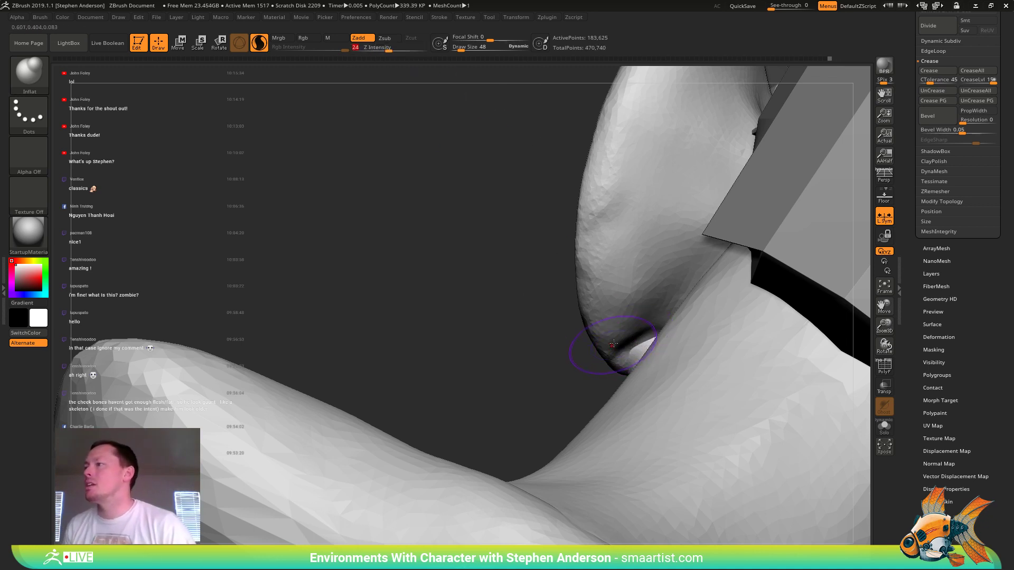
{"action": "left_click_drag", "start_coordinate": [631, 345], "coordinate": [638, 338]}
- Flatten the inflated earlobe with TrimDynamic at draw sizes 48 and 56, and undo the last stroke that hollows it
{"action": "mouse_move", "coordinate": [636, 323]}
{"action": "right_mouse_down"}
{"action": "mouse_move", "coordinate": [677, 320]}
{"action": "mouse_move", "coordinate": [691, 335]}
{"action": "mouse_move", "coordinate": [684, 359]}
{"action": "right_mouse_up"}
{"action": "key", "text": "b"}
{"action": "key", "text": "t"}
{"action": "key", "text": "d"}
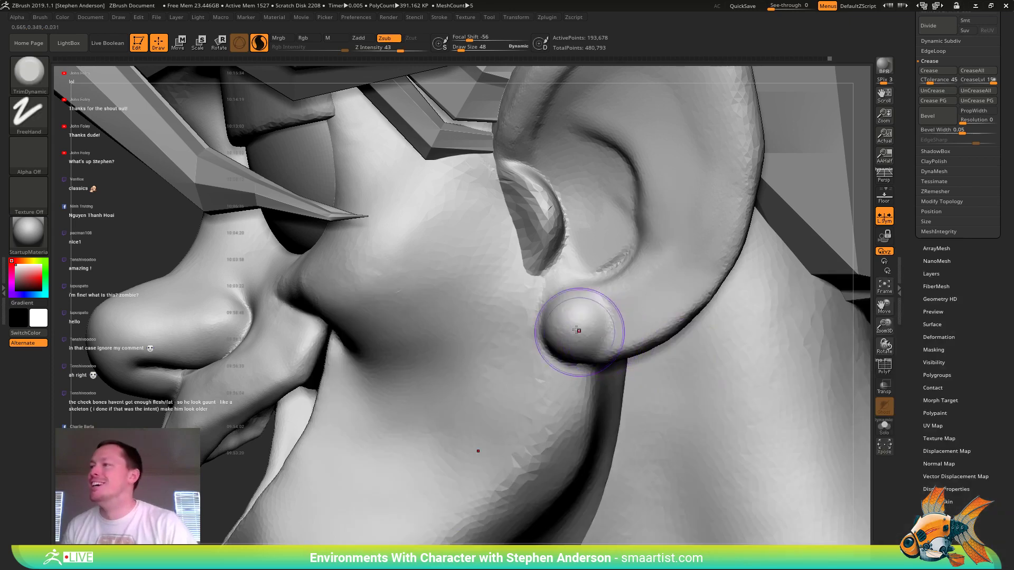
{"action": "left_click_drag", "start_coordinate": [576, 330], "coordinate": [589, 319]}
{"action": "key", "text": "s"}
{"action": "mouse_move", "coordinate": [590, 319]}
{"action": "right_mouse_down"}
{"action": "mouse_move", "coordinate": [631, 312]}
{"action": "mouse_move", "coordinate": [589, 311]}
{"action": "right_mouse_up"}
{"action": "key", "text": "s"}
{"action": "left_click_drag", "start_coordinate": [569, 324], "coordinate": [569, 326]}
{"action": "mouse_move", "coordinate": [579, 328]}
{"action": "left_mouse_down"}
{"action": "mouse_move", "coordinate": [563, 338]}
{"action": "mouse_move", "coordinate": [606, 324]}
{"action": "mouse_move", "coordinate": [600, 333]}
{"action": "left_mouse_up"}
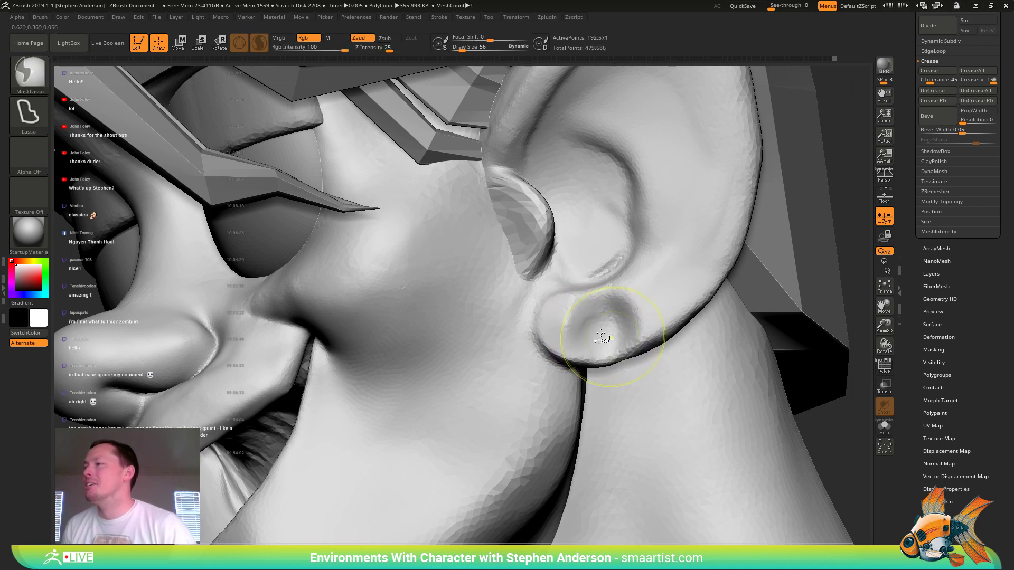
{"action": "key", "text": "ctrl+z"}
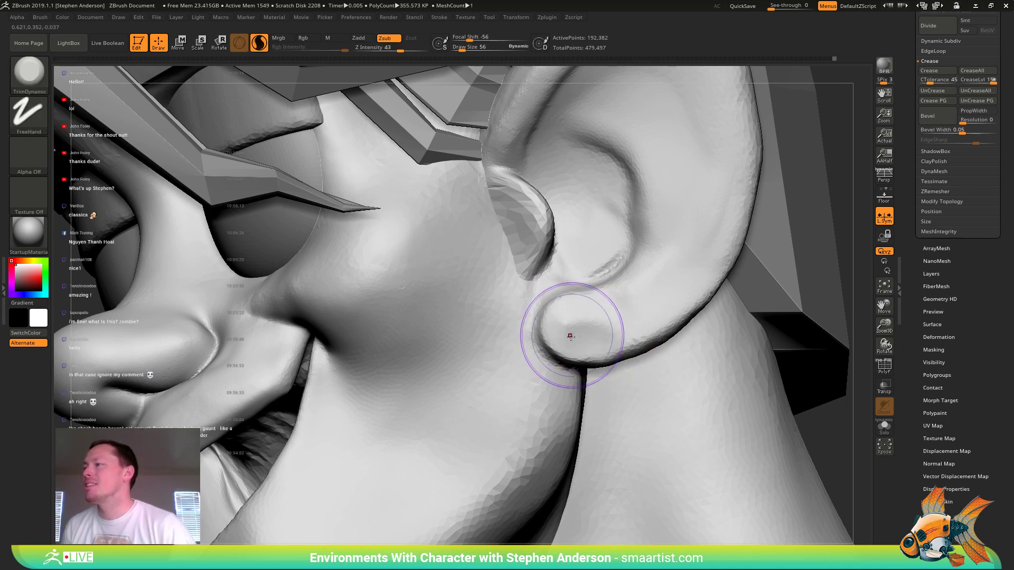
- Smooth the small flap in front of the ear opening and the lower inner bowl at draw size 56
{"action": "mouse_move", "coordinate": [578, 322]}
{"action": "right_mouse_down"}
{"action": "mouse_move", "coordinate": [600, 328]}
{"action": "mouse_move", "coordinate": [575, 316]}
{"action": "right_mouse_up"}
{"action": "left_click_drag", "start_coordinate": [509, 215], "coordinate": [511, 239], "text": "shift"}
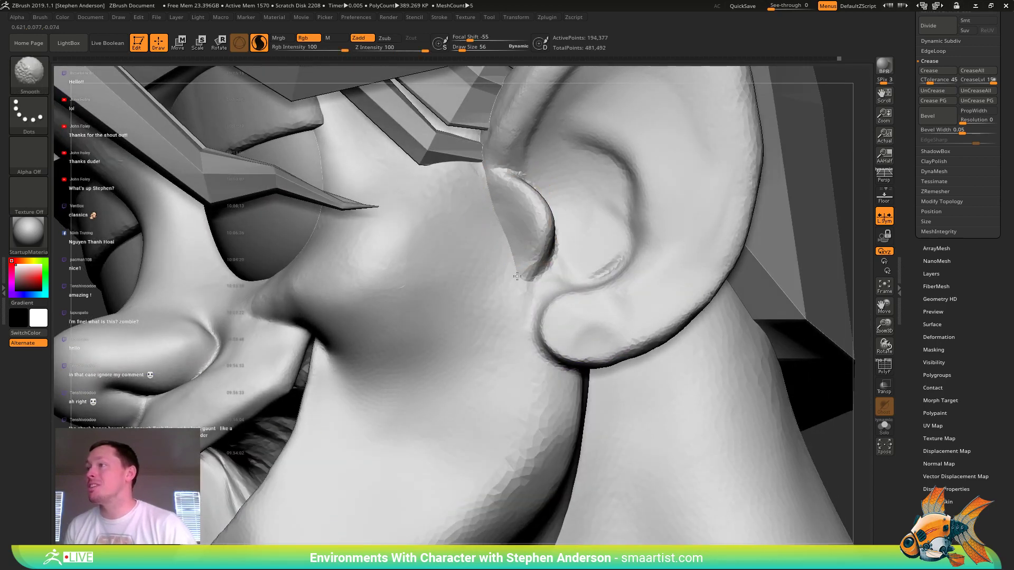
{"action": "left_click_drag", "start_coordinate": [517, 276], "coordinate": [550, 264], "text": "shift"}
{"action": "right_click_drag", "start_coordinate": [553, 283], "coordinate": [575, 259], "text": "ctrl"}
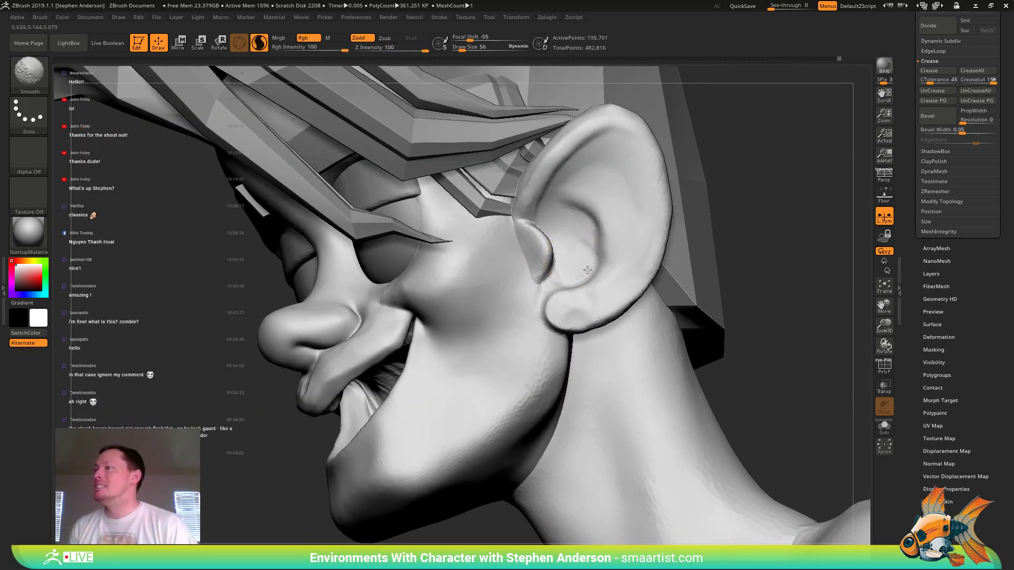
{"action": "left_click_drag", "start_coordinate": [587, 270], "coordinate": [576, 266], "text": "shift"}
- Trim the outer edge of the ear down to the lobe from behind with TrimDynamic at draw size 55
{"action": "right_click_drag", "start_coordinate": [576, 266], "coordinate": [504, 238]}
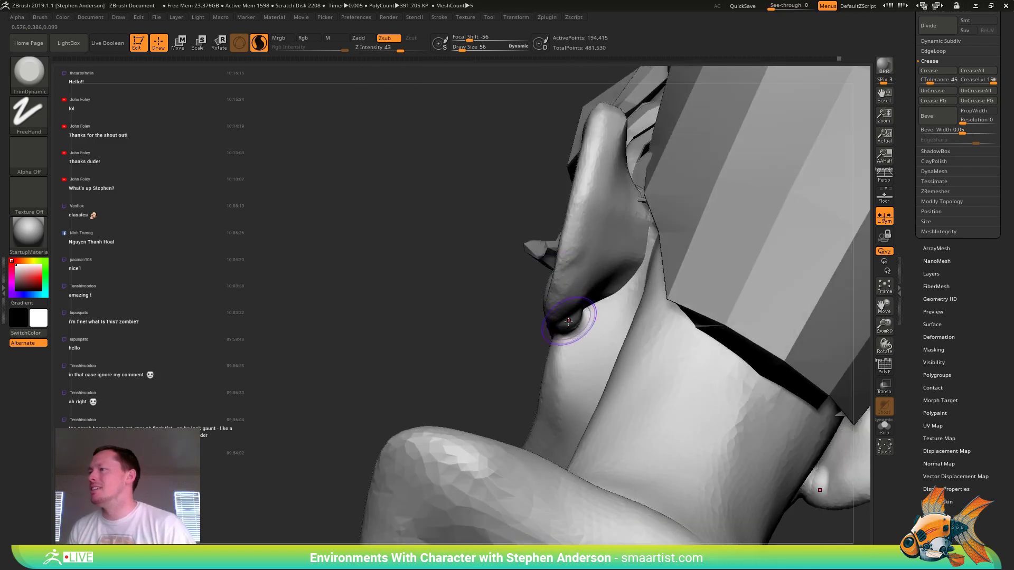
{"action": "right_click_drag", "start_coordinate": [568, 321], "coordinate": [560, 309]}
{"action": "key", "text": "space"}
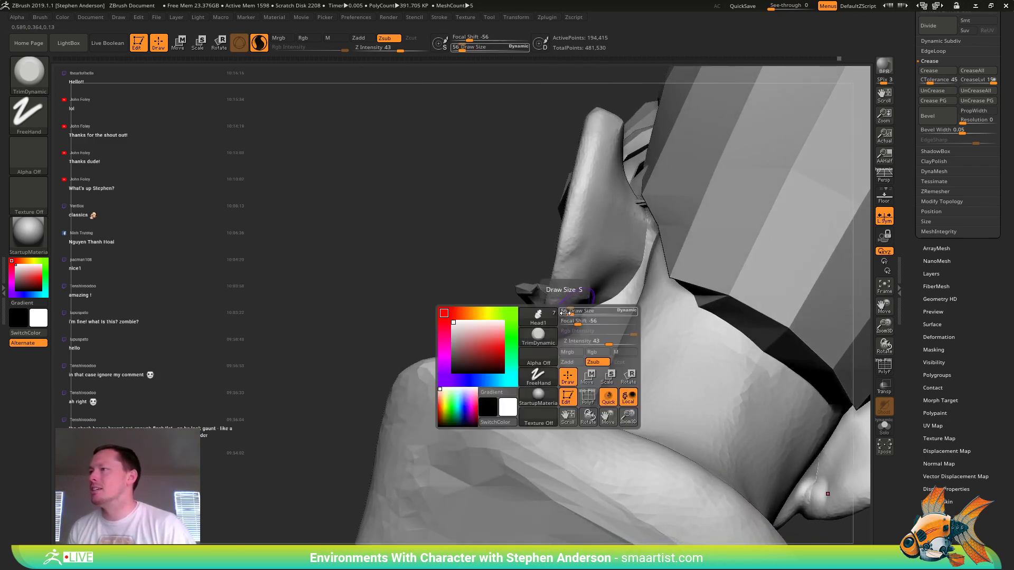
{"action": "key", "text": "s"}
{"action": "left_click", "coordinate": [565, 282]}
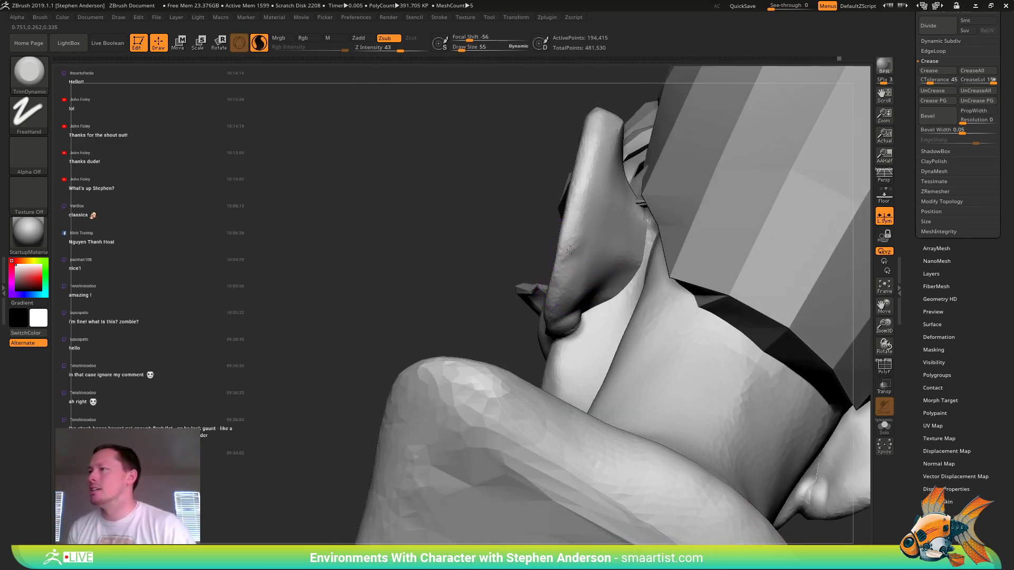
{"action": "mouse_move", "coordinate": [563, 275]}
{"action": "left_mouse_down"}
{"action": "mouse_move", "coordinate": [553, 332]}
{"action": "mouse_move", "coordinate": [571, 327]}
{"action": "left_mouse_up"}
- Smooth the earlobe and its transition to the jaw, reducing the draw size to 35
{"action": "mouse_move", "coordinate": [572, 326]}
{"action": "right_mouse_down"}
{"action": "mouse_move", "coordinate": [604, 314]}
{"action": "mouse_move", "coordinate": [621, 291]}
{"action": "right_mouse_up"}
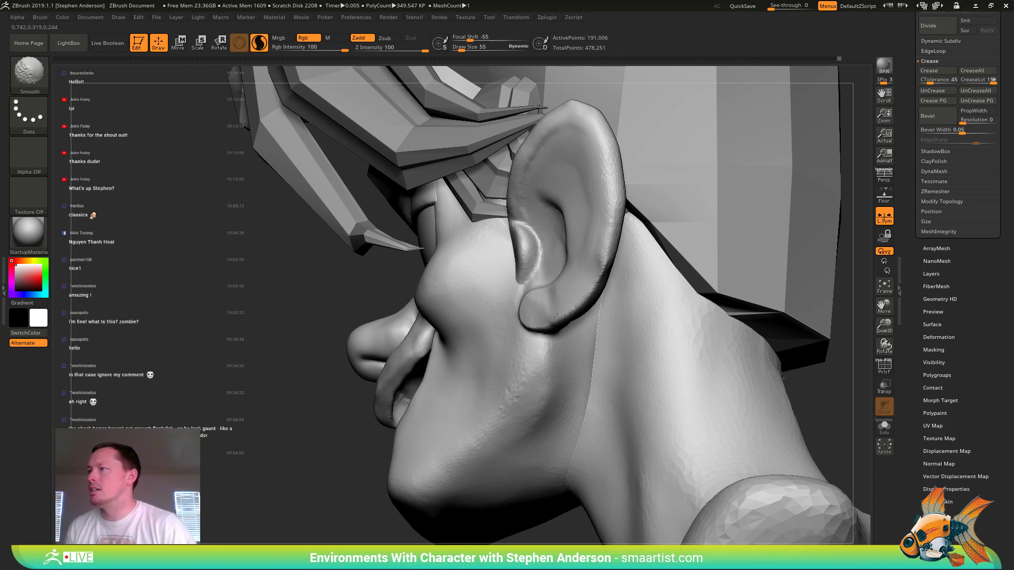
{"action": "left_click_drag", "start_coordinate": [548, 312], "coordinate": [542, 315], "text": "shift"}
{"action": "right_click_drag", "start_coordinate": [449, 282], "coordinate": [511, 305]}
{"action": "left_click_drag", "start_coordinate": [512, 304], "coordinate": [508, 300], "text": "shift"}
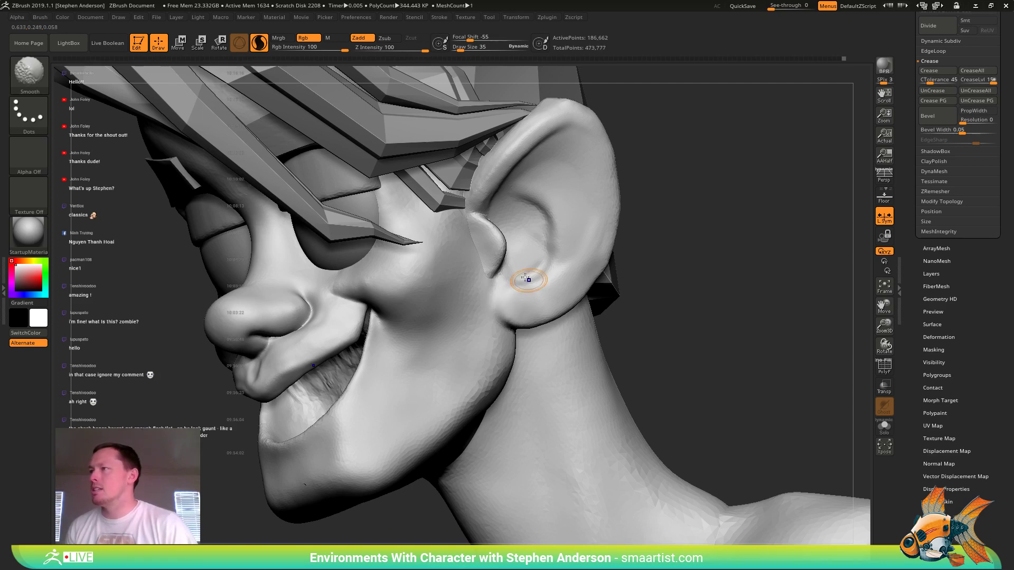
- Carve the inner ear folds and the groove above the lobe with DamStandard at draw size 35
{"action": "key", "text": "b"}
{"action": "key", "text": "s"}
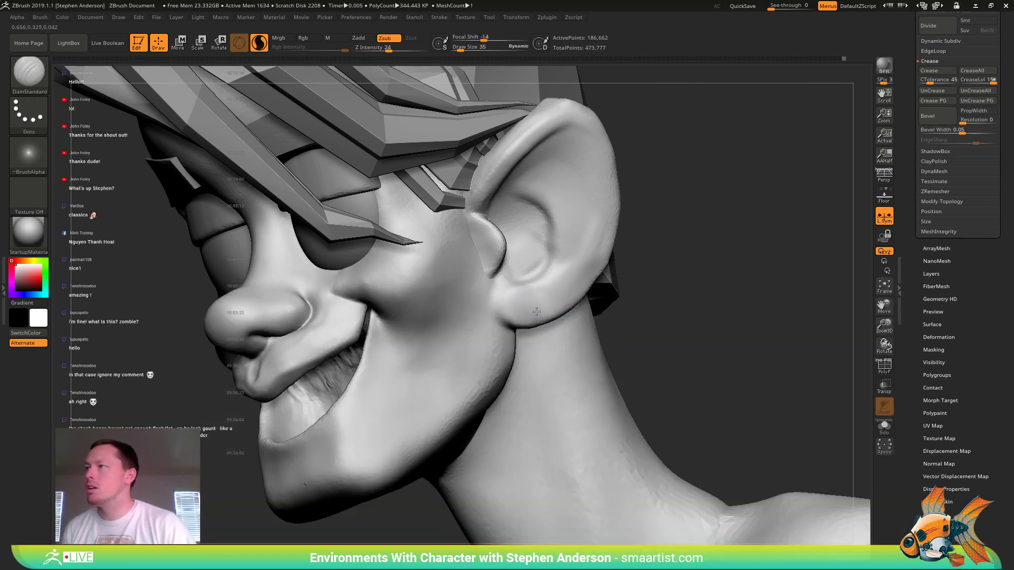
{"action": "right_click_drag", "start_coordinate": [510, 266], "coordinate": [504, 289]}
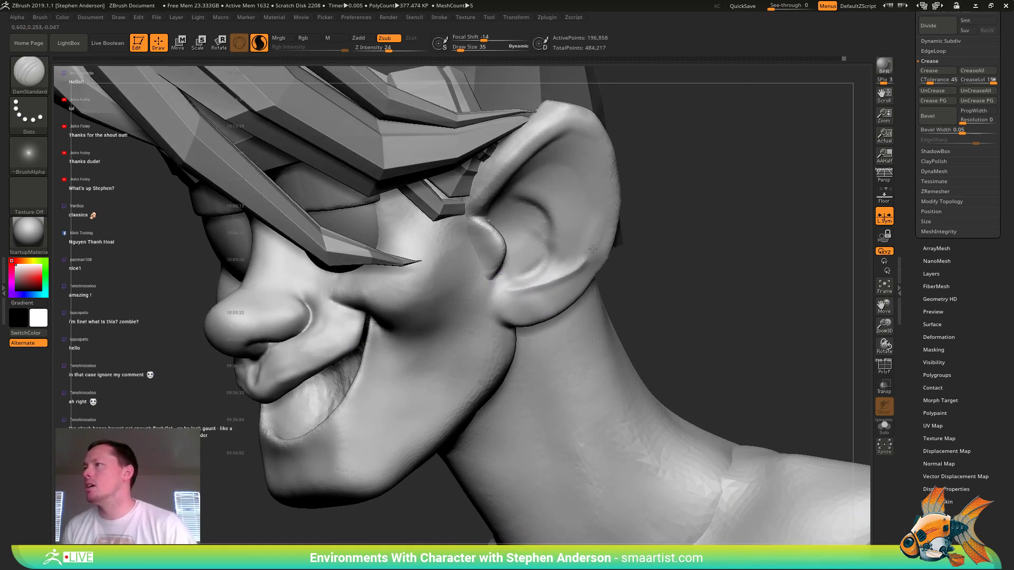
{"action": "right_click_drag", "start_coordinate": [586, 186], "coordinate": [552, 143]}
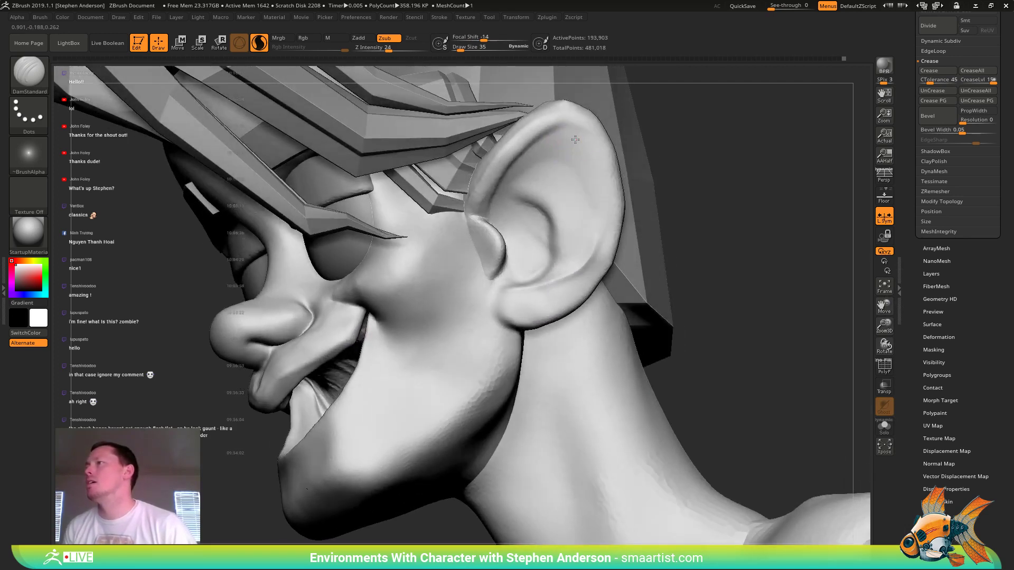
{"action": "mouse_move", "coordinate": [503, 190]}
{"action": "left_mouse_down"}
{"action": "mouse_move", "coordinate": [506, 253]}
{"action": "mouse_move", "coordinate": [550, 270]}
{"action": "left_mouse_up"}
{"action": "left_click_drag", "start_coordinate": [527, 202], "coordinate": [550, 216]}
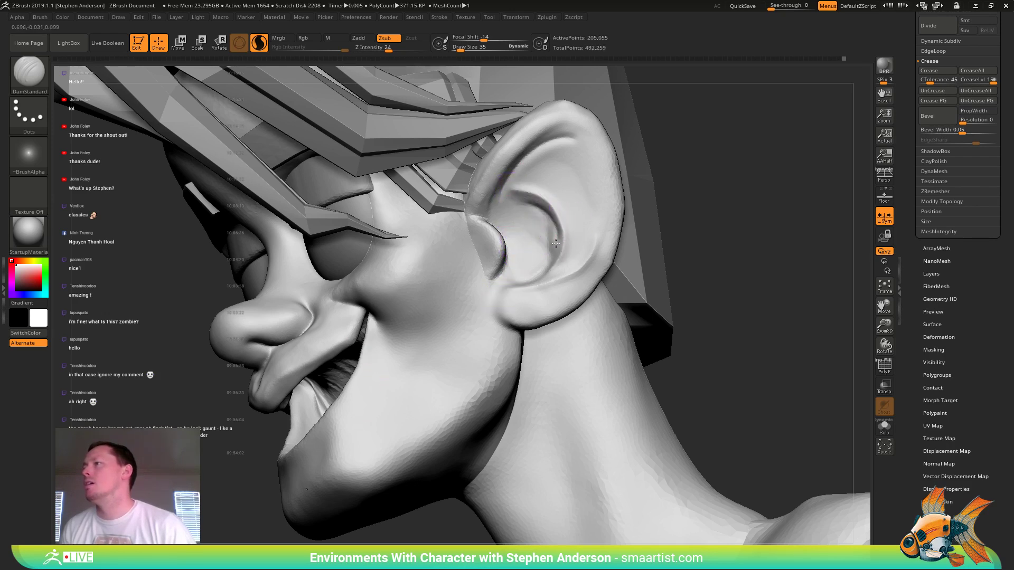
{"action": "left_click_drag", "start_coordinate": [508, 279], "coordinate": [509, 276]}
{"action": "right_click_drag", "start_coordinate": [538, 249], "coordinate": [569, 237]}
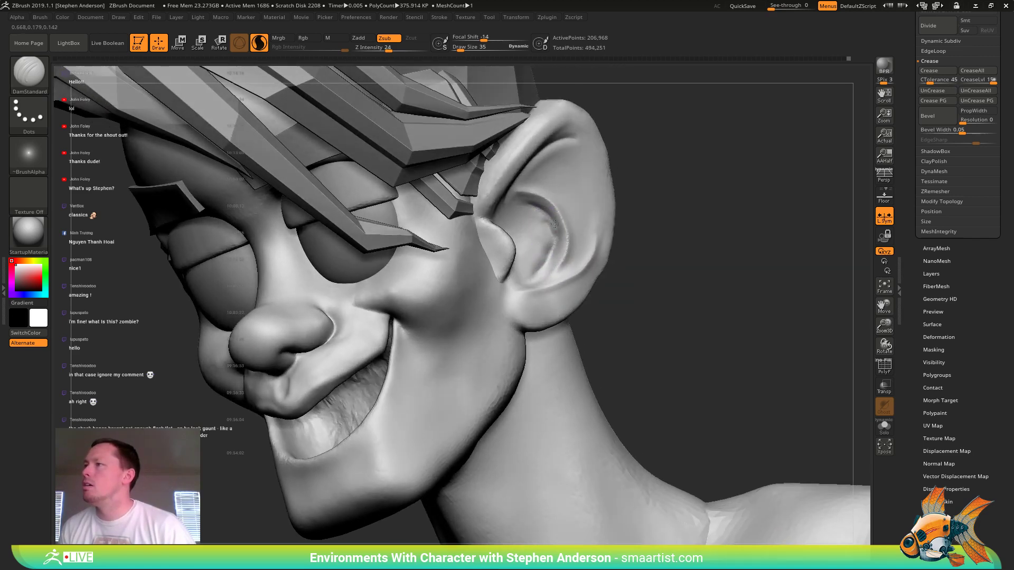
{"action": "mouse_move", "coordinate": [519, 205]}
{"action": "left_mouse_down"}
{"action": "mouse_move", "coordinate": [496, 207]}
{"action": "mouse_move", "coordinate": [532, 219]}
{"action": "left_mouse_up"}
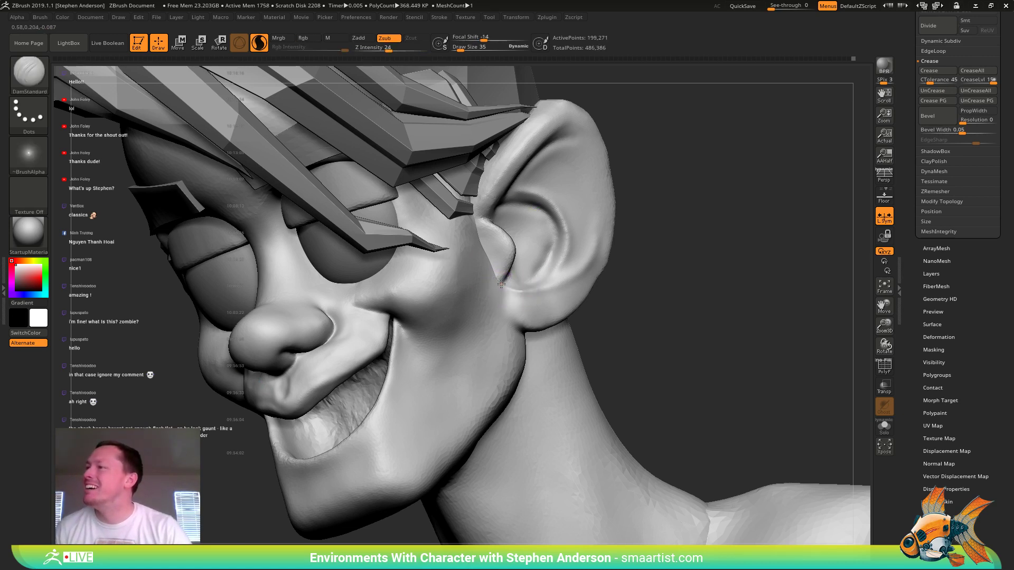
- Carve the crease where the front of the earlobe meets the jaw with DamStandard at draw size 35 and smooth beside it
{"action": "mouse_move", "coordinate": [501, 284]}
{"action": "left_mouse_down"}
{"action": "mouse_move", "coordinate": [534, 281]}
{"action": "mouse_move", "coordinate": [502, 280]}
{"action": "mouse_move", "coordinate": [517, 317]}
{"action": "left_mouse_up"}
{"action": "mouse_move", "coordinate": [516, 316]}
{"action": "right_mouse_down"}
{"action": "mouse_move", "coordinate": [487, 274]}
{"action": "mouse_move", "coordinate": [475, 277]}
{"action": "right_mouse_up"}
{"action": "right_click_drag", "start_coordinate": [536, 315], "coordinate": [568, 339]}
{"action": "left_click_drag", "start_coordinate": [609, 365], "coordinate": [612, 372], "text": "shift"}
- Insert a mirrored pair of QCube Simple blocks beneath the upper lip as front teeth using the IMM Primitives brush
{"action": "right_click_drag", "start_coordinate": [596, 365], "coordinate": [542, 304], "text": "ctrl"}
{"action": "mouse_move", "coordinate": [542, 303]}
{"action": "right_mouse_down"}
{"action": "mouse_move", "coordinate": [579, 306]}
{"action": "mouse_move", "coordinate": [589, 285]}
{"action": "mouse_move", "coordinate": [573, 296]}
{"action": "right_mouse_up"}
{"action": "right_click_drag", "start_coordinate": [573, 296], "coordinate": [520, 400], "text": "ctrl"}
{"action": "key", "text": "b"}
{"action": "key", "text": "i"}
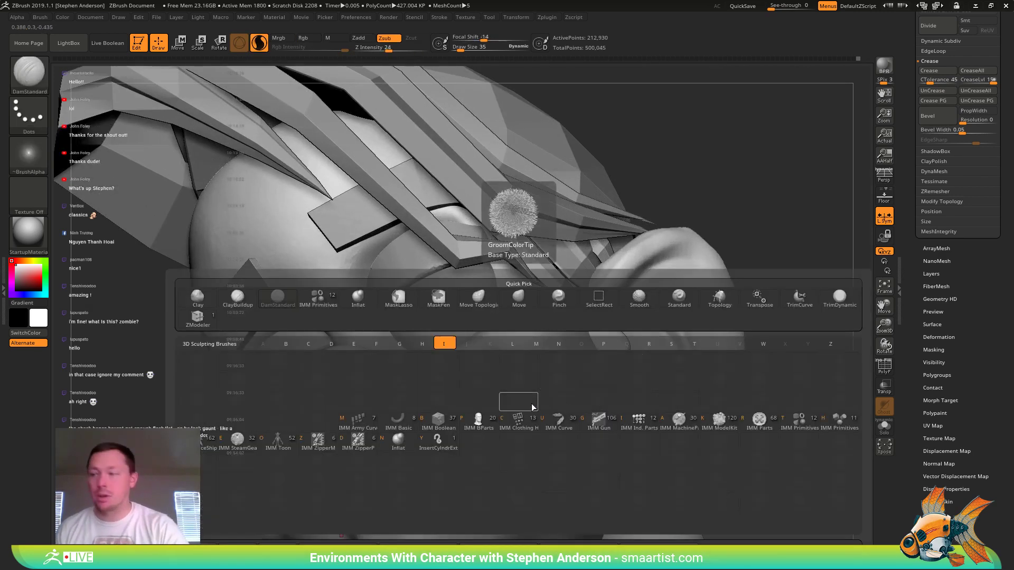
{"action": "left_click", "coordinate": [798, 419]}
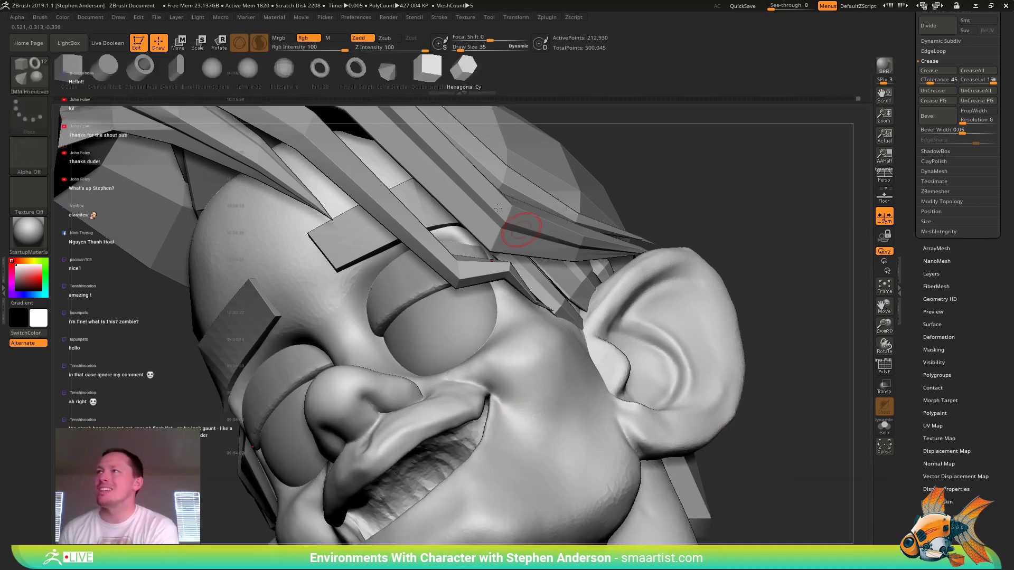
{"action": "left_click", "coordinate": [428, 68]}
{"action": "mouse_move", "coordinate": [379, 304]}
{"action": "right_mouse_down"}
{"action": "mouse_move", "coordinate": [417, 346]}
{"action": "mouse_move", "coordinate": [294, 430]}
{"action": "mouse_move", "coordinate": [312, 364]}
{"action": "mouse_move", "coordinate": [301, 417]}
{"action": "mouse_move", "coordinate": [332, 423]}
{"action": "mouse_move", "coordinate": [293, 383]}
{"action": "right_mouse_up"}
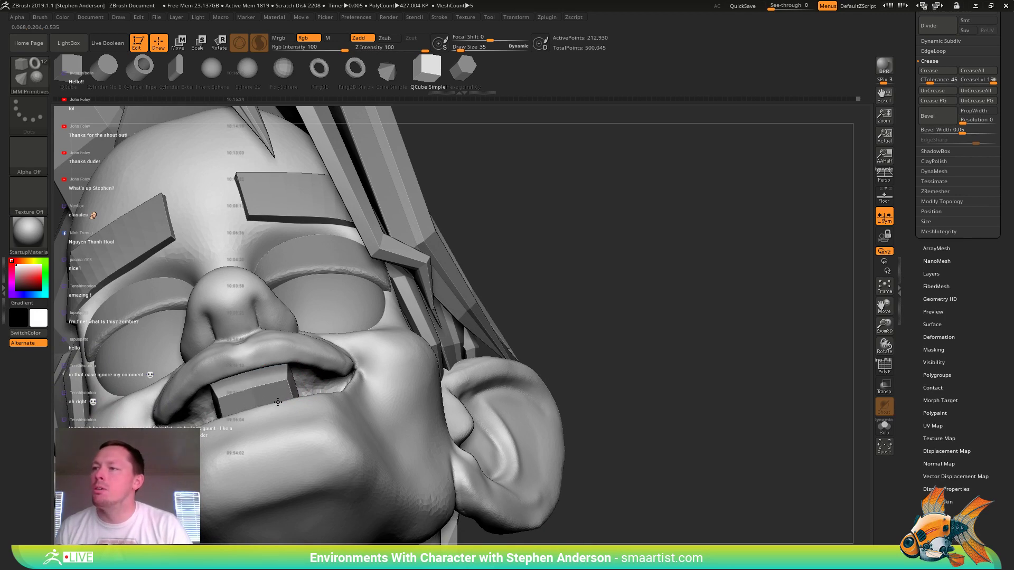
{"action": "left_click_drag", "start_coordinate": [277, 402], "coordinate": [302, 402]}
{"action": "key", "text": "ctrl+z"}
- Scale, move and rotate the two block teeth with the gizmo so they sit just beneath the upper lip
{"action": "key", "text": "w"}
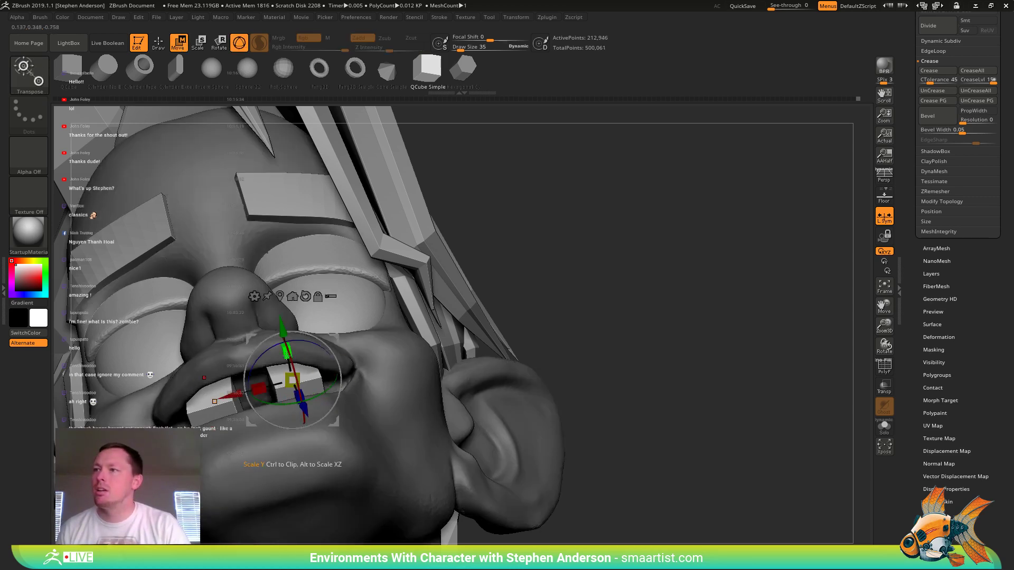
{"action": "right_click_drag", "start_coordinate": [358, 349], "coordinate": [348, 370]}
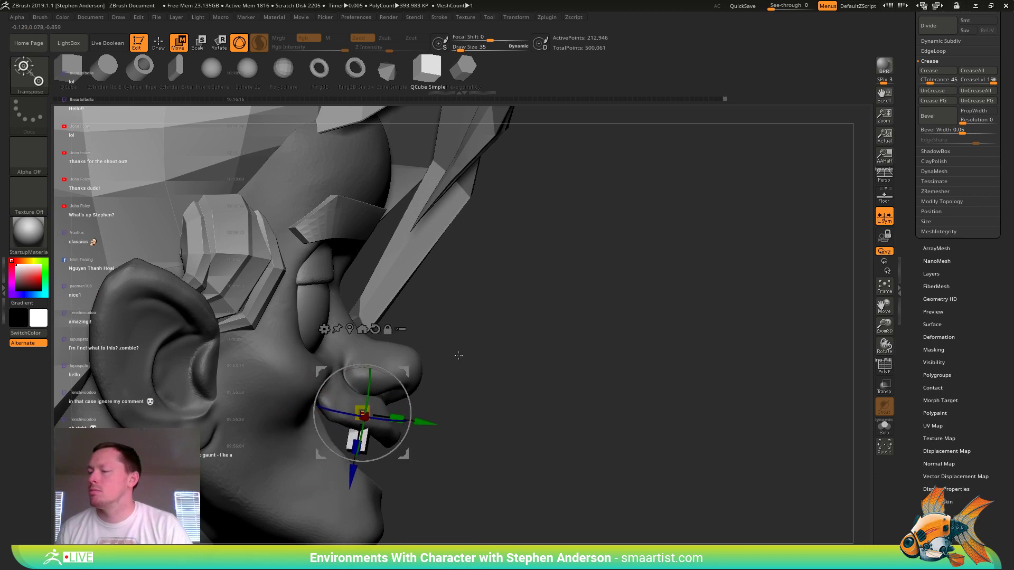
{"action": "right_click_drag", "start_coordinate": [458, 355], "coordinate": [432, 340]}
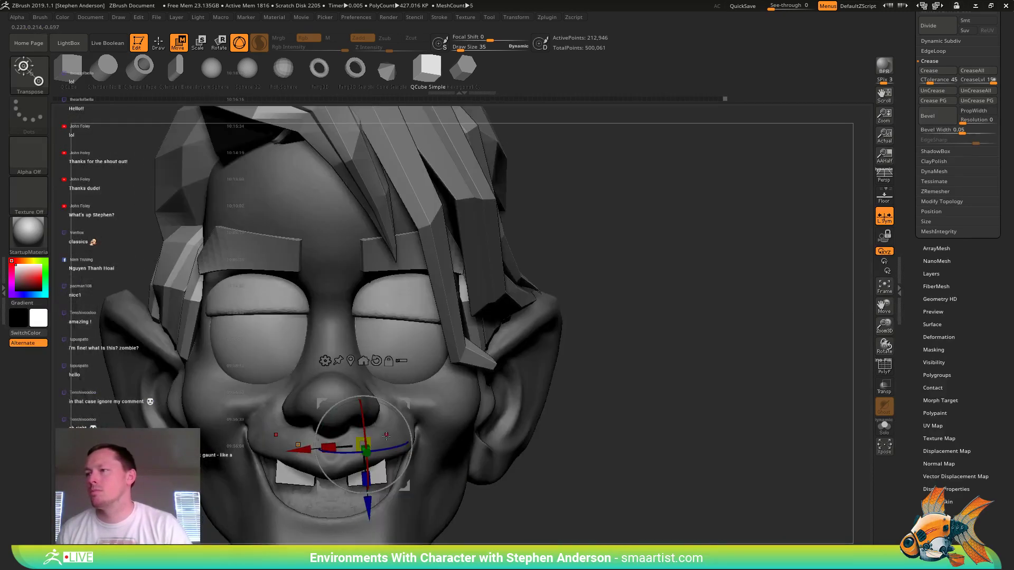
{"action": "right_click_drag", "start_coordinate": [421, 429], "coordinate": [397, 348]}
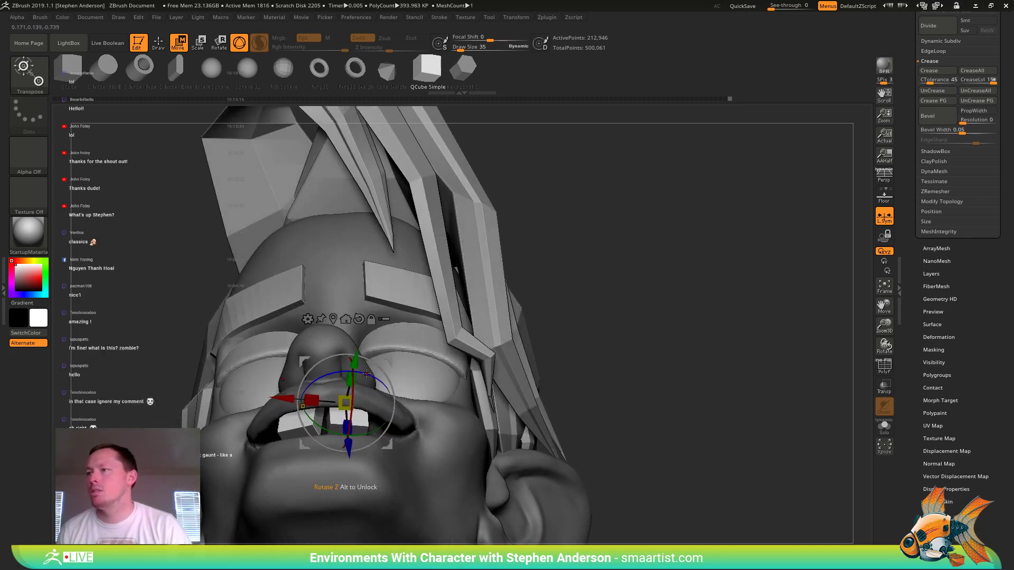
{"action": "mouse_move", "coordinate": [377, 373]}
{"action": "right_mouse_down"}
{"action": "mouse_move", "coordinate": [404, 347]}
{"action": "mouse_move", "coordinate": [456, 344]}
{"action": "mouse_move", "coordinate": [476, 384]}
{"action": "mouse_move", "coordinate": [385, 397]}
{"action": "mouse_move", "coordinate": [328, 385]}
{"action": "mouse_move", "coordinate": [488, 394]}
{"action": "right_mouse_up"}
{"action": "key", "text": "q"}
- Split the unmasked teeth from the head into their own subtool and make it active
{"action": "right_click_drag", "start_coordinate": [378, 396], "coordinate": [449, 378]}
{"action": "key", "text": "shift+f"}
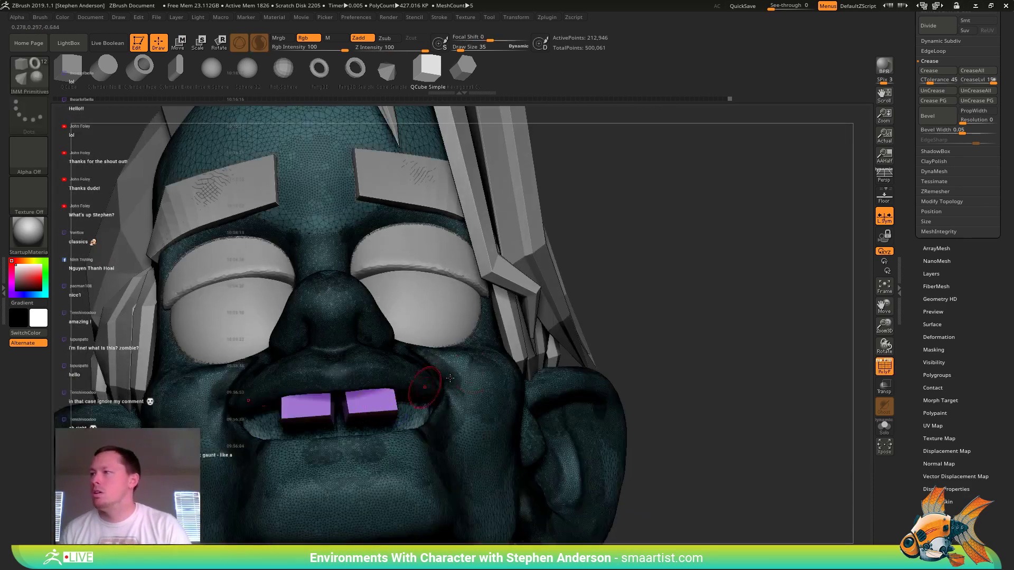
{"action": "key", "text": "shift+f"}
{"action": "left_click_drag", "start_coordinate": [1010, 127], "coordinate": [1007, 357]}
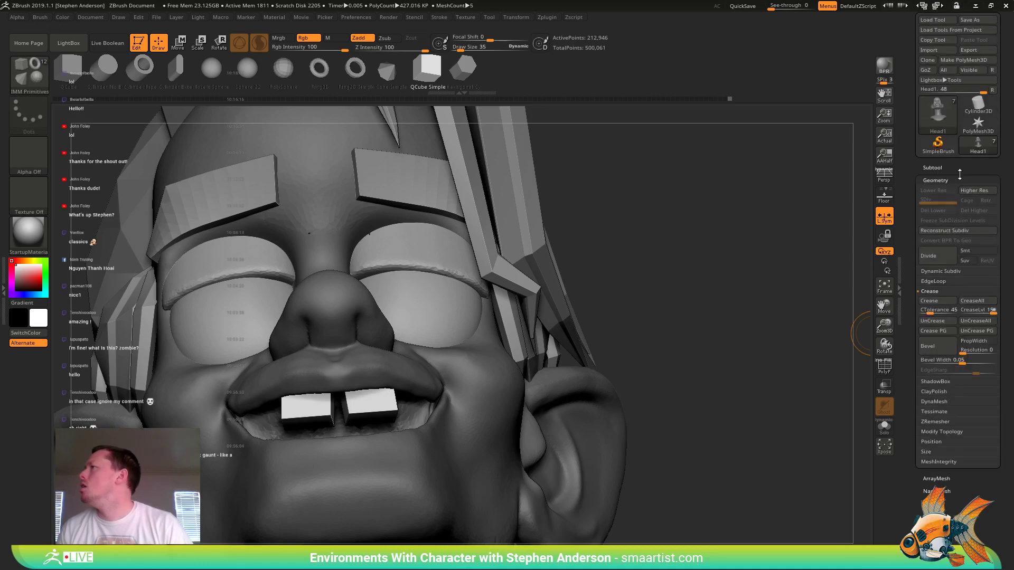
{"action": "left_click", "coordinate": [934, 167]}
{"action": "left_click_drag", "start_coordinate": [1004, 528], "coordinate": [1004, 450]}
{"action": "left_click", "coordinate": [937, 532]}
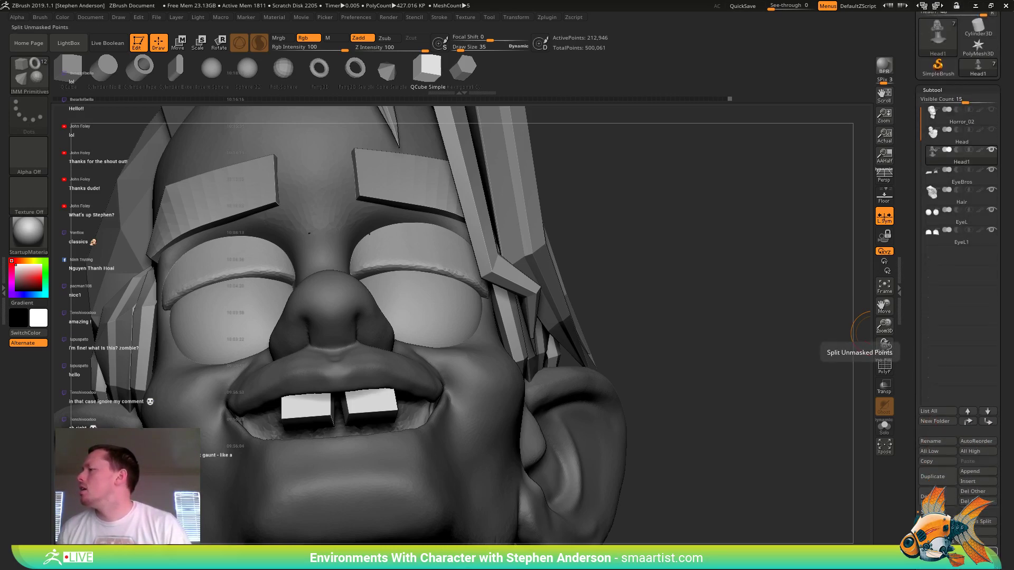
{"action": "left_click", "coordinate": [945, 171]}
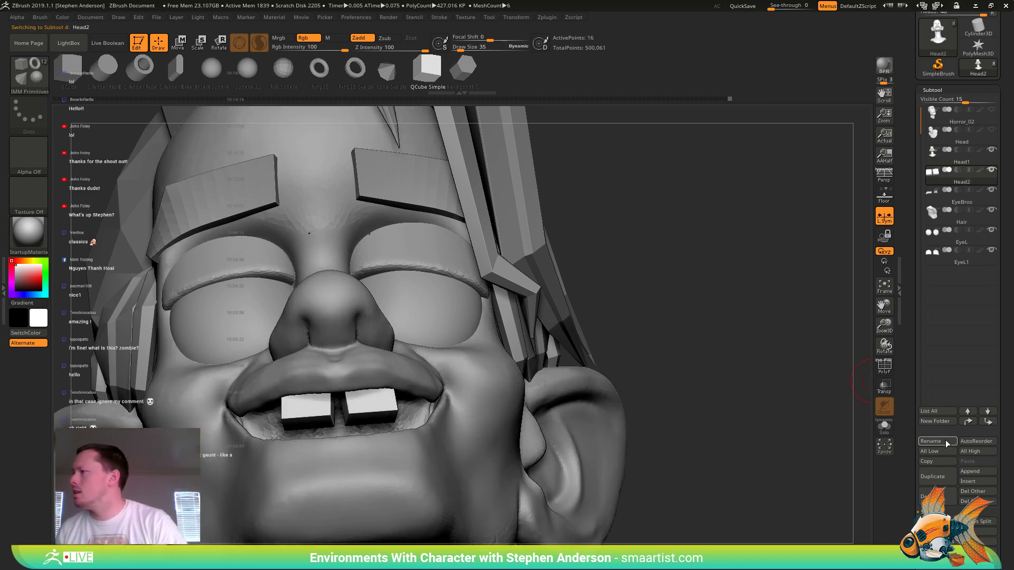
- Rename the new teeth subtool to Teeth
{"action": "left_click", "coordinate": [943, 440]}
{"action": "type", "text": "Tee"}
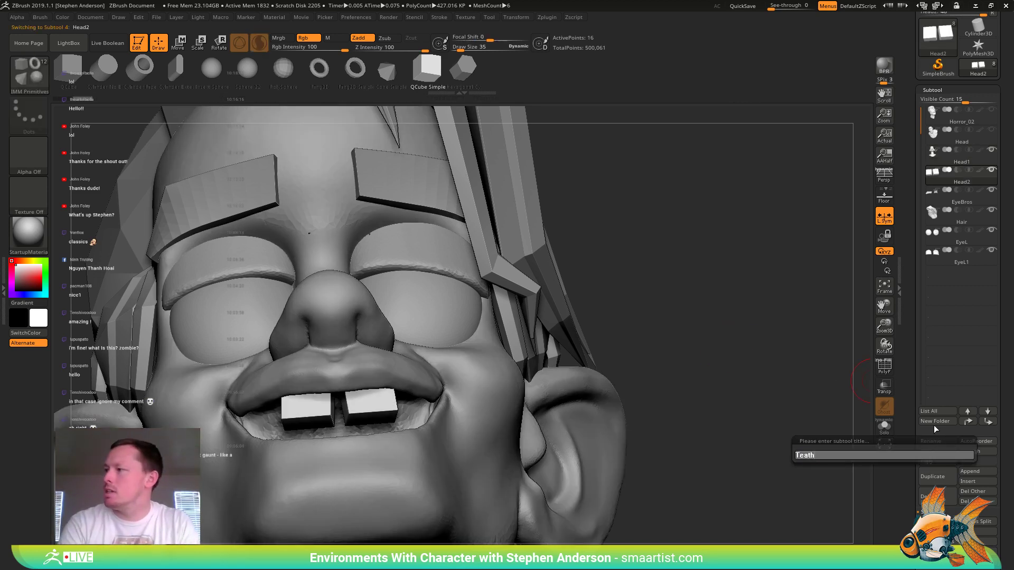
{"action": "type", "text": "th"}
{"action": "key", "text": "Return"}
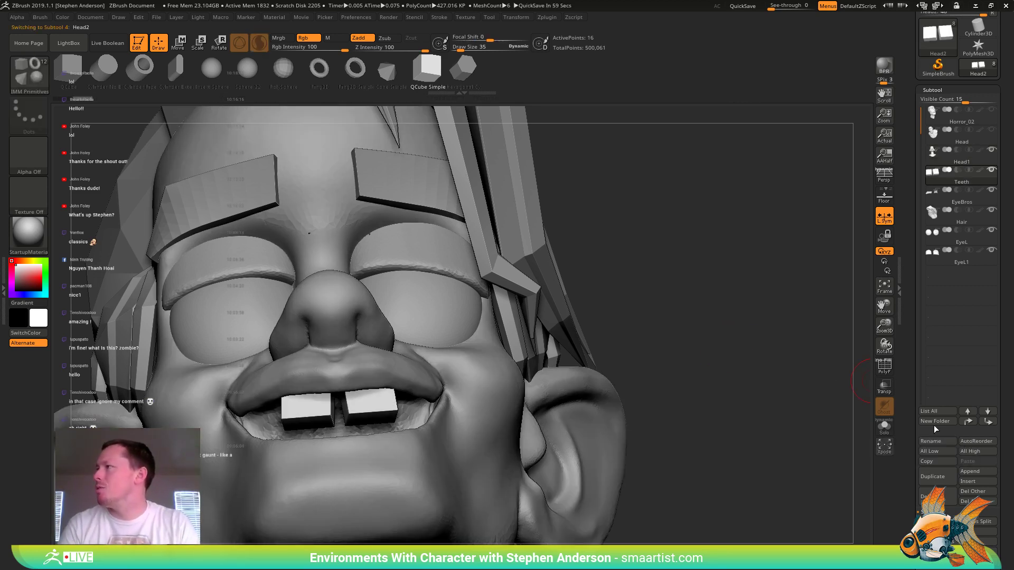
- Isolate the teeth with polyframe shown and insert a horizontal edge loop across them with the ZModeler brush
{"action": "left_click_drag", "start_coordinate": [659, 321], "coordinate": [845, 370]}
{"action": "left_click_drag", "start_coordinate": [999, 520], "coordinate": [999, 429]}
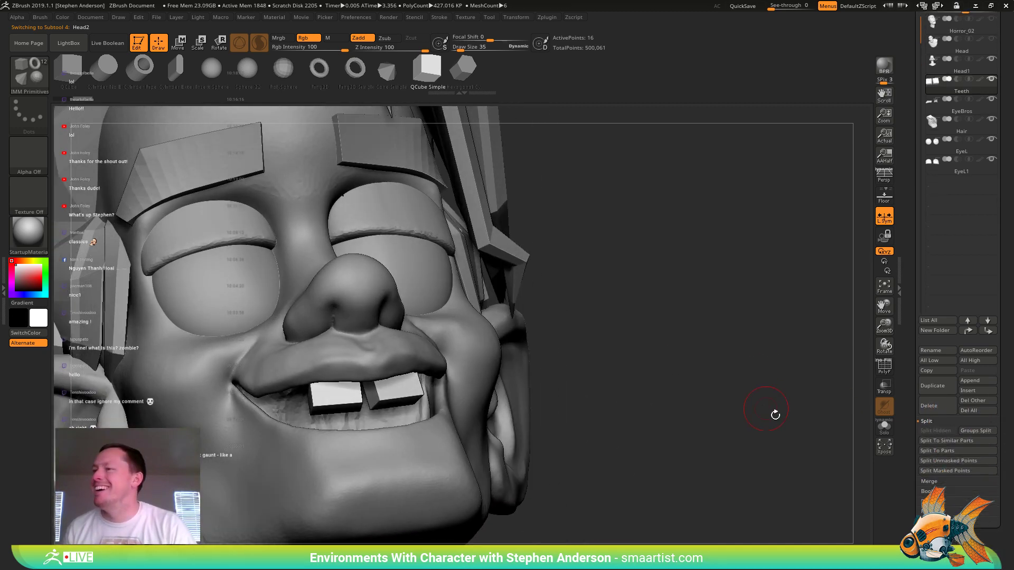
{"action": "scroll", "coordinate": [960, 502], "scroll_direction": "down", "scroll_amount": 10}
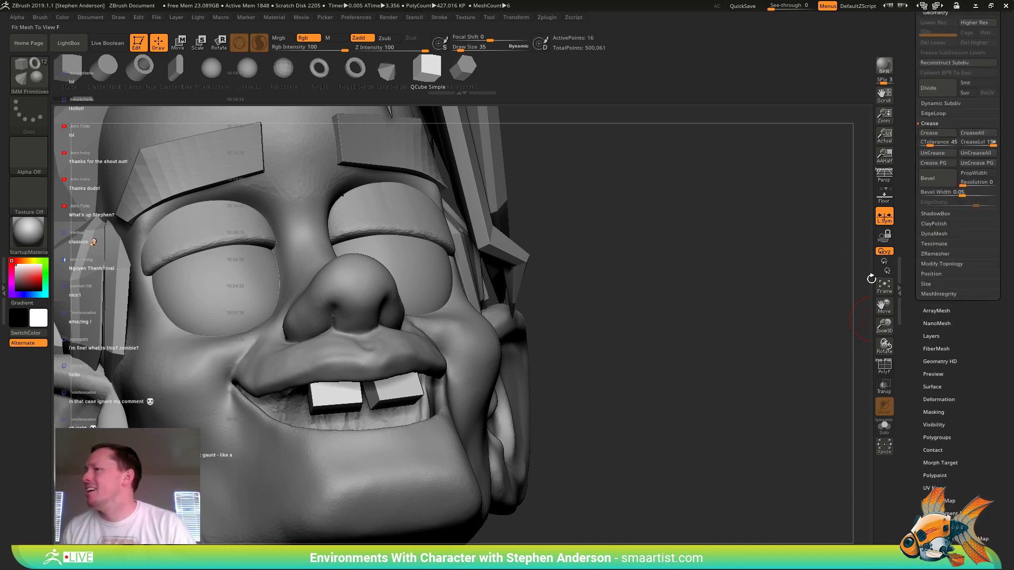
{"action": "key", "text": "shift+f"}
{"action": "left_click", "coordinate": [885, 427]}
{"action": "right_click_drag", "start_coordinate": [667, 387], "coordinate": [591, 438]}
{"action": "key", "text": "b"}
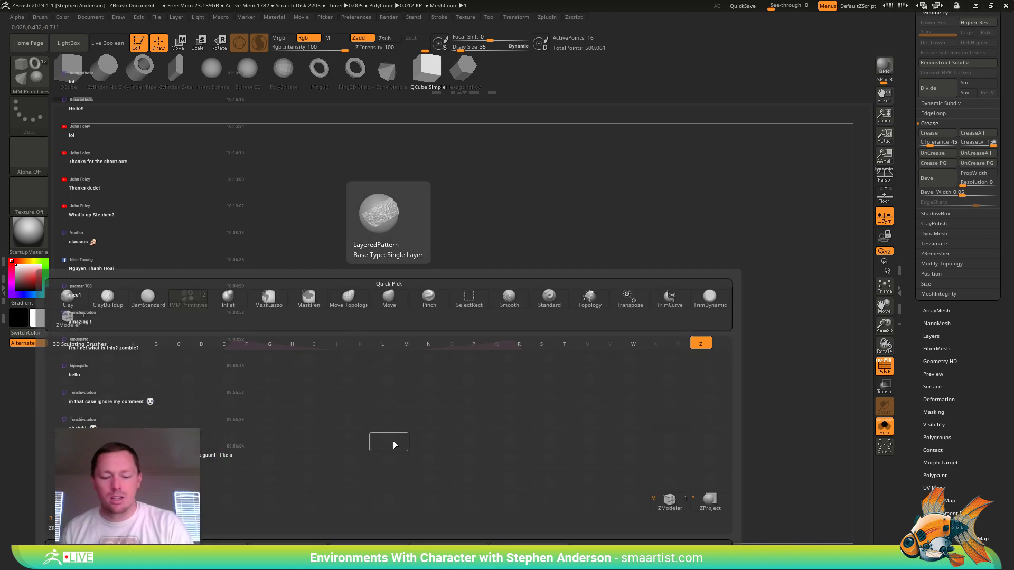
{"action": "key", "text": "z"}
{"action": "key", "text": "m"}
{"action": "left_click", "coordinate": [394, 437]}
{"action": "left_click", "coordinate": [393, 436]}
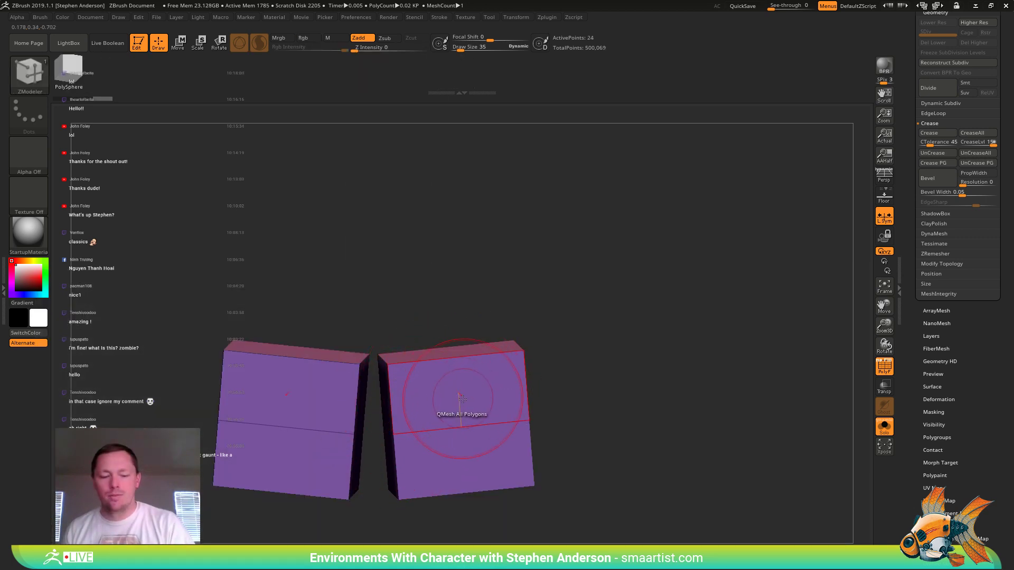
- Straighten the teeth with the gizmo and, with the whole head shown, fine-tune their tilt and fit under the upper lip
{"action": "key", "text": "w"}
{"action": "left_click_drag", "start_coordinate": [452, 390], "coordinate": [472, 382]}
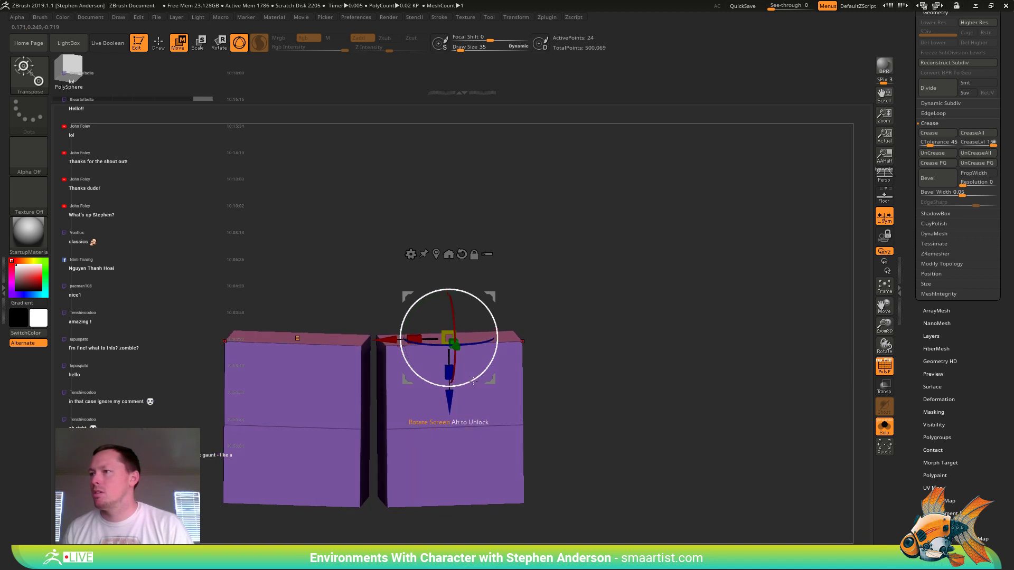
{"action": "left_click_drag", "start_coordinate": [600, 387], "coordinate": [720, 406]}
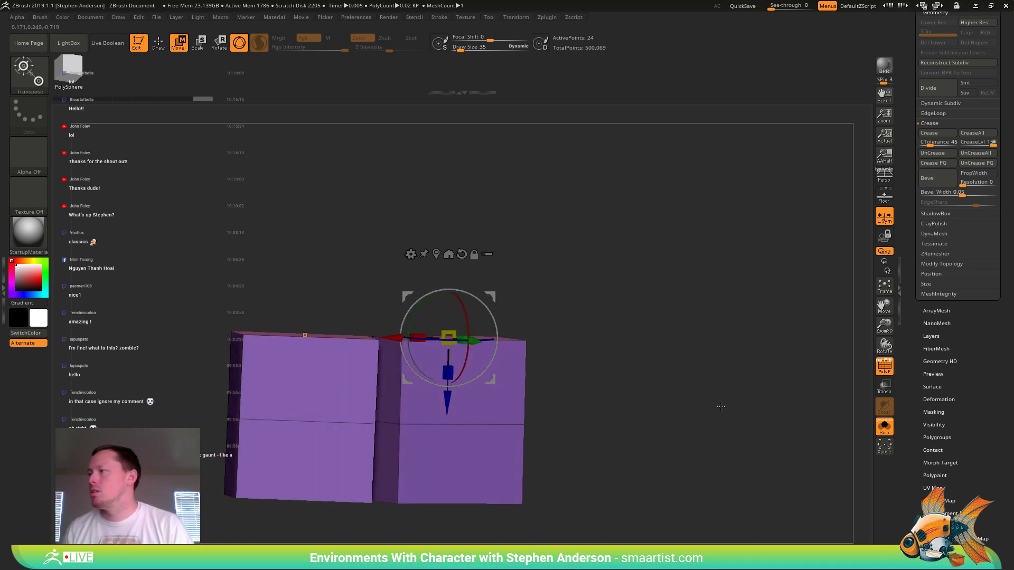
{"action": "left_click", "coordinate": [890, 430]}
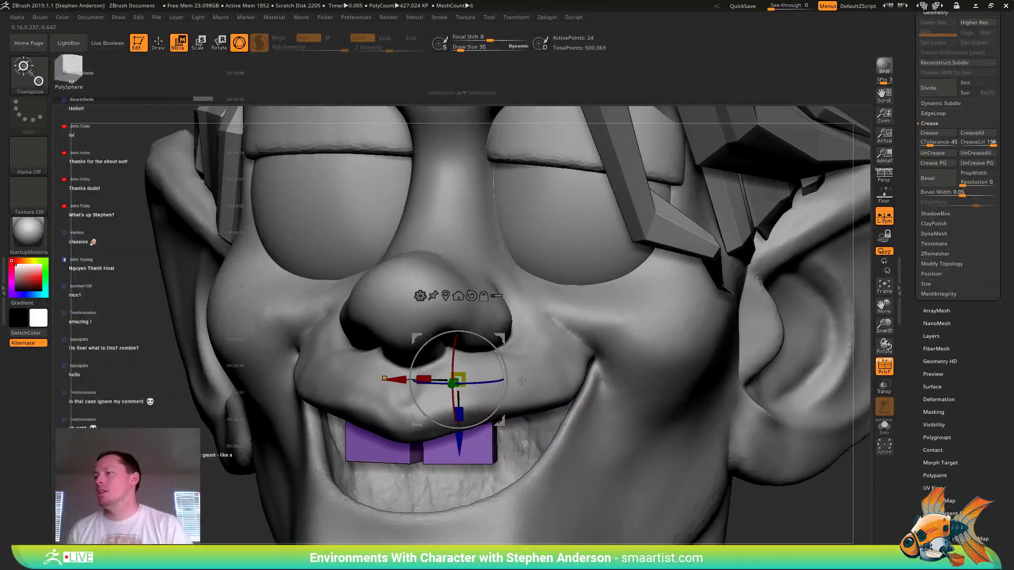
{"action": "mouse_move", "coordinate": [522, 381]}
{"action": "right_mouse_down"}
{"action": "mouse_move", "coordinate": [625, 388]}
{"action": "mouse_move", "coordinate": [539, 390]}
{"action": "right_mouse_up"}
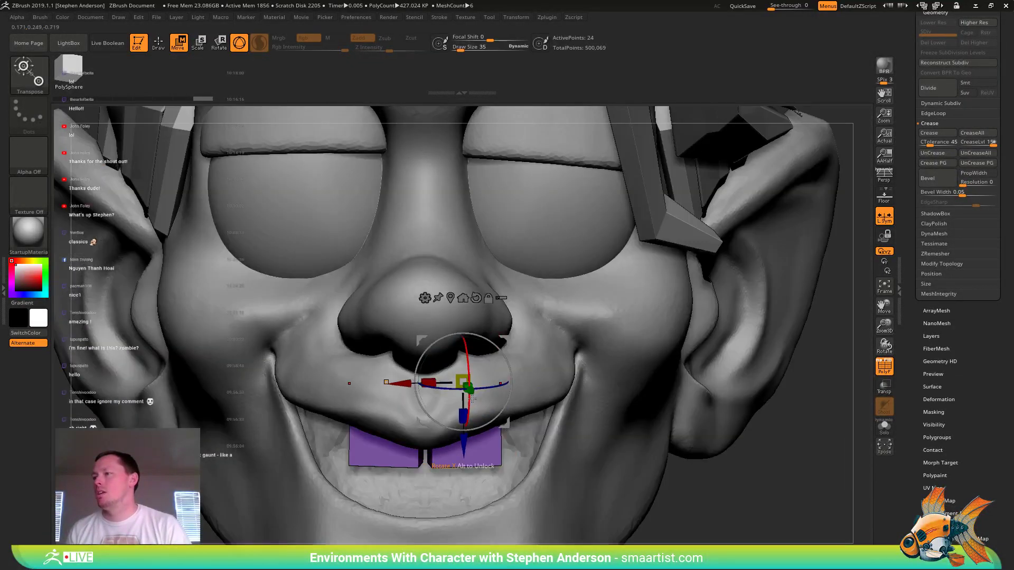
{"action": "left_click_drag", "start_coordinate": [469, 408], "coordinate": [469, 405]}
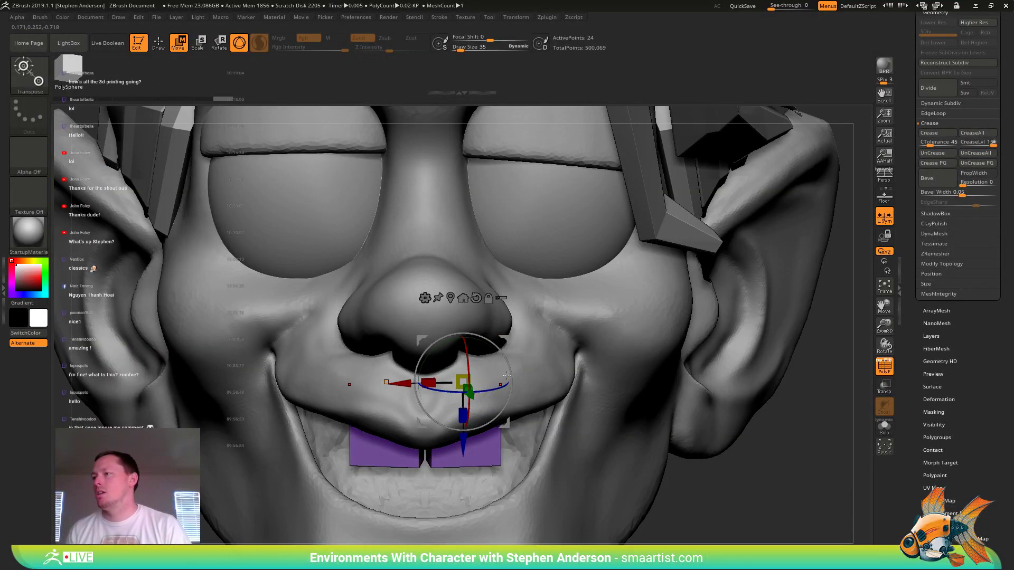
{"action": "left_click_drag", "start_coordinate": [510, 370], "coordinate": [511, 372]}
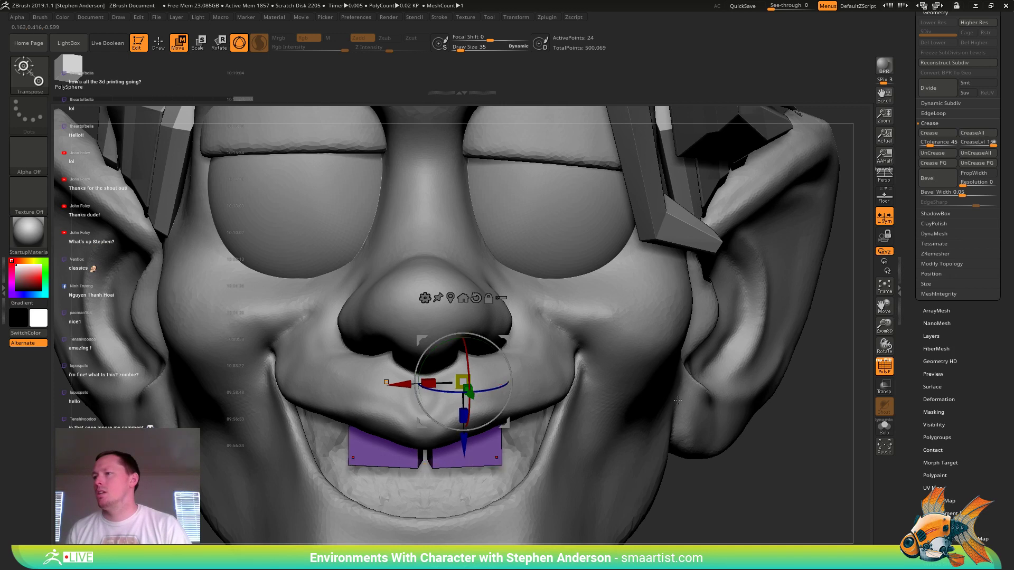
{"action": "key", "text": "q"}
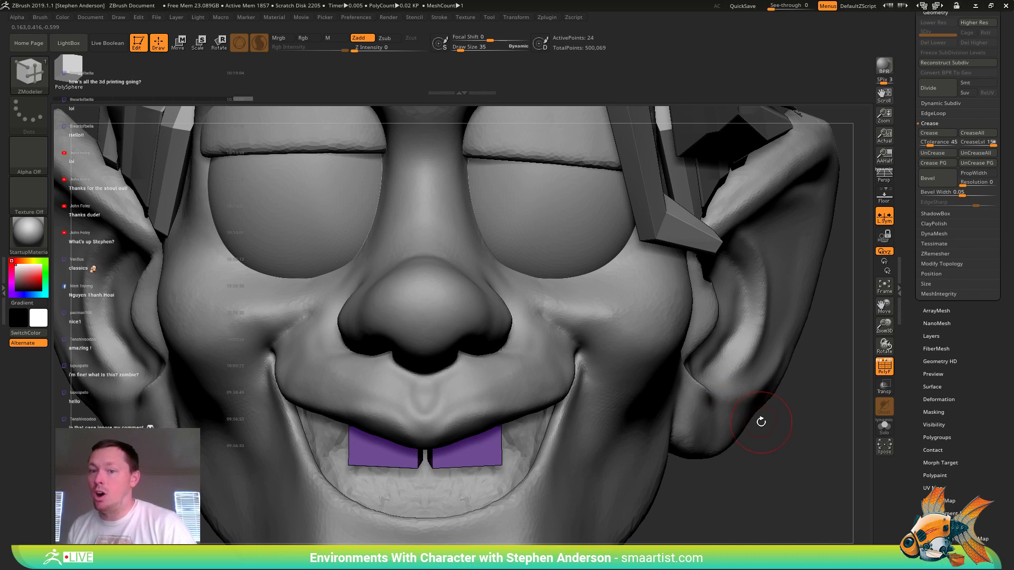
- Show the head as a transparent ghost and bevel the teeth edges with a bevel width of 0.01231 and resolution 1
{"action": "left_click", "coordinate": [885, 427]}
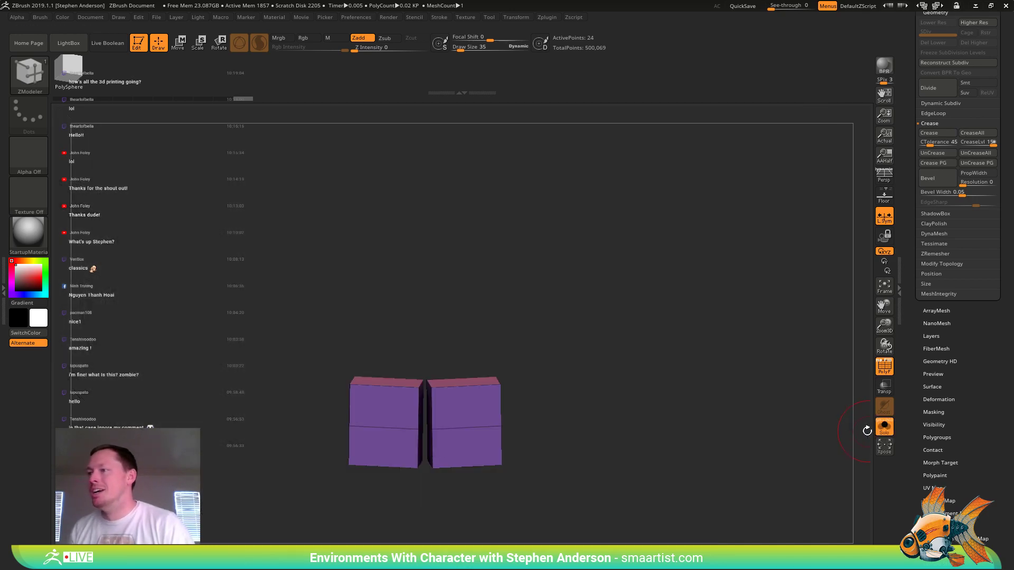
{"action": "left_click", "coordinate": [890, 430]}
{"action": "left_click", "coordinate": [885, 394]}
{"action": "right_click_drag", "start_coordinate": [495, 409], "coordinate": [523, 387], "text": "alt"}
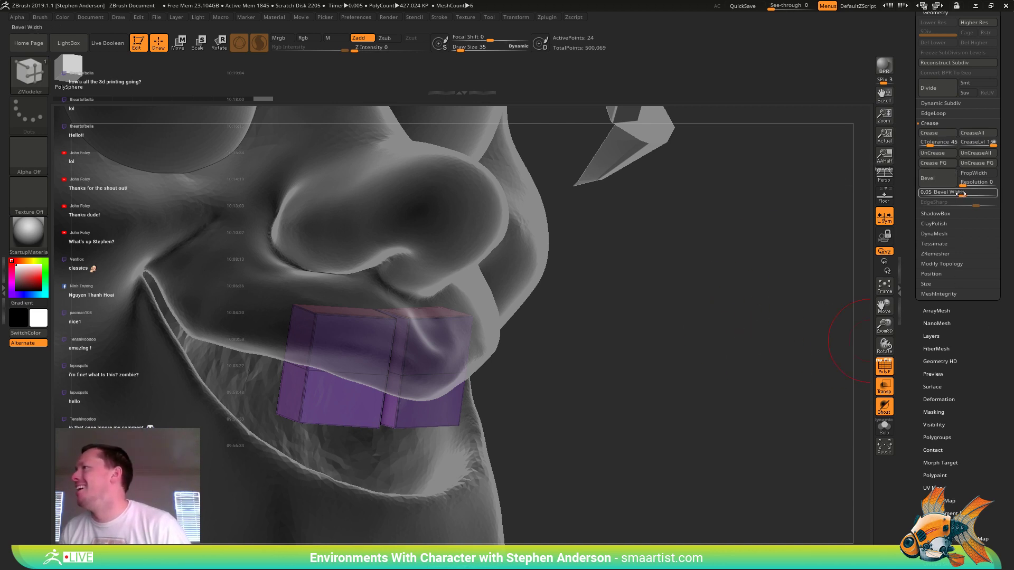
{"action": "mouse_move", "coordinate": [961, 195]}
{"action": "left_mouse_down"}
{"action": "mouse_move", "coordinate": [947, 195]}
{"action": "mouse_move", "coordinate": [970, 185]}
{"action": "left_mouse_up"}
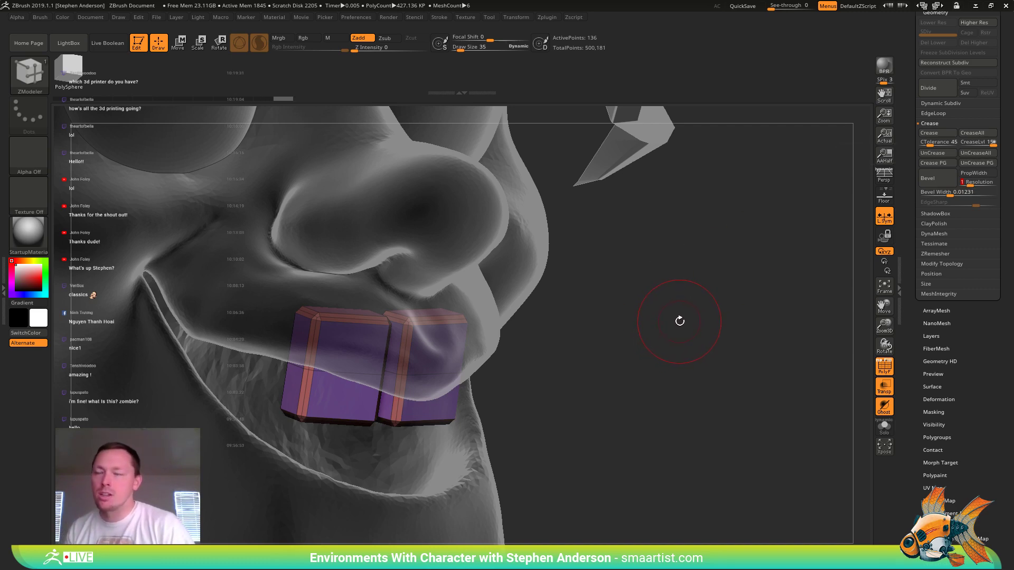
{"action": "left_click_drag", "start_coordinate": [674, 293], "coordinate": [573, 296]}
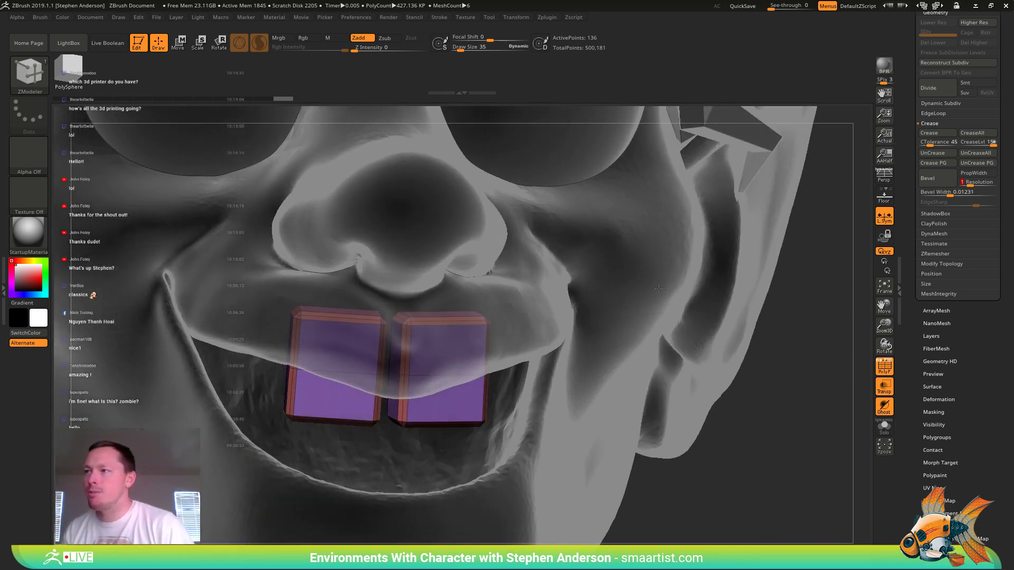
- Isolate the beveled teeth and insert evenly spaced horizontal and vertical edge loops across their fronts and sides with ZModeler
{"action": "left_click", "coordinate": [885, 430]}
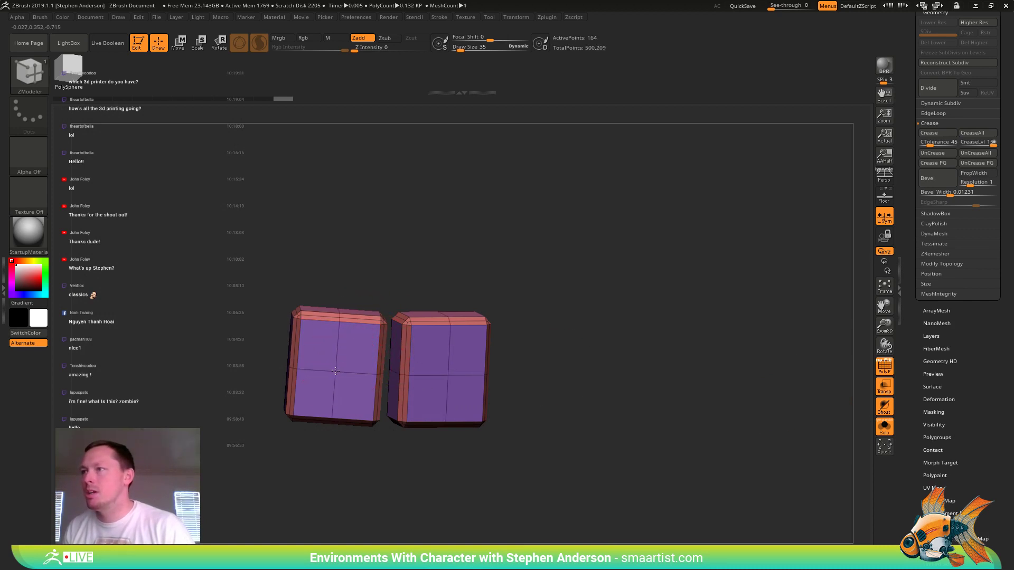
{"action": "right_click_drag", "start_coordinate": [337, 371], "coordinate": [343, 350]}
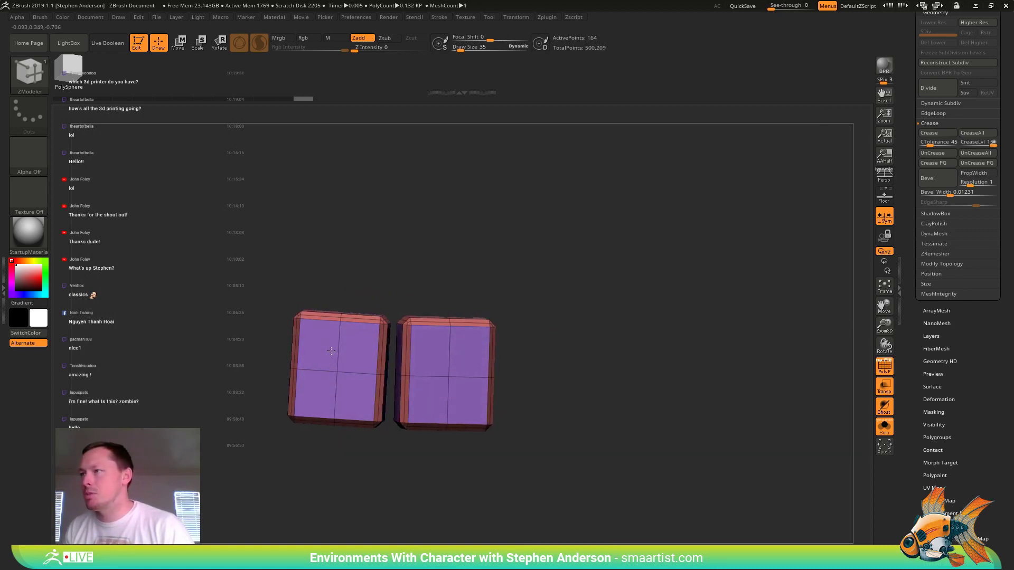
{"action": "left_click", "coordinate": [339, 344]}
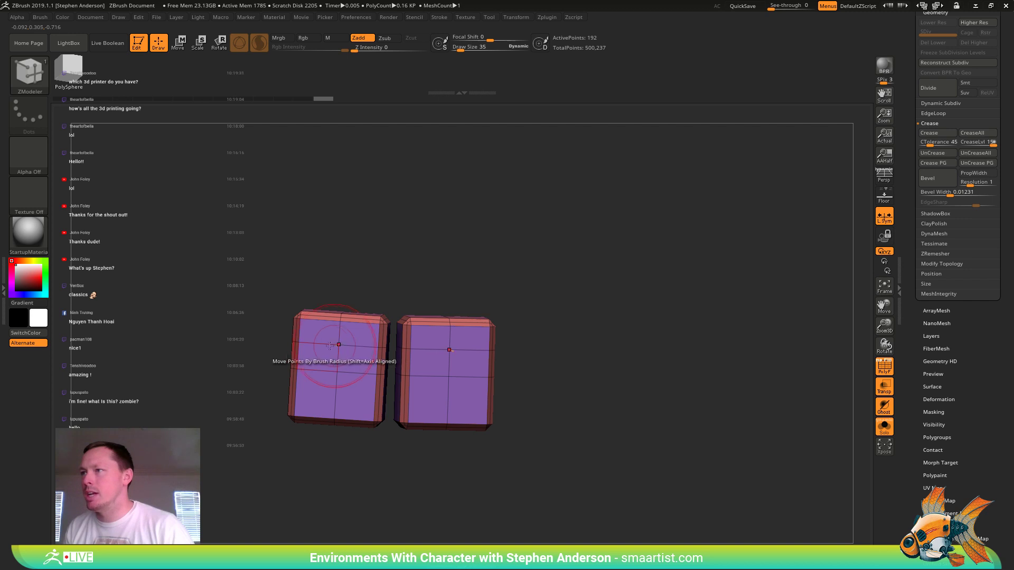
{"action": "left_click", "coordinate": [333, 344]}
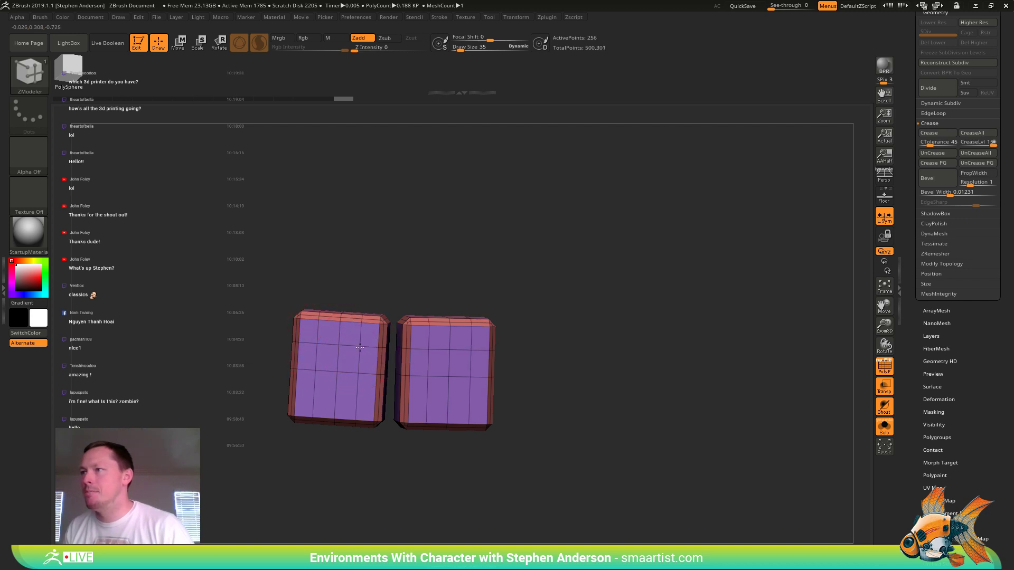
{"action": "left_click", "coordinate": [333, 391]}
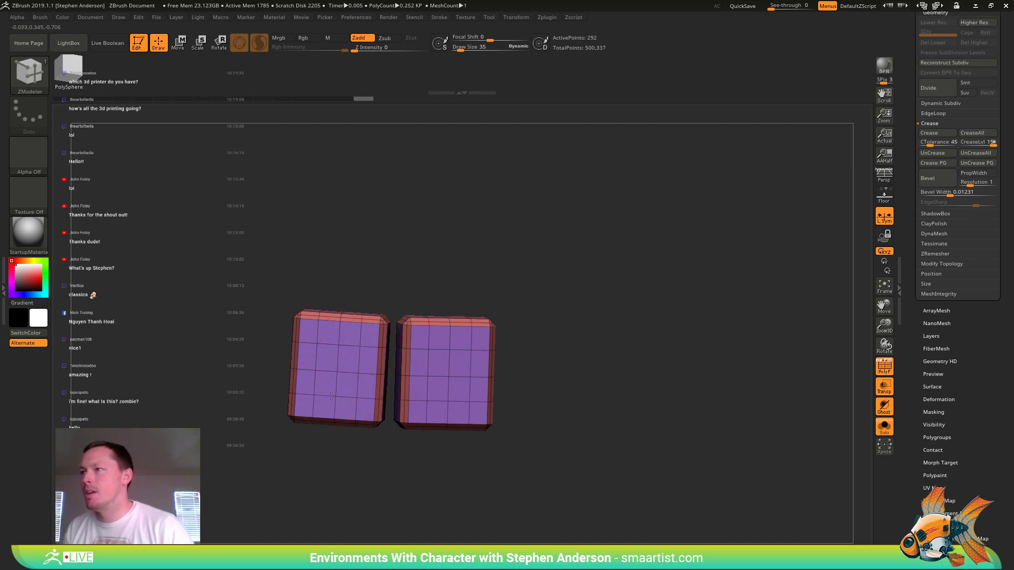
{"action": "mouse_move", "coordinate": [502, 409]}
{"action": "left_mouse_down"}
{"action": "mouse_move", "coordinate": [403, 400]}
{"action": "mouse_move", "coordinate": [374, 387]}
{"action": "left_mouse_up"}
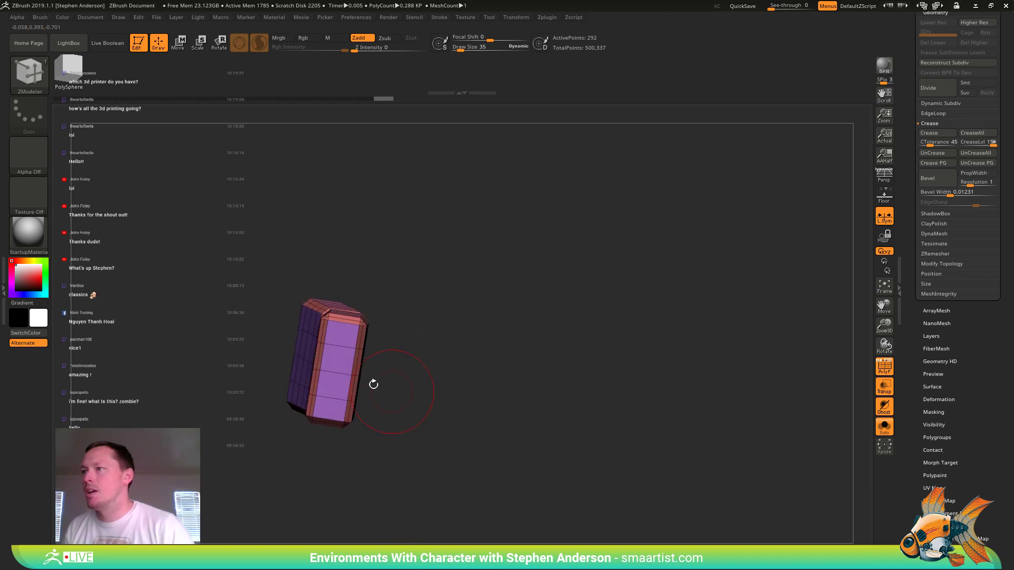
{"action": "left_click", "coordinate": [337, 374]}
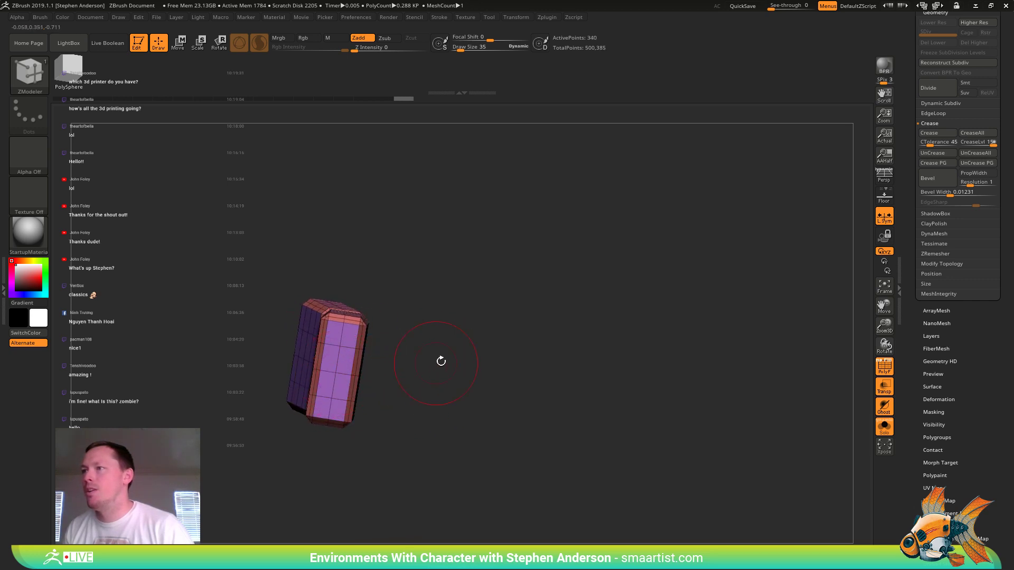
- Round off the isolated teeth with the Polish deformation, and show the whole ghosted head without polyframe
{"action": "left_click_drag", "start_coordinate": [441, 361], "coordinate": [395, 334]}
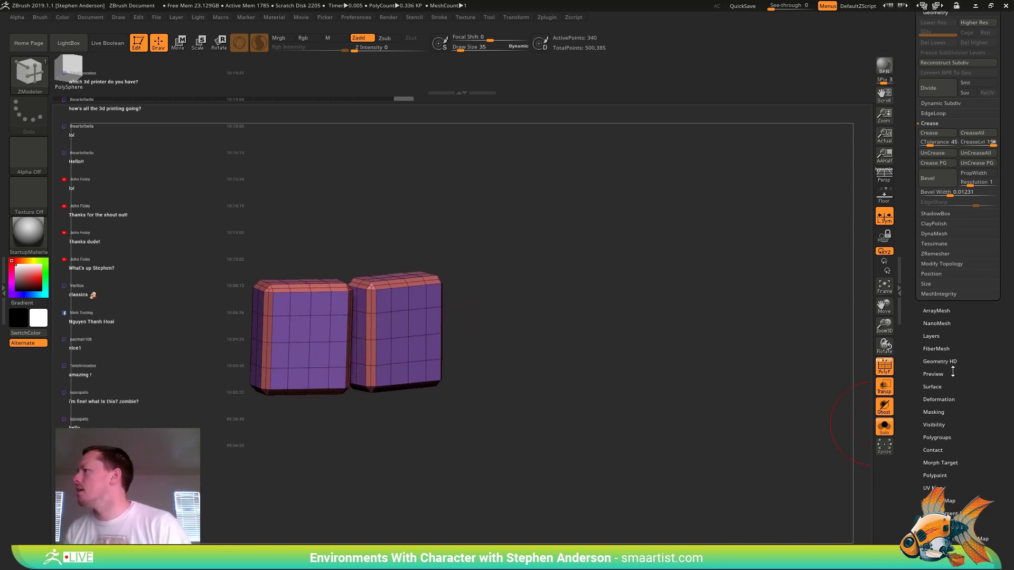
{"action": "left_click", "coordinate": [938, 399]}
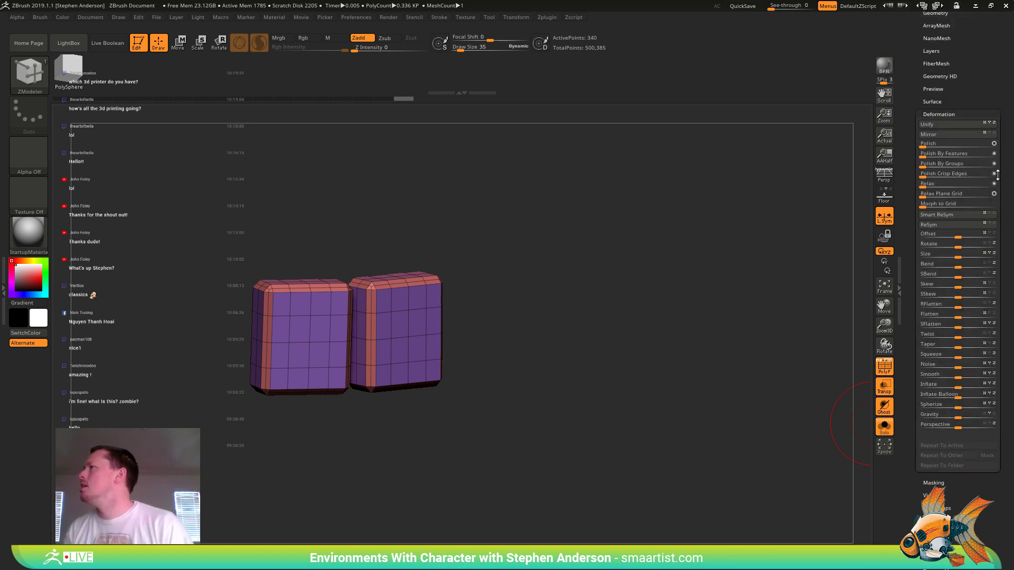
{"action": "left_click_drag", "start_coordinate": [924, 148], "coordinate": [951, 148]}
{"action": "key", "text": "shift+f"}
{"action": "left_click_drag", "start_coordinate": [672, 337], "coordinate": [554, 363]}
{"action": "left_click", "coordinate": [884, 426]}
{"action": "right_click_drag", "start_coordinate": [390, 349], "coordinate": [387, 399], "text": "ctrl"}
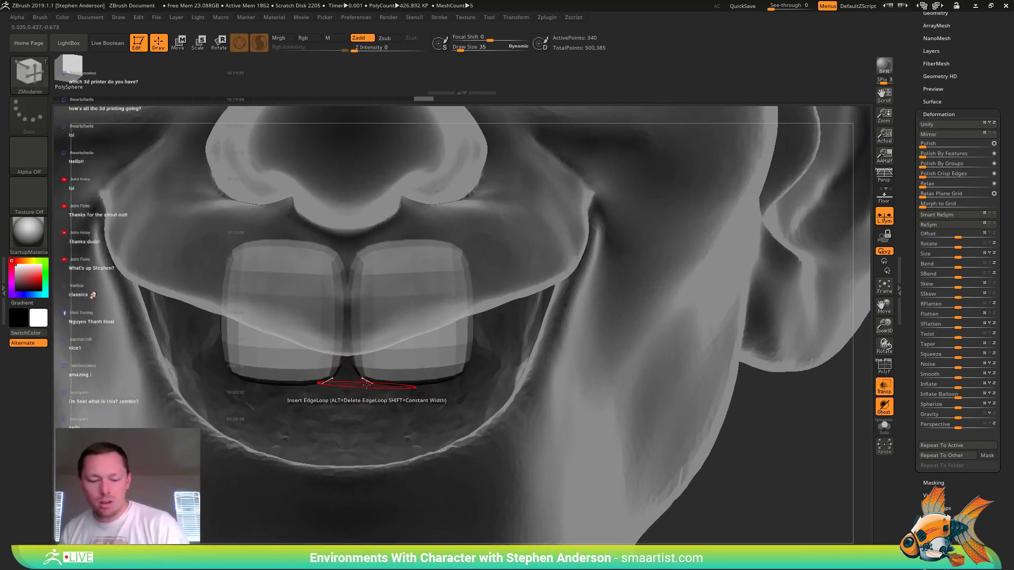
- Nudge the lower corners of the two front teeth with the Move brush at draw size 35
{"action": "key", "text": "b"}
{"action": "key", "text": "m"}
{"action": "key", "text": "v"}
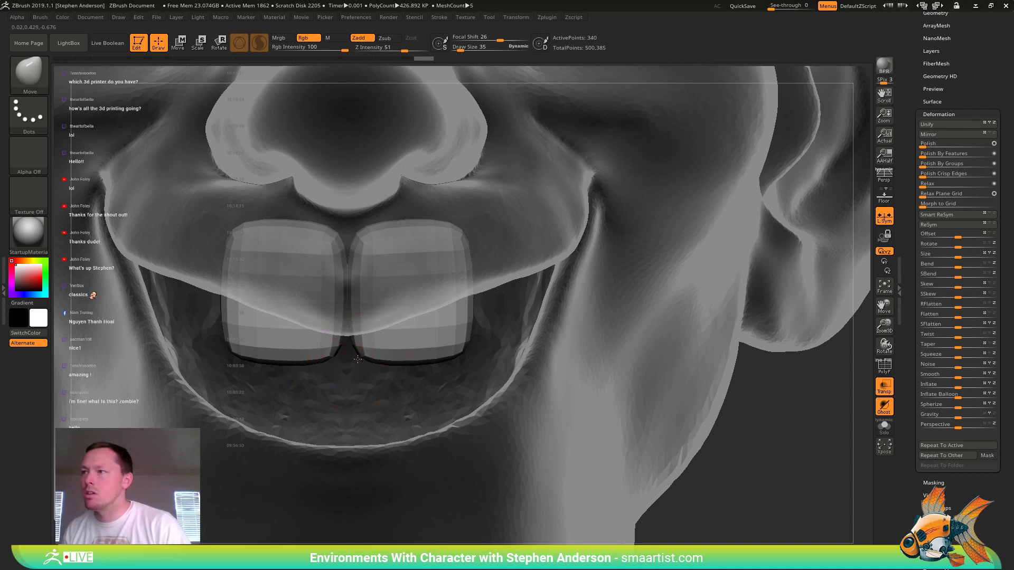
{"action": "mouse_move", "coordinate": [366, 355]}
{"action": "right_mouse_down"}
{"action": "mouse_move", "coordinate": [349, 375]}
{"action": "mouse_move", "coordinate": [361, 364]}
{"action": "right_mouse_up"}
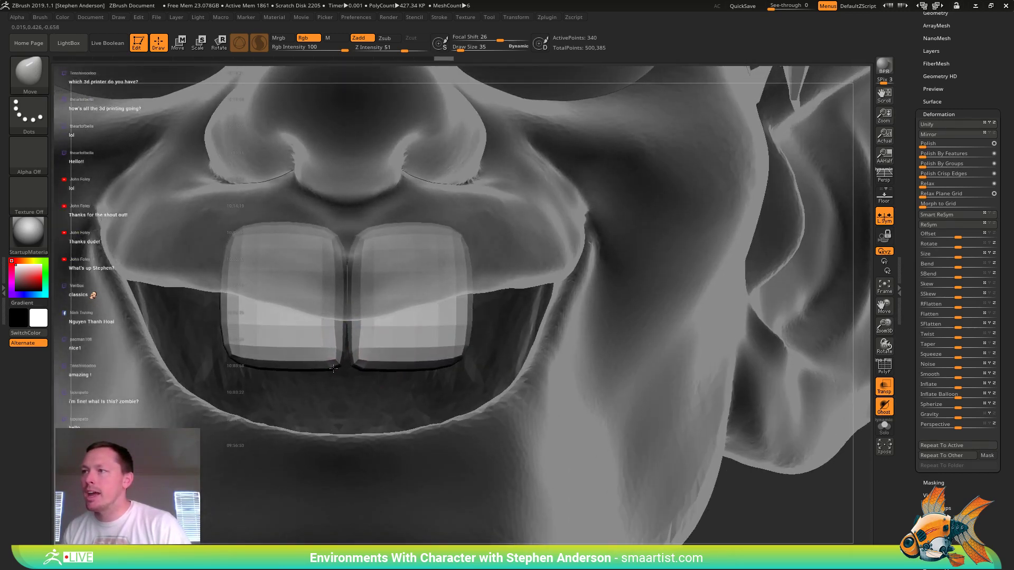
{"action": "left_click_drag", "start_coordinate": [334, 368], "coordinate": [340, 364]}
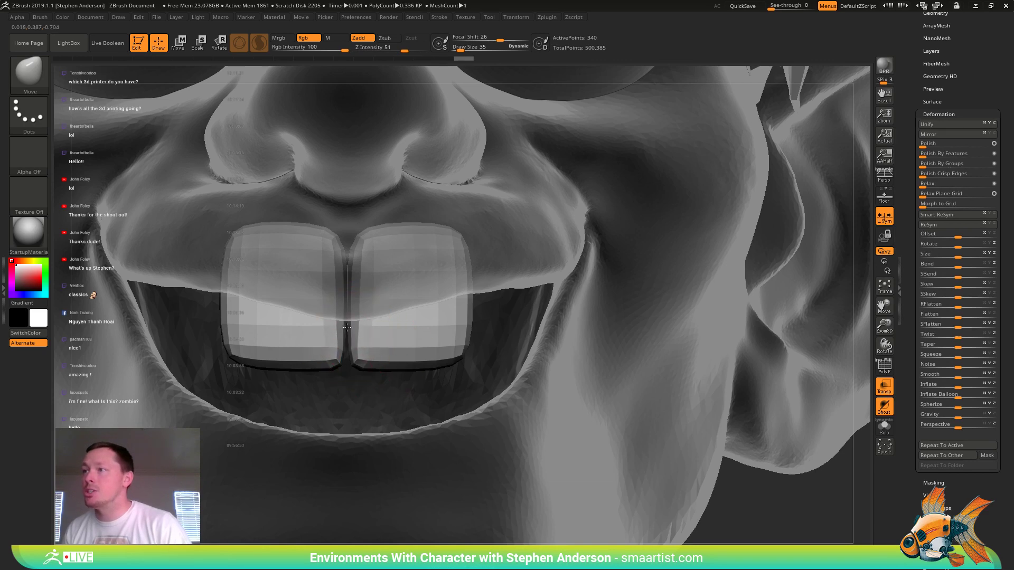
{"action": "right_click_drag", "start_coordinate": [468, 345], "coordinate": [422, 348]}
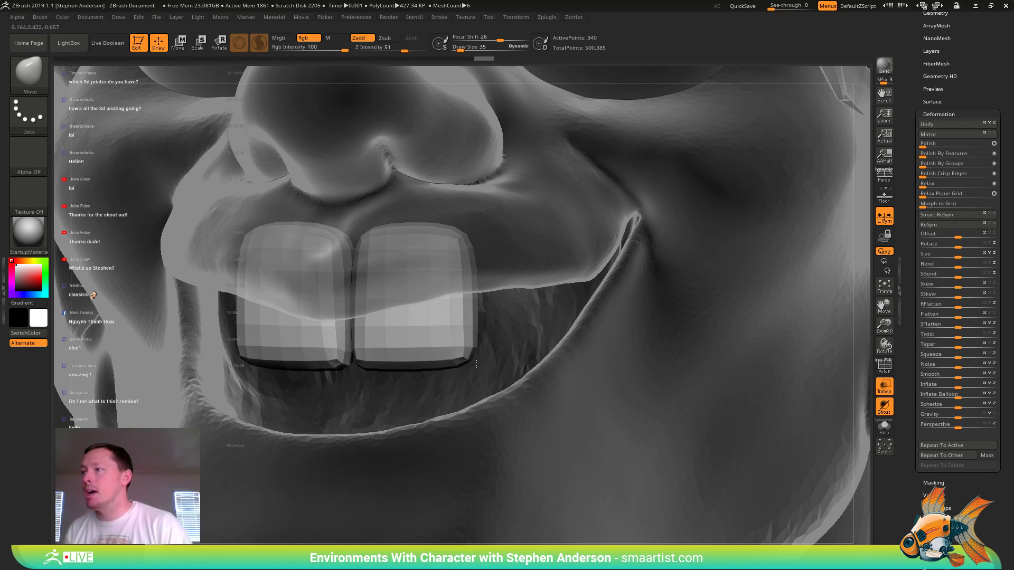
{"action": "right_click_drag", "start_coordinate": [475, 365], "coordinate": [428, 295]}
- Isolate the teeth with polyframe shown and refine their outer ends from below with the Move and Smooth brushes
{"action": "left_click", "coordinate": [888, 430]}
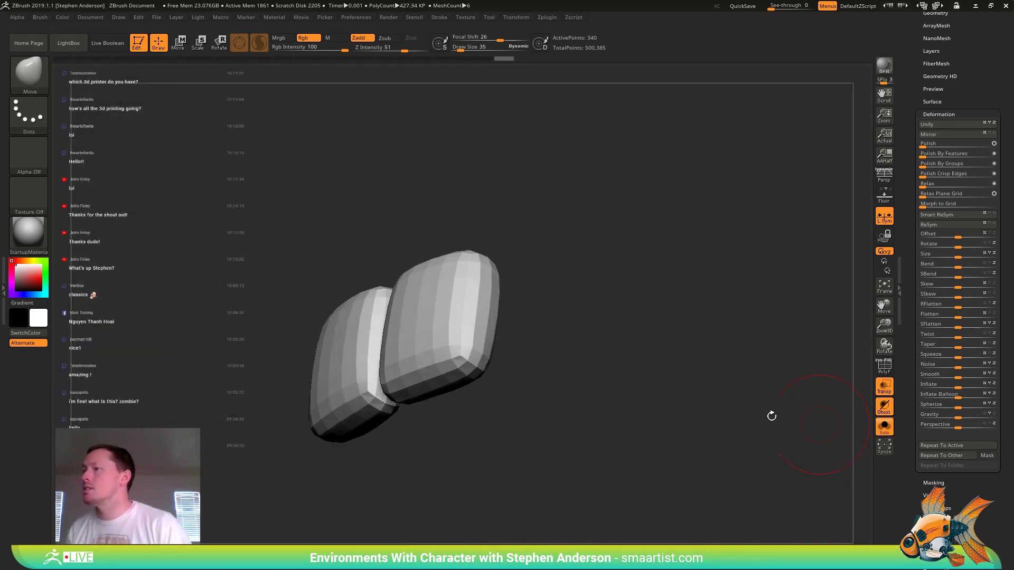
{"action": "right_click_drag", "start_coordinate": [415, 330], "coordinate": [452, 294]}
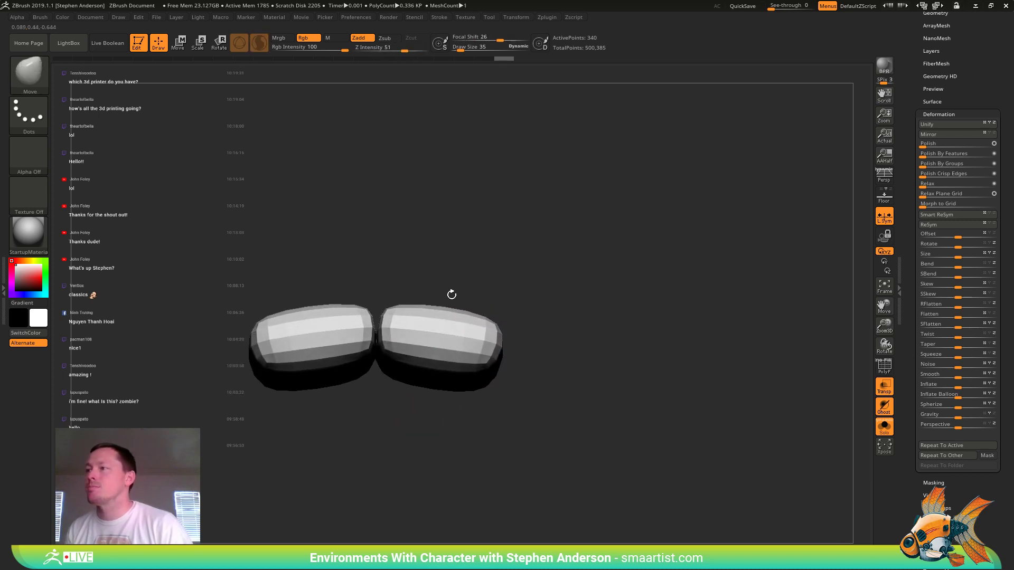
{"action": "right_click_drag", "start_coordinate": [474, 343], "coordinate": [469, 355]}
{"action": "key", "text": "shift+f"}
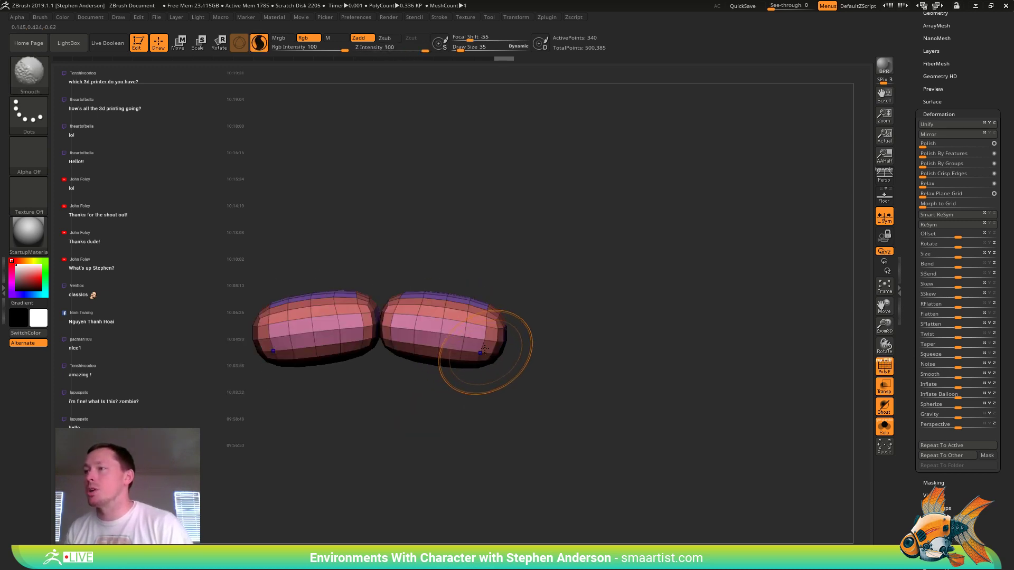
{"action": "right_click_drag", "start_coordinate": [543, 310], "coordinate": [546, 314]}
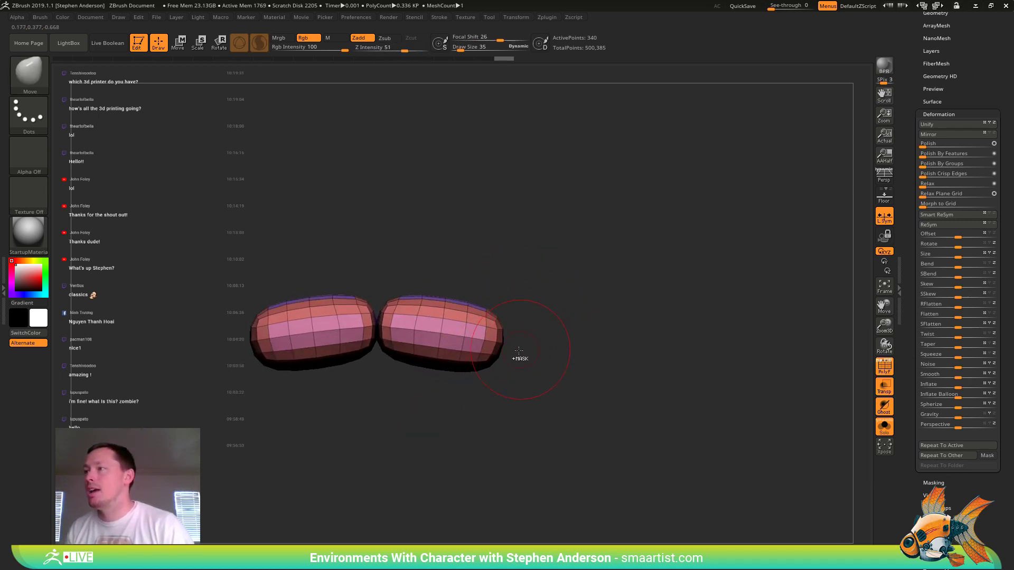
{"action": "mouse_move", "coordinate": [513, 353]}
{"action": "left_mouse_down", "text": "ctrl"}
{"action": "mouse_move", "coordinate": [334, 268]}
{"action": "mouse_move", "coordinate": [289, 314]}
{"action": "mouse_move", "coordinate": [303, 320]}
{"action": "left_mouse_up", "text": "ctrl"}
{"action": "right_click_drag", "start_coordinate": [516, 298], "coordinate": [537, 222]}
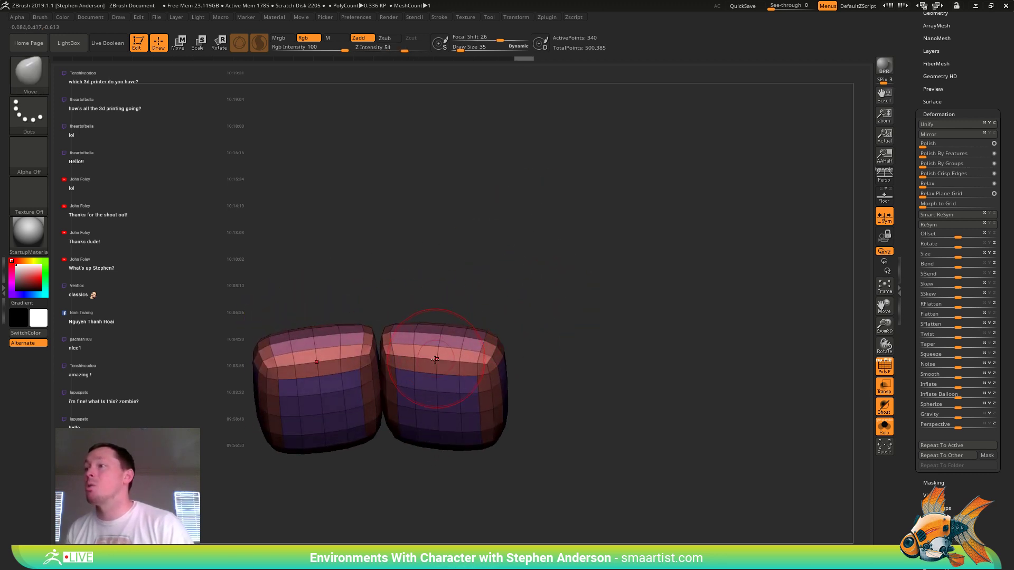
- Adjust the curvature of the teeth with the Move brush at draw size 81, and refine them at draw size 41
{"action": "key", "text": "s"}
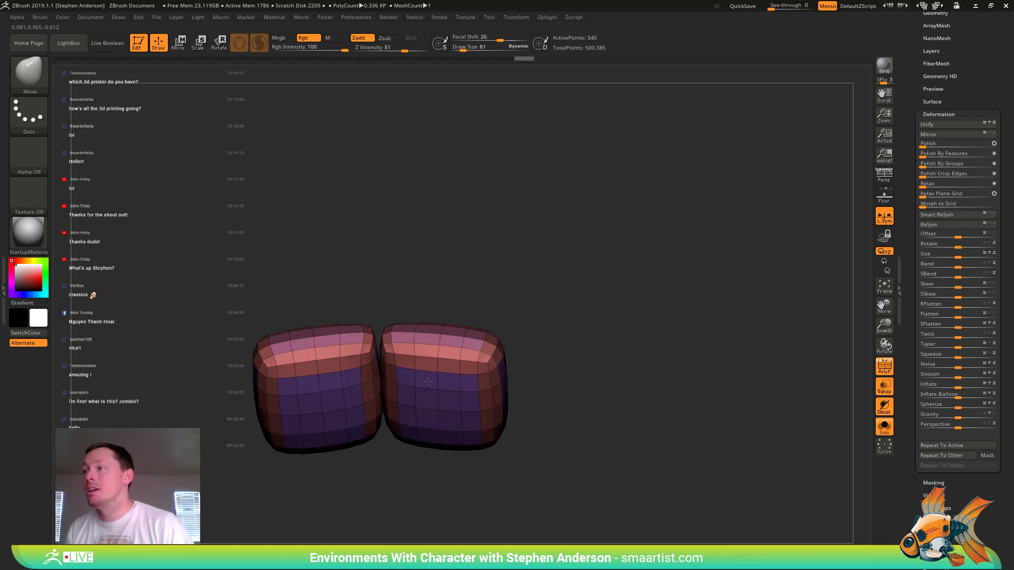
{"action": "key", "text": "ctrl+z"}
{"action": "key", "text": "ctrl+shift+z"}
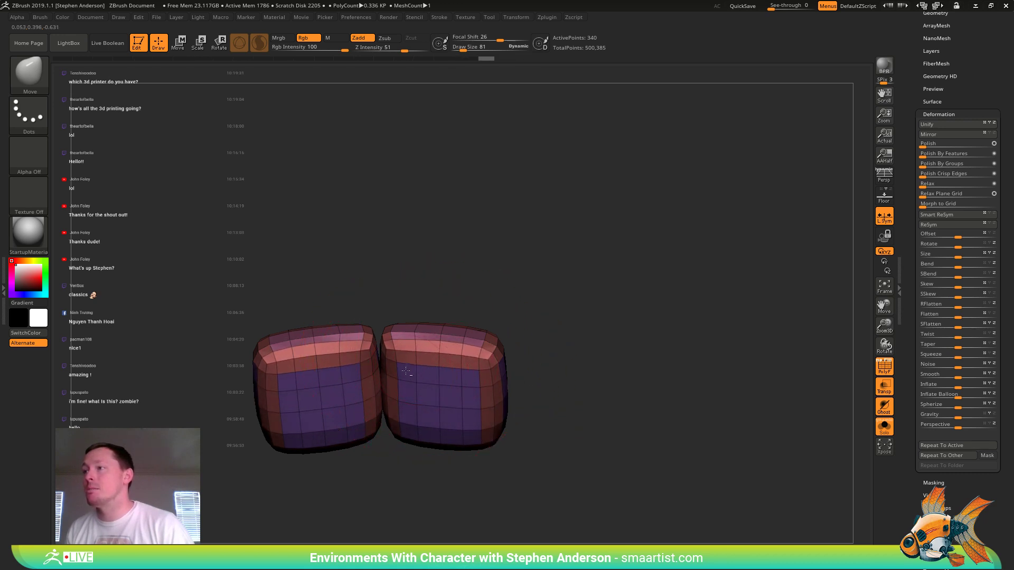
{"action": "key", "text": "ctrl+shift+z"}
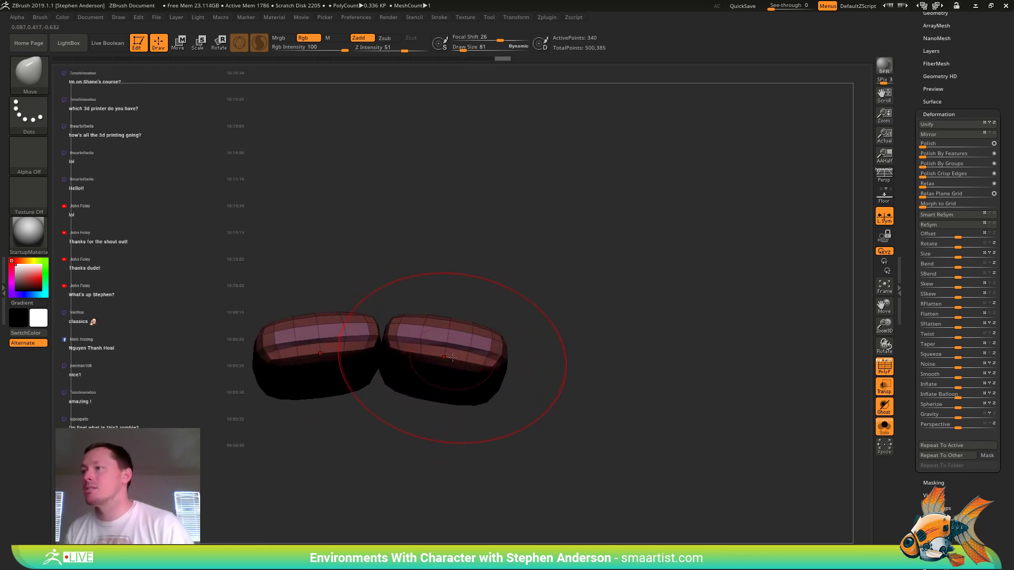
{"action": "key", "text": "space"}
{"action": "left_click", "coordinate": [449, 358]}
{"action": "key", "text": "ctrl+shift+z"}
{"action": "key", "text": "ctrl+shift+z"}
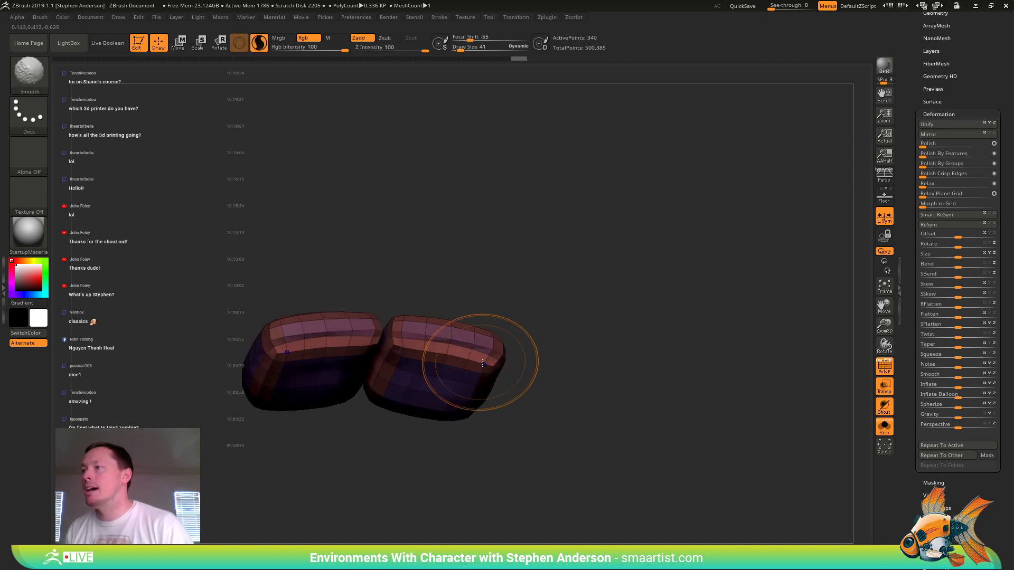
{"action": "key", "text": "ctrl+z"}
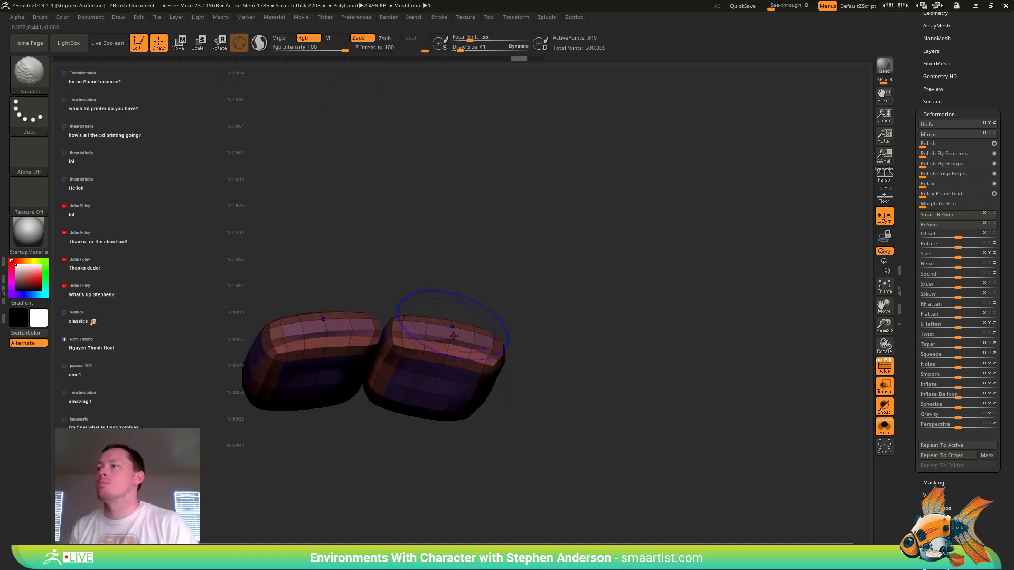
{"action": "mouse_move", "coordinate": [374, 366]}
{"action": "left_mouse_down"}
{"action": "mouse_move", "coordinate": [554, 360]}
{"action": "mouse_move", "coordinate": [577, 418]}
{"action": "left_mouse_up"}
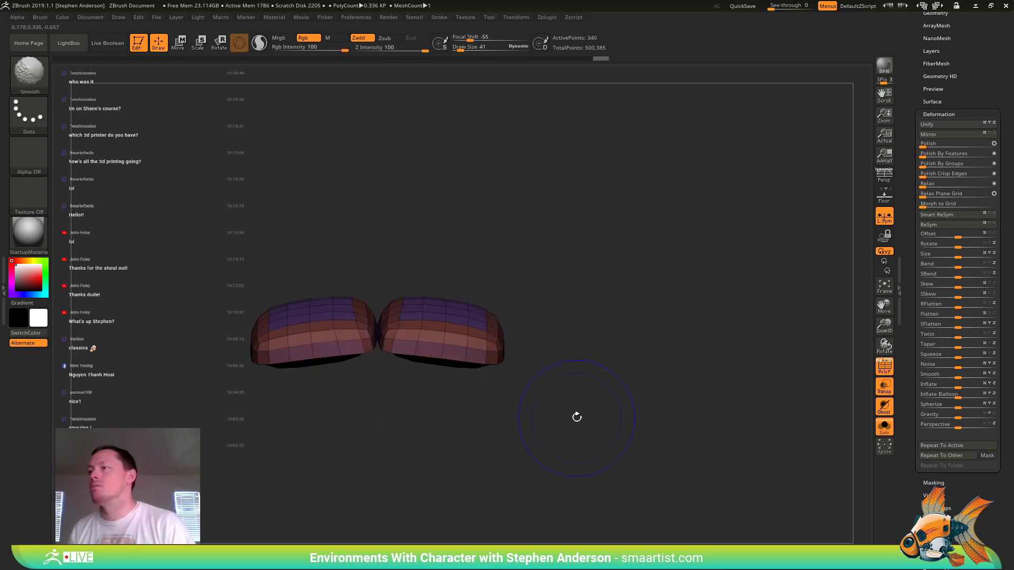
- Show the whole head without polyframe and examine how the teeth fit the mouth from the front and below
{"action": "key", "text": "shift+f"}
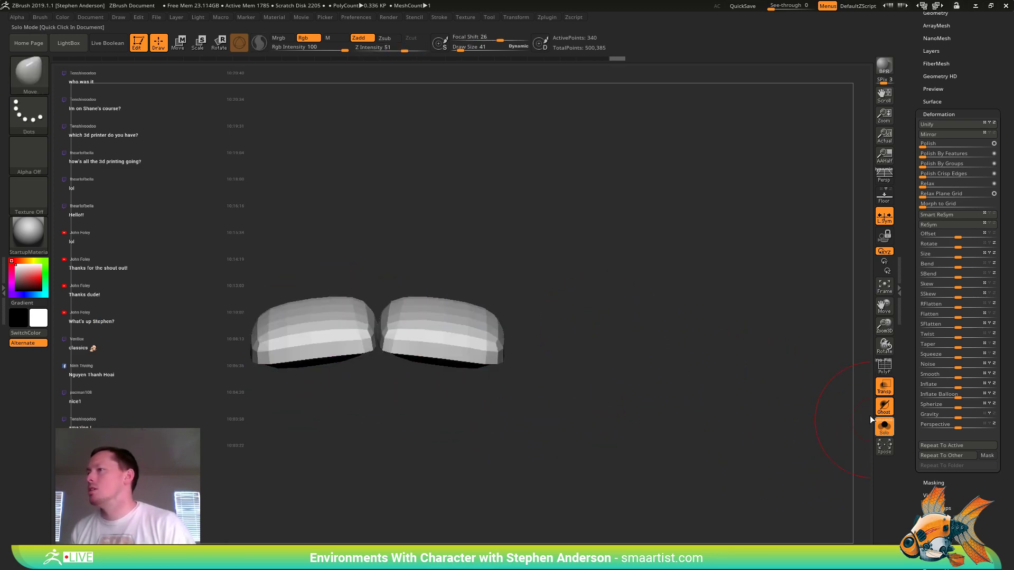
{"action": "left_click", "coordinate": [882, 425]}
{"action": "right_click_drag", "start_coordinate": [571, 247], "coordinate": [539, 378]}
{"action": "mouse_move", "coordinate": [539, 378]}
{"action": "right_mouse_down", "text": "ctrl"}
{"action": "mouse_move", "coordinate": [467, 315]}
{"action": "mouse_move", "coordinate": [475, 328]}
{"action": "right_mouse_up", "text": "ctrl"}
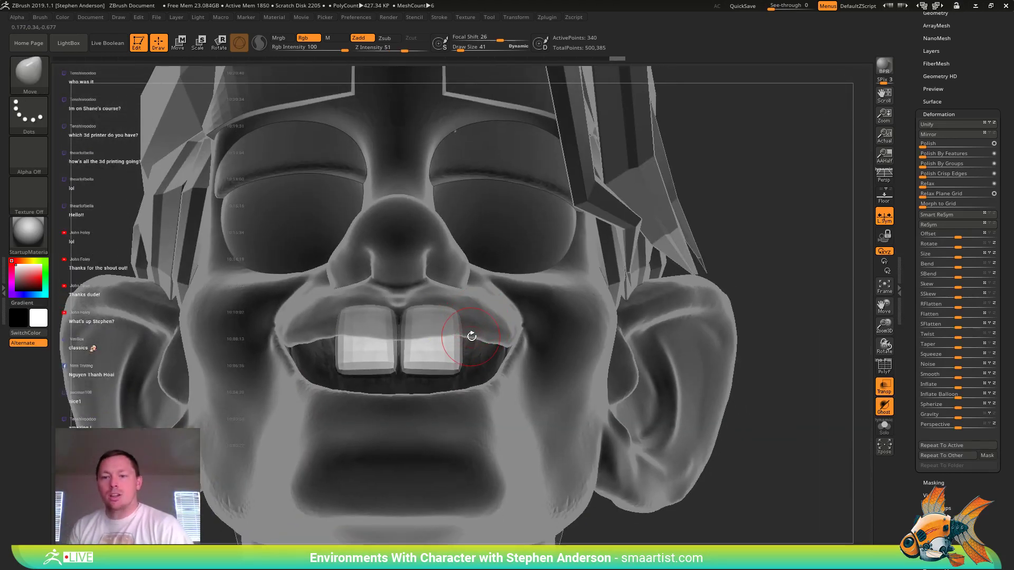
{"action": "right_click_drag", "start_coordinate": [537, 311], "coordinate": [453, 374]}
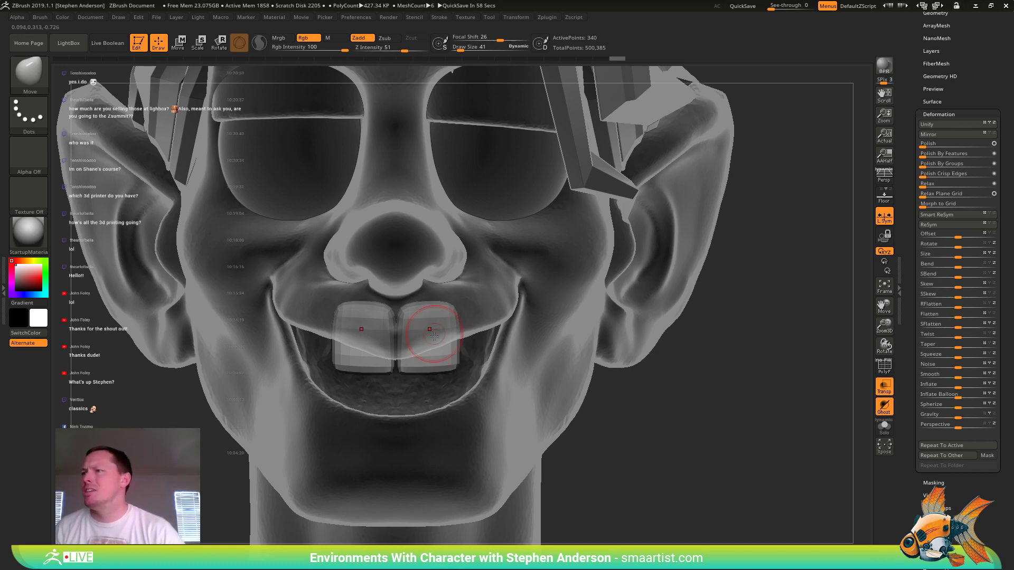
{"action": "mouse_move", "coordinate": [456, 339]}
{"action": "right_mouse_down"}
{"action": "mouse_move", "coordinate": [410, 335]}
{"action": "mouse_move", "coordinate": [447, 330]}
{"action": "mouse_move", "coordinate": [450, 296]}
{"action": "right_mouse_up"}
{"action": "key", "text": "shift"}
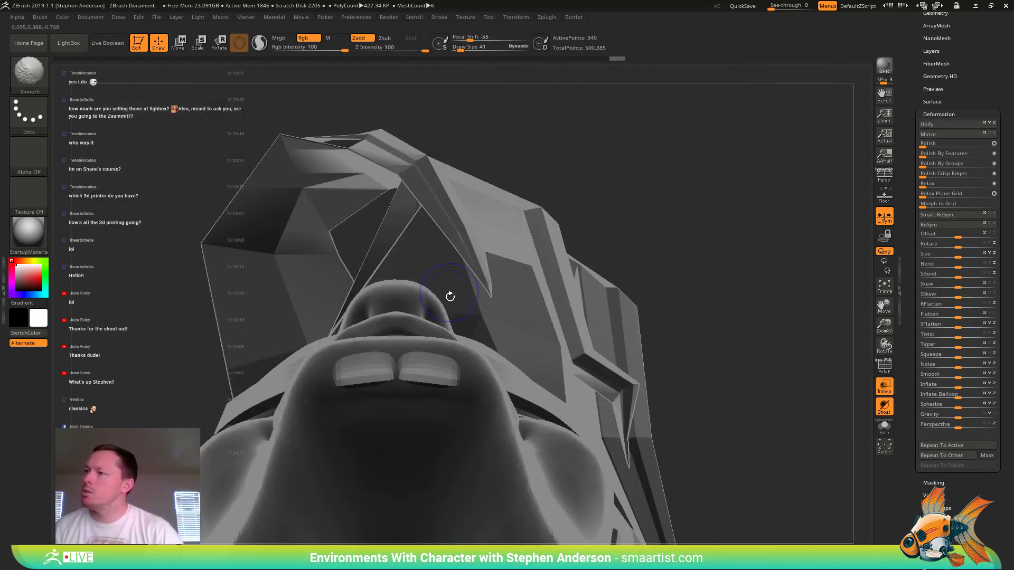
- Shift the gizmo pivot to the inner edge of the front tooth and rotate the teeth symmetrically by about 3.15 degrees
{"action": "key", "text": "w"}
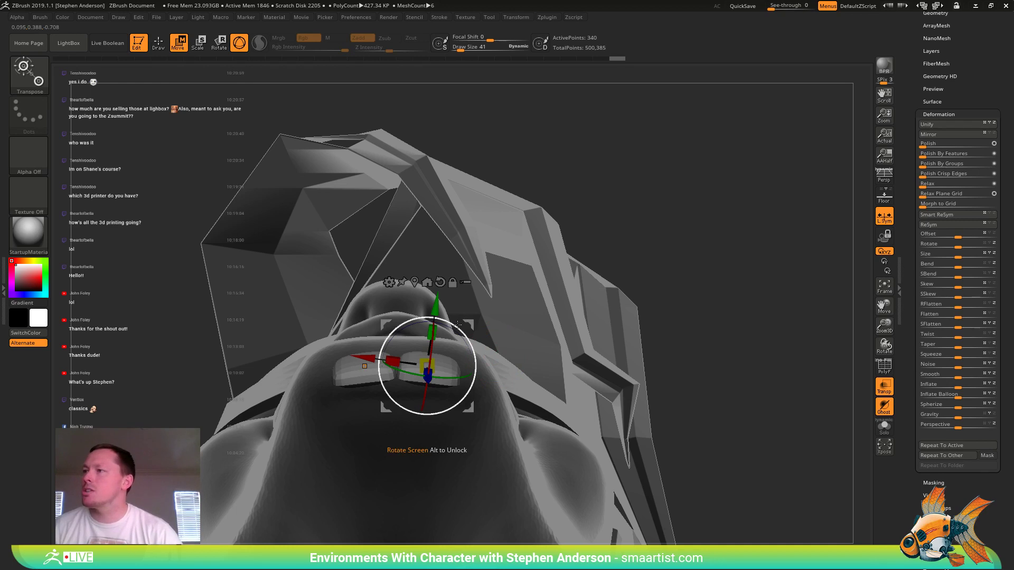
{"action": "left_click_drag", "start_coordinate": [457, 325], "coordinate": [473, 329]}
{"action": "key", "text": "ctrl+z"}
{"action": "key", "text": "ctrl+z"}
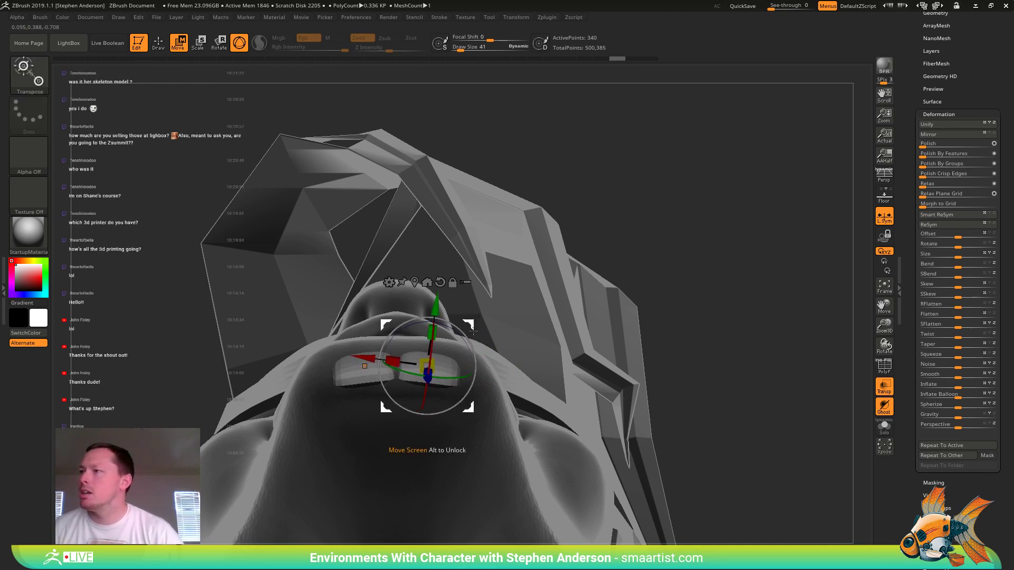
{"action": "right_click_drag", "start_coordinate": [478, 333], "coordinate": [505, 337], "text": "ctrl"}
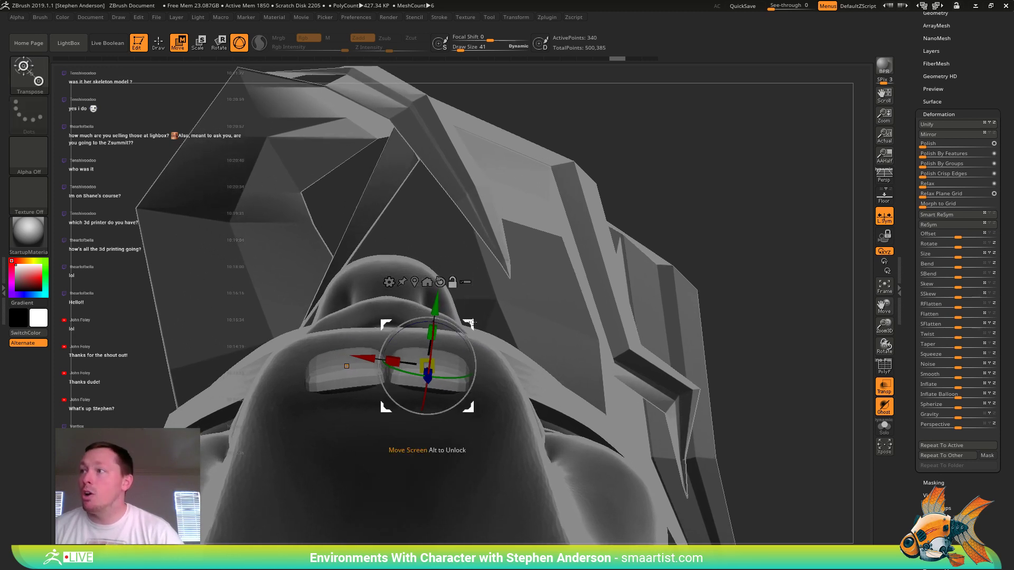
{"action": "left_click_drag", "start_coordinate": [471, 322], "coordinate": [431, 334]}
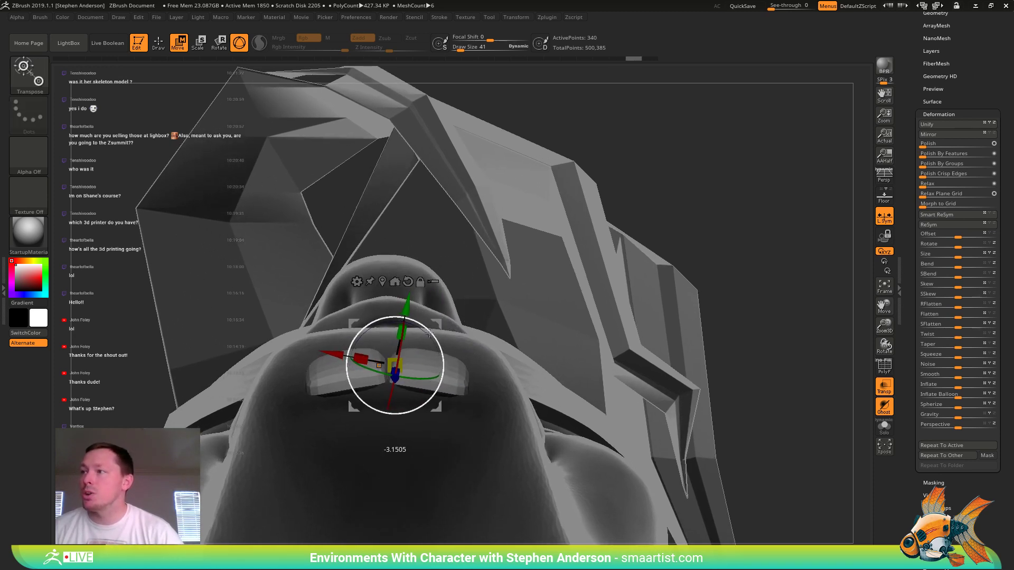
{"action": "key", "text": "q"}
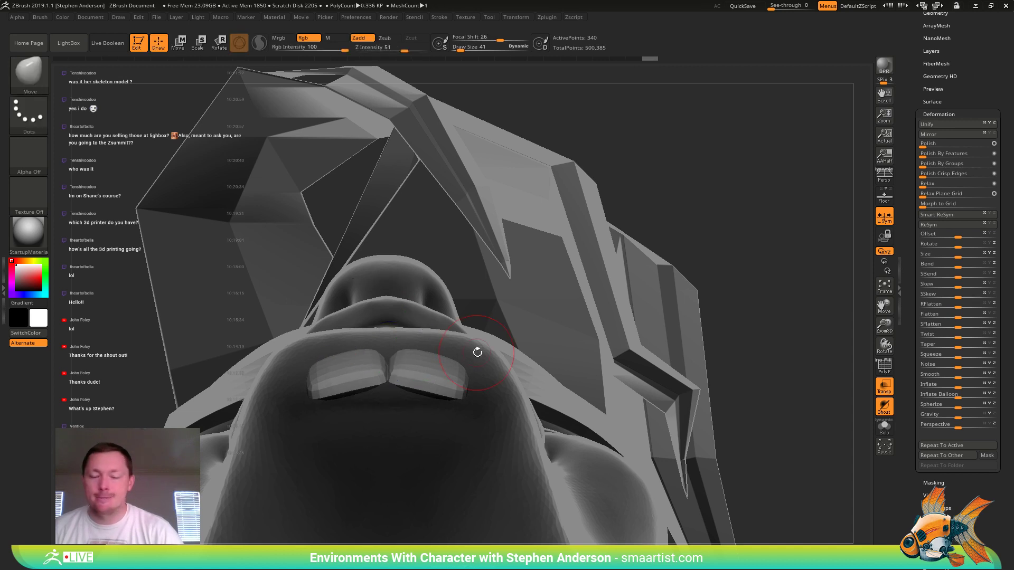
- Assign a separate polygroup to each tooth with Auto Groups and show the polyframe
{"action": "key", "text": "ctrl"}
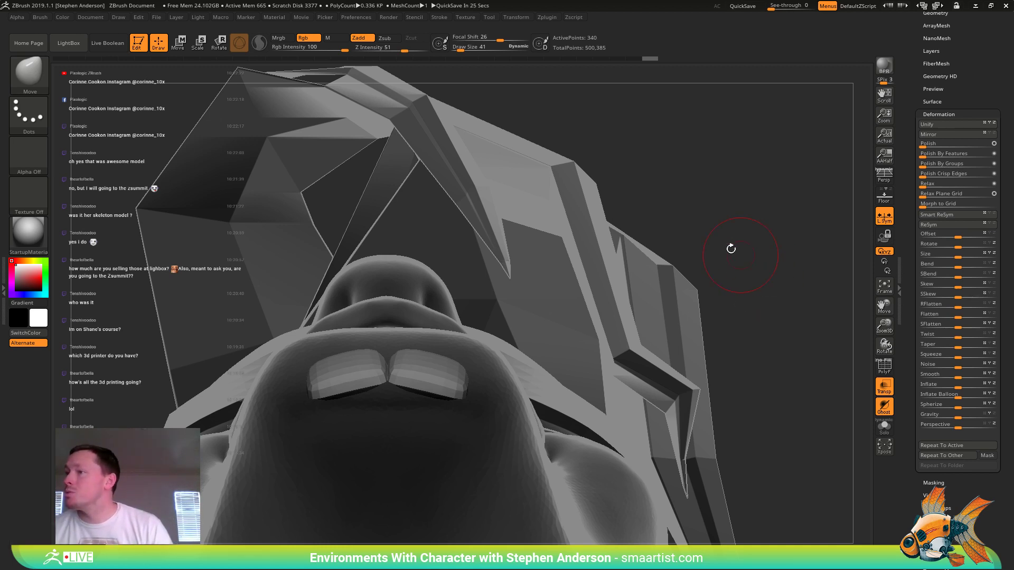
{"action": "left_click_drag", "start_coordinate": [731, 246], "coordinate": [754, 232]}
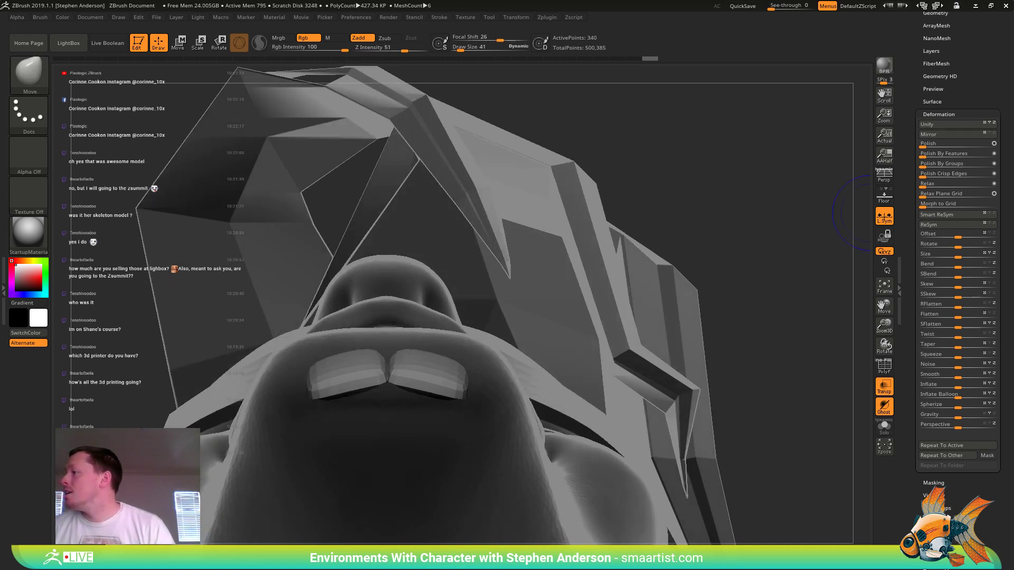
{"action": "left_click", "coordinate": [939, 114]}
{"action": "left_click", "coordinate": [937, 151]}
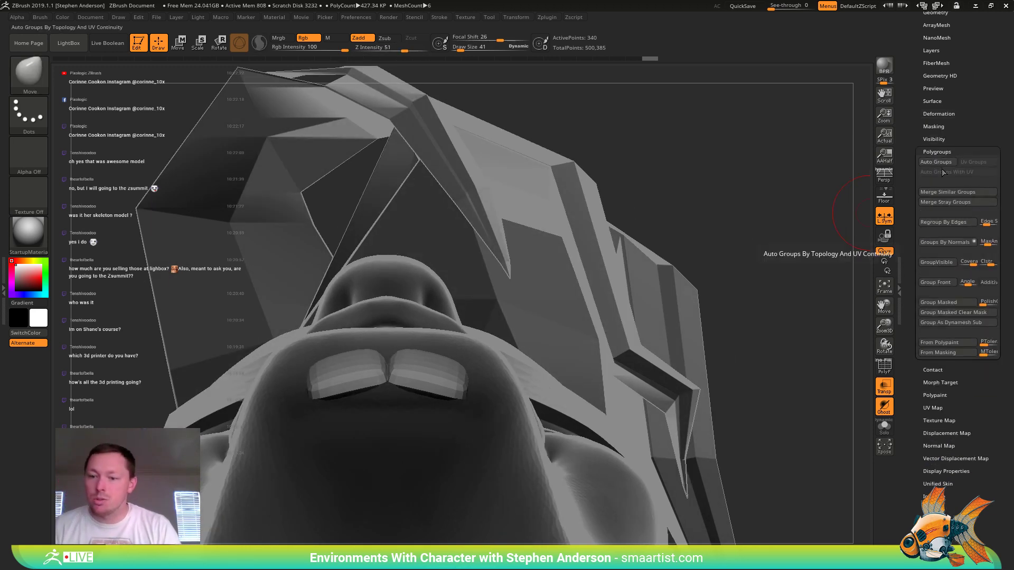
{"action": "key", "text": "shift+f"}
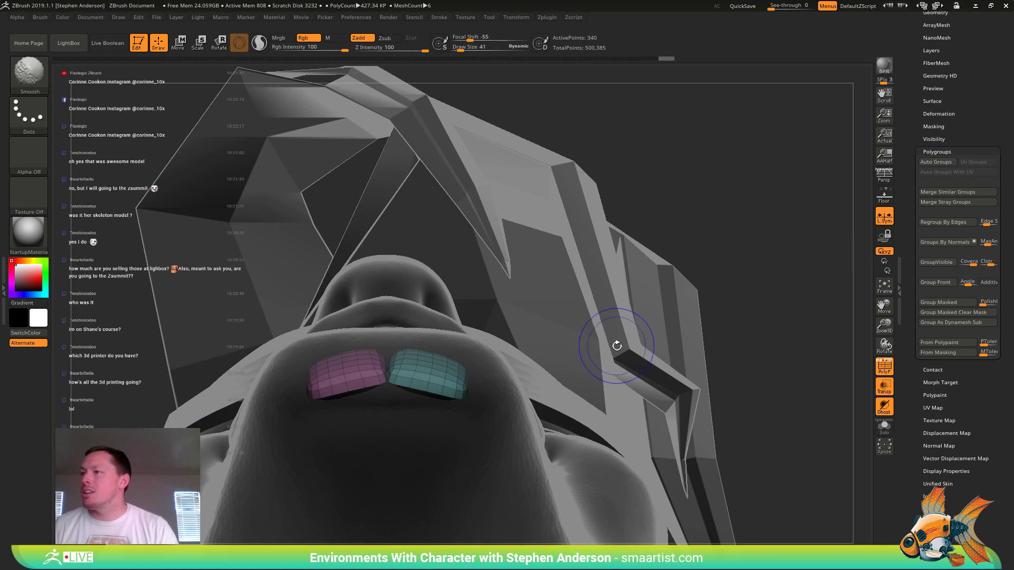
- Duplicate one front tooth with the gizmo, angle the copy along the mouth curve beside it, and scale it to about 0.877
{"action": "key", "text": "w"}
{"action": "left_click", "coordinate": [455, 389], "text": "ctrl"}
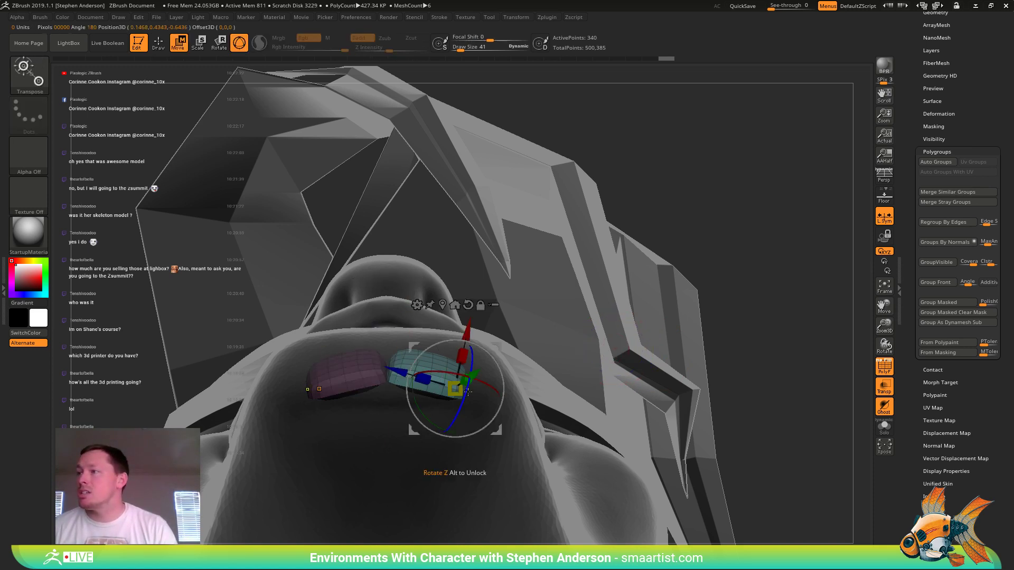
{"action": "left_click_drag", "start_coordinate": [498, 348], "coordinate": [550, 399], "text": "ctrl"}
{"action": "key", "text": "ctrl+z"}
{"action": "key", "text": "ctrl+z"}
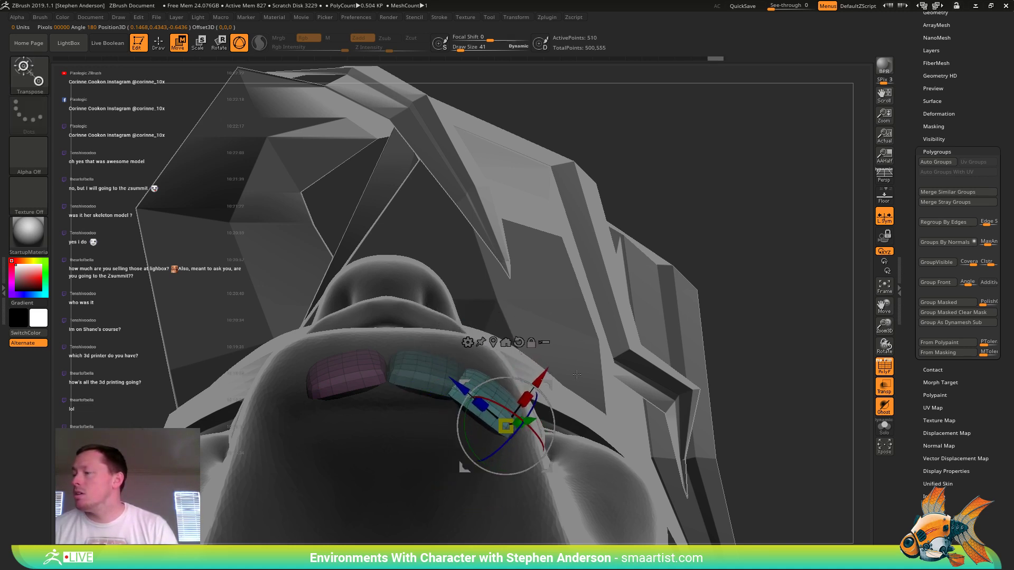
{"action": "right_click_drag", "start_coordinate": [566, 370], "coordinate": [520, 475]}
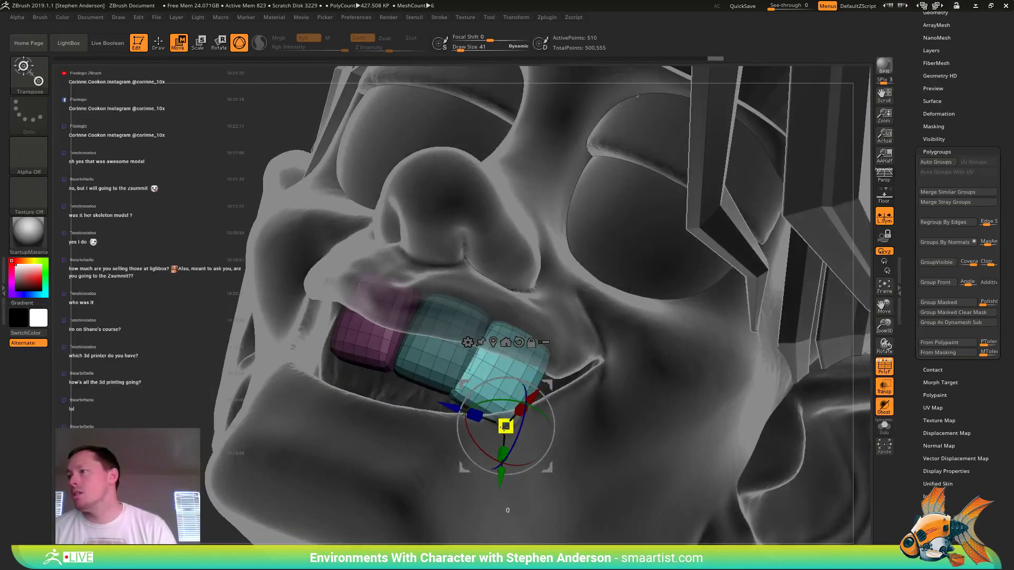
{"action": "left_click_drag", "start_coordinate": [505, 426], "coordinate": [443, 423]}
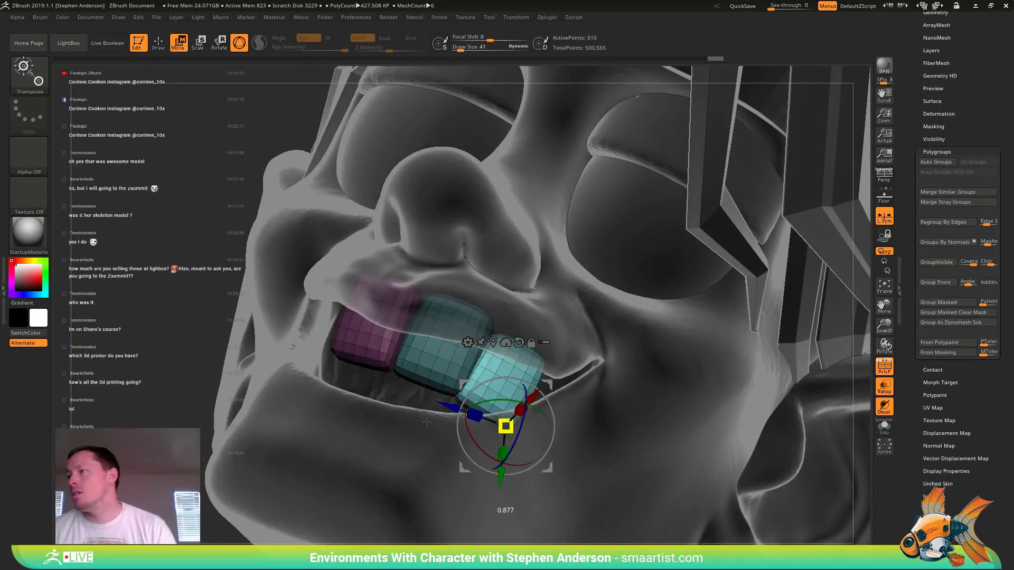
- Adjust the copied side tooth's placement and angle to follow the mouth curve, and hide the polyframe
{"action": "right_click_drag", "start_coordinate": [442, 425], "coordinate": [534, 404]}
{"action": "mouse_move", "coordinate": [541, 387]}
{"action": "left_mouse_down"}
{"action": "mouse_move", "coordinate": [550, 373]}
{"action": "mouse_move", "coordinate": [513, 375]}
{"action": "left_mouse_up"}
{"action": "right_click_drag", "start_coordinate": [513, 376], "coordinate": [537, 328]}
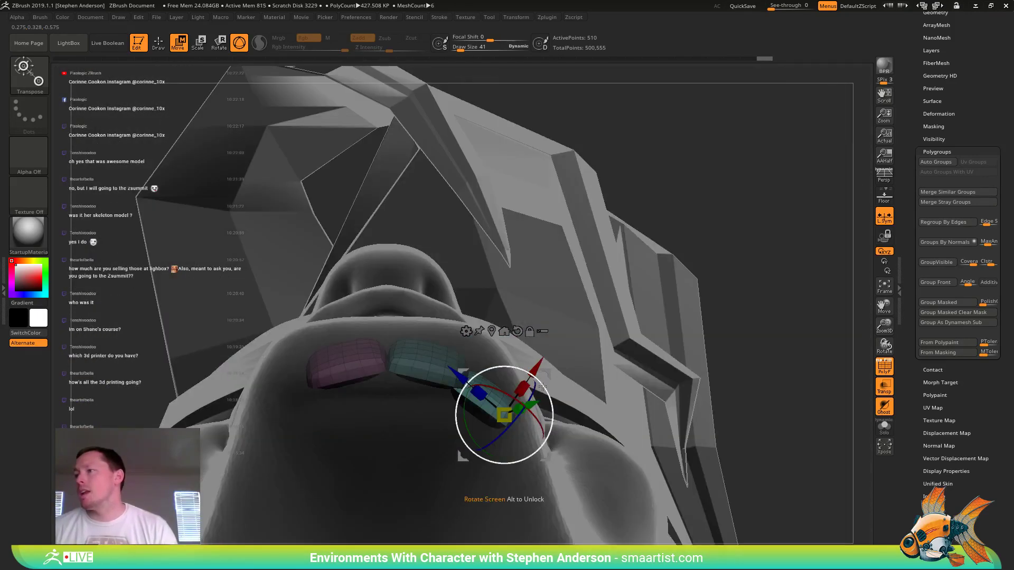
{"action": "mouse_move", "coordinate": [547, 390]}
{"action": "left_mouse_down"}
{"action": "mouse_move", "coordinate": [547, 375]}
{"action": "mouse_move", "coordinate": [546, 384]}
{"action": "left_mouse_up"}
{"action": "mouse_move", "coordinate": [546, 384]}
{"action": "right_mouse_down"}
{"action": "mouse_move", "coordinate": [519, 373]}
{"action": "mouse_move", "coordinate": [618, 400]}
{"action": "mouse_move", "coordinate": [580, 327]}
{"action": "mouse_move", "coordinate": [584, 364]}
{"action": "mouse_move", "coordinate": [592, 359]}
{"action": "mouse_move", "coordinate": [627, 412]}
{"action": "mouse_move", "coordinate": [643, 374]}
{"action": "right_mouse_up"}
{"action": "key", "text": "shift+f"}
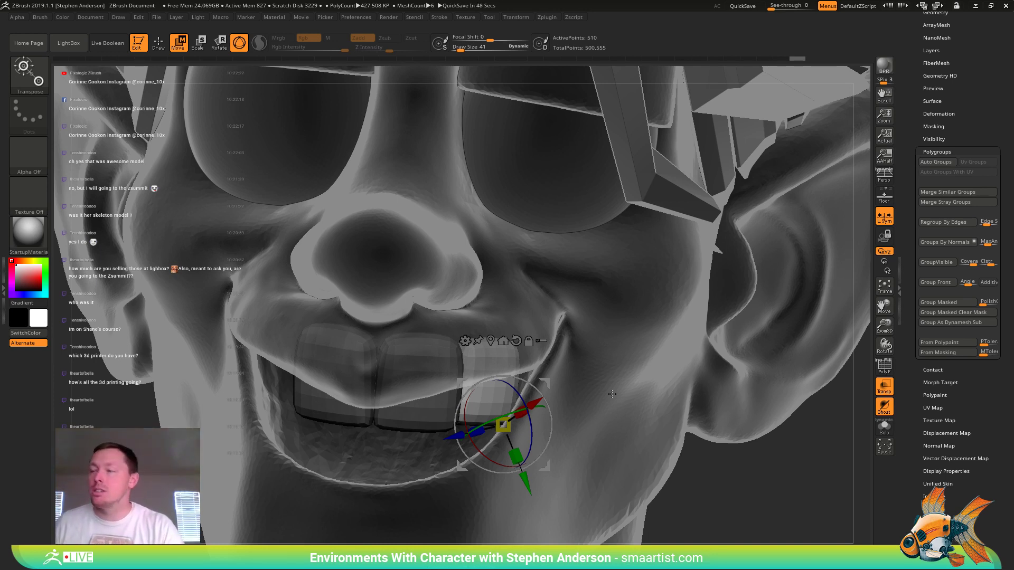
{"action": "left_click_drag", "start_coordinate": [725, 478], "coordinate": [712, 471]}
- Duplicate the side tooth in place and mirror the copy to the opposite side of the mouth with Deformation Mirror
{"action": "left_click_drag", "start_coordinate": [543, 383], "coordinate": [541, 384], "text": "ctrl"}
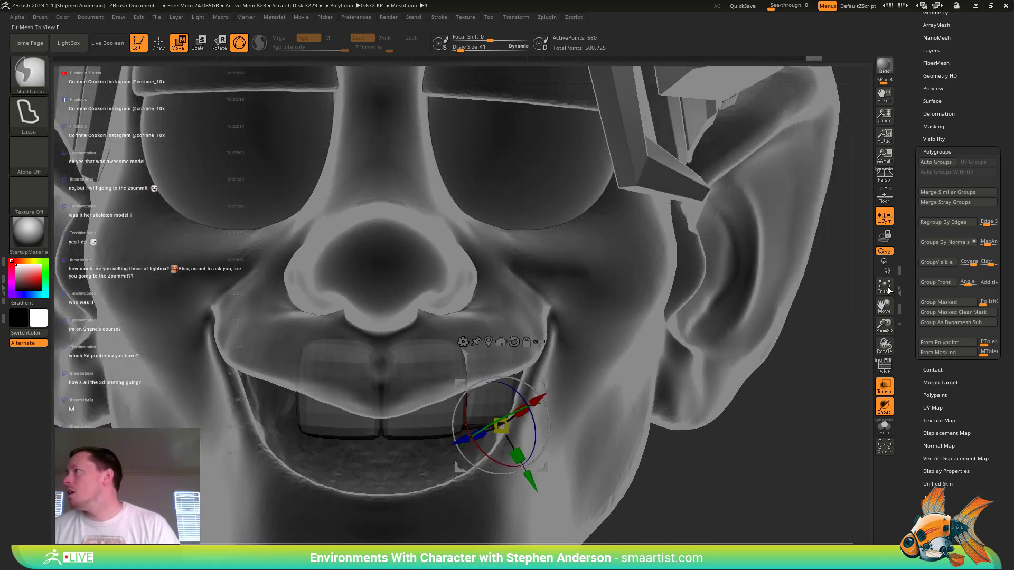
{"action": "left_click_drag", "start_coordinate": [972, 75], "coordinate": [976, 93]}
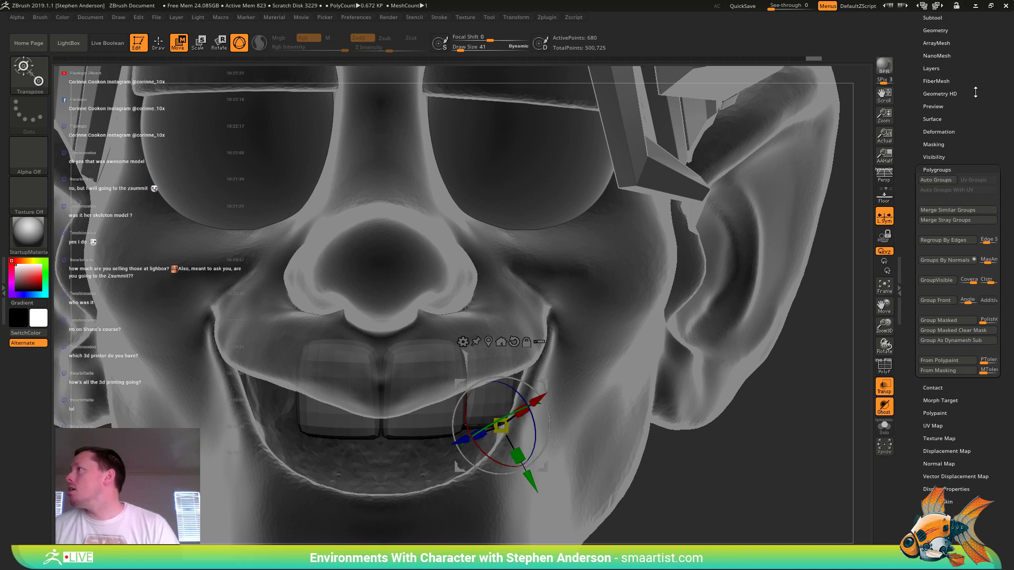
{"action": "left_click", "coordinate": [946, 131]}
{"action": "left_click", "coordinate": [948, 153]}
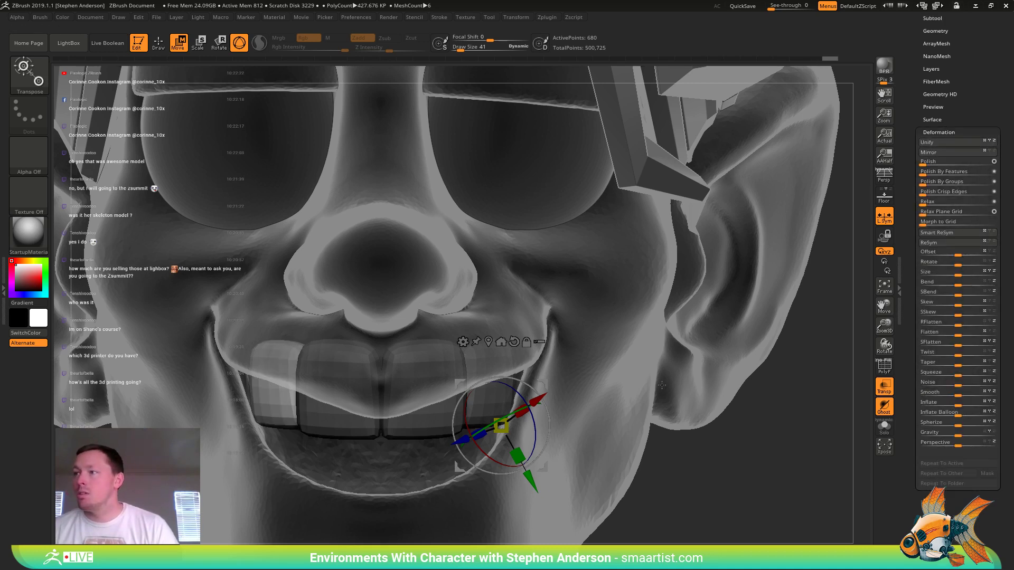
{"action": "left_click_drag", "start_coordinate": [546, 386], "coordinate": [547, 383]}
{"action": "key", "text": "q"}
{"action": "mouse_move", "coordinate": [548, 438]}
{"action": "right_mouse_down", "text": "ctrl"}
{"action": "mouse_move", "coordinate": [668, 465]}
{"action": "mouse_move", "coordinate": [457, 356]}
{"action": "mouse_move", "coordinate": [364, 338]}
{"action": "mouse_move", "coordinate": [415, 375]}
{"action": "mouse_move", "coordinate": [437, 415]}
{"action": "mouse_move", "coordinate": [465, 427]}
{"action": "mouse_move", "coordinate": [715, 455]}
{"action": "right_mouse_up", "text": "ctrl"}
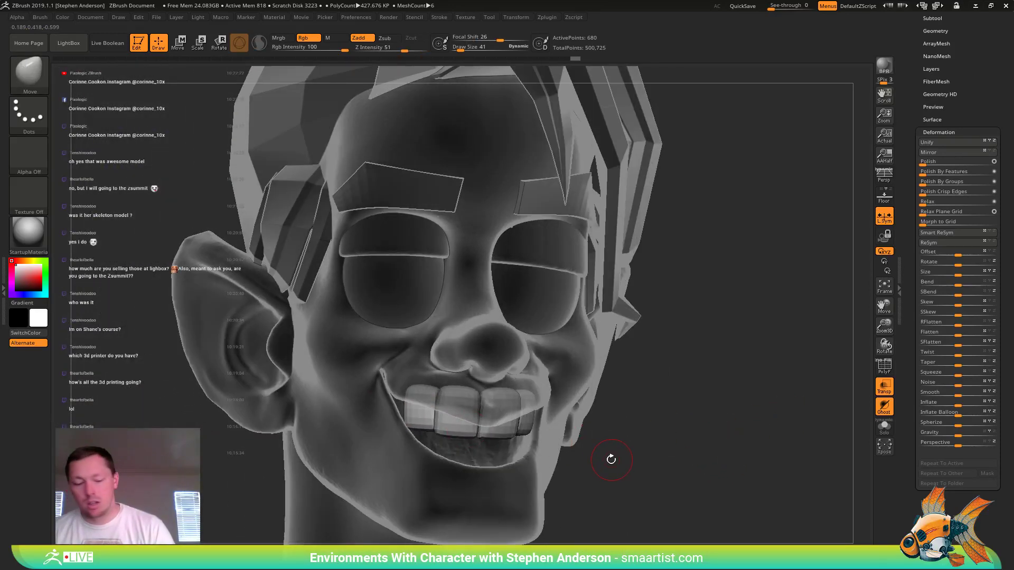
{"action": "mouse_move", "coordinate": [611, 459]}
{"action": "right_mouse_down", "text": "ctrl"}
{"action": "mouse_move", "coordinate": [559, 483]}
{"action": "mouse_move", "coordinate": [563, 499]}
{"action": "right_mouse_up", "text": "ctrl"}
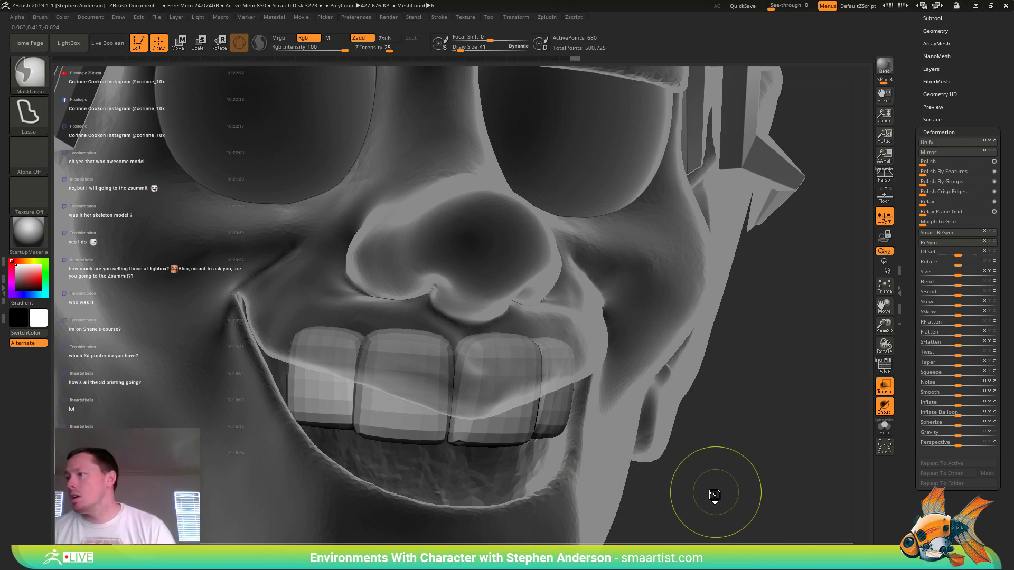
{"action": "left_click_drag", "start_coordinate": [714, 497], "coordinate": [565, 339], "text": "ctrl+shift"}
{"action": "key", "text": "ctrl+z"}
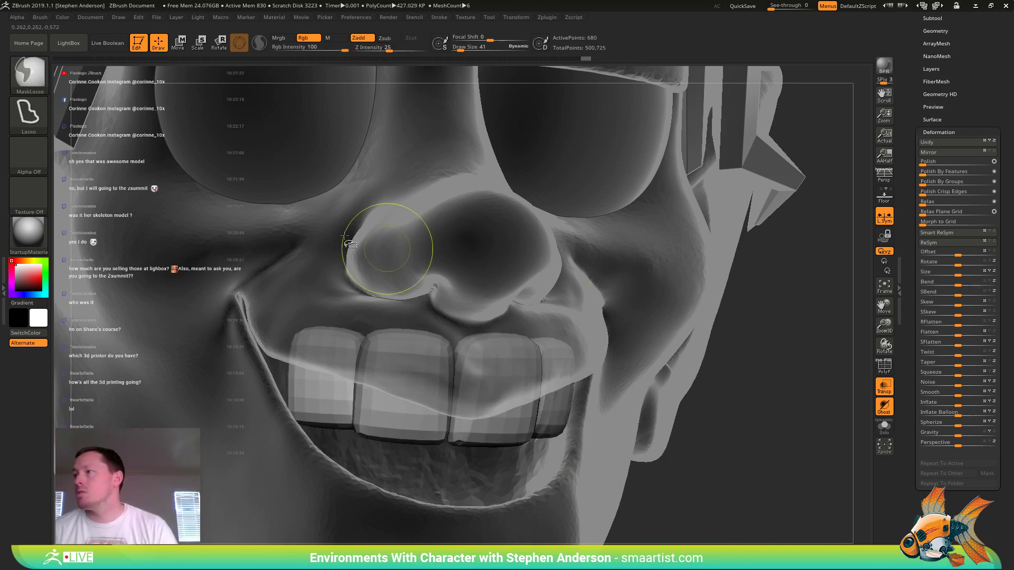
{"action": "left_click", "coordinate": [30, 74], "text": "ctrl+shift"}
{"action": "left_click", "coordinate": [96, 95], "text": "ctrl+shift"}
{"action": "left_click_drag", "start_coordinate": [738, 480], "coordinate": [556, 326], "text": "ctrl+shift"}
{"action": "left_click_drag", "start_coordinate": [249, 278], "coordinate": [336, 436], "text": "ctrl+alt+shift"}
{"action": "left_click_drag", "start_coordinate": [831, 425], "coordinate": [810, 493], "text": "ctrl+shift"}
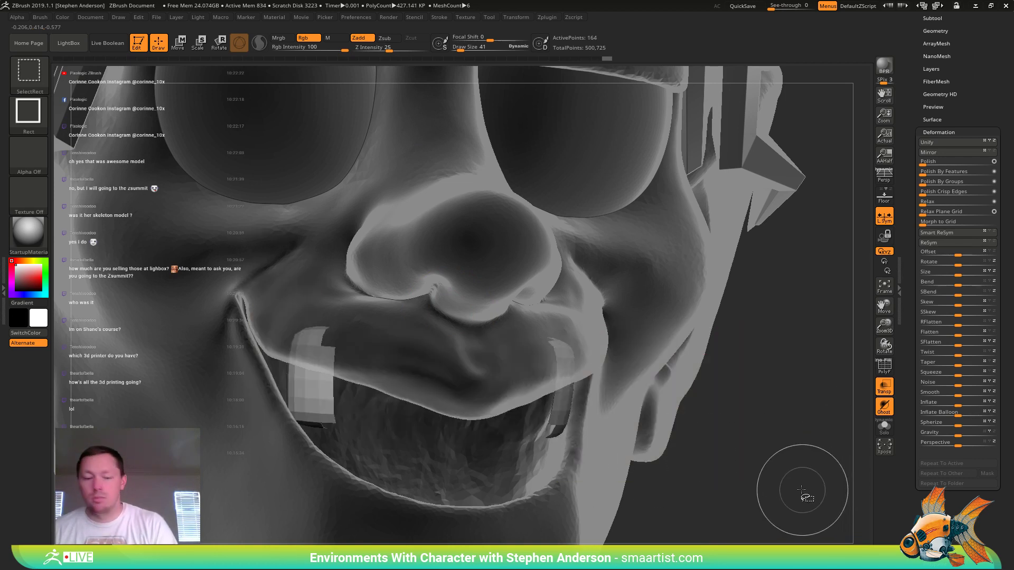
{"action": "left_click", "coordinate": [771, 467], "text": "ctrl+shift"}
{"action": "left_click", "coordinate": [761, 439], "text": "ctrl+shift"}
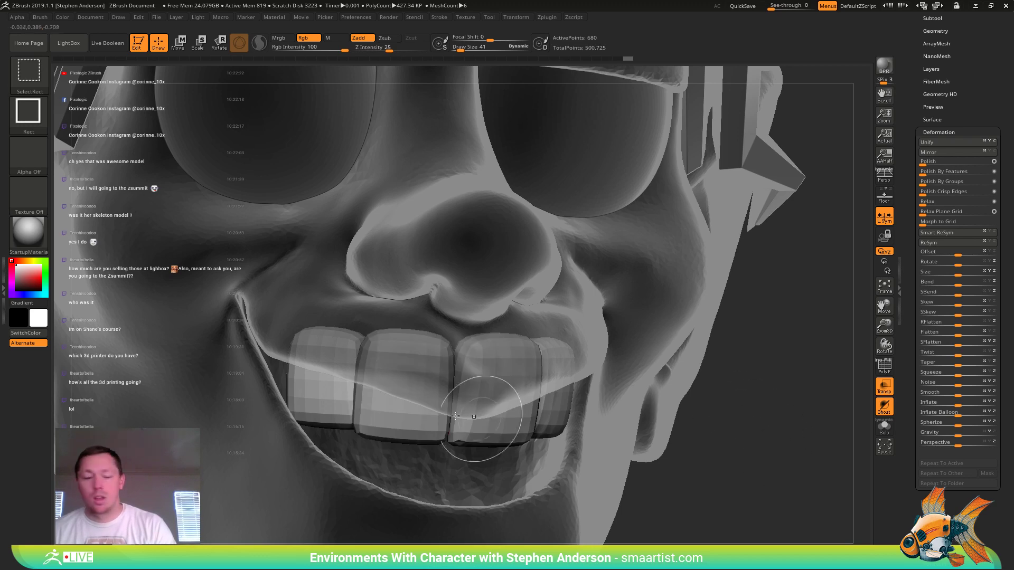
- Isolate the outer tooth with a mask, duplicate it symmetrically toward the back of the mouth, and reset the gizmo orientation
{"action": "key", "text": "w"}
{"action": "left_click", "coordinate": [338, 404], "text": "ctrl"}
{"action": "right_click_drag", "start_coordinate": [379, 417], "coordinate": [485, 354]}
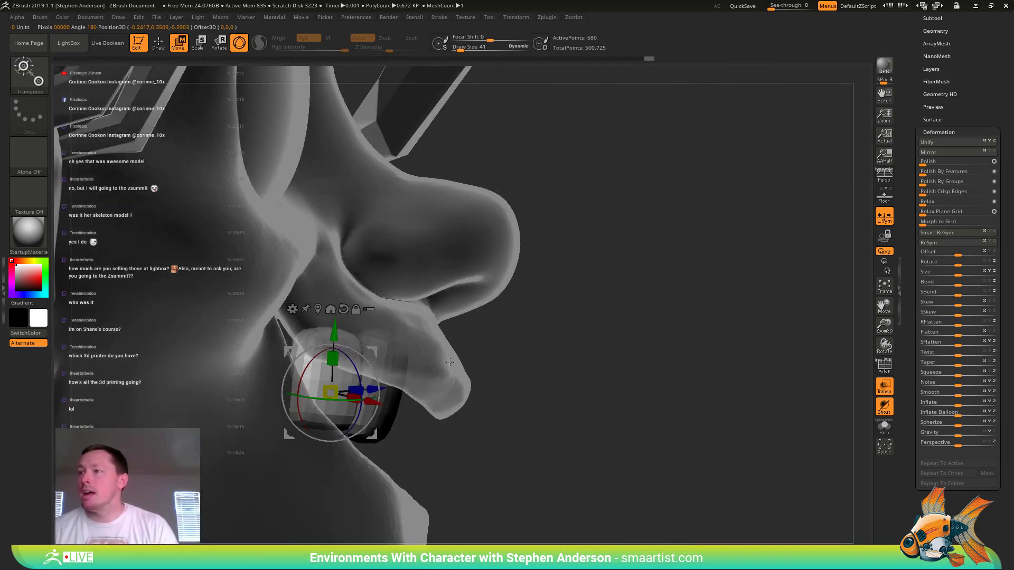
{"action": "left_click_drag", "start_coordinate": [375, 354], "coordinate": [302, 347], "text": "ctrl"}
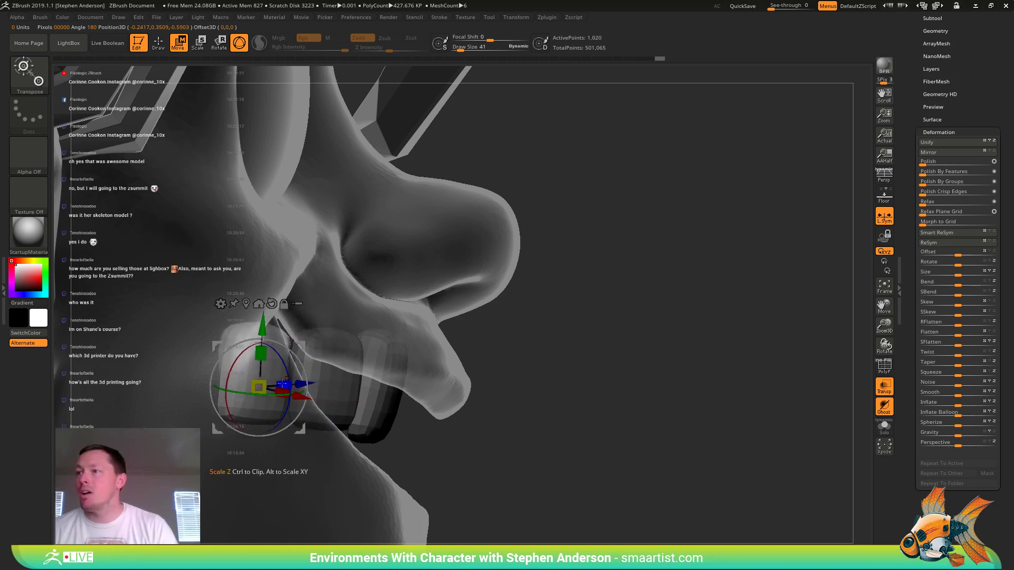
{"action": "left_click", "coordinate": [272, 304]}
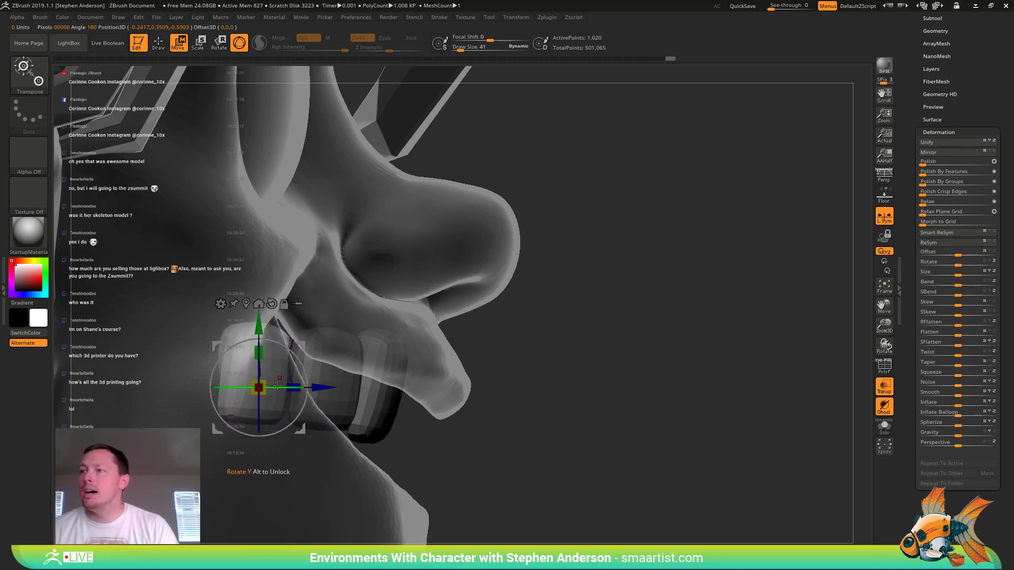
{"action": "left_click_drag", "start_coordinate": [256, 386], "coordinate": [254, 386]}
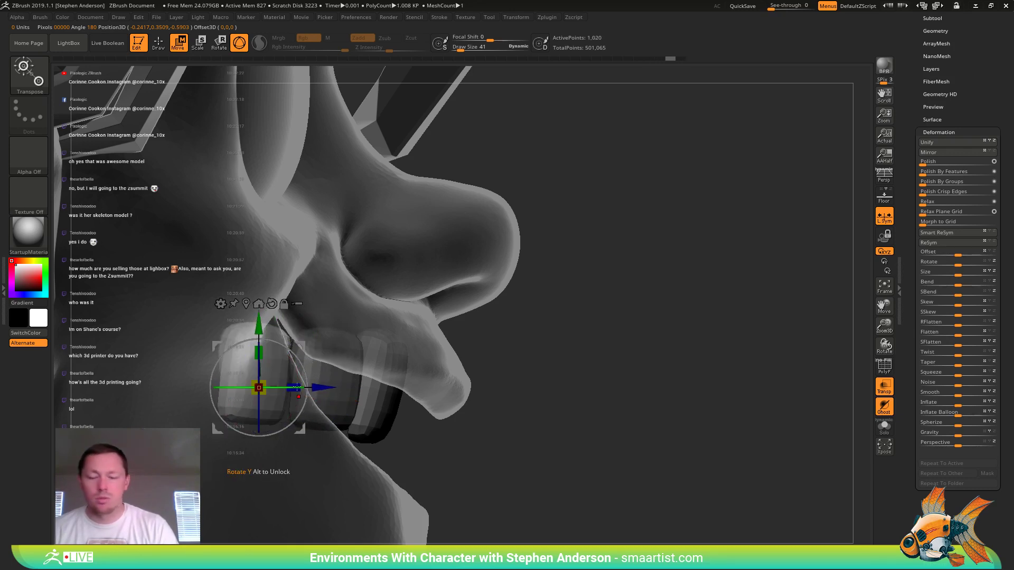
- Rotate and move the new back teeth so they continue the dental arch inside the cheeks, checking from below
{"action": "right_click_drag", "start_coordinate": [249, 380], "coordinate": [348, 345]}
{"action": "left_click_drag", "start_coordinate": [381, 344], "coordinate": [344, 346]}
{"action": "mouse_move", "coordinate": [345, 347]}
{"action": "right_mouse_down"}
{"action": "mouse_move", "coordinate": [402, 339]}
{"action": "mouse_move", "coordinate": [366, 349]}
{"action": "right_mouse_up"}
{"action": "right_click_drag", "start_coordinate": [284, 366], "coordinate": [320, 331]}
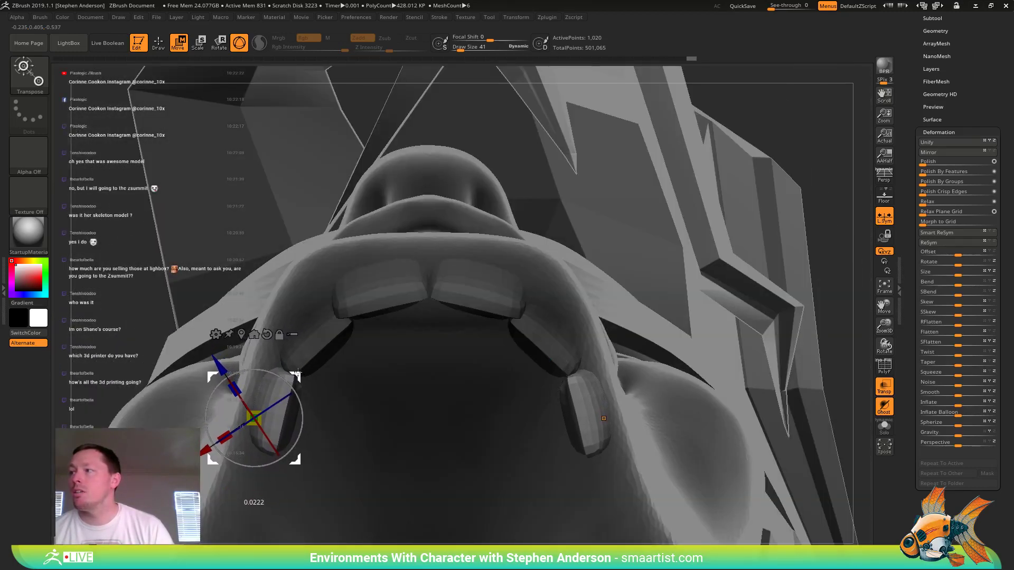
{"action": "right_click_drag", "start_coordinate": [349, 316], "coordinate": [343, 404]}
{"action": "key", "text": "shift+f"}
{"action": "right_click_drag", "start_coordinate": [769, 409], "coordinate": [717, 369], "text": "ctrl"}
{"action": "key", "text": "shift+f"}
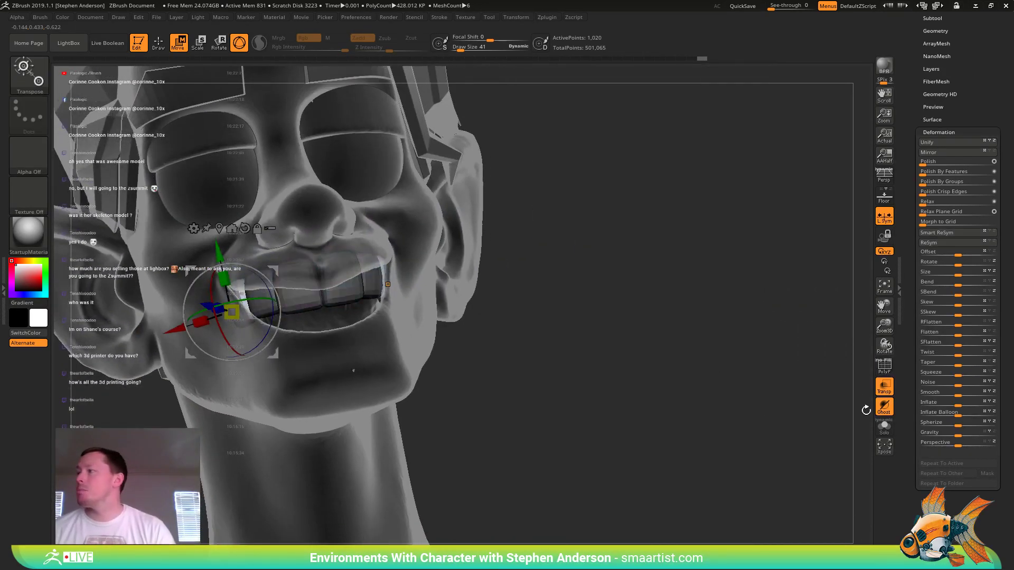
- Turn off transparency, duplicate the whole upper tooth row downward with the gizmo, and flip the copy upside down as lower teeth
{"action": "left_click", "coordinate": [884, 388]}
{"action": "mouse_move", "coordinate": [660, 295]}
{"action": "right_mouse_down"}
{"action": "mouse_move", "coordinate": [530, 250]}
{"action": "mouse_move", "coordinate": [493, 340]}
{"action": "mouse_move", "coordinate": [522, 339]}
{"action": "mouse_move", "coordinate": [545, 358]}
{"action": "mouse_move", "coordinate": [523, 370]}
{"action": "mouse_move", "coordinate": [502, 335]}
{"action": "mouse_move", "coordinate": [531, 341]}
{"action": "mouse_move", "coordinate": [503, 314]}
{"action": "right_mouse_up"}
{"action": "key", "text": "q"}
{"action": "key", "text": "w"}
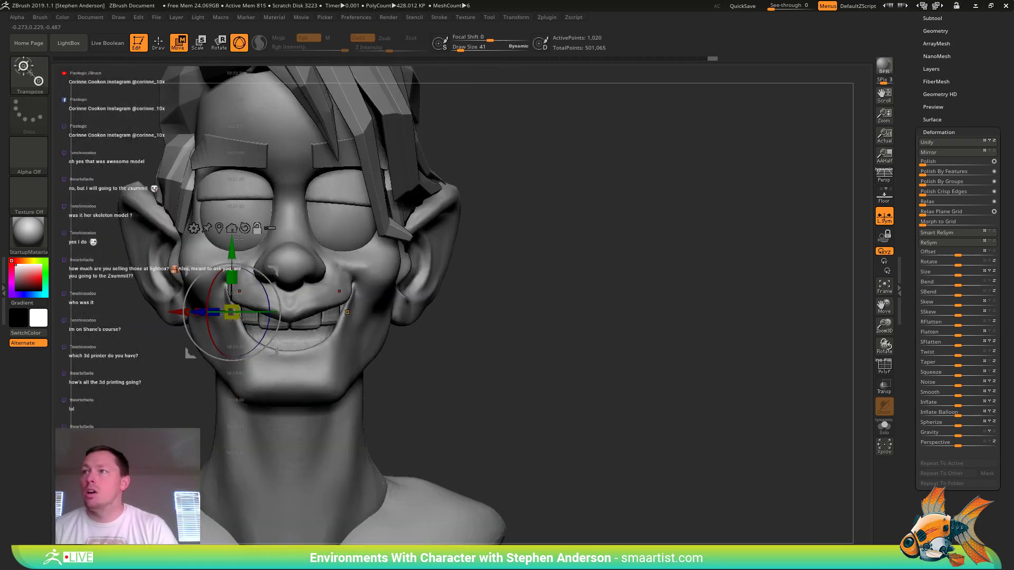
{"action": "left_click_drag", "start_coordinate": [231, 255], "coordinate": [234, 298]}
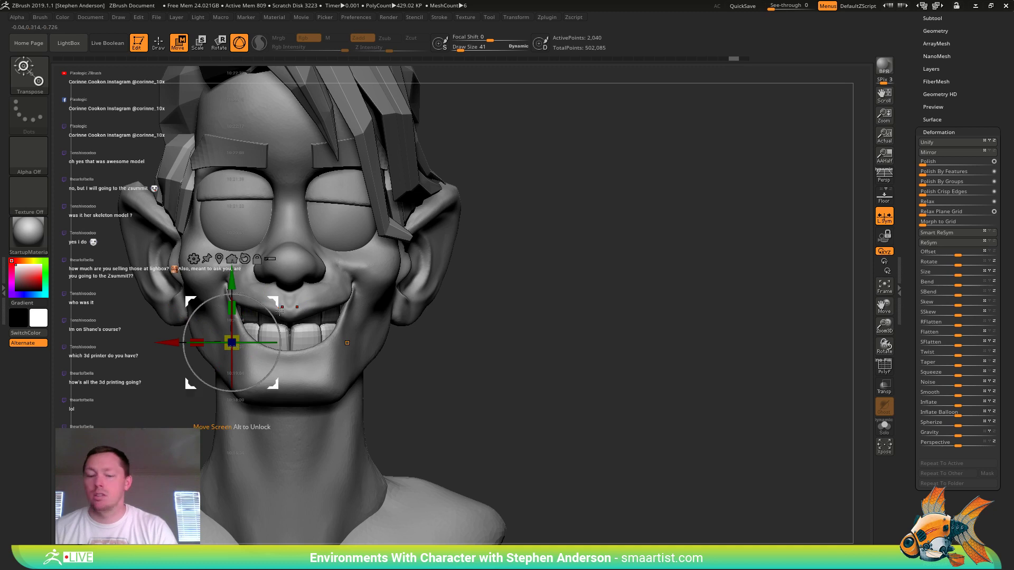
{"action": "left_click_drag", "start_coordinate": [279, 300], "coordinate": [285, 359]}
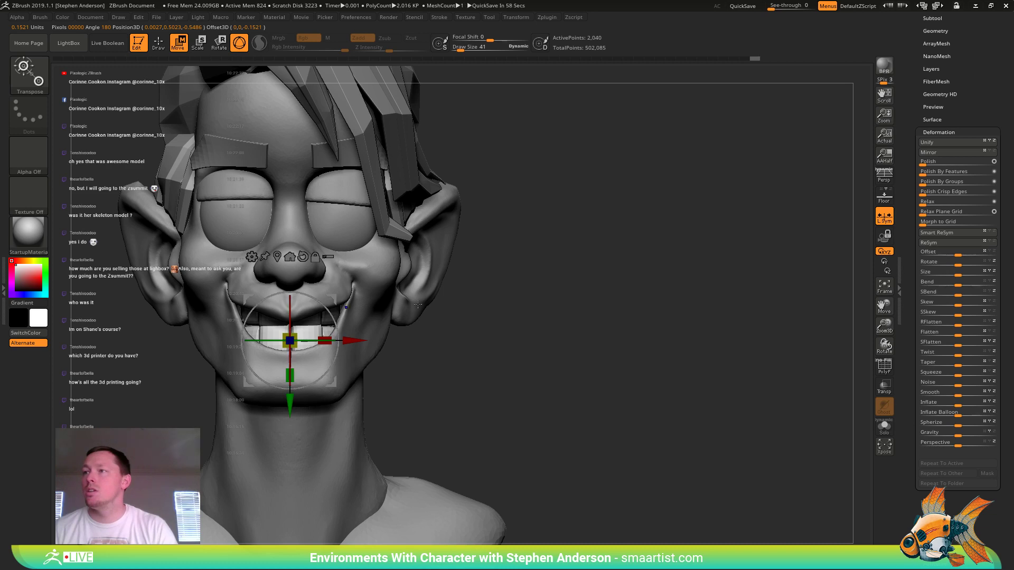
- Move the lower tooth row into the jaw and tilt it by about -21.88 degrees, using transparency to check the fit
{"action": "left_click_drag", "start_coordinate": [417, 305], "coordinate": [493, 292]}
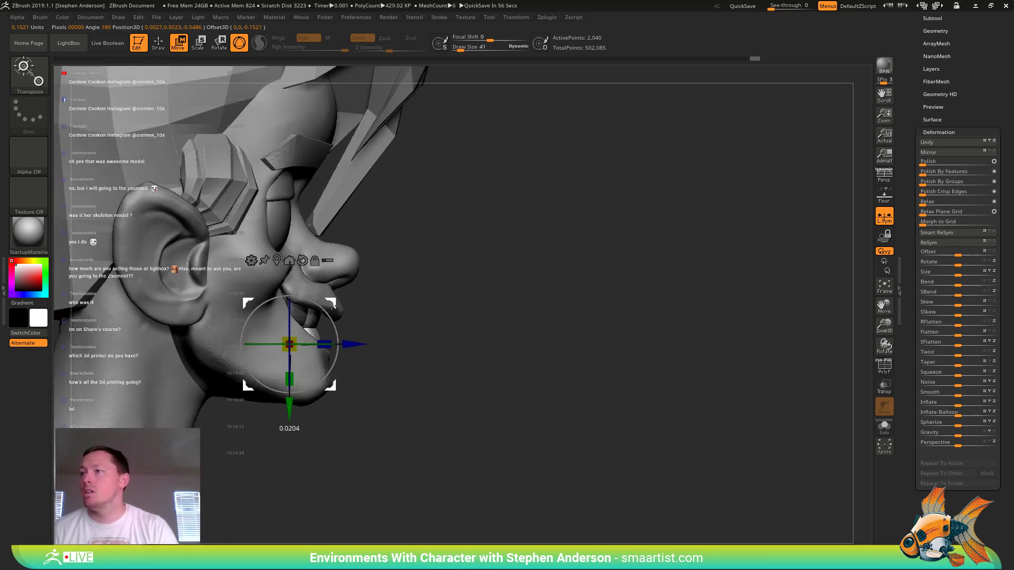
{"action": "left_click_drag", "start_coordinate": [332, 305], "coordinate": [330, 312]}
{"action": "left_click_drag", "start_coordinate": [385, 296], "coordinate": [319, 311]}
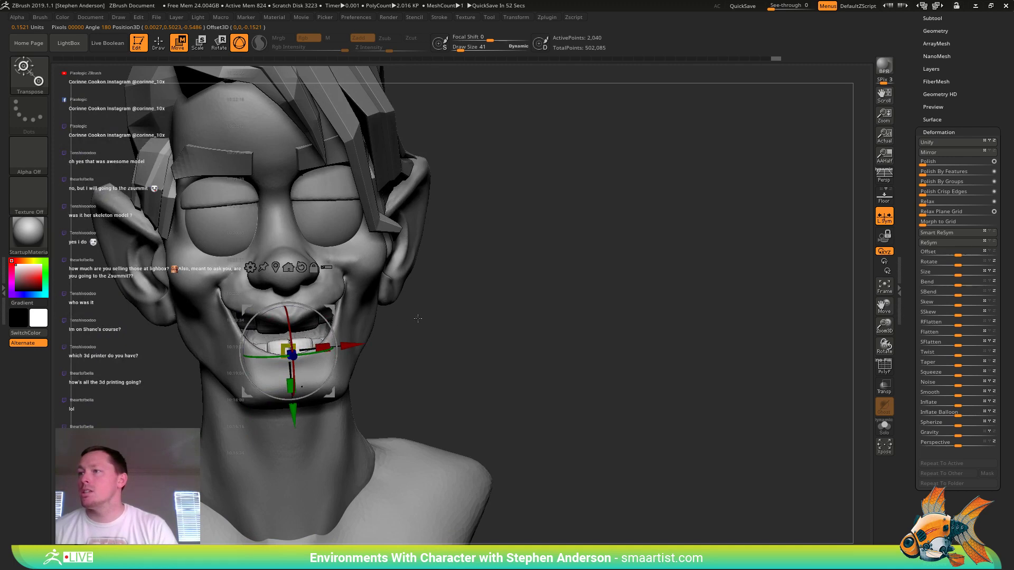
{"action": "mouse_move", "coordinate": [417, 318]}
{"action": "left_mouse_down"}
{"action": "mouse_move", "coordinate": [350, 326]}
{"action": "mouse_move", "coordinate": [433, 322]}
{"action": "left_mouse_up"}
{"action": "left_click", "coordinate": [885, 387]}
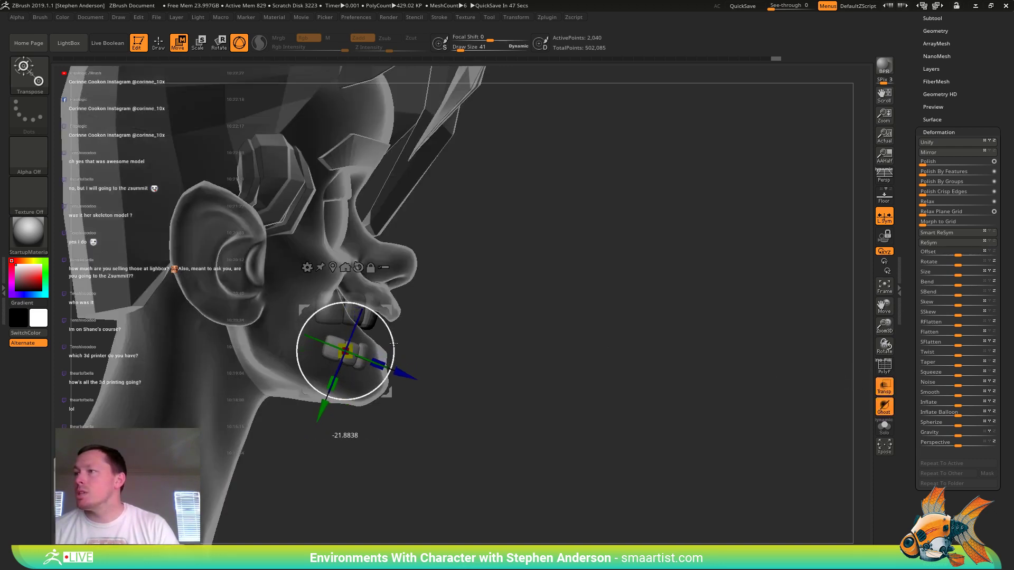
{"action": "left_click_drag", "start_coordinate": [389, 311], "coordinate": [587, 325]}
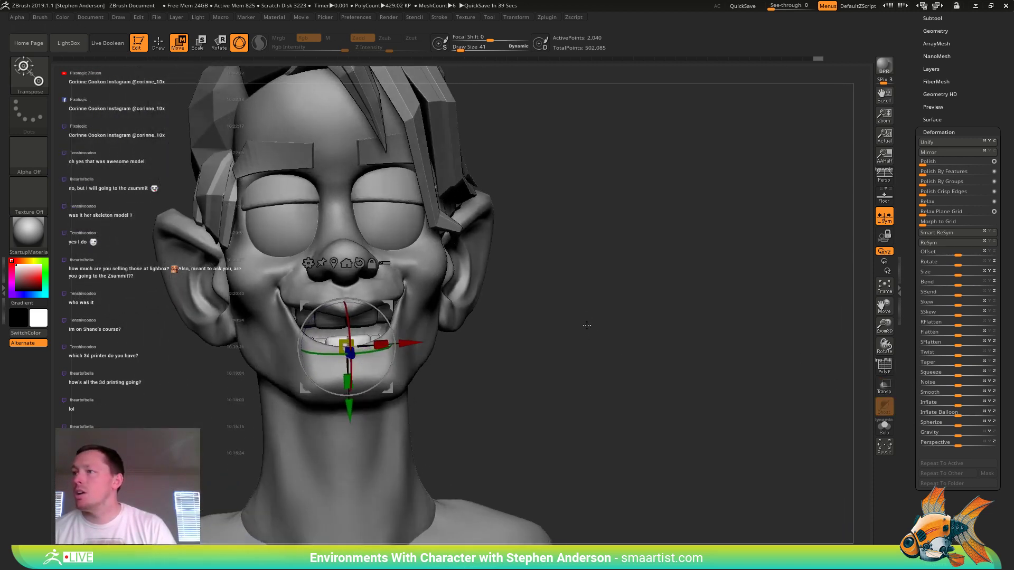
{"action": "mouse_move", "coordinate": [587, 325]}
{"action": "right_mouse_down"}
{"action": "mouse_move", "coordinate": [592, 340]}
{"action": "mouse_move", "coordinate": [570, 344]}
{"action": "mouse_move", "coordinate": [534, 310]}
{"action": "mouse_move", "coordinate": [517, 333]}
{"action": "mouse_move", "coordinate": [566, 317]}
{"action": "mouse_move", "coordinate": [581, 364]}
{"action": "mouse_move", "coordinate": [528, 318]}
{"action": "mouse_move", "coordinate": [462, 290]}
{"action": "right_mouse_up"}
- Select the Head subtool with the Move brush at draw size 64, and examine the mouth with and without Solo mode
{"action": "key", "text": "q"}
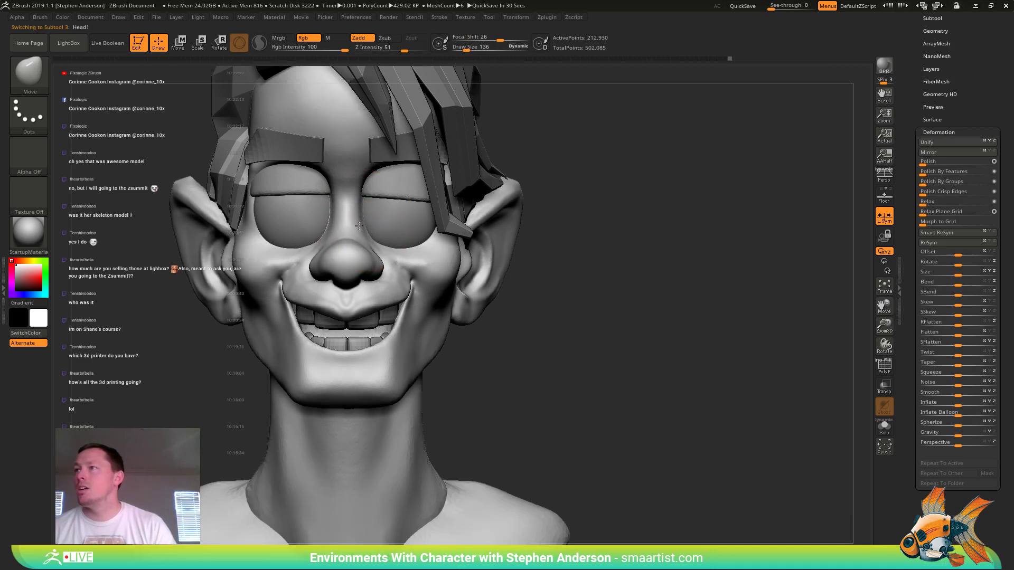
{"action": "key", "text": "s"}
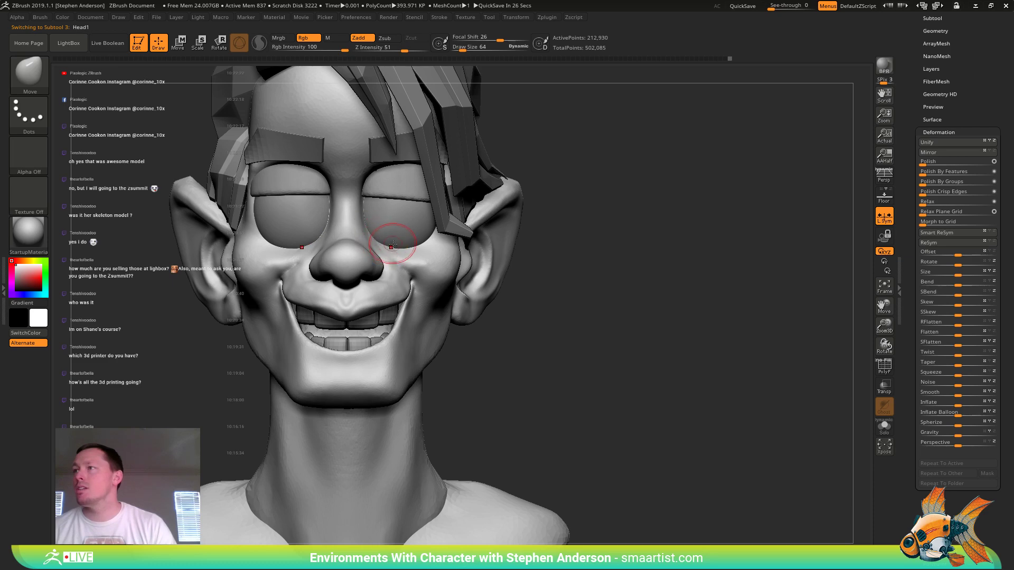
{"action": "right_click_drag", "start_coordinate": [393, 244], "coordinate": [389, 243]}
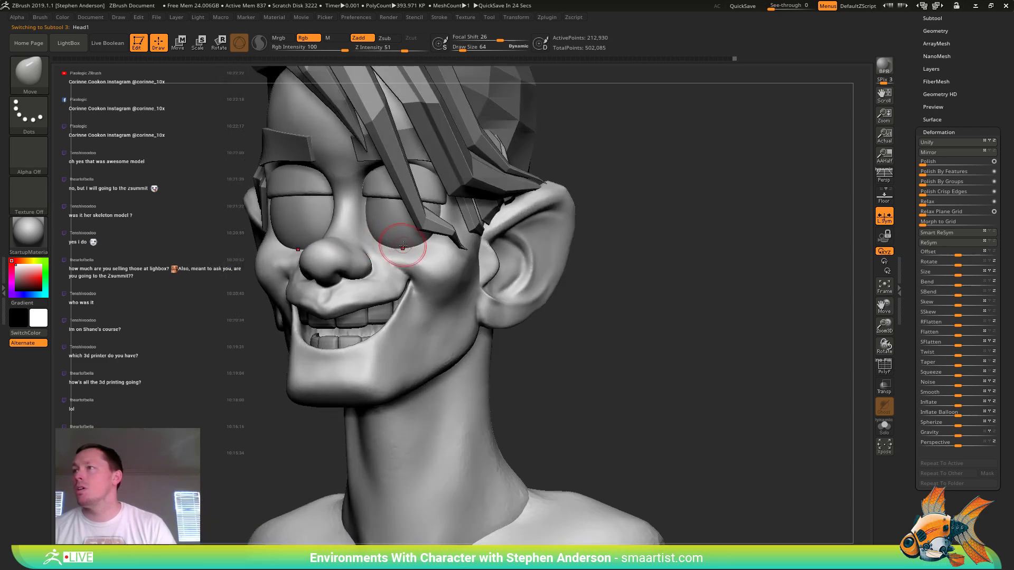
{"action": "mouse_move", "coordinate": [387, 243]}
{"action": "right_mouse_down"}
{"action": "mouse_move", "coordinate": [532, 326]}
{"action": "mouse_move", "coordinate": [551, 400]}
{"action": "mouse_move", "coordinate": [855, 438]}
{"action": "right_mouse_up"}
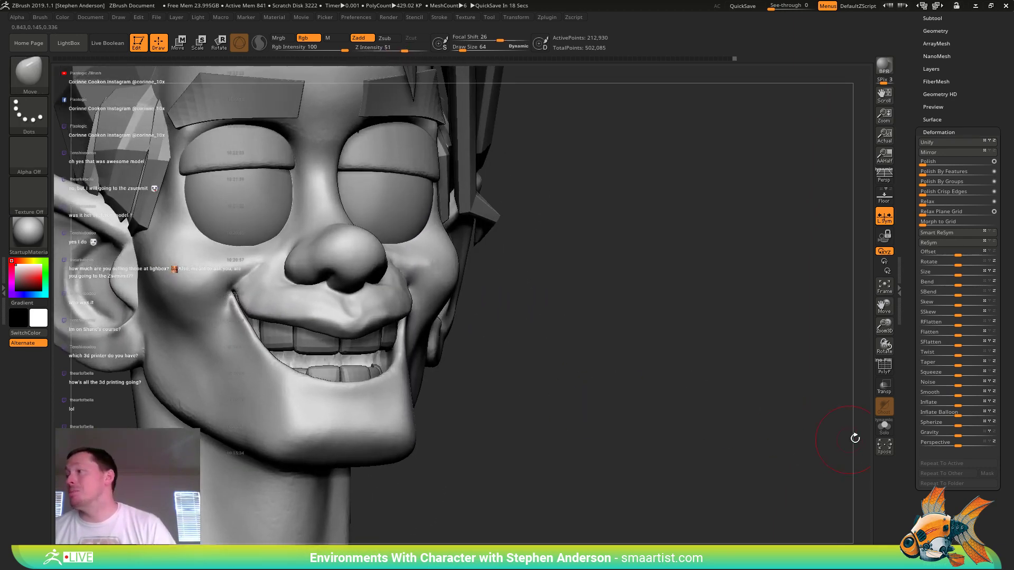
{"action": "left_click", "coordinate": [886, 435]}
{"action": "mouse_move", "coordinate": [565, 371]}
{"action": "right_mouse_down"}
{"action": "mouse_move", "coordinate": [549, 358]}
{"action": "mouse_move", "coordinate": [568, 367]}
{"action": "right_mouse_up"}
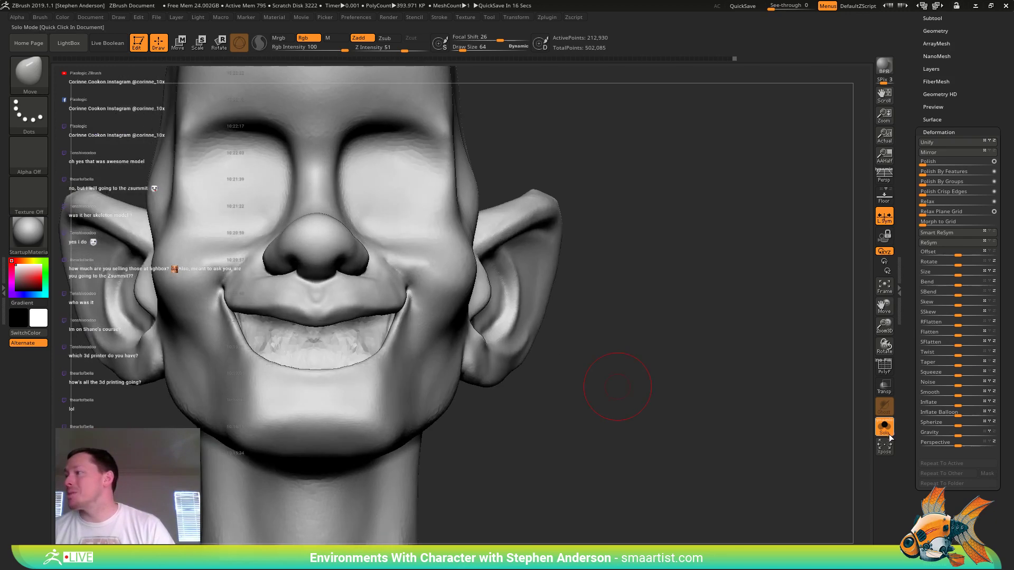
{"action": "left_click", "coordinate": [889, 435]}
- Select the Teeth subtool and set up the Move Topological brush with a draw size of 151
{"action": "key", "text": "n"}
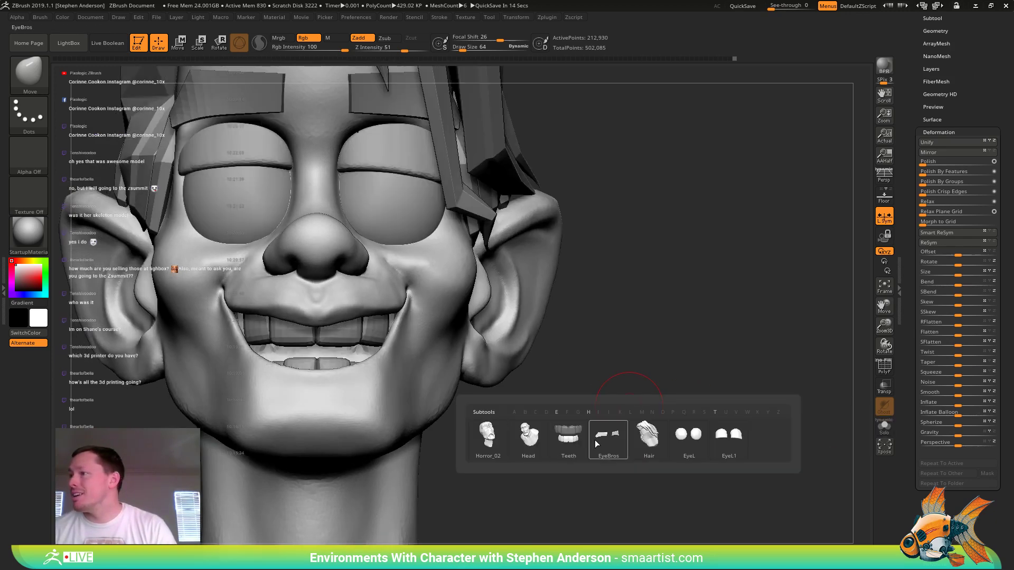
{"action": "left_click", "coordinate": [574, 443]}
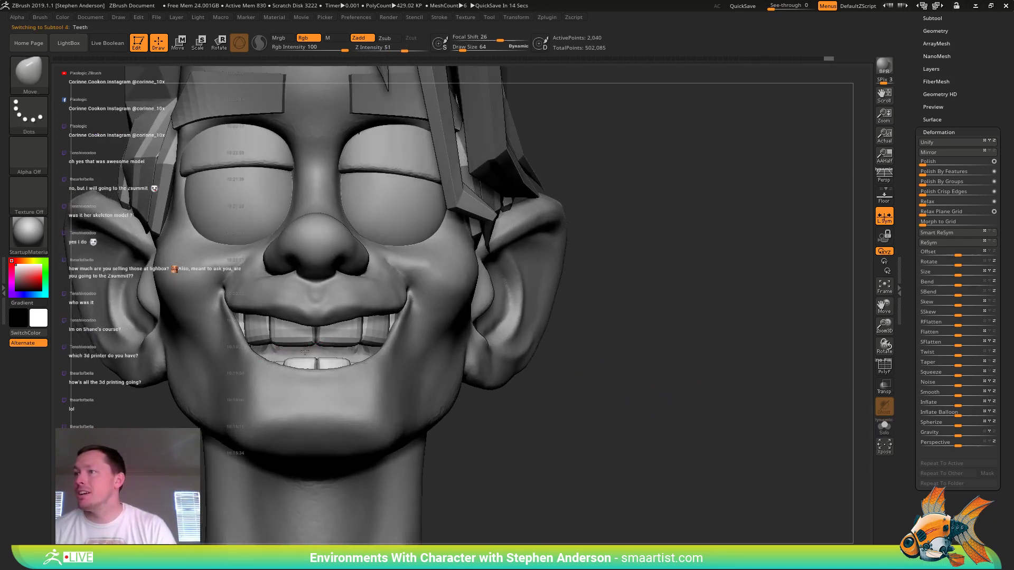
{"action": "mouse_move", "coordinate": [328, 359]}
{"action": "right_mouse_down"}
{"action": "mouse_move", "coordinate": [306, 350]}
{"action": "mouse_move", "coordinate": [336, 342]}
{"action": "right_mouse_up"}
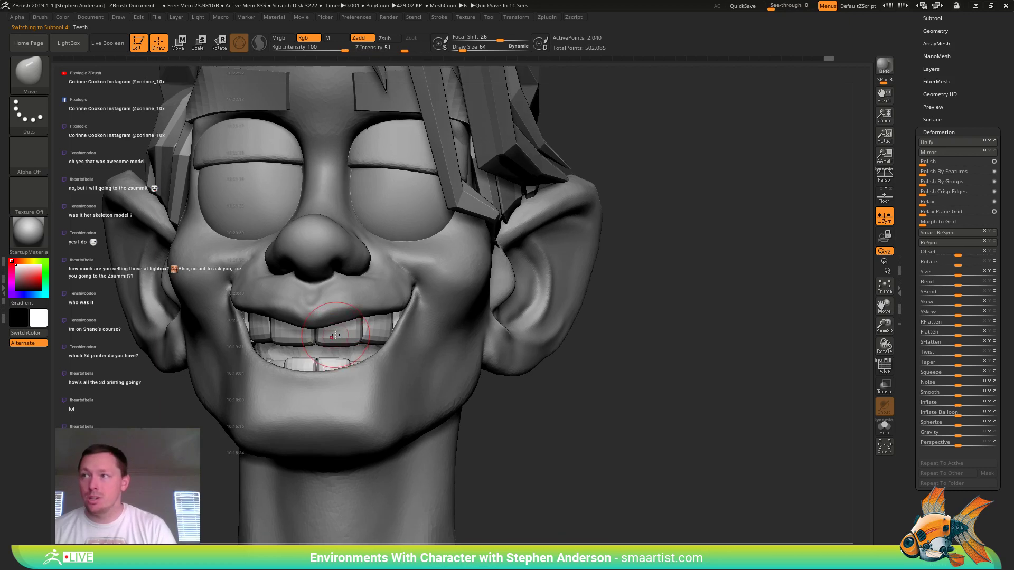
{"action": "key", "text": "s"}
{"action": "left_click_drag", "start_coordinate": [393, 340], "coordinate": [411, 339]}
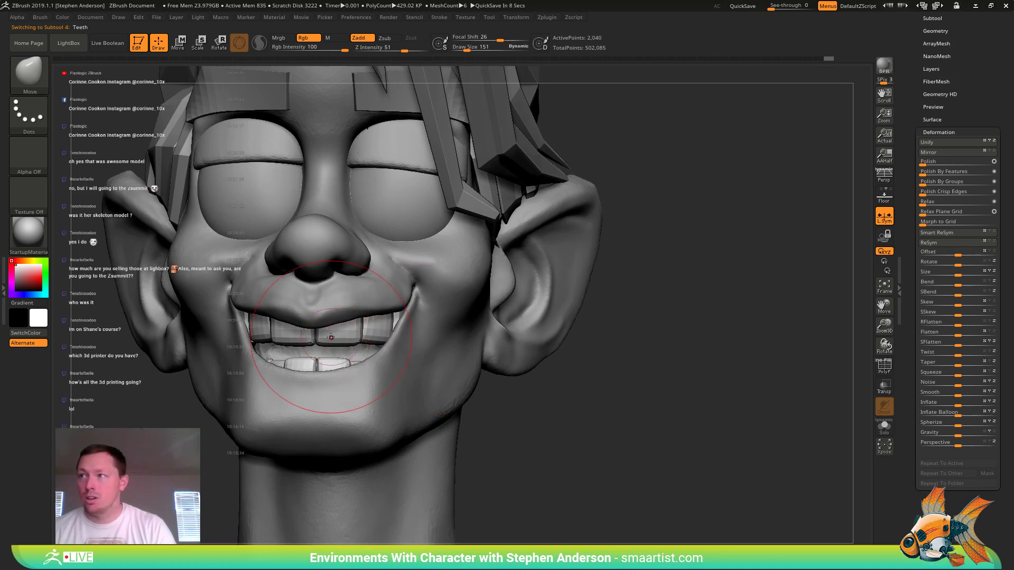
{"action": "key", "text": "b"}
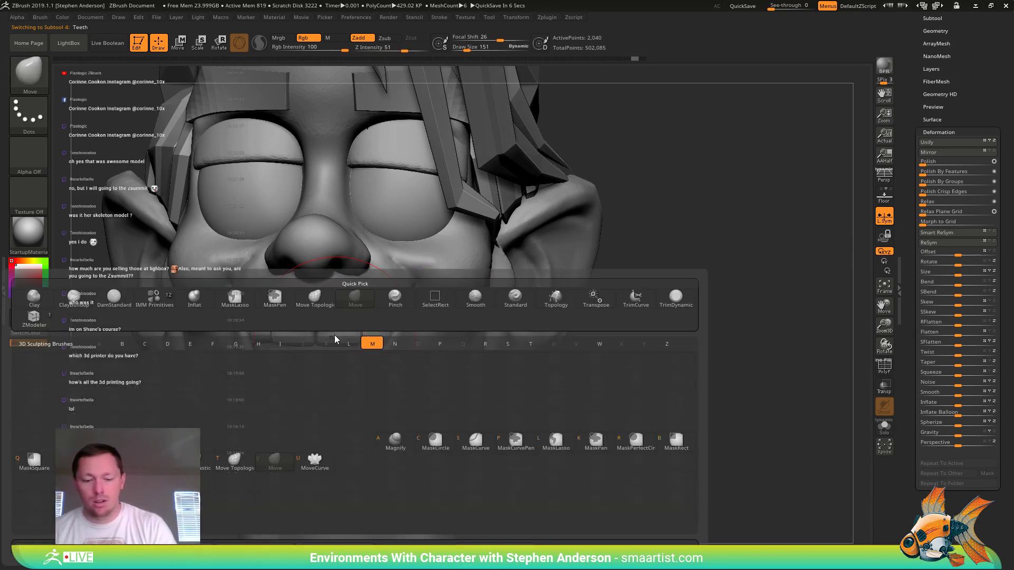
{"action": "key", "text": "t"}
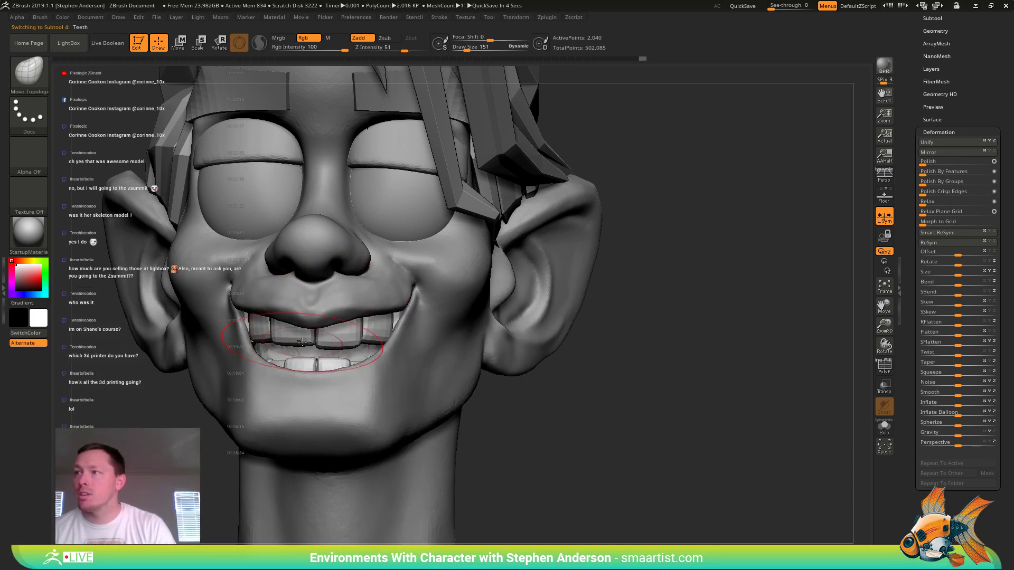
{"action": "right_click_drag", "start_coordinate": [302, 342], "coordinate": [310, 339]}
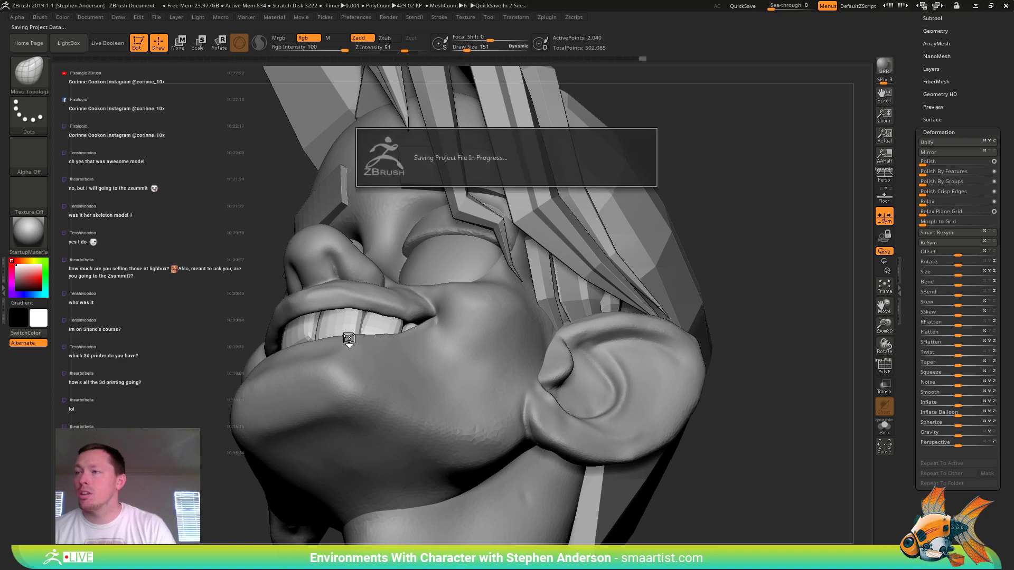
- Isolate the Teeth subtool in Solo mode with its polyframe shown, and set the draw size to 72
{"action": "mouse_move", "coordinate": [356, 346]}
{"action": "right_mouse_down"}
{"action": "mouse_move", "coordinate": [438, 369]}
{"action": "mouse_move", "coordinate": [450, 392]}
{"action": "mouse_move", "coordinate": [381, 365]}
{"action": "mouse_move", "coordinate": [319, 364]}
{"action": "mouse_move", "coordinate": [346, 364]}
{"action": "mouse_move", "coordinate": [370, 338]}
{"action": "mouse_move", "coordinate": [340, 313]}
{"action": "mouse_move", "coordinate": [493, 333]}
{"action": "right_mouse_up"}
{"action": "mouse_move", "coordinate": [292, 389]}
{"action": "right_mouse_down"}
{"action": "mouse_move", "coordinate": [262, 368]}
{"action": "mouse_move", "coordinate": [276, 383]}
{"action": "mouse_move", "coordinate": [369, 345]}
{"action": "right_mouse_up"}
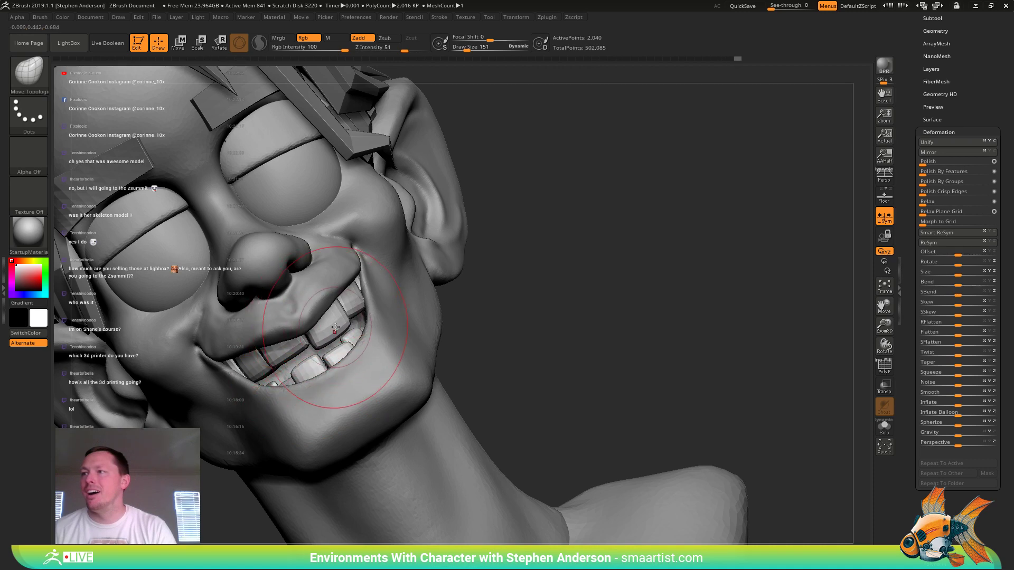
{"action": "mouse_move", "coordinate": [334, 328]}
{"action": "right_mouse_down"}
{"action": "mouse_move", "coordinate": [317, 317]}
{"action": "mouse_move", "coordinate": [373, 254]}
{"action": "mouse_move", "coordinate": [369, 288]}
{"action": "mouse_move", "coordinate": [421, 304]}
{"action": "mouse_move", "coordinate": [520, 274]}
{"action": "mouse_move", "coordinate": [534, 316]}
{"action": "mouse_move", "coordinate": [359, 312]}
{"action": "mouse_move", "coordinate": [439, 366]}
{"action": "mouse_move", "coordinate": [776, 385]}
{"action": "right_mouse_up"}
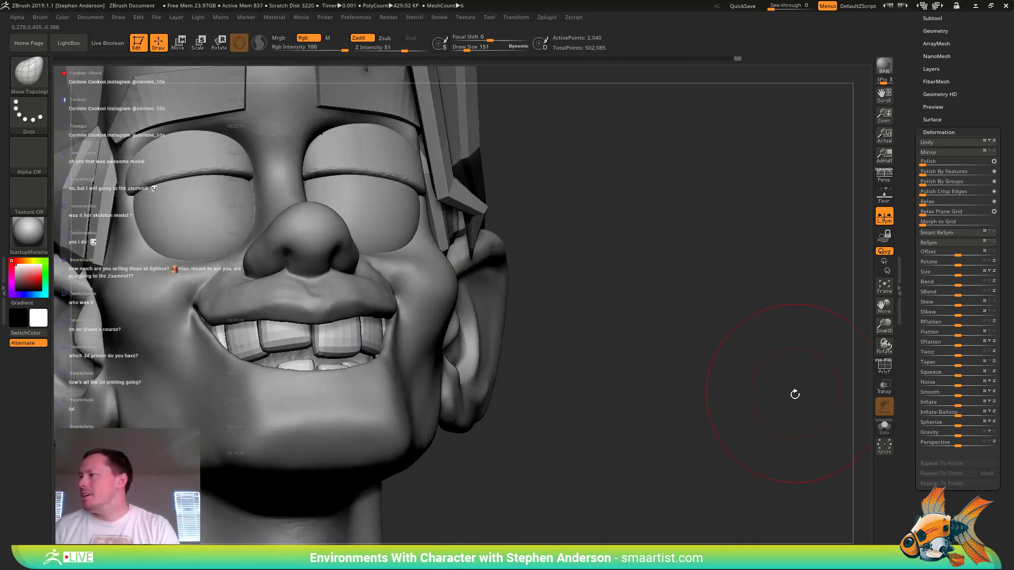
{"action": "key", "text": "shift+f"}
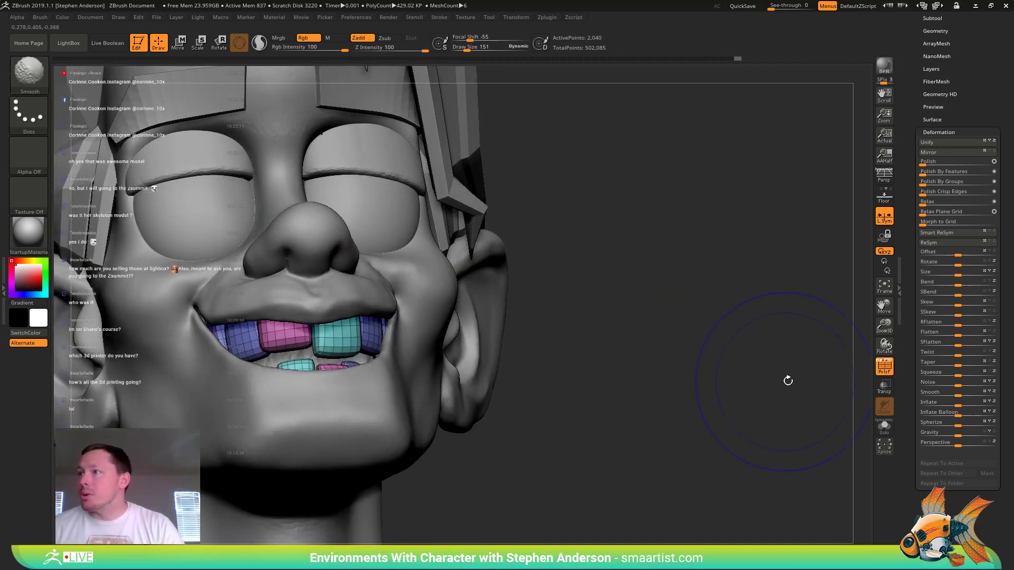
{"action": "left_click", "coordinate": [889, 432]}
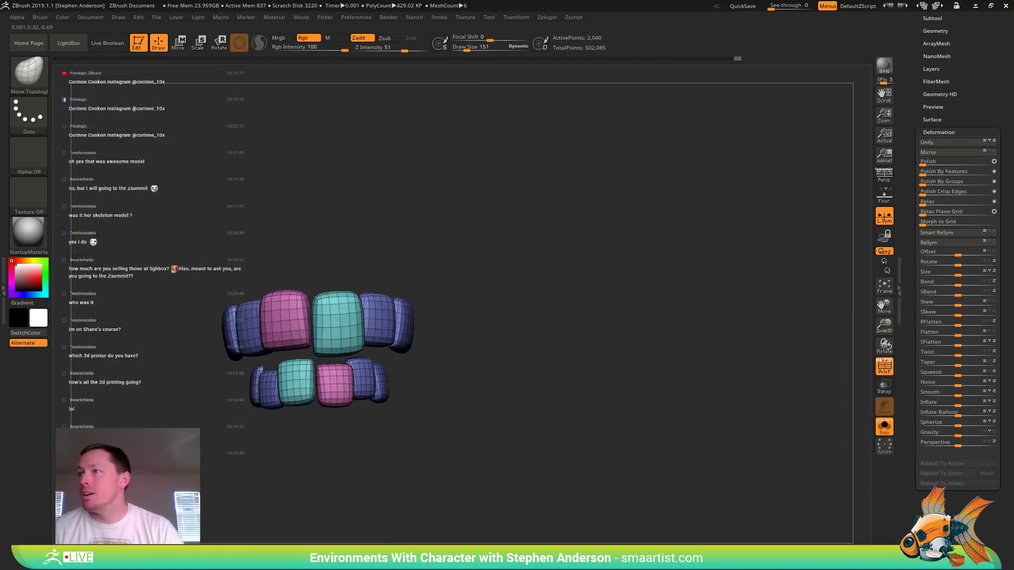
{"action": "key", "text": "s"}
{"action": "left_click_drag", "start_coordinate": [351, 323], "coordinate": [347, 325]}
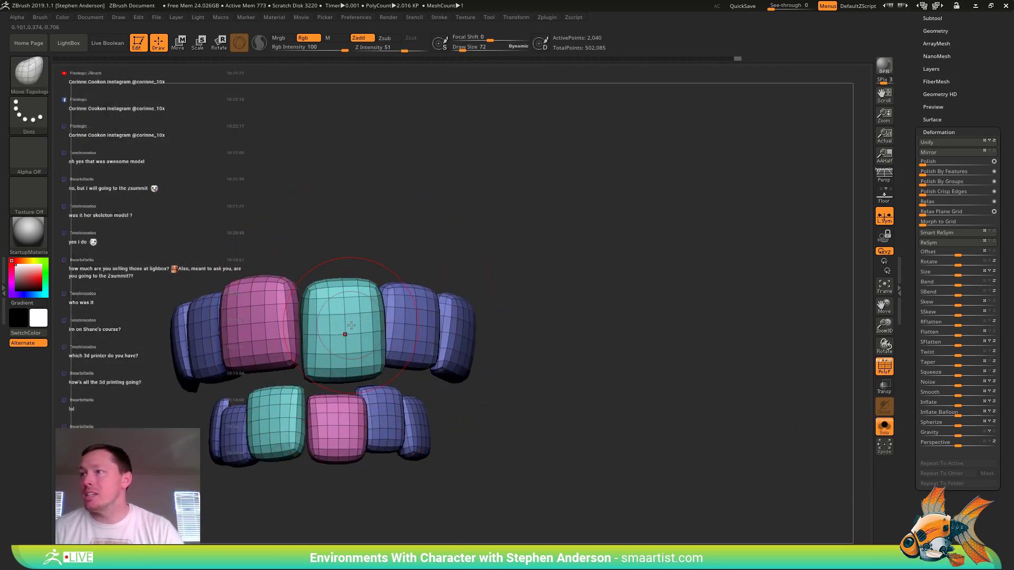
- With the ZModeler brush, mark a patch of central front polygons on every upper and lower tooth as a temporary polygroup
{"action": "key", "text": "b"}
{"action": "key", "text": "z"}
{"action": "key", "text": "m"}
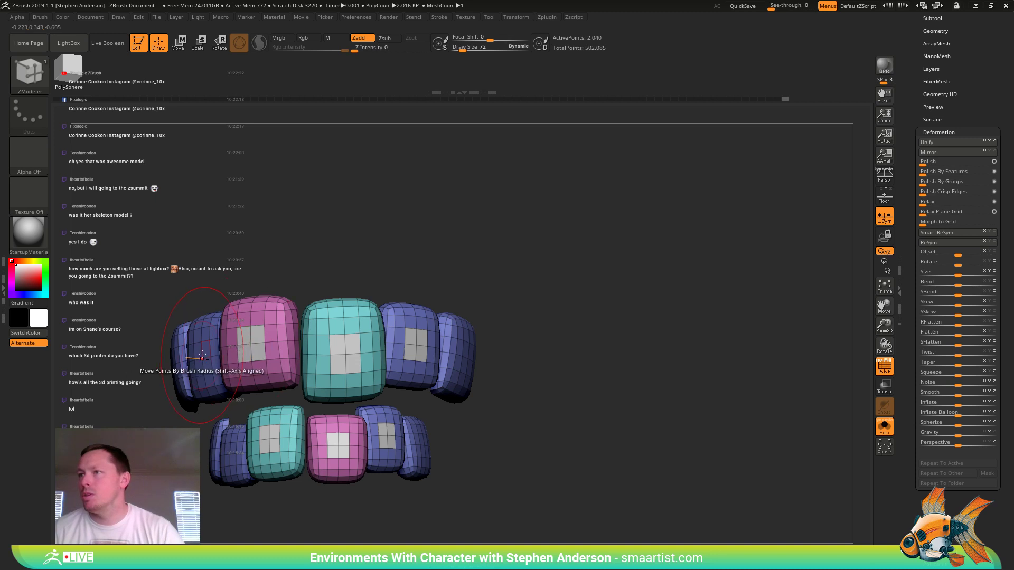
{"action": "left_click_drag", "start_coordinate": [205, 350], "coordinate": [205, 357], "text": "alt"}
{"action": "right_click_drag", "start_coordinate": [230, 376], "coordinate": [312, 381]}
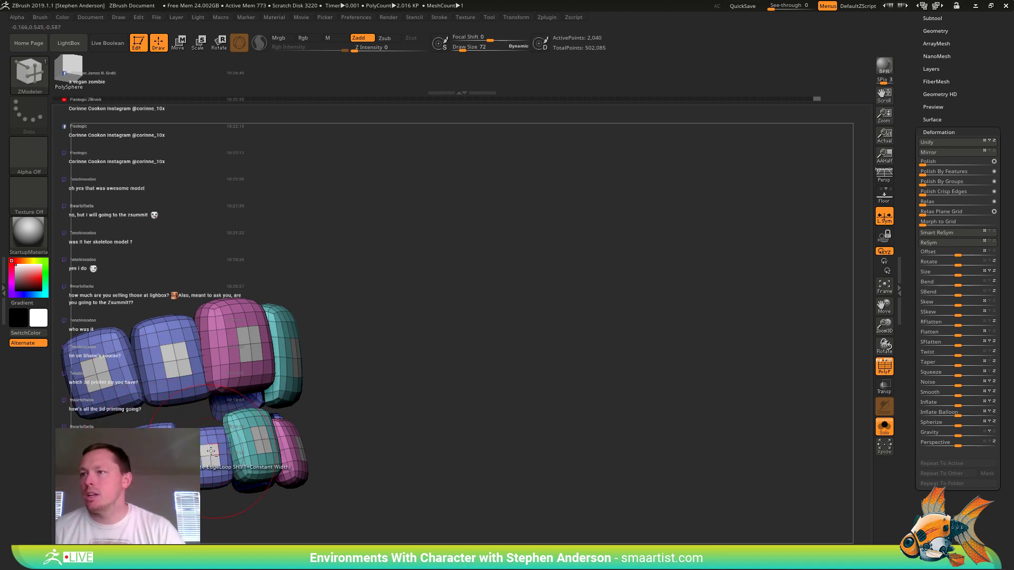
{"action": "right_click_drag", "start_coordinate": [450, 421], "coordinate": [414, 430]}
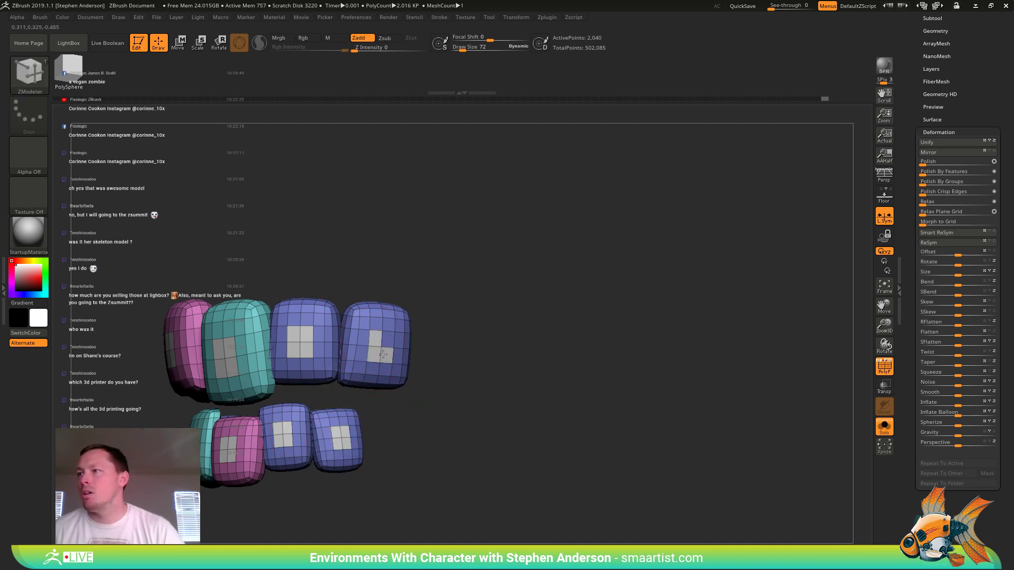
{"action": "mouse_move", "coordinate": [483, 355]}
{"action": "right_mouse_down"}
{"action": "mouse_move", "coordinate": [503, 355]}
{"action": "mouse_move", "coordinate": [478, 350]}
{"action": "right_mouse_up"}
{"action": "mouse_move", "coordinate": [477, 349]}
{"action": "right_mouse_down", "text": "alt"}
{"action": "mouse_move", "coordinate": [508, 331]}
{"action": "mouse_move", "coordinate": [436, 308]}
{"action": "right_mouse_up", "text": "alt"}
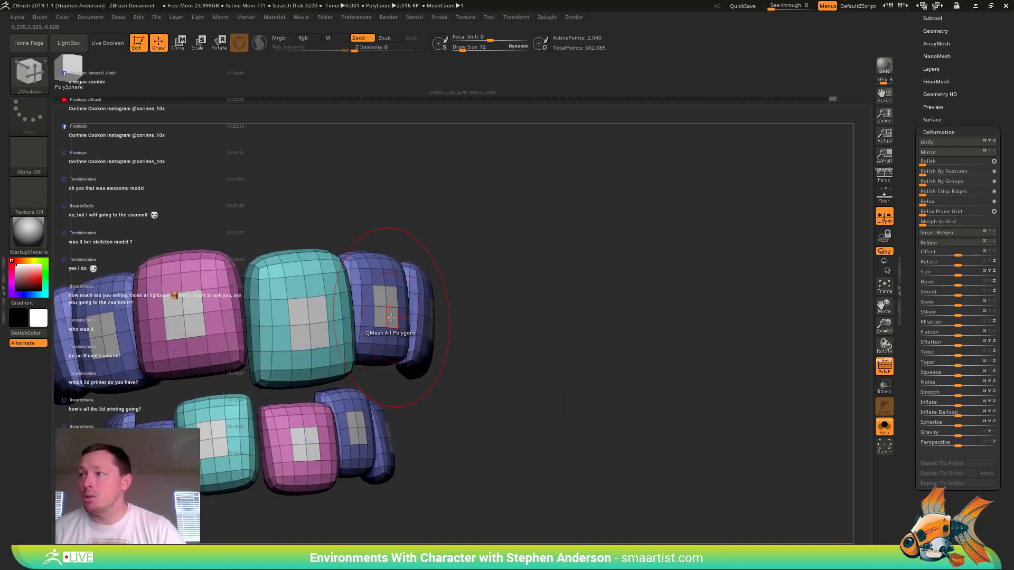
- Set the ZModeler QMesh target to A Single Poly and apply it to the marked patches on the teeth
{"action": "key", "text": "space"}
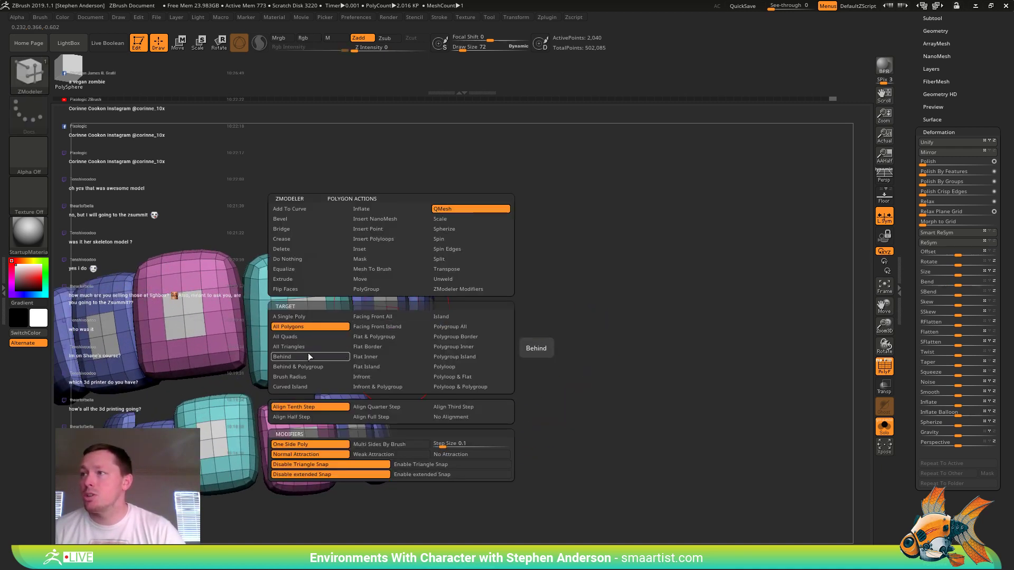
{"action": "left_click", "coordinate": [302, 317]}
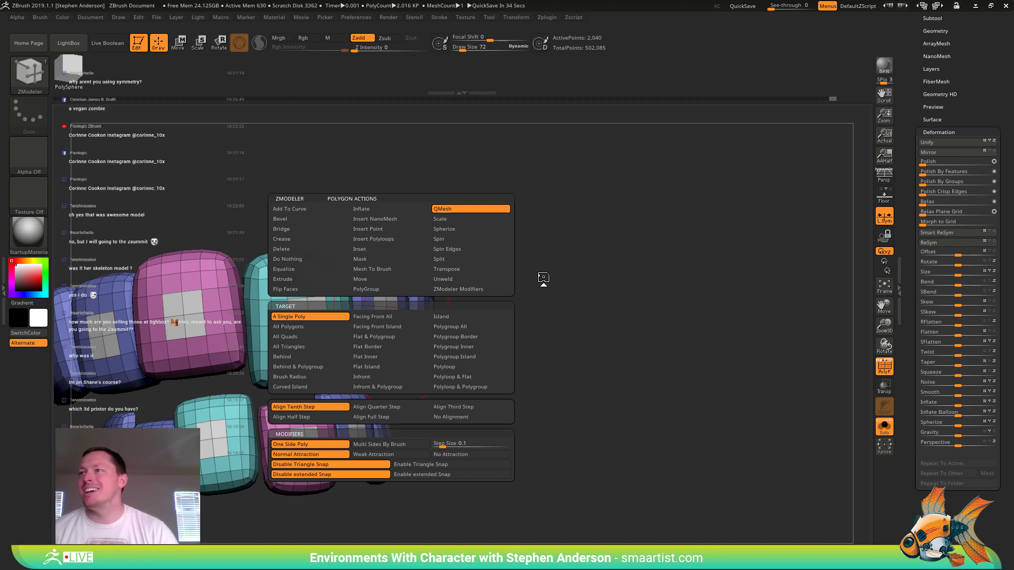
{"action": "left_click", "coordinate": [392, 296]}
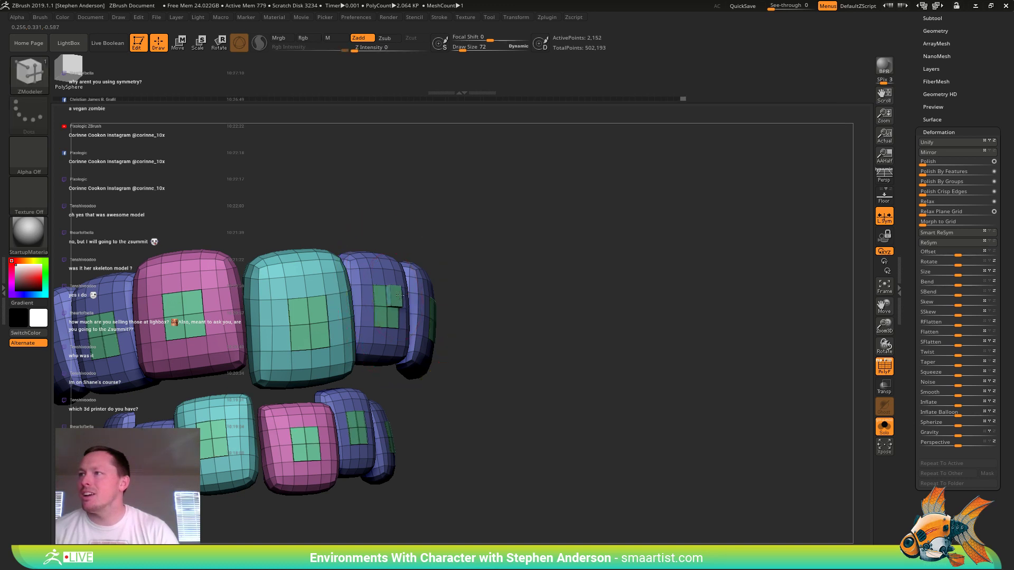
- Isolate the green tooth patches, extrude them into raised blocks using QMesh with Polygroup All, and show the whole teeth again
{"action": "key", "text": "space"}
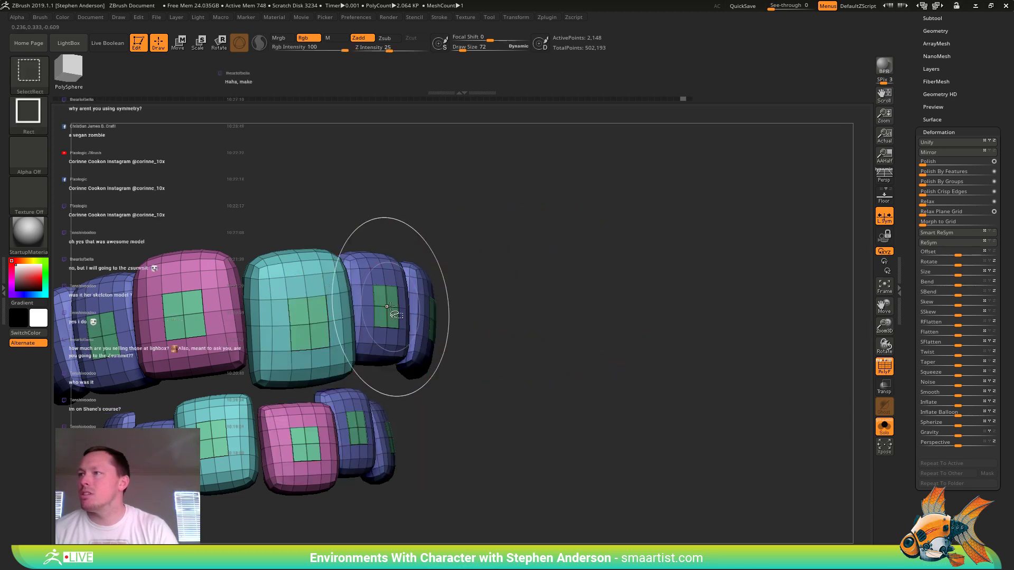
{"action": "left_click", "coordinate": [386, 306], "text": "ctrl+shift"}
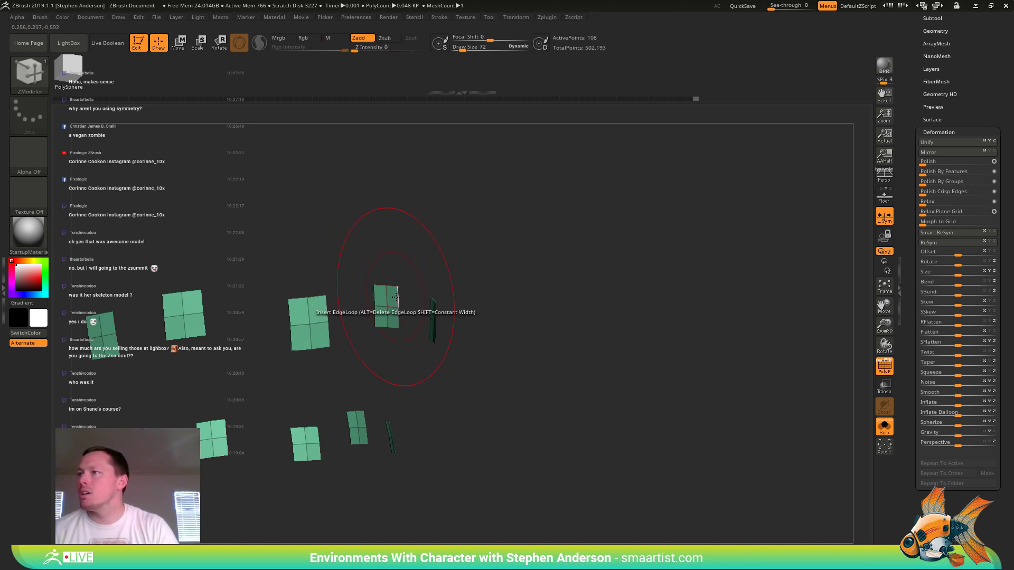
{"action": "key", "text": "space"}
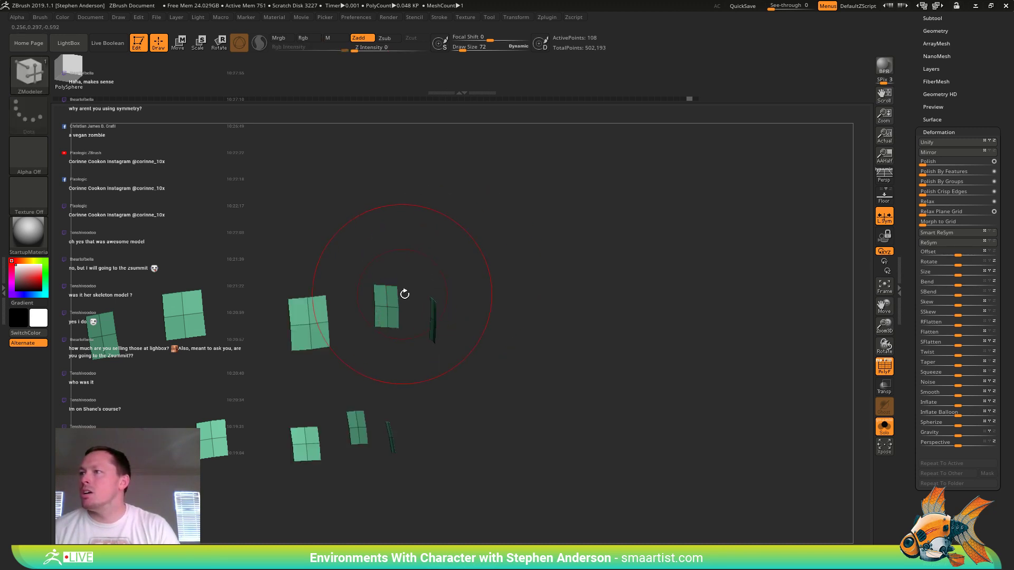
{"action": "key", "text": "space"}
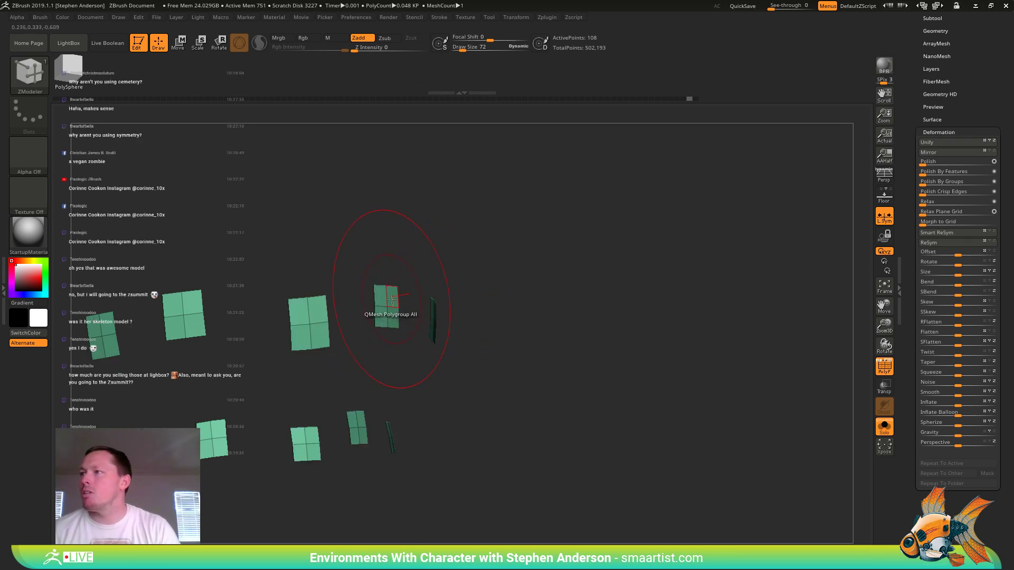
{"action": "left_click_drag", "start_coordinate": [391, 300], "coordinate": [408, 292]}
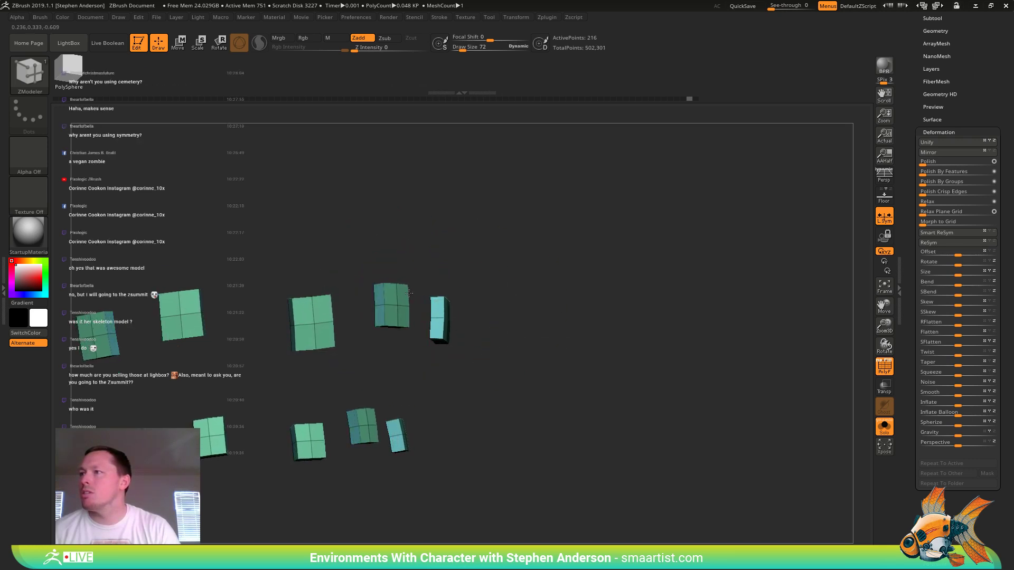
{"action": "left_click", "coordinate": [520, 321], "text": "ctrl+shift"}
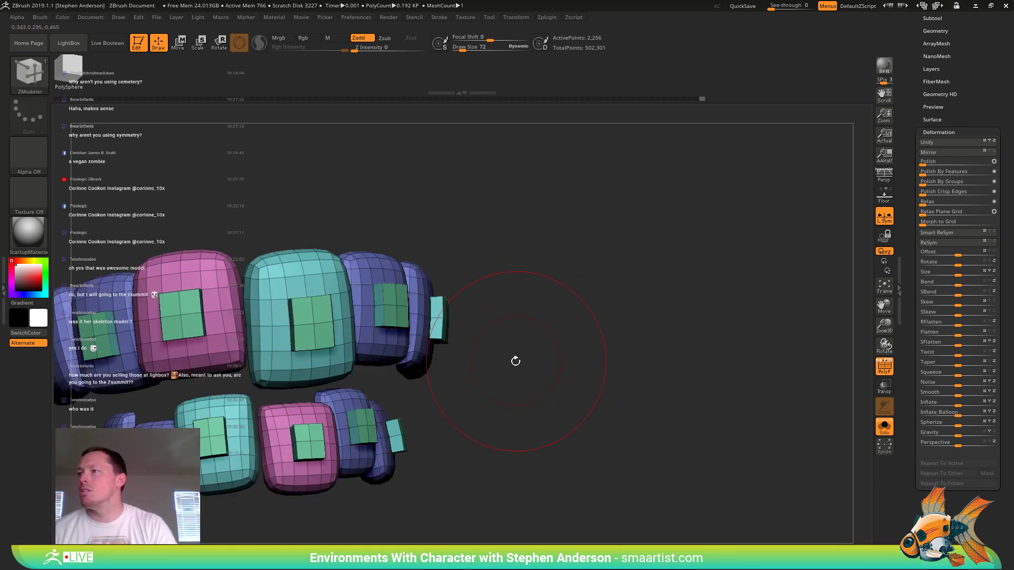
- Isolate the raised green blocks on the teeth and crease their edges
{"action": "key", "text": "shift+f"}
{"action": "left_click_drag", "start_coordinate": [520, 369], "coordinate": [588, 349]}
{"action": "key", "text": "shift+f"}
{"action": "mouse_move", "coordinate": [588, 349]}
{"action": "right_mouse_down"}
{"action": "mouse_move", "coordinate": [607, 338]}
{"action": "mouse_move", "coordinate": [589, 358]}
{"action": "right_mouse_up"}
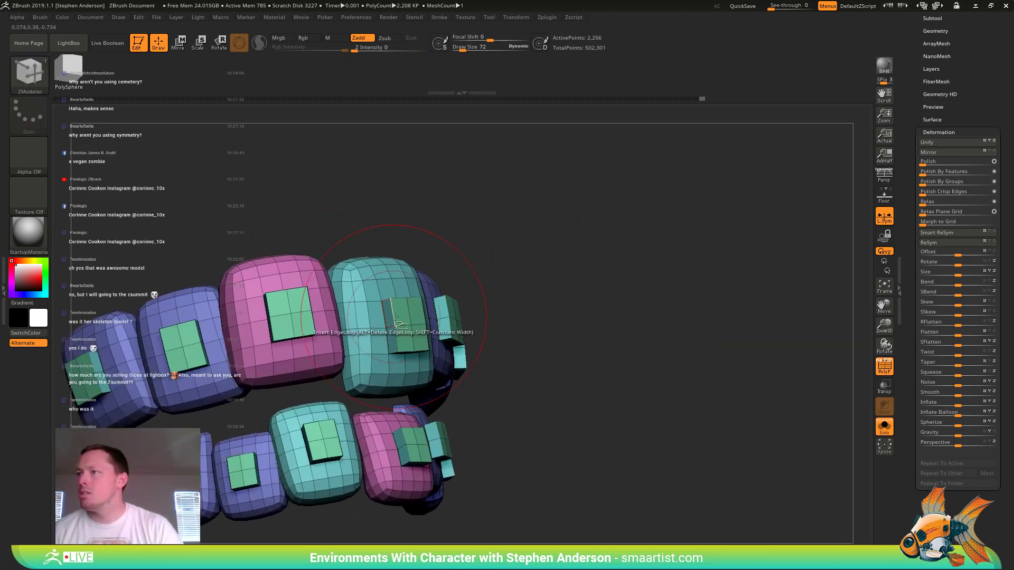
{"action": "left_click", "coordinate": [410, 328], "text": "ctrl+shift"}
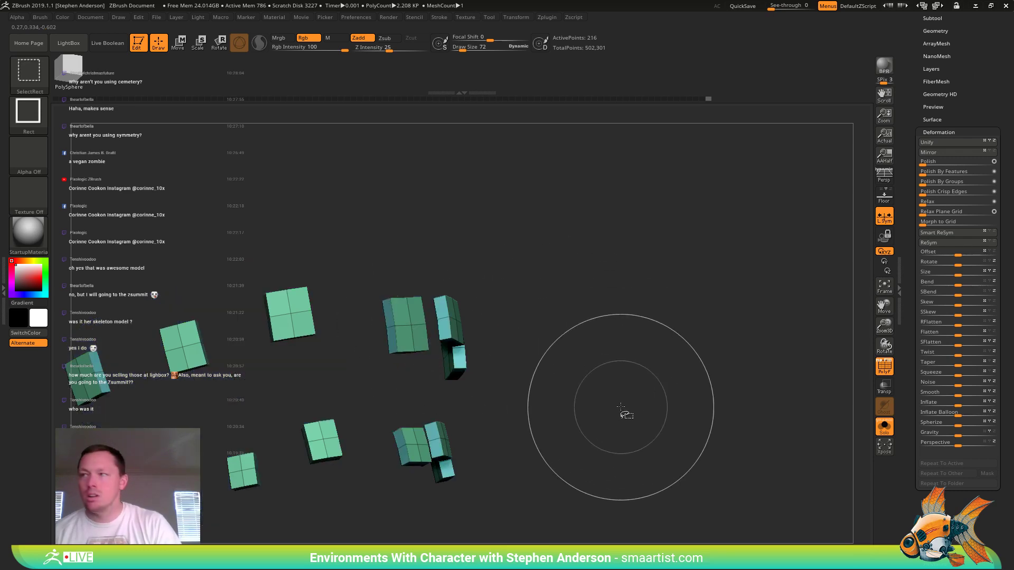
{"action": "mouse_move", "coordinate": [957, 43]}
{"action": "left_mouse_down"}
{"action": "mouse_move", "coordinate": [962, 109]}
{"action": "mouse_move", "coordinate": [950, 107]}
{"action": "left_mouse_up"}
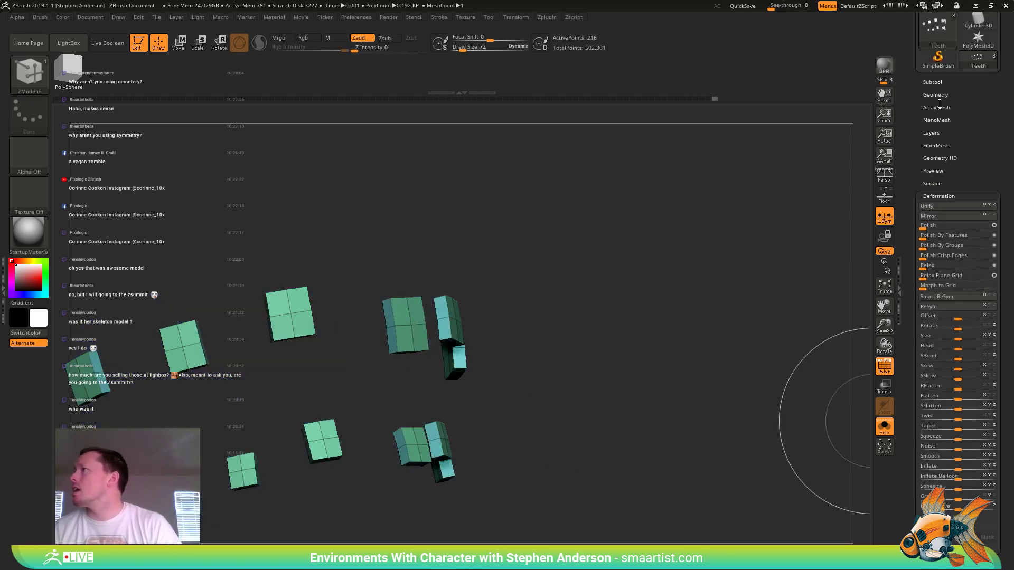
{"action": "left_click", "coordinate": [939, 97]}
{"action": "left_click", "coordinate": [944, 220]}
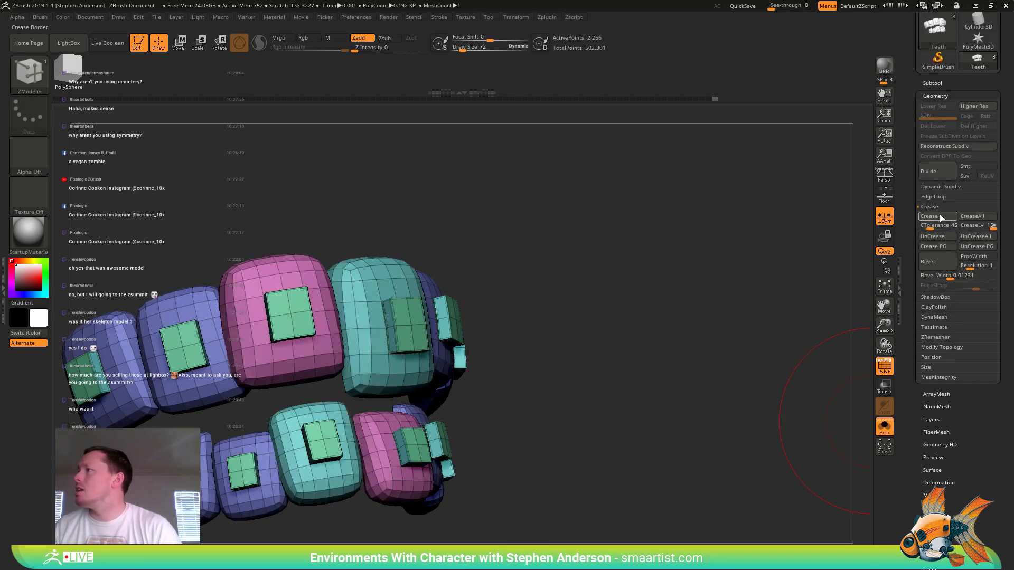
- Preview the teeth and creased blocks with dynamic subdivision on and the polyframe hidden, checking them from several angles
{"action": "left_click_drag", "start_coordinate": [604, 306], "coordinate": [580, 319]}
{"action": "key", "text": "shift+f"}
{"action": "key", "text": "d"}
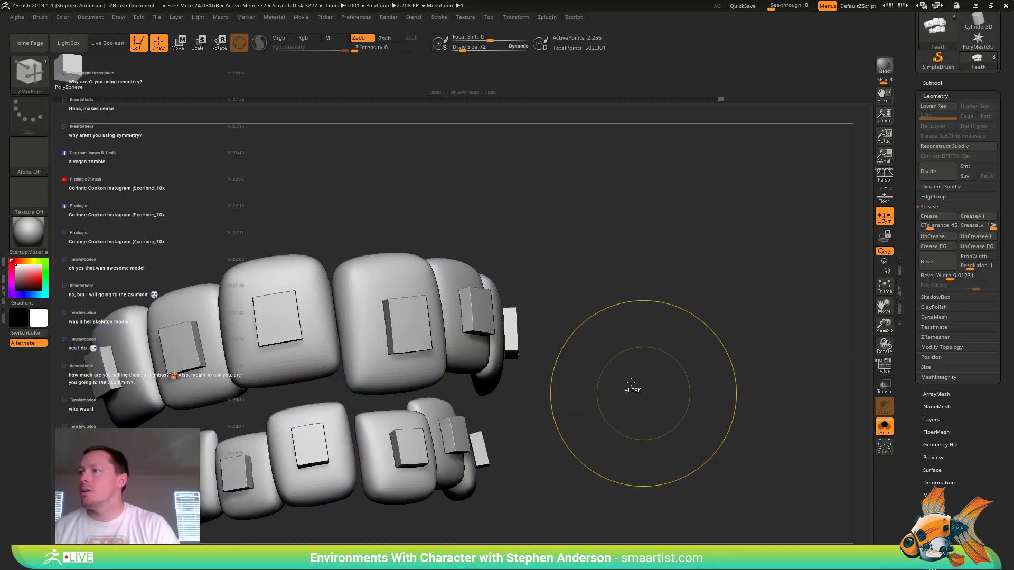
{"action": "right_click_drag", "start_coordinate": [632, 389], "coordinate": [603, 342], "text": "ctrl"}
{"action": "right_click_drag", "start_coordinate": [574, 303], "coordinate": [631, 318]}
{"action": "key", "text": "shift+f"}
- Bevel the middle horizontal edge loop of the last upper tooth's block on the character's left with ZModeler, and turn off dynamic subdivision
{"action": "key", "text": "b"}
{"action": "key", "text": "z"}
{"action": "key", "text": "m"}
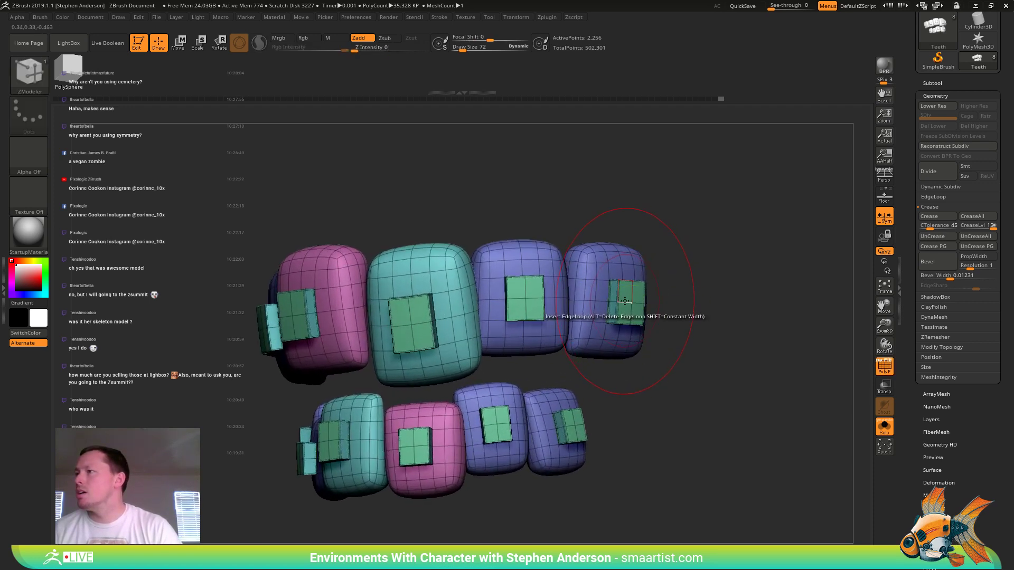
{"action": "key", "text": "space"}
{"action": "left_click", "coordinate": [533, 321]}
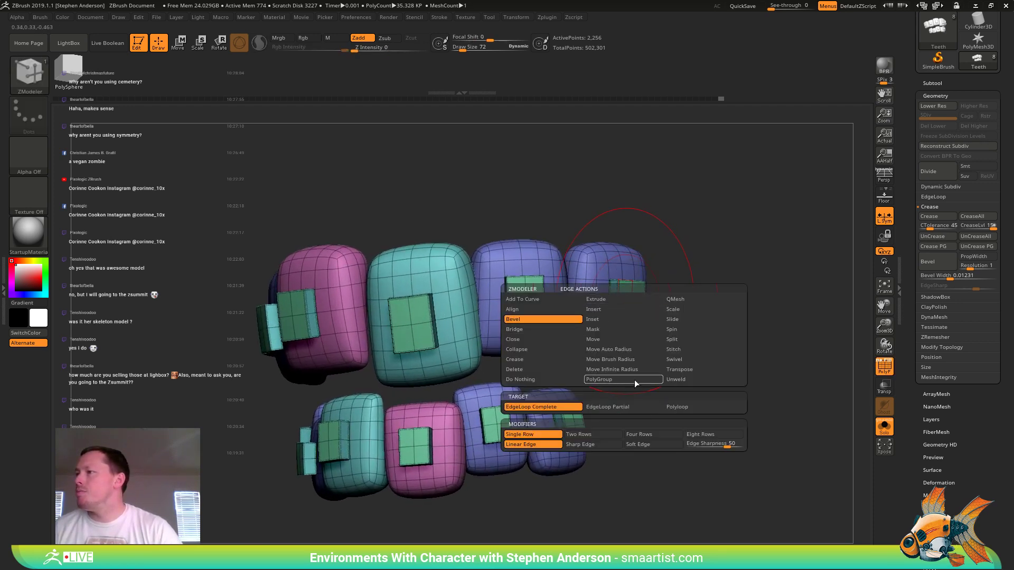
{"action": "left_click", "coordinate": [627, 303]}
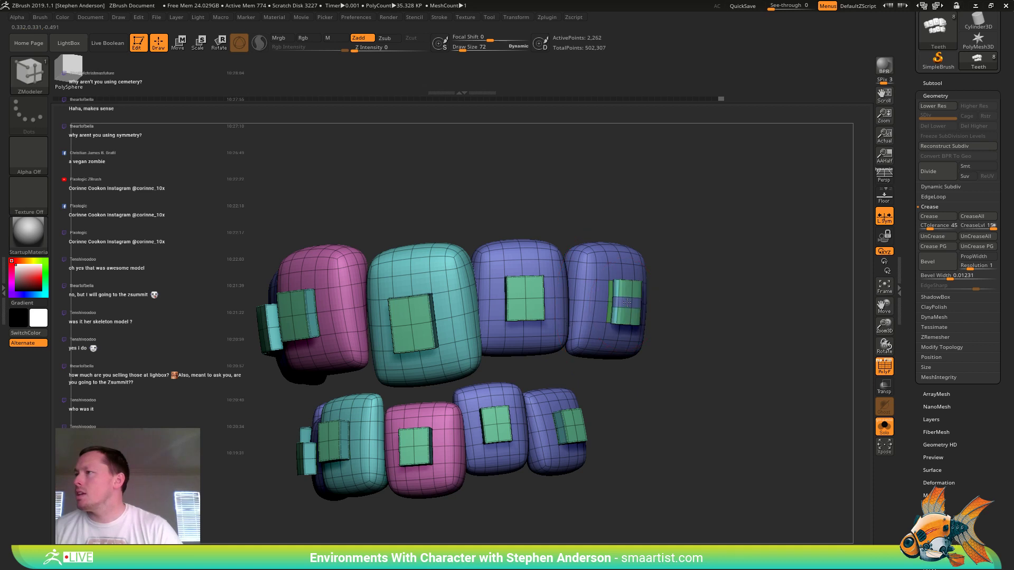
{"action": "key", "text": "ctrl+z"}
{"action": "left_click_drag", "start_coordinate": [626, 303], "coordinate": [626, 291]}
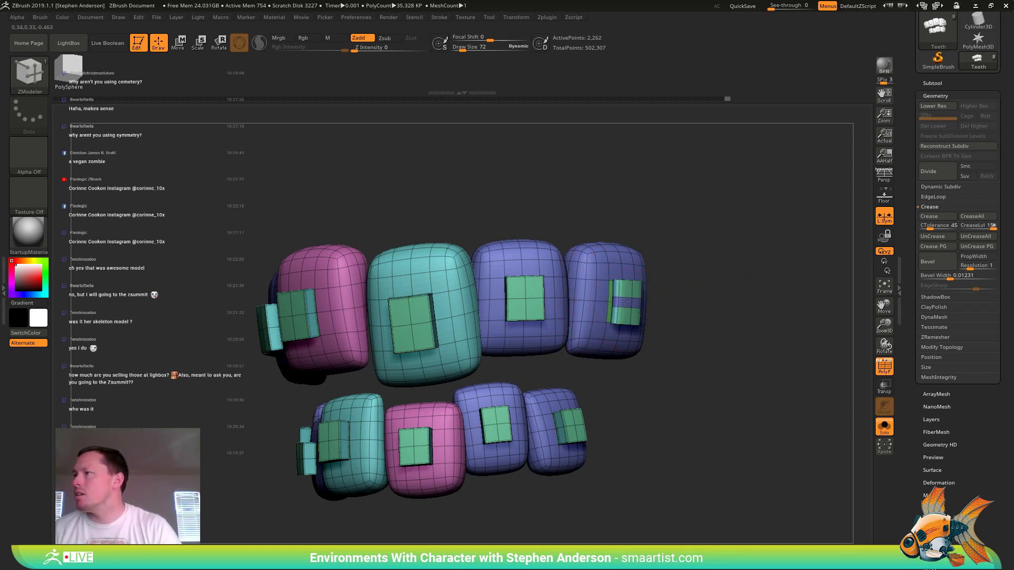
{"action": "key", "text": "shift+d"}
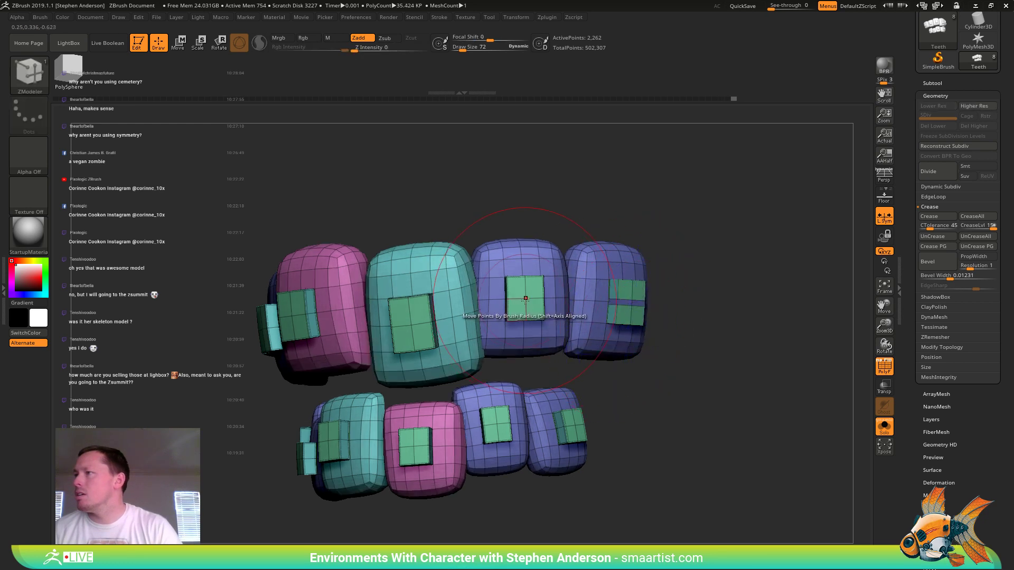
- Bevel the middle horizontal edge loops of the remaining upper and lower tooth blocks on the character's left side
{"action": "left_click", "coordinate": [525, 299]}
{"action": "left_click", "coordinate": [570, 425]}
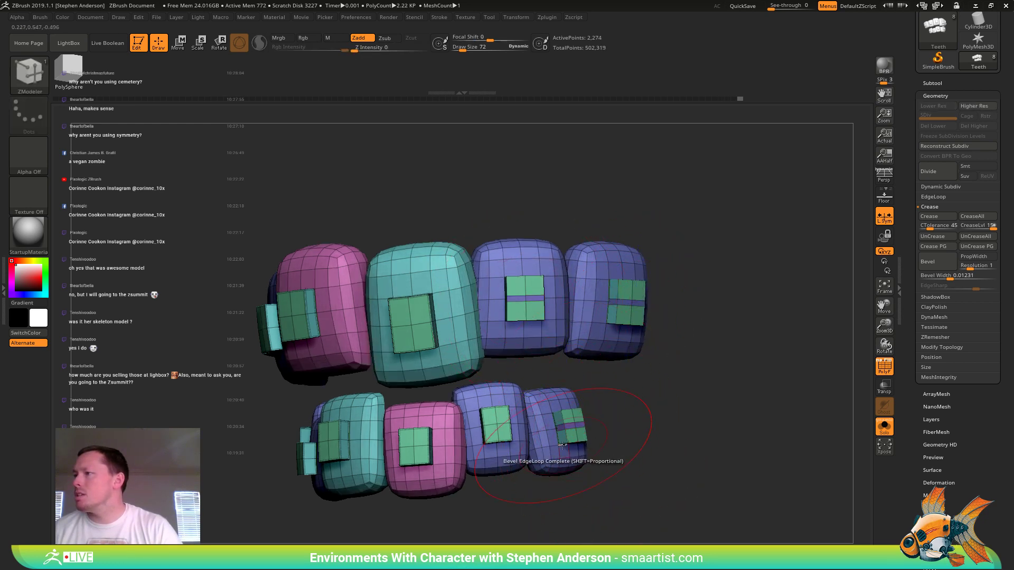
{"action": "left_click", "coordinate": [497, 422]}
{"action": "left_click", "coordinate": [414, 446]}
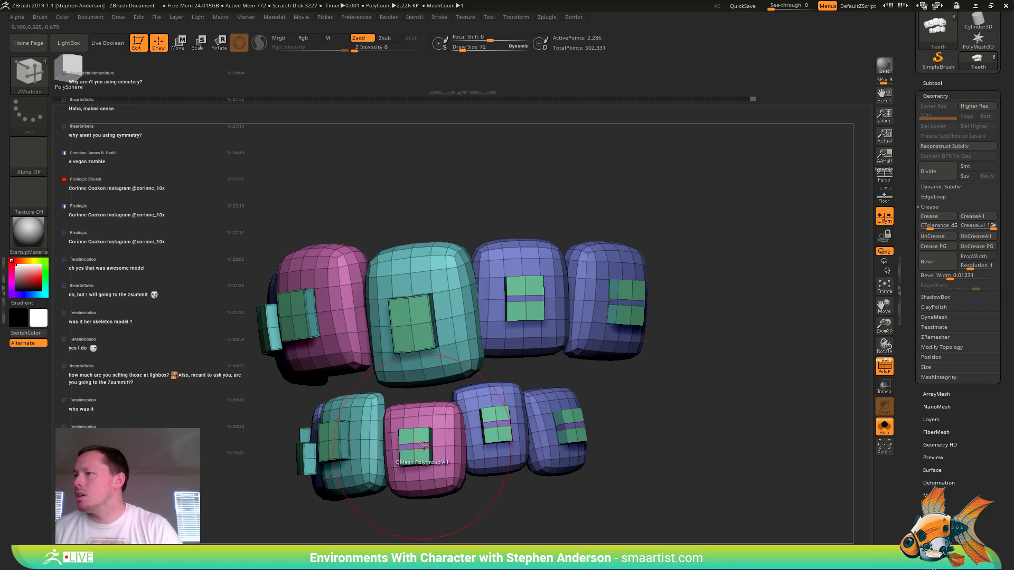
{"action": "mouse_move", "coordinate": [414, 320]}
{"action": "left_mouse_down"}
{"action": "mouse_move", "coordinate": [423, 322]}
{"action": "mouse_move", "coordinate": [416, 332]}
{"action": "left_mouse_up"}
- Bevel the middle horizontal edge loops of all upper and lower tooth blocks on the character's right side
{"action": "right_click_drag", "start_coordinate": [416, 331], "coordinate": [450, 419]}
{"action": "left_click", "coordinate": [450, 419]}
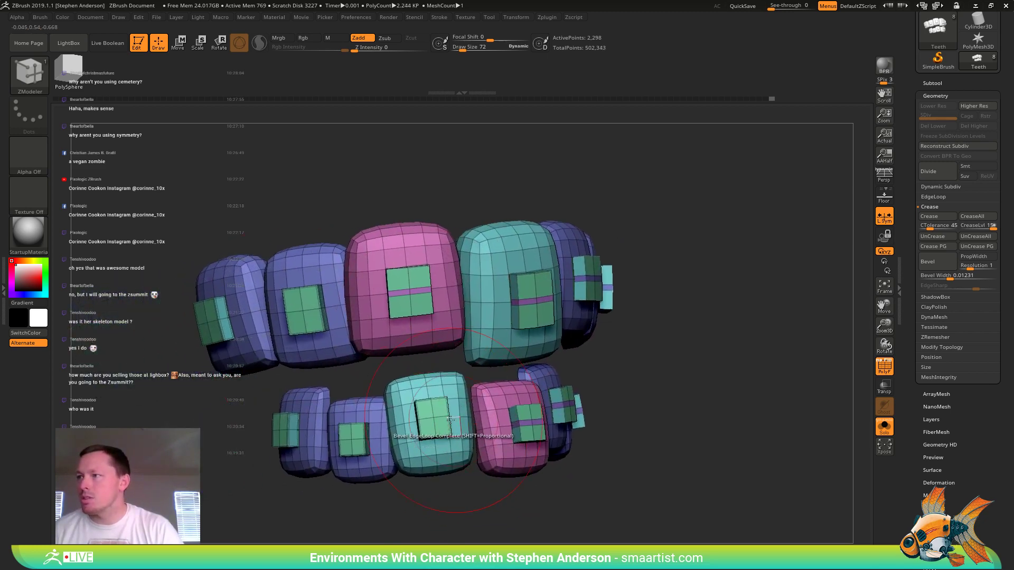
{"action": "left_click", "coordinate": [433, 417]}
{"action": "left_click", "coordinate": [352, 438]}
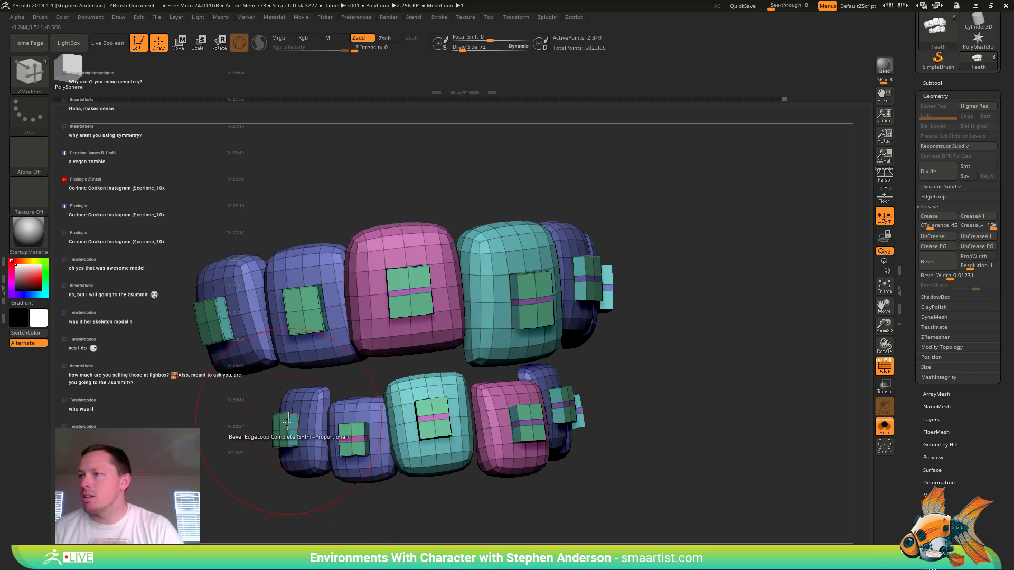
{"action": "left_click", "coordinate": [287, 423]}
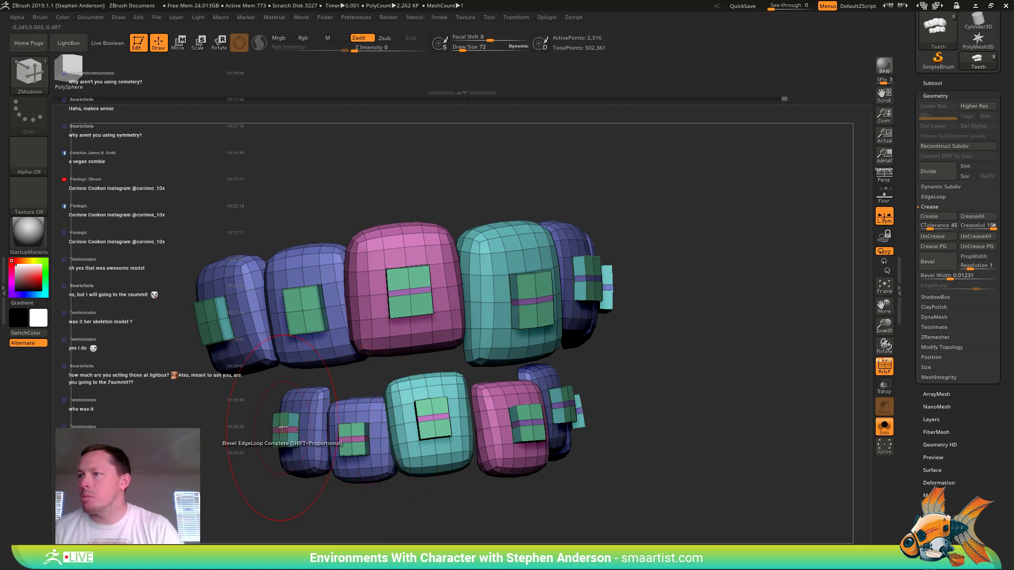
{"action": "left_click", "coordinate": [211, 323]}
{"action": "right_click_drag", "start_coordinate": [211, 323], "coordinate": [301, 322]}
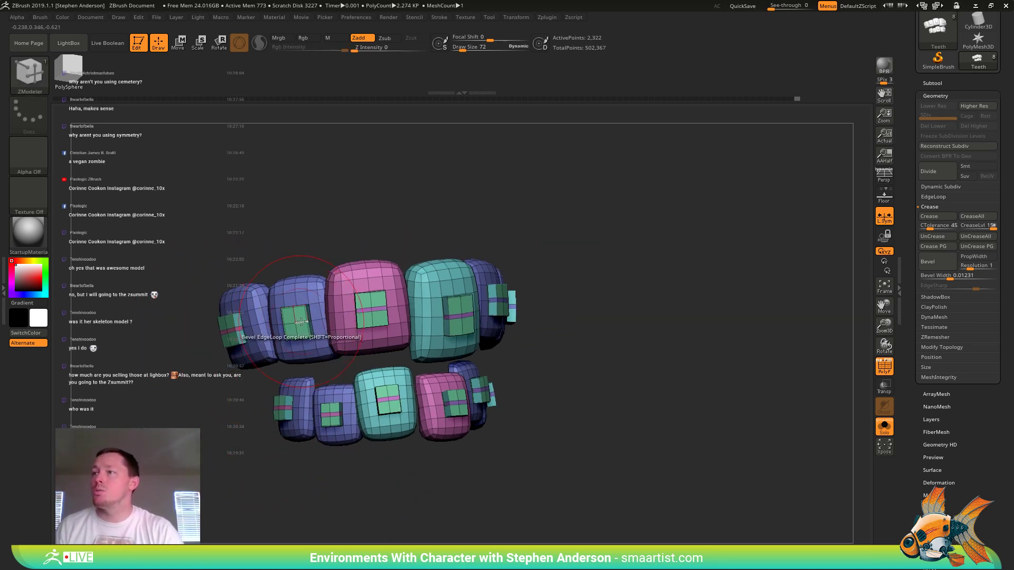
{"action": "left_click", "coordinate": [302, 337]}
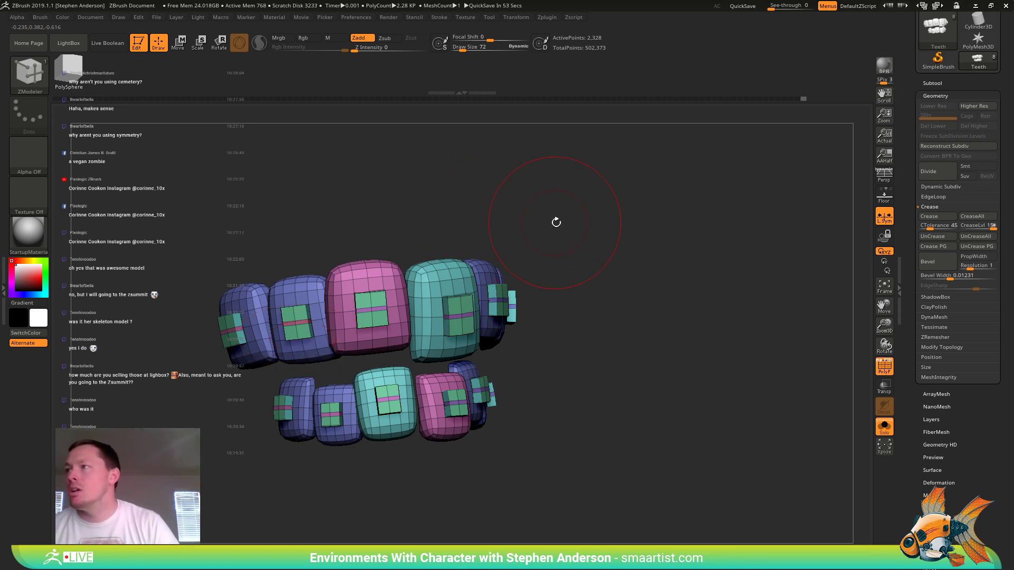
- Turn off Solo mode and examine how the teeth with their blocks sit inside the mouth
{"action": "left_click_drag", "start_coordinate": [556, 222], "coordinate": [602, 196]}
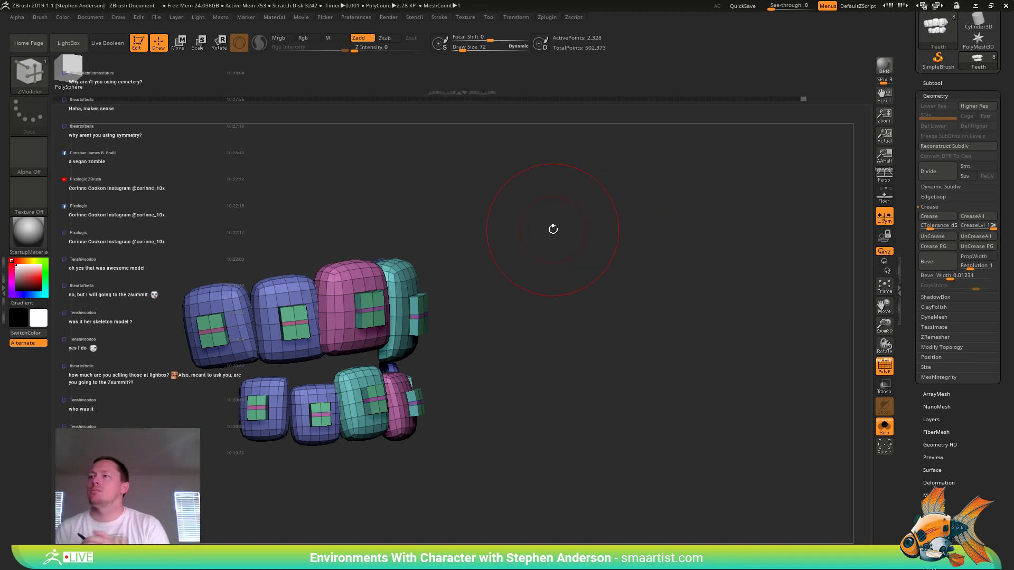
{"action": "left_click_drag", "start_coordinate": [529, 346], "coordinate": [679, 371]}
{"action": "left_click", "coordinate": [877, 431]}
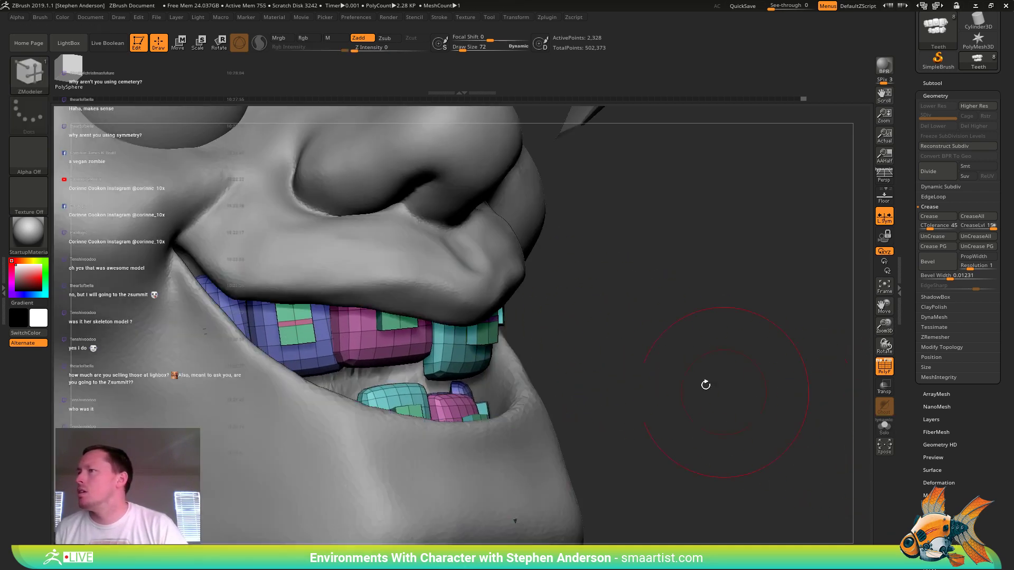
- Isolate the teeth in Solo mode again and mark the narrow bevelled strips across the fronts of the blocks
{"action": "left_click", "coordinate": [887, 431]}
{"action": "mouse_move", "coordinate": [678, 323]}
{"action": "left_mouse_down"}
{"action": "mouse_move", "coordinate": [653, 333]}
{"action": "mouse_move", "coordinate": [676, 309]}
{"action": "left_mouse_up"}
{"action": "right_click_drag", "start_coordinate": [392, 299], "coordinate": [413, 303]}
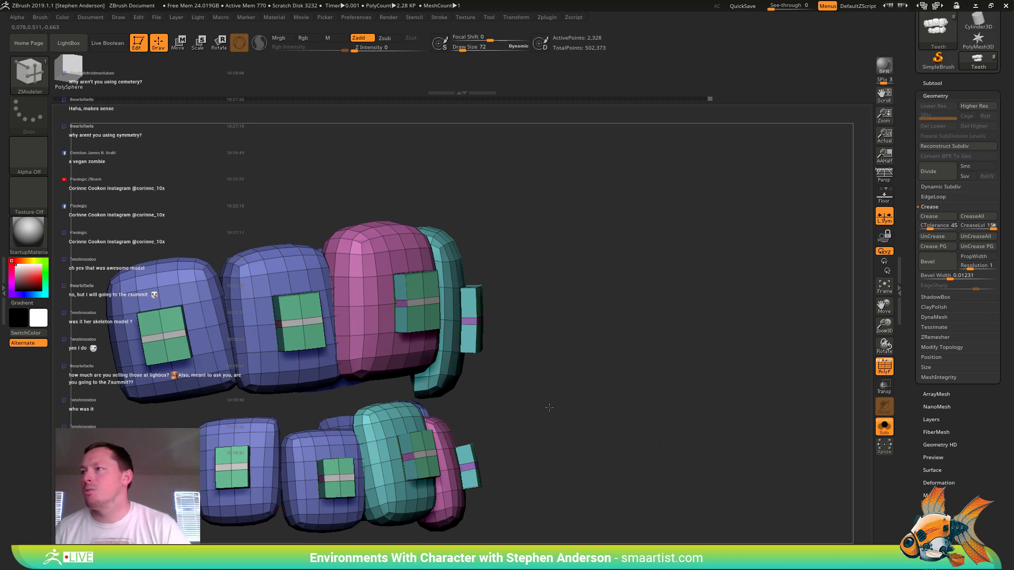
- Mark the remaining front centre-strip faces on the upper and lower tooth brackets as part of the same temporary polygroup
{"action": "left_click_drag", "start_coordinate": [547, 410], "coordinate": [435, 404]}
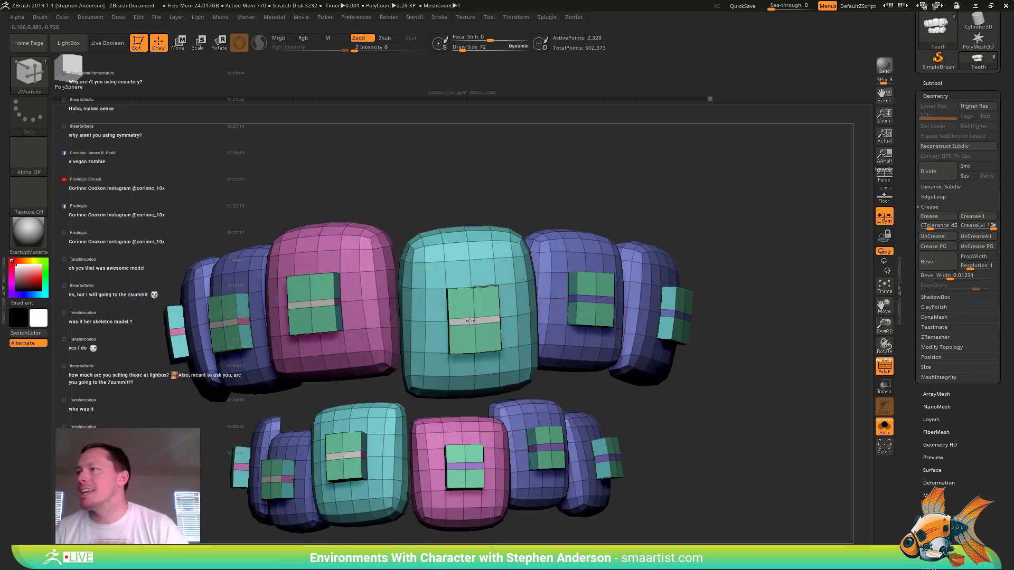
{"action": "left_click", "coordinate": [456, 467], "text": "alt"}
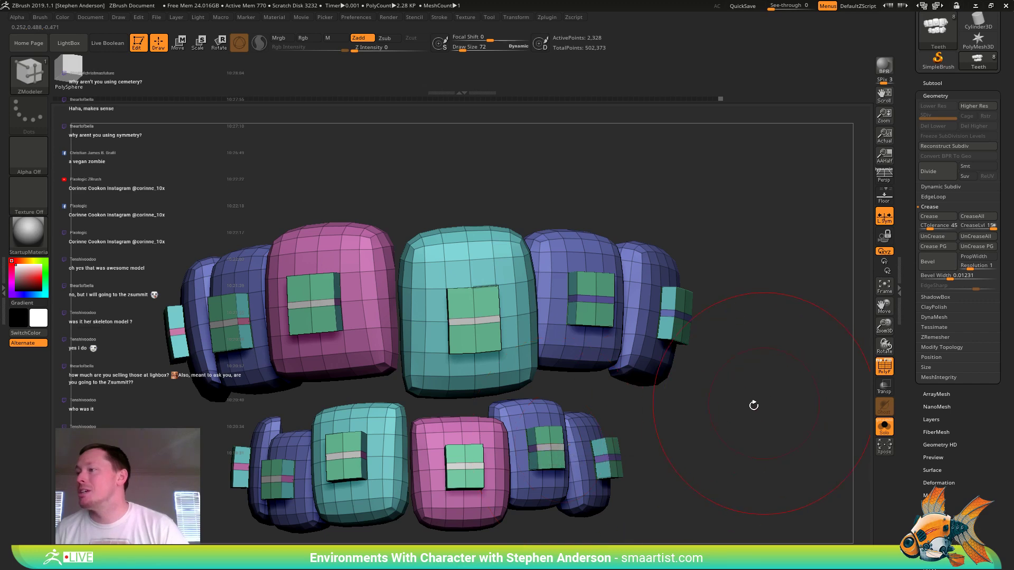
{"action": "left_click_drag", "start_coordinate": [754, 407], "coordinate": [600, 407]}
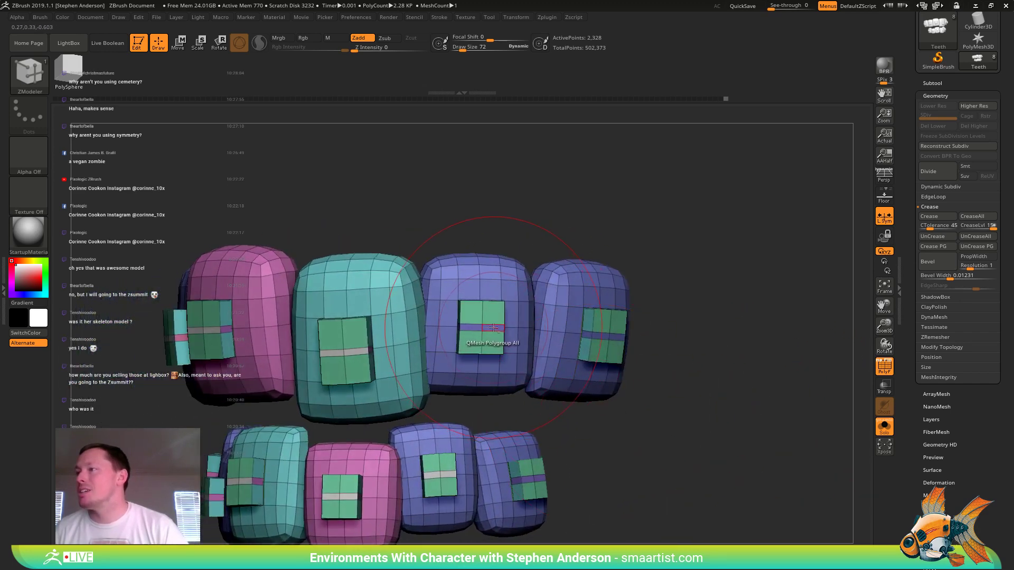
{"action": "left_click_drag", "start_coordinate": [491, 329], "coordinate": [471, 328], "text": "alt"}
{"action": "left_click_drag", "start_coordinate": [619, 338], "coordinate": [607, 337], "text": "alt"}
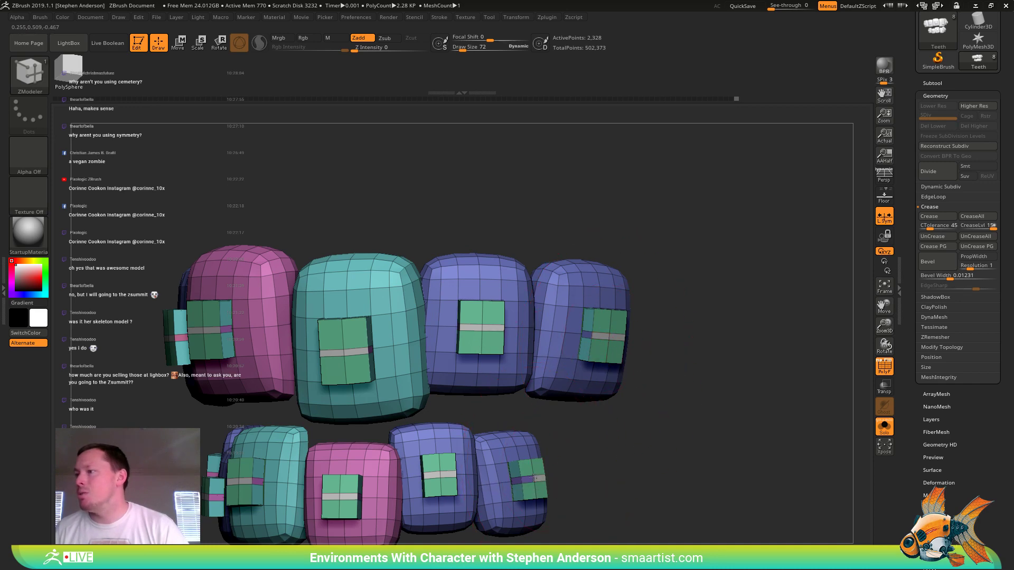
- Try to extrude the marked centre strips on the brackets slightly with QMesh
{"action": "left_click_drag", "start_coordinate": [594, 466], "coordinate": [627, 456]}
{"action": "right_click_drag", "start_coordinate": [627, 456], "coordinate": [615, 343]}
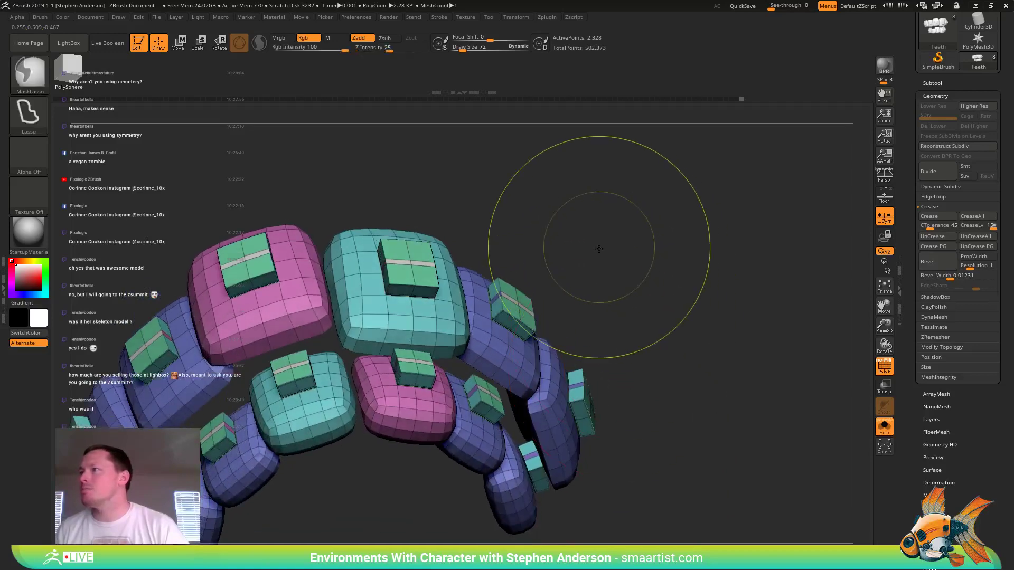
{"action": "right_click_drag", "start_coordinate": [600, 247], "coordinate": [572, 233], "text": "ctrl"}
{"action": "left_click_drag", "start_coordinate": [518, 244], "coordinate": [521, 242]}
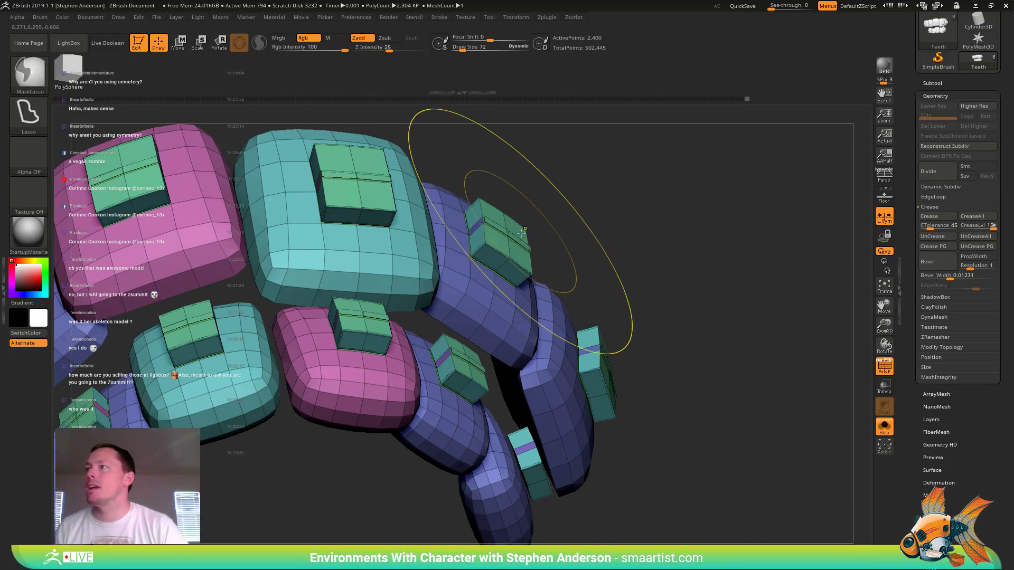
{"action": "right_click_drag", "start_coordinate": [520, 237], "coordinate": [588, 281], "text": "ctrl"}
{"action": "key", "text": "ctrl+z"}
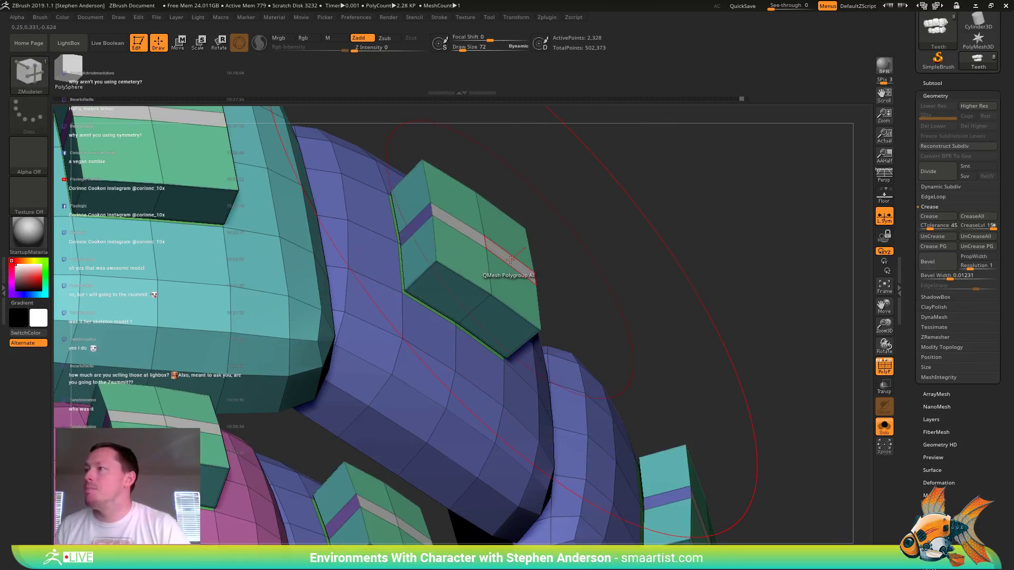
- Extrude the marked centre strips on all brackets slightly using QMesh with the Polygroup All target
{"action": "mouse_move", "coordinate": [512, 258]}
{"action": "left_mouse_down"}
{"action": "mouse_move", "coordinate": [581, 199]}
{"action": "mouse_move", "coordinate": [510, 254]}
{"action": "left_mouse_up"}
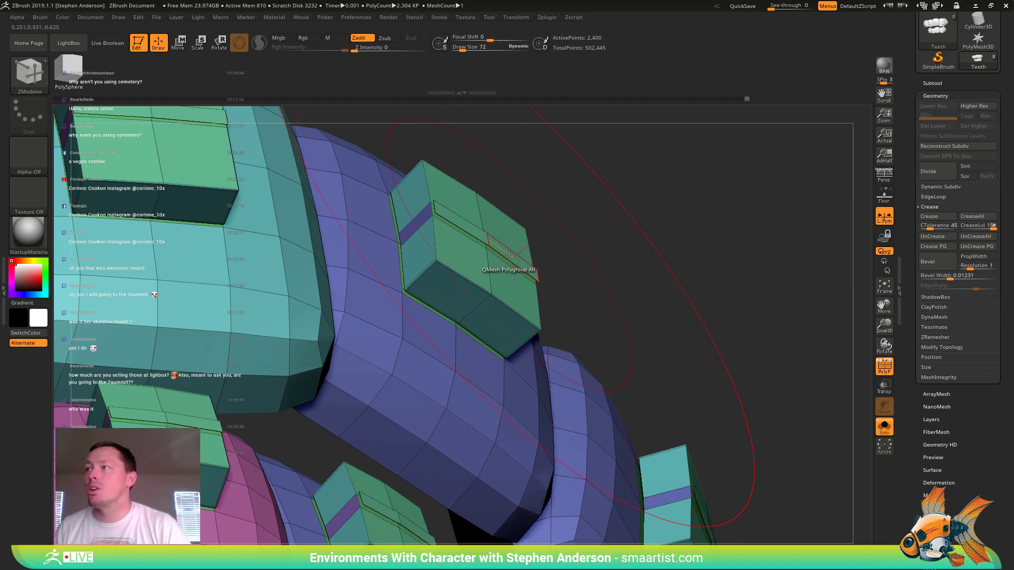
{"action": "left_click_drag", "start_coordinate": [509, 254], "coordinate": [511, 254]}
{"action": "key", "text": "ctrl+z"}
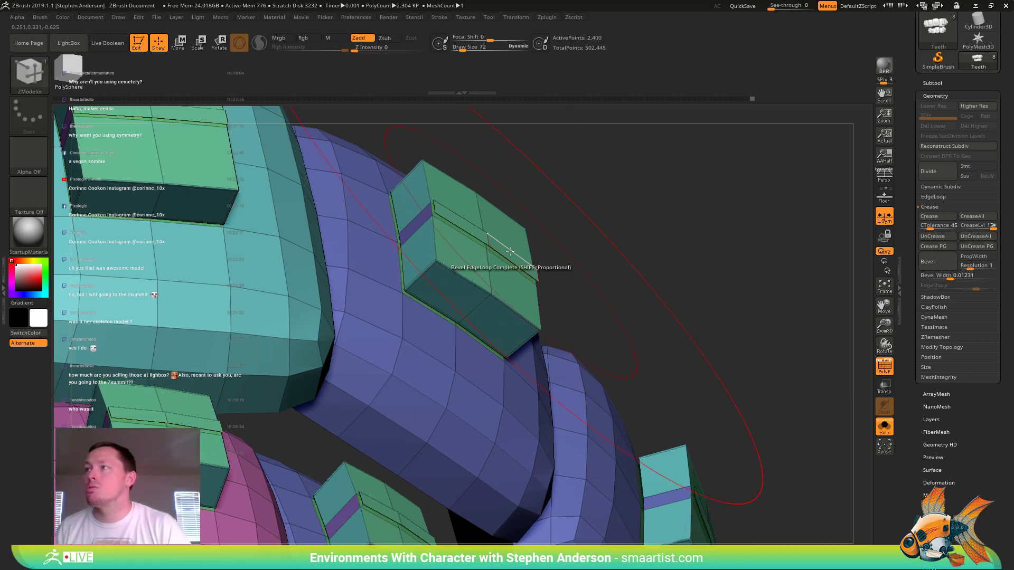
{"action": "key", "text": "space"}
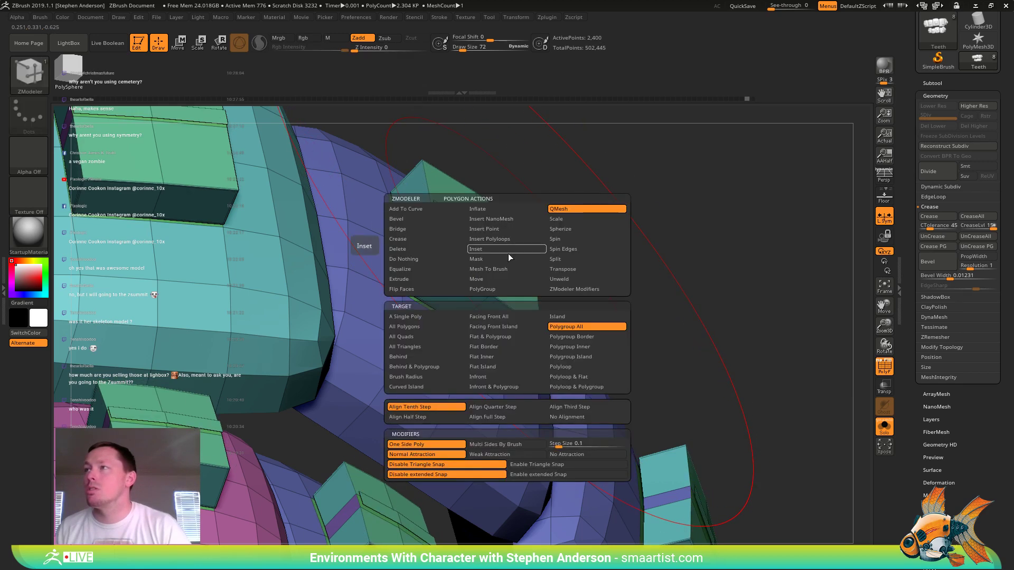
- Hide the portions of the upper teeth and brackets that lie above the centre strips
{"action": "right_click_drag", "start_coordinate": [589, 243], "coordinate": [587, 184], "text": "ctrl"}
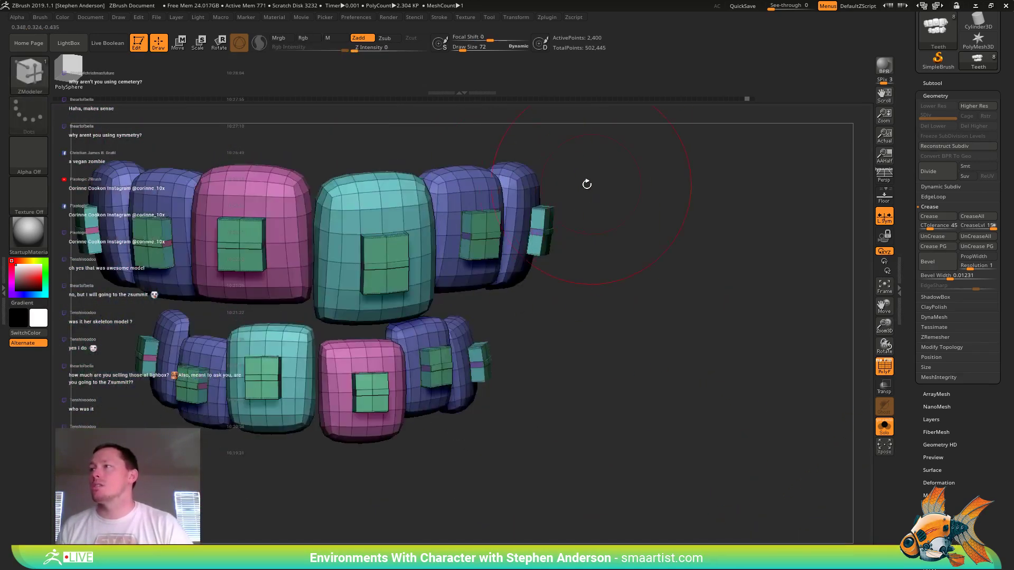
{"action": "left_click_drag", "start_coordinate": [440, 139], "coordinate": [569, 215], "text": "ctrl+shift"}
{"action": "mouse_move", "coordinate": [259, 146]}
{"action": "left_mouse_down", "text": "ctrl+alt+shift"}
{"action": "mouse_move", "coordinate": [317, 215]}
{"action": "mouse_move", "coordinate": [371, 237]}
{"action": "left_mouse_up", "text": "ctrl+alt+shift"}
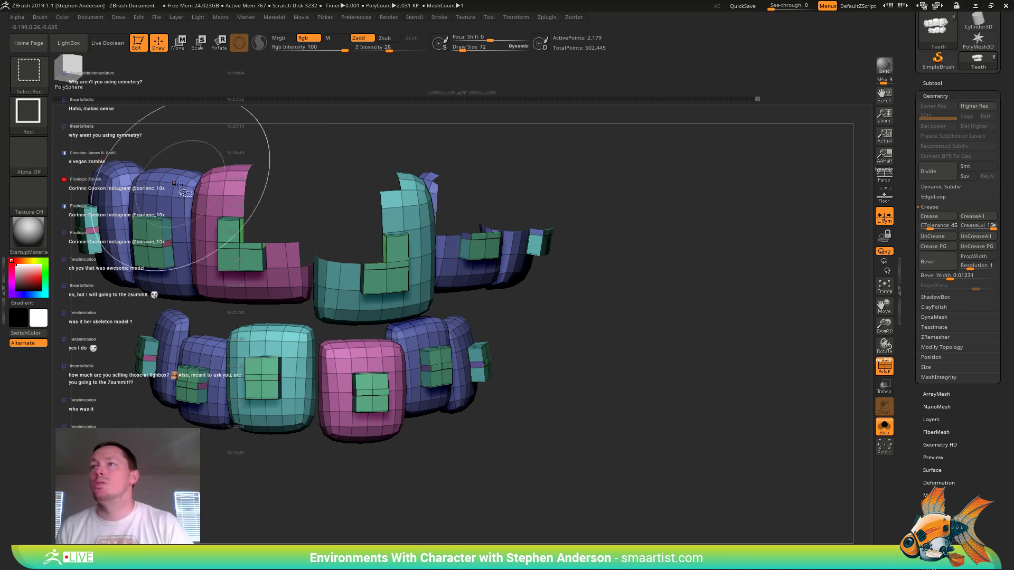
{"action": "right_click_drag", "start_coordinate": [180, 186], "coordinate": [458, 195]}
{"action": "right_click", "coordinate": [458, 195]}
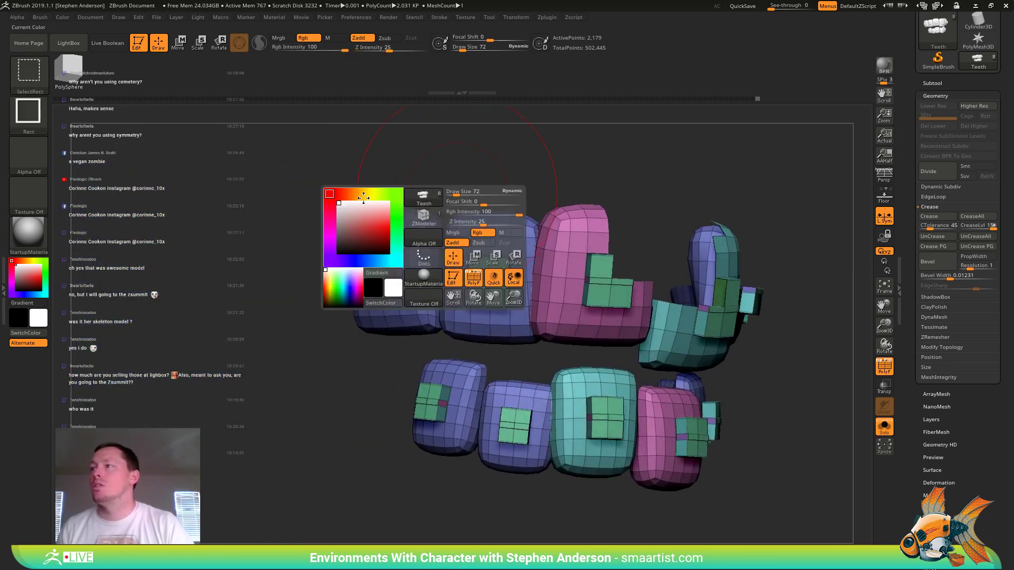
{"action": "left_click_drag", "start_coordinate": [335, 181], "coordinate": [434, 261], "text": "ctrl+alt+shift"}
{"action": "left_click_drag", "start_coordinate": [437, 193], "coordinate": [513, 280], "text": "ctrl+alt+shift"}
{"action": "left_click_drag", "start_coordinate": [550, 203], "coordinate": [659, 286], "text": "ctrl+alt+shift"}
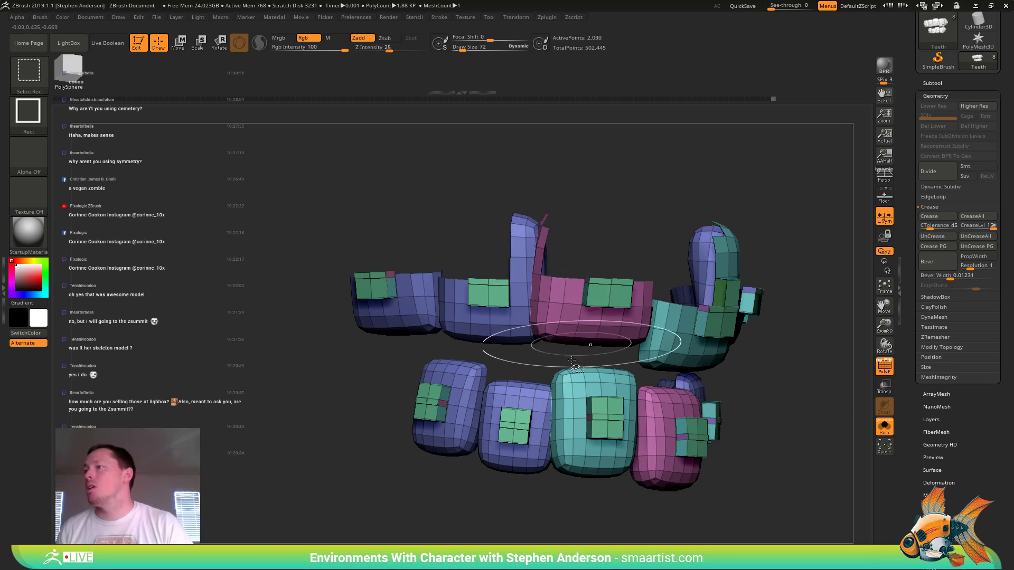
- Hide the upper portions of the lower teeth and their brackets, reaching down to the centre strips
{"action": "left_click_drag", "start_coordinate": [401, 363], "coordinate": [442, 384], "text": "ctrl+alt+shift"}
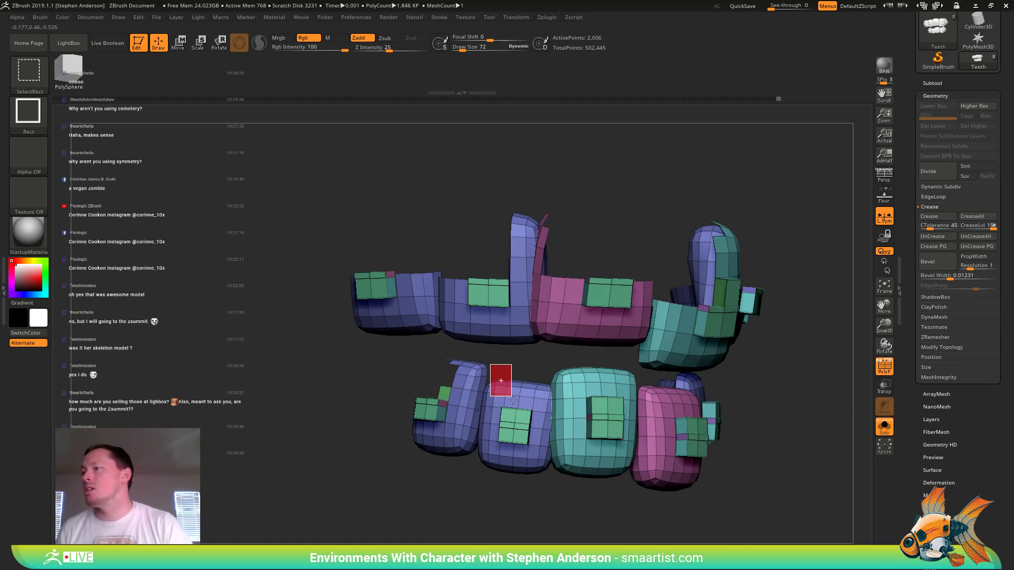
{"action": "left_click", "coordinate": [503, 386]}
{"action": "left_click", "coordinate": [585, 384]}
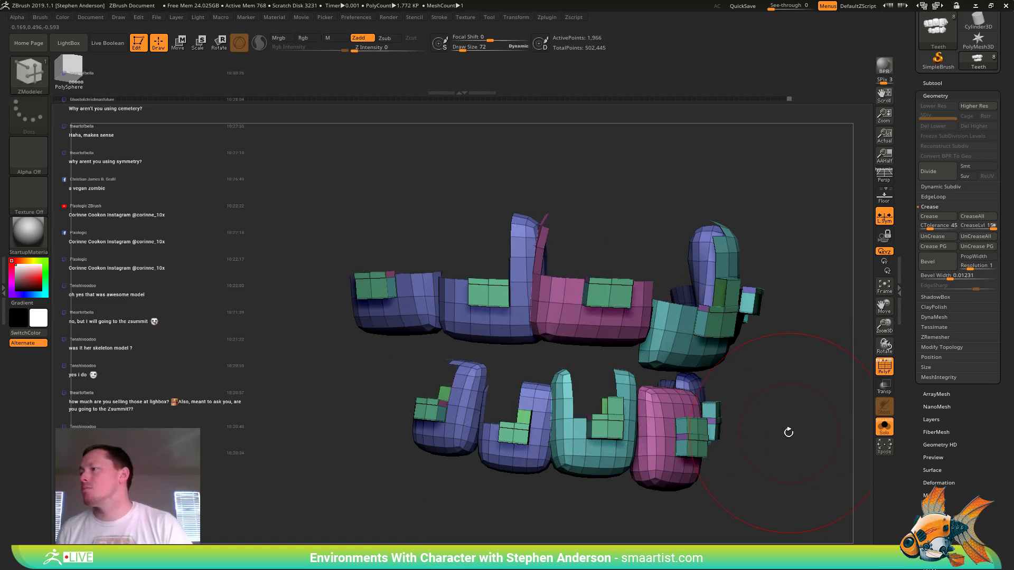
{"action": "left_click_drag", "start_coordinate": [787, 430], "coordinate": [703, 425]}
{"action": "left_click_drag", "start_coordinate": [682, 381], "coordinate": [756, 411], "text": "ctrl+alt+shift"}
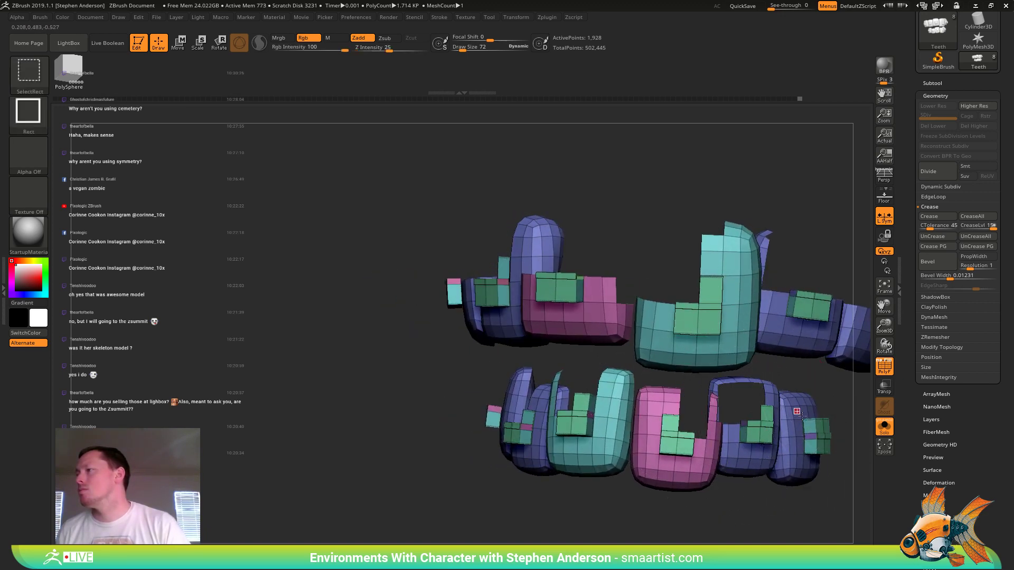
{"action": "left_click_drag", "start_coordinate": [820, 423], "coordinate": [821, 424], "text": "ctrl+alt+shift"}
- Isolate only the front faces of the centre strips on all brackets
{"action": "left_click_drag", "start_coordinate": [839, 470], "coordinate": [758, 502]}
{"action": "left_click_drag", "start_coordinate": [731, 496], "coordinate": [739, 504], "text": "ctrl+shift"}
{"action": "left_click", "coordinate": [581, 467], "text": "ctrl+shift"}
{"action": "left_click_drag", "start_coordinate": [303, 360], "coordinate": [409, 355], "text": "ctrl+shift"}
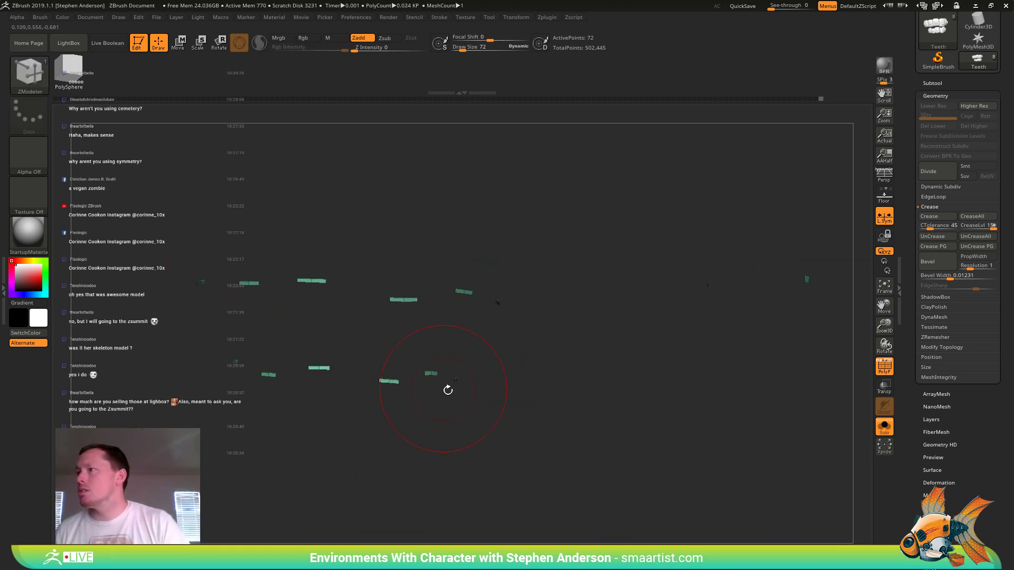
- Assign the isolated strip faces their own polygroup and show all the teeth and brackets again
{"action": "key", "text": "ctrl"}
{"action": "key", "text": "ctrl+w"}
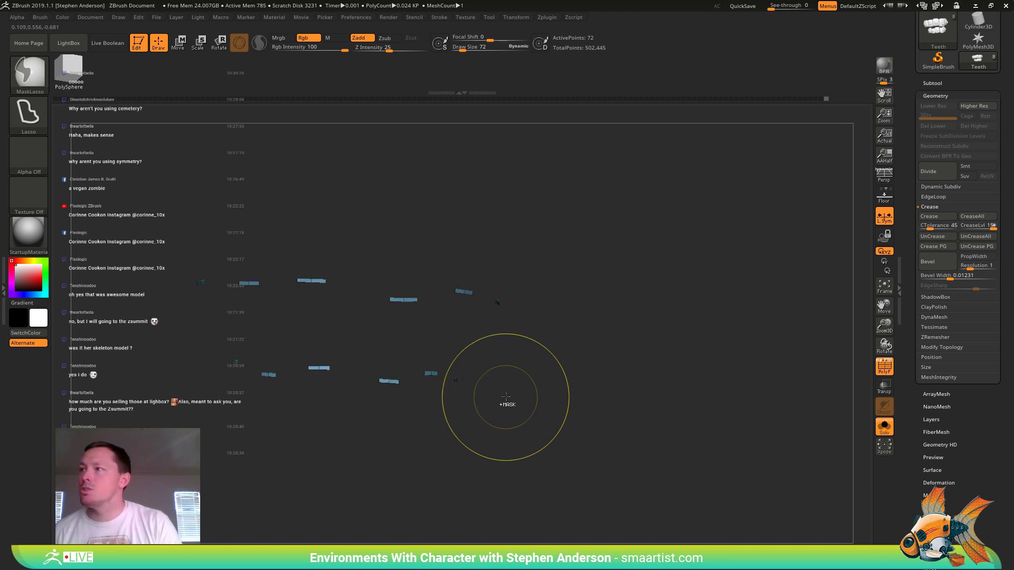
{"action": "left_click_drag", "start_coordinate": [512, 401], "coordinate": [559, 397], "text": "alt"}
{"action": "mouse_move", "coordinate": [632, 363]}
{"action": "right_mouse_down", "text": "ctrl"}
{"action": "mouse_move", "coordinate": [575, 407]}
{"action": "mouse_move", "coordinate": [573, 440]}
{"action": "mouse_move", "coordinate": [611, 390]}
{"action": "mouse_move", "coordinate": [589, 301]}
{"action": "mouse_move", "coordinate": [623, 289]}
{"action": "right_mouse_up", "text": "ctrl"}
{"action": "left_click", "coordinate": [572, 438], "text": "ctrl+shift"}
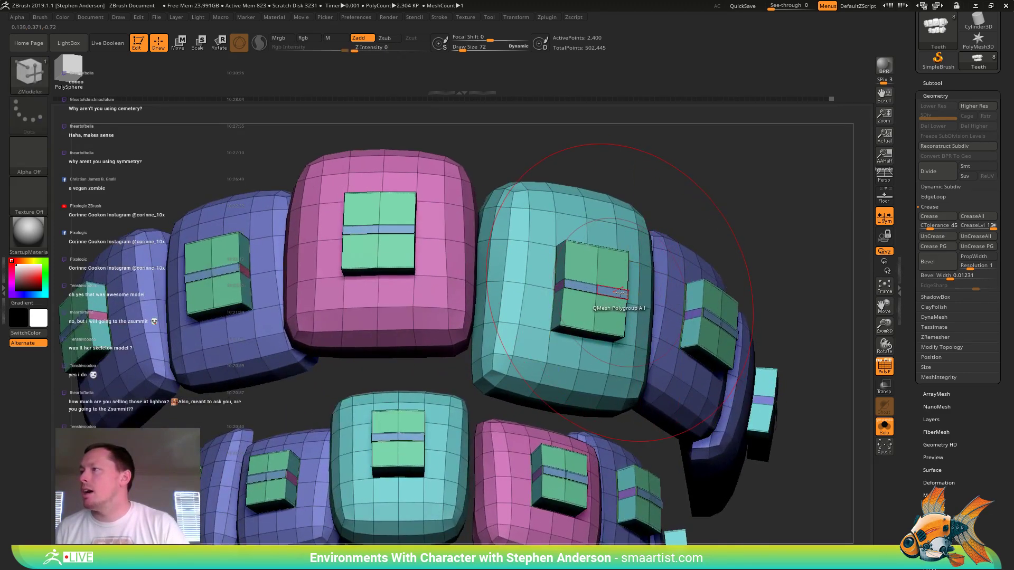
- Extrude the strip polygroup outward from all brackets with QMesh, redoing the pull so the strips protrude farther
{"action": "left_click_drag", "start_coordinate": [616, 291], "coordinate": [619, 290]}
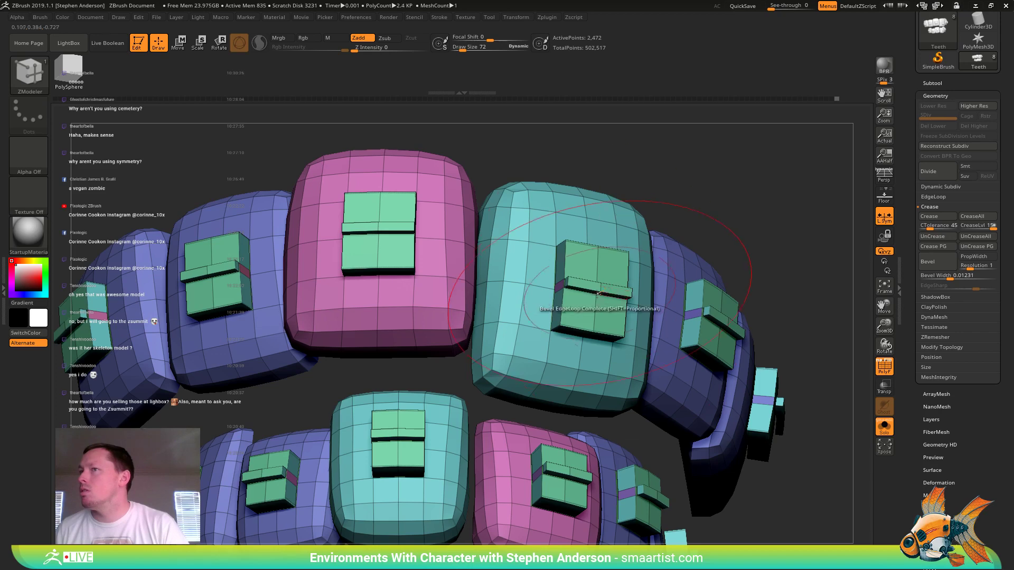
{"action": "right_click_drag", "start_coordinate": [545, 224], "coordinate": [634, 352]}
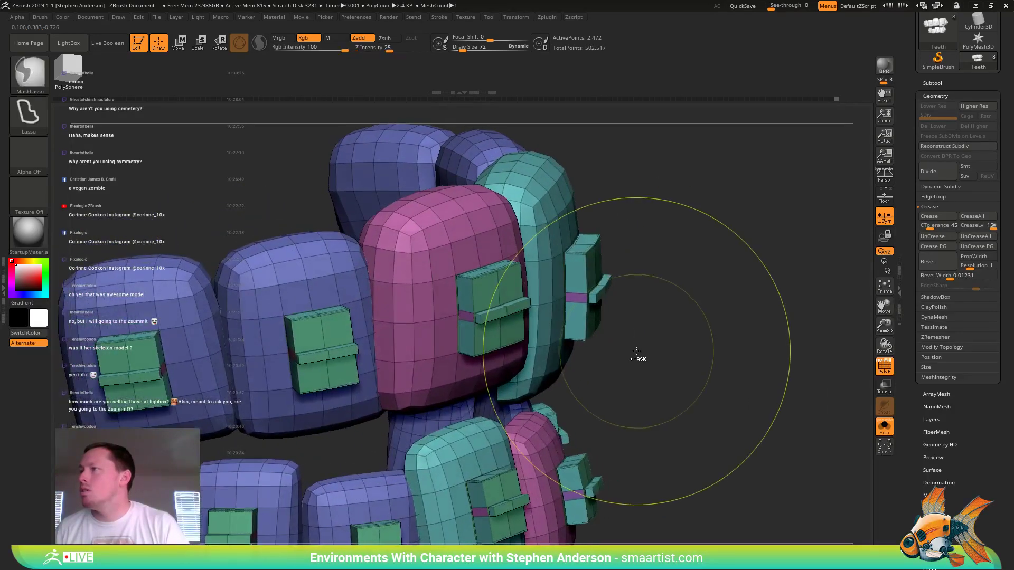
{"action": "key", "text": "ctrl+z"}
{"action": "left_click_drag", "start_coordinate": [602, 286], "coordinate": [614, 281]}
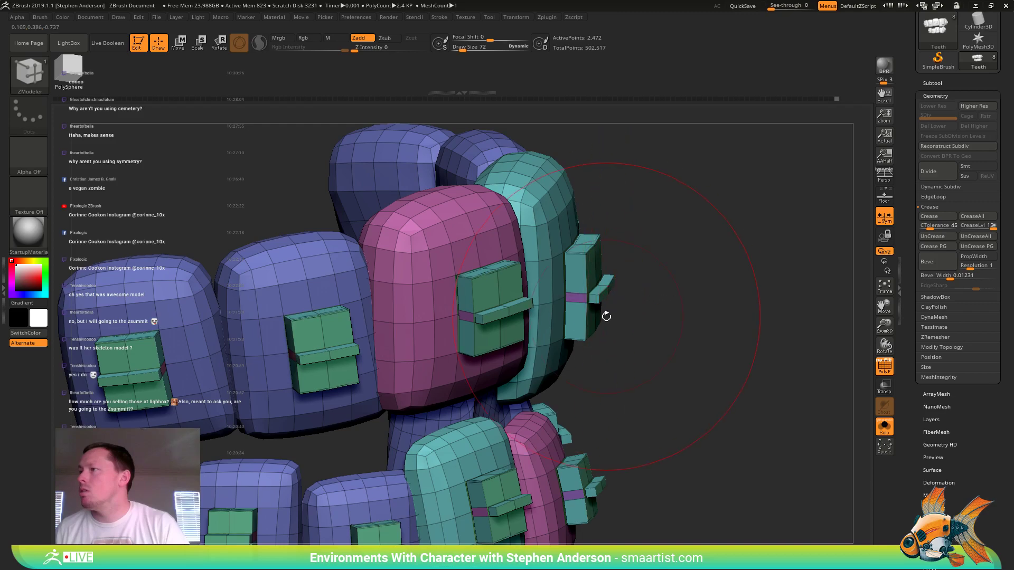
- Set the polygon action to Bridge with Two Polys and bridge the strip ends between the upper pink and teal teeth
{"action": "right_click_drag", "start_coordinate": [607, 316], "coordinate": [668, 337]}
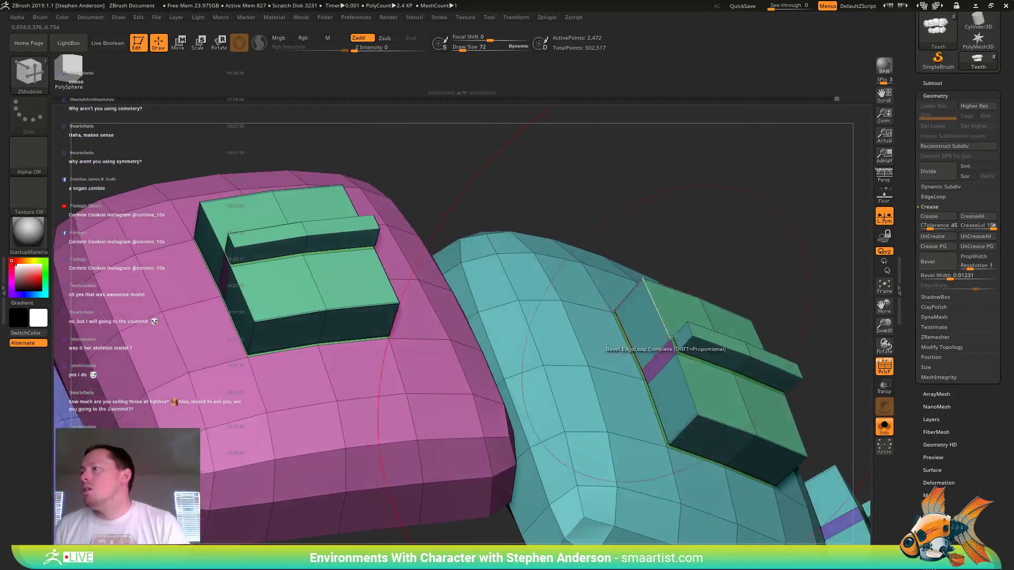
{"action": "key", "text": "space"}
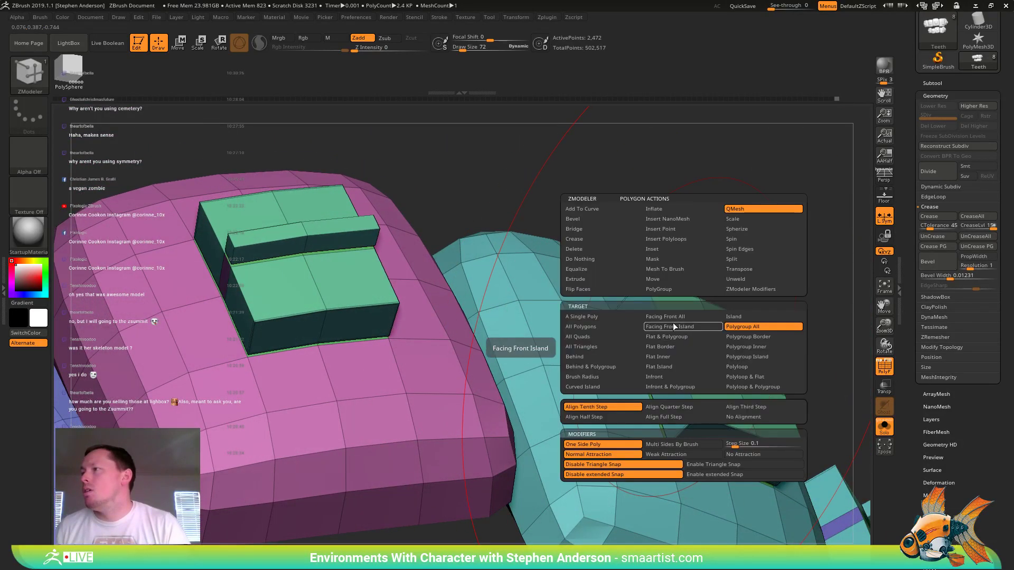
{"action": "left_click", "coordinate": [586, 228]}
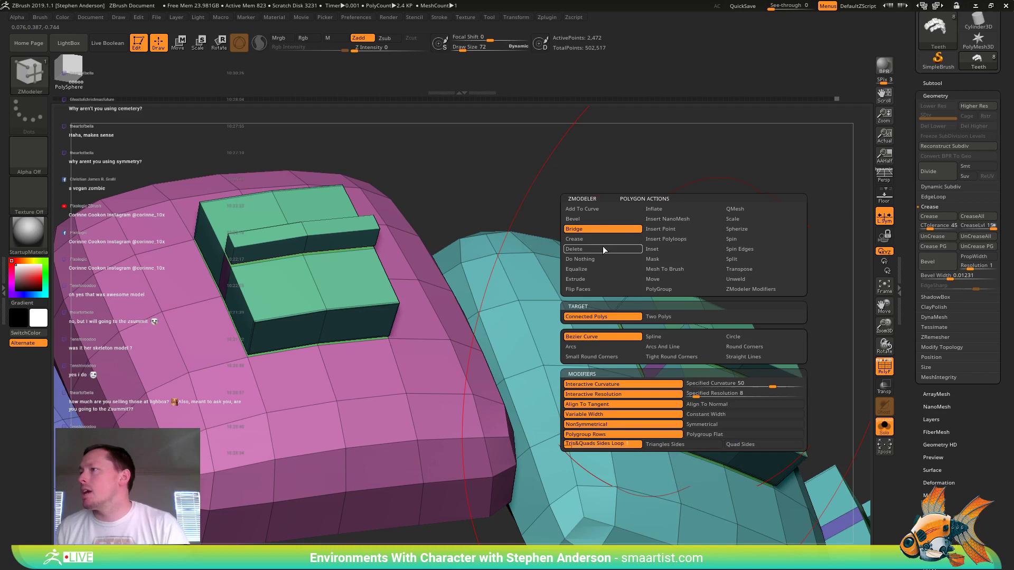
{"action": "left_click", "coordinate": [667, 317]}
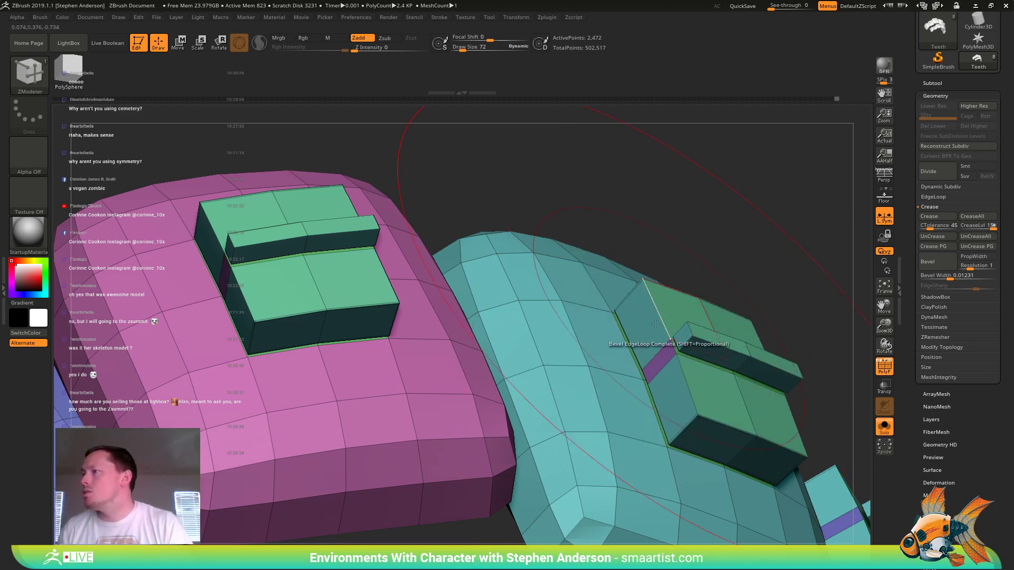
{"action": "right_click_drag", "start_coordinate": [655, 324], "coordinate": [422, 312]}
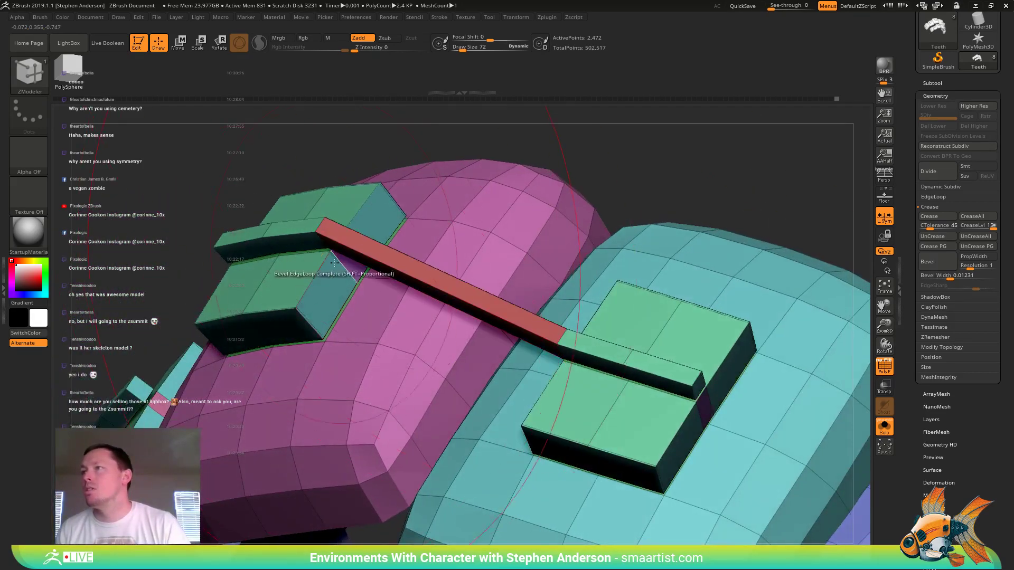
- Bridge the strip ends from the upper pink tooth along its adjacent blue teeth, and from the lower blue teeth to the teal one
{"action": "right_click_drag", "start_coordinate": [334, 262], "coordinate": [573, 326]}
{"action": "left_click", "coordinate": [606, 272]}
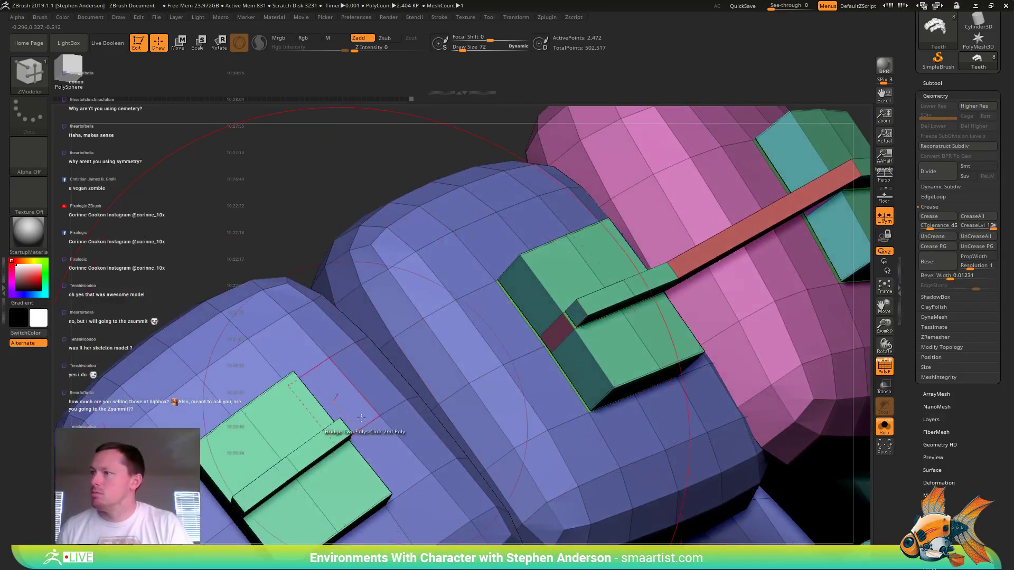
{"action": "mouse_move", "coordinate": [361, 419]}
{"action": "right_mouse_down"}
{"action": "mouse_move", "coordinate": [298, 452]}
{"action": "mouse_move", "coordinate": [300, 343]}
{"action": "mouse_move", "coordinate": [528, 486]}
{"action": "mouse_move", "coordinate": [431, 351]}
{"action": "mouse_move", "coordinate": [442, 364]}
{"action": "mouse_move", "coordinate": [708, 297]}
{"action": "mouse_move", "coordinate": [475, 241]}
{"action": "right_mouse_up"}
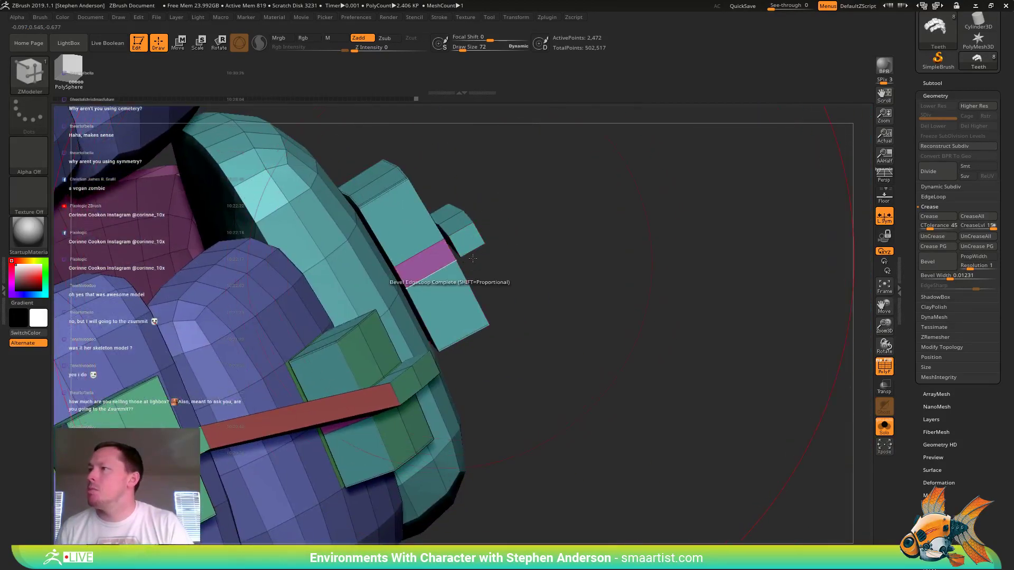
{"action": "right_click_drag", "start_coordinate": [430, 342], "coordinate": [304, 329]}
{"action": "left_click", "coordinate": [224, 412]}
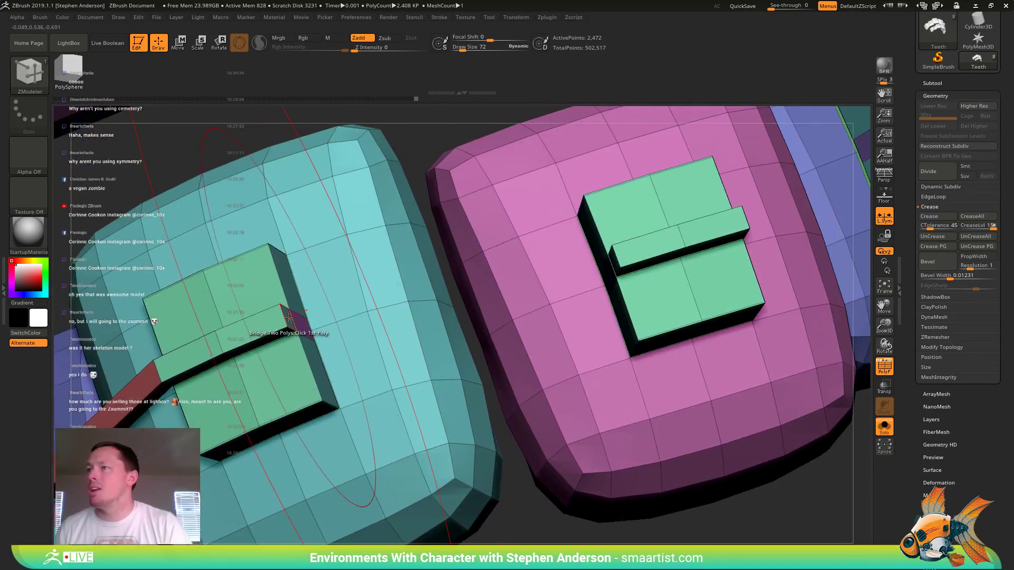
- Bridge the strip ends from the lower teal tooth to the pink one and from the pink tooth to the neighbouring blue one
{"action": "left_click", "coordinate": [616, 263]}
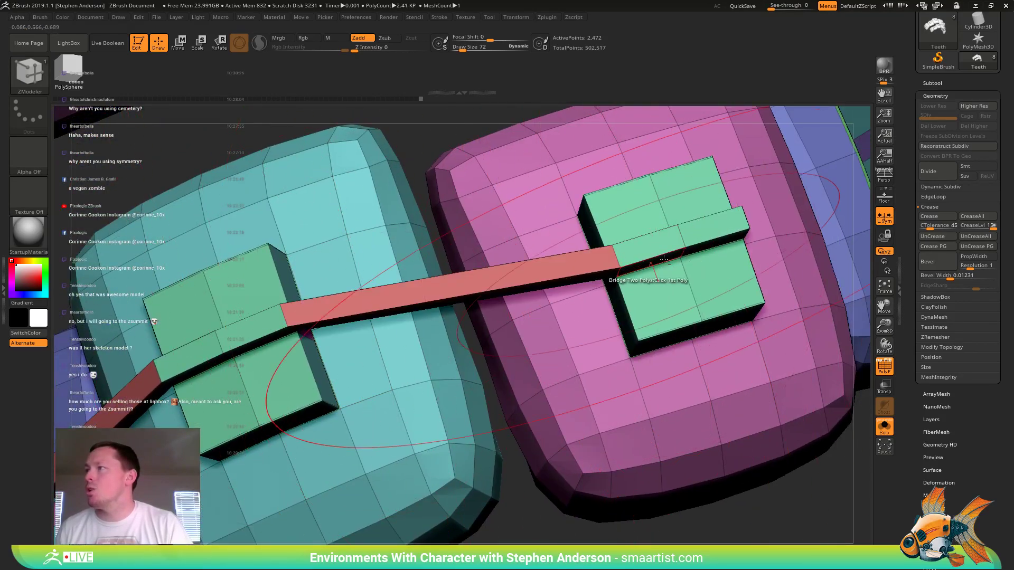
{"action": "right_click_drag", "start_coordinate": [616, 262], "coordinate": [640, 199]}
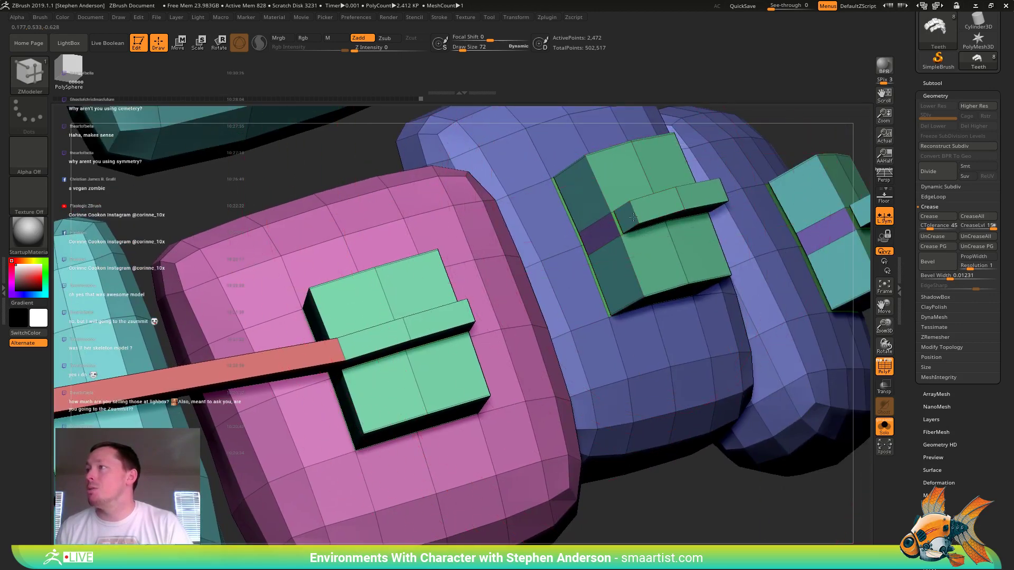
{"action": "right_click_drag", "start_coordinate": [488, 316], "coordinate": [404, 327]}
{"action": "left_click", "coordinate": [401, 325]}
{"action": "left_click", "coordinate": [693, 203]}
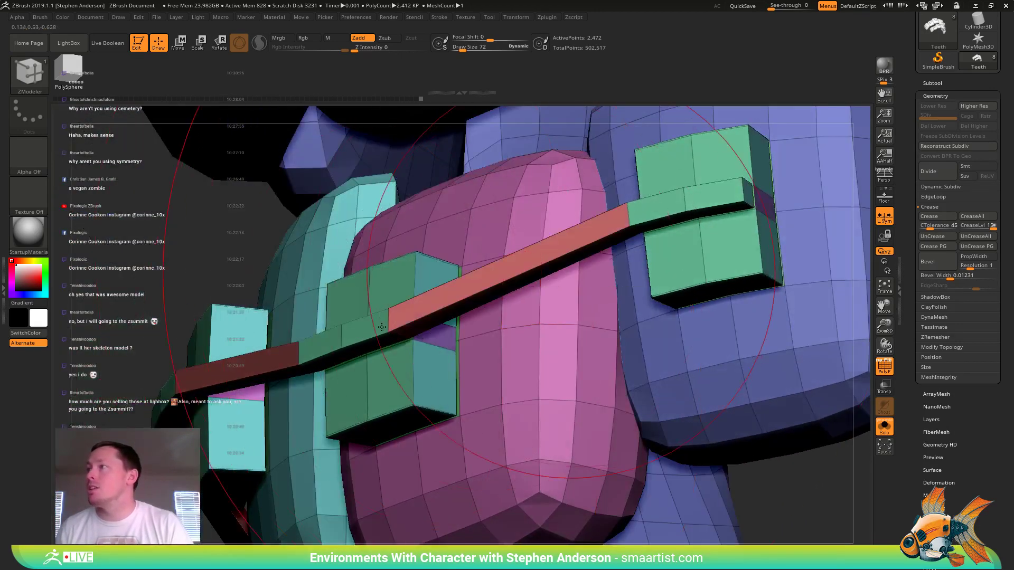
{"action": "right_click_drag", "start_coordinate": [692, 203], "coordinate": [350, 344]}
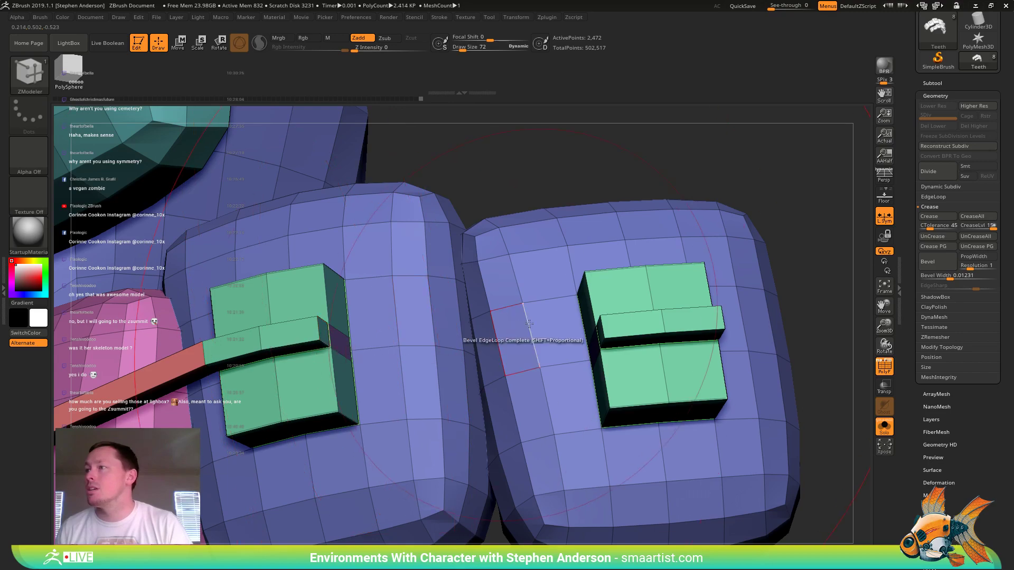
- Bridge the remaining strip ends between the neighbouring upper blue teeth and along the side of the row to complete the wire
{"action": "mouse_move", "coordinate": [529, 324]}
{"action": "right_mouse_down"}
{"action": "mouse_move", "coordinate": [623, 333]}
{"action": "mouse_move", "coordinate": [576, 320]}
{"action": "mouse_move", "coordinate": [558, 209]}
{"action": "mouse_move", "coordinate": [397, 310]}
{"action": "mouse_move", "coordinate": [663, 311]}
{"action": "mouse_move", "coordinate": [576, 290]}
{"action": "mouse_move", "coordinate": [477, 296]}
{"action": "right_mouse_up"}
{"action": "left_click", "coordinate": [648, 333]}
{"action": "left_click", "coordinate": [473, 287]}
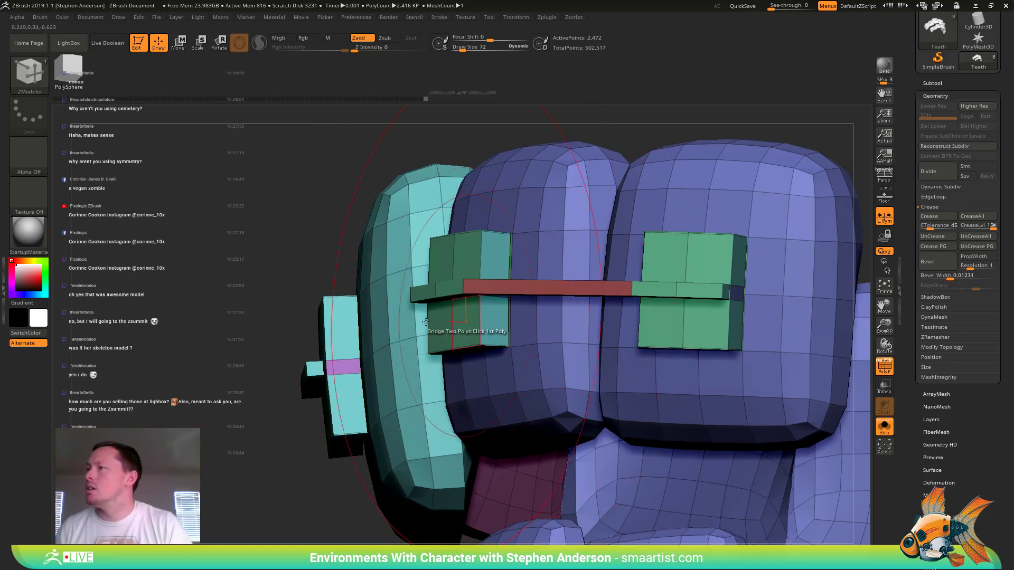
{"action": "right_click_drag", "start_coordinate": [340, 359], "coordinate": [433, 271]}
{"action": "left_click", "coordinate": [468, 297]}
{"action": "right_click_drag", "start_coordinate": [447, 359], "coordinate": [376, 369]}
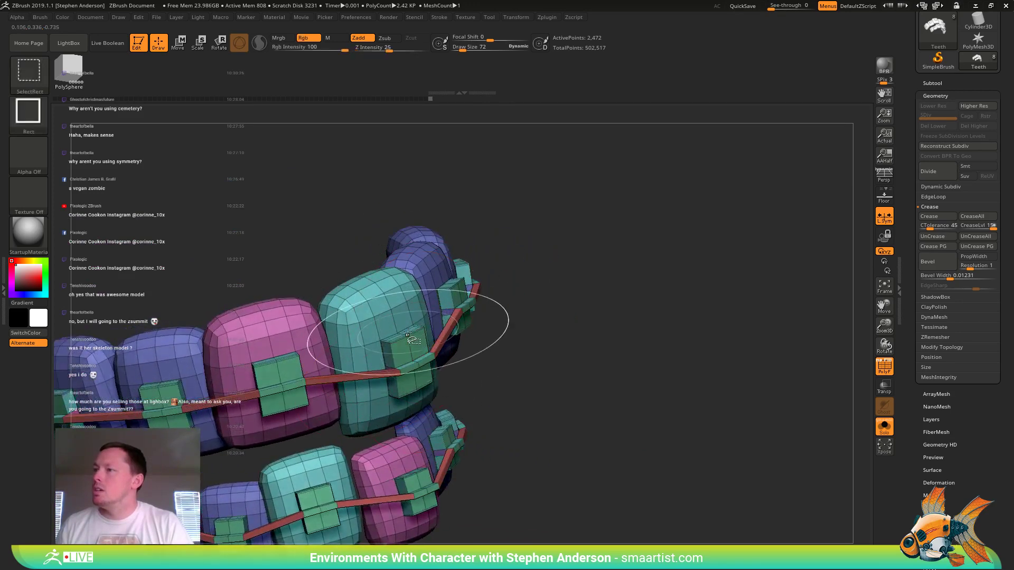
- Isolate the brackets with the wire, set the edge action to Insert, and add an edge loop to the wire
{"action": "left_click", "coordinate": [401, 349], "text": "ctrl+shift"}
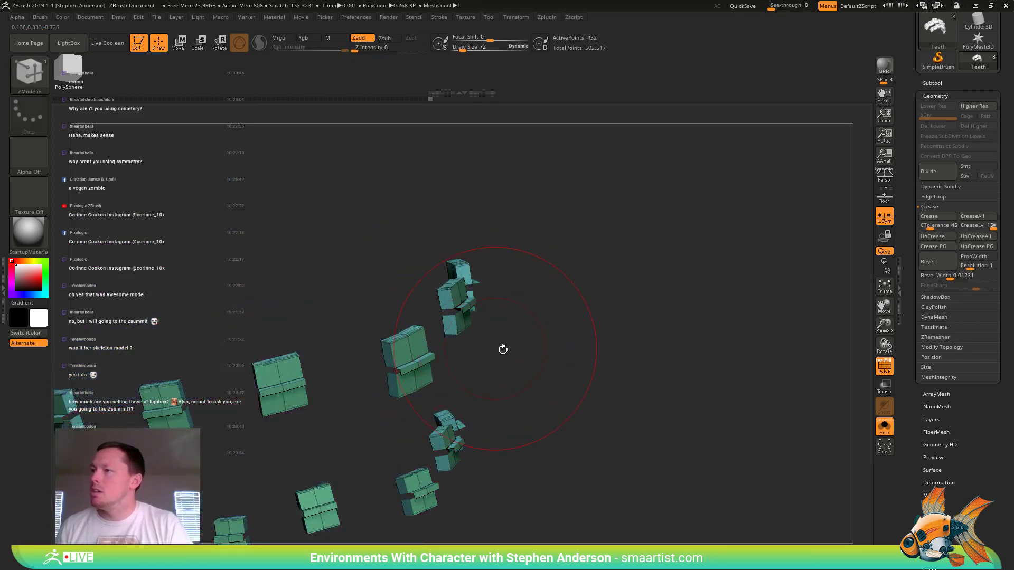
{"action": "right_click_drag", "start_coordinate": [567, 350], "coordinate": [692, 314]}
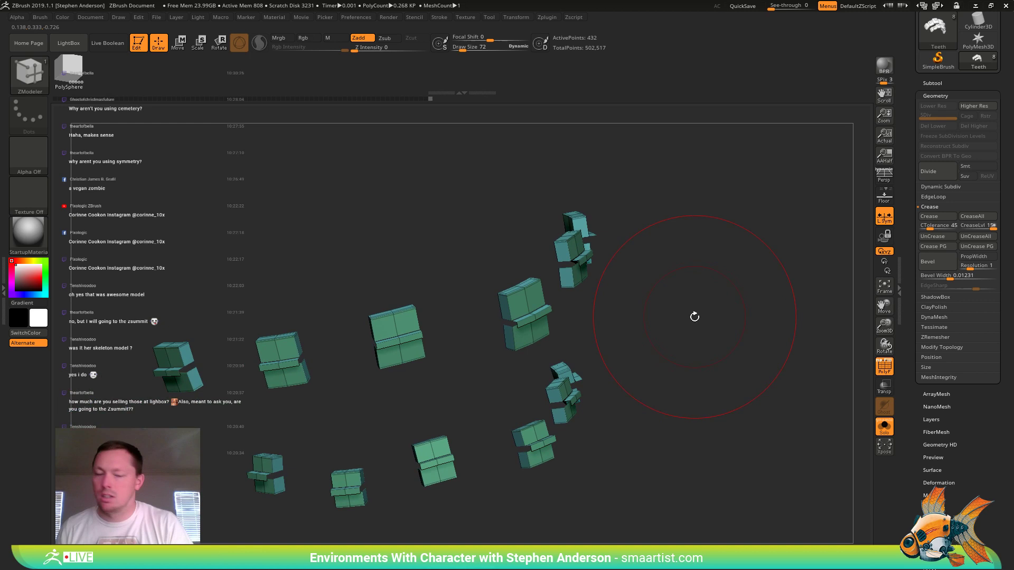
{"action": "left_click", "coordinate": [660, 342], "text": "ctrl+shift"}
{"action": "right_click_drag", "start_coordinate": [618, 333], "coordinate": [558, 349]}
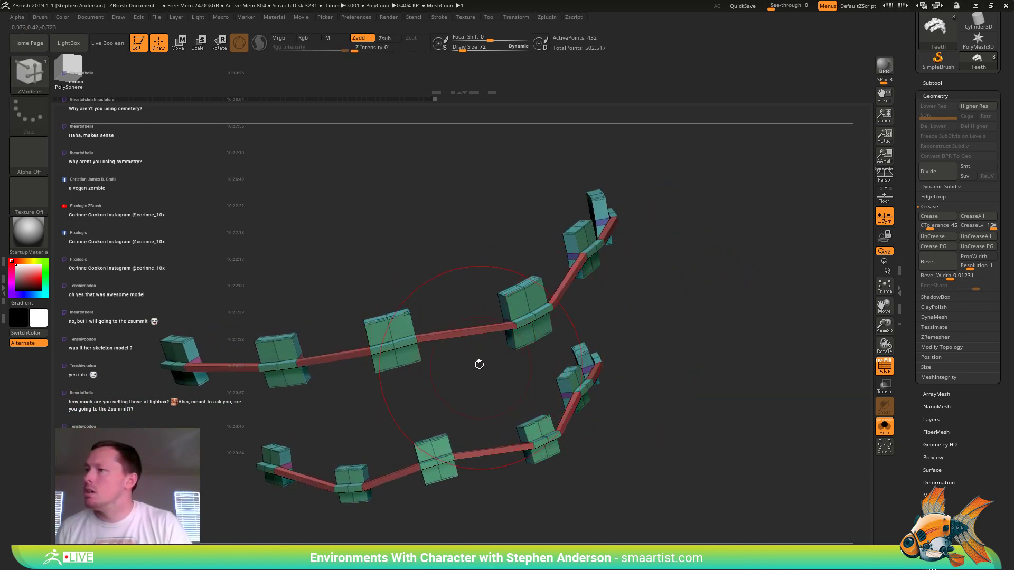
{"action": "key", "text": "space"}
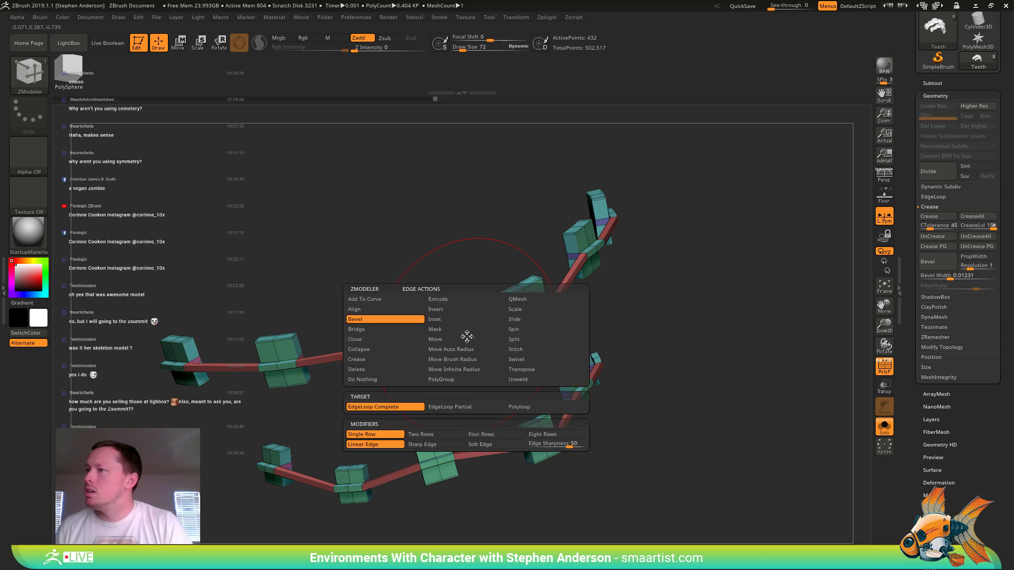
{"action": "left_click", "coordinate": [437, 312]}
{"action": "right_click_drag", "start_coordinate": [606, 309], "coordinate": [455, 339]}
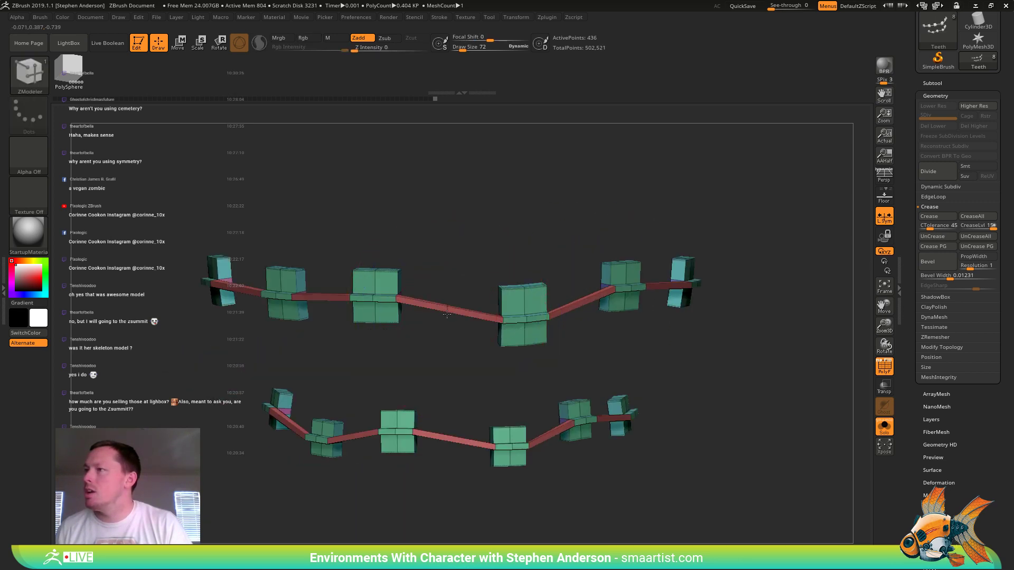
- Hide the wire segments and the teeth so only the bracket blocks remain visible
{"action": "left_click", "coordinate": [452, 316], "text": "ctrl+alt+shift"}
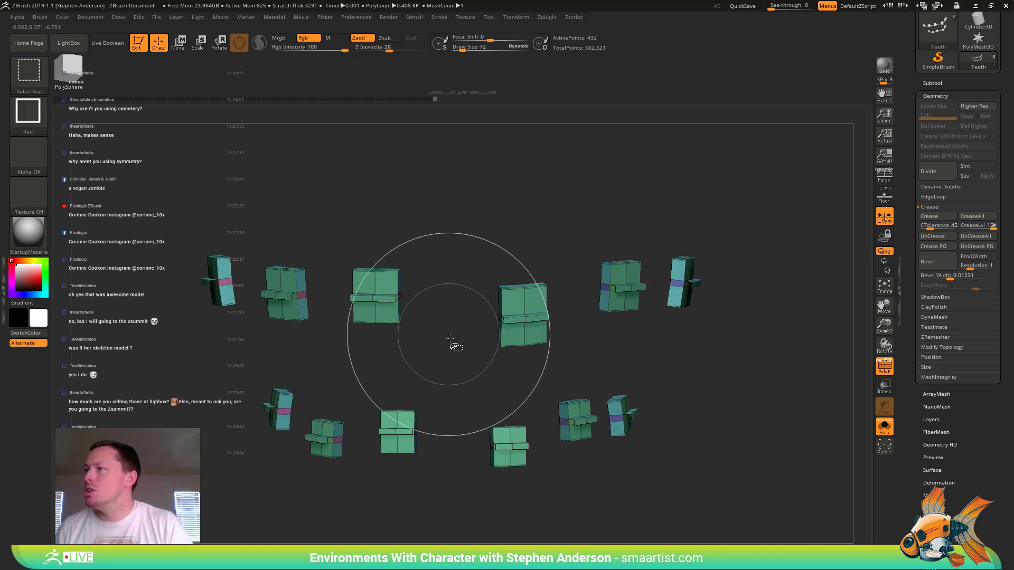
{"action": "left_click", "coordinate": [444, 355], "text": "ctrl+shift"}
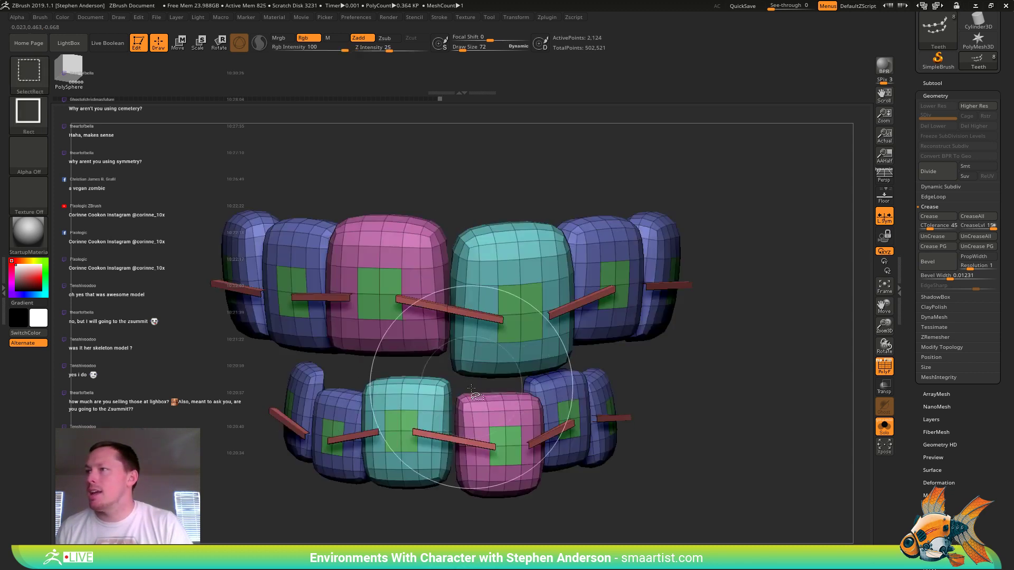
{"action": "left_click", "coordinate": [502, 384], "text": "ctrl+shift"}
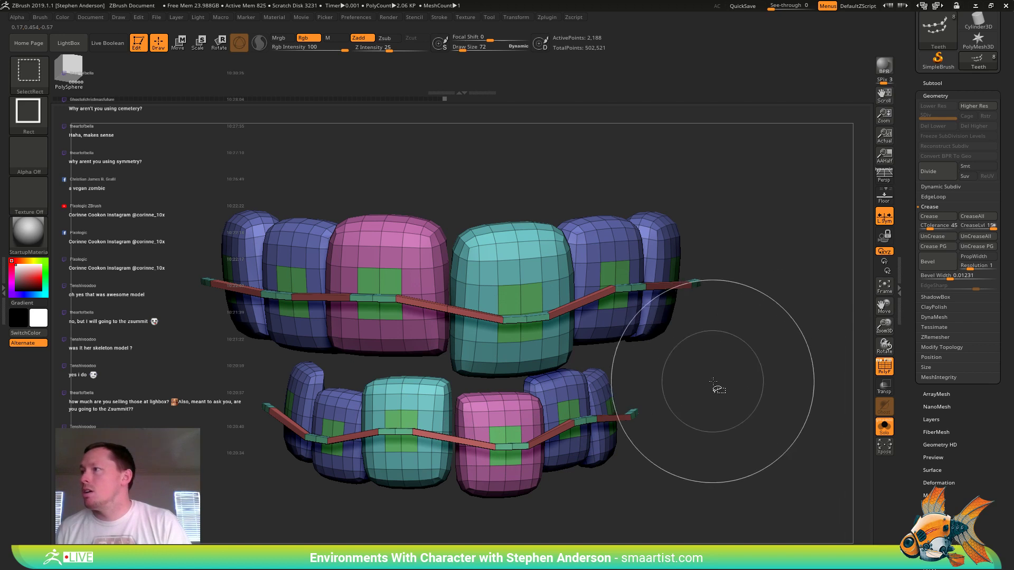
{"action": "left_click", "coordinate": [729, 379], "text": "ctrl+shift"}
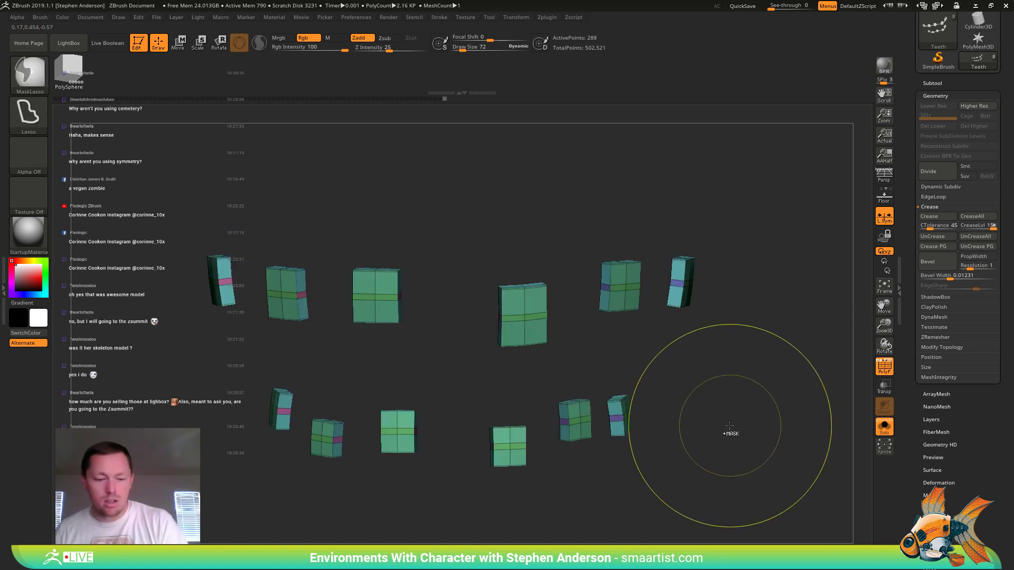
- Return to the ZModeler brush, put all bracket blocks into one polygroup, and crease their edges
{"action": "key", "text": "b"}
{"action": "key", "text": "z"}
{"action": "key", "text": "m"}
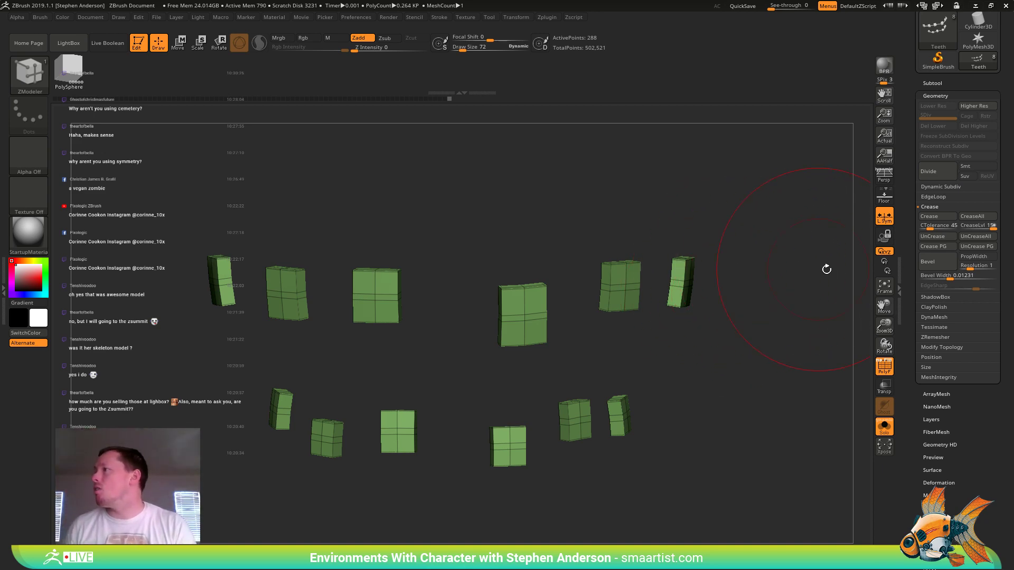
{"action": "left_click", "coordinate": [938, 217]}
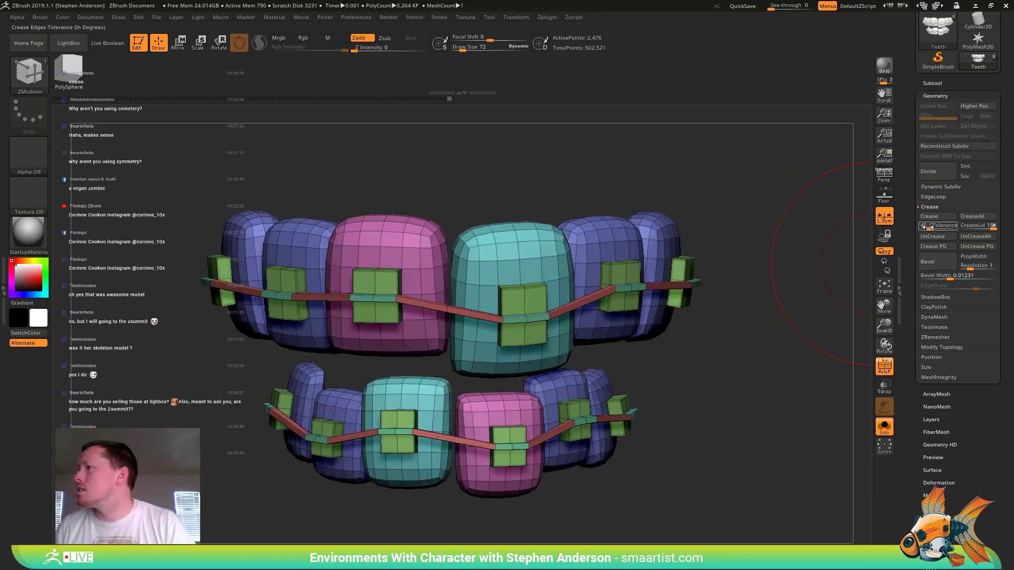
- Subdivide the teeth and braces, turn off the polyframe, and leave Solo mode to show the whole head
{"action": "left_click_drag", "start_coordinate": [720, 334], "coordinate": [702, 363]}
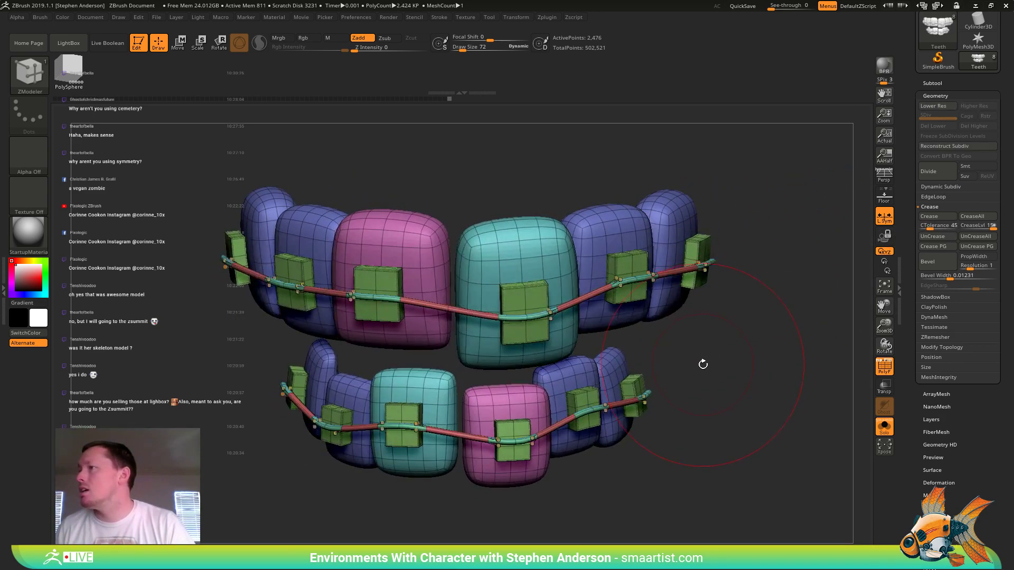
{"action": "key", "text": "ctrl+d"}
{"action": "key", "text": "shift+f"}
{"action": "mouse_move", "coordinate": [683, 391]}
{"action": "right_mouse_down", "text": "ctrl"}
{"action": "mouse_move", "coordinate": [654, 318]}
{"action": "mouse_move", "coordinate": [596, 346]}
{"action": "mouse_move", "coordinate": [601, 358]}
{"action": "right_mouse_up", "text": "ctrl"}
{"action": "left_click", "coordinate": [885, 426]}
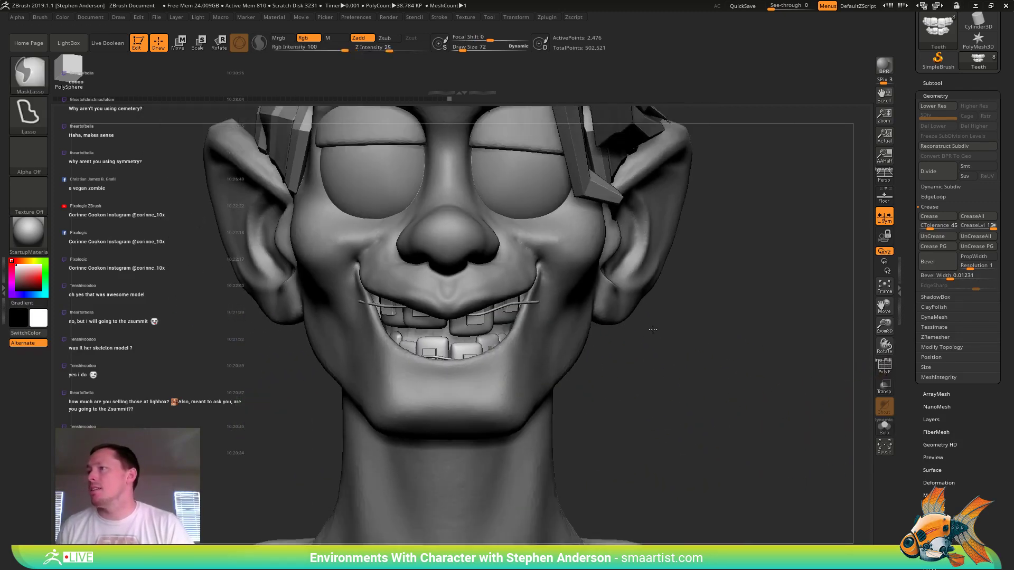
- With the Move brush at draw size 161, pull the upper wire ends inward behind the corners of the mouth
{"action": "mouse_move", "coordinate": [621, 386]}
{"action": "left_mouse_down"}
{"action": "mouse_move", "coordinate": [635, 384]}
{"action": "mouse_move", "coordinate": [603, 382]}
{"action": "mouse_move", "coordinate": [618, 369]}
{"action": "mouse_move", "coordinate": [594, 369]}
{"action": "left_mouse_up"}
{"action": "mouse_move", "coordinate": [516, 330]}
{"action": "right_mouse_down", "text": "ctrl"}
{"action": "mouse_move", "coordinate": [498, 358]}
{"action": "mouse_move", "coordinate": [521, 296]}
{"action": "right_mouse_up", "text": "ctrl"}
{"action": "key", "text": "b"}
{"action": "key", "text": "m"}
{"action": "key", "text": "v"}
{"action": "key", "text": "s"}
{"action": "left_click_drag", "start_coordinate": [521, 297], "coordinate": [523, 297]}
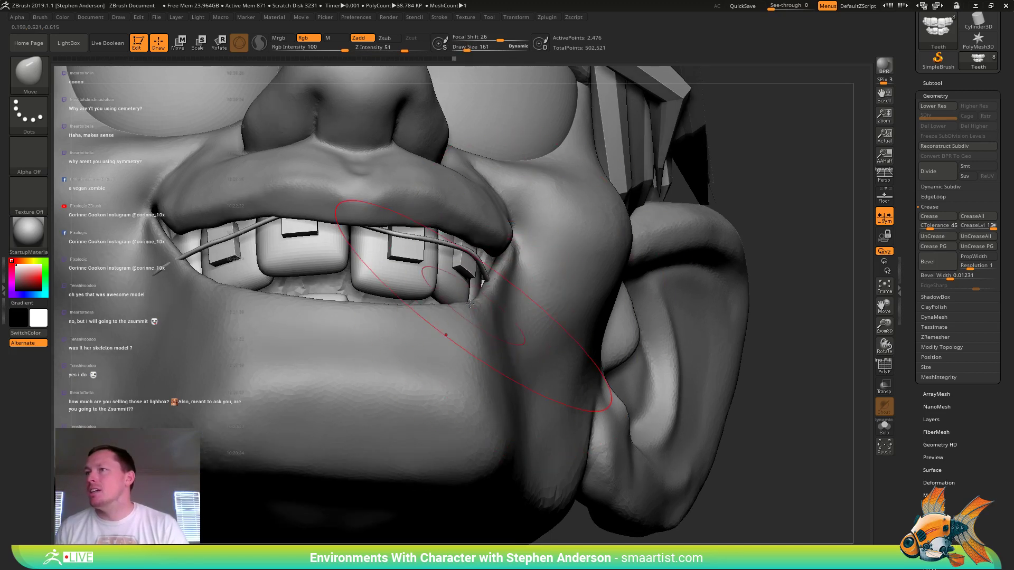
{"action": "key", "text": "ctrl+z"}
{"action": "left_click_drag", "start_coordinate": [516, 306], "coordinate": [469, 305]}
{"action": "key", "text": "d"}
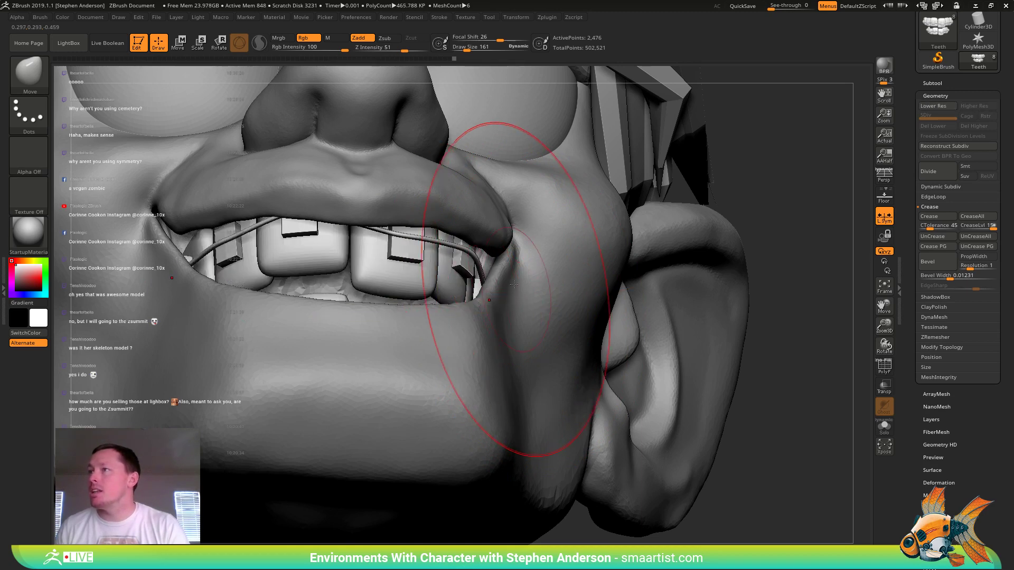
- Set the Move brush's draw size to 118 and check how the braces sit inside the mouth
{"action": "mouse_move", "coordinate": [547, 289]}
{"action": "right_mouse_down"}
{"action": "mouse_move", "coordinate": [521, 302]}
{"action": "mouse_move", "coordinate": [513, 322]}
{"action": "mouse_move", "coordinate": [475, 265]}
{"action": "mouse_move", "coordinate": [486, 299]}
{"action": "right_mouse_up"}
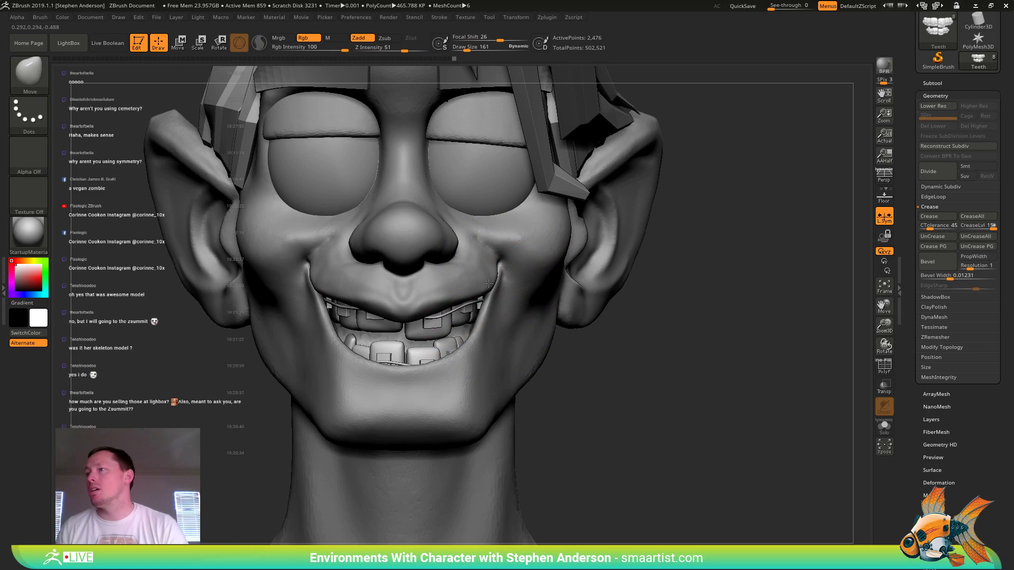
{"action": "right_click_drag", "start_coordinate": [450, 370], "coordinate": [426, 375]}
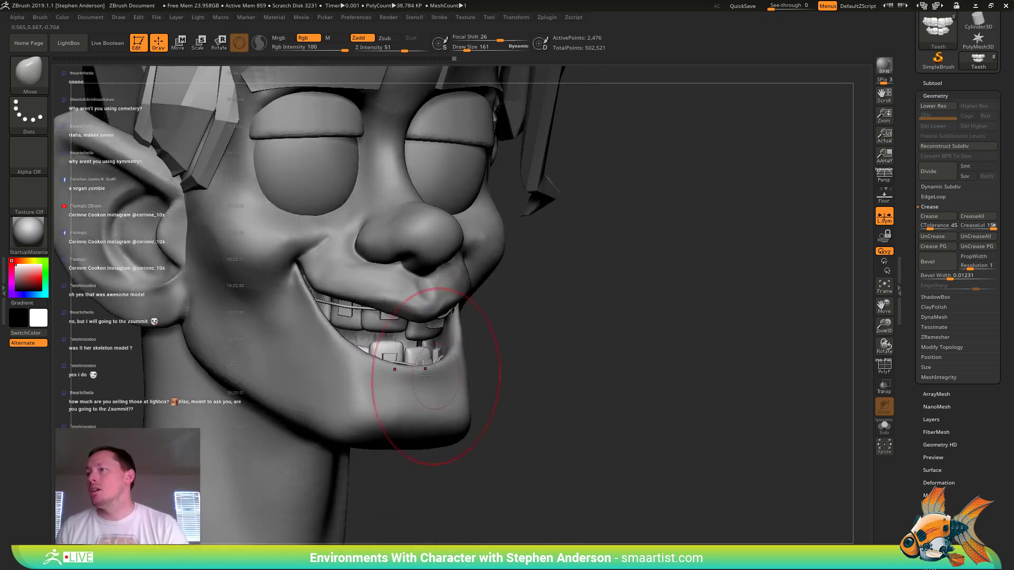
{"action": "left_click_drag", "start_coordinate": [373, 362], "coordinate": [366, 363]}
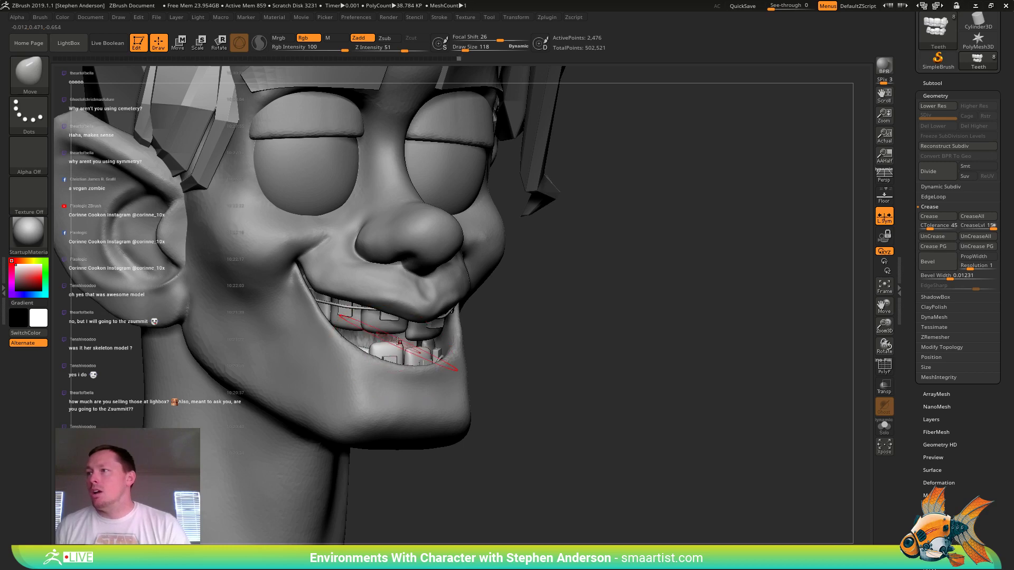
{"action": "right_click_drag", "start_coordinate": [399, 310], "coordinate": [533, 317]}
{"action": "mouse_move", "coordinate": [351, 297]}
{"action": "right_mouse_down"}
{"action": "mouse_move", "coordinate": [502, 395]}
{"action": "mouse_move", "coordinate": [433, 343]}
{"action": "mouse_move", "coordinate": [475, 317]}
{"action": "mouse_move", "coordinate": [445, 300]}
{"action": "mouse_move", "coordinate": [444, 243]}
{"action": "mouse_move", "coordinate": [385, 311]}
{"action": "mouse_move", "coordinate": [486, 367]}
{"action": "mouse_move", "coordinate": [474, 406]}
{"action": "mouse_move", "coordinate": [449, 390]}
{"action": "right_mouse_up"}
- Choose the PolySphere from the IMM Primitives brush, isolate the teeth, and insert a sphere at their centre
{"action": "key", "text": "b"}
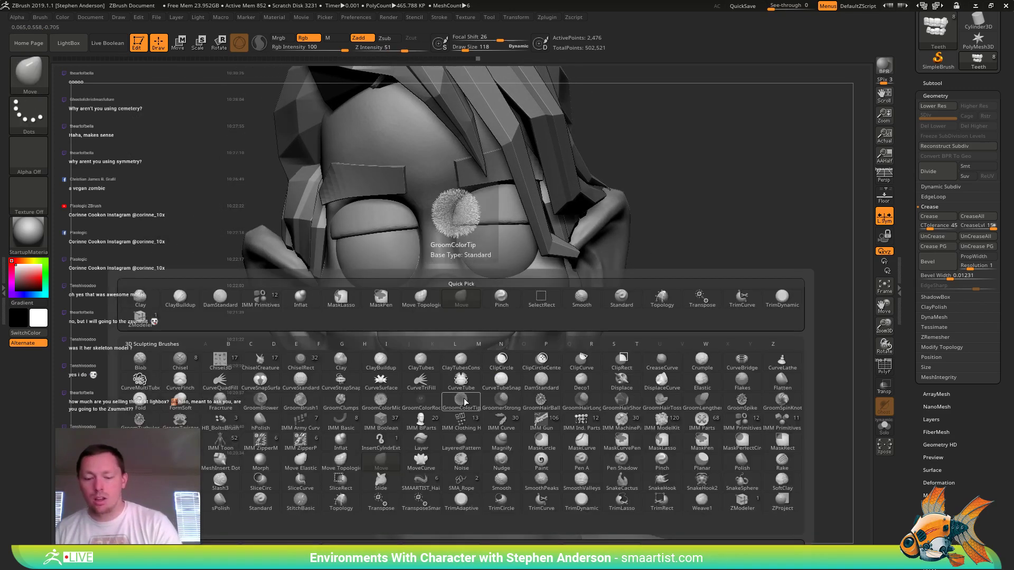
{"action": "key", "text": "i"}
{"action": "left_click", "coordinate": [739, 419]}
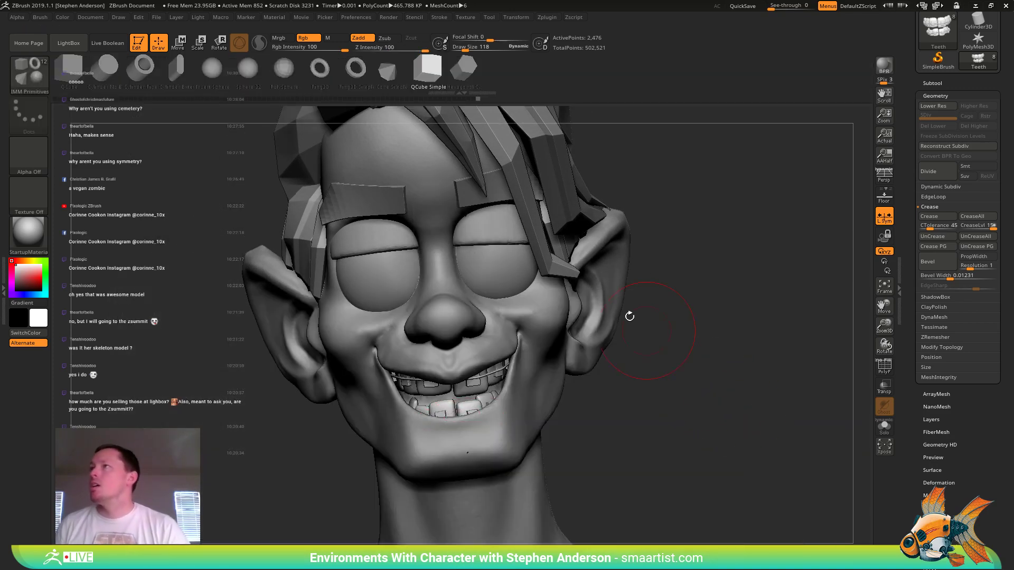
{"action": "left_click", "coordinate": [885, 430]}
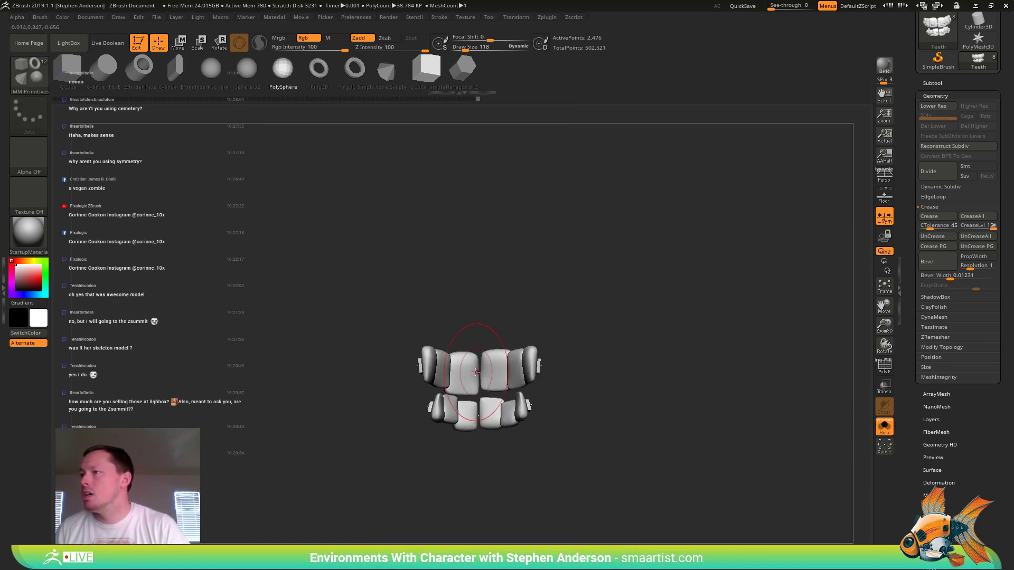
{"action": "left_click_drag", "start_coordinate": [480, 370], "coordinate": [481, 413]}
{"action": "left_click_drag", "start_coordinate": [671, 367], "coordinate": [598, 380], "text": "shift"}
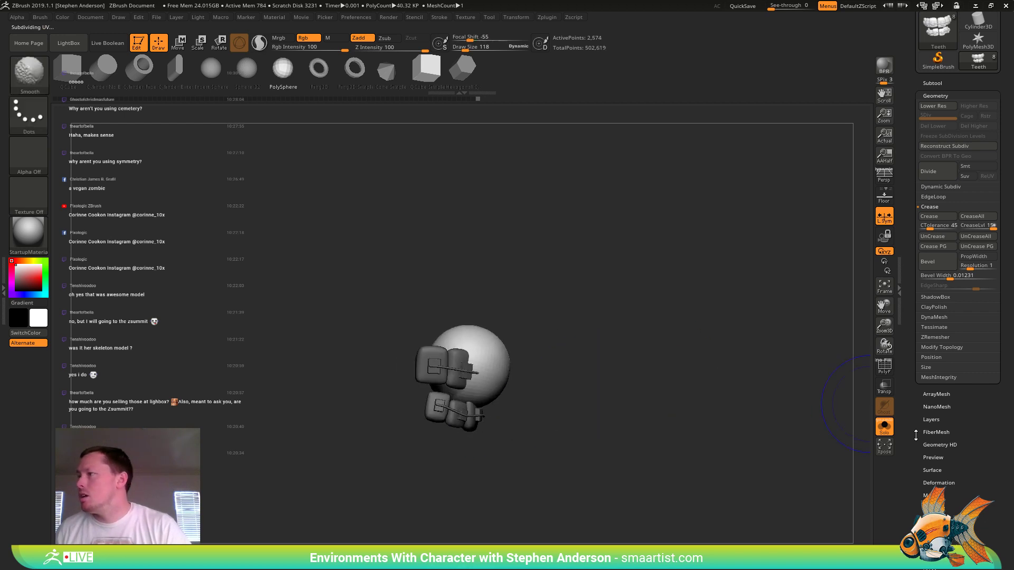
- Move the sphere back behind the teeth with the whole head shown transparently, and flatten it along a tilted axis
{"action": "left_click", "coordinate": [884, 431]}
{"action": "key", "text": "w"}
{"action": "left_click_drag", "start_coordinate": [530, 333], "coordinate": [468, 323], "text": "shift"}
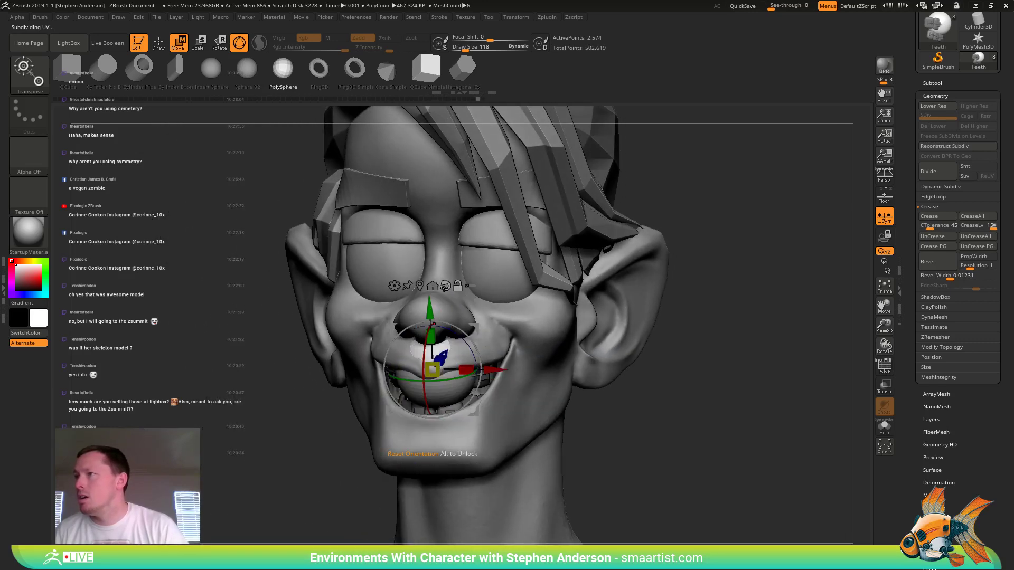
{"action": "left_click_drag", "start_coordinate": [491, 370], "coordinate": [420, 378]}
{"action": "left_click_drag", "start_coordinate": [523, 328], "coordinate": [558, 366]}
{"action": "left_click", "coordinate": [890, 390]}
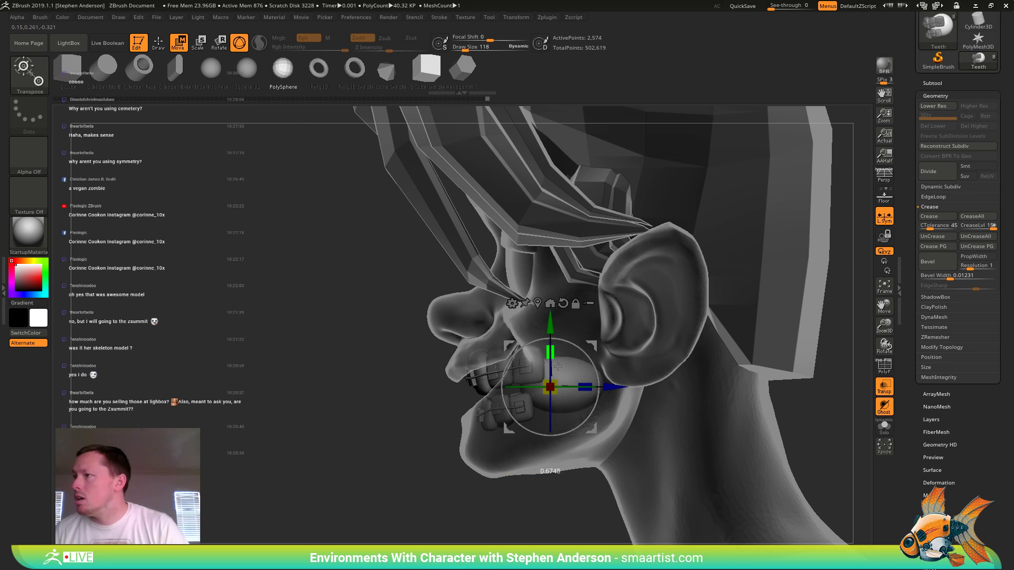
{"action": "key", "text": "ctrl+z"}
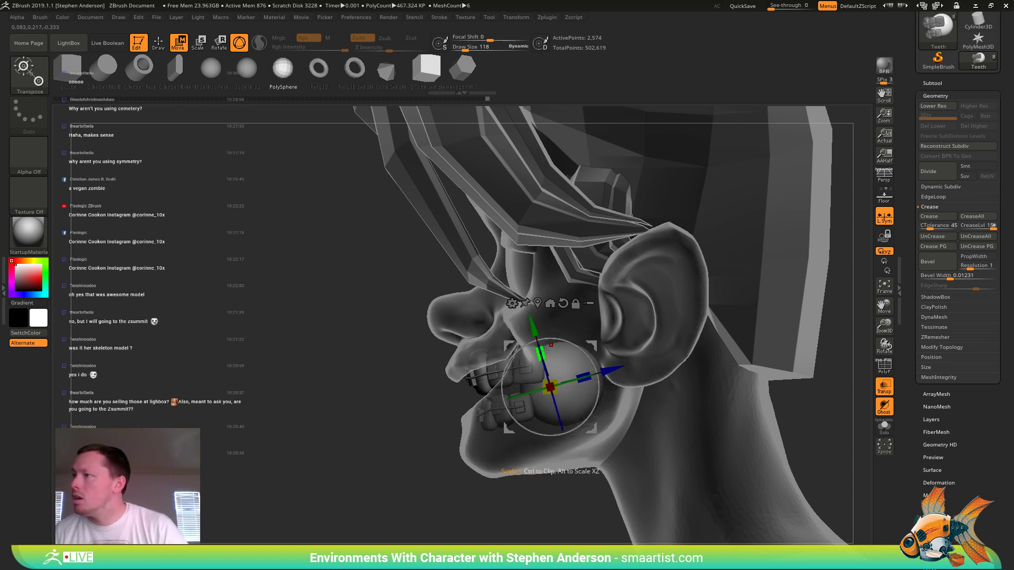
- Shape the flattened sphere's side profile into a tongue with the Move brush at draw size 204
{"action": "key", "text": "b"}
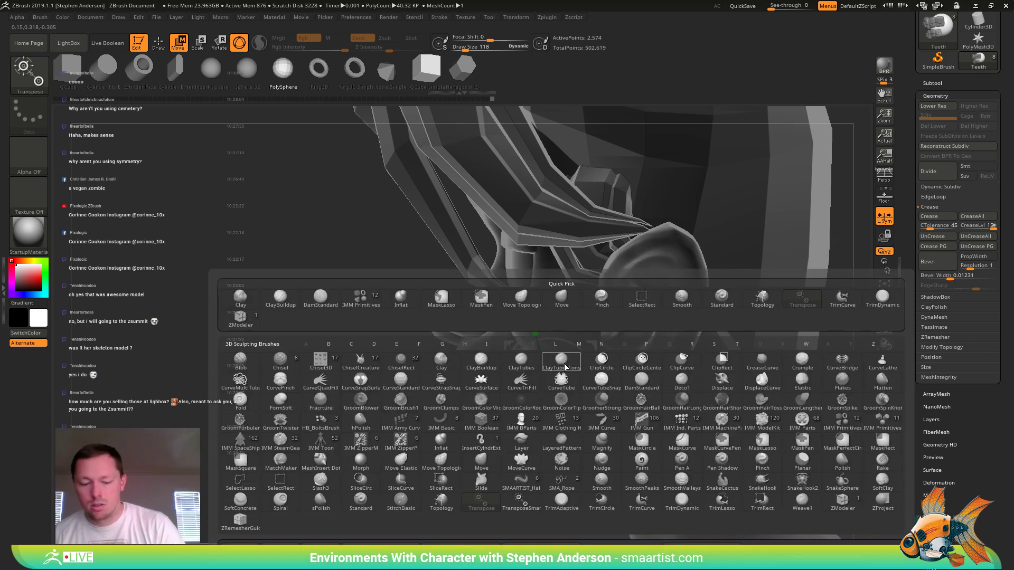
{"action": "key", "text": "m"}
{"action": "key", "text": "v"}
{"action": "left_click_drag", "start_coordinate": [555, 345], "coordinate": [557, 344]}
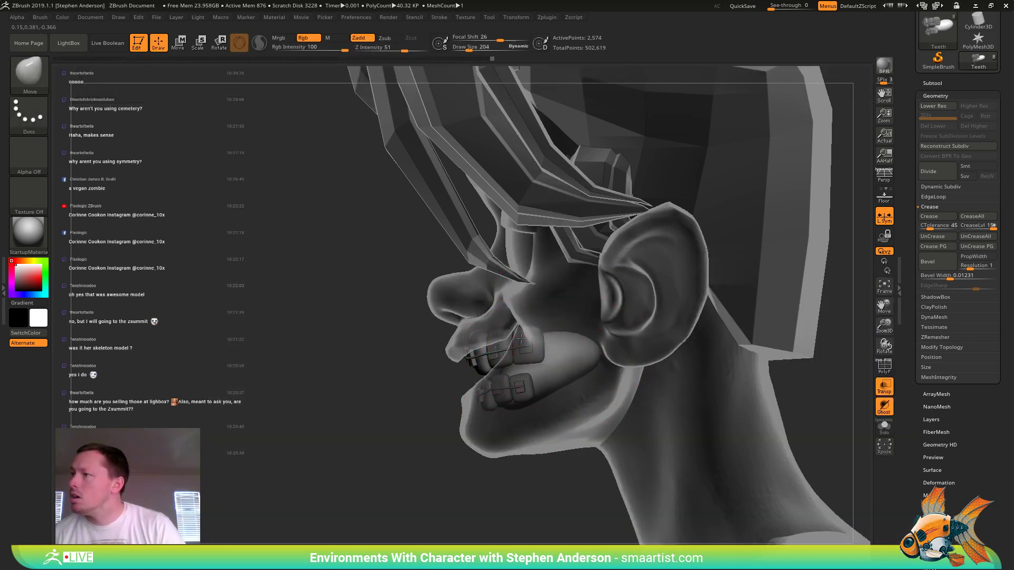
{"action": "right_click_drag", "start_coordinate": [568, 363], "coordinate": [545, 339]}
- Set the Move brush's draw size to 276 and push the upper side of the tongue downward
{"action": "key", "text": "bracketleft"}
{"action": "key", "text": "bracketleft"}
{"action": "key", "text": "bracketleft"}
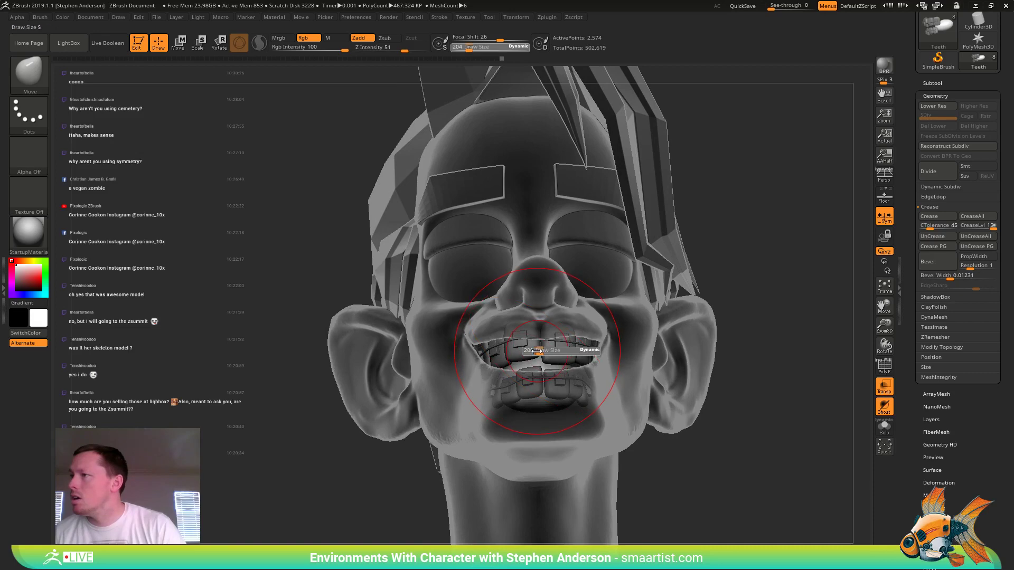
{"action": "right_click_drag", "start_coordinate": [538, 375], "coordinate": [666, 364]}
{"action": "key", "text": "s"}
{"action": "left_click_drag", "start_coordinate": [501, 328], "coordinate": [519, 332]}
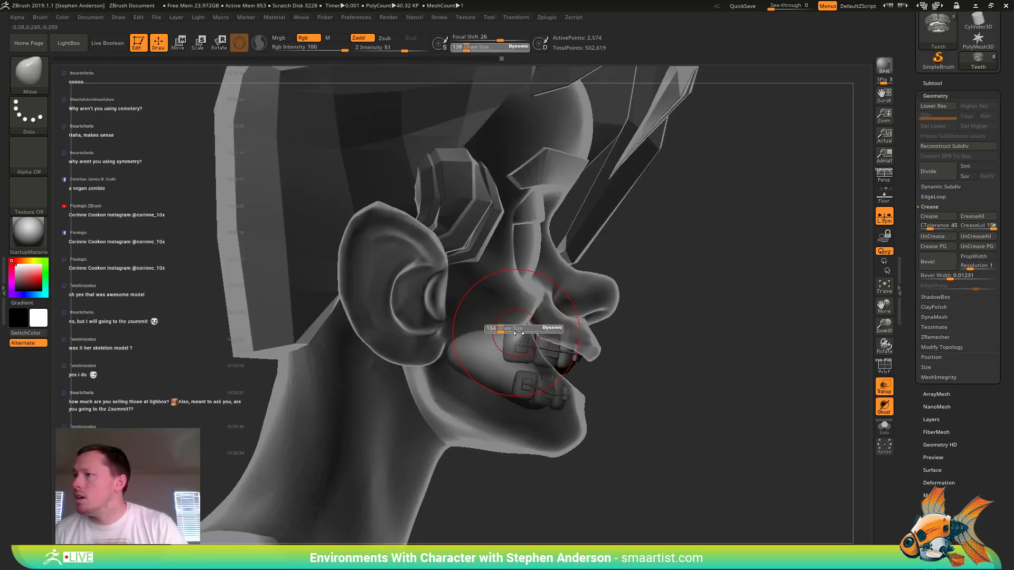
{"action": "left_click_drag", "start_coordinate": [621, 338], "coordinate": [623, 338]}
{"action": "left_click_drag", "start_coordinate": [492, 339], "coordinate": [487, 366]}
{"action": "right_click_drag", "start_coordinate": [549, 365], "coordinate": [394, 363]}
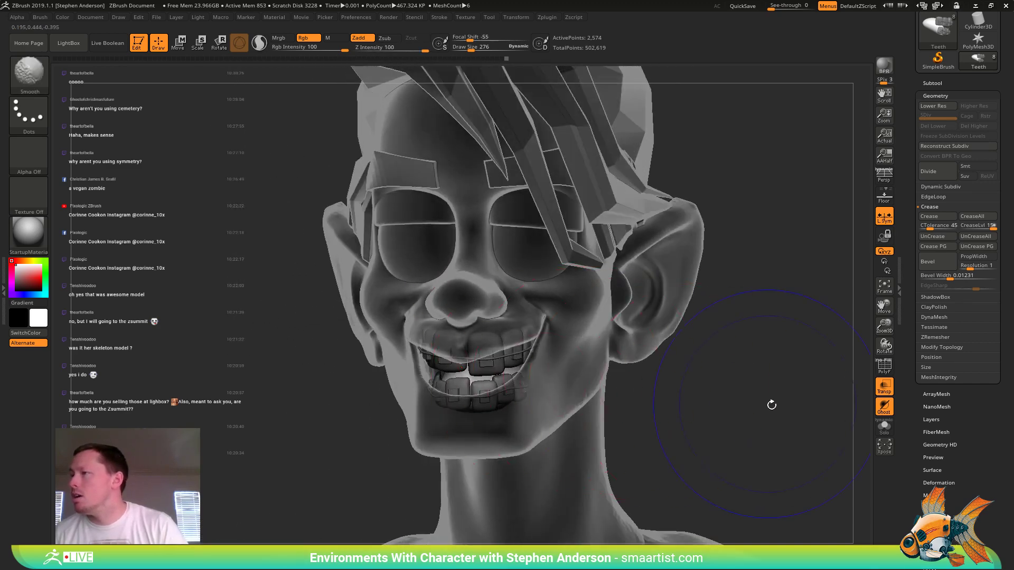
- Isolate the teeth and tongue in Solo mode and pick a bright red as the current colour
{"action": "key", "text": "shift+f"}
{"action": "key", "text": "shift+f"}
{"action": "key", "text": "ctrl+shift+s"}
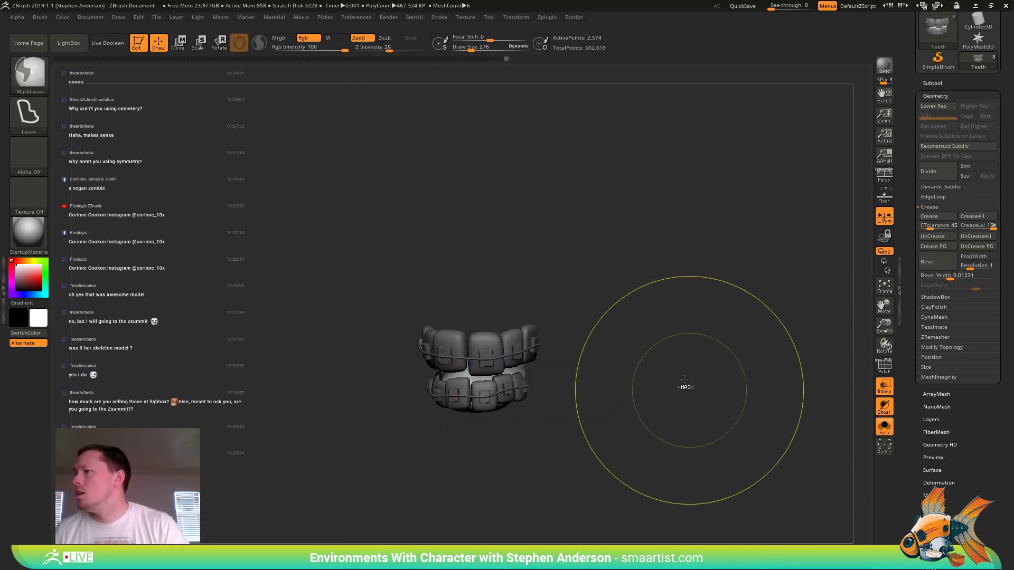
{"action": "key", "text": "f"}
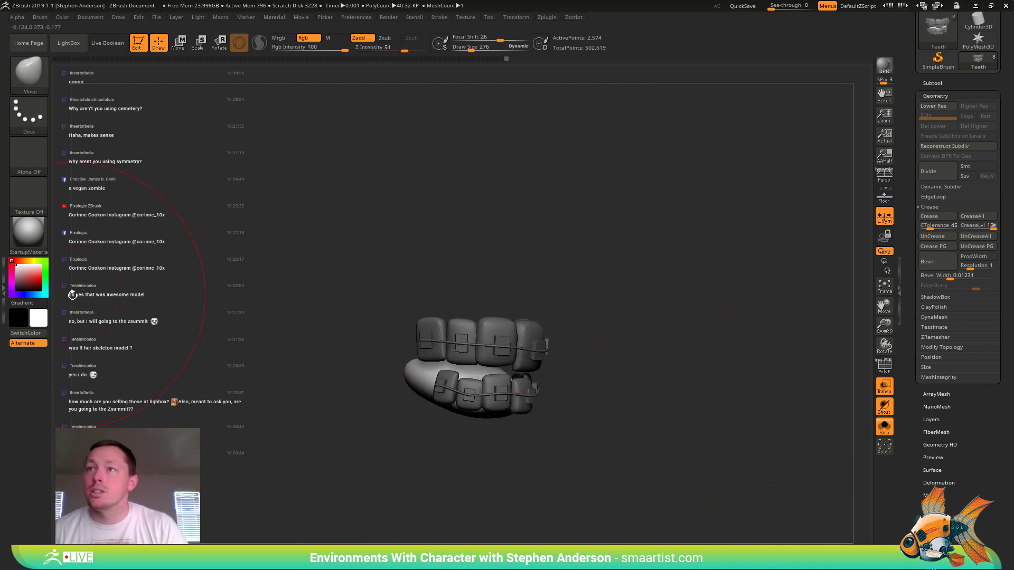
{"action": "left_click", "coordinate": [10, 268]}
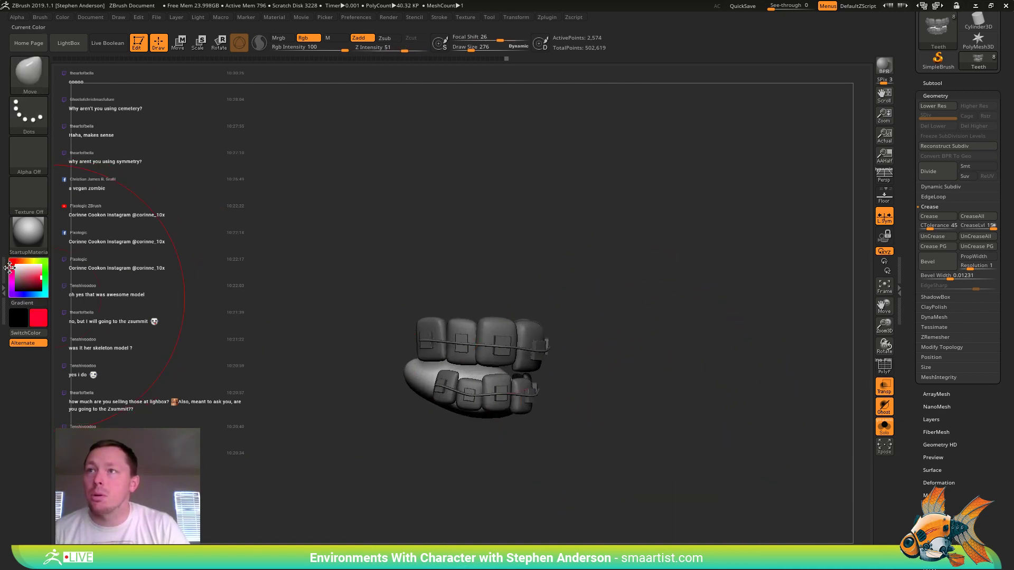
- Fill the tongue with a muted red (R 158, G 72, B 87) in Mrgb mode, leaving the teeth white
{"action": "left_click", "coordinate": [24, 274]}
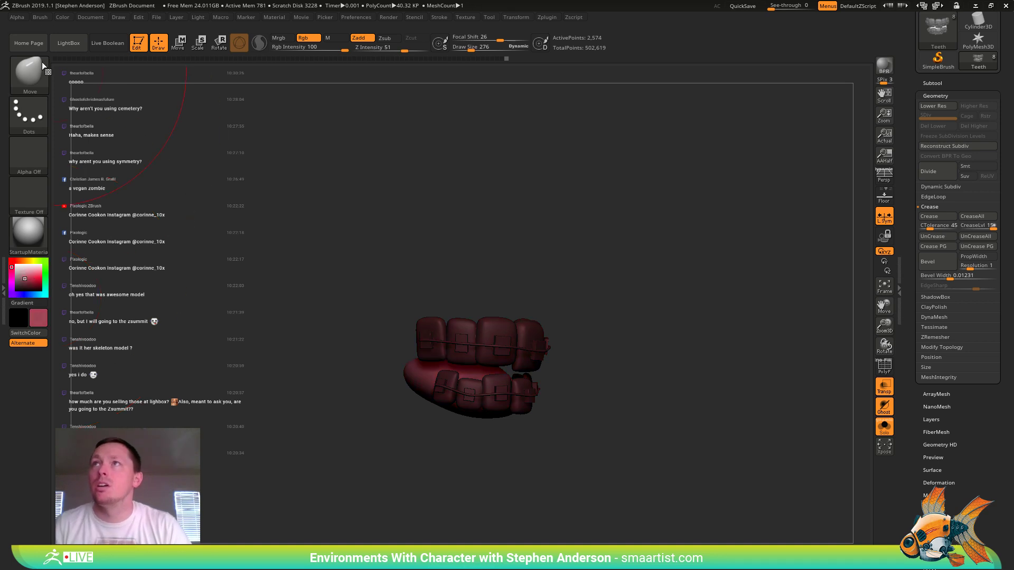
{"action": "left_click", "coordinate": [62, 16]}
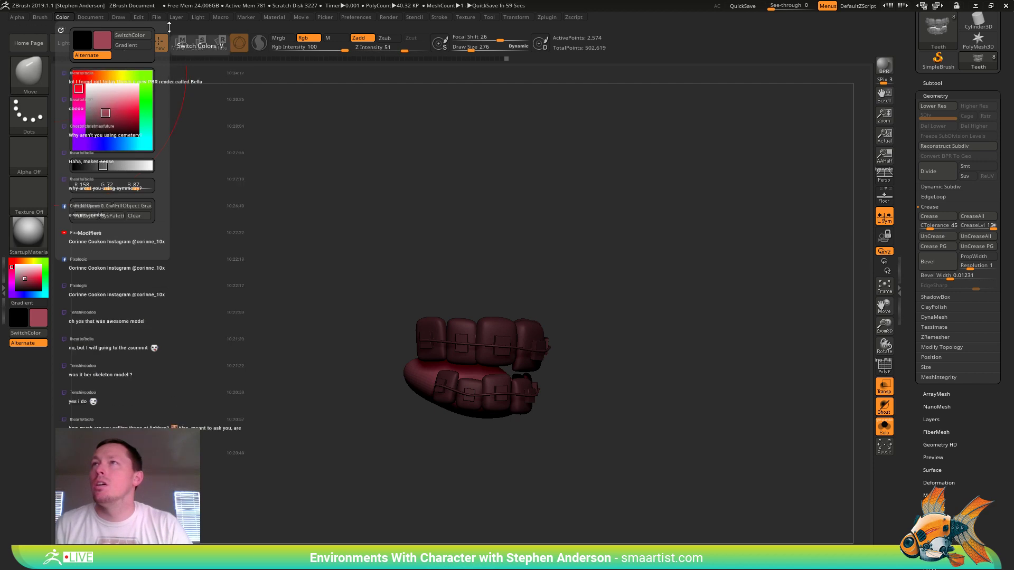
{"action": "left_click", "coordinate": [279, 38]}
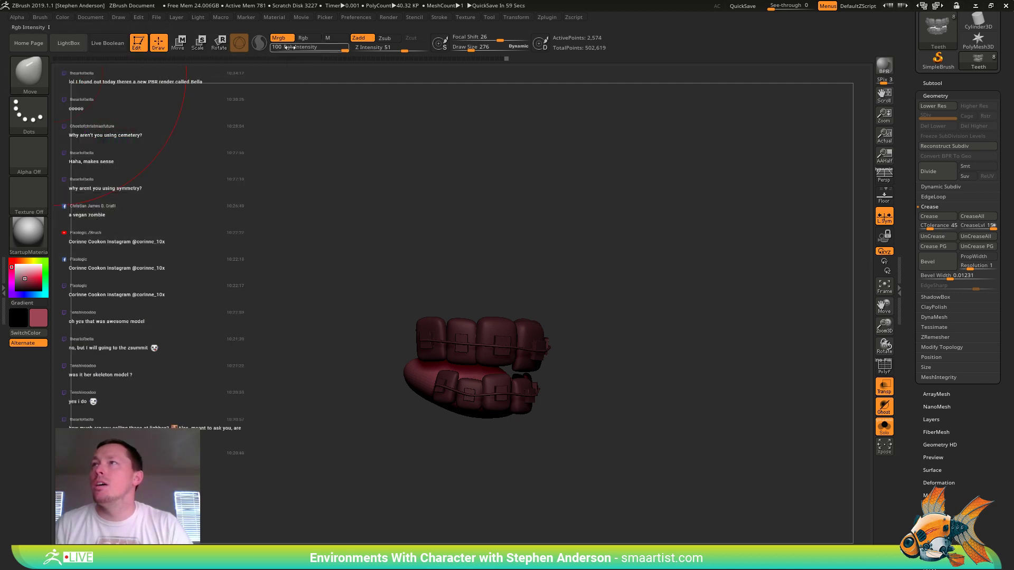
{"action": "left_click", "coordinate": [43, 17]}
{"action": "left_click", "coordinate": [62, 17]}
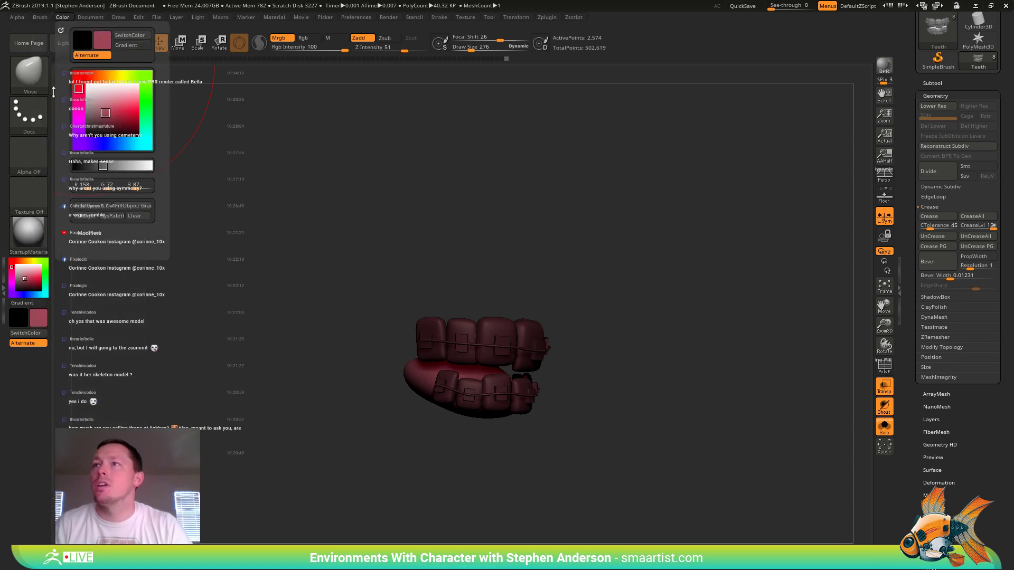
{"action": "left_click", "coordinate": [91, 206]}
{"action": "left_click_drag", "start_coordinate": [547, 289], "coordinate": [634, 324]}
{"action": "left_click_drag", "start_coordinate": [614, 323], "coordinate": [592, 278]}
{"action": "mouse_move", "coordinate": [594, 273]}
{"action": "right_mouse_down", "text": "ctrl"}
{"action": "mouse_move", "coordinate": [601, 285]}
{"action": "mouse_move", "coordinate": [520, 295]}
{"action": "mouse_move", "coordinate": [630, 307]}
{"action": "mouse_move", "coordinate": [604, 297]}
{"action": "right_mouse_up", "text": "ctrl"}
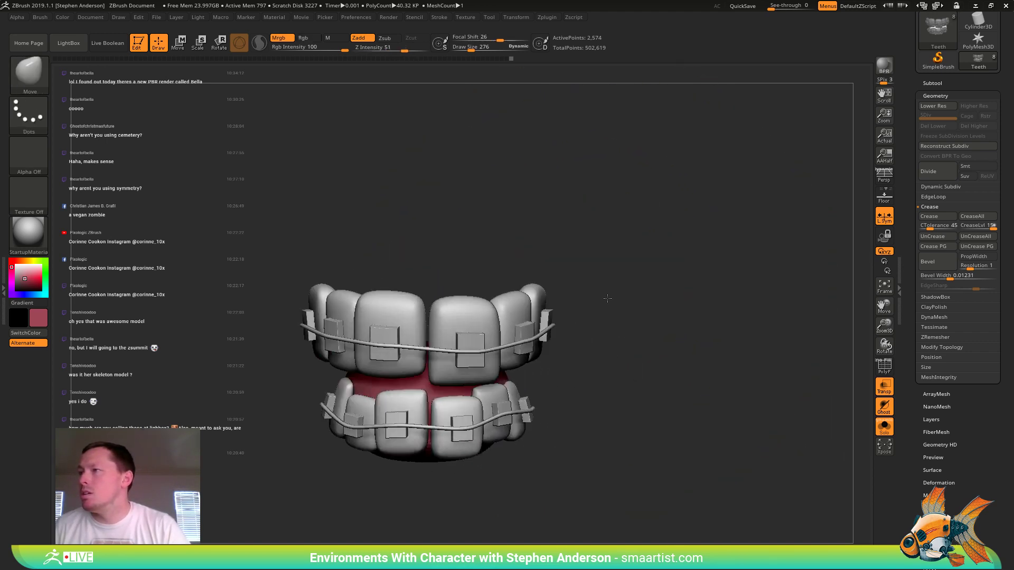
- Isolate all the teeth without brackets or wires, put them in one polygroup, and show the full model with polyframe on
{"action": "left_click", "coordinate": [471, 305], "text": "ctrl+shift"}
{"action": "key", "text": "ctrl+shift+a"}
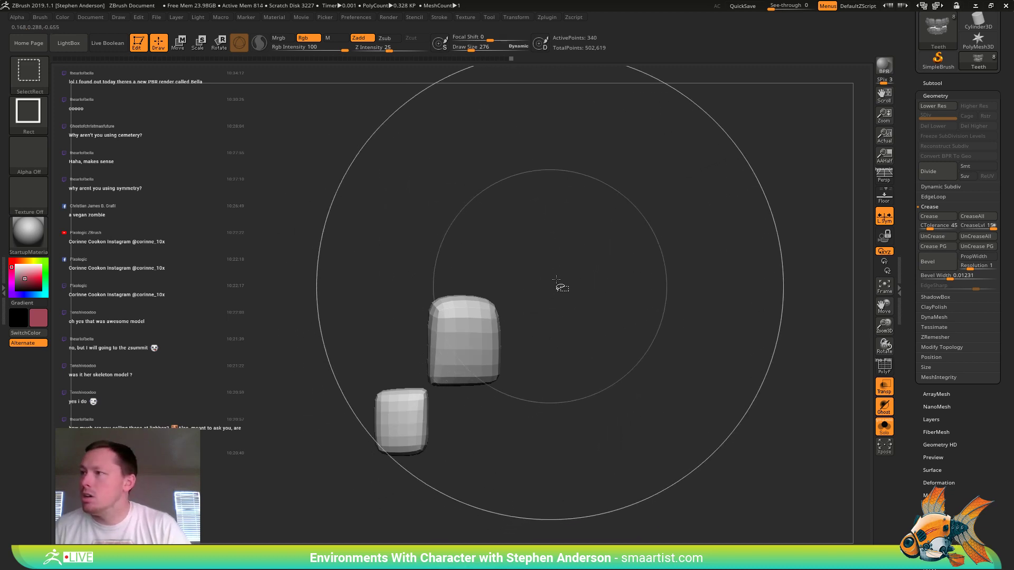
{"action": "left_click_drag", "start_coordinate": [555, 284], "coordinate": [523, 303], "text": "ctrl+shift"}
{"action": "left_click", "coordinate": [409, 305], "text": "ctrl+shift"}
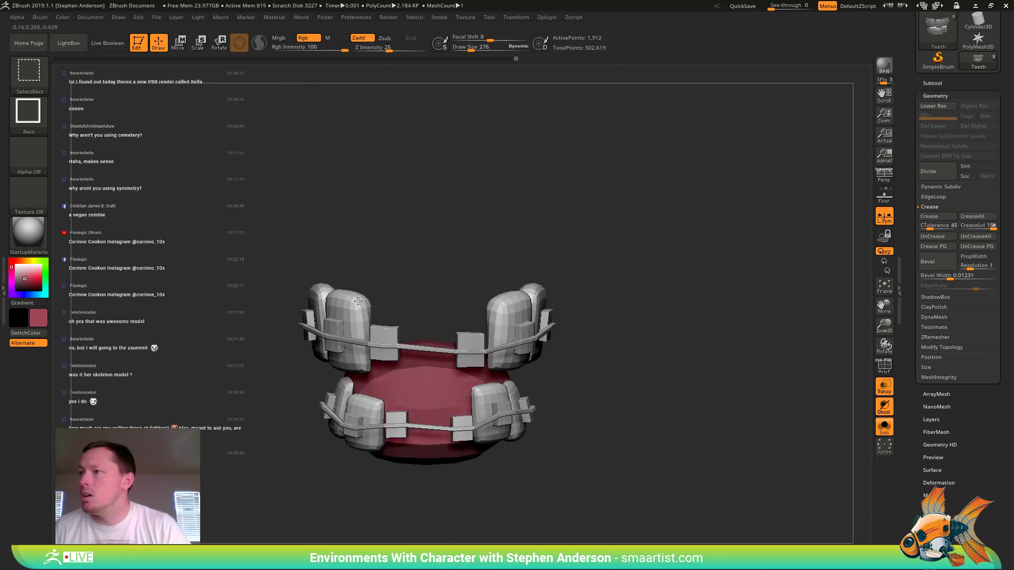
{"action": "left_click", "coordinate": [349, 300], "text": "ctrl+shift"}
{"action": "left_click_drag", "start_coordinate": [570, 227], "coordinate": [644, 265], "text": "ctrl+shift"}
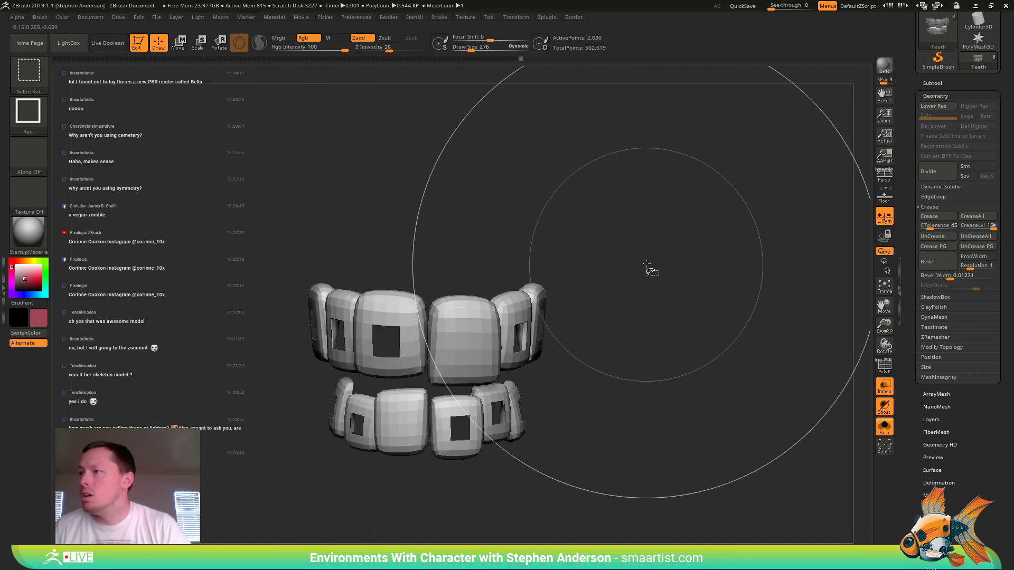
{"action": "key", "text": "ctrl+shift+a"}
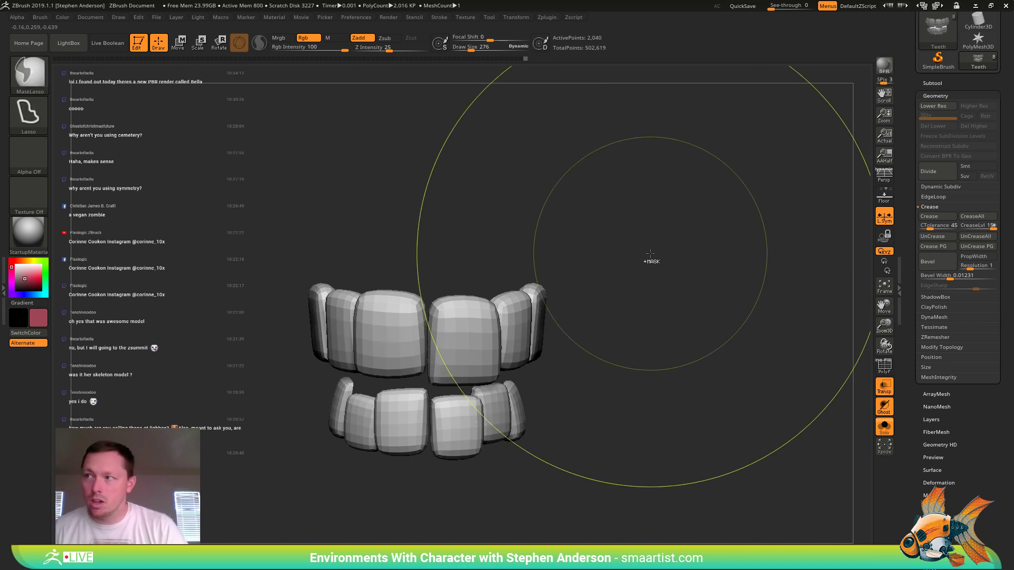
{"action": "key", "text": "shift+f"}
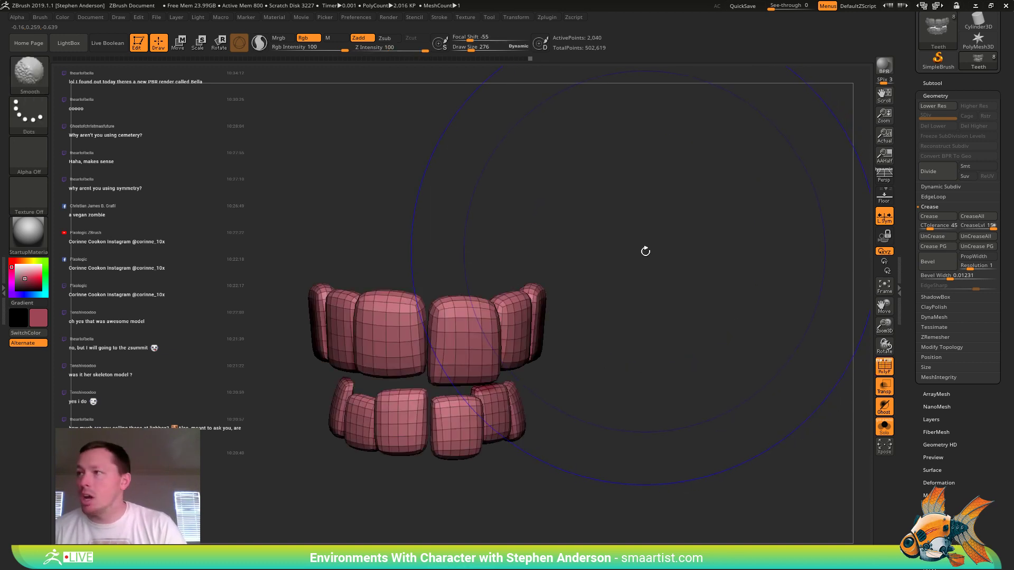
{"action": "left_click", "coordinate": [656, 267], "text": "ctrl+shift"}
{"action": "left_click_drag", "start_coordinate": [656, 268], "coordinate": [491, 285]}
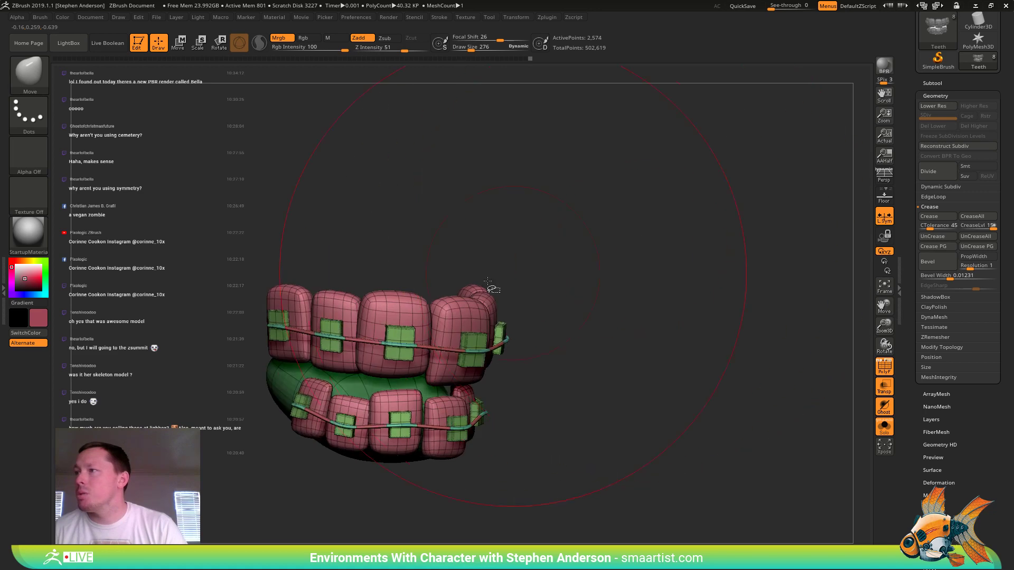
- Isolate the wire segments, gather both wires into one polygroup, and show the full model again
{"action": "left_click", "coordinate": [443, 354], "text": "ctrl+shift"}
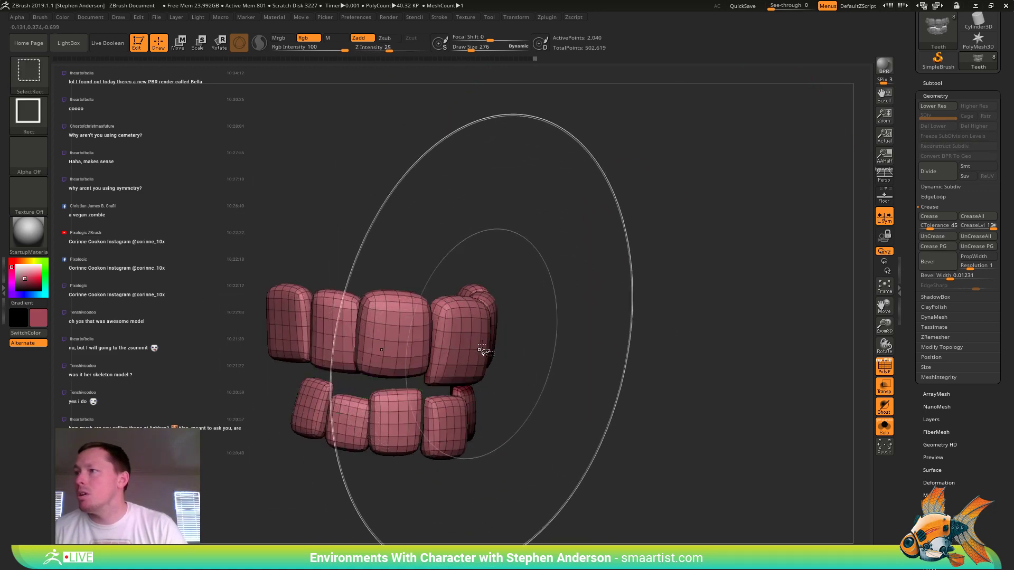
{"action": "key", "text": "ctrl+z"}
{"action": "left_click", "coordinate": [448, 352], "text": "ctrl+shift"}
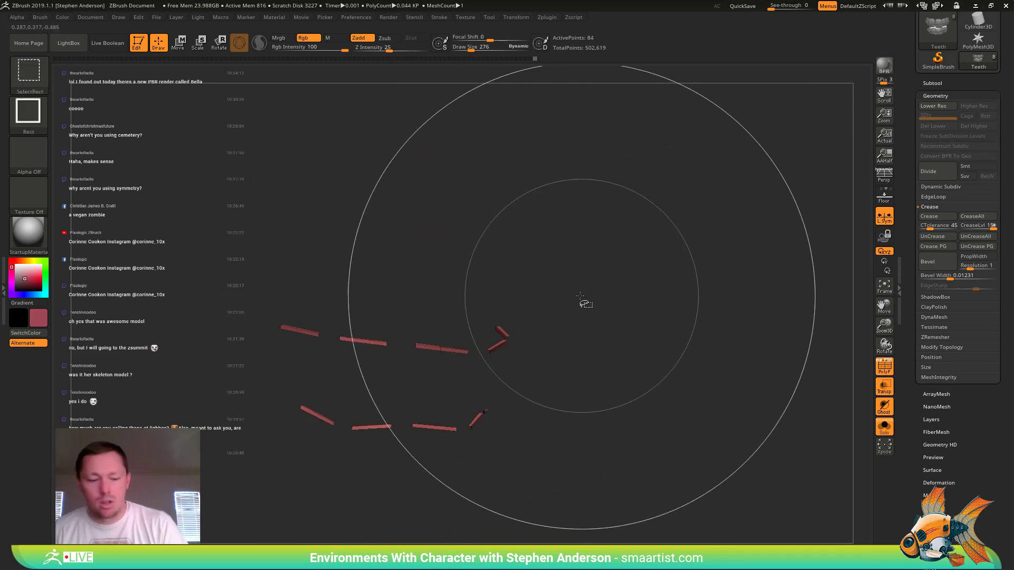
{"action": "left_click", "coordinate": [602, 291], "text": "ctrl+shift"}
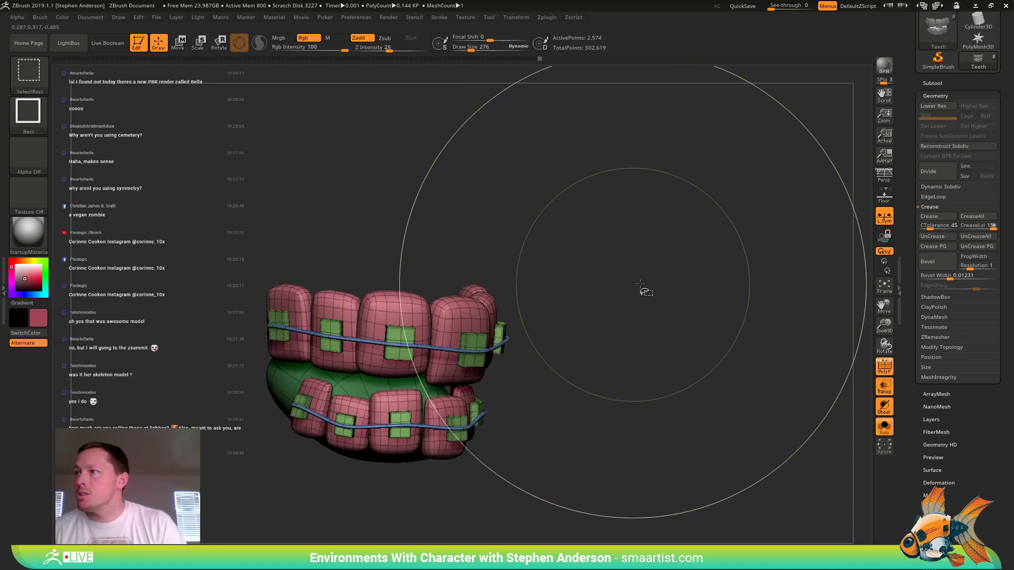
{"action": "mouse_move", "coordinate": [584, 287]}
{"action": "left_mouse_down"}
{"action": "mouse_move", "coordinate": [530, 286]}
{"action": "mouse_move", "coordinate": [585, 290]}
{"action": "left_mouse_up"}
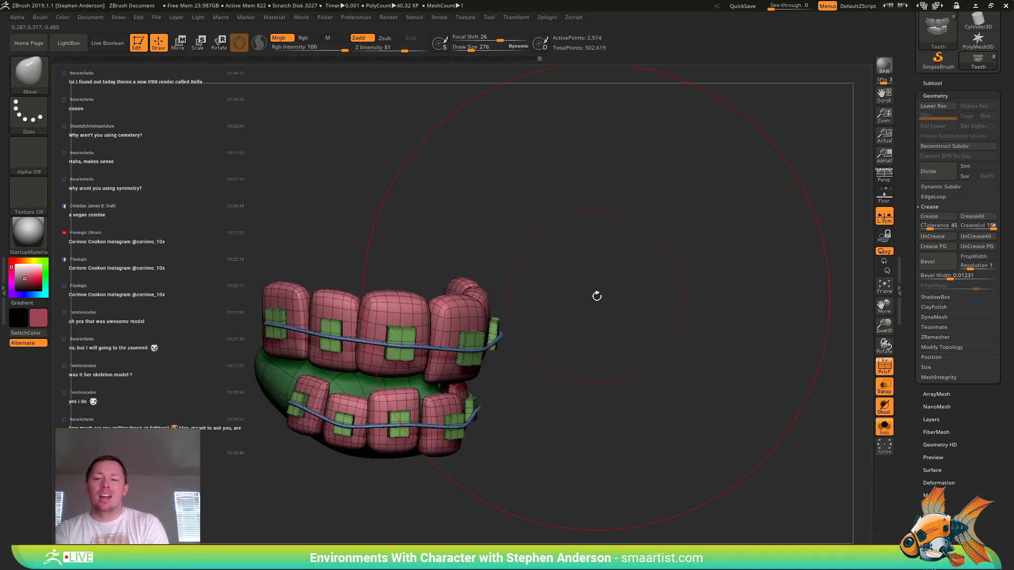
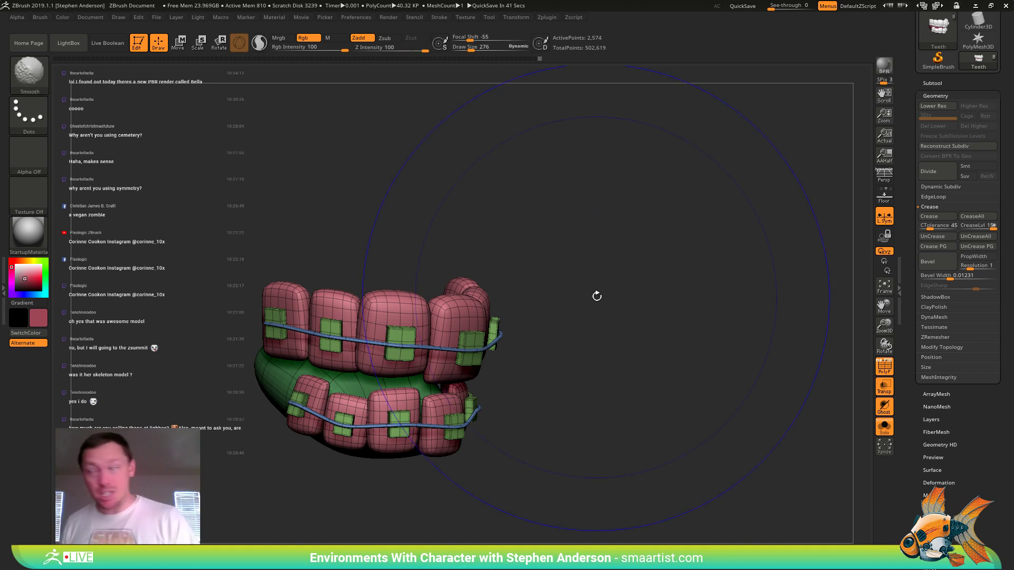
- Isolate the brackets and wires by hiding the teeth and tongue, with polyframe off
{"action": "key", "text": "shift+f"}
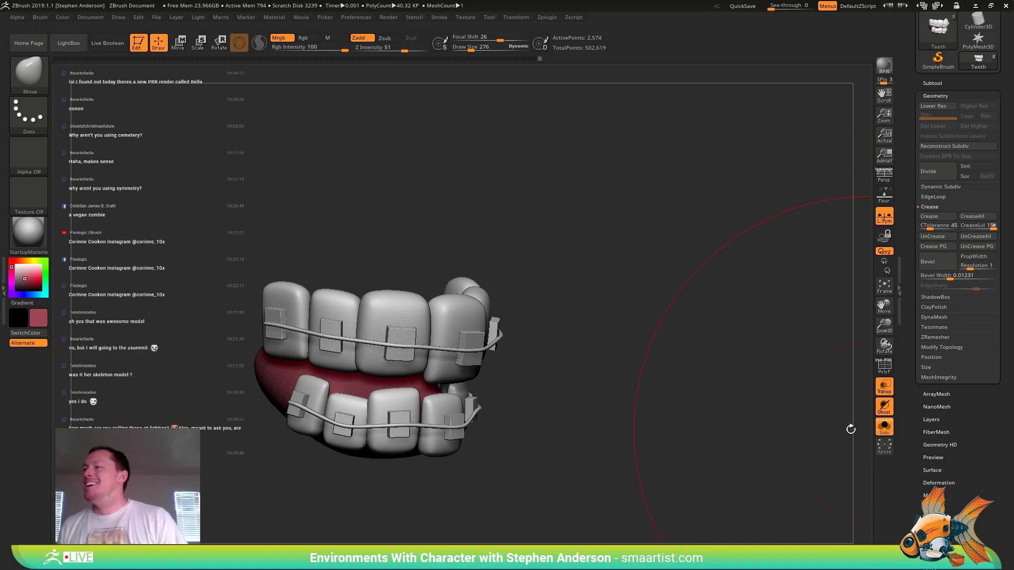
{"action": "key", "text": "shift+f"}
{"action": "right_click_drag", "start_coordinate": [449, 332], "coordinate": [471, 348], "text": "ctrl"}
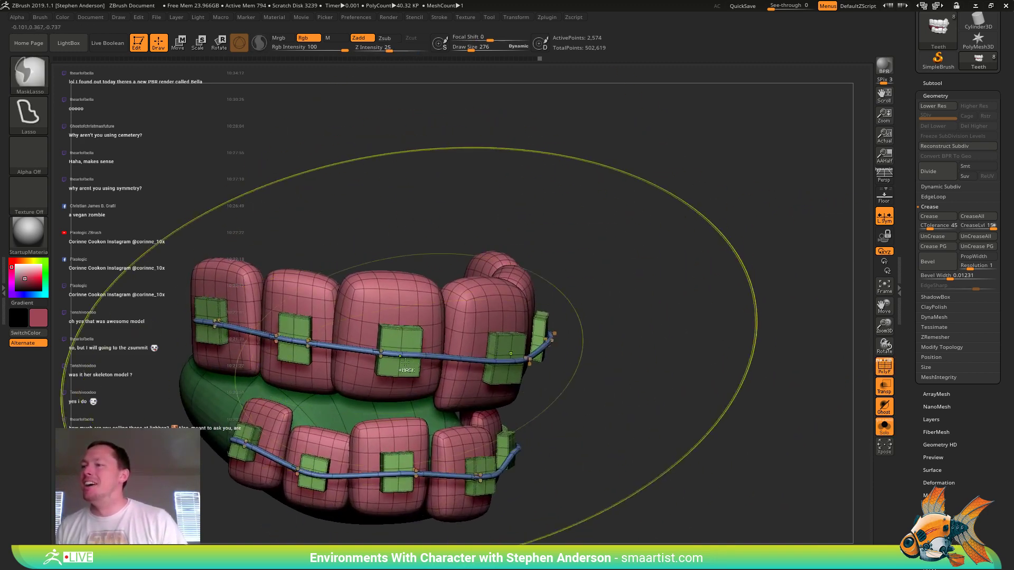
{"action": "left_click", "coordinate": [405, 357], "text": "ctrl+shift"}
{"action": "left_click", "coordinate": [406, 361], "text": "ctrl+shift"}
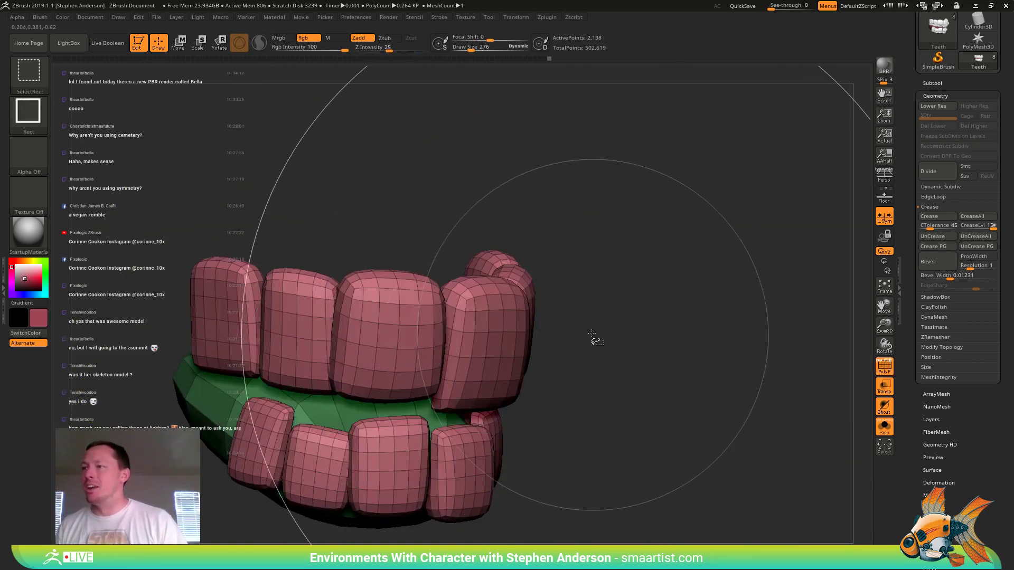
{"action": "left_click_drag", "start_coordinate": [630, 346], "coordinate": [681, 372], "text": "ctrl+shift"}
{"action": "key", "text": "shift+f"}
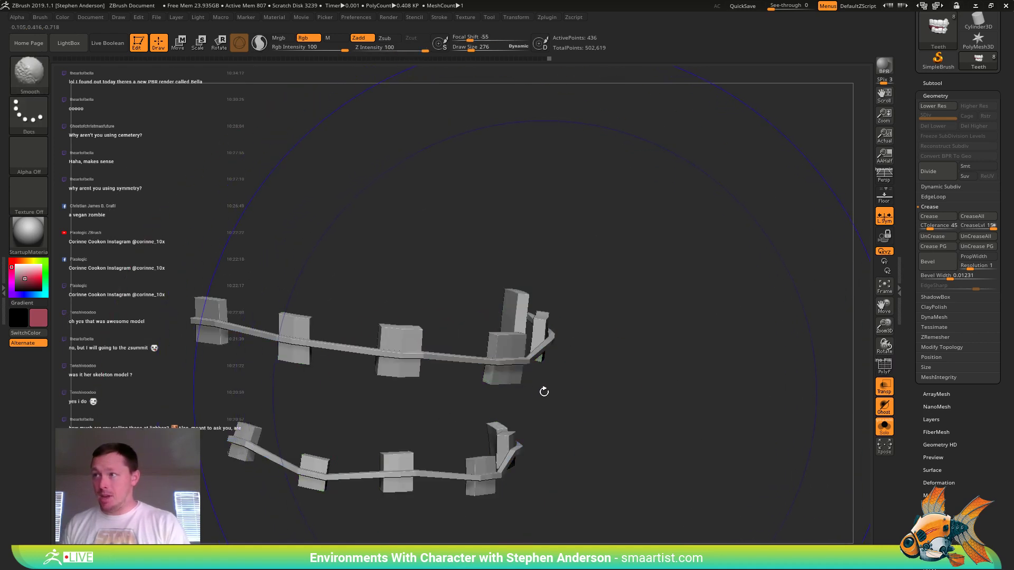
- Fill the brackets and wires with neutral grey (R 170, G 170, B 170) and unhide the teeth and tongue
{"action": "left_click", "coordinate": [16, 278]}
{"action": "left_click", "coordinate": [15, 278]}
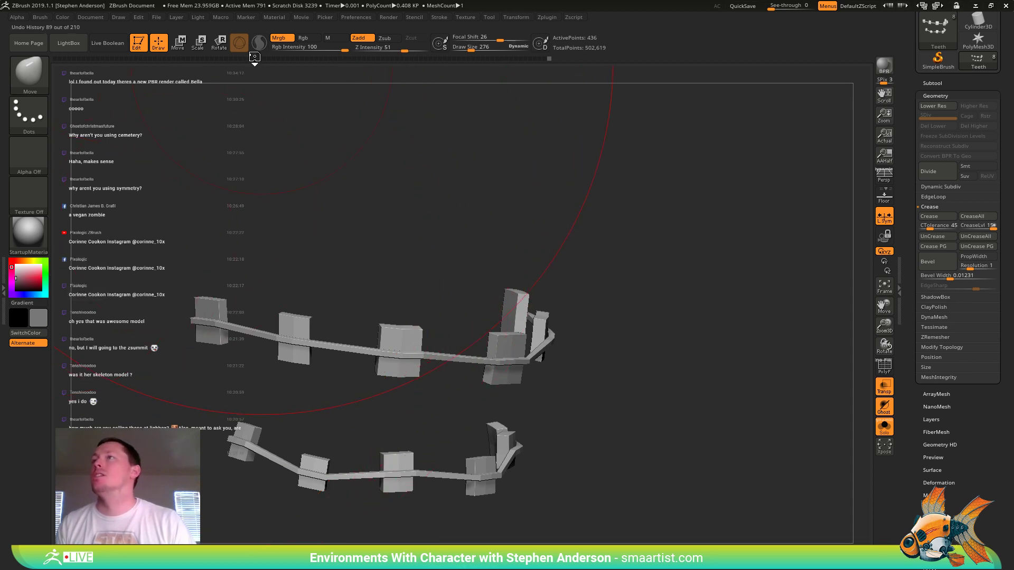
{"action": "left_click", "coordinate": [41, 17]}
{"action": "key", "text": "ctrl+shift"}
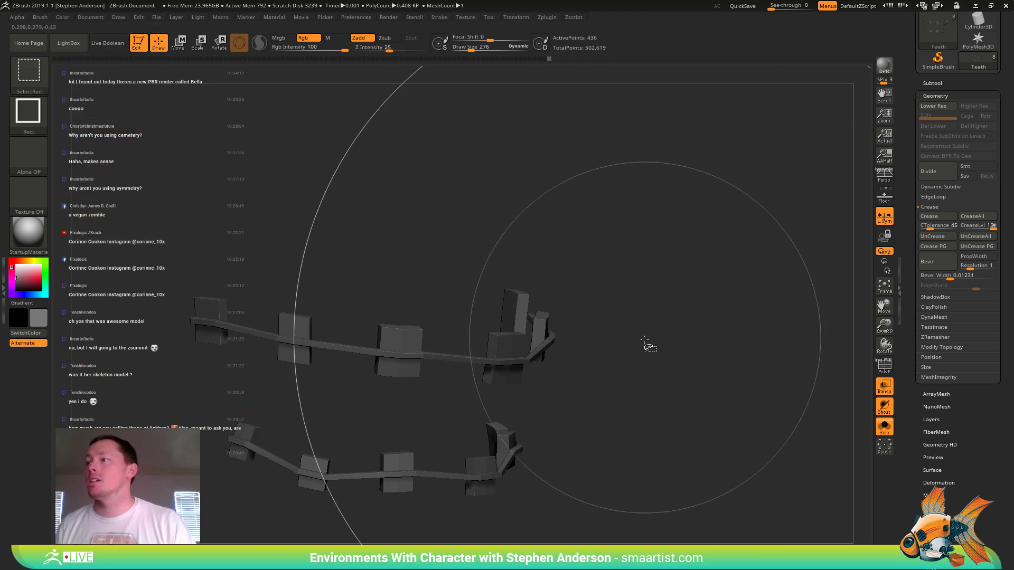
{"action": "left_click", "coordinate": [645, 340], "text": "ctrl+shift"}
{"action": "mouse_move", "coordinate": [656, 341]}
{"action": "right_mouse_down", "text": "ctrl"}
{"action": "mouse_move", "coordinate": [608, 294]}
{"action": "mouse_move", "coordinate": [591, 321]}
{"action": "mouse_move", "coordinate": [593, 311]}
{"action": "mouse_move", "coordinate": [622, 357]}
{"action": "right_mouse_up", "text": "ctrl"}
{"action": "key", "text": "ctrl+z"}
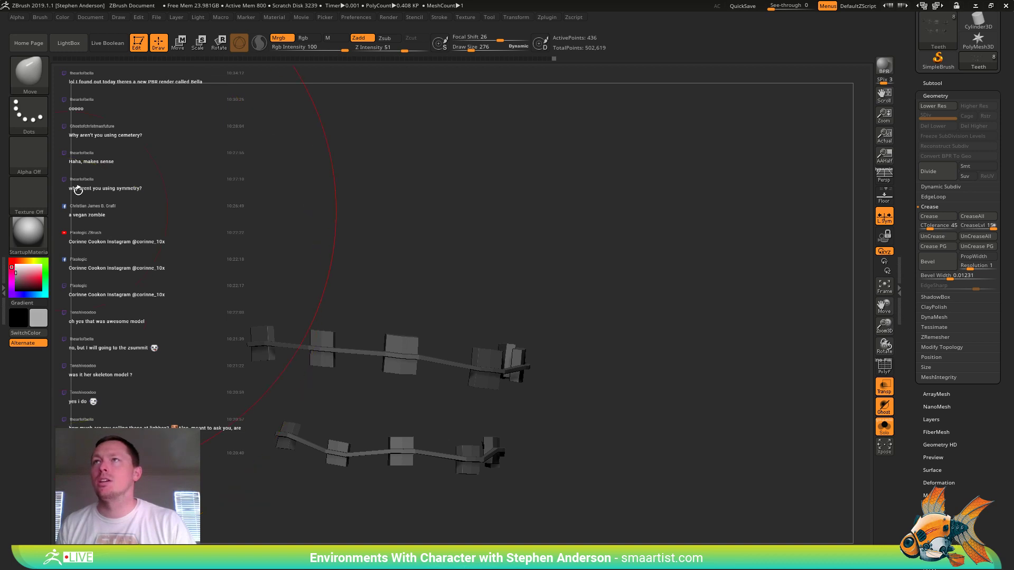
{"action": "left_click", "coordinate": [62, 17]}
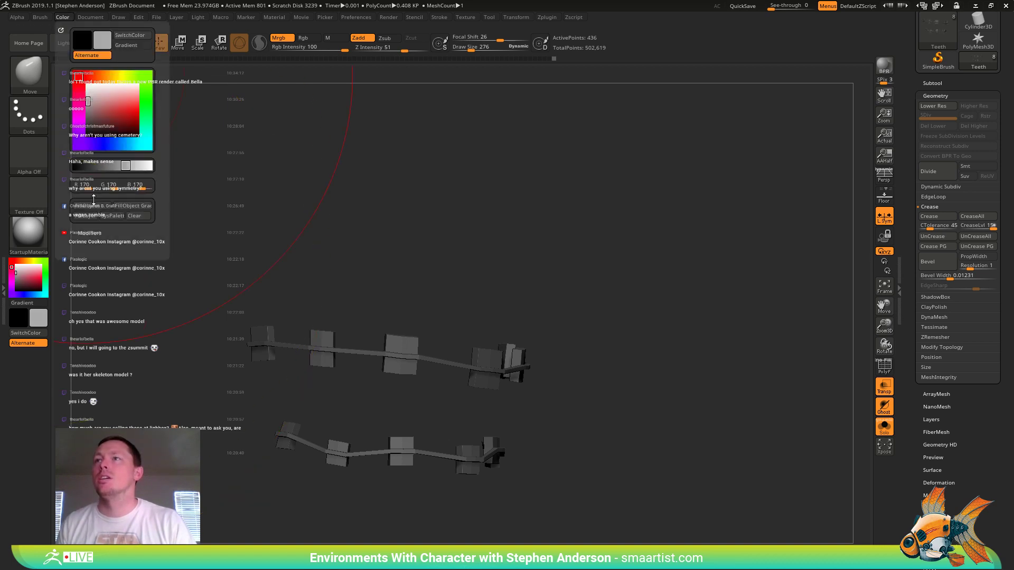
{"action": "left_click", "coordinate": [607, 282], "text": "ctrl+shift"}
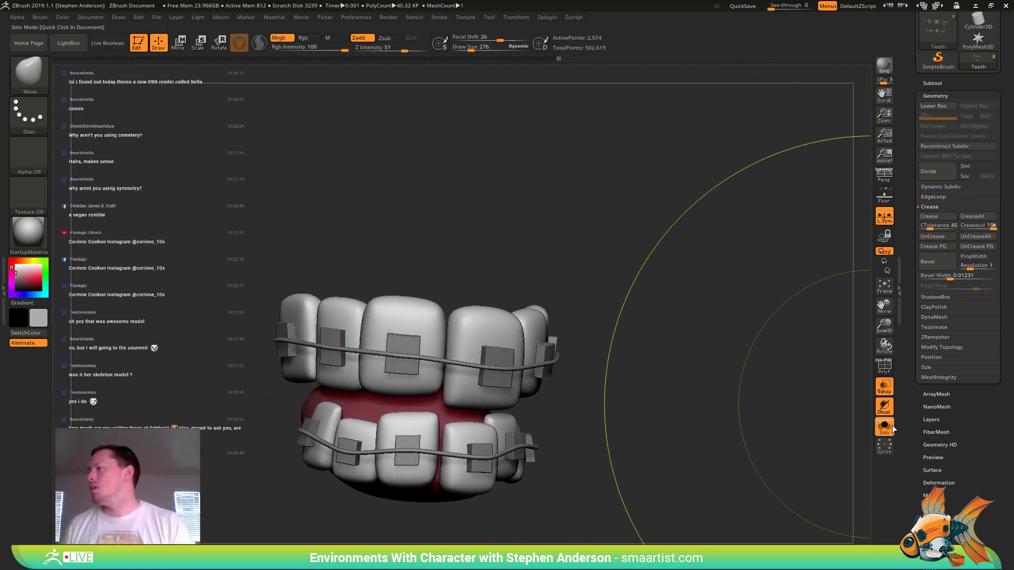
- Turn off Solo and transparency, and inspect the coloured braces and tongue inside the head's smiling mouth
{"action": "left_click", "coordinate": [884, 426]}
{"action": "left_click", "coordinate": [887, 392]}
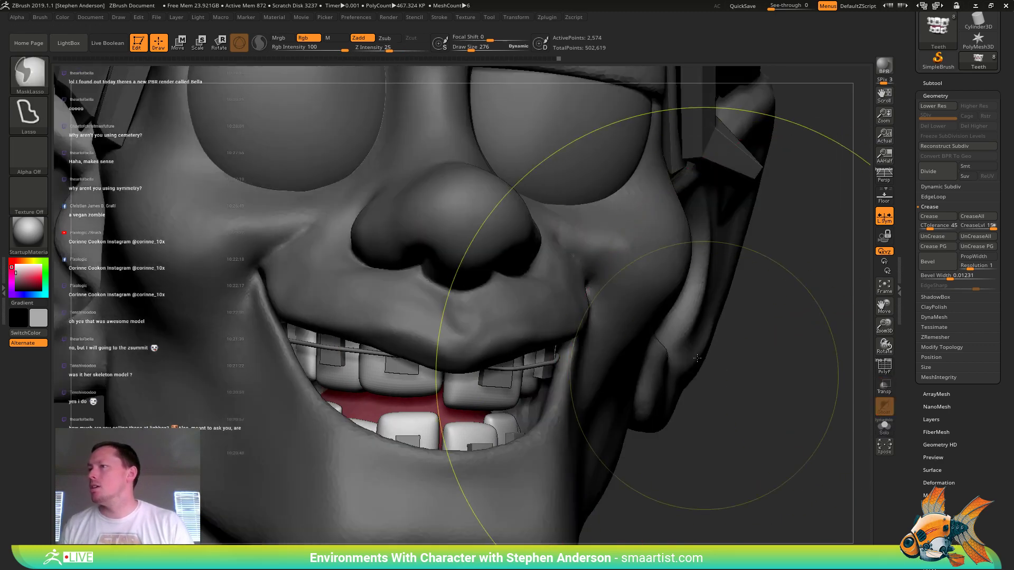
{"action": "right_click_drag", "start_coordinate": [704, 373], "coordinate": [658, 317], "text": "ctrl"}
{"action": "left_click_drag", "start_coordinate": [658, 317], "coordinate": [610, 301]}
{"action": "right_click_drag", "start_coordinate": [610, 301], "coordinate": [435, 351]}
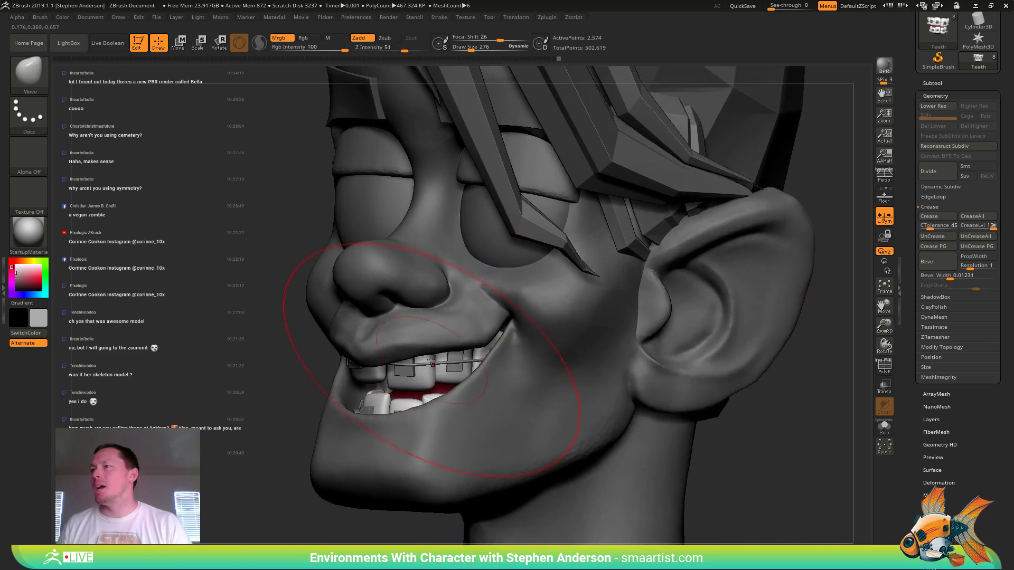
{"action": "right_click_drag", "start_coordinate": [359, 364], "coordinate": [449, 328]}
{"action": "right_click_drag", "start_coordinate": [417, 369], "coordinate": [467, 319]}
{"action": "right_click_drag", "start_coordinate": [198, 277], "coordinate": [273, 275]}
- Select the head and adjust the cheek crease above the mouth corner with the Move brush, raising the draw size to 41
{"action": "left_click", "coordinate": [256, 257], "text": "alt"}
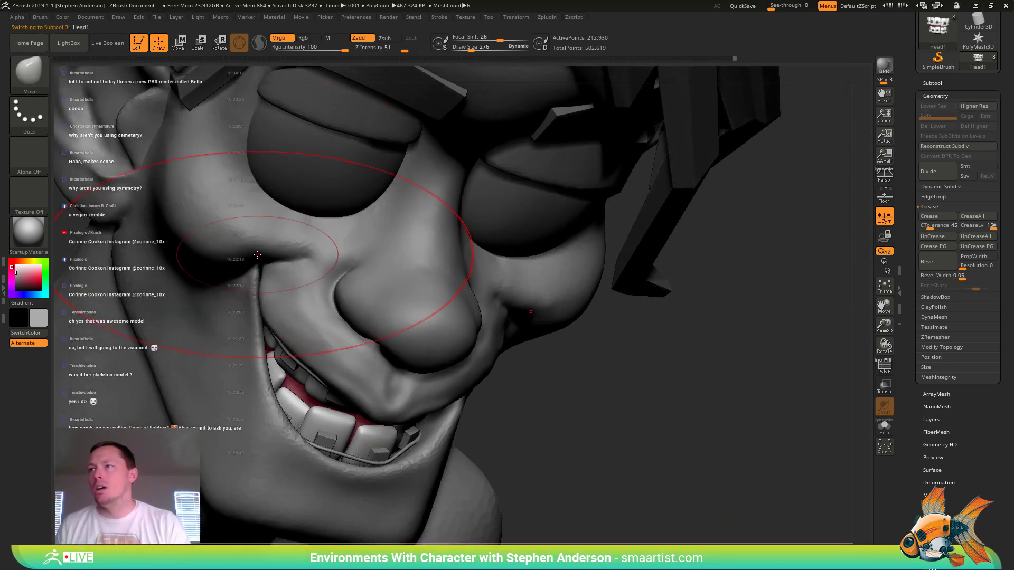
{"action": "key", "text": "s"}
{"action": "left_click_drag", "start_coordinate": [256, 256], "coordinate": [246, 255]}
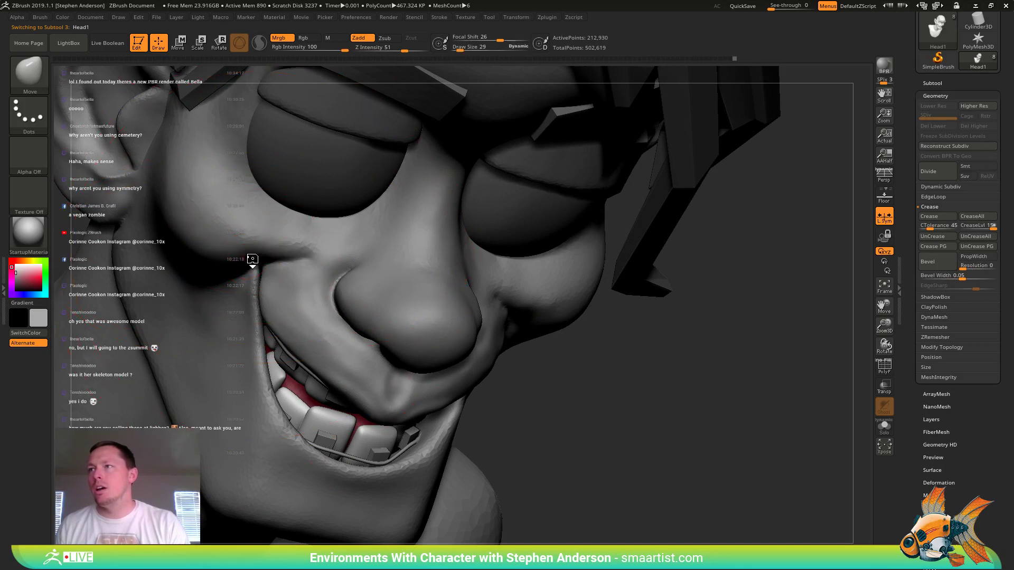
{"action": "key", "text": "ctrl"}
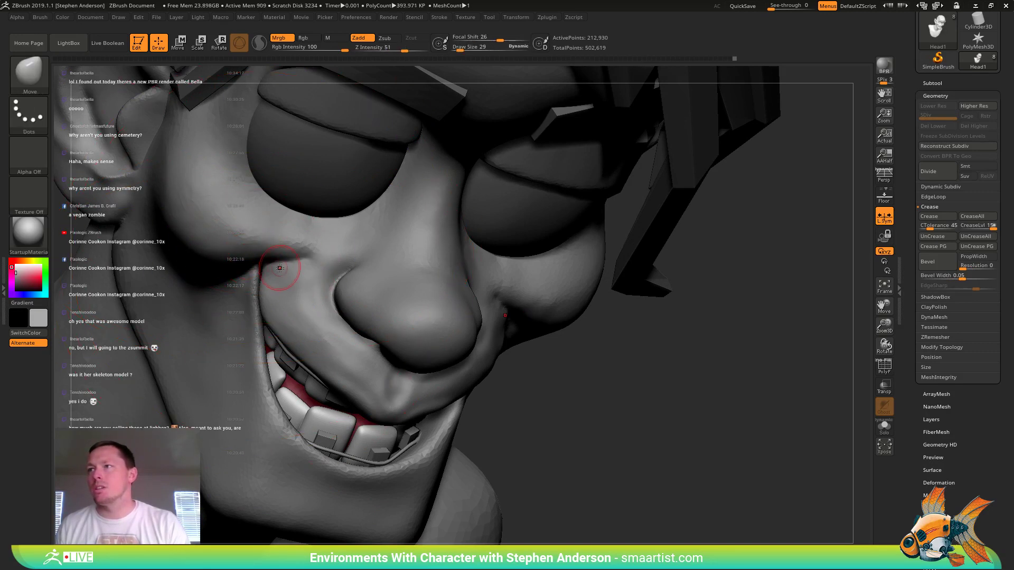
{"action": "key", "text": "ctrl+z"}
{"action": "key", "text": "s"}
{"action": "left_click_drag", "start_coordinate": [255, 258], "coordinate": [259, 256]}
{"action": "key", "text": "s"}
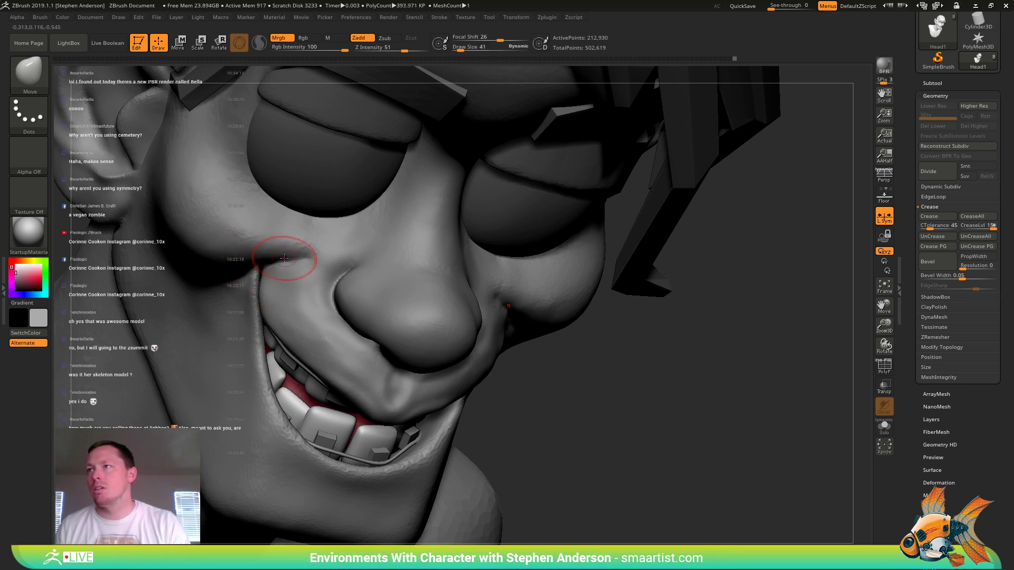
{"action": "left_click_drag", "start_coordinate": [633, 337], "coordinate": [507, 334]}
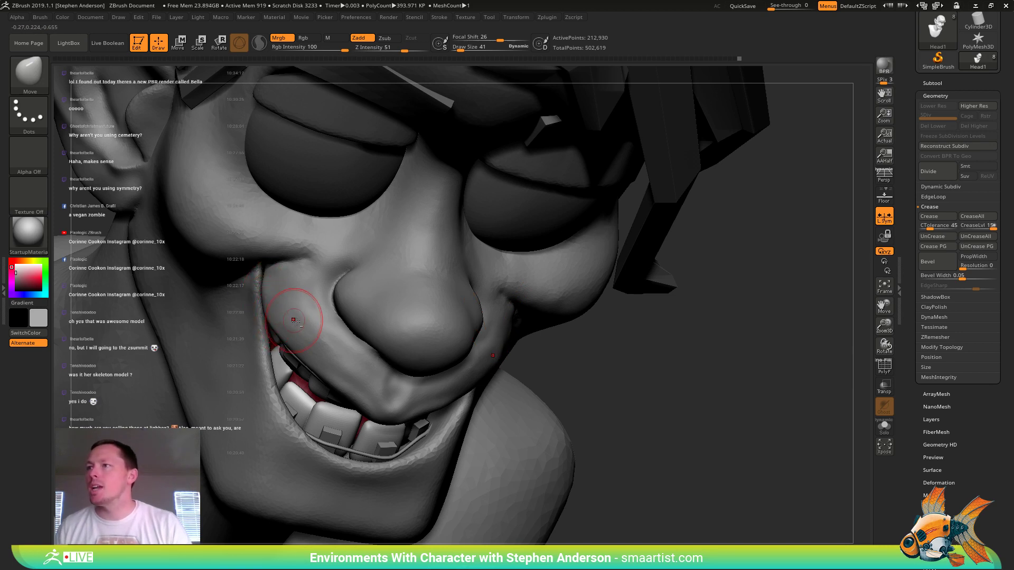
- Nudge the upper lip beside the nose, turn on Sculptris Pro, and smooth along the upper lip
{"action": "left_click_drag", "start_coordinate": [301, 324], "coordinate": [306, 324]}
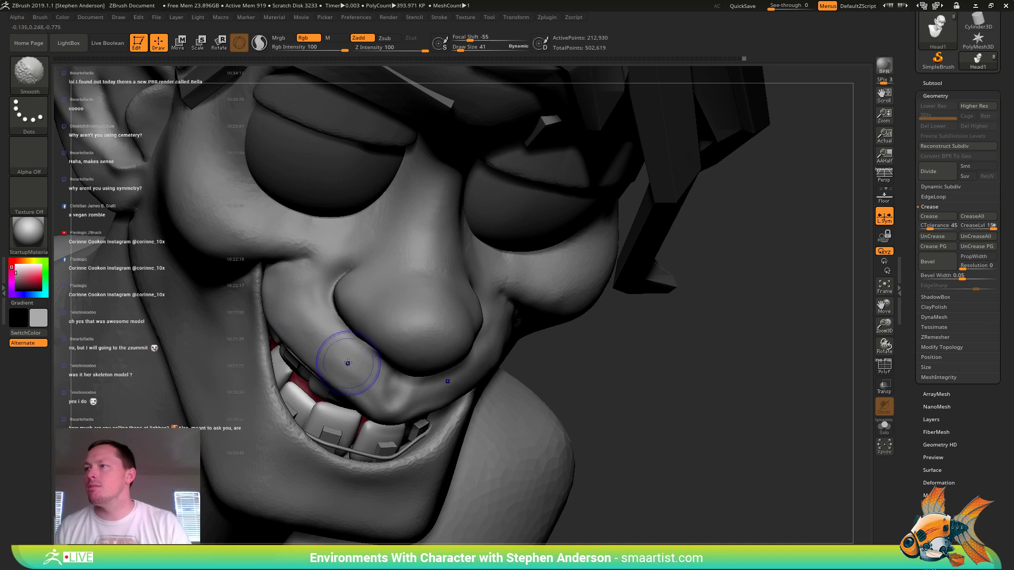
{"action": "left_click", "coordinate": [258, 43]}
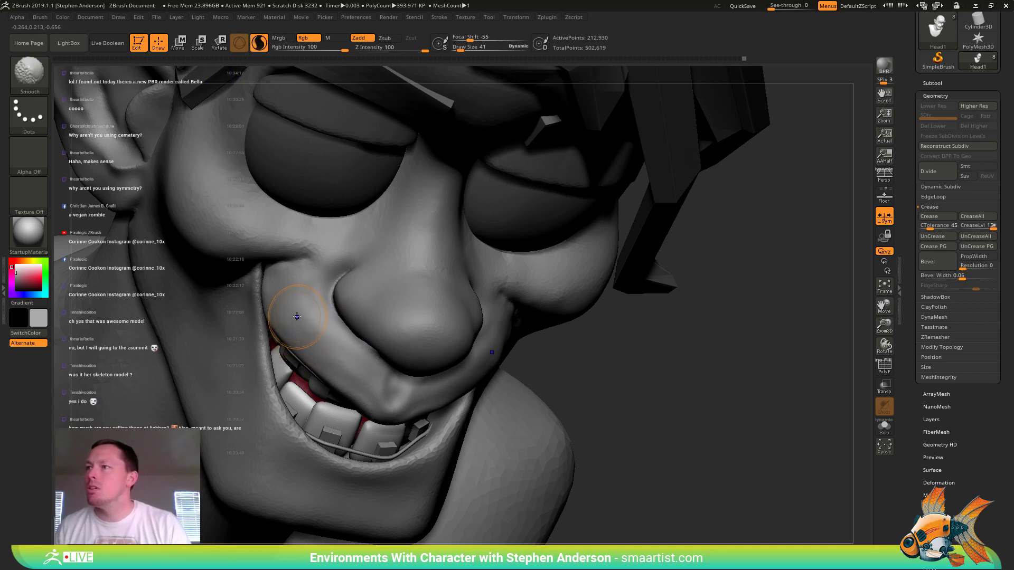
{"action": "left_click_drag", "start_coordinate": [362, 382], "coordinate": [396, 414], "text": "shift"}
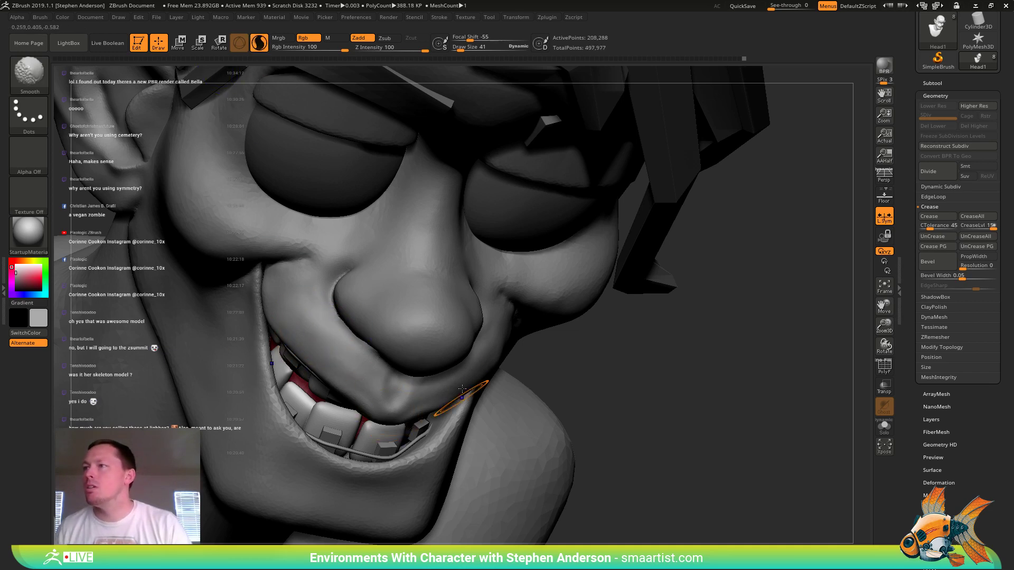
- Inspect the reshaped cheeks and smiling mouth from the front and both sides
{"action": "right_click_drag", "start_coordinate": [571, 388], "coordinate": [470, 344]}
{"action": "key", "text": "f"}
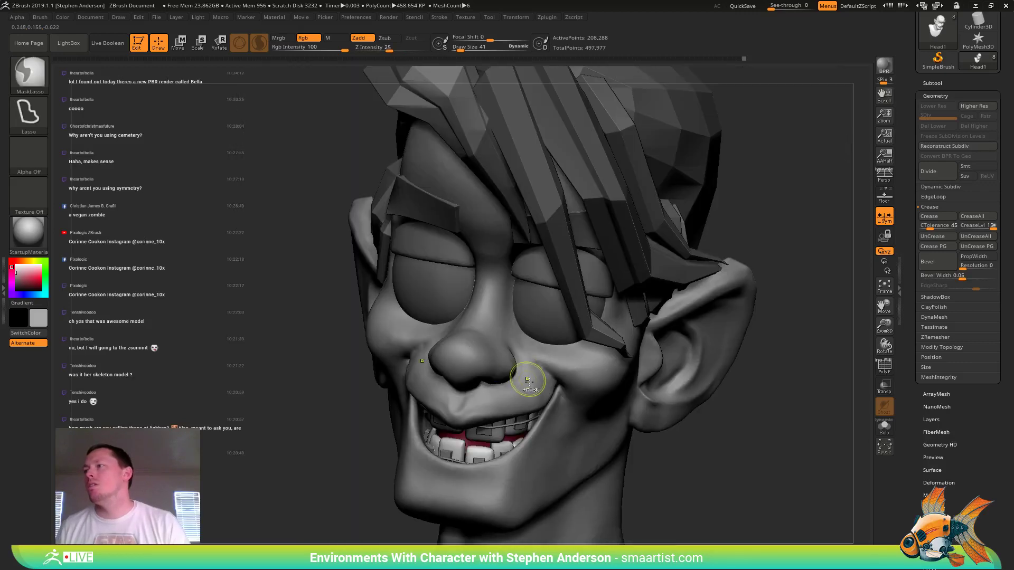
{"action": "mouse_move", "coordinate": [545, 390]}
{"action": "right_mouse_down"}
{"action": "mouse_move", "coordinate": [552, 365]}
{"action": "mouse_move", "coordinate": [587, 373]}
{"action": "right_mouse_up"}
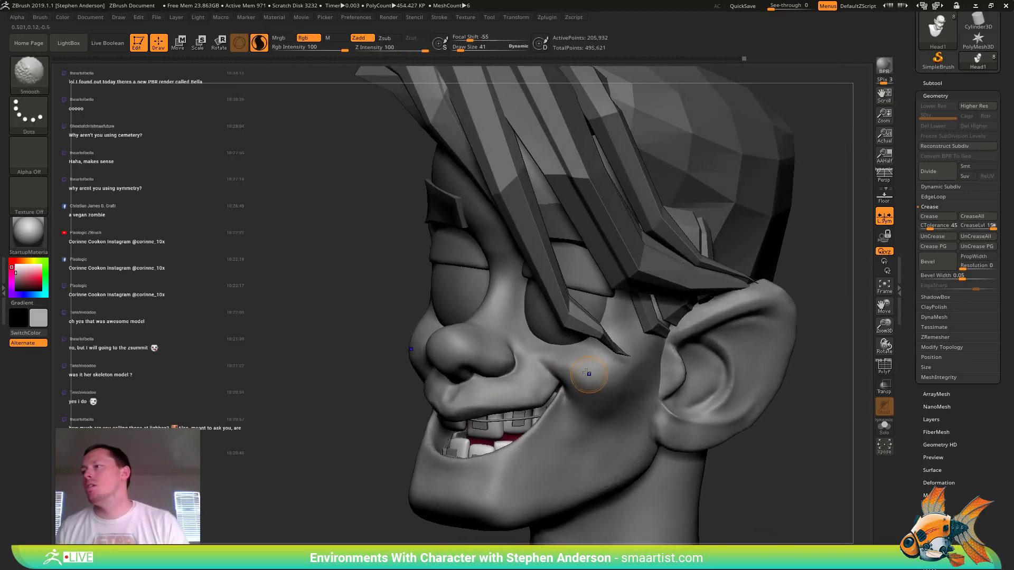
{"action": "mouse_move", "coordinate": [651, 343]}
{"action": "right_mouse_down"}
{"action": "mouse_move", "coordinate": [599, 389]}
{"action": "mouse_move", "coordinate": [507, 288]}
{"action": "right_mouse_up"}
{"action": "right_click_drag", "start_coordinate": [507, 288], "coordinate": [452, 288]}
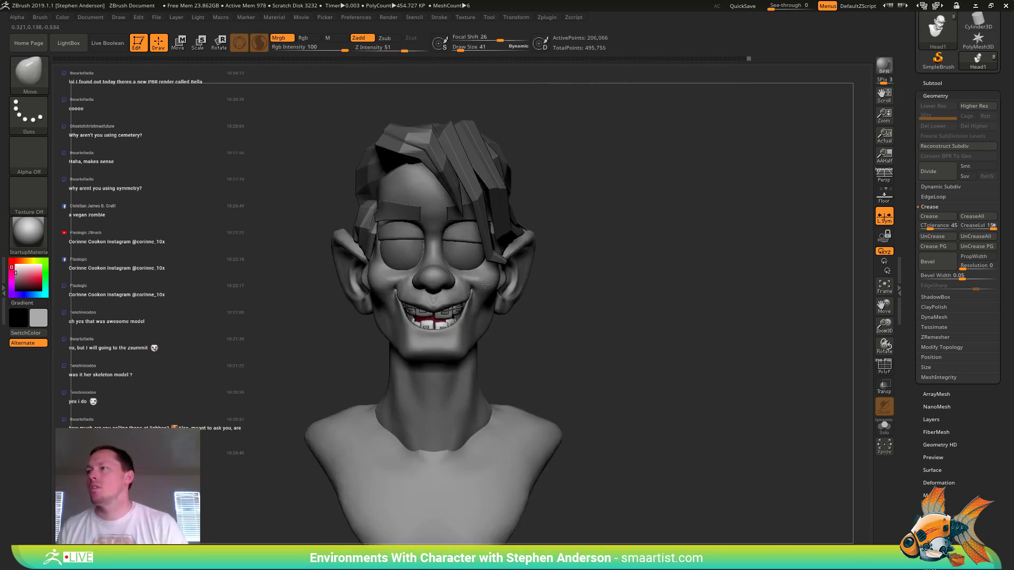
{"action": "mouse_move", "coordinate": [549, 301]}
{"action": "right_mouse_down"}
{"action": "mouse_move", "coordinate": [582, 305]}
{"action": "mouse_move", "coordinate": [473, 298]}
{"action": "right_mouse_up"}
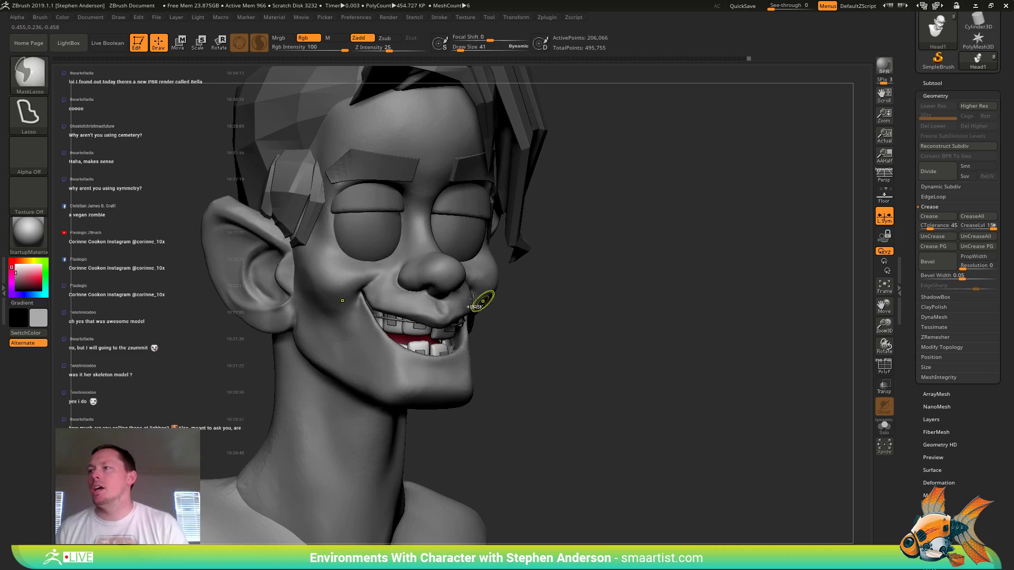
- Choose the SkinShade4 material and pick a pale grey-green as the current colour
{"action": "left_click", "coordinate": [31, 233]}
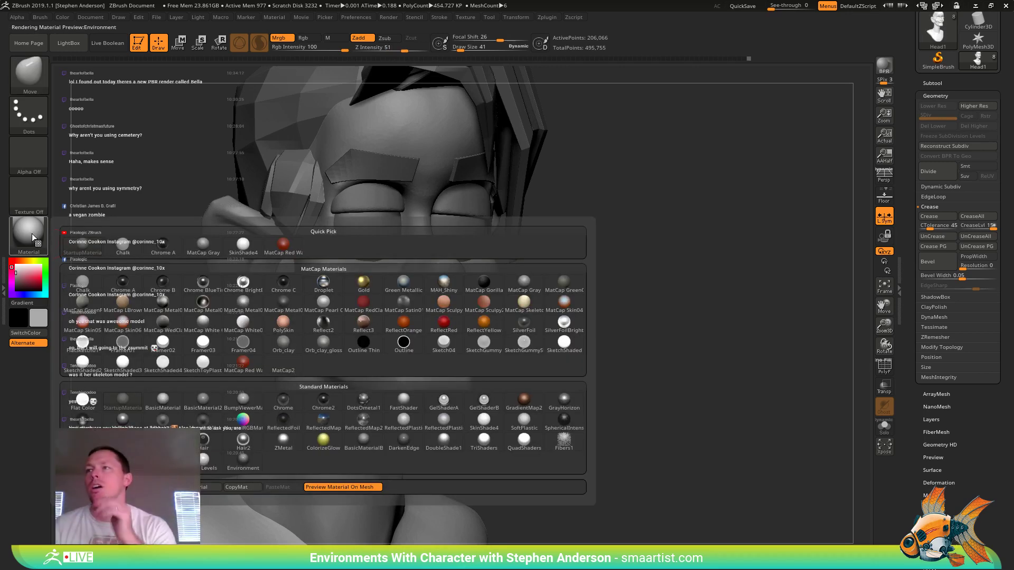
{"action": "left_click", "coordinate": [243, 244]}
{"action": "mouse_move", "coordinate": [520, 383]}
{"action": "right_mouse_down"}
{"action": "mouse_move", "coordinate": [506, 384]}
{"action": "mouse_move", "coordinate": [546, 385]}
{"action": "mouse_move", "coordinate": [536, 388]}
{"action": "right_mouse_up"}
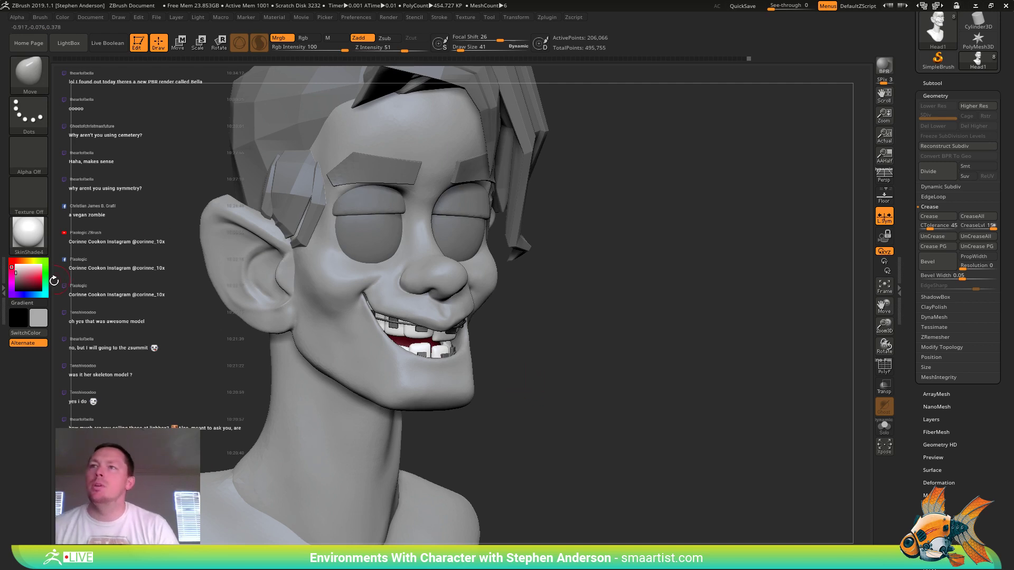
{"action": "left_click", "coordinate": [36, 261]}
{"action": "left_click", "coordinate": [35, 286]}
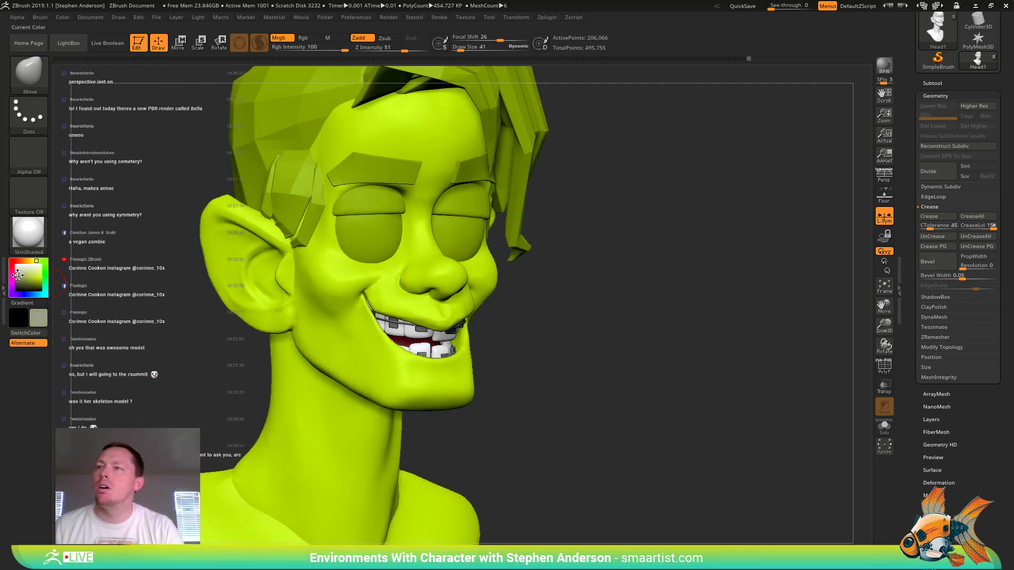
{"action": "left_click", "coordinate": [17, 275]}
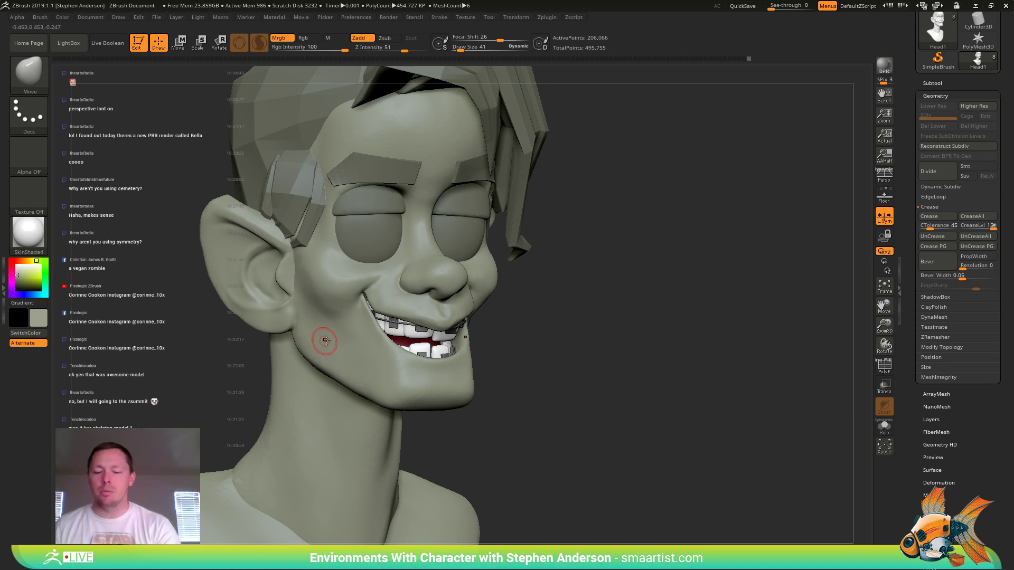
- Turn on perspective and fill the head with the SkinShade4 material and pale grey-green colour
{"action": "key", "text": "p"}
{"action": "right_click_drag", "start_coordinate": [469, 381], "coordinate": [576, 346], "text": "ctrl"}
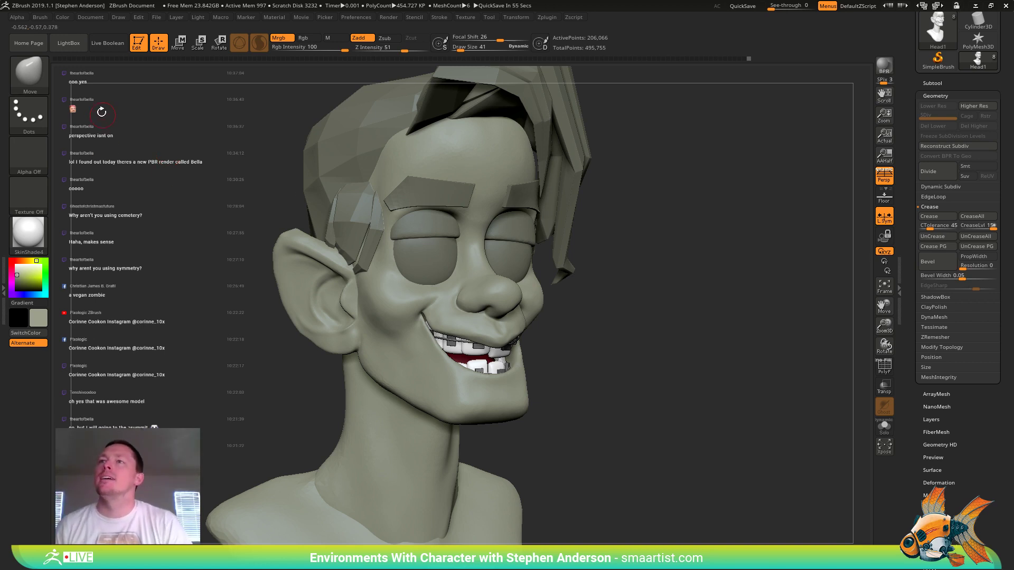
{"action": "left_click", "coordinate": [62, 17]}
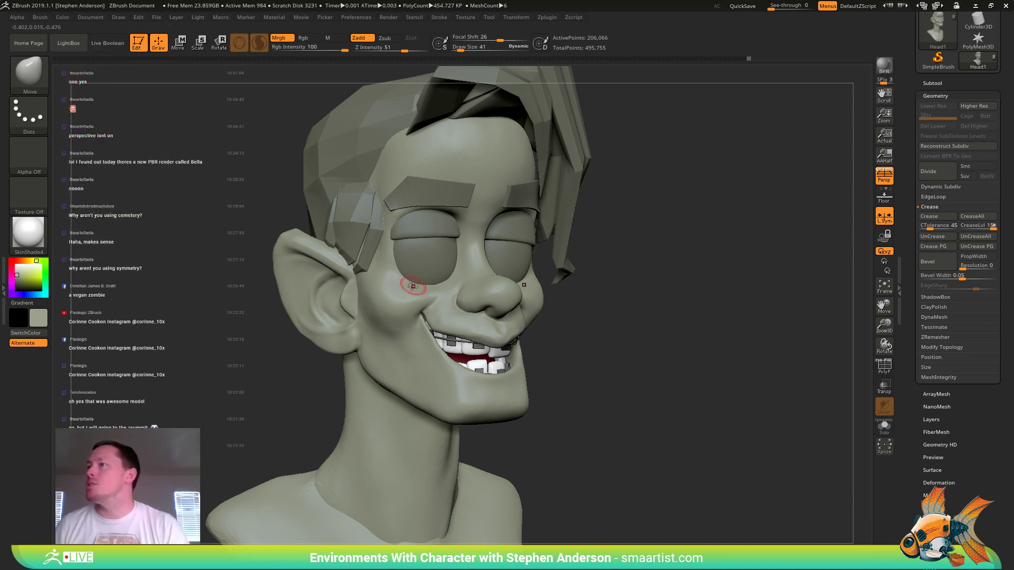
- Select the eyelids and fill them with a darker olive green (R 100, G 106, B 74)
{"action": "left_click", "coordinate": [434, 229], "text": "alt"}
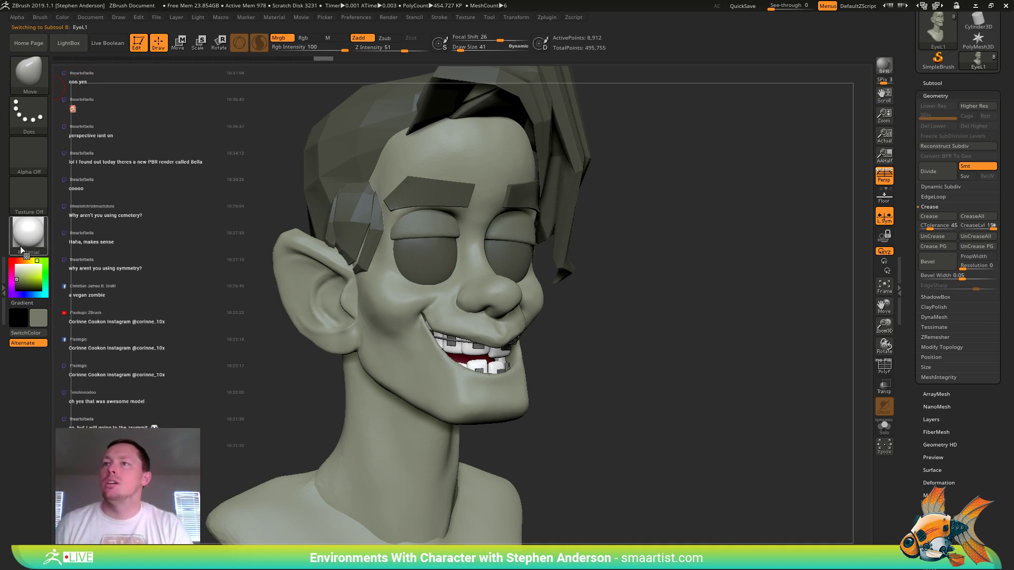
{"action": "left_click", "coordinate": [19, 282]}
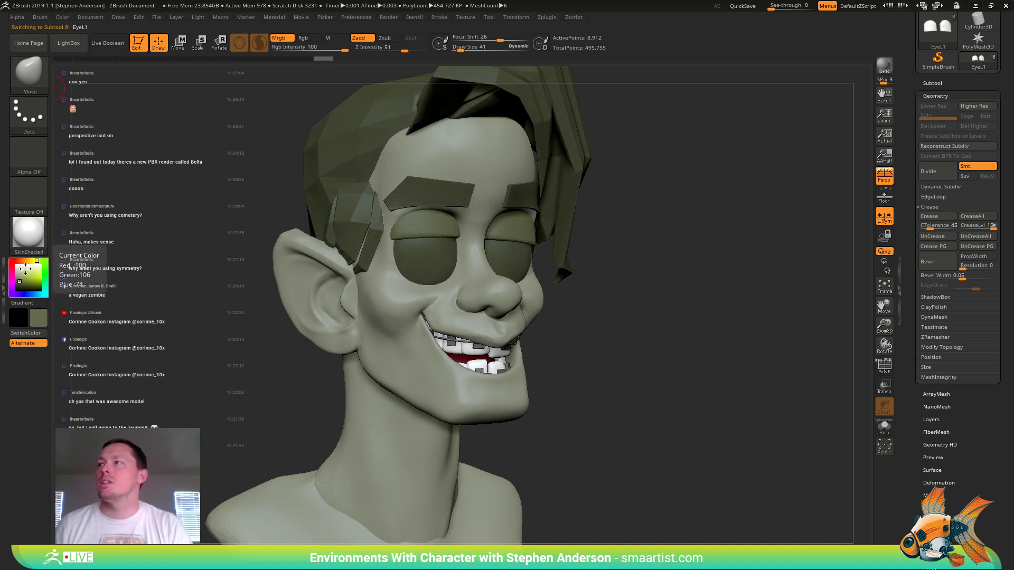
{"action": "left_click", "coordinate": [63, 17]}
{"action": "left_click", "coordinate": [100, 206]}
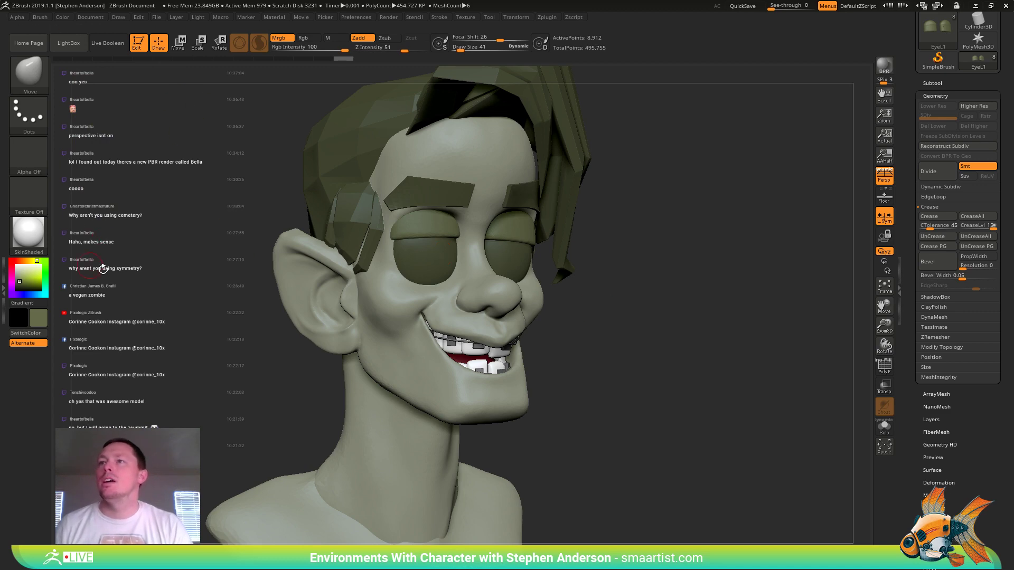
- Set up the Standard brush for colour-only painting with Zadd and Sculptris Pro off and Rgb Intensity at 13
{"action": "key", "text": "b"}
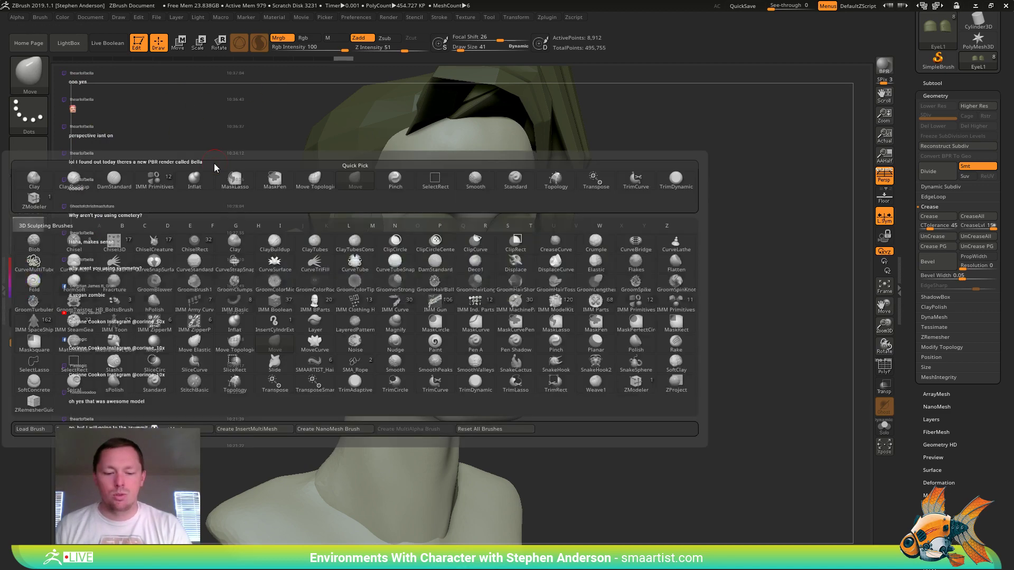
{"action": "key", "text": "s"}
{"action": "key", "text": "t"}
{"action": "left_click", "coordinate": [358, 38]}
{"action": "left_click", "coordinate": [303, 38]}
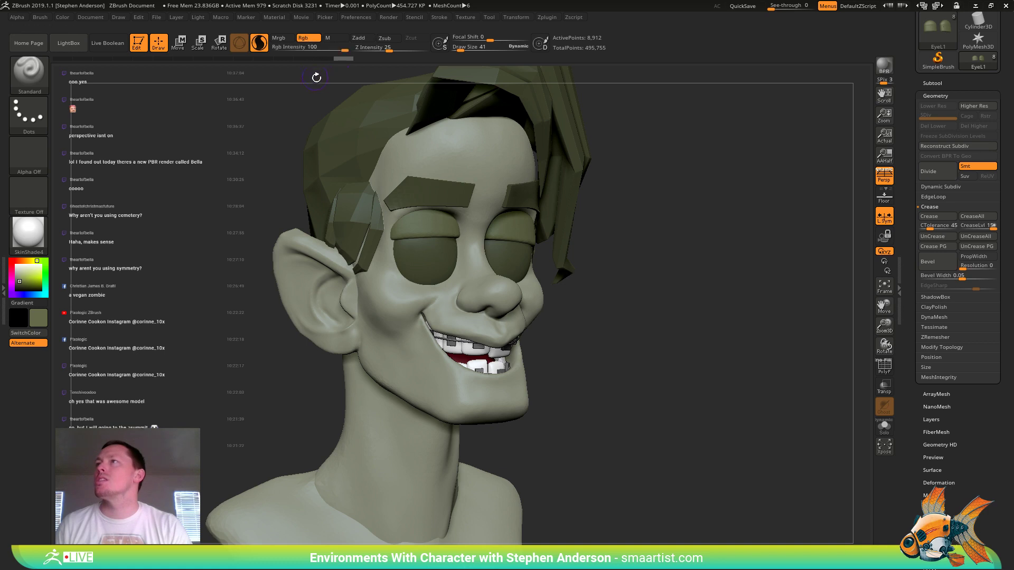
{"action": "left_click", "coordinate": [259, 42]}
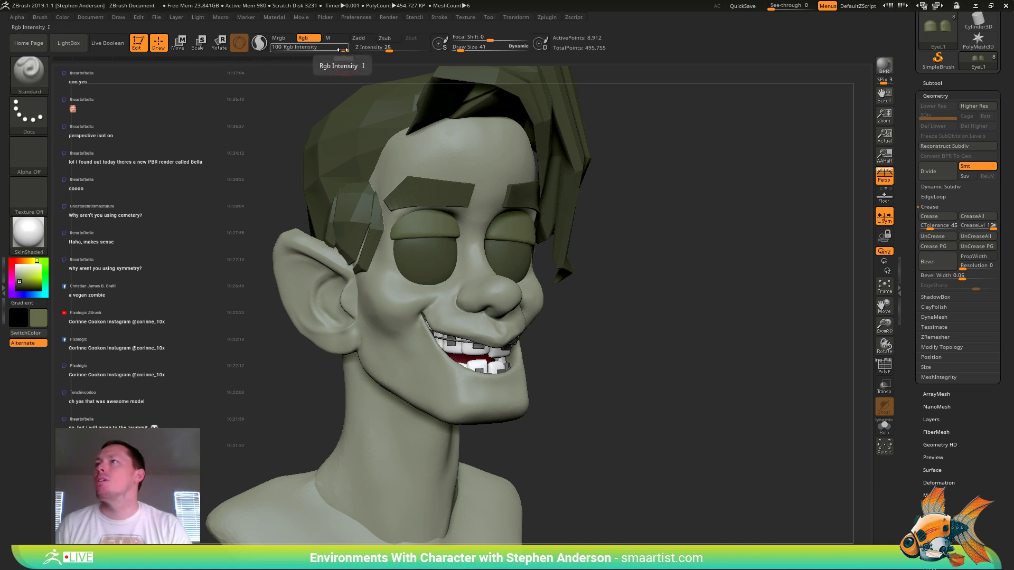
{"action": "left_click_drag", "start_coordinate": [342, 50], "coordinate": [320, 49]}
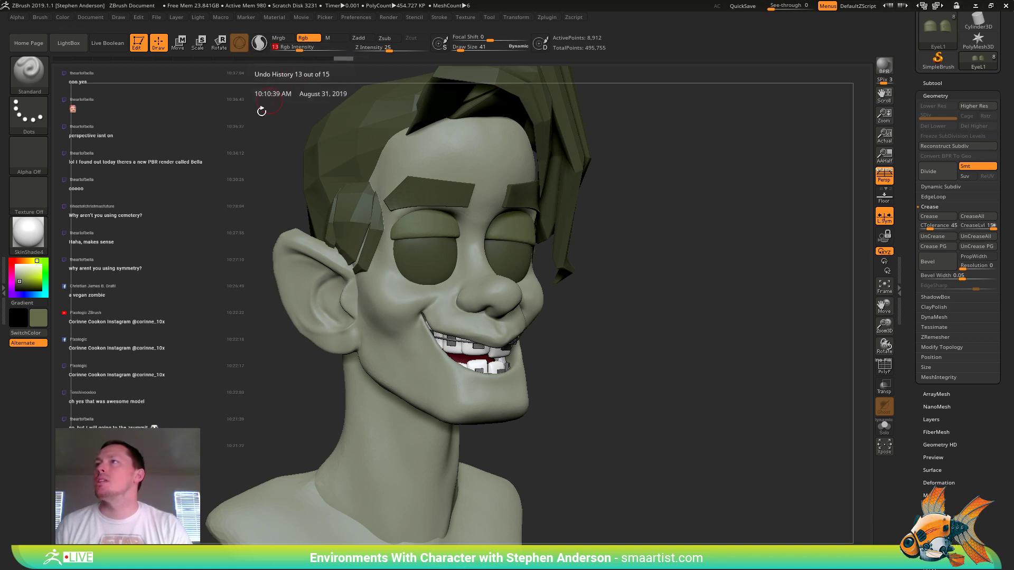
- Enlarge the brush to draw size 161 with focal shift 21, select the head and tint the eye and nose area olive
{"action": "key", "text": "s"}
{"action": "left_click_drag", "start_coordinate": [244, 199], "coordinate": [251, 202]}
{"action": "left_click_drag", "start_coordinate": [490, 40], "coordinate": [498, 40]}
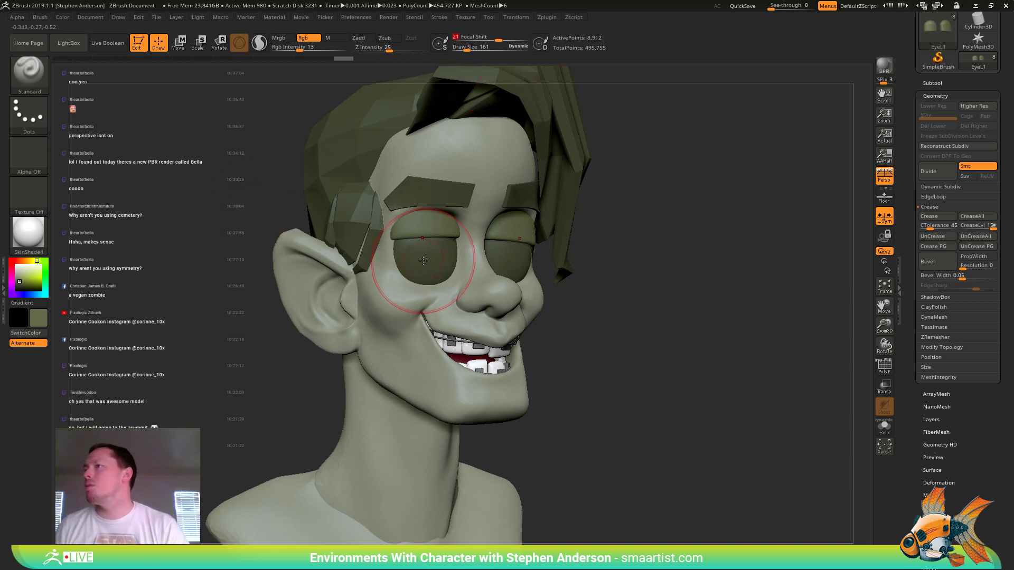
{"action": "key", "text": "shift+f"}
{"action": "left_click", "coordinate": [441, 311], "text": "alt"}
{"action": "key", "text": "shift+f"}
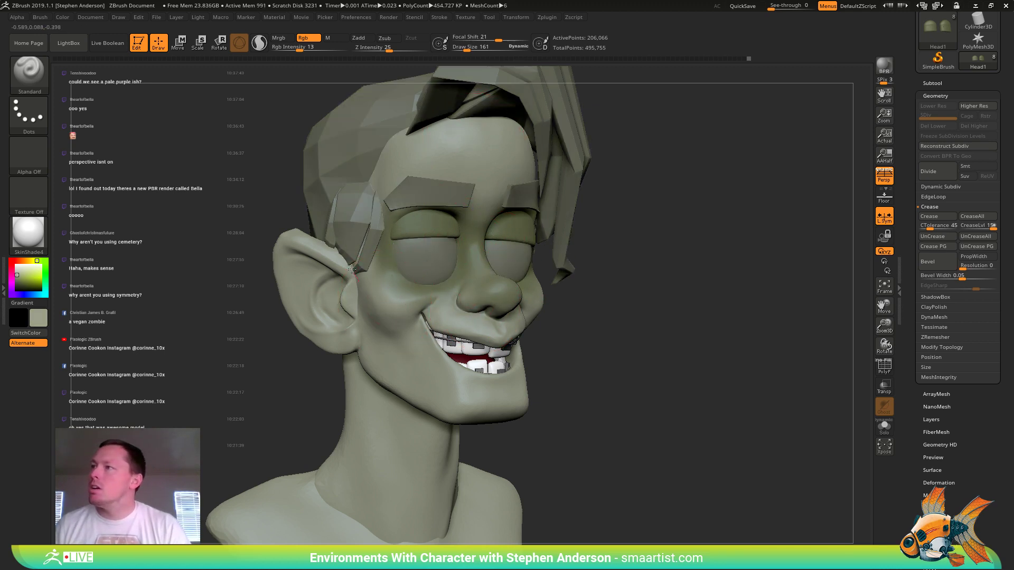
{"action": "left_click", "coordinate": [403, 301], "text": "alt"}
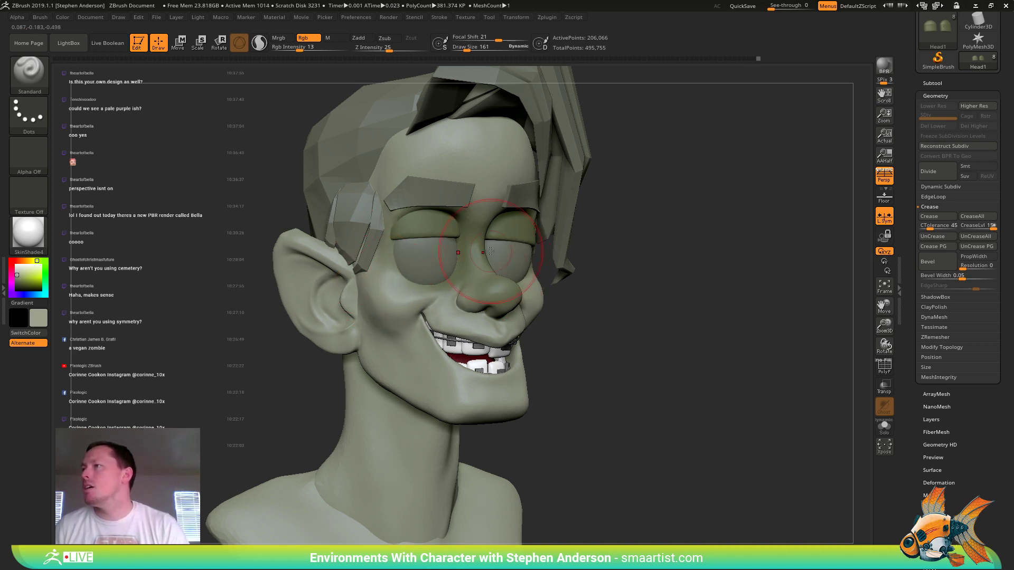
- Reduce the draw size to 72, lighten the skin between the eyes with the pale grey-green, and check the selected eyelids
{"action": "key", "text": "s"}
{"action": "left_click_drag", "start_coordinate": [482, 241], "coordinate": [478, 242]}
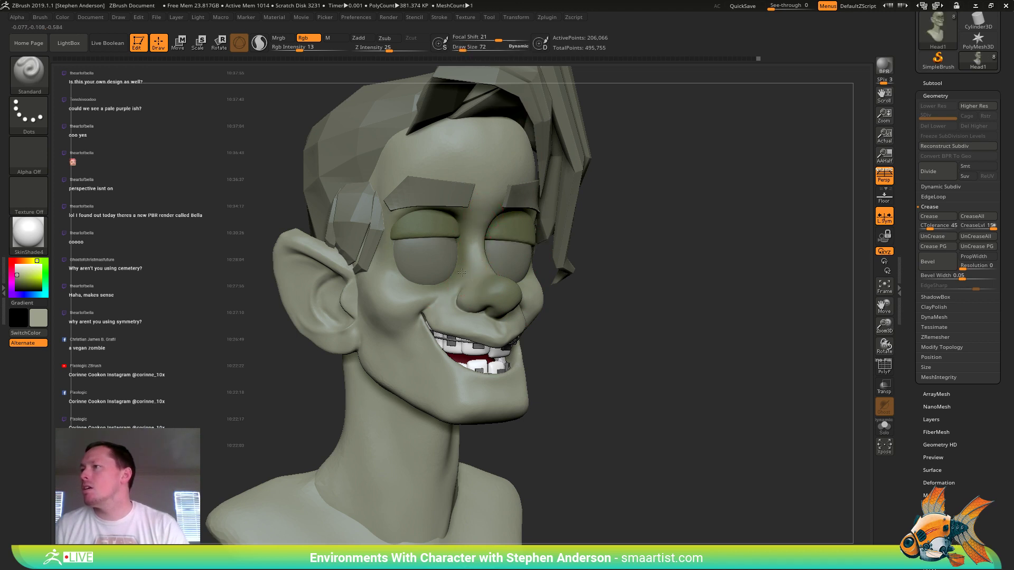
{"action": "mouse_move", "coordinate": [479, 246]}
{"action": "right_mouse_down"}
{"action": "mouse_move", "coordinate": [425, 268]}
{"action": "mouse_move", "coordinate": [484, 285]}
{"action": "right_mouse_up"}
{"action": "right_click_drag", "start_coordinate": [470, 320], "coordinate": [444, 264]}
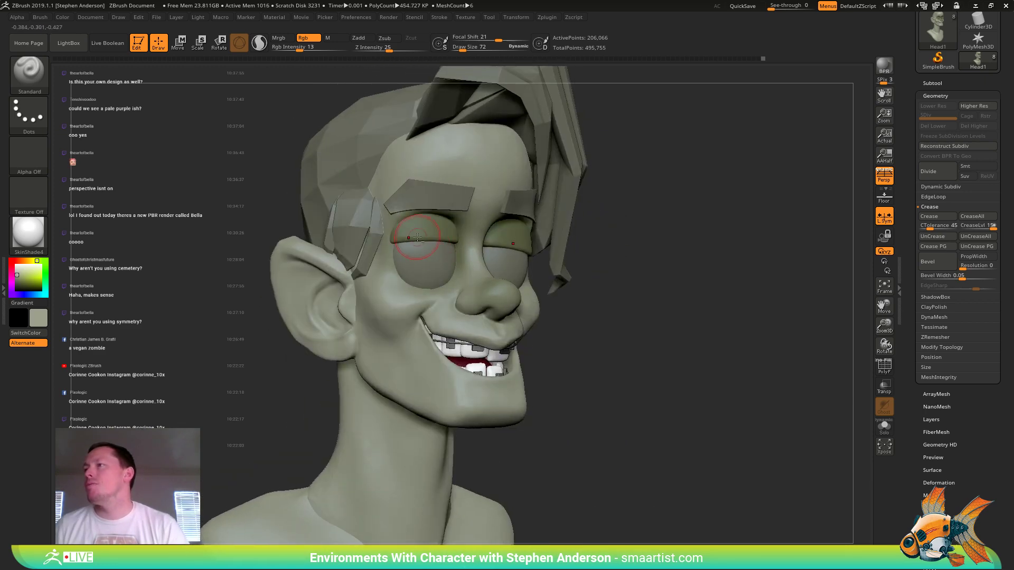
{"action": "left_click", "coordinate": [419, 231], "text": "alt"}
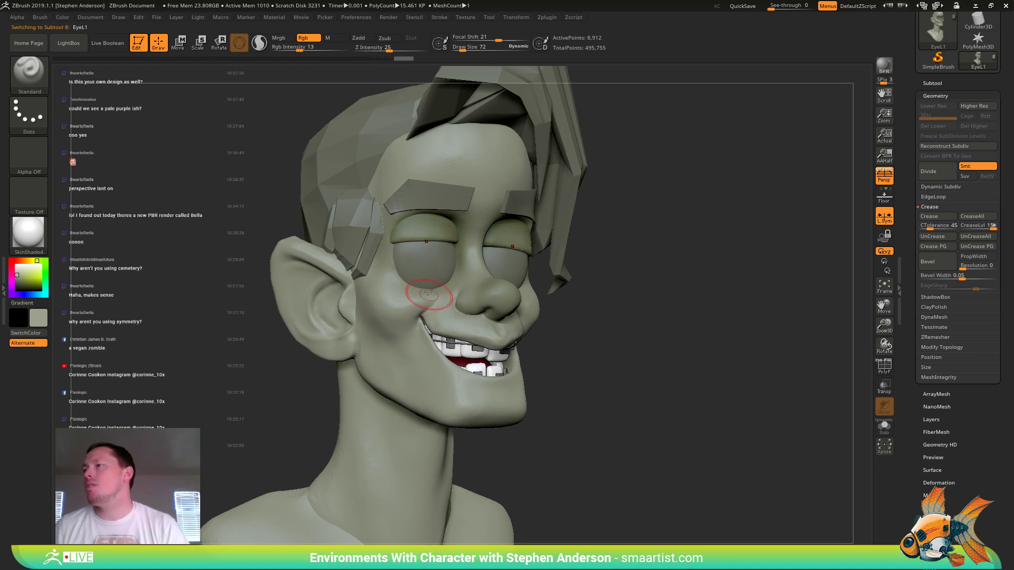
{"action": "right_click_drag", "start_coordinate": [429, 296], "coordinate": [416, 284]}
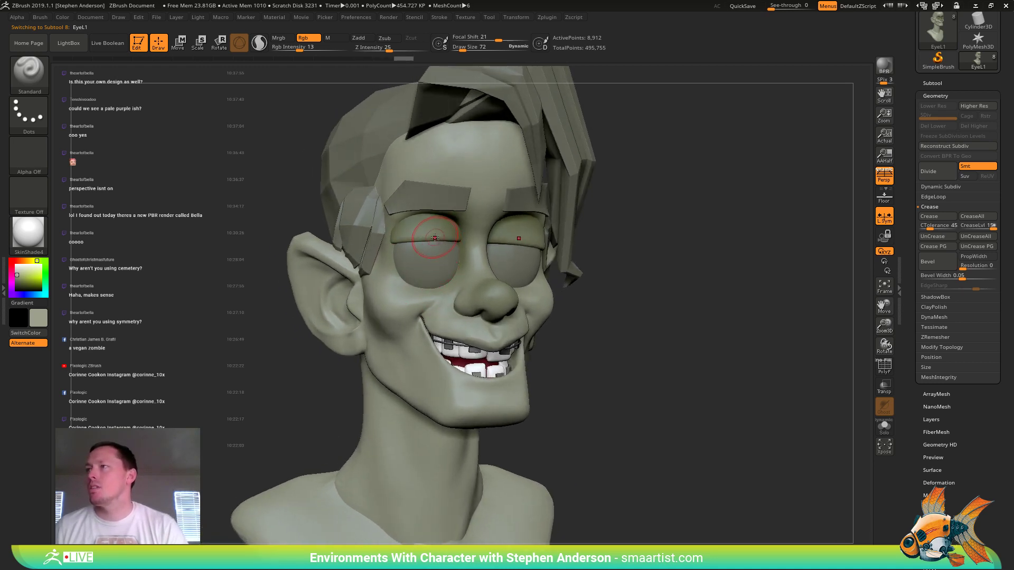
{"action": "right_click_drag", "start_coordinate": [433, 228], "coordinate": [328, 155]}
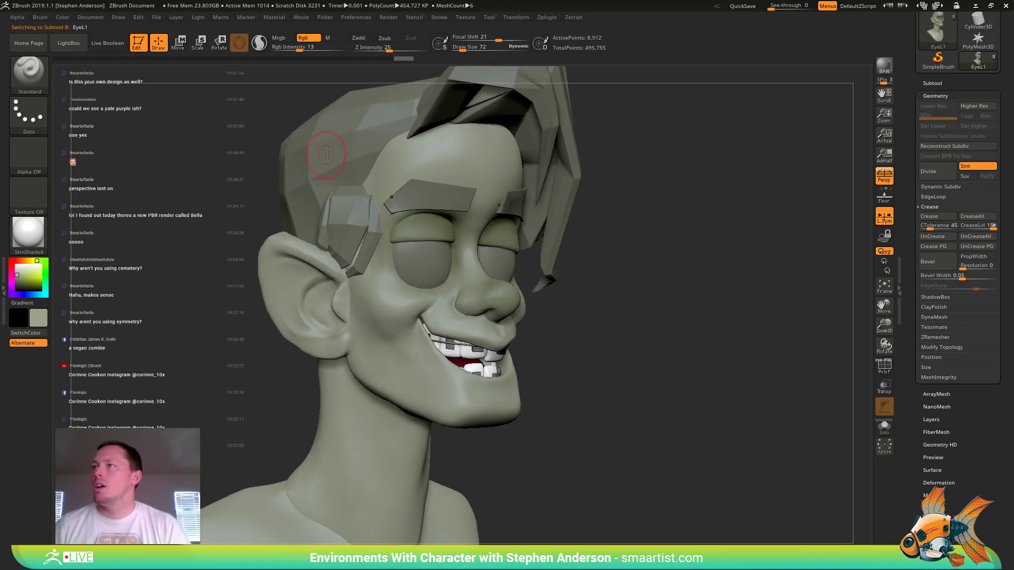
- Select the hair, turn on the Mrgb channel, and choose the SkinShade4 material
{"action": "left_click", "coordinate": [329, 153], "text": "alt"}
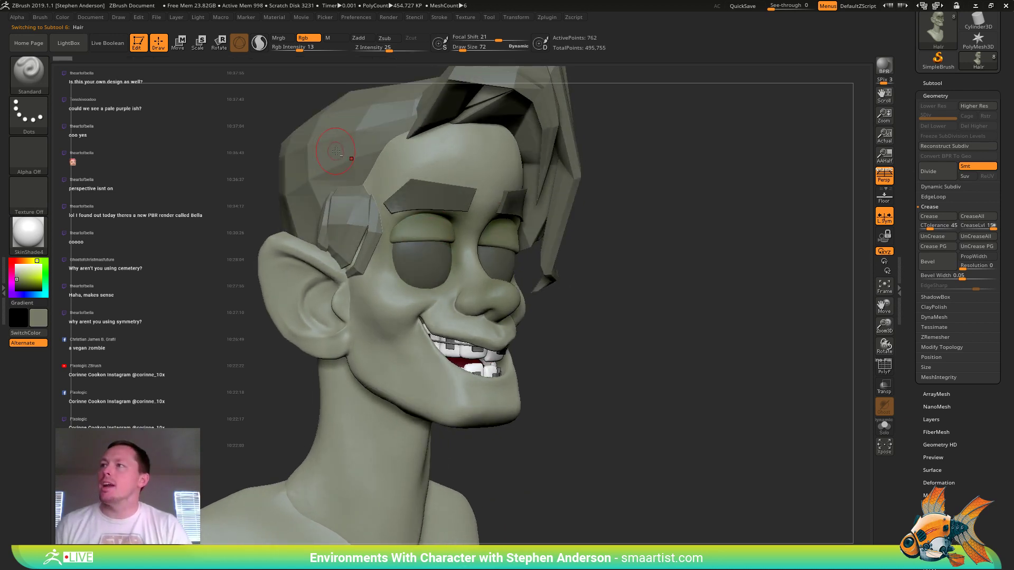
{"action": "left_click", "coordinate": [61, 17]}
{"action": "left_click", "coordinate": [279, 38]}
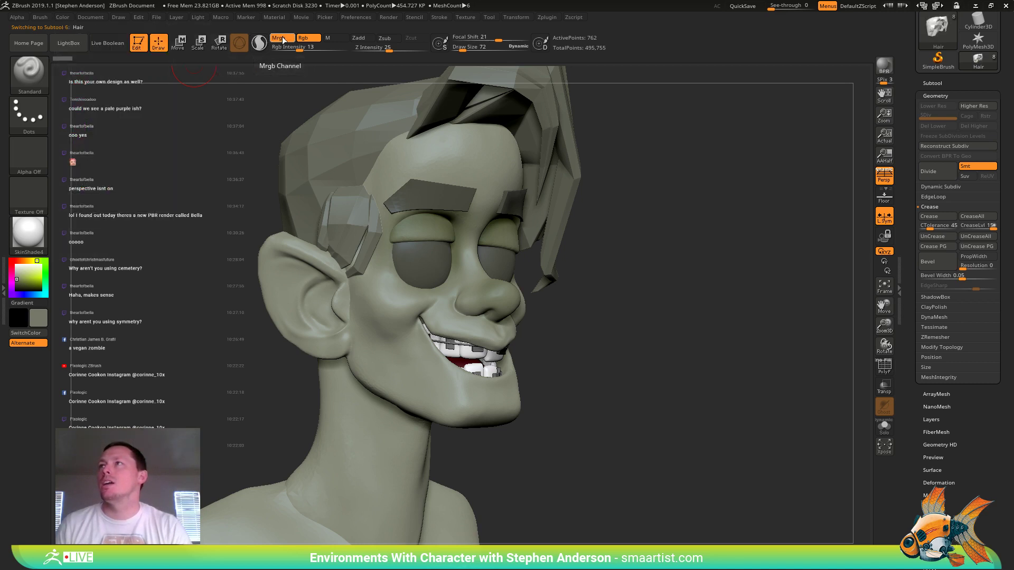
{"action": "left_click", "coordinate": [26, 232]}
{"action": "left_click", "coordinate": [82, 245]}
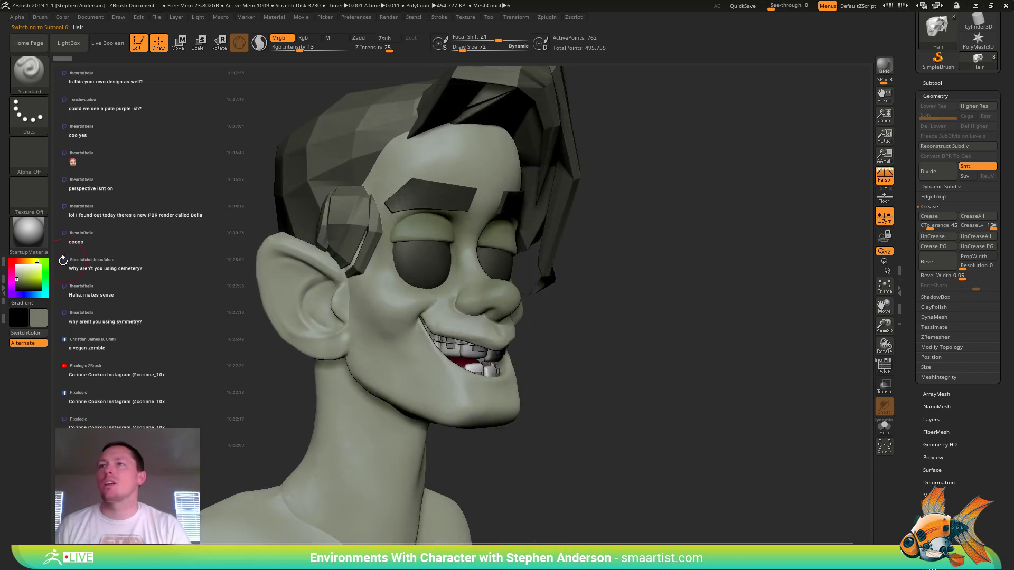
{"action": "left_click", "coordinate": [29, 235]}
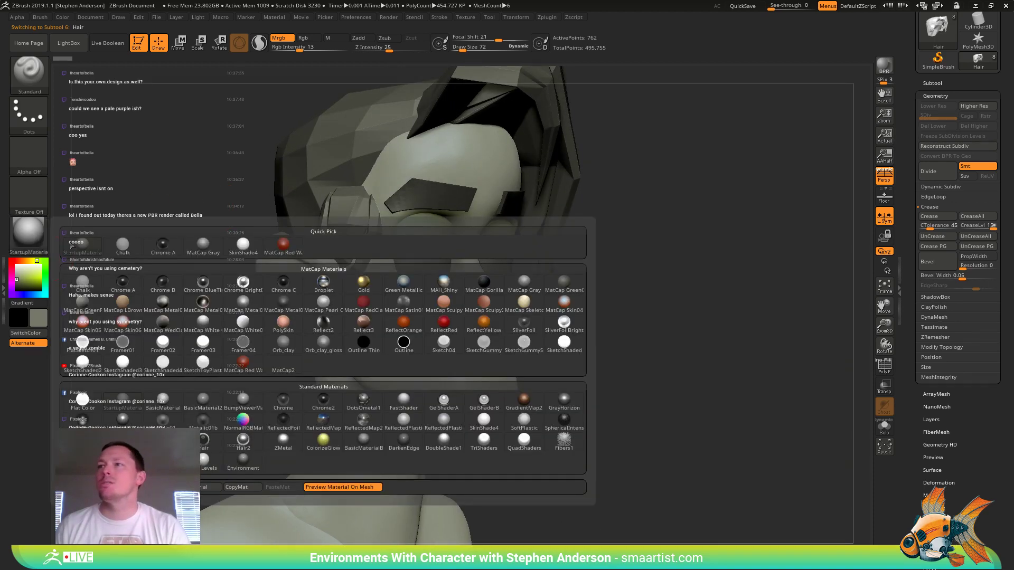
{"action": "left_click", "coordinate": [253, 247]}
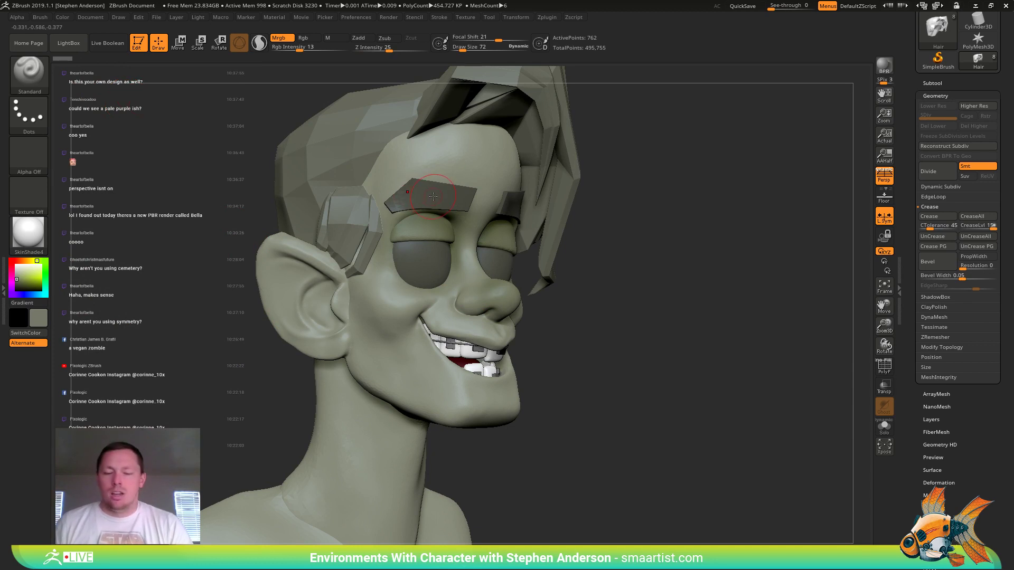
- Raise Rgb Intensity to 100, fill the hair with grey-green (R 117, G 120, B 105), and view the face from the front
{"action": "key", "text": "c"}
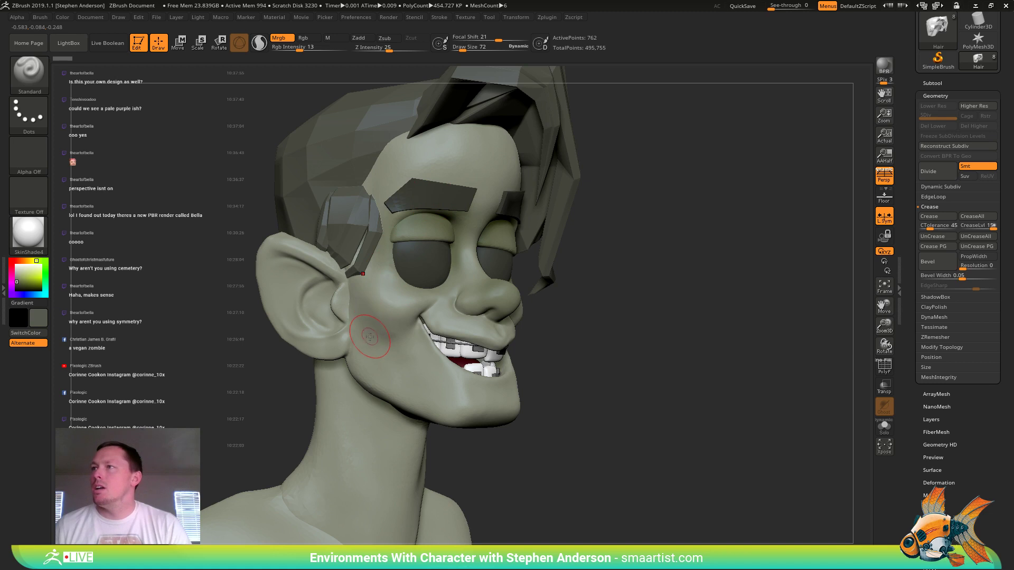
{"action": "key", "text": "c"}
{"action": "key", "text": "c"}
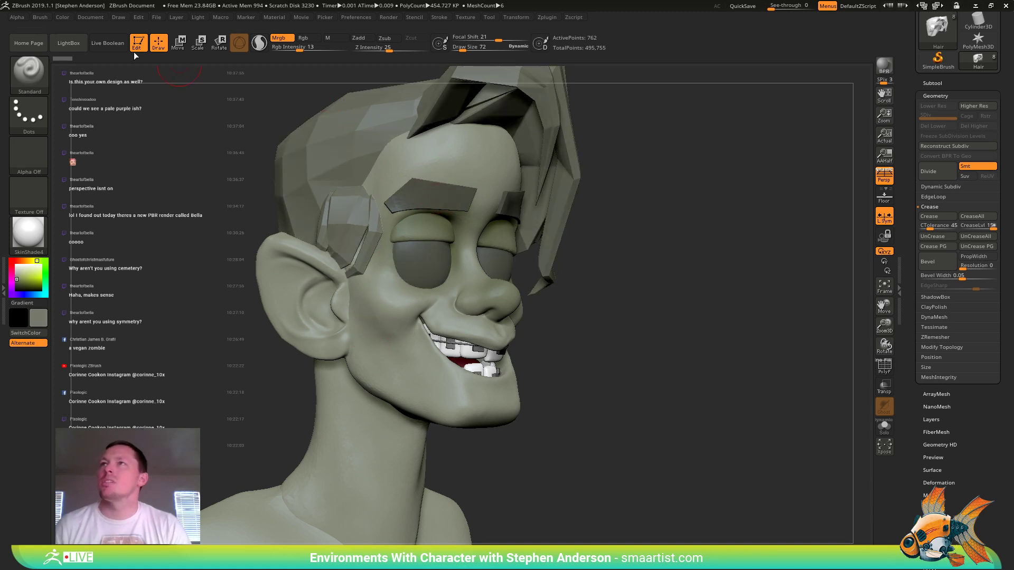
{"action": "left_click", "coordinate": [61, 16]}
{"action": "left_click", "coordinate": [93, 206]}
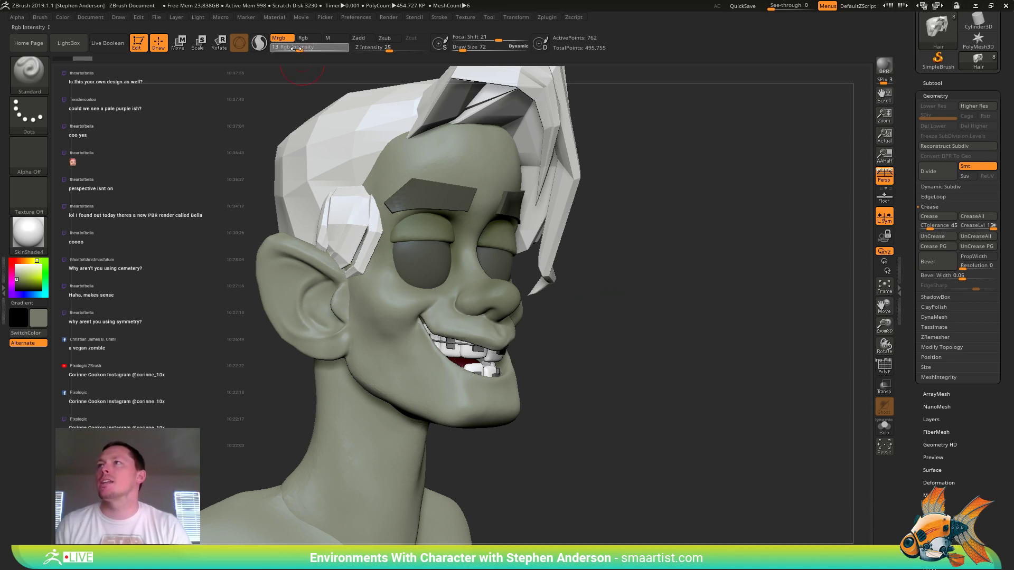
{"action": "left_click", "coordinate": [65, 18]}
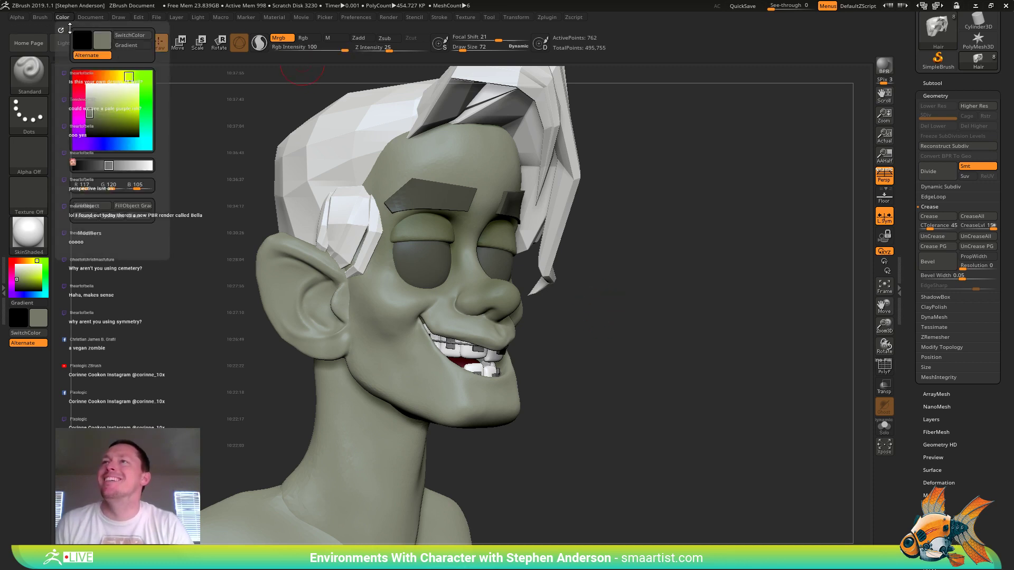
{"action": "left_click", "coordinate": [95, 207]}
{"action": "mouse_move", "coordinate": [667, 346]}
{"action": "left_mouse_down"}
{"action": "mouse_move", "coordinate": [629, 312]}
{"action": "mouse_move", "coordinate": [645, 332]}
{"action": "mouse_move", "coordinate": [597, 362]}
{"action": "mouse_move", "coordinate": [565, 363]}
{"action": "mouse_move", "coordinate": [617, 361]}
{"action": "mouse_move", "coordinate": [581, 365]}
{"action": "mouse_move", "coordinate": [532, 325]}
{"action": "left_mouse_up"}
{"action": "key", "text": "f"}
{"action": "mouse_move", "coordinate": [533, 325]}
{"action": "right_mouse_down", "text": "ctrl"}
{"action": "mouse_move", "coordinate": [479, 360]}
{"action": "mouse_move", "coordinate": [491, 366]}
{"action": "right_mouse_up", "text": "ctrl"}
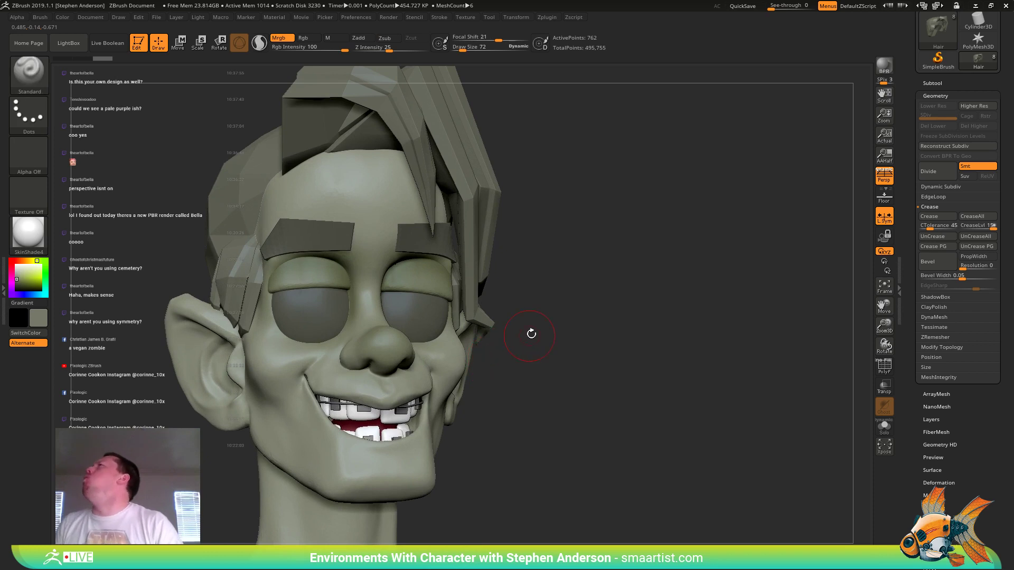
- Select the eyes, choose a muted tan (R 152, G 129, B 98), and fill both eyeballs with it
{"action": "left_click", "coordinate": [319, 321], "text": "alt"}
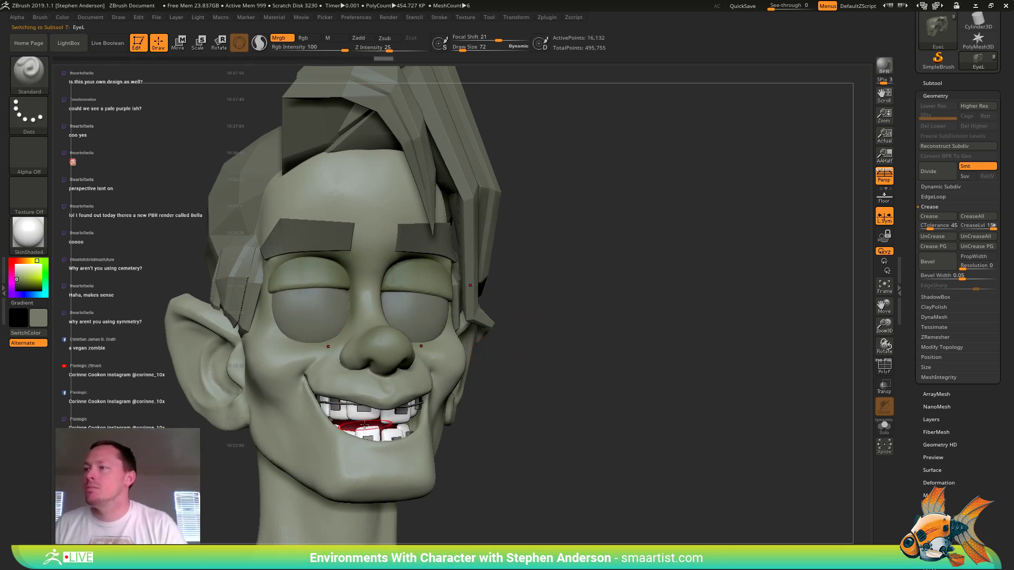
{"action": "key", "text": "c"}
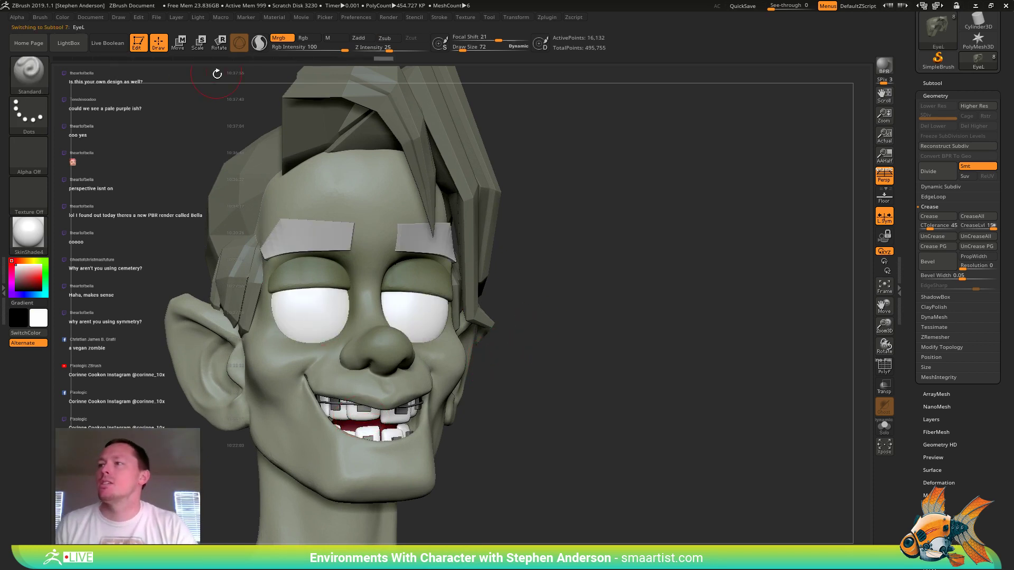
{"action": "mouse_move", "coordinate": [394, 311]}
{"action": "right_mouse_down", "text": "ctrl"}
{"action": "mouse_move", "coordinate": [369, 267]}
{"action": "mouse_move", "coordinate": [397, 273]}
{"action": "mouse_move", "coordinate": [408, 346]}
{"action": "mouse_move", "coordinate": [401, 338]}
{"action": "right_mouse_up", "text": "ctrl"}
{"action": "left_click", "coordinate": [17, 267]}
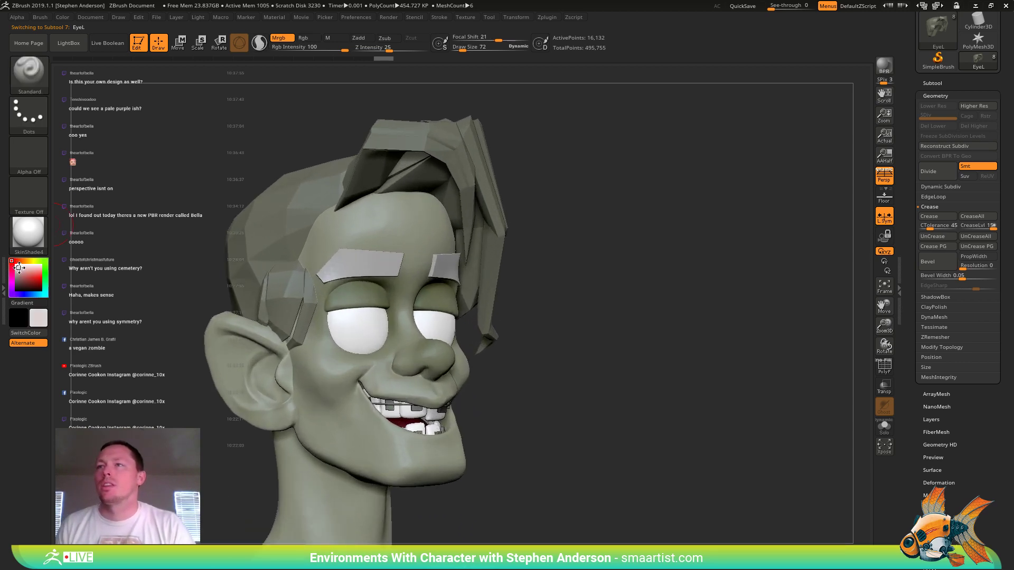
{"action": "left_click", "coordinate": [30, 260]}
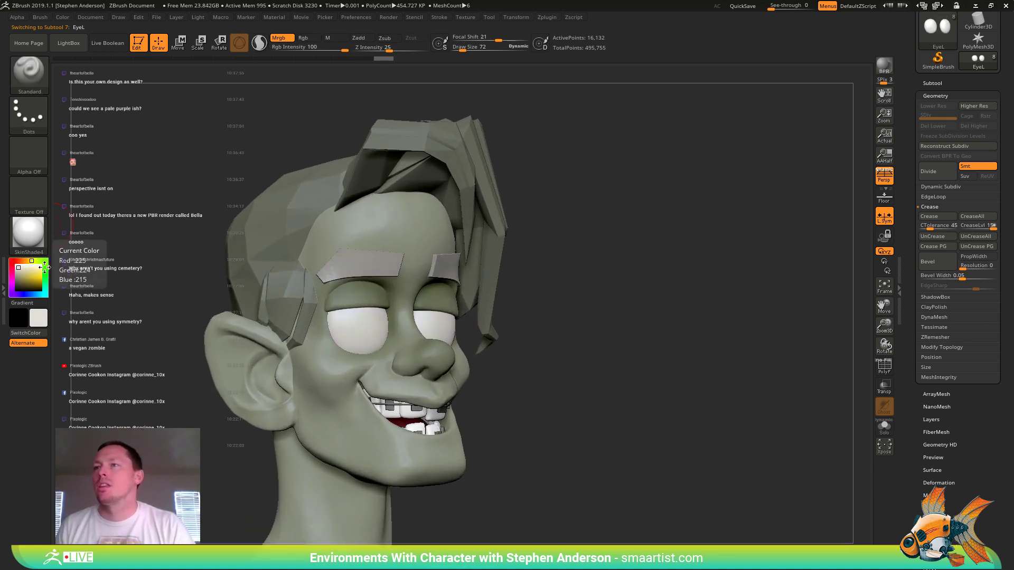
{"action": "left_click", "coordinate": [22, 259]}
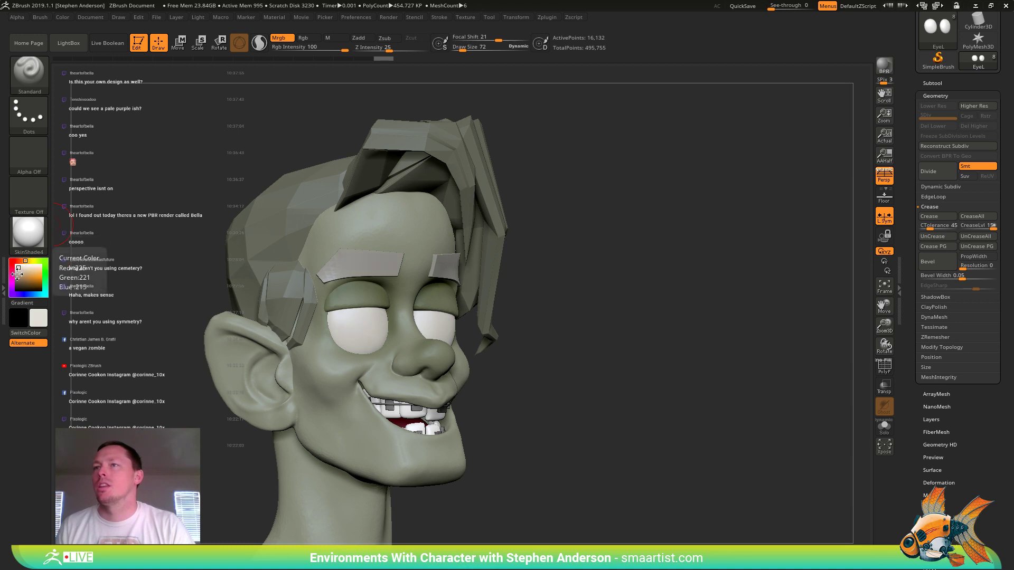
{"action": "left_click", "coordinate": [24, 274]}
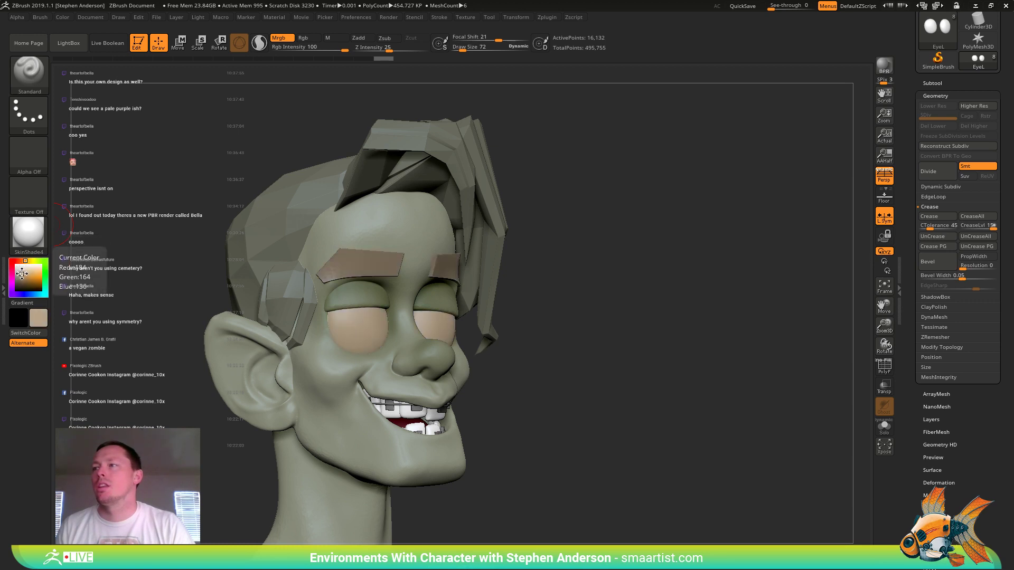
{"action": "left_click", "coordinate": [20, 276]}
{"action": "left_click", "coordinate": [20, 276]}
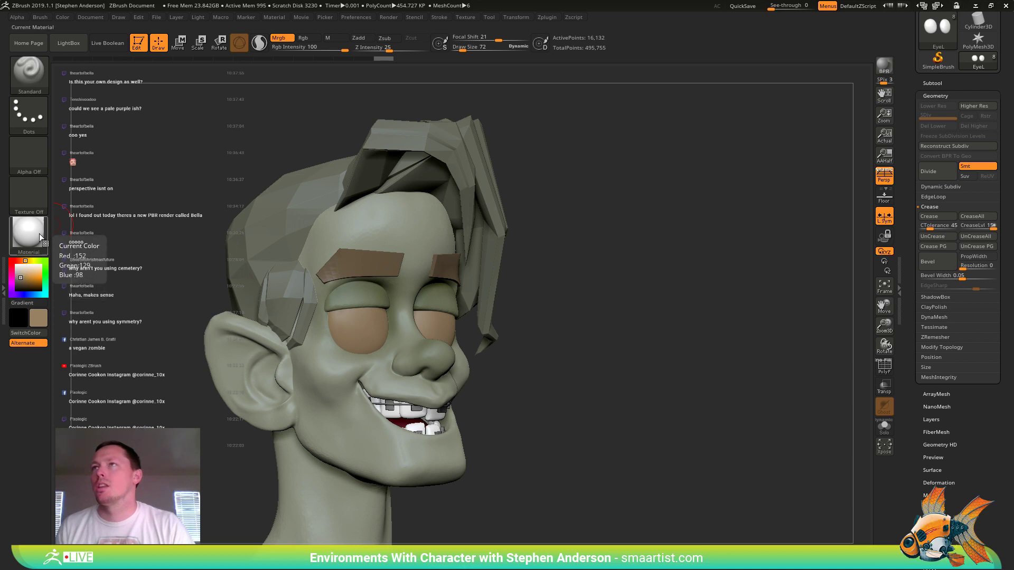
{"action": "left_click", "coordinate": [61, 18]}
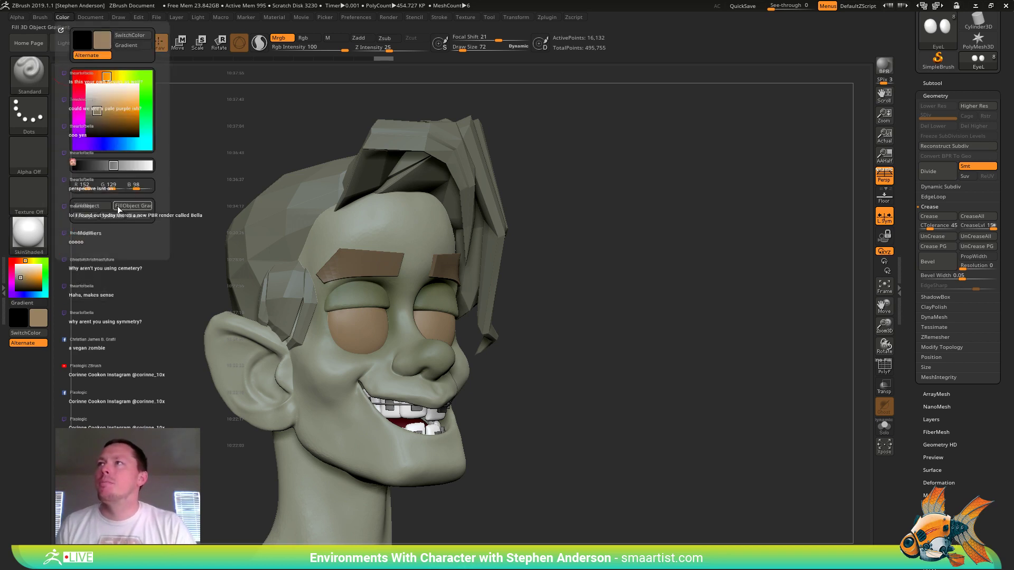
{"action": "left_click", "coordinate": [90, 208]}
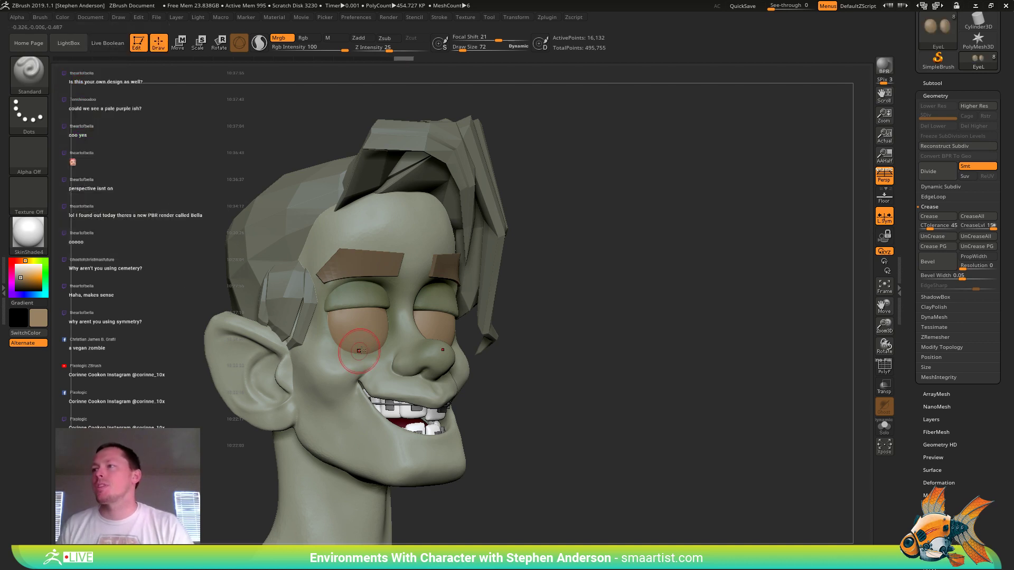
- Reduce the brush's draw size to 64
{"action": "left_click", "coordinate": [28, 232]}
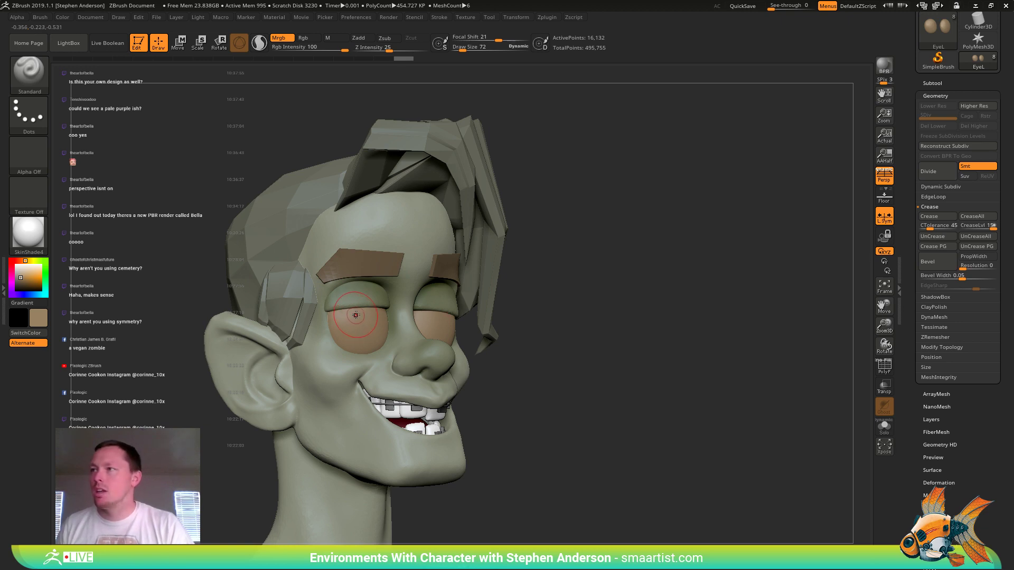
{"action": "key", "text": "s"}
{"action": "left_click_drag", "start_coordinate": [354, 317], "coordinate": [355, 319]}
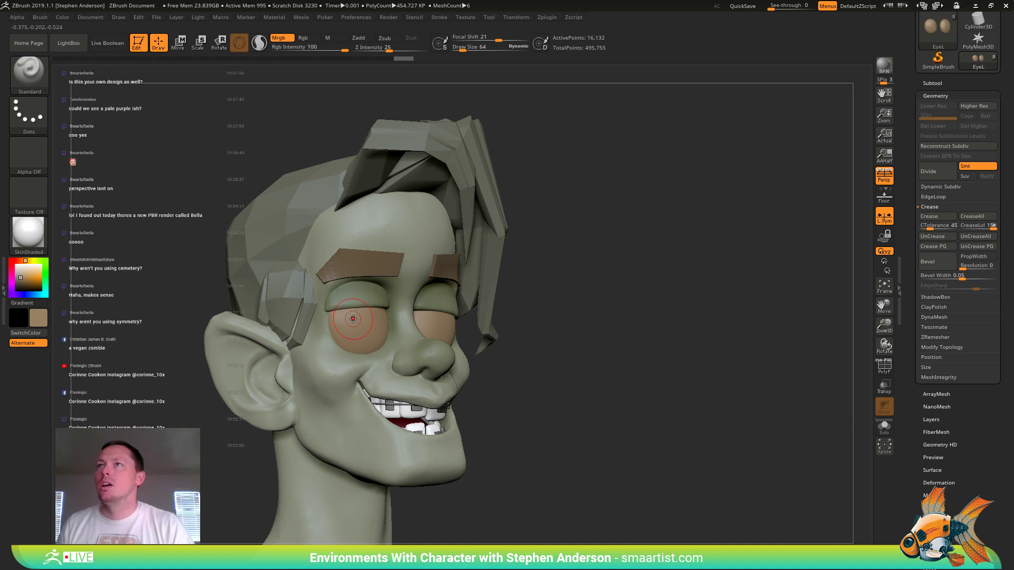
{"action": "key", "text": "ctrl"}
{"action": "key", "text": "ctrl"}
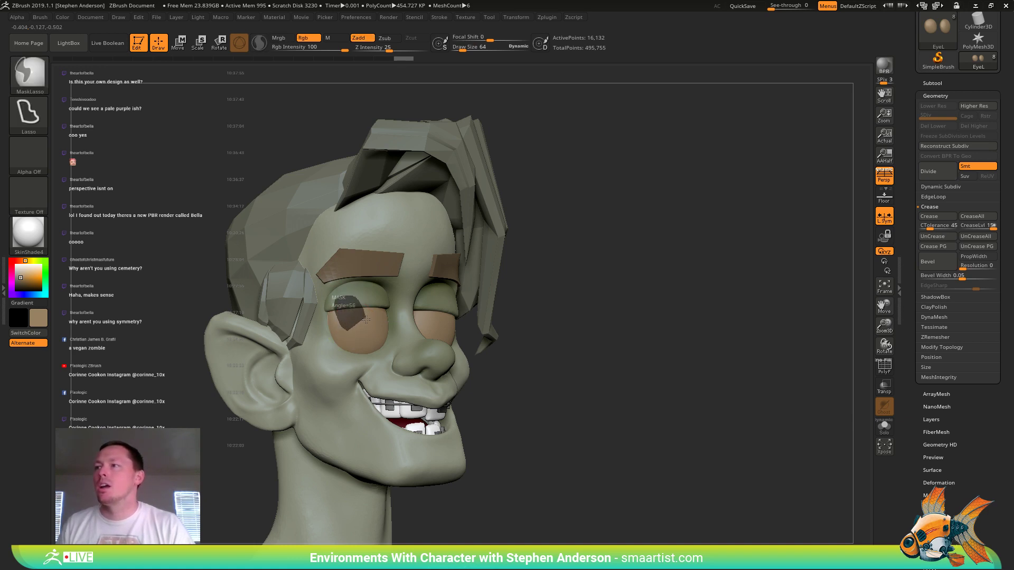
{"action": "left_click_drag", "start_coordinate": [357, 332], "coordinate": [364, 329], "text": "ctrl"}
{"action": "key", "text": "ctrl+z"}
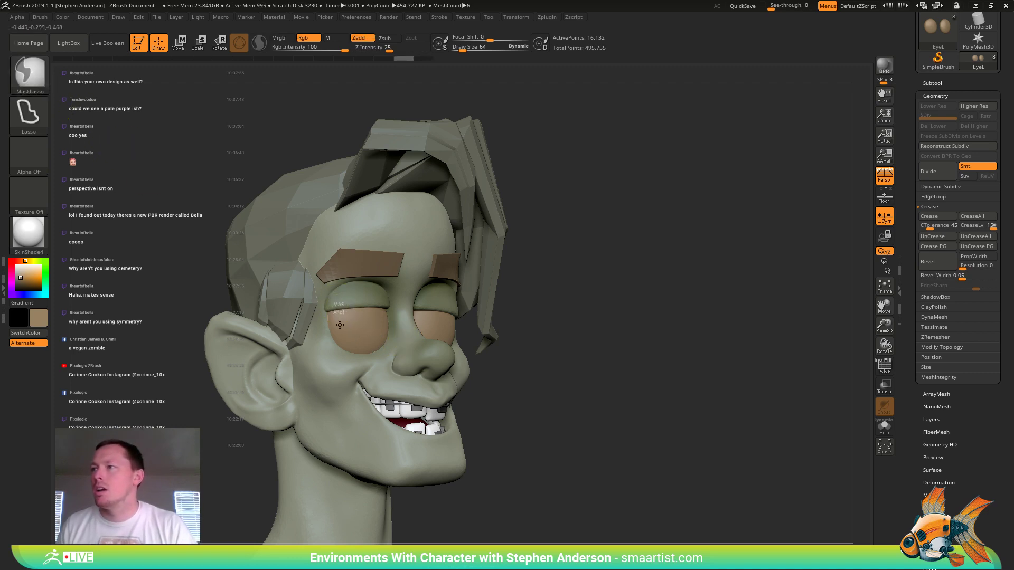
- Lasso-mask a rounded iris below each eyelid, invert the mask, and sample a dark brown as the current colour
{"action": "left_click_drag", "start_coordinate": [370, 316], "coordinate": [362, 286], "text": "ctrl"}
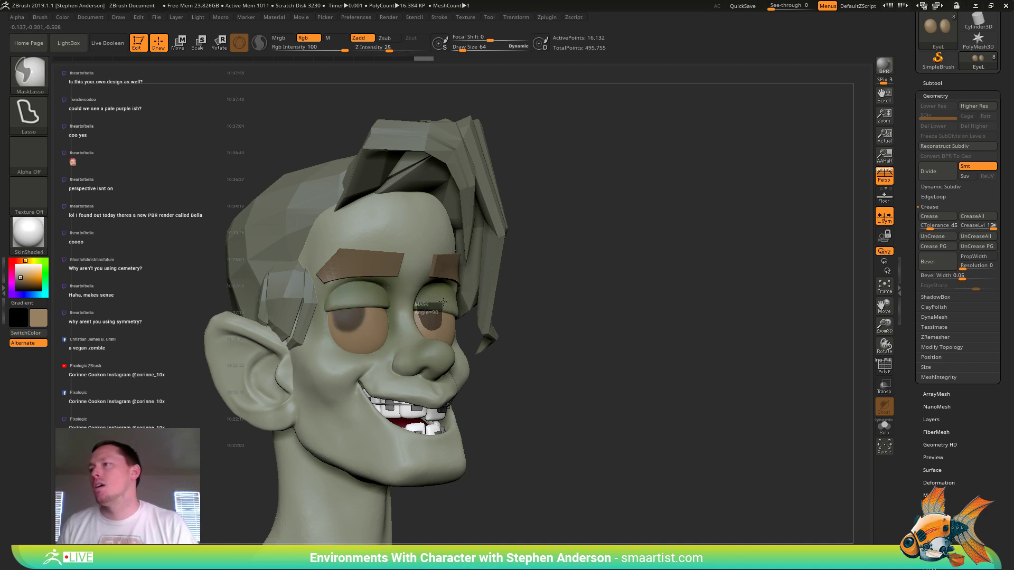
{"action": "left_click_drag", "start_coordinate": [441, 297], "coordinate": [442, 296], "text": "ctrl"}
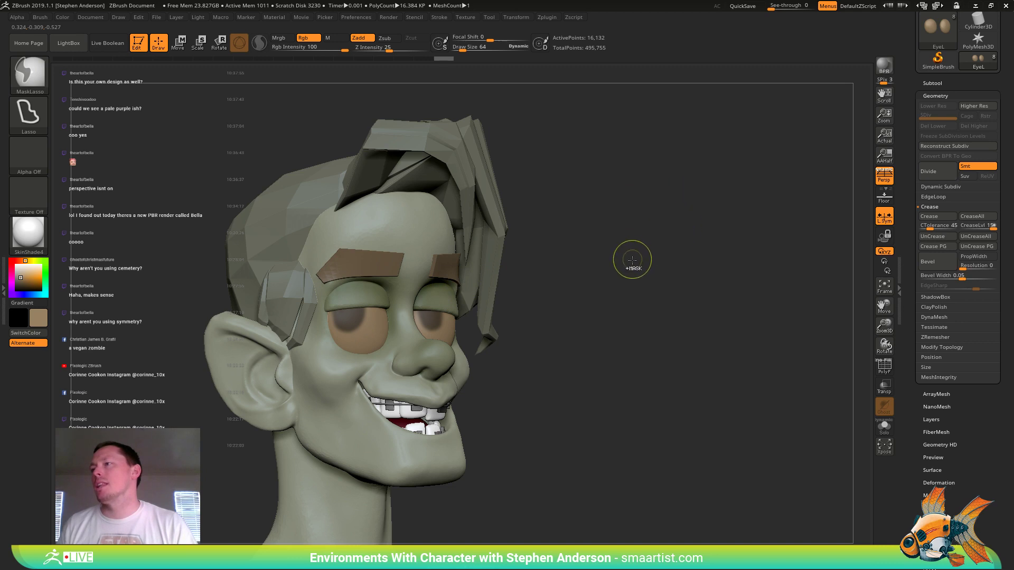
{"action": "key", "text": "c"}
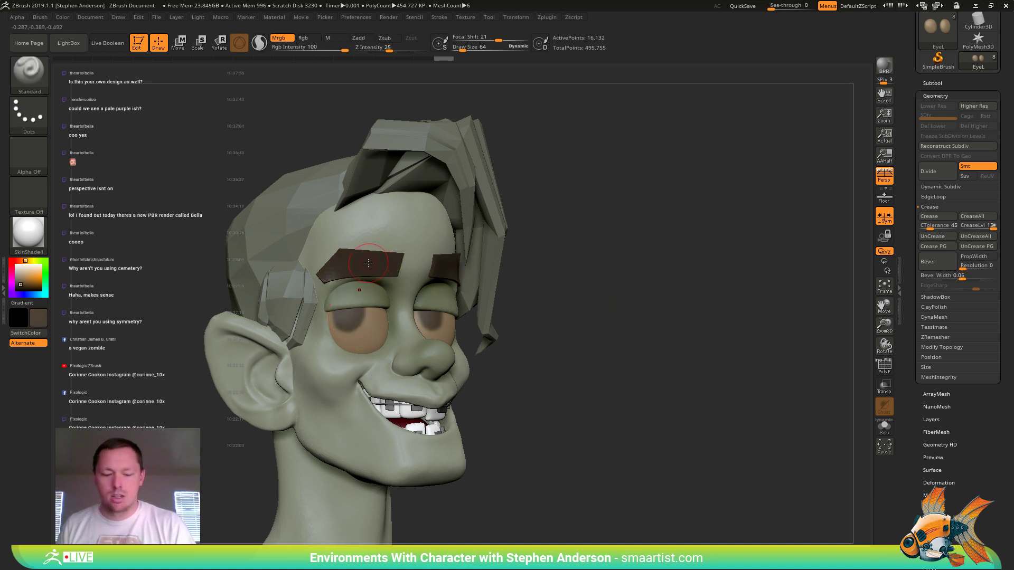
{"action": "key", "text": "c"}
{"action": "left_click", "coordinate": [610, 290], "text": "ctrl"}
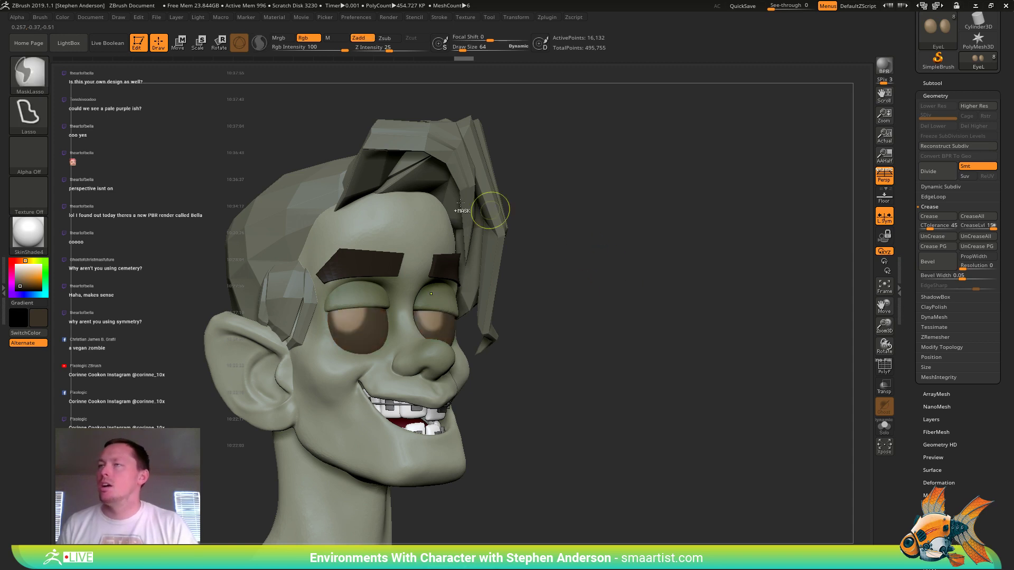
- Fill the unmasked irises of both eyes with the dark brown and clear the mask
{"action": "left_click", "coordinate": [63, 19]}
{"action": "left_click", "coordinate": [86, 185]}
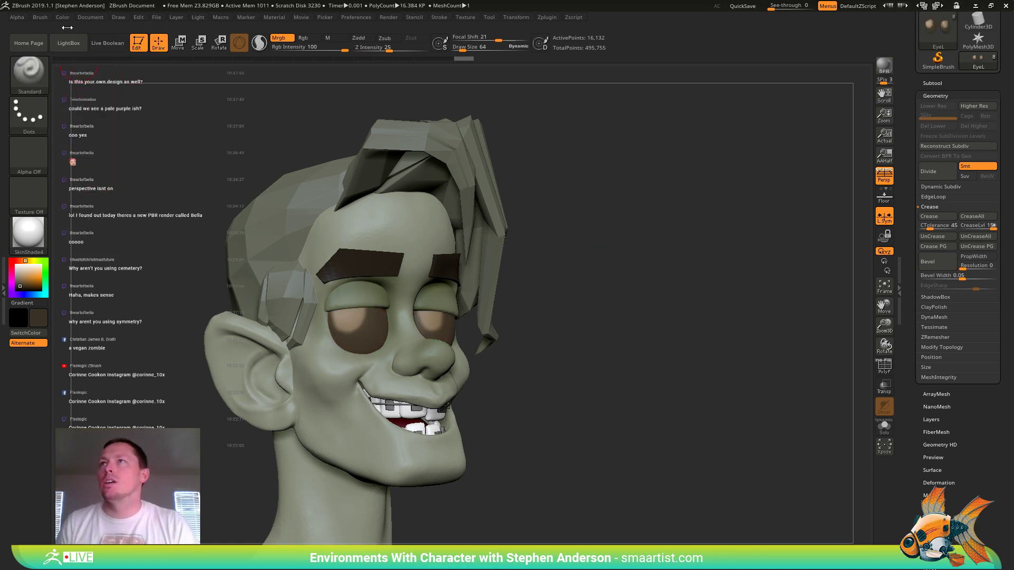
{"action": "left_click", "coordinate": [63, 17]}
{"action": "left_click", "coordinate": [86, 206]}
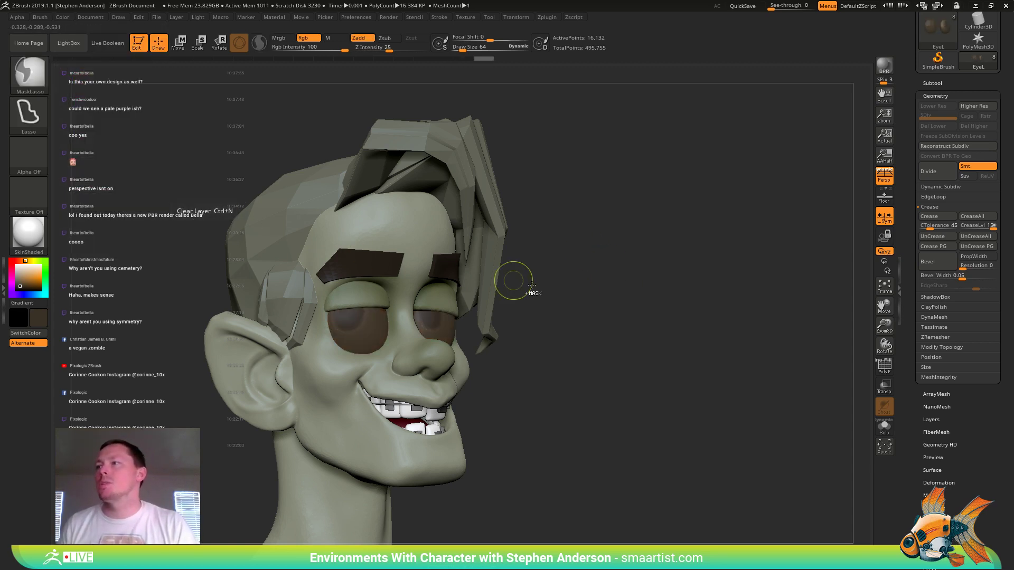
{"action": "left_click", "coordinate": [619, 385], "text": "ctrl"}
{"action": "mouse_move", "coordinate": [624, 378]}
{"action": "right_mouse_down", "text": "ctrl"}
{"action": "mouse_move", "coordinate": [569, 303]}
{"action": "mouse_move", "coordinate": [540, 304]}
{"action": "mouse_move", "coordinate": [548, 326]}
{"action": "mouse_move", "coordinate": [575, 337]}
{"action": "mouse_move", "coordinate": [545, 339]}
{"action": "mouse_move", "coordinate": [553, 328]}
{"action": "mouse_move", "coordinate": [611, 396]}
{"action": "mouse_move", "coordinate": [583, 397]}
{"action": "mouse_move", "coordinate": [608, 388]}
{"action": "mouse_move", "coordinate": [592, 375]}
{"action": "right_mouse_up", "text": "ctrl"}
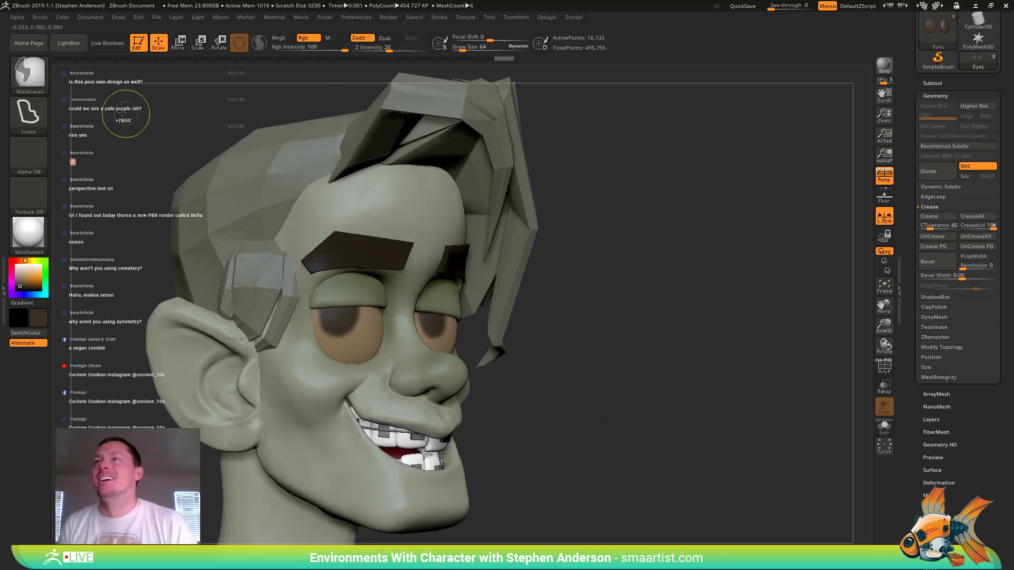
- Switch the masking brush to MaskCircle, mask a circle over each iris, and invert the mask
{"action": "left_click", "coordinate": [29, 74], "text": "ctrl"}
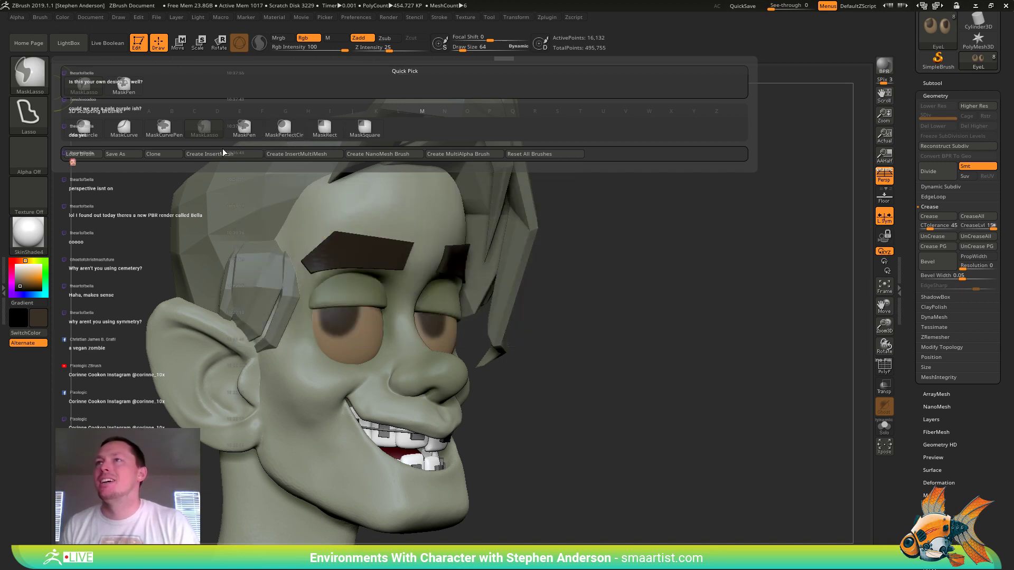
{"action": "left_click", "coordinate": [83, 128]}
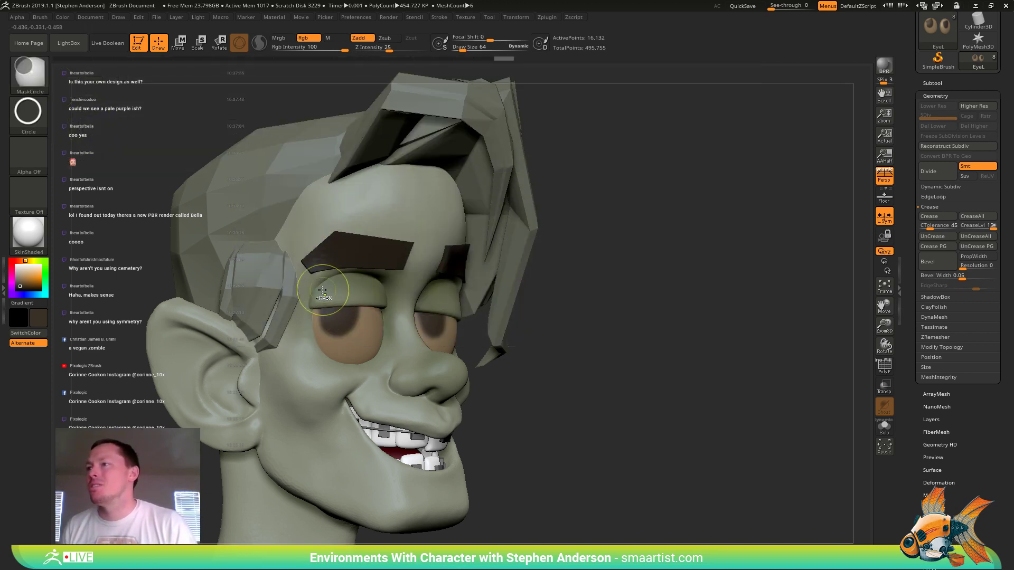
{"action": "mouse_move", "coordinate": [322, 290]}
{"action": "left_mouse_down", "text": "ctrl"}
{"action": "mouse_move", "coordinate": [335, 330]}
{"action": "mouse_move", "coordinate": [362, 342]}
{"action": "left_mouse_up", "text": "ctrl"}
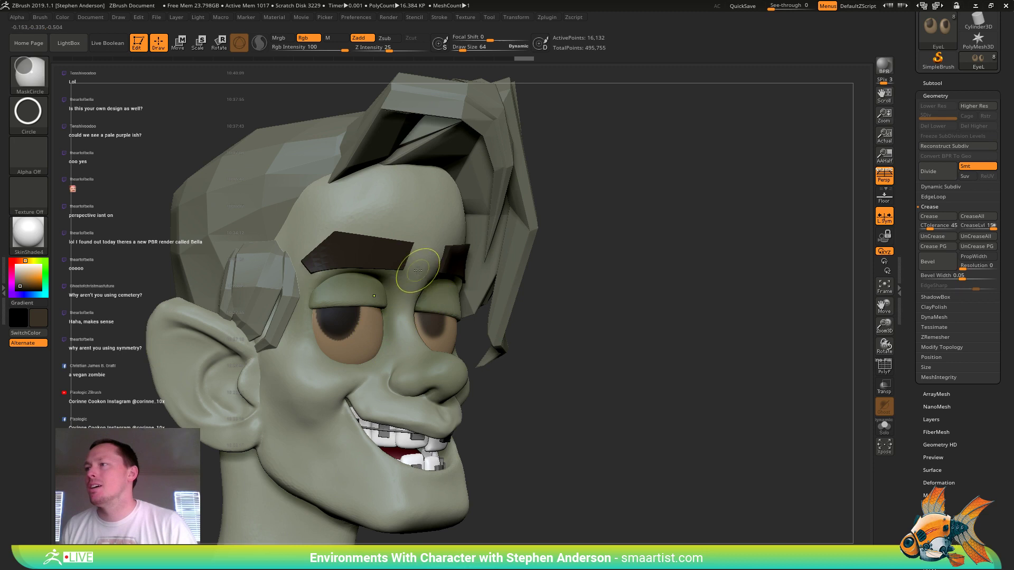
{"action": "left_click_drag", "start_coordinate": [426, 320], "coordinate": [451, 340], "text": "ctrl"}
{"action": "left_click", "coordinate": [441, 333], "text": "ctrl"}
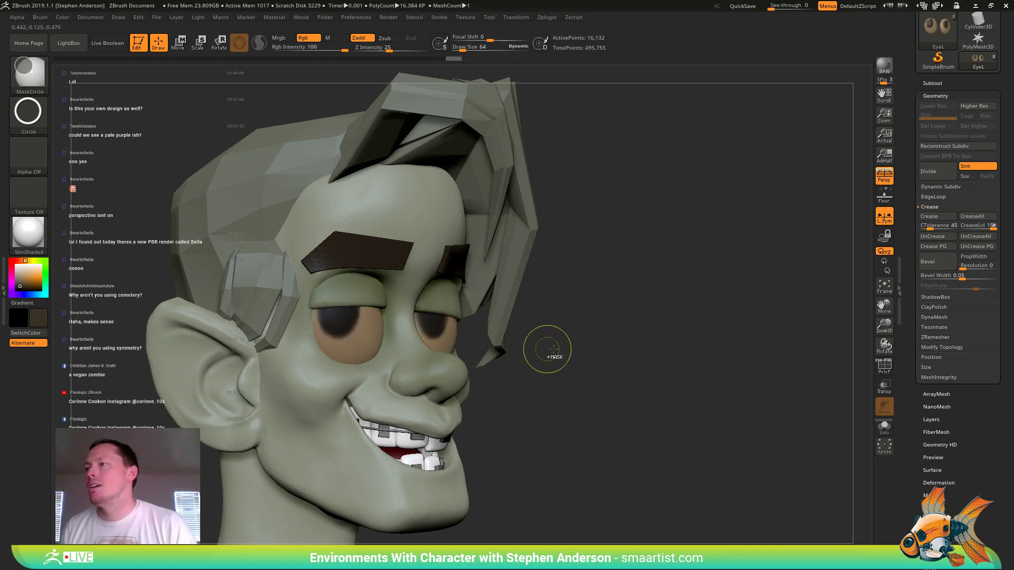
{"action": "left_click", "coordinate": [581, 354], "text": "ctrl"}
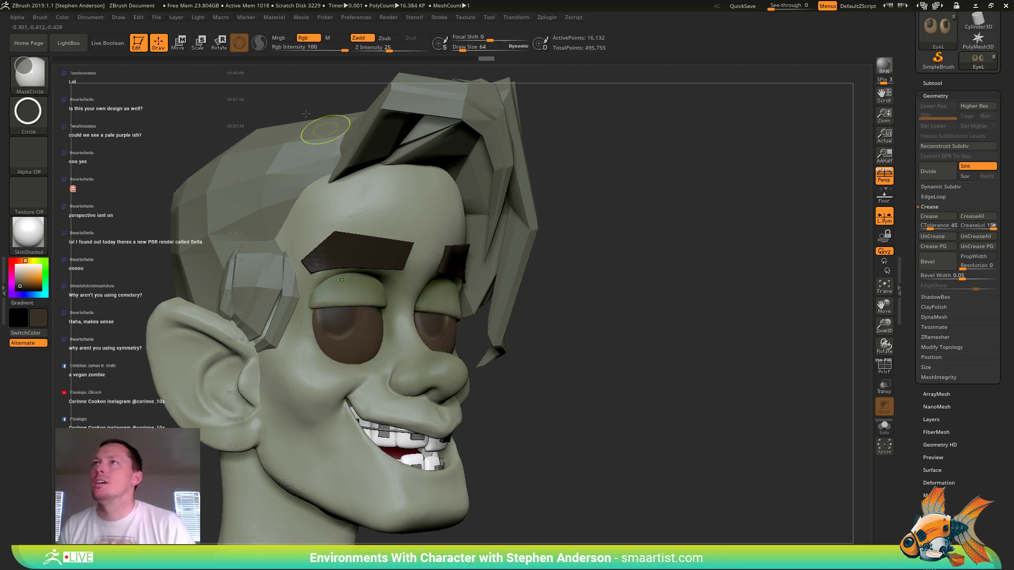
- Fill the circular irises with the dark brown again, clear the mask, and view the whole bust
{"action": "left_click", "coordinate": [62, 17]}
{"action": "left_click", "coordinate": [90, 205]}
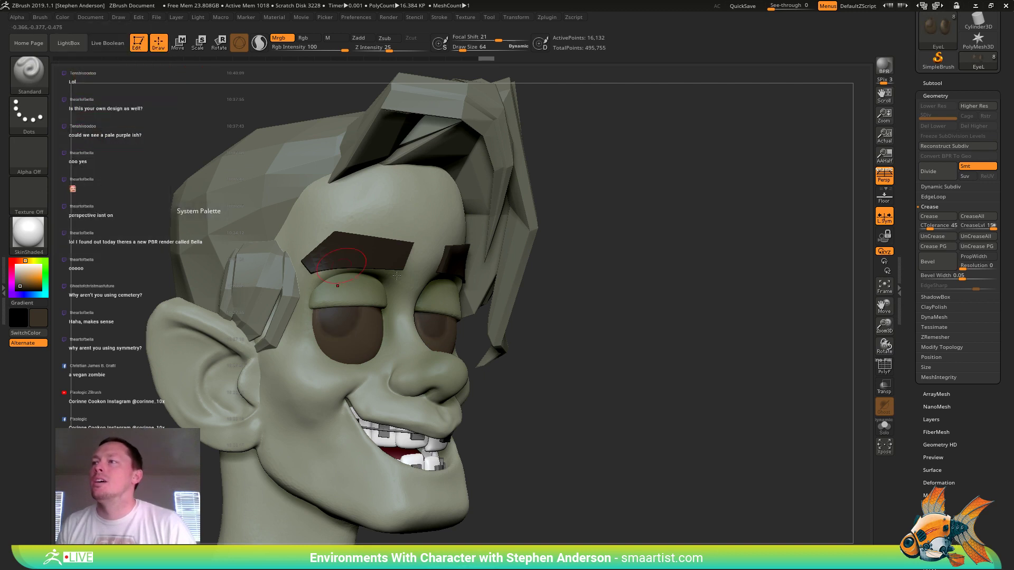
{"action": "left_click_drag", "start_coordinate": [664, 318], "coordinate": [664, 370], "text": "ctrl"}
{"action": "right_click_drag", "start_coordinate": [659, 400], "coordinate": [598, 309], "text": "ctrl"}
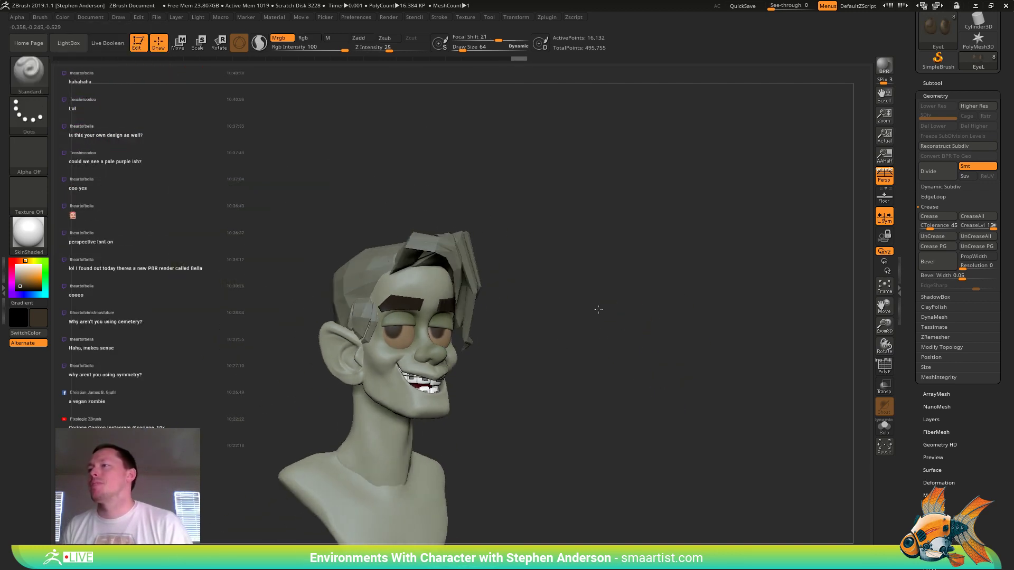
{"action": "left_click_drag", "start_coordinate": [599, 310], "coordinate": [588, 329]}
{"action": "left_click_drag", "start_coordinate": [563, 324], "coordinate": [606, 348]}
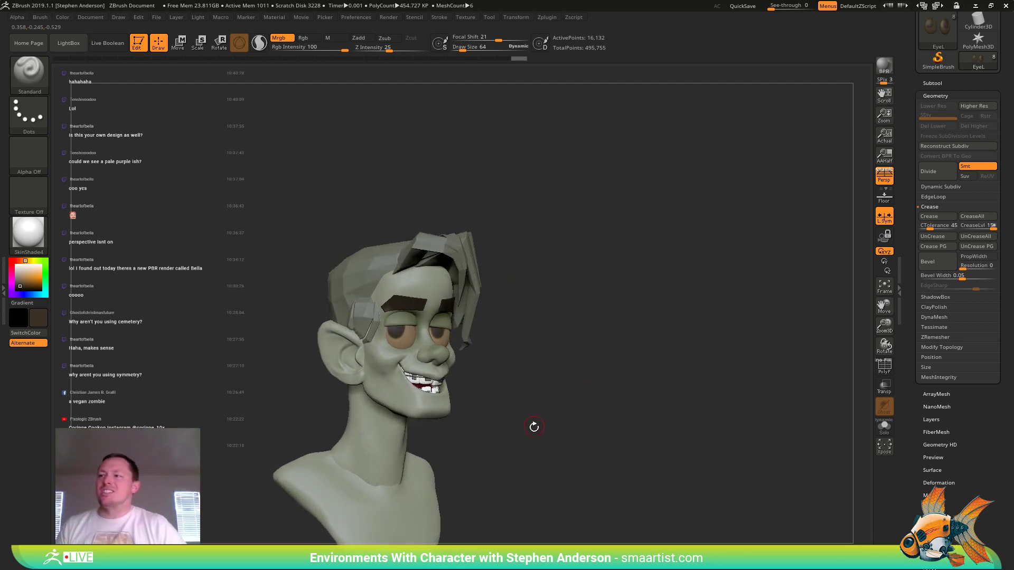
- Select the hair, display its polygroups, and mask everything except the green sideburn in front of the ear
{"action": "left_click_drag", "start_coordinate": [507, 414], "coordinate": [633, 378]}
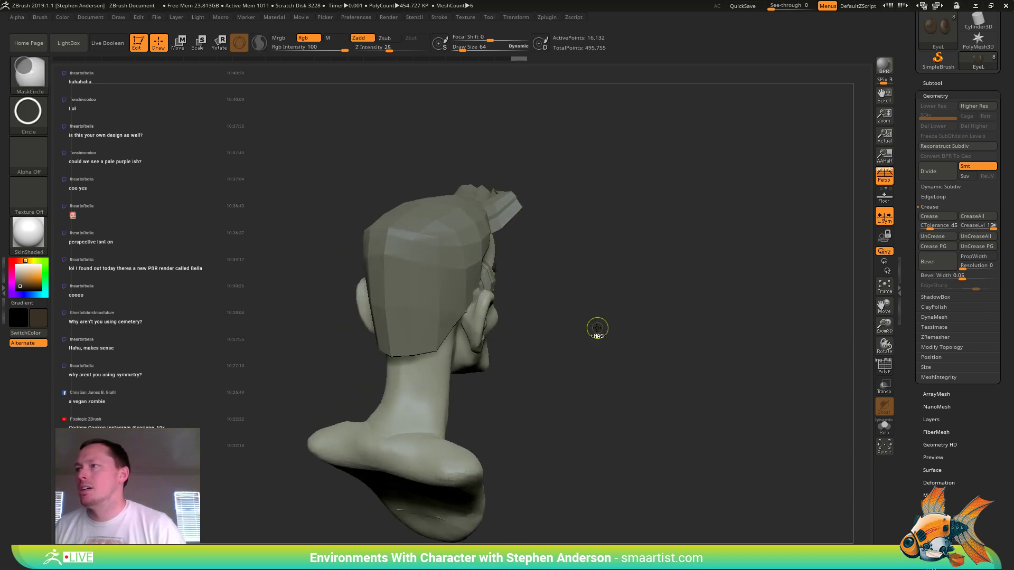
{"action": "right_click_drag", "start_coordinate": [598, 328], "coordinate": [530, 300], "text": "ctrl"}
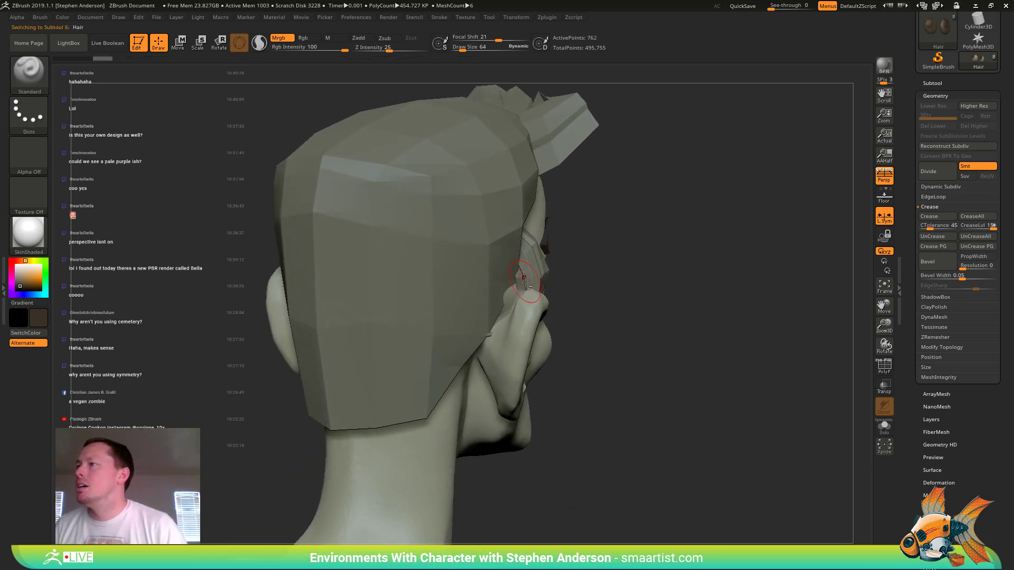
{"action": "right_click_drag", "start_coordinate": [512, 294], "coordinate": [518, 292]}
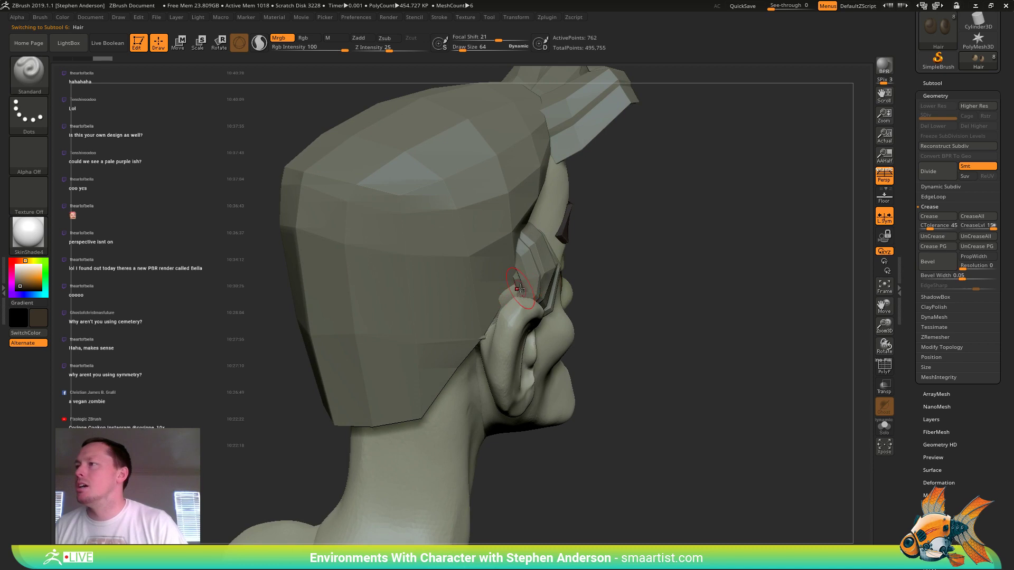
{"action": "key", "text": "shift+f"}
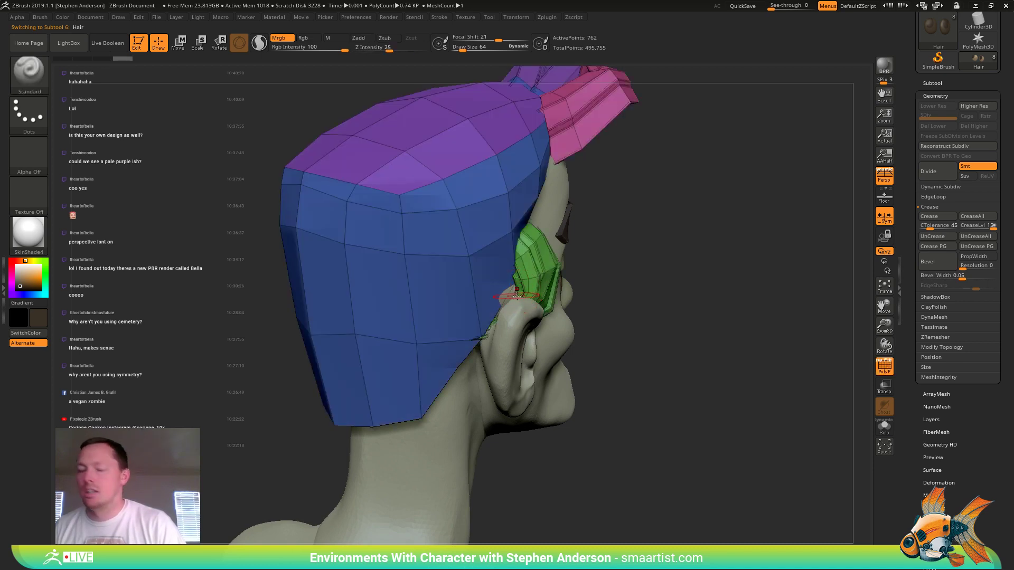
{"action": "key", "text": "w"}
{"action": "left_click", "coordinate": [543, 274], "text": "alt"}
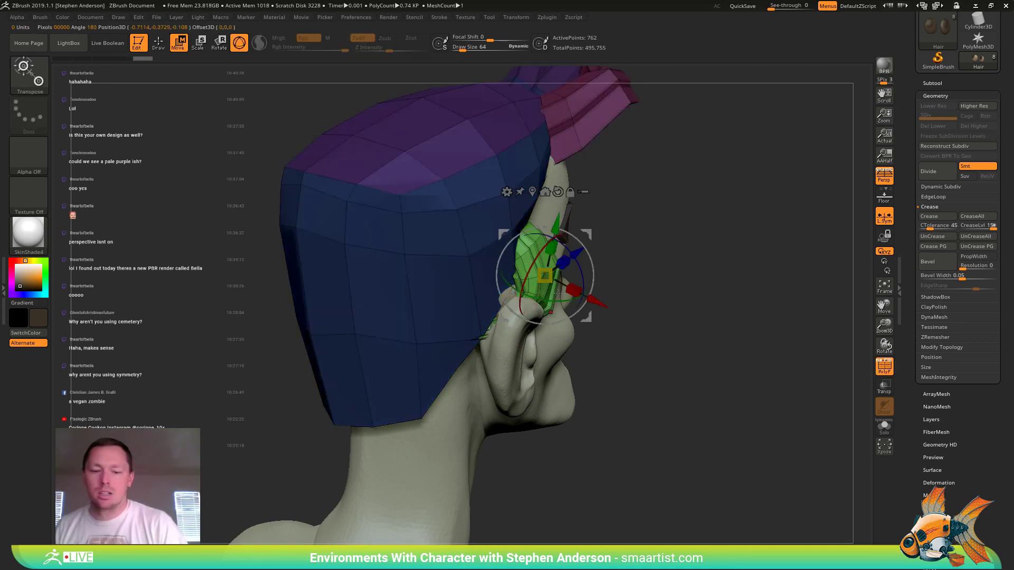
- Reshape the unmasked sideburn around the front of the ear with the Move Topological brush at draw size 148
{"action": "key", "text": "q"}
{"action": "key", "text": "b"}
{"action": "key", "text": "m"}
{"action": "key", "text": "v"}
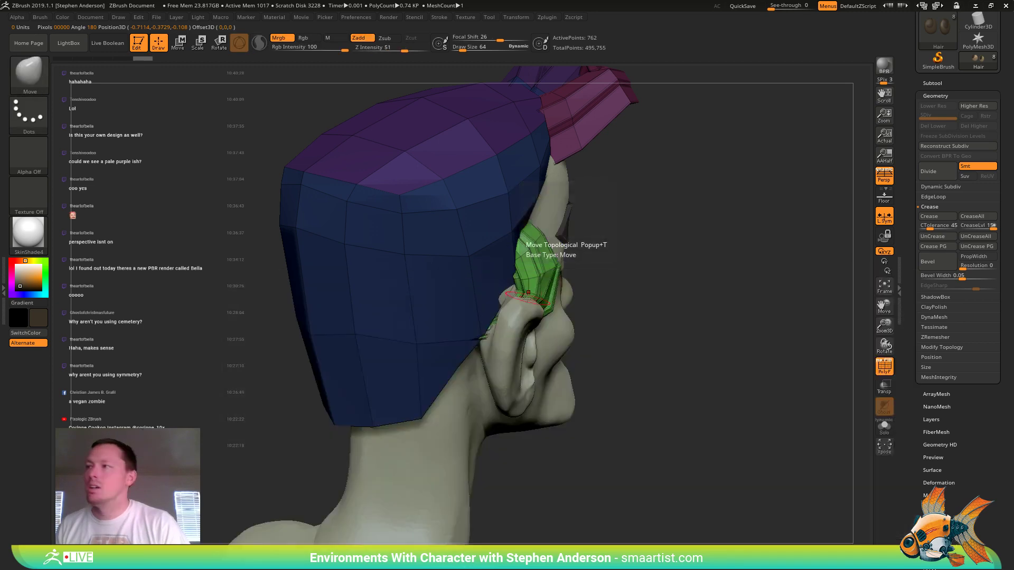
{"action": "key", "text": "s"}
{"action": "left_click_drag", "start_coordinate": [534, 290], "coordinate": [505, 297]}
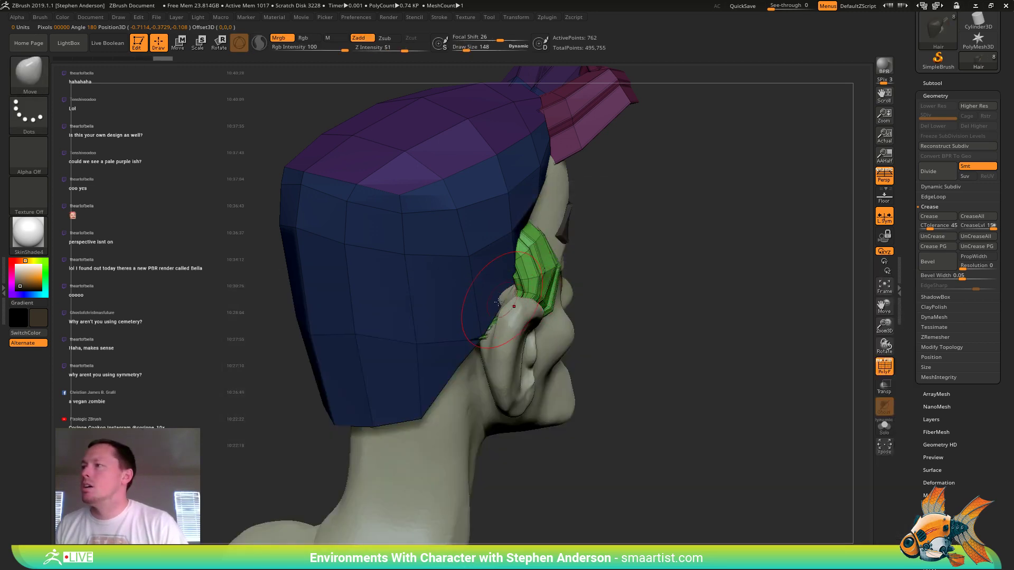
{"action": "right_click_drag", "start_coordinate": [498, 302], "coordinate": [495, 303]}
{"action": "left_click_drag", "start_coordinate": [512, 294], "coordinate": [491, 297]}
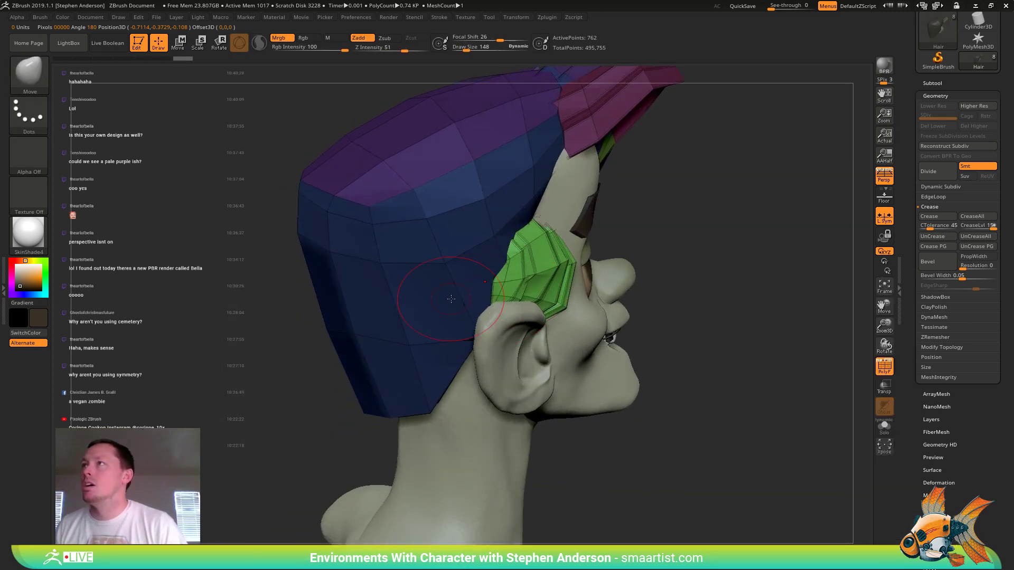
{"action": "right_click_drag", "start_coordinate": [504, 300], "coordinate": [296, 256]}
{"action": "left_click_drag", "start_coordinate": [260, 225], "coordinate": [276, 251]}
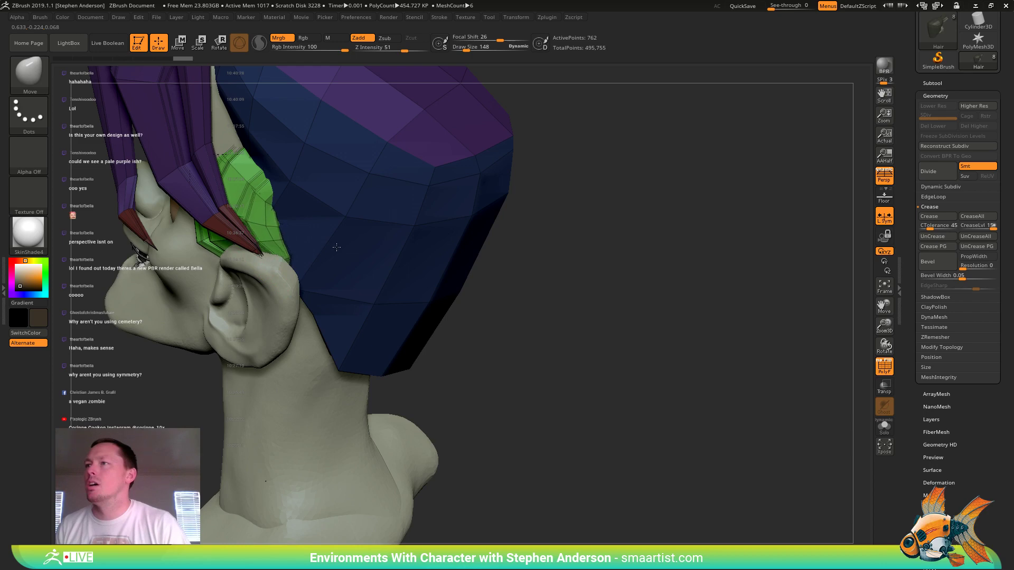
- Clear the mask on the hair and turn off the polygroup display
{"action": "mouse_move", "coordinate": [269, 247]}
{"action": "right_mouse_down"}
{"action": "mouse_move", "coordinate": [295, 240]}
{"action": "mouse_move", "coordinate": [280, 238]}
{"action": "mouse_move", "coordinate": [323, 245]}
{"action": "mouse_move", "coordinate": [295, 296]}
{"action": "mouse_move", "coordinate": [366, 309]}
{"action": "mouse_move", "coordinate": [388, 302]}
{"action": "right_mouse_up"}
{"action": "left_click_drag", "start_coordinate": [458, 239], "coordinate": [448, 287], "text": "ctrl"}
{"action": "right_click_drag", "start_coordinate": [445, 294], "coordinate": [572, 313]}
{"action": "key", "text": "shift+f"}
{"action": "right_click_drag", "start_coordinate": [408, 277], "coordinate": [428, 303], "text": "ctrl"}
- Sample the dark brown of the iris and fill the eyebrows with it
{"action": "left_click", "coordinate": [438, 286], "text": "alt"}
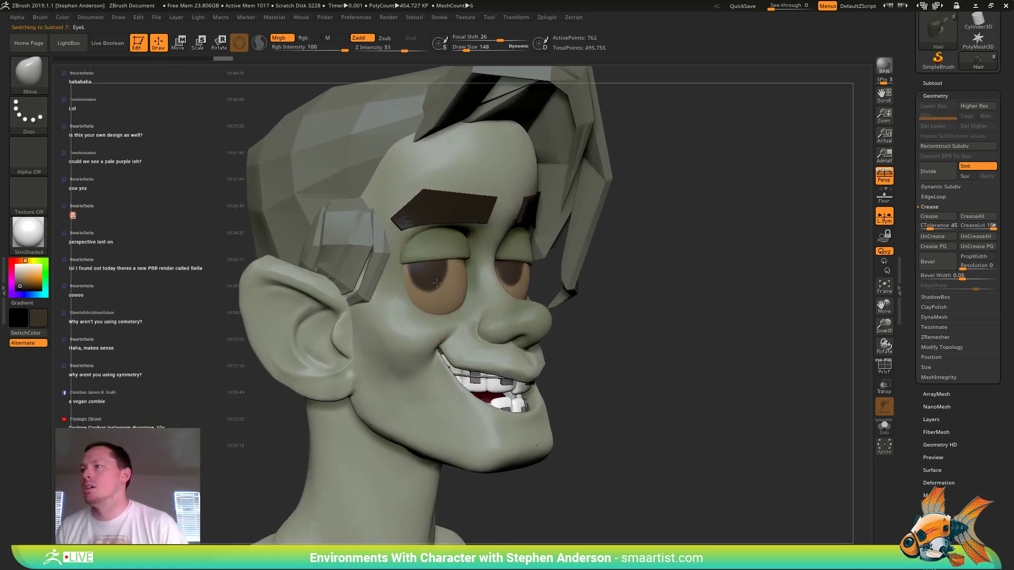
{"action": "key", "text": "s"}
{"action": "left_click_drag", "start_coordinate": [446, 275], "coordinate": [442, 275]}
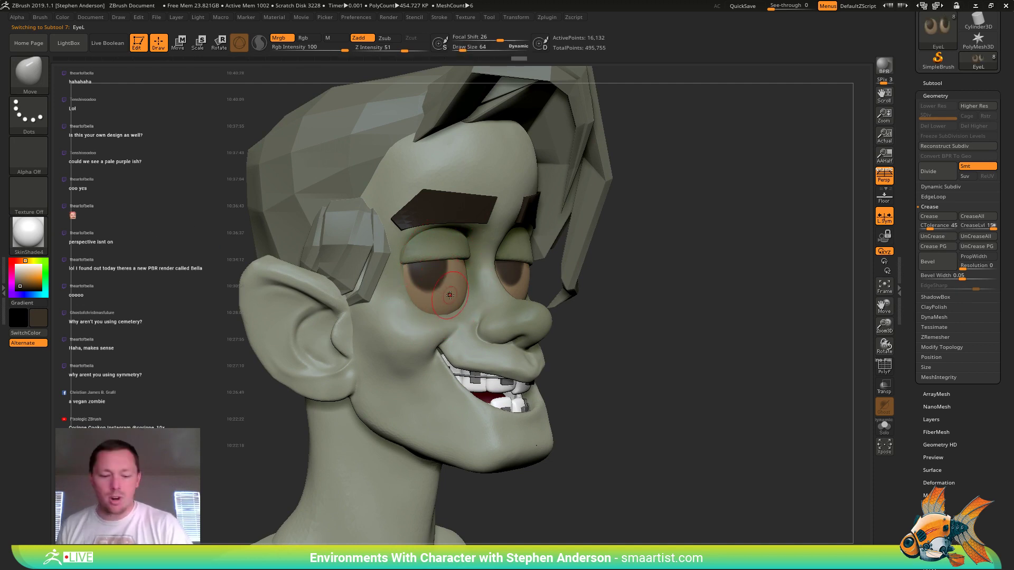
{"action": "key", "text": "c"}
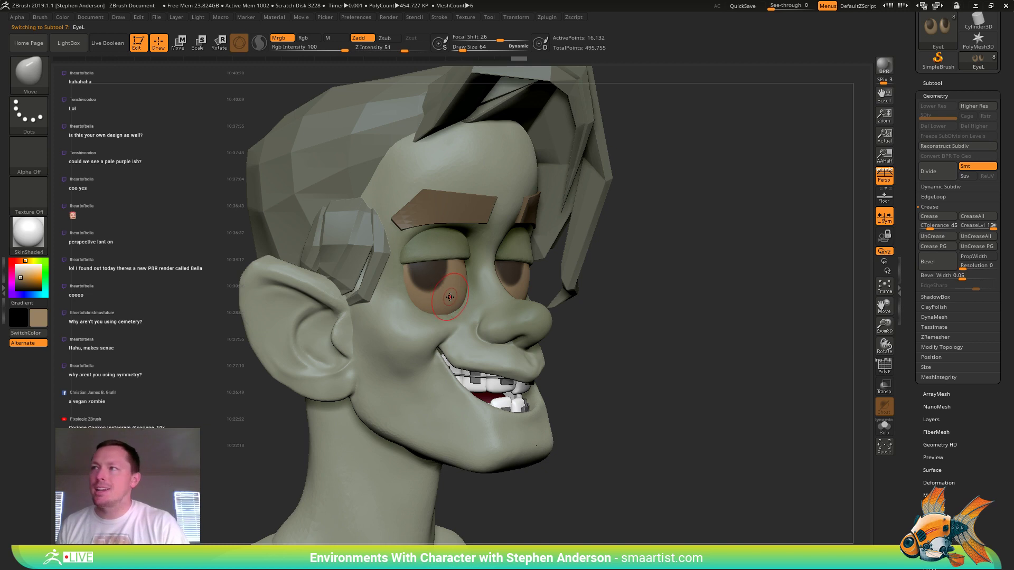
{"action": "key", "text": "c"}
{"action": "left_click", "coordinate": [443, 213], "text": "alt"}
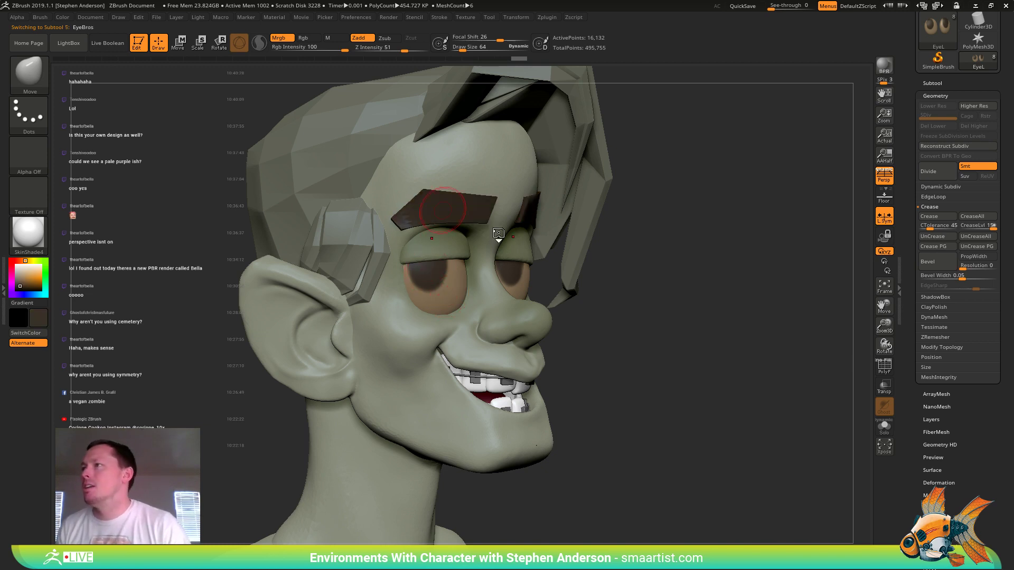
{"action": "left_click_drag", "start_coordinate": [725, 295], "coordinate": [711, 297]}
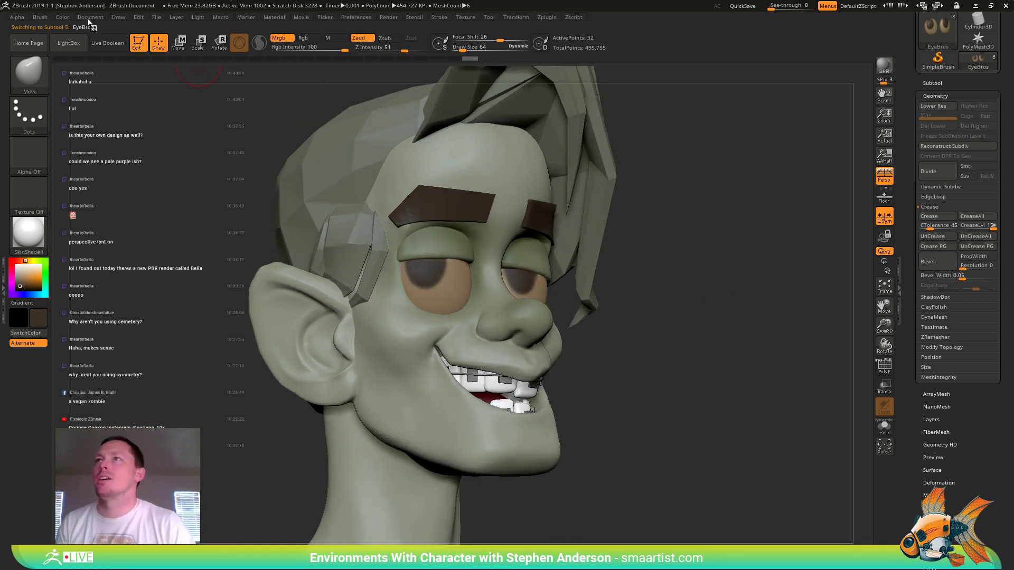
{"action": "left_click", "coordinate": [64, 16]}
{"action": "left_click", "coordinate": [87, 205]}
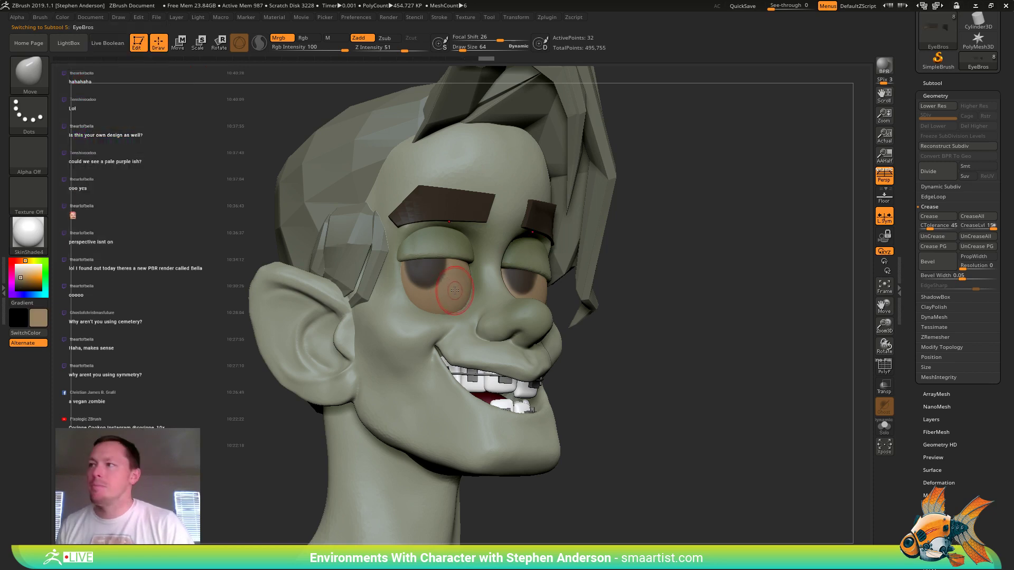
- Paint a pale beige highlight on each eye using the Standard brush in Rgb-only mode at draw size 29
{"action": "left_click", "coordinate": [21, 270]}
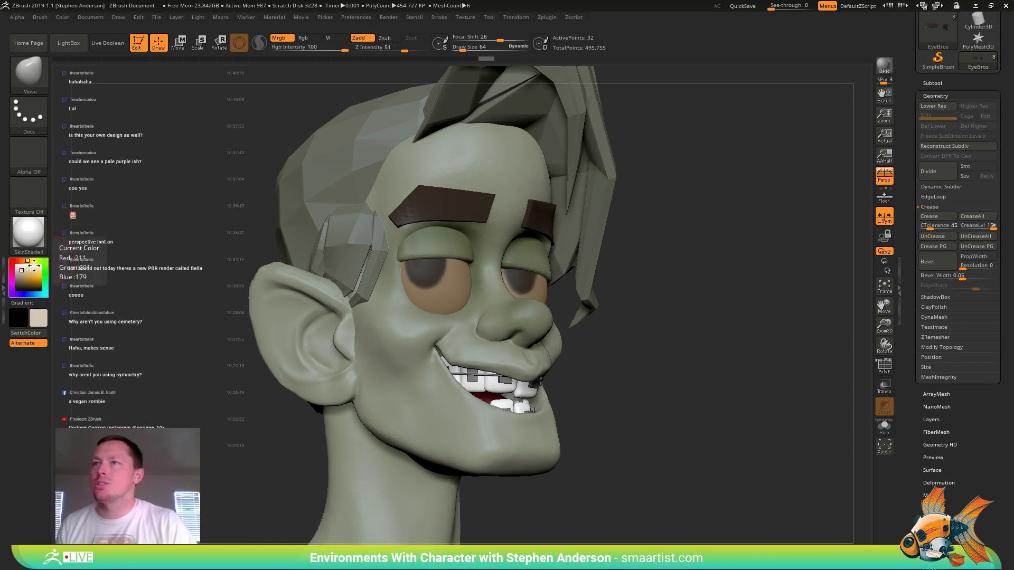
{"action": "key", "text": "s"}
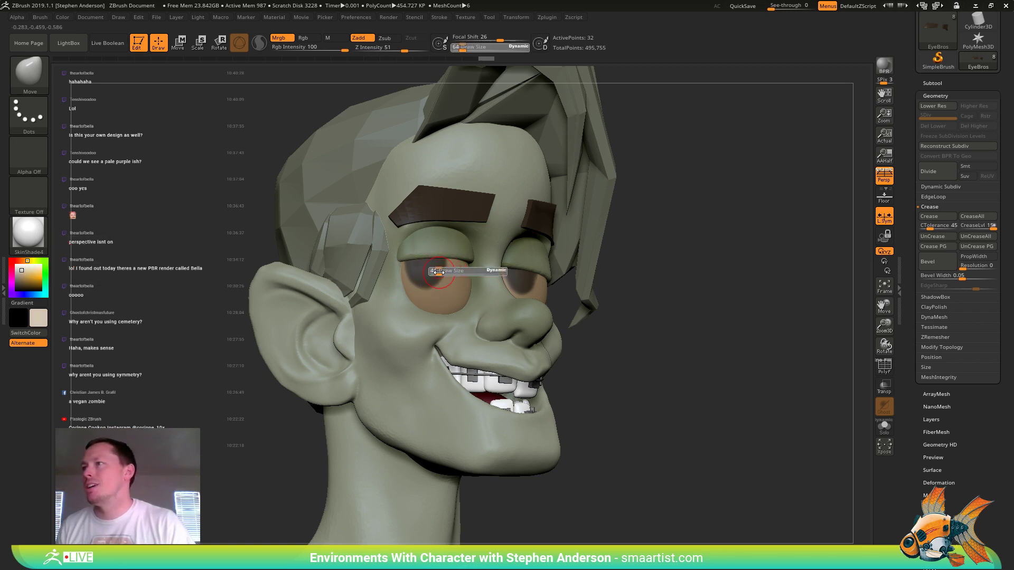
{"action": "left_click_drag", "start_coordinate": [439, 272], "coordinate": [439, 273]}
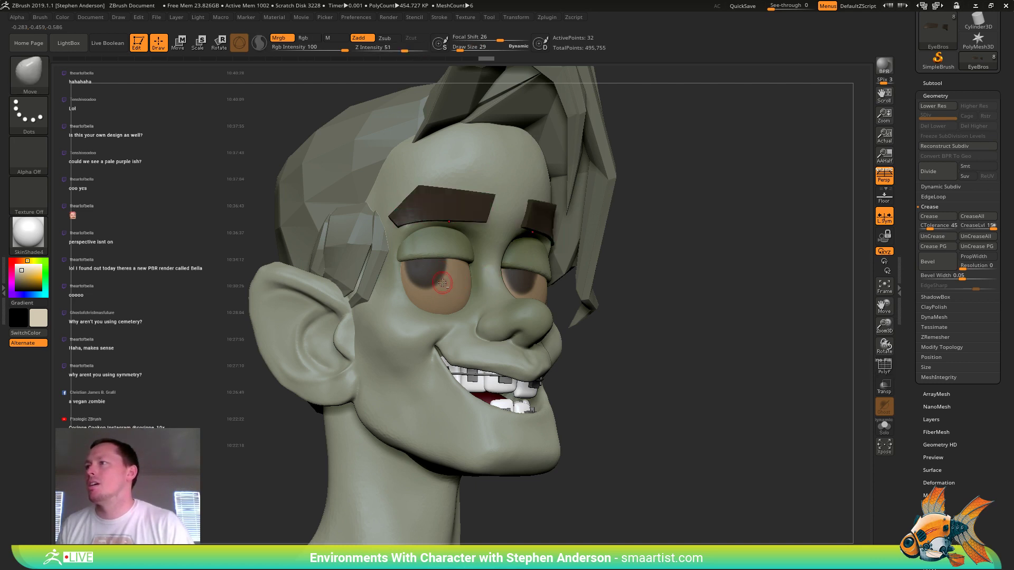
{"action": "left_click", "coordinate": [441, 281], "text": "alt"}
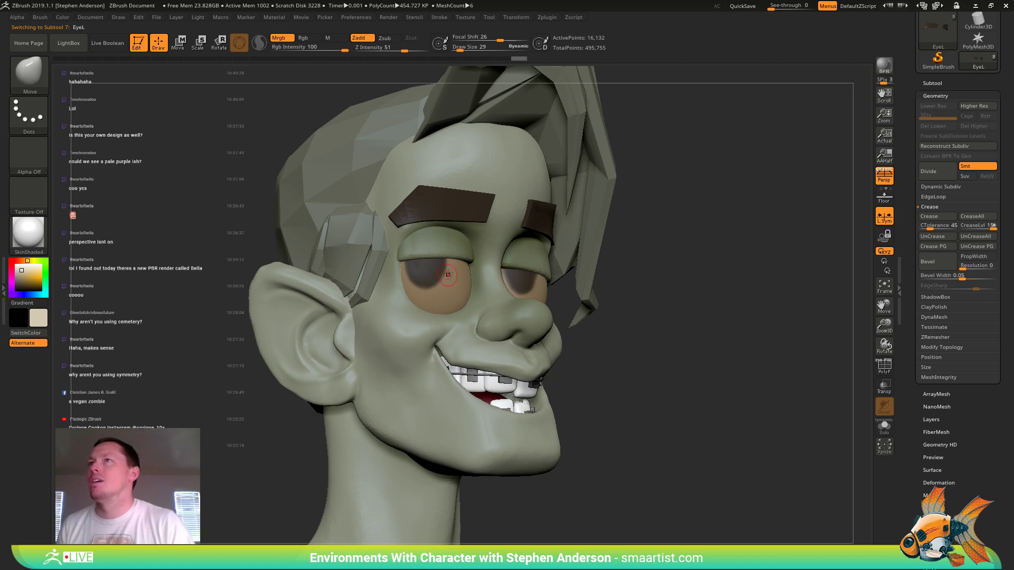
{"action": "key", "text": "b"}
{"action": "key", "text": "s"}
{"action": "key", "text": "t"}
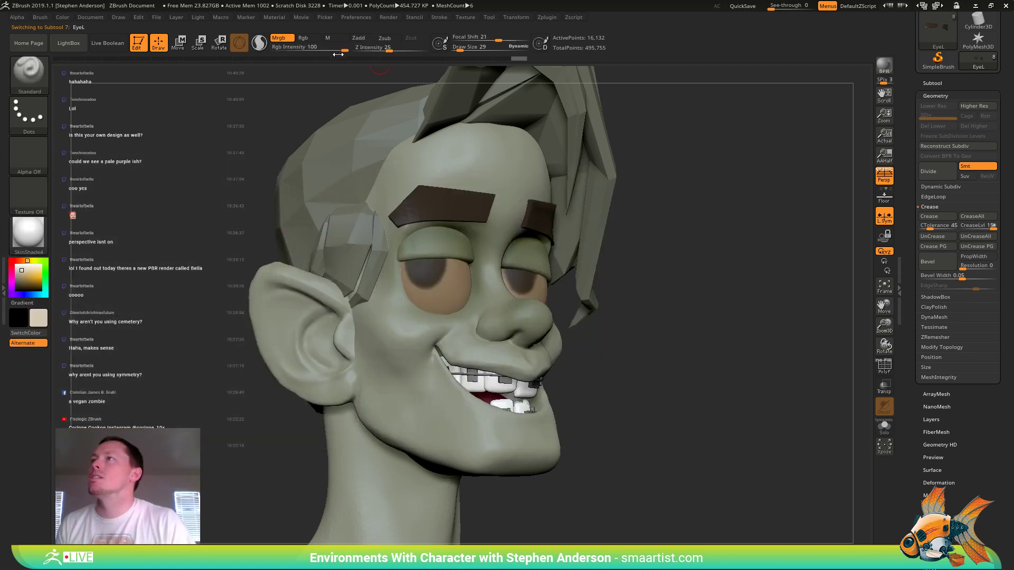
{"action": "left_click", "coordinate": [303, 38]}
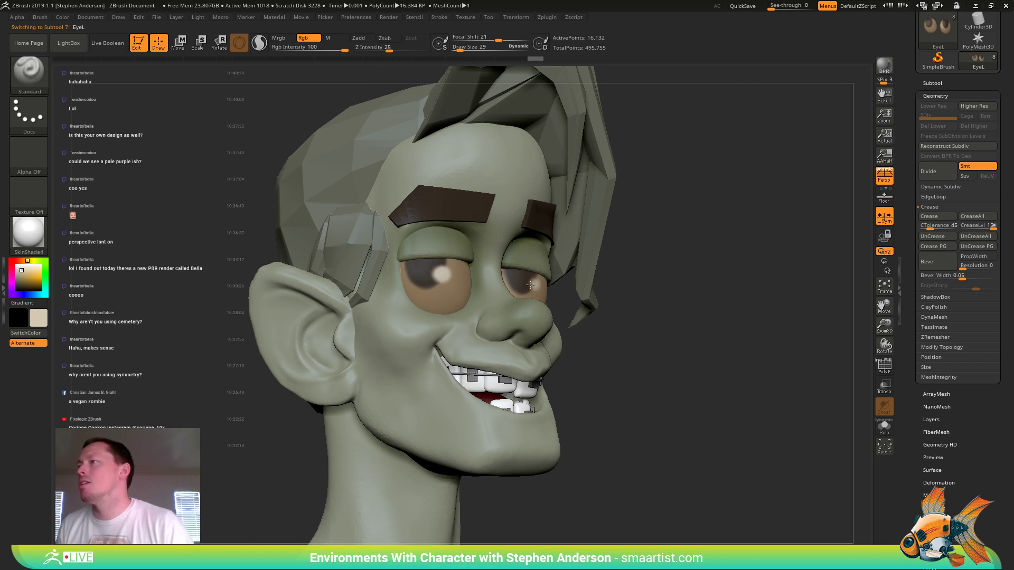
{"action": "right_click_drag", "start_coordinate": [609, 317], "coordinate": [586, 229], "text": "ctrl"}
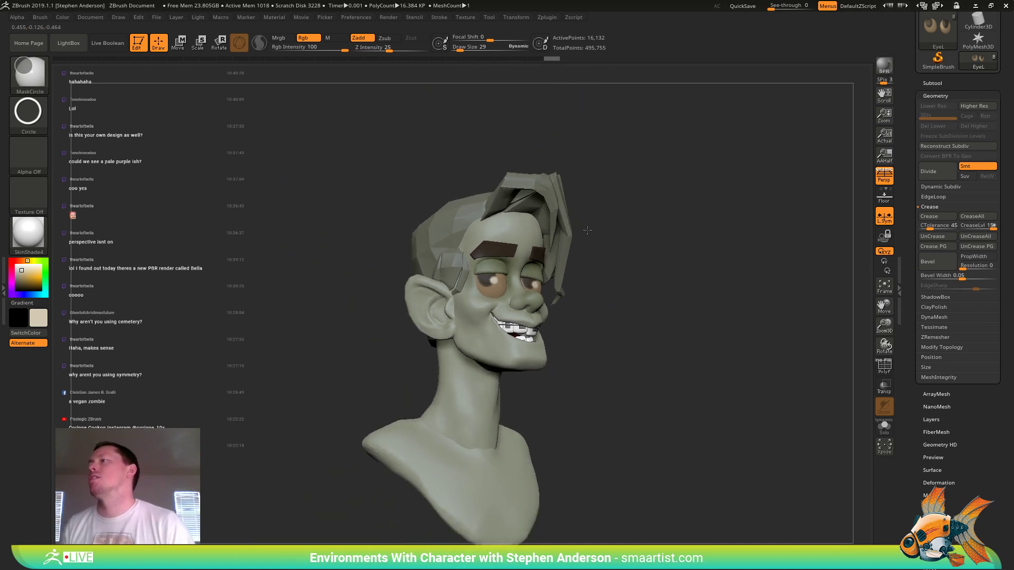
{"action": "mouse_move", "coordinate": [613, 282]}
{"action": "right_mouse_down"}
{"action": "mouse_move", "coordinate": [589, 298]}
{"action": "mouse_move", "coordinate": [606, 317]}
{"action": "mouse_move", "coordinate": [628, 318]}
{"action": "mouse_move", "coordinate": [604, 299]}
{"action": "right_mouse_up"}
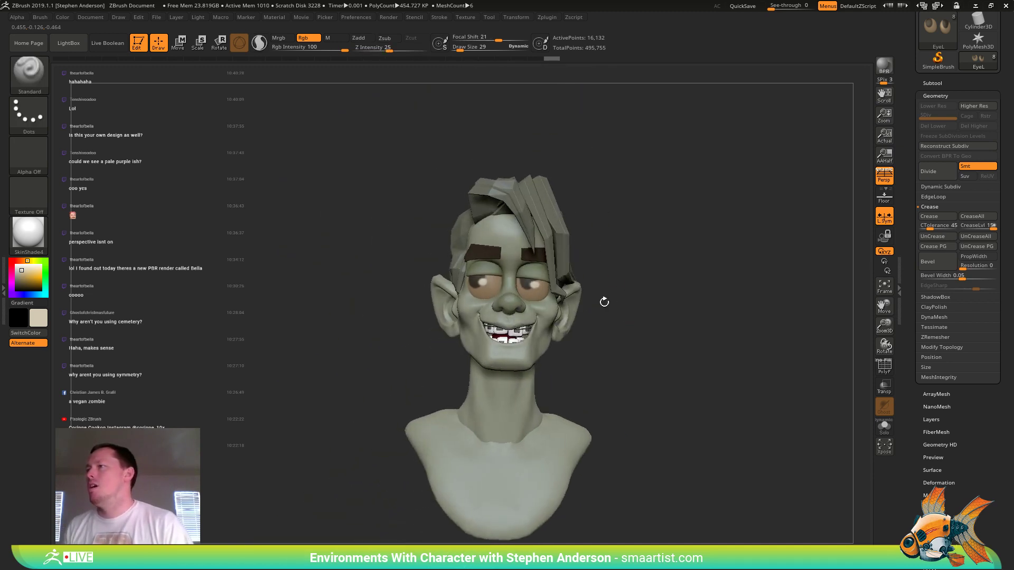
- Shade the outer edges of both eyeballs with a reddish brown at draw size 72
{"action": "left_click", "coordinate": [883, 429]}
{"action": "mouse_move", "coordinate": [805, 407]}
{"action": "right_mouse_down"}
{"action": "mouse_move", "coordinate": [664, 337]}
{"action": "mouse_move", "coordinate": [704, 334]}
{"action": "mouse_move", "coordinate": [739, 394]}
{"action": "mouse_move", "coordinate": [698, 310]}
{"action": "mouse_move", "coordinate": [670, 320]}
{"action": "right_mouse_up"}
{"action": "left_click", "coordinate": [887, 428]}
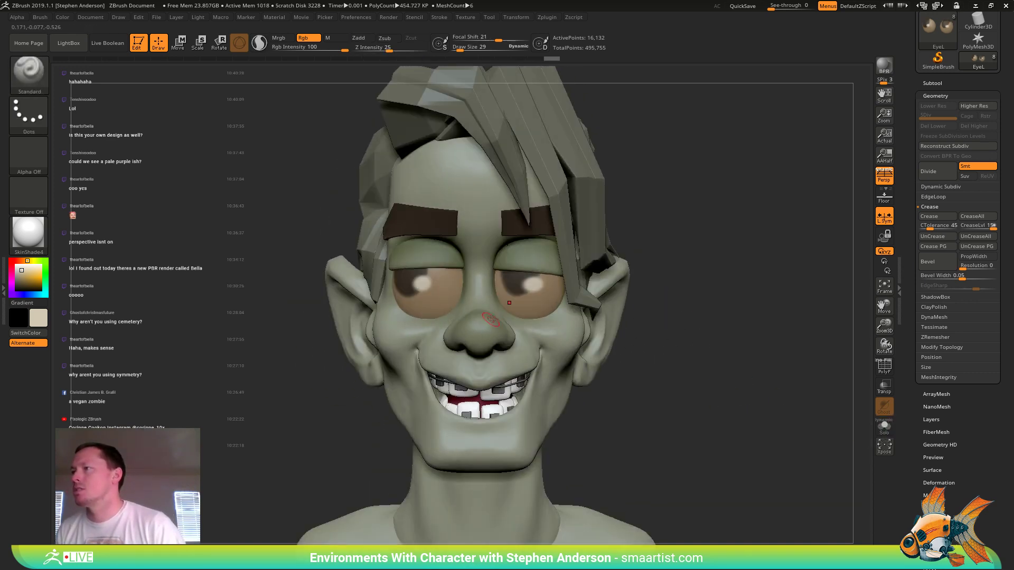
{"action": "key", "text": "s"}
{"action": "left_click_drag", "start_coordinate": [500, 318], "coordinate": [504, 319]}
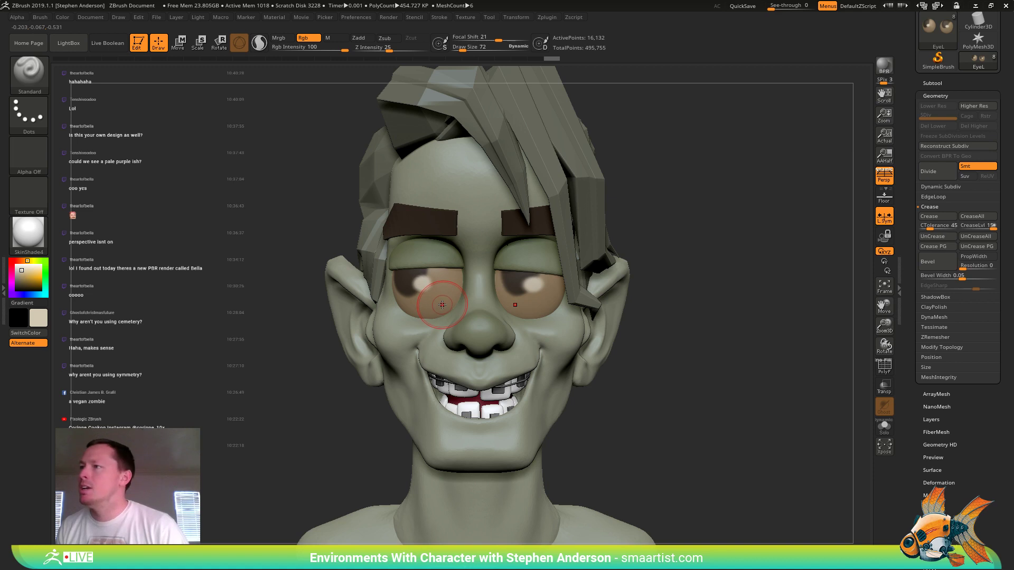
{"action": "key", "text": "c"}
{"action": "left_click", "coordinate": [20, 259]}
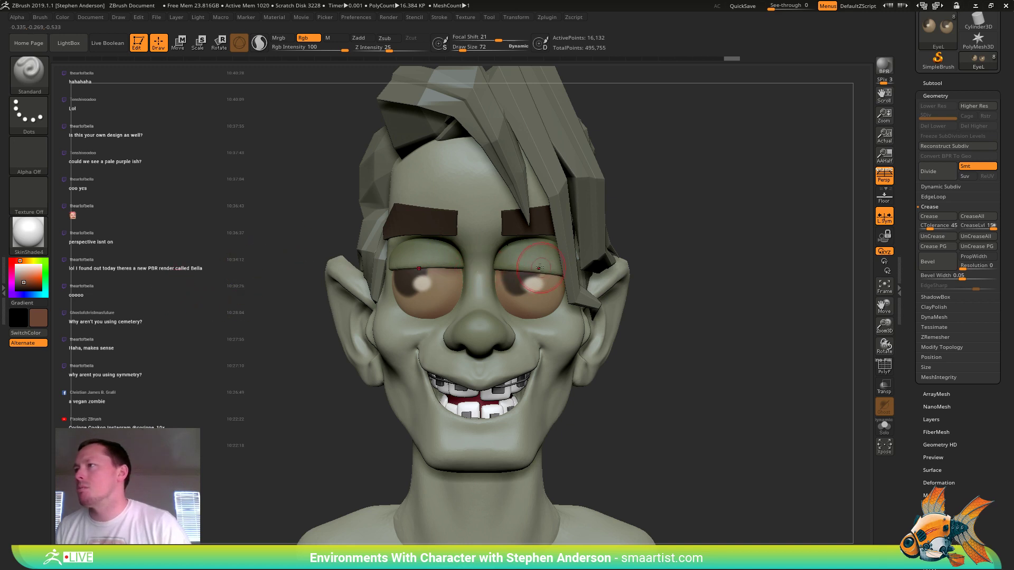
{"action": "left_click_drag", "start_coordinate": [186, 305], "coordinate": [380, 269]}
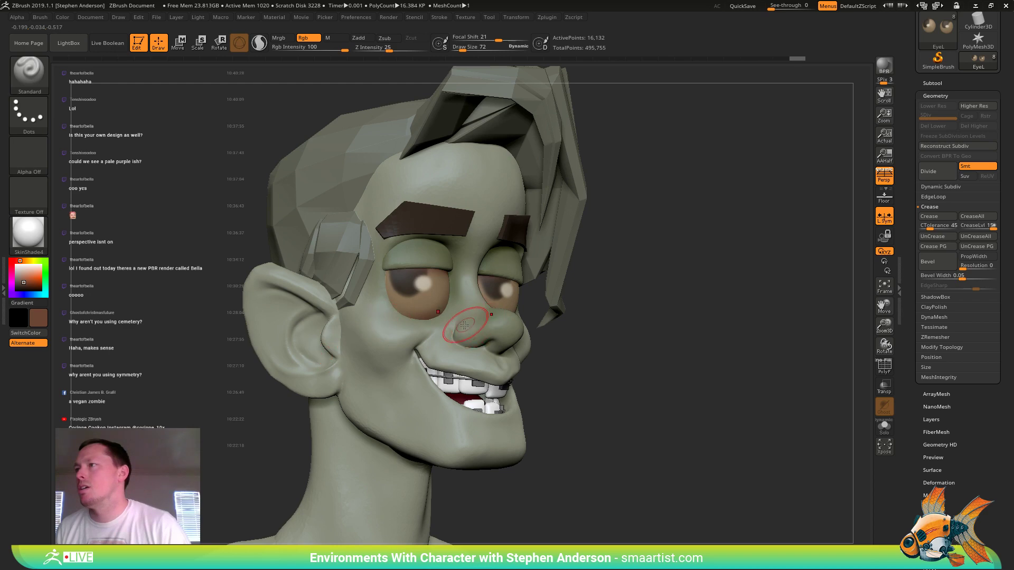
{"action": "mouse_move", "coordinate": [468, 324]}
{"action": "right_mouse_down"}
{"action": "mouse_move", "coordinate": [443, 335]}
{"action": "mouse_move", "coordinate": [556, 337]}
{"action": "right_mouse_up"}
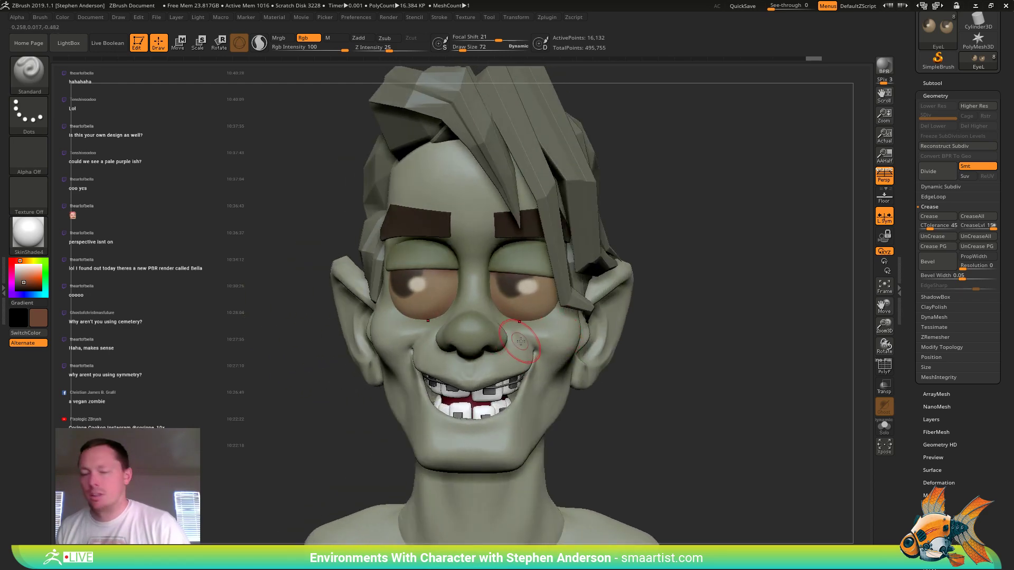
{"action": "mouse_move", "coordinate": [520, 342]}
{"action": "right_mouse_down"}
{"action": "mouse_move", "coordinate": [561, 294]}
{"action": "mouse_move", "coordinate": [522, 342]}
{"action": "right_mouse_up"}
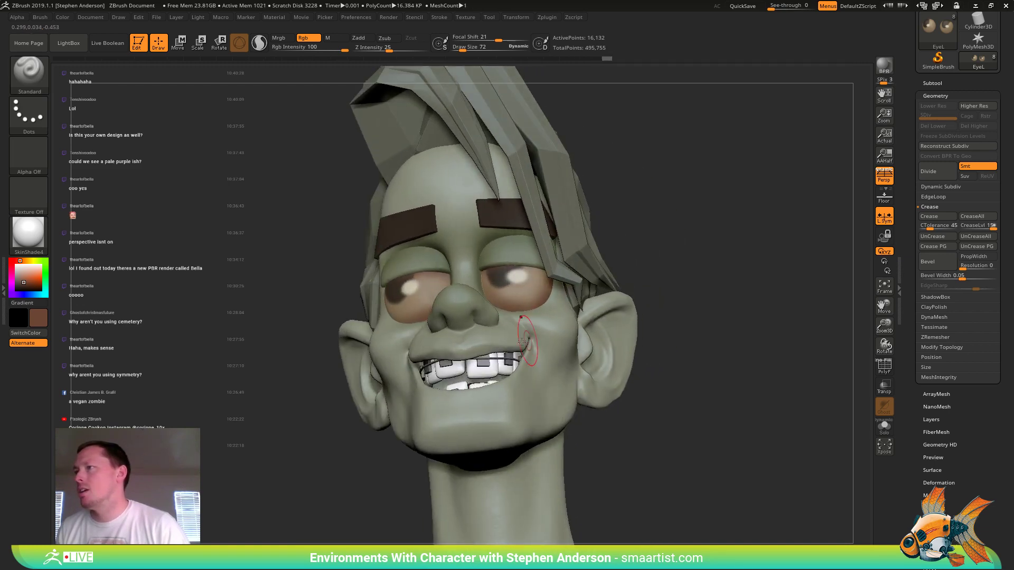
- Select the head, set the draw size to 41, and shade the underside of the nose in dark olive
{"action": "left_click", "coordinate": [476, 322], "text": "alt"}
{"action": "key", "text": "s"}
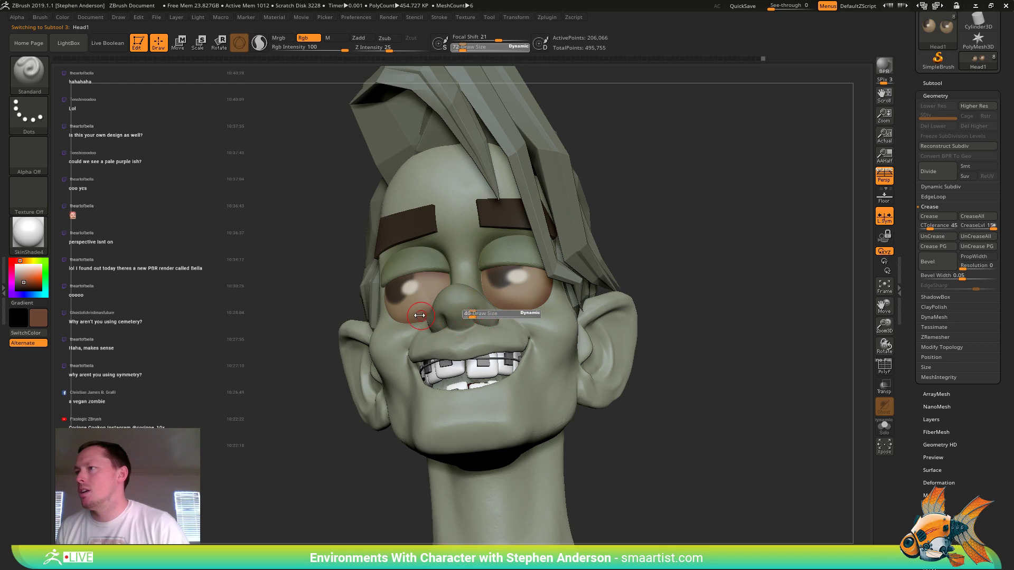
{"action": "left_click_drag", "start_coordinate": [419, 315], "coordinate": [422, 315]}
{"action": "key", "text": "c"}
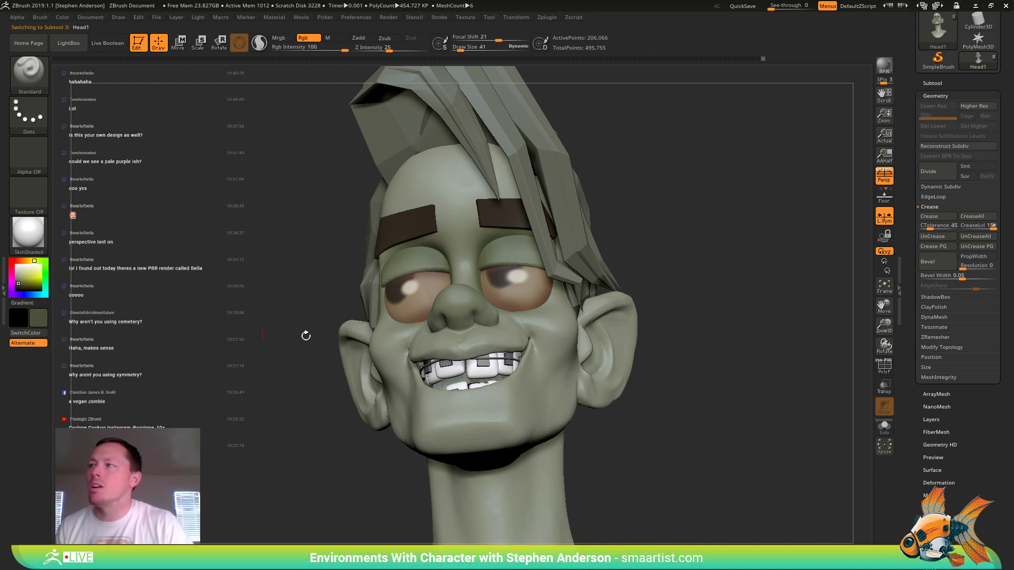
{"action": "left_click_drag", "start_coordinate": [306, 336], "coordinate": [473, 330]}
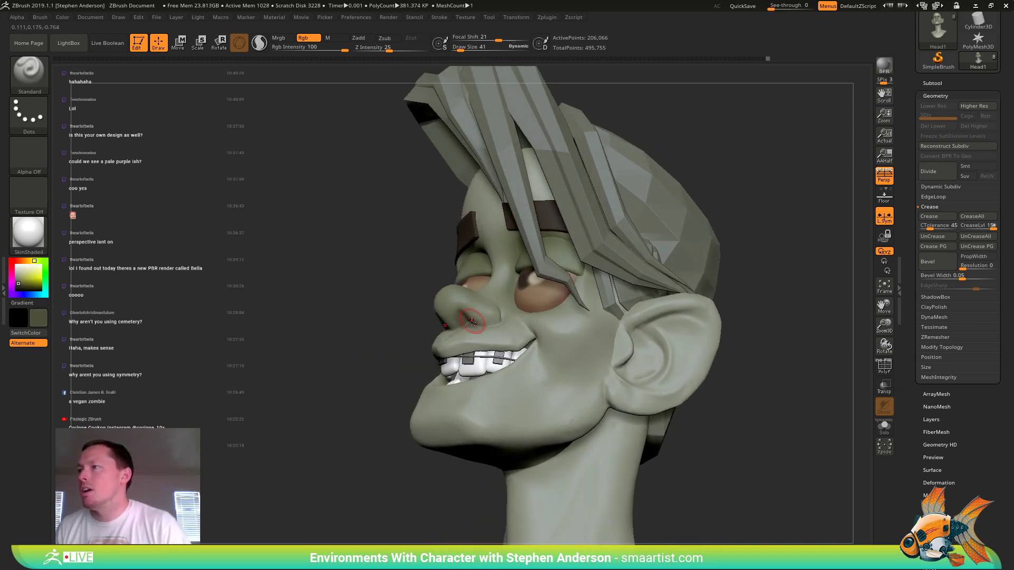
{"action": "mouse_move", "coordinate": [485, 339]}
{"action": "right_mouse_down"}
{"action": "mouse_move", "coordinate": [529, 362]}
{"action": "mouse_move", "coordinate": [555, 334]}
{"action": "mouse_move", "coordinate": [467, 341]}
{"action": "mouse_move", "coordinate": [491, 372]}
{"action": "mouse_move", "coordinate": [481, 375]}
{"action": "right_mouse_up"}
- Isolate the head and switch the Smooth brush to Rgb only for blending the paint around the mouth
{"action": "left_click", "coordinate": [884, 427]}
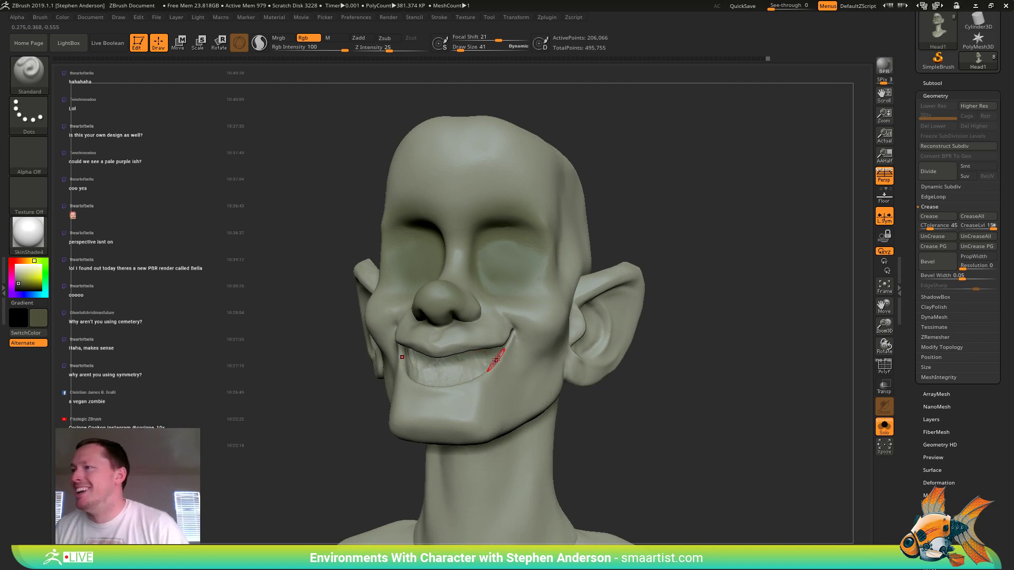
{"action": "mouse_move", "coordinate": [512, 336]}
{"action": "right_mouse_down"}
{"action": "mouse_move", "coordinate": [525, 331]}
{"action": "mouse_move", "coordinate": [503, 353]}
{"action": "mouse_move", "coordinate": [496, 344]}
{"action": "mouse_move", "coordinate": [490, 373]}
{"action": "right_mouse_up"}
{"action": "key", "text": "shift"}
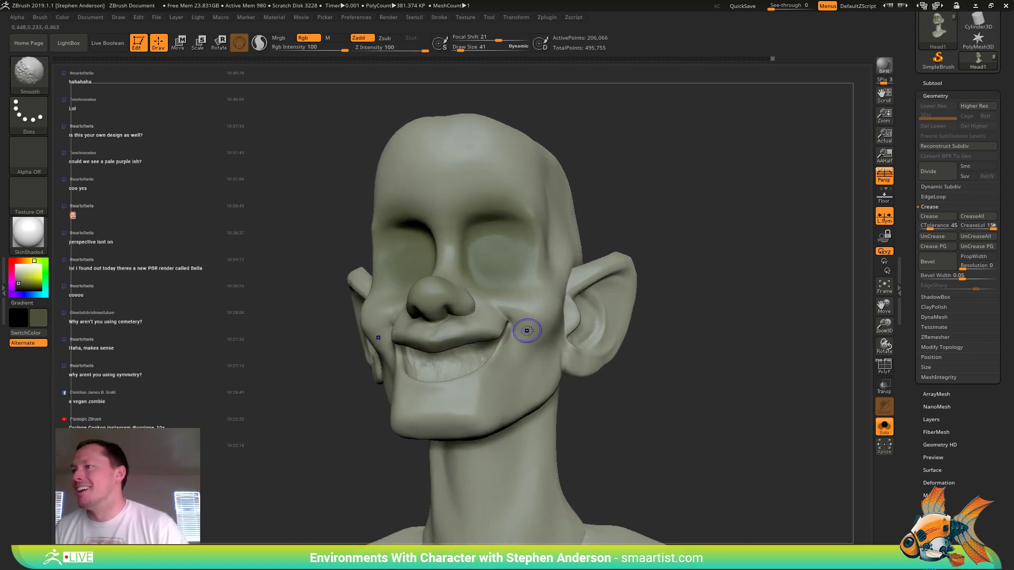
{"action": "key", "text": "shift"}
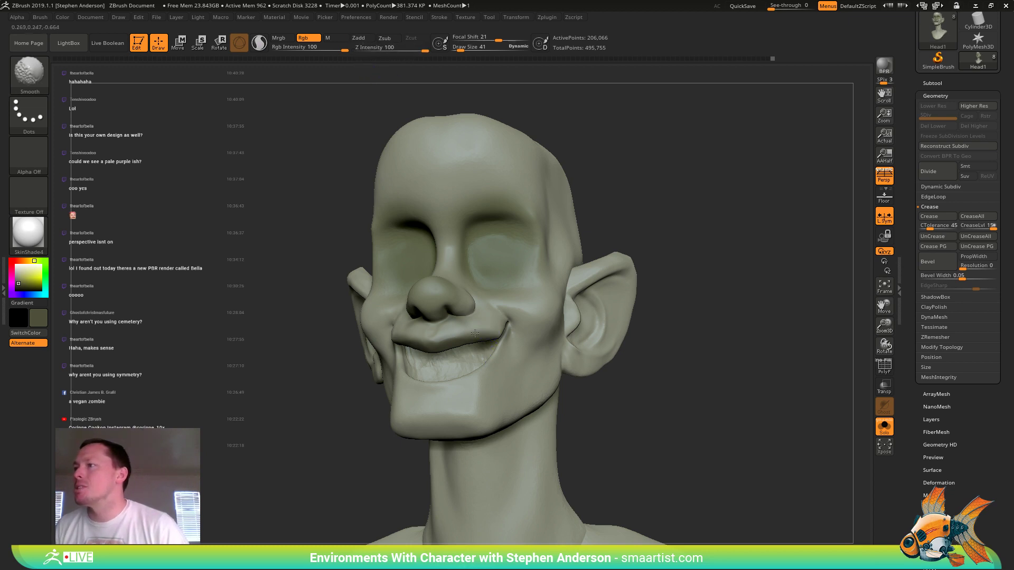
{"action": "right_click_drag", "start_coordinate": [506, 346], "coordinate": [443, 306]}
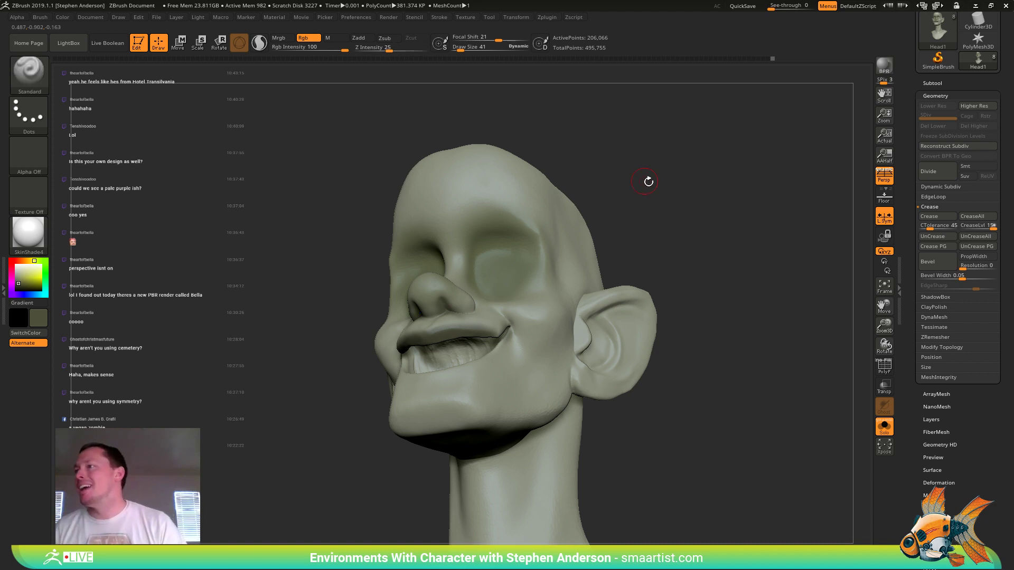
- Paint the inside of the mouth dark olive with the Standard brush at draw size 41, from corner to corner beneath the upper lip
{"action": "left_click_drag", "start_coordinate": [649, 181], "coordinate": [580, 301]}
{"action": "mouse_move", "coordinate": [465, 380]}
{"action": "right_mouse_down", "text": "ctrl"}
{"action": "mouse_move", "coordinate": [443, 374]}
{"action": "mouse_move", "coordinate": [494, 361]}
{"action": "mouse_move", "coordinate": [451, 354]}
{"action": "mouse_move", "coordinate": [448, 330]}
{"action": "right_mouse_up", "text": "ctrl"}
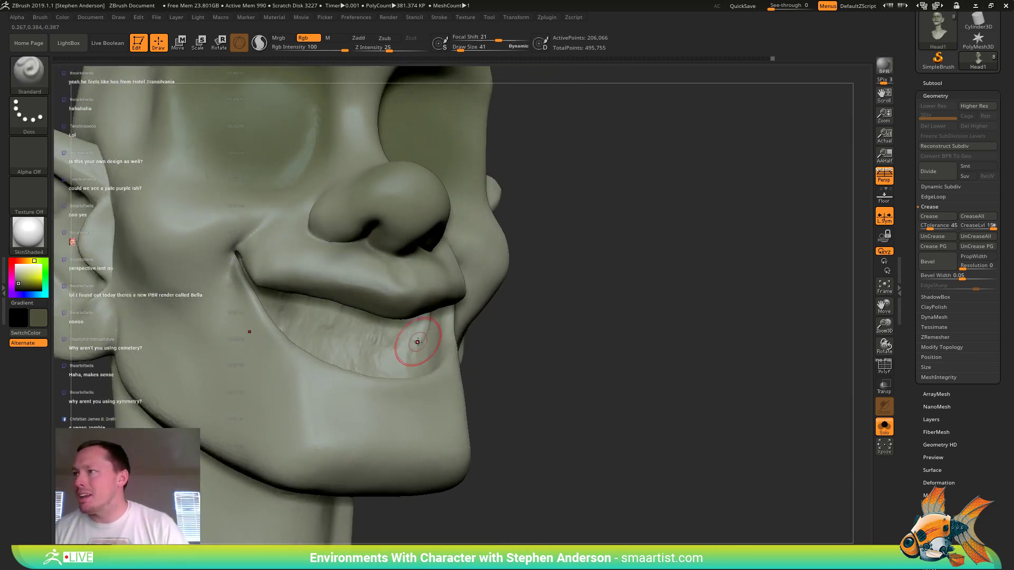
{"action": "left_click_drag", "start_coordinate": [416, 341], "coordinate": [393, 345]}
{"action": "mouse_move", "coordinate": [393, 344]}
{"action": "right_mouse_down"}
{"action": "mouse_move", "coordinate": [330, 317]}
{"action": "mouse_move", "coordinate": [384, 309]}
{"action": "right_mouse_up"}
{"action": "mouse_move", "coordinate": [380, 295]}
{"action": "left_mouse_down"}
{"action": "mouse_move", "coordinate": [388, 320]}
{"action": "mouse_move", "coordinate": [325, 302]}
{"action": "left_mouse_up"}
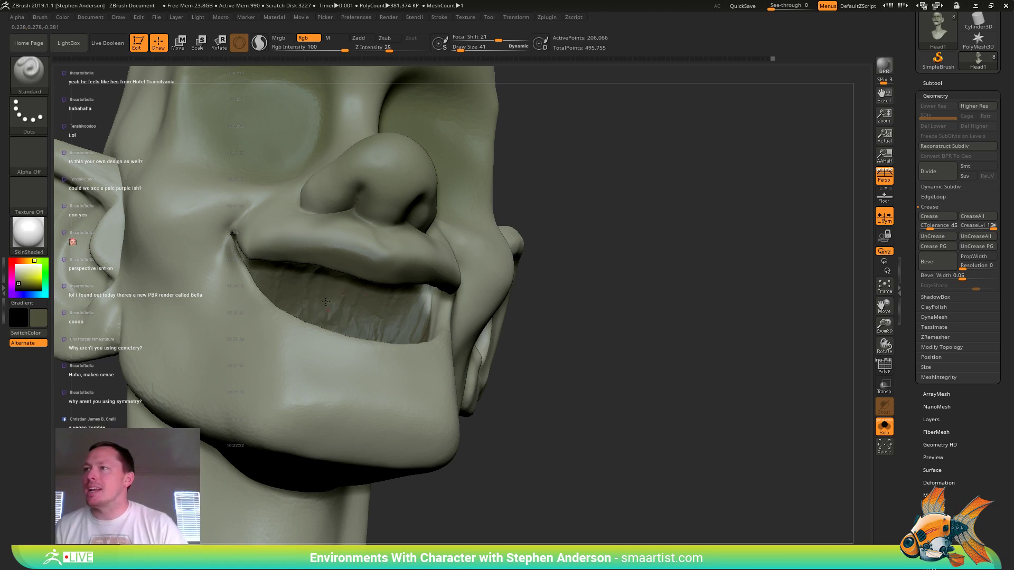
{"action": "right_click_drag", "start_coordinate": [387, 298], "coordinate": [323, 255]}
{"action": "left_click_drag", "start_coordinate": [320, 248], "coordinate": [373, 240]}
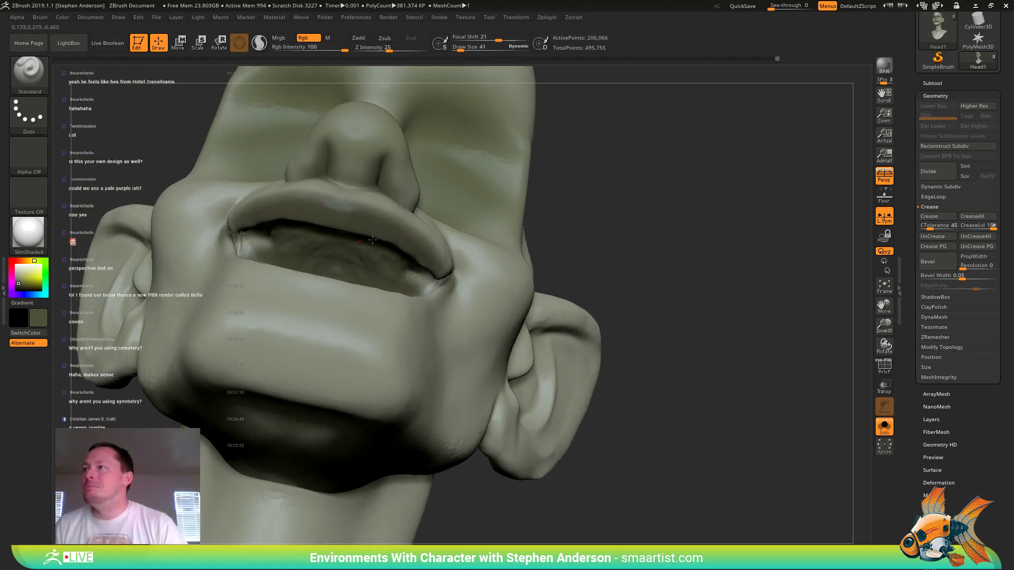
{"action": "right_click_drag", "start_coordinate": [374, 251], "coordinate": [356, 213]}
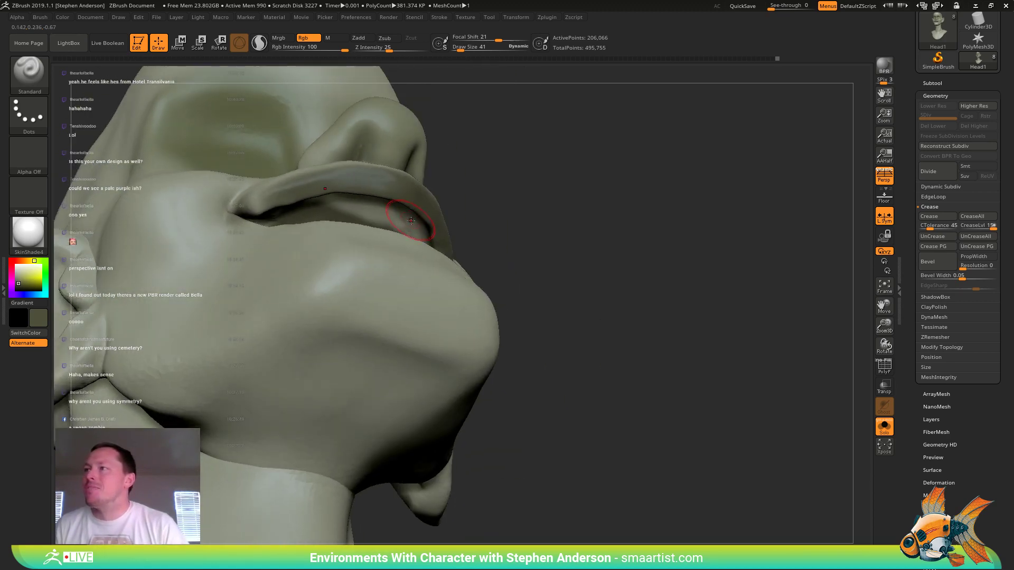
- Extend the dark olive shading into the front of the mouth cavity under the upper lip, working from below the chin
{"action": "mouse_move", "coordinate": [411, 236]}
{"action": "right_mouse_down"}
{"action": "mouse_move", "coordinate": [416, 257]}
{"action": "mouse_move", "coordinate": [397, 255]}
{"action": "mouse_move", "coordinate": [421, 263]}
{"action": "right_mouse_up"}
{"action": "left_click_drag", "start_coordinate": [406, 247], "coordinate": [424, 283]}
{"action": "right_click_drag", "start_coordinate": [424, 283], "coordinate": [425, 255]}
{"action": "left_click_drag", "start_coordinate": [425, 255], "coordinate": [436, 290]}
{"action": "mouse_move", "coordinate": [437, 263]}
{"action": "right_mouse_down"}
{"action": "mouse_move", "coordinate": [425, 293]}
{"action": "mouse_move", "coordinate": [346, 294]}
{"action": "mouse_move", "coordinate": [434, 304]}
{"action": "right_mouse_up"}
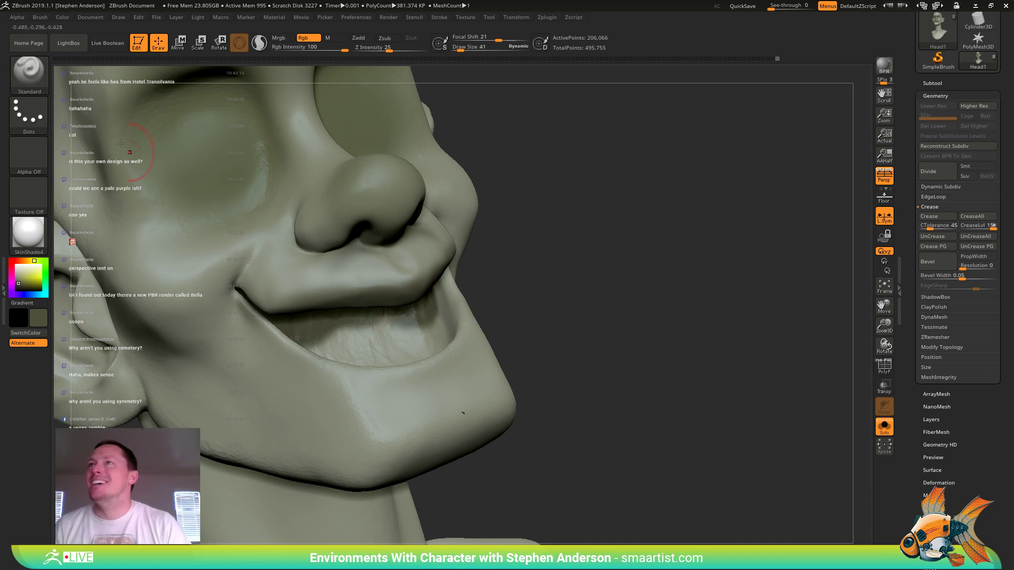
{"action": "left_click", "coordinate": [62, 16]}
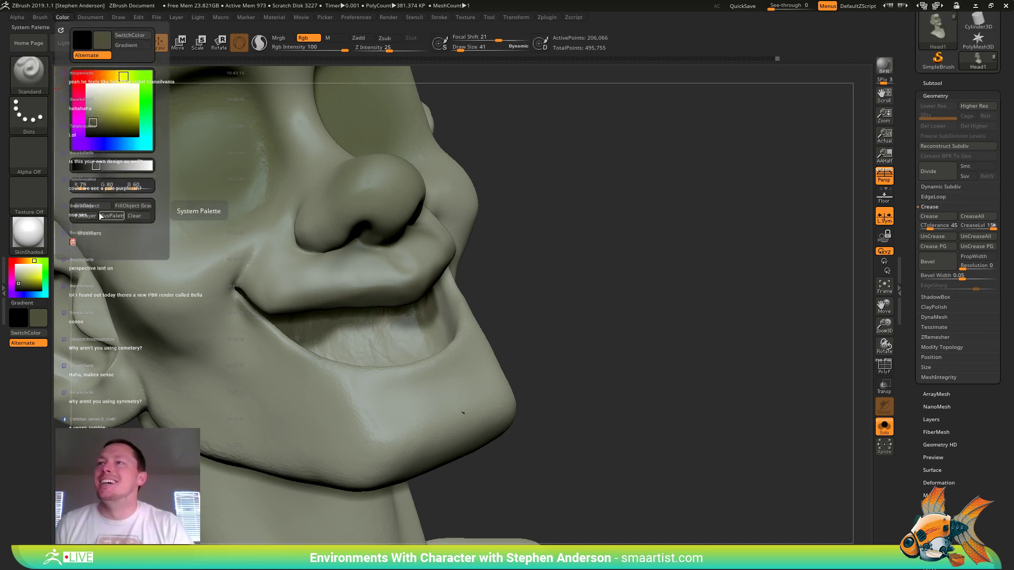
{"action": "left_click", "coordinate": [40, 17]}
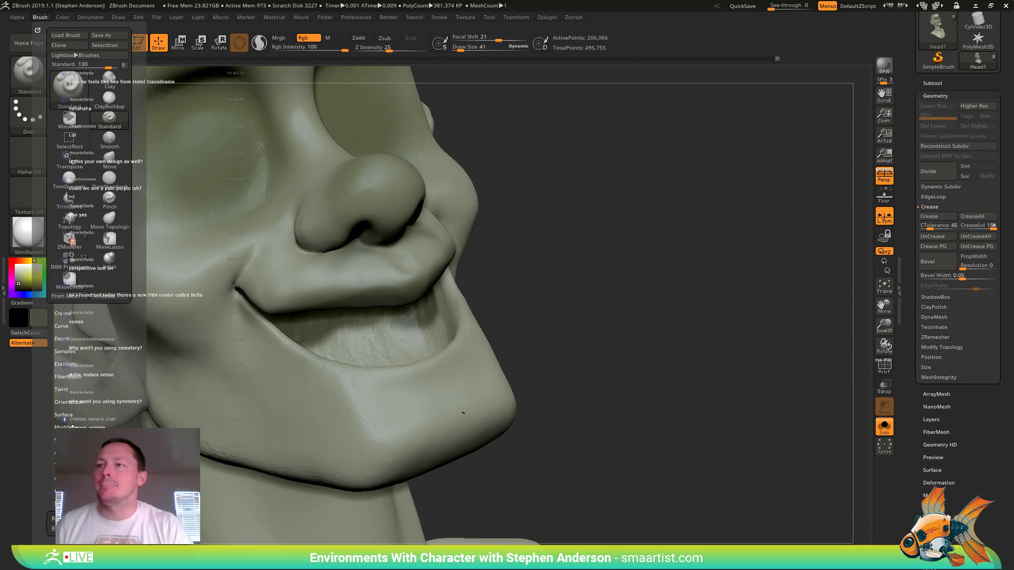
{"action": "left_click_drag", "start_coordinate": [138, 517], "coordinate": [138, 409]}
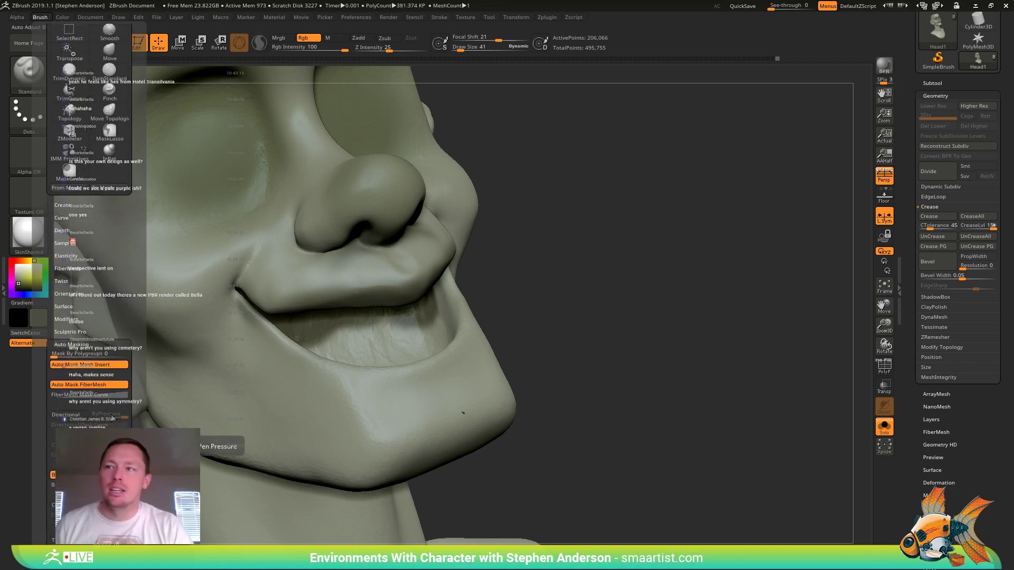
{"action": "left_click_drag", "start_coordinate": [125, 312], "coordinate": [125, 87]}
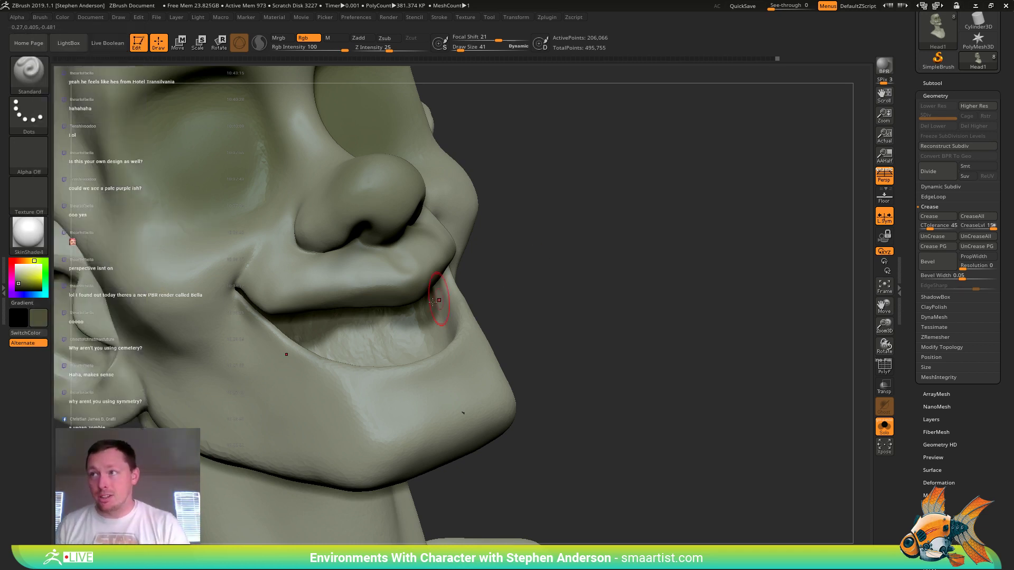
- Darken the inner edge of the lower lip and the mouth cavity behind it with dark olive
{"action": "right_click_drag", "start_coordinate": [396, 335], "coordinate": [443, 272]}
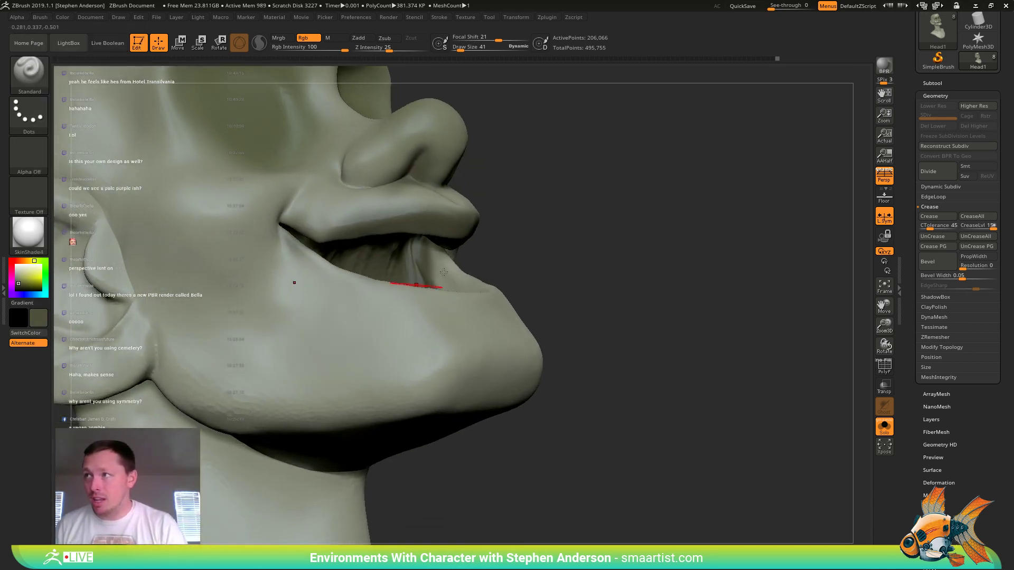
{"action": "left_click_drag", "start_coordinate": [437, 276], "coordinate": [423, 252]}
{"action": "mouse_move", "coordinate": [449, 280]}
{"action": "right_mouse_down"}
{"action": "mouse_move", "coordinate": [499, 278]}
{"action": "mouse_move", "coordinate": [488, 300]}
{"action": "right_mouse_up"}
{"action": "left_click_drag", "start_coordinate": [470, 301], "coordinate": [499, 316]}
{"action": "mouse_move", "coordinate": [500, 319]}
{"action": "right_mouse_down"}
{"action": "mouse_move", "coordinate": [458, 335]}
{"action": "mouse_move", "coordinate": [460, 351]}
{"action": "right_mouse_up"}
{"action": "mouse_move", "coordinate": [462, 330]}
{"action": "left_mouse_down"}
{"action": "mouse_move", "coordinate": [454, 317]}
{"action": "mouse_move", "coordinate": [472, 316]}
{"action": "left_mouse_up"}
{"action": "right_click_drag", "start_coordinate": [461, 319], "coordinate": [493, 288]}
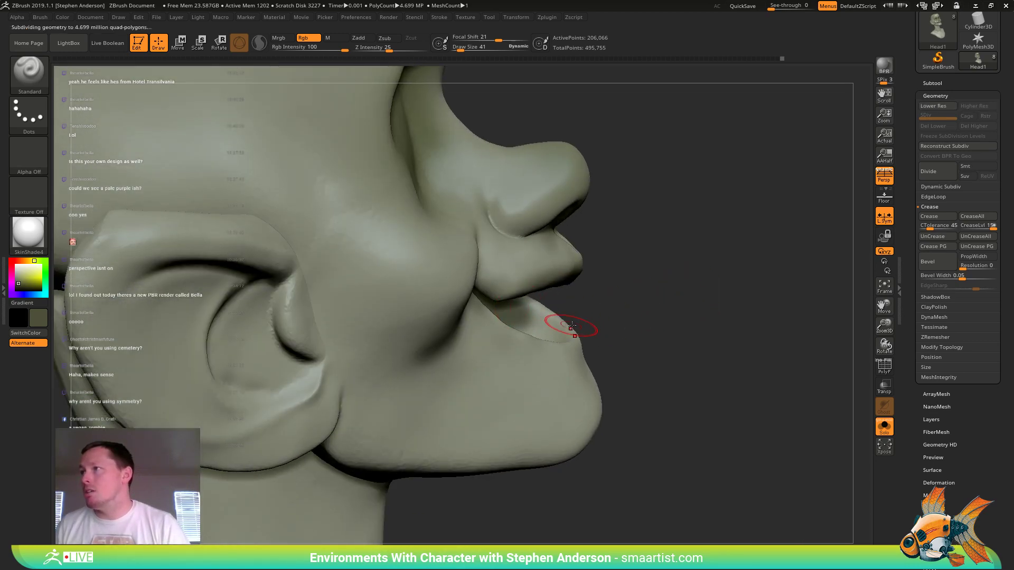
- Fill the remaining pale area at the mouth corner and behind the front of the lower lip with dark olive
{"action": "left_click_drag", "start_coordinate": [524, 319], "coordinate": [552, 335]}
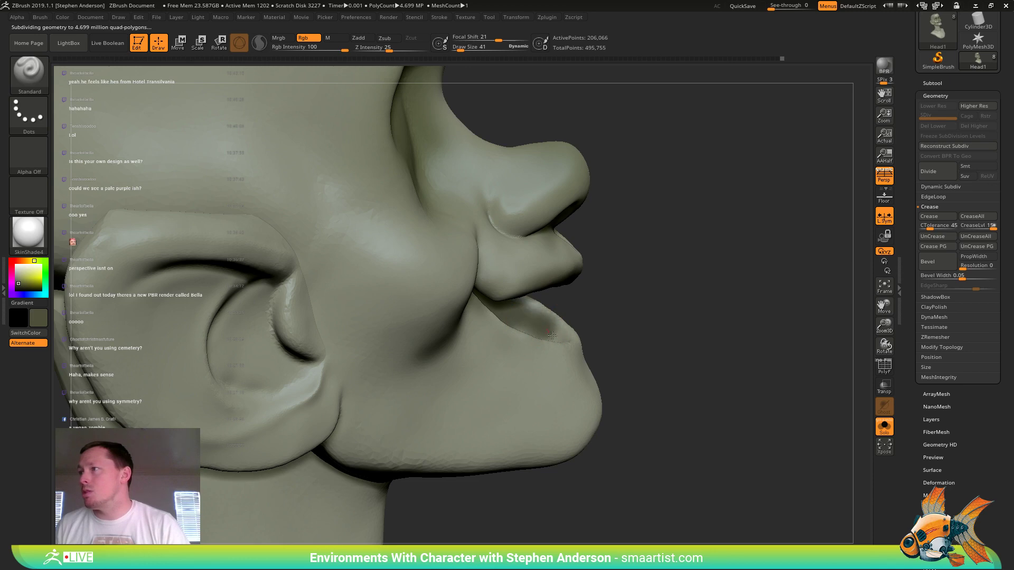
{"action": "mouse_move", "coordinate": [535, 321]}
{"action": "right_mouse_down"}
{"action": "mouse_move", "coordinate": [527, 331]}
{"action": "mouse_move", "coordinate": [479, 323]}
{"action": "right_mouse_up"}
{"action": "mouse_move", "coordinate": [470, 320]}
{"action": "left_mouse_down"}
{"action": "mouse_move", "coordinate": [412, 345]}
{"action": "mouse_move", "coordinate": [433, 349]}
{"action": "mouse_move", "coordinate": [472, 333]}
{"action": "left_mouse_up"}
{"action": "right_click_drag", "start_coordinate": [472, 333], "coordinate": [495, 248]}
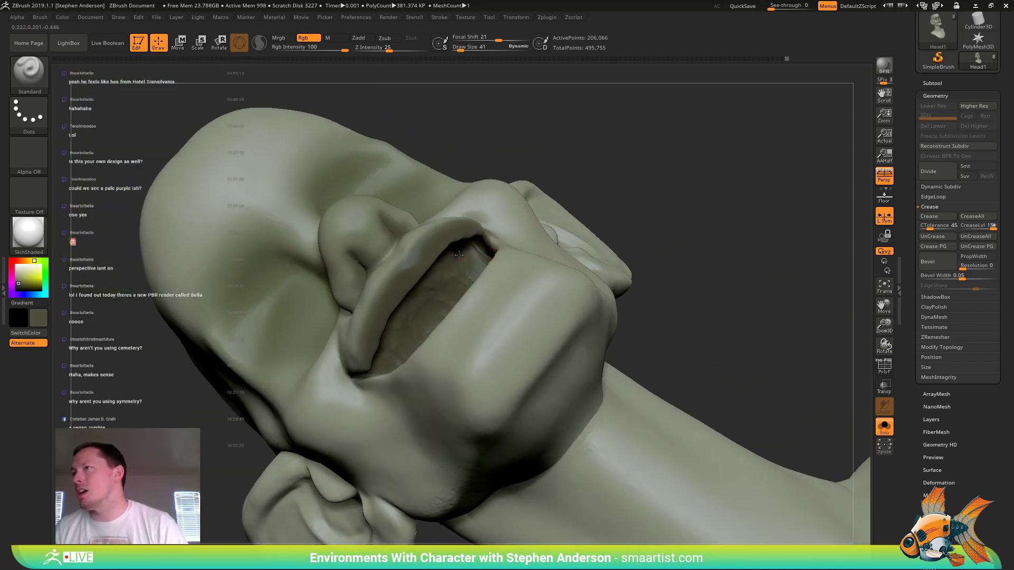
{"action": "right_click_drag", "start_coordinate": [402, 311], "coordinate": [428, 370]}
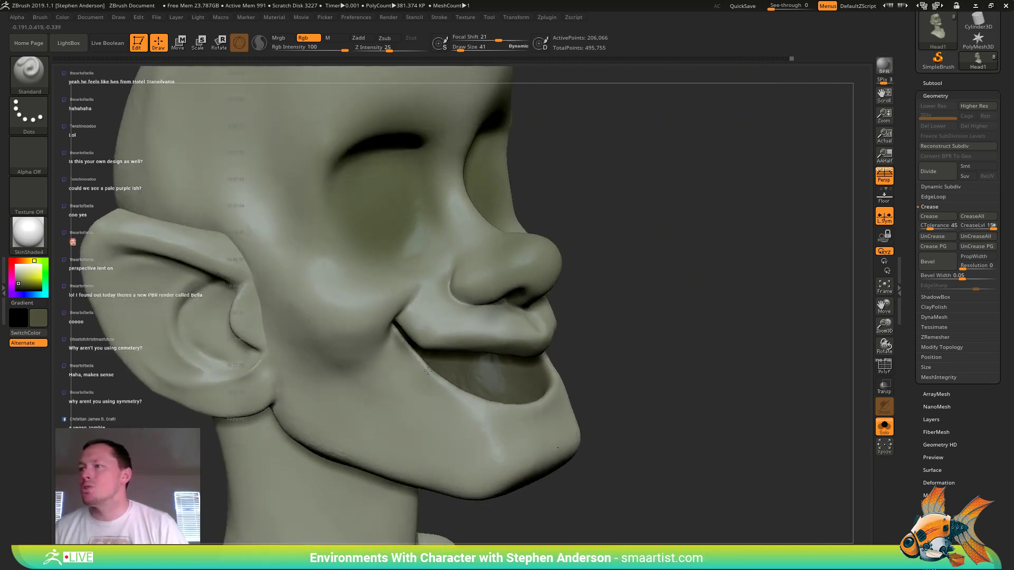
- Sample the dark olive from the model and dab it into the centre of each eye socket
{"action": "key", "text": "c"}
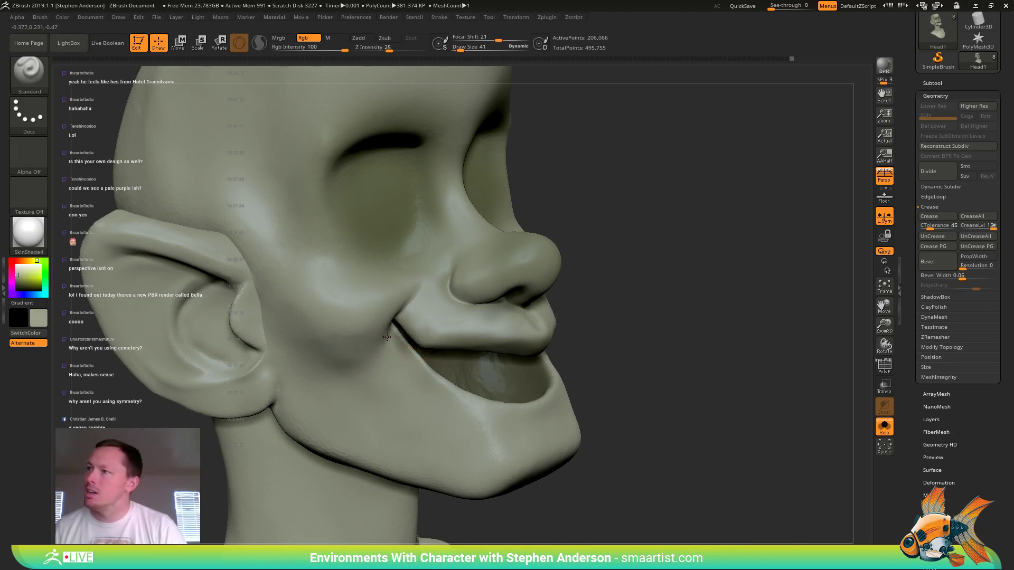
{"action": "right_click_drag", "start_coordinate": [479, 419], "coordinate": [352, 355]}
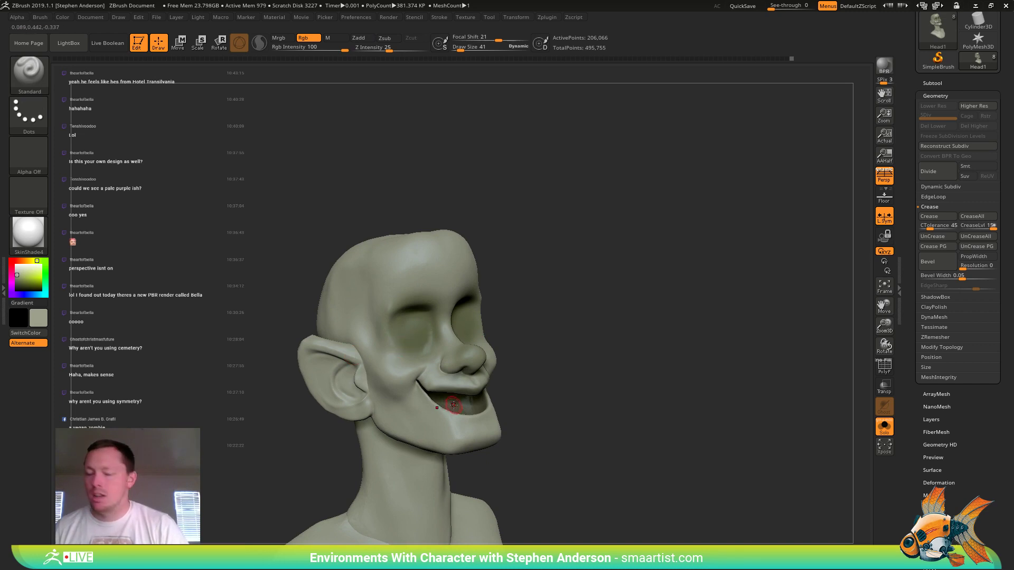
{"action": "key", "text": "c"}
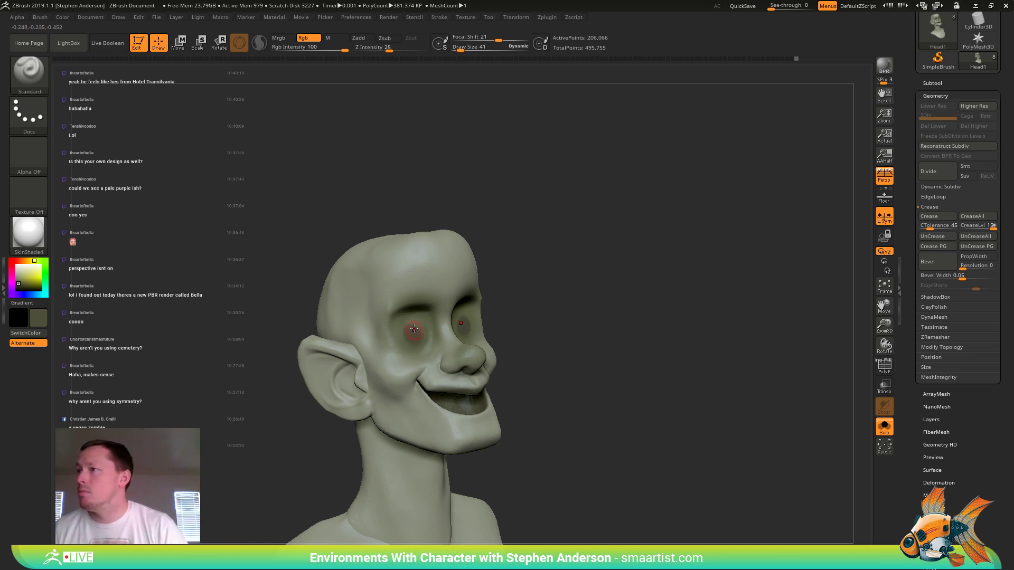
{"action": "right_click_drag", "start_coordinate": [414, 329], "coordinate": [434, 367], "text": "ctrl"}
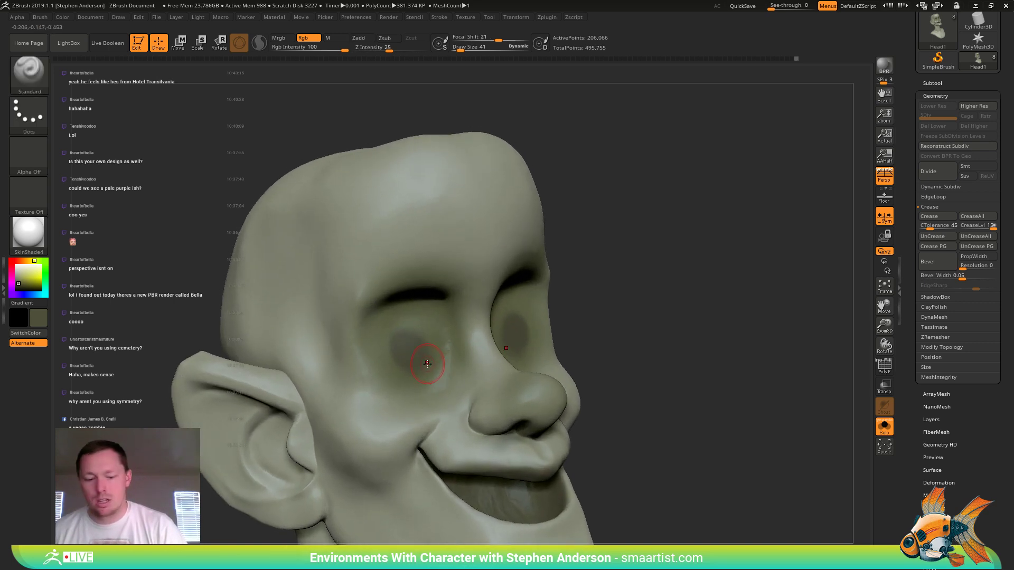
- Sample an olive tone, set the draw size to 148, and softly shade the cheeks and the nose
{"action": "key", "text": "c"}
{"action": "key", "text": "s"}
{"action": "mouse_move", "coordinate": [391, 426]}
{"action": "left_mouse_down"}
{"action": "mouse_move", "coordinate": [363, 451]}
{"action": "mouse_move", "coordinate": [353, 433]}
{"action": "mouse_move", "coordinate": [402, 435]}
{"action": "left_mouse_up"}
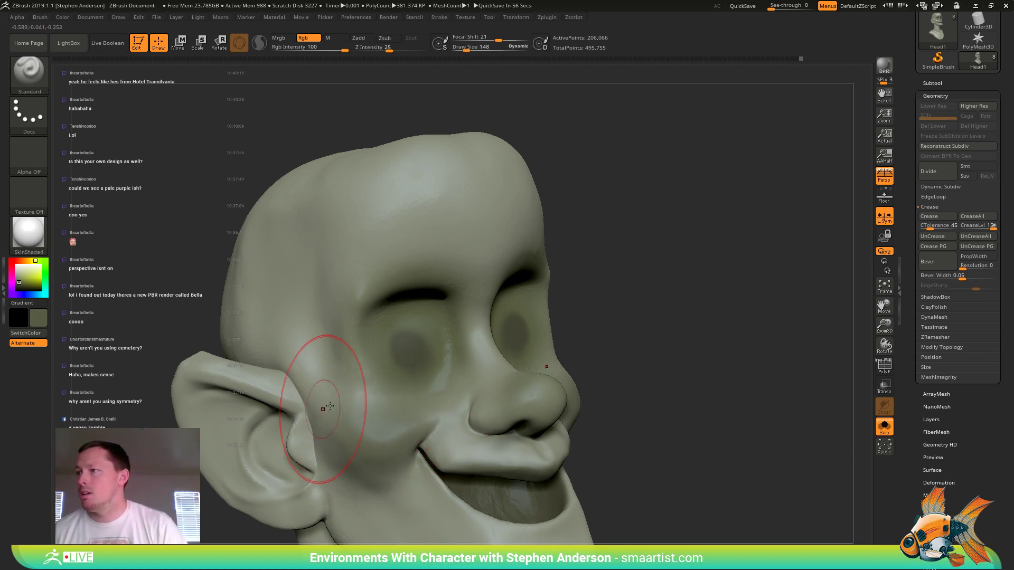
{"action": "mouse_move", "coordinate": [334, 407]}
{"action": "left_mouse_down"}
{"action": "mouse_move", "coordinate": [429, 419]}
{"action": "mouse_move", "coordinate": [404, 454]}
{"action": "left_mouse_up"}
{"action": "left_click_drag", "start_coordinate": [498, 398], "coordinate": [528, 391]}
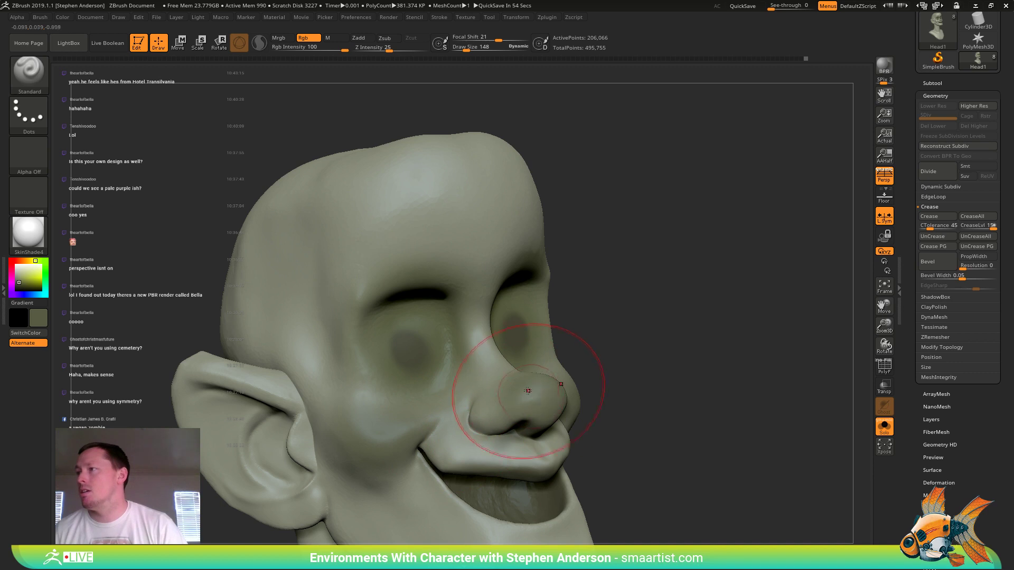
{"action": "left_click_drag", "start_coordinate": [425, 268], "coordinate": [334, 317]}
- Shade the ears in olive with the large brush, then sample the paler skin tone and reduce the draw size to 19
{"action": "mouse_move", "coordinate": [428, 348]}
{"action": "right_mouse_down", "text": "ctrl"}
{"action": "mouse_move", "coordinate": [438, 341]}
{"action": "mouse_move", "coordinate": [324, 287]}
{"action": "right_mouse_up", "text": "ctrl"}
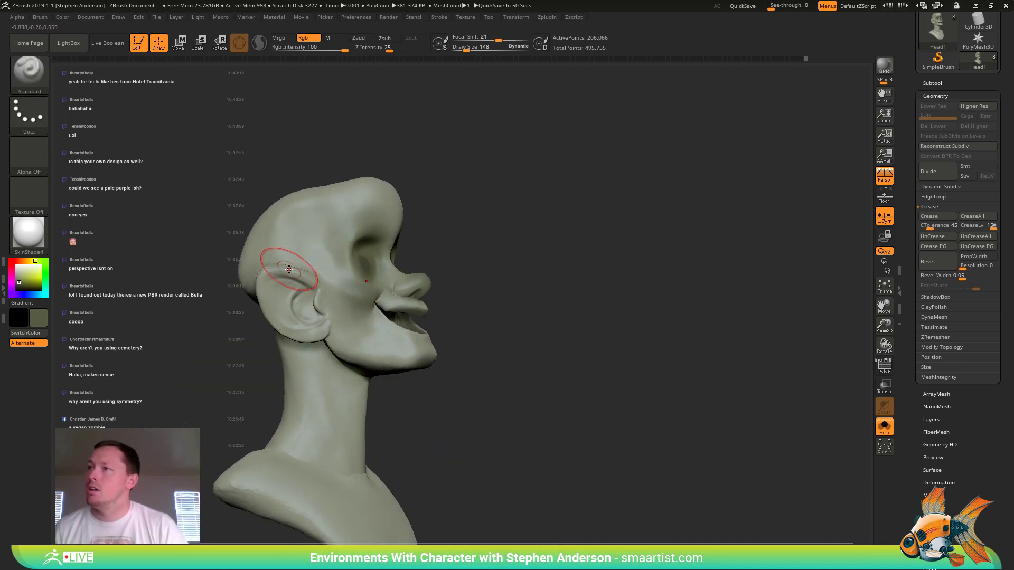
{"action": "mouse_move", "coordinate": [288, 269]}
{"action": "left_mouse_down"}
{"action": "mouse_move", "coordinate": [309, 338]}
{"action": "mouse_move", "coordinate": [272, 319]}
{"action": "mouse_move", "coordinate": [312, 289]}
{"action": "mouse_move", "coordinate": [328, 338]}
{"action": "left_mouse_up"}
{"action": "right_click_drag", "start_coordinate": [349, 344], "coordinate": [312, 295]}
{"action": "right_click_drag", "start_coordinate": [312, 243], "coordinate": [341, 264], "text": "ctrl"}
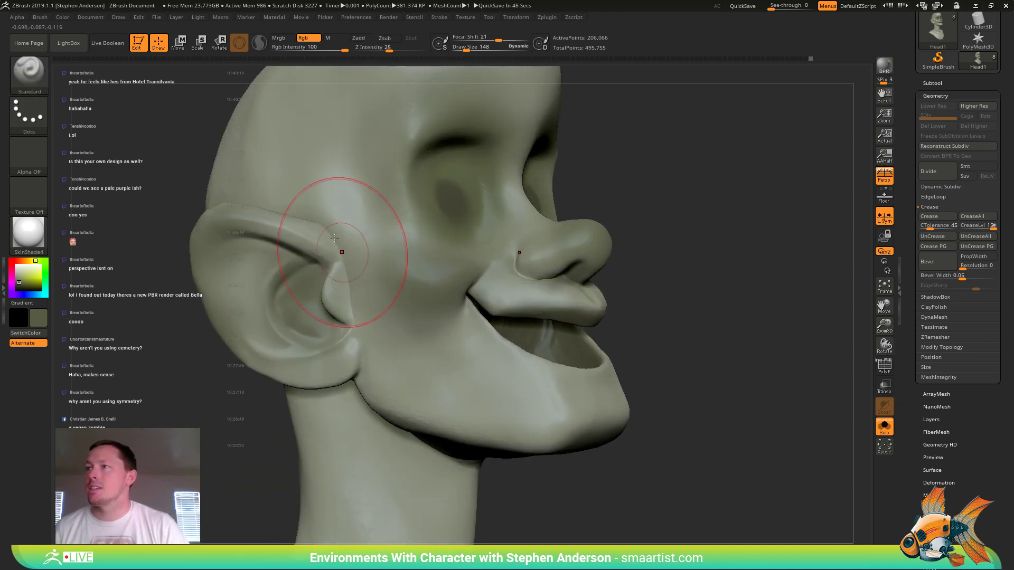
{"action": "key", "text": "c"}
{"action": "key", "text": "s"}
{"action": "left_click_drag", "start_coordinate": [302, 260], "coordinate": [283, 263]}
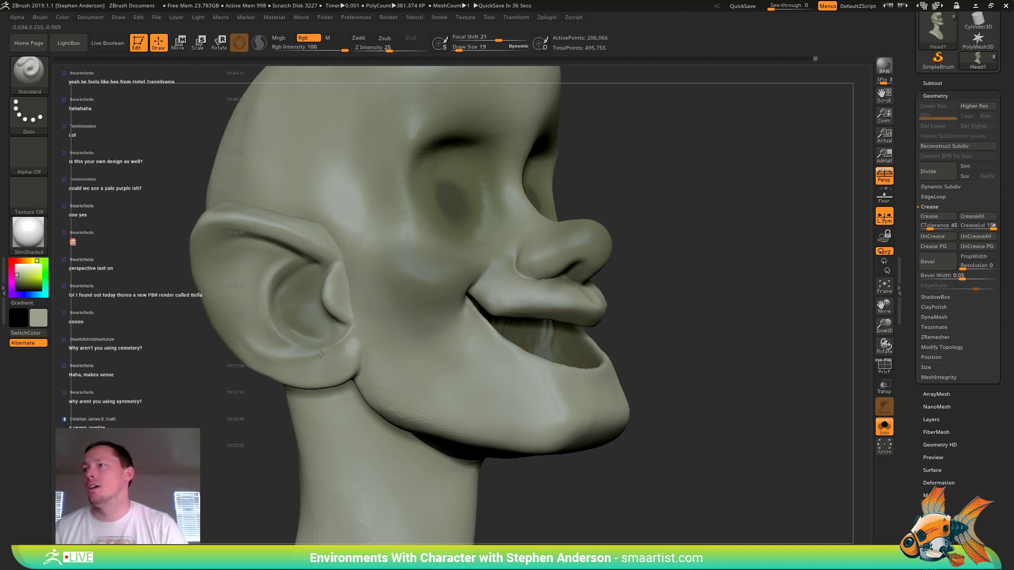
- Brush the pale skin tone onto the upper lip and leave Solo mode to show the whole character
{"action": "right_click_drag", "start_coordinate": [302, 347], "coordinate": [259, 290]}
{"action": "right_click_drag", "start_coordinate": [401, 311], "coordinate": [449, 301]}
{"action": "mouse_move", "coordinate": [449, 300]}
{"action": "right_mouse_down", "text": "ctrl"}
{"action": "mouse_move", "coordinate": [458, 346]}
{"action": "mouse_move", "coordinate": [403, 362]}
{"action": "right_mouse_up", "text": "ctrl"}
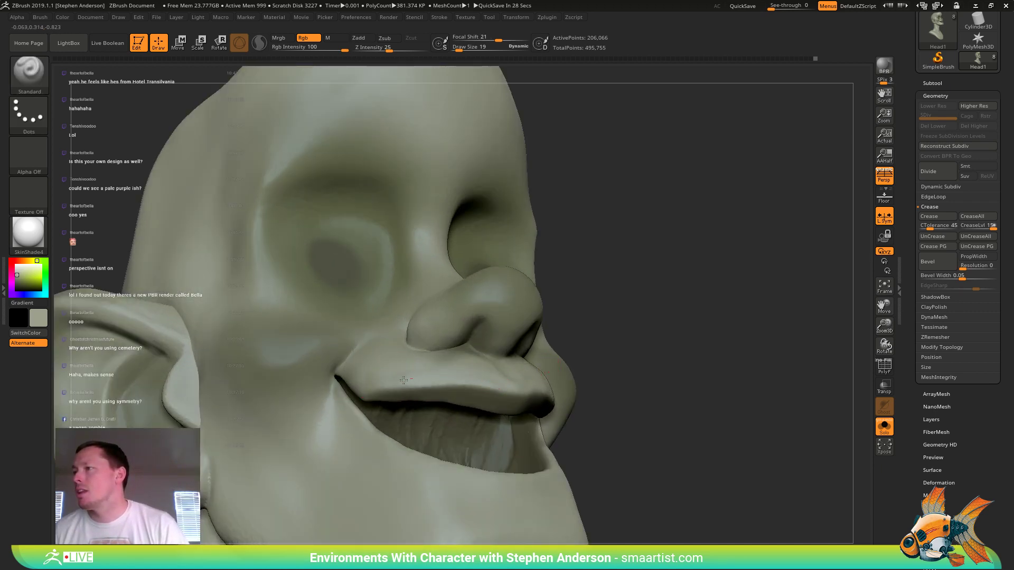
{"action": "left_click_drag", "start_coordinate": [485, 379], "coordinate": [502, 381]}
{"action": "mouse_move", "coordinate": [507, 391]}
{"action": "right_mouse_down", "text": "ctrl"}
{"action": "mouse_move", "coordinate": [561, 340]}
{"action": "mouse_move", "coordinate": [607, 361]}
{"action": "mouse_move", "coordinate": [555, 391]}
{"action": "mouse_move", "coordinate": [634, 385]}
{"action": "right_mouse_up", "text": "ctrl"}
{"action": "left_click", "coordinate": [884, 426]}
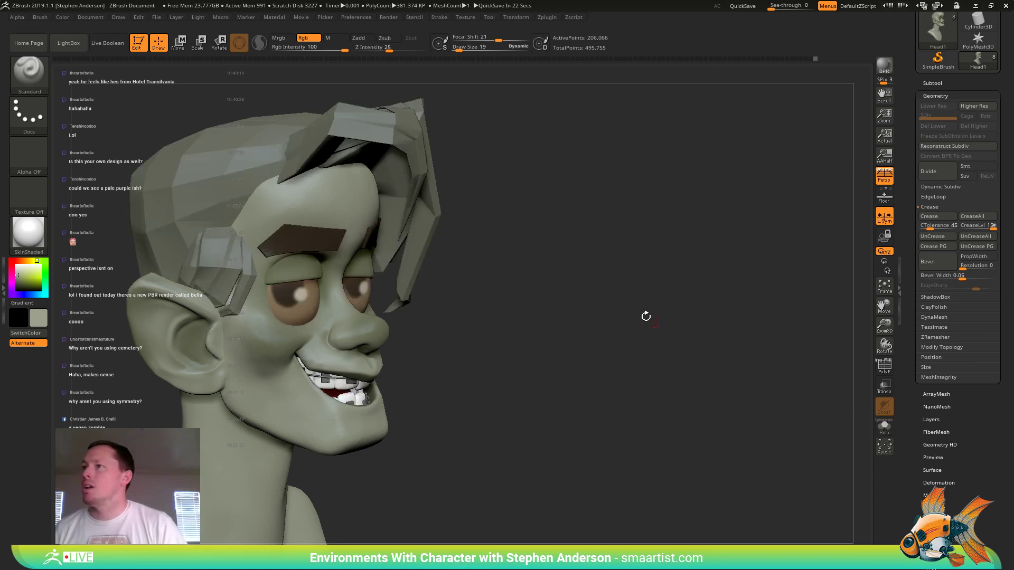
{"action": "right_click_drag", "start_coordinate": [595, 296], "coordinate": [681, 323]}
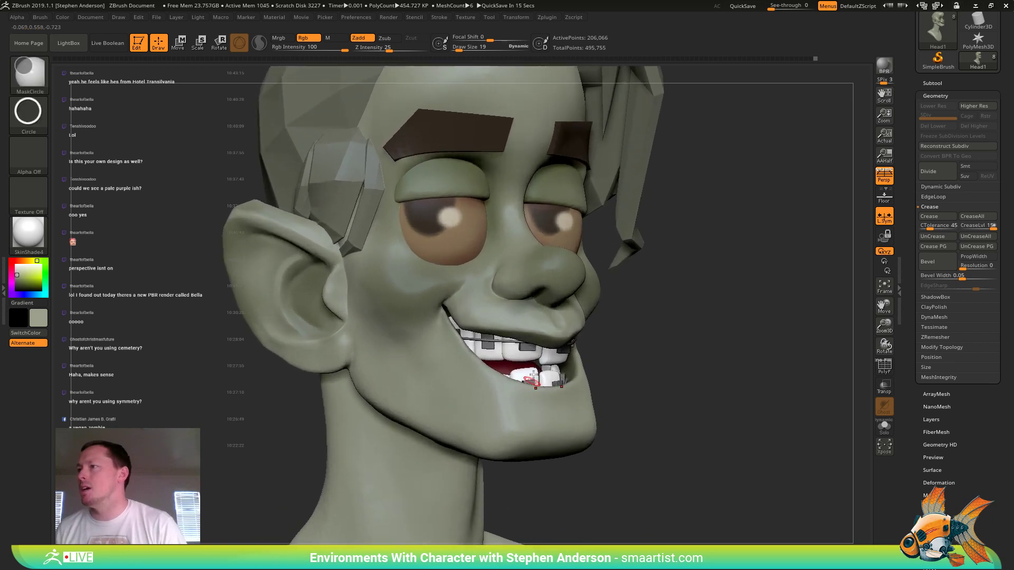
- Sample the dark olive, select the eyelids, and shade along their lower rims at draw size 20
{"action": "key", "text": "c"}
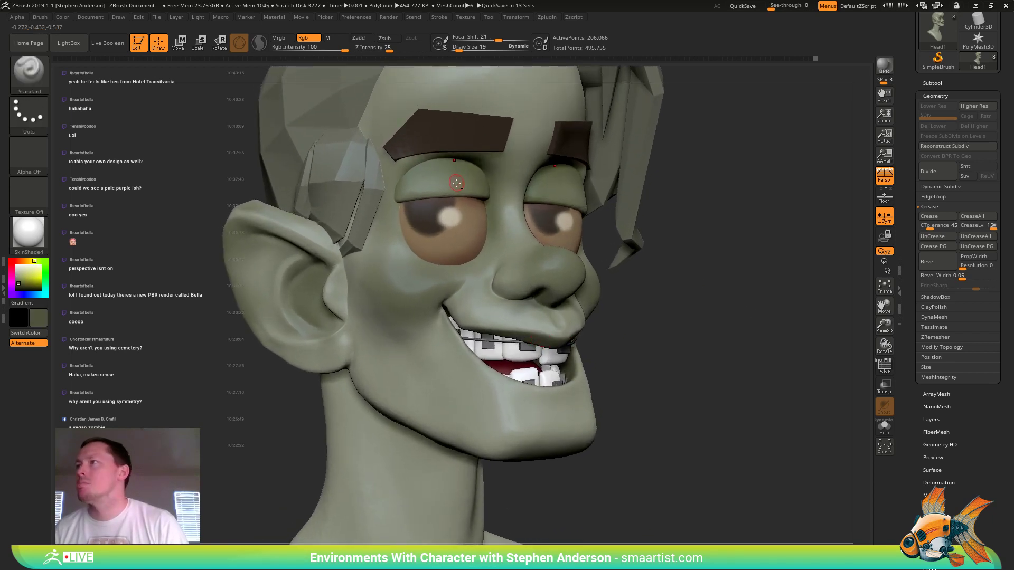
{"action": "left_click", "coordinate": [456, 183], "text": "alt"}
{"action": "right_click_drag", "start_coordinate": [464, 196], "coordinate": [471, 184]}
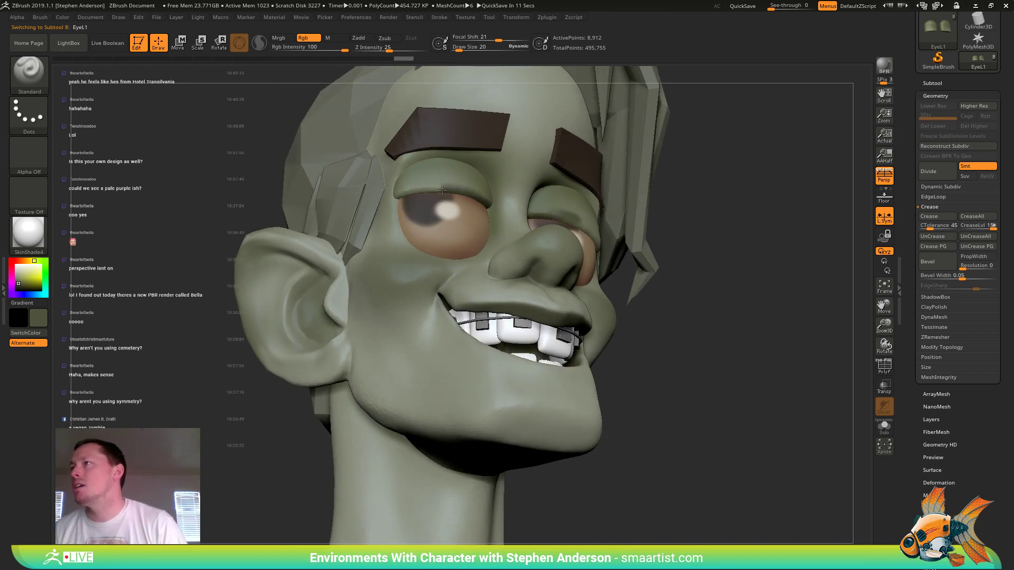
{"action": "right_click_drag", "start_coordinate": [409, 193], "coordinate": [463, 231]}
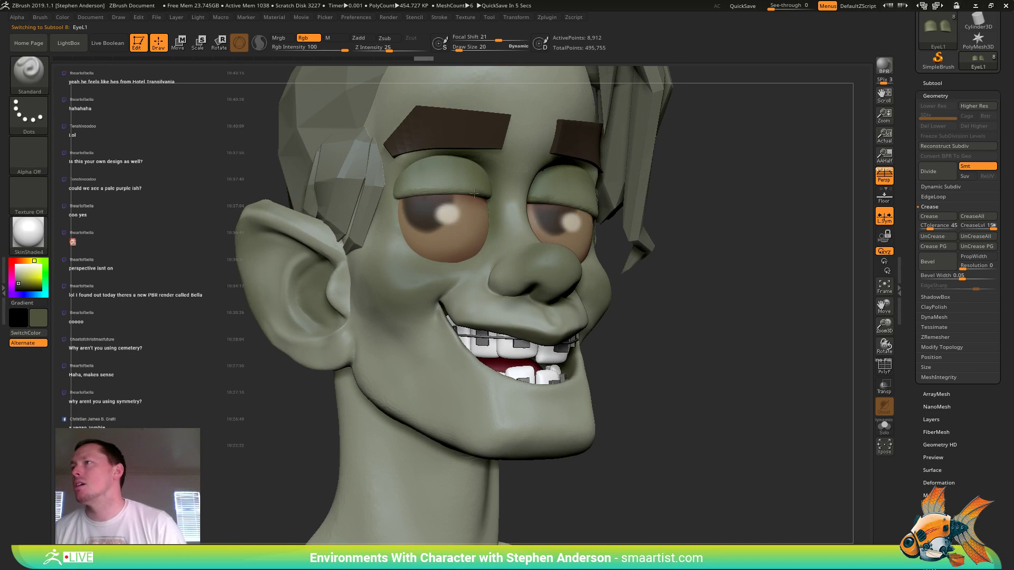
{"action": "left_click_drag", "start_coordinate": [397, 197], "coordinate": [395, 196]}
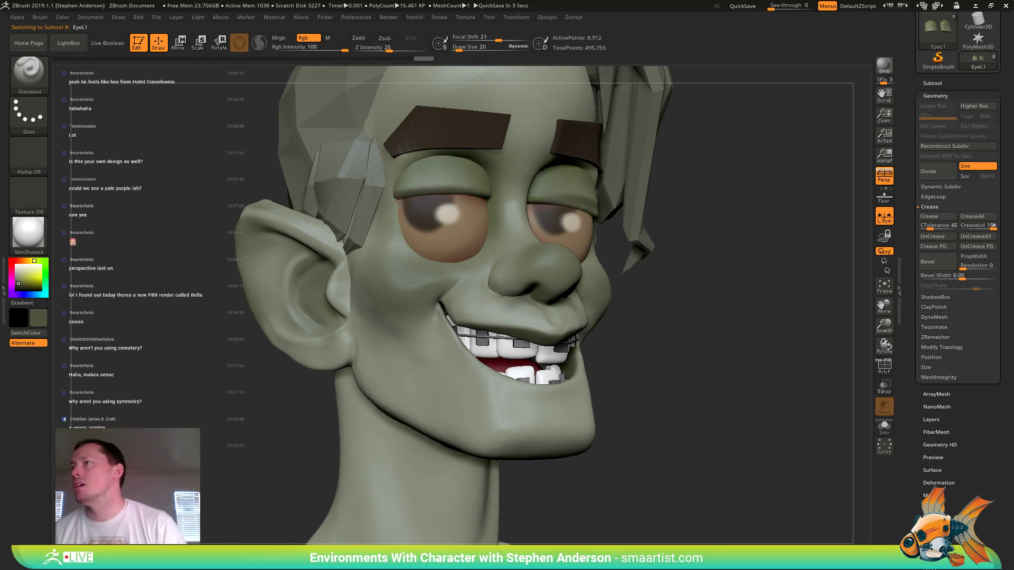
- Select the head and examine the skin around the eye sockets with the other parts temporarily ghosted transparent
{"action": "left_click", "coordinate": [885, 426]}
{"action": "left_click", "coordinate": [886, 425]}
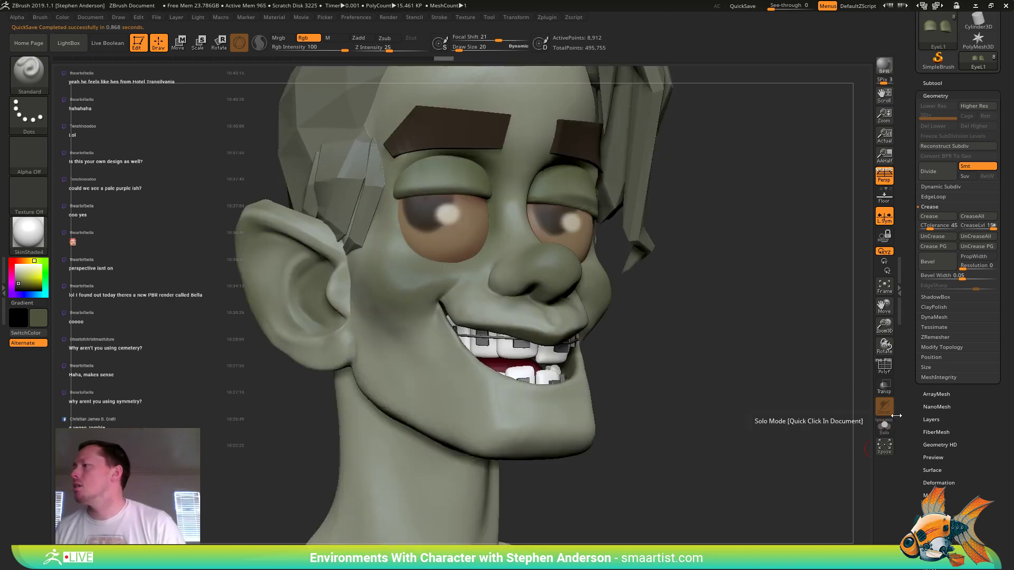
{"action": "left_click", "coordinate": [884, 385]}
{"action": "left_click", "coordinate": [423, 286], "text": "alt"}
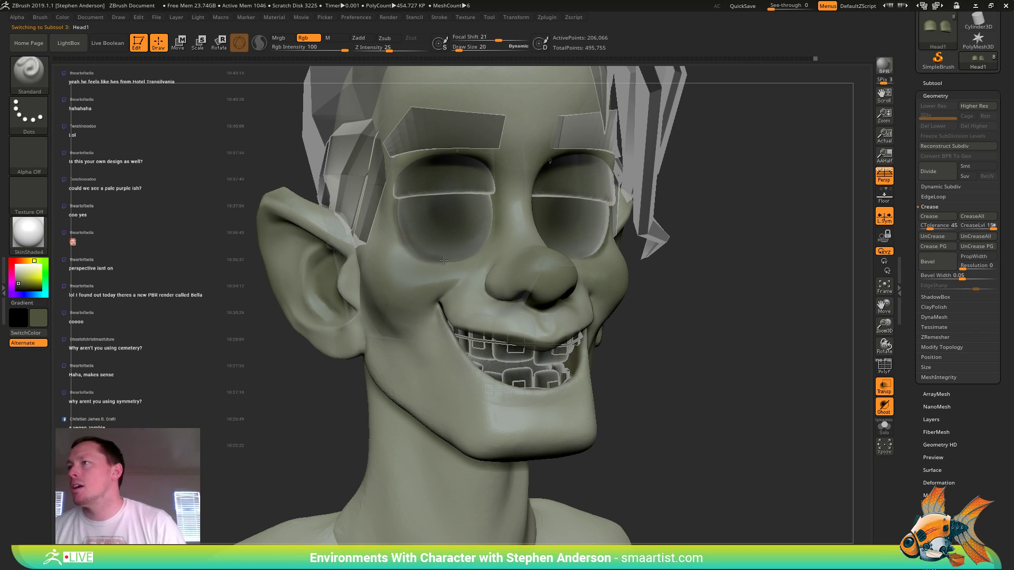
{"action": "key", "text": "shift"}
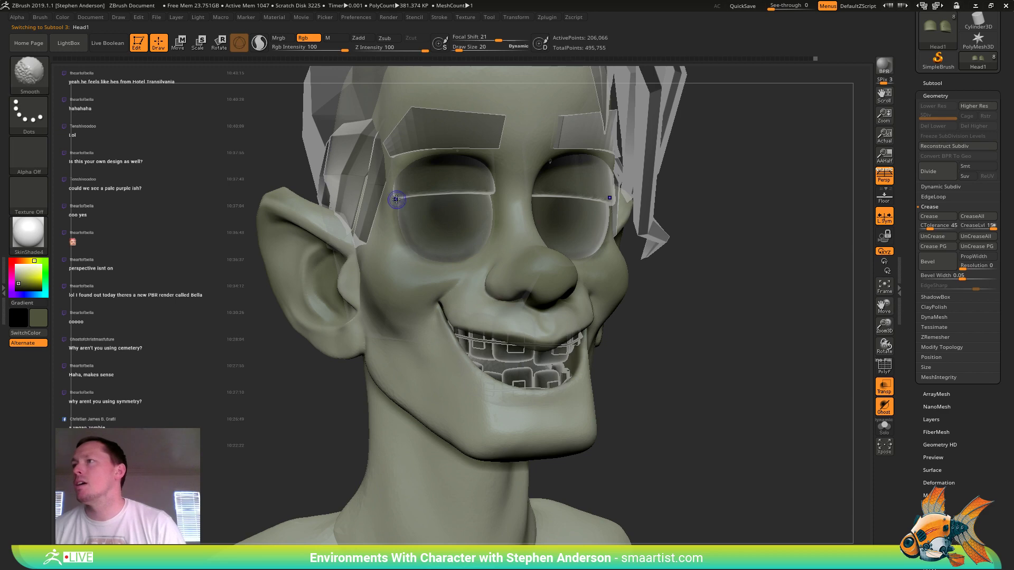
{"action": "left_click", "coordinate": [891, 390]}
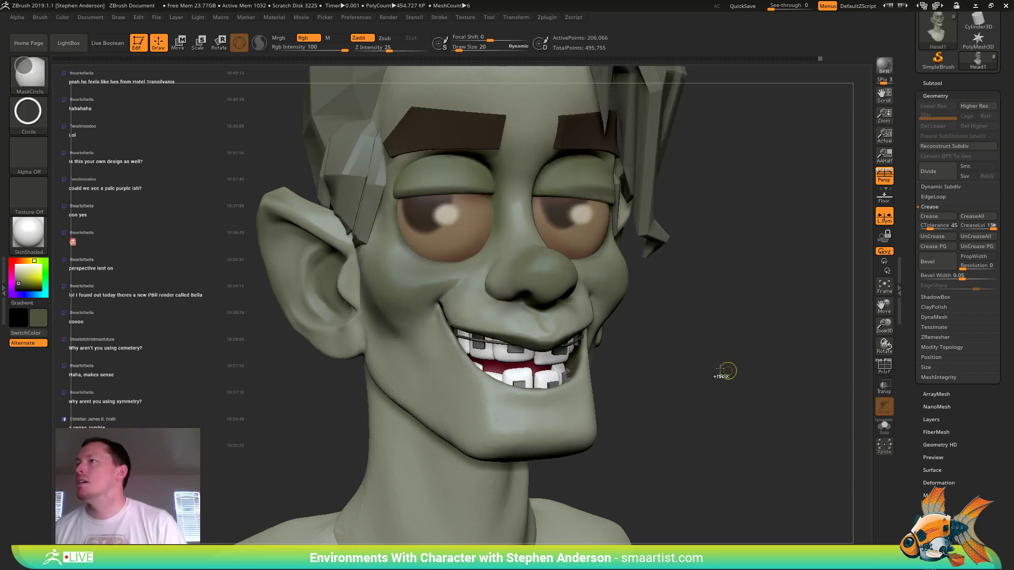
{"action": "right_click_drag", "start_coordinate": [723, 374], "coordinate": [629, 353], "text": "ctrl"}
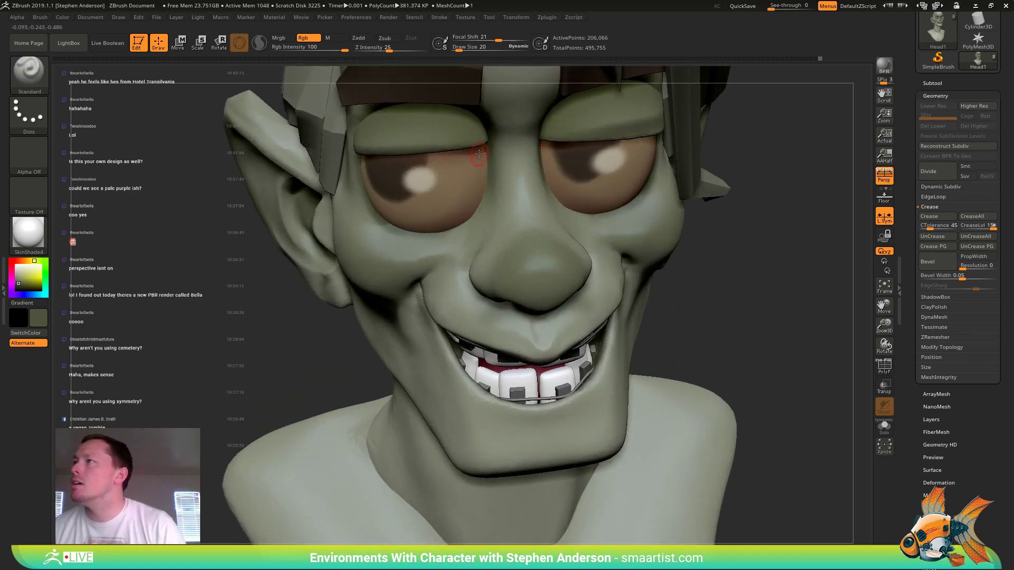
- Smooth the olive skin shading beneath the eye sockets on the head
{"action": "mouse_move", "coordinate": [468, 218]}
{"action": "right_mouse_down"}
{"action": "mouse_move", "coordinate": [488, 152]}
{"action": "mouse_move", "coordinate": [496, 168]}
{"action": "mouse_move", "coordinate": [430, 97]}
{"action": "mouse_move", "coordinate": [468, 215]}
{"action": "mouse_move", "coordinate": [443, 205]}
{"action": "right_mouse_up"}
{"action": "key", "text": "shift"}
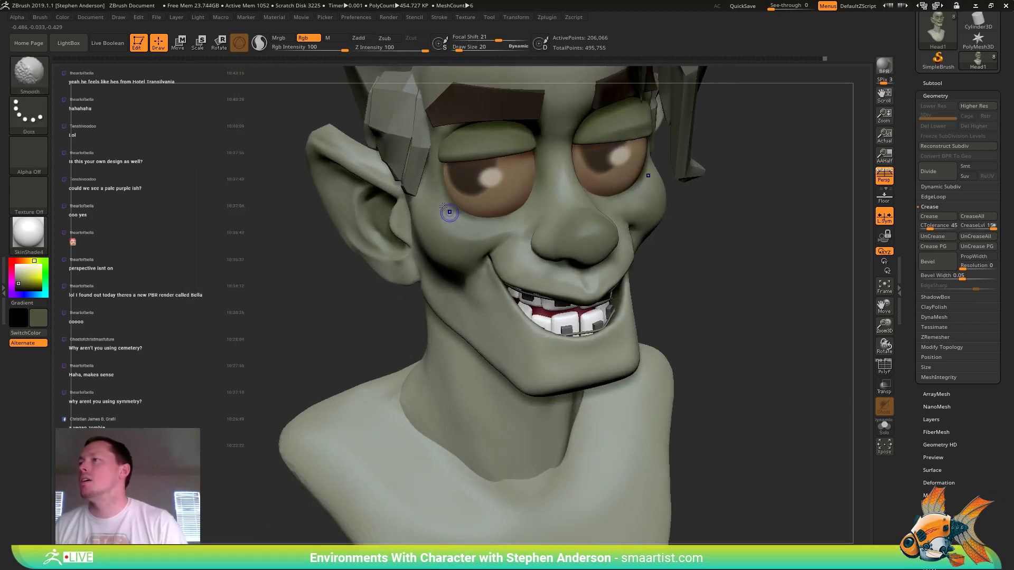
{"action": "mouse_move", "coordinate": [487, 234]}
{"action": "right_mouse_down", "text": "ctrl"}
{"action": "mouse_move", "coordinate": [623, 232]}
{"action": "mouse_move", "coordinate": [691, 260]}
{"action": "right_mouse_up", "text": "ctrl"}
- Select the Teeth subtool, show it in Solo mode, and isolate the tongue
{"action": "key", "text": "n"}
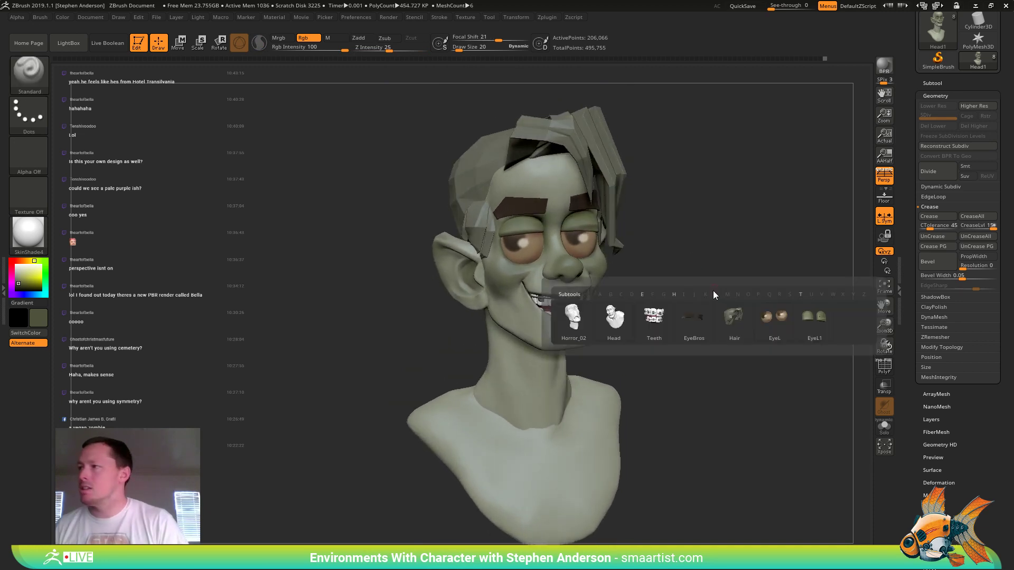
{"action": "left_click", "coordinate": [656, 323]}
{"action": "left_click", "coordinate": [882, 432]}
{"action": "right_click_drag", "start_coordinate": [681, 322], "coordinate": [739, 359]}
{"action": "left_click", "coordinate": [512, 299], "text": "ctrl+shift"}
{"action": "right_click_drag", "start_coordinate": [512, 298], "coordinate": [491, 337]}
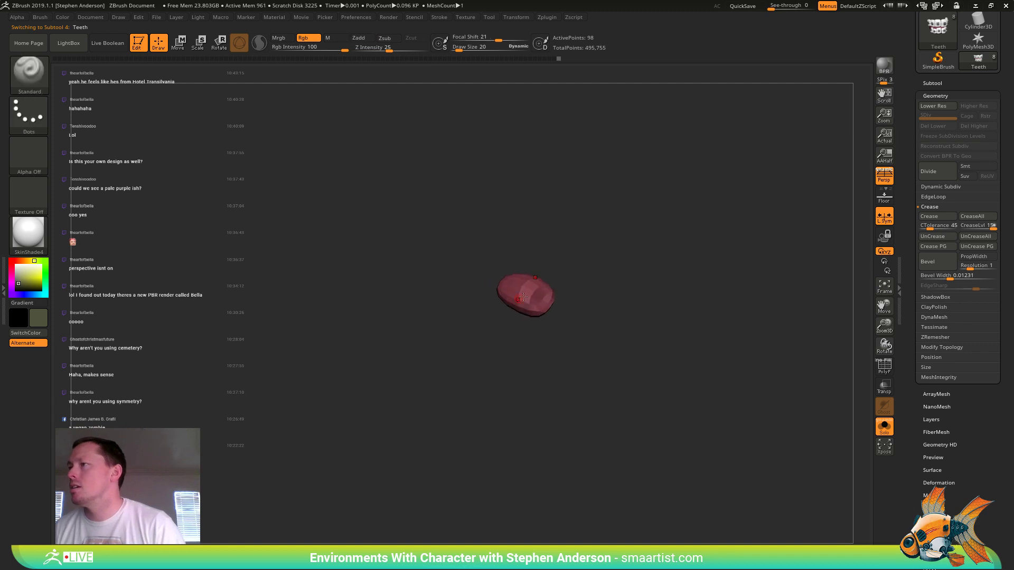
- Tint the tongue lightly with the dark olive at draw size 304 and Rgb Intensity 20
{"action": "key", "text": "s"}
{"action": "left_click_drag", "start_coordinate": [532, 298], "coordinate": [549, 300]}
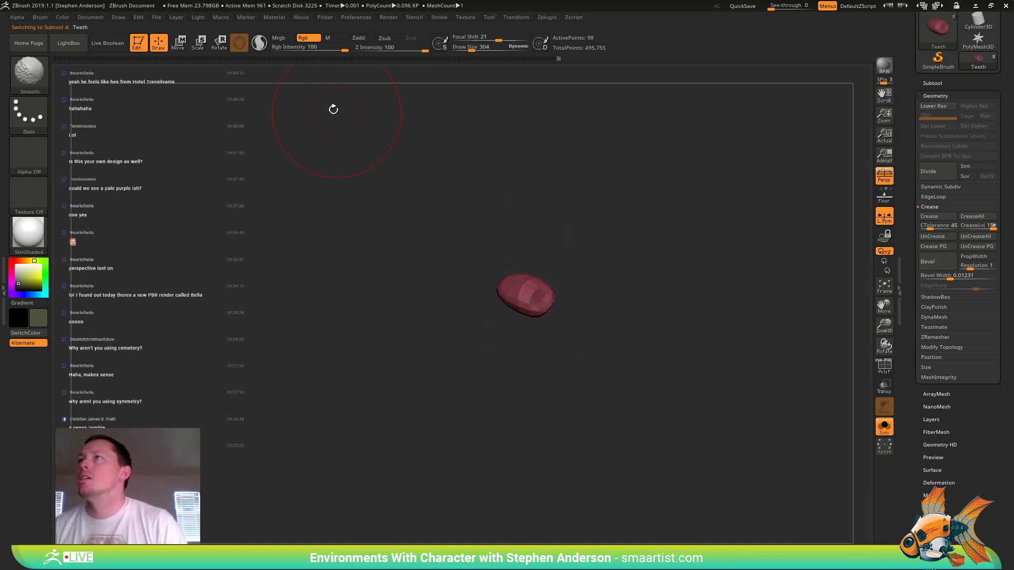
{"action": "left_click_drag", "start_coordinate": [346, 48], "coordinate": [306, 48]}
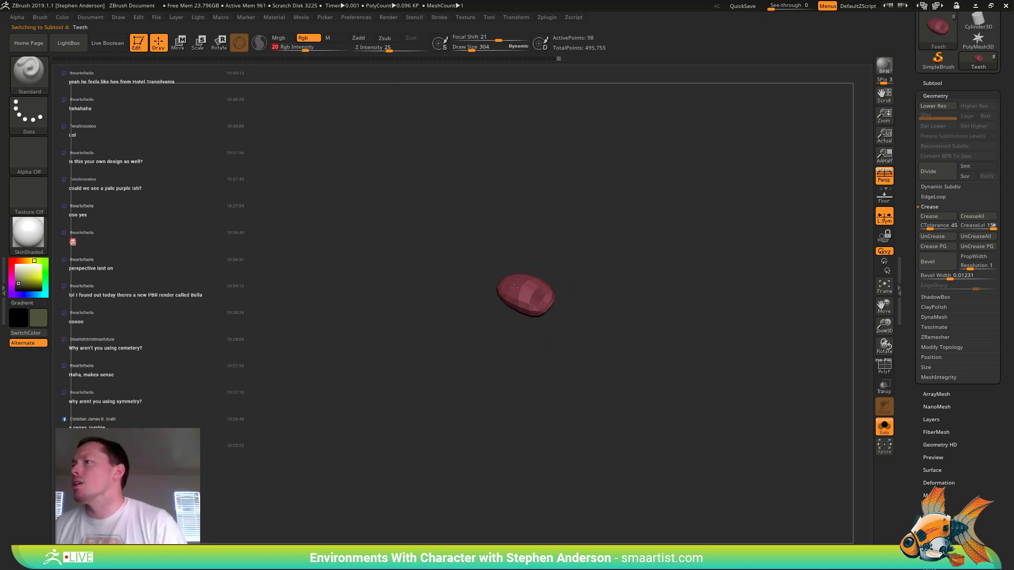
{"action": "key", "text": "ctrl+z"}
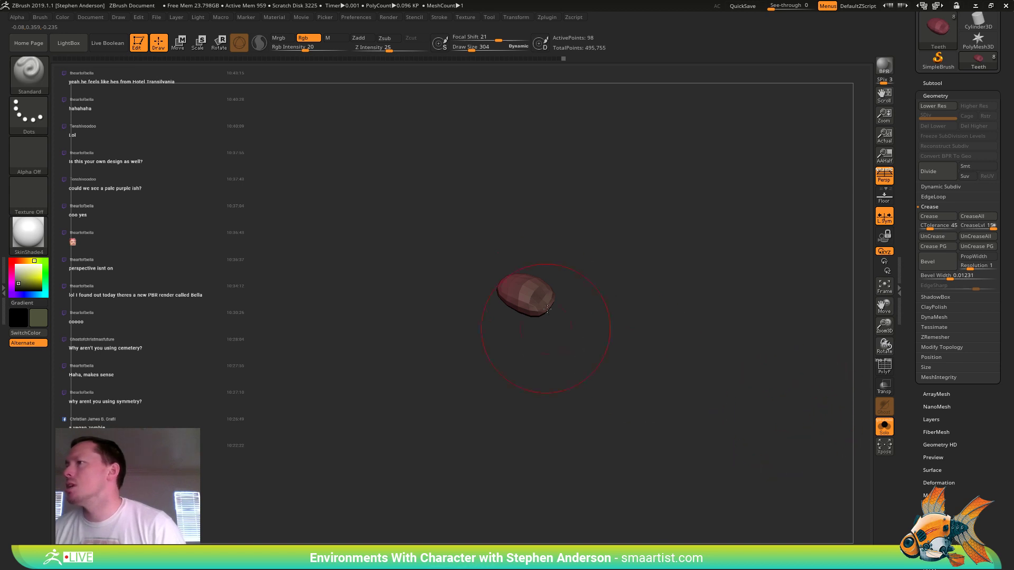
- Leave Solo mode to check the tongue in the open mouth and unhide the teeth and braces
{"action": "left_click", "coordinate": [889, 431]}
{"action": "mouse_move", "coordinate": [722, 285]}
{"action": "left_mouse_down"}
{"action": "mouse_move", "coordinate": [708, 235]}
{"action": "mouse_move", "coordinate": [713, 261]}
{"action": "mouse_move", "coordinate": [732, 273]}
{"action": "left_mouse_up"}
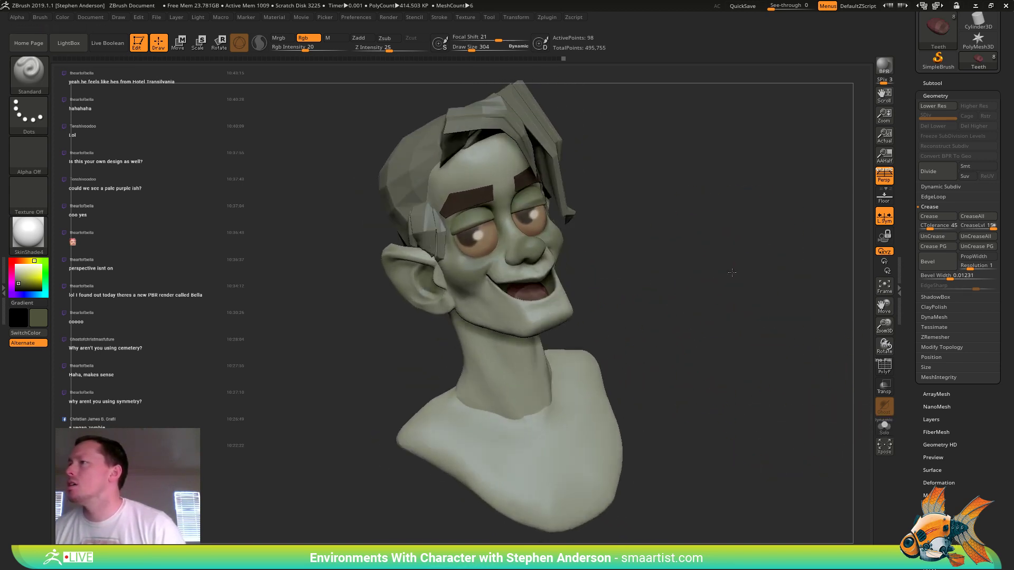
{"action": "right_click_drag", "start_coordinate": [731, 273], "coordinate": [729, 344], "text": "ctrl"}
{"action": "key", "text": "shift+d"}
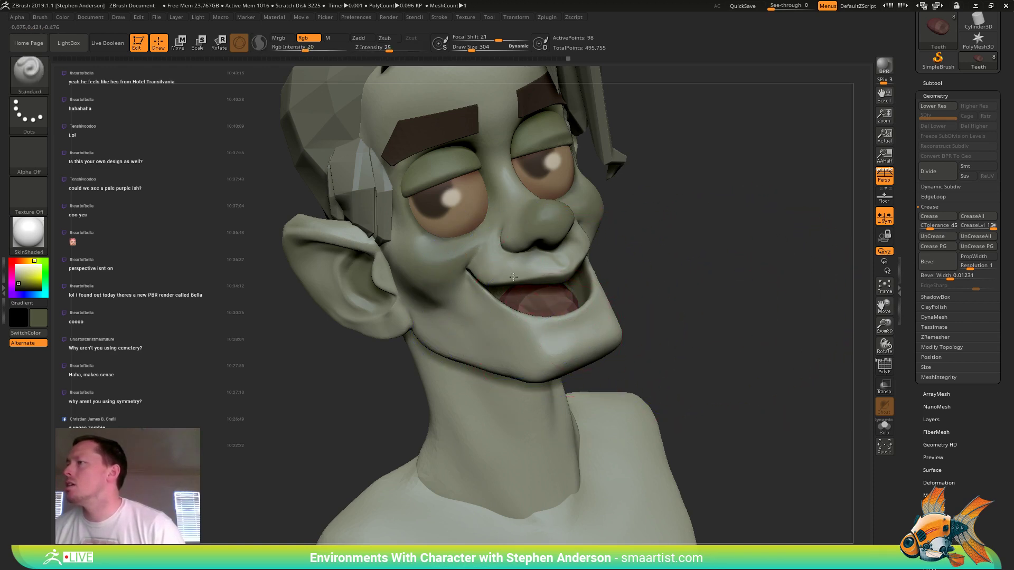
{"action": "key", "text": "shift"}
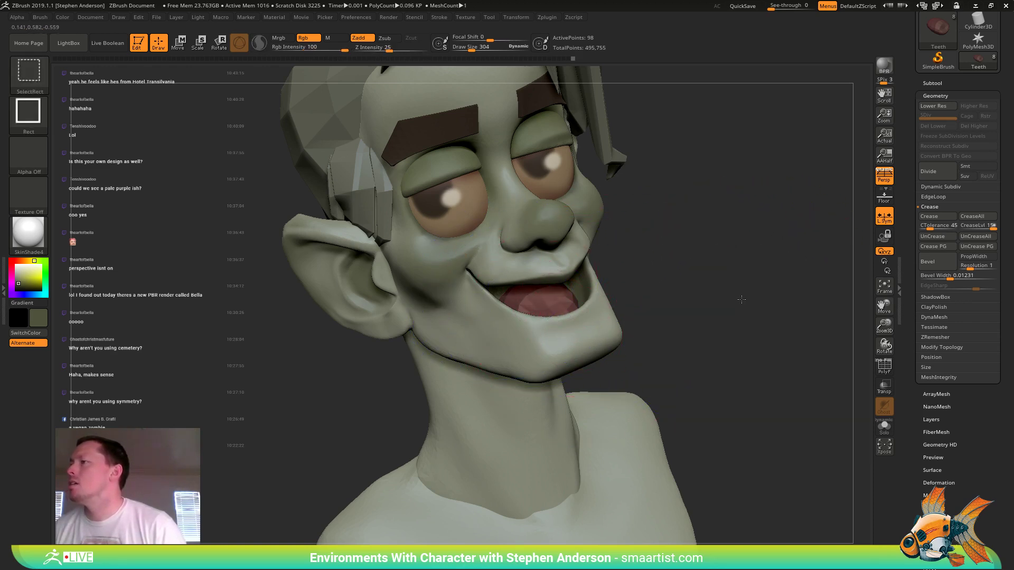
{"action": "left_click", "coordinate": [742, 297], "text": "ctrl+shift"}
{"action": "mouse_move", "coordinate": [744, 295]}
{"action": "right_mouse_down"}
{"action": "mouse_move", "coordinate": [654, 285]}
{"action": "mouse_move", "coordinate": [679, 254]}
{"action": "mouse_move", "coordinate": [699, 266]}
{"action": "right_mouse_up"}
{"action": "left_click_drag", "start_coordinate": [700, 266], "coordinate": [709, 247]}
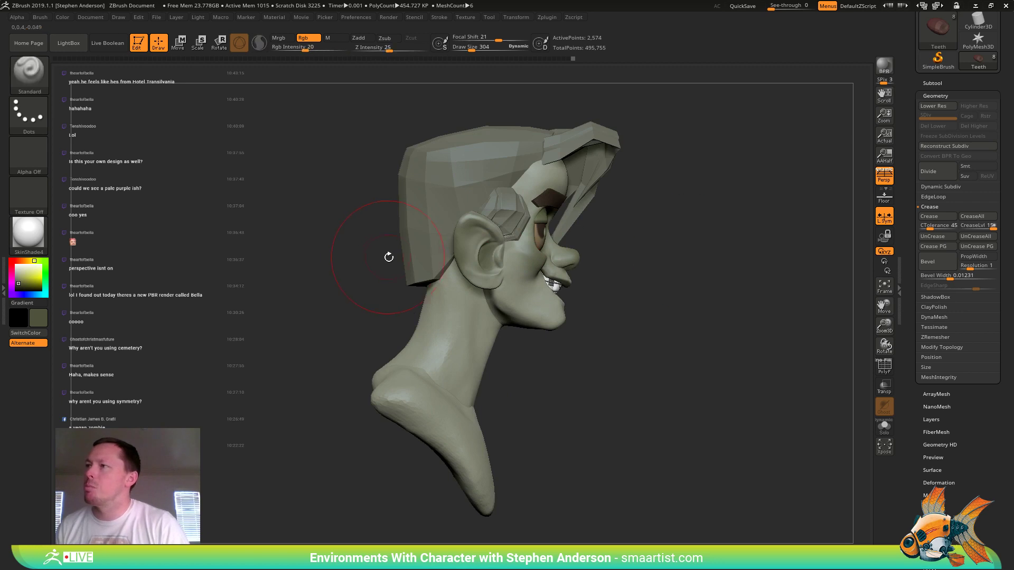
- Select the hair and reshape its lower back edge around the nape with the Move brush
{"action": "left_click", "coordinate": [416, 258], "text": "alt"}
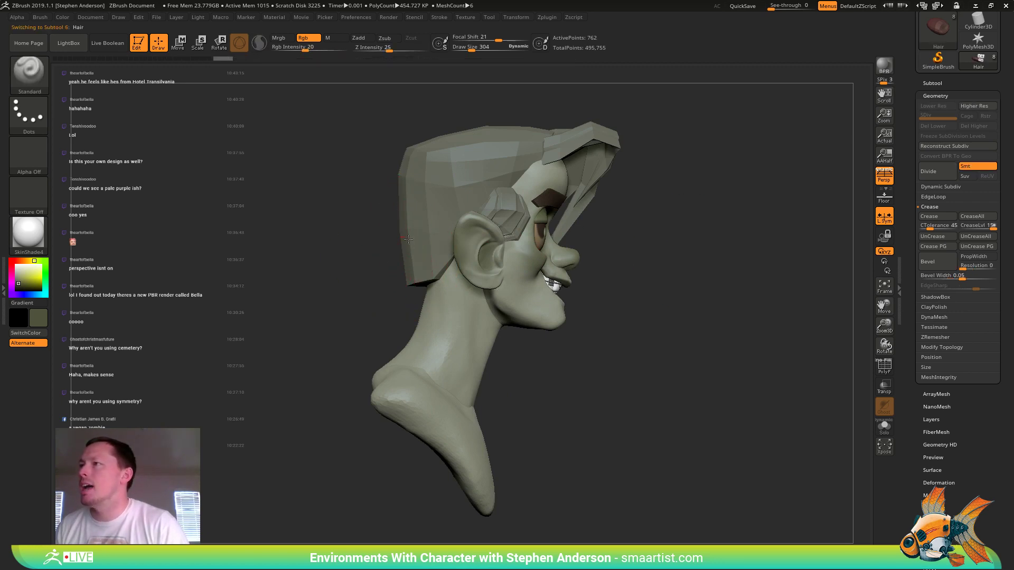
{"action": "key", "text": "b"}
{"action": "key", "text": "m"}
{"action": "key", "text": "v"}
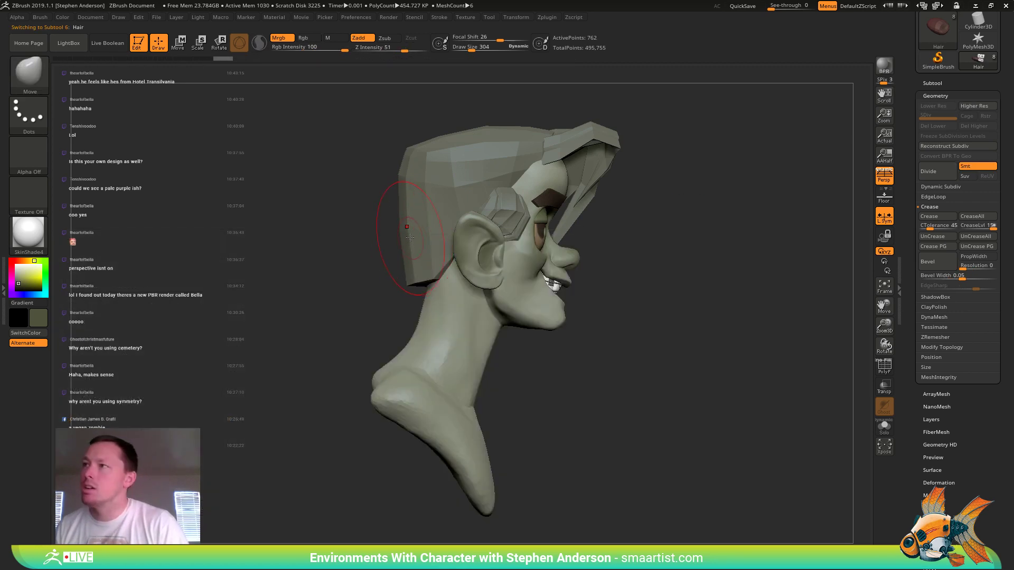
{"action": "left_click_drag", "start_coordinate": [411, 238], "coordinate": [414, 240]}
{"action": "key", "text": "ctrl+z"}
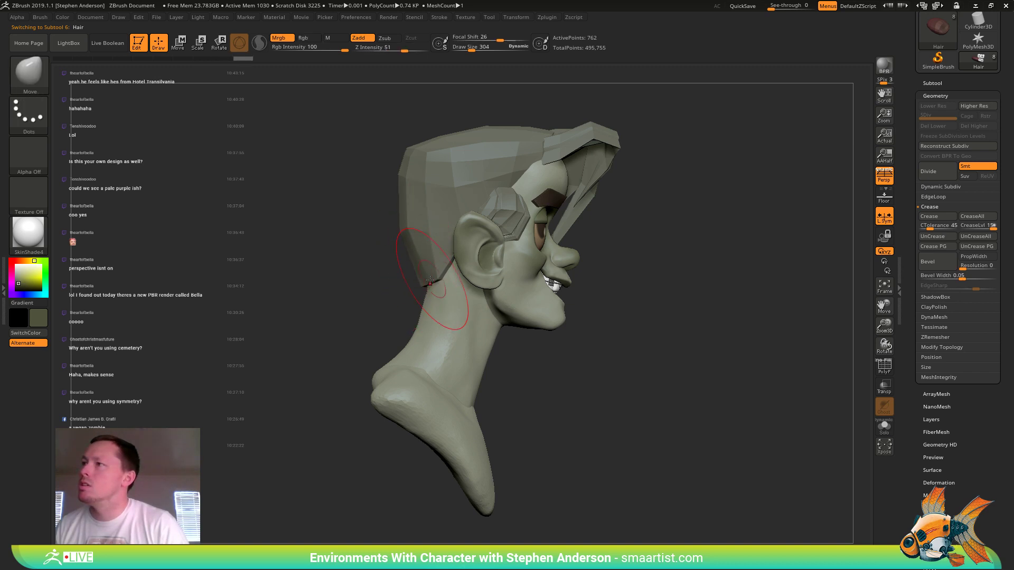
{"action": "right_click_drag", "start_coordinate": [430, 281], "coordinate": [455, 279]}
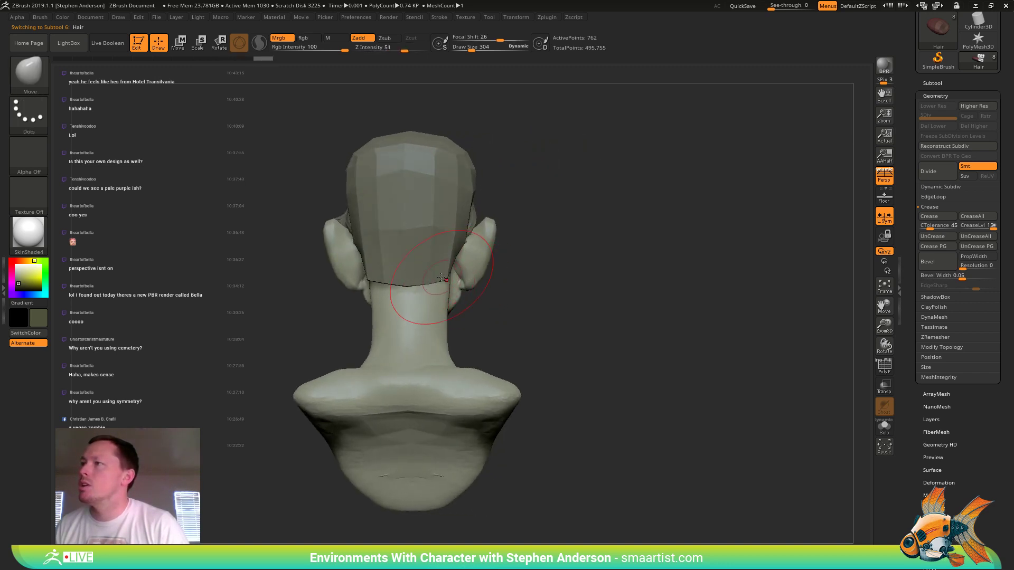
{"action": "right_click_drag", "start_coordinate": [380, 276], "coordinate": [403, 273]}
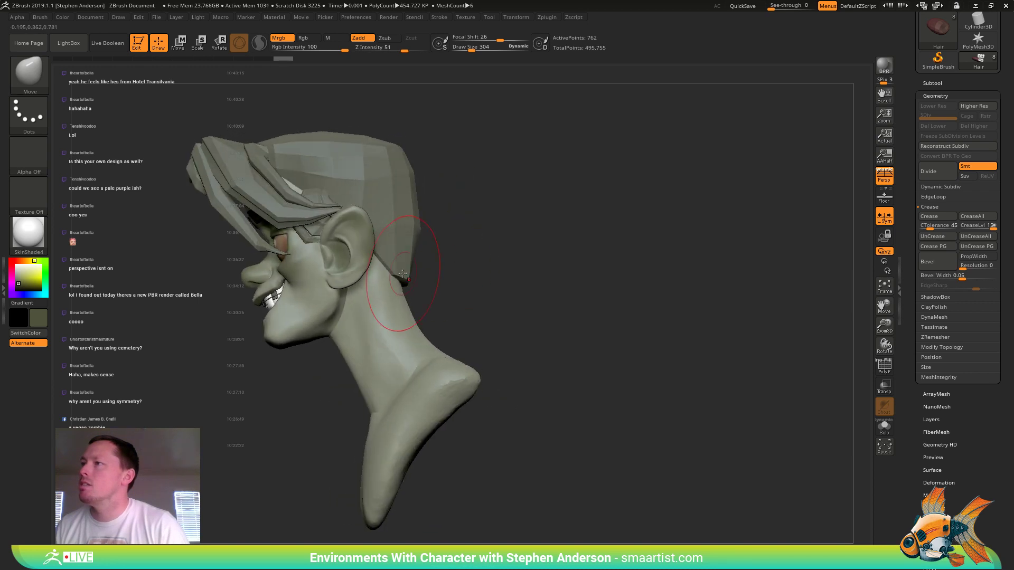
{"action": "left_click_drag", "start_coordinate": [411, 274], "coordinate": [414, 272]}
{"action": "mouse_move", "coordinate": [454, 264]}
{"action": "right_mouse_down"}
{"action": "mouse_move", "coordinate": [414, 261]}
{"action": "mouse_move", "coordinate": [464, 256]}
{"action": "mouse_move", "coordinate": [425, 242]}
{"action": "mouse_move", "coordinate": [482, 246]}
{"action": "right_mouse_up"}
{"action": "mouse_move", "coordinate": [456, 287]}
{"action": "right_mouse_down"}
{"action": "mouse_move", "coordinate": [472, 272]}
{"action": "mouse_move", "coordinate": [518, 331]}
{"action": "mouse_move", "coordinate": [626, 321]}
{"action": "mouse_move", "coordinate": [629, 312]}
{"action": "mouse_move", "coordinate": [573, 296]}
{"action": "right_mouse_up"}
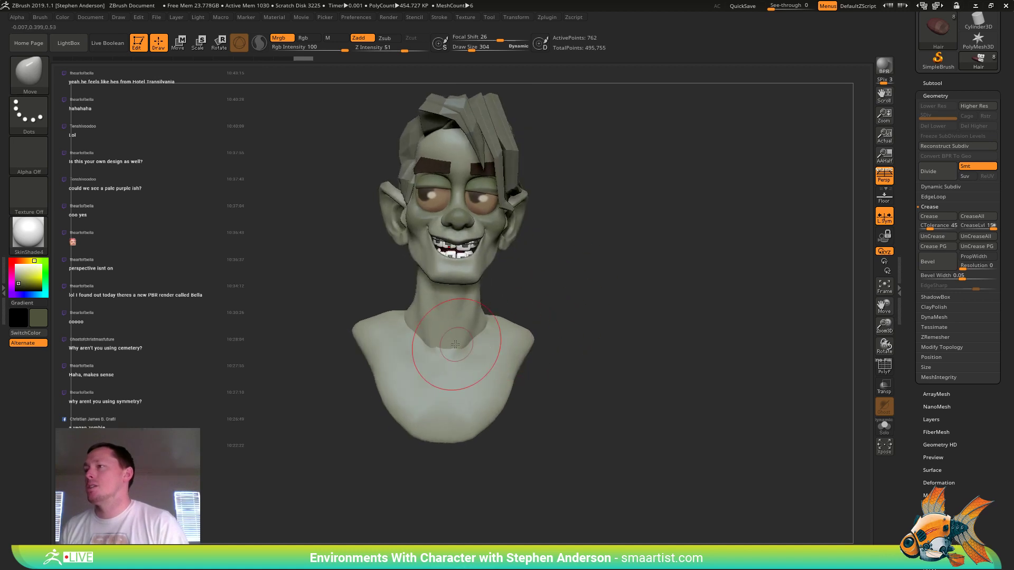
- Select the head, turn on the polyframe, and isolate the shoulder and chest polygroup
{"action": "key", "text": "b"}
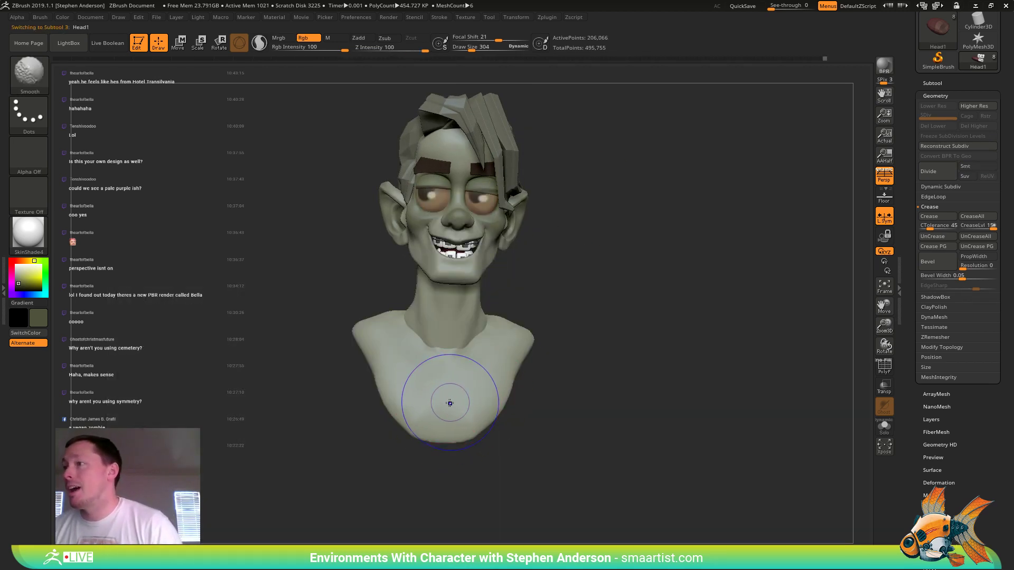
{"action": "key", "text": "shift+f"}
{"action": "right_click_drag", "start_coordinate": [431, 386], "coordinate": [483, 410], "text": "ctrl"}
{"action": "left_click", "coordinate": [484, 409], "text": "ctrl+shift"}
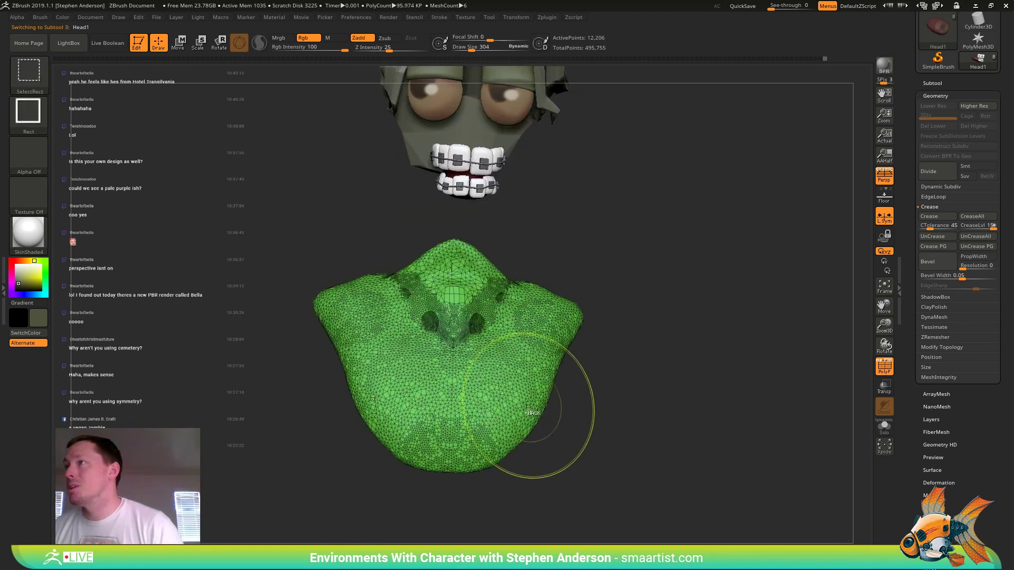
{"action": "key", "text": "f"}
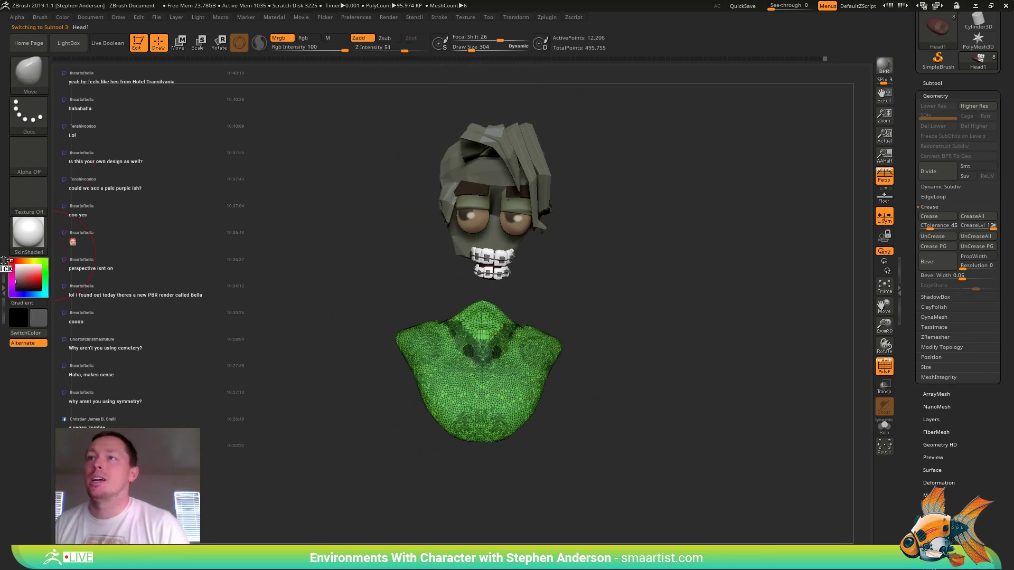
- Fill the isolated shoulders and chest with white, then unhide the rest and turn off the polyframe
{"action": "left_click_drag", "start_coordinate": [3, 261], "coordinate": [9, 260]}
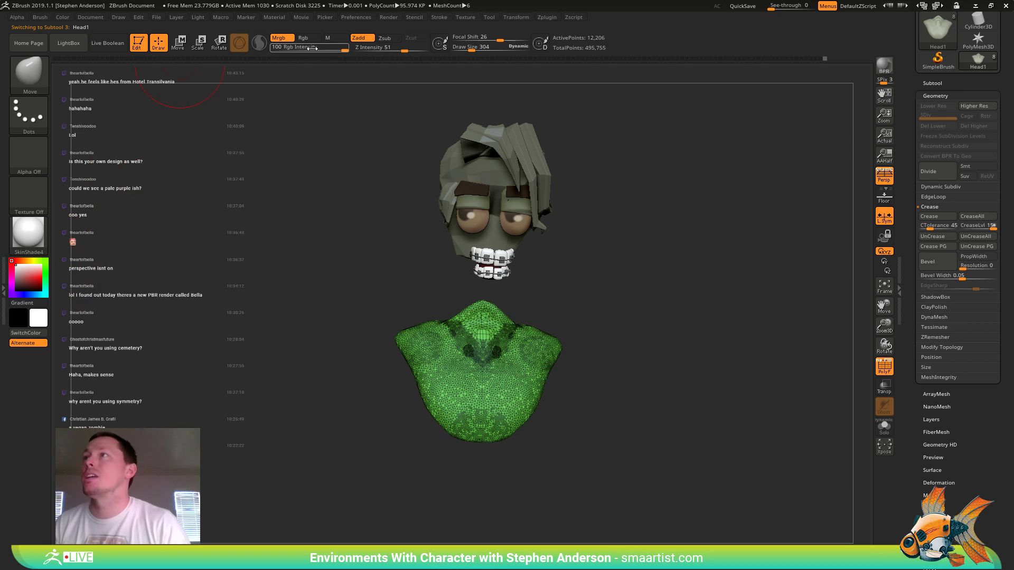
{"action": "left_click", "coordinate": [64, 17]}
{"action": "left_click", "coordinate": [81, 206]}
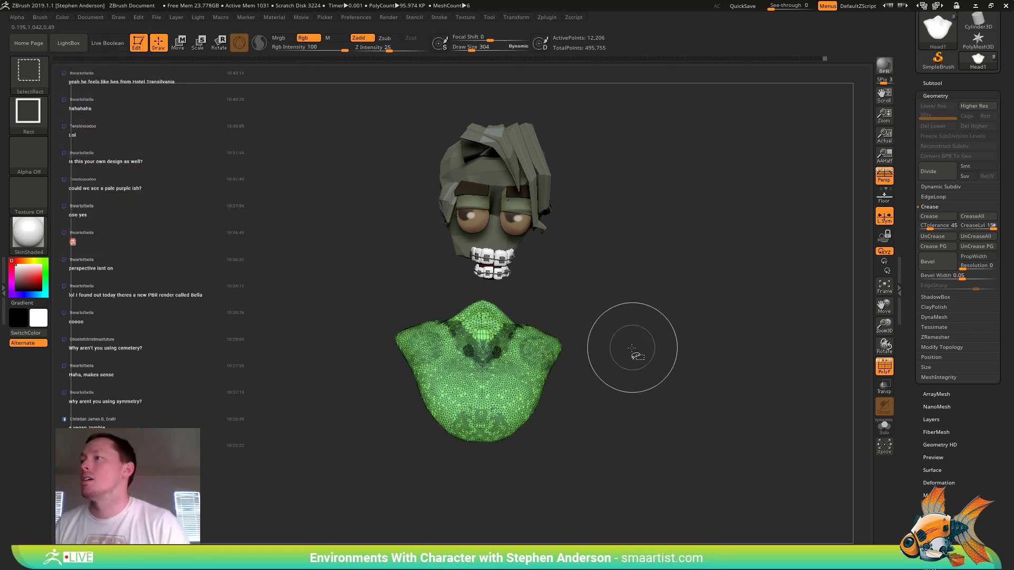
{"action": "left_click", "coordinate": [618, 366], "text": "ctrl+shift"}
{"action": "key", "text": "shift+f"}
{"action": "left_click_drag", "start_coordinate": [616, 369], "coordinate": [584, 340]}
{"action": "mouse_move", "coordinate": [584, 340]}
{"action": "right_mouse_down", "text": "ctrl"}
{"action": "mouse_move", "coordinate": [576, 372]}
{"action": "mouse_move", "coordinate": [588, 411]}
{"action": "right_mouse_up", "text": "ctrl"}
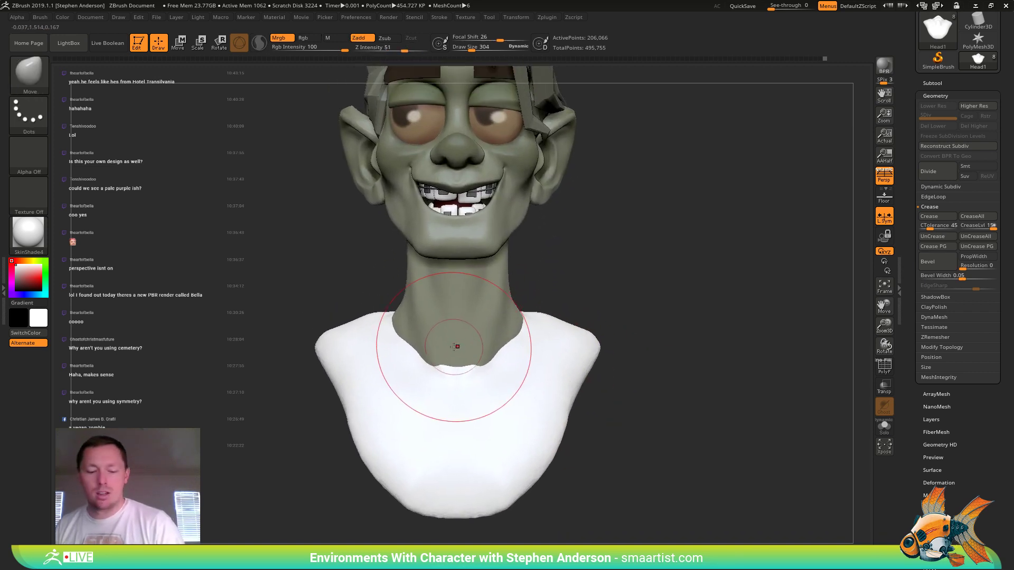
- Insert a Ring3D Simple mesh from the IMM Primitives brush at the front of the shirt's neckline
{"action": "key", "text": "b"}
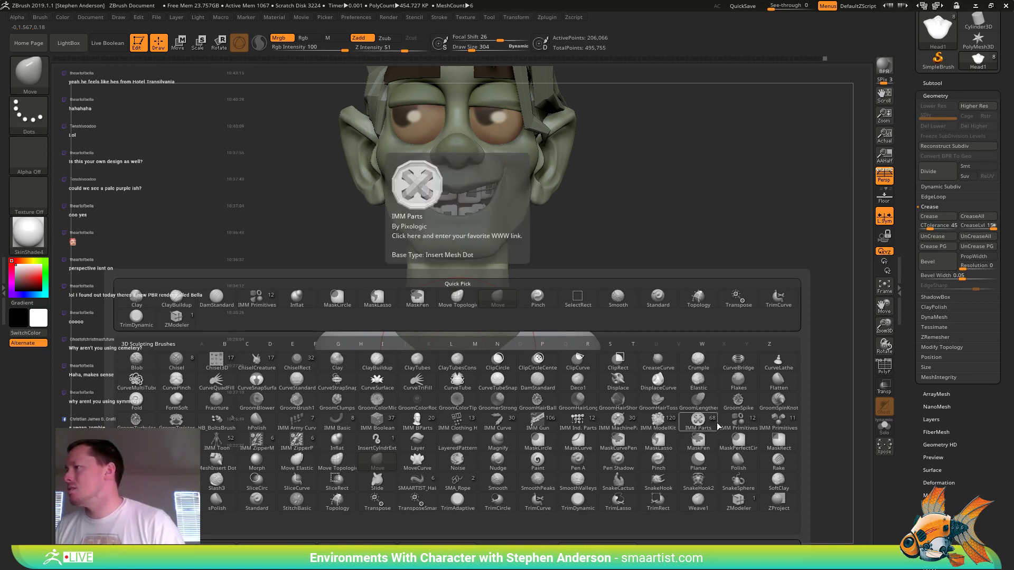
{"action": "left_click", "coordinate": [740, 418]}
{"action": "left_click", "coordinate": [360, 77]}
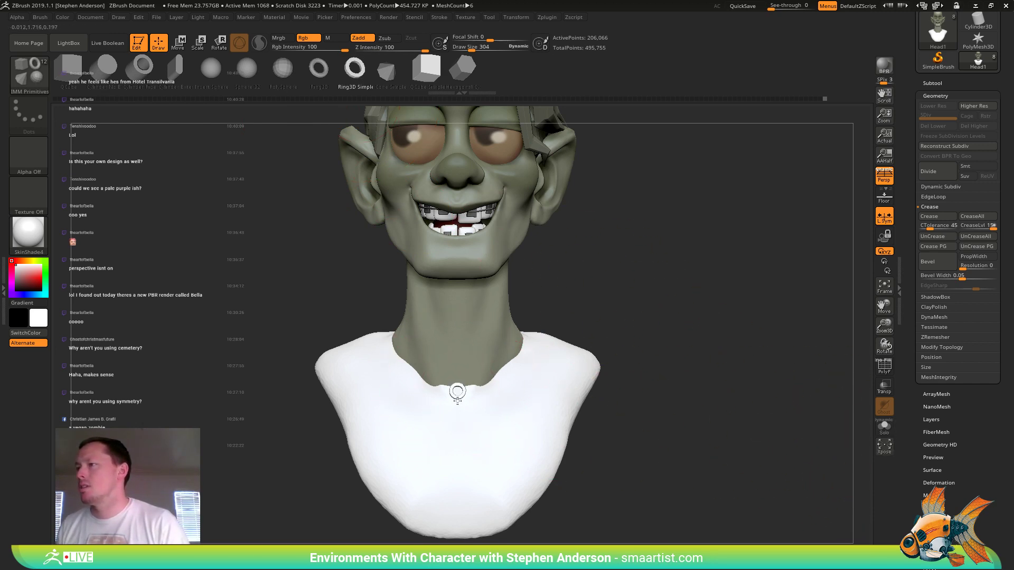
{"action": "left_click_drag", "start_coordinate": [458, 391], "coordinate": [447, 476]}
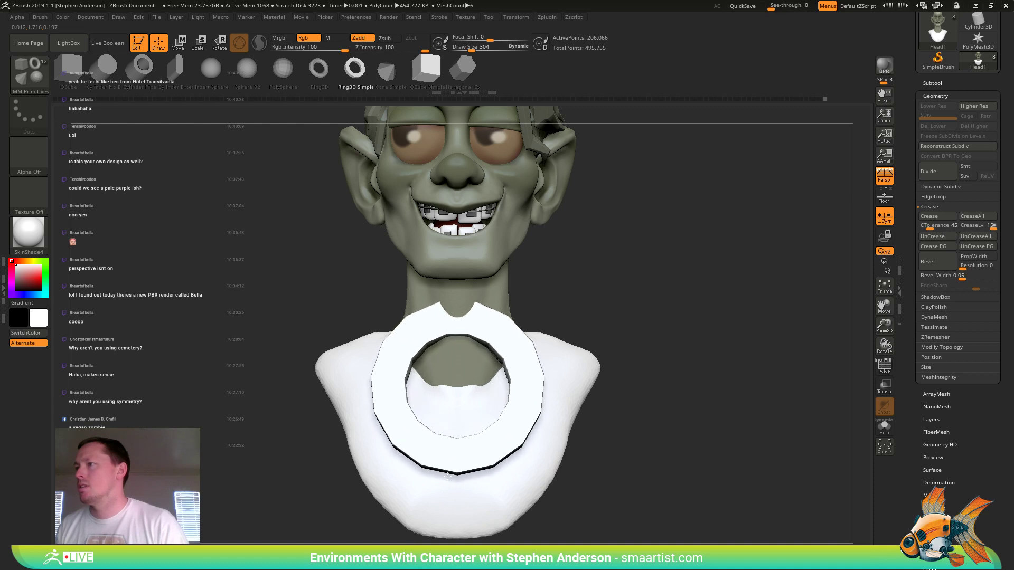
- Tilt the inserted ring to follow the shoulder slope and position it around the neck as a collar
{"action": "left_click_drag", "start_coordinate": [570, 441], "coordinate": [629, 439]}
{"action": "key", "text": "w"}
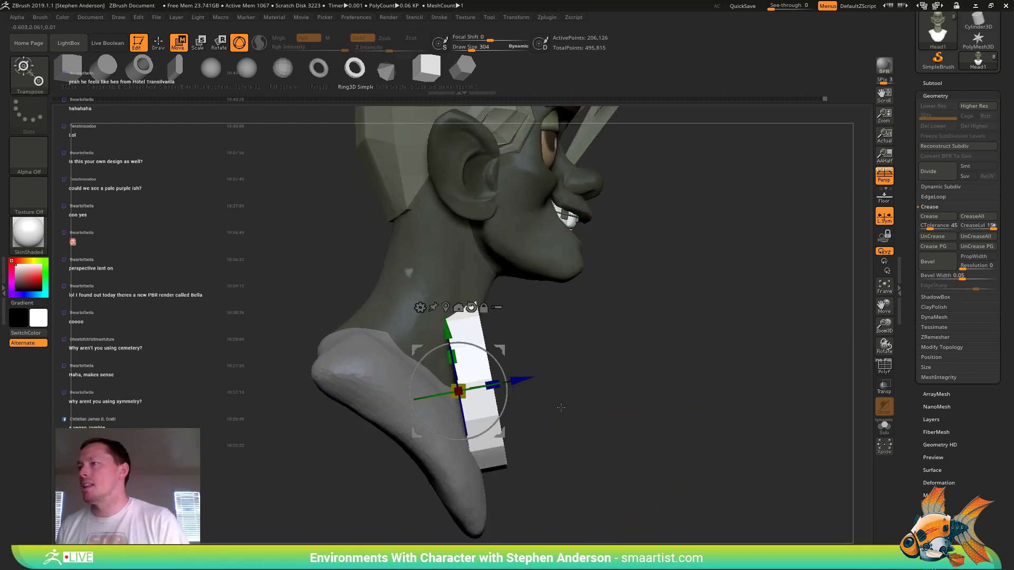
{"action": "left_click_drag", "start_coordinate": [506, 393], "coordinate": [484, 346]}
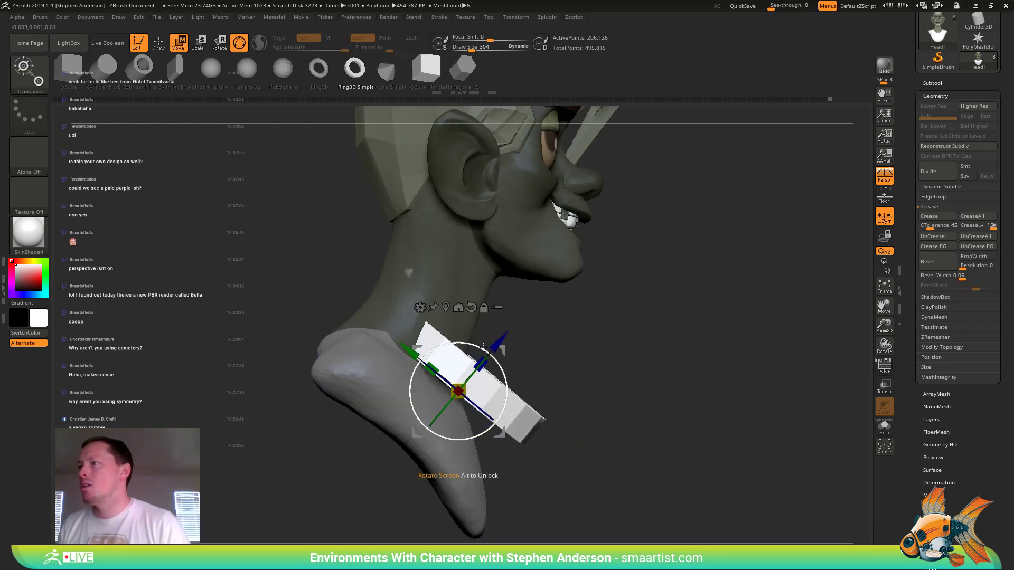
{"action": "left_click_drag", "start_coordinate": [458, 391], "coordinate": [404, 350]}
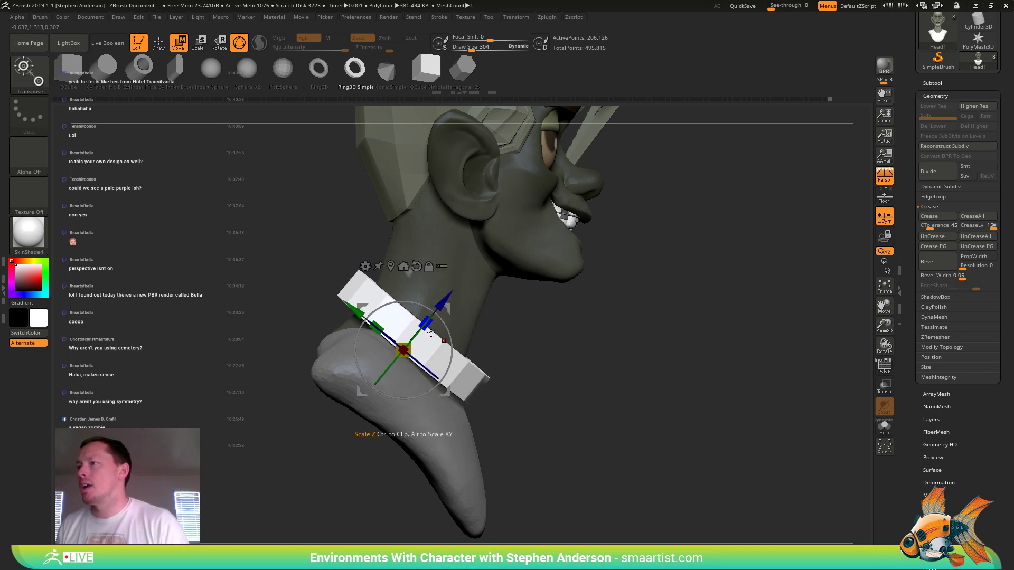
{"action": "left_click_drag", "start_coordinate": [541, 335], "coordinate": [483, 348]}
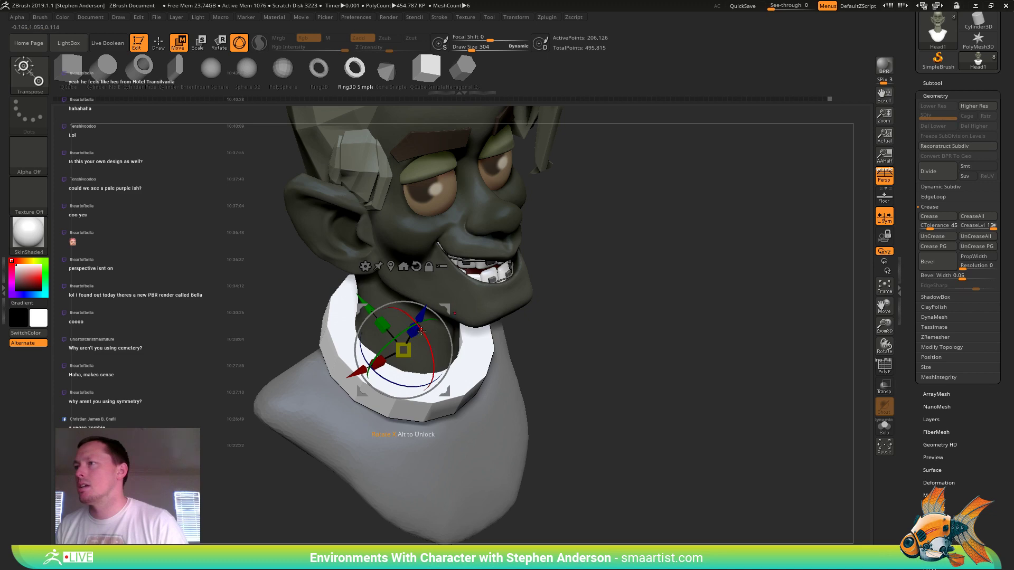
{"action": "mouse_move", "coordinate": [449, 332]}
{"action": "left_mouse_down"}
{"action": "mouse_move", "coordinate": [482, 332]}
{"action": "mouse_move", "coordinate": [442, 320]}
{"action": "mouse_move", "coordinate": [464, 340]}
{"action": "mouse_move", "coordinate": [435, 344]}
{"action": "left_mouse_up"}
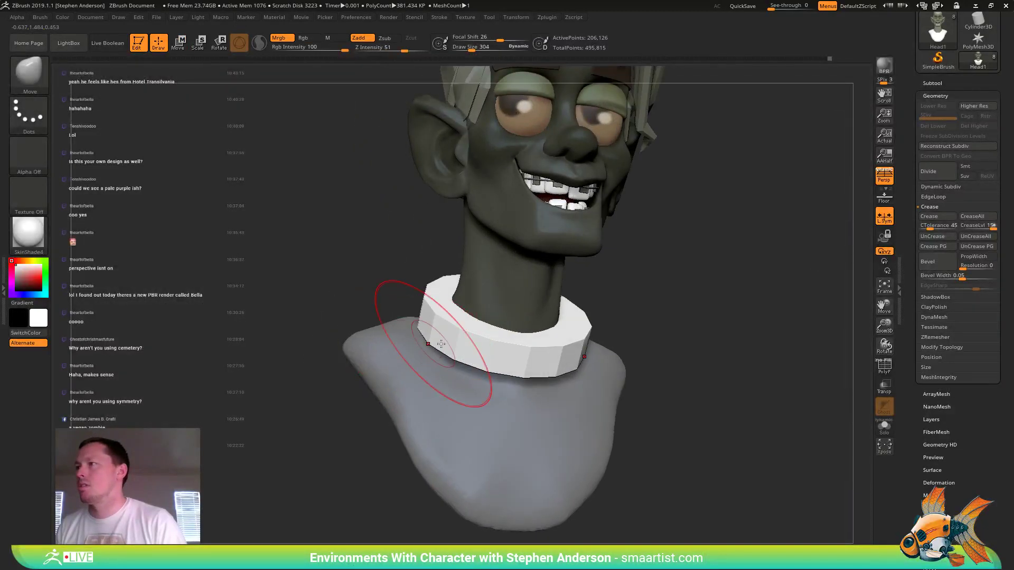
- Fit the collar ring around the neck and onto the shirt's neckline with the Move brush
{"action": "left_click_drag", "start_coordinate": [528, 334], "coordinate": [527, 368]}
{"action": "right_click_drag", "start_coordinate": [526, 368], "coordinate": [552, 368]}
{"action": "left_click_drag", "start_coordinate": [463, 281], "coordinate": [480, 296]}
{"action": "mouse_move", "coordinate": [479, 295]}
{"action": "right_mouse_down"}
{"action": "mouse_move", "coordinate": [463, 273]}
{"action": "mouse_move", "coordinate": [491, 309]}
{"action": "mouse_move", "coordinate": [468, 335]}
{"action": "mouse_move", "coordinate": [491, 316]}
{"action": "right_mouse_up"}
{"action": "key", "text": "b"}
{"action": "key", "text": "m"}
{"action": "key", "text": "v"}
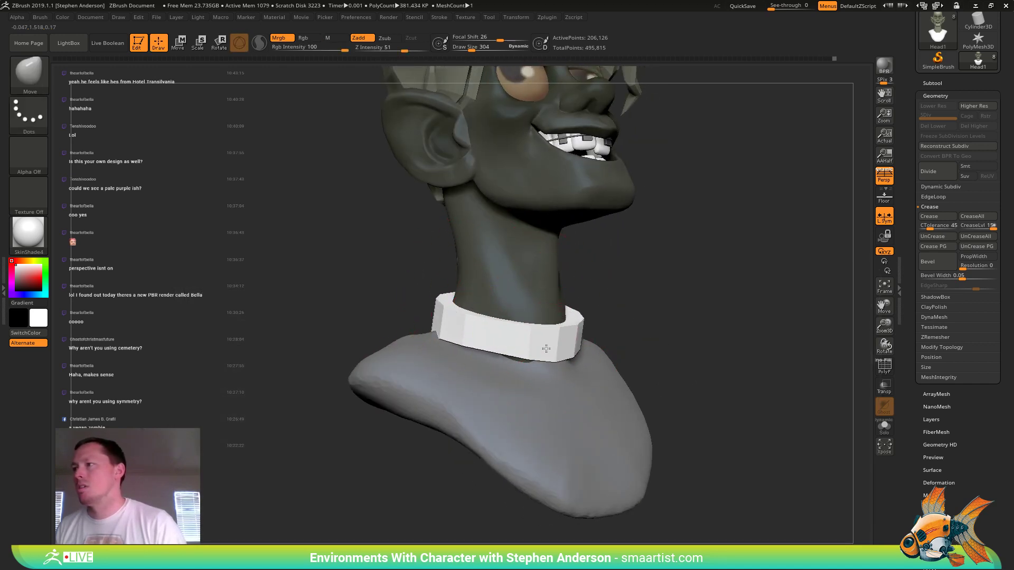
{"action": "mouse_move", "coordinate": [539, 321]}
{"action": "right_mouse_down"}
{"action": "mouse_move", "coordinate": [610, 351]}
{"action": "mouse_move", "coordinate": [602, 363]}
{"action": "mouse_move", "coordinate": [509, 328]}
{"action": "mouse_move", "coordinate": [585, 374]}
{"action": "right_mouse_up"}
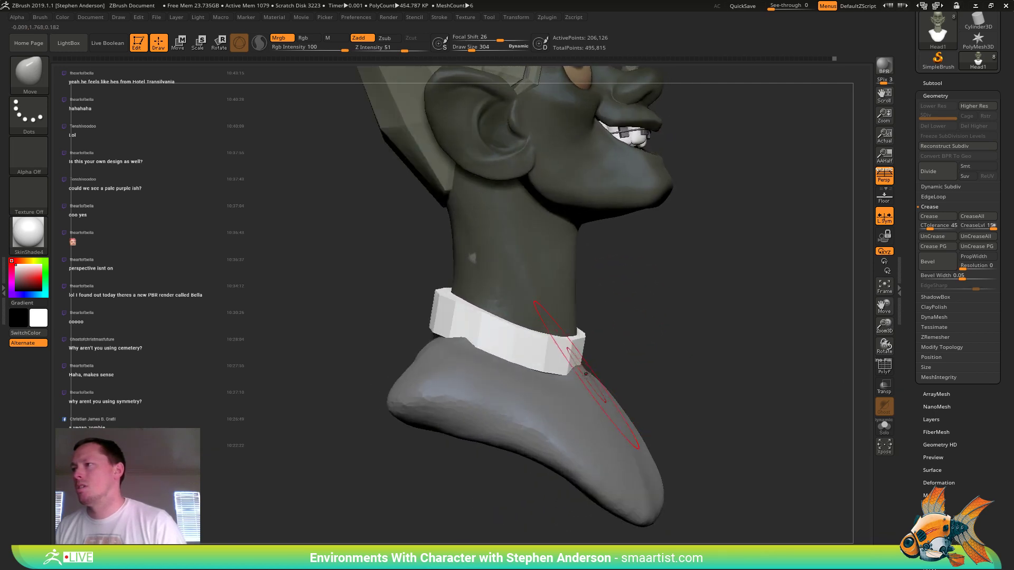
- Mask everything except the shirt and adjust its neckline to fit under the collar with the Move brush, draw size 109
{"action": "left_click", "coordinate": [581, 396], "text": "alt"}
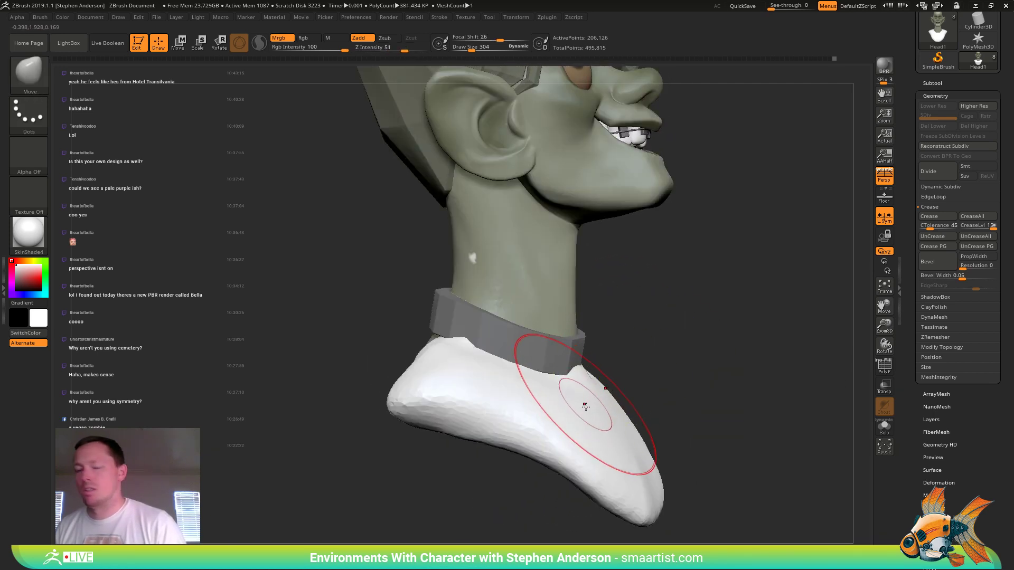
{"action": "key", "text": "w"}
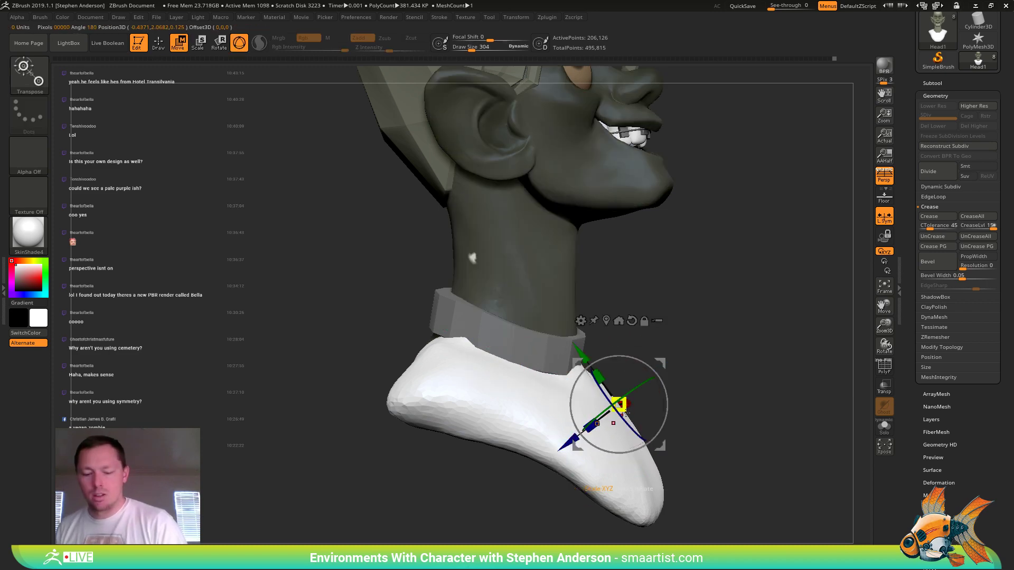
{"action": "key", "text": "b"}
{"action": "key", "text": "m"}
{"action": "key", "text": "v"}
{"action": "right_click_drag", "start_coordinate": [627, 358], "coordinate": [715, 285]}
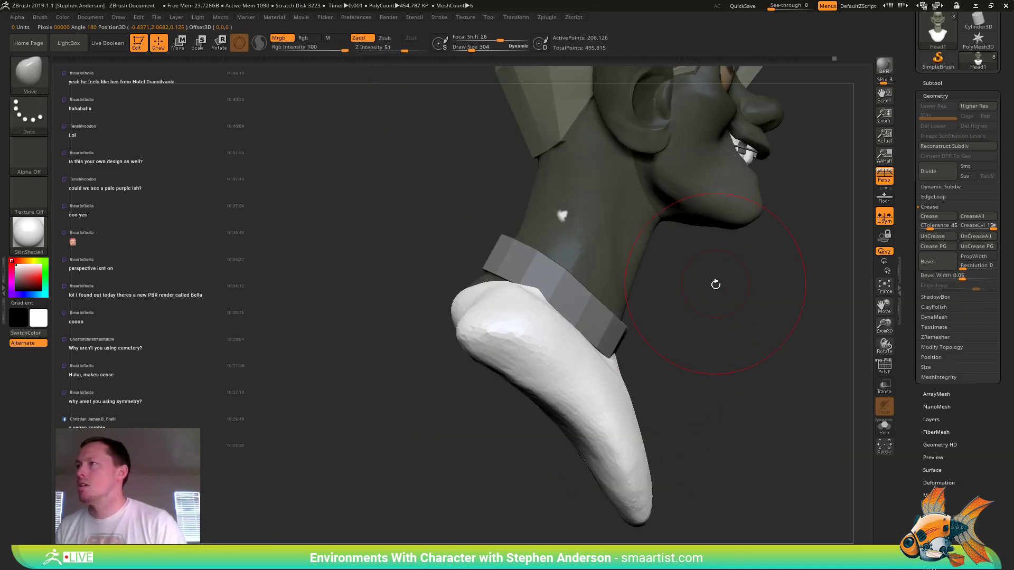
{"action": "right_click_drag", "start_coordinate": [674, 355], "coordinate": [555, 373]}
{"action": "key", "text": "s"}
{"action": "left_click_drag", "start_coordinate": [569, 363], "coordinate": [564, 364]}
{"action": "left_click_drag", "start_coordinate": [490, 360], "coordinate": [476, 351]}
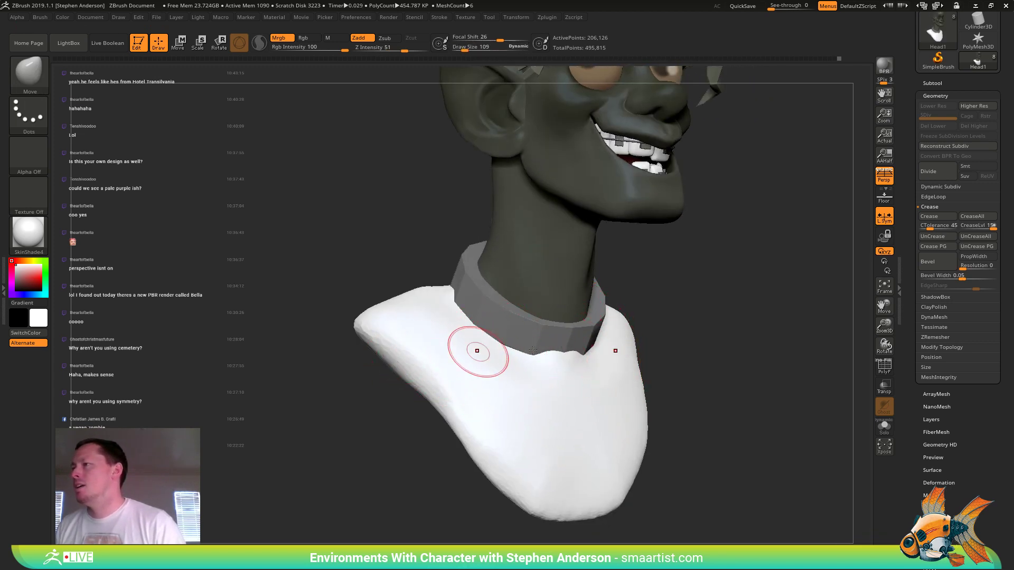
- Mask everything except the collar and pull its front lower edge over the shirt's neckline with the Move brush
{"action": "left_click", "coordinate": [564, 349], "text": "alt"}
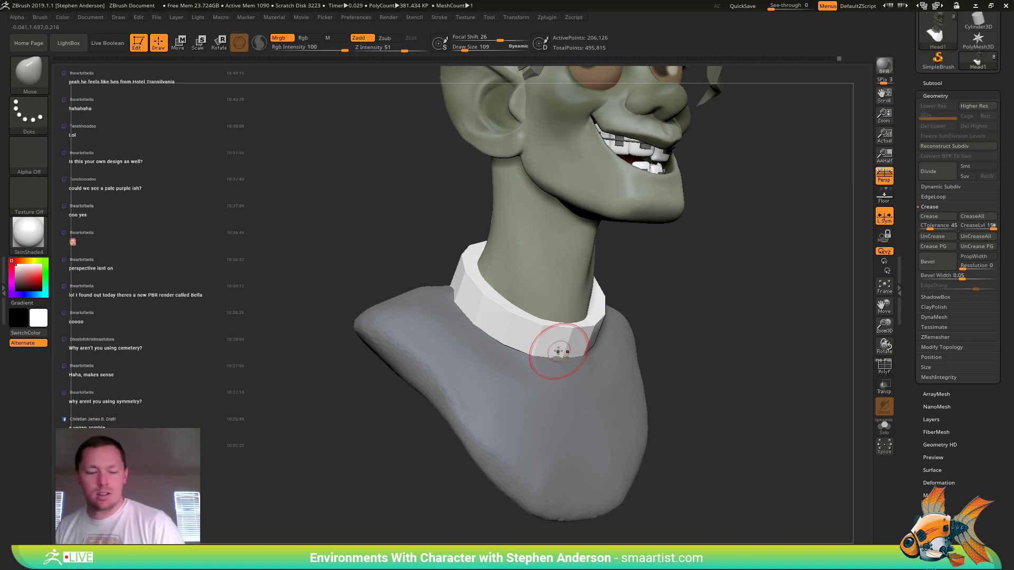
{"action": "key", "text": "w"}
{"action": "left_click", "coordinate": [569, 330]}
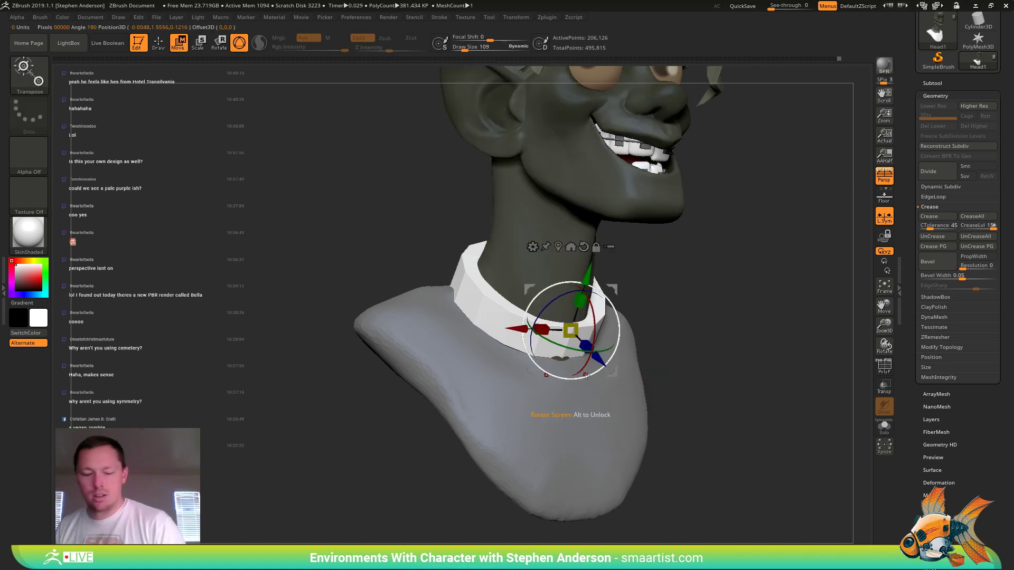
{"action": "key", "text": "b"}
{"action": "key", "text": "m"}
{"action": "key", "text": "v"}
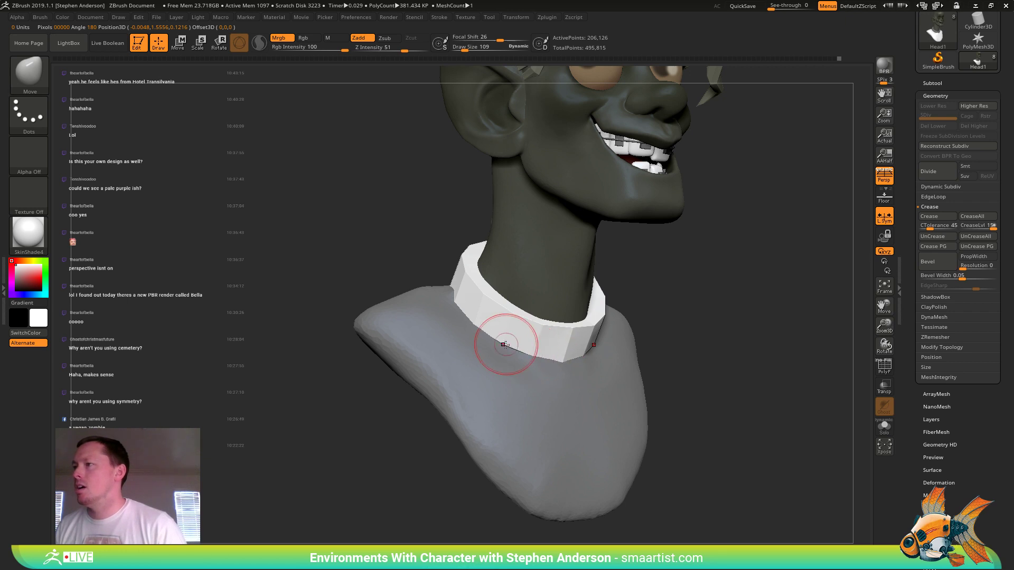
{"action": "mouse_move", "coordinate": [458, 315]}
{"action": "right_mouse_down"}
{"action": "mouse_move", "coordinate": [465, 306]}
{"action": "mouse_move", "coordinate": [438, 301]}
{"action": "mouse_move", "coordinate": [427, 336]}
{"action": "right_mouse_up"}
- Mask everything except the shirt and pull its neckline up to the back of the collar with the Move brush, draw size 145
{"action": "left_click", "coordinate": [406, 415], "text": "alt"}
{"action": "key", "text": "w"}
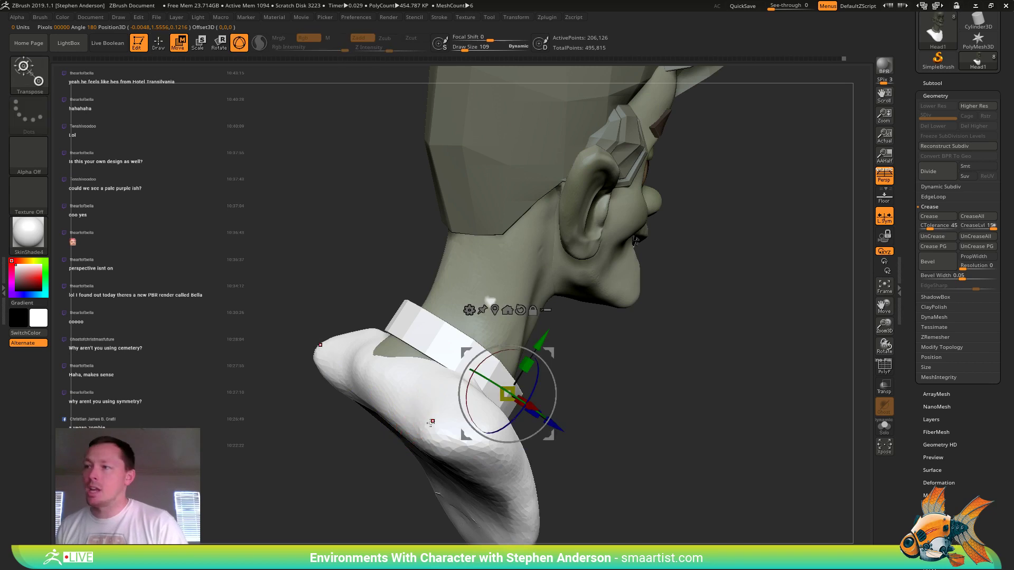
{"action": "left_click", "coordinate": [430, 423]}
{"action": "key", "text": "q"}
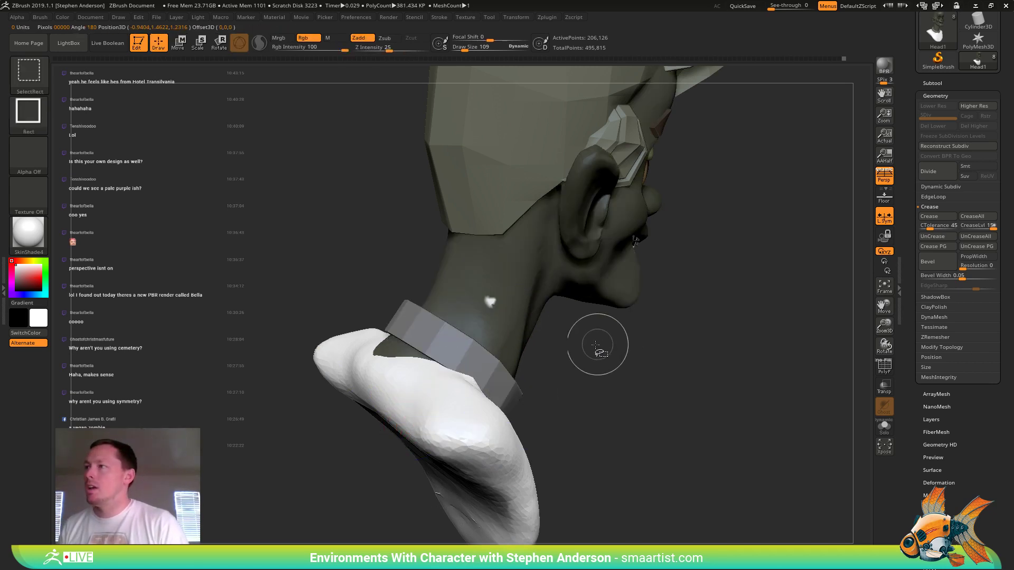
{"action": "mouse_move", "coordinate": [533, 323]}
{"action": "left_mouse_down", "text": "ctrl"}
{"action": "mouse_move", "coordinate": [488, 304]}
{"action": "mouse_move", "coordinate": [466, 270]}
{"action": "left_mouse_up", "text": "ctrl"}
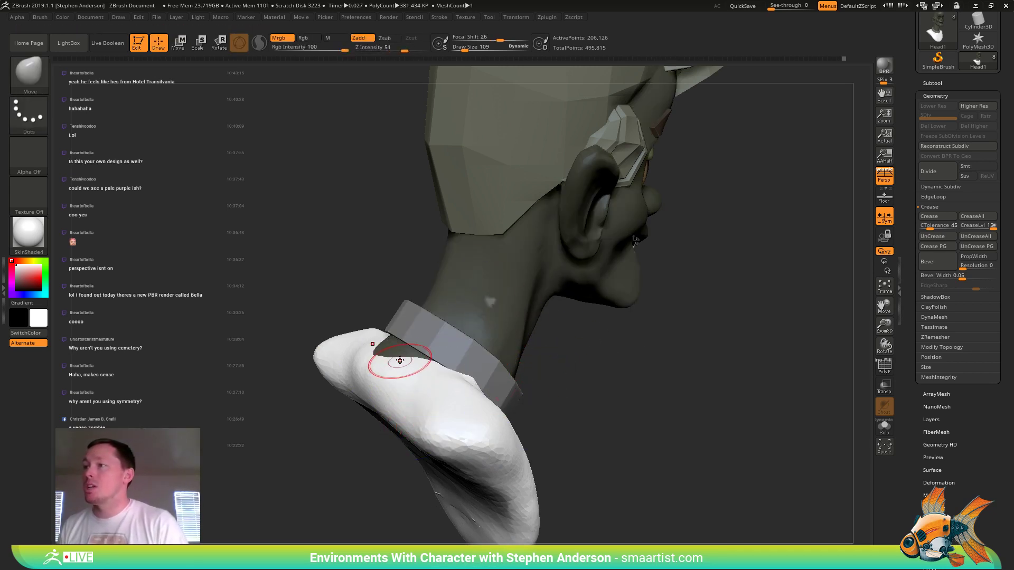
{"action": "key", "text": "s"}
{"action": "left_click_drag", "start_coordinate": [451, 359], "coordinate": [450, 359]}
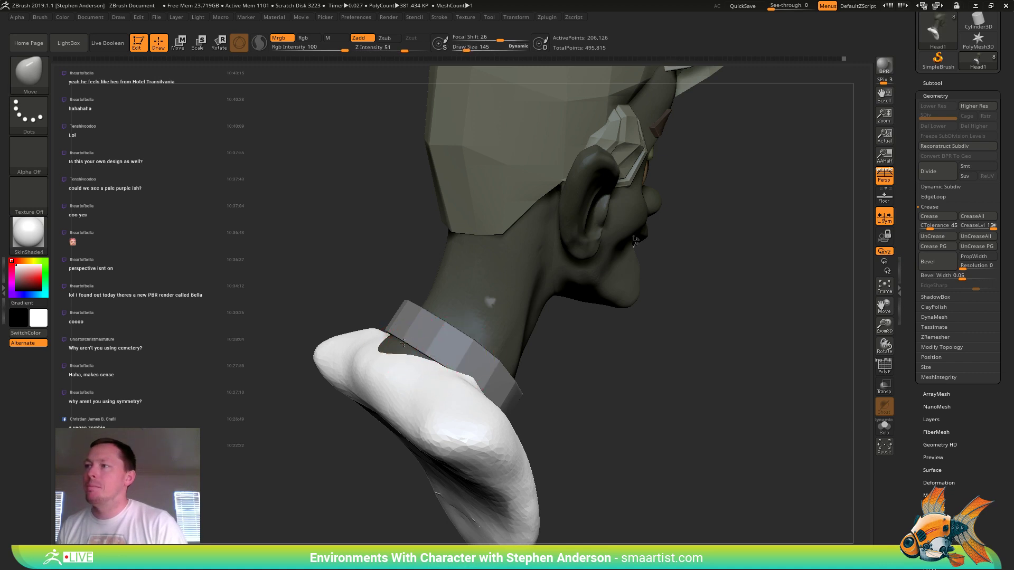
{"action": "mouse_move", "coordinate": [445, 354]}
{"action": "right_mouse_down"}
{"action": "mouse_move", "coordinate": [413, 346]}
{"action": "mouse_move", "coordinate": [454, 372]}
{"action": "right_mouse_up"}
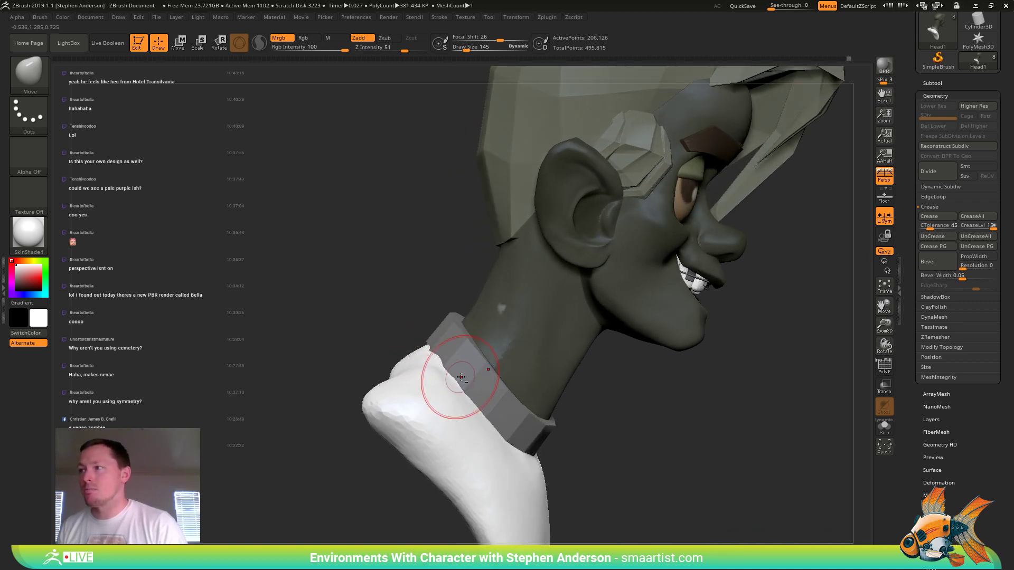
{"action": "mouse_move", "coordinate": [462, 376]}
{"action": "right_mouse_down"}
{"action": "mouse_move", "coordinate": [427, 339]}
{"action": "mouse_move", "coordinate": [391, 328]}
{"action": "mouse_move", "coordinate": [441, 332]}
{"action": "mouse_move", "coordinate": [446, 314]}
{"action": "right_mouse_up"}
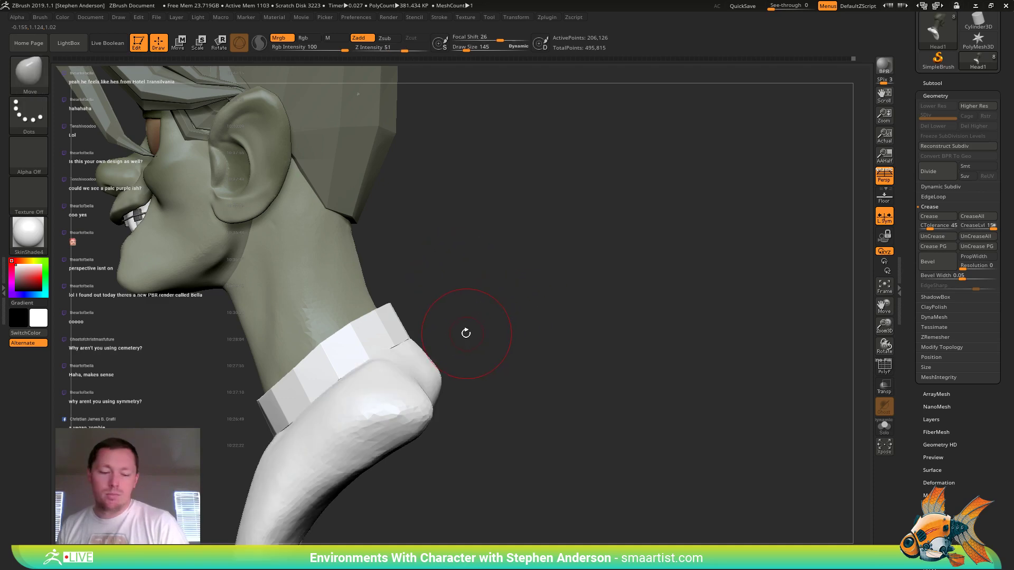
- Mask everything except the collar and reshape its sides around the neck and shoulders with the Move brush, draw size 245
{"action": "key", "text": "w"}
{"action": "left_click", "coordinate": [363, 336], "text": "ctrl"}
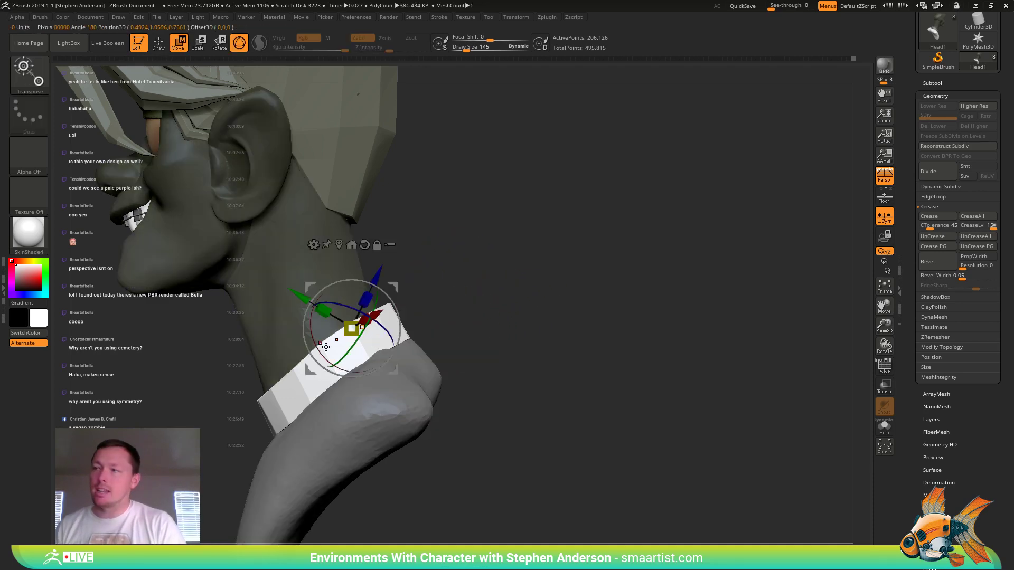
{"action": "right_click_drag", "start_coordinate": [326, 347], "coordinate": [372, 344]}
{"action": "key", "text": "q"}
{"action": "key", "text": "s"}
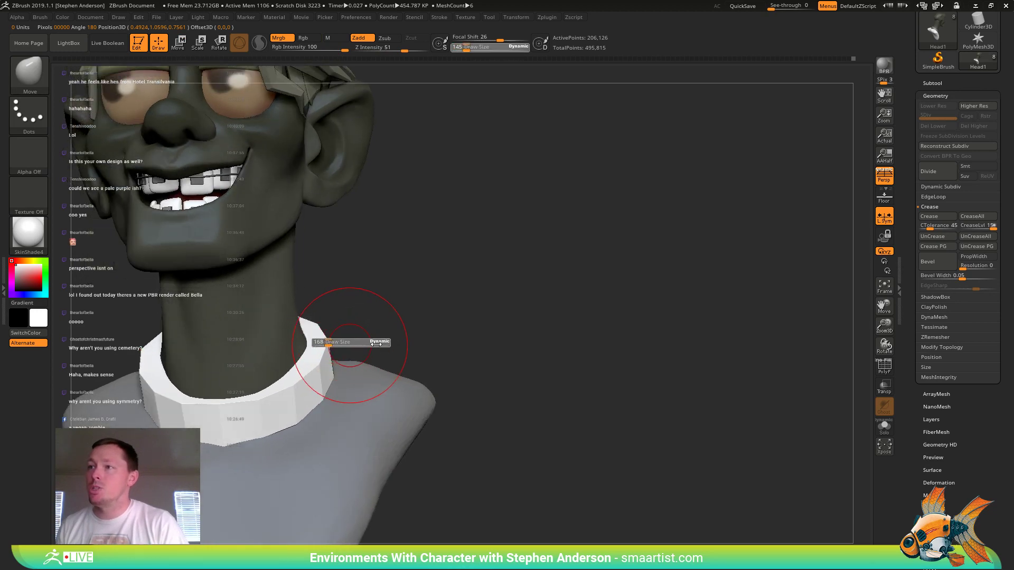
{"action": "left_click_drag", "start_coordinate": [376, 344], "coordinate": [397, 344]}
{"action": "mouse_move", "coordinate": [334, 351]}
{"action": "right_mouse_down"}
{"action": "mouse_move", "coordinate": [354, 338]}
{"action": "mouse_move", "coordinate": [323, 354]}
{"action": "mouse_move", "coordinate": [371, 372]}
{"action": "mouse_move", "coordinate": [368, 340]}
{"action": "right_mouse_up"}
{"action": "right_click_drag", "start_coordinate": [368, 341], "coordinate": [349, 348]}
{"action": "mouse_move", "coordinate": [350, 349]}
{"action": "right_mouse_down", "text": "ctrl"}
{"action": "mouse_move", "coordinate": [403, 461]}
{"action": "mouse_move", "coordinate": [367, 340]}
{"action": "right_mouse_up", "text": "ctrl"}
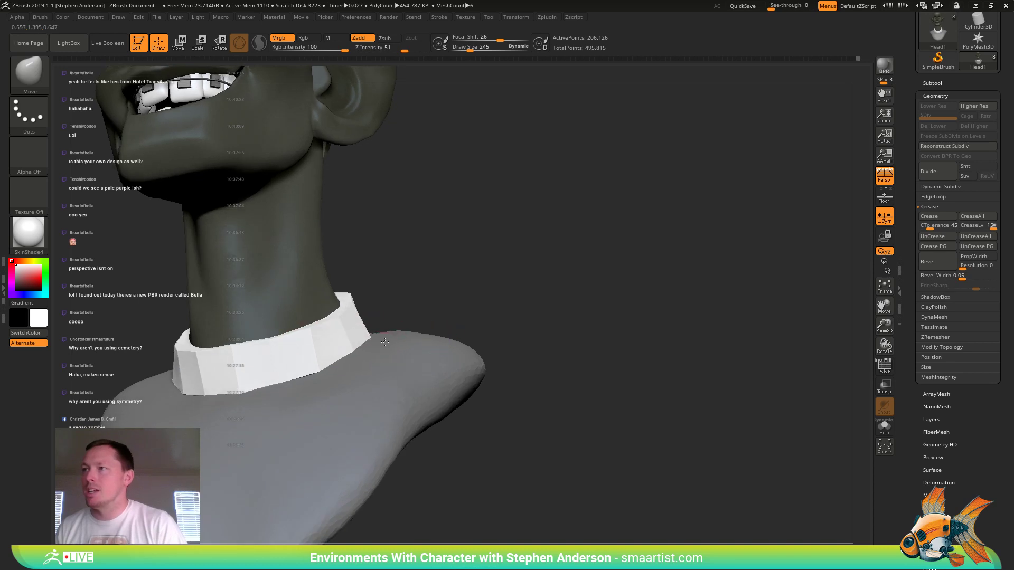
{"action": "left_click_drag", "start_coordinate": [385, 342], "coordinate": [391, 339]}
{"action": "right_click_drag", "start_coordinate": [394, 336], "coordinate": [389, 350]}
{"action": "left_click_drag", "start_coordinate": [345, 330], "coordinate": [327, 325]}
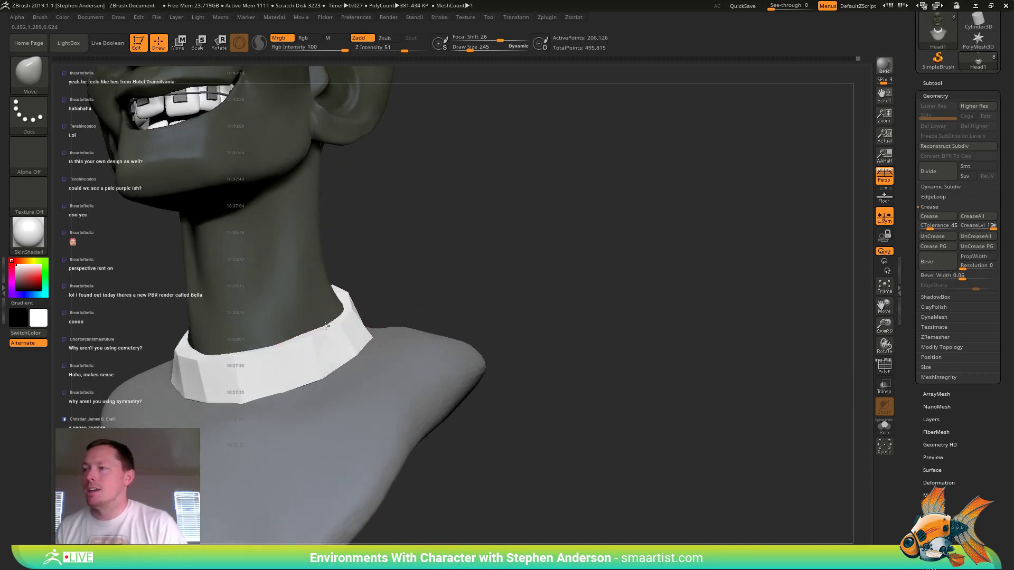
{"action": "mouse_move", "coordinate": [326, 326]}
{"action": "right_mouse_down"}
{"action": "mouse_move", "coordinate": [380, 278]}
{"action": "mouse_move", "coordinate": [475, 294]}
{"action": "mouse_move", "coordinate": [431, 272]}
{"action": "right_mouse_up"}
- Refine the collar's upper and lower edges around the neck with the Move brush at draw size 110
{"action": "key", "text": "s"}
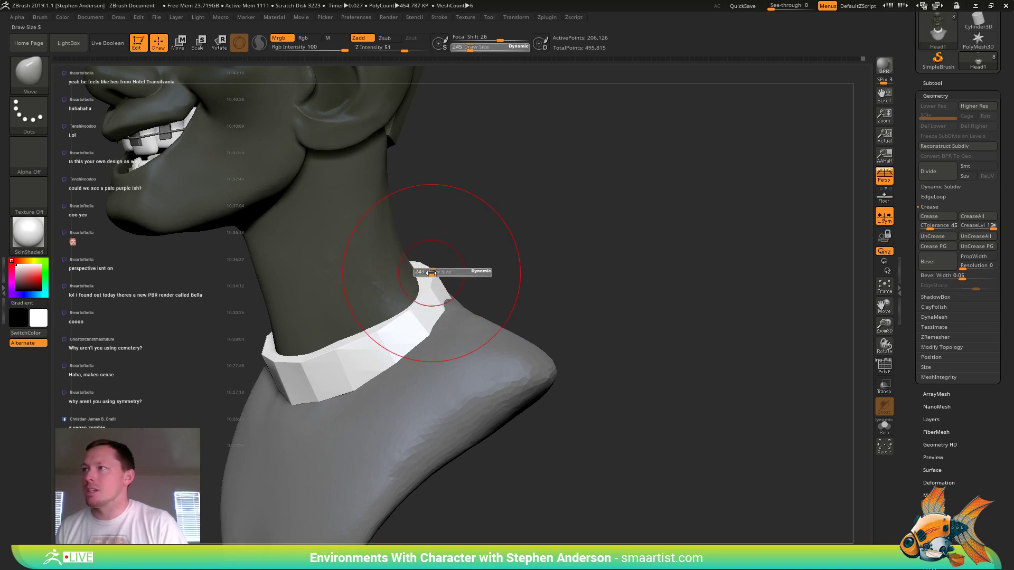
{"action": "left_click_drag", "start_coordinate": [322, 296], "coordinate": [301, 298]}
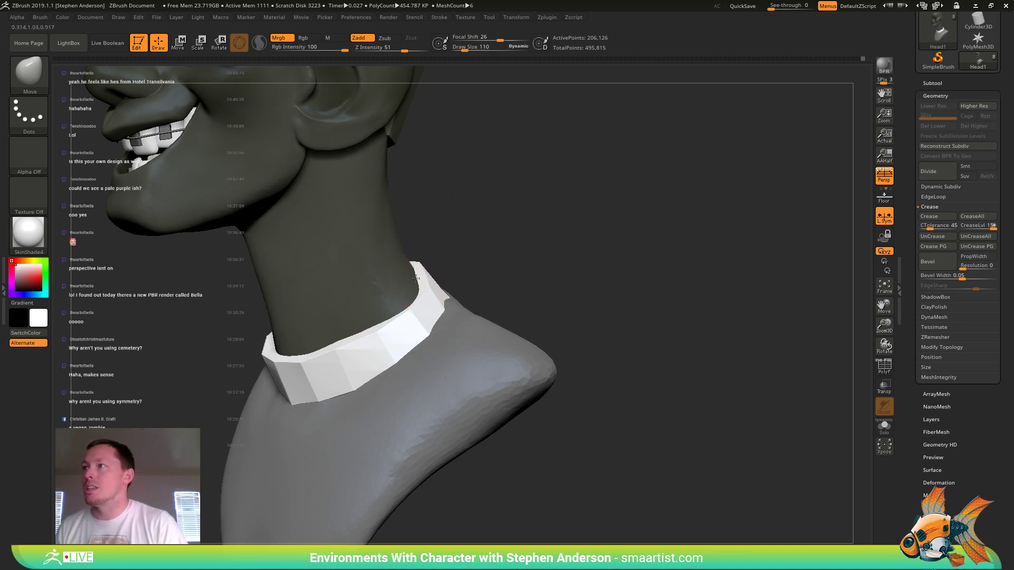
{"action": "mouse_move", "coordinate": [416, 278]}
{"action": "right_mouse_down"}
{"action": "mouse_move", "coordinate": [418, 262]}
{"action": "mouse_move", "coordinate": [430, 285]}
{"action": "right_mouse_up"}
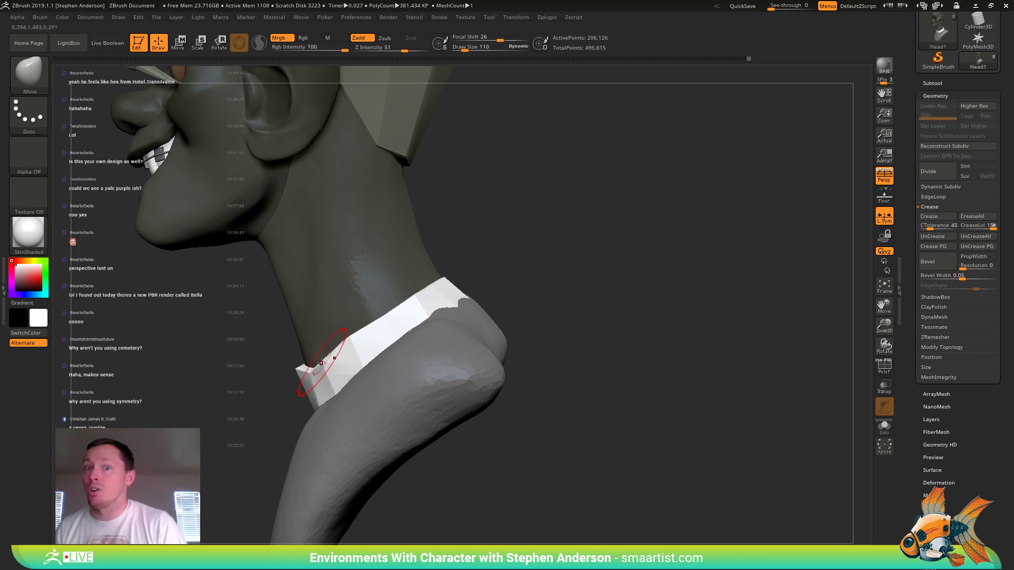
{"action": "right_click_drag", "start_coordinate": [324, 360], "coordinate": [369, 344]}
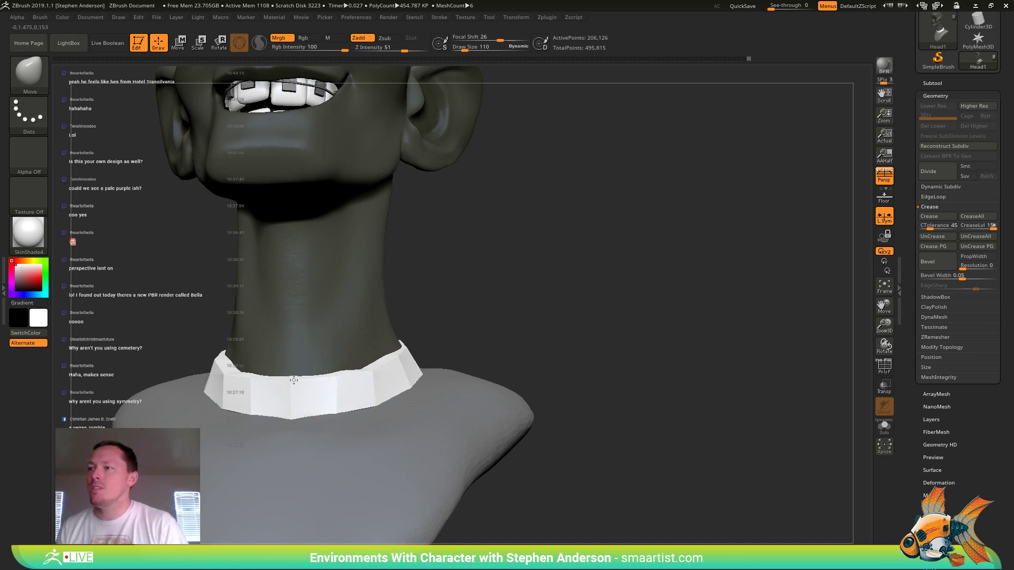
{"action": "right_click_drag", "start_coordinate": [275, 369], "coordinate": [344, 351]}
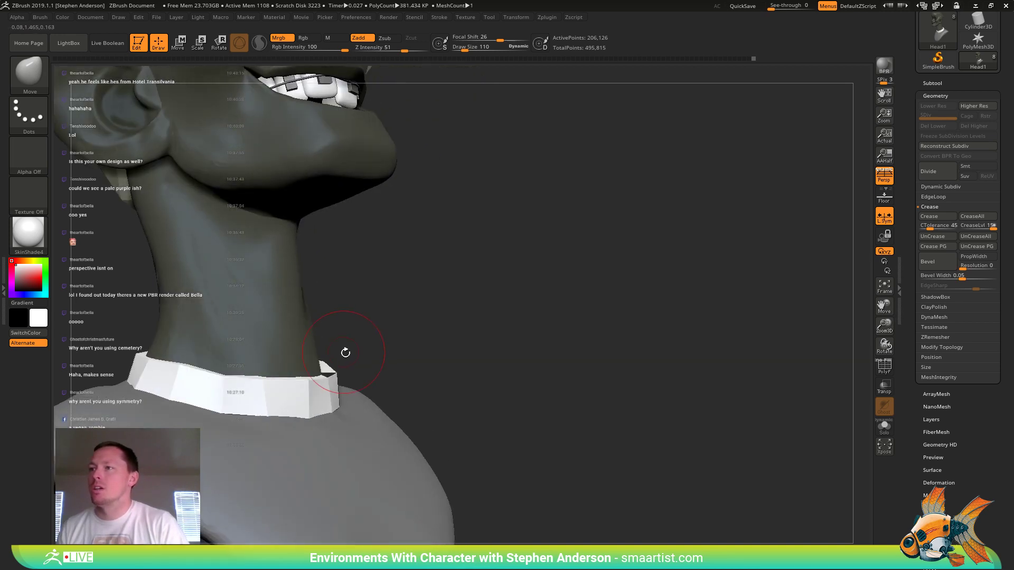
{"action": "key", "text": "shift+f"}
{"action": "key", "text": "shift+f"}
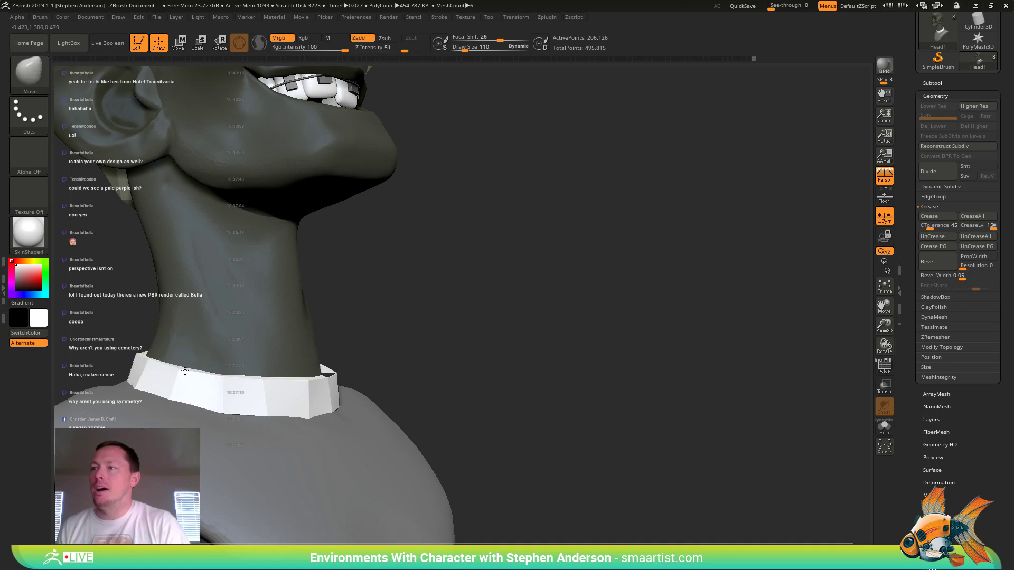
{"action": "right_click_drag", "start_coordinate": [185, 372], "coordinate": [409, 389]}
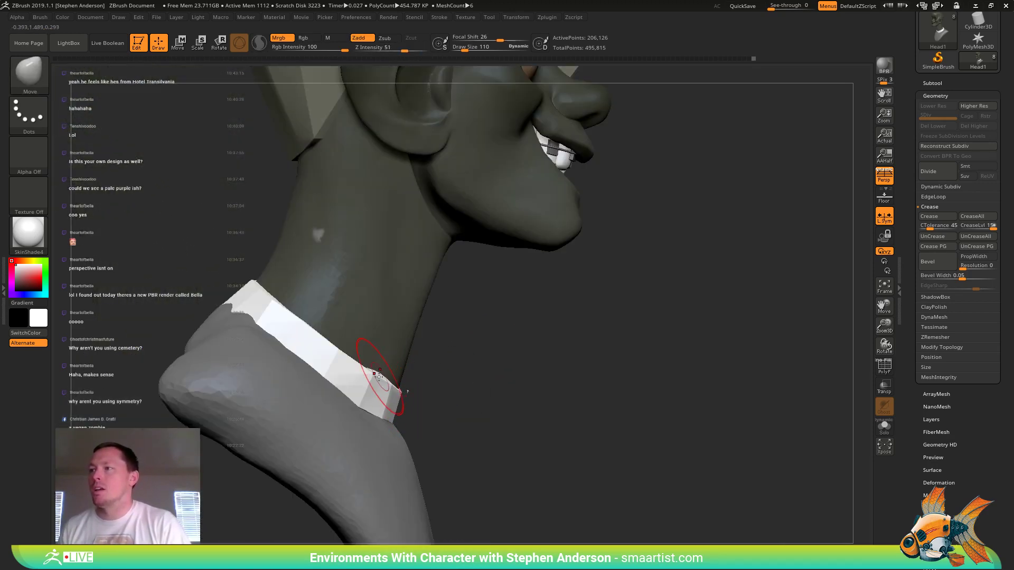
{"action": "right_click_drag", "start_coordinate": [607, 382], "coordinate": [374, 379]}
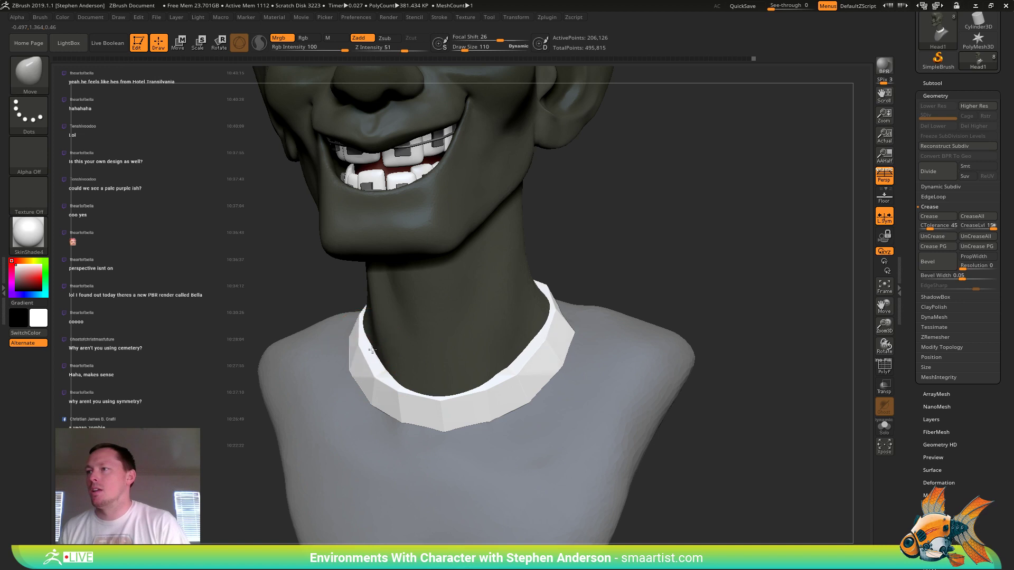
{"action": "right_click_drag", "start_coordinate": [378, 374], "coordinate": [629, 412]}
{"action": "right_click_drag", "start_coordinate": [629, 411], "coordinate": [708, 428], "text": "ctrl"}
- Show the polyframe, isolate the collar ring, and set ZModeler's polygon action to Delete with the Polyloop target
{"action": "key", "text": "shift+f"}
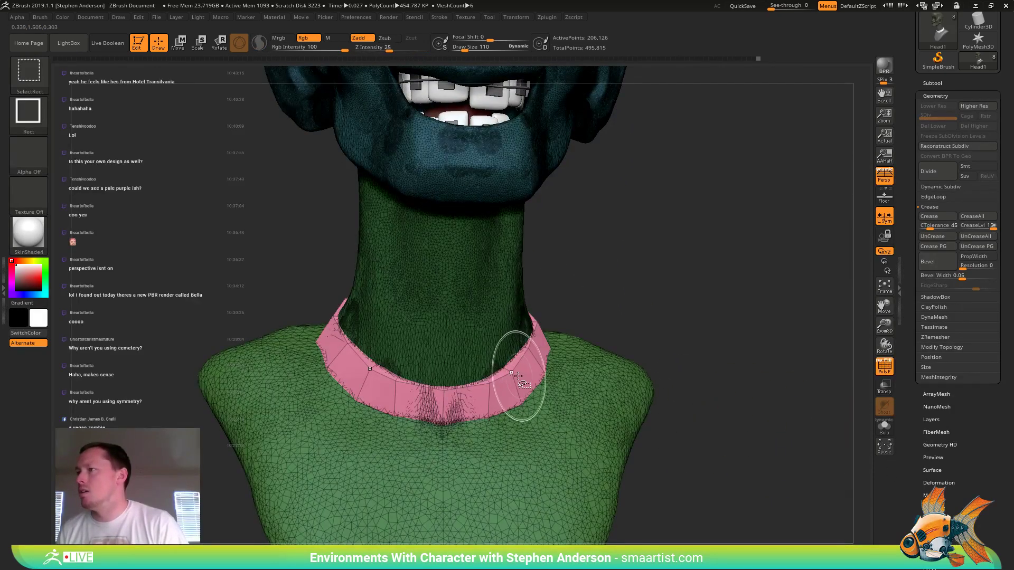
{"action": "left_click", "coordinate": [528, 392], "text": "ctrl+shift"}
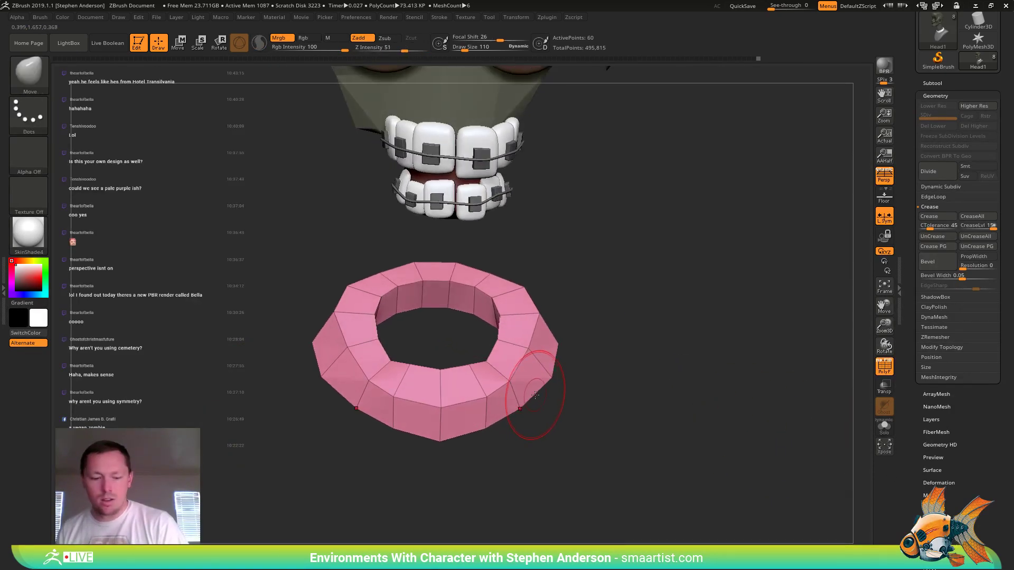
{"action": "key", "text": "b"}
{"action": "key", "text": "z"}
{"action": "key", "text": "m"}
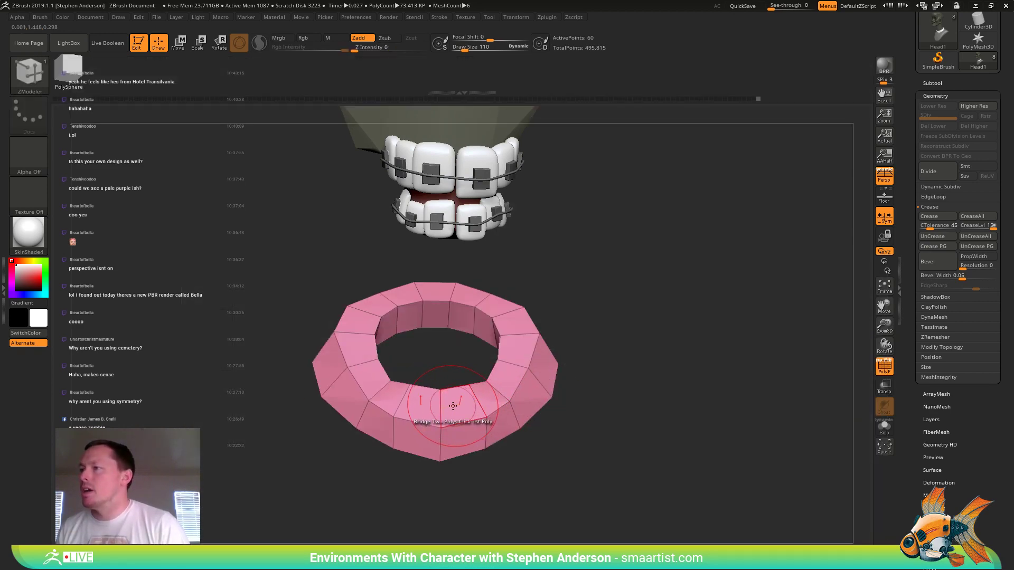
{"action": "key", "text": "space"}
{"action": "left_click", "coordinate": [355, 249]}
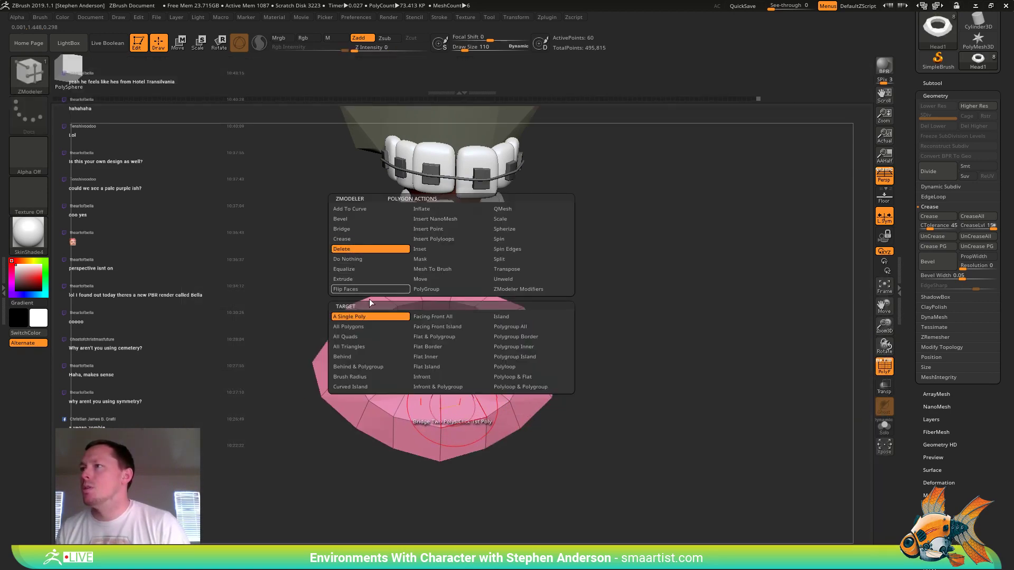
{"action": "left_click", "coordinate": [506, 366]}
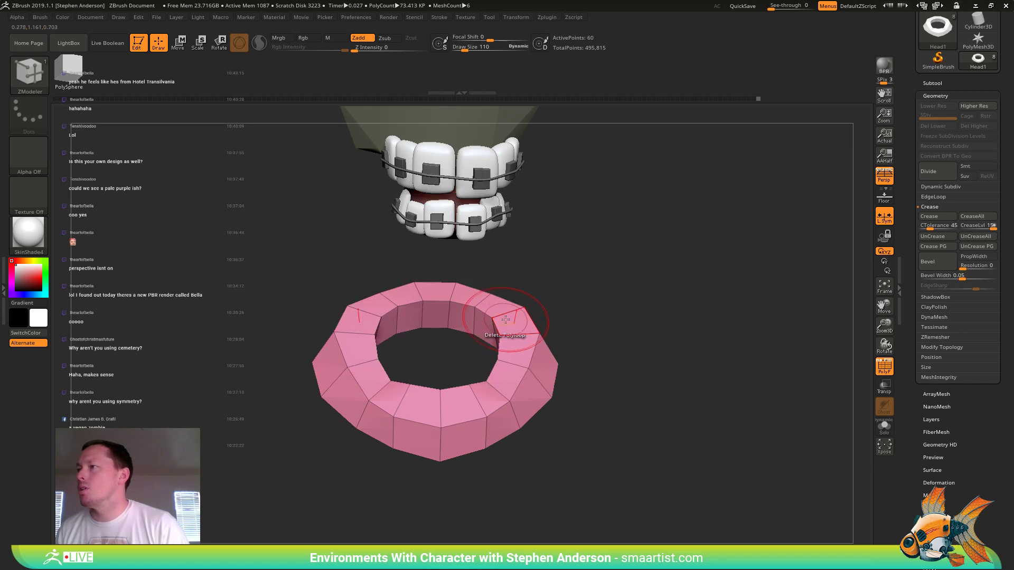
- Delete the collar ring's upper, inner and underside polyloops, keeping only the outer band, and check it in Solo mode
{"action": "left_click", "coordinate": [511, 319]}
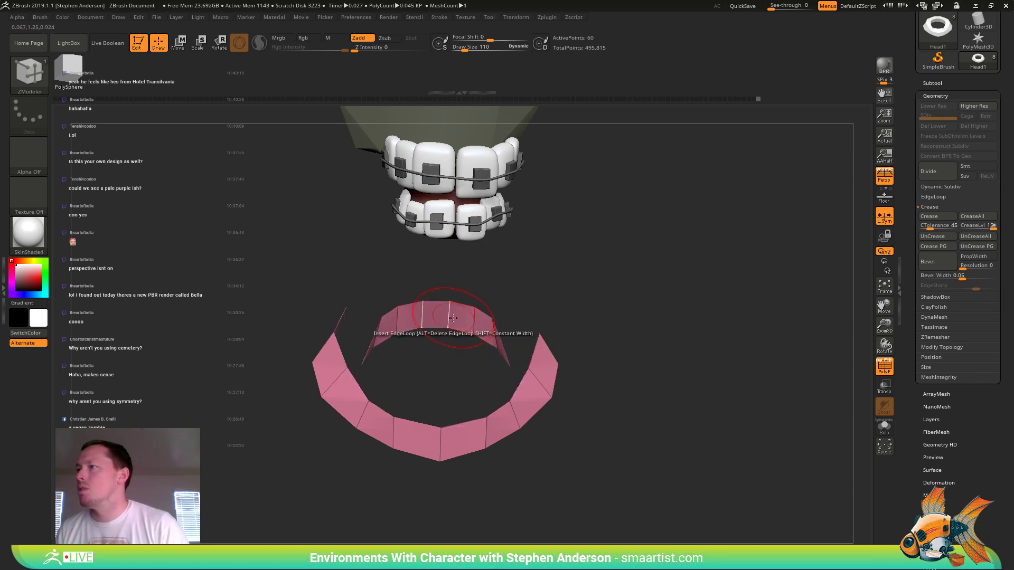
{"action": "left_click", "coordinate": [465, 338]}
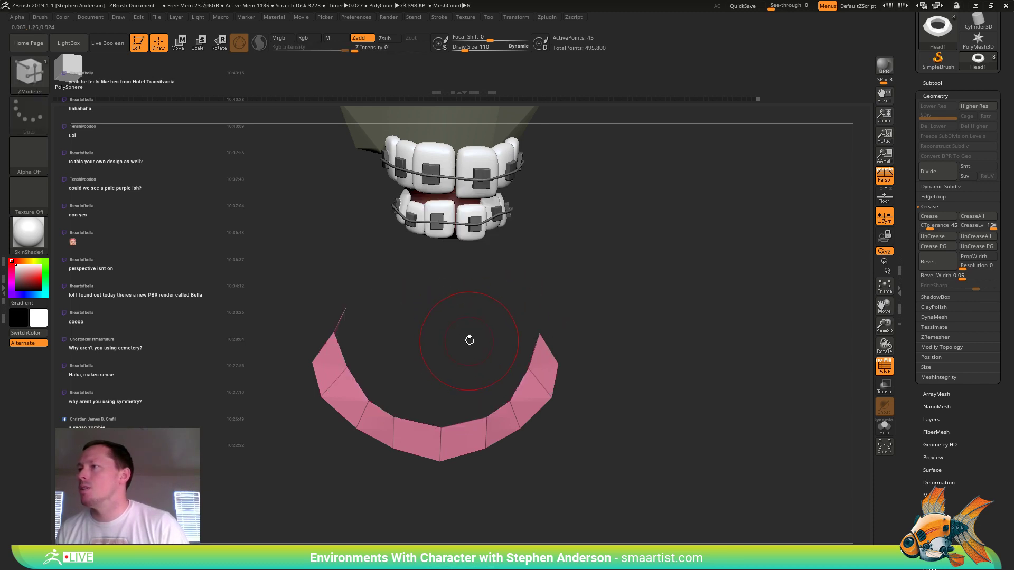
{"action": "left_click_drag", "start_coordinate": [469, 340], "coordinate": [478, 205]}
{"action": "left_click", "coordinate": [418, 238]}
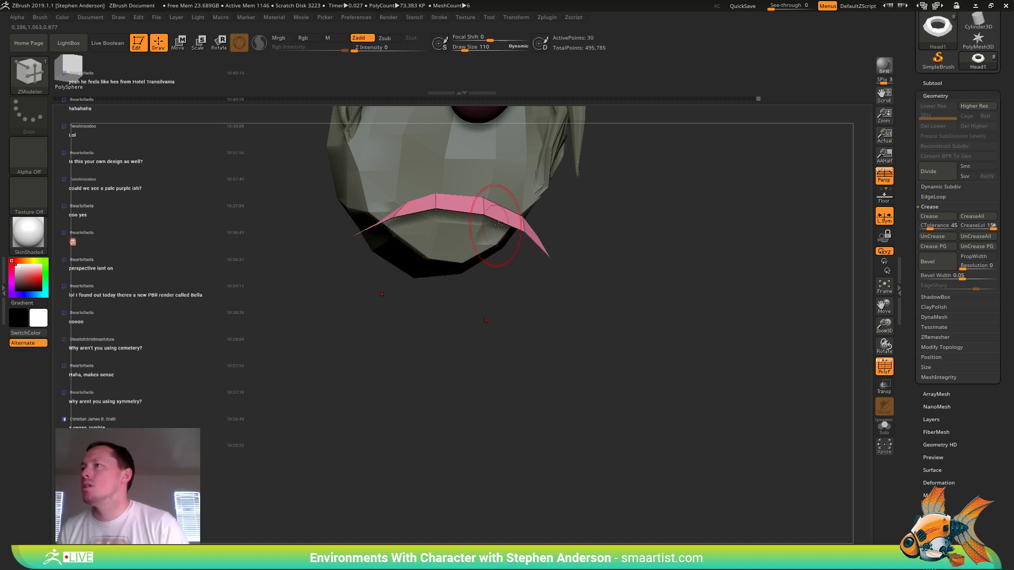
{"action": "left_click_drag", "start_coordinate": [478, 240], "coordinate": [872, 422]}
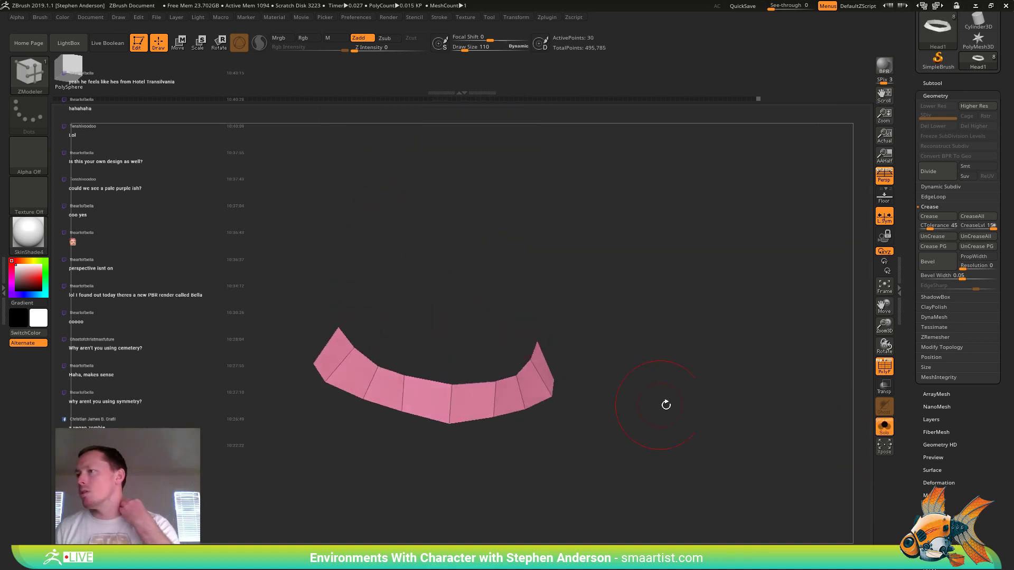
{"action": "left_click", "coordinate": [883, 429]}
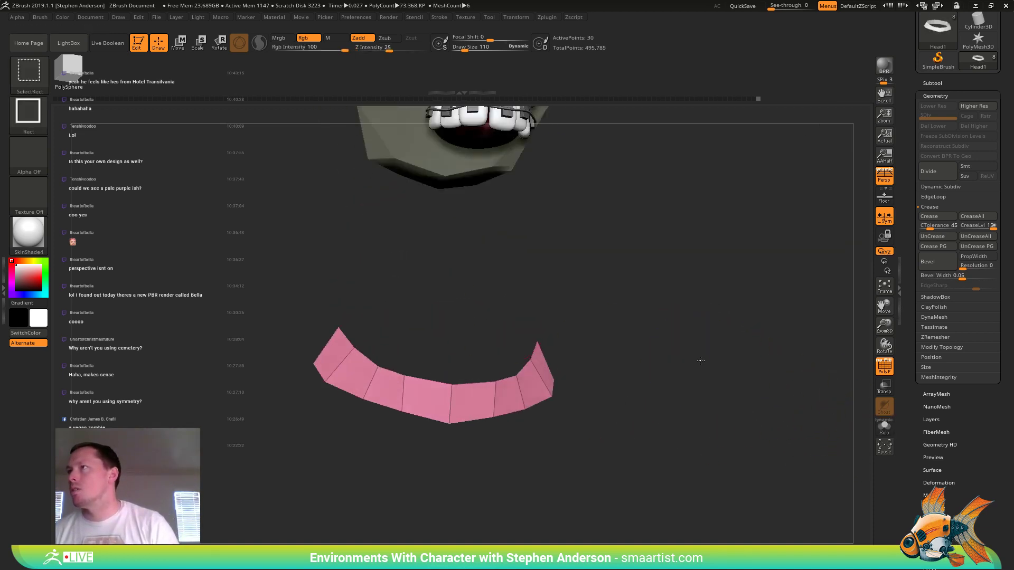
- Unhide the whole bust, hide the polyframe, and adjust the collar band's fit around the neck with the Move brush
{"action": "left_click", "coordinate": [695, 357], "text": "ctrl+shift"}
{"action": "key", "text": "shift+f"}
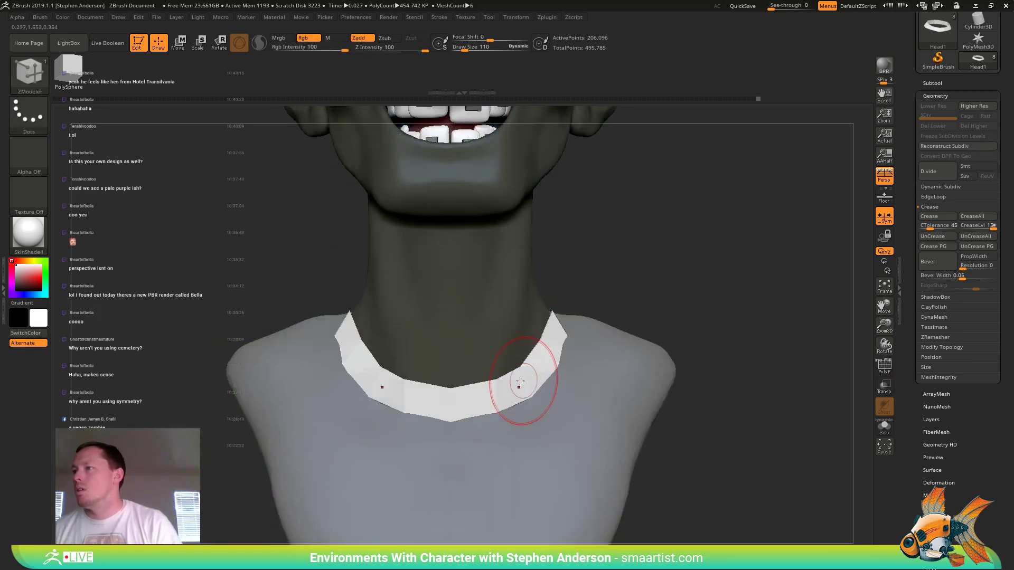
{"action": "right_click_drag", "start_coordinate": [518, 385], "coordinate": [494, 386]}
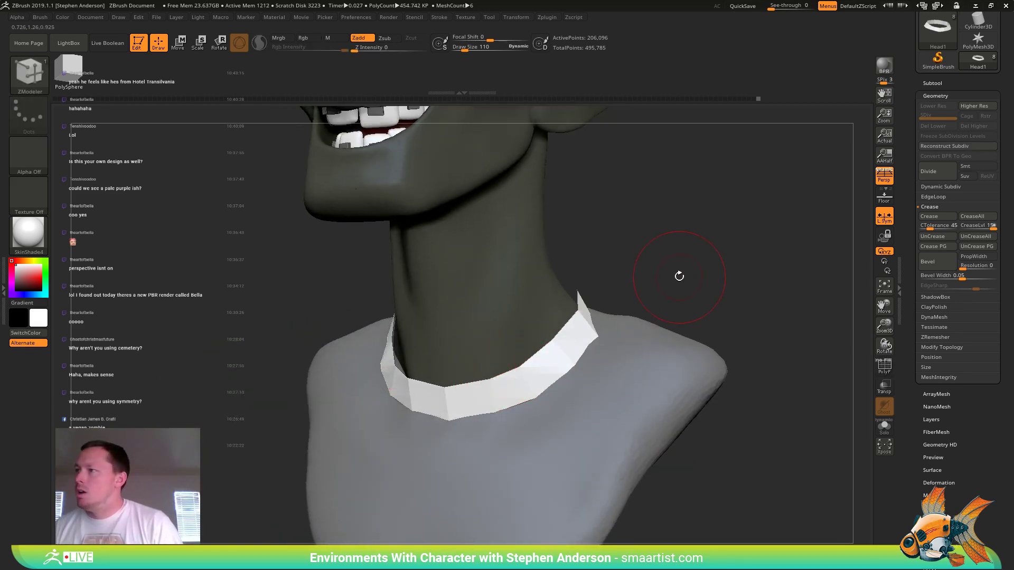
{"action": "key", "text": "b"}
{"action": "key", "text": "m"}
{"action": "key", "text": "v"}
{"action": "mouse_move", "coordinate": [610, 285]}
{"action": "right_mouse_down"}
{"action": "mouse_move", "coordinate": [611, 271]}
{"action": "mouse_move", "coordinate": [597, 275]}
{"action": "mouse_move", "coordinate": [608, 275]}
{"action": "mouse_move", "coordinate": [617, 239]}
{"action": "right_mouse_up"}
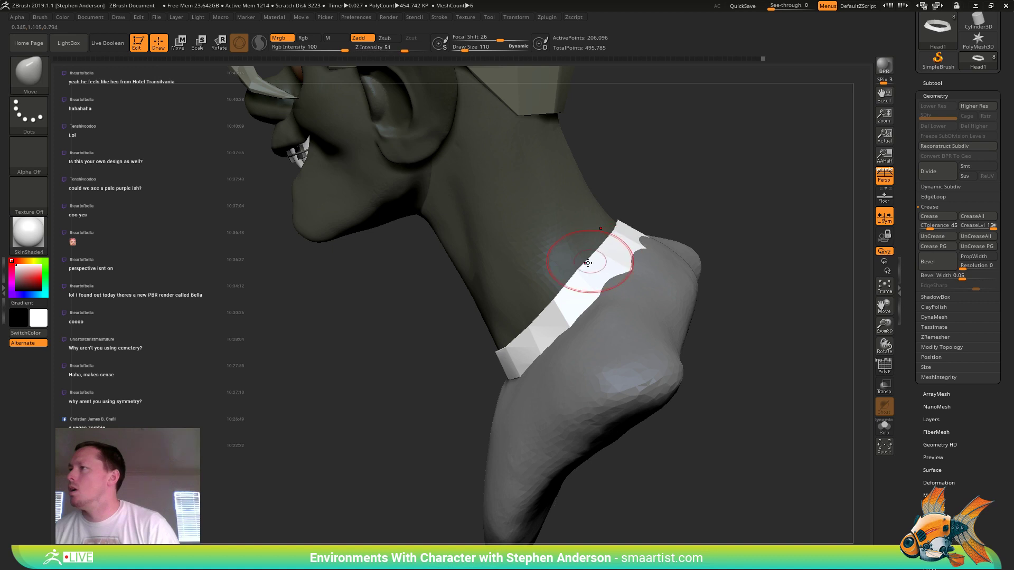
{"action": "right_click_drag", "start_coordinate": [588, 264], "coordinate": [409, 376]}
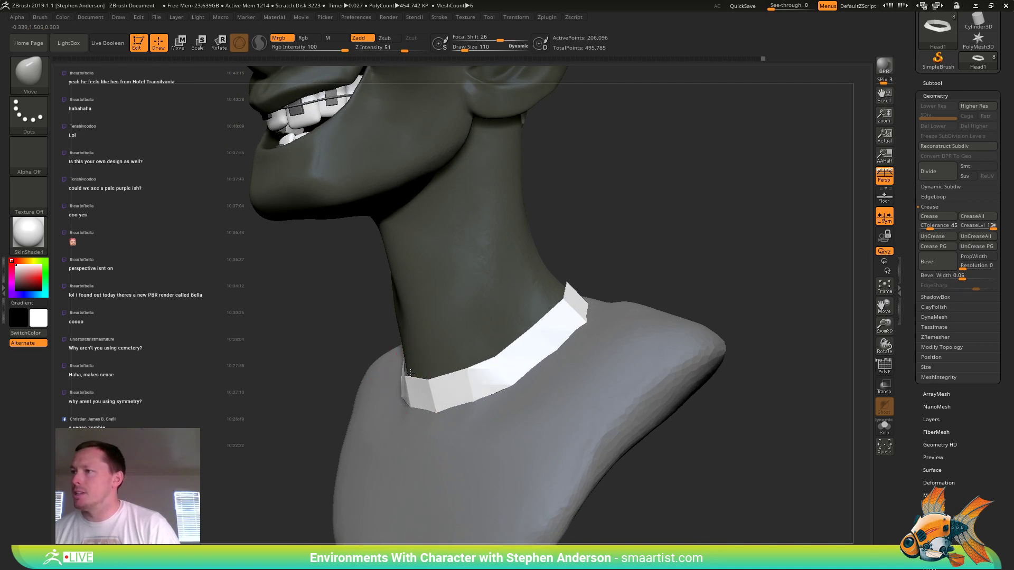
{"action": "right_click_drag", "start_coordinate": [416, 376], "coordinate": [459, 402]}
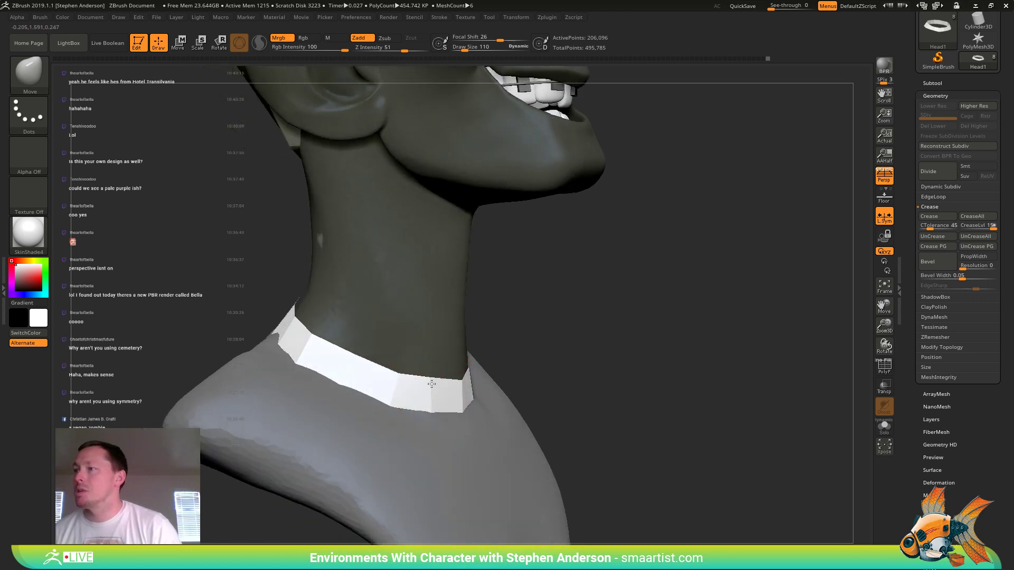
{"action": "mouse_move", "coordinate": [429, 387]}
{"action": "right_mouse_down"}
{"action": "mouse_move", "coordinate": [520, 362]}
{"action": "mouse_move", "coordinate": [545, 340]}
{"action": "mouse_move", "coordinate": [546, 357]}
{"action": "mouse_move", "coordinate": [592, 349]}
{"action": "mouse_move", "coordinate": [563, 349]}
{"action": "right_mouse_up"}
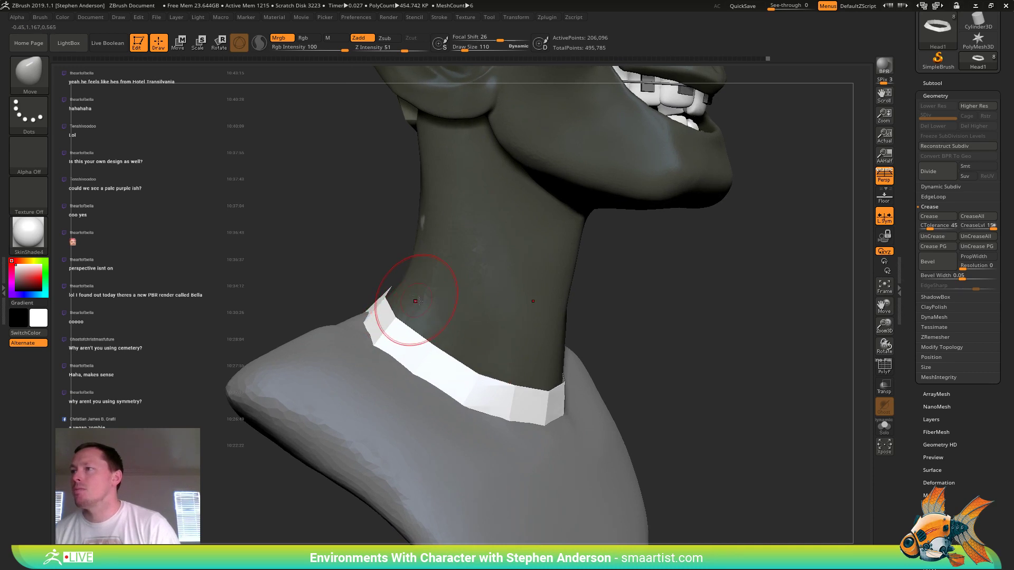
{"action": "right_click_drag", "start_coordinate": [418, 301], "coordinate": [382, 328]}
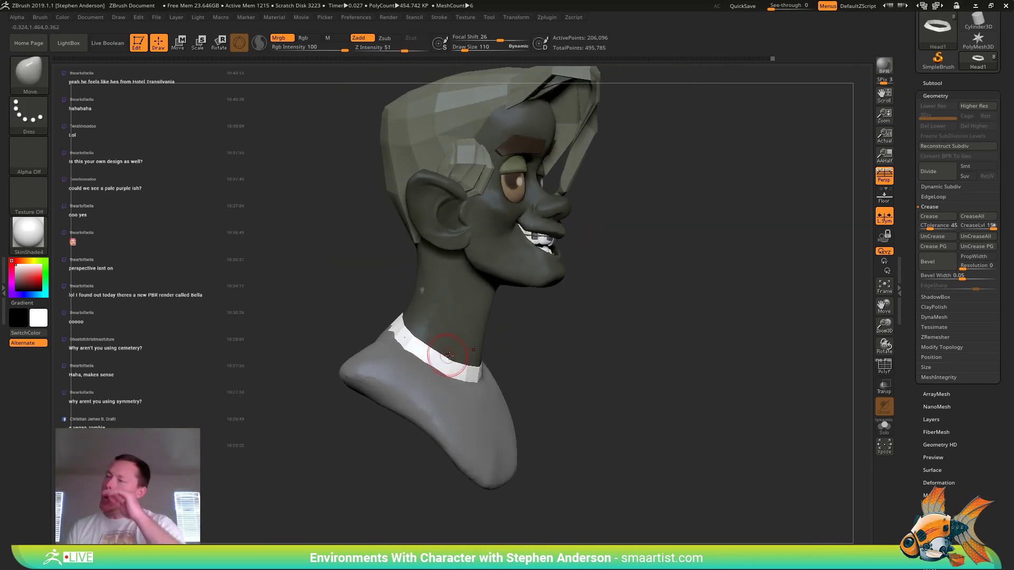
{"action": "right_click_drag", "start_coordinate": [525, 353], "coordinate": [419, 380], "text": "ctrl"}
- Split the unmasked collar band off the head mesh into its own subtool
{"action": "key", "text": "b"}
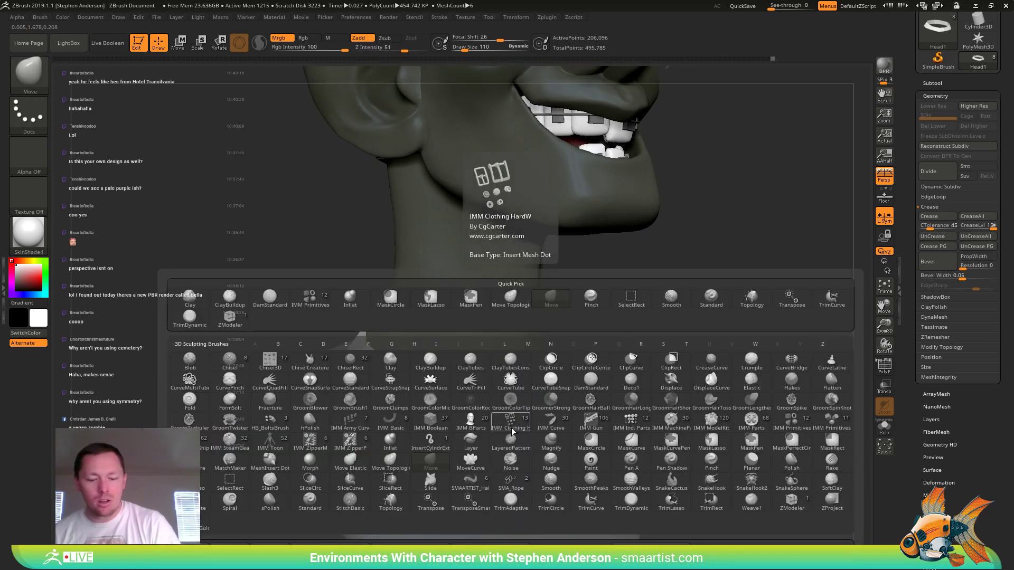
{"action": "key", "text": "z"}
{"action": "key", "text": "m"}
{"action": "key", "text": "space"}
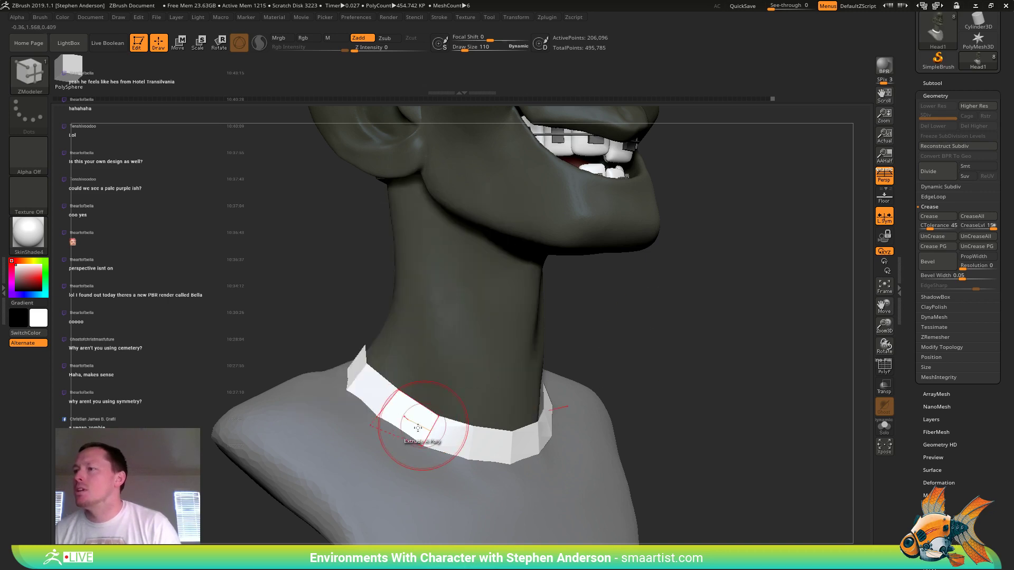
{"action": "key", "text": "shift+f"}
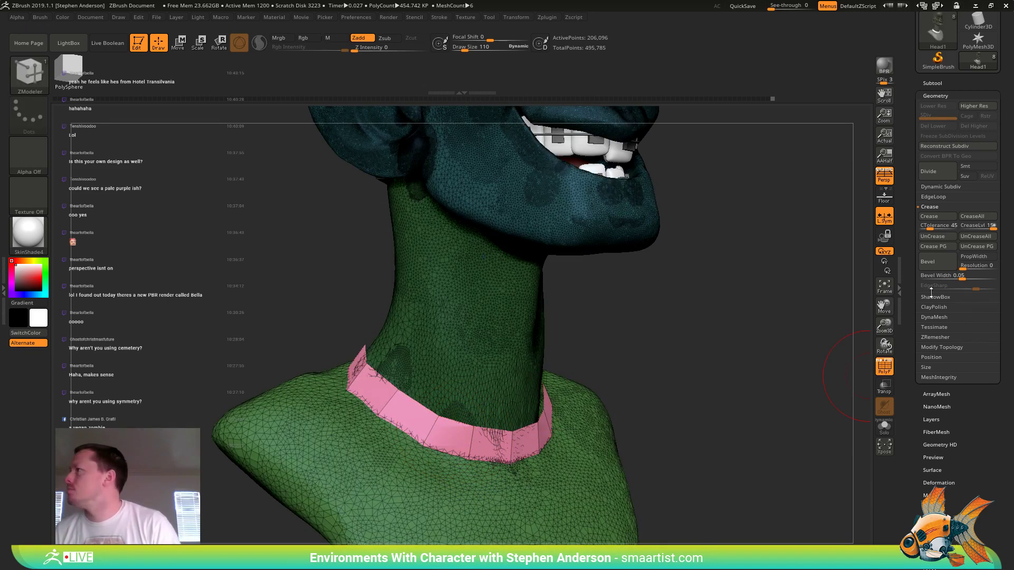
{"action": "left_click", "coordinate": [933, 83]}
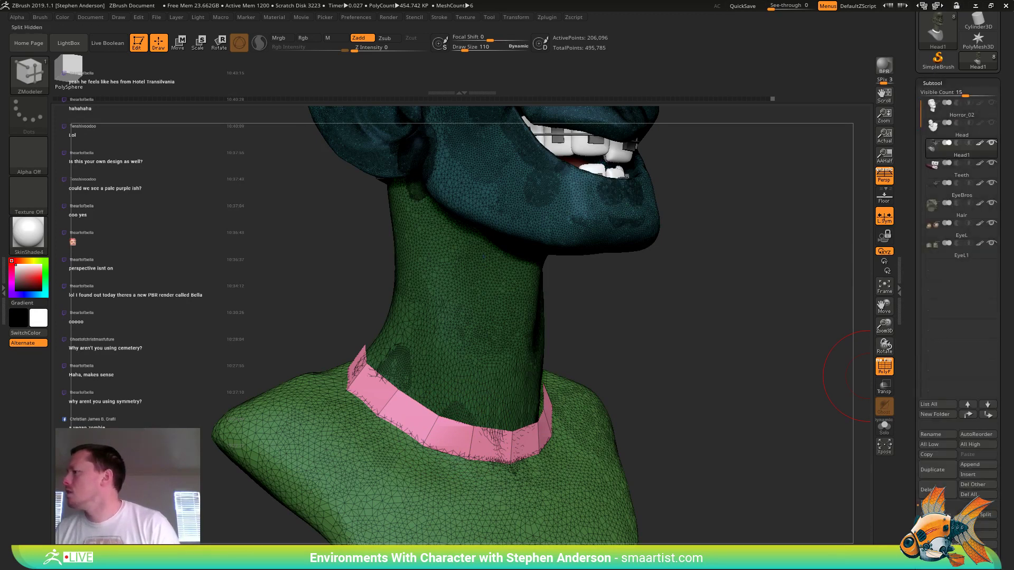
{"action": "left_click", "coordinate": [977, 544]}
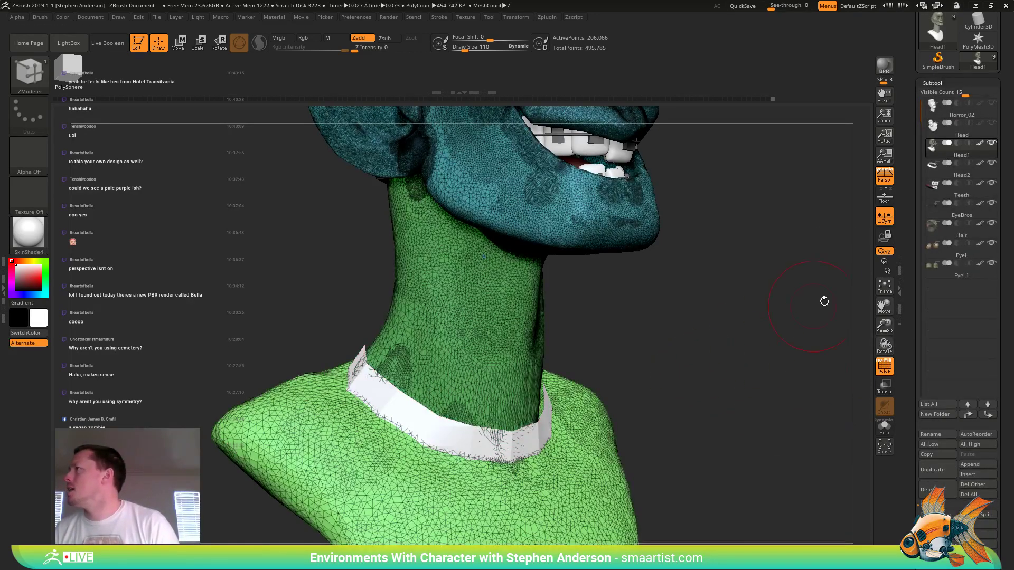
- Select the separated collar subtool and reshape its side and rear edges around the back of the neck with the Move brush
{"action": "key", "text": "alt+Down"}
{"action": "mouse_move", "coordinate": [694, 358]}
{"action": "left_mouse_down"}
{"action": "mouse_move", "coordinate": [671, 348]}
{"action": "mouse_move", "coordinate": [691, 350]}
{"action": "left_mouse_up"}
{"action": "key", "text": "b"}
{"action": "key", "text": "m"}
{"action": "key", "text": "v"}
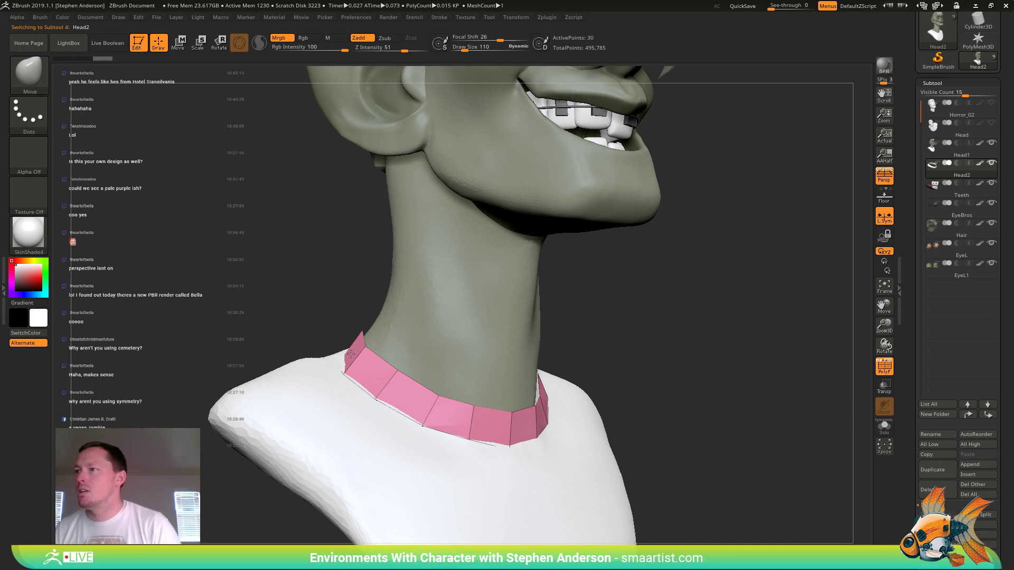
{"action": "left_click_drag", "start_coordinate": [351, 354], "coordinate": [343, 361]}
{"action": "left_click_drag", "start_coordinate": [269, 322], "coordinate": [330, 317]}
{"action": "left_click_drag", "start_coordinate": [313, 358], "coordinate": [325, 350]}
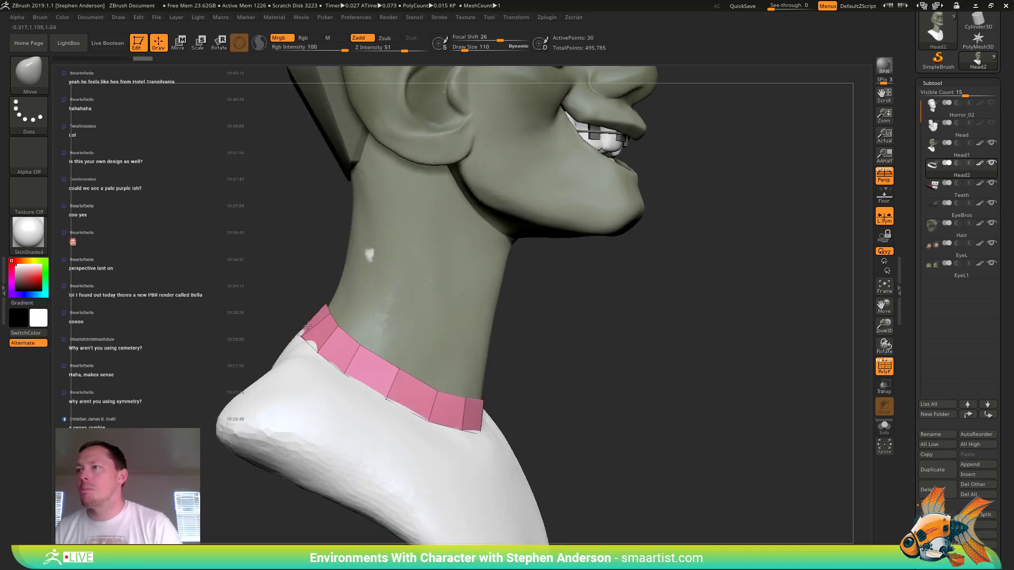
{"action": "left_click_drag", "start_coordinate": [312, 327], "coordinate": [307, 325]}
{"action": "mouse_move", "coordinate": [262, 320]}
{"action": "left_mouse_down"}
{"action": "mouse_move", "coordinate": [304, 337]}
{"action": "mouse_move", "coordinate": [280, 329]}
{"action": "mouse_move", "coordinate": [303, 317]}
{"action": "mouse_move", "coordinate": [243, 313]}
{"action": "left_mouse_up"}
{"action": "left_click_drag", "start_coordinate": [316, 312], "coordinate": [312, 311]}
{"action": "right_click_drag", "start_coordinate": [288, 313], "coordinate": [338, 318]}
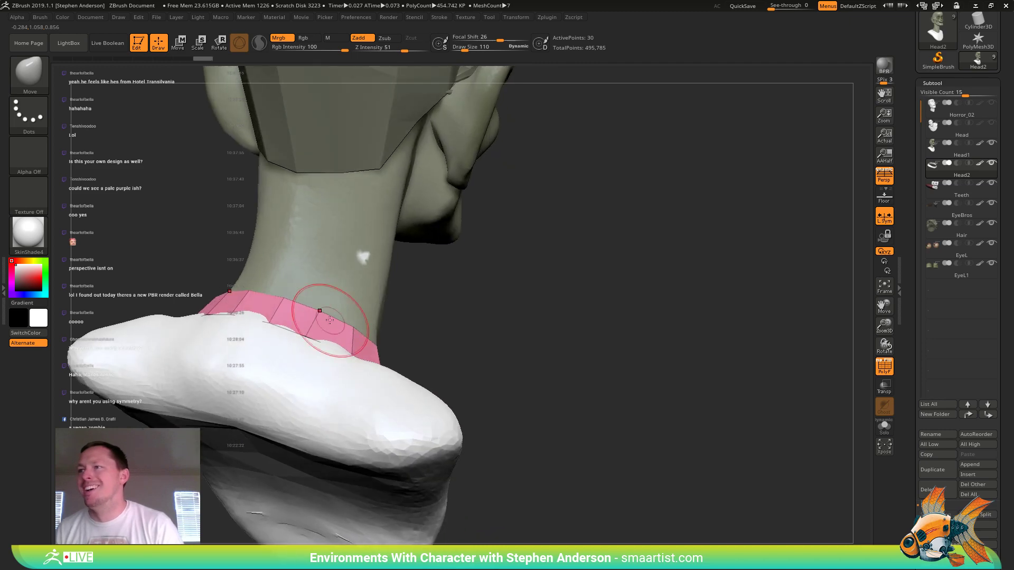
{"action": "mouse_move", "coordinate": [338, 376]}
{"action": "right_mouse_down"}
{"action": "mouse_move", "coordinate": [356, 393]}
{"action": "mouse_move", "coordinate": [344, 295]}
{"action": "mouse_move", "coordinate": [349, 335]}
{"action": "mouse_move", "coordinate": [321, 331]}
{"action": "mouse_move", "coordinate": [391, 332]}
{"action": "mouse_move", "coordinate": [407, 363]}
{"action": "mouse_move", "coordinate": [516, 325]}
{"action": "mouse_move", "coordinate": [493, 303]}
{"action": "mouse_move", "coordinate": [561, 317]}
{"action": "mouse_move", "coordinate": [509, 312]}
{"action": "mouse_move", "coordinate": [555, 313]}
{"action": "mouse_move", "coordinate": [400, 338]}
{"action": "right_mouse_up"}
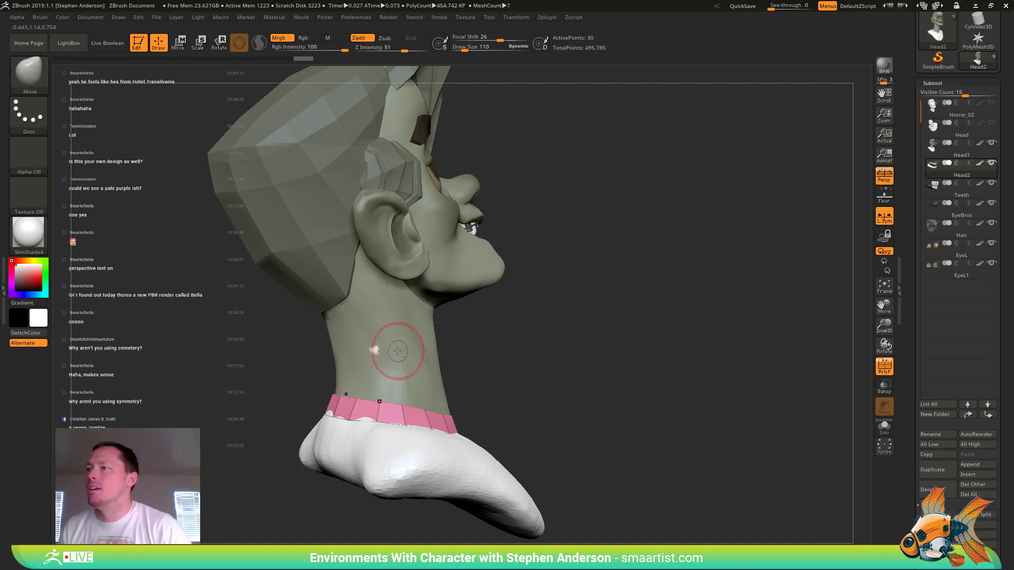
{"action": "left_click", "coordinate": [391, 349], "text": "alt"}
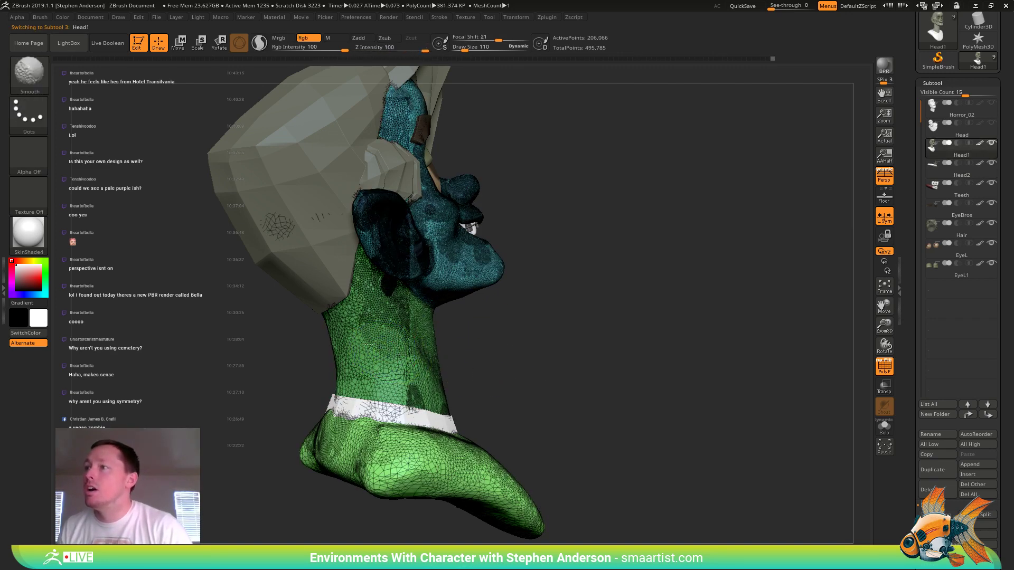
{"action": "key", "text": "shift+f"}
{"action": "mouse_move", "coordinate": [416, 367]}
{"action": "right_mouse_down"}
{"action": "mouse_move", "coordinate": [466, 349]}
{"action": "mouse_move", "coordinate": [455, 346]}
{"action": "mouse_move", "coordinate": [535, 335]}
{"action": "mouse_move", "coordinate": [546, 320]}
{"action": "mouse_move", "coordinate": [585, 338]}
{"action": "right_mouse_up"}
{"action": "mouse_move", "coordinate": [585, 338]}
{"action": "right_mouse_down", "text": "ctrl"}
{"action": "mouse_move", "coordinate": [460, 324]}
{"action": "mouse_move", "coordinate": [441, 396]}
{"action": "mouse_move", "coordinate": [480, 395]}
{"action": "right_mouse_up", "text": "ctrl"}
{"action": "left_click", "coordinate": [414, 388], "text": "alt"}
{"action": "key", "text": "shift+f"}
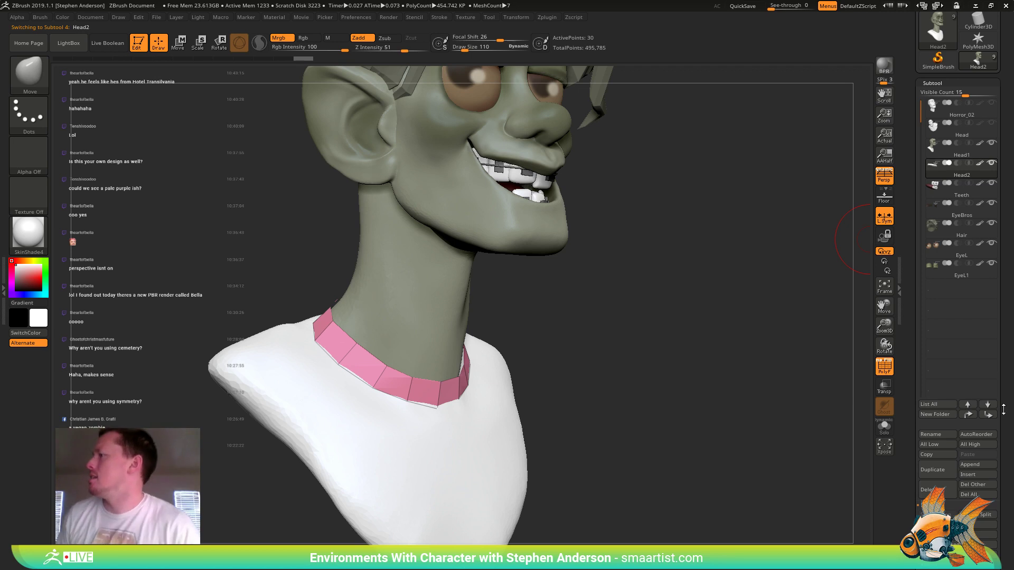
- Colour the collar by applying polypaint from its polygroups, and hide the polyframe
{"action": "left_click_drag", "start_coordinate": [1003, 410], "coordinate": [999, 292]}
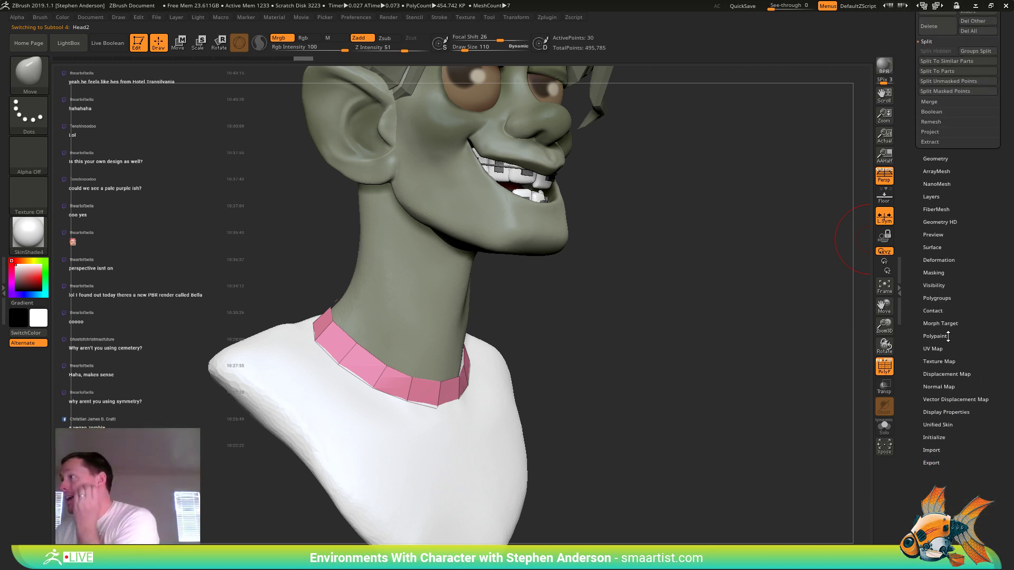
{"action": "left_click", "coordinate": [945, 298]}
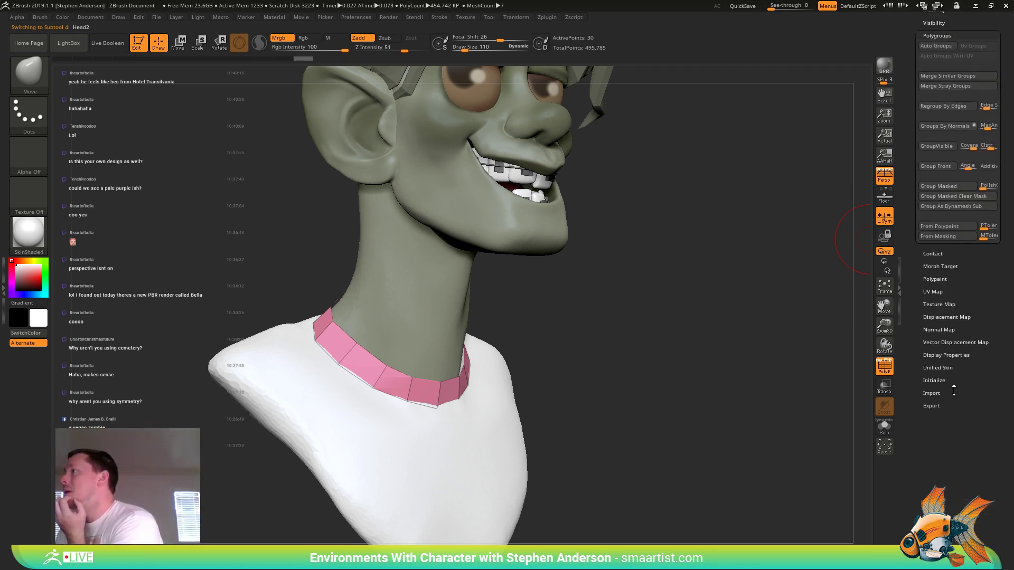
{"action": "left_click", "coordinate": [938, 278]}
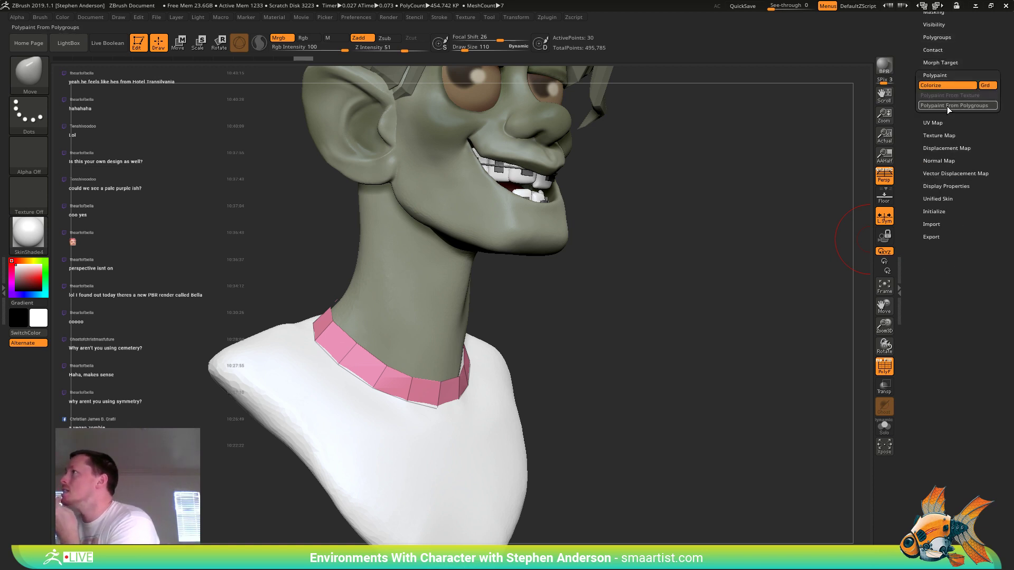
{"action": "left_click", "coordinate": [948, 105]}
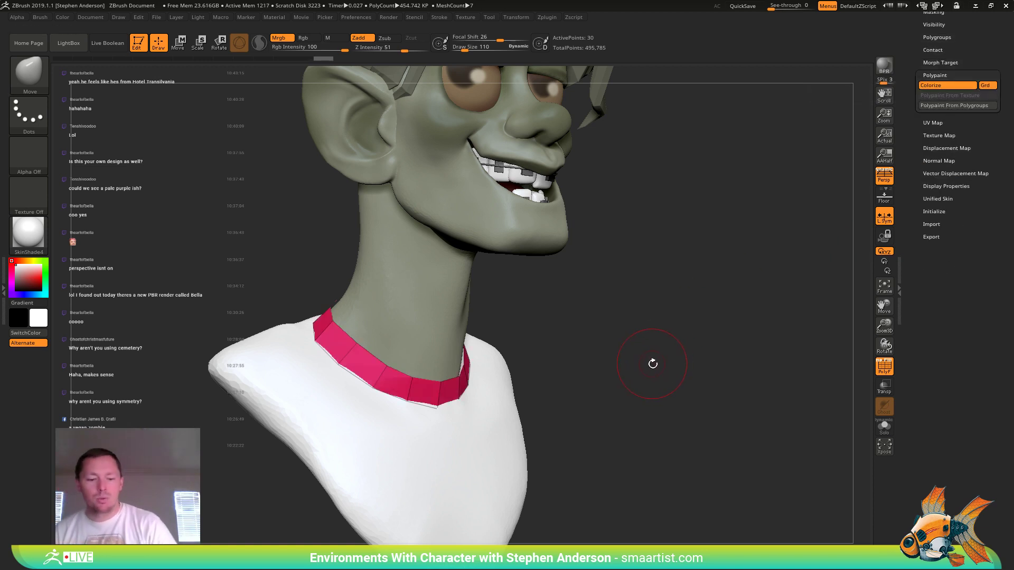
{"action": "key", "text": "shift+f"}
- Extrude the entire collar band outward with ZModeler to give it thickness
{"action": "right_click_drag", "start_coordinate": [637, 344], "coordinate": [631, 338]}
{"action": "right_click_drag", "start_coordinate": [631, 338], "coordinate": [581, 279], "text": "ctrl"}
{"action": "right_click_drag", "start_coordinate": [484, 337], "coordinate": [573, 520]}
{"action": "right_click_drag", "start_coordinate": [618, 312], "coordinate": [586, 316]}
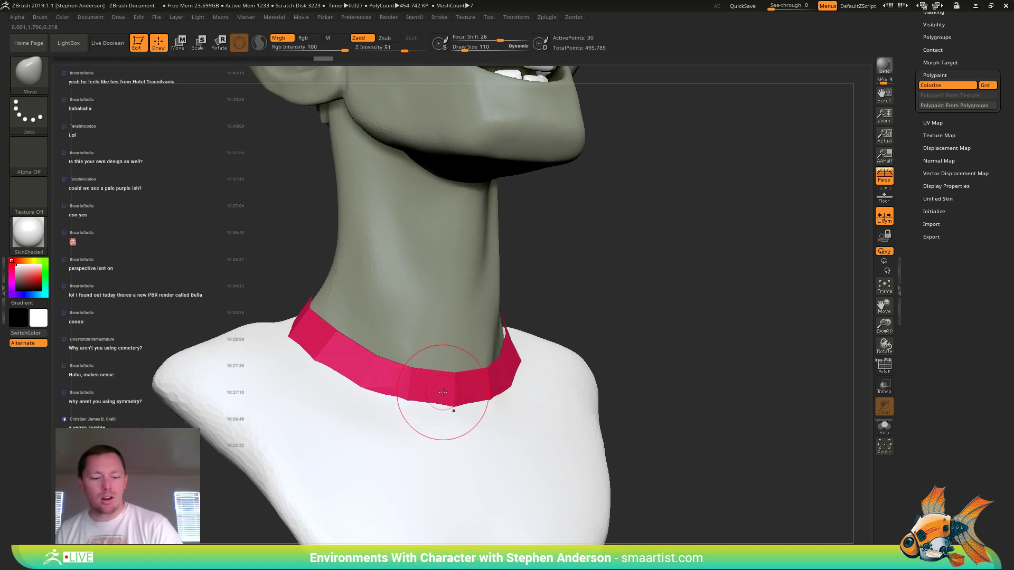
{"action": "key", "text": "b"}
{"action": "key", "text": "z"}
{"action": "key", "text": "m"}
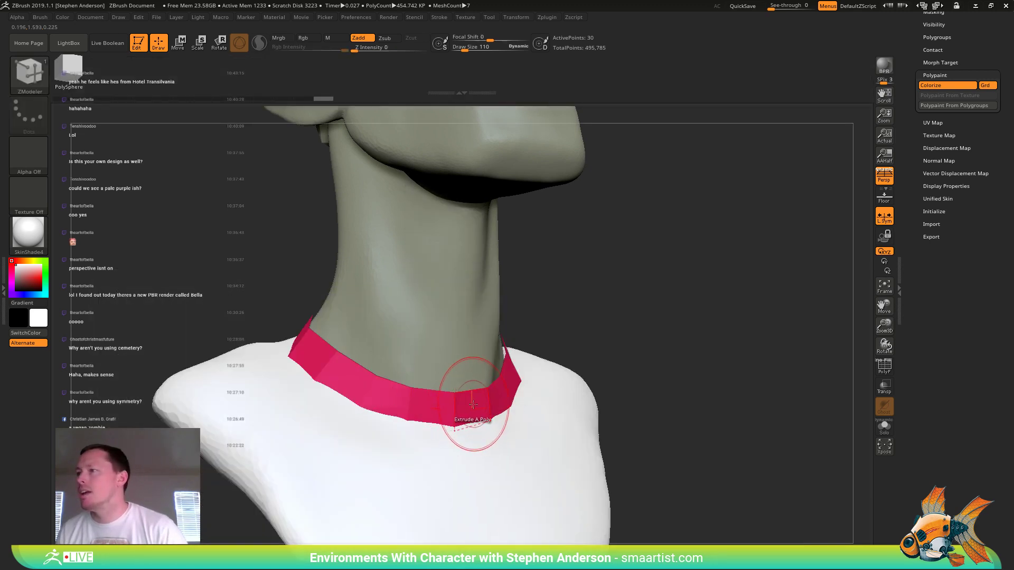
{"action": "key", "text": "space"}
{"action": "left_click", "coordinate": [525, 316]}
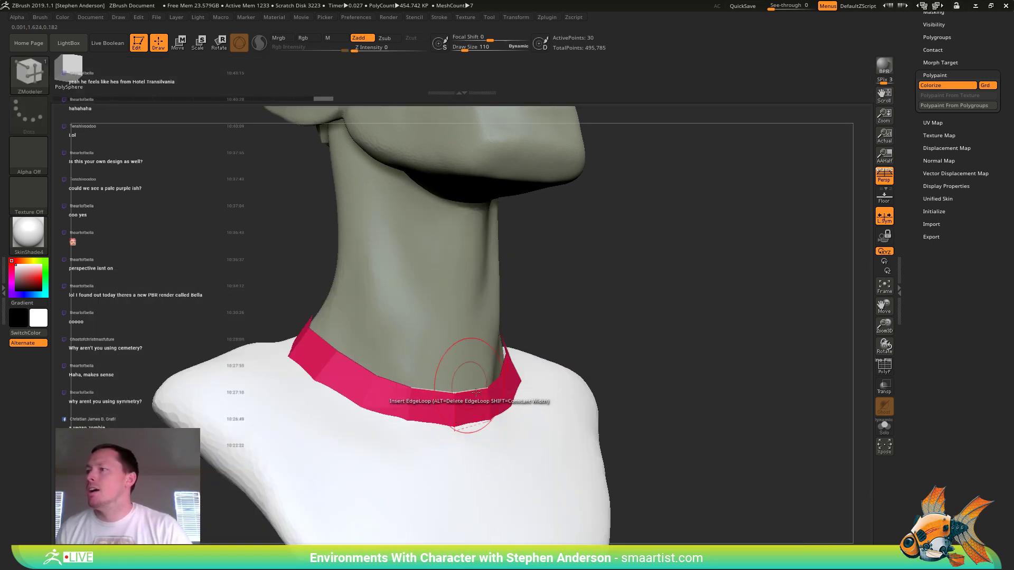
{"action": "left_click_drag", "start_coordinate": [500, 398], "coordinate": [508, 395]}
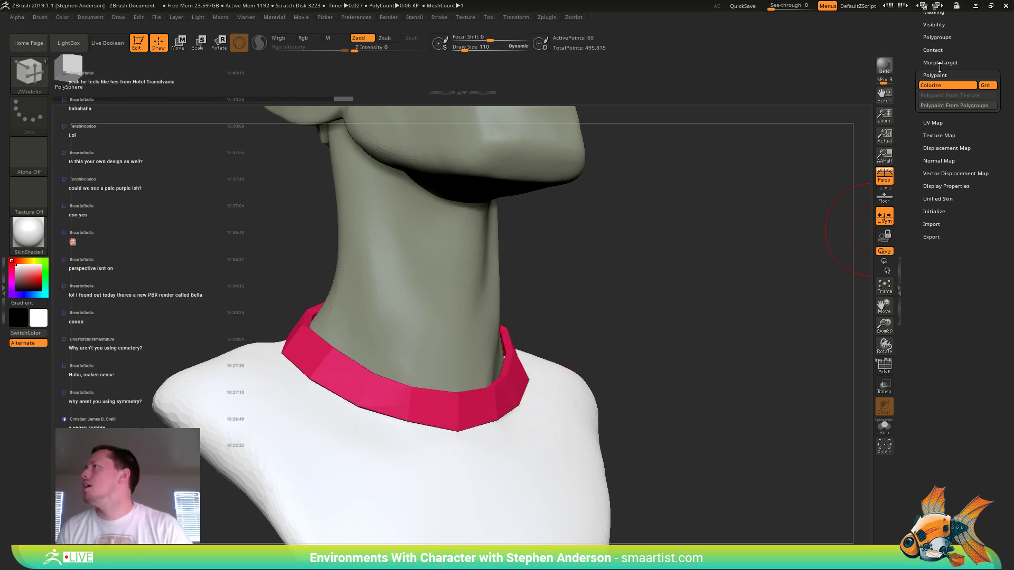
- Crease the collar's edges, turn on its dynamic subdivision smoothing, and check it on the bust
{"action": "left_click_drag", "start_coordinate": [960, 45], "coordinate": [971, 143]}
{"action": "left_click", "coordinate": [940, 148]}
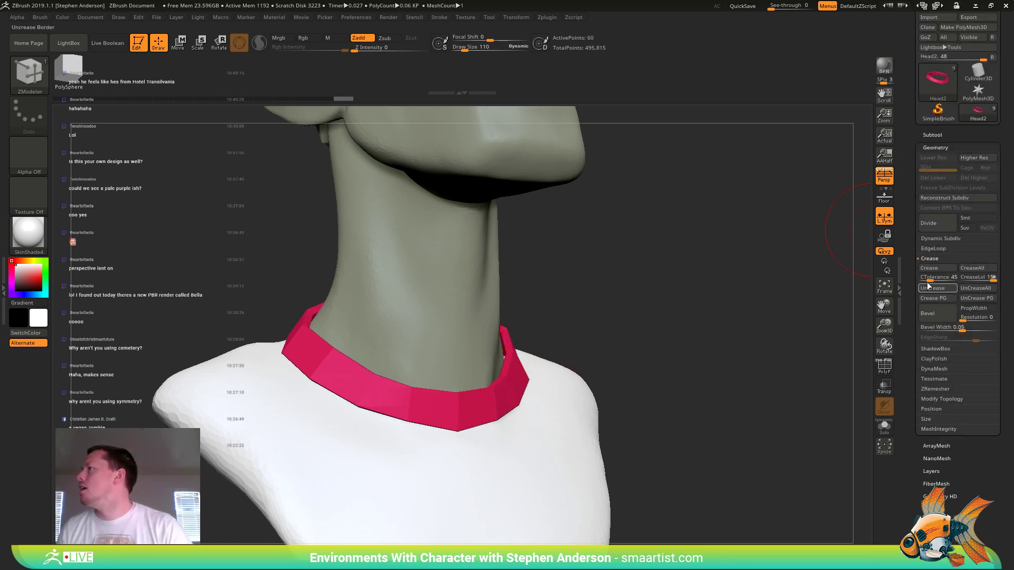
{"action": "left_click", "coordinate": [935, 269]}
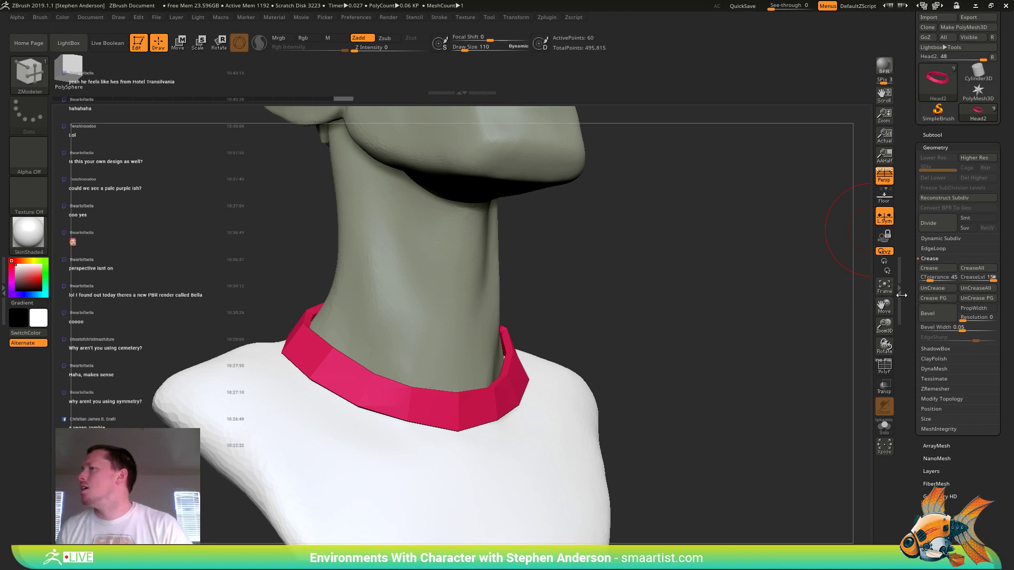
{"action": "key", "text": "d"}
{"action": "left_click_drag", "start_coordinate": [636, 322], "coordinate": [596, 357]}
{"action": "mouse_move", "coordinate": [595, 356]}
{"action": "right_mouse_down"}
{"action": "mouse_move", "coordinate": [638, 356]}
{"action": "mouse_move", "coordinate": [640, 398]}
{"action": "right_mouse_up"}
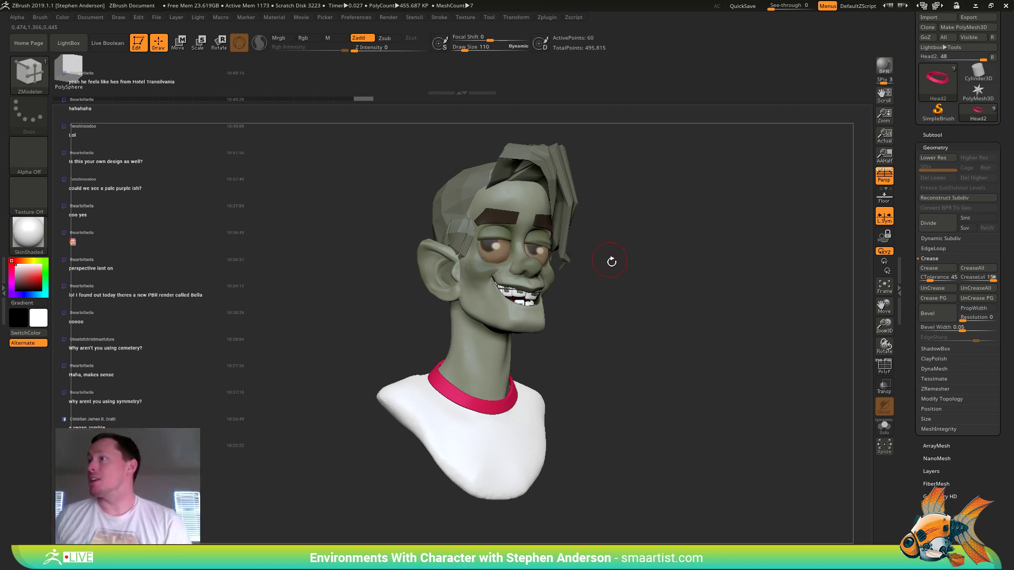
{"action": "left_click_drag", "start_coordinate": [613, 313], "coordinate": [632, 290]}
{"action": "right_click_drag", "start_coordinate": [632, 290], "coordinate": [666, 338], "text": "ctrl"}
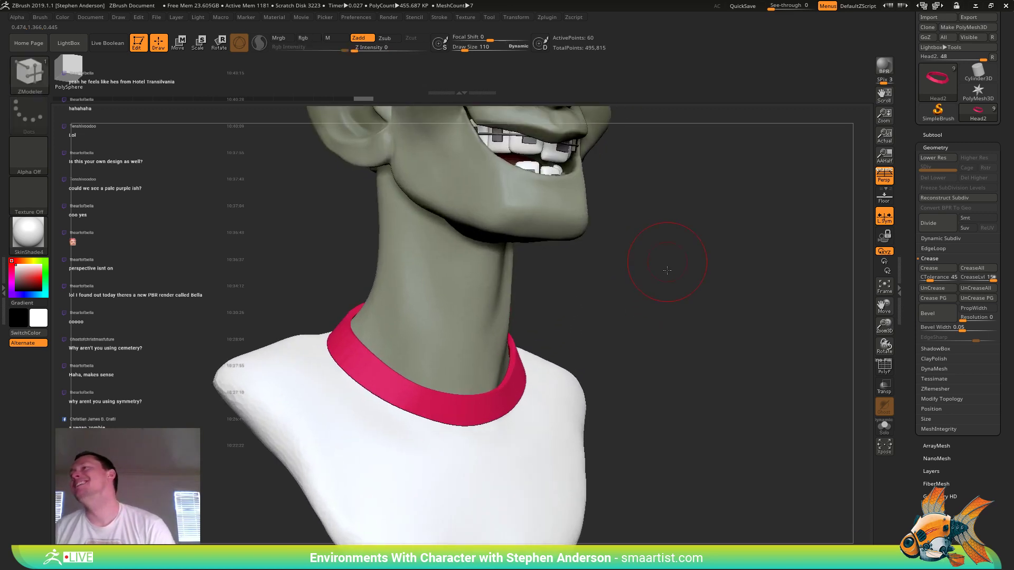
- Sample the pale highlight colour from the character's eye, lighten it to a cream tone, and choose the Standard brush
{"action": "left_click_drag", "start_coordinate": [668, 274], "coordinate": [667, 517], "text": "alt"}
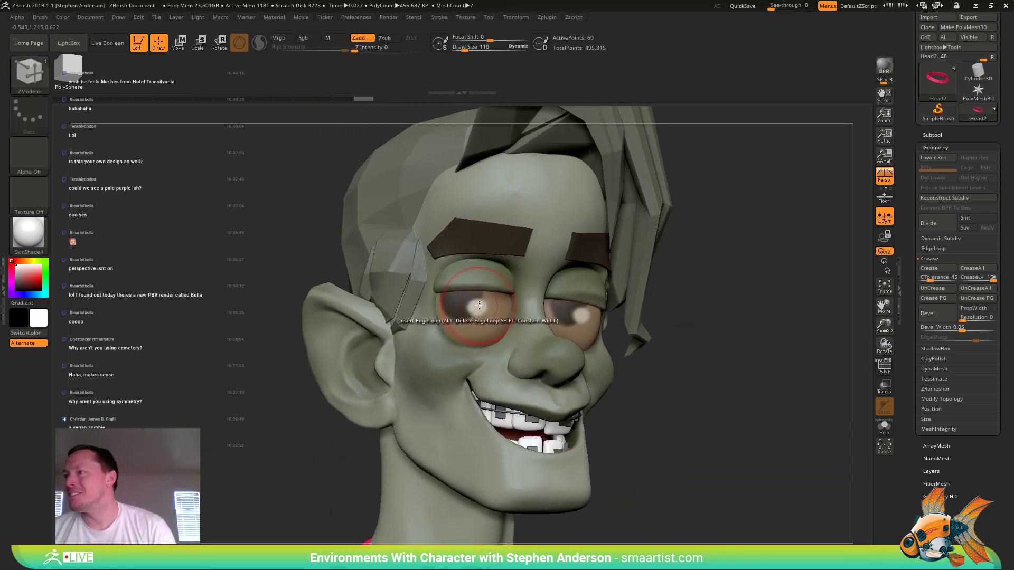
{"action": "key", "text": "c"}
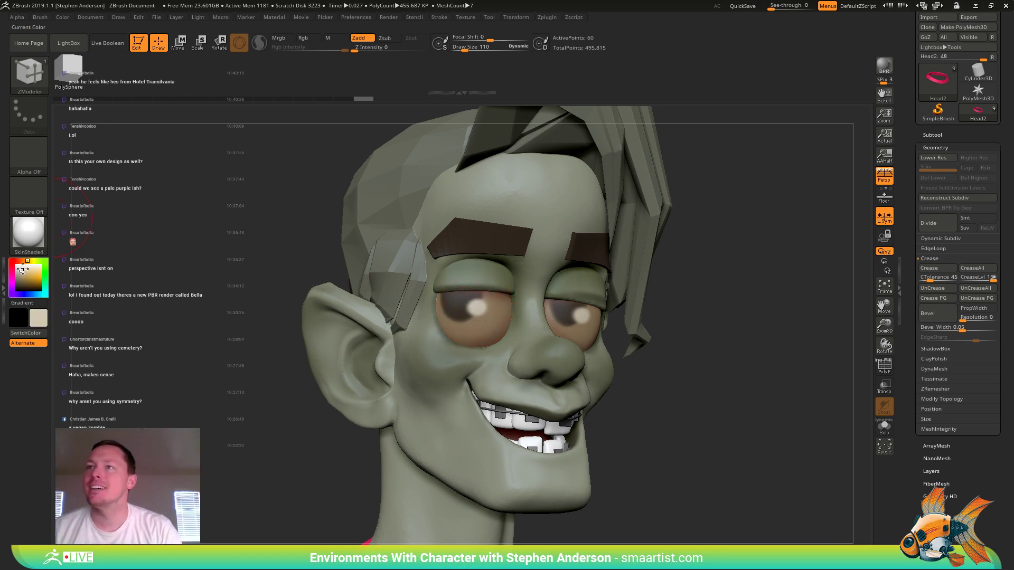
{"action": "left_click_drag", "start_coordinate": [23, 270], "coordinate": [27, 268]}
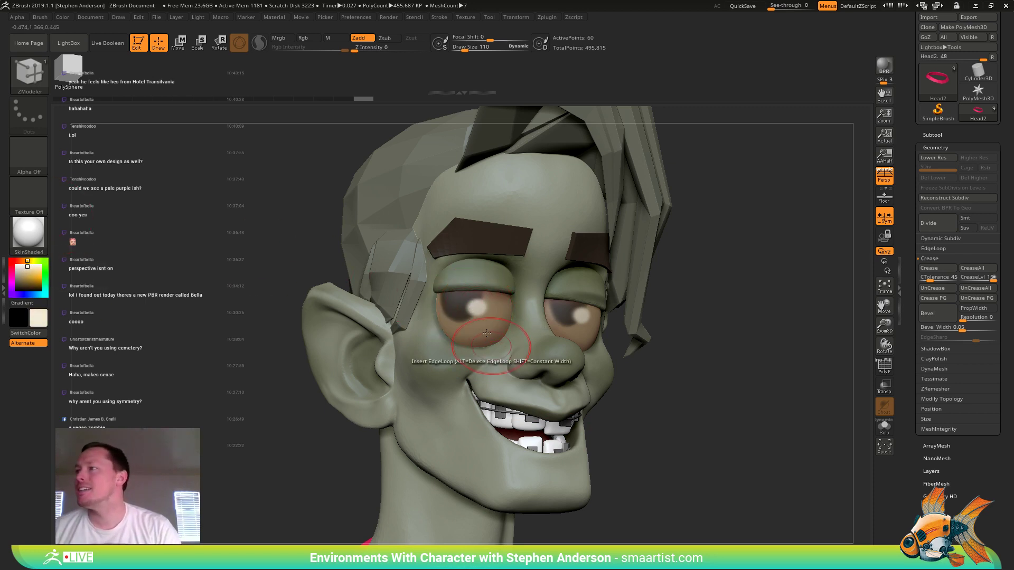
{"action": "key", "text": "b"}
{"action": "key", "text": "s"}
{"action": "key", "text": "t"}
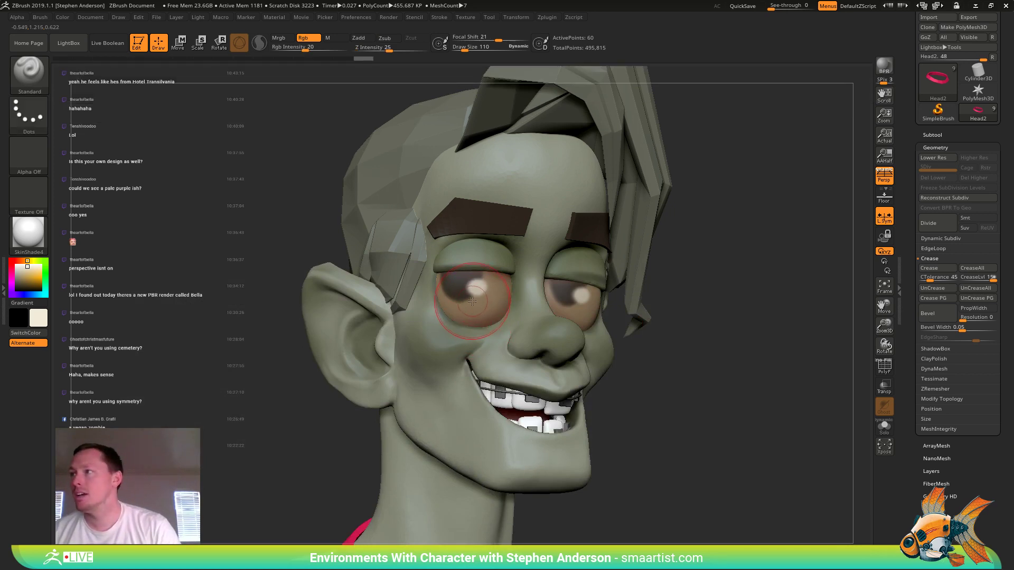
- Select the eyes subtool with its polyframe hidden and set the brush's draw size to 35
{"action": "key", "text": "shift+f"}
{"action": "left_click", "coordinate": [478, 304], "text": "alt"}
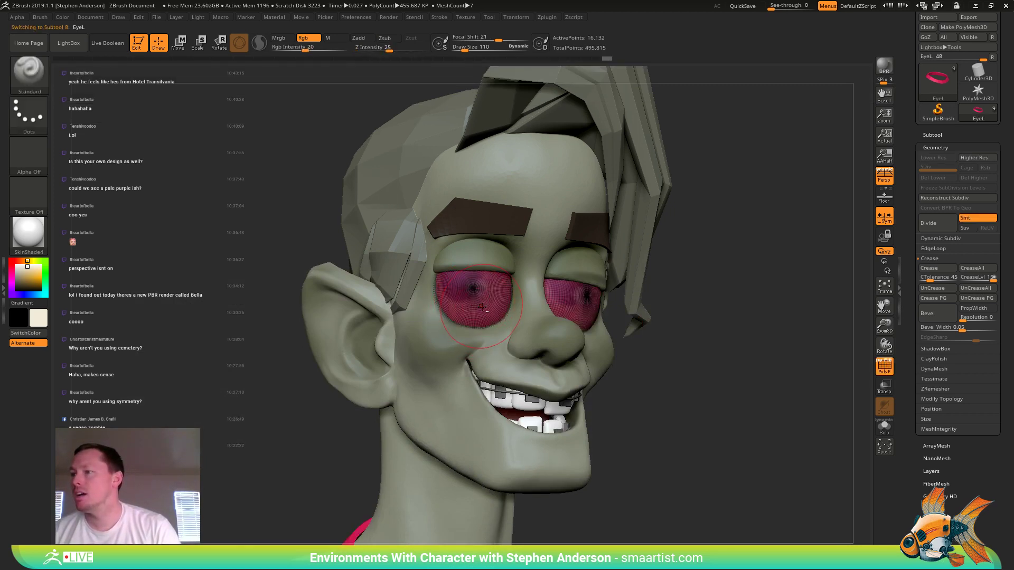
{"action": "key", "text": "shift+f"}
{"action": "key", "text": "s"}
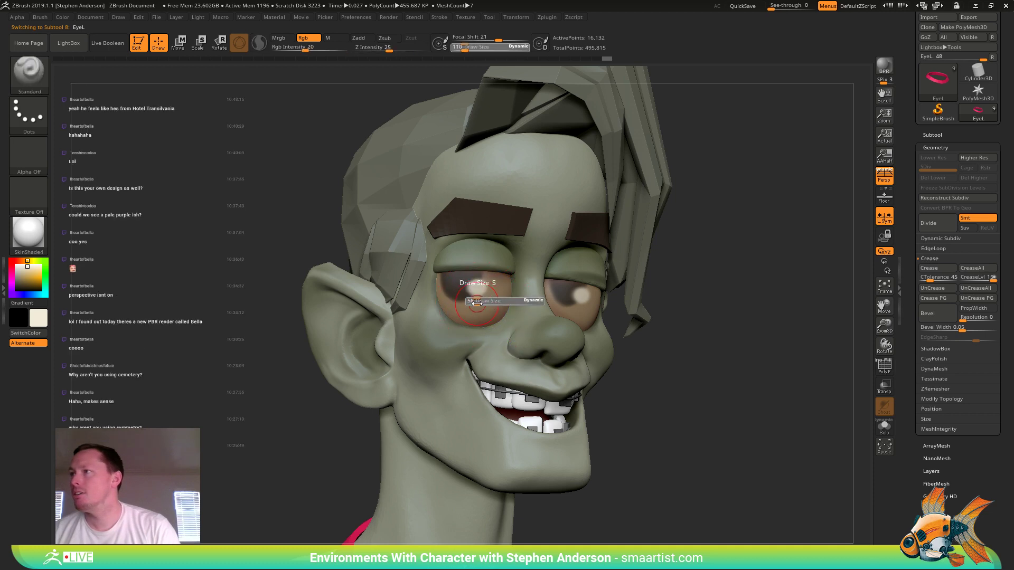
{"action": "left_click_drag", "start_coordinate": [479, 304], "coordinate": [475, 304]}
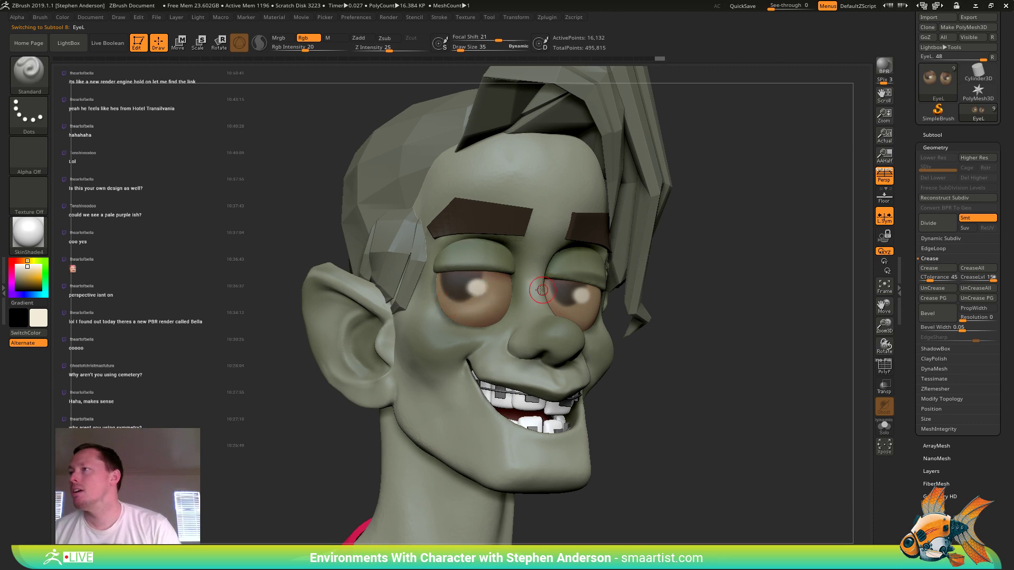
- Paint soft cream light onto the eyes with the draw size at 102, and check them on the whole bust
{"action": "mouse_move", "coordinate": [531, 288]}
{"action": "right_mouse_down"}
{"action": "mouse_move", "coordinate": [454, 289]}
{"action": "mouse_move", "coordinate": [489, 290]}
{"action": "right_mouse_up"}
{"action": "key", "text": "s"}
{"action": "left_click_drag", "start_coordinate": [486, 290], "coordinate": [490, 288]}
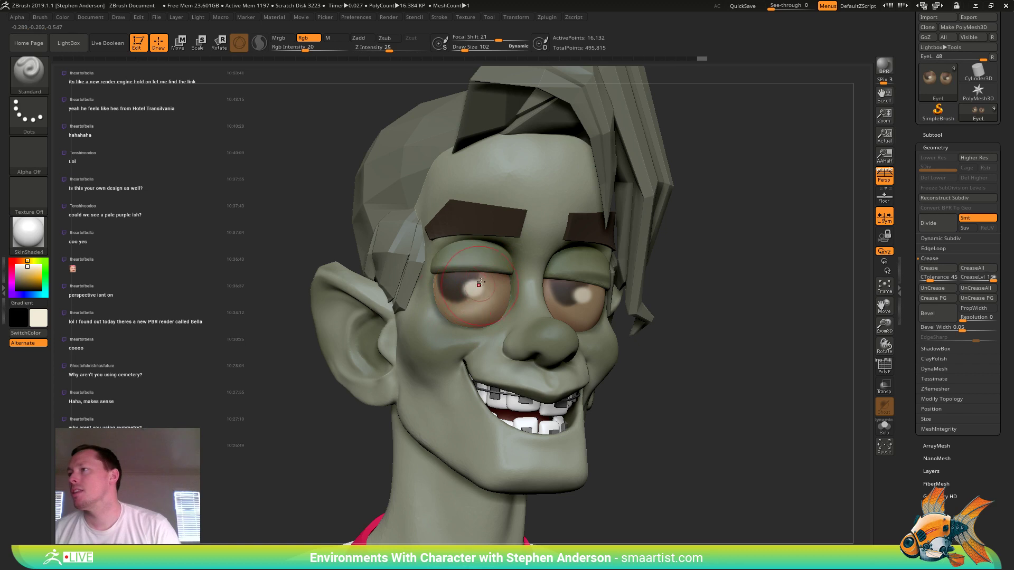
{"action": "left_click", "coordinate": [469, 292]}
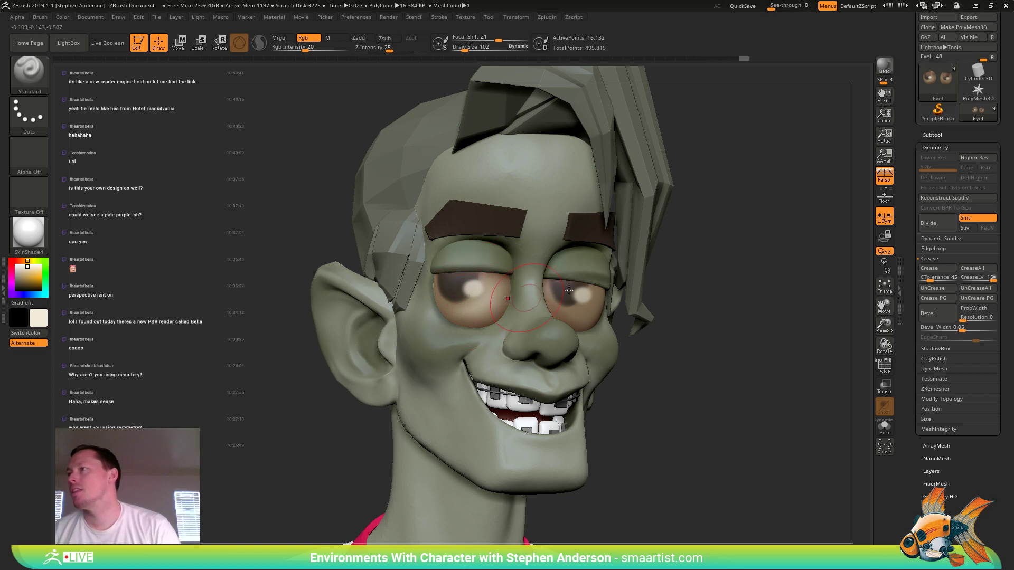
{"action": "mouse_move", "coordinate": [647, 296]}
{"action": "left_mouse_down"}
{"action": "mouse_move", "coordinate": [587, 297]}
{"action": "mouse_move", "coordinate": [570, 317]}
{"action": "mouse_move", "coordinate": [588, 298]}
{"action": "mouse_move", "coordinate": [596, 305]}
{"action": "left_mouse_up"}
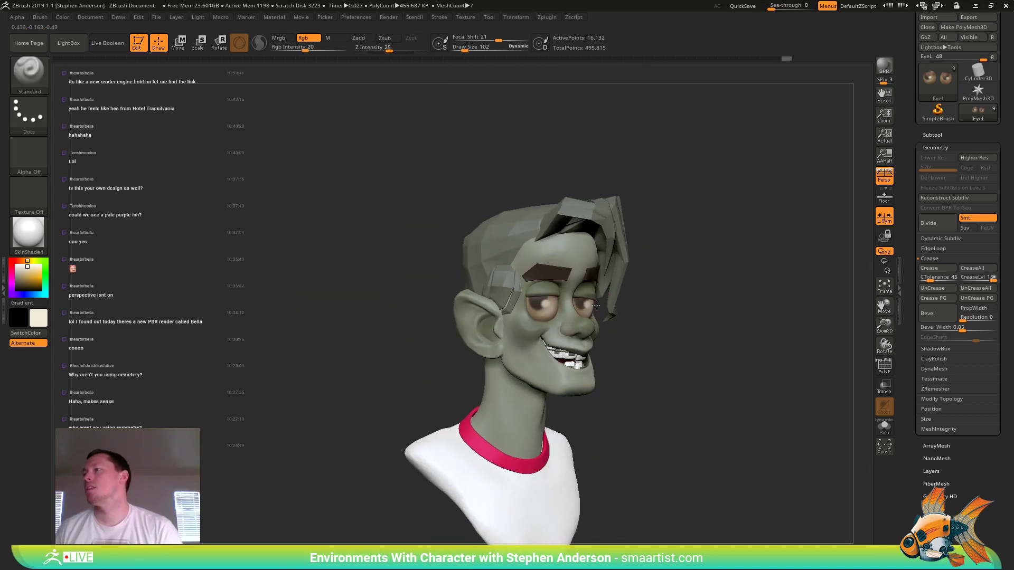
{"action": "mouse_move", "coordinate": [595, 305]}
{"action": "right_mouse_down"}
{"action": "mouse_move", "coordinate": [563, 302]}
{"action": "mouse_move", "coordinate": [563, 317]}
{"action": "right_mouse_up"}
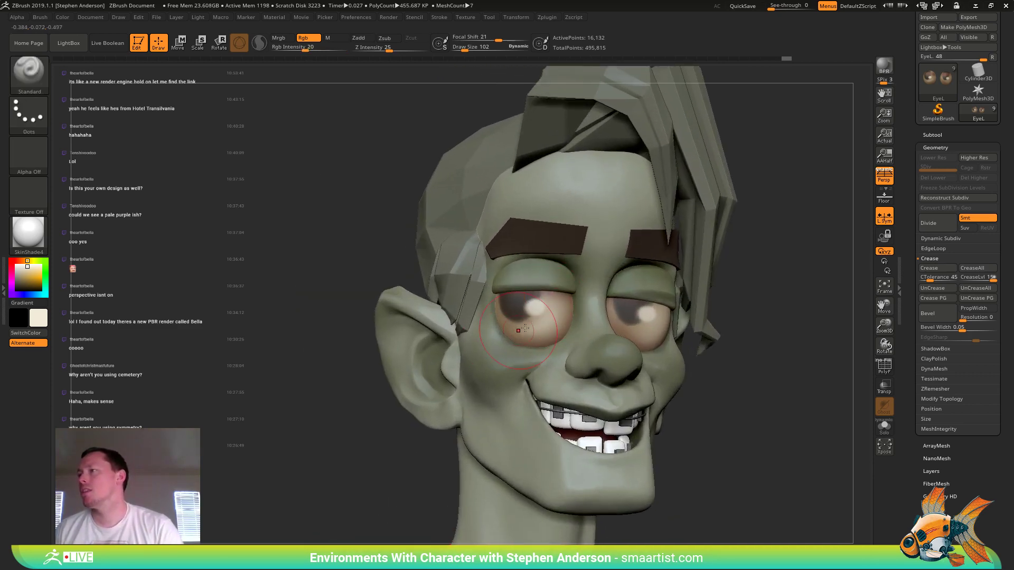
- Make the head the active subtool and reshape the back edge of the ear using the Move brush at draw size 56
{"action": "left_click_drag", "start_coordinate": [547, 320], "coordinate": [553, 318]}
{"action": "mouse_move", "coordinate": [561, 319]}
{"action": "right_mouse_down"}
{"action": "mouse_move", "coordinate": [574, 347]}
{"action": "mouse_move", "coordinate": [675, 416]}
{"action": "mouse_move", "coordinate": [586, 349]}
{"action": "mouse_move", "coordinate": [596, 338]}
{"action": "mouse_move", "coordinate": [631, 349]}
{"action": "mouse_move", "coordinate": [610, 327]}
{"action": "mouse_move", "coordinate": [627, 350]}
{"action": "right_mouse_up"}
{"action": "left_click", "coordinate": [363, 274], "text": "alt"}
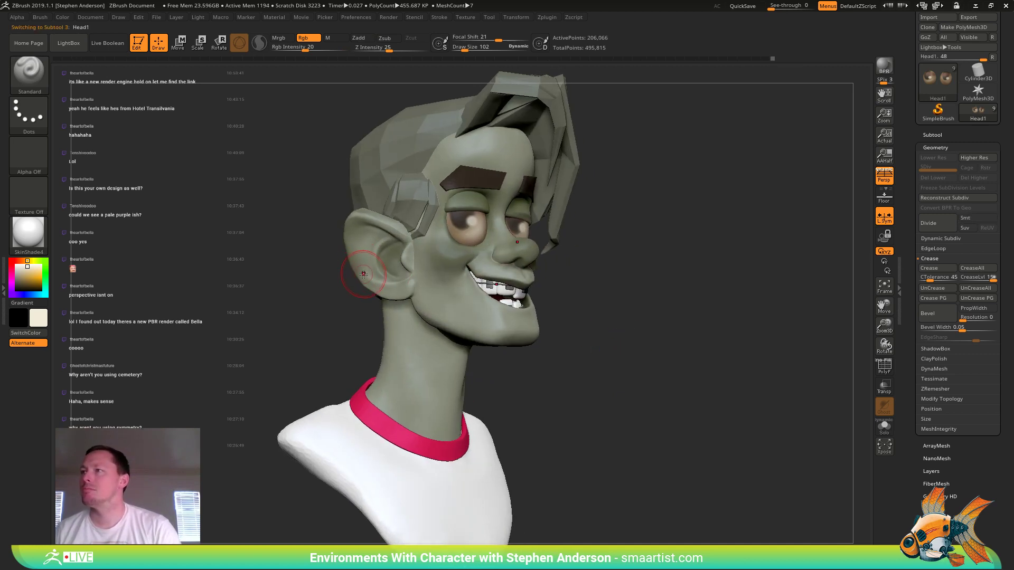
{"action": "key", "text": "b"}
{"action": "key", "text": "m"}
{"action": "key", "text": "v"}
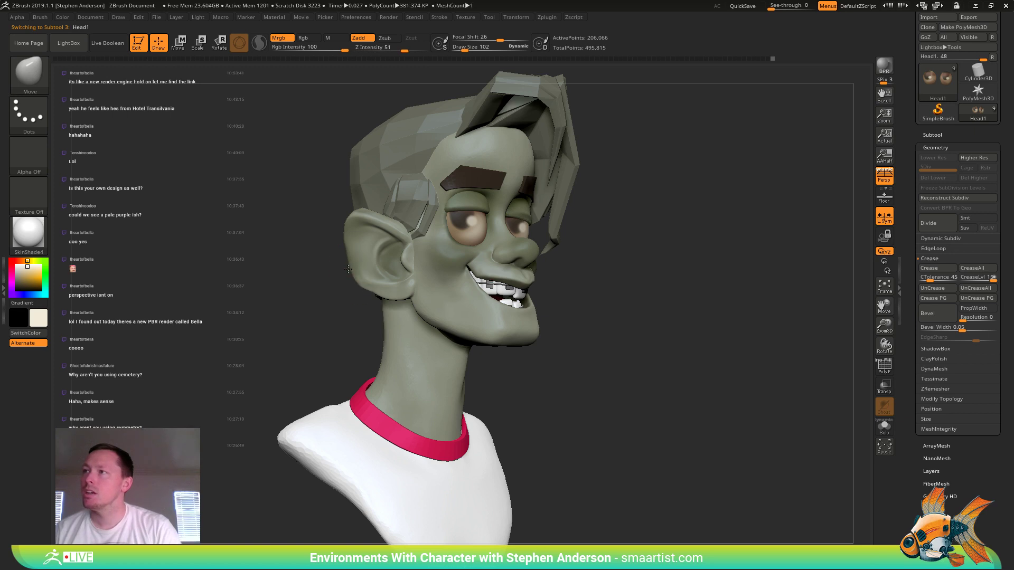
{"action": "mouse_move", "coordinate": [359, 267]}
{"action": "right_mouse_down"}
{"action": "mouse_move", "coordinate": [384, 257]}
{"action": "mouse_move", "coordinate": [372, 273]}
{"action": "right_mouse_up"}
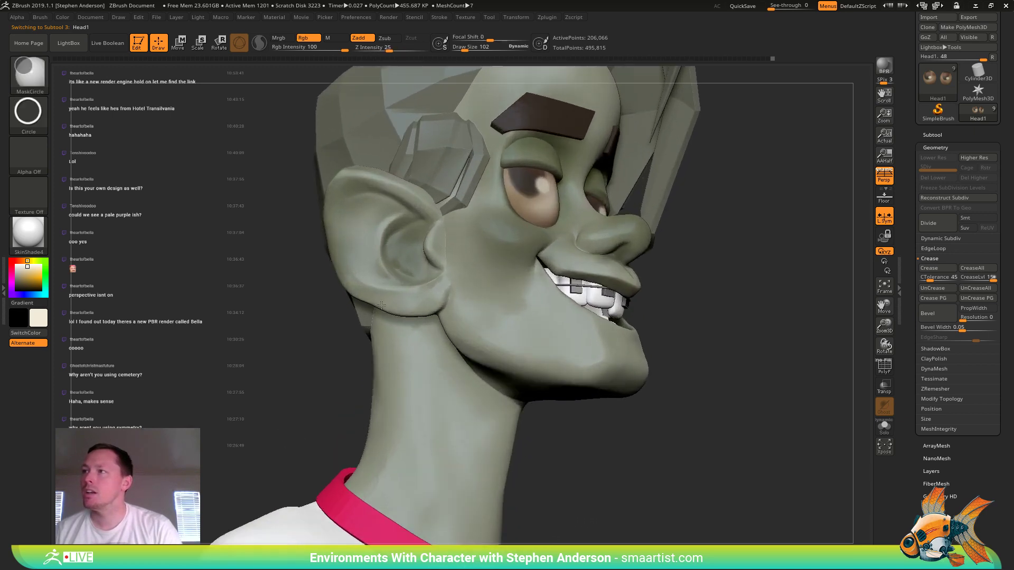
{"action": "key", "text": "s"}
{"action": "mouse_move", "coordinate": [349, 274]}
{"action": "left_mouse_down"}
{"action": "mouse_move", "coordinate": [361, 270]}
{"action": "mouse_move", "coordinate": [355, 282]}
{"action": "mouse_move", "coordinate": [375, 297]}
{"action": "left_mouse_up"}
{"action": "key", "text": "s"}
- Adjust the ear's shape from behind the head with the Move brush at draw size 112
{"action": "mouse_move", "coordinate": [374, 293]}
{"action": "right_mouse_down"}
{"action": "mouse_move", "coordinate": [440, 288]}
{"action": "mouse_move", "coordinate": [414, 285]}
{"action": "right_mouse_up"}
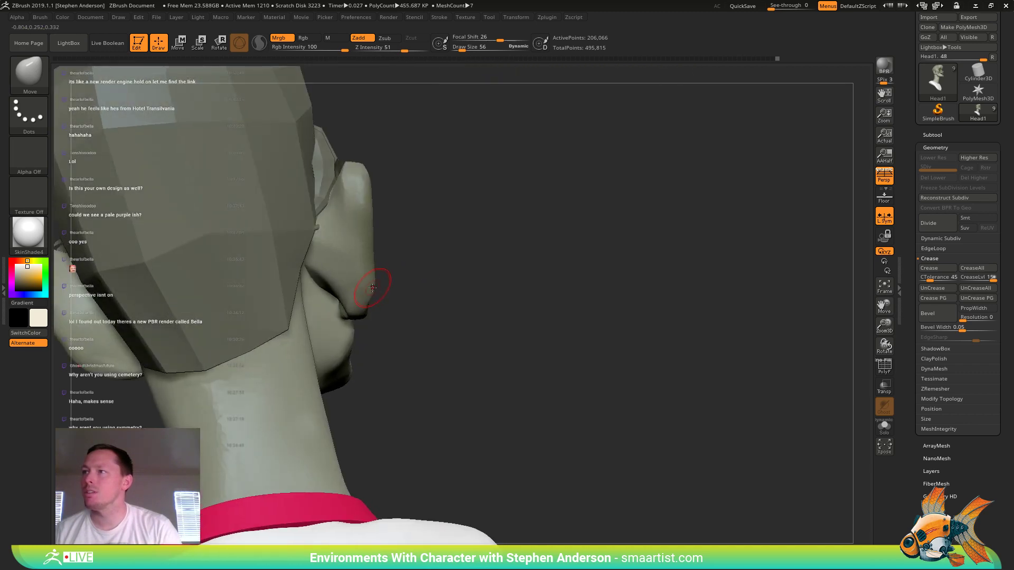
{"action": "key", "text": "s"}
{"action": "left_click_drag", "start_coordinate": [374, 288], "coordinate": [377, 289]}
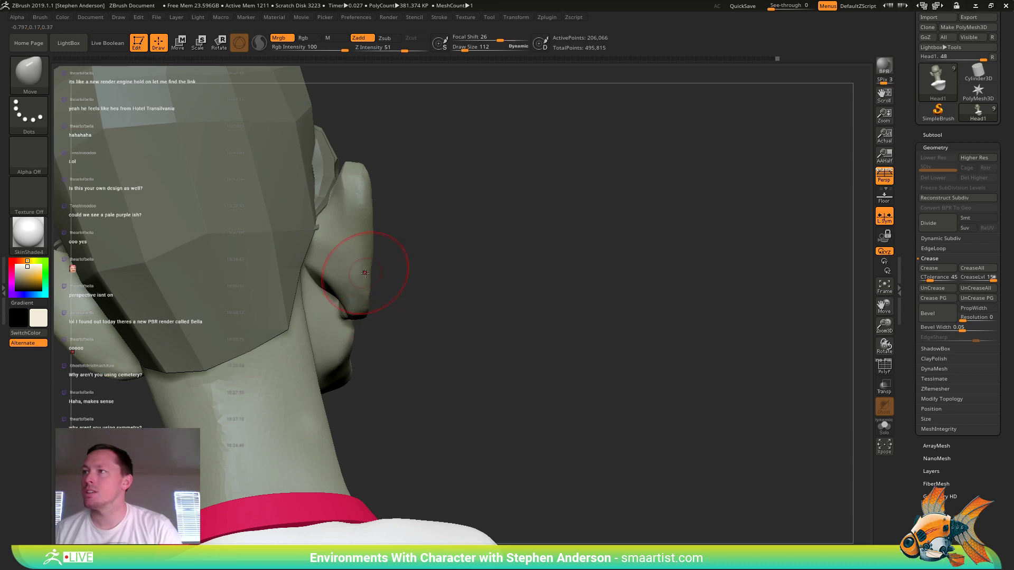
{"action": "mouse_move", "coordinate": [387, 267]}
{"action": "right_mouse_down"}
{"action": "mouse_move", "coordinate": [391, 287]}
{"action": "mouse_move", "coordinate": [380, 292]}
{"action": "mouse_move", "coordinate": [401, 271]}
{"action": "right_mouse_up"}
{"action": "mouse_move", "coordinate": [407, 308]}
{"action": "right_mouse_down"}
{"action": "mouse_move", "coordinate": [378, 315]}
{"action": "mouse_move", "coordinate": [436, 339]}
{"action": "mouse_move", "coordinate": [421, 312]}
{"action": "mouse_move", "coordinate": [410, 330]}
{"action": "mouse_move", "coordinate": [463, 388]}
{"action": "right_mouse_up"}
{"action": "right_click_drag", "start_coordinate": [470, 343], "coordinate": [443, 309]}
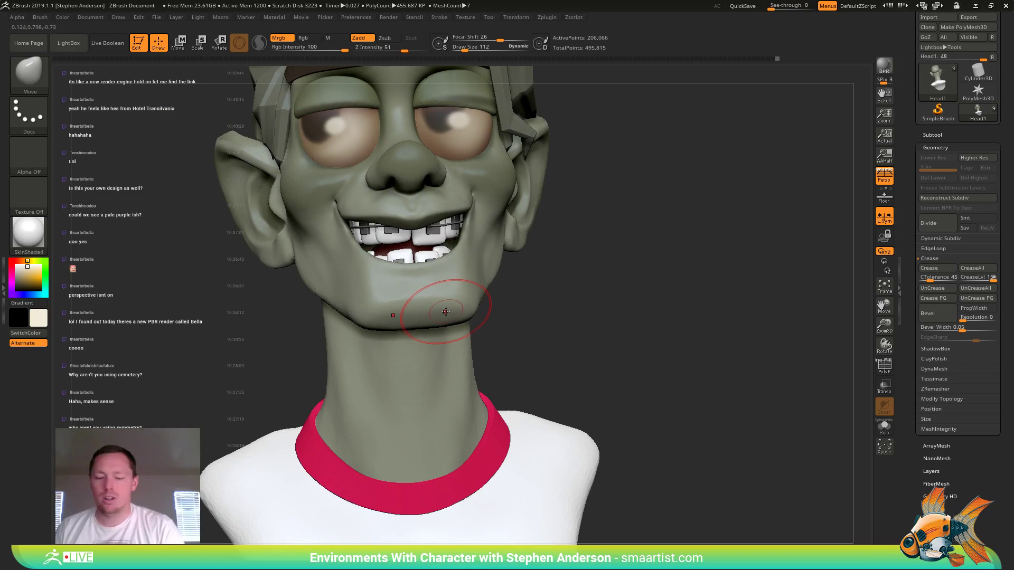
- Try placing small PolySphere dots on the chin with the IMM Primitives brush at draw size 15
{"action": "key", "text": "b"}
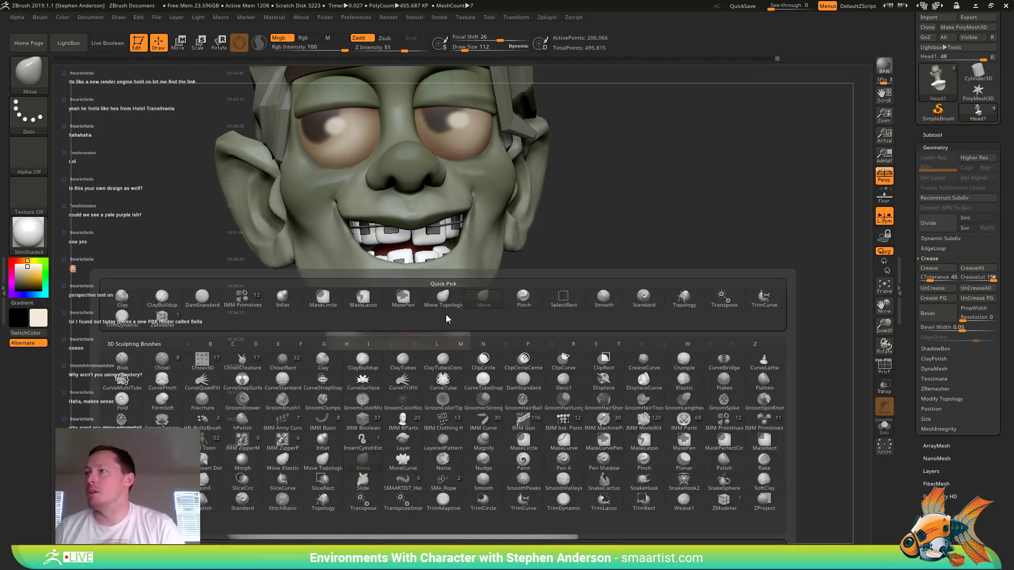
{"action": "left_click", "coordinate": [240, 299]}
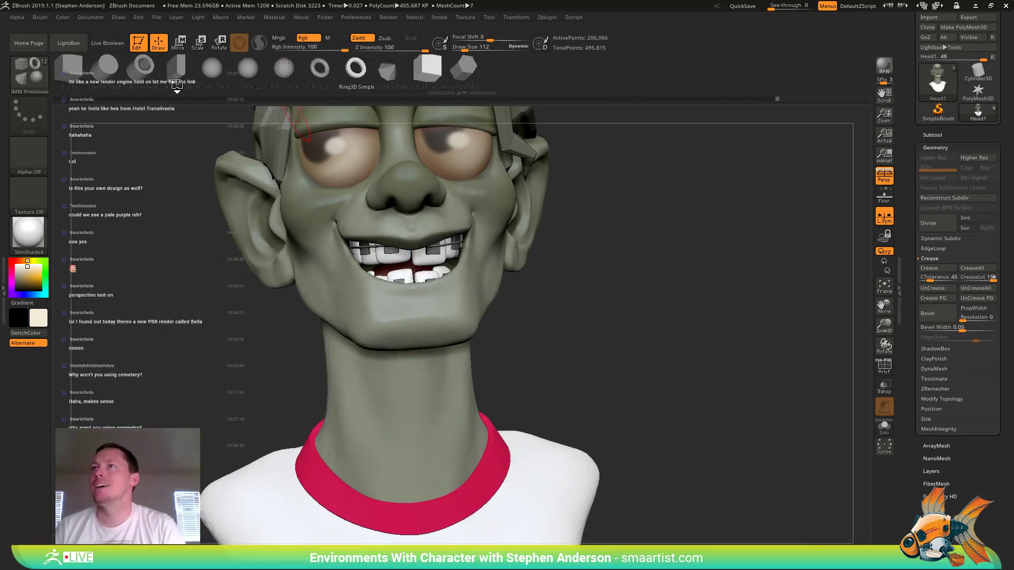
{"action": "left_click", "coordinate": [283, 72]}
{"action": "type", "text": "s"}
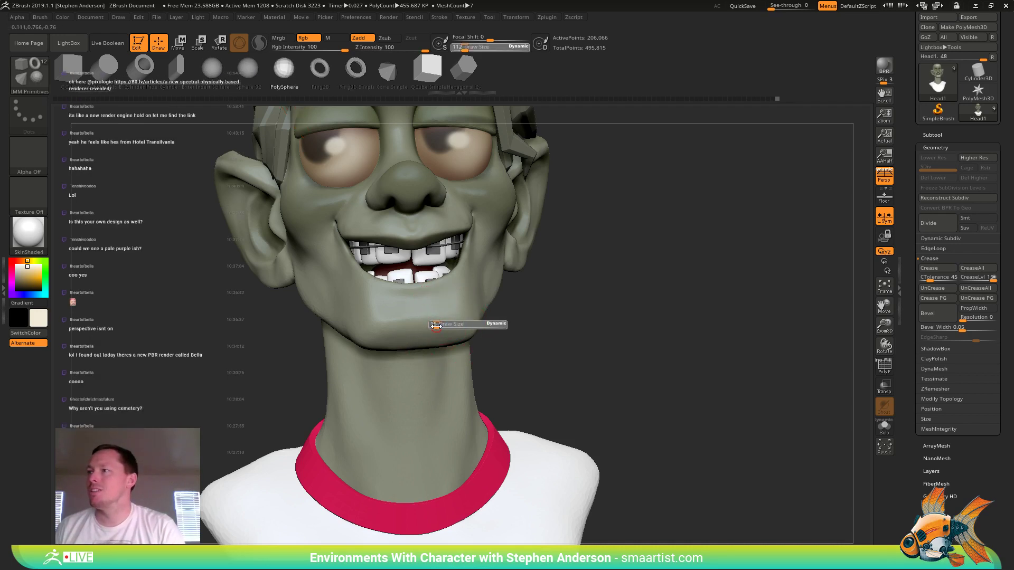
{"action": "type", "text": "15"}
{"action": "key", "text": "Return"}
{"action": "left_click", "coordinate": [441, 328]}
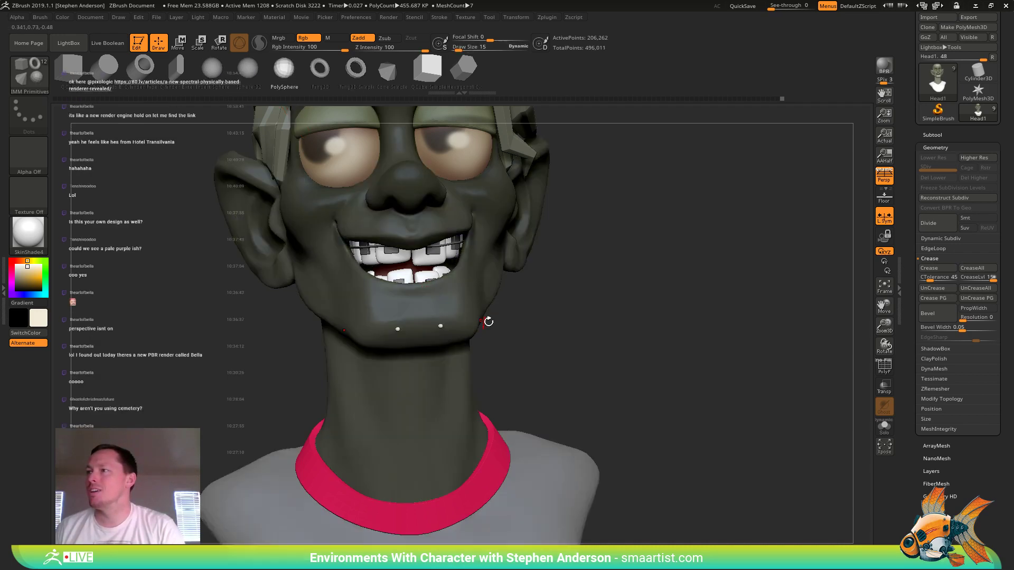
{"action": "left_click_drag", "start_coordinate": [541, 333], "coordinate": [525, 387]}
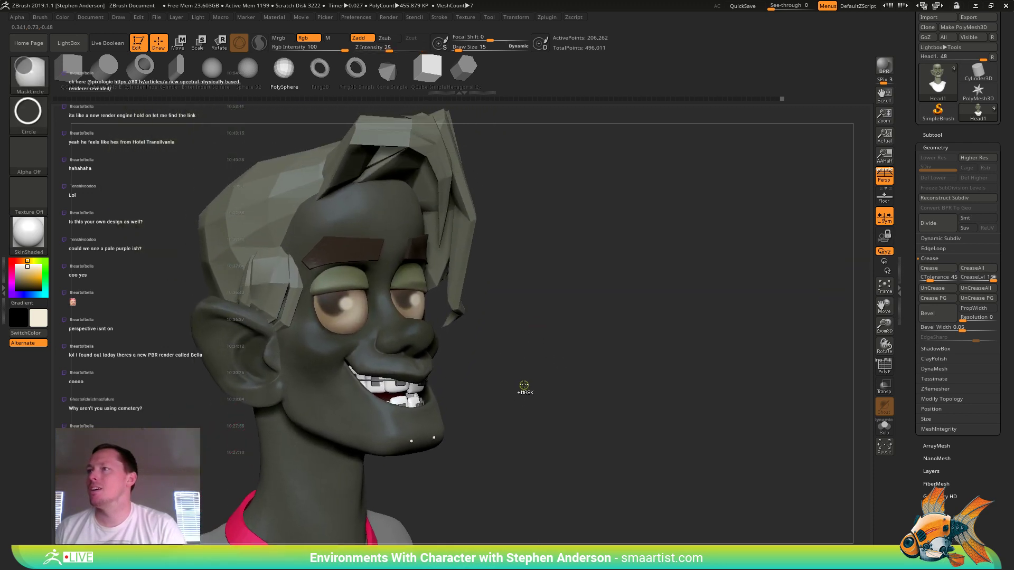
{"action": "key", "text": "ctrl+z"}
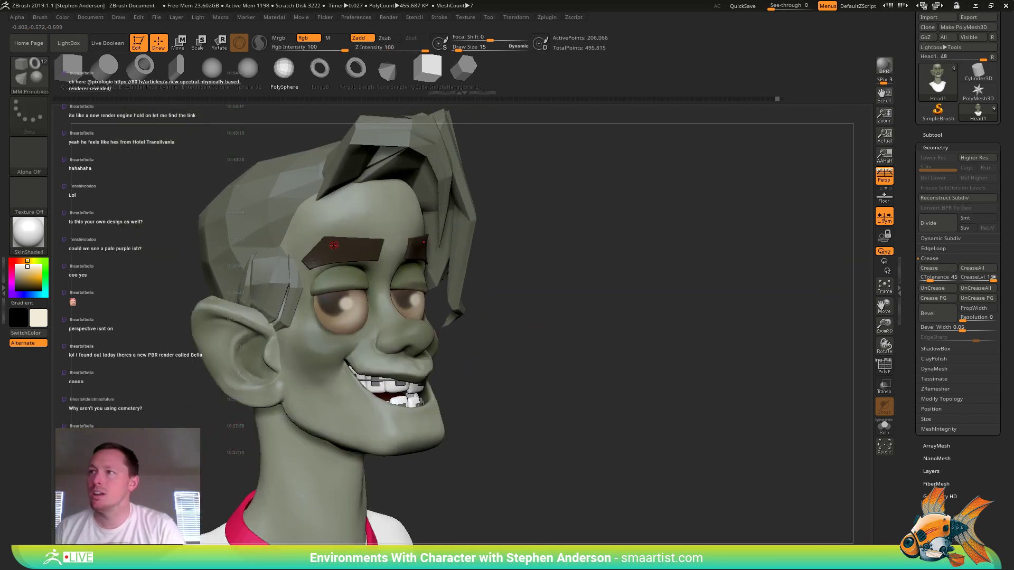
- Sample the eyebrow's dark brown and try scattering small PolySphere dots in that colour across the chin
{"action": "key", "text": "c"}
{"action": "left_click_drag", "start_coordinate": [481, 429], "coordinate": [388, 435]}
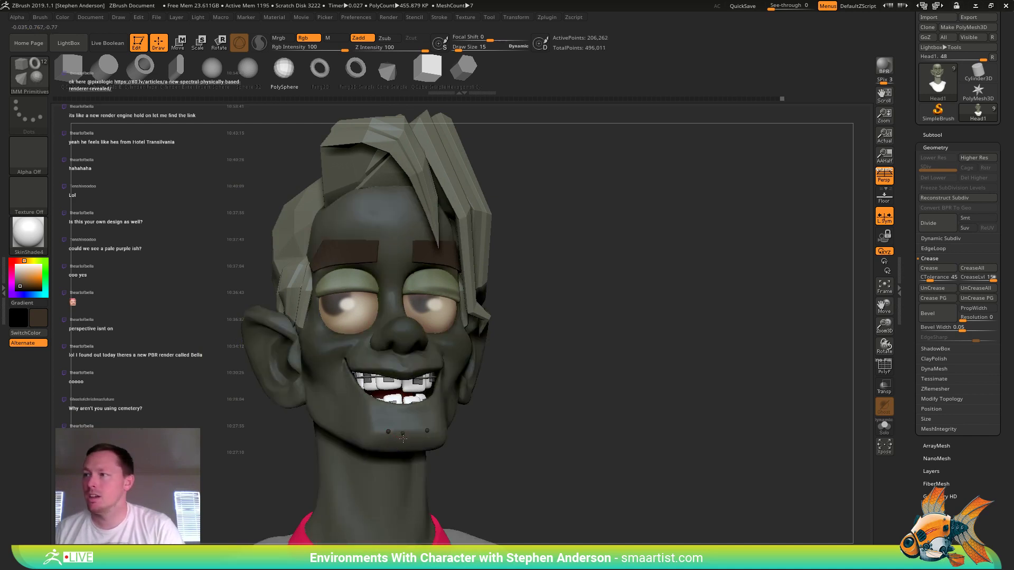
{"action": "left_click", "coordinate": [378, 443]}
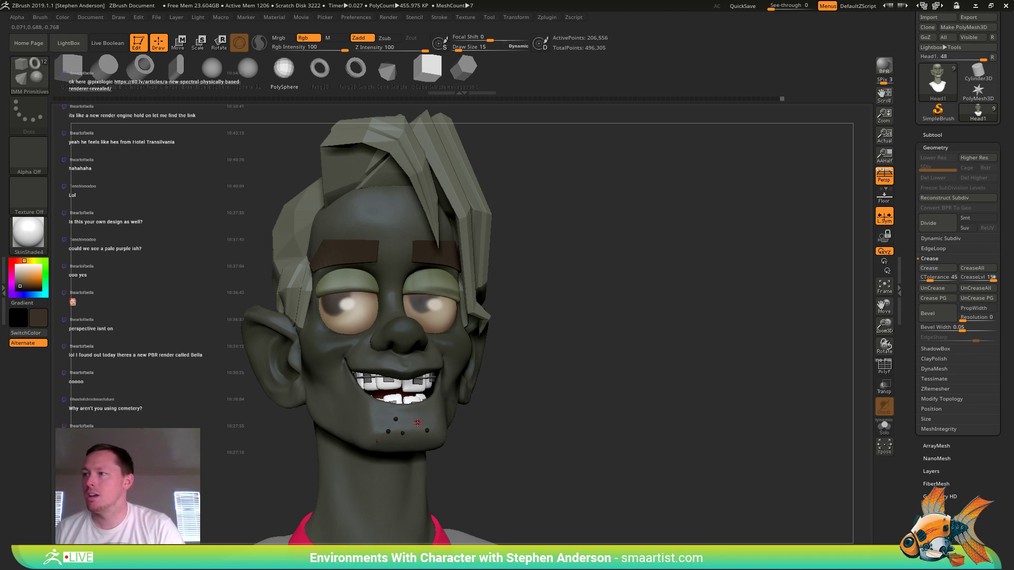
{"action": "left_click_drag", "start_coordinate": [509, 421], "coordinate": [516, 444], "text": "ctrl"}
{"action": "mouse_move", "coordinate": [515, 450]}
{"action": "right_mouse_down"}
{"action": "mouse_move", "coordinate": [523, 457]}
{"action": "mouse_move", "coordinate": [483, 404]}
{"action": "mouse_move", "coordinate": [490, 417]}
{"action": "right_mouse_up"}
{"action": "left_click", "coordinate": [491, 419], "text": "ctrl"}
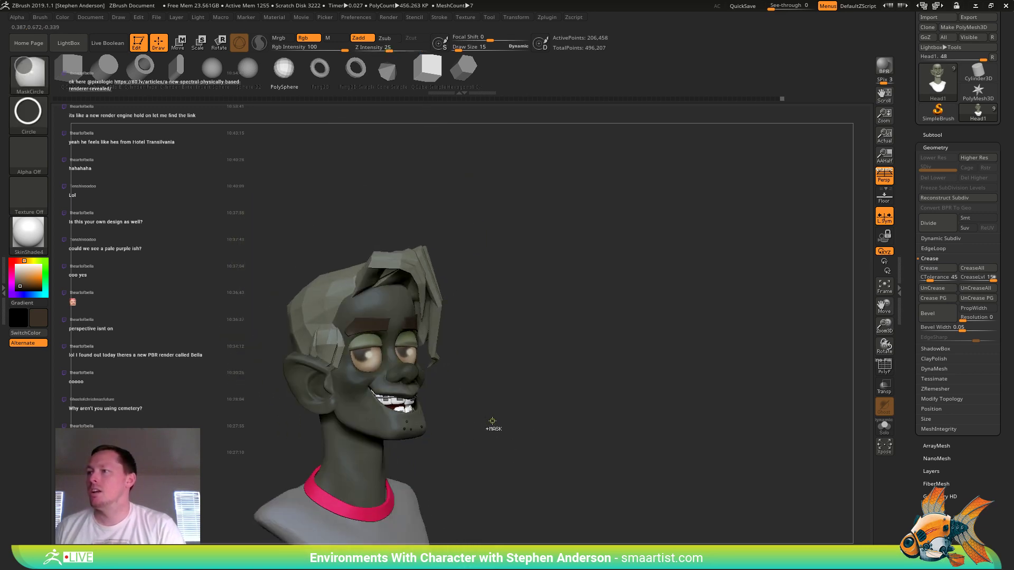
{"action": "left_click", "coordinate": [491, 423], "text": "ctrl"}
- Resample the eyebrow's dark brown, make the eyes the active subtool and choose the Standard brush
{"action": "key", "text": "space"}
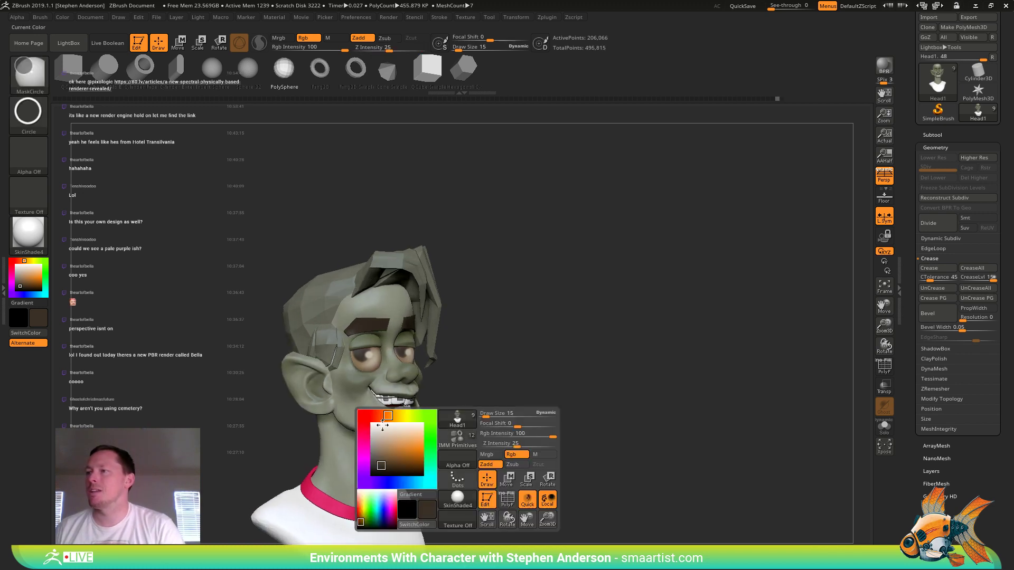
{"action": "left_click", "coordinate": [409, 439]}
{"action": "right_click_drag", "start_coordinate": [380, 386], "coordinate": [387, 414], "text": "ctrl"}
{"action": "key", "text": "c"}
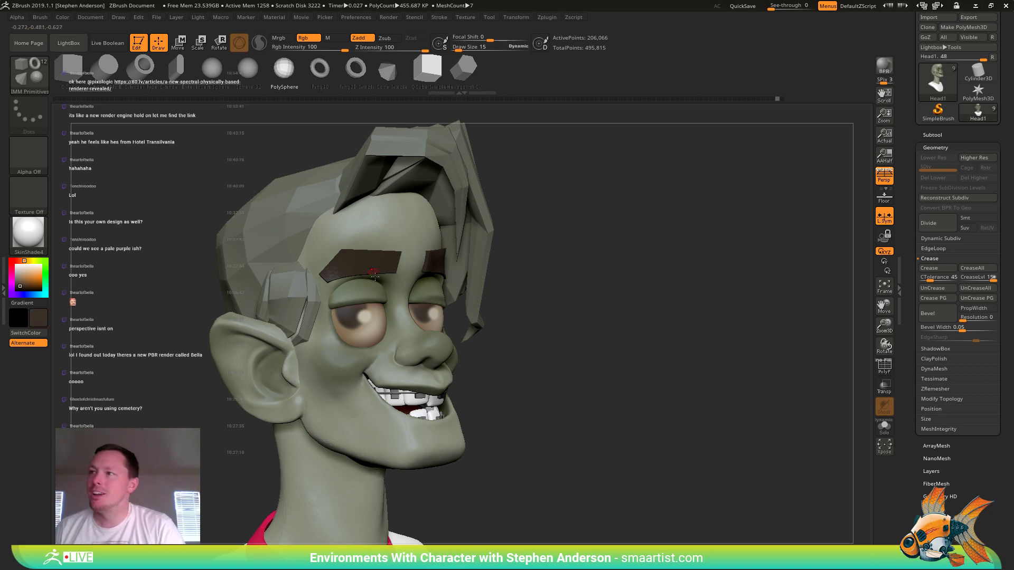
{"action": "right_click_drag", "start_coordinate": [373, 277], "coordinate": [343, 319], "text": "ctrl"}
{"action": "left_click", "coordinate": [343, 318], "text": "alt"}
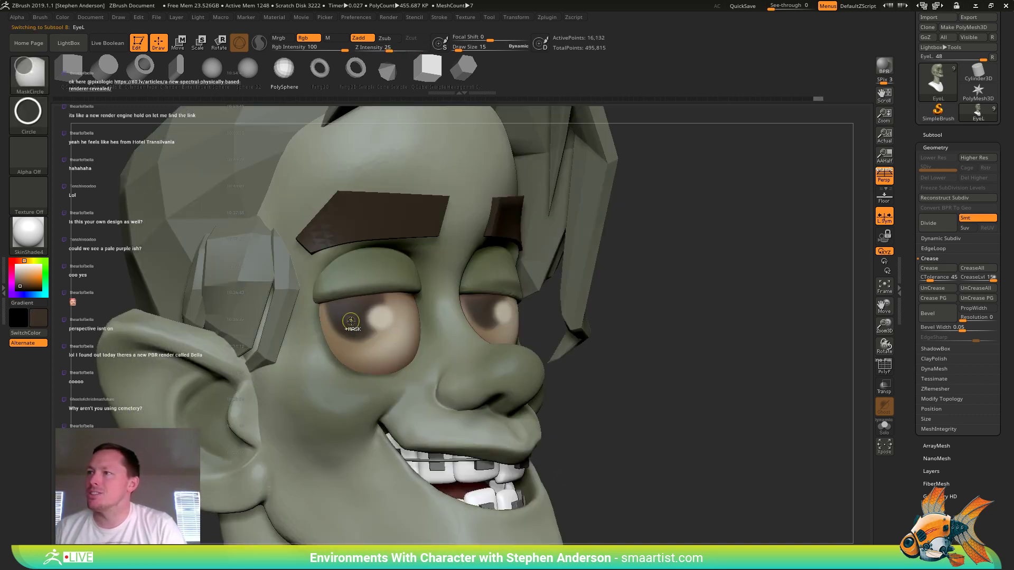
{"action": "key", "text": "b"}
{"action": "key", "text": "t"}
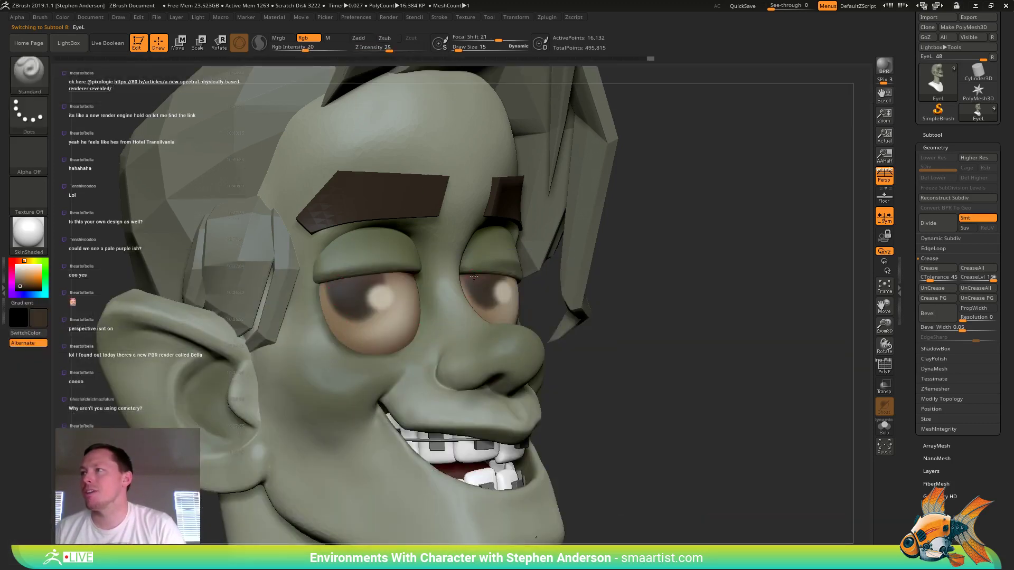
- Make the head the active subtool and flatten the underside of the jaw with TrimDynamic at draw size 81
{"action": "right_click_drag", "start_coordinate": [552, 338], "coordinate": [599, 348], "text": "ctrl"}
{"action": "left_click", "coordinate": [483, 395], "text": "alt"}
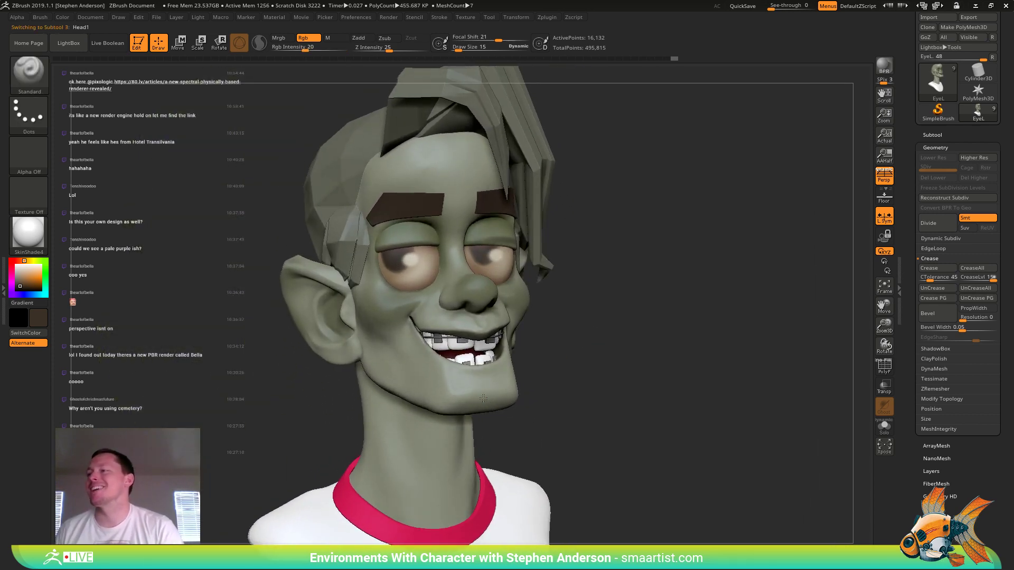
{"action": "right_click_drag", "start_coordinate": [501, 390], "coordinate": [530, 364], "text": "ctrl"}
{"action": "right_click_drag", "start_coordinate": [529, 364], "coordinate": [621, 351]}
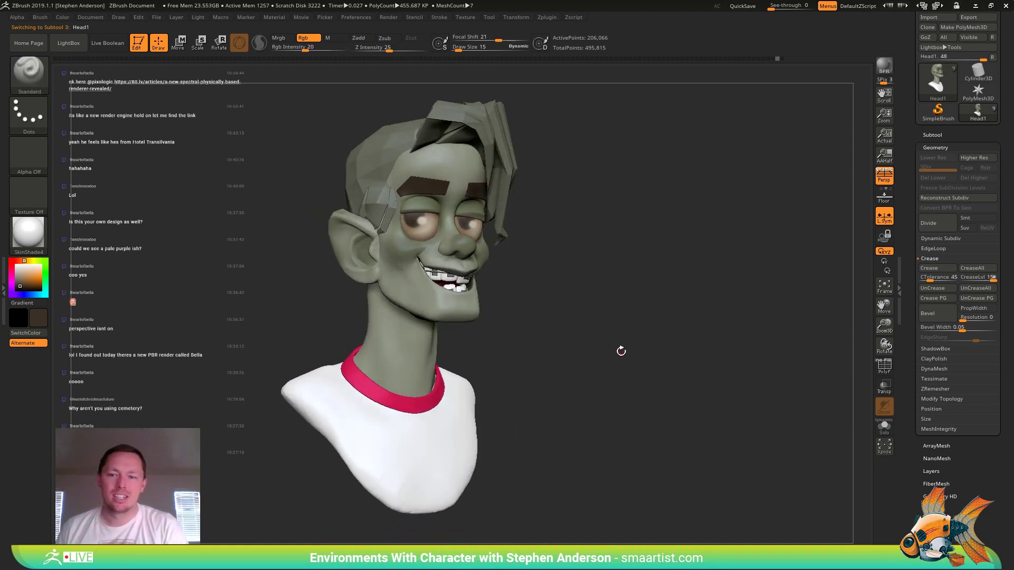
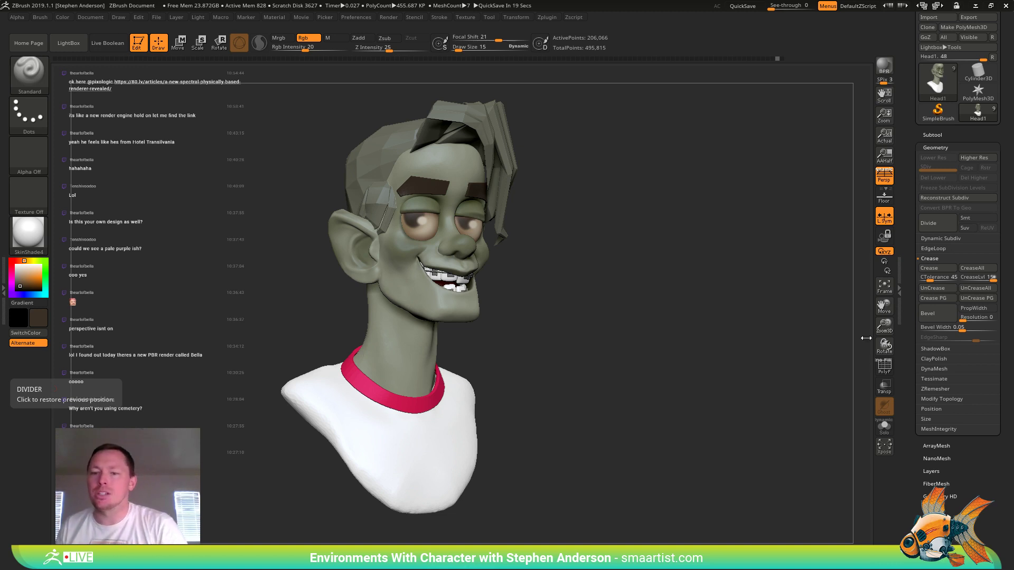
{"action": "mouse_move", "coordinate": [649, 337]}
{"action": "left_mouse_down"}
{"action": "mouse_move", "coordinate": [672, 322]}
{"action": "mouse_move", "coordinate": [652, 302]}
{"action": "left_mouse_up"}
{"action": "key", "text": "b"}
{"action": "key", "text": "t"}
{"action": "key", "text": "d"}
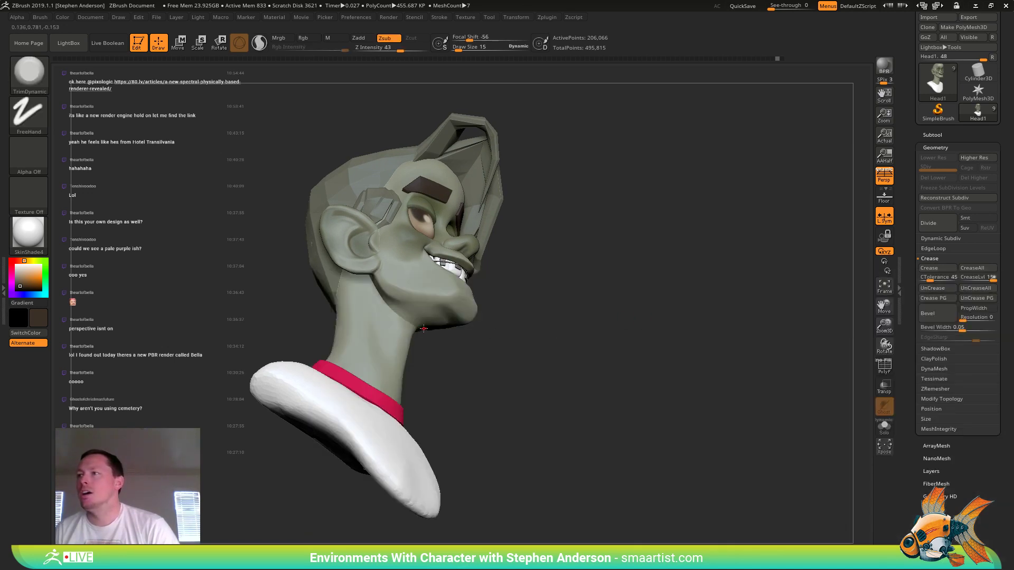
{"action": "key", "text": "s"}
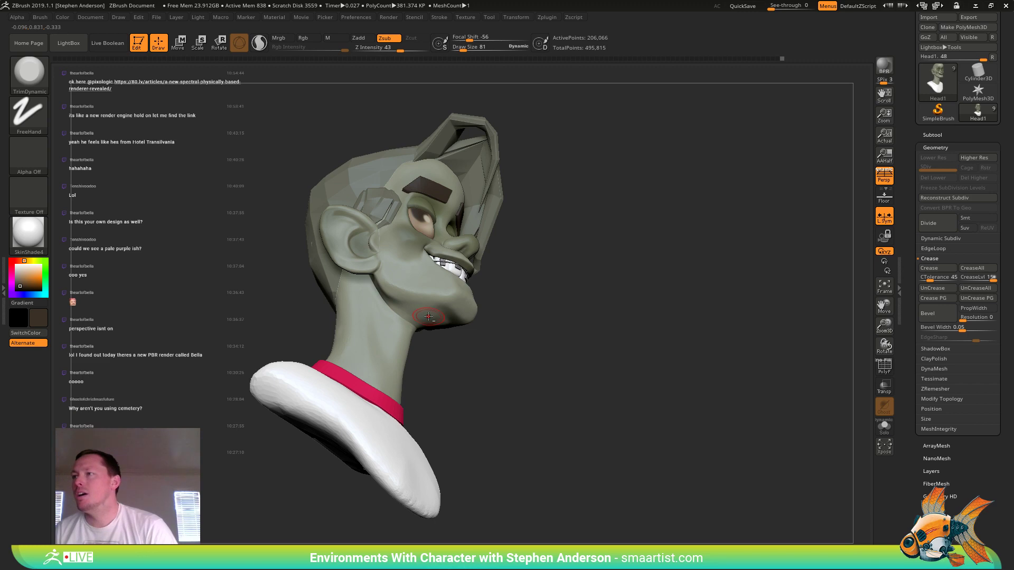
{"action": "key", "text": "shift+f"}
{"action": "right_click_drag", "start_coordinate": [432, 328], "coordinate": [441, 358]}
{"action": "key", "text": "shift+f"}
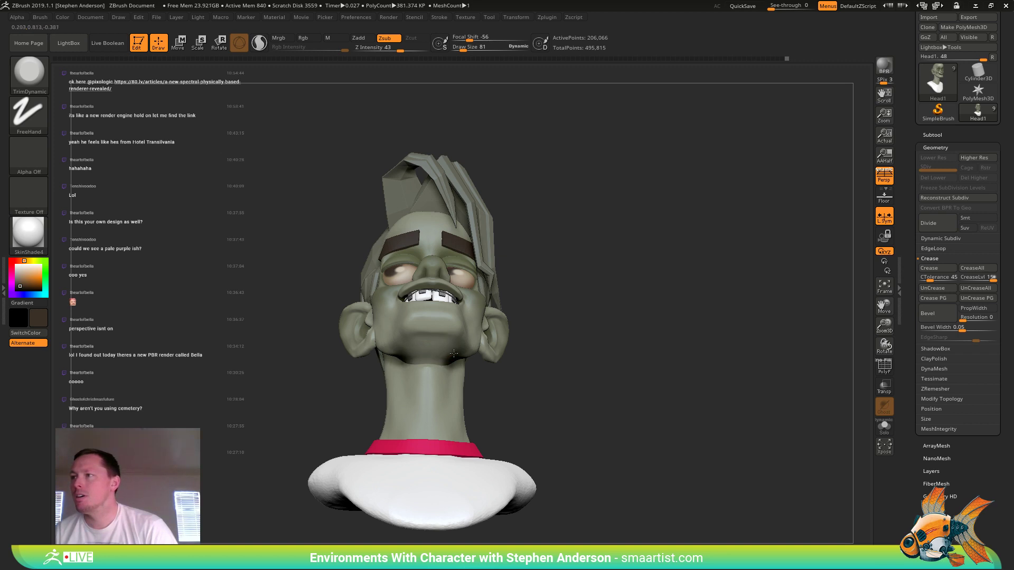
- Smooth and refine the trimmed area beneath the chin and along the jaw from several angles
{"action": "right_click_drag", "start_coordinate": [454, 353], "coordinate": [398, 358]}
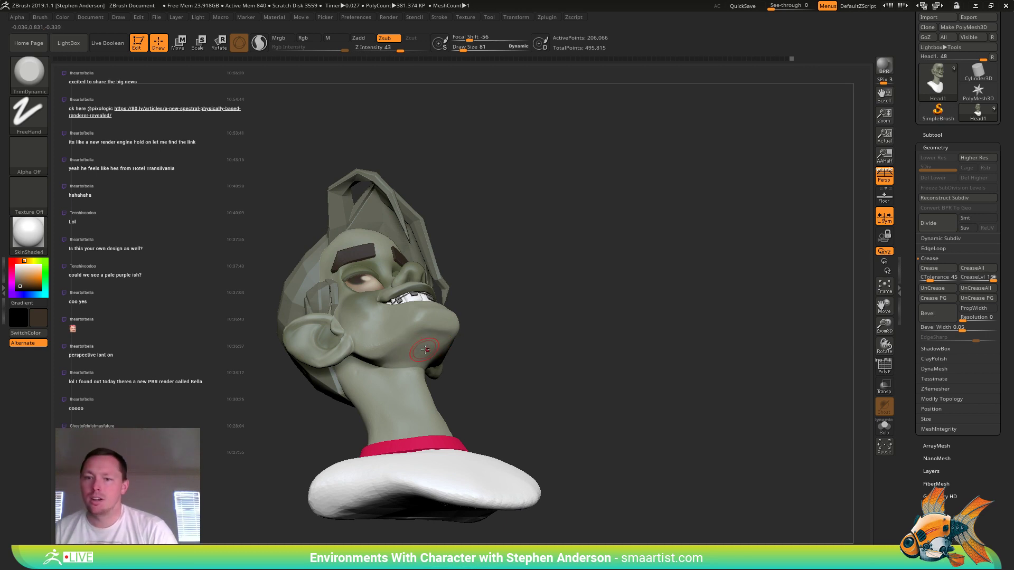
{"action": "right_click_drag", "start_coordinate": [425, 342], "coordinate": [427, 350]}
{"action": "key", "text": "shift"}
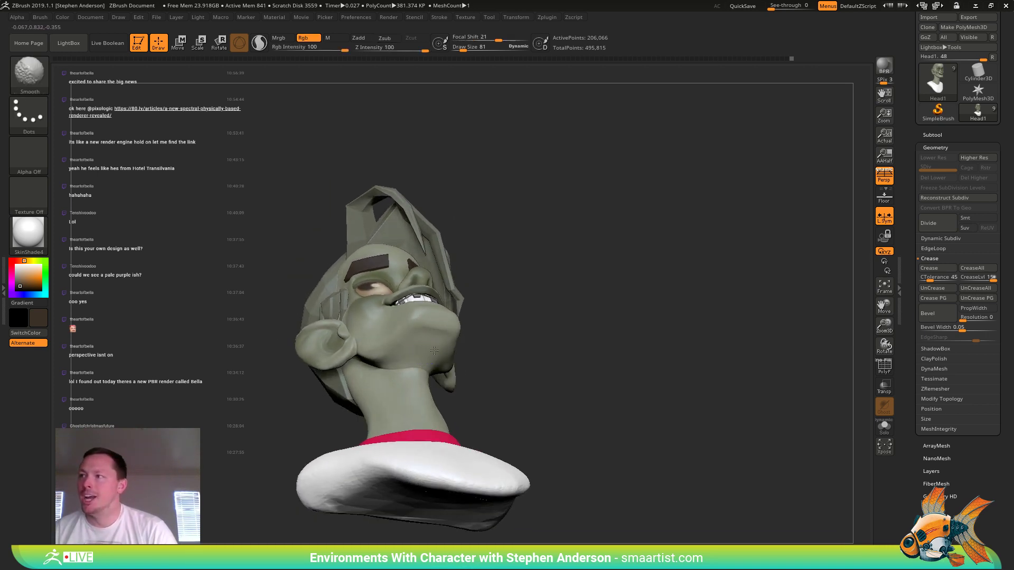
{"action": "left_click_drag", "start_coordinate": [422, 349], "coordinate": [437, 344], "text": "shift"}
{"action": "mouse_move", "coordinate": [437, 344]}
{"action": "right_mouse_down"}
{"action": "mouse_move", "coordinate": [434, 360]}
{"action": "mouse_move", "coordinate": [441, 339]}
{"action": "right_mouse_up"}
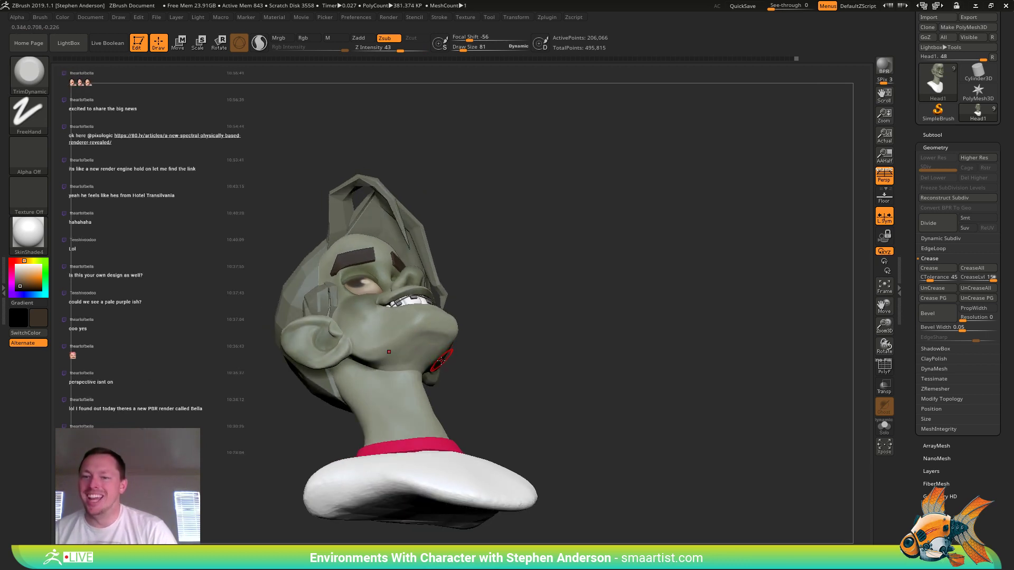
{"action": "mouse_move", "coordinate": [407, 335]}
{"action": "right_mouse_down"}
{"action": "mouse_move", "coordinate": [387, 357]}
{"action": "mouse_move", "coordinate": [421, 332]}
{"action": "mouse_move", "coordinate": [335, 343]}
{"action": "mouse_move", "coordinate": [456, 346]}
{"action": "mouse_move", "coordinate": [425, 323]}
{"action": "mouse_move", "coordinate": [493, 298]}
{"action": "mouse_move", "coordinate": [447, 313]}
{"action": "mouse_move", "coordinate": [501, 312]}
{"action": "right_mouse_up"}
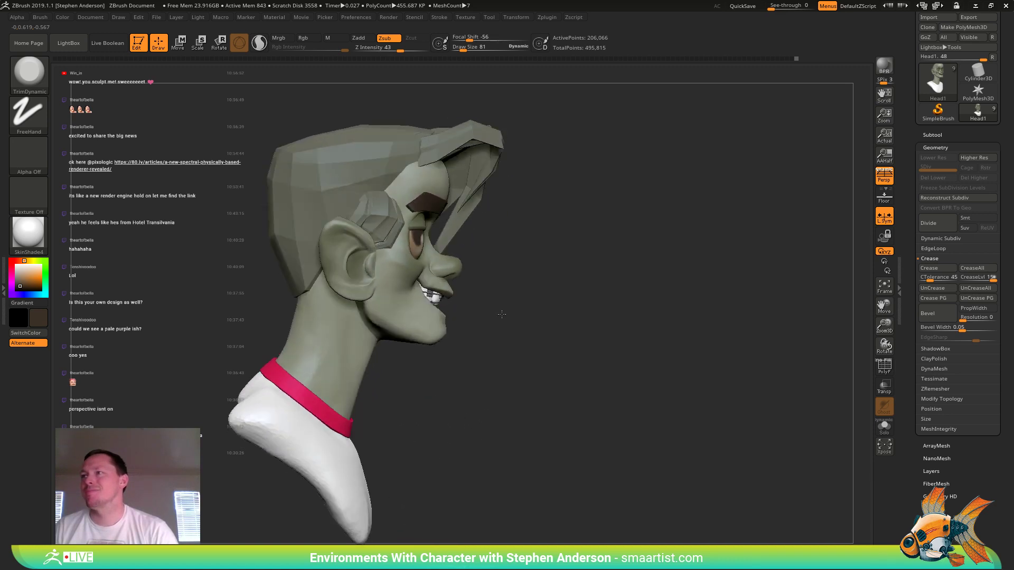
- Make the eyelids the active subtool, turn on their polyframe display and isolate them in Solo mode
{"action": "right_click_drag", "start_coordinate": [416, 234], "coordinate": [490, 344], "text": "ctrl"}
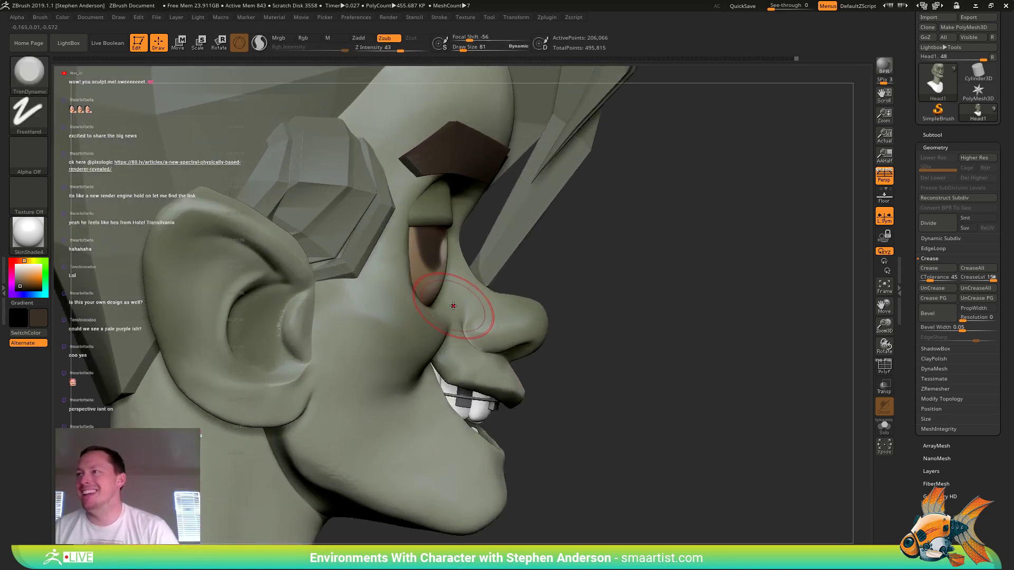
{"action": "left_click", "coordinate": [438, 215], "text": "alt"}
{"action": "key", "text": "shift+f"}
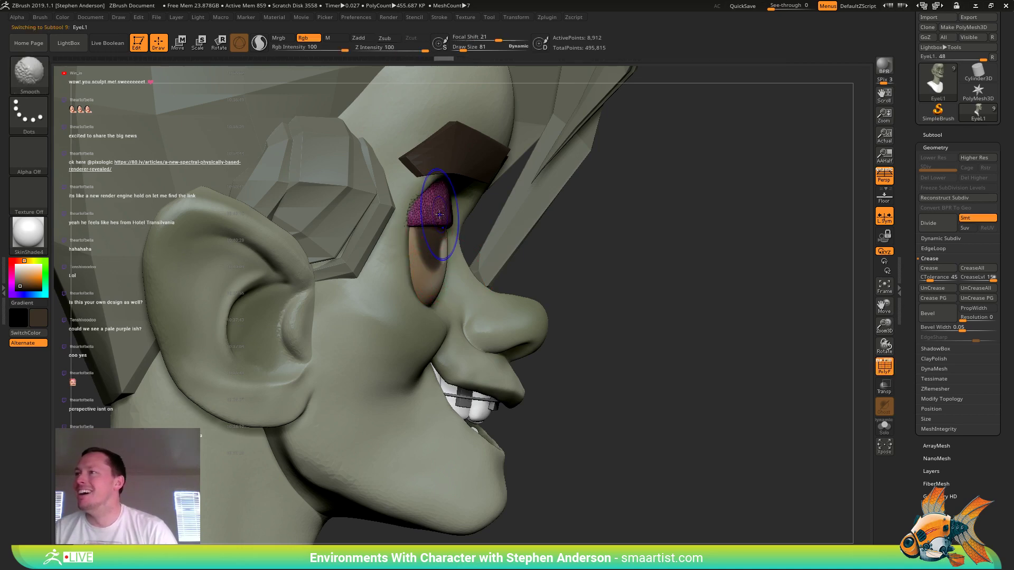
{"action": "left_click_drag", "start_coordinate": [478, 227], "coordinate": [416, 219]}
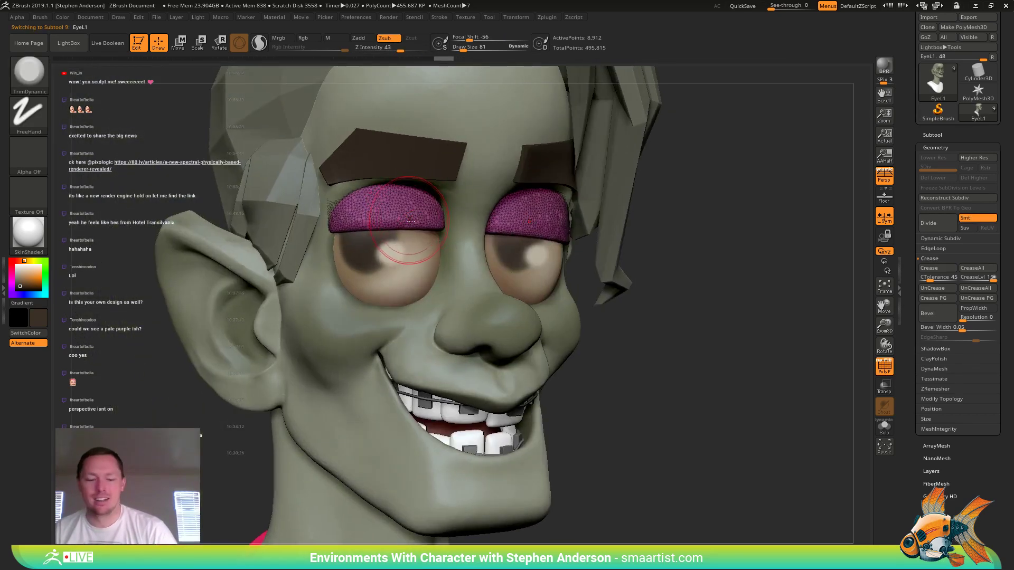
{"action": "left_click", "coordinate": [884, 426]}
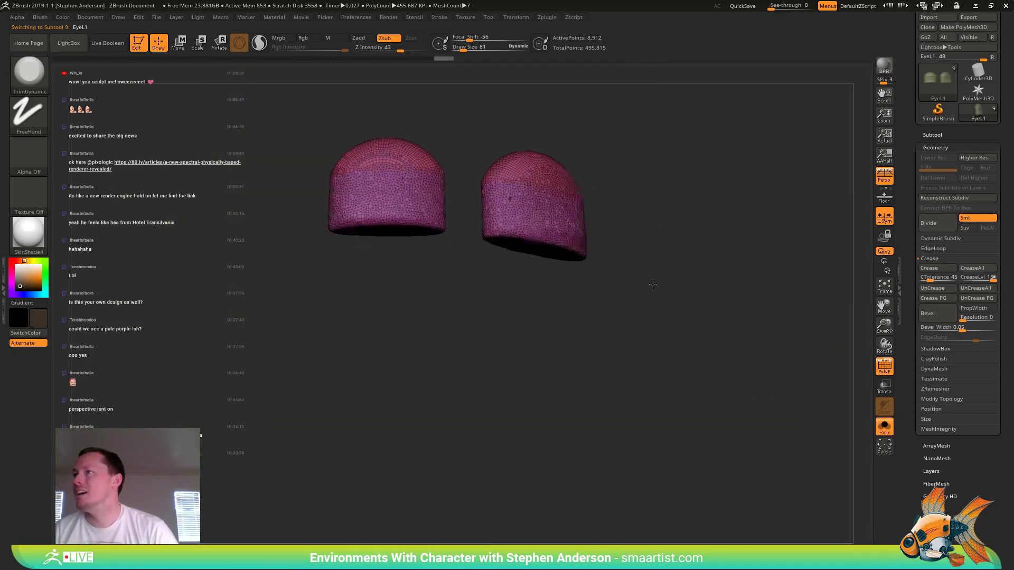
- Regroup the isolated eyelids as a single polygroup and choose MaskLasso as the masking brush
{"action": "mouse_move", "coordinate": [357, 109]}
{"action": "left_mouse_down", "text": "ctrl"}
{"action": "mouse_move", "coordinate": [422, 143]}
{"action": "mouse_move", "coordinate": [247, 127]}
{"action": "mouse_move", "coordinate": [560, 414]}
{"action": "mouse_move", "coordinate": [246, 366]}
{"action": "mouse_move", "coordinate": [411, 465]}
{"action": "left_mouse_up", "text": "ctrl"}
{"action": "key", "text": "ctrl+w"}
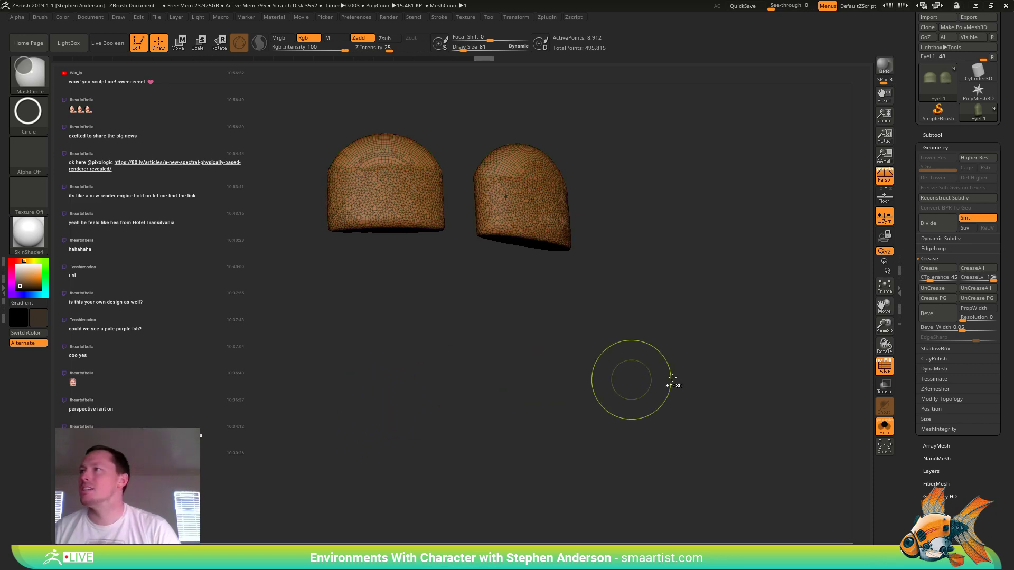
{"action": "left_click", "coordinate": [25, 70], "text": "ctrl"}
{"action": "left_click", "coordinate": [127, 84], "text": "ctrl"}
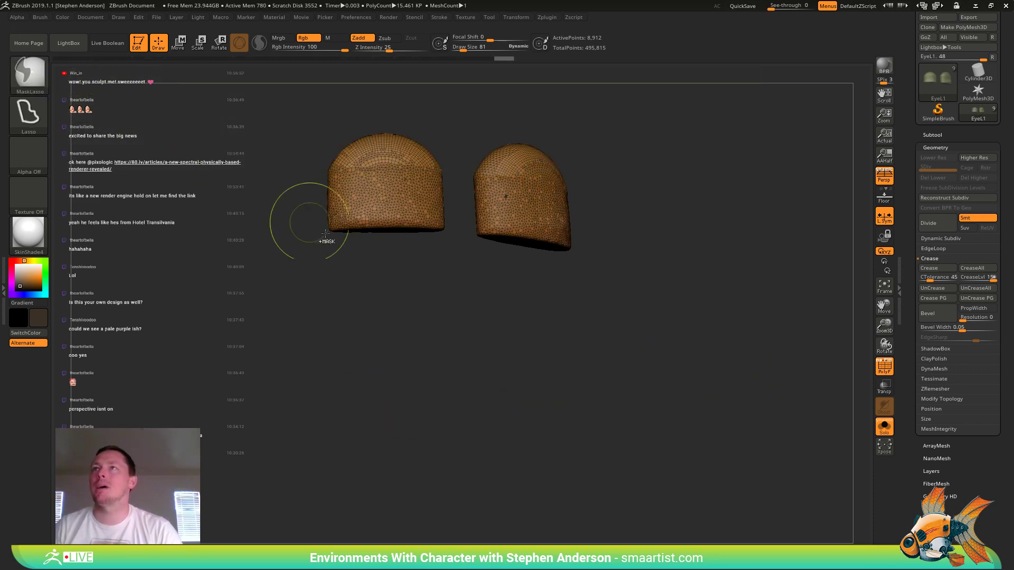
- Leave Solo mode to show the whole bust and turn off the eyelids' polyframe display
{"action": "left_click", "coordinate": [887, 430]}
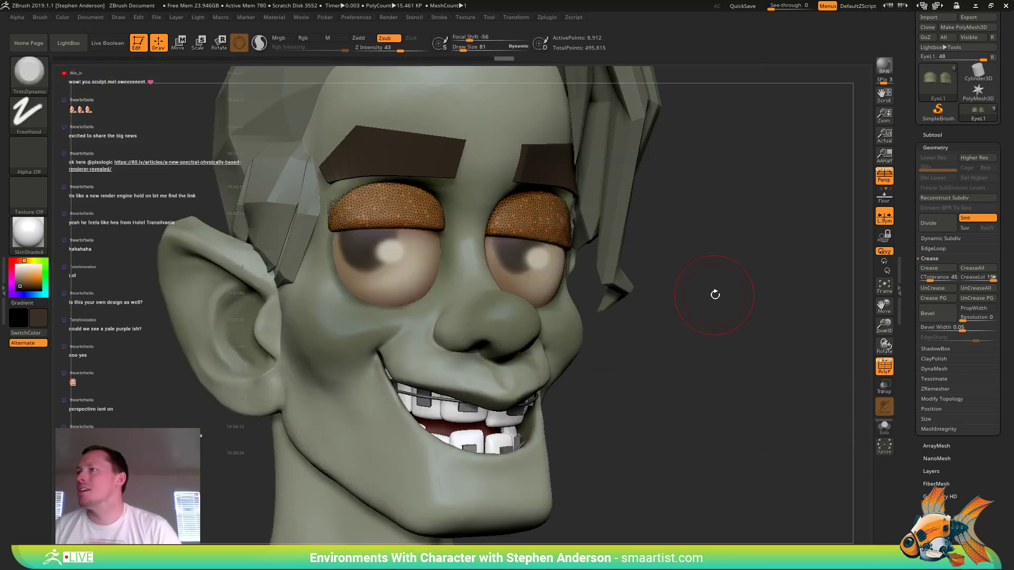
{"action": "key", "text": "shift"}
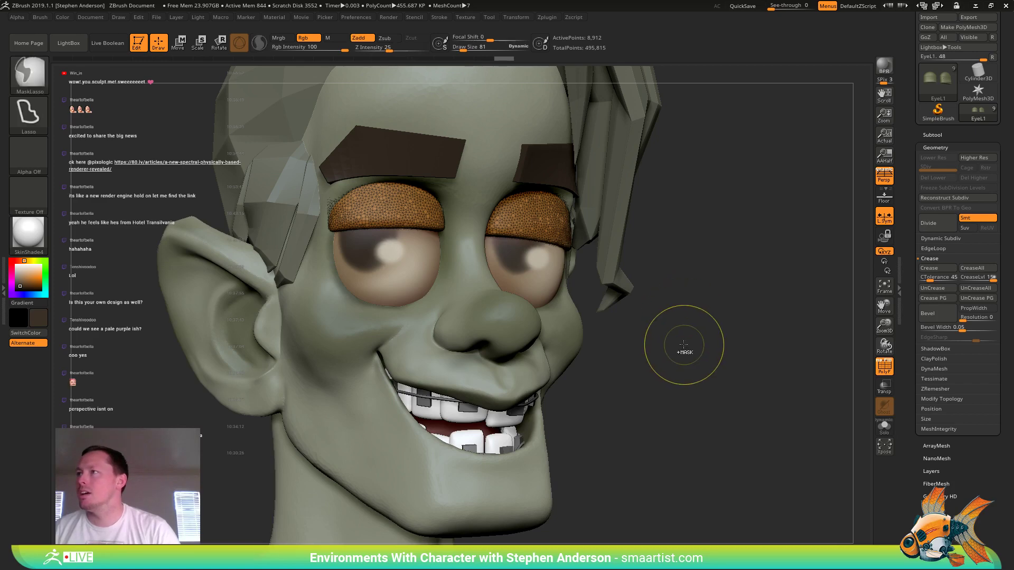
{"action": "key", "text": "ctrl+shift"}
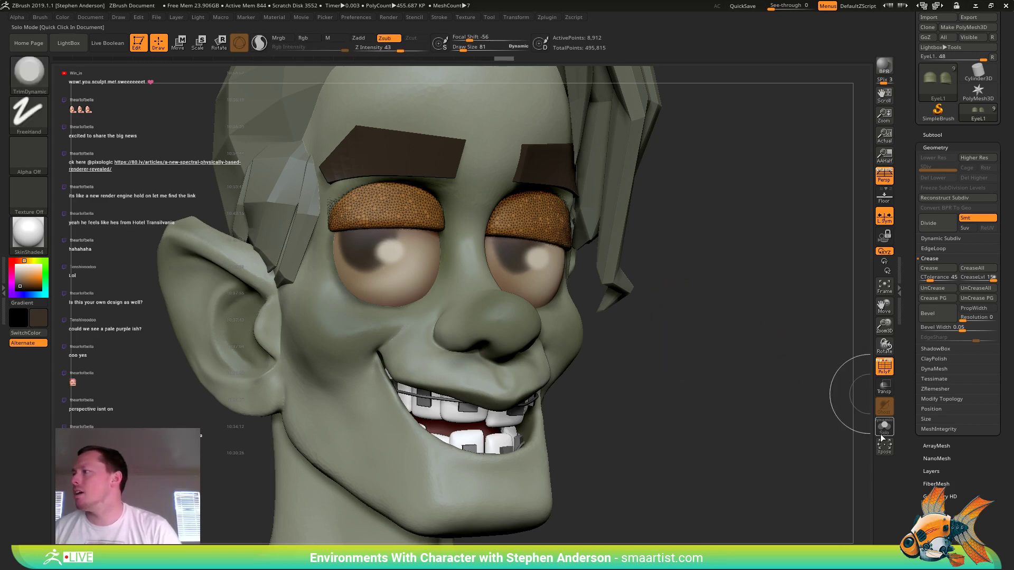
{"action": "key", "text": "shift+f"}
- Enter Move mode in side view and limit the multi-subtool transpose selection to the eyes and eyelids
{"action": "left_click_drag", "start_coordinate": [689, 331], "coordinate": [558, 248]}
{"action": "key", "text": "w"}
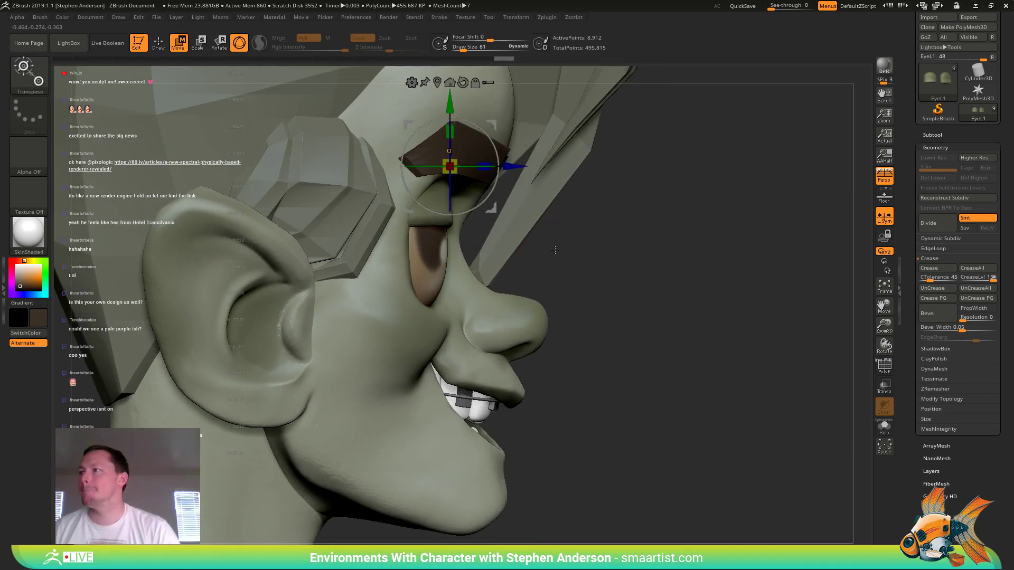
{"action": "left_click", "coordinate": [499, 306]}
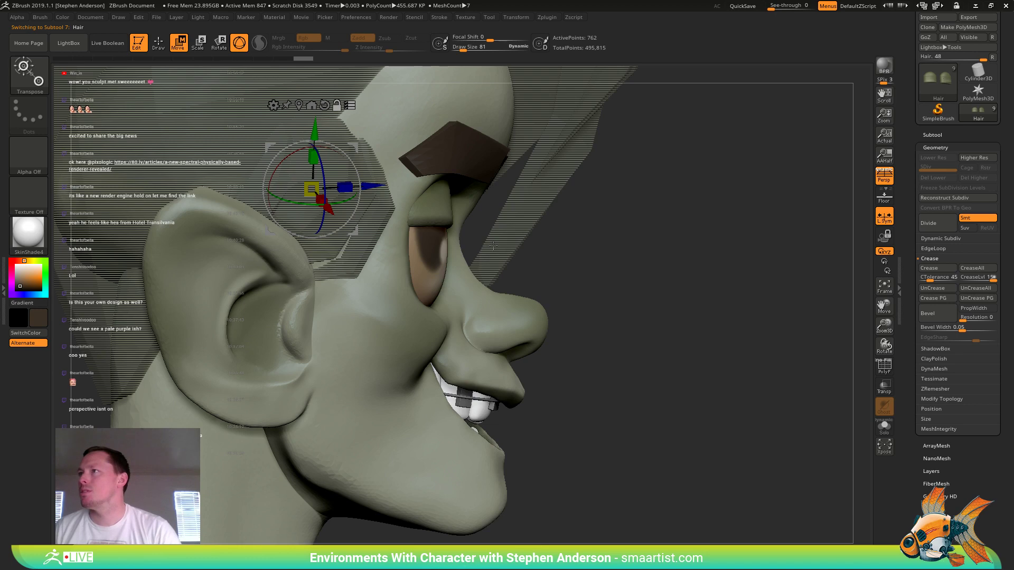
{"action": "mouse_move", "coordinate": [474, 221]}
{"action": "left_mouse_down", "text": "ctrl+shift"}
{"action": "mouse_move", "coordinate": [430, 252]}
{"action": "mouse_move", "coordinate": [453, 252]}
{"action": "left_mouse_up", "text": "ctrl+shift"}
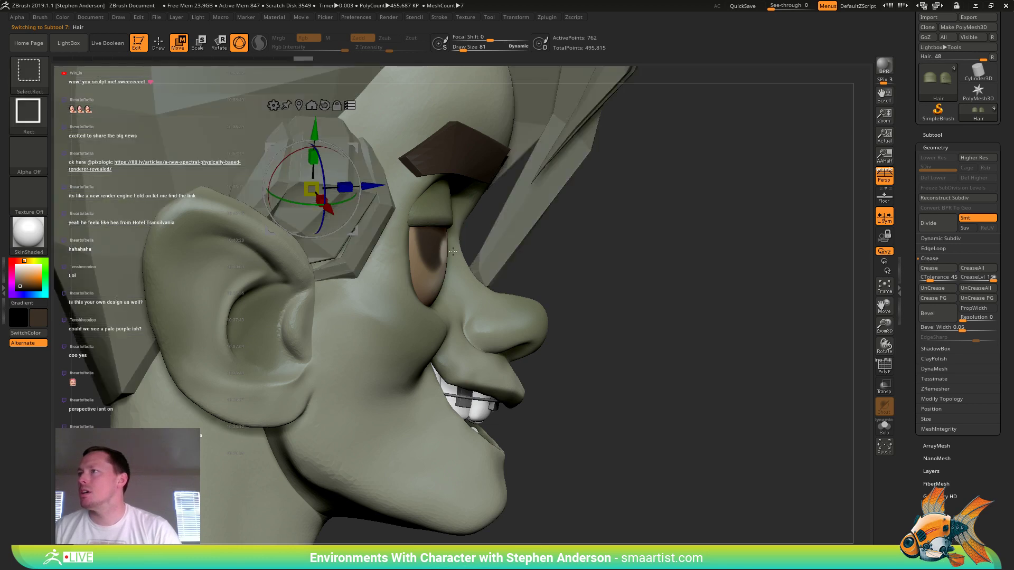
{"action": "left_click_drag", "start_coordinate": [521, 250], "coordinate": [486, 169]}
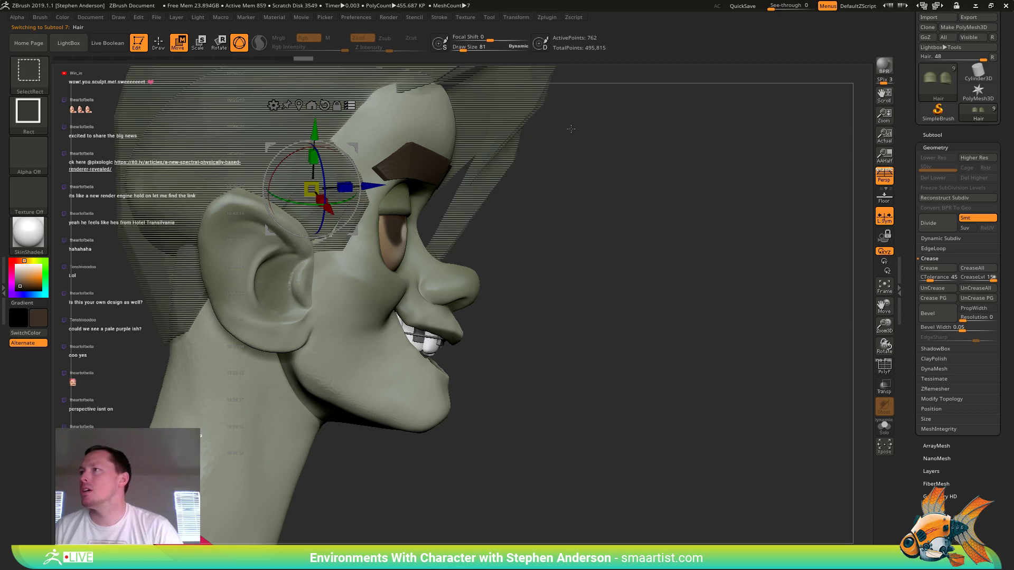
{"action": "left_click_drag", "start_coordinate": [584, 135], "coordinate": [449, 158], "text": "ctrl+alt+shift"}
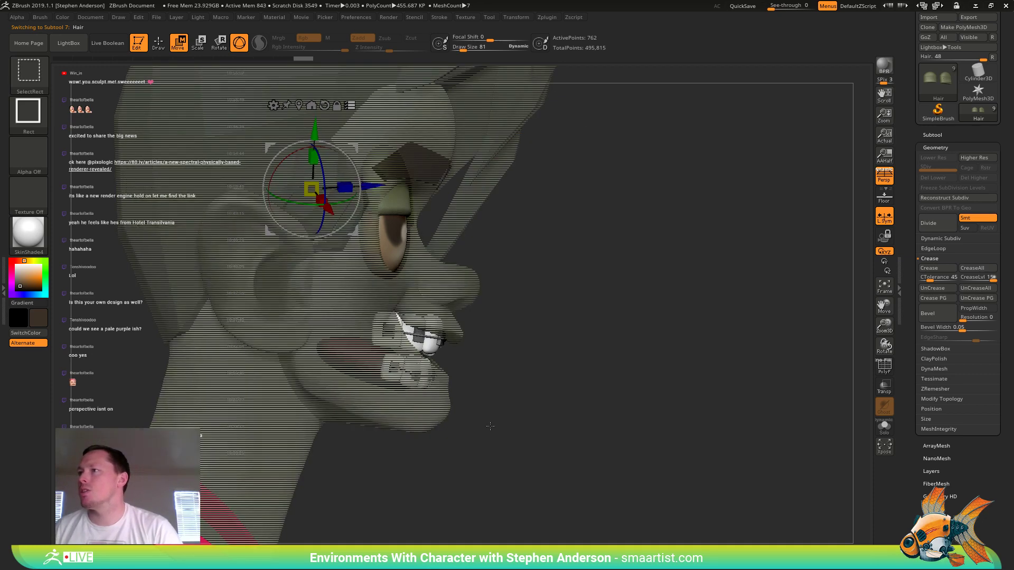
{"action": "left_click_drag", "start_coordinate": [495, 427], "coordinate": [332, 314], "text": "ctrl+alt+shift"}
{"action": "left_click_drag", "start_coordinate": [356, 519], "coordinate": [243, 464], "text": "alt"}
- Adjust the placement of the eyes and eyelids together with the transform gizmo, and return to Draw mode
{"action": "right_click_drag", "start_coordinate": [602, 312], "coordinate": [704, 332], "text": "ctrl"}
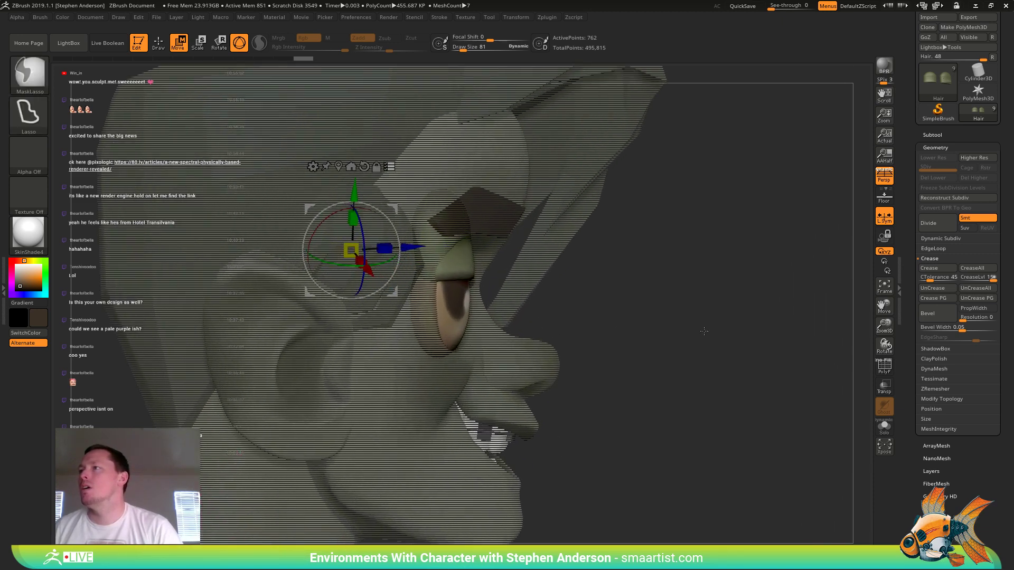
{"action": "right_click_drag", "start_coordinate": [601, 276], "coordinate": [526, 283], "text": "alt"}
{"action": "left_click_drag", "start_coordinate": [317, 215], "coordinate": [403, 311]}
{"action": "left_click_drag", "start_coordinate": [621, 358], "coordinate": [850, 411]}
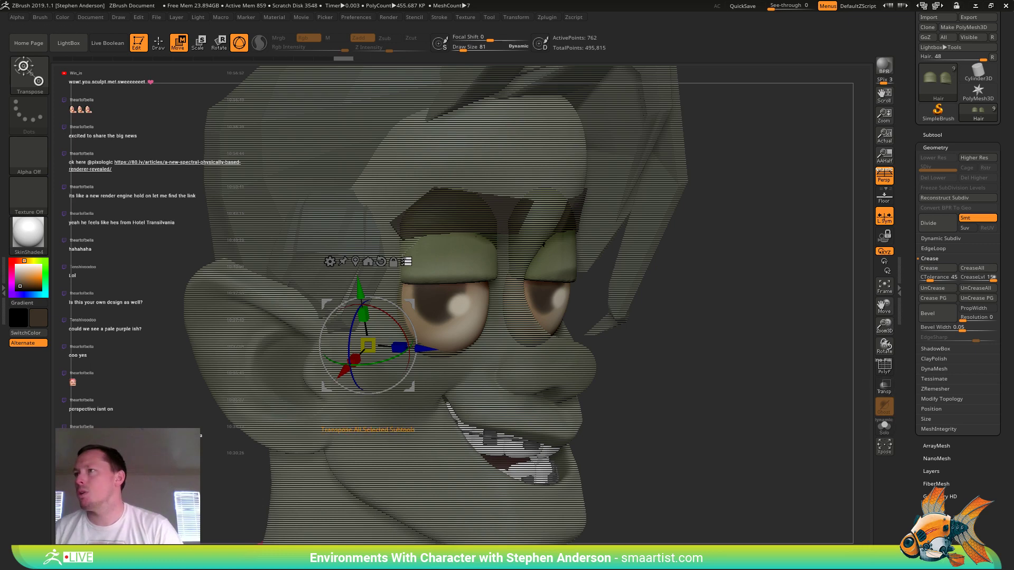
{"action": "key", "text": "q"}
{"action": "left_click_drag", "start_coordinate": [719, 425], "coordinate": [588, 252], "text": "alt"}
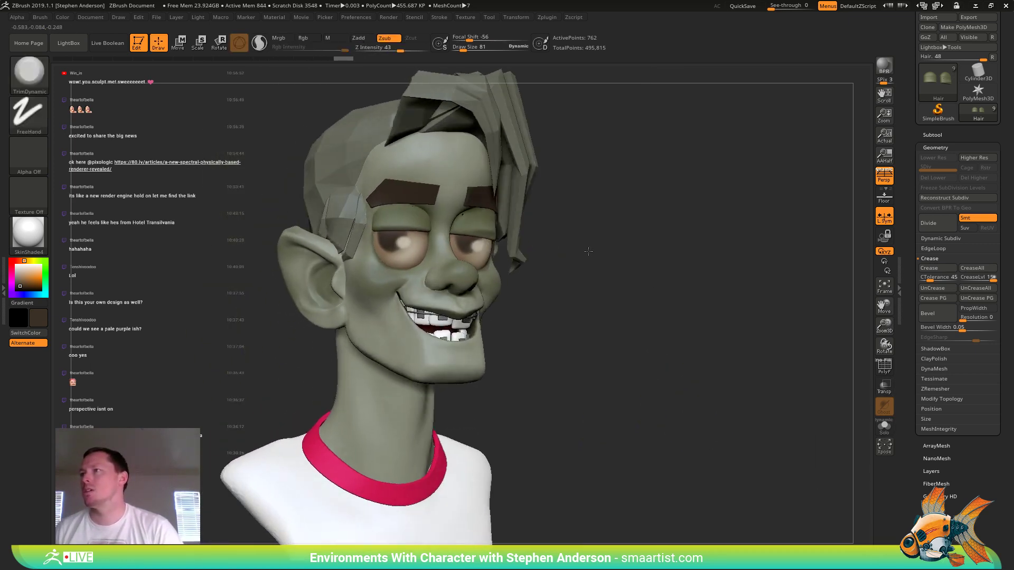
- Make the eyelids the active subtool with polyframe off and open the Modify Topology options
{"action": "mouse_move", "coordinate": [589, 252]}
{"action": "right_mouse_down"}
{"action": "mouse_move", "coordinate": [579, 258]}
{"action": "mouse_move", "coordinate": [604, 276]}
{"action": "mouse_move", "coordinate": [615, 264]}
{"action": "mouse_move", "coordinate": [683, 298]}
{"action": "right_mouse_up"}
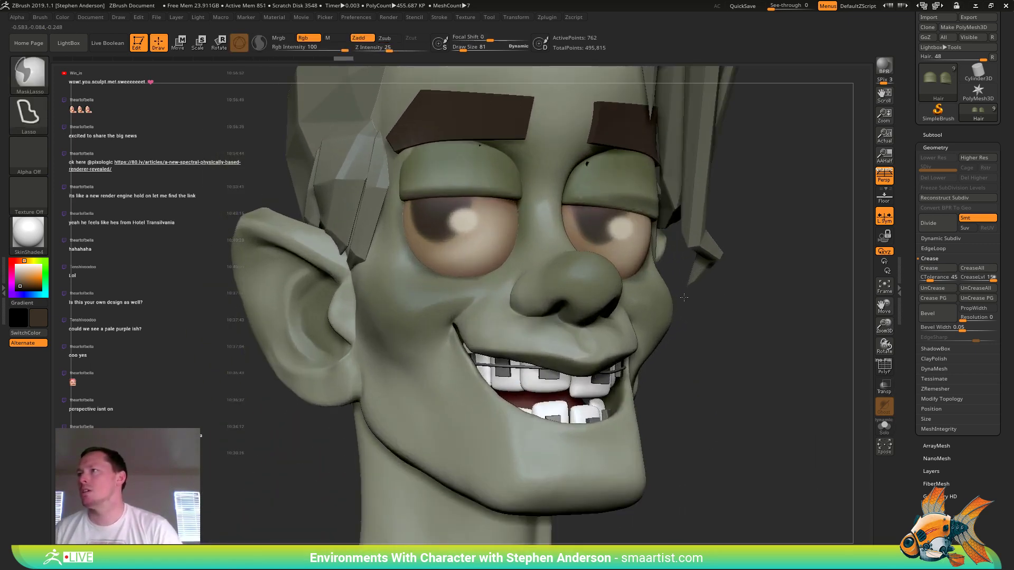
{"action": "key", "text": "f"}
{"action": "key", "text": "shift+f"}
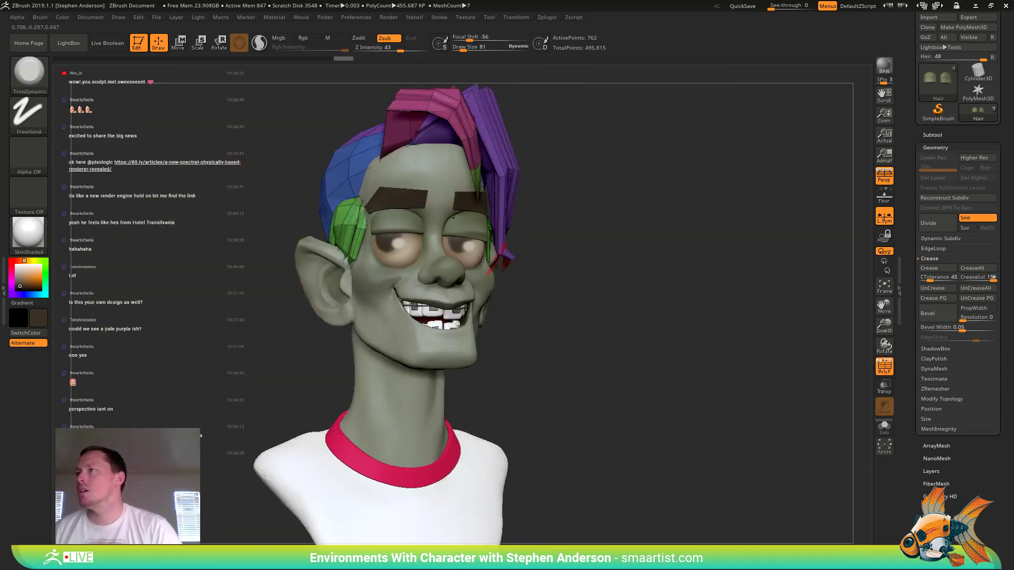
{"action": "left_click", "coordinate": [454, 230], "text": "alt"}
{"action": "key", "text": "shift+f"}
{"action": "right_click_drag", "start_coordinate": [634, 276], "coordinate": [687, 352], "text": "ctrl"}
{"action": "left_click", "coordinate": [950, 399]}
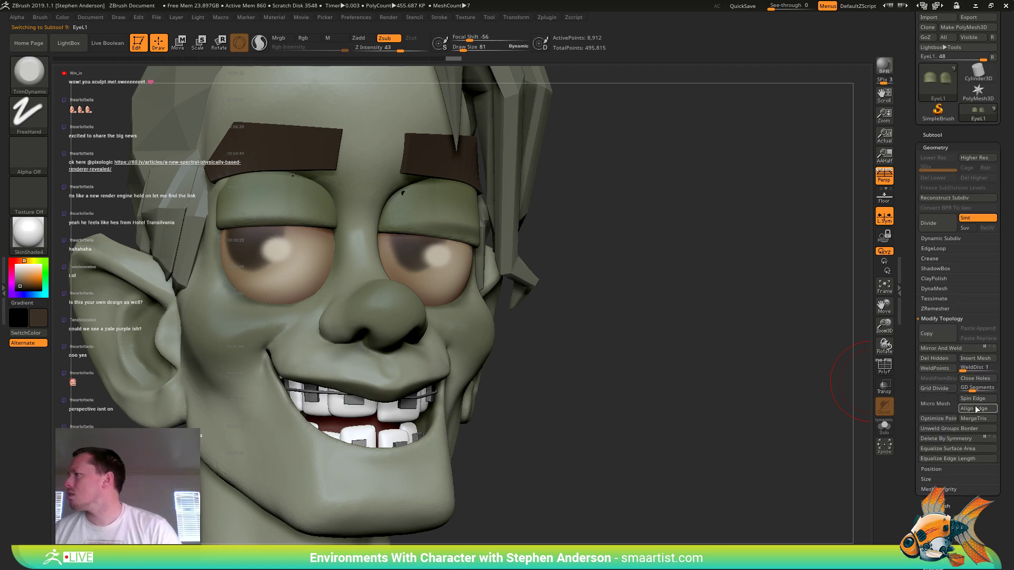
{"action": "left_click_drag", "start_coordinate": [645, 336], "coordinate": [658, 334]}
- Enable Zadd for the Smooth brush, turn on Sculptris Pro and smooth the dark spots along the eyelids' upper edges
{"action": "key", "text": "shift"}
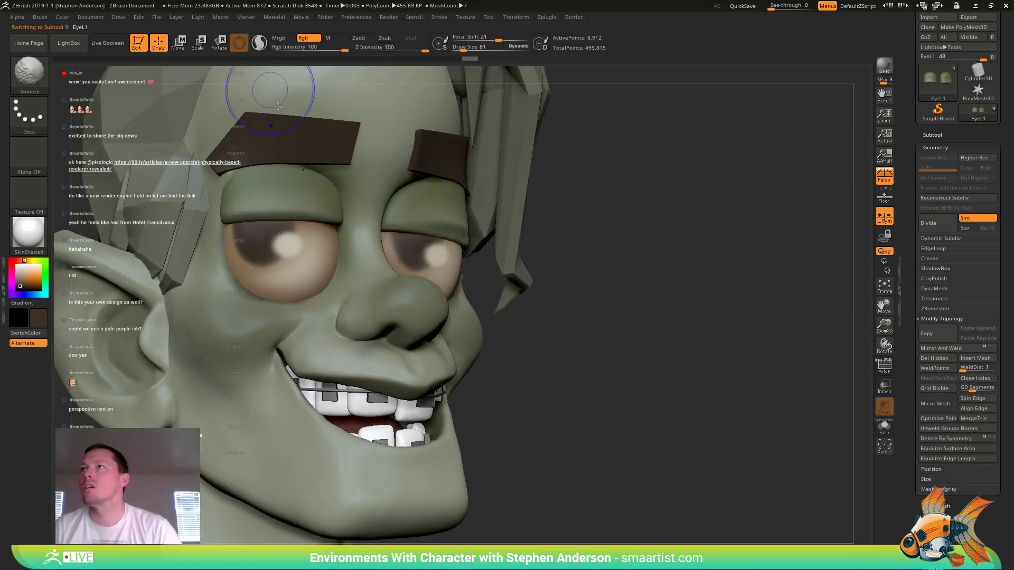
{"action": "left_click", "coordinate": [358, 38]}
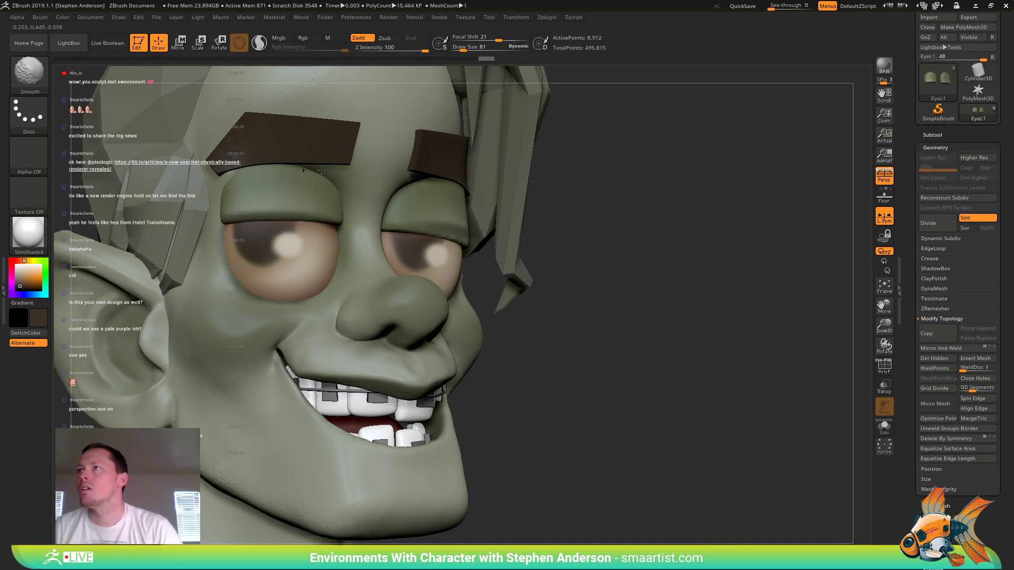
{"action": "left_click_drag", "start_coordinate": [321, 170], "coordinate": [349, 178], "text": "shift"}
{"action": "mouse_move", "coordinate": [301, 169]}
{"action": "right_mouse_down", "text": "ctrl"}
{"action": "mouse_move", "coordinate": [359, 220]}
{"action": "mouse_move", "coordinate": [294, 159]}
{"action": "right_mouse_up", "text": "ctrl"}
{"action": "left_click", "coordinate": [260, 44]}
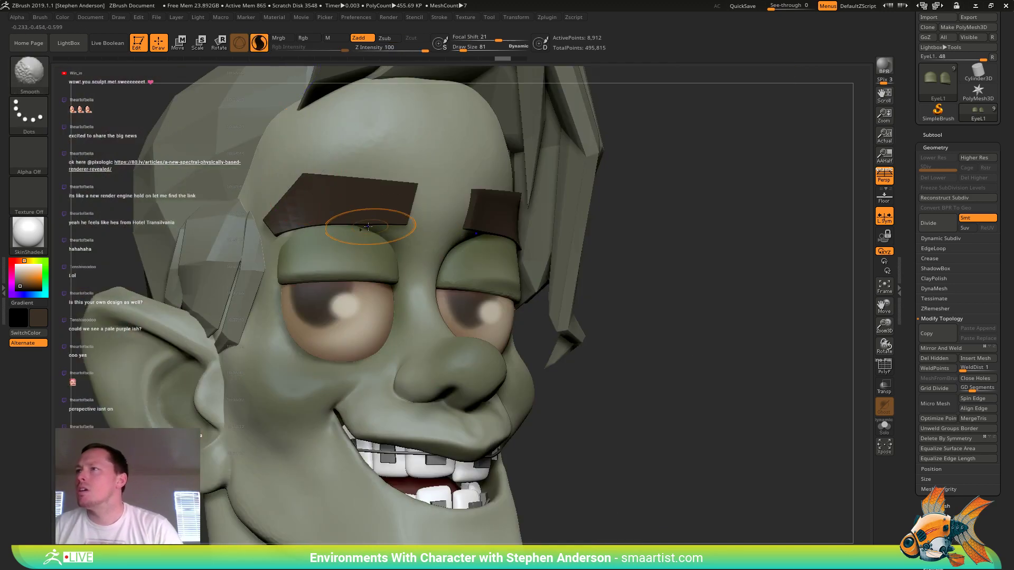
{"action": "left_click_drag", "start_coordinate": [368, 226], "coordinate": [360, 225]}
{"action": "mouse_move", "coordinate": [644, 339]}
{"action": "right_mouse_down", "text": "ctrl"}
{"action": "mouse_move", "coordinate": [600, 274]}
{"action": "mouse_move", "coordinate": [649, 261]}
{"action": "mouse_move", "coordinate": [639, 280]}
{"action": "mouse_move", "coordinate": [610, 258]}
{"action": "mouse_move", "coordinate": [620, 243]}
{"action": "mouse_move", "coordinate": [657, 330]}
{"action": "mouse_move", "coordinate": [648, 229]}
{"action": "mouse_move", "coordinate": [652, 280]}
{"action": "right_mouse_up", "text": "ctrl"}
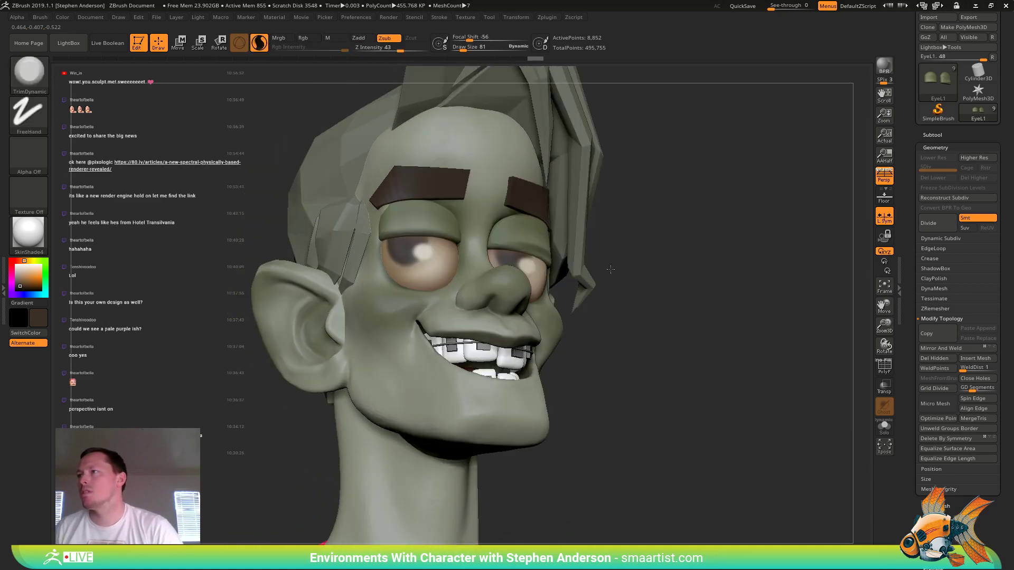
- Choose the Move brush at draw size 136 and adjust the shape of the eyes and eyelids
{"action": "key", "text": "b"}
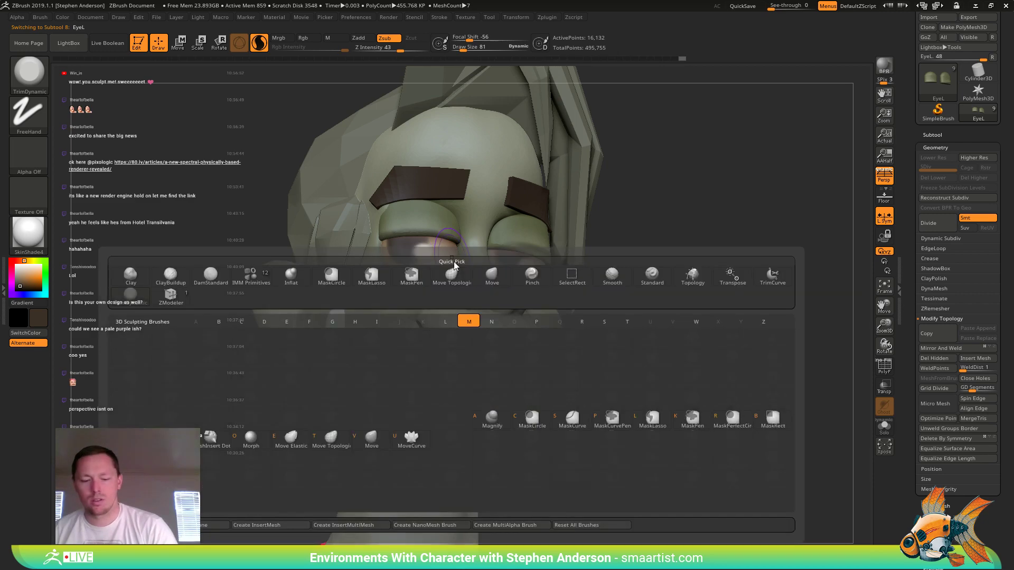
{"action": "key", "text": "m"}
{"action": "key", "text": "v"}
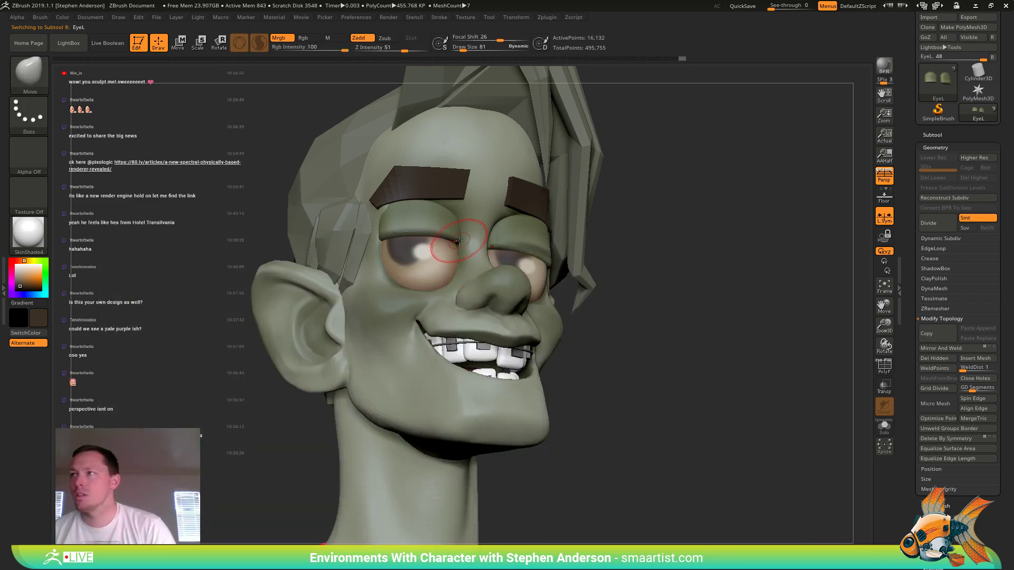
{"action": "right_click_drag", "start_coordinate": [456, 242], "coordinate": [445, 238]}
{"action": "key", "text": "s"}
{"action": "left_click_drag", "start_coordinate": [454, 241], "coordinate": [457, 241]}
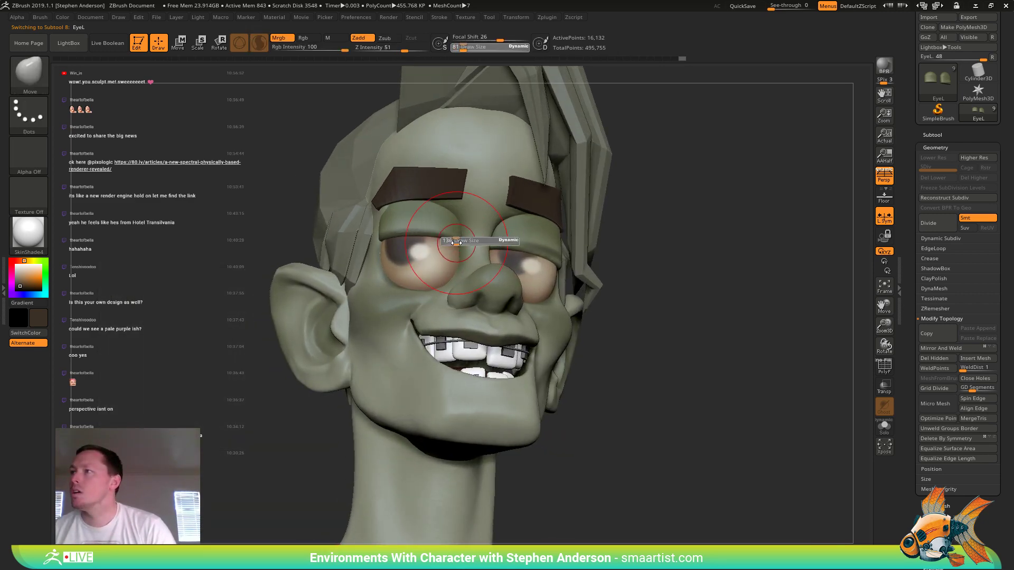
{"action": "right_click_drag", "start_coordinate": [460, 239], "coordinate": [462, 230]}
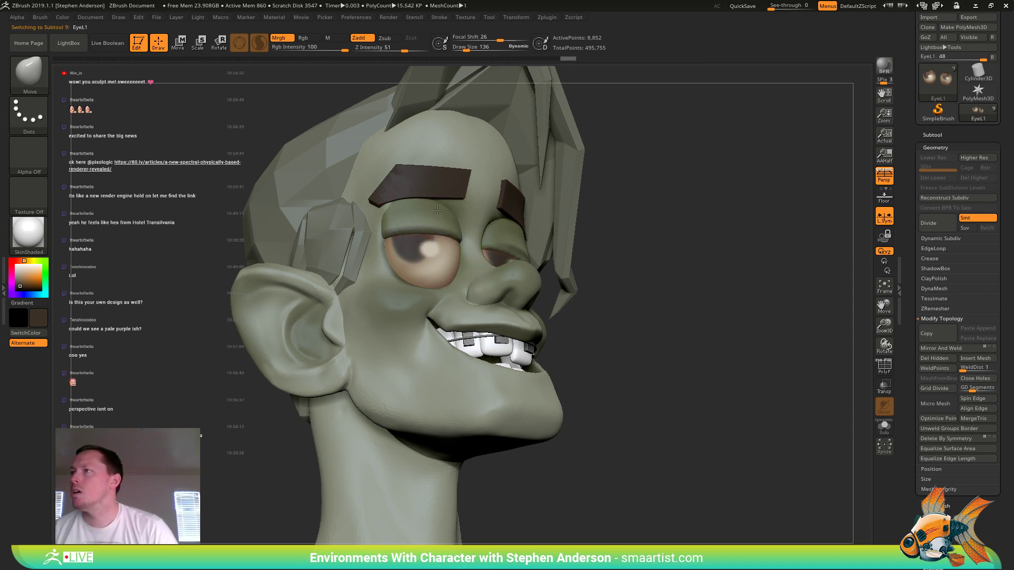
- Make the head the active subtool and adjust the brow area beside the eye with a smaller Move brush
{"action": "right_click_drag", "start_coordinate": [418, 213], "coordinate": [384, 304]}
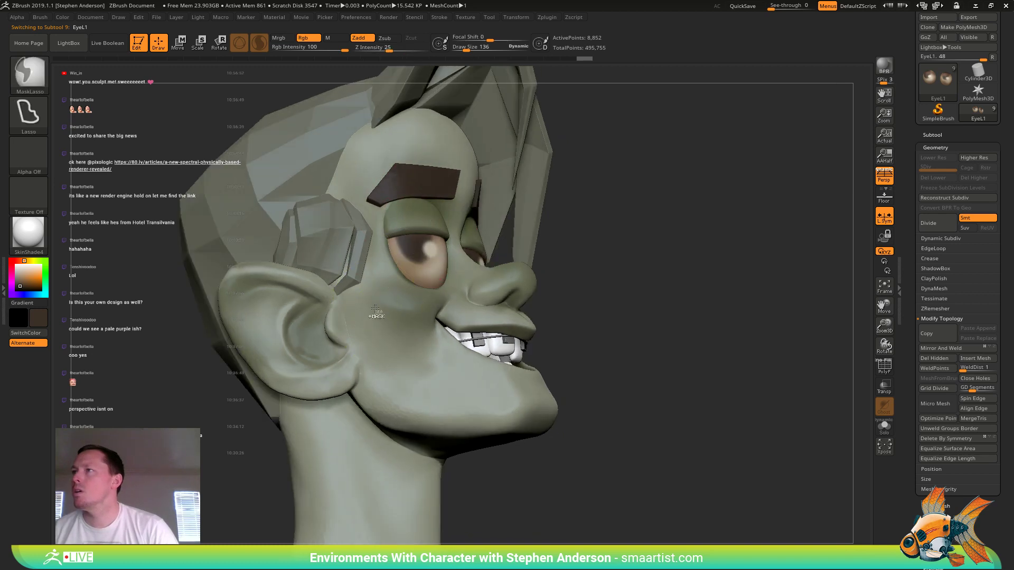
{"action": "right_click_drag", "start_coordinate": [378, 203], "coordinate": [391, 202]}
{"action": "left_click", "coordinate": [393, 202], "text": "alt"}
{"action": "key", "text": "s"}
{"action": "left_click_drag", "start_coordinate": [393, 203], "coordinate": [390, 204]}
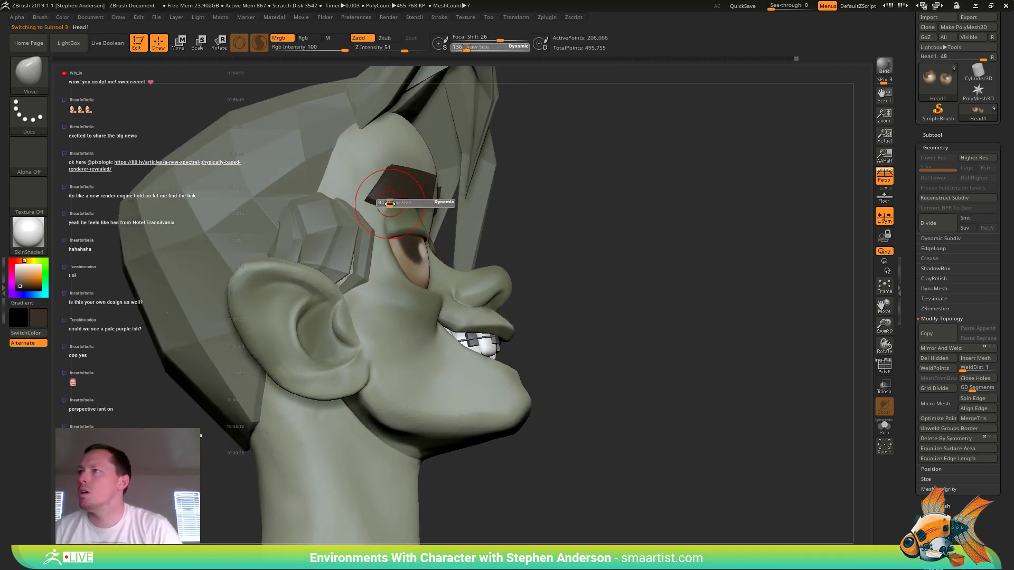
{"action": "mouse_move", "coordinate": [386, 207]}
{"action": "right_mouse_down"}
{"action": "mouse_move", "coordinate": [469, 190]}
{"action": "mouse_move", "coordinate": [448, 216]}
{"action": "mouse_move", "coordinate": [469, 205]}
{"action": "right_mouse_up"}
- Make the eyebrows the active subtool, show their polyframe and raise their inner ends with the Move brush at draw size 235
{"action": "left_click", "coordinate": [457, 210], "text": "alt"}
{"action": "key", "text": "shift+f"}
{"action": "key", "text": "s"}
{"action": "left_click_drag", "start_coordinate": [468, 204], "coordinate": [475, 209]}
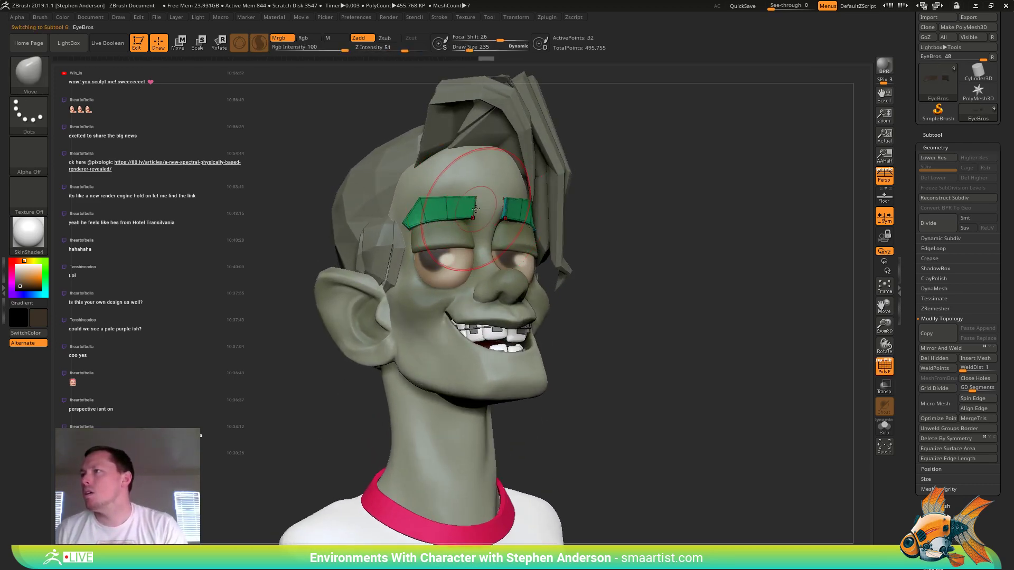
{"action": "right_click_drag", "start_coordinate": [473, 200], "coordinate": [469, 214]}
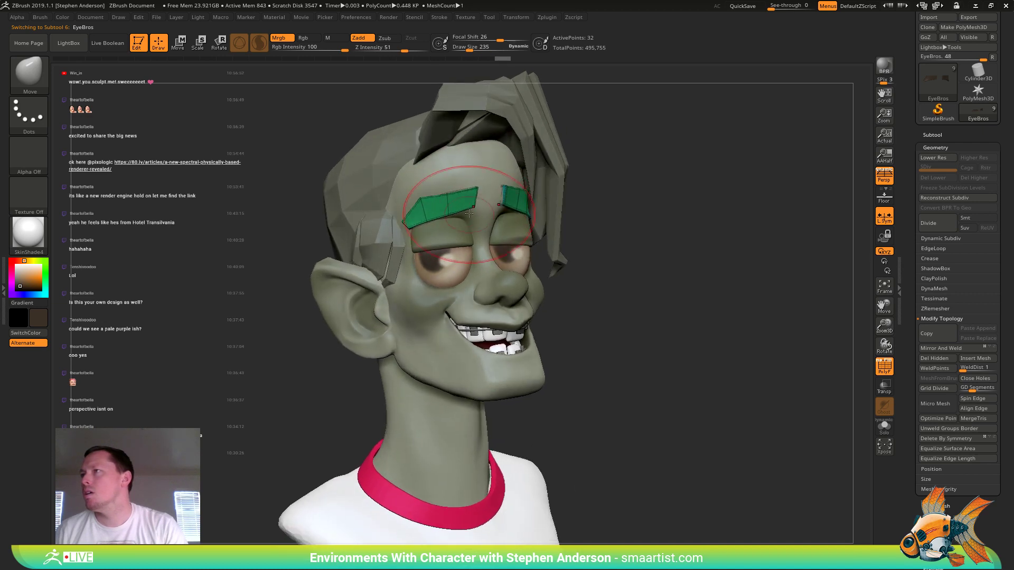
- Refine the shape of the eyebrows' inner ends with the Move brush at draw size 136
{"action": "key", "text": "s"}
{"action": "left_click_drag", "start_coordinate": [478, 187], "coordinate": [472, 187]}
{"action": "right_click_drag", "start_coordinate": [490, 188], "coordinate": [478, 187]}
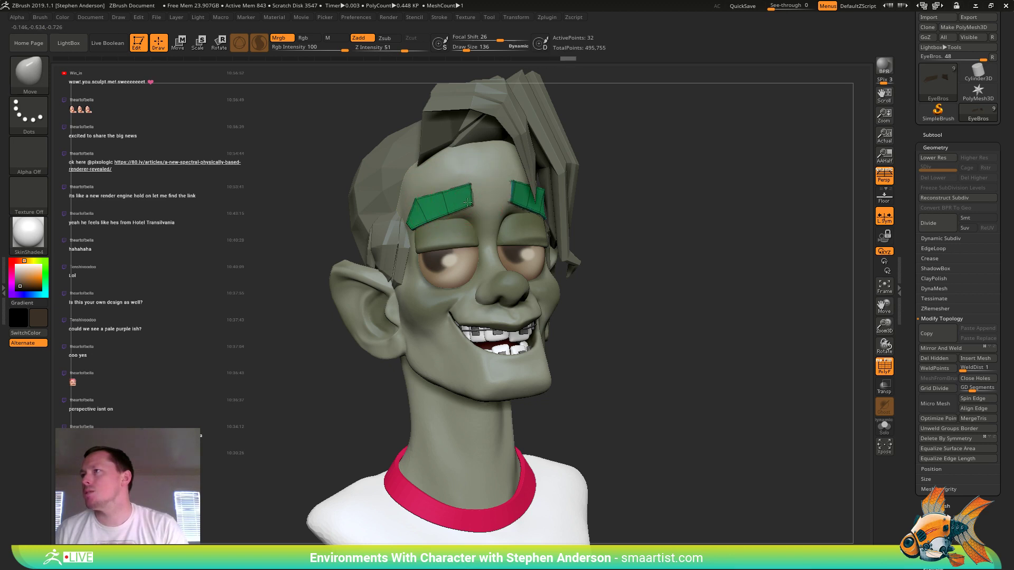
{"action": "right_click_drag", "start_coordinate": [467, 202], "coordinate": [480, 218]}
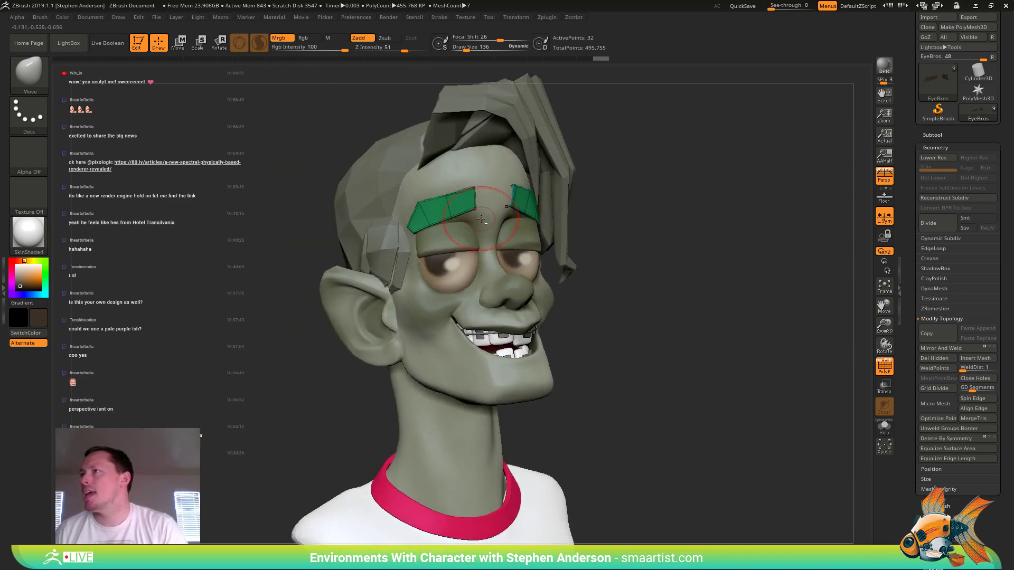
- Make the head the active subtool, turn off polyframe and adjust the area between eyebrow and eyelid at draw size 64
{"action": "left_click", "coordinate": [465, 230], "text": "alt"}
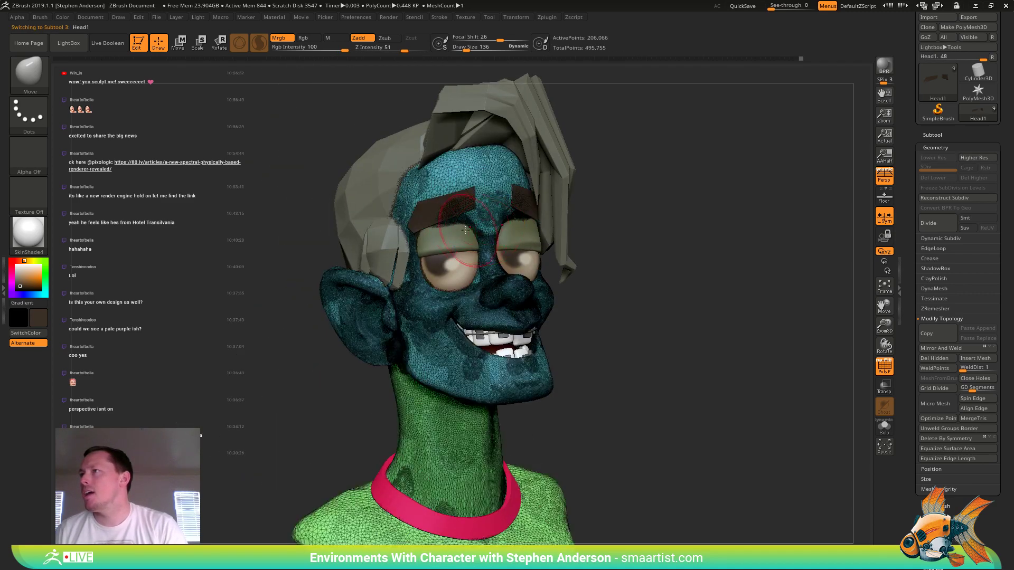
{"action": "key", "text": "shift+f"}
{"action": "key", "text": "bracketleft"}
{"action": "key", "text": "bracketleft"}
{"action": "key", "text": "bracketleft"}
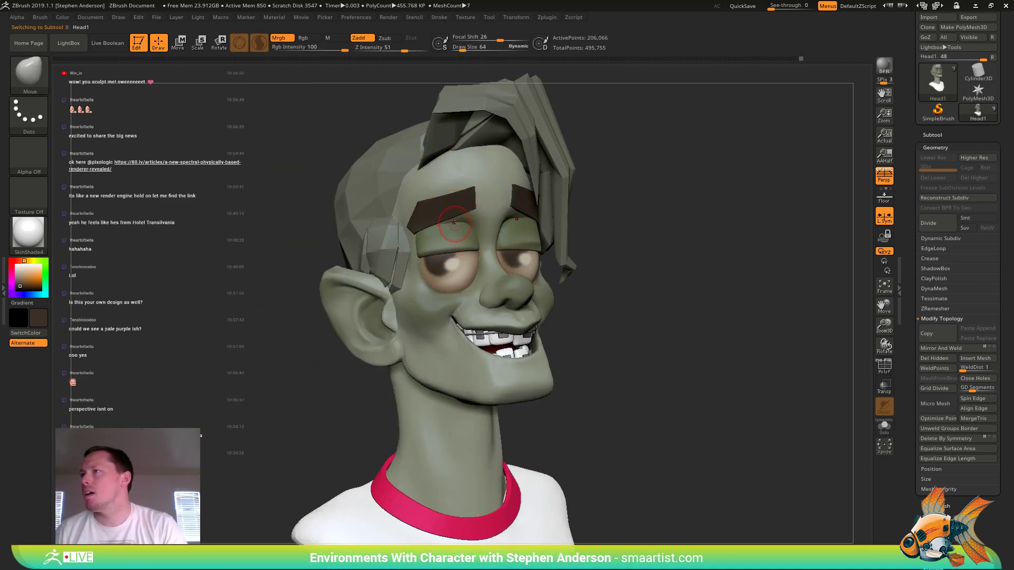
{"action": "mouse_move", "coordinate": [447, 221]}
{"action": "right_mouse_down"}
{"action": "mouse_move", "coordinate": [520, 215]}
{"action": "mouse_move", "coordinate": [505, 203]}
{"action": "mouse_move", "coordinate": [450, 222]}
{"action": "mouse_move", "coordinate": [543, 226]}
{"action": "right_mouse_up"}
- Set the Move brush's draw size to 54 and refine the head's surface beneath the eyebrows from several angles
{"action": "key", "text": "bracketright"}
{"action": "key", "text": "bracketright"}
{"action": "key", "text": "s"}
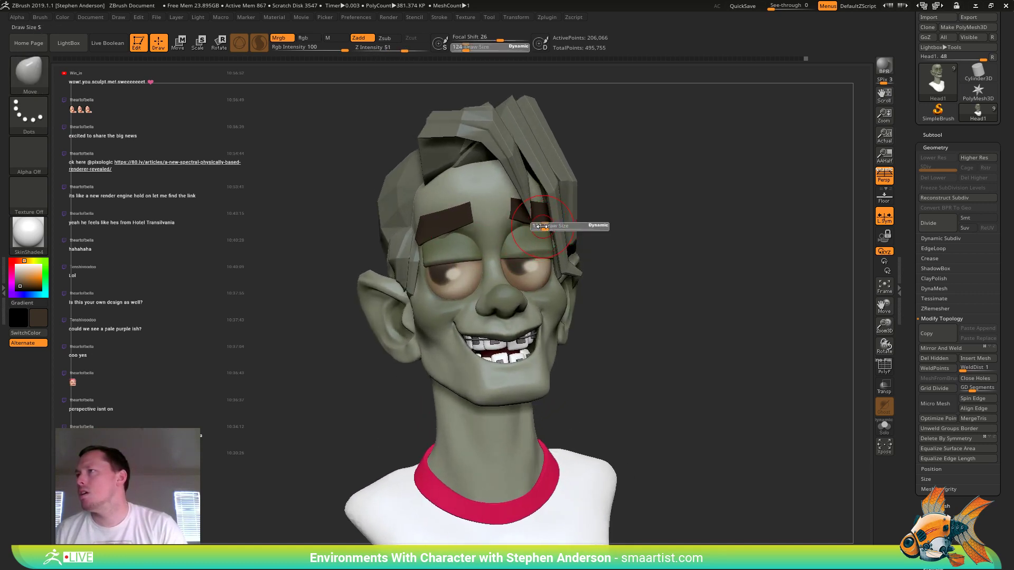
{"action": "left_click_drag", "start_coordinate": [461, 231], "coordinate": [452, 231]}
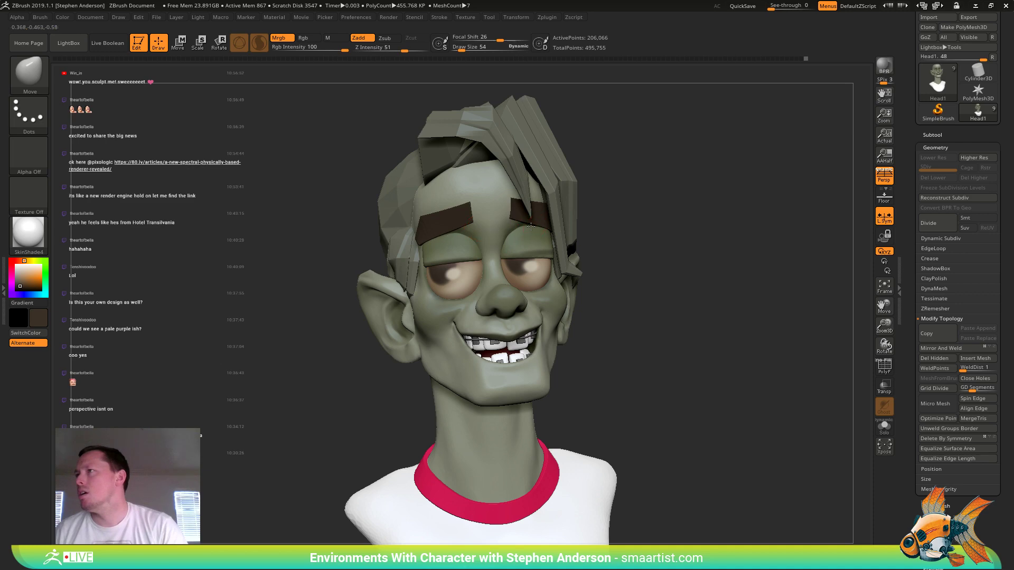
{"action": "mouse_move", "coordinate": [530, 226]}
{"action": "right_mouse_down"}
{"action": "mouse_move", "coordinate": [475, 209]}
{"action": "mouse_move", "coordinate": [528, 224]}
{"action": "right_mouse_up"}
{"action": "right_click_drag", "start_coordinate": [528, 224], "coordinate": [412, 159], "text": "ctrl"}
{"action": "right_click_drag", "start_coordinate": [520, 222], "coordinate": [471, 296], "text": "ctrl"}
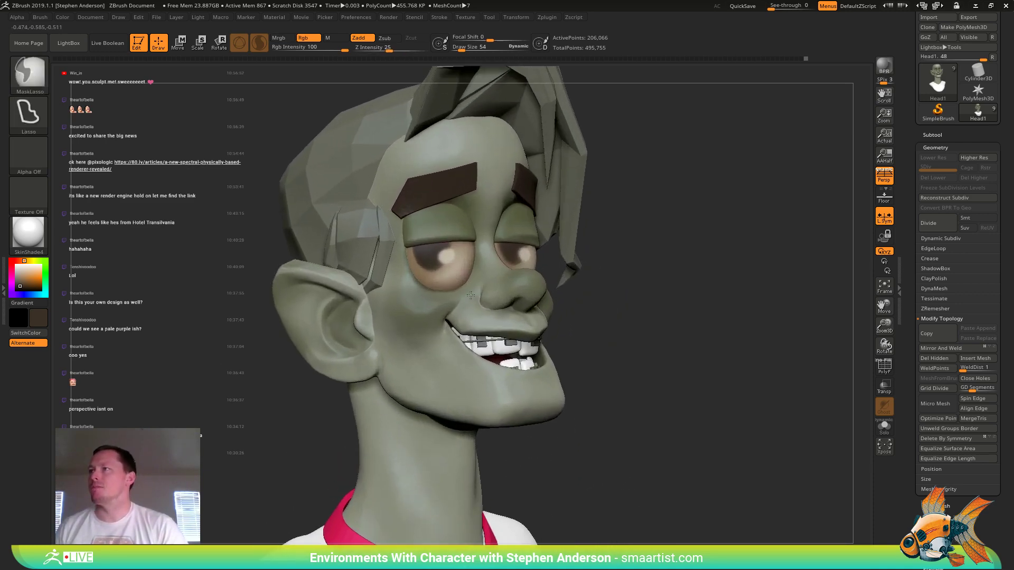
- Make the eyelids the active subtool and nudge the eyelid's outer corner with the Move brush at draw size 161
{"action": "left_click", "coordinate": [413, 227], "text": "alt"}
{"action": "key", "text": "s"}
{"action": "left_click_drag", "start_coordinate": [406, 221], "coordinate": [411, 220]}
{"action": "right_click_drag", "start_coordinate": [402, 217], "coordinate": [504, 223]}
{"action": "mouse_move", "coordinate": [505, 223]}
{"action": "right_mouse_down", "text": "alt"}
{"action": "mouse_move", "coordinate": [377, 217]}
{"action": "mouse_move", "coordinate": [461, 222]}
{"action": "mouse_move", "coordinate": [434, 224]}
{"action": "mouse_move", "coordinate": [455, 226]}
{"action": "mouse_move", "coordinate": [450, 236]}
{"action": "right_mouse_up", "text": "alt"}
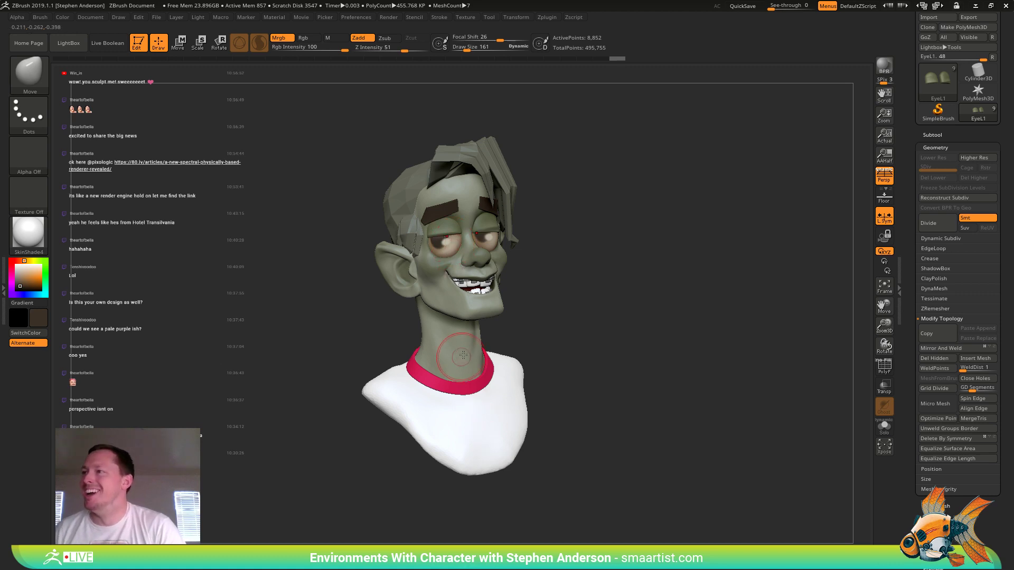
- Make the head the active subtool, show its polyframe and isolate the shirt polygroup
{"action": "left_click", "coordinate": [473, 436], "text": "alt"}
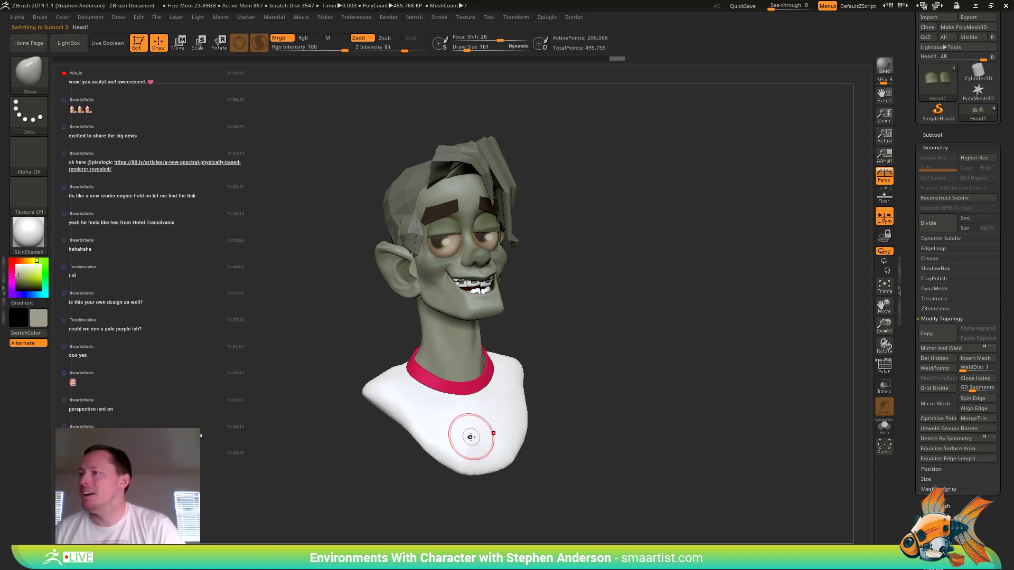
{"action": "key", "text": "shift+f"}
{"action": "left_click", "coordinate": [474, 438], "text": "ctrl+shift"}
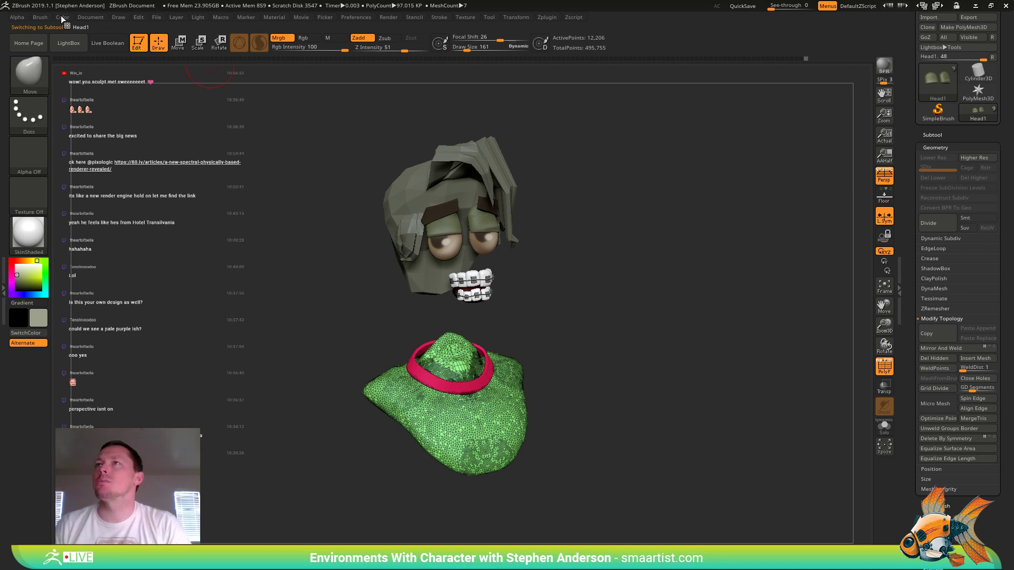
- Tint the isolated shirt by repeatedly filling it with grey-green (156, 160, 140) at RGB intensity 11, with polyframe off
{"action": "left_click", "coordinate": [308, 38]}
{"action": "left_click_drag", "start_coordinate": [311, 47], "coordinate": [292, 49]}
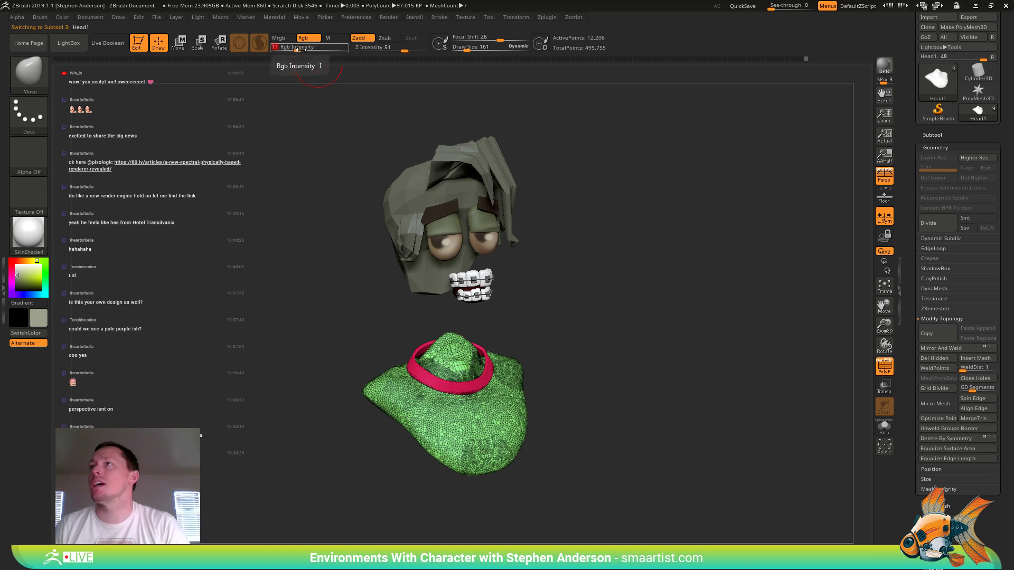
{"action": "key", "text": "shift+f"}
{"action": "left_click", "coordinate": [62, 15]}
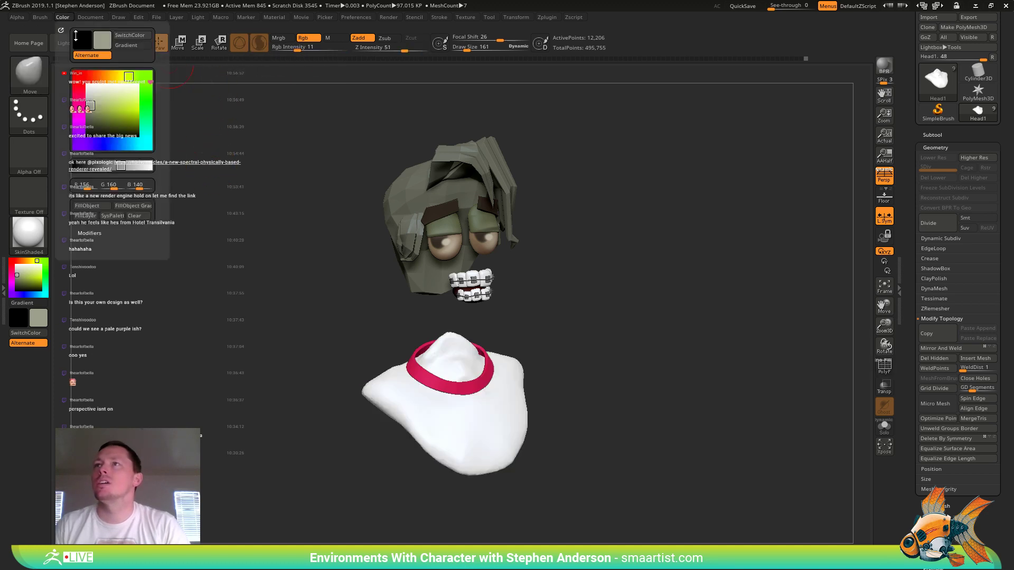
{"action": "left_click", "coordinate": [87, 205]}
{"action": "left_click", "coordinate": [87, 206]}
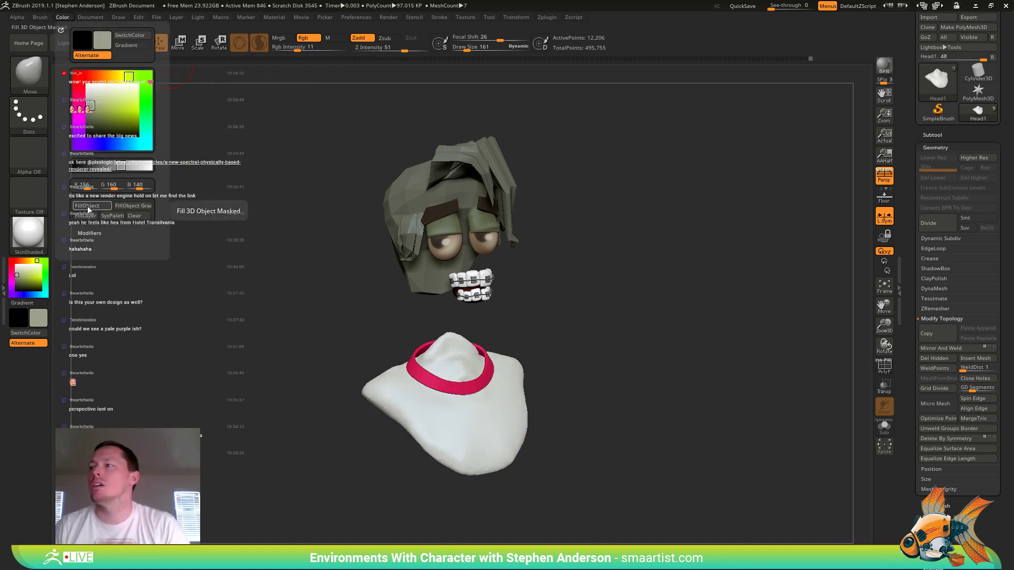
{"action": "left_click", "coordinate": [65, 17]}
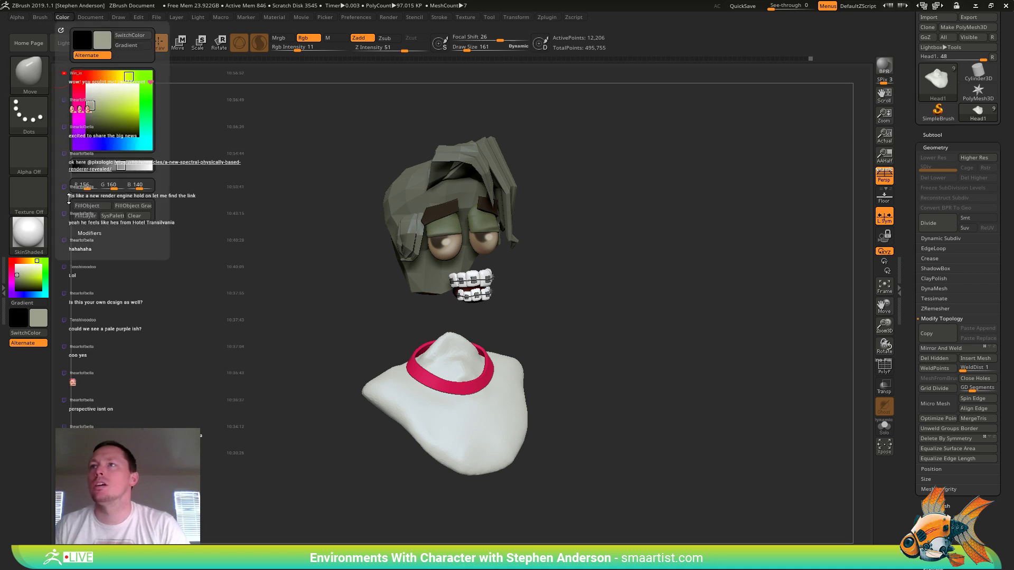
{"action": "left_click", "coordinate": [95, 203]}
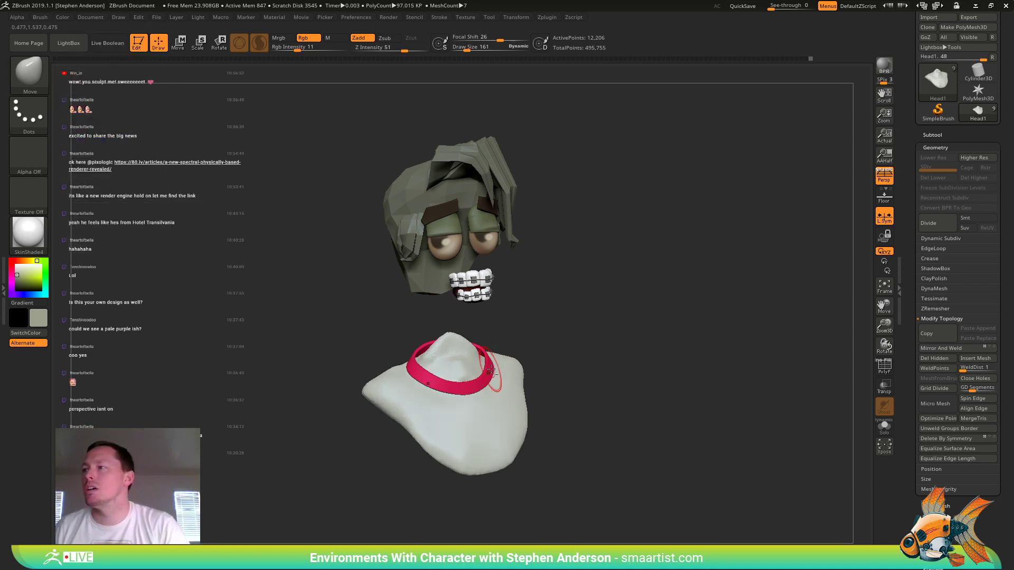
- Make the red collar the active subtool and bring the hidden head geometry back into view
{"action": "left_click", "coordinate": [492, 369], "text": "alt"}
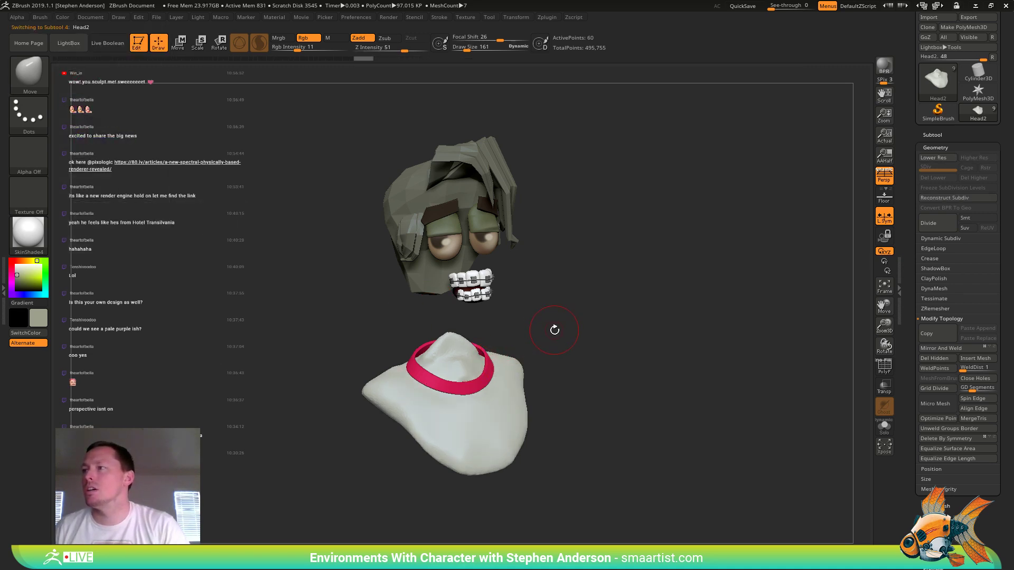
{"action": "left_click", "coordinate": [513, 388], "text": "alt"}
{"action": "left_click", "coordinate": [576, 348], "text": "ctrl+shift"}
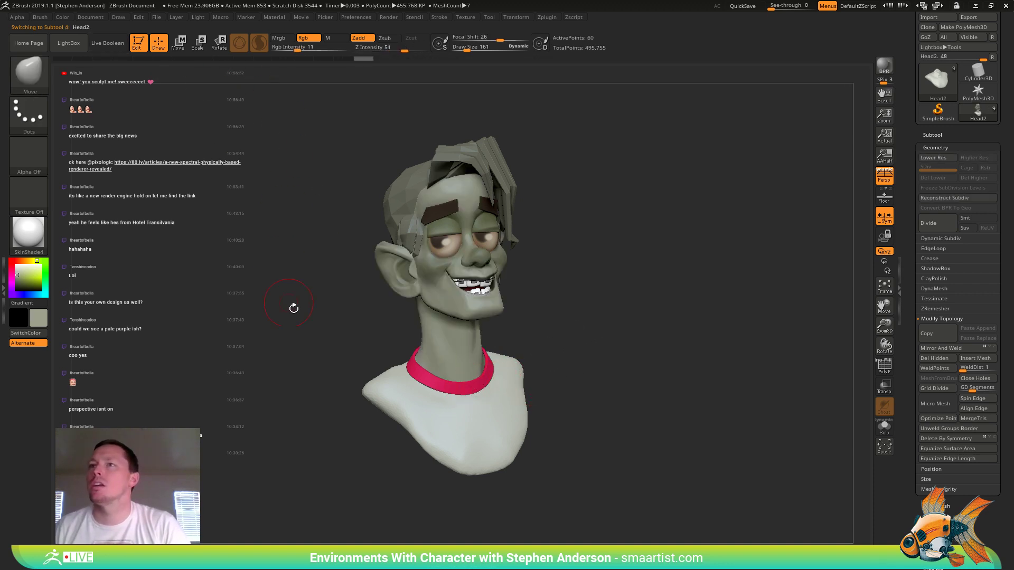
- Choose a muted grey-brown (121, 116, 99) and fill the collar with it at RGB intensity 11 to desaturate its red
{"action": "left_click", "coordinate": [19, 278]}
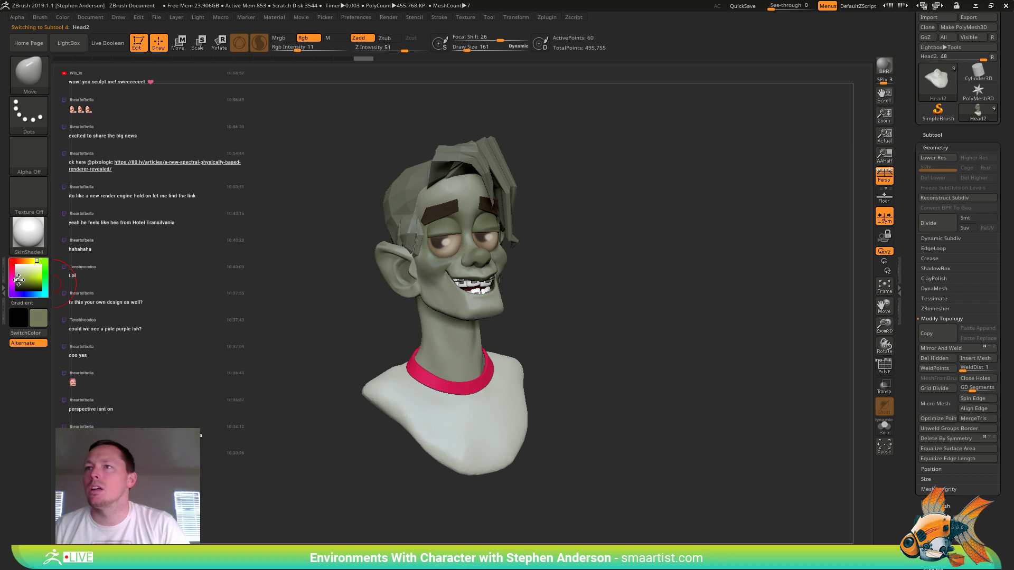
{"action": "left_click", "coordinate": [28, 261]}
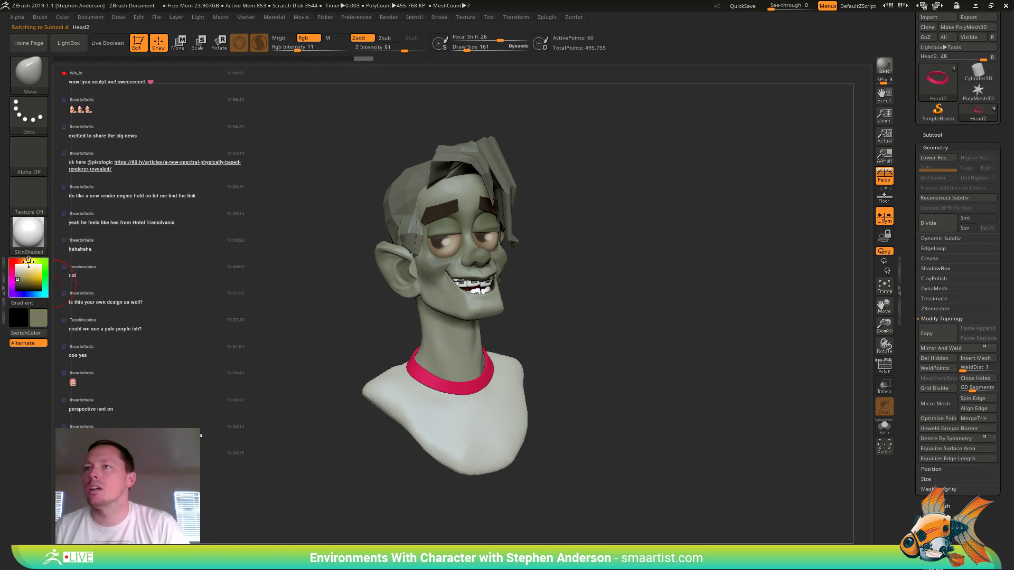
{"action": "left_click", "coordinate": [62, 17]}
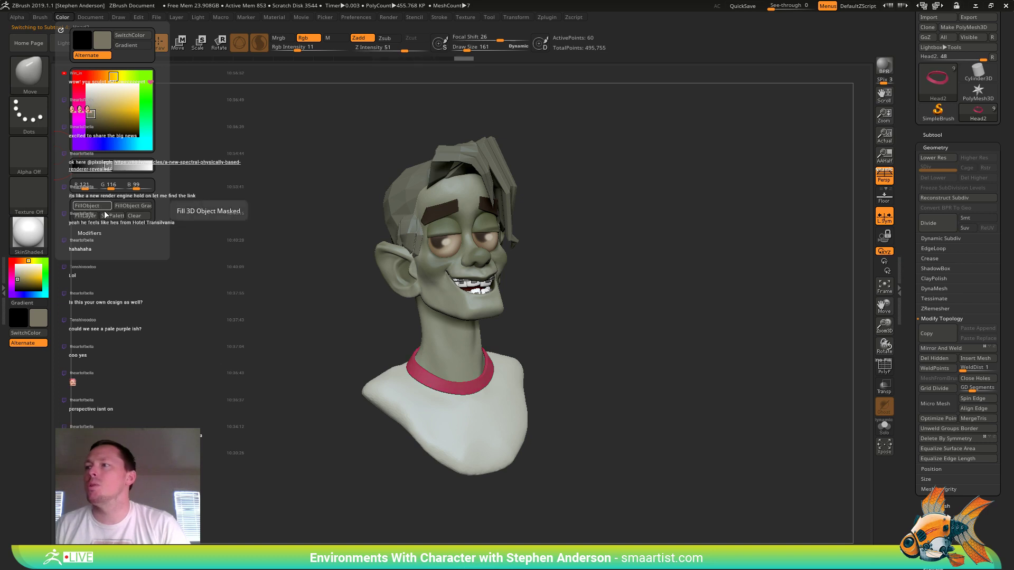
{"action": "left_click_drag", "start_coordinate": [645, 319], "coordinate": [608, 307]}
{"action": "mouse_move", "coordinate": [609, 307]}
{"action": "right_mouse_down"}
{"action": "mouse_move", "coordinate": [643, 301]}
{"action": "mouse_move", "coordinate": [678, 334]}
{"action": "right_mouse_up"}
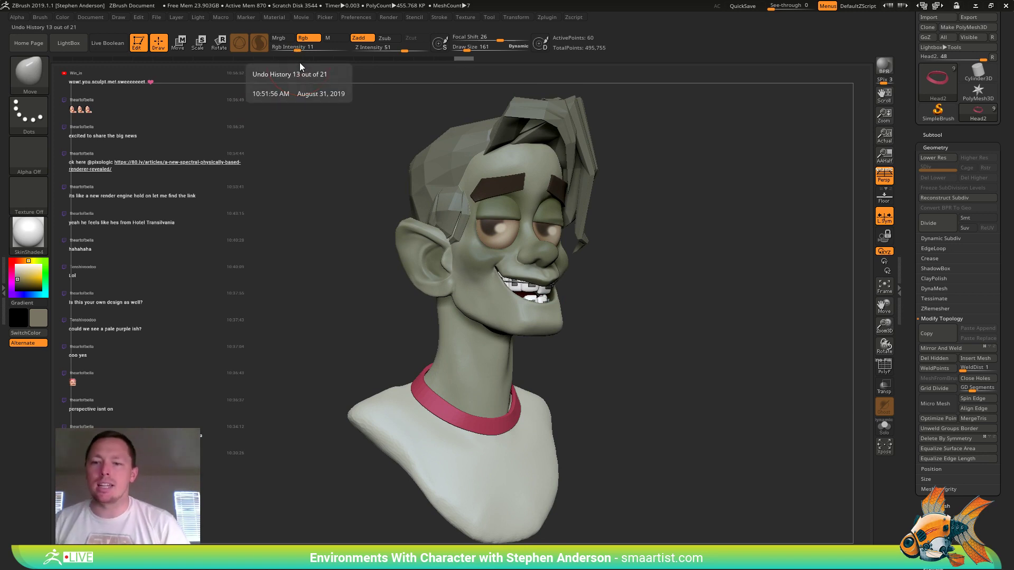
{"action": "left_click", "coordinate": [60, 17]}
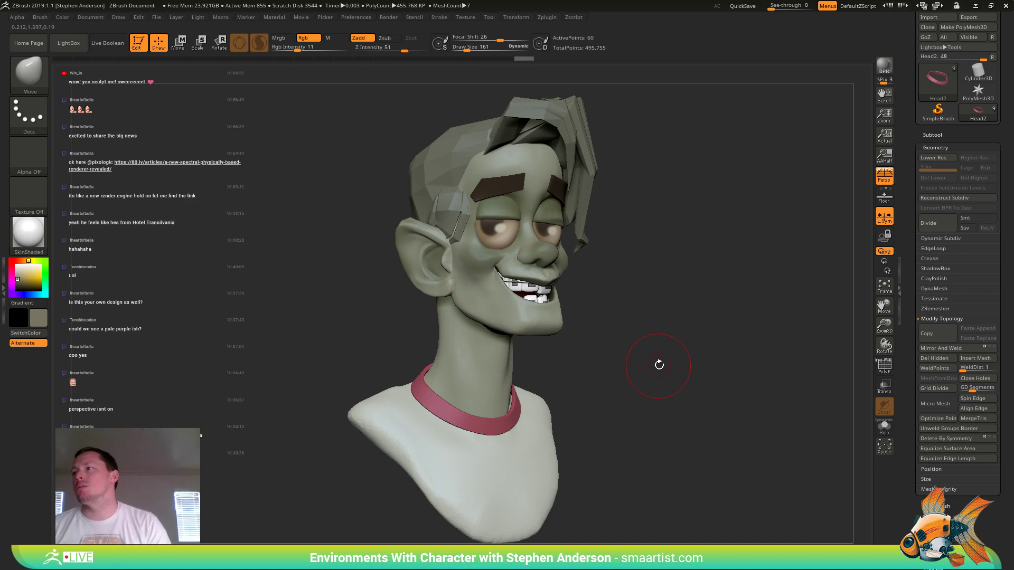
{"action": "mouse_move", "coordinate": [701, 336]}
{"action": "left_mouse_down"}
{"action": "mouse_move", "coordinate": [681, 344]}
{"action": "mouse_move", "coordinate": [705, 347]}
{"action": "left_mouse_up"}
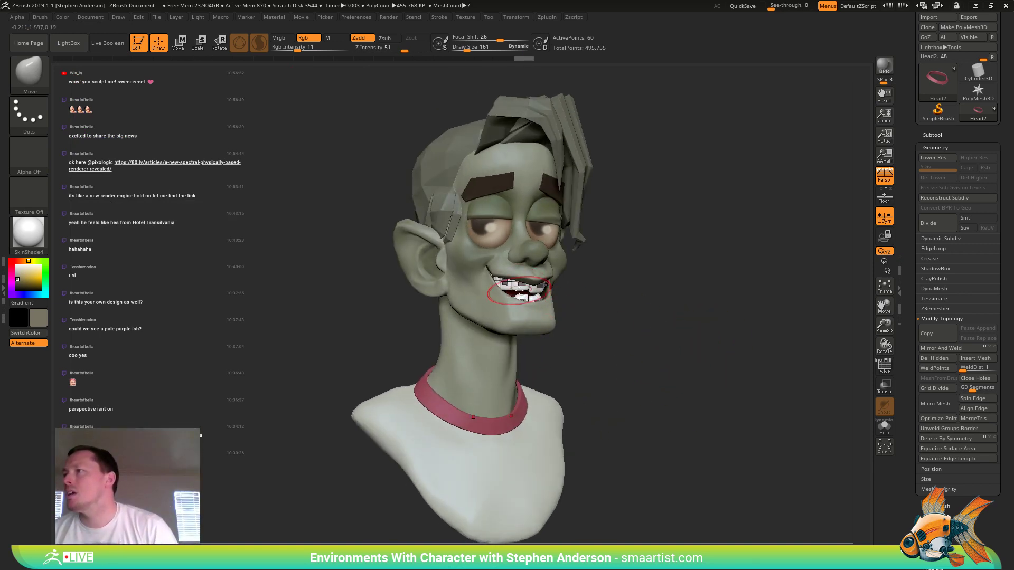
- Make the teeth the active subtool and isolate the teeth from the braces using their polygroups
{"action": "left_click", "coordinate": [521, 289], "text": "alt"}
{"action": "key", "text": "shift+f"}
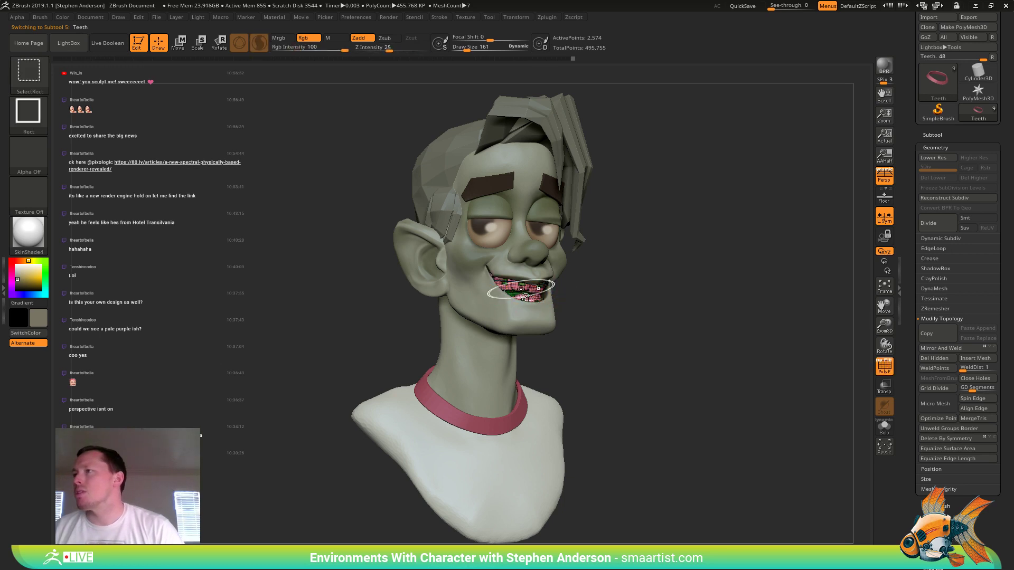
{"action": "left_click", "coordinate": [525, 298], "text": "ctrl+shift"}
{"action": "key", "text": "shift+f"}
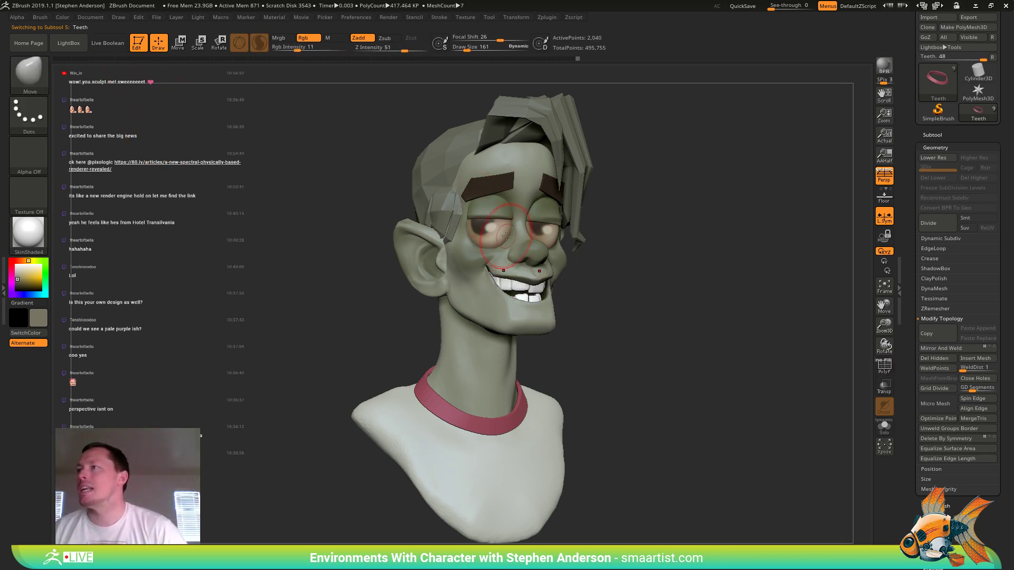
- Sample a cream colour (209, 196, 174), fill the isolated teeth with it at RGB intensity 11 and unhide the braces
{"action": "key", "text": "c"}
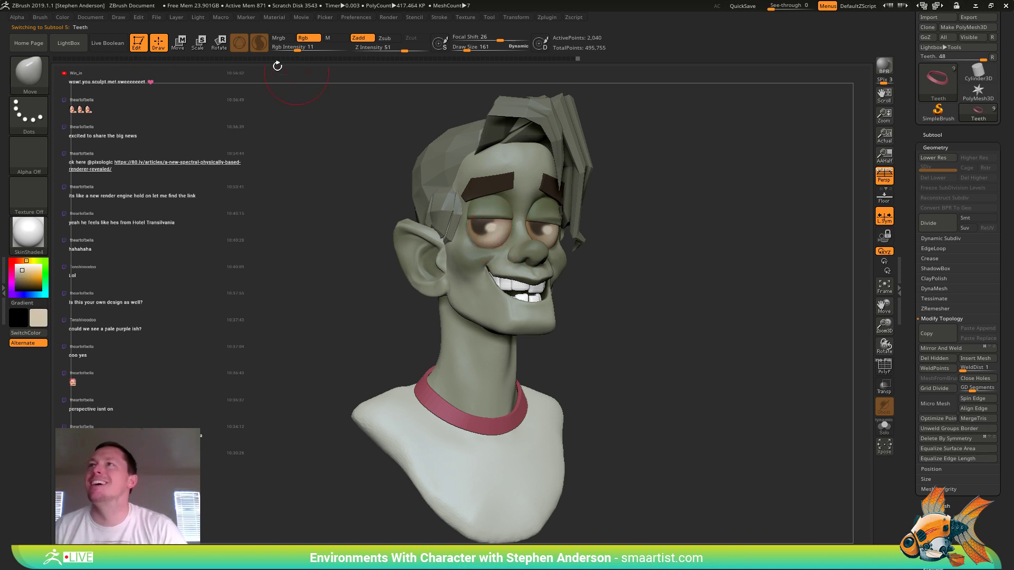
{"action": "left_click", "coordinate": [63, 18]}
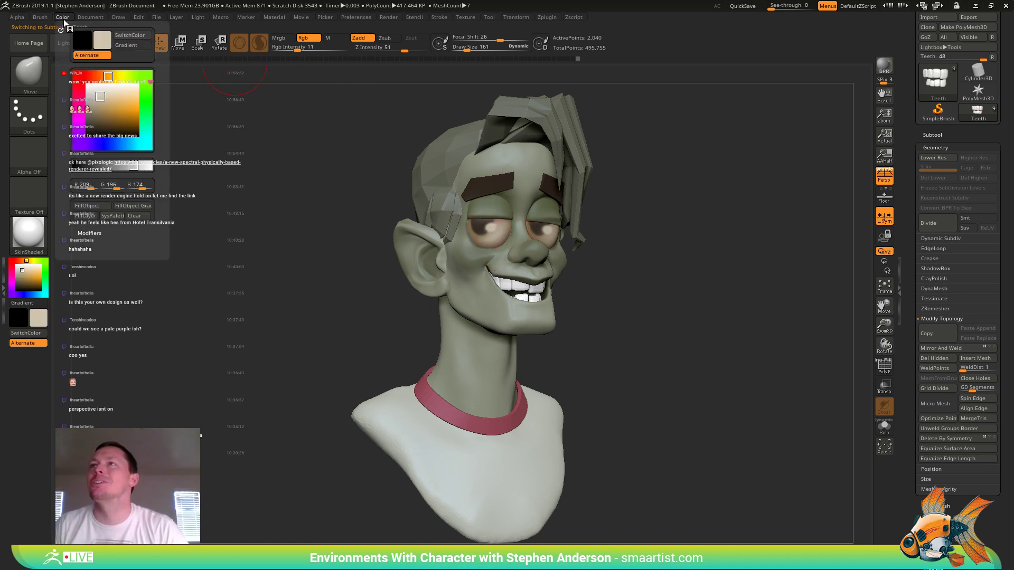
{"action": "left_click", "coordinate": [94, 205]}
{"action": "left_click", "coordinate": [675, 322], "text": "ctrl+shift"}
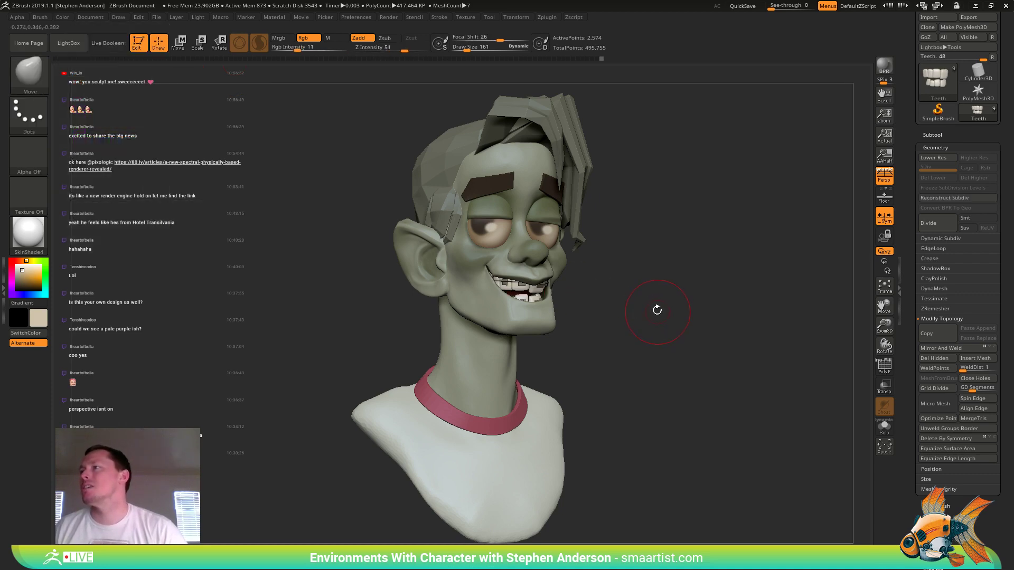
- Make the head the active subtool and adjust the mouth corner with the Move Topological brush at draw size 56
{"action": "mouse_move", "coordinate": [656, 307]}
{"action": "left_mouse_down"}
{"action": "mouse_move", "coordinate": [624, 302]}
{"action": "mouse_move", "coordinate": [660, 331]}
{"action": "mouse_move", "coordinate": [717, 332]}
{"action": "mouse_move", "coordinate": [713, 287]}
{"action": "mouse_move", "coordinate": [697, 295]}
{"action": "mouse_move", "coordinate": [723, 291]}
{"action": "mouse_move", "coordinate": [690, 288]}
{"action": "left_mouse_up"}
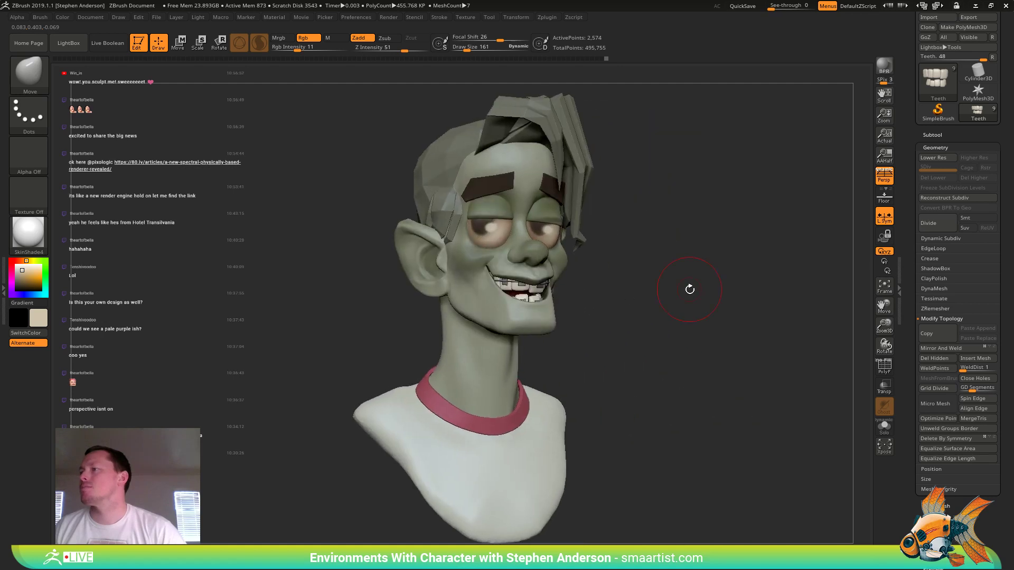
{"action": "mouse_move", "coordinate": [691, 288]}
{"action": "right_mouse_down", "text": "ctrl"}
{"action": "mouse_move", "coordinate": [607, 280]}
{"action": "mouse_move", "coordinate": [643, 315]}
{"action": "mouse_move", "coordinate": [657, 315]}
{"action": "right_mouse_up", "text": "ctrl"}
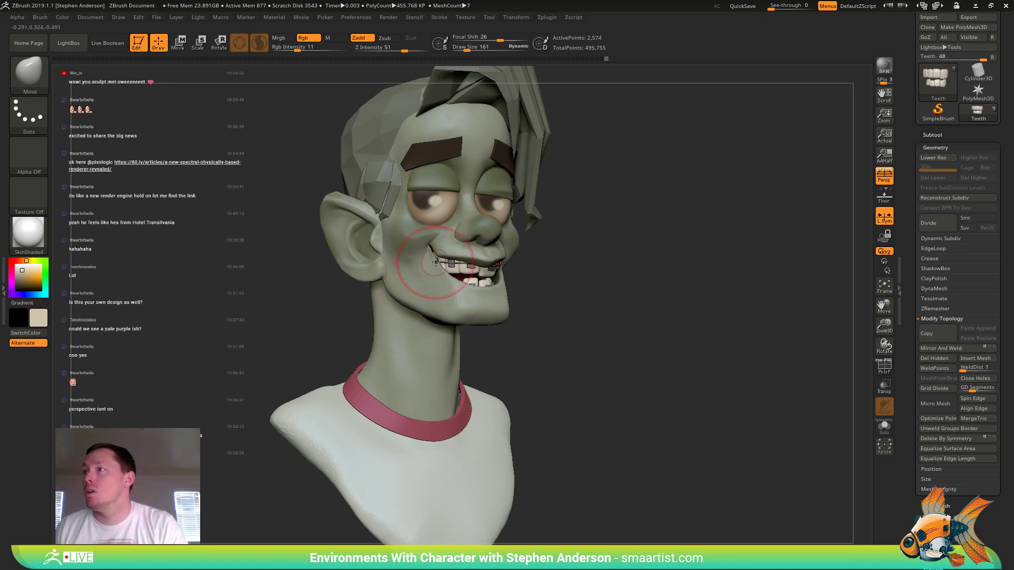
{"action": "left_click", "coordinate": [391, 233], "text": "alt"}
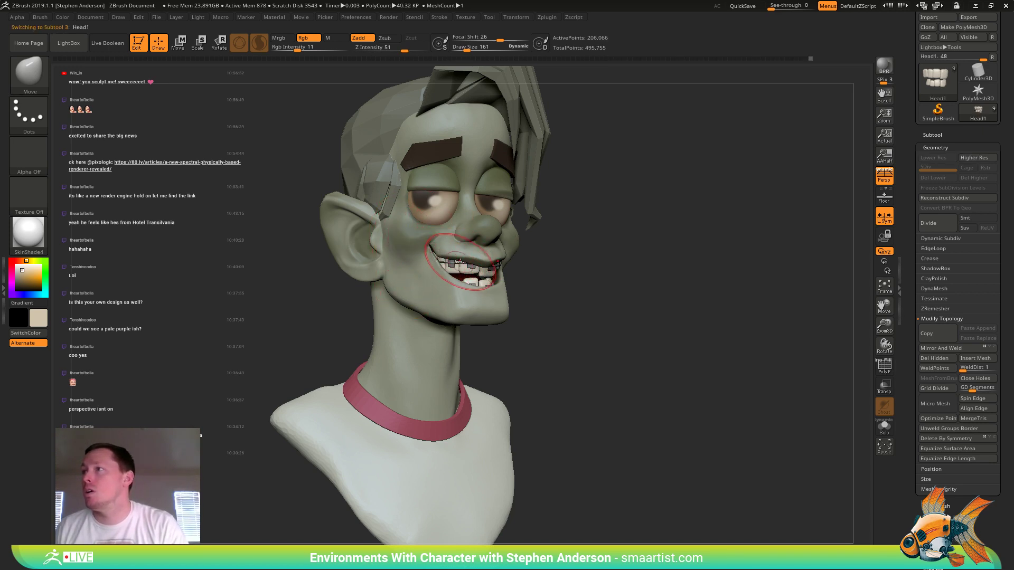
{"action": "right_click_drag", "start_coordinate": [459, 261], "coordinate": [536, 390], "text": "ctrl"}
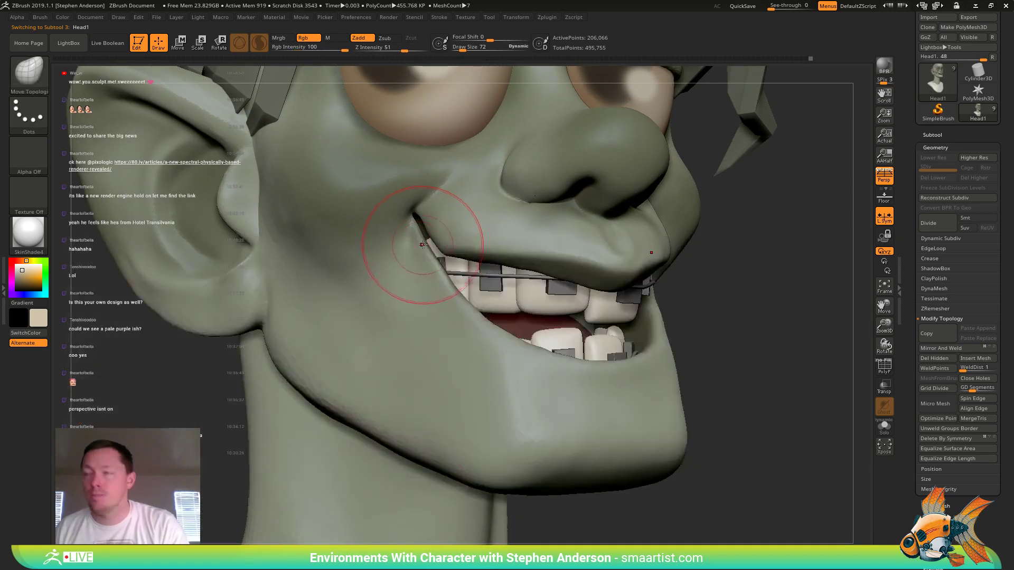
{"action": "key", "text": "s"}
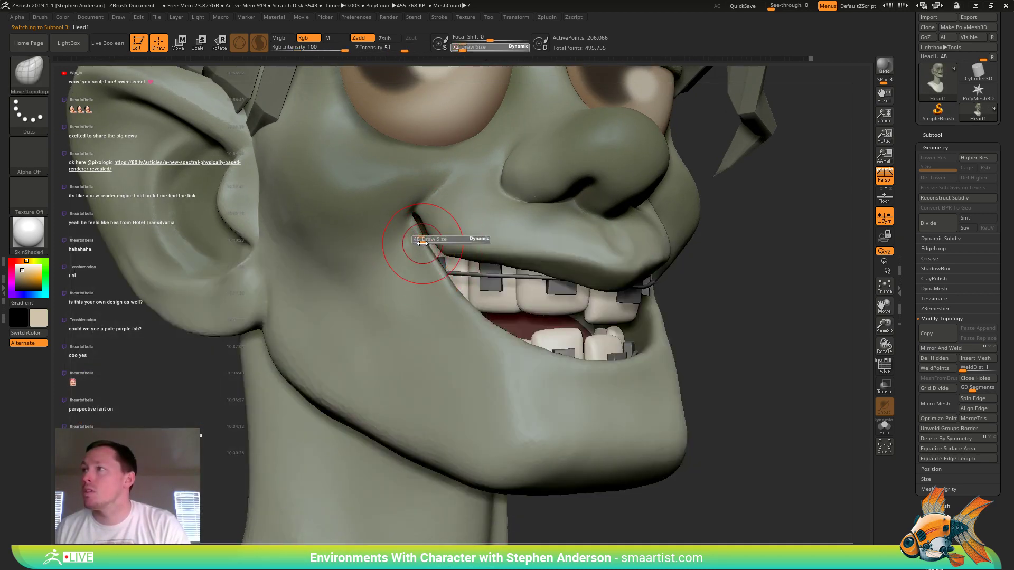
{"action": "left_click", "coordinate": [423, 243]}
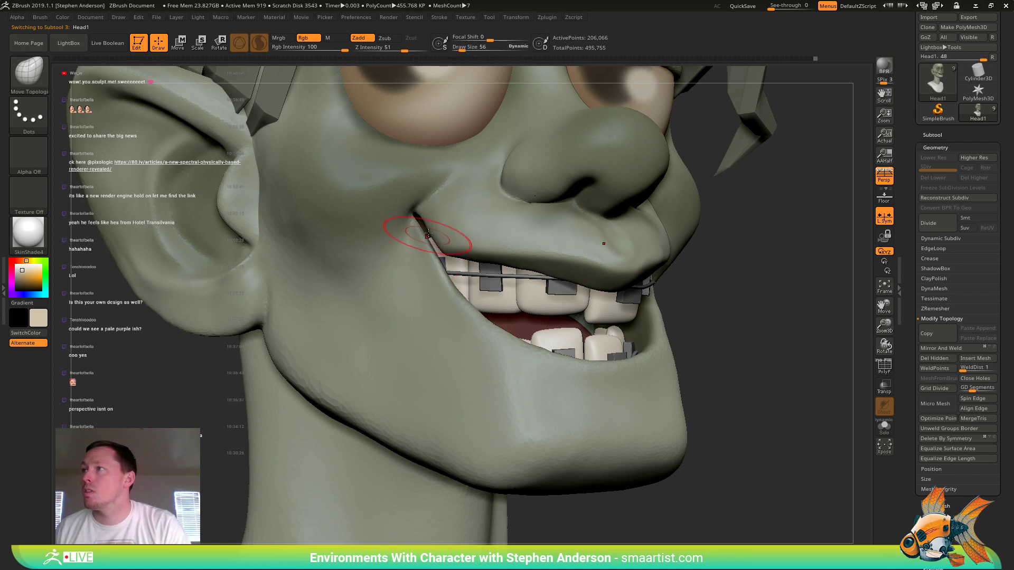
{"action": "left_click_drag", "start_coordinate": [423, 240], "coordinate": [434, 248]}
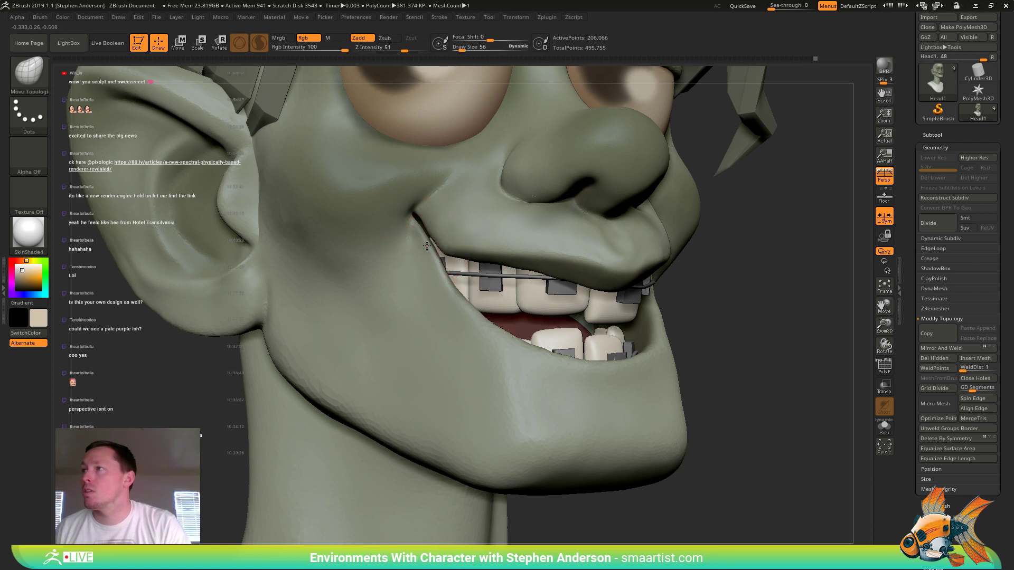
- Refine the crease at the mouth corner with the Move Topological brush at draw size 48
{"action": "key", "text": "s"}
{"action": "left_click", "coordinate": [438, 243]}
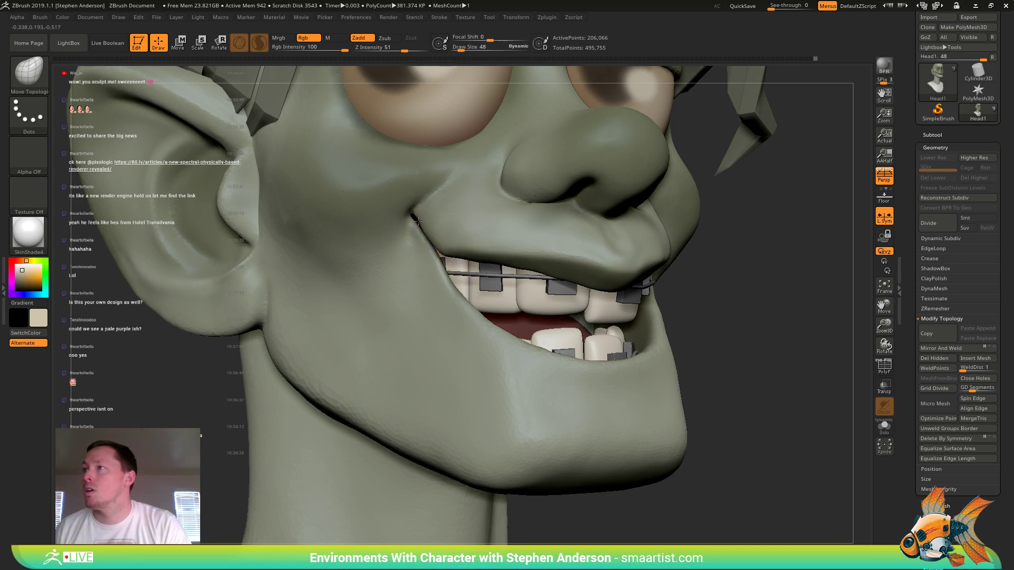
{"action": "mouse_move", "coordinate": [409, 222]}
{"action": "left_mouse_down"}
{"action": "mouse_move", "coordinate": [422, 232]}
{"action": "mouse_move", "coordinate": [411, 217]}
{"action": "mouse_move", "coordinate": [410, 231]}
{"action": "left_mouse_up"}
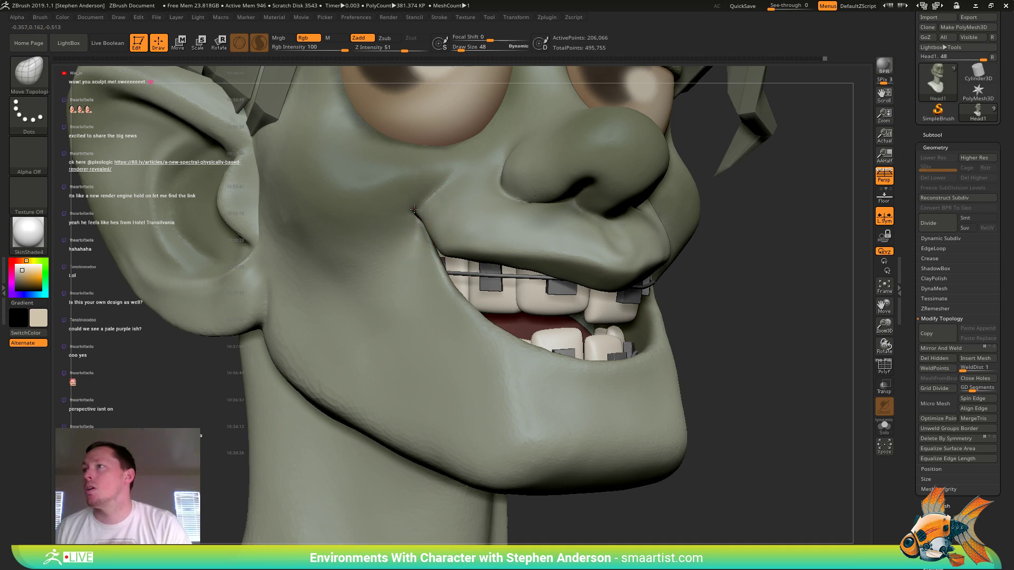
{"action": "mouse_move", "coordinate": [436, 196]}
{"action": "right_mouse_down"}
{"action": "mouse_move", "coordinate": [427, 188]}
{"action": "mouse_move", "coordinate": [437, 193]}
{"action": "mouse_move", "coordinate": [425, 234]}
{"action": "right_mouse_up"}
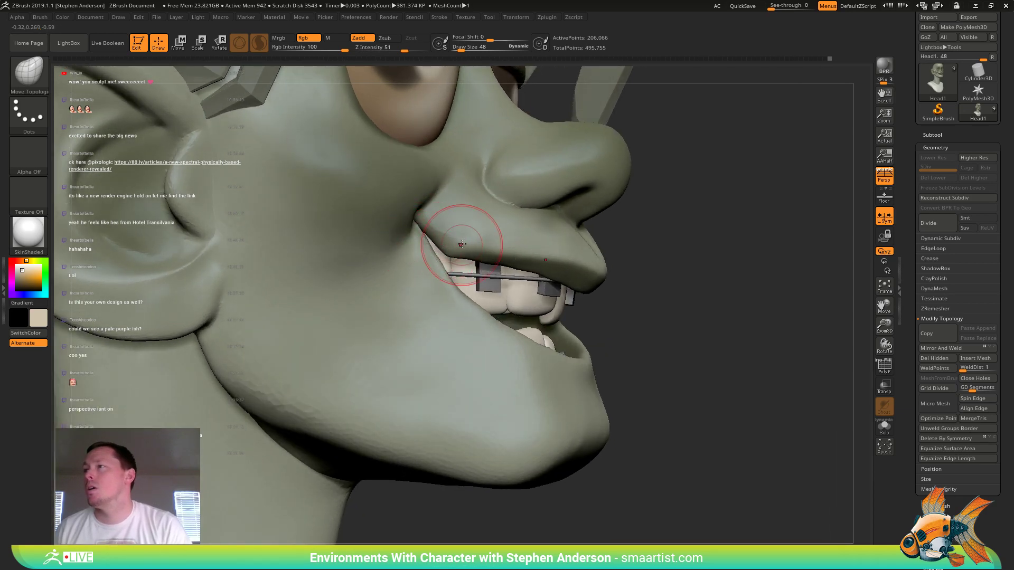
{"action": "mouse_move", "coordinate": [462, 245]}
{"action": "right_mouse_down"}
{"action": "mouse_move", "coordinate": [460, 276]}
{"action": "mouse_move", "coordinate": [468, 253]}
{"action": "mouse_move", "coordinate": [454, 264]}
{"action": "mouse_move", "coordinate": [430, 238]}
{"action": "mouse_move", "coordinate": [444, 251]}
{"action": "right_mouse_up"}
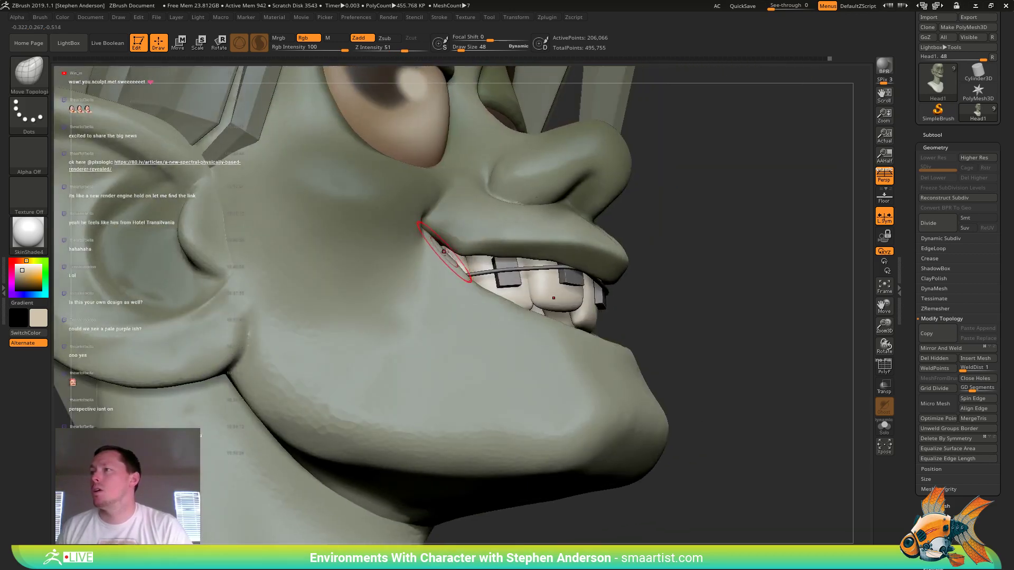
- Adjust the lower lip's edge near the mouth corner with the Move Topological brush at draw sizes 35 and 48
{"action": "type", "text": "s"}
{"action": "type", "text": "35"}
{"action": "key", "text": "Return"}
{"action": "right_click_drag", "start_coordinate": [466, 290], "coordinate": [461, 284]}
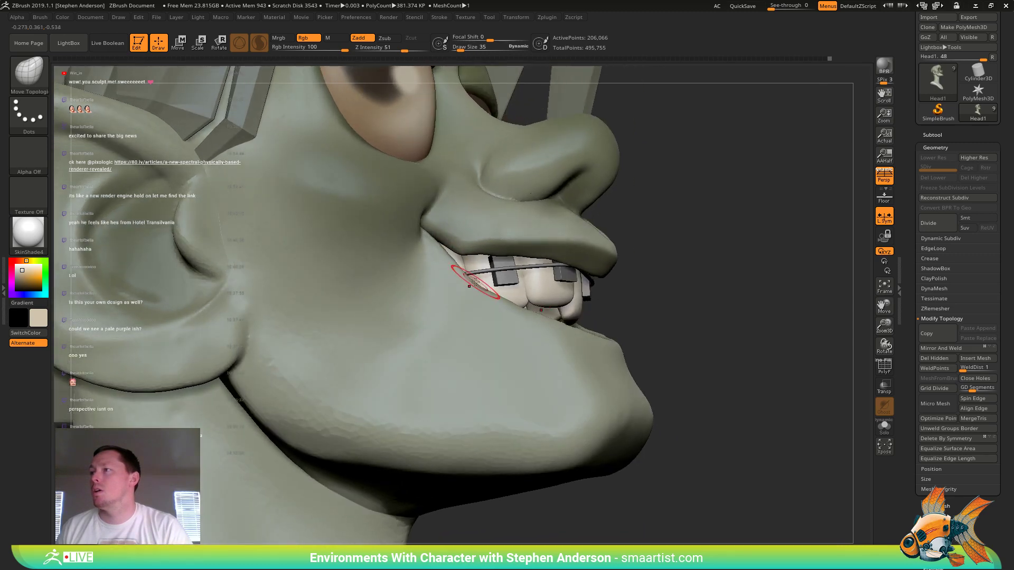
{"action": "key", "text": "s"}
{"action": "left_click_drag", "start_coordinate": [473, 283], "coordinate": [476, 285]}
{"action": "right_click_drag", "start_coordinate": [477, 282], "coordinate": [351, 287]}
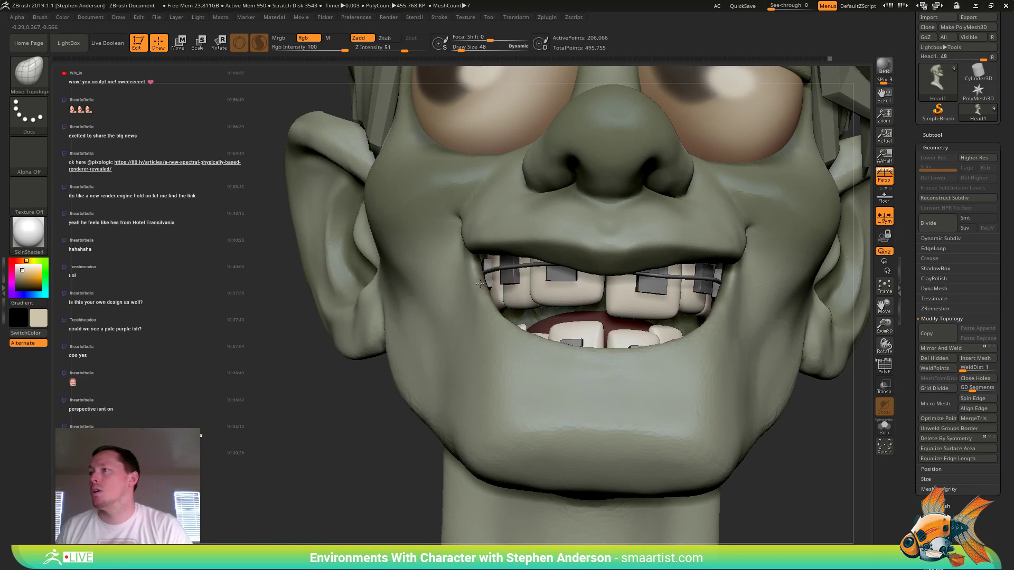
{"action": "mouse_move", "coordinate": [474, 290]}
{"action": "right_mouse_down"}
{"action": "mouse_move", "coordinate": [470, 316]}
{"action": "mouse_move", "coordinate": [495, 324]}
{"action": "mouse_move", "coordinate": [471, 287]}
{"action": "mouse_move", "coordinate": [534, 283]}
{"action": "mouse_move", "coordinate": [570, 319]}
{"action": "mouse_move", "coordinate": [534, 296]}
{"action": "mouse_move", "coordinate": [670, 328]}
{"action": "mouse_move", "coordinate": [581, 317]}
{"action": "mouse_move", "coordinate": [574, 328]}
{"action": "right_mouse_up"}
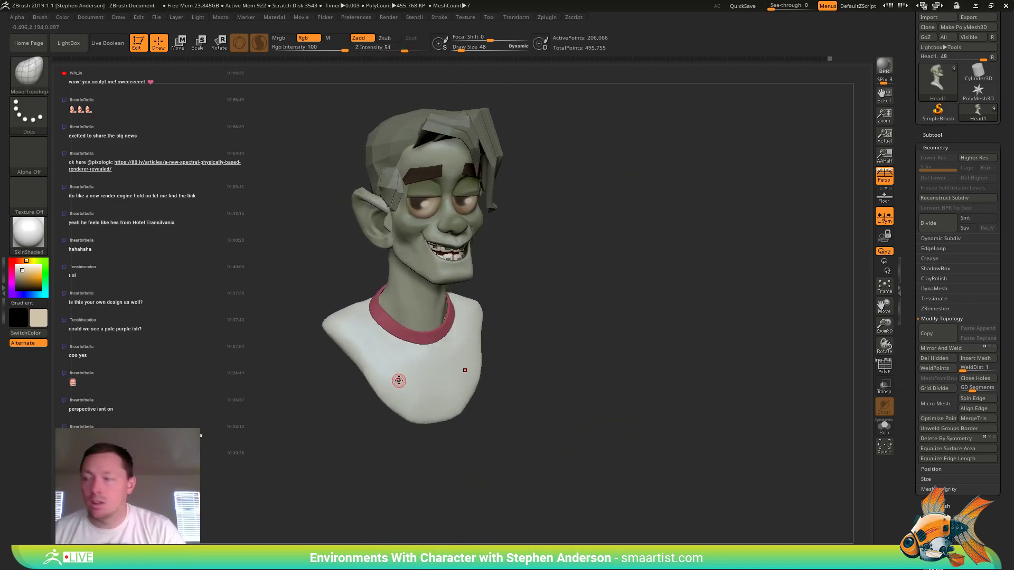
- Draw a Topology brush curve over the shirt from the back across the shoulder and down the chest, crossed by short curves
{"action": "key", "text": "b"}
{"action": "key", "text": "t"}
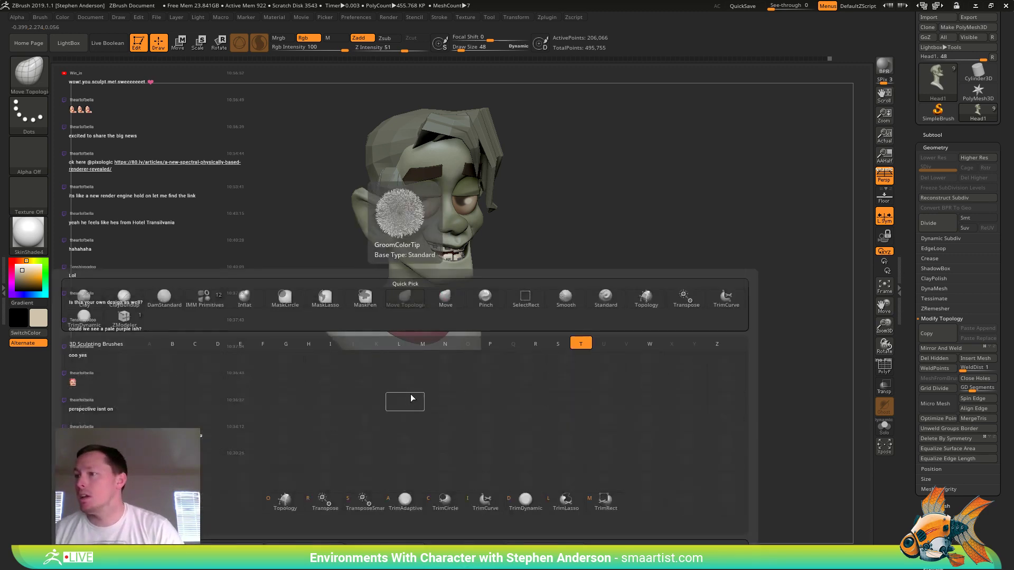
{"action": "left_click", "coordinate": [285, 501]}
{"action": "mouse_move", "coordinate": [287, 502]}
{"action": "left_mouse_down"}
{"action": "mouse_move", "coordinate": [389, 380]}
{"action": "mouse_move", "coordinate": [290, 266]}
{"action": "mouse_move", "coordinate": [336, 251]}
{"action": "left_mouse_up"}
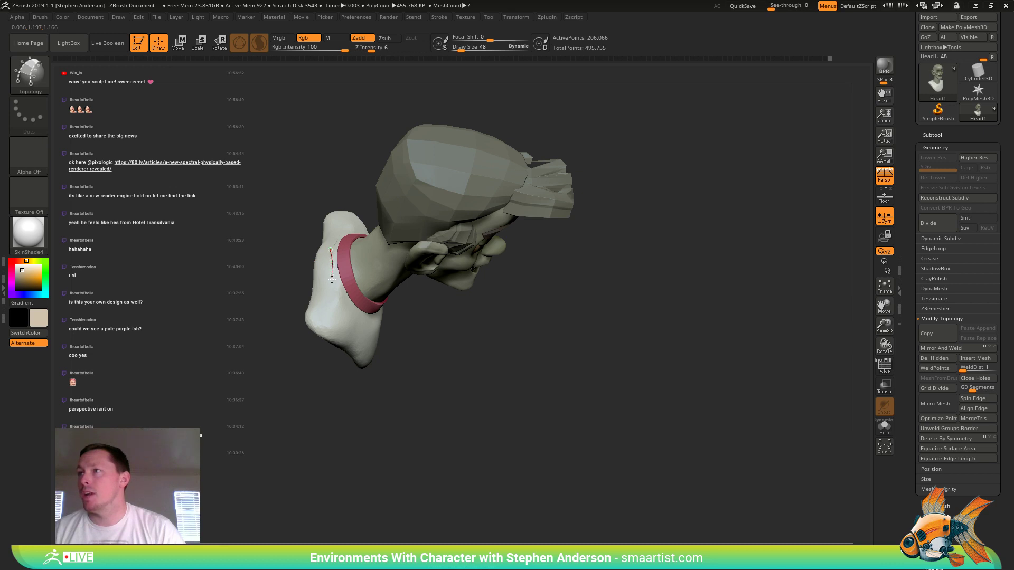
{"action": "left_click_drag", "start_coordinate": [355, 316], "coordinate": [314, 304]}
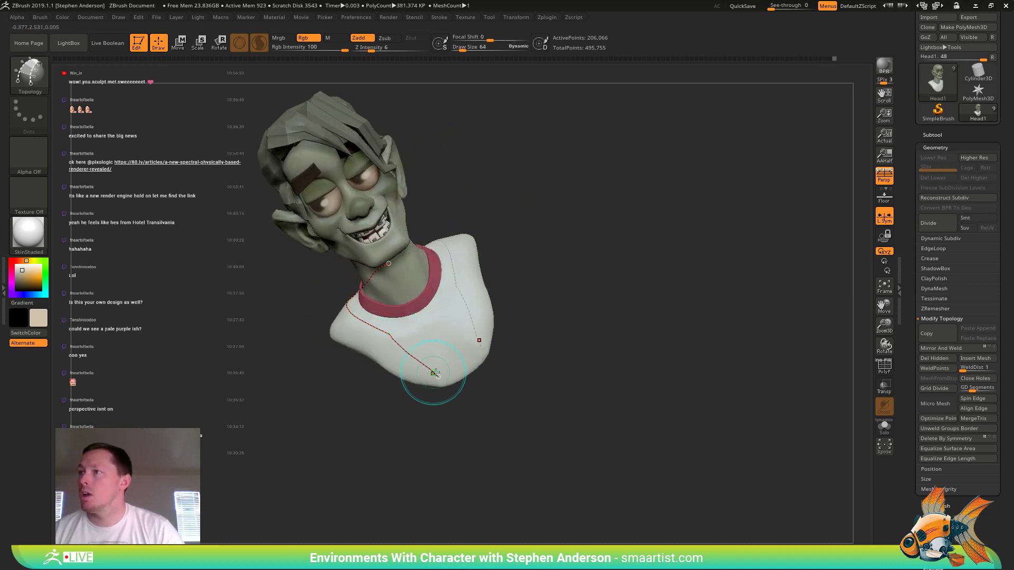
{"action": "mouse_move", "coordinate": [396, 342]}
{"action": "right_mouse_down"}
{"action": "mouse_move", "coordinate": [406, 322]}
{"action": "mouse_move", "coordinate": [396, 298]}
{"action": "right_mouse_up"}
{"action": "right_click_drag", "start_coordinate": [396, 298], "coordinate": [419, 342], "text": "ctrl"}
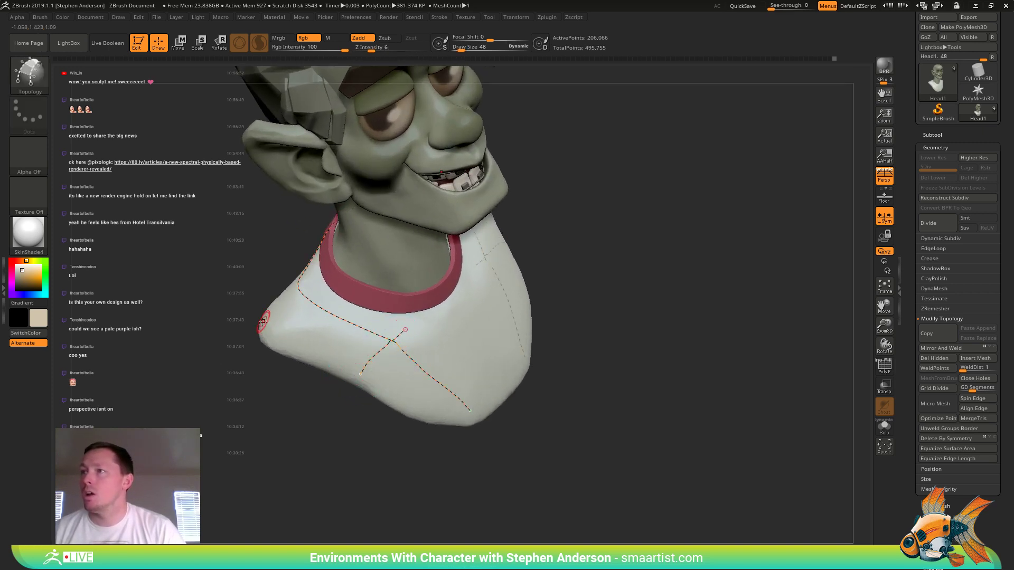
- Draw the outer Topology curve around the shoulder and its cross curves, undoing a stray back stroke, to form a strip of quads
{"action": "left_click_drag", "start_coordinate": [457, 426], "coordinate": [419, 414]}
{"action": "mouse_move", "coordinate": [418, 414]}
{"action": "right_mouse_down"}
{"action": "mouse_move", "coordinate": [338, 364]}
{"action": "mouse_move", "coordinate": [269, 297]}
{"action": "mouse_move", "coordinate": [244, 174]}
{"action": "right_mouse_up"}
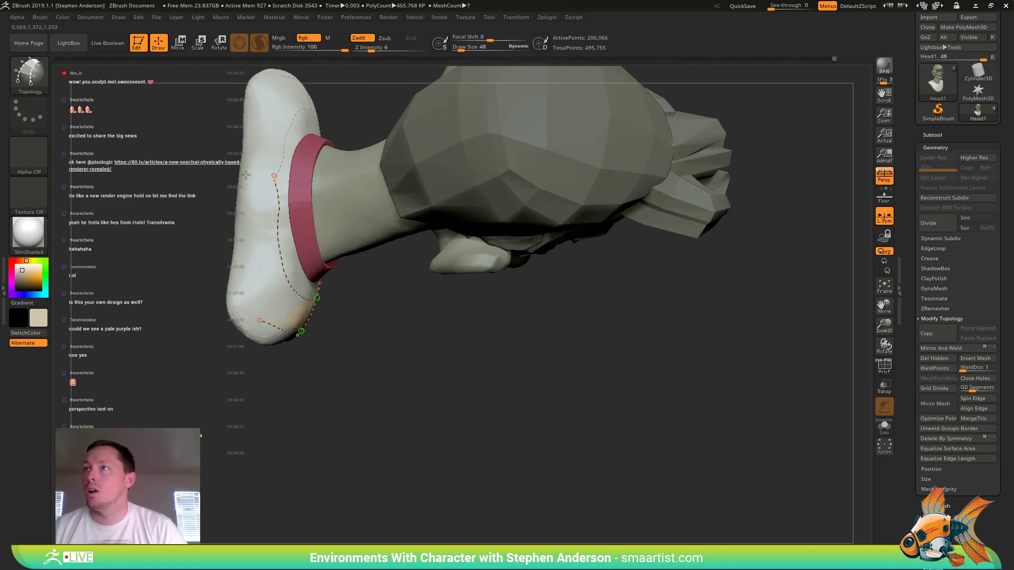
{"action": "left_click_drag", "start_coordinate": [249, 270], "coordinate": [248, 276]}
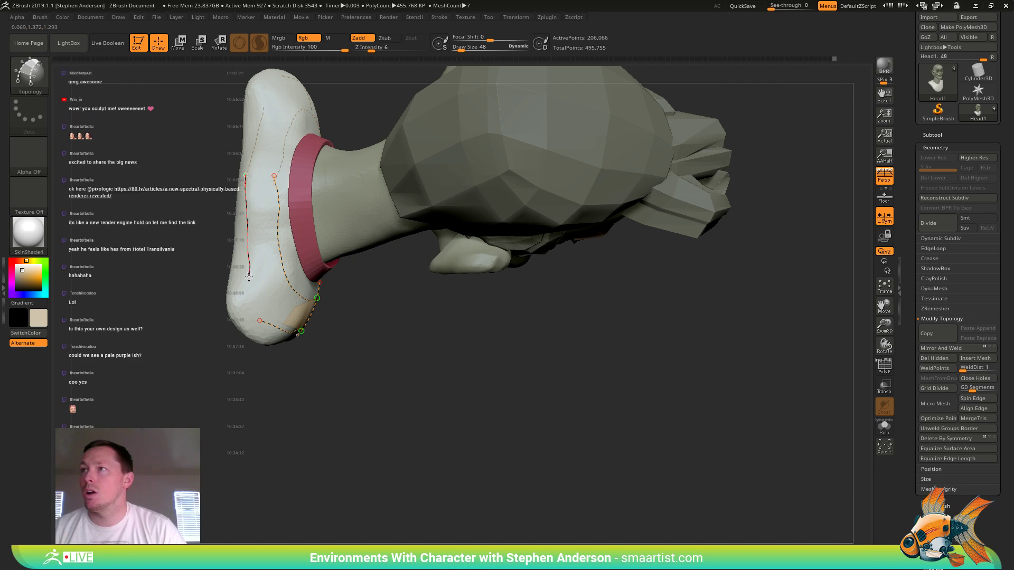
{"action": "key", "text": "ctrl+z"}
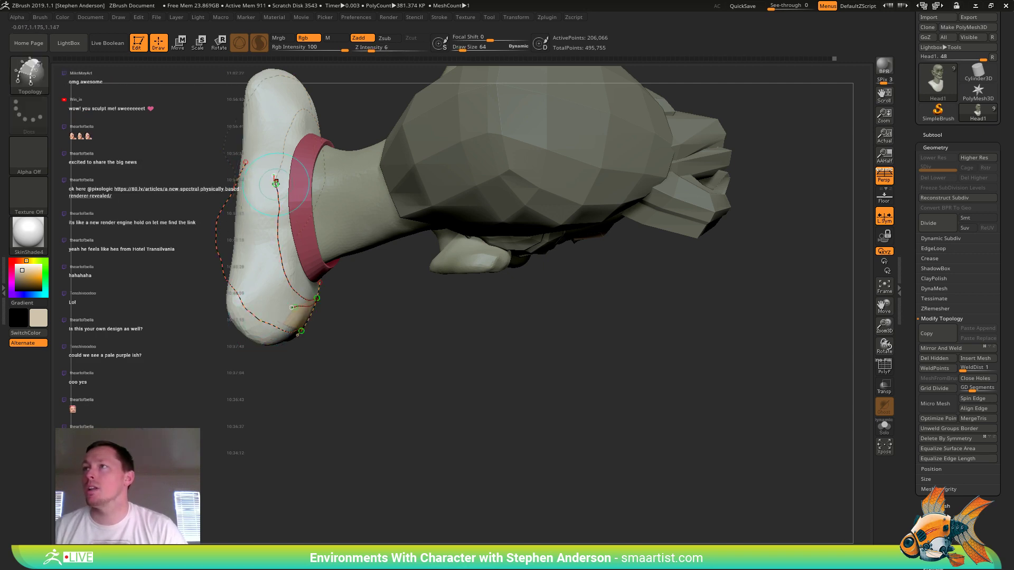
{"action": "left_click_drag", "start_coordinate": [275, 183], "coordinate": [201, 189]}
{"action": "right_click_drag", "start_coordinate": [307, 313], "coordinate": [465, 358]}
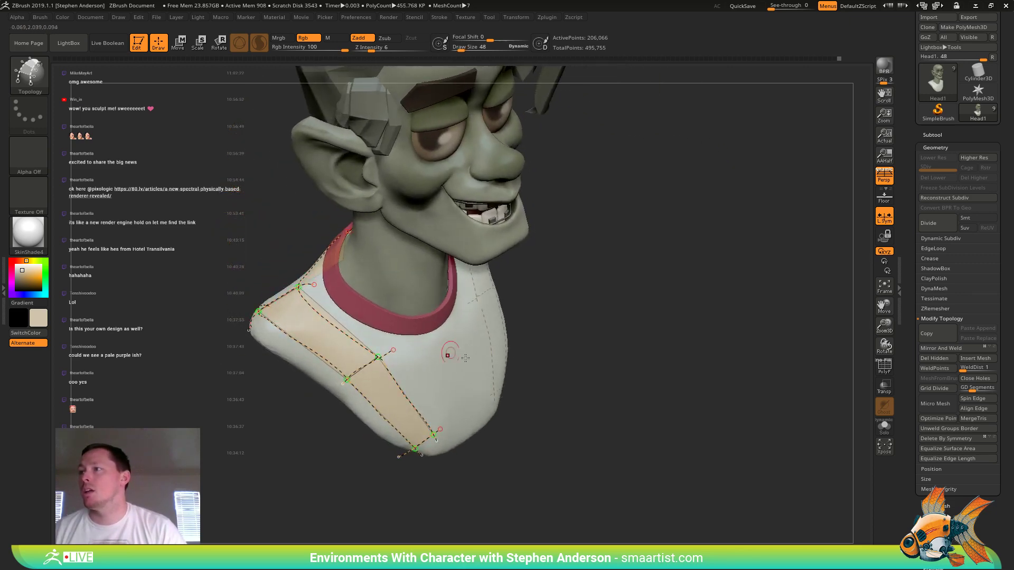
- Generate the shoulder strips from the topology curves at draw size 1 and split the unmasked geometry into its own subtool
{"action": "type", "text": "s1"}
{"action": "key", "text": "Return"}
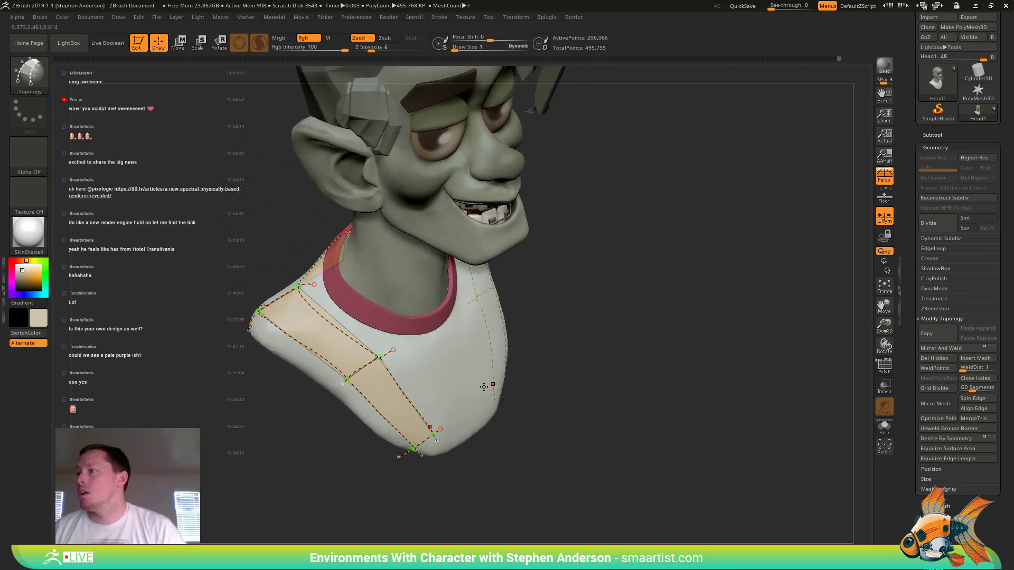
{"action": "left_click", "coordinate": [443, 390]}
{"action": "left_click_drag", "start_coordinate": [526, 405], "coordinate": [566, 370]}
{"action": "left_click", "coordinate": [939, 137]}
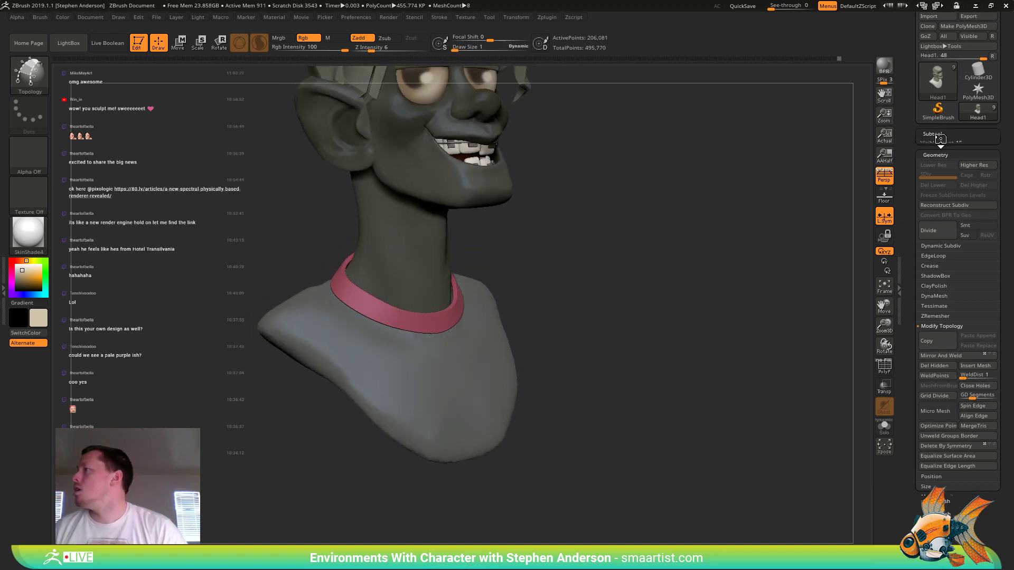
{"action": "left_click_drag", "start_coordinate": [984, 554], "coordinate": [984, 471]}
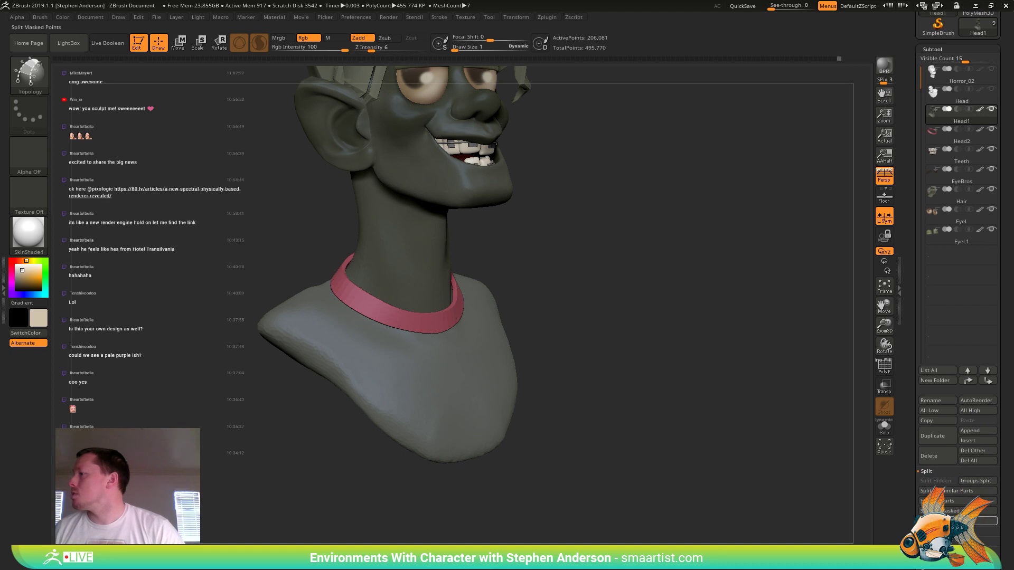
{"action": "left_click", "coordinate": [952, 511]}
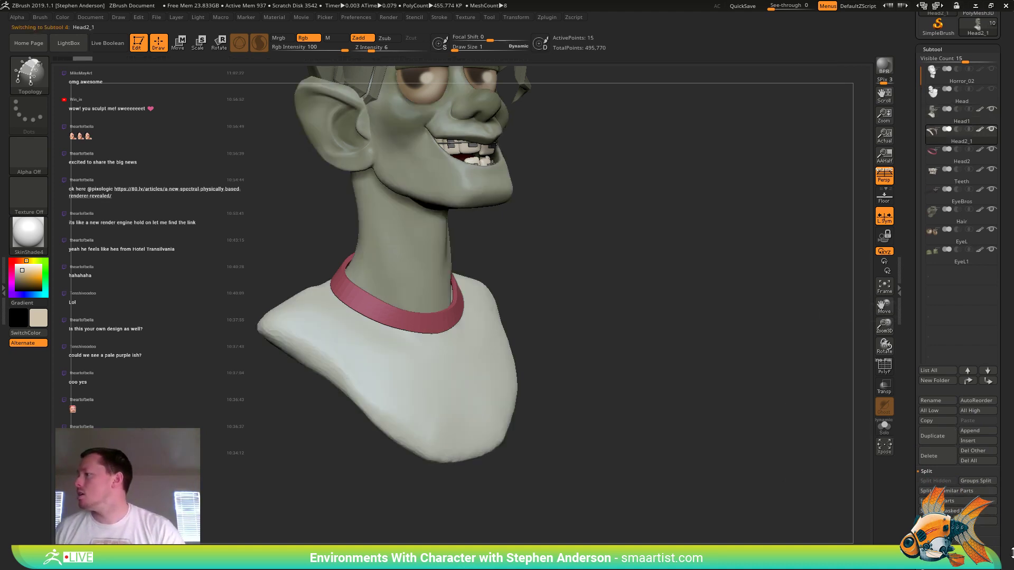
- Inflate the new shoulder strips so they stand out from the shirt surface
{"action": "left_click_drag", "start_coordinate": [1006, 553], "coordinate": [996, 479]}
{"action": "left_click", "coordinate": [960, 526]}
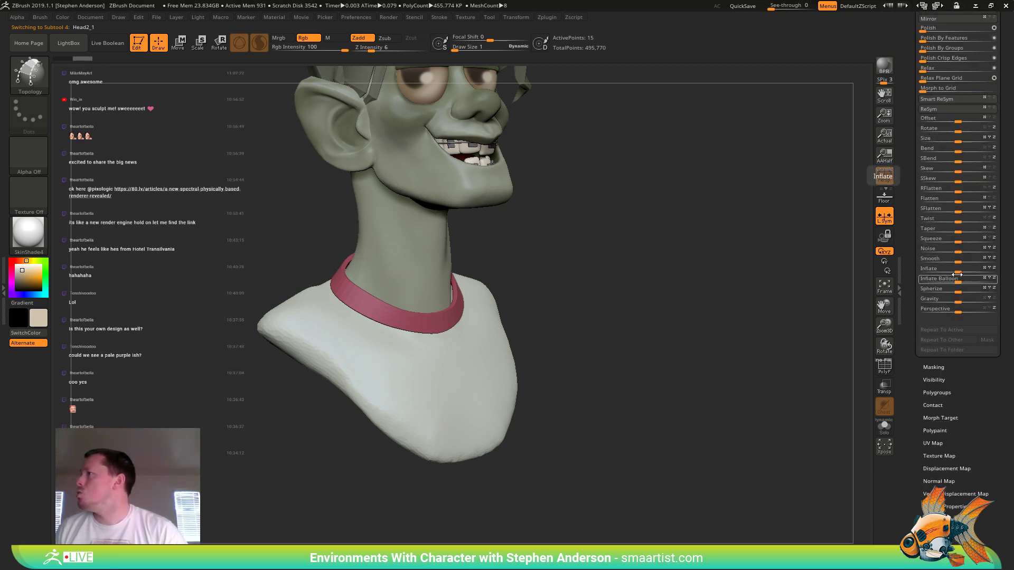
{"action": "left_click_drag", "start_coordinate": [958, 272], "coordinate": [967, 276]}
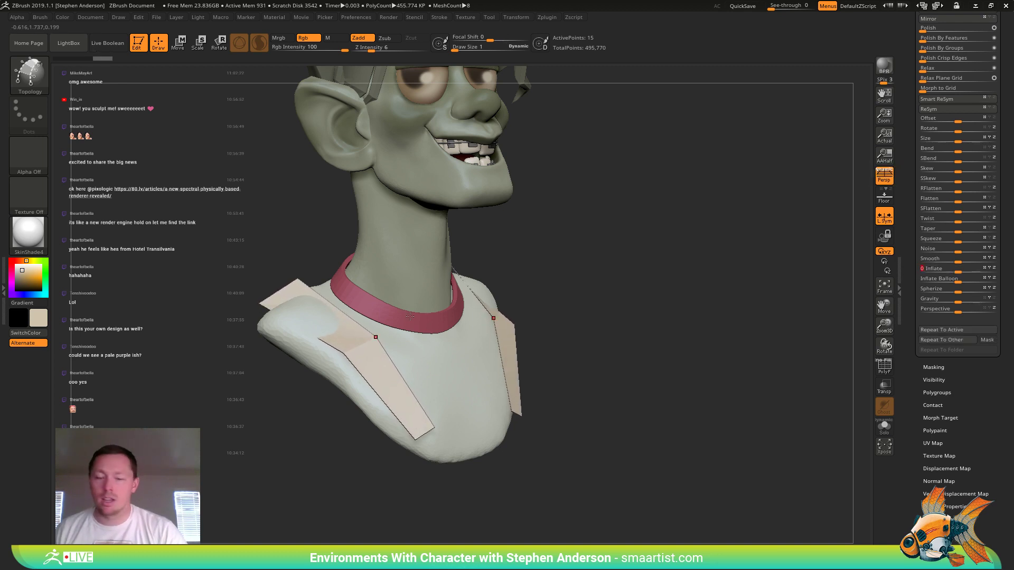
- Sample the collar's pink (164, 80, 94) and fill the shoulder strips with it
{"action": "key", "text": "c"}
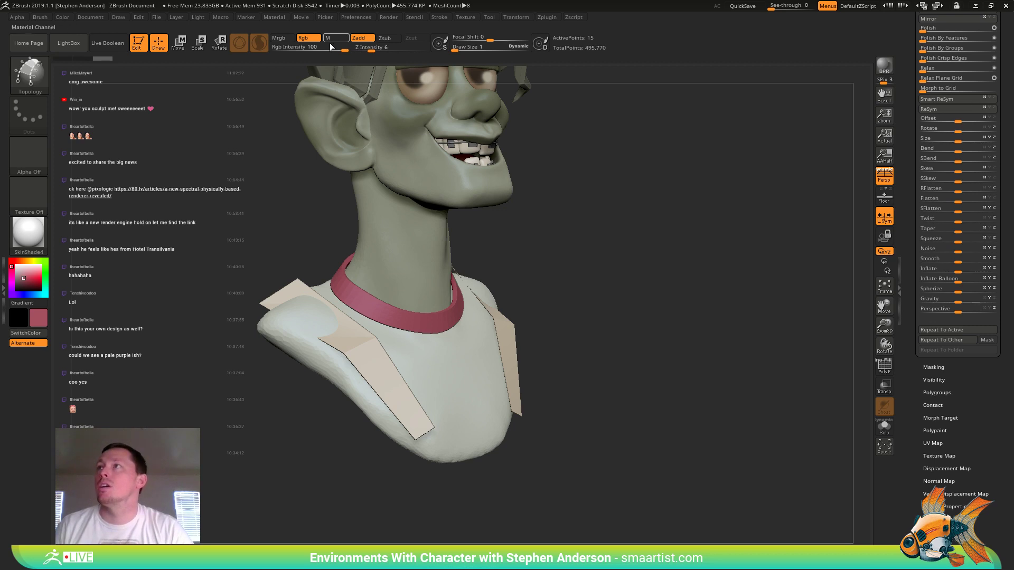
{"action": "left_click", "coordinate": [41, 17]}
{"action": "left_click", "coordinate": [62, 17]}
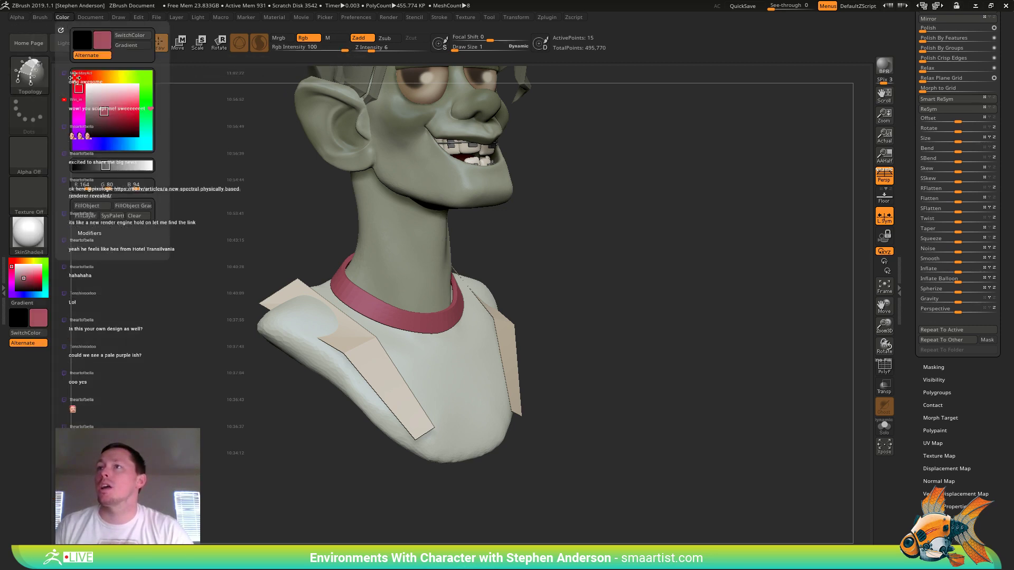
{"action": "left_click", "coordinate": [98, 205]}
{"action": "left_click_drag", "start_coordinate": [611, 306], "coordinate": [576, 278]}
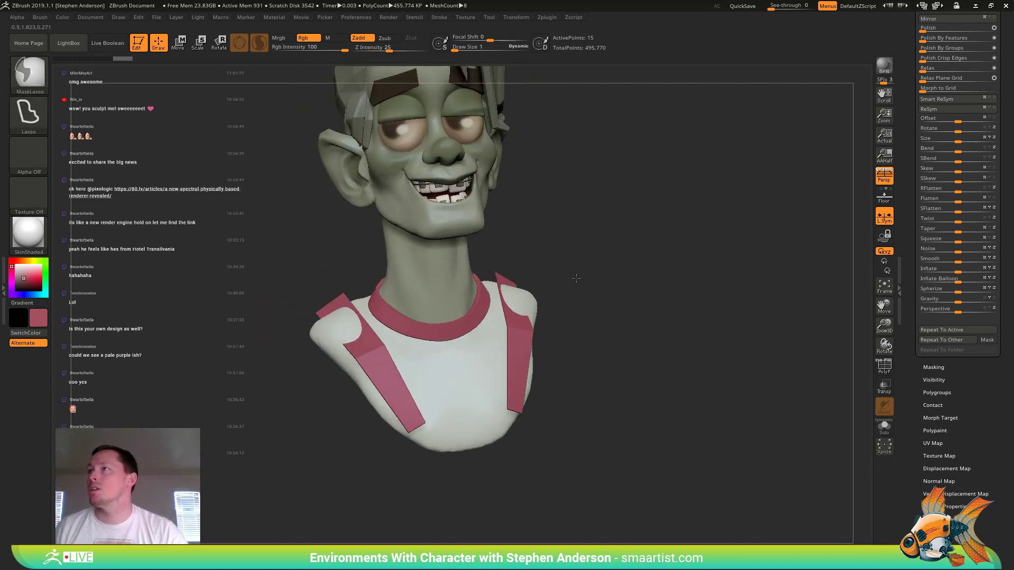
- Insert edge loops across the shoulder strips with the ZModeler brush and show the polygon wireframe
{"action": "right_click_drag", "start_coordinate": [576, 278], "coordinate": [575, 262], "text": "ctrl"}
{"action": "mouse_move", "coordinate": [574, 262]}
{"action": "right_mouse_down"}
{"action": "mouse_move", "coordinate": [532, 314]}
{"action": "mouse_move", "coordinate": [534, 292]}
{"action": "mouse_move", "coordinate": [560, 309]}
{"action": "mouse_move", "coordinate": [544, 349]}
{"action": "mouse_move", "coordinate": [500, 383]}
{"action": "mouse_move", "coordinate": [531, 426]}
{"action": "right_mouse_up"}
{"action": "key", "text": "b"}
{"action": "key", "text": "z"}
{"action": "key", "text": "m"}
{"action": "right_click_drag", "start_coordinate": [481, 404], "coordinate": [533, 391]}
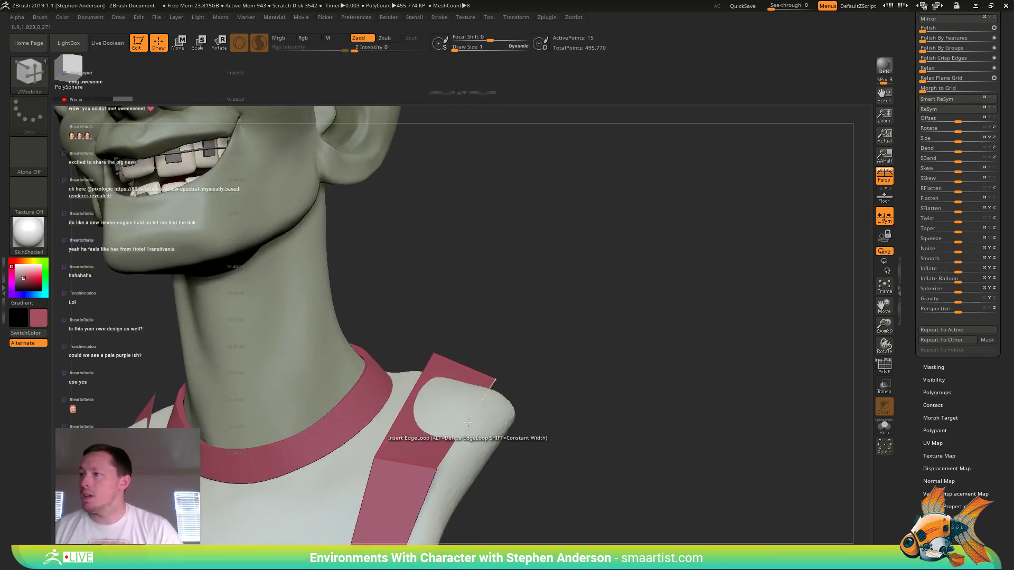
{"action": "left_click", "coordinate": [467, 421]}
{"action": "right_click_drag", "start_coordinate": [465, 424], "coordinate": [583, 399]}
{"action": "key", "text": "shift+f"}
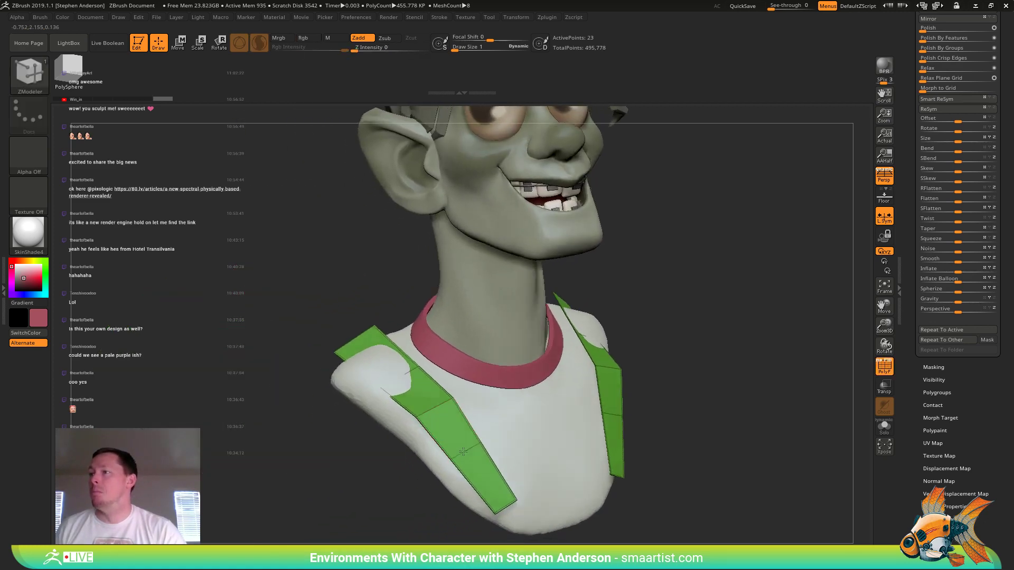
{"action": "right_click_drag", "start_coordinate": [463, 452], "coordinate": [512, 476]}
{"action": "left_click", "coordinate": [336, 305]}
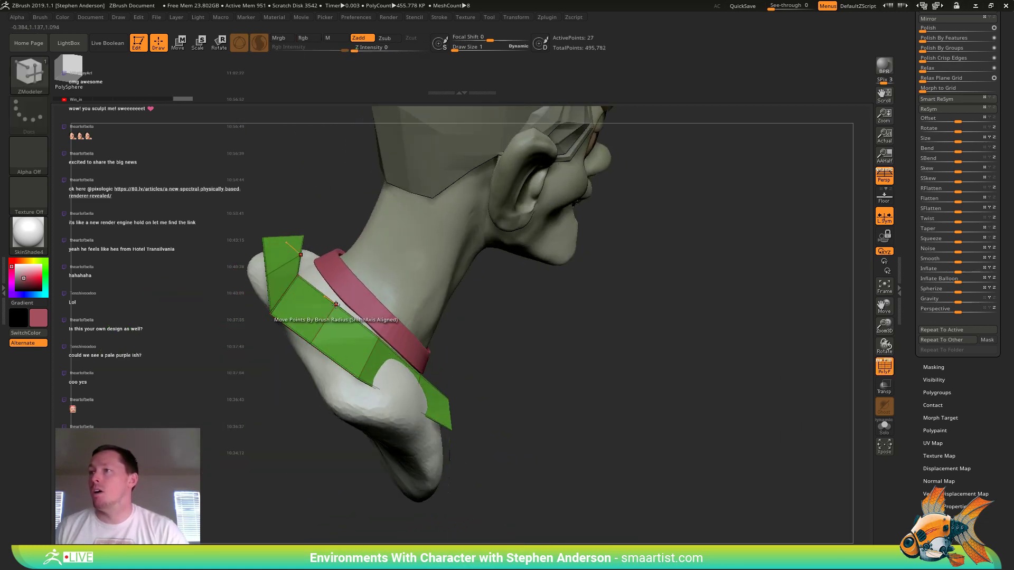
{"action": "mouse_move", "coordinate": [336, 305]}
{"action": "right_mouse_down"}
{"action": "mouse_move", "coordinate": [375, 324]}
{"action": "mouse_move", "coordinate": [336, 314]}
{"action": "right_mouse_up"}
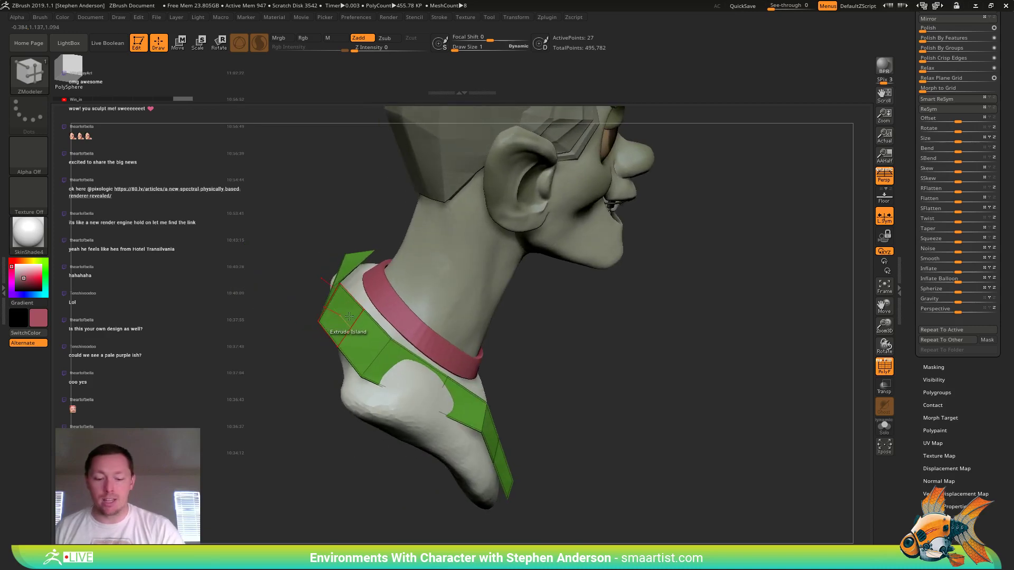
- Adjust the strips around the back of the neck with the Move brush at draw size 323
{"action": "key", "text": "b"}
{"action": "key", "text": "m"}
{"action": "key", "text": "v"}
{"action": "mouse_move", "coordinate": [295, 343]}
{"action": "right_mouse_down"}
{"action": "mouse_move", "coordinate": [351, 388]}
{"action": "mouse_move", "coordinate": [317, 366]}
{"action": "mouse_move", "coordinate": [333, 417]}
{"action": "mouse_move", "coordinate": [351, 404]}
{"action": "right_mouse_up"}
{"action": "key", "text": "s"}
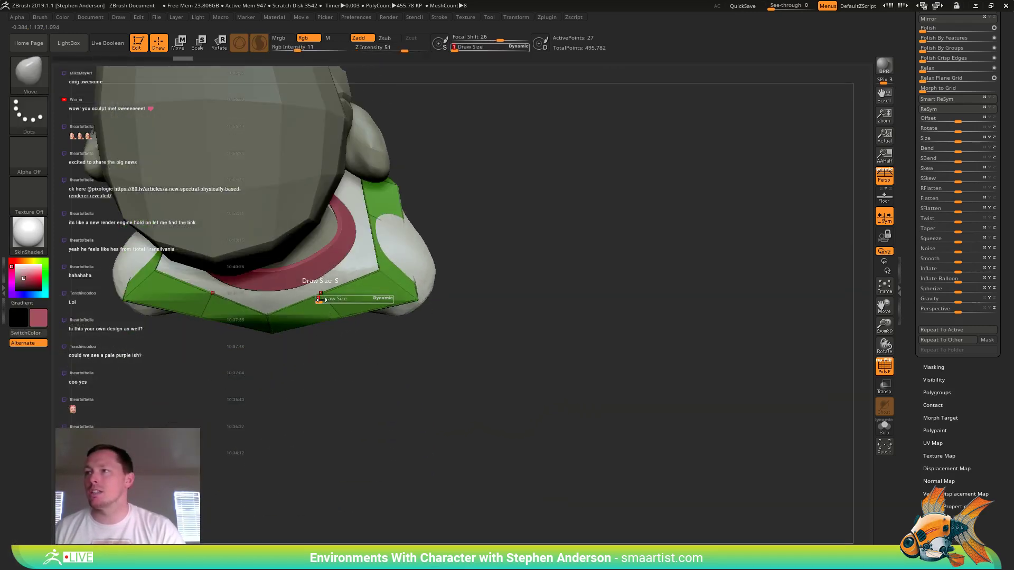
{"action": "mouse_move", "coordinate": [322, 300]}
{"action": "left_mouse_down"}
{"action": "mouse_move", "coordinate": [336, 299]}
{"action": "mouse_move", "coordinate": [273, 321]}
{"action": "left_mouse_up"}
{"action": "right_click_drag", "start_coordinate": [291, 346], "coordinate": [464, 312]}
{"action": "right_click_drag", "start_coordinate": [465, 312], "coordinate": [444, 349]}
- Pull the strips outwards over the shoulders with the Move brush, smoothing their shape to form wide lapels
{"action": "right_click_drag", "start_coordinate": [742, 380], "coordinate": [652, 411], "text": "alt"}
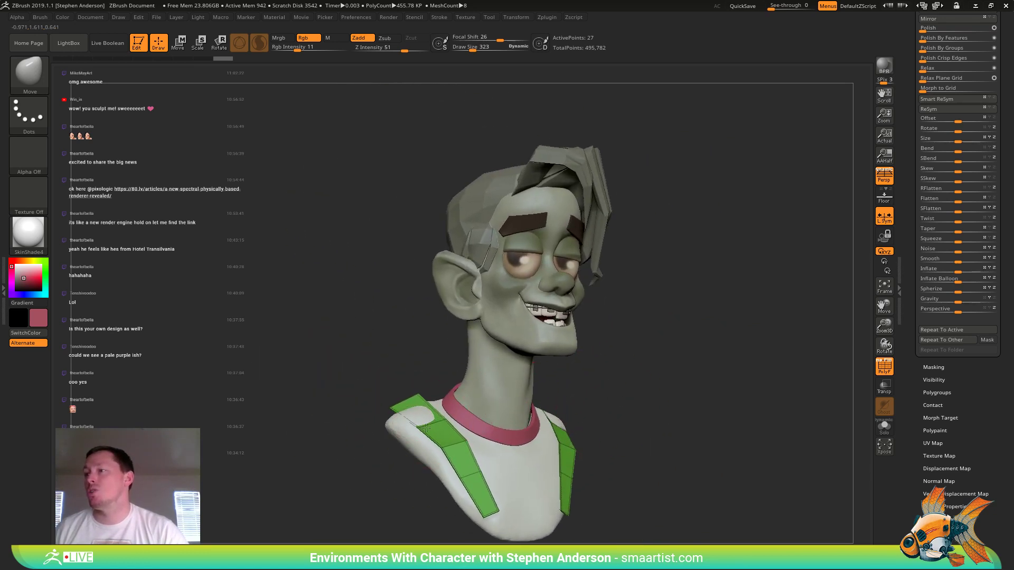
{"action": "right_click_drag", "start_coordinate": [391, 417], "coordinate": [429, 453]}
{"action": "left_click_drag", "start_coordinate": [420, 392], "coordinate": [413, 388]}
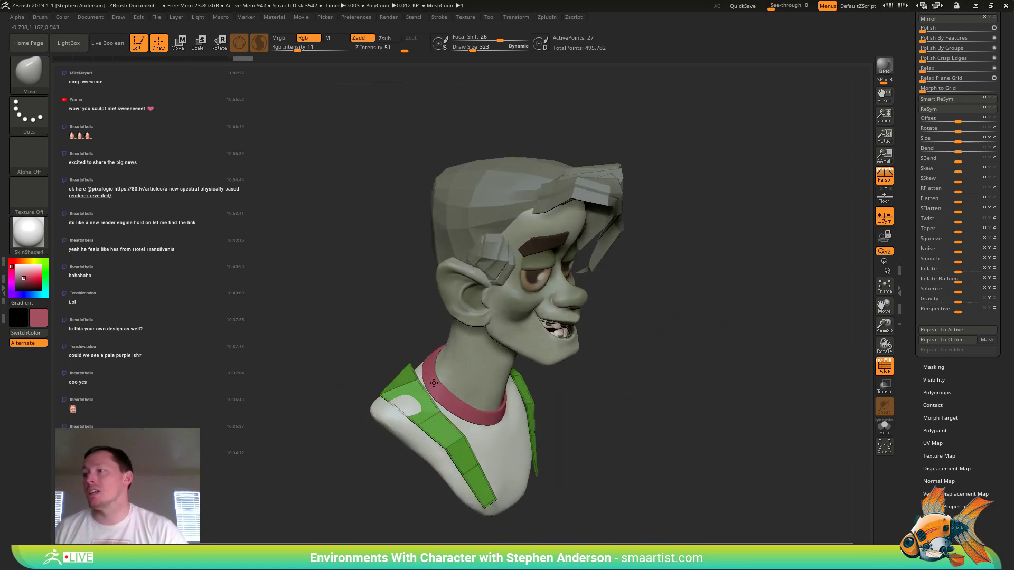
{"action": "mouse_move", "coordinate": [460, 400]}
{"action": "right_mouse_down"}
{"action": "mouse_move", "coordinate": [422, 403]}
{"action": "mouse_move", "coordinate": [396, 422]}
{"action": "right_mouse_up"}
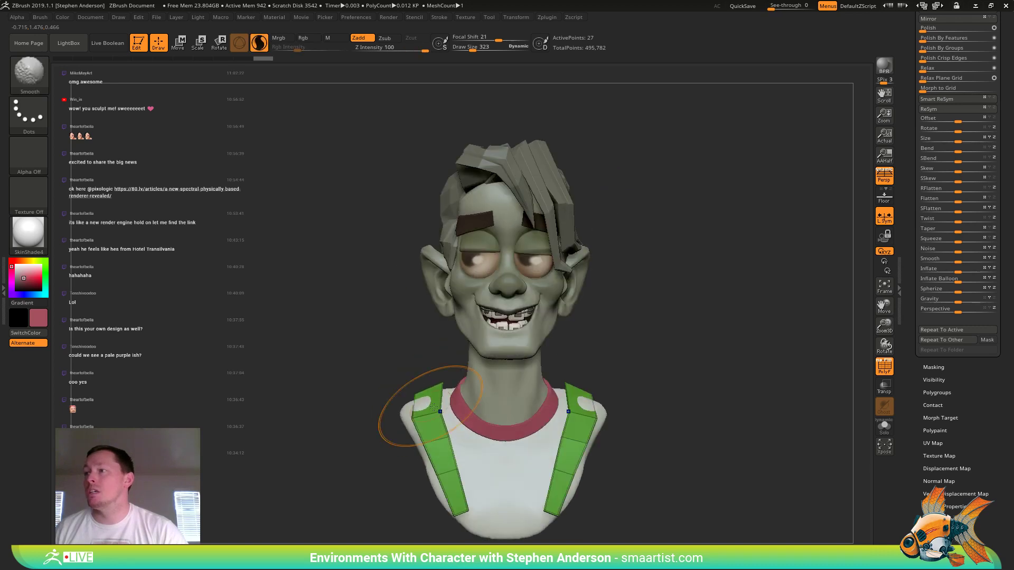
{"action": "mouse_move", "coordinate": [455, 438]}
{"action": "left_mouse_down"}
{"action": "mouse_move", "coordinate": [414, 443]}
{"action": "mouse_move", "coordinate": [397, 411]}
{"action": "mouse_move", "coordinate": [403, 392]}
{"action": "mouse_move", "coordinate": [450, 395]}
{"action": "mouse_move", "coordinate": [463, 470]}
{"action": "left_mouse_up"}
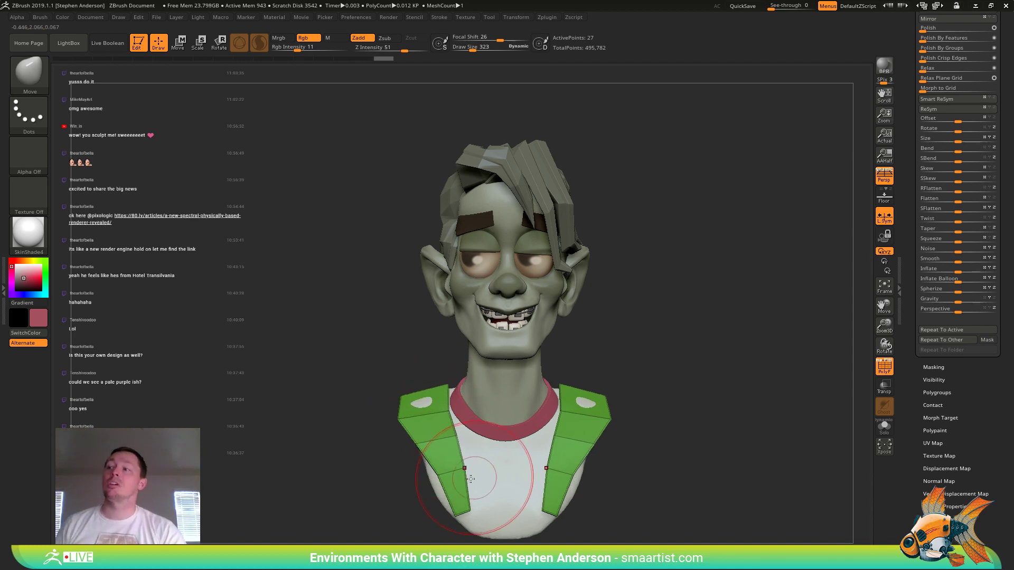
{"action": "right_click_drag", "start_coordinate": [479, 478], "coordinate": [493, 480]}
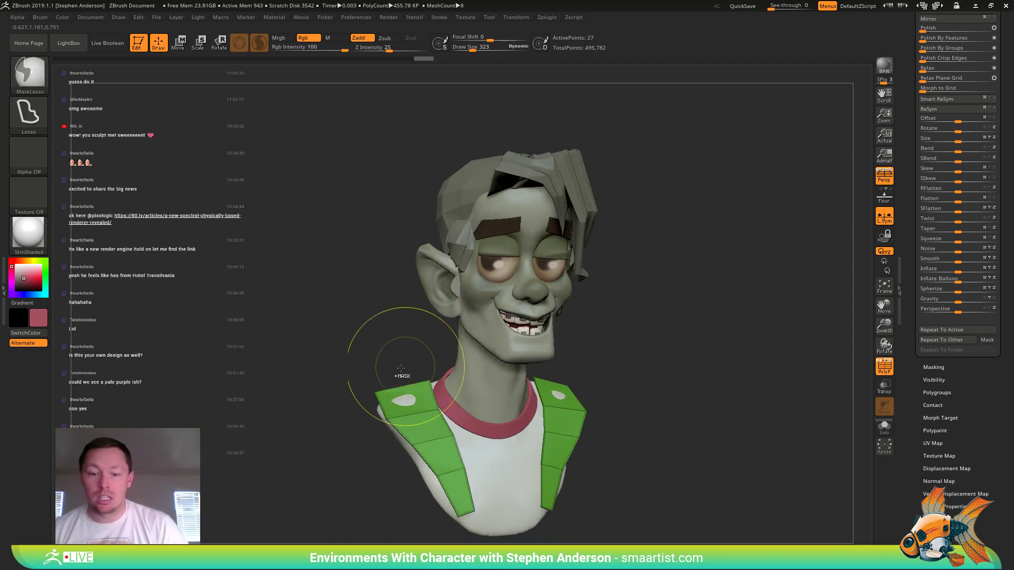
- Save the tool as Horror_02, replacing the existing file
{"action": "key", "text": "ctrl+s"}
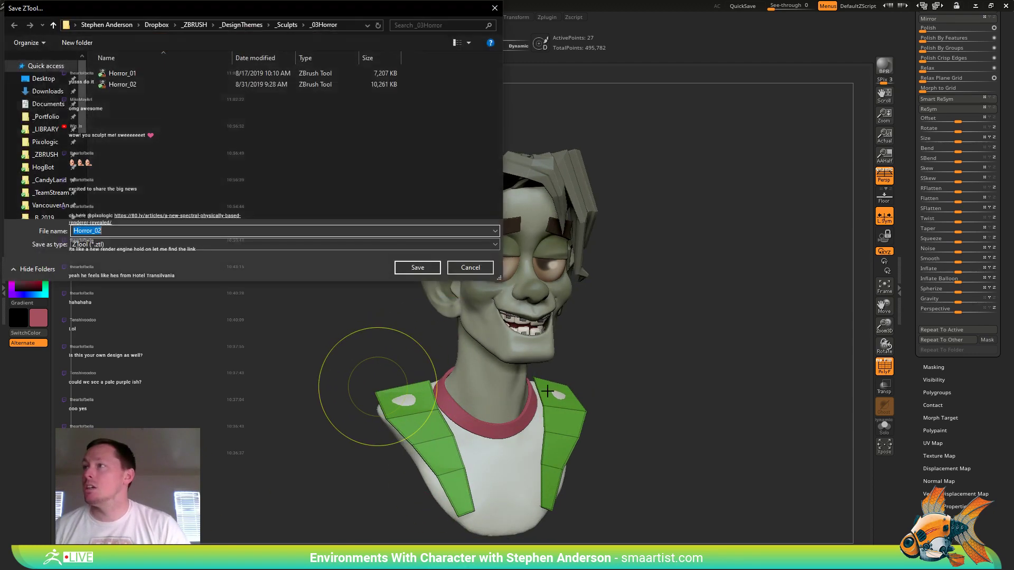
{"action": "left_click", "coordinate": [426, 268]}
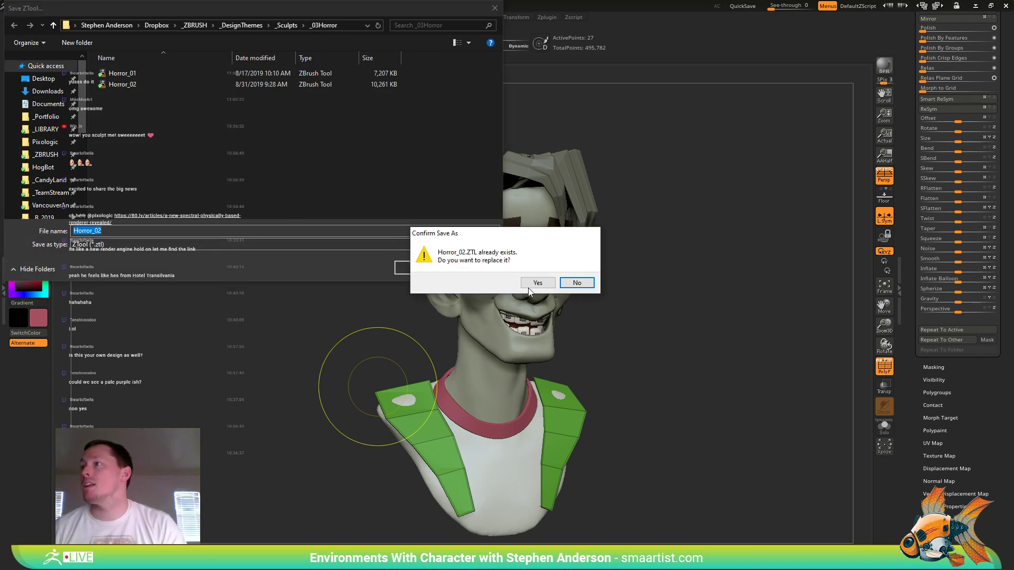
{"action": "left_click", "coordinate": [544, 285]}
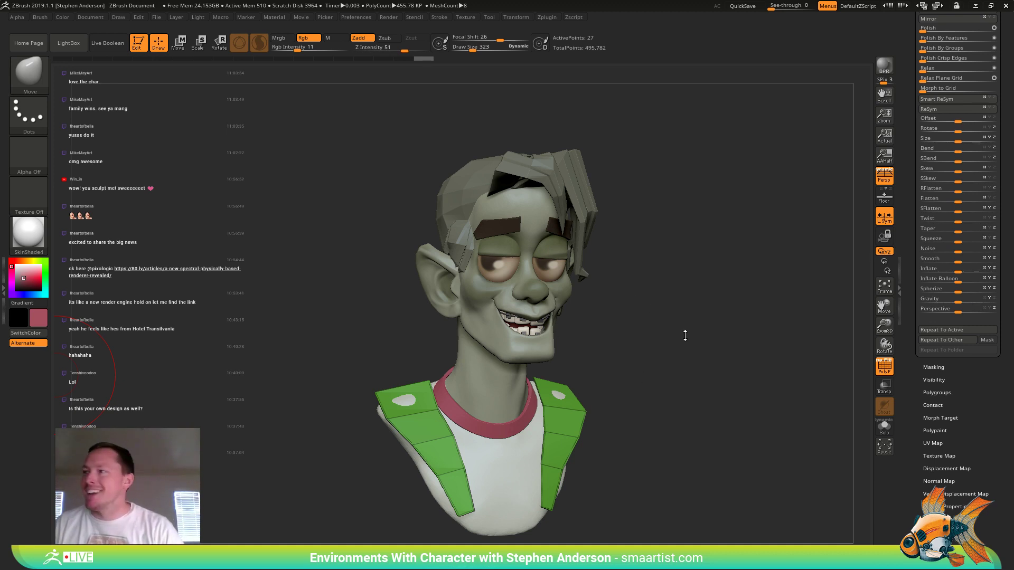
- Reshape the lapels' rear edge behind the neck with the Move brush at draw size 148, toggling the polygon wireframe off and on
{"action": "mouse_move", "coordinate": [677, 333]}
{"action": "left_mouse_down"}
{"action": "mouse_move", "coordinate": [708, 337]}
{"action": "mouse_move", "coordinate": [686, 323]}
{"action": "left_mouse_up"}
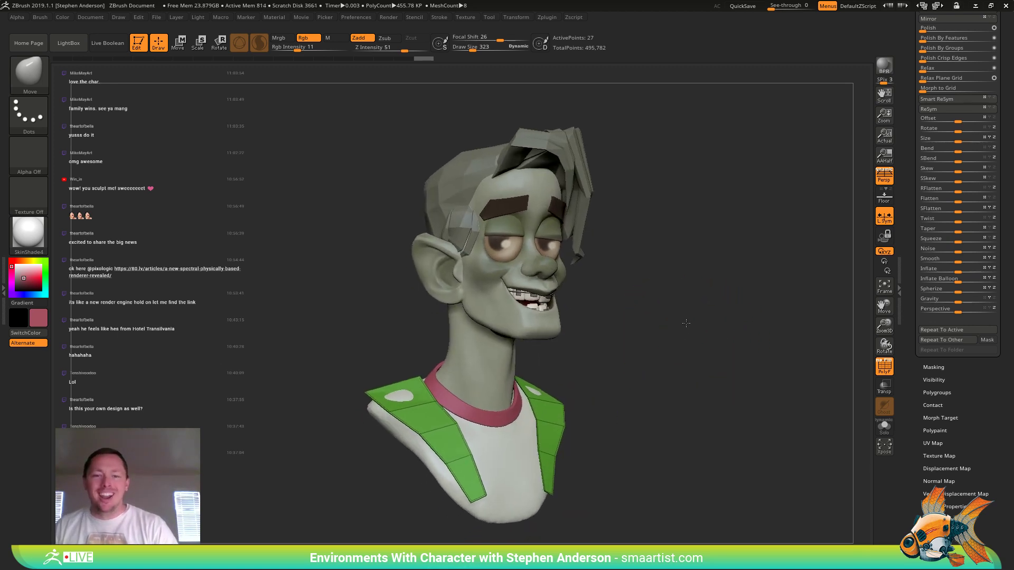
{"action": "mouse_move", "coordinate": [686, 323]}
{"action": "right_mouse_down"}
{"action": "mouse_move", "coordinate": [675, 304]}
{"action": "mouse_move", "coordinate": [681, 317]}
{"action": "mouse_move", "coordinate": [690, 310]}
{"action": "mouse_move", "coordinate": [674, 321]}
{"action": "mouse_move", "coordinate": [631, 317]}
{"action": "mouse_move", "coordinate": [644, 330]}
{"action": "mouse_move", "coordinate": [586, 333]}
{"action": "mouse_move", "coordinate": [609, 341]}
{"action": "mouse_move", "coordinate": [577, 367]}
{"action": "mouse_move", "coordinate": [559, 356]}
{"action": "right_mouse_up"}
{"action": "key", "text": "shift+f"}
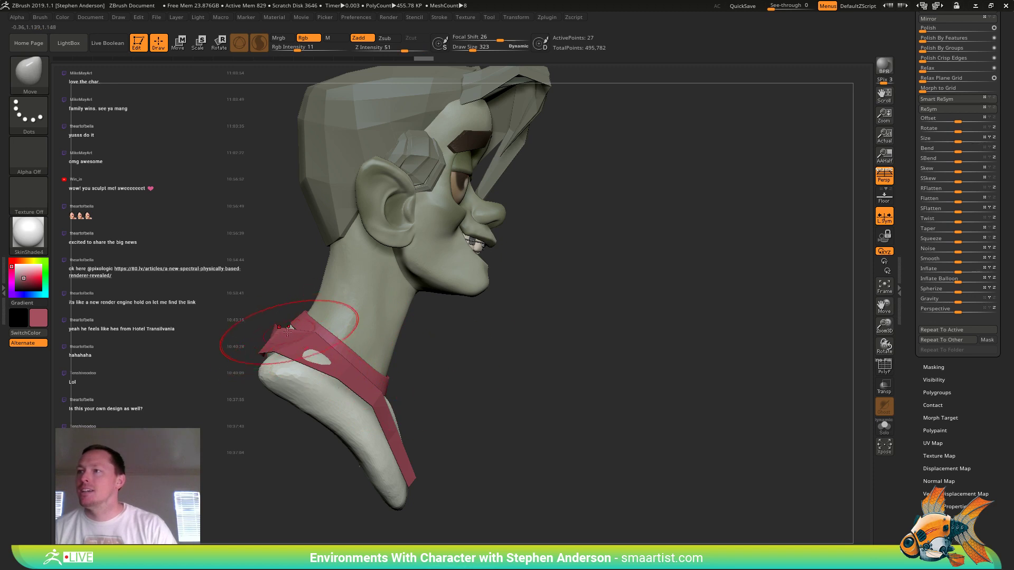
{"action": "key", "text": "s"}
{"action": "mouse_move", "coordinate": [287, 329]}
{"action": "left_mouse_down"}
{"action": "mouse_move", "coordinate": [271, 328]}
{"action": "mouse_move", "coordinate": [280, 317]}
{"action": "left_mouse_up"}
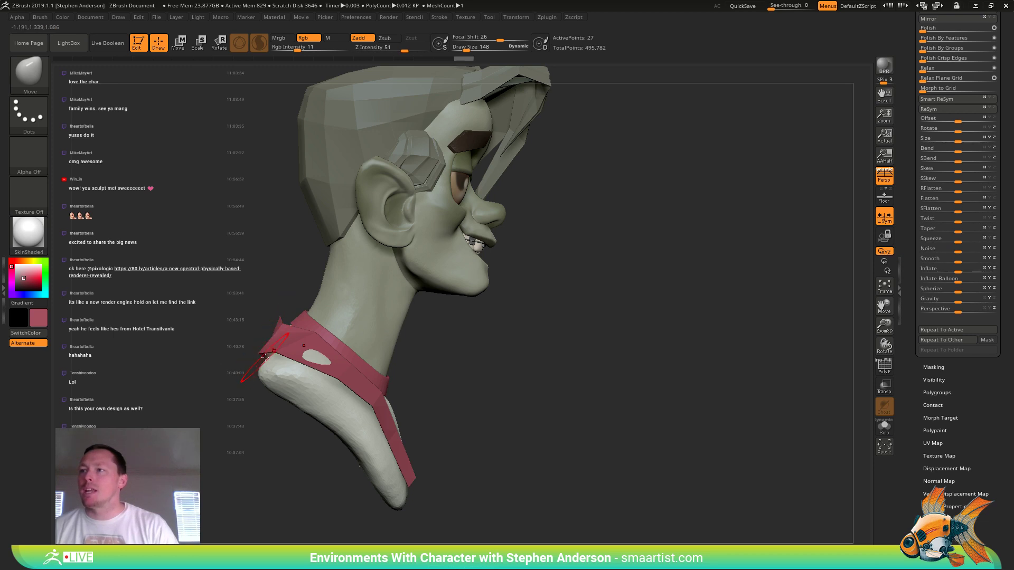
{"action": "mouse_move", "coordinate": [262, 358]}
{"action": "left_mouse_down"}
{"action": "mouse_move", "coordinate": [370, 345]}
{"action": "mouse_move", "coordinate": [445, 355]}
{"action": "mouse_move", "coordinate": [391, 361]}
{"action": "left_mouse_up"}
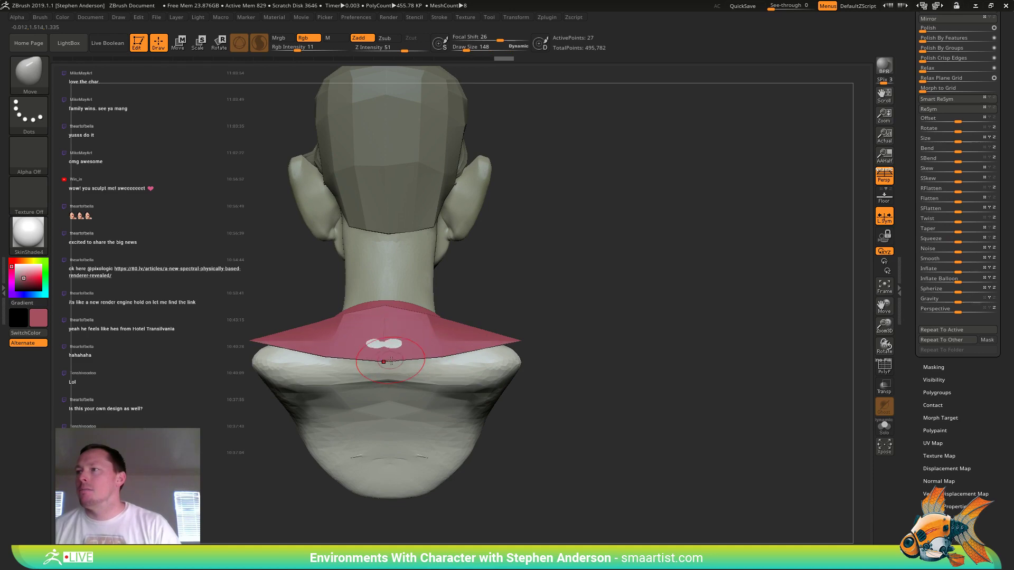
{"action": "key", "text": "shift+f"}
{"action": "right_click_drag", "start_coordinate": [391, 362], "coordinate": [416, 340], "text": "ctrl"}
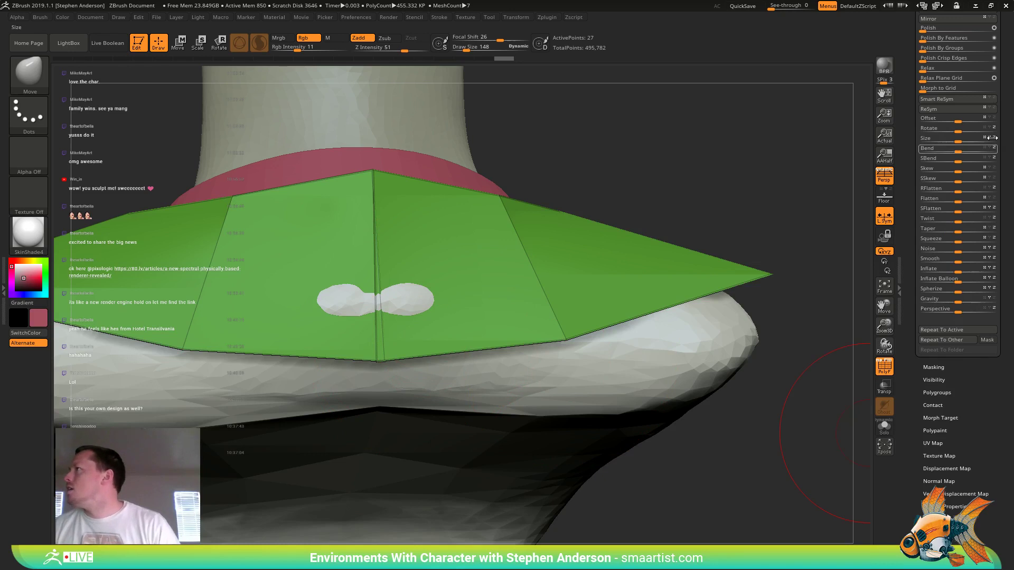
- Preview the lapels with smooth subdivision, then mirror and weld their geometry with Mirror And Weld
{"action": "left_click_drag", "start_coordinate": [1008, 69], "coordinate": [1006, 145]}
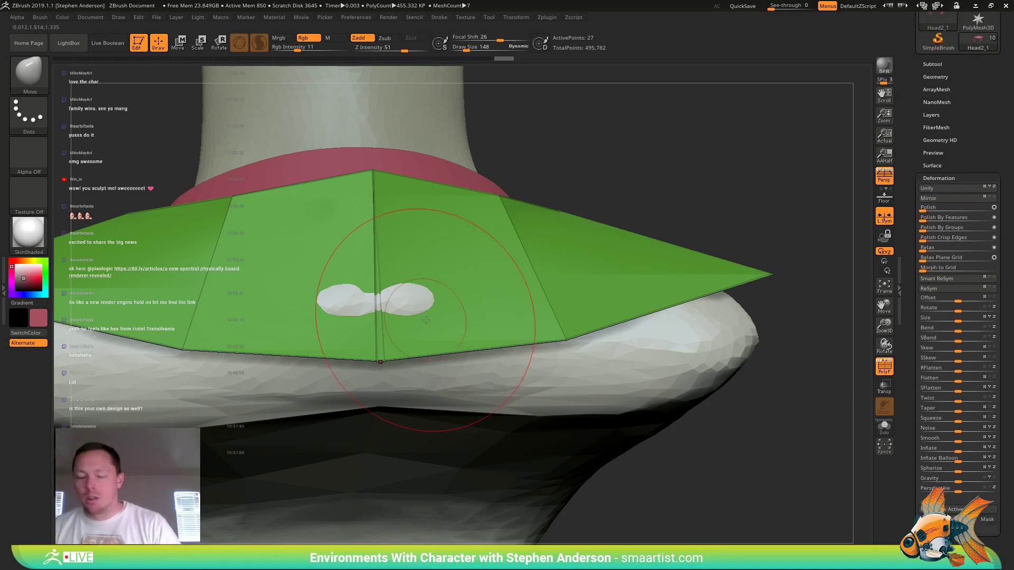
{"action": "key", "text": "d"}
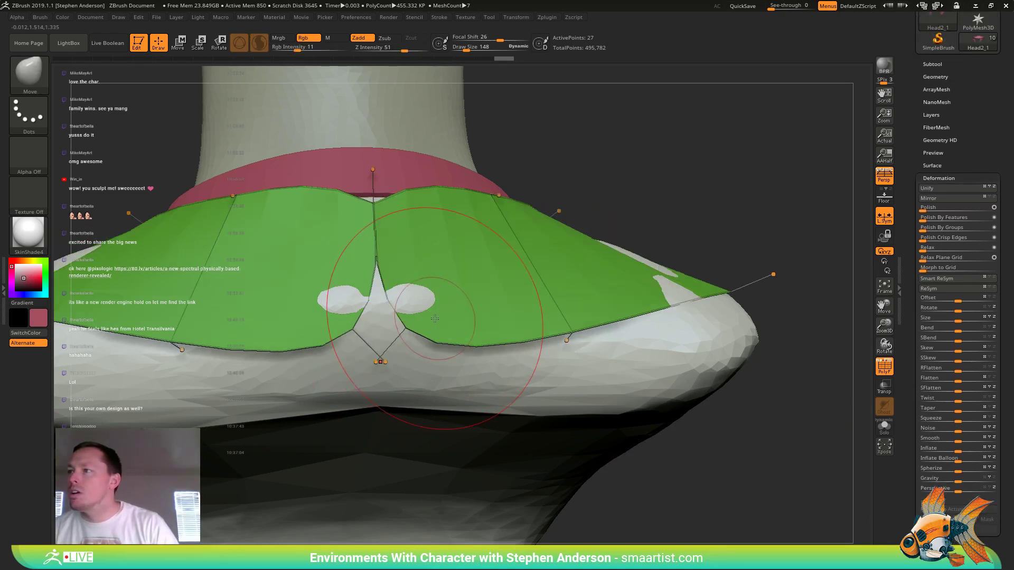
{"action": "key", "text": "shift+d"}
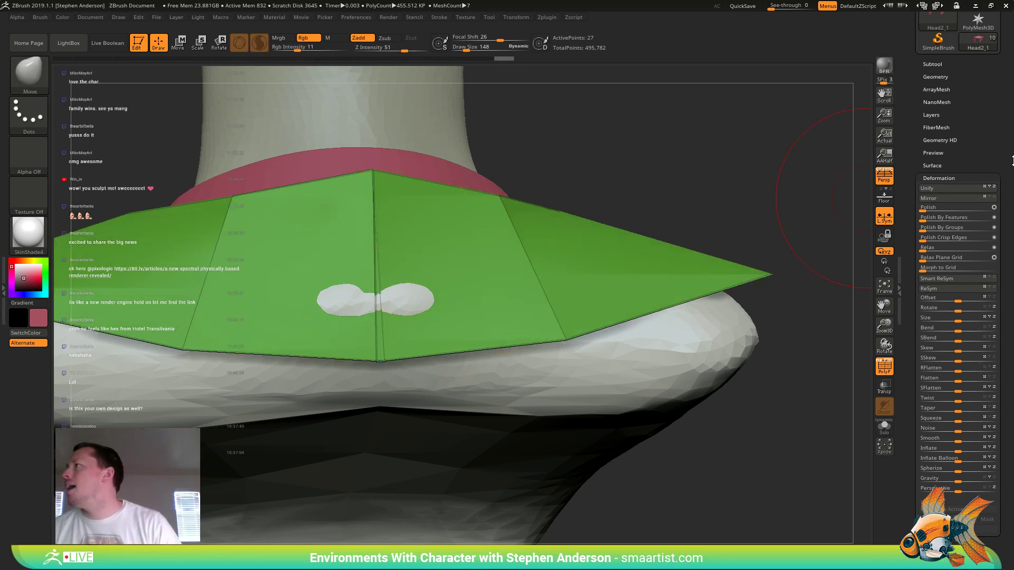
{"action": "left_click", "coordinate": [935, 76]}
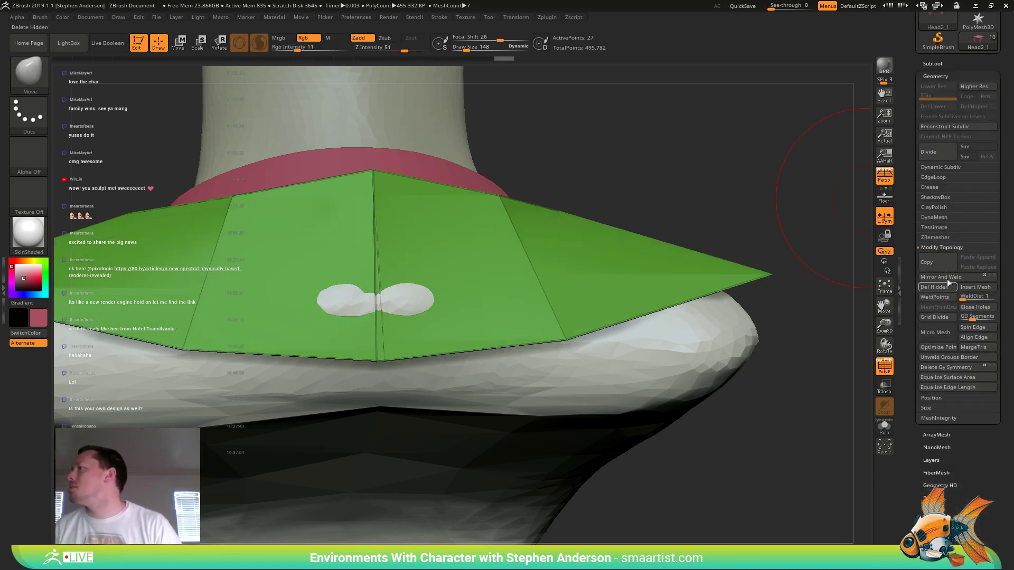
{"action": "left_click", "coordinate": [948, 275]}
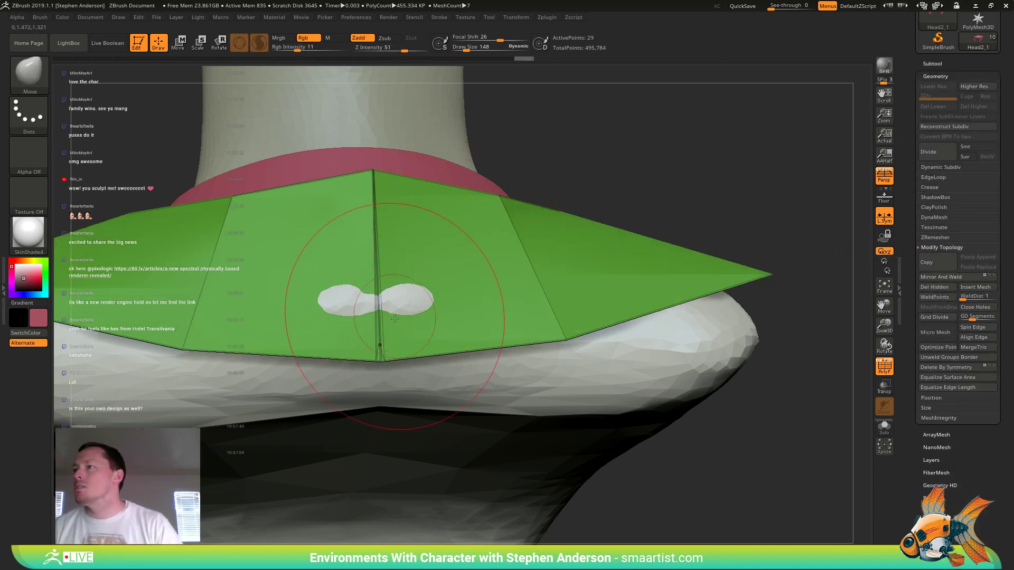
- Set the draw size to 35, undo the stroke on the lapels' rear centre seam and turn off Sculptris Pro mode
{"action": "key", "text": "s"}
{"action": "left_click_drag", "start_coordinate": [389, 333], "coordinate": [388, 340]}
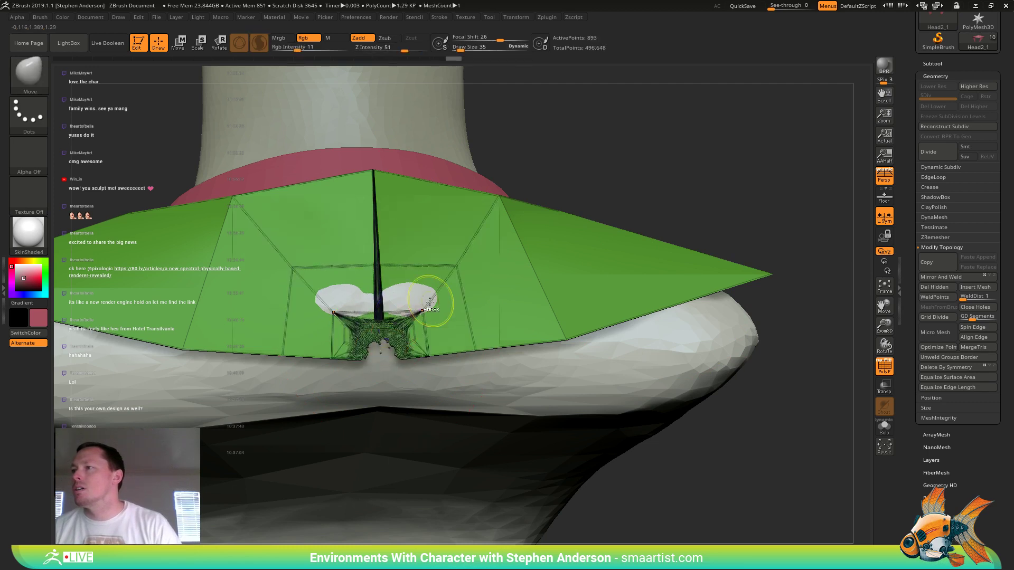
{"action": "key", "text": "ctrl+z"}
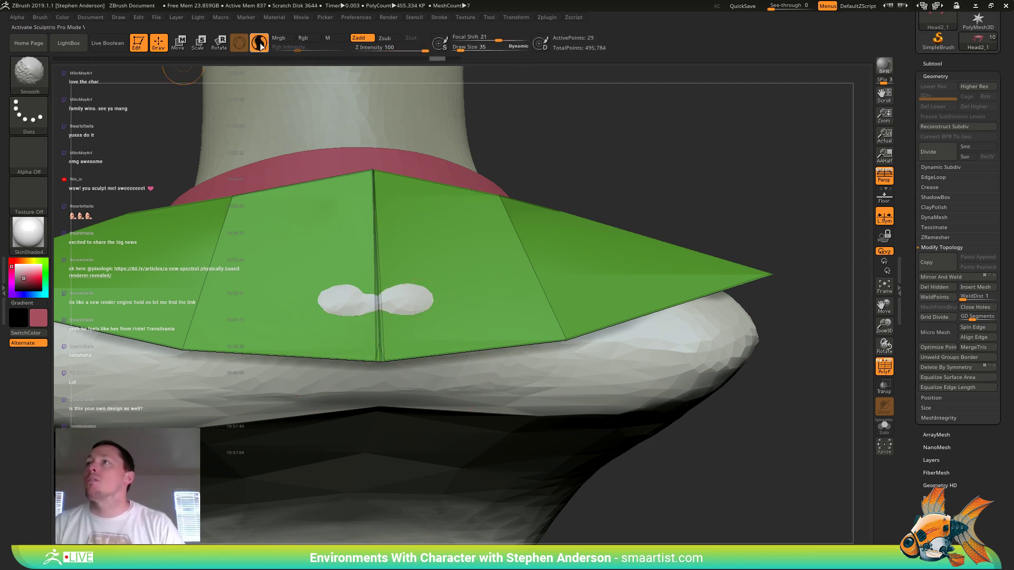
{"action": "left_click", "coordinate": [260, 47]}
- Even out the points along the lapels' rear centre seam with the Smooth and Move brushes, previewing the subdivided surface
{"action": "left_click_drag", "start_coordinate": [378, 344], "coordinate": [394, 322], "text": "shift"}
{"action": "key", "text": "shift+f"}
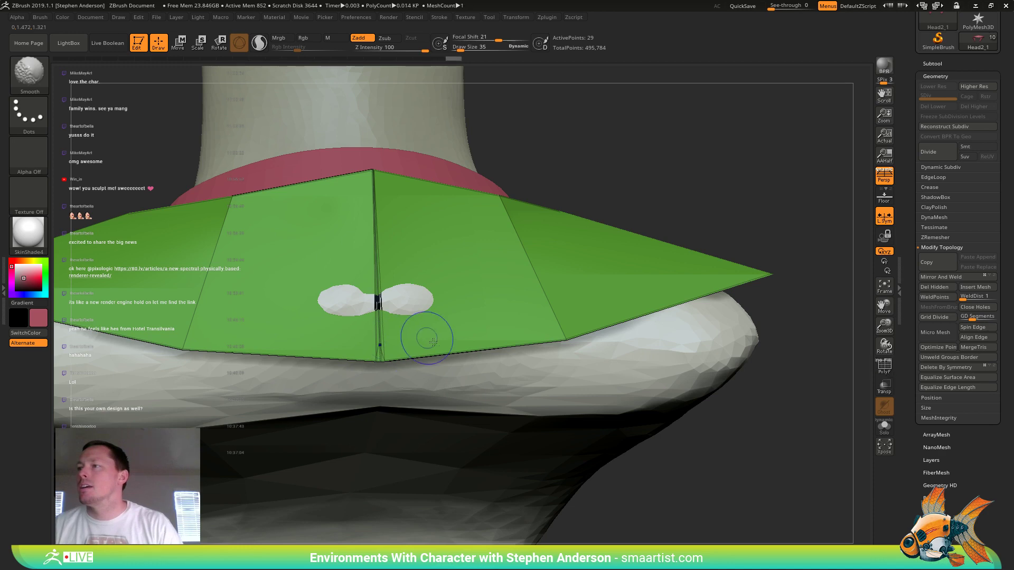
{"action": "mouse_move", "coordinate": [382, 341]}
{"action": "right_mouse_down", "text": "ctrl"}
{"action": "mouse_move", "coordinate": [434, 387]}
{"action": "mouse_move", "coordinate": [392, 294]}
{"action": "mouse_move", "coordinate": [398, 403]}
{"action": "right_mouse_up", "text": "ctrl"}
{"action": "key", "text": "shift+f"}
{"action": "key", "text": "d"}
{"action": "key", "text": "shift+d"}
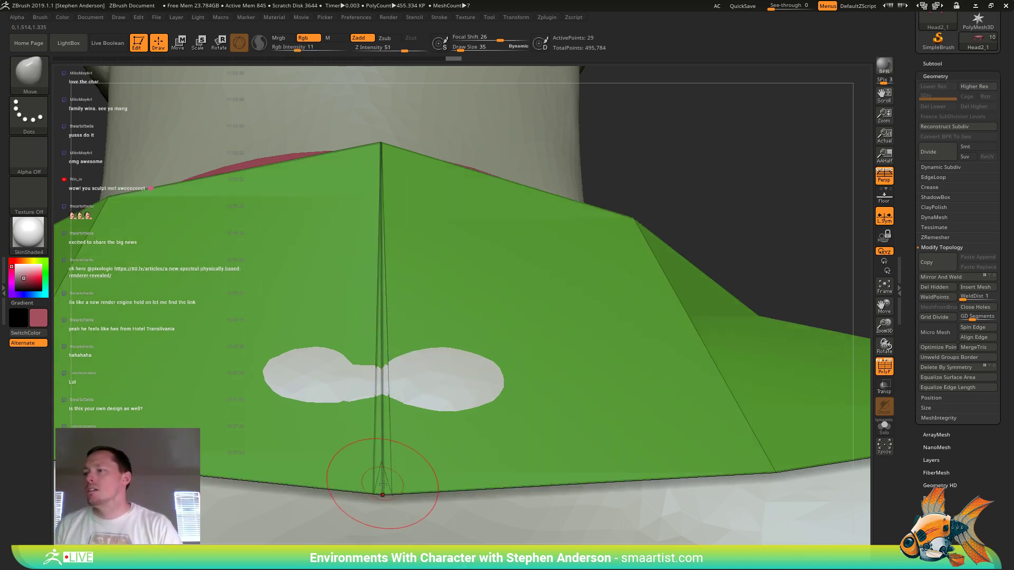
{"action": "left_click_drag", "start_coordinate": [391, 490], "coordinate": [310, 491]}
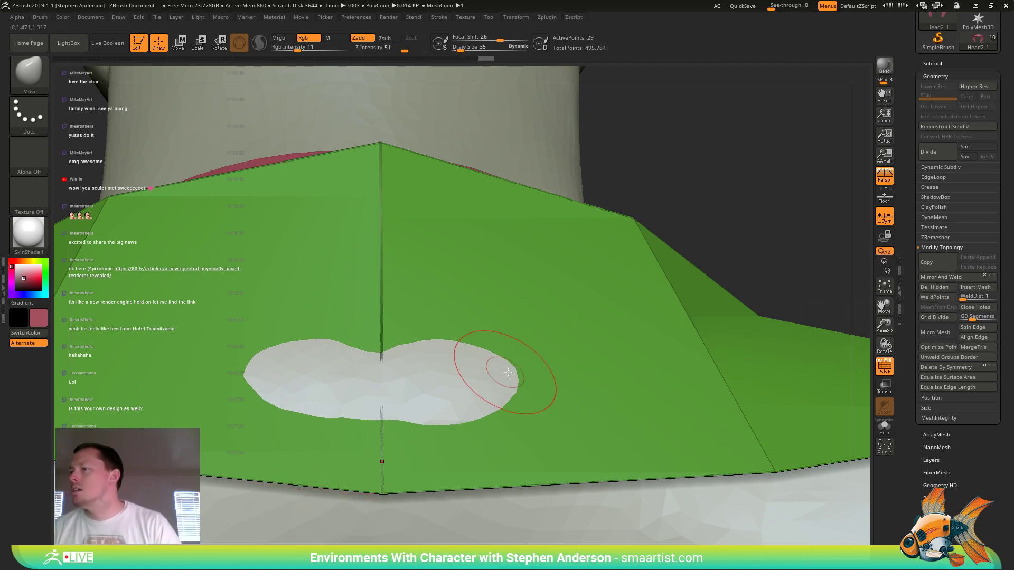
{"action": "key", "text": "d"}
{"action": "mouse_move", "coordinate": [514, 384]}
{"action": "right_mouse_down", "text": "ctrl"}
{"action": "mouse_move", "coordinate": [465, 322]}
{"action": "mouse_move", "coordinate": [463, 364]}
{"action": "right_mouse_up", "text": "ctrl"}
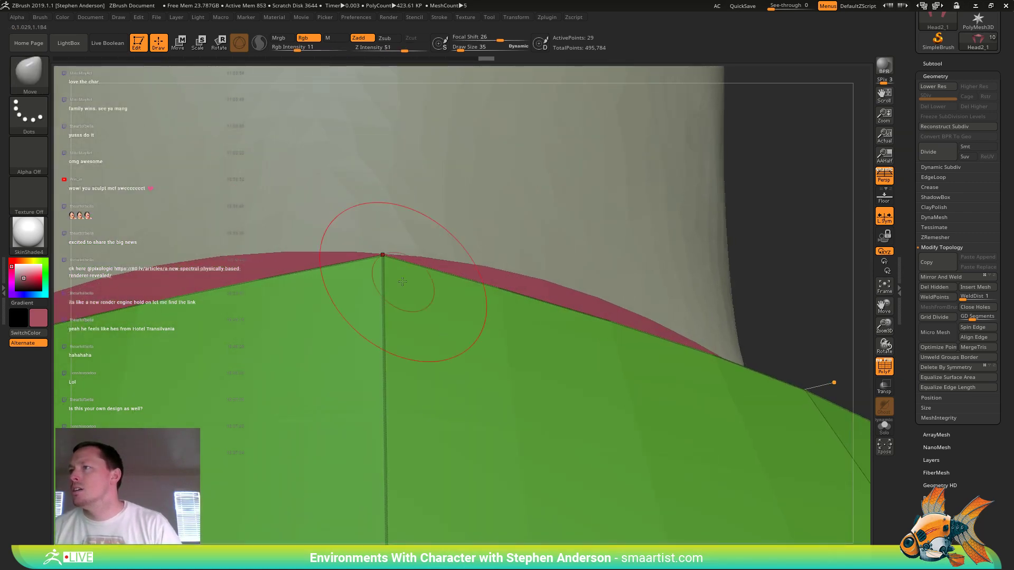
- Crease the edge at the lapels' rear centre seam with the ZModeler brush, using Edge as the target
{"action": "key", "text": "b"}
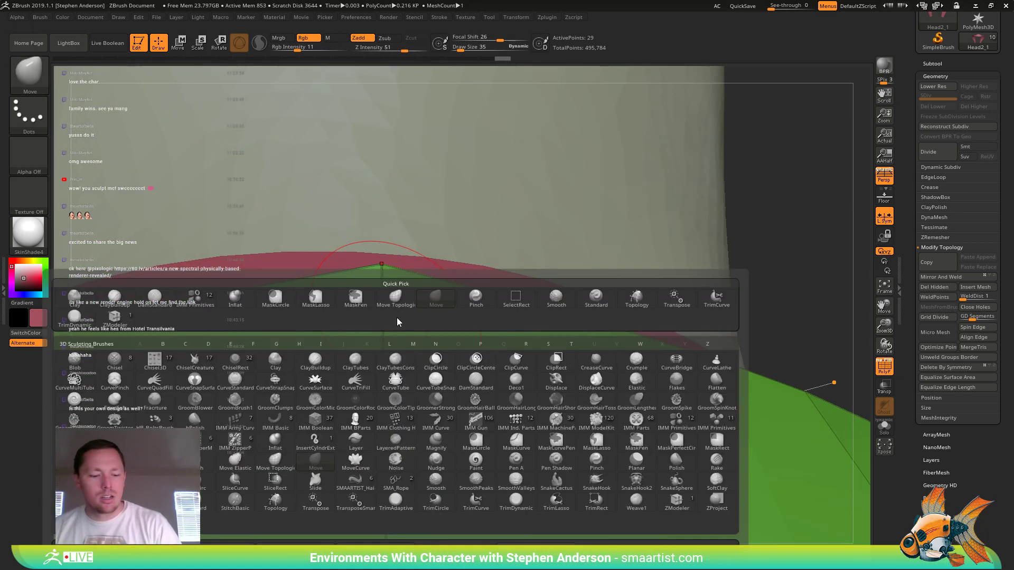
{"action": "key", "text": "z"}
{"action": "key", "text": "m"}
{"action": "key", "text": "space"}
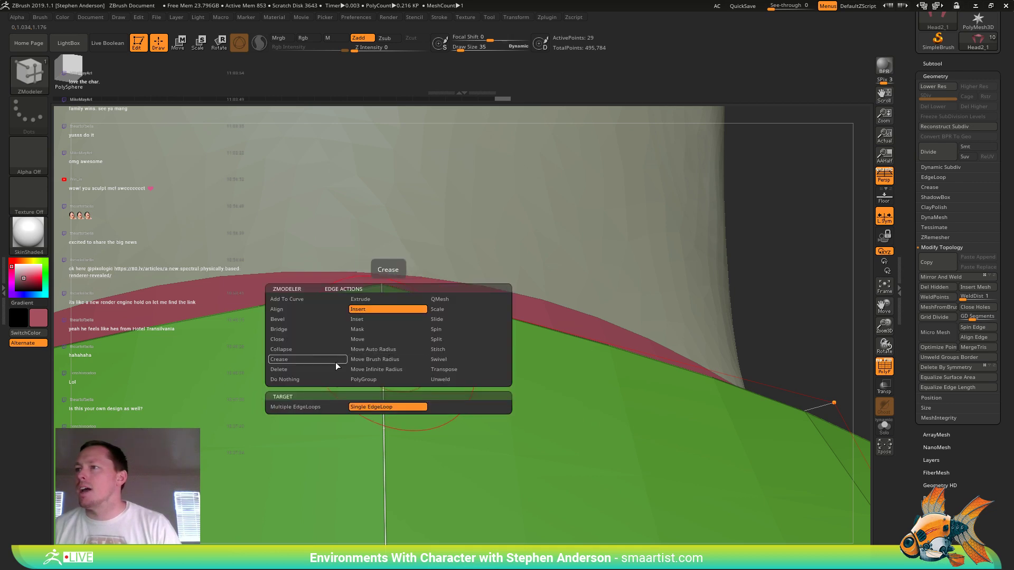
{"action": "left_click", "coordinate": [282, 360]}
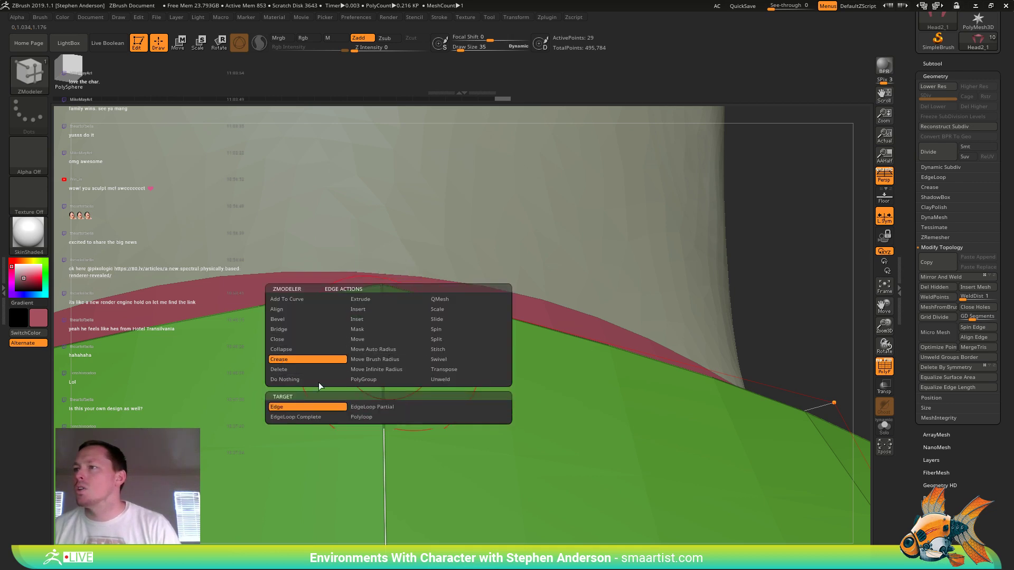
{"action": "left_click", "coordinate": [383, 367]}
{"action": "mouse_move", "coordinate": [418, 411]}
{"action": "right_mouse_down", "text": "ctrl"}
{"action": "mouse_move", "coordinate": [399, 353]}
{"action": "mouse_move", "coordinate": [398, 374]}
{"action": "mouse_move", "coordinate": [417, 391]}
{"action": "mouse_move", "coordinate": [441, 359]}
{"action": "mouse_move", "coordinate": [435, 351]}
{"action": "mouse_move", "coordinate": [449, 397]}
{"action": "mouse_move", "coordinate": [412, 306]}
{"action": "mouse_move", "coordinate": [312, 201]}
{"action": "mouse_move", "coordinate": [297, 168]}
{"action": "right_mouse_up", "text": "ctrl"}
{"action": "right_click_drag", "start_coordinate": [462, 274], "coordinate": [507, 301]}
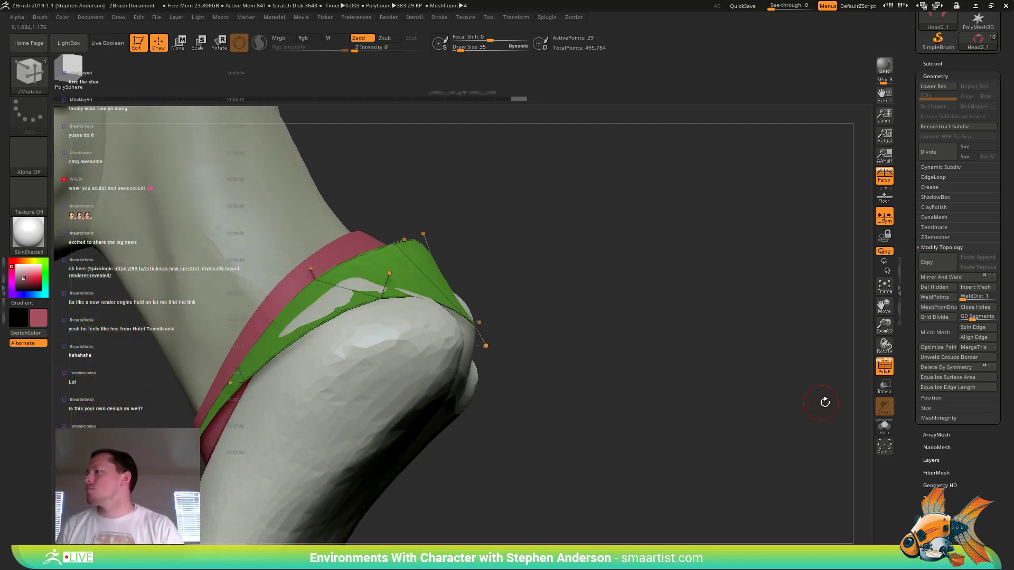
- Isolate the lapels, hide the narrow strip inside the rear centre seam, delete the hidden geometry and show the whole bust again
{"action": "left_click", "coordinate": [885, 427]}
{"action": "mouse_move", "coordinate": [601, 294]}
{"action": "right_mouse_down"}
{"action": "mouse_move", "coordinate": [527, 290]}
{"action": "mouse_move", "coordinate": [552, 298]}
{"action": "mouse_move", "coordinate": [408, 345]}
{"action": "mouse_move", "coordinate": [507, 366]}
{"action": "mouse_move", "coordinate": [740, 277]}
{"action": "mouse_move", "coordinate": [663, 373]}
{"action": "right_mouse_up"}
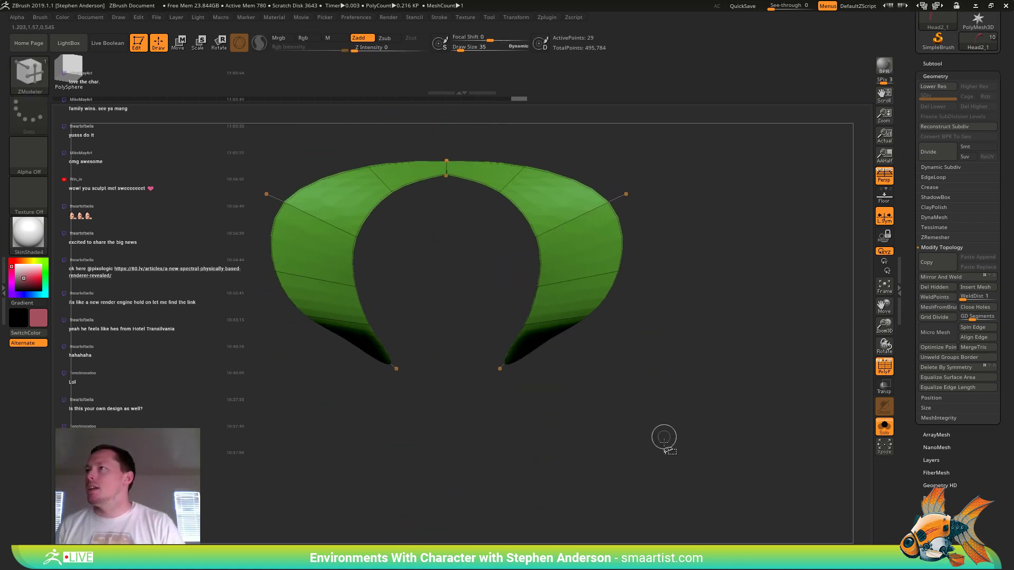
{"action": "left_click_drag", "start_coordinate": [678, 464], "coordinate": [484, 148], "text": "ctrl+alt+shift"}
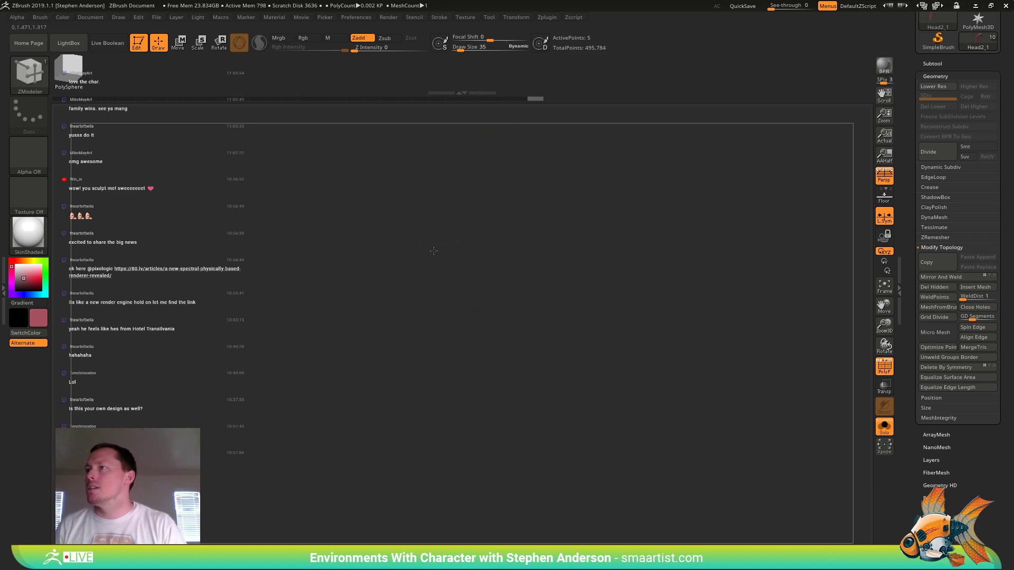
{"action": "key", "text": "ctrl"}
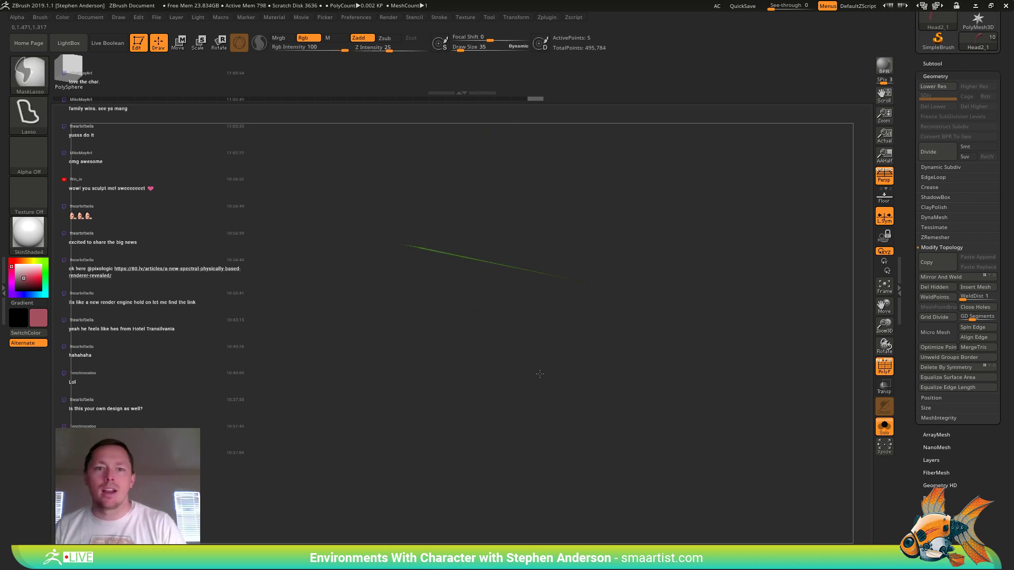
{"action": "left_click", "coordinate": [501, 359], "text": "ctrl+shift"}
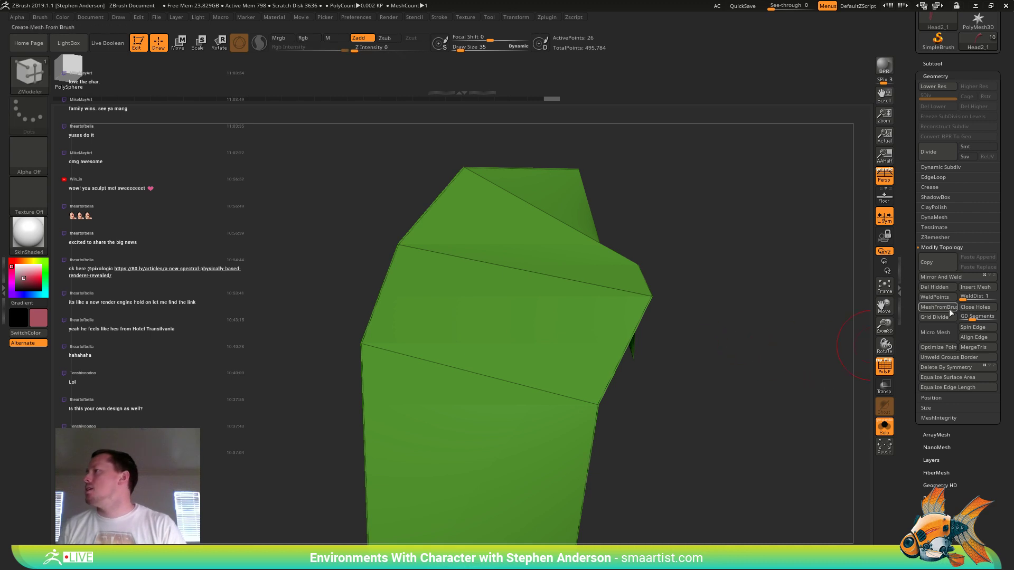
{"action": "left_click", "coordinate": [937, 287]}
{"action": "left_click_drag", "start_coordinate": [667, 386], "coordinate": [652, 412]}
{"action": "right_click_drag", "start_coordinate": [653, 412], "coordinate": [552, 242], "text": "ctrl"}
{"action": "mouse_move", "coordinate": [471, 264]}
{"action": "right_mouse_down"}
{"action": "mouse_move", "coordinate": [475, 238]}
{"action": "mouse_move", "coordinate": [437, 284]}
{"action": "mouse_move", "coordinate": [459, 312]}
{"action": "mouse_move", "coordinate": [471, 296]}
{"action": "mouse_move", "coordinate": [550, 359]}
{"action": "right_mouse_up"}
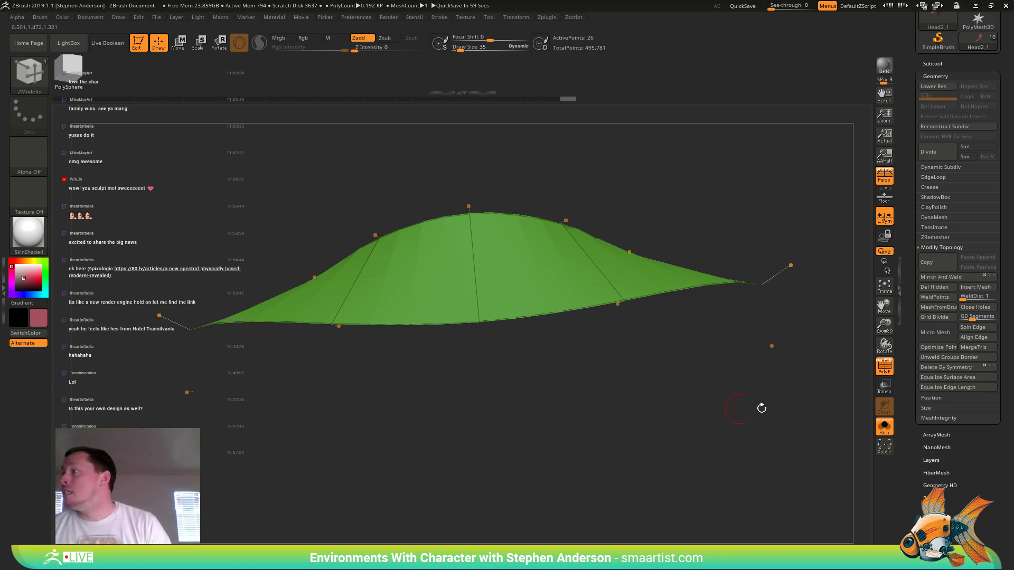
{"action": "left_click", "coordinate": [884, 429]}
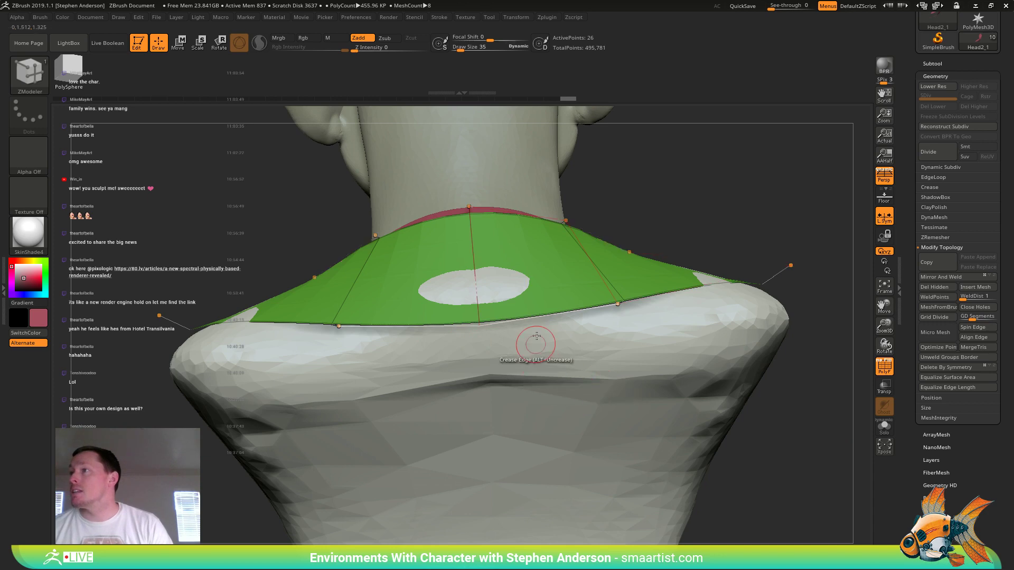
- Raise and pull back the lapels' rear section around the neck with the Move brush at draw size 252
{"action": "key", "text": "ctrl"}
{"action": "mouse_move", "coordinate": [408, 253]}
{"action": "left_mouse_down"}
{"action": "mouse_move", "coordinate": [380, 316]}
{"action": "mouse_move", "coordinate": [331, 381]}
{"action": "left_mouse_up"}
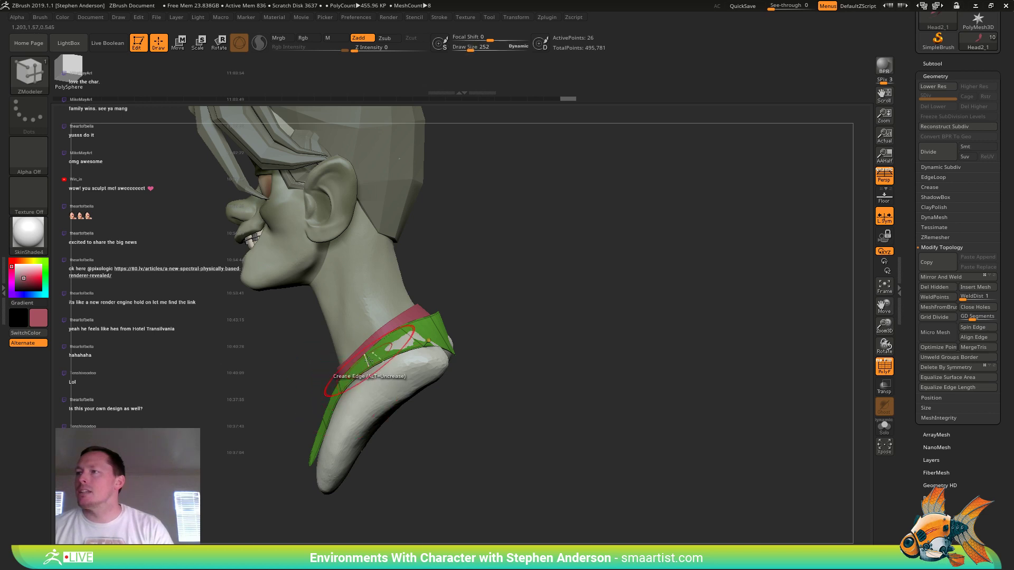
{"action": "key", "text": "b"}
{"action": "key", "text": "m"}
{"action": "key", "text": "v"}
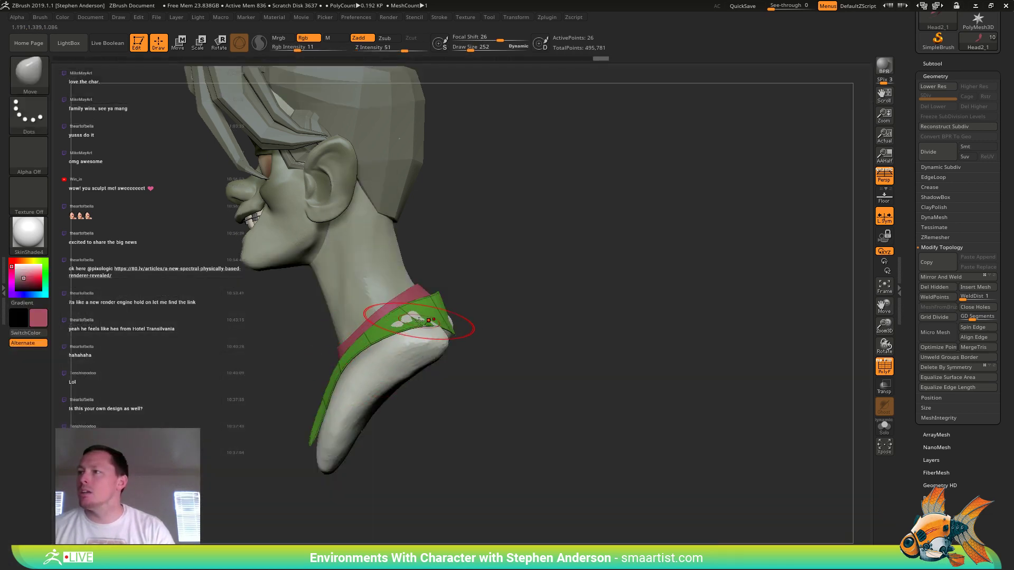
{"action": "mouse_move", "coordinate": [433, 323]}
{"action": "left_mouse_down"}
{"action": "mouse_move", "coordinate": [442, 322]}
{"action": "mouse_move", "coordinate": [430, 287]}
{"action": "mouse_move", "coordinate": [412, 378]}
{"action": "mouse_move", "coordinate": [396, 274]}
{"action": "mouse_move", "coordinate": [438, 260]}
{"action": "left_mouse_up"}
{"action": "mouse_move", "coordinate": [431, 318]}
{"action": "left_mouse_down"}
{"action": "mouse_move", "coordinate": [475, 271]}
{"action": "mouse_move", "coordinate": [412, 230]}
{"action": "mouse_move", "coordinate": [356, 280]}
{"action": "mouse_move", "coordinate": [431, 312]}
{"action": "mouse_move", "coordinate": [473, 307]}
{"action": "left_mouse_up"}
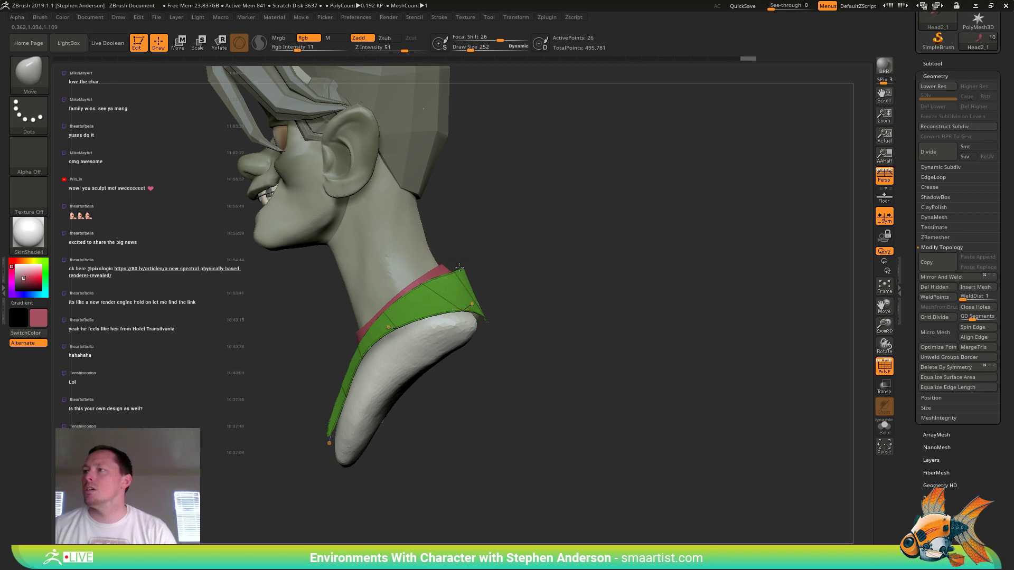
{"action": "left_click", "coordinate": [395, 327]}
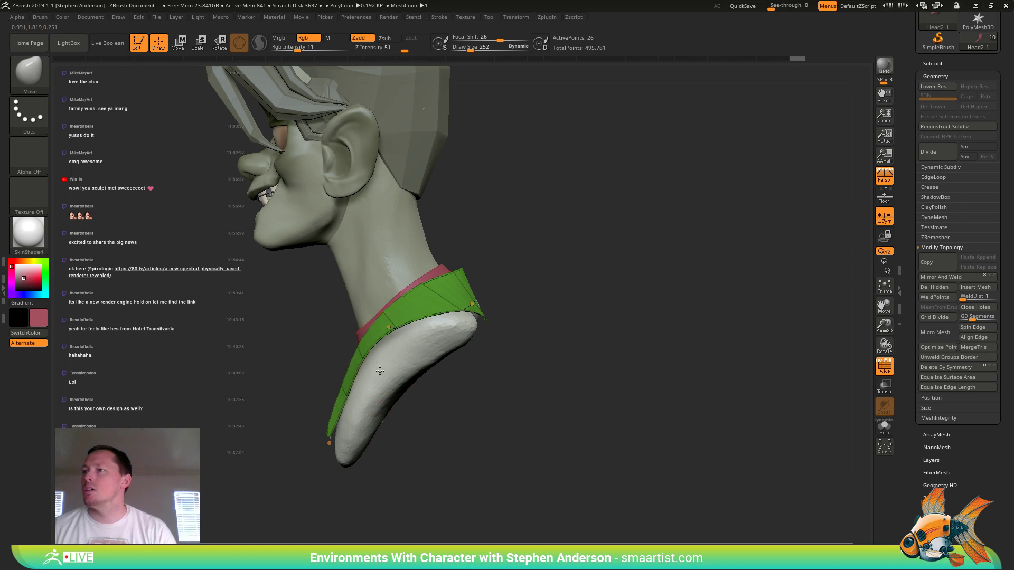
- Extend the lapels' front ends down over the chest and pull their outer edges outwards with the Move brush
{"action": "right_click_drag", "start_coordinate": [371, 373], "coordinate": [423, 358]}
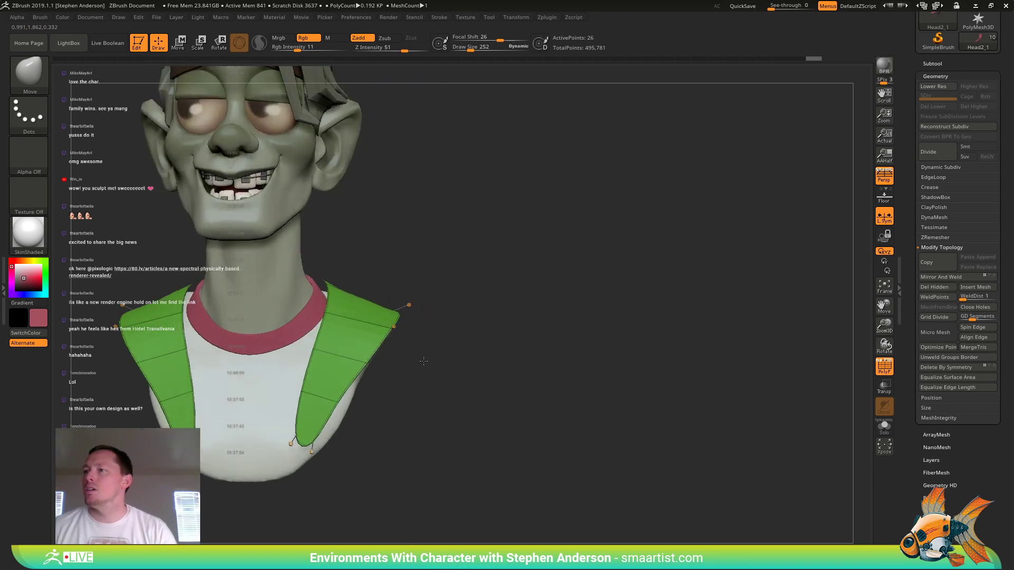
{"action": "mouse_move", "coordinate": [316, 455]}
{"action": "left_mouse_down"}
{"action": "mouse_move", "coordinate": [412, 466]}
{"action": "mouse_move", "coordinate": [289, 478]}
{"action": "mouse_move", "coordinate": [232, 518]}
{"action": "left_mouse_up"}
{"action": "key", "text": "ctrl+z"}
{"action": "key", "text": "ctrl+z"}
{"action": "key", "text": "ctrl+z"}
{"action": "key", "text": "ctrl+z"}
{"action": "key", "text": "ctrl+z"}
{"action": "key", "text": "ctrl+z"}
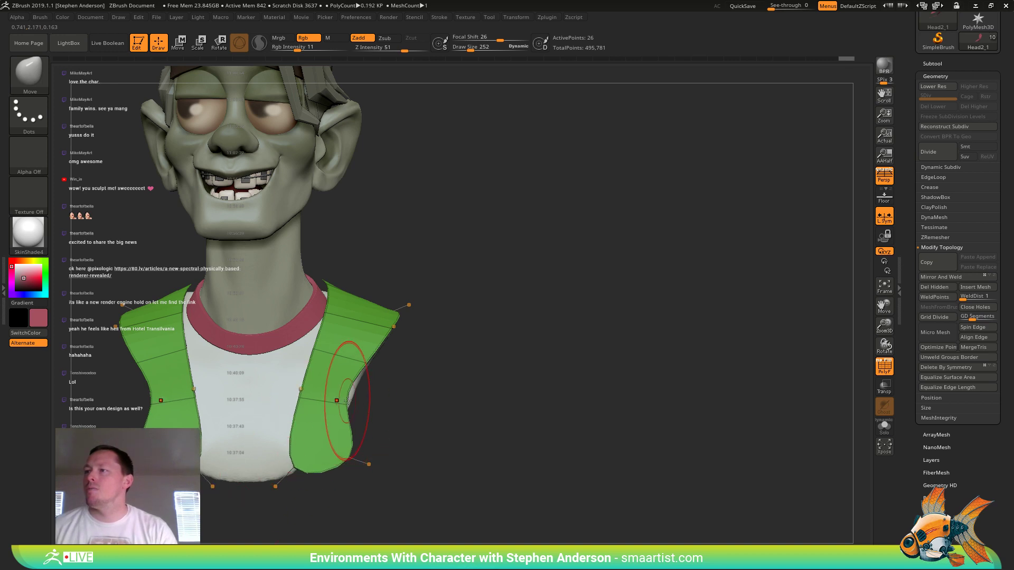
{"action": "left_click_drag", "start_coordinate": [379, 376], "coordinate": [403, 374]}
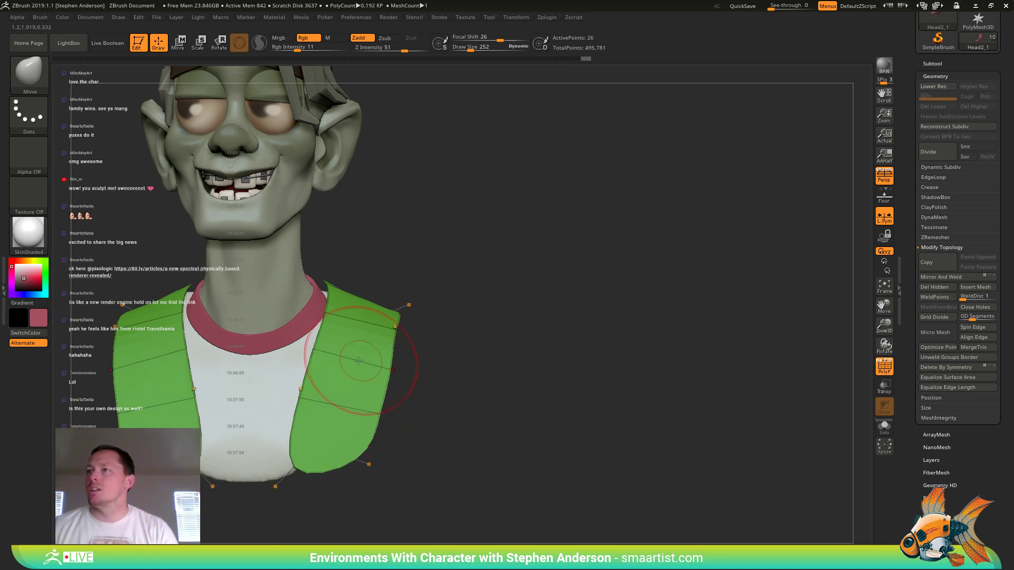
- Lengthen the lapels below the bottom of the shirt and square off their lower ends with the Move brush
{"action": "mouse_move", "coordinate": [367, 390]}
{"action": "right_mouse_down"}
{"action": "mouse_move", "coordinate": [380, 381]}
{"action": "mouse_move", "coordinate": [311, 389]}
{"action": "mouse_move", "coordinate": [330, 325]}
{"action": "mouse_move", "coordinate": [363, 335]}
{"action": "mouse_move", "coordinate": [309, 396]}
{"action": "right_mouse_up"}
{"action": "key", "text": "shift+f"}
{"action": "key", "text": "shift+f"}
{"action": "left_click_drag", "start_coordinate": [309, 396], "coordinate": [304, 444]}
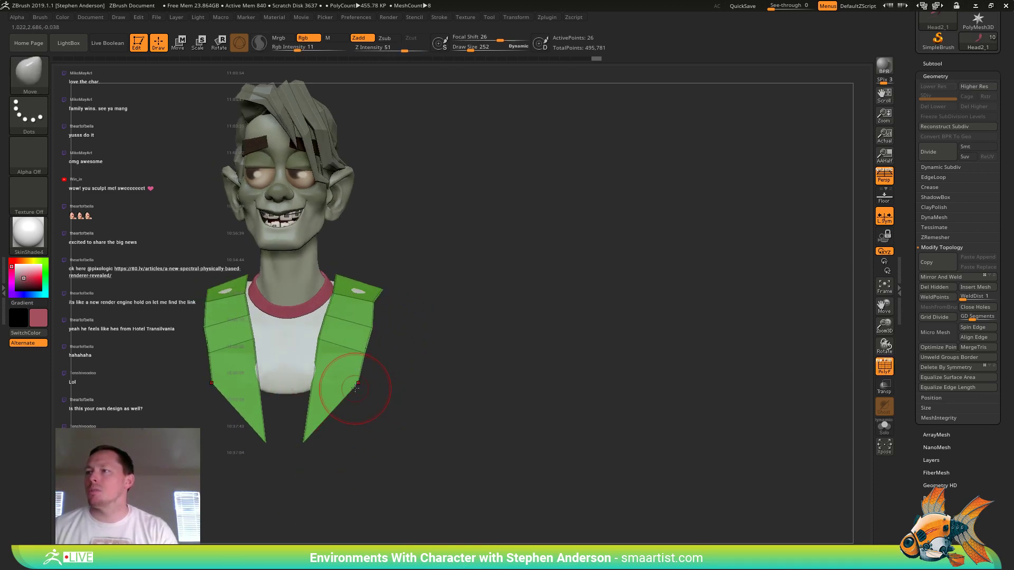
{"action": "left_click_drag", "start_coordinate": [355, 389], "coordinate": [363, 441]}
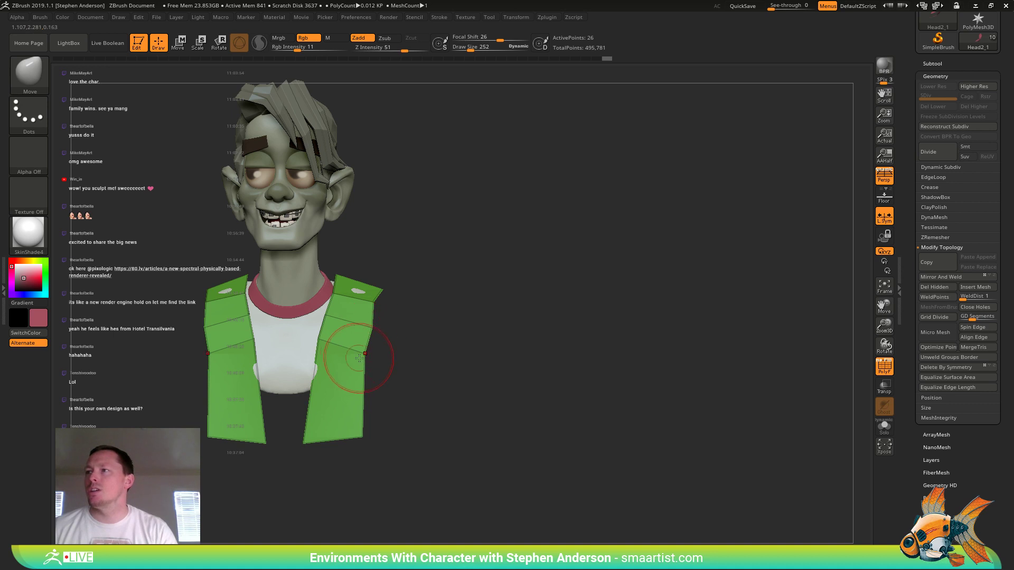
- Widen the lapels' outer edges at the shoulders and chest and straighten their inner edges beside the shirt
{"action": "left_click_drag", "start_coordinate": [360, 358], "coordinate": [366, 361]}
{"action": "left_click_drag", "start_coordinate": [374, 304], "coordinate": [382, 305]}
{"action": "mouse_move", "coordinate": [371, 353]}
{"action": "left_mouse_down"}
{"action": "mouse_move", "coordinate": [378, 328]}
{"action": "mouse_move", "coordinate": [397, 350]}
{"action": "left_mouse_up"}
{"action": "mouse_move", "coordinate": [334, 294]}
{"action": "left_mouse_down"}
{"action": "mouse_move", "coordinate": [295, 273]}
{"action": "mouse_move", "coordinate": [348, 282]}
{"action": "mouse_move", "coordinate": [322, 342]}
{"action": "left_mouse_up"}
{"action": "left_click_drag", "start_coordinate": [318, 346], "coordinate": [320, 366]}
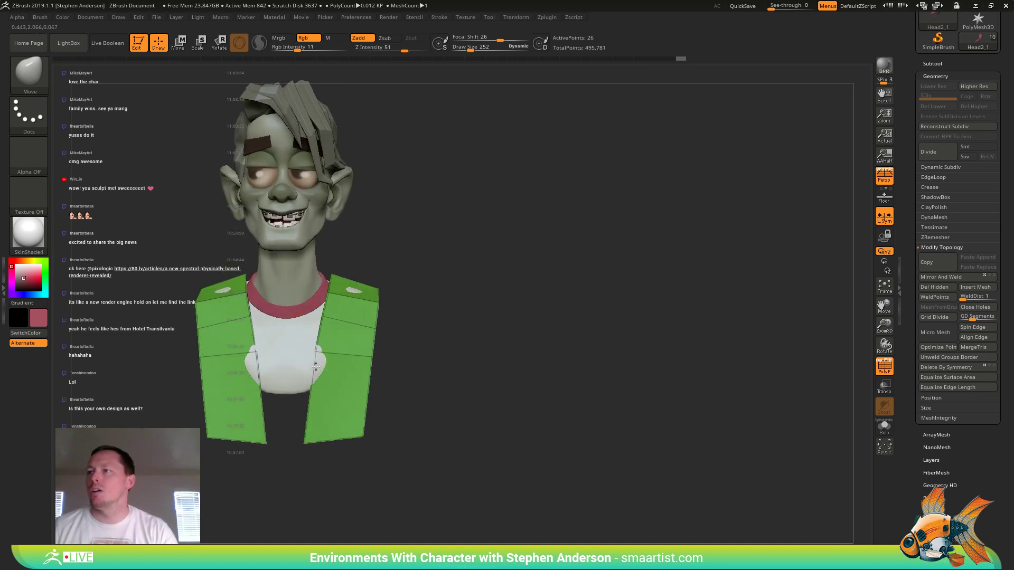
- Insert a single edge loop across the lower part of the lapels with ZModeler and return to the Move brush
{"action": "key", "text": "b"}
{"action": "key", "text": "z"}
{"action": "key", "text": "m"}
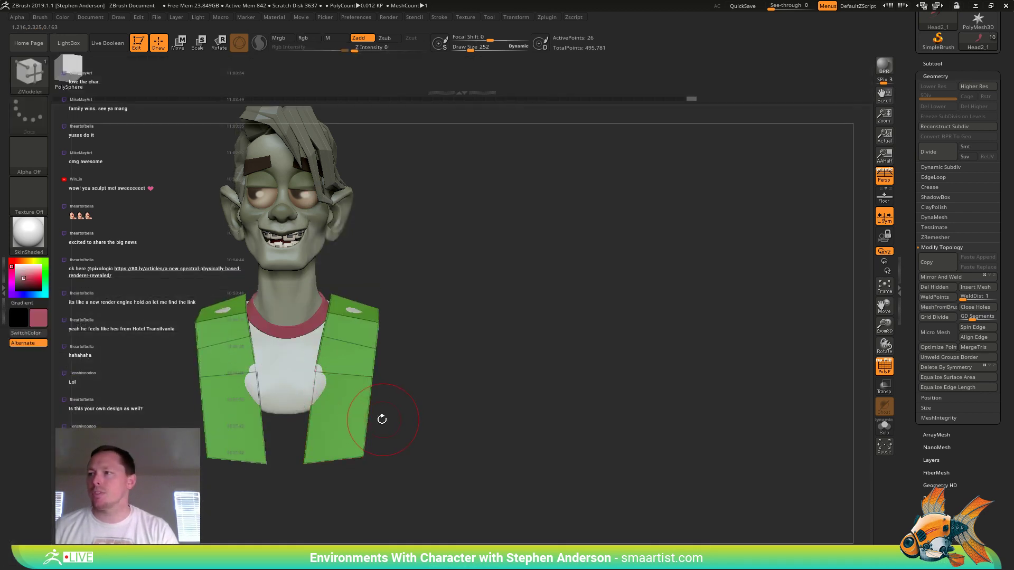
{"action": "key", "text": "space"}
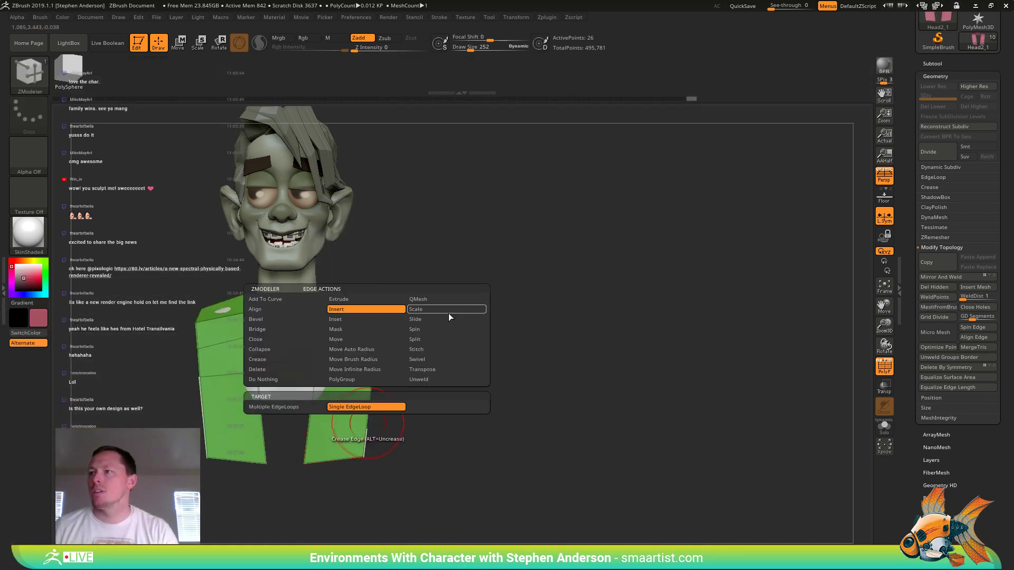
{"action": "left_click", "coordinate": [369, 418]}
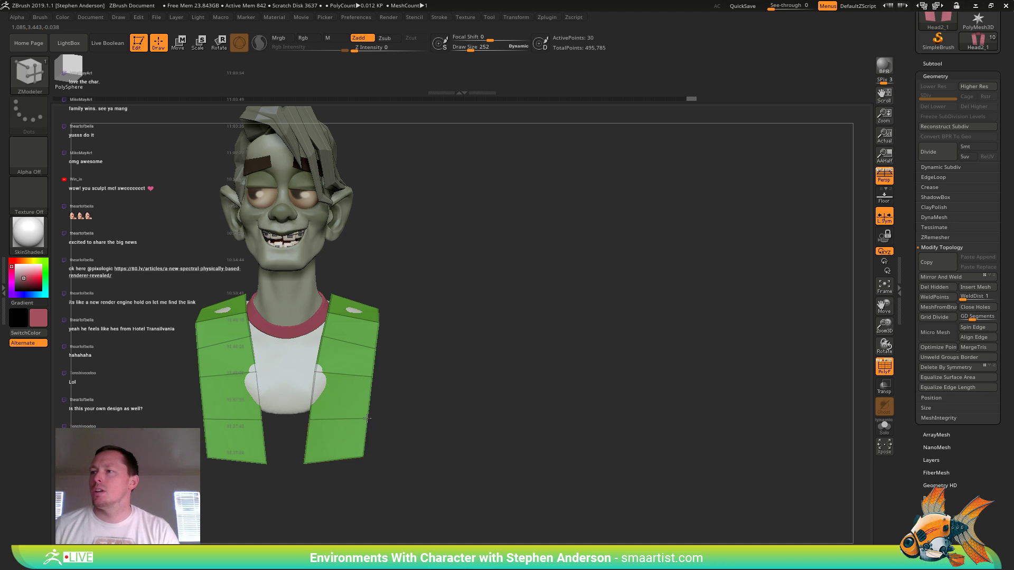
{"action": "key", "text": "b"}
{"action": "key", "text": "m"}
{"action": "key", "text": "v"}
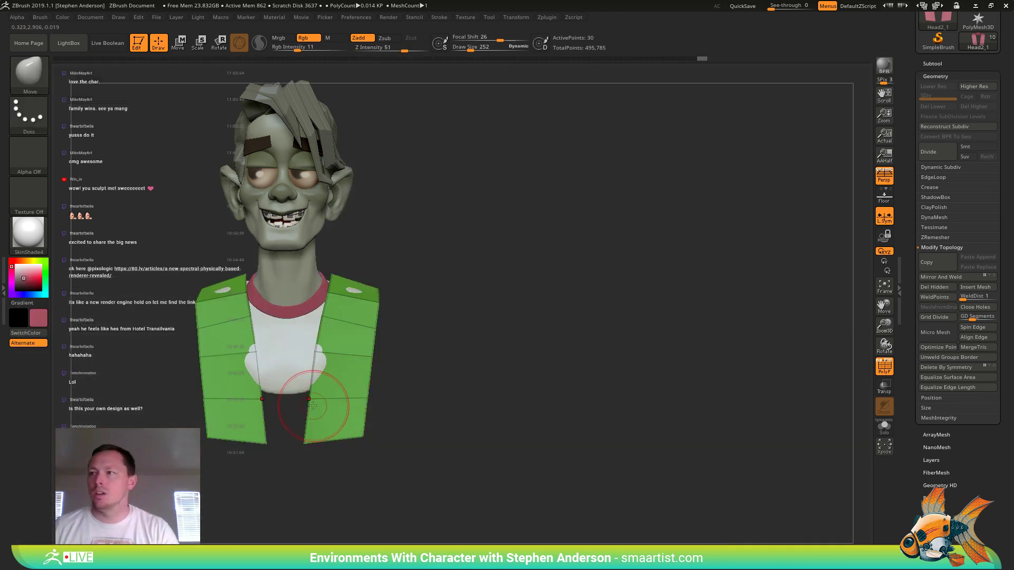
- Lift the lapels clear of the lower shirt and adjust the collar's rear edges around the neck with the Move brush
{"action": "left_click_drag", "start_coordinate": [318, 352], "coordinate": [324, 353], "text": "alt"}
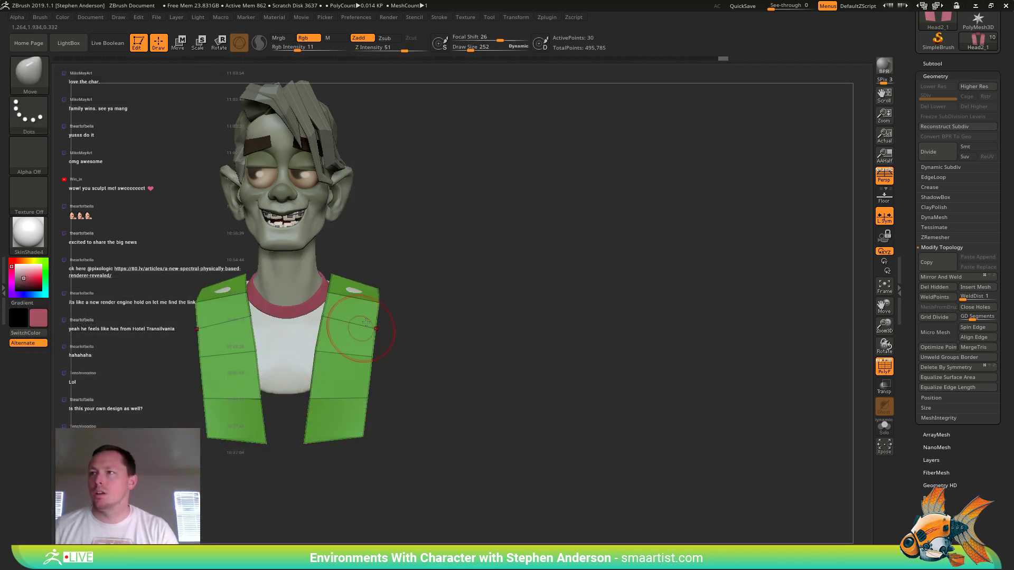
{"action": "mouse_move", "coordinate": [372, 312]}
{"action": "right_mouse_down"}
{"action": "mouse_move", "coordinate": [362, 287]}
{"action": "mouse_move", "coordinate": [342, 299]}
{"action": "mouse_move", "coordinate": [349, 309]}
{"action": "mouse_move", "coordinate": [333, 331]}
{"action": "mouse_move", "coordinate": [343, 317]}
{"action": "mouse_move", "coordinate": [341, 341]}
{"action": "mouse_move", "coordinate": [294, 362]}
{"action": "mouse_move", "coordinate": [311, 380]}
{"action": "mouse_move", "coordinate": [337, 346]}
{"action": "mouse_move", "coordinate": [316, 320]}
{"action": "right_mouse_up"}
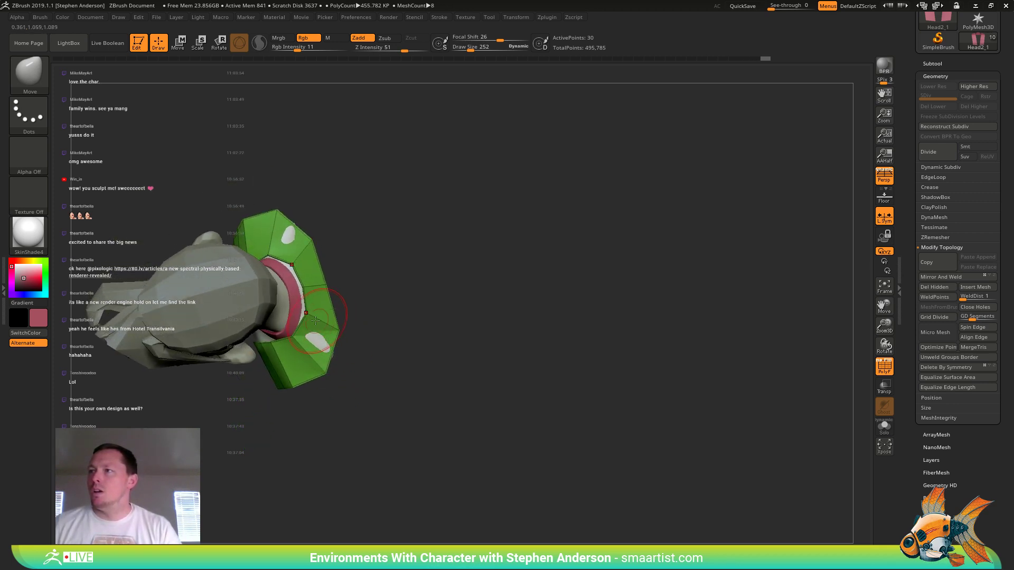
{"action": "left_click_drag", "start_coordinate": [298, 343], "coordinate": [300, 344]}
{"action": "mouse_move", "coordinate": [312, 359]}
{"action": "right_mouse_down"}
{"action": "mouse_move", "coordinate": [323, 338]}
{"action": "mouse_move", "coordinate": [340, 344]}
{"action": "mouse_move", "coordinate": [317, 354]}
{"action": "mouse_move", "coordinate": [365, 338]}
{"action": "right_mouse_up"}
{"action": "left_click_drag", "start_coordinate": [356, 350], "coordinate": [335, 360]}
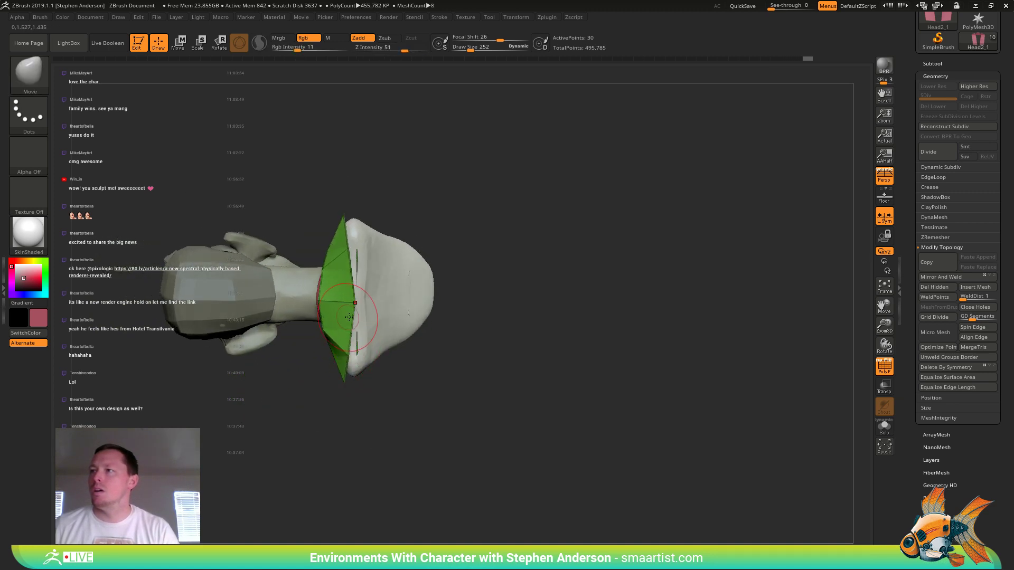
{"action": "mouse_move", "coordinate": [344, 314]}
{"action": "right_mouse_down"}
{"action": "mouse_move", "coordinate": [357, 316]}
{"action": "mouse_move", "coordinate": [353, 334]}
{"action": "mouse_move", "coordinate": [344, 328]}
{"action": "right_mouse_up"}
{"action": "left_click_drag", "start_coordinate": [339, 325], "coordinate": [342, 325]}
- Pull the collar's inner edge closer to the sides of the neck with the Move brush
{"action": "right_click_drag", "start_coordinate": [344, 323], "coordinate": [292, 310]}
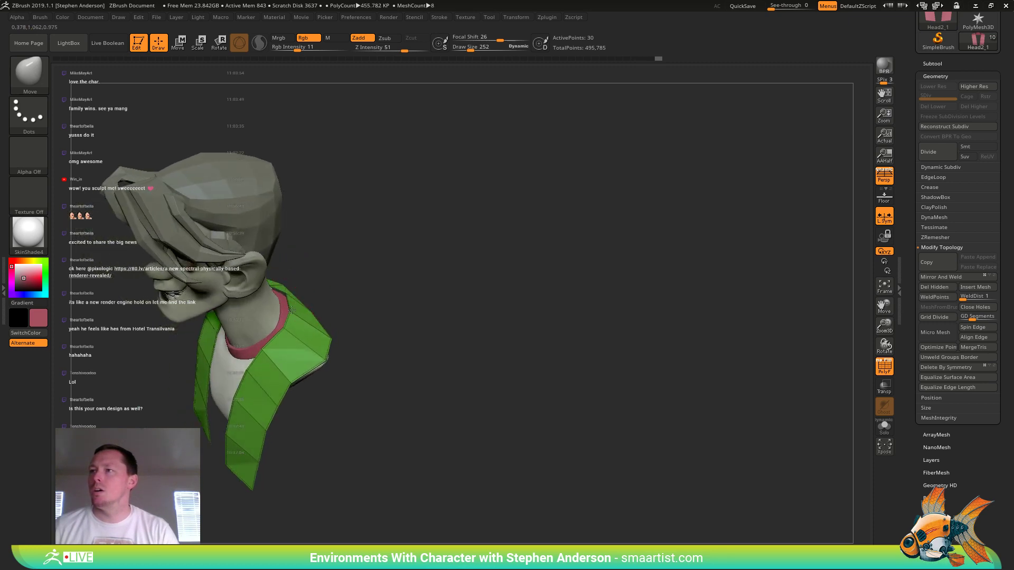
{"action": "left_click_drag", "start_coordinate": [286, 334], "coordinate": [281, 330]}
{"action": "mouse_move", "coordinate": [292, 332]}
{"action": "right_mouse_down"}
{"action": "mouse_move", "coordinate": [313, 321]}
{"action": "mouse_move", "coordinate": [302, 315]}
{"action": "right_mouse_up"}
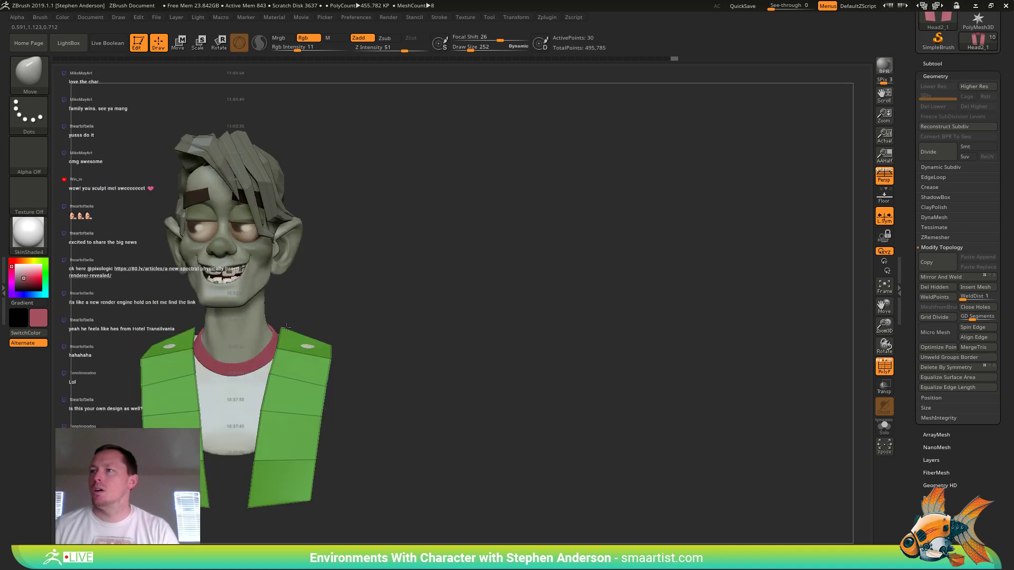
{"action": "left_click_drag", "start_coordinate": [282, 335], "coordinate": [279, 338]}
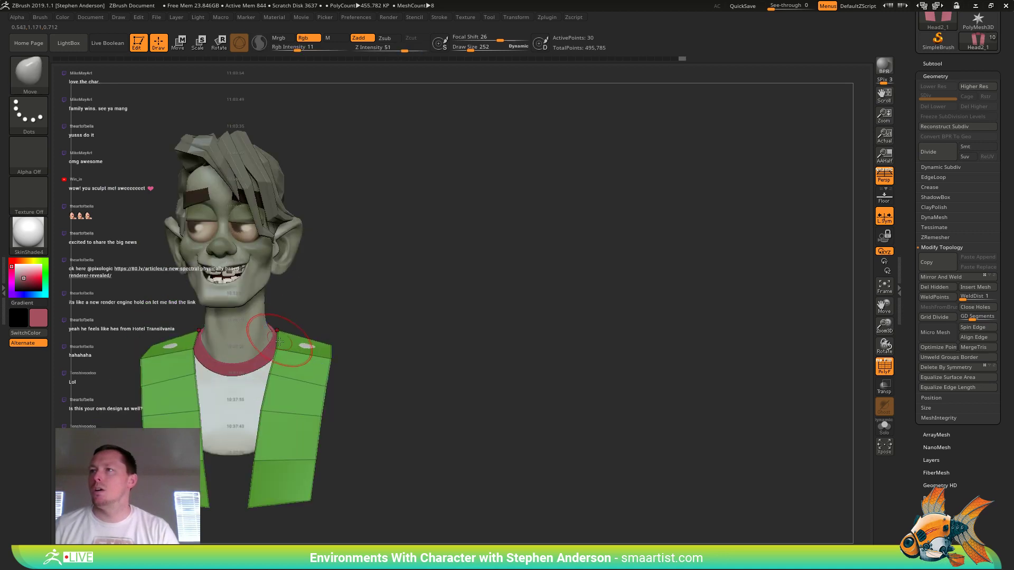
- Insert a single edge loop lengthwise near the lapels' inner edges with ZModeler
{"action": "right_click_drag", "start_coordinate": [294, 365], "coordinate": [341, 303], "text": "alt"}
{"action": "right_click_drag", "start_coordinate": [341, 303], "coordinate": [360, 339]}
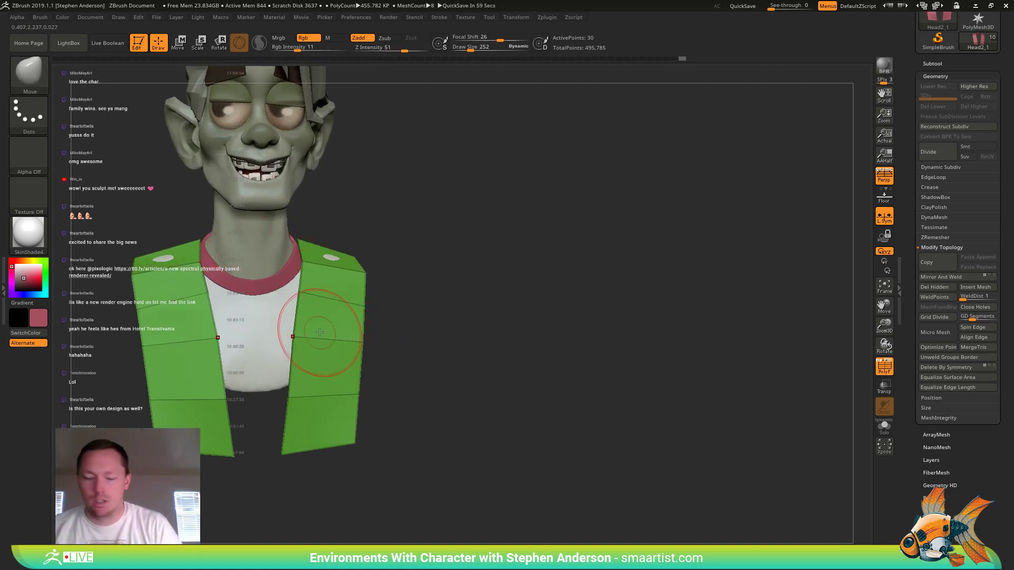
{"action": "key", "text": "b"}
{"action": "key", "text": "z"}
{"action": "key", "text": "m"}
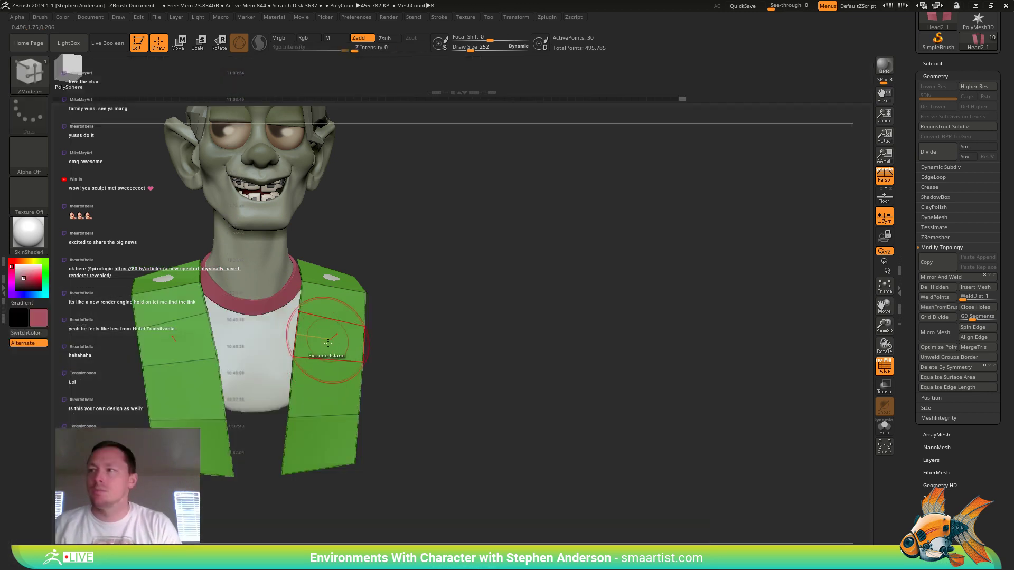
{"action": "left_click_drag", "start_coordinate": [309, 359], "coordinate": [300, 357]}
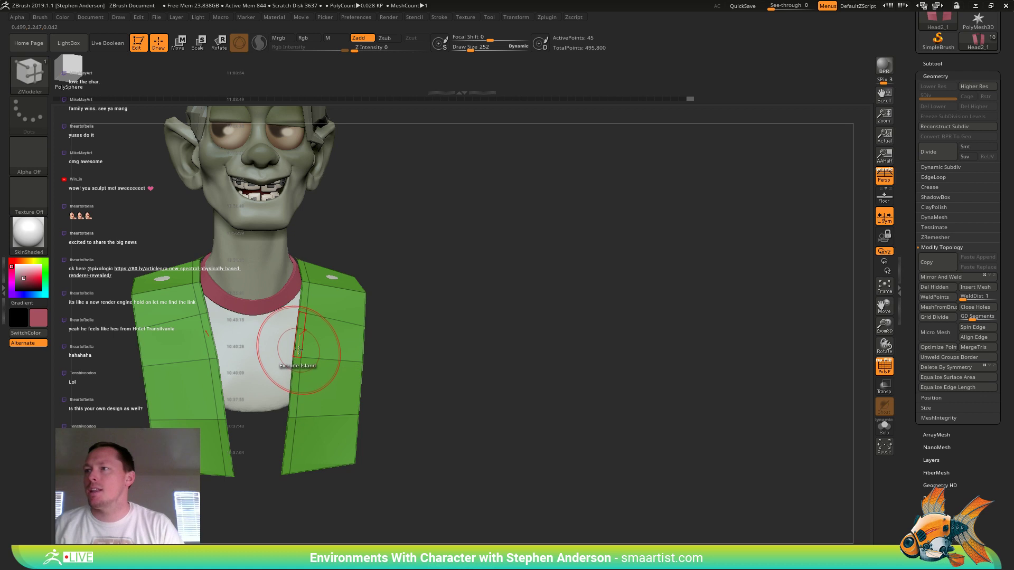
- Extrude the narrow inner strip of the lapels into a standing collar with ZModeler's Extrude on Polyloop
{"action": "key", "text": "space"}
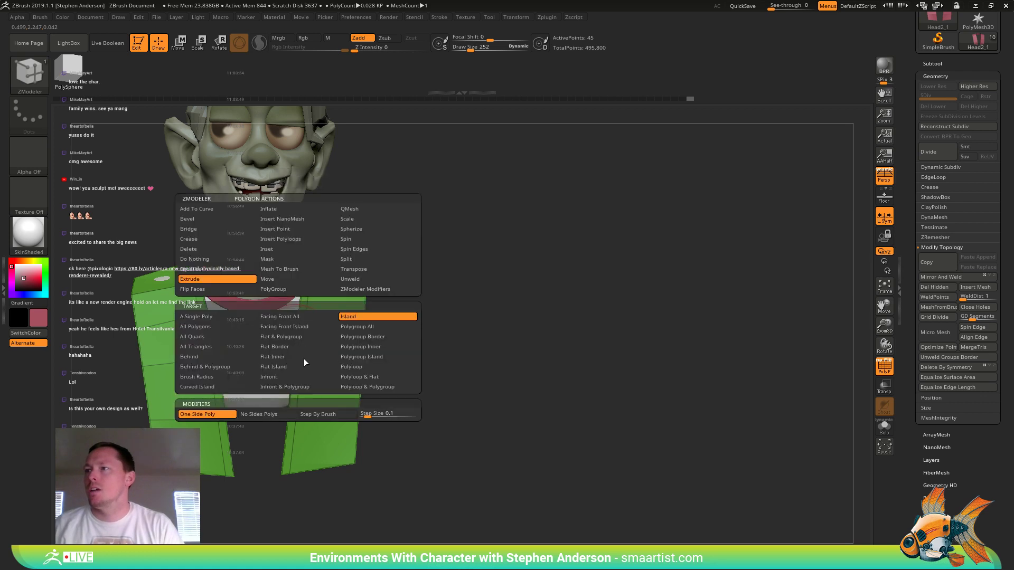
{"action": "left_click", "coordinate": [353, 367]}
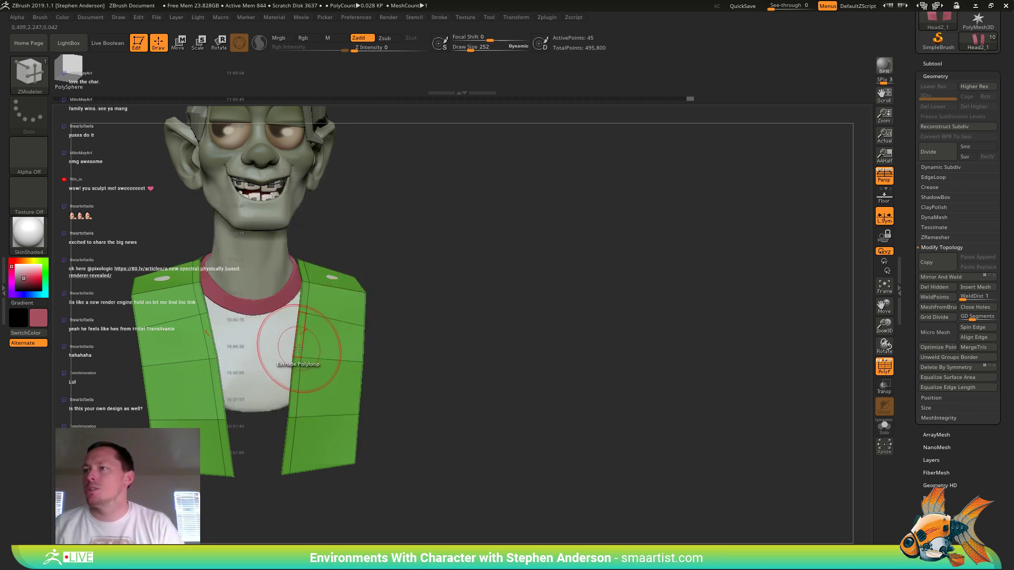
{"action": "left_click_drag", "start_coordinate": [300, 347], "coordinate": [339, 286]}
{"action": "left_click_drag", "start_coordinate": [360, 290], "coordinate": [327, 322]}
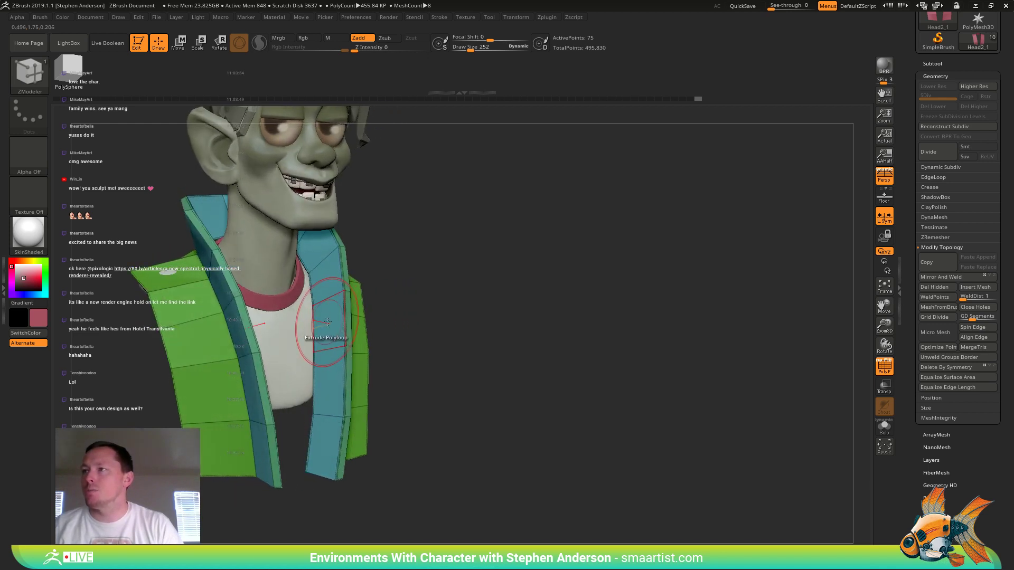
- Try to remove a front polygon of the standing collar with ZModeler's QMesh on A Single Poly
{"action": "key", "text": "space"}
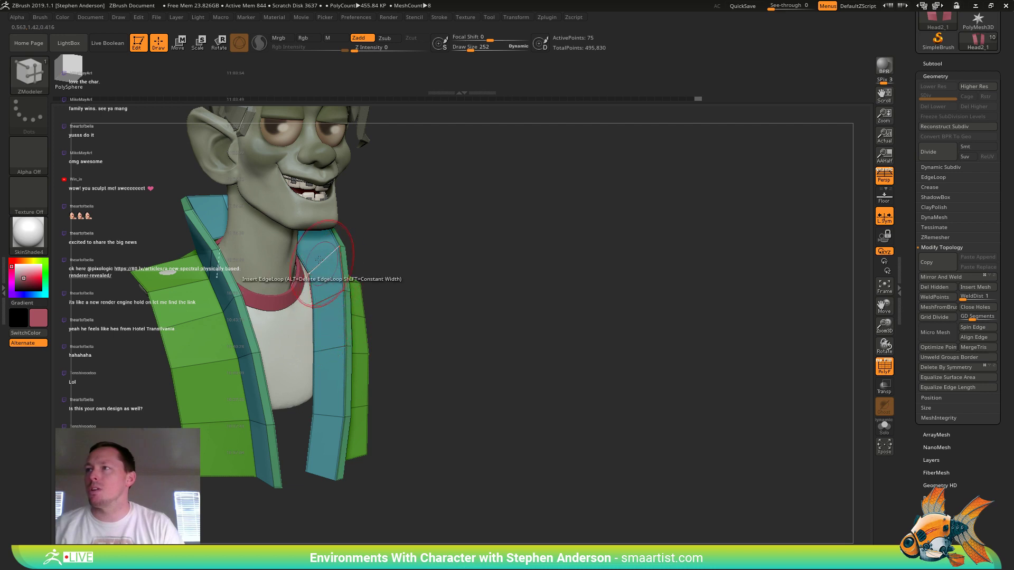
{"action": "right_click_drag", "start_coordinate": [336, 323], "coordinate": [350, 305]}
{"action": "right_click_drag", "start_coordinate": [350, 304], "coordinate": [345, 374], "text": "alt"}
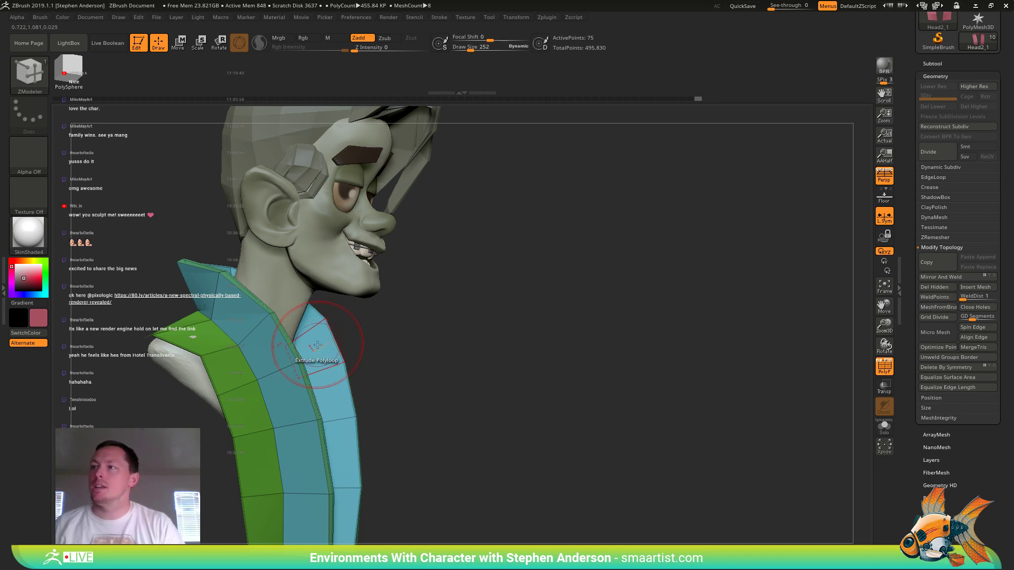
{"action": "key", "text": "space"}
{"action": "left_click", "coordinate": [379, 210]}
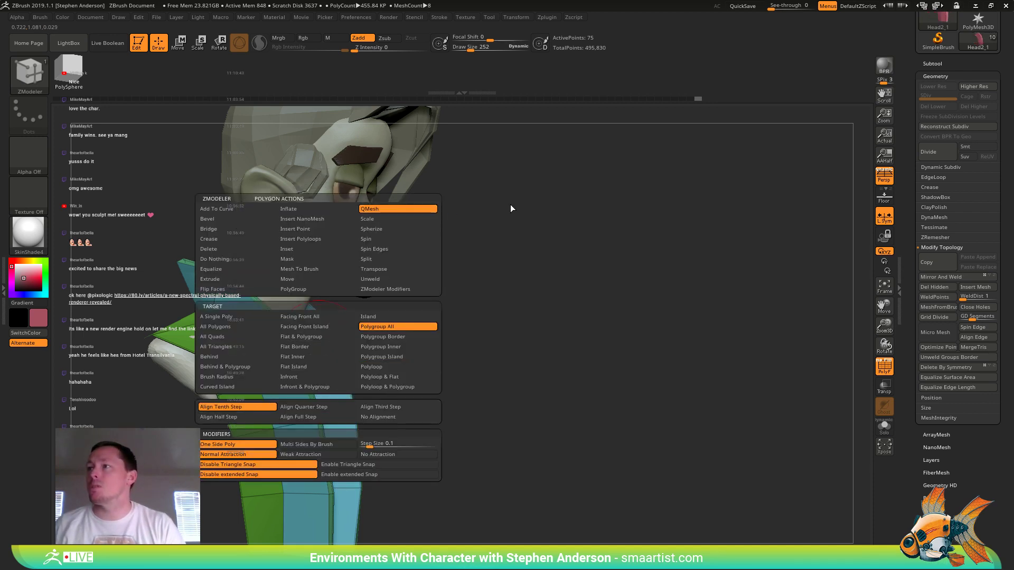
{"action": "left_click", "coordinate": [254, 317]}
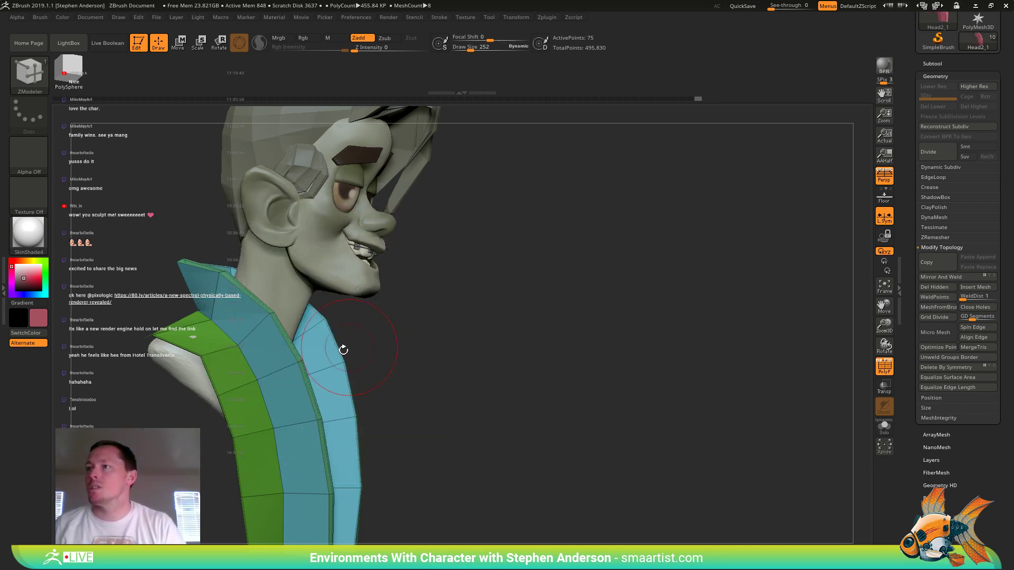
{"action": "left_click_drag", "start_coordinate": [316, 349], "coordinate": [327, 356]}
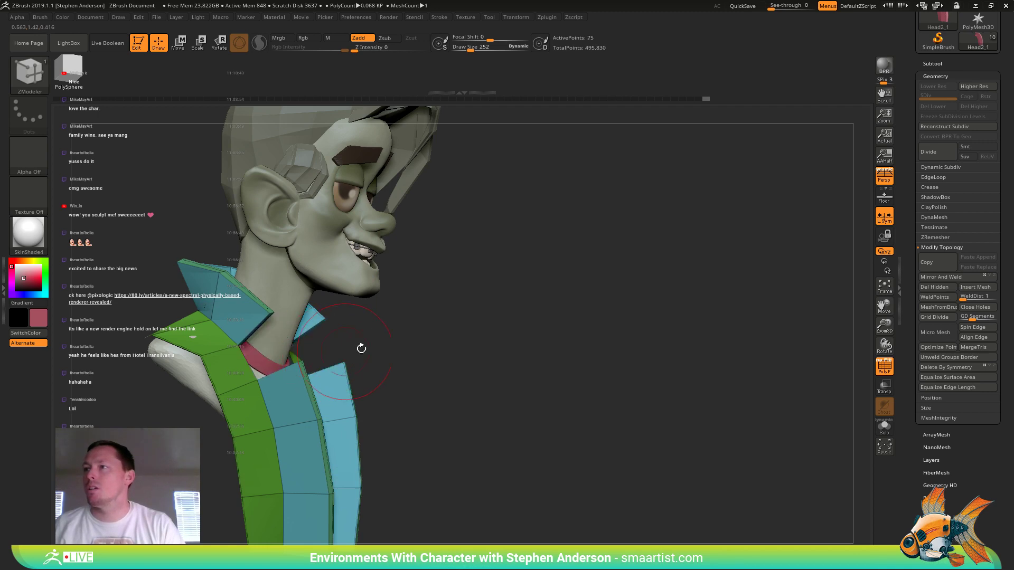
{"action": "mouse_move", "coordinate": [399, 365]}
{"action": "left_mouse_down"}
{"action": "mouse_move", "coordinate": [368, 373]}
{"action": "mouse_move", "coordinate": [369, 360]}
{"action": "mouse_move", "coordinate": [391, 362]}
{"action": "mouse_move", "coordinate": [367, 361]}
{"action": "left_mouse_up"}
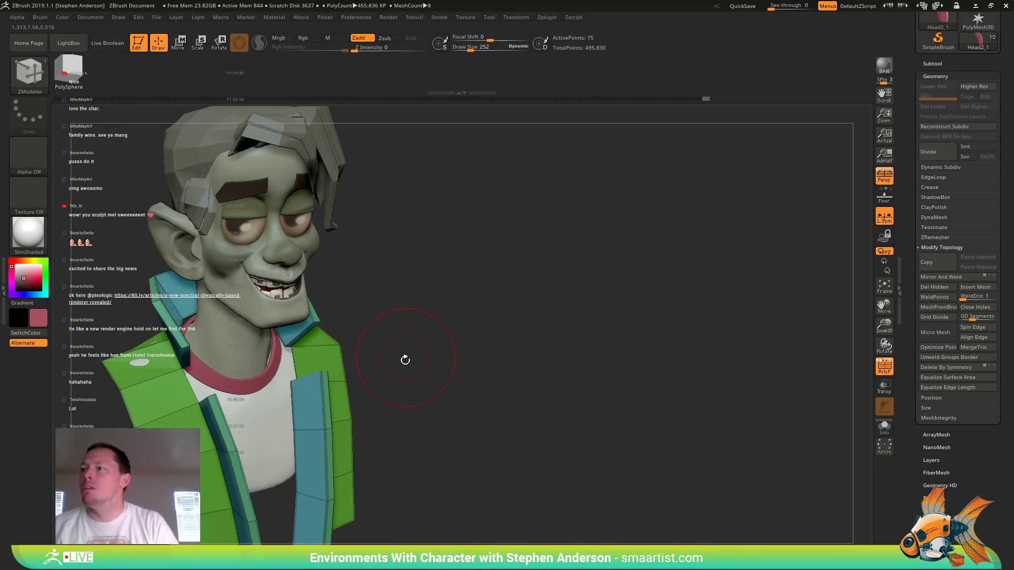
{"action": "left_click_drag", "start_coordinate": [404, 359], "coordinate": [369, 306]}
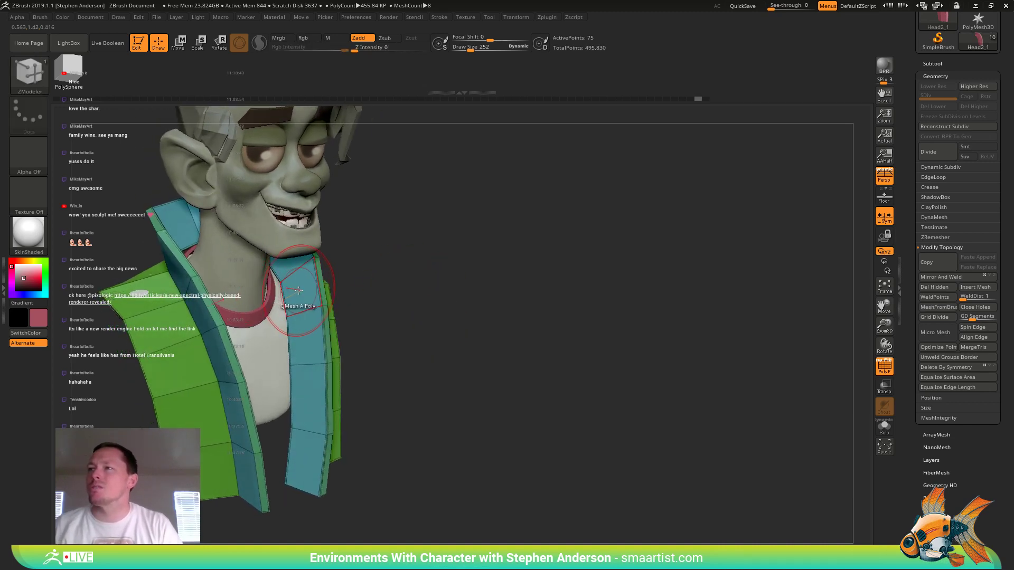
- Set ZModeler to Delete A Single Poly and remove the outer and rim faces of the raised strips over the chest
{"action": "key", "text": "space"}
{"action": "left_click", "coordinate": [199, 250]}
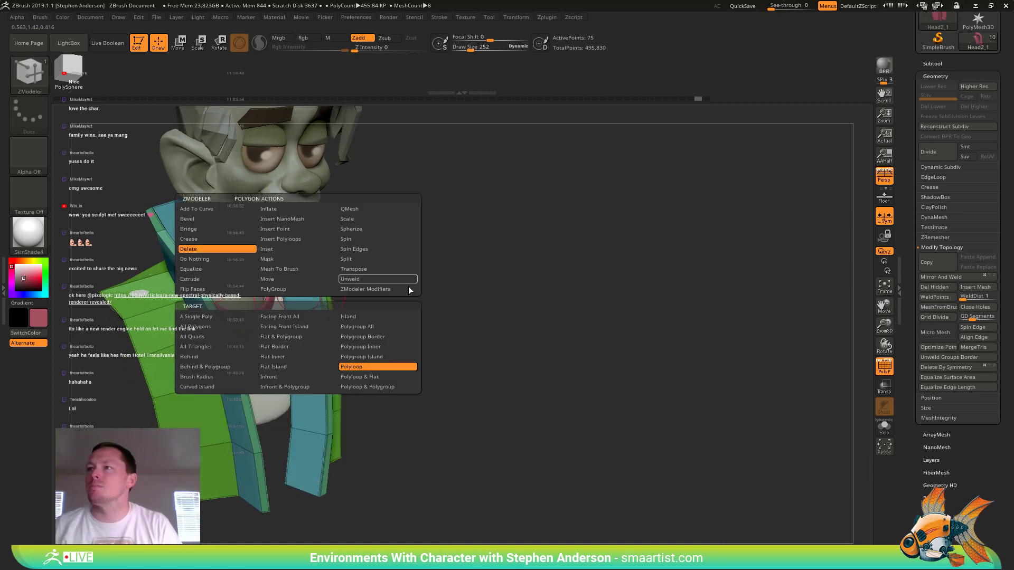
{"action": "left_click", "coordinate": [228, 319]}
{"action": "left_click", "coordinate": [303, 301]}
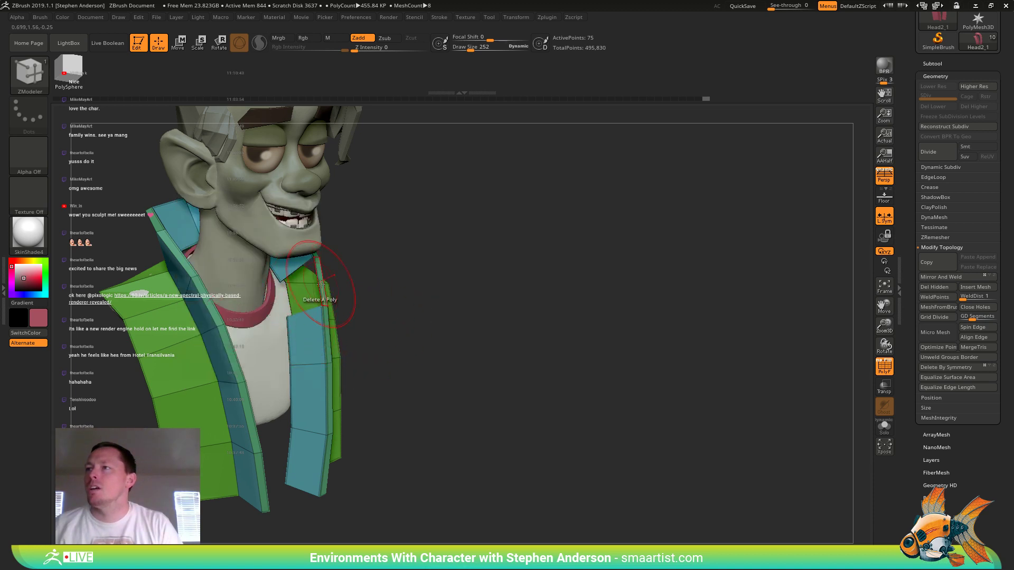
{"action": "left_click", "coordinate": [187, 320]}
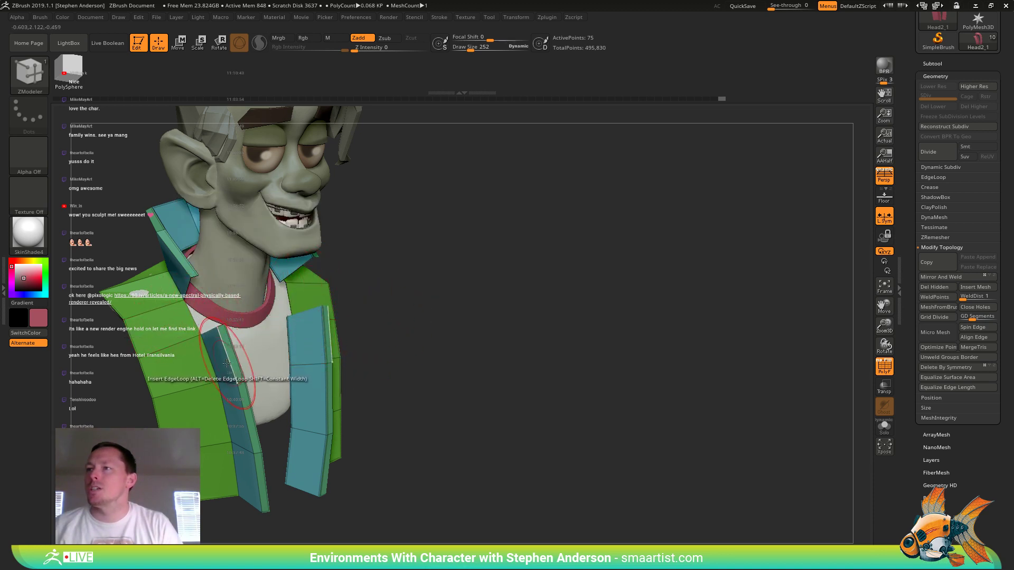
{"action": "left_click", "coordinate": [246, 403]}
{"action": "left_click", "coordinate": [236, 364]}
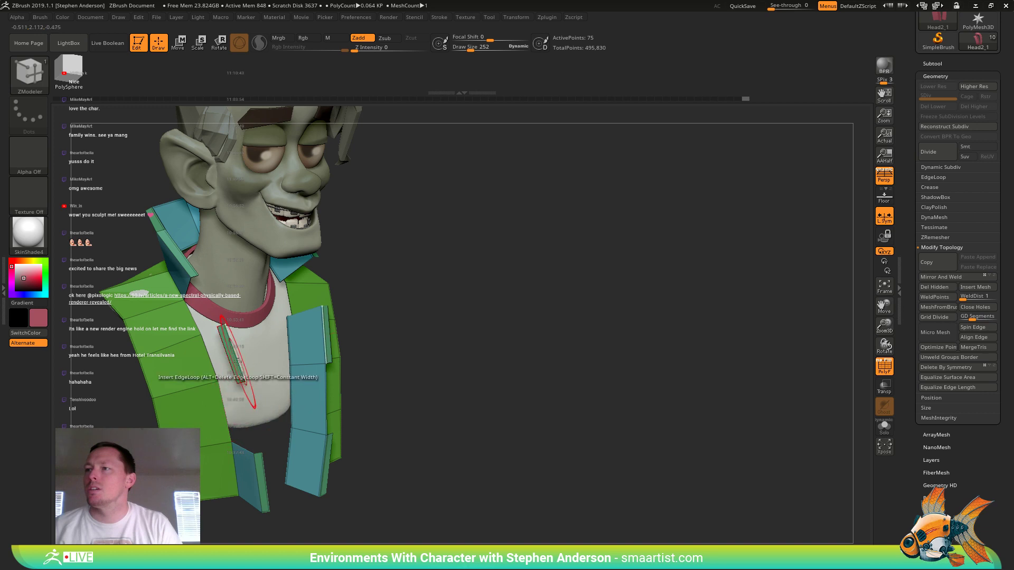
{"action": "left_click", "coordinate": [233, 362]}
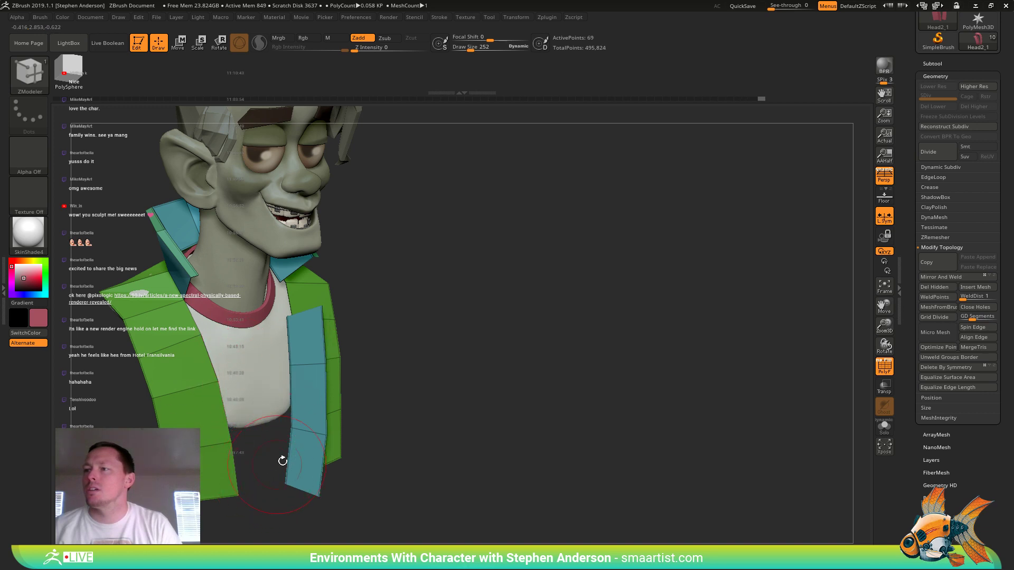
- Delete the remaining shirt-facing polygons of the raised strips over the chest, leaving the standing part around the neck
{"action": "left_click_drag", "start_coordinate": [381, 466], "coordinate": [359, 462]}
{"action": "left_click", "coordinate": [311, 461]}
{"action": "left_click", "coordinate": [310, 400]}
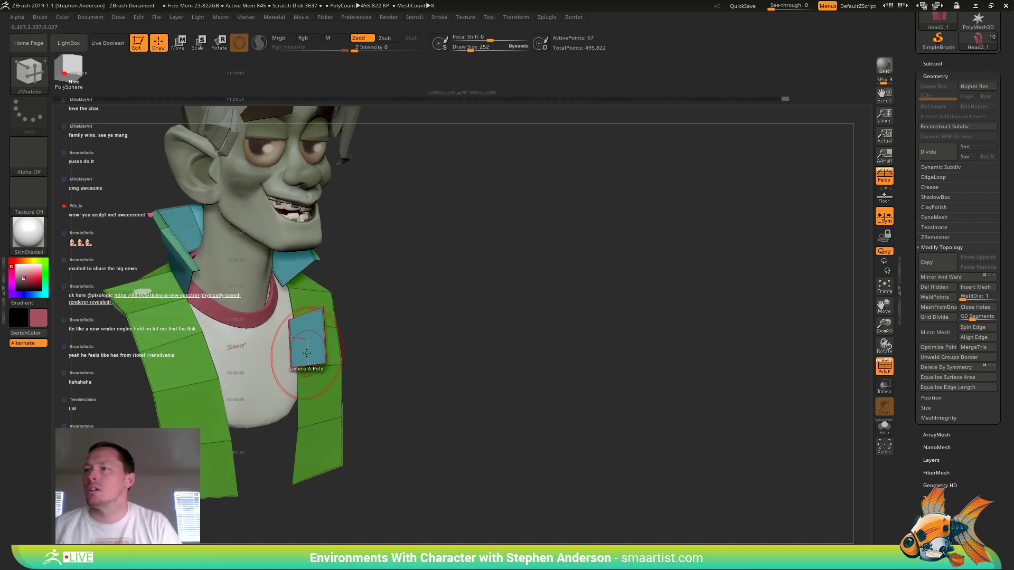
{"action": "left_click", "coordinate": [307, 353]}
{"action": "left_click_drag", "start_coordinate": [362, 423], "coordinate": [338, 470]}
{"action": "left_click", "coordinate": [309, 427]}
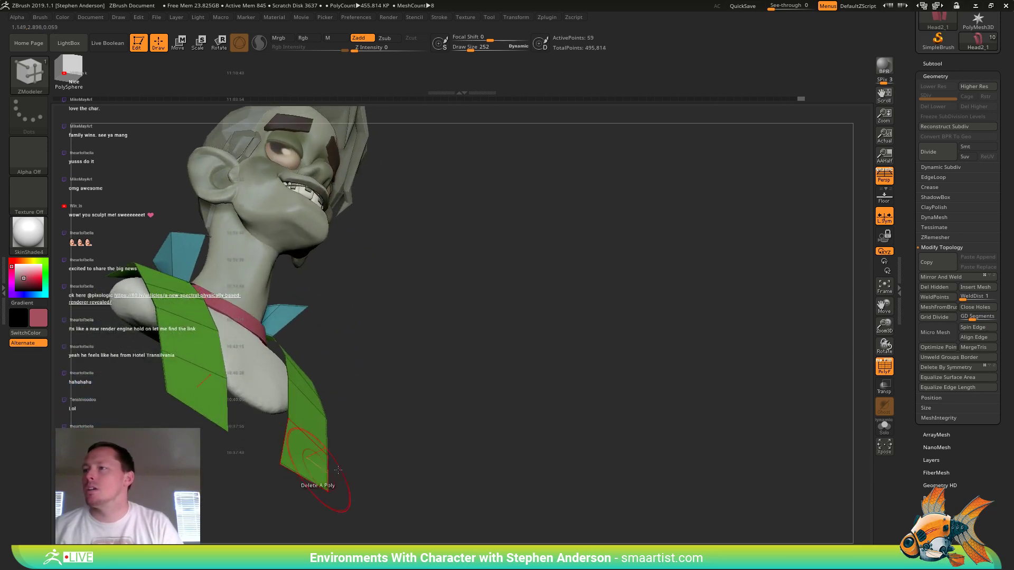
- Isolate the collar and turn the lapels' narrow inner strips to face outwards with ZModeler's Flip Faces
{"action": "left_click", "coordinate": [889, 432]}
{"action": "left_click_drag", "start_coordinate": [344, 393], "coordinate": [323, 321]}
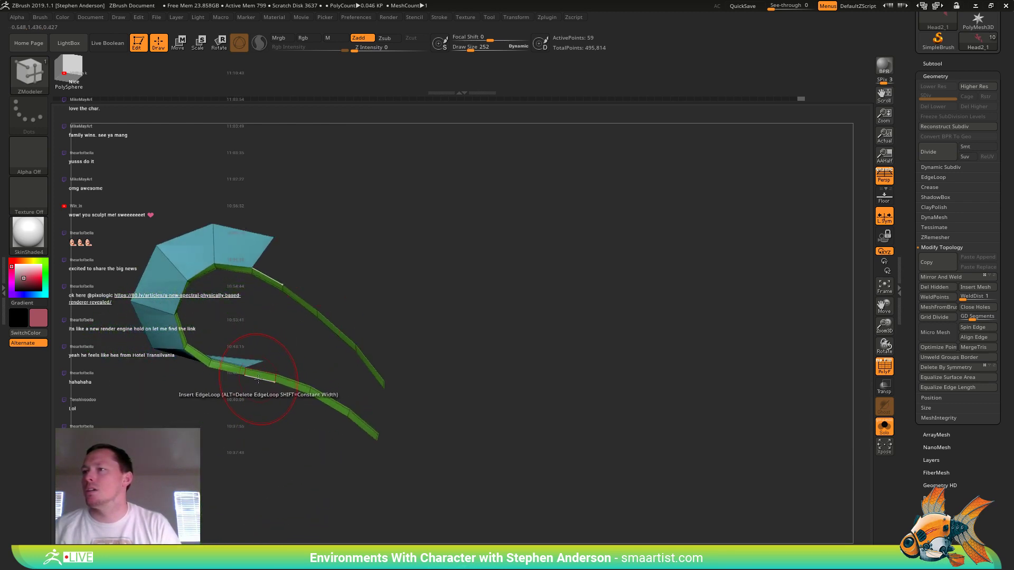
{"action": "key", "text": "space"}
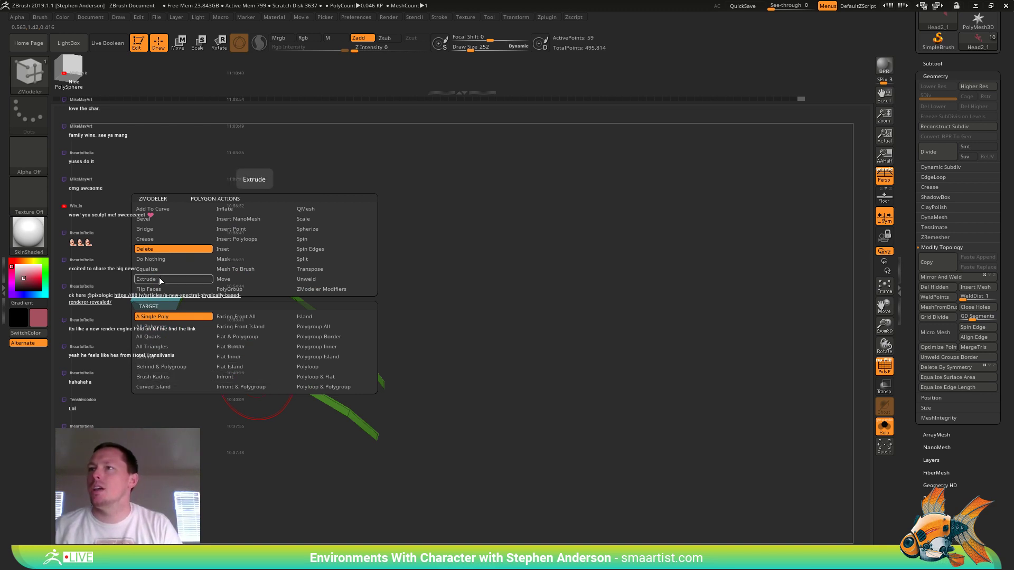
{"action": "left_click", "coordinate": [175, 289]}
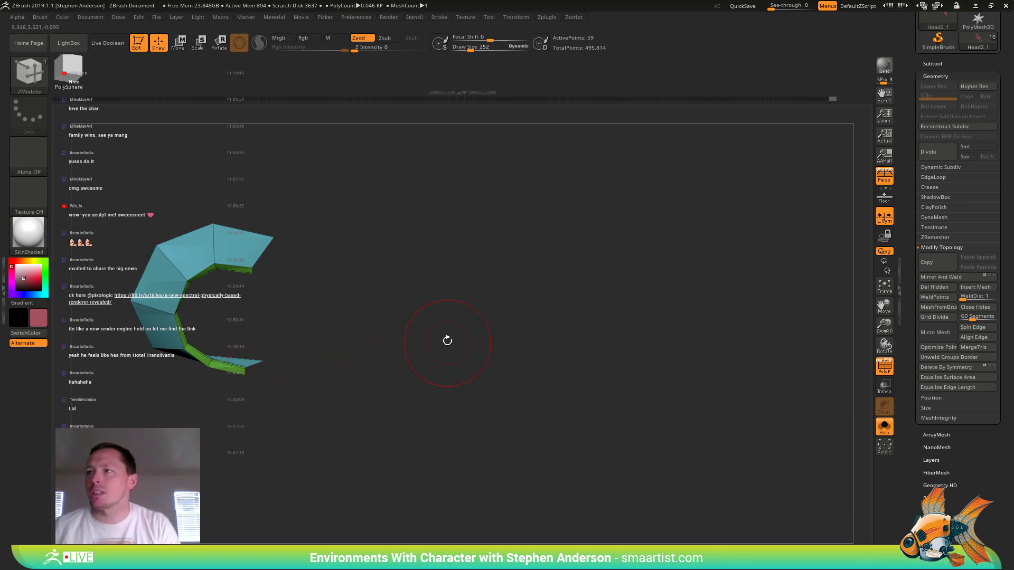
{"action": "left_click_drag", "start_coordinate": [447, 340], "coordinate": [387, 393]}
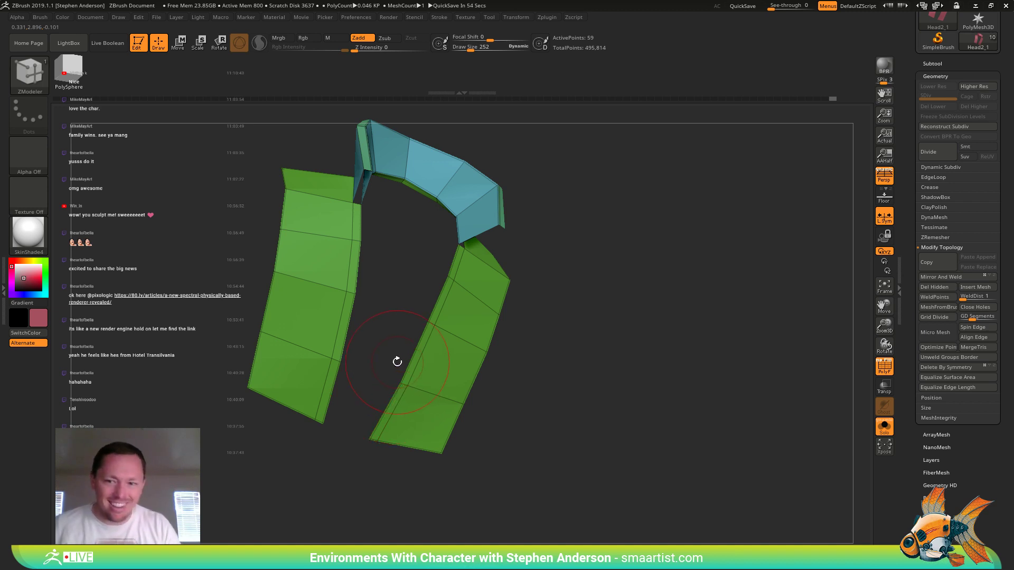
{"action": "right_click_drag", "start_coordinate": [465, 324], "coordinate": [377, 420]}
{"action": "mouse_move", "coordinate": [377, 348]}
{"action": "right_mouse_down"}
{"action": "mouse_move", "coordinate": [485, 317]}
{"action": "mouse_move", "coordinate": [411, 339]}
{"action": "right_mouse_up"}
- Delete the green underside polygons beneath the standing collar with ZModeler's Delete on A Single Poly
{"action": "key", "text": "space"}
{"action": "key", "text": "space"}
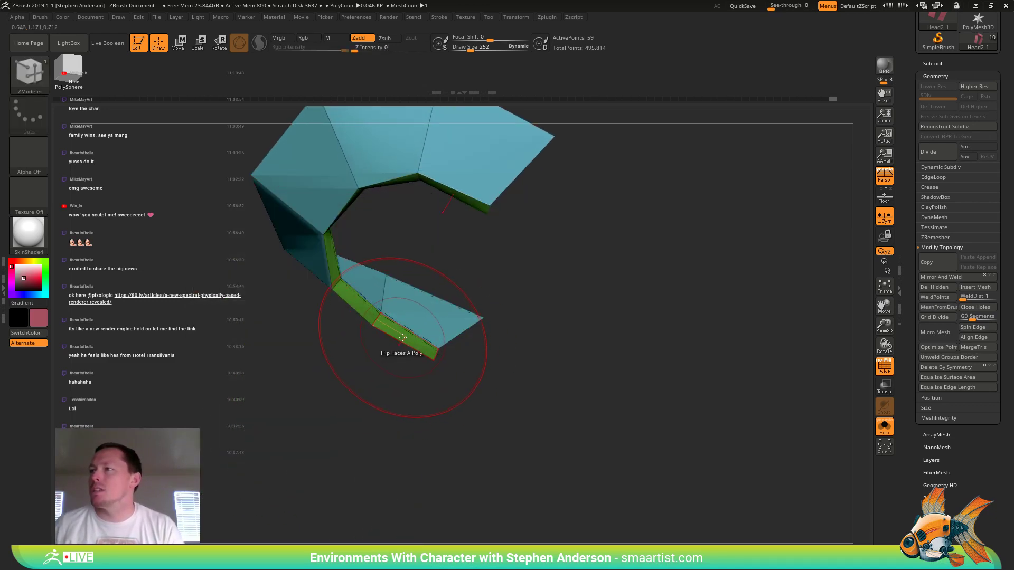
{"action": "key", "text": "space"}
{"action": "left_click", "coordinate": [301, 249]}
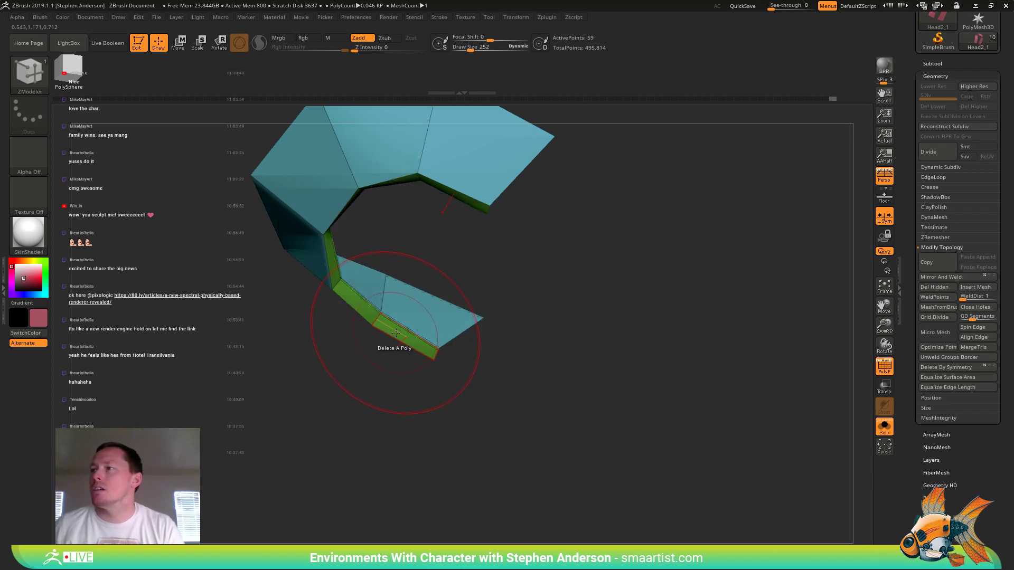
{"action": "left_click", "coordinate": [396, 334]}
{"action": "left_click", "coordinate": [355, 306]}
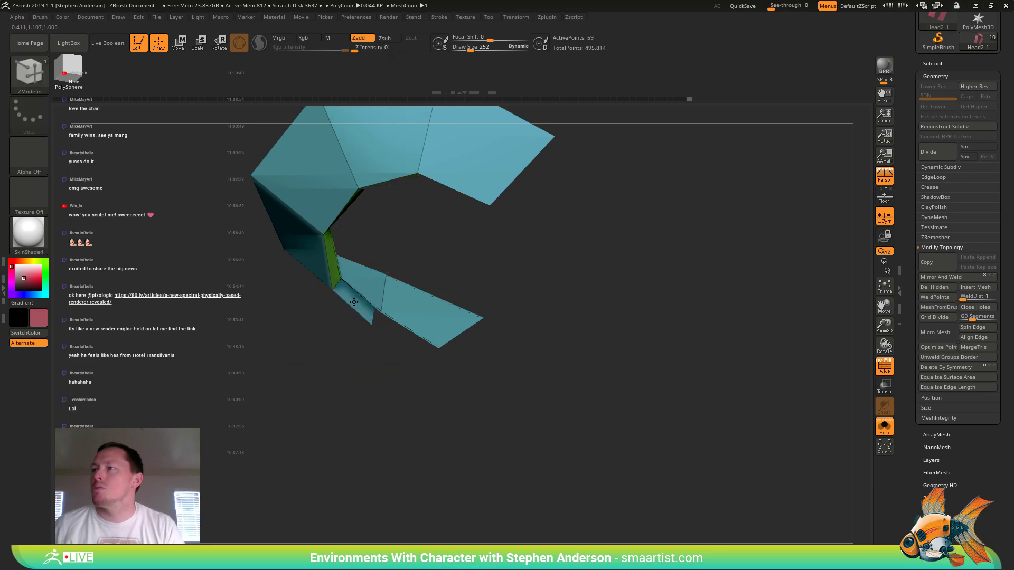
- Collapse the standing collar's narrow rim strips with ZModeler's edge Collapse set to Polyloop
{"action": "mouse_move", "coordinate": [274, 237]}
{"action": "left_mouse_down"}
{"action": "mouse_move", "coordinate": [222, 243]}
{"action": "mouse_move", "coordinate": [381, 268]}
{"action": "mouse_move", "coordinate": [459, 333]}
{"action": "left_mouse_up"}
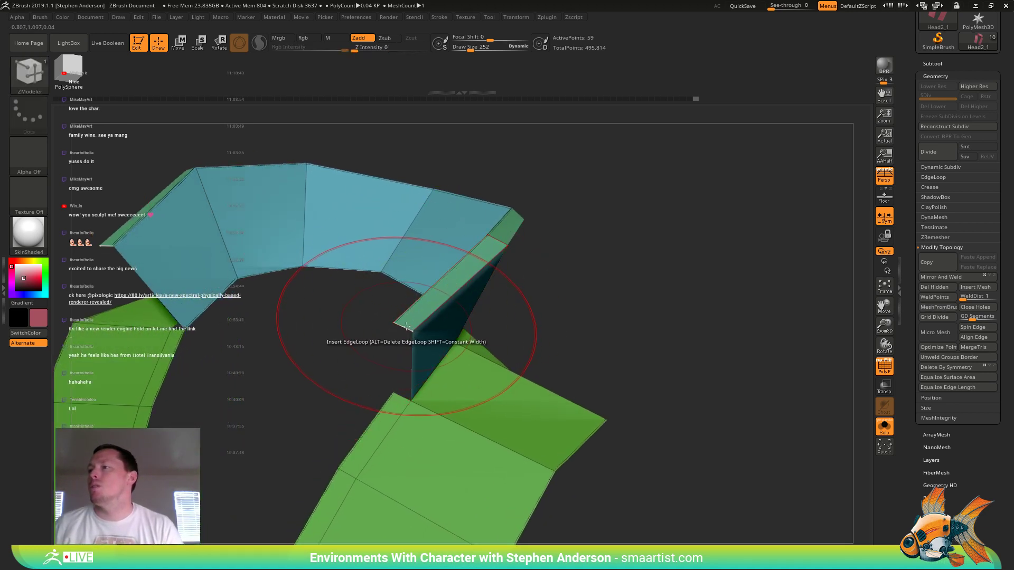
{"action": "key", "text": "space"}
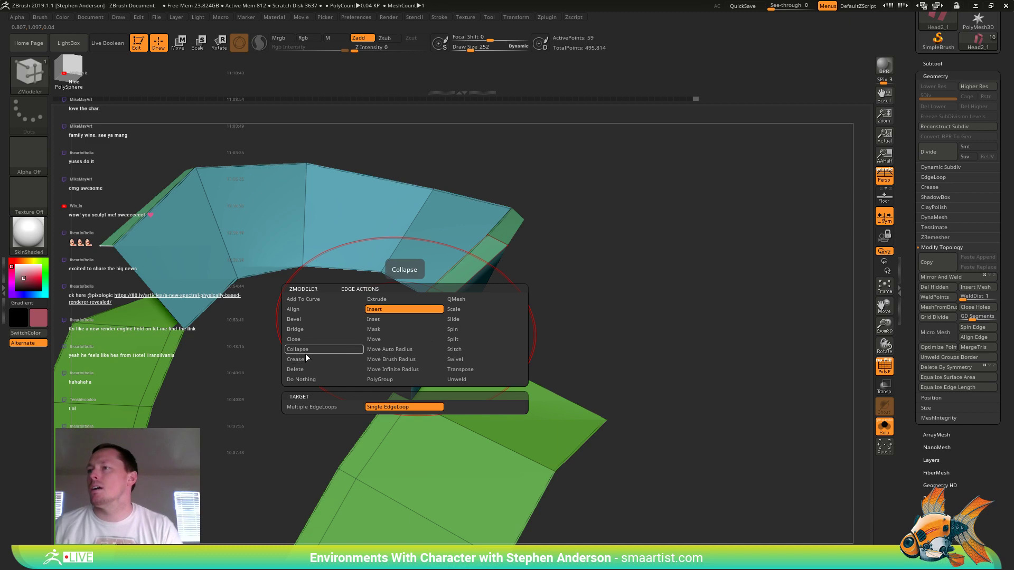
{"action": "left_click", "coordinate": [322, 350]}
{"action": "left_click", "coordinate": [482, 410]}
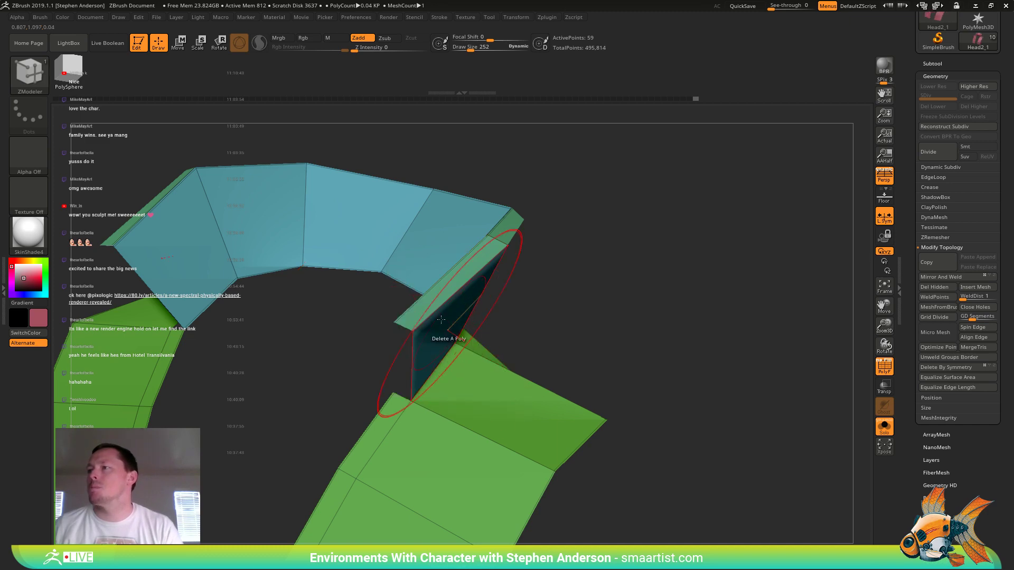
{"action": "left_click", "coordinate": [406, 328]}
{"action": "left_click", "coordinate": [415, 328]}
{"action": "mouse_move", "coordinate": [414, 328]}
{"action": "right_mouse_down"}
{"action": "mouse_move", "coordinate": [253, 343]}
{"action": "mouse_move", "coordinate": [447, 358]}
{"action": "mouse_move", "coordinate": [402, 316]}
{"action": "mouse_move", "coordinate": [341, 339]}
{"action": "mouse_move", "coordinate": [433, 310]}
{"action": "mouse_move", "coordinate": [840, 429]}
{"action": "right_mouse_up"}
{"action": "left_click", "coordinate": [374, 318]}
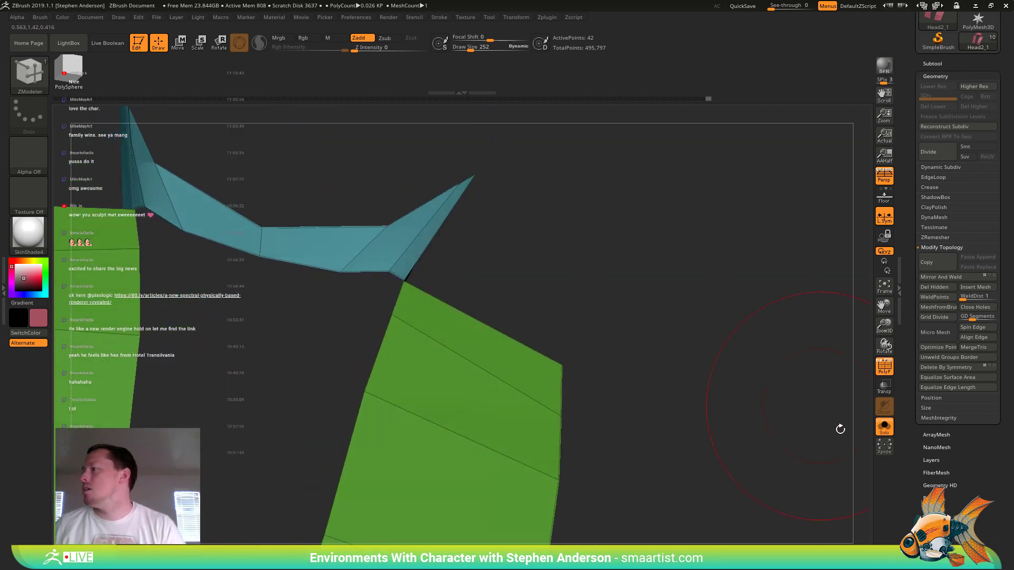
- Turn on Double-sided display for the collar mesh and orbit to its inner side
{"action": "left_click_drag", "start_coordinate": [961, 496], "coordinate": [953, 409]}
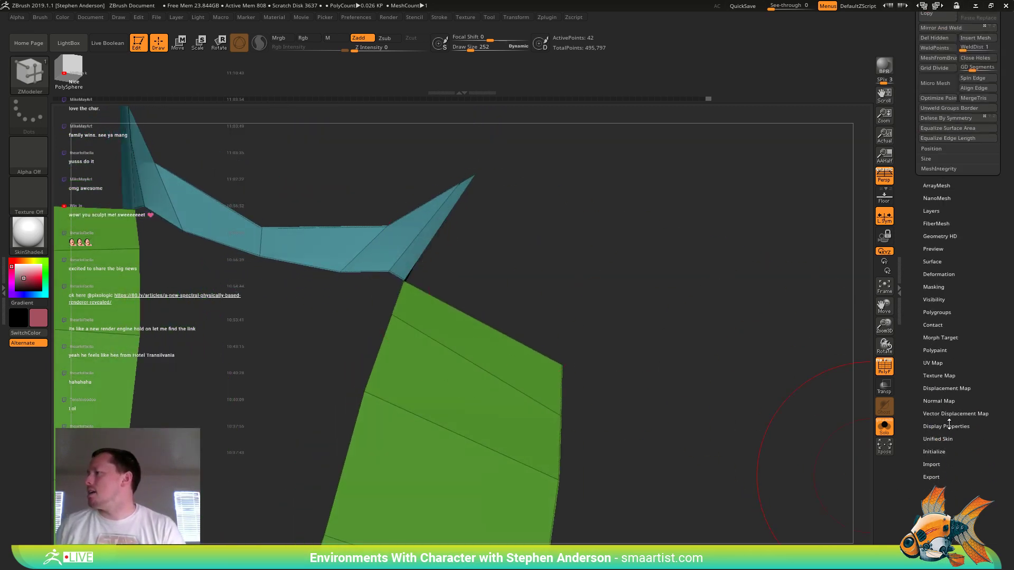
{"action": "left_click", "coordinate": [945, 426]}
{"action": "left_click", "coordinate": [931, 344]}
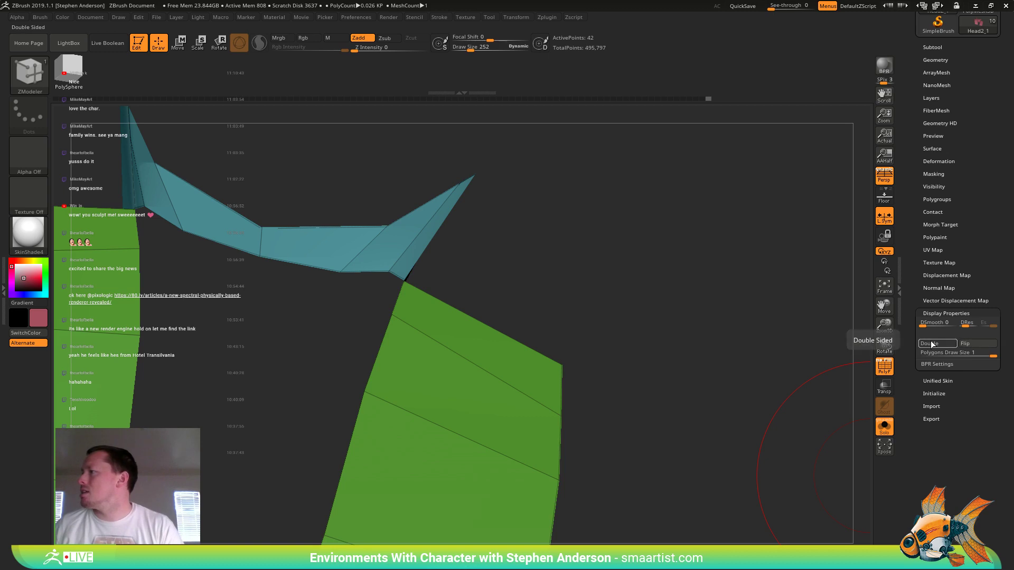
{"action": "right_click_drag", "start_coordinate": [765, 349], "coordinate": [512, 345]}
{"action": "left_click", "coordinate": [489, 339]}
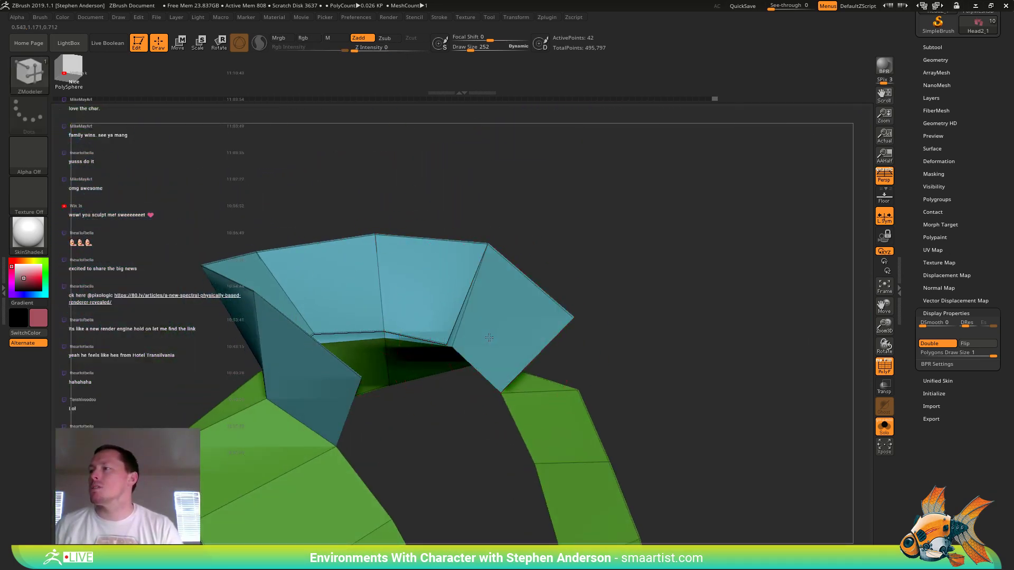
- Collapse the leftover narrow strips on the standing collar's inner side, undoing stray edits, and bring the whole bust back into view
{"action": "left_click", "coordinate": [433, 303]}
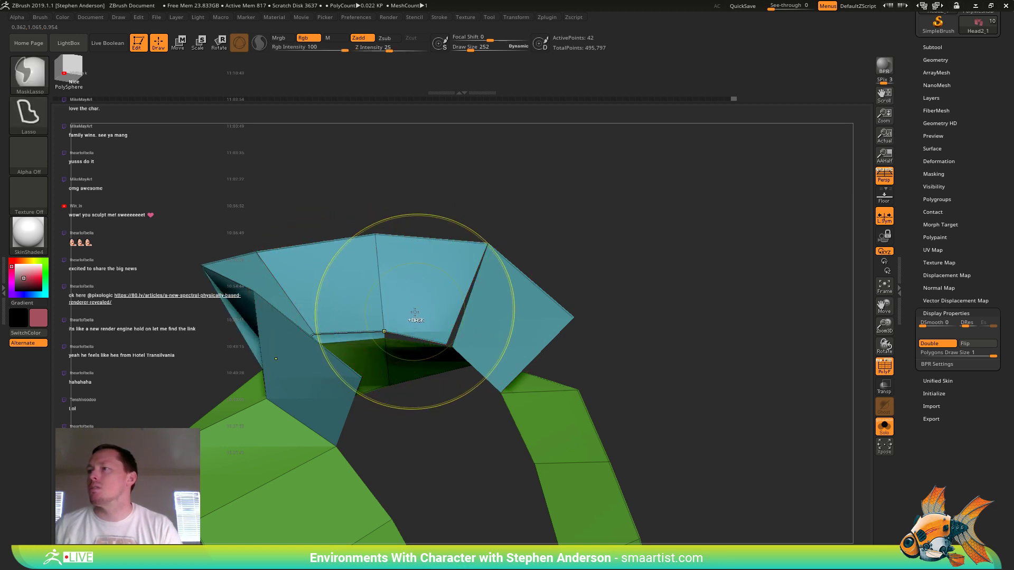
{"action": "key", "text": "ctrl+z"}
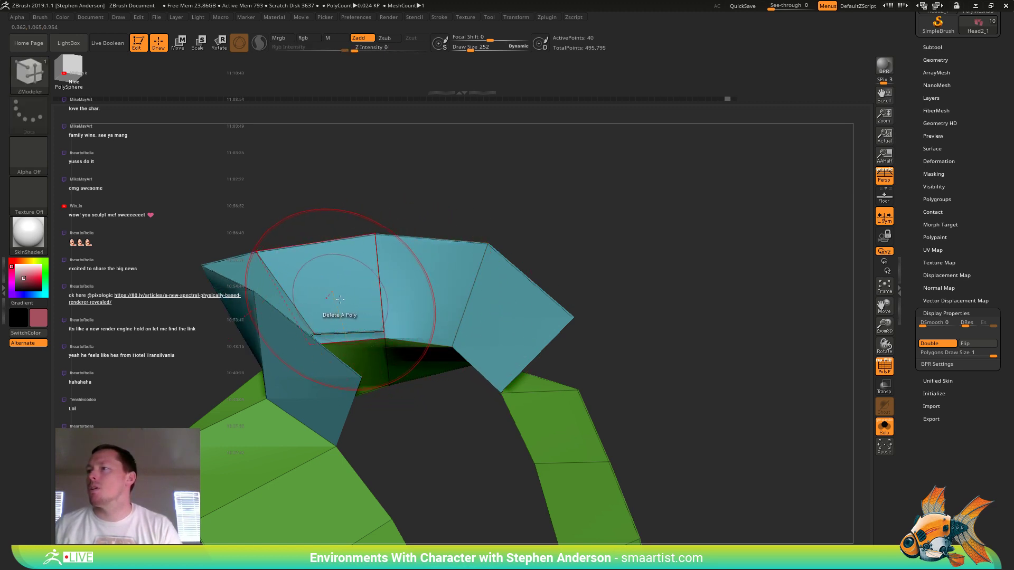
{"action": "key", "text": "ctrl+z"}
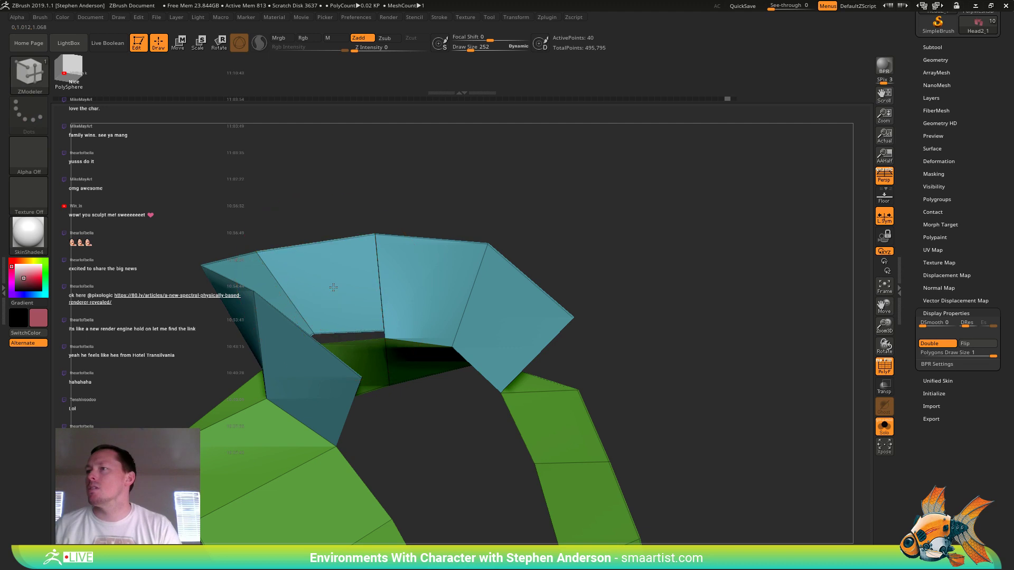
{"action": "key", "text": "ctrl+z"}
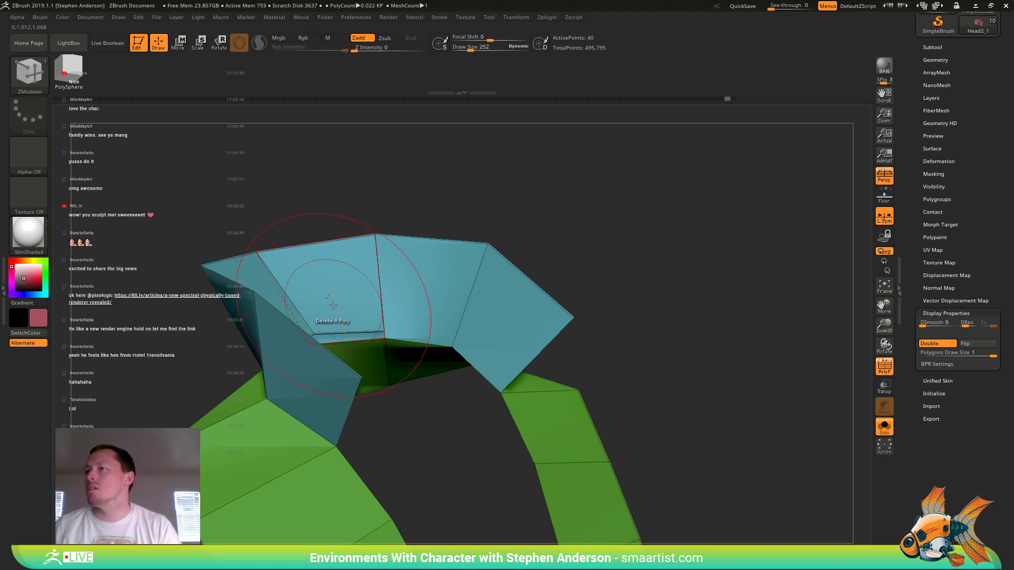
{"action": "right_click_drag", "start_coordinate": [328, 312], "coordinate": [392, 335]}
{"action": "left_click", "coordinate": [325, 318]}
{"action": "left_click", "coordinate": [884, 428]}
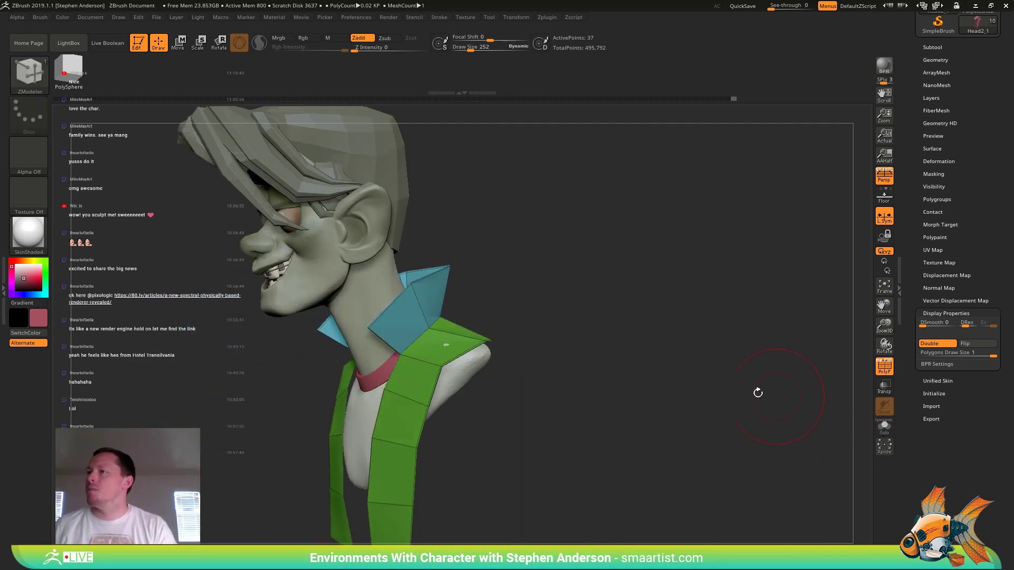
- Reshape the standing collar with the Move brush, pulling its back edge in around the neck and adjusting its front points
{"action": "right_click_drag", "start_coordinate": [754, 389], "coordinate": [499, 286]}
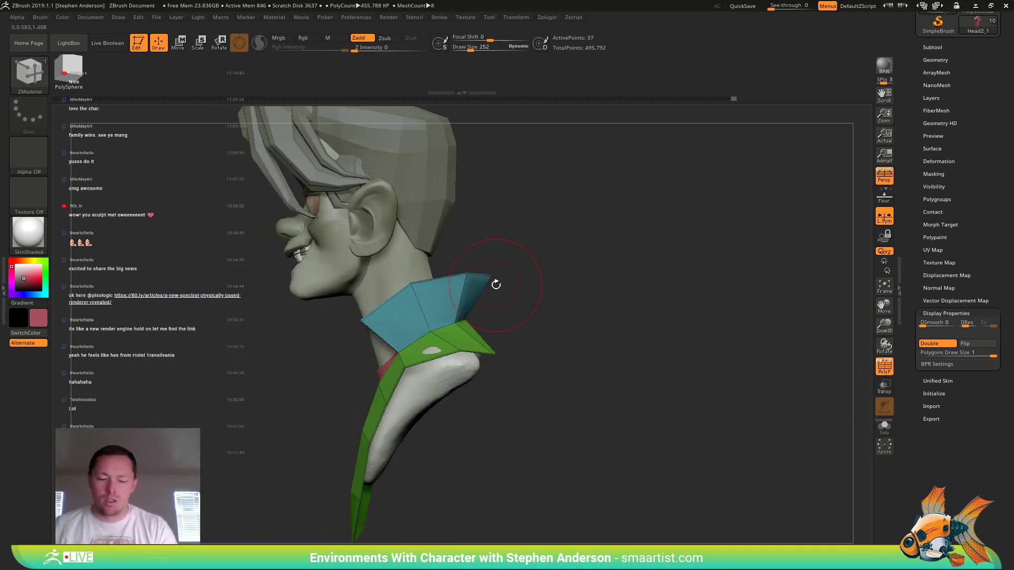
{"action": "key", "text": "b"}
{"action": "key", "text": "m"}
{"action": "key", "text": "v"}
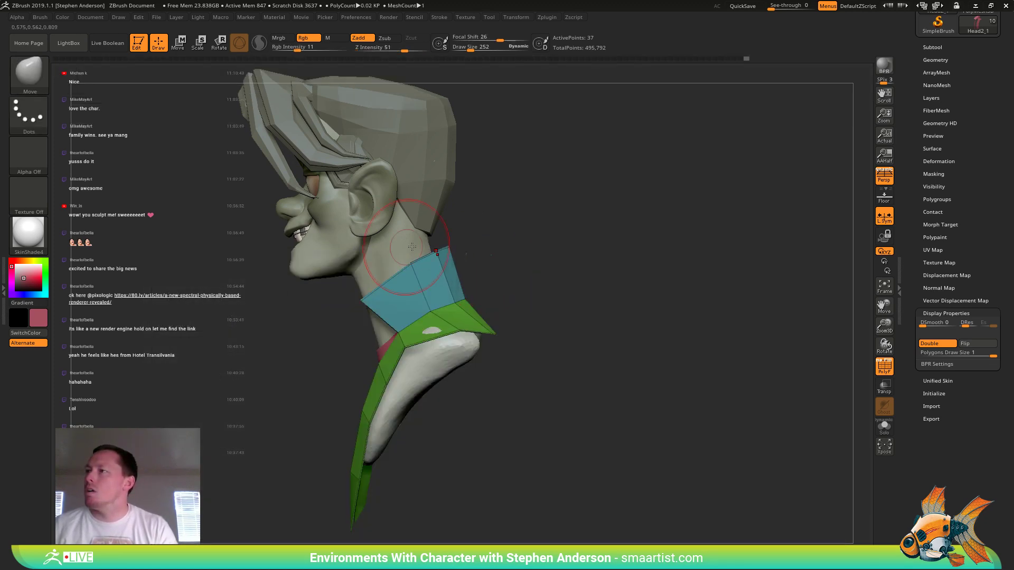
{"action": "right_click_drag", "start_coordinate": [666, 274], "coordinate": [511, 270]}
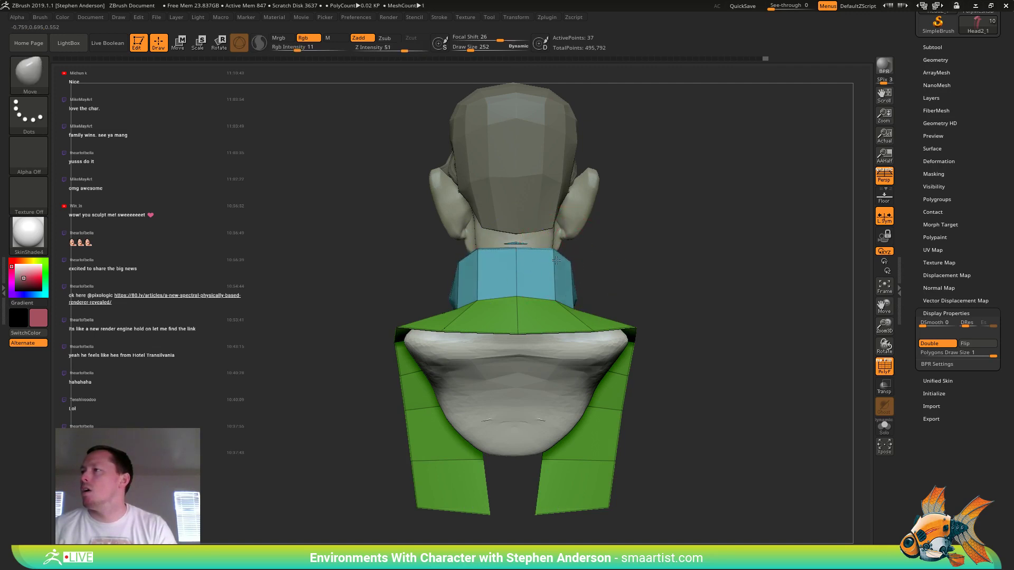
{"action": "right_click_drag", "start_coordinate": [542, 261], "coordinate": [478, 266]}
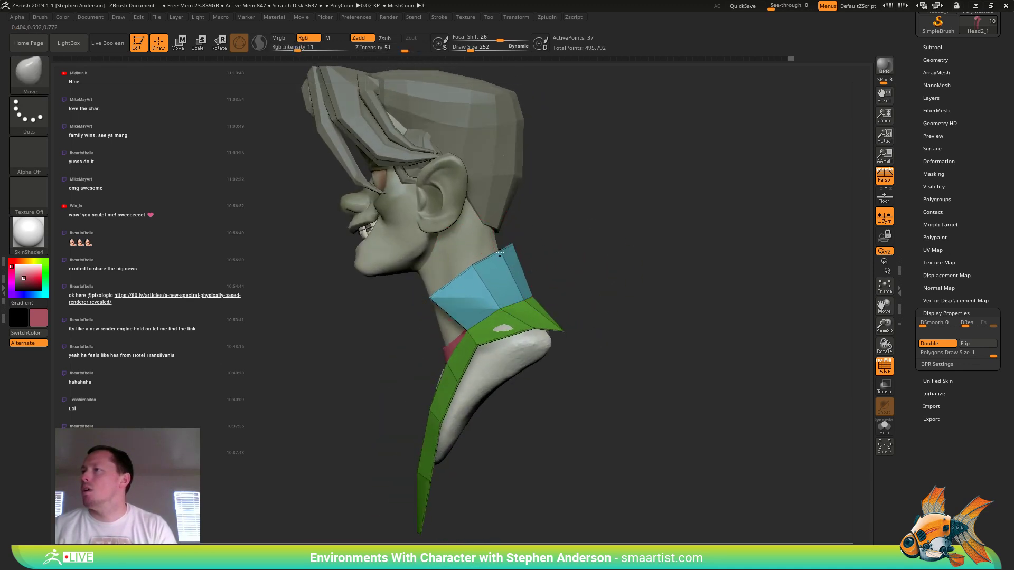
{"action": "right_click_drag", "start_coordinate": [475, 272], "coordinate": [508, 289]}
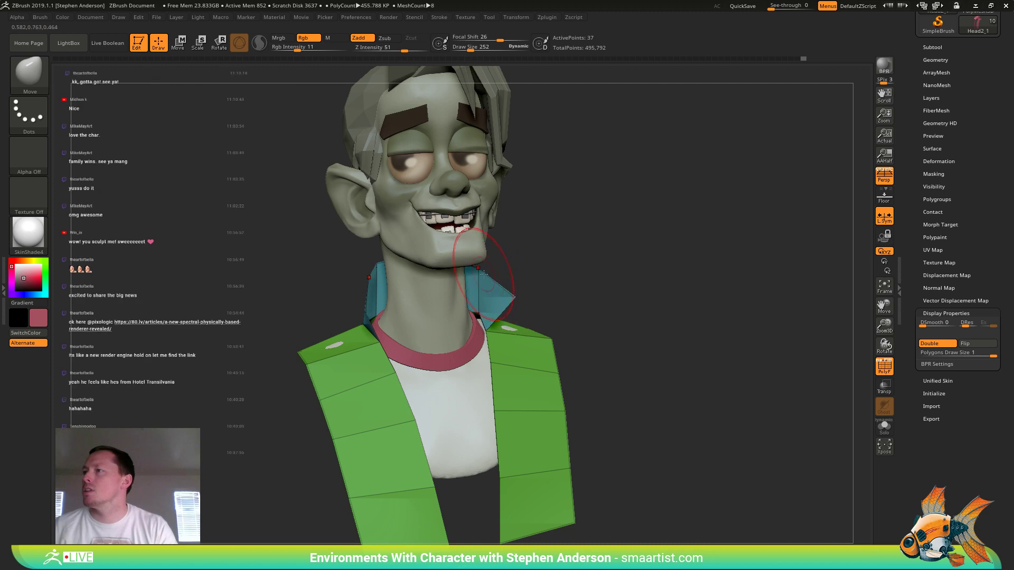
{"action": "right_click_drag", "start_coordinate": [536, 270], "coordinate": [549, 248]}
{"action": "mouse_move", "coordinate": [548, 249]}
{"action": "right_mouse_down"}
{"action": "mouse_move", "coordinate": [573, 257]}
{"action": "mouse_move", "coordinate": [607, 311]}
{"action": "mouse_move", "coordinate": [628, 320]}
{"action": "mouse_move", "coordinate": [600, 304]}
{"action": "mouse_move", "coordinate": [650, 297]}
{"action": "mouse_move", "coordinate": [631, 312]}
{"action": "right_mouse_up"}
- Adjust how the collar and lapels sit over the shoulders with the Move brush, hiding the polyframe while shaping and restoring it
{"action": "key", "text": "shift+f"}
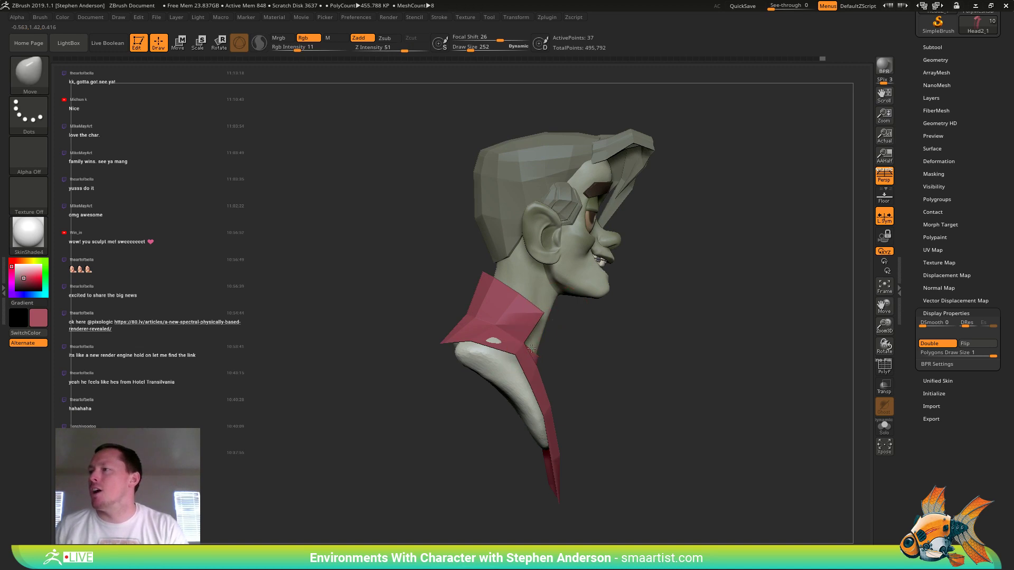
{"action": "mouse_move", "coordinate": [591, 330]}
{"action": "right_mouse_down"}
{"action": "mouse_move", "coordinate": [538, 334]}
{"action": "mouse_move", "coordinate": [586, 351]}
{"action": "right_mouse_up"}
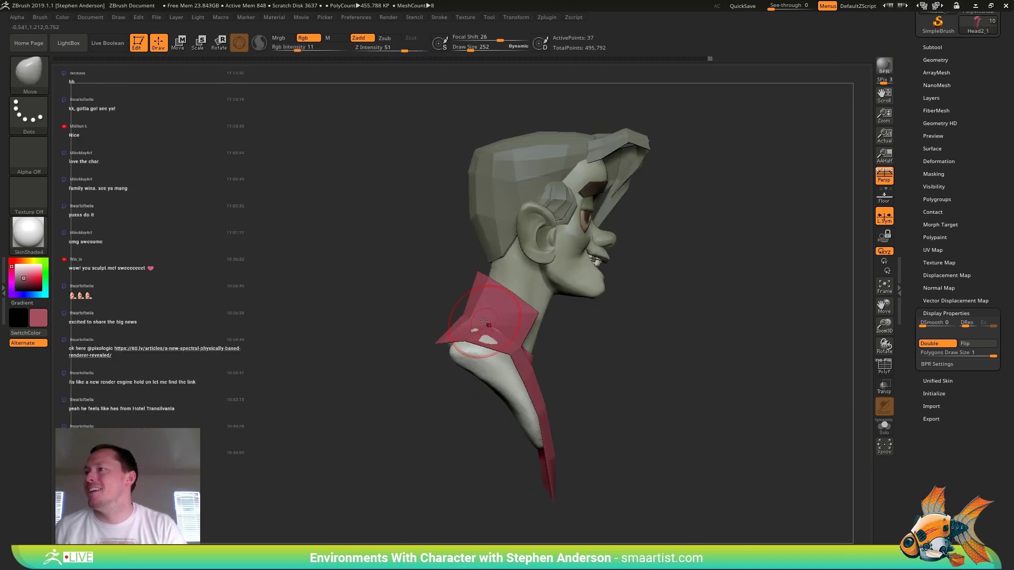
{"action": "mouse_move", "coordinate": [492, 327]}
{"action": "right_mouse_down"}
{"action": "mouse_move", "coordinate": [430, 335]}
{"action": "mouse_move", "coordinate": [465, 413]}
{"action": "mouse_move", "coordinate": [479, 415]}
{"action": "mouse_move", "coordinate": [469, 378]}
{"action": "right_mouse_up"}
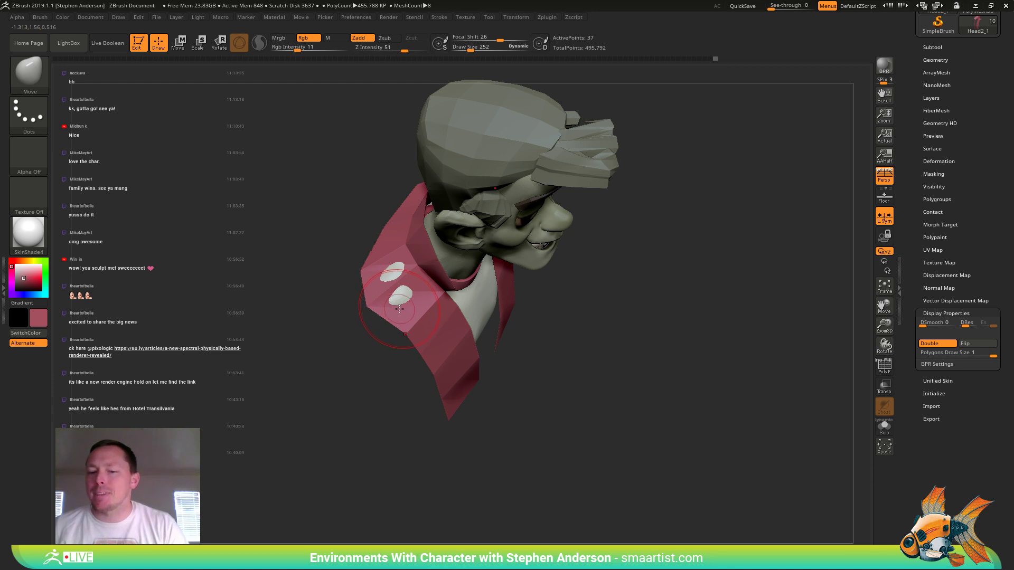
{"action": "right_click_drag", "start_coordinate": [400, 307], "coordinate": [403, 286]}
{"action": "key", "text": "shift+f"}
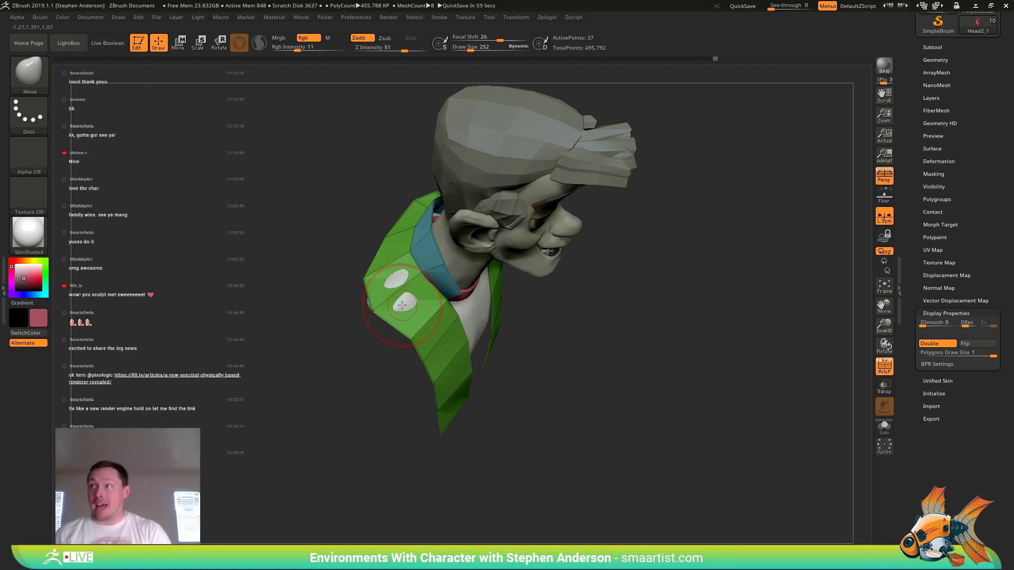
- Insert a single edge loop along the length of the green lapel band with ZModeler
{"action": "key", "text": "b"}
{"action": "key", "text": "z"}
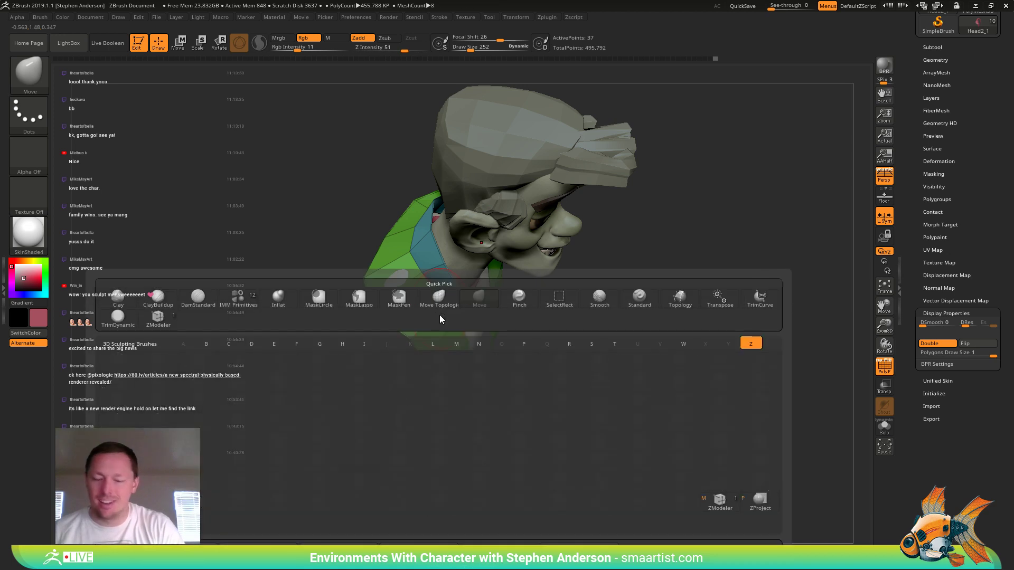
{"action": "key", "text": "m"}
{"action": "key", "text": "space"}
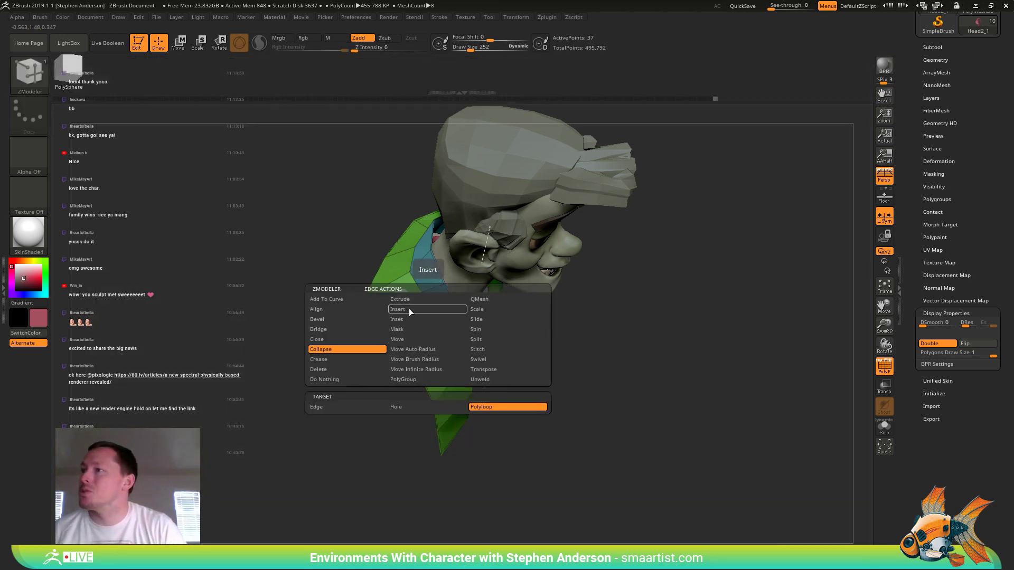
{"action": "left_click", "coordinate": [410, 310]}
{"action": "left_click", "coordinate": [429, 337]}
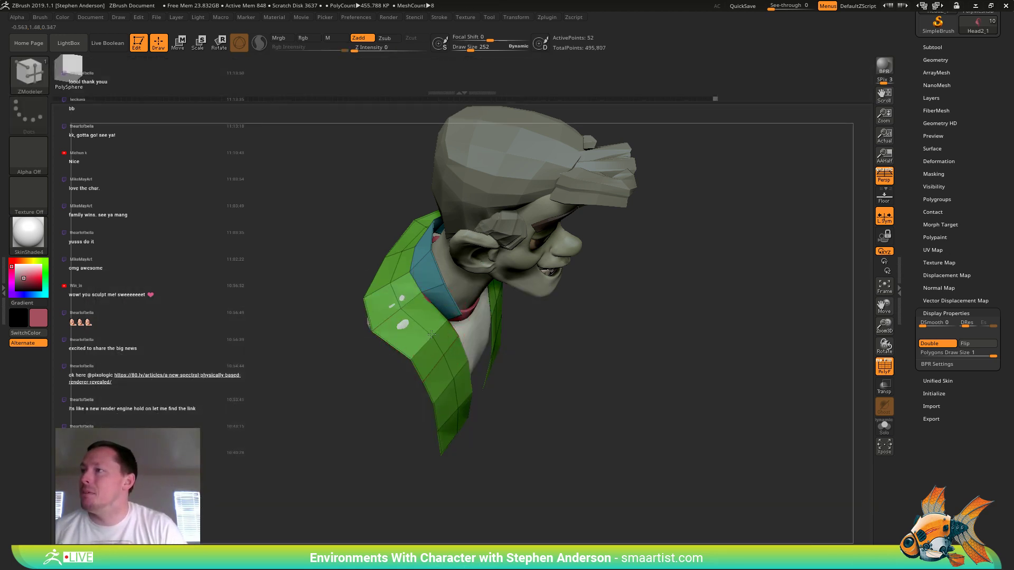
- Use the Move brush to round the green band over the shoulders and behind the neck
{"action": "key", "text": "b"}
{"action": "key", "text": "m"}
{"action": "key", "text": "v"}
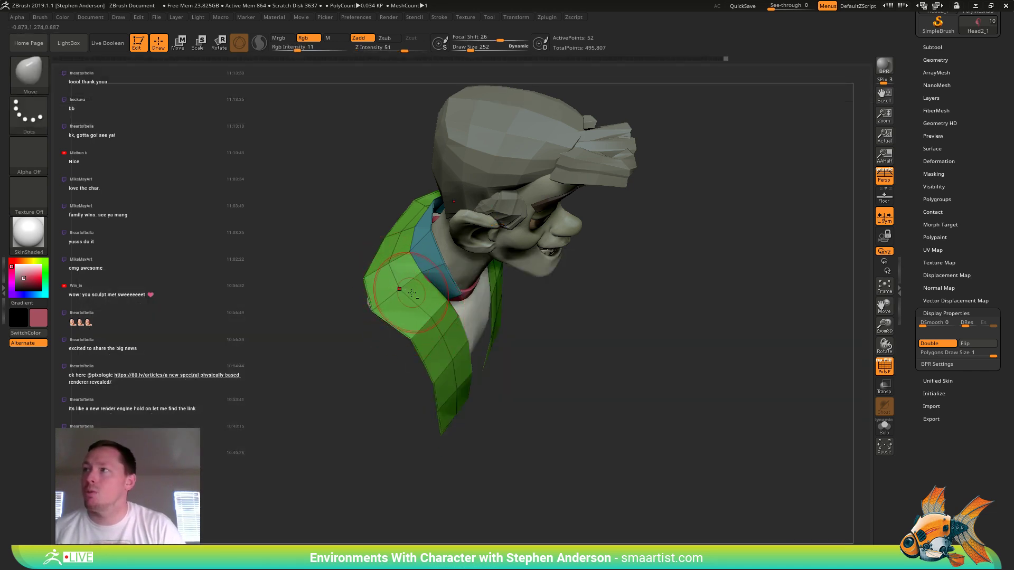
{"action": "right_click_drag", "start_coordinate": [412, 294], "coordinate": [417, 288]}
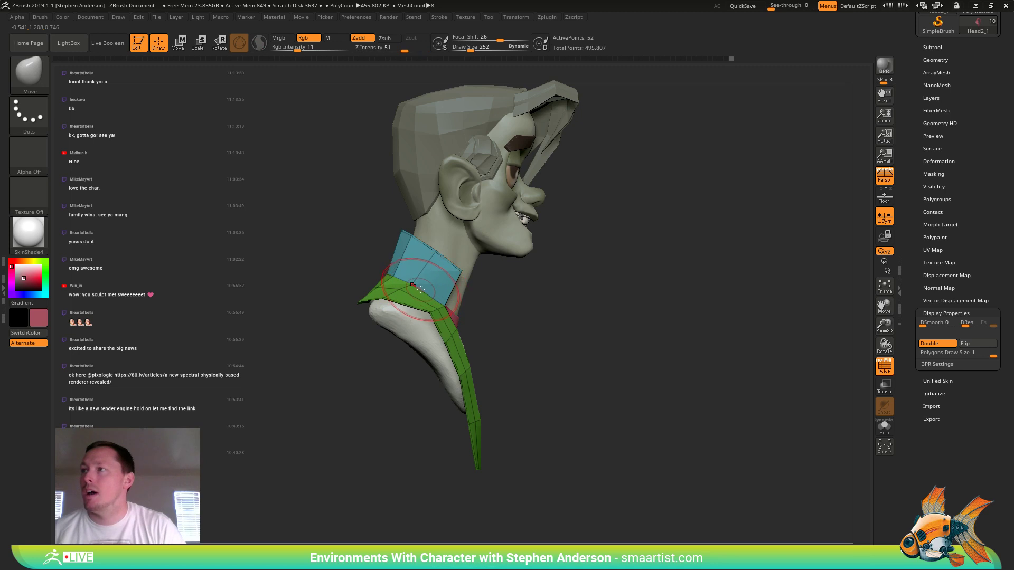
{"action": "mouse_move", "coordinate": [415, 285]}
{"action": "right_mouse_down"}
{"action": "mouse_move", "coordinate": [392, 294]}
{"action": "mouse_move", "coordinate": [441, 291]}
{"action": "mouse_move", "coordinate": [406, 376]}
{"action": "right_mouse_up"}
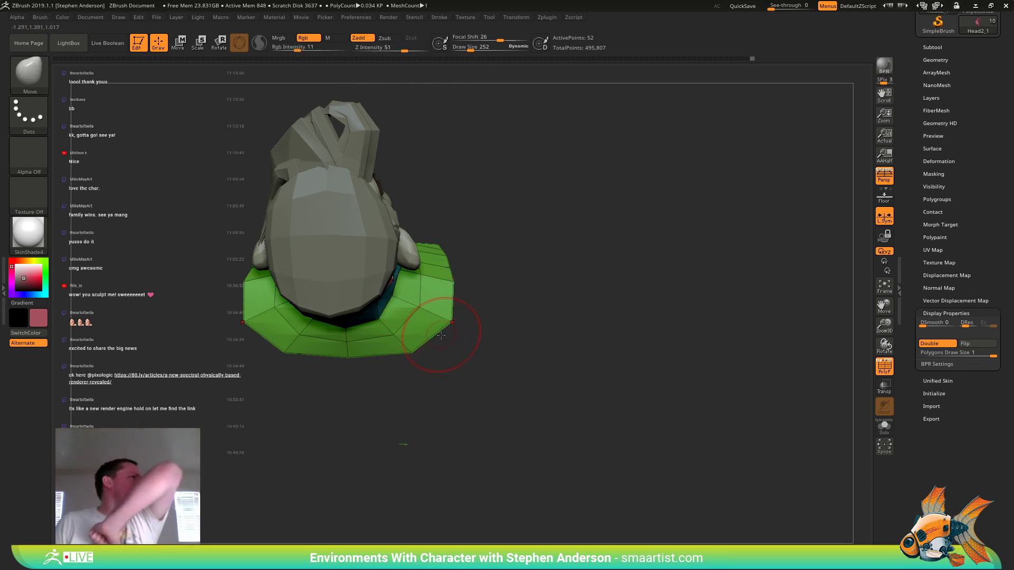
- Set ZModeler's edge action to Split and split an edge in the green band near the shoulder corner
{"action": "key", "text": "b"}
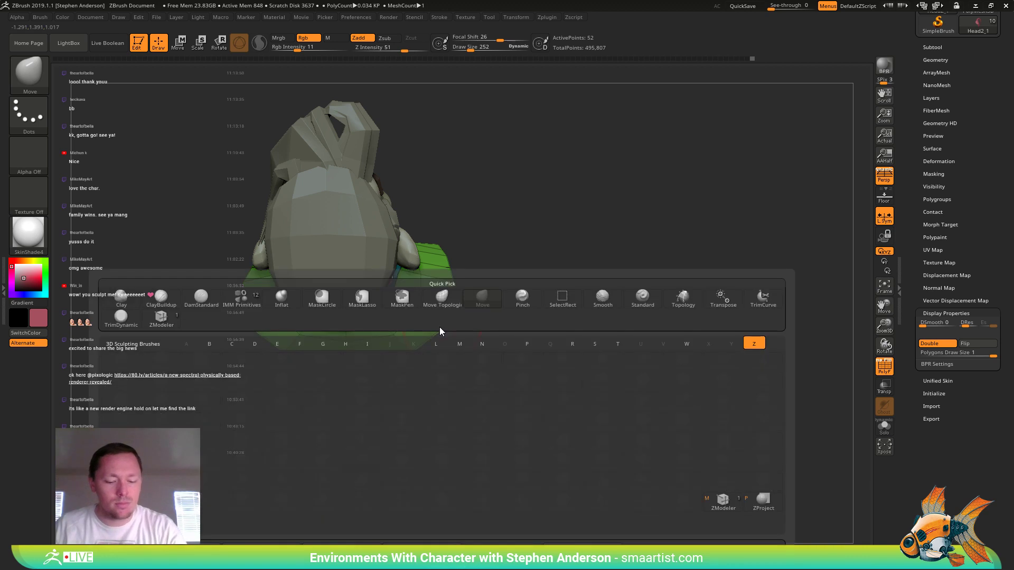
{"action": "key", "text": "m"}
{"action": "mouse_move", "coordinate": [441, 338]}
{"action": "right_mouse_down"}
{"action": "mouse_move", "coordinate": [418, 281]}
{"action": "mouse_move", "coordinate": [409, 286]}
{"action": "mouse_move", "coordinate": [451, 358]}
{"action": "mouse_move", "coordinate": [443, 370]}
{"action": "right_mouse_up"}
{"action": "key", "text": "space"}
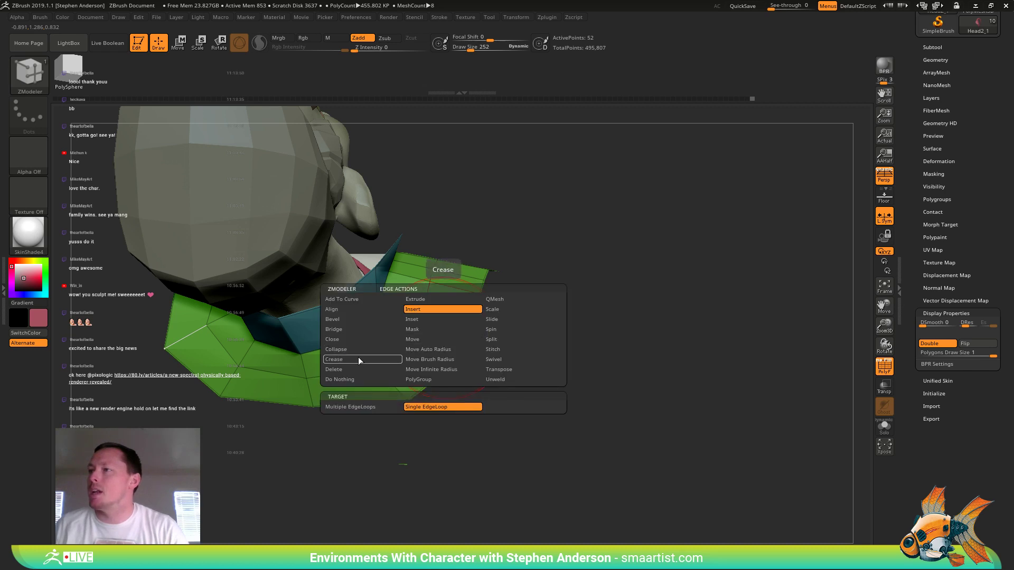
{"action": "left_click", "coordinate": [503, 340]}
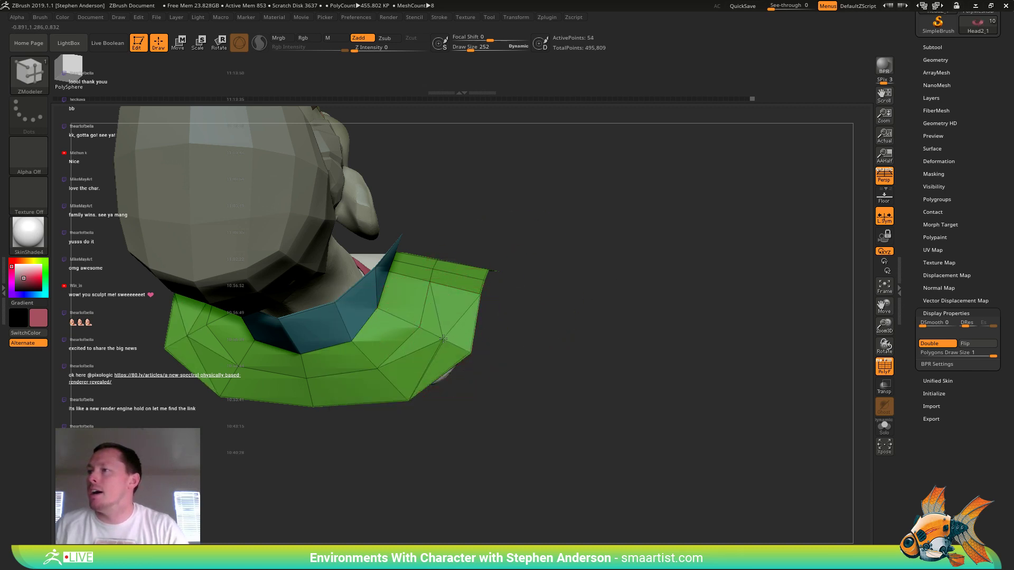
{"action": "right_click_drag", "start_coordinate": [445, 340], "coordinate": [349, 353]}
{"action": "left_click", "coordinate": [393, 381]}
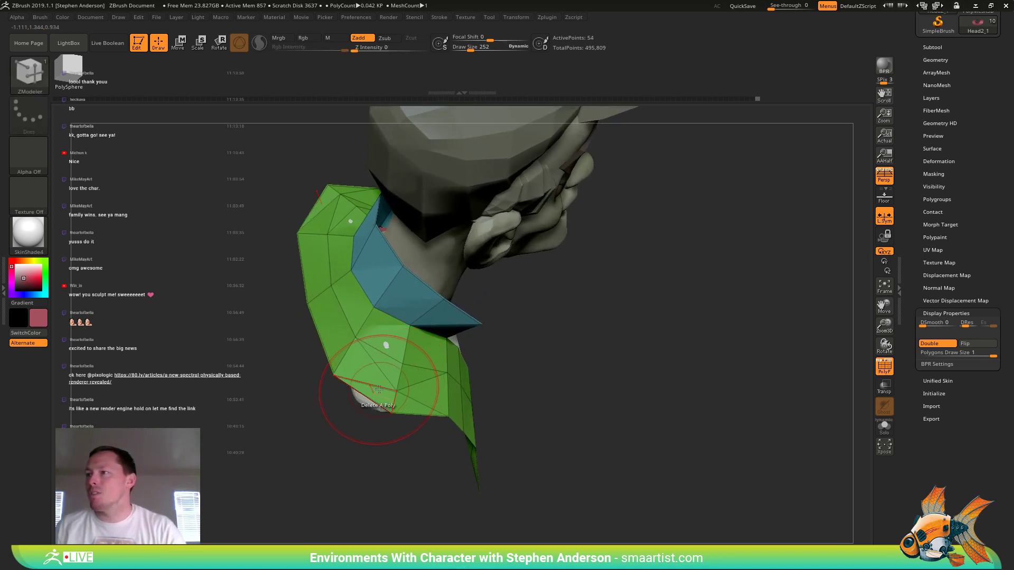
- Set ZModeler's edge action to Delete, remove the outer triangle at the band's shoulder corner, and reduce the draw size to 87
{"action": "key", "text": "space"}
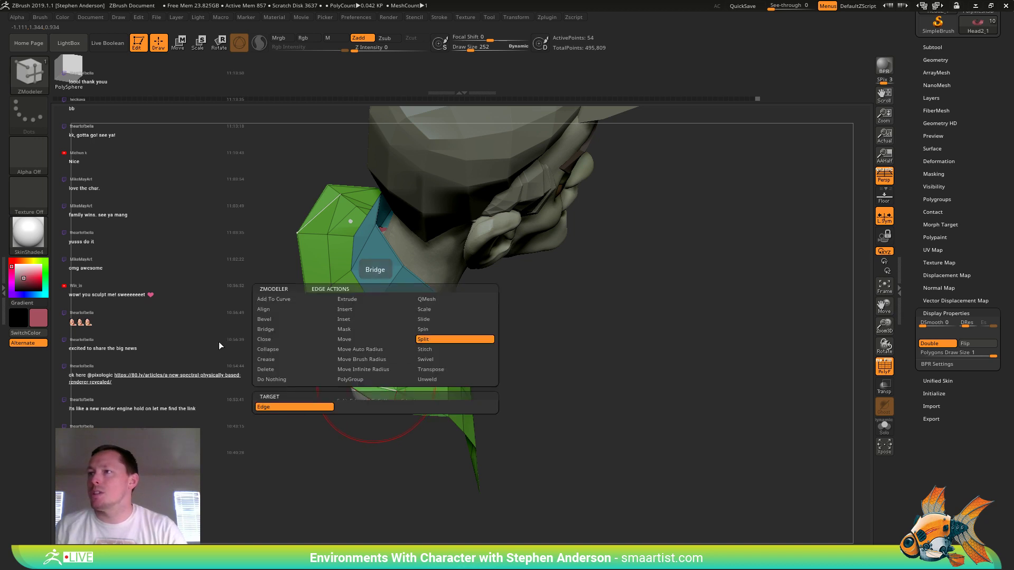
{"action": "left_click", "coordinate": [271, 370]}
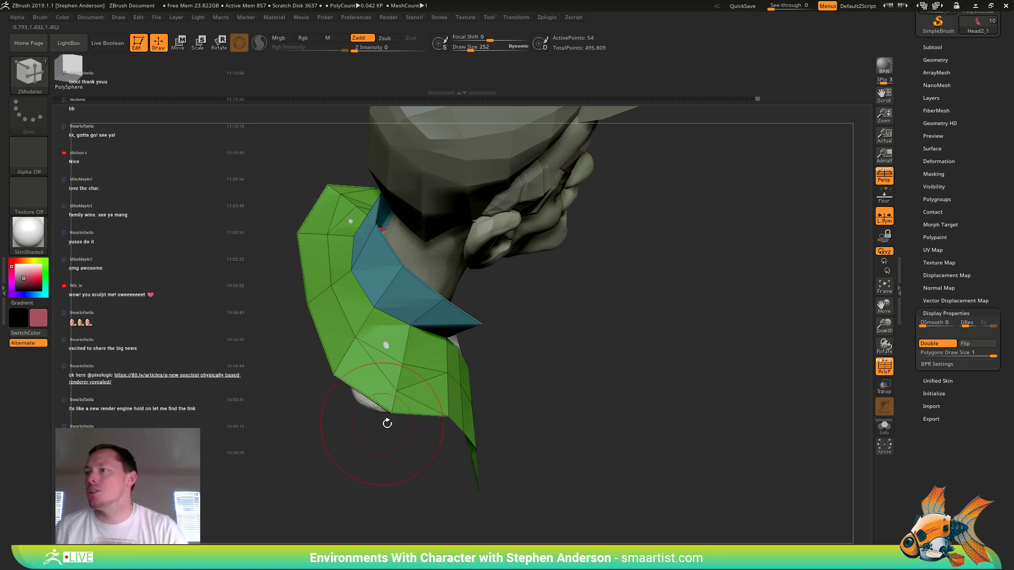
{"action": "left_click", "coordinate": [408, 406]}
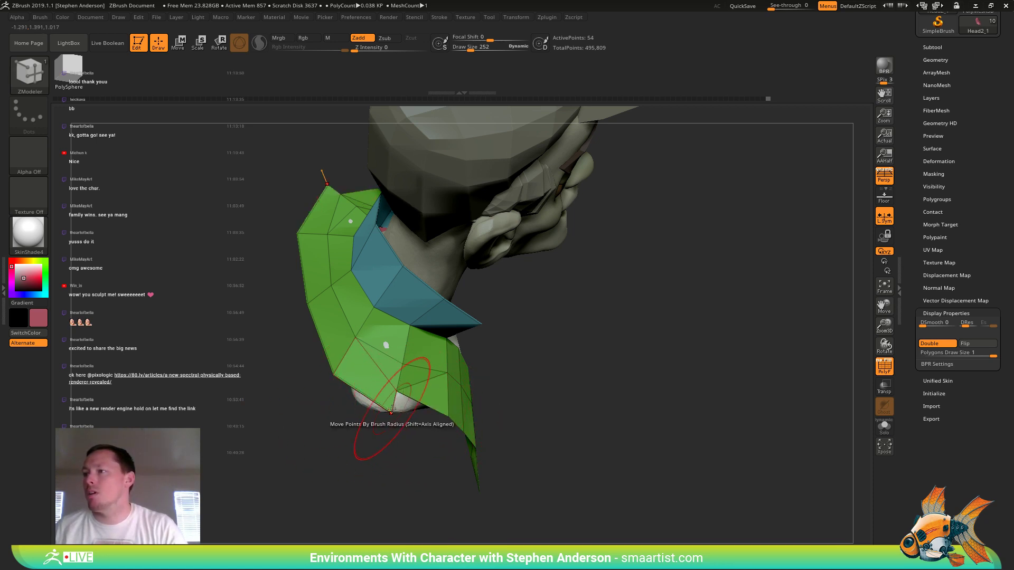
{"action": "key", "text": "s"}
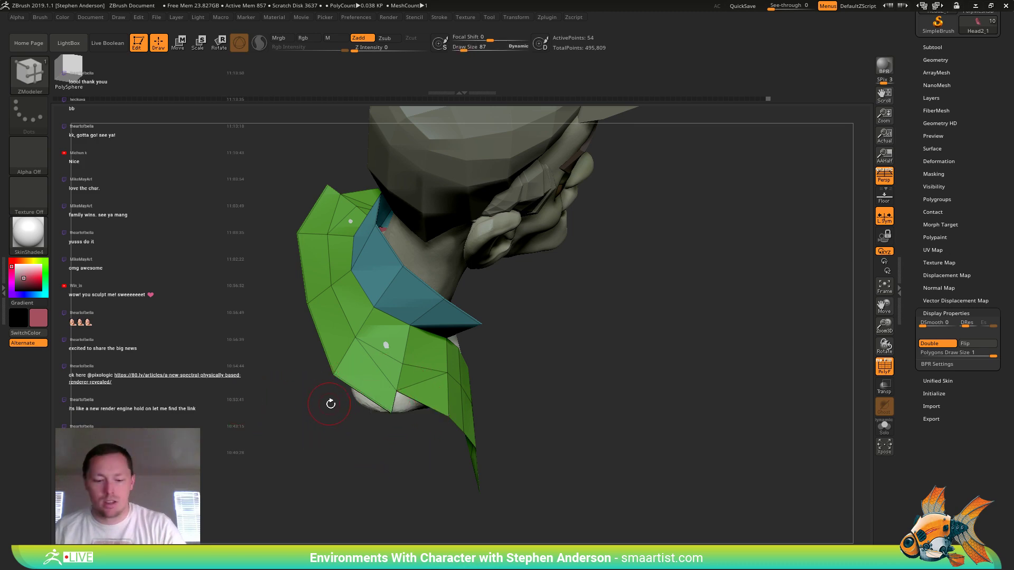
- Use the Move brush to pull the green band's rear corner points outward and square off the band over the shoulder
{"action": "key", "text": "b"}
{"action": "key", "text": "m"}
{"action": "key", "text": "v"}
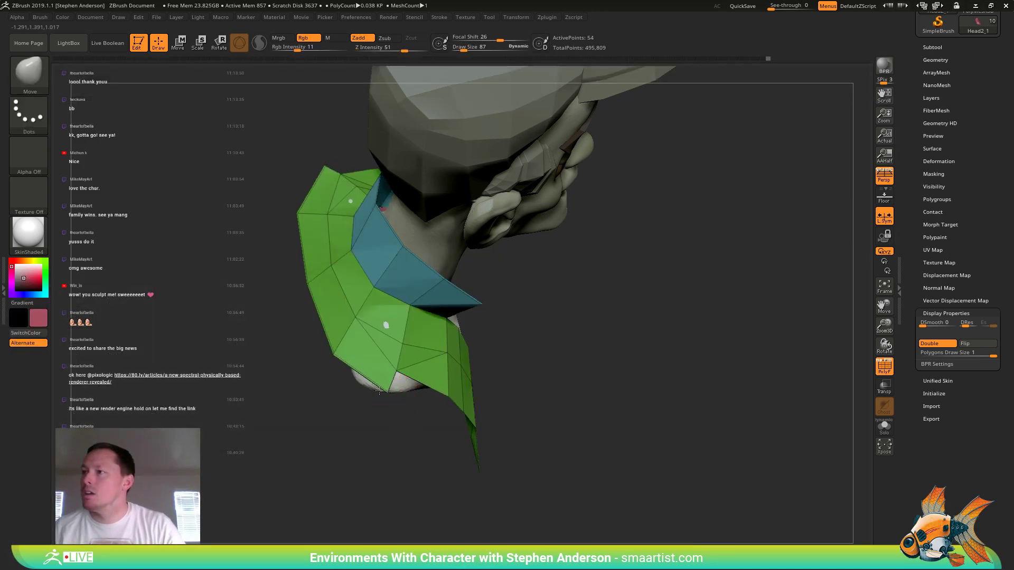
{"action": "left_click_drag", "start_coordinate": [380, 391], "coordinate": [340, 384]}
{"action": "mouse_move", "coordinate": [324, 348]}
{"action": "left_mouse_down"}
{"action": "mouse_move", "coordinate": [349, 329]}
{"action": "mouse_move", "coordinate": [333, 317]}
{"action": "mouse_move", "coordinate": [312, 343]}
{"action": "mouse_move", "coordinate": [322, 348]}
{"action": "mouse_move", "coordinate": [303, 343]}
{"action": "left_mouse_up"}
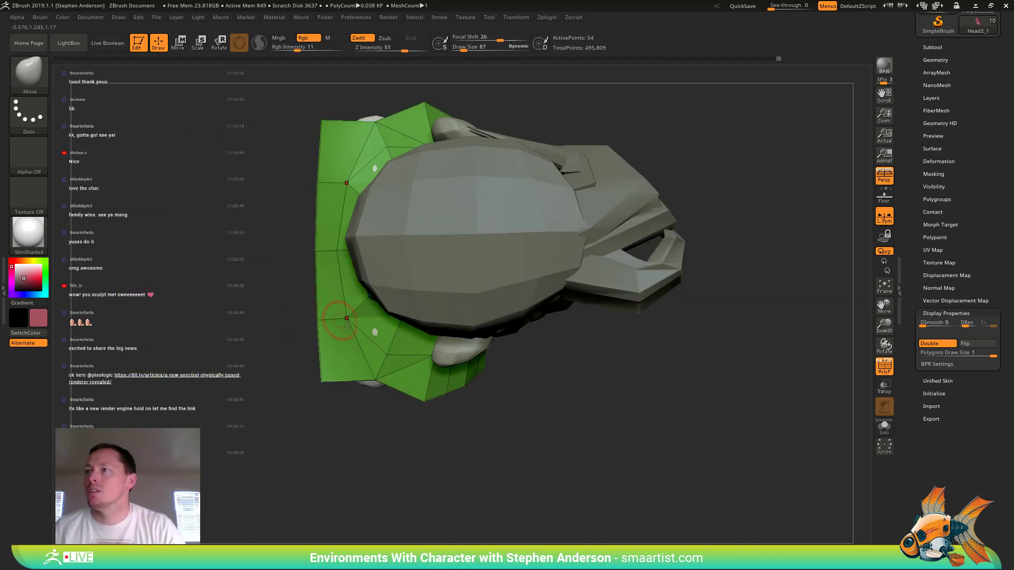
{"action": "left_click_drag", "start_coordinate": [375, 378], "coordinate": [350, 371]}
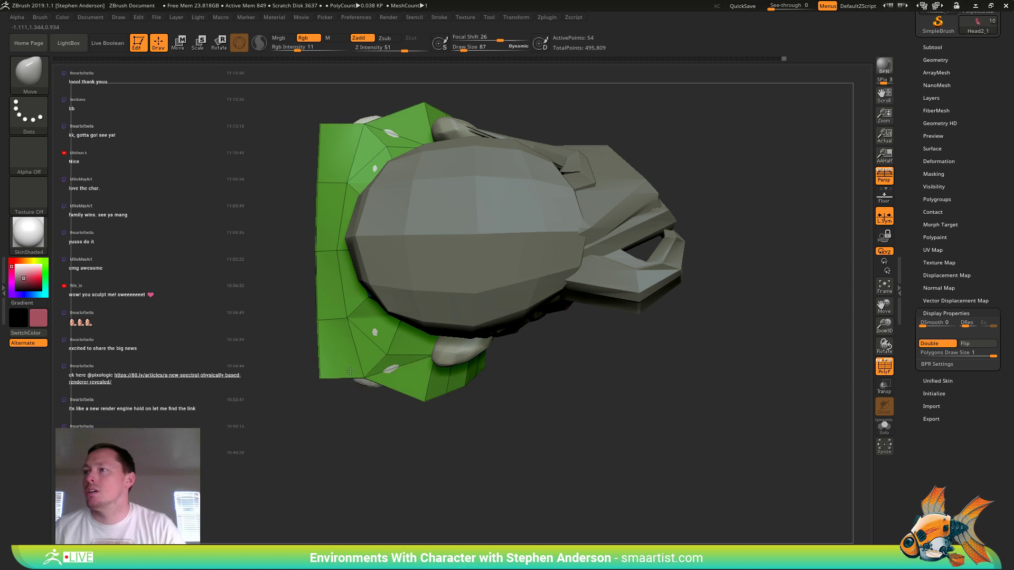
{"action": "mouse_move", "coordinate": [359, 370]}
{"action": "right_mouse_down"}
{"action": "mouse_move", "coordinate": [372, 342]}
{"action": "mouse_move", "coordinate": [385, 352]}
{"action": "mouse_move", "coordinate": [378, 367]}
{"action": "right_mouse_up"}
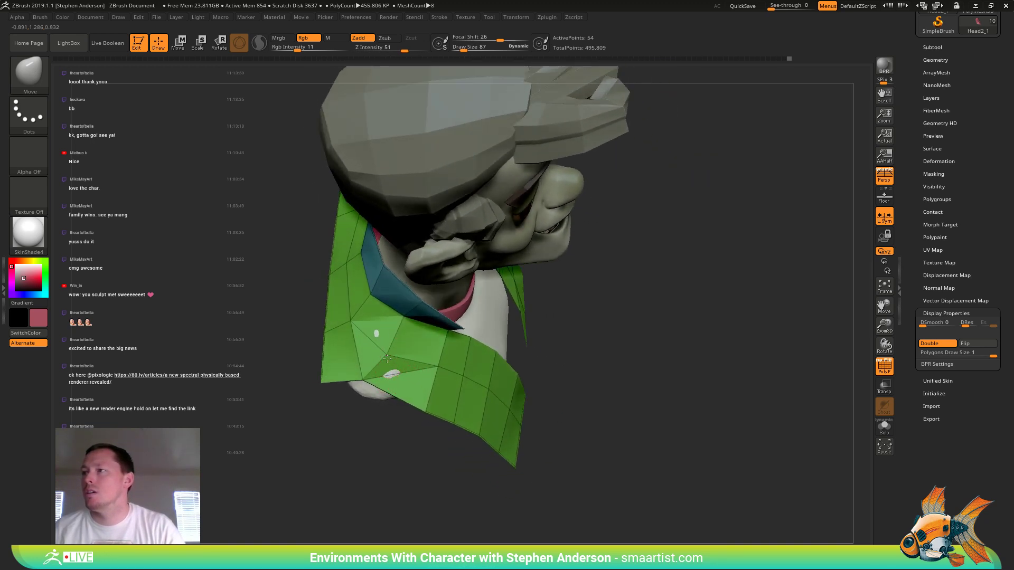
{"action": "left_click_drag", "start_coordinate": [360, 377], "coordinate": [346, 376]}
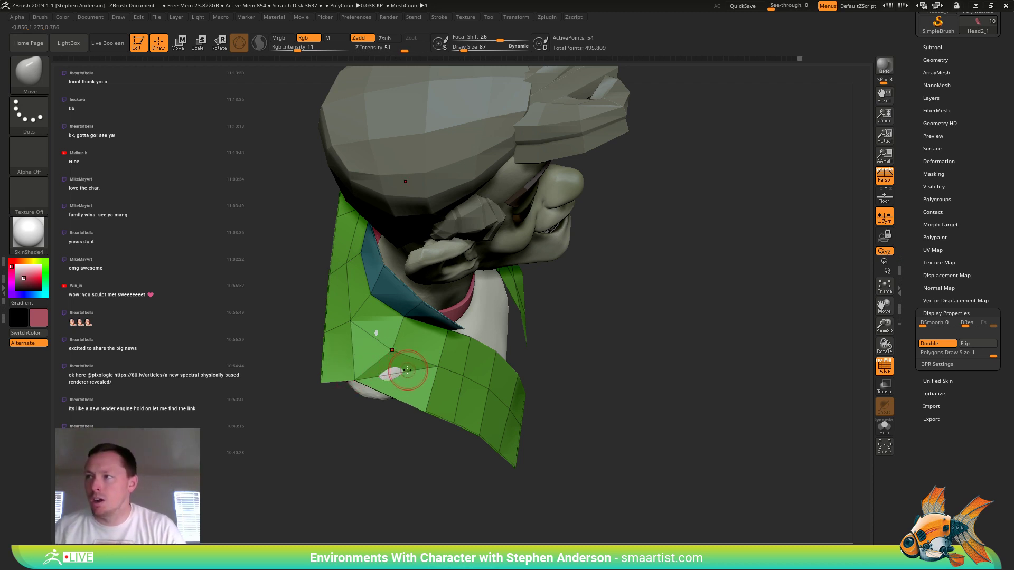
- Set ZModeler's edge action to Spin, spin the diagonal edge at the green band's shoulder corner, and delete the adjoining polygons there
{"action": "key", "text": "b"}
{"action": "key", "text": "z"}
{"action": "key", "text": "m"}
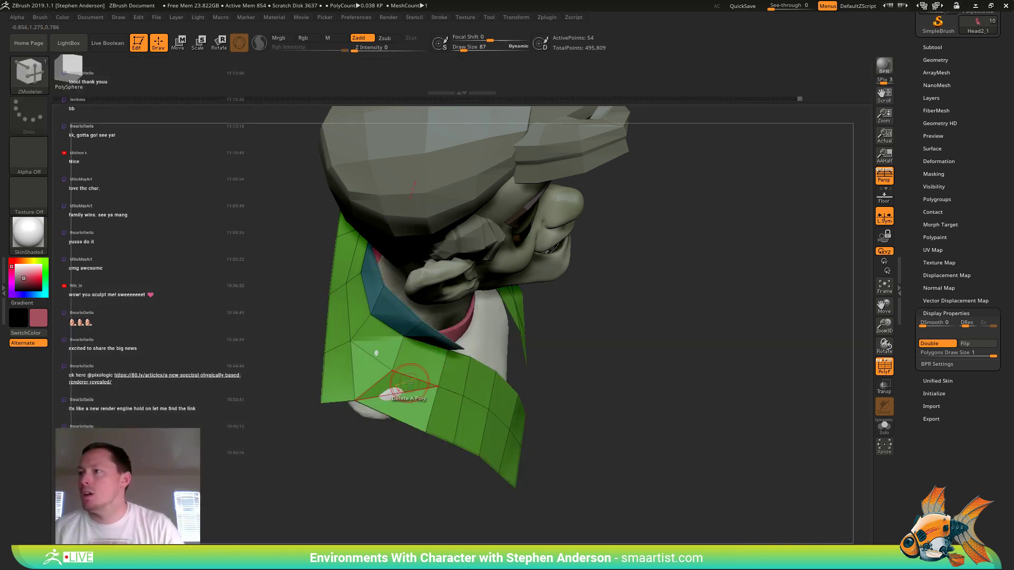
{"action": "key", "text": "space"}
{"action": "left_click", "coordinate": [481, 329]}
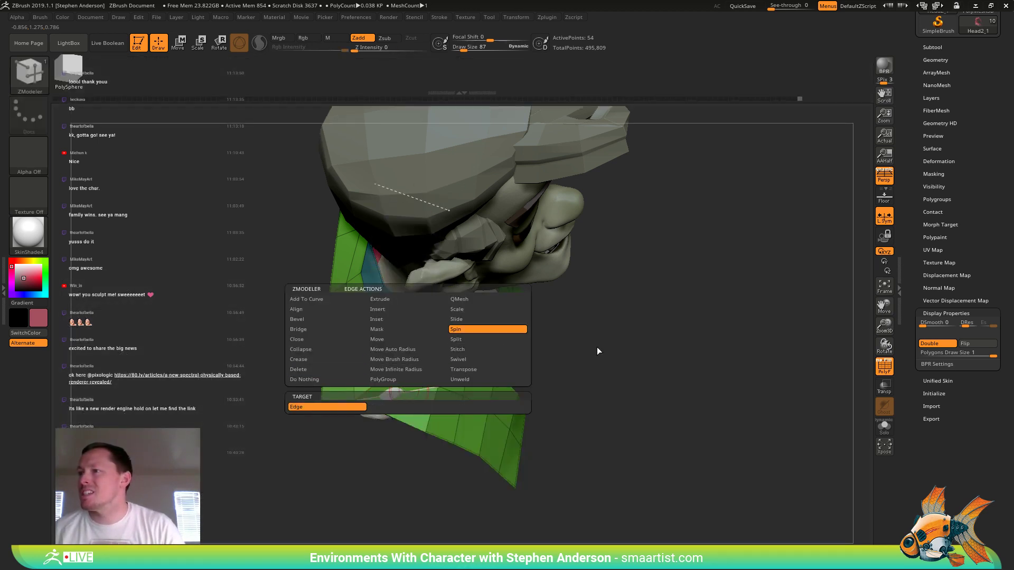
{"action": "right_click_drag", "start_coordinate": [441, 412], "coordinate": [391, 363]}
{"action": "right_click_drag", "start_coordinate": [375, 313], "coordinate": [418, 392]}
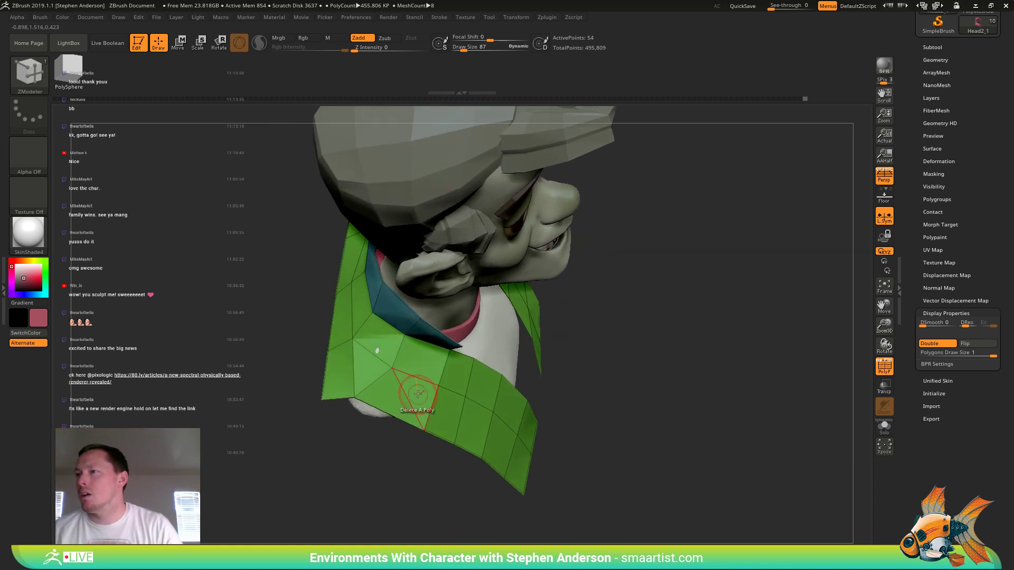
{"action": "left_click", "coordinate": [418, 394]}
{"action": "left_click", "coordinate": [385, 397]}
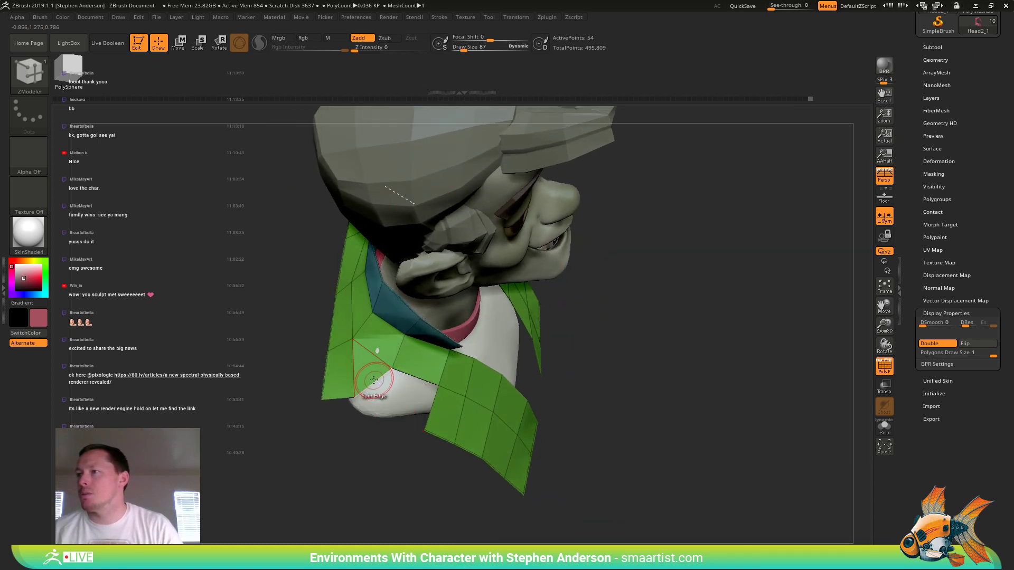
- Set ZModeler's edge action to Split and split the open border edge beside the deleted shoulder polygons
{"action": "key", "text": "space"}
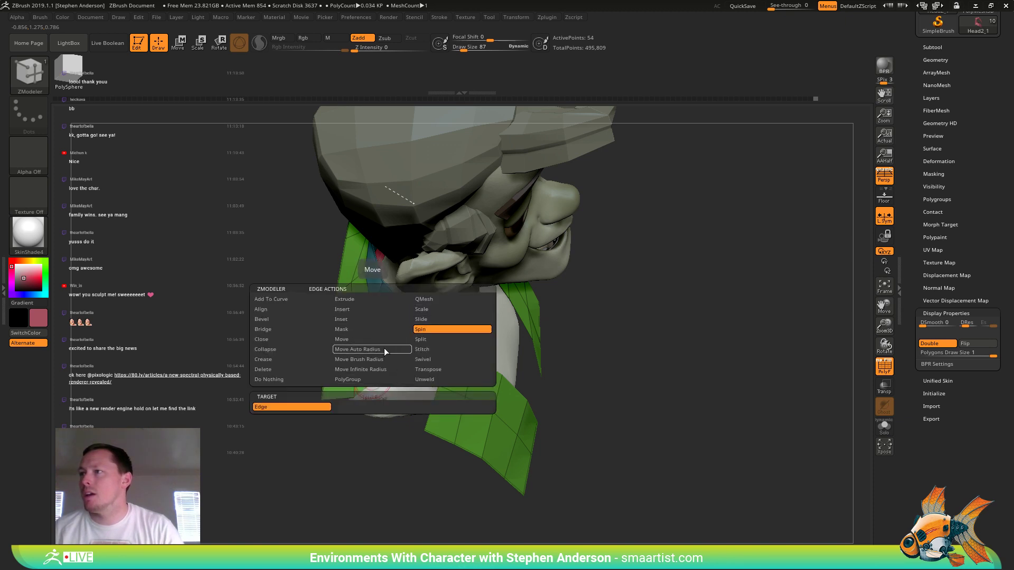
{"action": "left_click", "coordinate": [421, 339]}
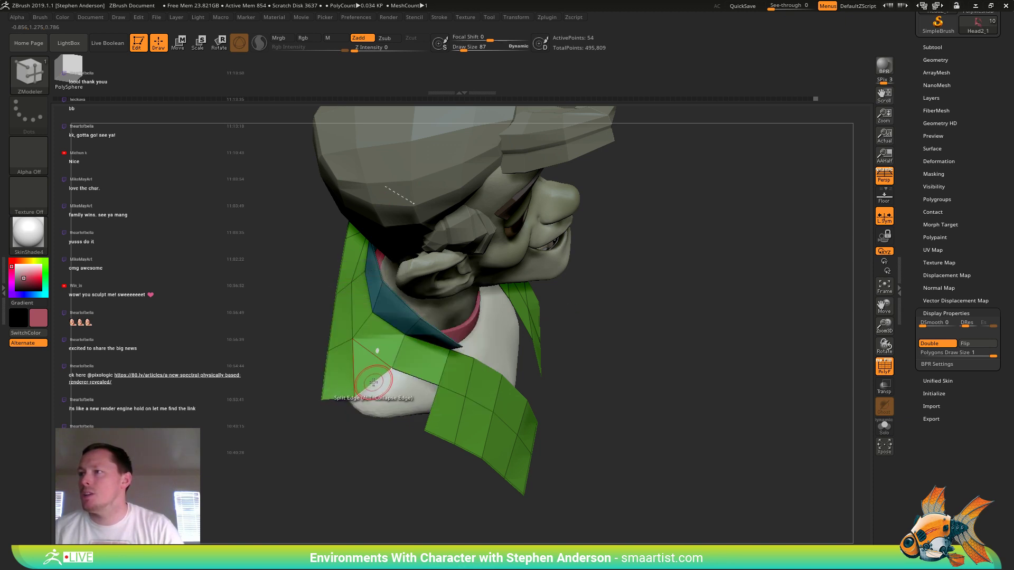
{"action": "left_click", "coordinate": [373, 382]}
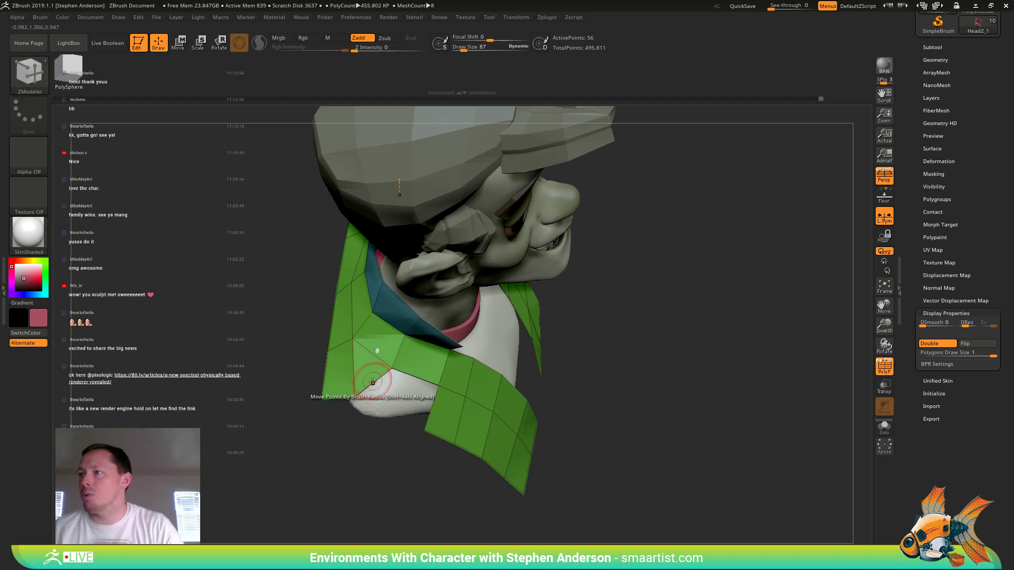
- Use the Move brush to pull the split point outward, forming a squared corner on the rear section of the green band
{"action": "right_click_drag", "start_coordinate": [372, 383], "coordinate": [383, 393]}
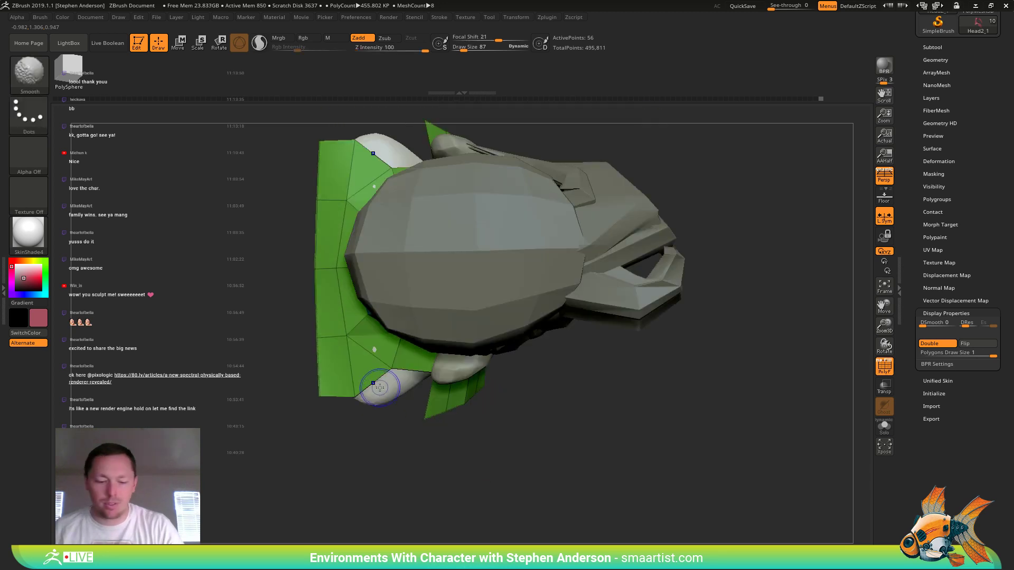
{"action": "key", "text": "b"}
{"action": "key", "text": "m"}
{"action": "key", "text": "v"}
{"action": "left_click_drag", "start_coordinate": [374, 363], "coordinate": [407, 397]}
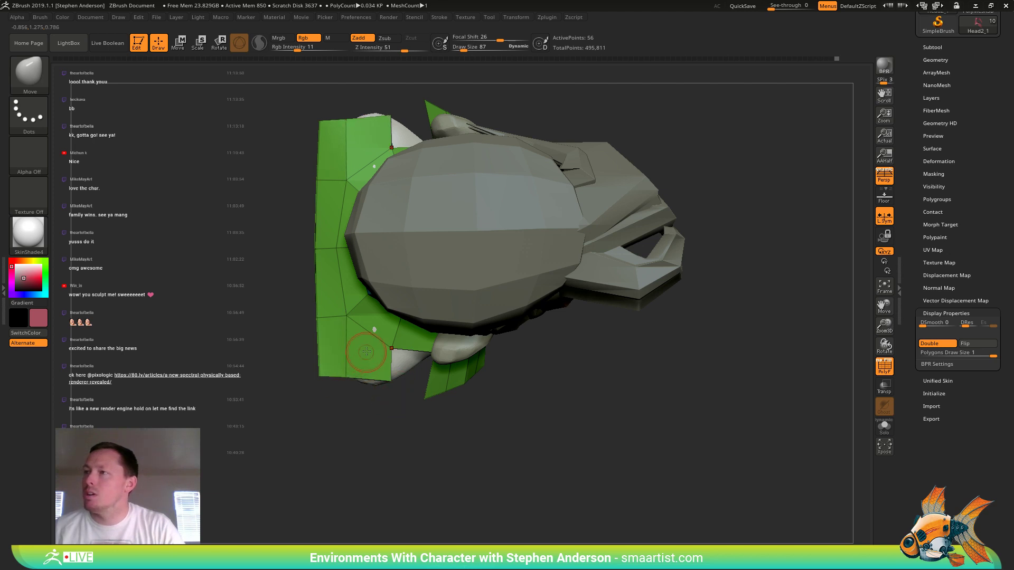
{"action": "right_click_drag", "start_coordinate": [367, 351], "coordinate": [357, 320]}
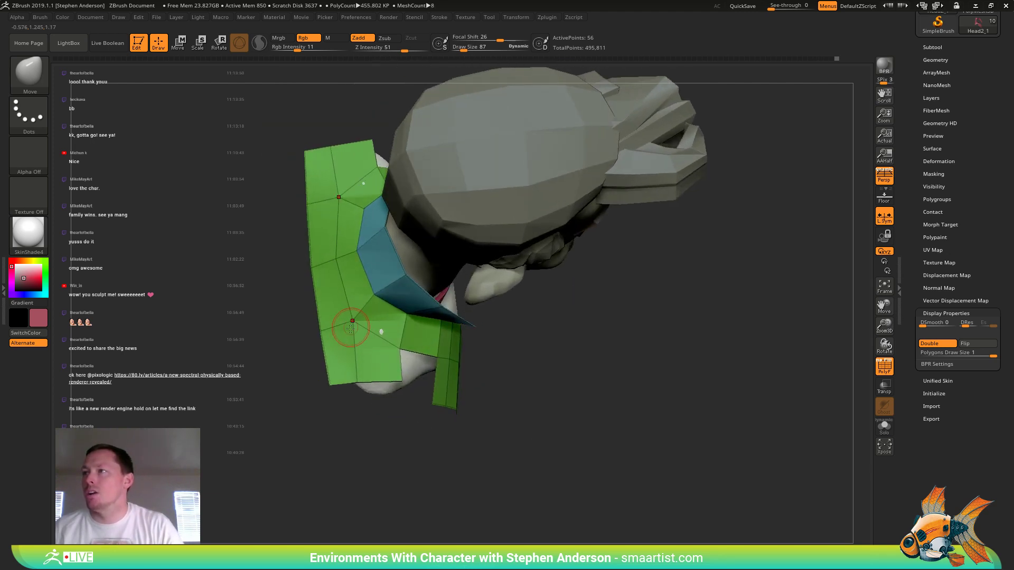
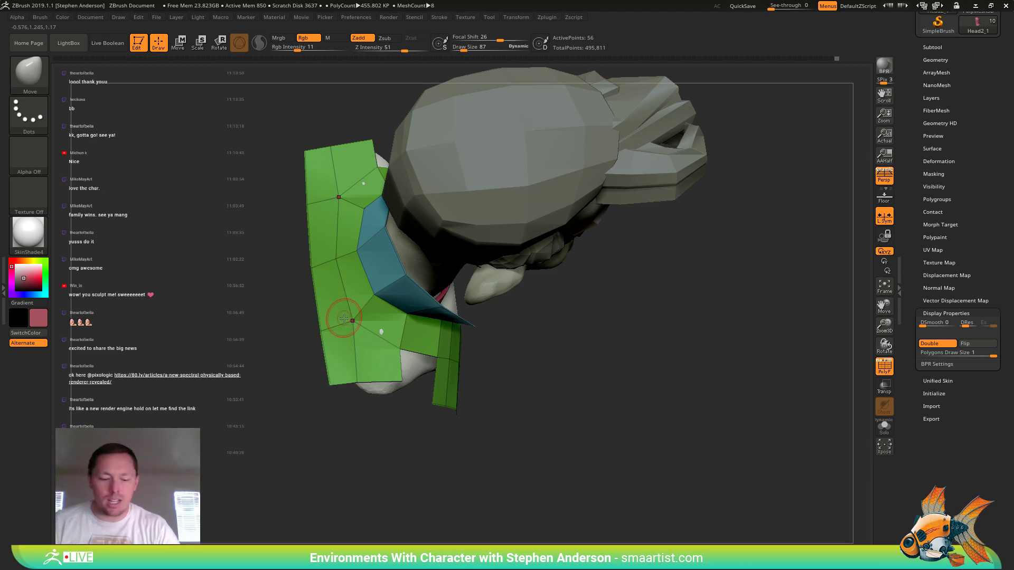
- Set ZModeler's edge action to Insert and add a single edge loop across the green band and blue collar near the shoulder
{"action": "key", "text": "v"}
{"action": "key", "text": "b"}
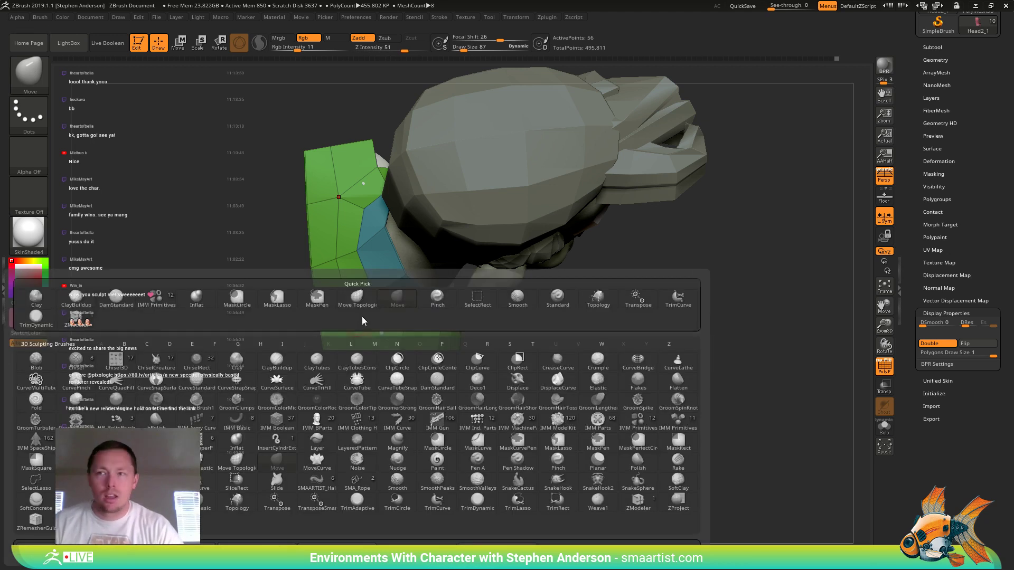
{"action": "key", "text": "z"}
{"action": "key", "text": "m"}
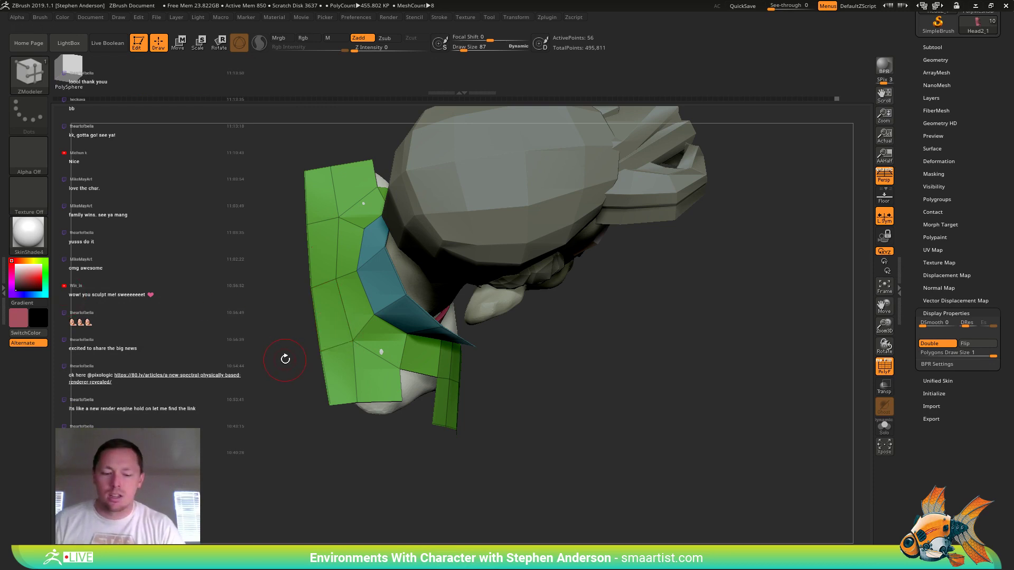
{"action": "key", "text": "v"}
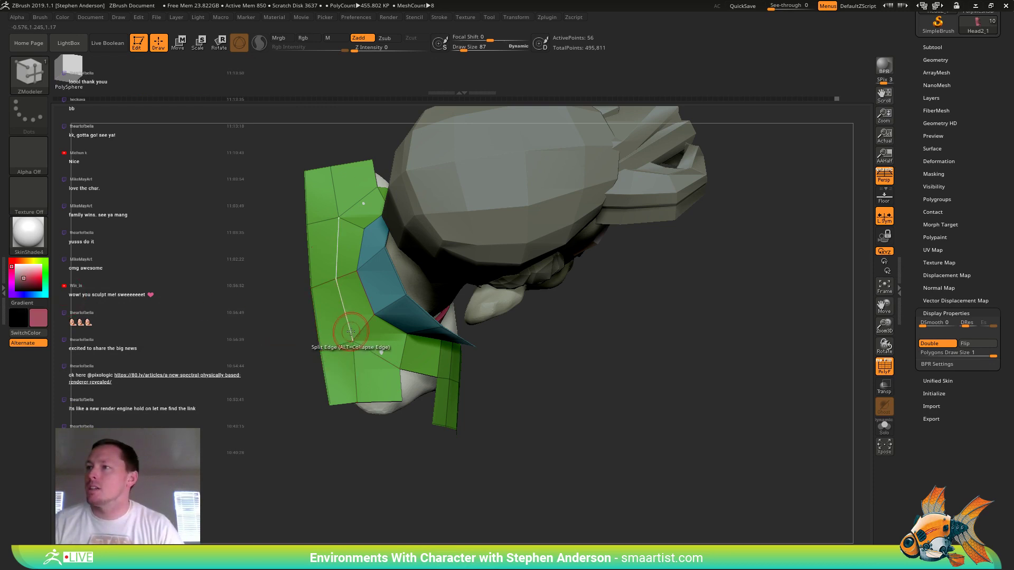
{"action": "key", "text": "space"}
{"action": "left_click", "coordinate": [328, 309]}
{"action": "left_click", "coordinate": [349, 326]}
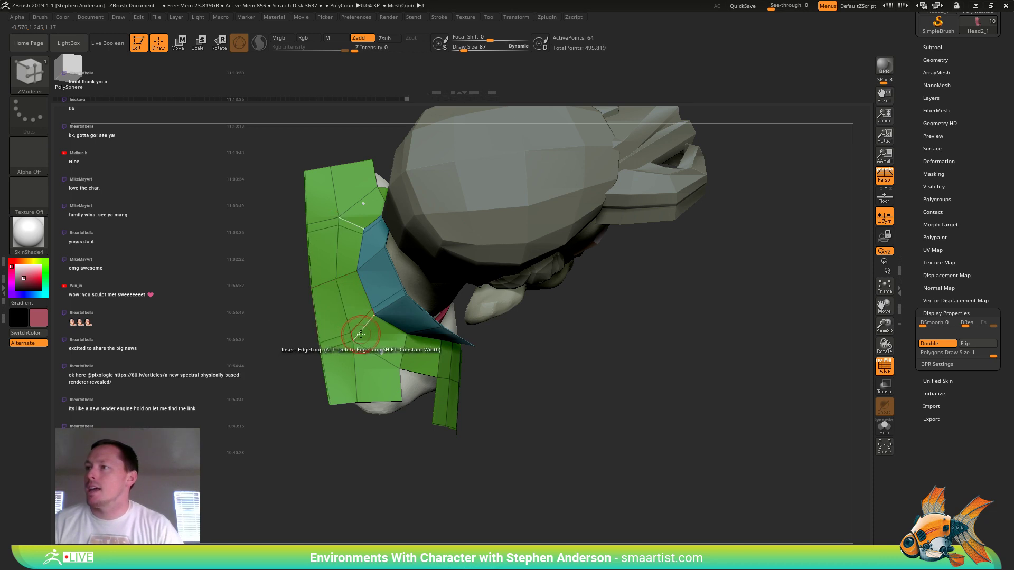
- Isolate an edge loop with ZModeler's Mask action targeting EdgeLoop Partial, and shift it toward the centre with the move gizmo
{"action": "key", "text": "space"}
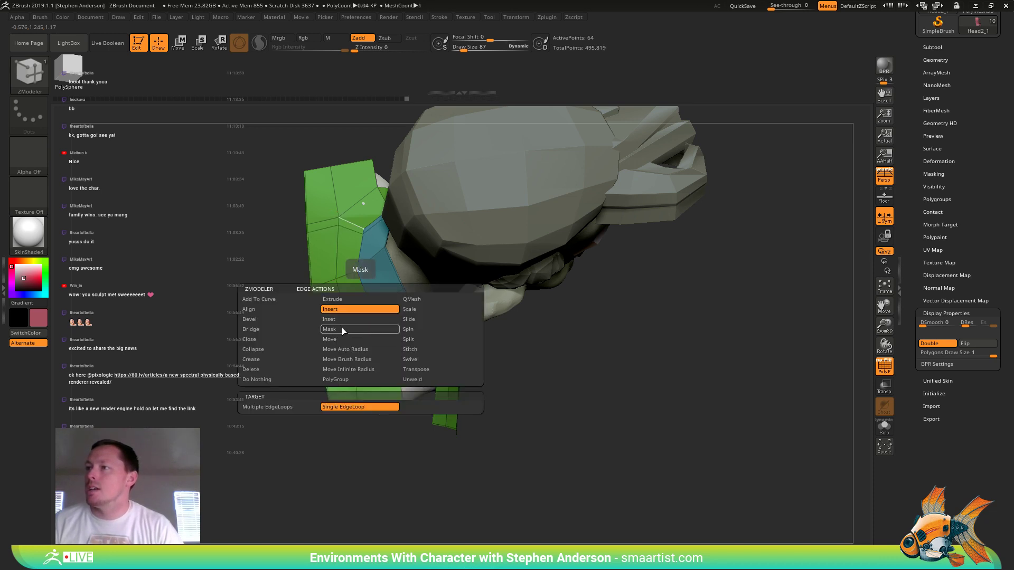
{"action": "left_click", "coordinate": [342, 328]}
{"action": "left_click", "coordinate": [360, 407]}
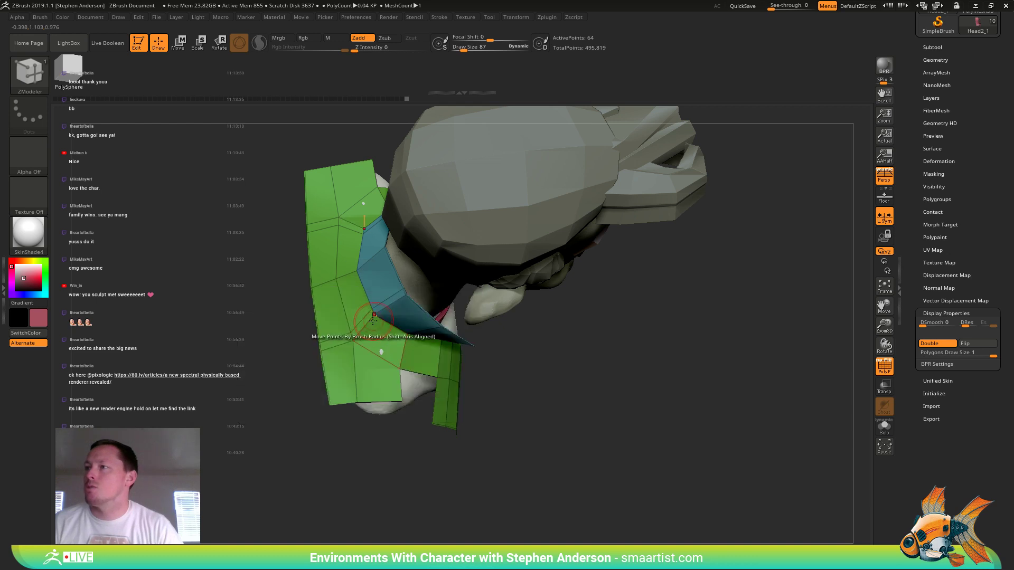
{"action": "right_click_drag", "start_coordinate": [365, 348], "coordinate": [380, 346]}
{"action": "key", "text": "w"}
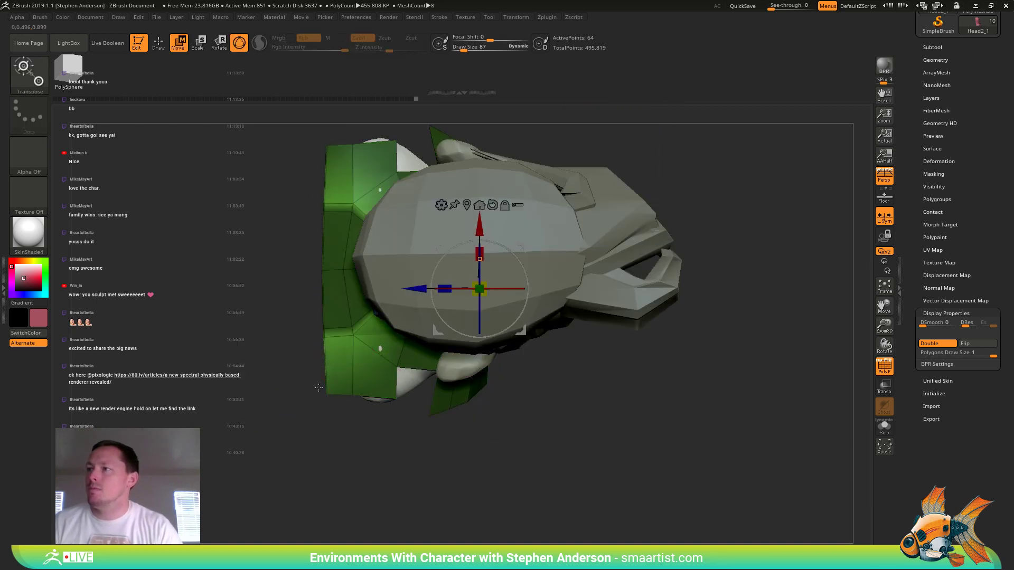
{"action": "left_click_drag", "start_coordinate": [534, 258], "coordinate": [533, 274]}
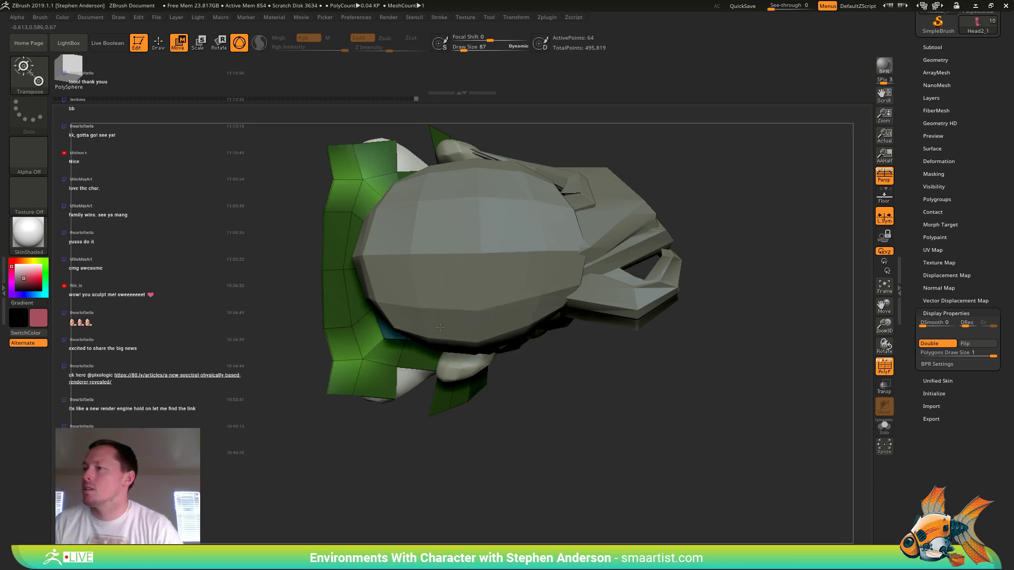
- Use the Move brush to straighten the rear outer edge of the green band behind the shoulders
{"action": "right_click_drag", "start_coordinate": [404, 364], "coordinate": [384, 377]}
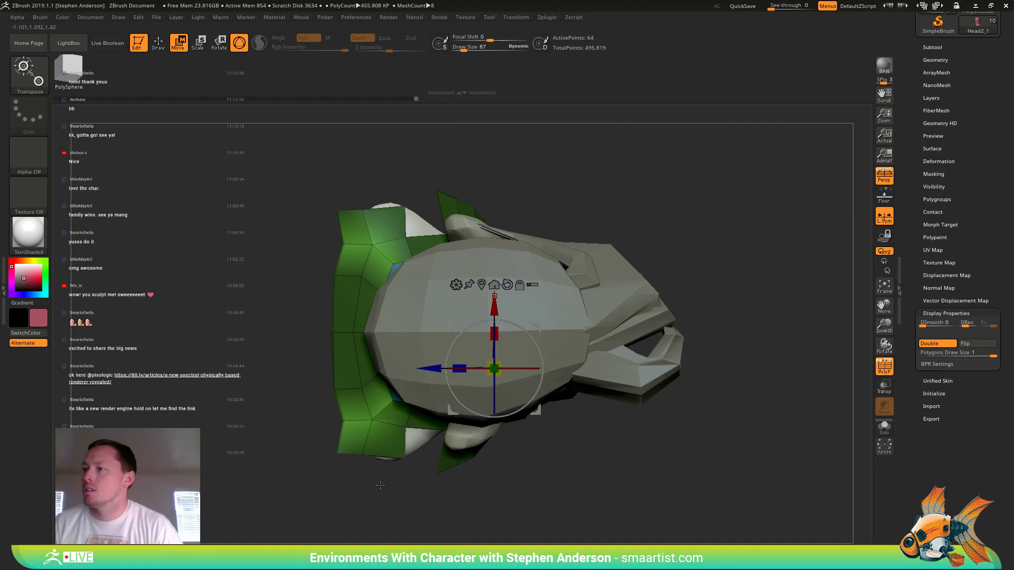
{"action": "key", "text": "b"}
{"action": "key", "text": "m"}
{"action": "key", "text": "v"}
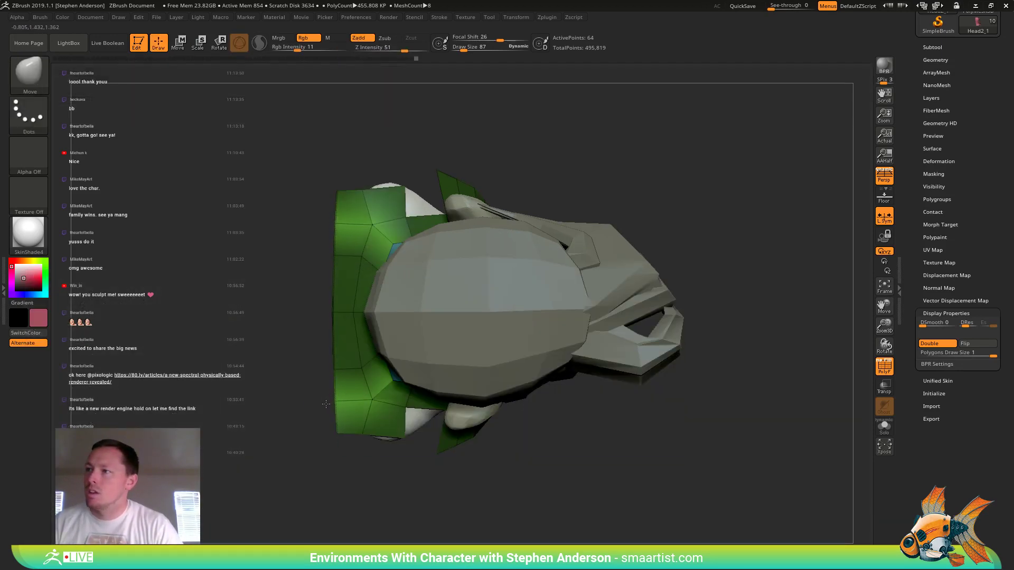
{"action": "mouse_move", "coordinate": [365, 462]}
{"action": "left_mouse_down", "text": "ctrl"}
{"action": "mouse_move", "coordinate": [387, 432]}
{"action": "mouse_move", "coordinate": [277, 397]}
{"action": "mouse_move", "coordinate": [345, 471]}
{"action": "mouse_move", "coordinate": [364, 375]}
{"action": "left_mouse_up", "text": "ctrl"}
- Solo the collar piece, shift the unmasked loop at the blue collar's rear corners inward with the move gizmo, and clear the mask
{"action": "left_click", "coordinate": [884, 431]}
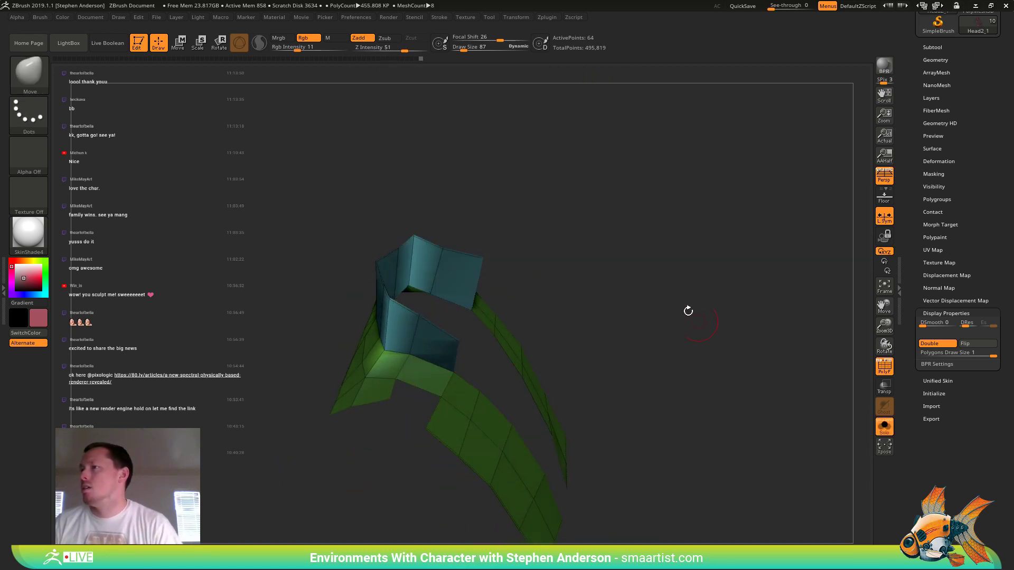
{"action": "left_click_drag", "start_coordinate": [688, 309], "coordinate": [651, 350], "text": "shift"}
{"action": "key", "text": "w"}
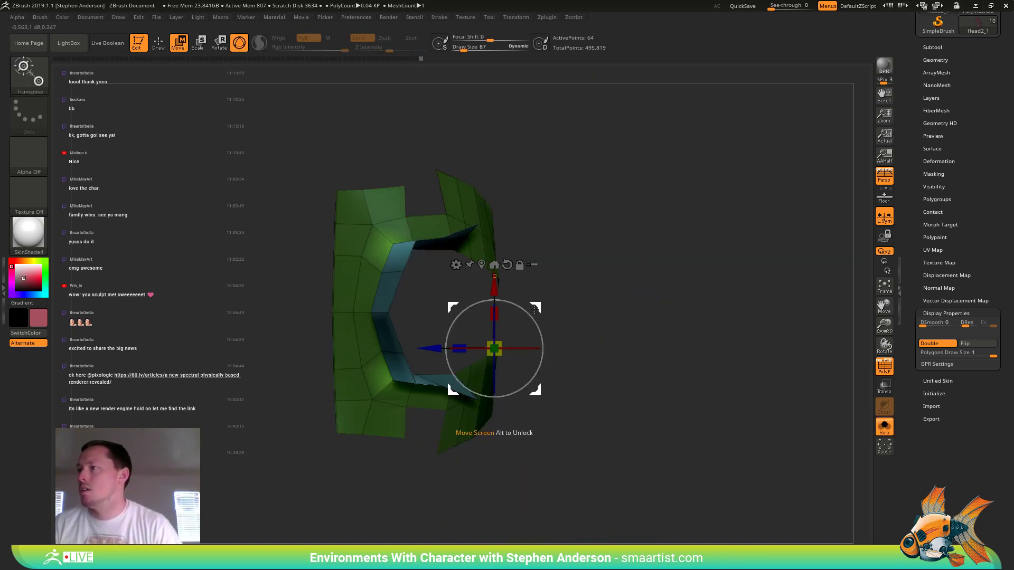
{"action": "left_click_drag", "start_coordinate": [538, 307], "coordinate": [541, 295]}
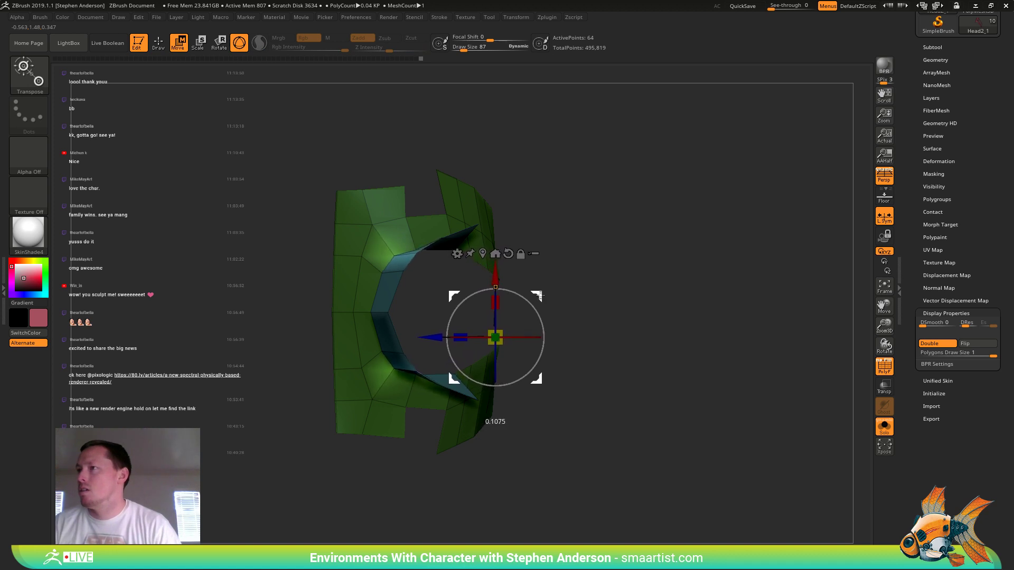
{"action": "left_click_drag", "start_coordinate": [579, 364], "coordinate": [565, 292]}
{"action": "left_click_drag", "start_coordinate": [521, 395], "coordinate": [522, 398]}
- Enlarge the Move brush's draw size to 323 and adjust the shape of the collar piece behind the neck
{"action": "key", "text": "b"}
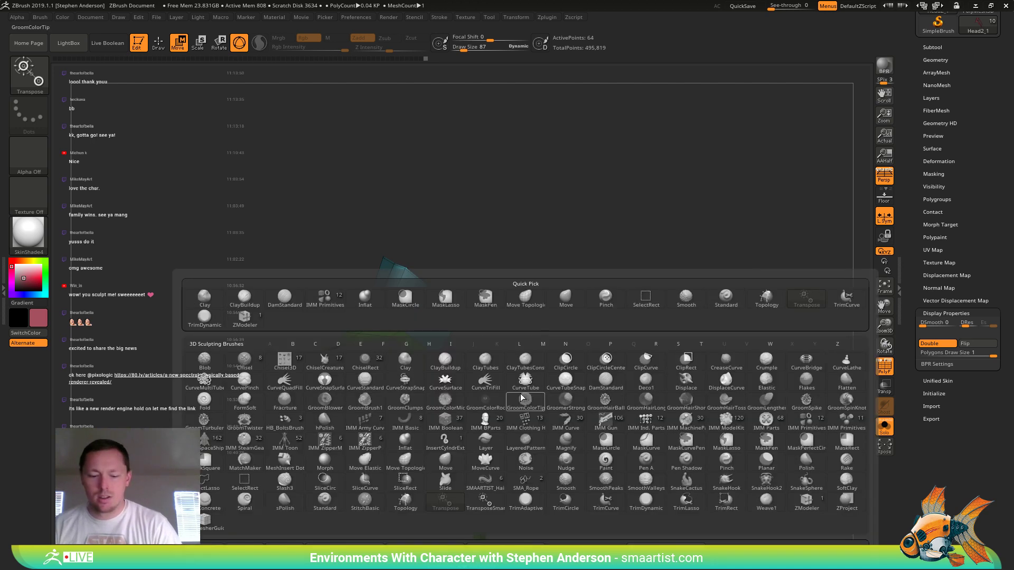
{"action": "key", "text": "m"}
{"action": "key", "text": "v"}
{"action": "key", "text": "s"}
{"action": "mouse_move", "coordinate": [406, 266]}
{"action": "left_mouse_down"}
{"action": "mouse_move", "coordinate": [466, 279]}
{"action": "mouse_move", "coordinate": [456, 297]}
{"action": "left_mouse_up"}
{"action": "left_click_drag", "start_coordinate": [364, 315], "coordinate": [371, 351]}
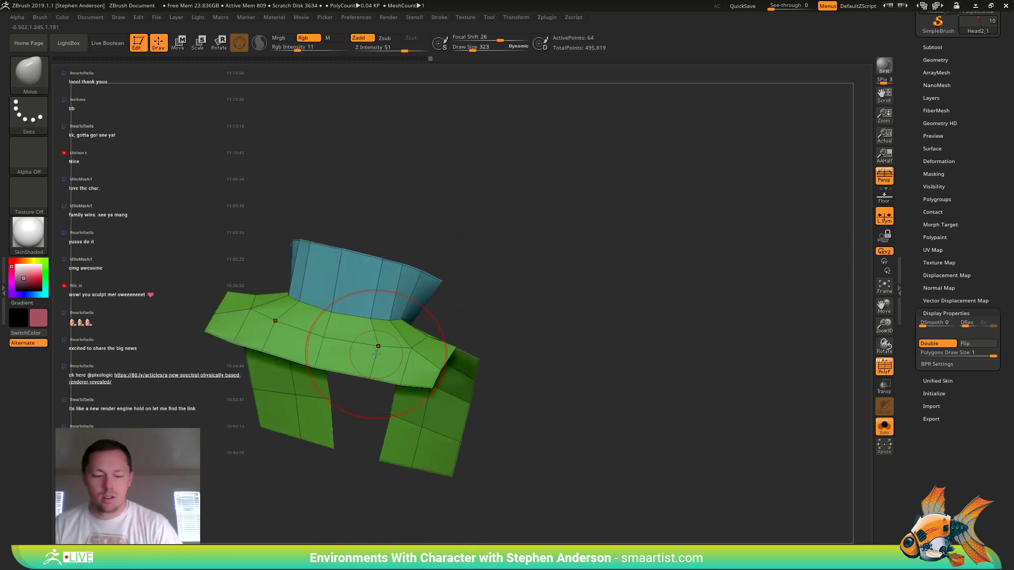
- Set ZModeler's edge action to Slide with the EdgeLoop Partial target and slide the vertical loop at the blue collar's rear corner
{"action": "key", "text": "b"}
{"action": "key", "text": "z"}
{"action": "key", "text": "m"}
{"action": "key", "text": "space"}
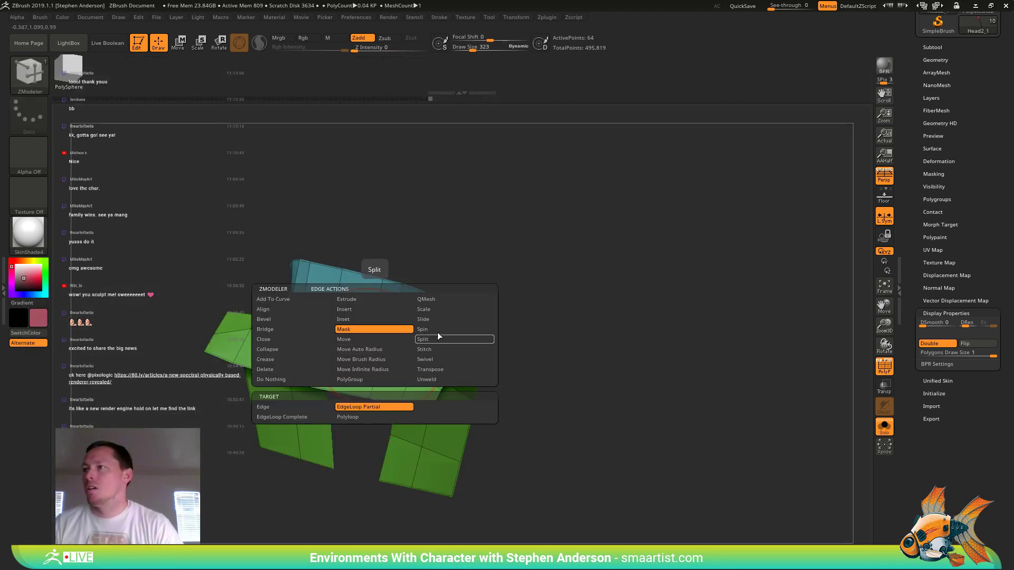
{"action": "left_click", "coordinate": [433, 318]}
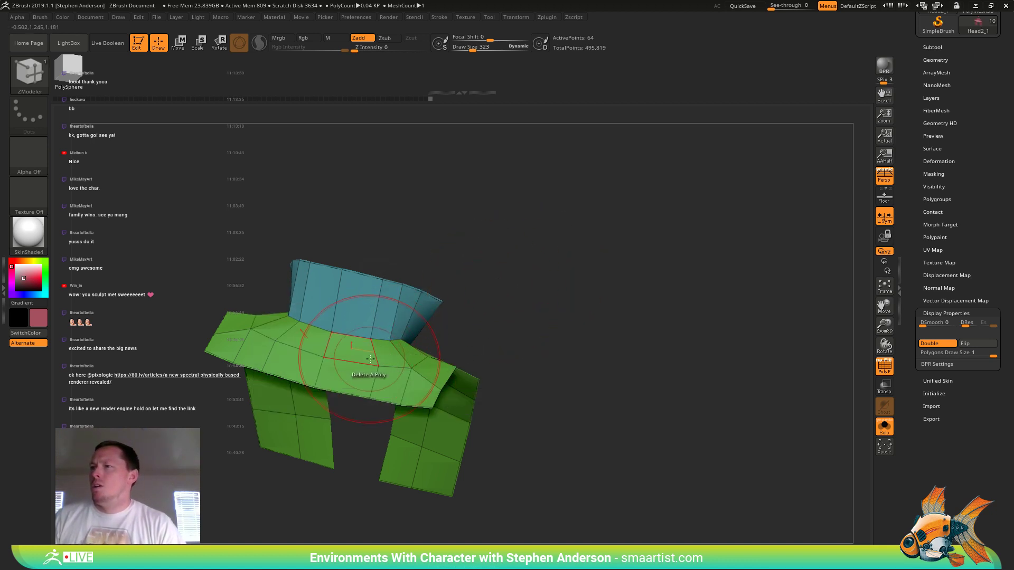
{"action": "key", "text": "space"}
{"action": "left_click", "coordinate": [460, 353]}
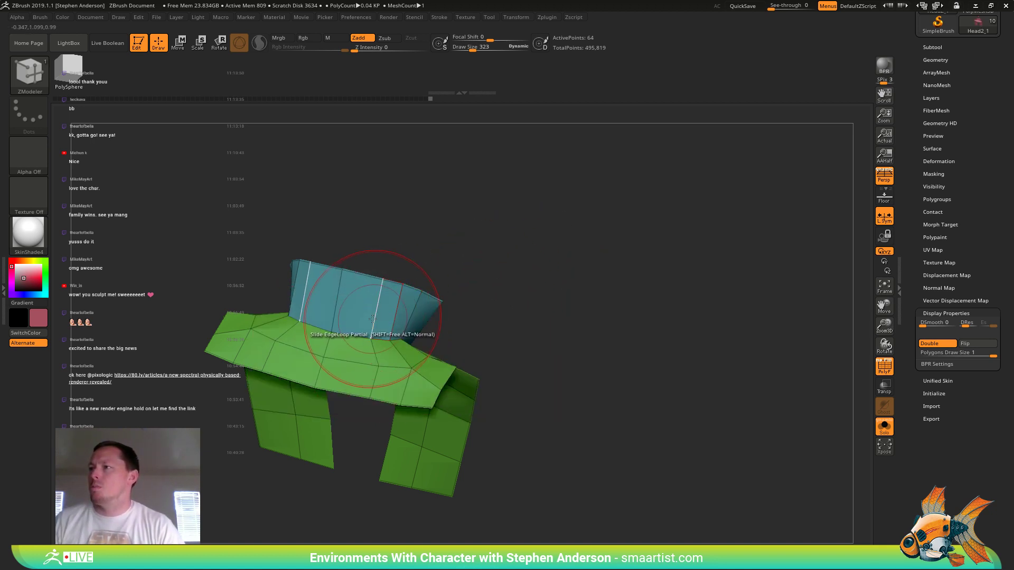
{"action": "left_click_drag", "start_coordinate": [372, 319], "coordinate": [371, 318]}
{"action": "key", "text": "ctrl"}
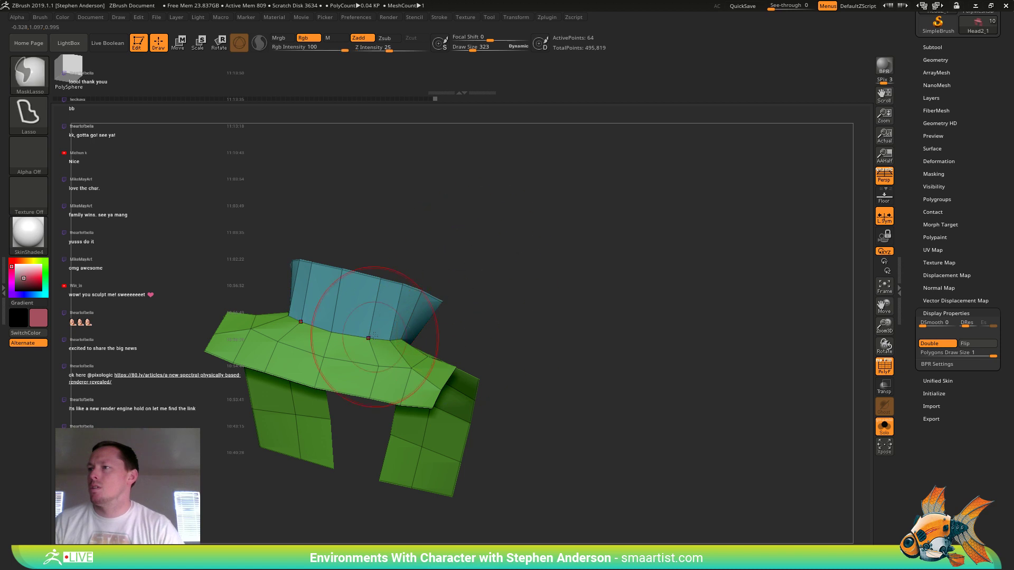
- Undo the last edge loop slide on the collar and open the Geometry settings
{"action": "key", "text": "ctrl+z"}
{"action": "left_click_drag", "start_coordinate": [375, 313], "coordinate": [373, 312]}
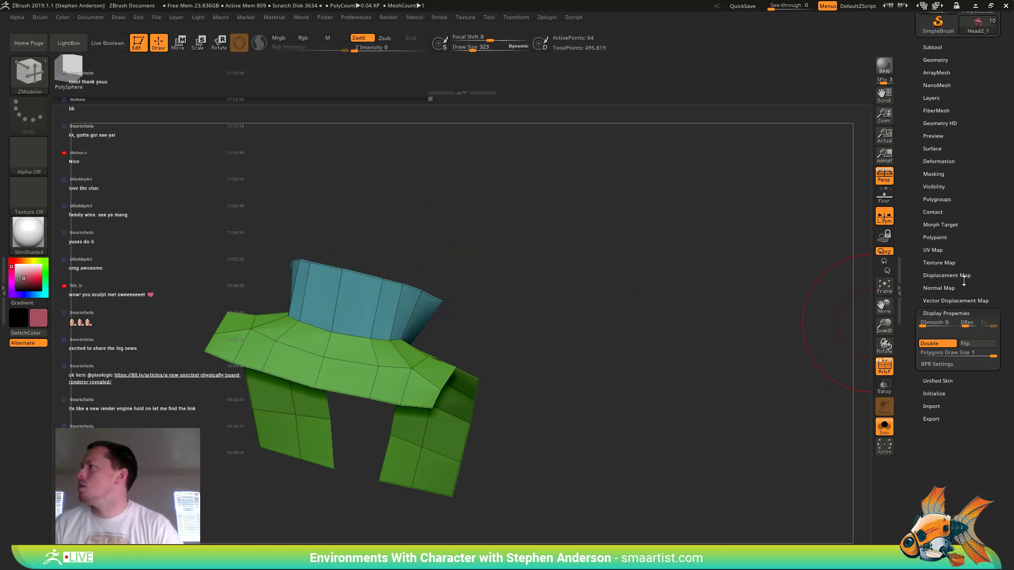
{"action": "left_click", "coordinate": [935, 60]}
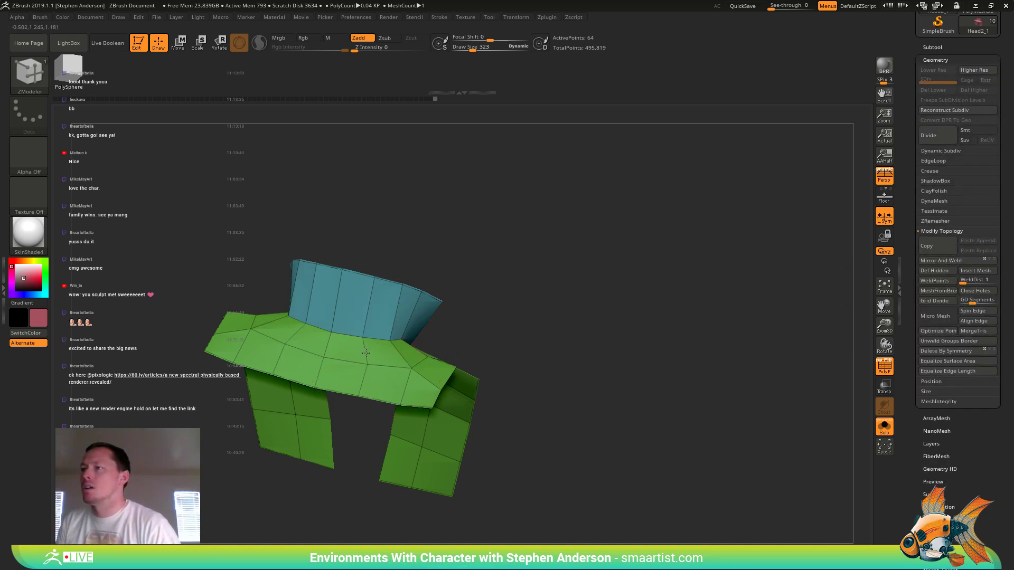
- Set ZModeler's edge action to Bridge and bridge the gap between the rear band and the front lapel at the shoulder
{"action": "left_click_drag", "start_coordinate": [370, 356], "coordinate": [420, 405]}
{"action": "key", "text": "space"}
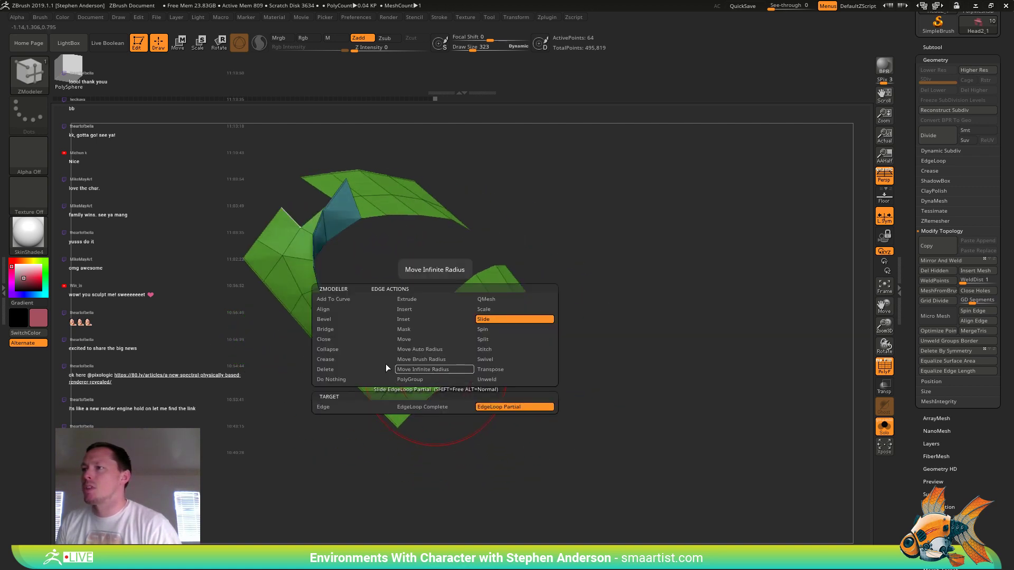
{"action": "left_click", "coordinate": [334, 328]}
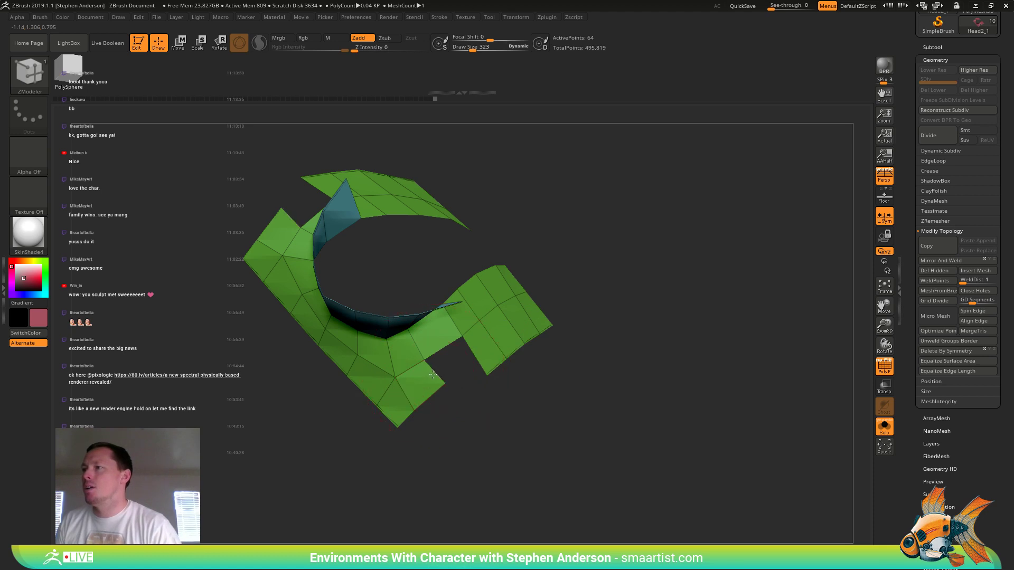
{"action": "left_click", "coordinate": [474, 357]}
{"action": "mouse_move", "coordinate": [507, 378]}
{"action": "left_mouse_down"}
{"action": "mouse_move", "coordinate": [534, 274]}
{"action": "mouse_move", "coordinate": [599, 336]}
{"action": "mouse_move", "coordinate": [600, 307]}
{"action": "left_mouse_up"}
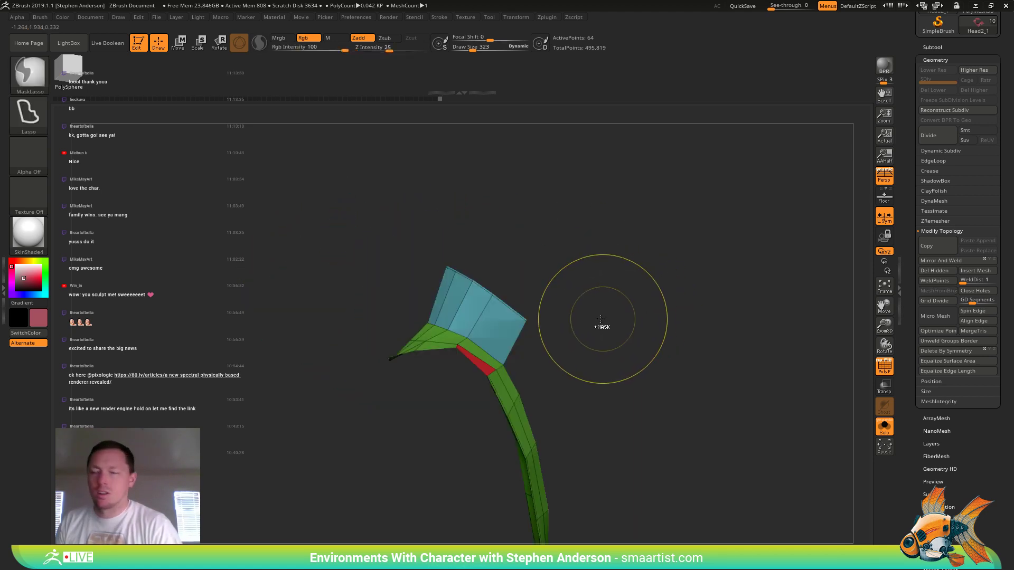
- Regroup the whole piece as one polygroup, isolate the upright collar, give it its own polygroup, and show everything again
{"action": "key", "text": "ctrl+w"}
{"action": "mouse_move", "coordinate": [429, 236]}
{"action": "left_mouse_down", "text": "ctrl+shift"}
{"action": "mouse_move", "coordinate": [528, 308]}
{"action": "mouse_move", "coordinate": [562, 311]}
{"action": "left_mouse_up", "text": "ctrl+shift"}
{"action": "key", "text": "ctrl+w"}
{"action": "left_click", "coordinate": [578, 298], "text": "ctrl+shift"}
{"action": "left_click_drag", "start_coordinate": [527, 339], "coordinate": [482, 365], "text": "shift"}
- Switch to the Move brush and adjust the band around the bridged shoulder area
{"action": "key", "text": "b"}
{"action": "key", "text": "m"}
{"action": "key", "text": "v"}
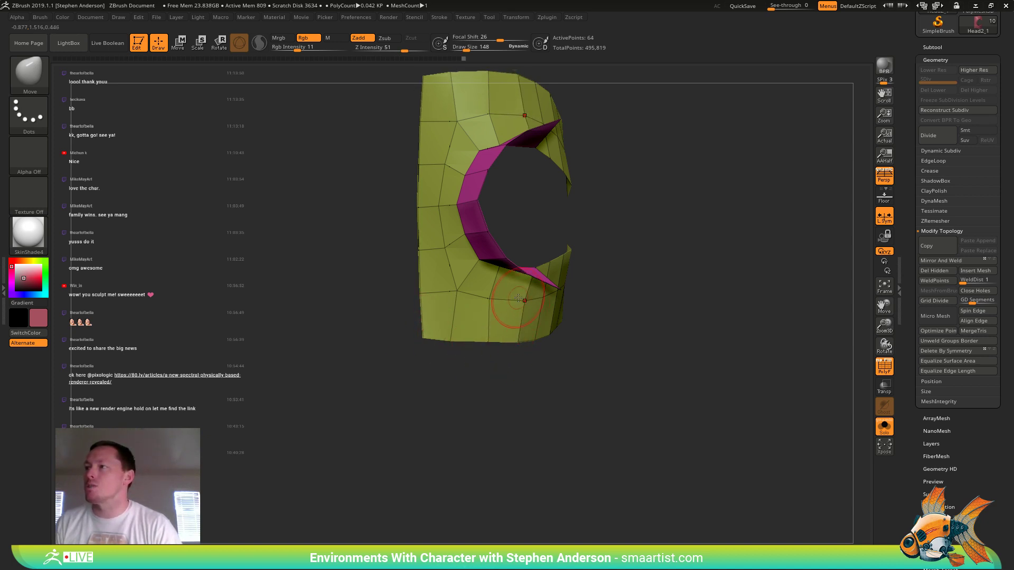
{"action": "right_click_drag", "start_coordinate": [519, 298], "coordinate": [471, 303]}
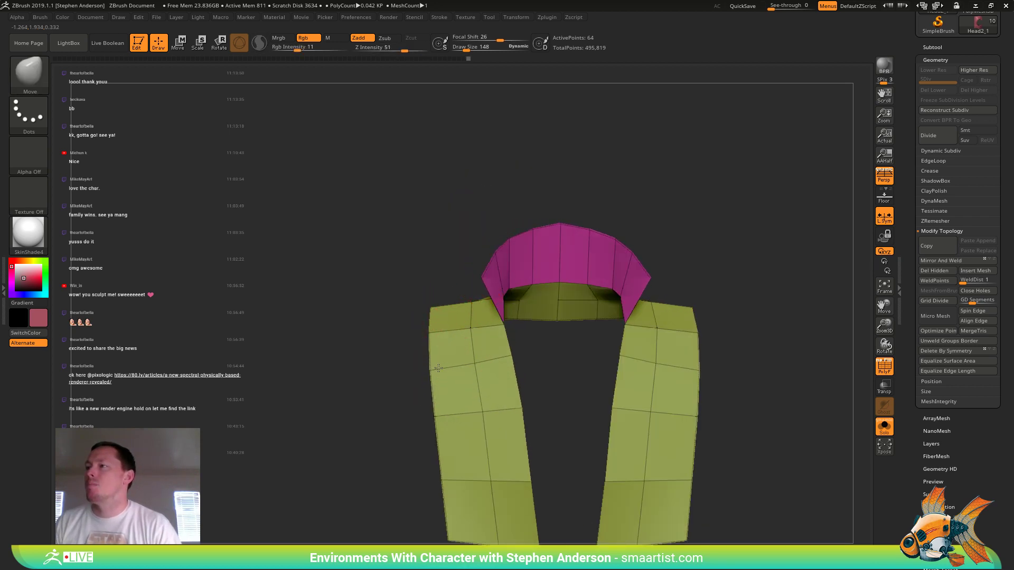
{"action": "mouse_move", "coordinate": [470, 349]}
{"action": "right_mouse_down"}
{"action": "mouse_move", "coordinate": [437, 301]}
{"action": "mouse_move", "coordinate": [494, 306]}
{"action": "right_mouse_up"}
{"action": "key", "text": "ctrl"}
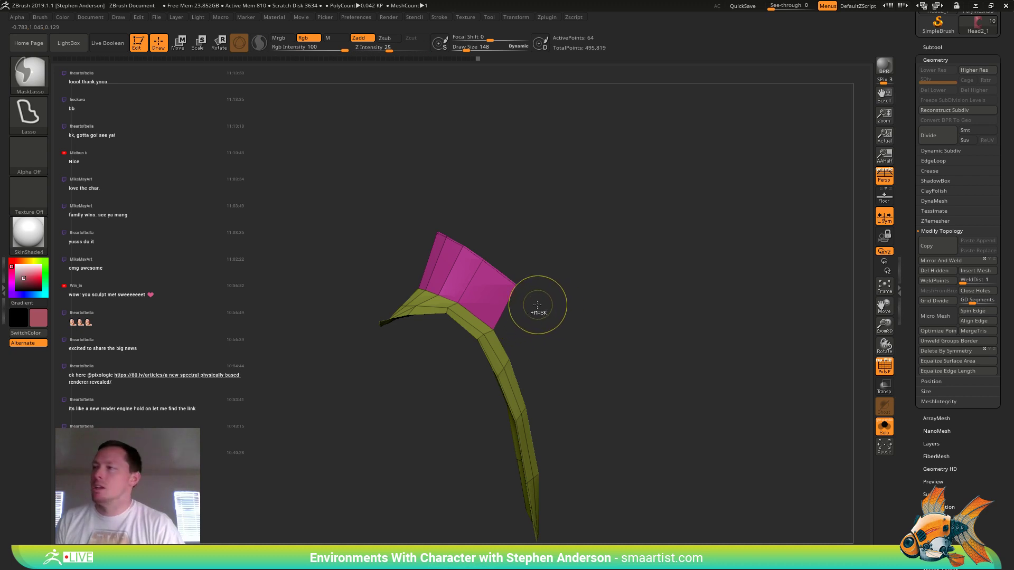
- Turn off Solo to show the full bust, mask the band, and pull the upright collar's front edge forward with the move gizmo
{"action": "left_click", "coordinate": [884, 427]}
{"action": "mouse_move", "coordinate": [726, 304]}
{"action": "right_mouse_down"}
{"action": "mouse_move", "coordinate": [686, 306]}
{"action": "mouse_move", "coordinate": [724, 277]}
{"action": "mouse_move", "coordinate": [645, 312]}
{"action": "right_mouse_up"}
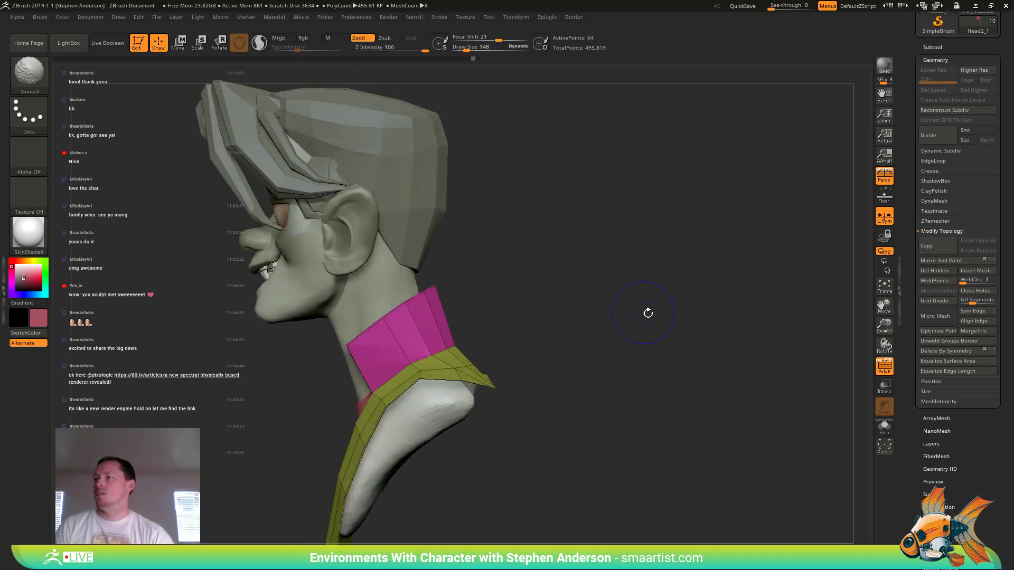
{"action": "mouse_move", "coordinate": [470, 306]}
{"action": "left_mouse_down", "text": "ctrl"}
{"action": "mouse_move", "coordinate": [270, 299]}
{"action": "mouse_move", "coordinate": [288, 391]}
{"action": "left_mouse_up", "text": "ctrl"}
{"action": "key", "text": "w"}
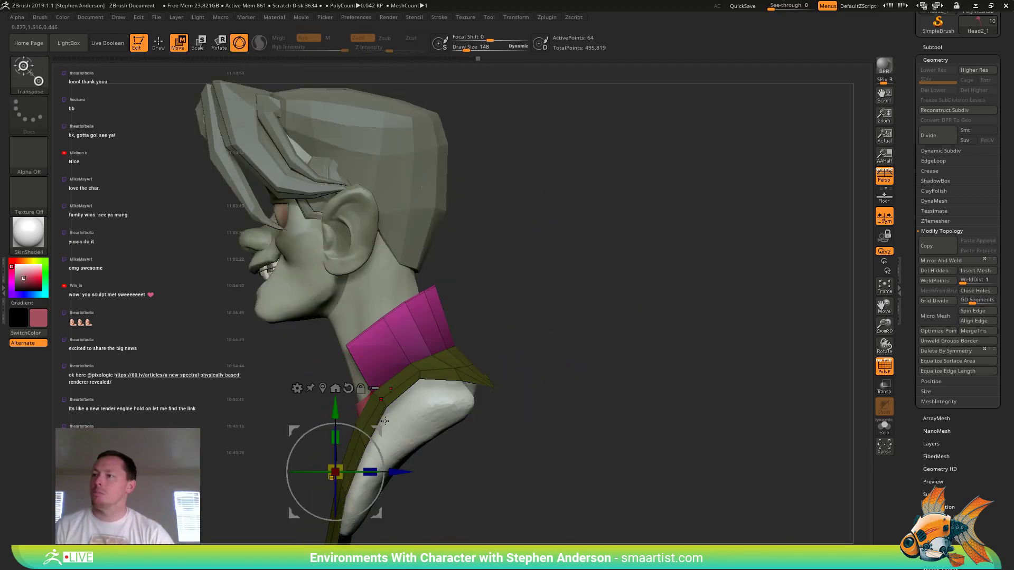
{"action": "mouse_move", "coordinate": [380, 429]}
{"action": "left_mouse_down"}
{"action": "mouse_move", "coordinate": [371, 419]}
{"action": "mouse_move", "coordinate": [459, 245]}
{"action": "mouse_move", "coordinate": [460, 287]}
{"action": "left_mouse_up"}
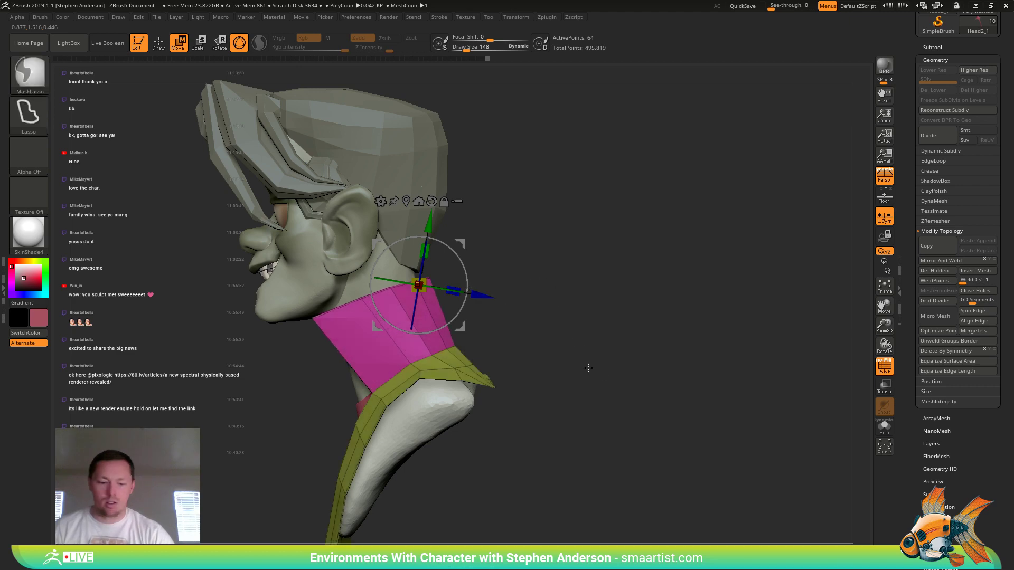
- Use the Move brush to pull the lapel's upper front corner forward at the base of the collar
{"action": "key", "text": "b"}
{"action": "key", "text": "m"}
{"action": "key", "text": "v"}
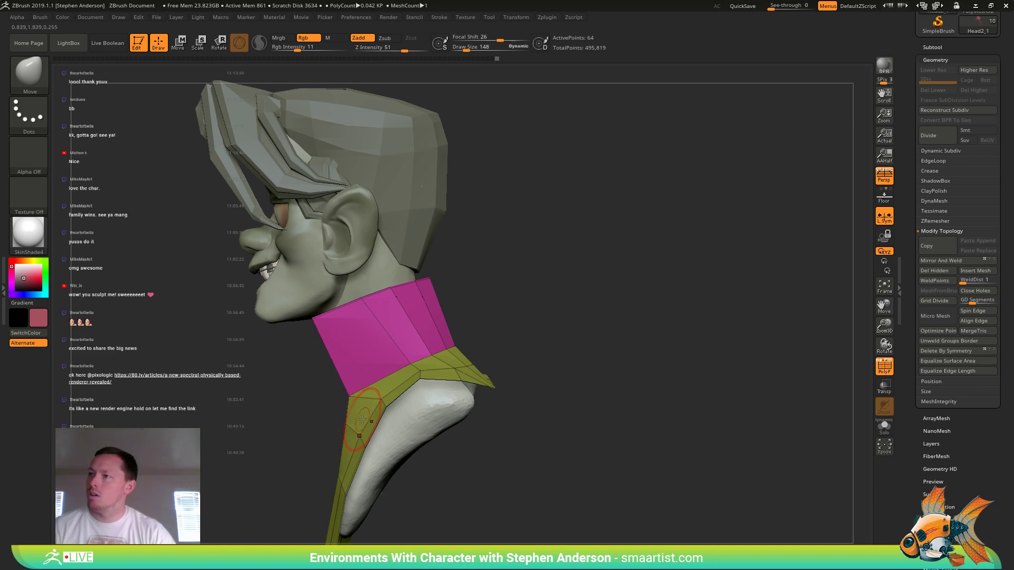
{"action": "right_click_drag", "start_coordinate": [362, 419], "coordinate": [341, 376]}
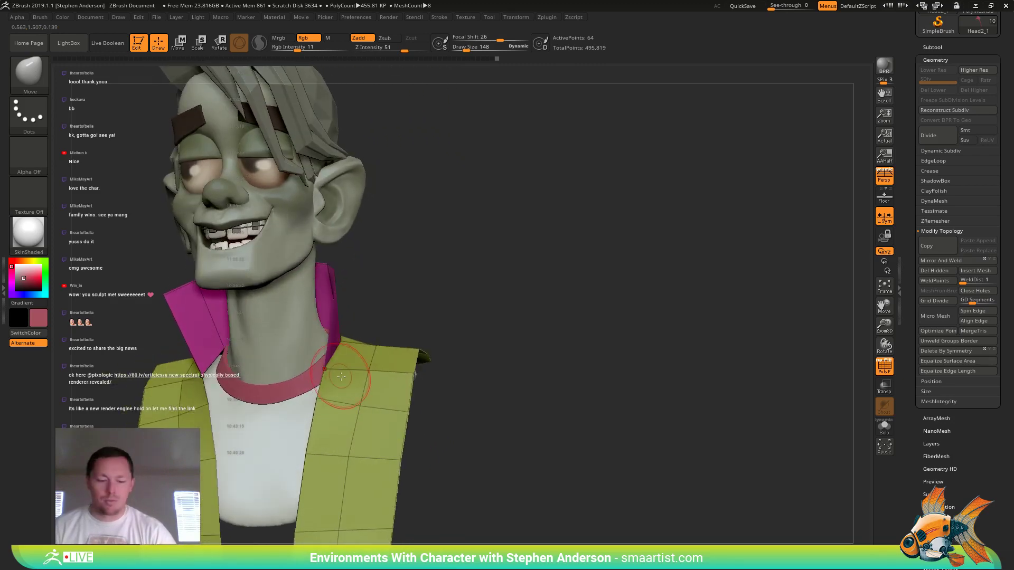
- Set ZModeler's edge action to Insert with the Single EdgeLoop target and add a lengthwise loop along the lapels
{"action": "key", "text": "b"}
{"action": "key", "text": "z"}
{"action": "key", "text": "m"}
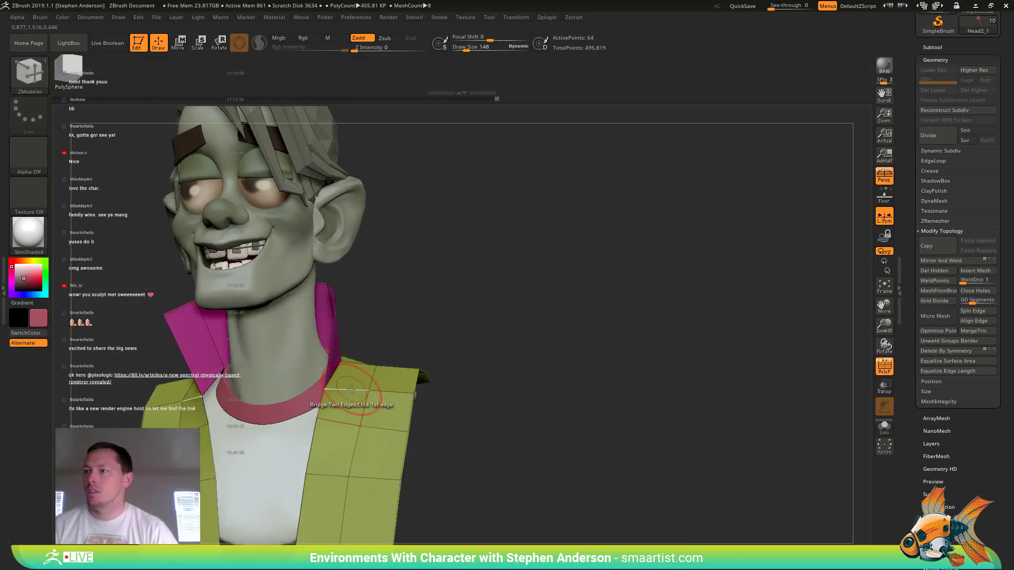
{"action": "key", "text": "space"}
{"action": "left_click", "coordinate": [344, 309]}
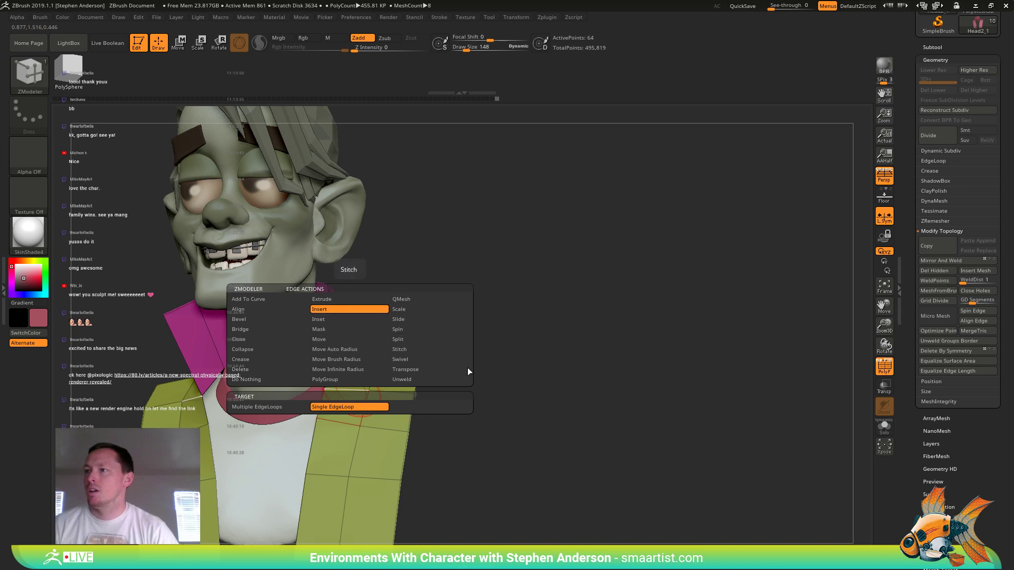
{"action": "left_click", "coordinate": [346, 390]}
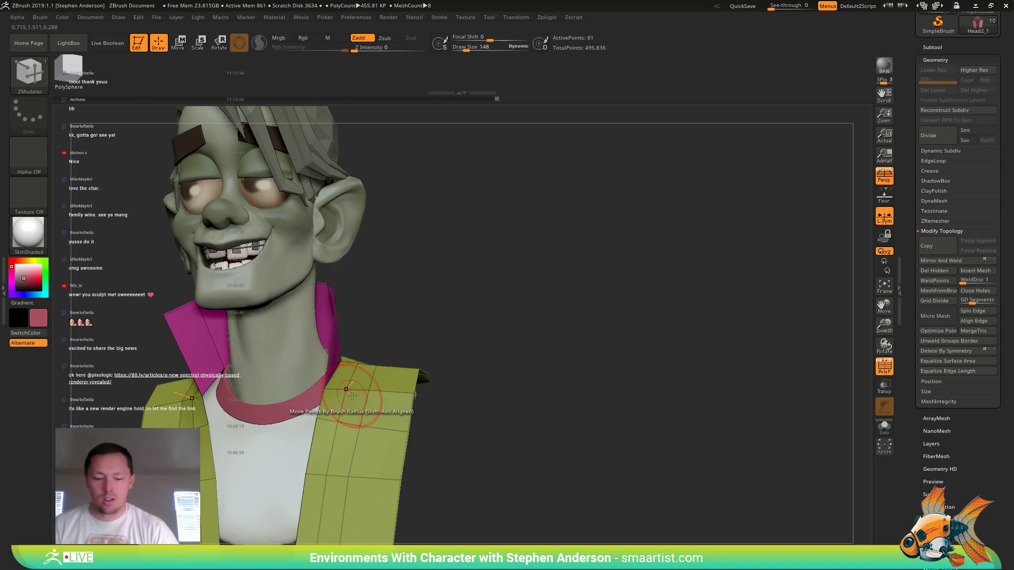
- Mask the new lapel loop with ZModeler's Mask action and the EdgeLoop Partial target, and invert the mask
{"action": "key", "text": "space"}
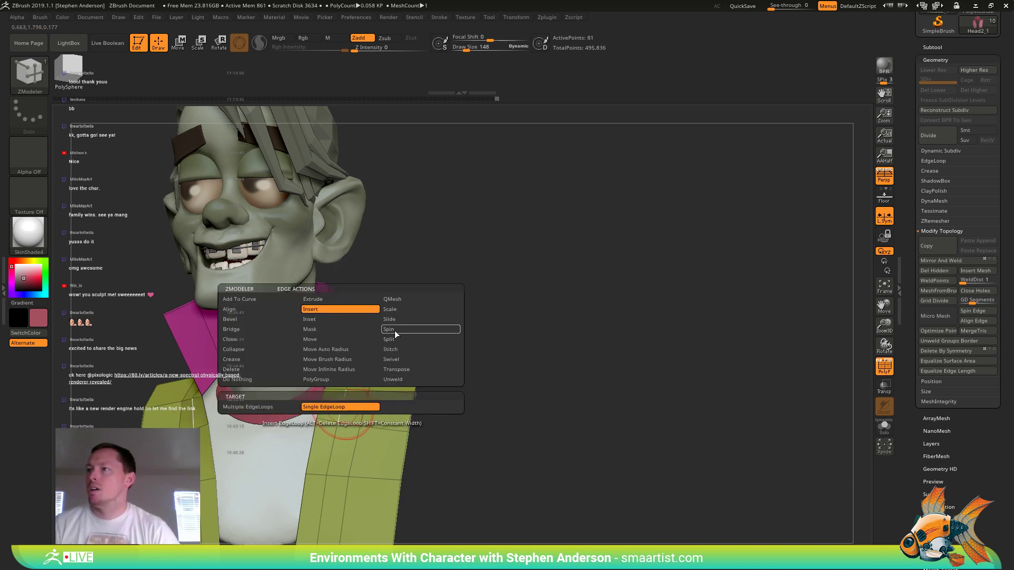
{"action": "left_click", "coordinate": [331, 329]}
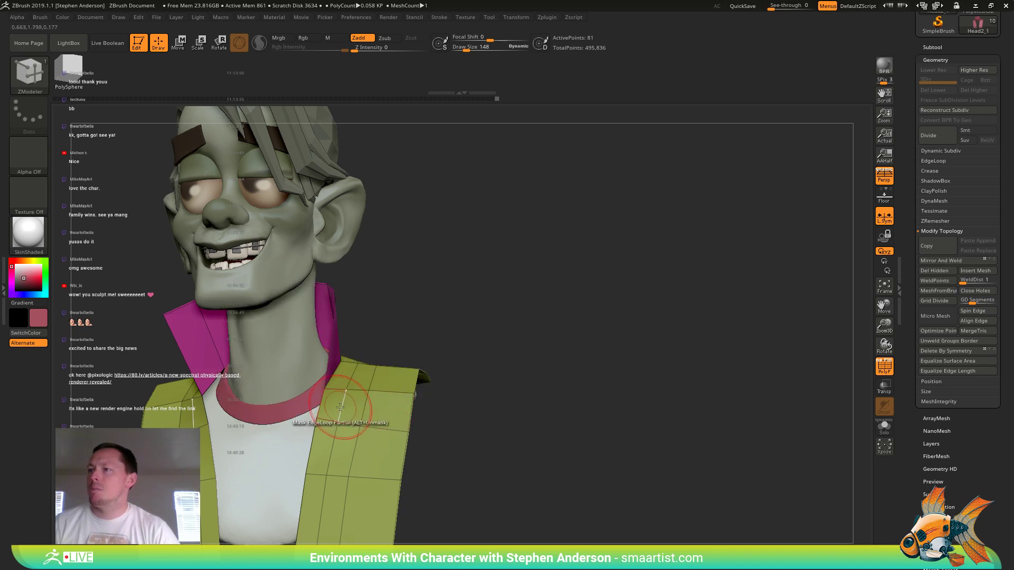
{"action": "left_click", "coordinate": [344, 409]}
{"action": "mouse_move", "coordinate": [383, 421]}
{"action": "right_mouse_down"}
{"action": "mouse_move", "coordinate": [575, 420]}
{"action": "mouse_move", "coordinate": [491, 418]}
{"action": "mouse_move", "coordinate": [465, 322]}
{"action": "mouse_move", "coordinate": [480, 361]}
{"action": "mouse_move", "coordinate": [474, 374]}
{"action": "right_mouse_up"}
{"action": "left_click", "coordinate": [491, 419], "text": "ctrl"}
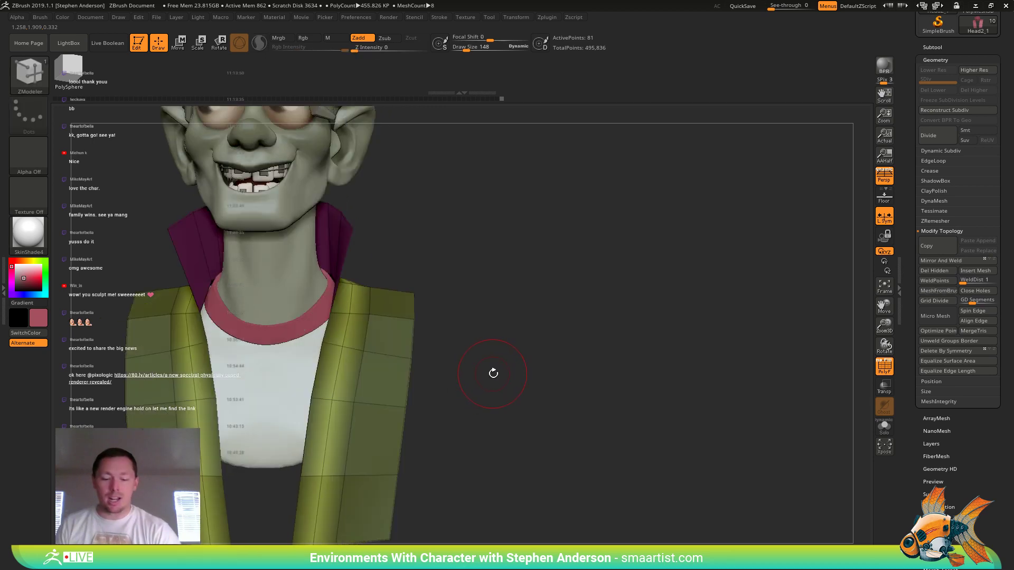
- Enlarge the Move brush's draw size to 520 and pull the unmasked lapel loop to give the lapels more volume
{"action": "key", "text": "b"}
{"action": "key", "text": "m"}
{"action": "key", "text": "v"}
{"action": "key", "text": "s"}
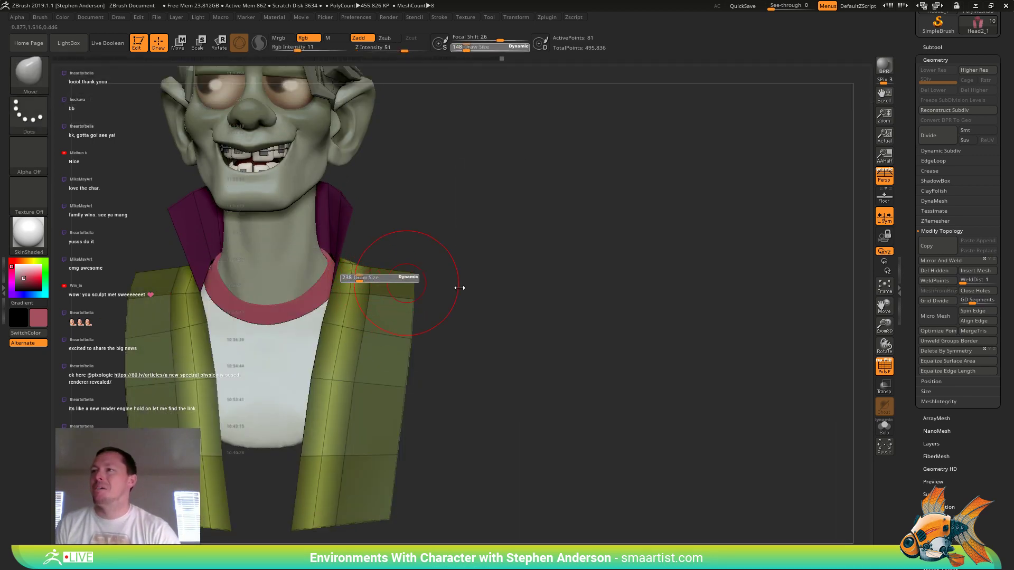
{"action": "left_click_drag", "start_coordinate": [459, 288], "coordinate": [495, 281]}
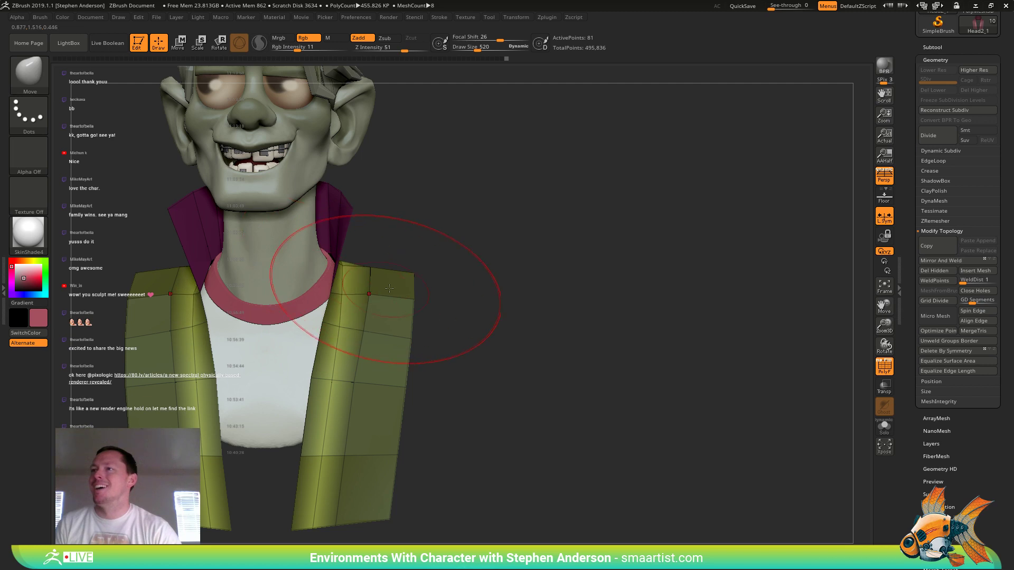
{"action": "right_click_drag", "start_coordinate": [389, 288], "coordinate": [411, 252]}
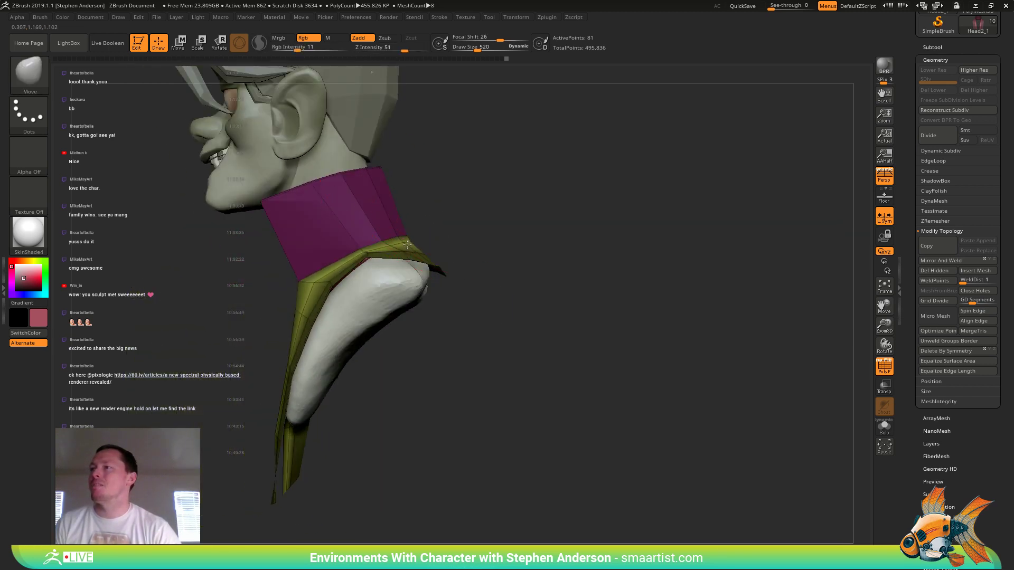
{"action": "right_click_drag", "start_coordinate": [408, 244], "coordinate": [512, 252]}
- Hide the wireframe, clear the mask, and check the lapel surface from below
{"action": "key", "text": "shift+f"}
{"action": "left_click_drag", "start_coordinate": [456, 155], "coordinate": [570, 311], "text": "ctrl"}
{"action": "right_click_drag", "start_coordinate": [567, 309], "coordinate": [490, 220], "text": "ctrl"}
{"action": "mouse_move", "coordinate": [490, 221]}
{"action": "right_mouse_down"}
{"action": "mouse_move", "coordinate": [473, 243]}
{"action": "mouse_move", "coordinate": [489, 230]}
{"action": "mouse_move", "coordinate": [522, 239]}
{"action": "mouse_move", "coordinate": [610, 296]}
{"action": "mouse_move", "coordinate": [547, 294]}
{"action": "mouse_move", "coordinate": [556, 276]}
{"action": "mouse_move", "coordinate": [573, 359]}
{"action": "right_mouse_up"}
{"action": "right_click_drag", "start_coordinate": [573, 359], "coordinate": [500, 270]}
- Show the wireframe again and refine the lapel near the collar base with the Move brush, reducing the draw size to 304 and 178
{"action": "key", "text": "s"}
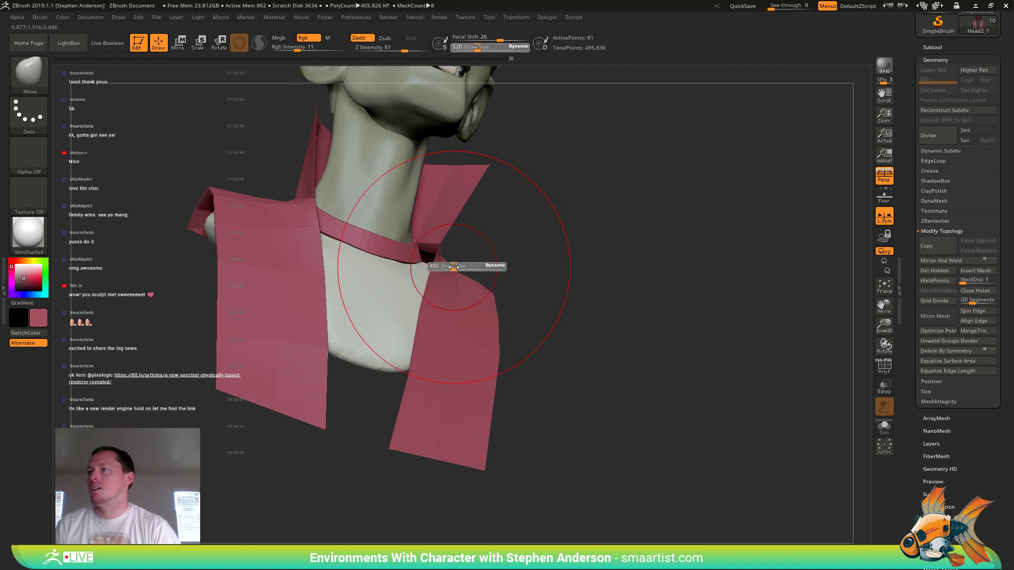
{"action": "key", "text": "shift+f"}
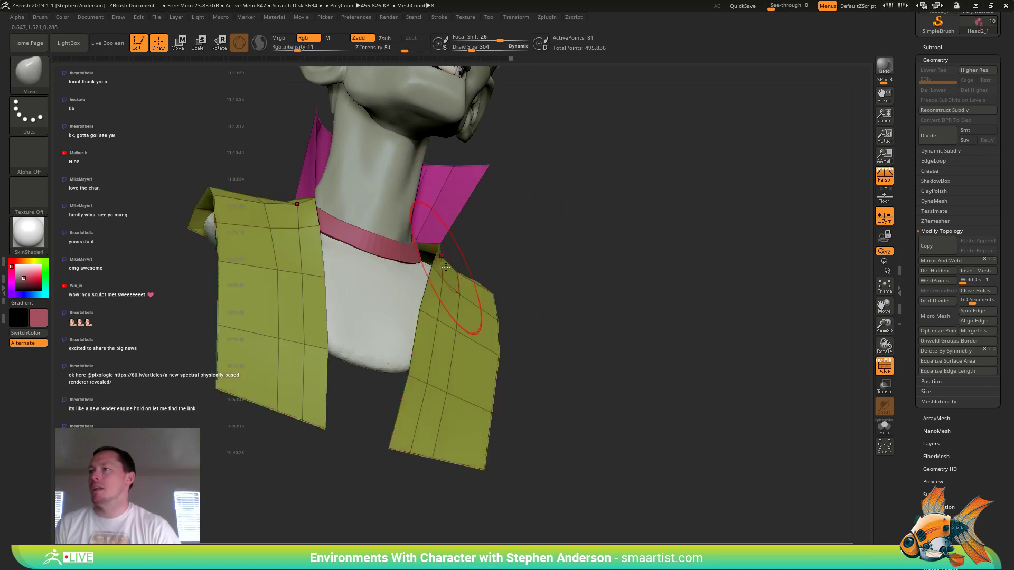
{"action": "mouse_move", "coordinate": [448, 268]}
{"action": "right_mouse_down"}
{"action": "mouse_move", "coordinate": [430, 274]}
{"action": "mouse_move", "coordinate": [401, 222]}
{"action": "mouse_move", "coordinate": [451, 257]}
{"action": "right_mouse_up"}
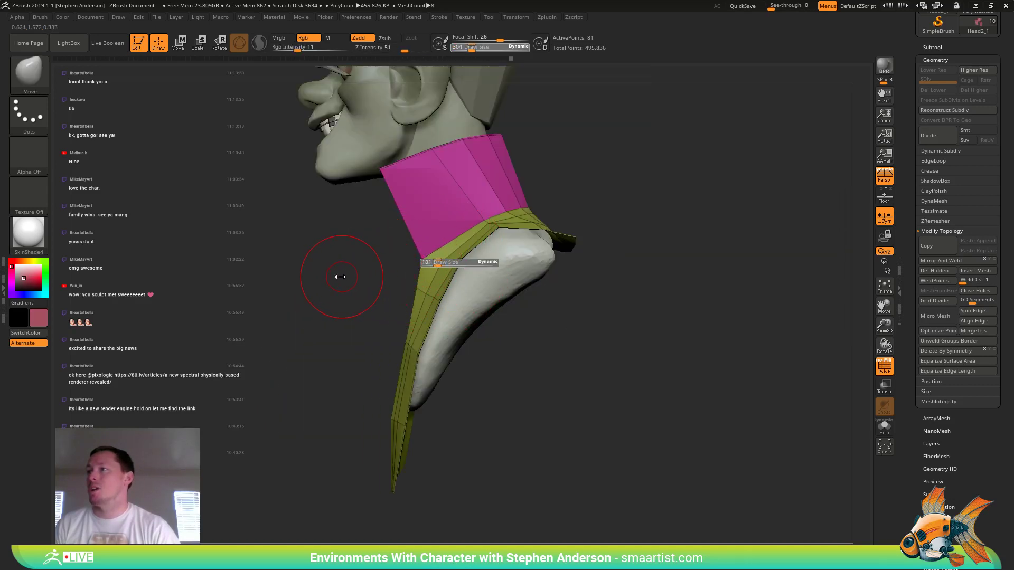
{"action": "left_click_drag", "start_coordinate": [340, 277], "coordinate": [338, 277]}
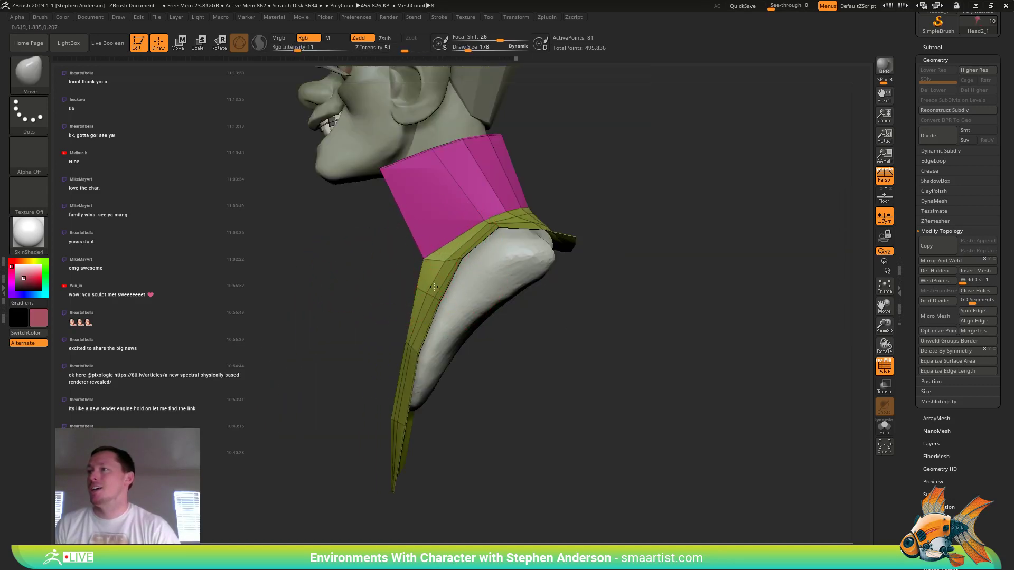
{"action": "right_click_drag", "start_coordinate": [476, 234], "coordinate": [573, 269]}
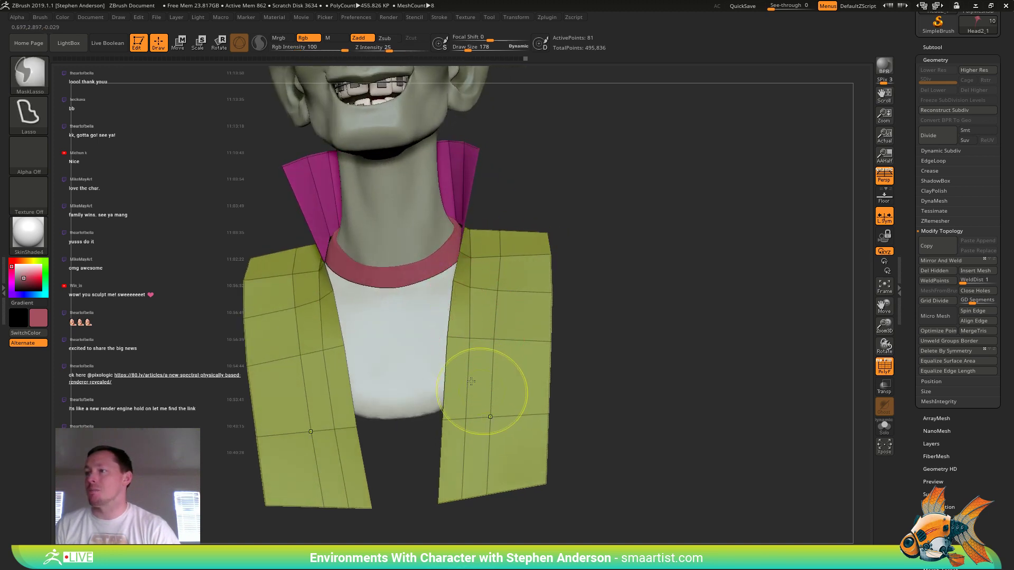
- Enlarge the Move brush's draw size to 317 and 565, and pull the lapels' lower inner corners apart
{"action": "key", "text": "f"}
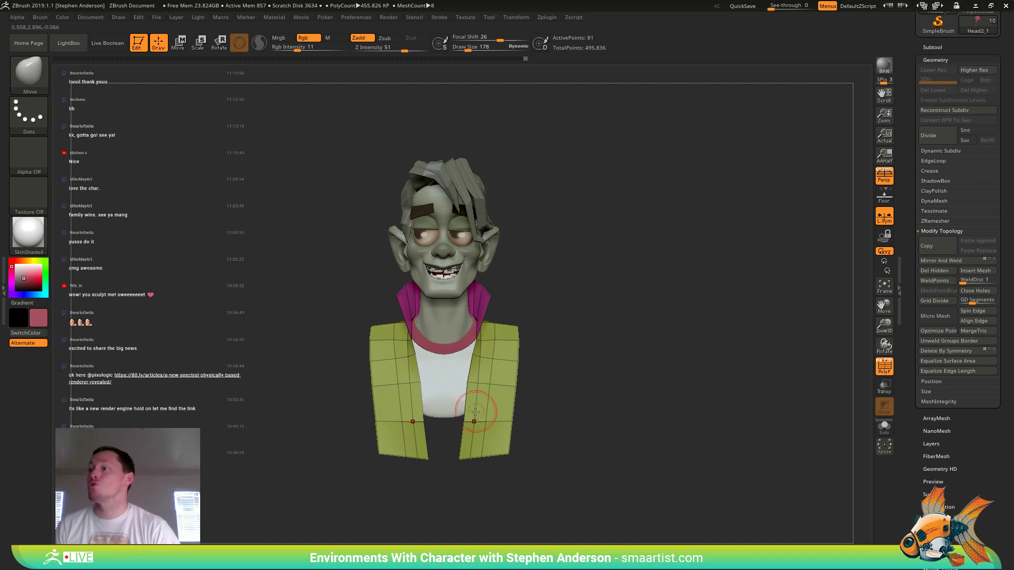
{"action": "key", "text": "s"}
{"action": "left_click_drag", "start_coordinate": [496, 460], "coordinate": [539, 463]}
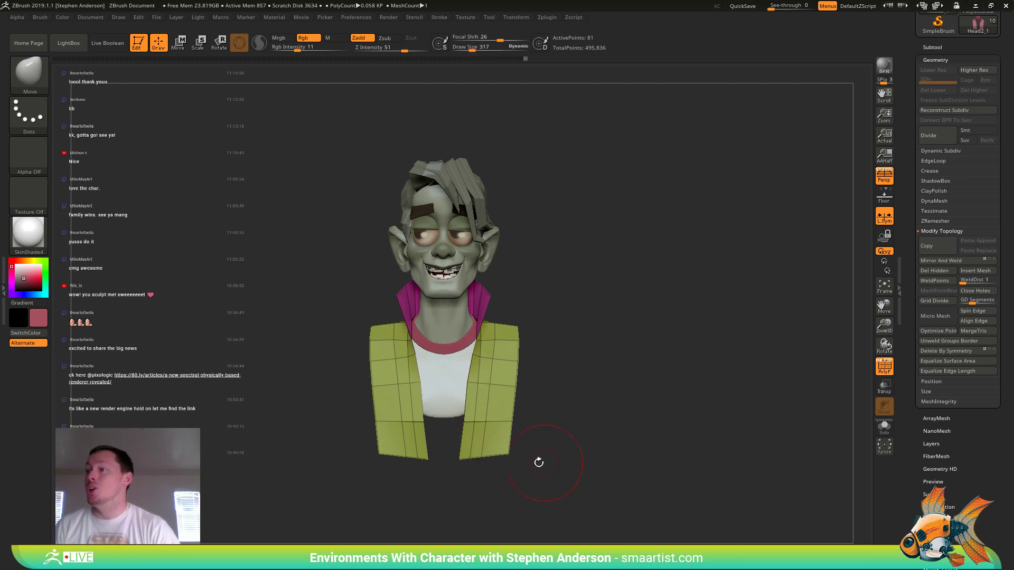
{"action": "key", "text": "s"}
{"action": "left_click_drag", "start_coordinate": [467, 458], "coordinate": [477, 460]}
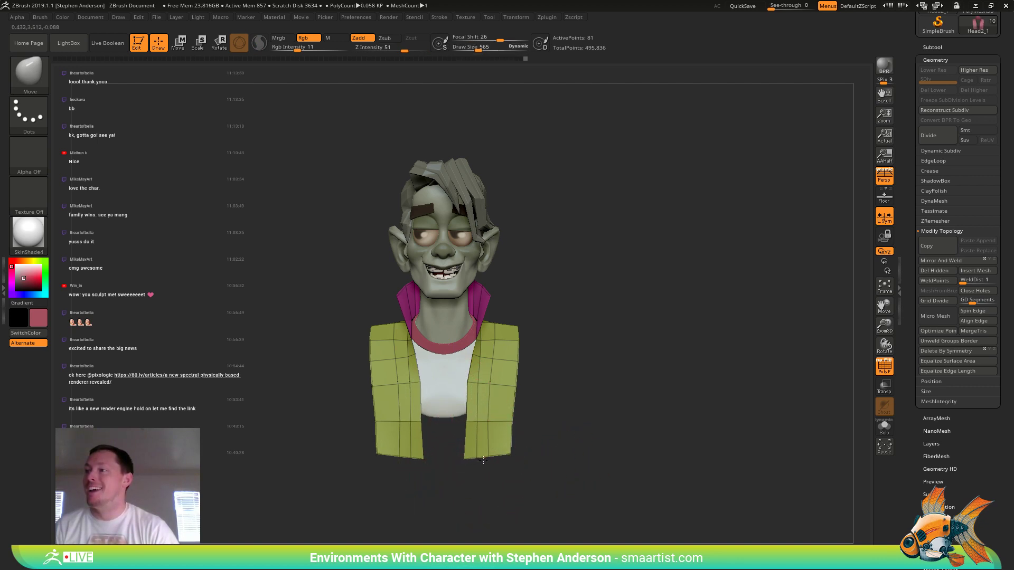
- Reduce the Move brush's draw size to 252, straighten the lapels' inner edges, and push their lower outer corners outward
{"action": "key", "text": "s"}
{"action": "left_click_drag", "start_coordinate": [428, 460], "coordinate": [461, 459]}
{"action": "key", "text": "s"}
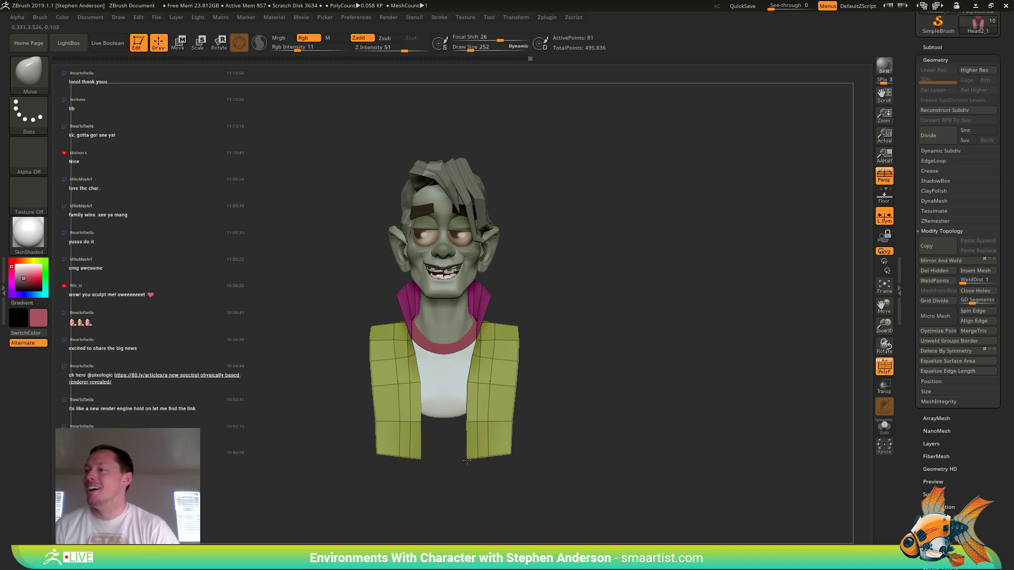
{"action": "mouse_move", "coordinate": [462, 409]}
{"action": "left_mouse_down"}
{"action": "mouse_move", "coordinate": [499, 407]}
{"action": "mouse_move", "coordinate": [475, 396]}
{"action": "left_mouse_up"}
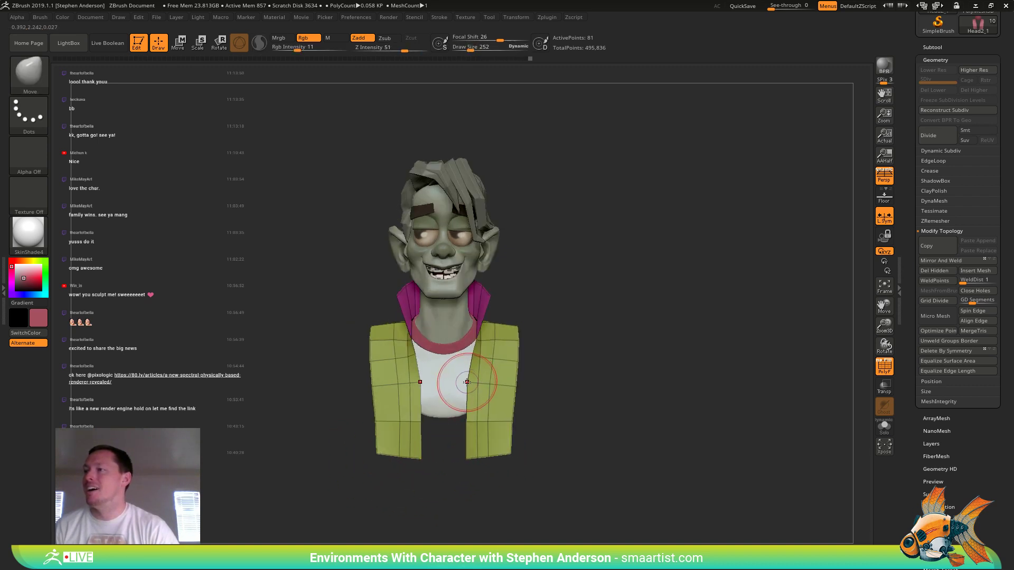
{"action": "mouse_move", "coordinate": [478, 388]}
{"action": "right_mouse_down"}
{"action": "mouse_move", "coordinate": [514, 389]}
{"action": "mouse_move", "coordinate": [486, 394]}
{"action": "right_mouse_up"}
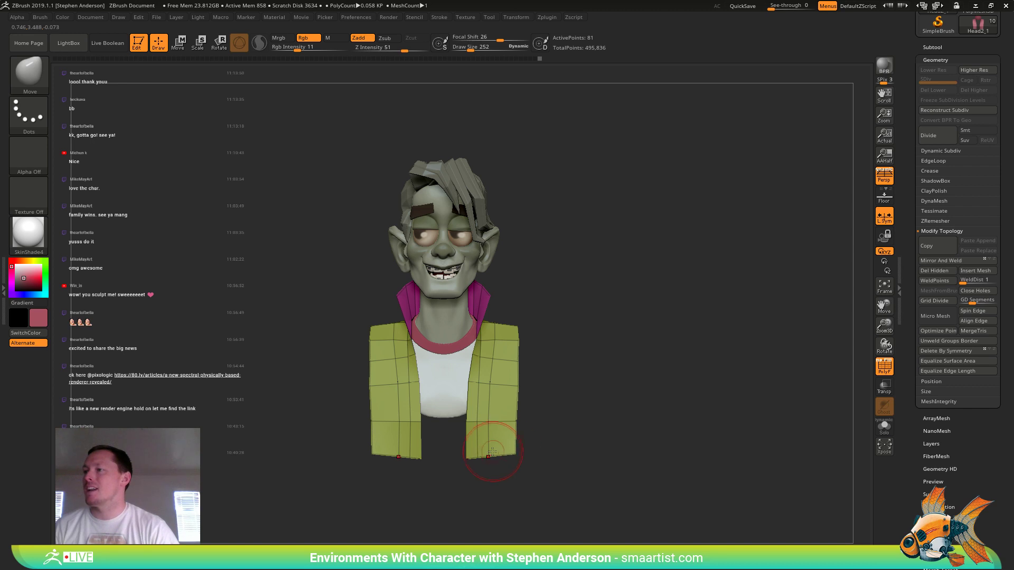
{"action": "mouse_move", "coordinate": [498, 436]}
{"action": "right_mouse_down"}
{"action": "mouse_move", "coordinate": [487, 478]}
{"action": "mouse_move", "coordinate": [497, 418]}
{"action": "right_mouse_up"}
- Switch to the ZModeler brush and set its edge action to Slide on partial edge loops
{"action": "key", "text": "b"}
{"action": "key", "text": "z"}
{"action": "key", "text": "m"}
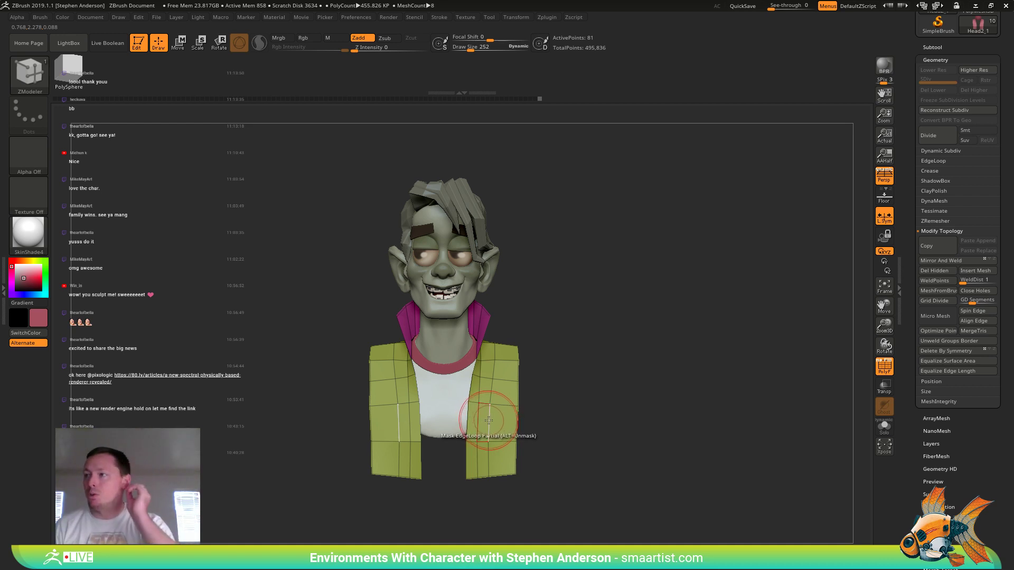
{"action": "key", "text": "space"}
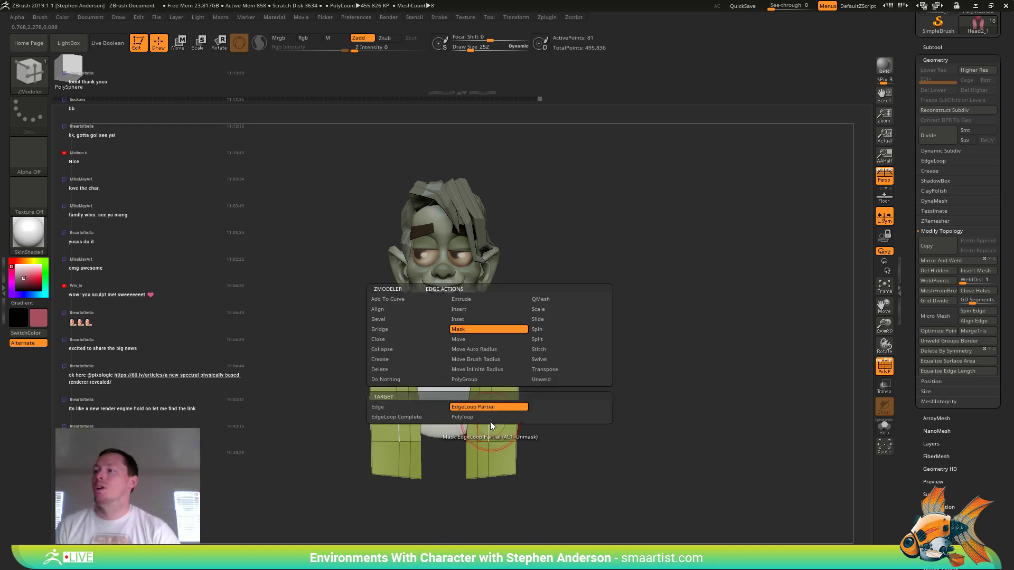
{"action": "left_click", "coordinate": [550, 309]}
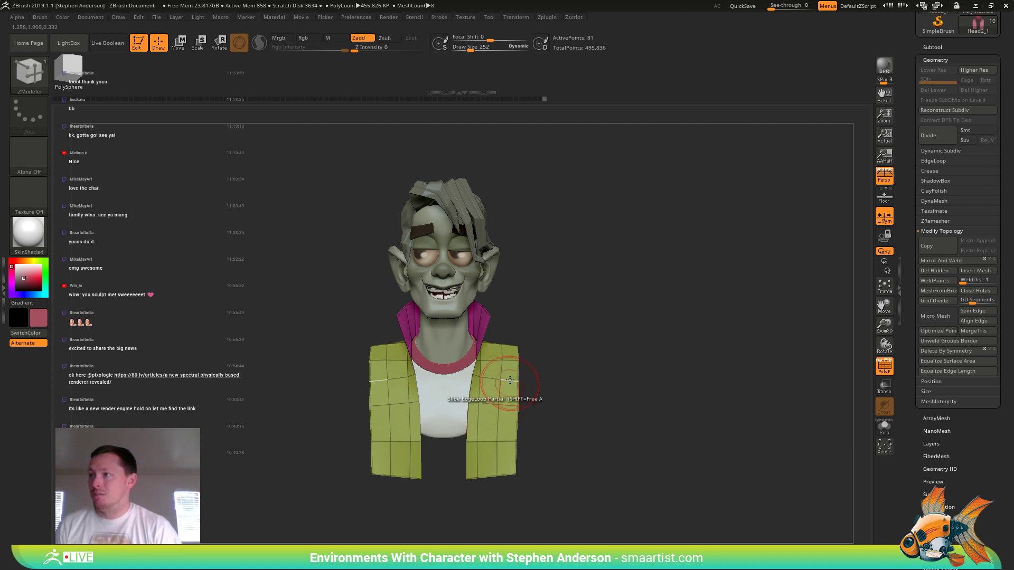
- Mirror and weld the jacket mesh, and nudge its symmetric back shoulder points with ZModeler's Move Points By Brush Radius
{"action": "mouse_move", "coordinate": [510, 380]}
{"action": "right_mouse_down"}
{"action": "mouse_move", "coordinate": [511, 501]}
{"action": "mouse_move", "coordinate": [511, 473]}
{"action": "right_mouse_up"}
{"action": "right_click_drag", "start_coordinate": [510, 338], "coordinate": [529, 390], "text": "ctrl"}
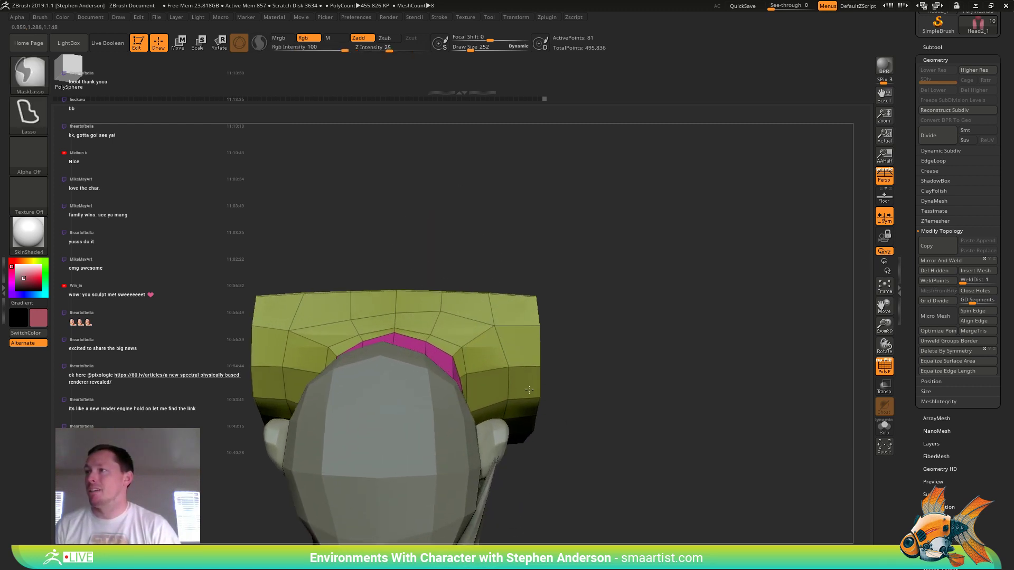
{"action": "left_click", "coordinate": [956, 262]}
{"action": "left_click_drag", "start_coordinate": [625, 315], "coordinate": [614, 333]}
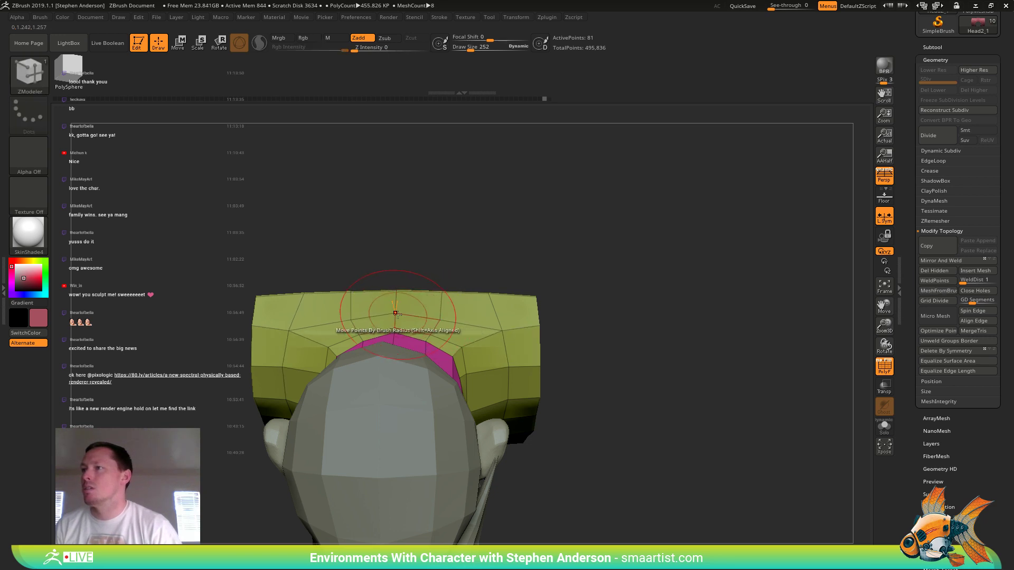
{"action": "key", "text": "space"}
{"action": "left_click", "coordinate": [313, 406]}
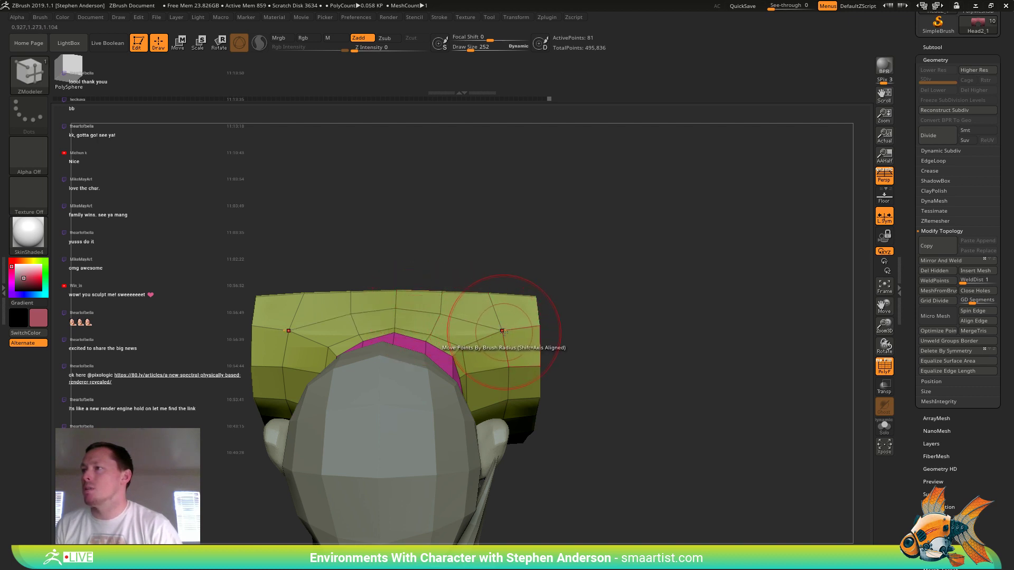
{"action": "left_click_drag", "start_coordinate": [502, 330], "coordinate": [498, 321]}
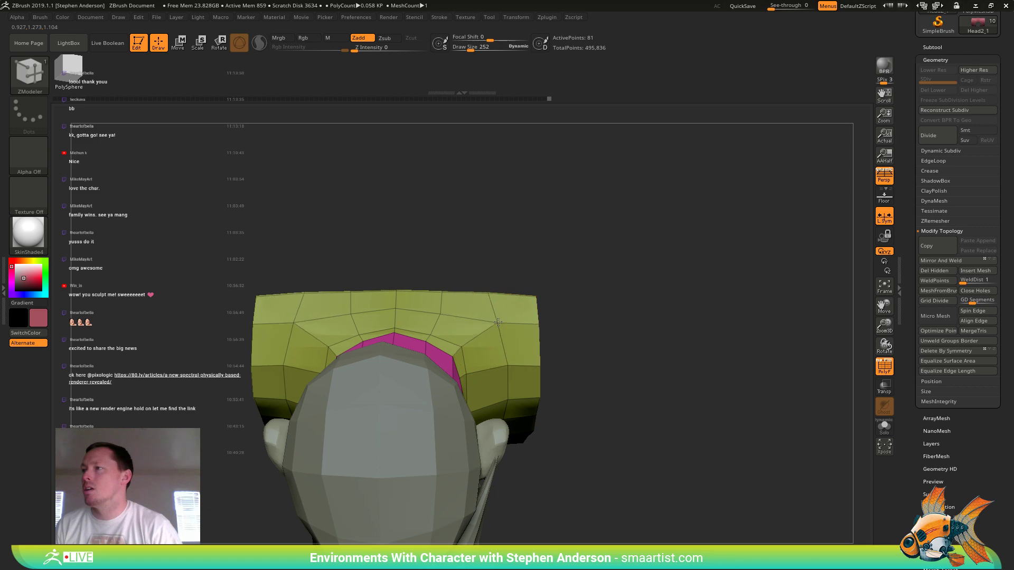
{"action": "mouse_move", "coordinate": [498, 323]}
{"action": "right_mouse_down", "text": "ctrl"}
{"action": "mouse_move", "coordinate": [480, 298]}
{"action": "mouse_move", "coordinate": [496, 307]}
{"action": "mouse_move", "coordinate": [491, 319]}
{"action": "right_mouse_up", "text": "ctrl"}
- With transparency on, pull the torso subtool's lower chest down inside the jacket using the Move brush at draw size 368
{"action": "key", "text": "shift+f"}
{"action": "mouse_move", "coordinate": [557, 323]}
{"action": "right_mouse_down"}
{"action": "mouse_move", "coordinate": [574, 350]}
{"action": "mouse_move", "coordinate": [533, 353]}
{"action": "right_mouse_up"}
{"action": "left_click", "coordinate": [436, 416], "text": "alt"}
{"action": "right_click_drag", "start_coordinate": [430, 431], "coordinate": [492, 435]}
{"action": "key", "text": "b"}
{"action": "key", "text": "m"}
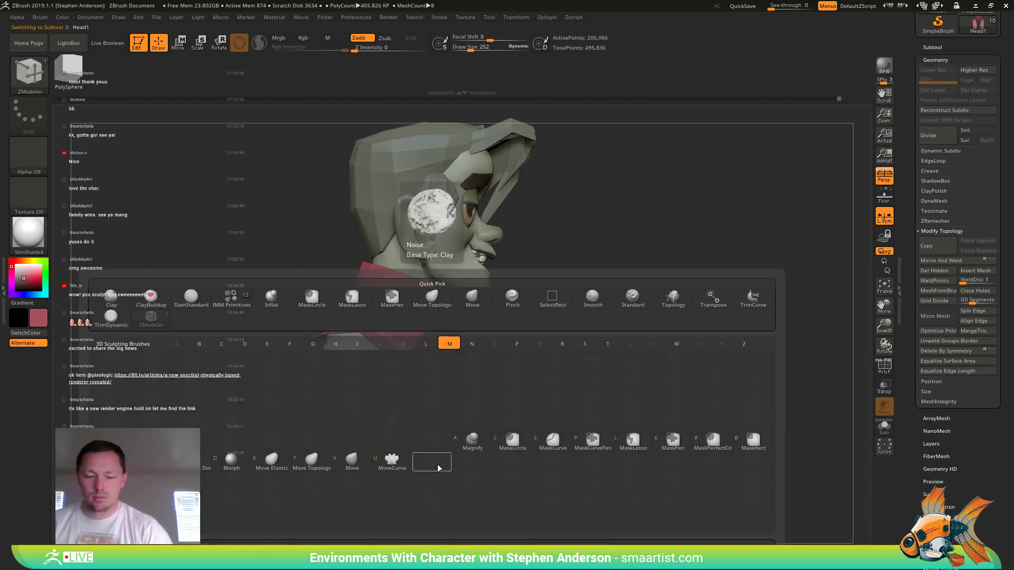
{"action": "key", "text": "v"}
{"action": "left_click", "coordinate": [884, 385]}
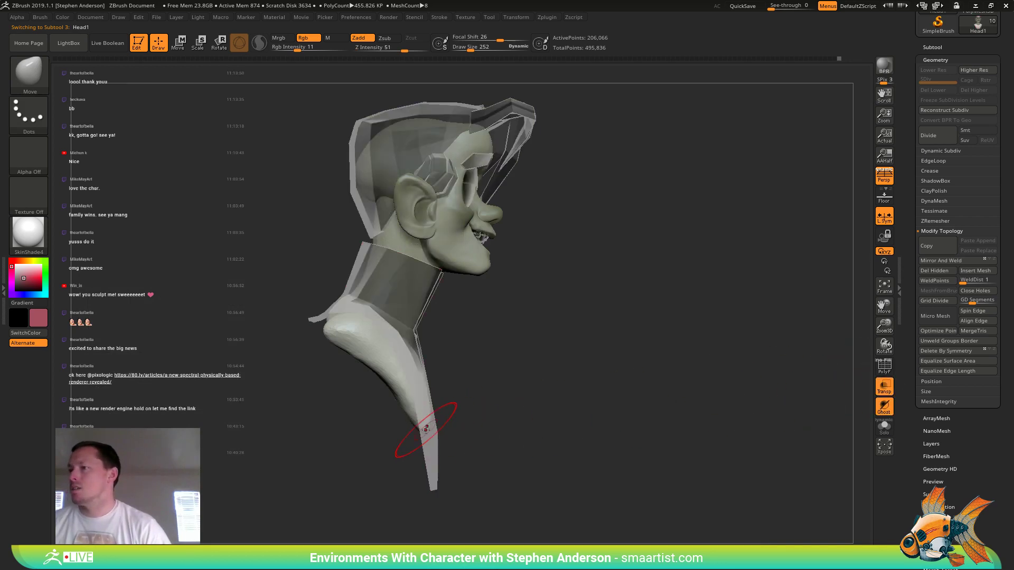
{"action": "left_click_drag", "start_coordinate": [433, 432], "coordinate": [437, 436]}
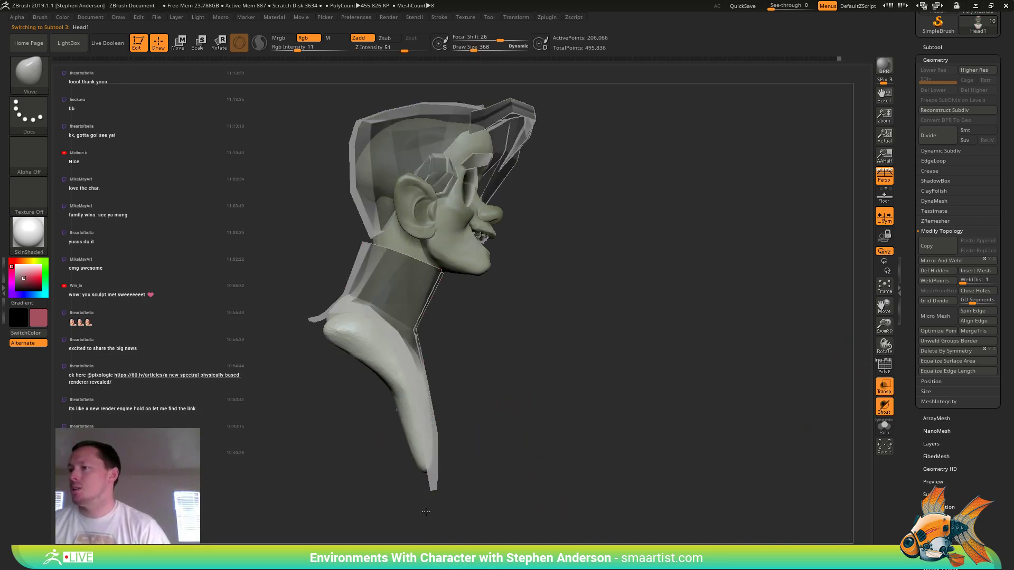
{"action": "left_click_drag", "start_coordinate": [424, 535], "coordinate": [493, 479]}
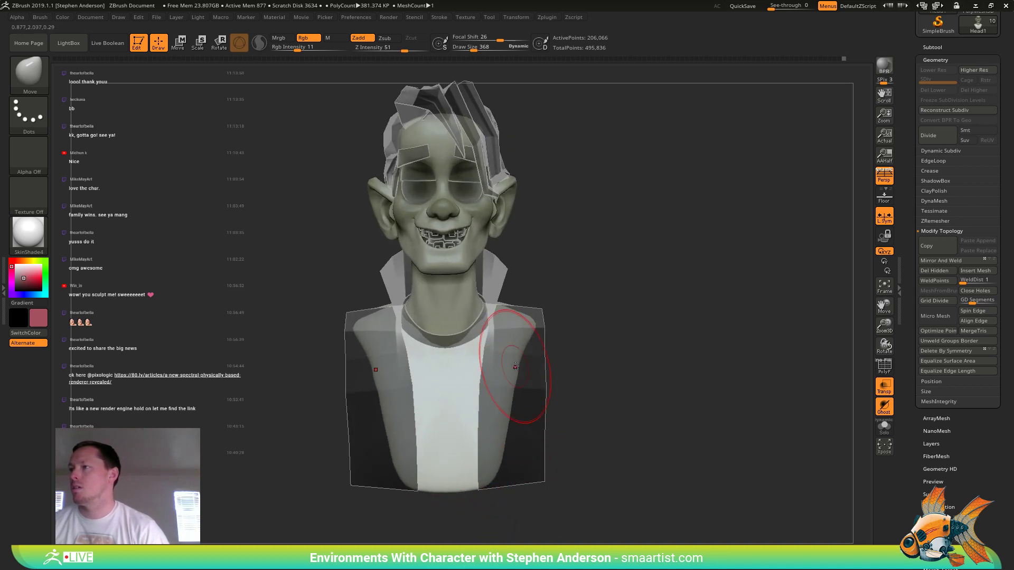
- Turn off transparency and show the wireframe to check how the torso sits under the jacket
{"action": "key", "text": "shift+f"}
{"action": "key", "text": "shift+f"}
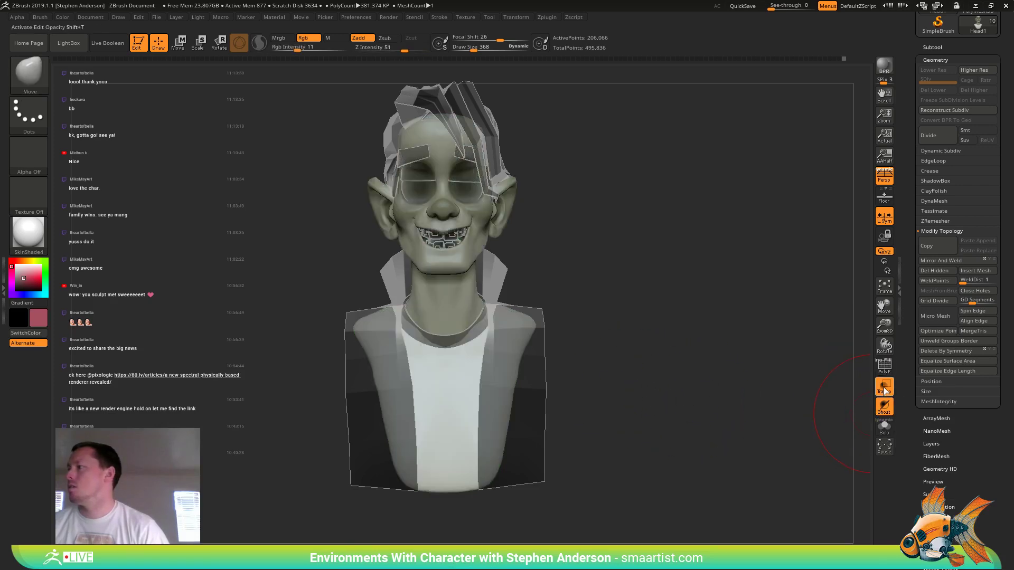
{"action": "left_click", "coordinate": [885, 391]}
{"action": "mouse_move", "coordinate": [572, 370]}
{"action": "right_mouse_down"}
{"action": "mouse_move", "coordinate": [594, 365]}
{"action": "mouse_move", "coordinate": [567, 342]}
{"action": "mouse_move", "coordinate": [632, 356]}
{"action": "mouse_move", "coordinate": [605, 351]}
{"action": "mouse_move", "coordinate": [600, 373]}
{"action": "mouse_move", "coordinate": [544, 359]}
{"action": "mouse_move", "coordinate": [575, 338]}
{"action": "mouse_move", "coordinate": [602, 364]}
{"action": "mouse_move", "coordinate": [582, 322]}
{"action": "right_mouse_up"}
{"action": "mouse_move", "coordinate": [582, 322]}
{"action": "right_mouse_down"}
{"action": "mouse_move", "coordinate": [582, 306]}
{"action": "mouse_move", "coordinate": [540, 296]}
{"action": "mouse_move", "coordinate": [557, 297]}
{"action": "right_mouse_up"}
{"action": "key", "text": "shift+f"}
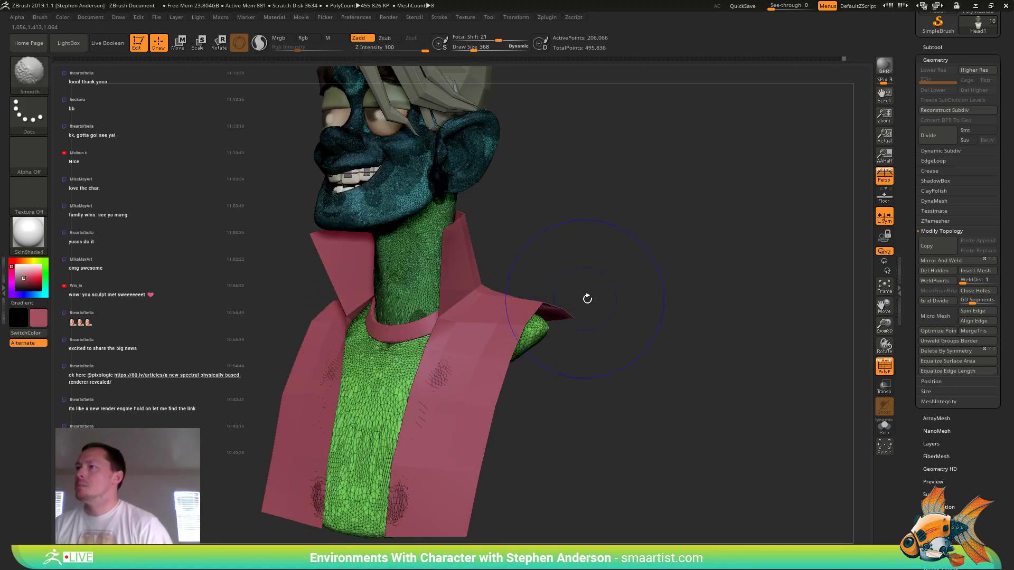
- Reselect the jacket subtool and unweld its polygroup borders to separate the standing collar from the lapels
{"action": "left_click_drag", "start_coordinate": [518, 273], "coordinate": [702, 304]}
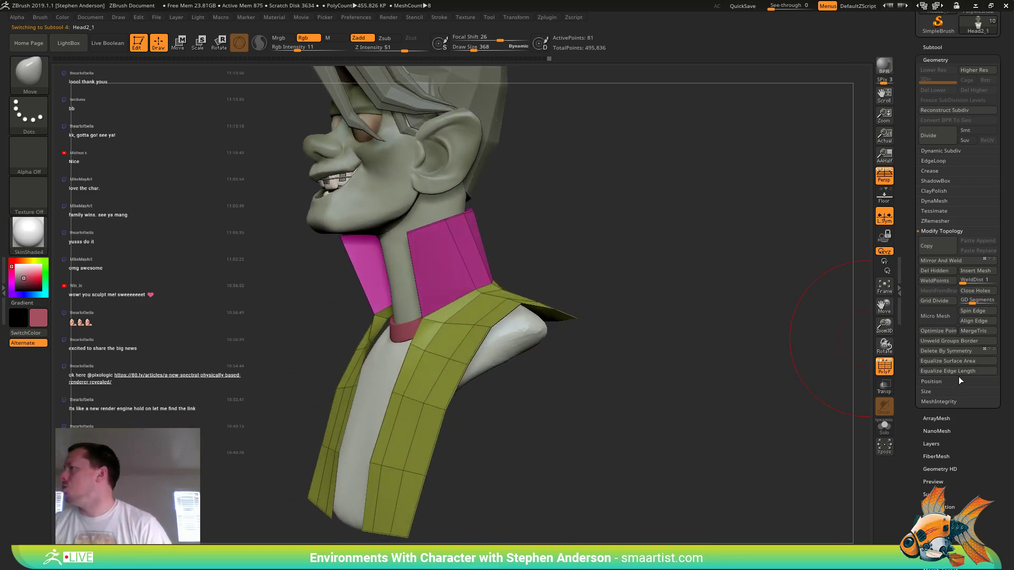
{"action": "left_click", "coordinate": [958, 341]}
{"action": "mouse_move", "coordinate": [575, 279]}
{"action": "left_mouse_down"}
{"action": "mouse_move", "coordinate": [560, 235]}
{"action": "mouse_move", "coordinate": [568, 256]}
{"action": "mouse_move", "coordinate": [539, 260]}
{"action": "mouse_move", "coordinate": [560, 259]}
{"action": "left_mouse_up"}
- Give the jacket's lapel and shoulder piece thickness with ZModeler's Extrude on the Polygroup Island target
{"action": "key", "text": "b"}
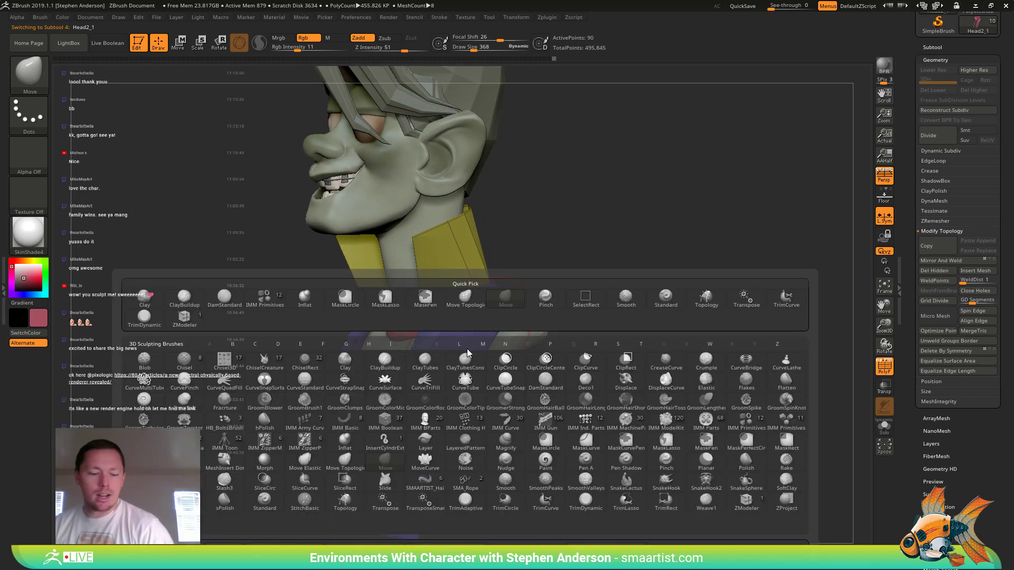
{"action": "key", "text": "z"}
{"action": "key", "text": "m"}
{"action": "key", "text": "space"}
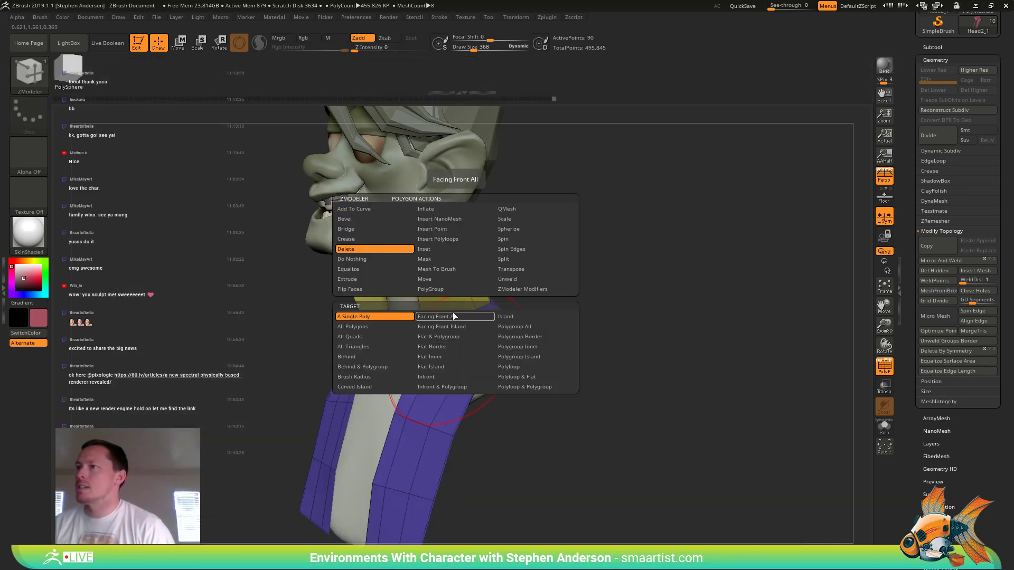
{"action": "left_click", "coordinate": [364, 280]}
{"action": "left_click", "coordinate": [556, 355]}
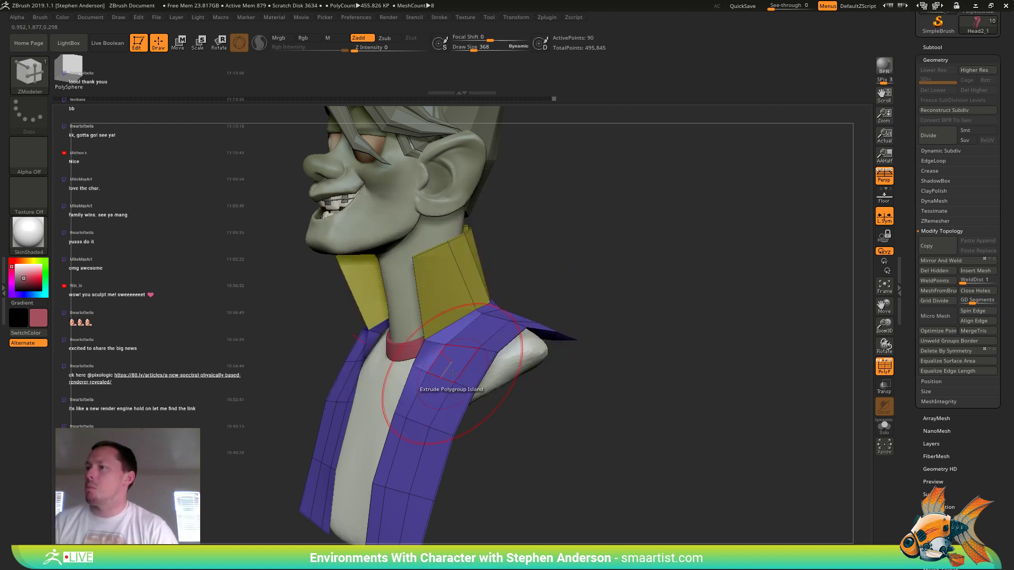
{"action": "left_click_drag", "start_coordinate": [452, 373], "coordinate": [441, 358]}
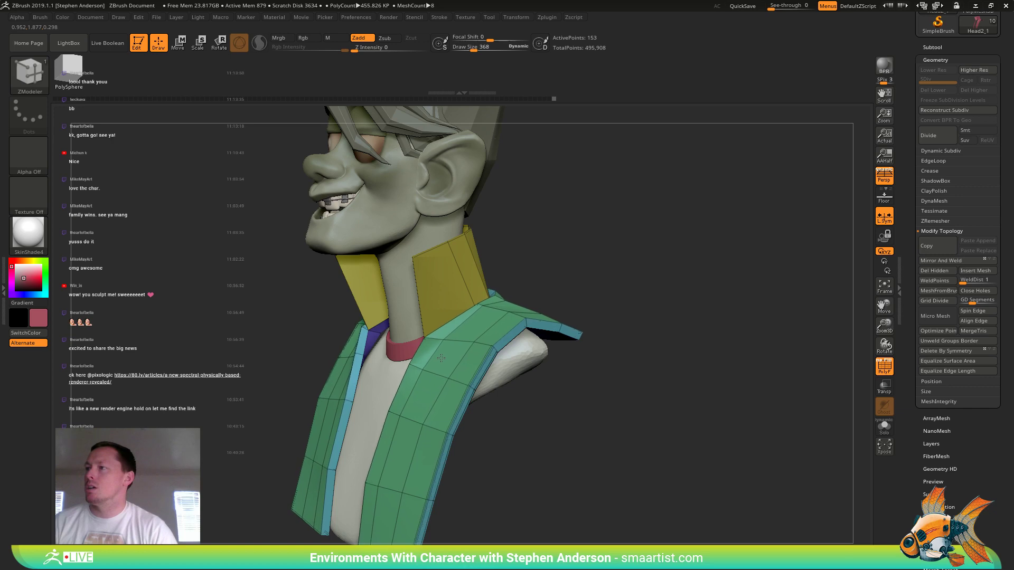
- Extrude the standing collar's polygroup island to add thickness, and turn on dynamic subdivision for the jacket
{"action": "right_click_drag", "start_coordinate": [443, 354], "coordinate": [450, 331]}
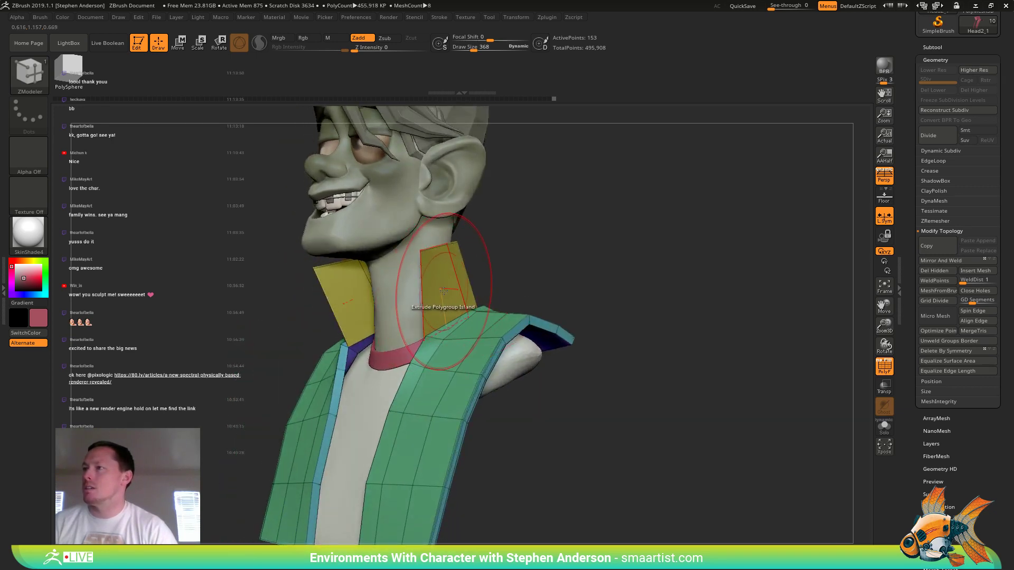
{"action": "left_click_drag", "start_coordinate": [449, 297], "coordinate": [448, 290]}
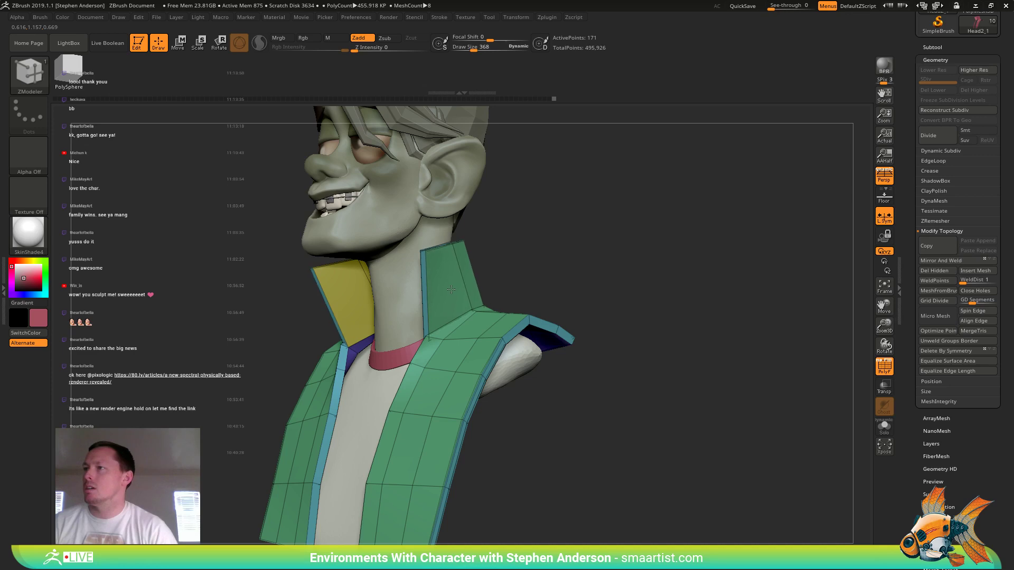
{"action": "key", "text": "d"}
{"action": "right_click_drag", "start_coordinate": [451, 289], "coordinate": [481, 307]}
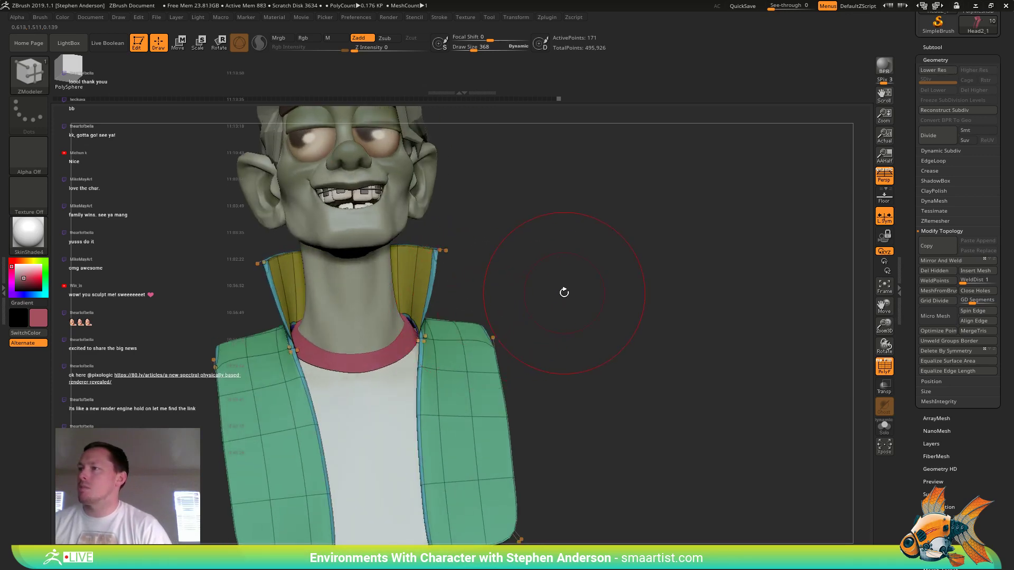
{"action": "right_click_drag", "start_coordinate": [564, 293], "coordinate": [559, 291]}
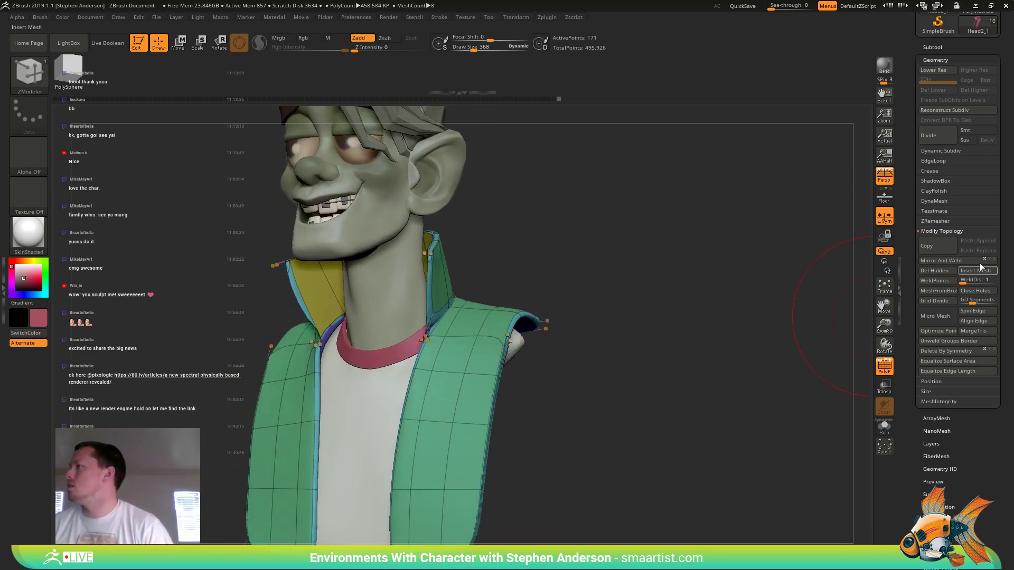
- Crease the jacket's polygroup borders and check the smoothed surface with the wireframe hidden
{"action": "left_click", "coordinate": [931, 172]}
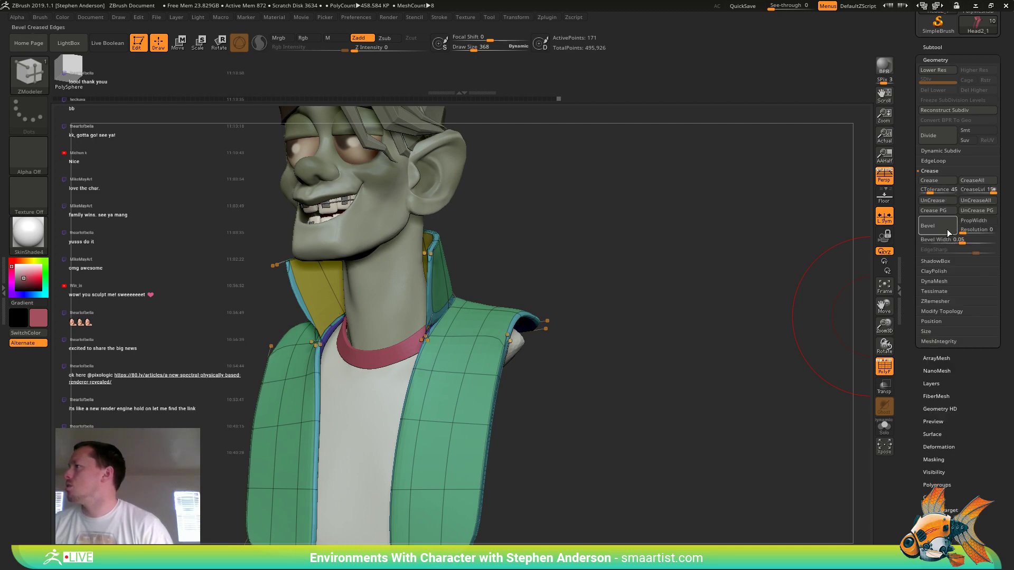
{"action": "left_click", "coordinate": [948, 210]}
{"action": "right_click_drag", "start_coordinate": [661, 264], "coordinate": [753, 246]}
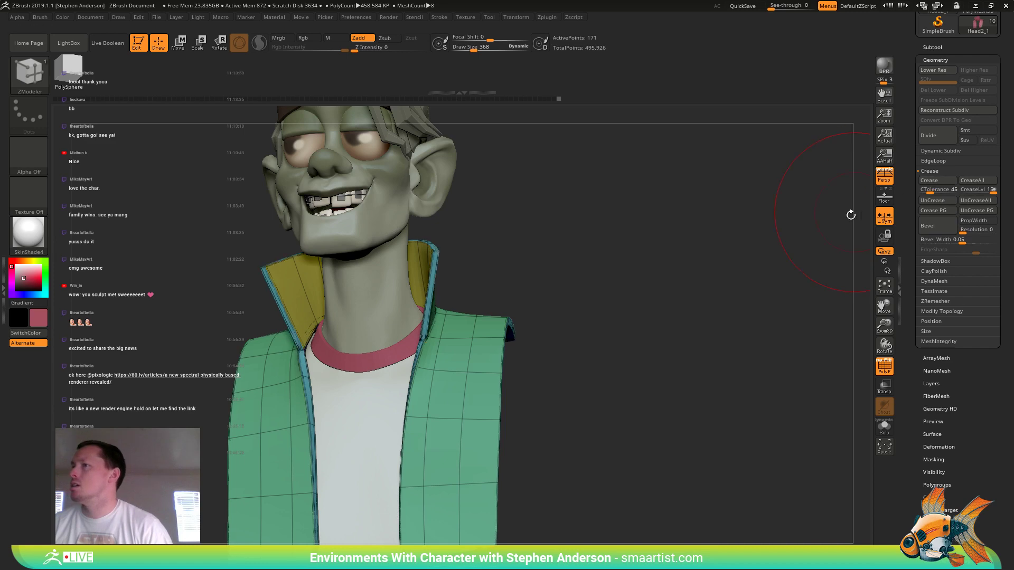
{"action": "right_click_drag", "start_coordinate": [549, 269], "coordinate": [521, 369]}
{"action": "key", "text": "shift+f"}
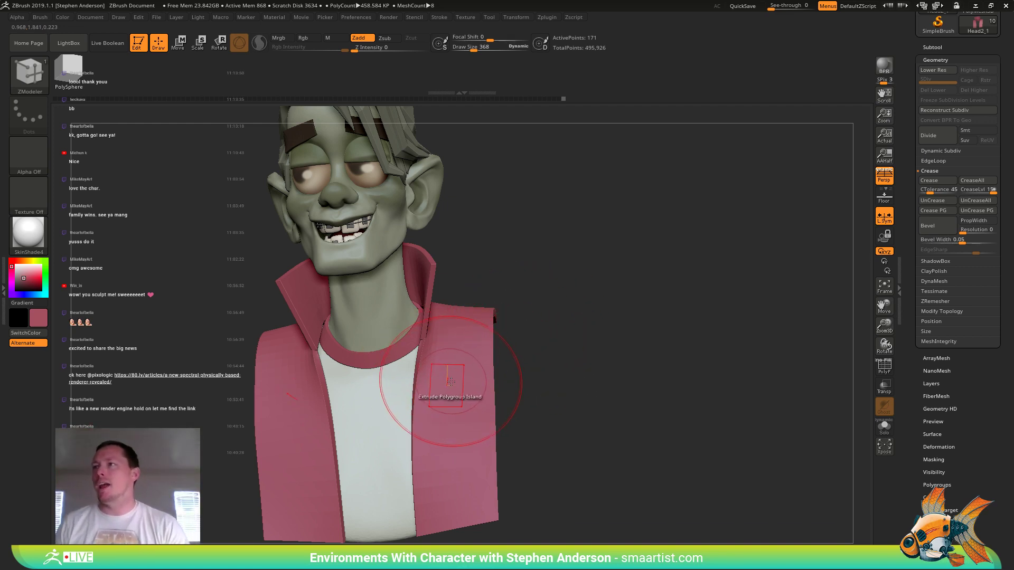
{"action": "right_click_drag", "start_coordinate": [450, 382], "coordinate": [519, 411]}
{"action": "right_click_drag", "start_coordinate": [560, 386], "coordinate": [469, 375], "text": "ctrl"}
{"action": "key", "text": "shift+f"}
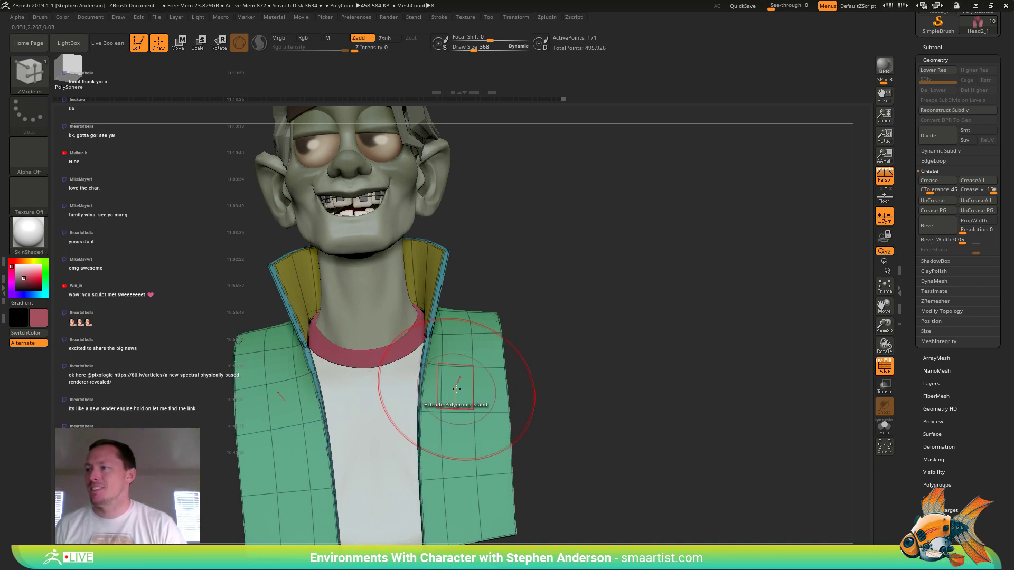
- Mask the lapel piece with ZModeler's Mask Island, invert the mask onto the standing collar, and hide the wireframe
{"action": "key", "text": "space"}
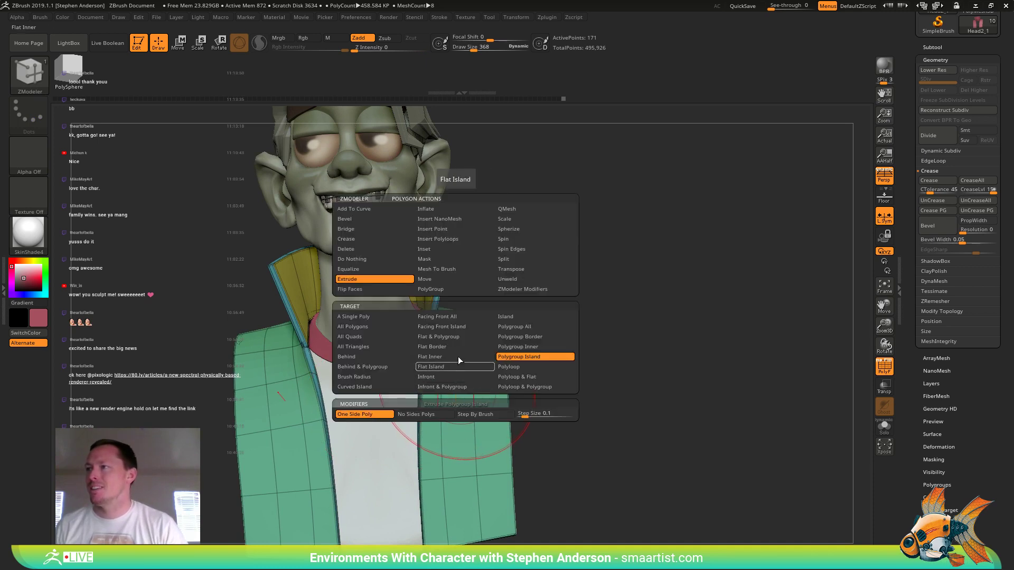
{"action": "left_click", "coordinate": [446, 259]}
{"action": "left_click", "coordinate": [514, 318]}
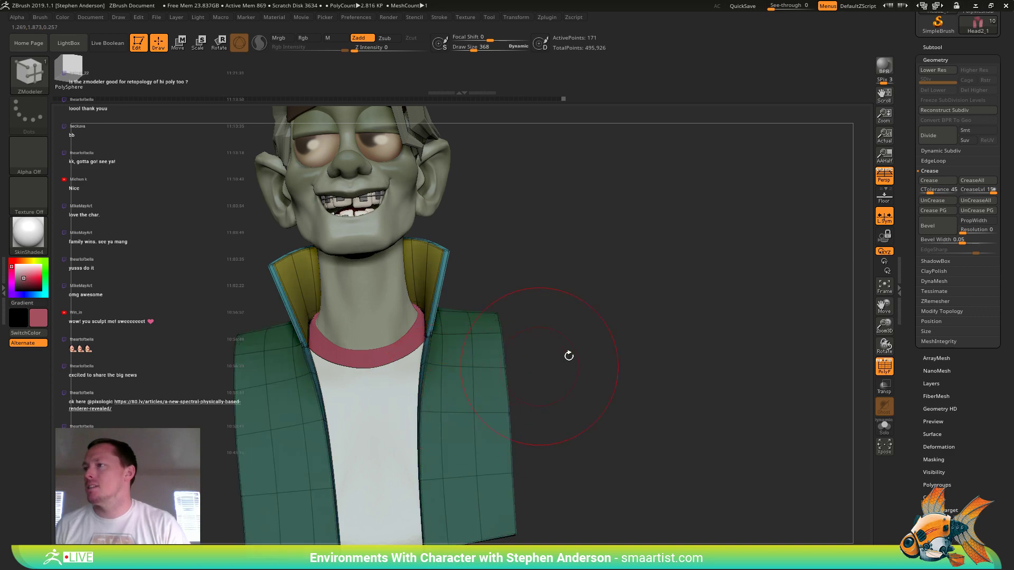
{"action": "left_click", "coordinate": [627, 321], "text": "ctrl"}
{"action": "key", "text": "shift+f"}
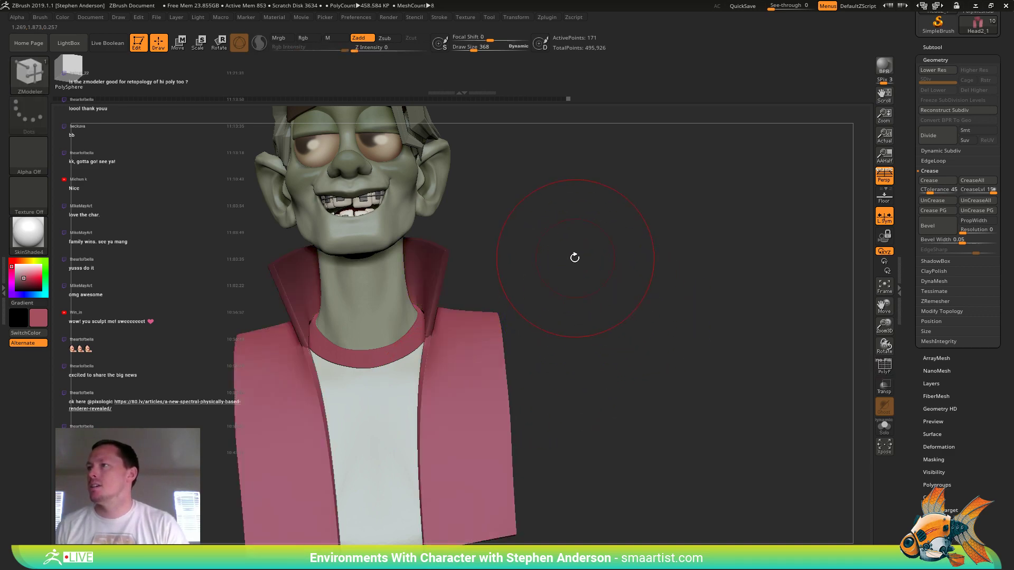
{"action": "mouse_move", "coordinate": [574, 257]}
{"action": "left_mouse_down"}
{"action": "mouse_move", "coordinate": [523, 253]}
{"action": "mouse_move", "coordinate": [622, 228]}
{"action": "mouse_move", "coordinate": [508, 258]}
{"action": "mouse_move", "coordinate": [553, 226]}
{"action": "left_mouse_up"}
{"action": "key", "text": "ctrl+shift"}
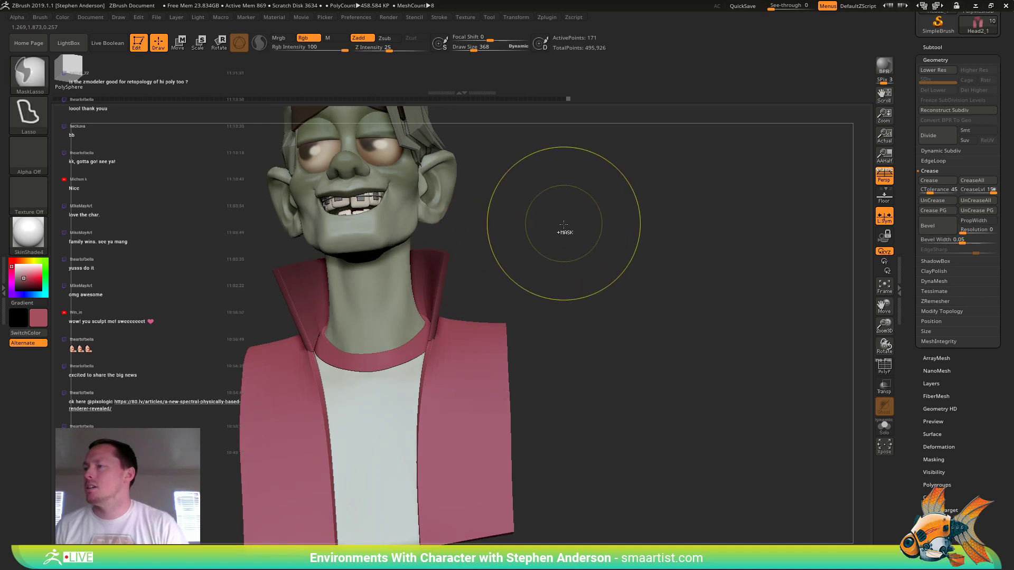
{"action": "left_click_drag", "start_coordinate": [487, 298], "coordinate": [567, 367], "text": "ctrl+shift"}
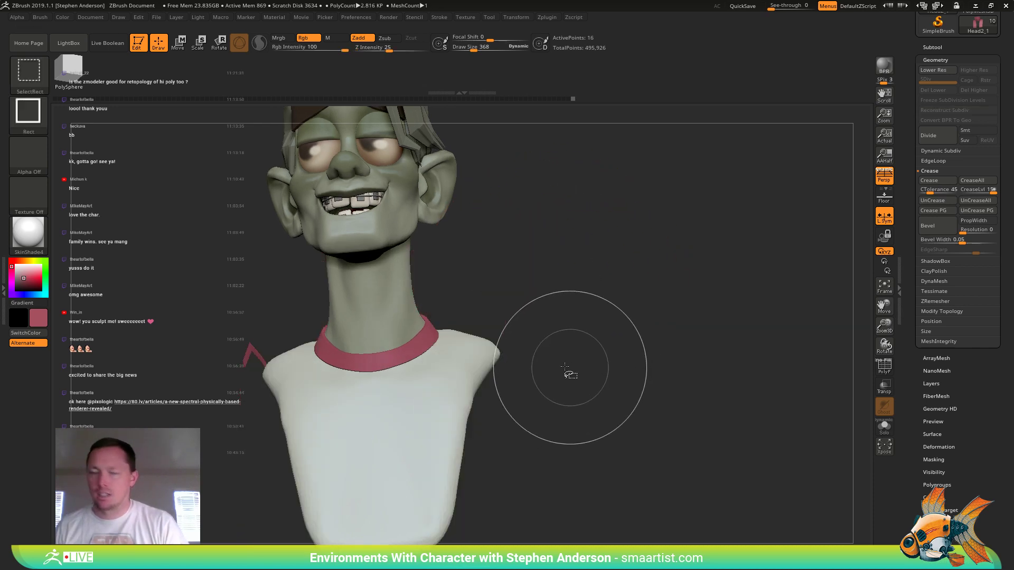
{"action": "key", "text": "ctrl+shift+a"}
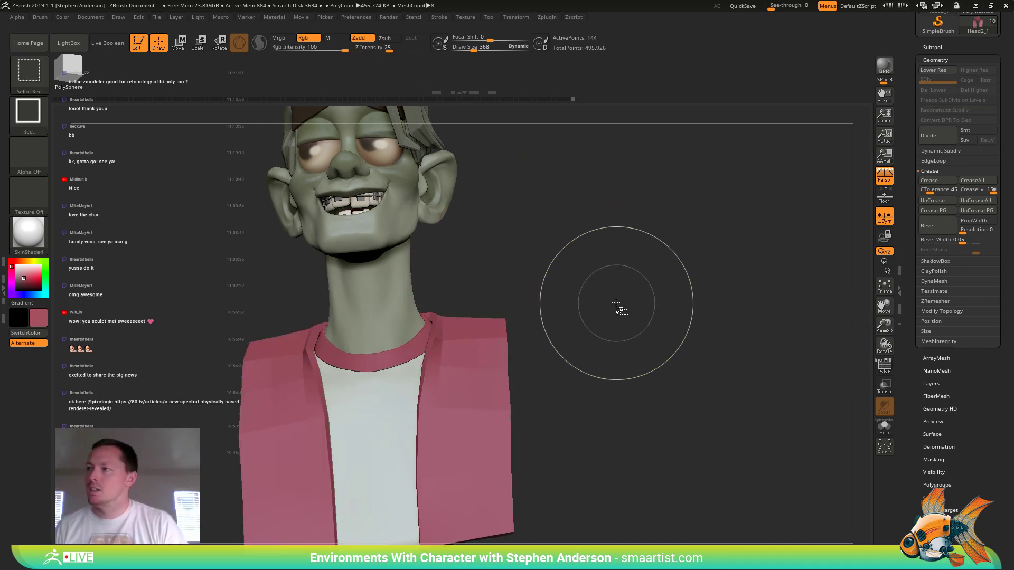
{"action": "left_click_drag", "start_coordinate": [617, 303], "coordinate": [690, 392], "text": "ctrl+shift"}
{"action": "left_click", "coordinate": [670, 340], "text": "ctrl"}
{"action": "left_click", "coordinate": [687, 349], "text": "ctrl+shift"}
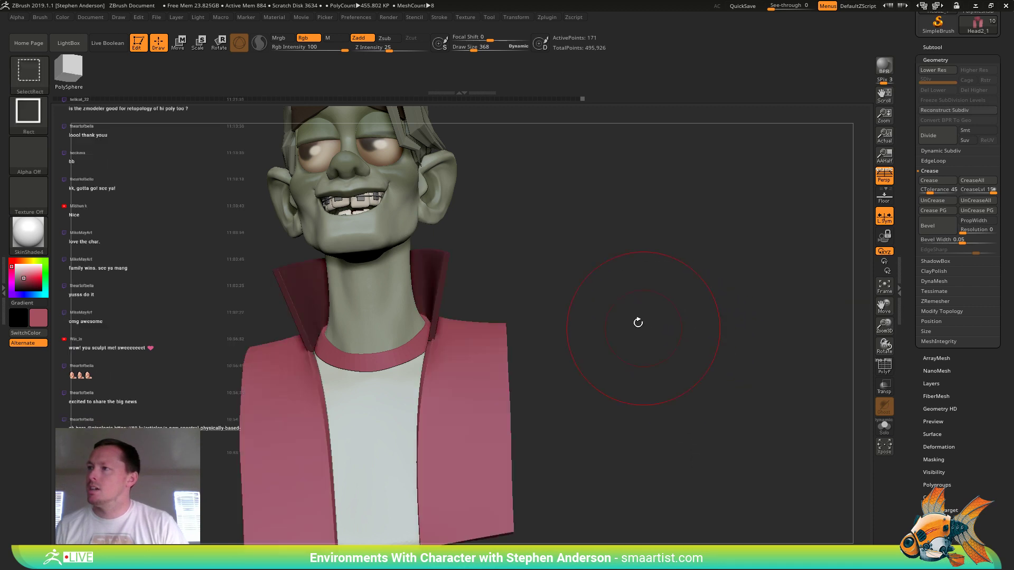
- Fill the unmasked lapel piece with a very dark brown (R 35, G 31, B 25)
{"action": "mouse_move", "coordinate": [638, 322]}
{"action": "left_mouse_down"}
{"action": "mouse_move", "coordinate": [598, 341]}
{"action": "mouse_move", "coordinate": [639, 329]}
{"action": "mouse_move", "coordinate": [591, 274]}
{"action": "left_mouse_up"}
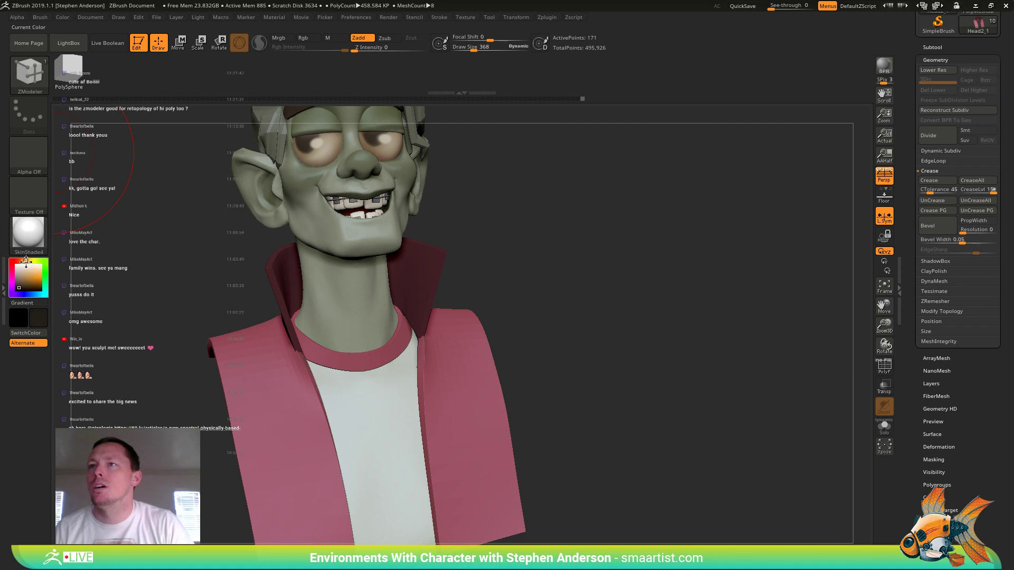
{"action": "left_click", "coordinate": [63, 17]}
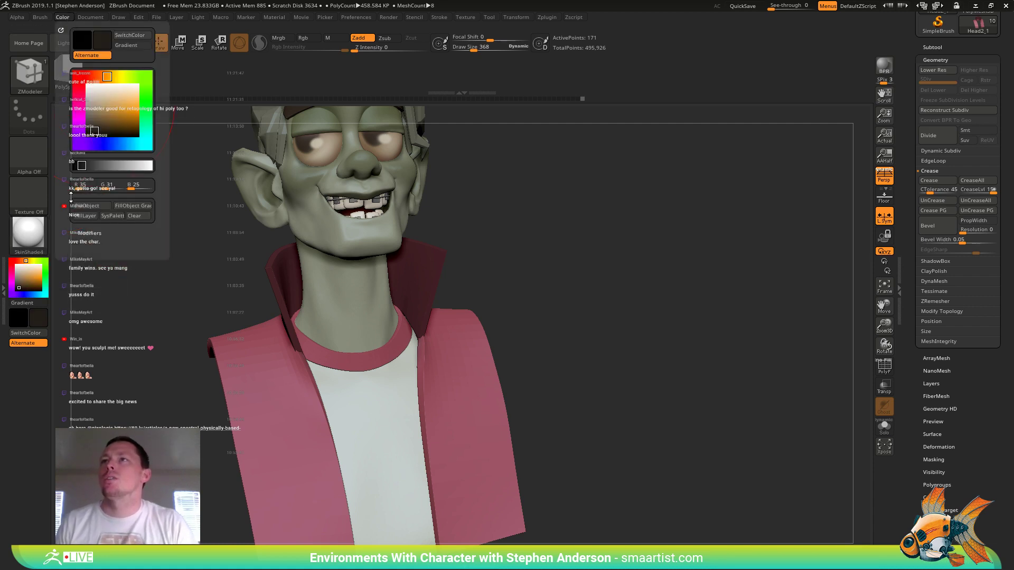
{"action": "left_click", "coordinate": [86, 206]}
- Isolate the jacket in Solo mode and examine closely where the standing collar meets the lapels
{"action": "mouse_move", "coordinate": [588, 316]}
{"action": "left_mouse_down"}
{"action": "mouse_move", "coordinate": [606, 305]}
{"action": "mouse_move", "coordinate": [604, 248]}
{"action": "mouse_move", "coordinate": [591, 295]}
{"action": "left_mouse_up"}
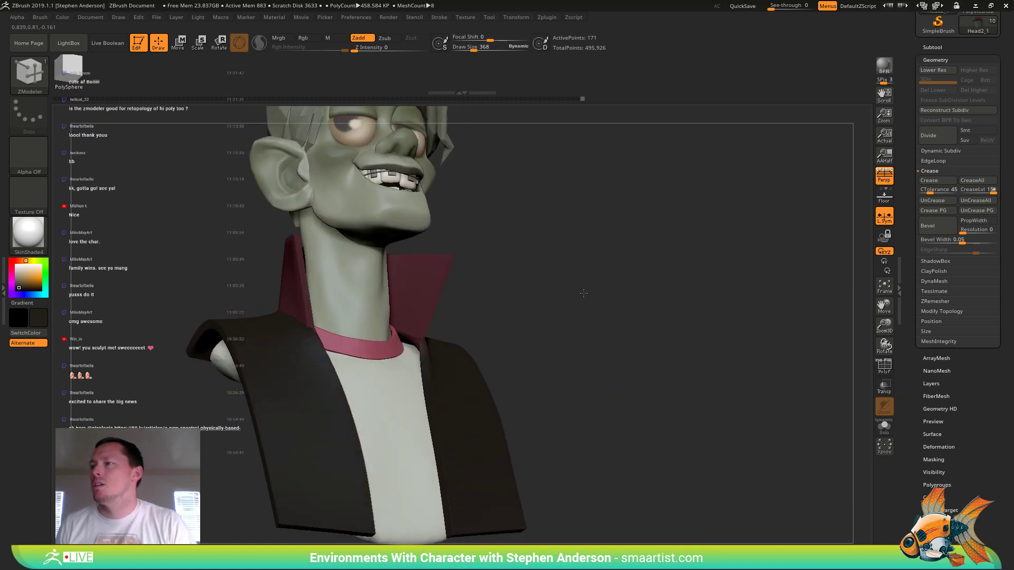
{"action": "left_click", "coordinate": [884, 427]}
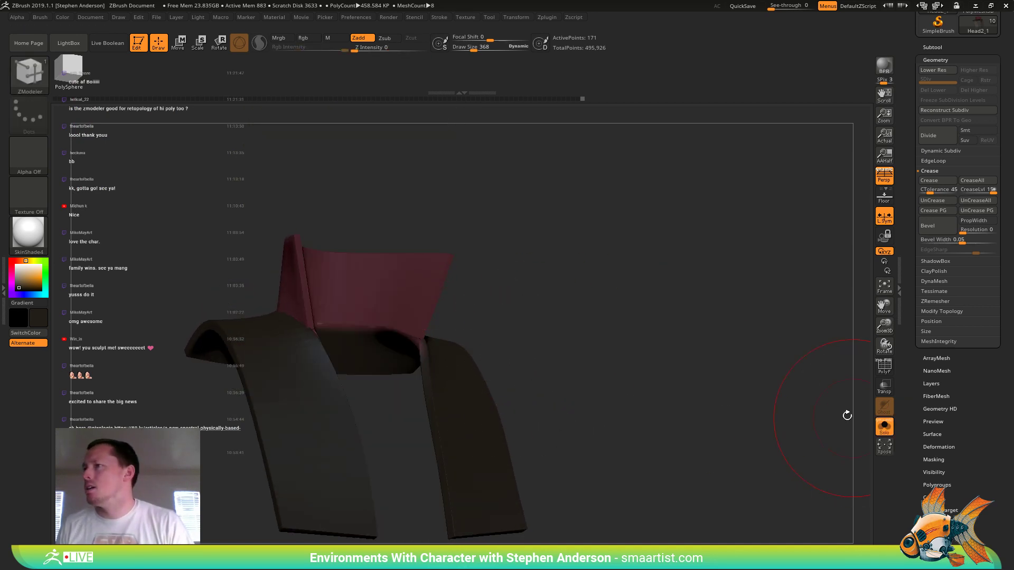
{"action": "mouse_move", "coordinate": [844, 414]}
{"action": "right_mouse_down", "text": "ctrl"}
{"action": "mouse_move", "coordinate": [490, 367]}
{"action": "mouse_move", "coordinate": [507, 385]}
{"action": "right_mouse_up", "text": "ctrl"}
- Undo the dark fill on the lapels and the mask on the standing collar
{"action": "key", "text": "ctrl+z"}
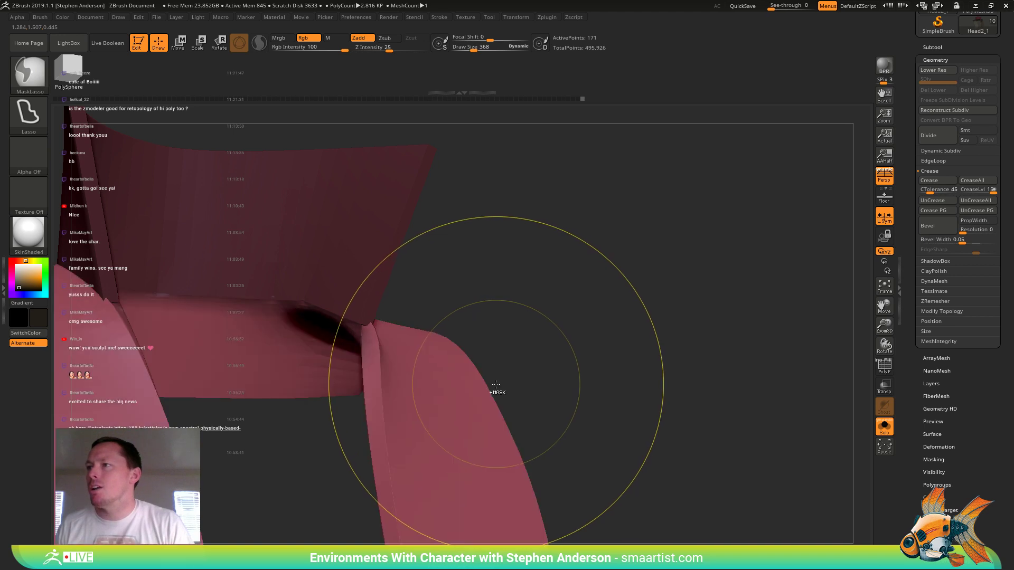
{"action": "key", "text": "ctrl+z"}
{"action": "key", "text": "ctrl+z"}
{"action": "key", "text": "ctrl+z"}
{"action": "key", "text": "ctrl+z"}
{"action": "key", "text": "ctrl+z"}
{"action": "key", "text": "ctrl+z"}
{"action": "key", "text": "ctrl+z"}
{"action": "key", "text": "ctrl+z"}
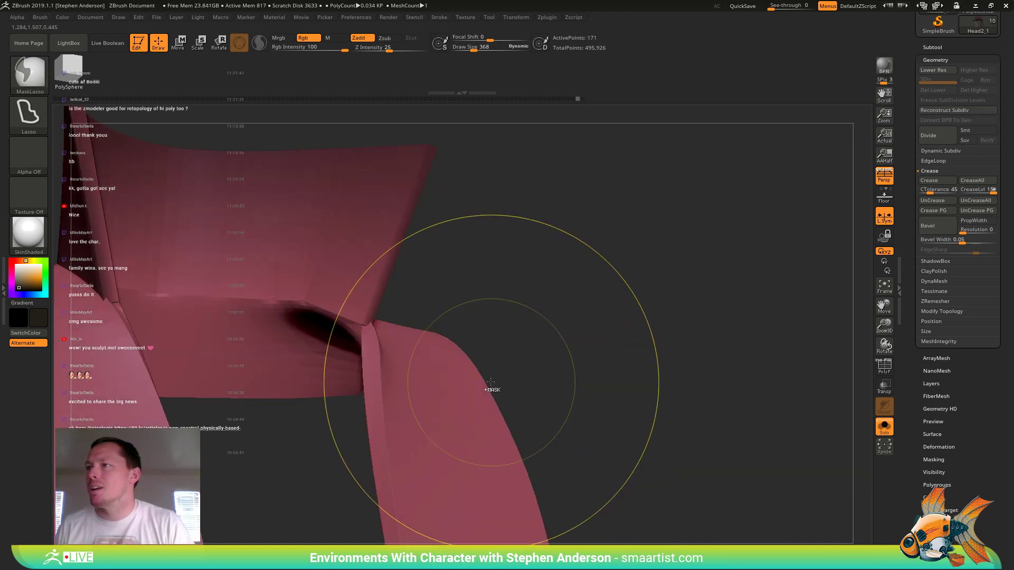
- Turn off dynamic subdivision and undo the recent jacket edits back to the thin collar and body surfaces in separate polygroups
{"action": "key", "text": "shift+d"}
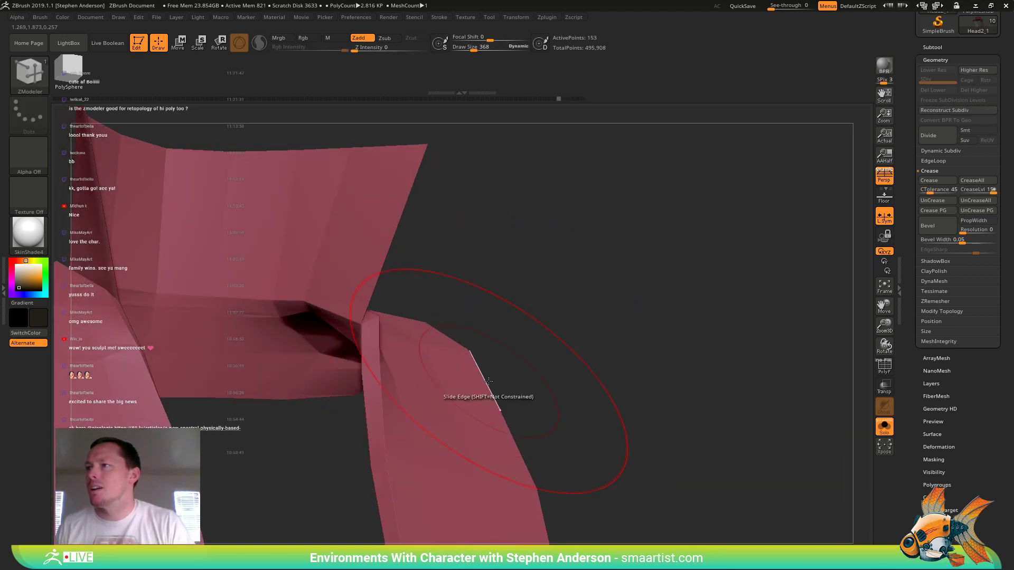
{"action": "key", "text": "shift+f"}
{"action": "key", "text": "ctrl+z"}
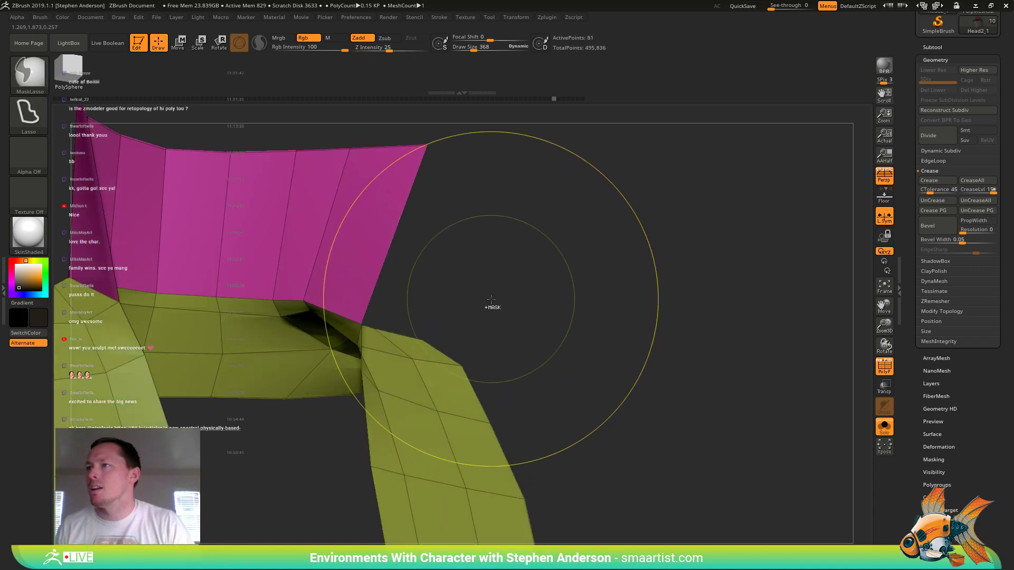
{"action": "key", "text": "ctrl+z"}
{"action": "mouse_move", "coordinate": [489, 312]}
{"action": "left_mouse_down"}
{"action": "mouse_move", "coordinate": [671, 261]}
{"action": "mouse_move", "coordinate": [609, 265]}
{"action": "mouse_move", "coordinate": [611, 276]}
{"action": "left_mouse_up"}
{"action": "key", "text": "ctrl+shift+z"}
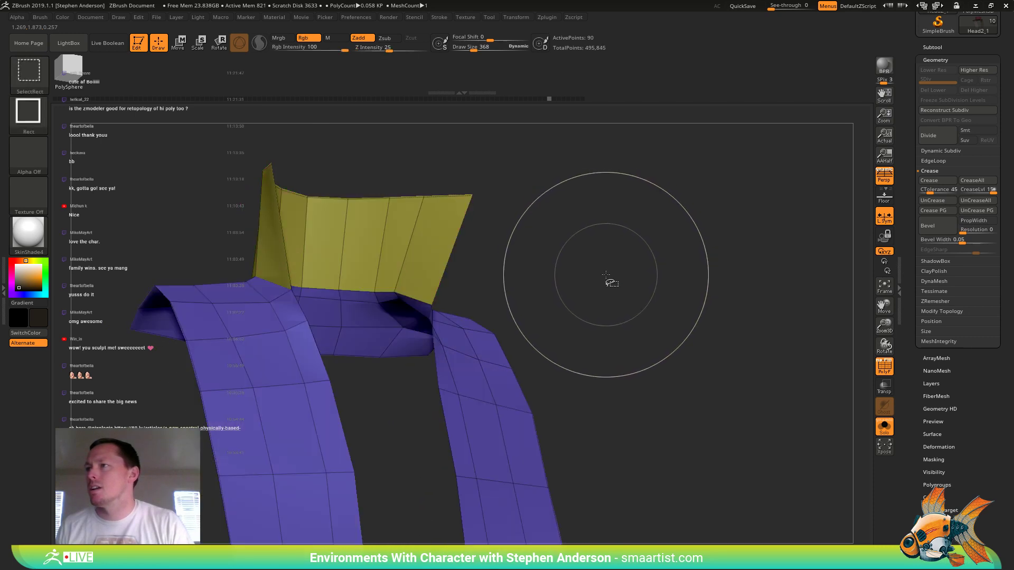
{"action": "key", "text": "ctrl+shift+z"}
{"action": "key", "text": "ctrl+z"}
{"action": "mouse_move", "coordinate": [606, 278]}
{"action": "right_mouse_down"}
{"action": "mouse_move", "coordinate": [593, 278]}
{"action": "mouse_move", "coordinate": [619, 285]}
{"action": "right_mouse_up"}
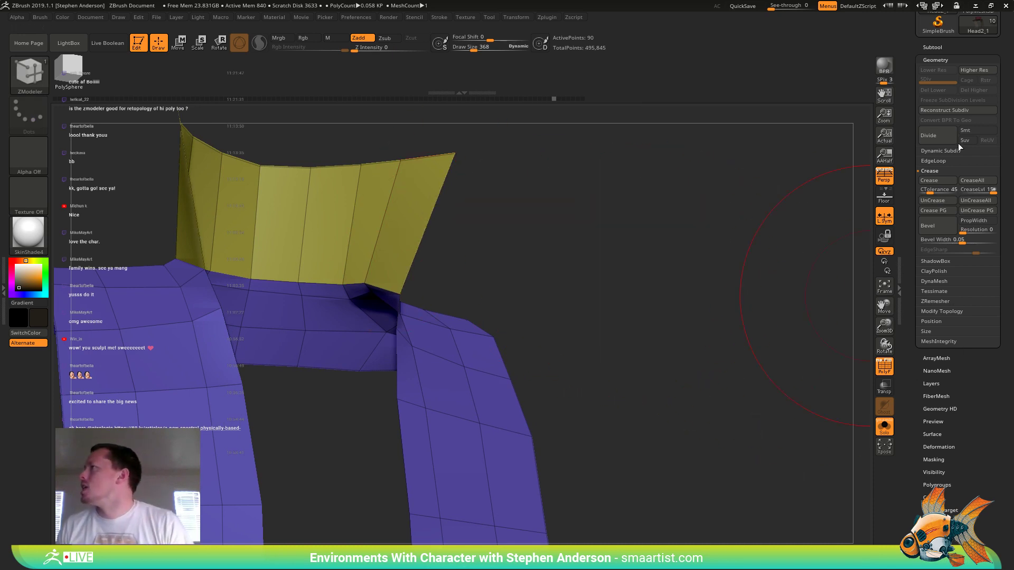
- Reorder the subtools so Head2_1 is last with Head2 directly above it, and select Head2_1
{"action": "left_click", "coordinate": [934, 47]}
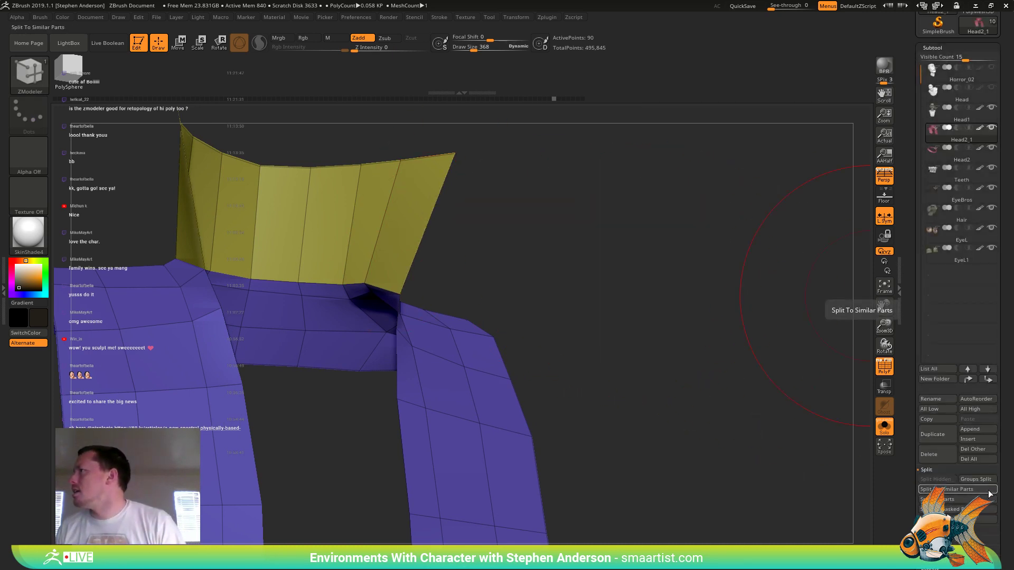
{"action": "left_click", "coordinate": [988, 380], "text": "shift"}
{"action": "left_click", "coordinate": [954, 136]}
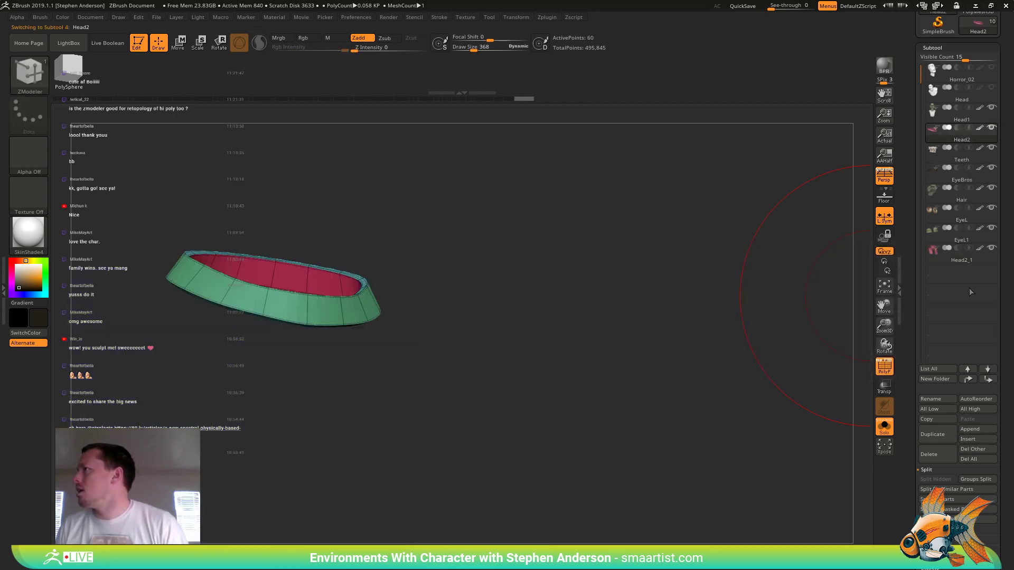
{"action": "left_click", "coordinate": [989, 380], "text": "shift"}
{"action": "left_click", "coordinate": [968, 379]}
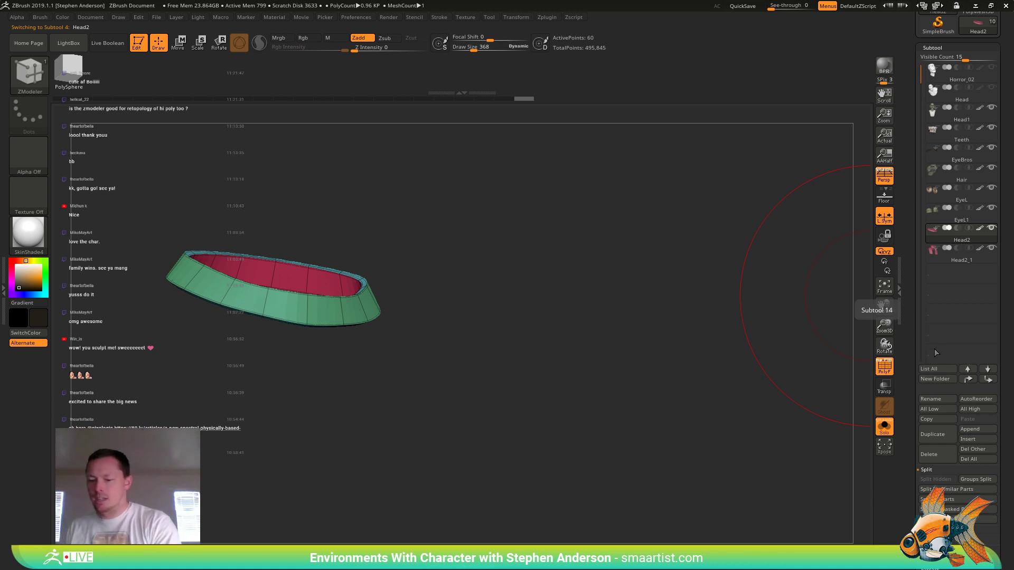
{"action": "key", "text": "Down"}
- Split Head2_1 by polygroups into separate collar and jacket body subtools, accepting that it cannot be undone
{"action": "mouse_move", "coordinate": [666, 283]}
{"action": "left_mouse_down"}
{"action": "mouse_move", "coordinate": [737, 294]}
{"action": "mouse_move", "coordinate": [652, 266]}
{"action": "left_mouse_up"}
{"action": "key", "text": "shift+f"}
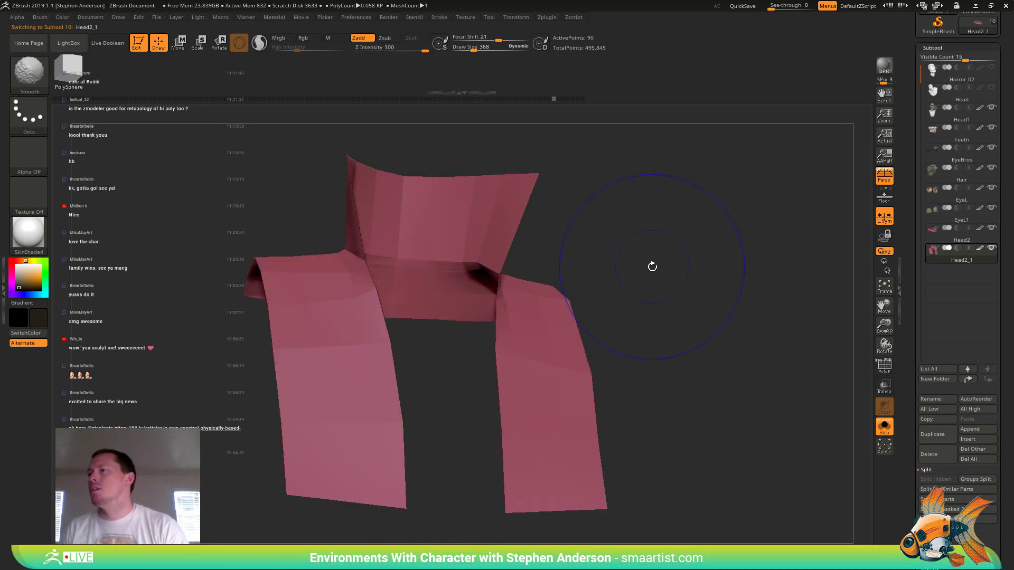
{"action": "left_click", "coordinate": [981, 480]}
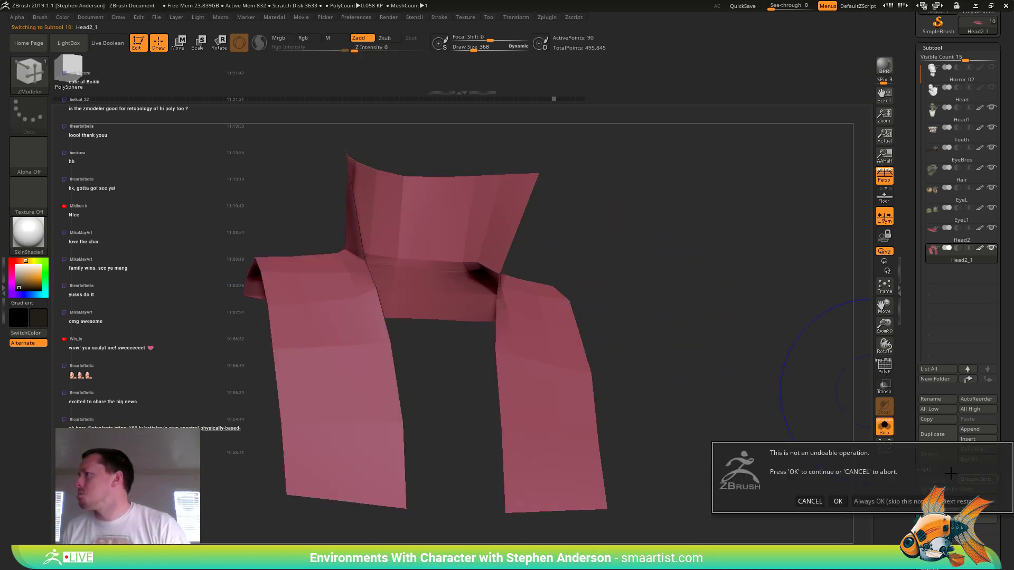
{"action": "left_click", "coordinate": [835, 502]}
{"action": "left_click_drag", "start_coordinate": [746, 350], "coordinate": [735, 365]}
{"action": "left_click", "coordinate": [989, 380]}
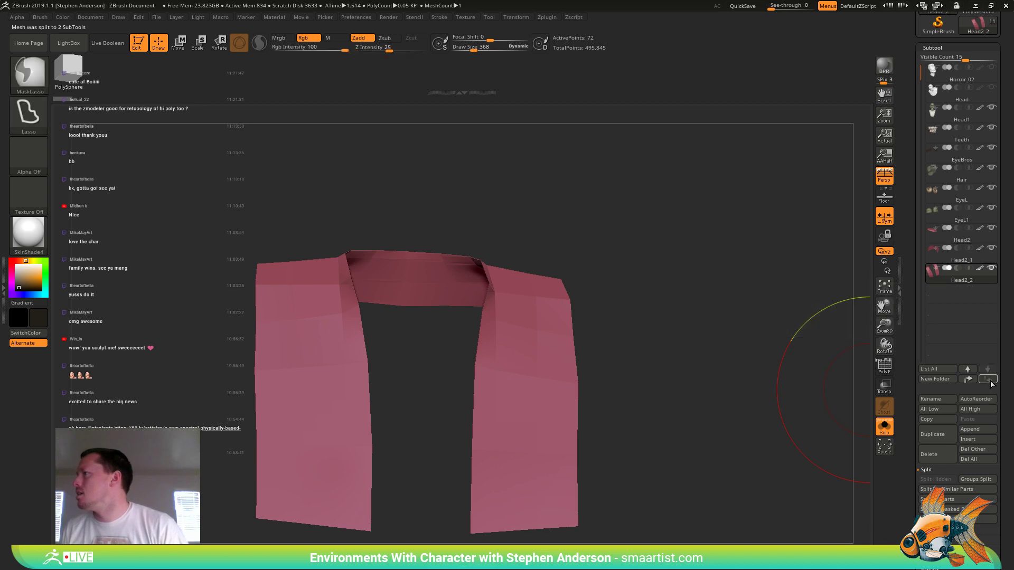
- Set ZModeler's polygon action to Extrude with the Polygroup Island target and extrude the jacket body to give it thickness
{"action": "left_click_drag", "start_coordinate": [724, 341], "coordinate": [730, 344]}
{"action": "key", "text": "space"}
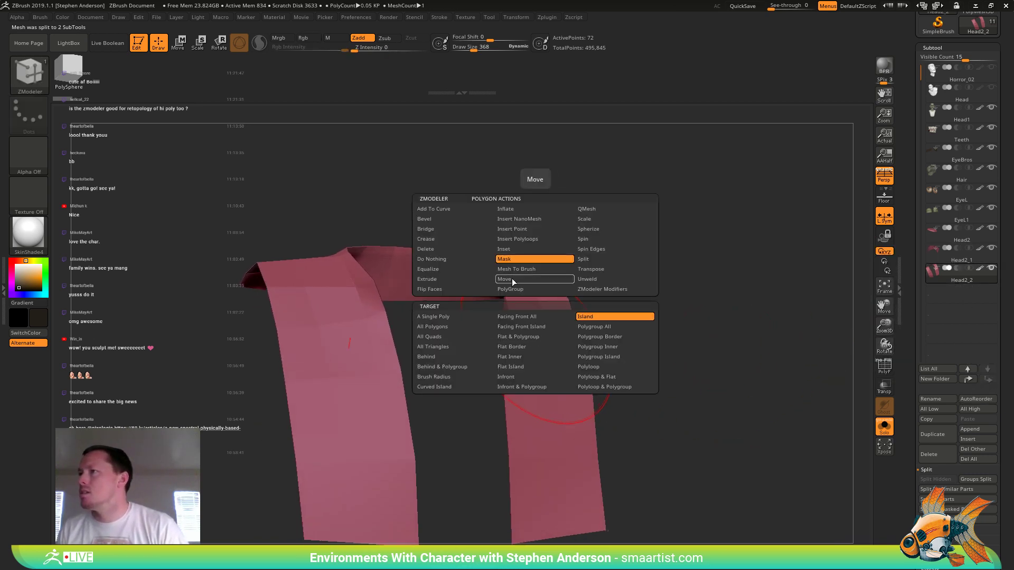
{"action": "left_click", "coordinate": [463, 280]}
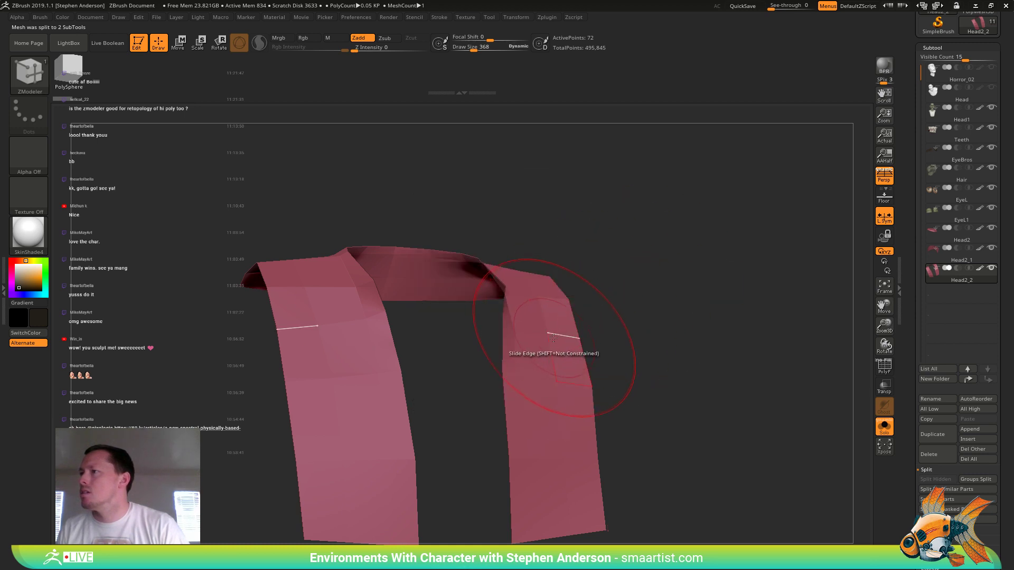
{"action": "left_click_drag", "start_coordinate": [671, 285], "coordinate": [697, 324], "text": "ctrl"}
{"action": "left_click_drag", "start_coordinate": [536, 352], "coordinate": [549, 347]}
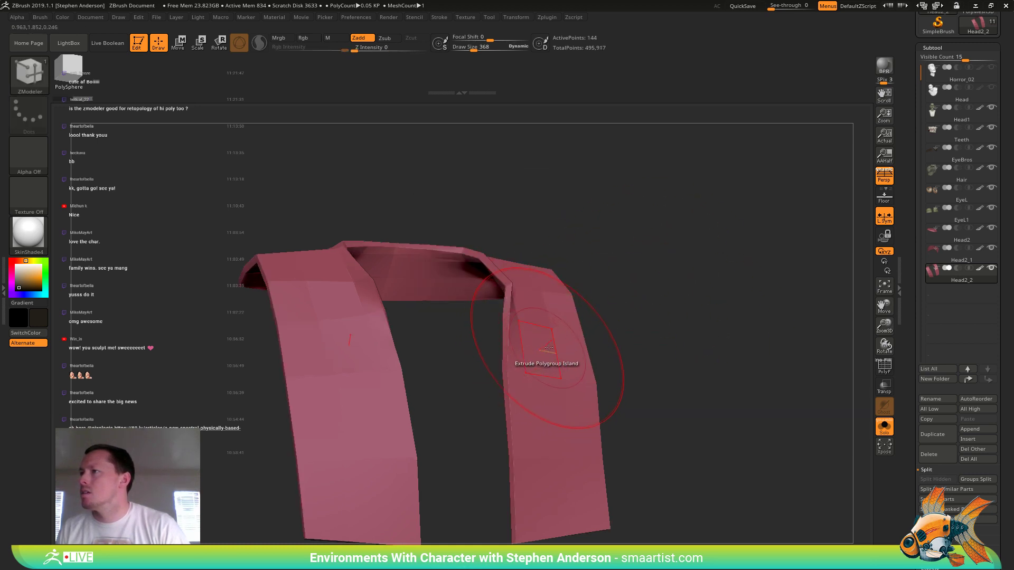
- Select the collar subtool Head2_1 and extrude its polygroup island to give it thickness
{"action": "key", "text": "alt+Up"}
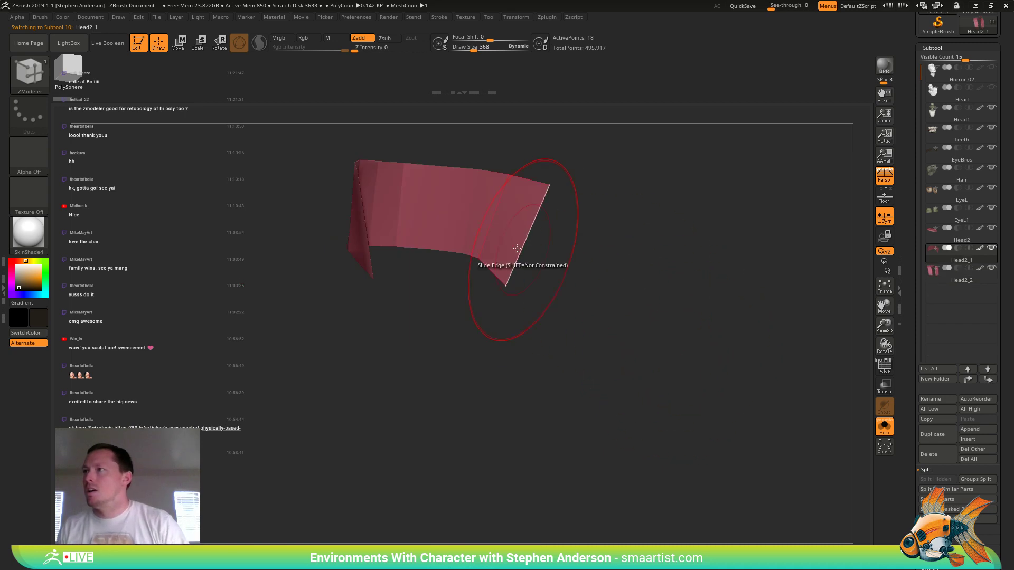
{"action": "left_click_drag", "start_coordinate": [500, 231], "coordinate": [509, 233]}
{"action": "left_click_drag", "start_coordinate": [629, 238], "coordinate": [647, 260]}
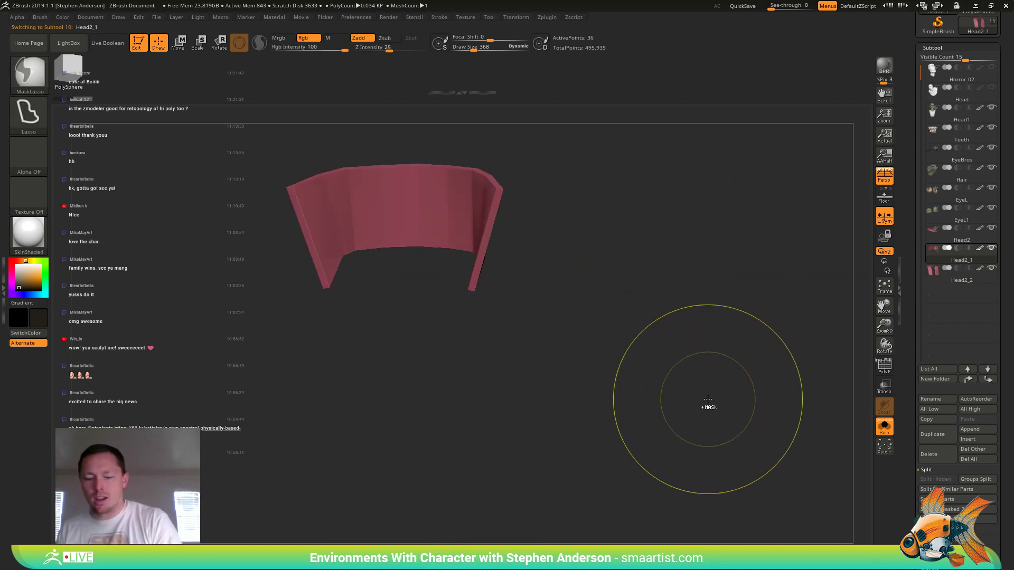
- Merge the collar and jacket body into one subtool and rename it LetermanJacket
{"action": "key", "text": "ctrl+e"}
{"action": "left_click_drag", "start_coordinate": [674, 373], "coordinate": [705, 366]}
{"action": "key", "text": "shift+f"}
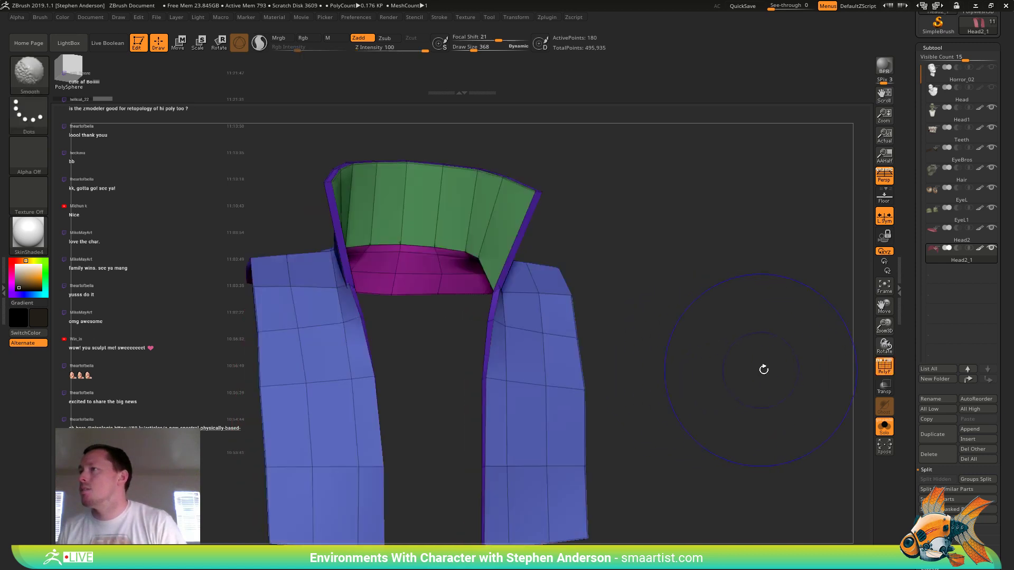
{"action": "left_click", "coordinate": [935, 399]}
{"action": "type", "text": "Leterman"}
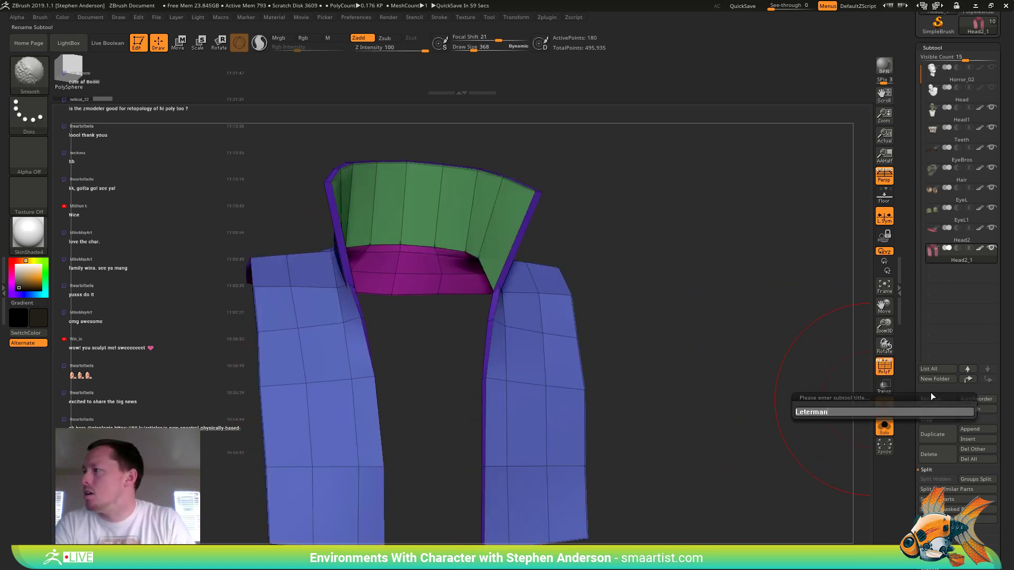
{"action": "type", "text": "Jacke"}
{"action": "type", "text": "t"}
{"action": "key", "text": "Return"}
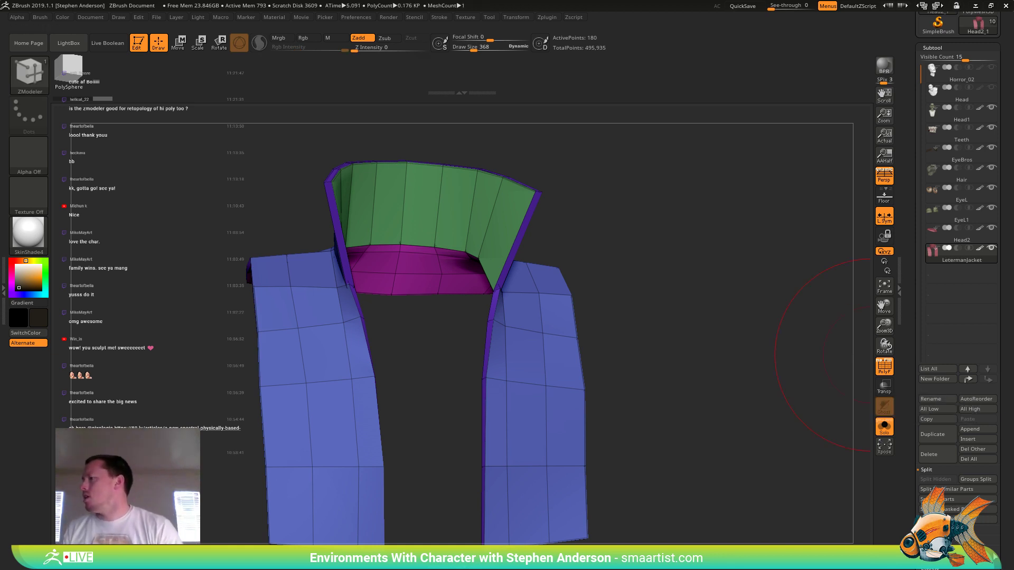
- Crease the jacket's hard edges and set the crease level to 3
{"action": "scroll", "coordinate": [952, 445], "scroll_direction": "down", "scroll_amount": 5}
{"action": "left_click", "coordinate": [936, 386]}
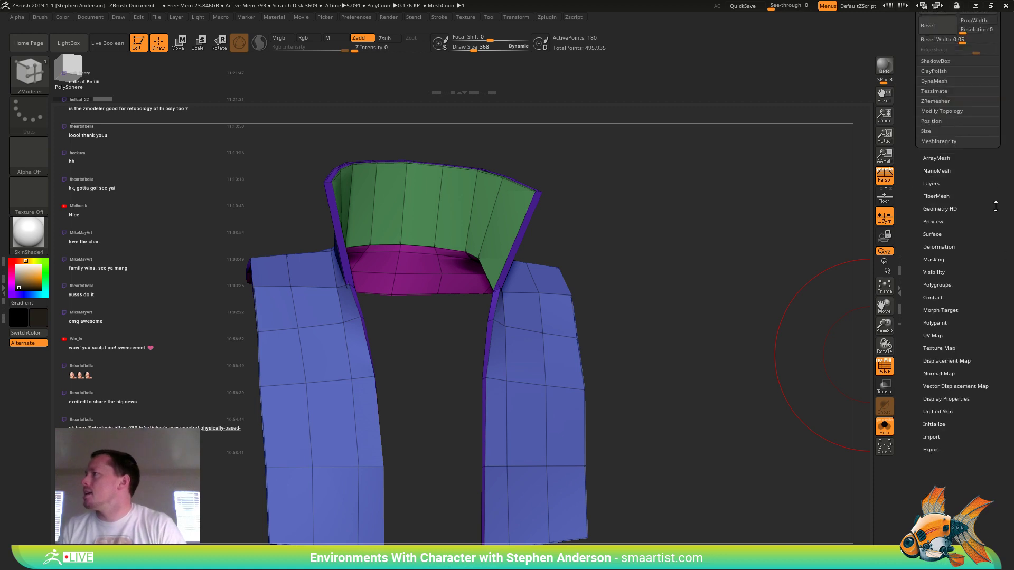
{"action": "left_click_drag", "start_coordinate": [1001, 50], "coordinate": [1000, 196]}
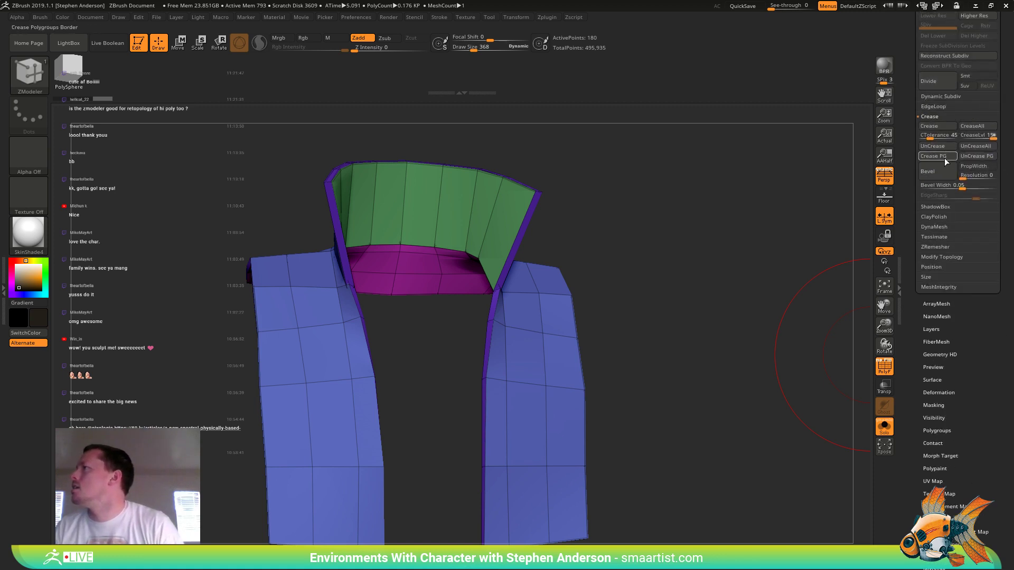
{"action": "left_click", "coordinate": [939, 125]}
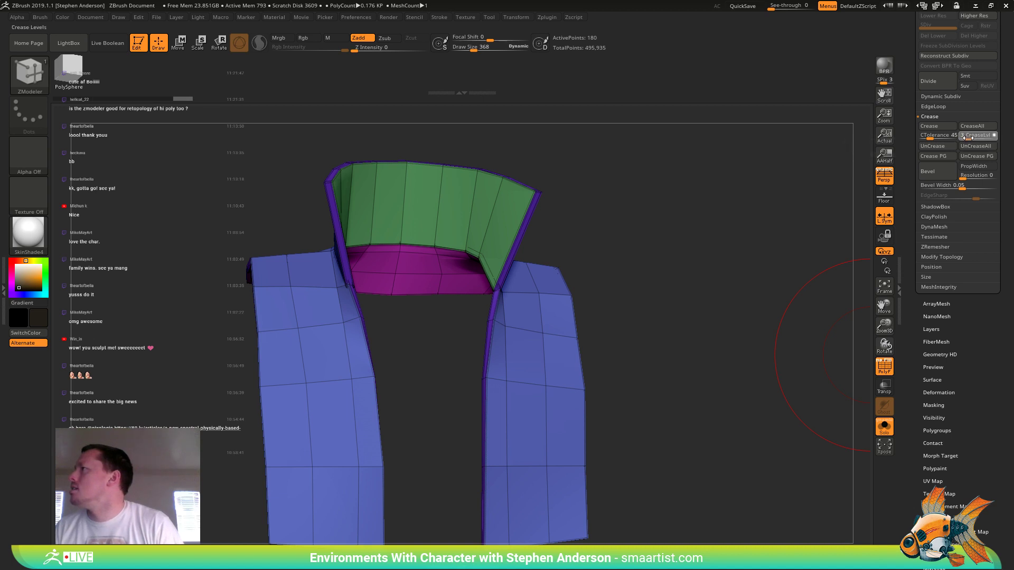
- Turn on dynamic subdivision for the jacket with SmoothSubdiv 3 and hide the polyframe
{"action": "left_click", "coordinate": [945, 97]}
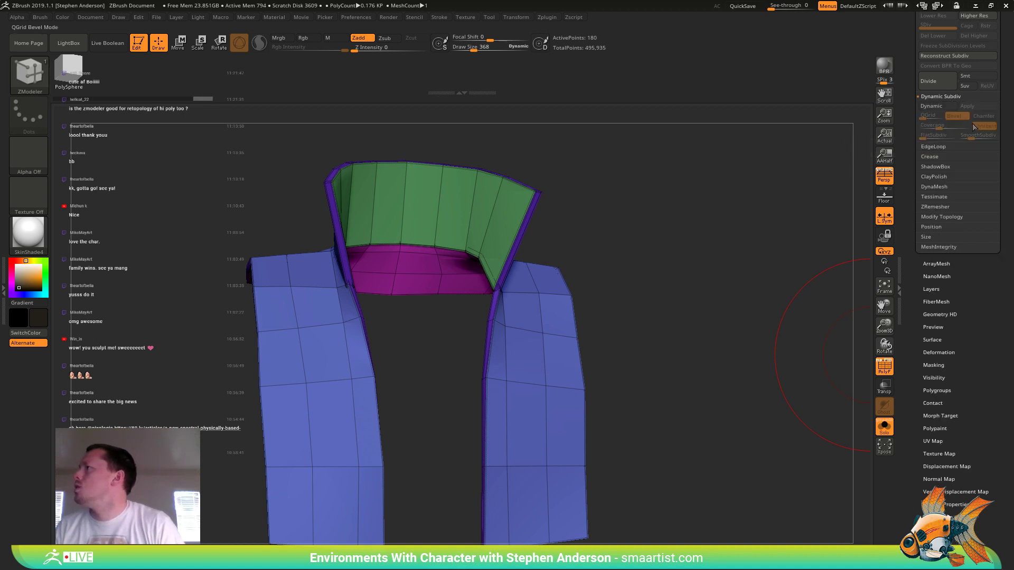
{"action": "left_click", "coordinate": [937, 108]}
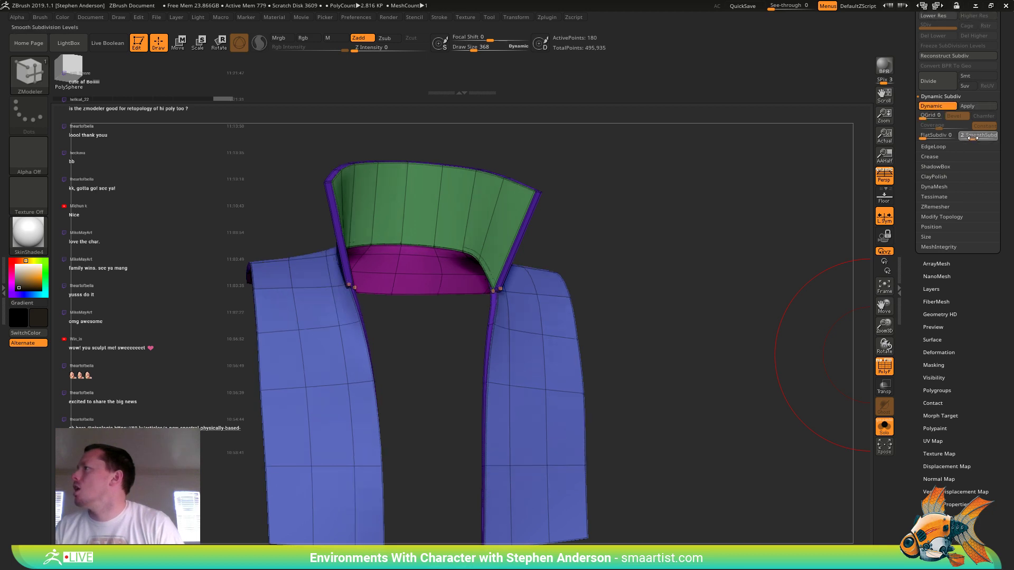
{"action": "left_click", "coordinate": [974, 138]}
{"action": "key", "text": "shift+f"}
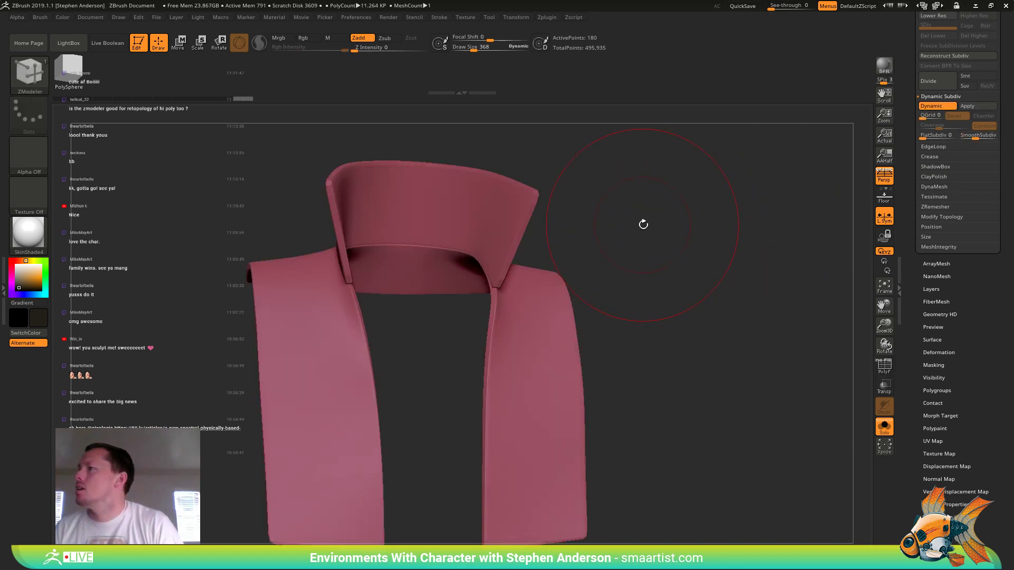
{"action": "left_click_drag", "start_coordinate": [642, 224], "coordinate": [655, 237]}
{"action": "right_click_drag", "start_coordinate": [656, 240], "coordinate": [668, 280], "text": "alt"}
{"action": "right_click_drag", "start_coordinate": [668, 280], "coordinate": [633, 238], "text": "ctrl"}
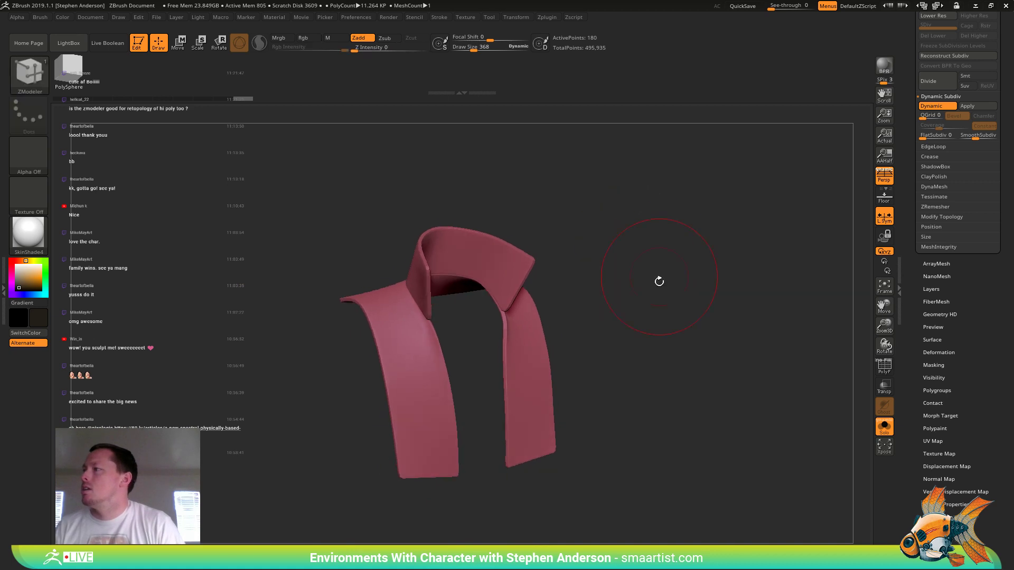
- Turn off Solo, show the polyframe, isolate the jacket body without the collar, and assign it a single polygroup
{"action": "left_click", "coordinate": [890, 431]}
{"action": "left_click_drag", "start_coordinate": [787, 380], "coordinate": [627, 305]}
{"action": "key", "text": "shift+f"}
{"action": "left_click", "coordinate": [510, 312], "text": "ctrl+shift"}
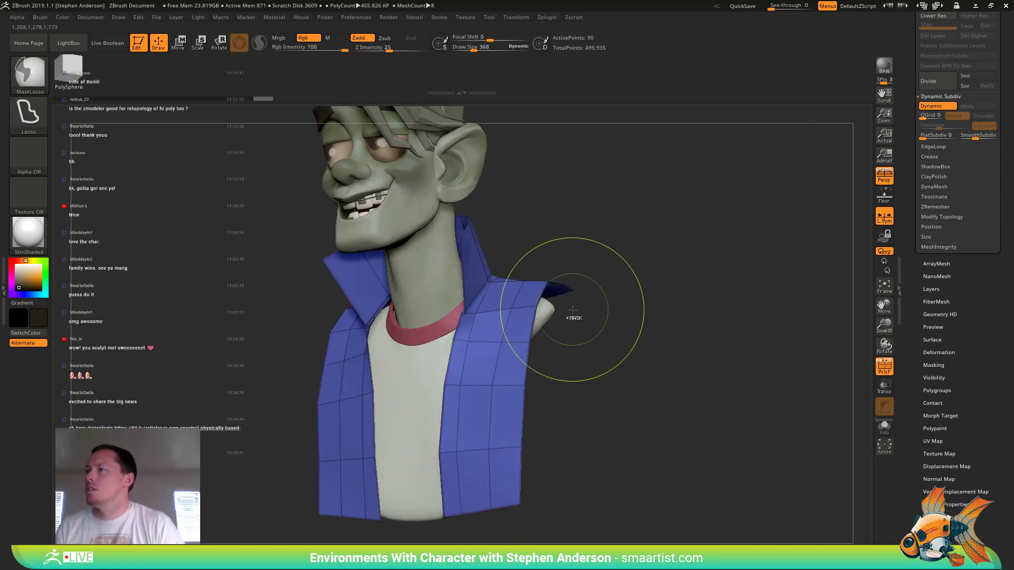
{"action": "left_click", "coordinate": [578, 313], "text": "ctrl+shift"}
{"action": "left_click", "coordinate": [531, 354], "text": "ctrl+shift"}
{"action": "key", "text": "ctrl+shift+a"}
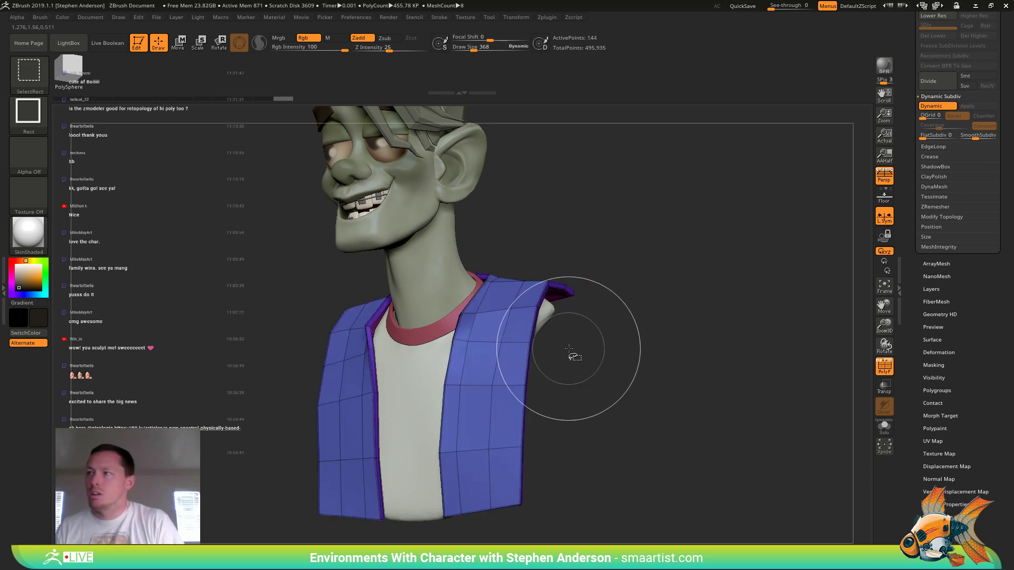
{"action": "key", "text": "ctrl+w"}
- Invert the visibility to the collar, assign it a single polygroup, and unhide the whole jacket
{"action": "left_click_drag", "start_coordinate": [687, 265], "coordinate": [720, 309], "text": "ctrl+shift"}
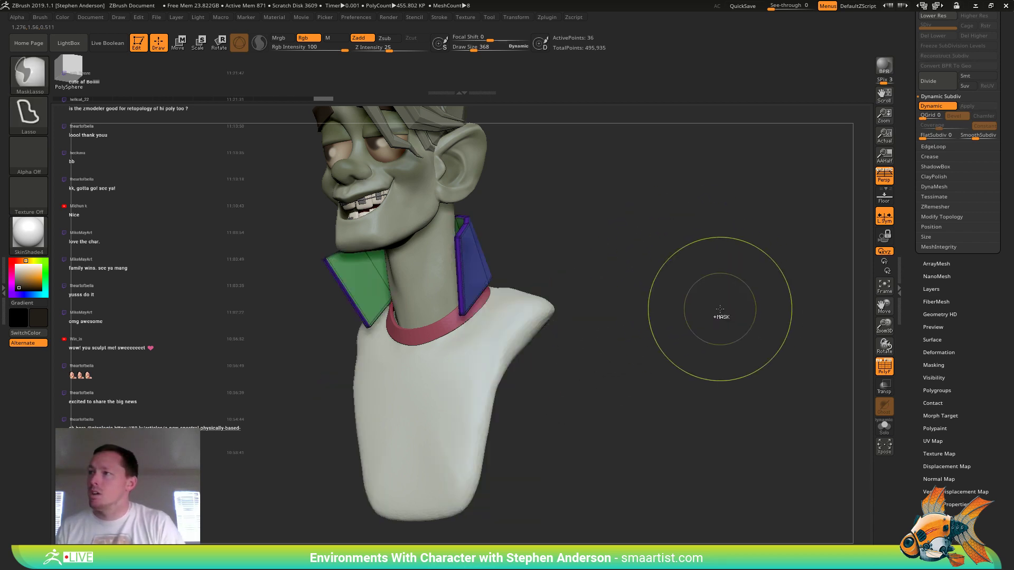
{"action": "key", "text": "ctrl+w"}
{"action": "left_click", "coordinate": [702, 296], "text": "ctrl+shift"}
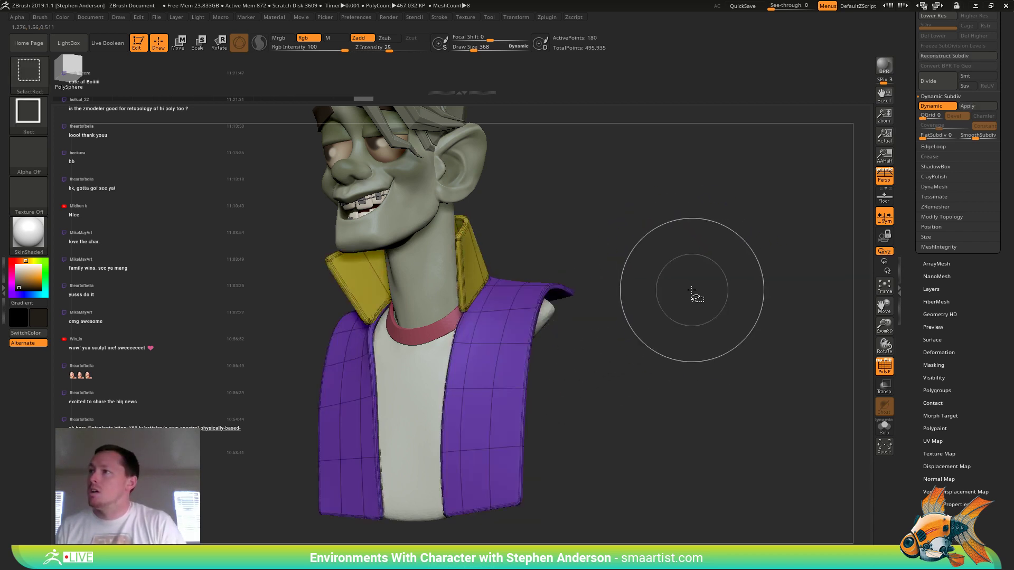
- Isolate the jacket body, enable Rgb, fill it with the current dark color, and hide the polyframe
{"action": "left_click_drag", "start_coordinate": [657, 267], "coordinate": [639, 308]}
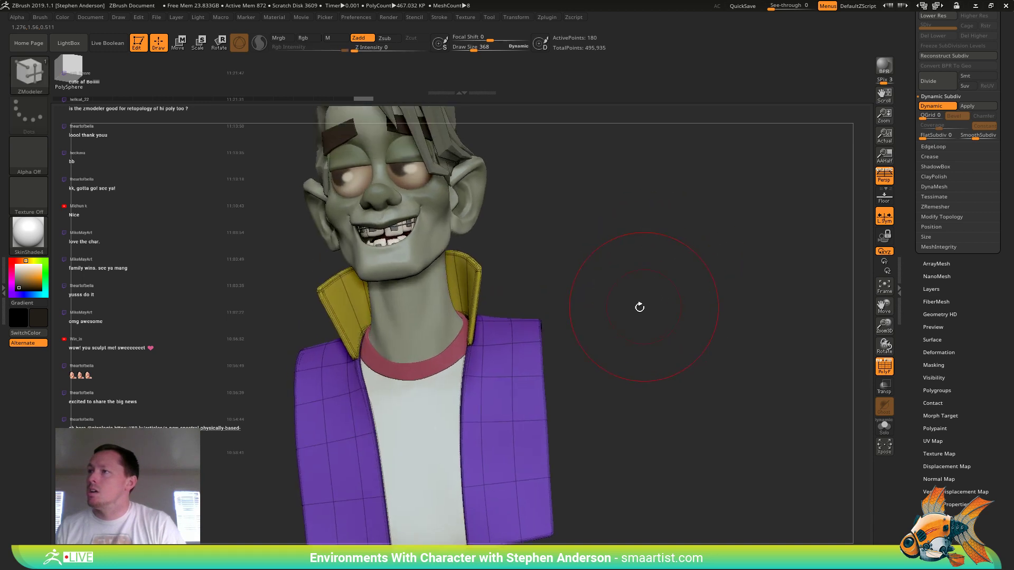
{"action": "left_click", "coordinate": [515, 344], "text": "ctrl+shift"}
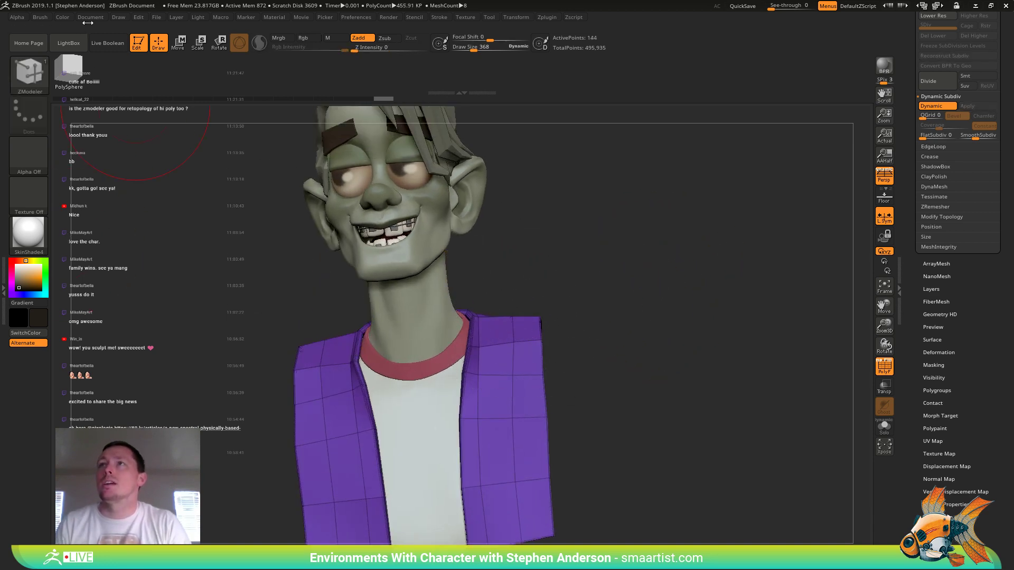
{"action": "left_click", "coordinate": [62, 17]}
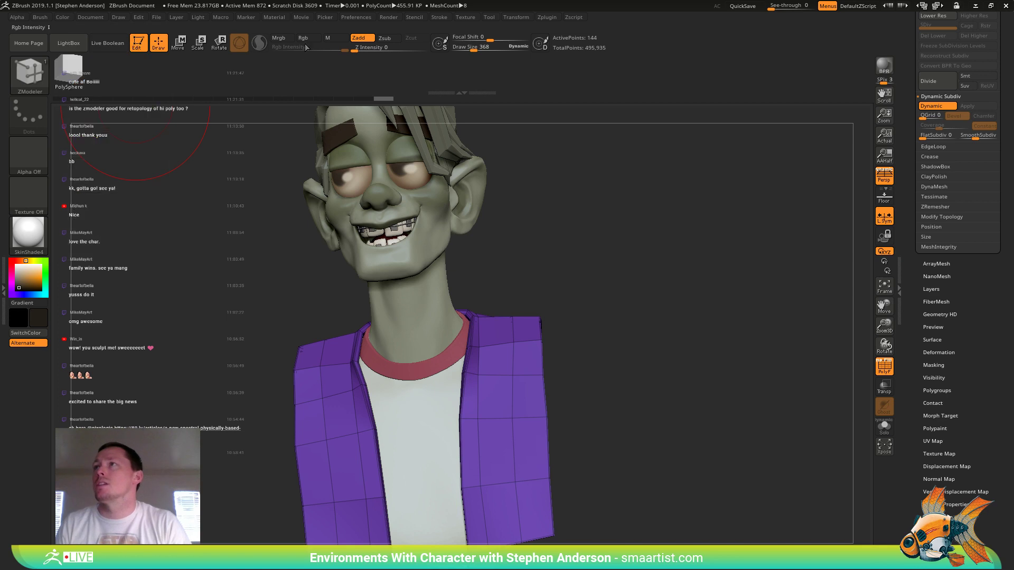
{"action": "left_click", "coordinate": [305, 38]}
{"action": "left_click", "coordinate": [63, 17]}
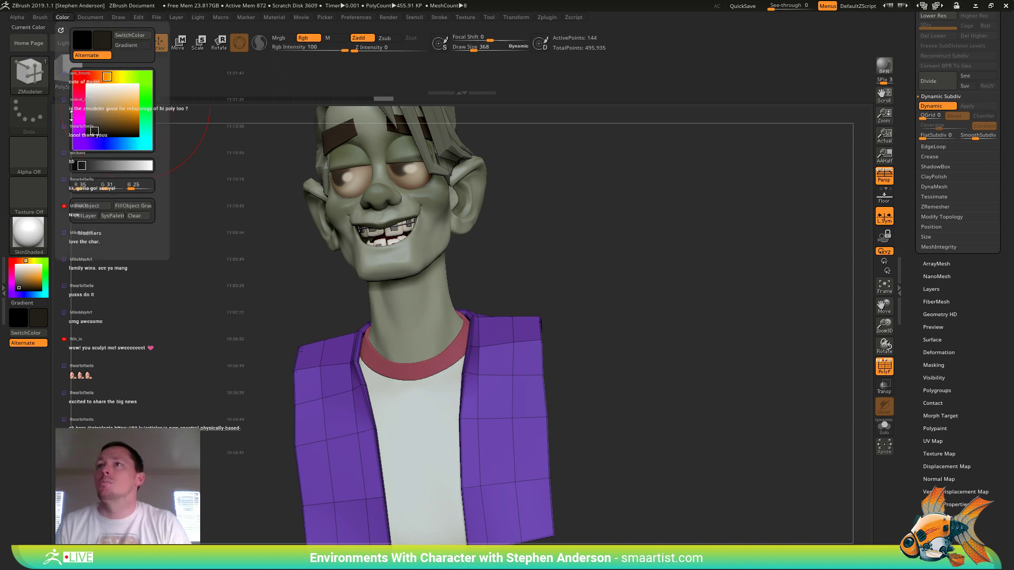
{"action": "left_click", "coordinate": [96, 205]}
{"action": "key", "text": "shift+f"}
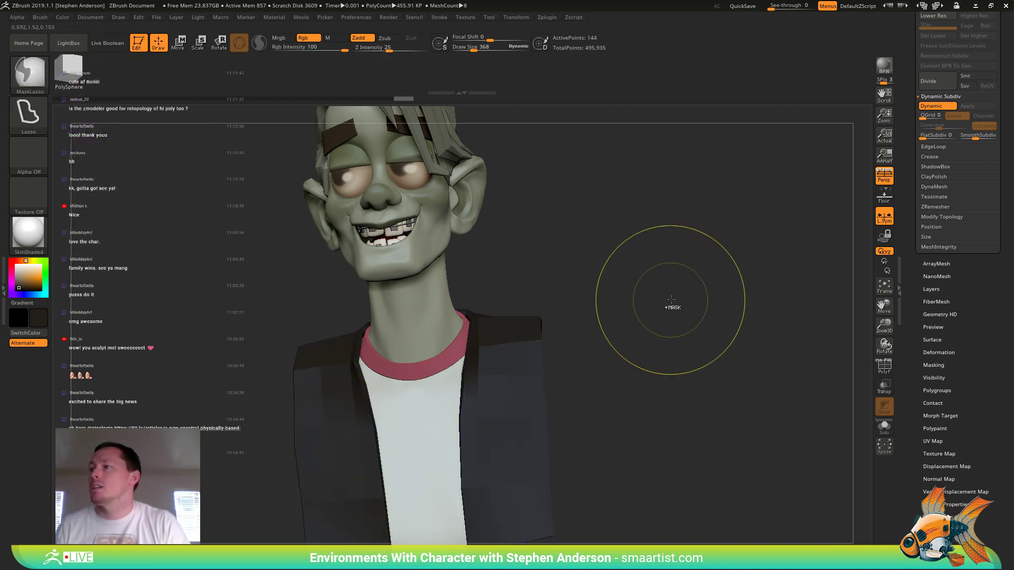
- Unhide the collar and bring the jacket's shoulder and collar base into close view with the polyframe shown
{"action": "left_click", "coordinate": [681, 301], "text": "ctrl"}
{"action": "left_click", "coordinate": [678, 298], "text": "ctrl+shift"}
{"action": "left_click", "coordinate": [675, 288], "text": "ctrl"}
{"action": "left_click_drag", "start_coordinate": [674, 283], "coordinate": [689, 343], "text": "ctrl"}
{"action": "left_click_drag", "start_coordinate": [643, 313], "coordinate": [676, 323]}
{"action": "mouse_move", "coordinate": [640, 291]}
{"action": "right_mouse_down"}
{"action": "mouse_move", "coordinate": [656, 294]}
{"action": "mouse_move", "coordinate": [639, 299]}
{"action": "mouse_move", "coordinate": [647, 318]}
{"action": "mouse_move", "coordinate": [602, 318]}
{"action": "mouse_move", "coordinate": [612, 313]}
{"action": "mouse_move", "coordinate": [618, 343]}
{"action": "right_mouse_up"}
{"action": "key", "text": "shift+f"}
{"action": "mouse_move", "coordinate": [336, 336]}
{"action": "right_mouse_down"}
{"action": "mouse_move", "coordinate": [370, 347]}
{"action": "mouse_move", "coordinate": [417, 327]}
{"action": "mouse_move", "coordinate": [560, 329]}
{"action": "mouse_move", "coordinate": [525, 300]}
{"action": "right_mouse_up"}
{"action": "key", "text": "shift+f"}
{"action": "key", "text": "shift+f"}
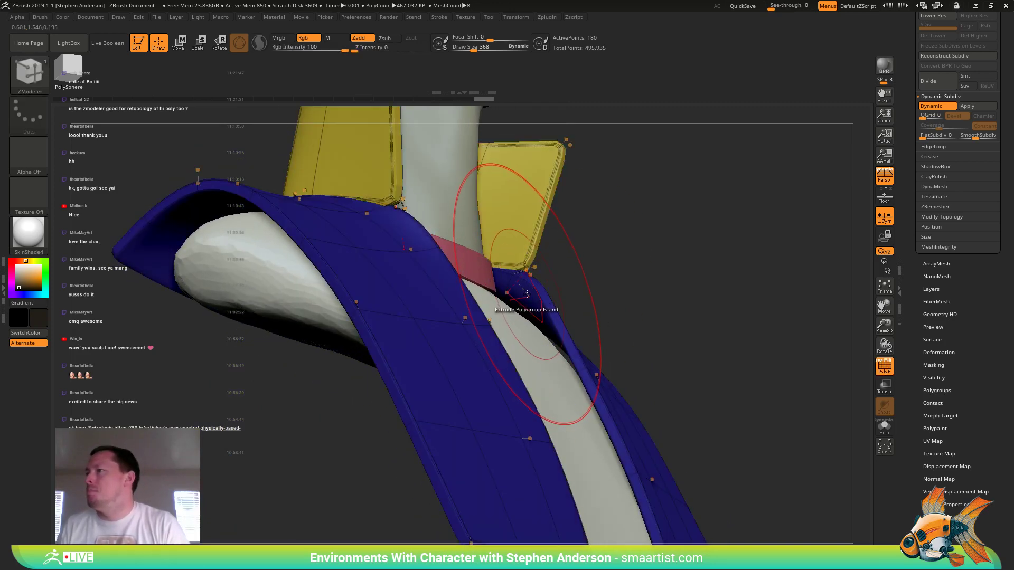
- Isolate the jacket with Solo and use the PolyGroup Polyloop action to give the body's and collar's border thickness their own polygroup
{"action": "left_click", "coordinate": [885, 427]}
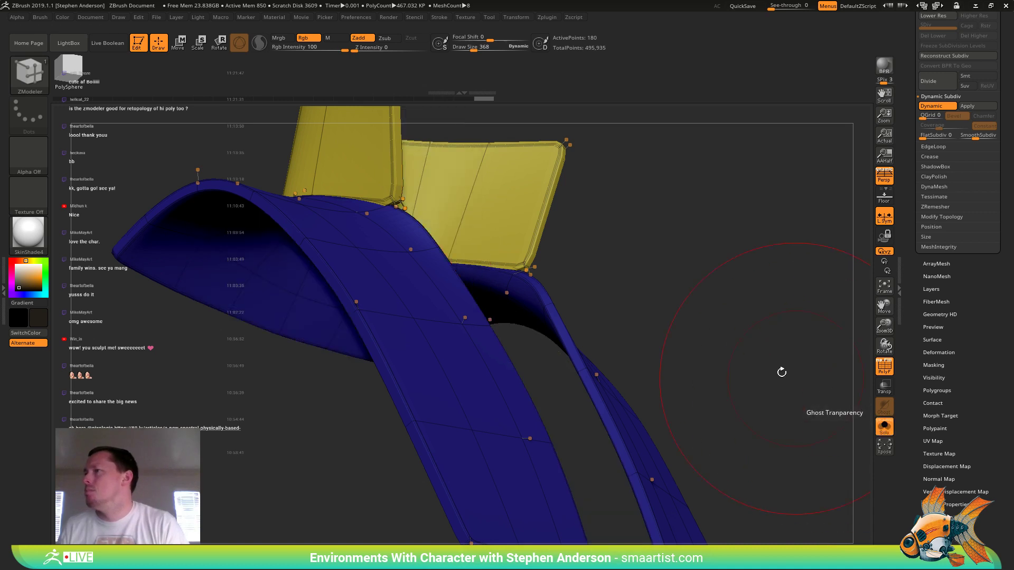
{"action": "key", "text": "f"}
{"action": "mouse_move", "coordinate": [826, 339]}
{"action": "right_mouse_down"}
{"action": "mouse_move", "coordinate": [690, 364]}
{"action": "mouse_move", "coordinate": [670, 409]}
{"action": "right_mouse_up"}
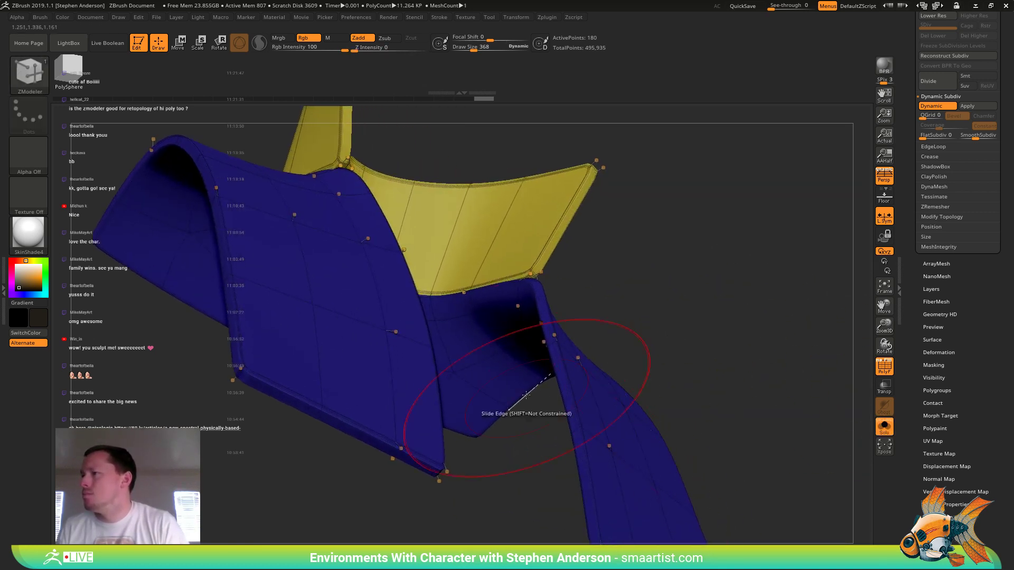
{"action": "key", "text": "space"}
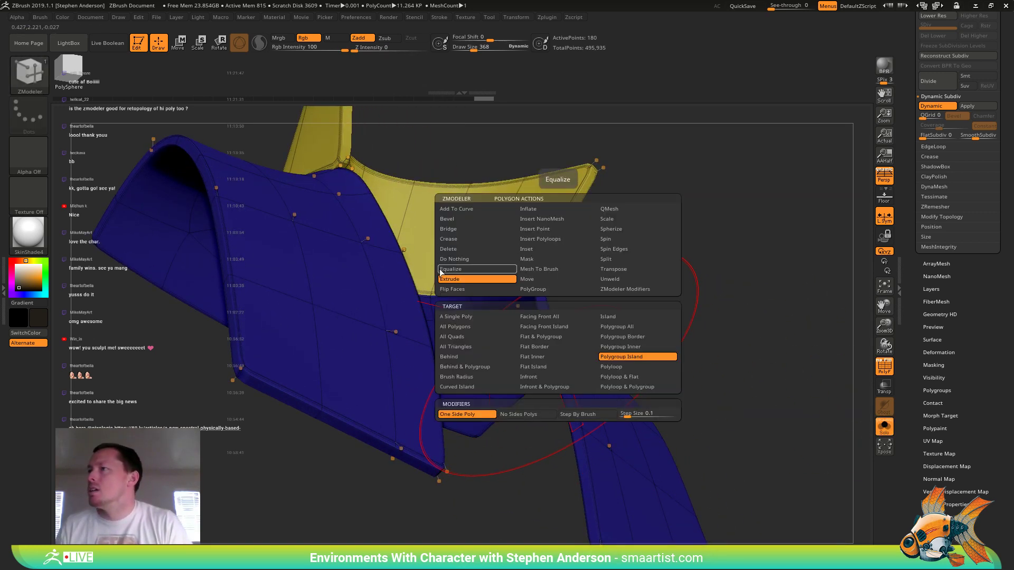
{"action": "left_click", "coordinate": [545, 290]}
{"action": "left_click", "coordinate": [649, 368]}
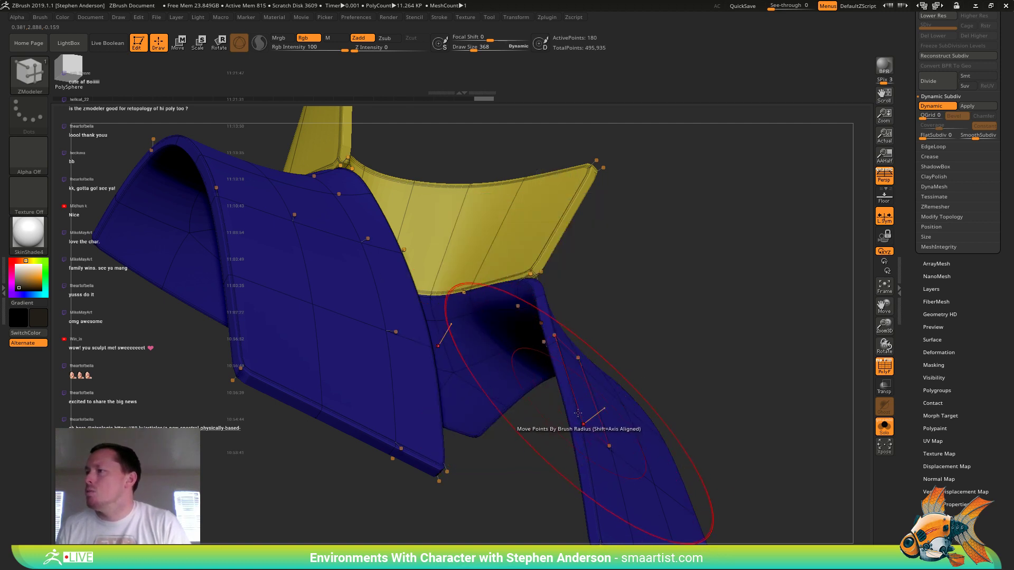
{"action": "left_click", "coordinate": [569, 403]}
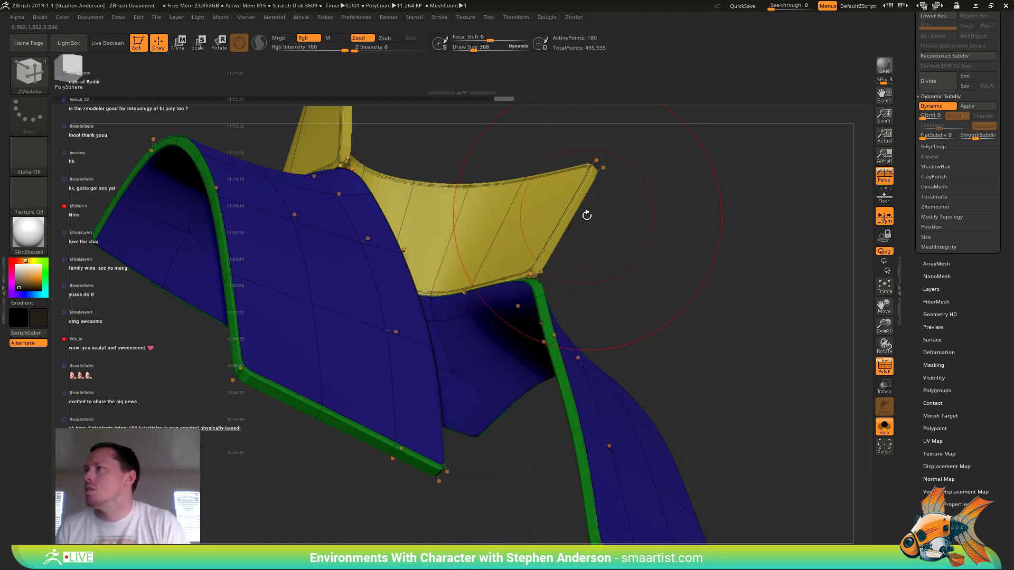
{"action": "left_click", "coordinate": [568, 217]}
{"action": "left_click_drag", "start_coordinate": [611, 230], "coordinate": [584, 215]}
- Retarget the PolyGroup action to Polygroup Island and try it on the jacket's outer body
{"action": "key", "text": "space"}
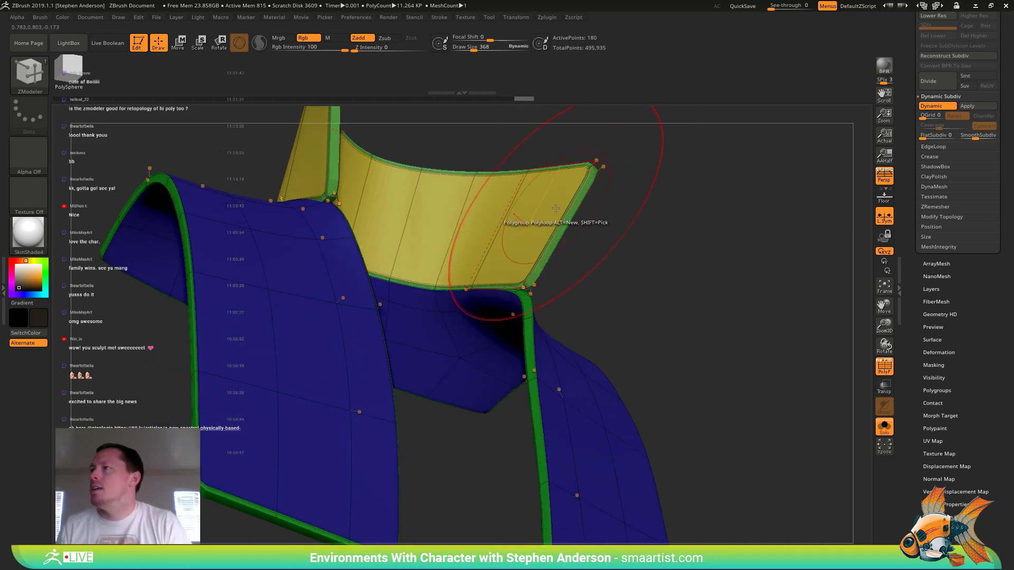
{"action": "left_click_drag", "start_coordinate": [523, 228], "coordinate": [479, 260]}
{"action": "key", "text": "space"}
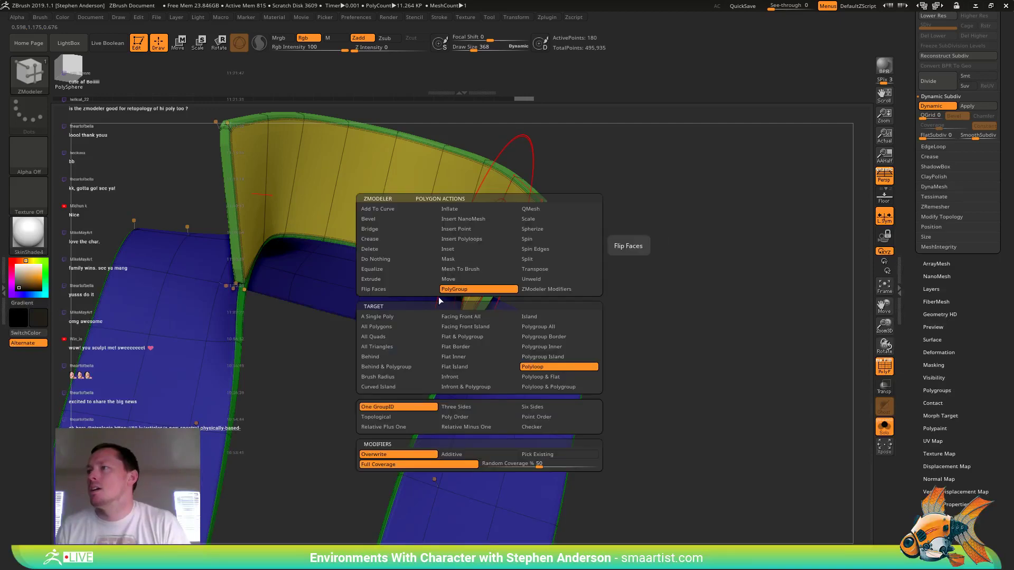
{"action": "left_click", "coordinate": [560, 356]}
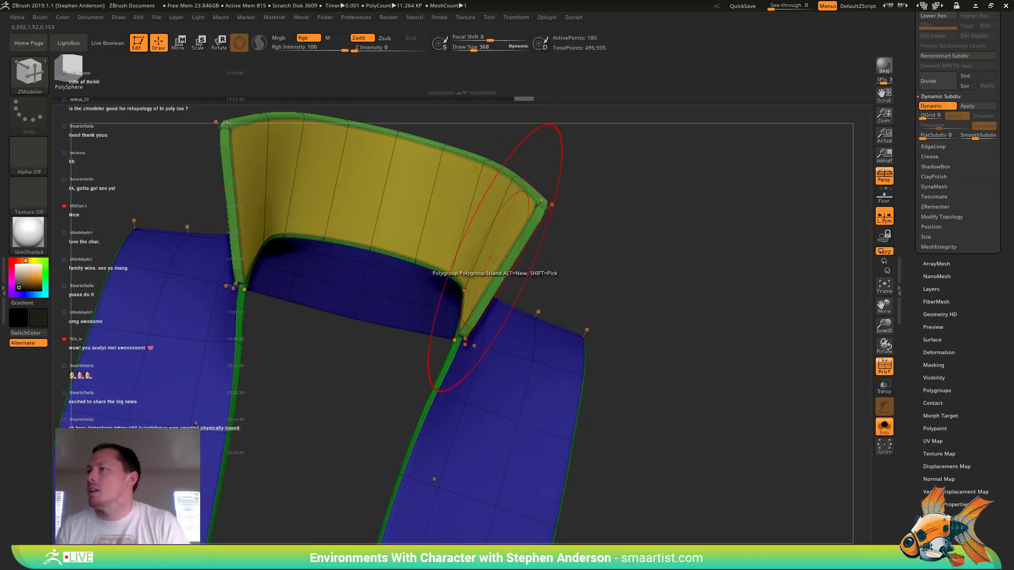
{"action": "left_click", "coordinate": [497, 388]}
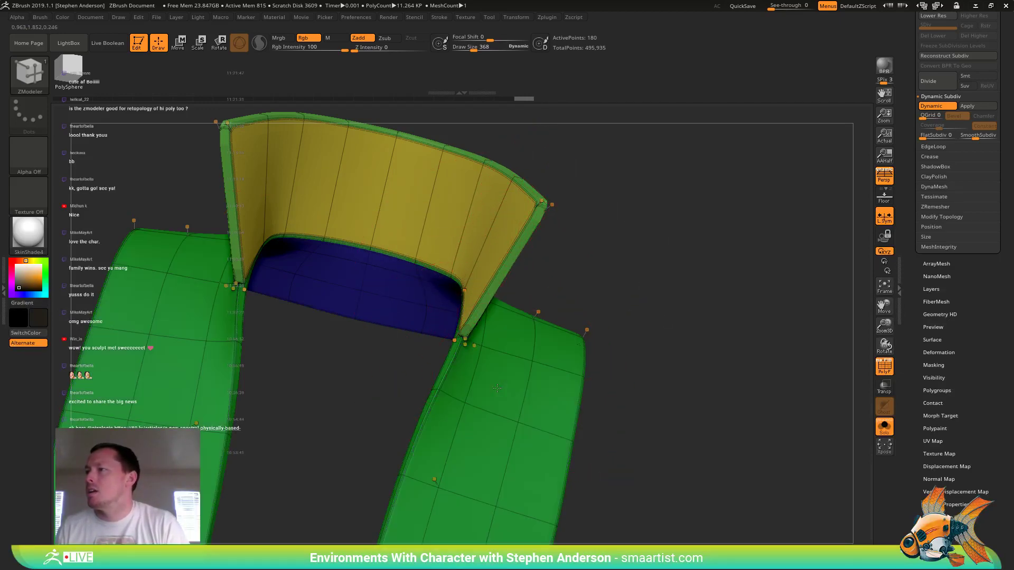
{"action": "key", "text": "ctrl+z"}
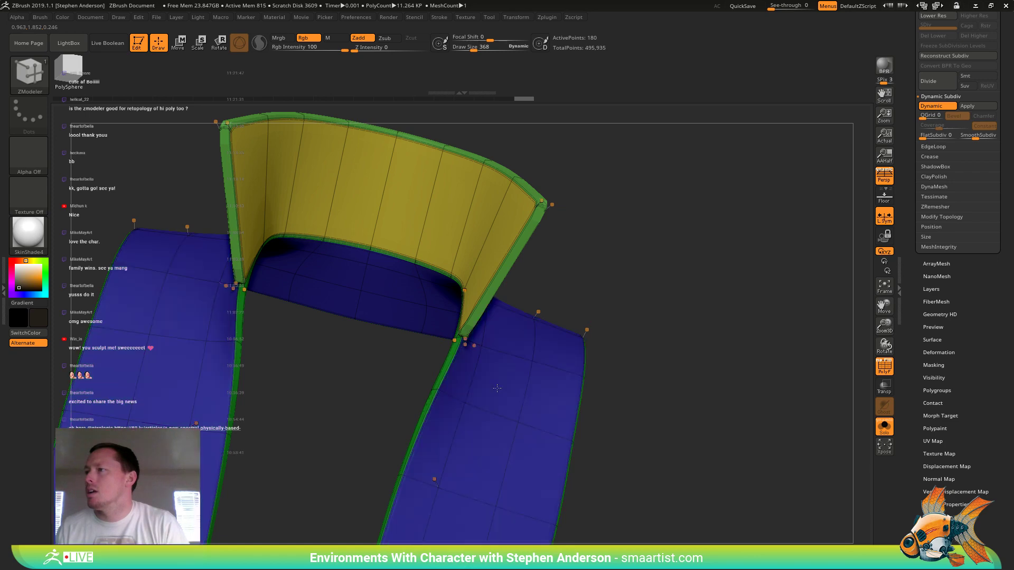
- Assign the collar's inner face a new polygroup and apply the same group to the jacket body's inner lining
{"action": "left_click", "coordinate": [475, 230]}
{"action": "right_click_drag", "start_coordinate": [505, 245], "coordinate": [474, 244]}
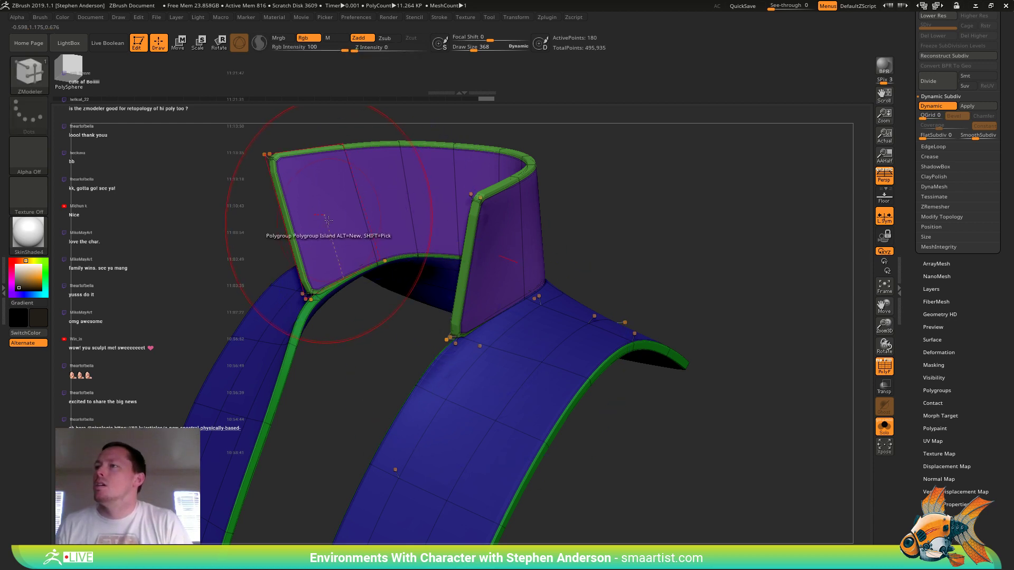
{"action": "right_click_drag", "start_coordinate": [329, 220], "coordinate": [360, 247]}
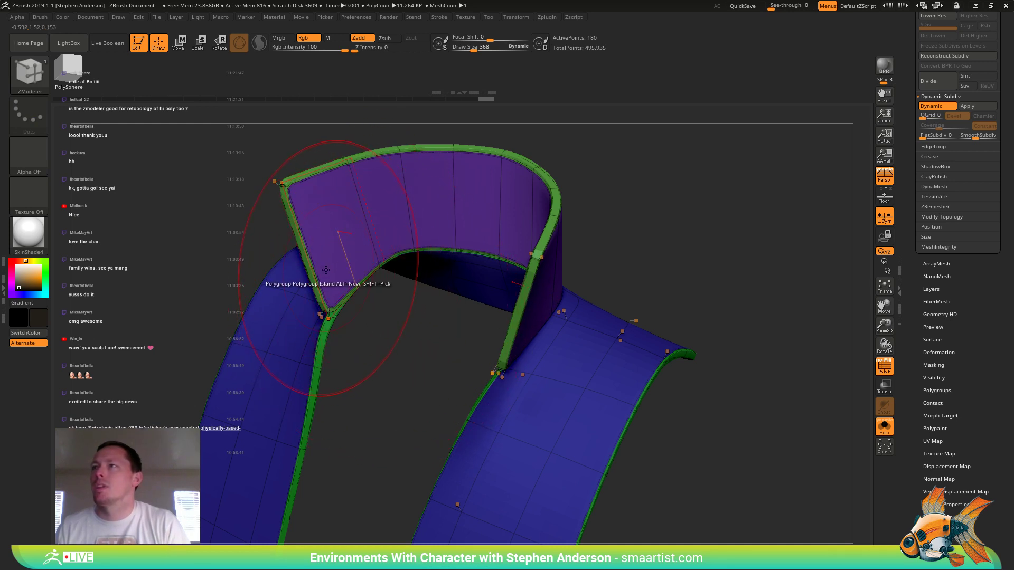
{"action": "left_click", "coordinate": [350, 256]}
{"action": "mouse_move", "coordinate": [353, 257]}
{"action": "right_mouse_down"}
{"action": "mouse_move", "coordinate": [441, 254]}
{"action": "mouse_move", "coordinate": [372, 231]}
{"action": "mouse_move", "coordinate": [308, 331]}
{"action": "right_mouse_up"}
{"action": "left_click", "coordinate": [317, 335]}
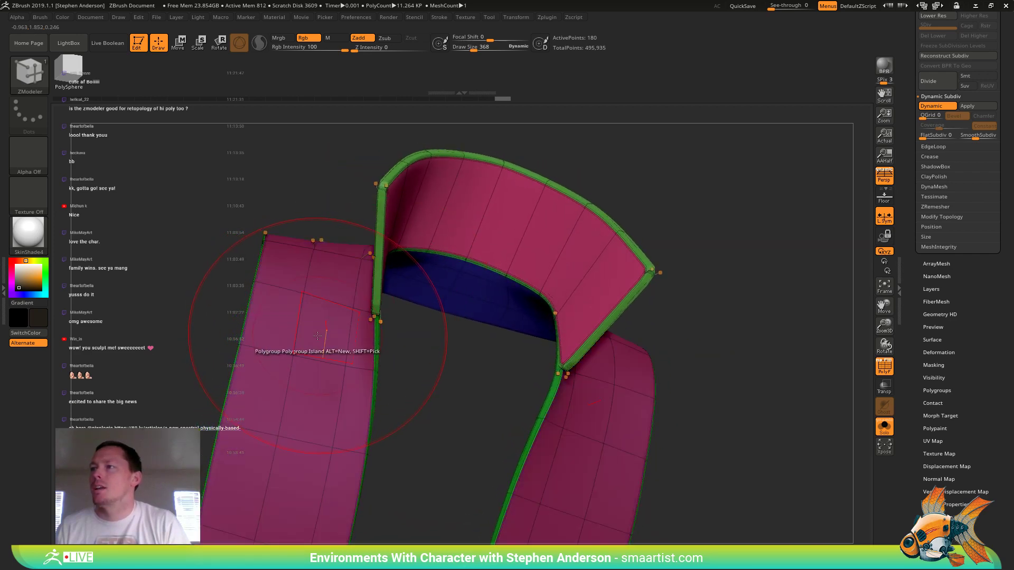
{"action": "key", "text": "ctrl+z"}
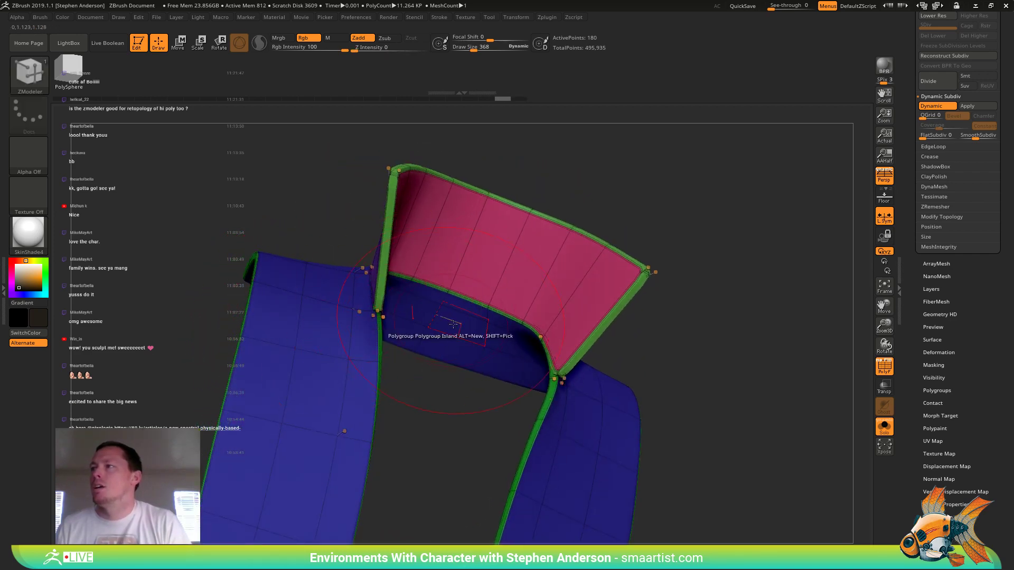
{"action": "left_click", "coordinate": [459, 325]}
{"action": "right_click_drag", "start_coordinate": [425, 293], "coordinate": [428, 319]}
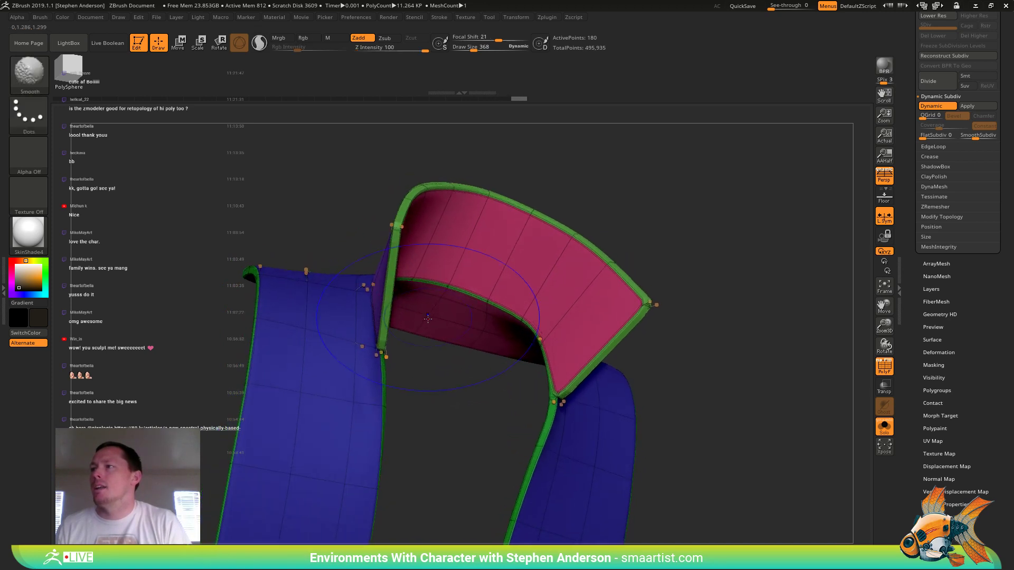
- Assign a new polygroup to the collar's outer face and the jacket's outer body, separate from the lining
{"action": "key", "text": "shift+f"}
{"action": "right_click_drag", "start_coordinate": [335, 317], "coordinate": [371, 340]}
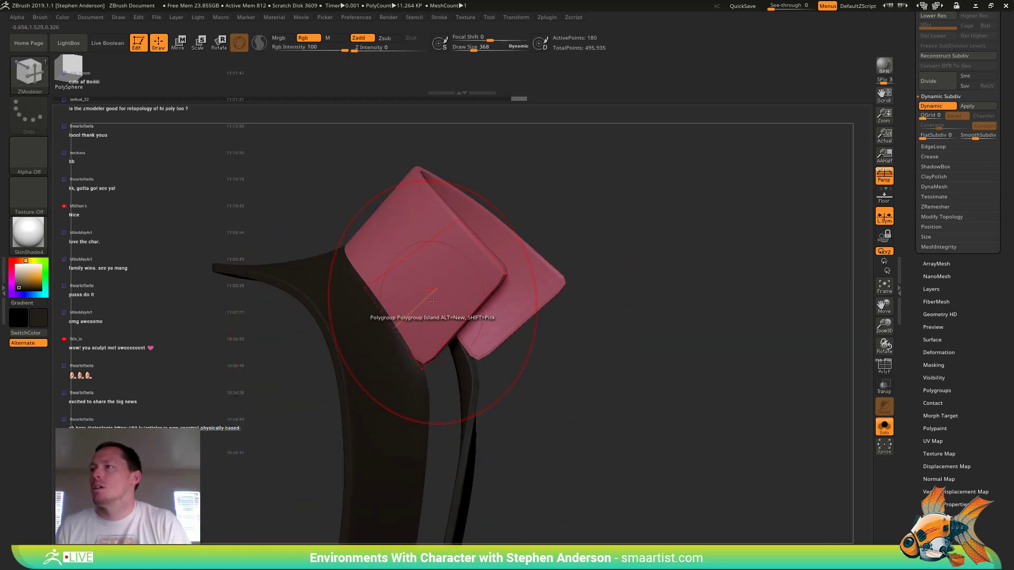
{"action": "key", "text": "shift+f"}
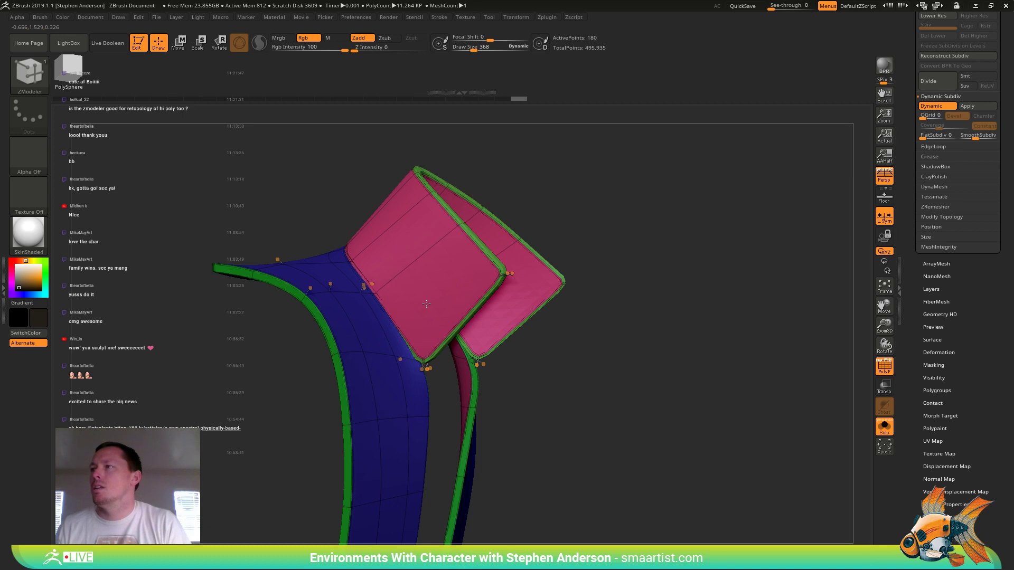
{"action": "left_click", "coordinate": [426, 303]}
{"action": "left_click", "coordinate": [367, 335]}
{"action": "right_click_drag", "start_coordinate": [320, 330], "coordinate": [373, 448]}
- Turn off dynamic subdivision and insert single edge loops along the middle of the collar's and jacket body's border strips
{"action": "key", "text": "shift+d"}
{"action": "right_click_drag", "start_coordinate": [319, 425], "coordinate": [329, 184]}
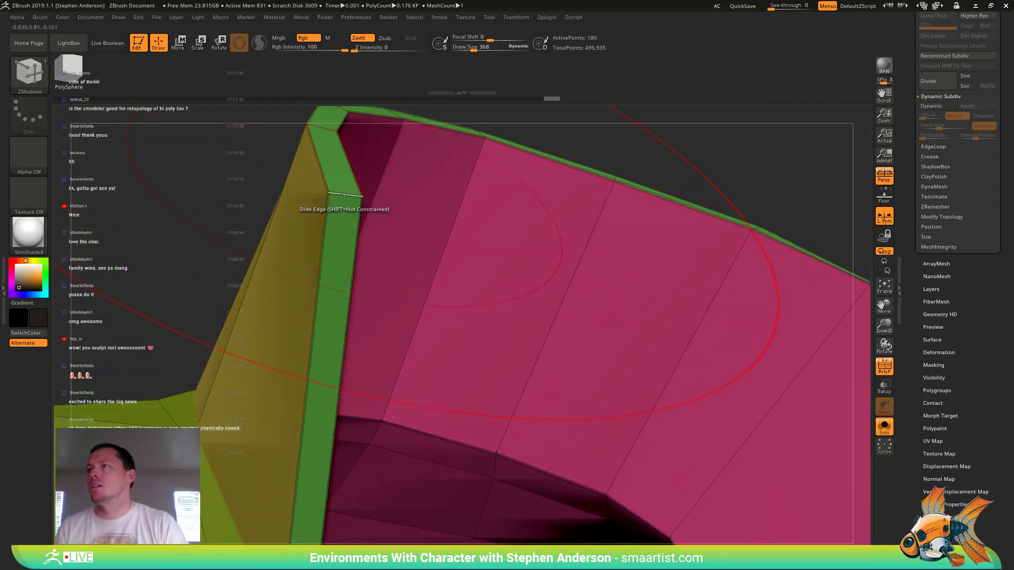
{"action": "key", "text": "space"}
{"action": "key", "text": "space"}
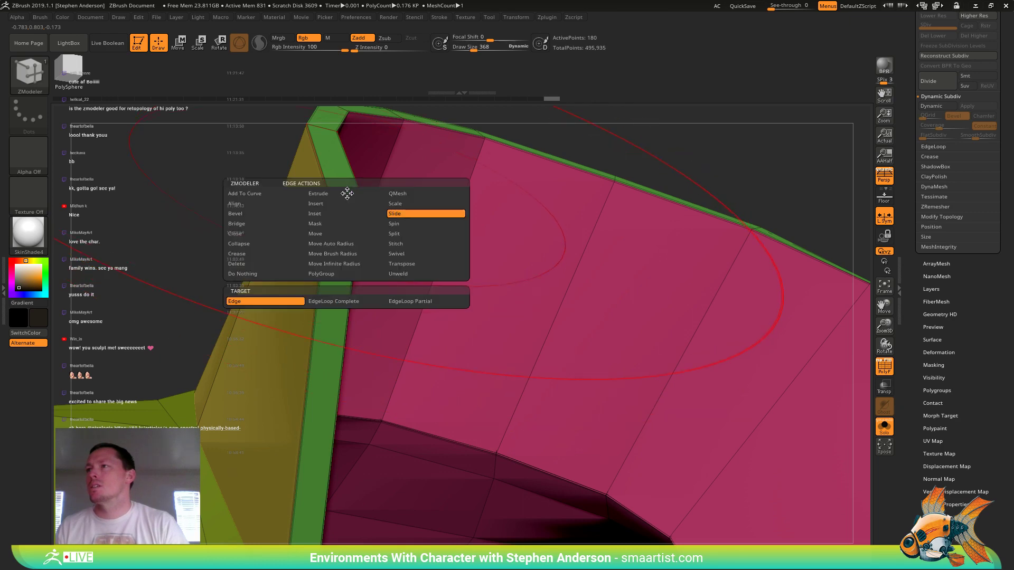
{"action": "left_click", "coordinate": [324, 204]}
{"action": "right_click_drag", "start_coordinate": [356, 225], "coordinate": [345, 194]}
{"action": "key", "text": "shift"}
{"action": "key", "text": "d"}
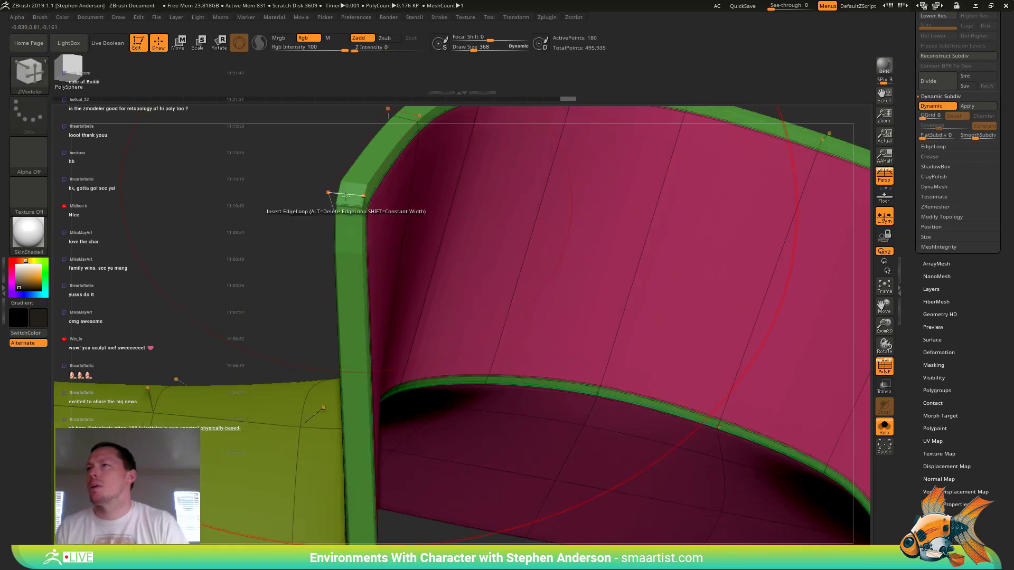
{"action": "key", "text": "shift+d"}
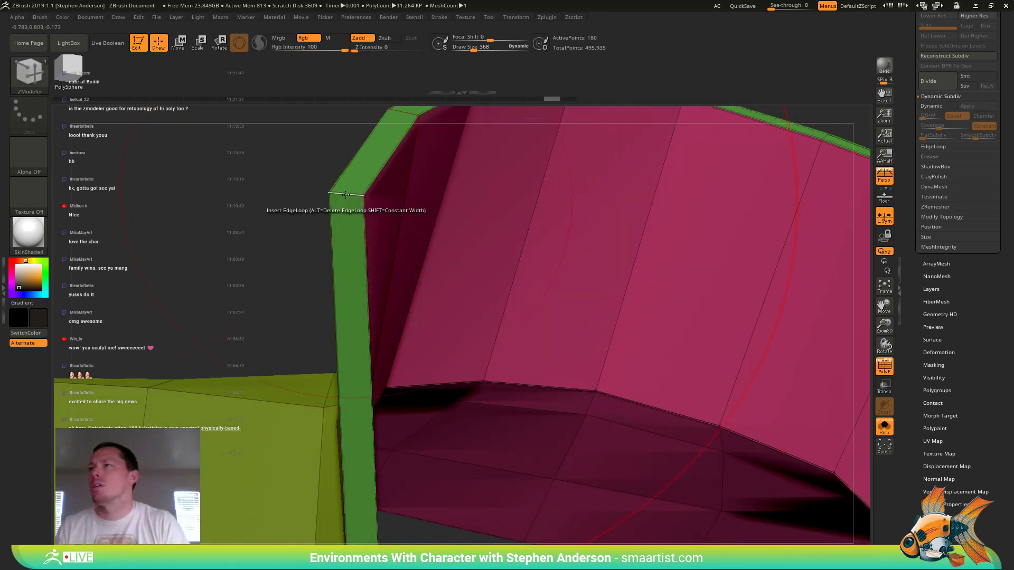
{"action": "right_click_drag", "start_coordinate": [340, 258], "coordinate": [320, 193], "text": "ctrl"}
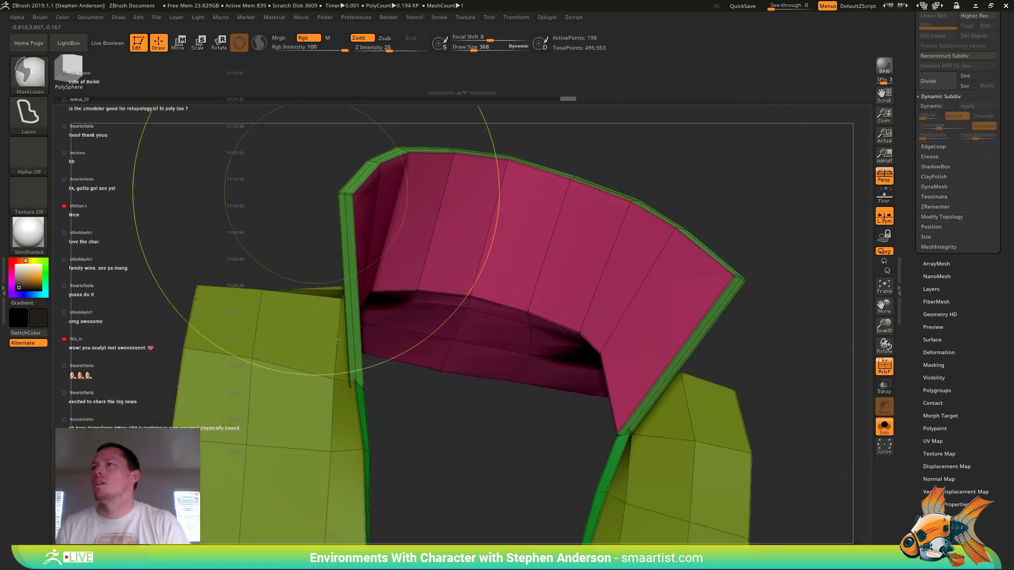
{"action": "mouse_move", "coordinate": [320, 338]}
{"action": "right_mouse_down", "text": "alt"}
{"action": "mouse_move", "coordinate": [302, 221]}
{"action": "mouse_move", "coordinate": [368, 279]}
{"action": "mouse_move", "coordinate": [397, 216]}
{"action": "right_mouse_up", "text": "alt"}
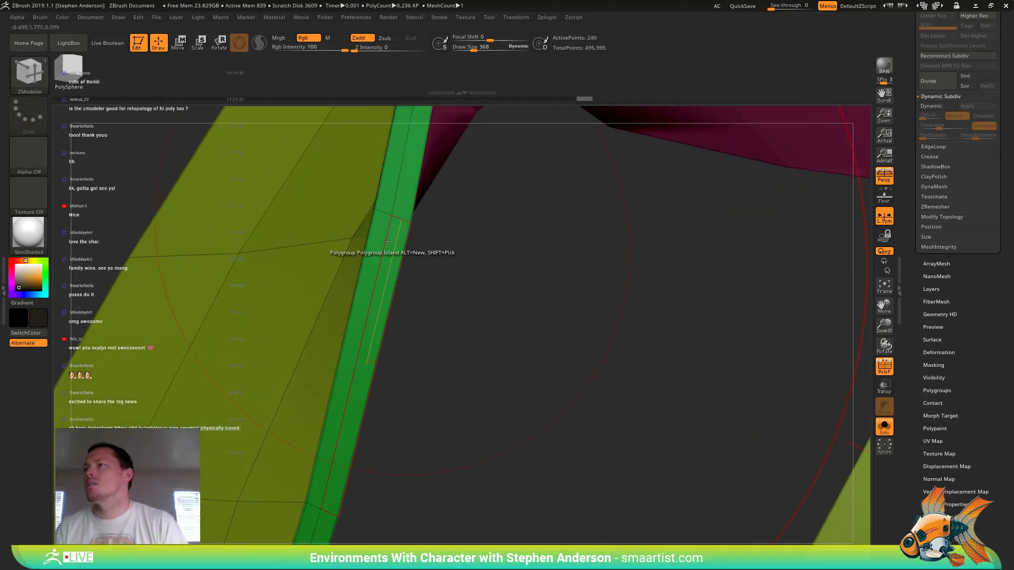
- Bevel the center edge loops on the jacket and collar borders into narrow strips
{"action": "key", "text": "space"}
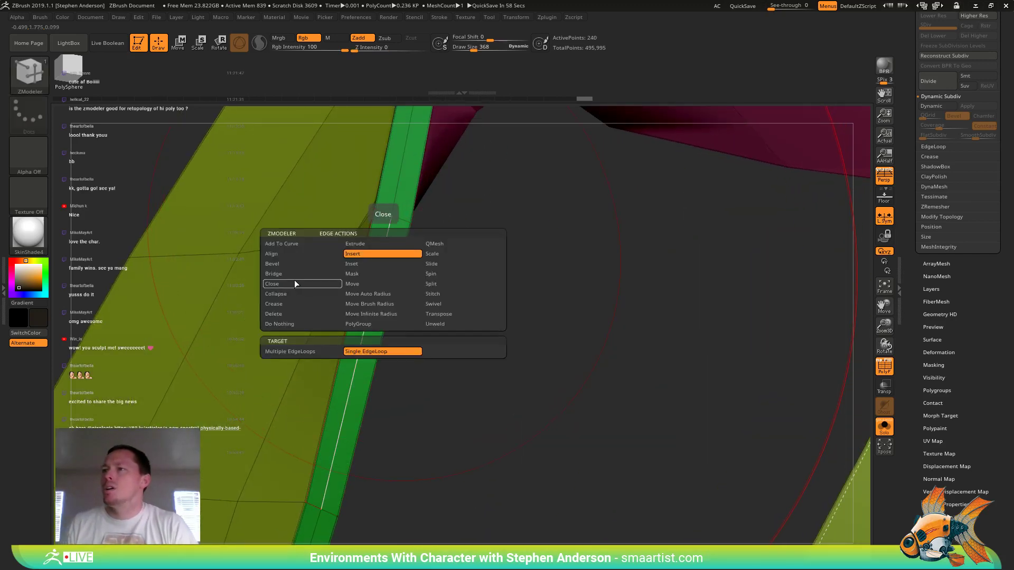
{"action": "left_click", "coordinate": [280, 264]}
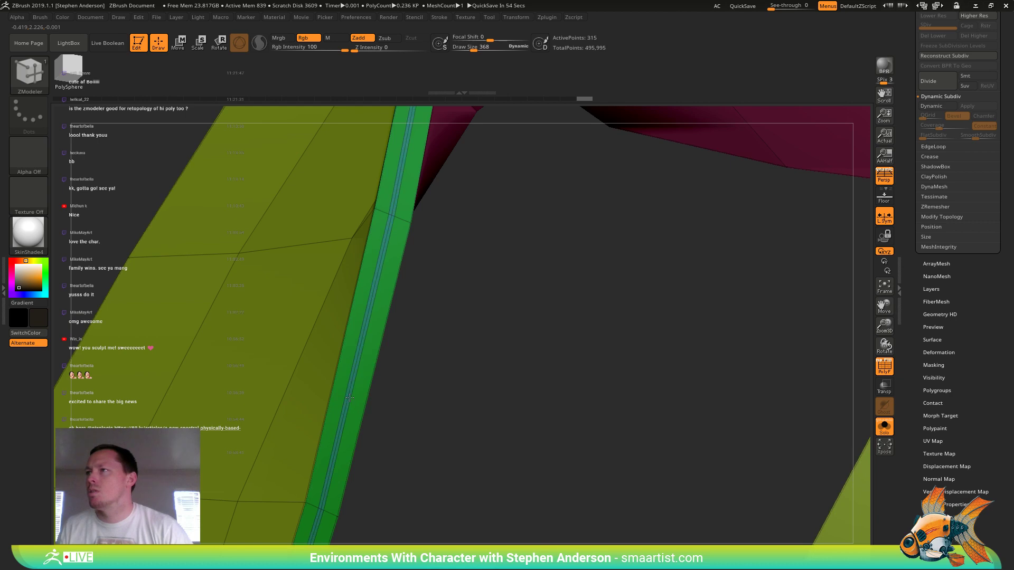
{"action": "mouse_move", "coordinate": [380, 368]}
{"action": "right_mouse_down", "text": "ctrl"}
{"action": "mouse_move", "coordinate": [370, 174]}
{"action": "mouse_move", "coordinate": [333, 327]}
{"action": "mouse_move", "coordinate": [329, 285]}
{"action": "mouse_move", "coordinate": [340, 306]}
{"action": "right_mouse_up", "text": "ctrl"}
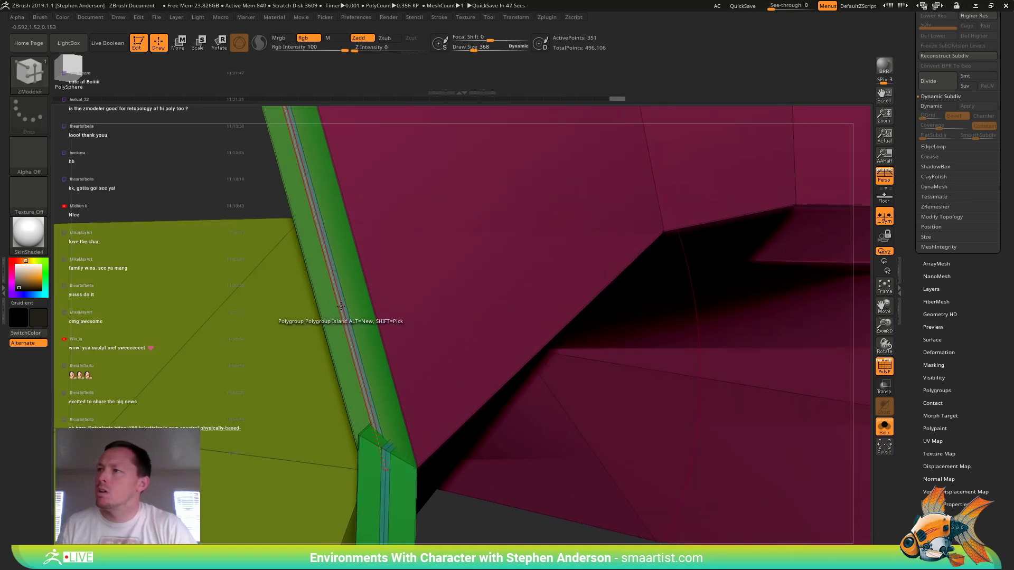
- Mask the narrow beveled strips along the collar and jacket borders with the edge Mask action, and invert the mask
{"action": "key", "text": "space"}
{"action": "left_click", "coordinate": [310, 329]}
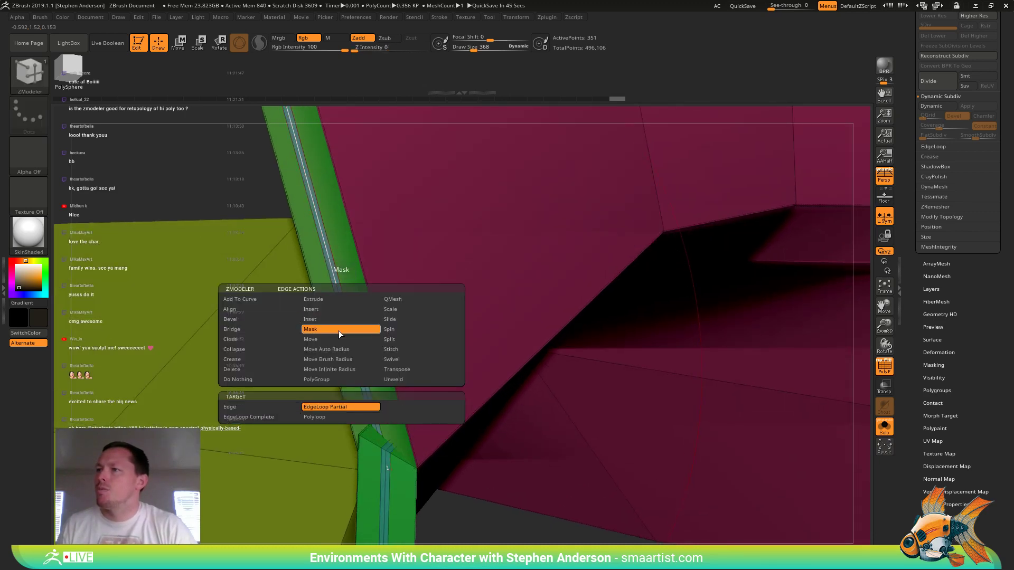
{"action": "left_click", "coordinate": [364, 417]}
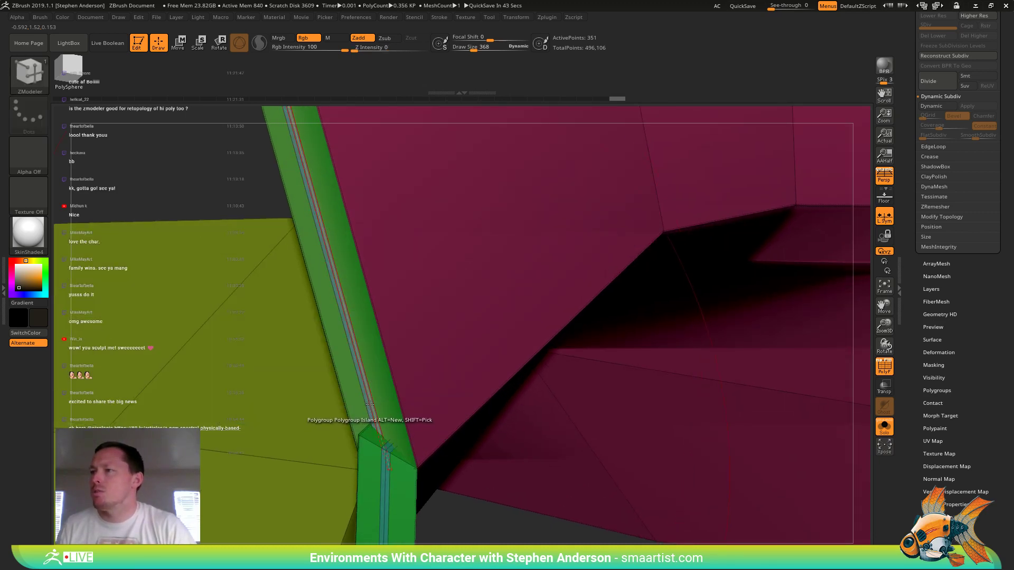
{"action": "right_click_drag", "start_coordinate": [365, 400], "coordinate": [439, 392]}
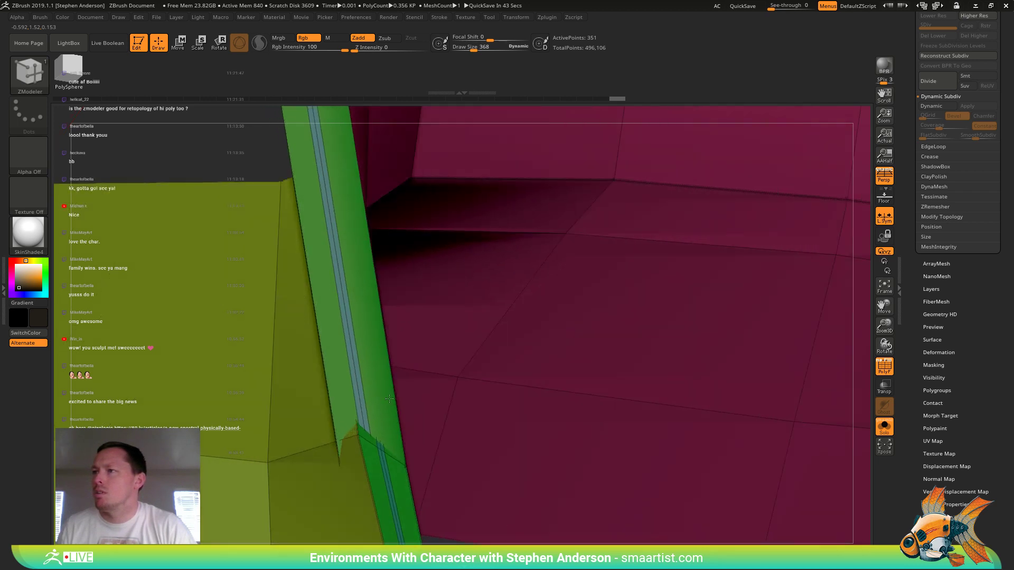
{"action": "left_click", "coordinate": [357, 385]}
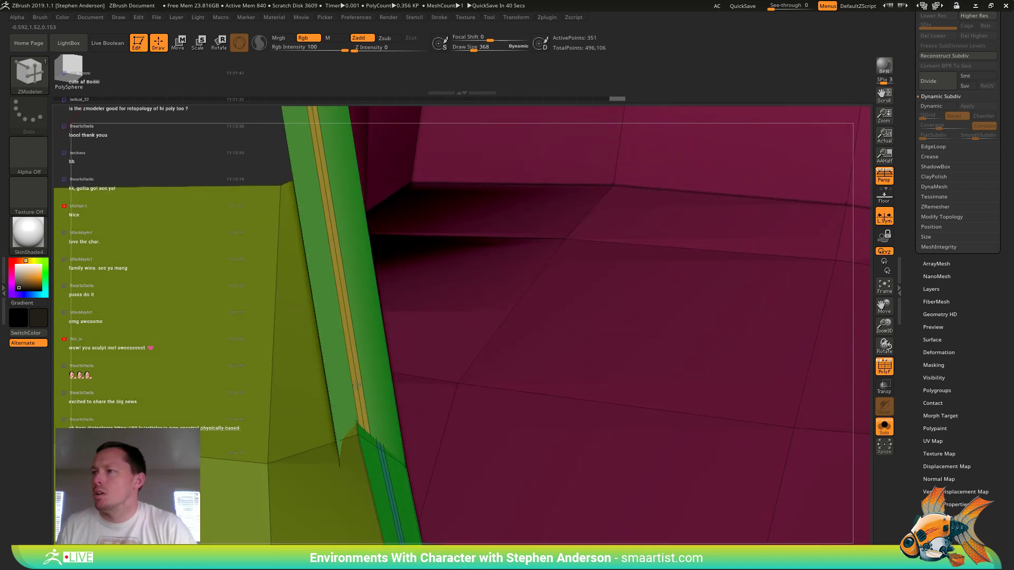
{"action": "left_click", "coordinate": [359, 388]}
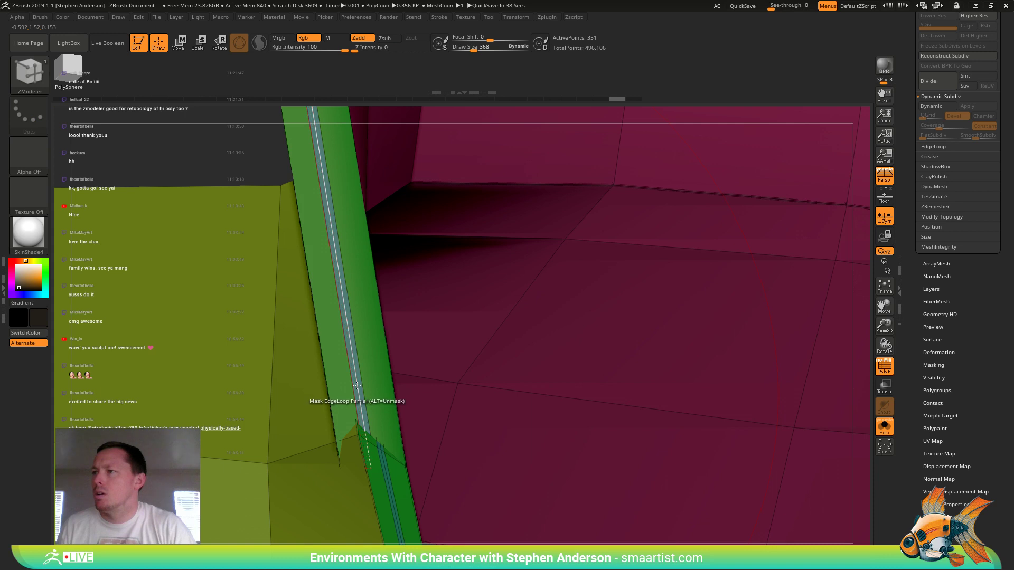
{"action": "left_click", "coordinate": [357, 385]}
{"action": "right_click_drag", "start_coordinate": [339, 264], "coordinate": [376, 328], "text": "ctrl"}
{"action": "left_click", "coordinate": [375, 329]}
{"action": "mouse_move", "coordinate": [465, 222]}
{"action": "right_mouse_down", "text": "ctrl"}
{"action": "mouse_move", "coordinate": [489, 292]}
{"action": "mouse_move", "coordinate": [403, 388]}
{"action": "mouse_move", "coordinate": [369, 354]}
{"action": "right_mouse_up", "text": "ctrl"}
{"action": "mouse_move", "coordinate": [369, 353]}
{"action": "right_mouse_down", "text": "ctrl"}
{"action": "mouse_move", "coordinate": [377, 380]}
{"action": "mouse_move", "coordinate": [397, 351]}
{"action": "right_mouse_up", "text": "ctrl"}
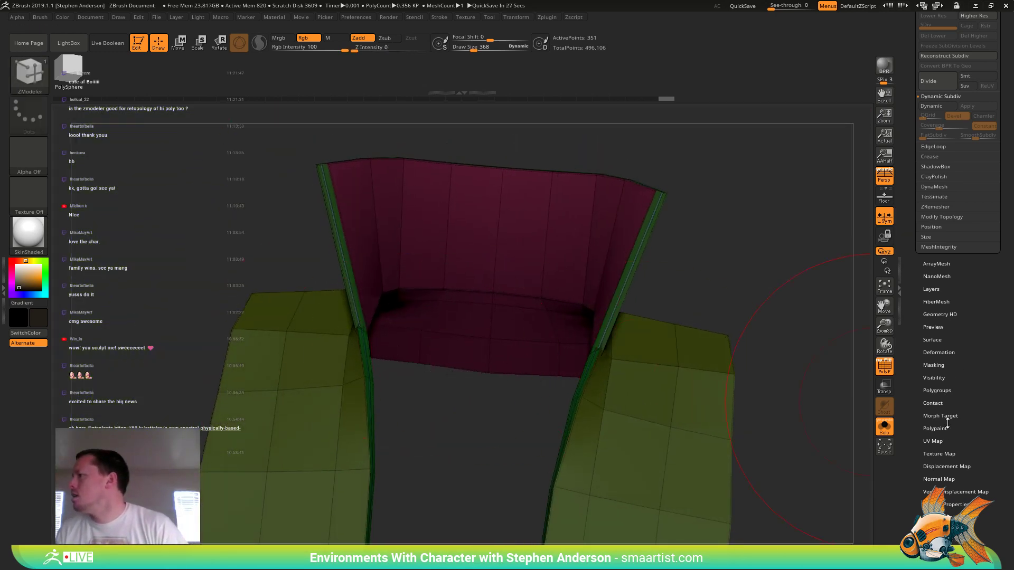
- Apply a negative Inflate deformation to sink the unmasked border strips inward, and hide the polyframe
{"action": "left_click", "coordinate": [945, 352]}
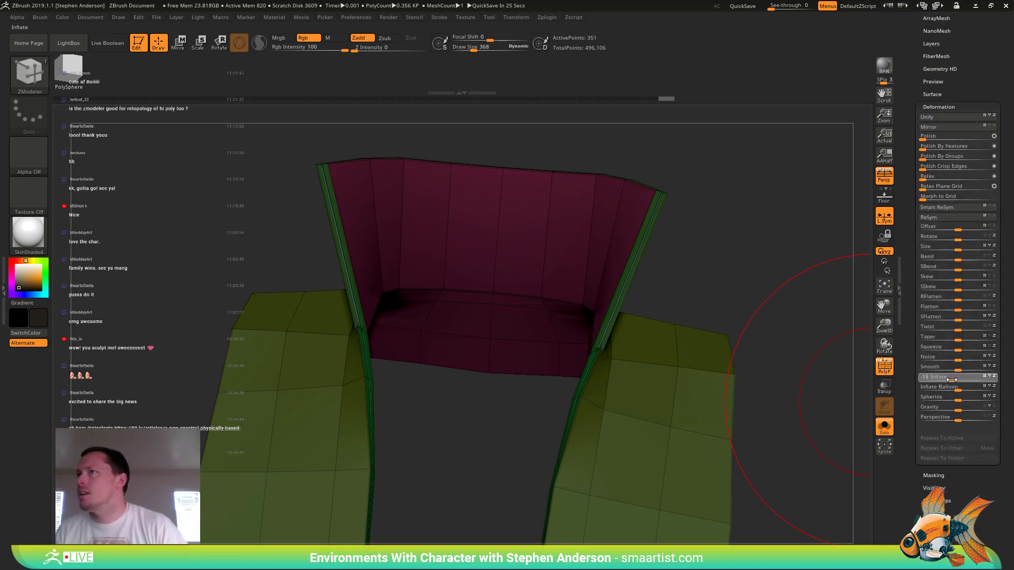
{"action": "left_click_drag", "start_coordinate": [952, 380], "coordinate": [943, 379]}
{"action": "right_click_drag", "start_coordinate": [720, 246], "coordinate": [661, 334], "text": "alt"}
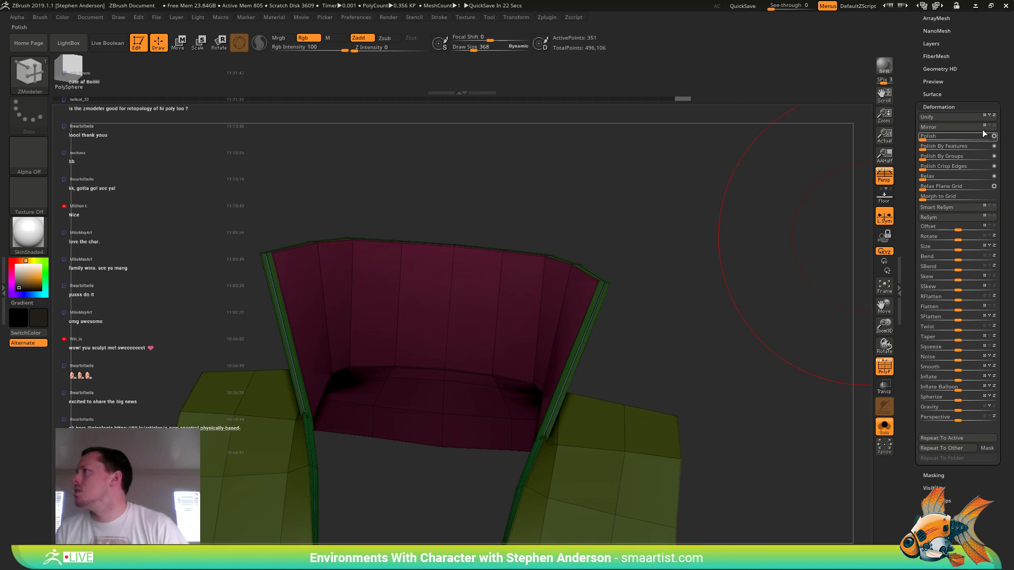
{"action": "left_click_drag", "start_coordinate": [980, 16], "coordinate": [951, 133]}
{"action": "key", "text": "shift+f"}
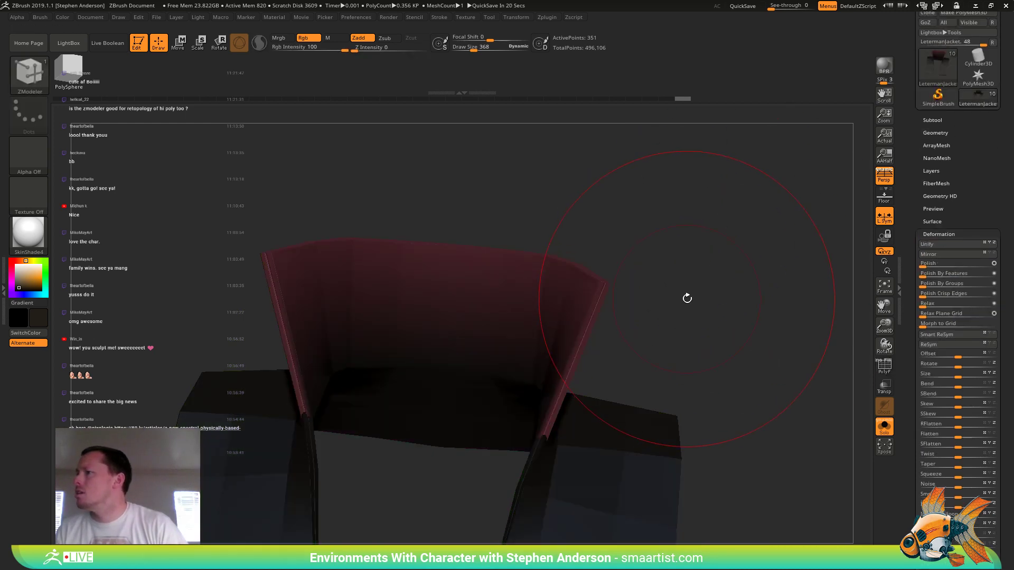
- Turn on the jacket's dynamic subdivision preview and remove all creases from its mesh
{"action": "key", "text": "d"}
{"action": "key", "text": "shift+f"}
{"action": "mouse_move", "coordinate": [643, 300]}
{"action": "left_mouse_down"}
{"action": "mouse_move", "coordinate": [664, 305]}
{"action": "mouse_move", "coordinate": [677, 266]}
{"action": "left_mouse_up"}
{"action": "key", "text": "shift+f"}
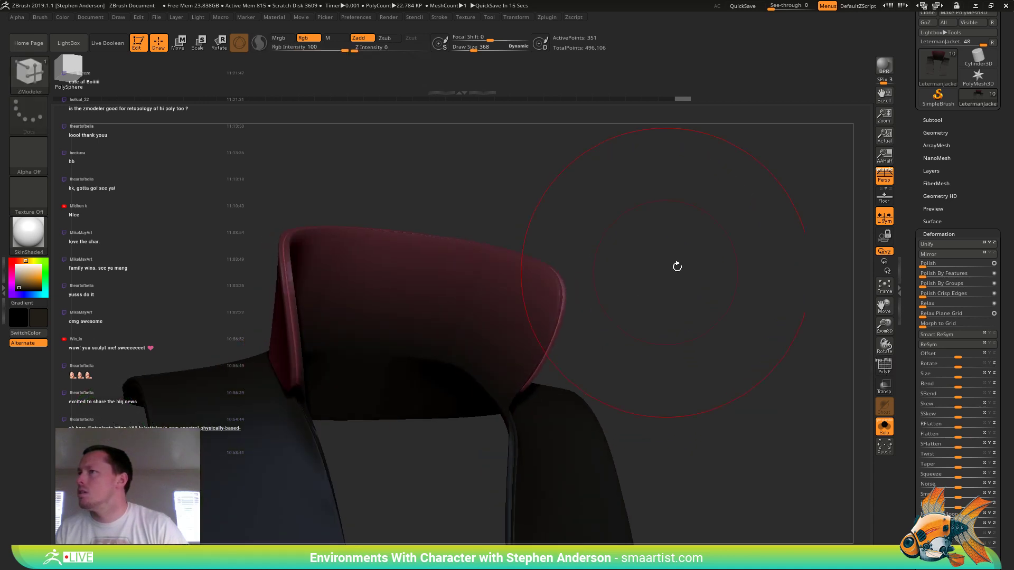
{"action": "left_click", "coordinate": [936, 132]}
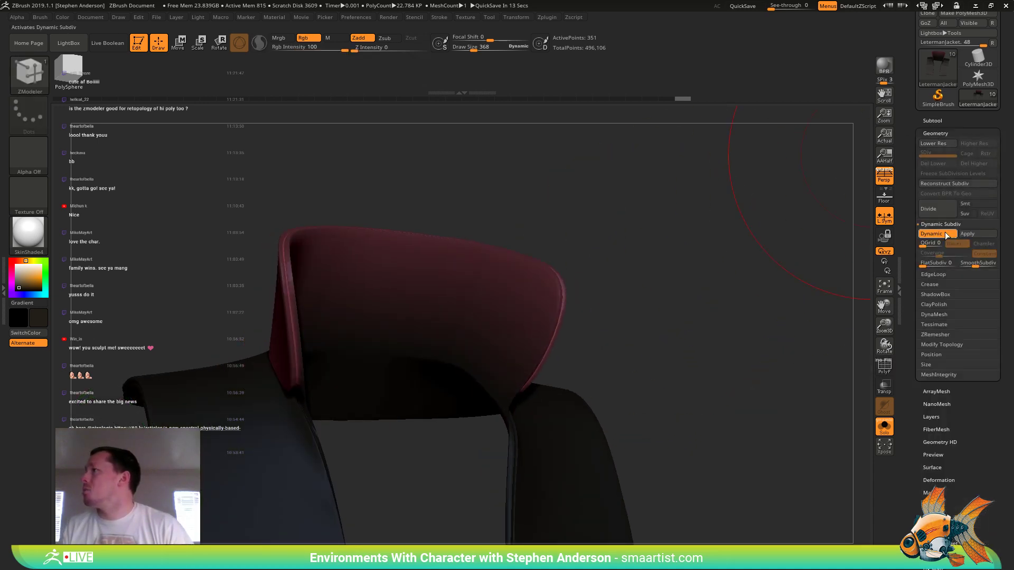
{"action": "left_click", "coordinate": [938, 285]}
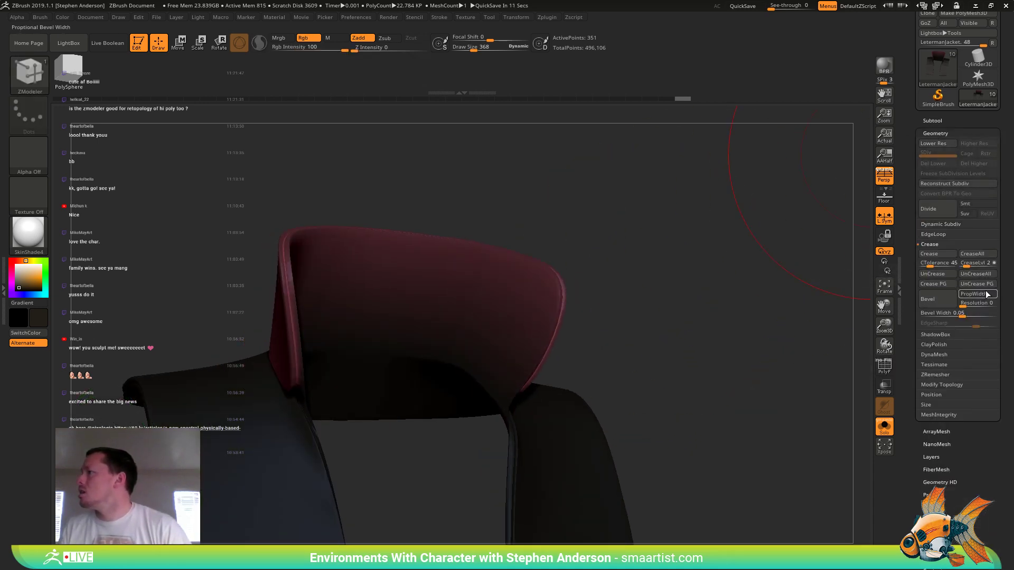
{"action": "left_click", "coordinate": [982, 275]}
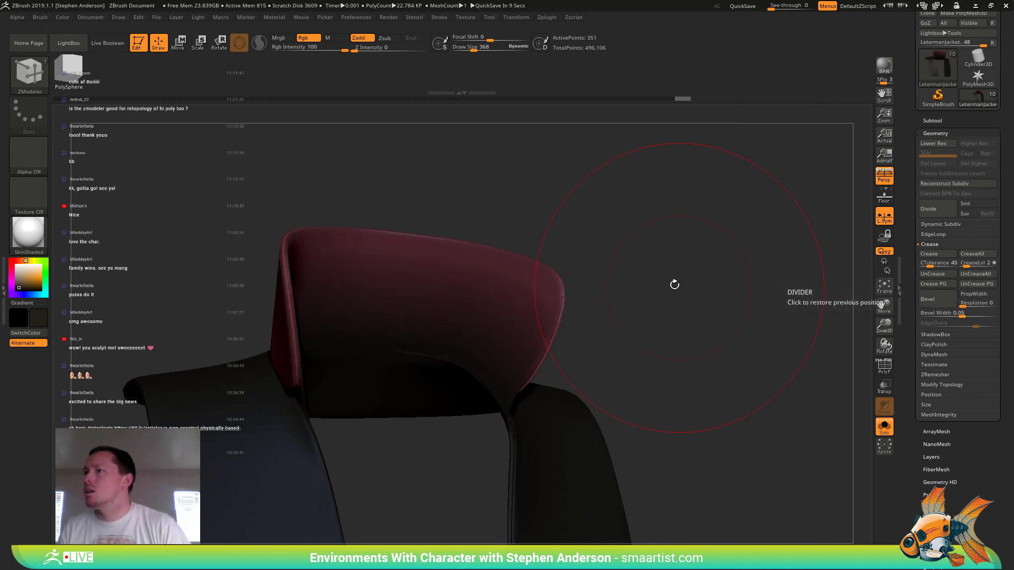
- Examine the border strips where the collar meets the jacket shoulders, with and without the polyframe
{"action": "mouse_move", "coordinate": [675, 285]}
{"action": "left_mouse_down"}
{"action": "mouse_move", "coordinate": [627, 276]}
{"action": "mouse_move", "coordinate": [650, 301]}
{"action": "mouse_move", "coordinate": [679, 293]}
{"action": "mouse_move", "coordinate": [695, 313]}
{"action": "left_mouse_up"}
{"action": "key", "text": "shift+f"}
{"action": "key", "text": "shift+f"}
{"action": "right_click_drag", "start_coordinate": [695, 314], "coordinate": [636, 267]}
{"action": "right_click_drag", "start_coordinate": [460, 332], "coordinate": [532, 387], "text": "ctrl"}
{"action": "key", "text": "shift+f"}
{"action": "mouse_move", "coordinate": [464, 353]}
{"action": "right_mouse_down"}
{"action": "mouse_move", "coordinate": [510, 344]}
{"action": "mouse_move", "coordinate": [487, 352]}
{"action": "mouse_move", "coordinate": [419, 318]}
{"action": "right_mouse_up"}
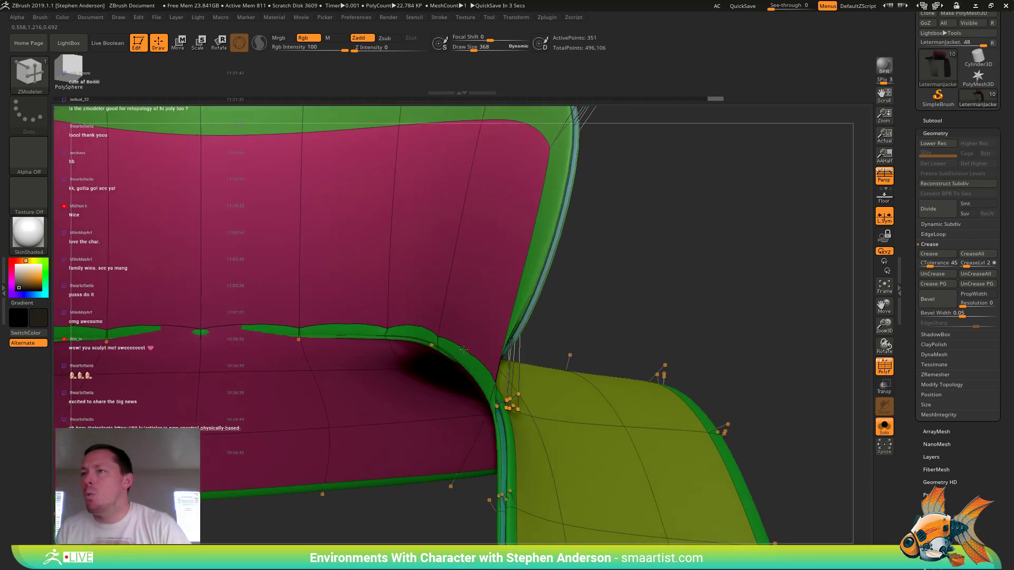
{"action": "right_click_drag", "start_coordinate": [490, 333], "coordinate": [477, 338], "text": "alt"}
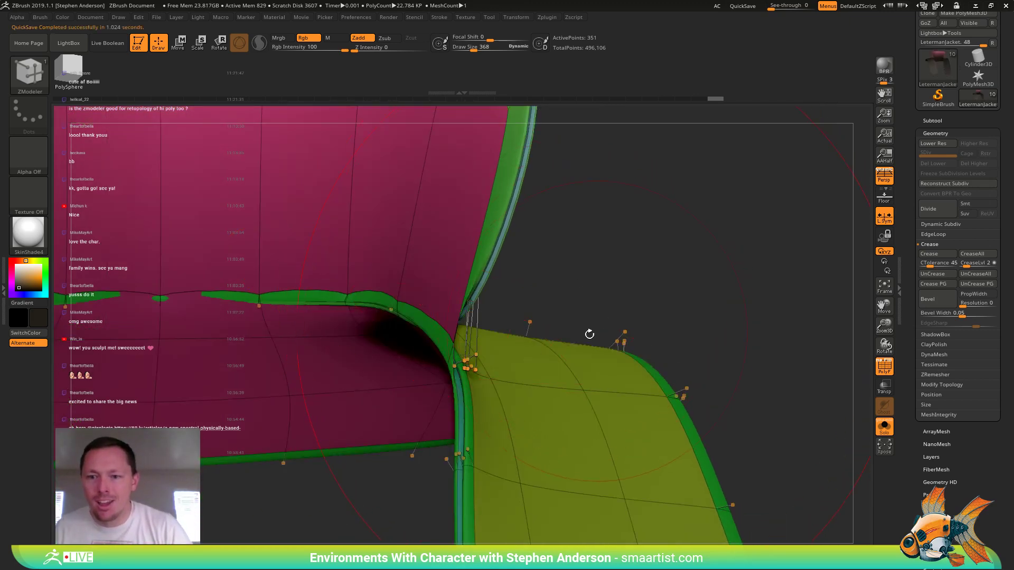
{"action": "mouse_move", "coordinate": [589, 335]}
{"action": "right_mouse_down", "text": "ctrl"}
{"action": "mouse_move", "coordinate": [459, 341]}
{"action": "mouse_move", "coordinate": [534, 348]}
{"action": "mouse_move", "coordinate": [545, 322]}
{"action": "right_mouse_up", "text": "ctrl"}
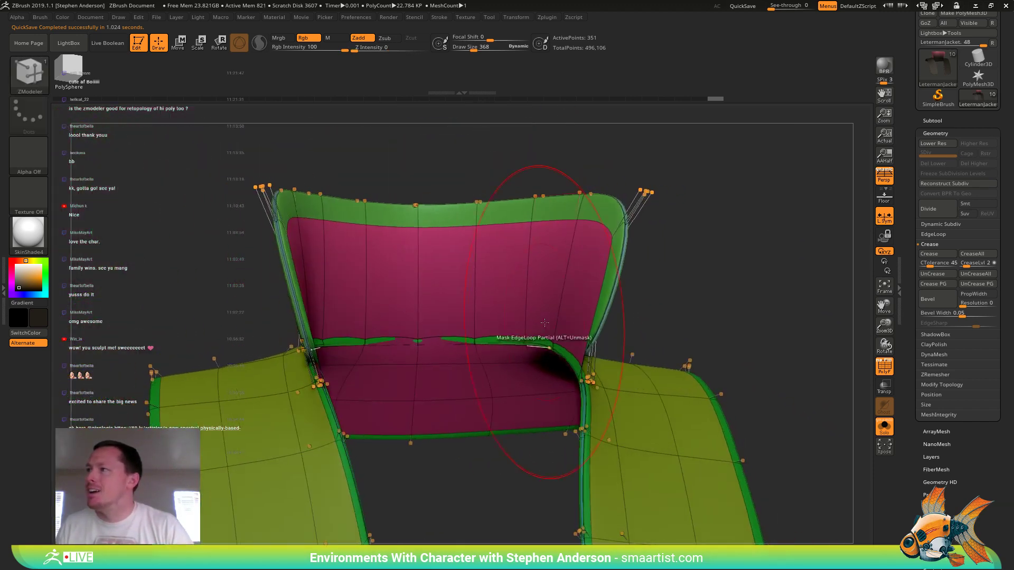
{"action": "key", "text": "ctrl+a"}
{"action": "key", "text": "shift+d"}
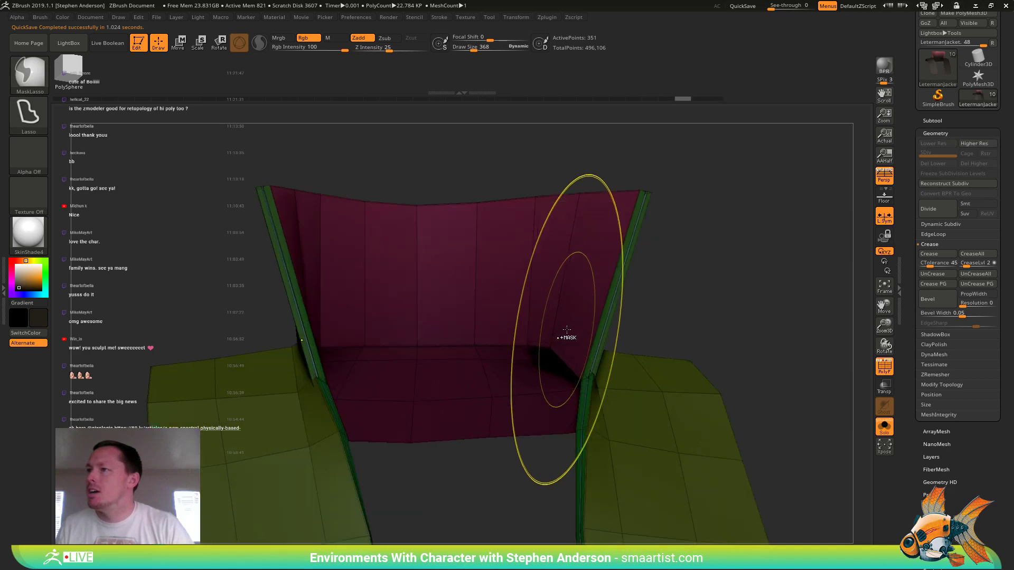
{"action": "key", "text": "ctrl+shift+a"}
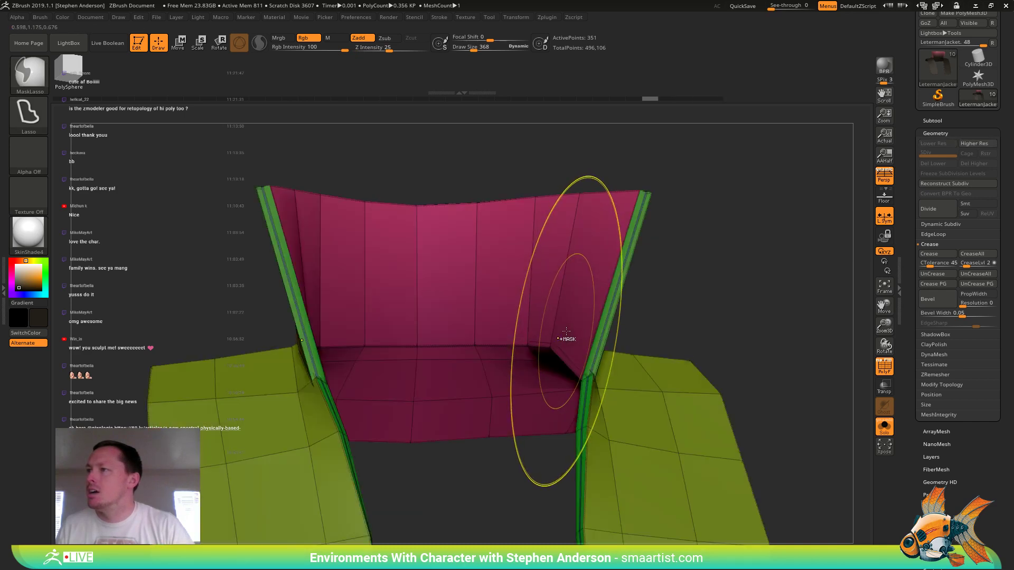
{"action": "key", "text": "ctrl+z"}
{"action": "key", "text": "ctrl+z"}
{"action": "key", "text": "ctrl+z"}
{"action": "key", "text": "ctrl+z"}
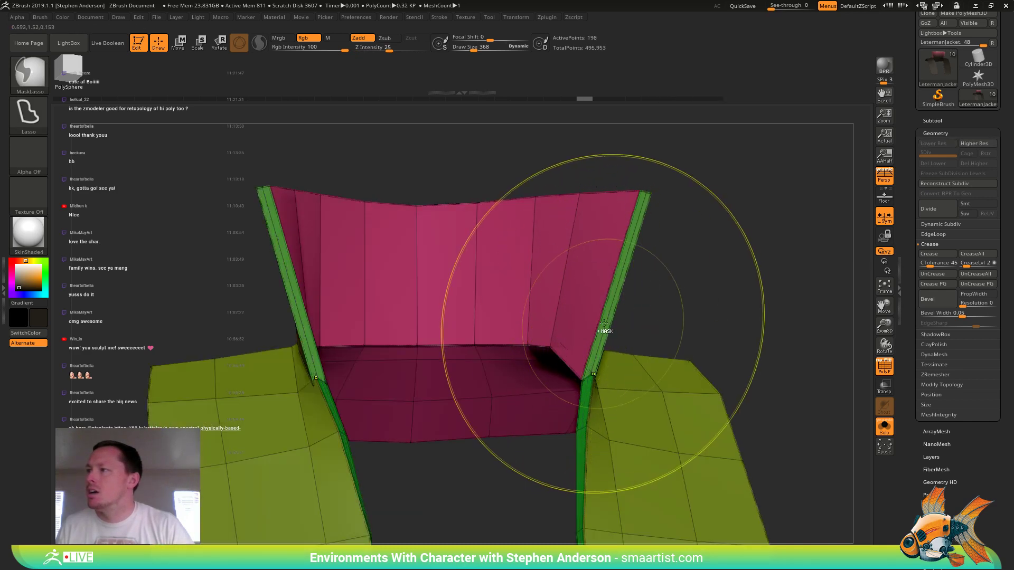
{"action": "key", "text": "ctrl+shift+z"}
{"action": "key", "text": "ctrl+shift+z"}
{"action": "key", "text": "ctrl+shift+z"}
{"action": "key", "text": "ctrl+shift+z"}
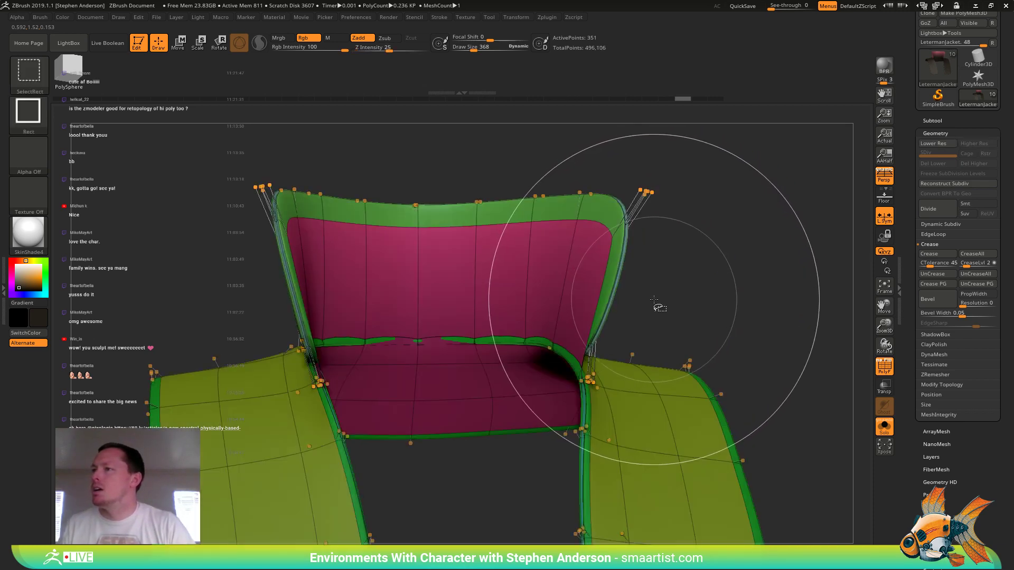
- Isolate the collar by hiding the jacket body, and split the hidden part into its own subtool
{"action": "left_click_drag", "start_coordinate": [728, 160], "coordinate": [351, 271], "text": "ctrl+shift"}
{"action": "mouse_move", "coordinate": [688, 306]}
{"action": "left_mouse_down"}
{"action": "mouse_move", "coordinate": [681, 224]}
{"action": "mouse_move", "coordinate": [666, 296]}
{"action": "mouse_move", "coordinate": [684, 314]}
{"action": "left_mouse_up"}
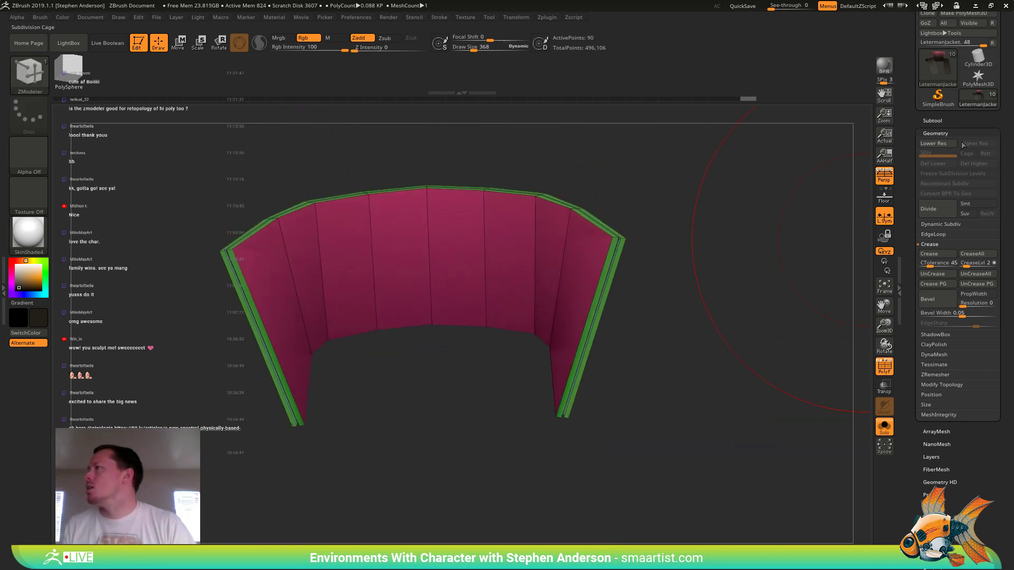
{"action": "left_click", "coordinate": [941, 121]}
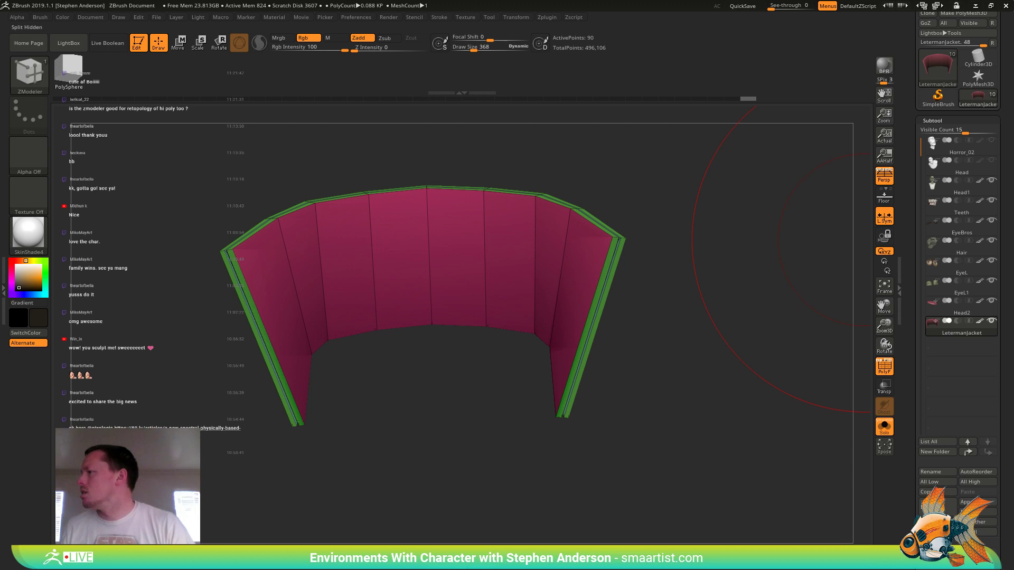
{"action": "left_click", "coordinate": [938, 552]}
- Mask the collar's bottom edge strips and assign them their own polygroup
{"action": "mouse_move", "coordinate": [637, 398]}
{"action": "left_mouse_down"}
{"action": "mouse_move", "coordinate": [641, 390]}
{"action": "mouse_move", "coordinate": [674, 405]}
{"action": "mouse_move", "coordinate": [651, 401]}
{"action": "mouse_move", "coordinate": [661, 394]}
{"action": "mouse_move", "coordinate": [657, 322]}
{"action": "left_mouse_up"}
{"action": "key", "text": "shift+f"}
{"action": "key", "text": "shift+f"}
{"action": "right_click_drag", "start_coordinate": [569, 266], "coordinate": [626, 350], "text": "ctrl"}
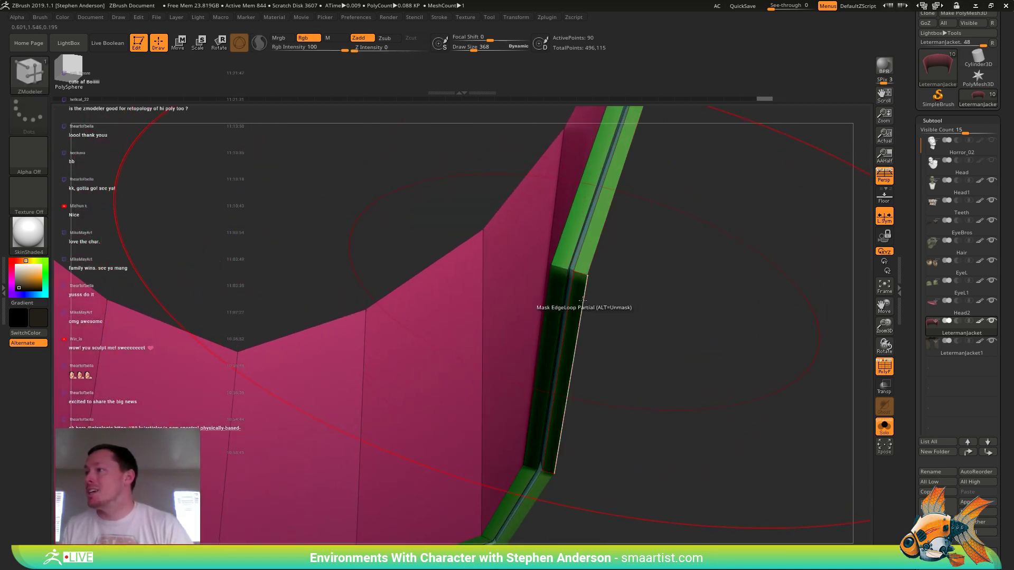
{"action": "mouse_move", "coordinate": [582, 300]}
{"action": "right_mouse_down"}
{"action": "mouse_move", "coordinate": [597, 348]}
{"action": "mouse_move", "coordinate": [614, 312]}
{"action": "mouse_move", "coordinate": [625, 348]}
{"action": "right_mouse_up"}
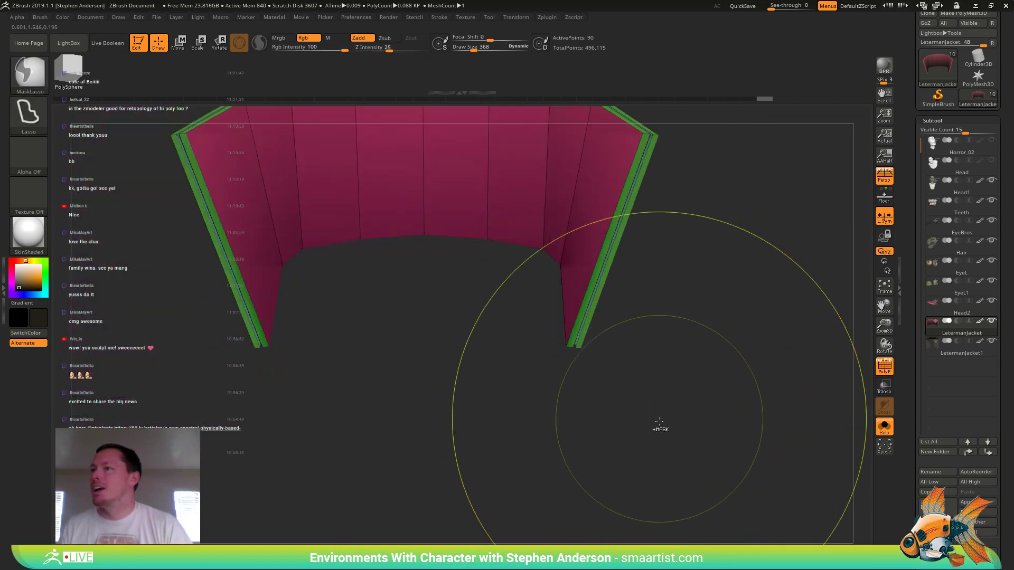
{"action": "mouse_move", "coordinate": [672, 441]}
{"action": "left_mouse_down", "text": "ctrl"}
{"action": "mouse_move", "coordinate": [430, 316]}
{"action": "mouse_move", "coordinate": [203, 247]}
{"action": "mouse_move", "coordinate": [145, 443]}
{"action": "mouse_move", "coordinate": [159, 445]}
{"action": "left_mouse_up", "text": "ctrl"}
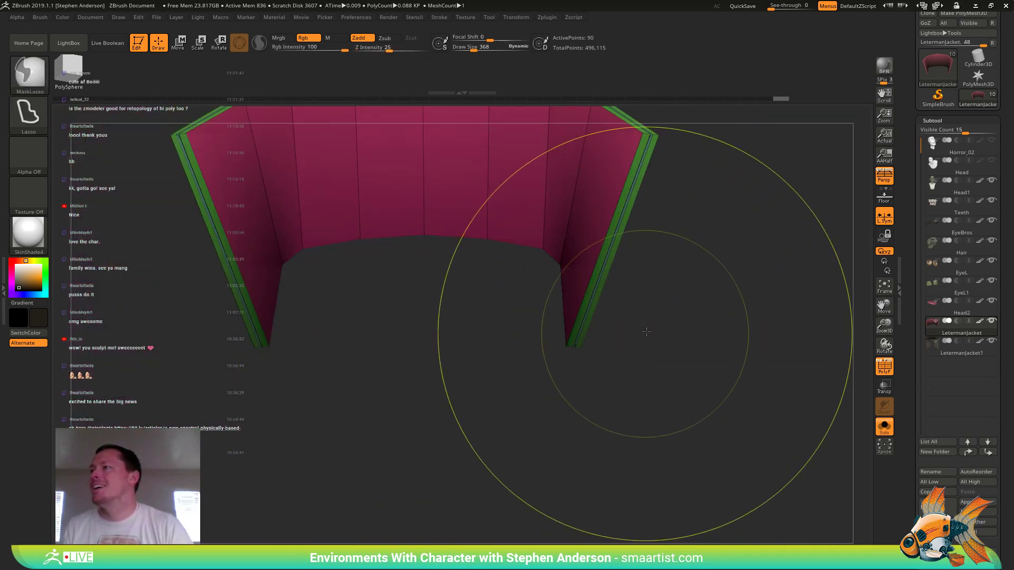
{"action": "mouse_move", "coordinate": [646, 331]}
{"action": "left_mouse_down", "text": "ctrl"}
{"action": "mouse_move", "coordinate": [393, 190]}
{"action": "mouse_move", "coordinate": [144, 459]}
{"action": "left_mouse_up", "text": "ctrl"}
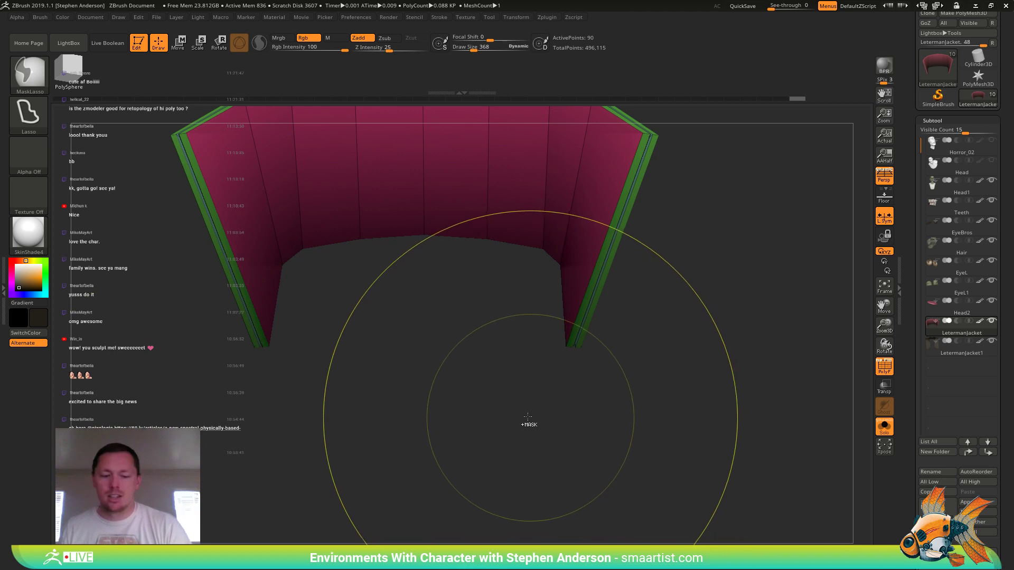
{"action": "left_click_drag", "start_coordinate": [434, 426], "coordinate": [435, 252]}
{"action": "right_click_drag", "start_coordinate": [434, 252], "coordinate": [435, 247]}
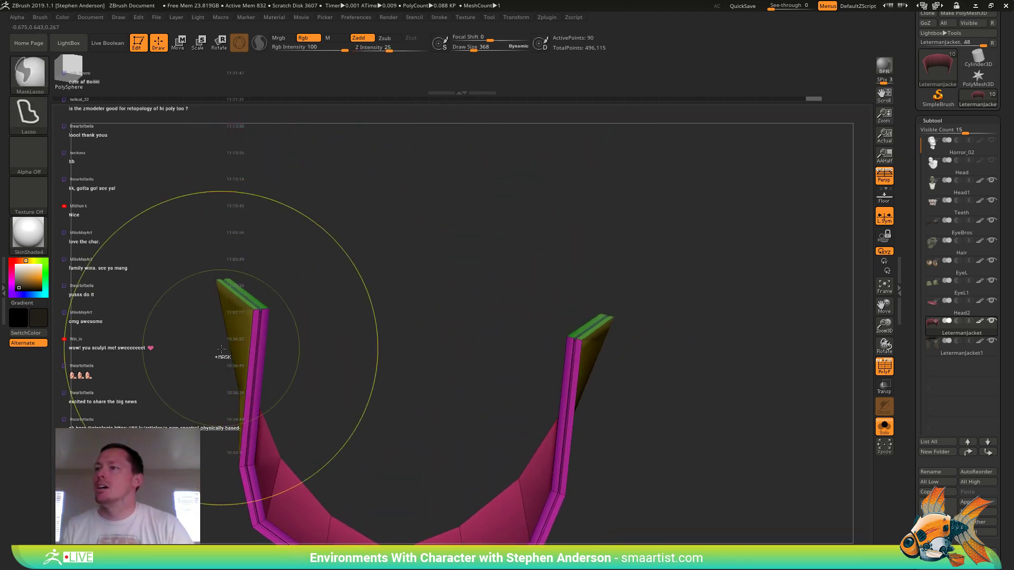
- Isolate the collar's bottom edge polygroup, crease its border with a raised crease tolerance, and unhide the rest of the collar
{"action": "mouse_move", "coordinate": [227, 347]}
{"action": "right_mouse_down", "text": "ctrl"}
{"action": "mouse_move", "coordinate": [240, 520]}
{"action": "mouse_move", "coordinate": [264, 338]}
{"action": "right_mouse_up", "text": "ctrl"}
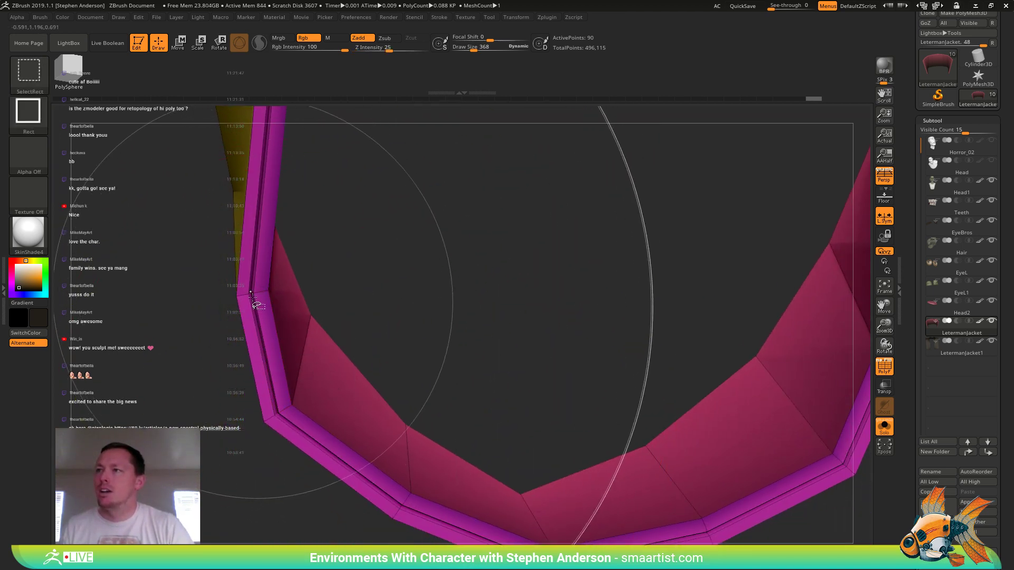
{"action": "left_click", "coordinate": [254, 299], "text": "ctrl+shift"}
{"action": "mouse_move", "coordinate": [253, 297]}
{"action": "right_mouse_down", "text": "ctrl"}
{"action": "mouse_move", "coordinate": [306, 266]}
{"action": "mouse_move", "coordinate": [312, 283]}
{"action": "right_mouse_up", "text": "ctrl"}
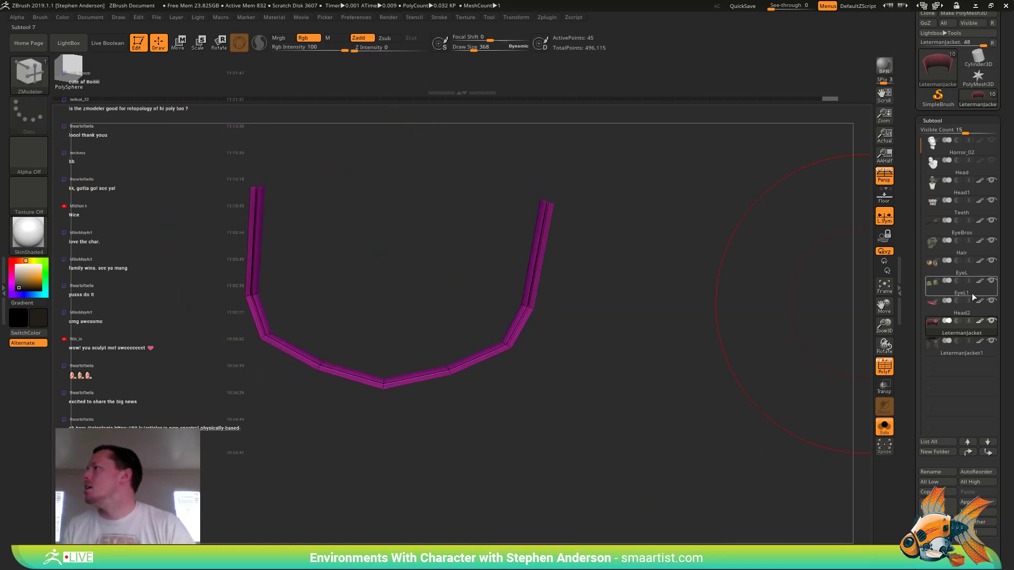
{"action": "left_click_drag", "start_coordinate": [1007, 521], "coordinate": [969, 364]}
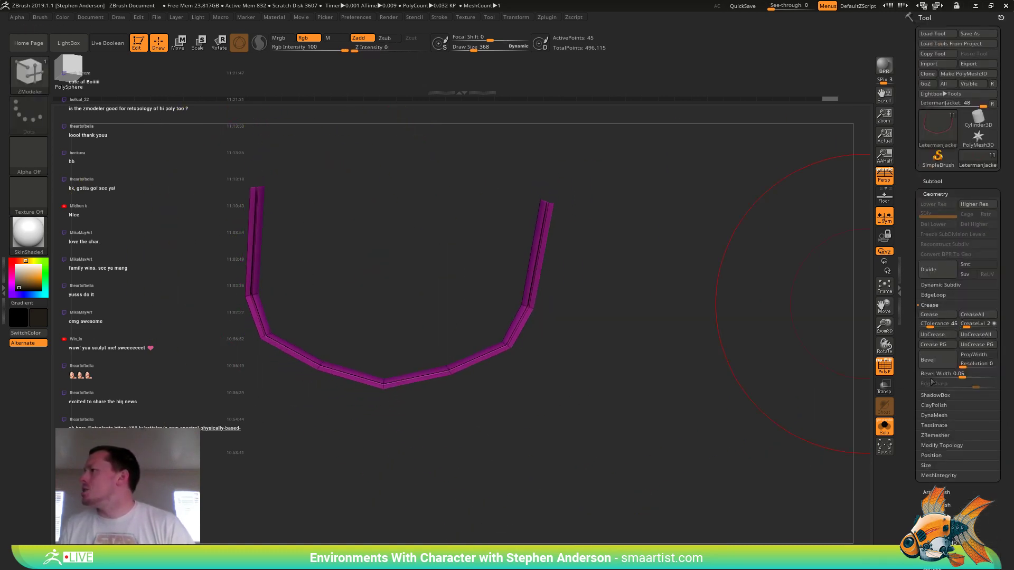
{"action": "left_click", "coordinate": [938, 315]}
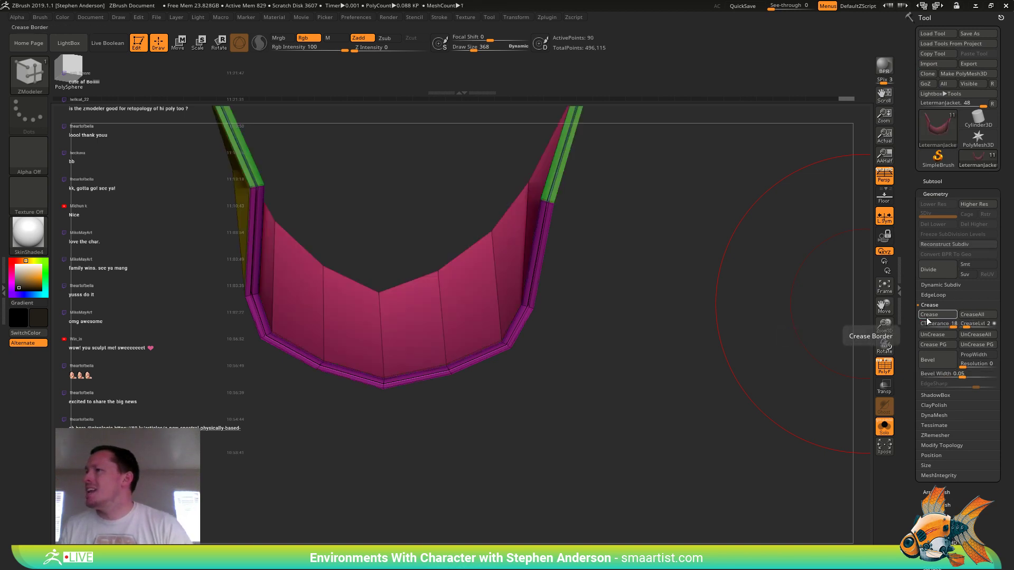
{"action": "mouse_move", "coordinate": [702, 270]}
{"action": "right_mouse_down"}
{"action": "mouse_move", "coordinate": [628, 265]}
{"action": "mouse_move", "coordinate": [661, 278]}
{"action": "right_mouse_up"}
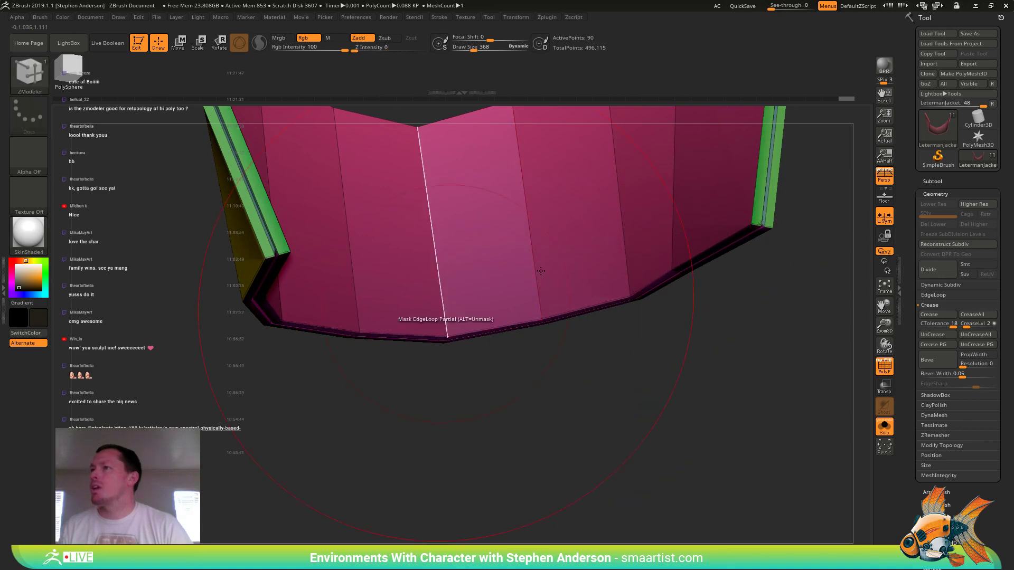
- Preview the collar with dynamic subdivision, hide the polyframe, and turn off solo mode to show the whole bust
{"action": "right_click_drag", "start_coordinate": [446, 303], "coordinate": [722, 364]}
{"action": "key", "text": "d"}
{"action": "key", "text": "shift+f"}
{"action": "right_click_drag", "start_coordinate": [722, 364], "coordinate": [639, 350]}
{"action": "left_click", "coordinate": [884, 427]}
{"action": "right_click_drag", "start_coordinate": [838, 412], "coordinate": [520, 348]}
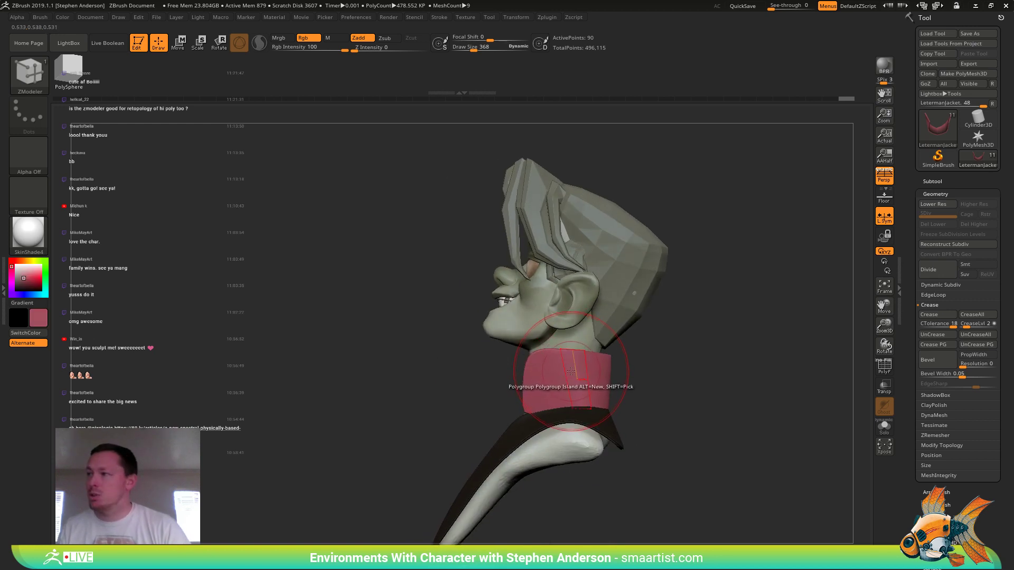
- Fill the collar object with the muted red color R 164, G 80, B 94
{"action": "right_click_drag", "start_coordinate": [571, 372], "coordinate": [607, 379]}
{"action": "left_click", "coordinate": [62, 18]}
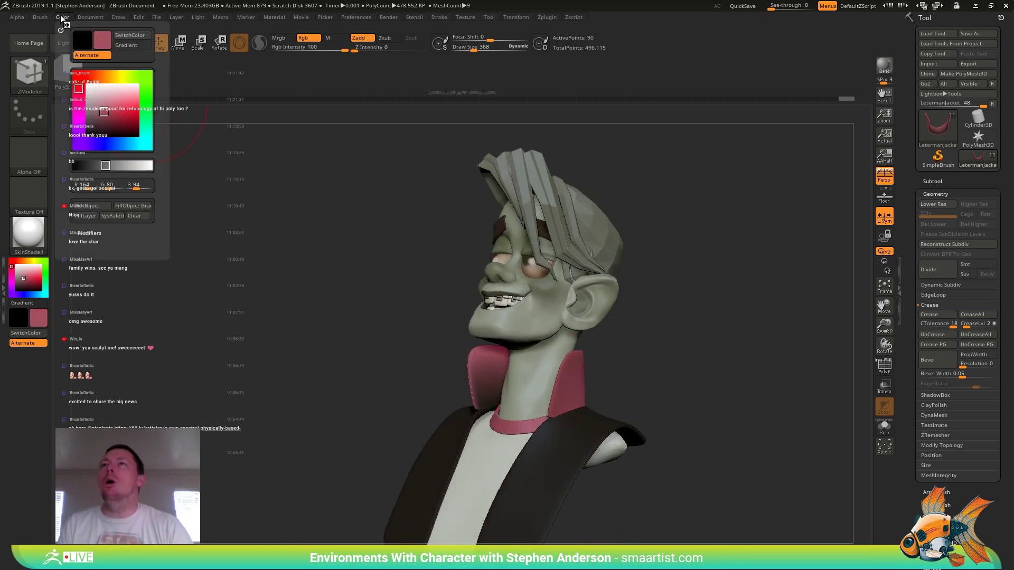
{"action": "left_click", "coordinate": [91, 206]}
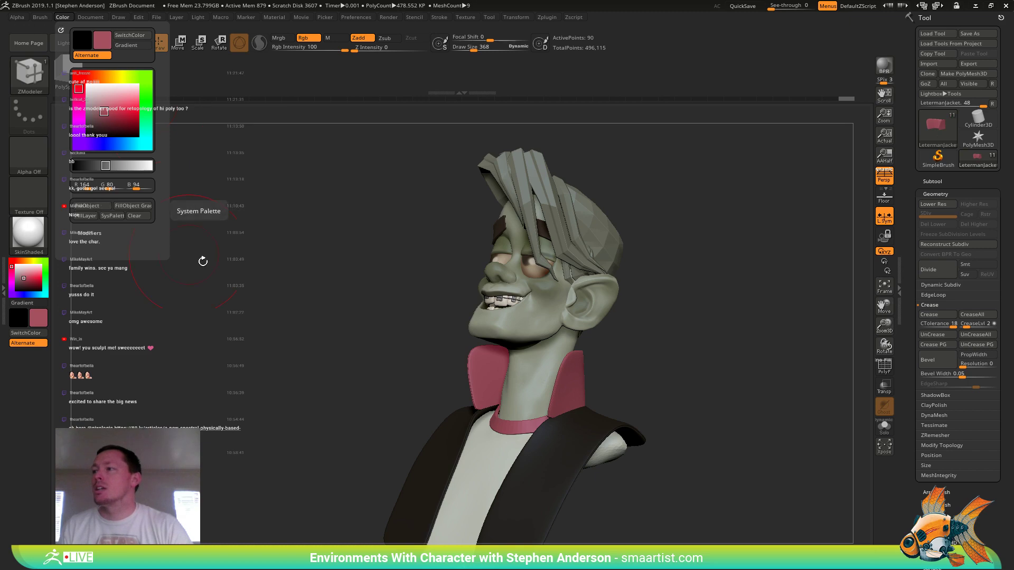
- Show the polyframe, set the ZModeler polygon action to Mask with the Polygroup Island target, and mask the collar's outer panel
{"action": "right_click_drag", "start_coordinate": [583, 388], "coordinate": [615, 365]}
{"action": "key", "text": "shift+f"}
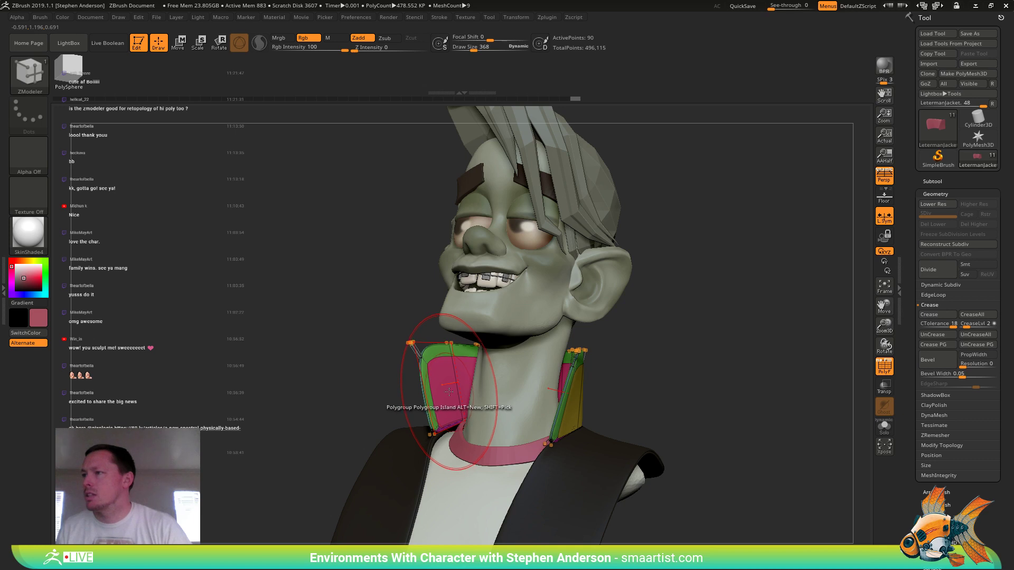
{"action": "right_click_drag", "start_coordinate": [554, 402], "coordinate": [569, 410]}
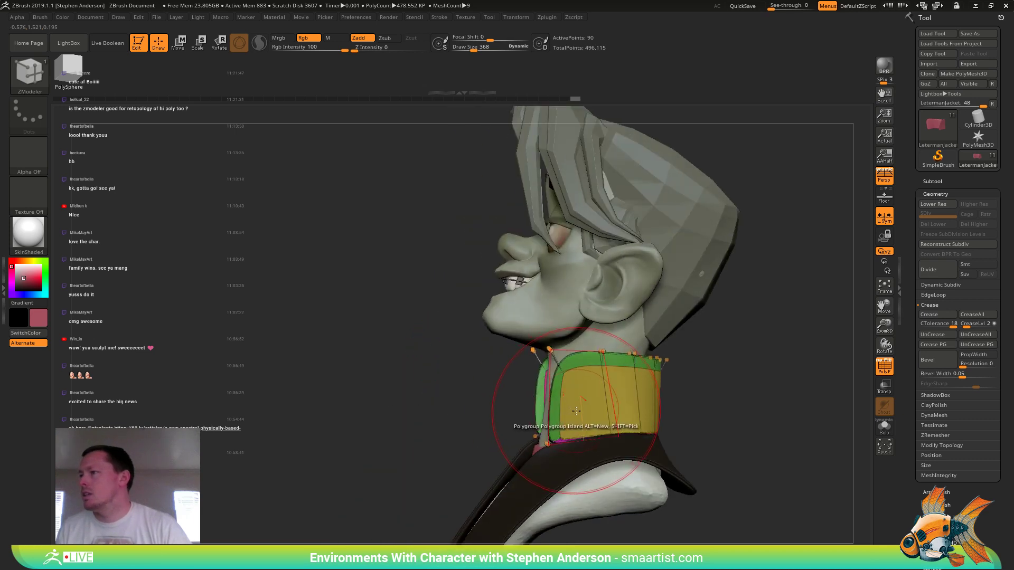
{"action": "key", "text": "space"}
{"action": "left_click", "coordinate": [559, 260]}
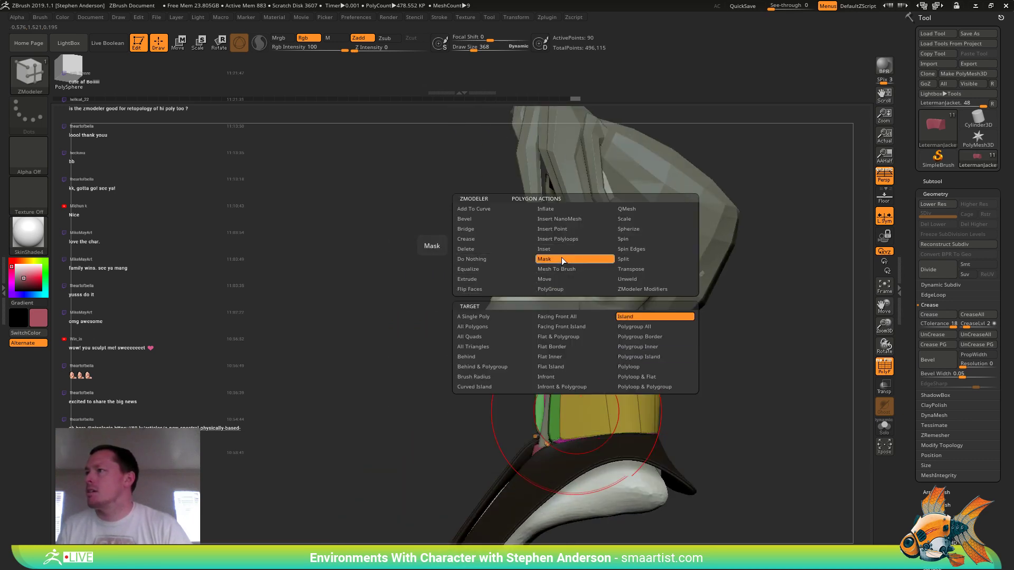
{"action": "left_click", "coordinate": [667, 358]}
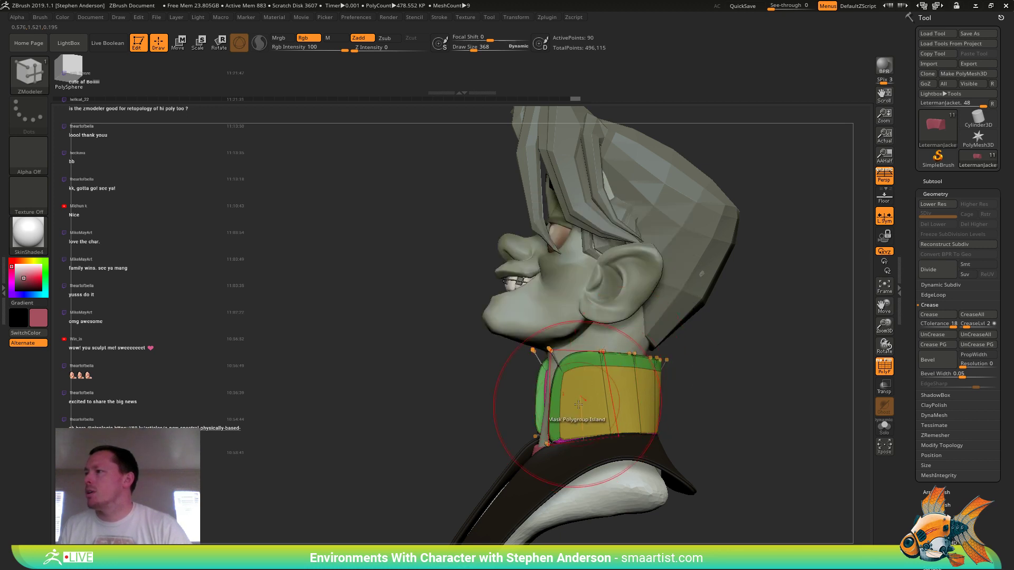
{"action": "left_click", "coordinate": [575, 408]}
- Turn off dynamic subdivision and turn the masked outer side of the collar, including its outer border strip, into a new polygroup
{"action": "left_click_drag", "start_coordinate": [740, 362], "coordinate": [751, 359]}
{"action": "right_click_drag", "start_coordinate": [751, 359], "coordinate": [775, 449], "text": "ctrl"}
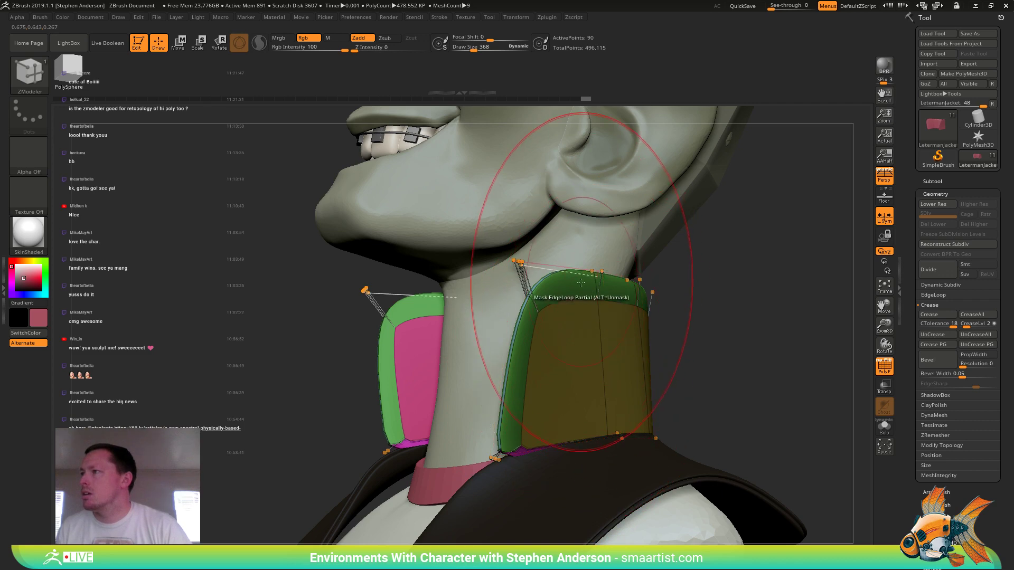
{"action": "key", "text": "ctrl"}
{"action": "right_click_drag", "start_coordinate": [540, 404], "coordinate": [536, 452], "text": "ctrl"}
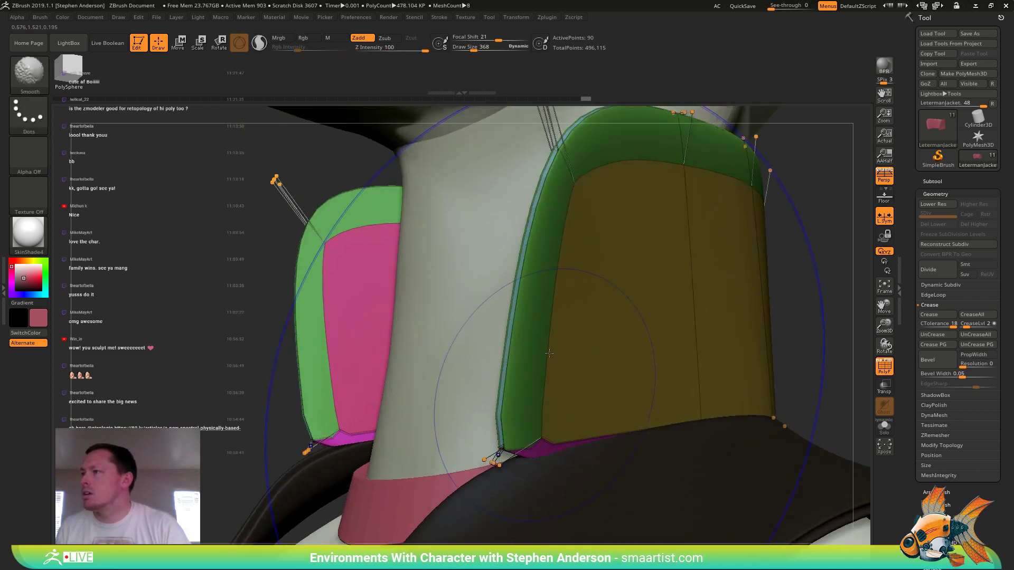
{"action": "key", "text": "shift+d"}
{"action": "right_click_drag", "start_coordinate": [512, 350], "coordinate": [526, 339]}
{"action": "key", "text": "space"}
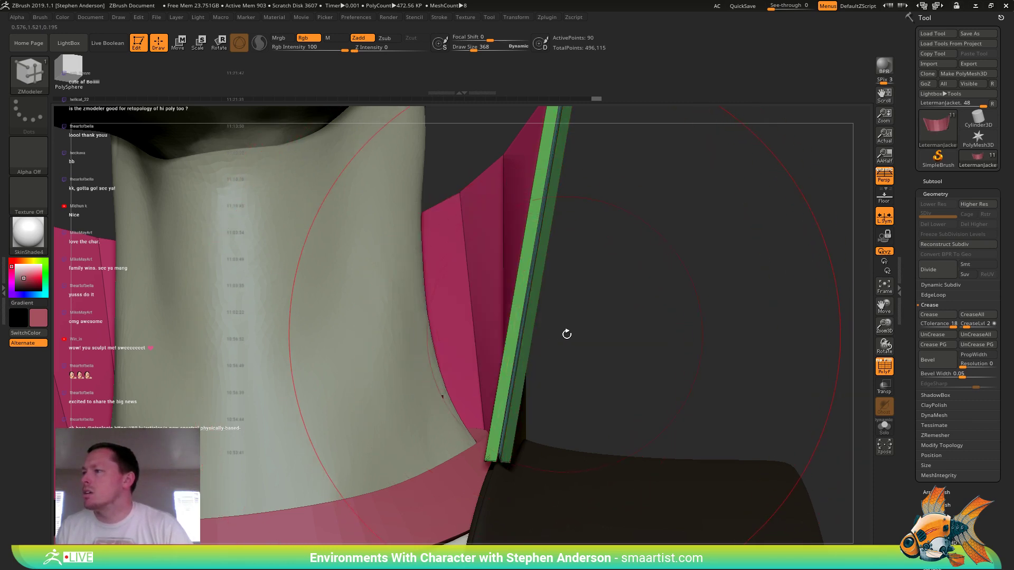
{"action": "key", "text": "ctrl+w"}
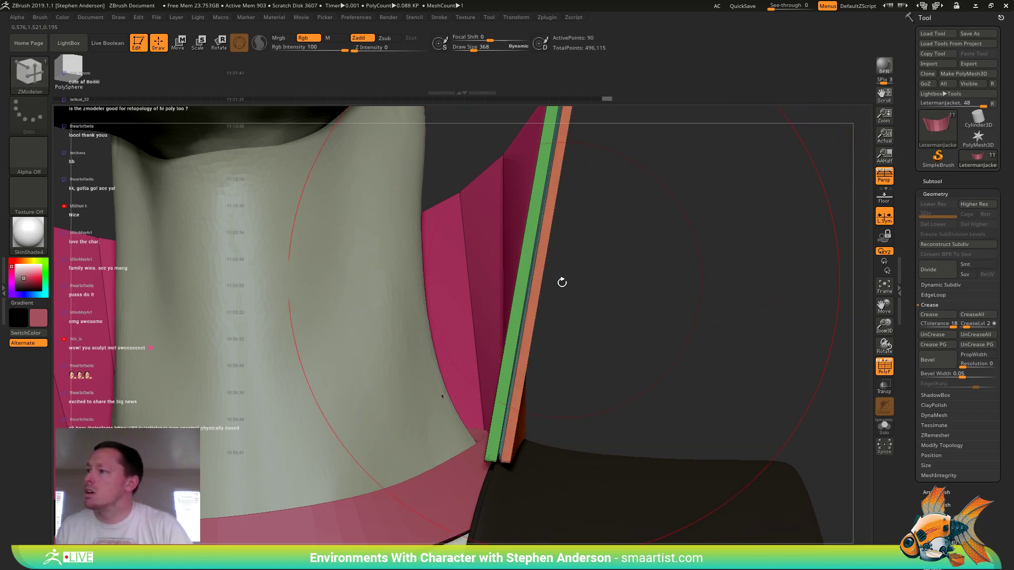
{"action": "right_click_drag", "start_coordinate": [561, 282], "coordinate": [601, 390], "text": "alt"}
{"action": "mouse_move", "coordinate": [613, 355]}
{"action": "right_mouse_down", "text": "ctrl"}
{"action": "mouse_move", "coordinate": [585, 302]}
{"action": "mouse_move", "coordinate": [592, 276]}
{"action": "right_mouse_up", "text": "ctrl"}
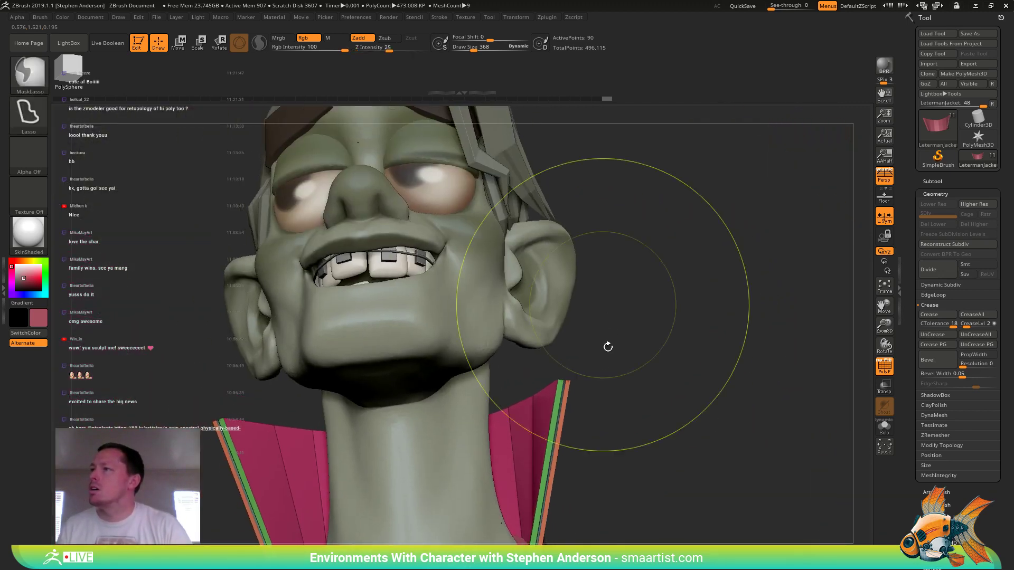
- Try to extrude the collar's outer side outward as a thicker panel, using the ZModeler polygon action Extrude with the Polygroup Island target
{"action": "key", "text": "shift+f"}
{"action": "right_click_drag", "start_coordinate": [632, 401], "coordinate": [597, 240], "text": "alt"}
{"action": "key", "text": "shift+f"}
{"action": "right_click_drag", "start_coordinate": [586, 365], "coordinate": [568, 211], "text": "alt"}
{"action": "right_click_drag", "start_coordinate": [568, 212], "coordinate": [538, 406], "text": "ctrl"}
{"action": "right_click_drag", "start_coordinate": [618, 218], "coordinate": [567, 248]}
{"action": "key", "text": "space"}
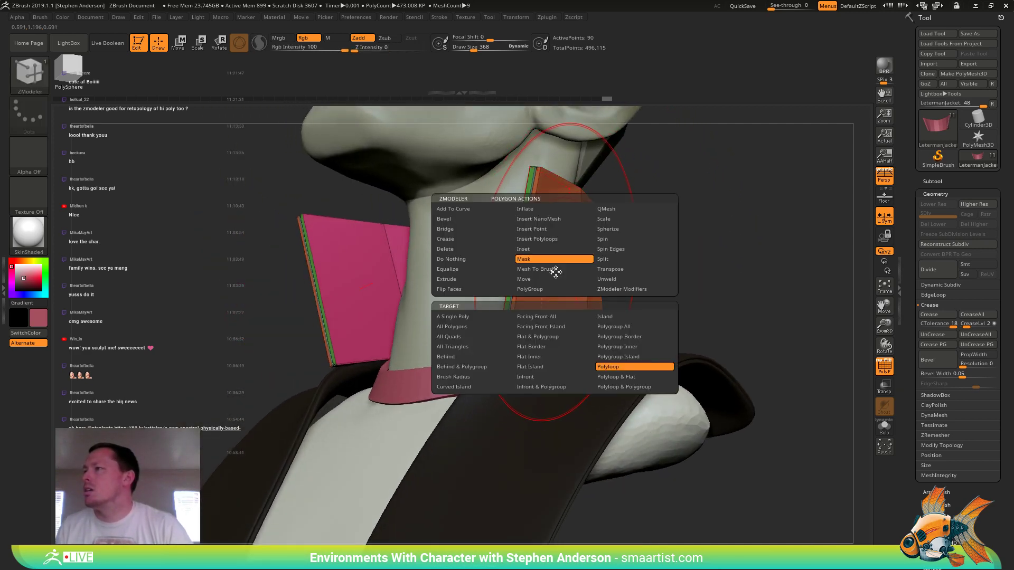
{"action": "left_click", "coordinate": [451, 279]}
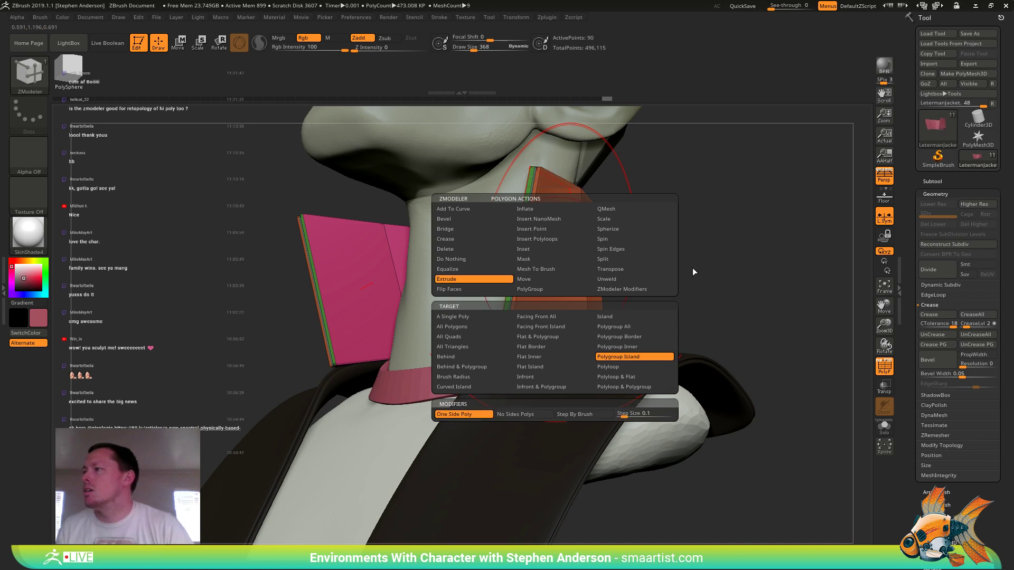
{"action": "left_click_drag", "start_coordinate": [555, 267], "coordinate": [559, 269]}
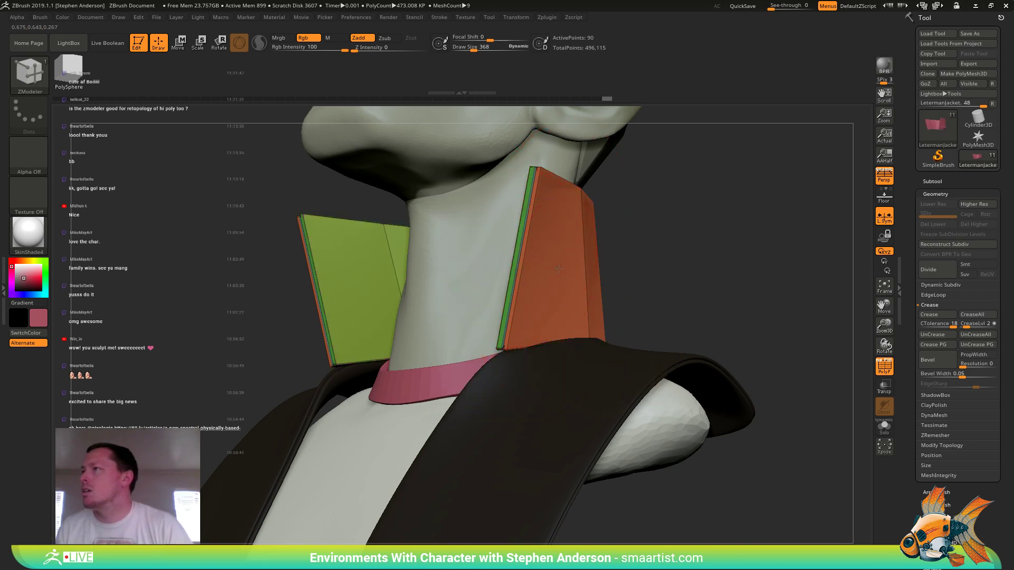
{"action": "key", "text": "ctrl+z"}
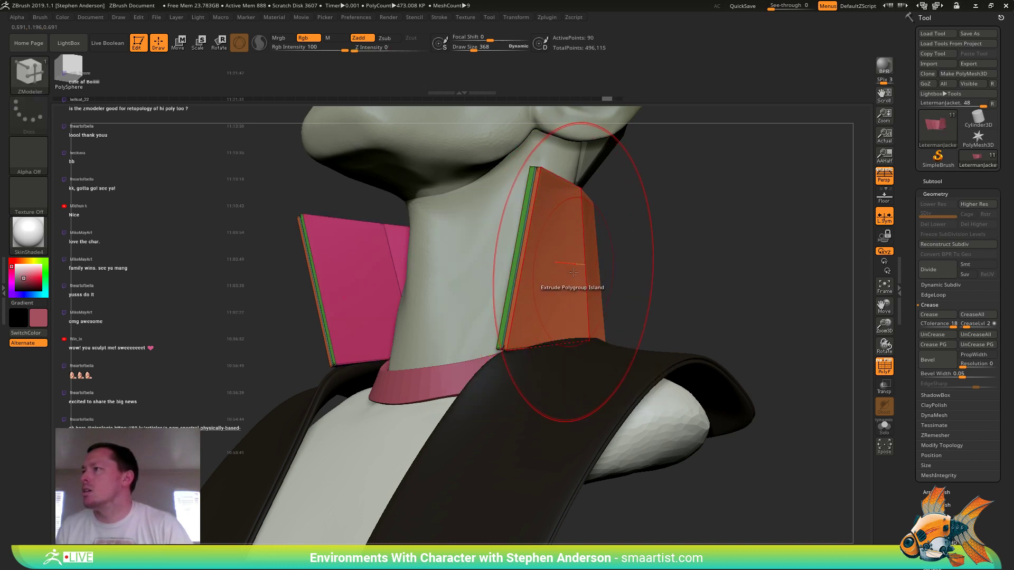
{"action": "left_click_drag", "start_coordinate": [574, 273], "coordinate": [586, 271]}
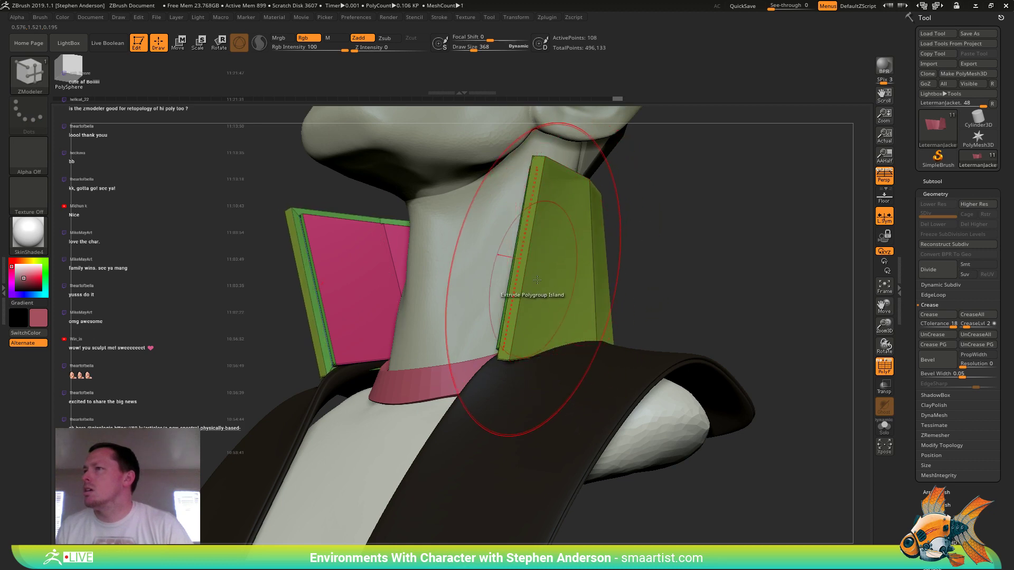
- Try to assign a polygroup to the collar's inner panel and extrude it inward as a Polygroup Island
{"action": "right_click_drag", "start_coordinate": [537, 280], "coordinate": [565, 290]}
{"action": "mouse_move", "coordinate": [563, 205]}
{"action": "right_mouse_down", "text": "ctrl"}
{"action": "mouse_move", "coordinate": [530, 224]}
{"action": "mouse_move", "coordinate": [538, 228]}
{"action": "right_mouse_up", "text": "ctrl"}
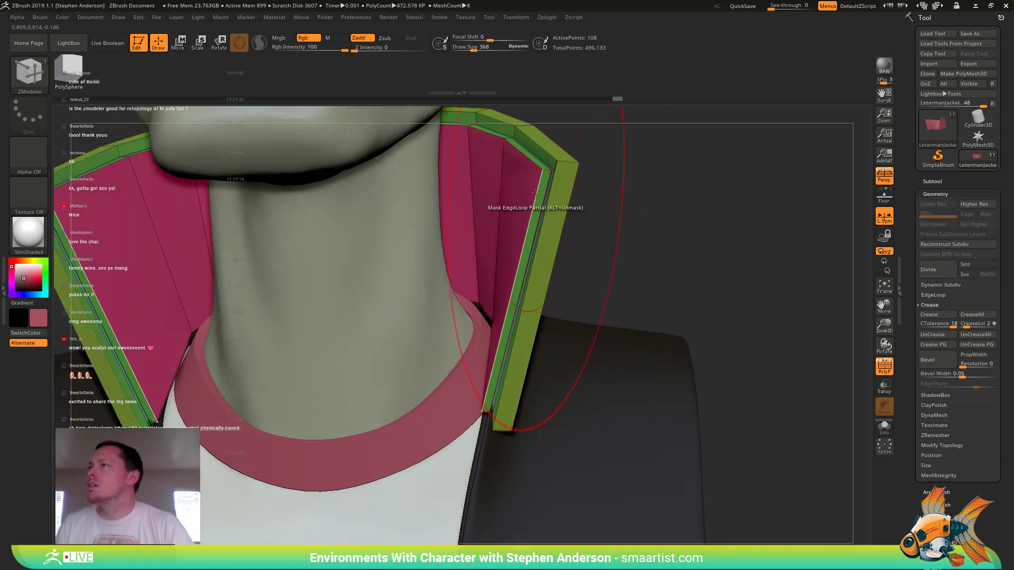
{"action": "key", "text": "space"}
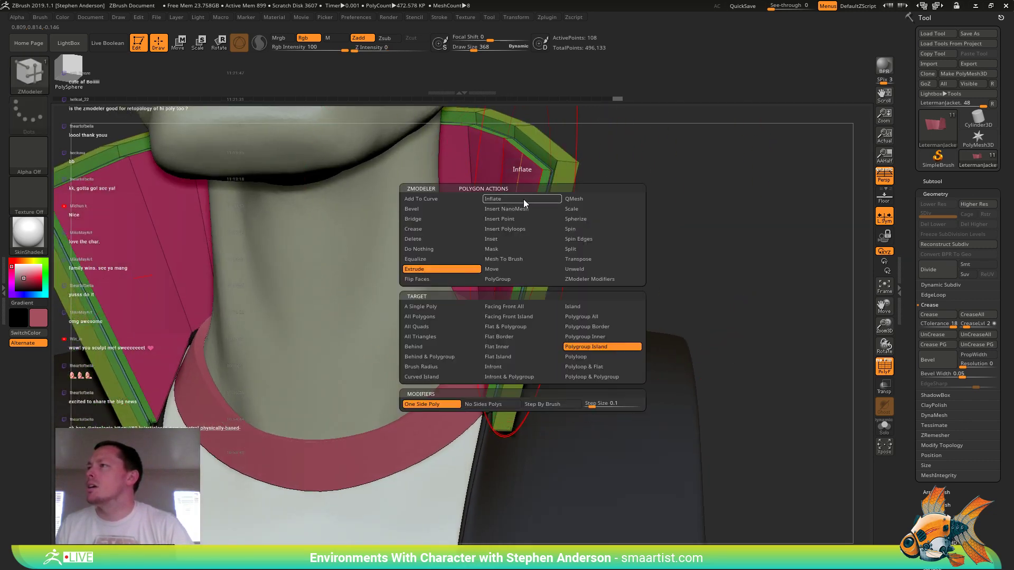
{"action": "left_click", "coordinate": [504, 280]}
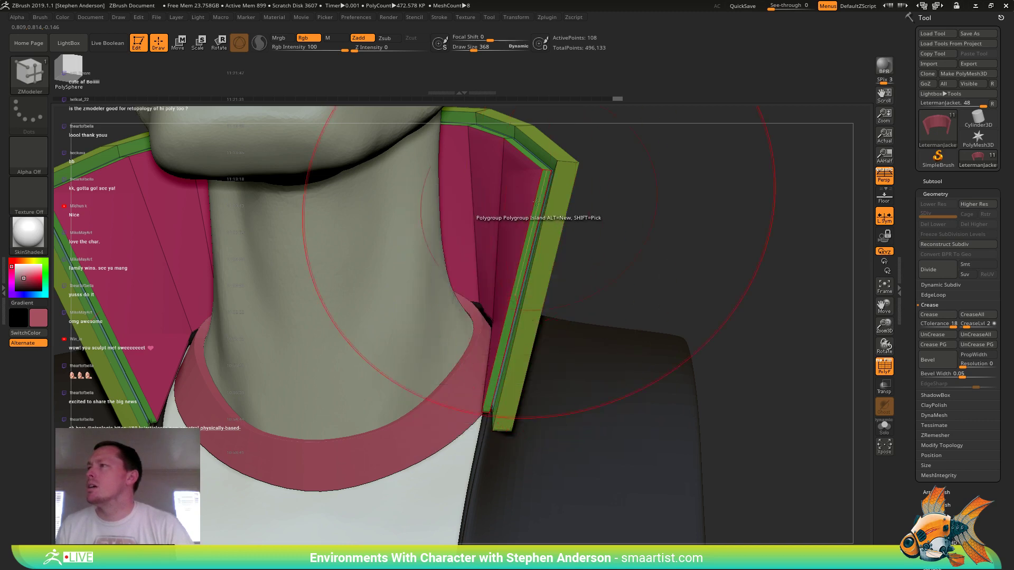
{"action": "left_click", "coordinate": [519, 202]}
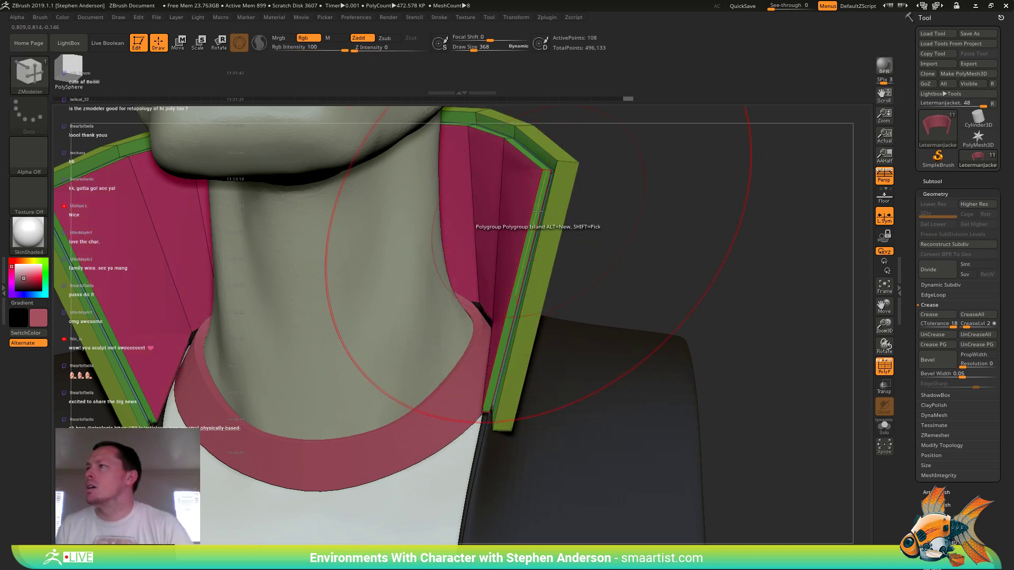
{"action": "right_click_drag", "start_coordinate": [539, 277], "coordinate": [524, 222], "text": "ctrl"}
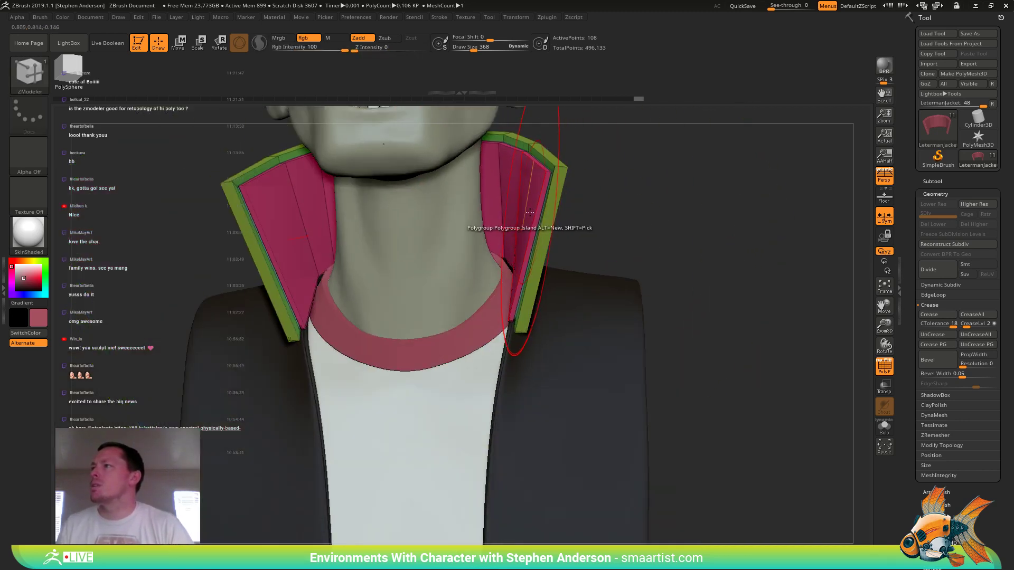
{"action": "key", "text": "space"}
{"action": "left_click", "coordinate": [432, 279]}
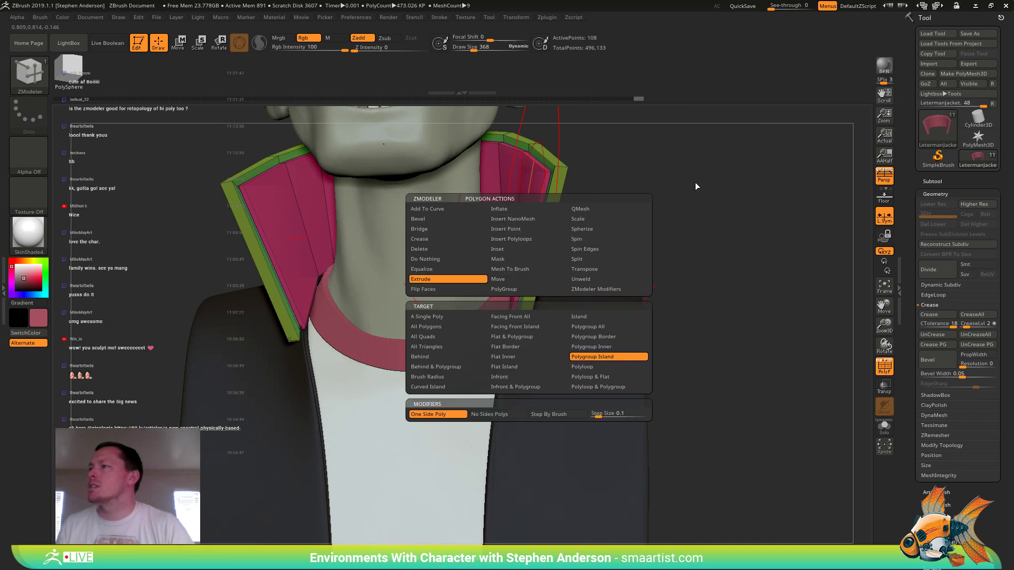
{"action": "left_click", "coordinate": [524, 220]}
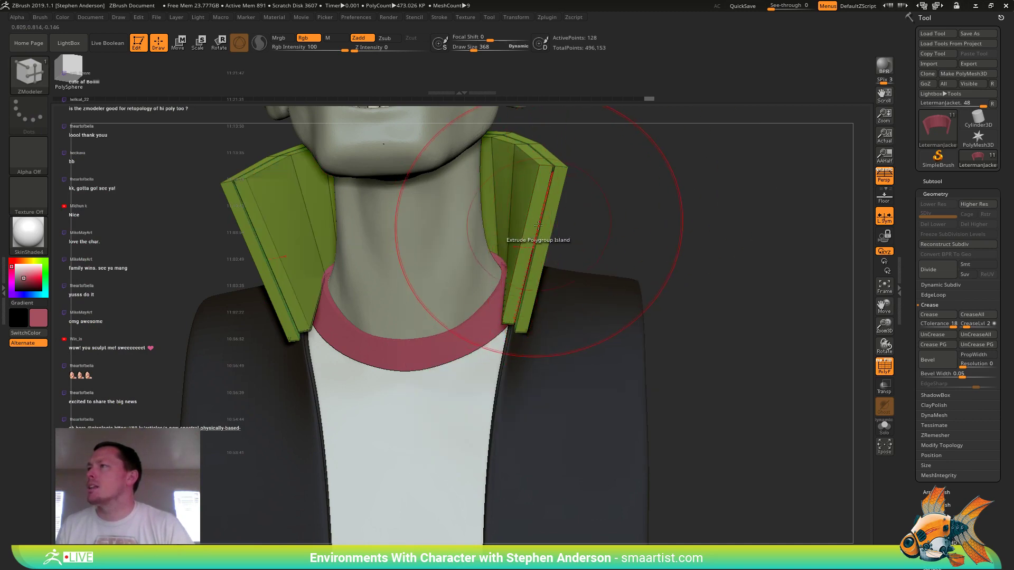
- Preview the collar's extruded front edge with dynamic subdivision and without the polyframe, and return to the low-resolution mesh
{"action": "mouse_move", "coordinate": [538, 226]}
{"action": "right_mouse_down"}
{"action": "mouse_move", "coordinate": [488, 232]}
{"action": "mouse_move", "coordinate": [554, 241]}
{"action": "mouse_move", "coordinate": [545, 215]}
{"action": "mouse_move", "coordinate": [516, 332]}
{"action": "mouse_move", "coordinate": [478, 307]}
{"action": "mouse_move", "coordinate": [530, 386]}
{"action": "mouse_move", "coordinate": [552, 346]}
{"action": "mouse_move", "coordinate": [536, 350]}
{"action": "mouse_move", "coordinate": [539, 269]}
{"action": "right_mouse_up"}
{"action": "key", "text": "d"}
{"action": "mouse_move", "coordinate": [583, 351]}
{"action": "right_mouse_down"}
{"action": "mouse_move", "coordinate": [556, 344]}
{"action": "mouse_move", "coordinate": [536, 303]}
{"action": "right_mouse_up"}
{"action": "key", "text": "shift+f"}
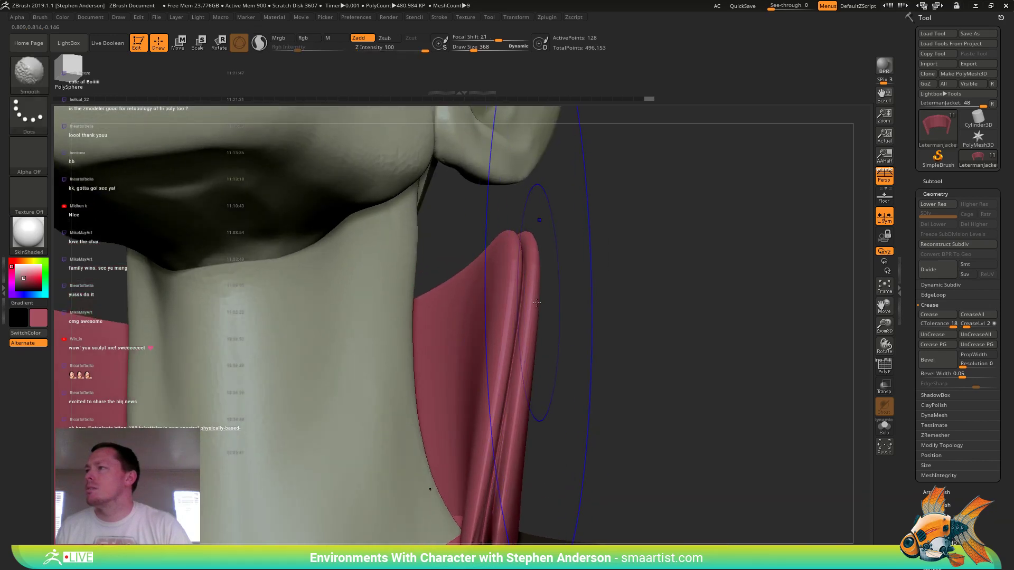
{"action": "key", "text": "shift+d"}
- Try to adjust the border strip along the collar's edge with the polygon action Extrude set to the Polyloop target
{"action": "key", "text": "space"}
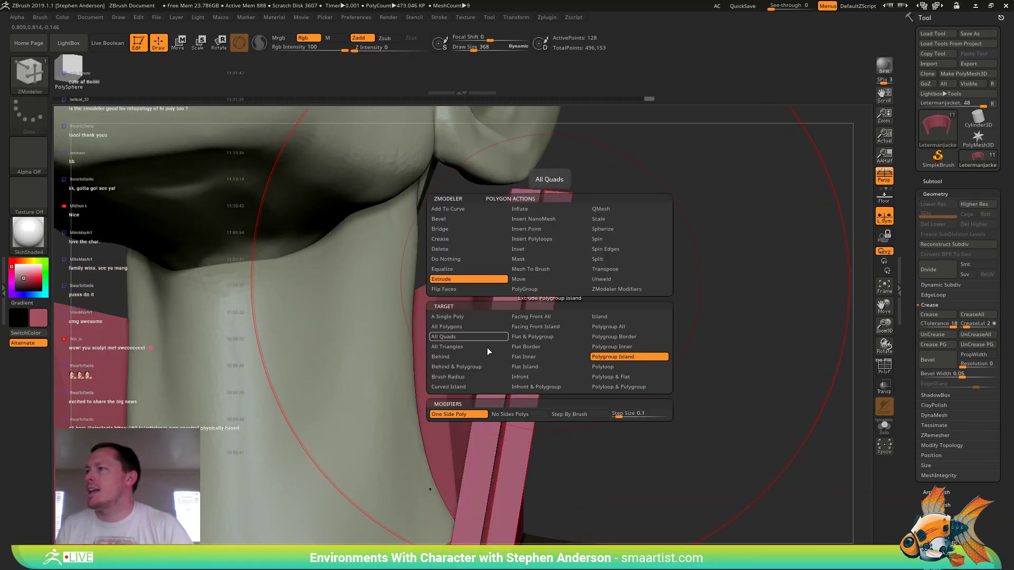
{"action": "left_click", "coordinate": [611, 369]}
{"action": "key", "text": "shift+f"}
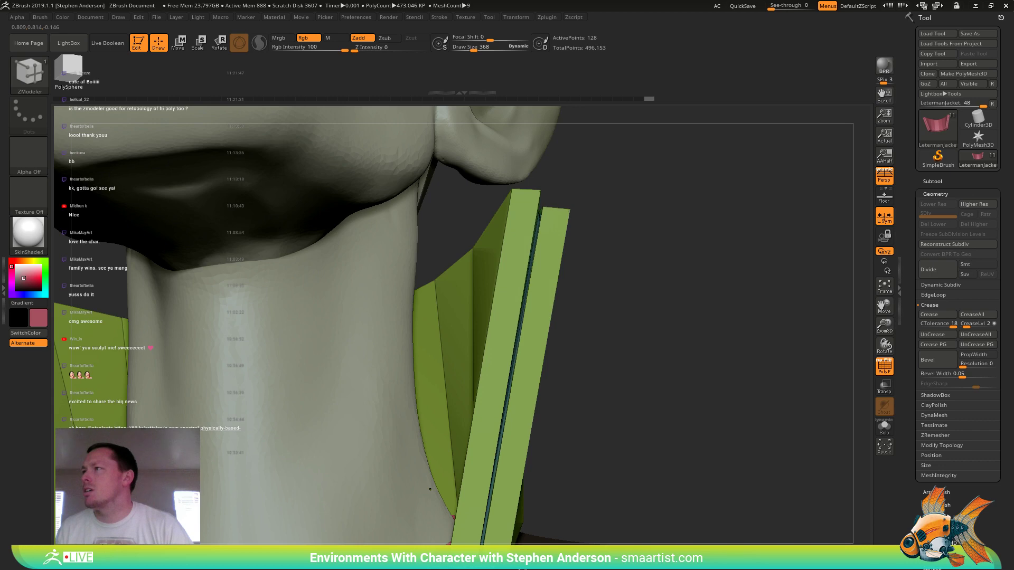
{"action": "left_click_drag", "start_coordinate": [606, 315], "coordinate": [516, 220]}
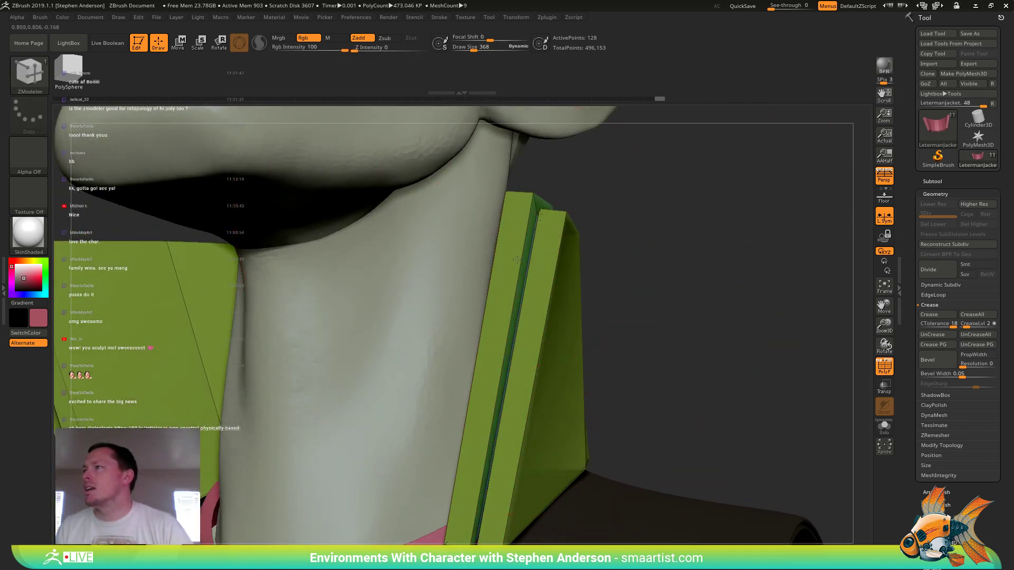
{"action": "left_click_drag", "start_coordinate": [548, 147], "coordinate": [577, 111]}
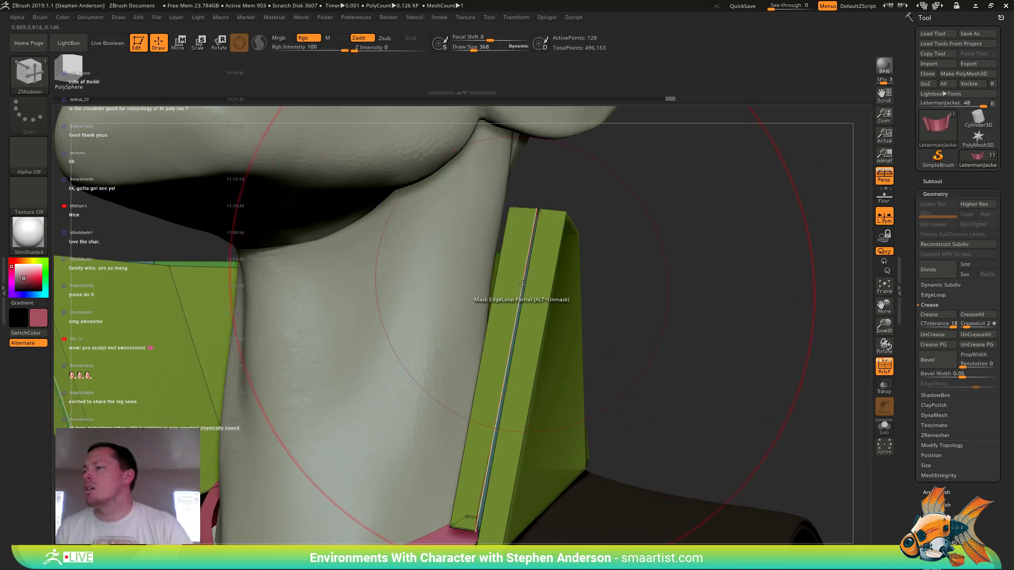
- Examine the extruded collar's border and seam around the neck with dynamic subdivision on and the polyframe hidden
{"action": "key", "text": "d"}
{"action": "mouse_move", "coordinate": [600, 315]}
{"action": "right_mouse_down", "text": "ctrl"}
{"action": "mouse_move", "coordinate": [542, 278]}
{"action": "mouse_move", "coordinate": [604, 298]}
{"action": "right_mouse_up", "text": "ctrl"}
{"action": "key", "text": "shift+f"}
{"action": "mouse_move", "coordinate": [671, 266]}
{"action": "right_mouse_down"}
{"action": "mouse_move", "coordinate": [616, 265]}
{"action": "mouse_move", "coordinate": [668, 275]}
{"action": "right_mouse_up"}
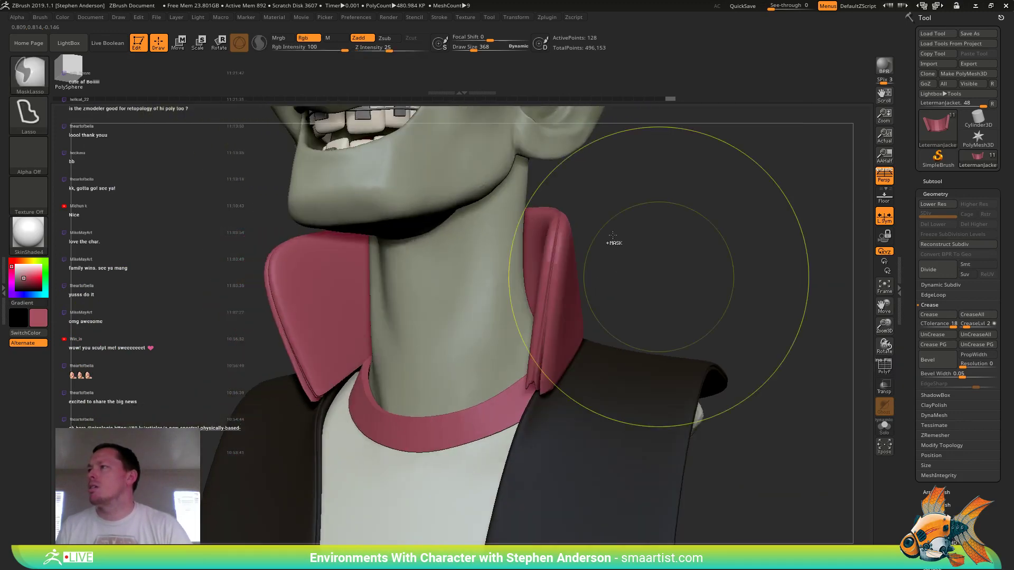
{"action": "mouse_move", "coordinate": [611, 242]}
{"action": "right_mouse_down", "text": "ctrl"}
{"action": "mouse_move", "coordinate": [570, 237]}
{"action": "mouse_move", "coordinate": [593, 249]}
{"action": "mouse_move", "coordinate": [570, 246]}
{"action": "mouse_move", "coordinate": [592, 262]}
{"action": "mouse_move", "coordinate": [583, 251]}
{"action": "mouse_move", "coordinate": [592, 247]}
{"action": "right_mouse_up", "text": "ctrl"}
{"action": "mouse_move", "coordinate": [427, 255]}
{"action": "right_mouse_down"}
{"action": "mouse_move", "coordinate": [461, 253]}
{"action": "mouse_move", "coordinate": [418, 264]}
{"action": "mouse_move", "coordinate": [449, 316]}
{"action": "right_mouse_up"}
- Turn off dynamic subdivision and undo the collar extrusions back to the masked outer panel
{"action": "key", "text": "shift+d"}
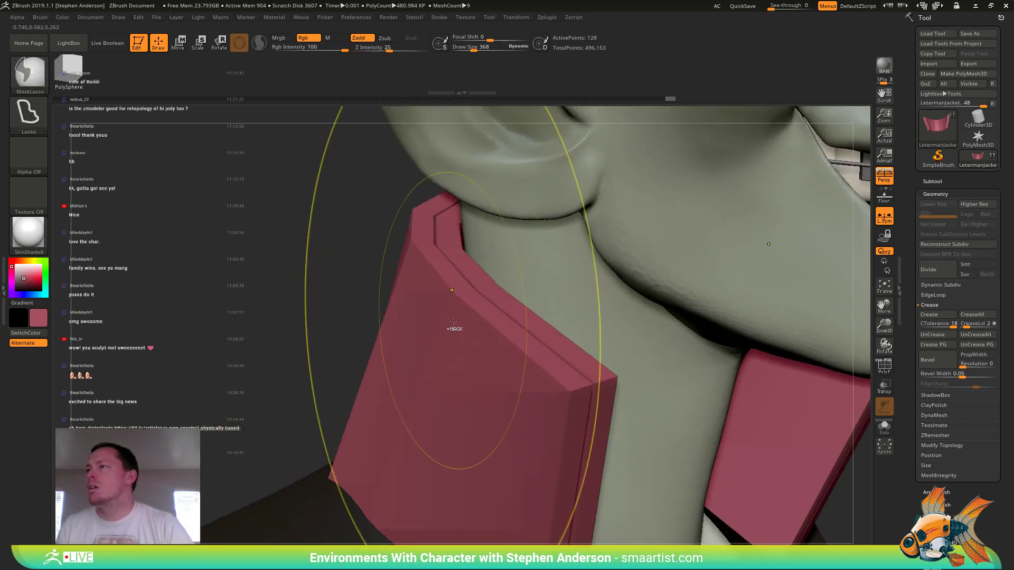
{"action": "key", "text": "ctrl+z"}
{"action": "key", "text": "ctrl+z"}
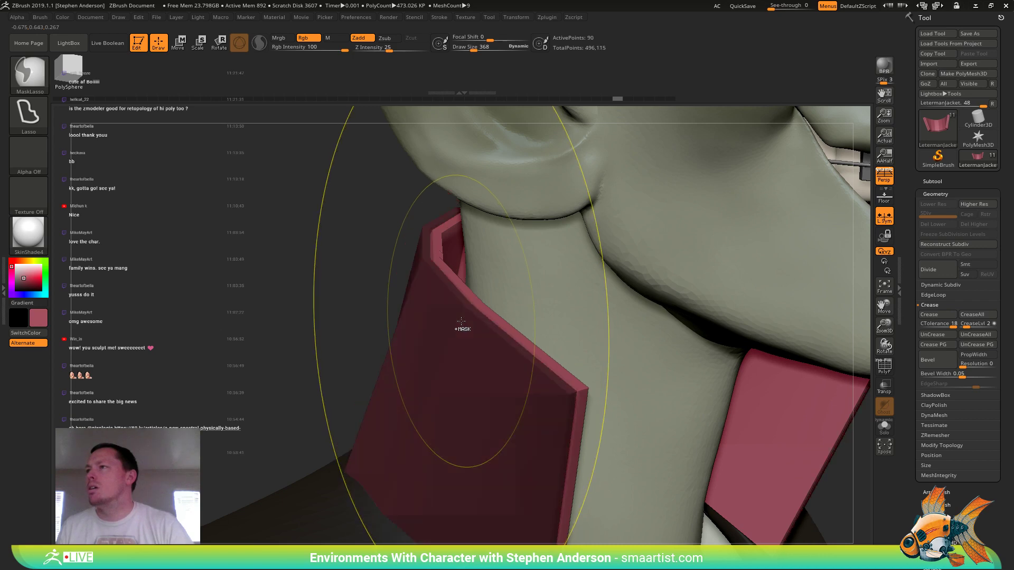
- Try to turn the masked outer side of the collar into a new polygroup with the polyframe shown
{"action": "key", "text": "shift+f"}
{"action": "right_click_drag", "start_coordinate": [471, 324], "coordinate": [454, 307]}
{"action": "key", "text": "ctrl+w"}
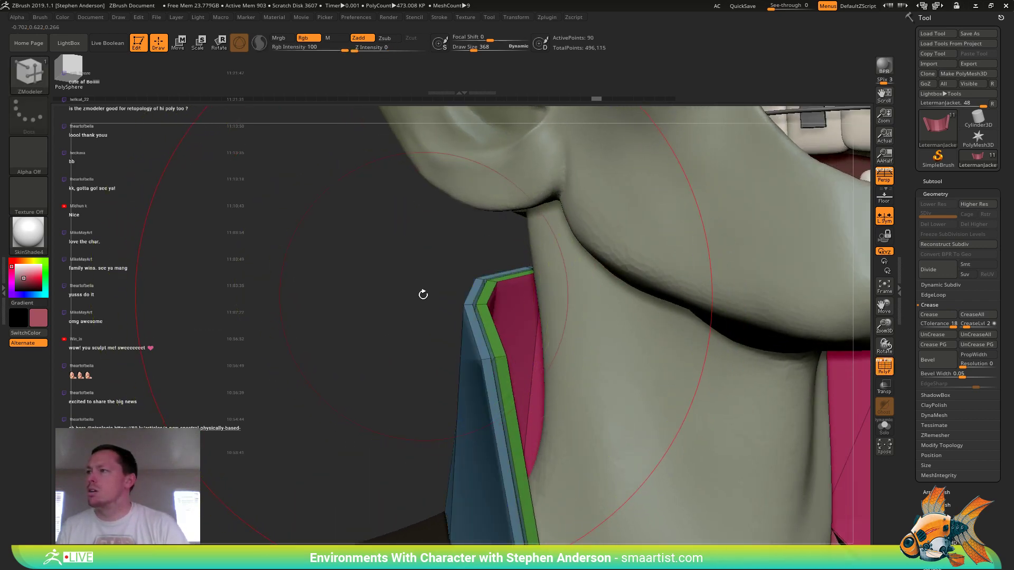
{"action": "left_click_drag", "start_coordinate": [423, 294], "coordinate": [346, 312]}
- Thicken both sides of the collar by extruding its inner and outer panels with the Polygroup Island target, without adding new polygons
{"action": "key", "text": "ctrl"}
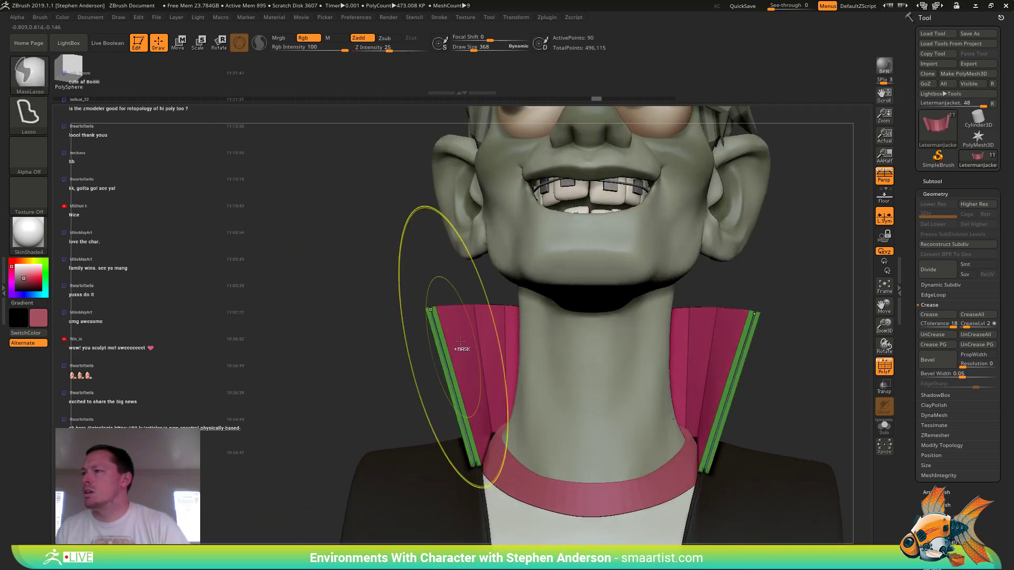
{"action": "right_click_drag", "start_coordinate": [463, 349], "coordinate": [455, 398], "text": "ctrl"}
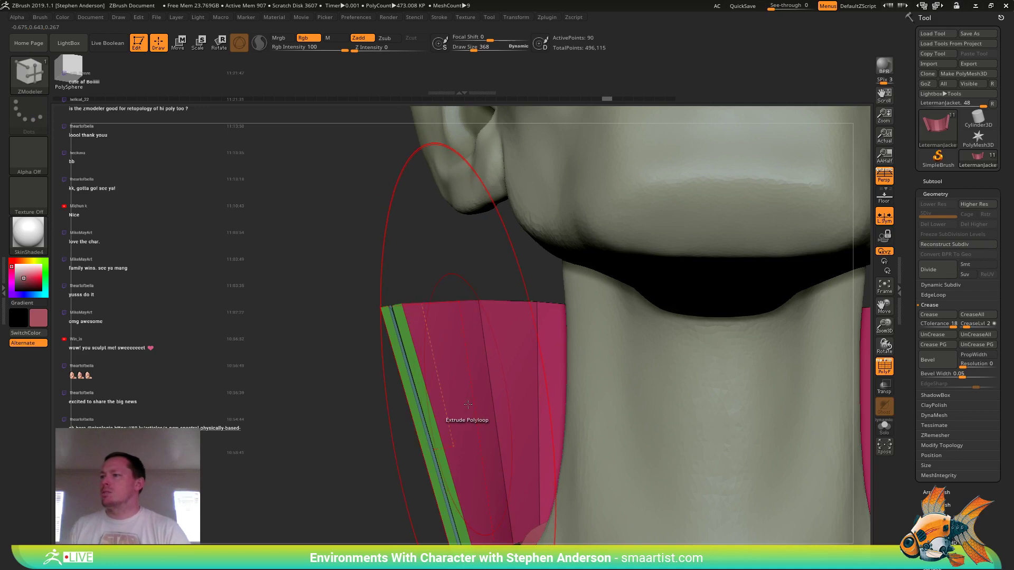
{"action": "key", "text": "space"}
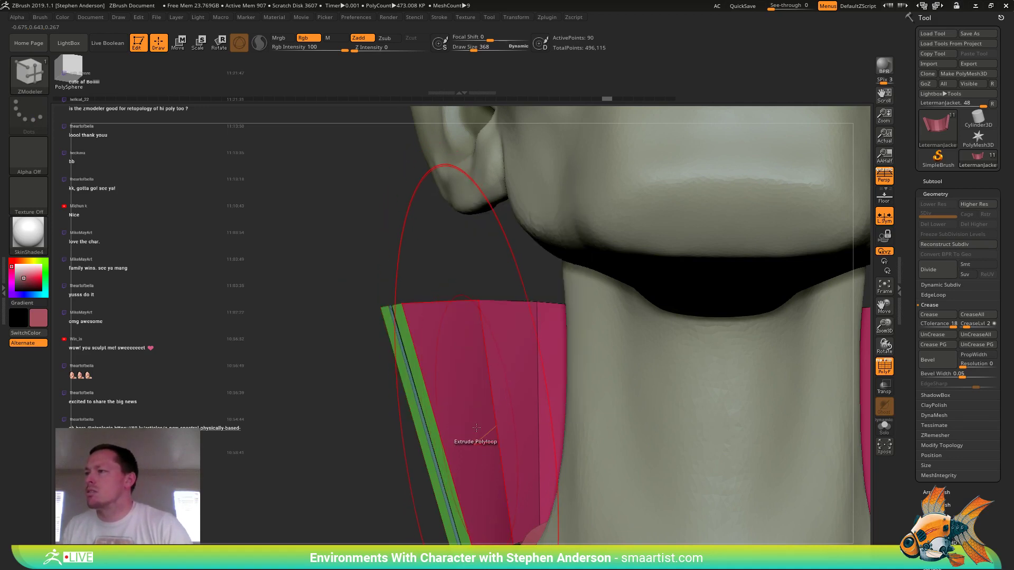
{"action": "key", "text": "space"}
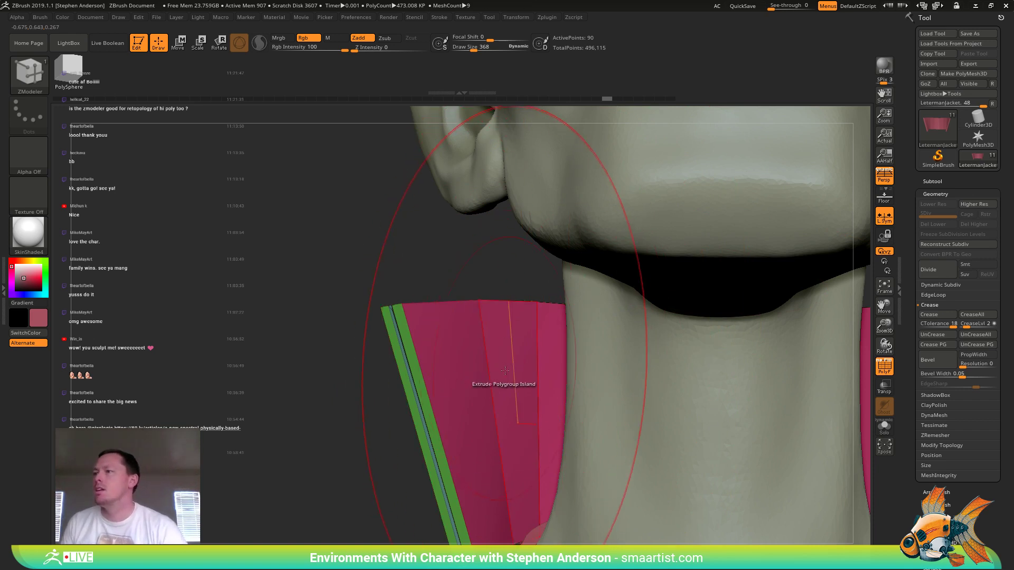
{"action": "left_click_drag", "start_coordinate": [516, 392], "coordinate": [529, 393]}
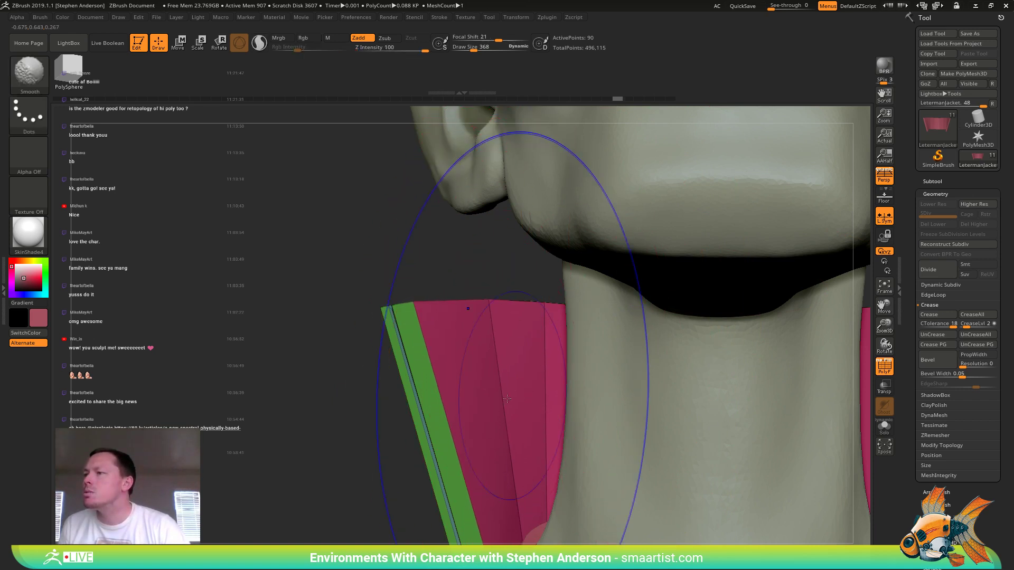
{"action": "left_click_drag", "start_coordinate": [322, 409], "coordinate": [504, 416]}
{"action": "left_click_drag", "start_coordinate": [362, 431], "coordinate": [415, 439]}
- Preview the thickened collar with dynamic subdivision and examine how it sits against the jacket from several angles, toggling the polyframe
{"action": "mouse_move", "coordinate": [420, 439]}
{"action": "right_mouse_down", "text": "ctrl"}
{"action": "mouse_move", "coordinate": [440, 417]}
{"action": "mouse_move", "coordinate": [451, 427]}
{"action": "mouse_move", "coordinate": [436, 418]}
{"action": "mouse_move", "coordinate": [419, 321]}
{"action": "right_mouse_up", "text": "ctrl"}
{"action": "key", "text": "d"}
{"action": "key", "text": "shift+f"}
{"action": "key", "text": "shift+f"}
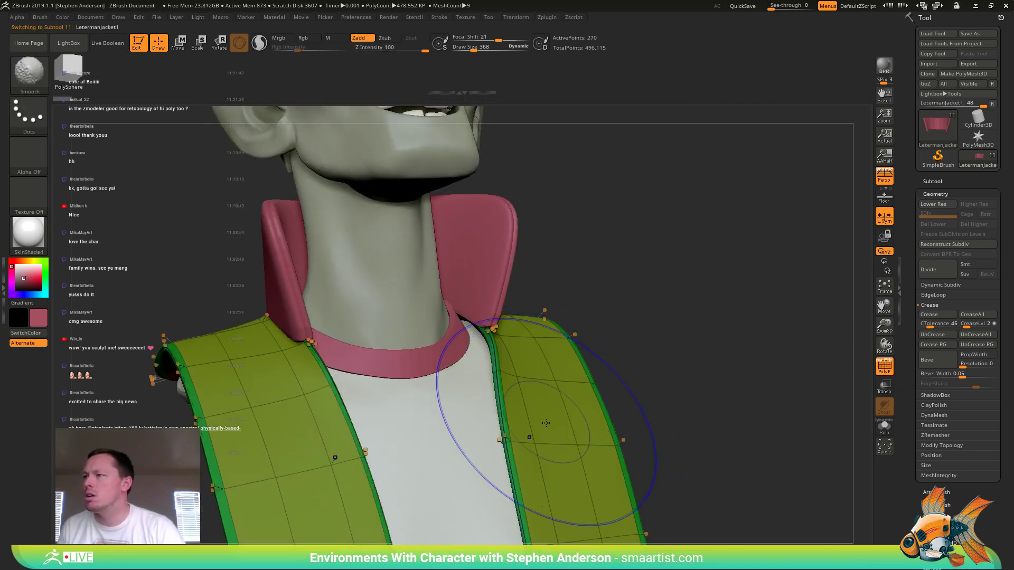
{"action": "right_click_drag", "start_coordinate": [566, 392], "coordinate": [490, 356]}
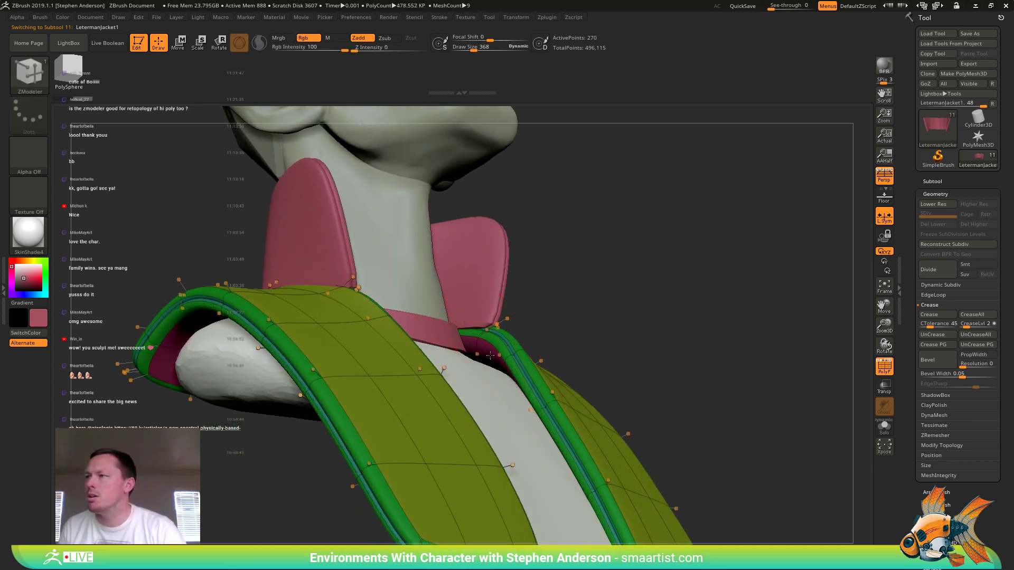
{"action": "key", "text": "shift+f"}
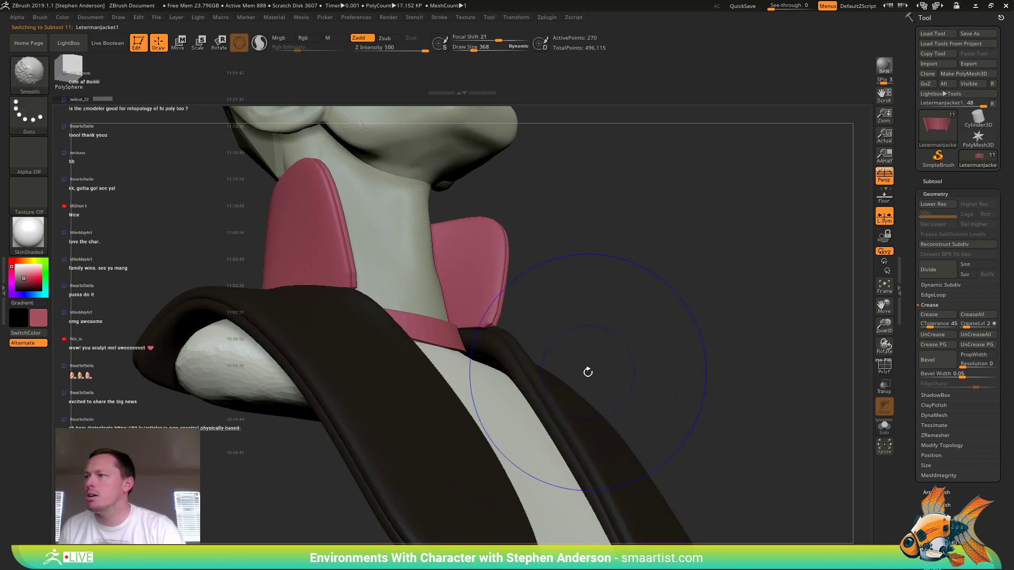
{"action": "right_click_drag", "start_coordinate": [588, 372], "coordinate": [568, 425]}
{"action": "right_click_drag", "start_coordinate": [568, 425], "coordinate": [815, 435]}
{"action": "key", "text": "shift+f"}
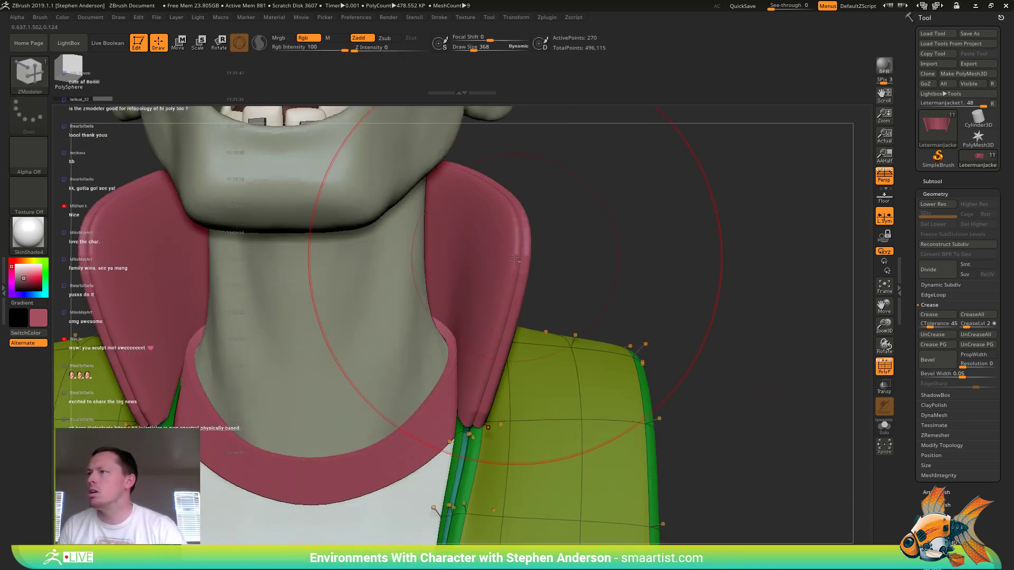
- Select the collar subtool, isolate it with solo mode, and turn off its dynamic subdivision
{"action": "left_click", "coordinate": [514, 258], "text": "alt"}
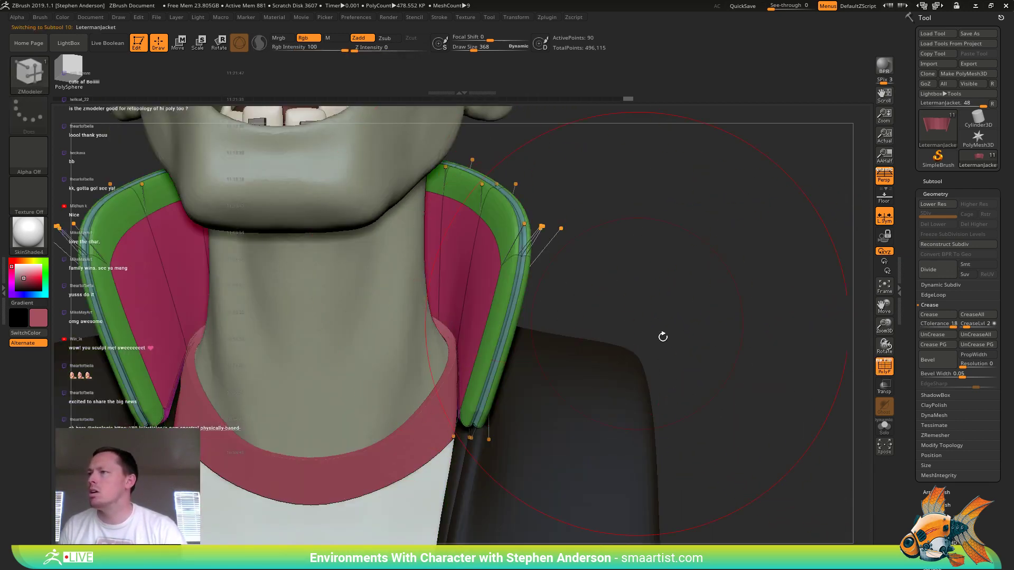
{"action": "left_click", "coordinate": [886, 433]}
{"action": "right_click_drag", "start_coordinate": [572, 341], "coordinate": [496, 316]}
{"action": "key", "text": "shift+f"}
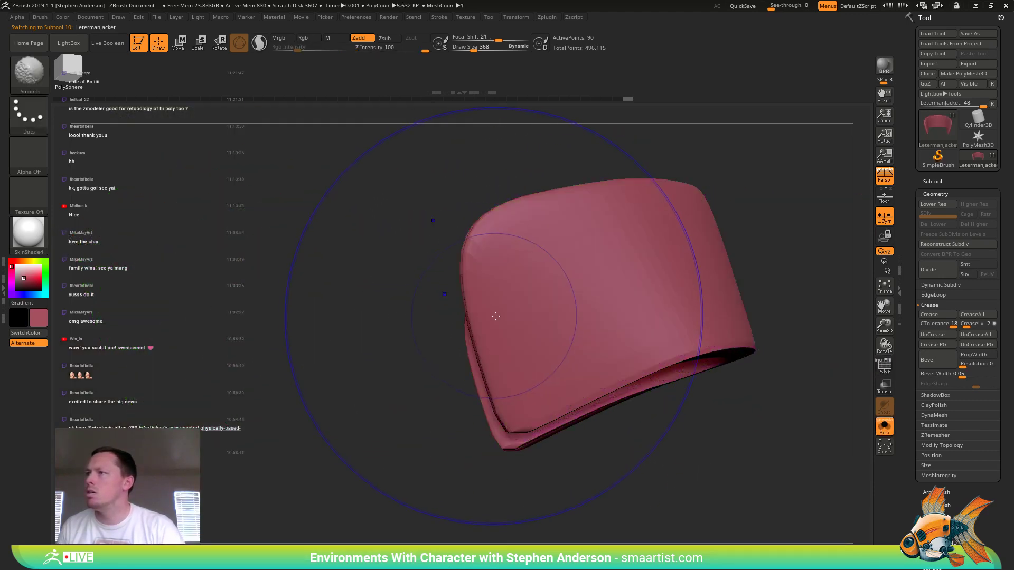
{"action": "key", "text": "shift+d"}
- Insert a single edge loop across the collar close to its front edge with the ZModeler edge action Insert
{"action": "right_click_drag", "start_coordinate": [539, 260], "coordinate": [465, 218]}
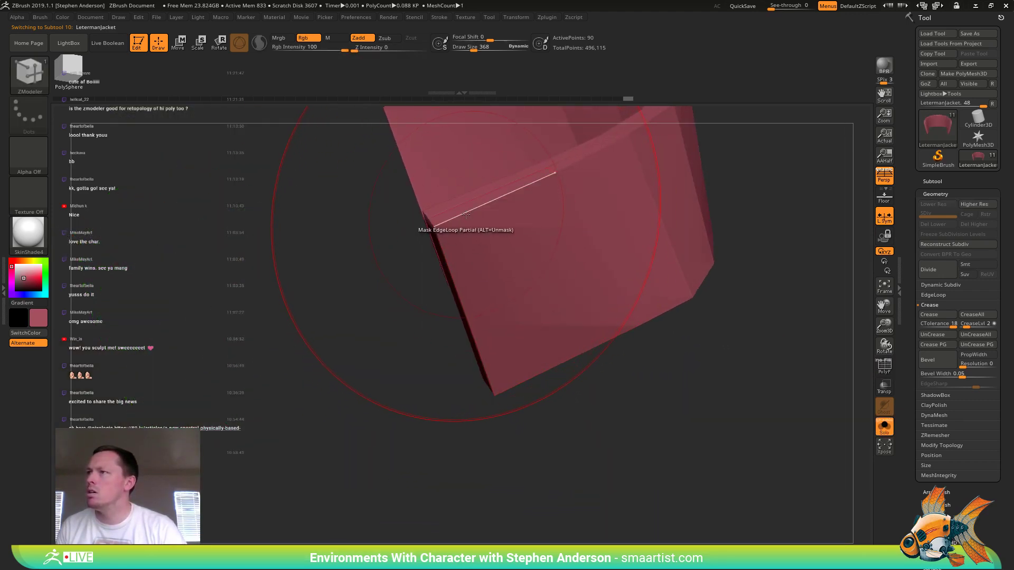
{"action": "key", "text": "space"}
{"action": "left_click", "coordinate": [443, 225]}
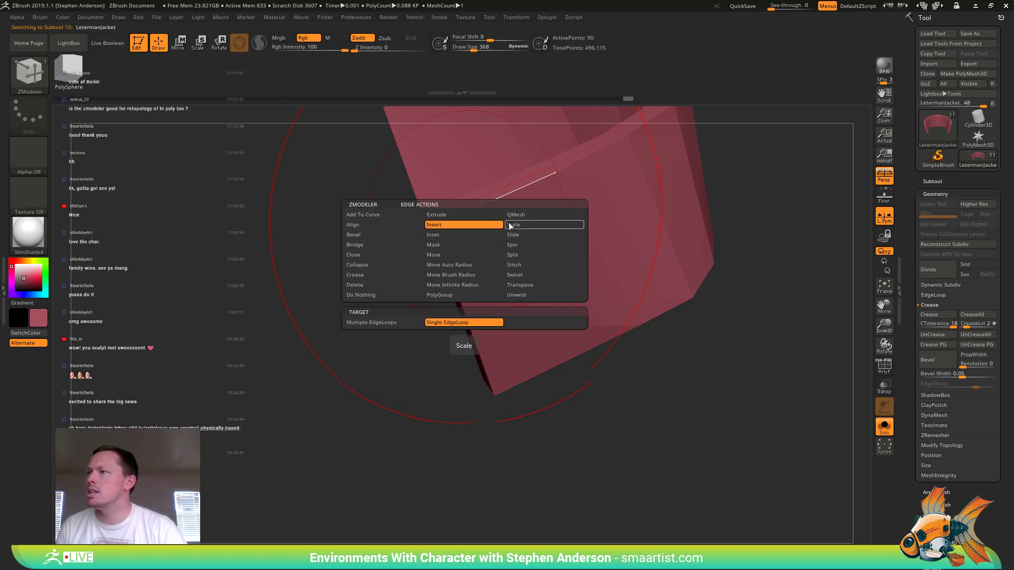
{"action": "key", "text": "shift"}
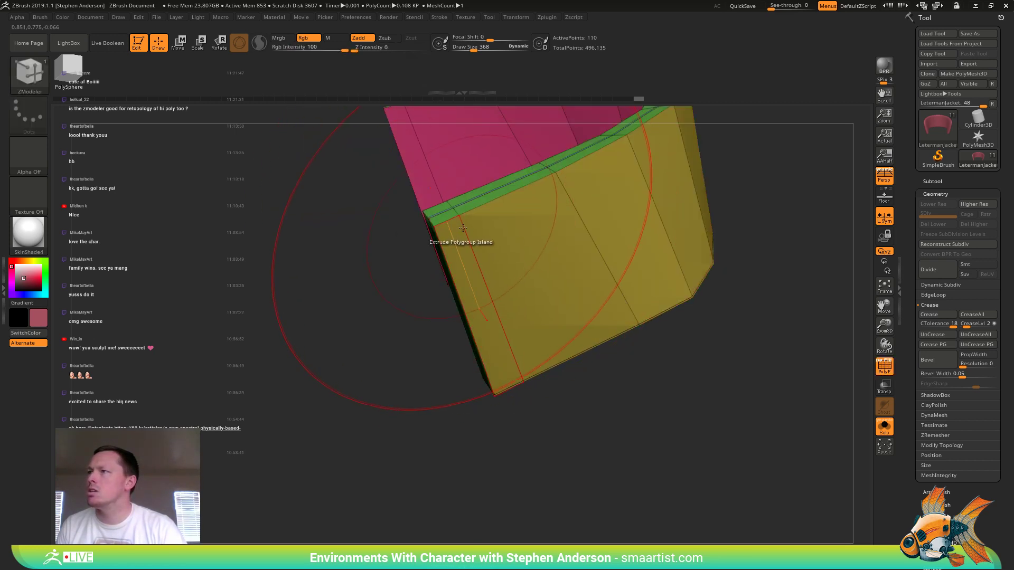
- Insert further edge loops running along the collar's upper and lower borders with the ZModeler edge action Insert
{"action": "left_click", "coordinate": [468, 233]}
{"action": "left_click_drag", "start_coordinate": [460, 428], "coordinate": [539, 358]}
{"action": "left_click", "coordinate": [513, 356]}
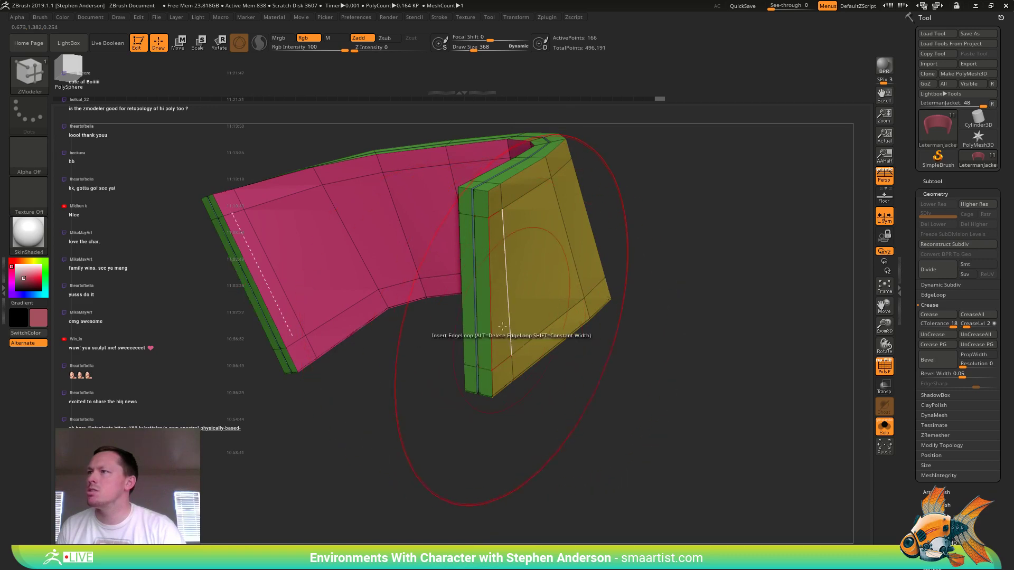
- Preview the collar with dynamic subdivision, leave solo mode, and examine how it sits on the bust with the polyframe toggled
{"action": "mouse_move", "coordinate": [506, 328]}
{"action": "left_mouse_down"}
{"action": "mouse_move", "coordinate": [606, 349]}
{"action": "mouse_move", "coordinate": [495, 358]}
{"action": "mouse_move", "coordinate": [496, 386]}
{"action": "mouse_move", "coordinate": [499, 365]}
{"action": "left_mouse_up"}
{"action": "key", "text": "shift+f"}
{"action": "key", "text": "d"}
{"action": "left_click", "coordinate": [884, 428]}
{"action": "key", "text": "shift+f"}
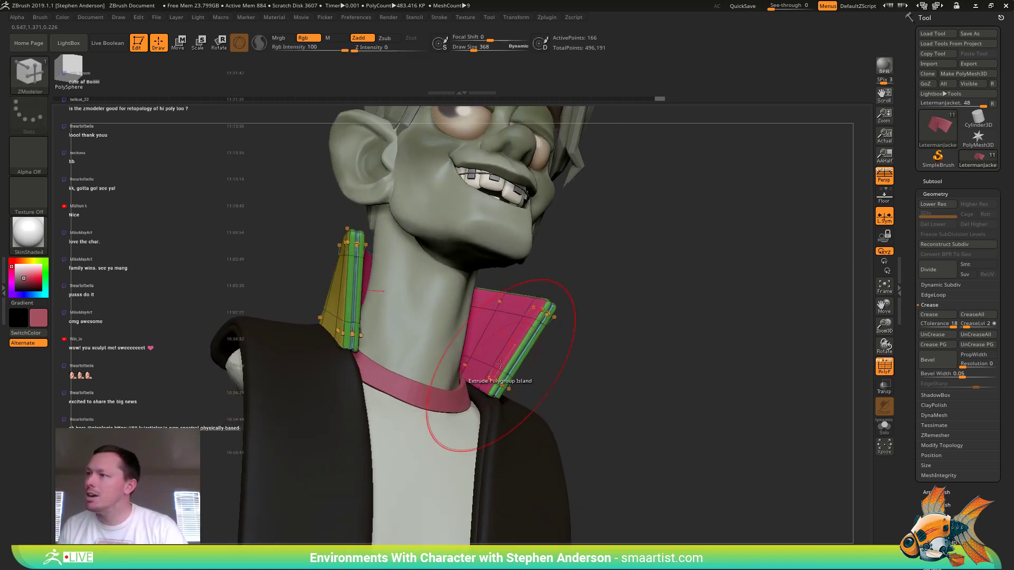
- Mask one side of the collar with the ZModeler polygon action Mask and the Polygroup Island target
{"action": "key", "text": "space"}
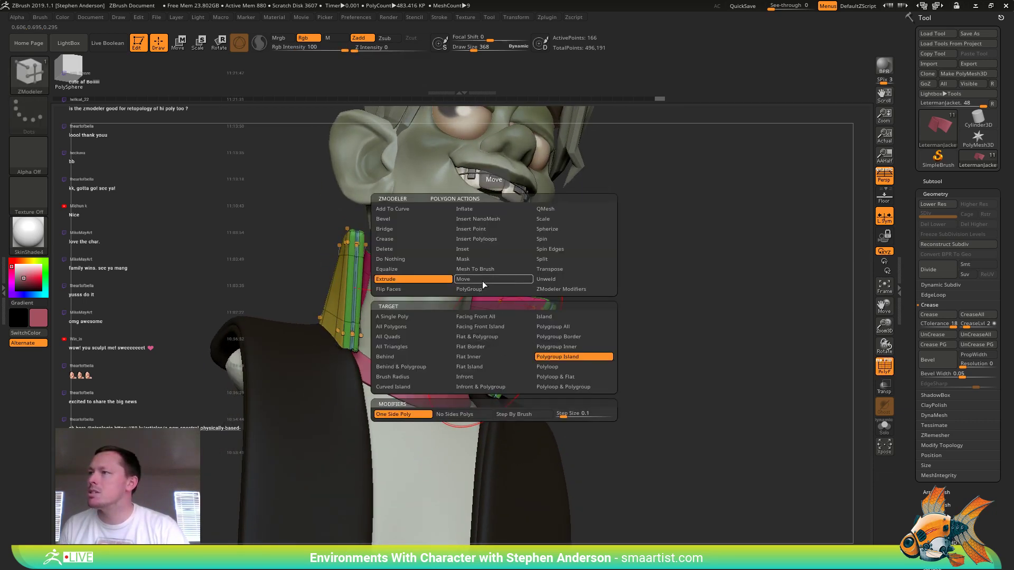
{"action": "left_click", "coordinate": [489, 260]}
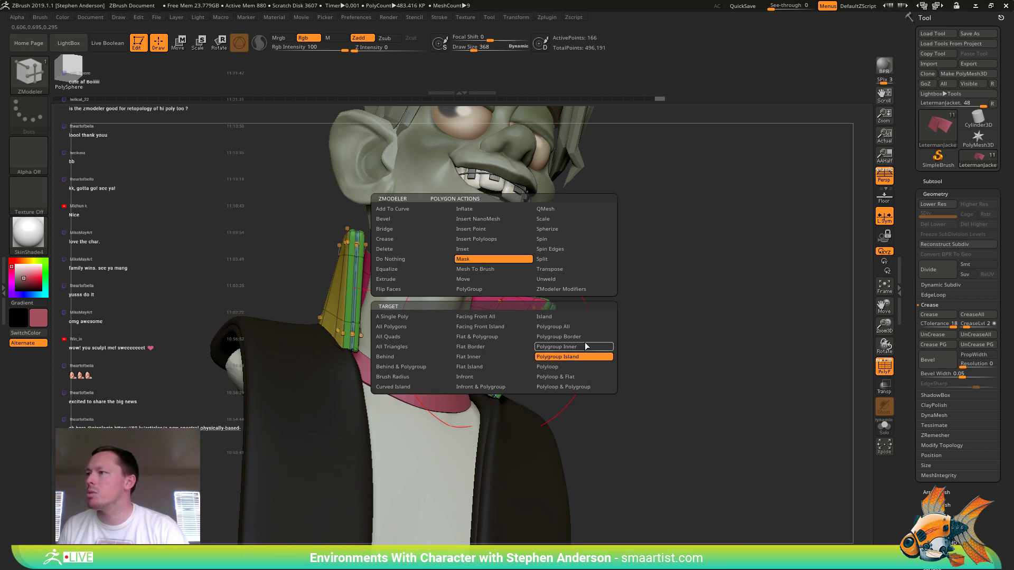
{"action": "left_click", "coordinate": [472, 362]}
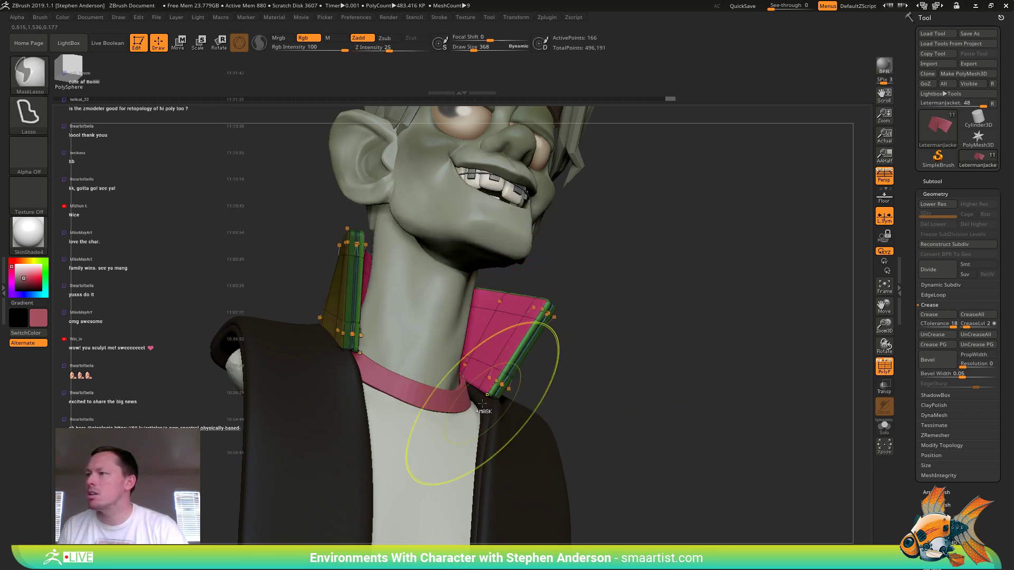
- Pull the inner panel's lower front corner down toward the jacket with the Move brush at a draw size of about 259
{"action": "key", "text": "b"}
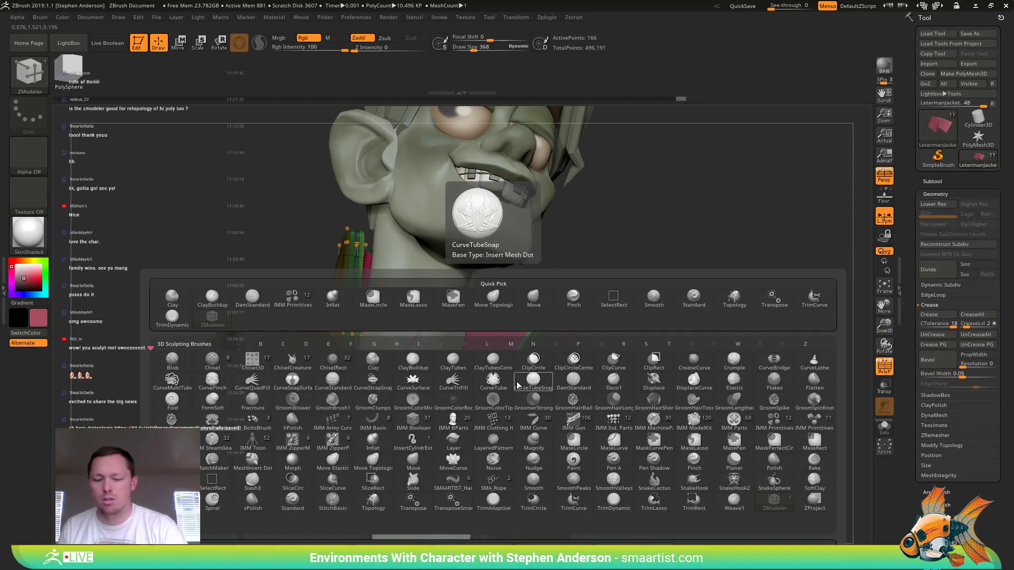
{"action": "key", "text": "m"}
{"action": "key", "text": "v"}
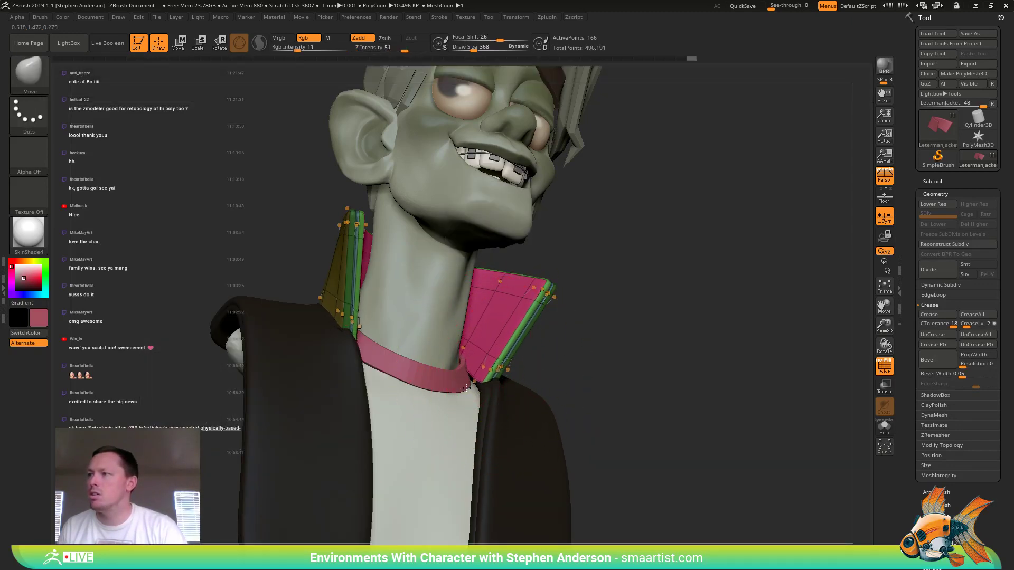
{"action": "right_click_drag", "start_coordinate": [467, 389], "coordinate": [462, 349]}
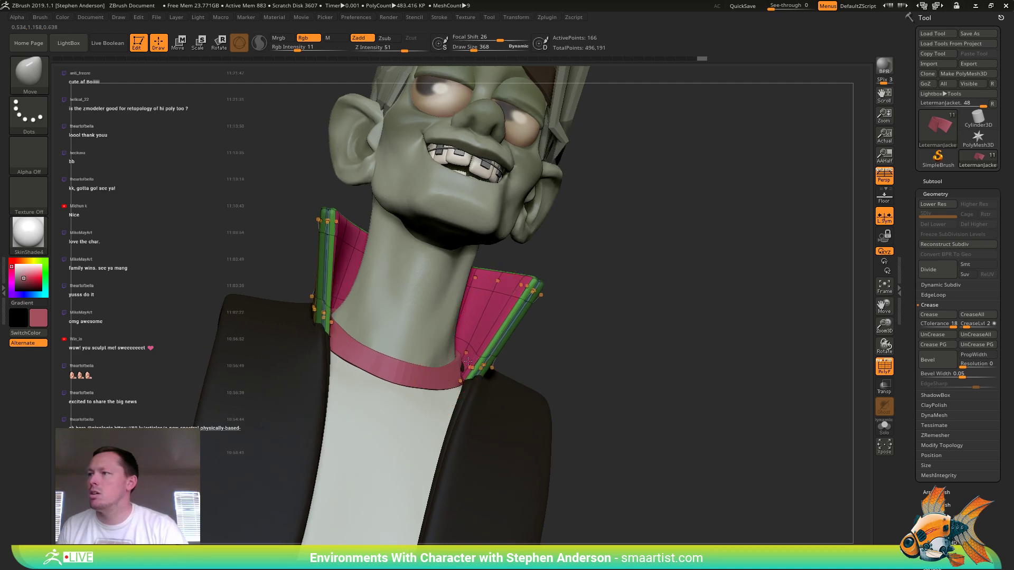
{"action": "key", "text": "s"}
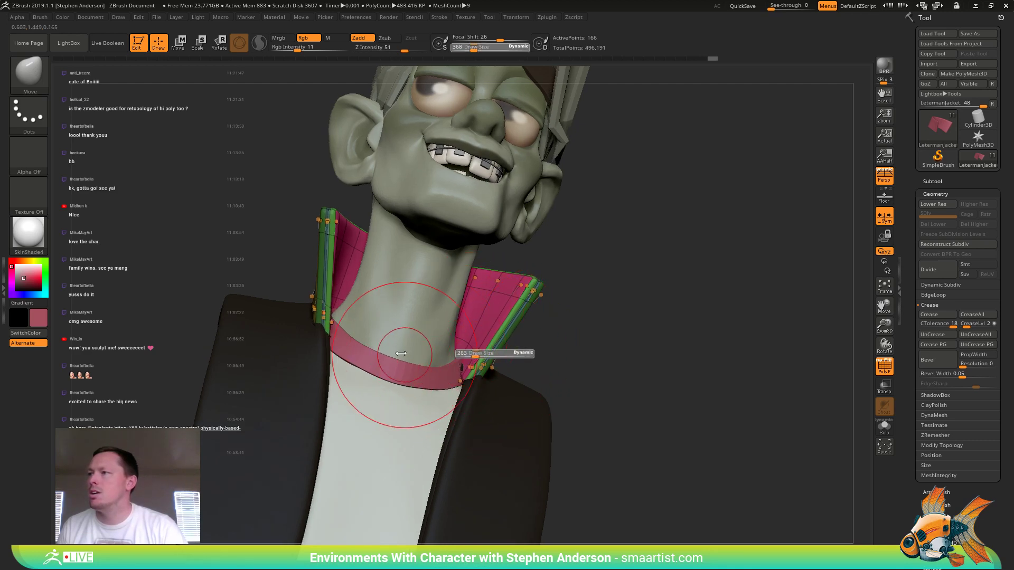
{"action": "left_click_drag", "start_coordinate": [402, 353], "coordinate": [398, 353]}
{"action": "left_click_drag", "start_coordinate": [463, 374], "coordinate": [472, 385]}
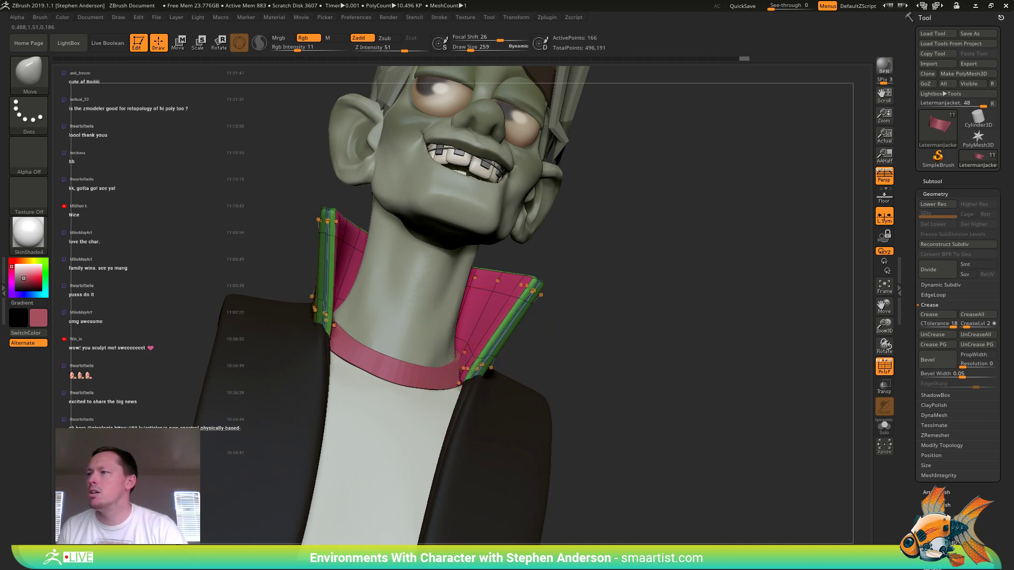
- Examine the collar from the opposite side without the polyframe, toggling it and turning off dynamic subdivision
{"action": "left_click_drag", "start_coordinate": [581, 344], "coordinate": [616, 283], "text": "shift"}
{"action": "key", "text": "shift+f"}
{"action": "key", "text": "shift+d"}
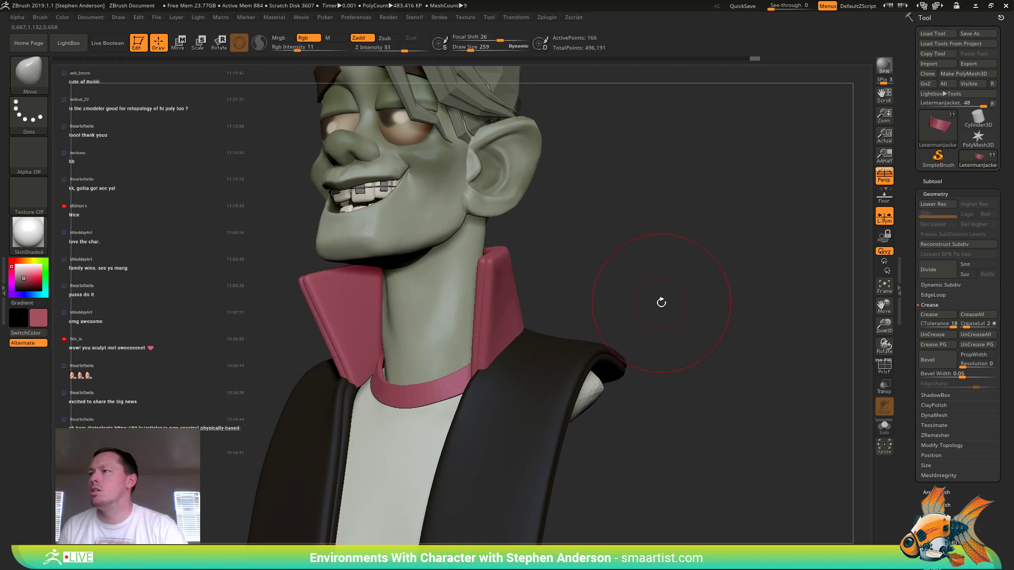
{"action": "key", "text": "shift+f"}
{"action": "key", "text": "shift+f"}
{"action": "key", "text": "shift+f"}
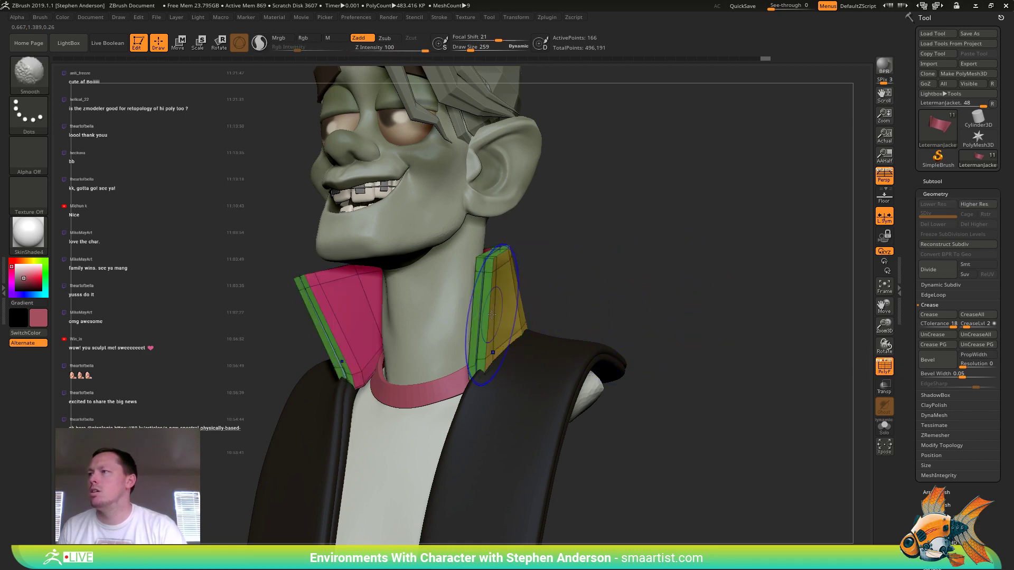
- Insert horizontal edge loops across the middle of the collar's height with the ZModeler edge action Insert
{"action": "key", "text": "b"}
{"action": "key", "text": "z"}
{"action": "key", "text": "m"}
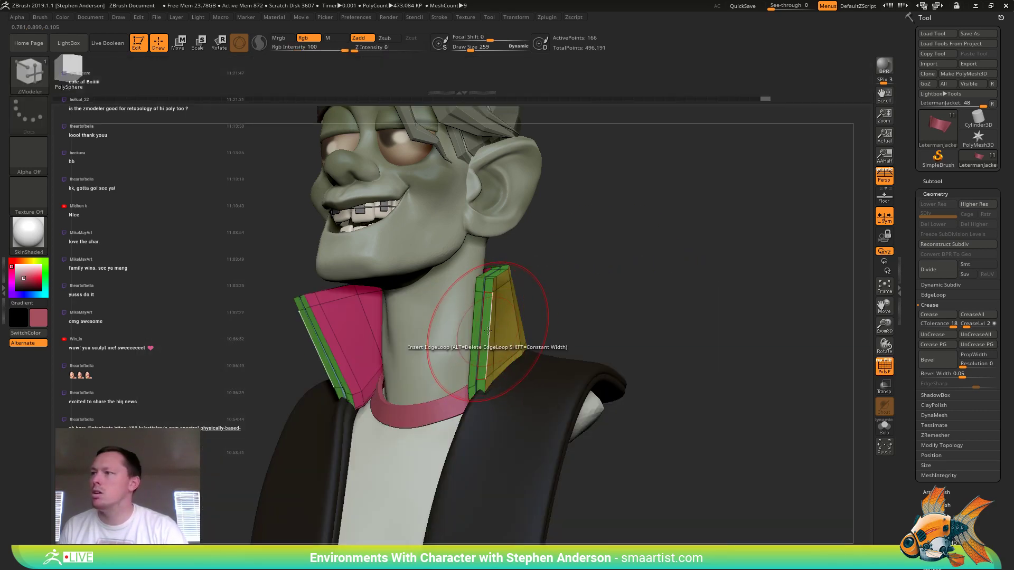
{"action": "left_click", "coordinate": [488, 332]}
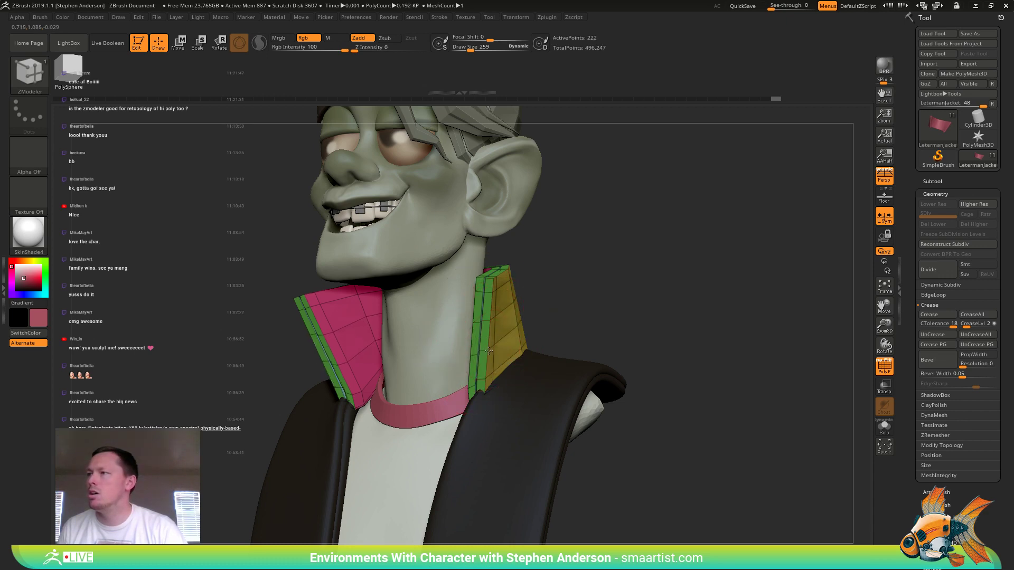
{"action": "left_click_drag", "start_coordinate": [489, 350], "coordinate": [513, 322]}
- Reshape the collar's upper front tips and front edges into an outward flare with the Move brush at a draw size of 322
{"action": "key", "text": "b"}
{"action": "key", "text": "m"}
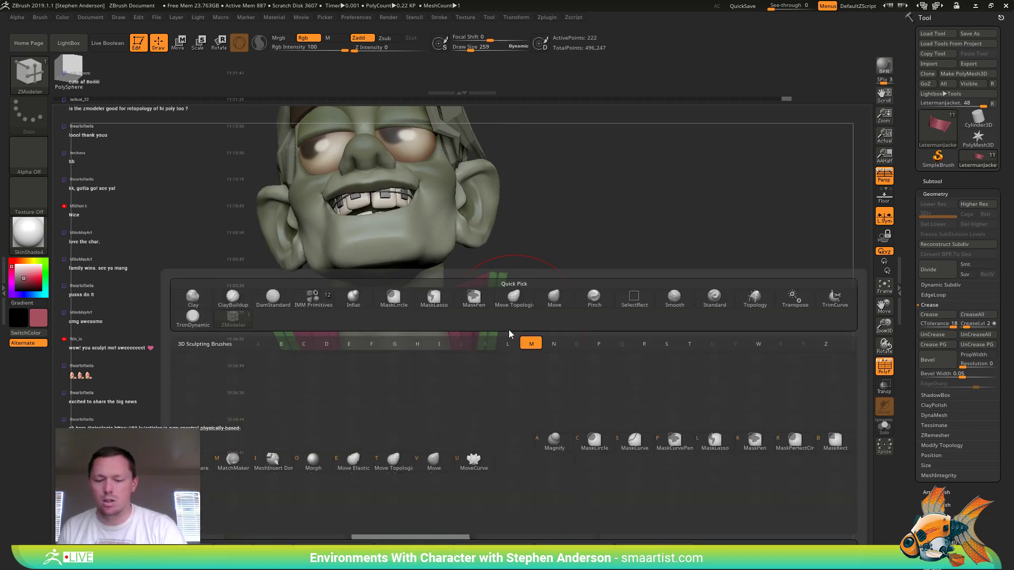
{"action": "key", "text": "v"}
{"action": "left_click_drag", "start_coordinate": [506, 260], "coordinate": [530, 259]}
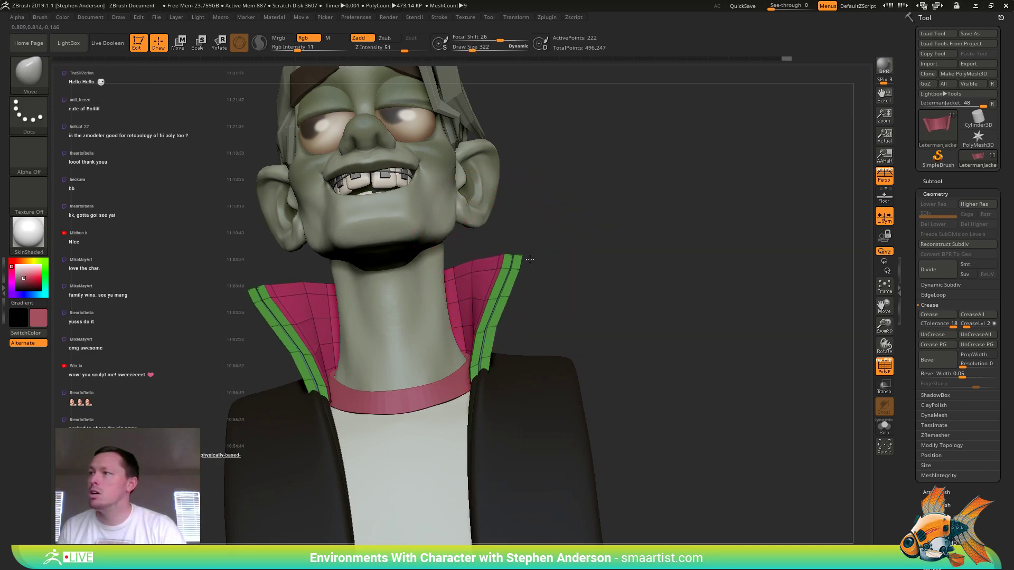
{"action": "left_click_drag", "start_coordinate": [493, 301], "coordinate": [498, 268]}
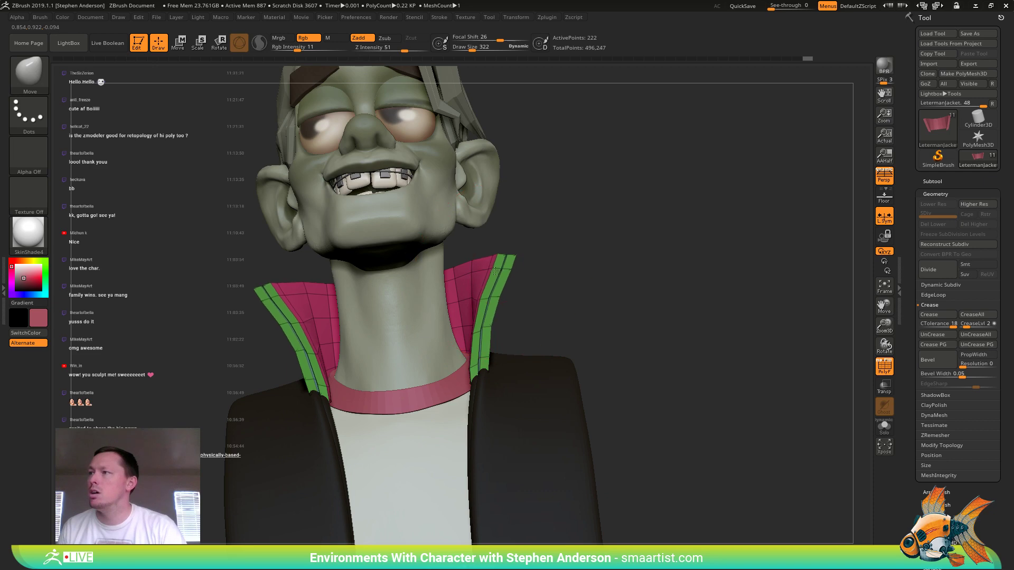
- Refine the curve of the collar's front edge with the Move brush, reducing the draw size to 72
{"action": "mouse_move", "coordinate": [591, 232]}
{"action": "left_mouse_down"}
{"action": "mouse_move", "coordinate": [480, 245]}
{"action": "mouse_move", "coordinate": [508, 241]}
{"action": "left_mouse_up"}
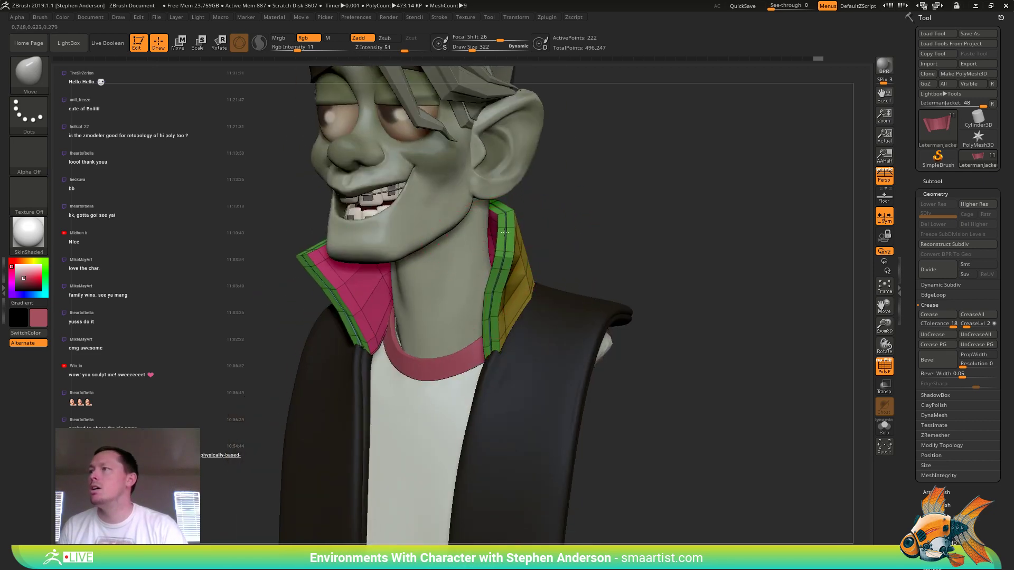
{"action": "mouse_move", "coordinate": [571, 283]}
{"action": "left_mouse_down"}
{"action": "mouse_move", "coordinate": [597, 296]}
{"action": "mouse_move", "coordinate": [533, 275]}
{"action": "left_mouse_up"}
{"action": "key", "text": "s"}
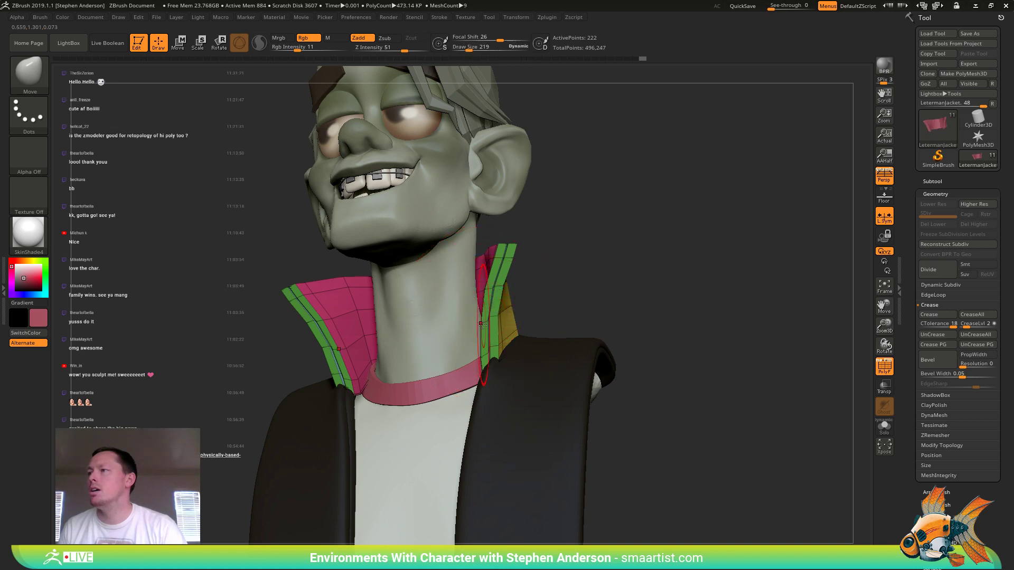
{"action": "right_click_drag", "start_coordinate": [491, 289], "coordinate": [486, 317]}
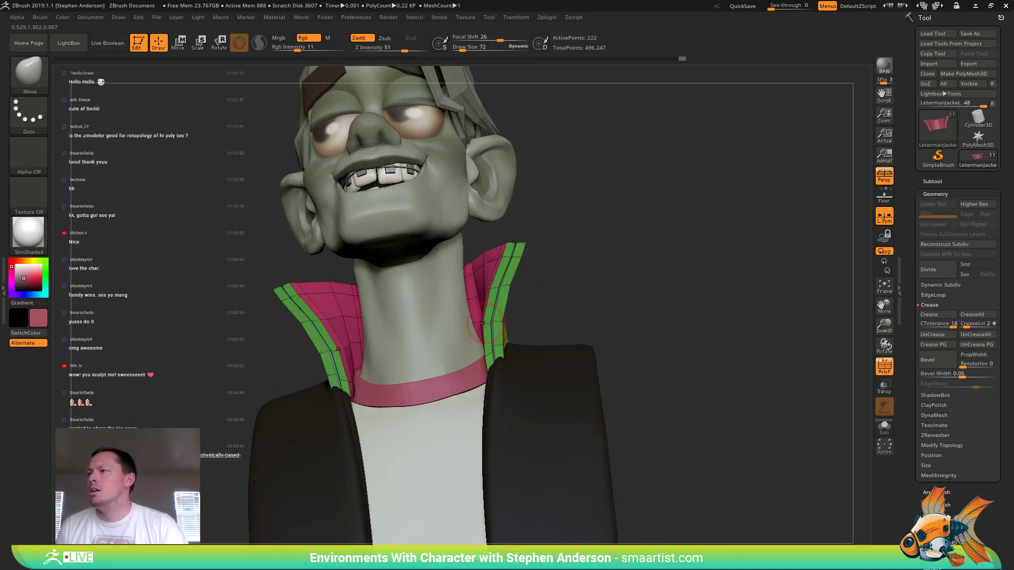
{"action": "mouse_move", "coordinate": [485, 323]}
{"action": "right_mouse_down"}
{"action": "mouse_move", "coordinate": [513, 318]}
{"action": "mouse_move", "coordinate": [488, 323]}
{"action": "right_mouse_up"}
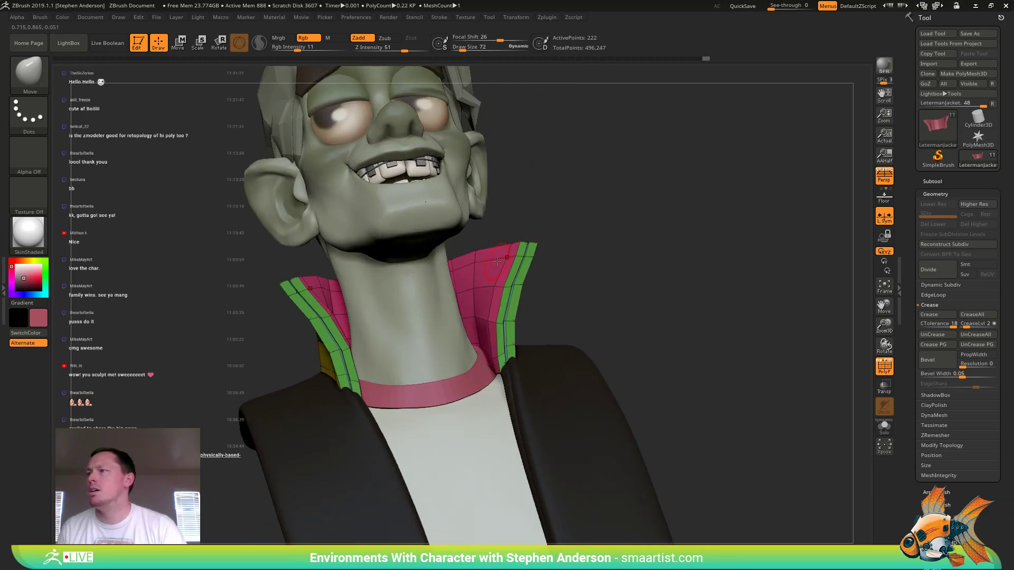
- Preview the reshaped collar with dynamic subdivision and examine it from the front and side, toggling the polyframe
{"action": "key", "text": "d"}
{"action": "right_click_drag", "start_coordinate": [498, 259], "coordinate": [550, 285]}
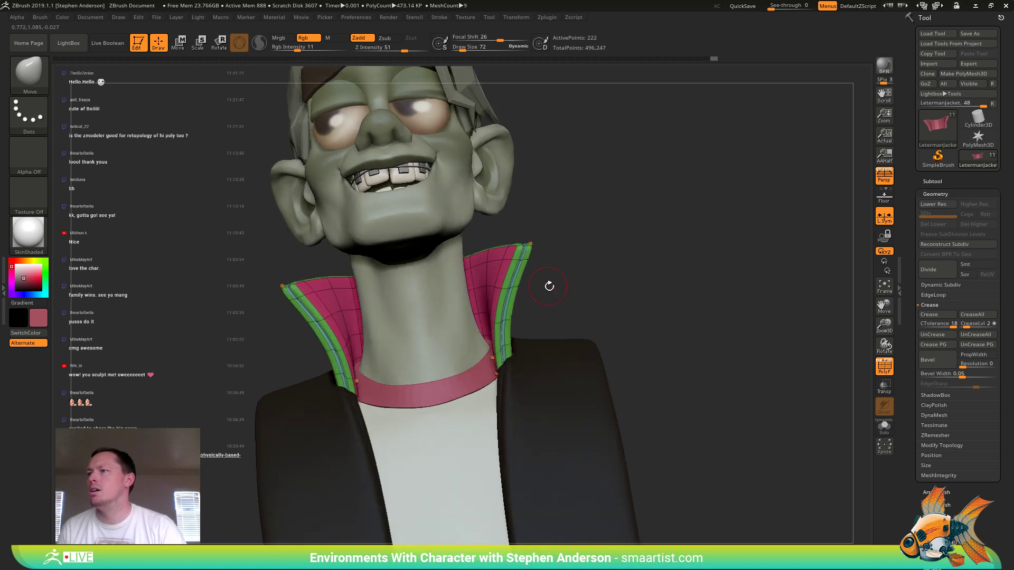
{"action": "key", "text": "shift+f"}
{"action": "right_click_drag", "start_coordinate": [642, 311], "coordinate": [531, 331], "text": "ctrl"}
{"action": "key", "text": "shift+f"}
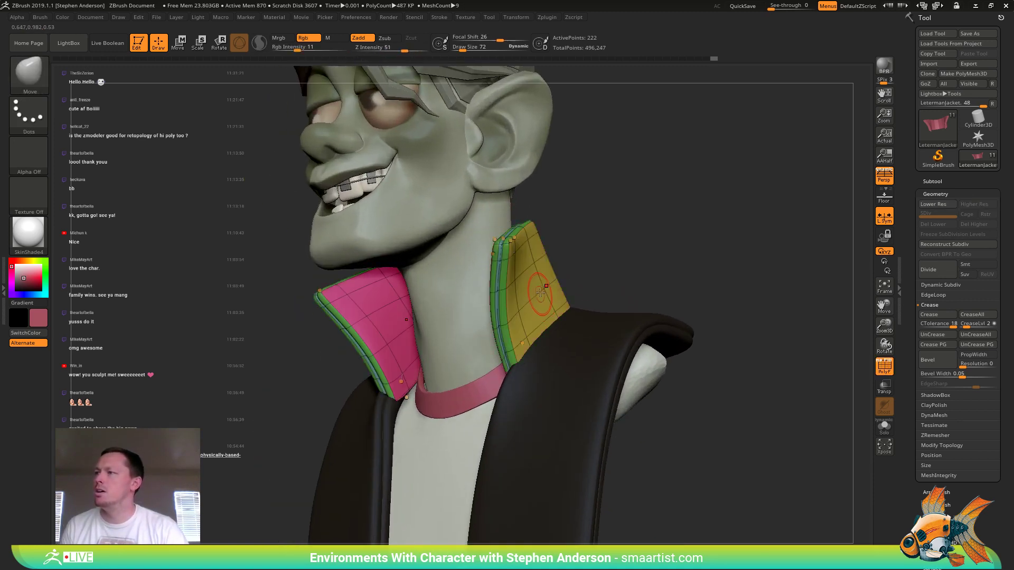
- Isolate the collar's outer panel, grow the visible area to include its border polygons, and group it as one polygroup
{"action": "mouse_move", "coordinate": [533, 289]}
{"action": "right_mouse_down"}
{"action": "mouse_move", "coordinate": [546, 285]}
{"action": "mouse_move", "coordinate": [549, 247]}
{"action": "mouse_move", "coordinate": [577, 226]}
{"action": "right_mouse_up"}
{"action": "key", "text": "ctrl+shift"}
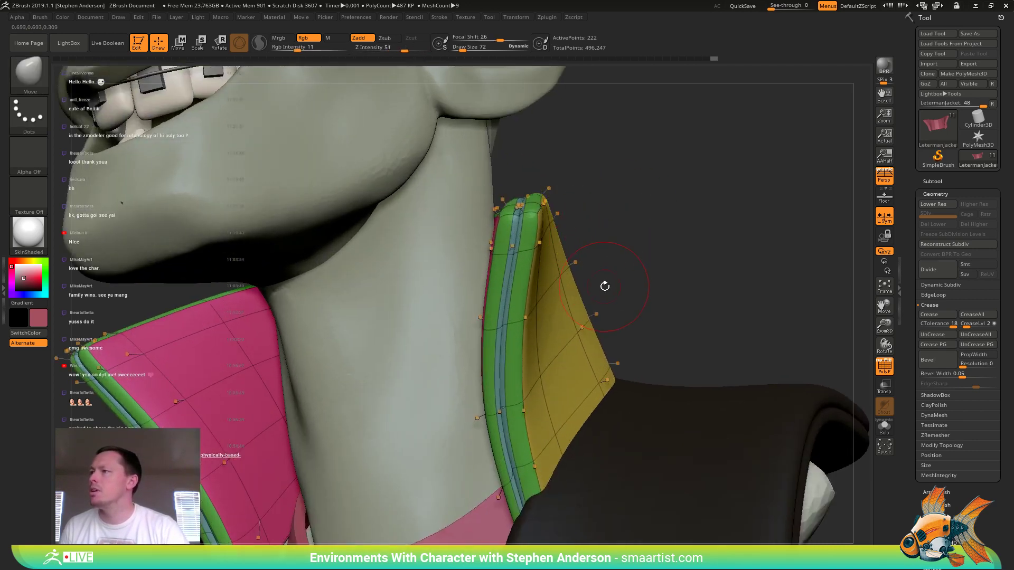
{"action": "left_click", "coordinate": [582, 327], "text": "ctrl+shift"}
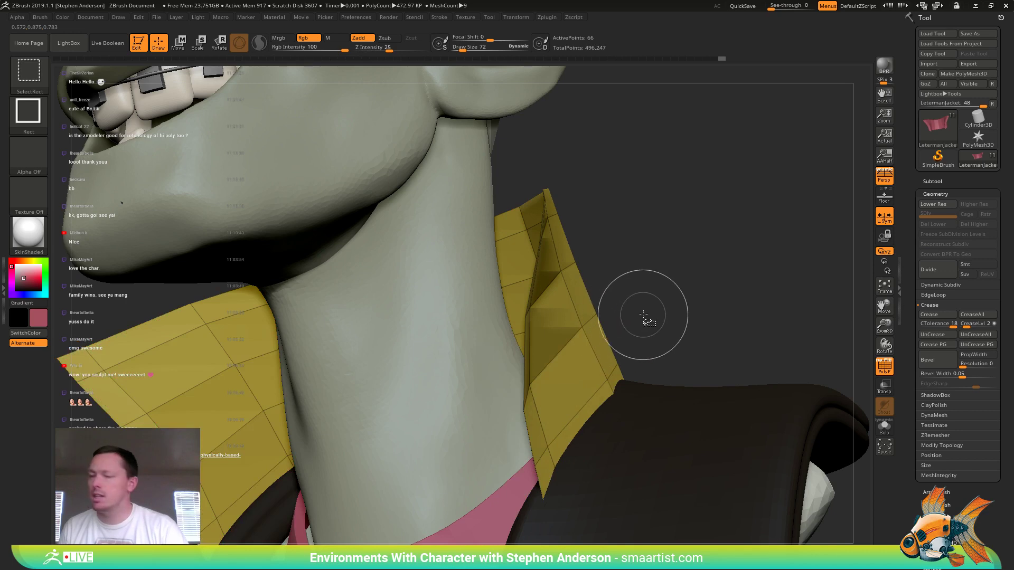
{"action": "key", "text": "ctrl+shift+x"}
{"action": "mouse_move", "coordinate": [695, 241]}
{"action": "right_mouse_down"}
{"action": "mouse_move", "coordinate": [690, 260]}
{"action": "mouse_move", "coordinate": [689, 251]}
{"action": "mouse_move", "coordinate": [717, 246]}
{"action": "mouse_move", "coordinate": [708, 233]}
{"action": "mouse_move", "coordinate": [351, 328]}
{"action": "right_mouse_up"}
{"action": "key", "text": "ctrl+w"}
{"action": "left_click", "coordinate": [739, 230], "text": "ctrl+shift"}
- Isolate the collar's inner panel, grow the visibility to its border polygons, group them together, and show the whole collar again
{"action": "left_click", "coordinate": [172, 377], "text": "ctrl+shift"}
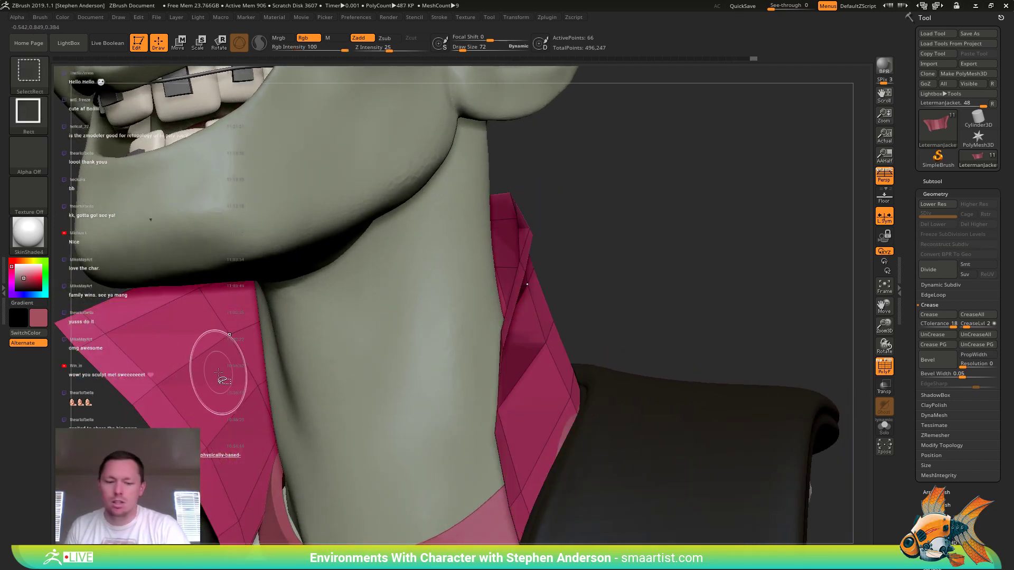
{"action": "key", "text": "ctrl+e"}
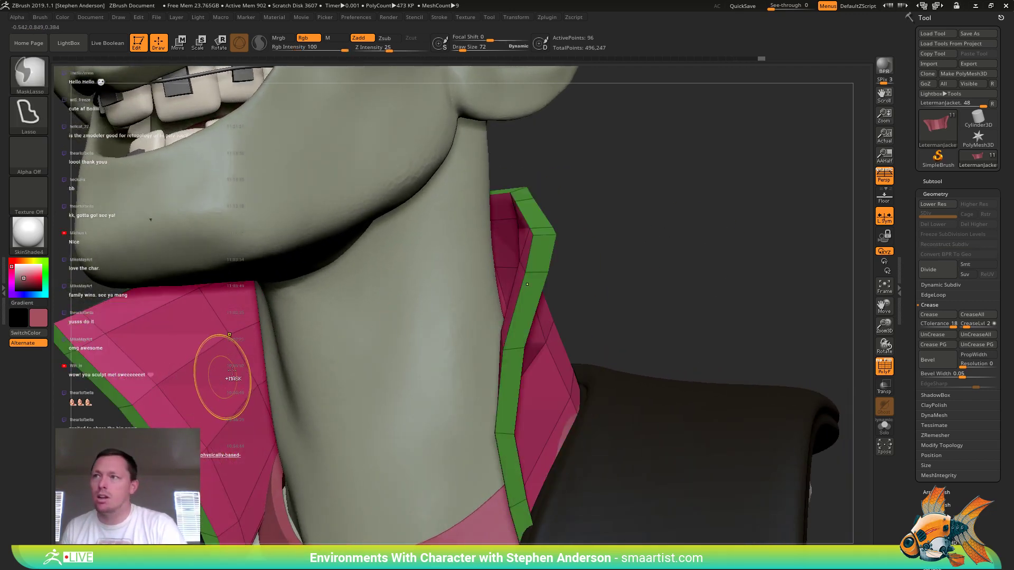
{"action": "key", "text": "ctrl+w"}
{"action": "left_click", "coordinate": [687, 265], "text": "ctrl+shift"}
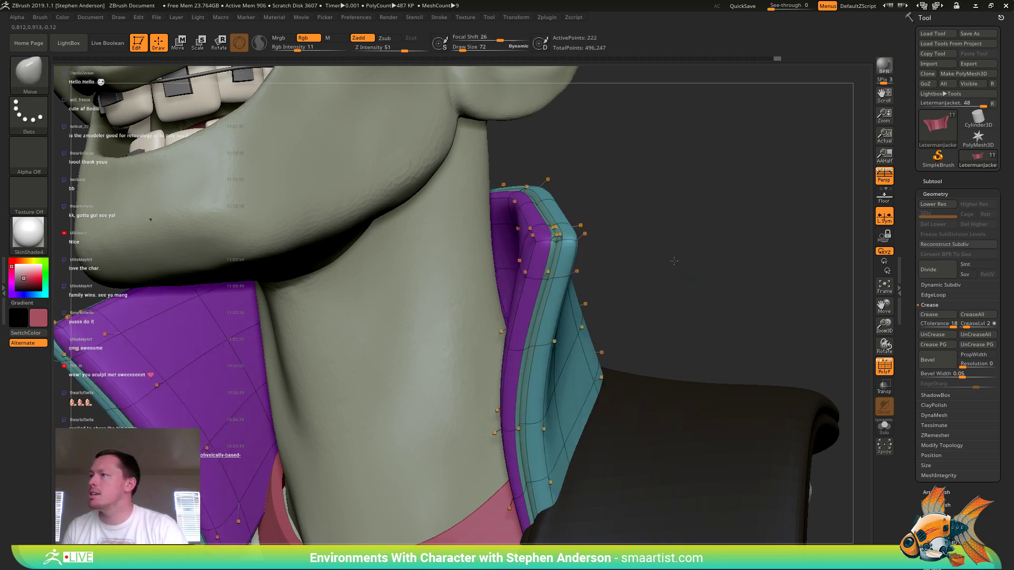
- Isolate the new outer polygroup to inspect its border, then show the full collar smoothed with dynamic subdivision and no polyframe
{"action": "right_click_drag", "start_coordinate": [673, 261], "coordinate": [565, 312]}
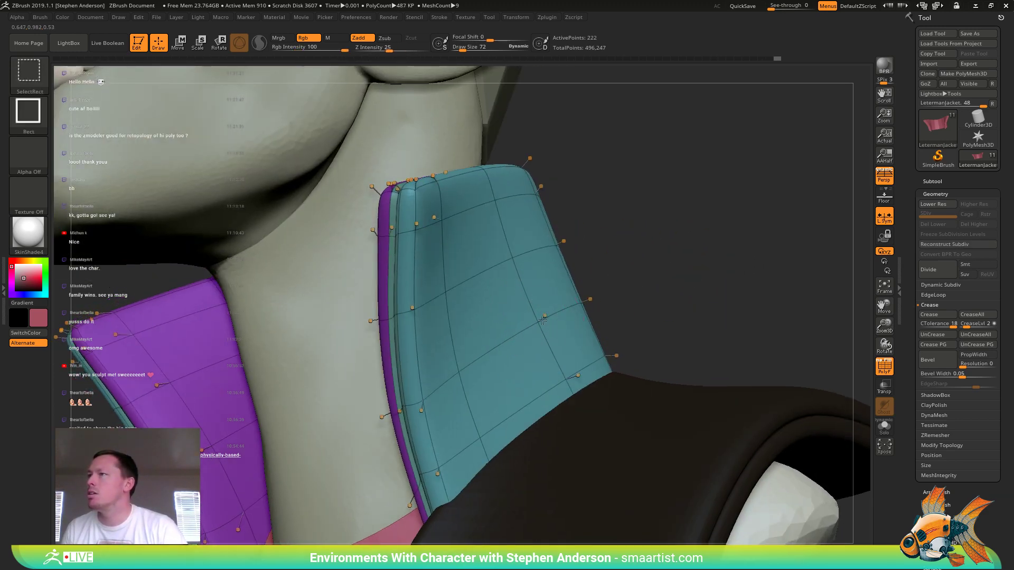
{"action": "left_click", "coordinate": [543, 321], "text": "ctrl+shift"}
{"action": "left_click_drag", "start_coordinate": [673, 249], "coordinate": [685, 250], "text": "shift"}
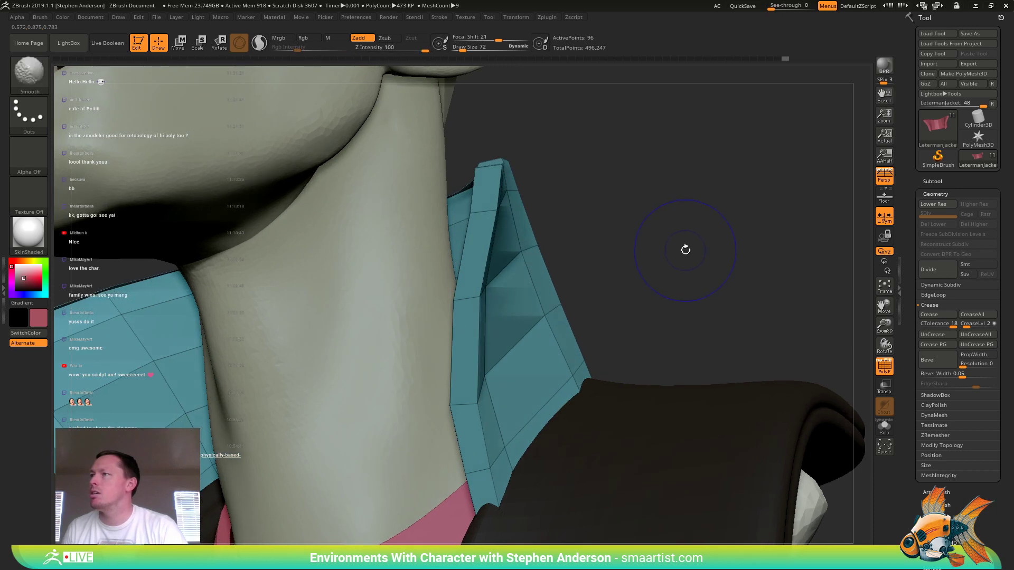
{"action": "key", "text": "shift+f"}
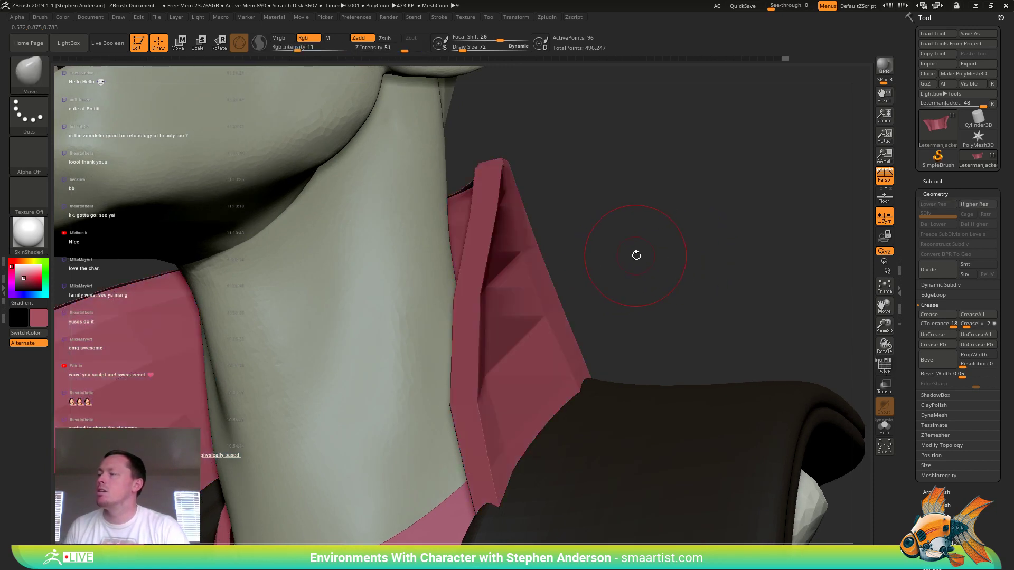
{"action": "left_click", "coordinate": [655, 261], "text": "ctrl+shift"}
{"action": "key", "text": "d"}
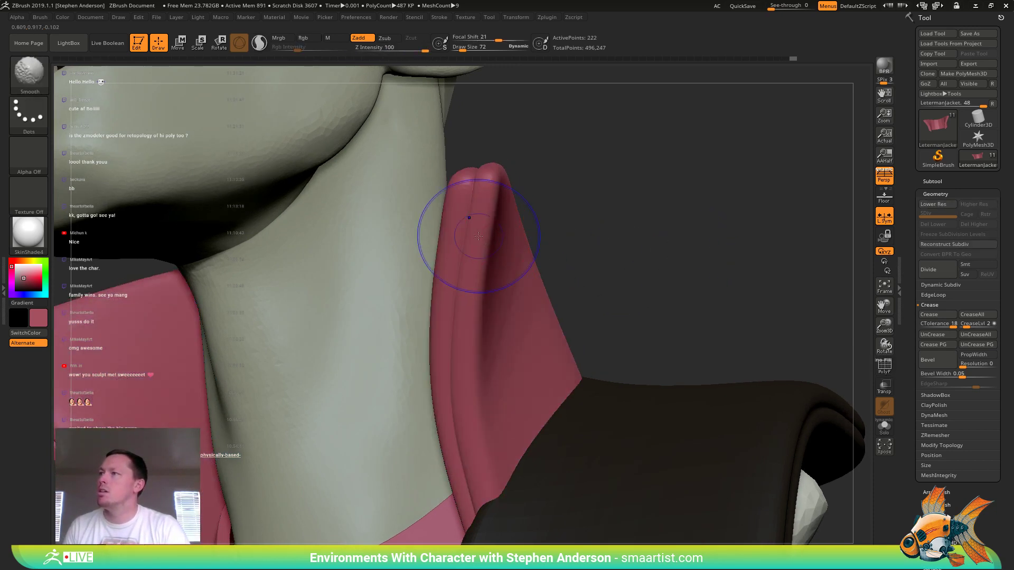
- Show the polyframe, turn off dynamic subdivision, isolate the collar in solo mode, and examine the seam between its two polygroups
{"action": "key", "text": "shift+f"}
{"action": "right_click_drag", "start_coordinate": [471, 205], "coordinate": [534, 286], "text": "ctrl"}
{"action": "key", "text": "shift+d"}
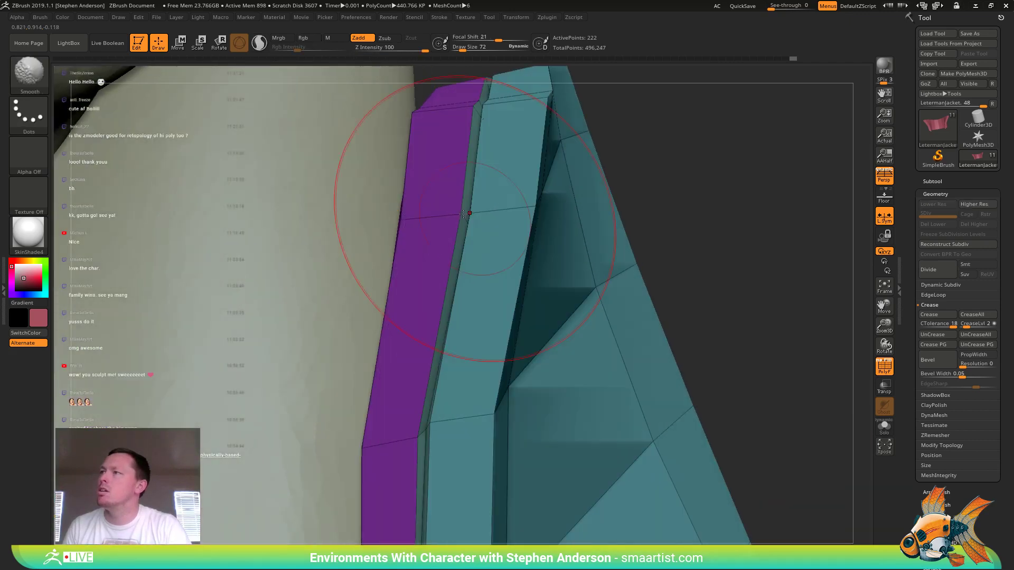
{"action": "mouse_move", "coordinate": [438, 215]}
{"action": "right_mouse_down"}
{"action": "mouse_move", "coordinate": [474, 193]}
{"action": "mouse_move", "coordinate": [465, 174]}
{"action": "mouse_move", "coordinate": [467, 208]}
{"action": "mouse_move", "coordinate": [443, 200]}
{"action": "right_mouse_up"}
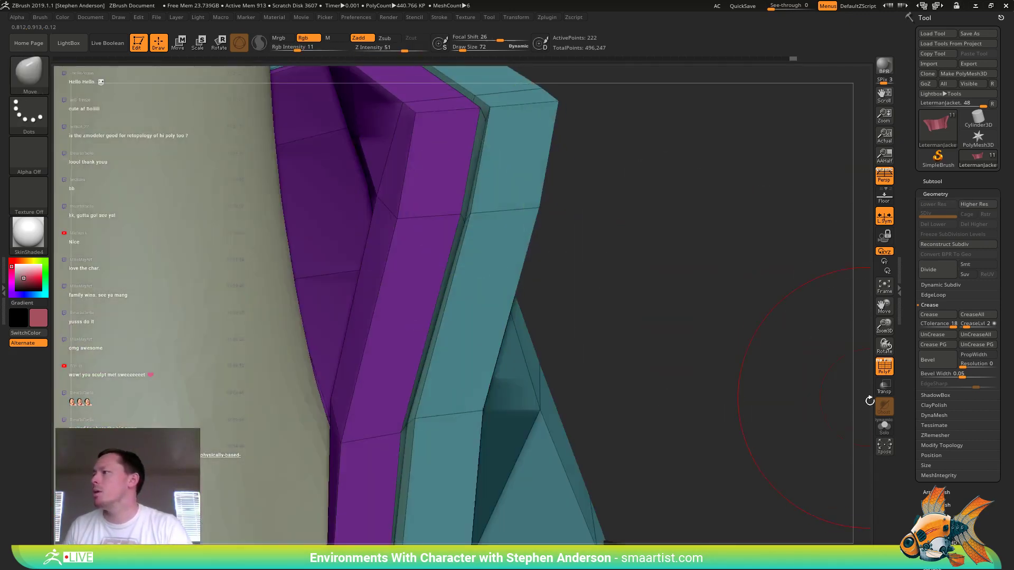
{"action": "left_click", "coordinate": [884, 427]}
{"action": "right_click_drag", "start_coordinate": [511, 175], "coordinate": [452, 215]}
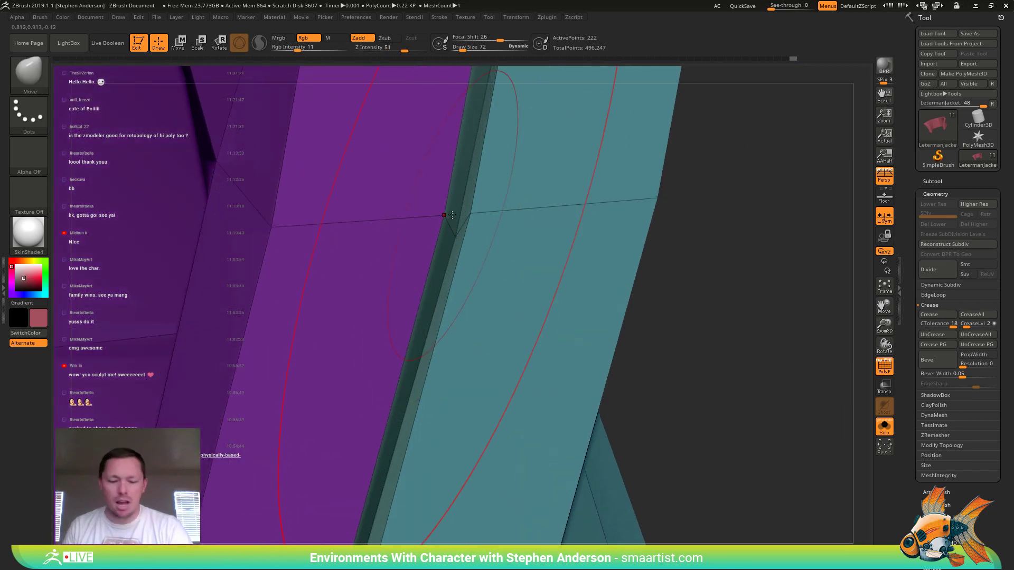
- Crease the seam edge between the collar's two panels with ZModeler's EdgeLoop Partial target and check it with dynamic subdivision
{"action": "key", "text": "b"}
{"action": "key", "text": "z"}
{"action": "key", "text": "m"}
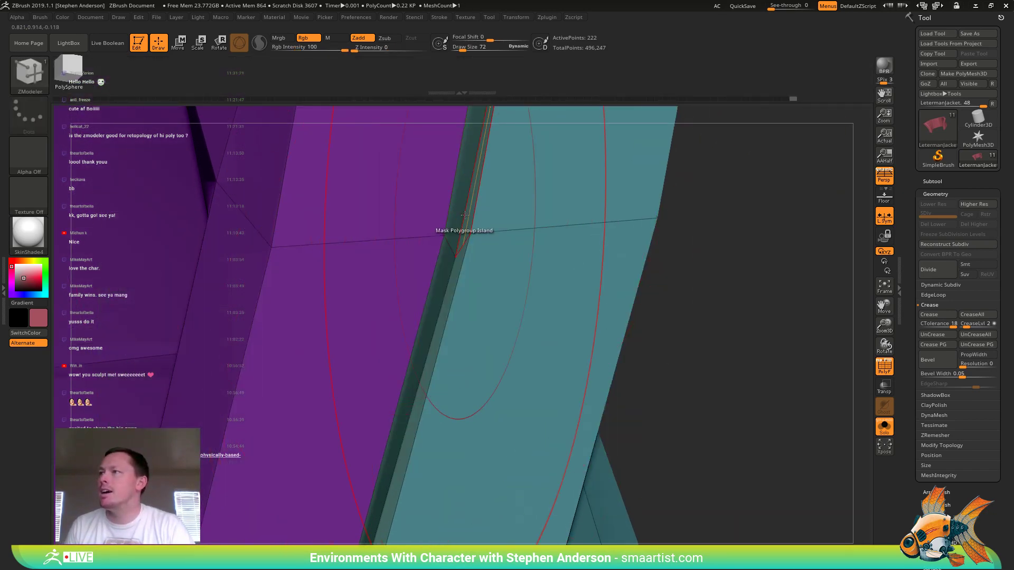
{"action": "key", "text": "space"}
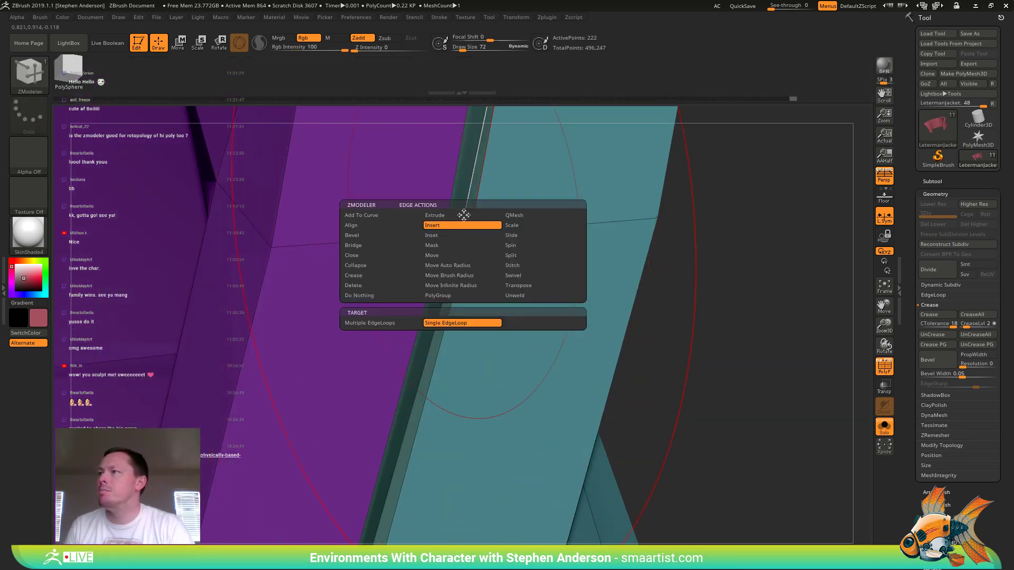
{"action": "left_click", "coordinate": [372, 275]}
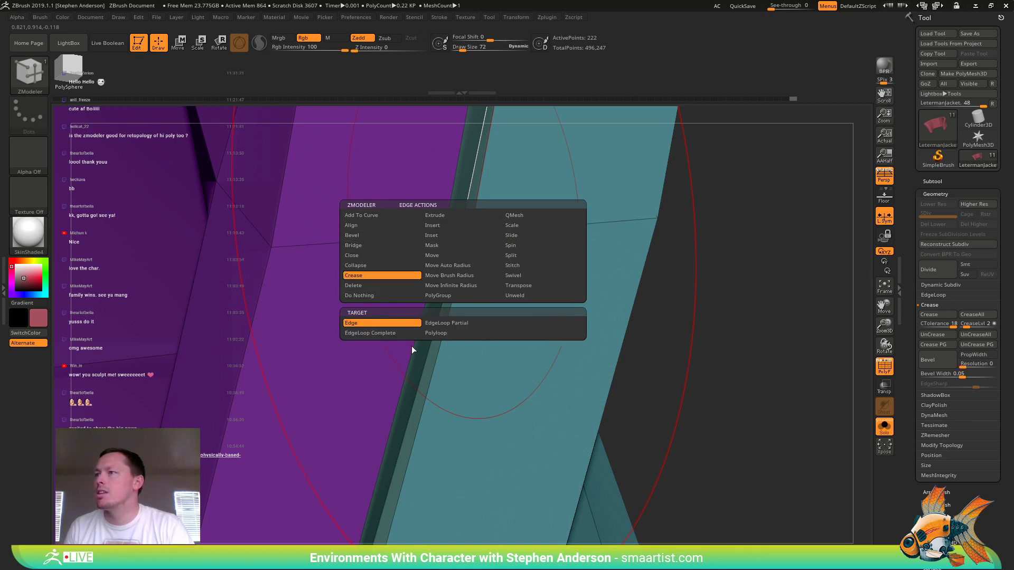
{"action": "left_click", "coordinate": [452, 324]}
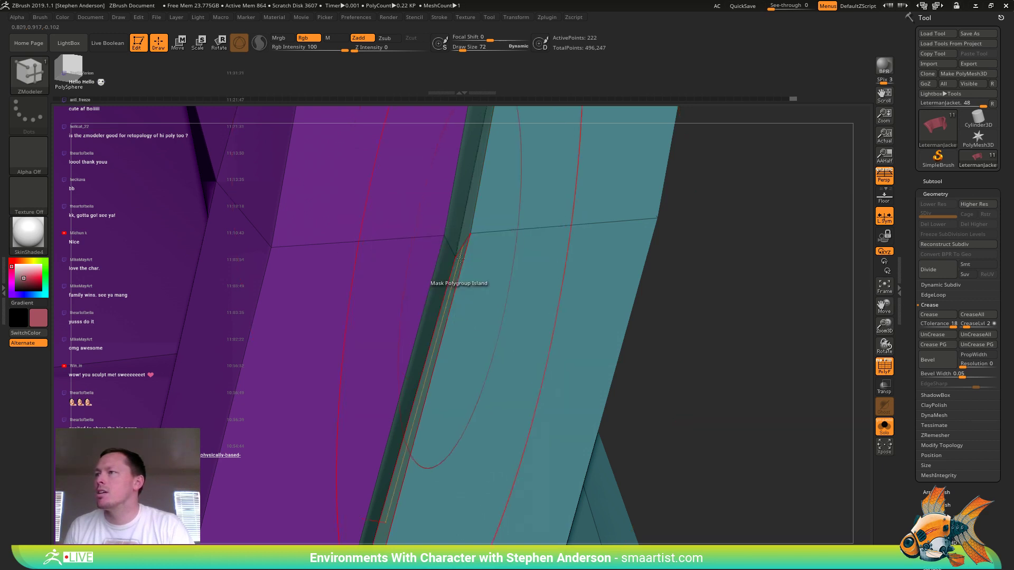
{"action": "left_click", "coordinate": [463, 216]}
{"action": "right_click_drag", "start_coordinate": [582, 331], "coordinate": [533, 259], "text": "ctrl"}
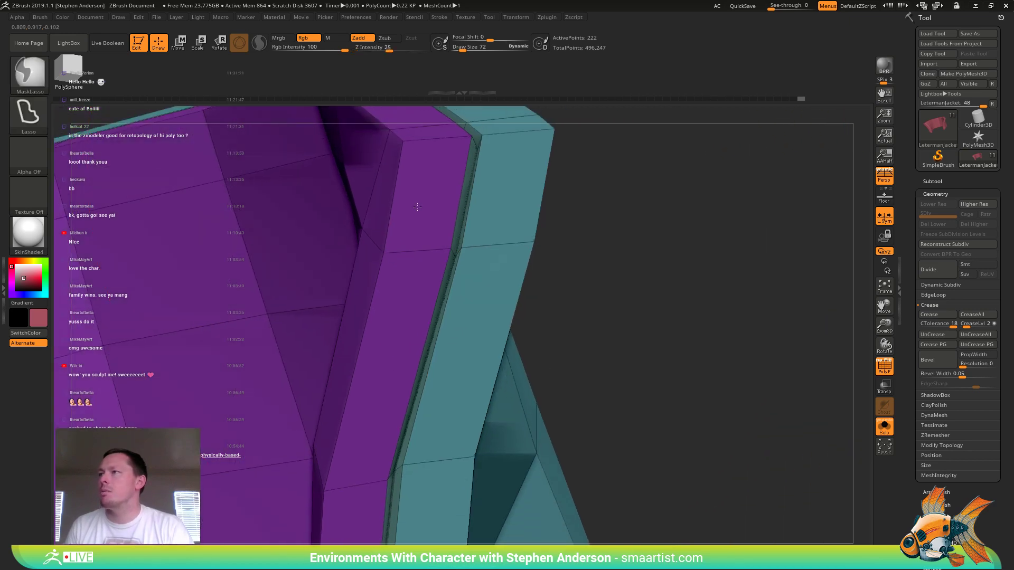
{"action": "key", "text": "d"}
{"action": "right_click_drag", "start_coordinate": [493, 318], "coordinate": [460, 370], "text": "ctrl"}
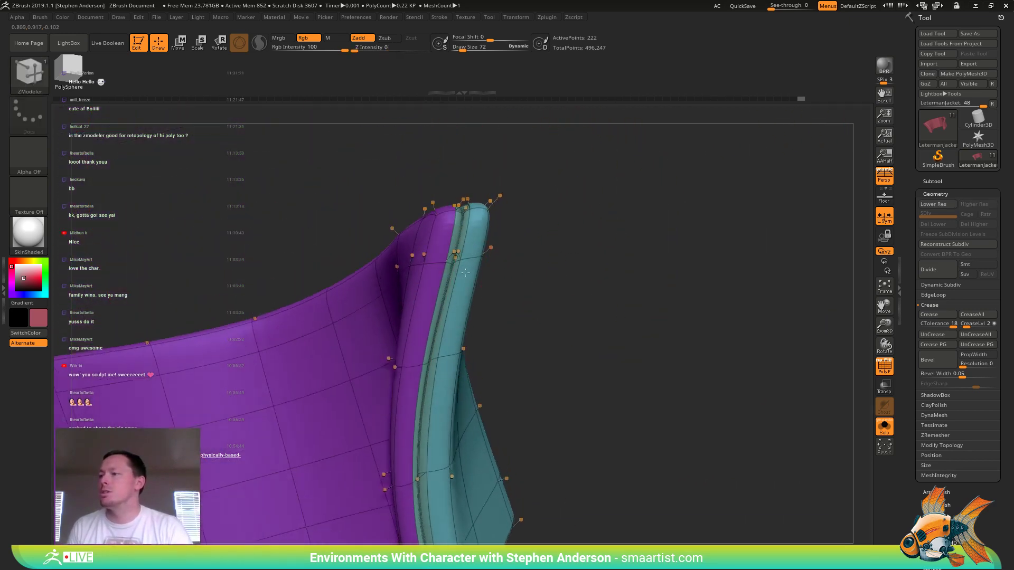
{"action": "right_click_drag", "start_coordinate": [470, 475], "coordinate": [538, 369], "text": "alt"}
{"action": "right_click_drag", "start_coordinate": [539, 454], "coordinate": [601, 384], "text": "alt"}
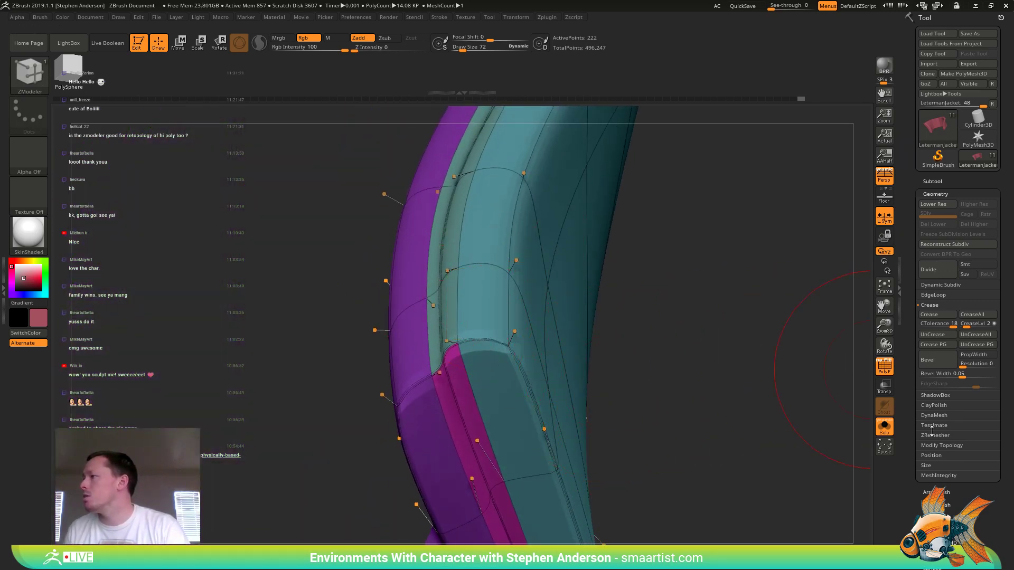
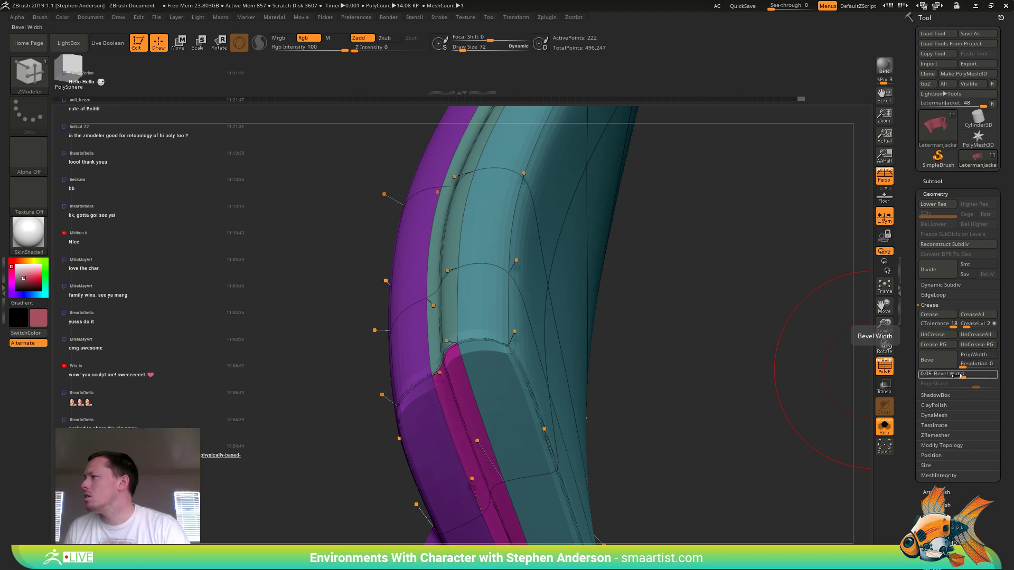
- Bevel the collar's creased edges with a bevel width of 0.0039 and a resolution of 1
{"action": "left_click", "coordinate": [961, 377]}
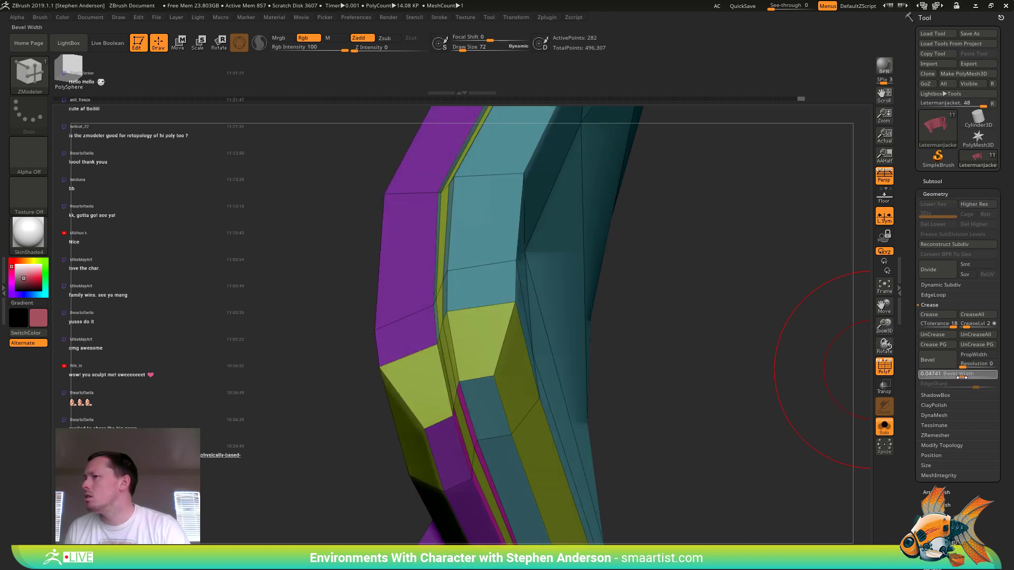
{"action": "left_click_drag", "start_coordinate": [960, 377], "coordinate": [949, 379]}
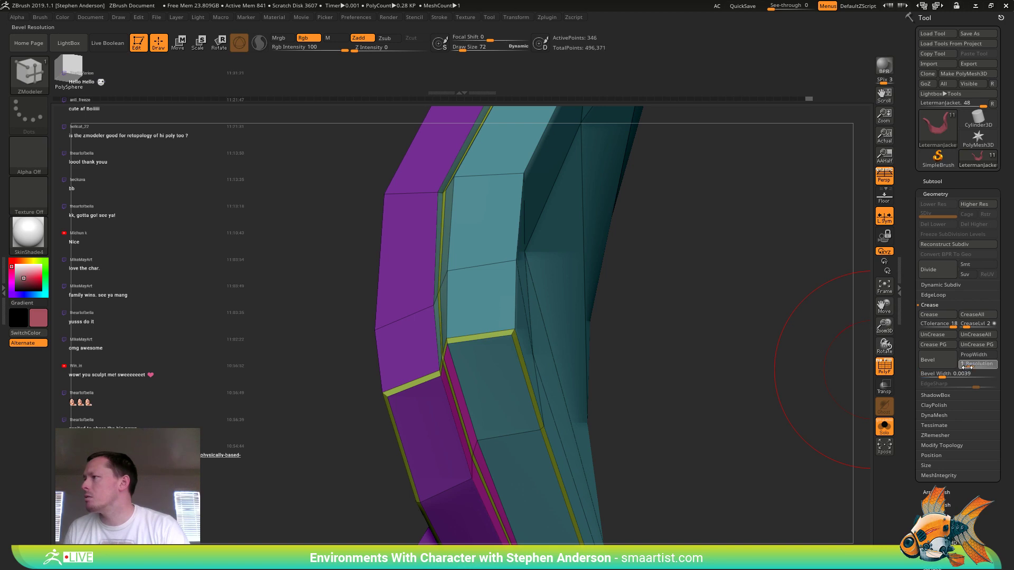
{"action": "left_click_drag", "start_coordinate": [673, 377], "coordinate": [634, 377]}
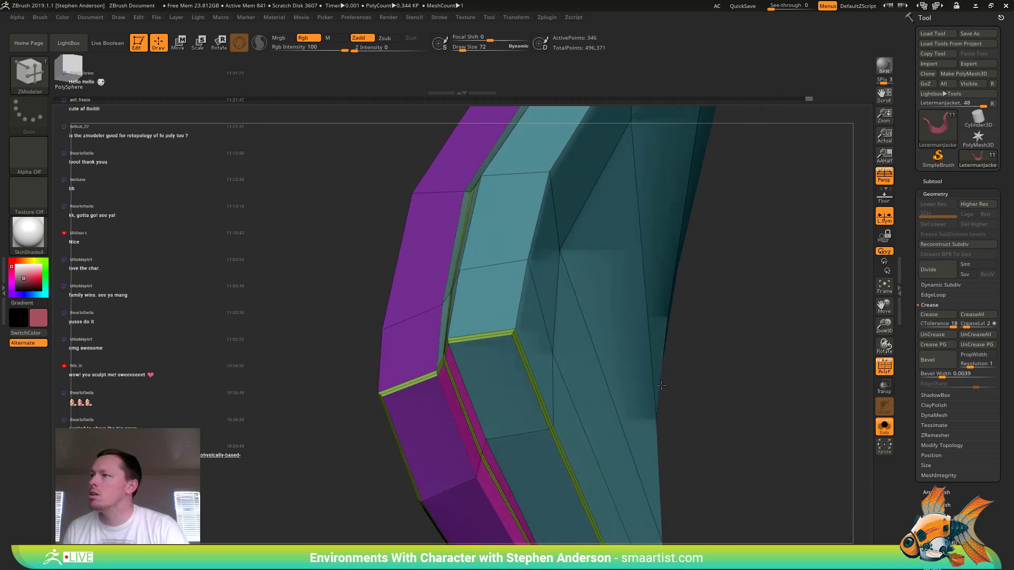
- Isolate the collar's teal outer panel, grow it over the bordering bevel strips, group it as one polygroup, and show the whole collar
{"action": "left_click", "coordinate": [548, 354], "text": "ctrl+shift"}
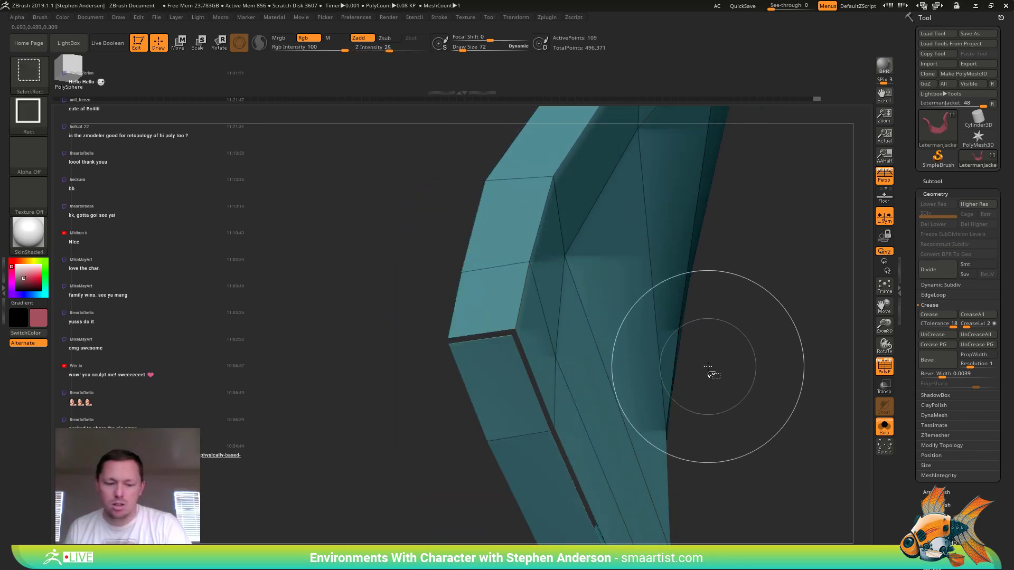
{"action": "key", "text": "ctrl+shift+x"}
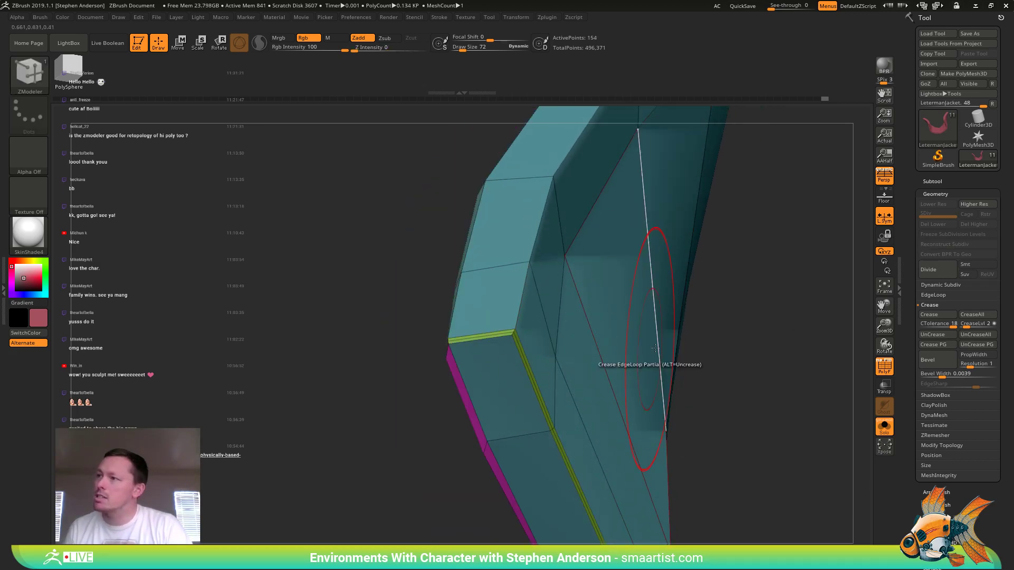
{"action": "right_click_drag", "start_coordinate": [652, 350], "coordinate": [664, 351]}
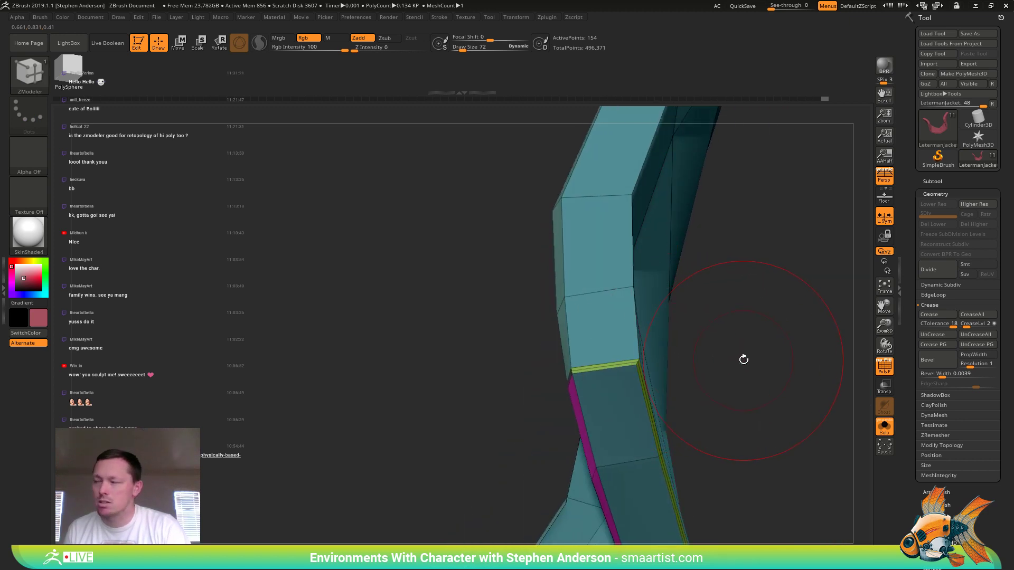
{"action": "key", "text": "ctrl+w"}
{"action": "left_click", "coordinate": [762, 359], "text": "ctrl+shift"}
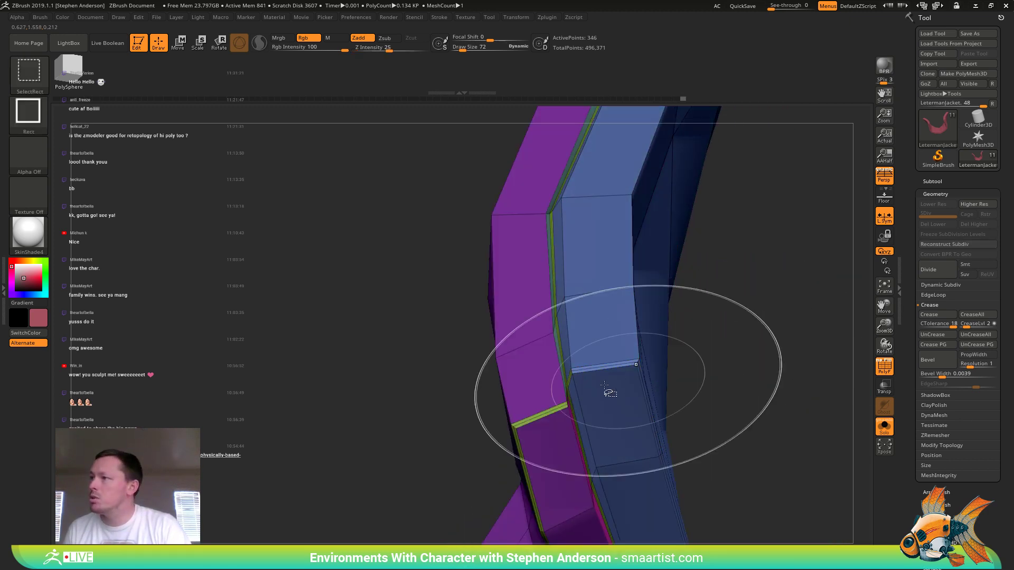
- Isolate the collar's purple inner panel, grow it over its bevel strips, group it as one polygroup, and show everything again
{"action": "left_click", "coordinate": [501, 364], "text": "ctrl+shift"}
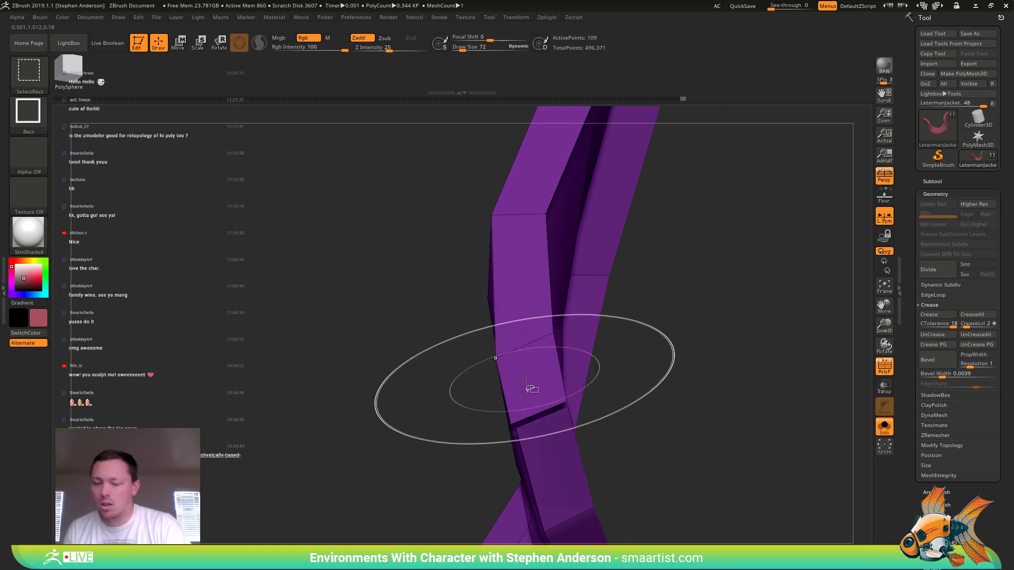
{"action": "key", "text": "ctrl+shift+x"}
{"action": "key", "text": "ctrl+w"}
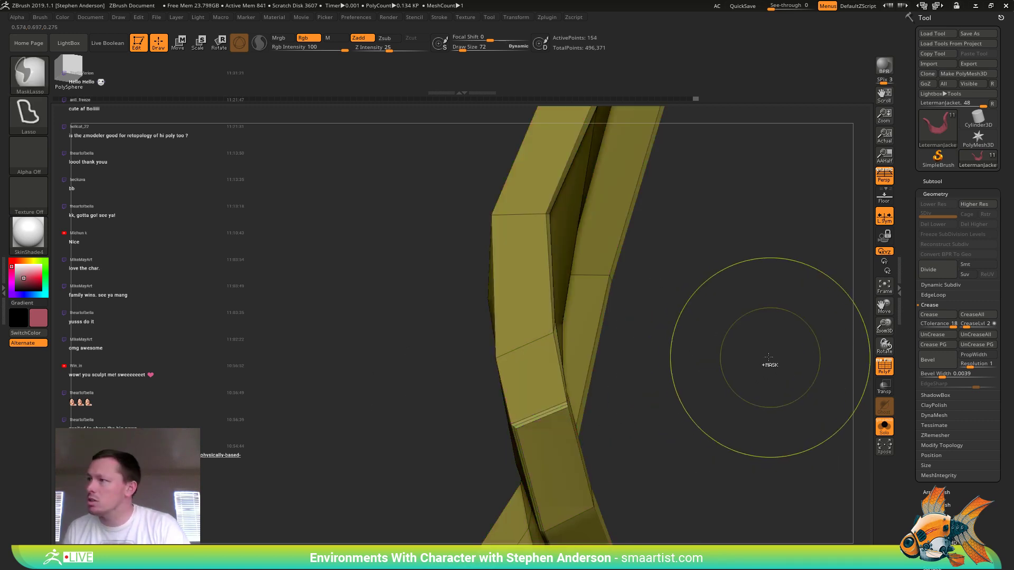
{"action": "left_click", "coordinate": [729, 363], "text": "ctrl+shift"}
- Isolate the inner panel with the stray seam polygons at its corner, regroup them as one polygroup, and show the full collar
{"action": "mouse_move", "coordinate": [710, 372]}
{"action": "left_mouse_down"}
{"action": "mouse_move", "coordinate": [692, 373]}
{"action": "mouse_move", "coordinate": [771, 372]}
{"action": "mouse_move", "coordinate": [554, 390]}
{"action": "mouse_move", "coordinate": [532, 421]}
{"action": "left_mouse_up"}
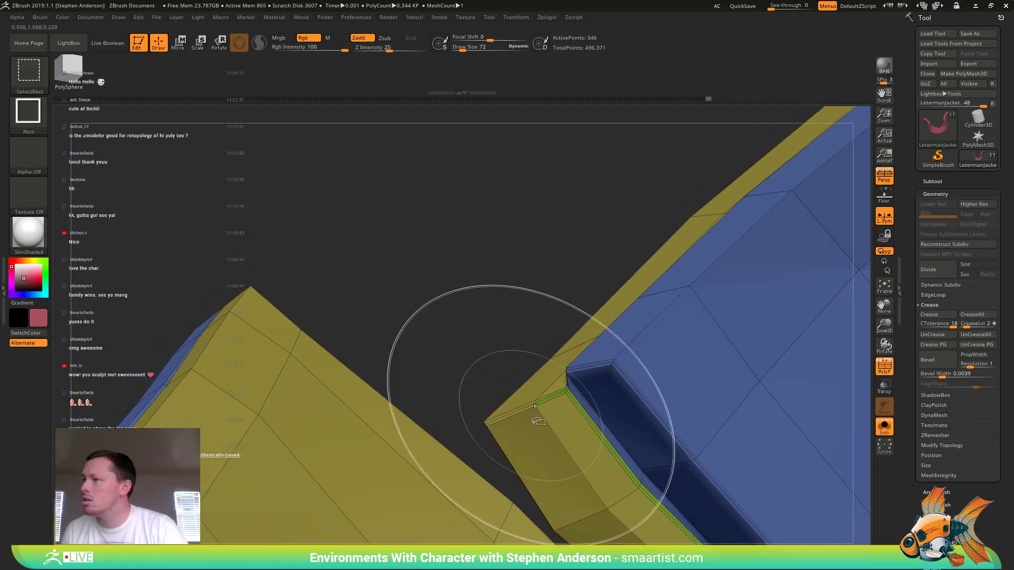
{"action": "left_click", "coordinate": [576, 460], "text": "ctrl+shift"}
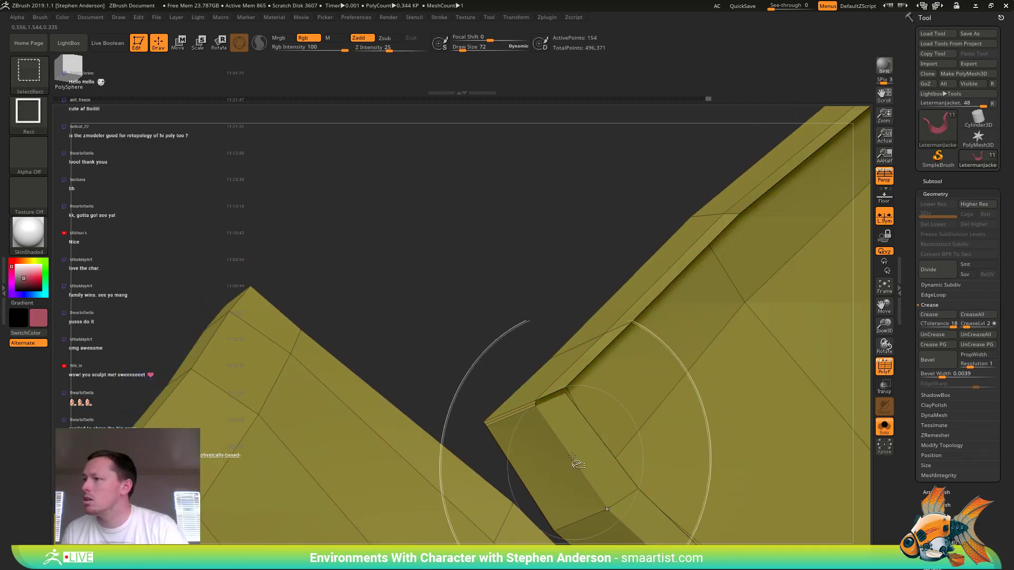
{"action": "mouse_move", "coordinate": [502, 349]}
{"action": "left_mouse_down", "text": "ctrl+shift"}
{"action": "mouse_move", "coordinate": [527, 414]}
{"action": "mouse_move", "coordinate": [569, 395]}
{"action": "mouse_move", "coordinate": [607, 398]}
{"action": "mouse_move", "coordinate": [592, 390]}
{"action": "mouse_move", "coordinate": [592, 416]}
{"action": "left_mouse_up", "text": "ctrl+shift"}
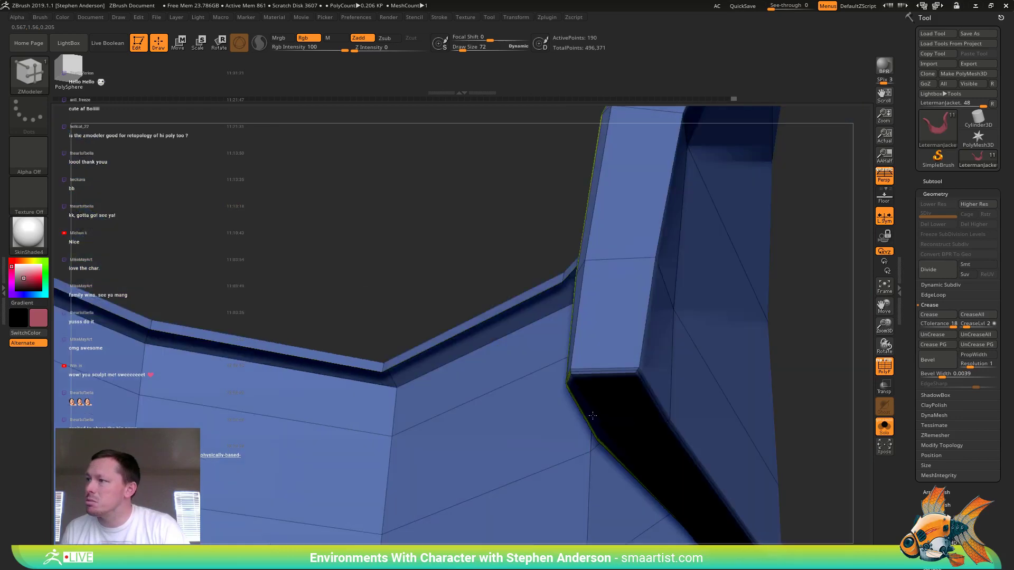
{"action": "right_click_drag", "start_coordinate": [593, 416], "coordinate": [596, 415]}
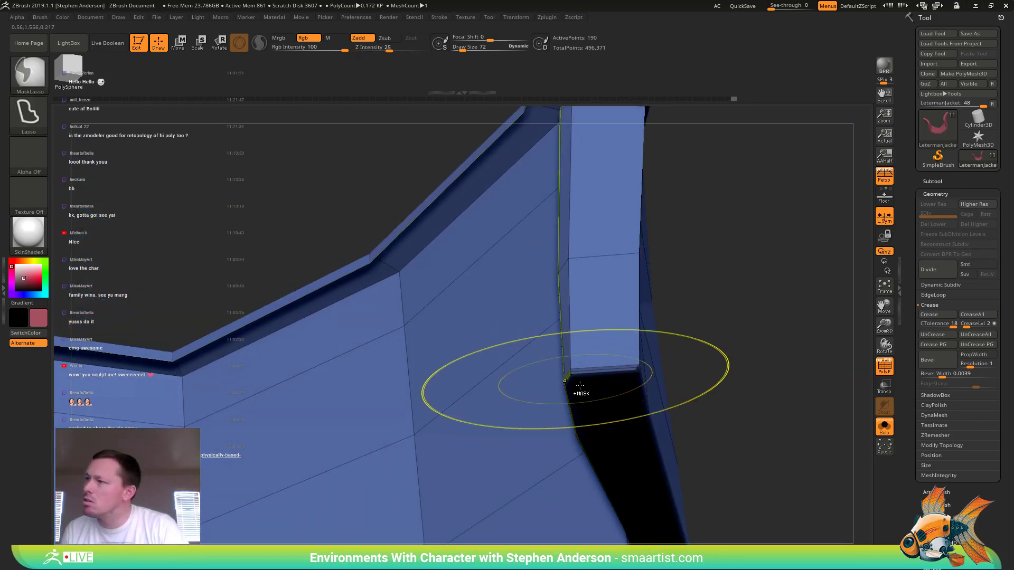
{"action": "mouse_move", "coordinate": [576, 380]}
{"action": "right_mouse_down", "text": "ctrl"}
{"action": "mouse_move", "coordinate": [597, 401]}
{"action": "mouse_move", "coordinate": [594, 379]}
{"action": "mouse_move", "coordinate": [598, 394]}
{"action": "mouse_move", "coordinate": [556, 403]}
{"action": "mouse_move", "coordinate": [561, 412]}
{"action": "mouse_move", "coordinate": [667, 264]}
{"action": "mouse_move", "coordinate": [636, 211]}
{"action": "mouse_move", "coordinate": [541, 285]}
{"action": "right_mouse_up", "text": "ctrl"}
{"action": "key", "text": "ctrl+z"}
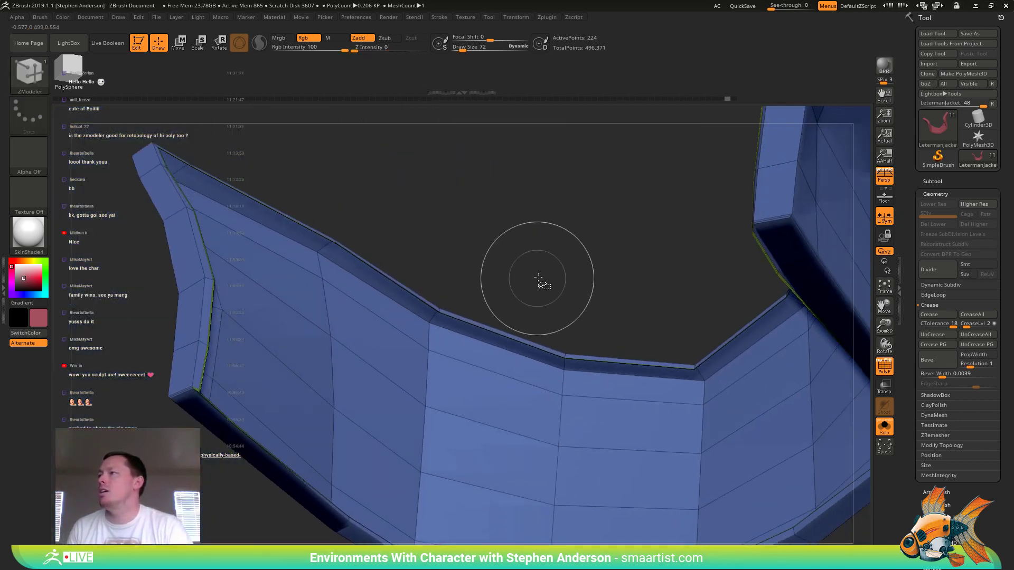
{"action": "key", "text": "ctrl+shift+z"}
{"action": "key", "text": "ctrl+shift+z"}
{"action": "right_click_drag", "start_coordinate": [749, 279], "coordinate": [602, 351]}
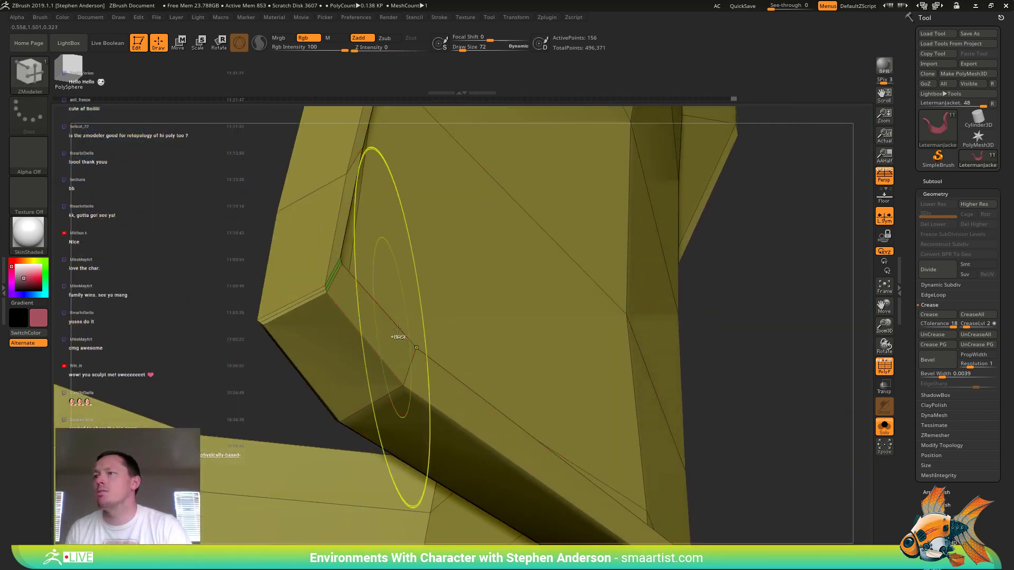
{"action": "key", "text": "ctrl+w"}
{"action": "right_click_drag", "start_coordinate": [368, 309], "coordinate": [636, 284], "text": "alt"}
{"action": "left_click", "coordinate": [375, 294], "text": "ctrl+shift"}
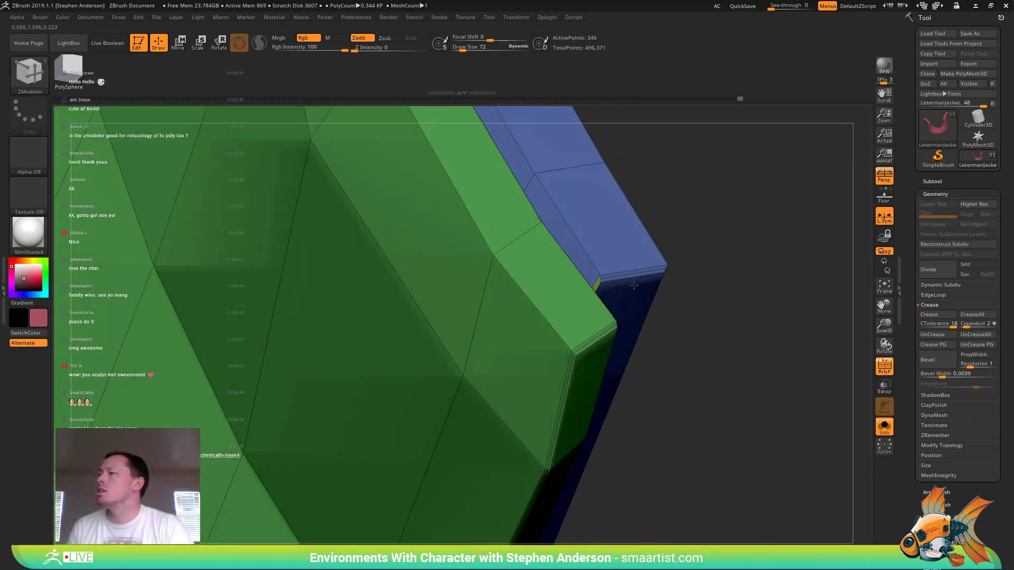
- Isolate the blue outer panel together with its leftover seam polygons, regroup them as one polygroup, and unhide the collar
{"action": "left_click", "coordinate": [666, 269], "text": "ctrl+shift"}
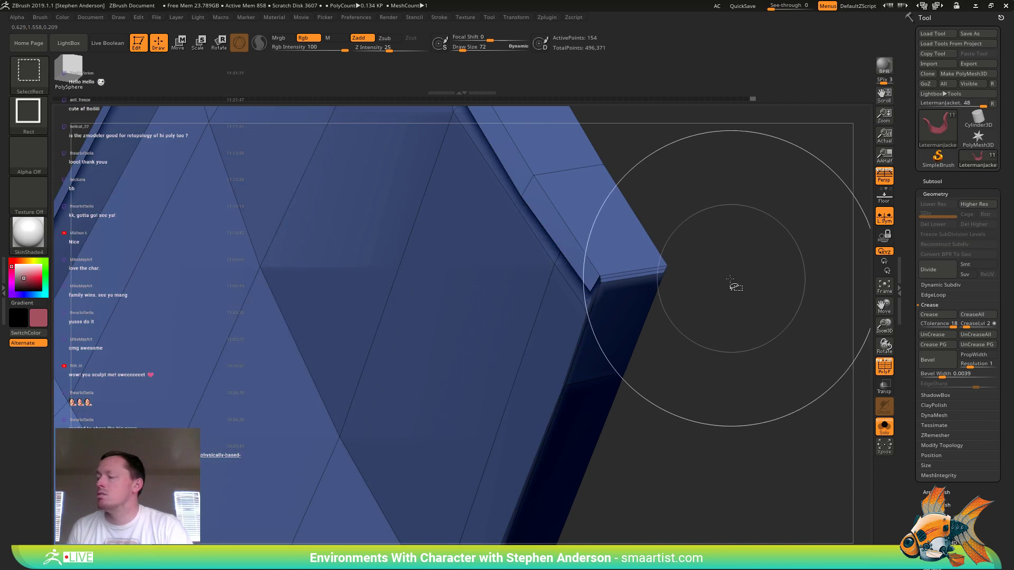
{"action": "left_click_drag", "start_coordinate": [740, 260], "coordinate": [775, 319], "text": "ctrl+shift"}
{"action": "left_click_drag", "start_coordinate": [614, 259], "coordinate": [592, 293], "text": "ctrl+alt+shift"}
{"action": "mouse_move", "coordinate": [654, 276]}
{"action": "left_mouse_down", "text": "alt"}
{"action": "mouse_move", "coordinate": [604, 398]}
{"action": "mouse_move", "coordinate": [487, 234]}
{"action": "left_mouse_up", "text": "alt"}
{"action": "left_click_drag", "start_coordinate": [598, 301], "coordinate": [550, 134], "text": "alt"}
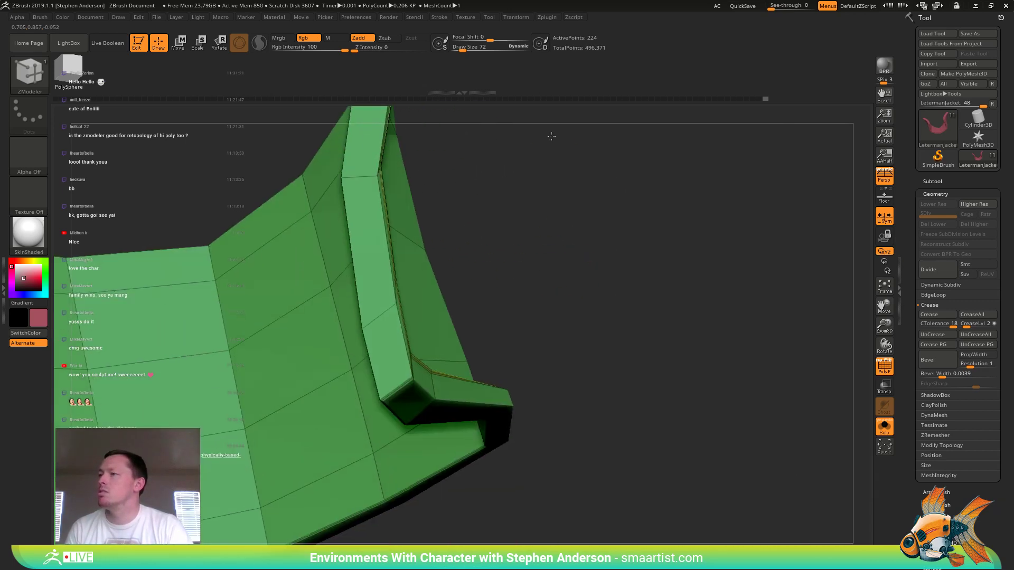
{"action": "mouse_move", "coordinate": [608, 369]}
{"action": "left_mouse_down", "text": "alt"}
{"action": "mouse_move", "coordinate": [581, 260]}
{"action": "mouse_move", "coordinate": [669, 309]}
{"action": "left_mouse_up", "text": "alt"}
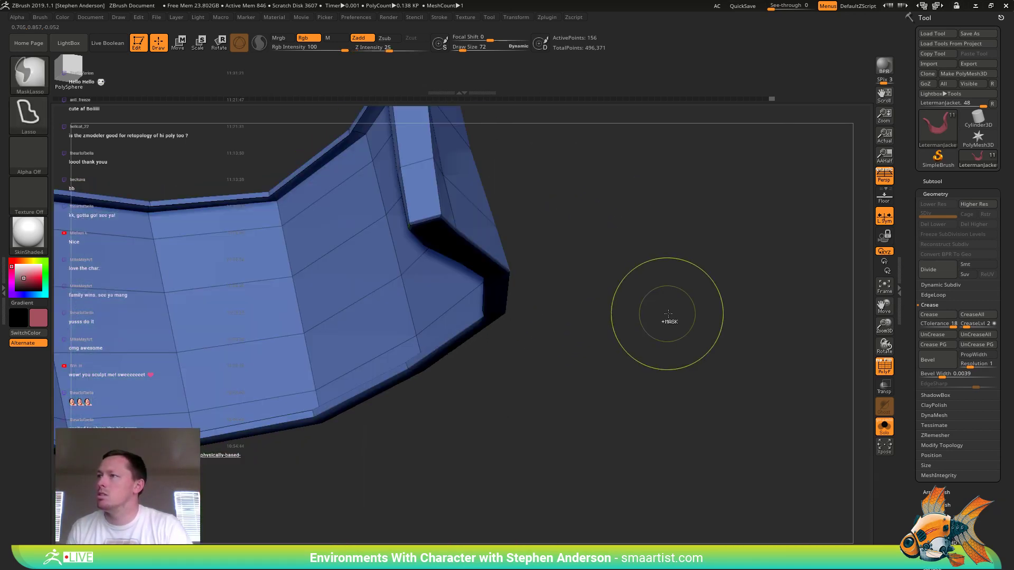
{"action": "key", "text": "ctrl+w"}
{"action": "left_click", "coordinate": [654, 308], "text": "ctrl+shift"}
- Hide the polyframe and leave solo mode to show the collar on the character bust
{"action": "left_click_drag", "start_coordinate": [537, 254], "coordinate": [515, 366]}
{"action": "right_click_drag", "start_coordinate": [515, 367], "coordinate": [556, 372]}
{"action": "key", "text": "shift+f"}
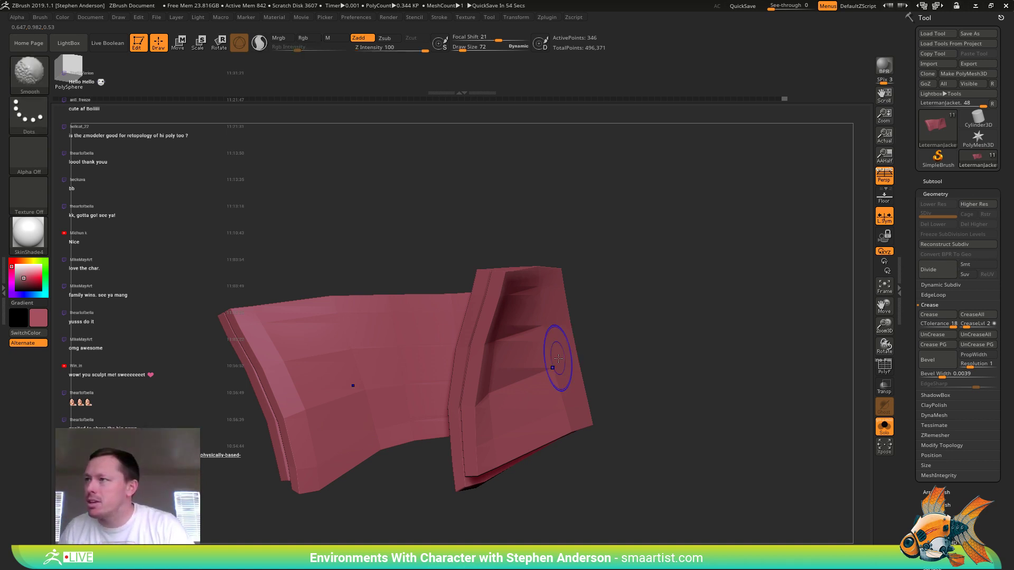
{"action": "key", "text": "shift+f"}
{"action": "key", "text": "shift+f"}
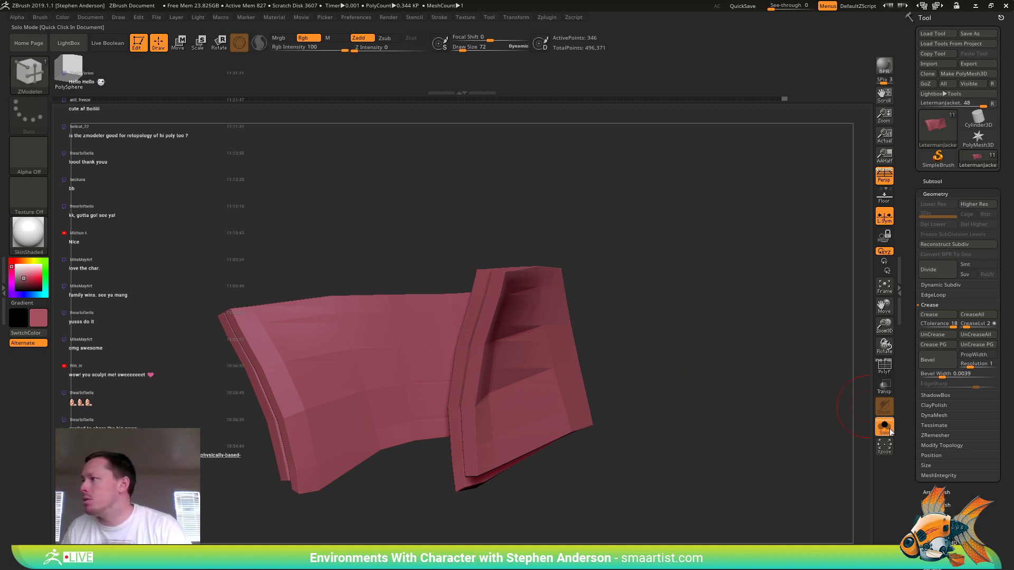
{"action": "left_click", "coordinate": [890, 430]}
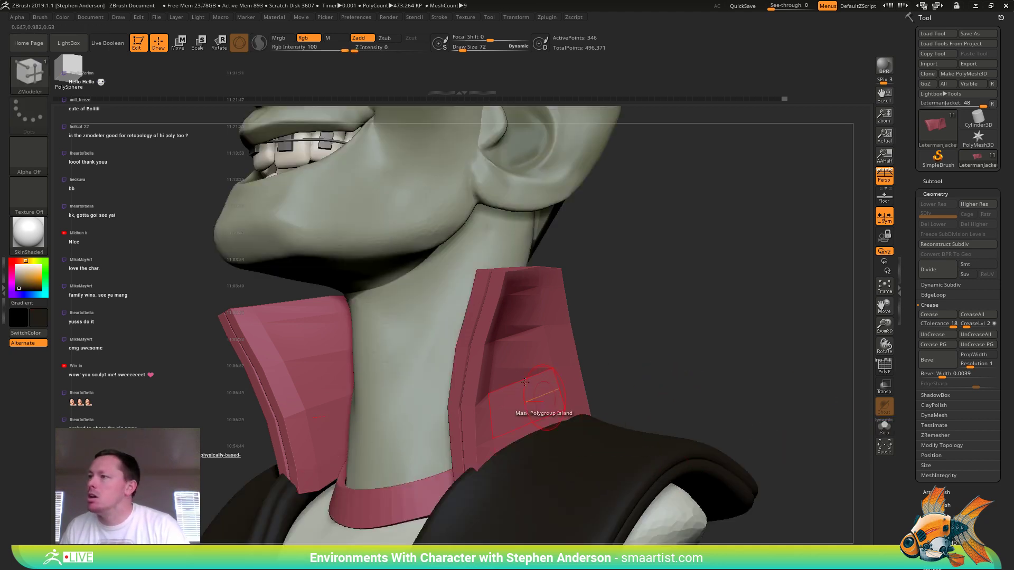
- Isolate the collar's outer panel, fill it with the jacket's dark color (R 34, G 30, B 24), and show the whole collar
{"action": "left_click", "coordinate": [485, 346], "text": "ctrl+shift"}
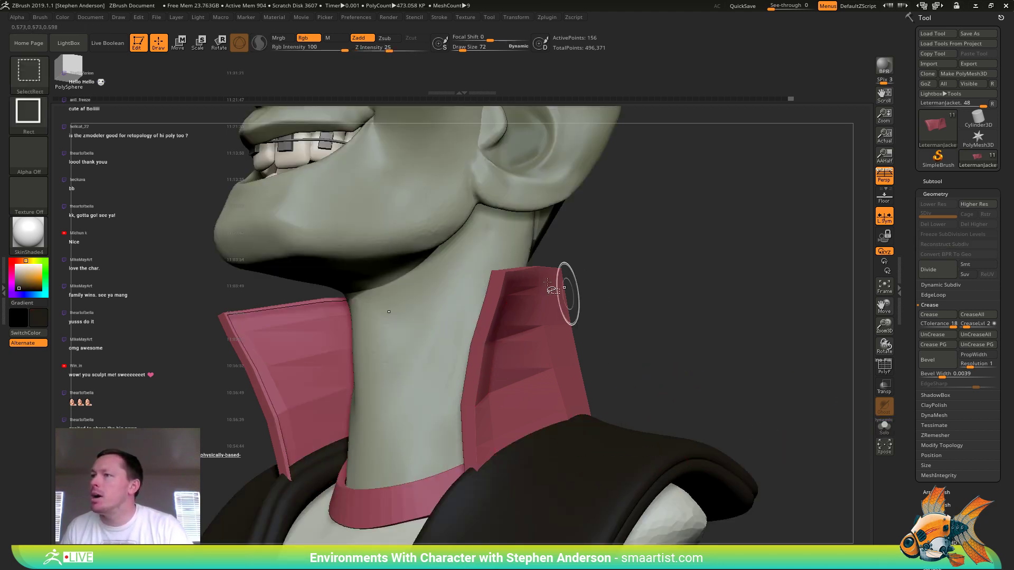
{"action": "left_click", "coordinate": [62, 16]}
{"action": "left_click", "coordinate": [96, 207]}
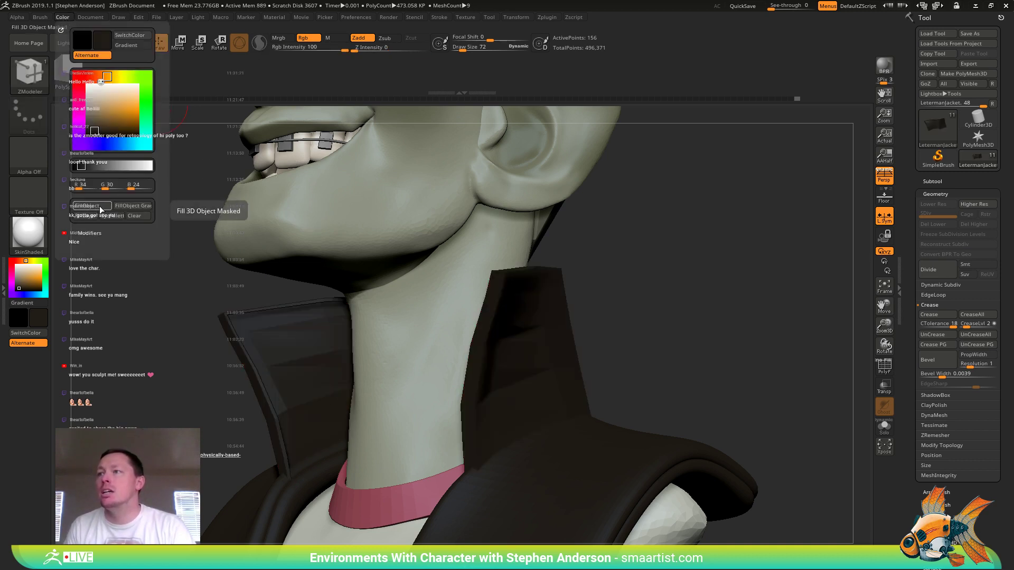
{"action": "left_click", "coordinate": [689, 315], "text": "ctrl+shift"}
{"action": "right_click_drag", "start_coordinate": [505, 345], "coordinate": [541, 272]}
{"action": "right_click_drag", "start_coordinate": [467, 338], "coordinate": [491, 352]}
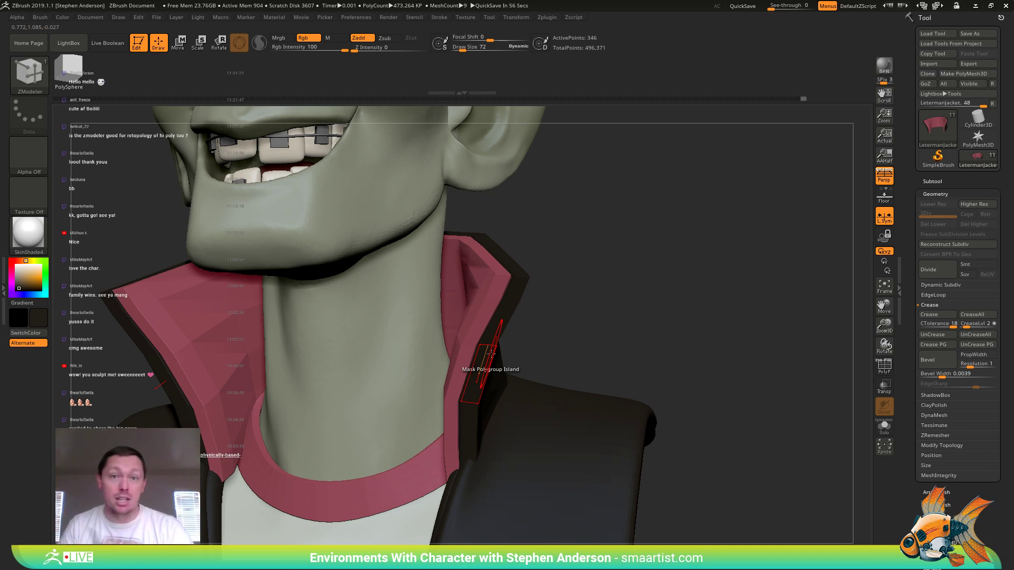
- Smooth the collar with dynamic subdivision and show the polyframe over the jacket pieces
{"action": "key", "text": "d"}
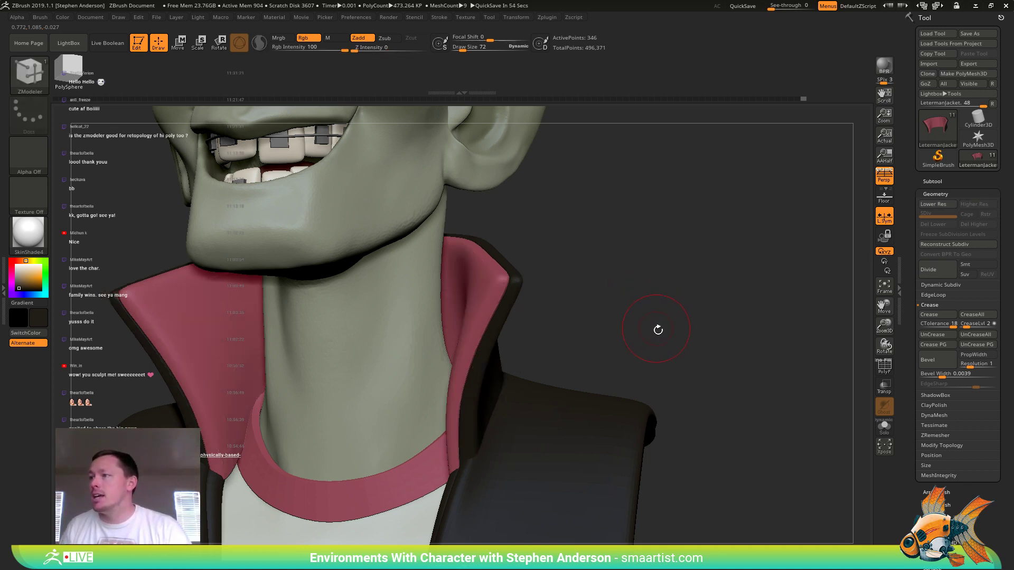
{"action": "mouse_move", "coordinate": [656, 340]}
{"action": "right_mouse_down", "text": "ctrl"}
{"action": "mouse_move", "coordinate": [623, 307]}
{"action": "mouse_move", "coordinate": [556, 316]}
{"action": "mouse_move", "coordinate": [546, 294]}
{"action": "mouse_move", "coordinate": [559, 316]}
{"action": "mouse_move", "coordinate": [581, 316]}
{"action": "mouse_move", "coordinate": [559, 324]}
{"action": "mouse_move", "coordinate": [553, 313]}
{"action": "mouse_move", "coordinate": [565, 324]}
{"action": "mouse_move", "coordinate": [537, 372]}
{"action": "mouse_move", "coordinate": [500, 389]}
{"action": "mouse_move", "coordinate": [559, 372]}
{"action": "mouse_move", "coordinate": [553, 389]}
{"action": "right_mouse_up", "text": "ctrl"}
{"action": "key", "text": "shift+f"}
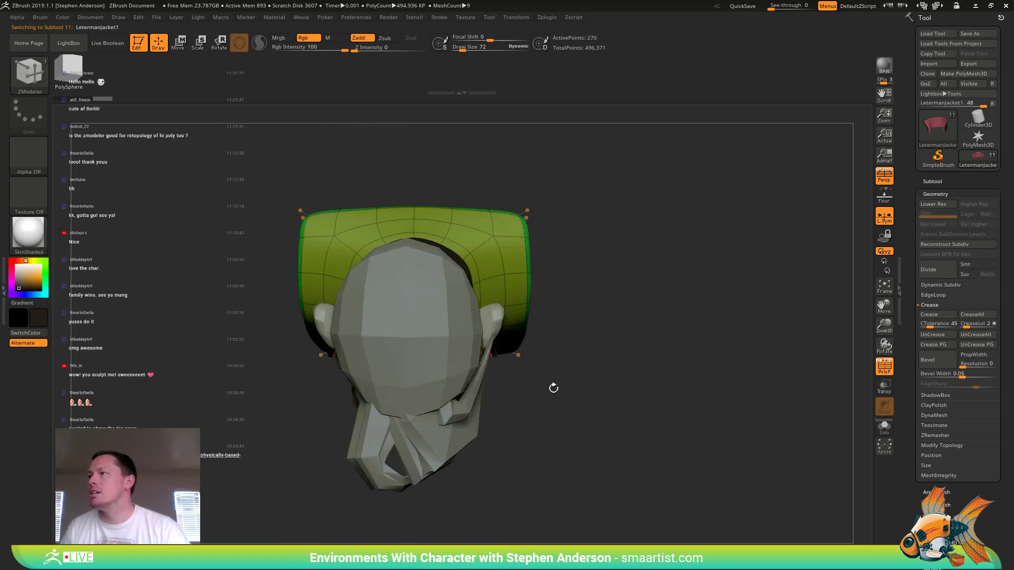
- Try to widen the jacket by moving both of its outer sides symmetrically outward along X
{"action": "right_click_drag", "start_coordinate": [561, 240], "coordinate": [584, 220]}
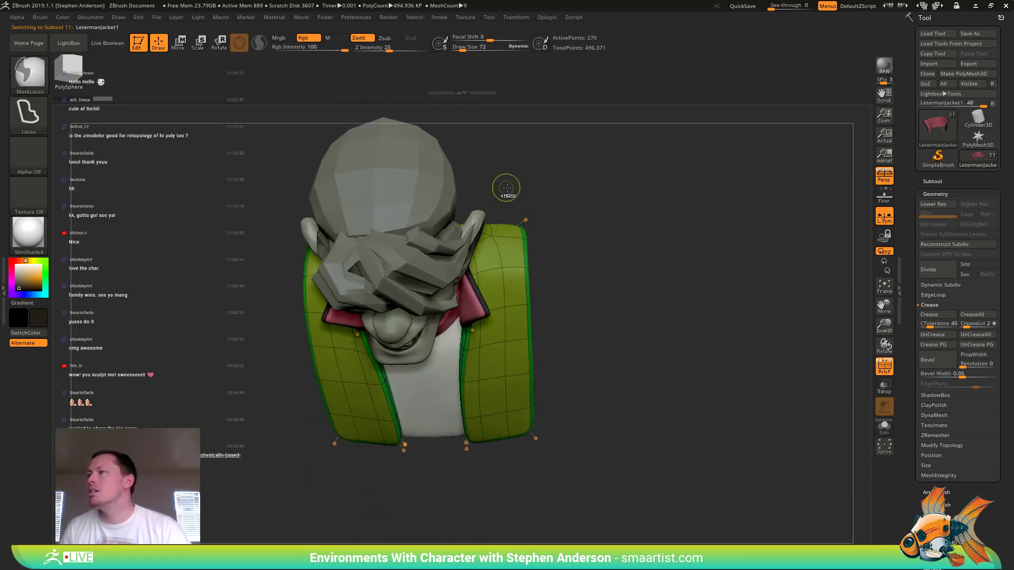
{"action": "mouse_move", "coordinate": [564, 203]}
{"action": "left_mouse_down", "text": "ctrl"}
{"action": "mouse_move", "coordinate": [533, 507]}
{"action": "mouse_move", "coordinate": [523, 520]}
{"action": "left_mouse_up", "text": "ctrl"}
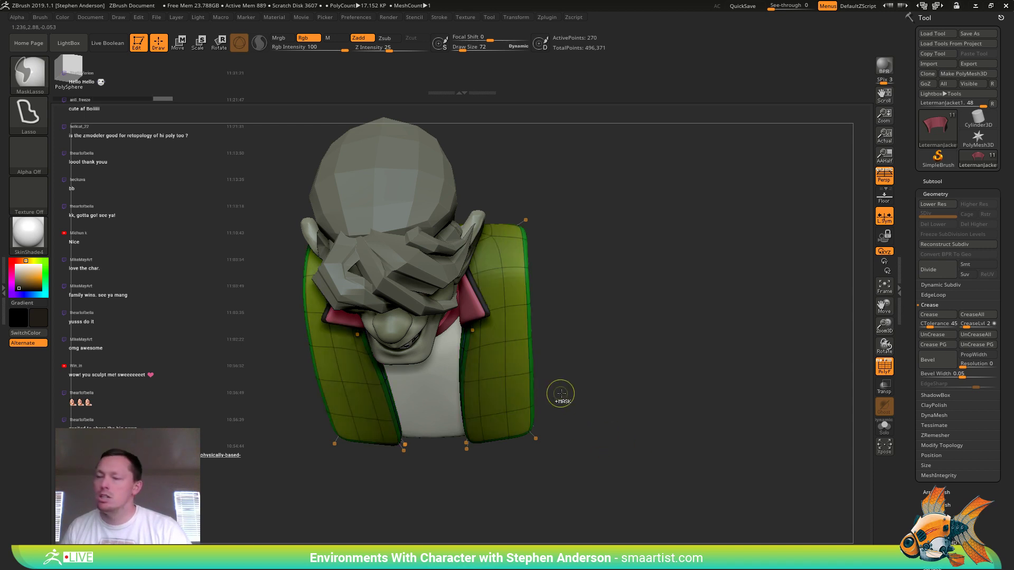
{"action": "key", "text": "w"}
{"action": "left_click", "coordinate": [505, 306]}
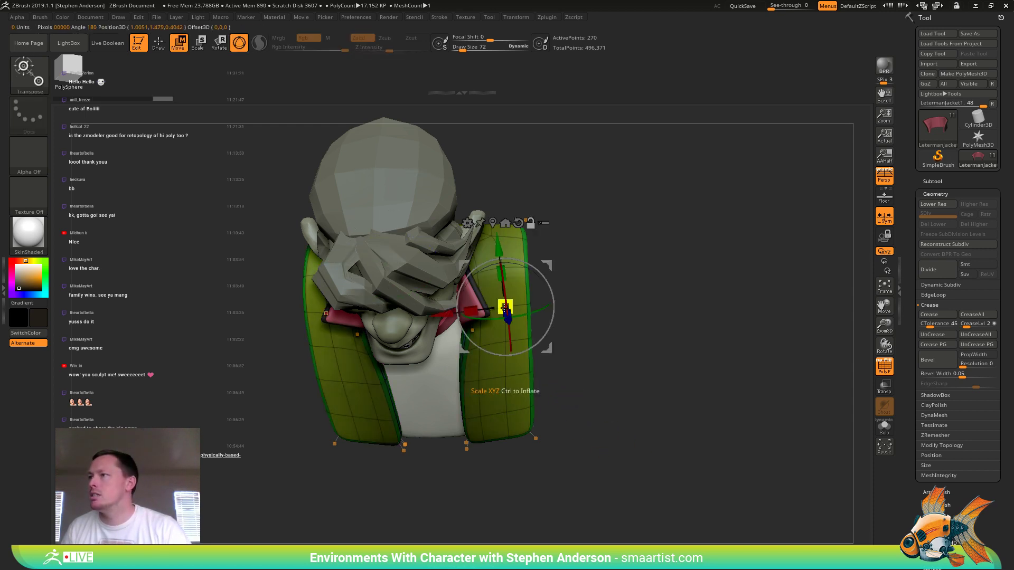
{"action": "left_click_drag", "start_coordinate": [447, 314], "coordinate": [463, 312]}
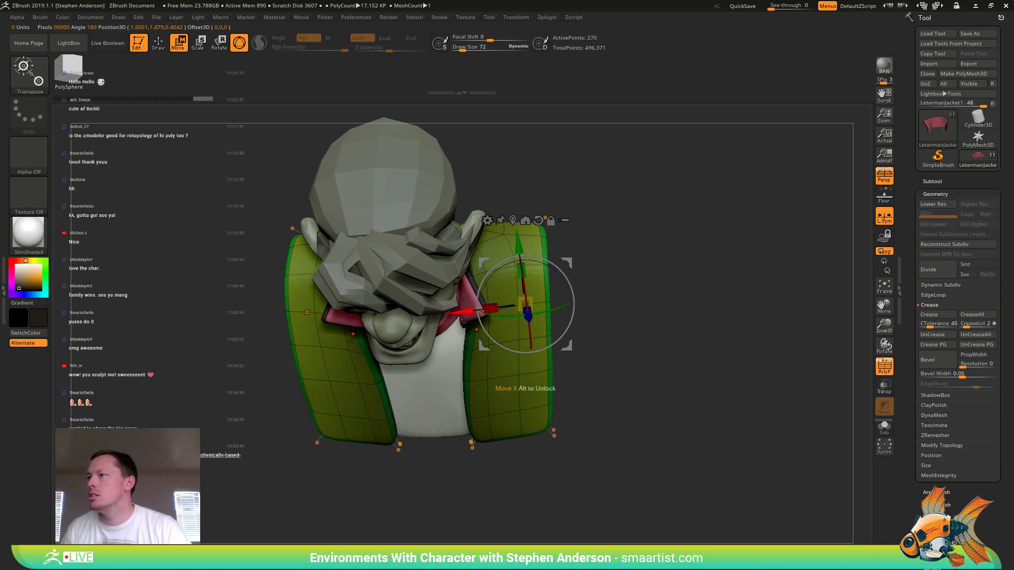
{"action": "right_click_drag", "start_coordinate": [461, 323], "coordinate": [474, 264]}
{"action": "key", "text": "ctrl+z"}
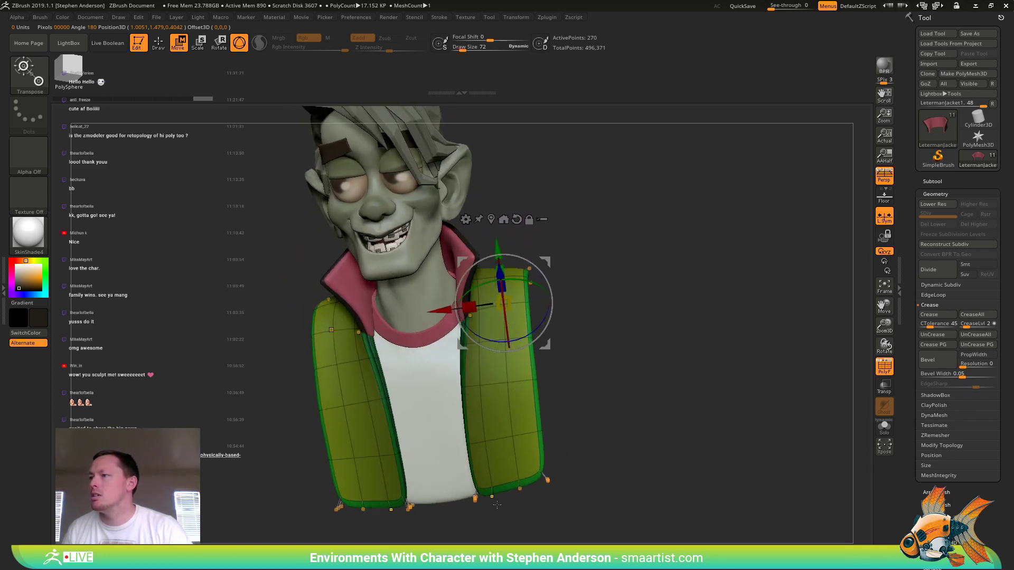
- Widen the jacket by moving both outer sides symmetrically outward by about 0.18 along X, and review its front
{"action": "mouse_move", "coordinate": [490, 510]}
{"action": "left_mouse_down", "text": "ctrl"}
{"action": "mouse_move", "coordinate": [405, 425]}
{"action": "mouse_move", "coordinate": [467, 220]}
{"action": "left_mouse_up", "text": "ctrl"}
{"action": "right_click_drag", "start_coordinate": [583, 294], "coordinate": [455, 313]}
{"action": "left_click_drag", "start_coordinate": [446, 313], "coordinate": [461, 305]}
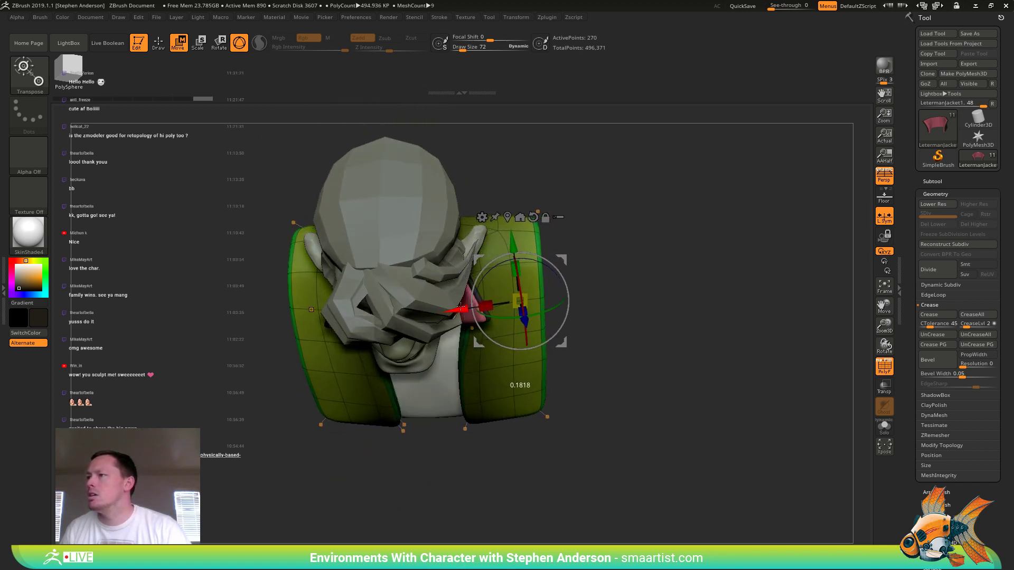
{"action": "mouse_move", "coordinate": [475, 381]}
{"action": "right_mouse_down"}
{"action": "mouse_move", "coordinate": [551, 259]}
{"action": "mouse_move", "coordinate": [644, 309]}
{"action": "mouse_move", "coordinate": [662, 395]}
{"action": "right_mouse_up"}
{"action": "key", "text": "shift+f"}
{"action": "key", "text": "q"}
{"action": "key", "text": "f"}
{"action": "key", "text": "shift+f"}
{"action": "right_click_drag", "start_coordinate": [600, 362], "coordinate": [486, 348], "text": "shift"}
- Turn off the jacket's dynamic subdivision and use ZModeler to insert single edge loops near the front edges and hem
{"action": "key", "text": "shift+d"}
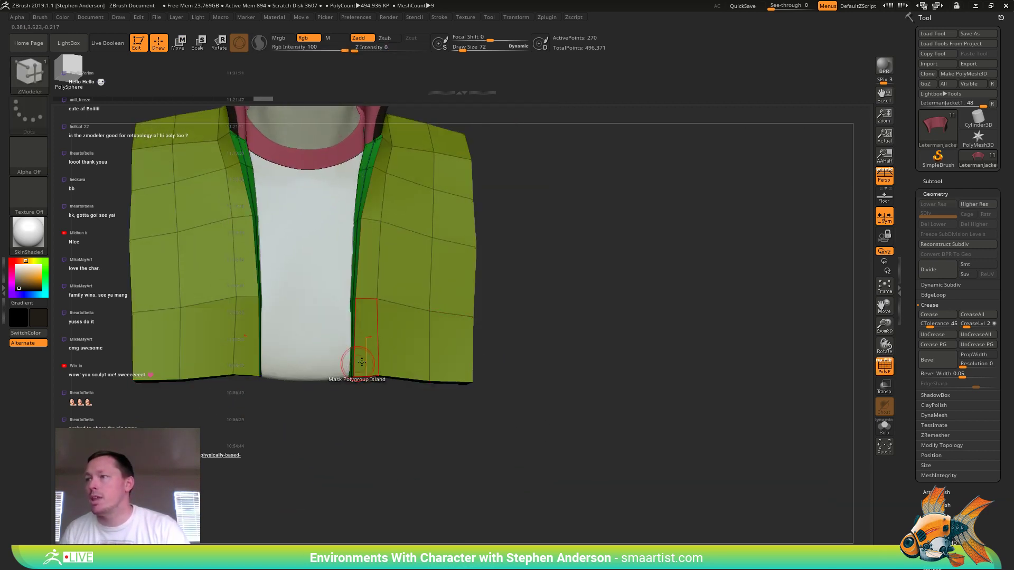
{"action": "right_click_drag", "start_coordinate": [372, 360], "coordinate": [382, 363]}
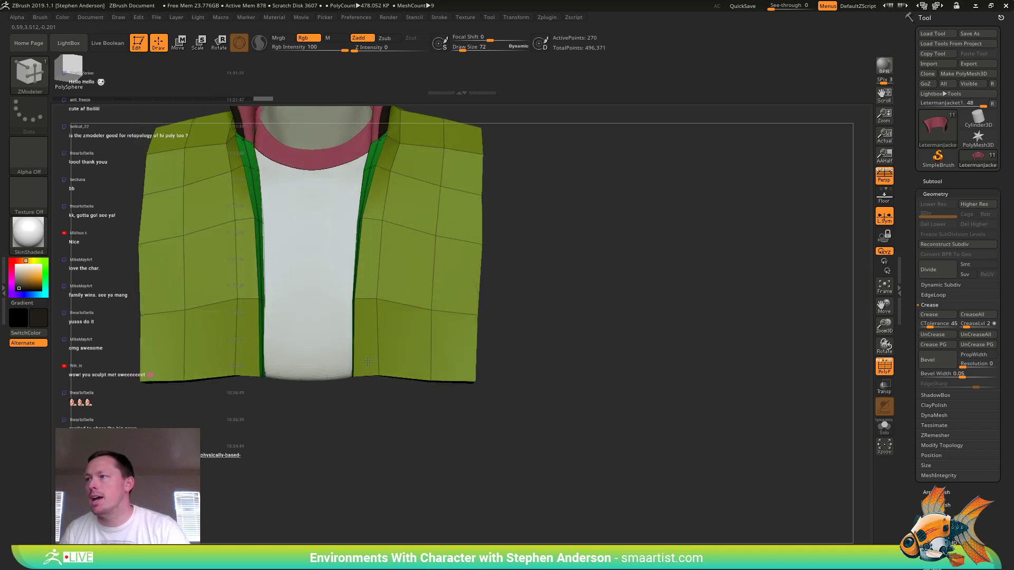
{"action": "key", "text": "b"}
{"action": "key", "text": "m"}
{"action": "key", "text": "v"}
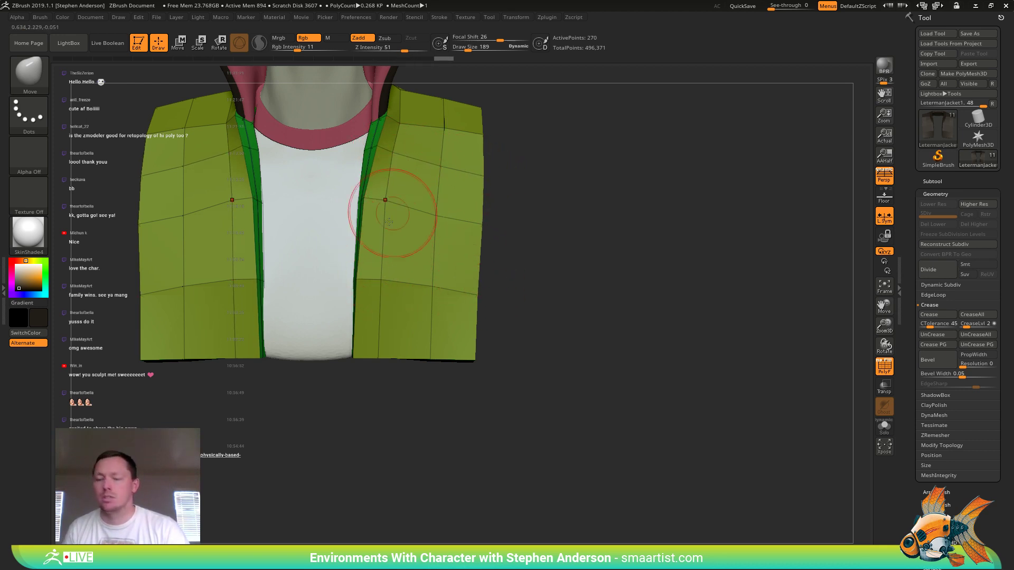
{"action": "key", "text": "b"}
{"action": "key", "text": "z"}
{"action": "key", "text": "m"}
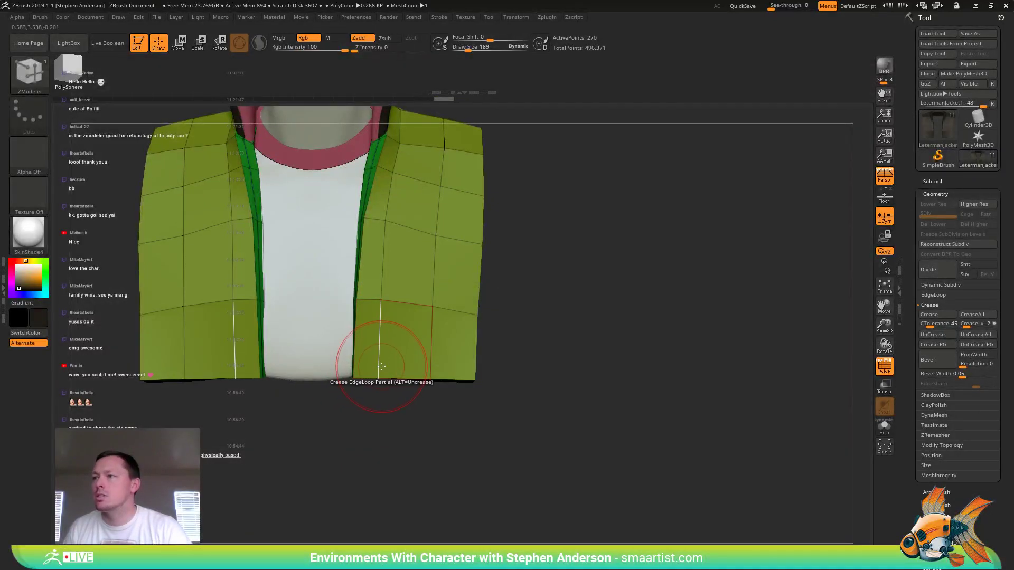
{"action": "key", "text": "space"}
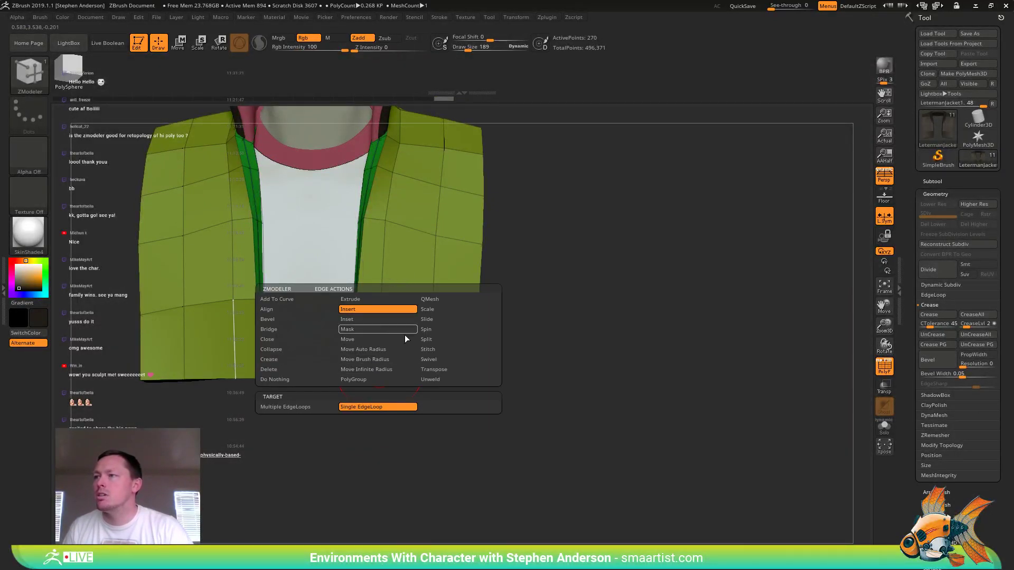
{"action": "left_click", "coordinate": [403, 332]}
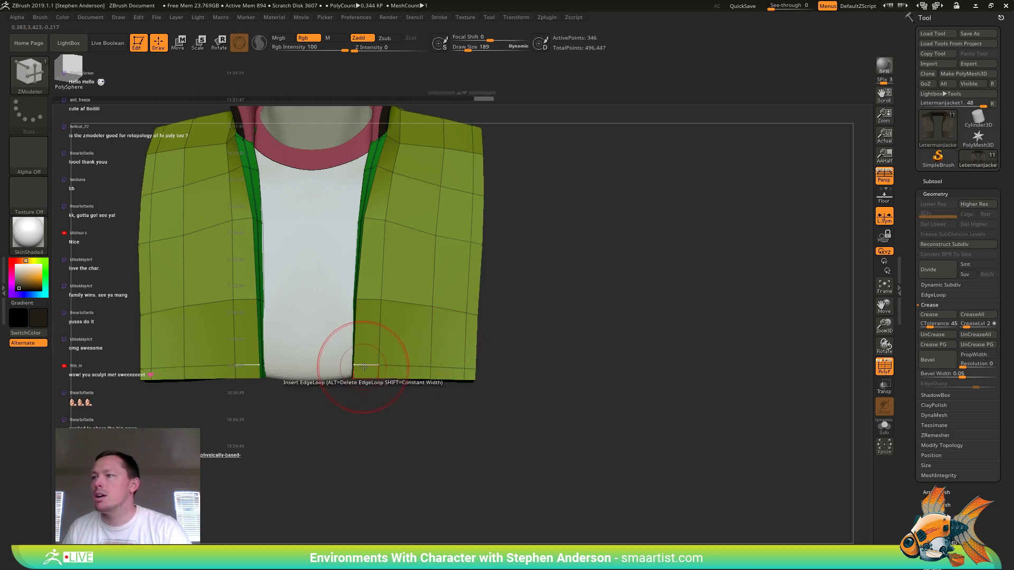
- Preview the jacket with dynamic subdivision and inspect its smoothed front and side without the polyframe
{"action": "right_click_drag", "start_coordinate": [412, 324], "coordinate": [400, 478], "text": "alt"}
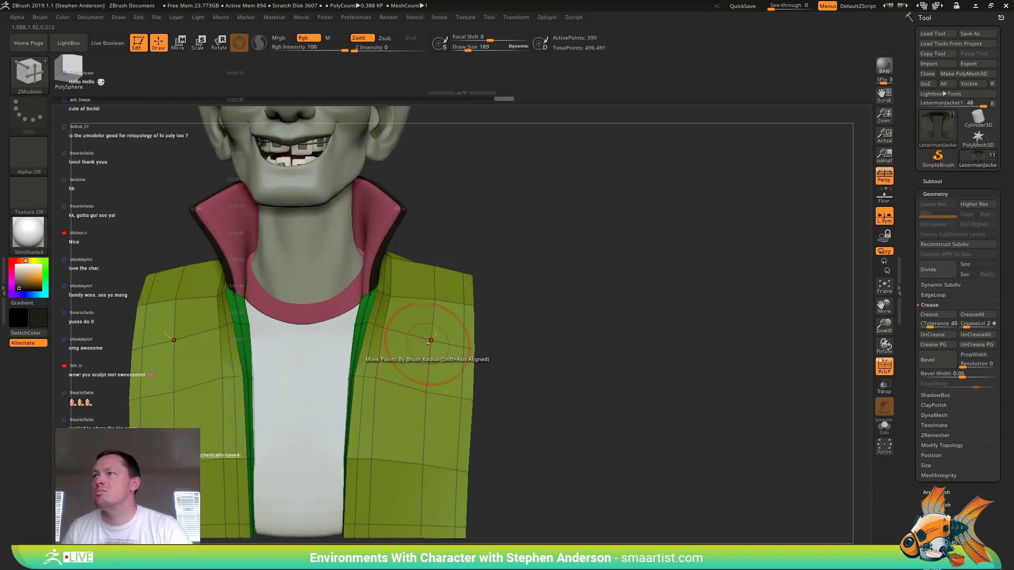
{"action": "right_click_drag", "start_coordinate": [429, 340], "coordinate": [460, 337]}
{"action": "key", "text": "d"}
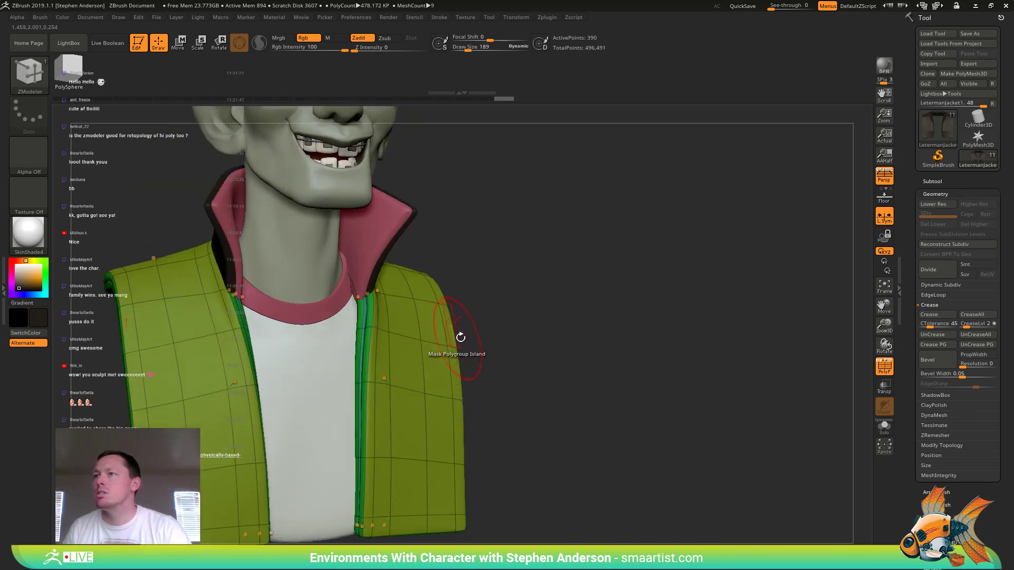
{"action": "key", "text": "shift+f"}
{"action": "right_click_drag", "start_coordinate": [518, 356], "coordinate": [556, 364], "text": "ctrl"}
- Insert an edge loop around the jacket's armhole beside the green border and preview it with dynamic subdivision
{"action": "key", "text": "shift+d"}
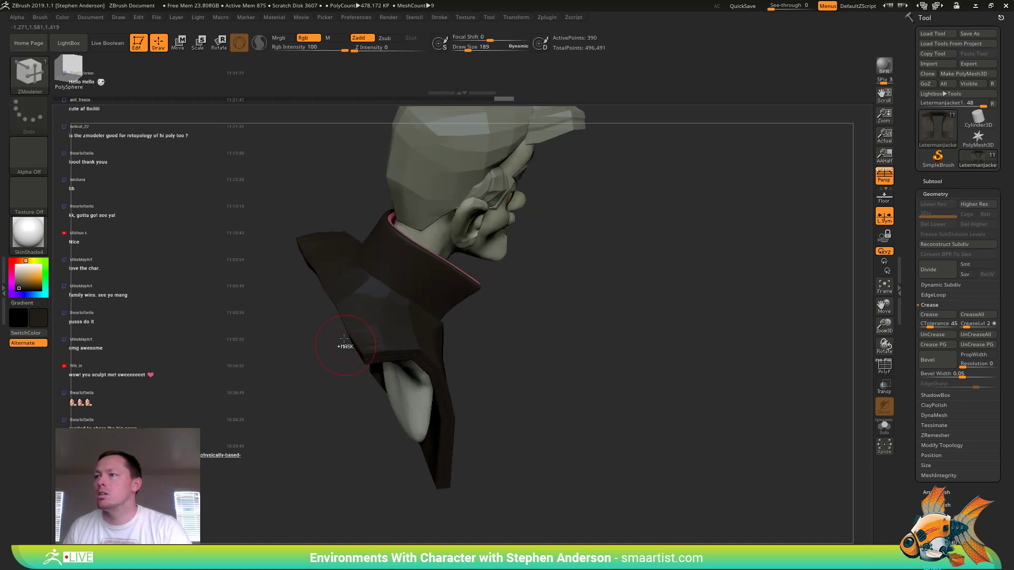
{"action": "right_click_drag", "start_coordinate": [347, 346], "coordinate": [405, 403], "text": "ctrl"}
{"action": "key", "text": "shift+f"}
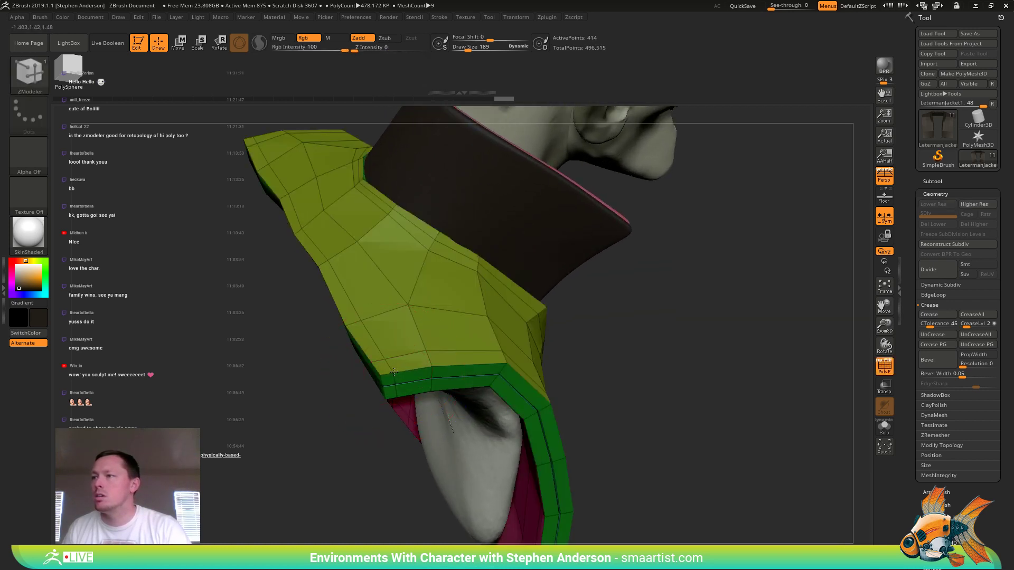
{"action": "key", "text": "d"}
{"action": "right_click_drag", "start_coordinate": [423, 378], "coordinate": [404, 338]}
{"action": "key", "text": "shift+f"}
- Solo the jacket and insert two edge loops along the teal seam groove between the green border strips
{"action": "mouse_move", "coordinate": [404, 338]}
{"action": "right_mouse_down"}
{"action": "mouse_move", "coordinate": [382, 354]}
{"action": "mouse_move", "coordinate": [454, 315]}
{"action": "mouse_move", "coordinate": [438, 360]}
{"action": "mouse_move", "coordinate": [460, 315]}
{"action": "mouse_move", "coordinate": [466, 339]}
{"action": "mouse_move", "coordinate": [478, 323]}
{"action": "mouse_move", "coordinate": [445, 326]}
{"action": "mouse_move", "coordinate": [455, 312]}
{"action": "mouse_move", "coordinate": [515, 372]}
{"action": "right_mouse_up"}
{"action": "key", "text": "shift+f"}
{"action": "left_click", "coordinate": [885, 427]}
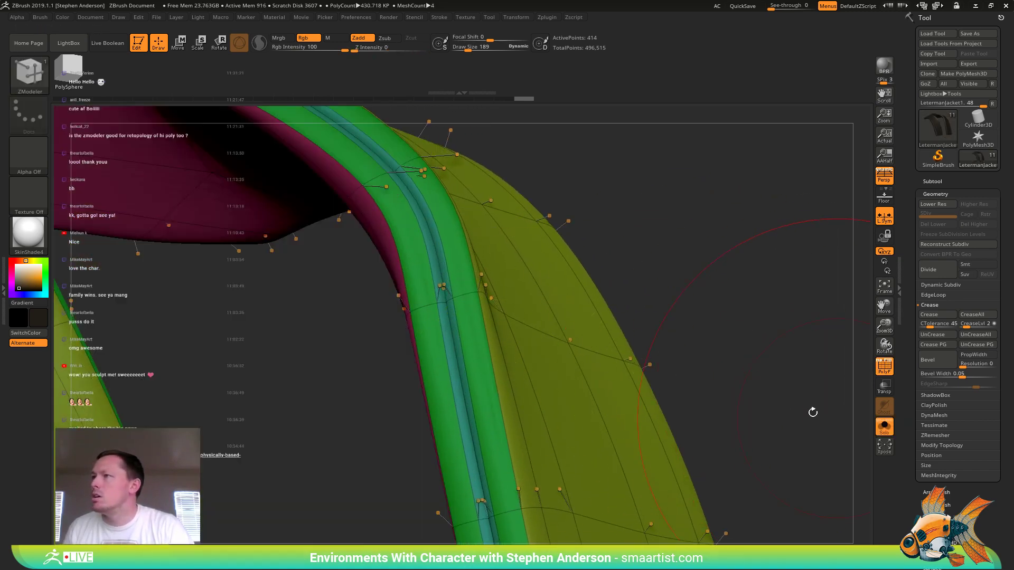
{"action": "key", "text": "shift+d"}
{"action": "mouse_move", "coordinate": [422, 266]}
{"action": "right_mouse_down", "text": "ctrl"}
{"action": "mouse_move", "coordinate": [453, 309]}
{"action": "mouse_move", "coordinate": [425, 256]}
{"action": "right_mouse_up", "text": "ctrl"}
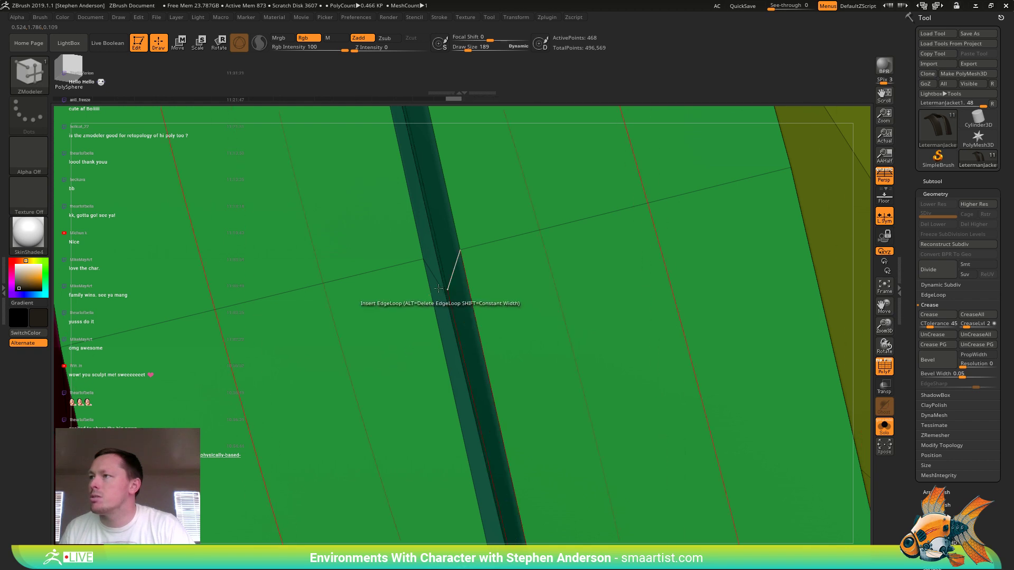
{"action": "right_click_drag", "start_coordinate": [438, 283], "coordinate": [447, 278]}
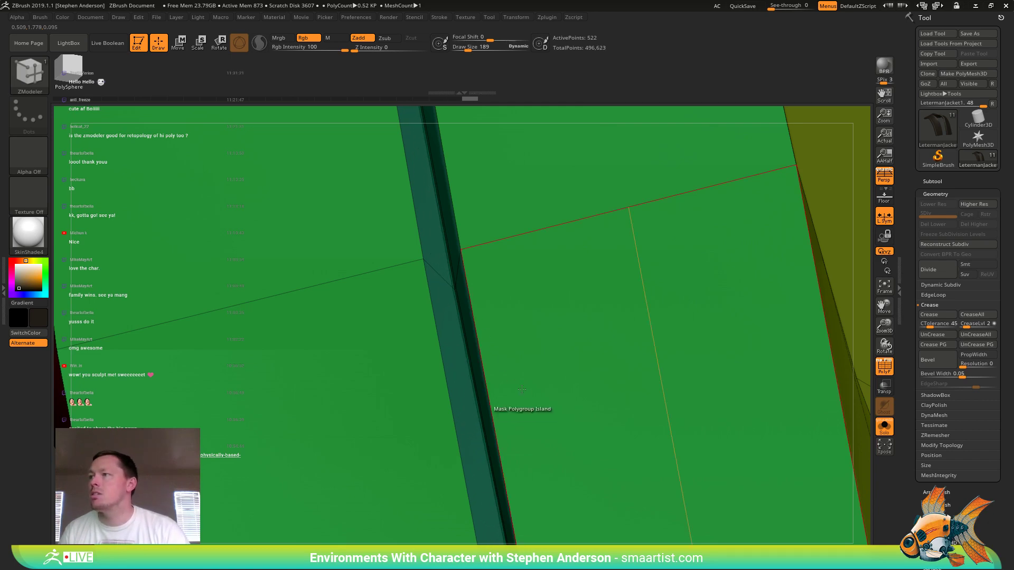
- Isolate the crimson lining, grow the visible area to include its green border strip, regroup them as one polygroup, and unhide the jacket
{"action": "right_click_drag", "start_coordinate": [522, 389], "coordinate": [375, 225]}
{"action": "left_click", "coordinate": [376, 224], "text": "ctrl+shift"}
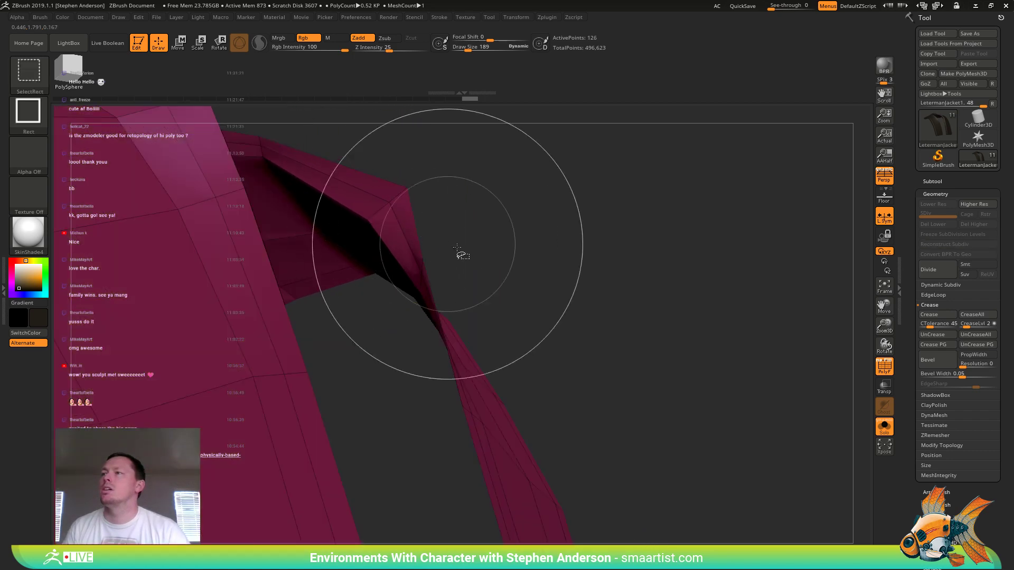
{"action": "right_click_drag", "start_coordinate": [475, 250], "coordinate": [458, 243]}
{"action": "key", "text": "ctrl+shift+x"}
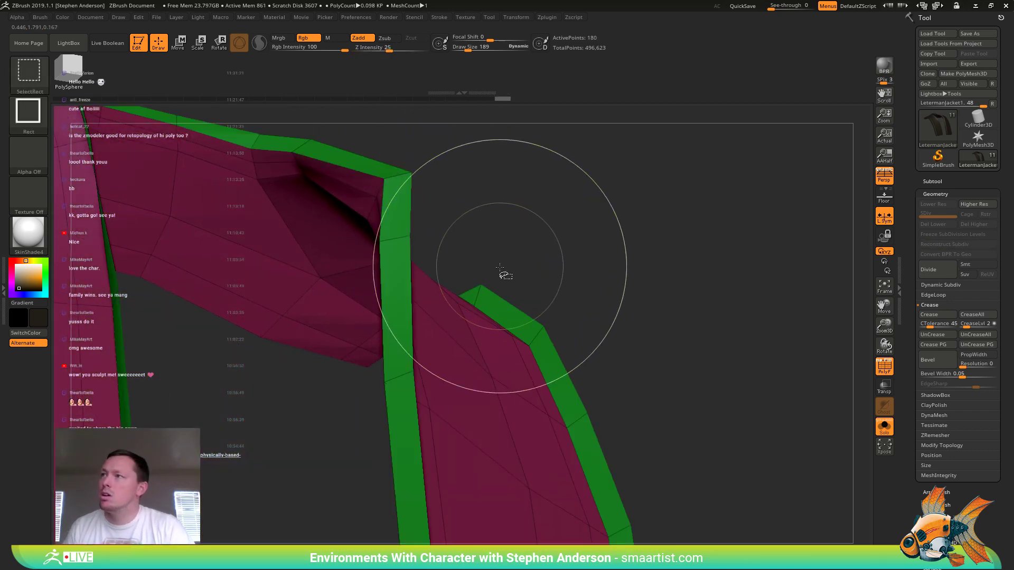
{"action": "right_click_drag", "start_coordinate": [499, 270], "coordinate": [625, 236]}
{"action": "key", "text": "ctrl+w"}
{"action": "left_click", "coordinate": [625, 235], "text": "ctrl+shift"}
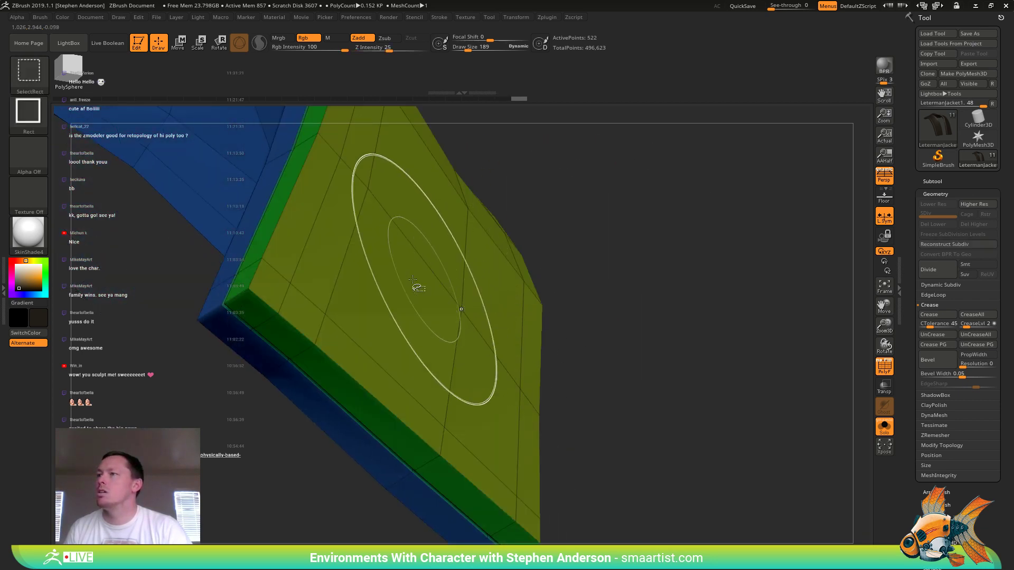
- Isolate the olive outer panels, grow them over the adjoining green border strip, regroup them as one polygroup, and unhide the jacket
{"action": "left_click", "coordinate": [320, 310], "text": "ctrl+shift"}
{"action": "key", "text": "ctrl+shift+x"}
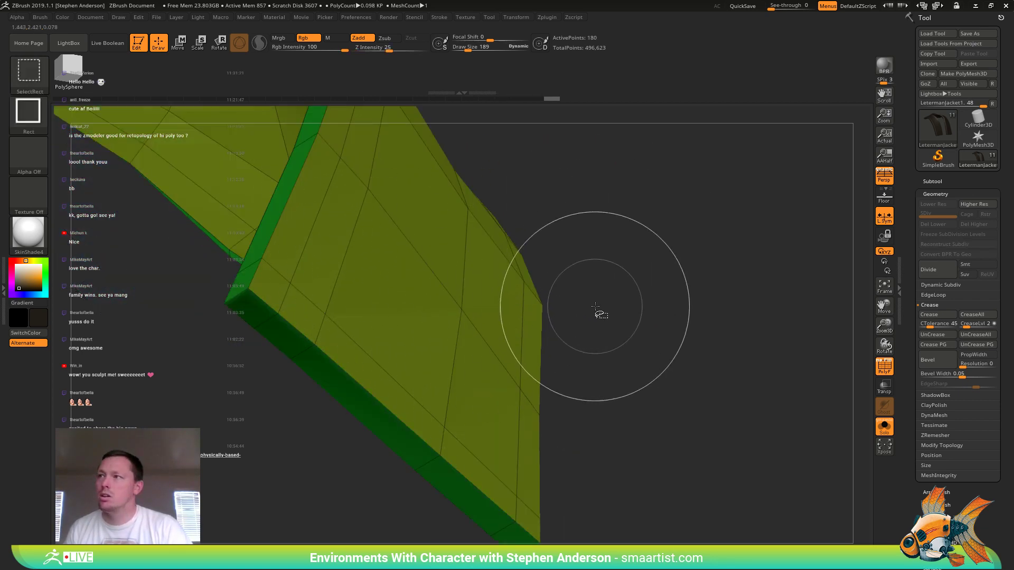
{"action": "key", "text": "ctrl+w"}
{"action": "left_click", "coordinate": [633, 305], "text": "ctrl+shift"}
{"action": "key", "text": "b"}
{"action": "key", "text": "z"}
{"action": "key", "text": "m"}
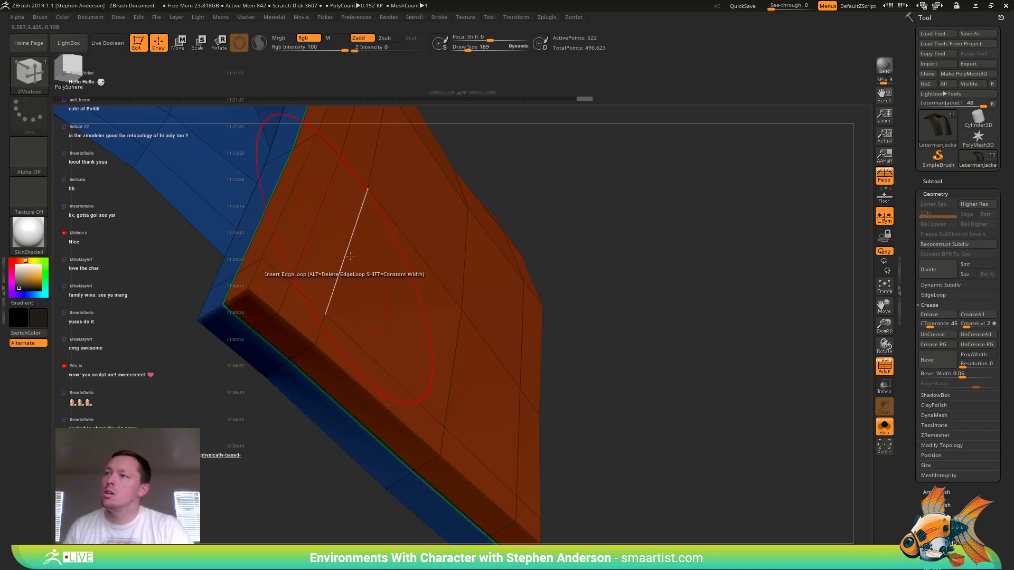
- Isolate the blue lining, grow it over the adjacent teal seam strip, and regroup them as one polygroup
{"action": "mouse_move", "coordinate": [350, 257]}
{"action": "right_mouse_down"}
{"action": "mouse_move", "coordinate": [369, 242]}
{"action": "mouse_move", "coordinate": [338, 272]}
{"action": "mouse_move", "coordinate": [267, 296]}
{"action": "mouse_move", "coordinate": [221, 335]}
{"action": "mouse_move", "coordinate": [228, 317]}
{"action": "mouse_move", "coordinate": [293, 356]}
{"action": "mouse_move", "coordinate": [308, 343]}
{"action": "mouse_move", "coordinate": [268, 338]}
{"action": "mouse_move", "coordinate": [422, 274]}
{"action": "right_mouse_up"}
{"action": "left_click", "coordinate": [161, 358], "text": "ctrl+shift"}
{"action": "key", "text": "ctrl+shift+x"}
{"action": "key", "text": "ctrl+w"}
- Try to grow the visible lining further across the seam and inspect the strip at the hem corner
{"action": "right_click_drag", "start_coordinate": [320, 350], "coordinate": [330, 393], "text": "ctrl"}
{"action": "key", "text": "ctrl+shift+x"}
{"action": "key", "text": "ctrl+shift+x"}
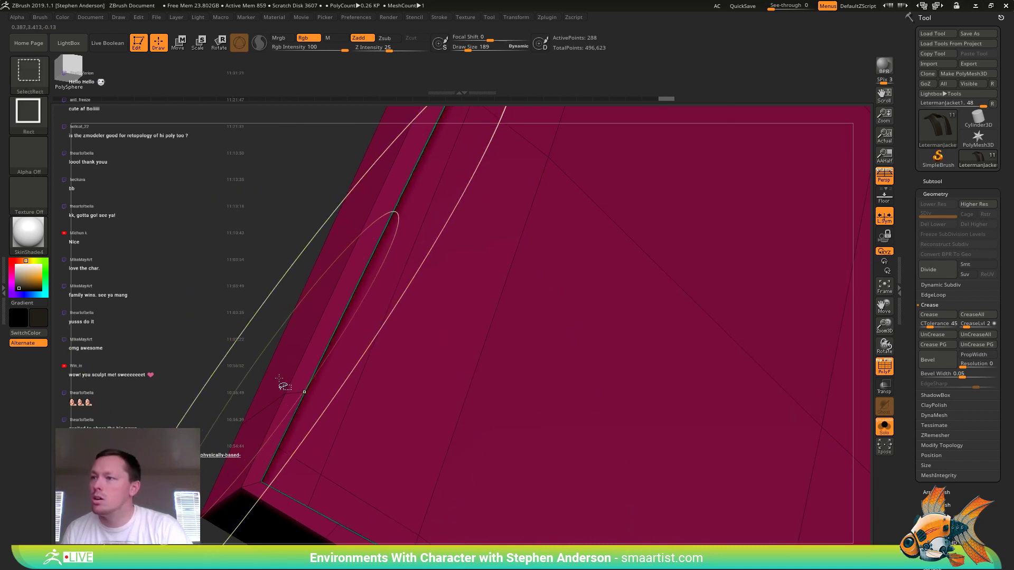
{"action": "right_click_drag", "start_coordinate": [285, 378], "coordinate": [426, 485]}
{"action": "mouse_move", "coordinate": [391, 396]}
{"action": "right_mouse_down"}
{"action": "mouse_move", "coordinate": [294, 229]}
{"action": "mouse_move", "coordinate": [380, 446]}
{"action": "mouse_move", "coordinate": [301, 326]}
{"action": "right_mouse_up"}
{"action": "right_click_drag", "start_coordinate": [357, 389], "coordinate": [404, 212], "text": "alt"}
{"action": "right_click_drag", "start_coordinate": [404, 211], "coordinate": [369, 338]}
{"action": "right_click_drag", "start_coordinate": [380, 282], "coordinate": [392, 291]}
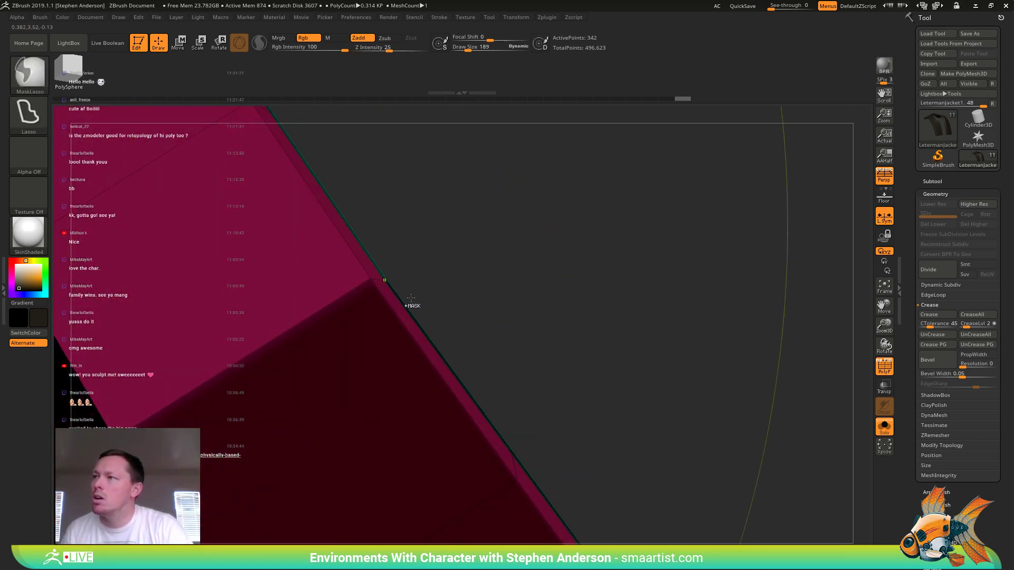
{"action": "key", "text": "ctrl+z"}
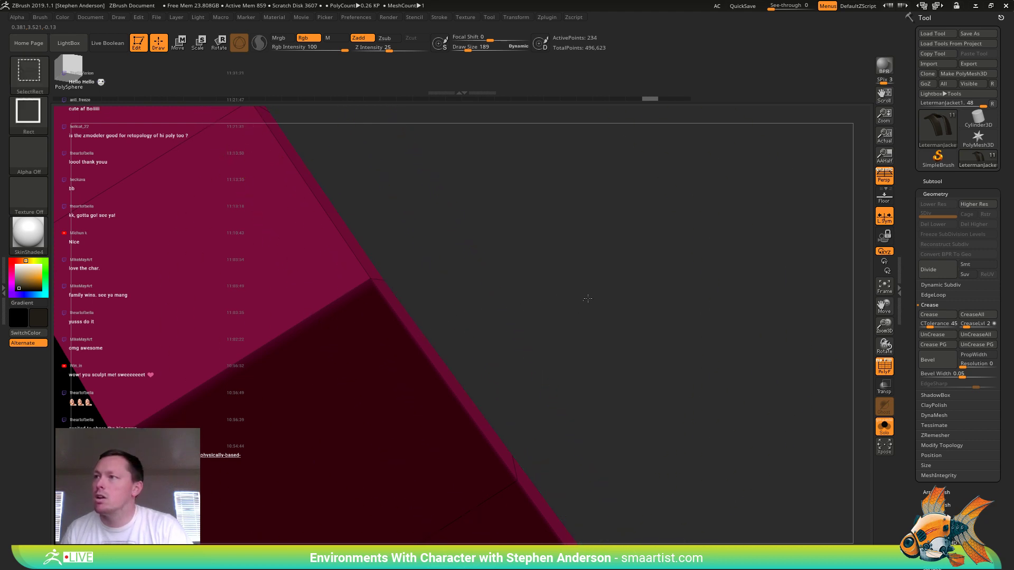
{"action": "key", "text": "ctrl+z"}
- Isolate the orange outer panels, grow them over the adjacent seam strip, regroup them as one polygroup, and unhide the jacket
{"action": "left_click", "coordinate": [655, 152], "text": "ctrl+shift"}
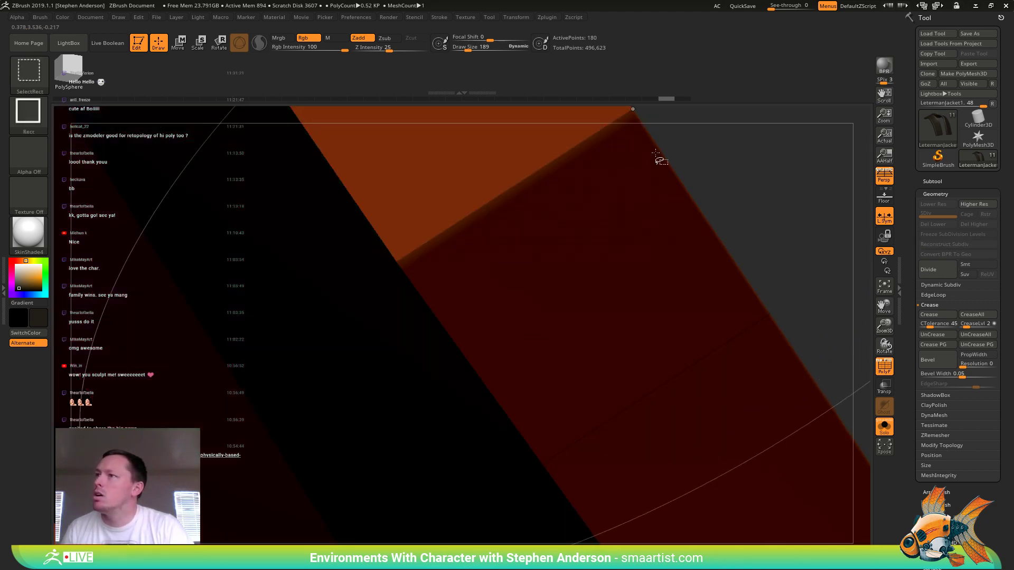
{"action": "key", "text": "ctrl+shift+x"}
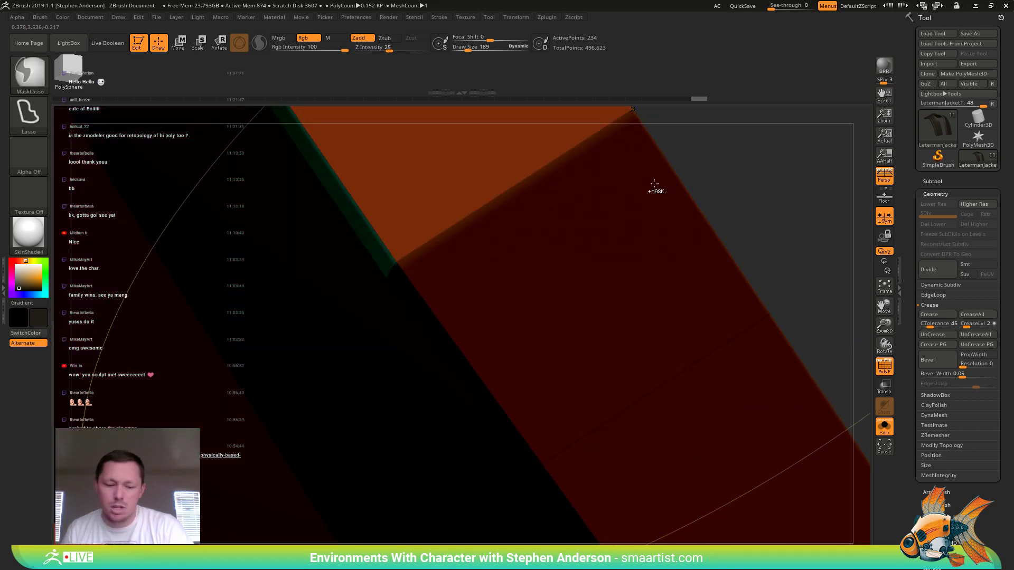
{"action": "key", "text": "ctrl+w"}
{"action": "left_click", "coordinate": [705, 177], "text": "ctrl+shift"}
- Leave solo mode, hide the polyframe, and sample the collar's red (R 118, G 42, B 55) as the current color
{"action": "mouse_move", "coordinate": [428, 238]}
{"action": "right_mouse_down"}
{"action": "mouse_move", "coordinate": [378, 242]}
{"action": "mouse_move", "coordinate": [478, 231]}
{"action": "mouse_move", "coordinate": [690, 342]}
{"action": "mouse_move", "coordinate": [800, 522]}
{"action": "right_mouse_up"}
{"action": "left_click", "coordinate": [883, 428]}
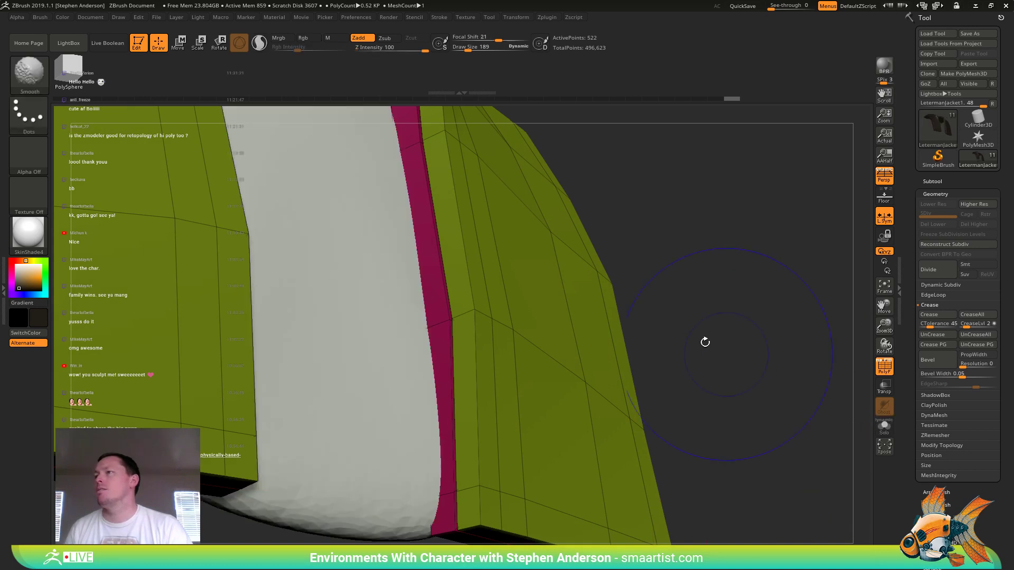
{"action": "key", "text": "shift+f"}
{"action": "right_click_drag", "start_coordinate": [611, 271], "coordinate": [619, 562], "text": "alt"}
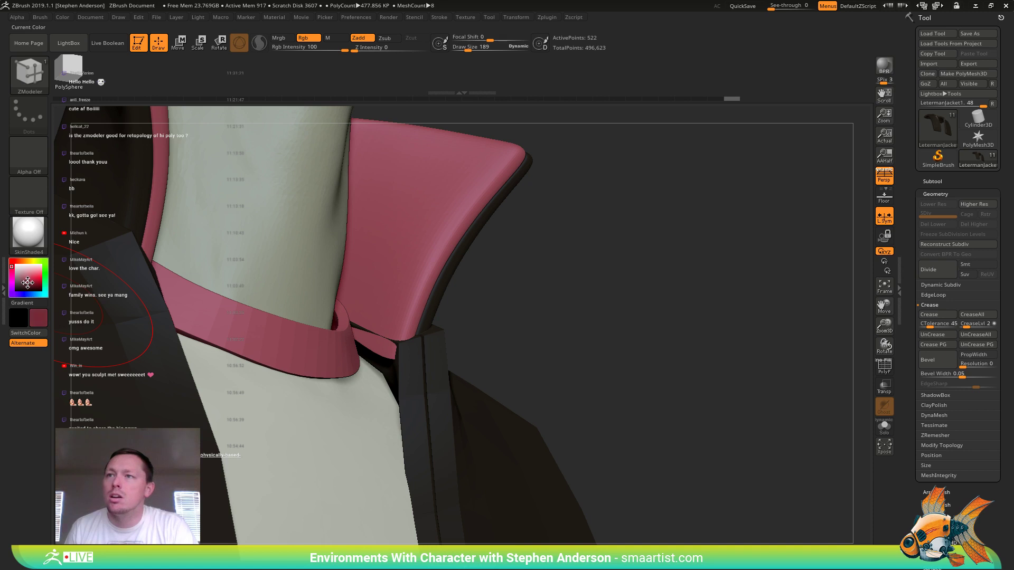
{"action": "left_click", "coordinate": [401, 399], "text": "alt"}
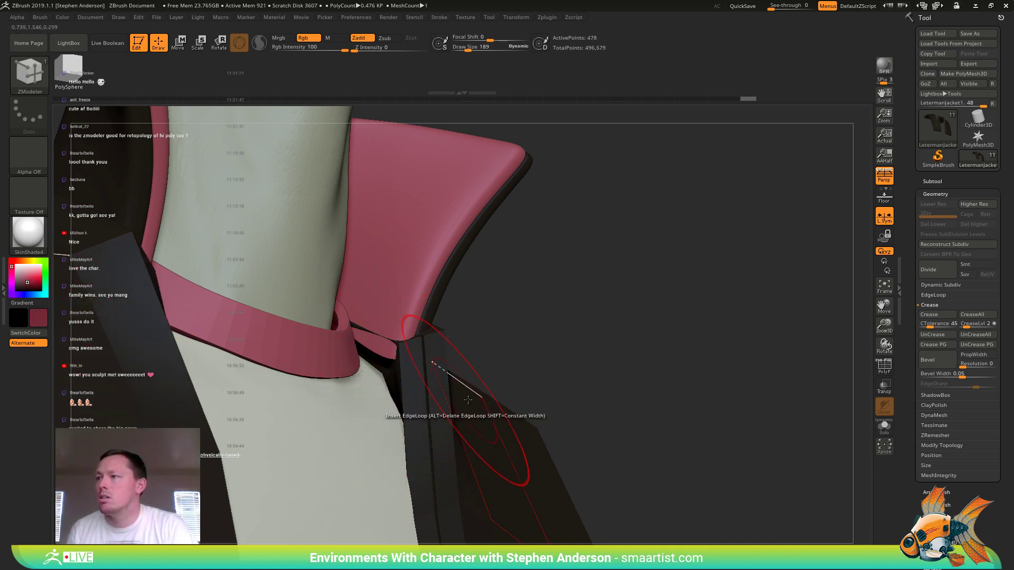
{"action": "key", "text": "ctrl+z"}
- Isolate the jacket's magenta lining polygroup, fill it with the current red, hide the polyframe, and unhide the whole jacket
{"action": "key", "text": "shift+f"}
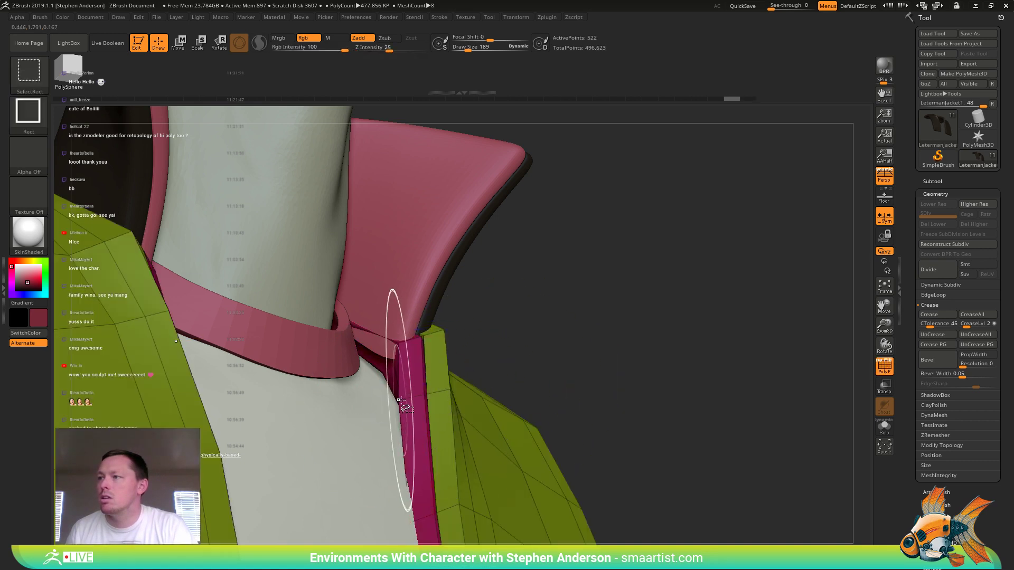
{"action": "left_click", "coordinate": [407, 412], "text": "ctrl+shift"}
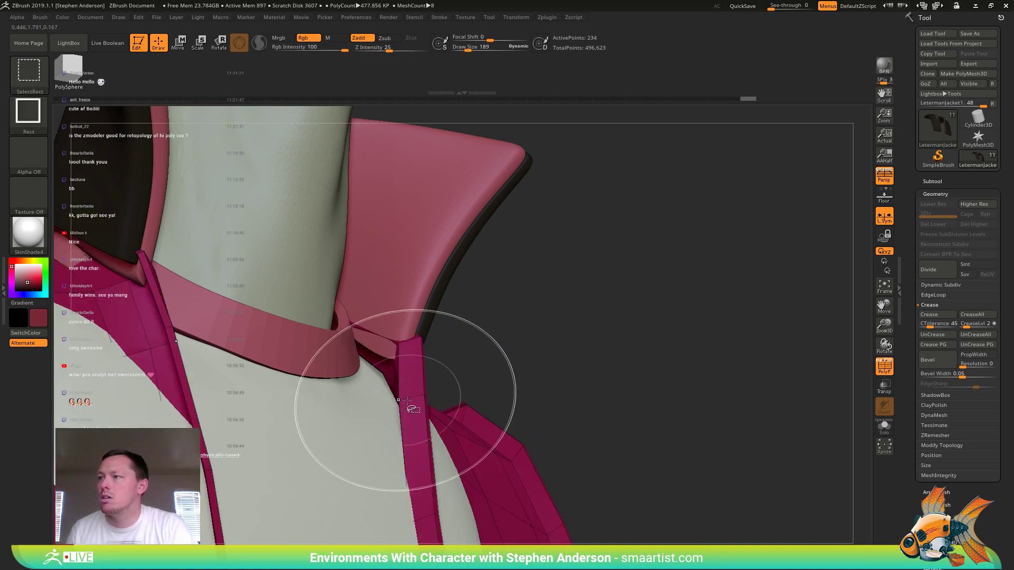
{"action": "left_click", "coordinate": [63, 16]}
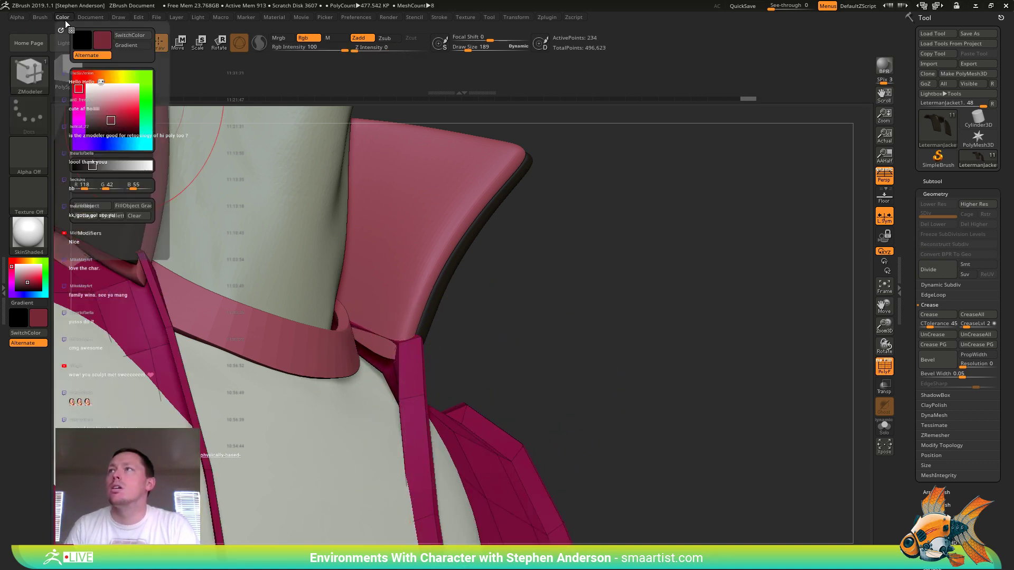
{"action": "left_click", "coordinate": [96, 207]}
{"action": "key", "text": "shift+f"}
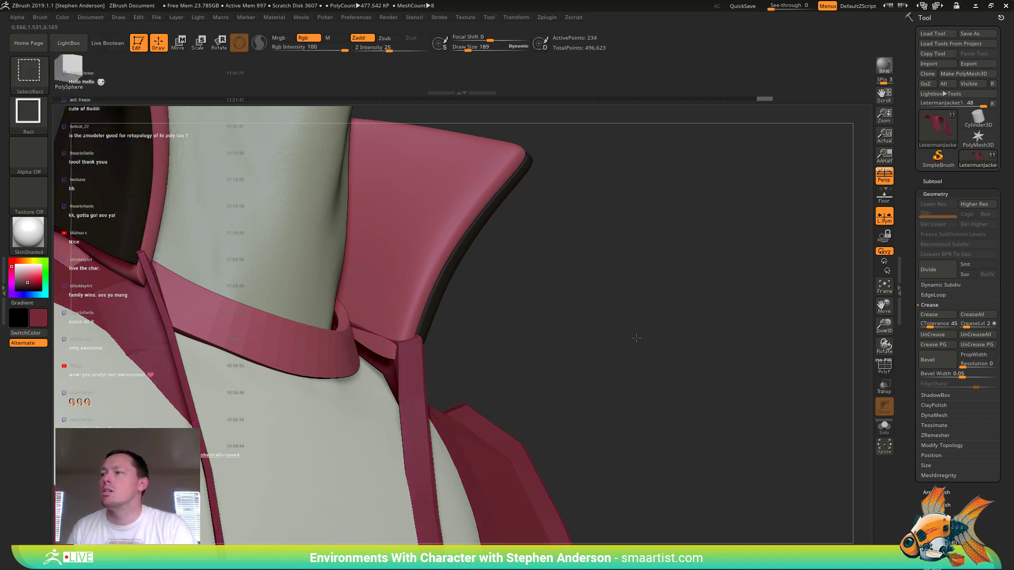
{"action": "left_click", "coordinate": [636, 339], "text": "ctrl+shift"}
- Select the collar mesh, isolate its inner polygroup, fill it with the current red, and unhide the rest of the collar
{"action": "left_click", "coordinate": [442, 242], "text": "alt"}
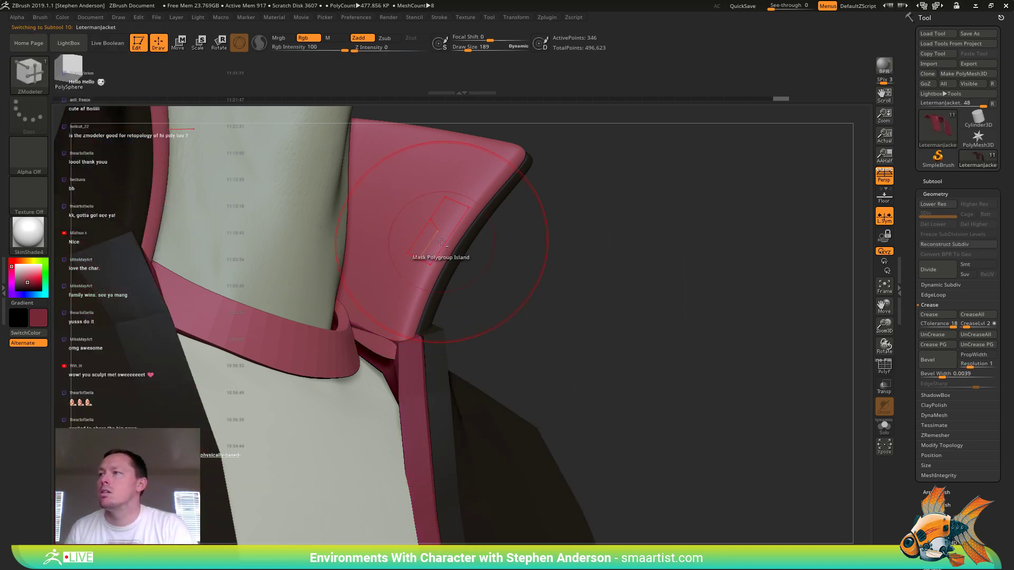
{"action": "left_click", "coordinate": [436, 267], "text": "ctrl+shift"}
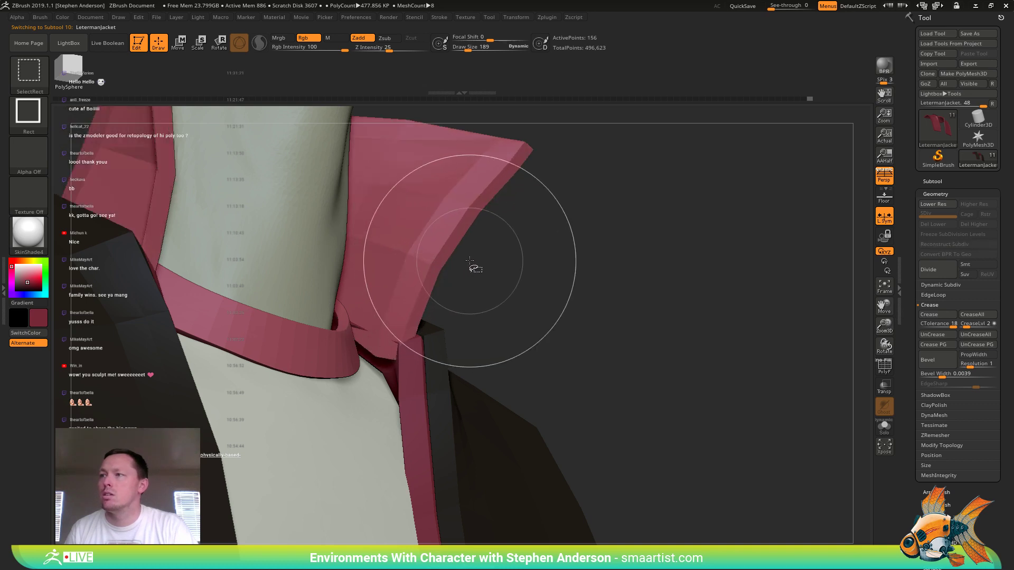
{"action": "left_click", "coordinate": [62, 17]}
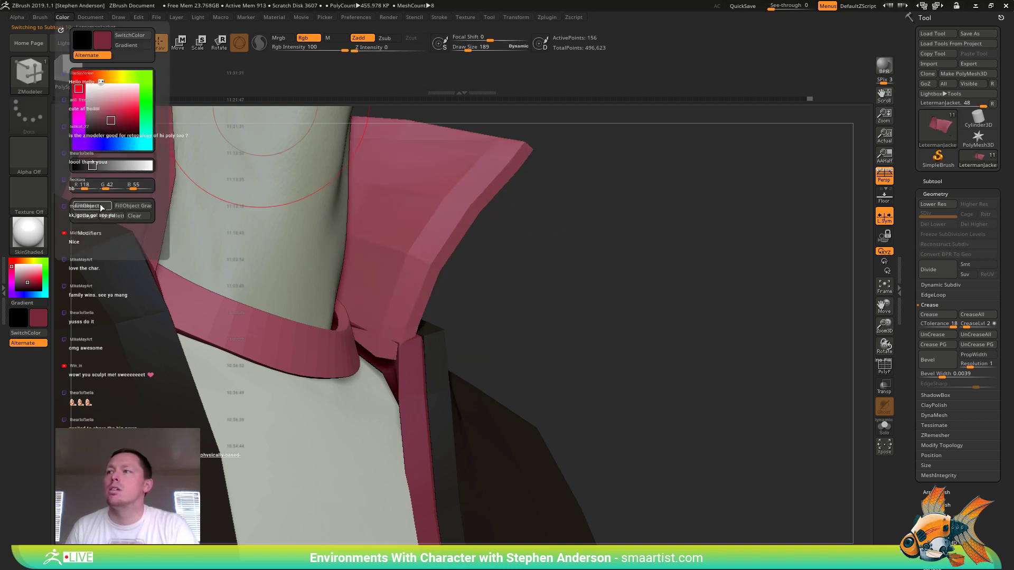
{"action": "left_click", "coordinate": [101, 207]}
{"action": "left_click", "coordinate": [671, 338], "text": "ctrl+shift"}
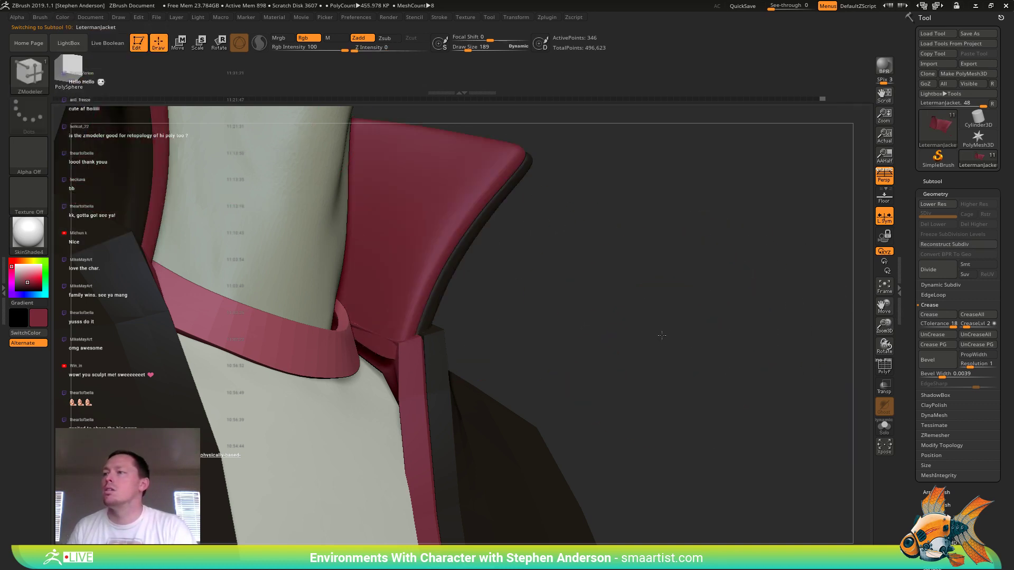
- Select the jacket body and turn on its dynamic subdivision smoothing
{"action": "left_click_drag", "start_coordinate": [661, 335], "coordinate": [512, 389]}
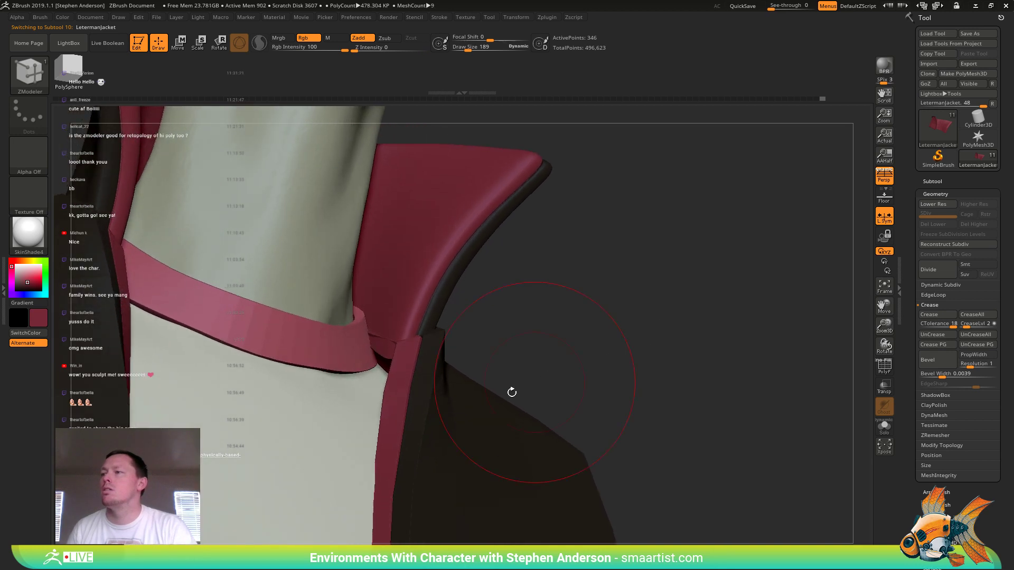
{"action": "left_click", "coordinate": [425, 412], "text": "alt"}
{"action": "key", "text": "d"}
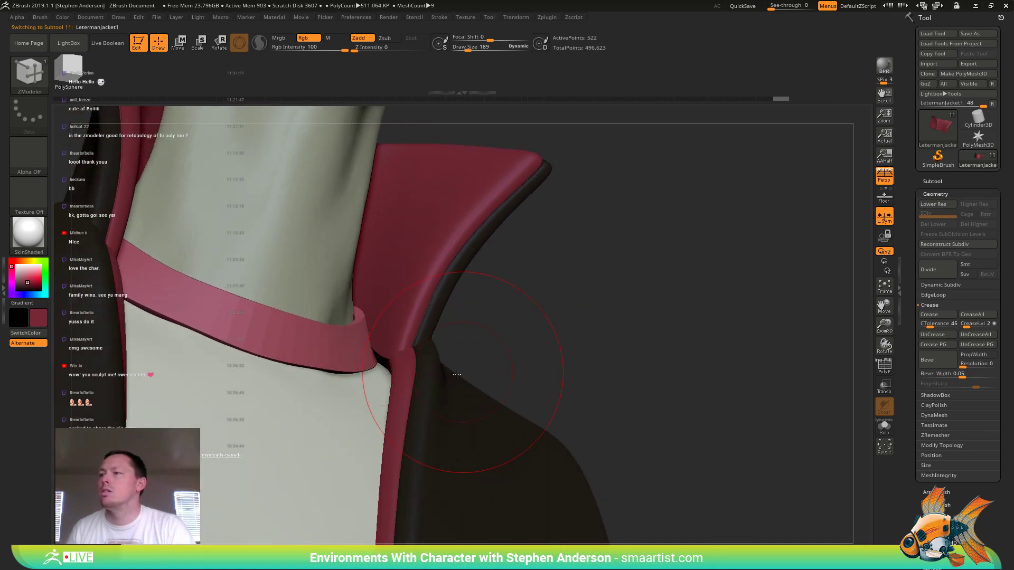
- Select the collar, switch to the Move brush, and check how the collar's front base meets the jacket using transparency and the polyframe
{"action": "left_click_drag", "start_coordinate": [456, 374], "coordinate": [429, 279]}
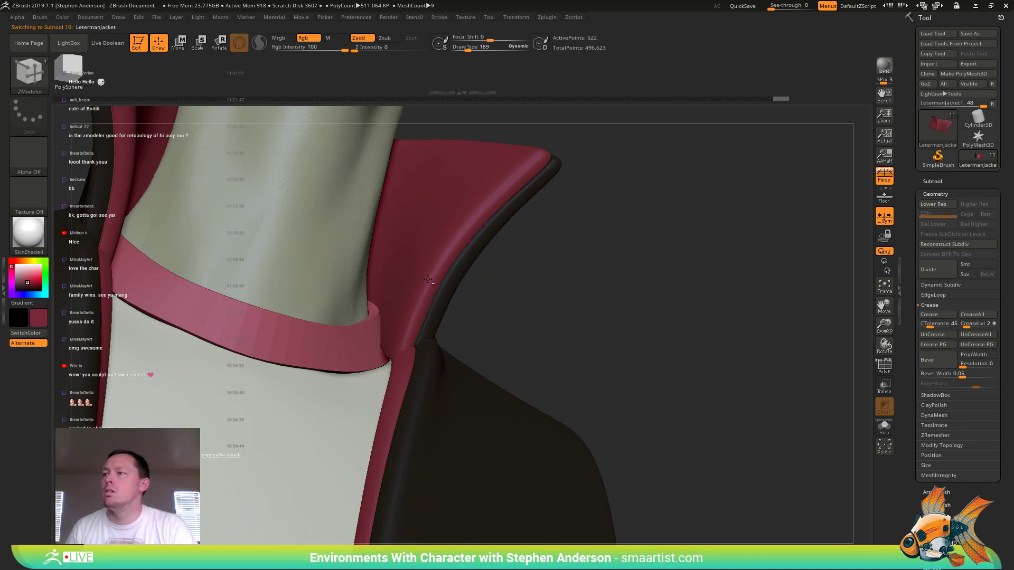
{"action": "left_click", "coordinate": [428, 279], "text": "alt"}
{"action": "key", "text": "b"}
{"action": "key", "text": "m"}
{"action": "key", "text": "v"}
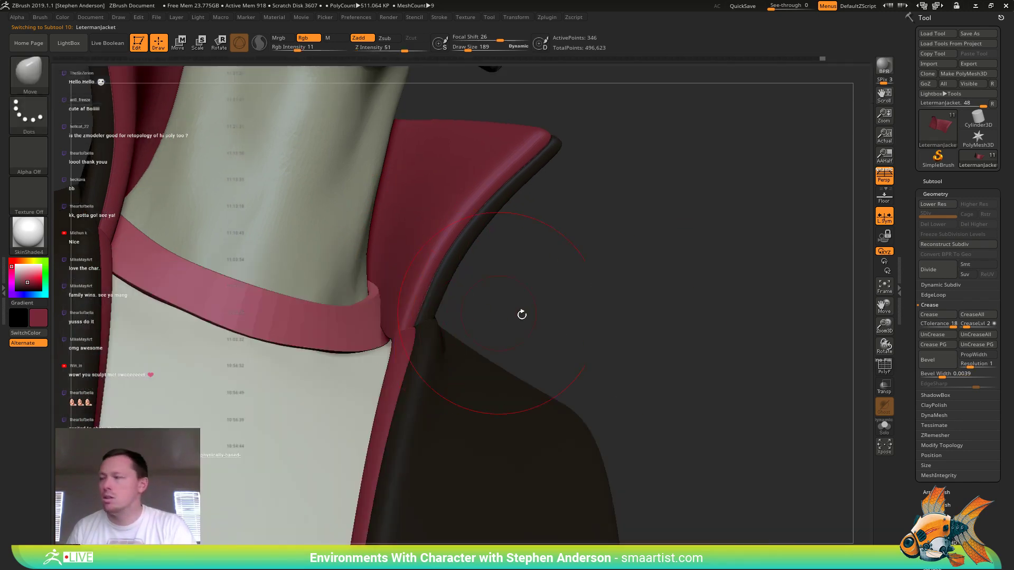
{"action": "left_click", "coordinate": [880, 386]}
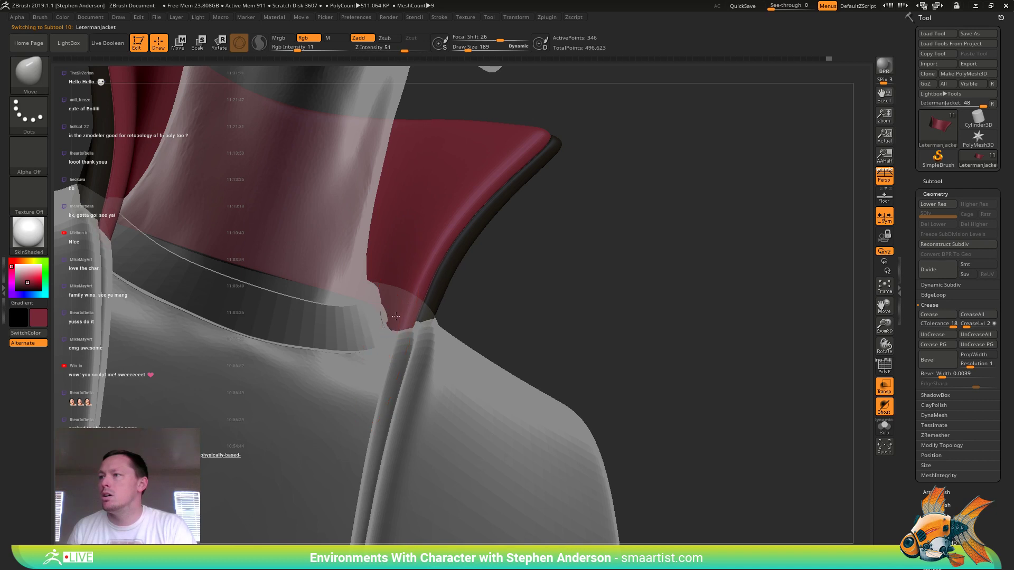
{"action": "left_click_drag", "start_coordinate": [395, 316], "coordinate": [398, 316]}
{"action": "key", "text": "shift+f"}
{"action": "key", "text": "shift+f"}
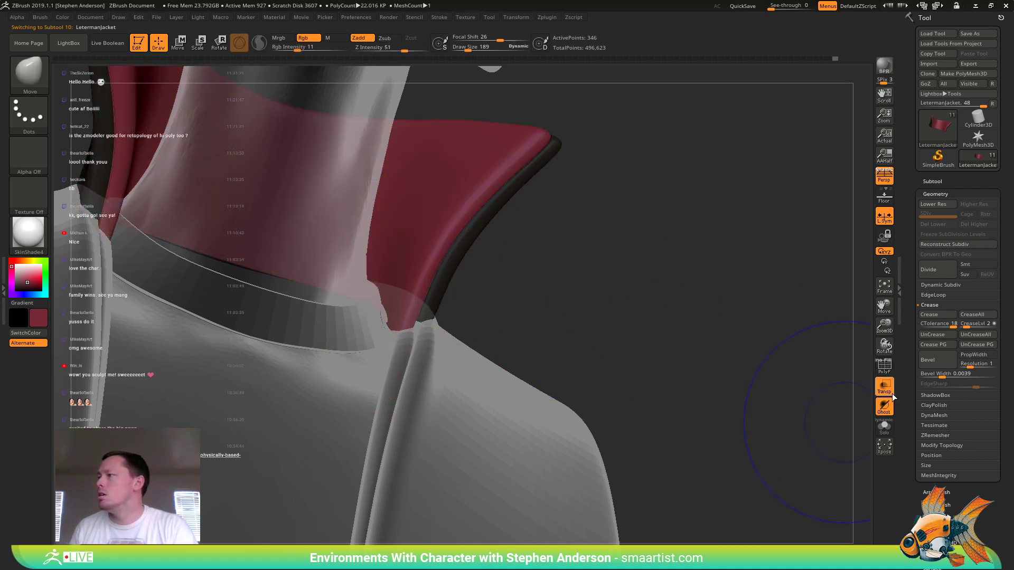
{"action": "left_click", "coordinate": [890, 393]}
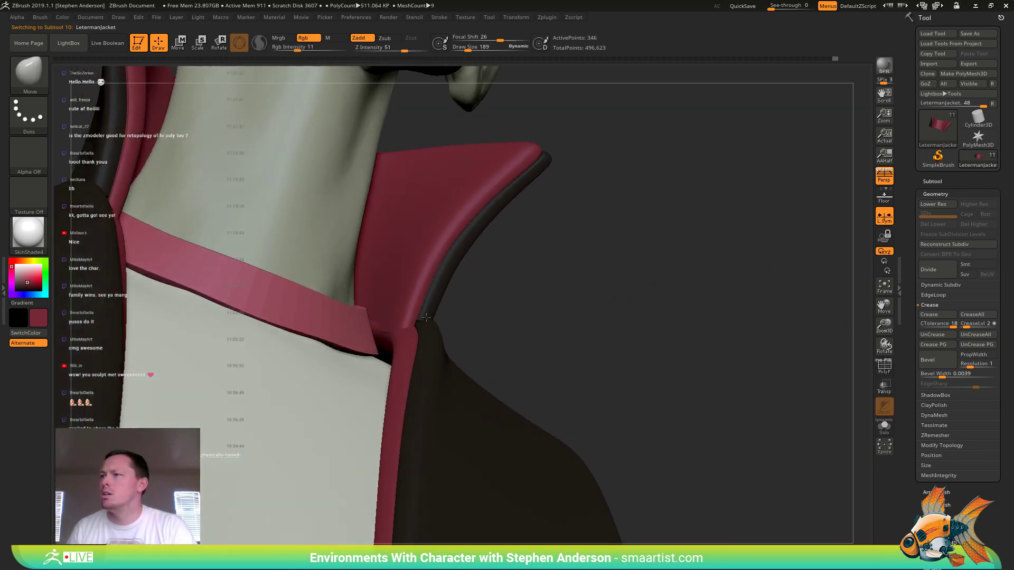
- Set Draw Size to 69 and nudge the collar's front base corner into the jacket seam, checking the fit with the polyframe
{"action": "key", "text": "s"}
{"action": "left_click_drag", "start_coordinate": [426, 318], "coordinate": [283, 337]}
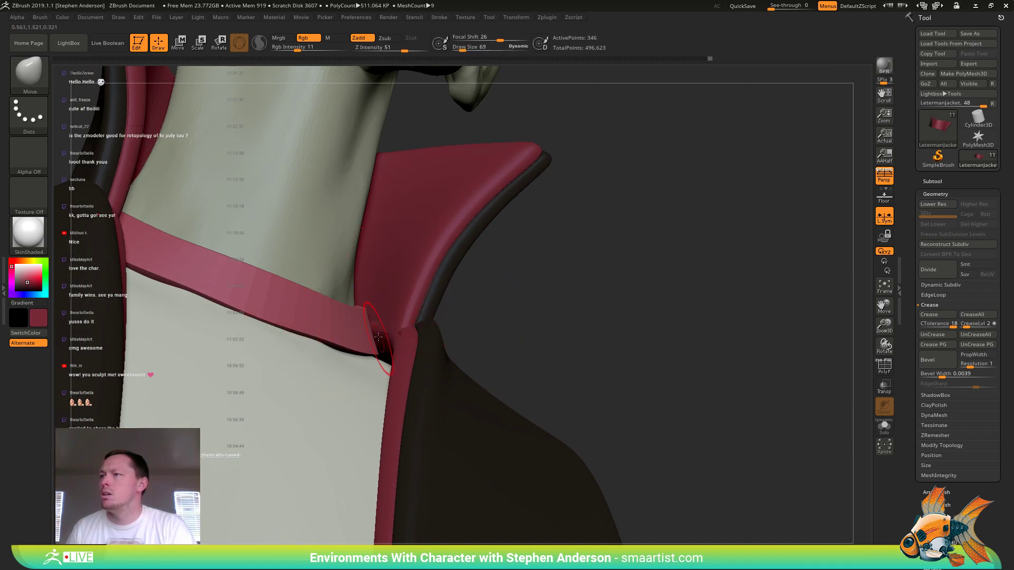
{"action": "left_click_drag", "start_coordinate": [383, 335], "coordinate": [388, 334]}
{"action": "mouse_move", "coordinate": [388, 327]}
{"action": "right_mouse_down"}
{"action": "mouse_move", "coordinate": [385, 359]}
{"action": "mouse_move", "coordinate": [395, 319]}
{"action": "right_mouse_up"}
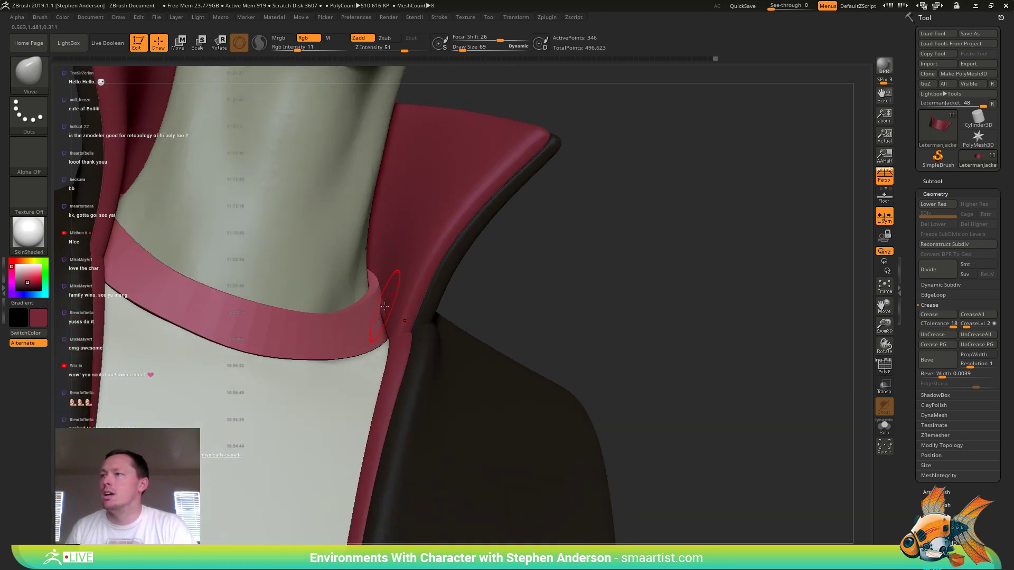
{"action": "left_click", "coordinate": [364, 306], "text": "alt"}
{"action": "key", "text": "shift+f"}
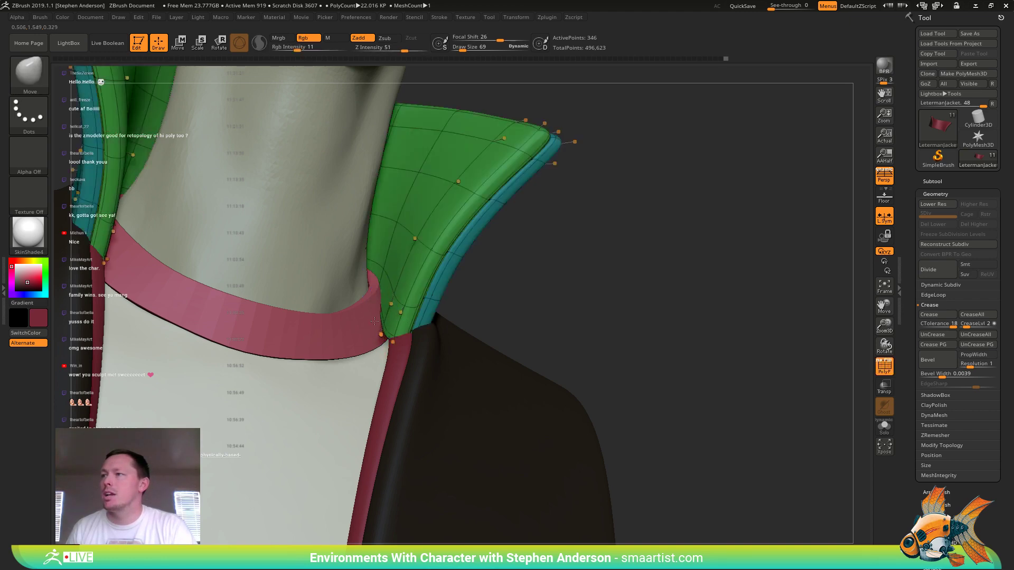
{"action": "mouse_move", "coordinate": [384, 323]}
{"action": "right_mouse_down"}
{"action": "mouse_move", "coordinate": [440, 319]}
{"action": "mouse_move", "coordinate": [400, 301]}
{"action": "mouse_move", "coordinate": [379, 334]}
{"action": "right_mouse_up"}
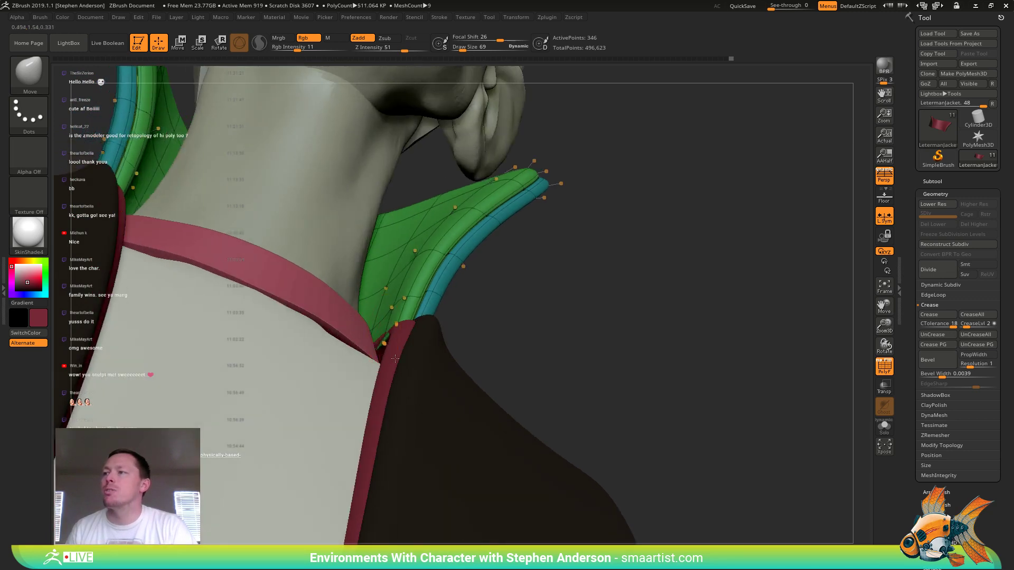
{"action": "right_click_drag", "start_coordinate": [403, 330], "coordinate": [606, 296]}
{"action": "key", "text": "shift+f"}
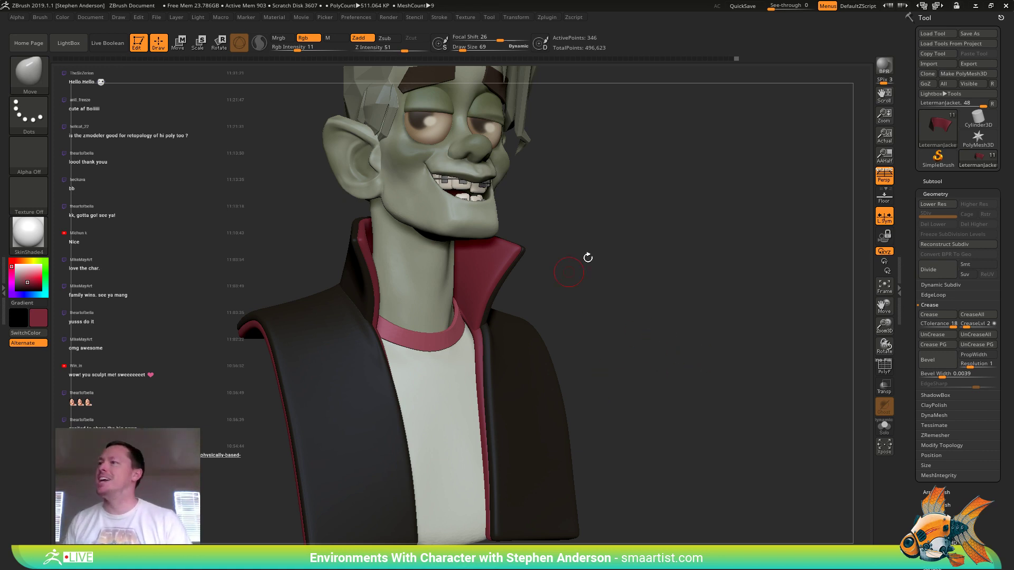
- Select the eyes and fill them with the ToyPlastic material using only the material channel
{"action": "left_click_drag", "start_coordinate": [616, 201], "coordinate": [593, 229]}
{"action": "left_click", "coordinate": [511, 190], "text": "alt"}
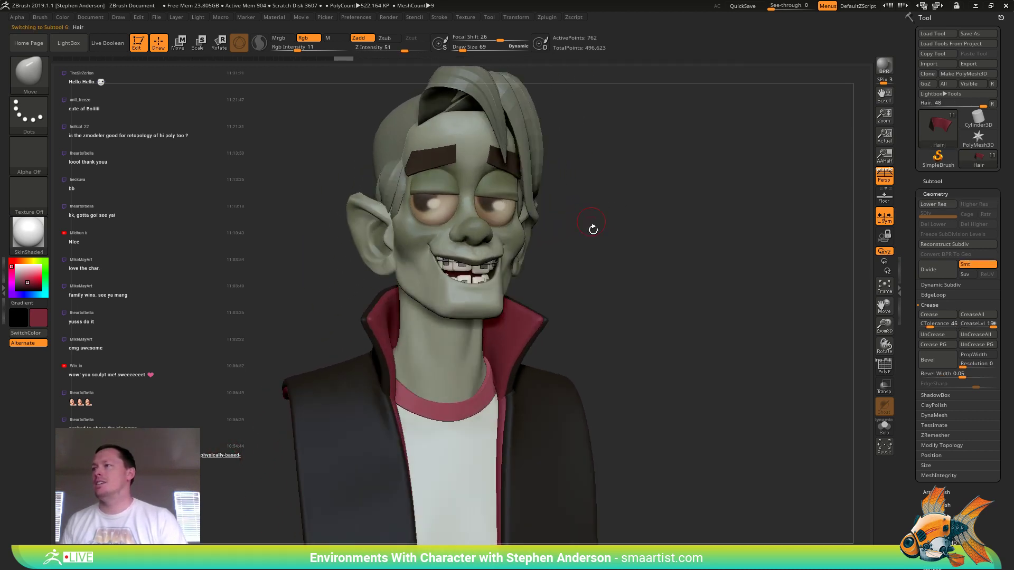
{"action": "left_click_drag", "start_coordinate": [602, 275], "coordinate": [589, 255], "text": "alt"}
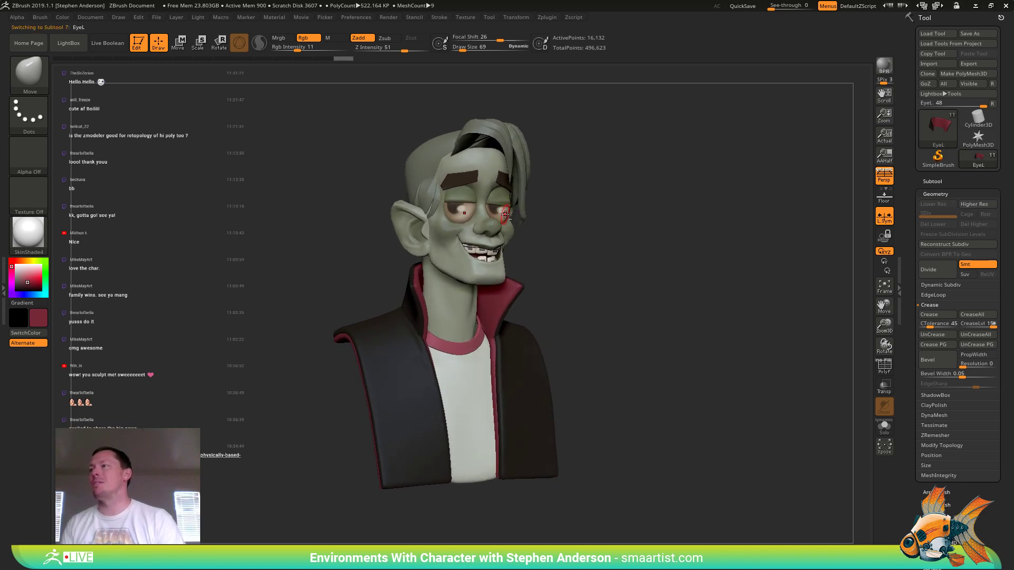
{"action": "left_click", "coordinate": [38, 240]}
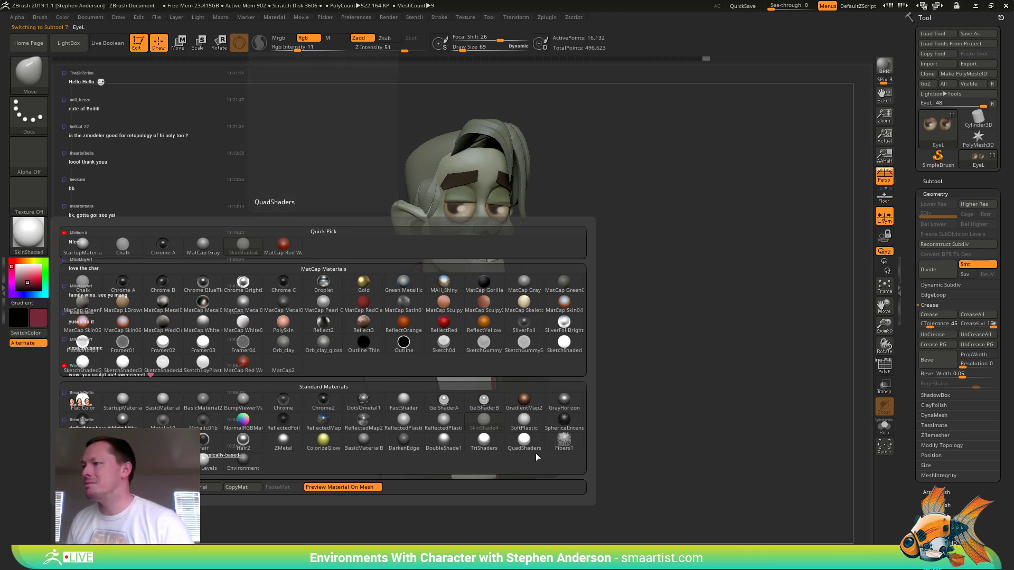
{"action": "left_click", "coordinate": [83, 442]}
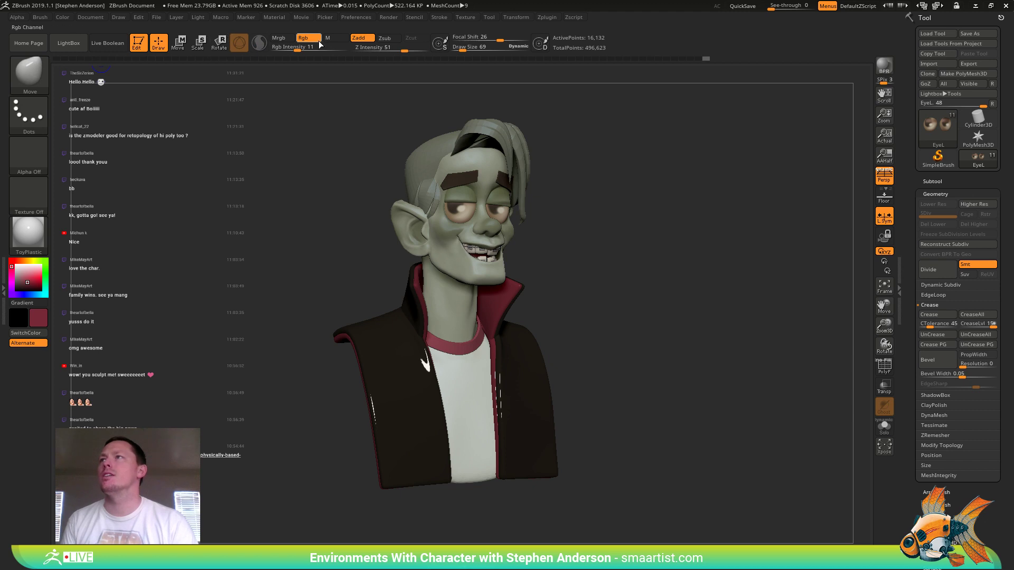
{"action": "left_click", "coordinate": [71, 17]}
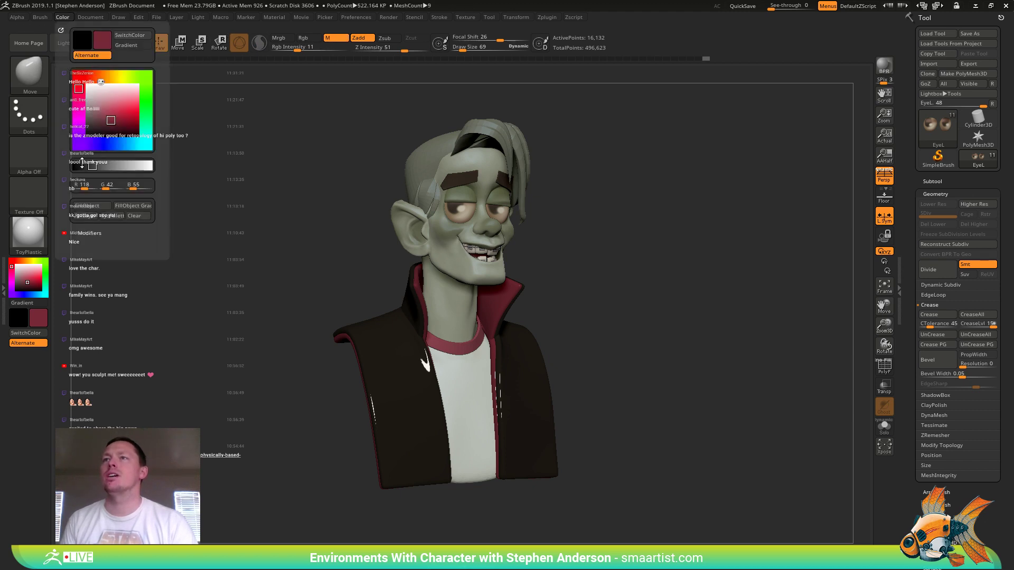
{"action": "left_click", "coordinate": [93, 206]}
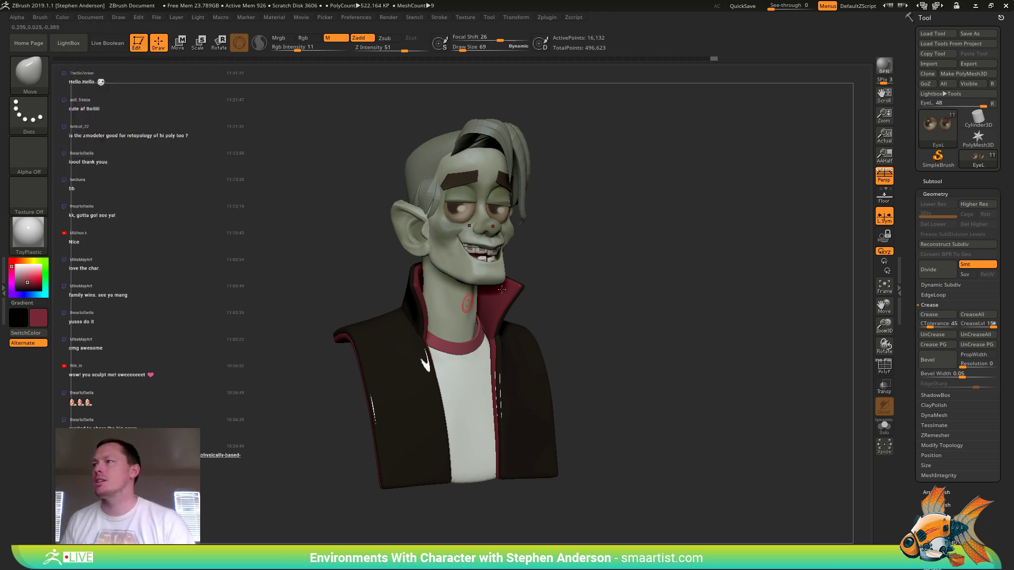
- Select the jacket body and fill it with StartupMaterial using only the material channel
{"action": "left_click_drag", "start_coordinate": [502, 289], "coordinate": [356, 412]}
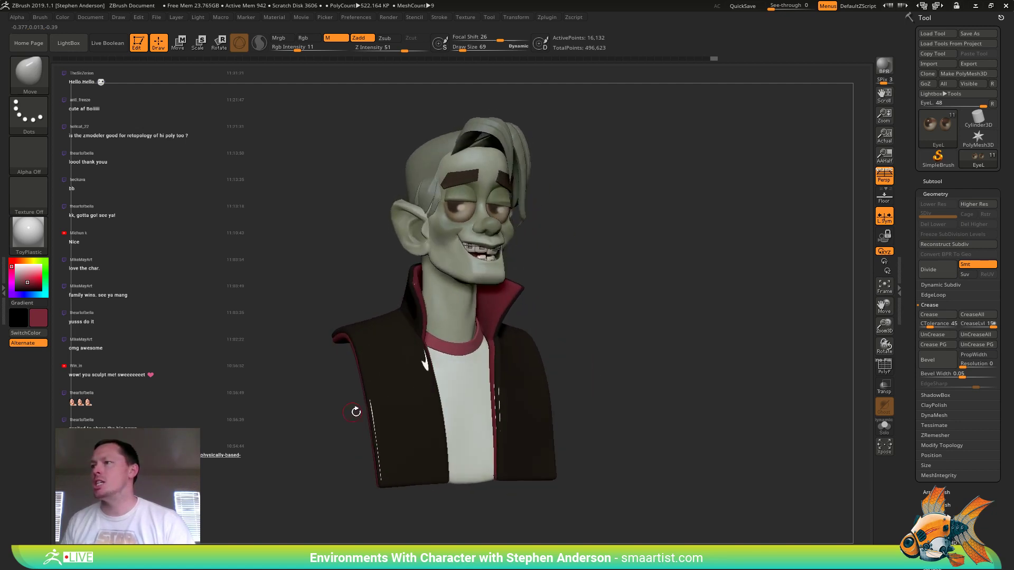
{"action": "left_click", "coordinate": [388, 395], "text": "alt"}
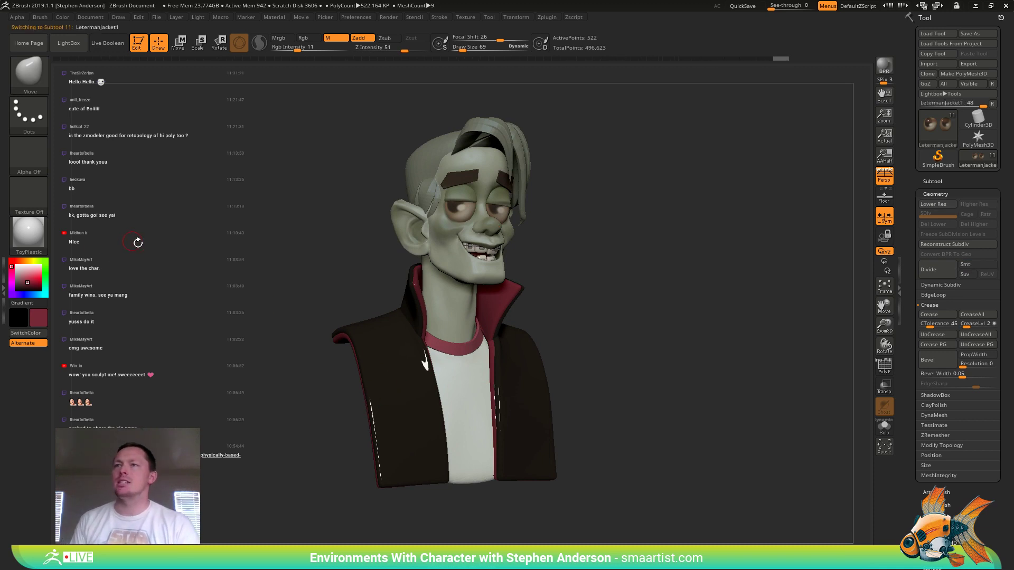
{"action": "left_click", "coordinate": [29, 235]}
{"action": "left_click", "coordinate": [85, 248]}
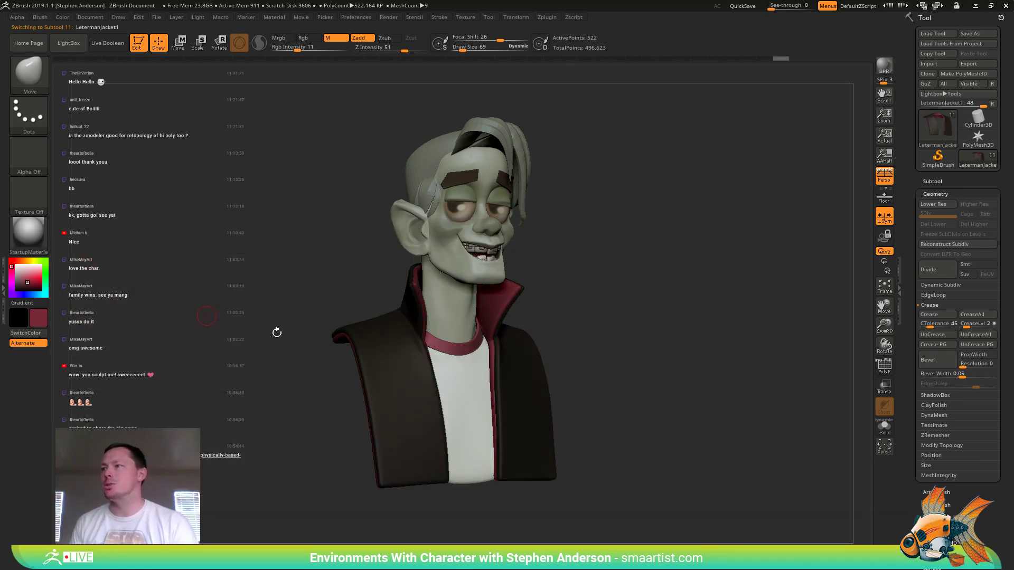
{"action": "mouse_move", "coordinate": [578, 364]}
{"action": "left_mouse_down"}
{"action": "mouse_move", "coordinate": [381, 399]}
{"action": "mouse_move", "coordinate": [581, 395]}
{"action": "mouse_move", "coordinate": [572, 400]}
{"action": "left_mouse_up"}
{"action": "key", "text": "shift+f"}
{"action": "key", "text": "shift+f"}
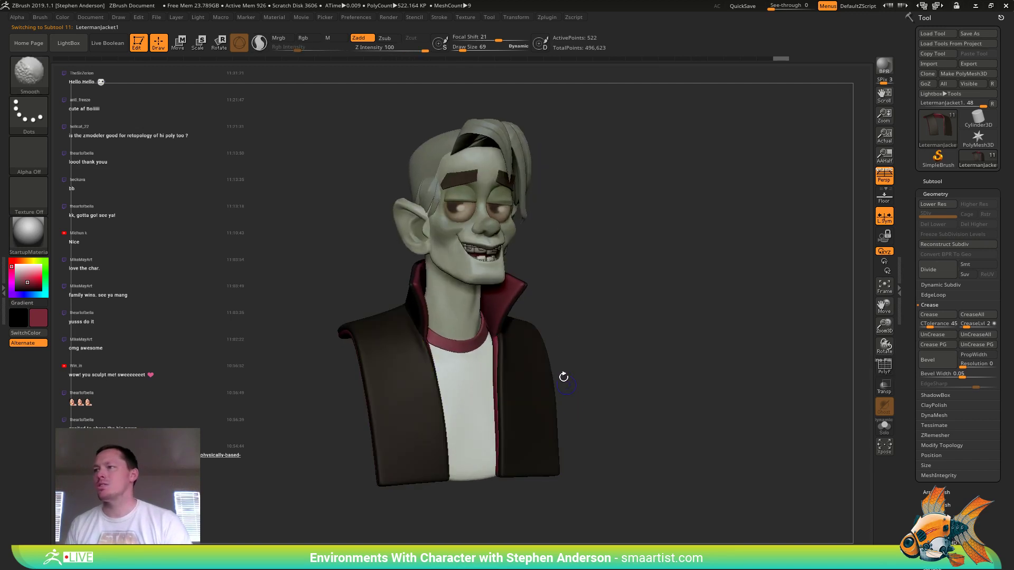
{"action": "left_click", "coordinate": [58, 17]}
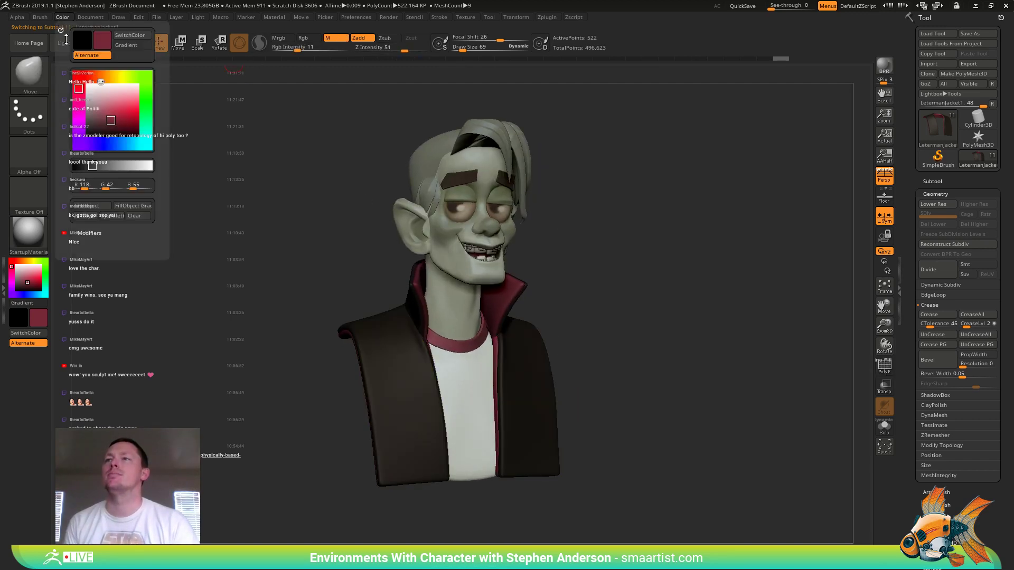
- Select the collar and fill it with the same StartupMaterial
{"action": "left_click", "coordinate": [509, 304], "text": "alt"}
{"action": "left_click", "coordinate": [62, 17]}
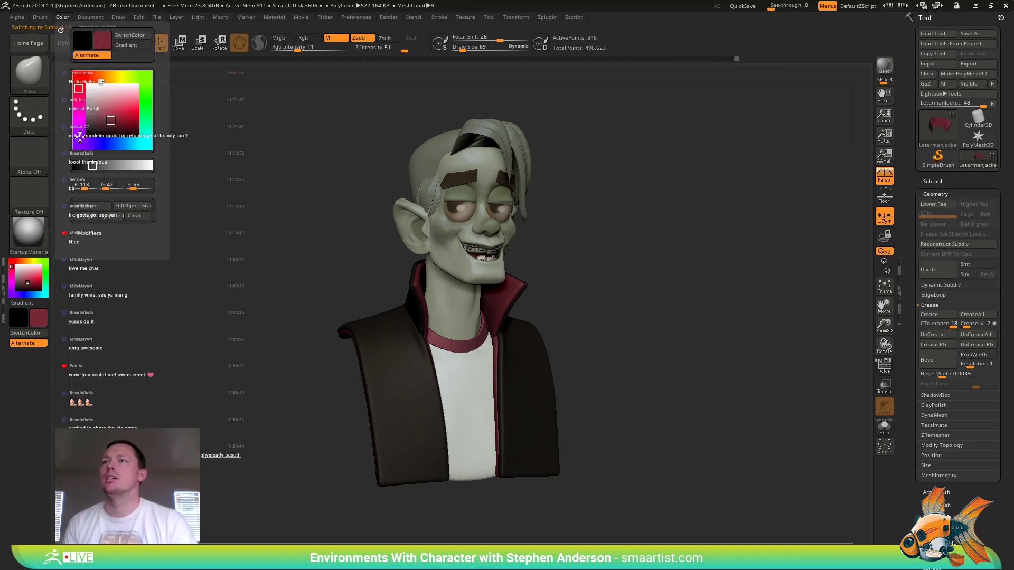
{"action": "left_click", "coordinate": [91, 206]}
- Select the head and, at Draw Size 138, push its back surface in beneath the hair where it pokes through, then reselect the hair
{"action": "mouse_move", "coordinate": [587, 304]}
{"action": "left_mouse_down"}
{"action": "mouse_move", "coordinate": [675, 297]}
{"action": "mouse_move", "coordinate": [631, 294]}
{"action": "mouse_move", "coordinate": [542, 172]}
{"action": "left_mouse_up"}
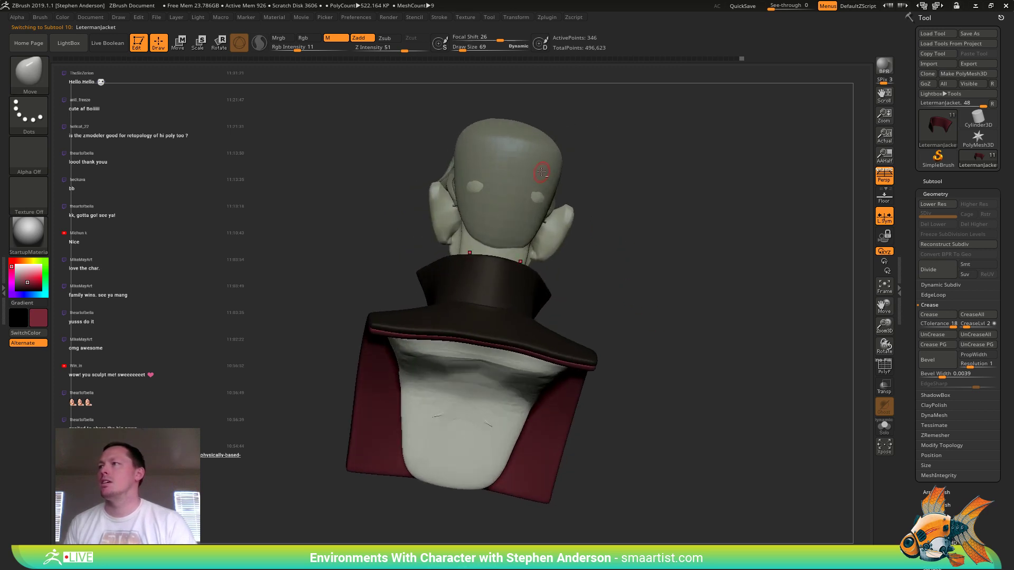
{"action": "left_click", "coordinate": [543, 172], "text": "alt"}
{"action": "key", "text": "shift+f"}
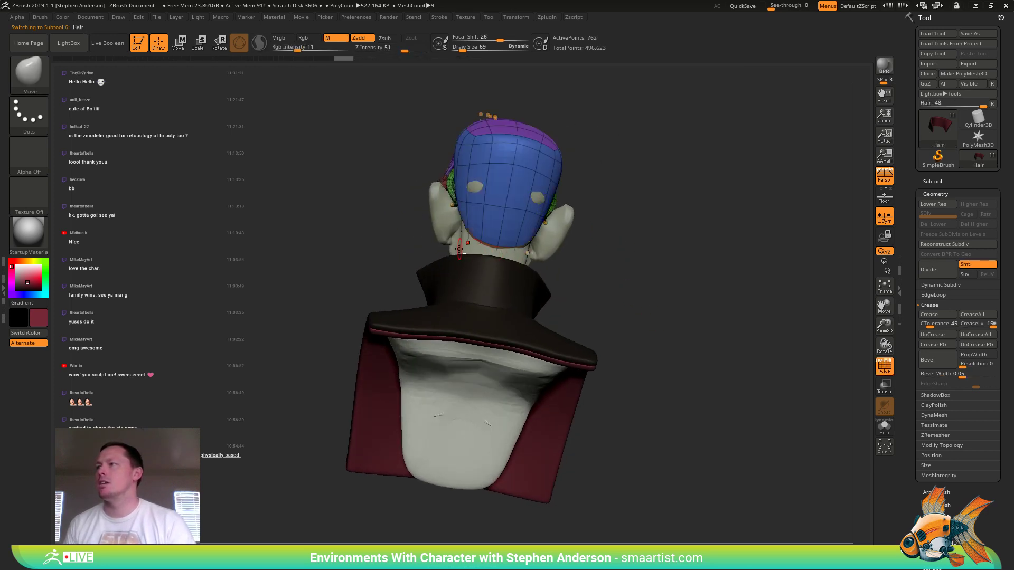
{"action": "left_click", "coordinate": [457, 248], "text": "alt"}
{"action": "key", "text": "s"}
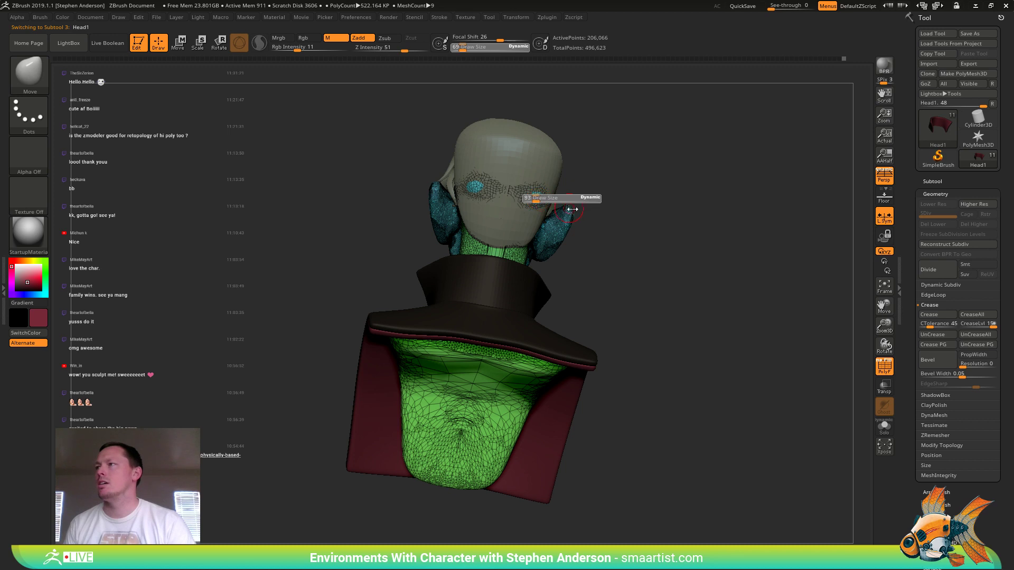
{"action": "left_click_drag", "start_coordinate": [573, 209], "coordinate": [563, 205]}
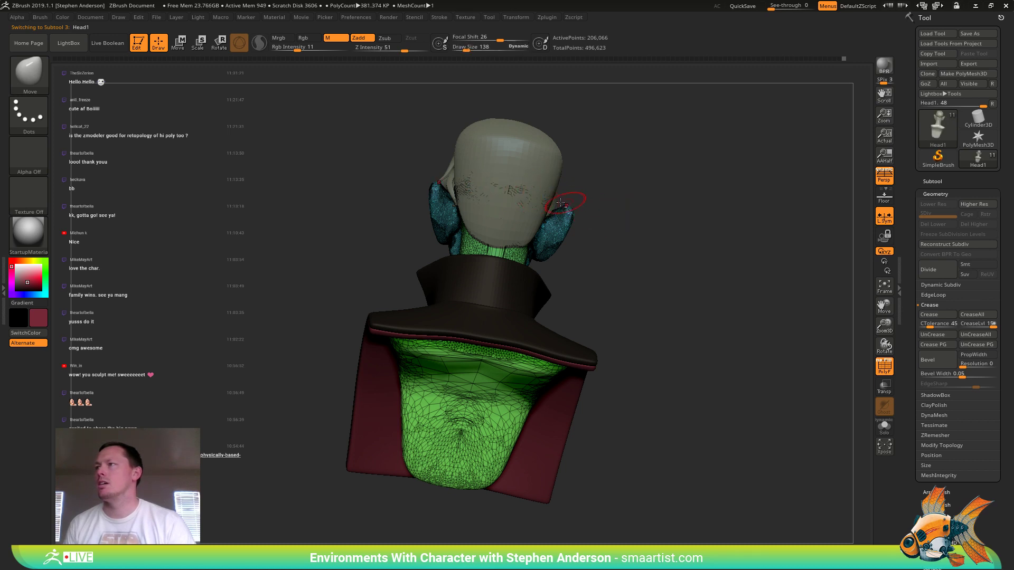
{"action": "left_click", "coordinate": [470, 197], "text": "alt"}
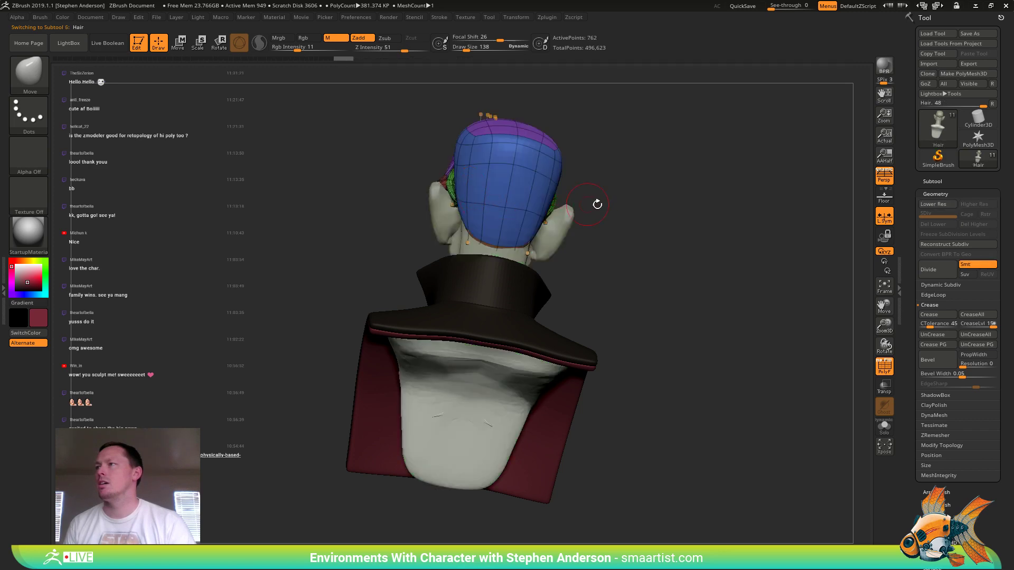
{"action": "mouse_move", "coordinate": [631, 206]}
{"action": "left_mouse_down"}
{"action": "mouse_move", "coordinate": [649, 222]}
{"action": "mouse_move", "coordinate": [729, 228]}
{"action": "mouse_move", "coordinate": [716, 227]}
{"action": "left_mouse_up"}
{"action": "key", "text": "shift+f"}
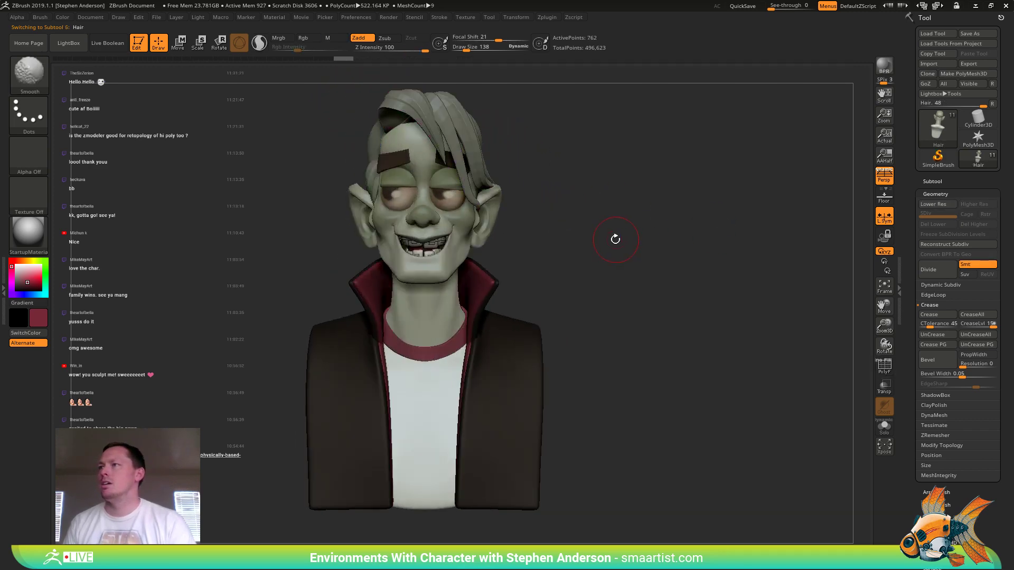
- Select the head and shirt mesh and adjust the shirt's lower edge with the Move brush at Draw Size 673
{"action": "mouse_move", "coordinate": [615, 240]}
{"action": "left_mouse_down"}
{"action": "mouse_move", "coordinate": [629, 264]}
{"action": "mouse_move", "coordinate": [581, 278]}
{"action": "left_mouse_up"}
{"action": "left_click_drag", "start_coordinate": [586, 378], "coordinate": [574, 378]}
{"action": "left_click", "coordinate": [424, 419], "text": "alt"}
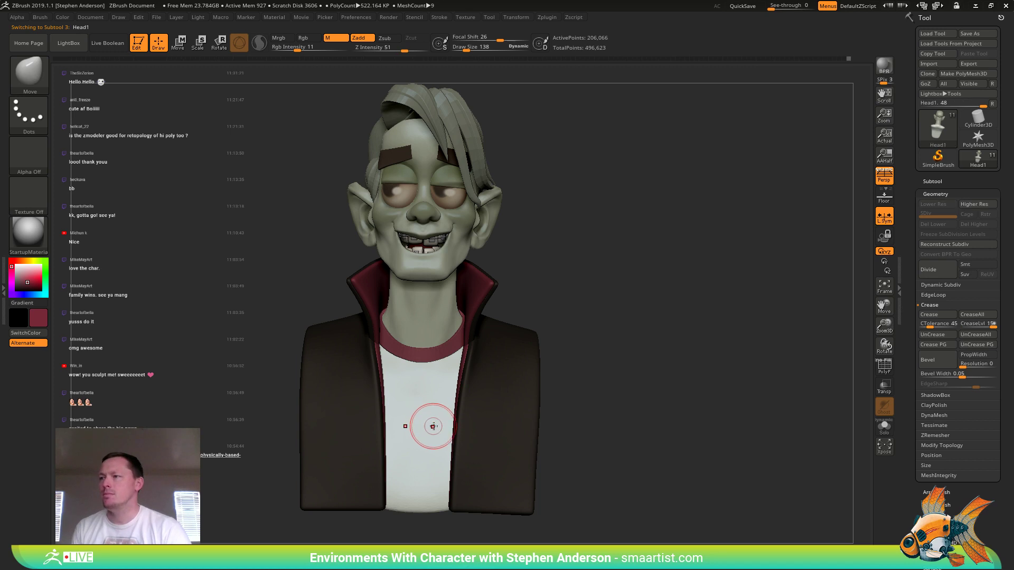
{"action": "key", "text": "shift+f"}
{"action": "key", "text": "shift+f"}
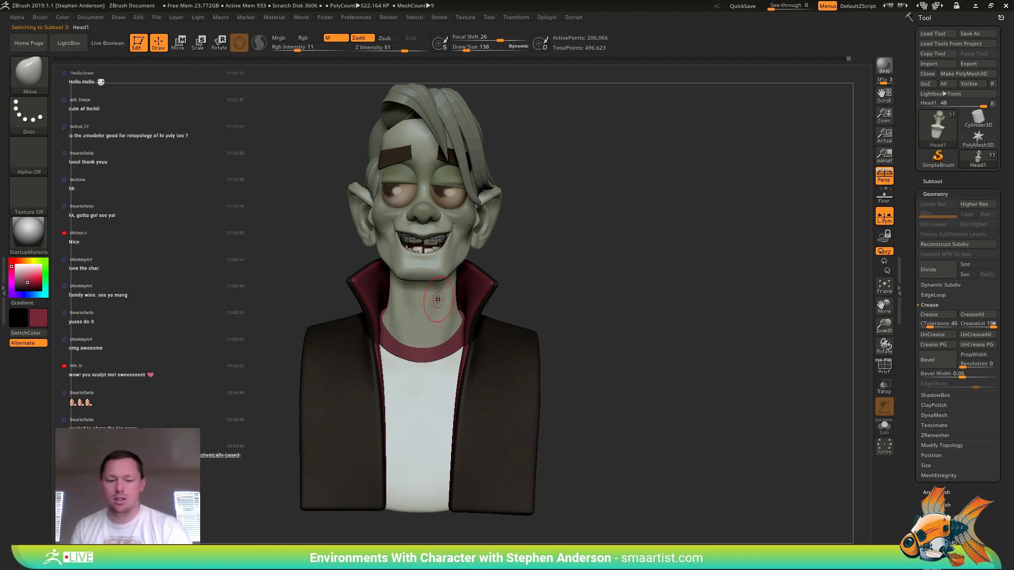
{"action": "key", "text": "s"}
{"action": "left_click_drag", "start_coordinate": [398, 482], "coordinate": [501, 479]}
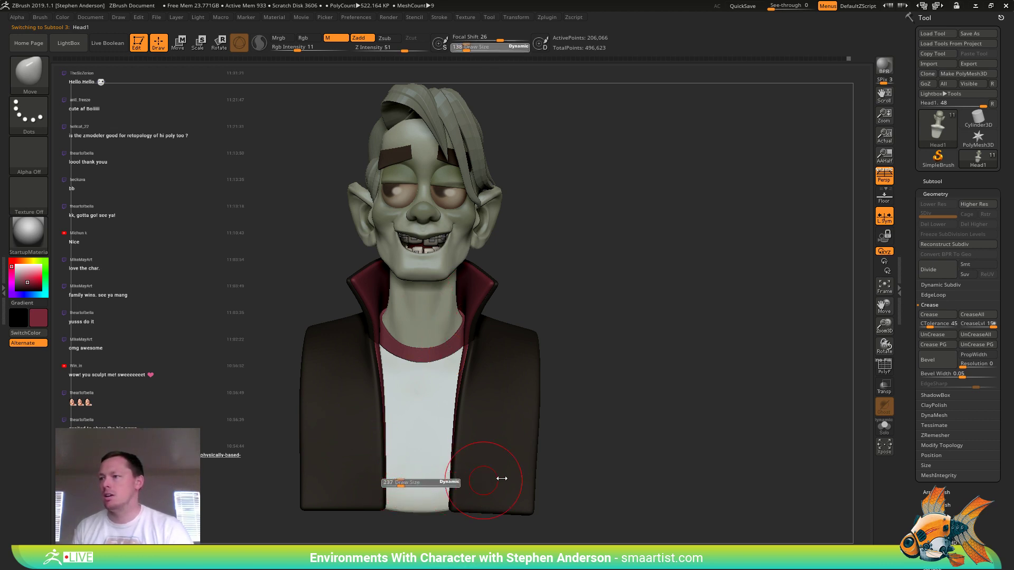
{"action": "left_click_drag", "start_coordinate": [676, 456], "coordinate": [569, 466]}
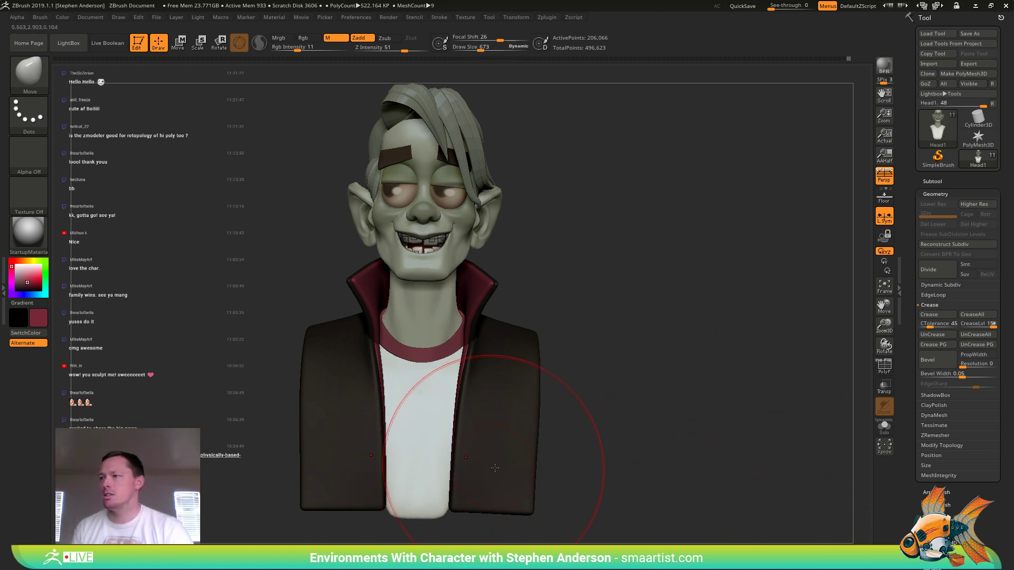
- Switch to the Standard brush with only Rgb active and paint a faint dark red tint over the lower shirt
{"action": "key", "text": "b"}
{"action": "key", "text": "s"}
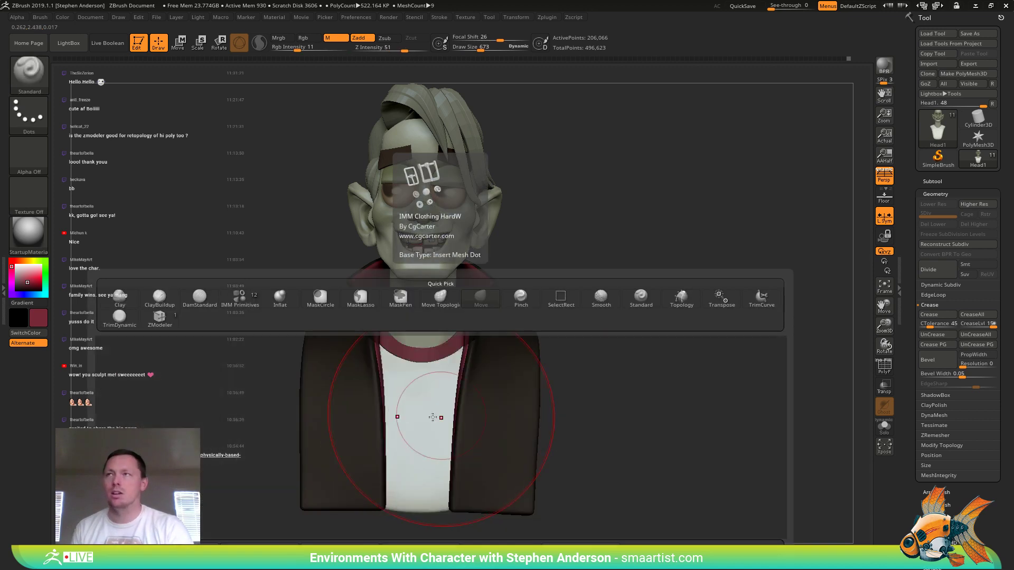
{"action": "key", "text": "t"}
{"action": "mouse_move", "coordinate": [417, 488]}
{"action": "left_mouse_down"}
{"action": "mouse_move", "coordinate": [389, 500]}
{"action": "mouse_move", "coordinate": [491, 410]}
{"action": "mouse_move", "coordinate": [393, 452]}
{"action": "left_mouse_up"}
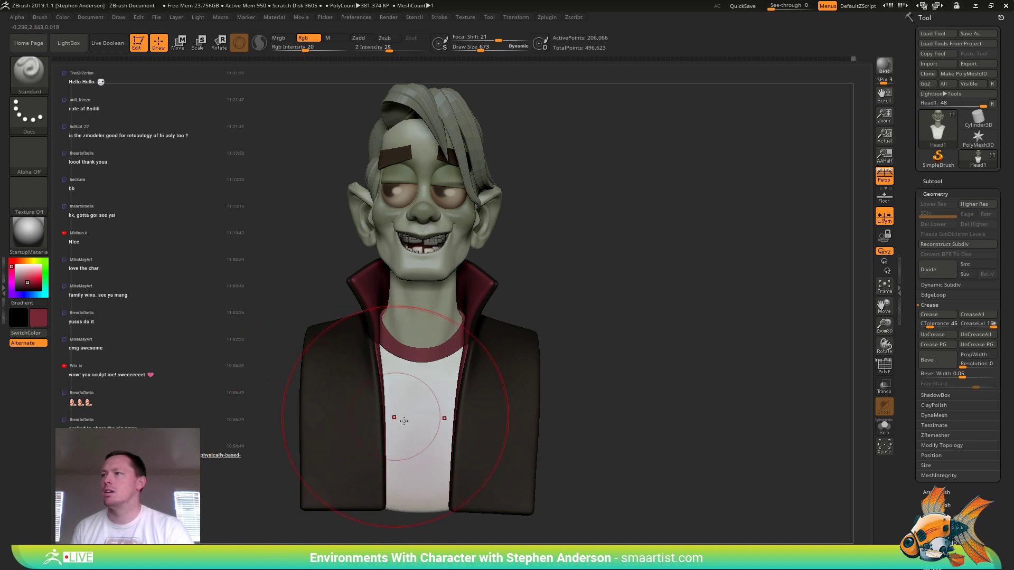
{"action": "mouse_move", "coordinate": [403, 416]}
{"action": "right_mouse_down"}
{"action": "mouse_move", "coordinate": [432, 448]}
{"action": "mouse_move", "coordinate": [414, 464]}
{"action": "mouse_move", "coordinate": [438, 444]}
{"action": "mouse_move", "coordinate": [423, 437]}
{"action": "mouse_move", "coordinate": [473, 434]}
{"action": "right_mouse_up"}
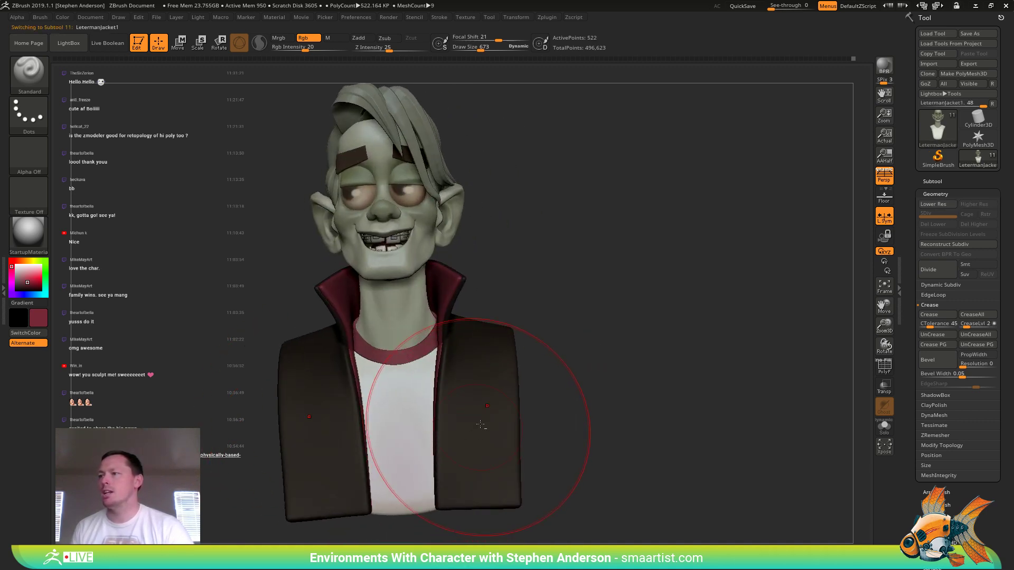
- Select the jacket body, sample the hair's grey color and paint it softly over the jacket front at Draw Size 384
{"action": "left_click", "coordinate": [498, 328], "text": "alt"}
{"action": "key", "text": "shift+f"}
{"action": "mouse_move", "coordinate": [515, 328]}
{"action": "right_mouse_down"}
{"action": "mouse_move", "coordinate": [497, 347]}
{"action": "mouse_move", "coordinate": [525, 335]}
{"action": "right_mouse_up"}
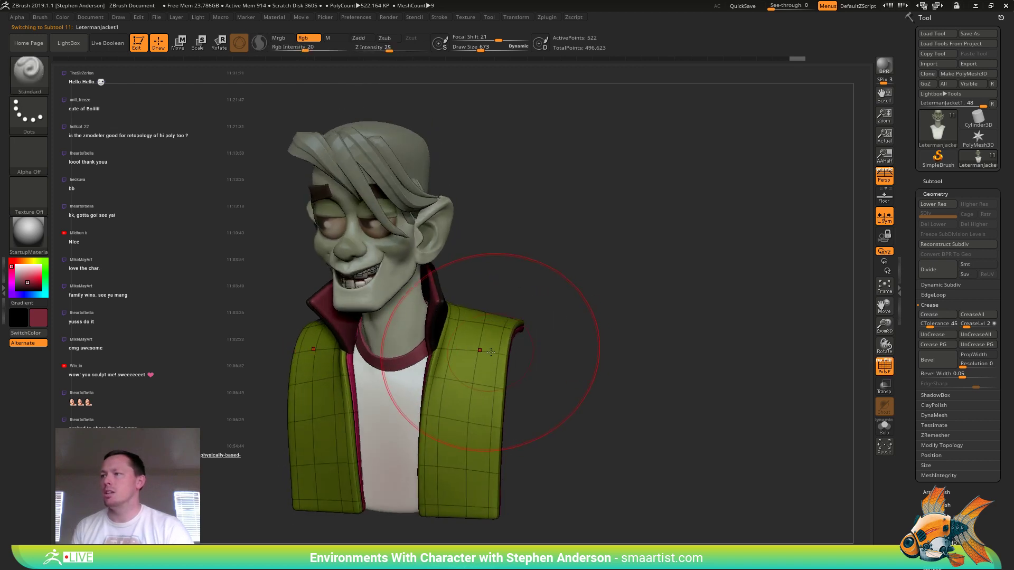
{"action": "key", "text": "shift+f"}
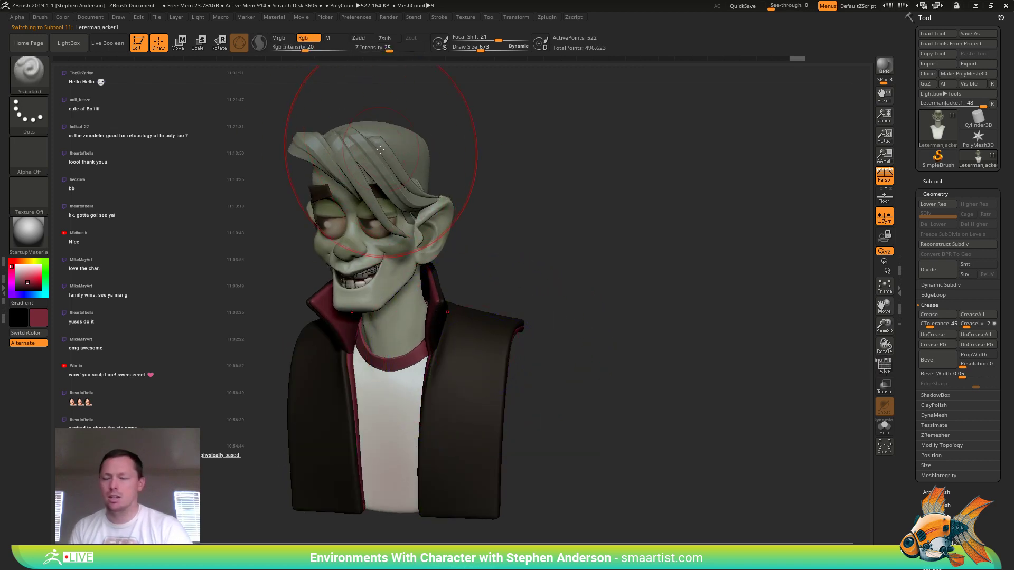
{"action": "key", "text": "c"}
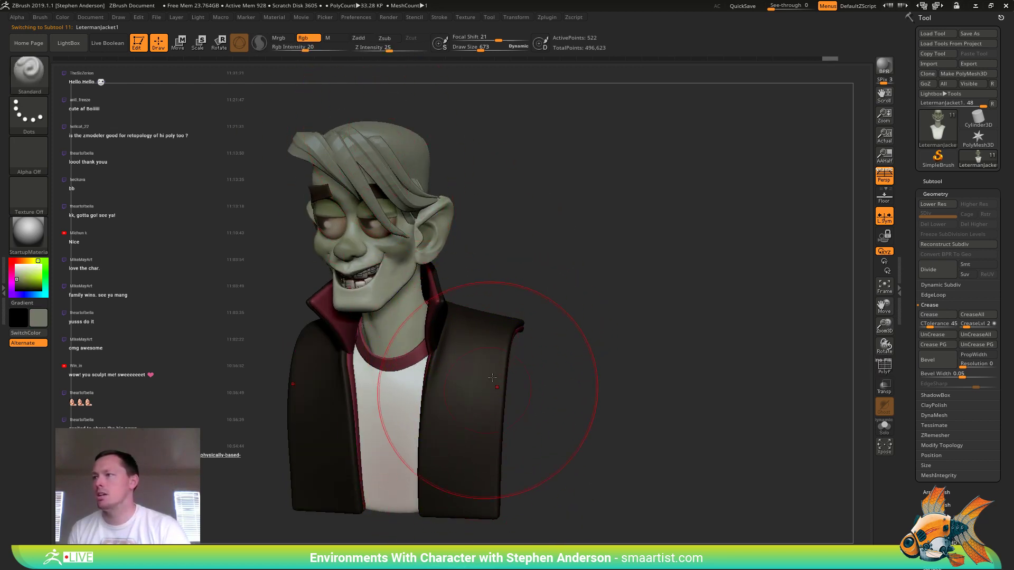
{"action": "key", "text": "s"}
{"action": "left_click_drag", "start_coordinate": [481, 334], "coordinate": [352, 364]}
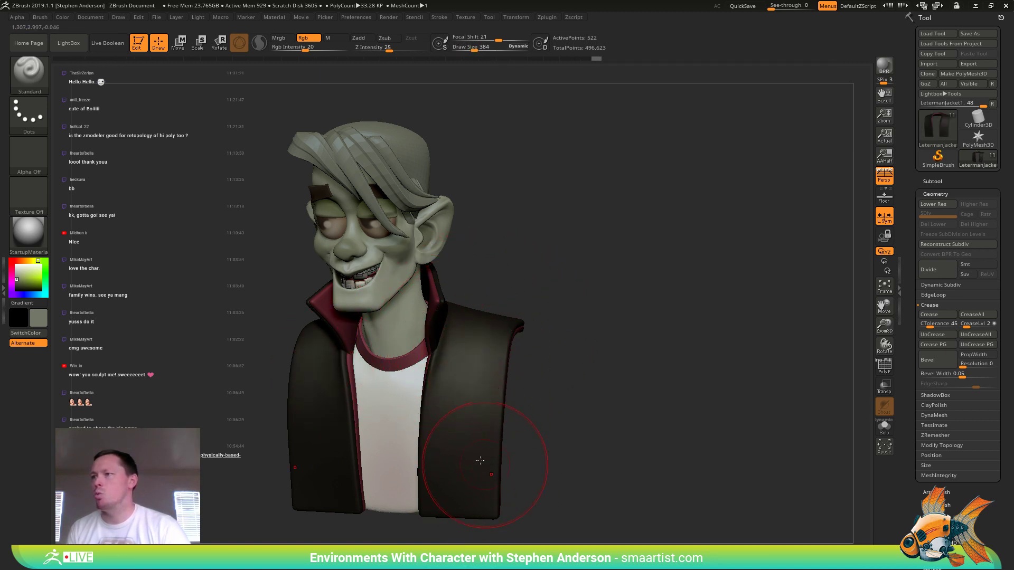
- Set Draw Size to 161, select the collar and paint soft grey color variation around its outer surface
{"action": "mouse_move", "coordinate": [480, 461]}
{"action": "right_mouse_down"}
{"action": "mouse_move", "coordinate": [533, 393]}
{"action": "mouse_move", "coordinate": [485, 350]}
{"action": "mouse_move", "coordinate": [496, 296]}
{"action": "mouse_move", "coordinate": [505, 312]}
{"action": "right_mouse_up"}
{"action": "key", "text": "s"}
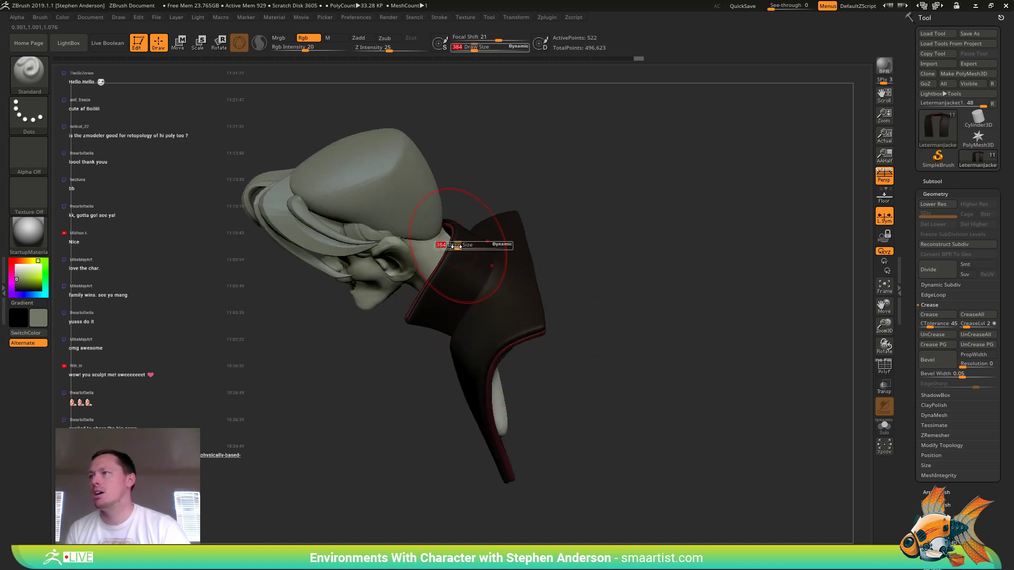
{"action": "left_click_drag", "start_coordinate": [458, 244], "coordinate": [450, 244]}
{"action": "left_click_drag", "start_coordinate": [429, 285], "coordinate": [423, 291]}
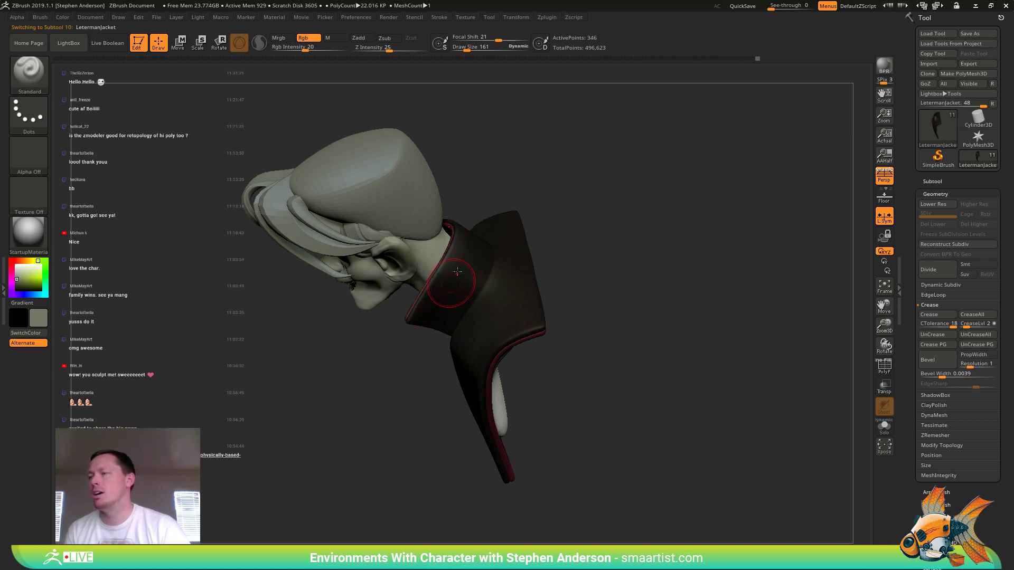
{"action": "right_click_drag", "start_coordinate": [456, 271], "coordinate": [471, 218]}
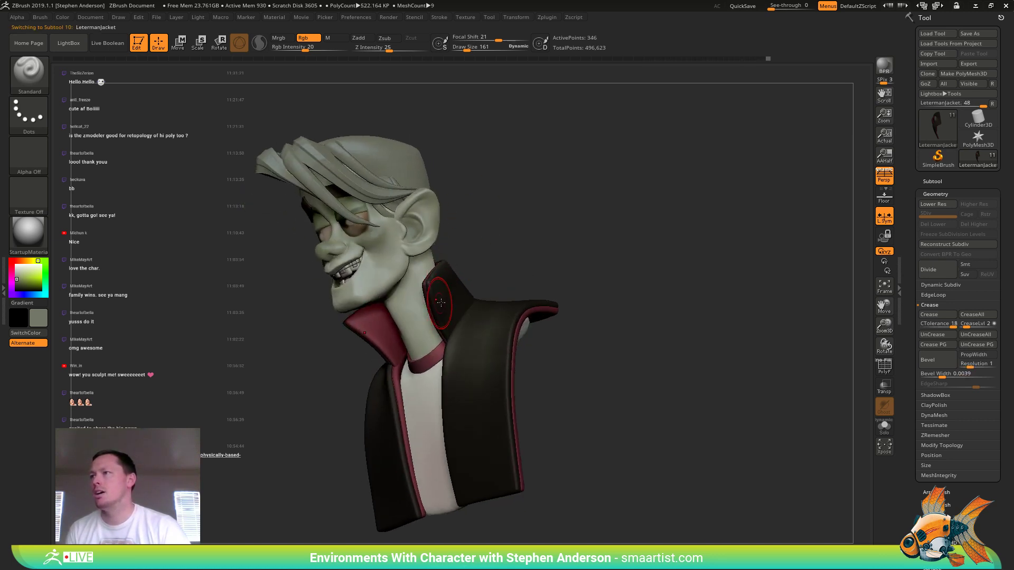
{"action": "mouse_move", "coordinate": [456, 285]}
{"action": "right_mouse_down"}
{"action": "mouse_move", "coordinate": [474, 274]}
{"action": "mouse_move", "coordinate": [532, 275]}
{"action": "right_mouse_up"}
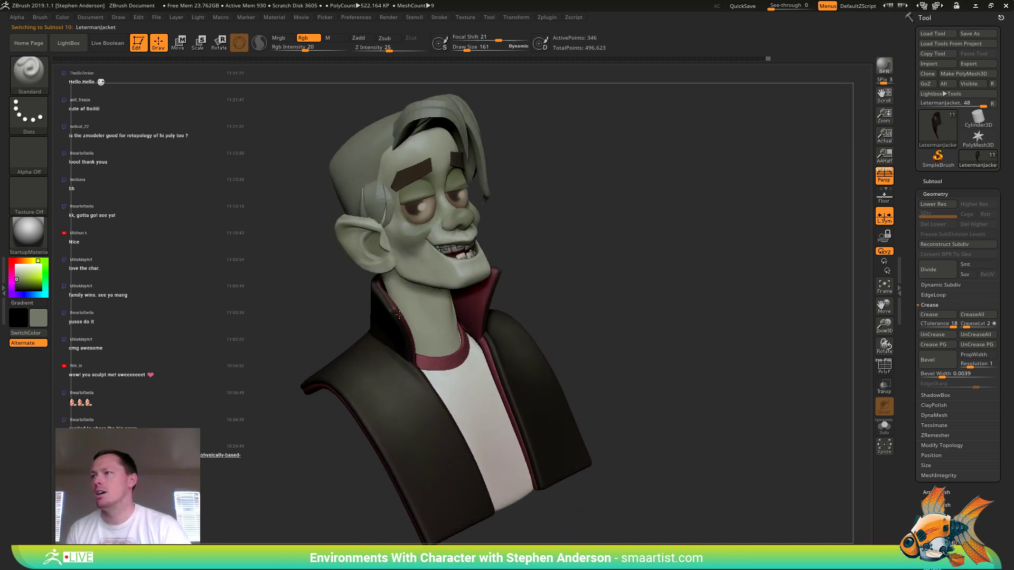
{"action": "right_click_drag", "start_coordinate": [420, 346], "coordinate": [403, 302]}
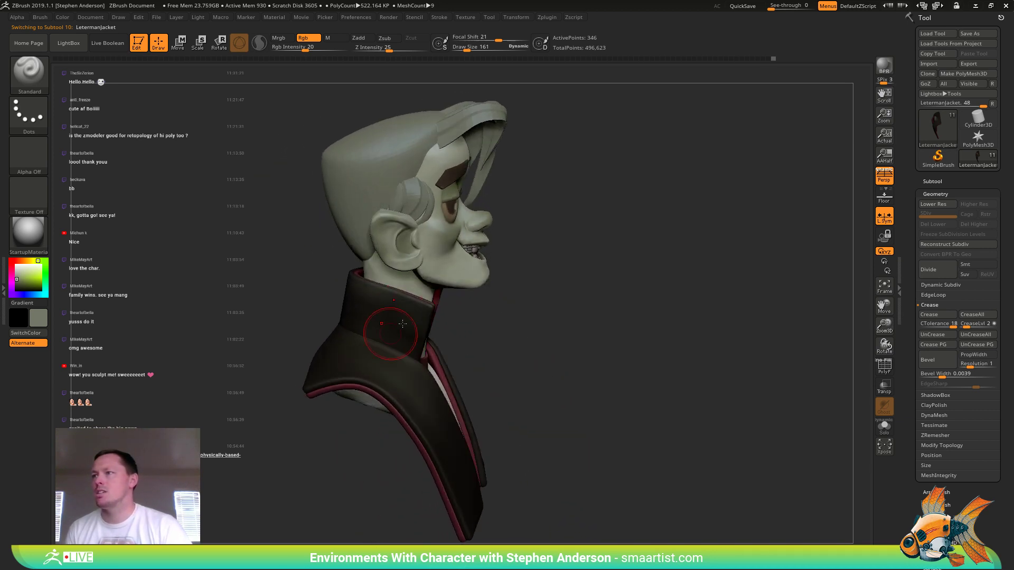
{"action": "right_click_drag", "start_coordinate": [424, 372], "coordinate": [380, 421]}
- Select the jacket body and paint grey wear on its shoulder edges and lower front corners
{"action": "left_click_drag", "start_coordinate": [317, 381], "coordinate": [303, 390]}
{"action": "left_click", "coordinate": [328, 396], "text": "alt"}
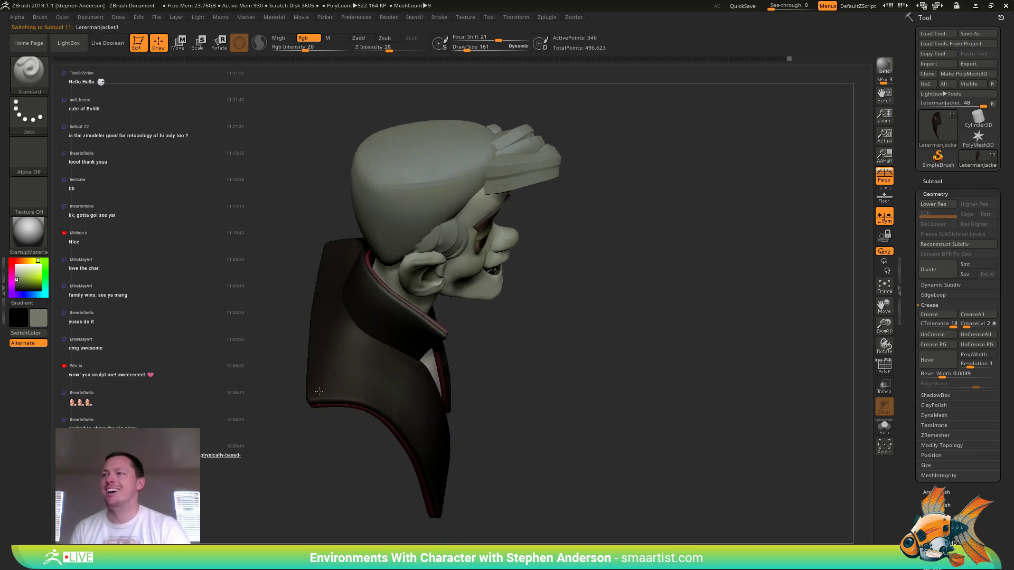
{"action": "left_click", "coordinate": [434, 474]}
{"action": "mouse_move", "coordinate": [434, 473]}
{"action": "right_mouse_down"}
{"action": "mouse_move", "coordinate": [460, 465]}
{"action": "mouse_move", "coordinate": [359, 352]}
{"action": "right_mouse_up"}
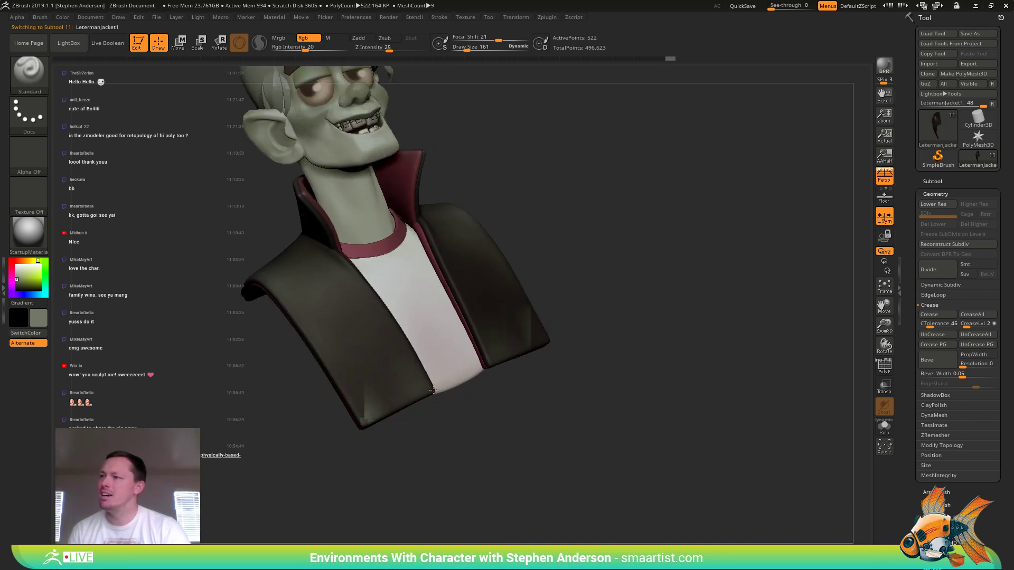
- Set the Smooth brush to Rgb only and blend the painted grey at the jacket's lower front corners
{"action": "right_click_drag", "start_coordinate": [416, 394], "coordinate": [359, 375], "text": "shift"}
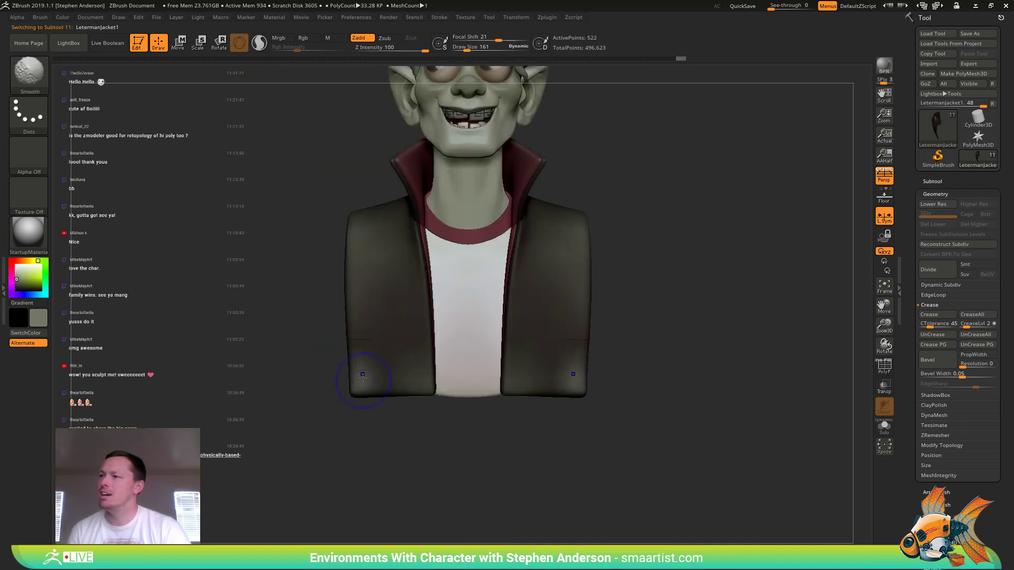
{"action": "left_click", "coordinate": [308, 38]}
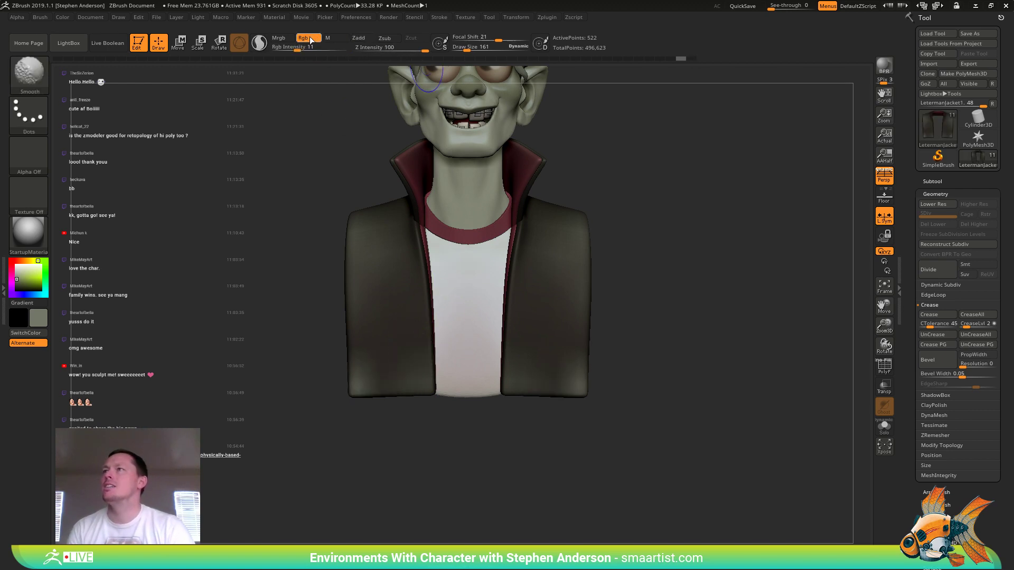
{"action": "left_click_drag", "start_coordinate": [406, 367], "coordinate": [386, 382], "text": "shift"}
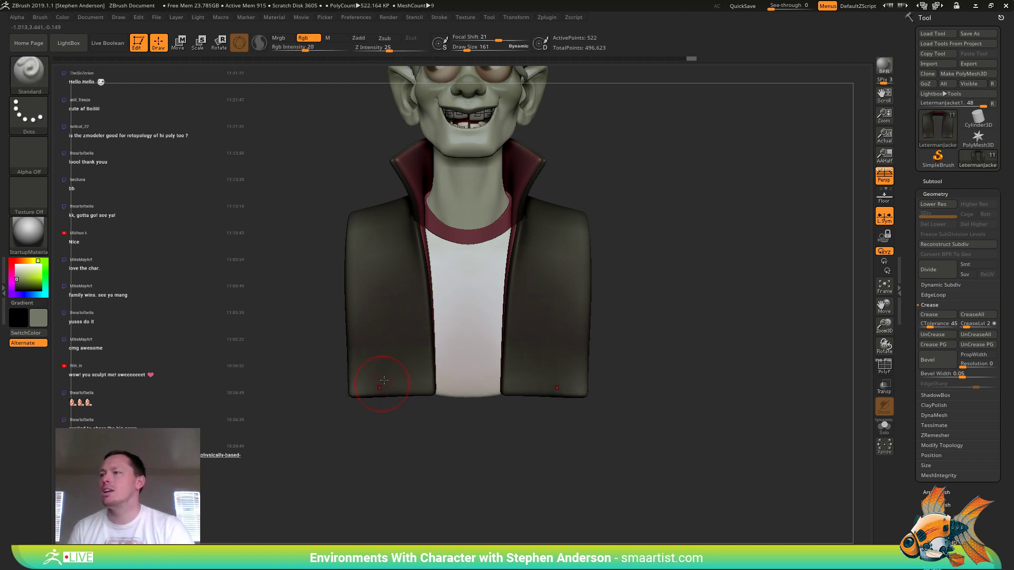
{"action": "mouse_move", "coordinate": [386, 382]}
{"action": "right_mouse_down"}
{"action": "mouse_move", "coordinate": [410, 317]}
{"action": "mouse_move", "coordinate": [406, 384]}
{"action": "mouse_move", "coordinate": [478, 340]}
{"action": "mouse_move", "coordinate": [388, 353]}
{"action": "right_mouse_up"}
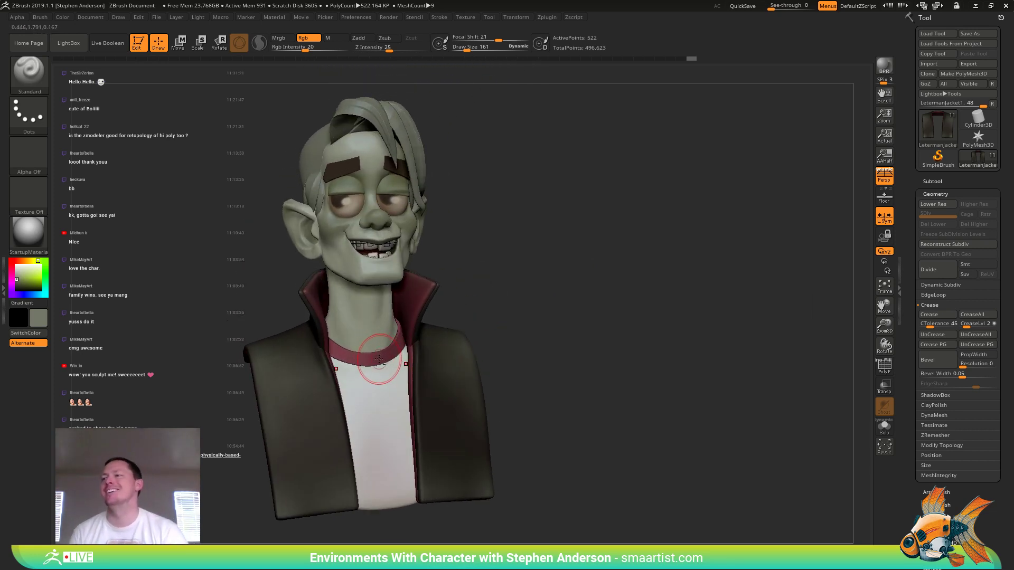
- Select the head and shirt mesh, set Focal Shift to -63 and try painting a grey stain on the shirt at Draw Size 102
{"action": "left_click", "coordinate": [381, 415], "text": "alt"}
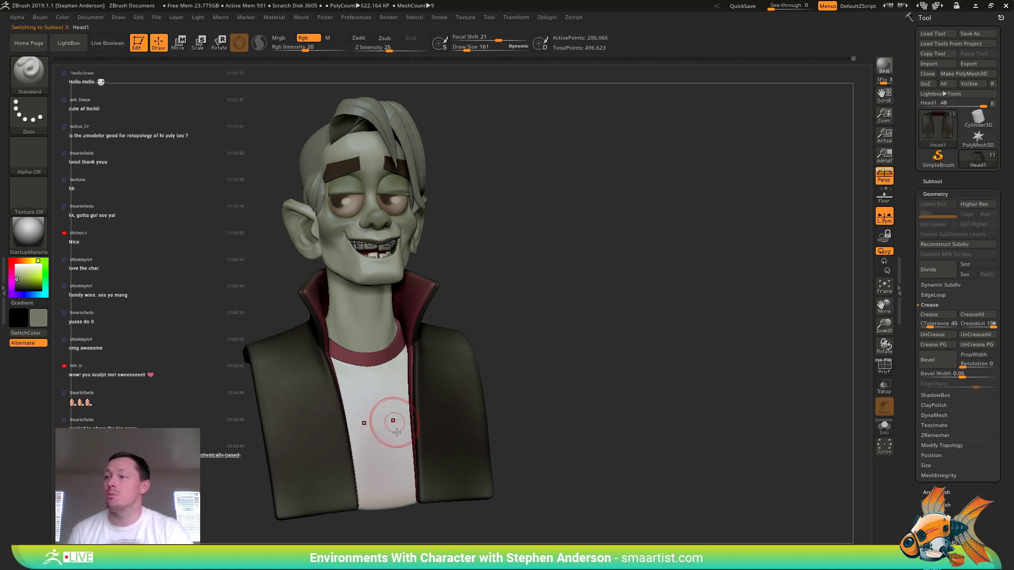
{"action": "key", "text": "b"}
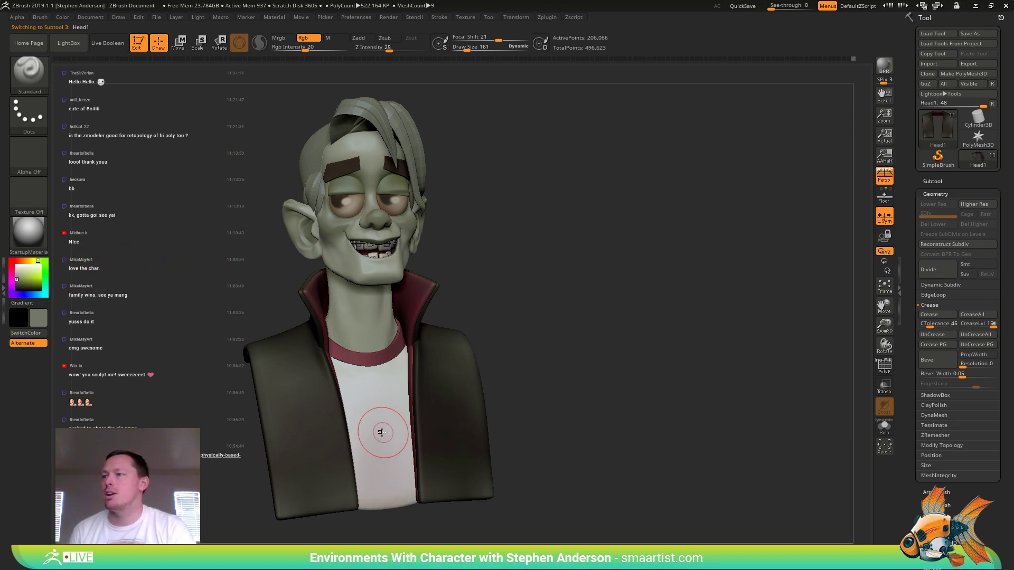
{"action": "key", "text": "s"}
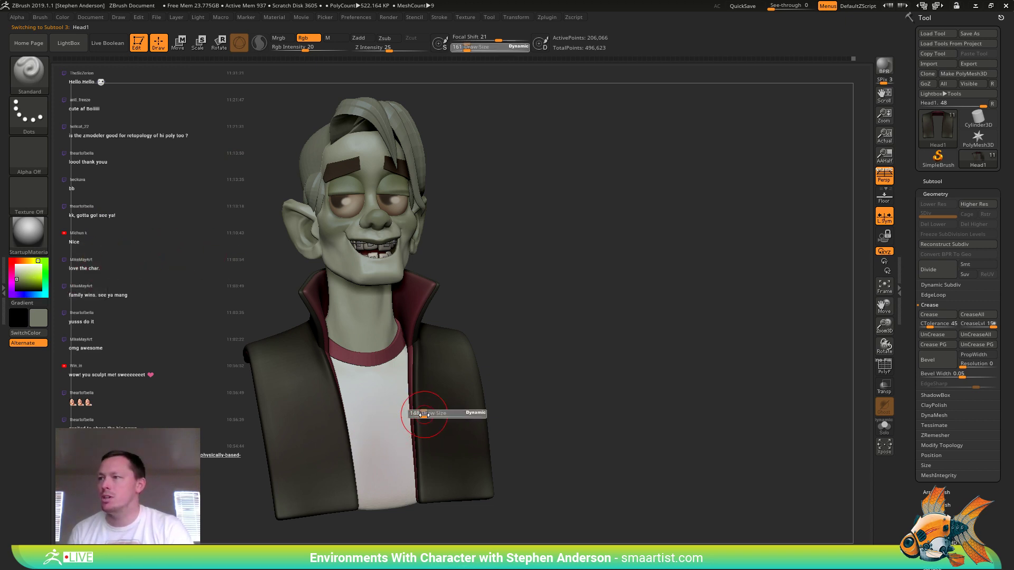
{"action": "left_click_drag", "start_coordinate": [424, 414], "coordinate": [439, 414]}
{"action": "left_click_drag", "start_coordinate": [497, 40], "coordinate": [466, 39]}
{"action": "key", "text": "s"}
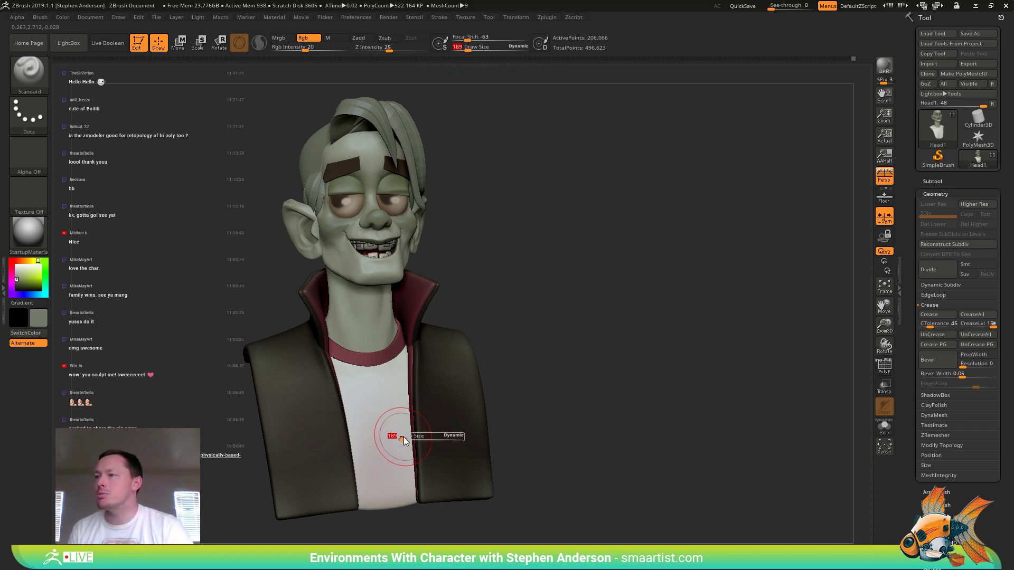
{"action": "mouse_move", "coordinate": [400, 439]}
{"action": "left_mouse_down"}
{"action": "mouse_move", "coordinate": [376, 499]}
{"action": "mouse_move", "coordinate": [393, 473]}
{"action": "mouse_move", "coordinate": [386, 466]}
{"action": "mouse_move", "coordinate": [410, 448]}
{"action": "mouse_move", "coordinate": [409, 509]}
{"action": "mouse_move", "coordinate": [419, 463]}
{"action": "left_mouse_up"}
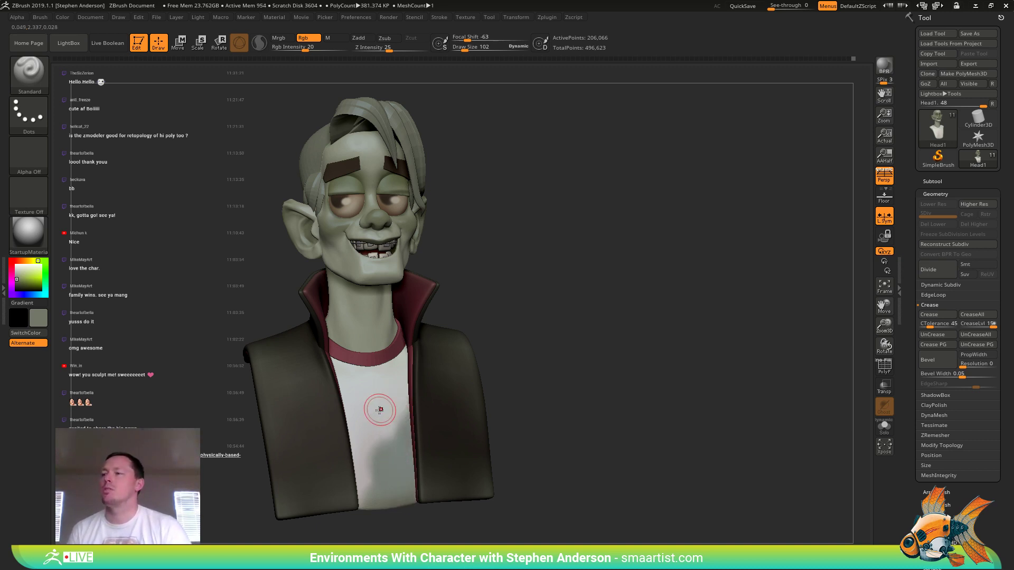
- Reduce Draw Size to 41 and paint narrow grey streaks down the shirt beside the jacket opening
{"action": "key", "text": "s"}
{"action": "mouse_move", "coordinate": [380, 411]}
{"action": "left_mouse_down"}
{"action": "mouse_move", "coordinate": [375, 454]}
{"action": "mouse_move", "coordinate": [388, 491]}
{"action": "mouse_move", "coordinate": [386, 448]}
{"action": "left_mouse_up"}
{"action": "left_click", "coordinate": [383, 420]}
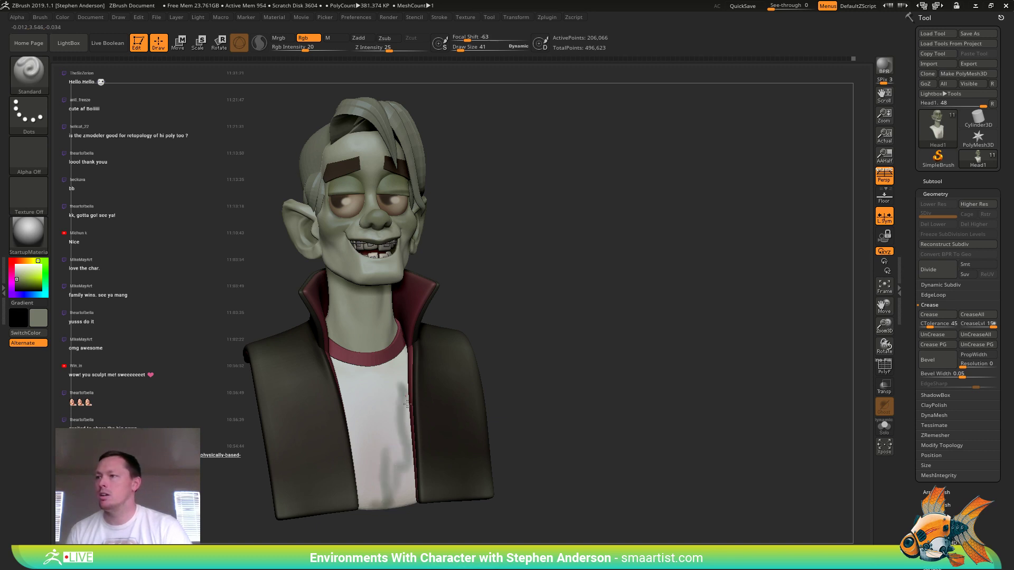
{"action": "left_click_drag", "start_coordinate": [406, 404], "coordinate": [415, 429]}
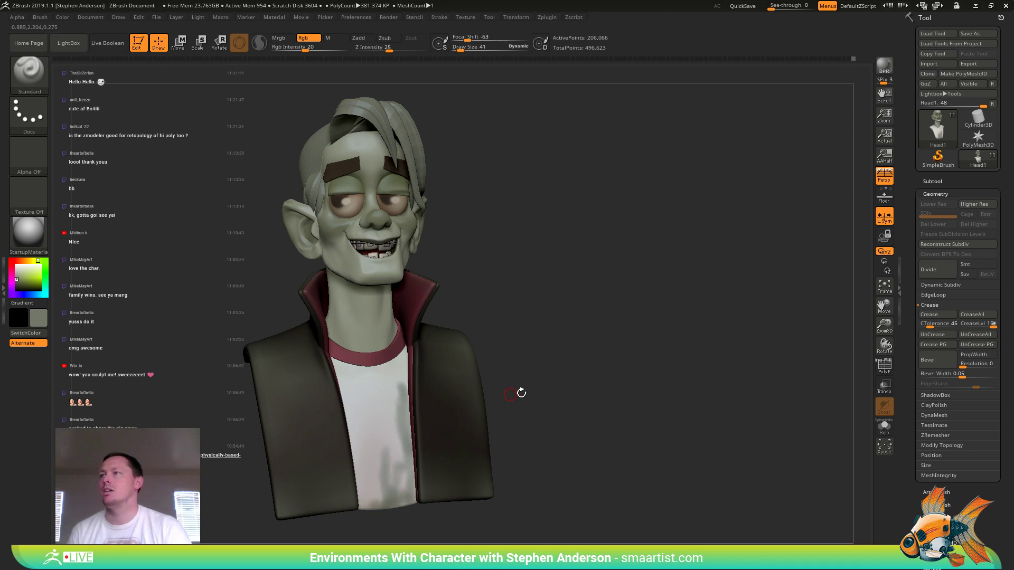
- Undo the grey streaks painted on the shirt
{"action": "key", "text": "ctrl+z"}
{"action": "key", "text": "ctrl+z"}
{"action": "mouse_move", "coordinate": [389, 414]}
{"action": "right_mouse_down"}
{"action": "mouse_move", "coordinate": [366, 414]}
{"action": "mouse_move", "coordinate": [379, 422]}
{"action": "right_mouse_up"}
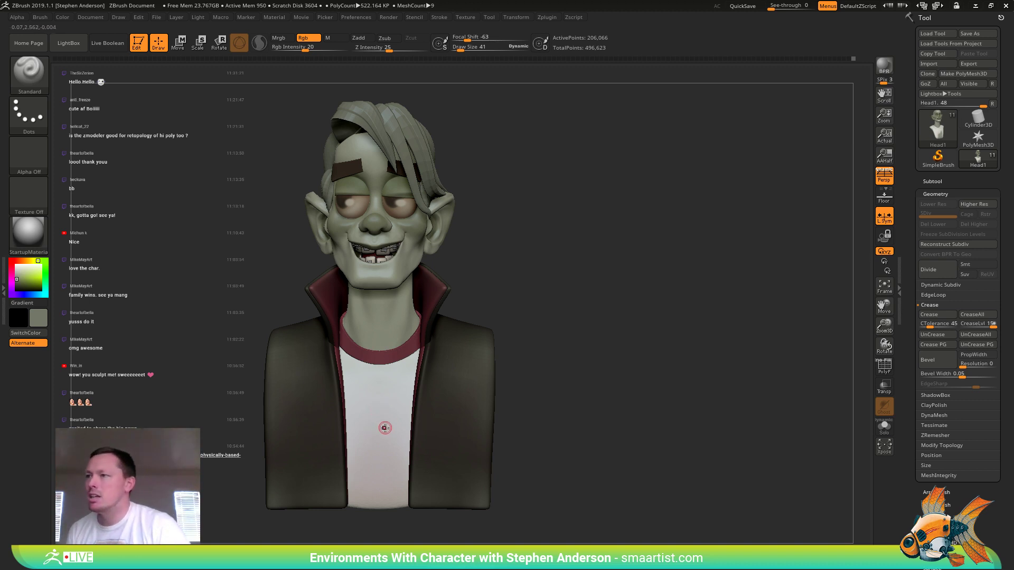
- Set Draw Size to 124 and mask a round area in the middle of the shirt's chest
{"action": "key", "text": "s"}
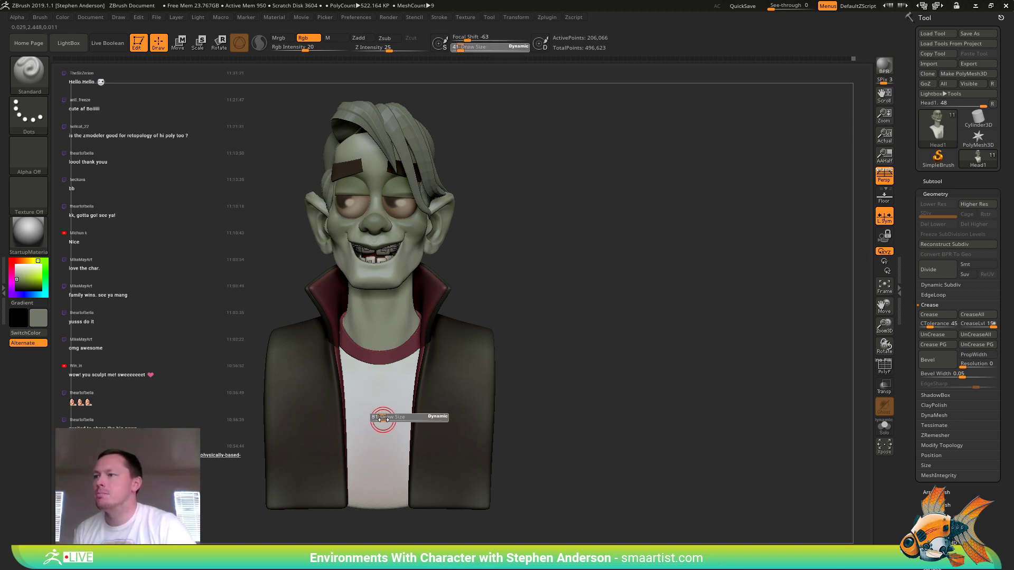
{"action": "left_click", "coordinate": [386, 419]}
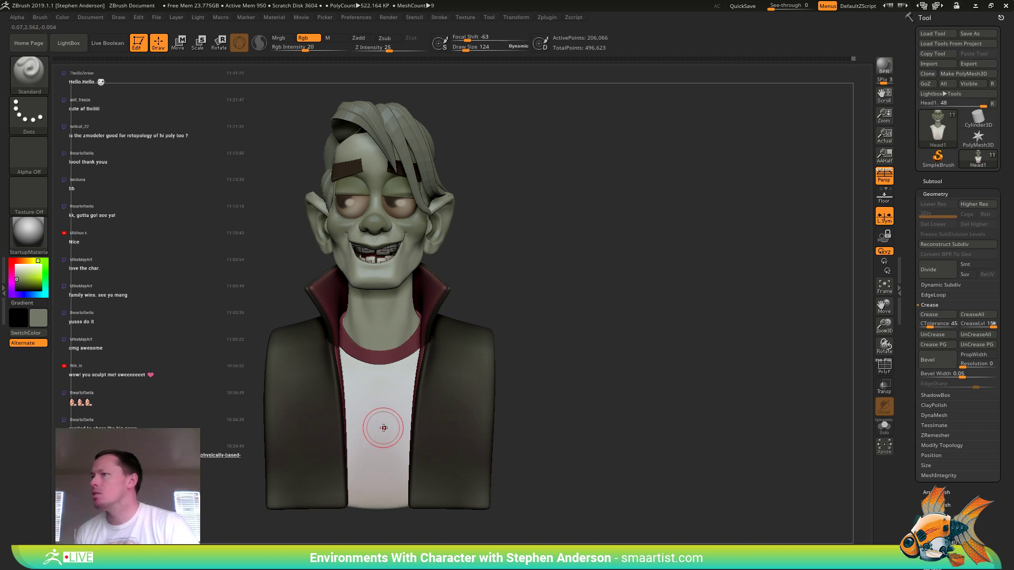
{"action": "key", "text": "ctrl"}
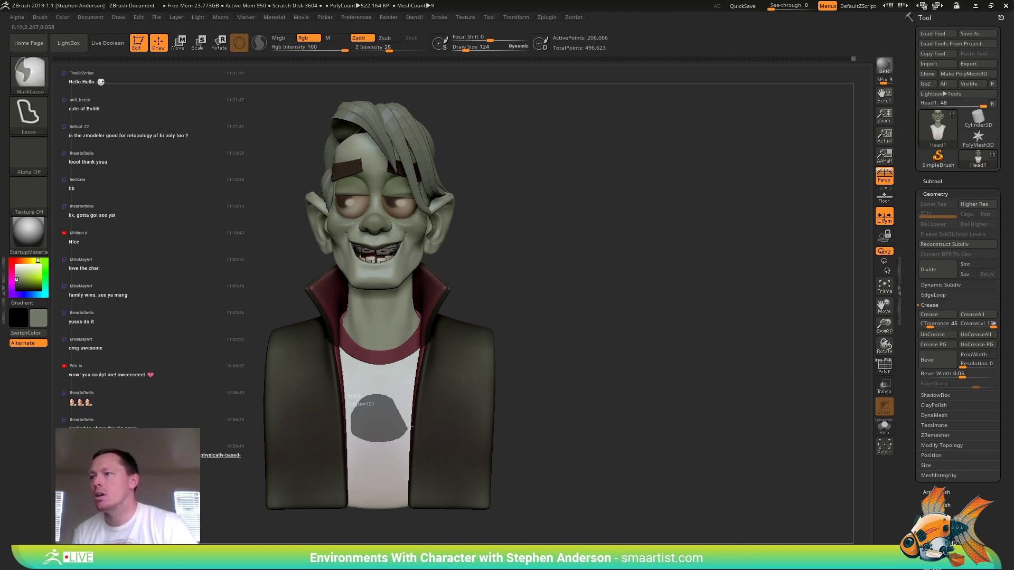
{"action": "left_click_drag", "start_coordinate": [409, 425], "coordinate": [394, 417], "text": "ctrl"}
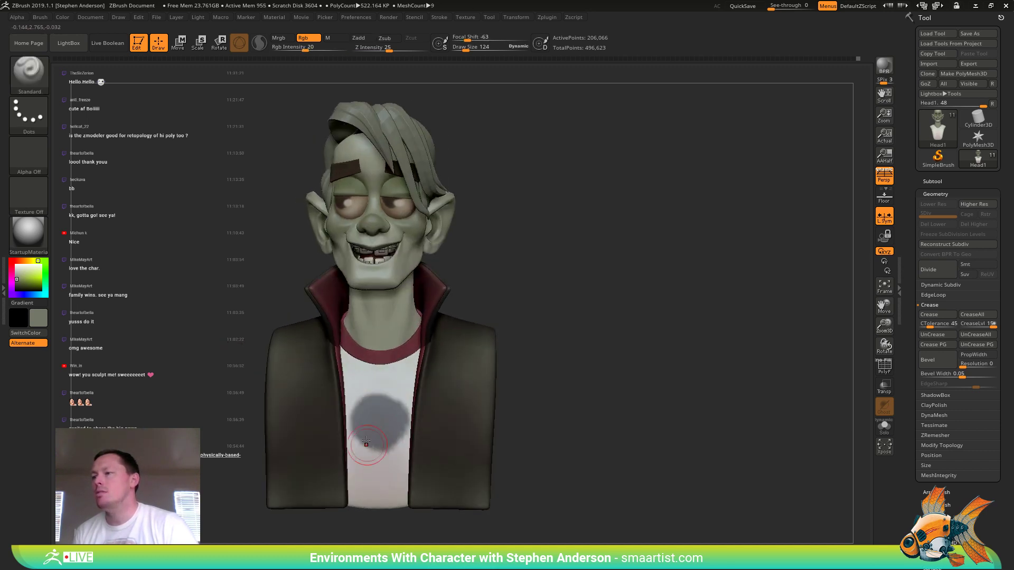
- Invert the shirt mask so only the chest circle is paintable, and even out the circle's edge
{"action": "right_click_drag", "start_coordinate": [373, 450], "coordinate": [411, 500], "text": "ctrl"}
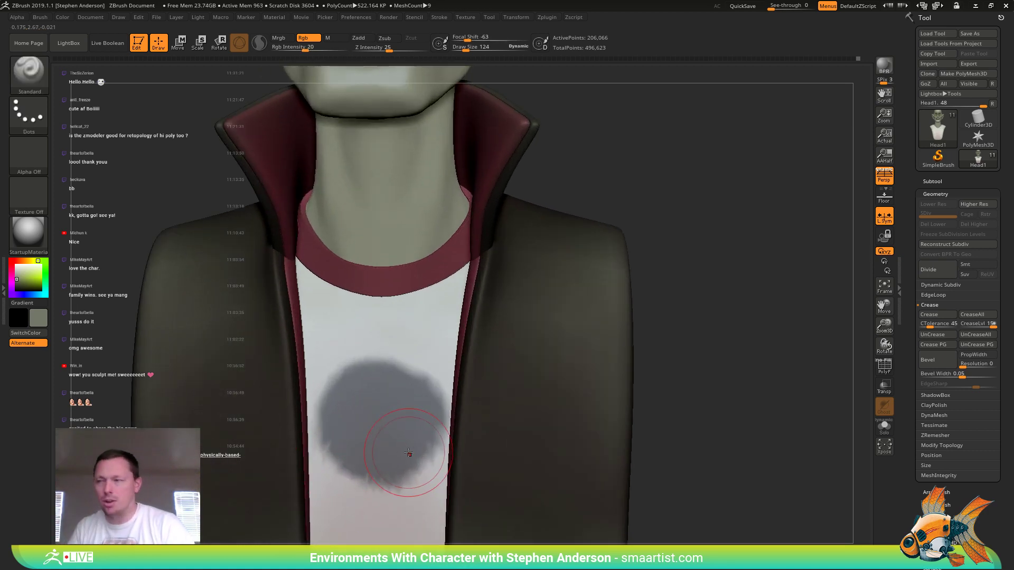
{"action": "right_click_drag", "start_coordinate": [442, 416], "coordinate": [376, 390], "text": "ctrl"}
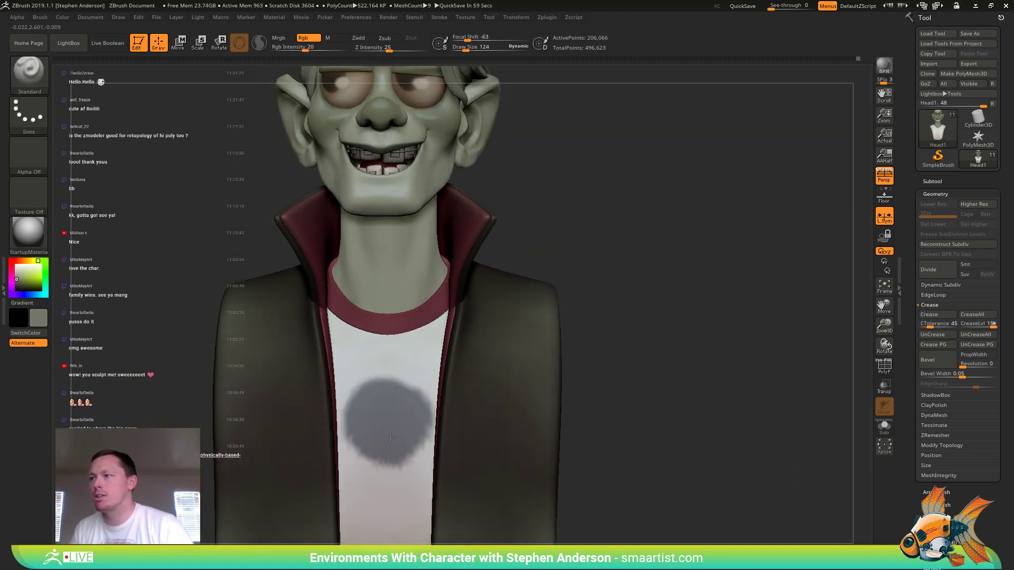
{"action": "left_click", "coordinate": [646, 361], "text": "ctrl"}
{"action": "key", "text": "f"}
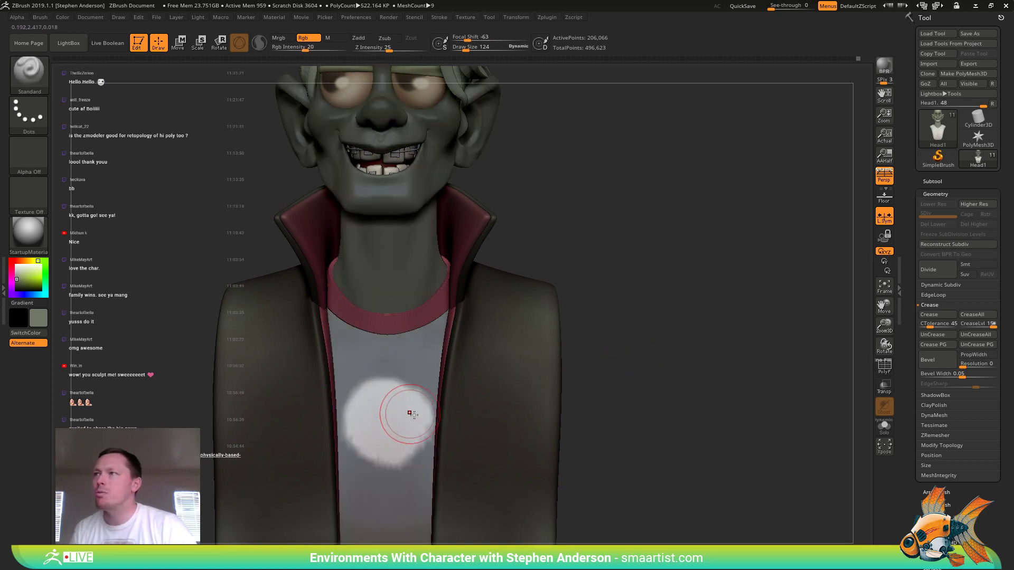
{"action": "right_click_drag", "start_coordinate": [399, 431], "coordinate": [388, 410], "text": "alt"}
{"action": "mouse_move", "coordinate": [388, 410]}
{"action": "right_mouse_down"}
{"action": "mouse_move", "coordinate": [441, 414]}
{"action": "mouse_move", "coordinate": [402, 418]}
{"action": "mouse_move", "coordinate": [436, 446]}
{"action": "right_mouse_up"}
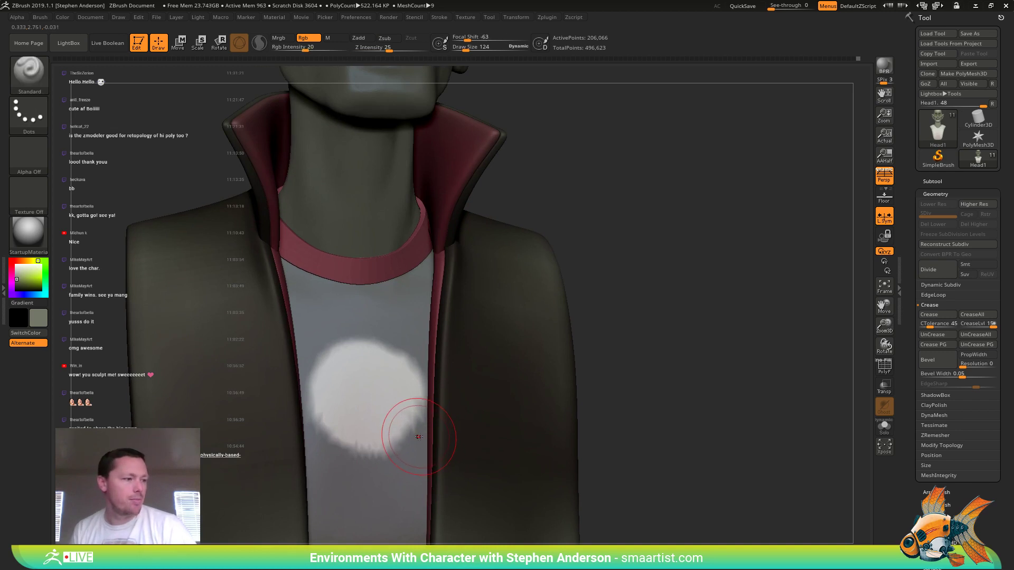
{"action": "right_click_drag", "start_coordinate": [419, 436], "coordinate": [446, 419], "text": "alt"}
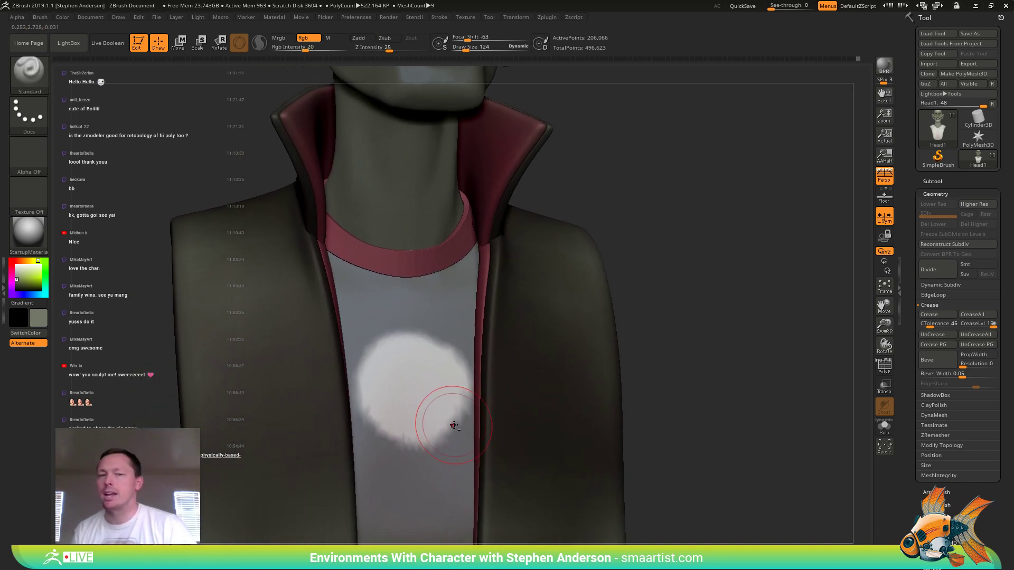
{"action": "mouse_move", "coordinate": [446, 419]}
{"action": "left_mouse_down"}
{"action": "mouse_move", "coordinate": [442, 426]}
{"action": "mouse_move", "coordinate": [440, 374]}
{"action": "left_mouse_up"}
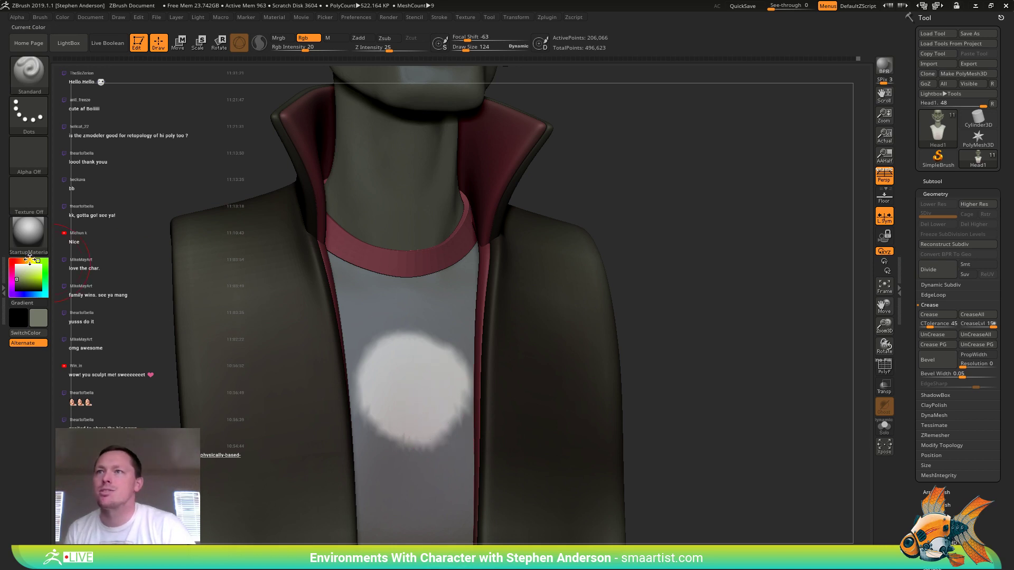
- Choose a muted red, raise Rgb Intensity to 100 and fill the unmasked chest circle with the colour
{"action": "key", "text": "c"}
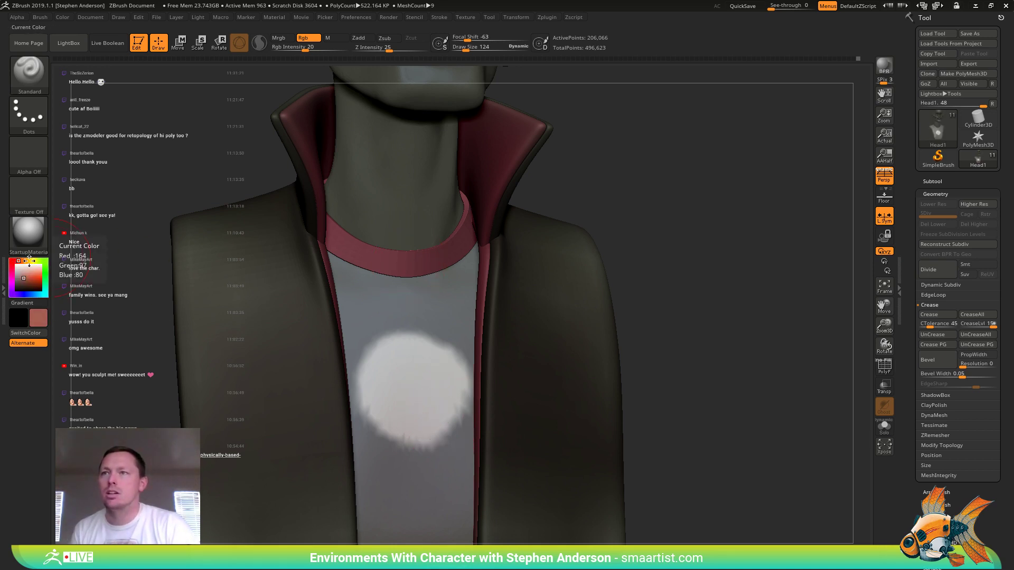
{"action": "left_click", "coordinate": [62, 17]}
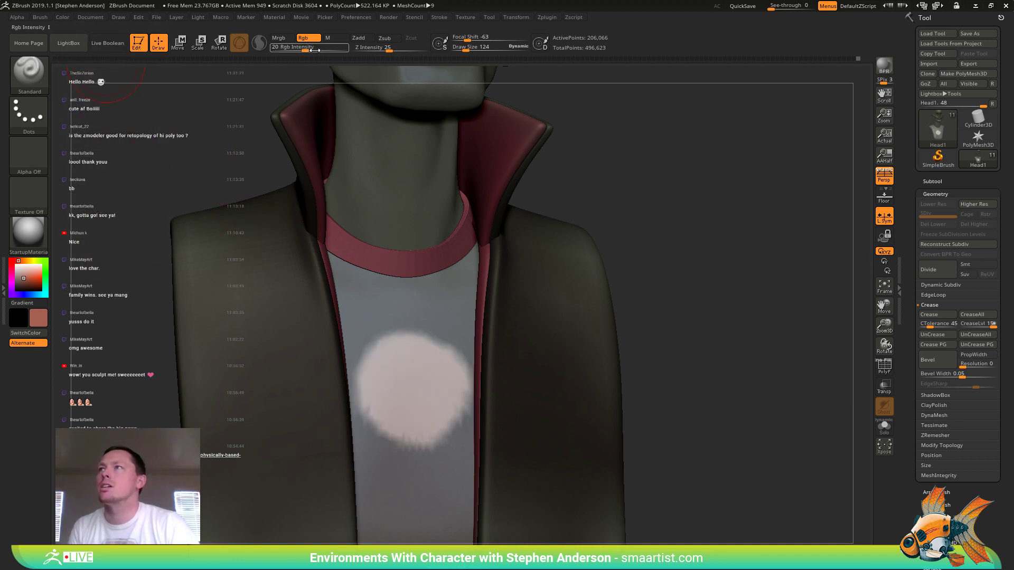
{"action": "left_click", "coordinate": [346, 47]}
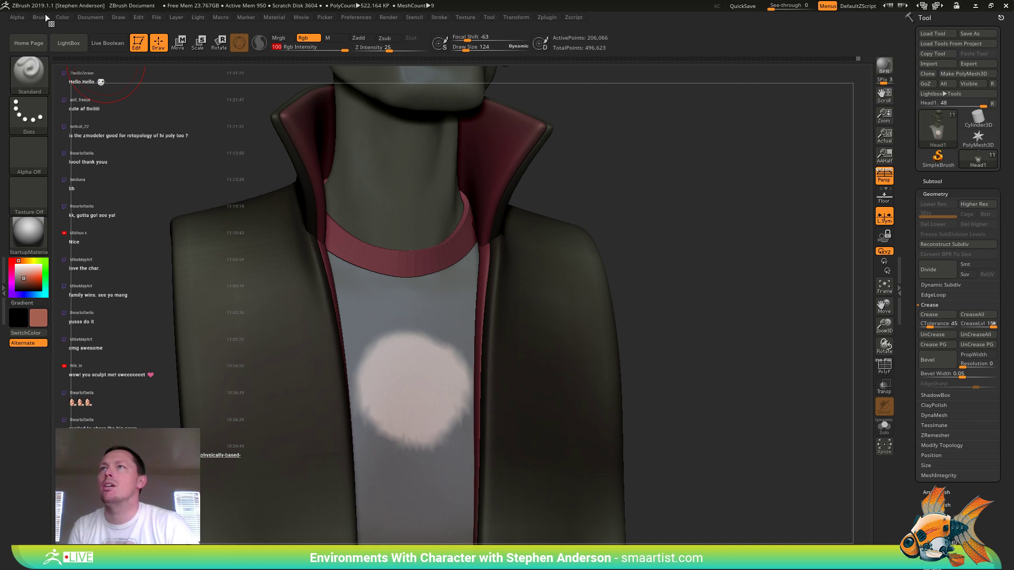
{"action": "left_click", "coordinate": [63, 17]}
{"action": "left_click", "coordinate": [98, 209]}
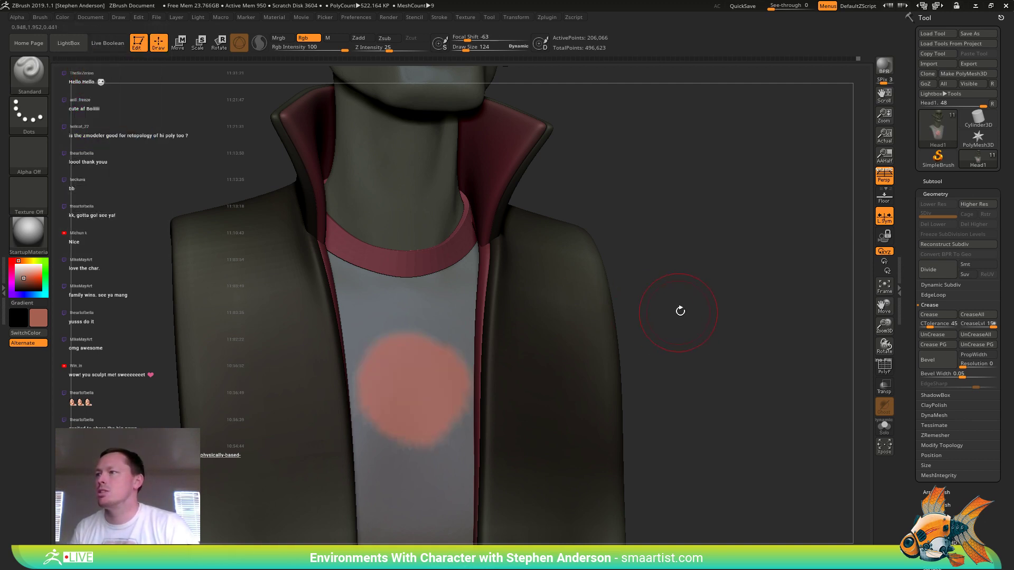
- Clear the mask to check the filled circle on the shirt, and restore the mask
{"action": "left_click_drag", "start_coordinate": [703, 296], "coordinate": [717, 355], "text": "ctrl"}
{"action": "right_click_drag", "start_coordinate": [699, 347], "coordinate": [652, 326], "text": "ctrl"}
{"action": "right_click_drag", "start_coordinate": [430, 403], "coordinate": [480, 478], "text": "ctrl"}
{"action": "key", "text": "ctrl+z"}
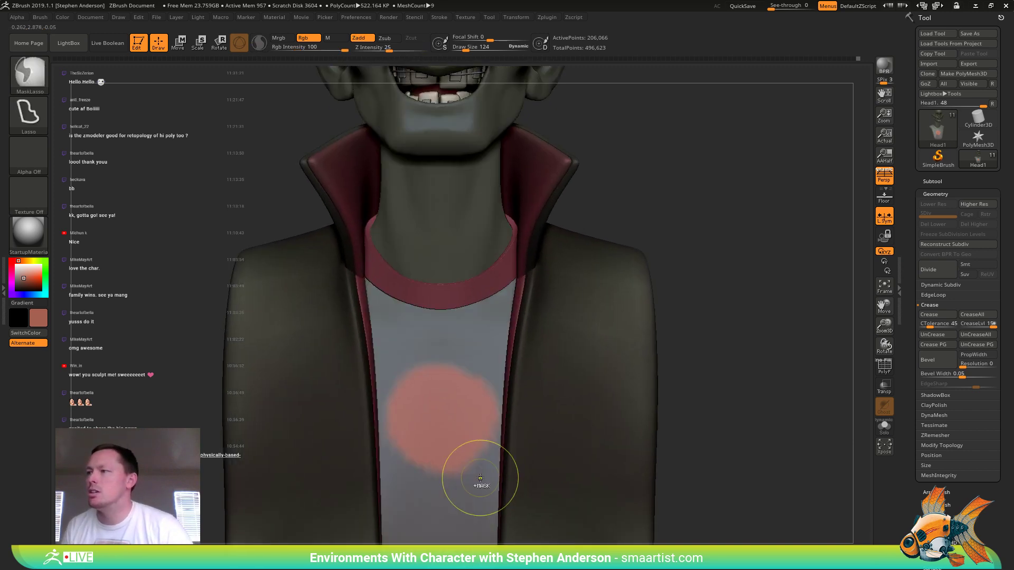
- Choose a golden yellow, set Draw Size to 175 and Focal Shift to 30, and paint a soft fade across the circle's upper part
{"action": "left_click", "coordinate": [25, 261]}
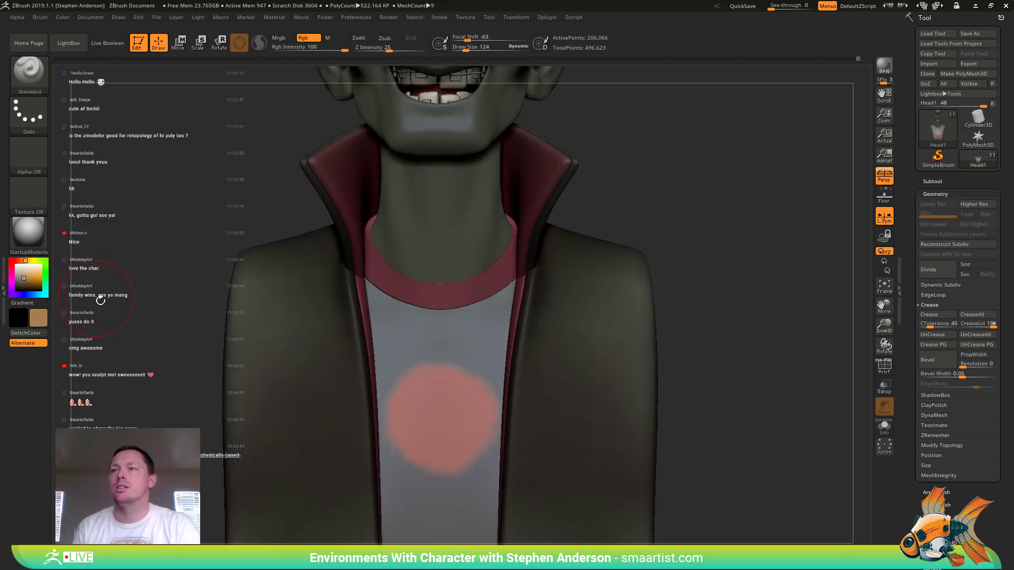
{"action": "left_click", "coordinate": [33, 273]}
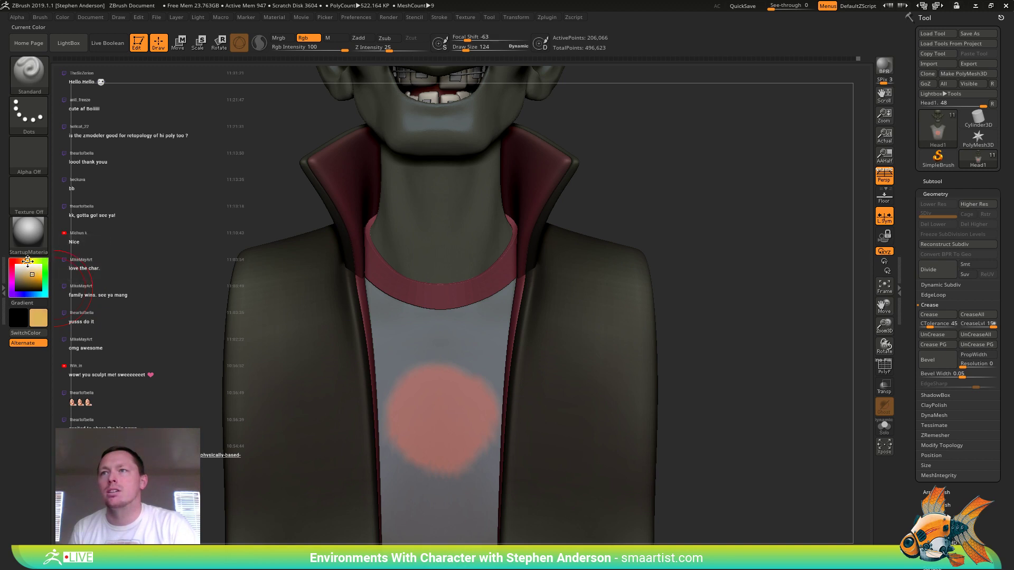
{"action": "left_click", "coordinate": [28, 261]}
{"action": "key", "text": "s"}
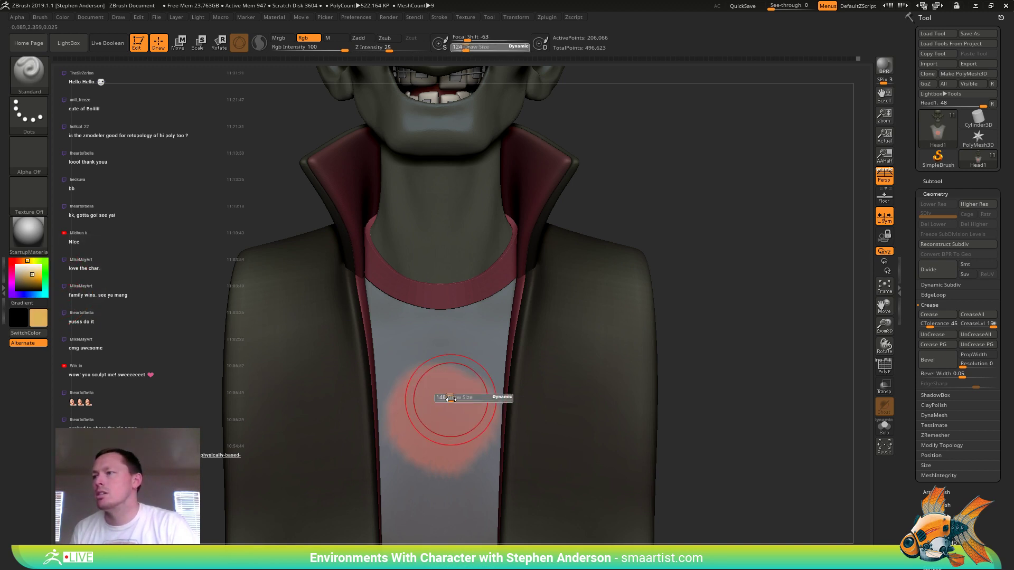
{"action": "left_click_drag", "start_coordinate": [450, 400], "coordinate": [453, 398]}
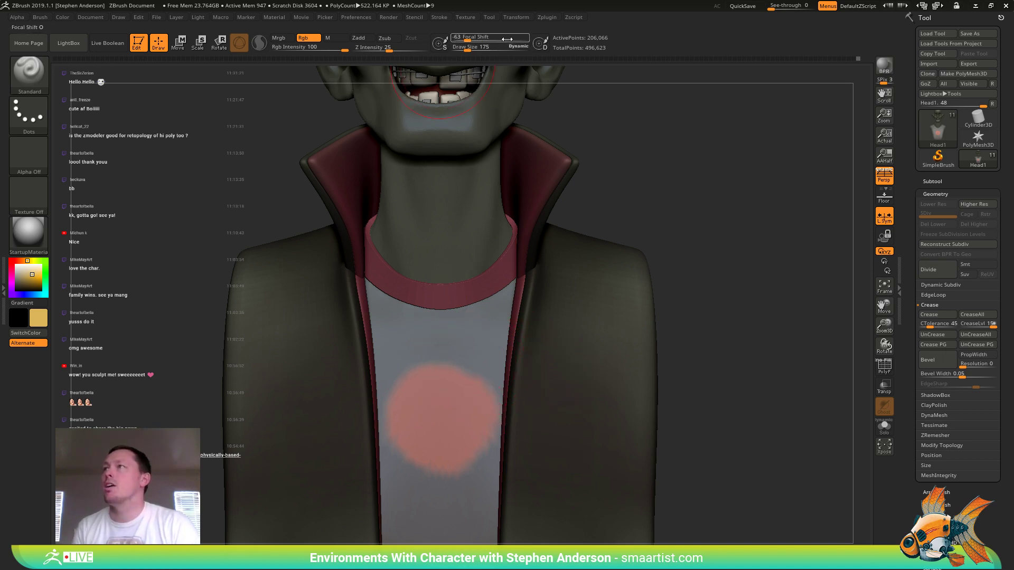
{"action": "left_click_drag", "start_coordinate": [502, 39], "coordinate": [500, 38]}
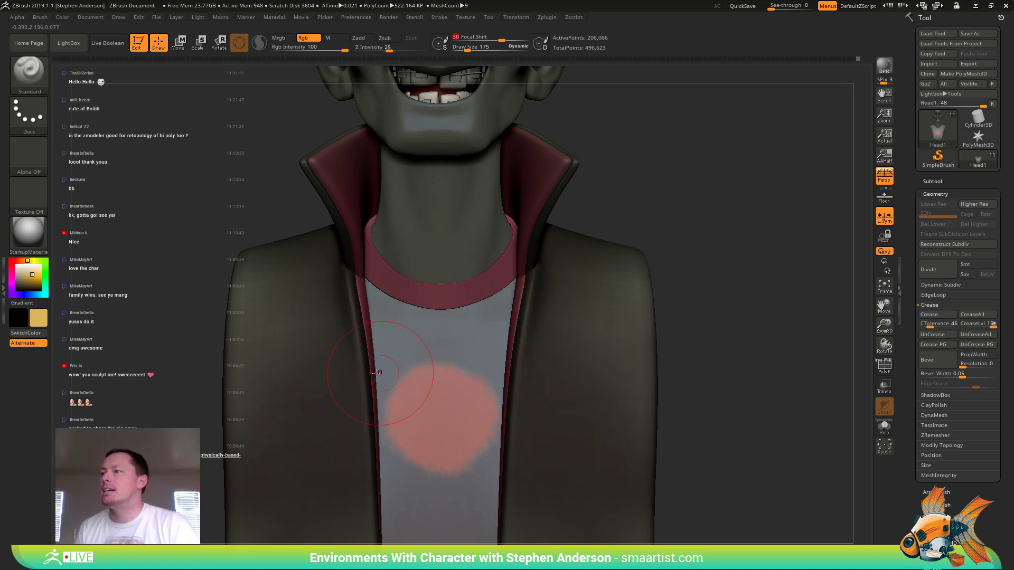
{"action": "left_click_drag", "start_coordinate": [377, 373], "coordinate": [533, 377]}
{"action": "key", "text": "ctrl+z"}
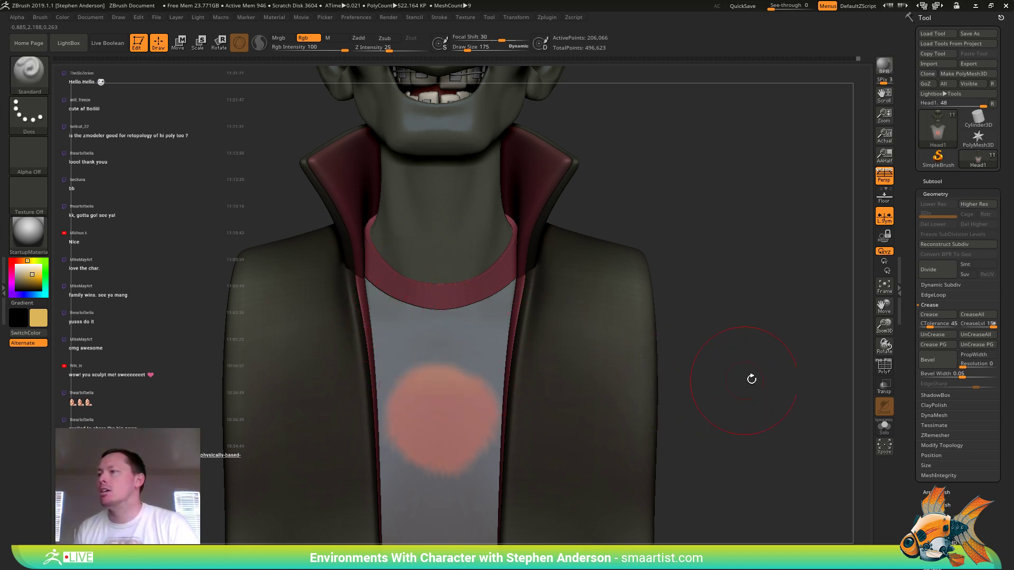
{"action": "left_click_drag", "start_coordinate": [343, 370], "coordinate": [725, 379]}
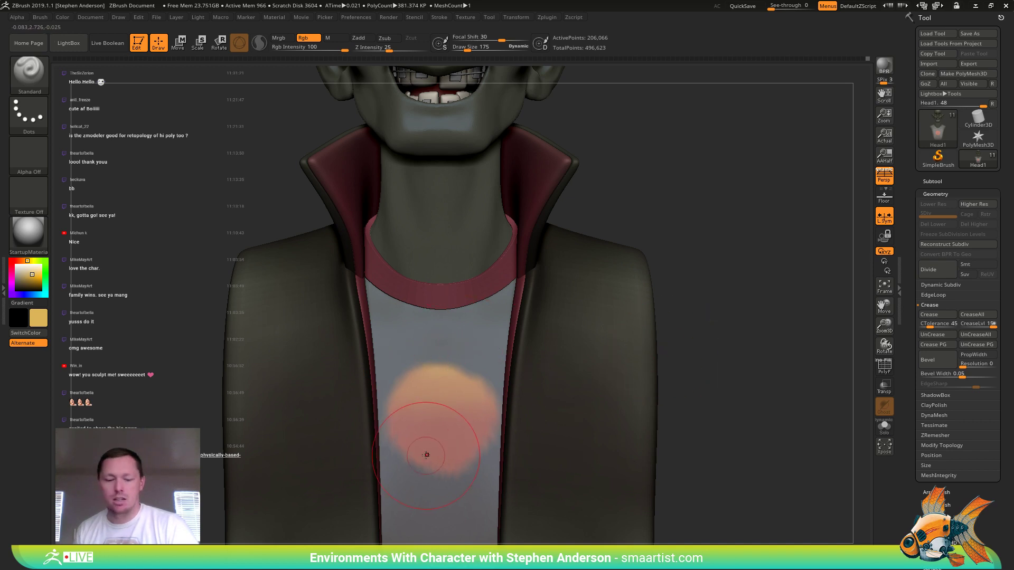
- Sample the circle's red, shift it to a dark red and shade the circle's lower edge for a sunset gradient
{"action": "key", "text": "c"}
{"action": "left_click", "coordinate": [25, 285]}
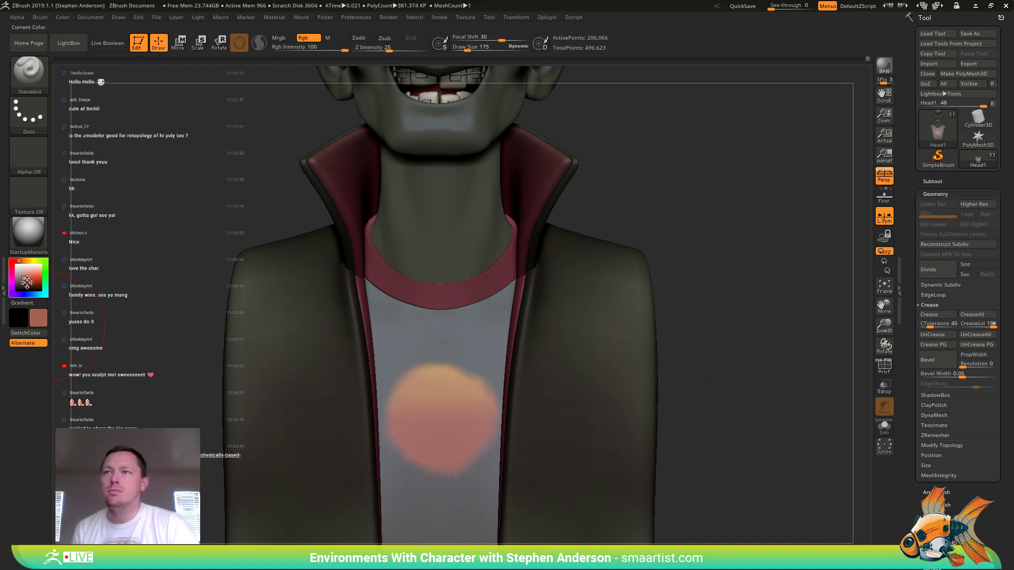
{"action": "left_click_drag", "start_coordinate": [18, 262], "coordinate": [12, 266]}
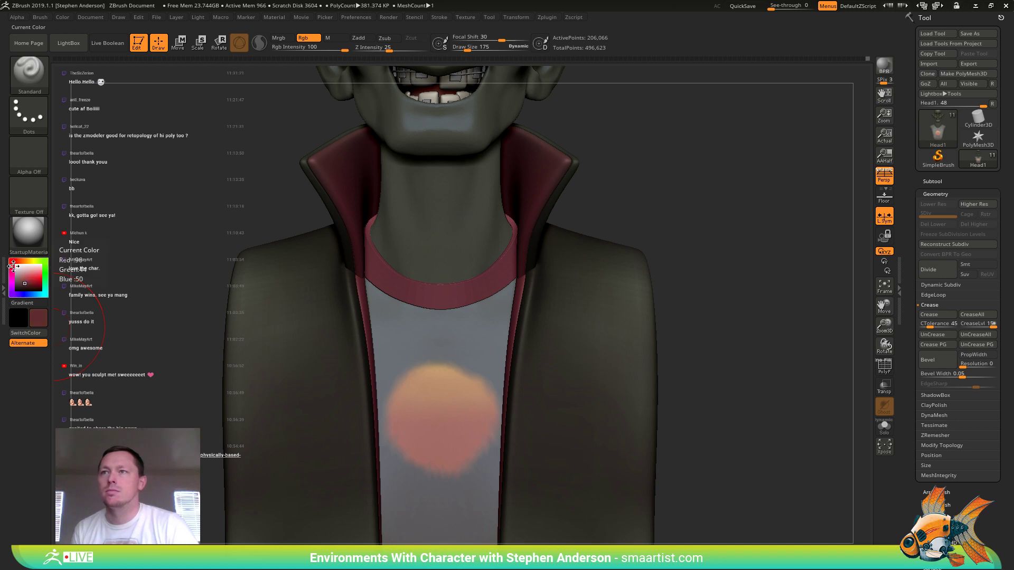
{"action": "left_click_drag", "start_coordinate": [415, 473], "coordinate": [578, 478]}
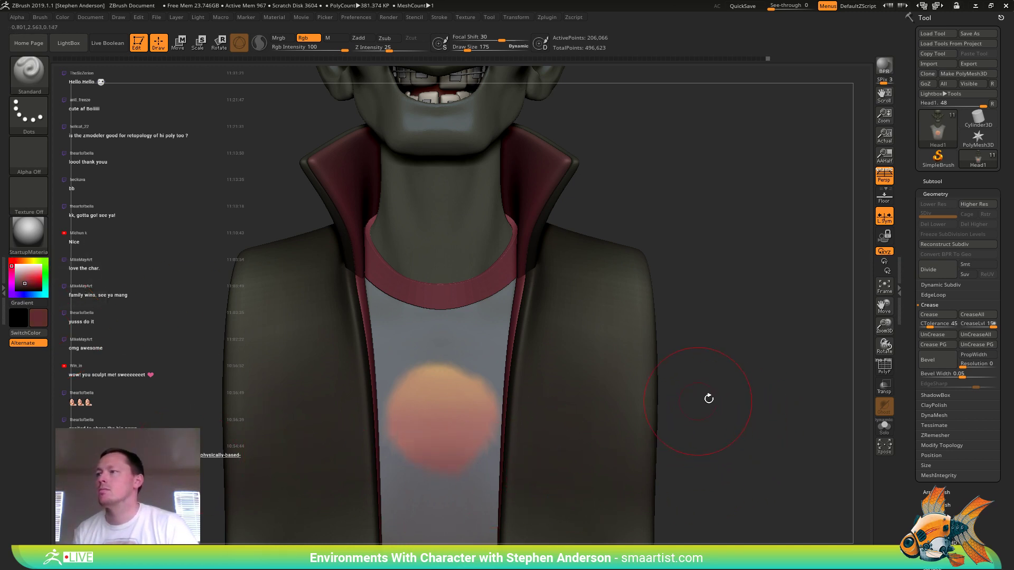
- Clear the mask around the sunset circle and reduce Draw Size to 24
{"action": "left_click_drag", "start_coordinate": [730, 339], "coordinate": [763, 395], "text": "ctrl"}
{"action": "right_click_drag", "start_coordinate": [726, 385], "coordinate": [560, 365], "text": "ctrl"}
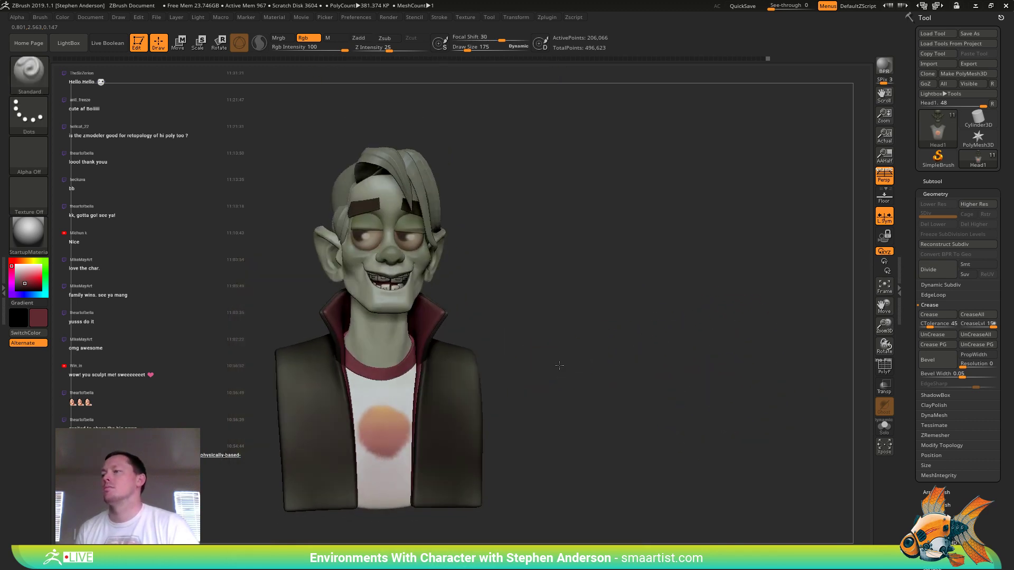
{"action": "right_click", "coordinate": [559, 366]}
{"action": "mouse_move", "coordinate": [607, 337]}
{"action": "right_mouse_down", "text": "alt"}
{"action": "mouse_move", "coordinate": [677, 287]}
{"action": "mouse_move", "coordinate": [672, 317]}
{"action": "mouse_move", "coordinate": [727, 285]}
{"action": "mouse_move", "coordinate": [688, 326]}
{"action": "right_mouse_up", "text": "alt"}
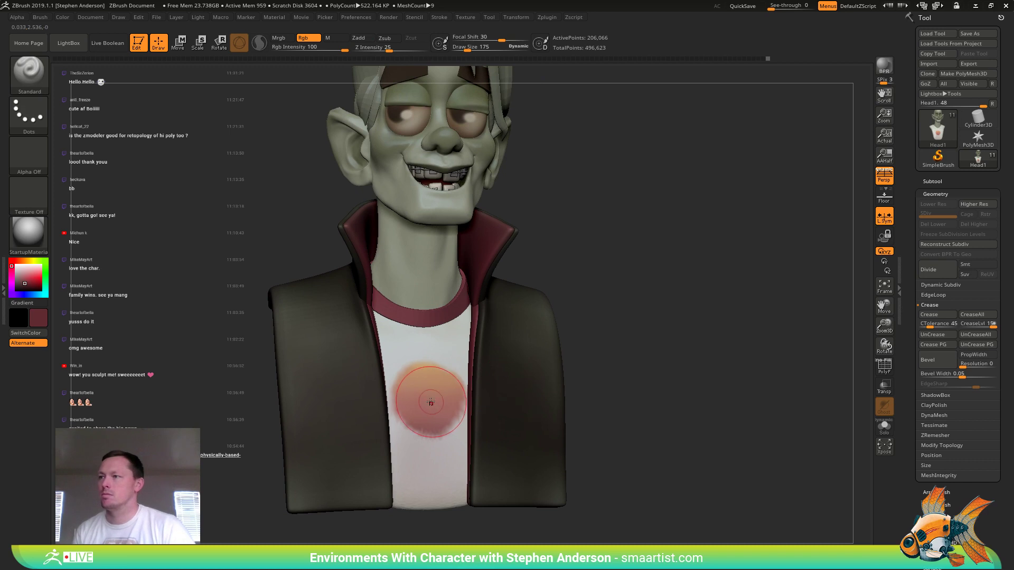
{"action": "key", "text": "s"}
{"action": "left_click_drag", "start_coordinate": [431, 404], "coordinate": [424, 406]}
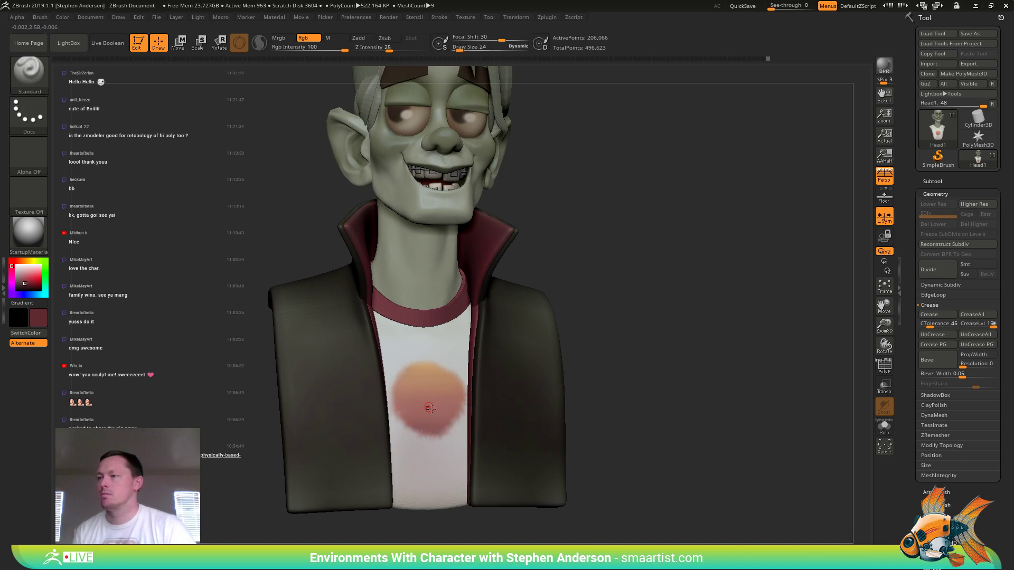
- Select the shirt's red neckband, show its polyframe and switch to the ZModeler brush
{"action": "mouse_move", "coordinate": [428, 407]}
{"action": "right_mouse_down"}
{"action": "mouse_move", "coordinate": [416, 454]}
{"action": "mouse_move", "coordinate": [409, 446]}
{"action": "mouse_move", "coordinate": [428, 424]}
{"action": "mouse_move", "coordinate": [491, 405]}
{"action": "mouse_move", "coordinate": [478, 396]}
{"action": "mouse_move", "coordinate": [467, 428]}
{"action": "right_mouse_up"}
{"action": "left_click", "coordinate": [456, 424], "text": "alt"}
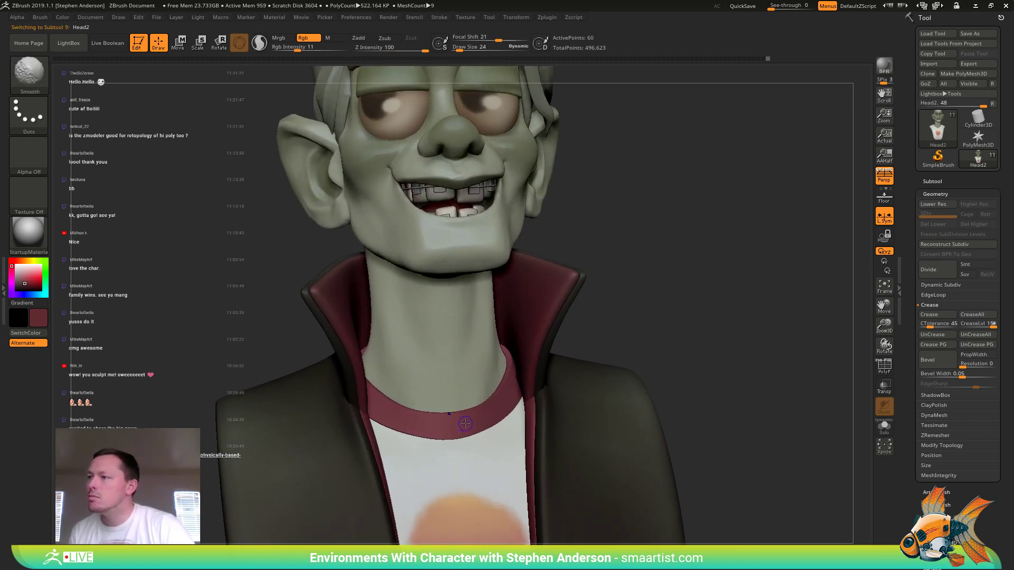
{"action": "key", "text": "shift+f"}
{"action": "right_click_drag", "start_coordinate": [713, 264], "coordinate": [739, 328], "text": "ctrl"}
{"action": "left_click_drag", "start_coordinate": [754, 294], "coordinate": [708, 230], "text": "ctrl"}
{"action": "key", "text": "b"}
{"action": "key", "text": "z"}
{"action": "key", "text": "m"}
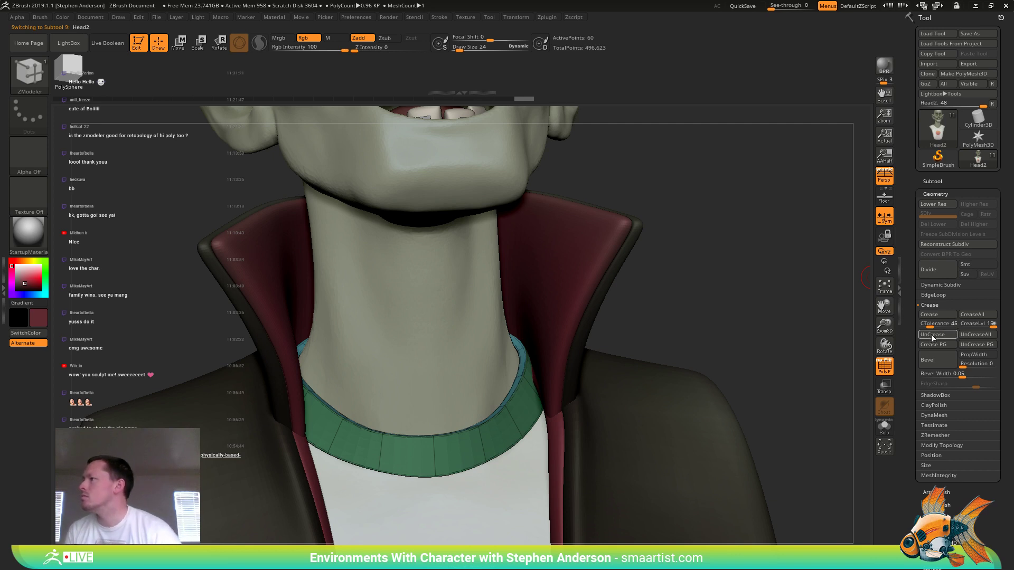
- Try removing all creases from the neckband, and undo it after checking the rounded edges
{"action": "left_click", "coordinate": [984, 336]}
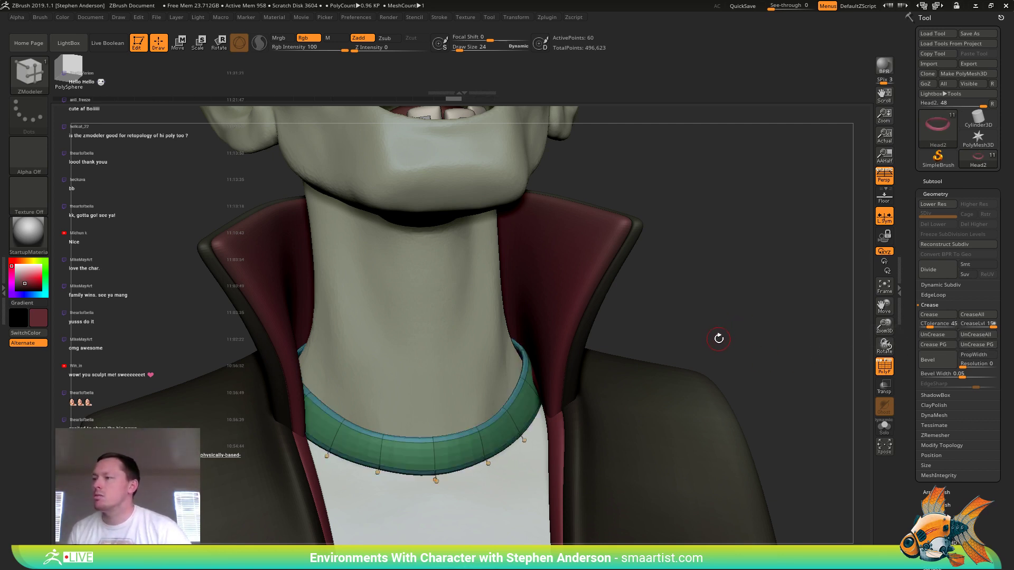
{"action": "key", "text": "shift+f"}
{"action": "right_click_drag", "start_coordinate": [704, 409], "coordinate": [686, 306], "text": "ctrl"}
{"action": "right_click_drag", "start_coordinate": [687, 307], "coordinate": [781, 430]}
{"action": "key", "text": "ctrl+z"}
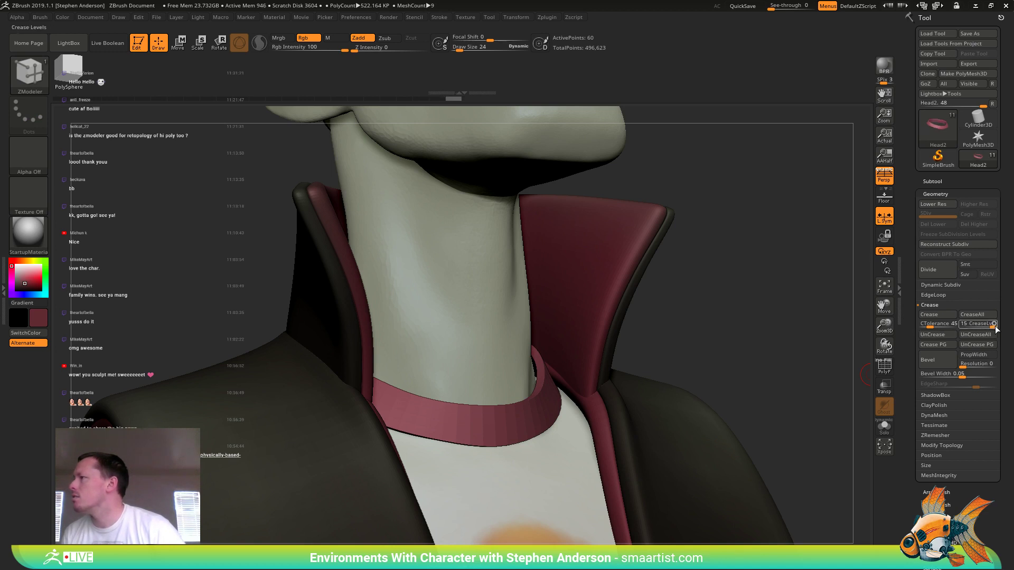
- Set the neckband's crease level to 3 and its Dynamic Subdiv SmoothSubdiv to 3
{"action": "left_click_drag", "start_coordinate": [996, 328], "coordinate": [977, 327]}
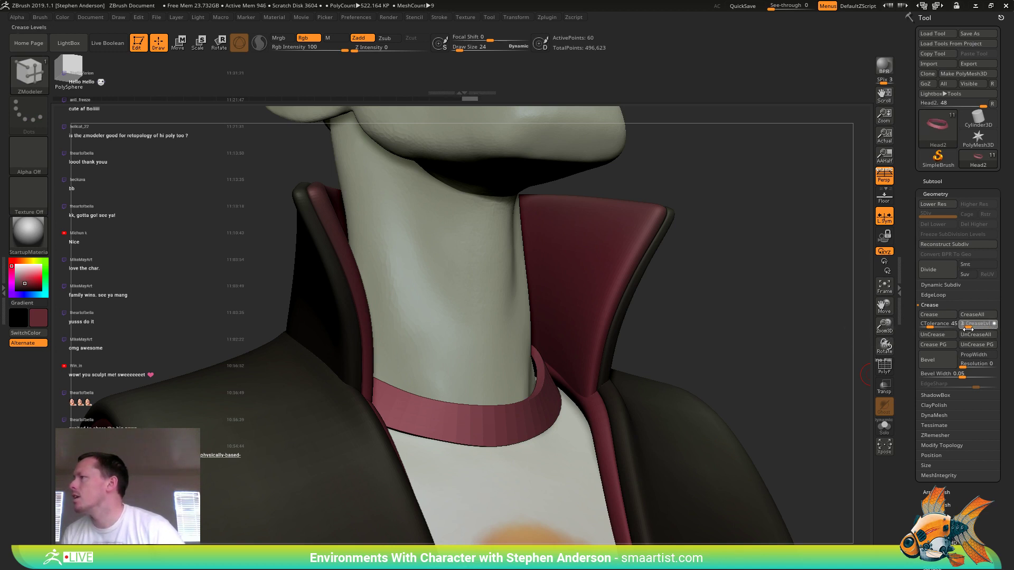
{"action": "left_click", "coordinate": [951, 285]}
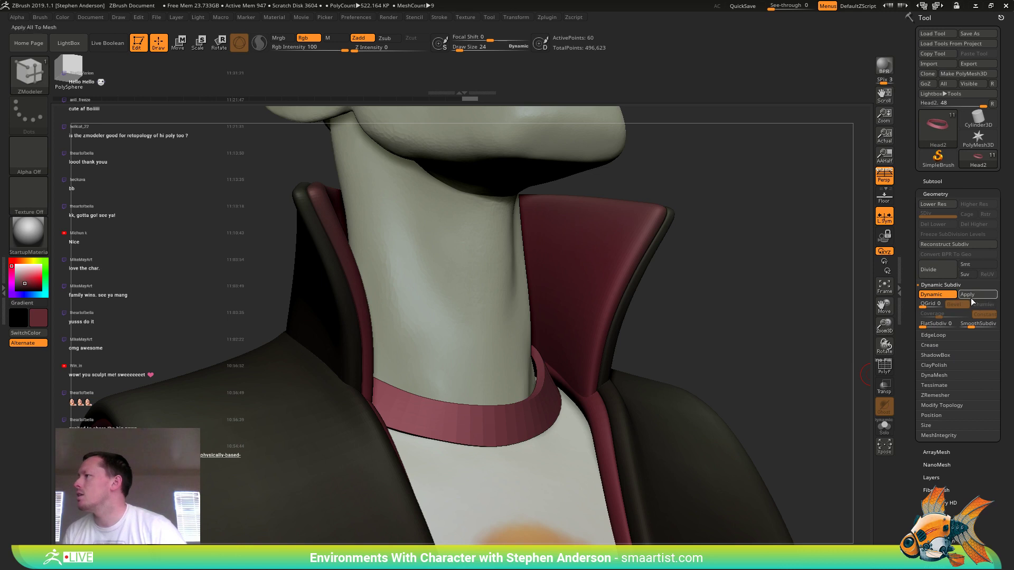
{"action": "left_click_drag", "start_coordinate": [974, 327], "coordinate": [973, 333]}
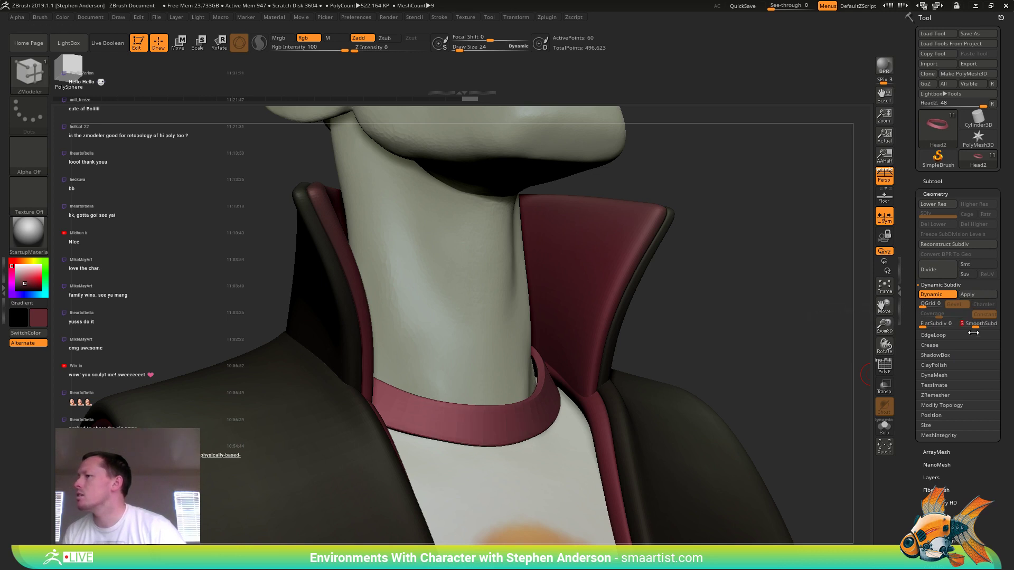
- Insert an edge loop running around the neckband and turn off its dynamic subdivision preview
{"action": "left_click_drag", "start_coordinate": [683, 345], "coordinate": [632, 353]}
{"action": "key", "text": "shift+f"}
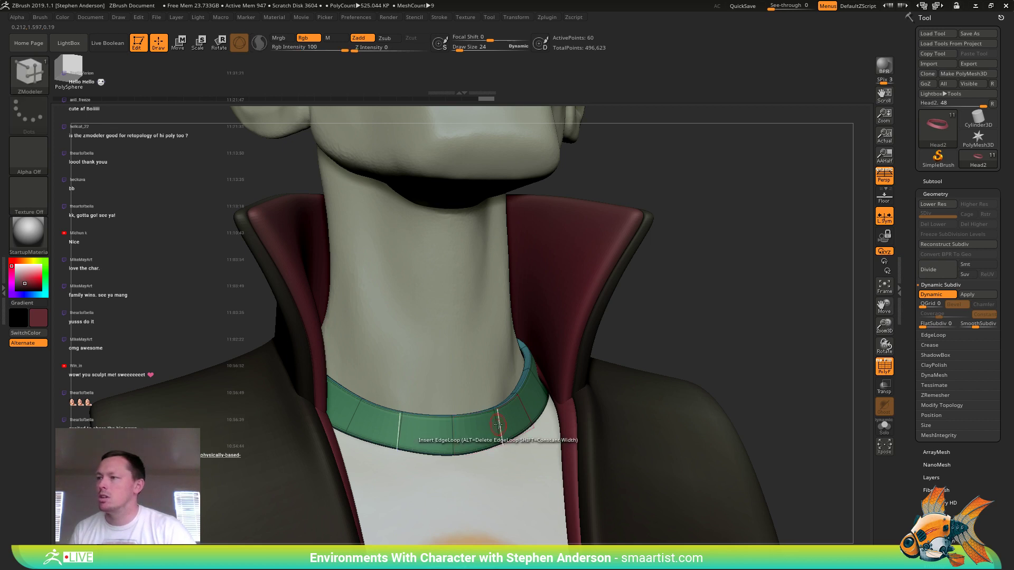
{"action": "left_click", "coordinate": [499, 424]}
{"action": "key", "text": "shift+d"}
{"action": "key", "text": "shift+d"}
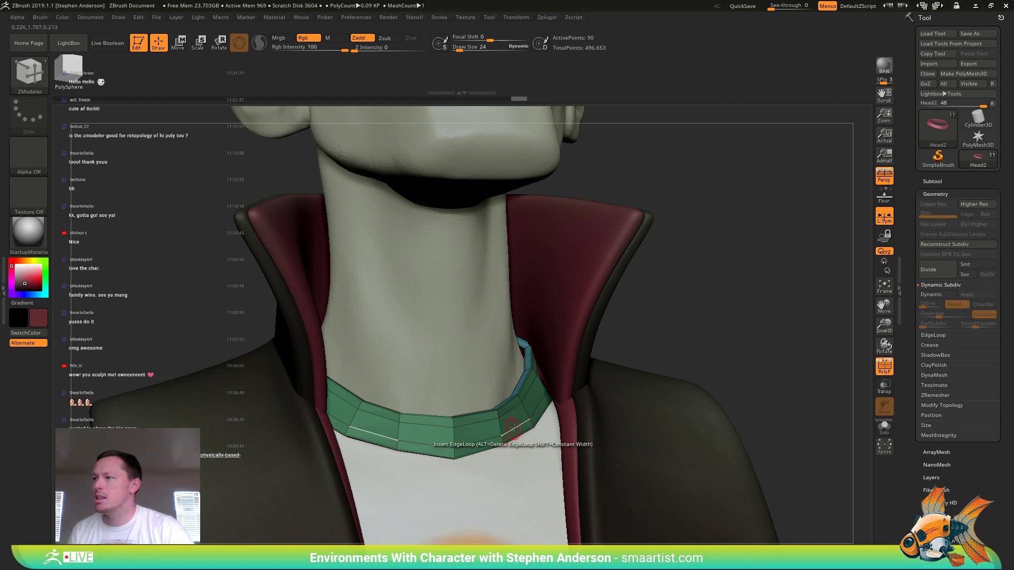
- Set the ZModeler polygon action to Extrude with the Polyloop target, extrude the shirt collar's upper band, and preview it smoothed
{"action": "key", "text": "space"}
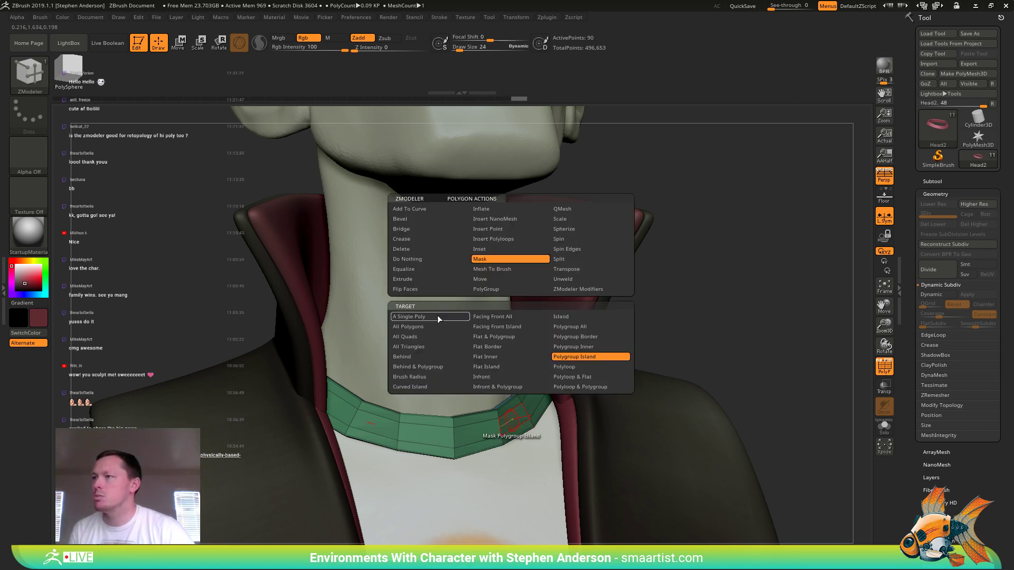
{"action": "left_click", "coordinate": [405, 279]}
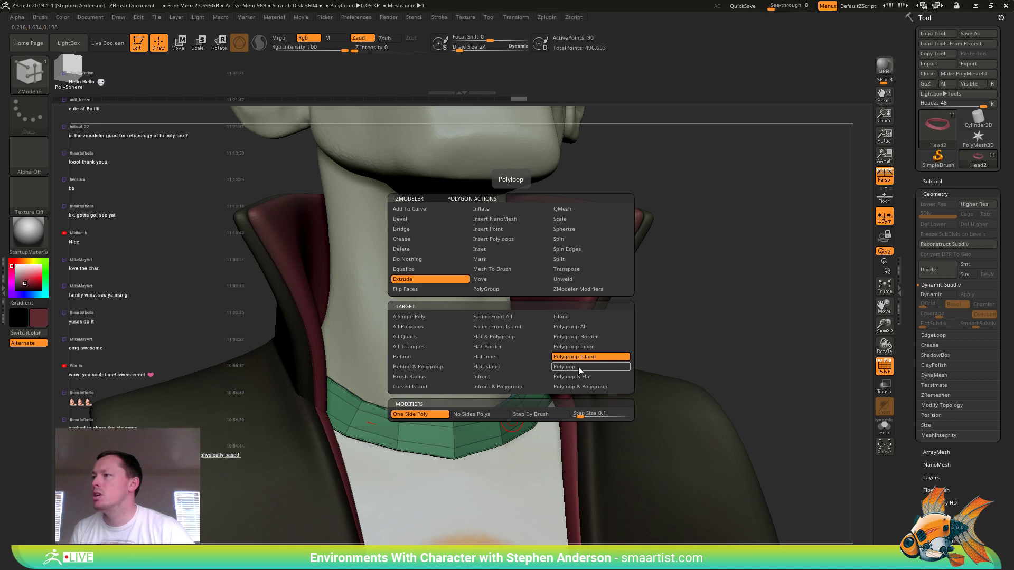
{"action": "left_click", "coordinate": [578, 367]}
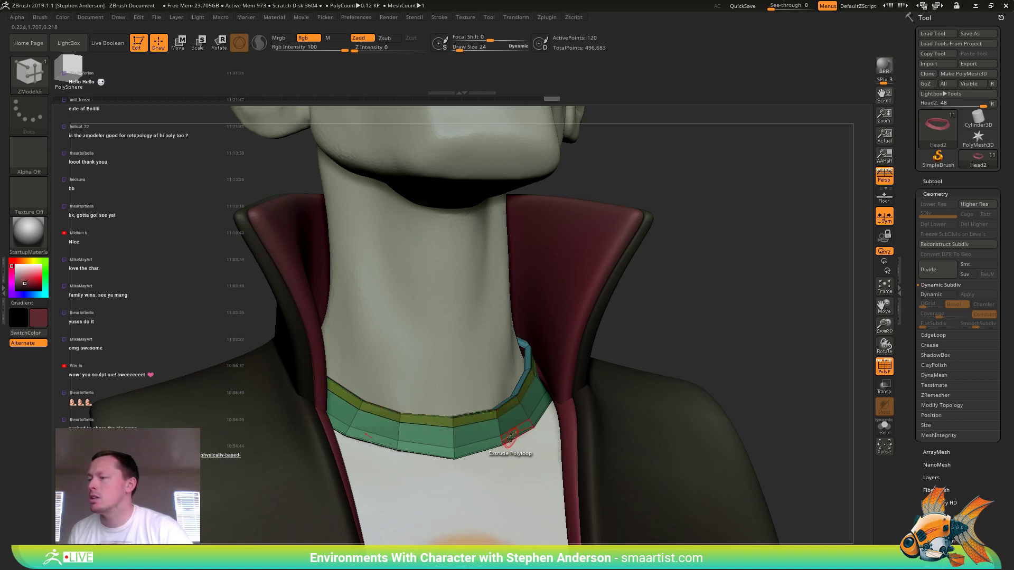
{"action": "key", "text": "d"}
{"action": "key", "text": "shift+f"}
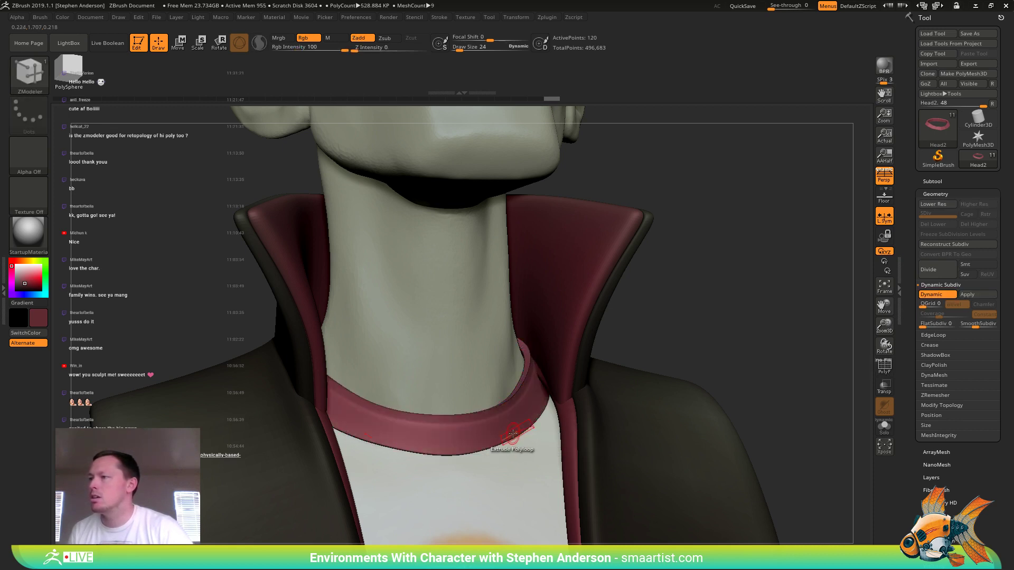
- Undo the upper-band extrusion, extrude the shirt collar's lower polyloop instead, and check it with dynamic subdivision and polyframes hidden
{"action": "key", "text": "shift+d"}
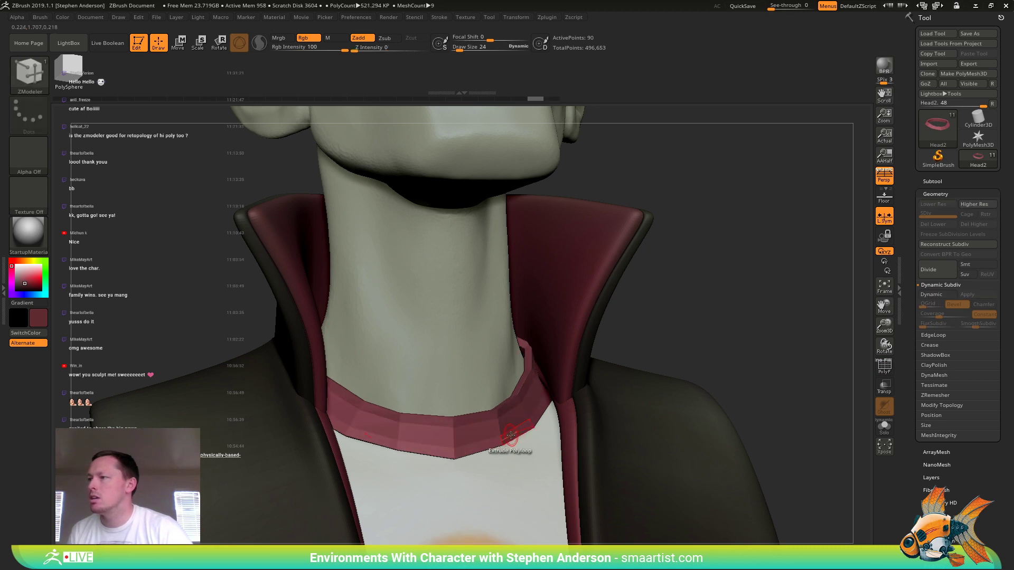
{"action": "key", "text": "shift+f"}
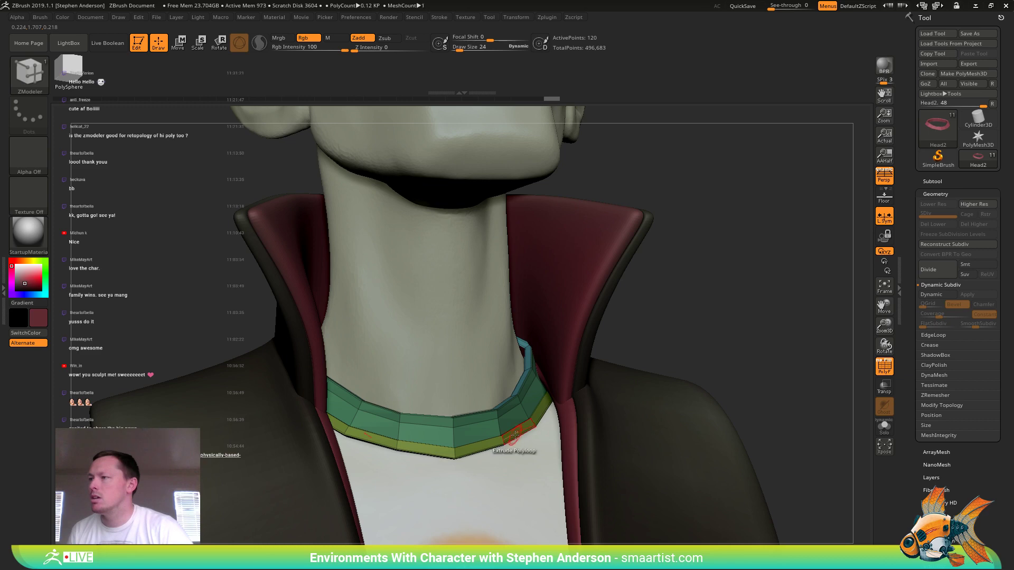
{"action": "key", "text": "d"}
{"action": "key", "text": "shift+f"}
{"action": "mouse_move", "coordinate": [615, 398]}
{"action": "right_mouse_down", "text": "ctrl"}
{"action": "mouse_move", "coordinate": [541, 418]}
{"action": "mouse_move", "coordinate": [581, 425]}
{"action": "mouse_move", "coordinate": [533, 428]}
{"action": "mouse_move", "coordinate": [542, 433]}
{"action": "mouse_move", "coordinate": [528, 443]}
{"action": "mouse_move", "coordinate": [552, 444]}
{"action": "mouse_move", "coordinate": [525, 444]}
{"action": "mouse_move", "coordinate": [507, 423]}
{"action": "right_mouse_up", "text": "ctrl"}
{"action": "right_click_drag", "start_coordinate": [819, 425], "coordinate": [831, 434], "text": "ctrl"}
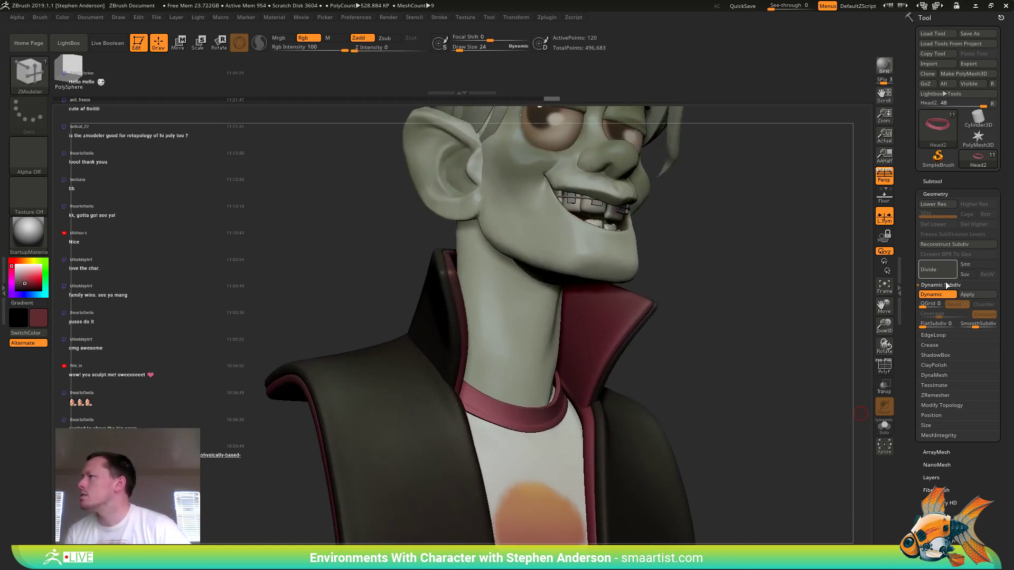
- Isolate the shirt collar and extrude the polyloop along its inner side, checking the smoothed result before showing the whole bust
{"action": "left_click", "coordinate": [936, 346]}
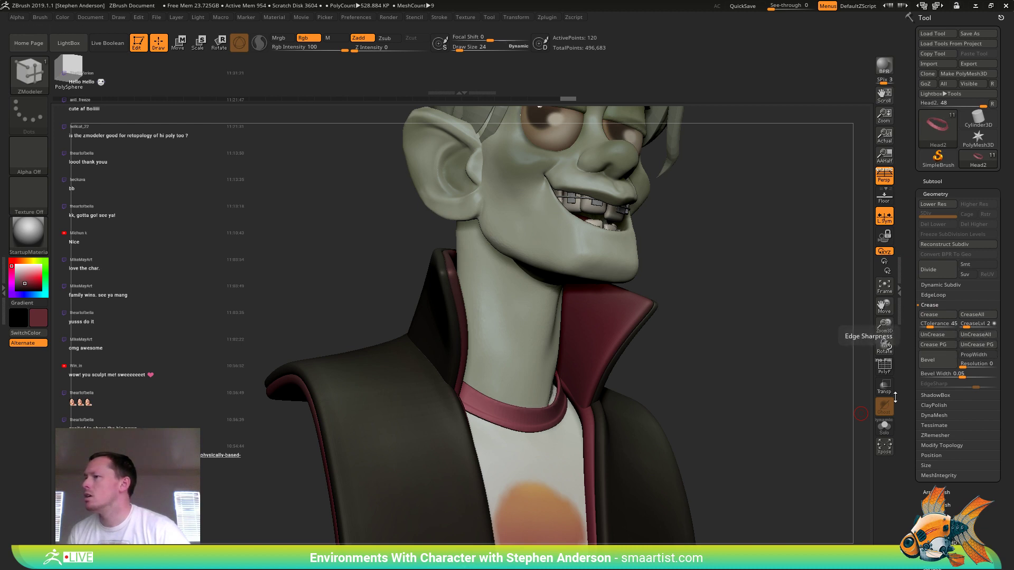
{"action": "left_click_drag", "start_coordinate": [754, 378], "coordinate": [854, 406]}
{"action": "left_click", "coordinate": [886, 432]}
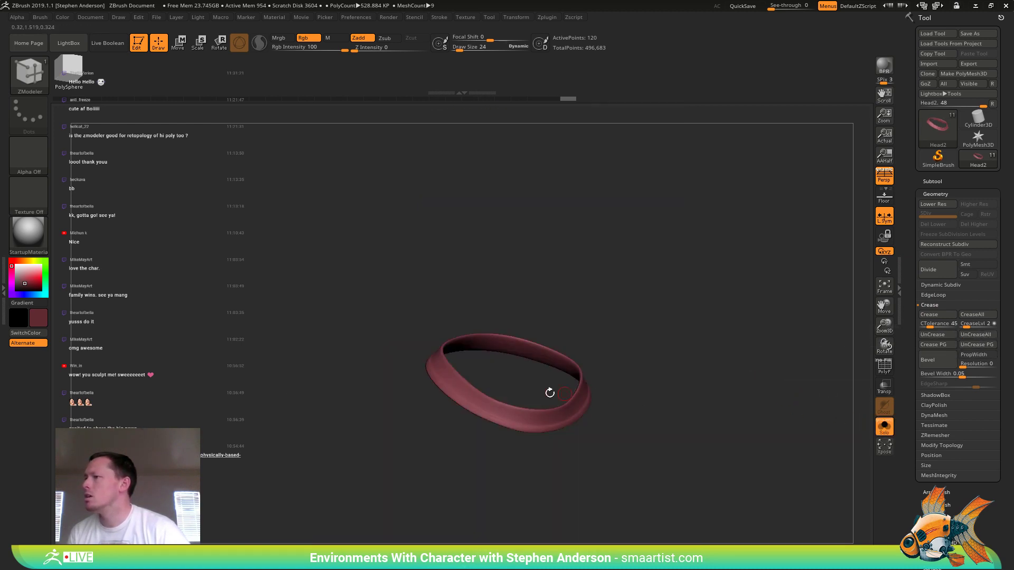
{"action": "right_click_drag", "start_coordinate": [548, 391], "coordinate": [570, 385]}
{"action": "key", "text": "shift+f"}
{"action": "right_click_drag", "start_coordinate": [485, 393], "coordinate": [565, 455], "text": "ctrl"}
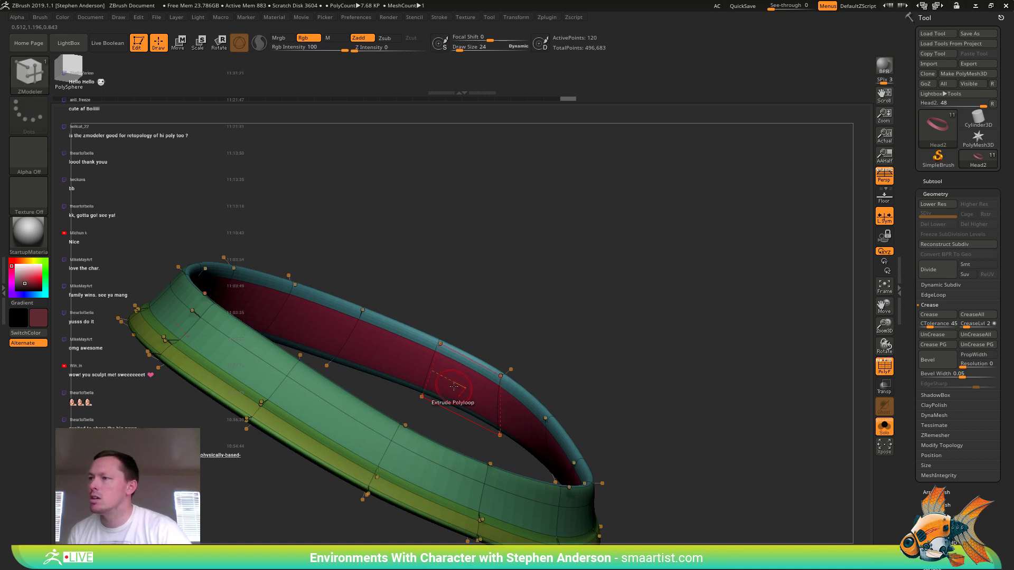
{"action": "left_click_drag", "start_coordinate": [447, 381], "coordinate": [439, 382]}
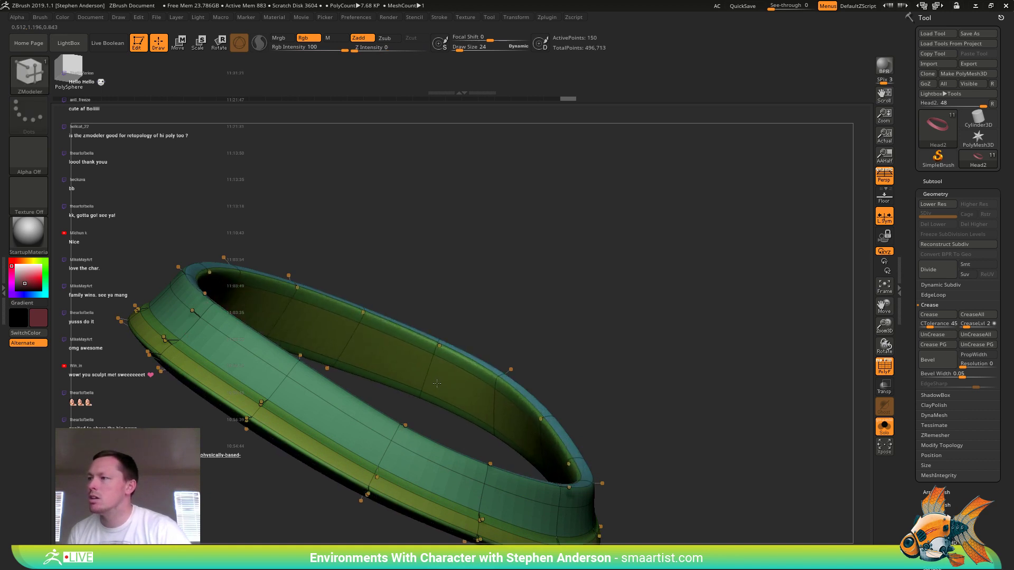
{"action": "key", "text": "shift+f"}
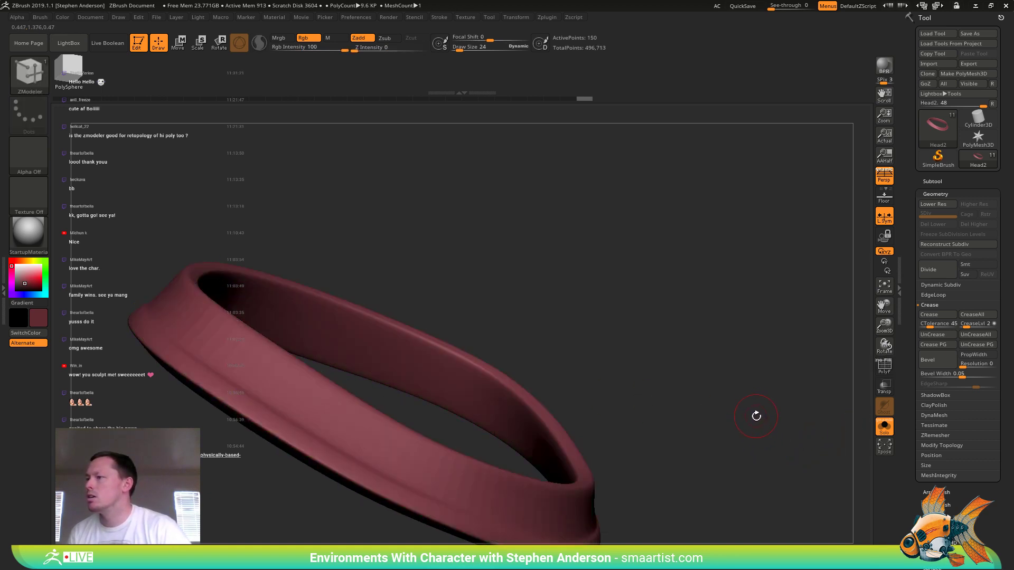
{"action": "left_click_drag", "start_coordinate": [753, 414], "coordinate": [747, 423]}
{"action": "left_click", "coordinate": [887, 437]}
- Make the jacket the active subtool and adjust its collar using the Move brush at draw size 230
{"action": "right_click_drag", "start_coordinate": [623, 406], "coordinate": [657, 58], "text": "ctrl"}
{"action": "right_click_drag", "start_coordinate": [500, 475], "coordinate": [510, 404]}
{"action": "key", "text": "f"}
{"action": "right_click_drag", "start_coordinate": [559, 446], "coordinate": [551, 361], "text": "alt"}
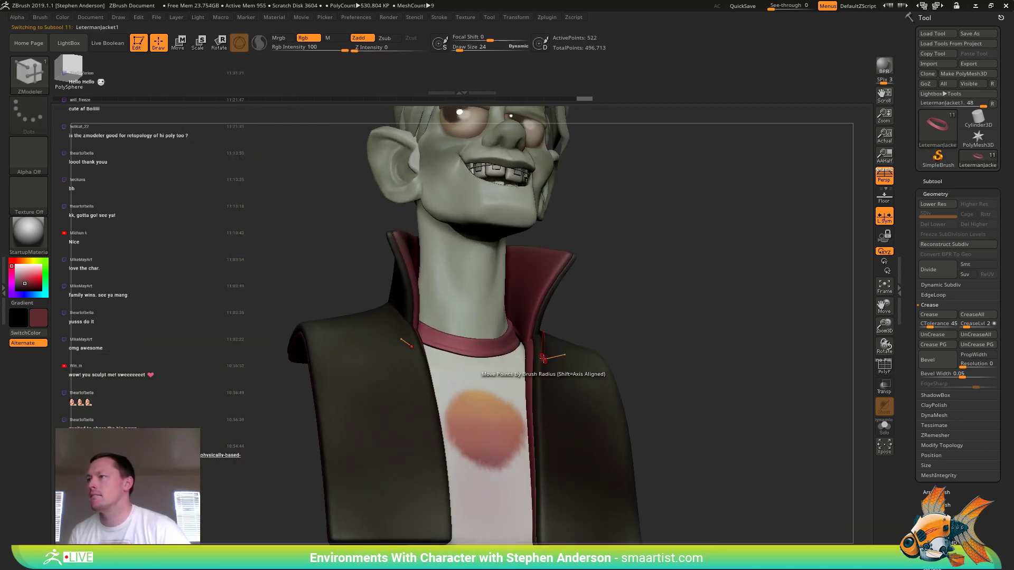
{"action": "key", "text": "b"}
{"action": "key", "text": "m"}
{"action": "key", "text": "v"}
{"action": "right_click_drag", "start_coordinate": [565, 338], "coordinate": [524, 286]}
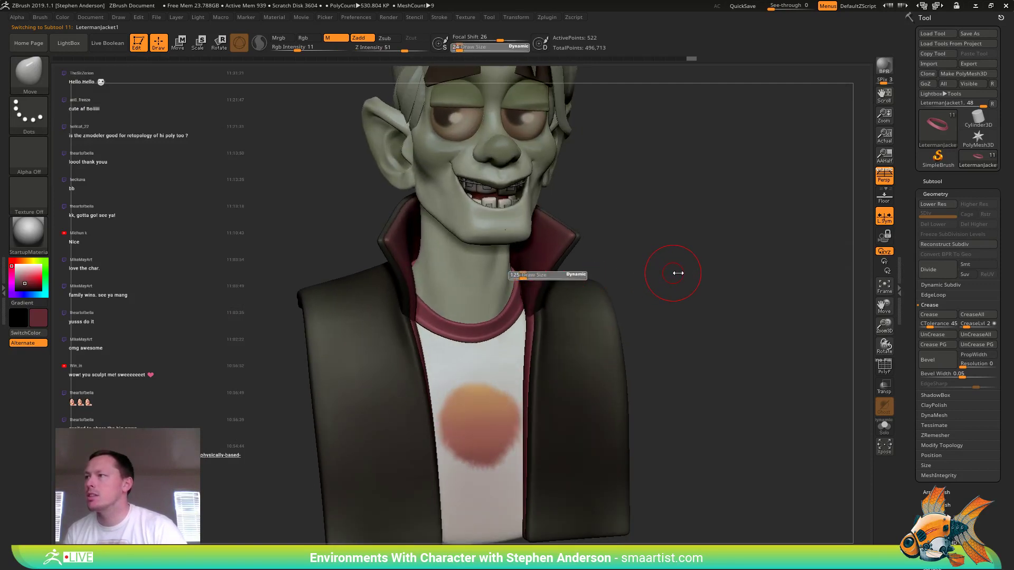
{"action": "left_click_drag", "start_coordinate": [777, 271], "coordinate": [775, 271]}
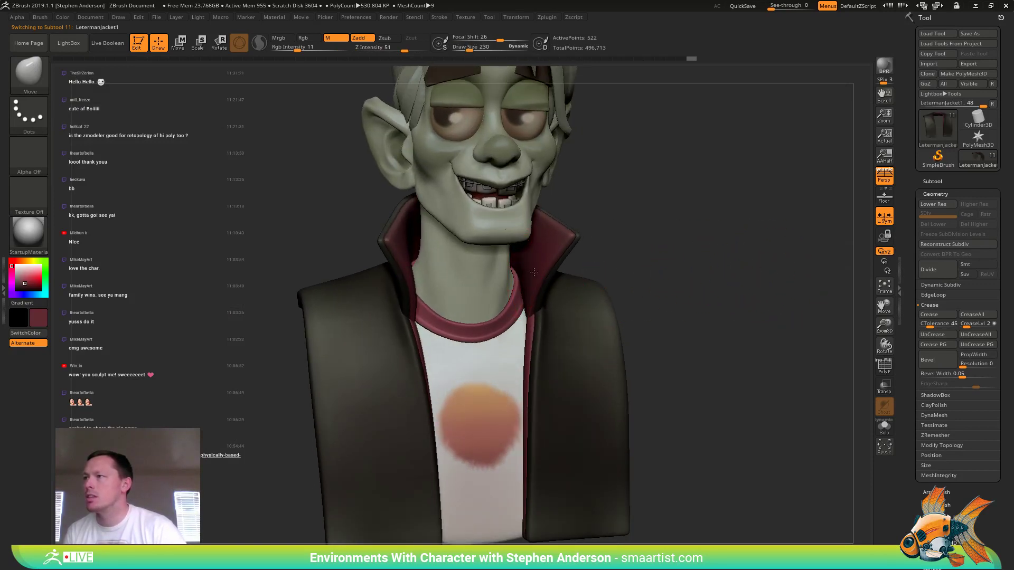
{"action": "mouse_move", "coordinate": [534, 272]}
{"action": "right_mouse_down"}
{"action": "mouse_move", "coordinate": [501, 283]}
{"action": "mouse_move", "coordinate": [607, 253]}
{"action": "mouse_move", "coordinate": [556, 305]}
{"action": "mouse_move", "coordinate": [571, 322]}
{"action": "mouse_move", "coordinate": [553, 273]}
{"action": "mouse_move", "coordinate": [588, 315]}
{"action": "mouse_move", "coordinate": [571, 294]}
{"action": "mouse_move", "coordinate": [590, 305]}
{"action": "right_mouse_up"}
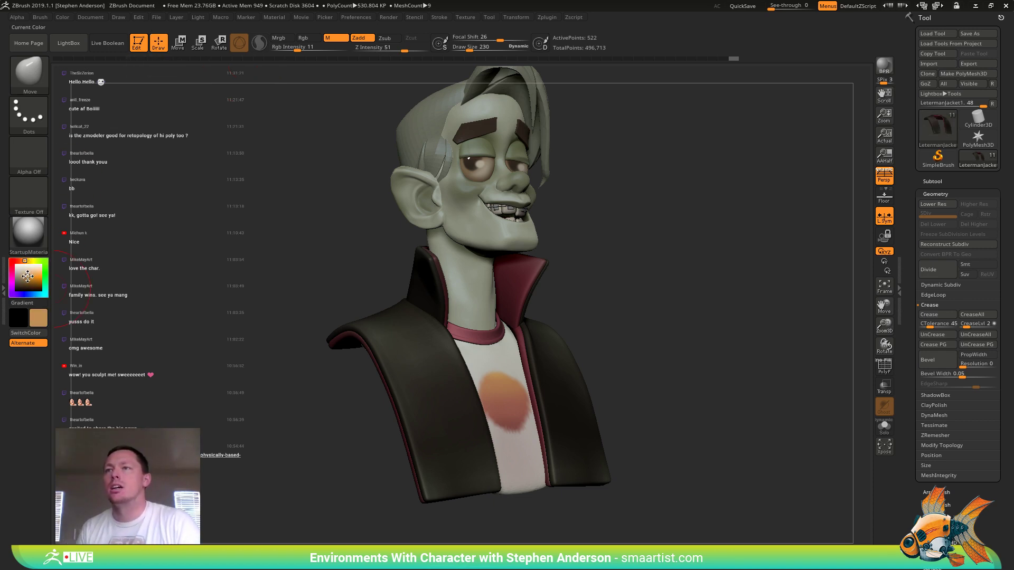
- Set the document background to a light tan with a gradient range of 0
{"action": "left_click", "coordinate": [89, 17]}
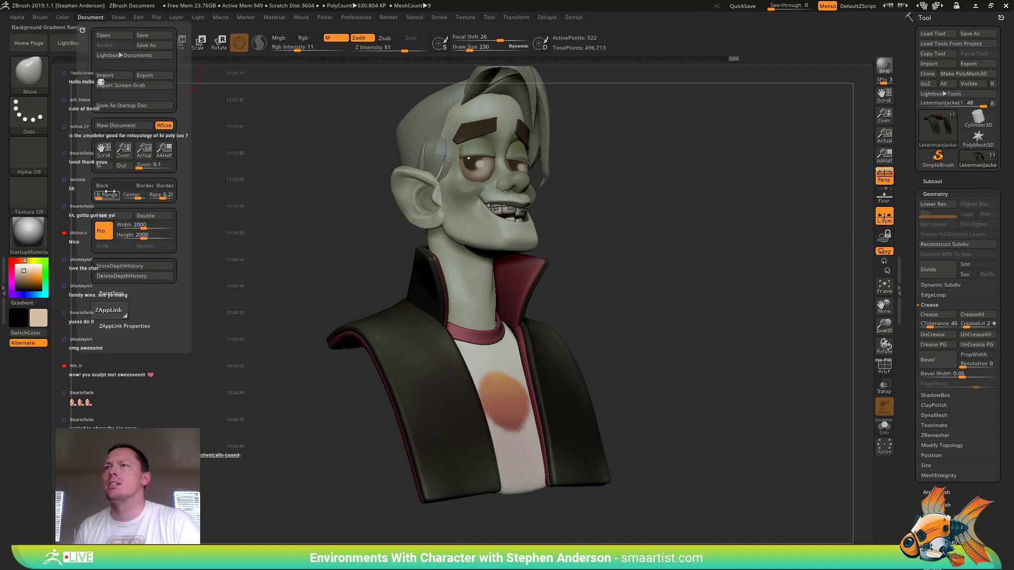
{"action": "left_click_drag", "start_coordinate": [77, 241], "coordinate": [38, 318]}
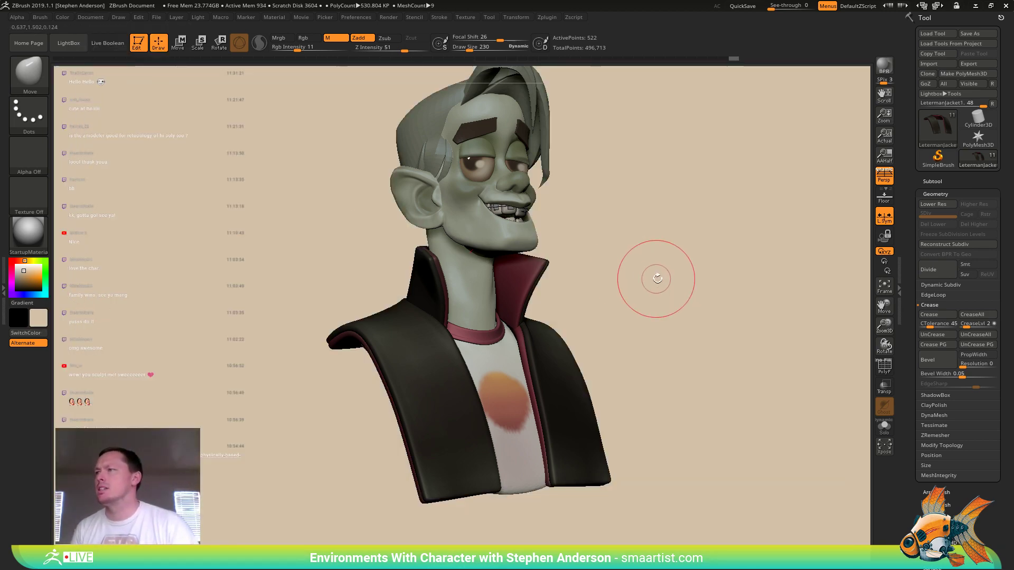
{"action": "left_click_drag", "start_coordinate": [659, 280], "coordinate": [704, 278], "text": "alt"}
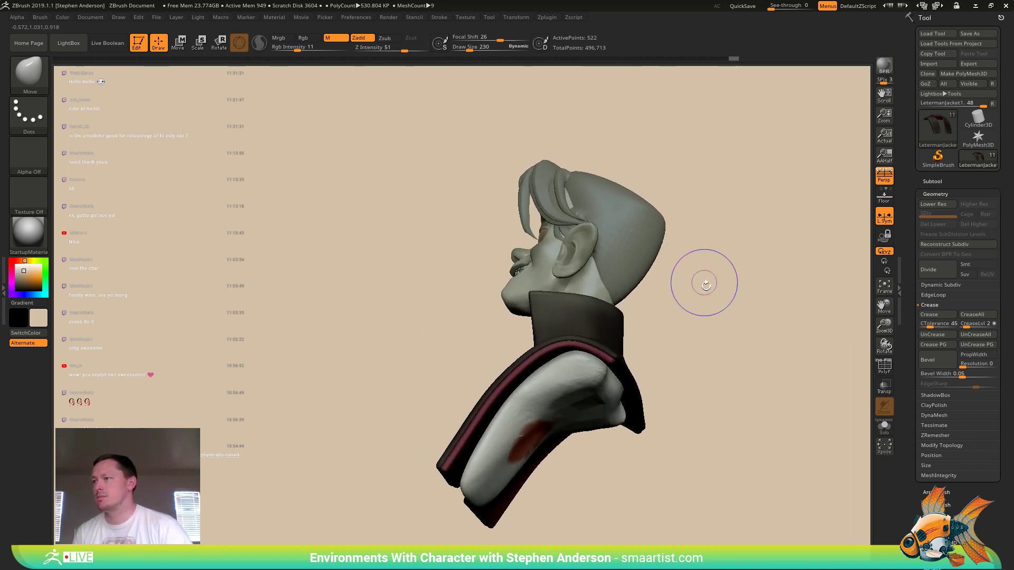
- Select the Head1 subtool and paint over the red spot on the underside of the white shirt in off-white with the Standard brush
{"action": "left_click_drag", "start_coordinate": [725, 391], "coordinate": [739, 223]}
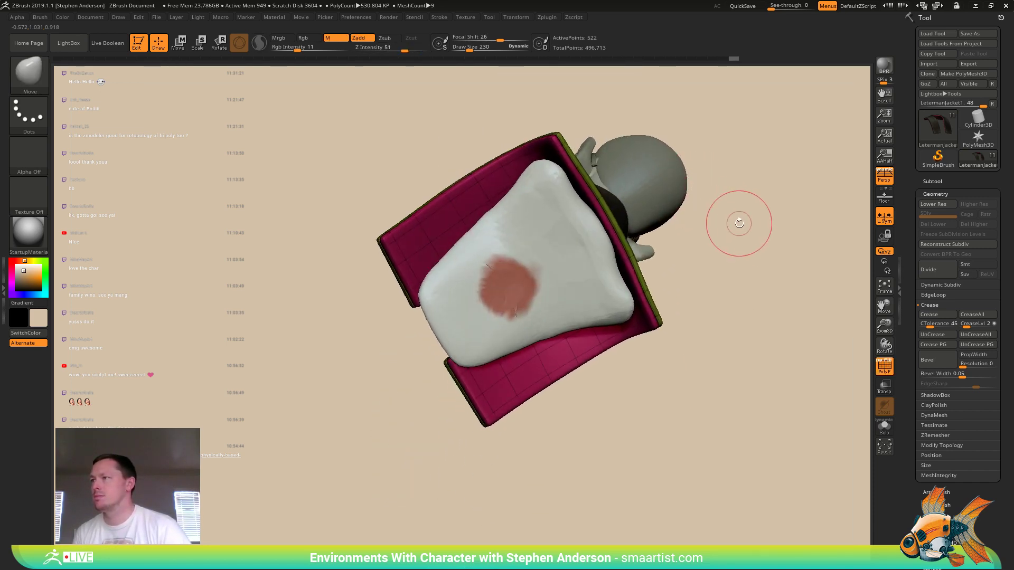
{"action": "left_click", "coordinate": [557, 276], "text": "alt"}
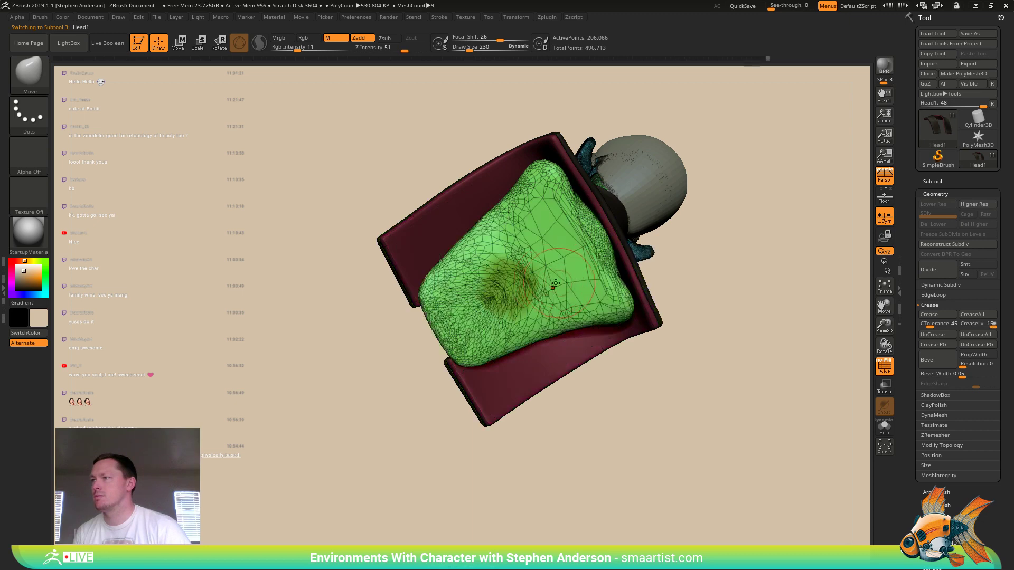
{"action": "key", "text": "b"}
{"action": "key", "text": "s"}
{"action": "key", "text": "m"}
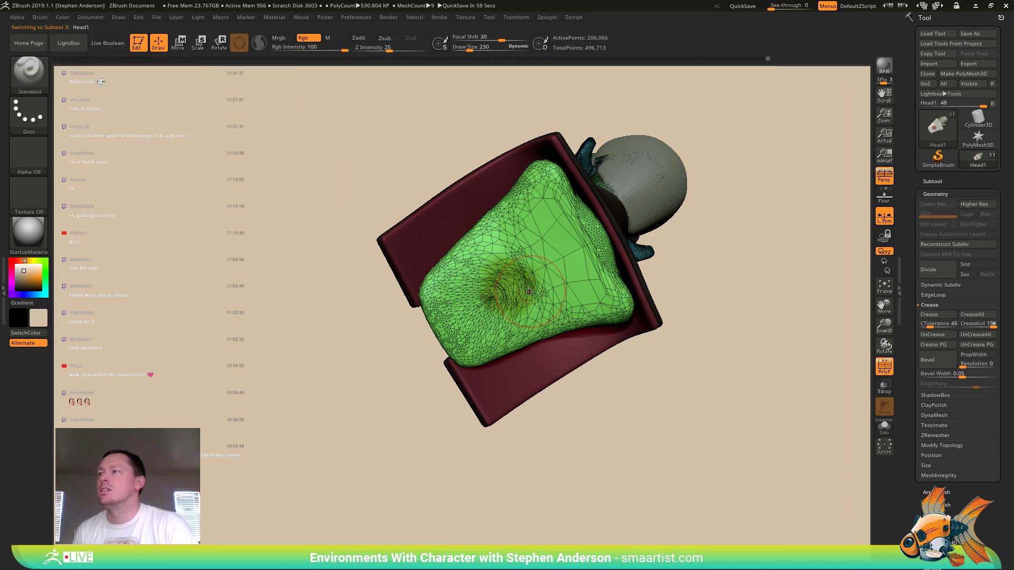
{"action": "key", "text": "shift+f"}
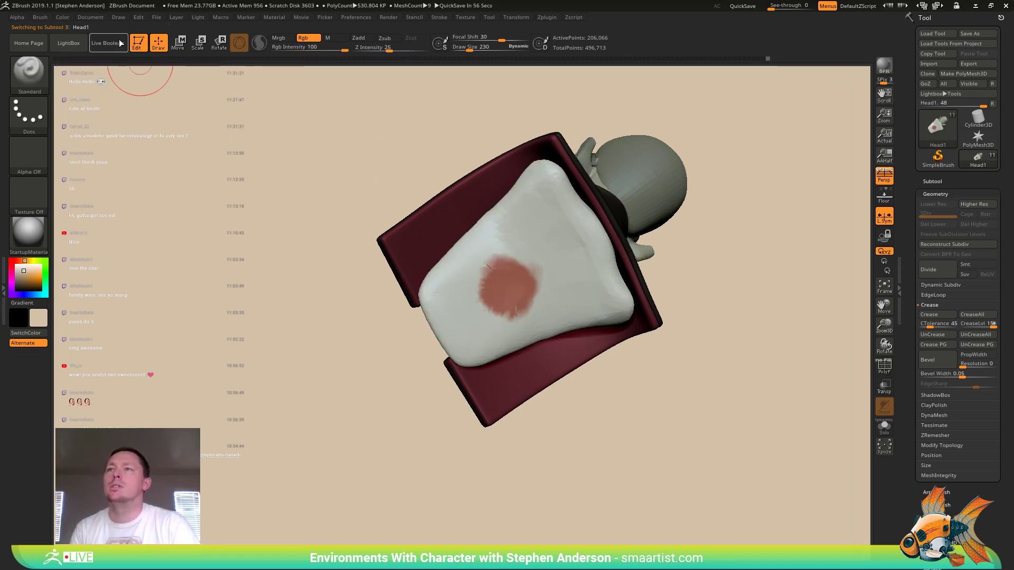
{"action": "left_click", "coordinate": [62, 17]}
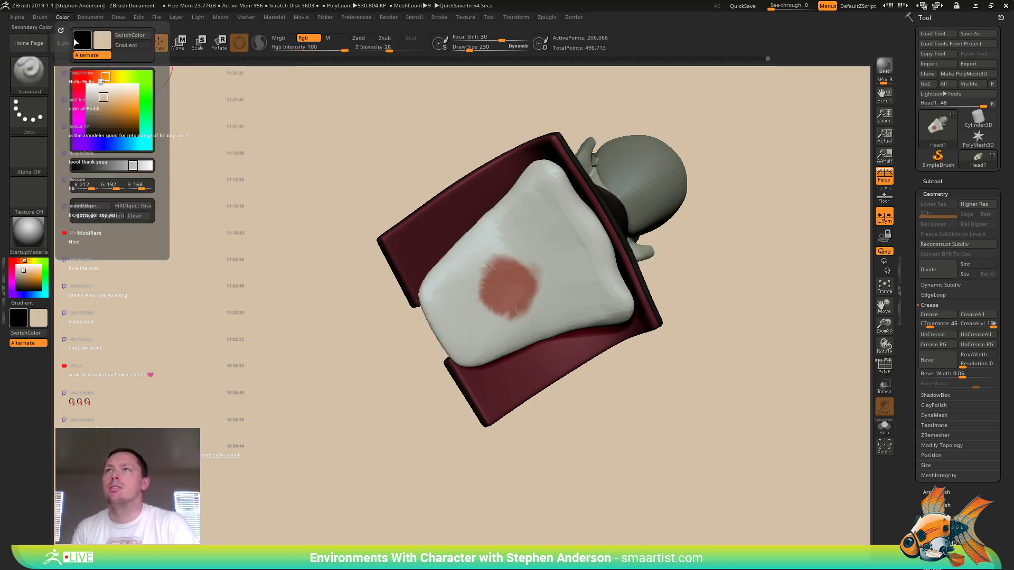
{"action": "left_click", "coordinate": [38, 17]}
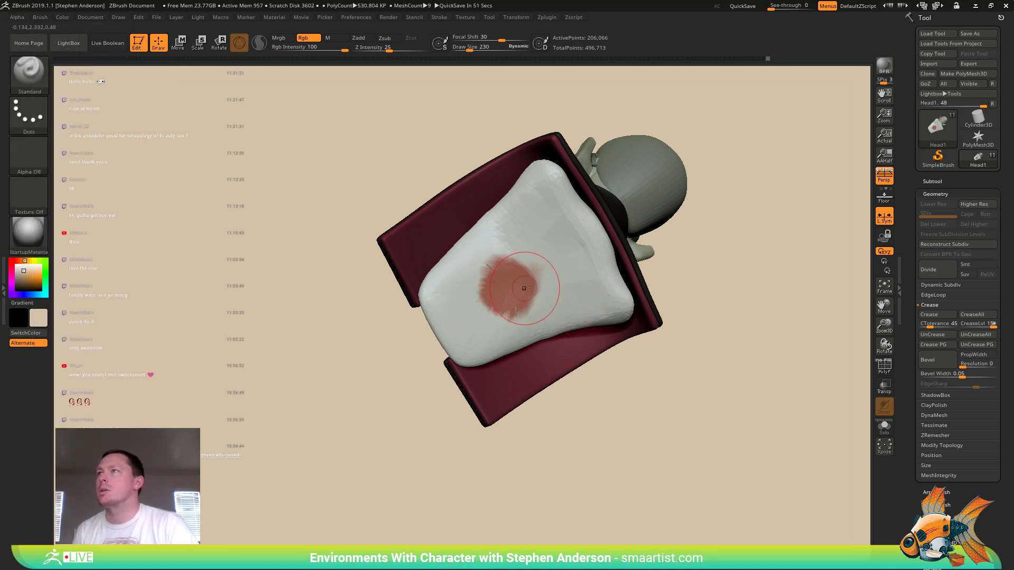
{"action": "mouse_move", "coordinate": [557, 247]}
{"action": "left_mouse_down"}
{"action": "mouse_move", "coordinate": [507, 286]}
{"action": "mouse_move", "coordinate": [534, 255]}
{"action": "left_mouse_up"}
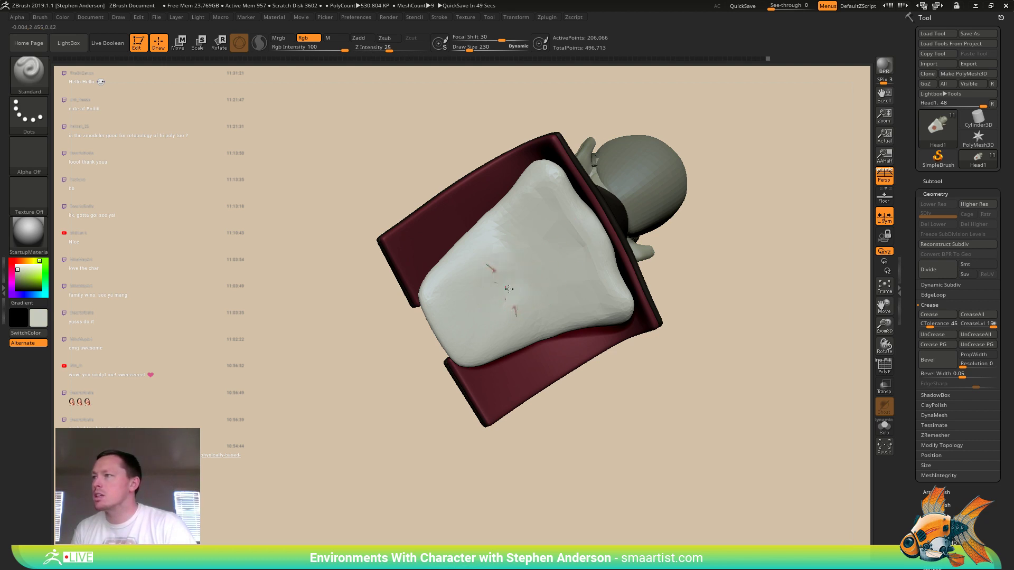
{"action": "right_click_drag", "start_coordinate": [527, 276], "coordinate": [750, 249]}
{"action": "mouse_move", "coordinate": [737, 290]}
{"action": "right_mouse_down"}
{"action": "mouse_move", "coordinate": [713, 243]}
{"action": "mouse_move", "coordinate": [586, 347]}
{"action": "mouse_move", "coordinate": [575, 312]}
{"action": "mouse_move", "coordinate": [638, 287]}
{"action": "mouse_move", "coordinate": [628, 306]}
{"action": "mouse_move", "coordinate": [627, 276]}
{"action": "mouse_move", "coordinate": [640, 318]}
{"action": "mouse_move", "coordinate": [604, 312]}
{"action": "mouse_move", "coordinate": [604, 271]}
{"action": "mouse_move", "coordinate": [598, 301]}
{"action": "right_mouse_up"}
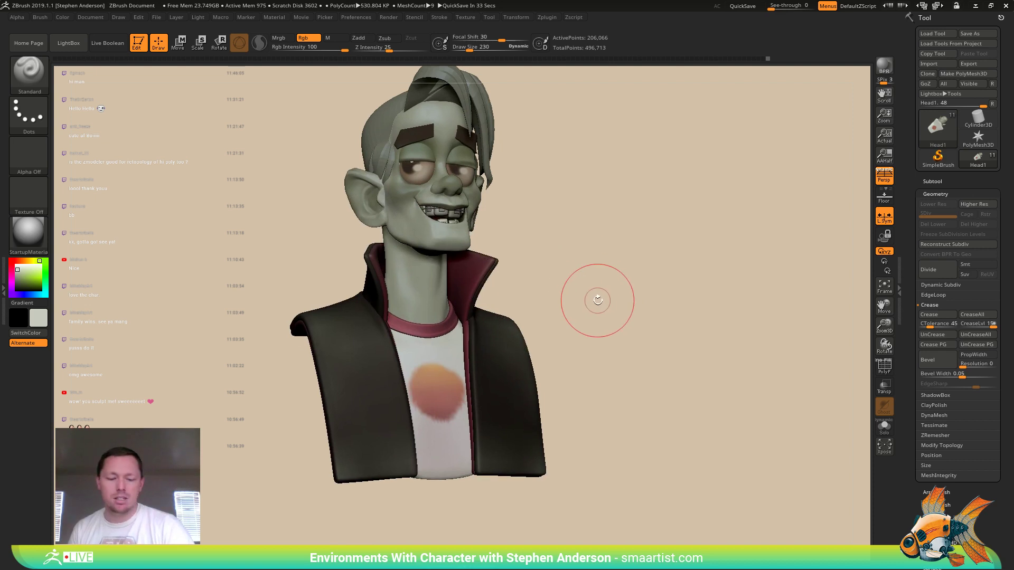
- Choose the IMM ZipperM brush and make the jacket the active subtool with its polyframe shown
{"action": "key", "text": "b"}
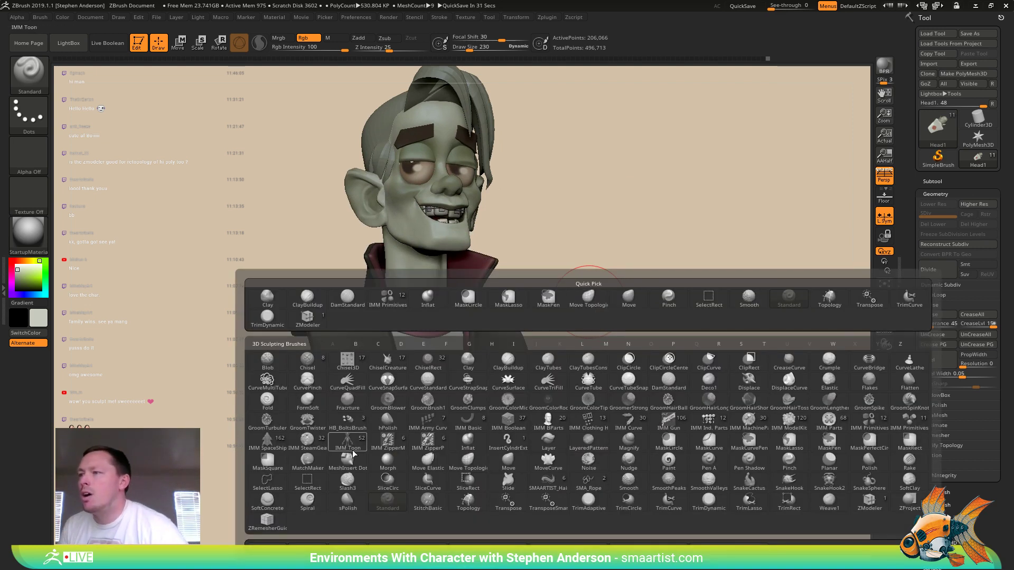
{"action": "mouse_move", "coordinate": [389, 448]}
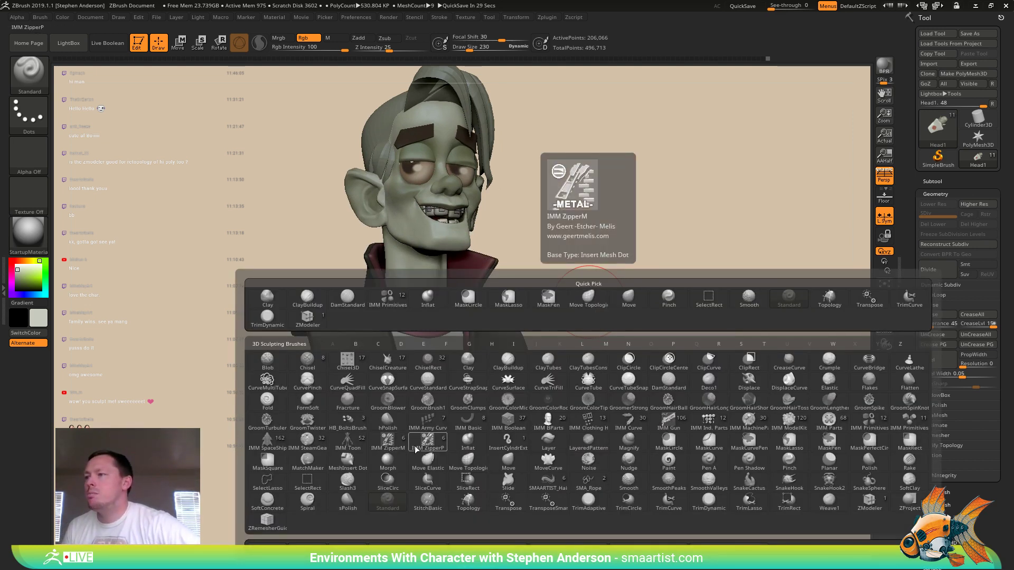
{"action": "left_click", "coordinate": [388, 447]}
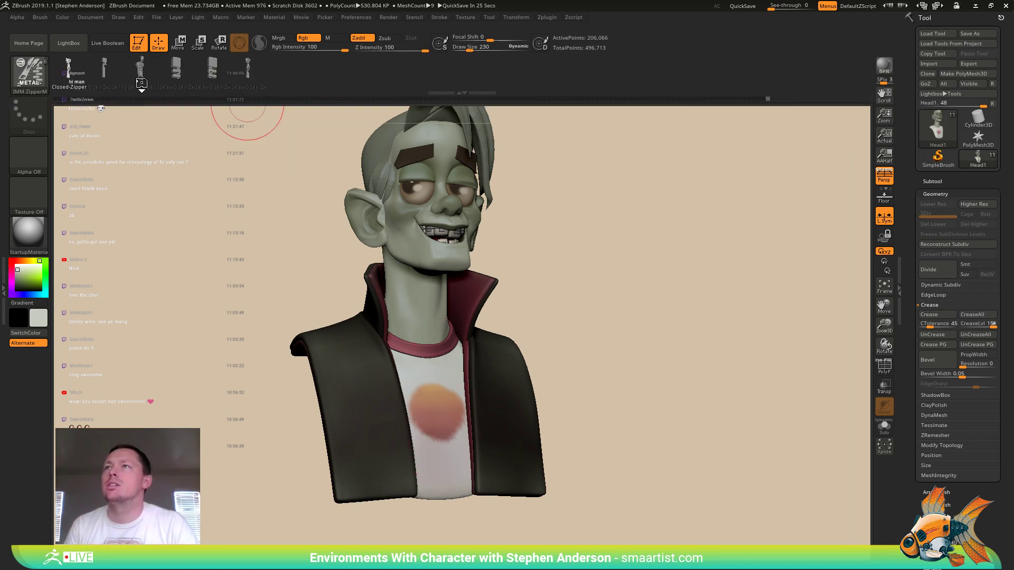
{"action": "key", "text": "shift+f"}
{"action": "left_click", "coordinate": [478, 378], "text": "alt"}
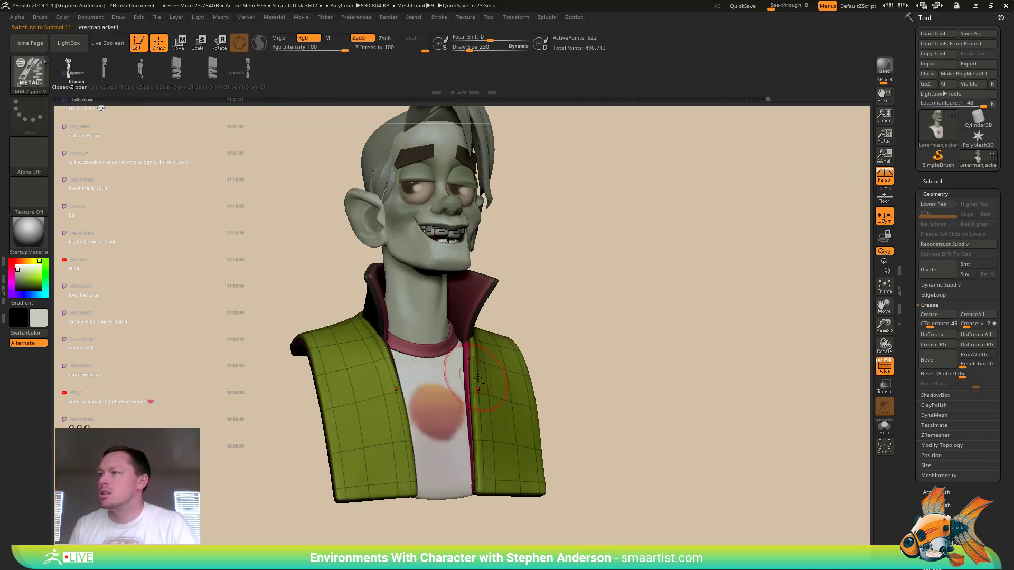
- Isolate the jacket, turn off its dynamic subdivision, and switch to the ZModeler brush
{"action": "left_click", "coordinate": [888, 433]}
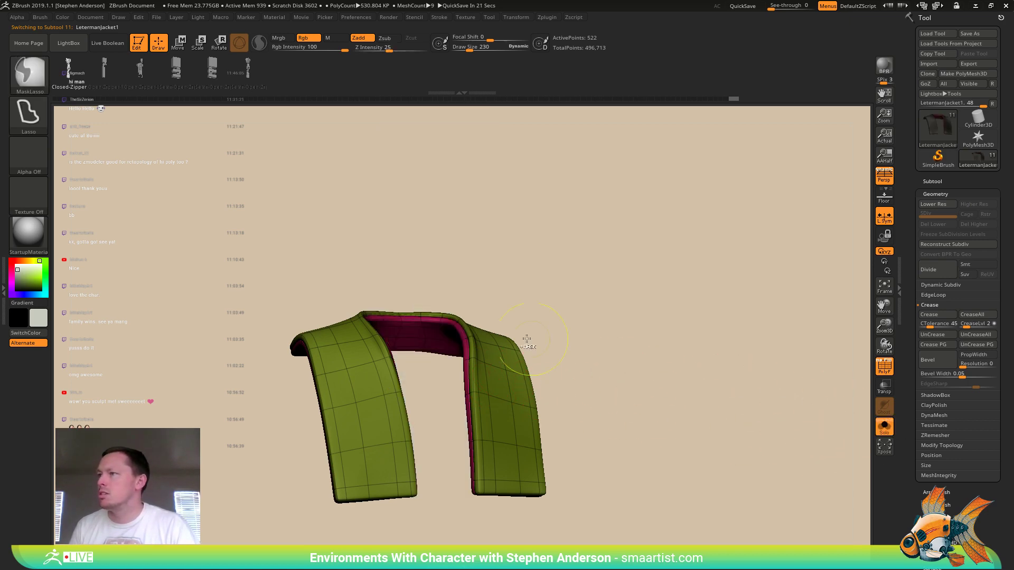
{"action": "right_click_drag", "start_coordinate": [525, 339], "coordinate": [538, 279], "text": "ctrl"}
{"action": "mouse_move", "coordinate": [494, 244]}
{"action": "right_mouse_down"}
{"action": "mouse_move", "coordinate": [513, 254]}
{"action": "mouse_move", "coordinate": [503, 230]}
{"action": "mouse_move", "coordinate": [503, 267]}
{"action": "right_mouse_up"}
{"action": "key", "text": "shift+d"}
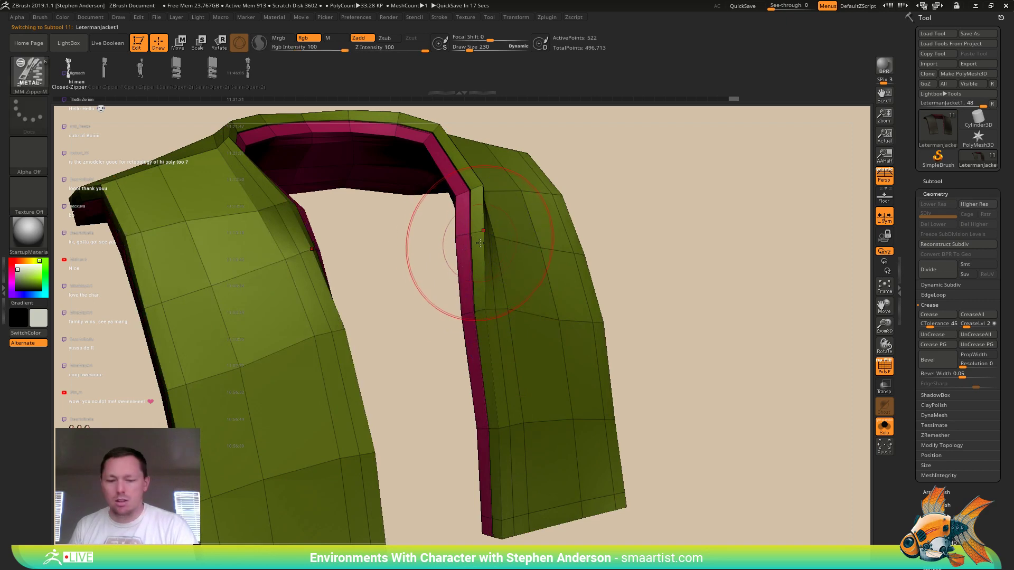
{"action": "key", "text": "b"}
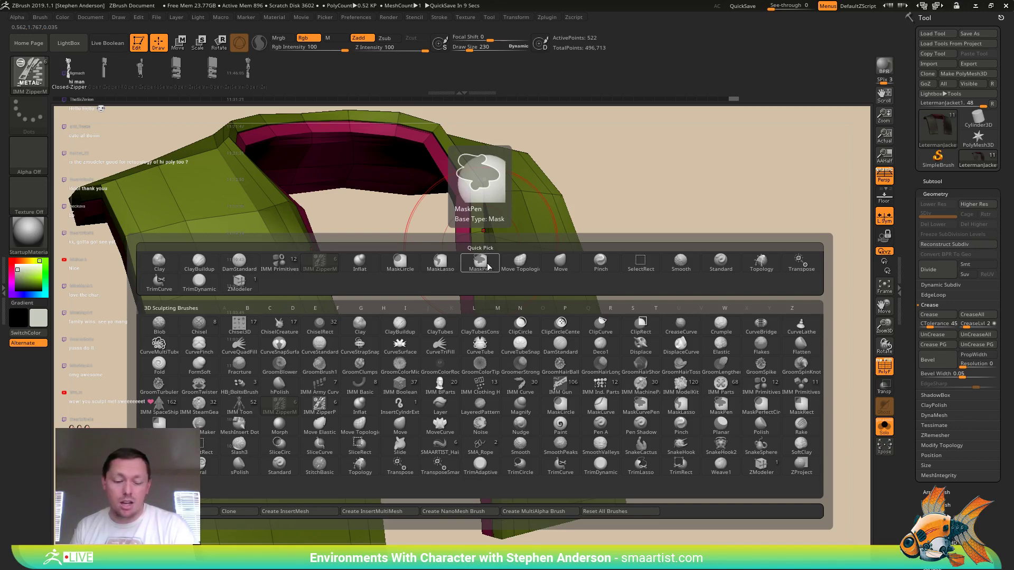
{"action": "key", "text": "z"}
{"action": "key", "text": "m"}
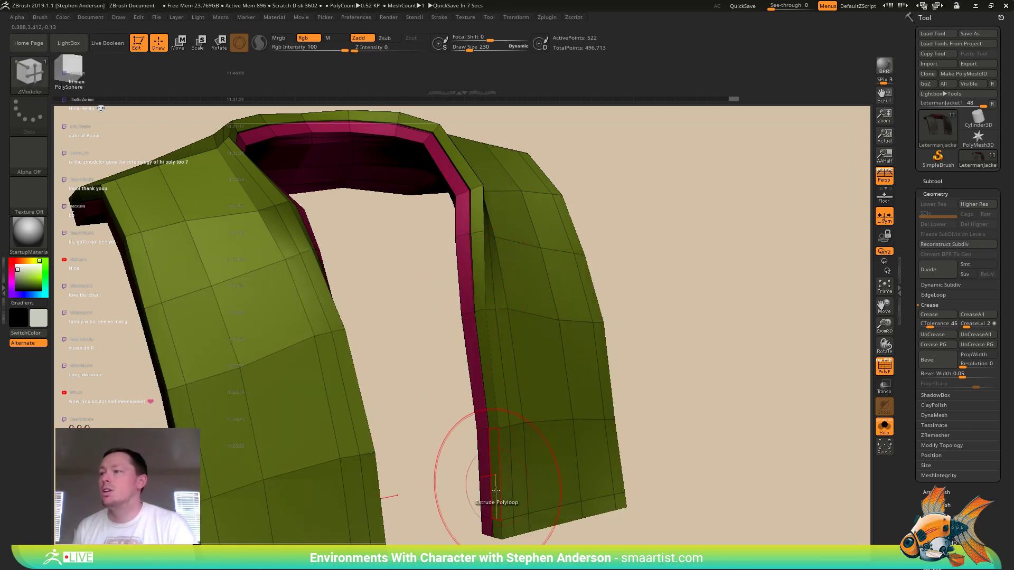
- Set the ZModeler point action to Make Curve and build a curve along the jacket's front opening edge from hem to collar
{"action": "key", "text": "space"}
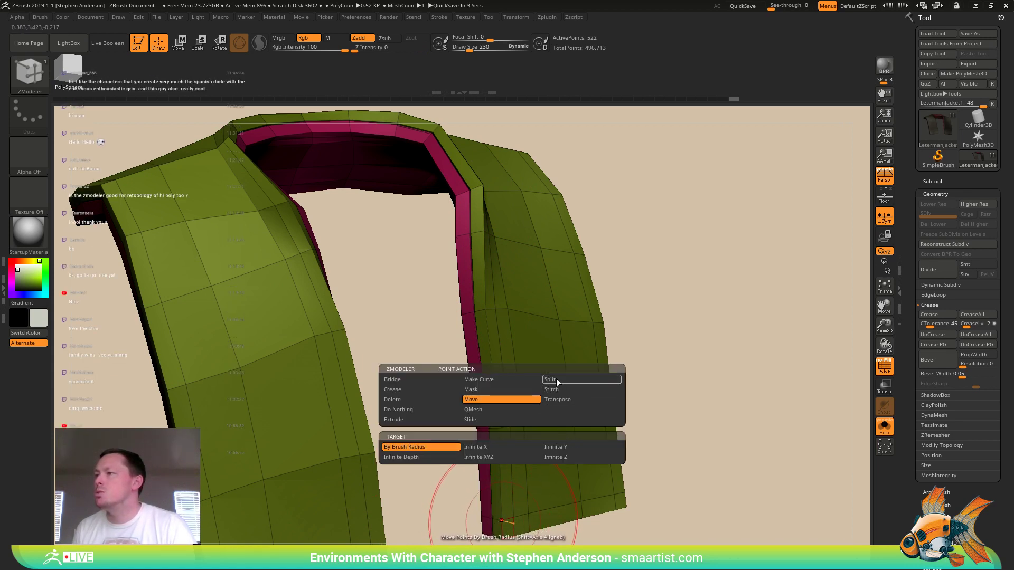
{"action": "left_click", "coordinate": [511, 379]}
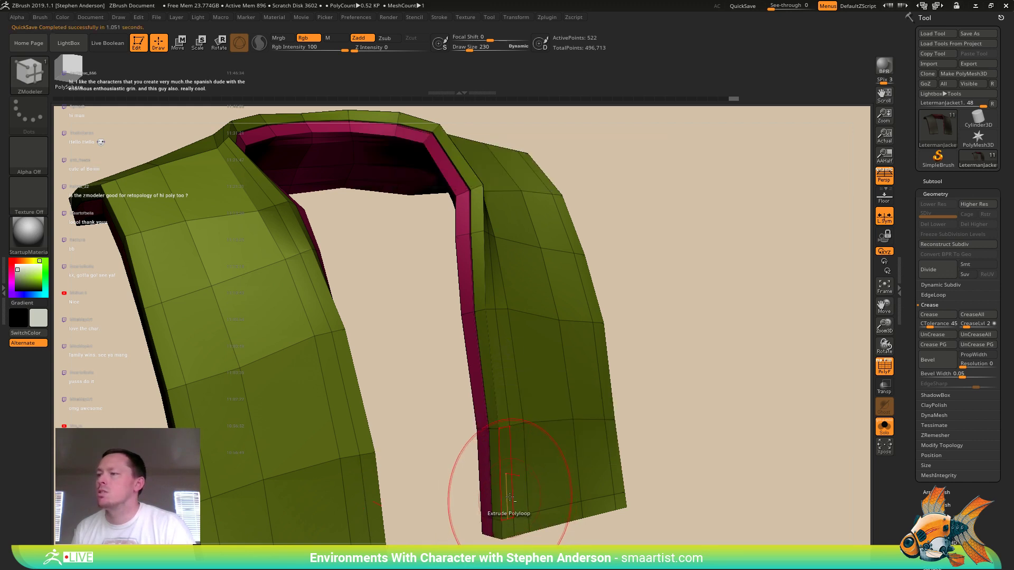
{"action": "right_click_drag", "start_coordinate": [510, 497], "coordinate": [510, 412], "text": "alt"}
{"action": "left_click", "coordinate": [505, 434]}
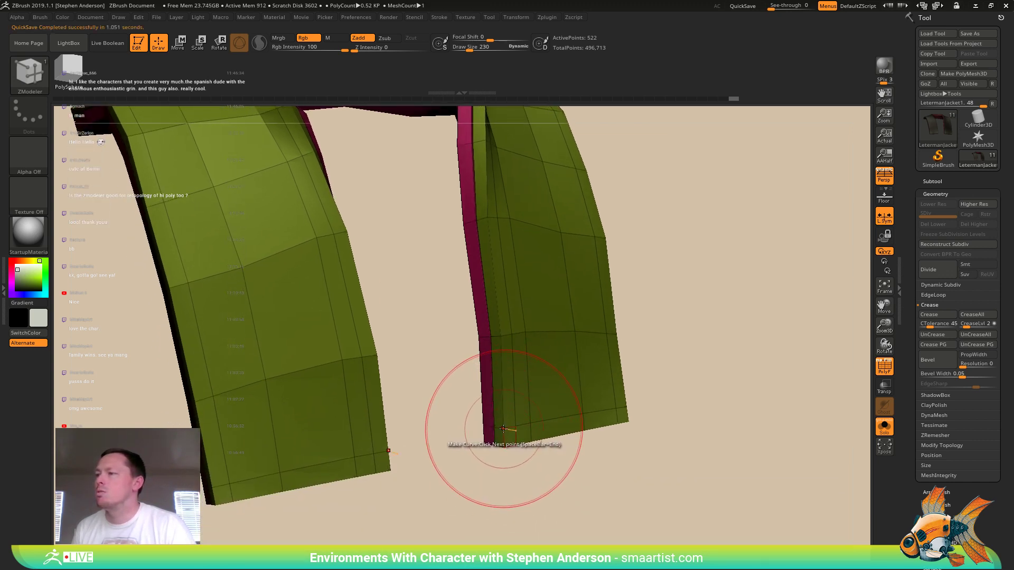
{"action": "key", "text": "space"}
{"action": "left_click", "coordinate": [501, 336]}
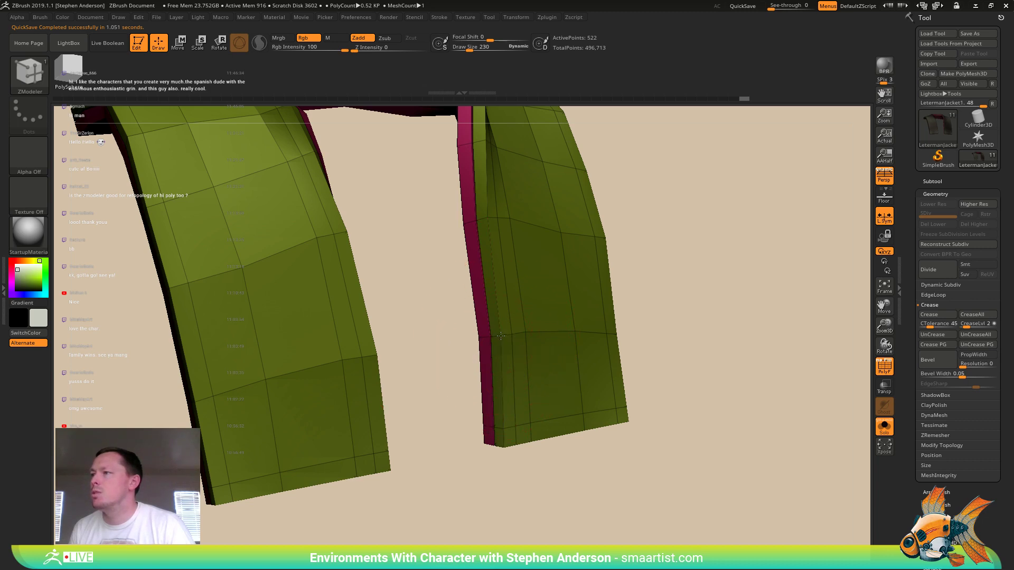
{"action": "left_click", "coordinate": [487, 218]}
{"action": "right_click_drag", "start_coordinate": [501, 215], "coordinate": [479, 344], "text": "alt"}
{"action": "left_click", "coordinate": [464, 267]}
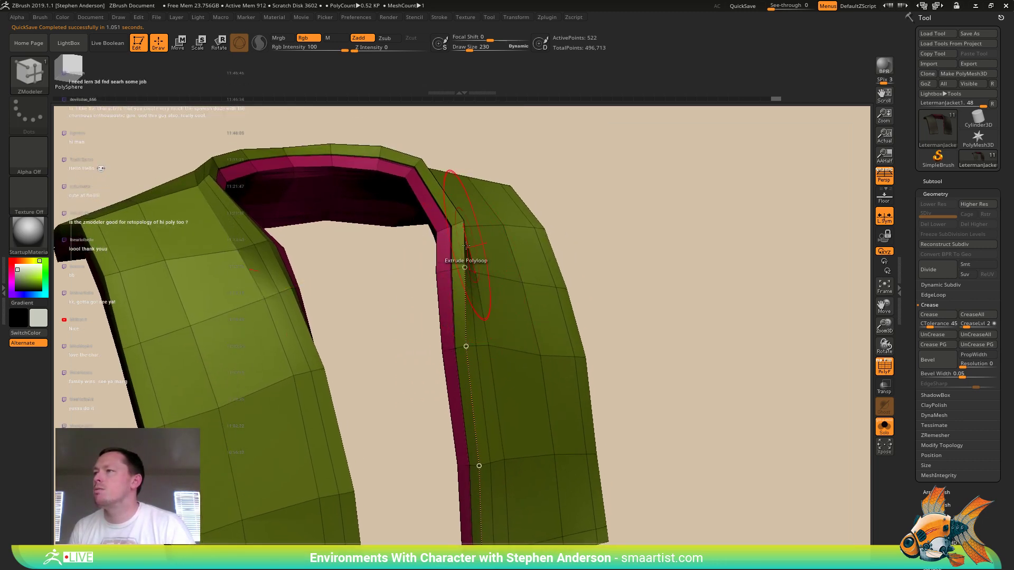
{"action": "right_click_drag", "start_coordinate": [466, 246], "coordinate": [501, 237]}
{"action": "left_click", "coordinate": [463, 221]}
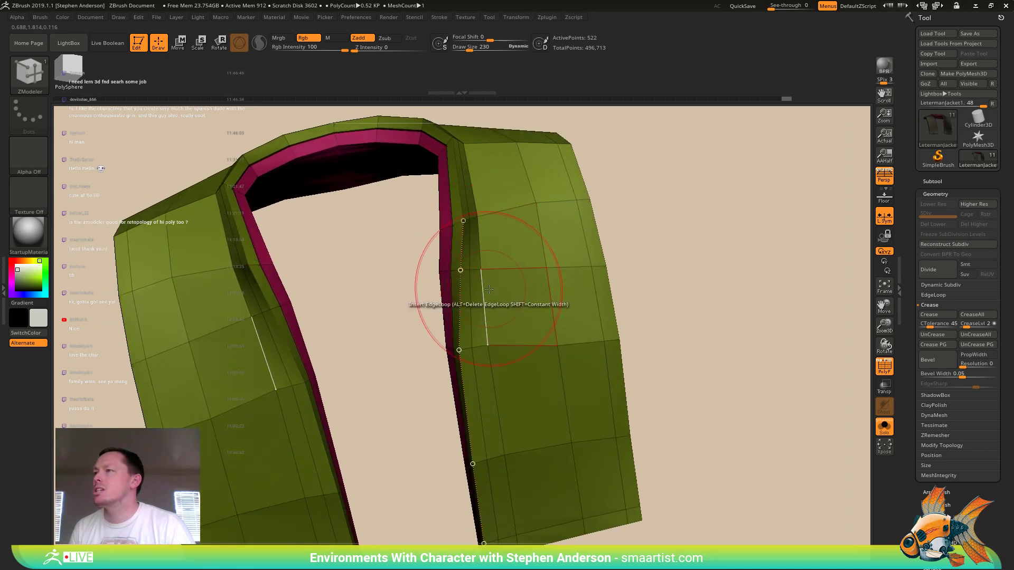
{"action": "right_click_drag", "start_coordinate": [491, 290], "coordinate": [469, 290], "text": "alt"}
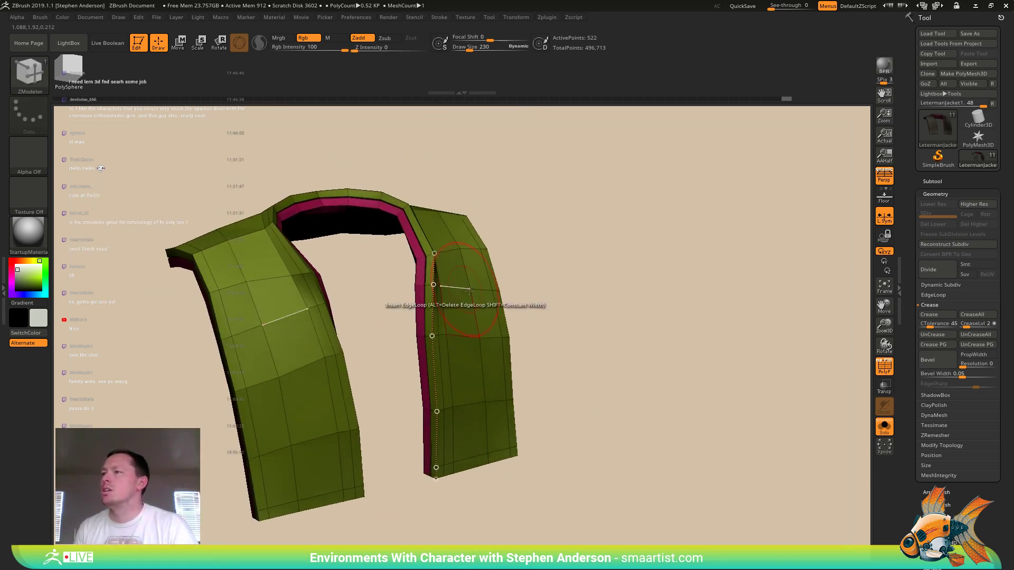
- Switch to the IMM ZipperM brush and try the closed zipper on the front-edge curve, then undo it
{"action": "key", "text": "b"}
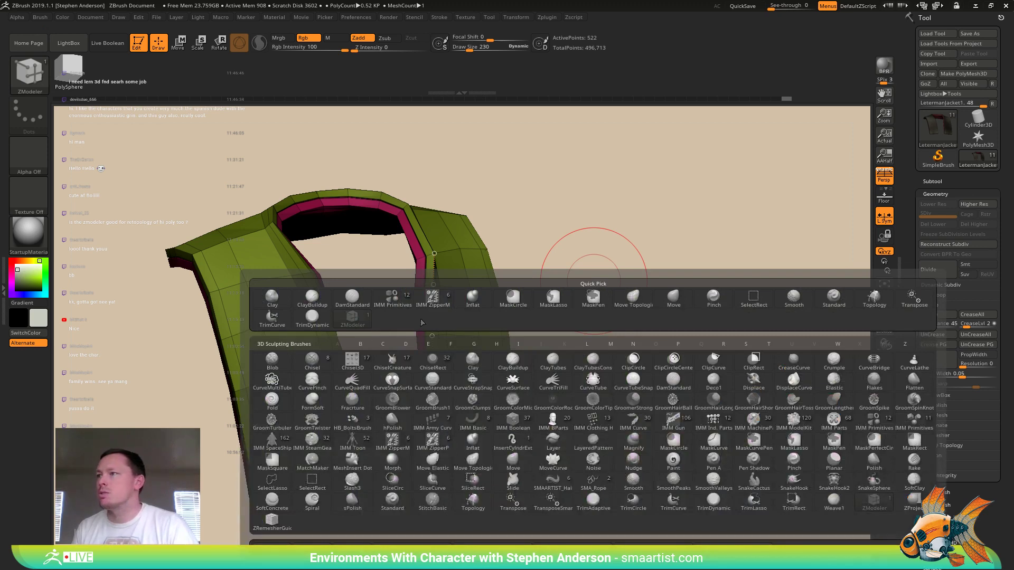
{"action": "left_click", "coordinate": [433, 299]}
{"action": "left_click", "coordinate": [432, 316]}
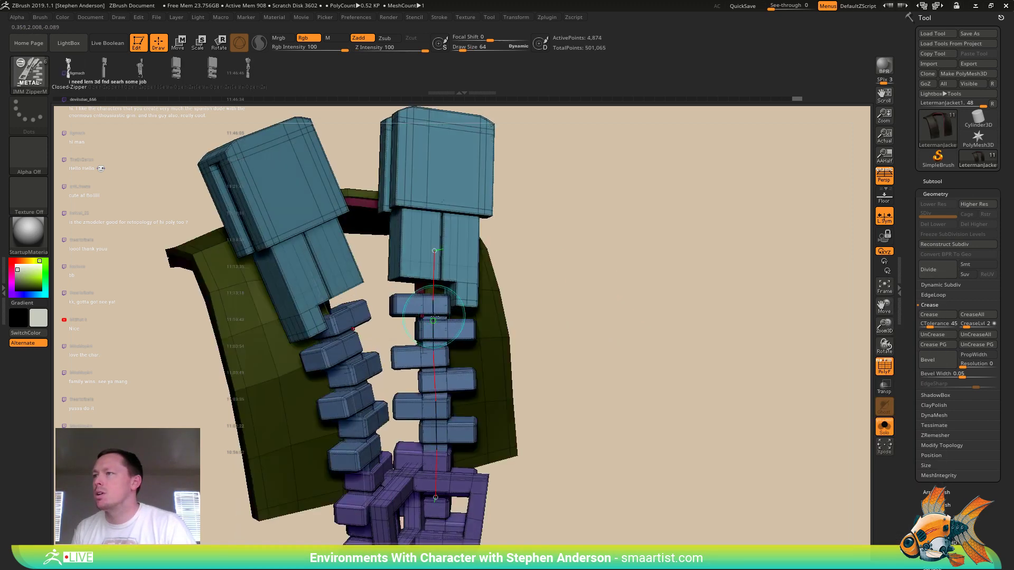
{"action": "mouse_move", "coordinate": [608, 302]}
{"action": "right_mouse_down", "text": "ctrl"}
{"action": "mouse_move", "coordinate": [582, 283]}
{"action": "mouse_move", "coordinate": [556, 305]}
{"action": "right_mouse_up", "text": "ctrl"}
{"action": "key", "text": "ctrl+z"}
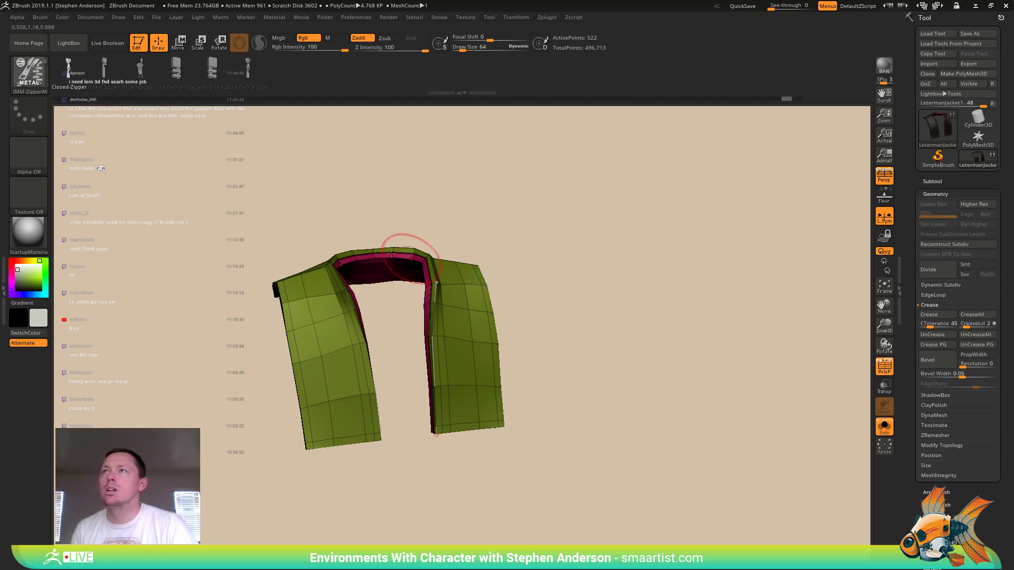
- Try the open zipper with the slider on the front-edge curve at draw sizes 230 and 41
{"action": "left_click", "coordinate": [142, 75]}
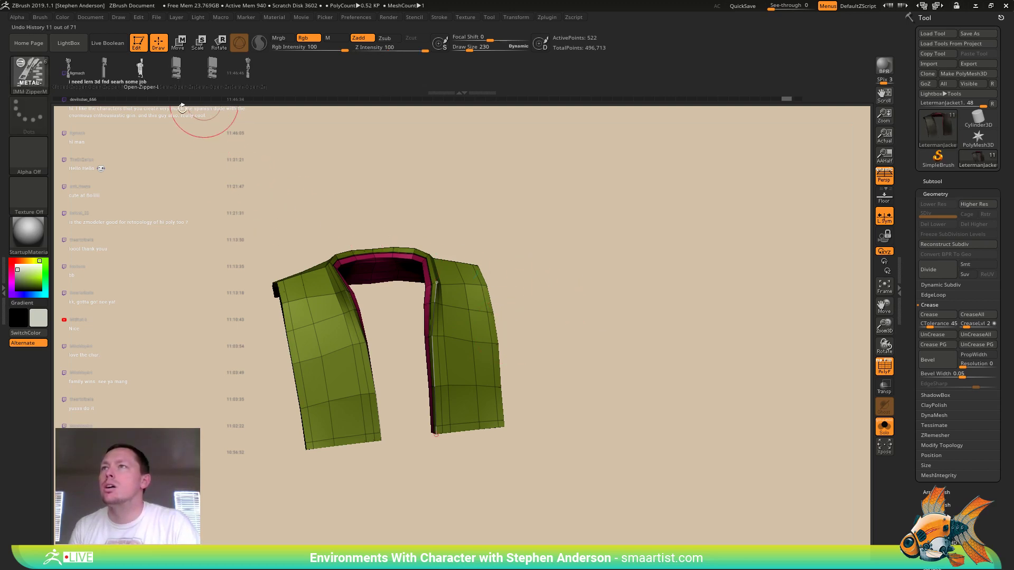
{"action": "left_click", "coordinate": [429, 340]}
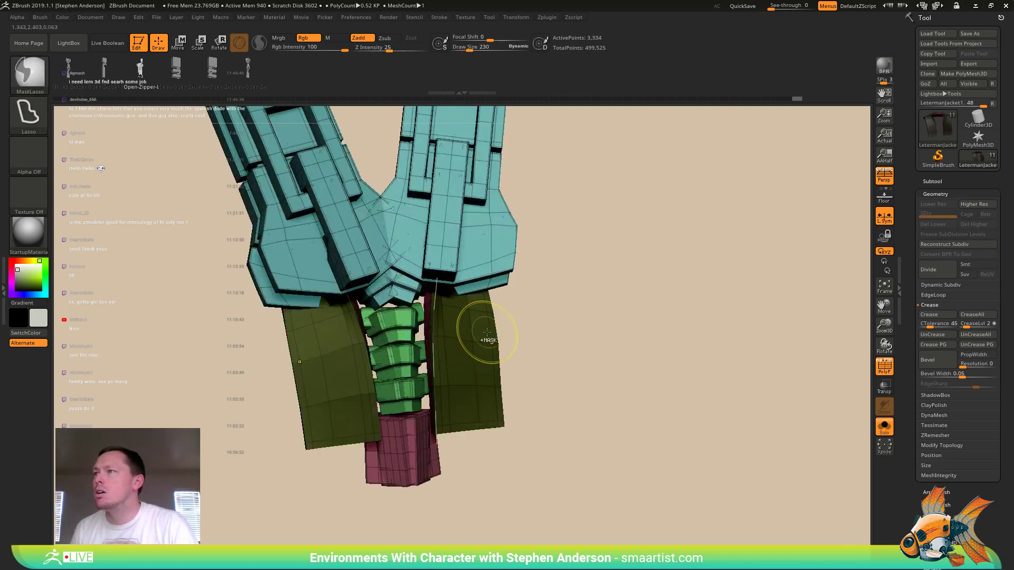
{"action": "key", "text": "ctrl+z"}
{"action": "key", "text": "s"}
{"action": "left_click_drag", "start_coordinate": [535, 328], "coordinate": [532, 331]}
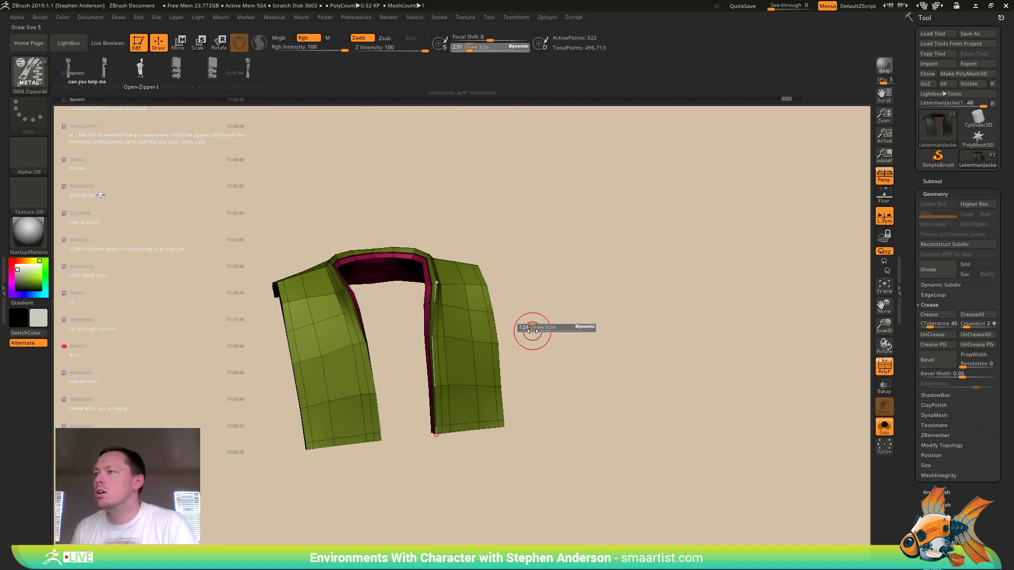
{"action": "left_click", "coordinate": [433, 342]}
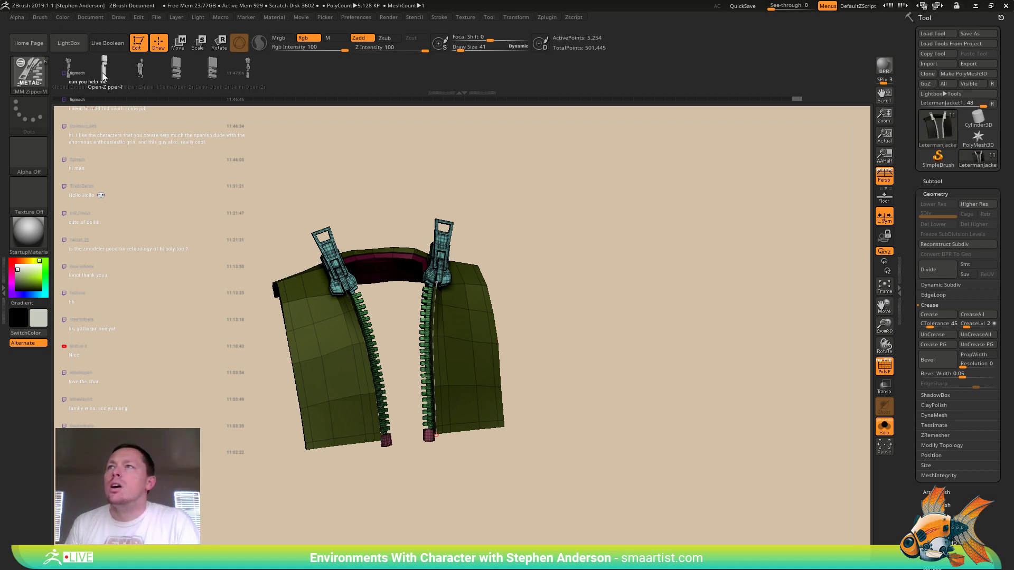
{"action": "key", "text": "ctrl+z"}
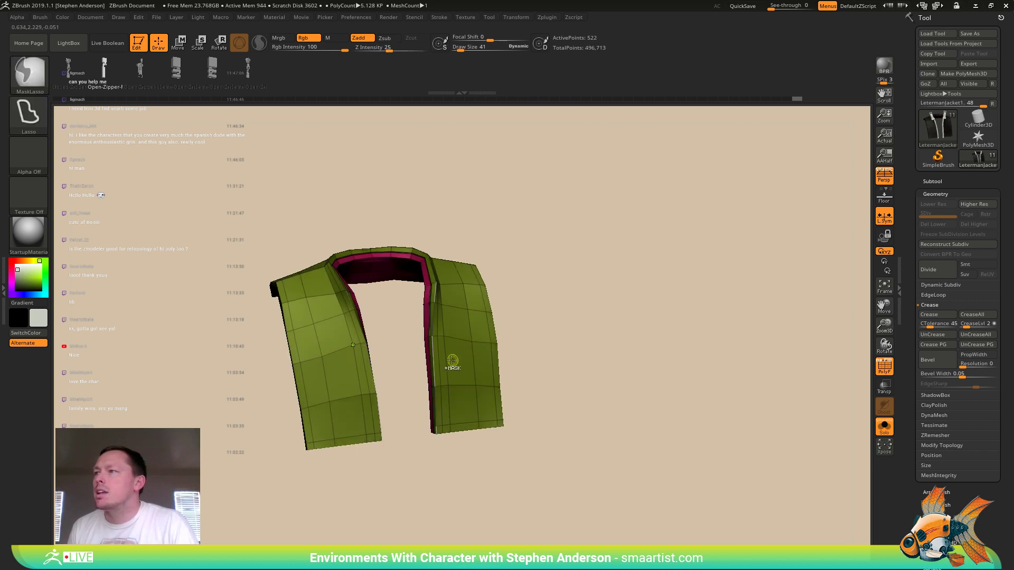
- Try the open zipper without the pull tab along the jacket's front edges at a draw size of 41
{"action": "left_click", "coordinate": [450, 359]}
{"action": "key", "text": "ctrl+z"}
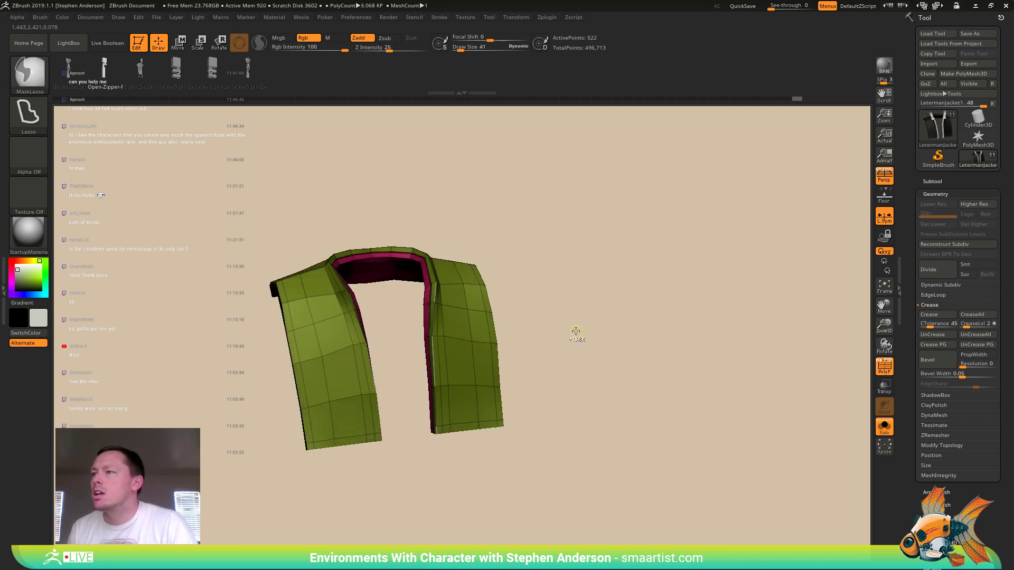
{"action": "left_click", "coordinate": [435, 380]}
{"action": "left_click_drag", "start_coordinate": [520, 340], "coordinate": [550, 358]}
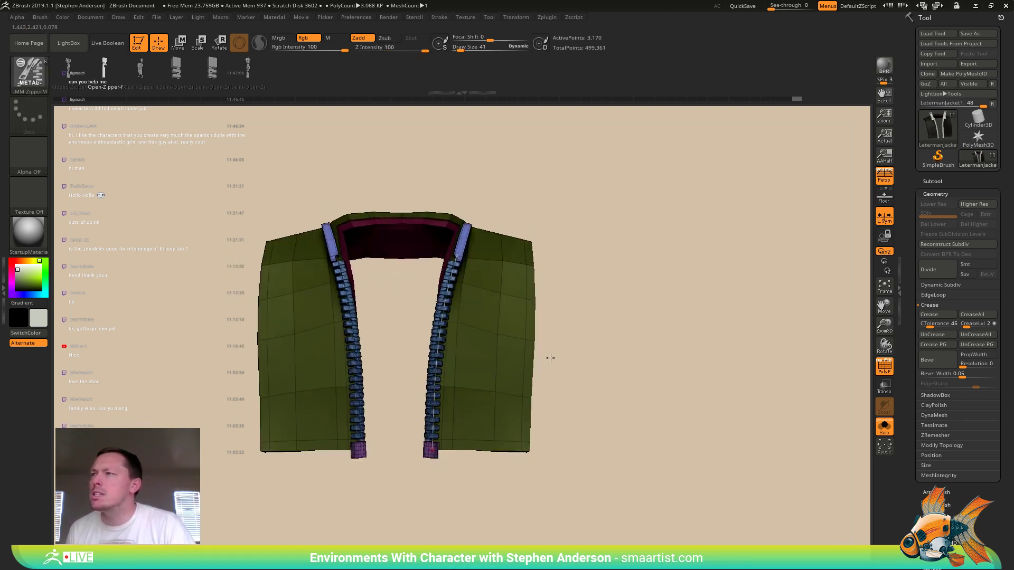
- Set the draw size to 11 and replace the zipper on the curve with the Semi-Open zipper variant
{"action": "key", "text": "s"}
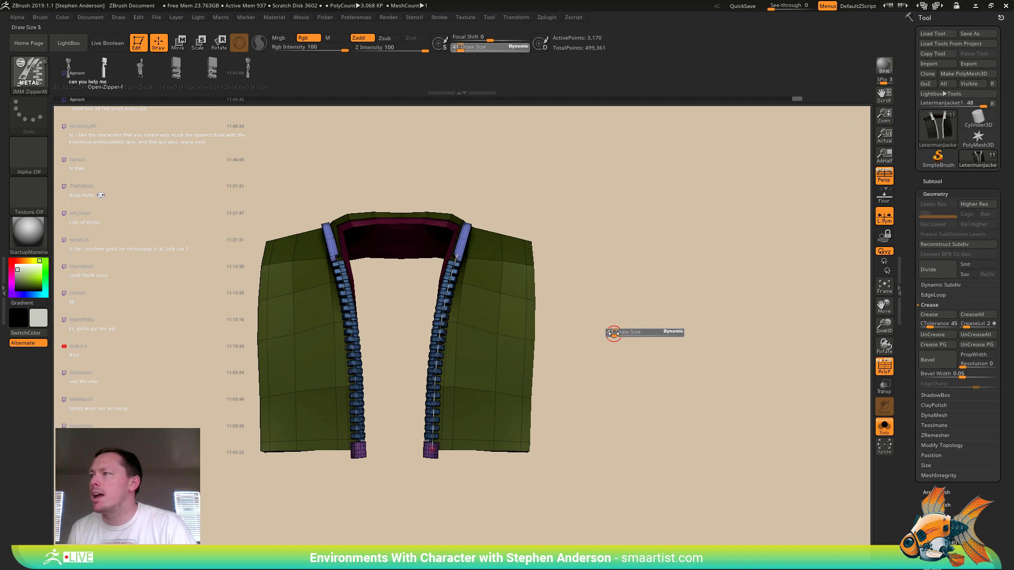
{"action": "left_click_drag", "start_coordinate": [612, 333], "coordinate": [613, 334]}
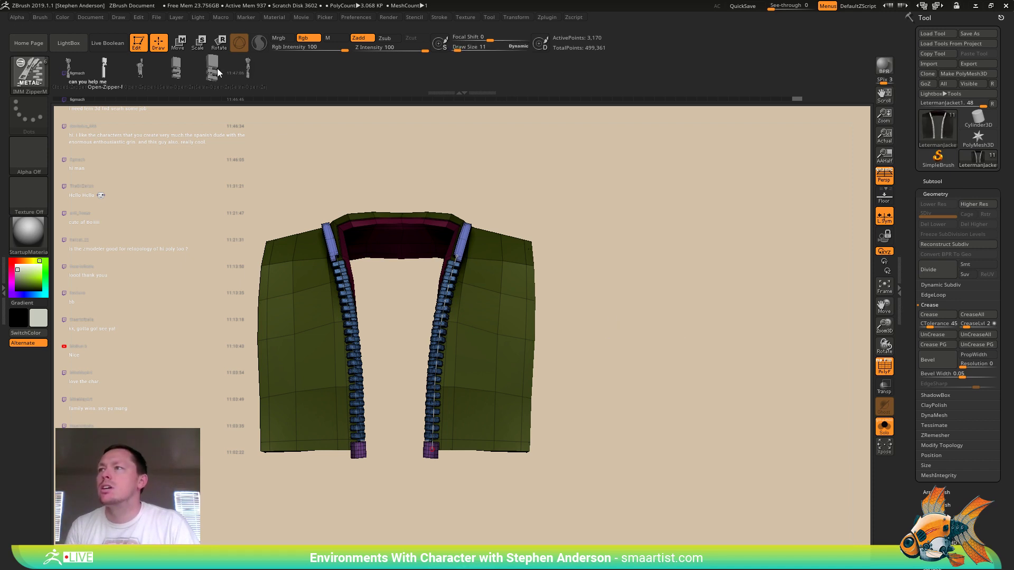
{"action": "left_click", "coordinate": [441, 313]}
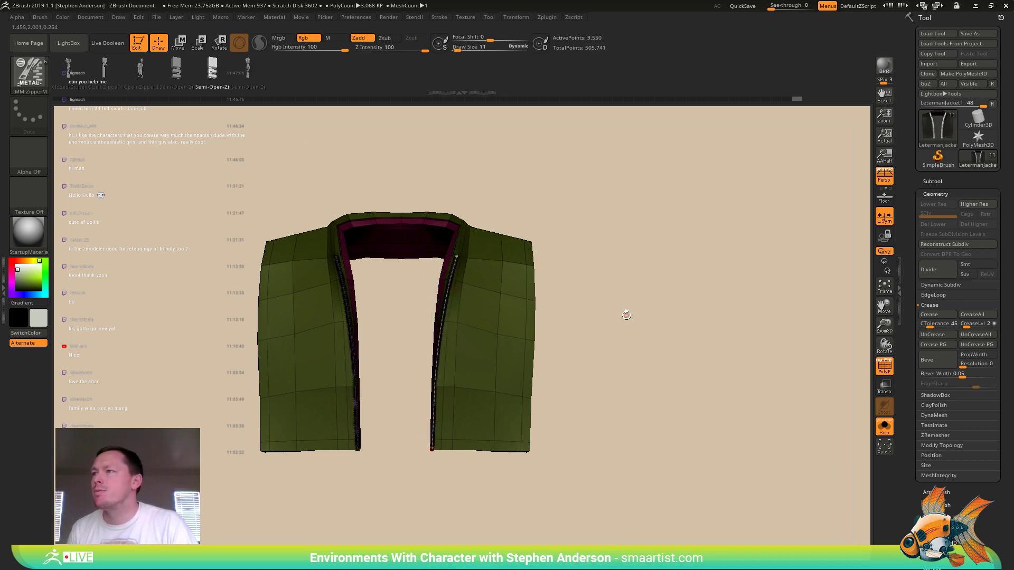
{"action": "right_click_drag", "start_coordinate": [626, 315], "coordinate": [703, 319], "text": "ctrl"}
- Raise the draw size to 72 and reapply the Semi-Open zipper along the curve to enlarge its teeth
{"action": "key", "text": "s"}
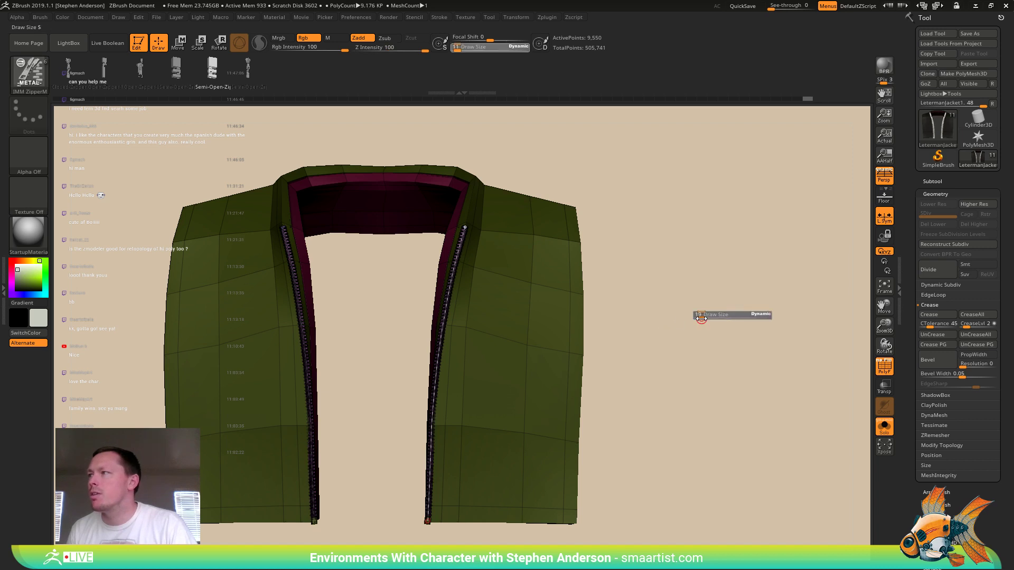
{"action": "left_click_drag", "start_coordinate": [700, 318], "coordinate": [701, 317]}
{"action": "left_click", "coordinate": [441, 343]}
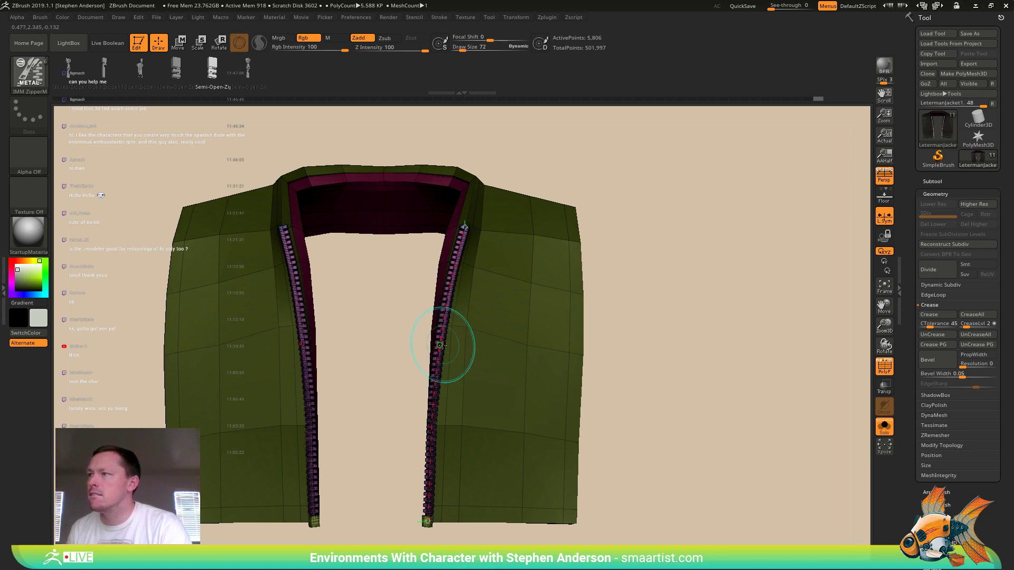
{"action": "left_click", "coordinate": [440, 346]}
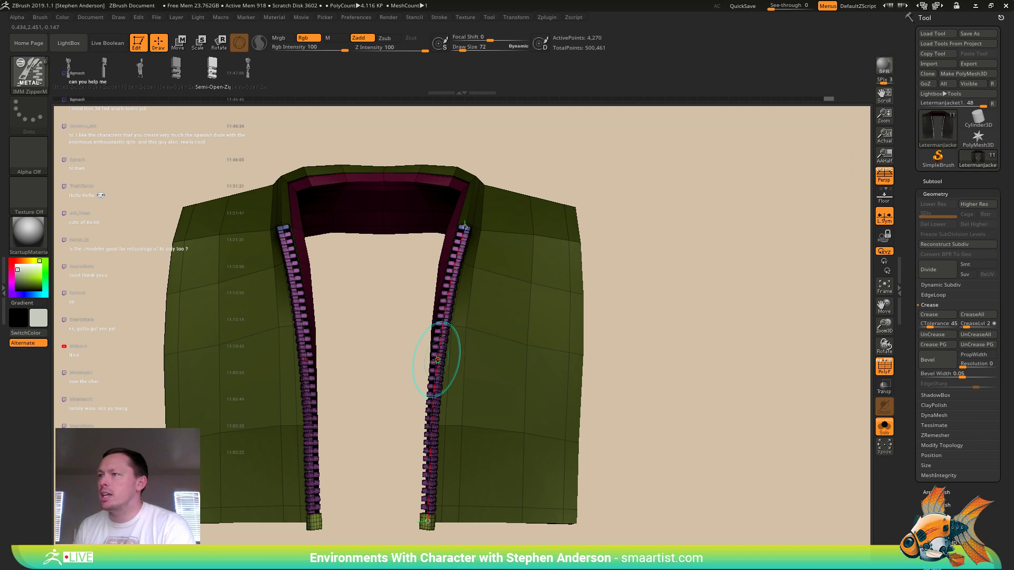
{"action": "left_click", "coordinate": [438, 359]}
- Reposition the zipper against the jacket's front opening edge with the transform gizmo
{"action": "left_click_drag", "start_coordinate": [666, 324], "coordinate": [655, 325]}
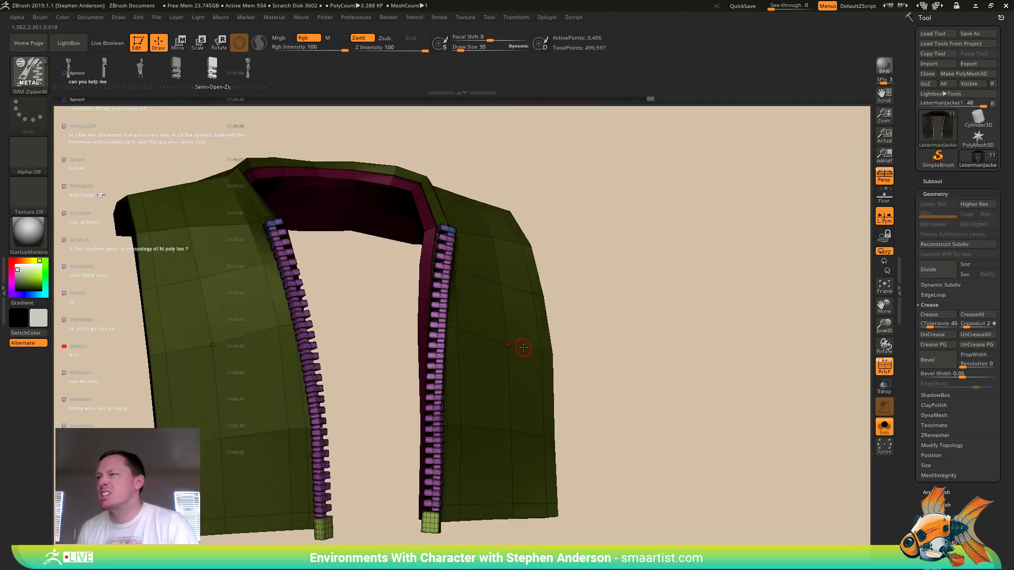
{"action": "key", "text": "w"}
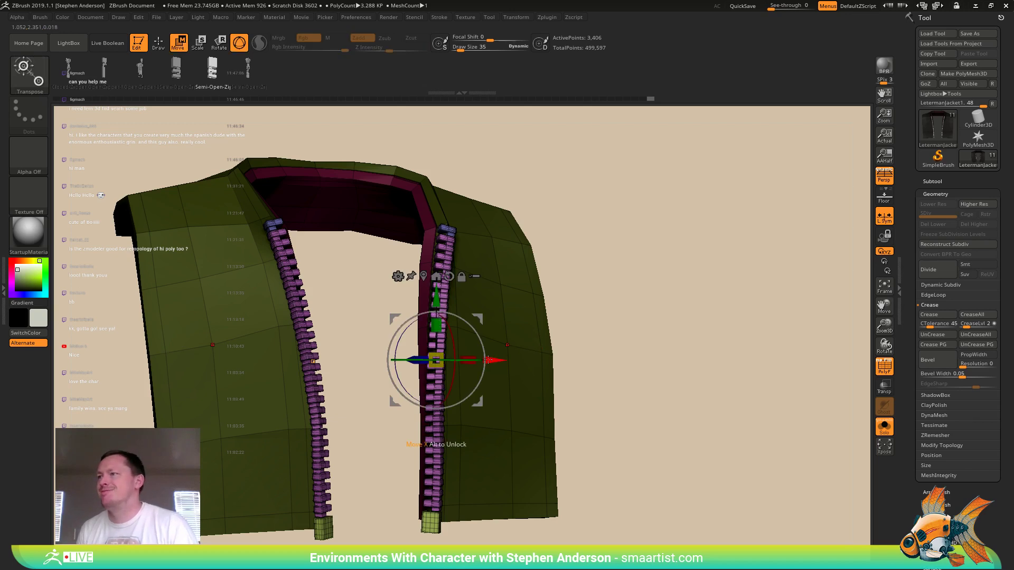
{"action": "left_click_drag", "start_coordinate": [487, 360], "coordinate": [470, 361]}
{"action": "right_click_drag", "start_coordinate": [493, 360], "coordinate": [470, 332]}
{"action": "left_click_drag", "start_coordinate": [434, 358], "coordinate": [466, 377]}
{"action": "mouse_move", "coordinate": [483, 361]}
{"action": "right_mouse_down"}
{"action": "mouse_move", "coordinate": [492, 461]}
{"action": "mouse_move", "coordinate": [454, 373]}
{"action": "right_mouse_up"}
- Choose the Move brush with a draw size of 403 and push the zipper's upper end against the collar edge
{"action": "key", "text": "b"}
{"action": "key", "text": "m"}
{"action": "key", "text": "v"}
{"action": "key", "text": "s"}
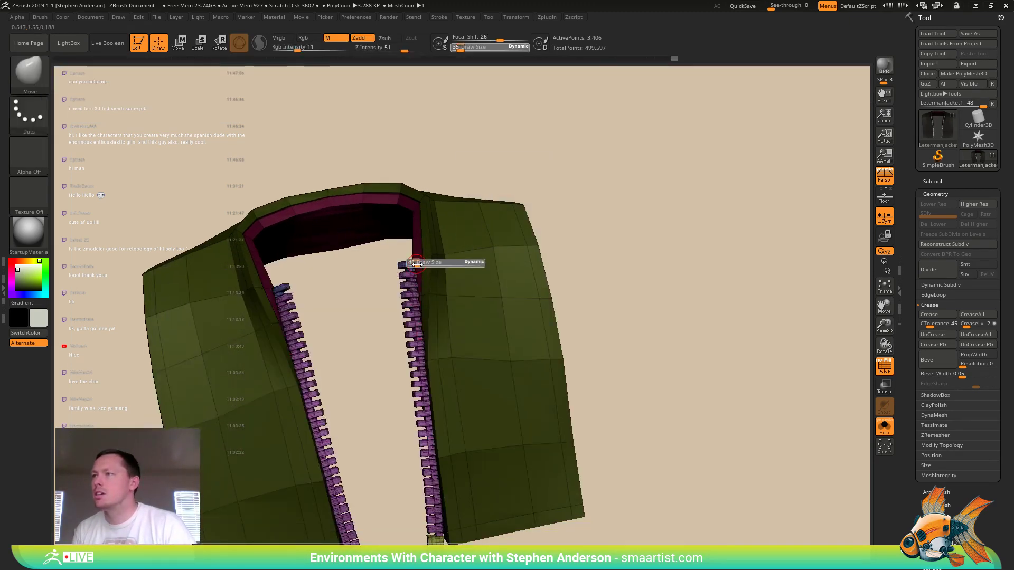
{"action": "left_click_drag", "start_coordinate": [429, 267], "coordinate": [431, 267]}
{"action": "mouse_move", "coordinate": [431, 268]}
{"action": "right_mouse_down"}
{"action": "mouse_move", "coordinate": [462, 271]}
{"action": "mouse_move", "coordinate": [417, 270]}
{"action": "right_mouse_up"}
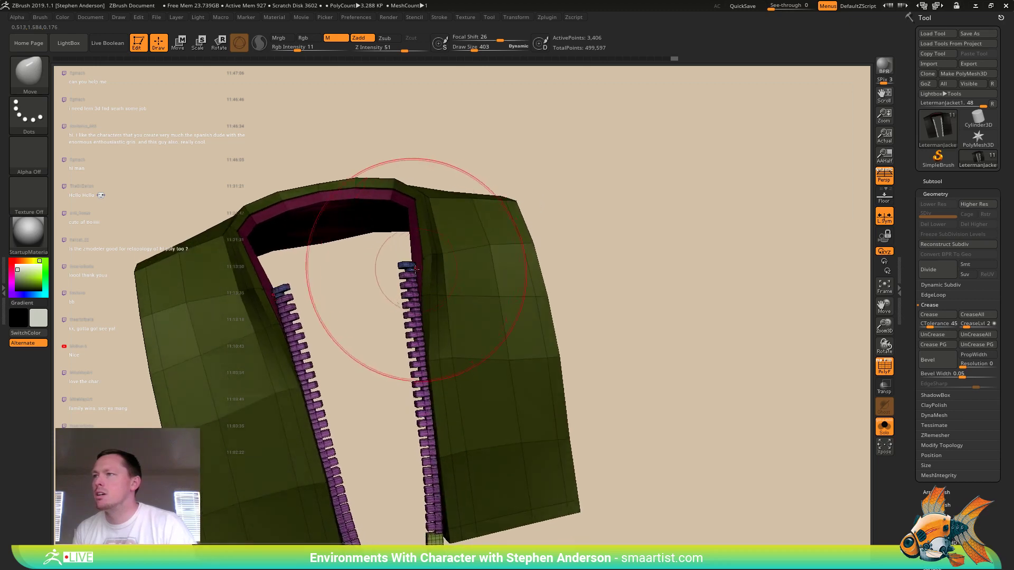
{"action": "left_click_drag", "start_coordinate": [416, 268], "coordinate": [424, 264]}
{"action": "right_click_drag", "start_coordinate": [424, 264], "coordinate": [459, 240]}
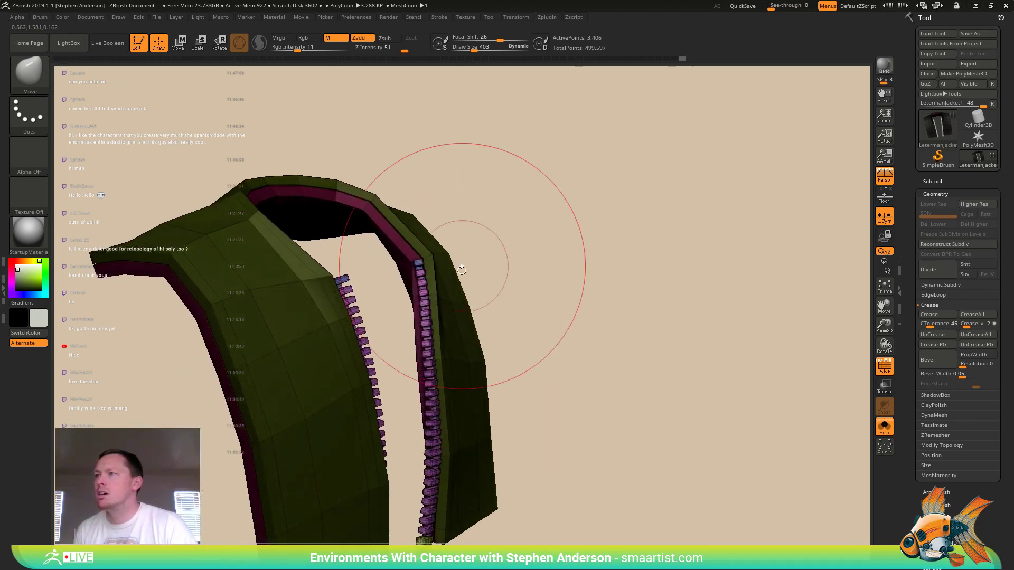
- Reduce the Move brush's draw size to 204 and fit the zipper's length to the jacket's front edge
{"action": "key", "text": "s"}
{"action": "left_click_drag", "start_coordinate": [429, 257], "coordinate": [421, 255]}
{"action": "right_click_drag", "start_coordinate": [452, 368], "coordinate": [418, 315]}
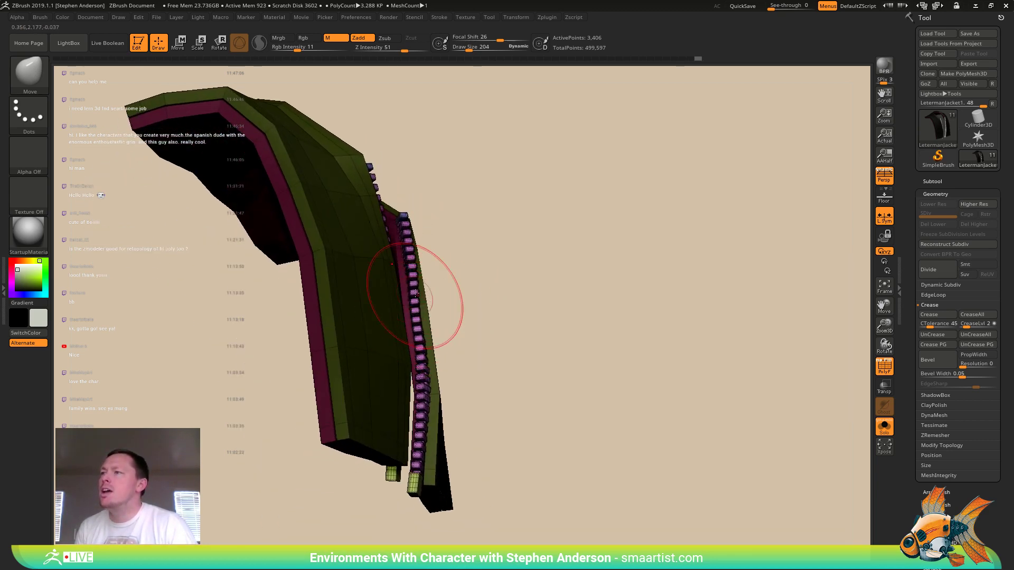
{"action": "mouse_move", "coordinate": [429, 401]}
{"action": "right_mouse_down"}
{"action": "mouse_move", "coordinate": [442, 351]}
{"action": "mouse_move", "coordinate": [423, 404]}
{"action": "right_mouse_up"}
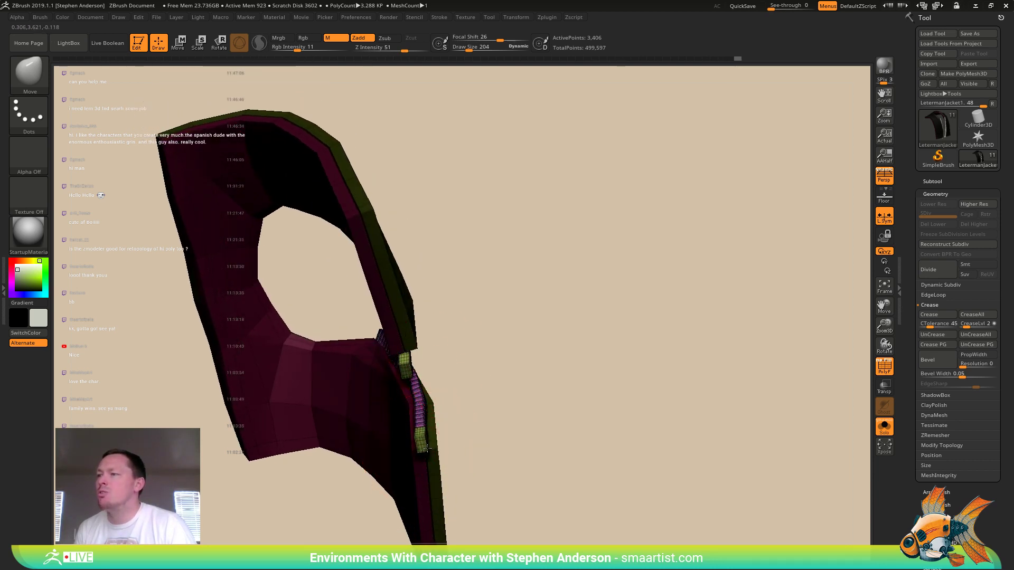
{"action": "right_click_drag", "start_coordinate": [422, 420], "coordinate": [459, 401]}
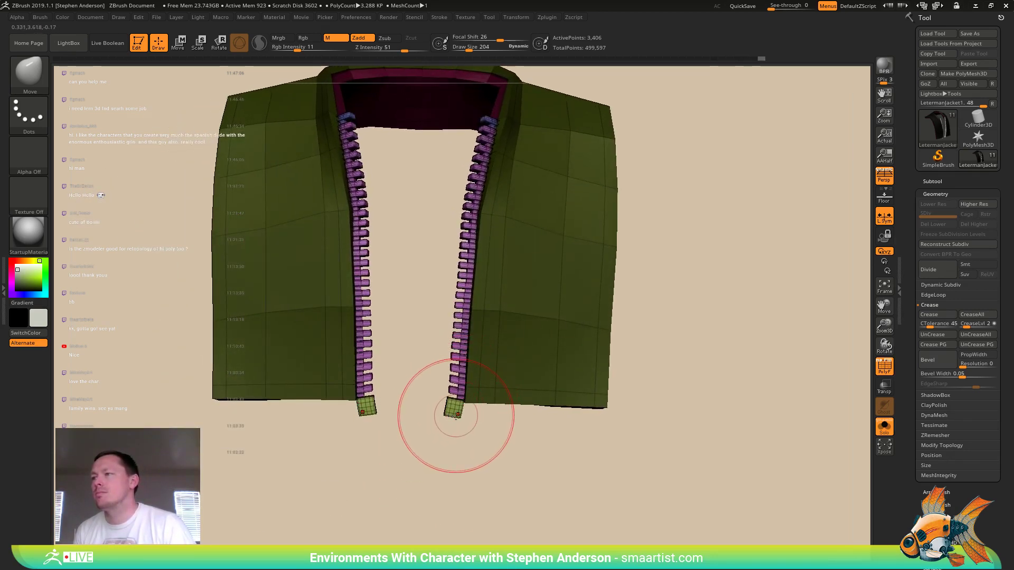
- Hide the end stops at the zipper's lower ends and nudge the lowest teeth toward the hem with a draw size of 124
{"action": "left_click", "coordinate": [456, 416], "text": "ctrl+shift"}
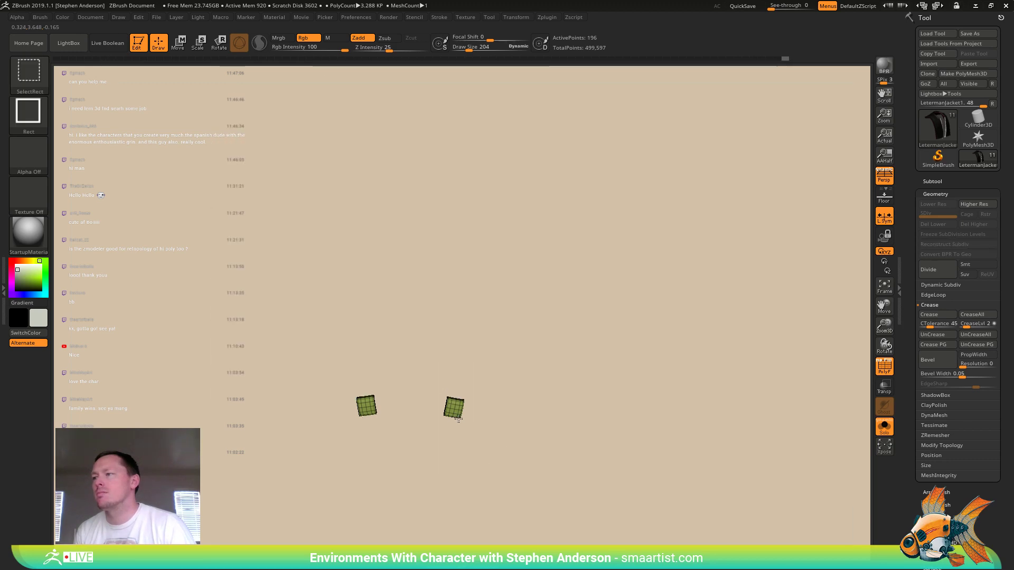
{"action": "left_click", "coordinate": [458, 422], "text": "ctrl+shift"}
{"action": "mouse_move", "coordinate": [475, 425]}
{"action": "right_mouse_down"}
{"action": "mouse_move", "coordinate": [445, 389]}
{"action": "mouse_move", "coordinate": [457, 389]}
{"action": "right_mouse_up"}
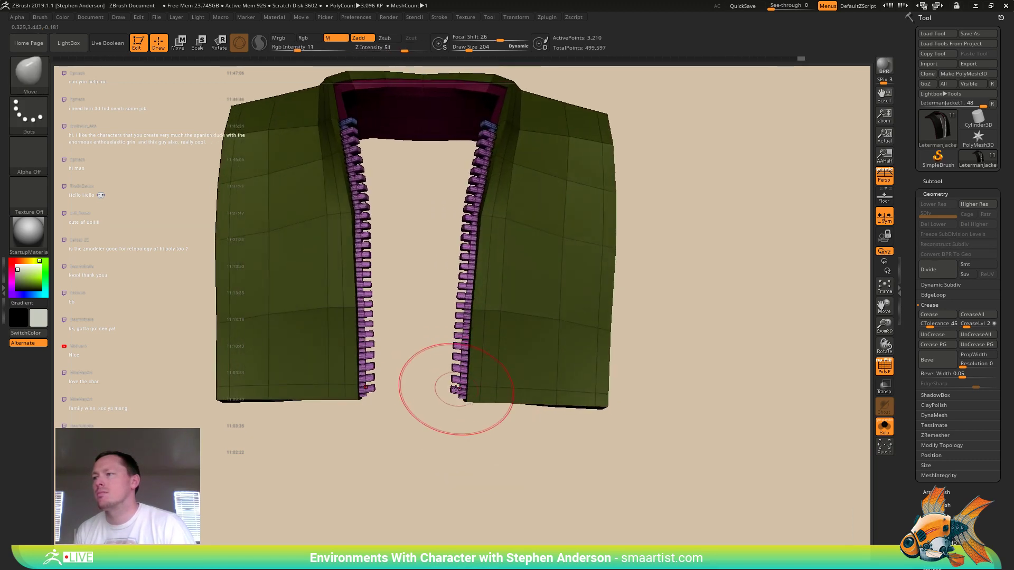
{"action": "key", "text": "s"}
{"action": "left_click_drag", "start_coordinate": [457, 389], "coordinate": [448, 393]}
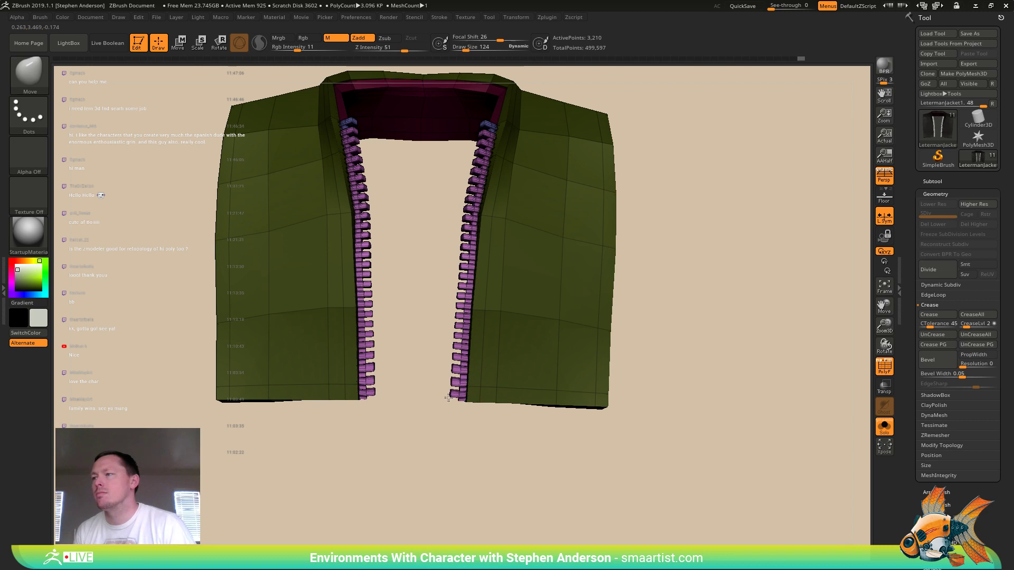
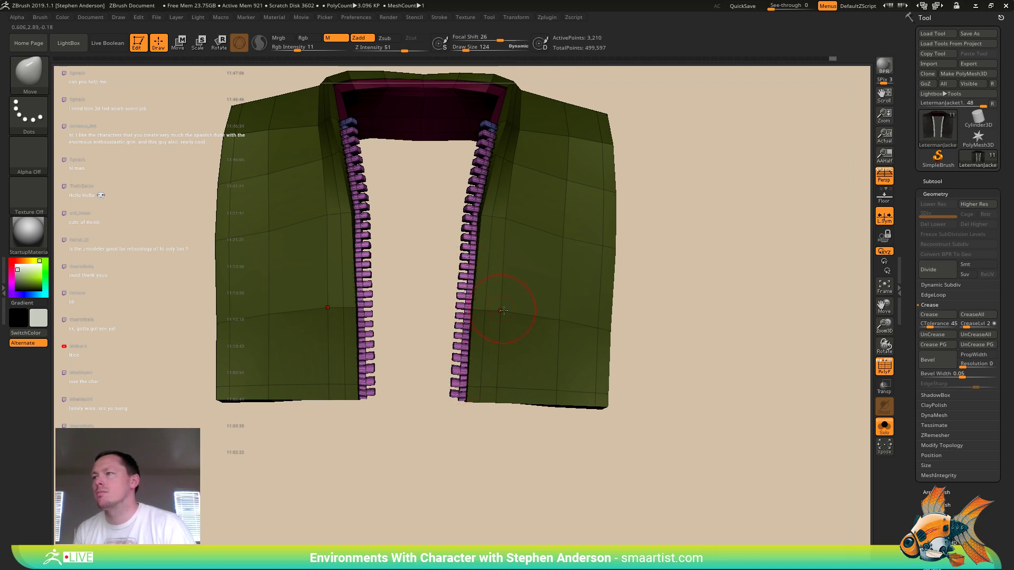
- Delete the zipper's hidden end stops from the jacket mesh and show the rest of the bust again
{"action": "key", "text": "shift+f"}
{"action": "mouse_move", "coordinate": [516, 340]}
{"action": "right_mouse_down", "text": "ctrl"}
{"action": "mouse_move", "coordinate": [489, 287]}
{"action": "mouse_move", "coordinate": [475, 355]}
{"action": "mouse_move", "coordinate": [521, 318]}
{"action": "right_mouse_up", "text": "ctrl"}
{"action": "left_click_drag", "start_coordinate": [547, 297], "coordinate": [556, 369], "text": "ctrl"}
{"action": "mouse_move", "coordinate": [549, 355]}
{"action": "right_mouse_down"}
{"action": "mouse_move", "coordinate": [505, 353]}
{"action": "mouse_move", "coordinate": [501, 341]}
{"action": "right_mouse_up"}
{"action": "mouse_move", "coordinate": [500, 340]}
{"action": "right_mouse_down", "text": "ctrl"}
{"action": "mouse_move", "coordinate": [532, 362]}
{"action": "mouse_move", "coordinate": [539, 384]}
{"action": "right_mouse_up", "text": "ctrl"}
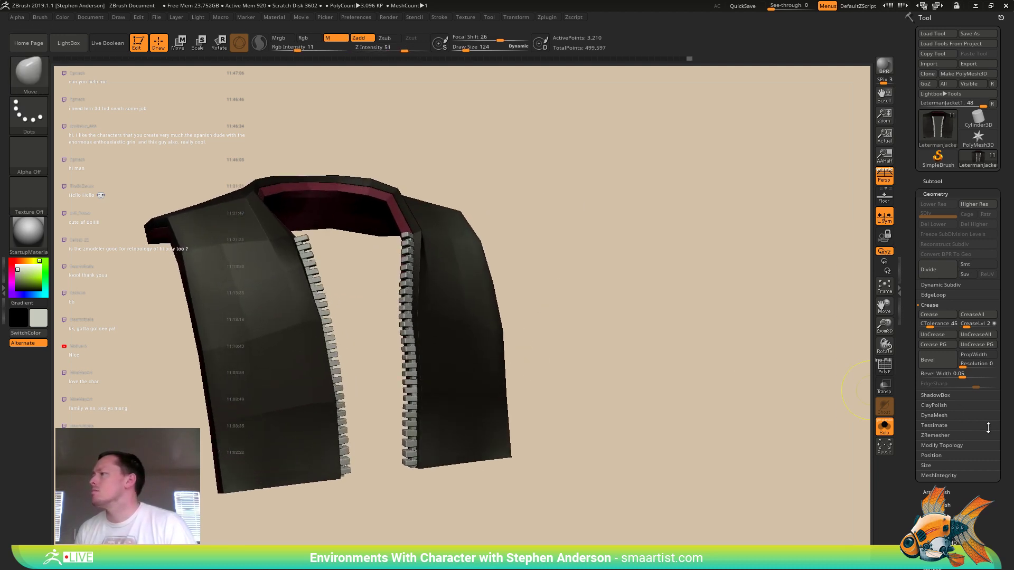
{"action": "left_click", "coordinate": [946, 445]}
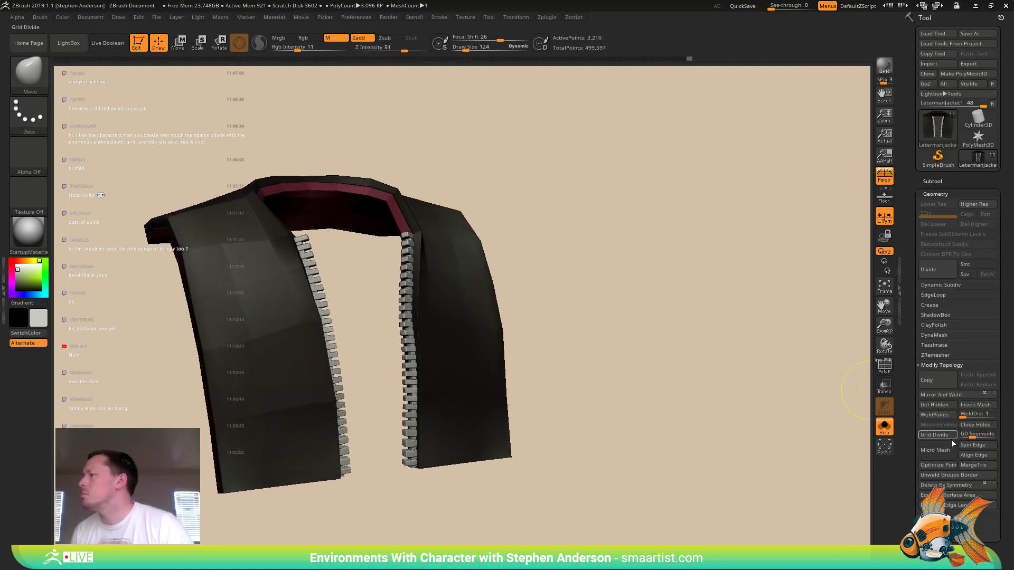
{"action": "left_click", "coordinate": [885, 431]}
{"action": "mouse_move", "coordinate": [629, 276]}
{"action": "right_mouse_down", "text": "ctrl"}
{"action": "mouse_move", "coordinate": [616, 285]}
{"action": "mouse_move", "coordinate": [624, 323]}
{"action": "mouse_move", "coordinate": [613, 328]}
{"action": "mouse_move", "coordinate": [617, 316]}
{"action": "right_mouse_up", "text": "ctrl"}
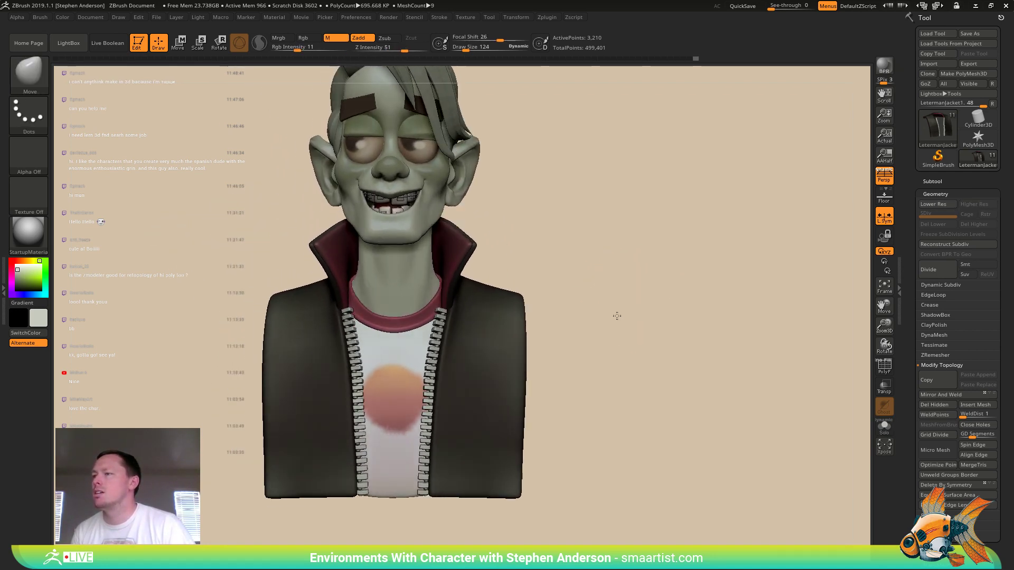
- Lower the jacket's subdivision level, isolate the zipper and merge its teeth into a single polygroup before showing the jacket again
{"action": "key", "text": "w"}
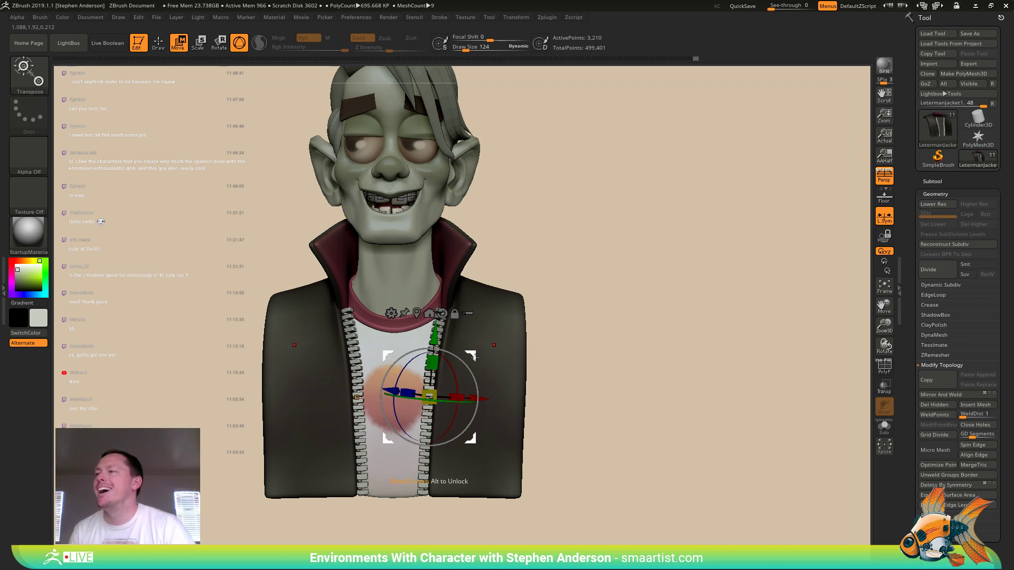
{"action": "key", "text": "shift+d"}
{"action": "key", "text": "shift+d"}
{"action": "key", "text": "shift+d"}
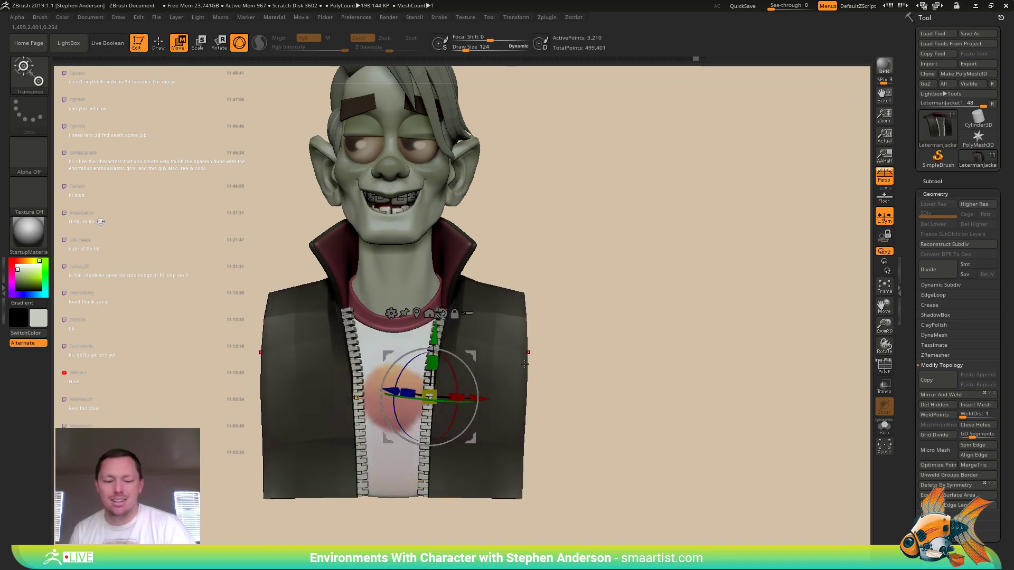
{"action": "right_click_drag", "start_coordinate": [524, 363], "coordinate": [520, 407], "text": "ctrl"}
{"action": "key", "text": "shift+f"}
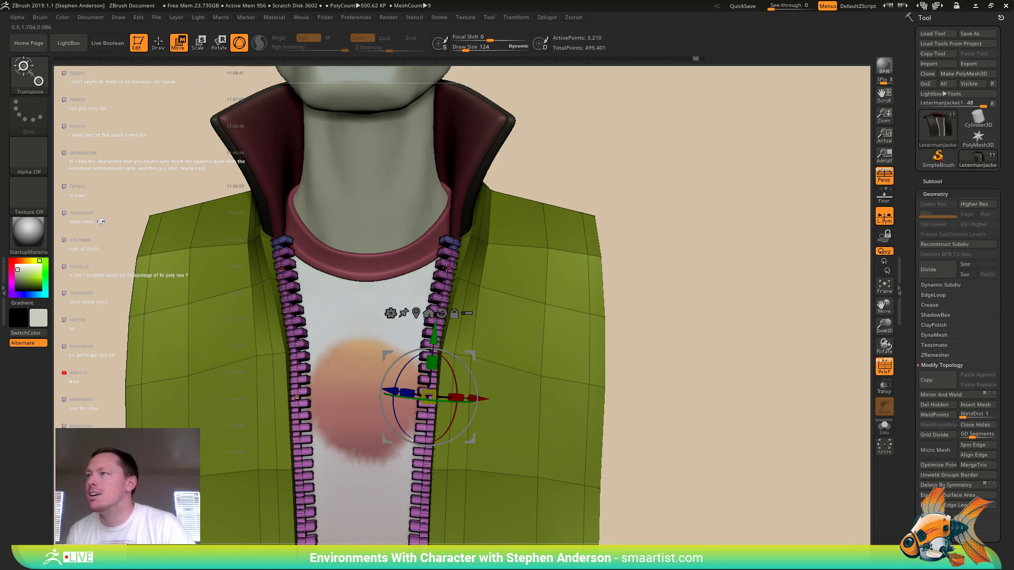
{"action": "key", "text": "q"}
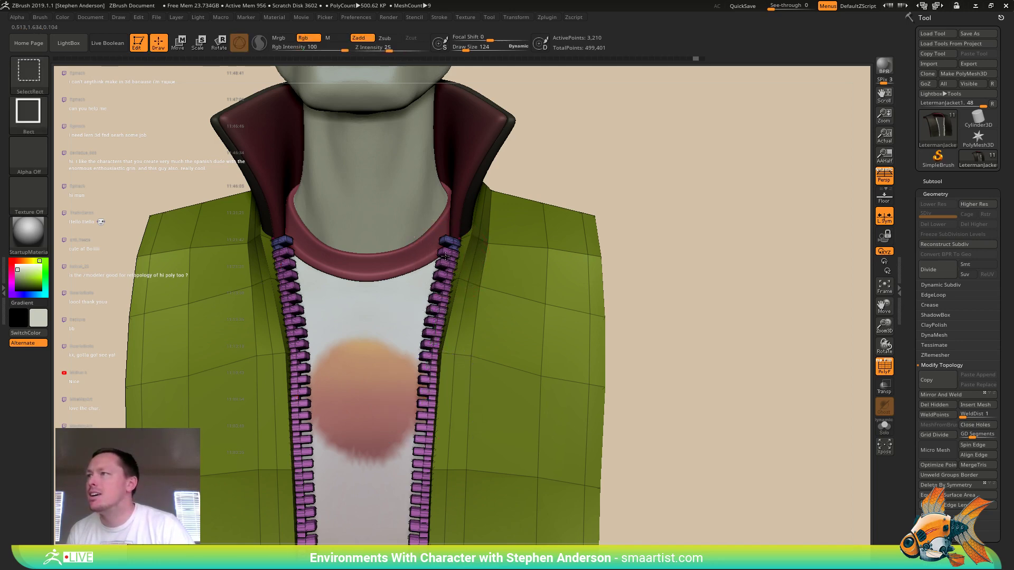
{"action": "left_click", "coordinate": [460, 222], "text": "ctrl+shift"}
{"action": "left_click", "coordinate": [724, 290], "text": "ctrl+shift"}
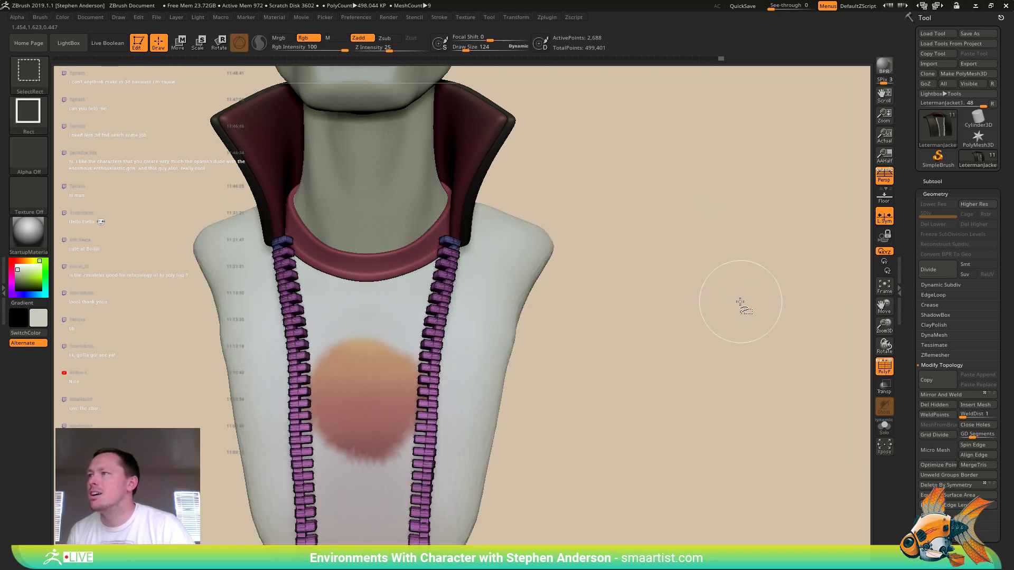
{"action": "left_click", "coordinate": [683, 289], "text": "ctrl+shift"}
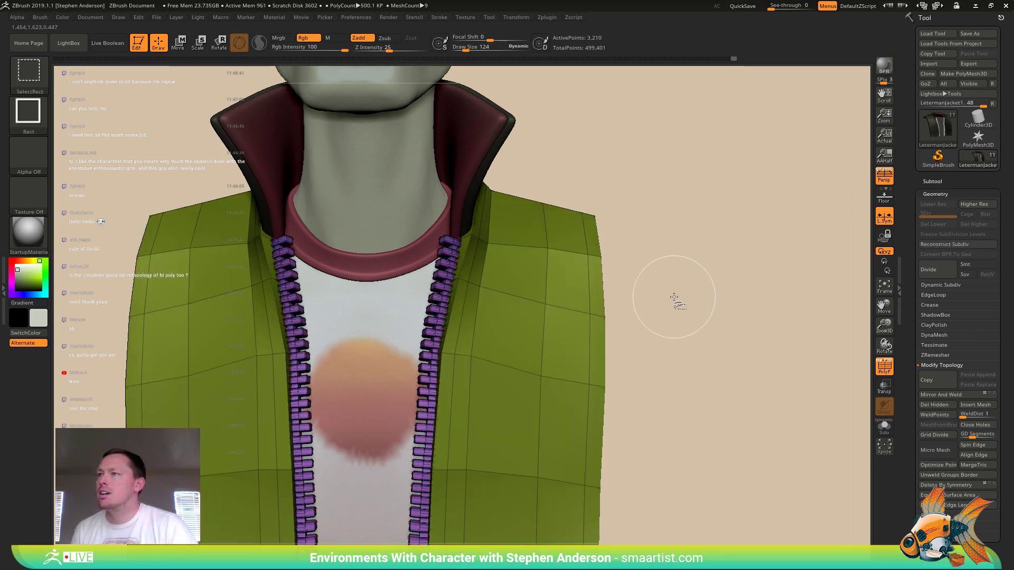
- Mask the jacket and slide the mirrored zipper halves across the centre to swap sides using the gizmo
{"action": "key", "text": "w"}
{"action": "left_click", "coordinate": [441, 286], "text": "ctrl"}
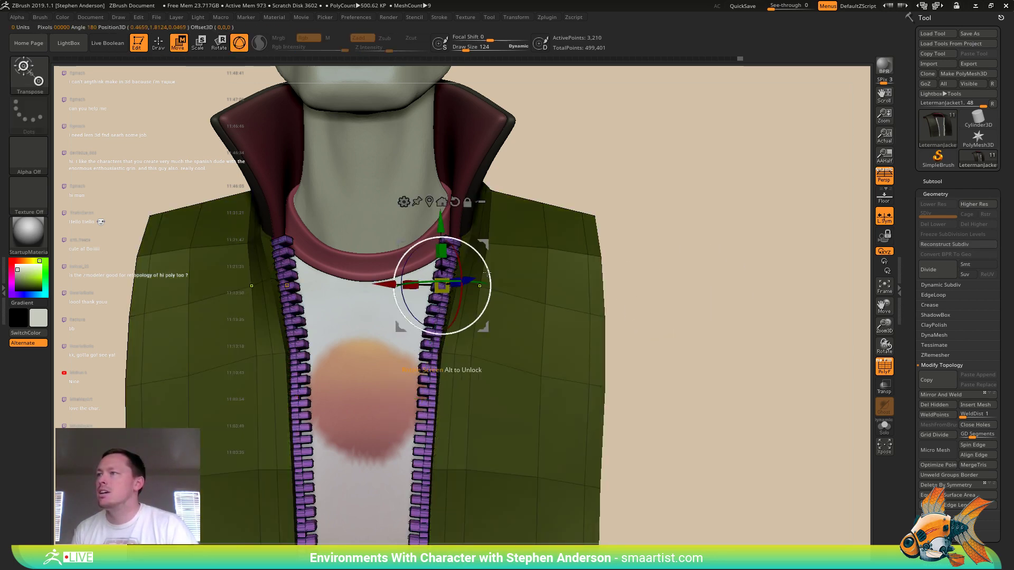
{"action": "left_click_drag", "start_coordinate": [482, 244], "coordinate": [388, 246]}
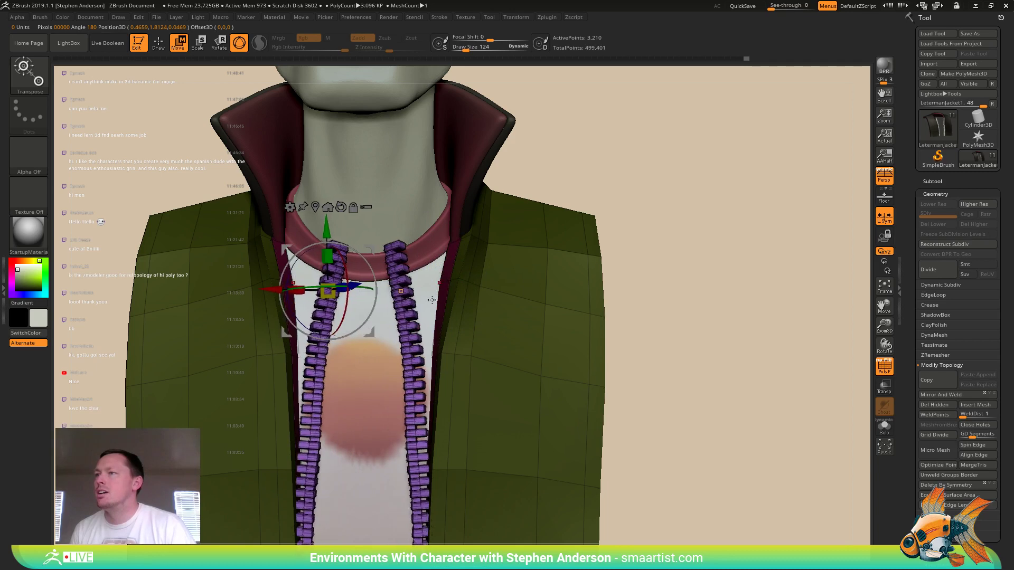
{"action": "left_click_drag", "start_coordinate": [481, 296], "coordinate": [434, 296]}
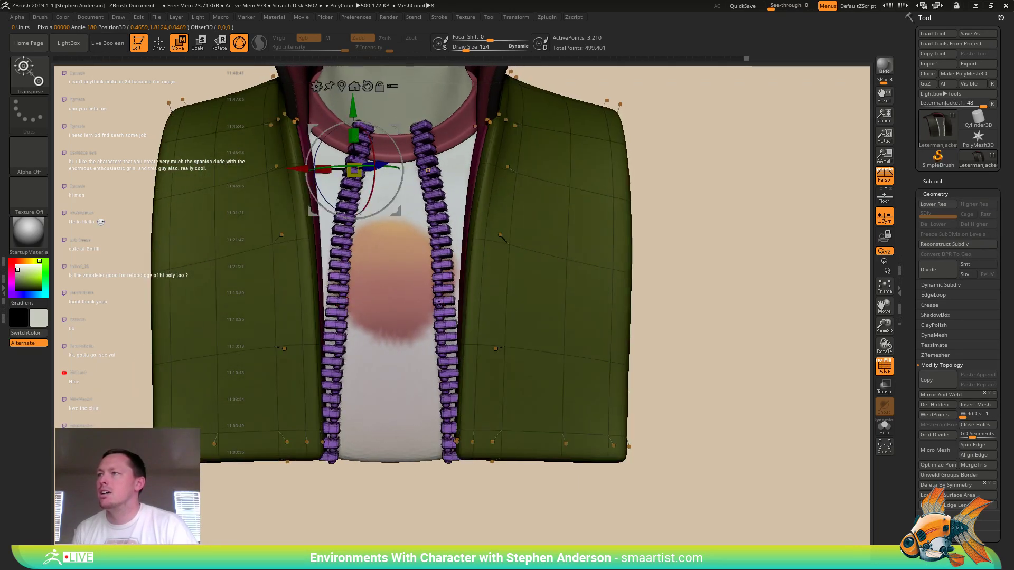
{"action": "key", "text": "d"}
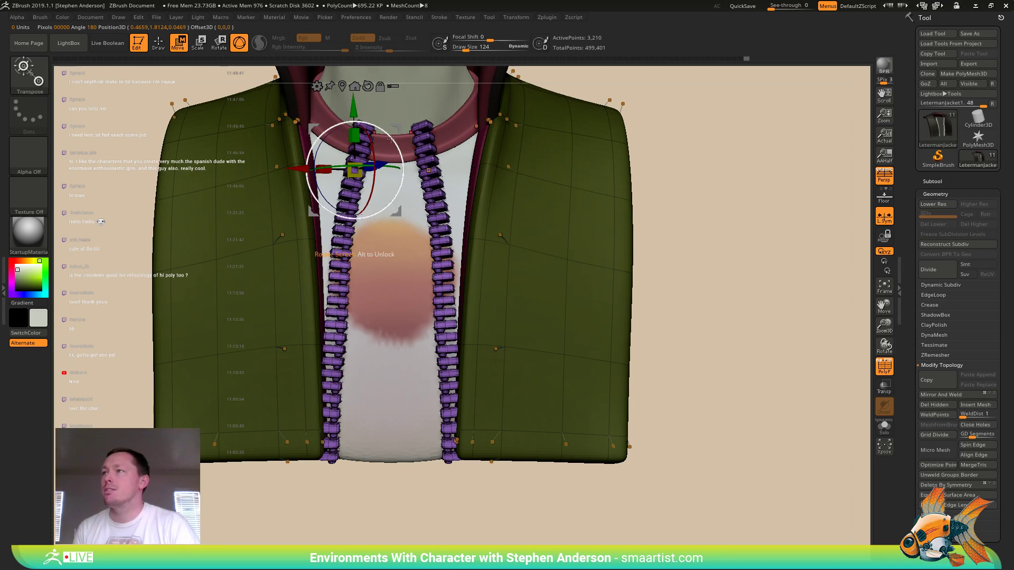
- Lay a transpose line along the zipper from hem to collar and rotate the zipper to follow the jacket's front edge
{"action": "key", "text": "y"}
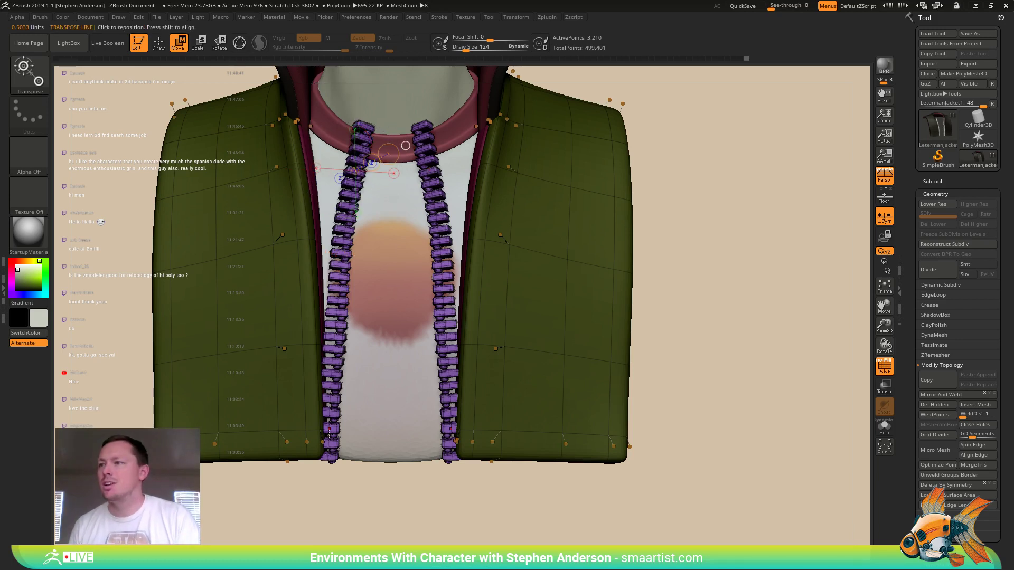
{"action": "left_click_drag", "start_coordinate": [336, 459], "coordinate": [370, 175]}
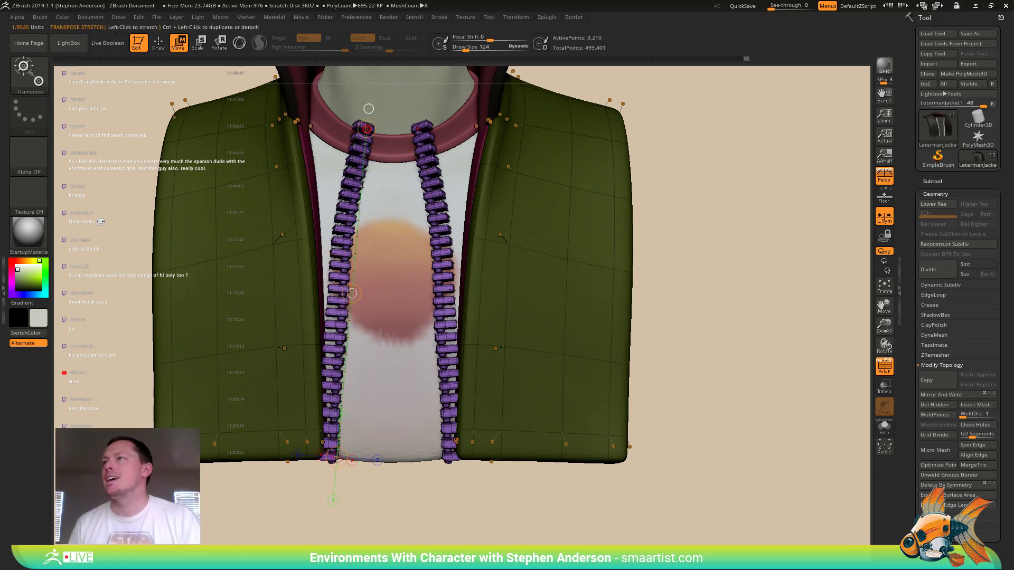
{"action": "left_click_drag", "start_coordinate": [367, 129], "coordinate": [358, 186]}
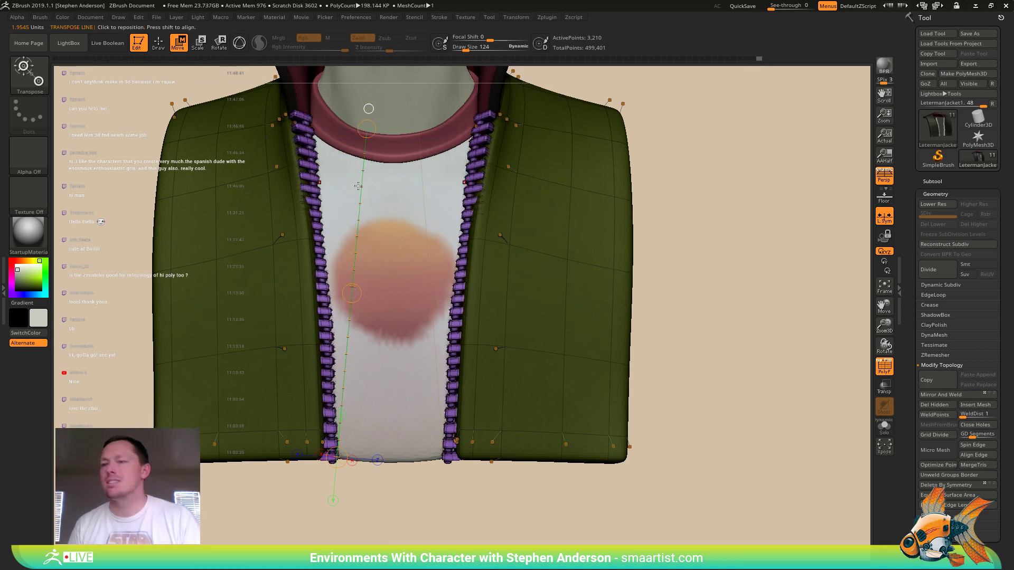
{"action": "key", "text": "r"}
{"action": "left_click_drag", "start_coordinate": [367, 129], "coordinate": [307, 121]}
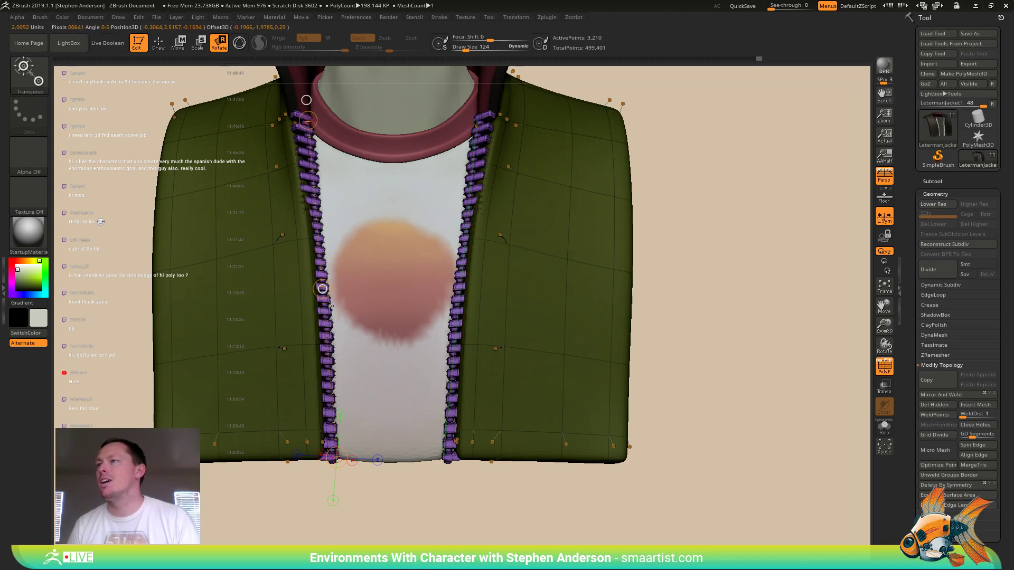
{"action": "left_click_drag", "start_coordinate": [322, 419], "coordinate": [322, 429]}
- Undo the last side-view rotation, redraw the transpose line from the zipper's middle and tilt its upper part back toward the collar
{"action": "right_click_drag", "start_coordinate": [394, 271], "coordinate": [317, 272]}
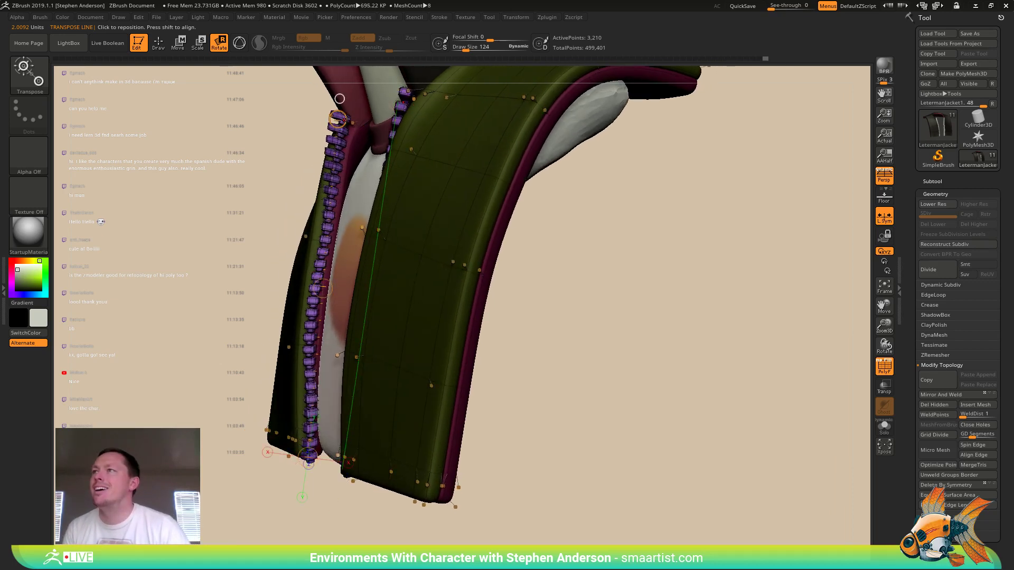
{"action": "left_click_drag", "start_coordinate": [323, 288], "coordinate": [323, 296]}
{"action": "key", "text": "ctrl+z"}
{"action": "right_click_drag", "start_coordinate": [302, 166], "coordinate": [353, 269]}
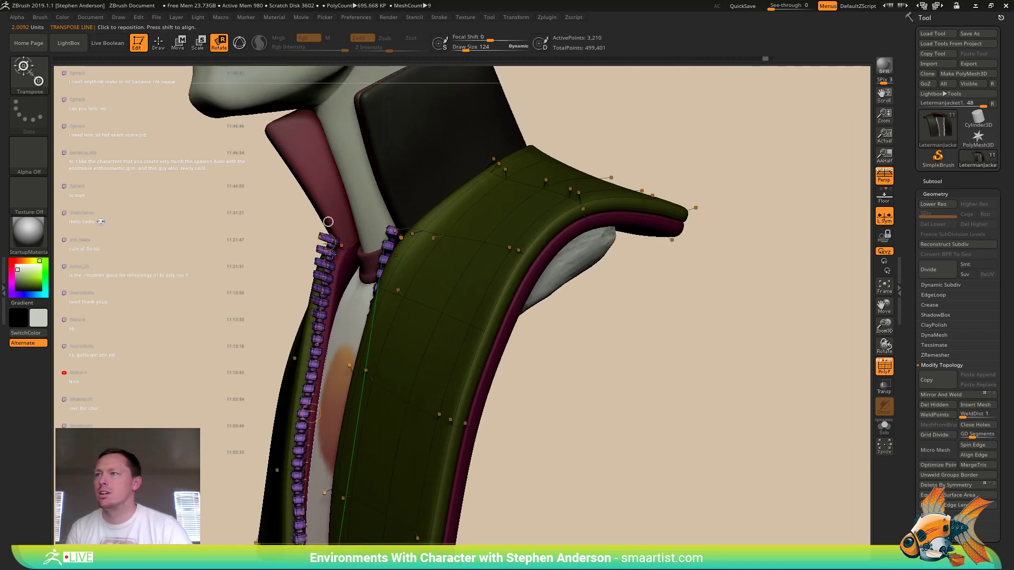
{"action": "left_click_drag", "start_coordinate": [335, 234], "coordinate": [389, 100]}
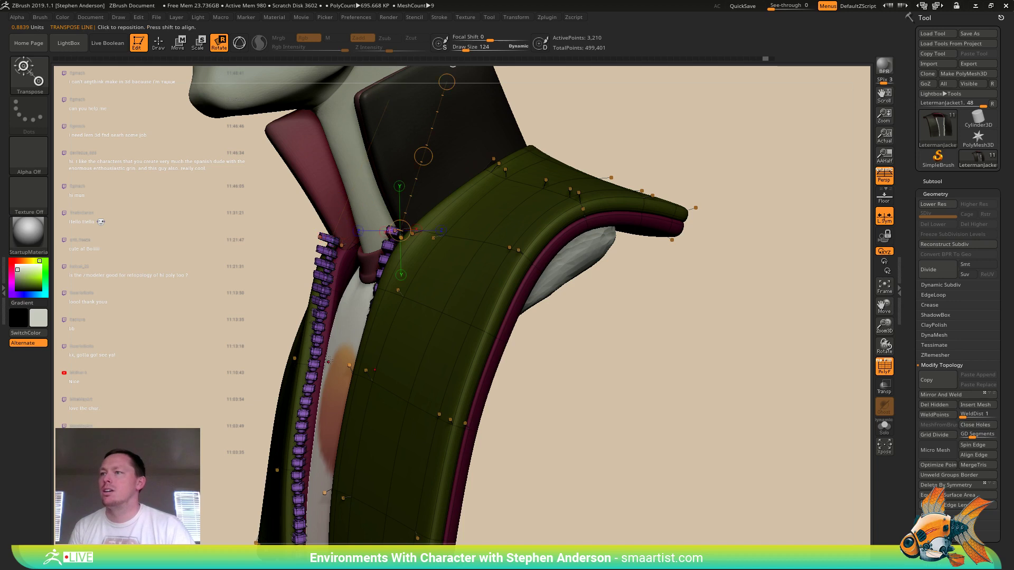
{"action": "mouse_move", "coordinate": [307, 405]}
{"action": "left_mouse_down"}
{"action": "mouse_move", "coordinate": [358, 197]}
{"action": "mouse_move", "coordinate": [356, 55]}
{"action": "left_mouse_up"}
{"action": "left_click_drag", "start_coordinate": [329, 228], "coordinate": [300, 432]}
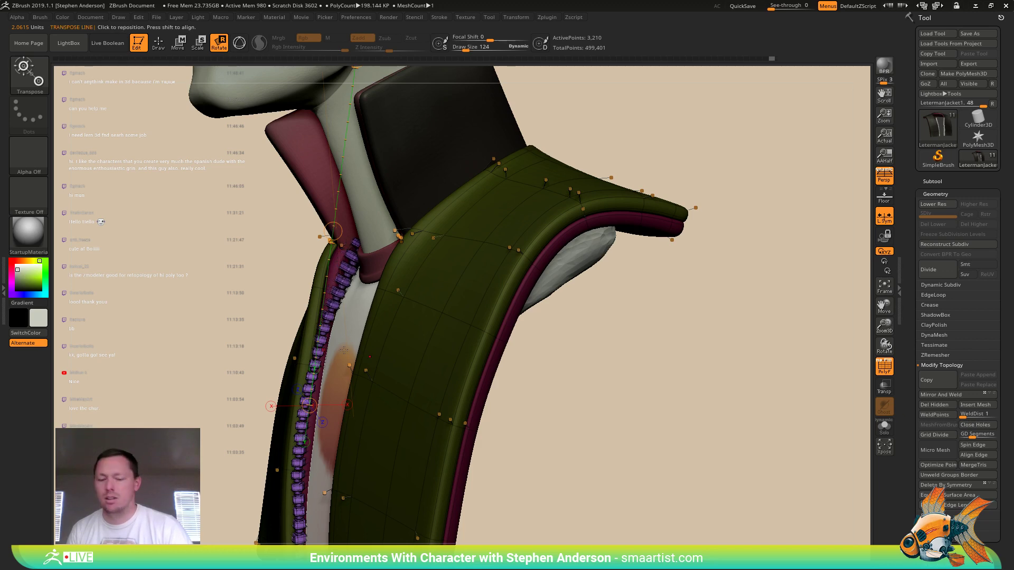
- Set the Move brush's draw size to 136 and push the zipper's upper end against the collar edge
{"action": "key", "text": "q"}
{"action": "key", "text": "s"}
{"action": "left_click_drag", "start_coordinate": [342, 273], "coordinate": [347, 246]}
{"action": "right_click_drag", "start_coordinate": [347, 246], "coordinate": [419, 269]}
{"action": "key", "text": "s"}
{"action": "left_click_drag", "start_coordinate": [350, 248], "coordinate": [343, 248]}
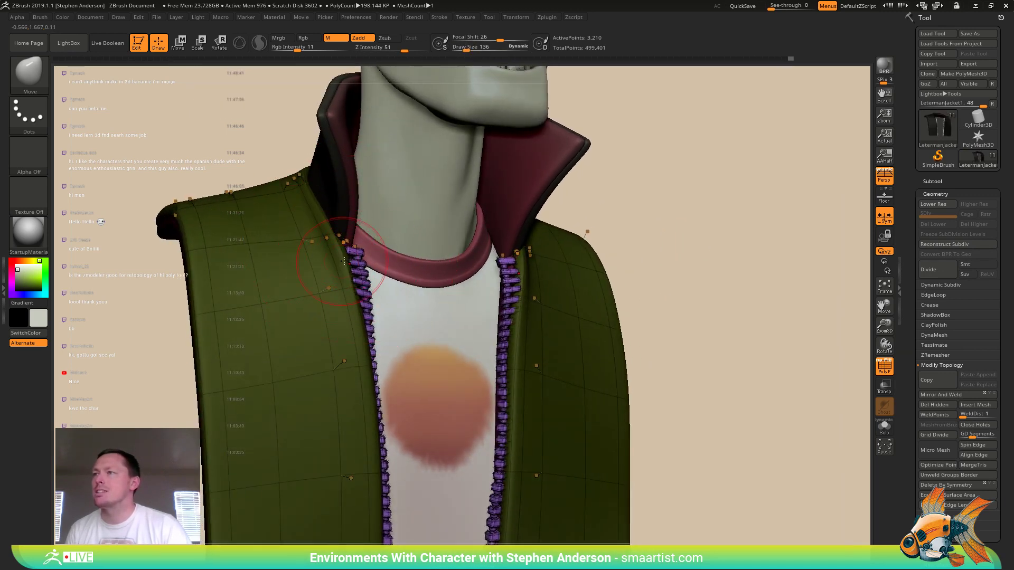
{"action": "right_click_drag", "start_coordinate": [344, 261], "coordinate": [323, 277]}
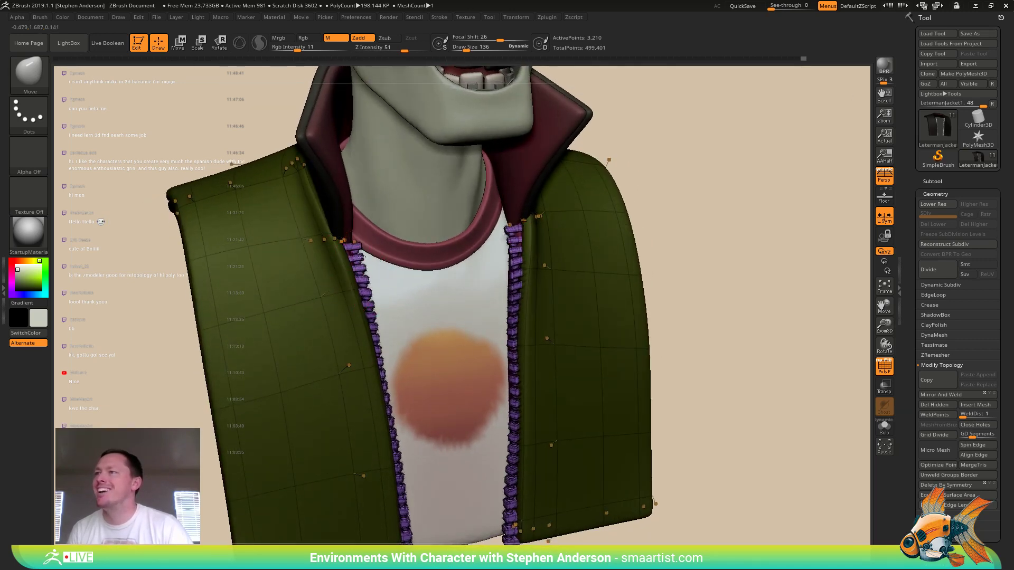
- Enlarge the Move brush to a draw size of 269 and adjust the zipper's fit along the jacket's front edge
{"action": "key", "text": "shift+f"}
{"action": "mouse_move", "coordinate": [390, 303]}
{"action": "right_mouse_down", "text": "ctrl"}
{"action": "mouse_move", "coordinate": [382, 275]}
{"action": "mouse_move", "coordinate": [369, 393]}
{"action": "right_mouse_up", "text": "ctrl"}
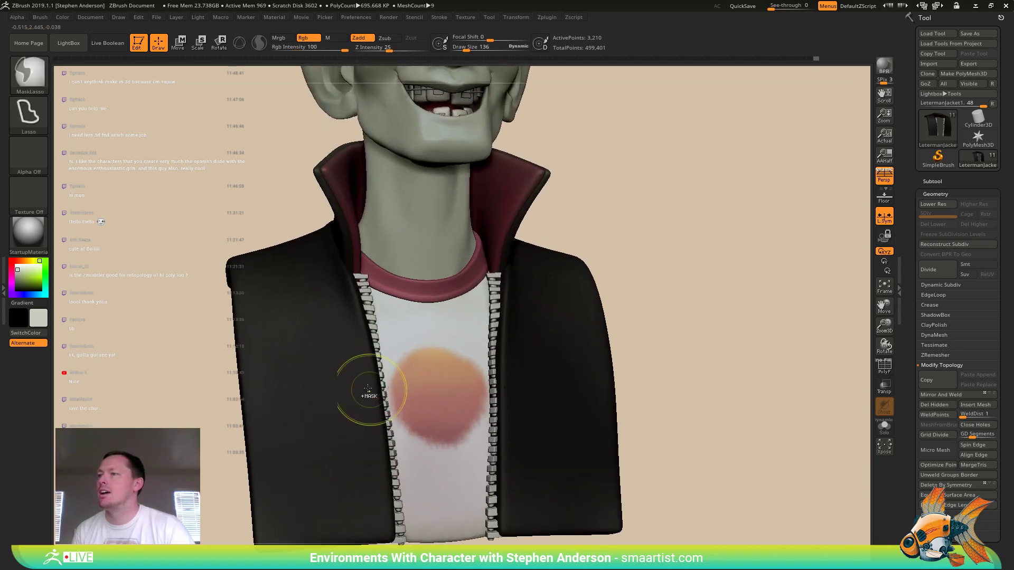
{"action": "key", "text": "s"}
{"action": "left_click_drag", "start_coordinate": [378, 382], "coordinate": [391, 382]}
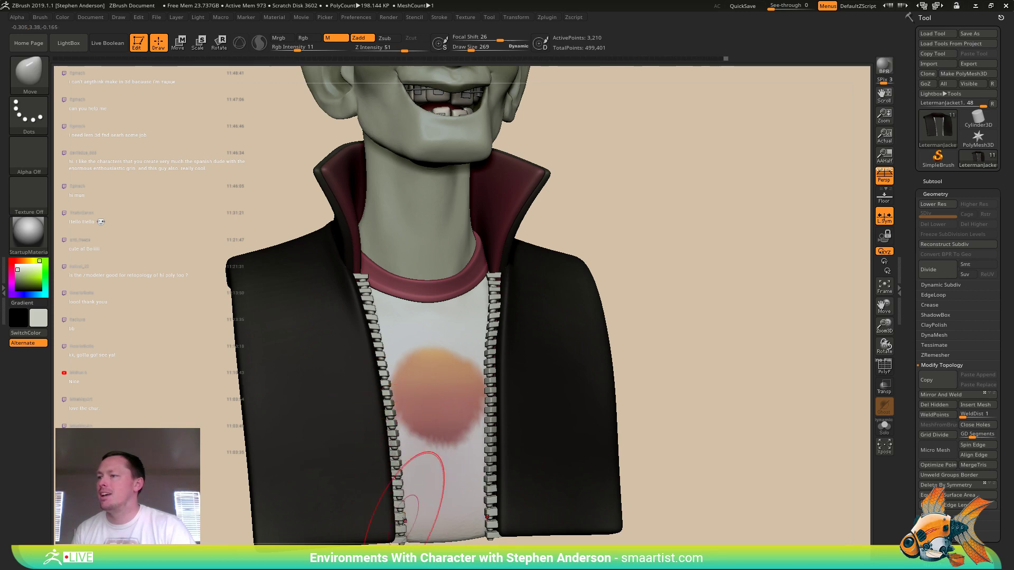
{"action": "right_click_drag", "start_coordinate": [374, 288], "coordinate": [389, 328]}
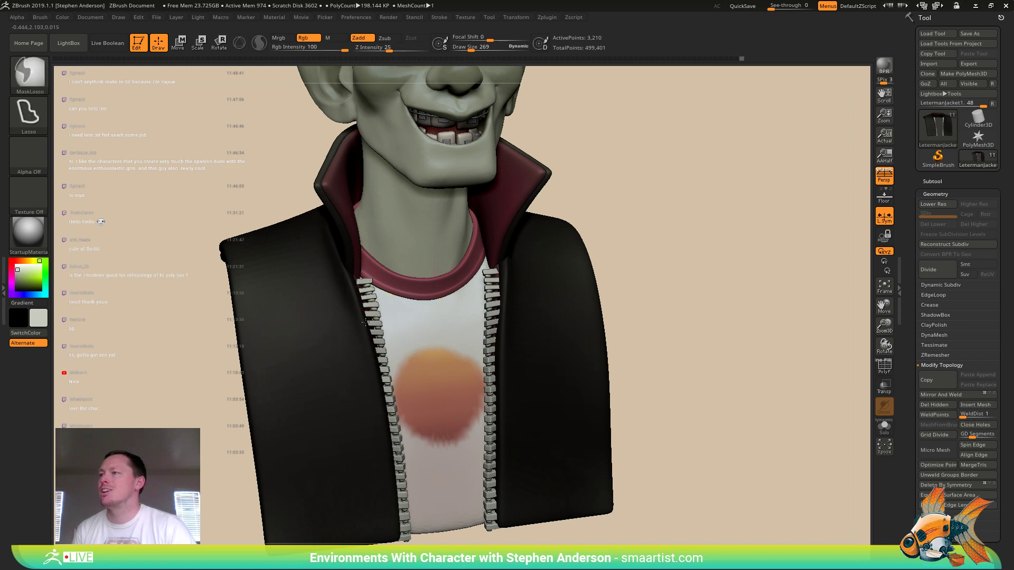
{"action": "mouse_move", "coordinate": [359, 285]}
{"action": "right_mouse_down", "text": "ctrl"}
{"action": "mouse_move", "coordinate": [357, 338]}
{"action": "mouse_move", "coordinate": [435, 323]}
{"action": "mouse_move", "coordinate": [431, 340]}
{"action": "right_mouse_up", "text": "ctrl"}
{"action": "mouse_move", "coordinate": [431, 378]}
{"action": "right_mouse_down", "text": "ctrl"}
{"action": "mouse_move", "coordinate": [440, 339]}
{"action": "mouse_move", "coordinate": [471, 298]}
{"action": "mouse_move", "coordinate": [505, 324]}
{"action": "right_mouse_up", "text": "ctrl"}
{"action": "mouse_move", "coordinate": [565, 332]}
{"action": "right_mouse_down"}
{"action": "mouse_move", "coordinate": [548, 331]}
{"action": "mouse_move", "coordinate": [573, 335]}
{"action": "mouse_move", "coordinate": [584, 353]}
{"action": "right_mouse_up"}
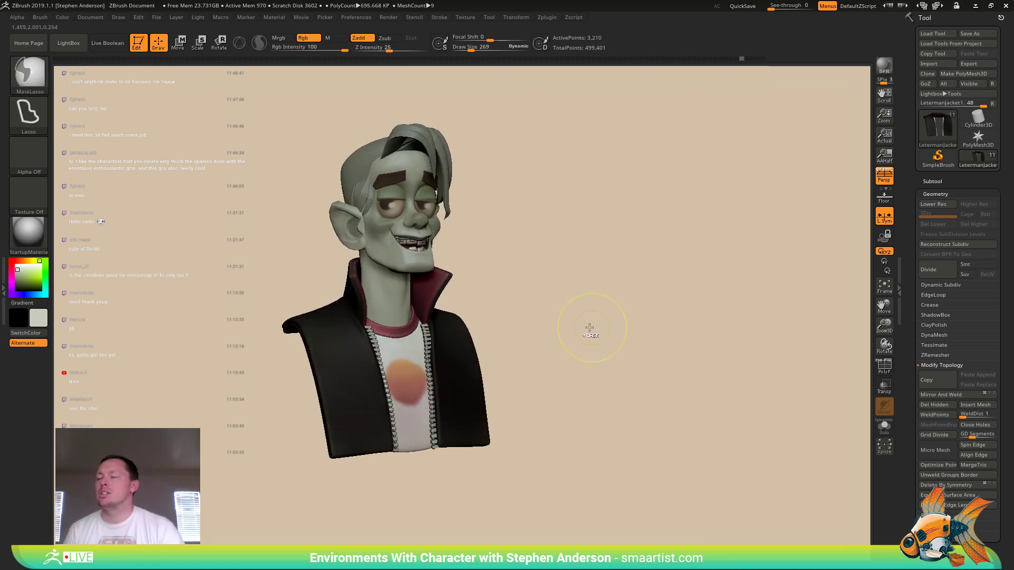
- Hide the zipper's polygroup, delete it from the jacket mesh and clear the jacket's mask
{"action": "key", "text": "ctrl+shift"}
{"action": "left_click", "coordinate": [424, 343], "text": "ctrl+shift"}
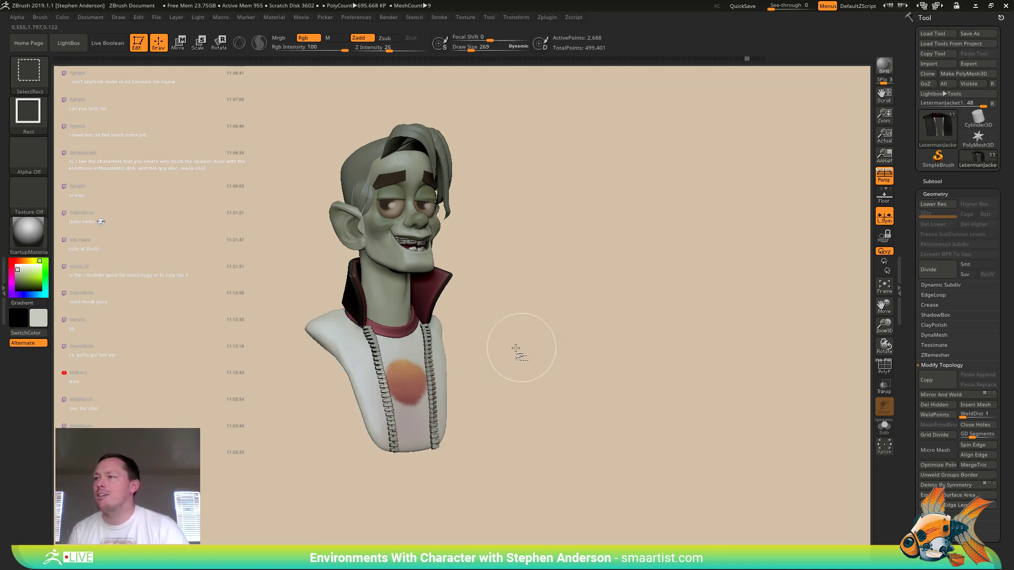
{"action": "left_click", "coordinate": [427, 351], "text": "ctrl+shift"}
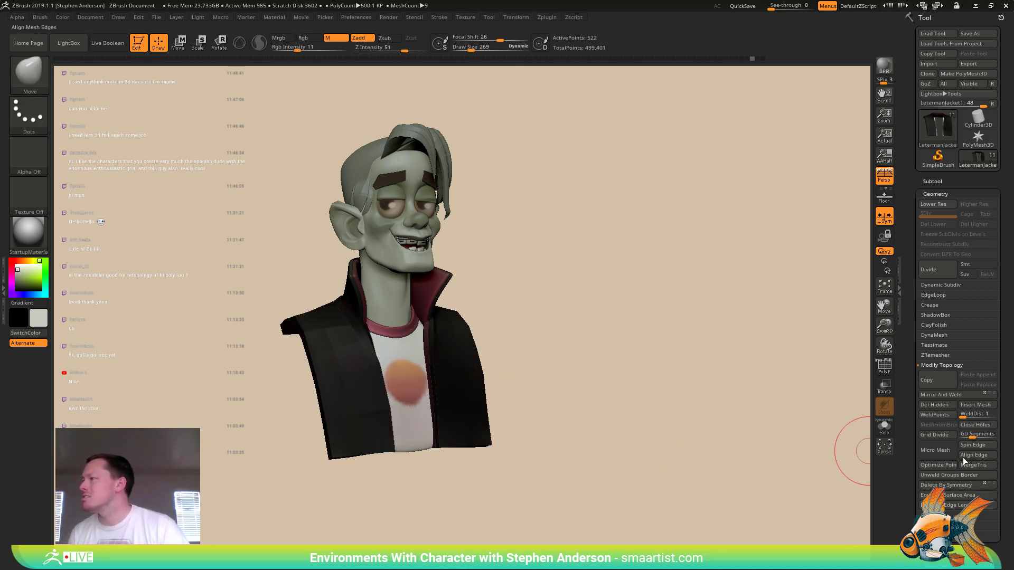
{"action": "left_click", "coordinate": [946, 405]}
{"action": "left_click_drag", "start_coordinate": [660, 351], "coordinate": [568, 351]}
{"action": "key", "text": "shift+f"}
{"action": "right_click_drag", "start_coordinate": [438, 343], "coordinate": [534, 347], "text": "ctrl"}
{"action": "left_click_drag", "start_coordinate": [610, 328], "coordinate": [622, 359], "text": "ctrl"}
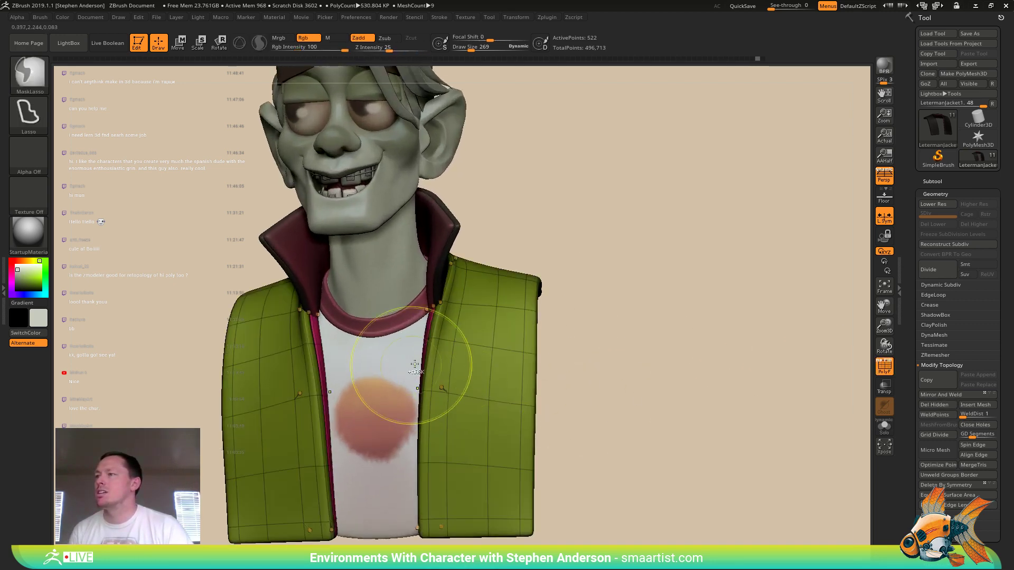
- Choose the Snap Bottom mesh of the IMM Clothing brush, set the draw size to 64 and turn off the polyframe
{"action": "key", "text": "b"}
{"action": "key", "text": "i"}
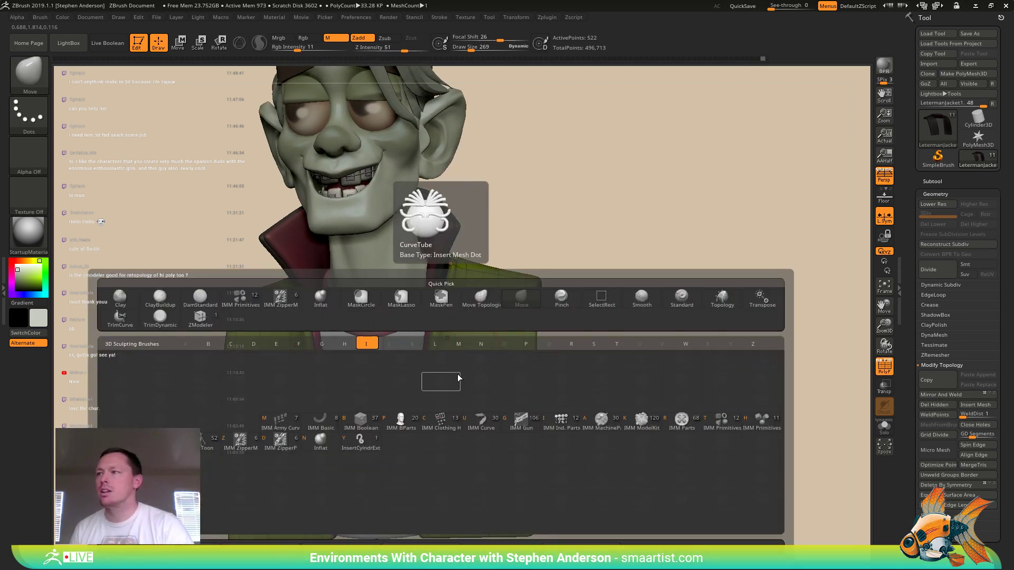
{"action": "left_click", "coordinate": [438, 422]}
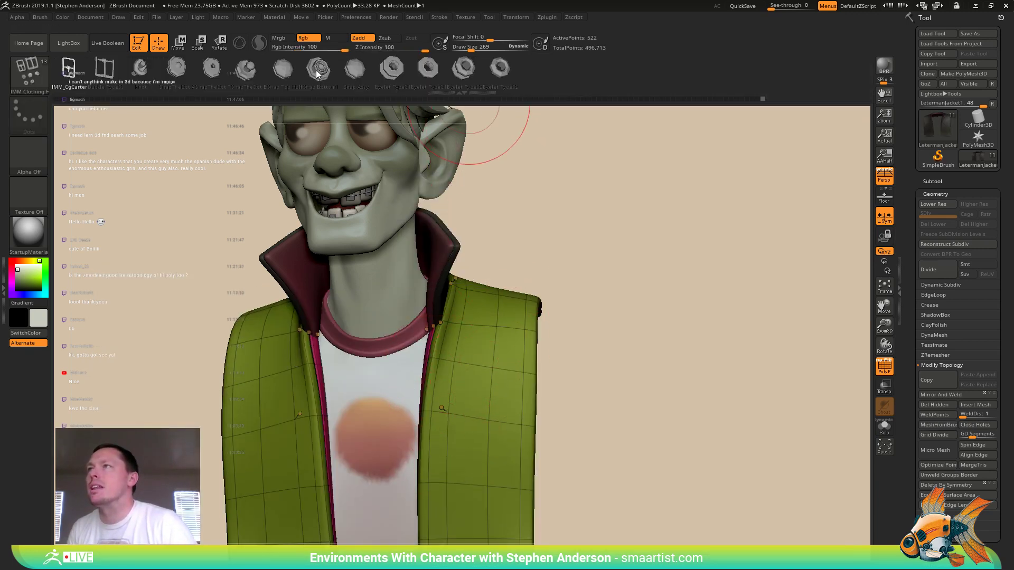
{"action": "left_click", "coordinate": [318, 74]}
{"action": "mouse_move", "coordinate": [372, 384]}
{"action": "right_mouse_down", "text": "alt"}
{"action": "mouse_move", "coordinate": [410, 343]}
{"action": "mouse_move", "coordinate": [332, 340]}
{"action": "right_mouse_up", "text": "alt"}
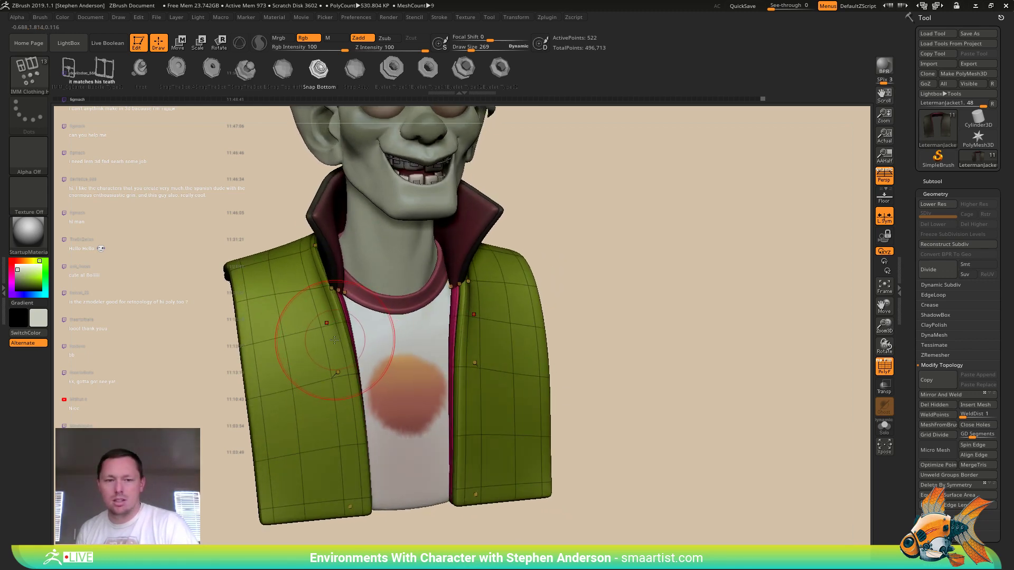
{"action": "left_click_drag", "start_coordinate": [334, 335], "coordinate": [324, 335]}
{"action": "key", "text": "shift+f"}
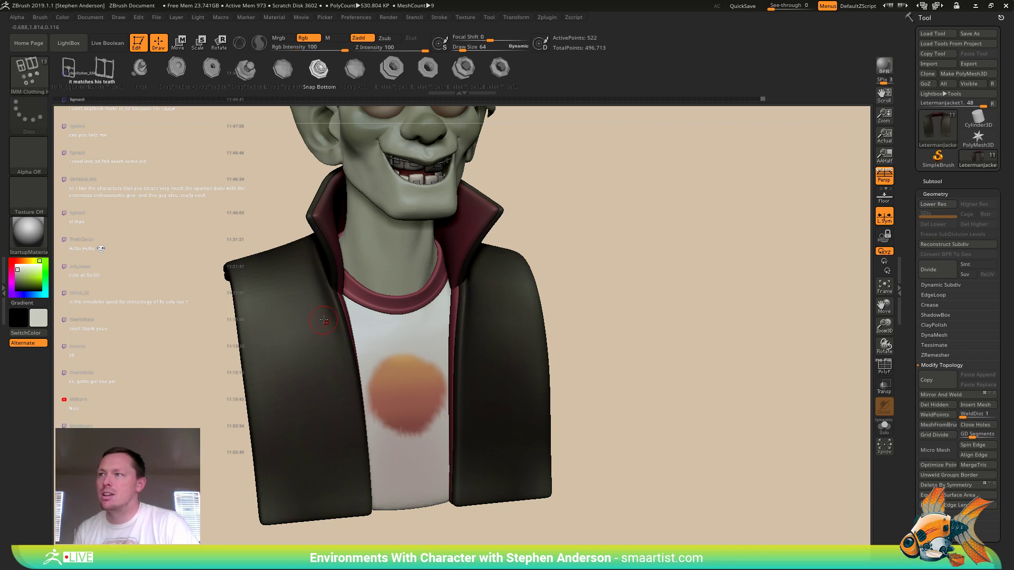
- Set the draw size to 41, insert three Snap Bottom fasteners down one front panel of the jacket and clear the mask
{"action": "right_click_drag", "start_coordinate": [325, 333], "coordinate": [332, 318]}
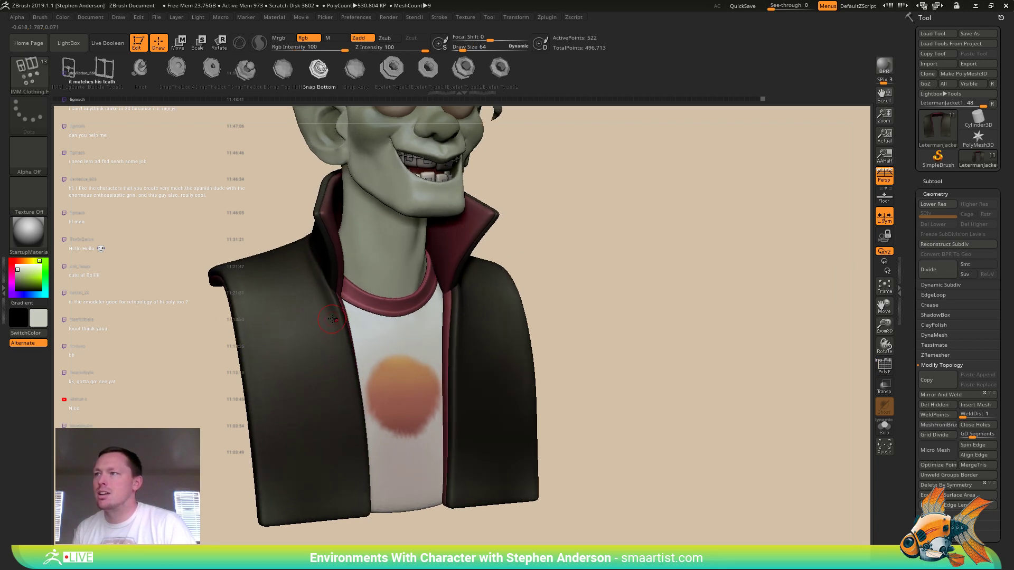
{"action": "key", "text": "s"}
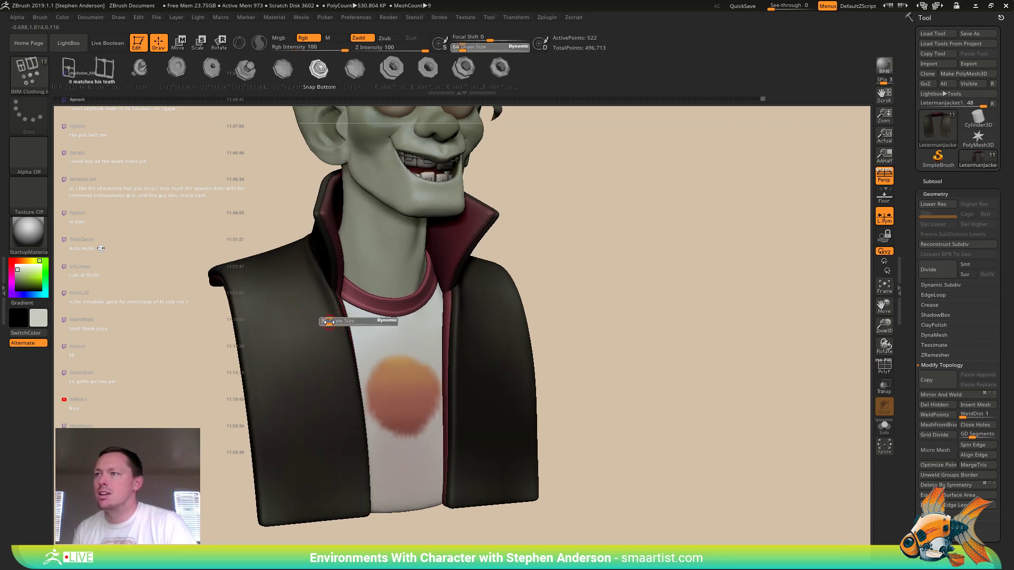
{"action": "left_click", "coordinate": [330, 321]}
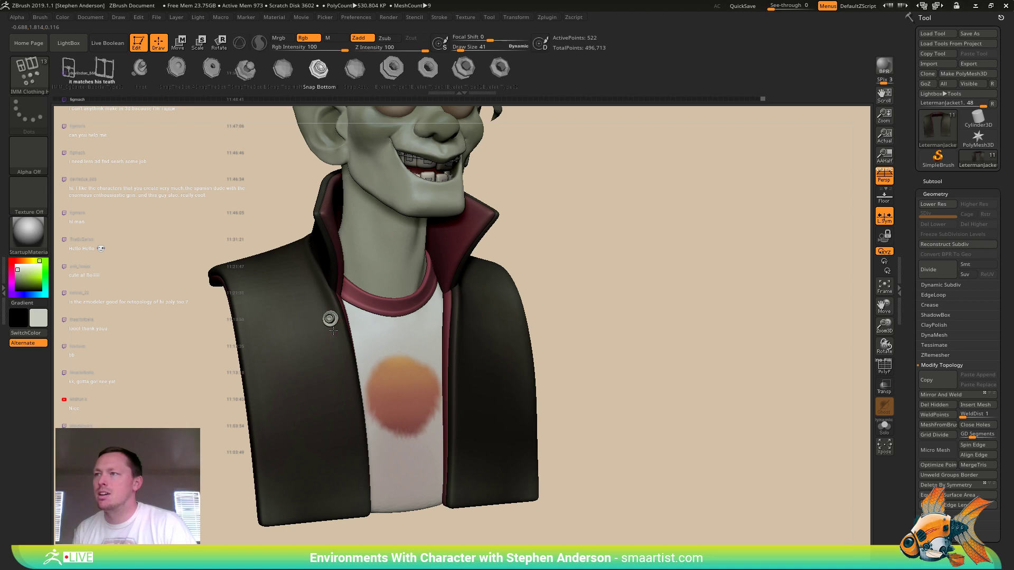
{"action": "right_click_drag", "start_coordinate": [330, 319], "coordinate": [338, 354]}
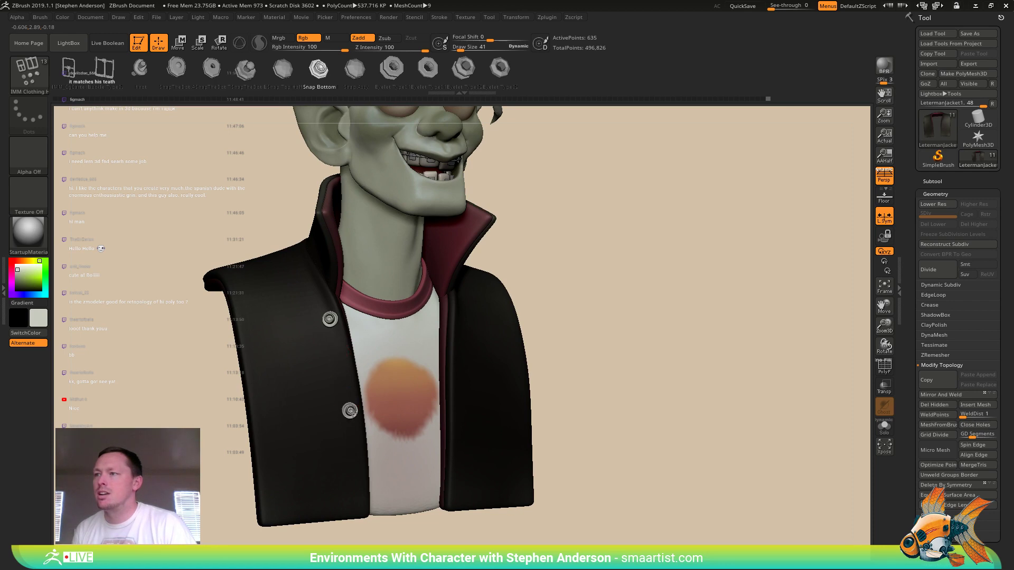
{"action": "right_click_drag", "start_coordinate": [347, 441], "coordinate": [359, 510]}
{"action": "left_click_drag", "start_coordinate": [368, 515], "coordinate": [368, 516], "text": "ctrl"}
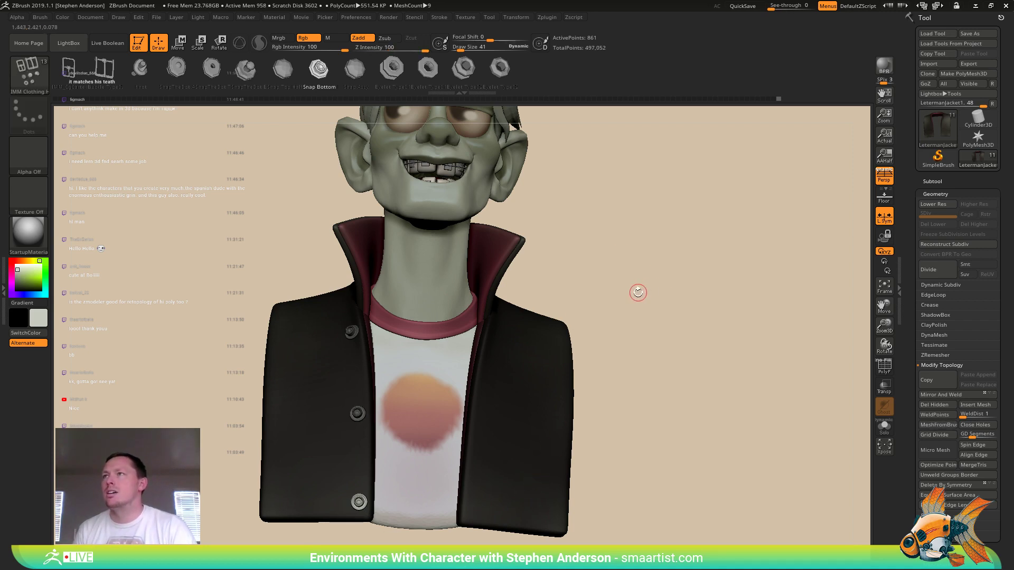
- Try inserting a Snap Assy fastener near the collar on the opposite front panel and undo the insertion
{"action": "left_click", "coordinate": [353, 73]}
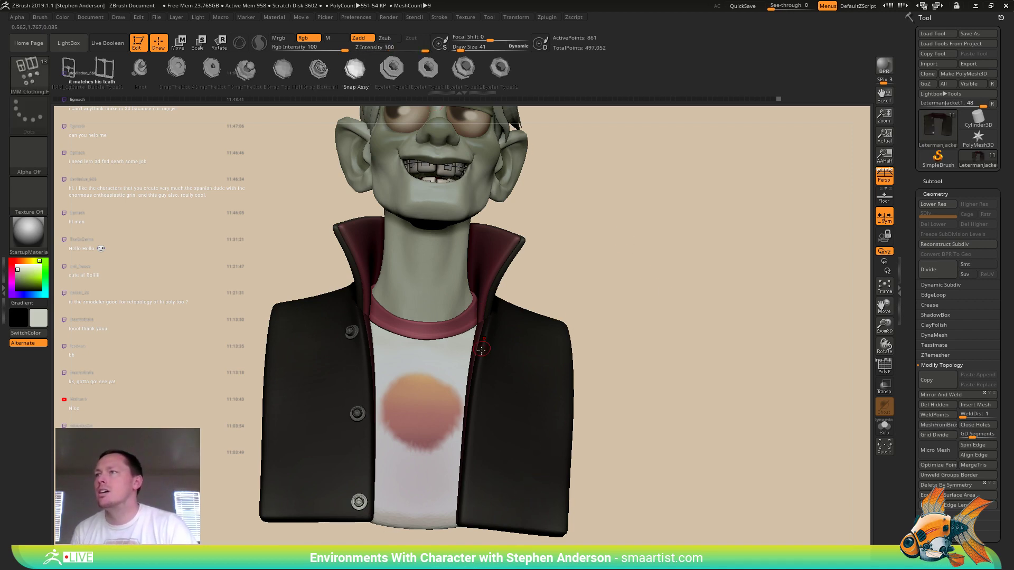
{"action": "right_click_drag", "start_coordinate": [528, 364], "coordinate": [465, 377]}
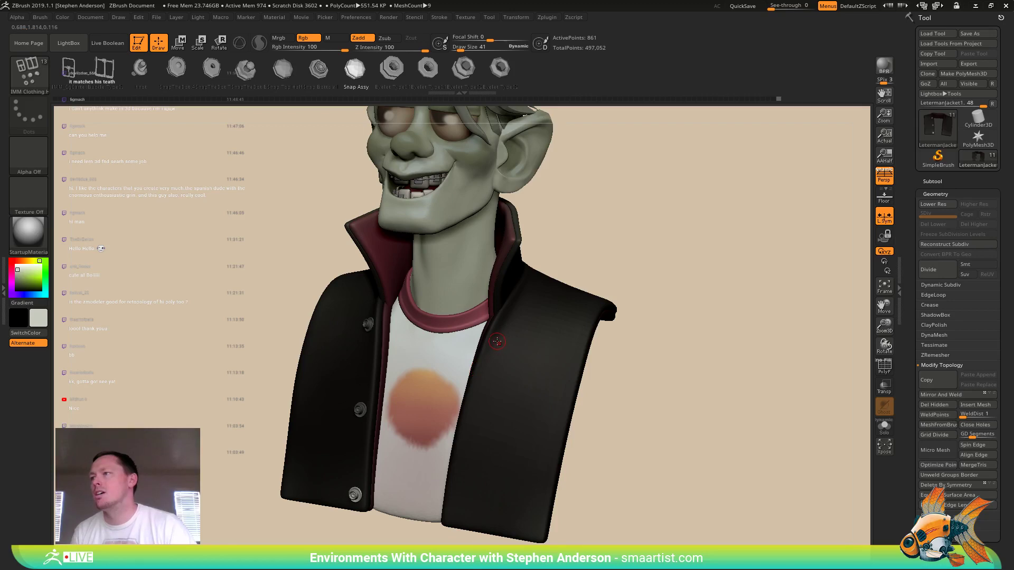
{"action": "left_click_drag", "start_coordinate": [499, 345], "coordinate": [500, 345]}
{"action": "mouse_move", "coordinate": [485, 409]}
{"action": "right_mouse_down"}
{"action": "mouse_move", "coordinate": [525, 340]}
{"action": "mouse_move", "coordinate": [523, 322]}
{"action": "mouse_move", "coordinate": [517, 347]}
{"action": "right_mouse_up"}
{"action": "key", "text": "ctrl+z"}
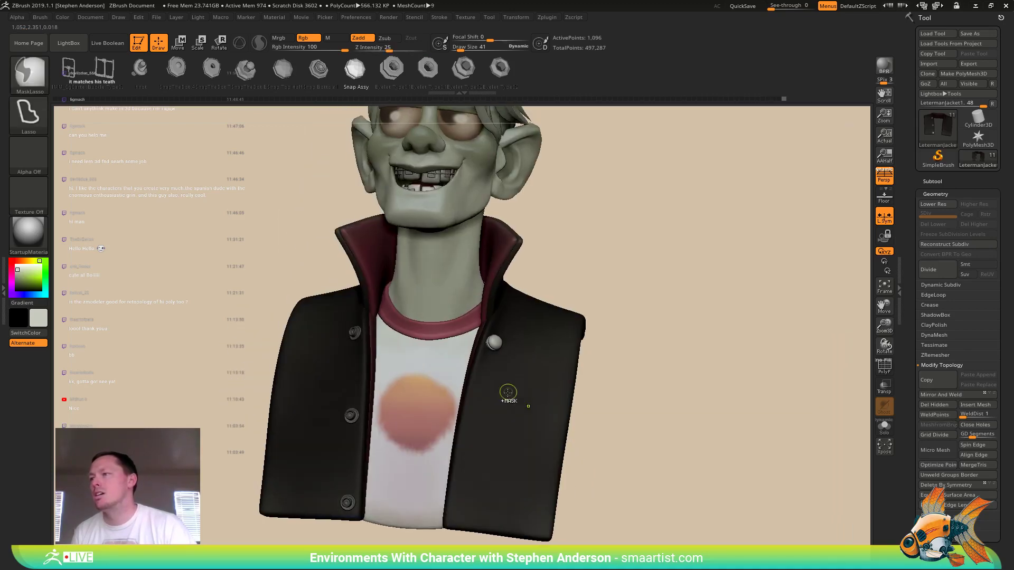
- Select the IMM Primitives brush with the PolySphere mesh and insert trial button spheres down the opposite front panel
{"action": "key", "text": "b"}
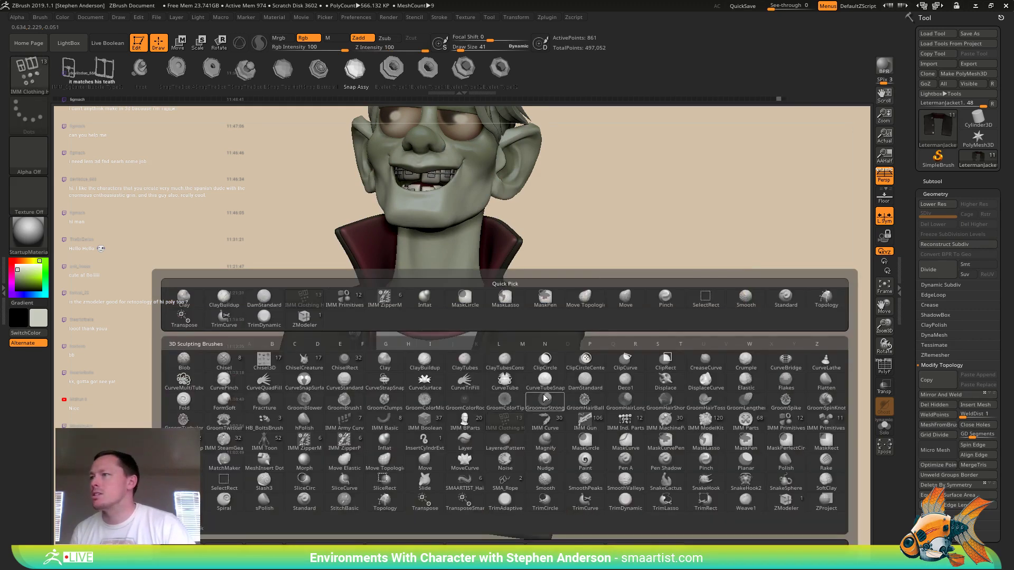
{"action": "left_click", "coordinate": [344, 298]}
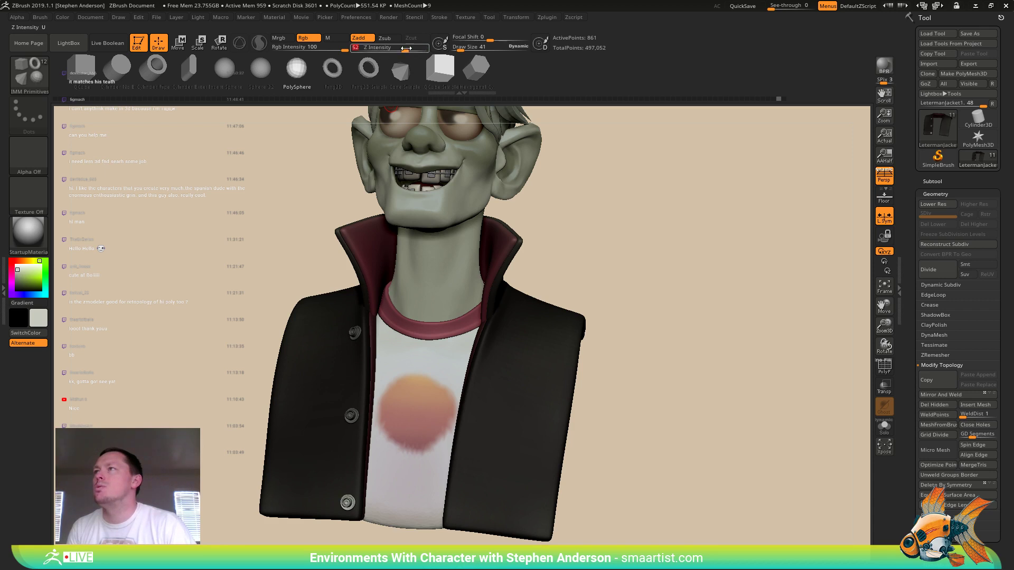
{"action": "right_click_drag", "start_coordinate": [501, 351], "coordinate": [497, 340]}
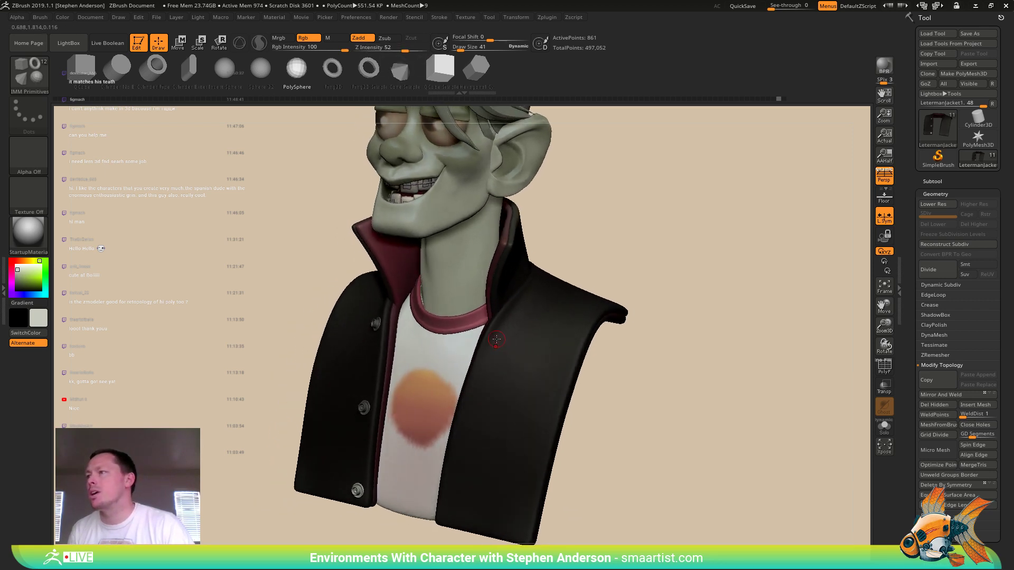
{"action": "left_click_drag", "start_coordinate": [502, 345], "coordinate": [503, 347]}
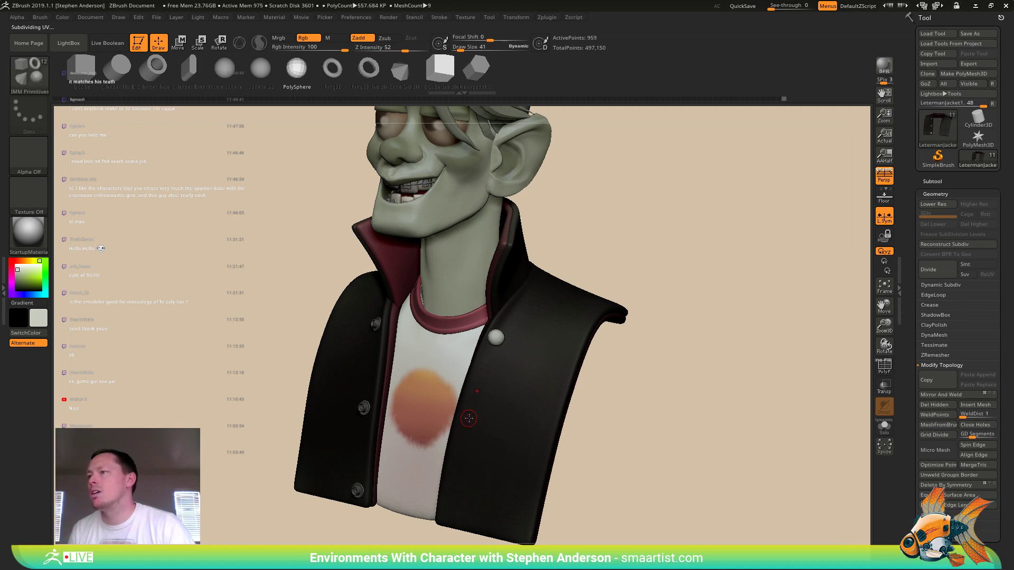
{"action": "mouse_move", "coordinate": [471, 453]}
{"action": "right_mouse_down"}
{"action": "mouse_move", "coordinate": [527, 434]}
{"action": "mouse_move", "coordinate": [520, 395]}
{"action": "mouse_move", "coordinate": [473, 499]}
{"action": "mouse_move", "coordinate": [495, 409]}
{"action": "mouse_move", "coordinate": [523, 423]}
{"action": "right_mouse_up"}
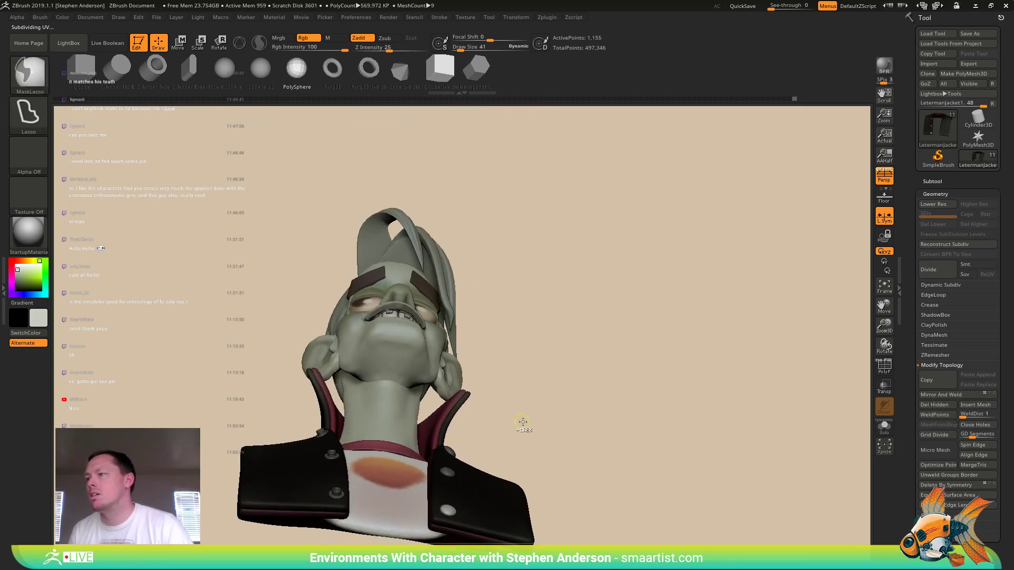
- Set the brush's imbed depth to 26, insert three spheres as buttons down the bare front panel and clear the mask
{"action": "left_click", "coordinate": [40, 17]}
{"action": "left_click", "coordinate": [79, 362]}
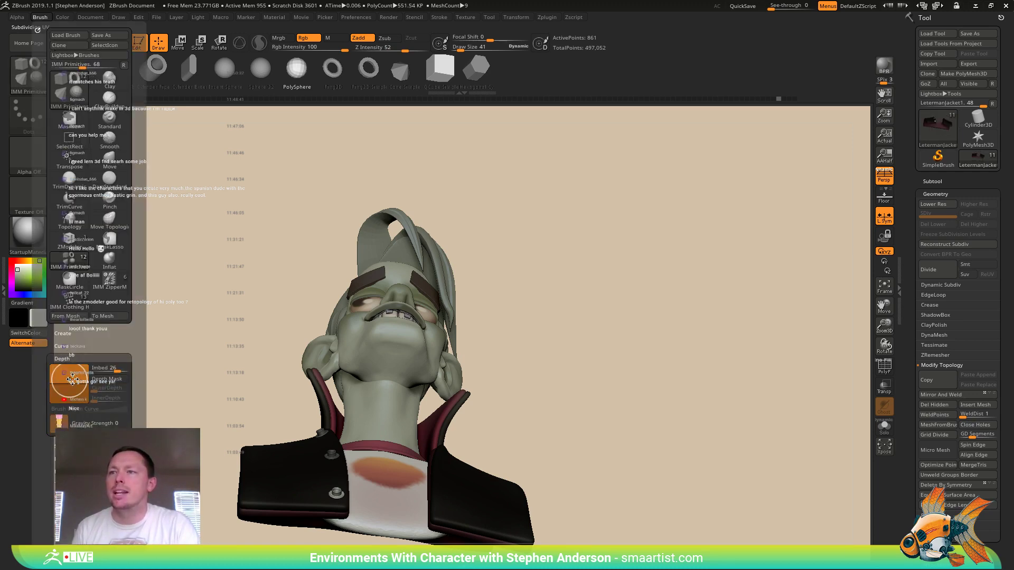
{"action": "mouse_move", "coordinate": [516, 400]}
{"action": "right_mouse_down"}
{"action": "mouse_move", "coordinate": [509, 443]}
{"action": "mouse_move", "coordinate": [564, 385]}
{"action": "right_mouse_up"}
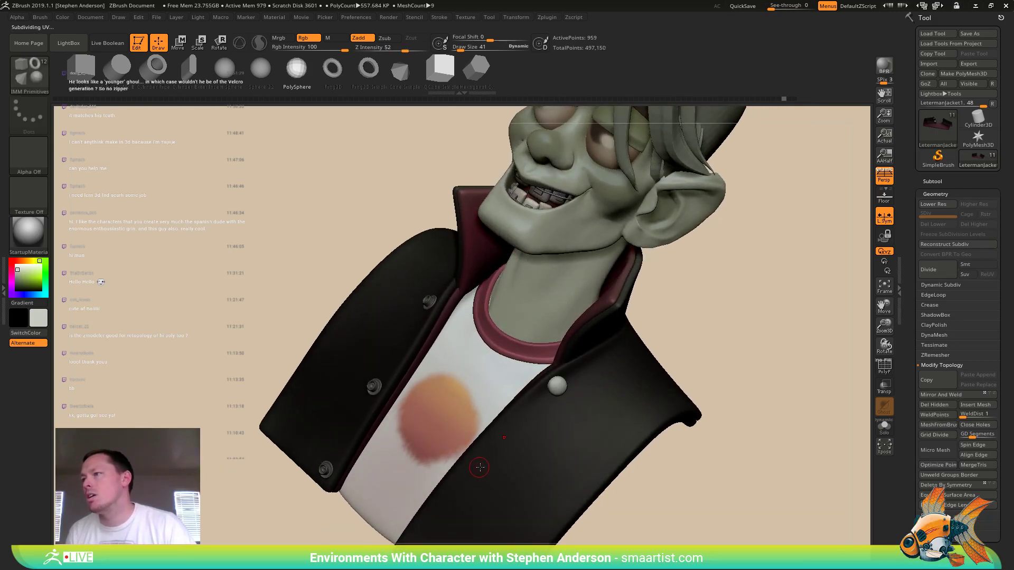
{"action": "mouse_move", "coordinate": [475, 471]}
{"action": "right_mouse_down"}
{"action": "mouse_move", "coordinate": [415, 405]}
{"action": "mouse_move", "coordinate": [473, 470]}
{"action": "mouse_move", "coordinate": [442, 450]}
{"action": "mouse_move", "coordinate": [528, 423]}
{"action": "mouse_move", "coordinate": [658, 346]}
{"action": "mouse_move", "coordinate": [646, 359]}
{"action": "mouse_move", "coordinate": [627, 317]}
{"action": "mouse_move", "coordinate": [698, 323]}
{"action": "right_mouse_up"}
{"action": "right_click_drag", "start_coordinate": [698, 324], "coordinate": [706, 333], "text": "ctrl"}
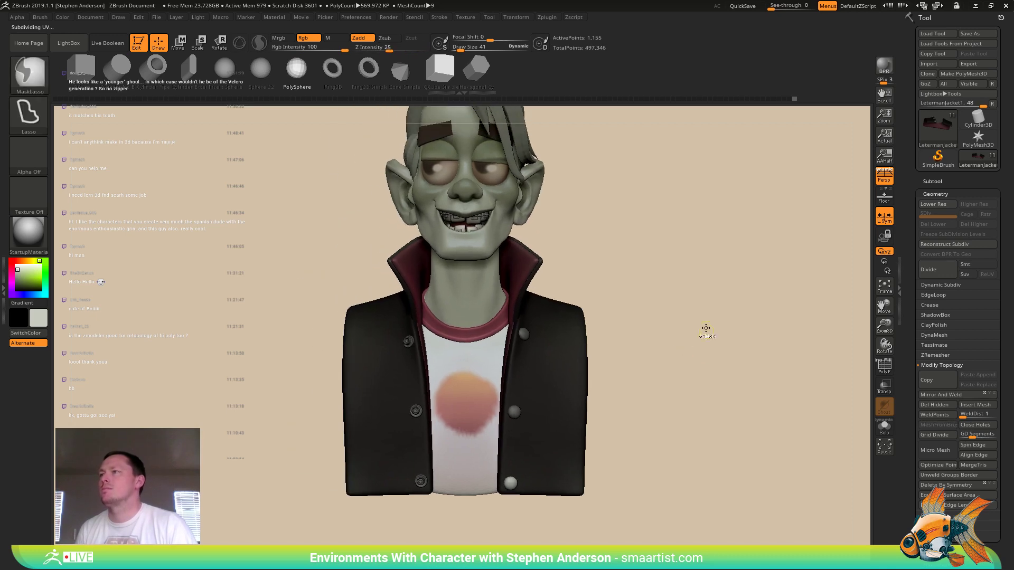
- Solo the jacket, mask its half with the Snap Bottom fasteners and soften the mask's edge
{"action": "mouse_move", "coordinate": [663, 375]}
{"action": "right_mouse_down"}
{"action": "mouse_move", "coordinate": [683, 374]}
{"action": "mouse_move", "coordinate": [600, 373]}
{"action": "mouse_move", "coordinate": [520, 323]}
{"action": "mouse_move", "coordinate": [536, 365]}
{"action": "mouse_move", "coordinate": [540, 335]}
{"action": "right_mouse_up"}
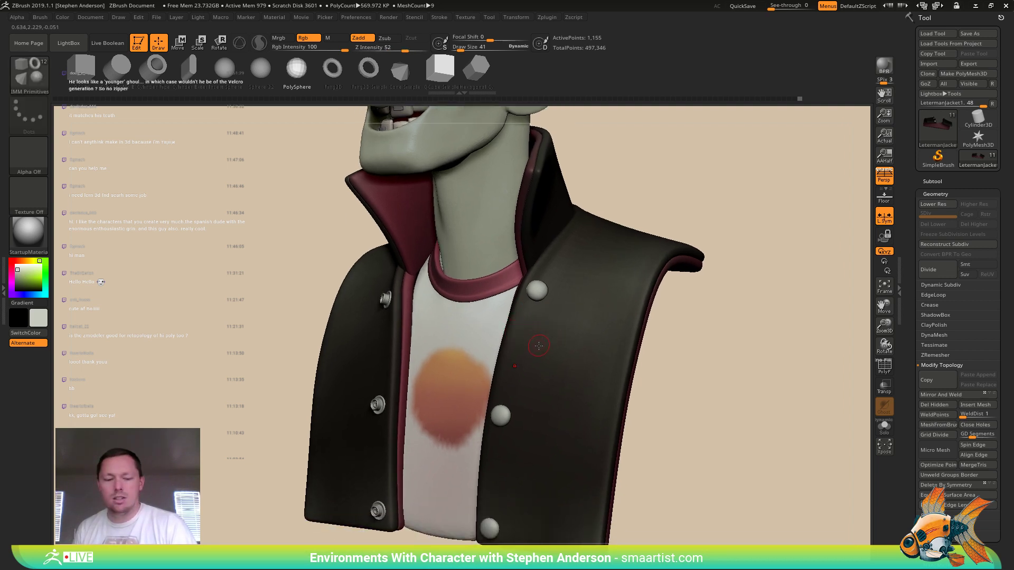
{"action": "key", "text": "w"}
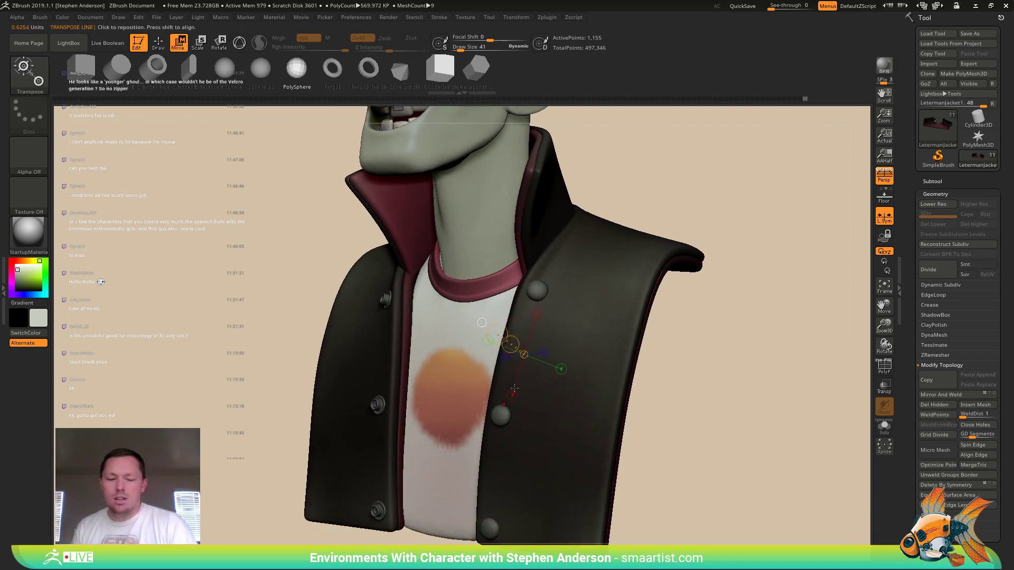
{"action": "key", "text": "q"}
{"action": "right_click_drag", "start_coordinate": [516, 389], "coordinate": [792, 411]}
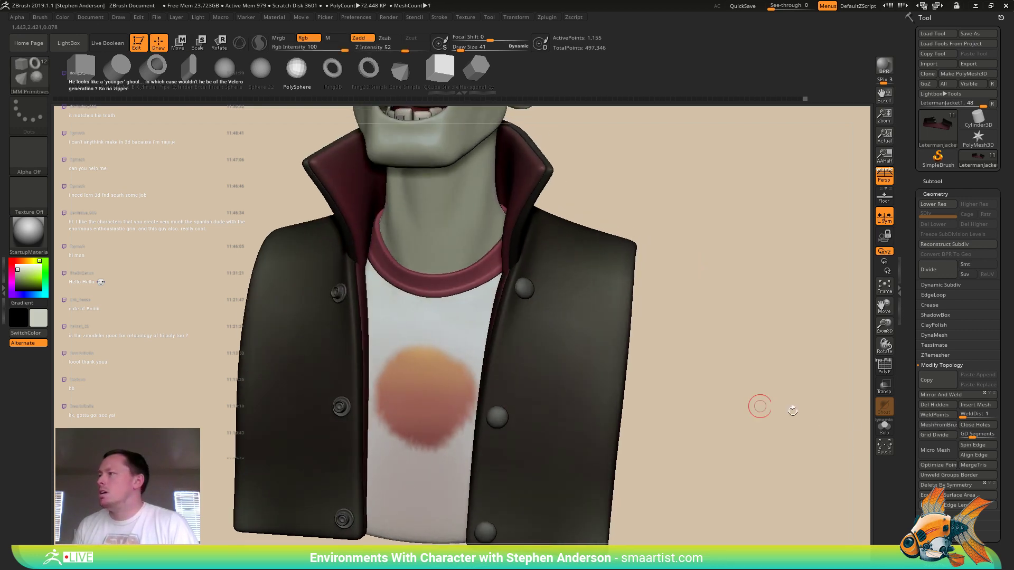
{"action": "left_click", "coordinate": [885, 432]}
{"action": "right_click_drag", "start_coordinate": [672, 379], "coordinate": [491, 285]}
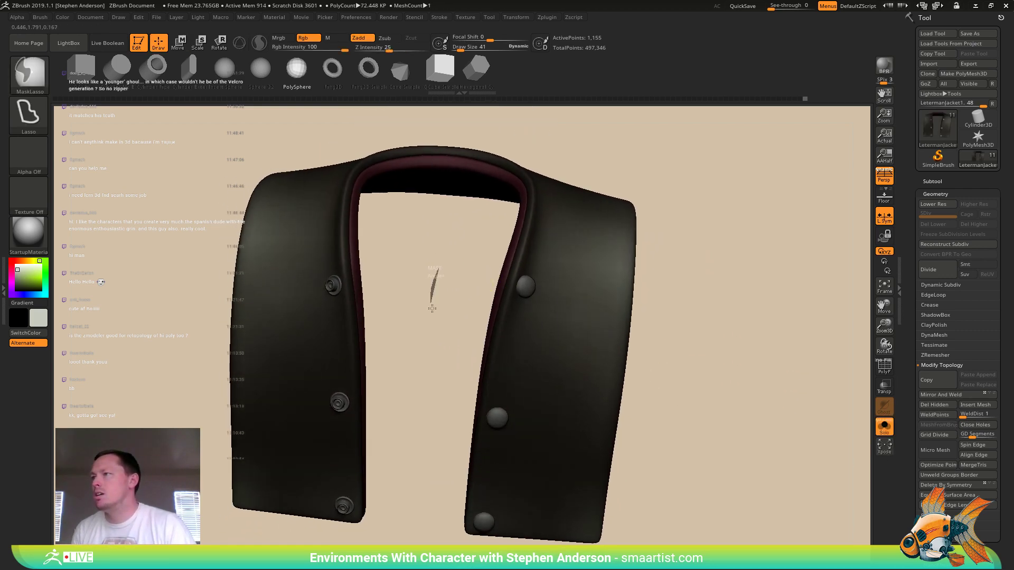
{"action": "left_click_drag", "start_coordinate": [432, 308], "coordinate": [433, 309], "text": "ctrl"}
{"action": "mouse_move", "coordinate": [466, 259]}
{"action": "left_mouse_down", "text": "ctrl"}
{"action": "mouse_move", "coordinate": [552, 306]}
{"action": "mouse_move", "coordinate": [515, 493]}
{"action": "mouse_move", "coordinate": [489, 533]}
{"action": "mouse_move", "coordinate": [423, 264]}
{"action": "left_mouse_up", "text": "ctrl"}
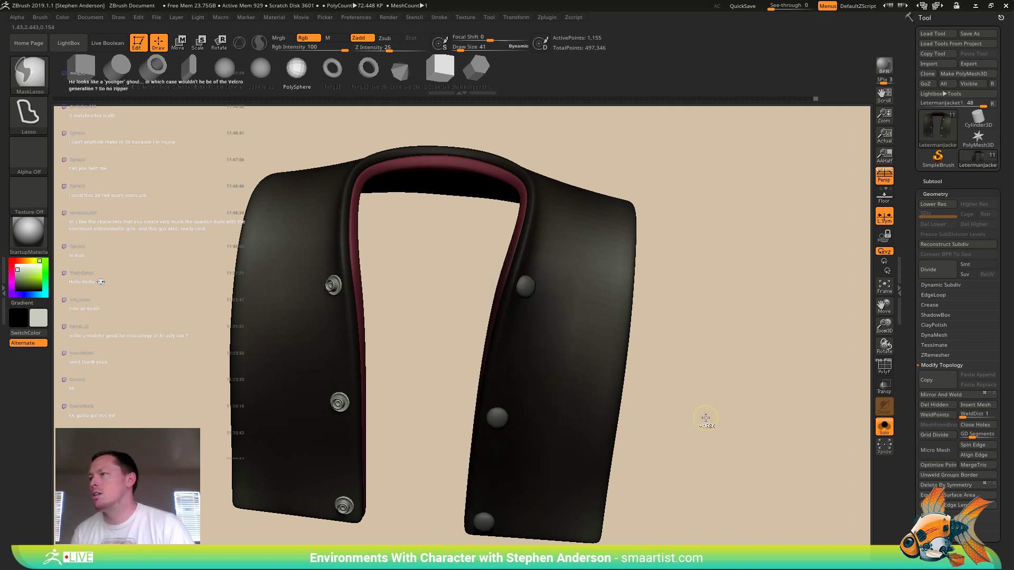
{"action": "left_click", "coordinate": [701, 418], "text": "ctrl"}
{"action": "left_click", "coordinate": [568, 433], "text": "ctrl"}
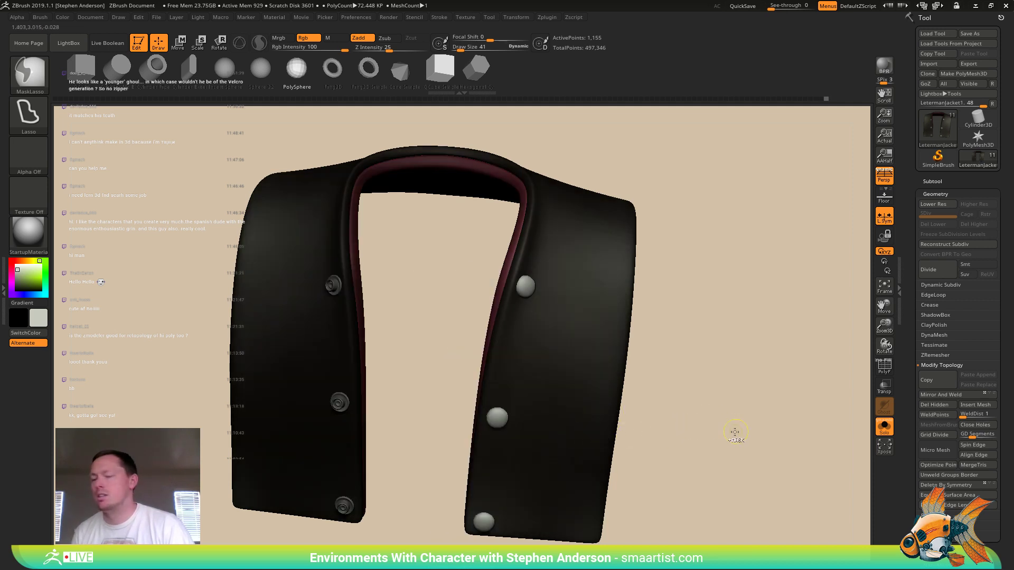
- Move the jacket's unmasked sphere-button front inward toward the chest's middle and show the other subtools again
{"action": "key", "text": "w"}
{"action": "mouse_move", "coordinate": [542, 416]}
{"action": "left_mouse_down"}
{"action": "mouse_move", "coordinate": [448, 424]}
{"action": "mouse_move", "coordinate": [491, 421]}
{"action": "mouse_move", "coordinate": [478, 425]}
{"action": "left_mouse_up"}
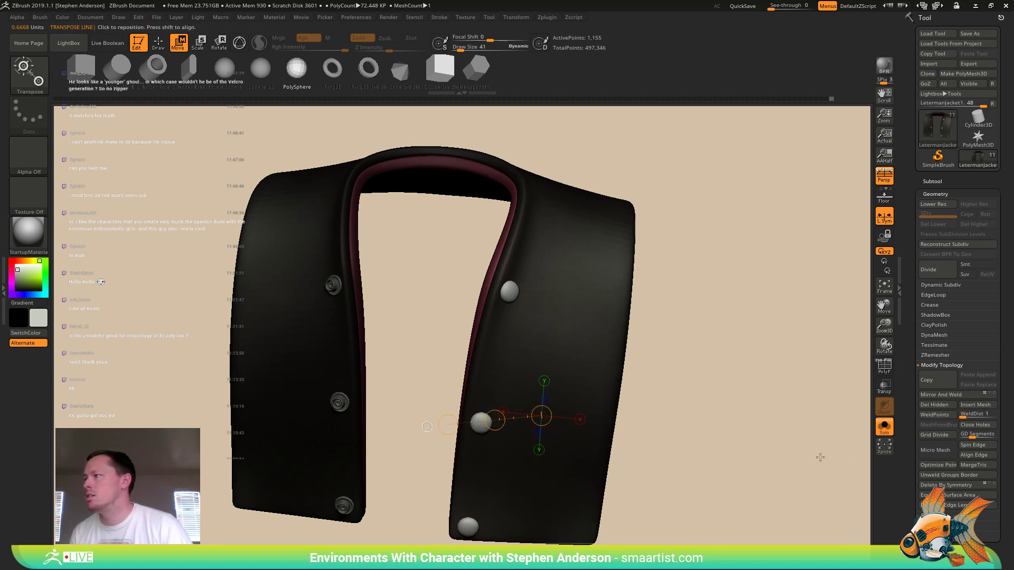
{"action": "left_click", "coordinate": [885, 428]}
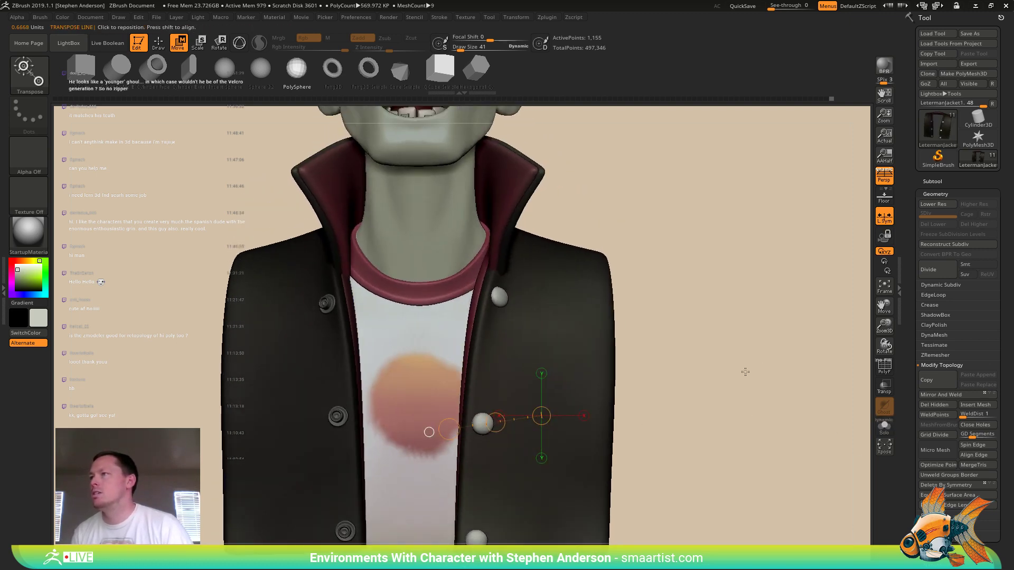
{"action": "right_click_drag", "start_coordinate": [670, 405], "coordinate": [651, 368], "text": "alt"}
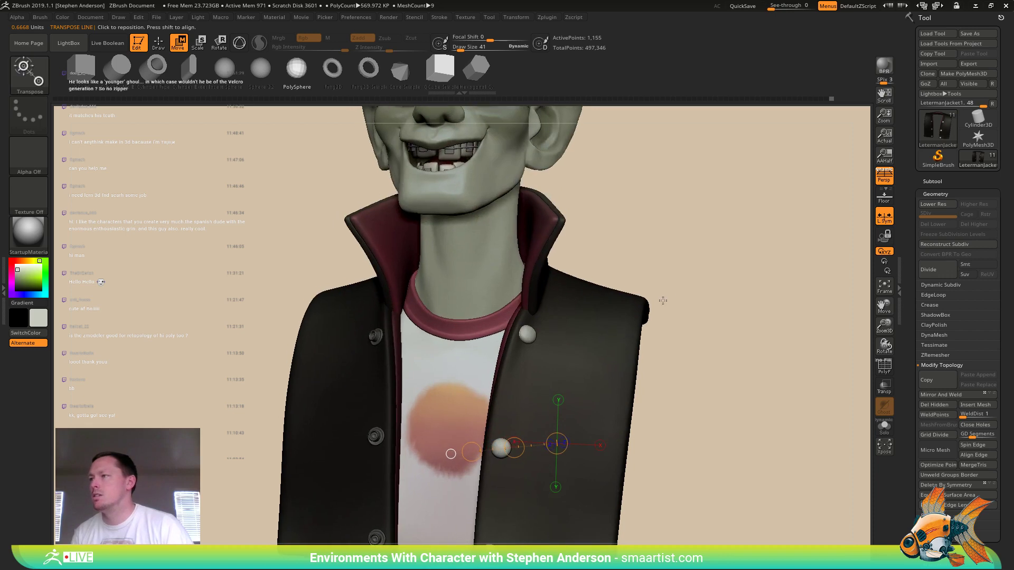
{"action": "right_click_drag", "start_coordinate": [663, 300], "coordinate": [633, 294]}
- Return to draw mode, isolate the polygroup of the three button spheres and sample a dark brown colour
{"action": "key", "text": "q"}
{"action": "key", "text": "shift+f"}
{"action": "left_click", "coordinate": [526, 337], "text": "ctrl+shift"}
{"action": "key", "text": "c"}
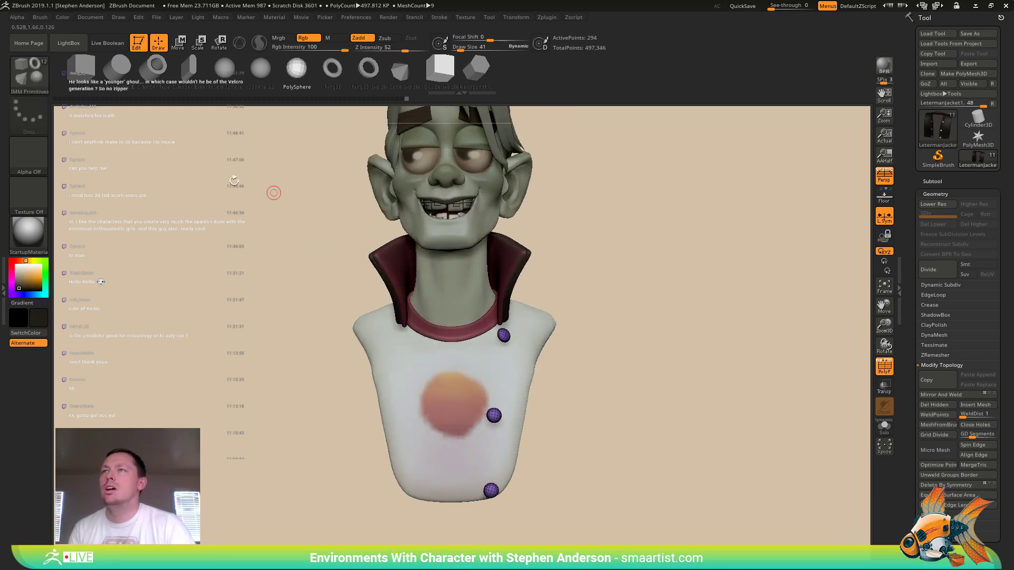
- Fill the three spheres with the Metalic01 material and the dark colour using Mrgb, and unhide the whole jacket
{"action": "left_click", "coordinate": [29, 233]}
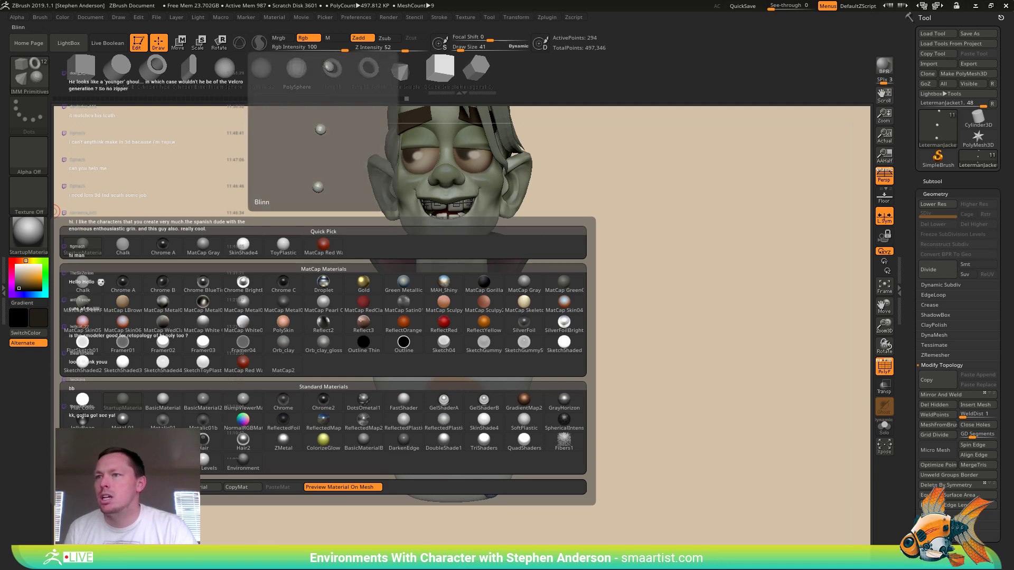
{"action": "left_click", "coordinate": [163, 420]}
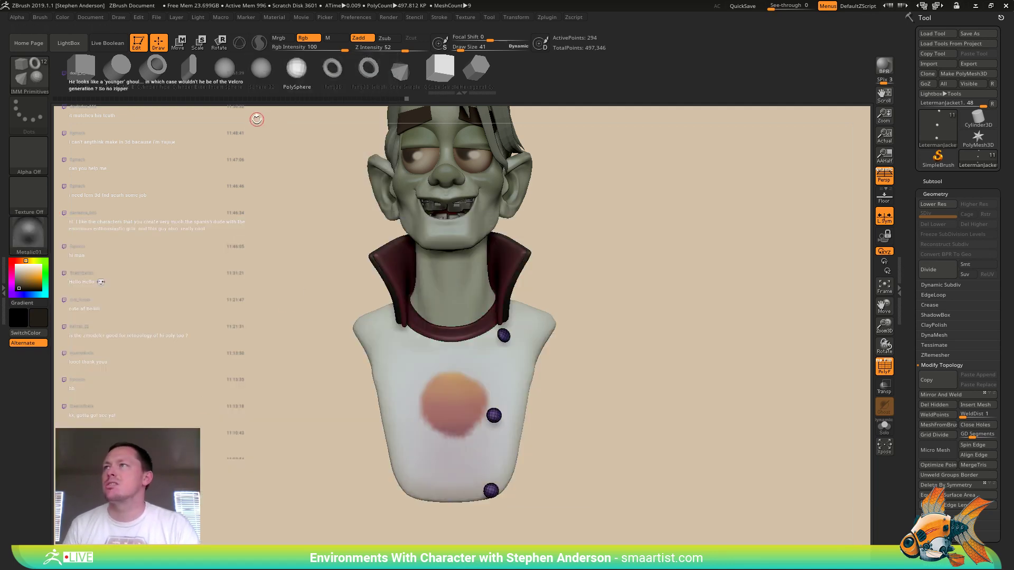
{"action": "left_click", "coordinate": [280, 38]}
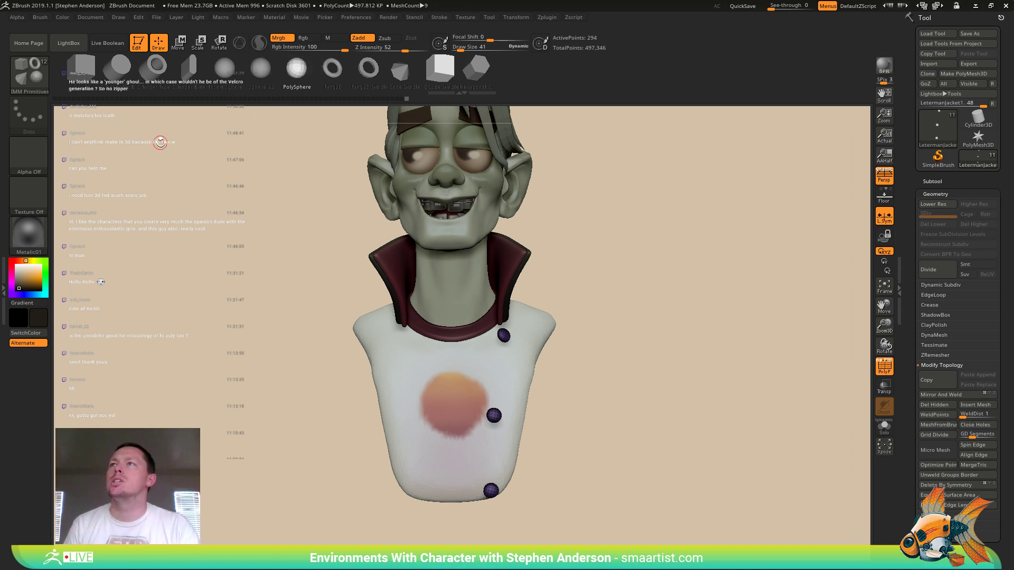
{"action": "left_click", "coordinate": [62, 16]}
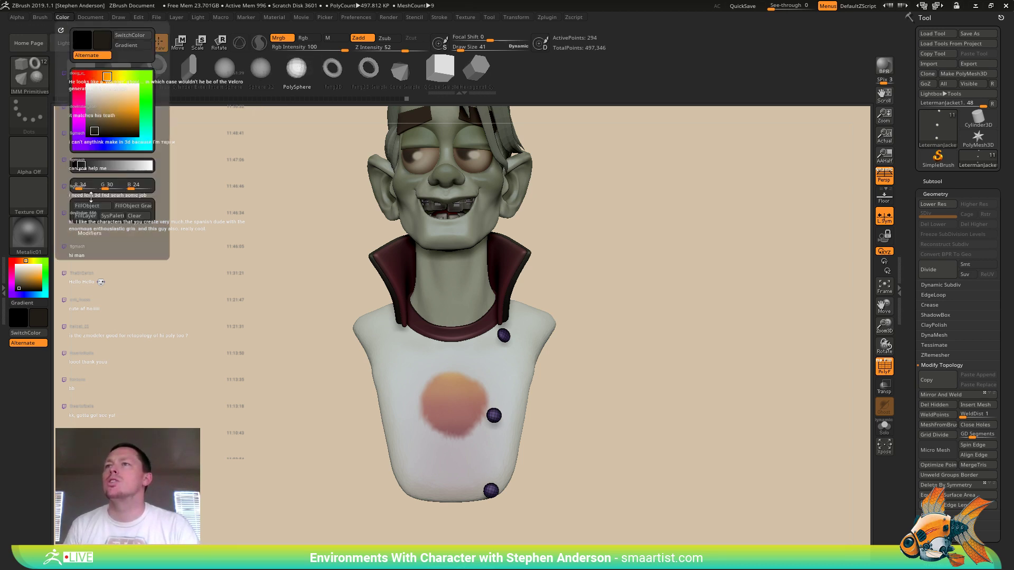
{"action": "key", "text": "shift+f"}
{"action": "left_click", "coordinate": [704, 391], "text": "ctrl+shift"}
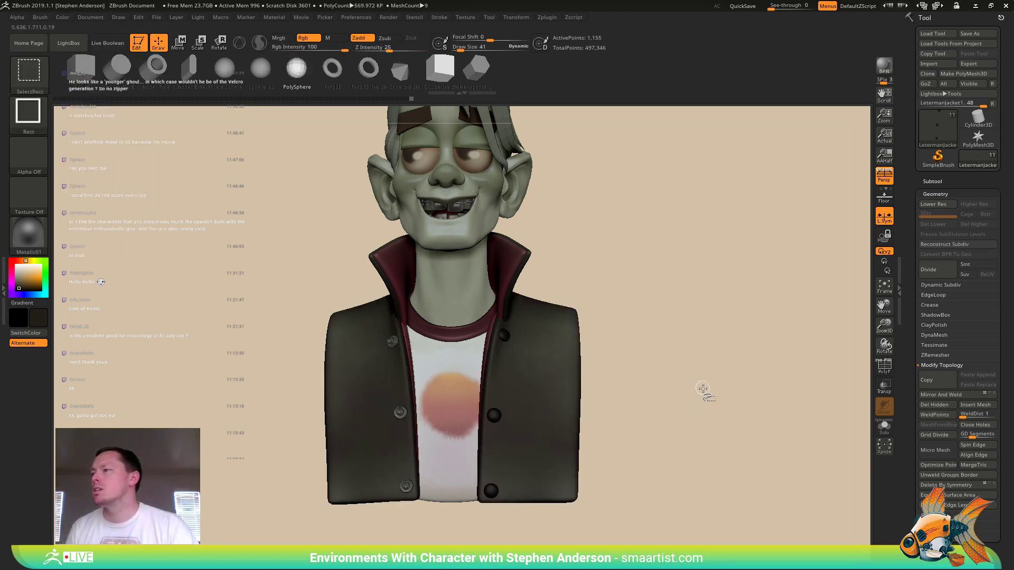
- Compare how the bust looks under StartupMaterial and Metalic01
{"action": "left_click_drag", "start_coordinate": [702, 380], "coordinate": [646, 387]}
{"action": "left_click", "coordinate": [28, 233]}
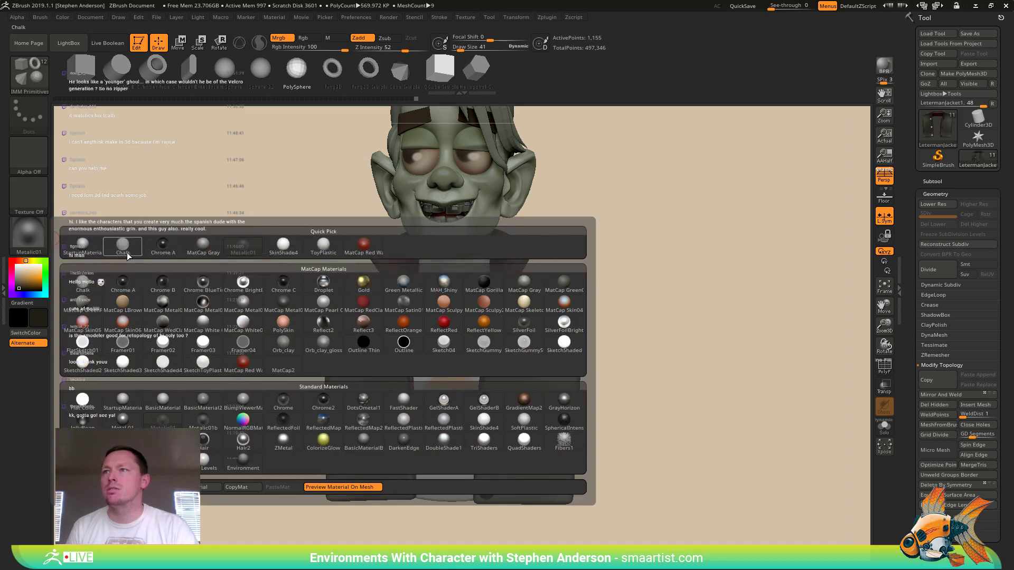
{"action": "left_click", "coordinate": [97, 250]}
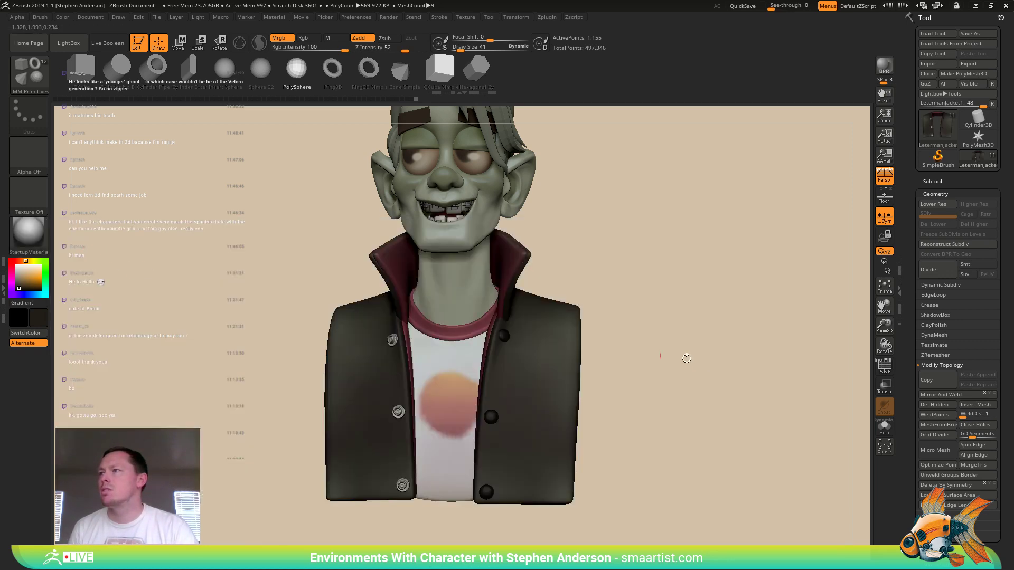
{"action": "left_click_drag", "start_coordinate": [686, 358], "coordinate": [661, 356]}
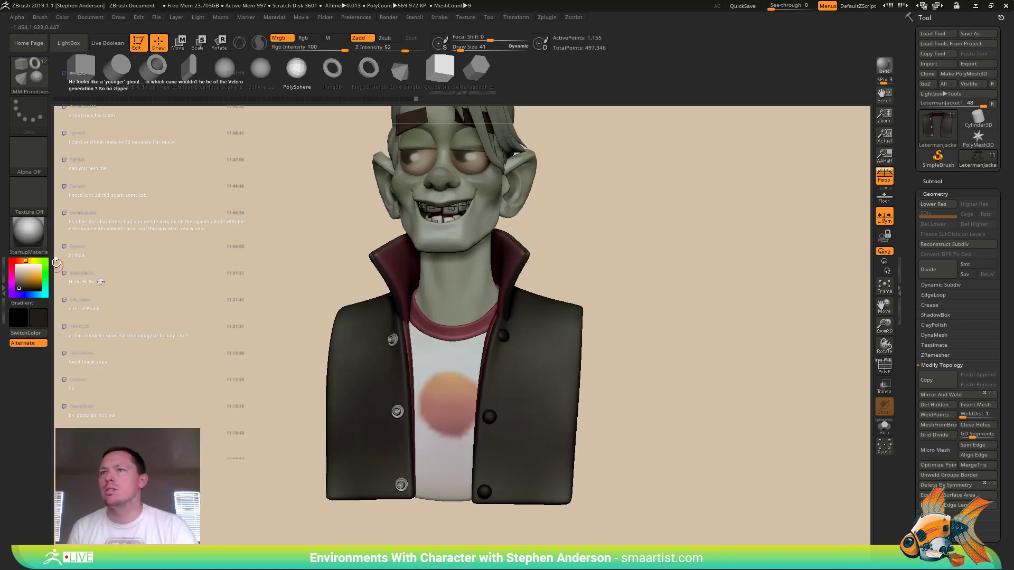
{"action": "left_click", "coordinate": [29, 241]}
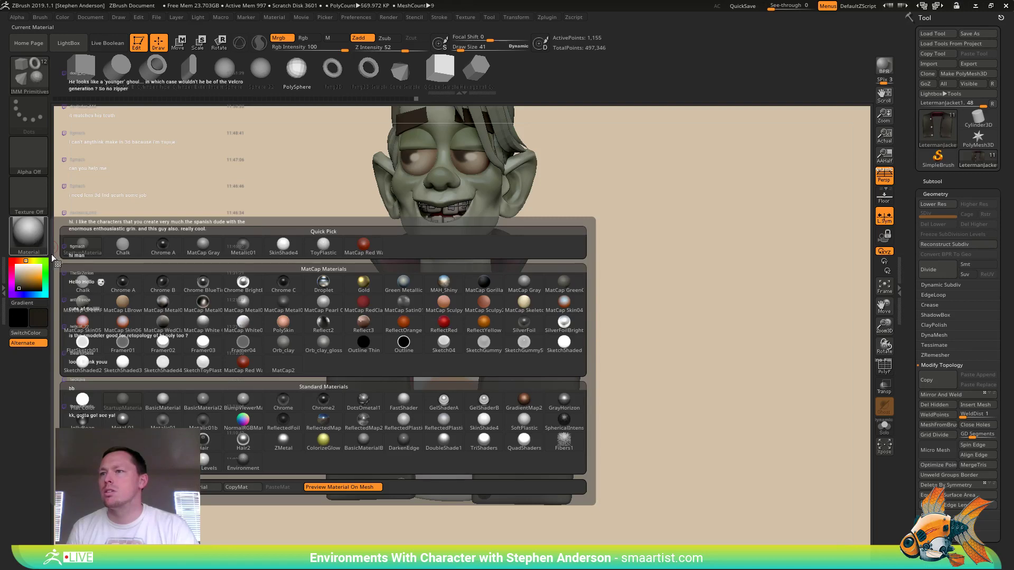
{"action": "left_click", "coordinate": [163, 421]}
{"action": "left_click_drag", "start_coordinate": [301, 402], "coordinate": [128, 302]}
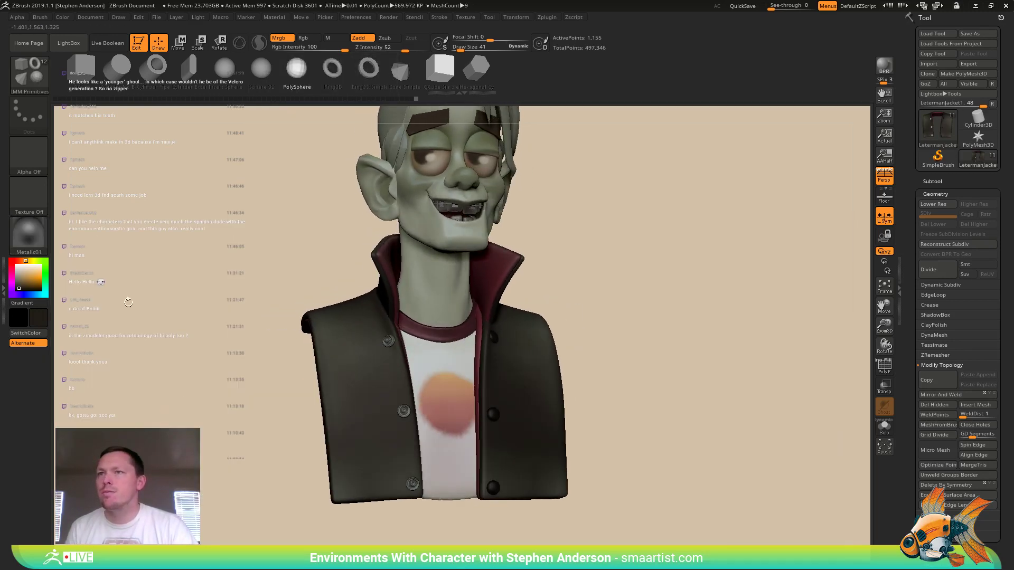
- Isolate the polygroup of the three snap fasteners on the jacket's front
{"action": "right_click_drag", "start_coordinate": [251, 341], "coordinate": [492, 448], "text": "ctrl"}
{"action": "key", "text": "ctrl+shift"}
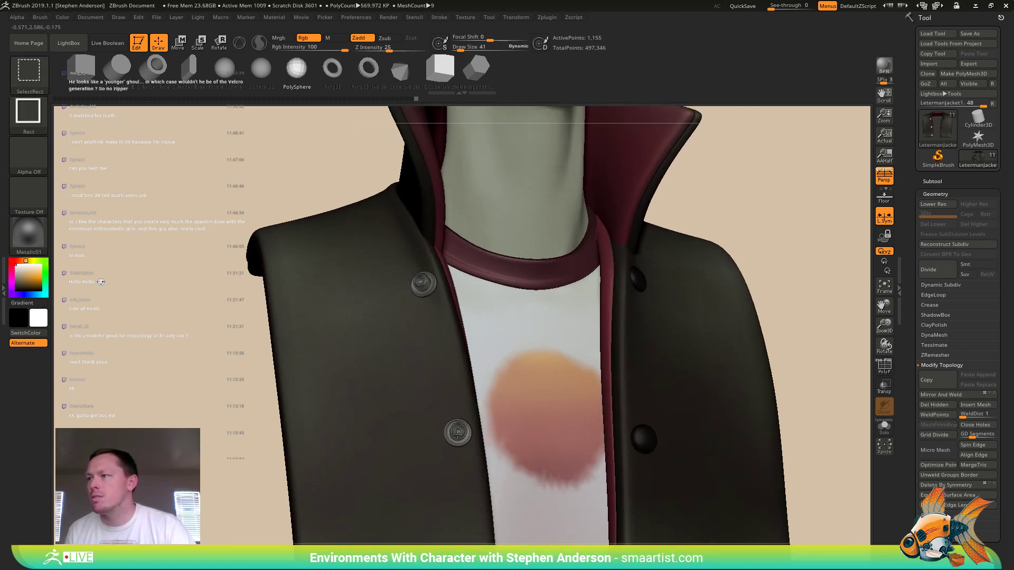
{"action": "left_click", "coordinate": [458, 432], "text": "ctrl+shift"}
{"action": "right_click_drag", "start_coordinate": [316, 388], "coordinate": [253, 248], "text": "alt"}
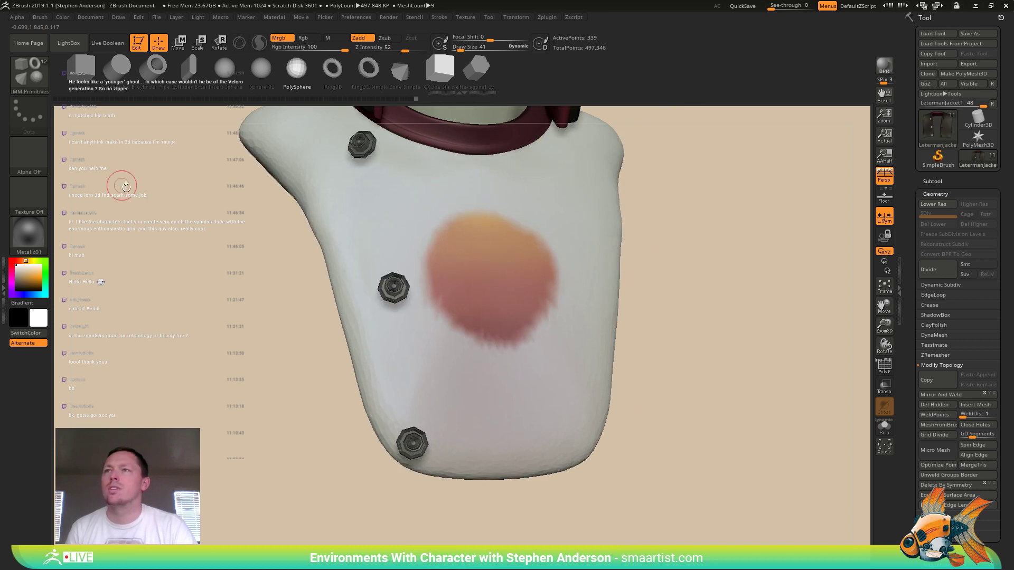
- Fill the three snap fasteners with StartupMaterial and white using Mrgb, and unhide the whole jacket
{"action": "left_click", "coordinate": [28, 233]}
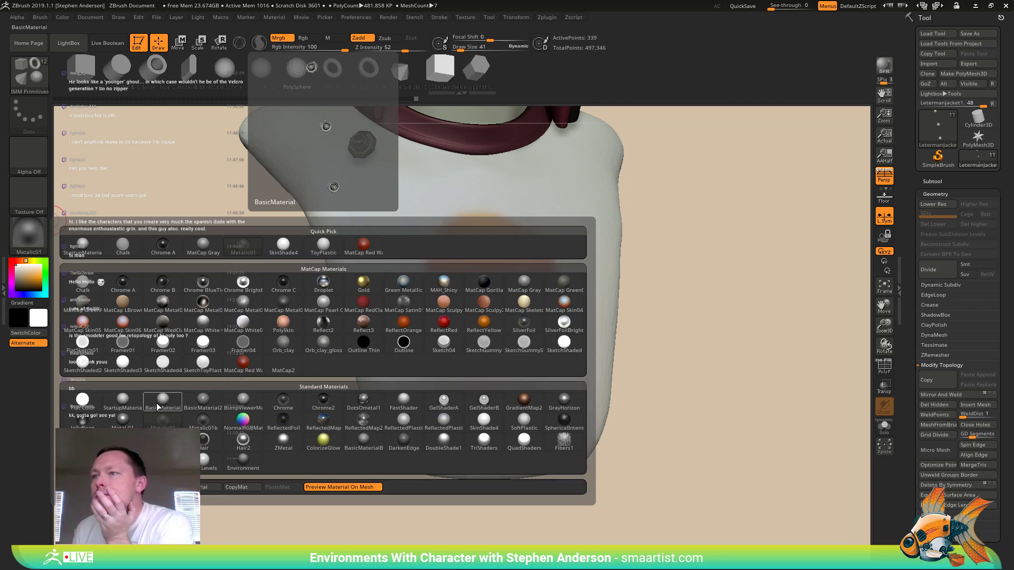
{"action": "left_click", "coordinate": [125, 404]}
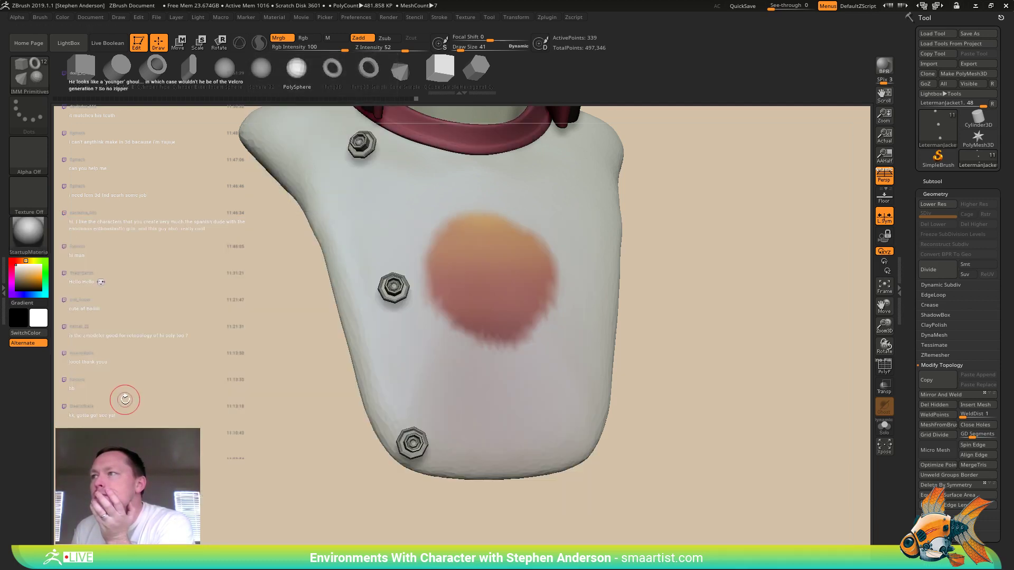
{"action": "left_click", "coordinate": [62, 16]}
{"action": "left_click", "coordinate": [91, 206]}
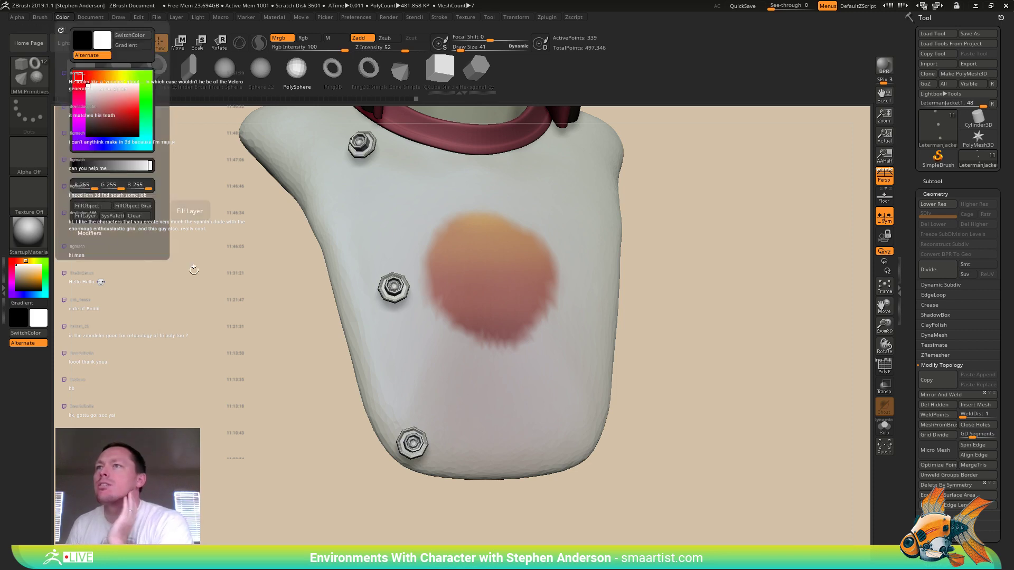
{"action": "left_click", "coordinate": [746, 383], "text": "ctrl+shift"}
- Make MatCap Gray the current material and solo the Teeth subtool with its polyframe displayed
{"action": "right_click_drag", "start_coordinate": [766, 347], "coordinate": [617, 302], "text": "alt"}
{"action": "left_click", "coordinate": [36, 242]}
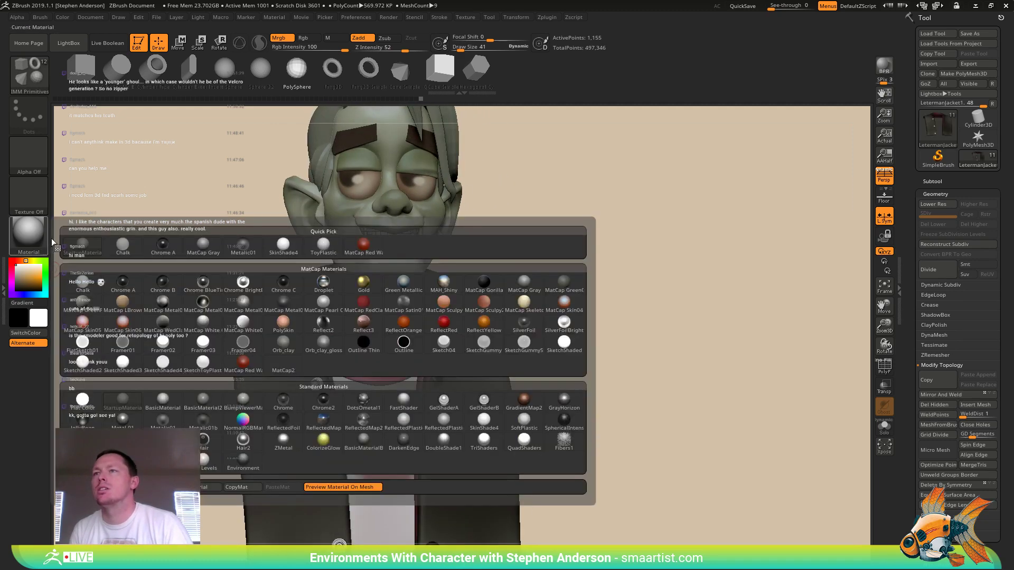
{"action": "left_click", "coordinate": [205, 245]}
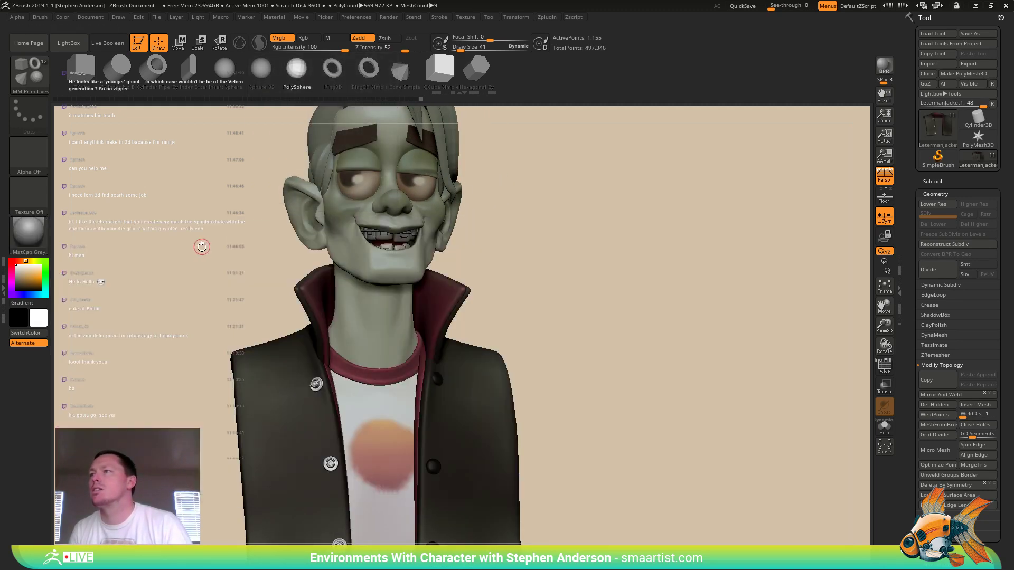
{"action": "left_click", "coordinate": [391, 248], "text": "alt"}
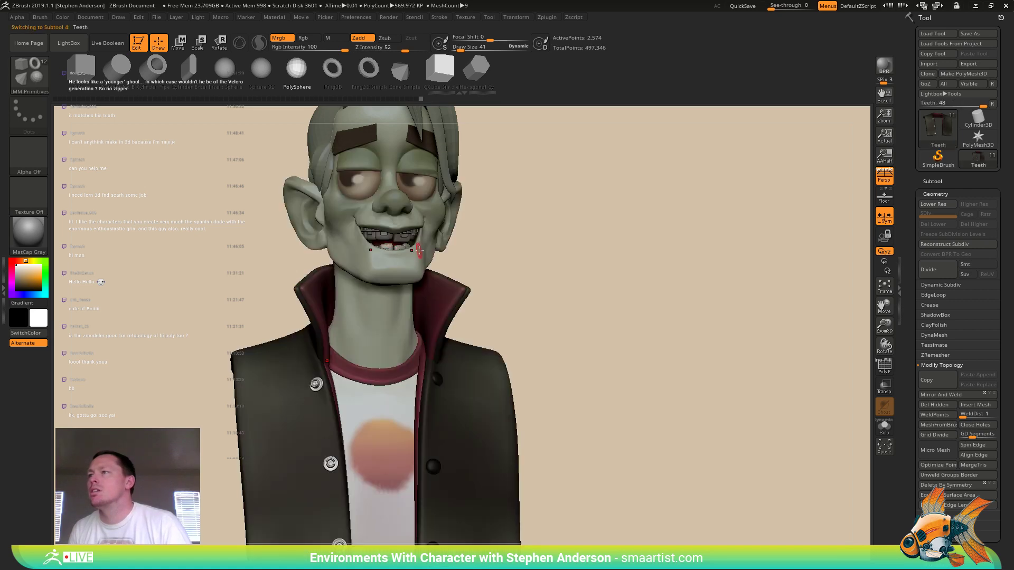
{"action": "key", "text": "shift+f"}
{"action": "left_click", "coordinate": [884, 426]}
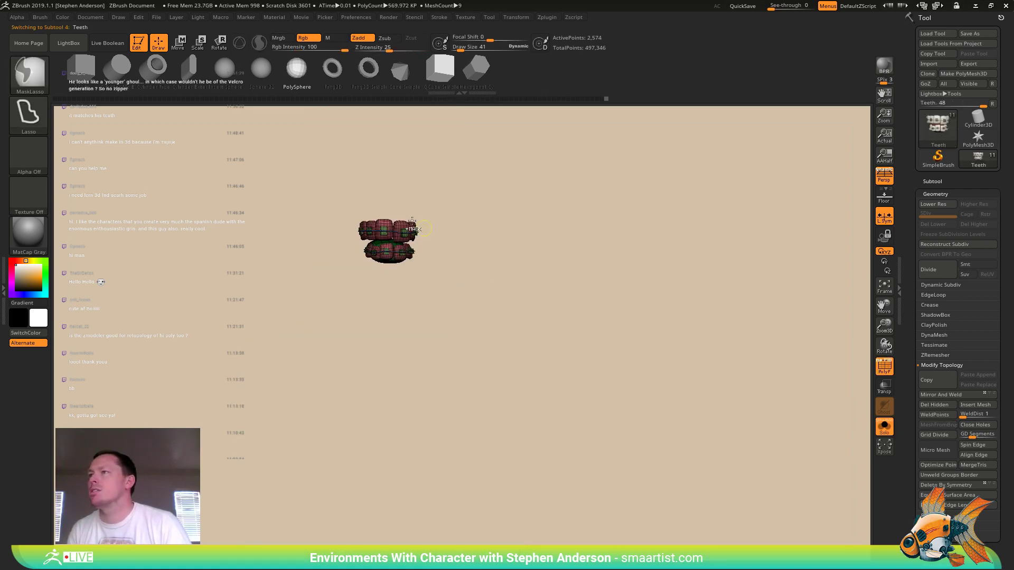
- Turn off the polyframe and isolate the teeth polygroup, hiding the braces and tongue
{"action": "right_click_drag", "start_coordinate": [415, 219], "coordinate": [458, 264], "text": "ctrl"}
{"action": "right_click_drag", "start_coordinate": [460, 206], "coordinate": [563, 454], "text": "alt"}
{"action": "right_click_drag", "start_coordinate": [562, 453], "coordinate": [536, 385], "text": "ctrl"}
{"action": "right_click_drag", "start_coordinate": [536, 385], "coordinate": [598, 342], "text": "alt"}
{"action": "key", "text": "shift+f"}
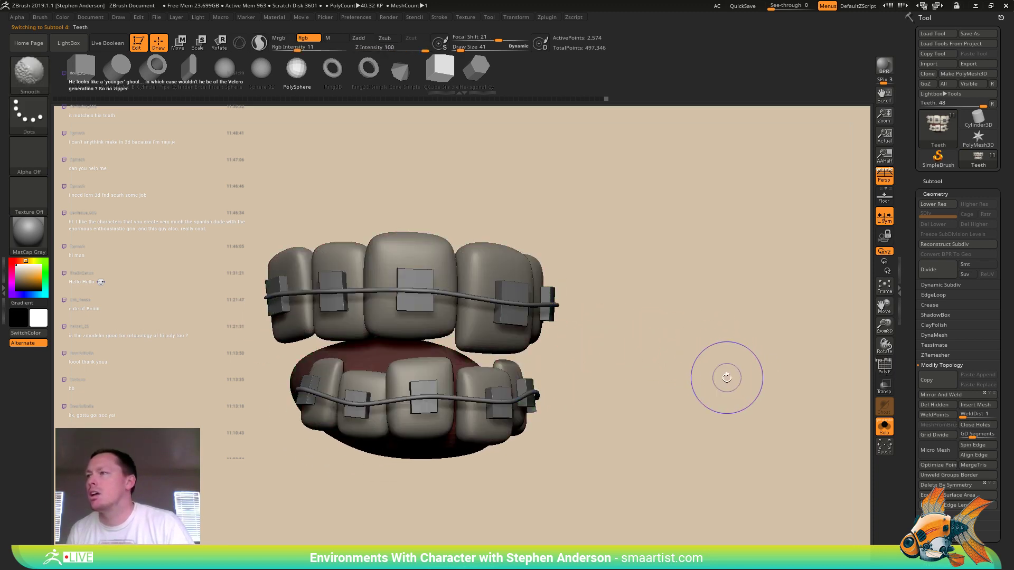
{"action": "right_click_drag", "start_coordinate": [672, 373], "coordinate": [695, 337]}
{"action": "left_click_drag", "start_coordinate": [682, 315], "coordinate": [729, 393], "text": "ctrl"}
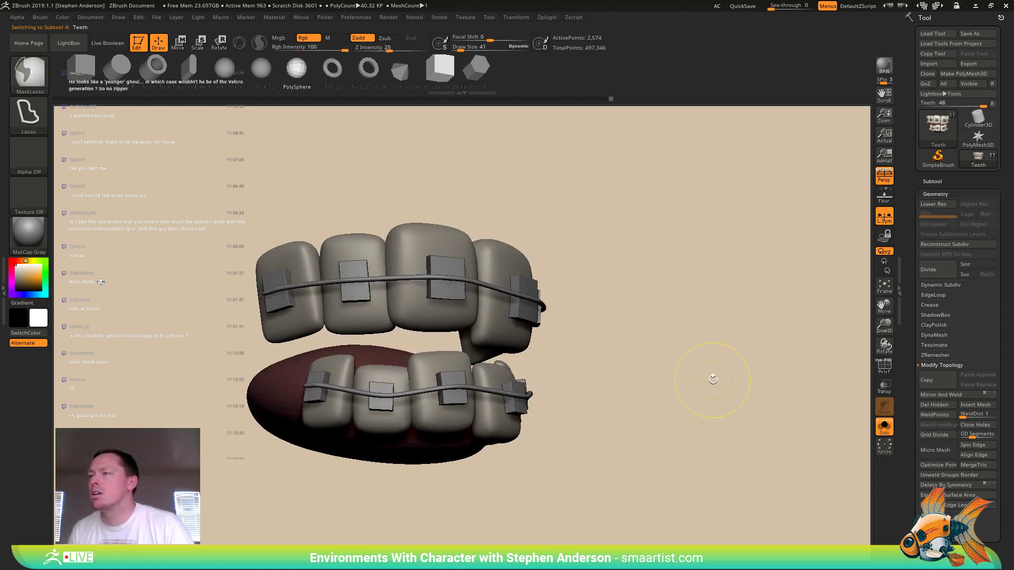
{"action": "left_click", "coordinate": [411, 242], "text": "ctrl+shift"}
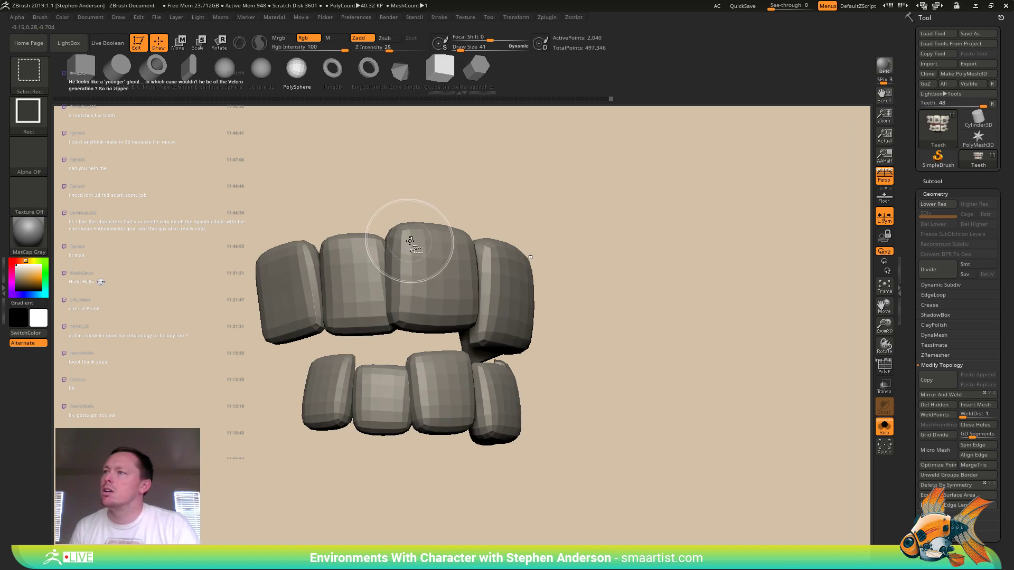
- Fill the teeth with the SkinShade4 material using only the M channel, and show the braces, tongue and other subtools again
{"action": "left_click", "coordinate": [30, 233]}
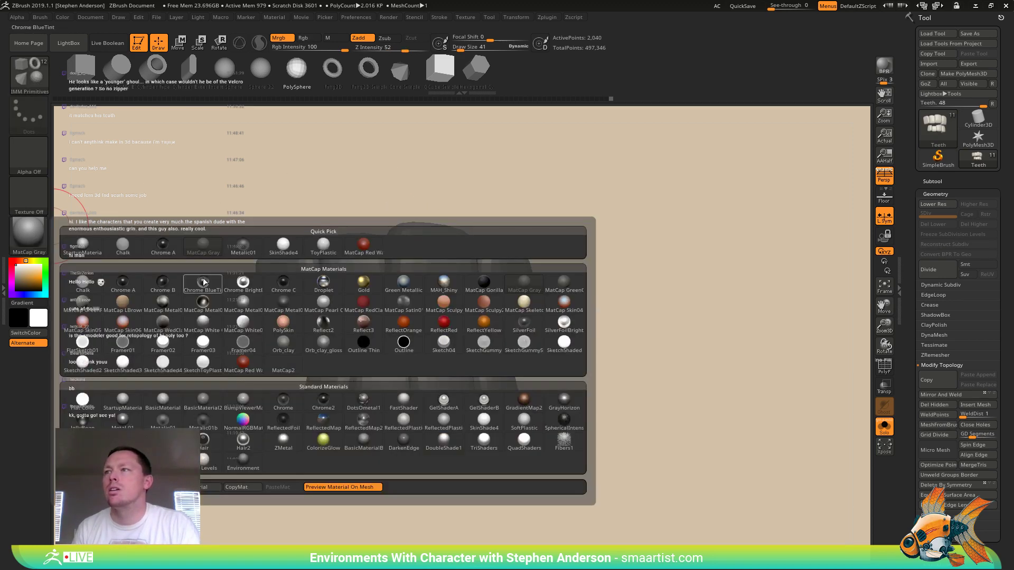
{"action": "left_click", "coordinate": [284, 244]}
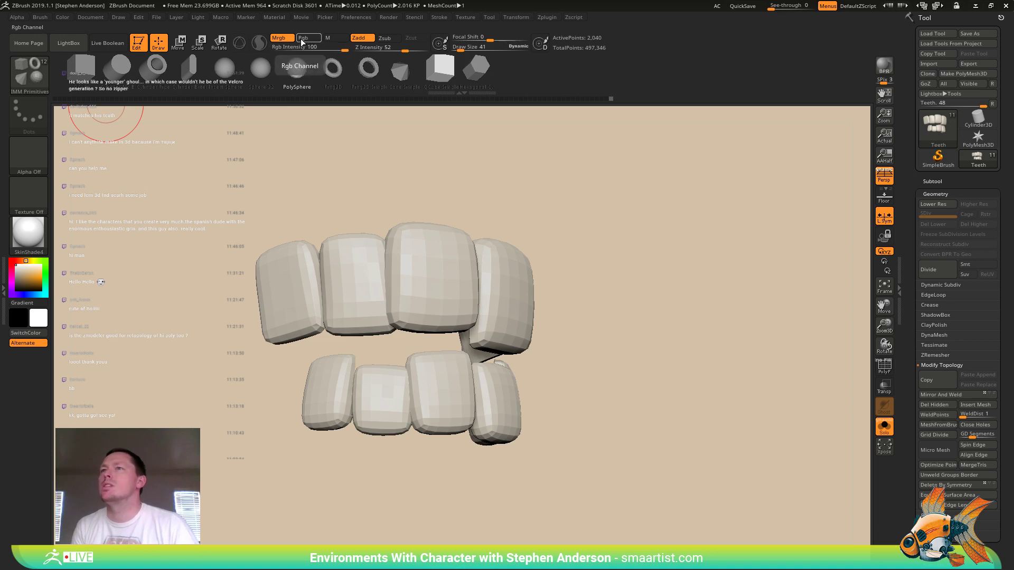
{"action": "left_click", "coordinate": [328, 38]}
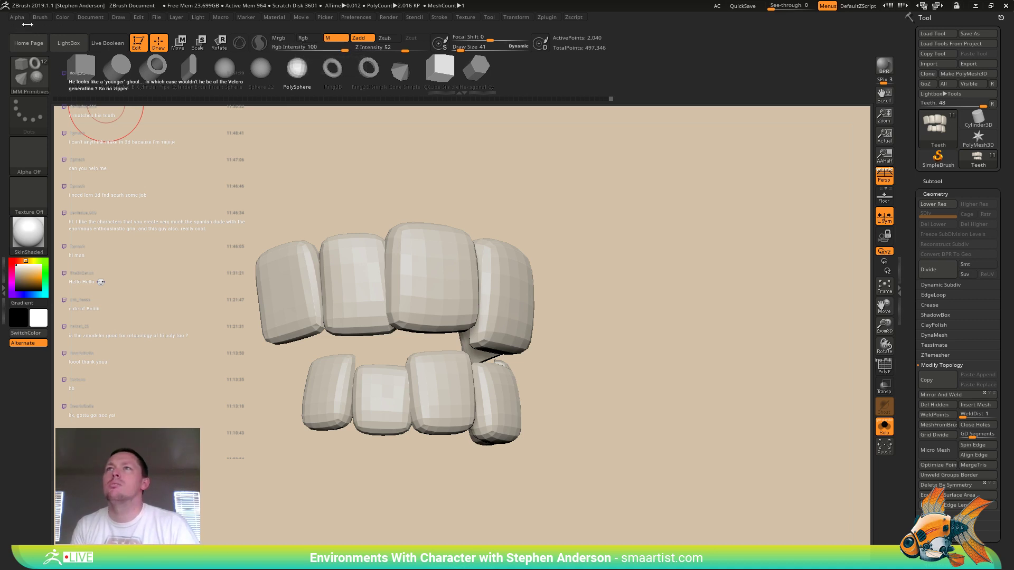
{"action": "left_click", "coordinate": [63, 17]}
{"action": "left_click", "coordinate": [90, 204]}
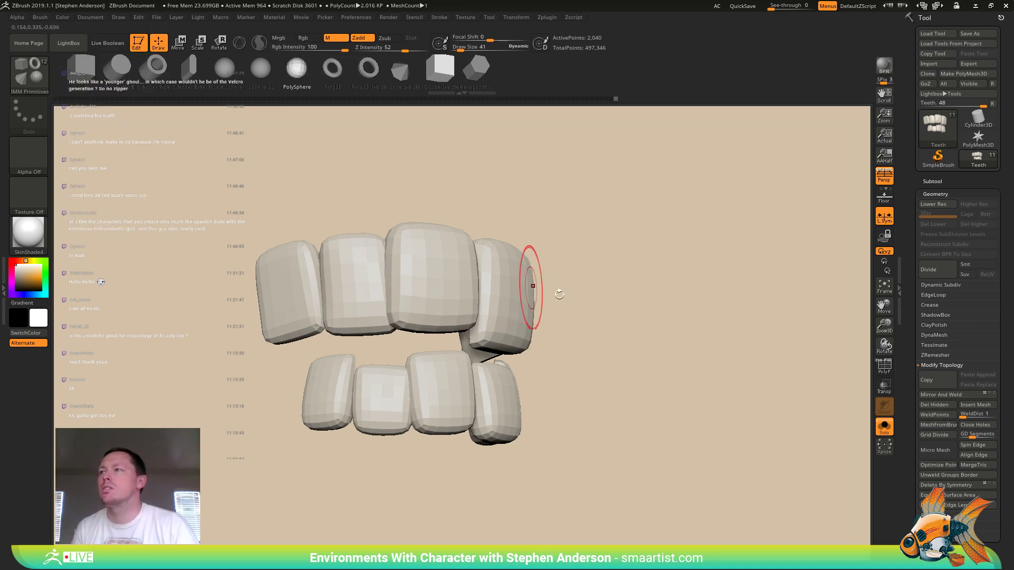
{"action": "left_click", "coordinate": [702, 337], "text": "ctrl+shift"}
{"action": "mouse_move", "coordinate": [654, 338]}
{"action": "left_mouse_down"}
{"action": "mouse_move", "coordinate": [658, 351]}
{"action": "mouse_move", "coordinate": [659, 340]}
{"action": "left_mouse_up"}
{"action": "left_click", "coordinate": [884, 426]}
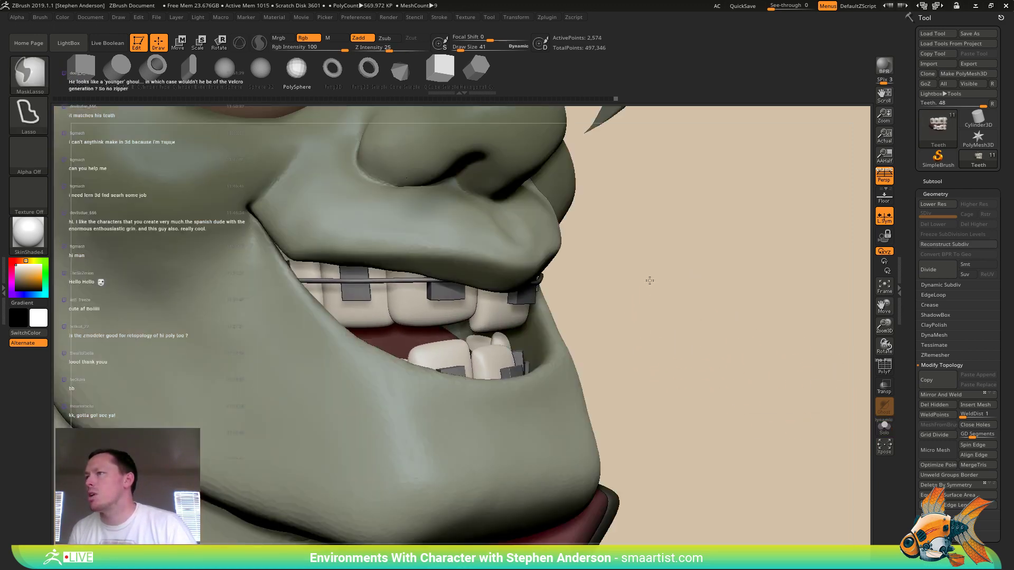
- Select the EyeL subtool and fill the eyes with the SkinShade4 material
{"action": "right_click_drag", "start_coordinate": [649, 280], "coordinate": [610, 261], "text": "ctrl"}
{"action": "right_click_drag", "start_coordinate": [612, 229], "coordinate": [525, 312], "text": "alt"}
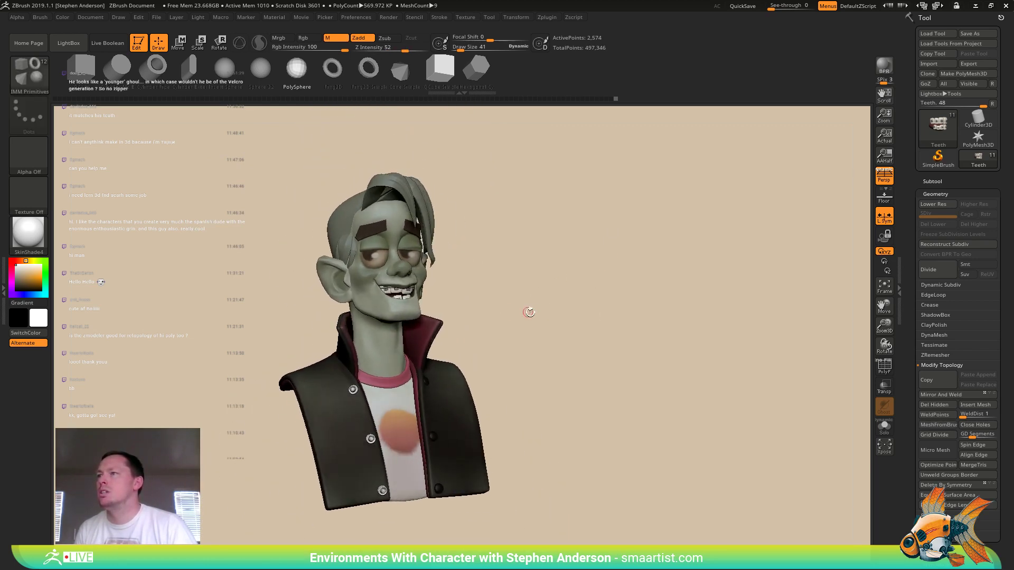
{"action": "left_click", "coordinate": [375, 258], "text": "alt"}
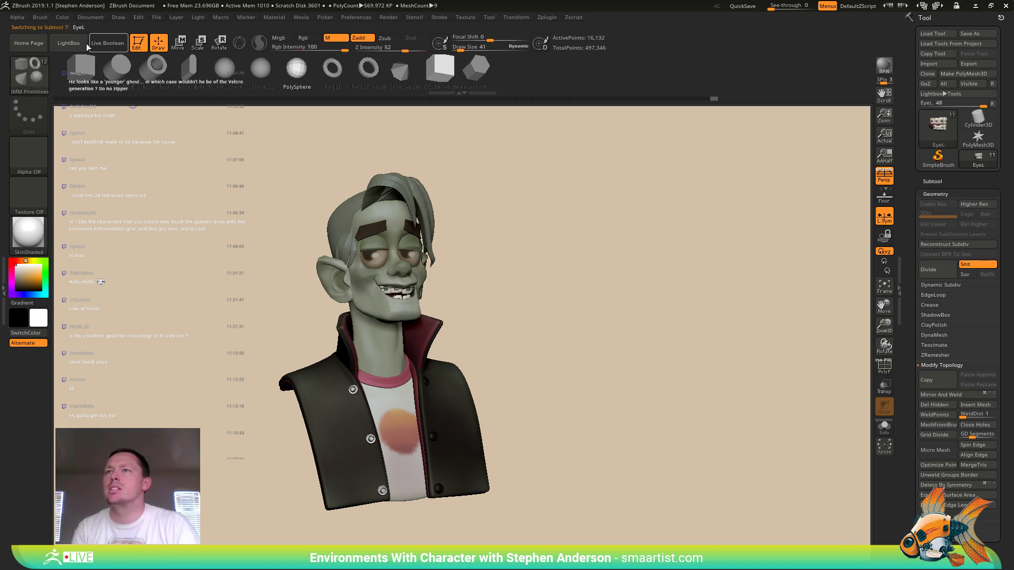
{"action": "left_click", "coordinate": [65, 19]}
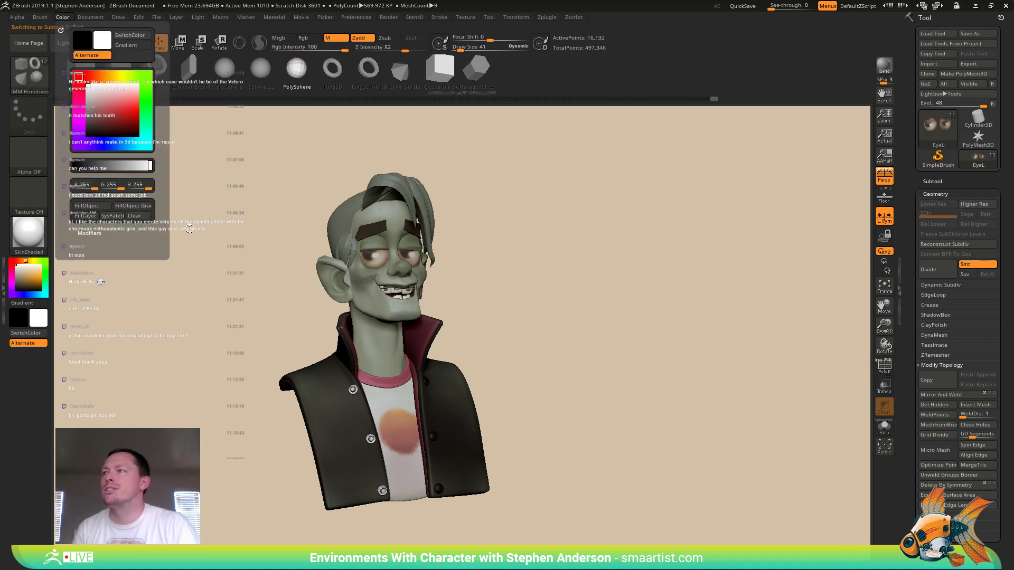
- Save the tool over the existing Horror_02.ZTL file
{"action": "mouse_move", "coordinate": [534, 290]}
{"action": "right_mouse_down"}
{"action": "mouse_move", "coordinate": [518, 294]}
{"action": "mouse_move", "coordinate": [572, 292]}
{"action": "mouse_move", "coordinate": [532, 294]}
{"action": "mouse_move", "coordinate": [542, 294]}
{"action": "right_mouse_up"}
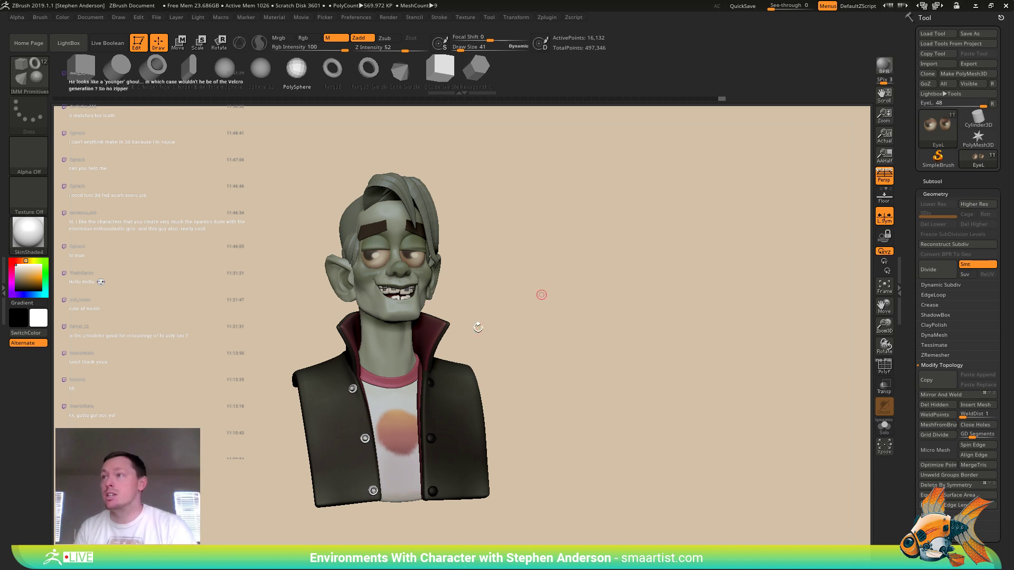
{"action": "right_click_drag", "start_coordinate": [549, 358], "coordinate": [506, 312]}
{"action": "right_click_drag", "start_coordinate": [427, 383], "coordinate": [445, 375]}
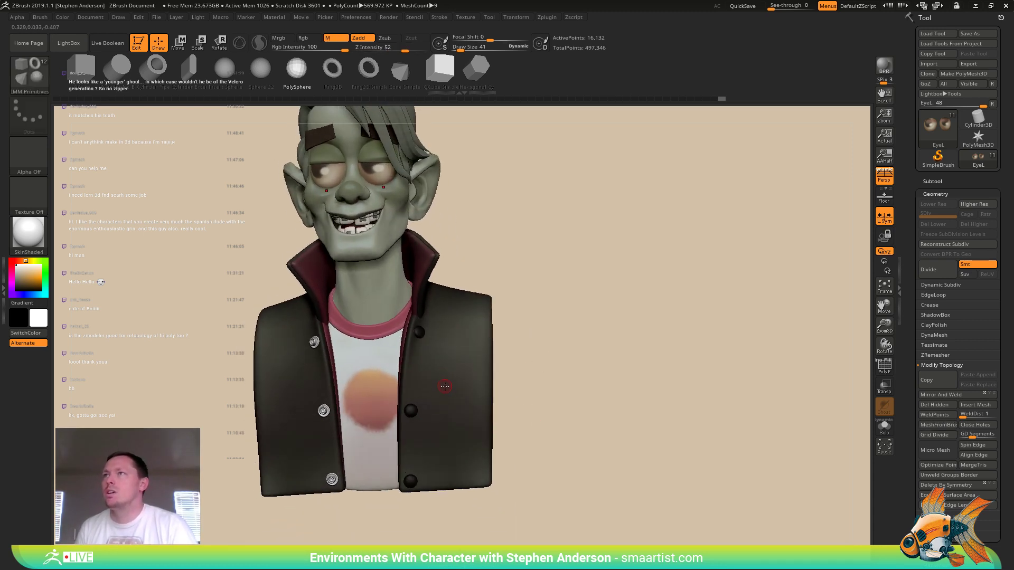
{"action": "key", "text": "ctrl"}
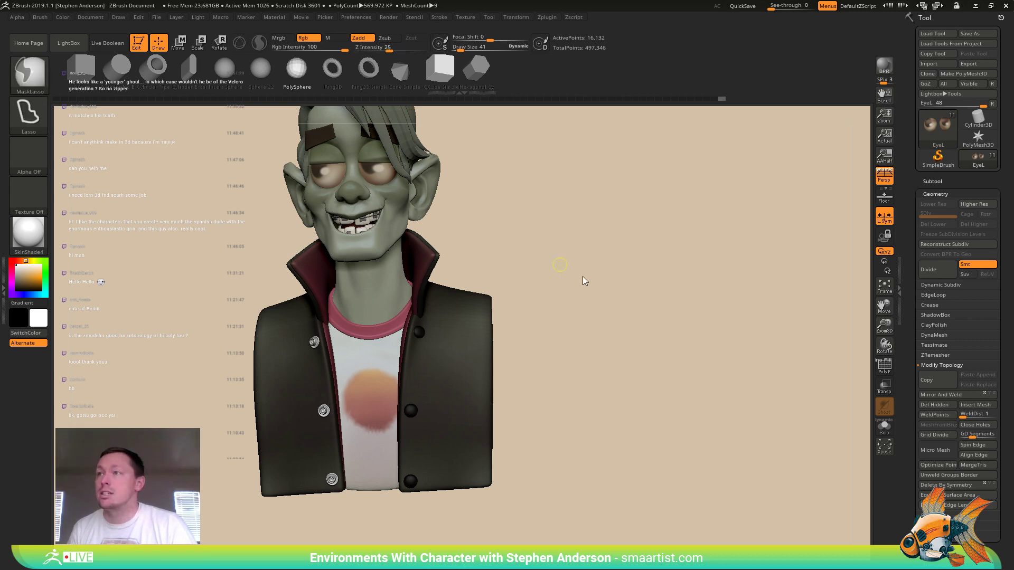
{"action": "key", "text": "ctrl+s"}
{"action": "left_click", "coordinate": [417, 268]}
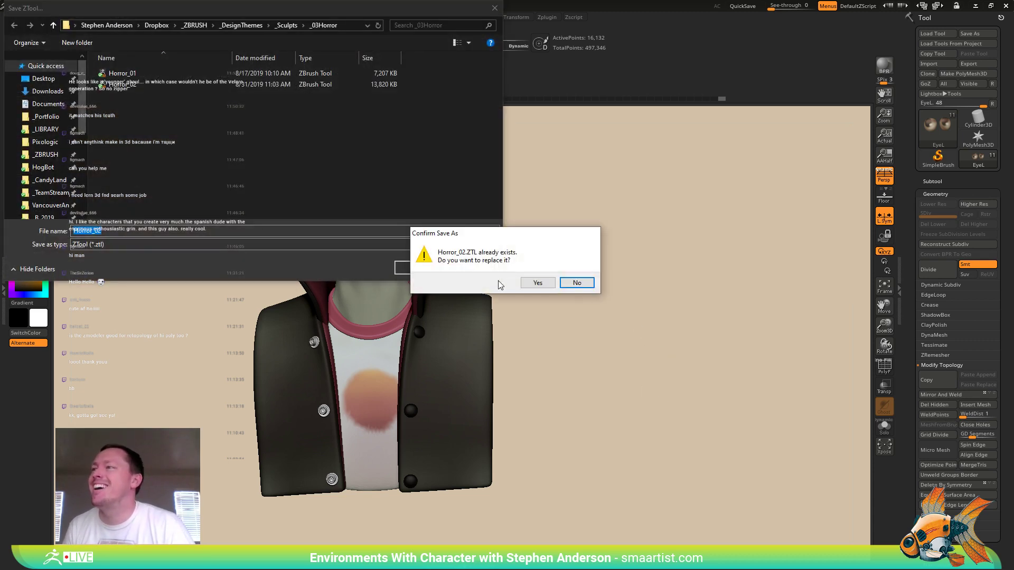
{"action": "left_click", "coordinate": [537, 283]}
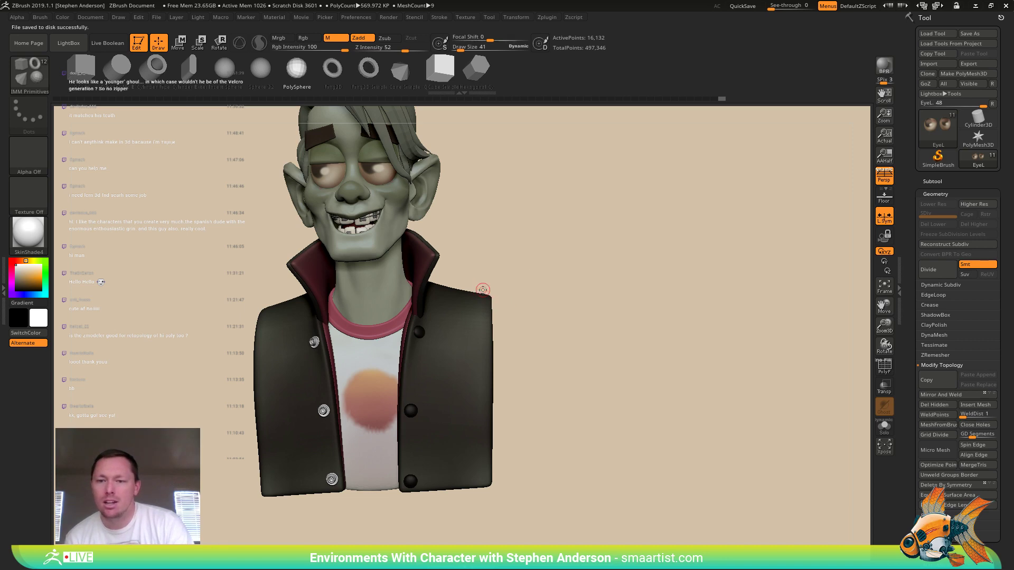
- Create a new 3D text reading "A" with Text 3D & Vector Shapes and isolate it from the bust with Solo
{"action": "left_click_drag", "start_coordinate": [487, 295], "coordinate": [524, 308]}
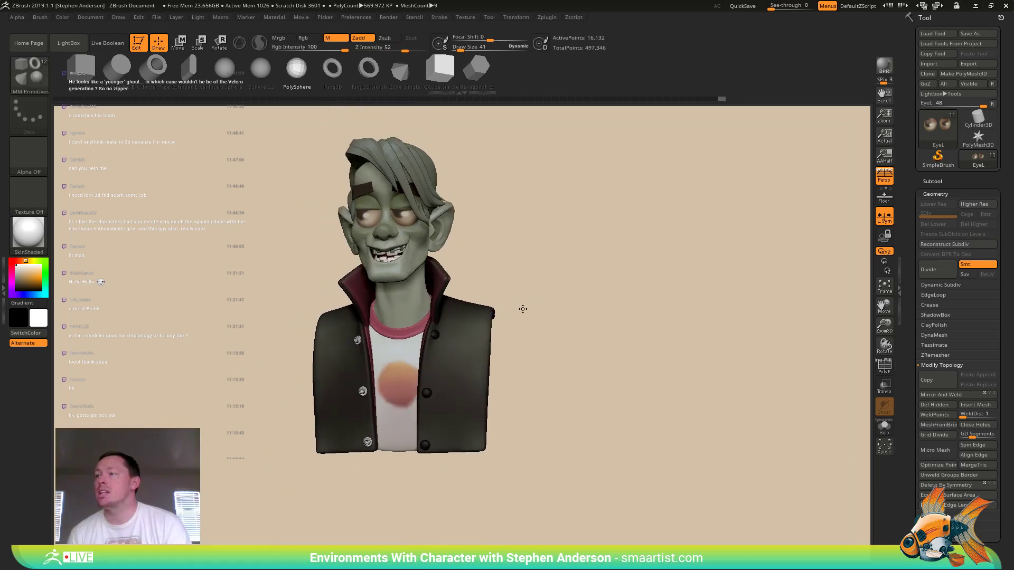
{"action": "right_click_drag", "start_coordinate": [446, 367], "coordinate": [413, 381]}
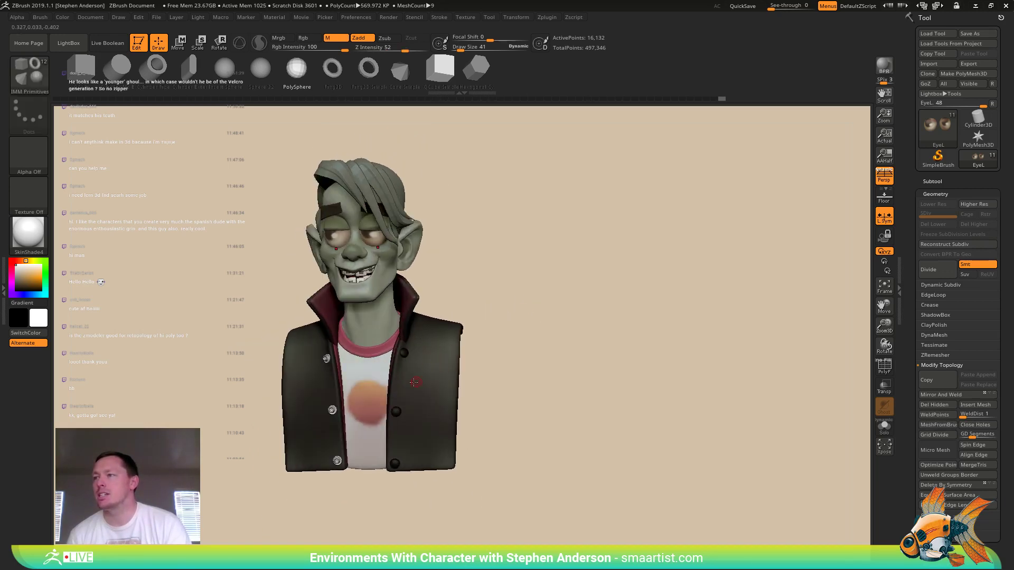
{"action": "right_click_drag", "start_coordinate": [441, 346], "coordinate": [421, 334]}
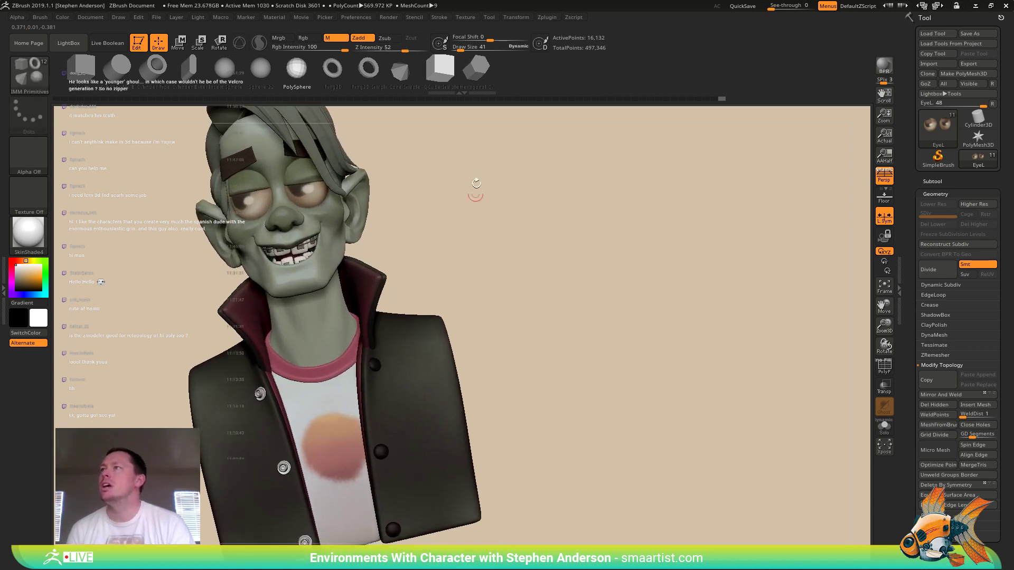
{"action": "left_click", "coordinate": [547, 17]}
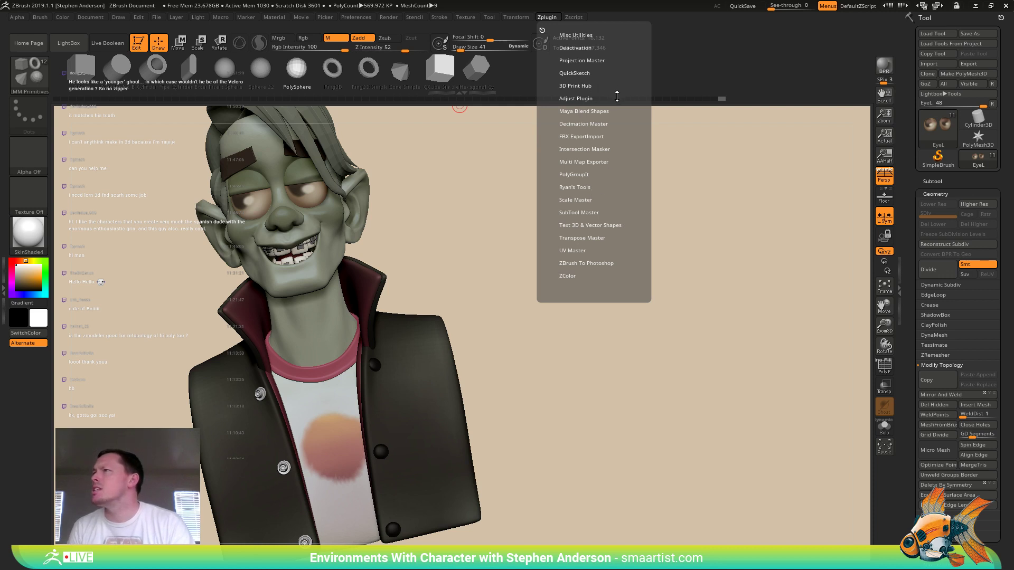
{"action": "left_click", "coordinate": [618, 225]}
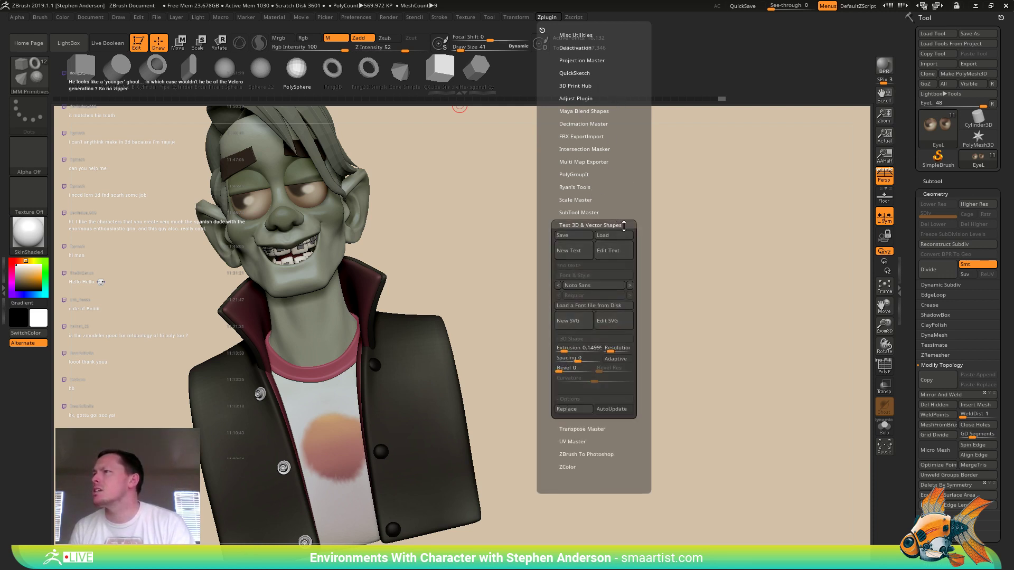
{"action": "left_click", "coordinate": [581, 253]}
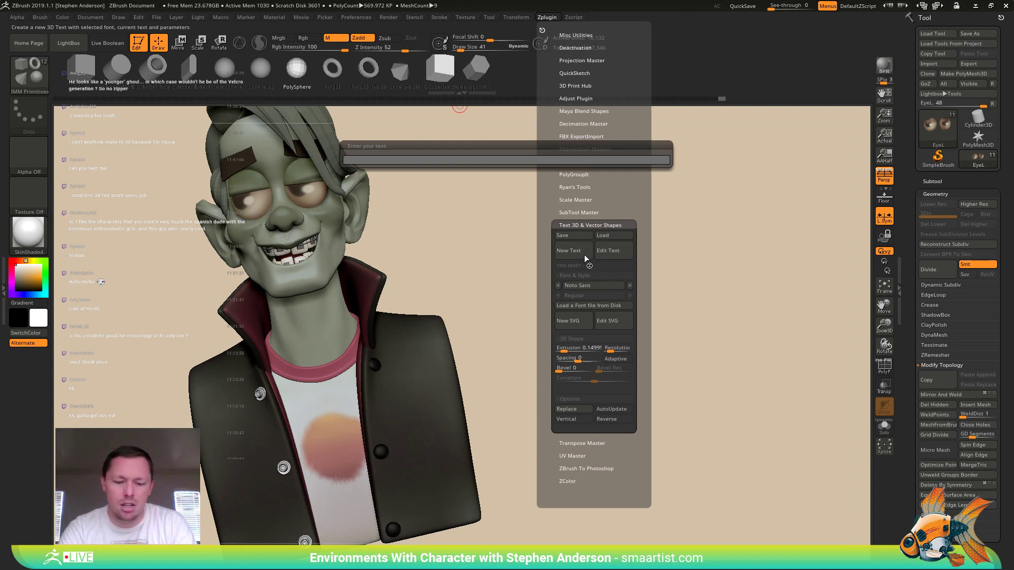
{"action": "key", "text": "shift"}
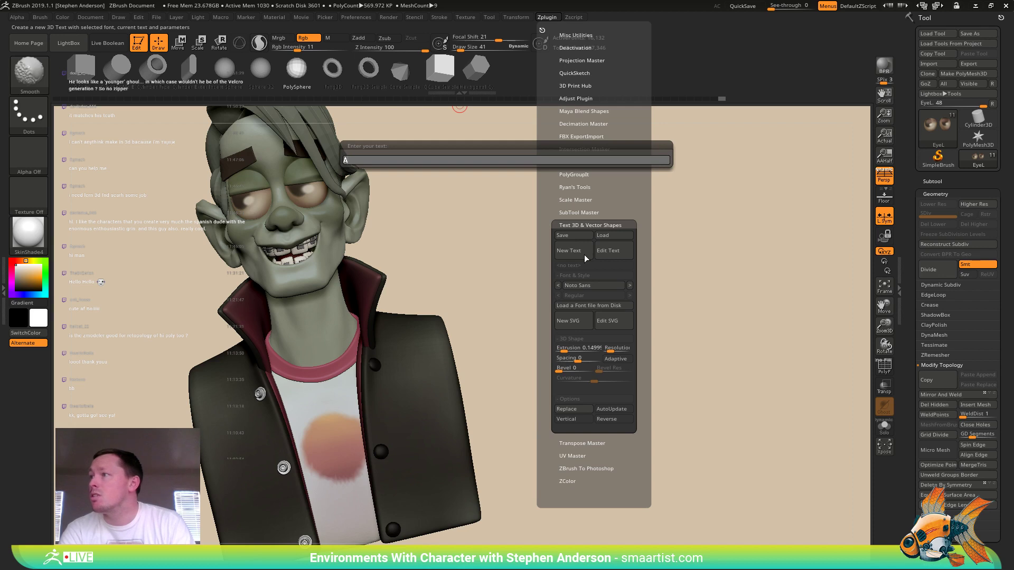
{"action": "key", "text": "Return"}
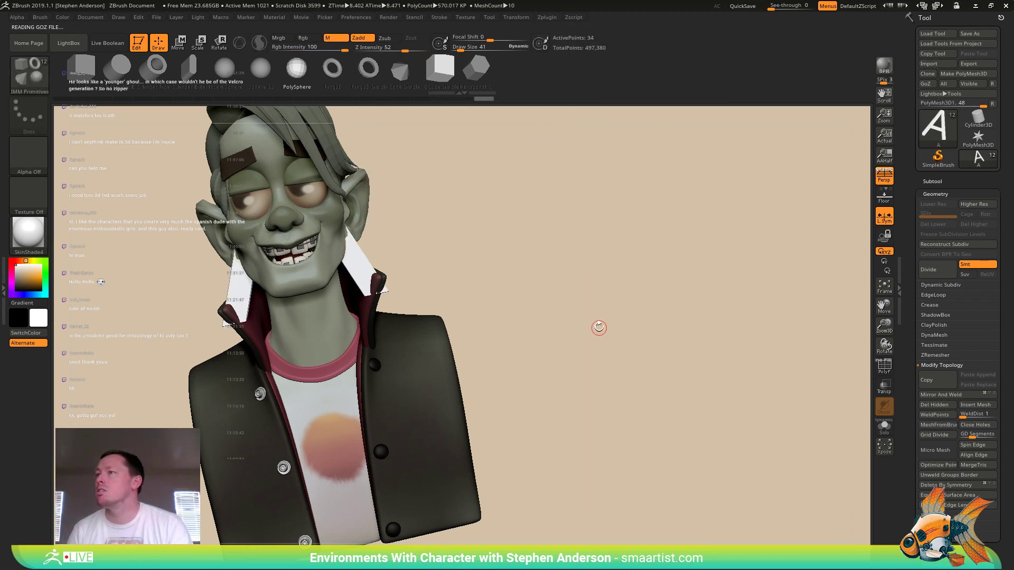
{"action": "mouse_move", "coordinate": [599, 328]}
{"action": "left_mouse_down"}
{"action": "mouse_move", "coordinate": [584, 344]}
{"action": "mouse_move", "coordinate": [594, 331]}
{"action": "left_mouse_up"}
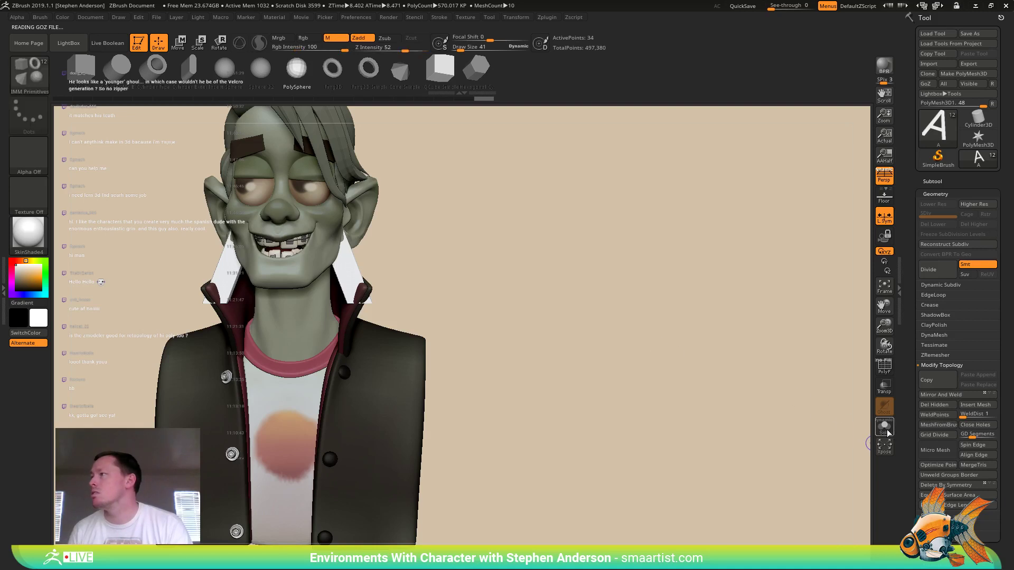
{"action": "left_click", "coordinate": [885, 429]}
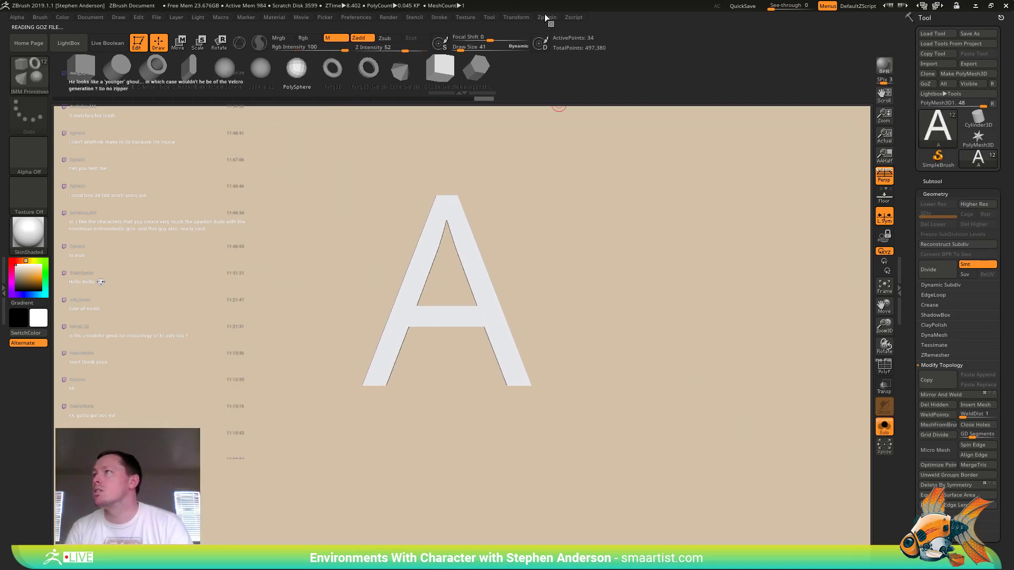
- Try the Roboto font on the 3D letter A, followed by Segoe Script
{"action": "left_click", "coordinate": [546, 17]}
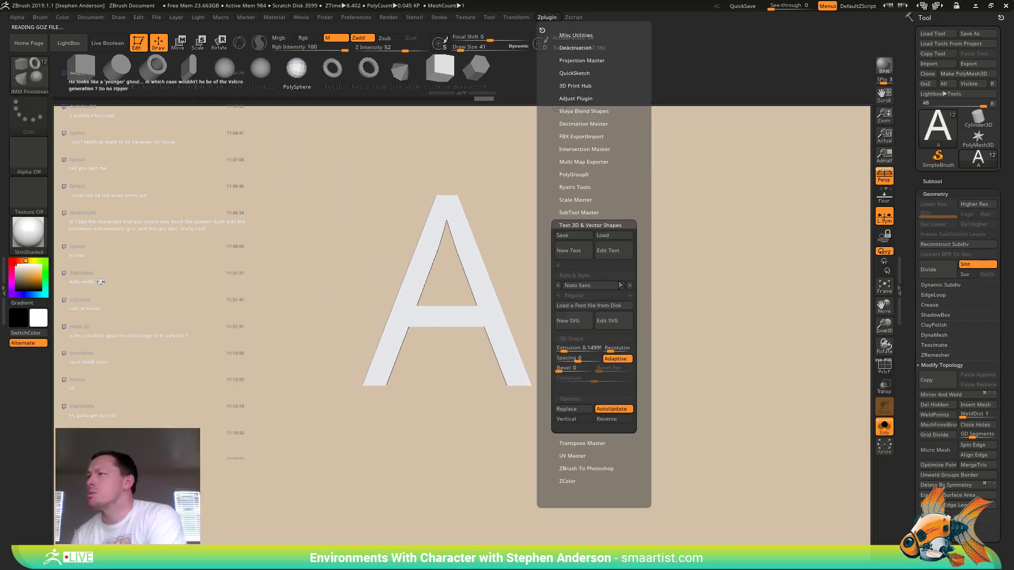
{"action": "left_click", "coordinate": [616, 285]}
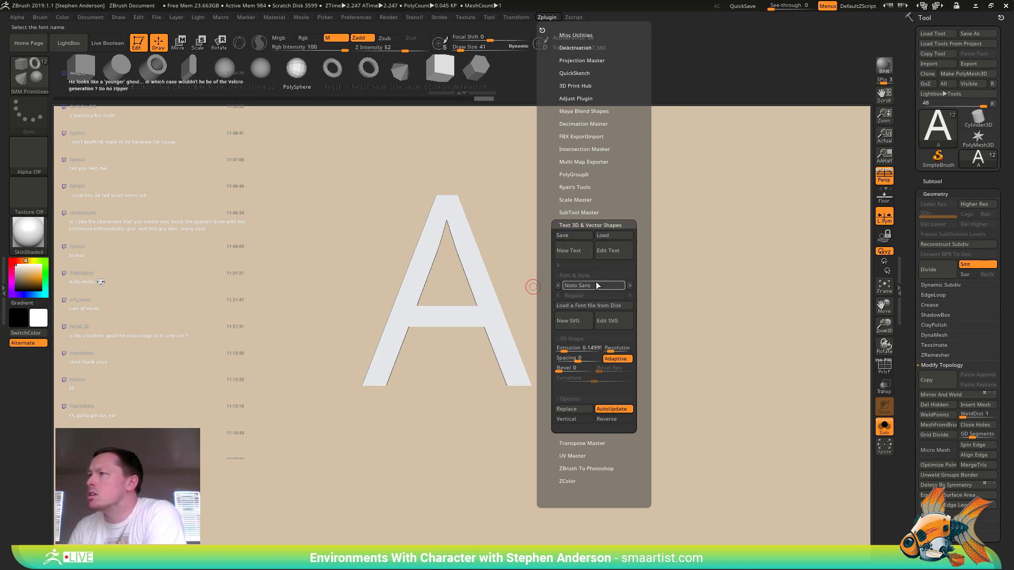
{"action": "left_click", "coordinate": [595, 284]}
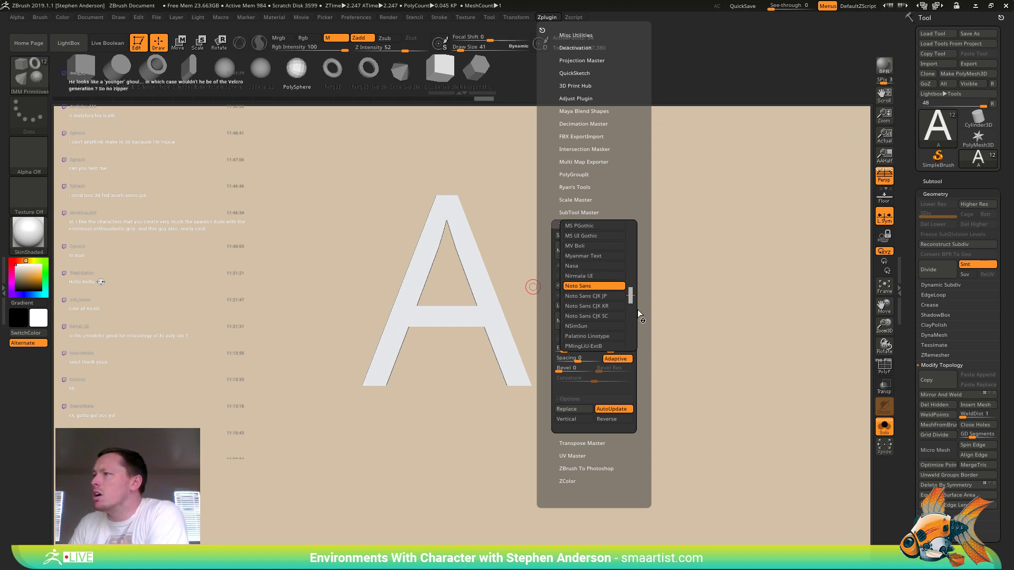
{"action": "left_click_drag", "start_coordinate": [630, 294], "coordinate": [632, 306]}
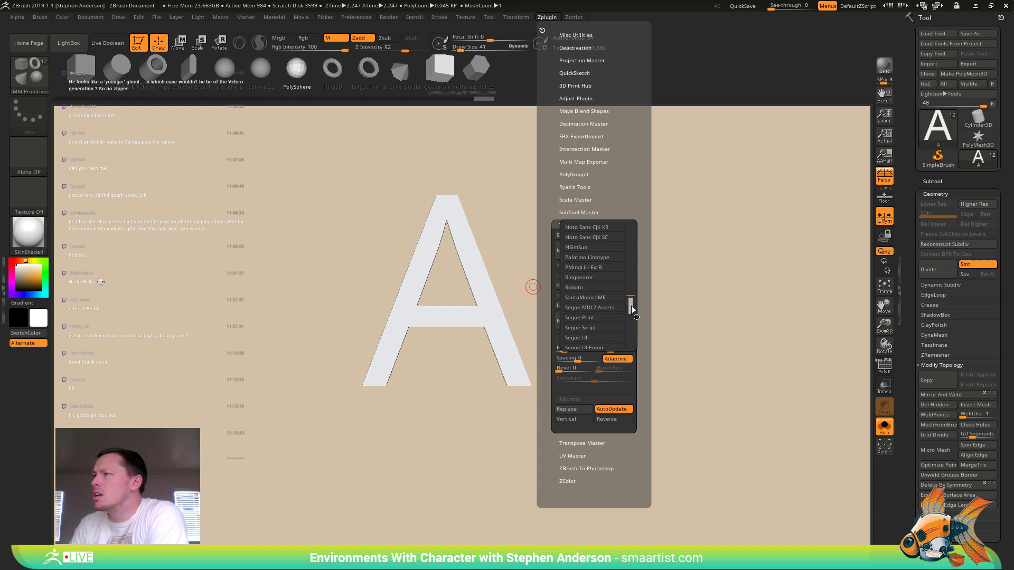
{"action": "left_click", "coordinate": [594, 287]}
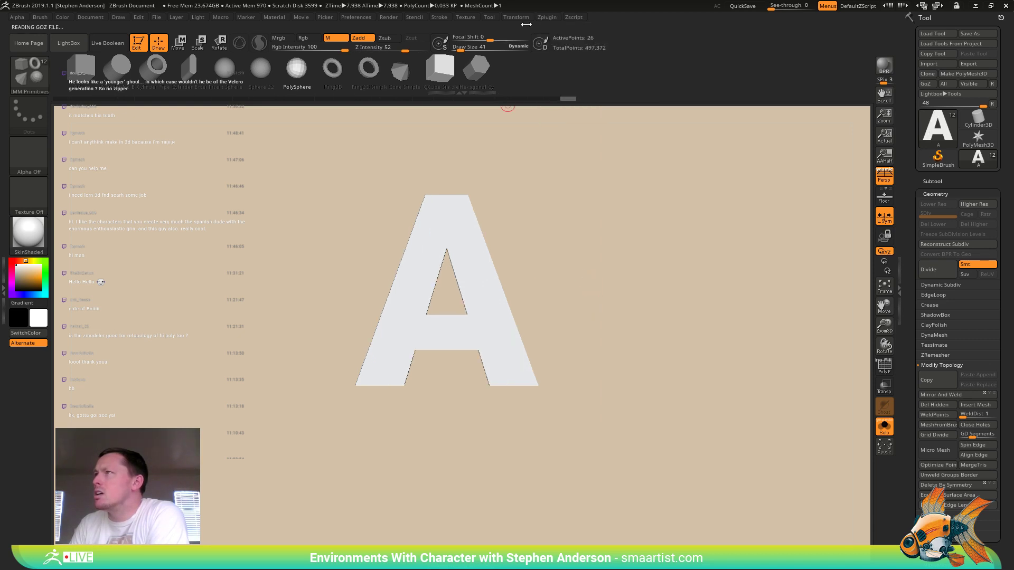
{"action": "left_click", "coordinate": [547, 19]}
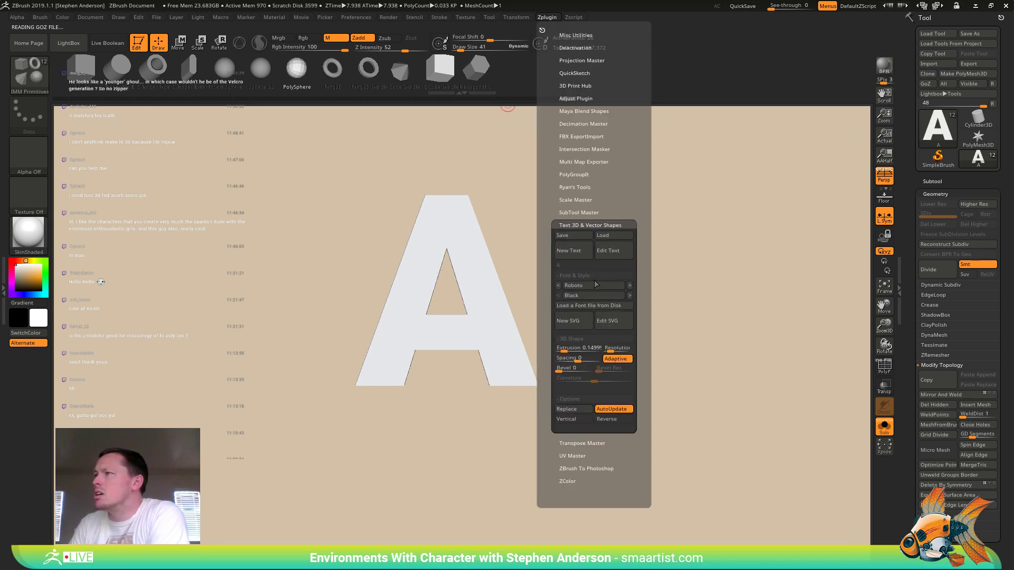
{"action": "left_click", "coordinate": [594, 285]}
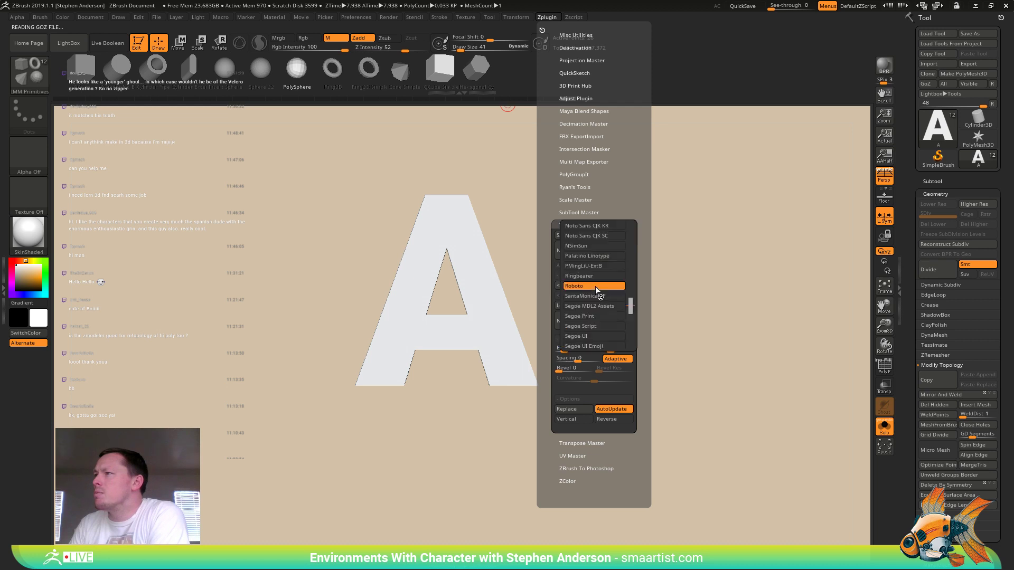
{"action": "left_click", "coordinate": [594, 327]}
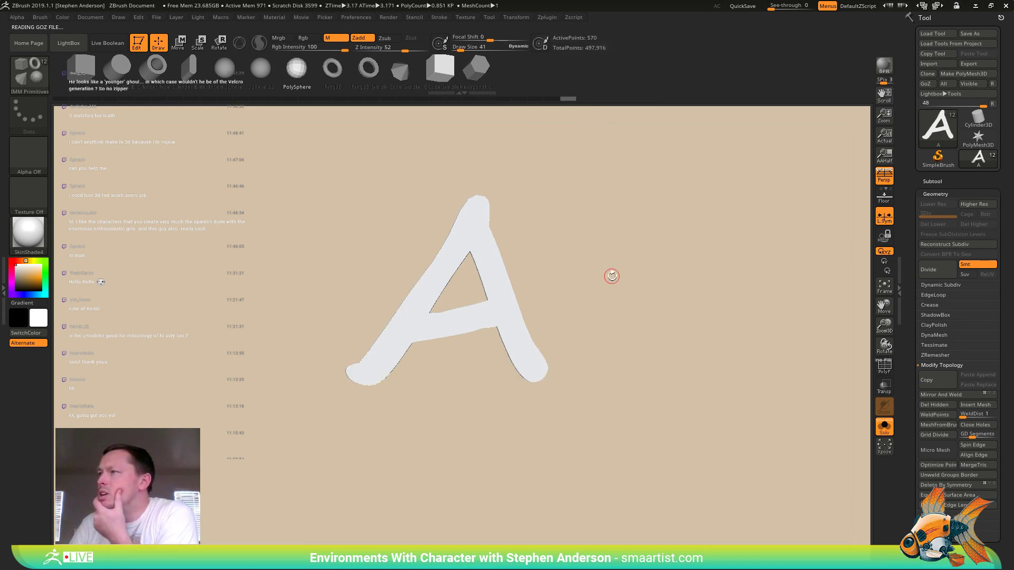
- Try the Times New Roman font on the 3D letter A
{"action": "left_click", "coordinate": [546, 17]}
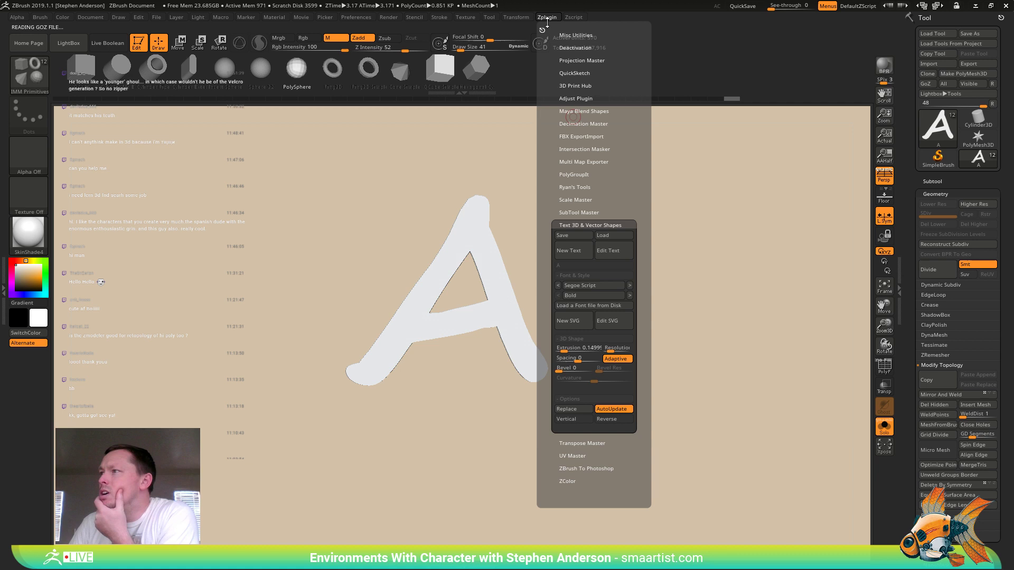
{"action": "left_click", "coordinate": [608, 285]}
{"action": "scroll", "coordinate": [629, 311], "scroll_direction": "down", "scroll_amount": 3}
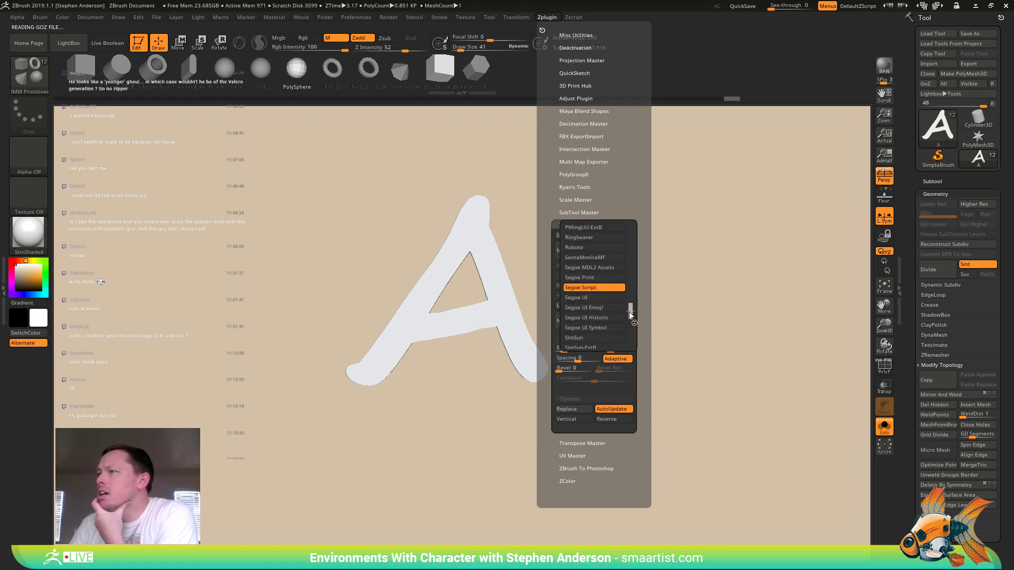
{"action": "mouse_move", "coordinate": [629, 315]}
{"action": "left_mouse_down"}
{"action": "mouse_move", "coordinate": [626, 335]}
{"action": "mouse_move", "coordinate": [619, 324]}
{"action": "left_mouse_up"}
{"action": "left_click", "coordinate": [612, 310]}
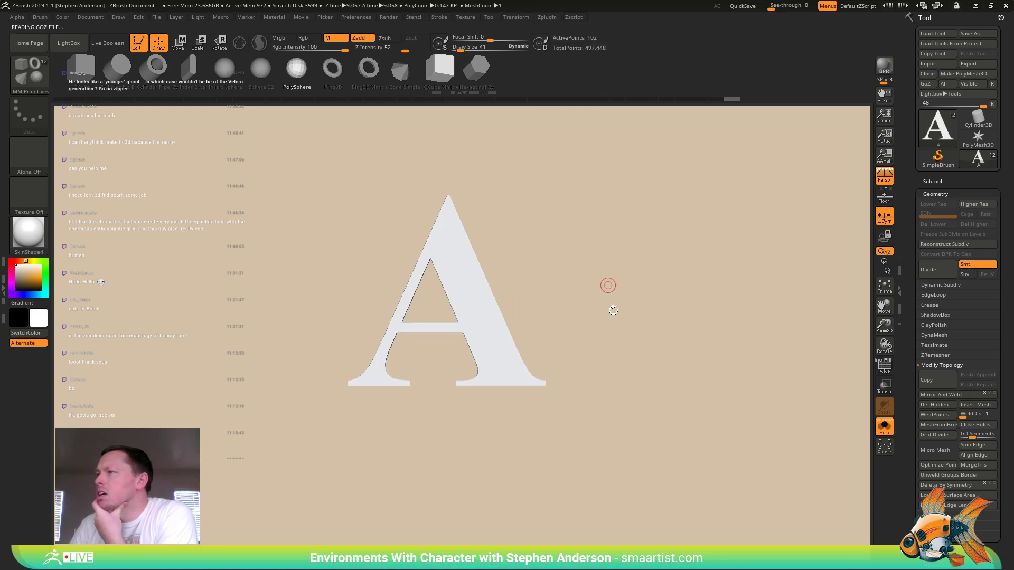
- Switch the 3D letter A to the Lumos font as a trial
{"action": "left_click", "coordinate": [546, 17]}
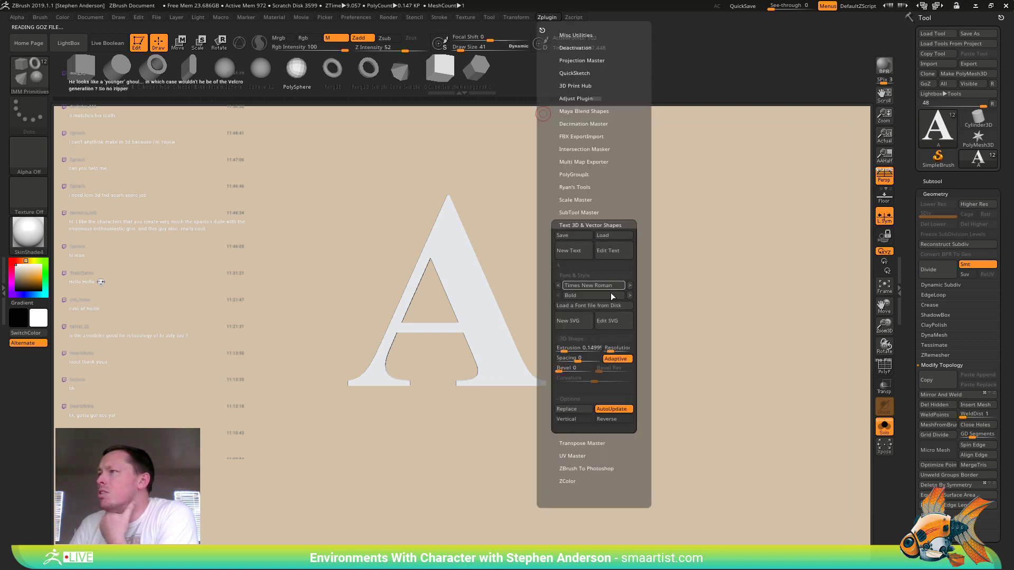
{"action": "left_click", "coordinate": [598, 285]}
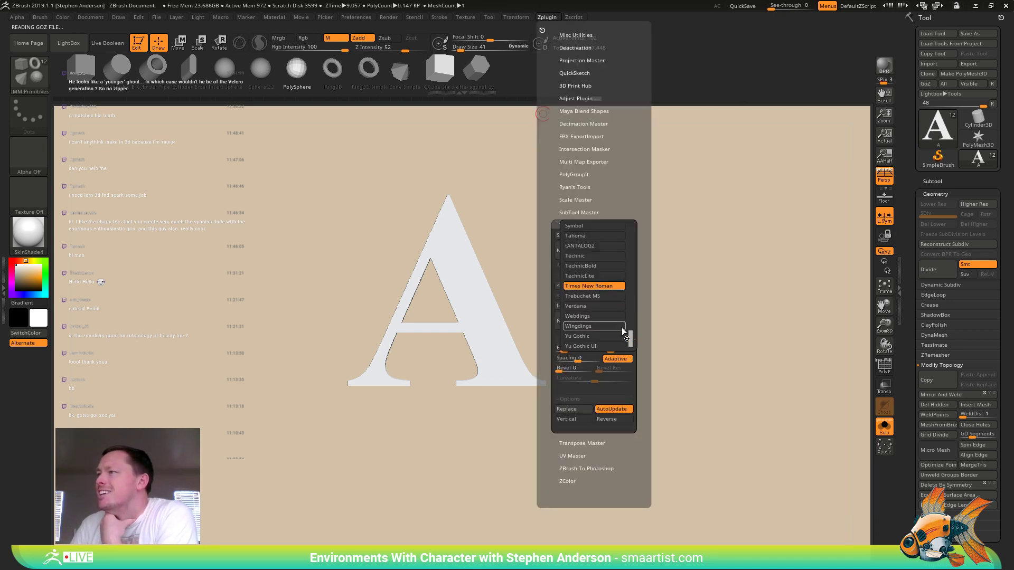
{"action": "left_click_drag", "start_coordinate": [632, 335], "coordinate": [638, 263]}
{"action": "left_click", "coordinate": [601, 279]}
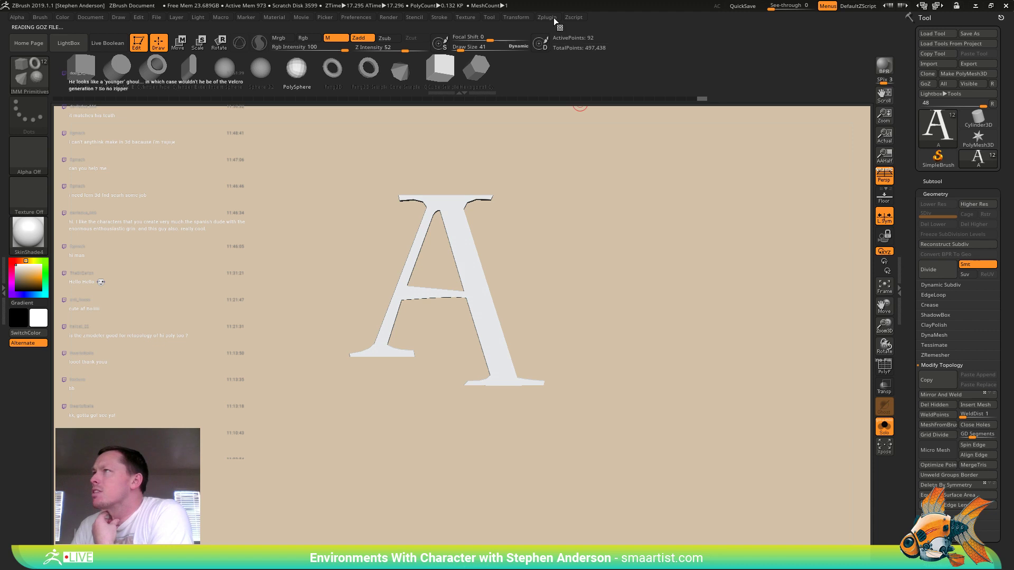
- Test the Impact font on the 3D letter A, followed by Georgia
{"action": "left_click", "coordinate": [553, 18]}
{"action": "left_click", "coordinate": [607, 283]}
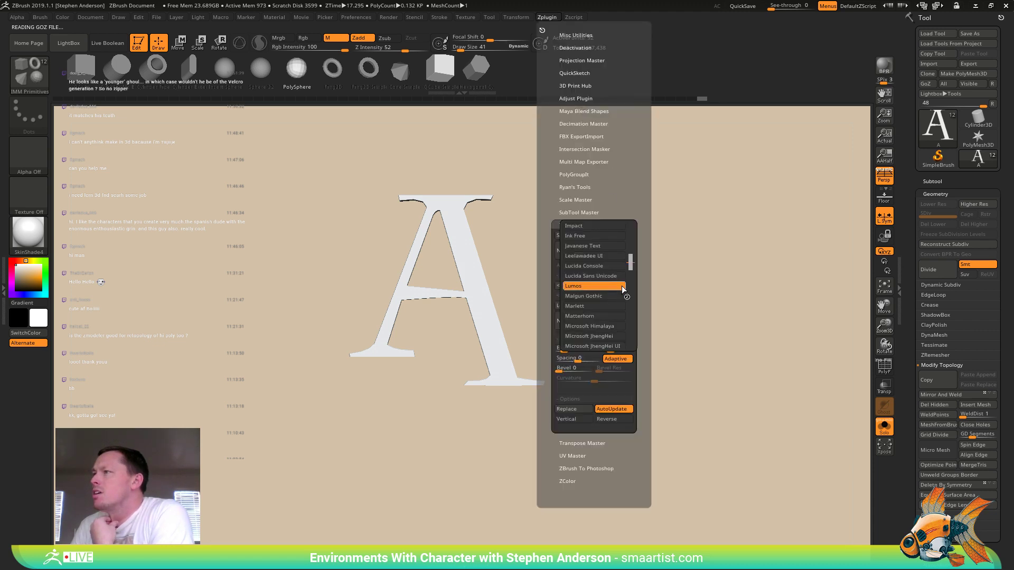
{"action": "left_click_drag", "start_coordinate": [630, 261], "coordinate": [631, 257]}
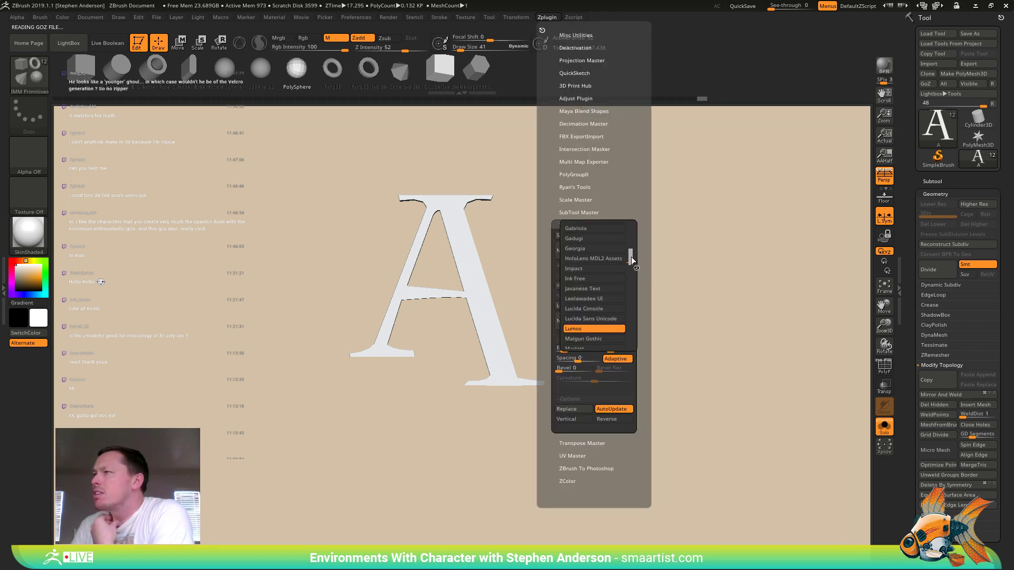
{"action": "left_click", "coordinate": [604, 268]}
{"action": "left_click", "coordinate": [549, 17]}
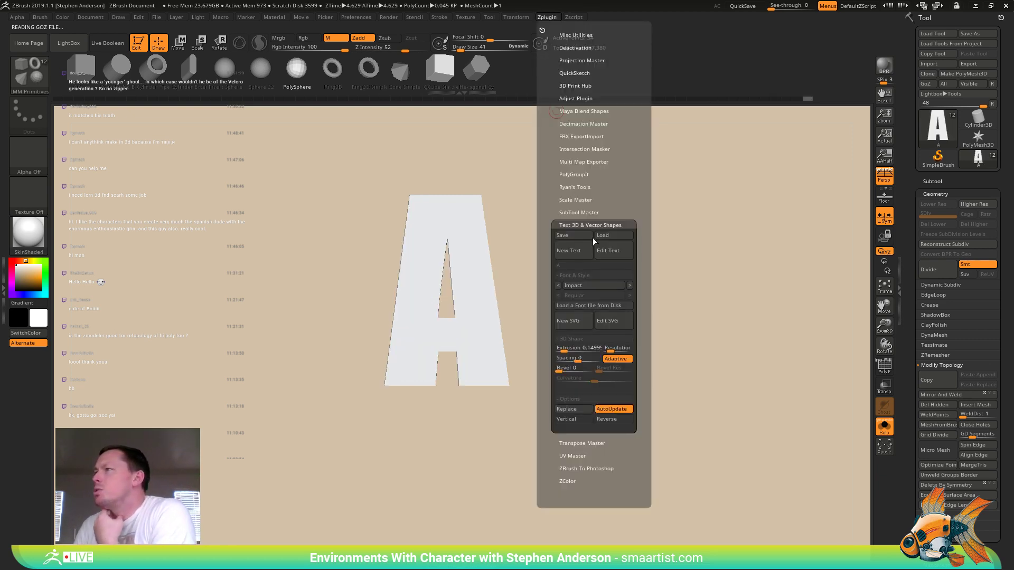
{"action": "left_click", "coordinate": [600, 286]}
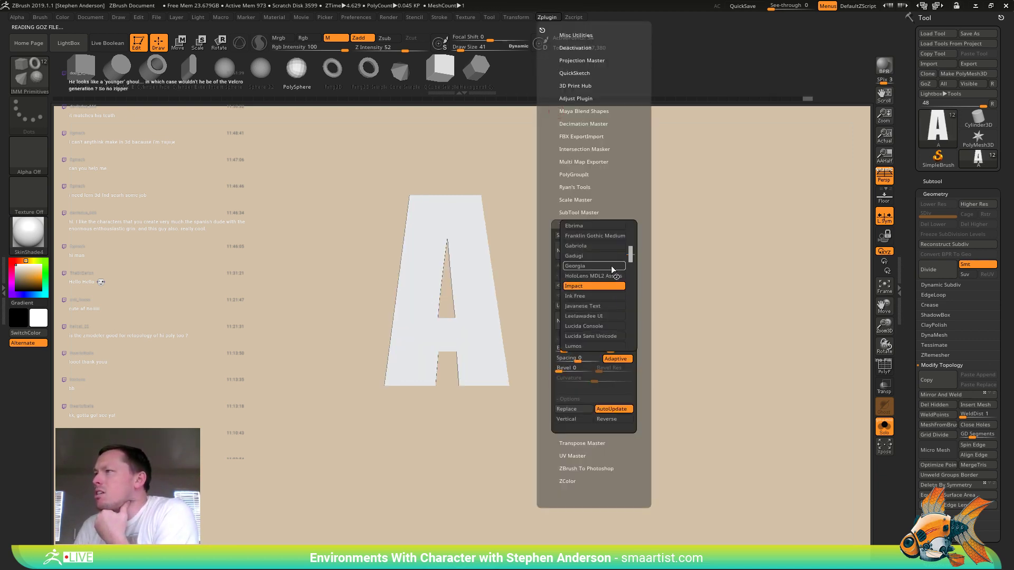
{"action": "left_click", "coordinate": [610, 265]}
- Set the font of the 3D letter A to Cambria
{"action": "left_click", "coordinate": [544, 16]}
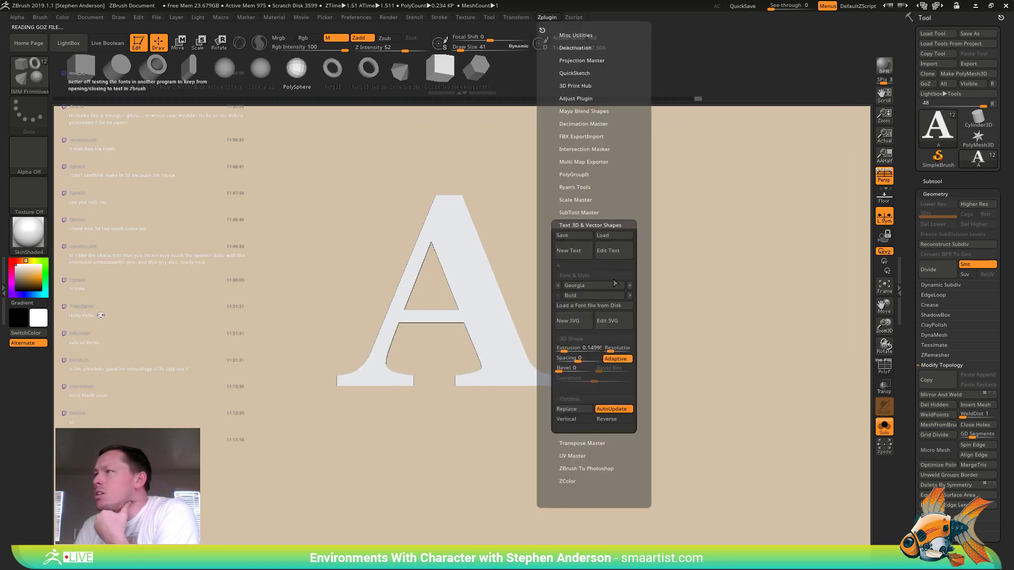
{"action": "left_click", "coordinate": [601, 285]}
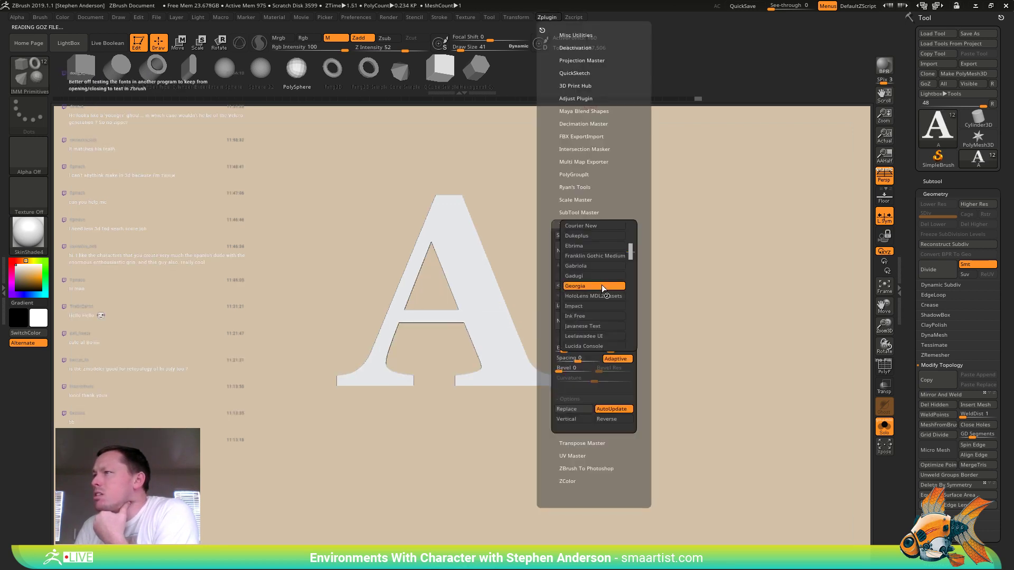
{"action": "left_click_drag", "start_coordinate": [633, 252], "coordinate": [635, 239]}
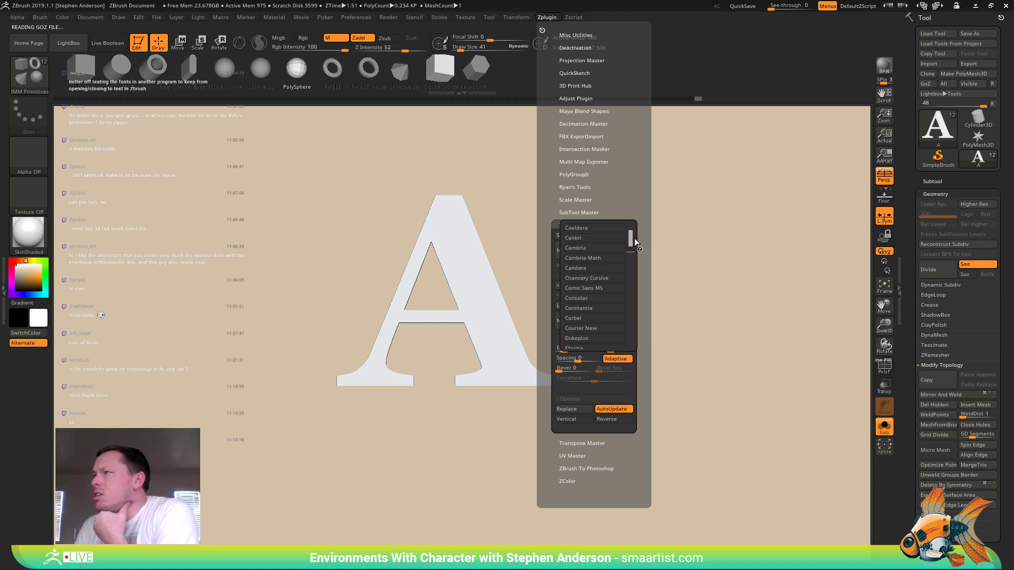
{"action": "left_click", "coordinate": [591, 248]}
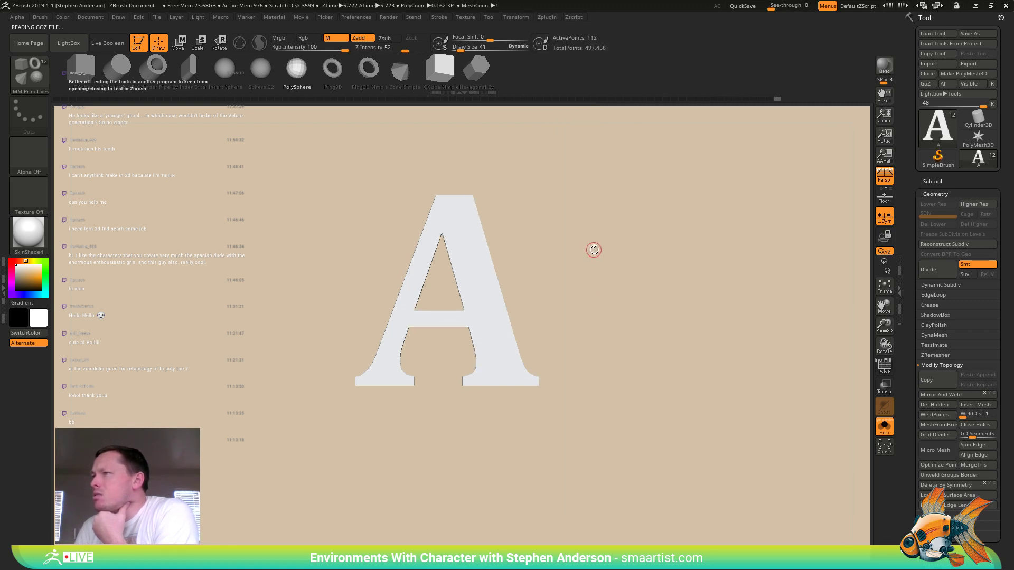
- Set the font of the 3D letter A to Arial
{"action": "left_click", "coordinate": [548, 18]}
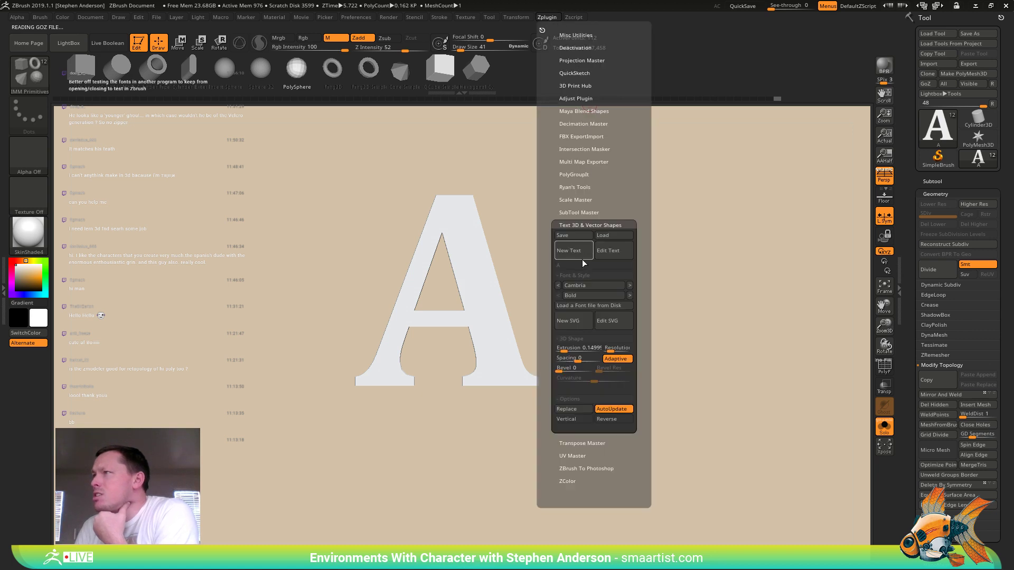
{"action": "left_click", "coordinate": [600, 287]}
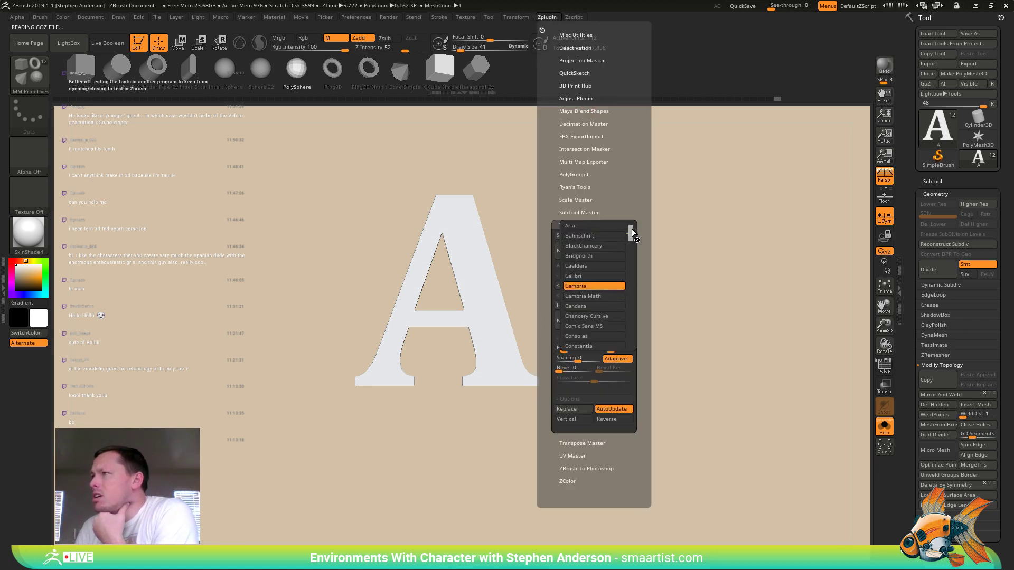
{"action": "left_click_drag", "start_coordinate": [632, 232], "coordinate": [631, 228]}
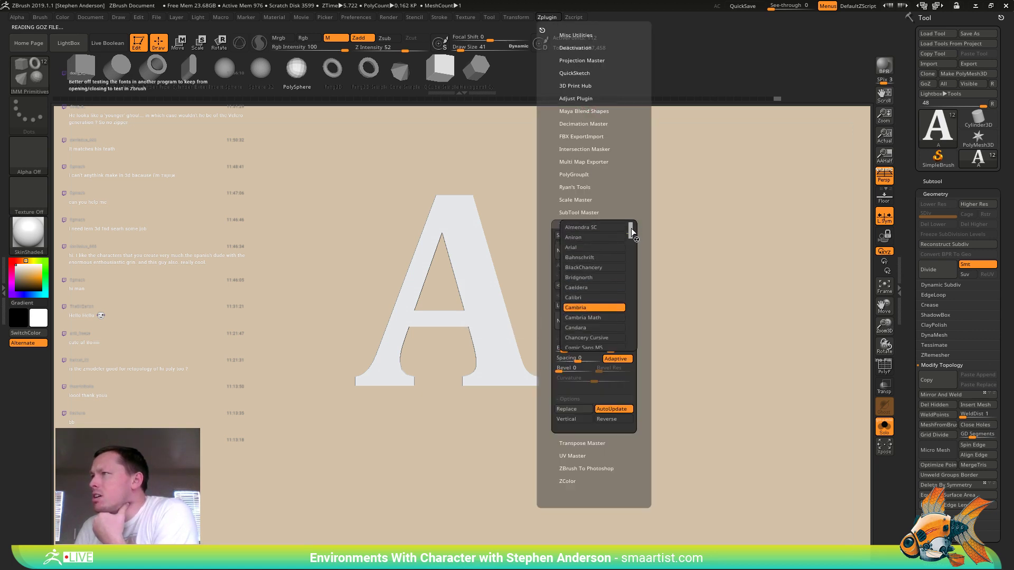
{"action": "left_click", "coordinate": [577, 246]}
{"action": "left_click", "coordinate": [549, 18]}
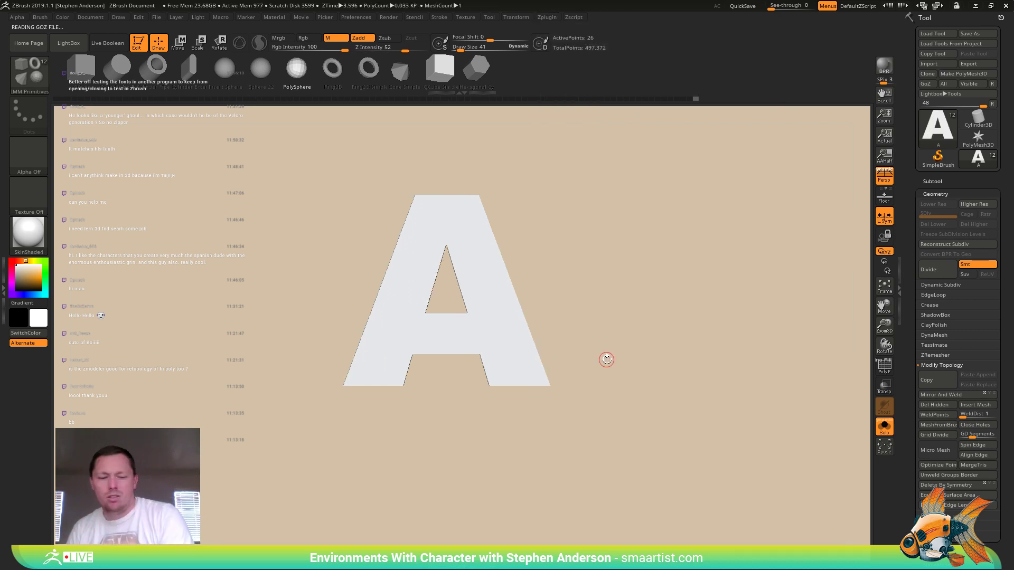
- Display the letter's polygon wireframe and switch from the transpose line to the Gizmo 3D
{"action": "key", "text": "shift+f"}
{"action": "mouse_move", "coordinate": [624, 279]}
{"action": "left_mouse_down"}
{"action": "mouse_move", "coordinate": [611, 380]}
{"action": "mouse_move", "coordinate": [641, 294]}
{"action": "mouse_move", "coordinate": [625, 211]}
{"action": "mouse_move", "coordinate": [613, 282]}
{"action": "left_mouse_up"}
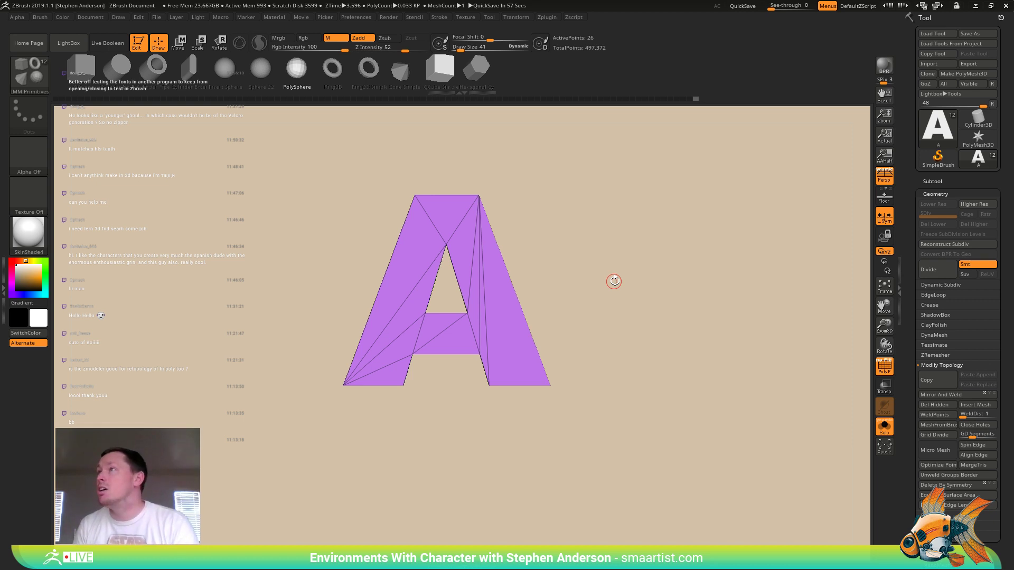
{"action": "mouse_move", "coordinate": [628, 280]}
{"action": "left_mouse_down"}
{"action": "mouse_move", "coordinate": [600, 280]}
{"action": "mouse_move", "coordinate": [623, 278]}
{"action": "left_mouse_up"}
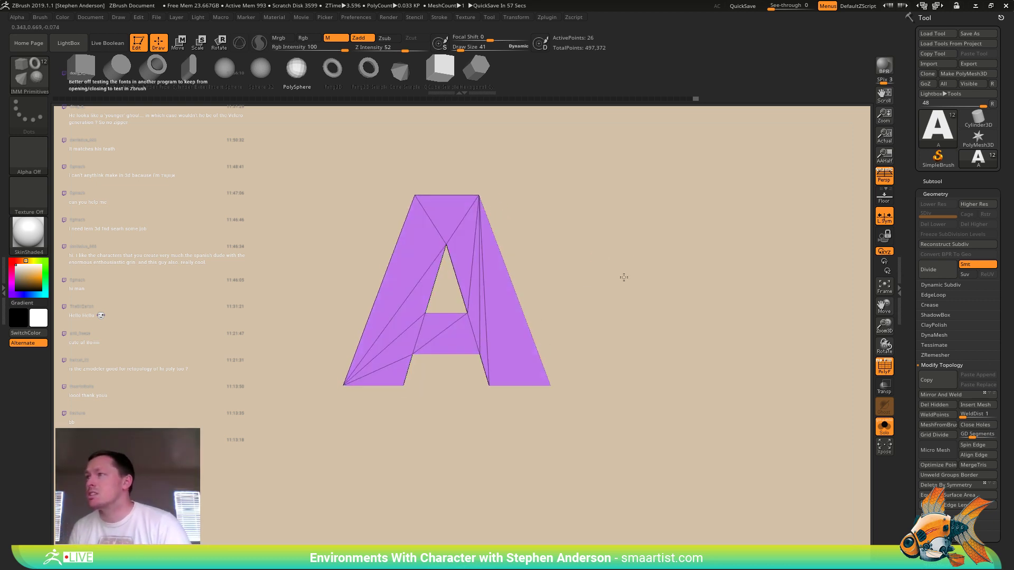
{"action": "key", "text": "w"}
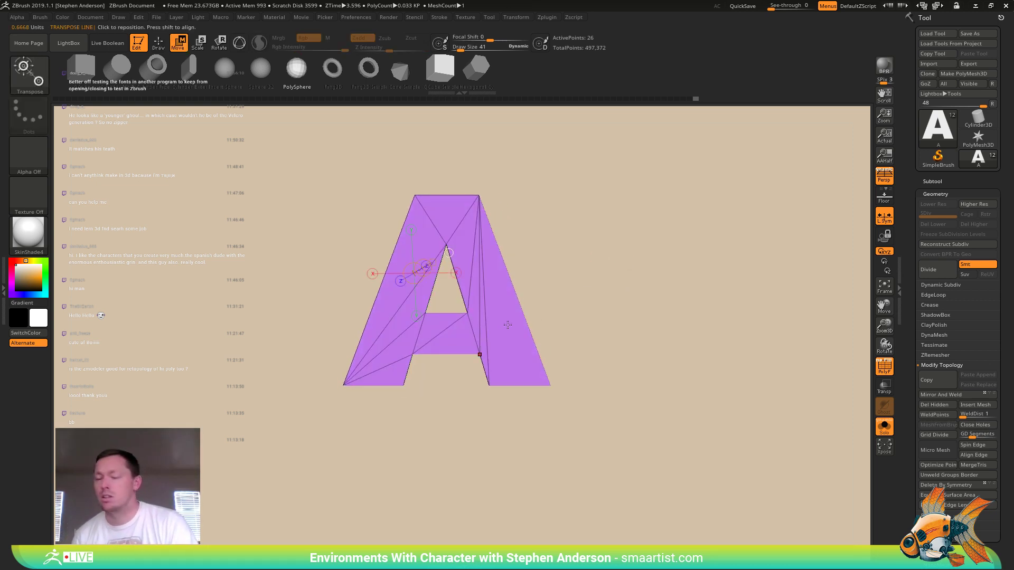
{"action": "key", "text": "y"}
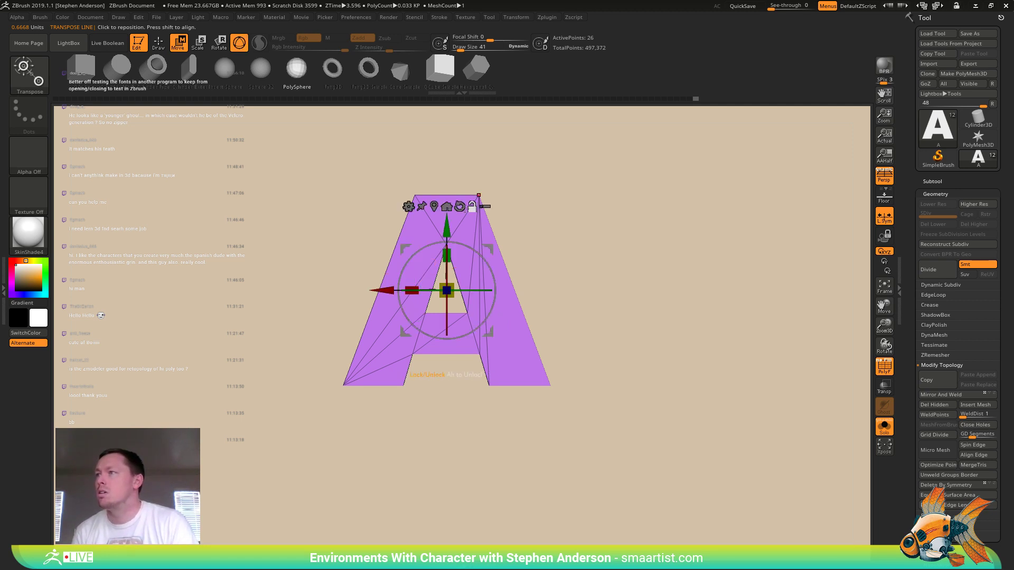
{"action": "mouse_move", "coordinate": [416, 281]}
{"action": "left_mouse_down"}
{"action": "mouse_move", "coordinate": [429, 286]}
{"action": "mouse_move", "coordinate": [453, 262]}
{"action": "left_mouse_up"}
{"action": "left_click_drag", "start_coordinate": [540, 270], "coordinate": [497, 327]}
- With the ZModeler brush targeting single polygons, extrude the letter's top face and the bottom faces of both legs
{"action": "key", "text": "q"}
{"action": "key", "text": "b"}
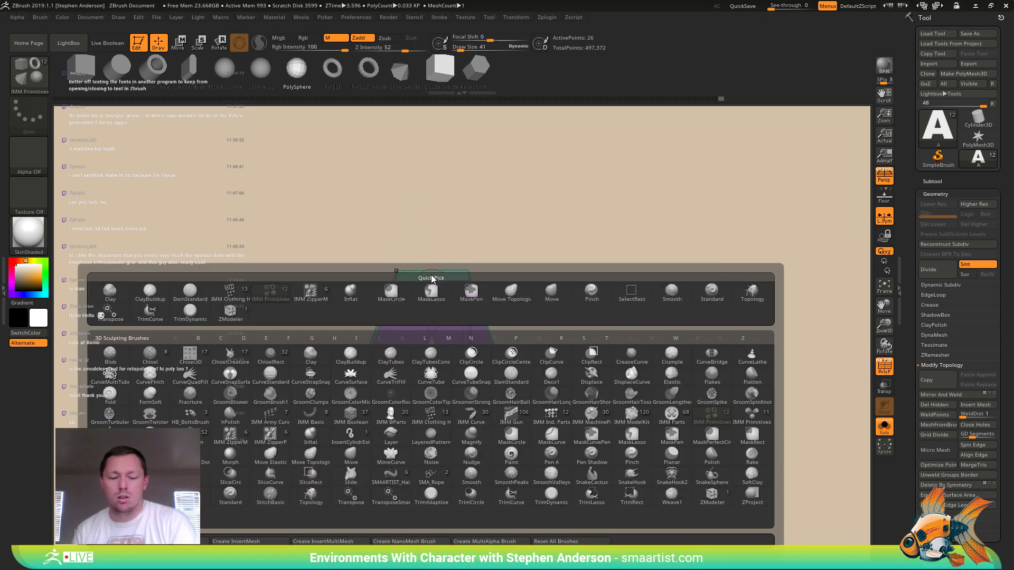
{"action": "key", "text": "z"}
{"action": "key", "text": "m"}
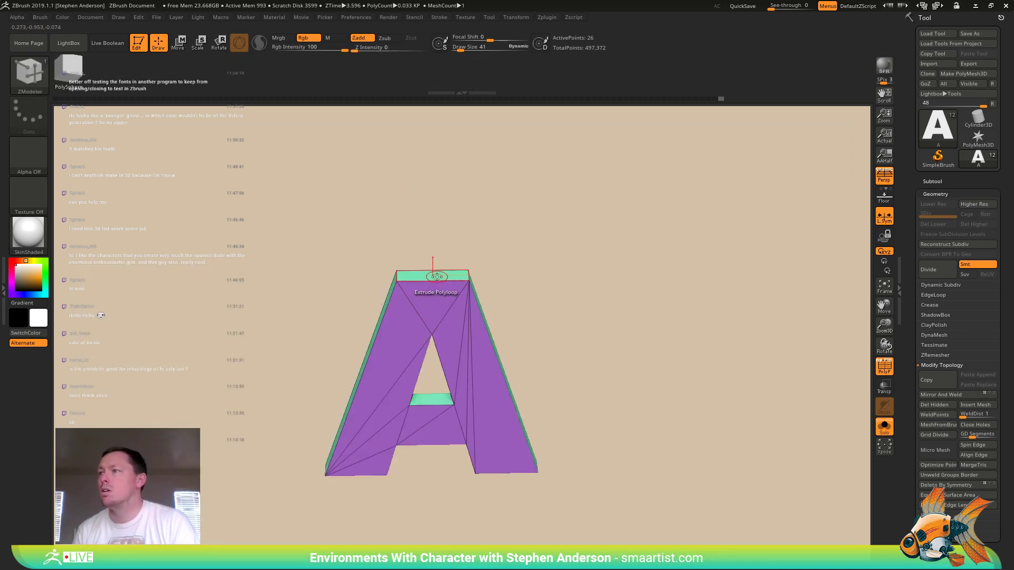
{"action": "key", "text": "space"}
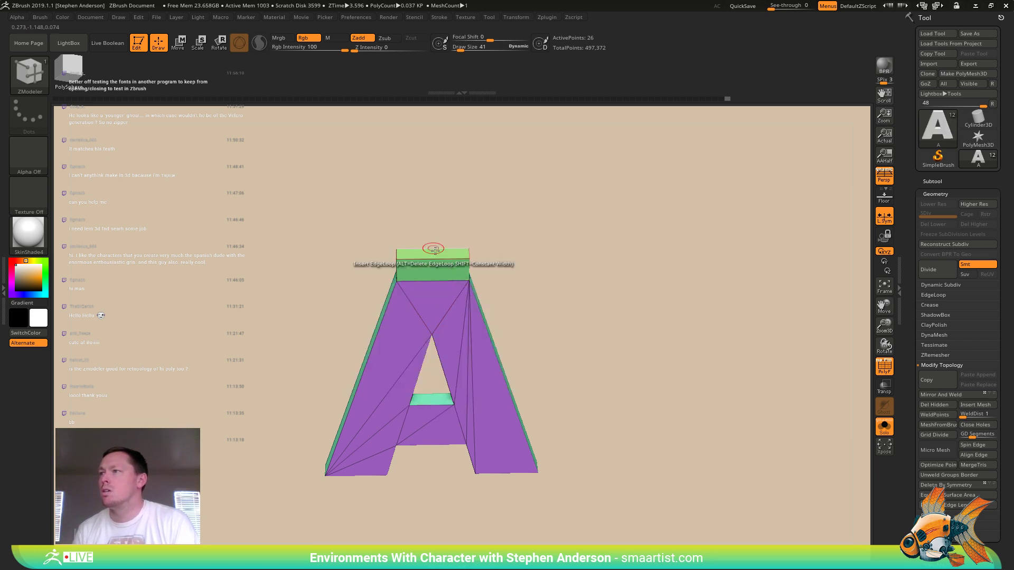
{"action": "right_click_drag", "start_coordinate": [448, 347], "coordinate": [469, 277]}
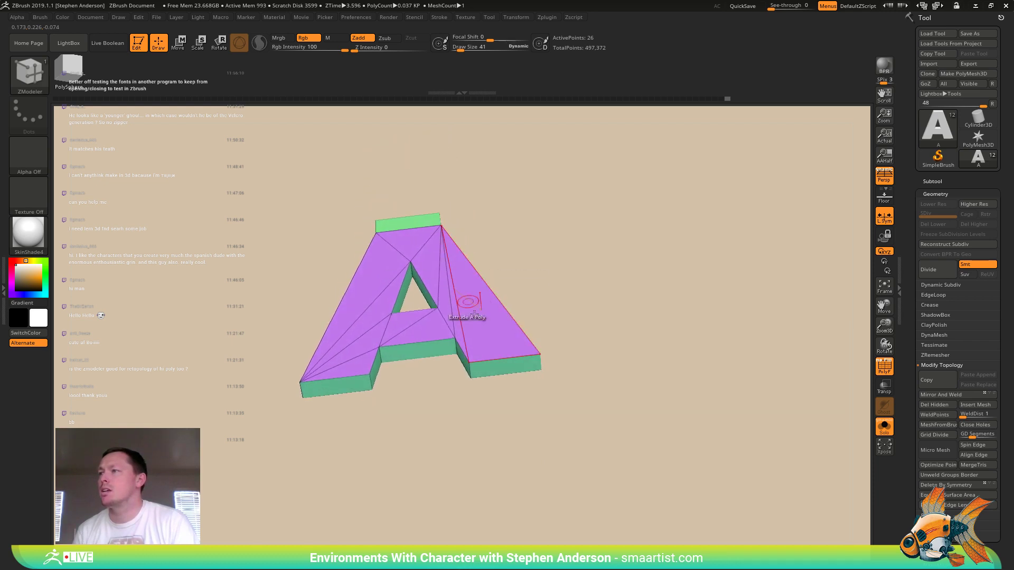
{"action": "left_click", "coordinate": [498, 366]}
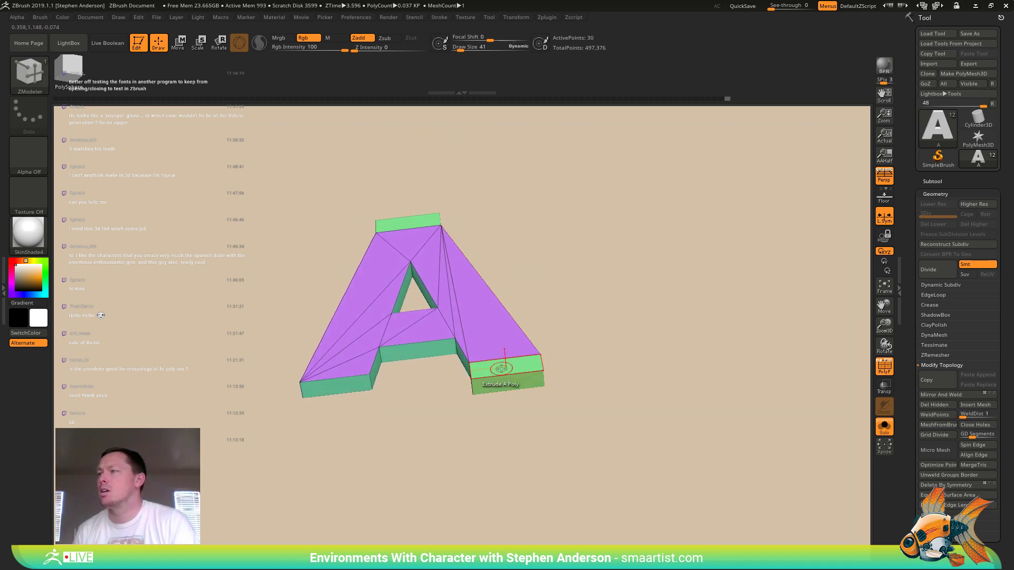
{"action": "left_click", "coordinate": [340, 384]}
{"action": "right_click_drag", "start_coordinate": [415, 354], "coordinate": [403, 412]}
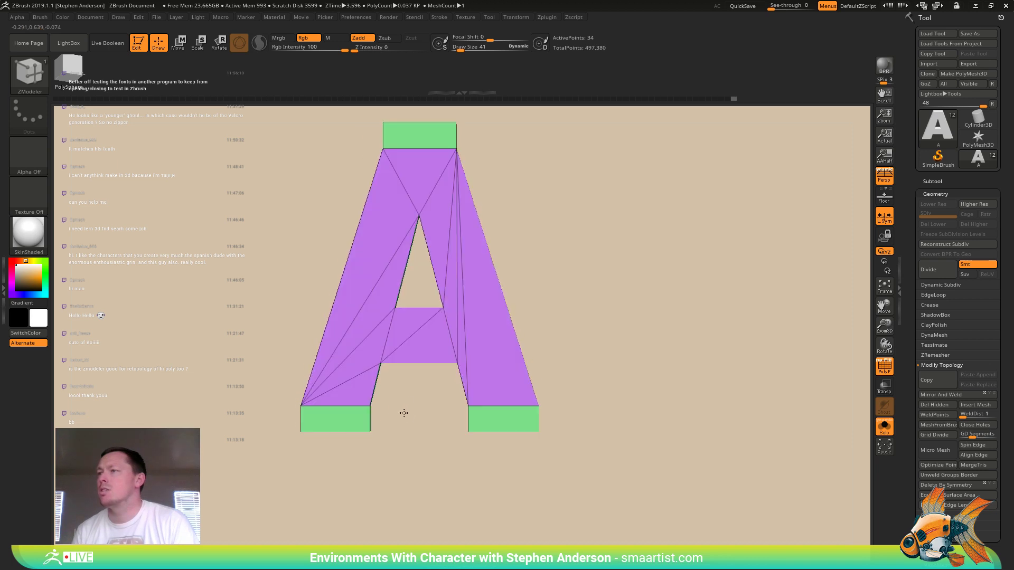
- Lasso-mask the inner edges of the top block and both foot blocks, and invert the mask
{"action": "right_click_drag", "start_coordinate": [414, 310], "coordinate": [382, 337], "text": "alt"}
{"action": "left_click_drag", "start_coordinate": [344, 406], "coordinate": [358, 405]}
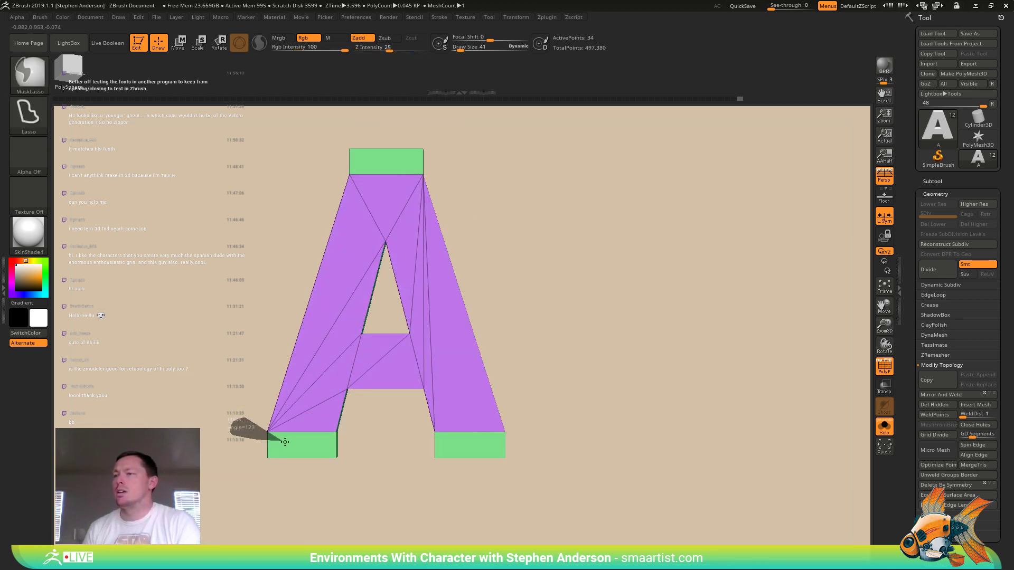
{"action": "mouse_move", "coordinate": [285, 442]}
{"action": "left_mouse_down", "text": "ctrl"}
{"action": "mouse_move", "coordinate": [503, 430]}
{"action": "mouse_move", "coordinate": [531, 397]}
{"action": "left_mouse_up", "text": "ctrl"}
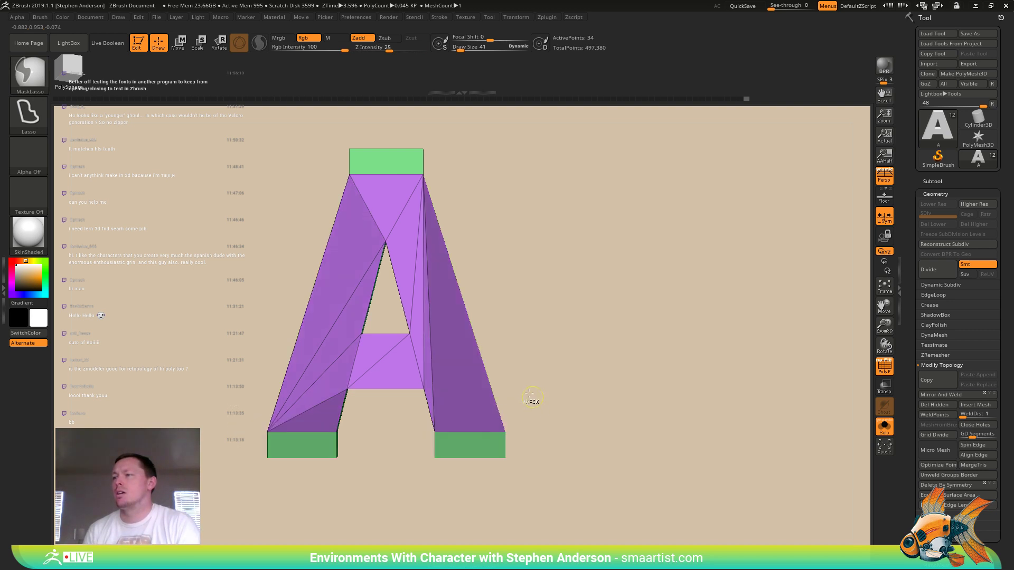
{"action": "mouse_move", "coordinate": [390, 166]}
{"action": "left_mouse_down", "text": "ctrl"}
{"action": "mouse_move", "coordinate": [444, 195]}
{"action": "mouse_move", "coordinate": [494, 195]}
{"action": "left_mouse_up", "text": "ctrl"}
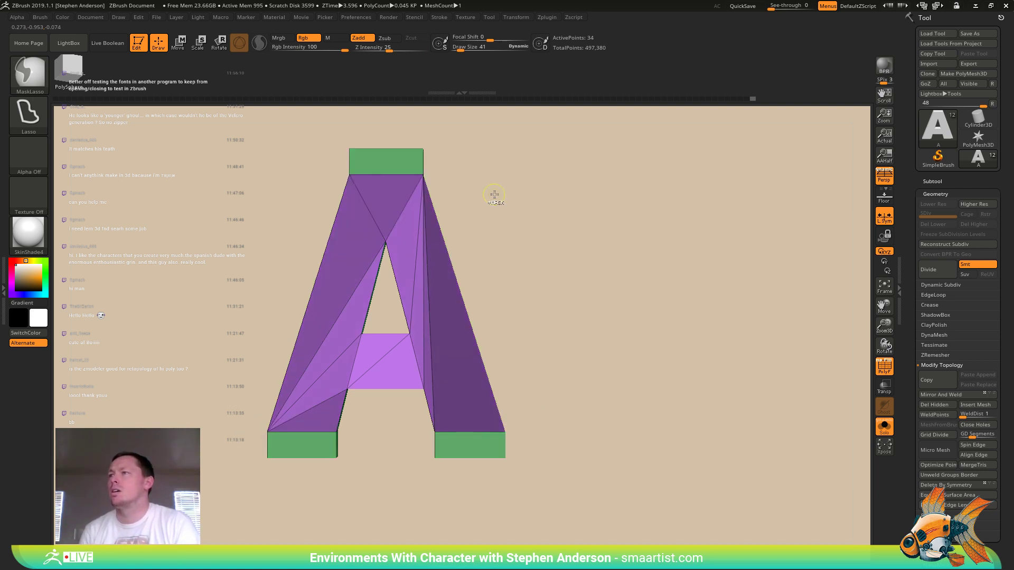
{"action": "mouse_move", "coordinate": [536, 256]}
{"action": "left_mouse_down"}
{"action": "mouse_move", "coordinate": [616, 251]}
{"action": "mouse_move", "coordinate": [543, 252]}
{"action": "left_mouse_up"}
{"action": "key", "text": "ctrl"}
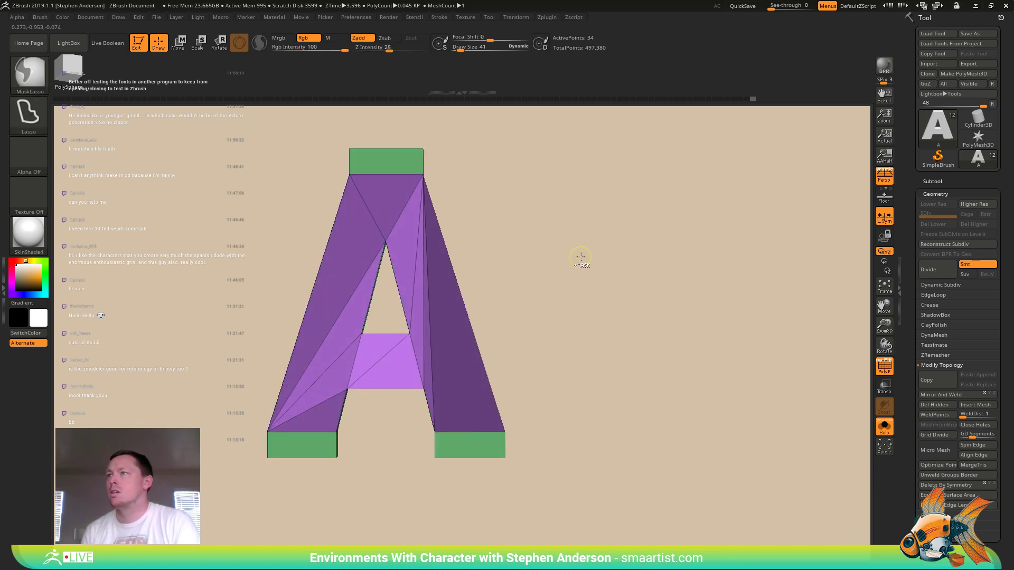
{"action": "left_click", "coordinate": [581, 257], "text": "ctrl"}
- Scale the unmasked edges vertically inward to make the top and foot blocks taller, and nudge them slightly upward
{"action": "key", "text": "r"}
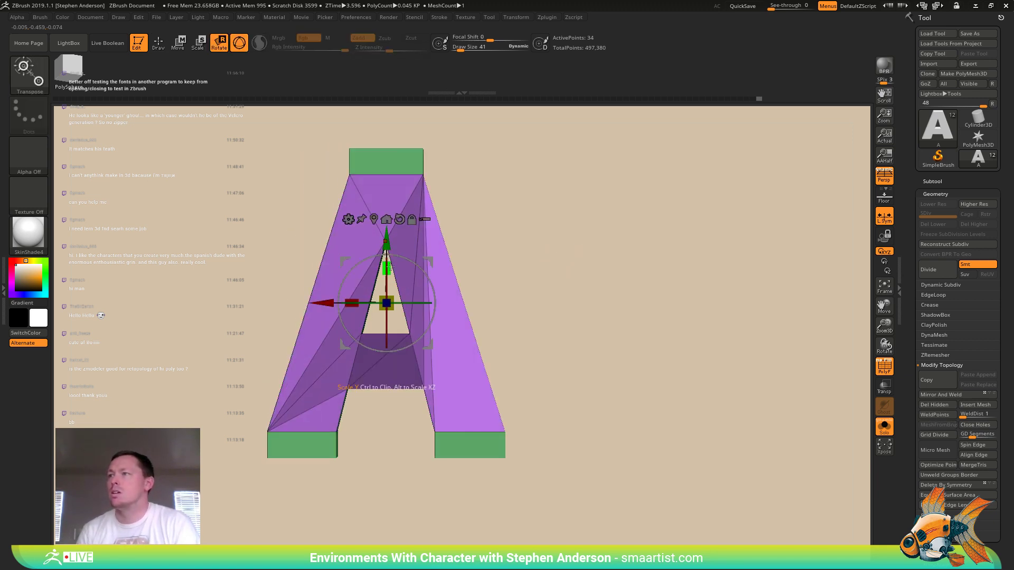
{"action": "left_click_drag", "start_coordinate": [389, 267], "coordinate": [401, 297]}
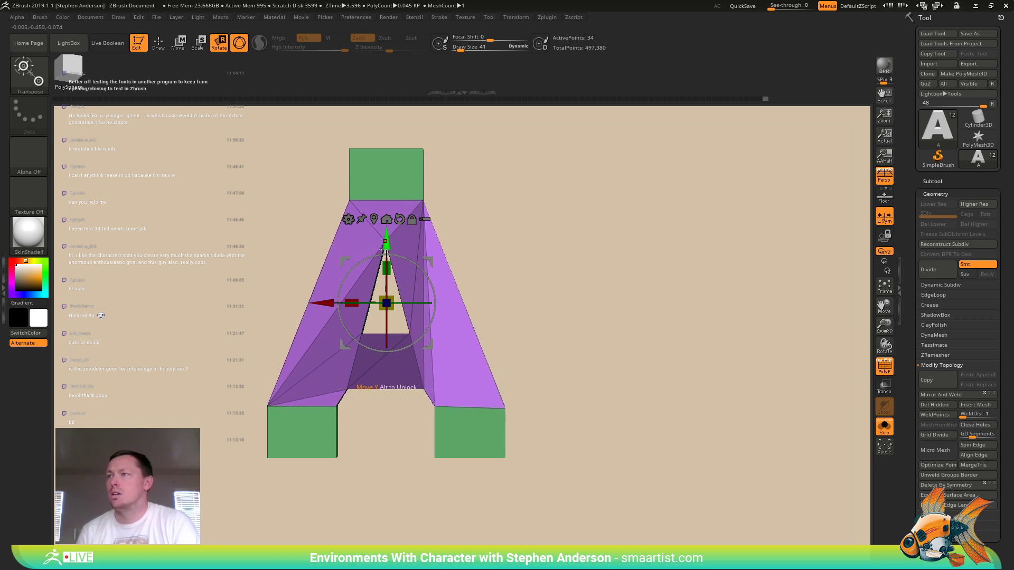
{"action": "left_click_drag", "start_coordinate": [386, 244], "coordinate": [385, 242]}
{"action": "key", "text": "q"}
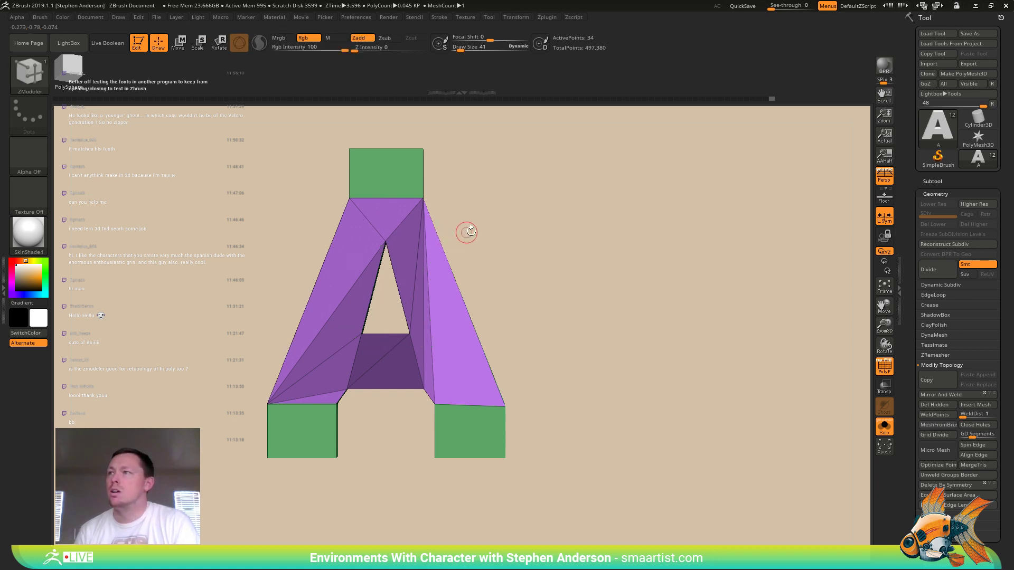
- Mask the lower part of the letter, shift the top block's lower edge slightly down, and clear the mask
{"action": "mouse_move", "coordinate": [502, 338]}
{"action": "left_mouse_down", "text": "ctrl"}
{"action": "mouse_move", "coordinate": [560, 475]}
{"action": "mouse_move", "coordinate": [571, 403]}
{"action": "left_mouse_up", "text": "ctrl"}
{"action": "key", "text": "w"}
{"action": "left_click_drag", "start_coordinate": [385, 243], "coordinate": [386, 250]}
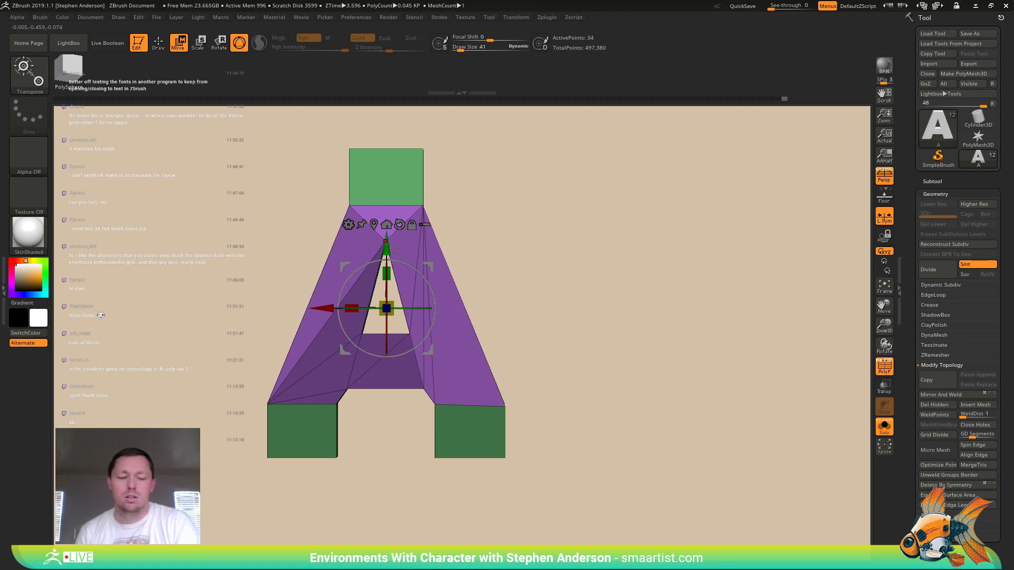
{"action": "key", "text": "q"}
{"action": "left_click_drag", "start_coordinate": [504, 218], "coordinate": [460, 220]}
{"action": "left_click_drag", "start_coordinate": [495, 211], "coordinate": [516, 248], "text": "ctrl"}
- Extrude both side faces of the top block outward with the ZModeler brush to form a slab serif
{"action": "key", "text": "b"}
{"action": "key", "text": "z"}
{"action": "key", "text": "m"}
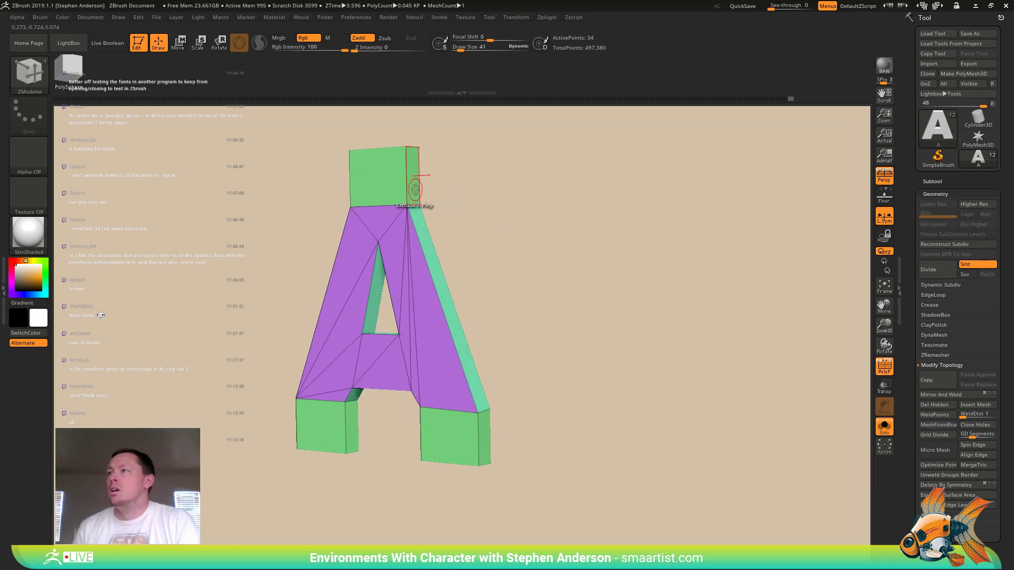
{"action": "mouse_move", "coordinate": [414, 189]}
{"action": "left_mouse_down"}
{"action": "mouse_move", "coordinate": [509, 181]}
{"action": "mouse_move", "coordinate": [334, 170]}
{"action": "mouse_move", "coordinate": [426, 188]}
{"action": "left_mouse_up"}
{"action": "mouse_move", "coordinate": [426, 188]}
{"action": "right_mouse_down"}
{"action": "mouse_move", "coordinate": [479, 181]}
{"action": "mouse_move", "coordinate": [429, 186]}
{"action": "mouse_move", "coordinate": [386, 170]}
{"action": "right_mouse_up"}
{"action": "left_click", "coordinate": [386, 170]}
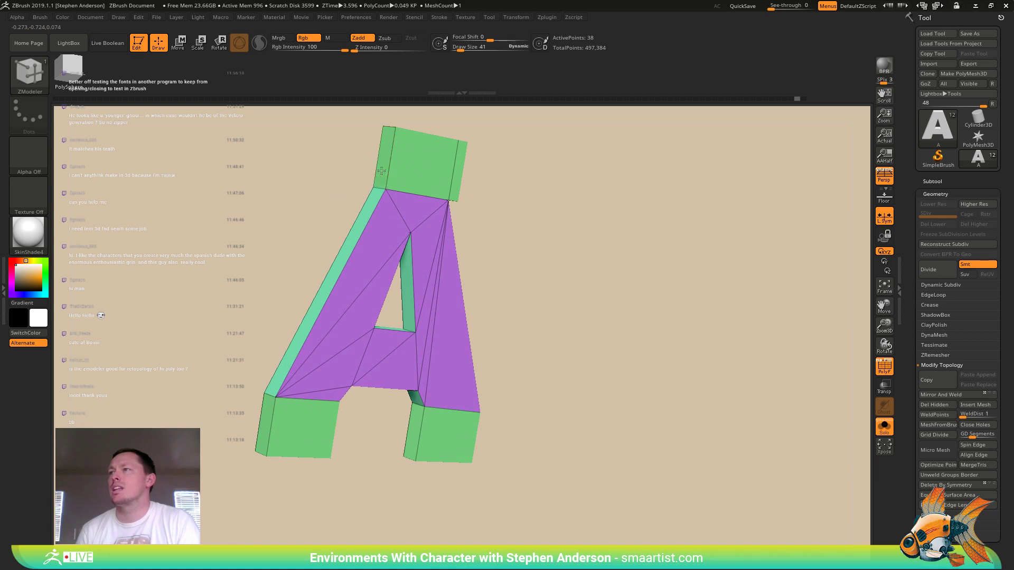
- Extrude the inner and outer side faces of both foot blocks into slab serifs, with the wireframe hidden
{"action": "key", "text": "shift+f"}
{"action": "right_click_drag", "start_coordinate": [486, 273], "coordinate": [557, 238]}
{"action": "left_click", "coordinate": [432, 389]}
{"action": "left_click", "coordinate": [291, 366]}
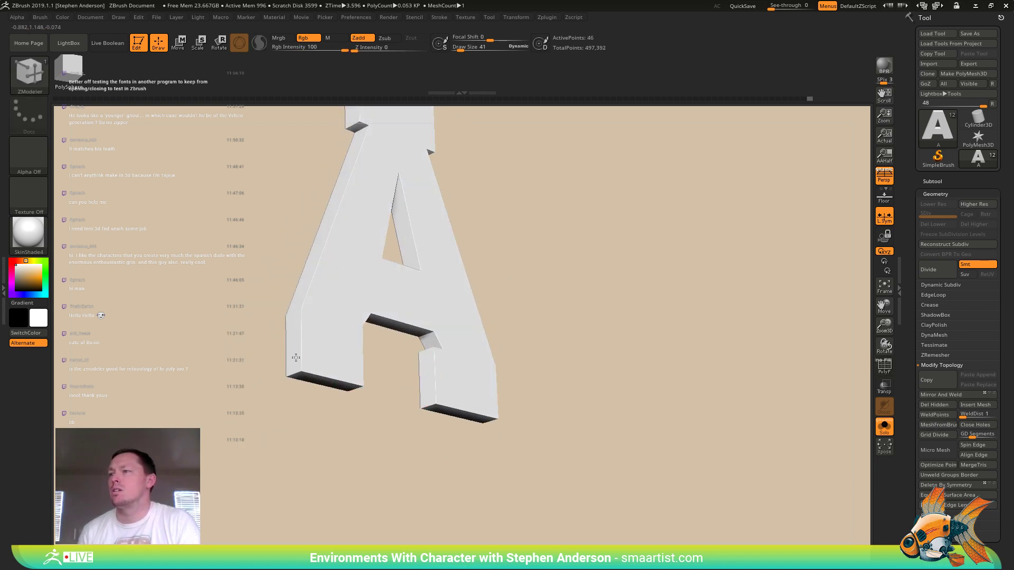
{"action": "right_click_drag", "start_coordinate": [296, 362], "coordinate": [365, 367]}
{"action": "left_click", "coordinate": [375, 372]}
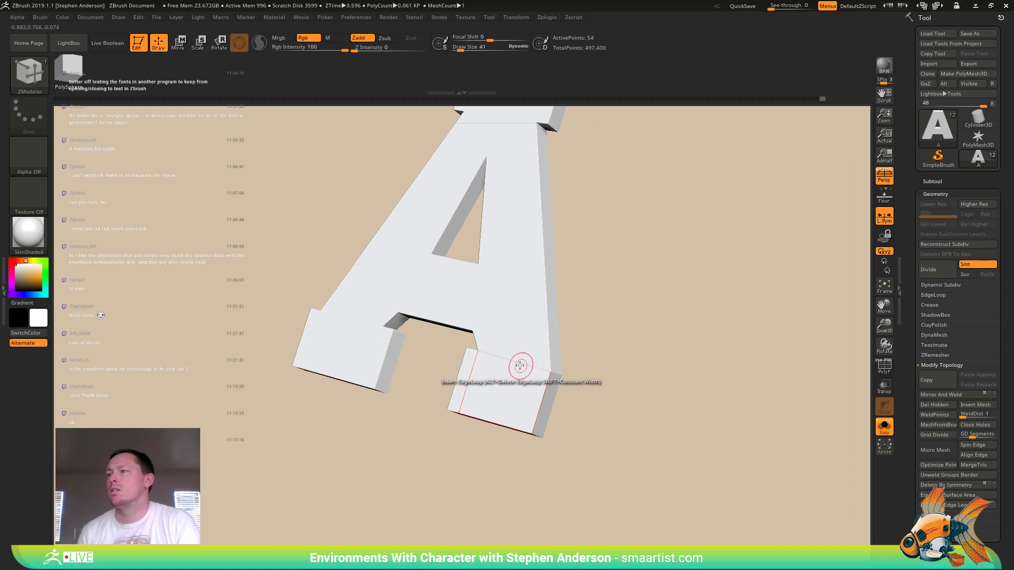
{"action": "right_click_drag", "start_coordinate": [568, 371], "coordinate": [561, 396]}
{"action": "left_click", "coordinate": [549, 410]}
{"action": "right_click_drag", "start_coordinate": [591, 349], "coordinate": [426, 403], "text": "alt"}
{"action": "mouse_move", "coordinate": [427, 403]}
{"action": "right_mouse_down", "text": "ctrl"}
{"action": "mouse_move", "coordinate": [462, 379]}
{"action": "mouse_move", "coordinate": [564, 349]}
{"action": "right_mouse_up", "text": "ctrl"}
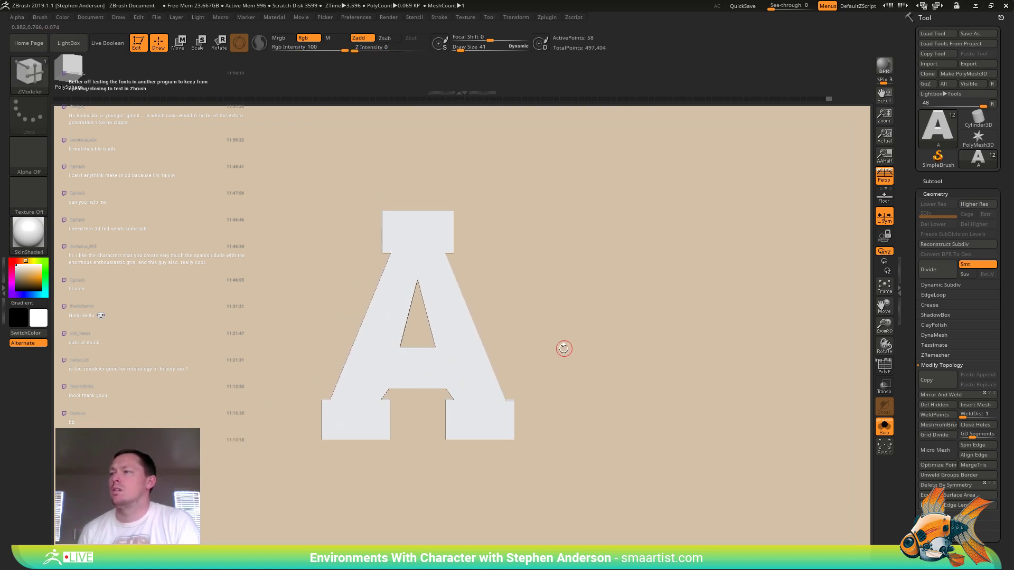
{"action": "right_click_drag", "start_coordinate": [505, 328], "coordinate": [478, 314], "text": "alt"}
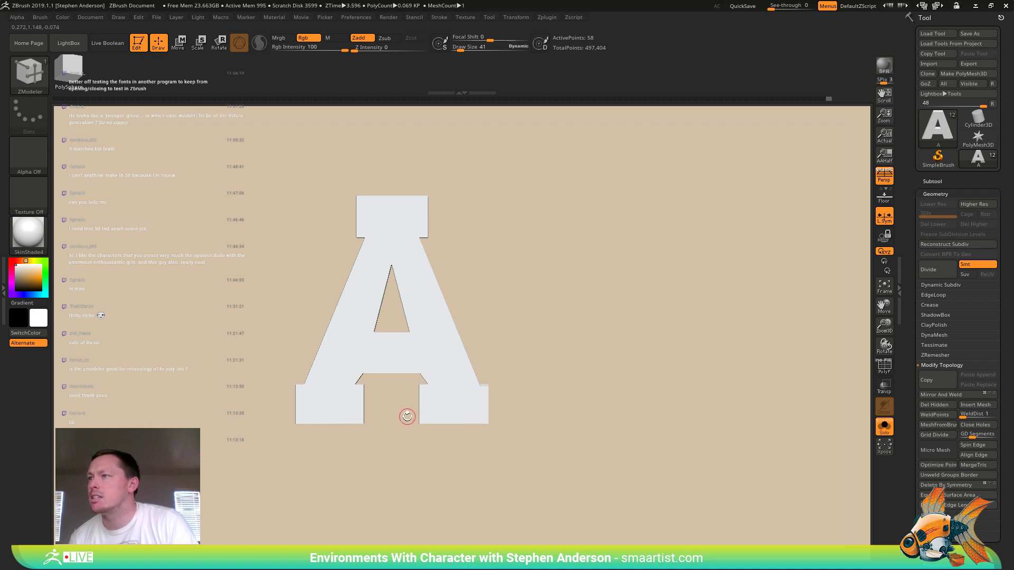
{"action": "key", "text": "ctrl"}
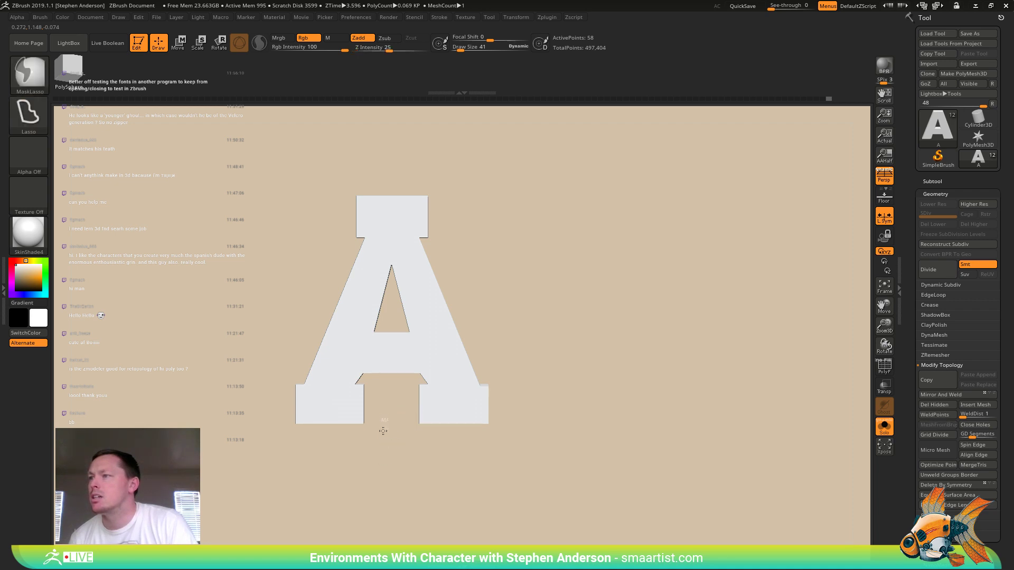
{"action": "mouse_move", "coordinate": [383, 431]}
{"action": "left_mouse_down", "text": "ctrl"}
{"action": "mouse_move", "coordinate": [335, 406]}
{"action": "mouse_move", "coordinate": [384, 360]}
{"action": "left_mouse_up", "text": "ctrl"}
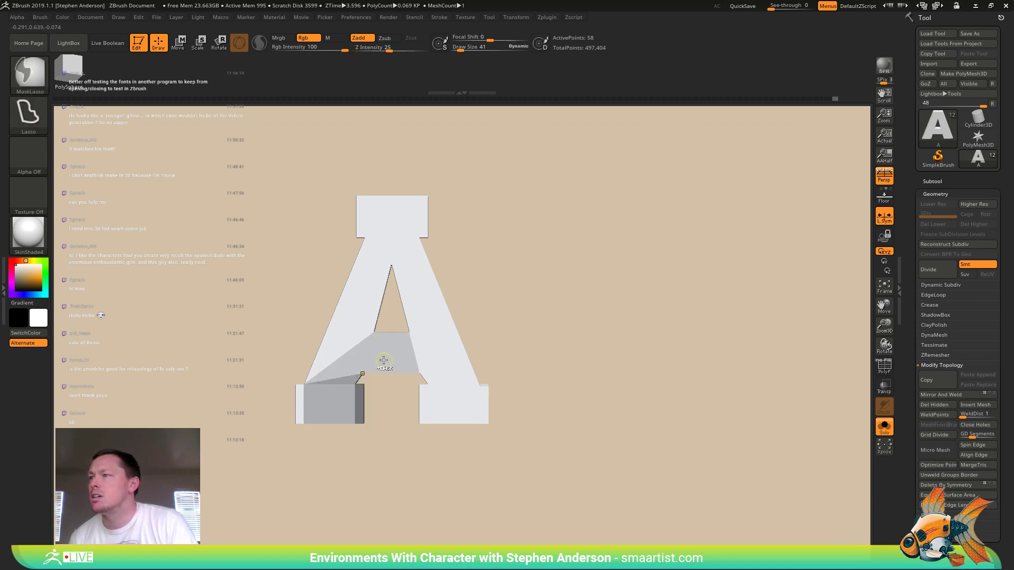
{"action": "left_click_drag", "start_coordinate": [402, 395], "coordinate": [398, 438], "text": "ctrl"}
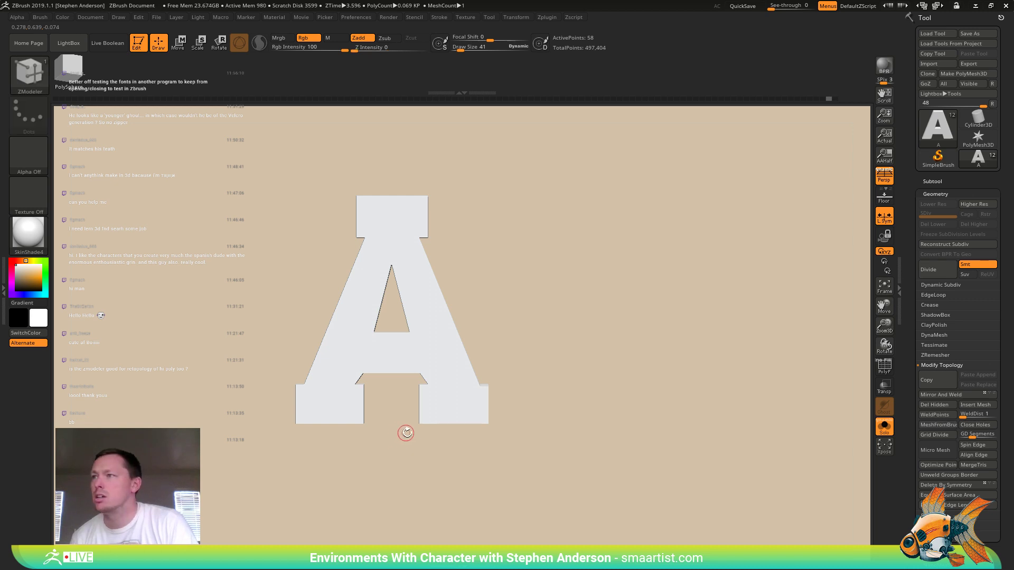
- Try Mirror And Weld on the letter with the wireframe displayed, and undo it
{"action": "key", "text": "shift+f"}
{"action": "left_click", "coordinate": [950, 394]}
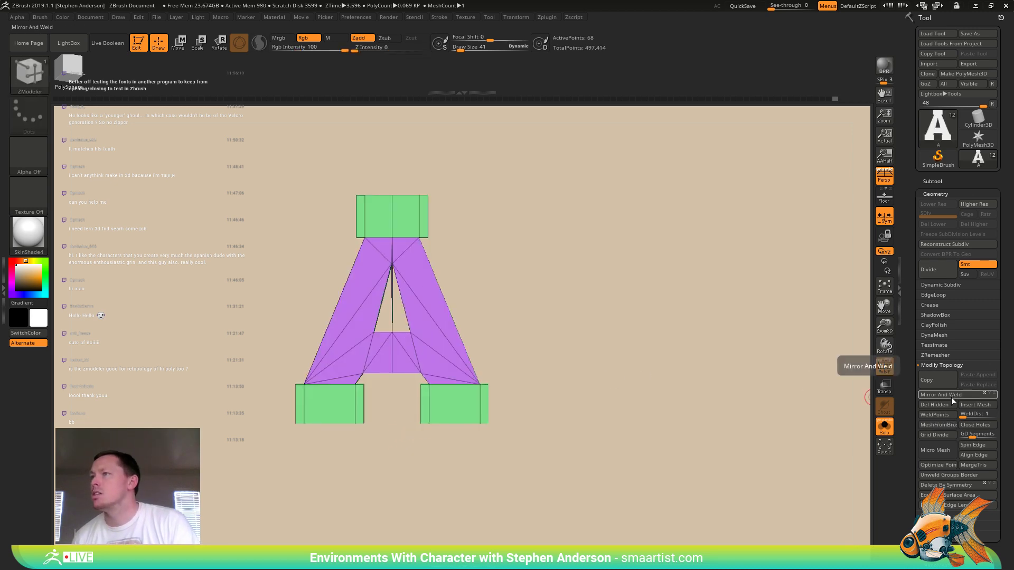
{"action": "key", "text": "f"}
{"action": "key", "text": "ctrl+z"}
{"action": "key", "text": "ctrl+z"}
{"action": "key", "text": "ctrl+z"}
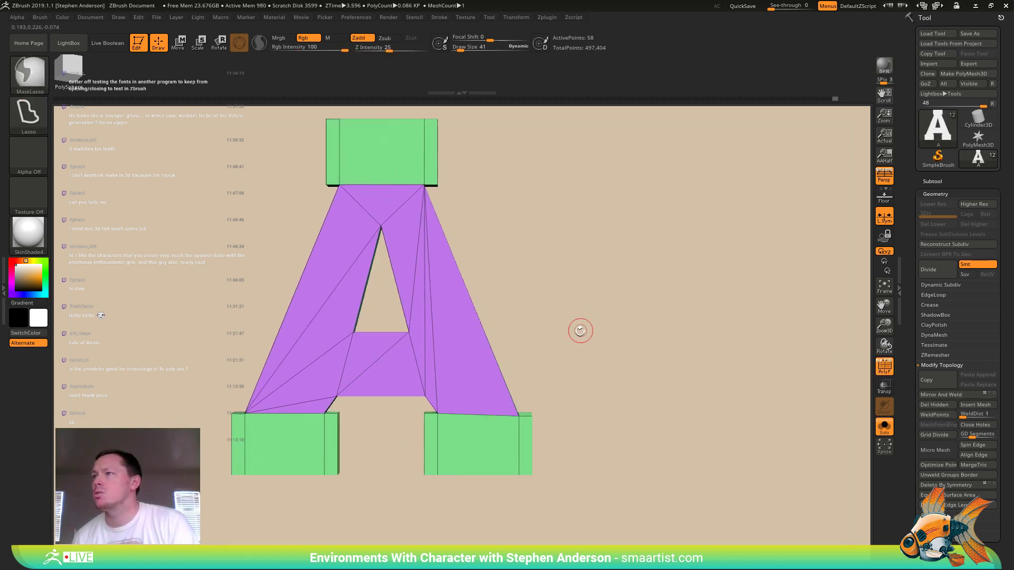
{"action": "key", "text": "ctrl+shift+z"}
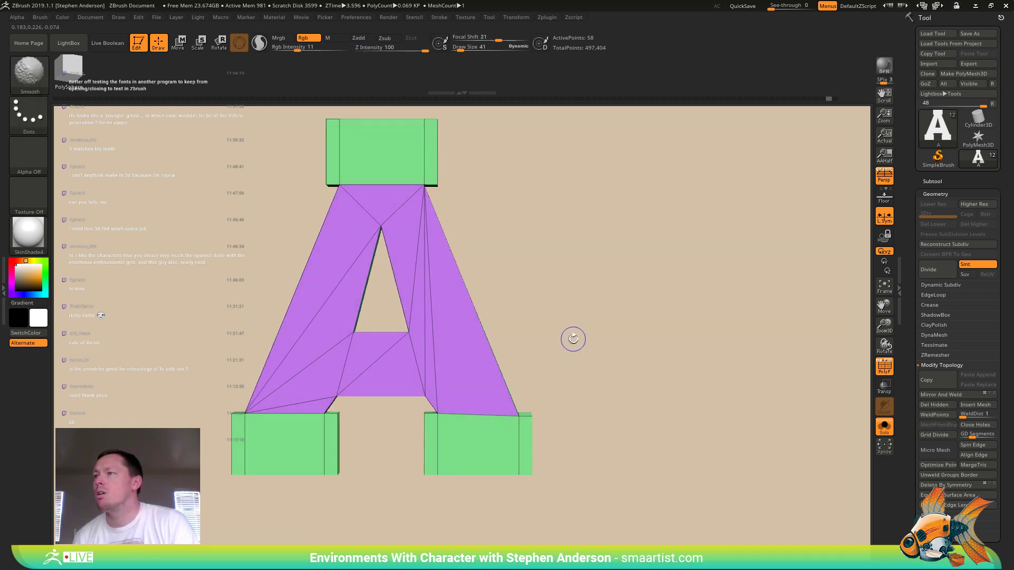
{"action": "key", "text": "f"}
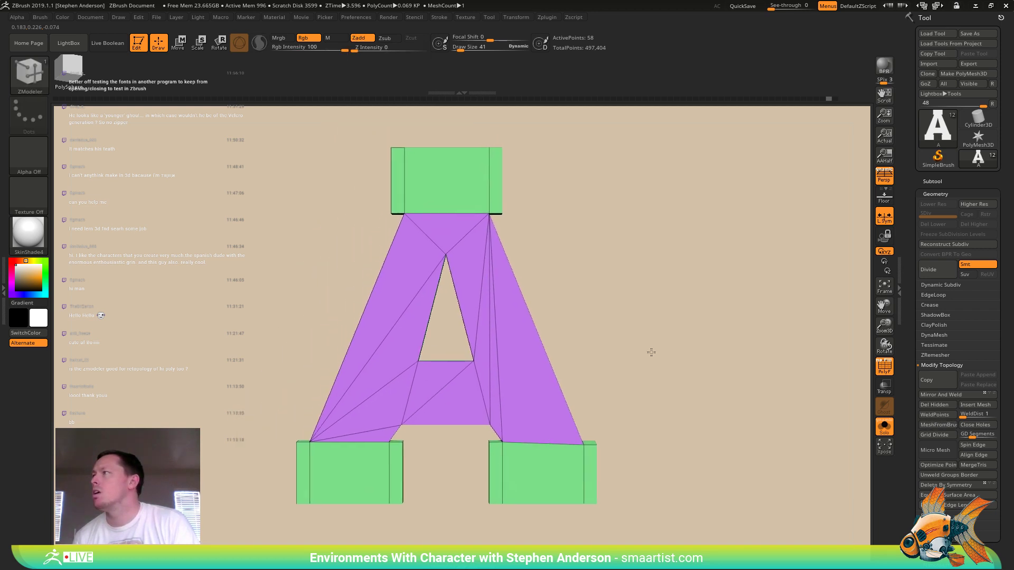
- Turn off perspective and apply Mirror And Weld to make the letter A symmetrical
{"action": "left_click", "coordinate": [884, 180]}
{"action": "mouse_move", "coordinate": [627, 286]}
{"action": "right_mouse_down", "text": "alt"}
{"action": "mouse_move", "coordinate": [631, 267]}
{"action": "mouse_move", "coordinate": [638, 274]}
{"action": "right_mouse_up", "text": "alt"}
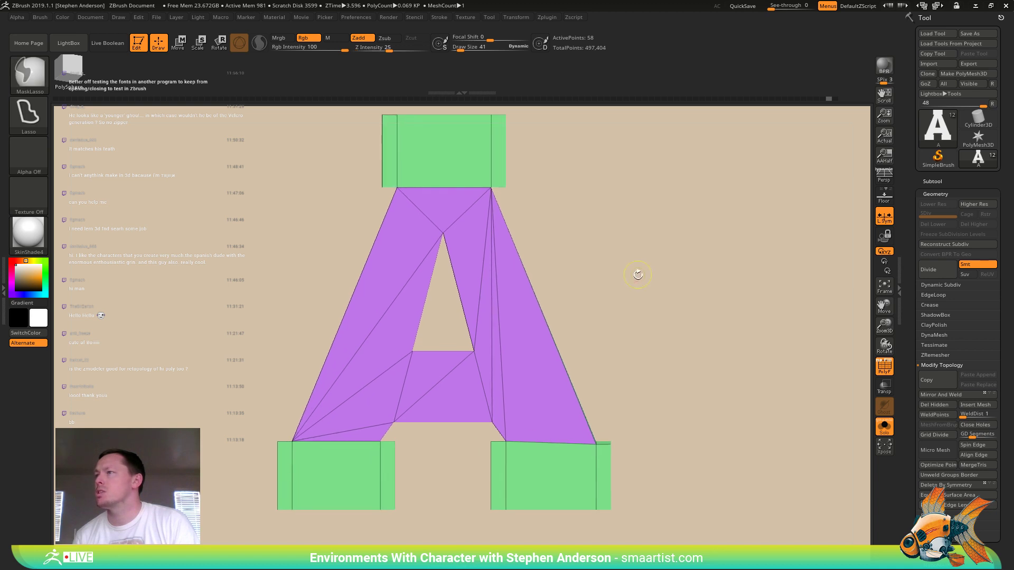
{"action": "left_click", "coordinate": [941, 515]}
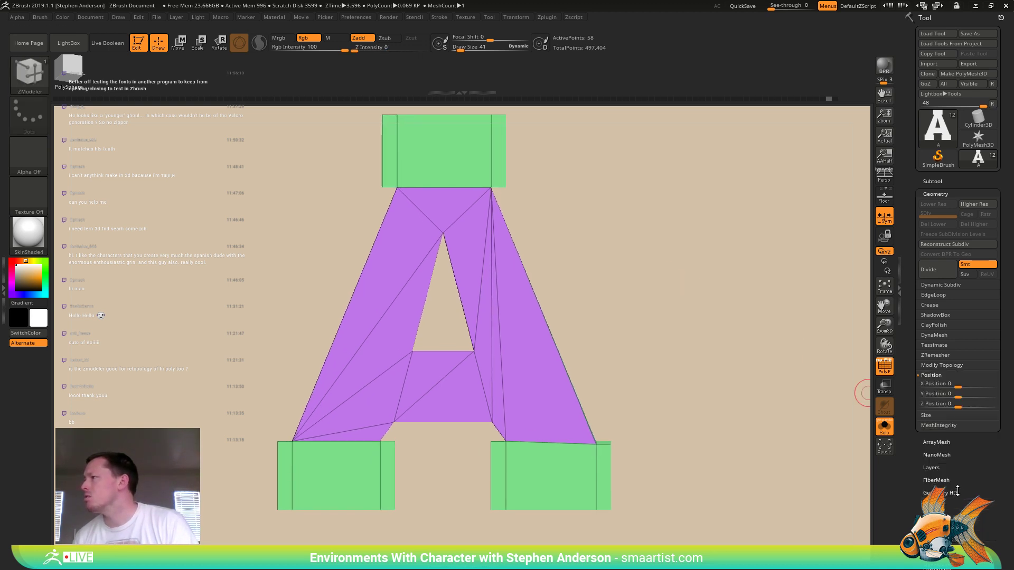
{"action": "right_click_drag", "start_coordinate": [803, 392], "coordinate": [693, 380], "text": "ctrl"}
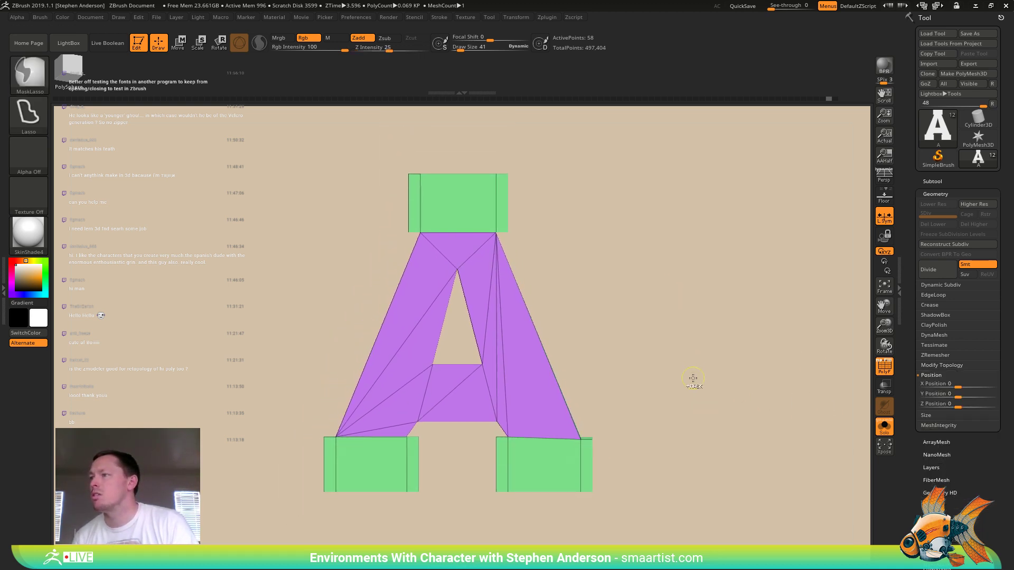
{"action": "left_click", "coordinate": [941, 365]}
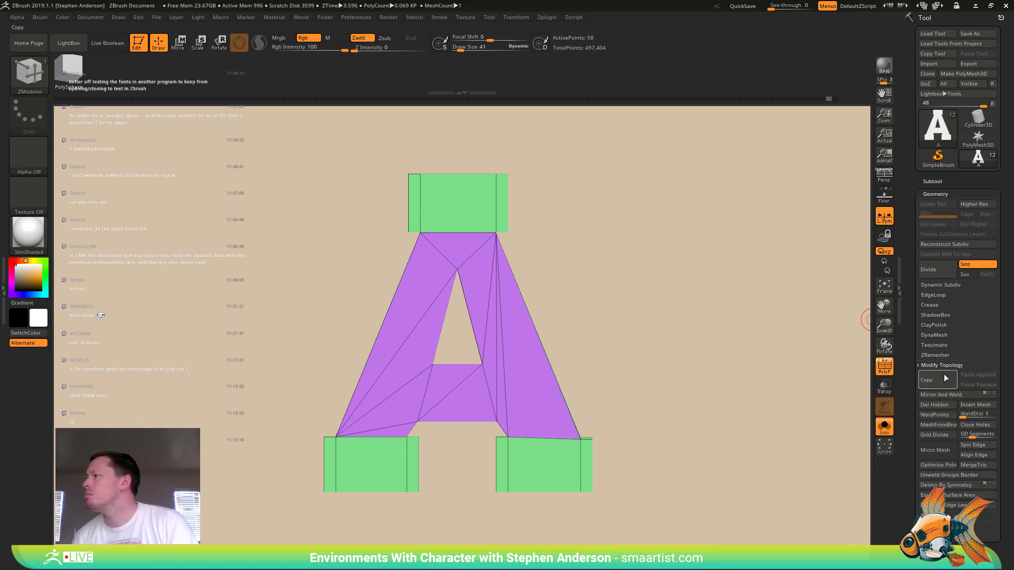
{"action": "left_click", "coordinate": [945, 394]}
{"action": "left_click_drag", "start_coordinate": [677, 299], "coordinate": [570, 249]}
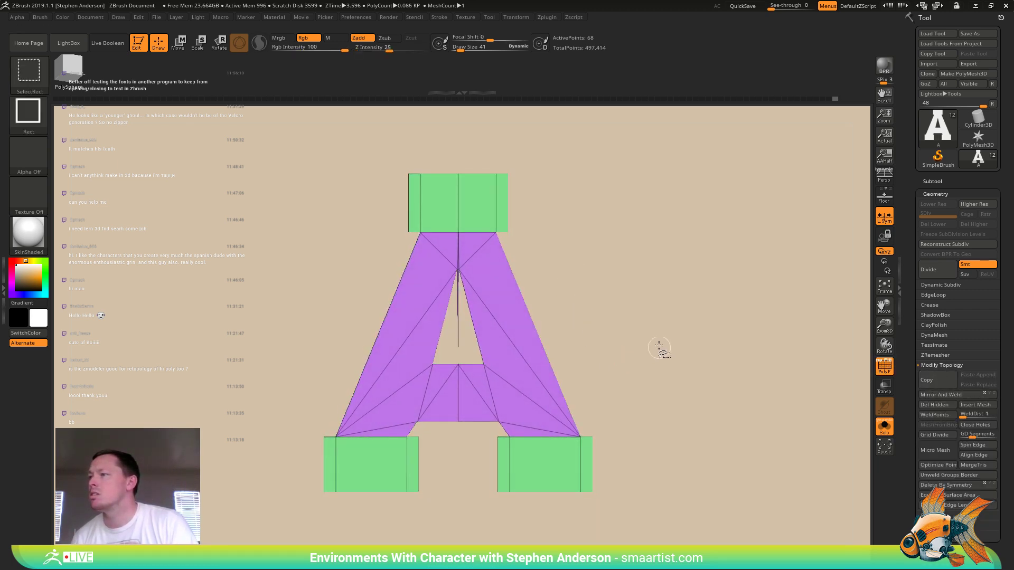
- Isolate the stray vertical polygons along the letter's centerline, invert the visibility, and delete the hidden stray geometry
{"action": "mouse_move", "coordinate": [657, 339]}
{"action": "left_mouse_down", "text": "ctrl+shift"}
{"action": "mouse_move", "coordinate": [493, 486]}
{"action": "mouse_move", "coordinate": [472, 519]}
{"action": "left_mouse_up", "text": "ctrl+shift"}
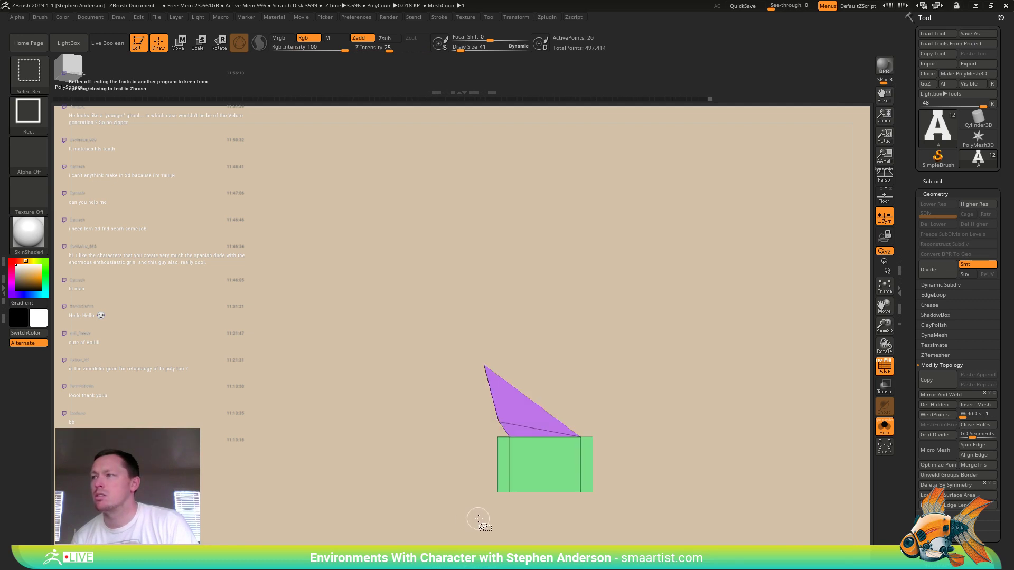
{"action": "left_click", "coordinate": [496, 511], "text": "ctrl+shift"}
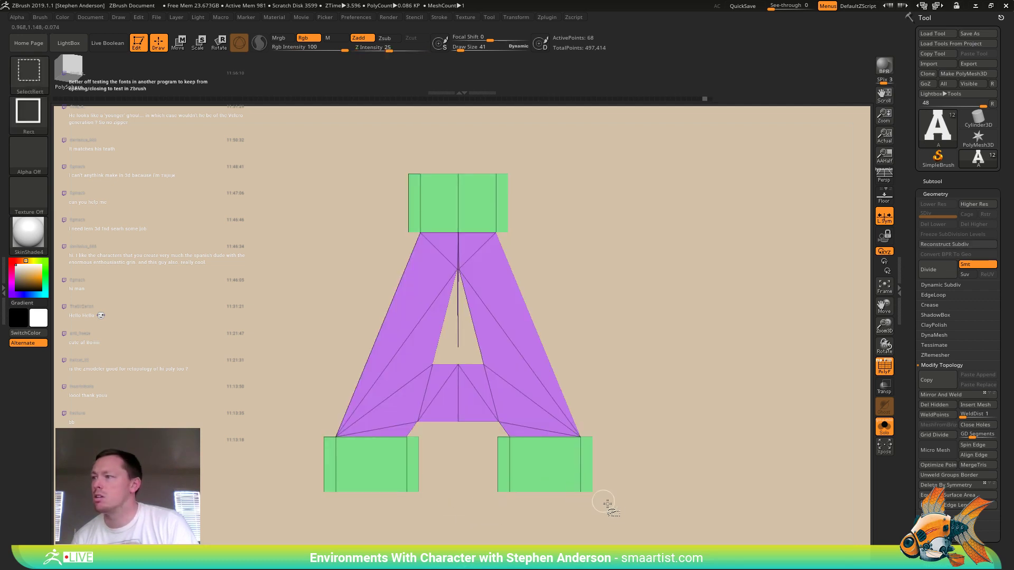
{"action": "left_click_drag", "start_coordinate": [627, 521], "coordinate": [473, 357], "text": "ctrl+shift"}
{"action": "left_click_drag", "start_coordinate": [547, 153], "coordinate": [477, 267], "text": "ctrl+alt+shift"}
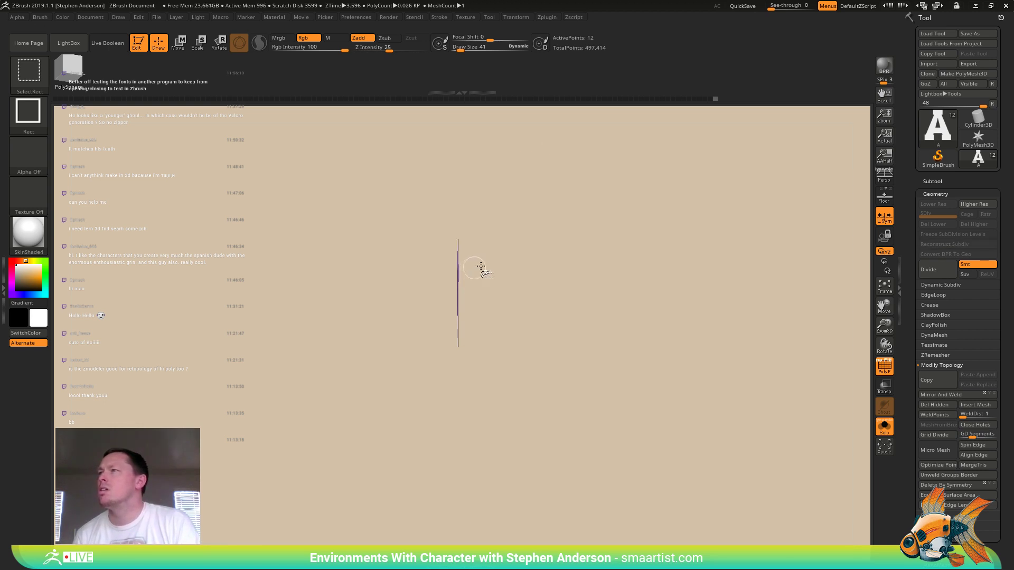
{"action": "mouse_move", "coordinate": [528, 224]}
{"action": "left_mouse_down"}
{"action": "mouse_move", "coordinate": [578, 227]}
{"action": "mouse_move", "coordinate": [531, 226]}
{"action": "left_mouse_up"}
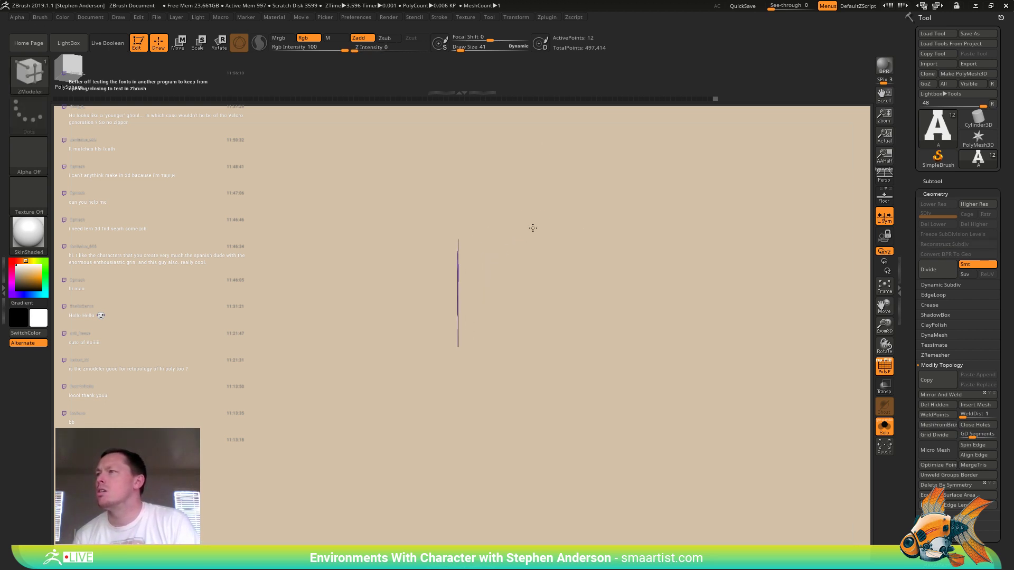
{"action": "left_click_drag", "start_coordinate": [647, 351], "coordinate": [683, 395], "text": "ctrl+shift"}
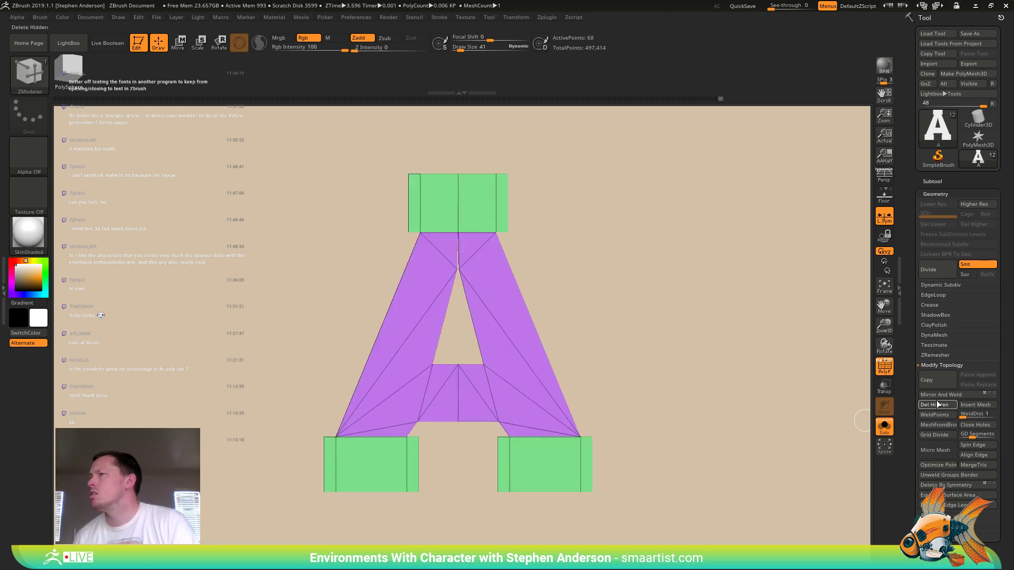
{"action": "left_click", "coordinate": [938, 405]}
- Close the narrow gap above the letter's triangular hole with the Move brush, on both the front and back faces
{"action": "right_click_drag", "start_coordinate": [483, 267], "coordinate": [460, 270]}
{"action": "key", "text": "b"}
{"action": "key", "text": "m"}
{"action": "key", "text": "v"}
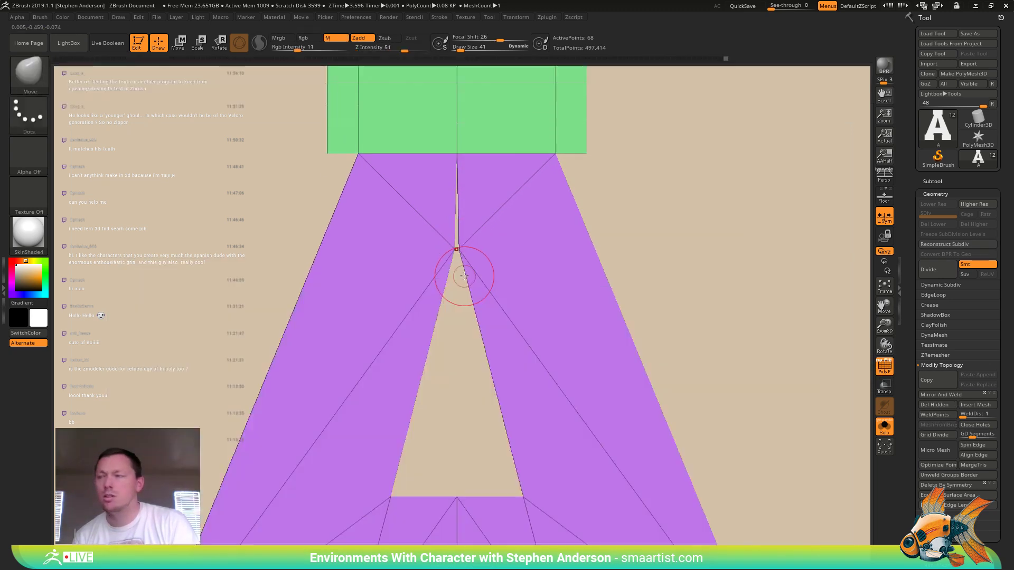
{"action": "left_click_drag", "start_coordinate": [453, 254], "coordinate": [455, 253]}
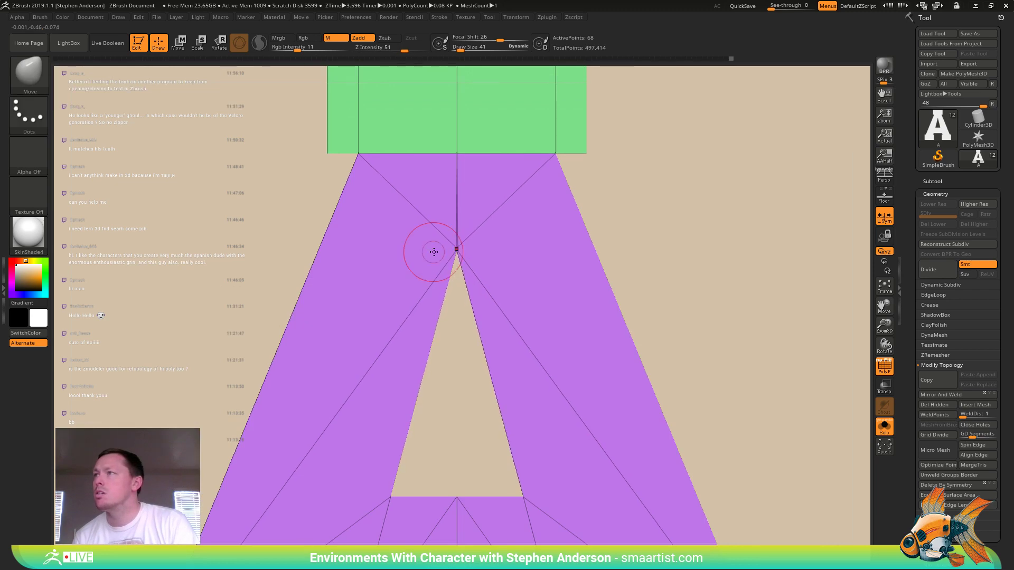
{"action": "right_click_drag", "start_coordinate": [485, 271], "coordinate": [572, 257]}
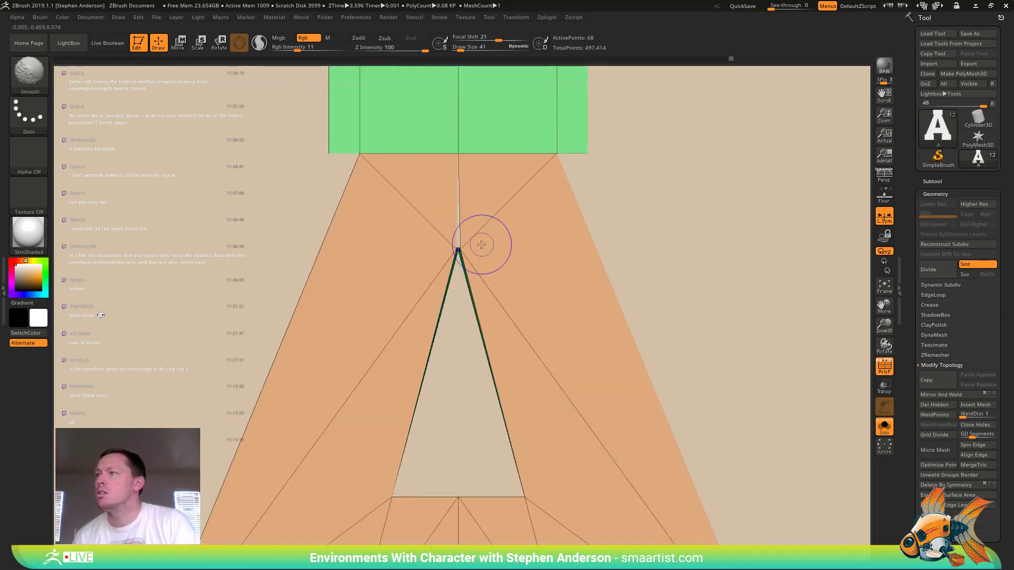
{"action": "left_click_drag", "start_coordinate": [462, 249], "coordinate": [447, 250]}
{"action": "mouse_move", "coordinate": [489, 274]}
{"action": "right_mouse_down", "text": "ctrl"}
{"action": "mouse_move", "coordinate": [495, 296]}
{"action": "mouse_move", "coordinate": [480, 227]}
{"action": "mouse_move", "coordinate": [465, 245]}
{"action": "mouse_move", "coordinate": [418, 260]}
{"action": "mouse_move", "coordinate": [475, 275]}
{"action": "right_mouse_up", "text": "ctrl"}
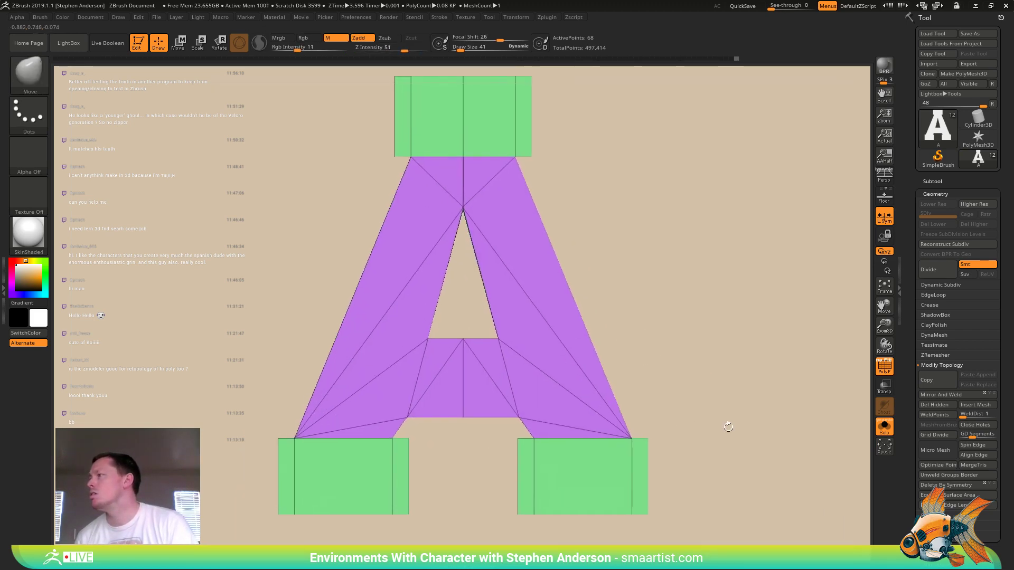
- Apply Mirror And Weld to the letter again and check its shape
{"action": "left_click", "coordinate": [945, 395]}
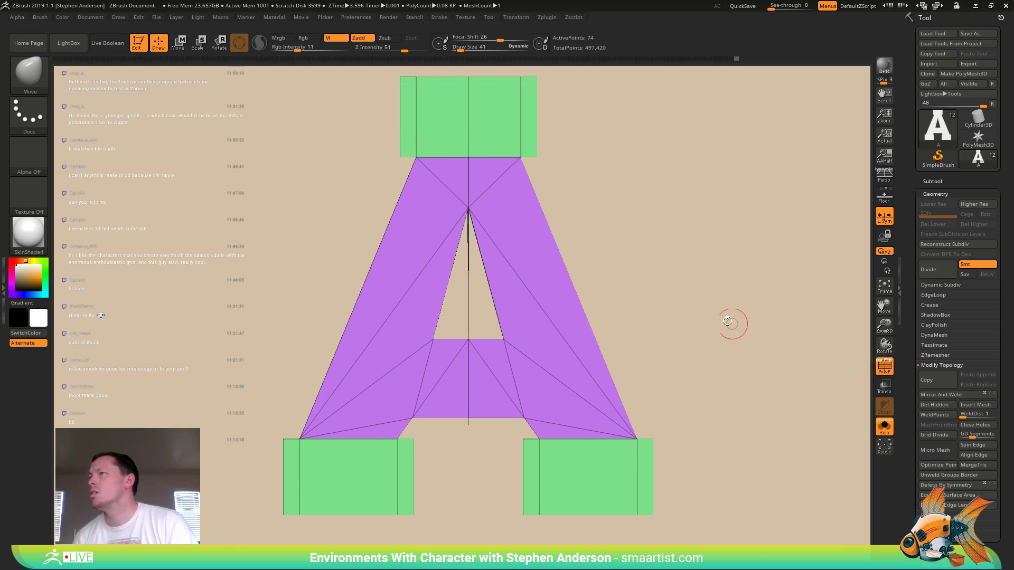
{"action": "right_click_drag", "start_coordinate": [633, 282], "coordinate": [631, 327], "text": "alt"}
{"action": "mouse_move", "coordinate": [620, 331]}
{"action": "right_mouse_down"}
{"action": "mouse_move", "coordinate": [634, 328]}
{"action": "mouse_move", "coordinate": [615, 330]}
{"action": "mouse_move", "coordinate": [633, 315]}
{"action": "mouse_move", "coordinate": [613, 315]}
{"action": "right_mouse_up"}
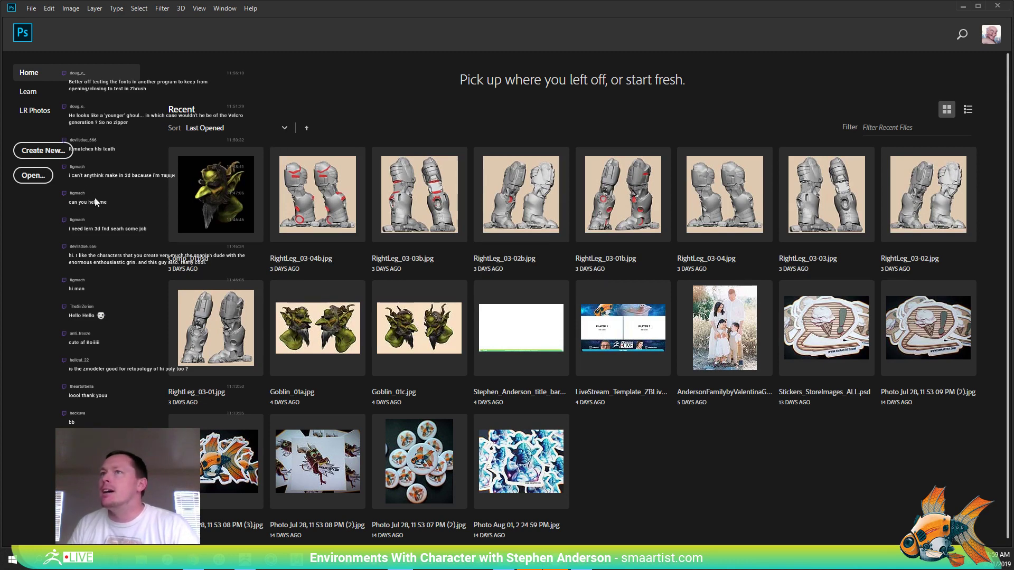
- Switch to Photoshop, open the recent Comp_01.psd file, and create a new blank 1024 x 1024 px document
{"action": "left_click", "coordinate": [215, 218]}
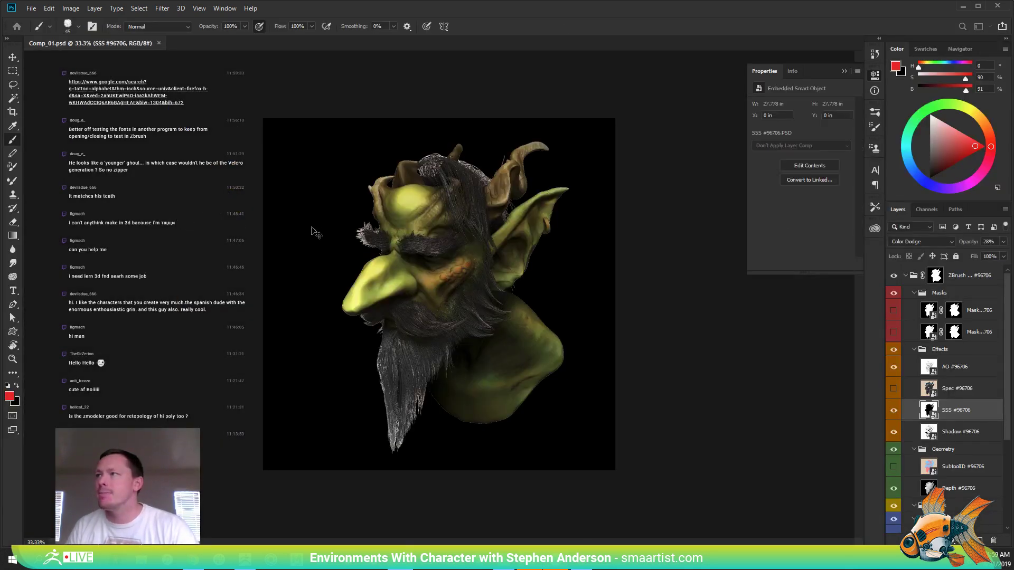
{"action": "key", "text": "ctrl+n"}
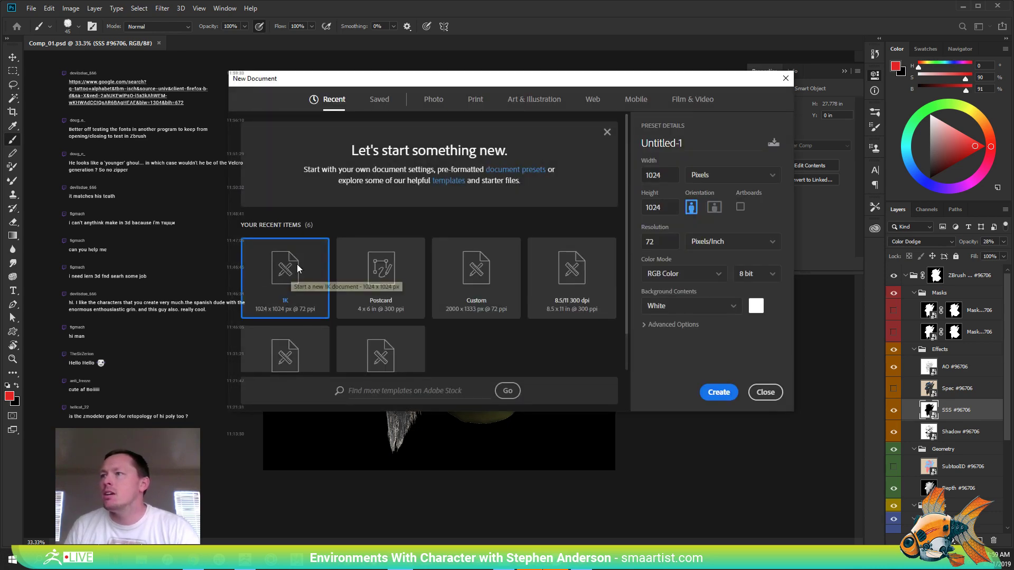
{"action": "left_click", "coordinate": [727, 391]}
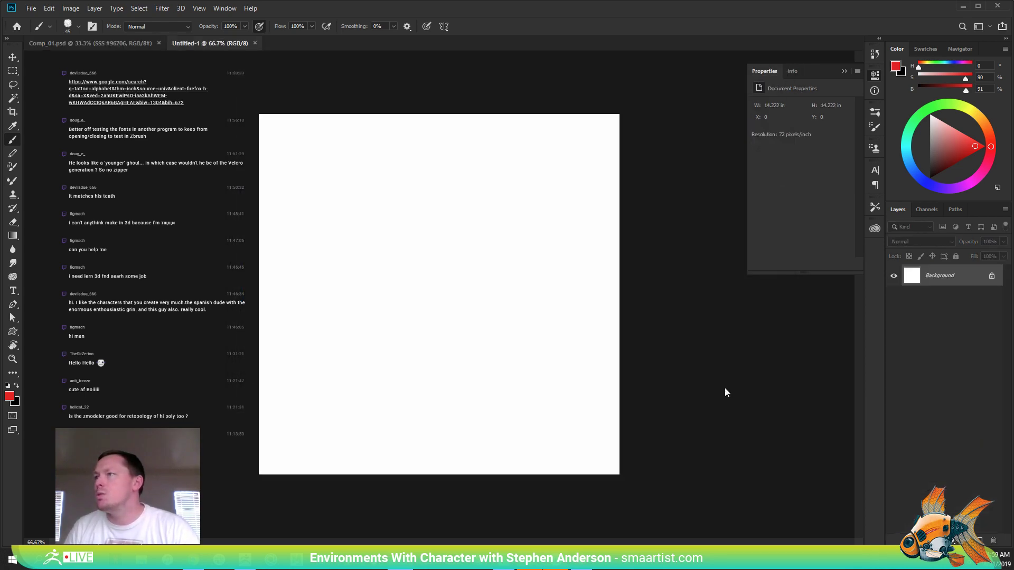
{"action": "left_click", "coordinate": [31, 9]}
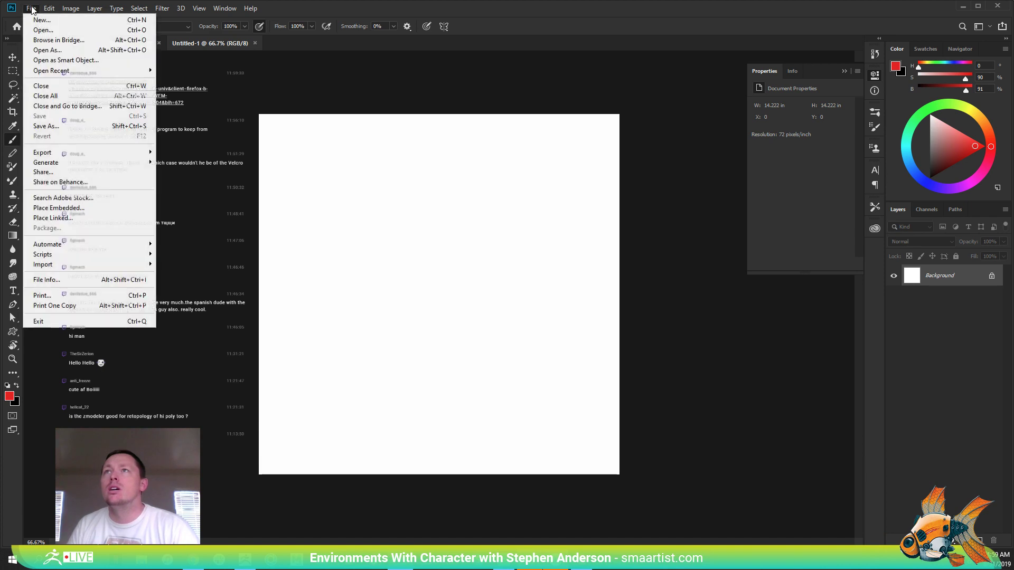
{"action": "left_click", "coordinate": [38, 10]}
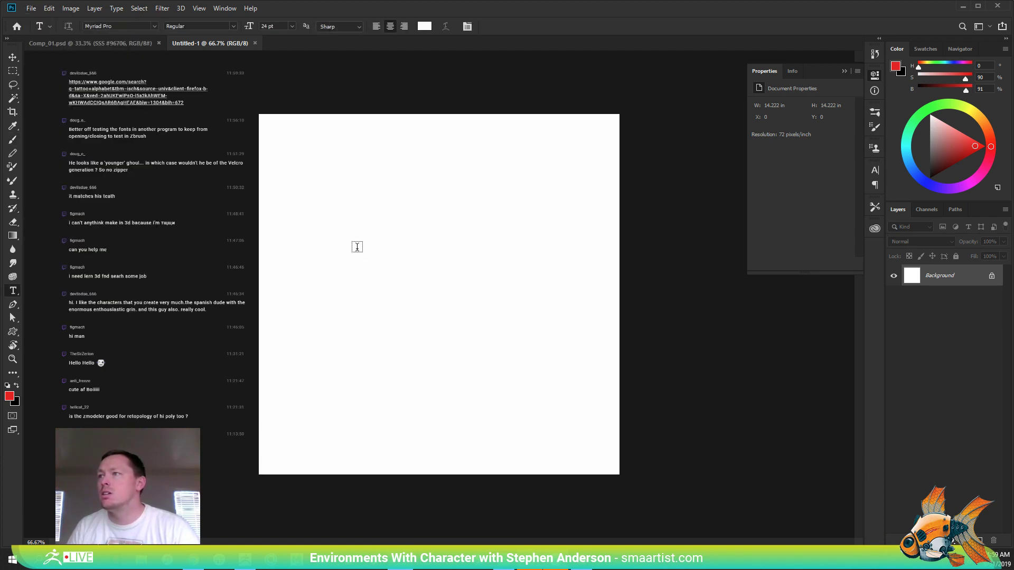
- Draw a text box in the middle of the canvas, set the size to 72 pt, and replace the placeholder text with A
{"action": "left_click_drag", "start_coordinate": [347, 227], "coordinate": [514, 388]}
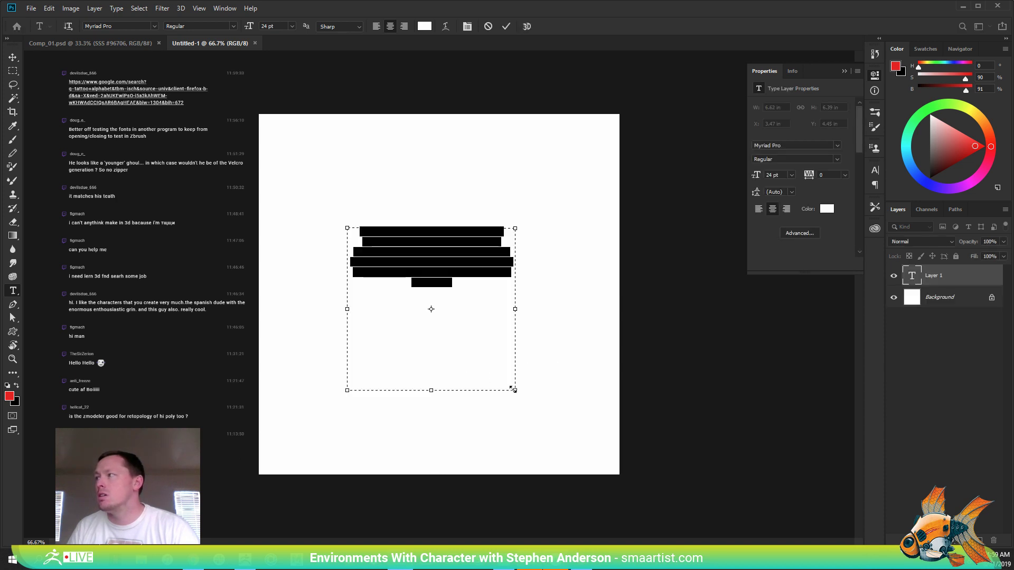
{"action": "left_click", "coordinate": [791, 175]}
{"action": "left_click", "coordinate": [782, 310]}
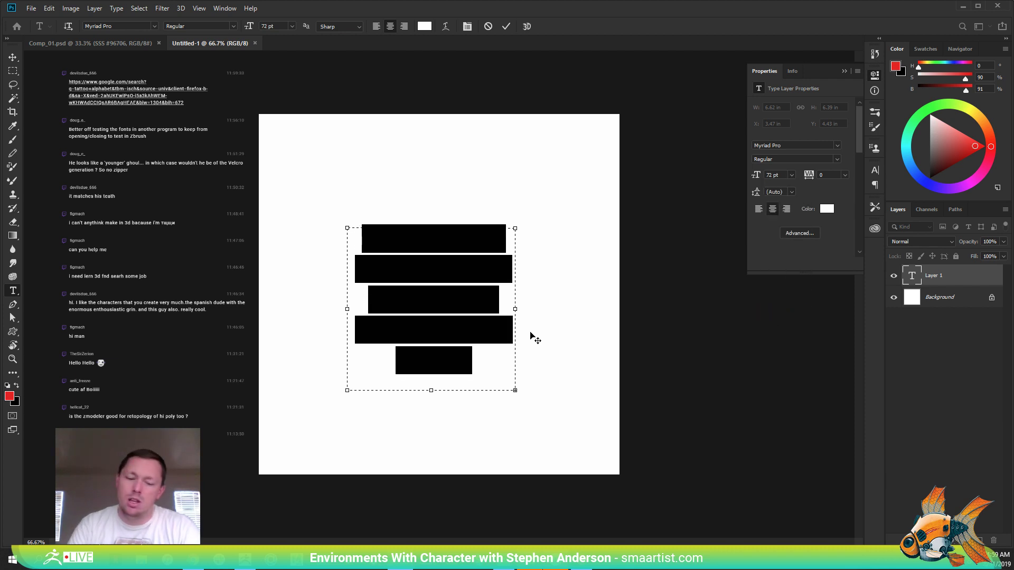
{"action": "key", "text": "BackSpace"}
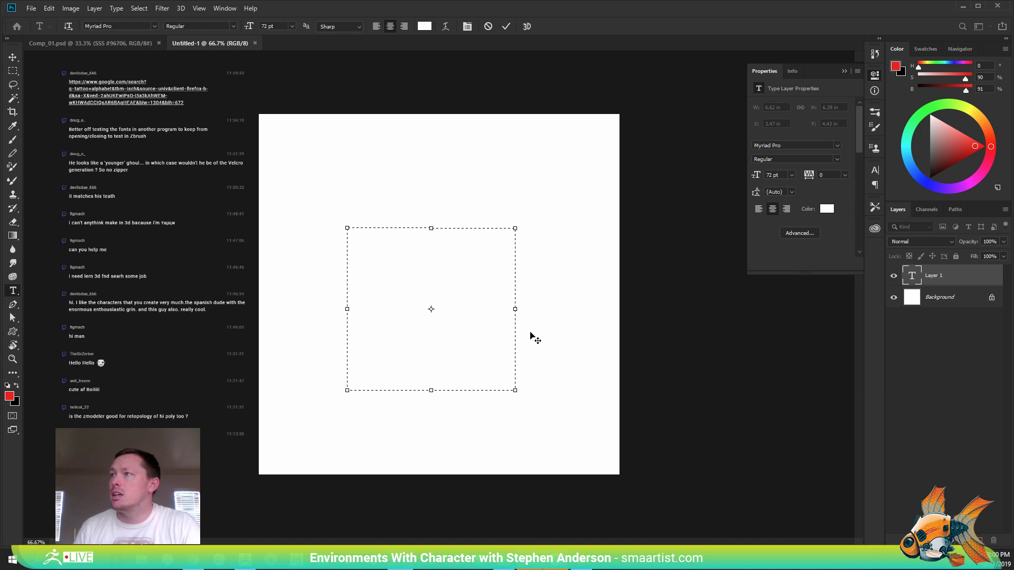
- Change the text color of the letter A to near-black
{"action": "key", "text": "ctrl+a"}
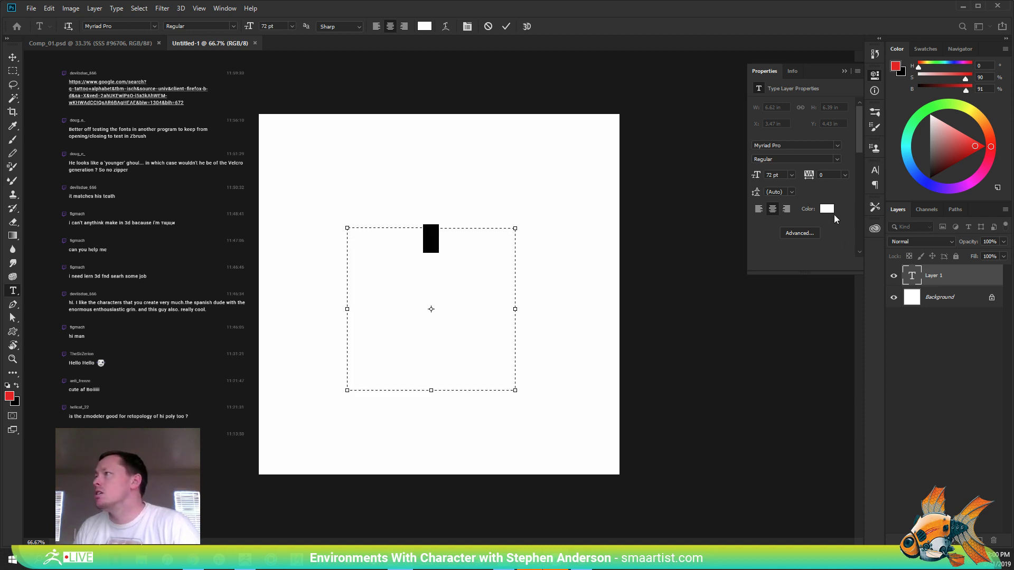
{"action": "left_click", "coordinate": [827, 208]}
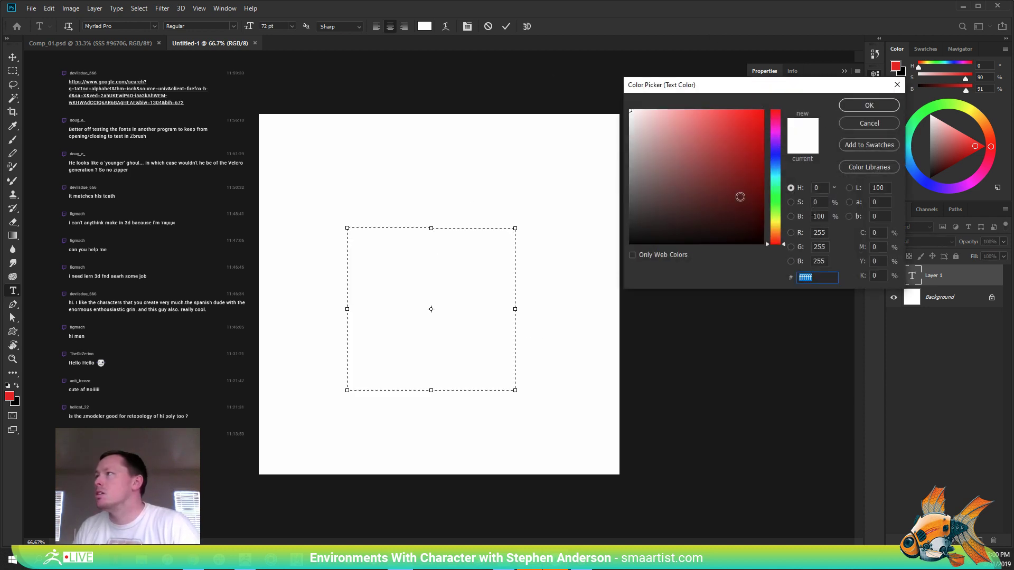
{"action": "left_click", "coordinate": [741, 239]}
{"action": "left_click", "coordinate": [868, 106]}
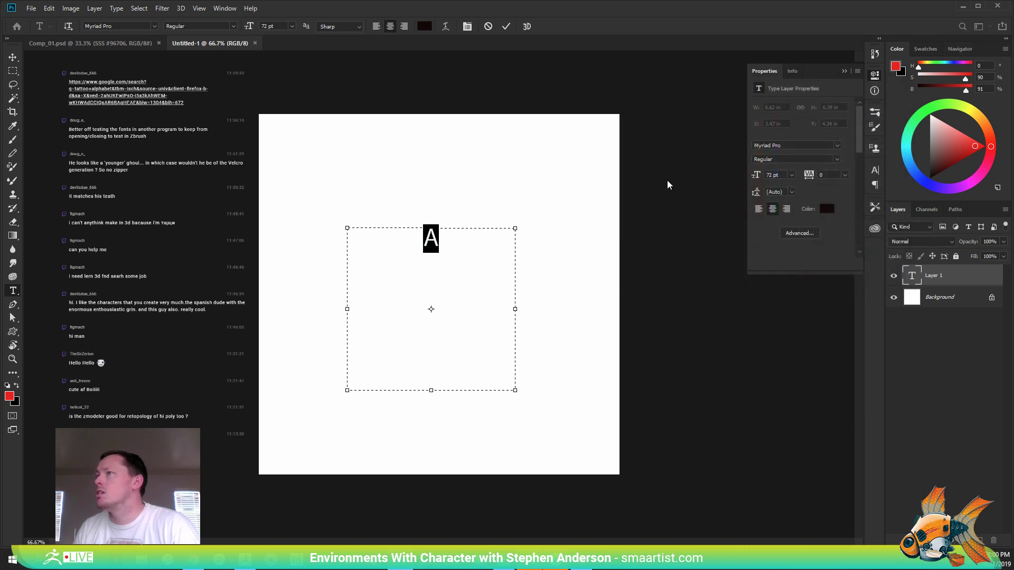
- Browse the font list to preview different typefaces on the letter A, and return to ZBrush
{"action": "left_click", "coordinate": [838, 146]}
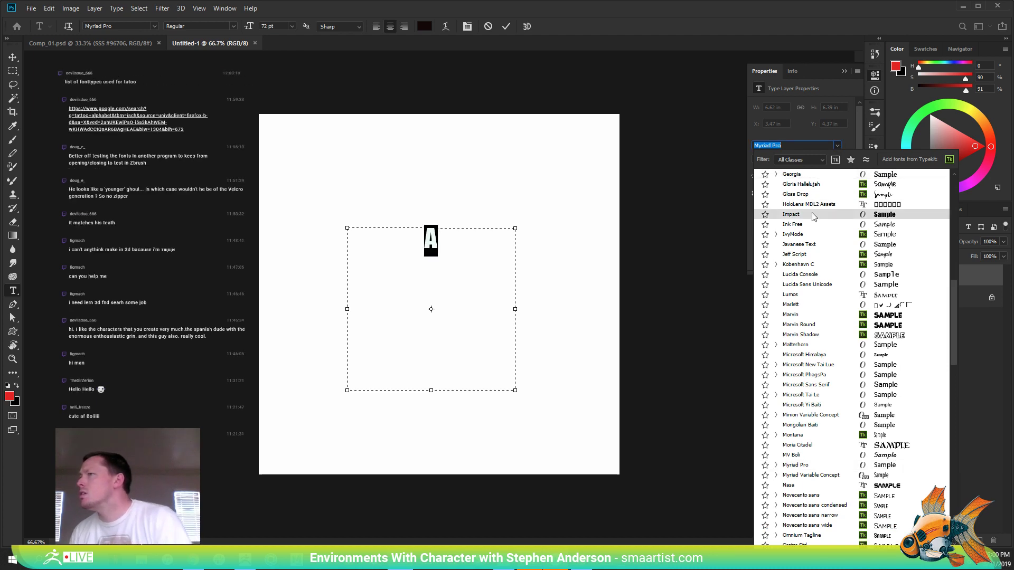
{"action": "scroll", "coordinate": [813, 222], "scroll_direction": "down", "scroll_amount": 2}
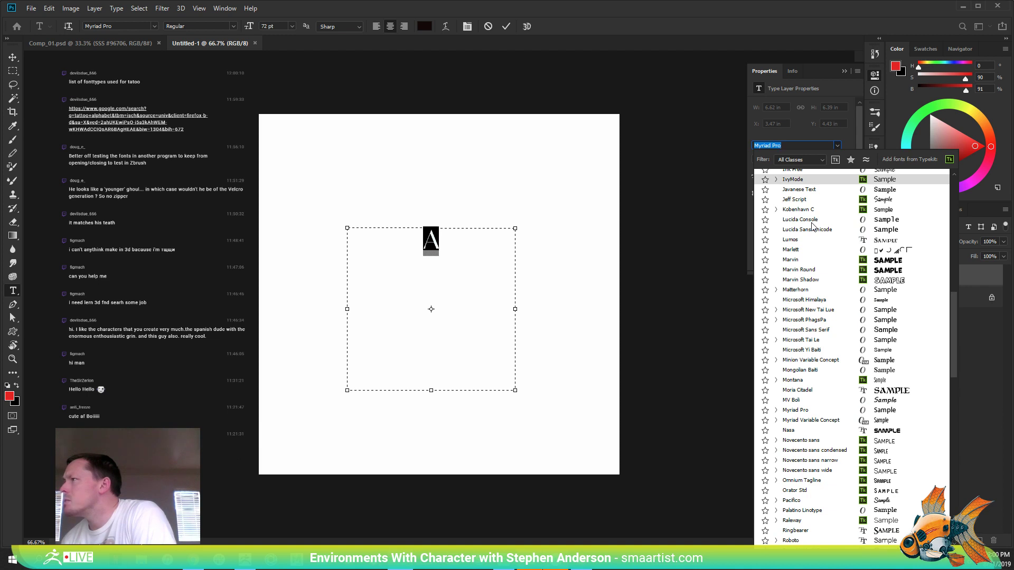
{"action": "scroll", "coordinate": [812, 226], "scroll_direction": "down", "scroll_amount": 3}
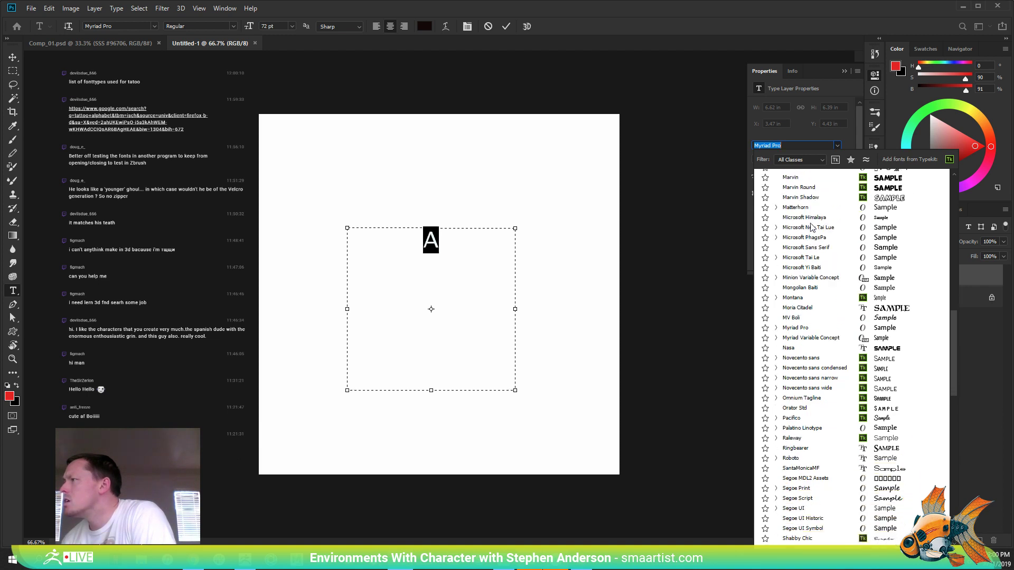
{"action": "scroll", "coordinate": [812, 226], "scroll_direction": "down", "scroll_amount": 2}
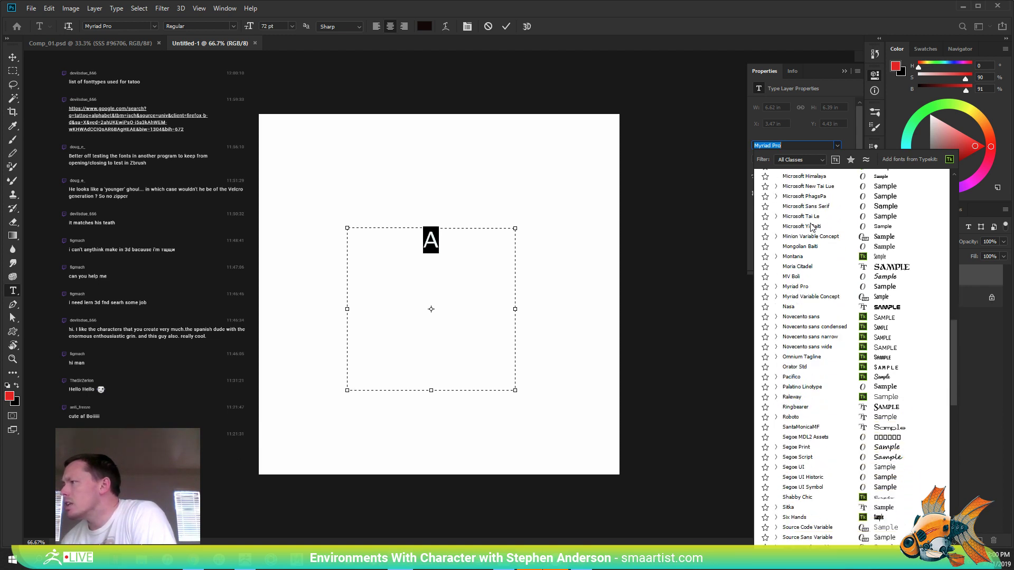
{"action": "scroll", "coordinate": [812, 226], "scroll_direction": "down", "scroll_amount": 1}
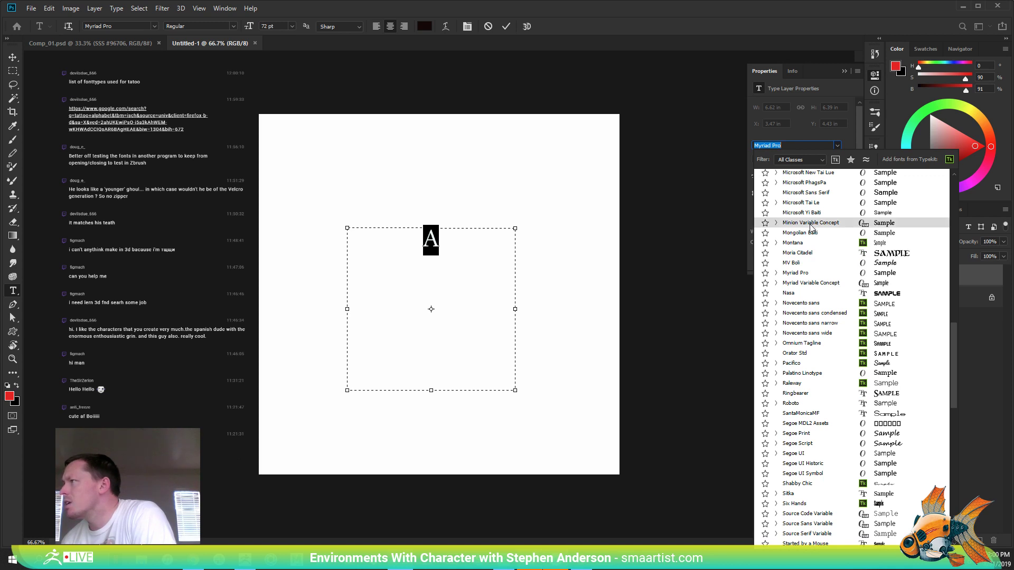
{"action": "scroll", "coordinate": [812, 226], "scroll_direction": "down", "scroll_amount": 3}
{"action": "scroll", "coordinate": [812, 227], "scroll_direction": "down", "scroll_amount": 7}
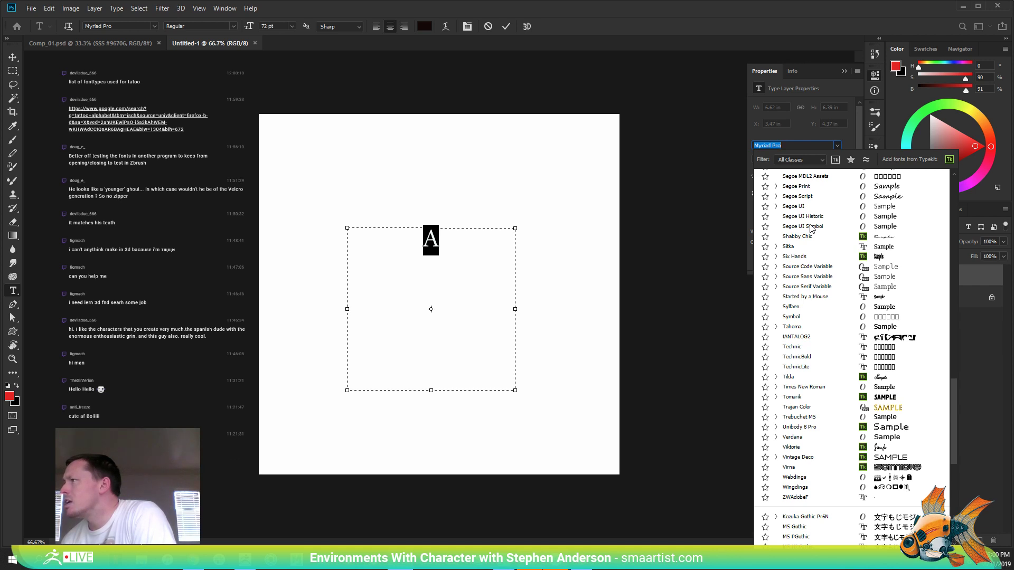
{"action": "scroll", "coordinate": [812, 227], "scroll_direction": "up", "scroll_amount": 15}
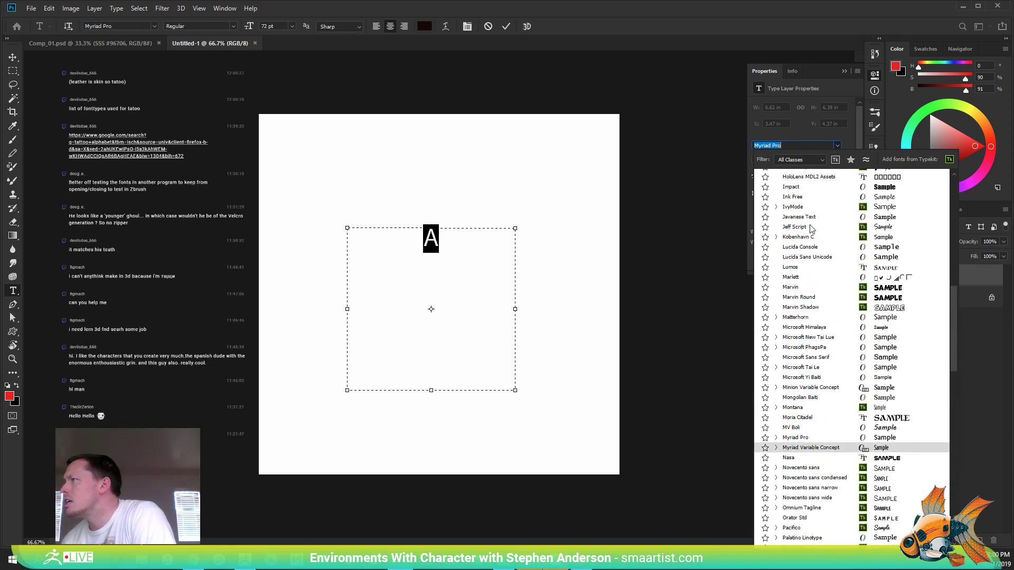
{"action": "scroll", "coordinate": [812, 227], "scroll_direction": "up", "scroll_amount": 10}
{"action": "scroll", "coordinate": [811, 228], "scroll_direction": "up", "scroll_amount": 1}
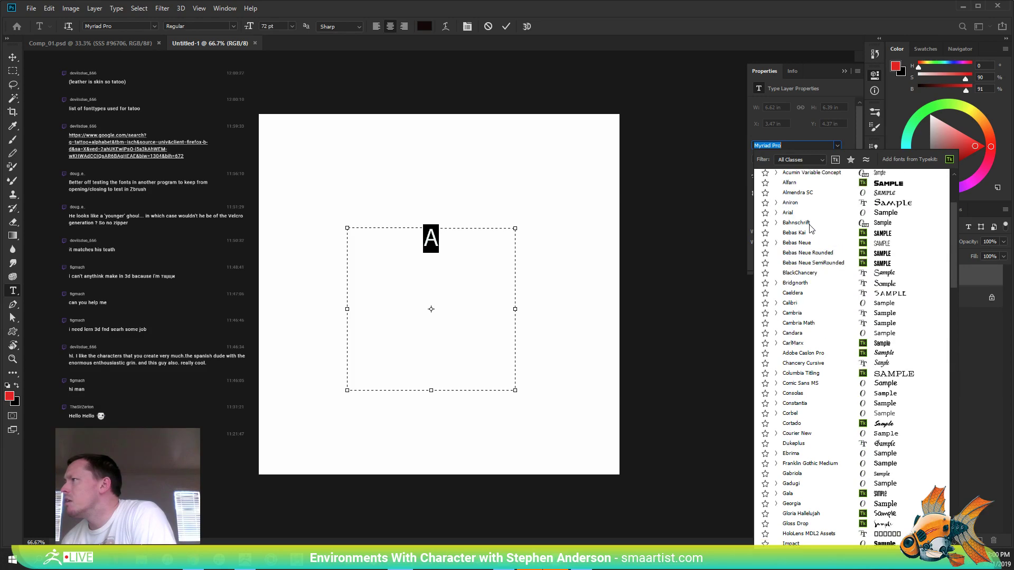
{"action": "scroll", "coordinate": [815, 226], "scroll_direction": "up", "scroll_amount": 5}
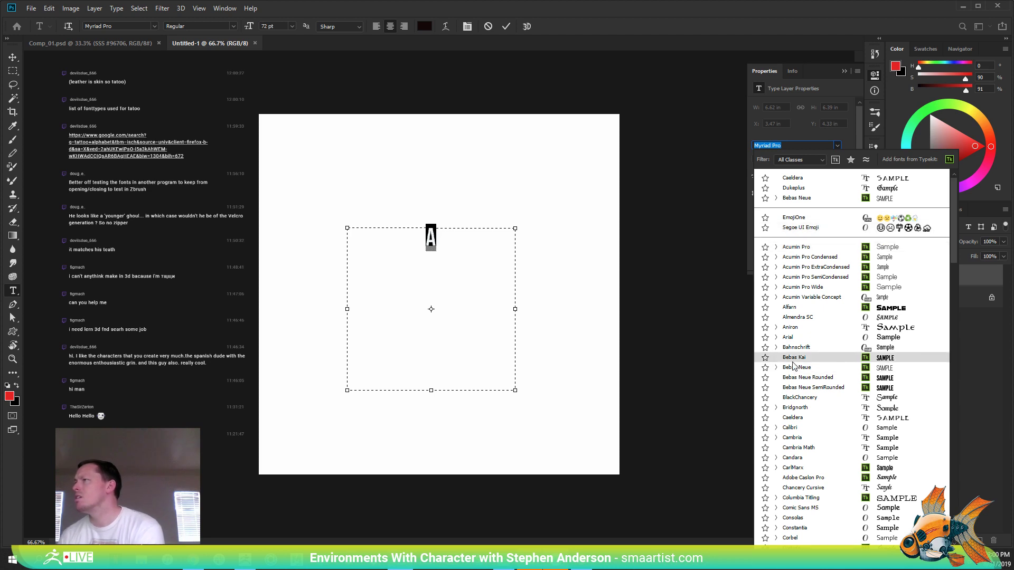
{"action": "left_click", "coordinate": [254, 561]}
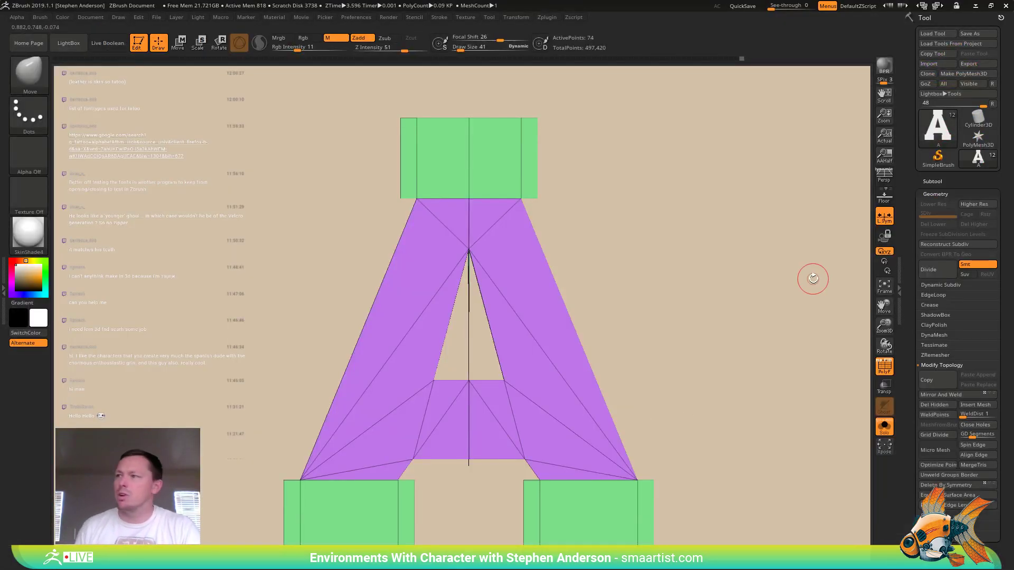
- Initialize the letter A mesh as a QCube with a resolution of 2 on each axis
{"action": "right_click_drag", "start_coordinate": [673, 292], "coordinate": [587, 278], "text": "ctrl"}
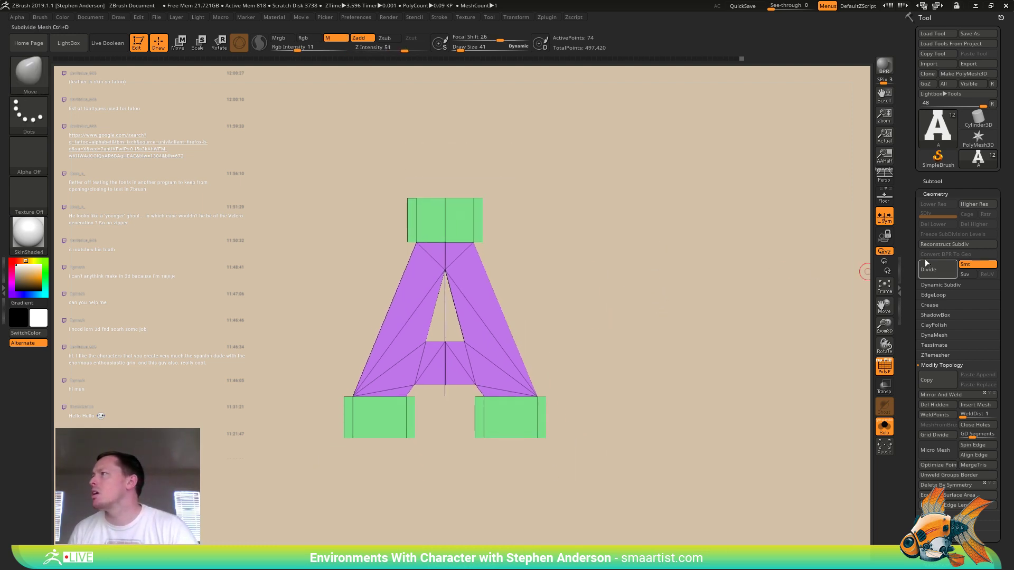
{"action": "scroll", "coordinate": [945, 264], "scroll_direction": "down", "scroll_amount": 5}
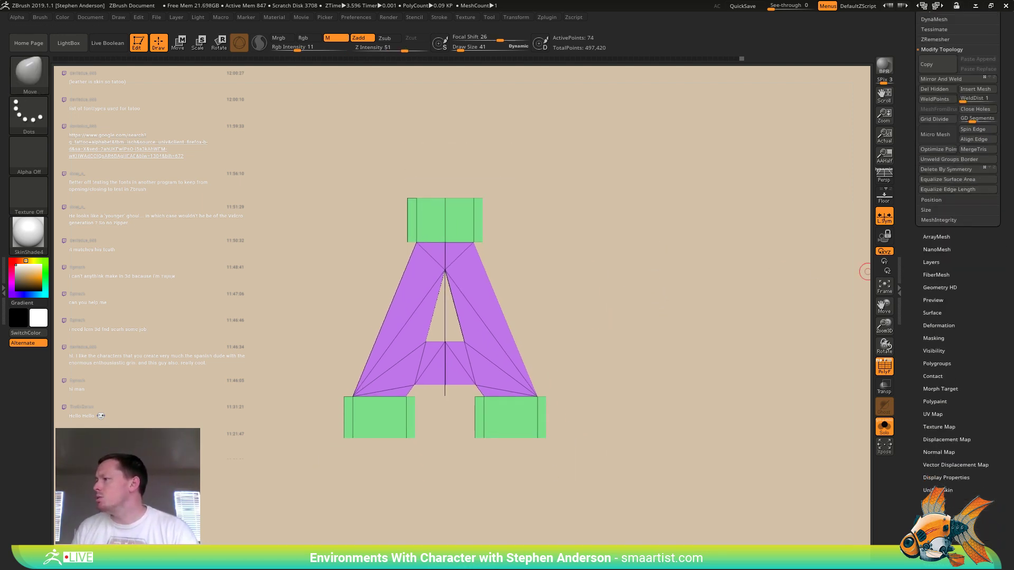
{"action": "left_click_drag", "start_coordinate": [962, 549], "coordinate": [961, 478]}
{"action": "left_click", "coordinate": [929, 261]}
{"action": "mouse_move", "coordinate": [556, 307]}
{"action": "right_mouse_down"}
{"action": "mouse_move", "coordinate": [564, 327]}
{"action": "mouse_move", "coordinate": [552, 319]}
{"action": "right_mouse_up"}
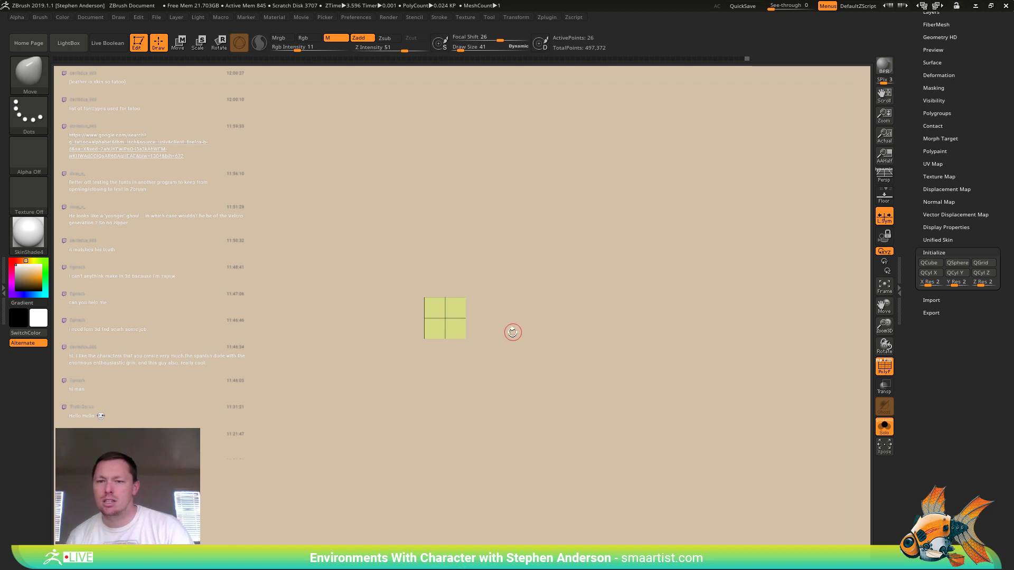
- Raise the cube along Y and scale it vertically into a tall, narrow bar
{"action": "key", "text": "w"}
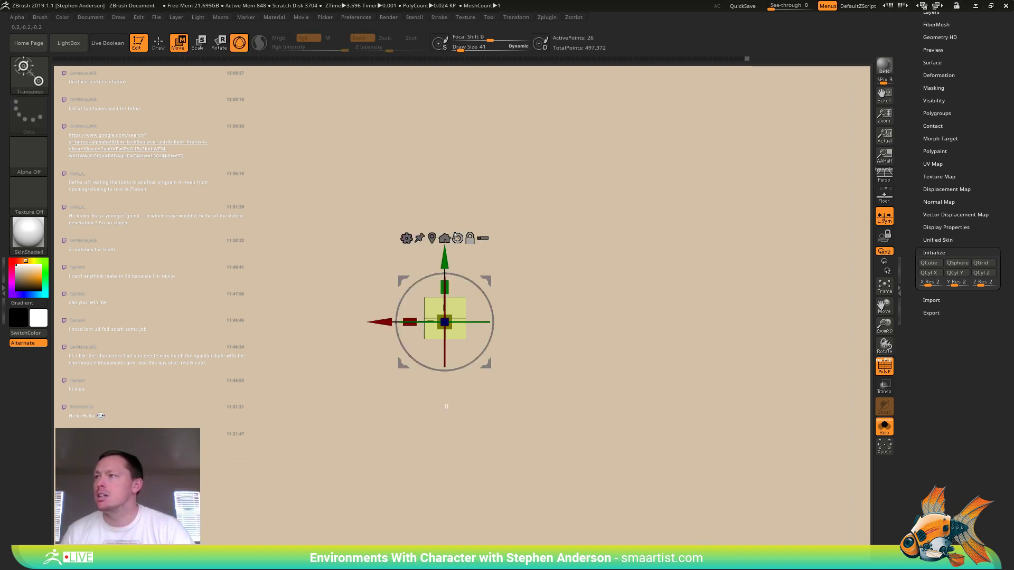
{"action": "left_click_drag", "start_coordinate": [446, 256], "coordinate": [446, 159]}
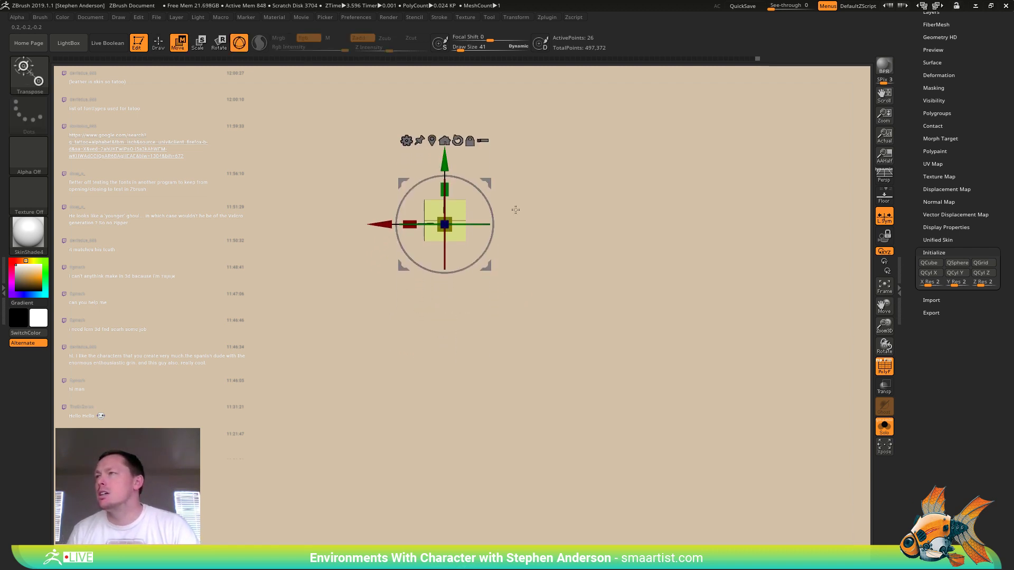
{"action": "right_click_drag", "start_coordinate": [562, 204], "coordinate": [592, 268], "text": "ctrl"}
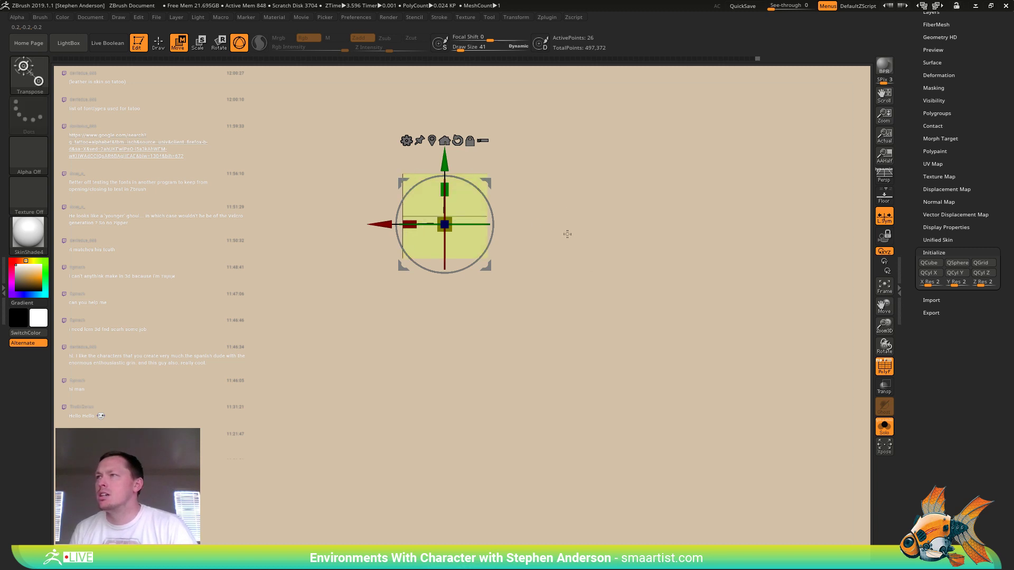
{"action": "right_click_drag", "start_coordinate": [568, 233], "coordinate": [573, 250], "text": "alt"}
{"action": "key", "text": "ctrl"}
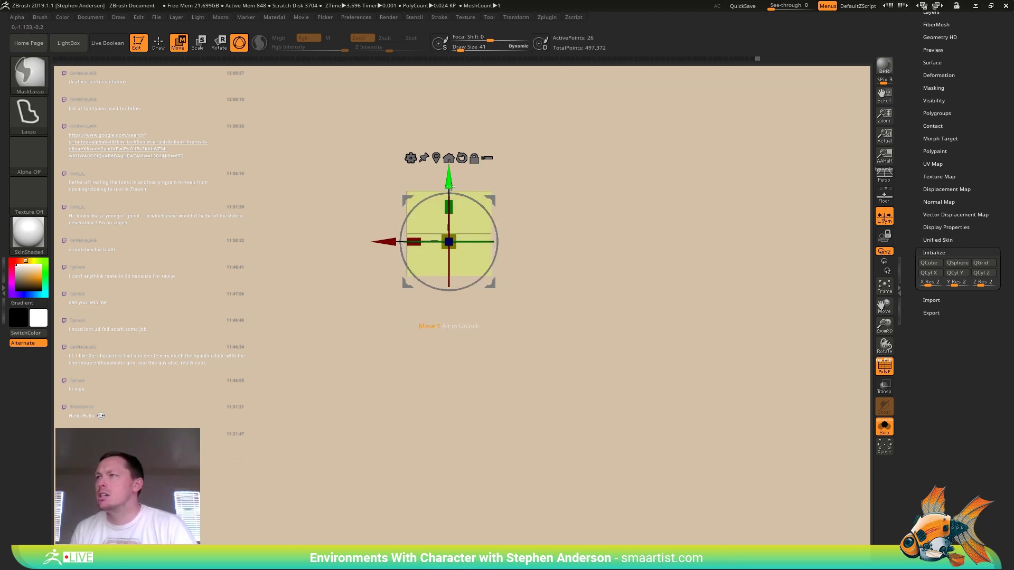
{"action": "left_click_drag", "start_coordinate": [450, 207], "coordinate": [449, 88]}
{"action": "mouse_move", "coordinate": [642, 318]}
{"action": "right_mouse_down", "text": "ctrl"}
{"action": "mouse_move", "coordinate": [645, 305]}
{"action": "mouse_move", "coordinate": [577, 273]}
{"action": "mouse_move", "coordinate": [587, 312]}
{"action": "right_mouse_up", "text": "ctrl"}
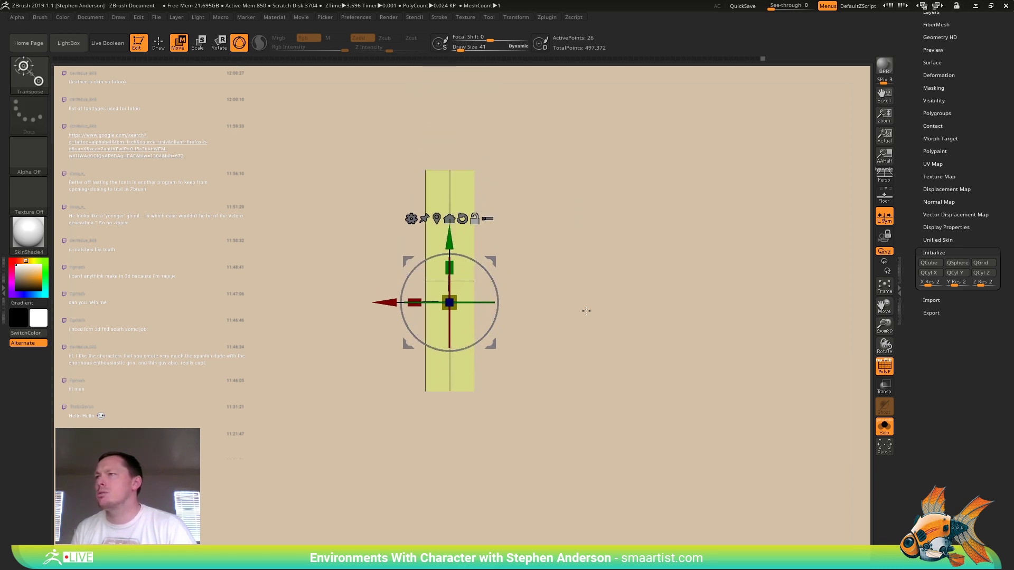
- Slant the tall bar with a vertical transpose line and apply Mirror And Weld to it
{"action": "key", "text": "y"}
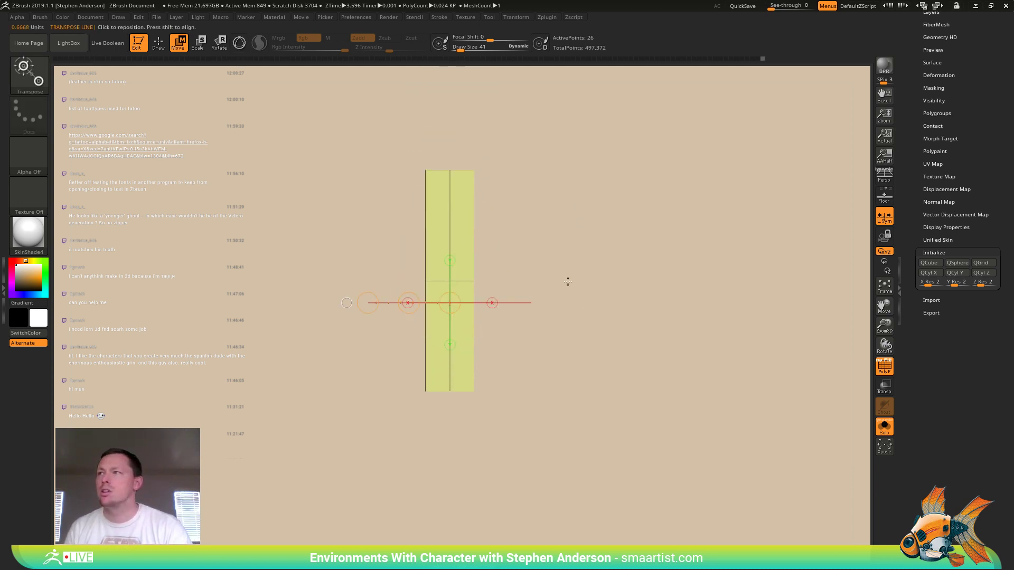
{"action": "mouse_move", "coordinate": [448, 180]}
{"action": "left_mouse_down", "text": "shift"}
{"action": "mouse_move", "coordinate": [432, 362]}
{"action": "mouse_move", "coordinate": [446, 391]}
{"action": "mouse_move", "coordinate": [376, 386]}
{"action": "left_mouse_up", "text": "shift"}
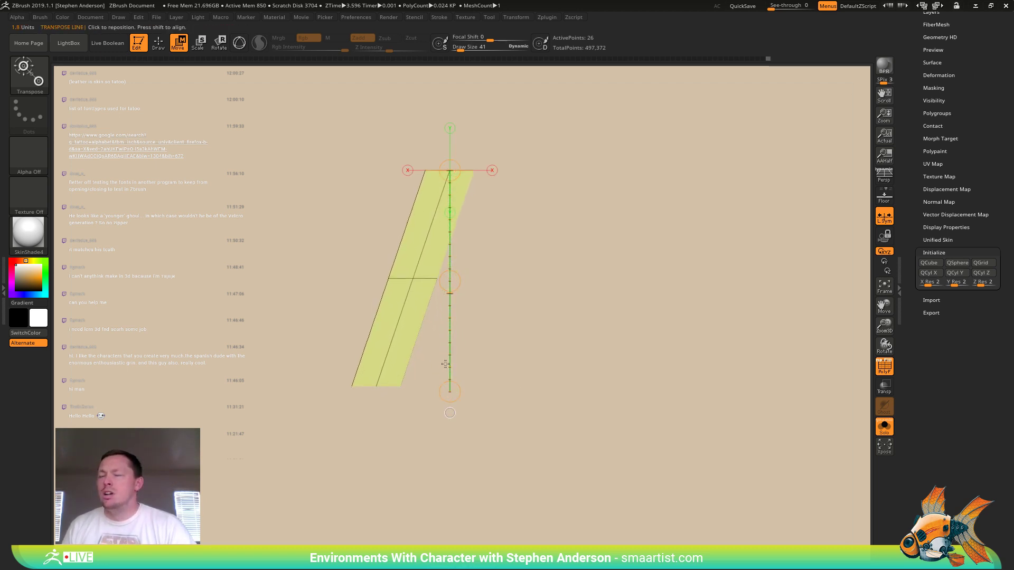
{"action": "left_click_drag", "start_coordinate": [968, 71], "coordinate": [968, 177]}
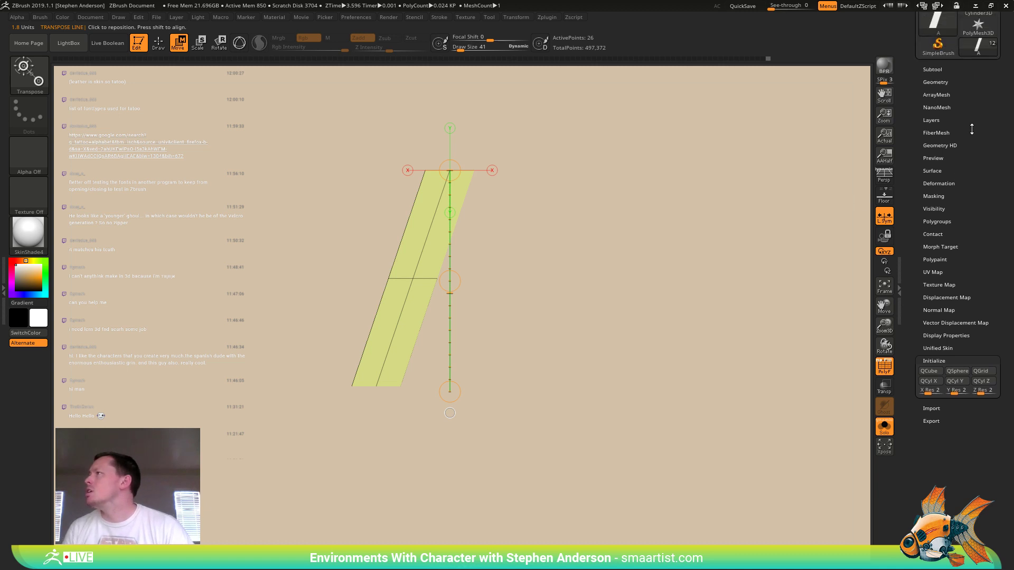
{"action": "left_click", "coordinate": [935, 80]}
{"action": "left_click", "coordinate": [943, 280]}
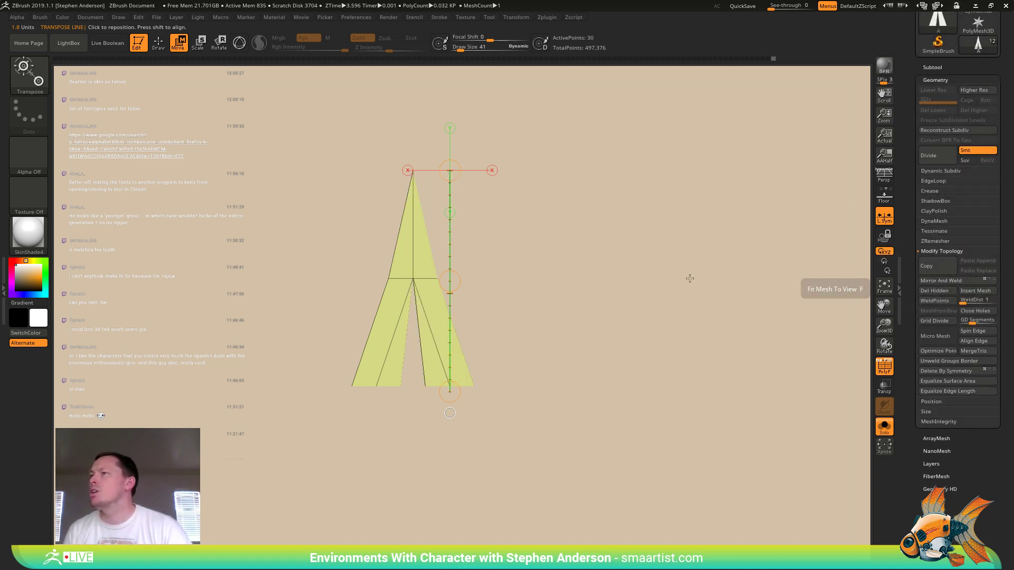
- Undo the cube edits back to the letter A and try Mirror And Weld on it again
{"action": "key", "text": "ctrl+z"}
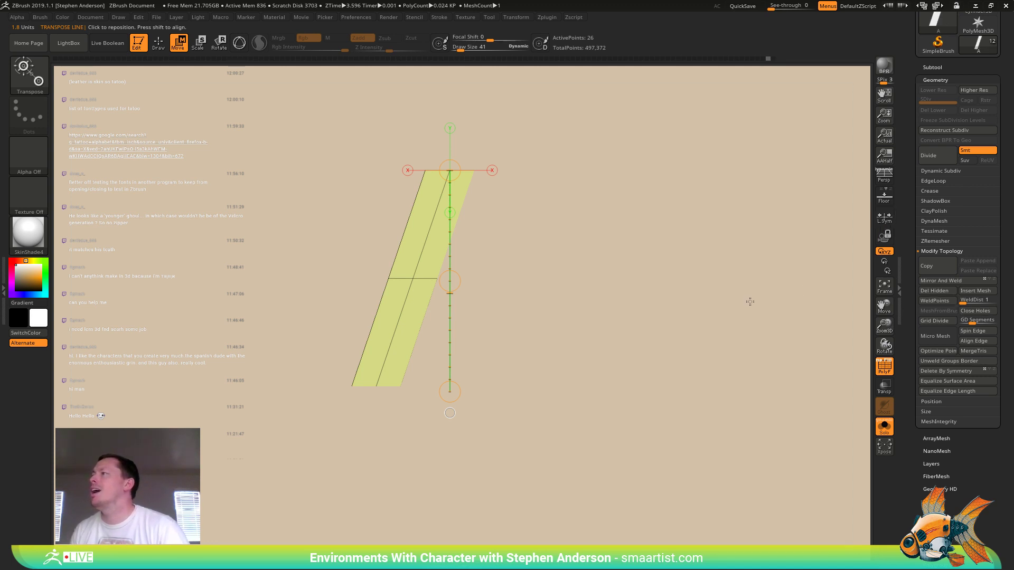
{"action": "key", "text": "ctrl+z"}
{"action": "key", "text": "ctrl+z"}
{"action": "key", "text": "ctrl+z"}
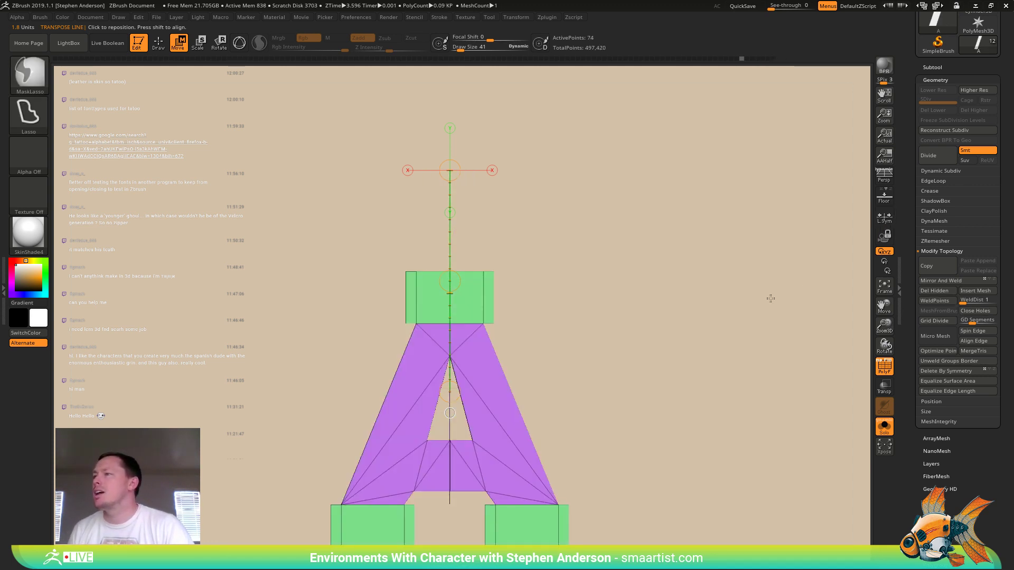
{"action": "key", "text": "ctrl+z"}
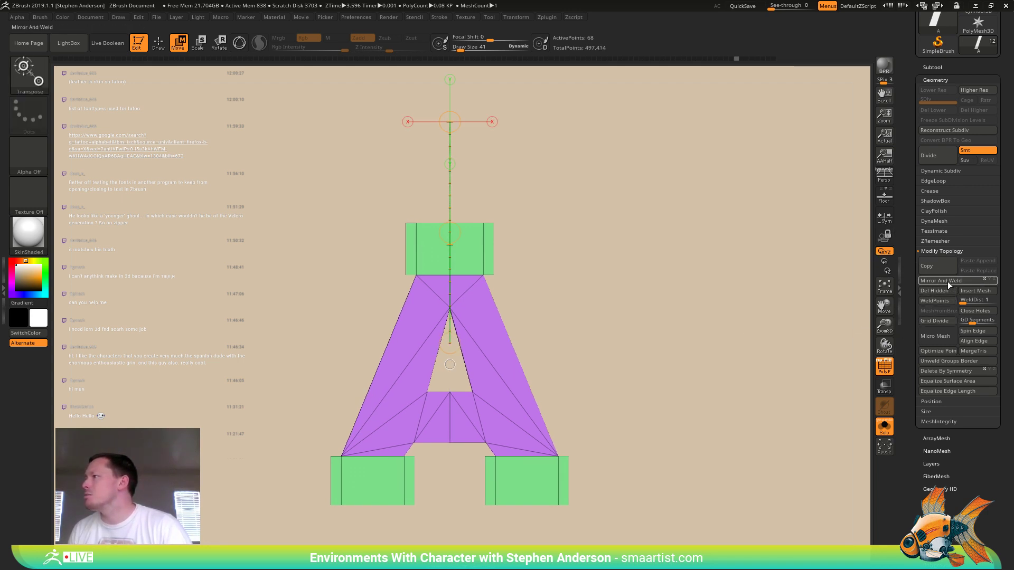
{"action": "left_click", "coordinate": [945, 268]}
{"action": "left_click_drag", "start_coordinate": [631, 326], "coordinate": [645, 326]}
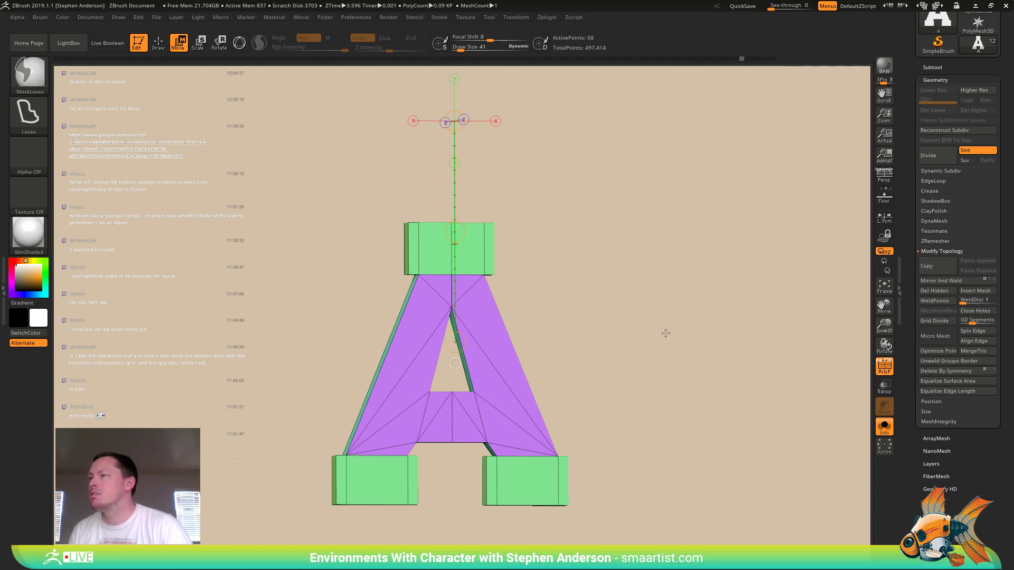
- Replace the letter A geometry with a new QCube with a resolution of 2 on each axis
{"action": "scroll", "coordinate": [964, 419], "scroll_direction": "down", "scroll_amount": 5}
{"action": "left_click", "coordinate": [944, 502]}
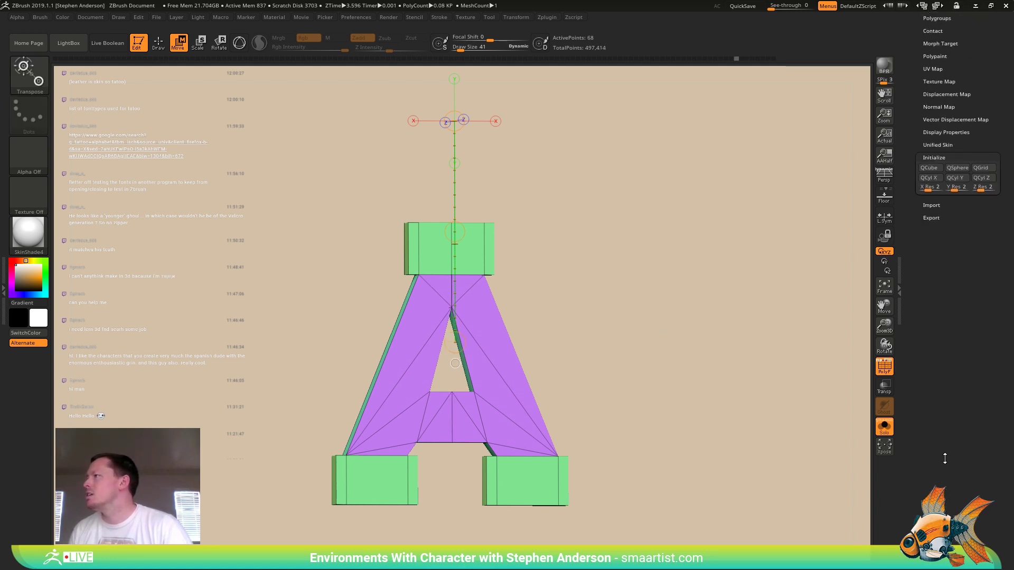
{"action": "left_click_drag", "start_coordinate": [963, 264], "coordinate": [964, 454]}
{"action": "left_click", "coordinate": [929, 357]}
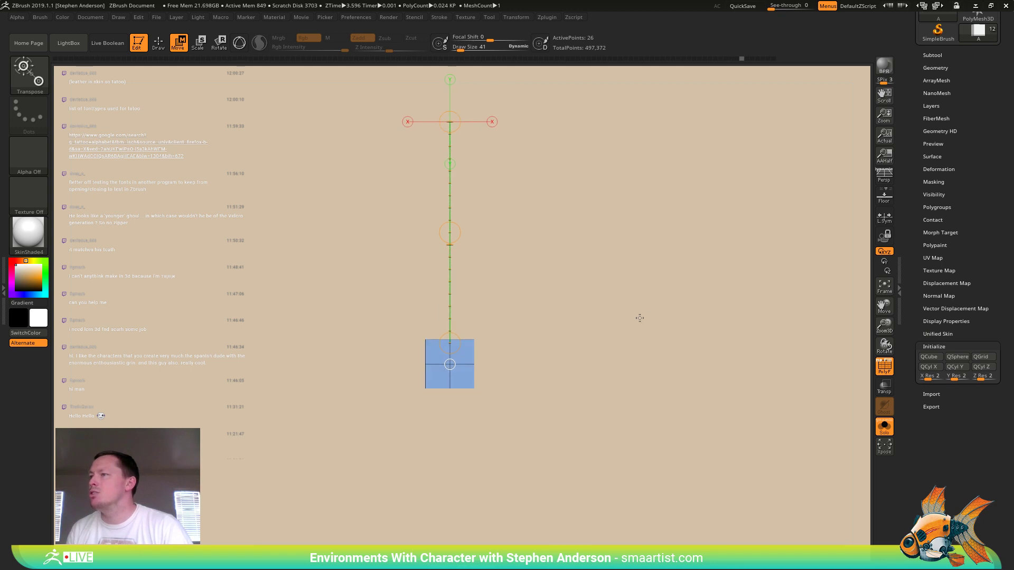
- Stretch the cube vertically into a tall bar and slant it by shifting its lower end outward with a vertical transpose line
{"action": "key", "text": "y"}
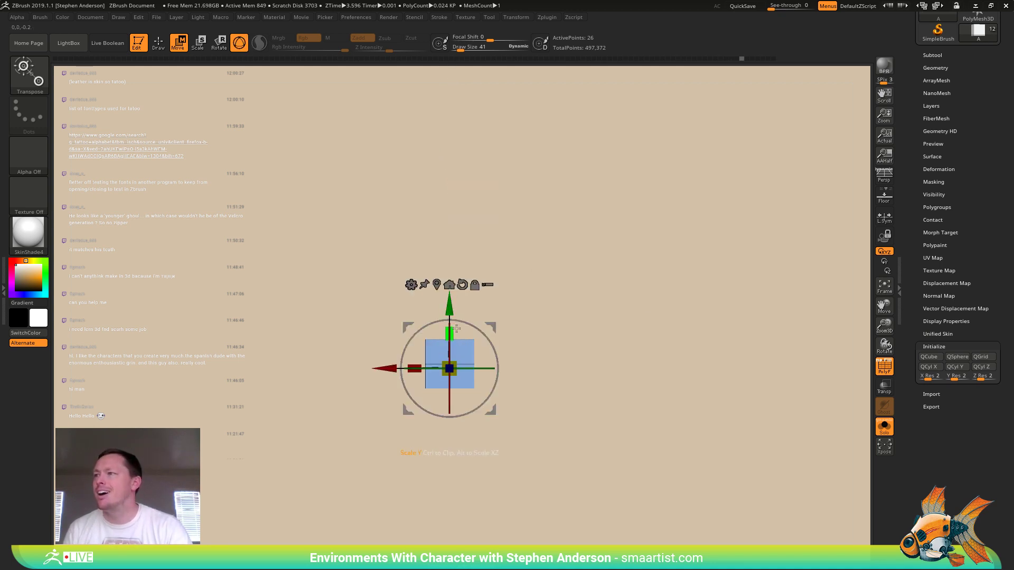
{"action": "left_click_drag", "start_coordinate": [445, 299], "coordinate": [437, 180]}
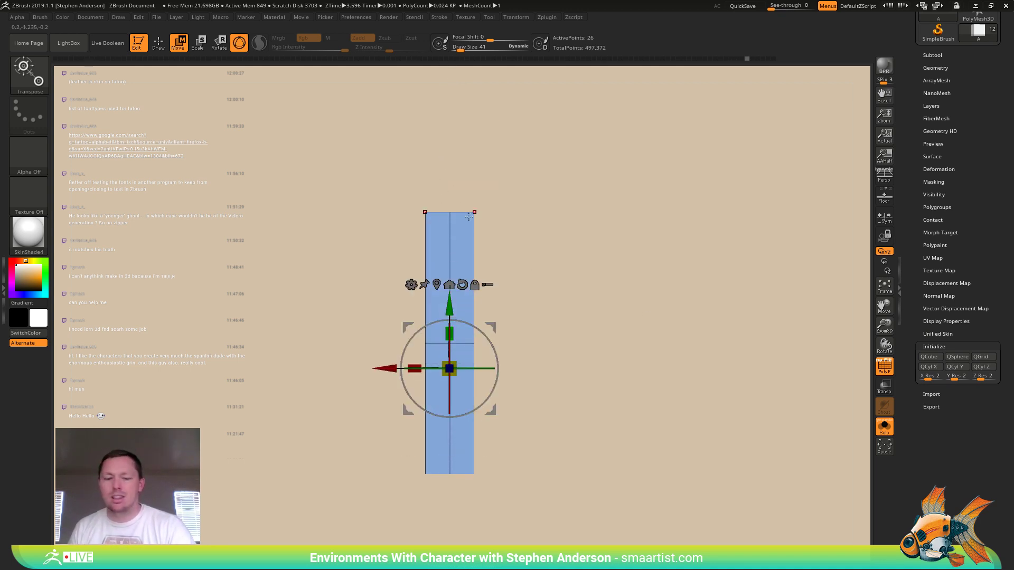
{"action": "key", "text": "y"}
{"action": "left_click_drag", "start_coordinate": [474, 213], "coordinate": [486, 291]}
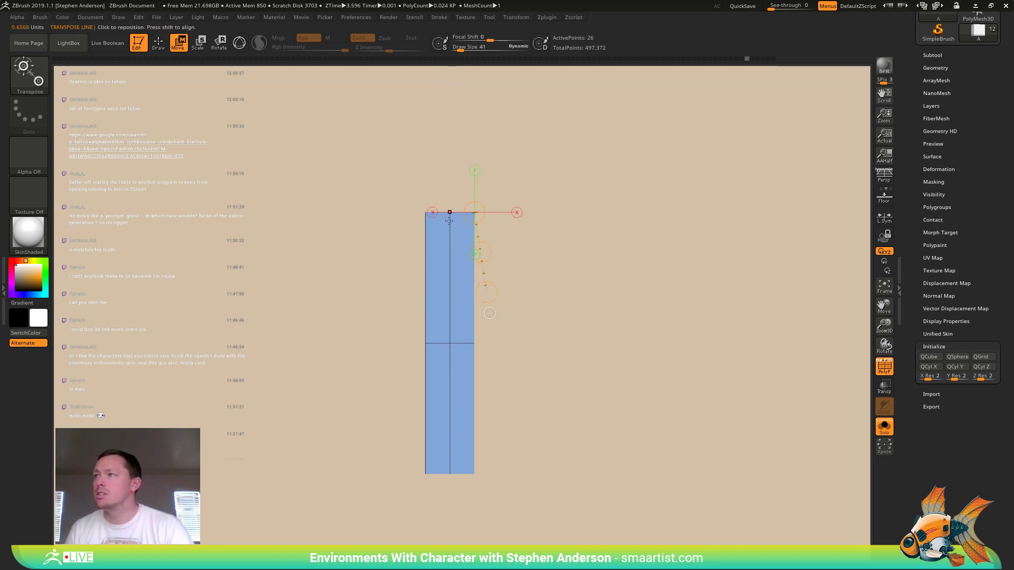
{"action": "left_click_drag", "start_coordinate": [449, 220], "coordinate": [457, 287], "text": "shift"}
{"action": "left_click_drag", "start_coordinate": [449, 467], "coordinate": [359, 470]}
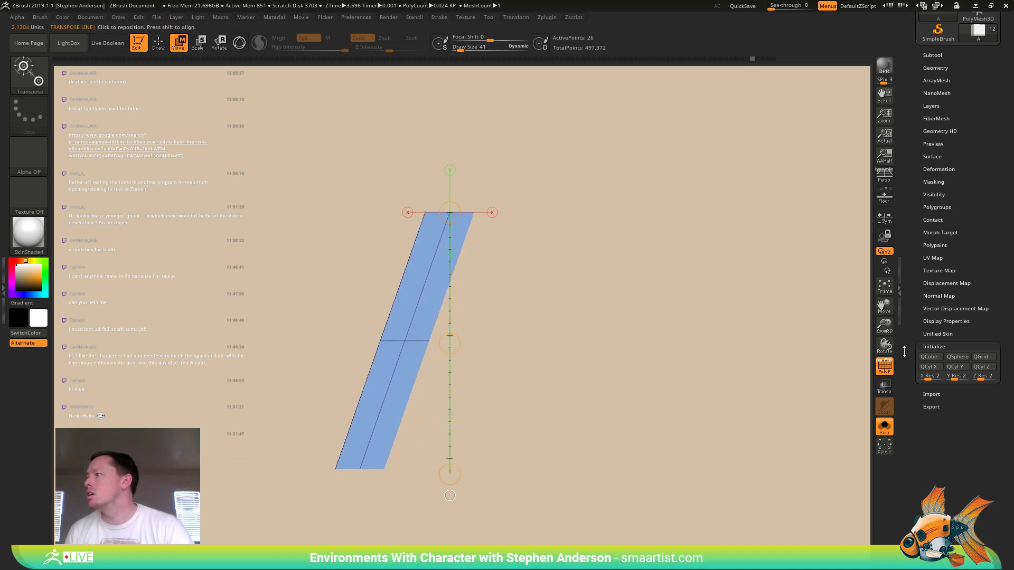
- Try Mirror And Weld on the slanted bar to form both legs of the A, and undo it
{"action": "left_click", "coordinate": [931, 67]}
{"action": "left_click", "coordinate": [946, 268]}
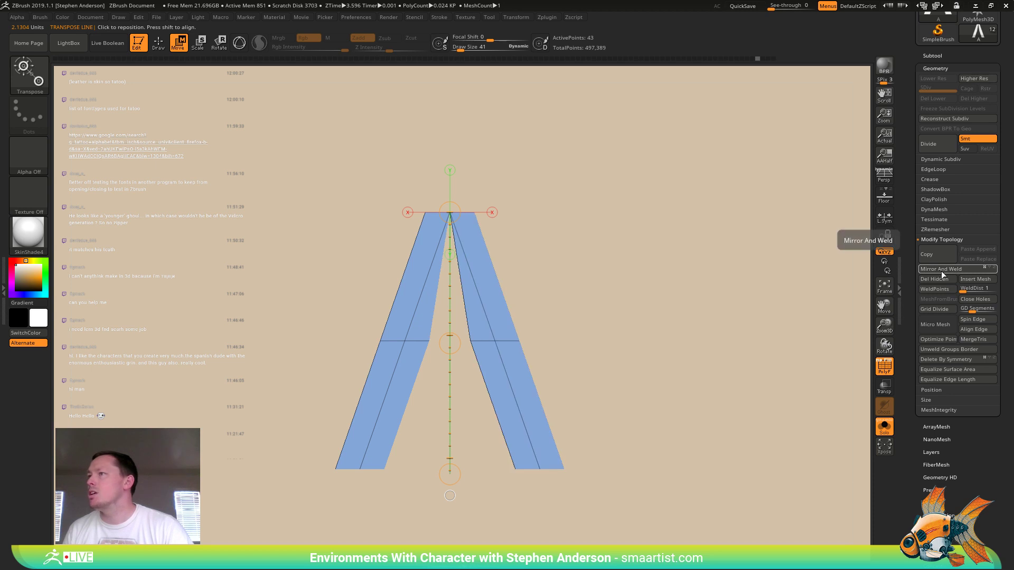
{"action": "key", "text": "ctrl"}
{"action": "mouse_move", "coordinate": [590, 301]}
{"action": "left_mouse_down"}
{"action": "mouse_move", "coordinate": [604, 328]}
{"action": "mouse_move", "coordinate": [588, 223]}
{"action": "mouse_move", "coordinate": [604, 253]}
{"action": "mouse_move", "coordinate": [600, 208]}
{"action": "mouse_move", "coordinate": [601, 237]}
{"action": "left_mouse_up"}
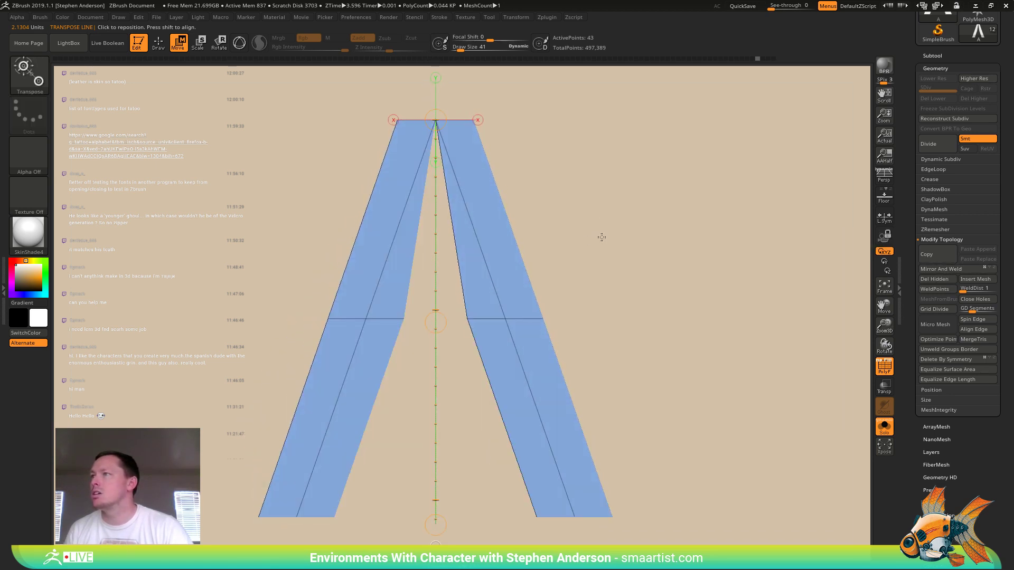
{"action": "key", "text": "ctrl+z"}
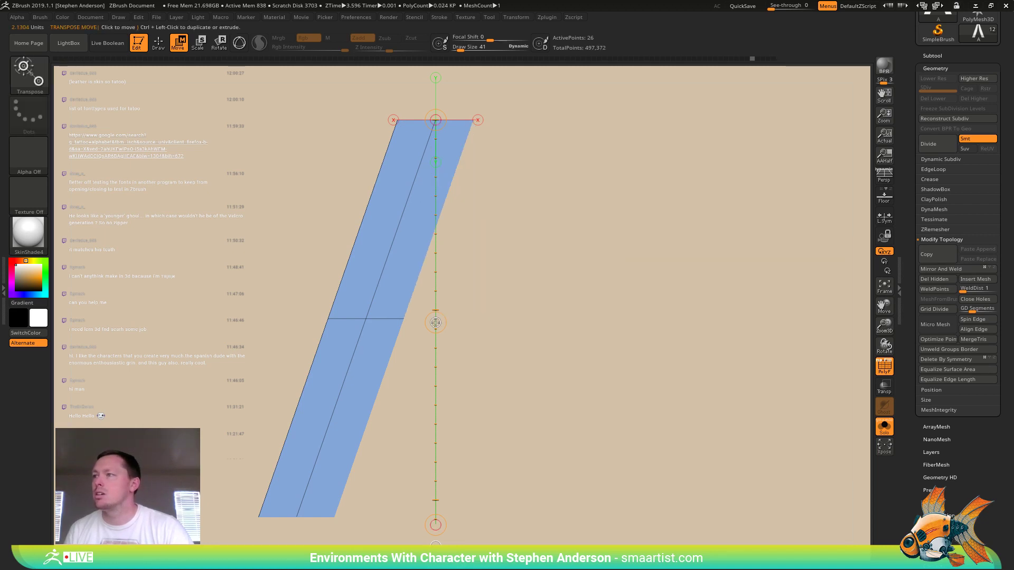
- Shift the slanted bar sideways so its upper end moves across the center axis, then try Mirror And Weld and undo it
{"action": "left_click_drag", "start_coordinate": [435, 322], "coordinate": [455, 321]}
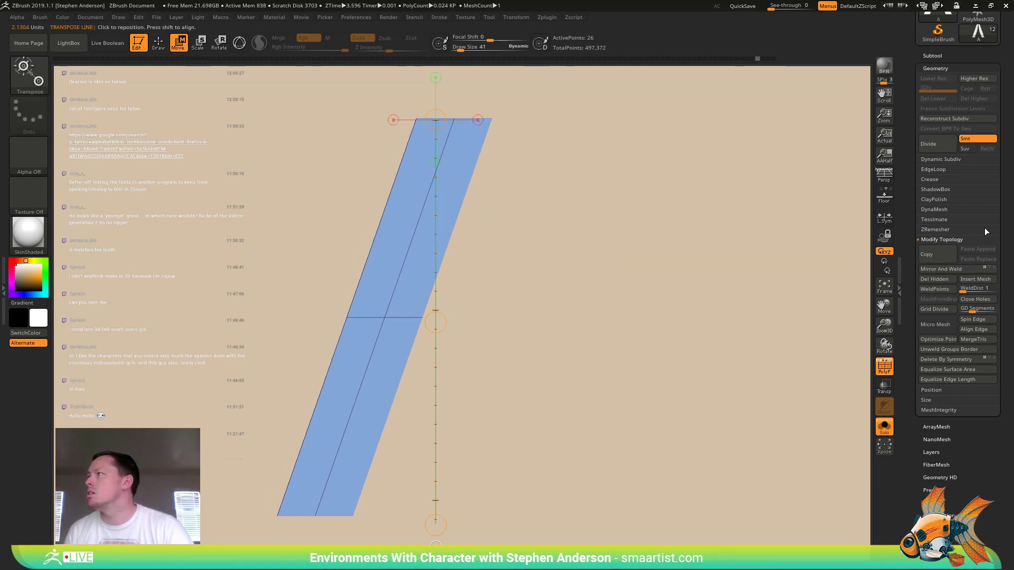
{"action": "left_click", "coordinate": [942, 267]}
{"action": "key", "text": "ctrl+z"}
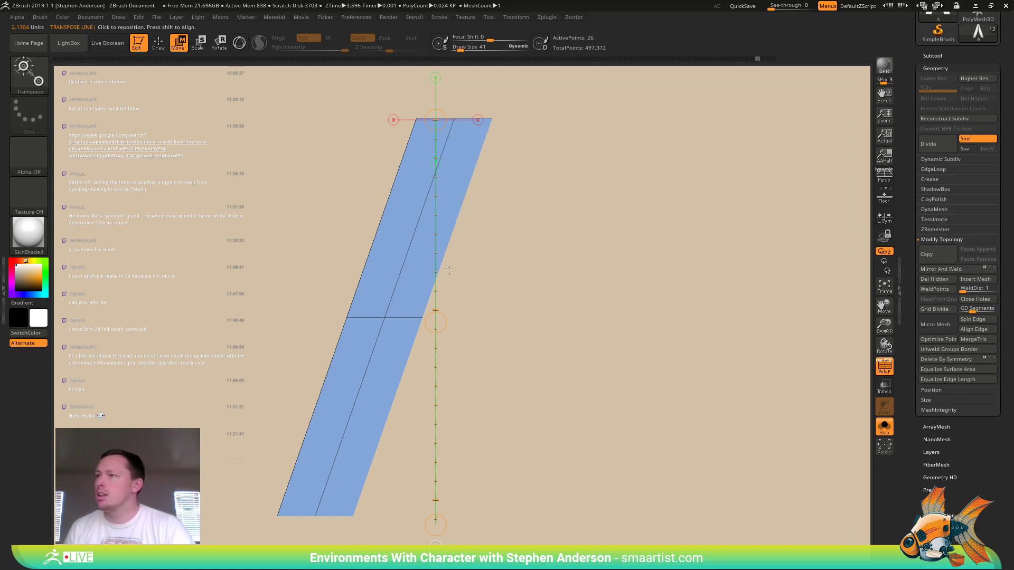
- Try shifting the bar farther across the center axis and applying Mirror And Weld, and undo both
{"action": "left_click_drag", "start_coordinate": [435, 322], "coordinate": [448, 321]}
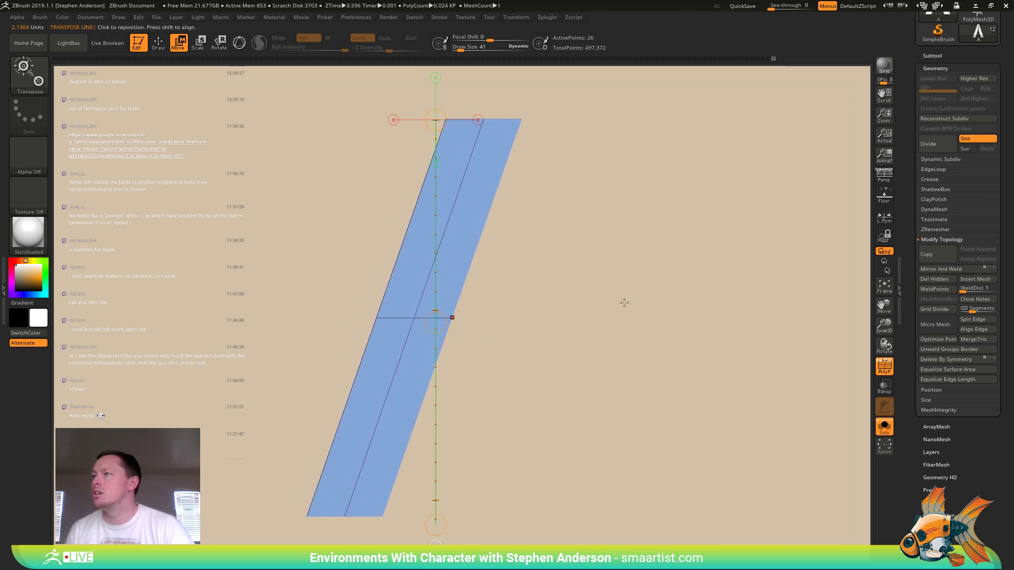
{"action": "left_click", "coordinate": [937, 270]}
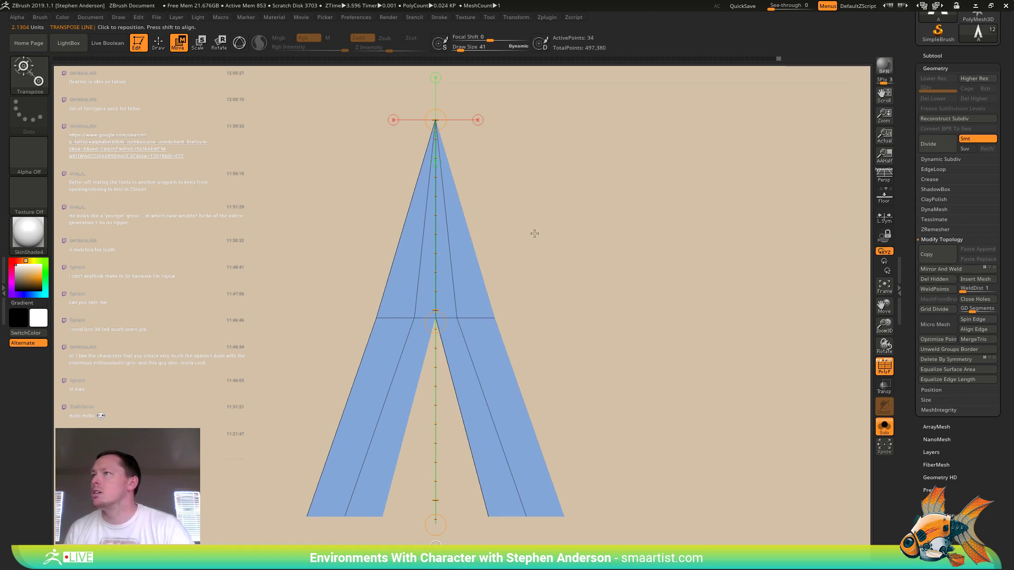
{"action": "mouse_move", "coordinate": [533, 231]}
{"action": "left_mouse_down"}
{"action": "mouse_move", "coordinate": [557, 220]}
{"action": "mouse_move", "coordinate": [540, 224]}
{"action": "left_mouse_up"}
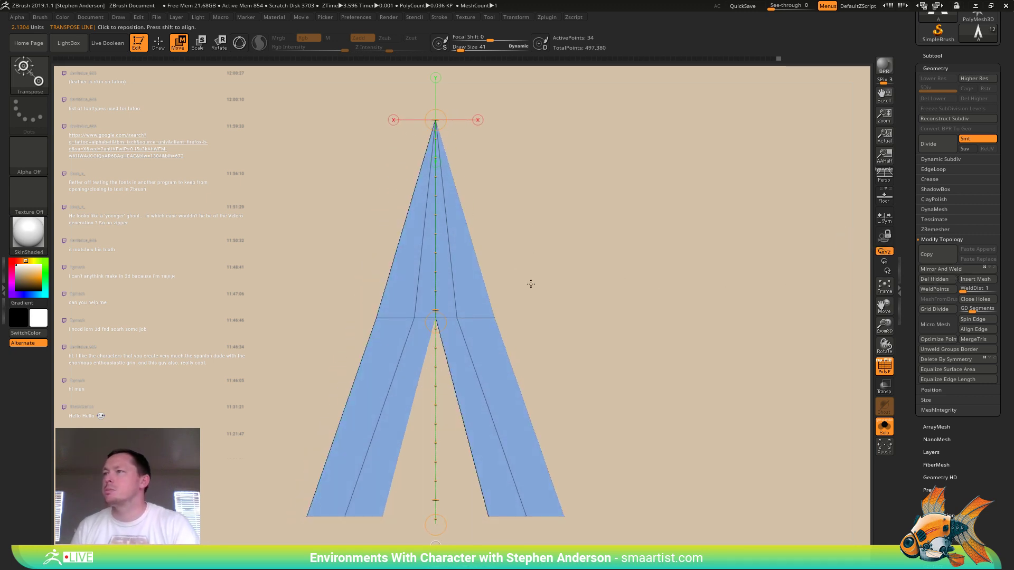
{"action": "key", "text": "ctrl+z"}
{"action": "key", "text": "ctrl+z"}
{"action": "key", "text": "ctrl+z"}
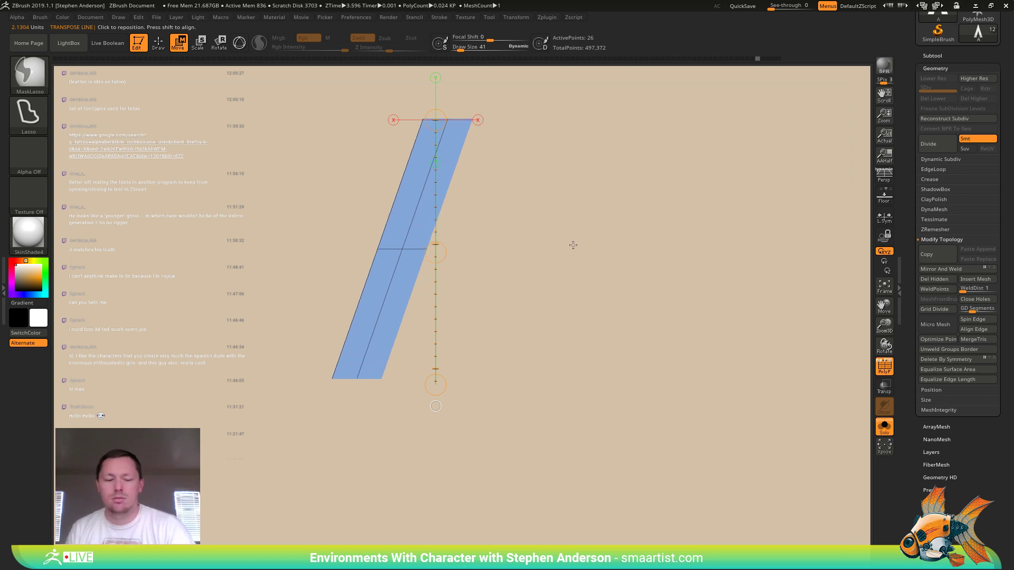
- Duplicate the slanted bar subtool, mirror the copy across X with the Mirror deformation, and show the whole bust with its subtool list
{"action": "key", "text": "ctrl+shift"}
{"action": "left_click", "coordinate": [590, 249], "text": "alt"}
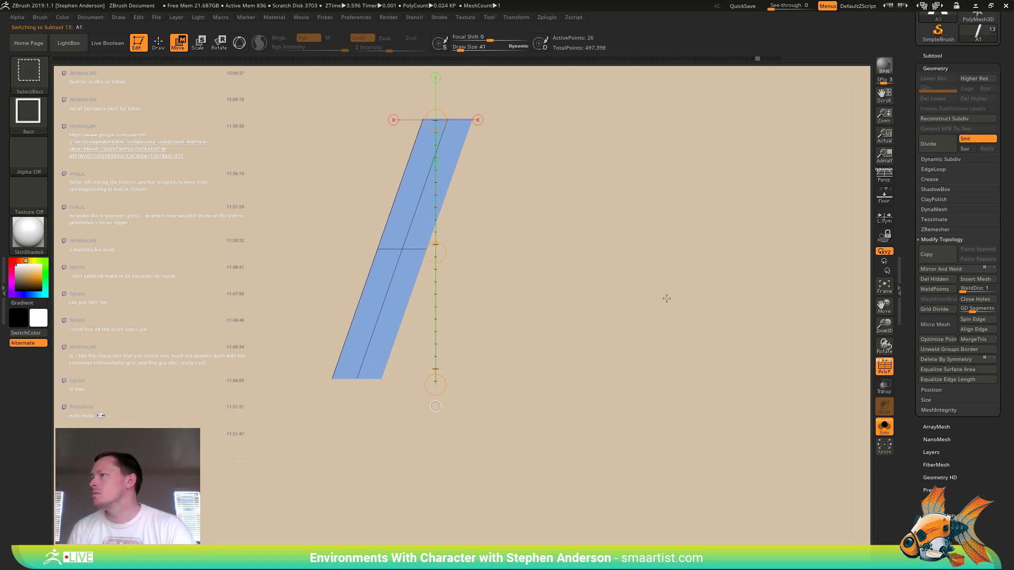
{"action": "left_click", "coordinate": [949, 516]}
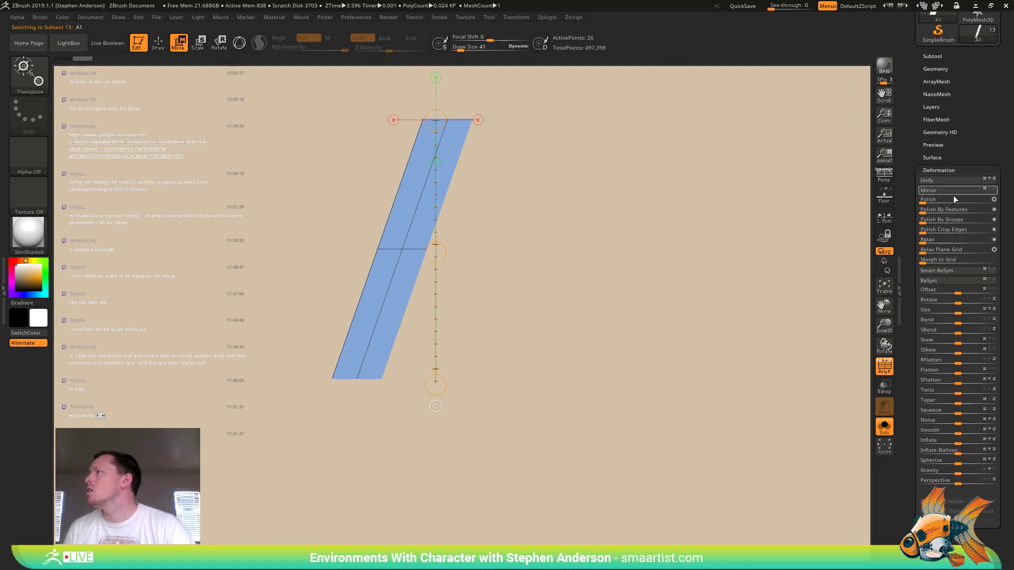
{"action": "left_click", "coordinate": [939, 188]}
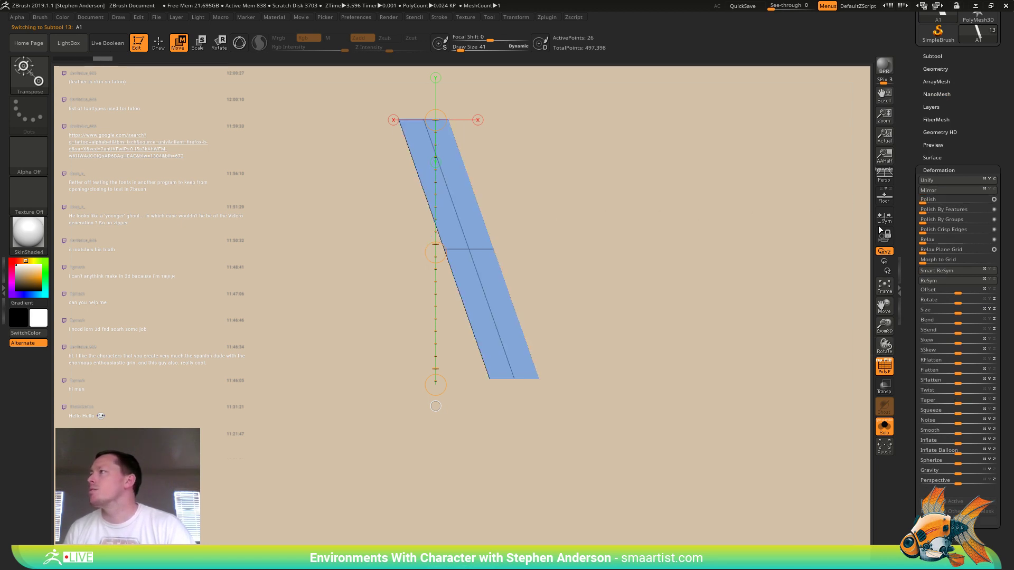
{"action": "left_click", "coordinate": [880, 426]}
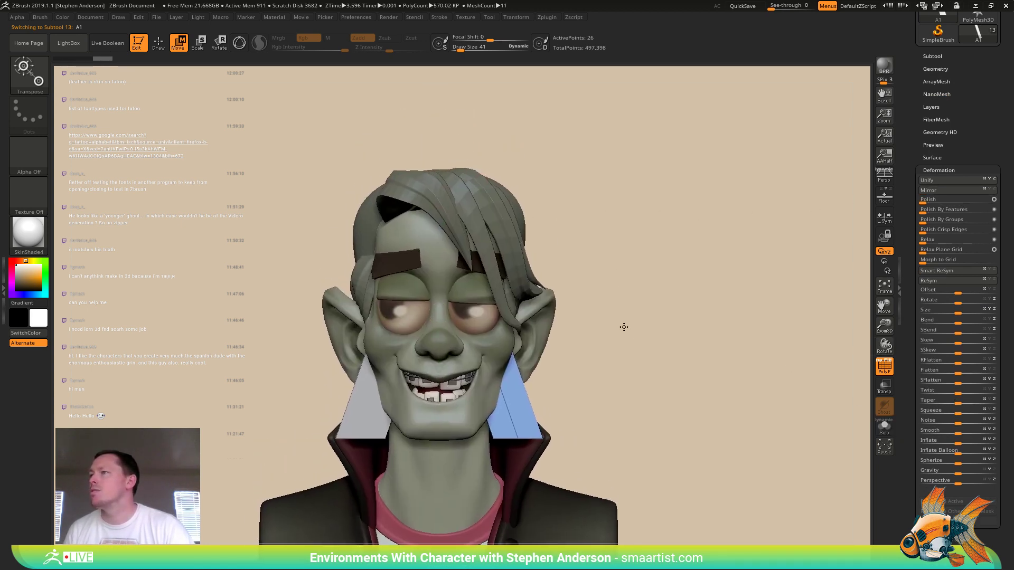
{"action": "left_click", "coordinate": [933, 56]}
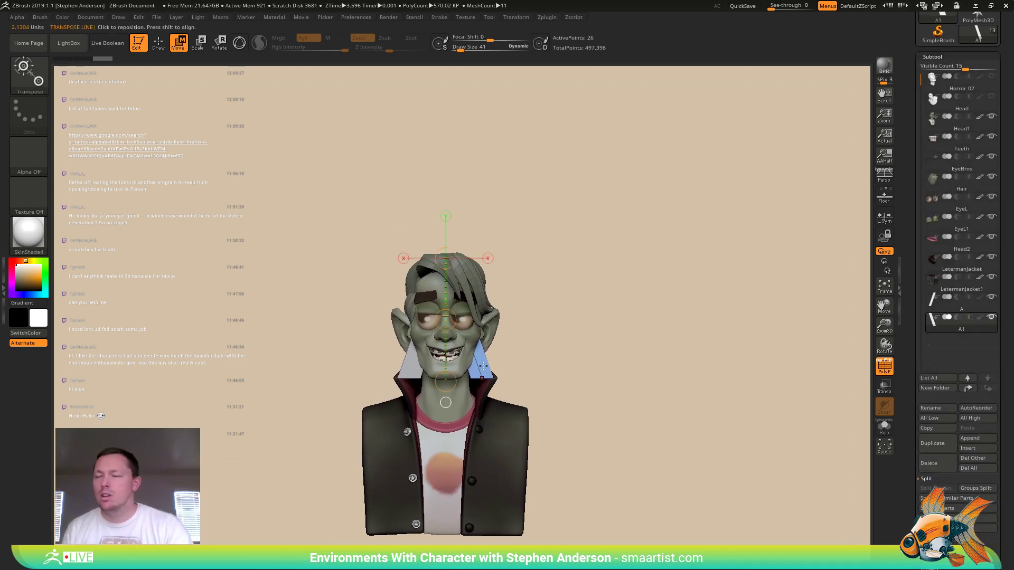
- Raise the mirrored leg and the original leg separately above the head with the gizmo
{"action": "key", "text": "y"}
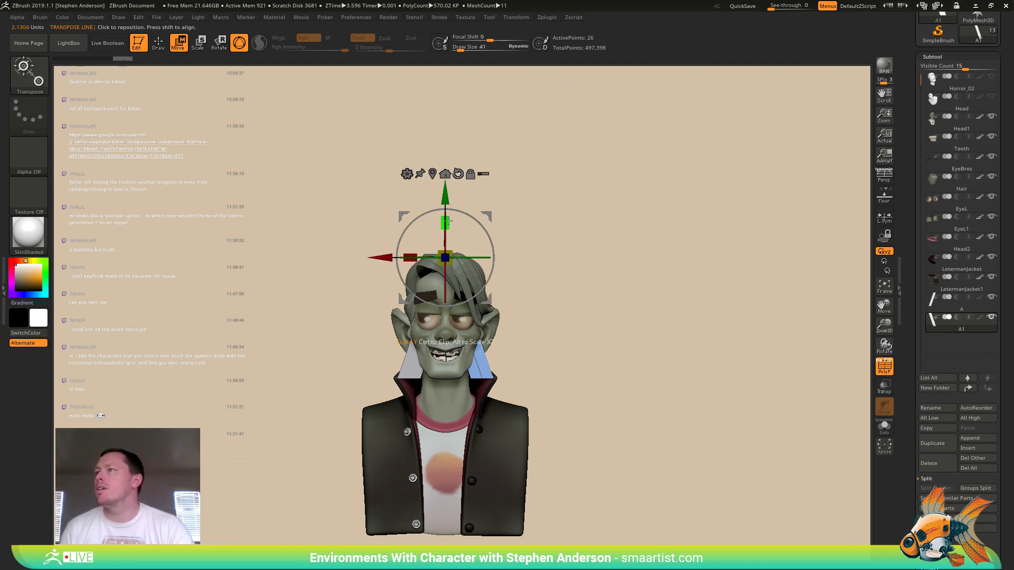
{"action": "left_click_drag", "start_coordinate": [447, 222], "coordinate": [459, 62]}
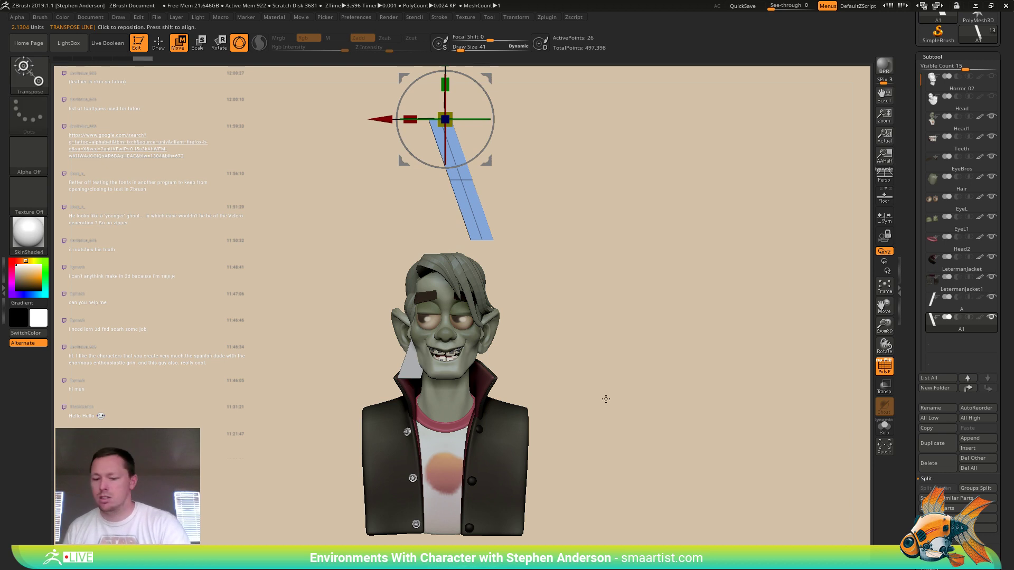
{"action": "key", "text": "Up"}
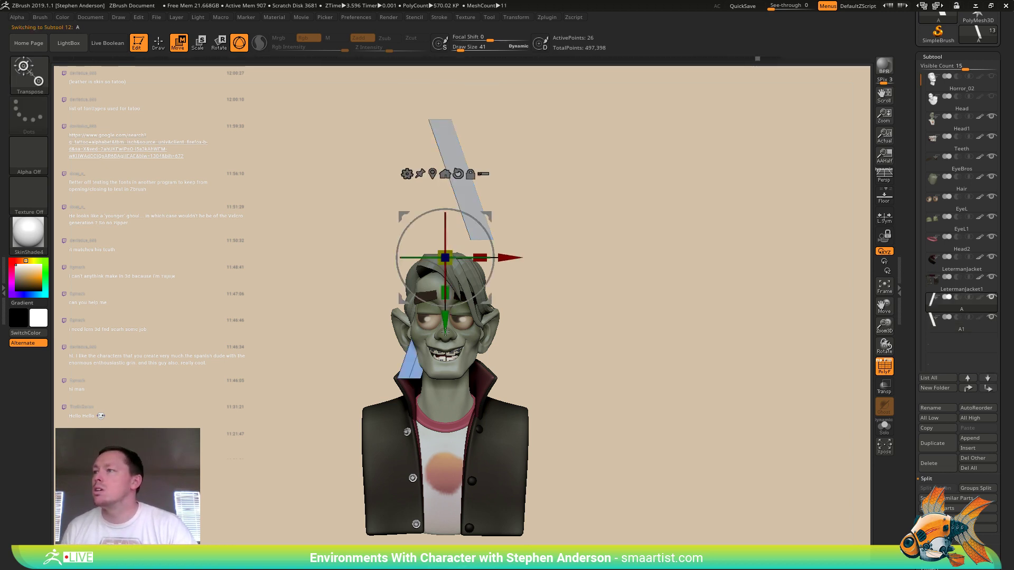
{"action": "left_click_drag", "start_coordinate": [443, 324], "coordinate": [453, 302]}
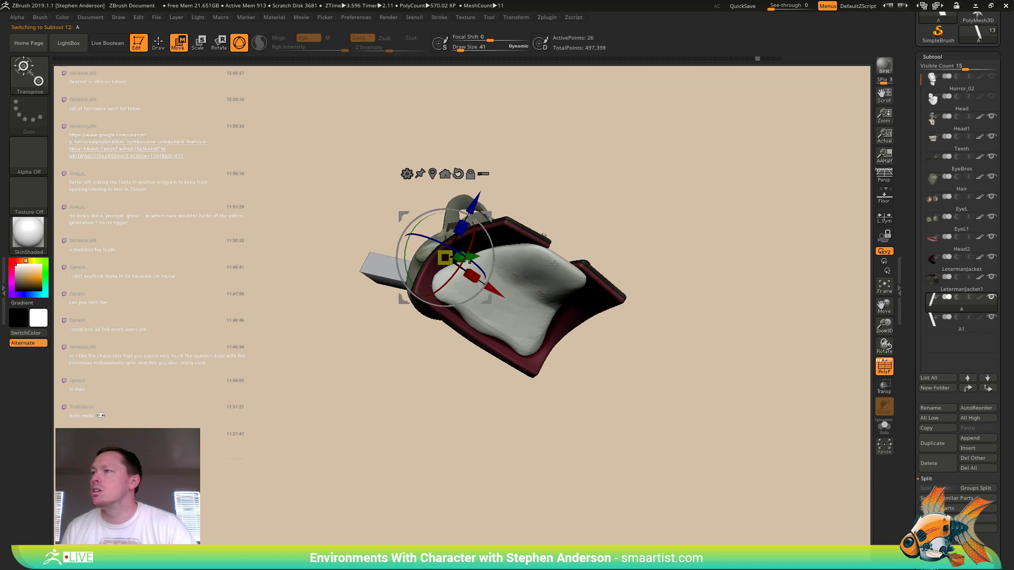
{"action": "left_click_drag", "start_coordinate": [597, 211], "coordinate": [577, 302]}
{"action": "left_click_drag", "start_coordinate": [445, 305], "coordinate": [445, 180]}
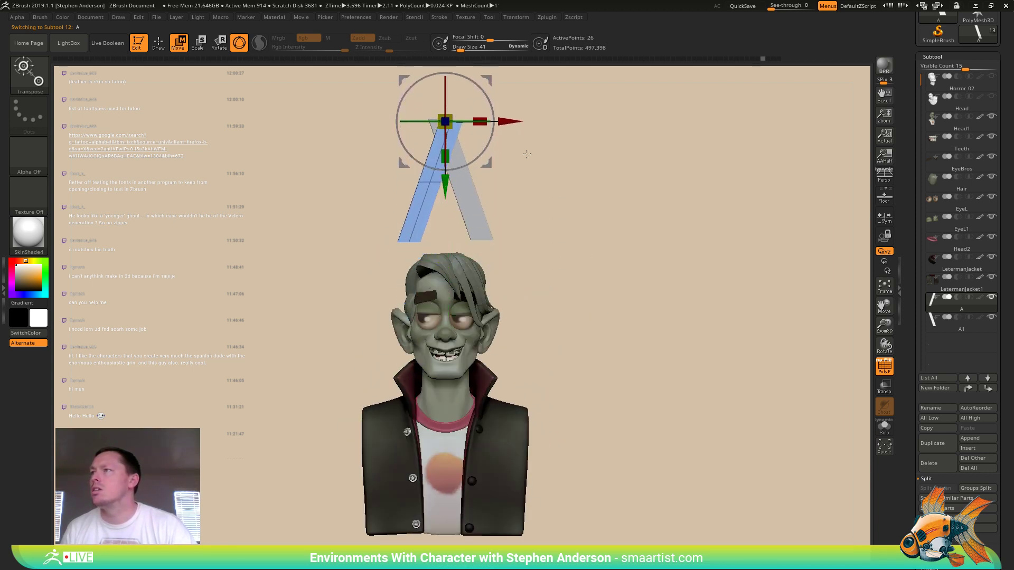
- Undo the separate upward moves of both legs
{"action": "right_click_drag", "start_coordinate": [528, 153], "coordinate": [549, 196], "text": "ctrl"}
{"action": "key", "text": "ctrl+z"}
{"action": "key", "text": "ctrl+z"}
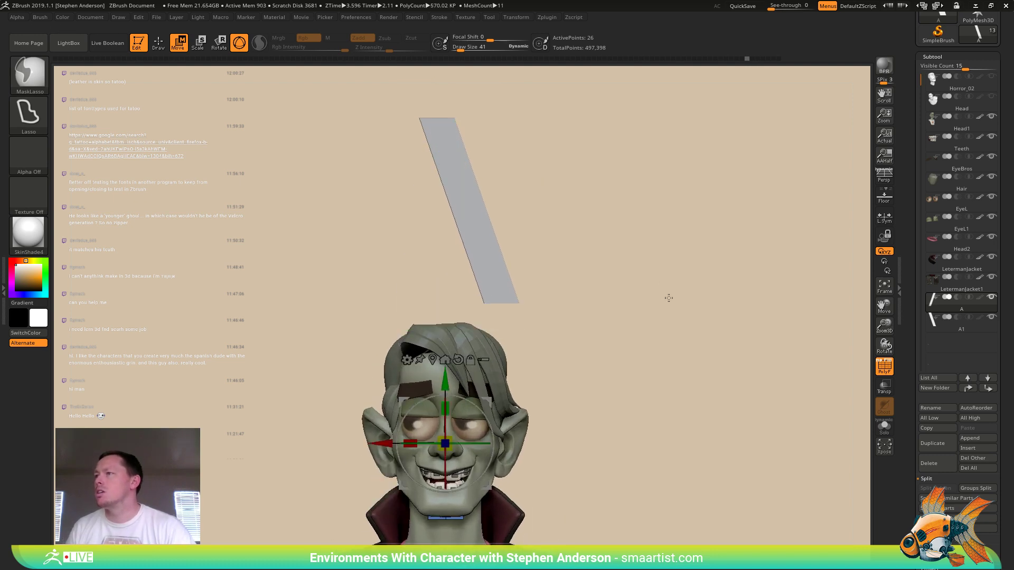
{"action": "key", "text": "ctrl+shift+z"}
{"action": "key", "text": "ctrl+shift+z"}
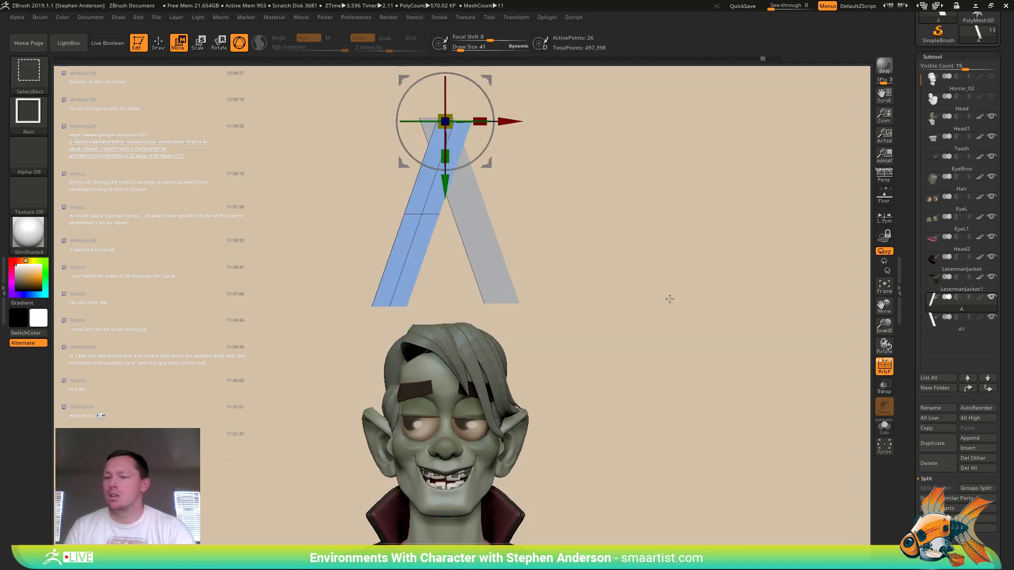
{"action": "key", "text": "ctrl+z"}
{"action": "key", "text": "Down"}
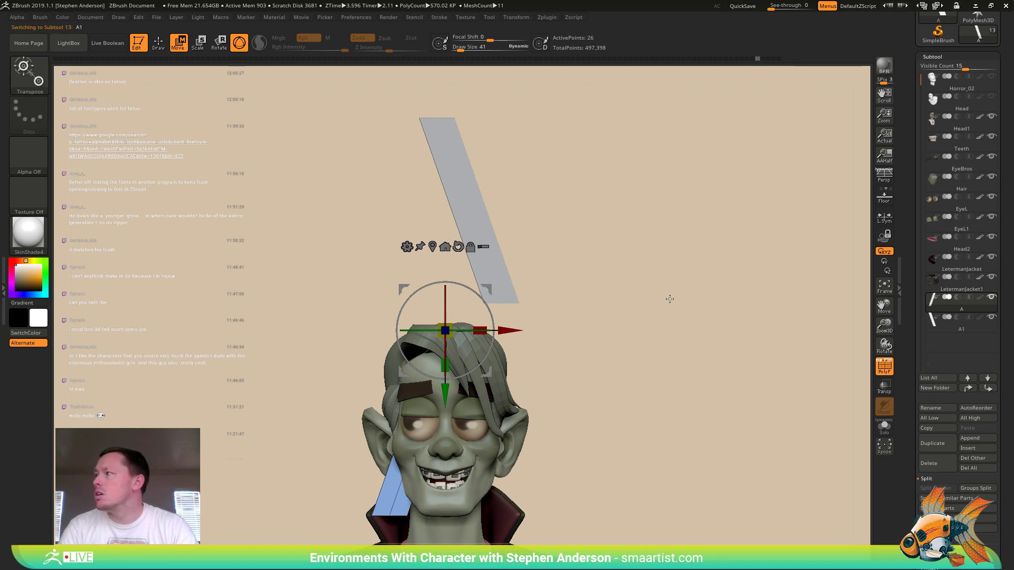
{"action": "key", "text": "ctrl+z"}
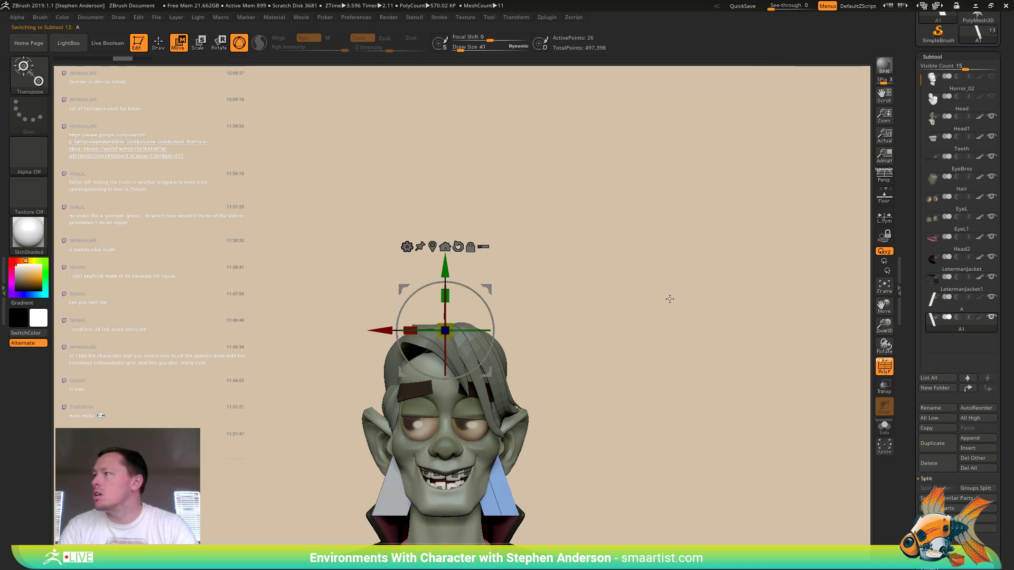
- Merge the two legs into one subtool, reset the gizmo orientation, and raise the letter about 2.44 units above the head
{"action": "key", "text": "ctrl+e"}
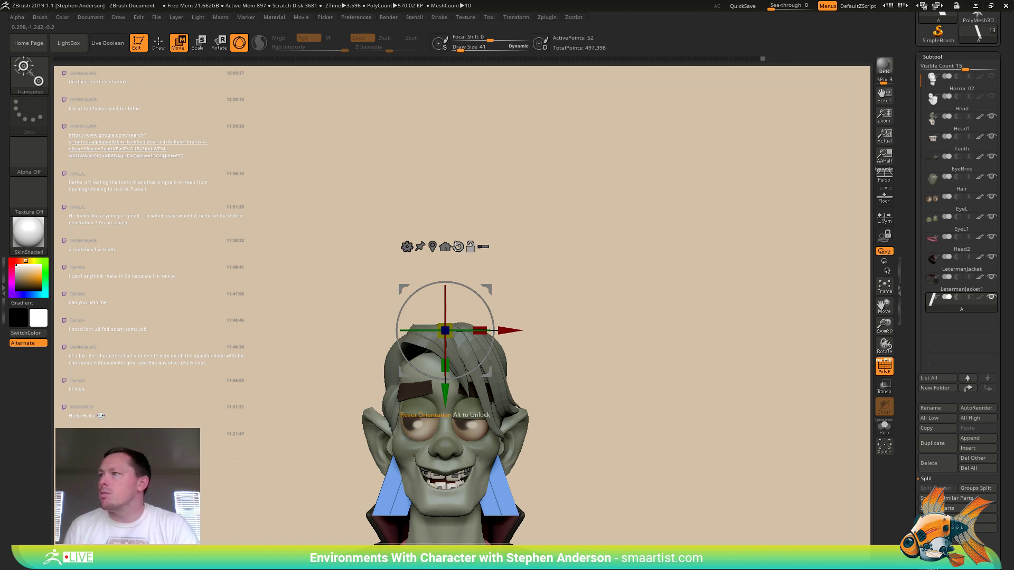
{"action": "left_click", "coordinate": [458, 246]}
{"action": "left_click_drag", "start_coordinate": [445, 272], "coordinate": [447, 51]}
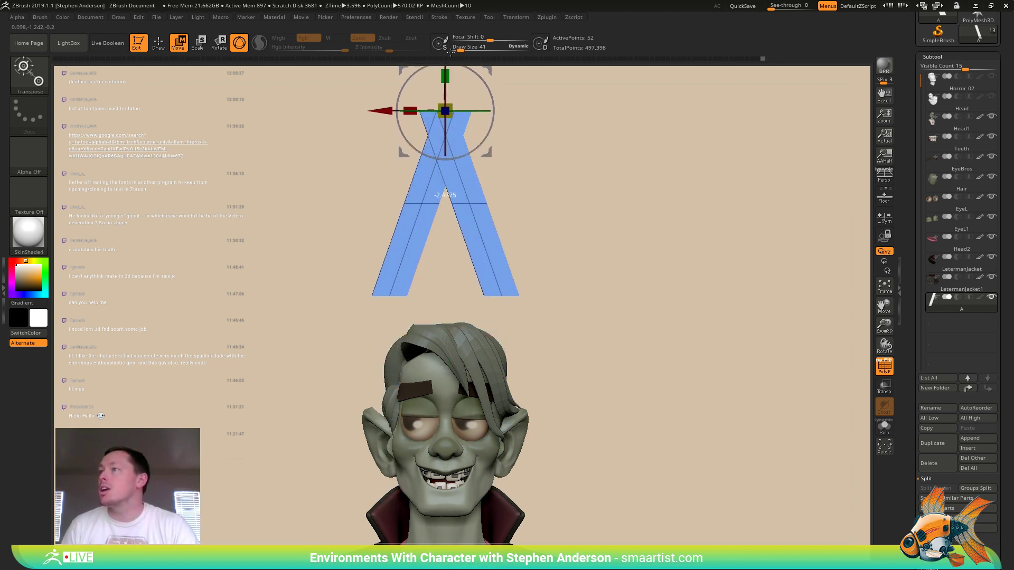
{"action": "left_click_drag", "start_coordinate": [609, 174], "coordinate": [622, 256], "text": "alt"}
{"action": "mouse_move", "coordinate": [622, 257]}
{"action": "right_mouse_down", "text": "ctrl"}
{"action": "mouse_move", "coordinate": [651, 317]}
{"action": "mouse_move", "coordinate": [607, 226]}
{"action": "right_mouse_up", "text": "ctrl"}
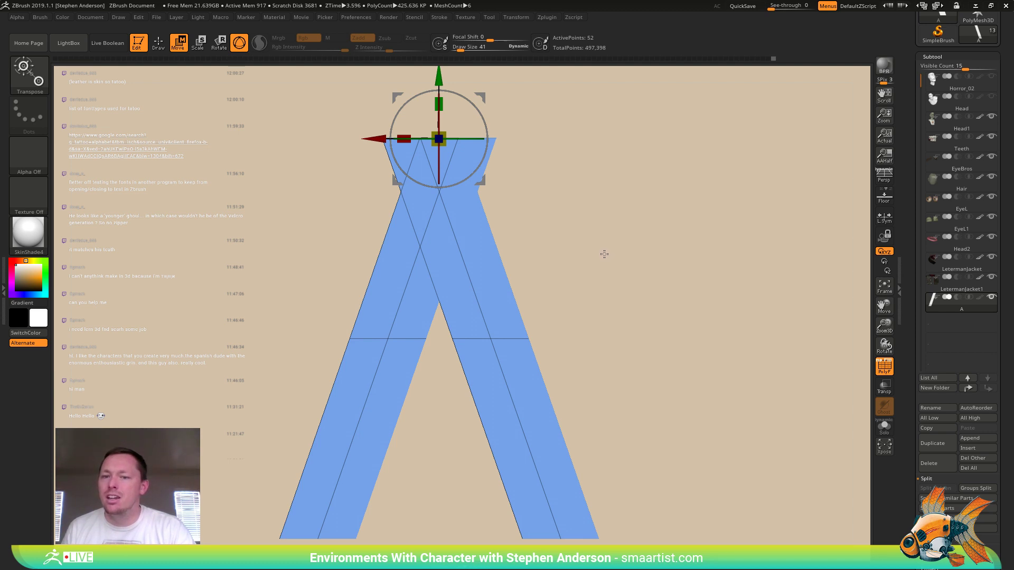
{"action": "right_click_drag", "start_coordinate": [580, 232], "coordinate": [531, 172], "text": "ctrl"}
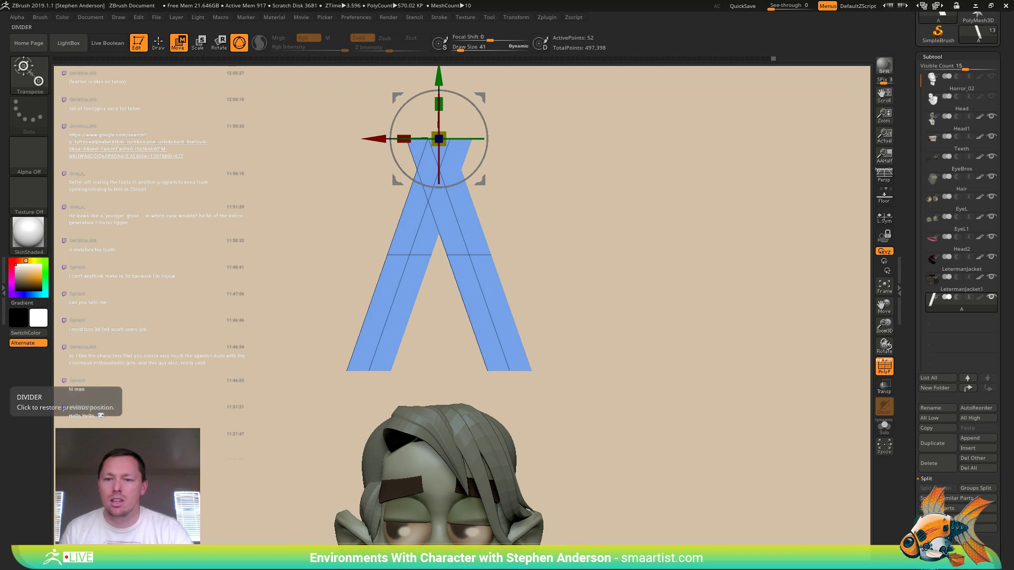
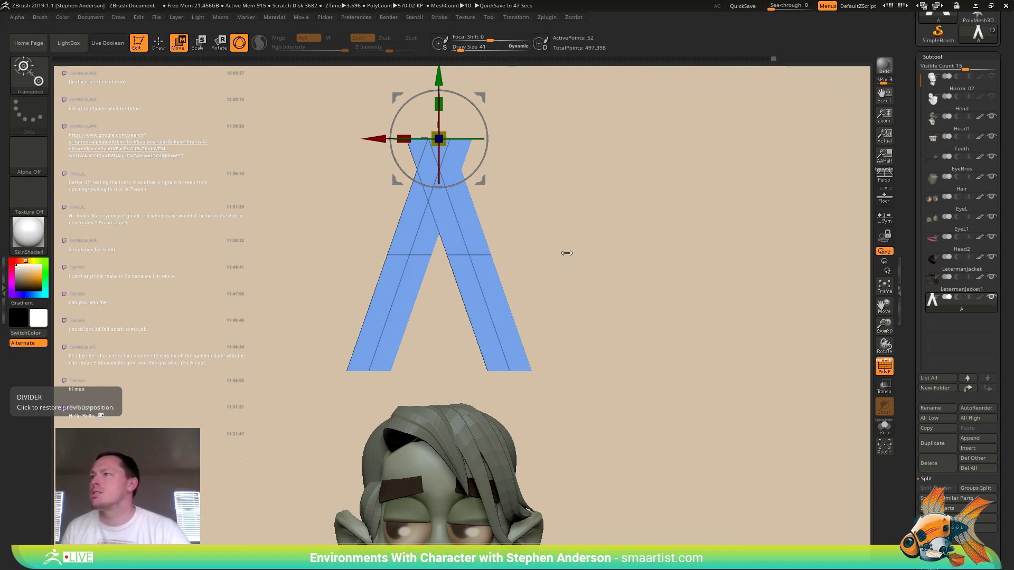
- Delete the upper half of the right leg of the A using ZModeler's polygon Delete action with the Polyloop target
{"action": "left_click_drag", "start_coordinate": [667, 293], "coordinate": [633, 288]}
{"action": "left_click_drag", "start_coordinate": [607, 229], "coordinate": [603, 306], "text": "alt"}
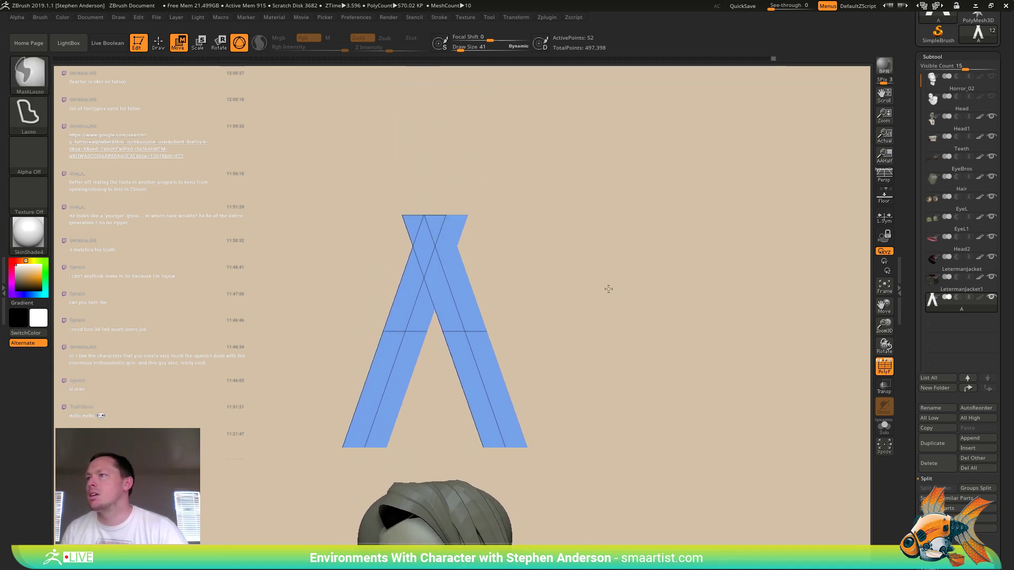
{"action": "right_click_drag", "start_coordinate": [609, 290], "coordinate": [608, 299], "text": "ctrl"}
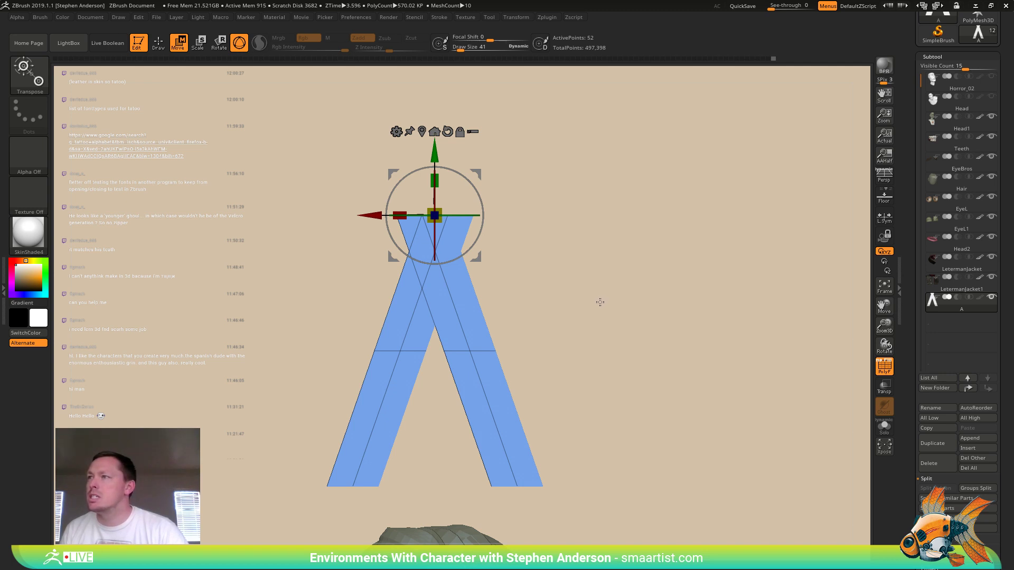
{"action": "right_click_drag", "start_coordinate": [595, 287], "coordinate": [611, 312], "text": "ctrl"}
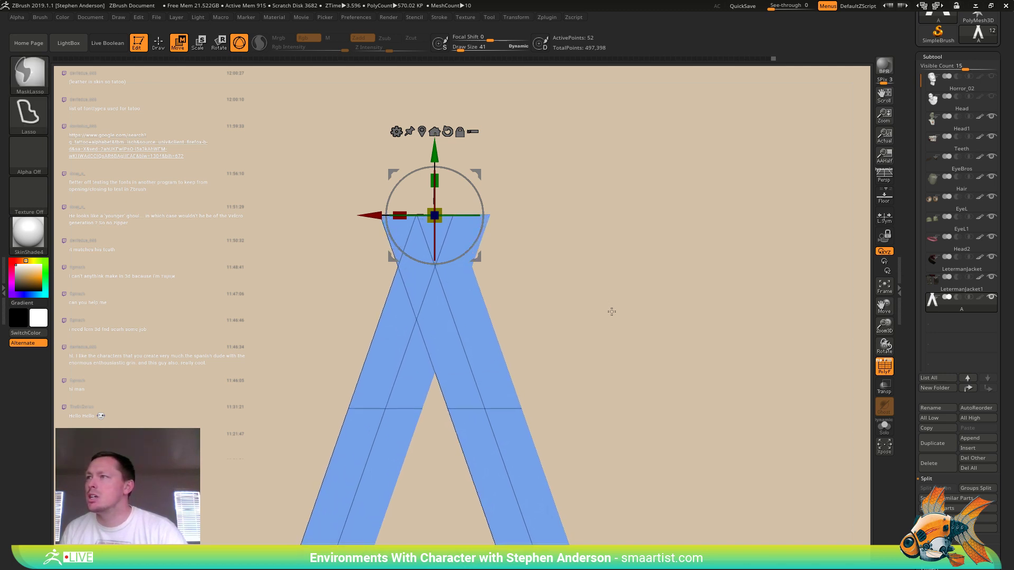
{"action": "left_click_drag", "start_coordinate": [601, 315], "coordinate": [605, 280], "text": "alt"}
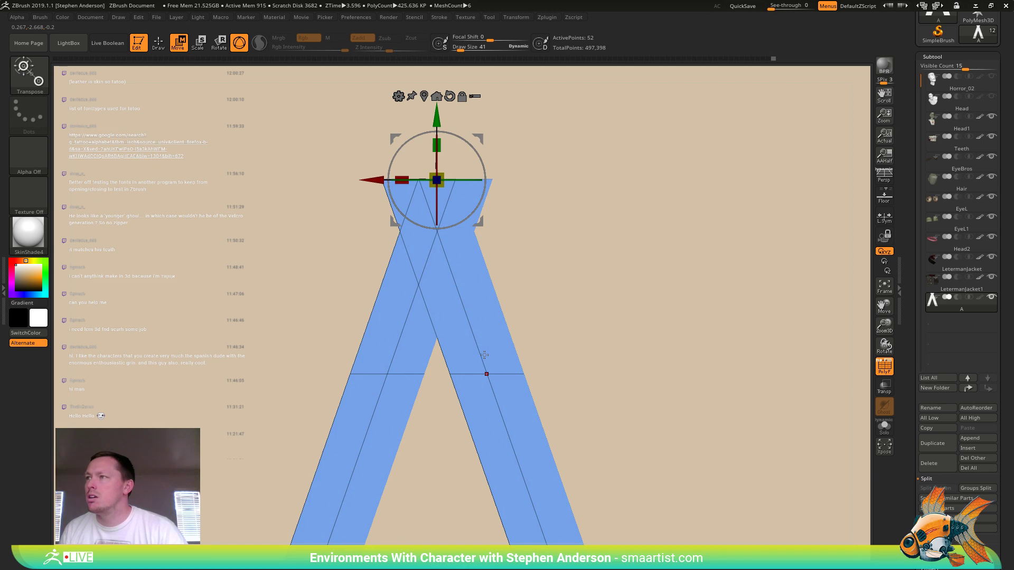
{"action": "key", "text": "b"}
{"action": "key", "text": "z"}
{"action": "key", "text": "m"}
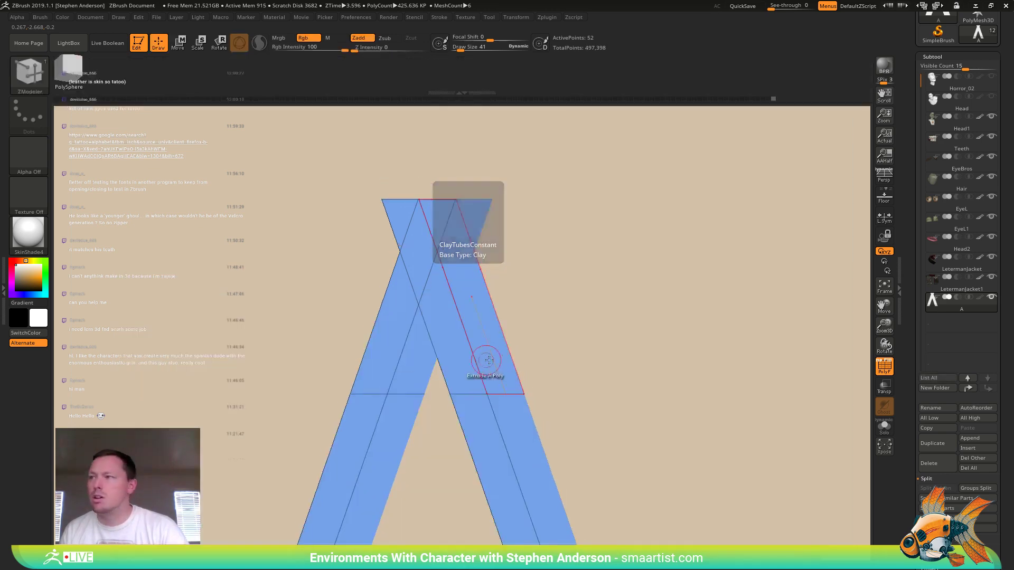
{"action": "key", "text": "space"}
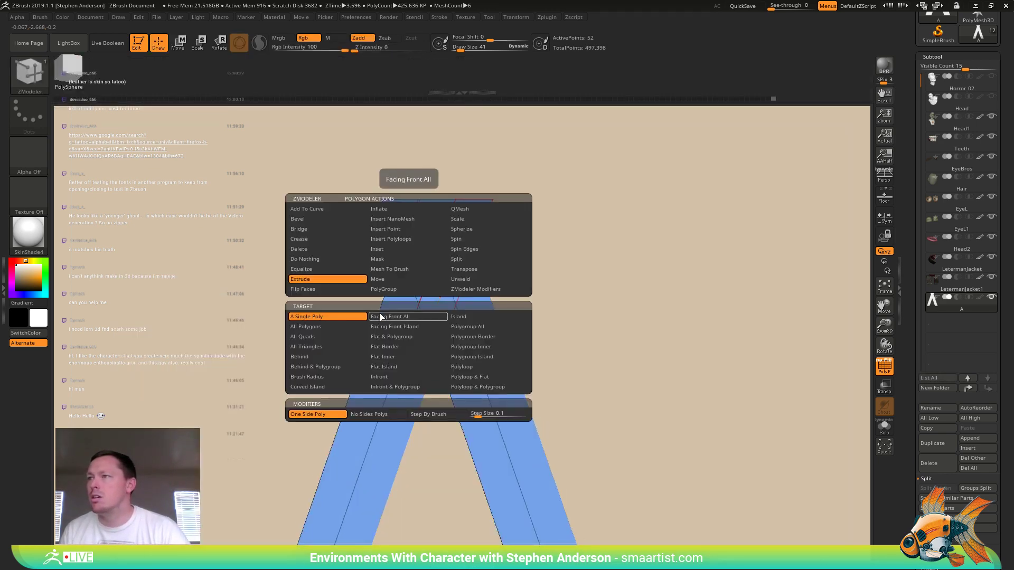
{"action": "left_click", "coordinate": [306, 249]}
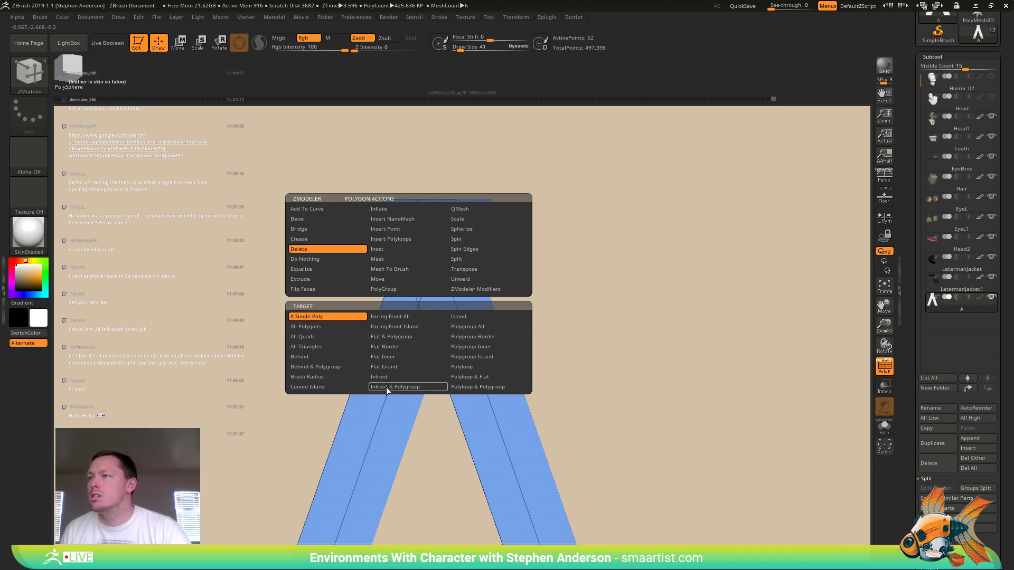
{"action": "left_click", "coordinate": [485, 369]}
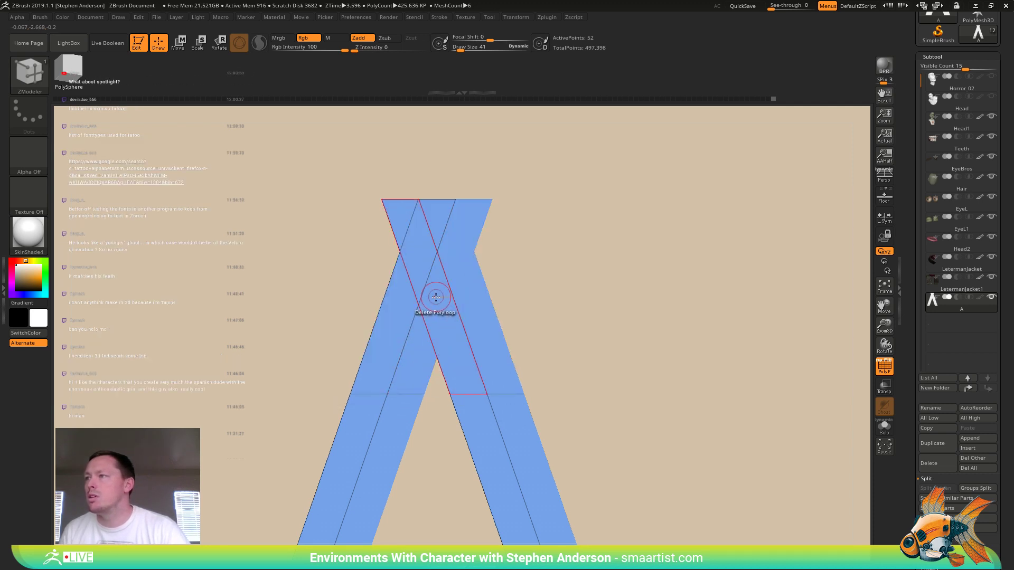
{"action": "left_click", "coordinate": [431, 297]}
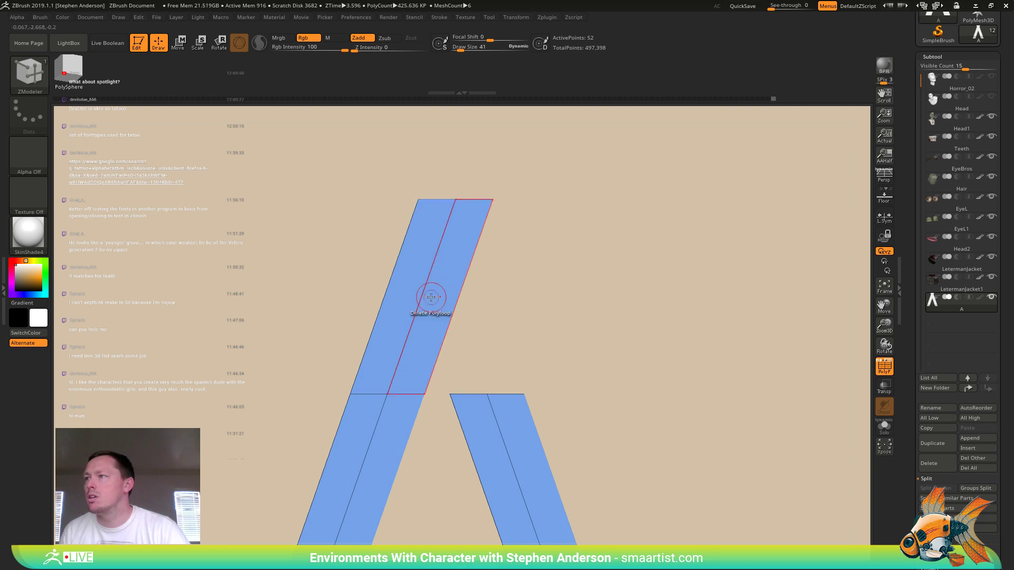
- Delete the leftover top cap of the right leg using ZModeler's polygon Delete action with the Island target
{"action": "left_click_drag", "start_coordinate": [482, 303], "coordinate": [360, 254]}
{"action": "key", "text": "space"}
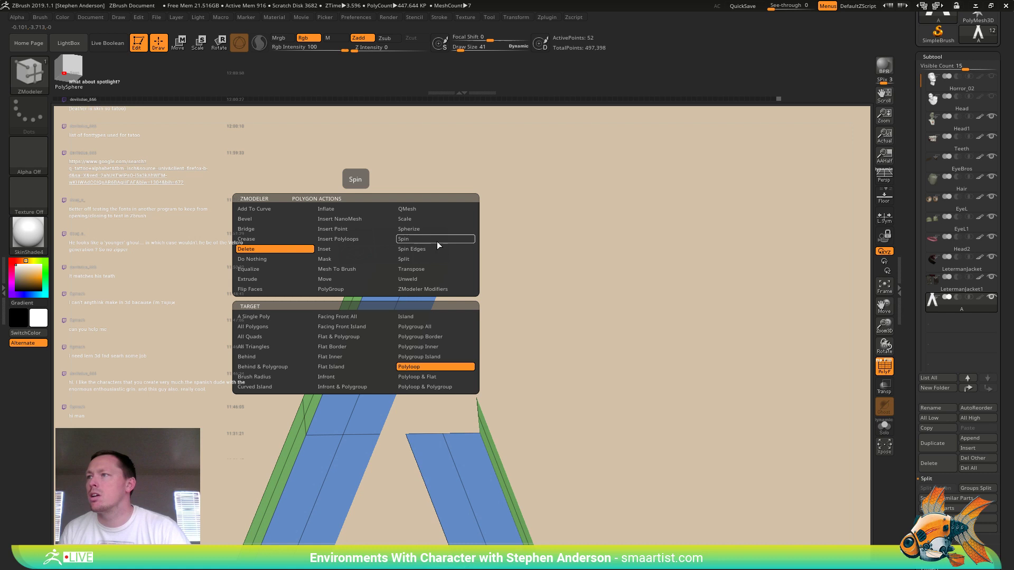
{"action": "left_click", "coordinate": [417, 315]}
{"action": "left_click", "coordinate": [350, 255]}
{"action": "right_click_drag", "start_coordinate": [368, 310], "coordinate": [321, 206]}
{"action": "right_click_drag", "start_coordinate": [334, 318], "coordinate": [307, 295]}
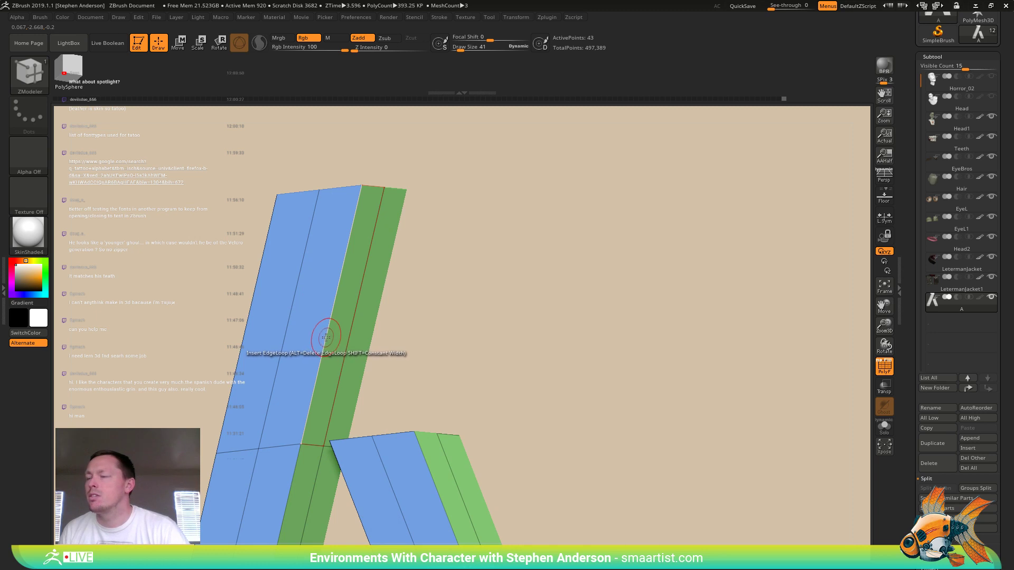
- Undo the deletions of the right leg's cap and upper half, and insert edge loops across the left leg at the upper and lower crossing points
{"action": "key", "text": "ctrl+z"}
{"action": "key", "text": "ctrl+z"}
{"action": "mouse_move", "coordinate": [307, 355]}
{"action": "right_mouse_down", "text": "shift"}
{"action": "mouse_move", "coordinate": [325, 347]}
{"action": "mouse_move", "coordinate": [310, 332]}
{"action": "right_mouse_up", "text": "shift"}
{"action": "left_click_drag", "start_coordinate": [292, 368], "coordinate": [295, 347]}
{"action": "right_click_drag", "start_coordinate": [402, 233], "coordinate": [391, 403], "text": "alt"}
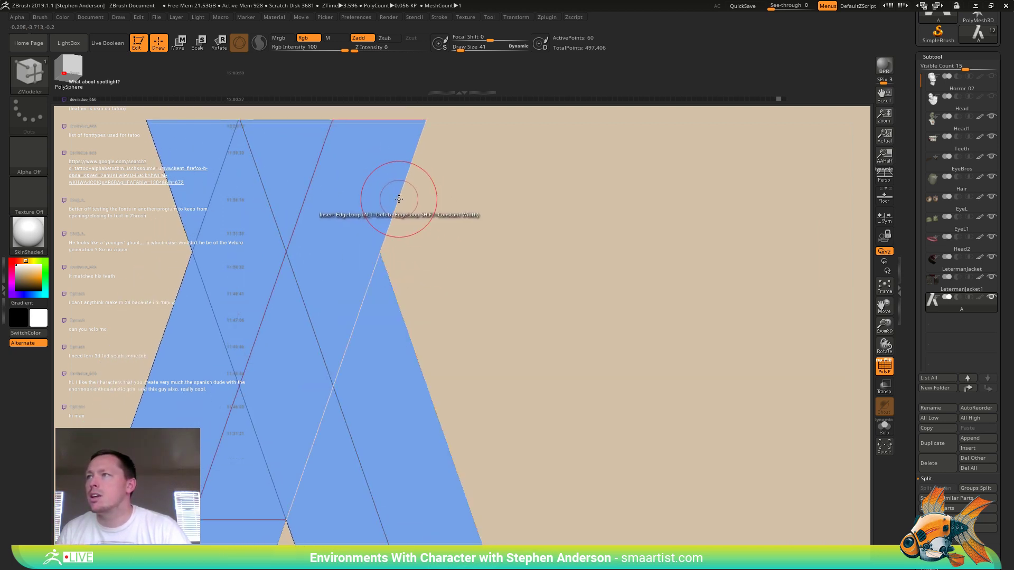
{"action": "left_click_drag", "start_coordinate": [399, 198], "coordinate": [394, 217]}
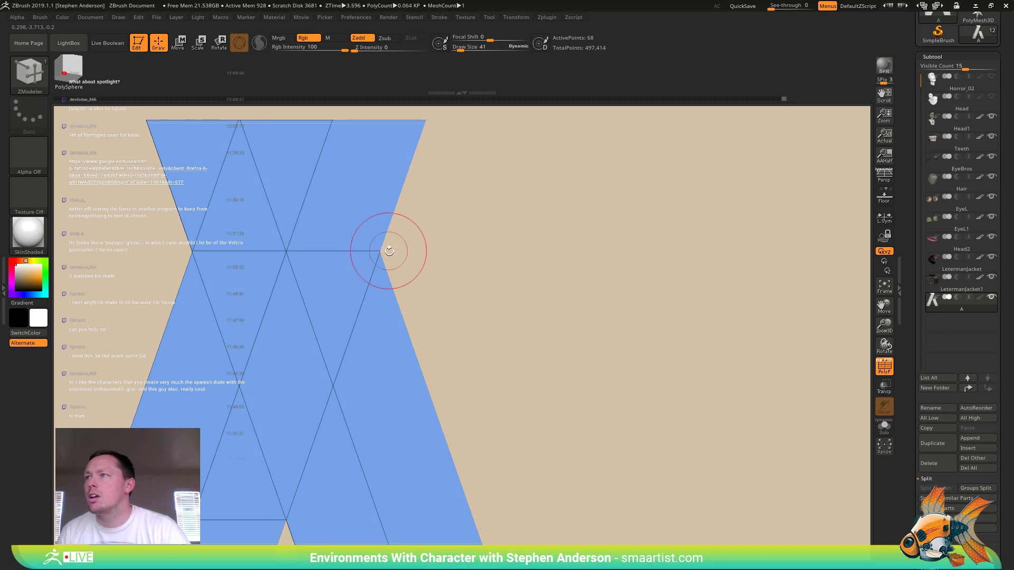
{"action": "key", "text": "ctrl+z"}
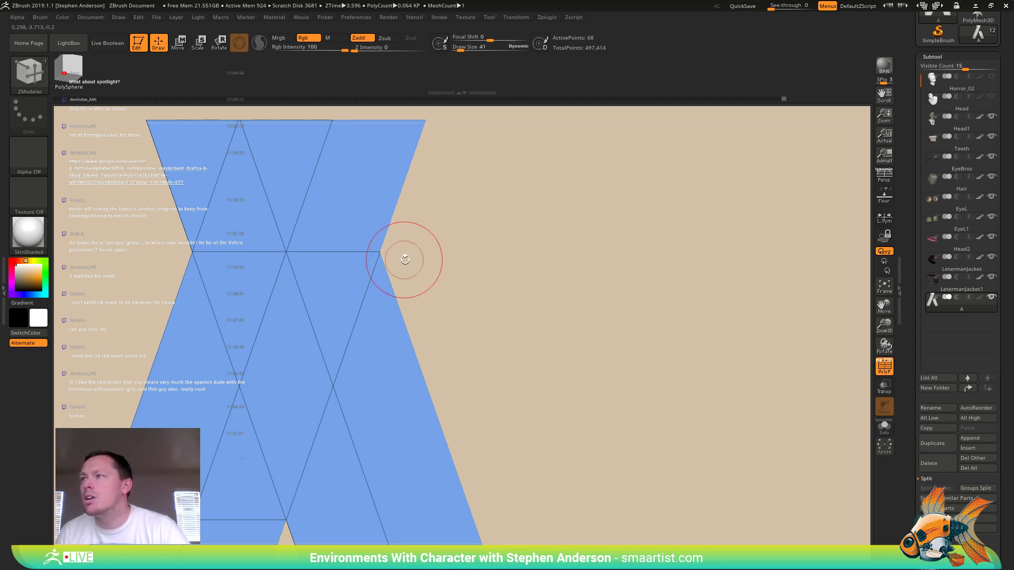
- Delete the upper half of the right leg again using the polygon Delete action with the Polyloop target
{"action": "left_click_drag", "start_coordinate": [435, 277], "coordinate": [428, 348], "text": "alt"}
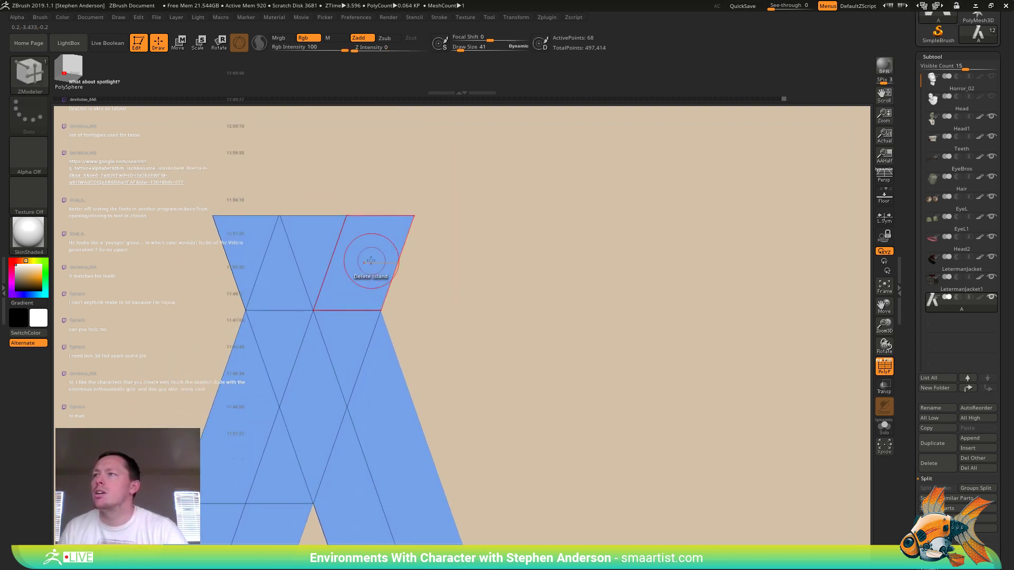
{"action": "key", "text": "space"}
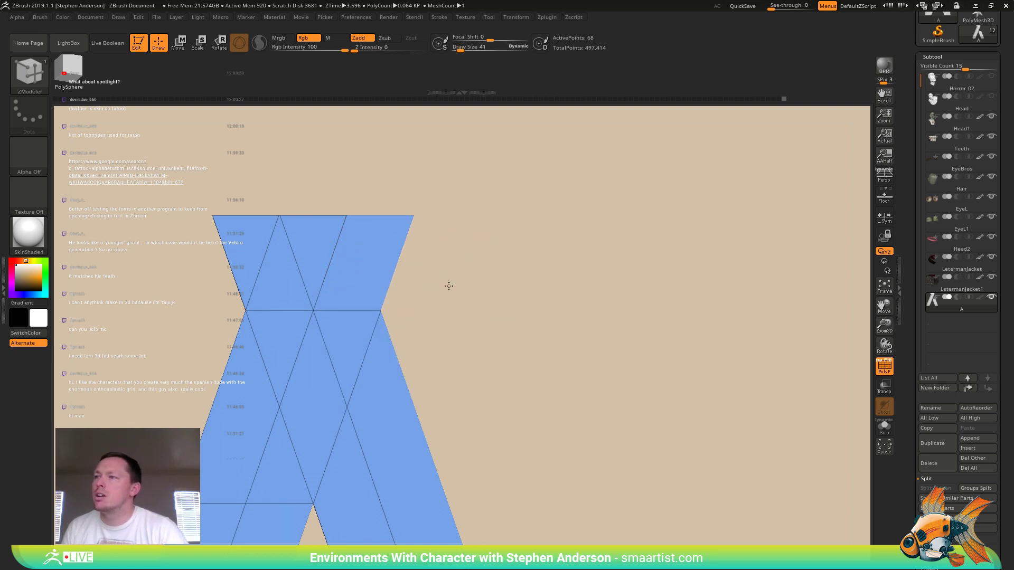
{"action": "left_click_drag", "start_coordinate": [447, 283], "coordinate": [429, 222], "text": "alt"}
{"action": "key", "text": "space"}
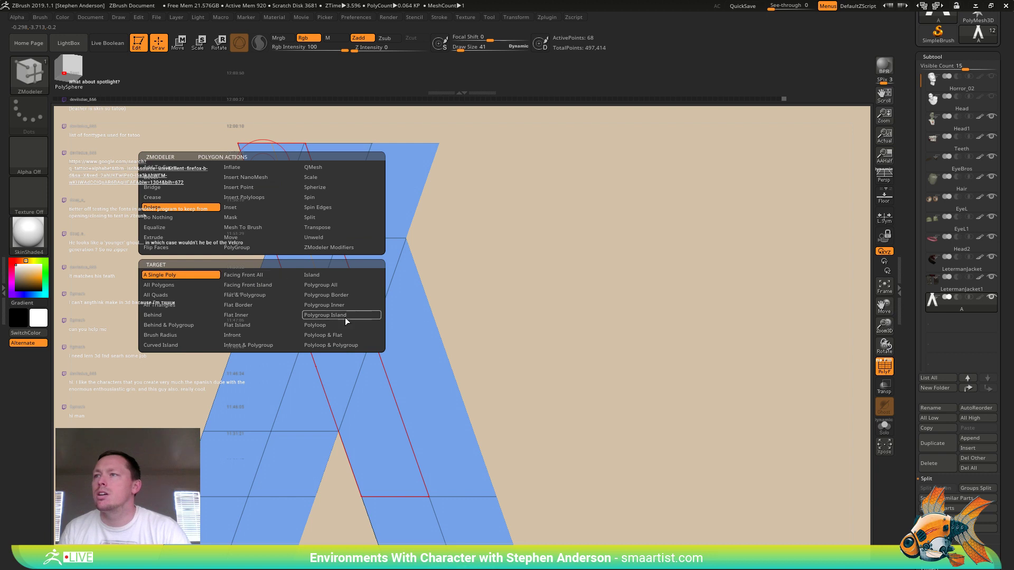
{"action": "left_click", "coordinate": [332, 324]}
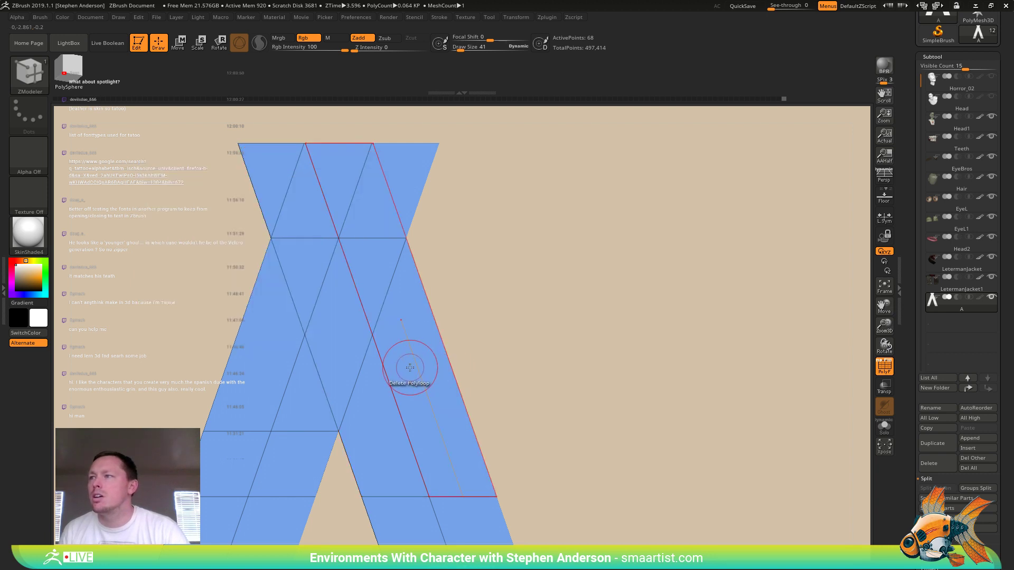
{"action": "left_click", "coordinate": [418, 316]}
- Remove the loose cap left above the right leg using the polygon Delete action with the Island target
{"action": "left_click_drag", "start_coordinate": [458, 312], "coordinate": [227, 253]}
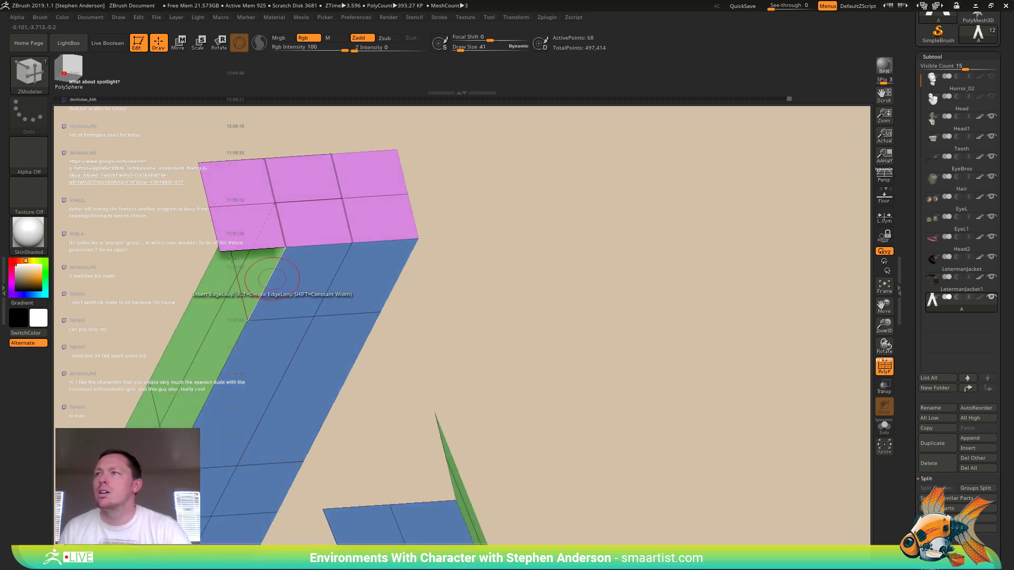
{"action": "key", "text": "space"}
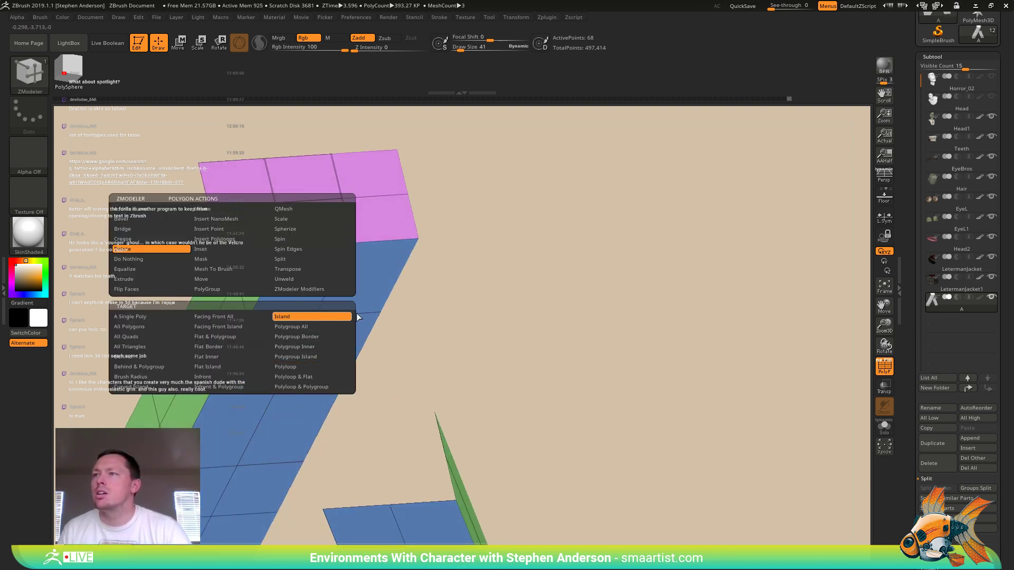
{"action": "left_click", "coordinate": [233, 228]}
- Delete the two inner side polygons of the left leg between the crossing edge loops, with the Delete target set to A Single Poly
{"action": "left_click_drag", "start_coordinate": [396, 328], "coordinate": [366, 290]}
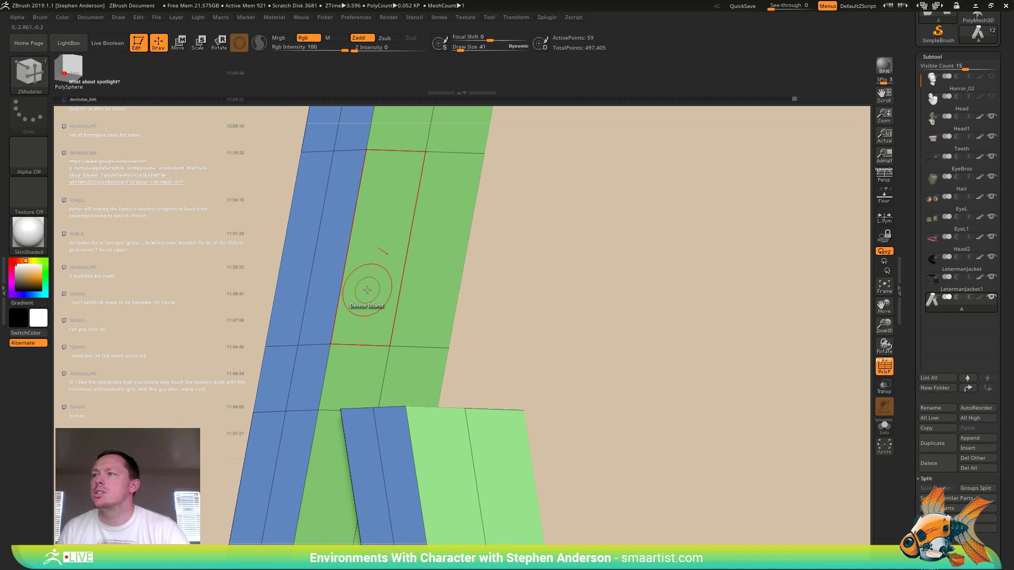
{"action": "key", "text": "space"}
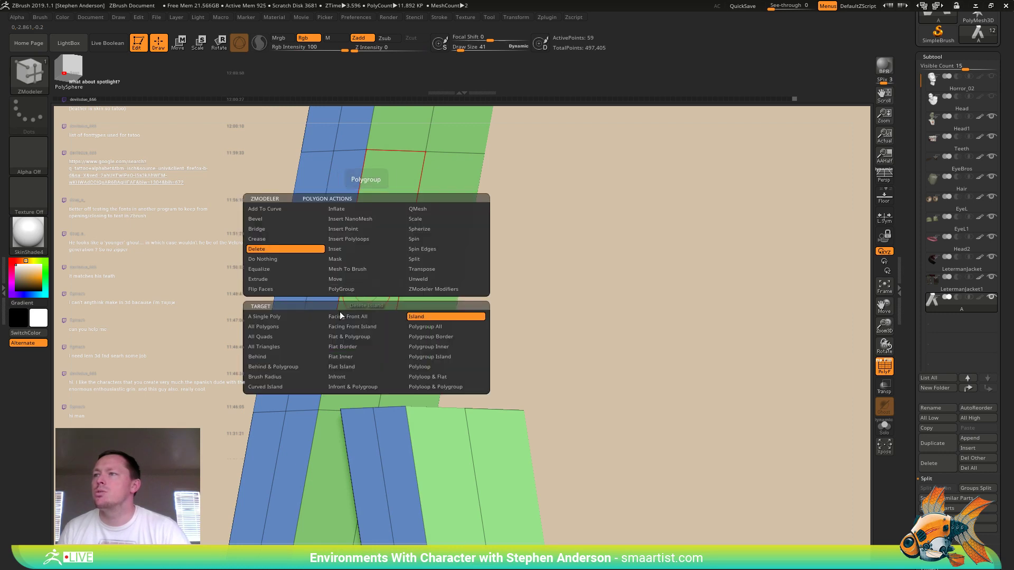
{"action": "left_click", "coordinate": [292, 319]}
{"action": "left_click", "coordinate": [391, 249]}
{"action": "left_click", "coordinate": [440, 256]}
- Insert an edge loop midway along the left leg's side opening and bridge that opening to the right leg's open top using Bridge Two Holes
{"action": "left_click_drag", "start_coordinate": [468, 286], "coordinate": [312, 273], "text": "alt"}
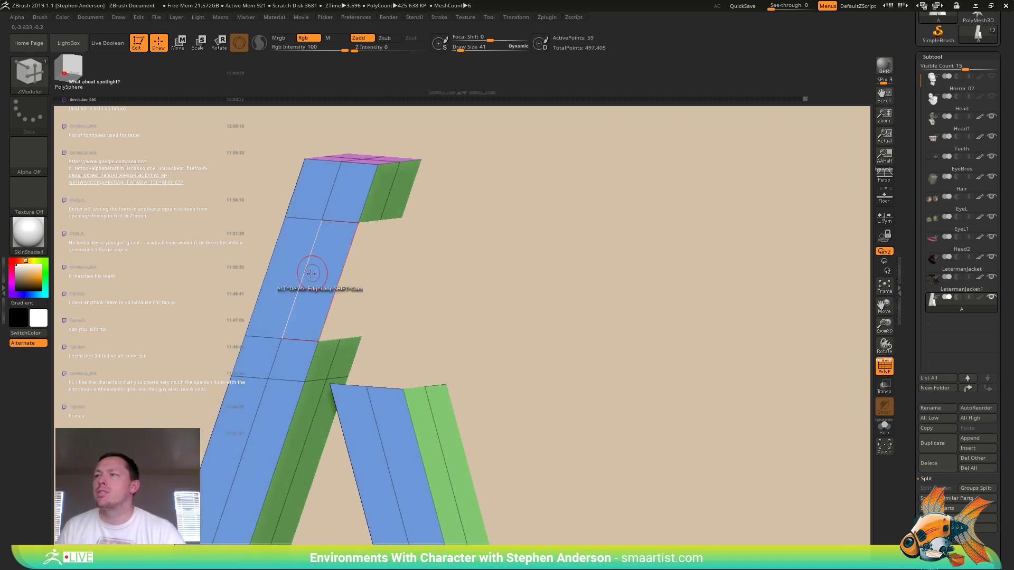
{"action": "left_click", "coordinate": [304, 275]}
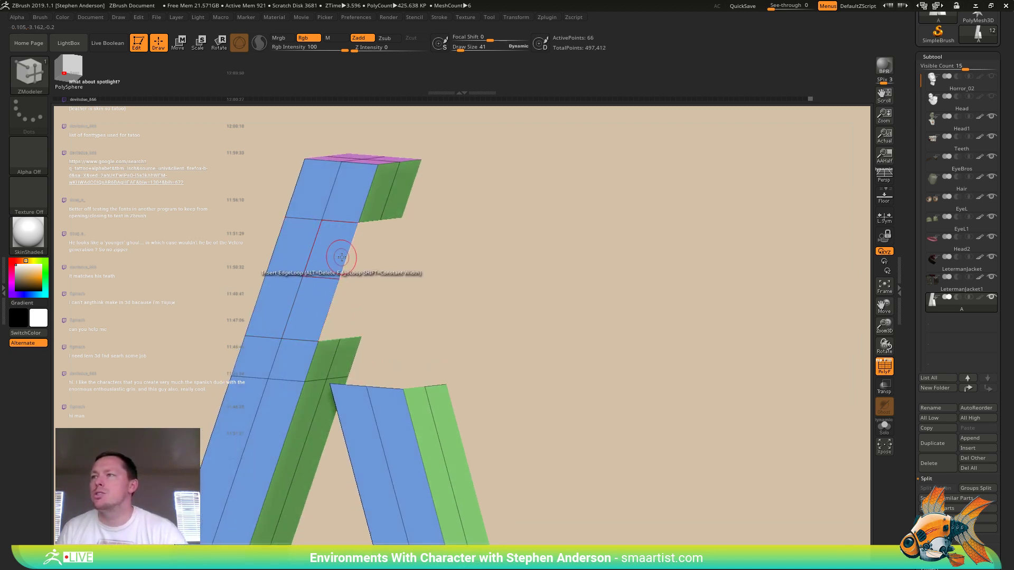
{"action": "key", "text": "space"}
{"action": "left_click", "coordinate": [249, 288]}
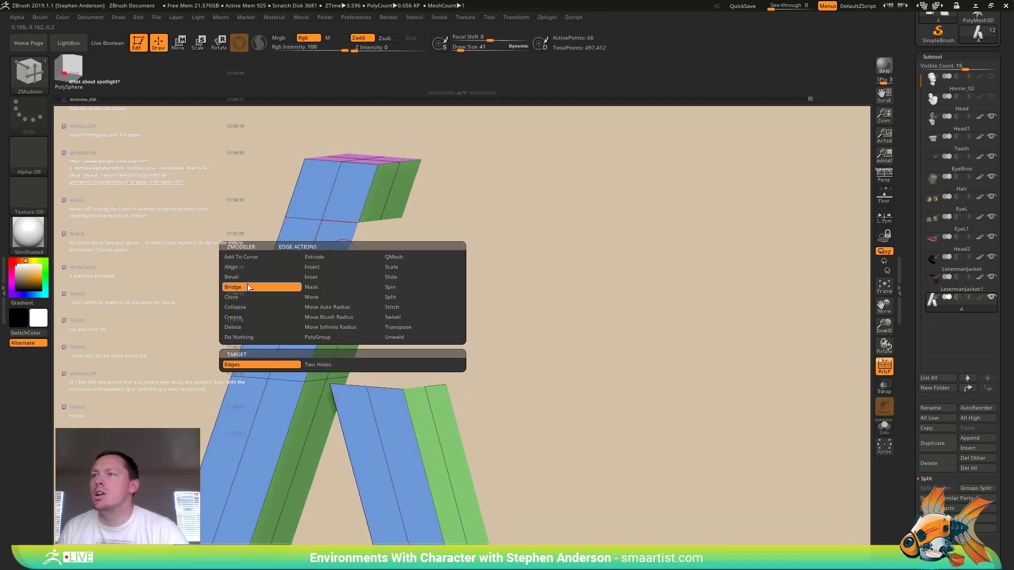
{"action": "left_click", "coordinate": [331, 364]}
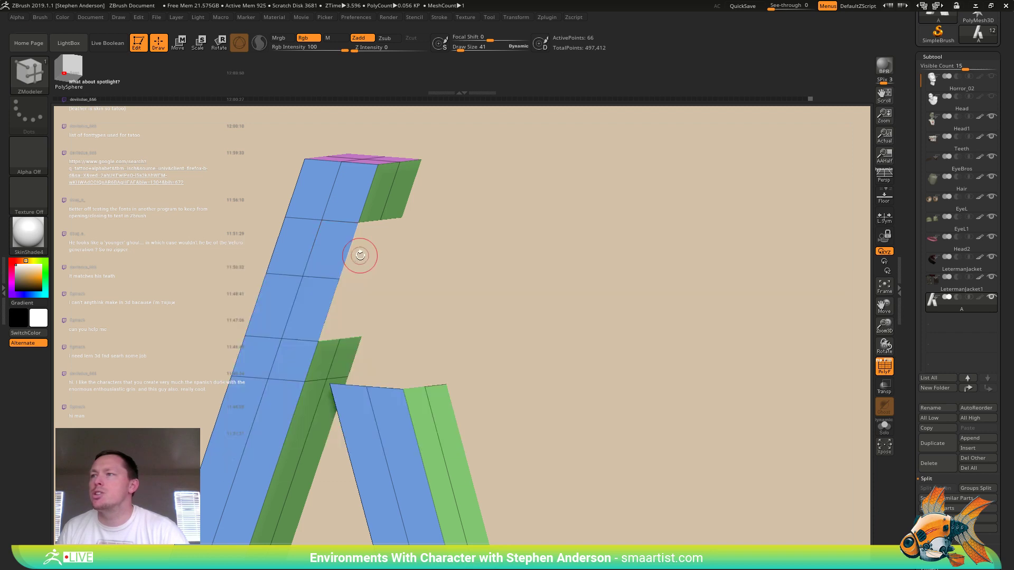
{"action": "left_click", "coordinate": [381, 395]}
{"action": "mouse_move", "coordinate": [389, 407]}
{"action": "right_mouse_down"}
{"action": "mouse_move", "coordinate": [346, 394]}
{"action": "mouse_move", "coordinate": [392, 399]}
{"action": "right_mouse_up"}
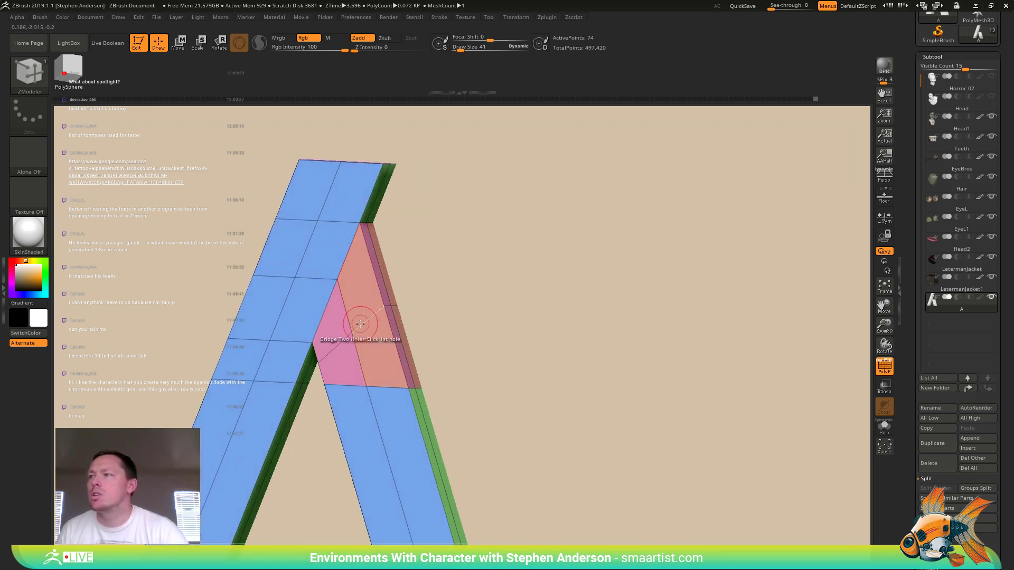
- Set the ZModeler edge action to Insert and delete the extra edge loop running across the new bridge
{"action": "key", "text": "space"}
{"action": "left_click", "coordinate": [382, 308]}
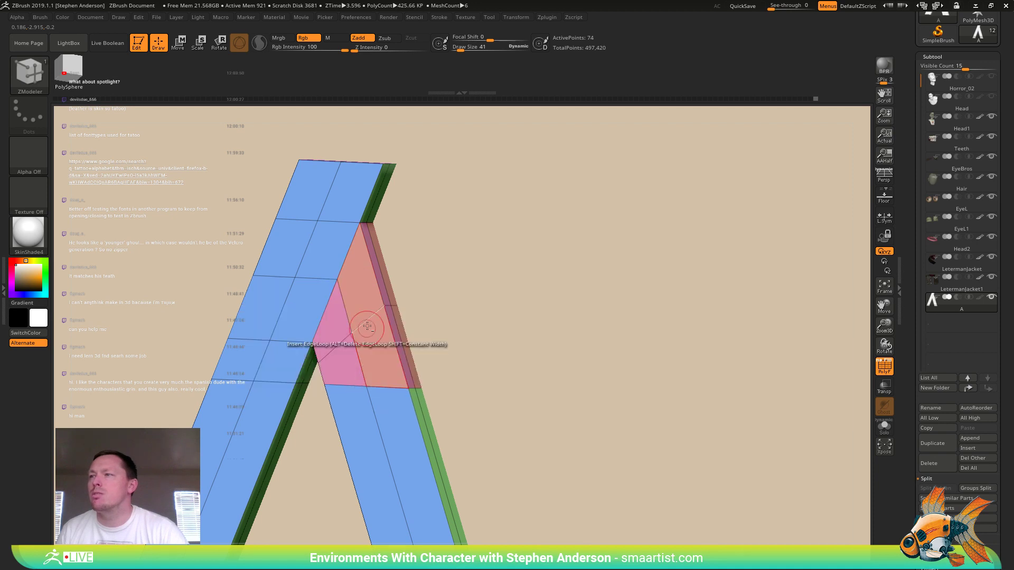
{"action": "left_click", "coordinate": [371, 351], "text": "alt"}
{"action": "right_click_drag", "start_coordinate": [371, 353], "coordinate": [350, 335]}
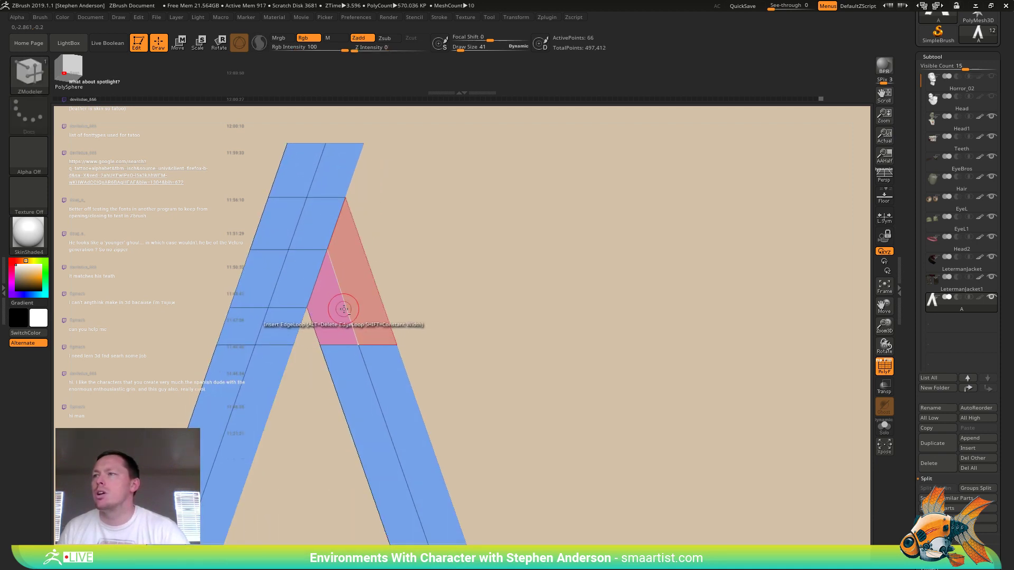
- Delete the surplus horizontal and lengthwise edge loops across the front of the letter A mesh
{"action": "left_click", "coordinate": [344, 311], "text": "alt"}
{"action": "left_click", "coordinate": [363, 343], "text": "alt"}
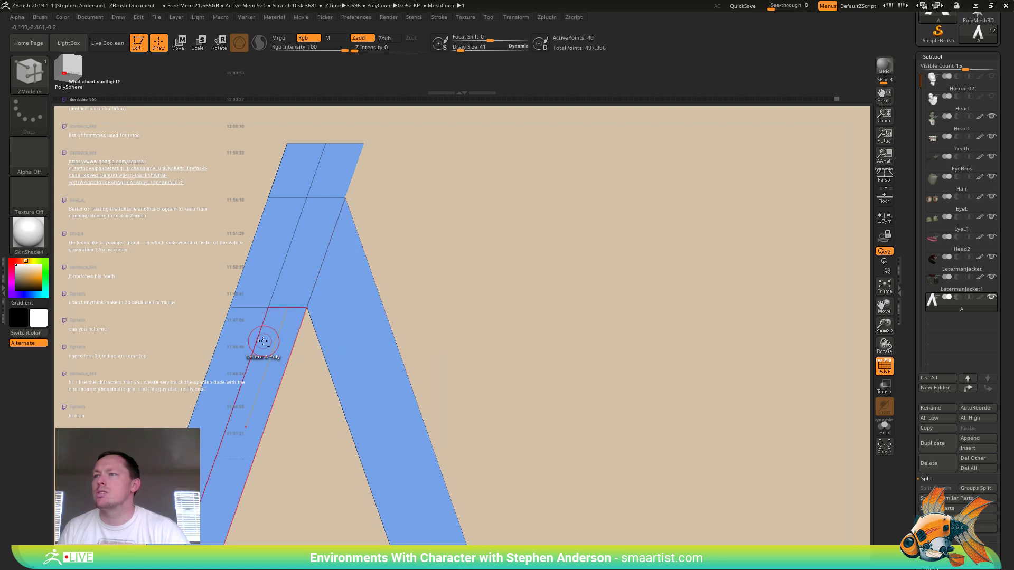
{"action": "left_click", "coordinate": [256, 344], "text": "alt"}
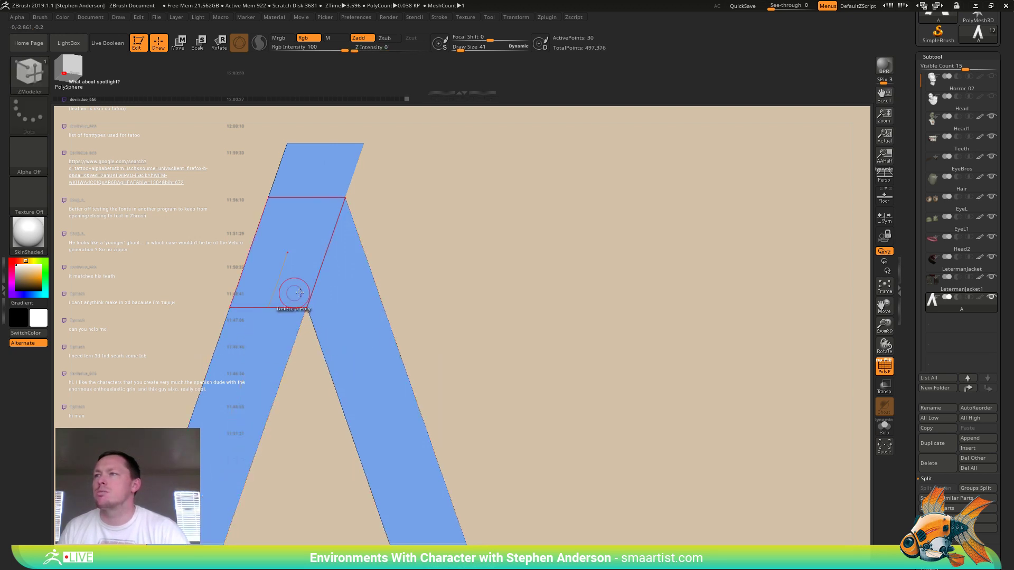
- Collapse the short strip at the top of the A using the ZModeler edge action Collapse with the Polyloop target
{"action": "mouse_move", "coordinate": [294, 293]}
{"action": "right_mouse_down"}
{"action": "mouse_move", "coordinate": [364, 293]}
{"action": "mouse_move", "coordinate": [300, 290]}
{"action": "right_mouse_up"}
{"action": "right_click_drag", "start_coordinate": [328, 216], "coordinate": [296, 291], "text": "alt"}
{"action": "key", "text": "space"}
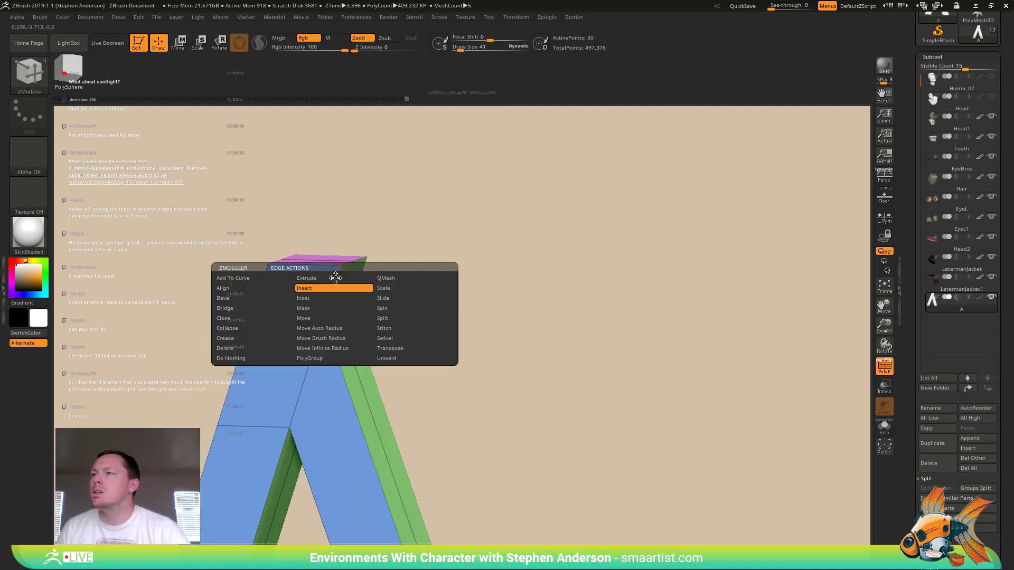
{"action": "left_click", "coordinate": [241, 327]}
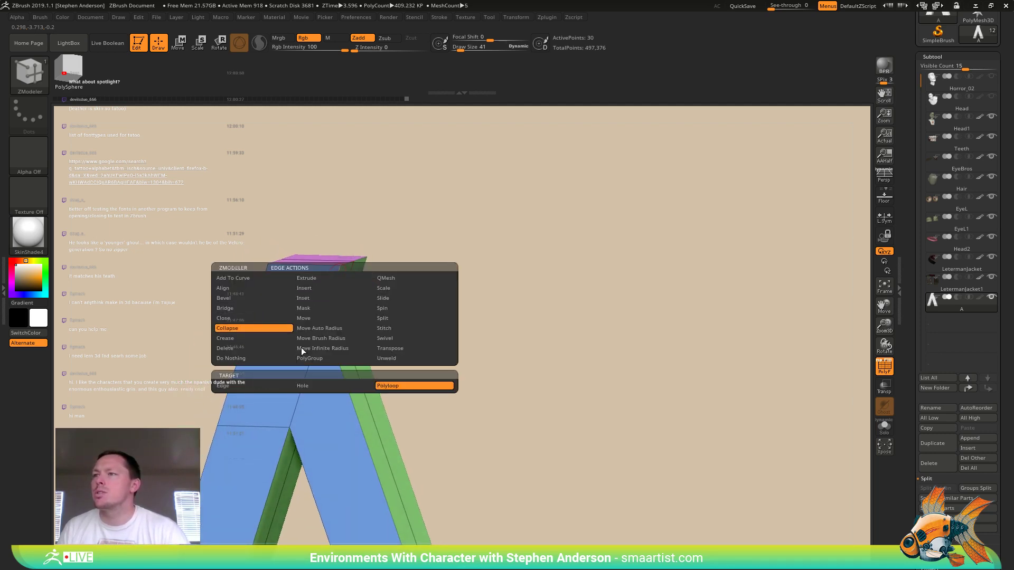
{"action": "left_click", "coordinate": [337, 284]}
- Collapse the polyloop running lengthwise through the middle of the A's thickness
{"action": "right_click_drag", "start_coordinate": [318, 299], "coordinate": [268, 277]}
{"action": "right_click_drag", "start_coordinate": [269, 278], "coordinate": [333, 342]}
{"action": "right_click_drag", "start_coordinate": [264, 295], "coordinate": [289, 295]}
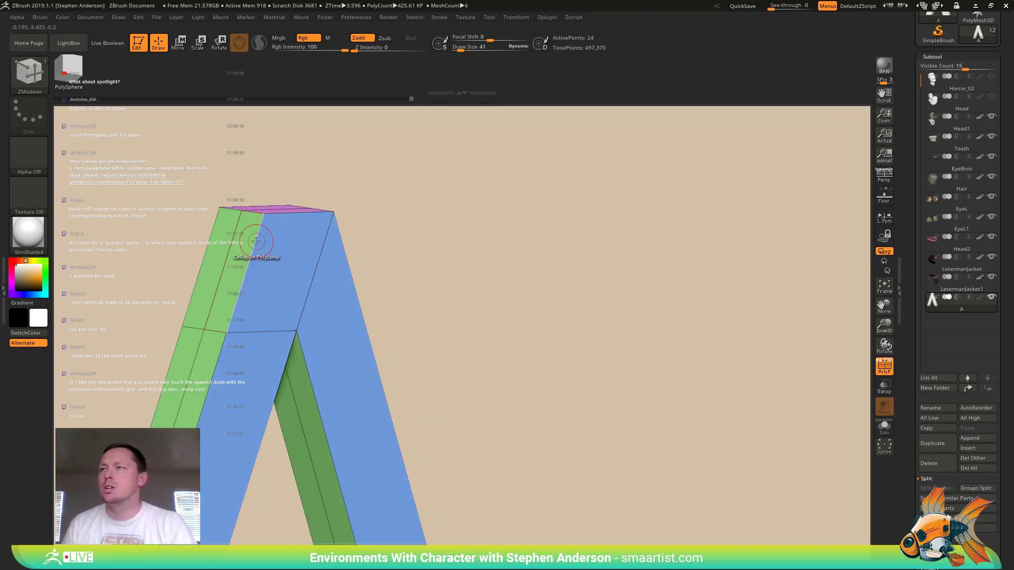
{"action": "key", "text": "space"}
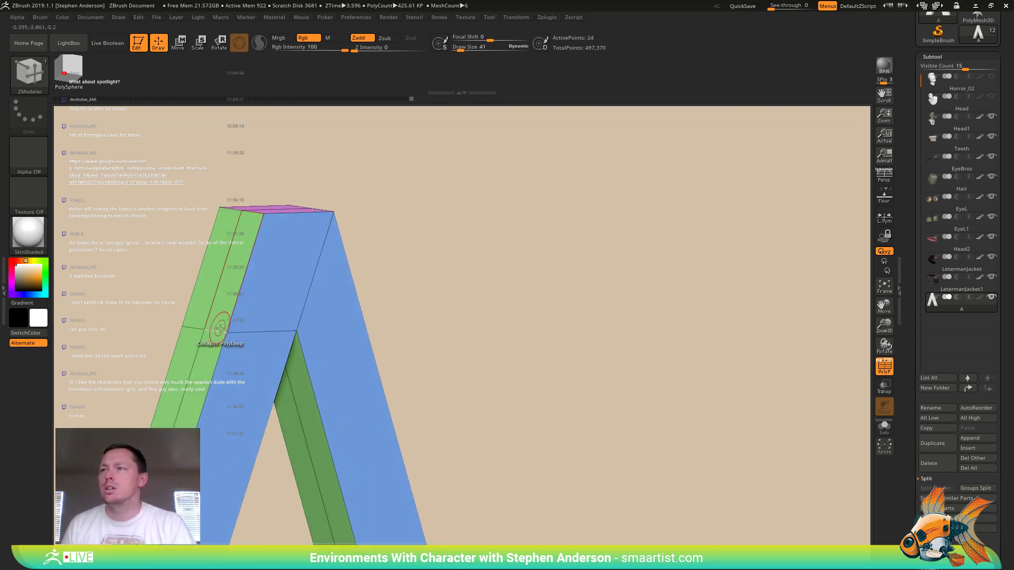
{"action": "left_click", "coordinate": [219, 329]}
{"action": "right_click_drag", "start_coordinate": [206, 332], "coordinate": [269, 336]}
- Set the ZModeler Collapse target to Edge and collapse the leftover edge on the outer side of the A's leg
{"action": "key", "text": "space"}
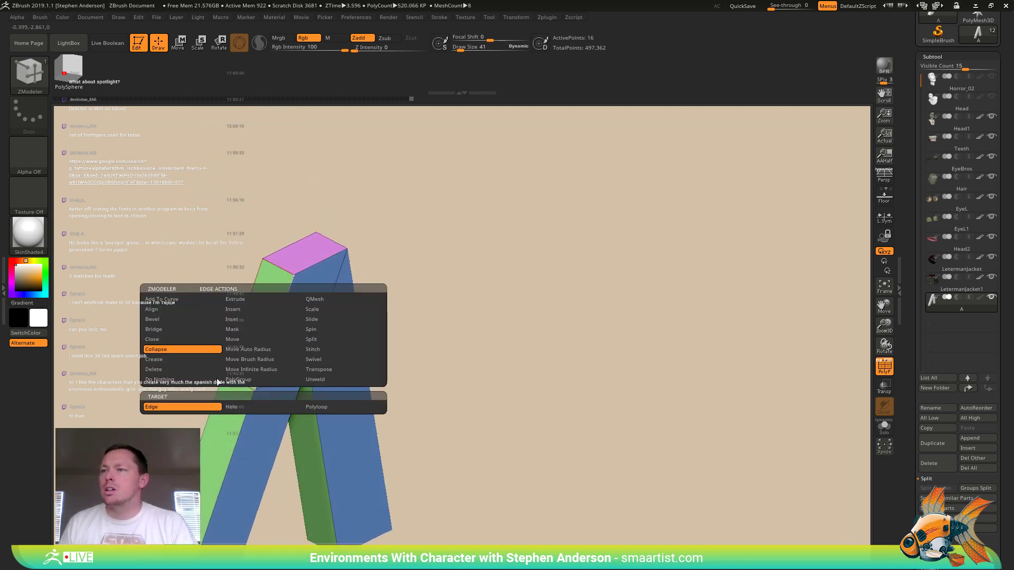
{"action": "left_click", "coordinate": [256, 371]}
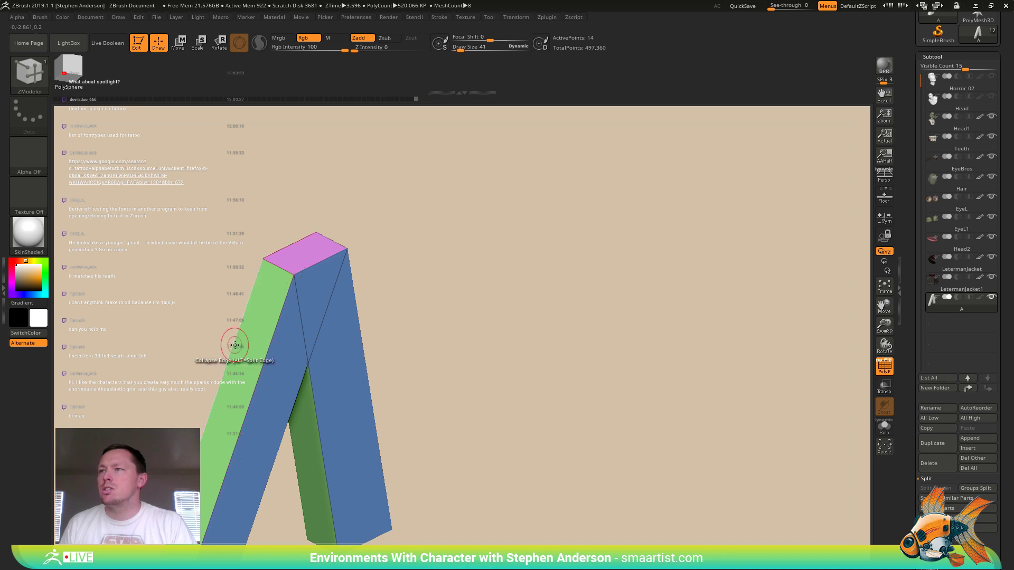
{"action": "right_click_drag", "start_coordinate": [234, 345], "coordinate": [268, 289]}
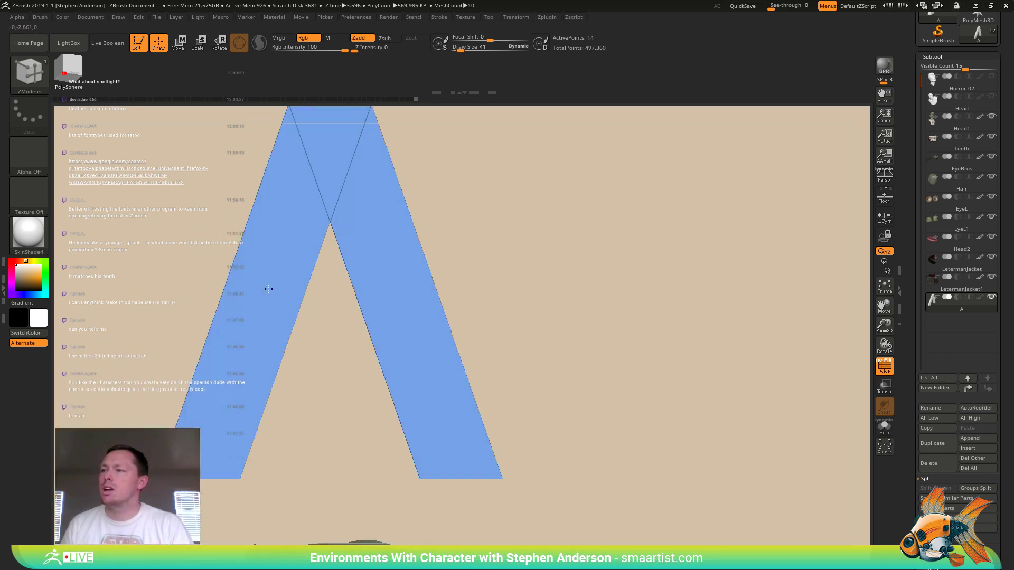
- Slice horizontal polygroup bands across the A's lower legs, feet and top with the SliceRect brush
{"action": "right_click_drag", "start_coordinate": [375, 299], "coordinate": [338, 330], "text": "ctrl"}
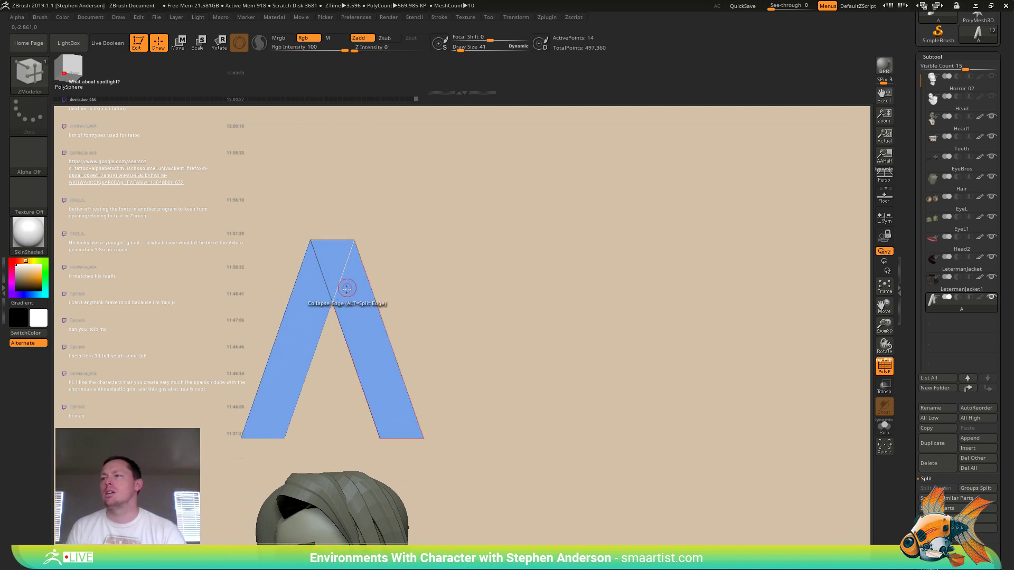
{"action": "mouse_move", "coordinate": [347, 289]}
{"action": "right_mouse_down", "text": "ctrl"}
{"action": "mouse_move", "coordinate": [375, 346]}
{"action": "mouse_move", "coordinate": [409, 368]}
{"action": "right_mouse_up", "text": "ctrl"}
{"action": "mouse_move", "coordinate": [410, 368]}
{"action": "right_mouse_down", "text": "alt"}
{"action": "mouse_move", "coordinate": [411, 347]}
{"action": "mouse_move", "coordinate": [449, 300]}
{"action": "right_mouse_up", "text": "alt"}
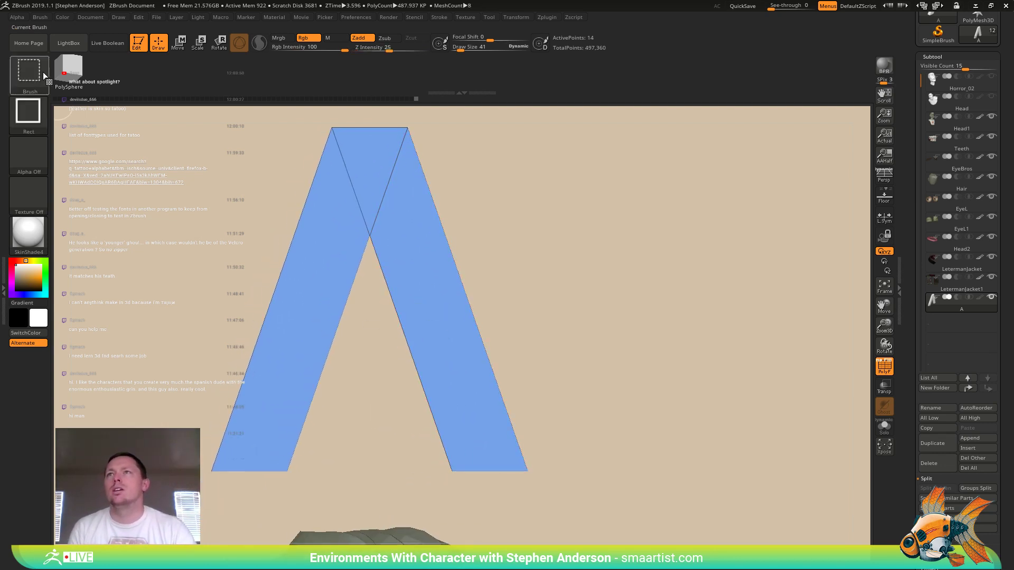
{"action": "left_click", "coordinate": [33, 79]}
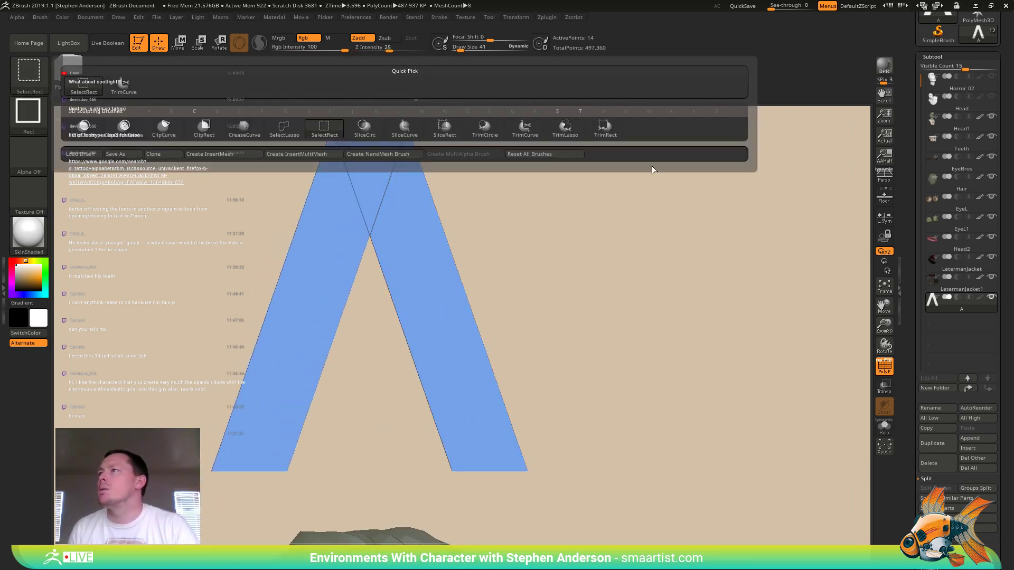
{"action": "left_click", "coordinate": [452, 132]}
{"action": "left_click_drag", "start_coordinate": [170, 302], "coordinate": [570, 350], "text": "ctrl+shift"}
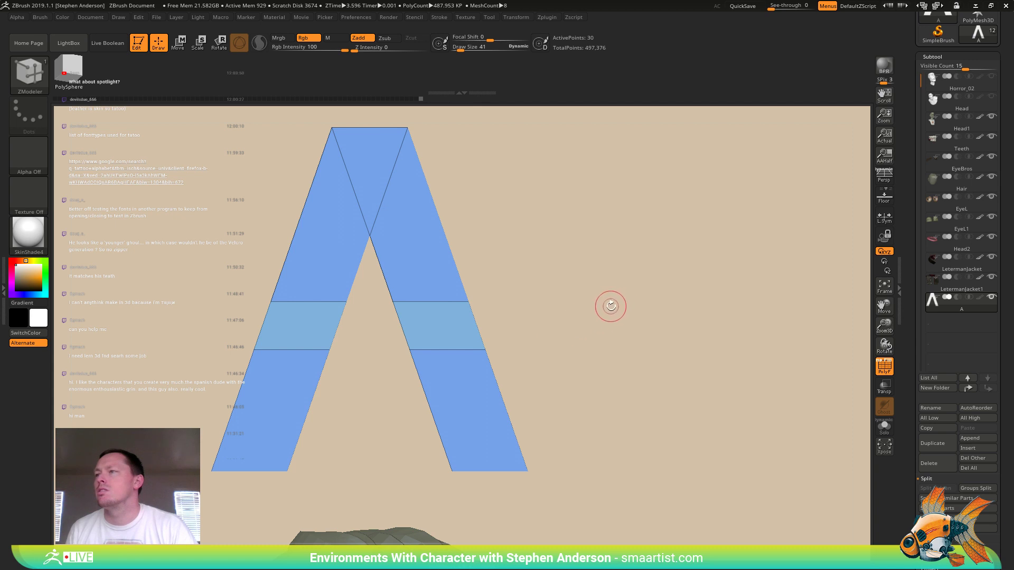
{"action": "key", "text": "ctrl+z"}
{"action": "left_click_drag", "start_coordinate": [183, 336], "coordinate": [576, 373], "text": "ctrl+shift"}
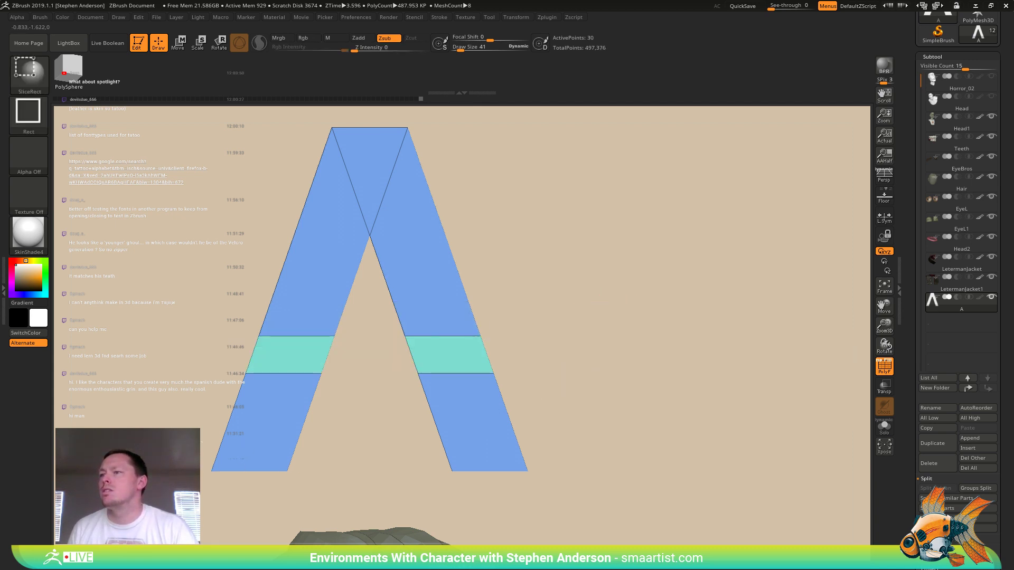
{"action": "left_click_drag", "start_coordinate": [147, 424], "coordinate": [608, 523], "text": "ctrl+shift"}
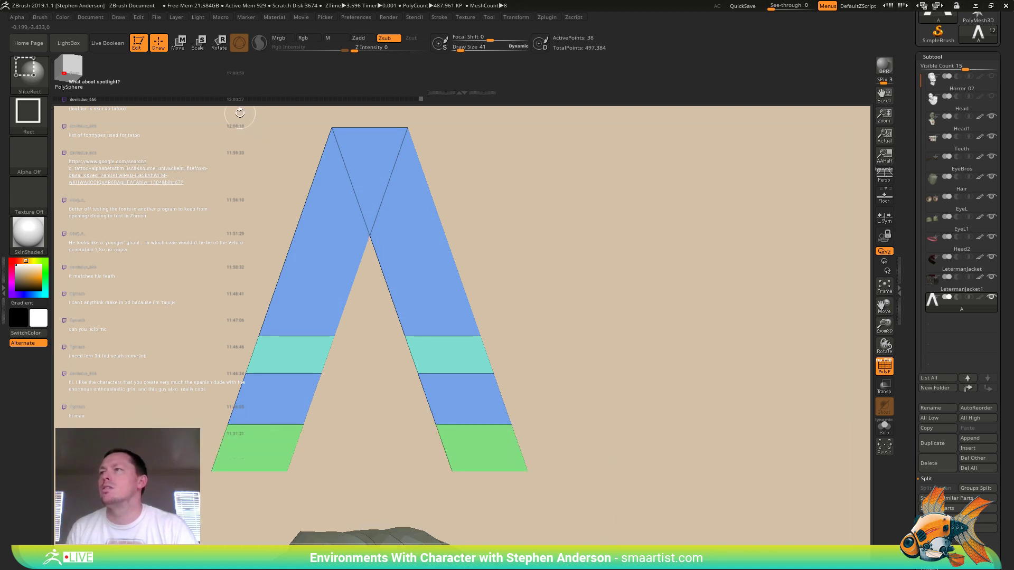
{"action": "mouse_move", "coordinate": [237, 113]}
{"action": "left_mouse_down", "text": "ctrl+shift"}
{"action": "mouse_move", "coordinate": [528, 200]}
{"action": "mouse_move", "coordinate": [506, 231]}
{"action": "mouse_move", "coordinate": [466, 227]}
{"action": "left_mouse_up", "text": "ctrl+shift"}
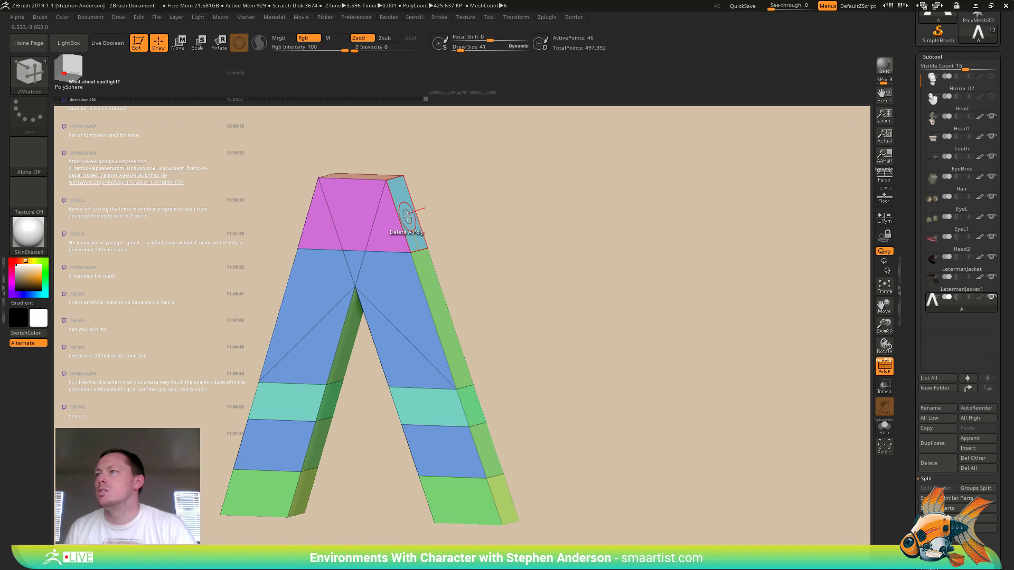
- Mask the two outer side faces of the top band using ZModeler Mask with Polygroup Island, and invert the mask
{"action": "key", "text": "space"}
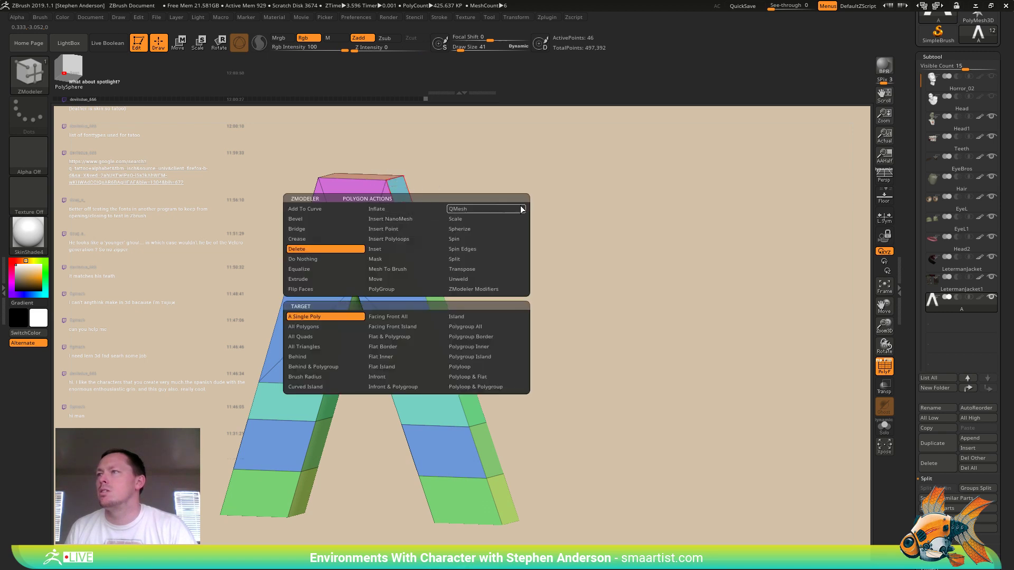
{"action": "left_click", "coordinate": [389, 256]}
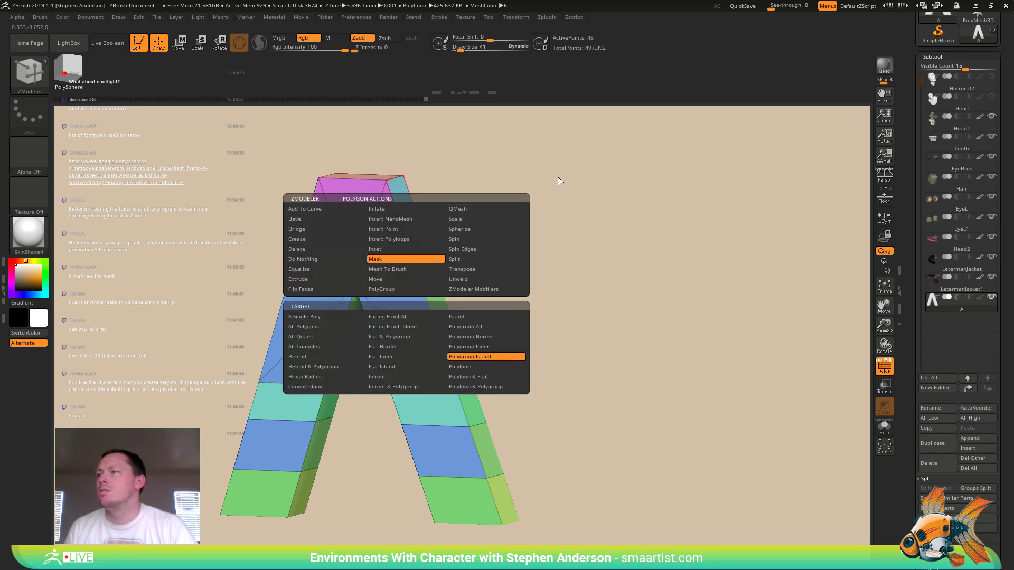
{"action": "left_click", "coordinate": [409, 212]}
{"action": "left_click_drag", "start_coordinate": [447, 208], "coordinate": [529, 205]}
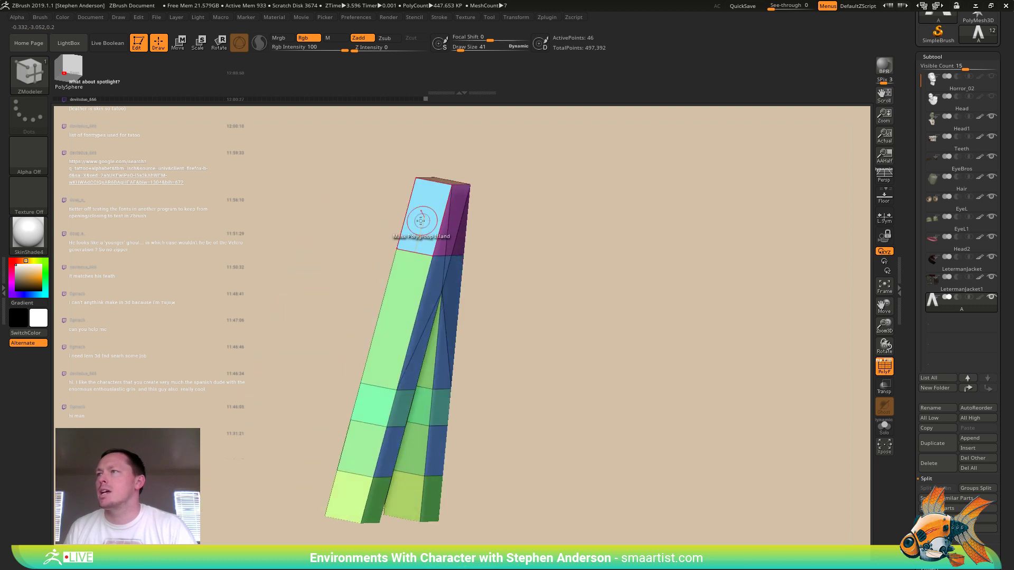
{"action": "left_click", "coordinate": [423, 219]}
{"action": "left_click_drag", "start_coordinate": [592, 190], "coordinate": [563, 188], "text": "shift"}
{"action": "left_click_drag", "start_coordinate": [641, 209], "coordinate": [532, 242], "text": "alt"}
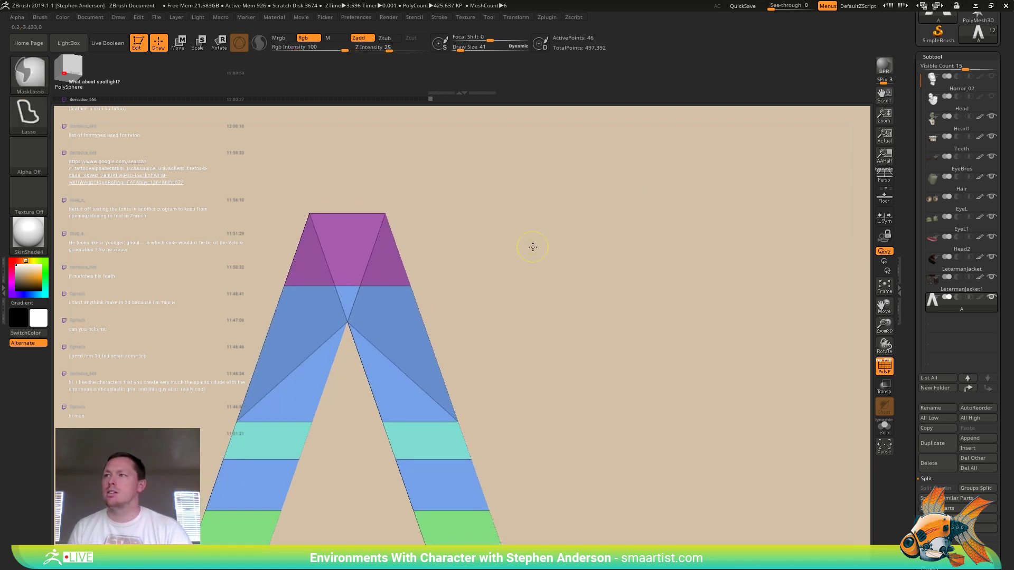
{"action": "left_click", "coordinate": [539, 244], "text": "ctrl"}
- Try to extrude only the top band's side faces outward along X with the Gizmo
{"action": "key", "text": "w"}
{"action": "left_click_drag", "start_coordinate": [488, 198], "coordinate": [507, 268], "text": "alt"}
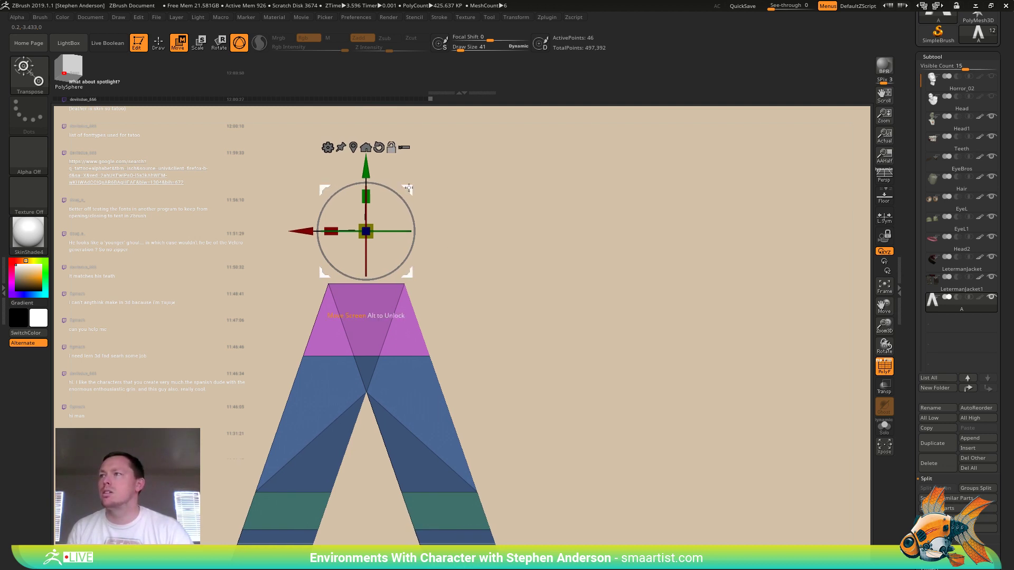
{"action": "left_click_drag", "start_coordinate": [408, 187], "coordinate": [444, 240], "text": "alt"}
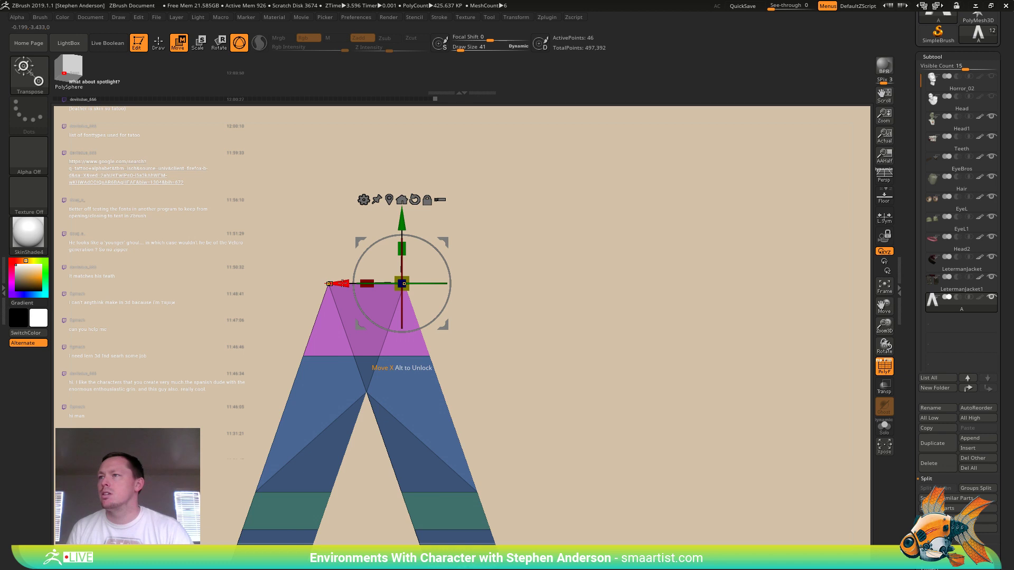
{"action": "left_click_drag", "start_coordinate": [338, 283], "coordinate": [384, 288]}
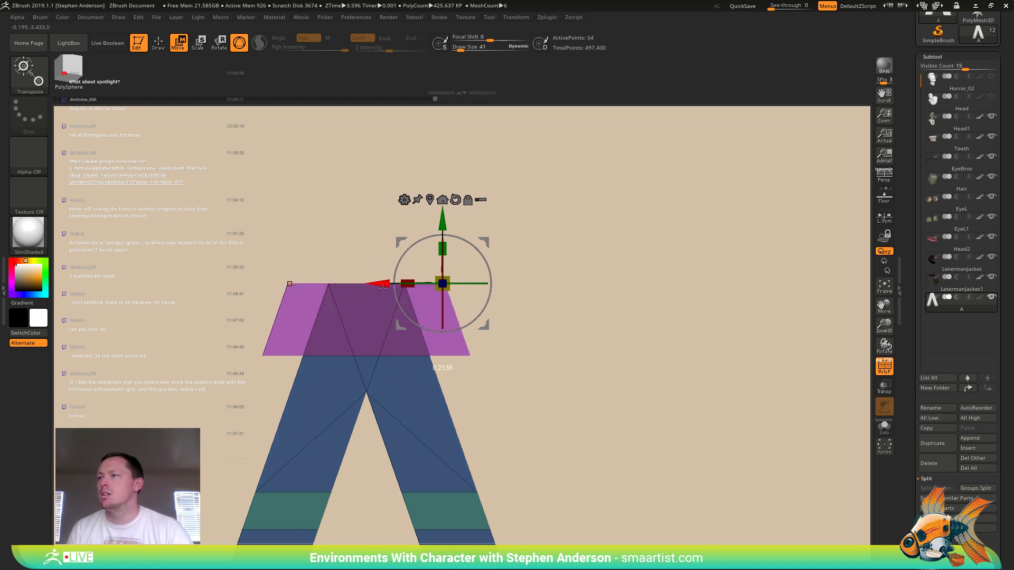
{"action": "left_click_drag", "start_coordinate": [520, 401], "coordinate": [498, 274], "text": "alt"}
{"action": "key", "text": "ctrl+z"}
- Unmask the outer side faces of the feet with the Mask Polygroup Island action
{"action": "left_click_drag", "start_coordinate": [517, 336], "coordinate": [495, 299], "text": "alt"}
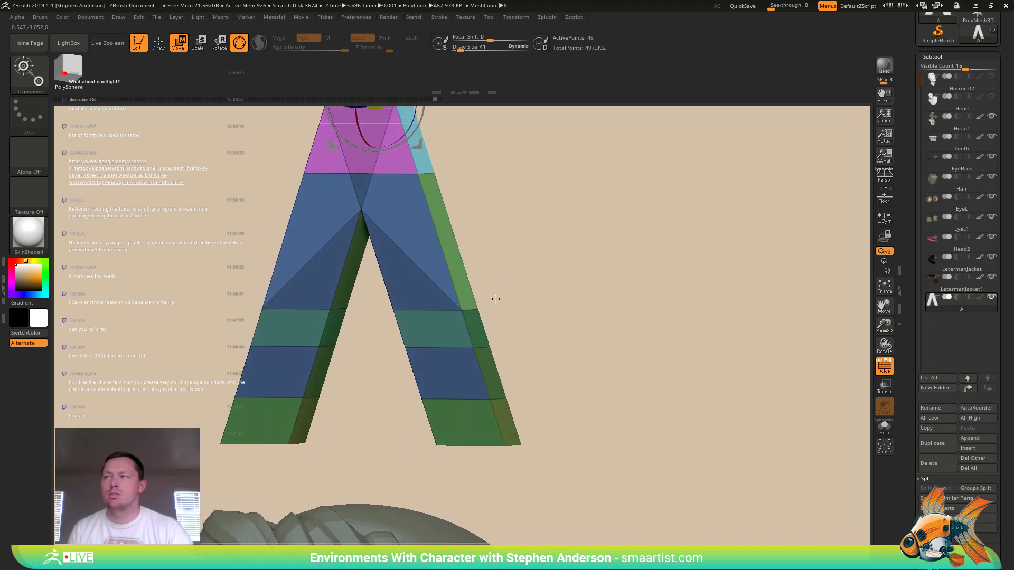
{"action": "key", "text": "q"}
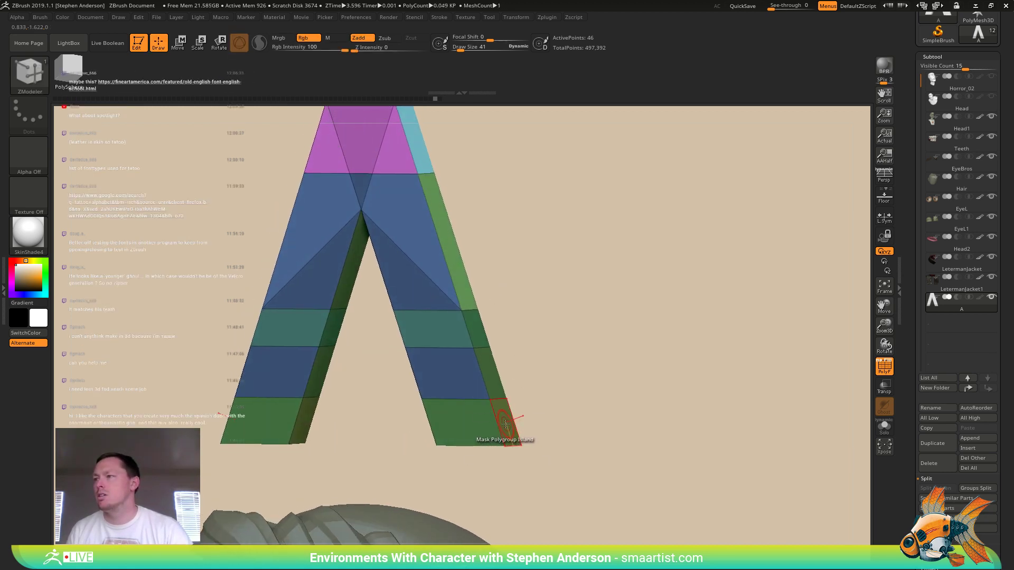
{"action": "left_click", "coordinate": [505, 424]}
- Place the Gizmo beside the A and extrude the unmasked sides of the top band and feet outward about 0.2 along X
{"action": "right_click_drag", "start_coordinate": [577, 353], "coordinate": [528, 346], "text": "ctrl"}
{"action": "mouse_move", "coordinate": [495, 282]}
{"action": "right_mouse_down", "text": "alt"}
{"action": "mouse_move", "coordinate": [482, 258]}
{"action": "mouse_move", "coordinate": [499, 266]}
{"action": "right_mouse_up", "text": "alt"}
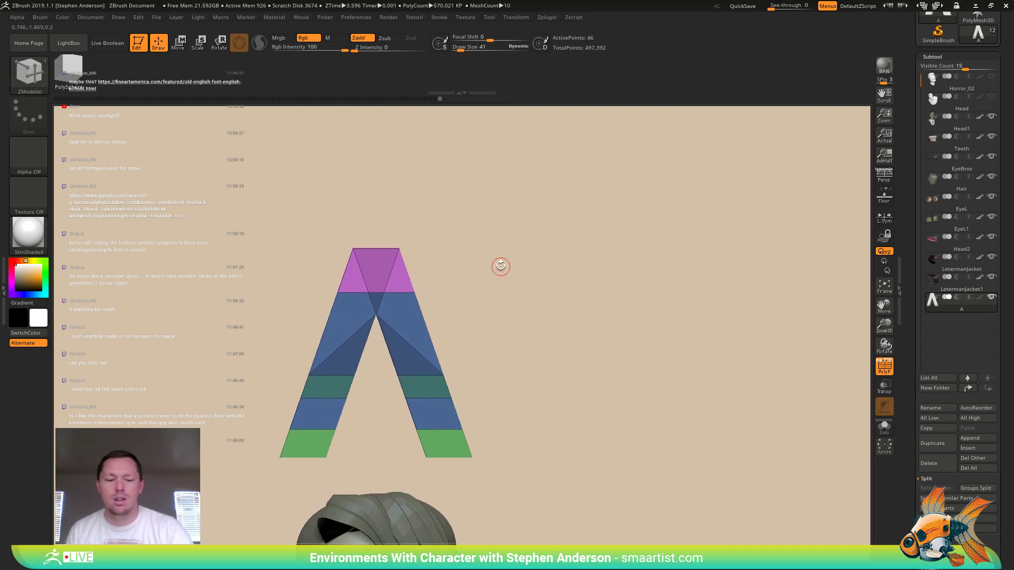
{"action": "key", "text": "w"}
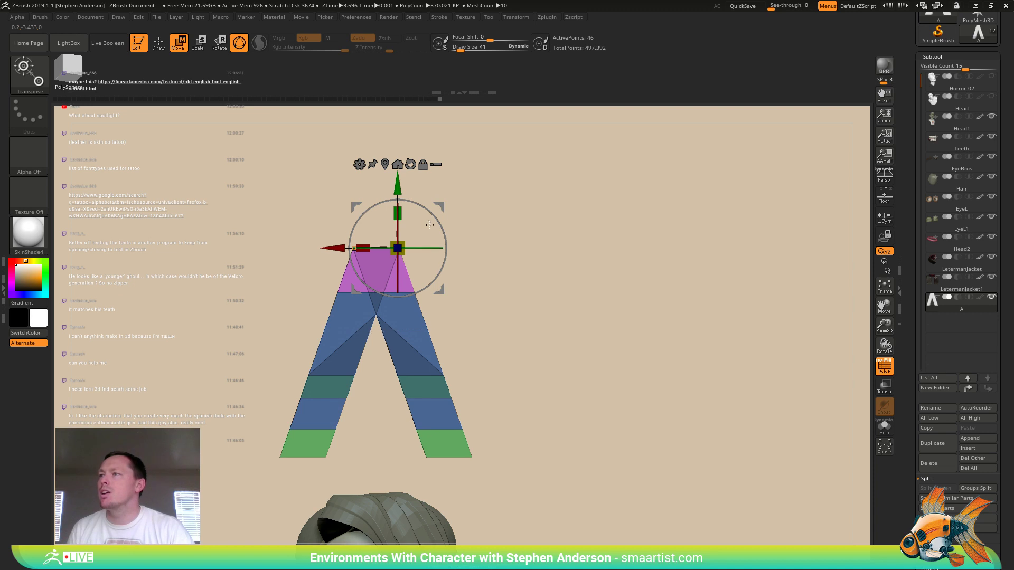
{"action": "left_click_drag", "start_coordinate": [439, 206], "coordinate": [520, 207], "text": "alt"}
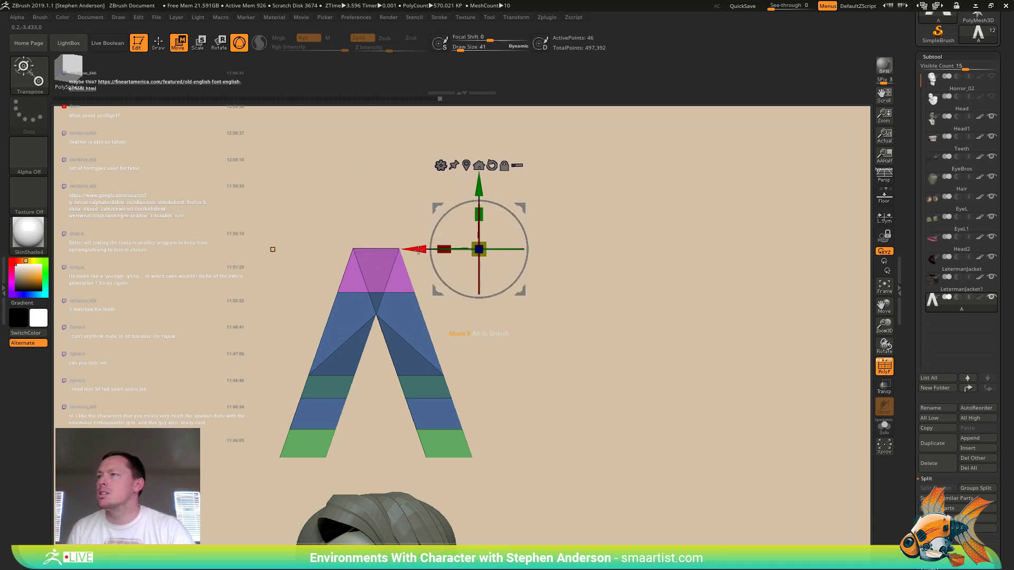
{"action": "left_click_drag", "start_coordinate": [418, 250], "coordinate": [440, 251], "text": "ctrl"}
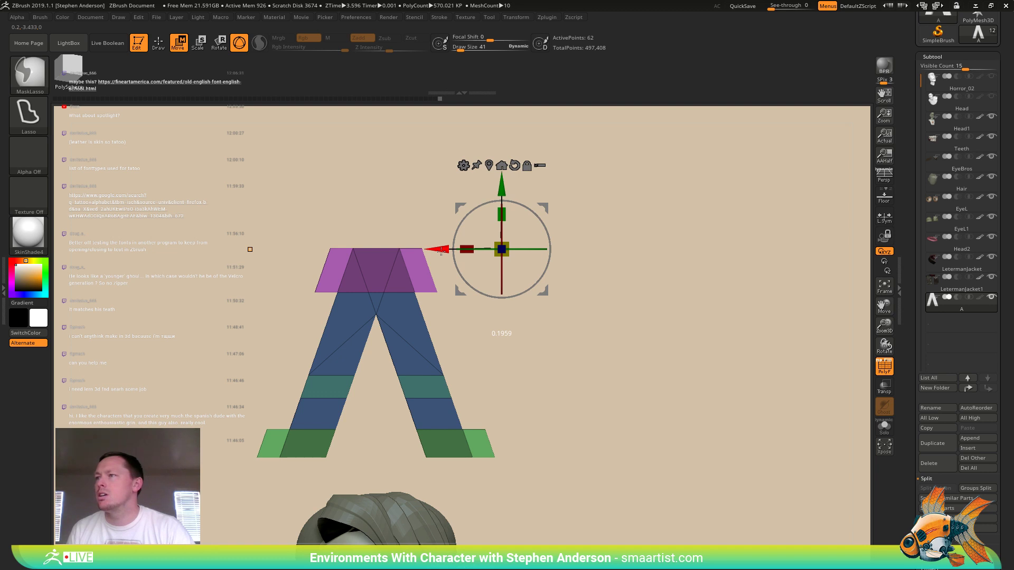
- Hide the polyframe and lasso-mask the lower corners of the extruded extensions on the top band and feet
{"action": "key", "text": "shift+f"}
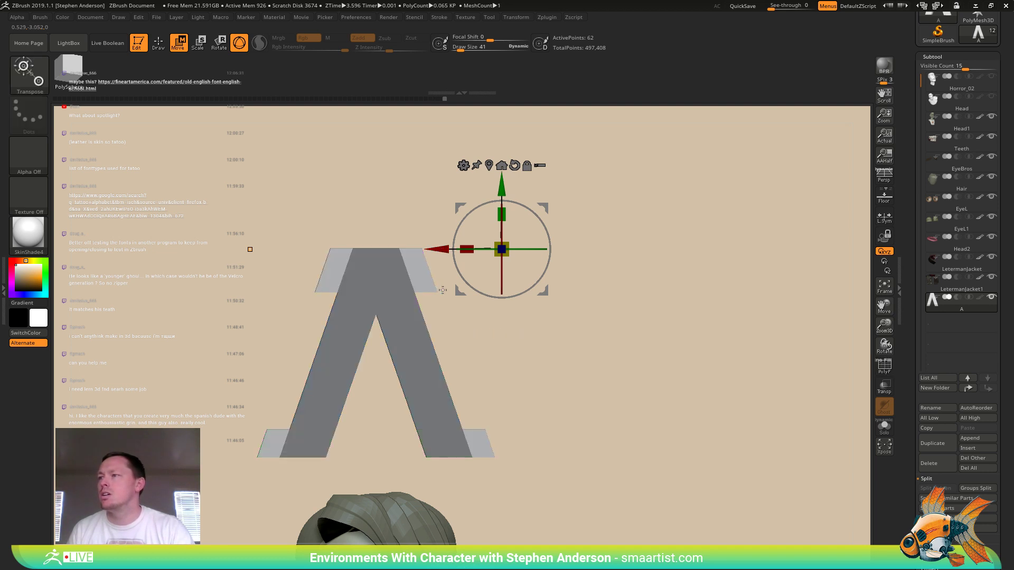
{"action": "key", "text": "ctrl"}
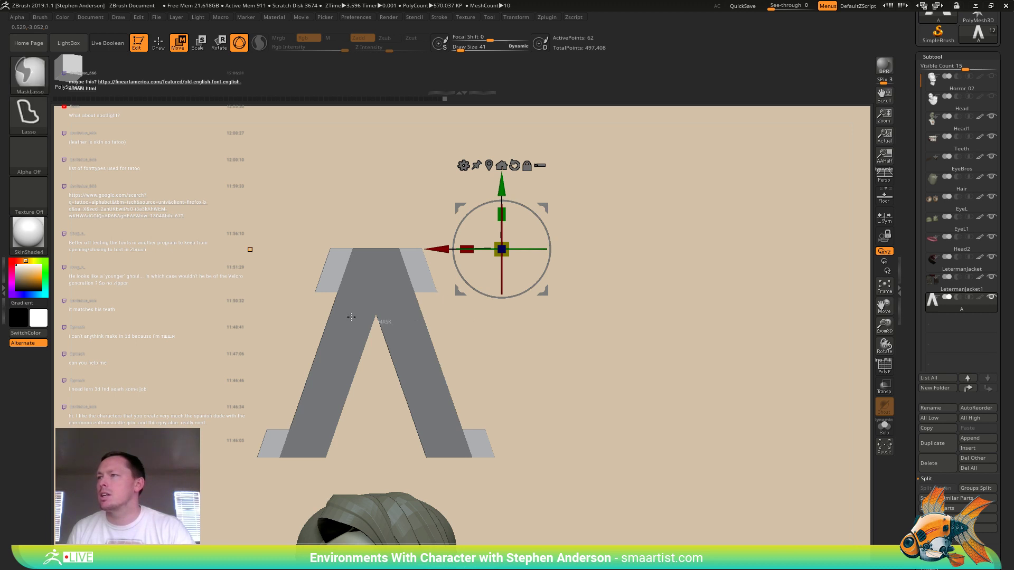
{"action": "mouse_move", "coordinate": [351, 317]}
{"action": "left_mouse_down", "text": "ctrl"}
{"action": "mouse_move", "coordinate": [299, 273]}
{"action": "mouse_move", "coordinate": [505, 277]}
{"action": "mouse_move", "coordinate": [503, 290]}
{"action": "left_mouse_up", "text": "ctrl"}
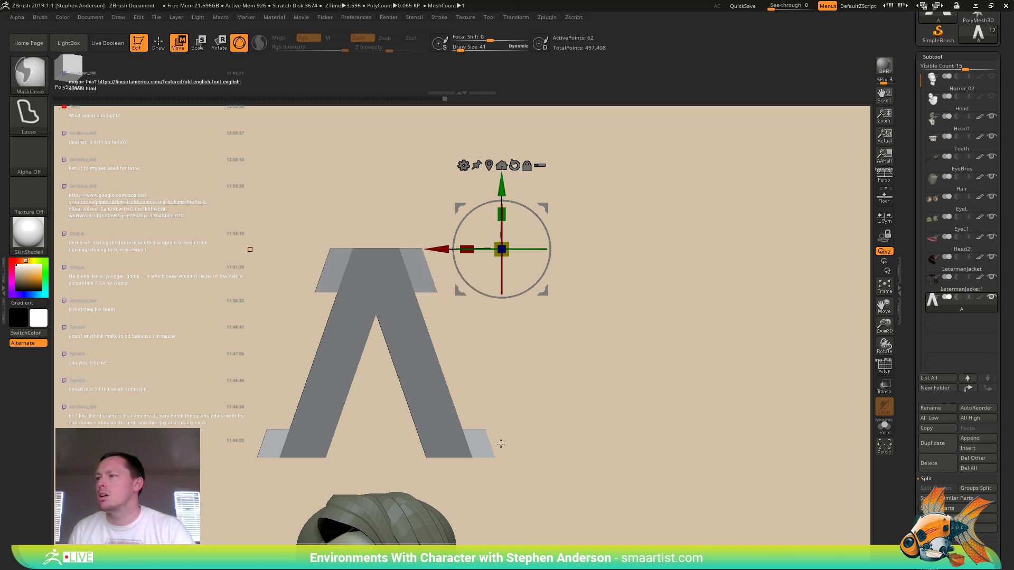
{"action": "mouse_move", "coordinate": [501, 443]}
{"action": "left_mouse_down", "text": "ctrl"}
{"action": "mouse_move", "coordinate": [425, 408]}
{"action": "mouse_move", "coordinate": [458, 447]}
{"action": "mouse_move", "coordinate": [405, 473]}
{"action": "mouse_move", "coordinate": [444, 403]}
{"action": "left_mouse_up", "text": "ctrl"}
{"action": "key", "text": "ctrl+z"}
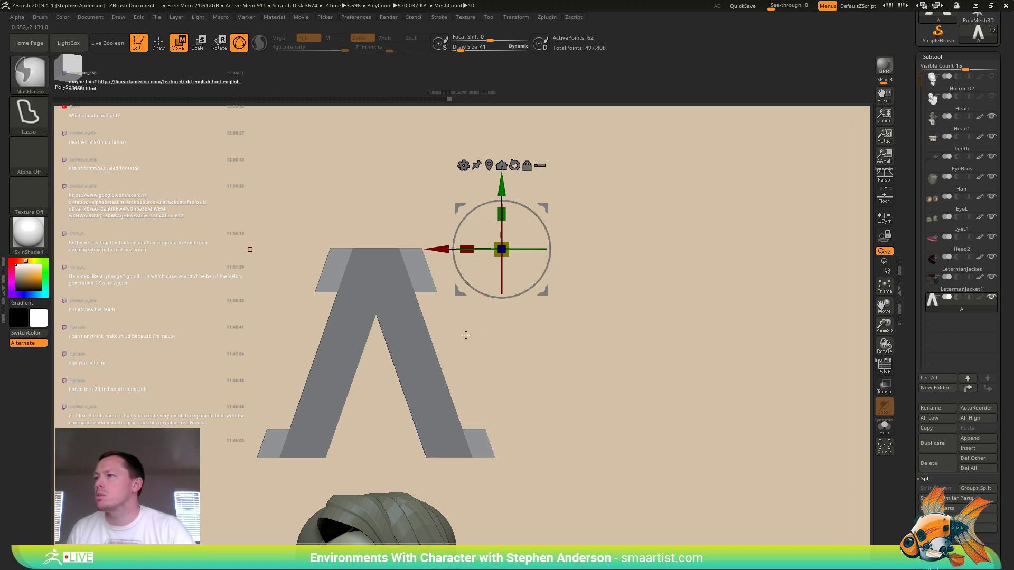
- Move the unmasked upper corners outward along X until the top band's sides are vertical, with the polyframe shown again
{"action": "left_click_drag", "start_coordinate": [445, 249], "coordinate": [457, 249]}
{"action": "right_click_drag", "start_coordinate": [520, 341], "coordinate": [479, 271], "text": "ctrl"}
{"action": "key", "text": "shift+f"}
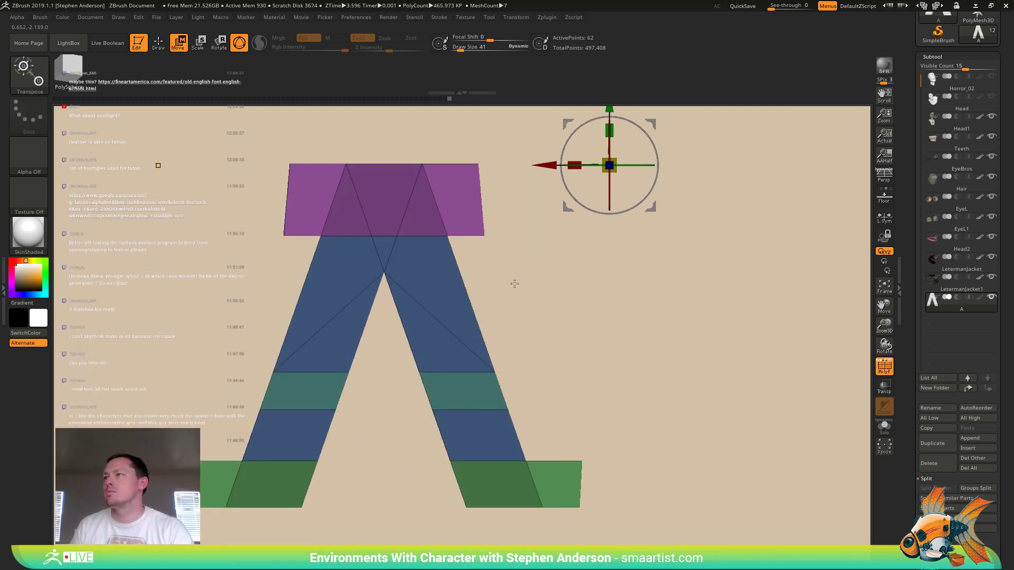
{"action": "left_click_drag", "start_coordinate": [548, 167], "coordinate": [552, 166]}
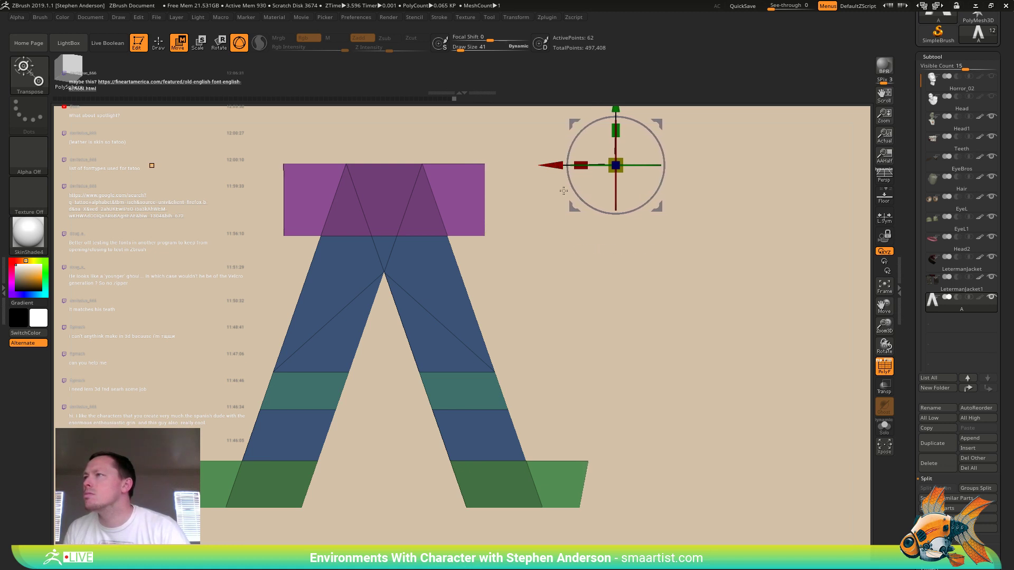
- Lasso-mask the straightened outer sides of the top band, leaving only the upper outer corners of the feet unmasked
{"action": "right_click_drag", "start_coordinate": [547, 383], "coordinate": [502, 321], "text": "alt"}
{"action": "mouse_move", "coordinate": [529, 234]}
{"action": "left_mouse_down", "text": "alt"}
{"action": "mouse_move", "coordinate": [518, 308]}
{"action": "mouse_move", "coordinate": [530, 326]}
{"action": "left_mouse_up", "text": "alt"}
{"action": "mouse_move", "coordinate": [529, 326]}
{"action": "left_mouse_down", "text": "ctrl"}
{"action": "mouse_move", "coordinate": [335, 163]}
{"action": "mouse_move", "coordinate": [453, 238]}
{"action": "mouse_move", "coordinate": [587, 379]}
{"action": "left_mouse_up", "text": "ctrl"}
{"action": "left_click", "coordinate": [541, 370], "text": "ctrl"}
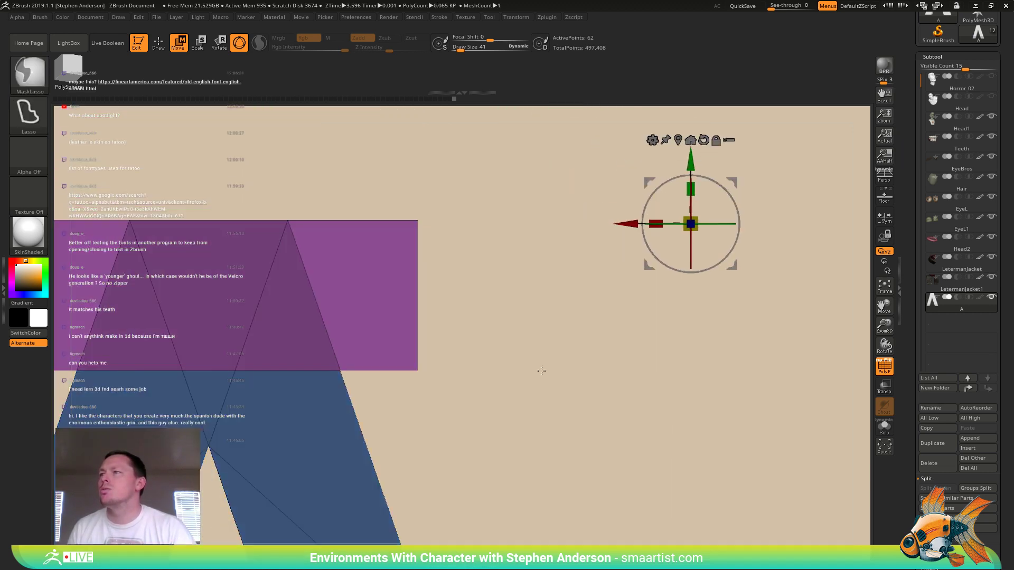
{"action": "right_click_drag", "start_coordinate": [522, 384], "coordinate": [523, 339], "text": "ctrl"}
{"action": "mouse_move", "coordinate": [584, 348]}
{"action": "left_mouse_down", "text": "ctrl"}
{"action": "mouse_move", "coordinate": [536, 187]}
{"action": "mouse_move", "coordinate": [594, 340]}
{"action": "left_mouse_up", "text": "ctrl"}
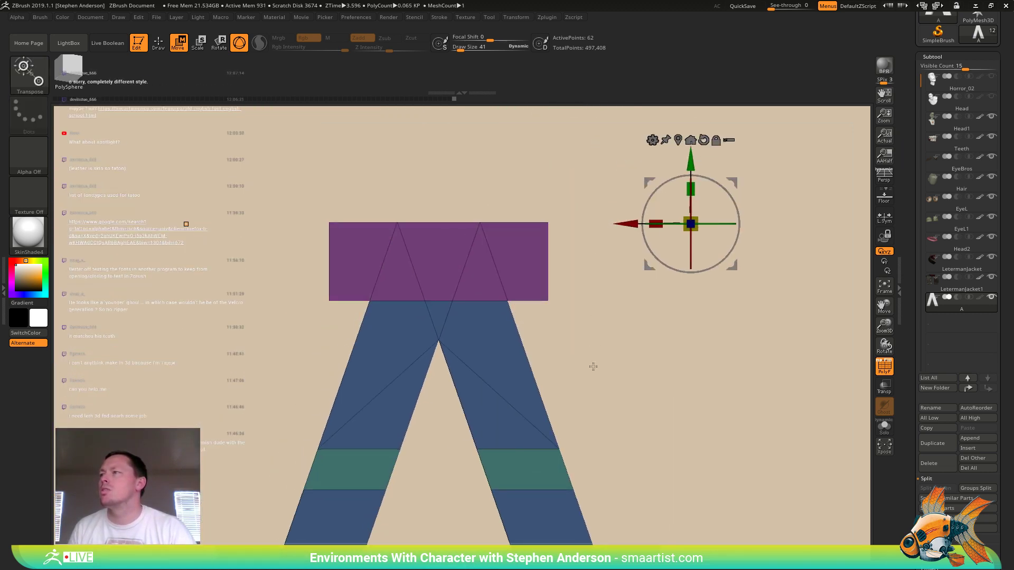
- Place the Gizmo at the foot's outer corner, move the unmasked corners inward along X until the feet's sides are vertical, and clear the mask
{"action": "left_click_drag", "start_coordinate": [686, 461], "coordinate": [555, 318], "text": "alt"}
{"action": "left_click", "coordinate": [521, 409], "text": "alt"}
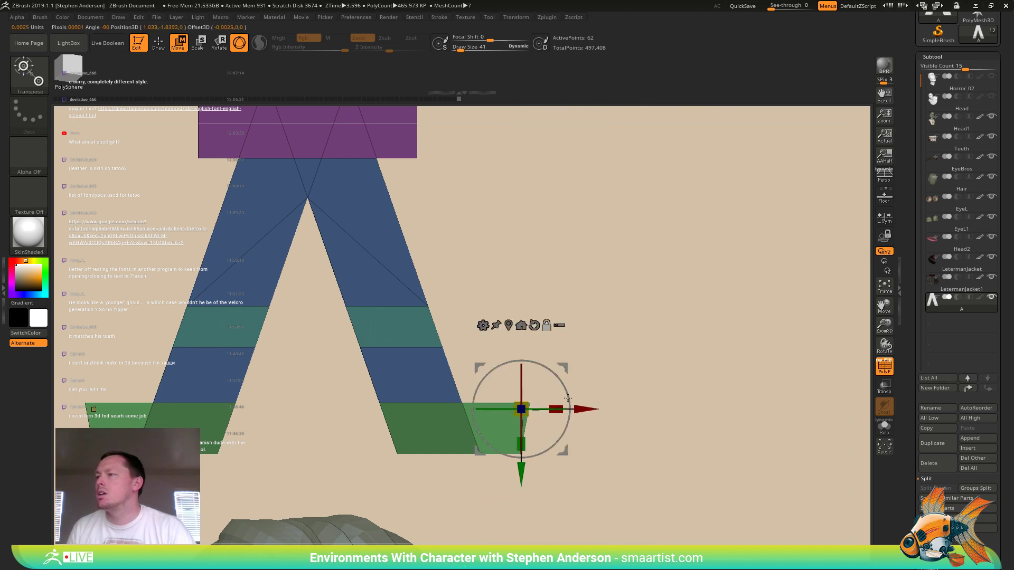
{"action": "left_click", "coordinate": [535, 326], "text": "alt"}
{"action": "right_click_drag", "start_coordinate": [597, 373], "coordinate": [582, 380], "text": "ctrl"}
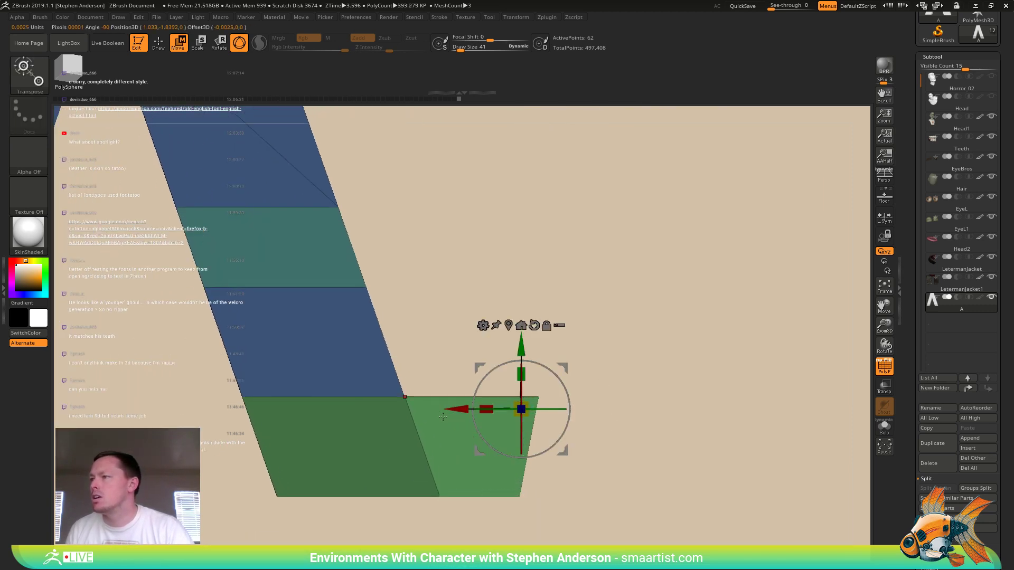
{"action": "mouse_move", "coordinate": [455, 408]}
{"action": "left_mouse_down"}
{"action": "mouse_move", "coordinate": [436, 406]}
{"action": "mouse_move", "coordinate": [445, 409]}
{"action": "left_mouse_up"}
{"action": "right_click_drag", "start_coordinate": [580, 412], "coordinate": [558, 291], "text": "ctrl"}
{"action": "left_click_drag", "start_coordinate": [579, 303], "coordinate": [619, 328], "text": "ctrl"}
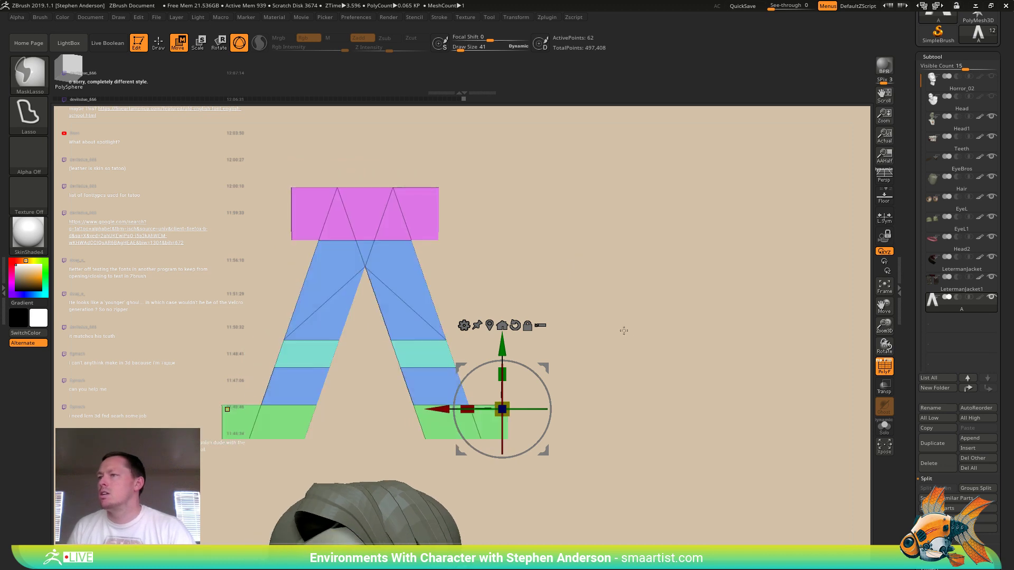
- Mask the outer ends of both feet, invert the mask and move the ends inward along X to shorten the outer serifs
{"action": "right_click_drag", "start_coordinate": [650, 342], "coordinate": [694, 350], "text": "alt"}
{"action": "mouse_move", "coordinate": [650, 368]}
{"action": "left_mouse_down", "text": "ctrl"}
{"action": "mouse_move", "coordinate": [544, 476]}
{"action": "mouse_move", "coordinate": [642, 333]}
{"action": "mouse_move", "coordinate": [608, 386]}
{"action": "left_mouse_up", "text": "ctrl"}
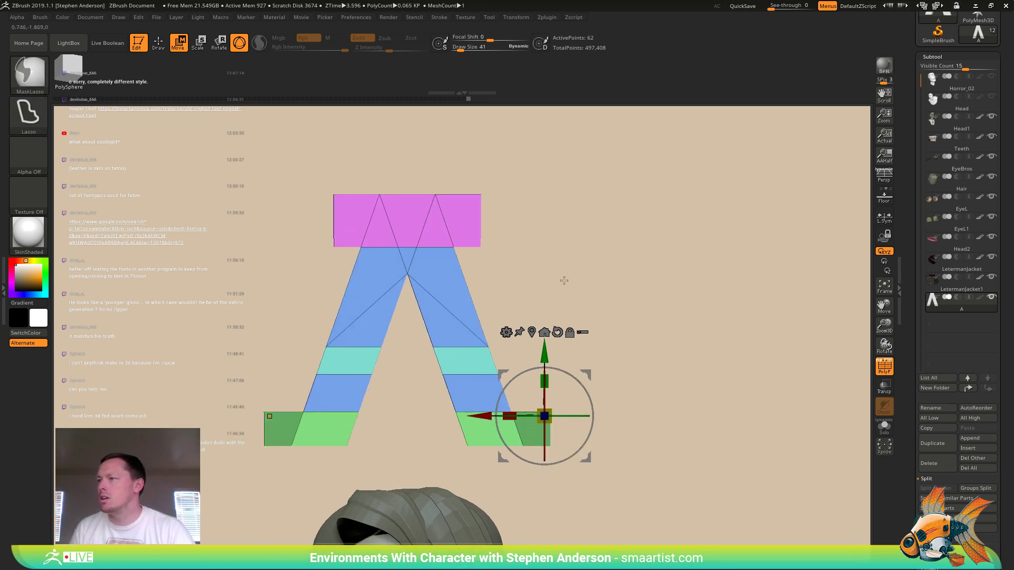
{"action": "key", "text": "ctrl+i"}
{"action": "left_click_drag", "start_coordinate": [486, 415], "coordinate": [465, 416]}
{"action": "key", "text": "q"}
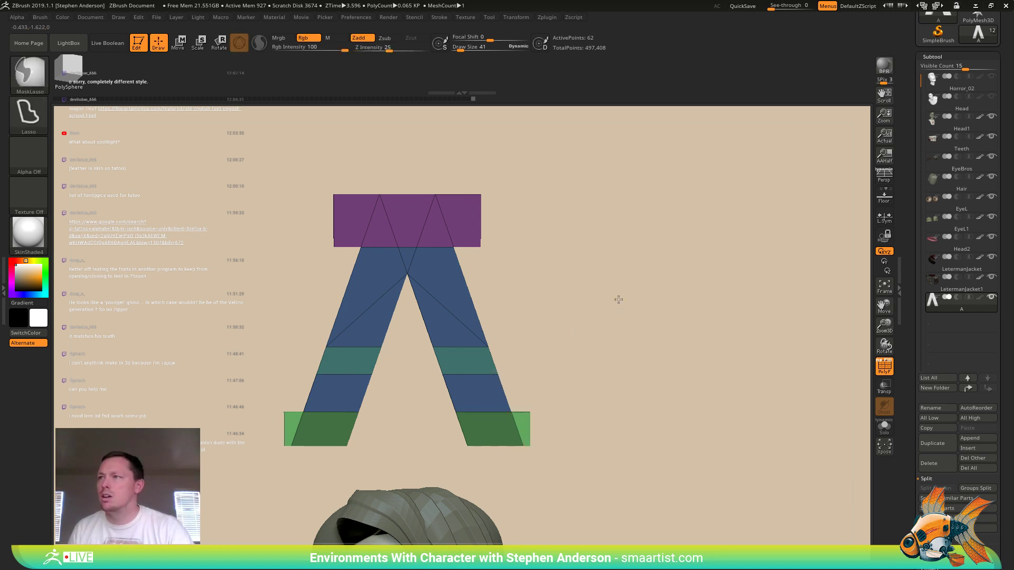
- Leave only the top band's outer sides unmasked and move them inward about 0.07 along X to narrow the band
{"action": "left_click", "coordinate": [660, 383], "text": "ctrl"}
{"action": "mouse_move", "coordinate": [504, 256]}
{"action": "left_mouse_down", "text": "ctrl"}
{"action": "mouse_move", "coordinate": [475, 260]}
{"action": "mouse_move", "coordinate": [498, 154]}
{"action": "mouse_move", "coordinate": [468, 158]}
{"action": "mouse_move", "coordinate": [473, 248]}
{"action": "left_mouse_up", "text": "ctrl"}
{"action": "key", "text": "w"}
{"action": "left_click", "coordinate": [572, 244], "text": "ctrl"}
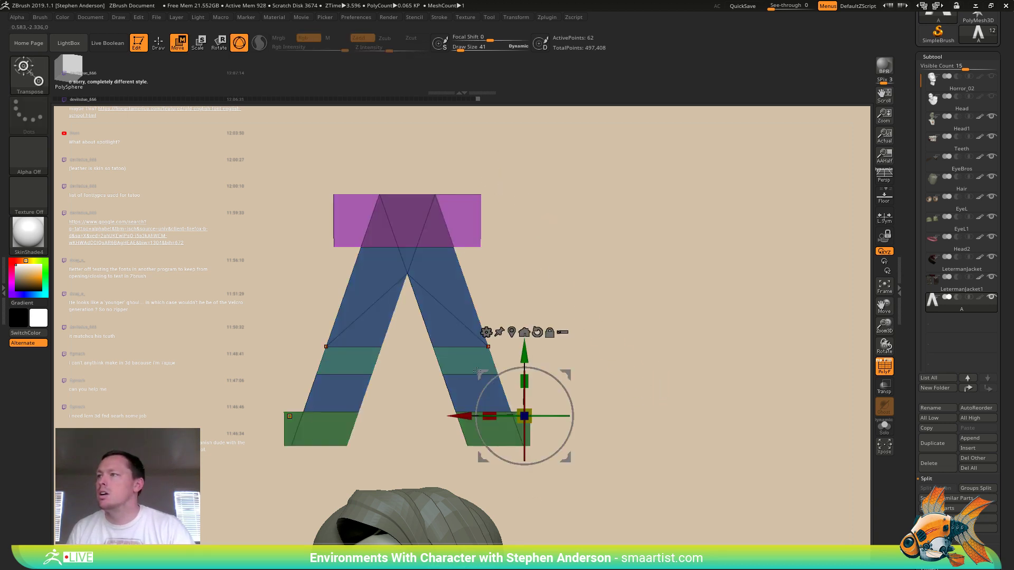
{"action": "left_click_drag", "start_coordinate": [457, 415], "coordinate": [452, 418]}
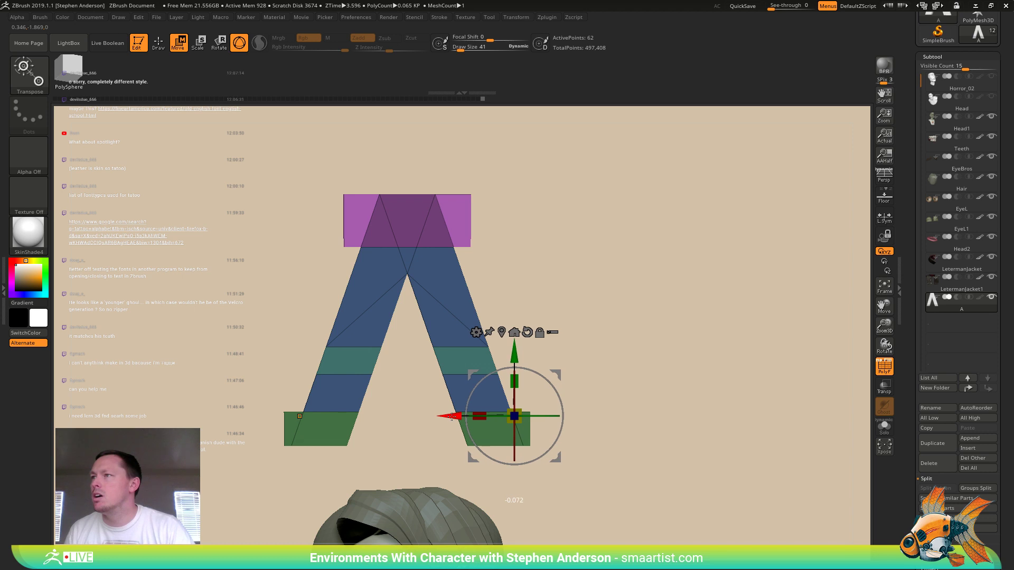
- Clear the mask and bridge the facing inner polygons of the two legs' teal bands with Bridge Two Polys to form the crossbar
{"action": "key", "text": "q"}
{"action": "mouse_move", "coordinate": [599, 337]}
{"action": "left_mouse_down", "text": "ctrl"}
{"action": "mouse_move", "coordinate": [607, 333]}
{"action": "mouse_move", "coordinate": [570, 319]}
{"action": "mouse_move", "coordinate": [465, 354]}
{"action": "left_mouse_up", "text": "ctrl"}
{"action": "key", "text": "space"}
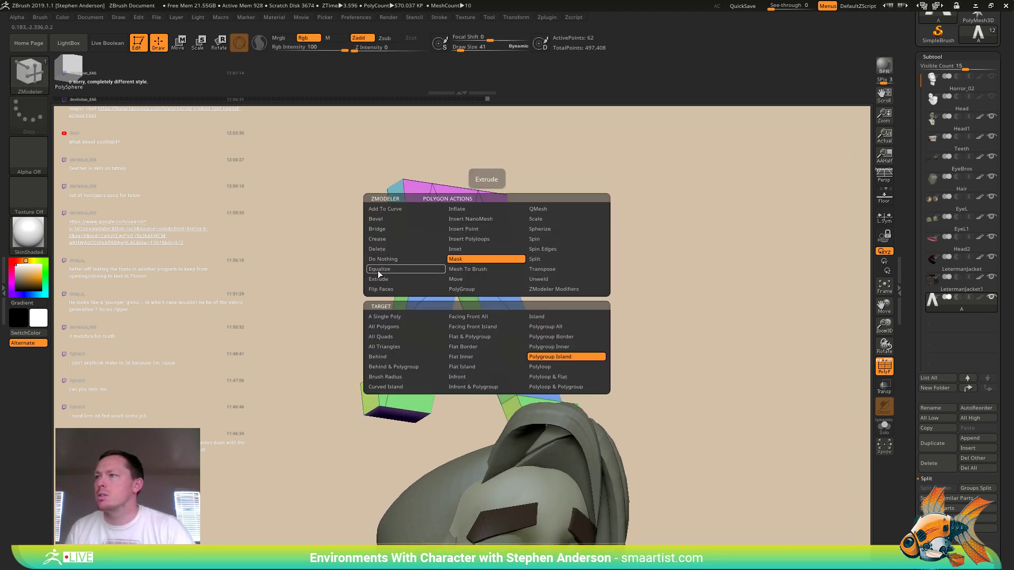
{"action": "left_click", "coordinate": [379, 229]}
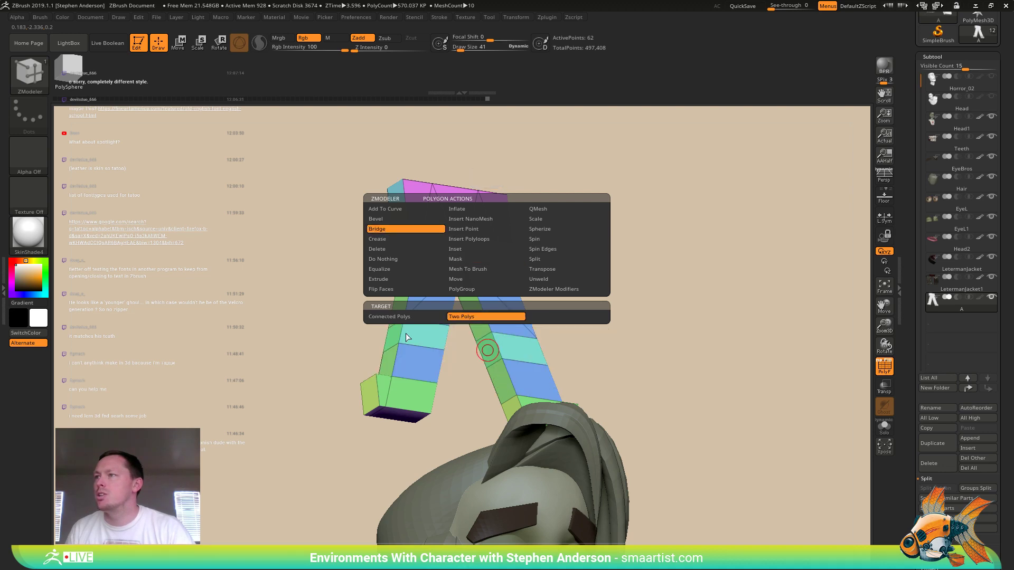
{"action": "left_click_drag", "start_coordinate": [467, 362], "coordinate": [432, 346]}
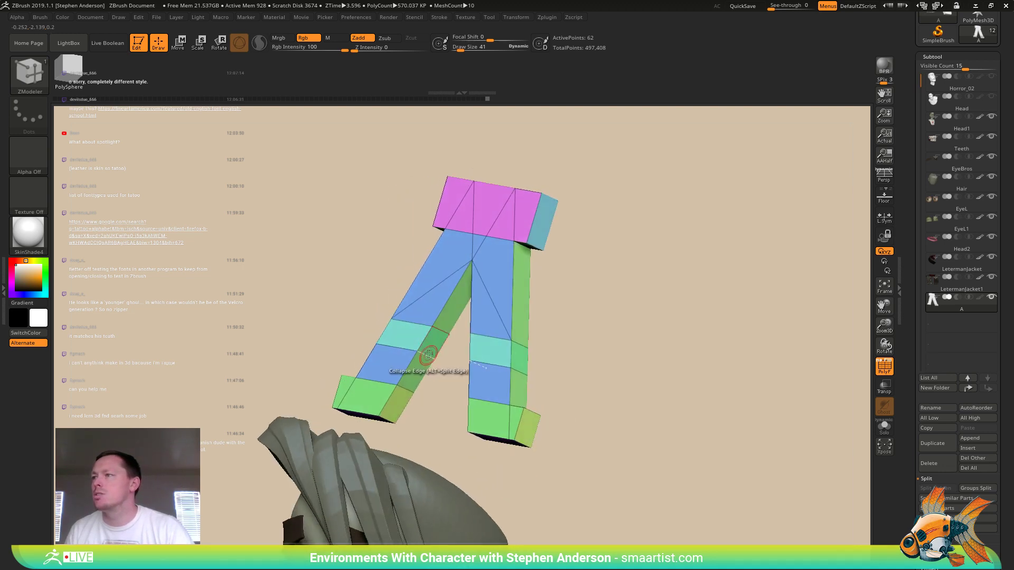
{"action": "right_click_drag", "start_coordinate": [423, 368], "coordinate": [522, 322]}
{"action": "key", "text": "shift+f"}
{"action": "key", "text": "shift+f"}
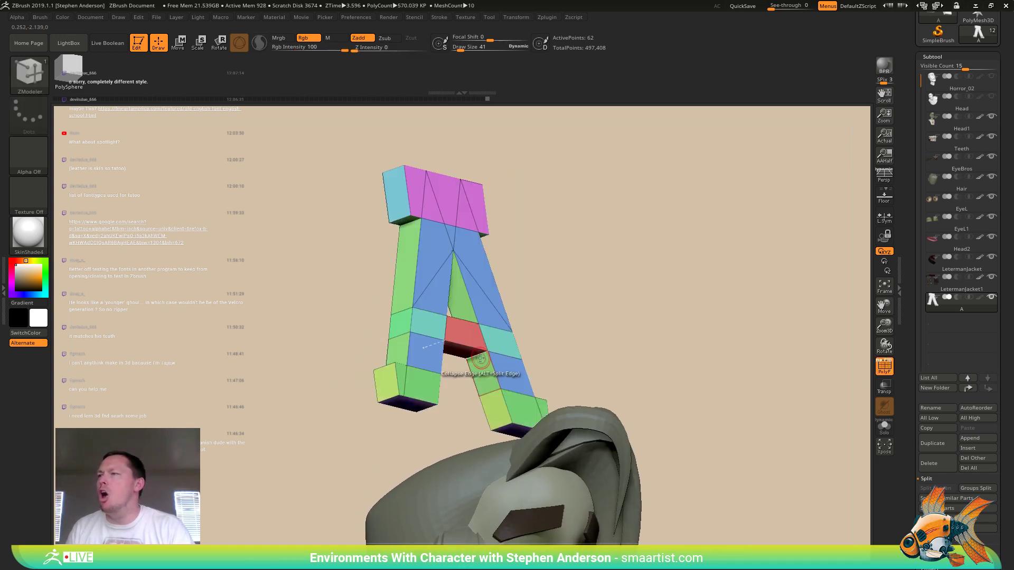
- Slide the crossbar's lower edges down the legs with the Slide edge action to thicken the crossbar, and hide the polyframe
{"action": "right_click_drag", "start_coordinate": [514, 360], "coordinate": [510, 404], "text": "ctrl"}
{"action": "key", "text": "space"}
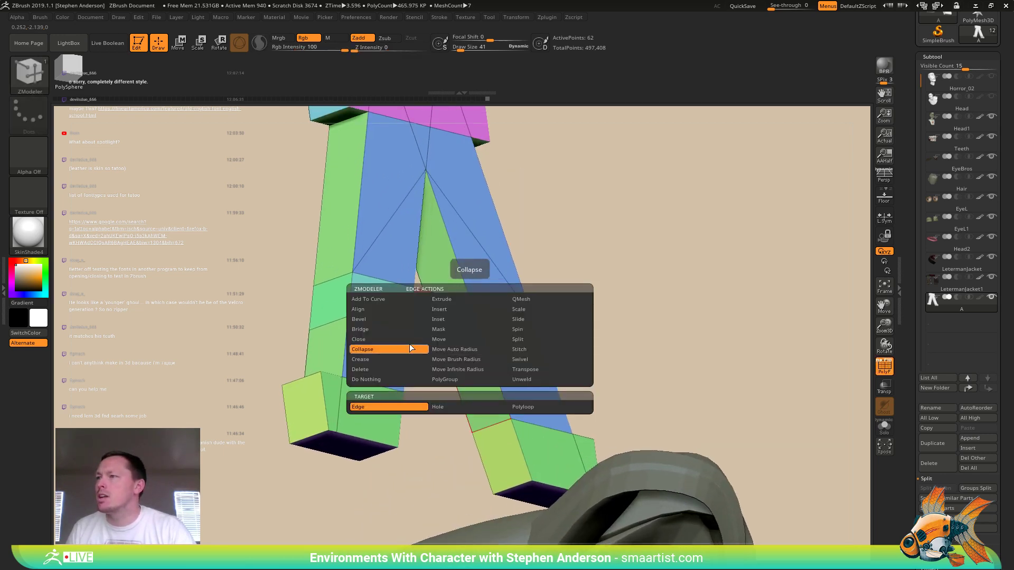
{"action": "left_click", "coordinate": [535, 322]}
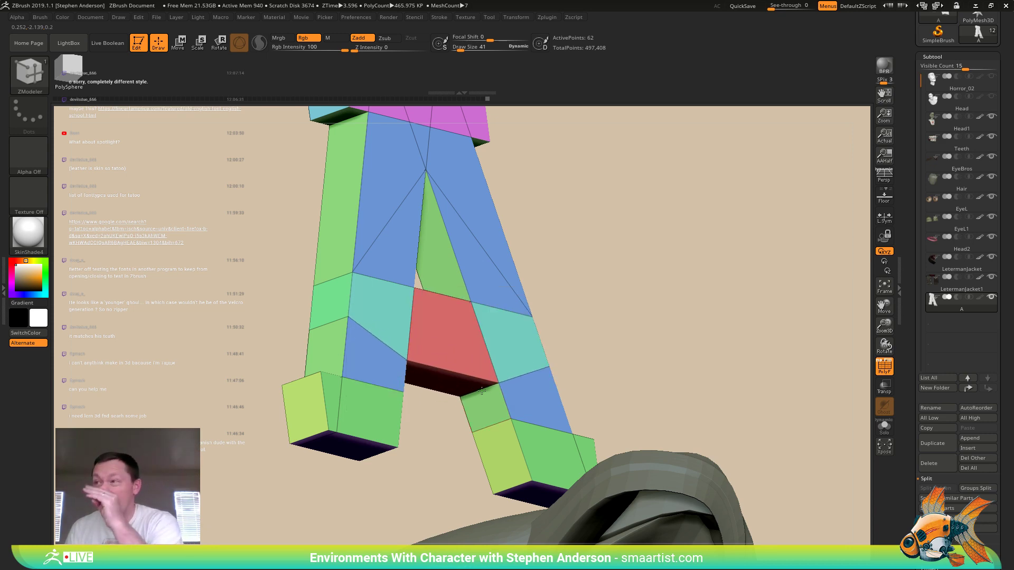
{"action": "right_click_drag", "start_coordinate": [497, 383], "coordinate": [546, 322]}
{"action": "mouse_move", "coordinate": [547, 322]}
{"action": "right_mouse_down"}
{"action": "mouse_move", "coordinate": [536, 327]}
{"action": "mouse_move", "coordinate": [528, 422]}
{"action": "mouse_move", "coordinate": [547, 421]}
{"action": "mouse_move", "coordinate": [538, 369]}
{"action": "mouse_move", "coordinate": [661, 332]}
{"action": "mouse_move", "coordinate": [710, 350]}
{"action": "mouse_move", "coordinate": [664, 372]}
{"action": "mouse_move", "coordinate": [607, 291]}
{"action": "mouse_move", "coordinate": [640, 294]}
{"action": "mouse_move", "coordinate": [616, 324]}
{"action": "mouse_move", "coordinate": [622, 312]}
{"action": "right_mouse_up"}
{"action": "key", "text": "shift+f"}
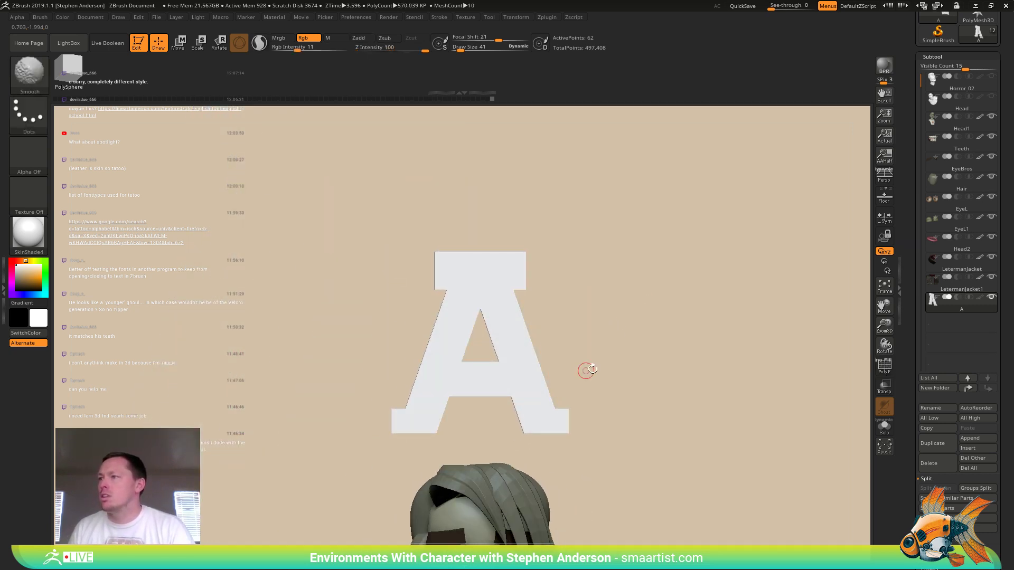
- Show the polyframe, mask the inner side faces of the feet with the Mask A Single Poly action, and invert the mask
{"action": "mouse_move", "coordinate": [509, 391]}
{"action": "right_mouse_down", "text": "ctrl"}
{"action": "mouse_move", "coordinate": [571, 452]}
{"action": "mouse_move", "coordinate": [559, 446]}
{"action": "mouse_move", "coordinate": [572, 437]}
{"action": "right_mouse_up", "text": "ctrl"}
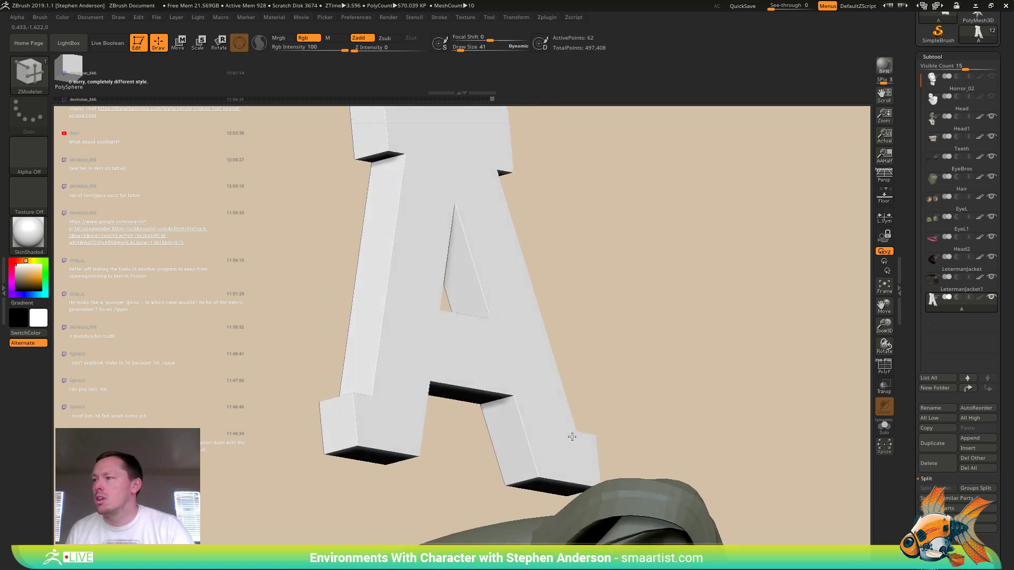
{"action": "key", "text": "shift+f"}
{"action": "key", "text": "space"}
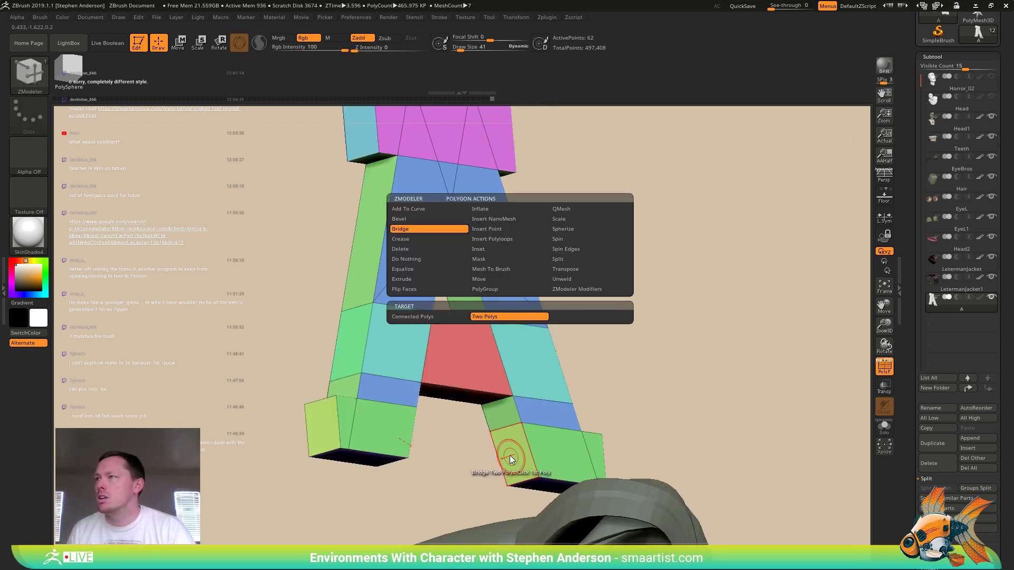
{"action": "left_click", "coordinate": [491, 259]}
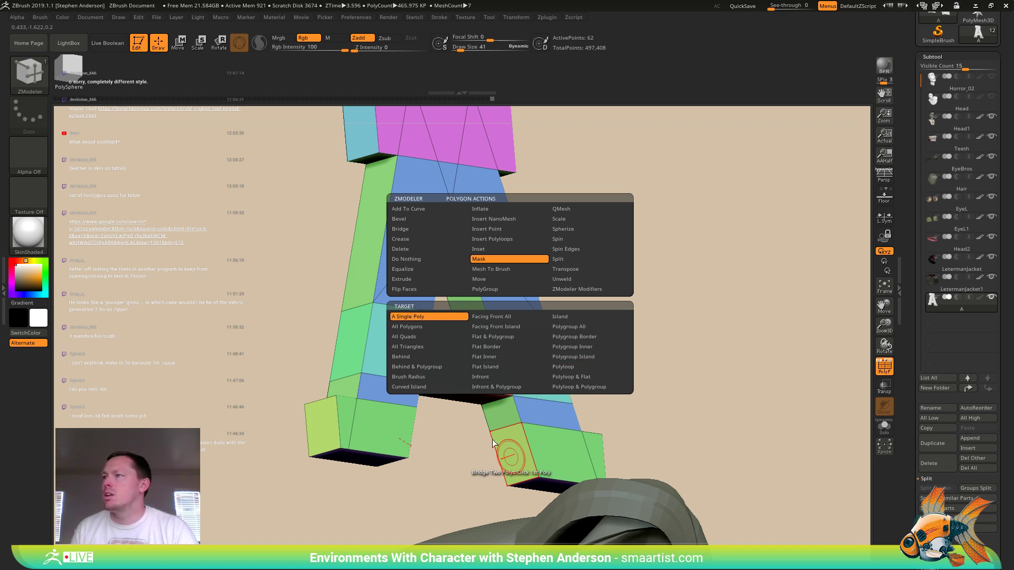
{"action": "left_click", "coordinate": [517, 455]}
{"action": "right_click_drag", "start_coordinate": [647, 390], "coordinate": [629, 403]}
{"action": "left_click", "coordinate": [637, 411], "text": "ctrl"}
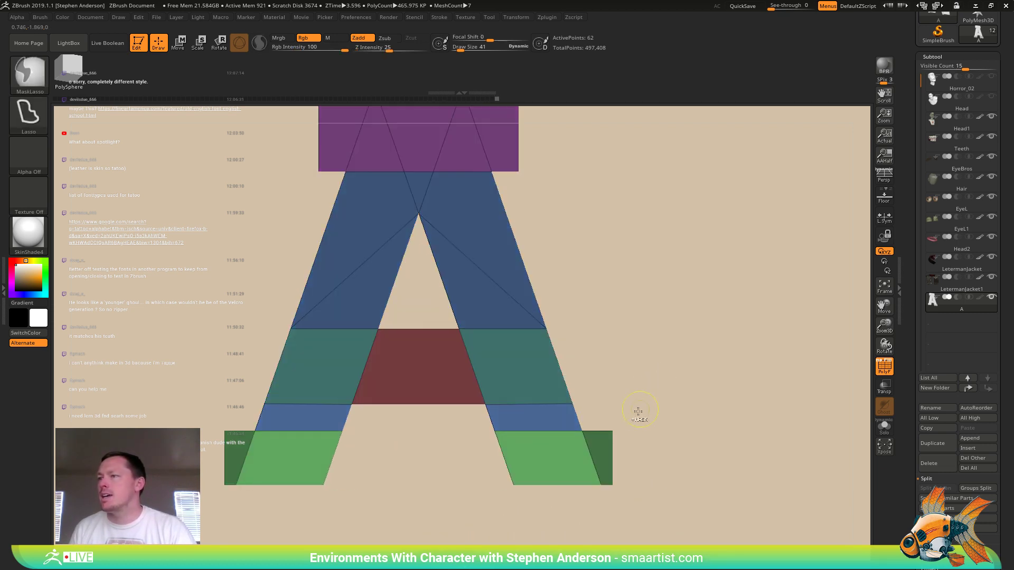
- Extrude the feet's inner faces inward along X, then mask their upper corners and move the lower ones about 0.09 to make the sides vertical
{"action": "key", "text": "w"}
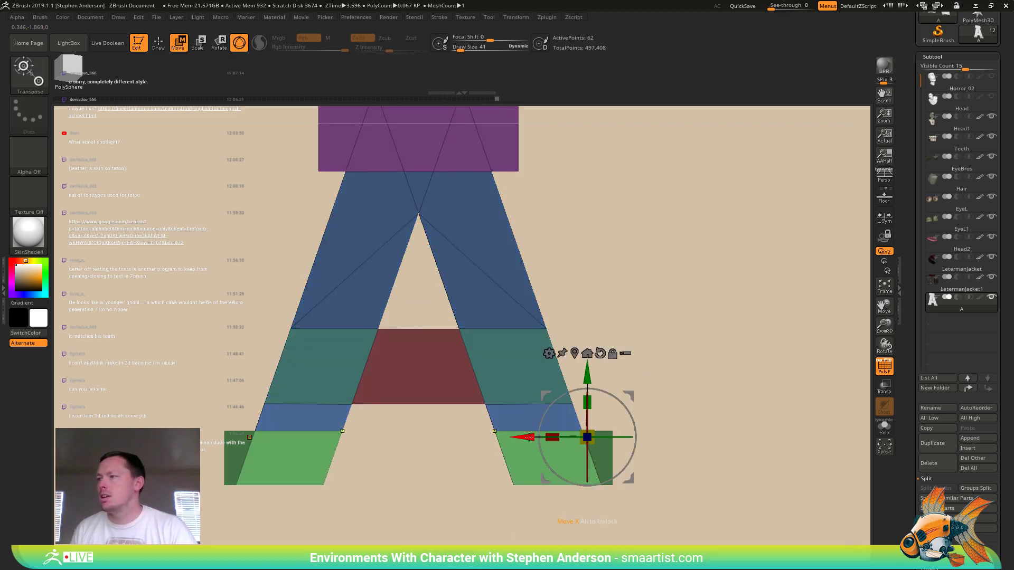
{"action": "left_click_drag", "start_coordinate": [528, 438], "coordinate": [490, 437]}
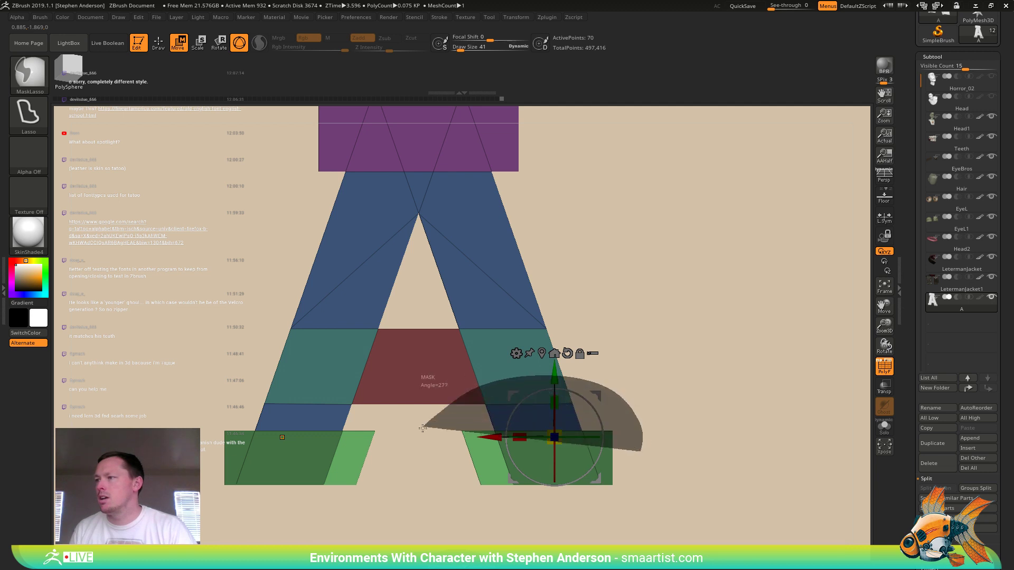
{"action": "left_click_drag", "start_coordinate": [495, 442], "coordinate": [480, 438]}
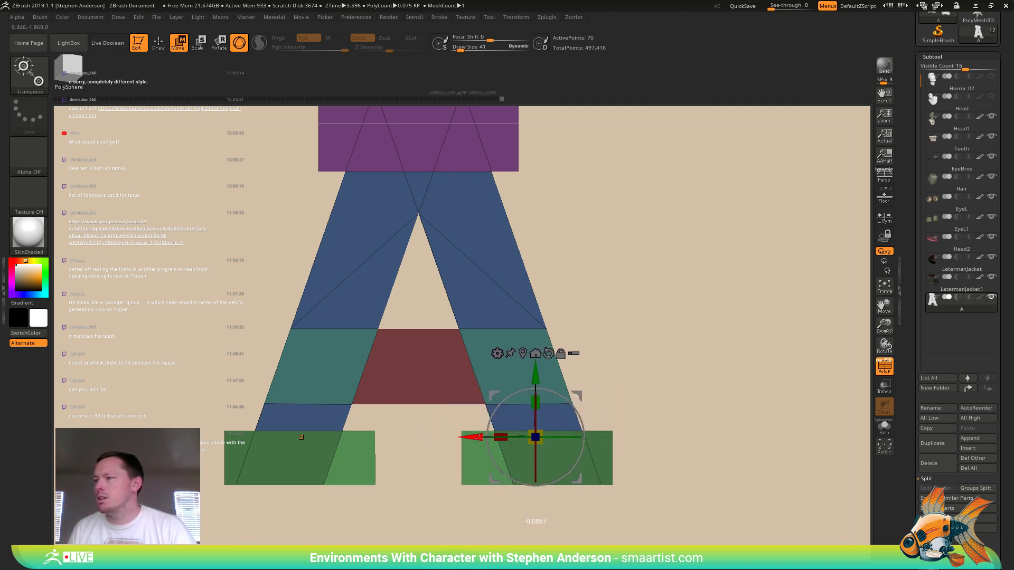
- Draw a horizontal Transpose line across the foot gap, pull the inner serif sides back slightly to widen the gap, and clear the mask
{"action": "right_click_drag", "start_coordinate": [477, 444], "coordinate": [489, 473], "text": "ctrl"}
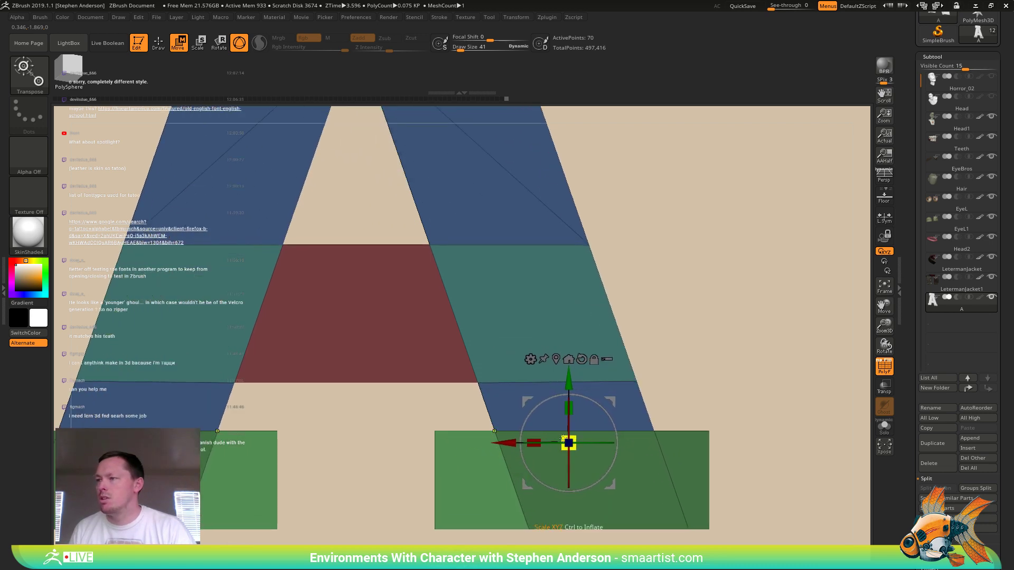
{"action": "key", "text": "y"}
{"action": "left_click_drag", "start_coordinate": [512, 471], "coordinate": [360, 470]}
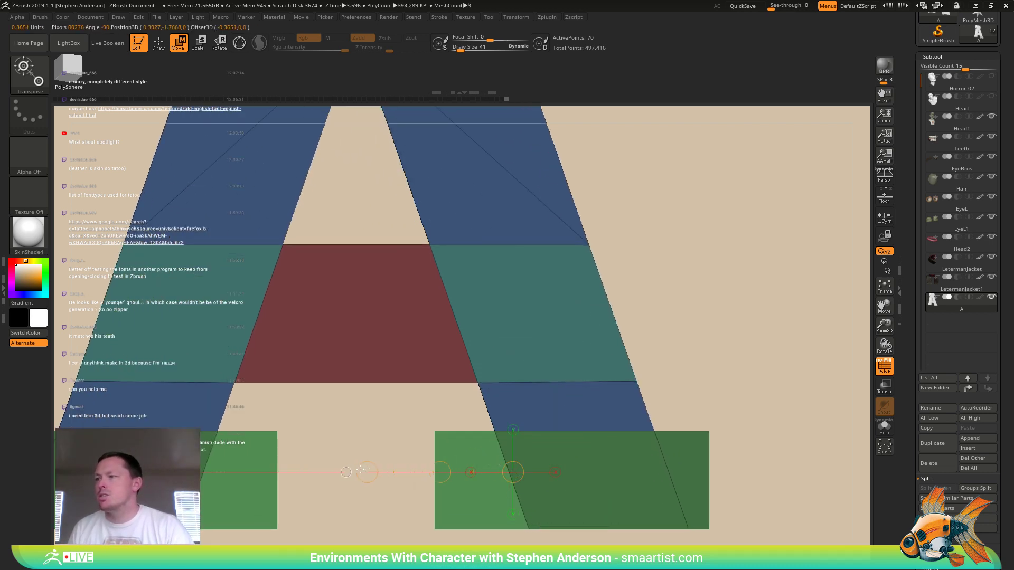
{"action": "left_click_drag", "start_coordinate": [435, 472], "coordinate": [446, 470]}
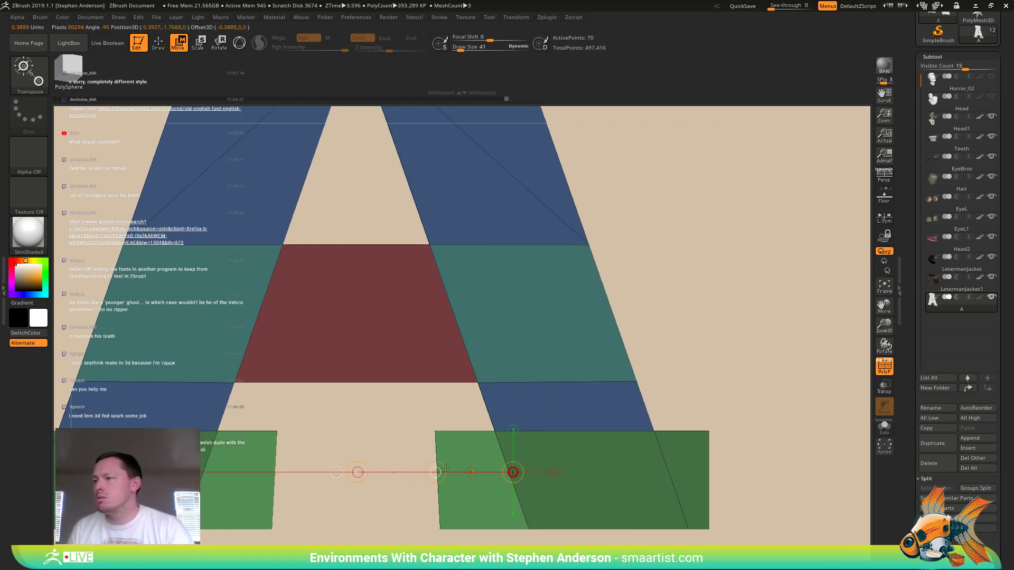
{"action": "key", "text": "ctrl+z"}
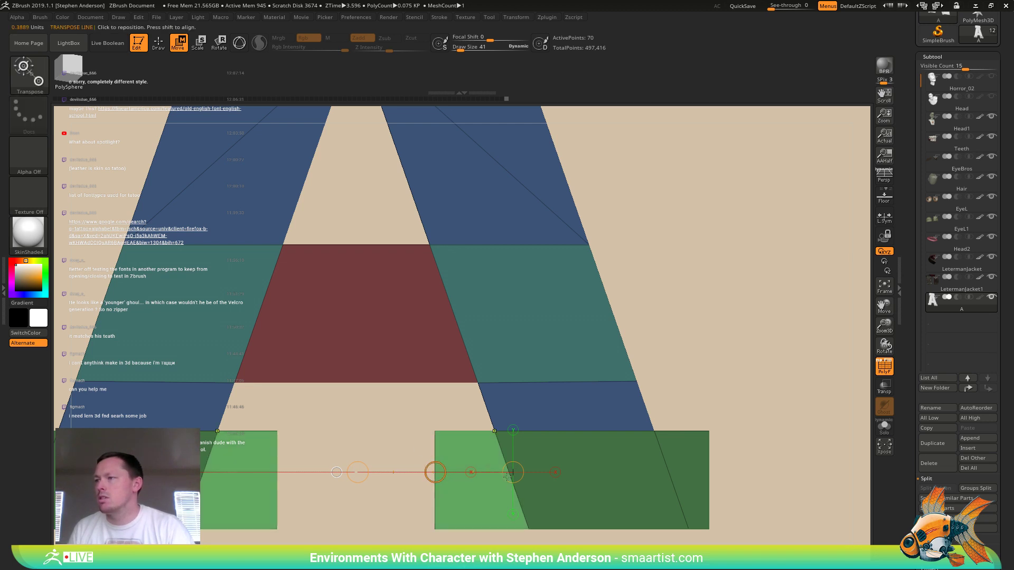
{"action": "left_click_drag", "start_coordinate": [515, 472], "coordinate": [406, 472]}
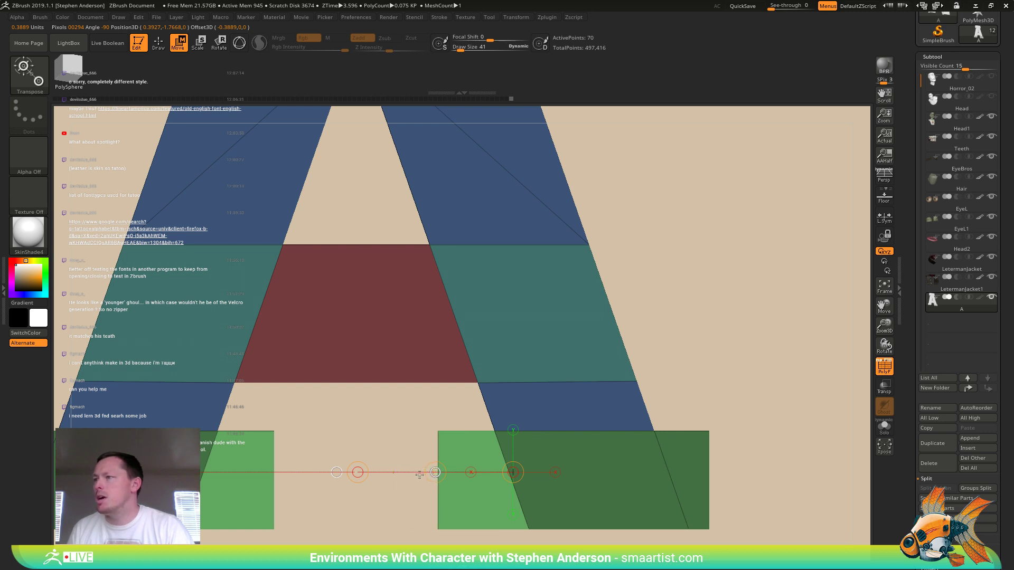
{"action": "left_click_drag", "start_coordinate": [689, 378], "coordinate": [721, 387], "text": "ctrl"}
- Hide the polyframe, mask everything except the feet's bottom points, move those points straight down to make the feet taller, and clear the mask
{"action": "right_click_drag", "start_coordinate": [697, 436], "coordinate": [564, 376], "text": "alt"}
{"action": "key", "text": "shift+f"}
{"action": "right_click_drag", "start_coordinate": [577, 415], "coordinate": [588, 376]}
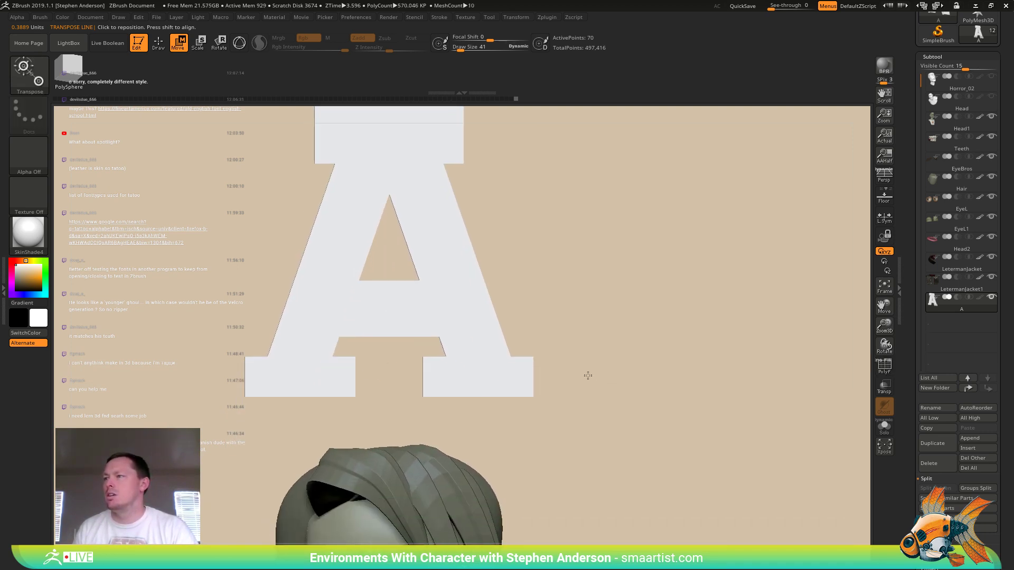
{"action": "mouse_move", "coordinate": [555, 387]}
{"action": "left_mouse_down", "text": "ctrl"}
{"action": "mouse_move", "coordinate": [469, 439]}
{"action": "mouse_move", "coordinate": [389, 388]}
{"action": "mouse_move", "coordinate": [425, 385]}
{"action": "left_mouse_up", "text": "ctrl"}
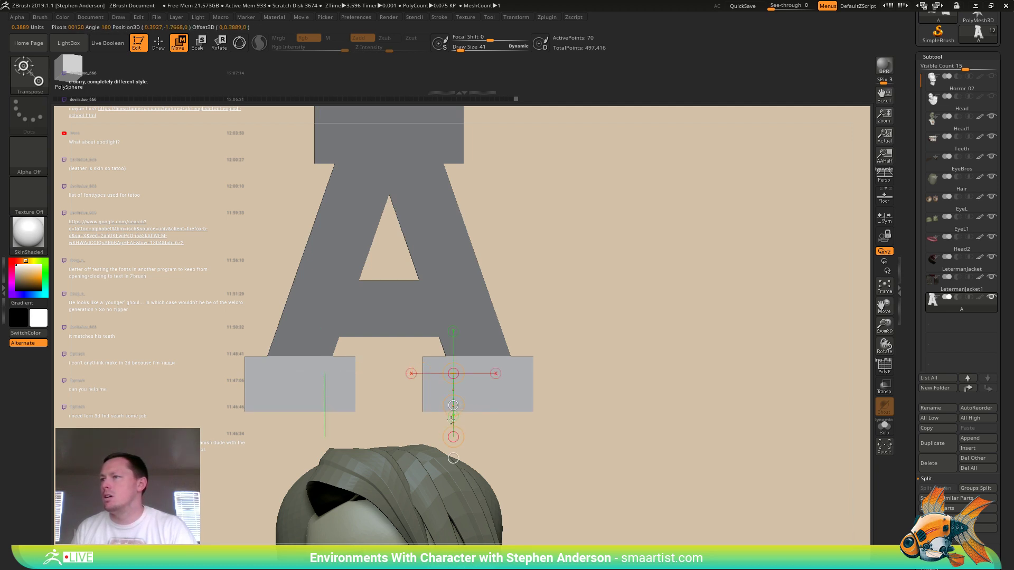
{"action": "left_click_drag", "start_coordinate": [616, 357], "coordinate": [629, 414], "text": "ctrl"}
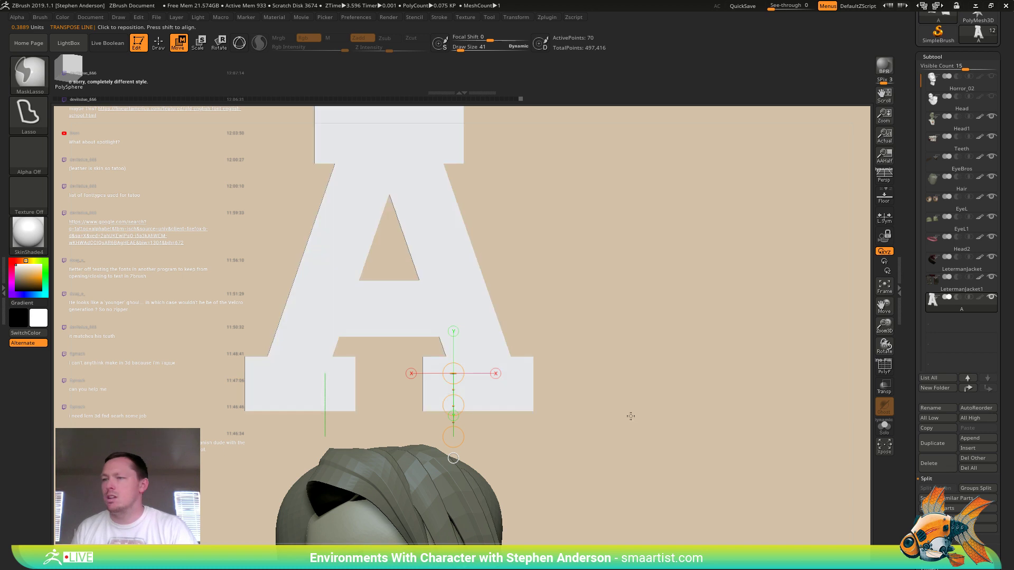
- Switch back to the Gizmo and scale the whole A down along Z to make the letter thinner in depth
{"action": "key", "text": "q"}
{"action": "right_click_drag", "start_coordinate": [613, 414], "coordinate": [563, 354], "text": "ctrl"}
{"action": "mouse_move", "coordinate": [562, 355]}
{"action": "left_mouse_down"}
{"action": "mouse_move", "coordinate": [539, 317]}
{"action": "mouse_move", "coordinate": [572, 362]}
{"action": "mouse_move", "coordinate": [604, 376]}
{"action": "mouse_move", "coordinate": [564, 347]}
{"action": "left_mouse_up"}
{"action": "mouse_move", "coordinate": [564, 347]}
{"action": "right_mouse_down", "text": "ctrl"}
{"action": "mouse_move", "coordinate": [566, 335]}
{"action": "mouse_move", "coordinate": [559, 445]}
{"action": "right_mouse_up", "text": "ctrl"}
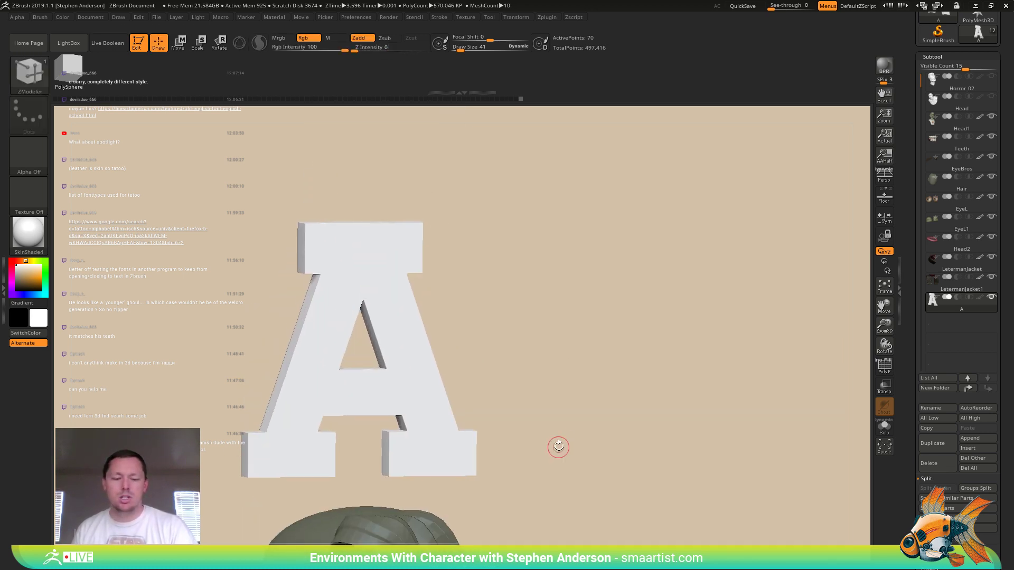
{"action": "key", "text": "w"}
{"action": "left_click_drag", "start_coordinate": [561, 376], "coordinate": [597, 390]}
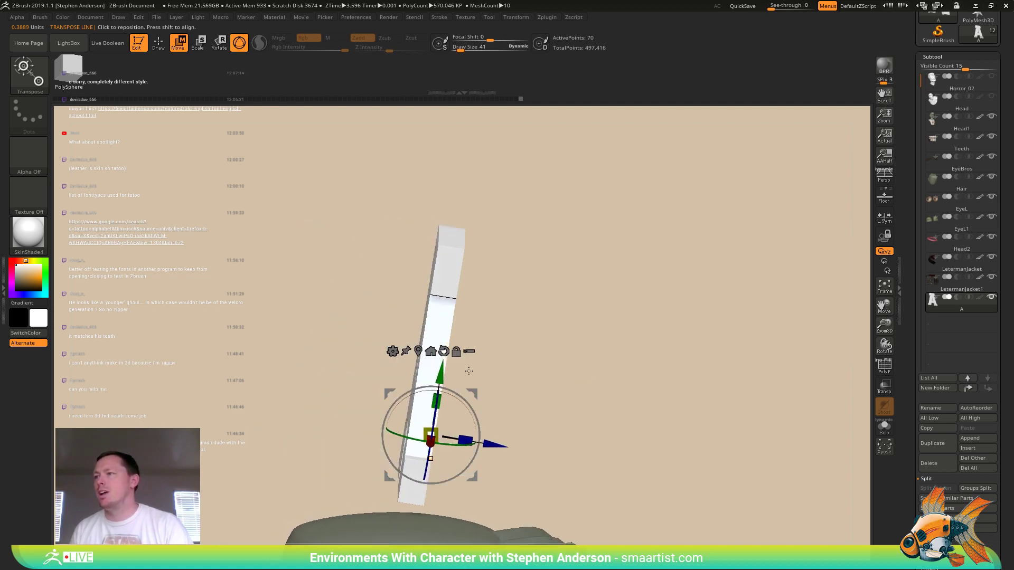
{"action": "left_click_drag", "start_coordinate": [462, 438], "coordinate": [394, 421]}
{"action": "left_click_drag", "start_coordinate": [520, 378], "coordinate": [528, 324]}
{"action": "right_click_drag", "start_coordinate": [527, 325], "coordinate": [600, 362], "text": "alt"}
- Merge all faces of the A into a single polygroup and show the polyframe
{"action": "key", "text": "shift+f"}
{"action": "right_click_drag", "start_coordinate": [540, 245], "coordinate": [573, 359], "text": "alt"}
{"action": "mouse_move", "coordinate": [570, 311]}
{"action": "right_mouse_down", "text": "ctrl"}
{"action": "mouse_move", "coordinate": [589, 339]}
{"action": "mouse_move", "coordinate": [613, 346]}
{"action": "mouse_move", "coordinate": [621, 374]}
{"action": "right_mouse_up", "text": "ctrl"}
{"action": "key", "text": "shift+f"}
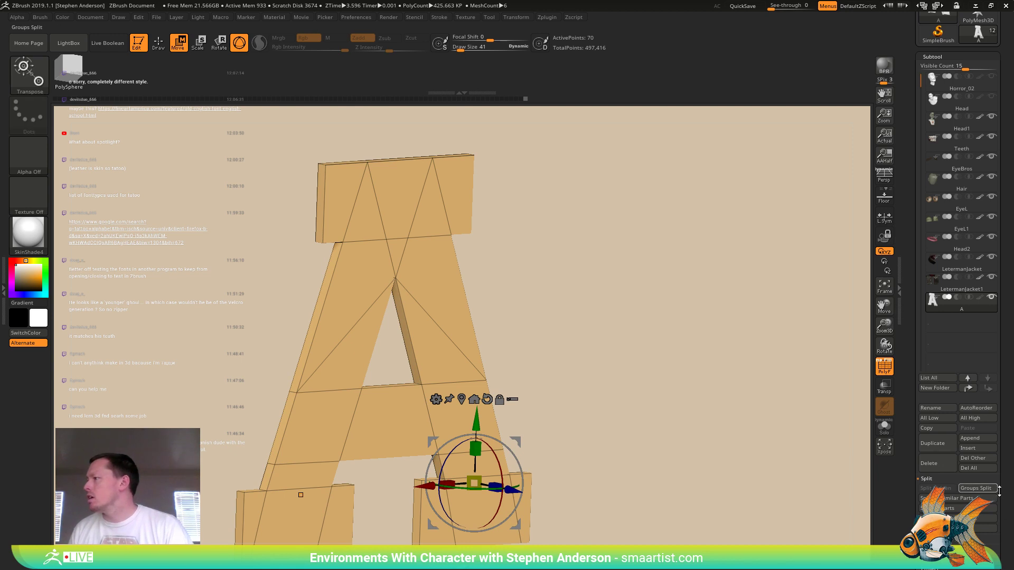
{"action": "scroll", "coordinate": [993, 431], "scroll_direction": "down", "scroll_amount": 5}
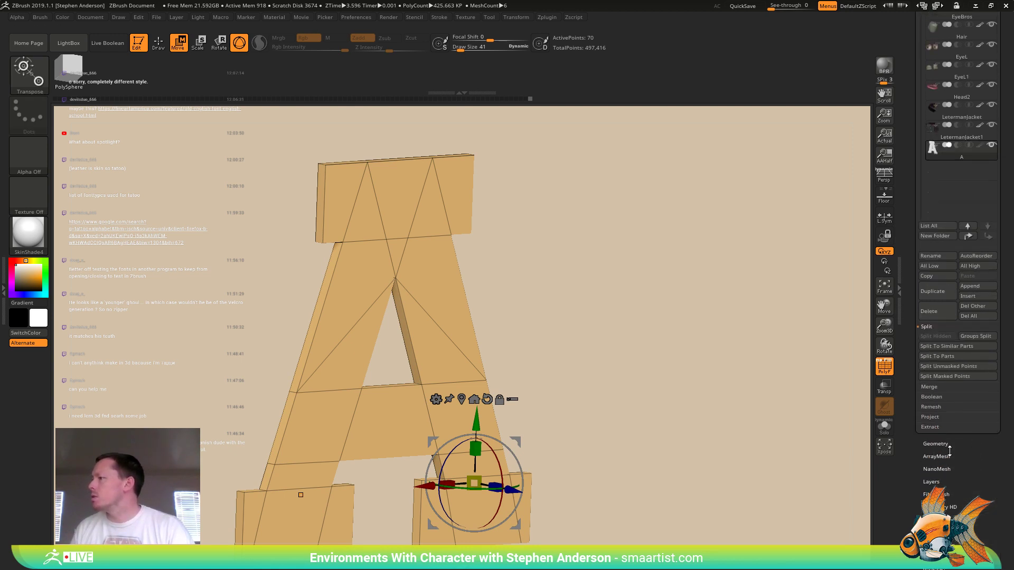
- Split the A into separate polygroups according to its face normals
{"action": "left_click", "coordinate": [936, 444]}
{"action": "scroll", "coordinate": [945, 147], "scroll_direction": "down", "scroll_amount": 5}
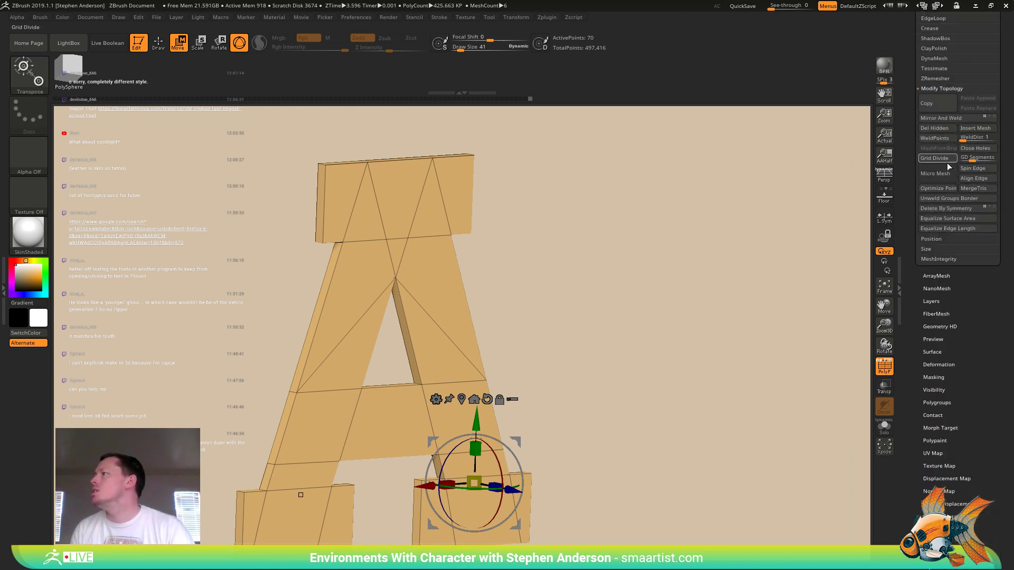
{"action": "left_click", "coordinate": [935, 402]}
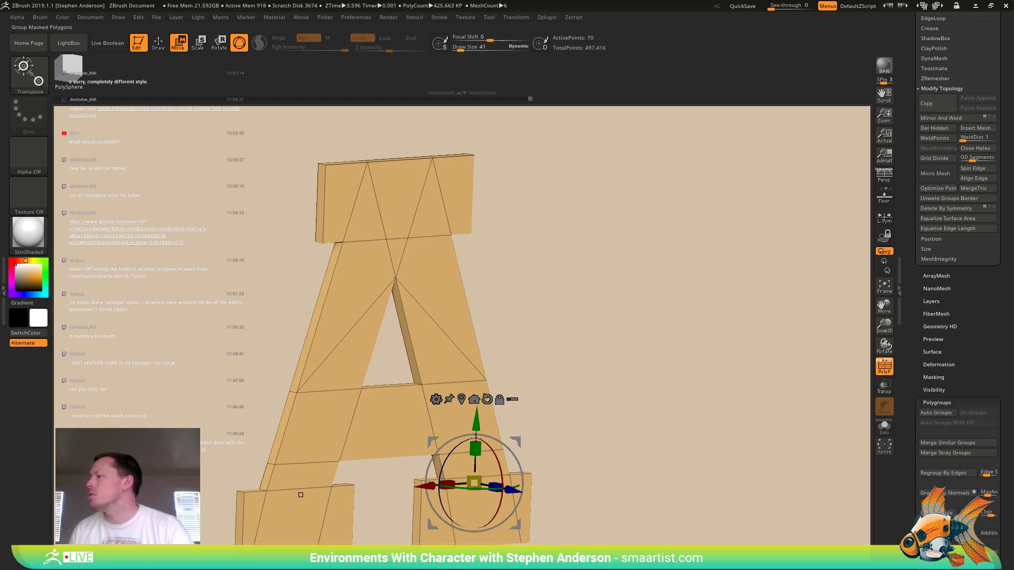
{"action": "left_click", "coordinate": [953, 497]}
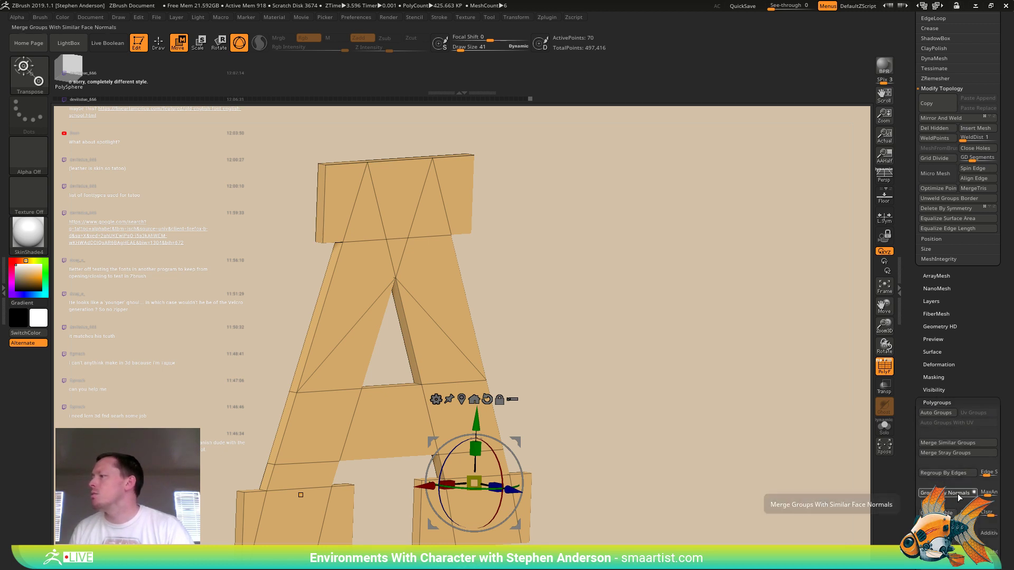
{"action": "right_click_drag", "start_coordinate": [577, 328], "coordinate": [850, 172], "text": "alt"}
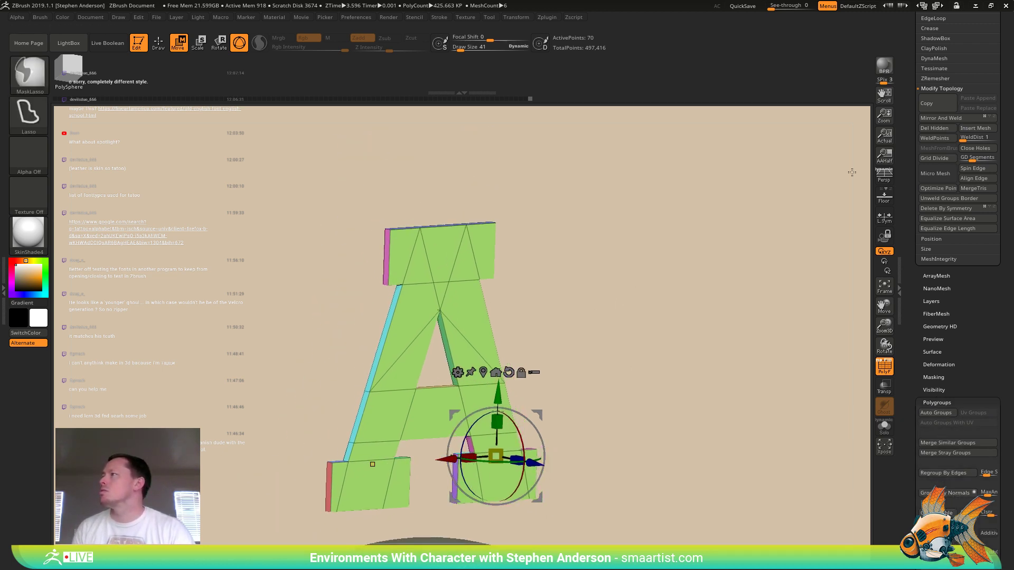
- Crease the A's edges along its polygroup borders and preview the subdivided letter without the polyframe
{"action": "left_click_drag", "start_coordinate": [974, 281], "coordinate": [977, 409]}
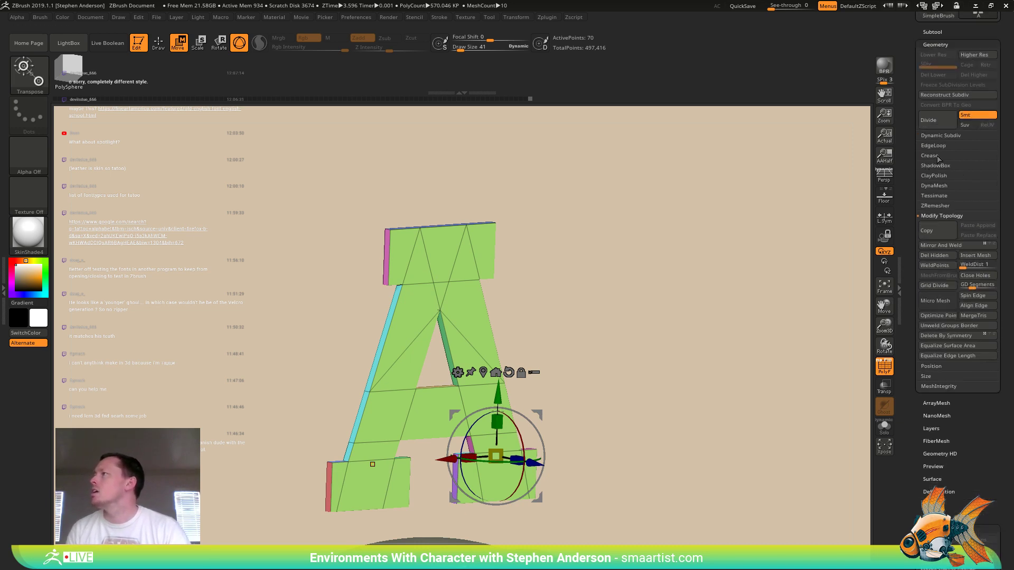
{"action": "left_click", "coordinate": [929, 155]}
{"action": "left_click", "coordinate": [940, 195]}
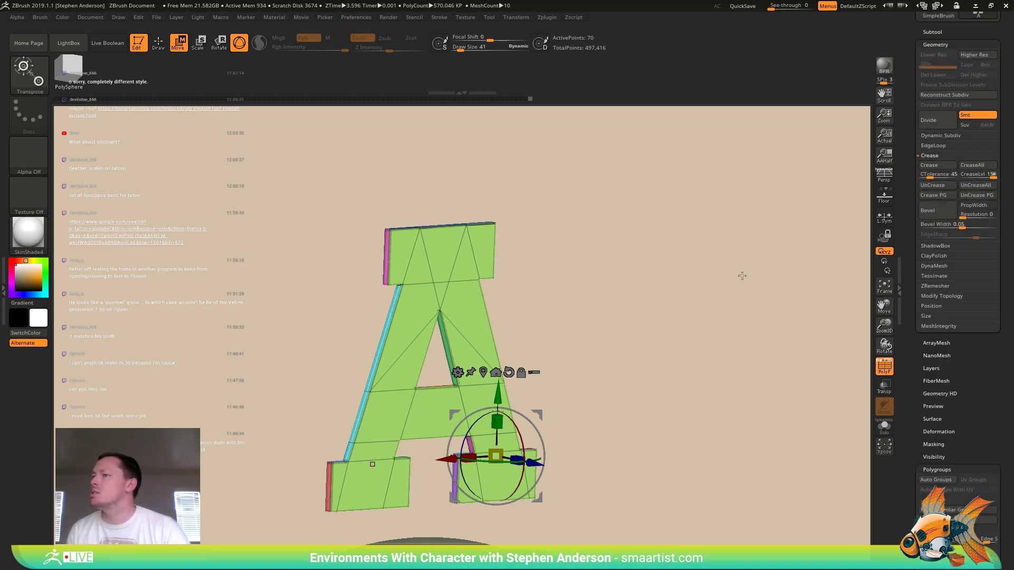
{"action": "key", "text": "ctrl+d"}
{"action": "key", "text": "shift+f"}
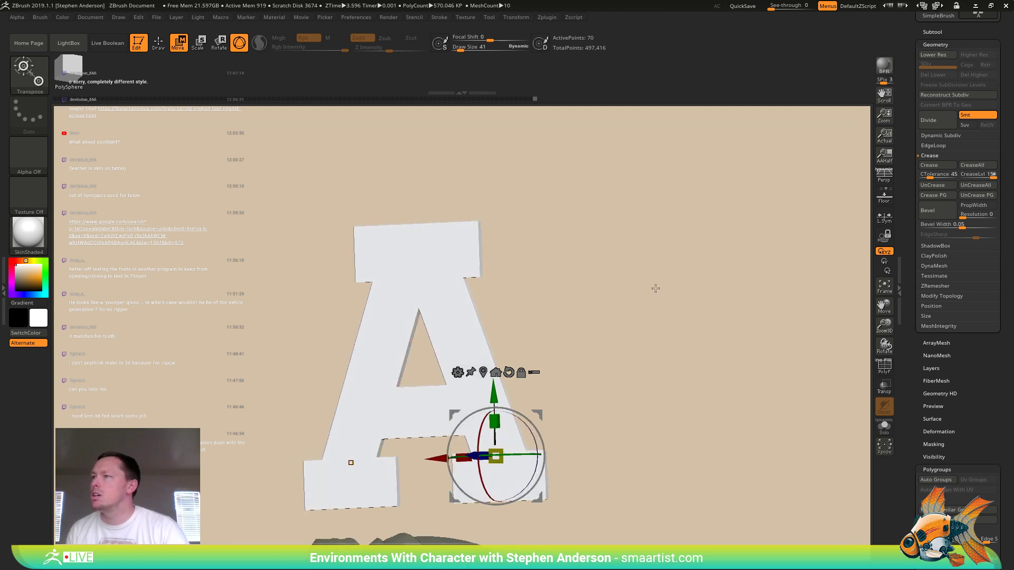
{"action": "right_click_drag", "start_coordinate": [675, 285], "coordinate": [846, 306]}
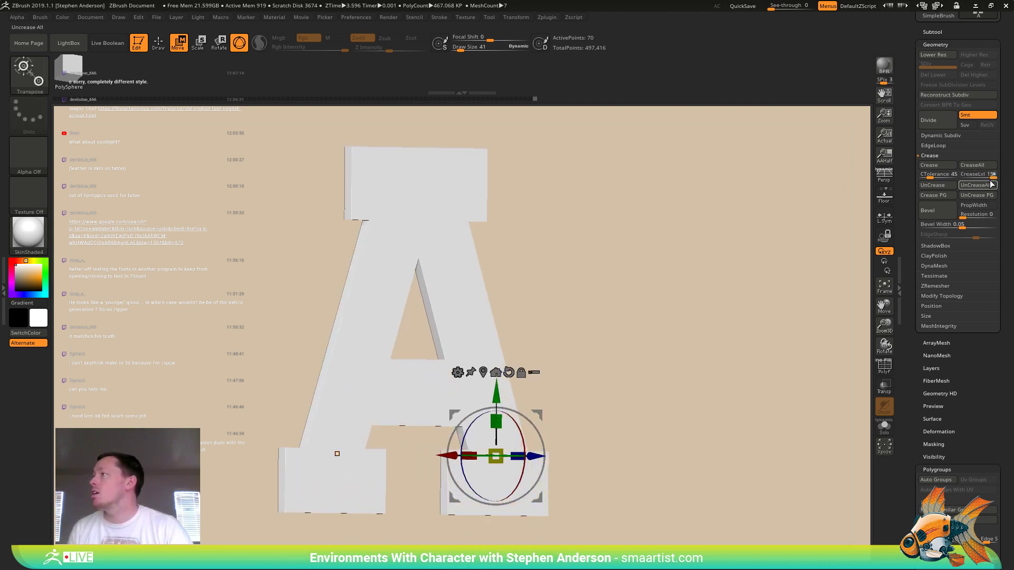
- Set the Dynamic Subdiv SmoothSubdiv level to 3 and check the letter's smoothing with the polyframe shown
{"action": "left_click", "coordinate": [953, 136]}
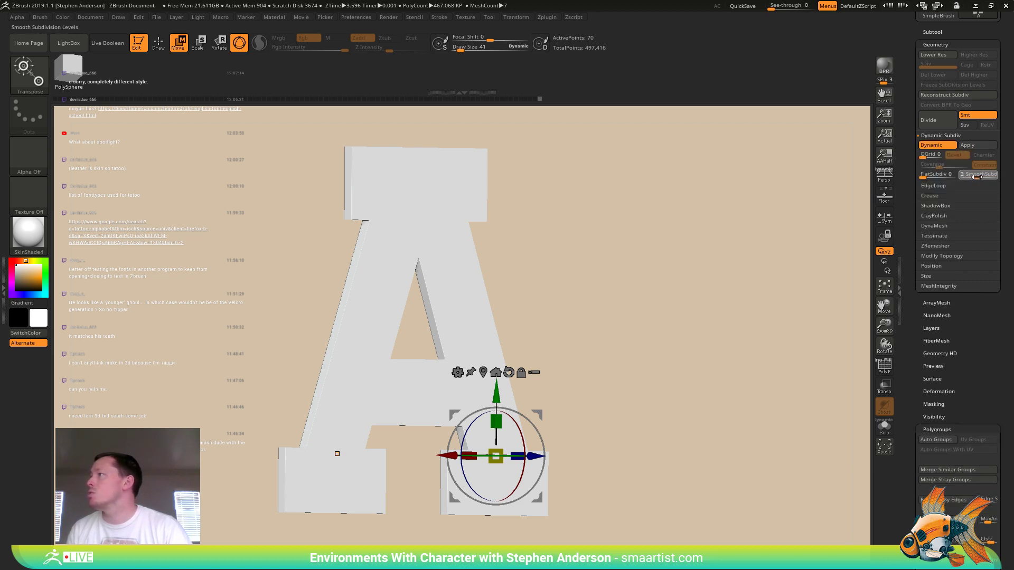
{"action": "left_click", "coordinate": [978, 177]}
{"action": "key", "text": "shift+f"}
{"action": "right_click_drag", "start_coordinate": [636, 290], "coordinate": [618, 321], "text": "ctrl"}
{"action": "key", "text": "shift+f"}
{"action": "key", "text": "shift+f"}
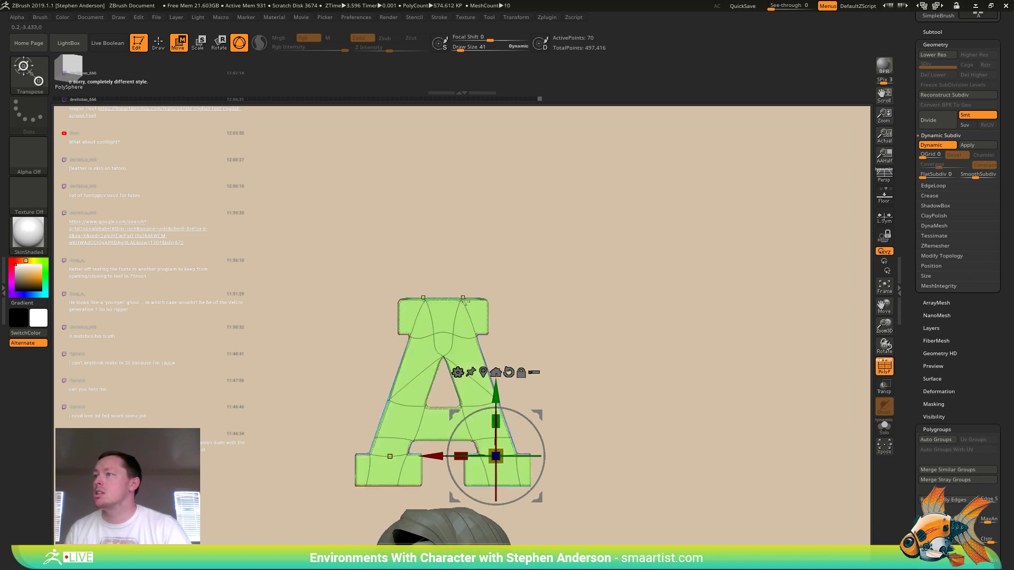
- Turn off the subdivision preview and set the ZModeler brush's edge action to Collapse with a single edge as target
{"action": "key", "text": "shift+d"}
{"action": "mouse_move", "coordinate": [541, 260]}
{"action": "right_mouse_down"}
{"action": "mouse_move", "coordinate": [547, 294]}
{"action": "mouse_move", "coordinate": [546, 283]}
{"action": "right_mouse_up"}
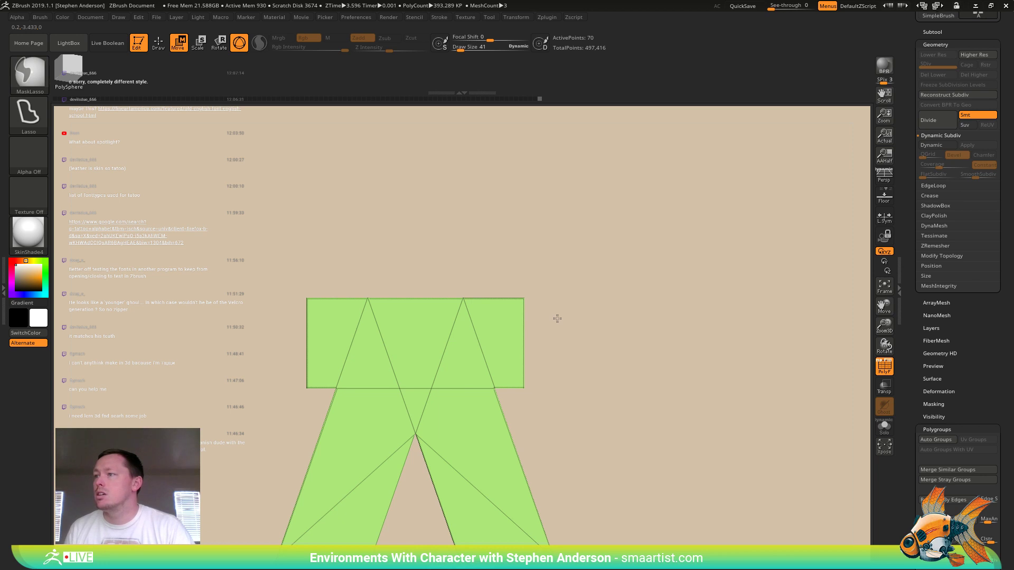
{"action": "mouse_move", "coordinate": [560, 299]}
{"action": "right_mouse_down", "text": "alt"}
{"action": "mouse_move", "coordinate": [575, 316]}
{"action": "mouse_move", "coordinate": [589, 305]}
{"action": "right_mouse_up", "text": "alt"}
{"action": "right_click_drag", "start_coordinate": [607, 257], "coordinate": [621, 371], "text": "alt"}
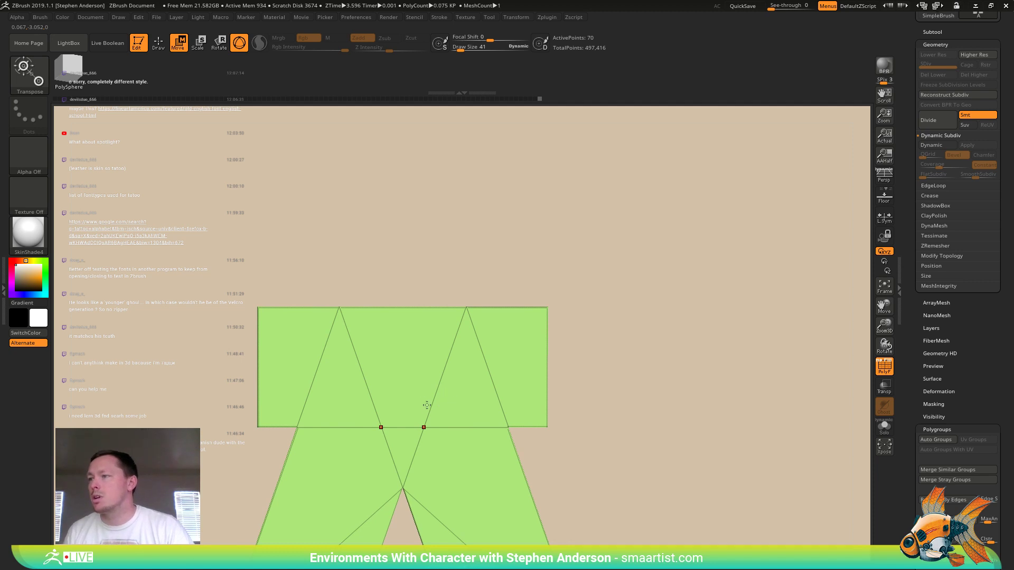
{"action": "key", "text": "b"}
{"action": "key", "text": "z"}
{"action": "key", "text": "m"}
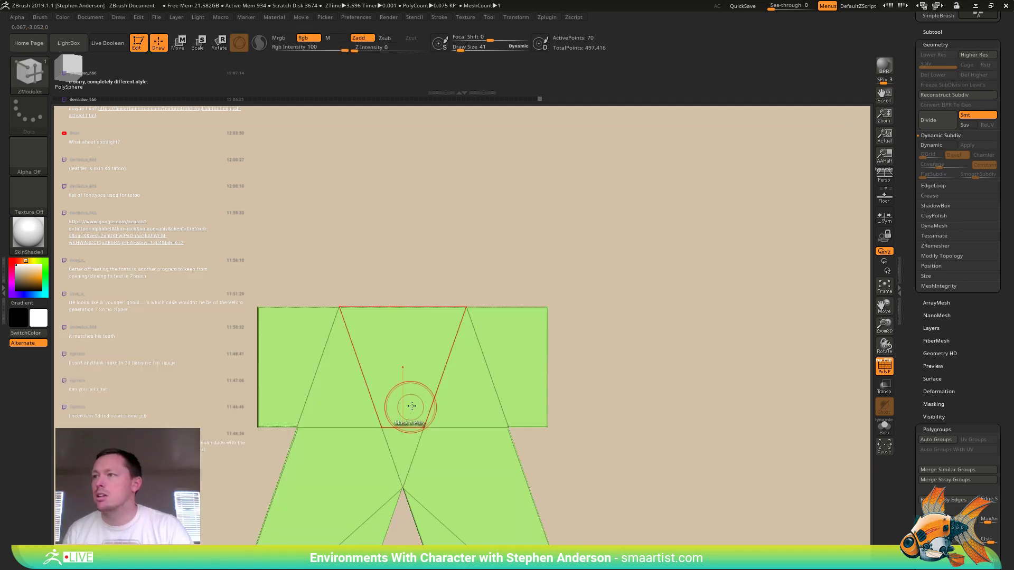
{"action": "key", "text": "space"}
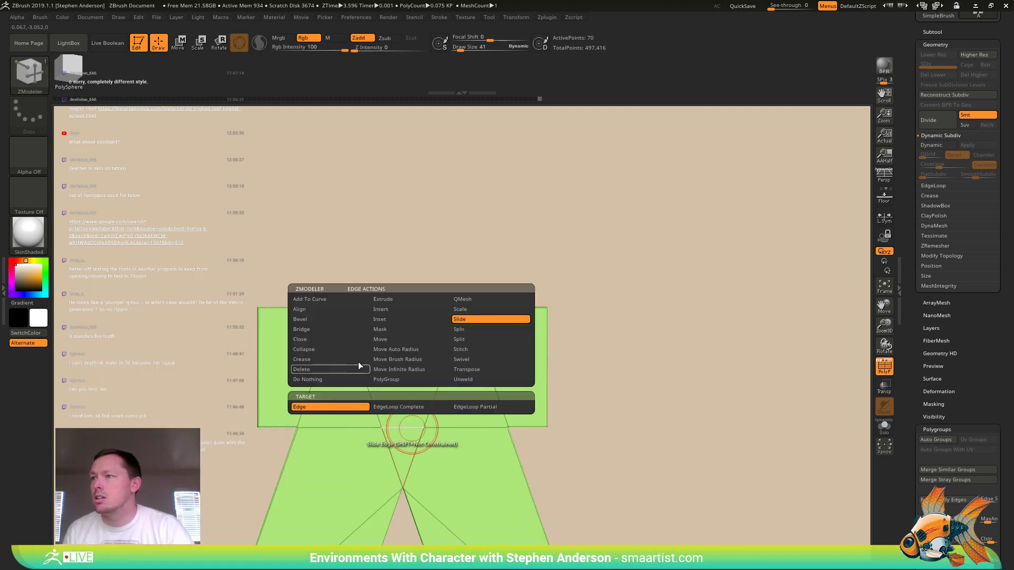
{"action": "left_click", "coordinate": [320, 350]}
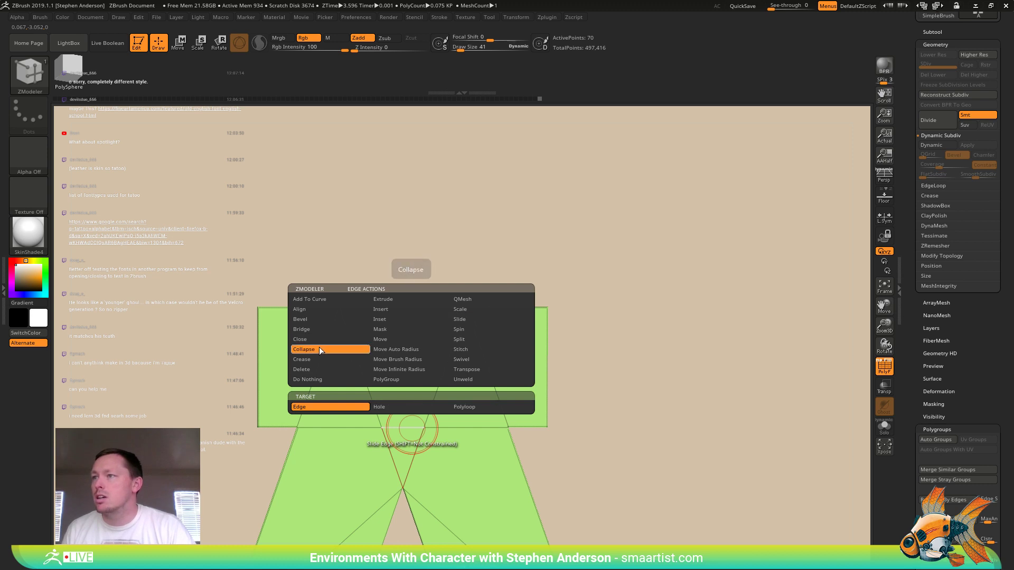
- Try collapsing the short edge between the crossing diagonals at the top serif's base, undo it, and check the smoothing
{"action": "left_click", "coordinate": [454, 411]}
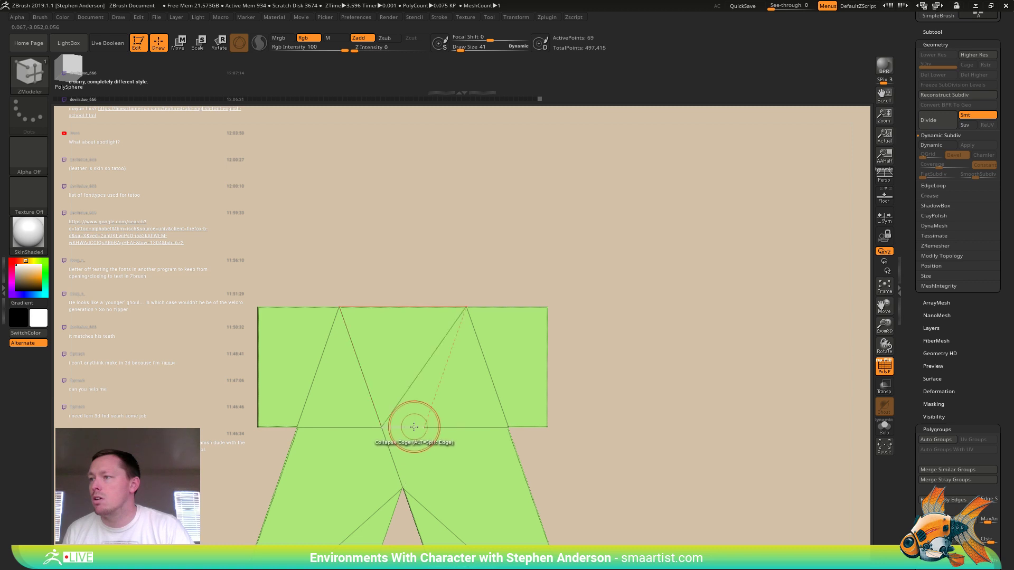
{"action": "key", "text": "d"}
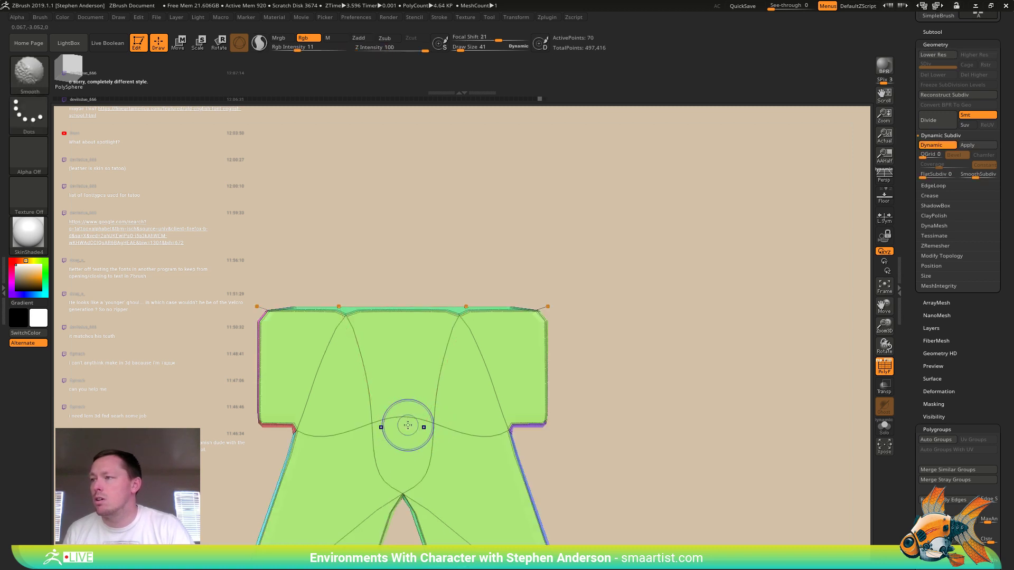
{"action": "key", "text": "shift+f"}
{"action": "key", "text": "shift+f"}
{"action": "key", "text": "shift+d"}
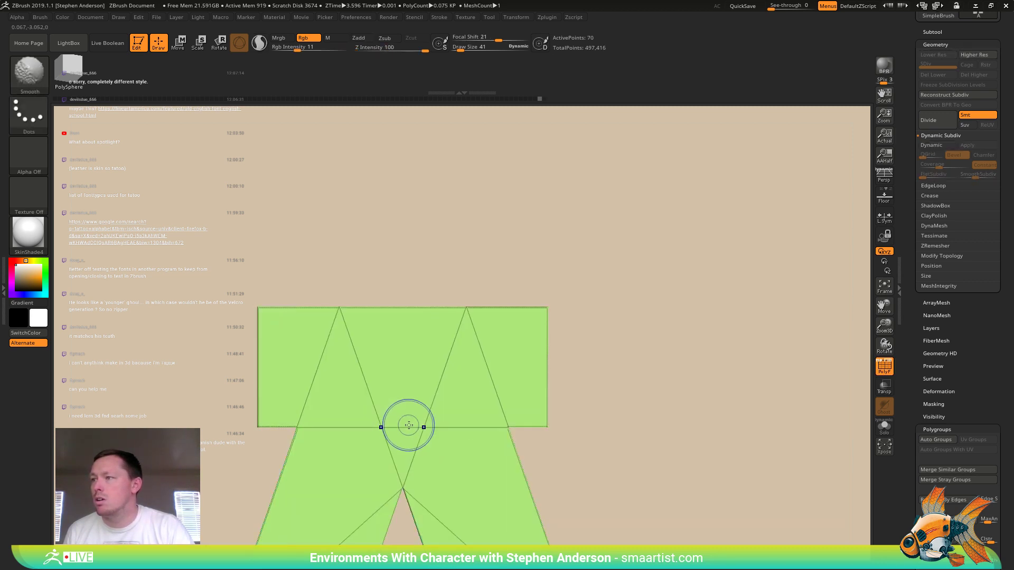
- Mirror and weld the A, and collapse the short front edges beside the centre line at the top serif's base
{"action": "left_click", "coordinate": [944, 255]}
{"action": "left_click", "coordinate": [956, 245]}
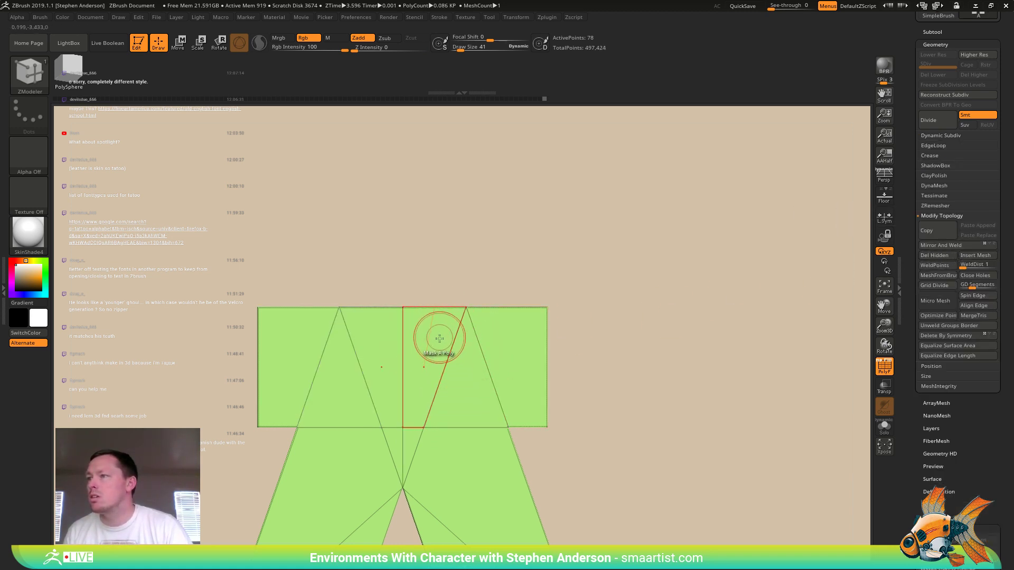
{"action": "left_click", "coordinate": [419, 428]}
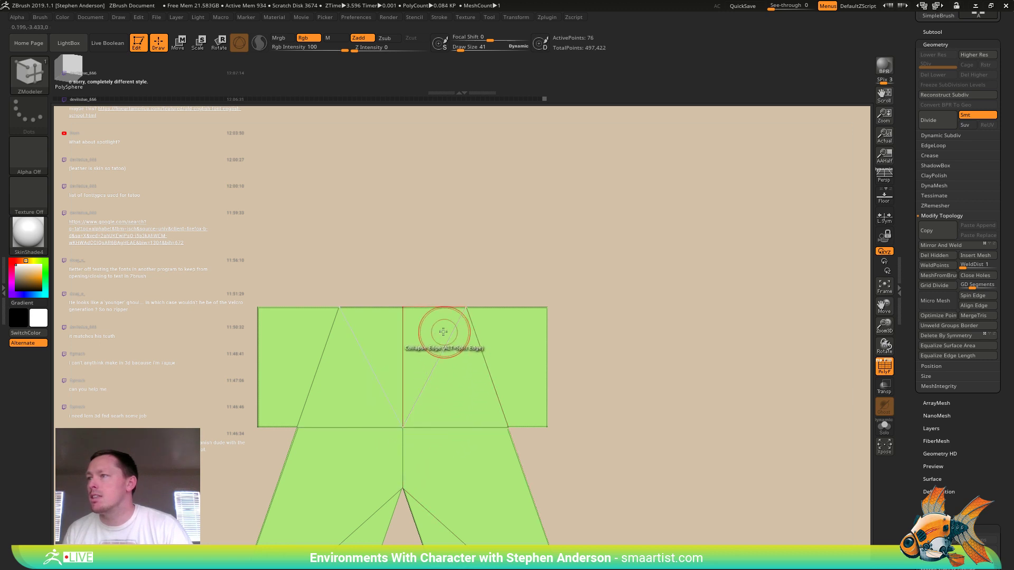
- Delete the two inner diagonal edges on the front of the top serif
{"action": "key", "text": "space"}
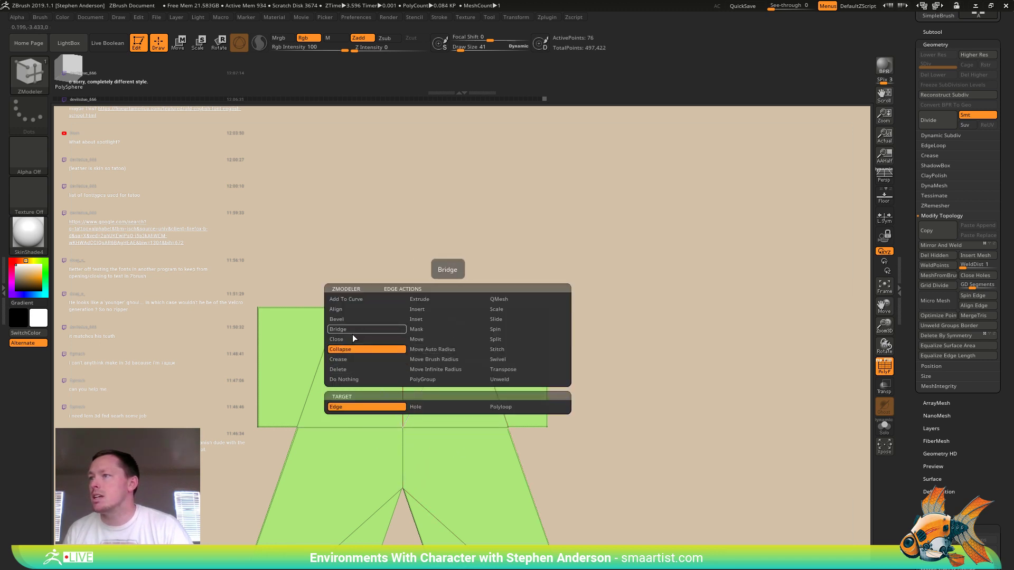
{"action": "left_click", "coordinate": [352, 370]}
{"action": "left_click", "coordinate": [440, 362]}
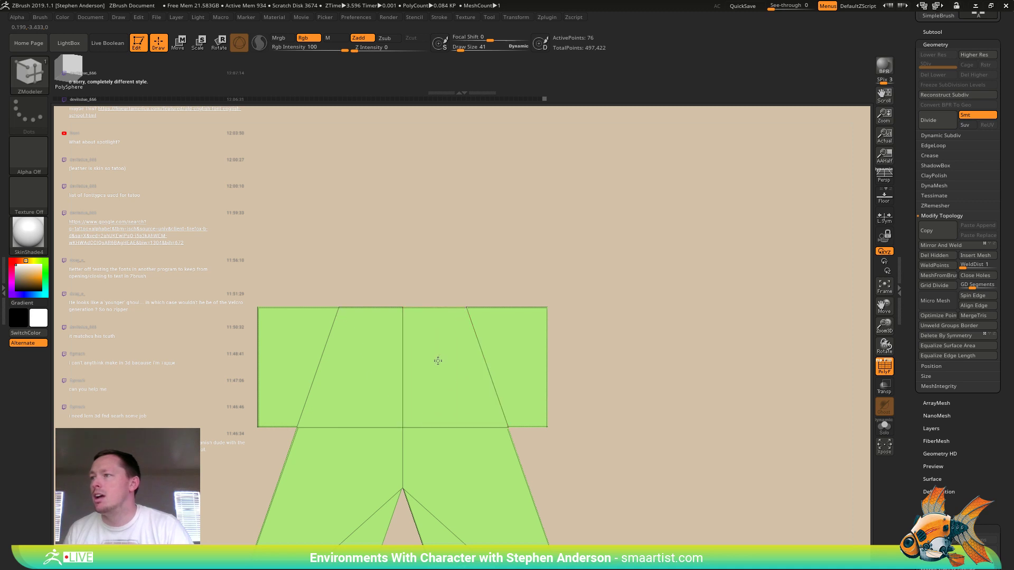
- Collapse the short edges beside the centre line at the top serif's base on the back of the A
{"action": "right_click_drag", "start_coordinate": [519, 347], "coordinate": [441, 359]}
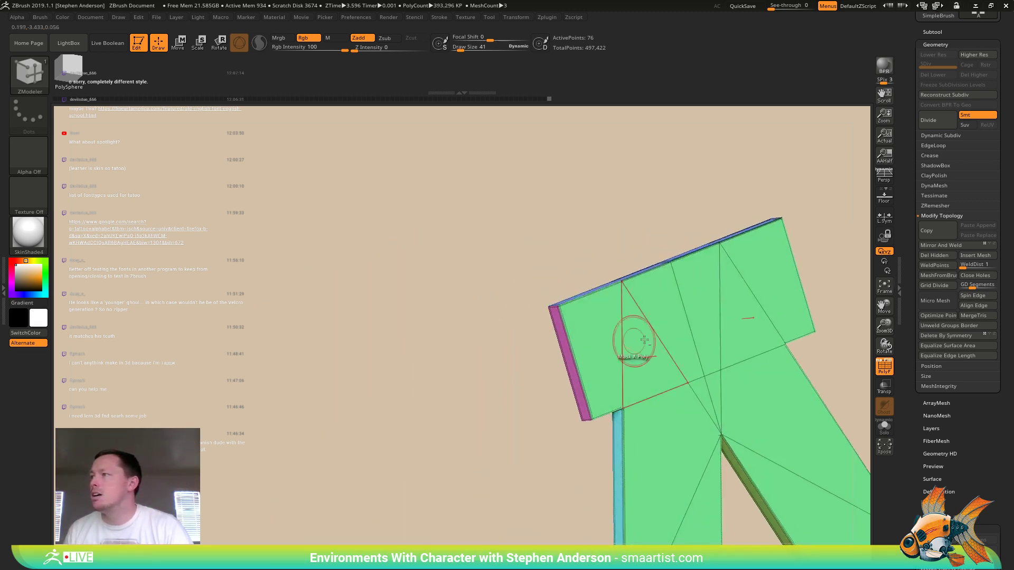
{"action": "right_click_drag", "start_coordinate": [655, 335], "coordinate": [440, 396], "text": "alt"}
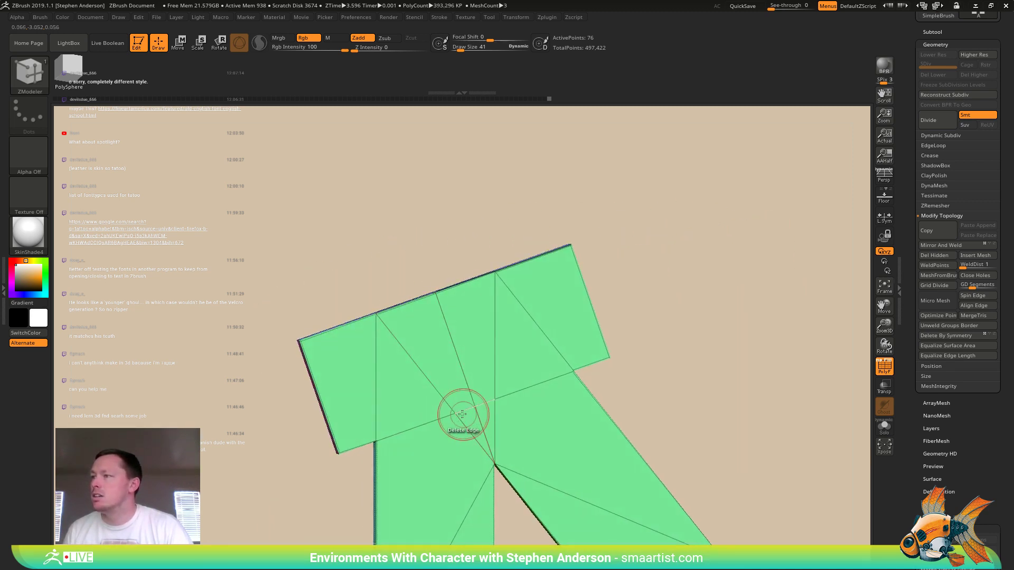
{"action": "key", "text": "space"}
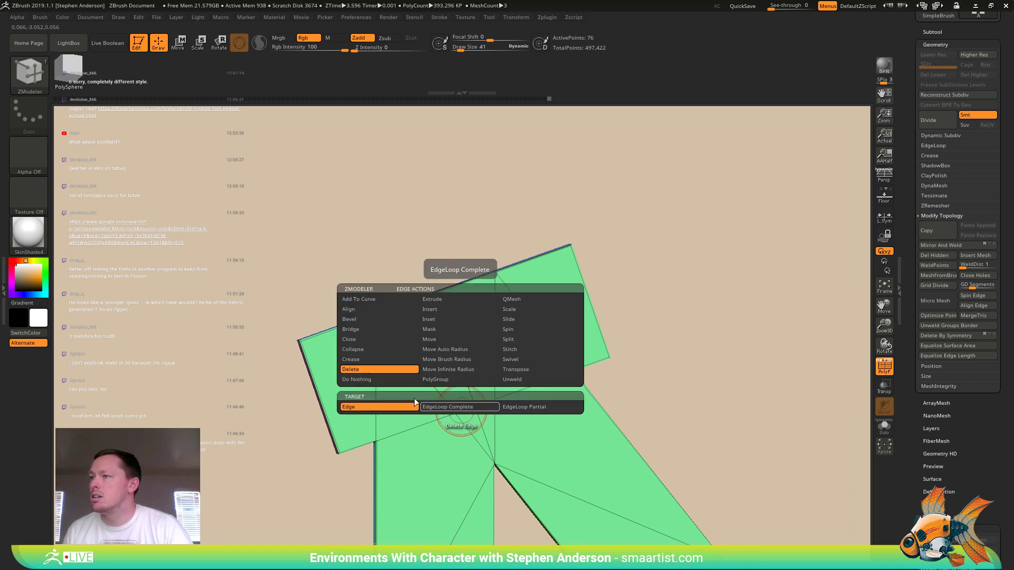
{"action": "left_click", "coordinate": [364, 348]}
{"action": "left_click", "coordinate": [457, 412]}
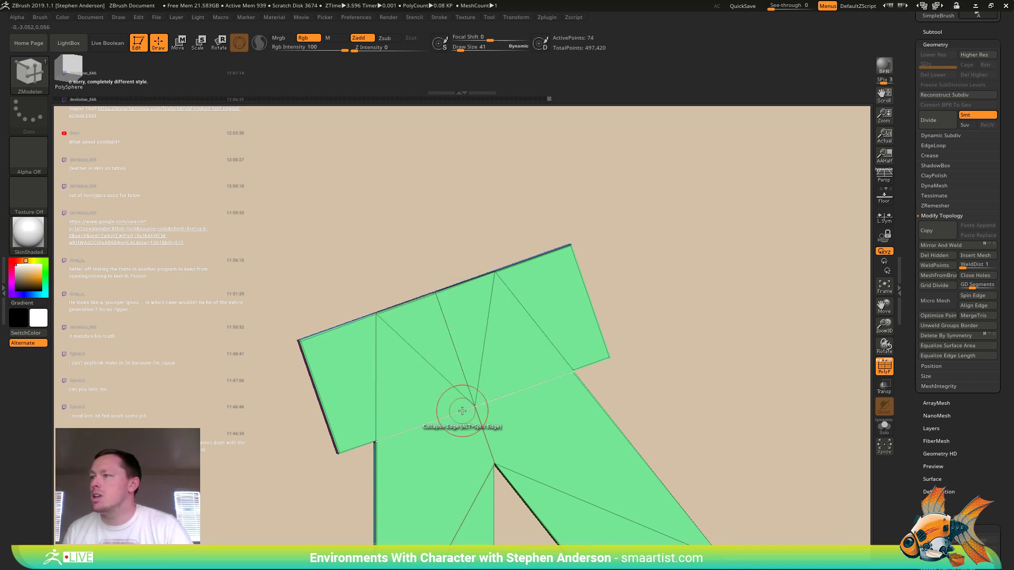
- Apply a partial edge-loop crease to the inner diagonal edges on the back of the top serif
{"action": "key", "text": "space"}
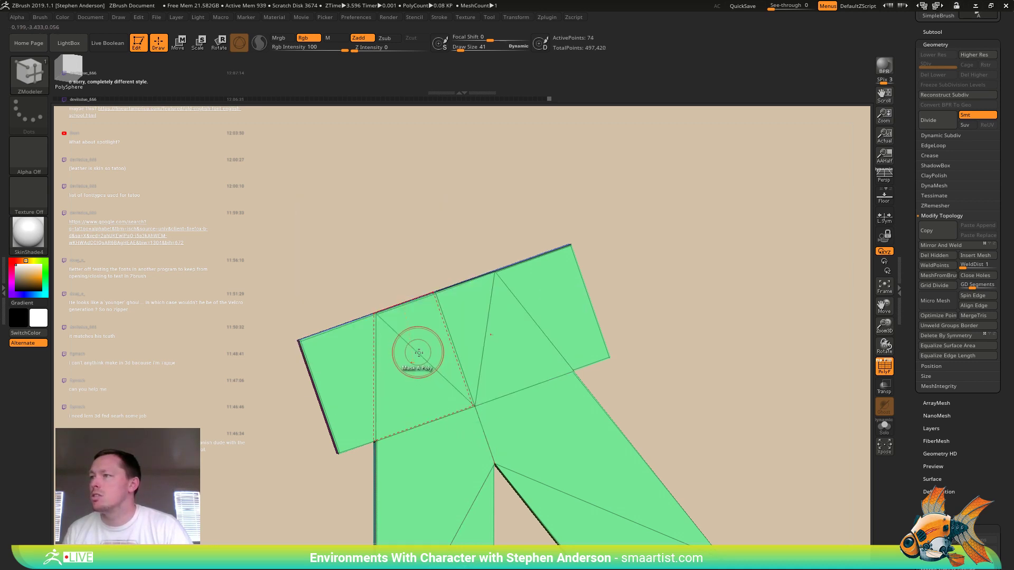
{"action": "key", "text": "space"}
{"action": "left_click", "coordinate": [346, 356]}
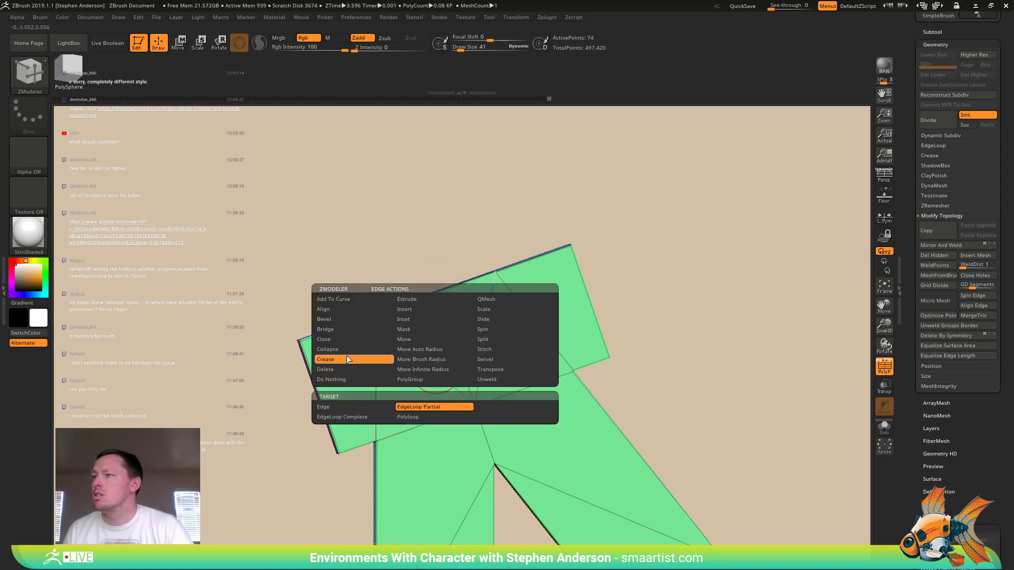
{"action": "left_click", "coordinate": [437, 371]}
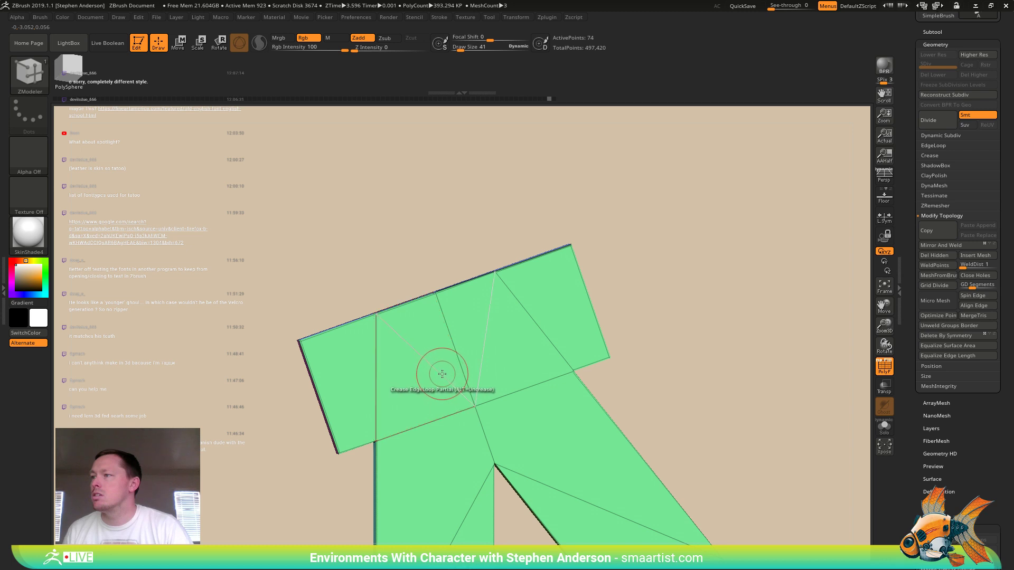
{"action": "right_click_drag", "start_coordinate": [444, 375], "coordinate": [483, 444], "text": "ctrl"}
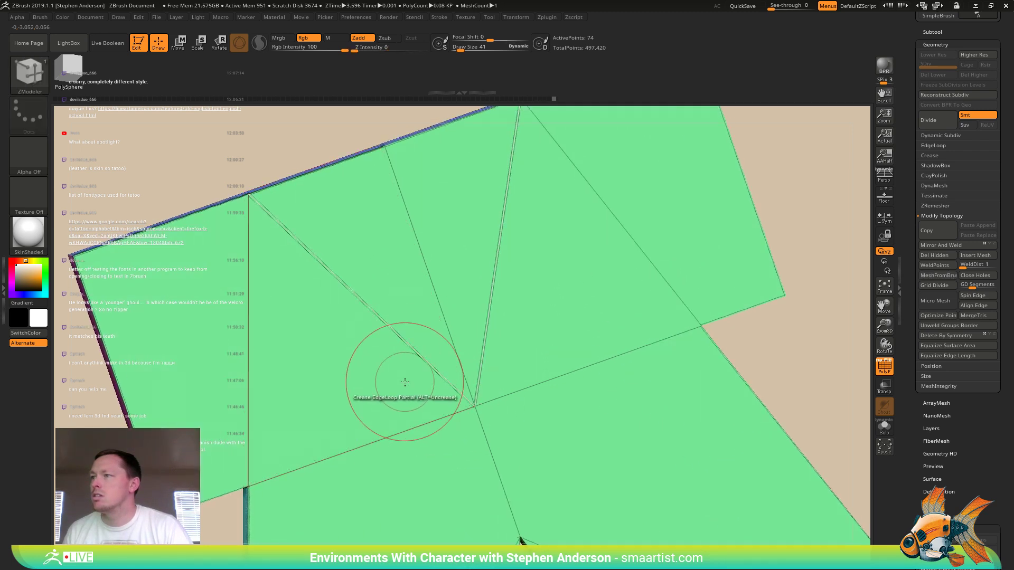
- Delete the inner diagonal edges on the back of the top serif and check the result with the subdivision preview
{"action": "key", "text": "space"}
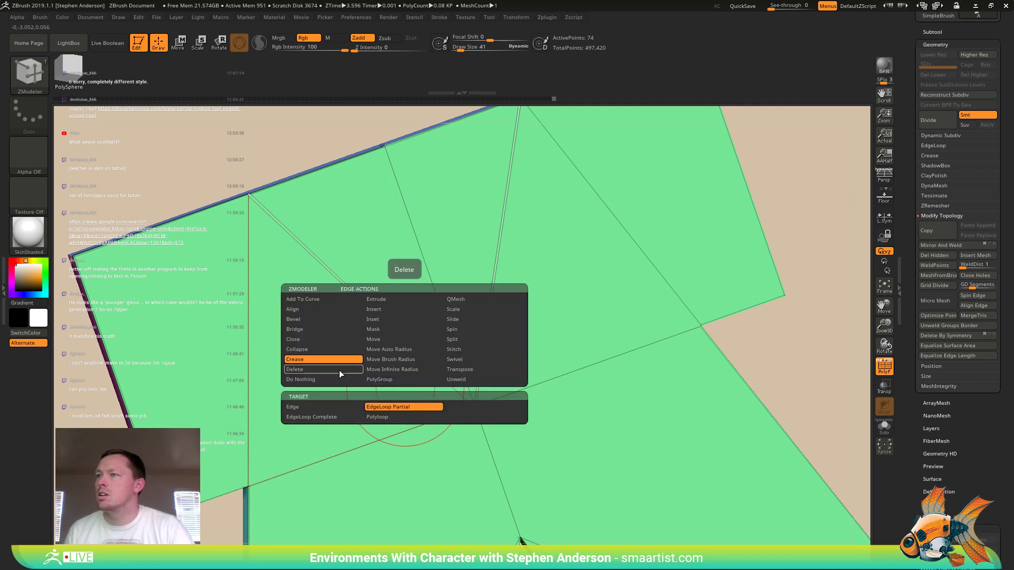
{"action": "left_click", "coordinate": [320, 369]}
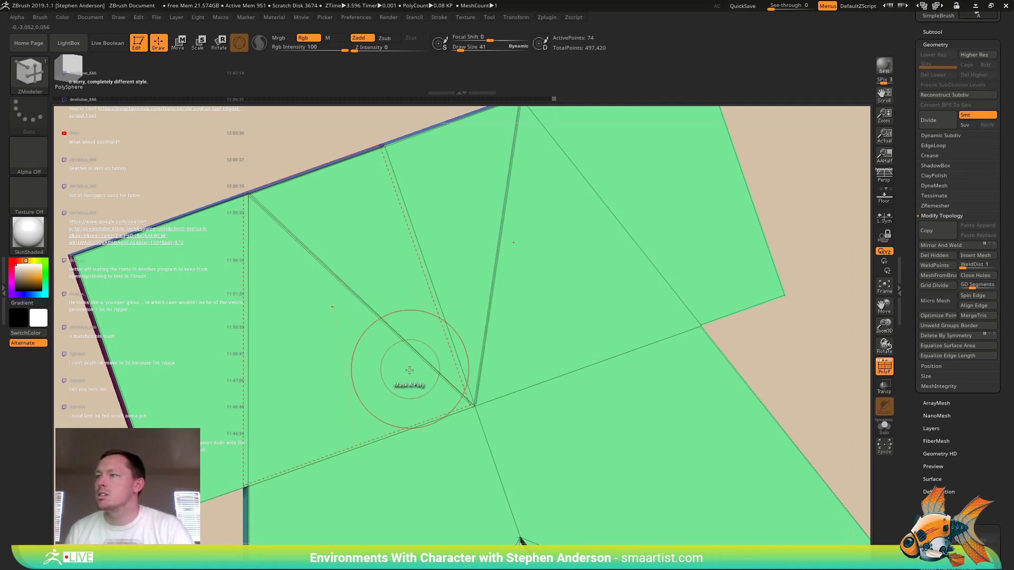
{"action": "left_click", "coordinate": [410, 369]}
{"action": "mouse_move", "coordinate": [402, 383]}
{"action": "right_mouse_down"}
{"action": "mouse_move", "coordinate": [435, 355]}
{"action": "mouse_move", "coordinate": [445, 368]}
{"action": "mouse_move", "coordinate": [396, 294]}
{"action": "mouse_move", "coordinate": [442, 324]}
{"action": "mouse_move", "coordinate": [475, 277]}
{"action": "mouse_move", "coordinate": [456, 349]}
{"action": "mouse_move", "coordinate": [447, 339]}
{"action": "right_mouse_up"}
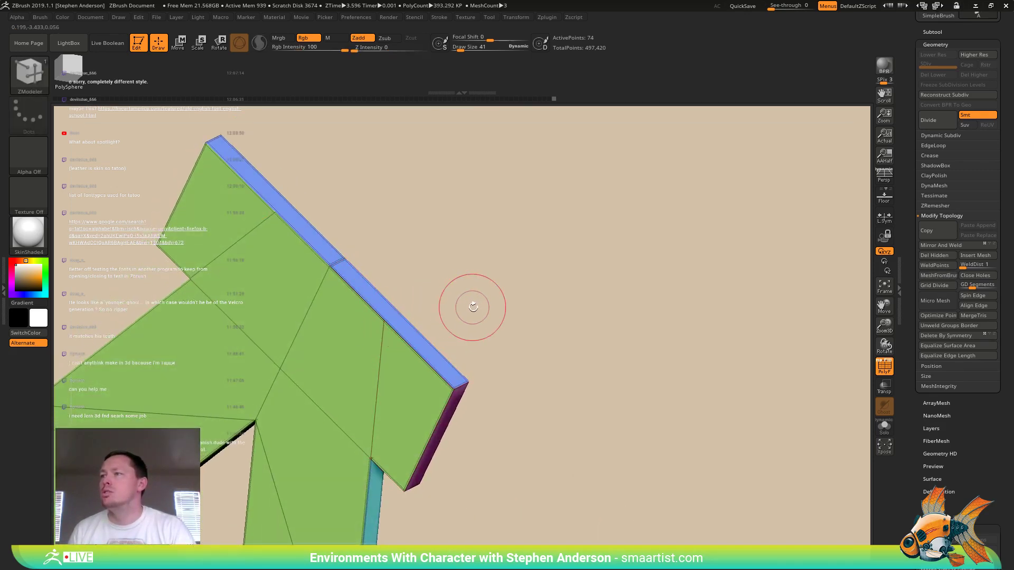
{"action": "key", "text": "d"}
{"action": "mouse_move", "coordinate": [478, 296]}
{"action": "right_mouse_down"}
{"action": "mouse_move", "coordinate": [464, 276]}
{"action": "mouse_move", "coordinate": [491, 303]}
{"action": "mouse_move", "coordinate": [500, 266]}
{"action": "mouse_move", "coordinate": [565, 265]}
{"action": "right_mouse_up"}
{"action": "key", "text": "shift+d"}
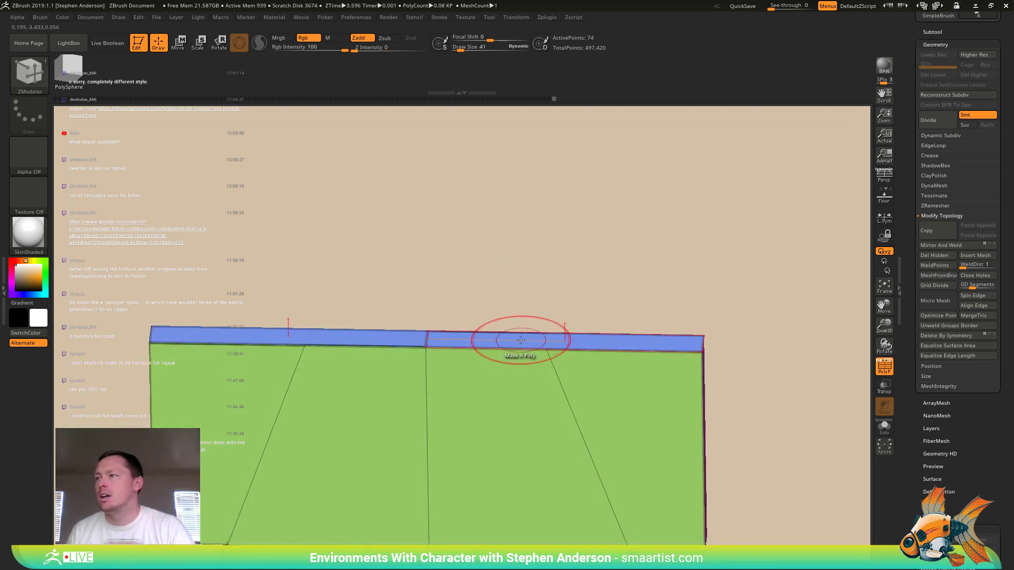
- Try to delete a single polygon on the top serif's upper face with the ZModeler Delete action and check it in the subdivision preview
{"action": "key", "text": "space"}
{"action": "left_click", "coordinate": [419, 249]}
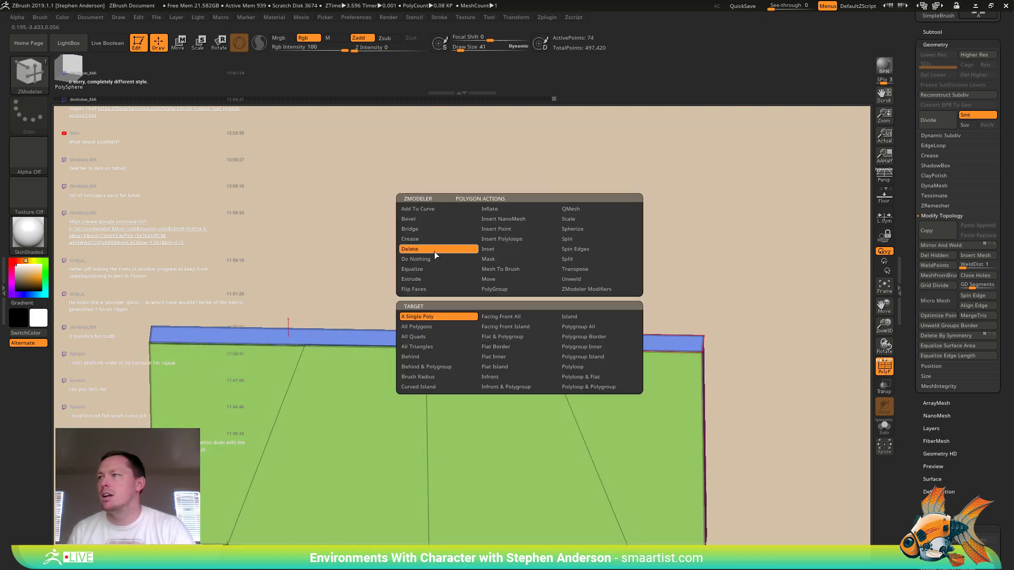
{"action": "left_click", "coordinate": [517, 336]}
{"action": "key", "text": "d"}
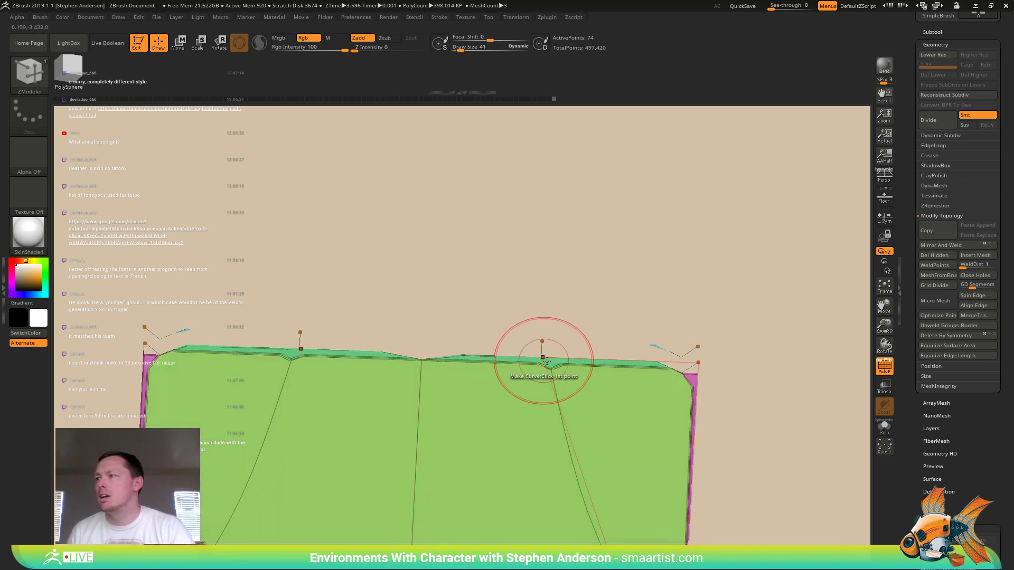
{"action": "key", "text": "shift"}
{"action": "right_click_drag", "start_coordinate": [546, 369], "coordinate": [486, 280], "text": "ctrl"}
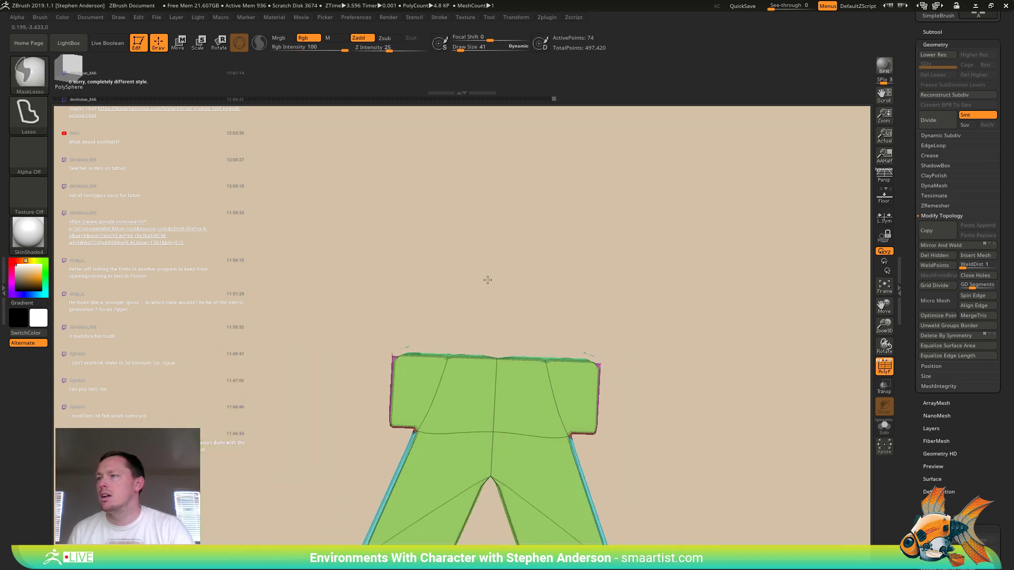
{"action": "right_click_drag", "start_coordinate": [551, 432], "coordinate": [475, 285], "text": "alt"}
{"action": "right_click_drag", "start_coordinate": [501, 323], "coordinate": [498, 283], "text": "ctrl"}
{"action": "right_click_drag", "start_coordinate": [530, 318], "coordinate": [491, 294], "text": "alt"}
{"action": "mouse_move", "coordinate": [516, 266]}
{"action": "left_mouse_down", "text": "ctrl+shift"}
{"action": "mouse_move", "coordinate": [562, 419]}
{"action": "mouse_move", "coordinate": [350, 493]}
{"action": "mouse_move", "coordinate": [396, 486]}
{"action": "mouse_move", "coordinate": [260, 517]}
{"action": "left_mouse_up", "text": "ctrl+shift"}
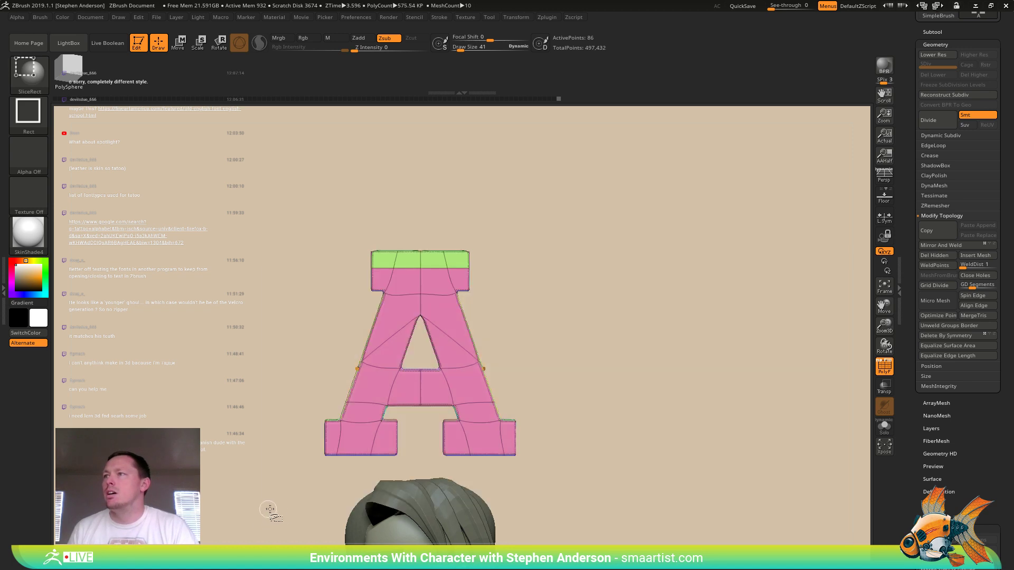
{"action": "key", "text": "ctrl+z"}
- Slice a thin horizontal strip just below the upper edge of the top serif and check it with the preview off
{"action": "mouse_move", "coordinate": [458, 293]}
{"action": "right_mouse_down", "text": "ctrl"}
{"action": "mouse_move", "coordinate": [471, 345]}
{"action": "mouse_move", "coordinate": [552, 306]}
{"action": "mouse_move", "coordinate": [581, 261]}
{"action": "mouse_move", "coordinate": [610, 297]}
{"action": "mouse_move", "coordinate": [642, 243]}
{"action": "right_mouse_up", "text": "ctrl"}
{"action": "key", "text": "ctrl"}
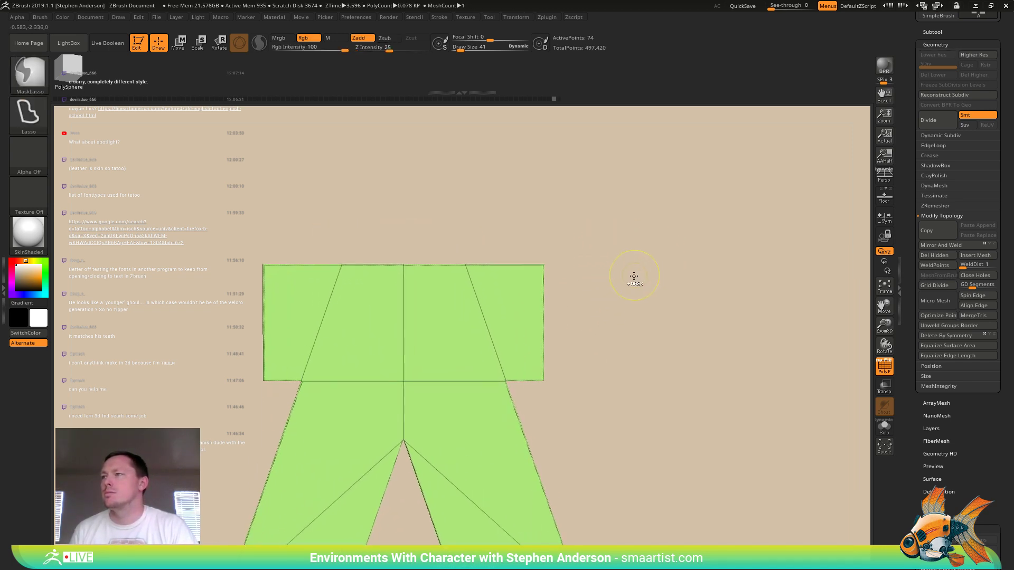
{"action": "mouse_move", "coordinate": [611, 274]}
{"action": "right_mouse_down"}
{"action": "mouse_move", "coordinate": [621, 306]}
{"action": "mouse_move", "coordinate": [624, 290]}
{"action": "right_mouse_up"}
{"action": "key", "text": "d"}
{"action": "right_click_drag", "start_coordinate": [645, 249], "coordinate": [655, 270], "text": "ctrl"}
{"action": "right_click_drag", "start_coordinate": [668, 263], "coordinate": [724, 308], "text": "alt"}
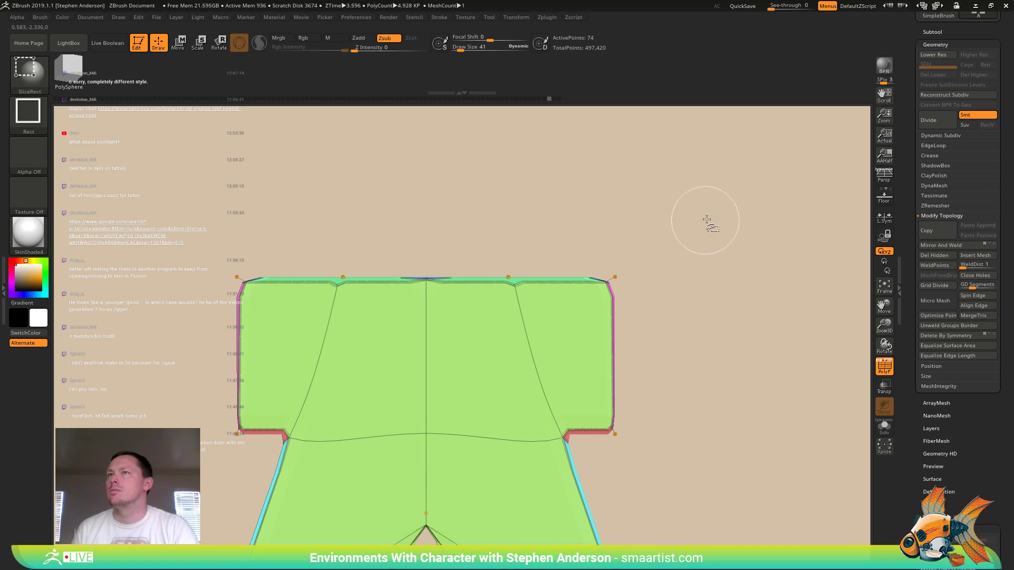
{"action": "mouse_move", "coordinate": [711, 217]}
{"action": "left_mouse_down", "text": "ctrl+shift"}
{"action": "mouse_move", "coordinate": [166, 290]}
{"action": "mouse_move", "coordinate": [133, 312]}
{"action": "left_mouse_up", "text": "ctrl+shift"}
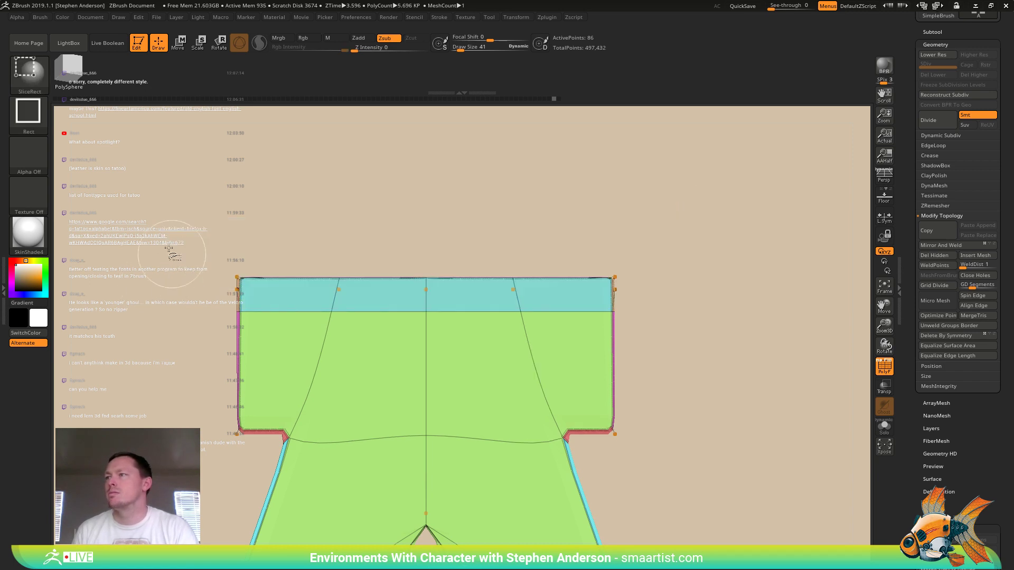
{"action": "key", "text": "shift+f"}
{"action": "key", "text": "shift+f"}
{"action": "key", "text": "shift+d"}
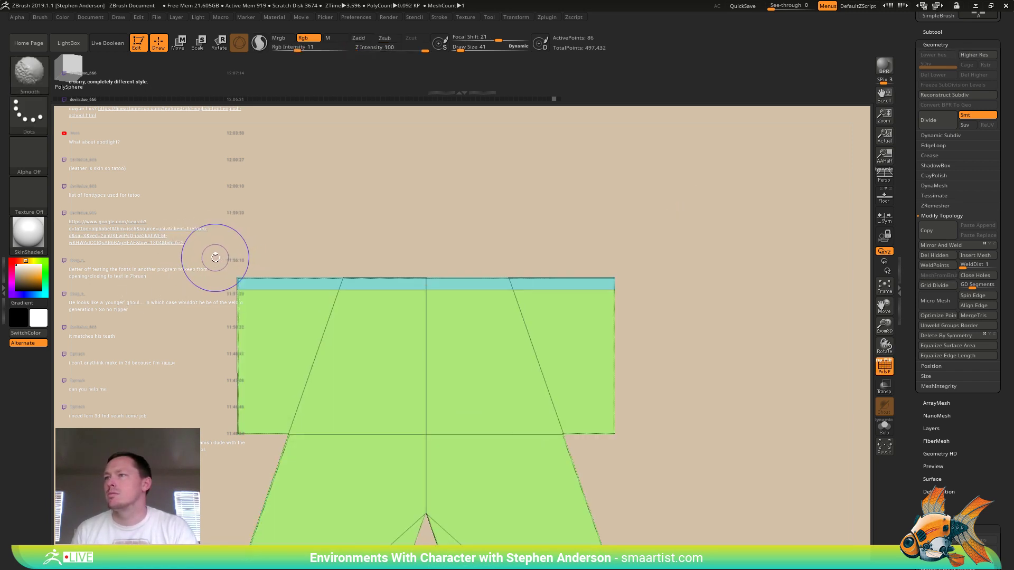
- Try isolating and hiding the sliced strip and the serif's upper face by polygroup, then restore full visibility
{"action": "mouse_move", "coordinate": [246, 228]}
{"action": "right_mouse_down"}
{"action": "mouse_move", "coordinate": [295, 256]}
{"action": "mouse_move", "coordinate": [285, 269]}
{"action": "mouse_move", "coordinate": [293, 276]}
{"action": "right_mouse_up"}
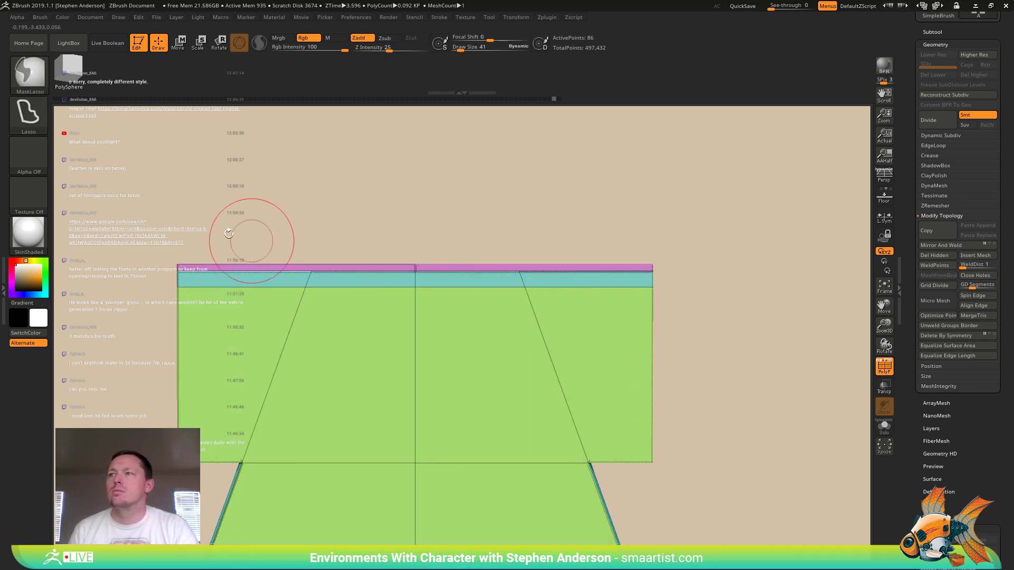
{"action": "right_click_drag", "start_coordinate": [207, 195], "coordinate": [182, 177]}
{"action": "right_click_drag", "start_coordinate": [391, 246], "coordinate": [389, 277]}
{"action": "left_click", "coordinate": [312, 280], "text": "ctrl+shift"}
{"action": "left_click", "coordinate": [310, 282], "text": "ctrl+shift"}
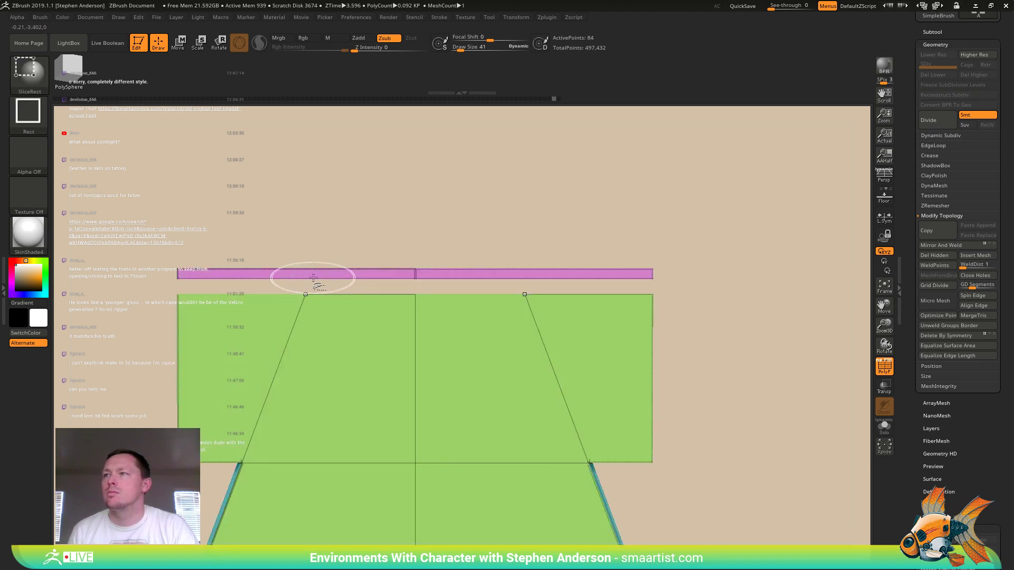
{"action": "left_click", "coordinate": [414, 273], "text": "ctrl+shift"}
{"action": "right_click_drag", "start_coordinate": [441, 279], "coordinate": [400, 207], "text": "ctrl"}
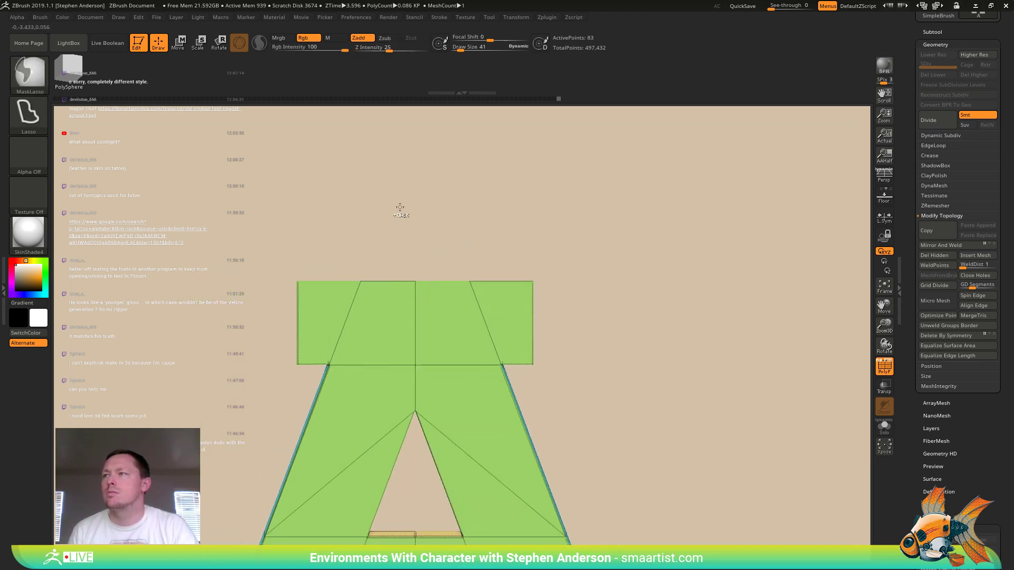
{"action": "left_click", "coordinate": [248, 196], "text": "ctrl+shift"}
{"action": "left_click", "coordinate": [180, 182], "text": "ctrl+shift"}
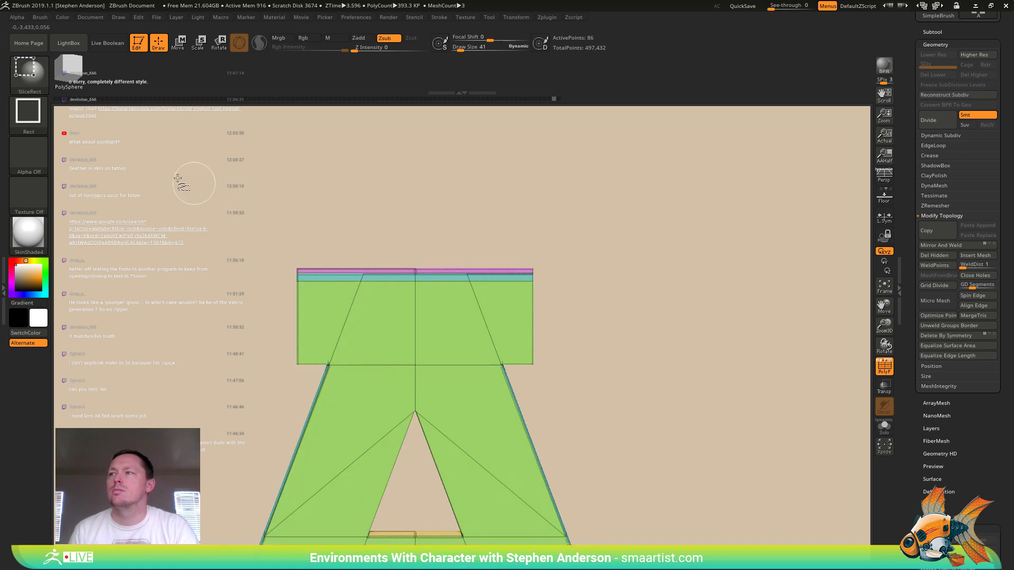
- Hide the sliced strip along the top serif's upper edge with SelectRect and delete the hidden geometry
{"action": "left_click", "coordinate": [27, 71], "text": "ctrl+shift"}
{"action": "left_click", "coordinate": [84, 84], "text": "ctrl+shift"}
{"action": "right_click_drag", "start_coordinate": [402, 269], "coordinate": [389, 210], "text": "ctrl"}
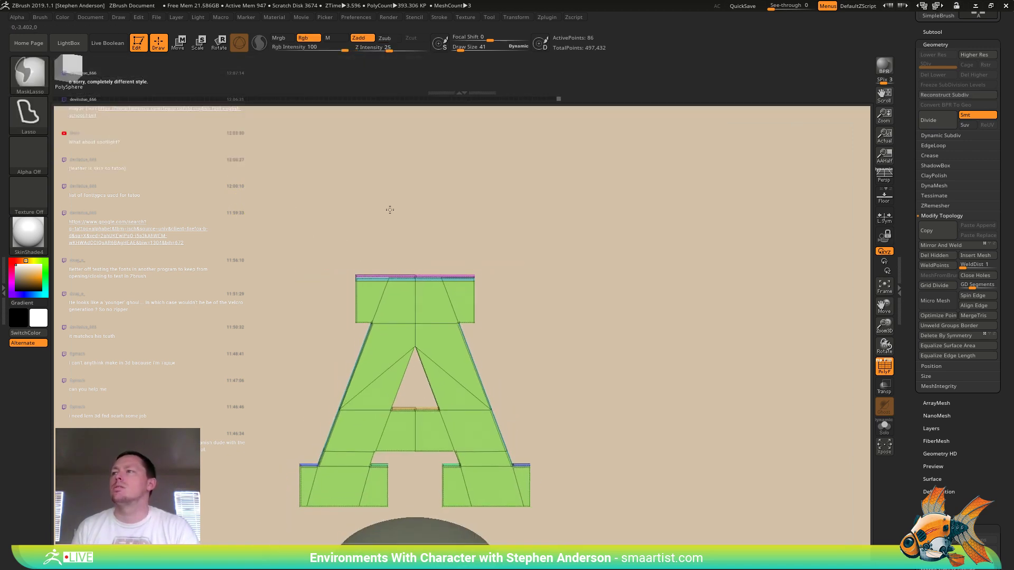
{"action": "right_click_drag", "start_coordinate": [523, 304], "coordinate": [528, 277]}
{"action": "right_click_drag", "start_coordinate": [537, 324], "coordinate": [548, 263], "text": "alt"}
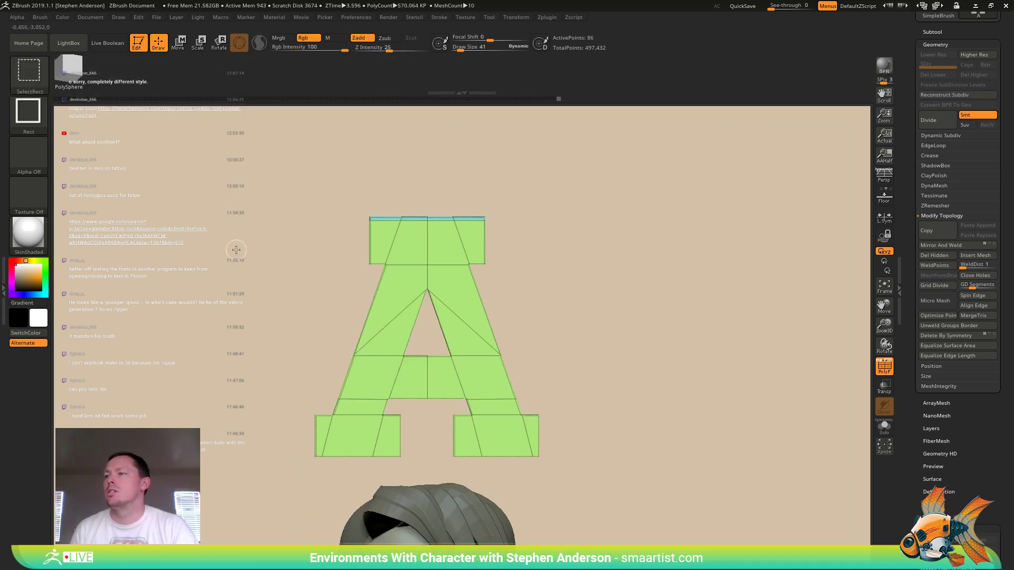
{"action": "left_click_drag", "start_coordinate": [236, 249], "coordinate": [647, 510], "text": "ctrl+shift"}
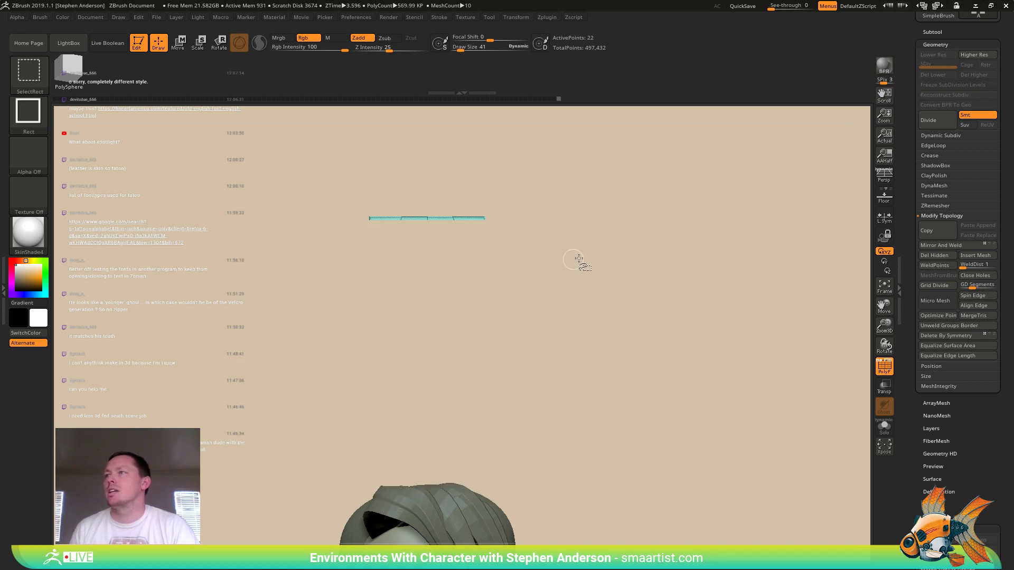
{"action": "left_click", "coordinate": [781, 374], "text": "ctrl+shift"}
{"action": "left_click", "coordinate": [929, 266]}
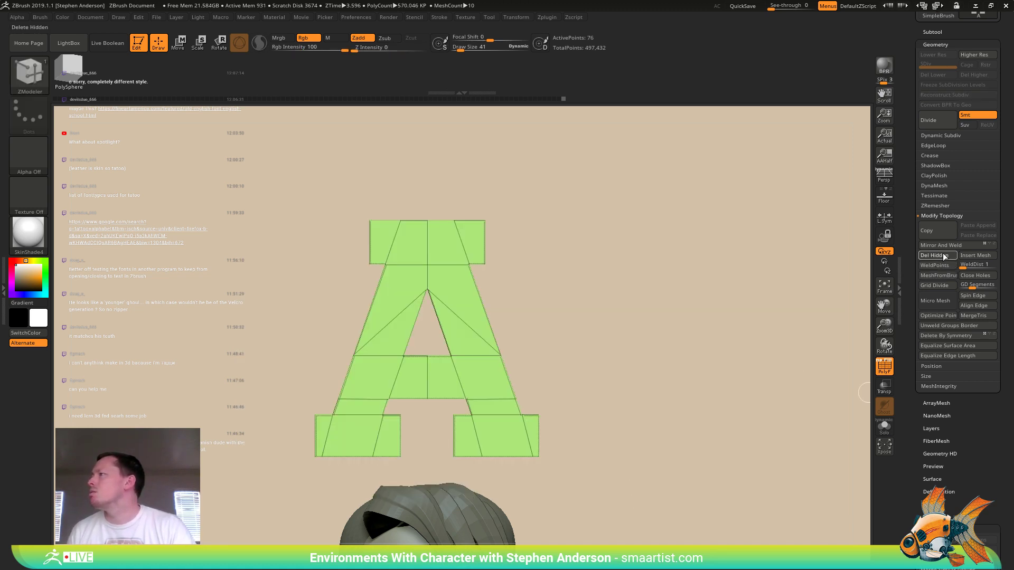
{"action": "left_click", "coordinate": [943, 256]}
- Inspect the cut top serif in the subdivision preview and without polyframe, and open the Display Properties
{"action": "right_click_drag", "start_coordinate": [527, 245], "coordinate": [514, 343], "text": "ctrl"}
{"action": "right_click_drag", "start_coordinate": [457, 256], "coordinate": [475, 279]}
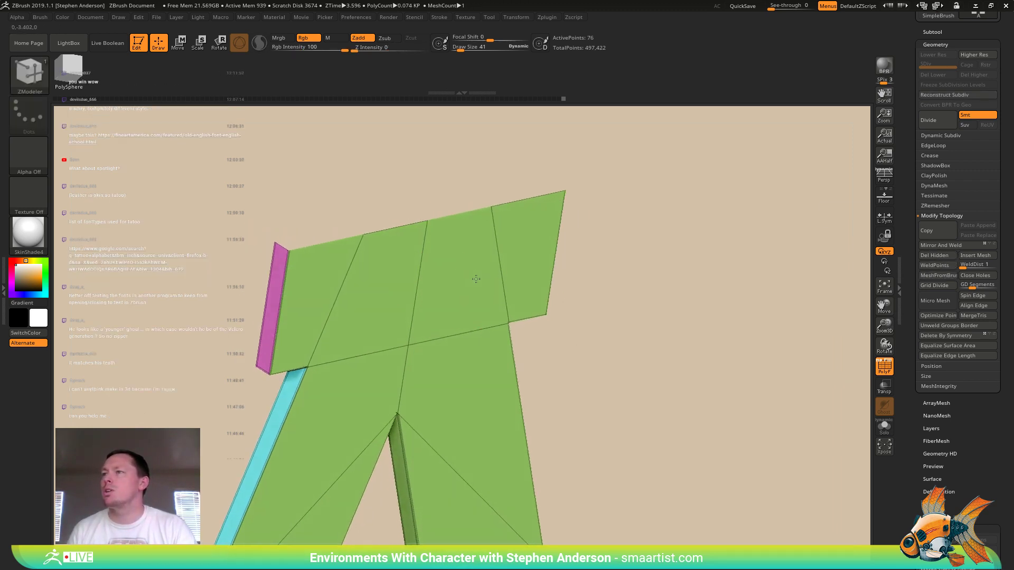
{"action": "key", "text": "d"}
{"action": "key", "text": "shift"}
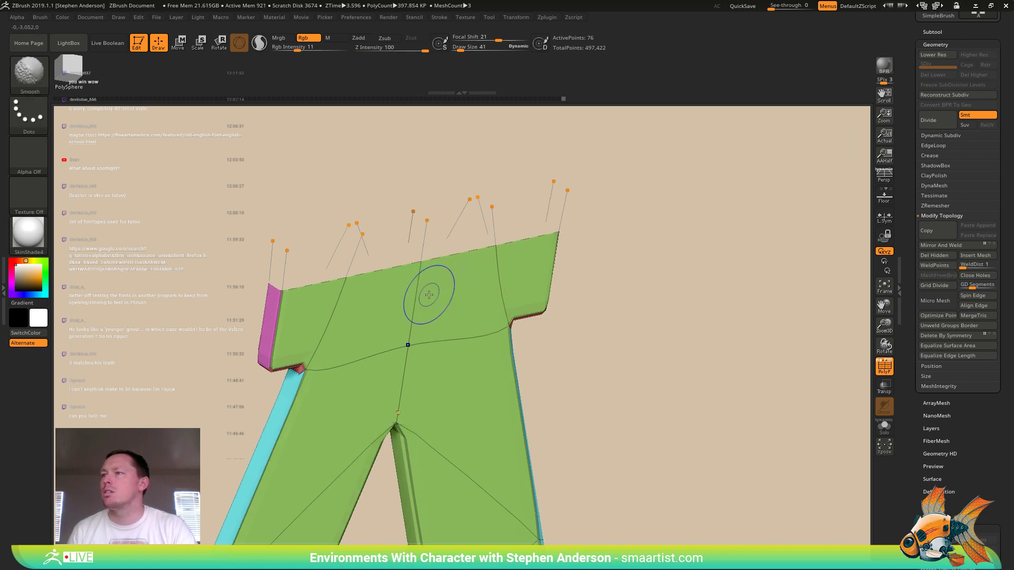
{"action": "key", "text": "shift+d"}
{"action": "key", "text": "shift+f"}
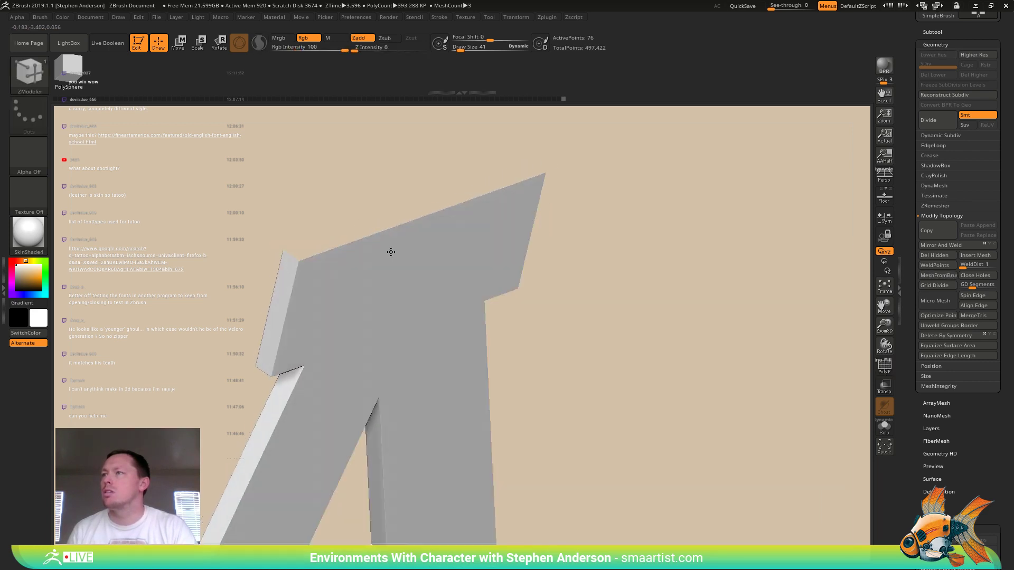
{"action": "right_click_drag", "start_coordinate": [391, 251], "coordinate": [398, 254]}
{"action": "key", "text": "shift+f"}
{"action": "left_click_drag", "start_coordinate": [984, 488], "coordinate": [978, 370]}
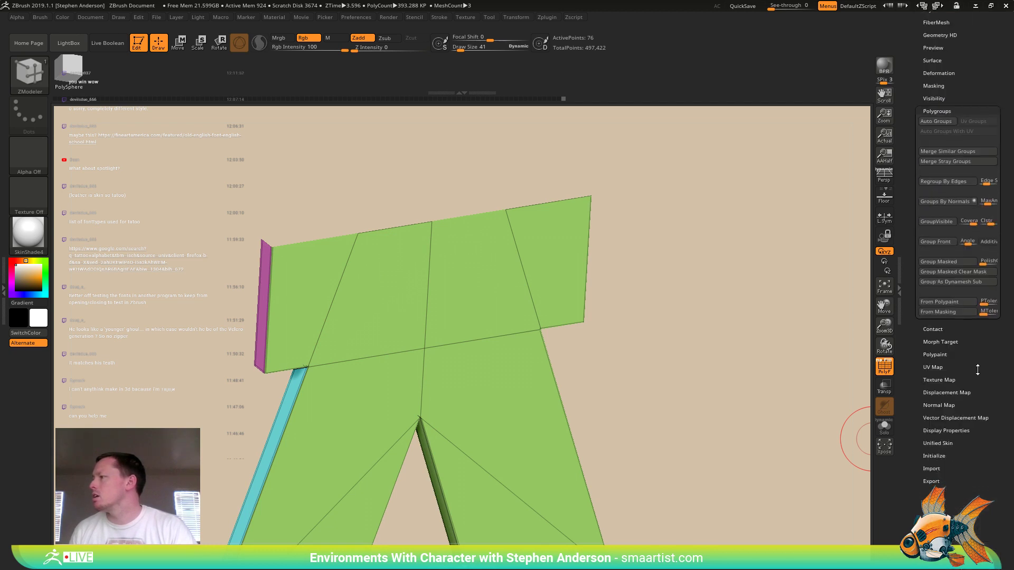
{"action": "left_click", "coordinate": [940, 431]}
{"action": "left_click_drag", "start_coordinate": [957, 472], "coordinate": [956, 507]}
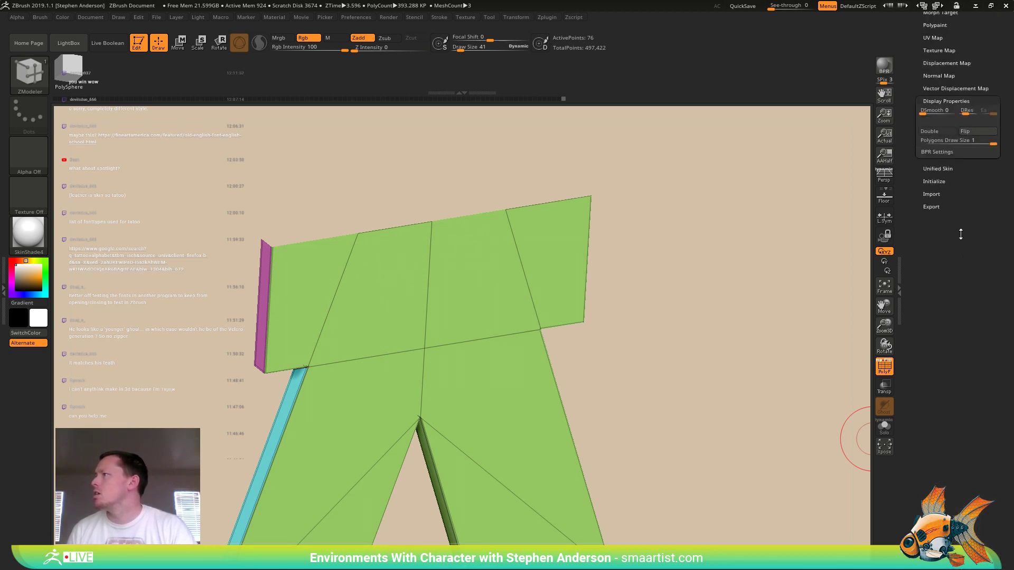
{"action": "right_click_drag", "start_coordinate": [646, 282], "coordinate": [636, 220]}
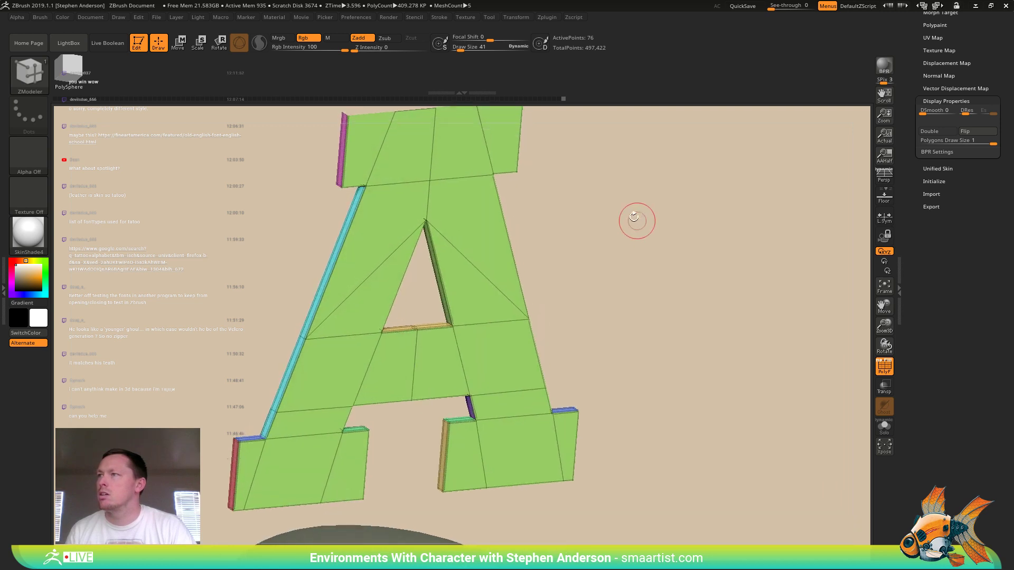
- Isolate the front face of the A, delete all hidden geometry, and crease the remaining polygroup border
{"action": "left_click", "coordinate": [429, 180], "text": "ctrl+shift"}
{"action": "mouse_move", "coordinate": [552, 193]}
{"action": "right_mouse_down"}
{"action": "mouse_move", "coordinate": [672, 192]}
{"action": "mouse_move", "coordinate": [594, 178]}
{"action": "right_mouse_up"}
{"action": "scroll", "coordinate": [978, 172], "scroll_direction": "up", "scroll_amount": 6}
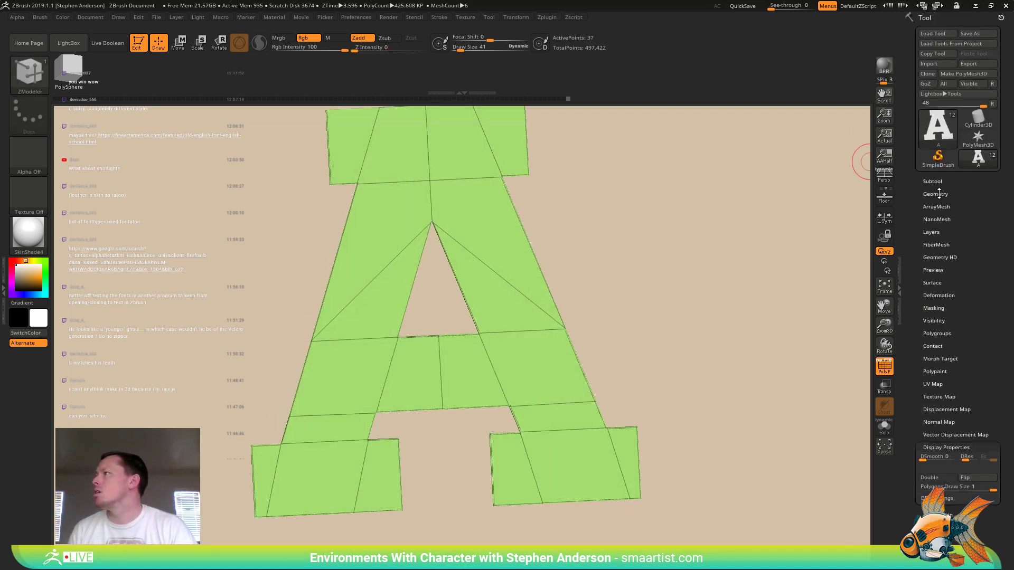
{"action": "left_click", "coordinate": [936, 194]}
{"action": "right_click_drag", "start_coordinate": [580, 322], "coordinate": [626, 414]}
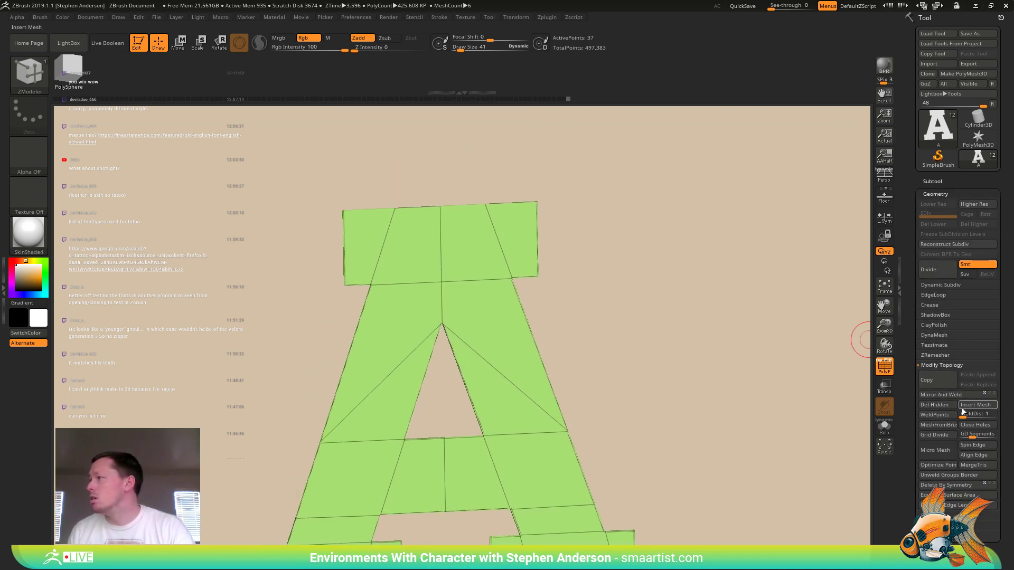
{"action": "left_click", "coordinate": [931, 305]}
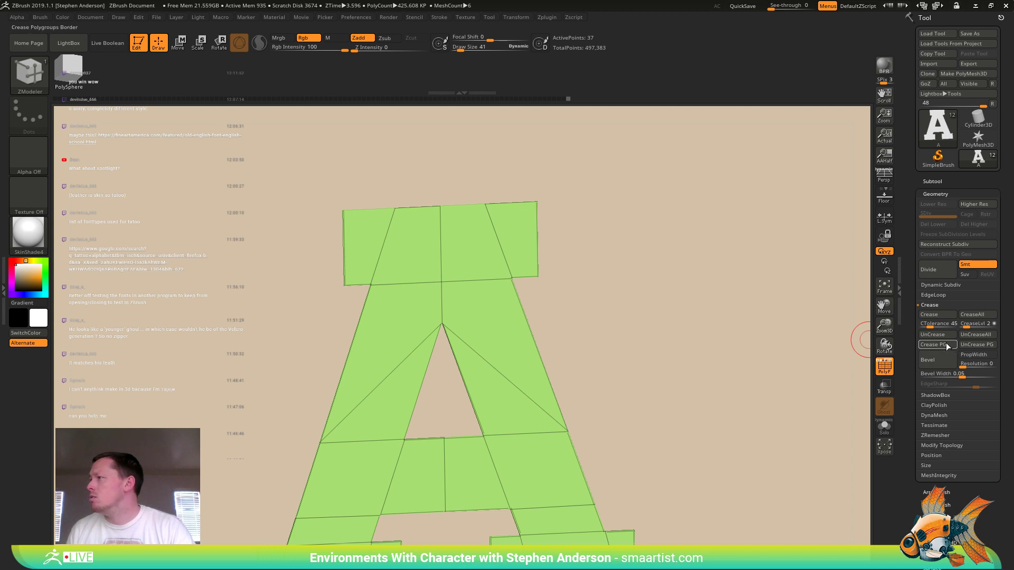
{"action": "left_click_drag", "start_coordinate": [618, 304], "coordinate": [472, 297]}
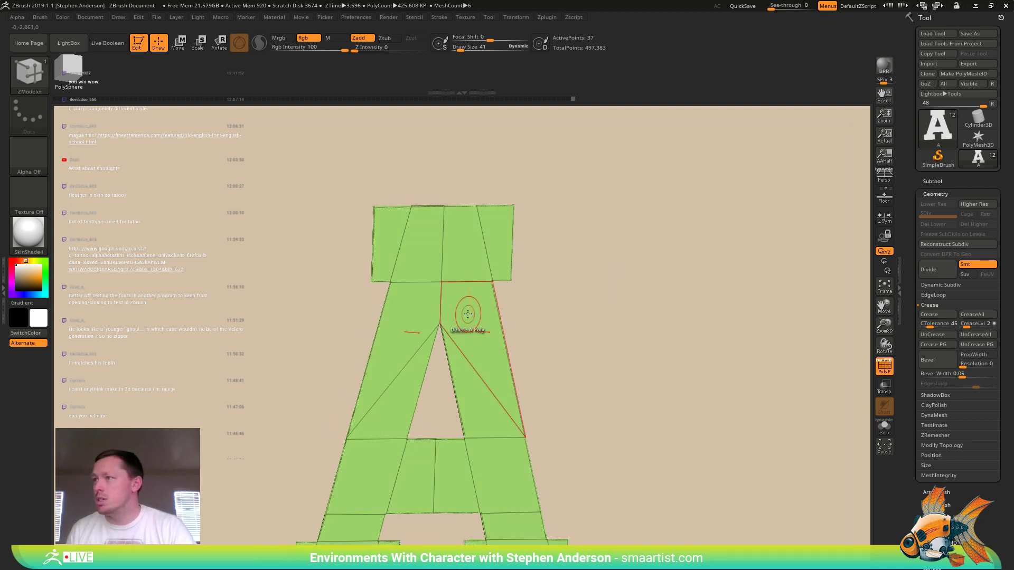
- Extrude the entire front face of the A with the ZModeler Extrude polygon action to give the letter thickness
{"action": "key", "text": "space"}
{"action": "left_click", "coordinate": [373, 279]}
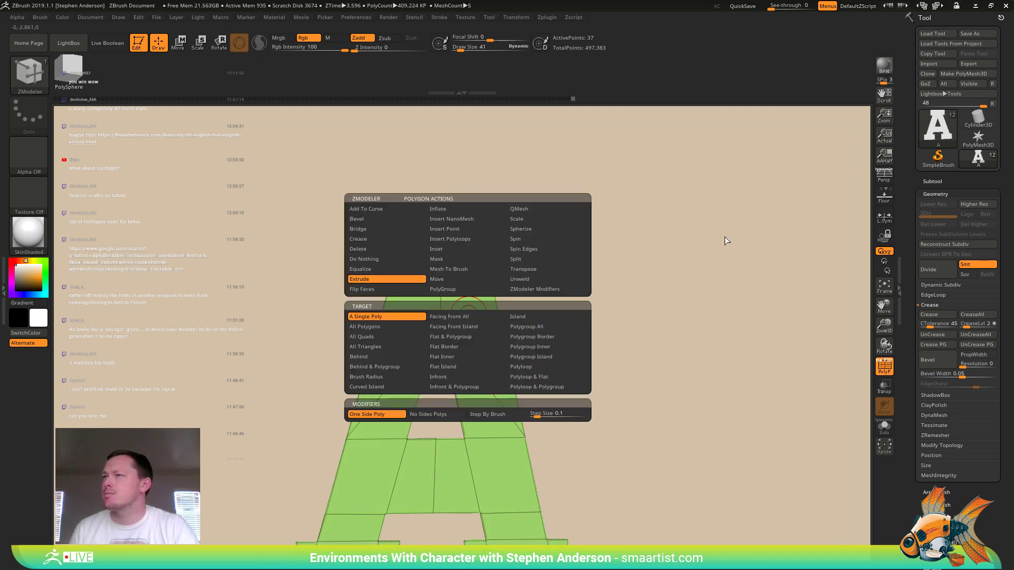
{"action": "left_click", "coordinate": [560, 321]}
{"action": "left_click_drag", "start_coordinate": [476, 328], "coordinate": [491, 319]}
{"action": "left_click_drag", "start_coordinate": [585, 307], "coordinate": [674, 346]}
- Regroup the extruded A with Groups By Normals and crease its polygroup borders
{"action": "left_click_drag", "start_coordinate": [976, 523], "coordinate": [953, 458]}
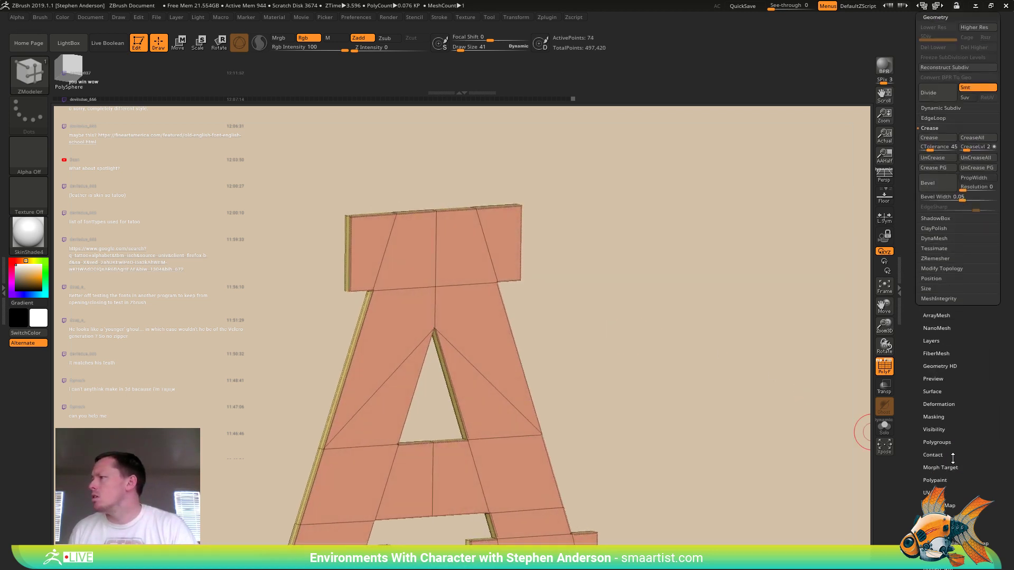
{"action": "left_click", "coordinate": [937, 442]}
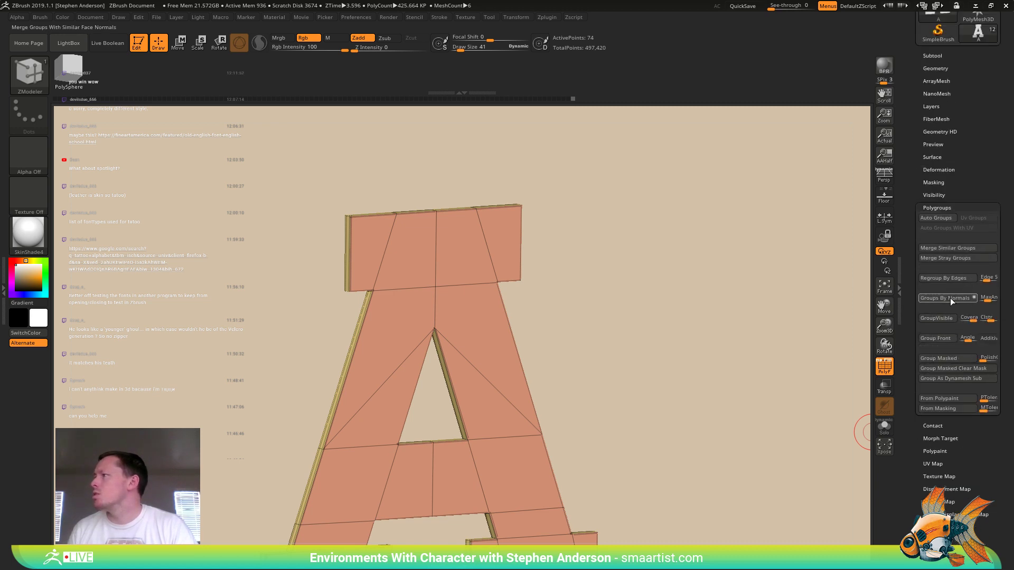
{"action": "left_click", "coordinate": [960, 296]}
{"action": "left_click_drag", "start_coordinate": [975, 141], "coordinate": [975, 201]}
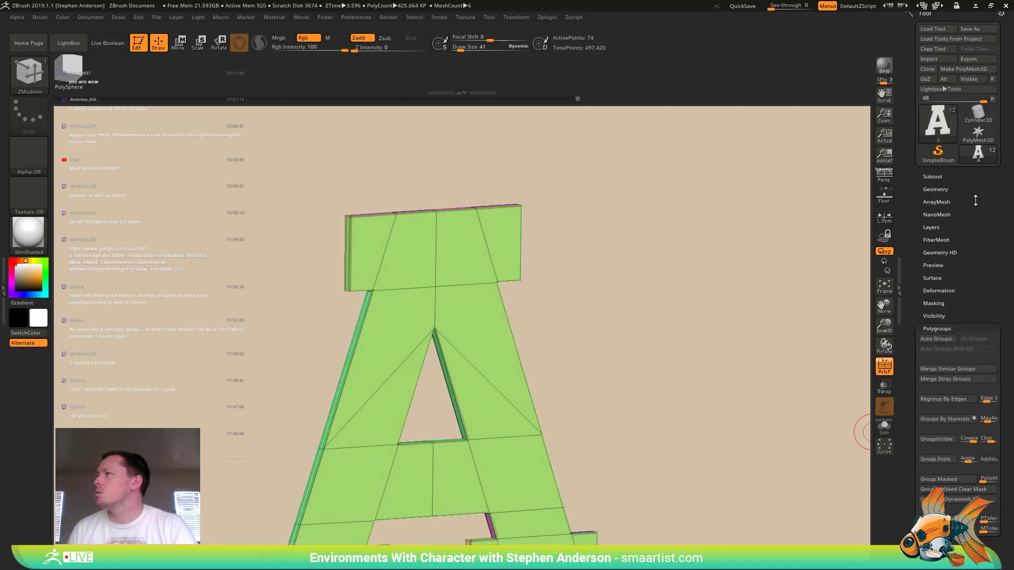
{"action": "left_click", "coordinate": [936, 189]}
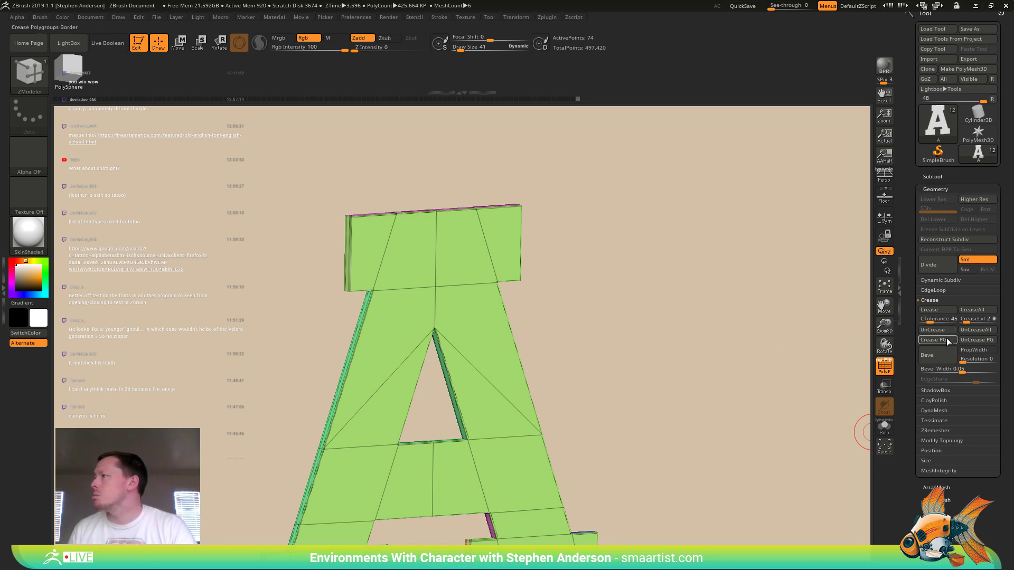
- Examine the rebuilt A in the subdivision preview, with and without polyframe
{"action": "key", "text": "d"}
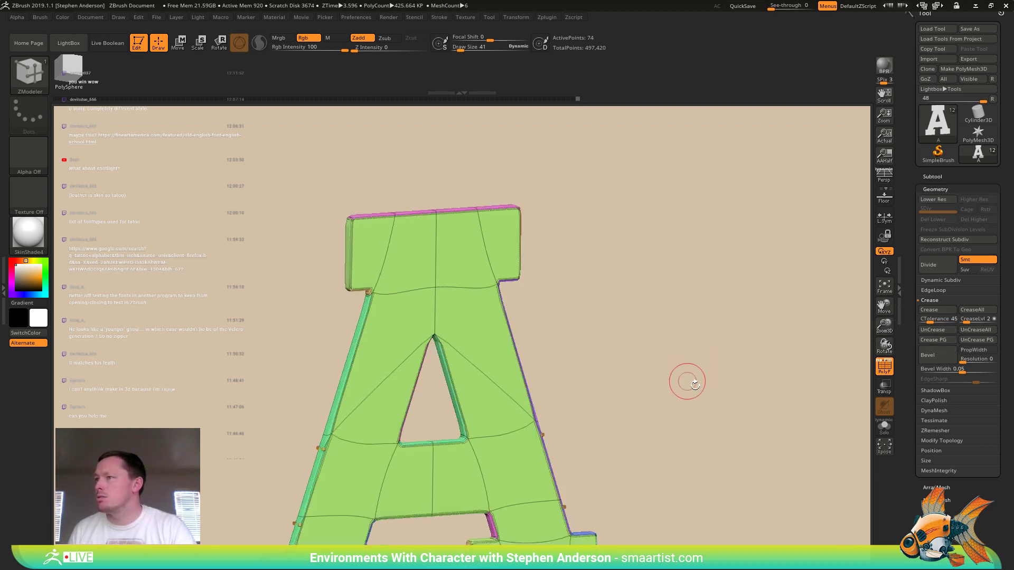
{"action": "right_click_drag", "start_coordinate": [708, 399], "coordinate": [665, 380], "text": "ctrl"}
{"action": "mouse_move", "coordinate": [666, 381]}
{"action": "right_mouse_down", "text": "alt"}
{"action": "mouse_move", "coordinate": [713, 352]}
{"action": "mouse_move", "coordinate": [658, 296]}
{"action": "mouse_move", "coordinate": [670, 299]}
{"action": "mouse_move", "coordinate": [640, 331]}
{"action": "mouse_move", "coordinate": [670, 337]}
{"action": "mouse_move", "coordinate": [686, 358]}
{"action": "mouse_move", "coordinate": [627, 345]}
{"action": "right_mouse_up", "text": "alt"}
{"action": "key", "text": "shift+f"}
{"action": "key", "text": "shift+f"}
{"action": "key", "text": "shift+f"}
{"action": "key", "text": "shift+d"}
{"action": "key", "text": "shift+f"}
- Insert an edge loop across the A just below the base of the top serif using the ZModeler Insert edge action
{"action": "key", "text": "b"}
{"action": "key", "text": "z"}
{"action": "key", "text": "m"}
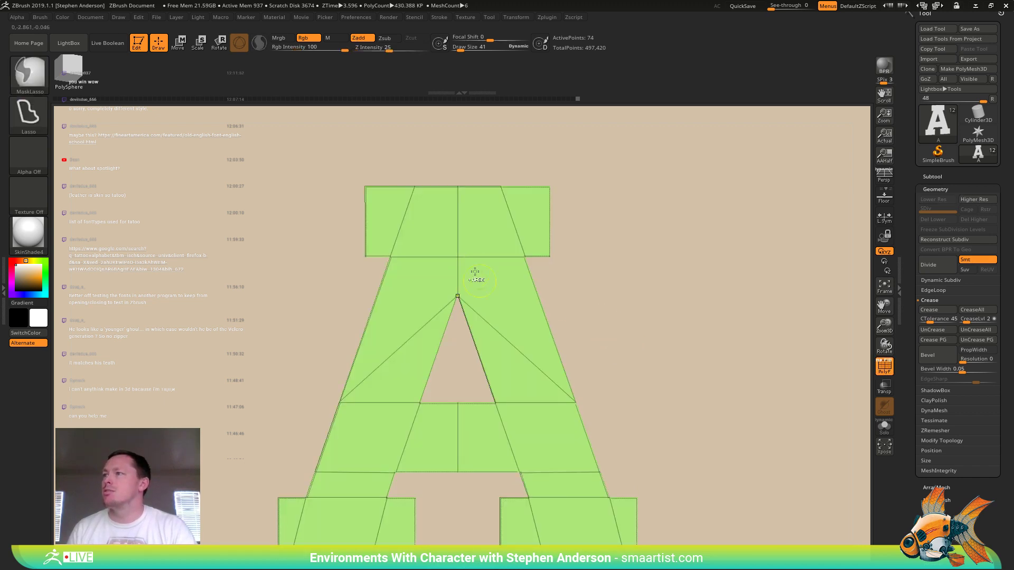
{"action": "right_click_drag", "start_coordinate": [475, 272], "coordinate": [486, 294], "text": "ctrl"}
{"action": "key", "text": "space"}
{"action": "left_click", "coordinate": [443, 283]}
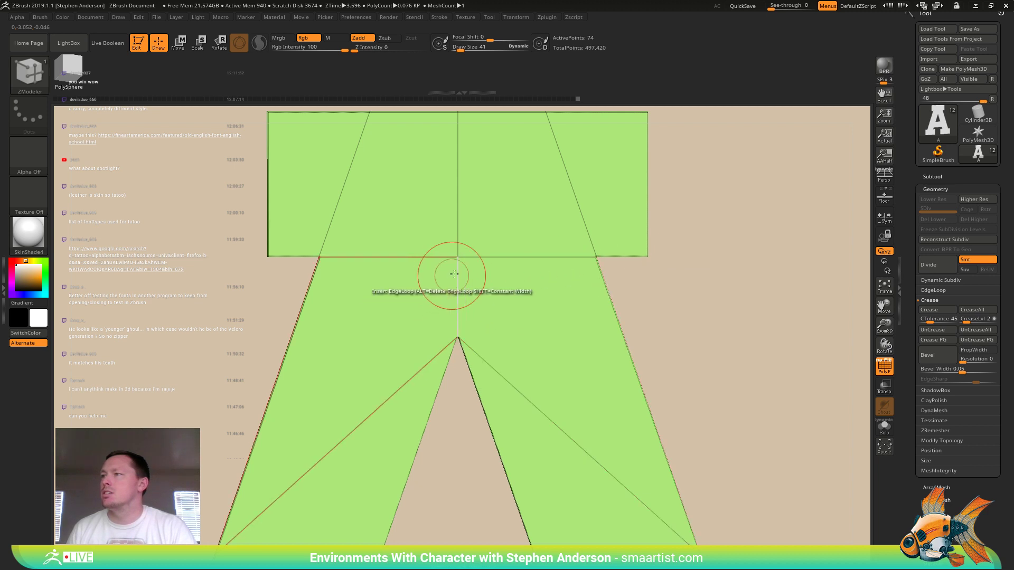
{"action": "left_click", "coordinate": [457, 271]}
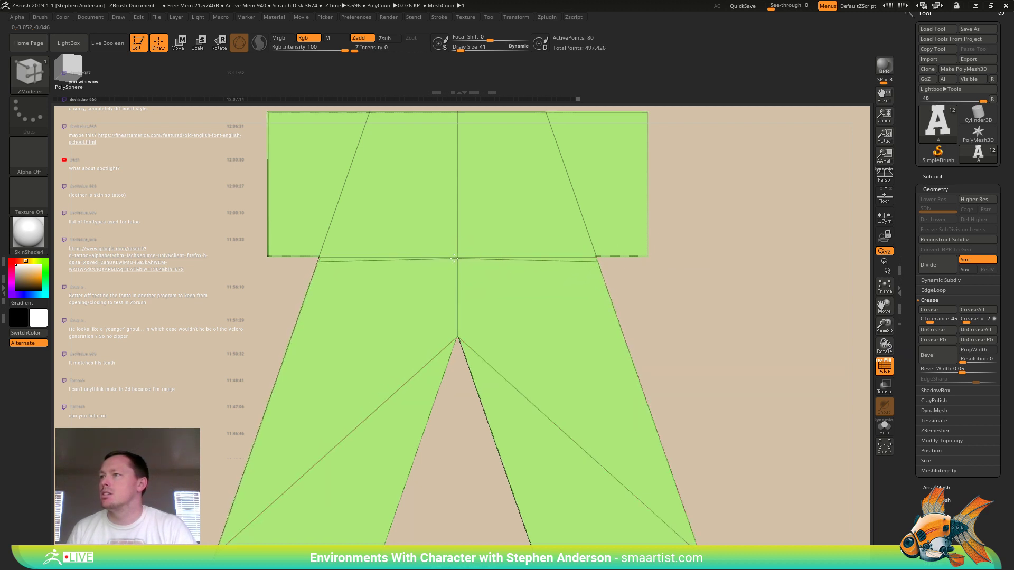
- Try further edge loops across the A's top serif and undo all the inserted loops
{"action": "left_click_drag", "start_coordinate": [454, 258], "coordinate": [453, 258]}
{"action": "right_click_drag", "start_coordinate": [305, 257], "coordinate": [324, 345], "text": "alt"}
{"action": "left_click", "coordinate": [285, 248]}
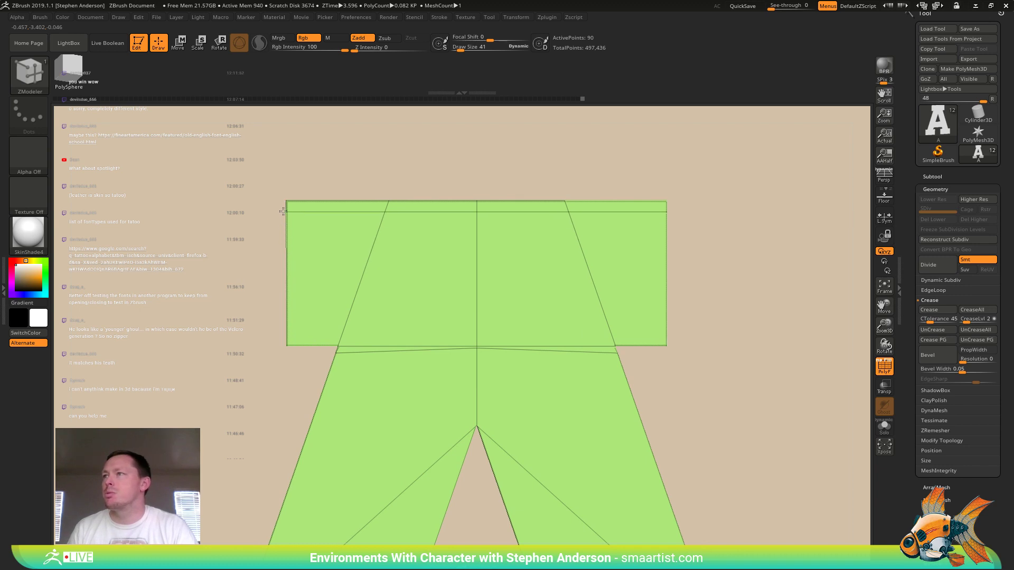
{"action": "key", "text": "ctrl+z"}
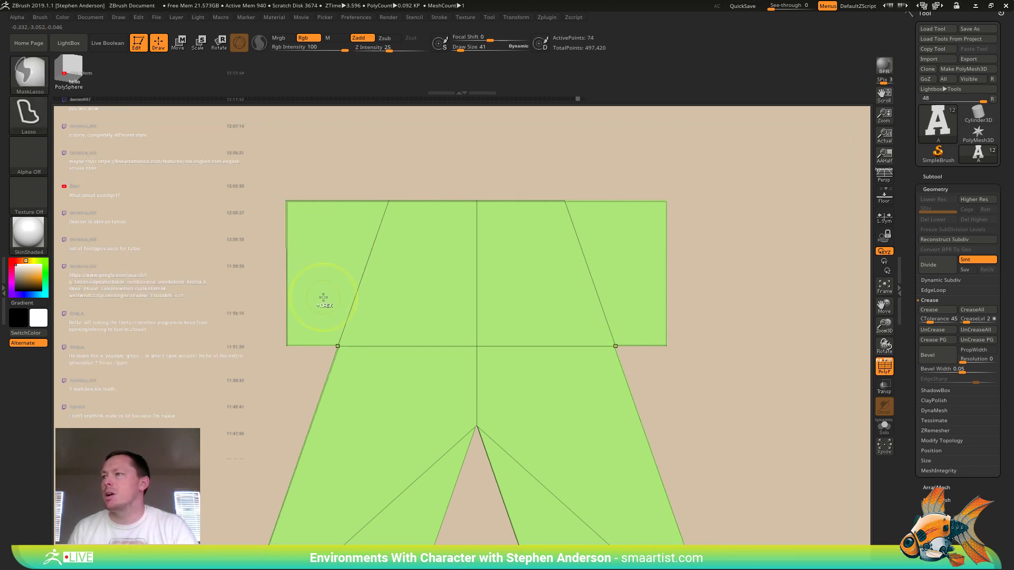
- Examine the edge layout across the whole front of the A
{"action": "right_click_drag", "start_coordinate": [347, 298], "coordinate": [301, 203], "text": "ctrl"}
{"action": "right_click_drag", "start_coordinate": [340, 301], "coordinate": [352, 158], "text": "alt"}
{"action": "right_click_drag", "start_coordinate": [382, 232], "coordinate": [369, 206], "text": "ctrl"}
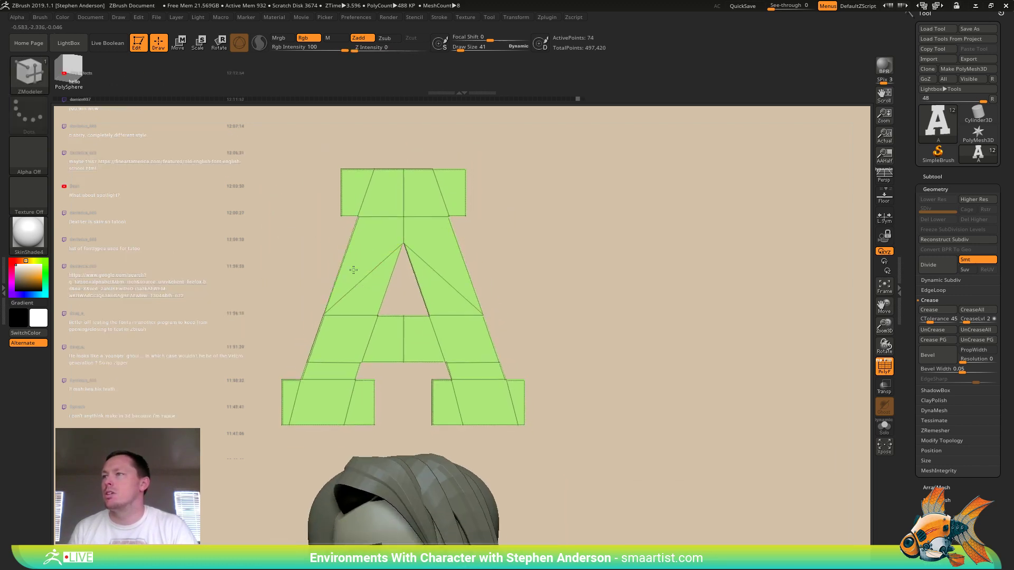
{"action": "mouse_move", "coordinate": [353, 270]}
{"action": "right_mouse_down"}
{"action": "mouse_move", "coordinate": [404, 268]}
{"action": "mouse_move", "coordinate": [350, 271]}
{"action": "right_mouse_up"}
{"action": "mouse_move", "coordinate": [391, 234]}
{"action": "right_mouse_down", "text": "ctrl"}
{"action": "mouse_move", "coordinate": [403, 288]}
{"action": "mouse_move", "coordinate": [355, 274]}
{"action": "mouse_move", "coordinate": [379, 308]}
{"action": "right_mouse_up", "text": "ctrl"}
{"action": "right_click_drag", "start_coordinate": [354, 247], "coordinate": [318, 194], "text": "ctrl"}
{"action": "right_click_drag", "start_coordinate": [339, 298], "coordinate": [285, 274], "text": "alt"}
{"action": "right_click_drag", "start_coordinate": [295, 273], "coordinate": [331, 270]}
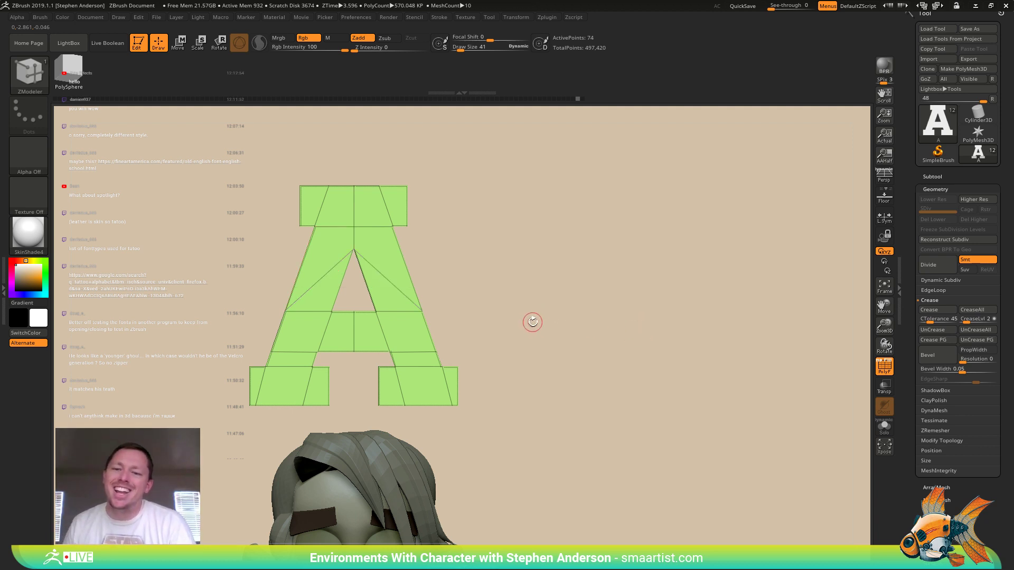
- Turn off the polyframe display and move the A from above the head down in front of the jacket
{"action": "left_click_drag", "start_coordinate": [529, 325], "coordinate": [544, 294]}
{"action": "key", "text": "shift+f"}
{"action": "key", "text": "w"}
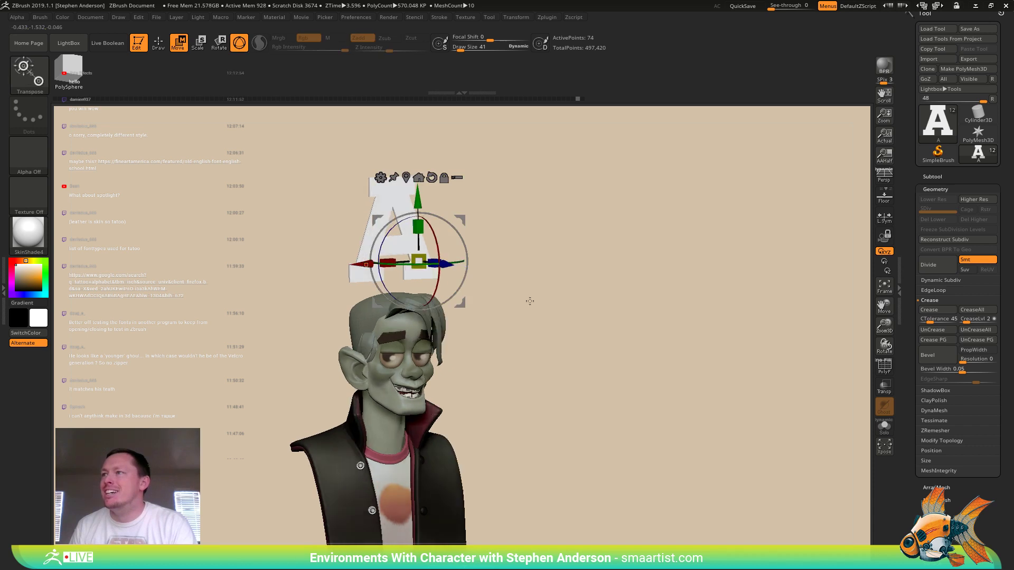
{"action": "left_click_drag", "start_coordinate": [454, 217], "coordinate": [555, 443]}
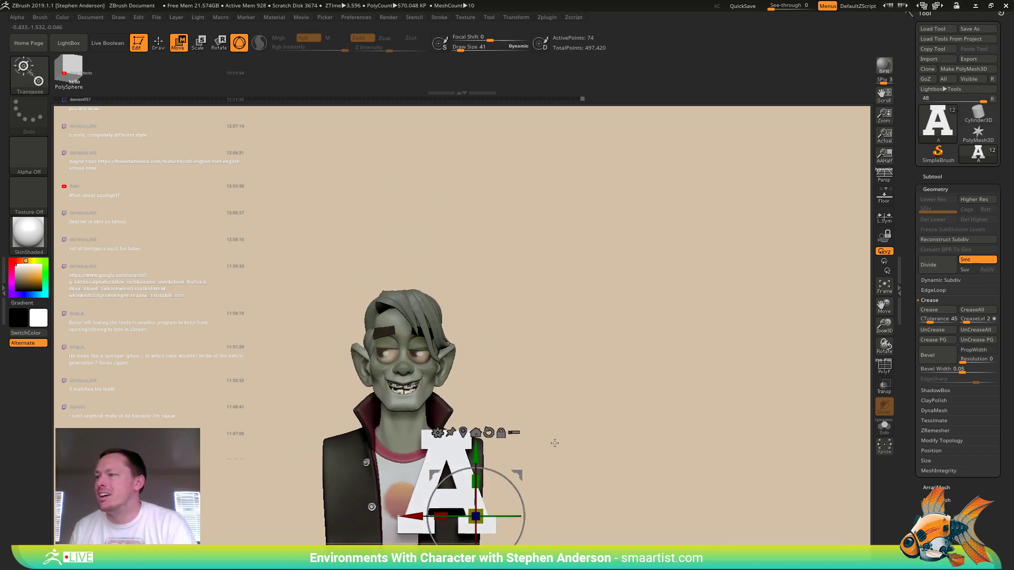
{"action": "right_click_drag", "start_coordinate": [572, 451], "coordinate": [527, 313], "text": "ctrl"}
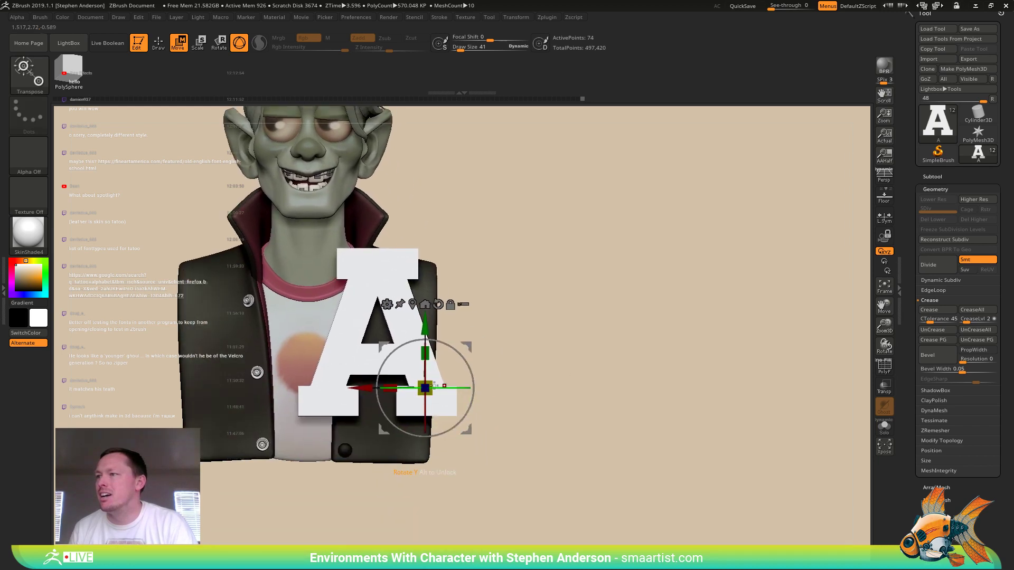
- Scale the A to about half its size and shift it in depth against the jacket's buttoned chest panel
{"action": "left_click_drag", "start_coordinate": [435, 385], "coordinate": [399, 378]}
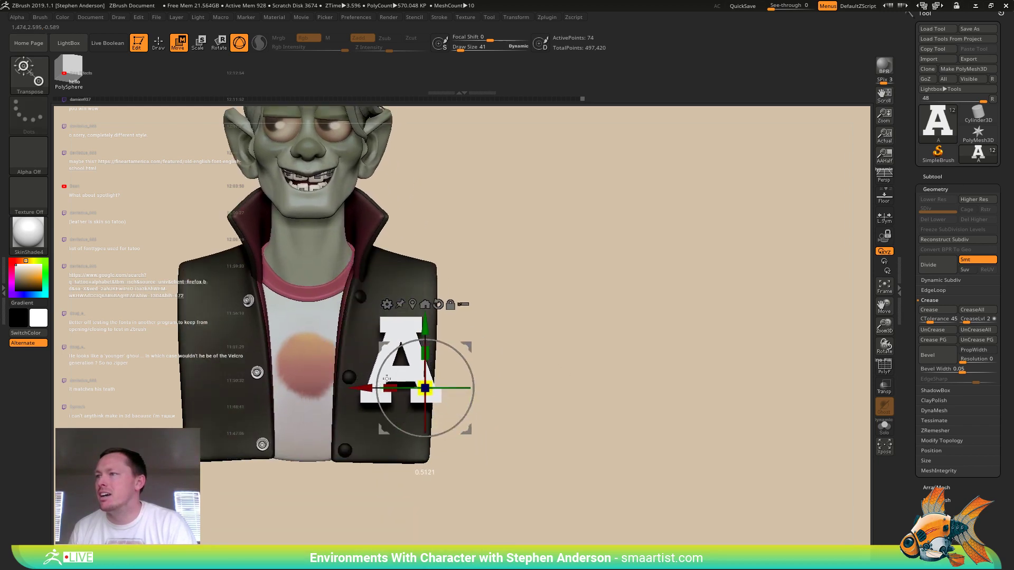
{"action": "left_click_drag", "start_coordinate": [539, 356], "coordinate": [524, 290]}
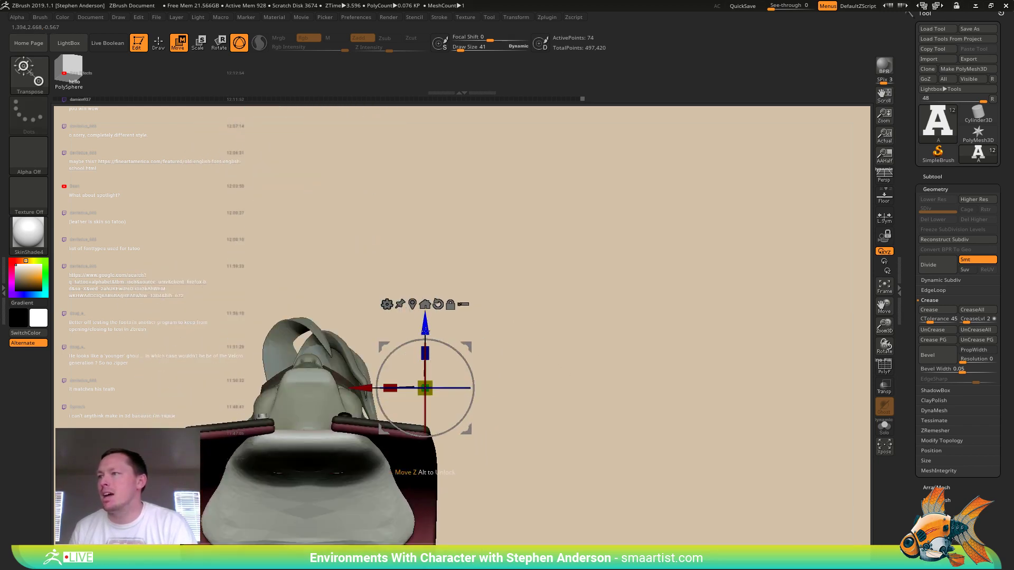
{"action": "left_click_drag", "start_coordinate": [486, 338], "coordinate": [488, 438]}
{"action": "right_click_drag", "start_coordinate": [489, 438], "coordinate": [528, 429], "text": "ctrl"}
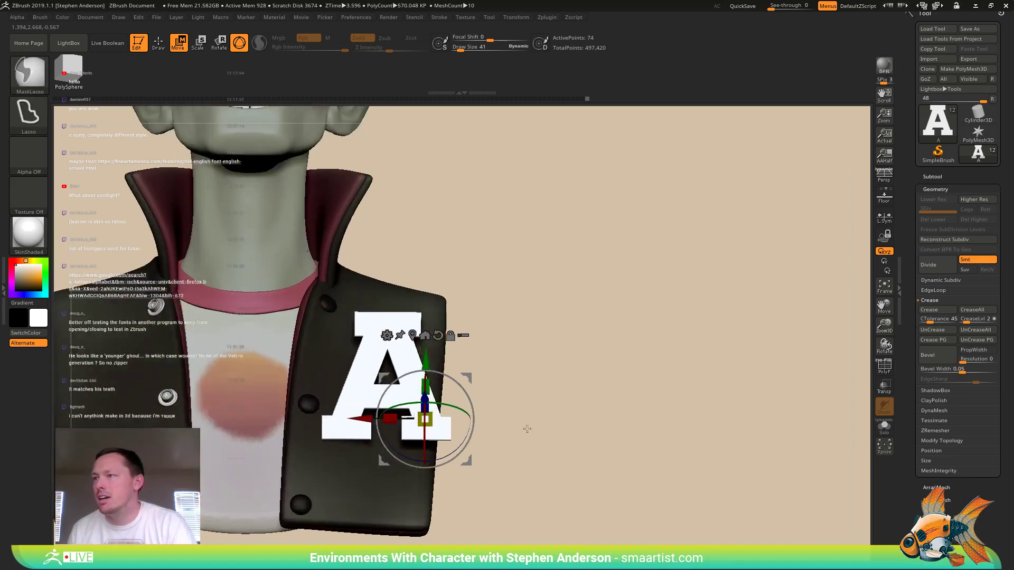
- Rotate the A to follow the slope of the jacket's chest panel and adjust its position on the panel
{"action": "left_click_drag", "start_coordinate": [527, 429], "coordinate": [439, 415]}
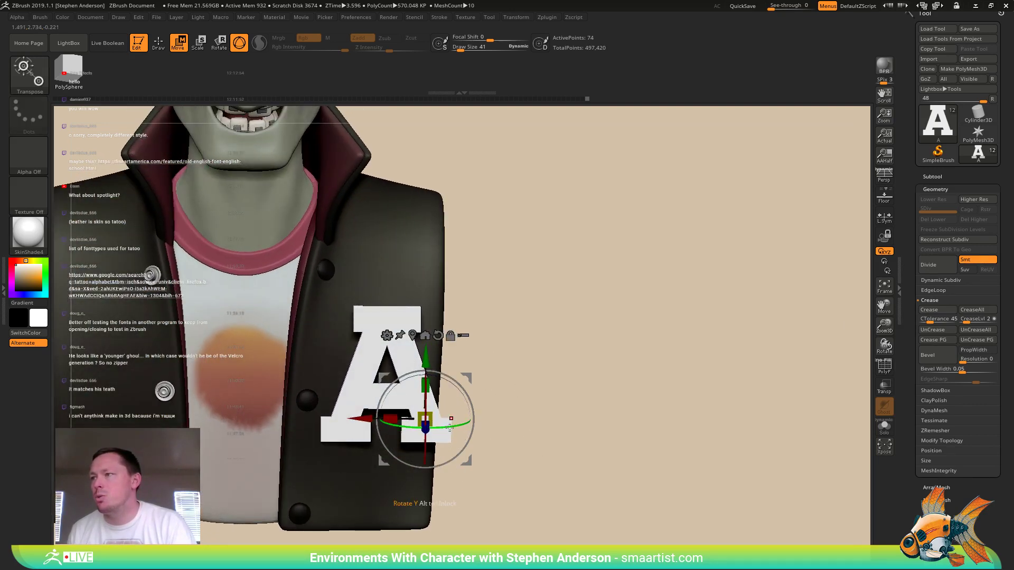
{"action": "left_click_drag", "start_coordinate": [510, 402], "coordinate": [435, 383]}
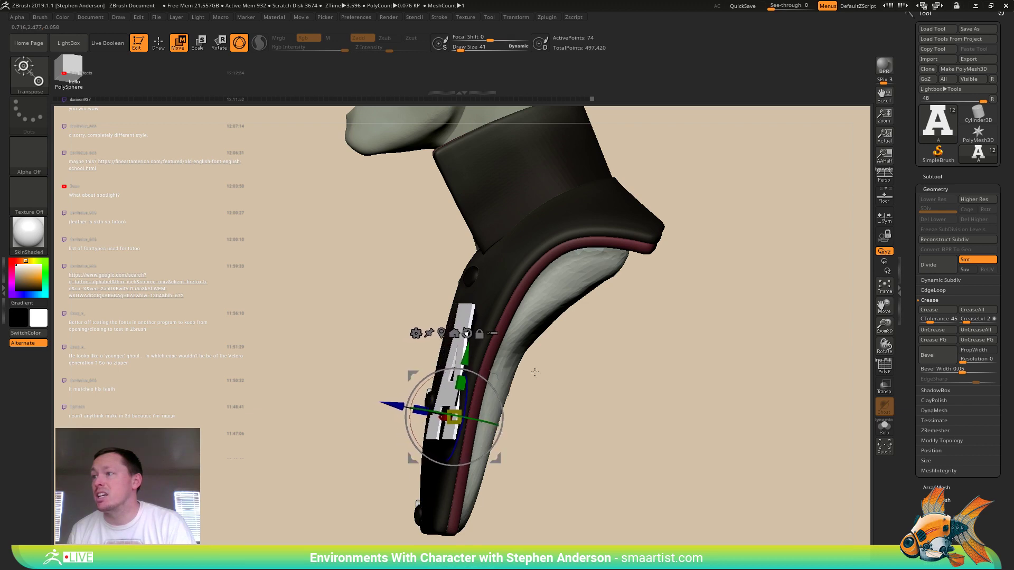
{"action": "left_click_drag", "start_coordinate": [535, 372], "coordinate": [634, 376]}
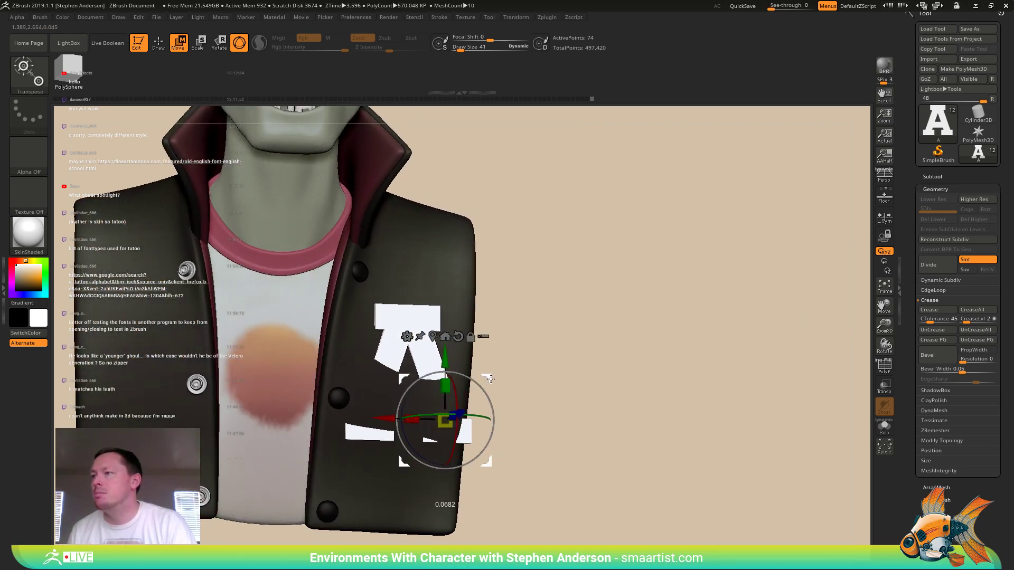
{"action": "mouse_move", "coordinate": [490, 379]}
{"action": "left_mouse_down"}
{"action": "mouse_move", "coordinate": [525, 346]}
{"action": "mouse_move", "coordinate": [478, 377]}
{"action": "left_mouse_up"}
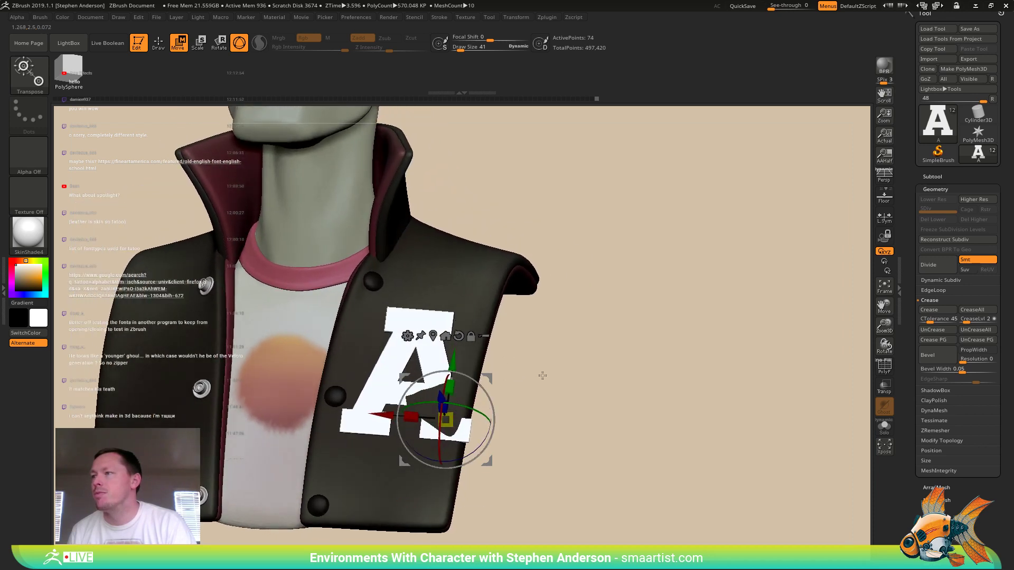
- Refine the A's depth and placement against the jacket panel and scale it to about 0.81
{"action": "left_click_drag", "start_coordinate": [543, 375], "coordinate": [558, 332]}
{"action": "left_click_drag", "start_coordinate": [553, 302], "coordinate": [459, 403]}
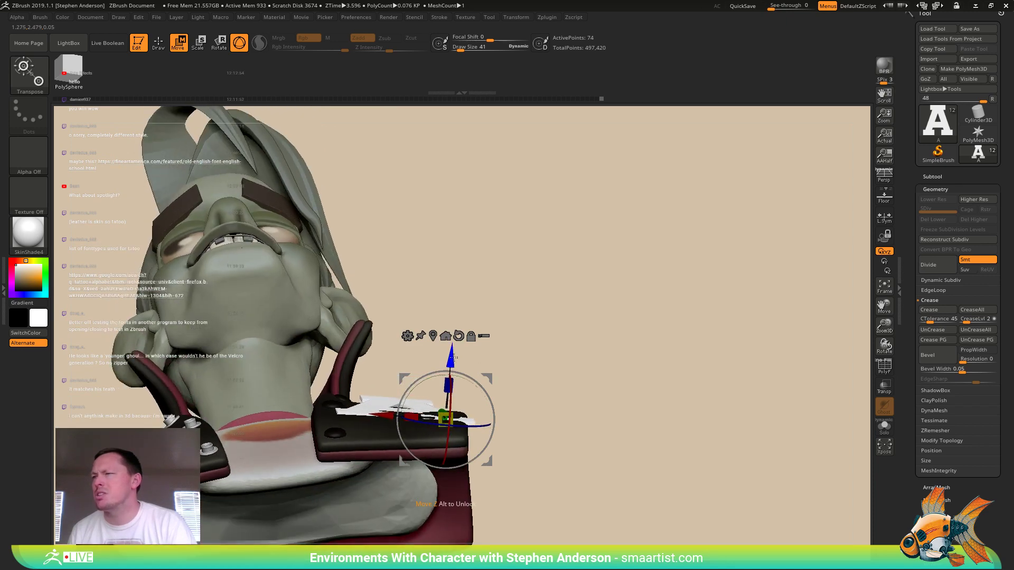
{"action": "left_click_drag", "start_coordinate": [523, 353], "coordinate": [472, 392]}
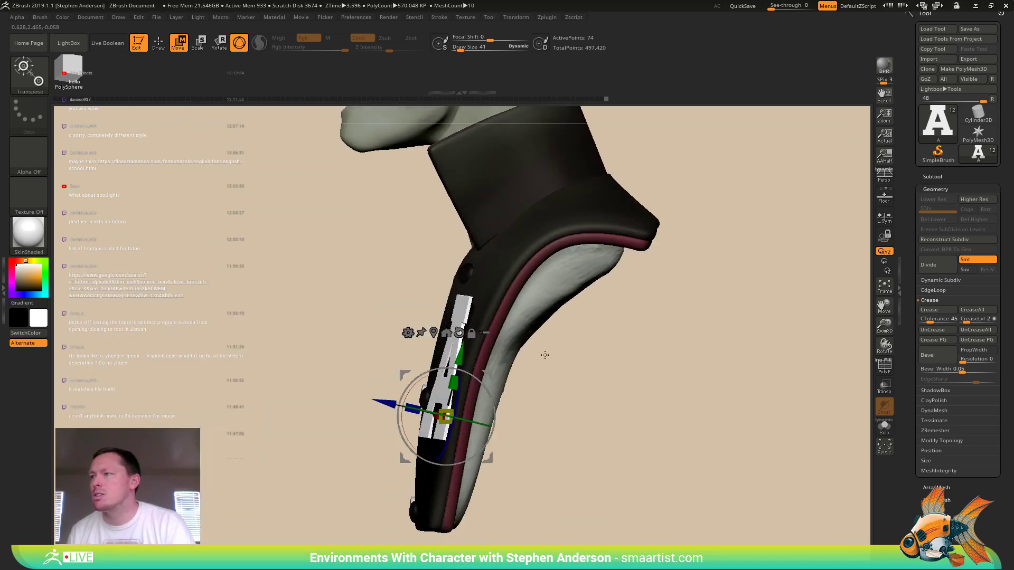
{"action": "left_click_drag", "start_coordinate": [545, 355], "coordinate": [599, 360]}
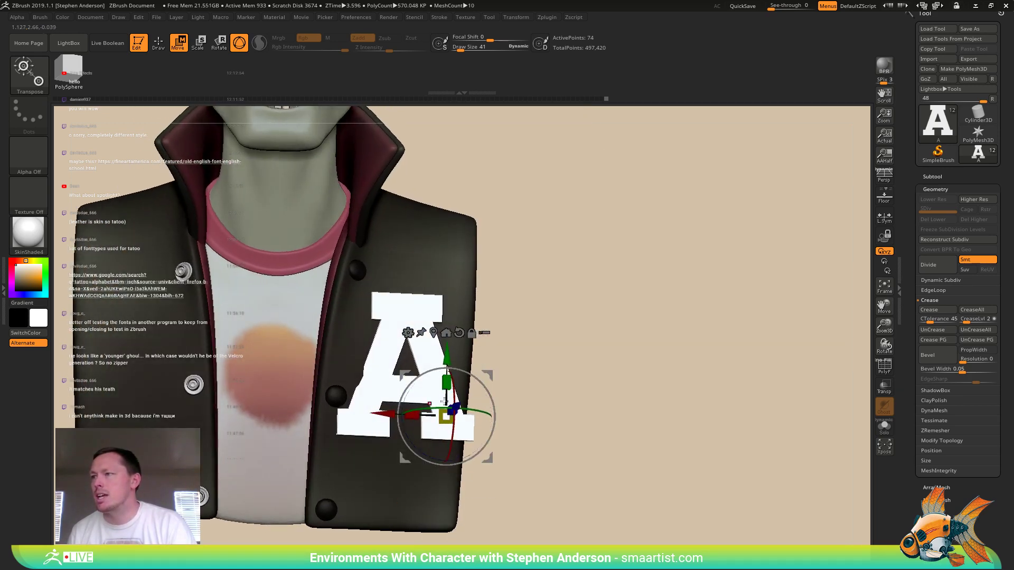
{"action": "left_click_drag", "start_coordinate": [436, 421], "coordinate": [453, 417]}
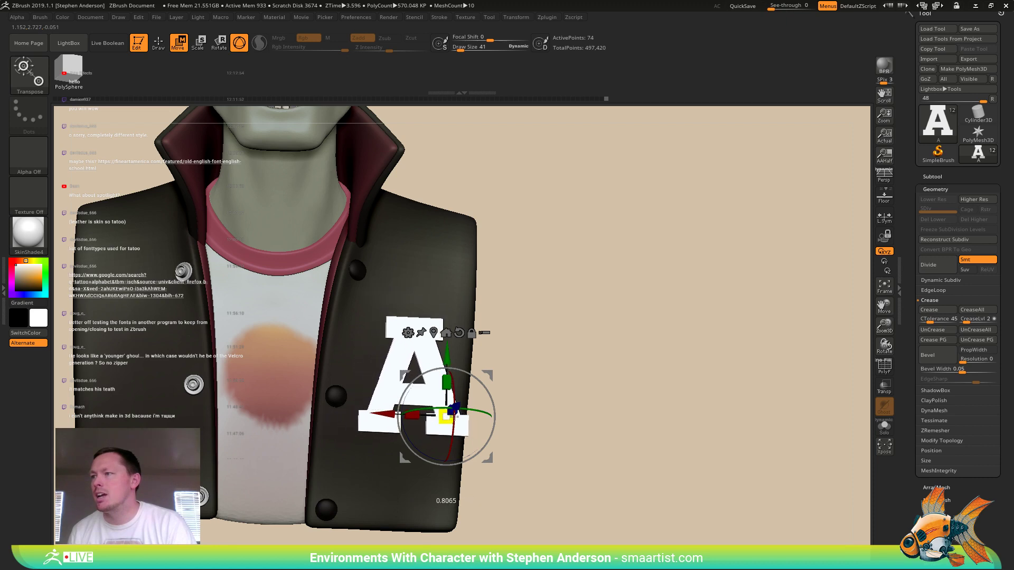
{"action": "mouse_move", "coordinate": [535, 378]}
{"action": "left_mouse_down"}
{"action": "mouse_move", "coordinate": [480, 367]}
{"action": "mouse_move", "coordinate": [543, 350]}
{"action": "mouse_move", "coordinate": [534, 264]}
{"action": "mouse_move", "coordinate": [536, 366]}
{"action": "mouse_move", "coordinate": [549, 385]}
{"action": "left_mouse_up"}
- Subdivide the A up to level 4 and view the smoothed result without polyframe
{"action": "key", "text": "q"}
{"action": "key", "text": "shift+f"}
{"action": "right_click_drag", "start_coordinate": [525, 412], "coordinate": [539, 370]}
{"action": "mouse_move", "coordinate": [538, 370]}
{"action": "right_mouse_down", "text": "alt"}
{"action": "mouse_move", "coordinate": [660, 376]}
{"action": "mouse_move", "coordinate": [600, 407]}
{"action": "right_mouse_up", "text": "alt"}
{"action": "key", "text": "ctrl+d"}
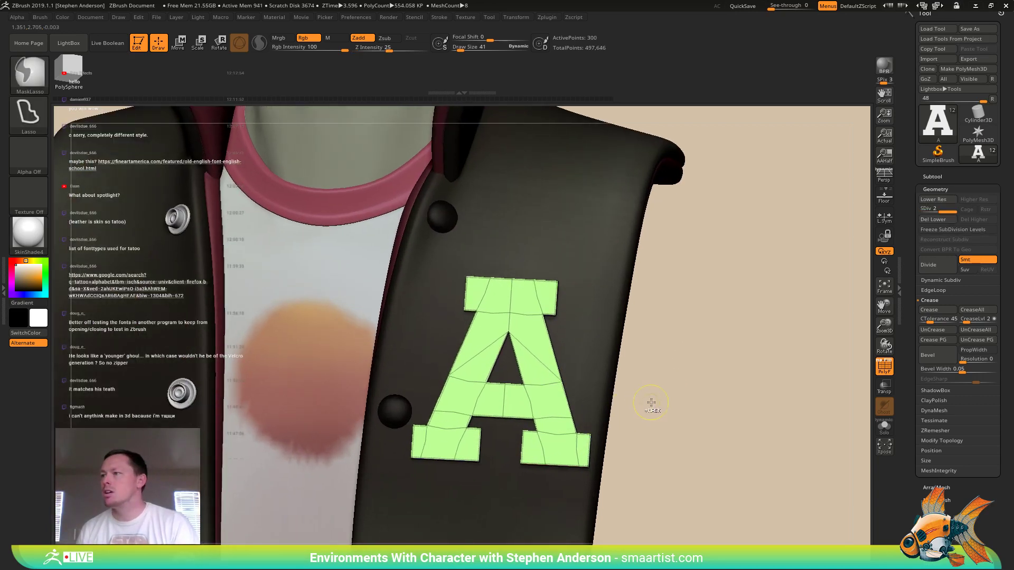
{"action": "key", "text": "ctrl+d"}
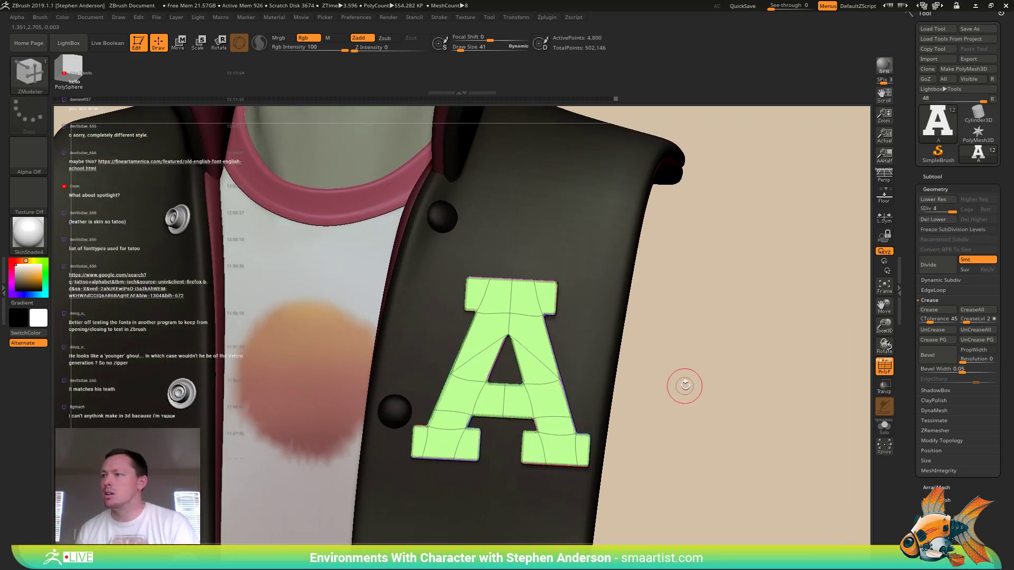
{"action": "key", "text": "shift+f"}
{"action": "right_click_drag", "start_coordinate": [703, 385], "coordinate": [688, 394]}
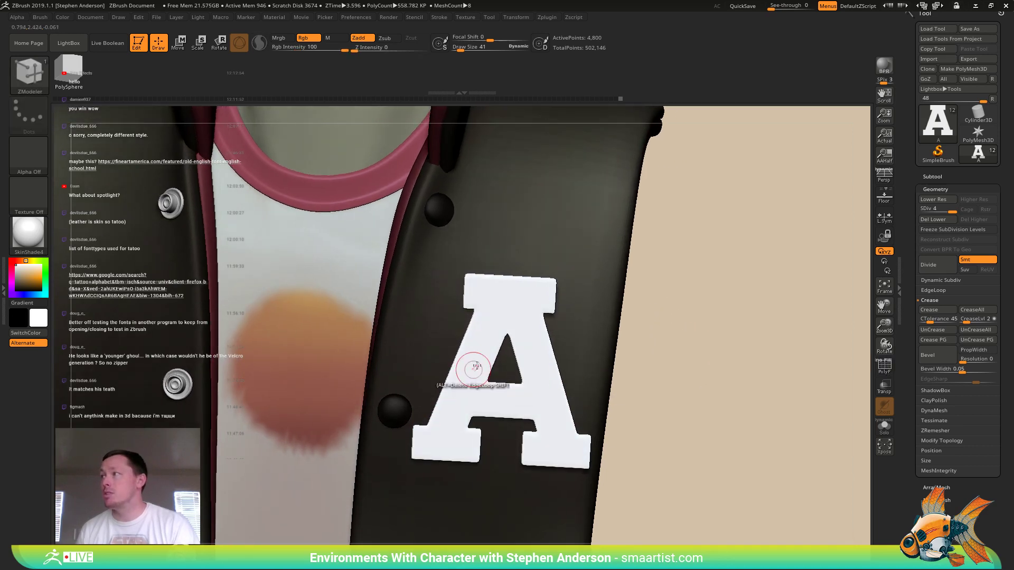
- Try projecting the A onto the jacket with the ZProject brush at draw size 1071, undoing the stroke
{"action": "key", "text": "b"}
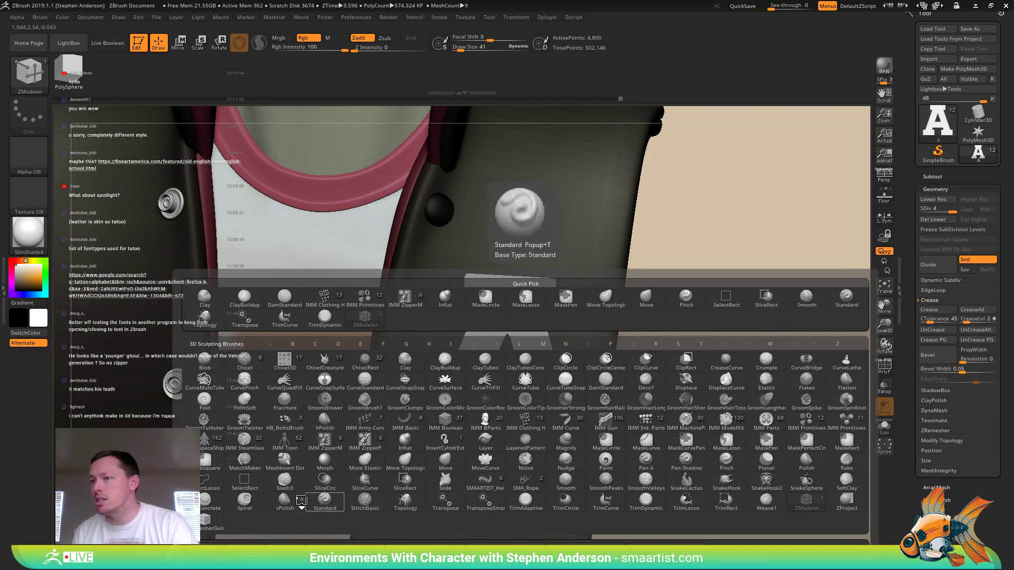
{"action": "left_click", "coordinate": [843, 511]}
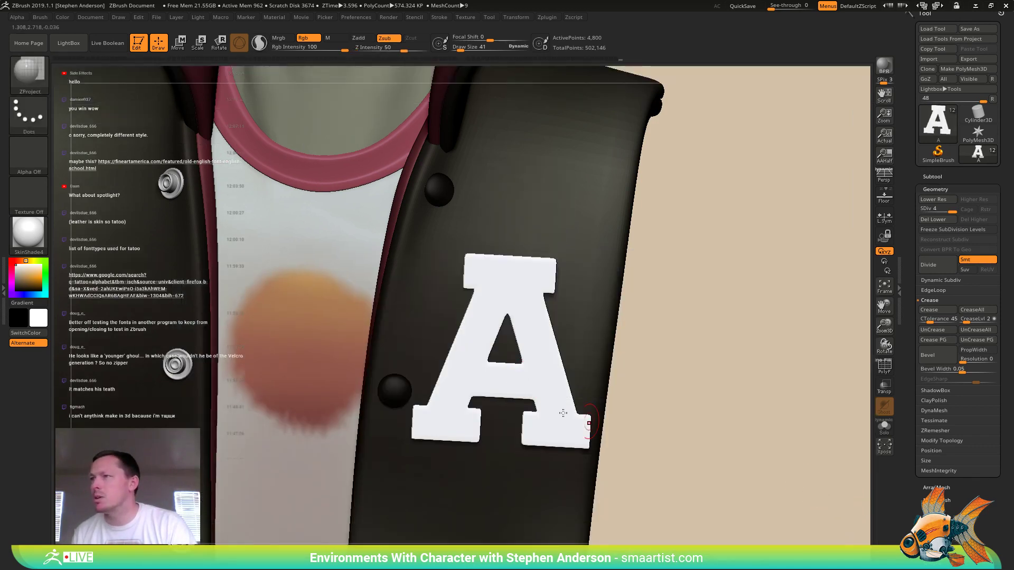
{"action": "key", "text": "s"}
{"action": "left_click_drag", "start_coordinate": [511, 377], "coordinate": [536, 380]}
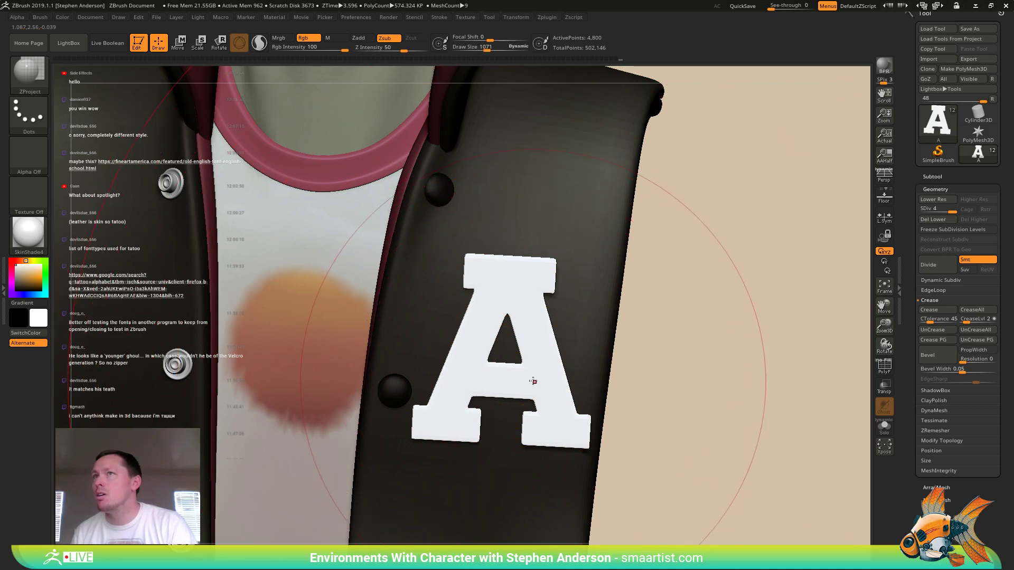
{"action": "left_click", "coordinate": [505, 386]}
{"action": "key", "text": "ctrl+z"}
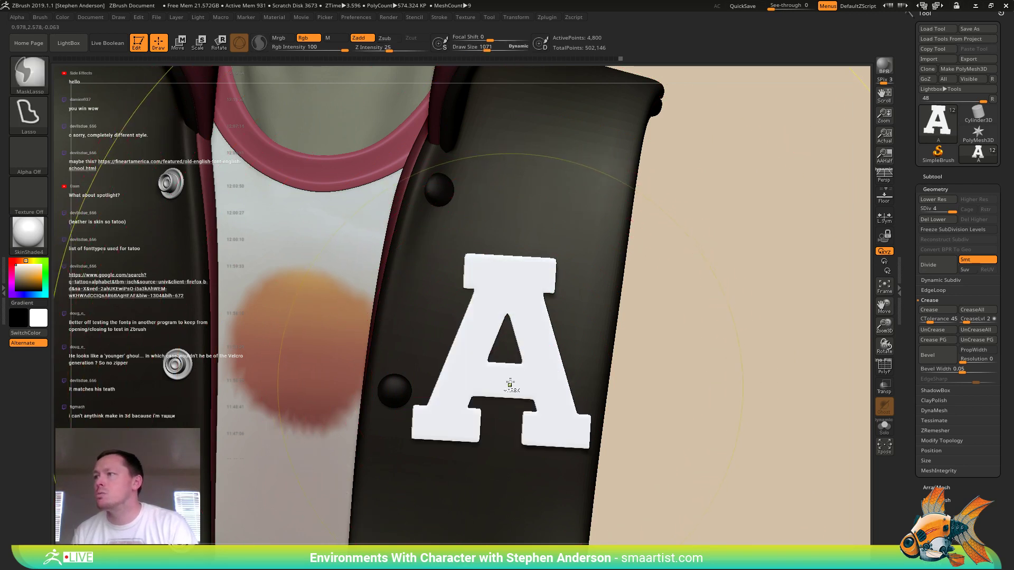
- Choose the MatchMaker brush for conforming the A to the jacket
{"action": "left_click", "coordinate": [33, 73]}
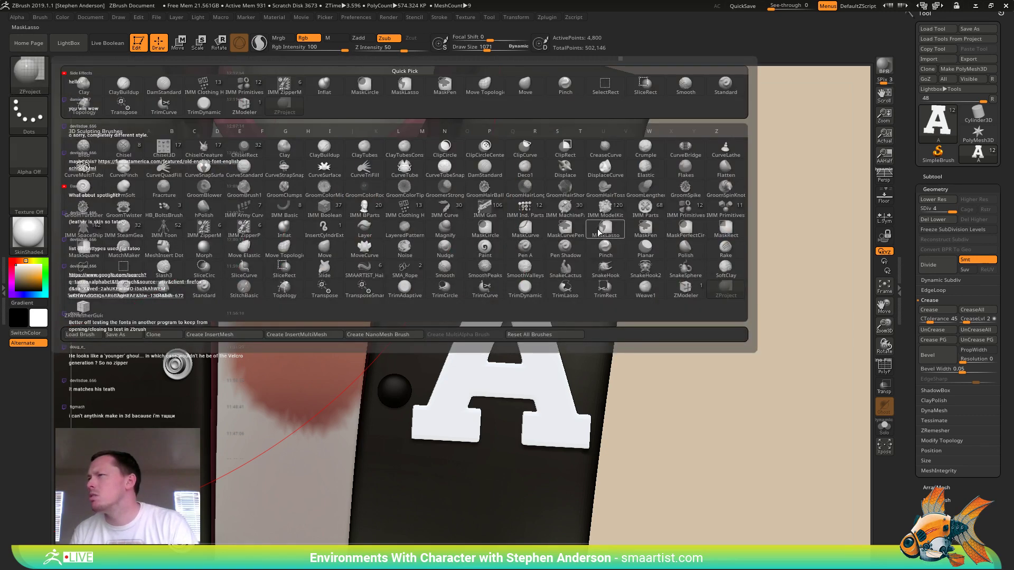
{"action": "mouse_move", "coordinate": [590, 237]}
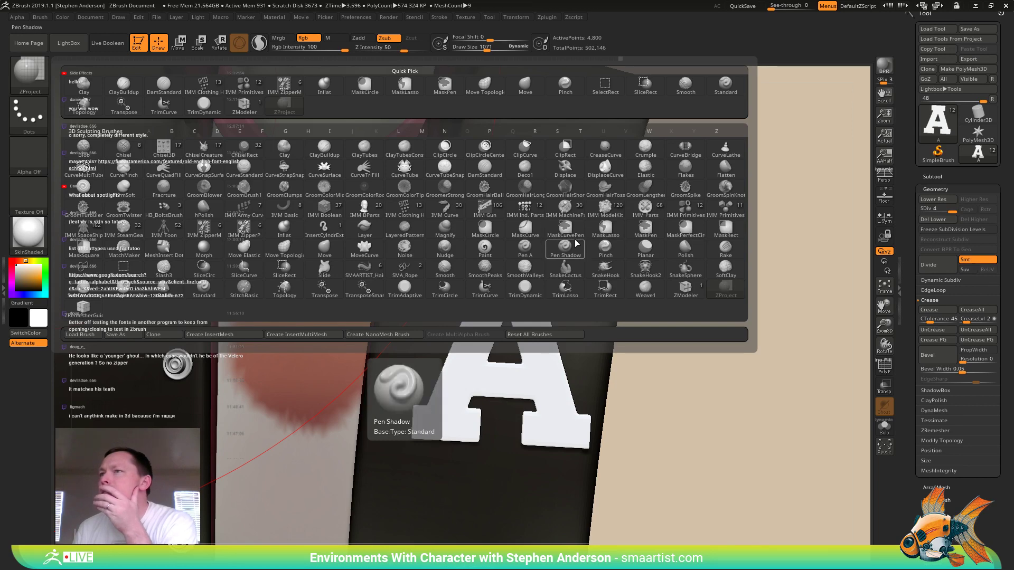
{"action": "left_click", "coordinate": [124, 248]}
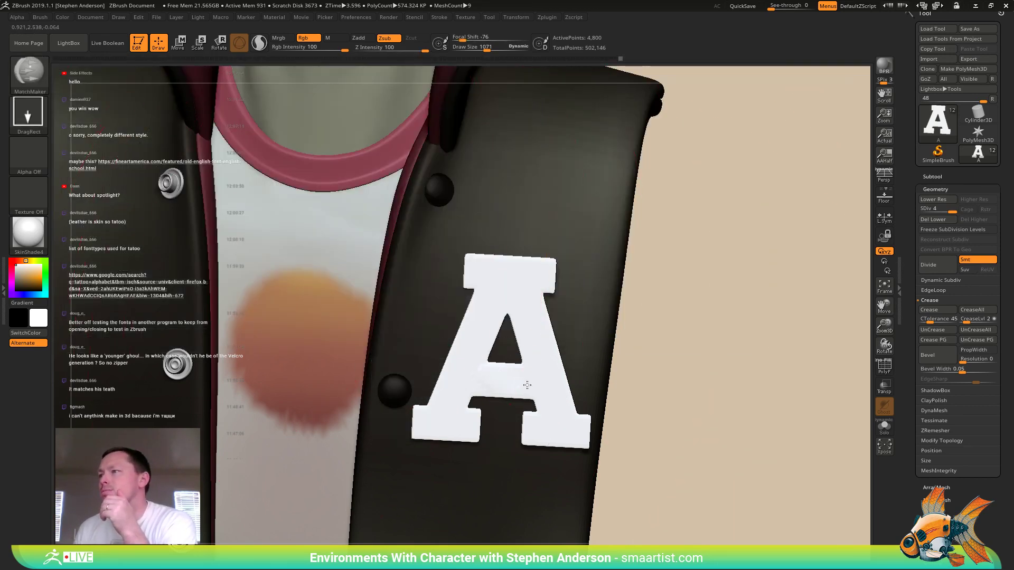
- Try a MatchMaker stroke outward from the A's crossbar, inspect the surface at an angle, and undo it
{"action": "mouse_move", "coordinate": [527, 385]}
{"action": "left_mouse_down"}
{"action": "mouse_move", "coordinate": [611, 400]}
{"action": "mouse_move", "coordinate": [749, 395]}
{"action": "mouse_move", "coordinate": [690, 361]}
{"action": "mouse_move", "coordinate": [771, 274]}
{"action": "mouse_move", "coordinate": [751, 403]}
{"action": "left_mouse_up"}
{"action": "mouse_move", "coordinate": [688, 387]}
{"action": "left_mouse_down"}
{"action": "mouse_move", "coordinate": [735, 343]}
{"action": "mouse_move", "coordinate": [735, 353]}
{"action": "mouse_move", "coordinate": [685, 362]}
{"action": "mouse_move", "coordinate": [518, 377]}
{"action": "left_mouse_up"}
{"action": "key", "text": "ctrl"}
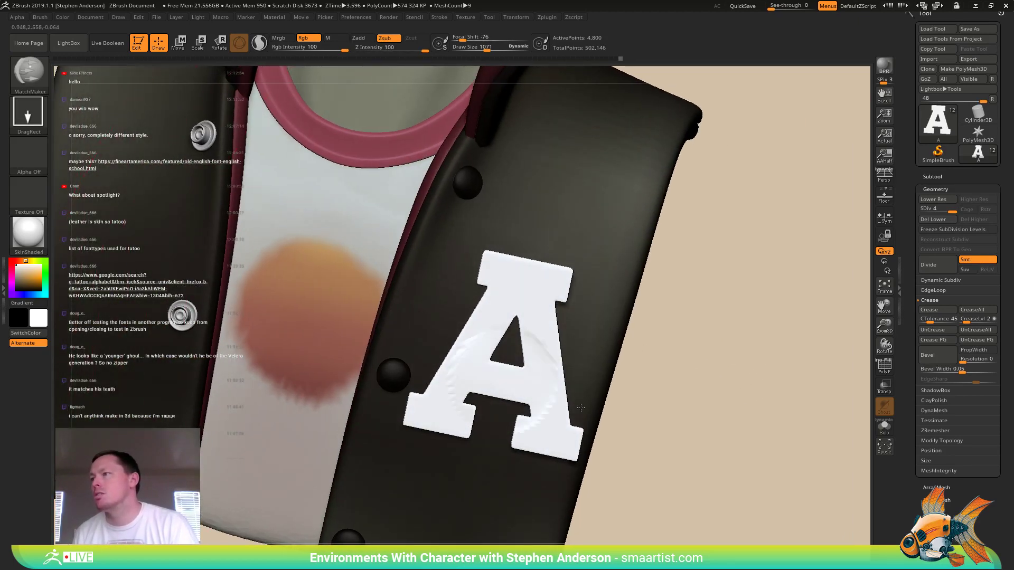
{"action": "key", "text": "ctrl+z"}
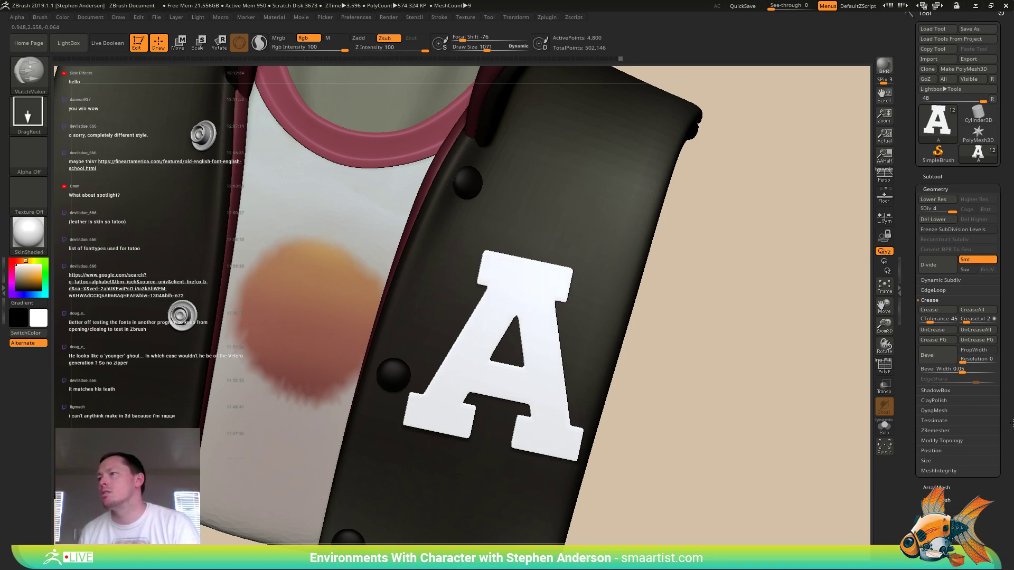
- Retry the MatchMaker stroke on the A from a straighter front view with polyframe on, and undo the distortion
{"action": "left_click_drag", "start_coordinate": [690, 460], "coordinate": [723, 365]}
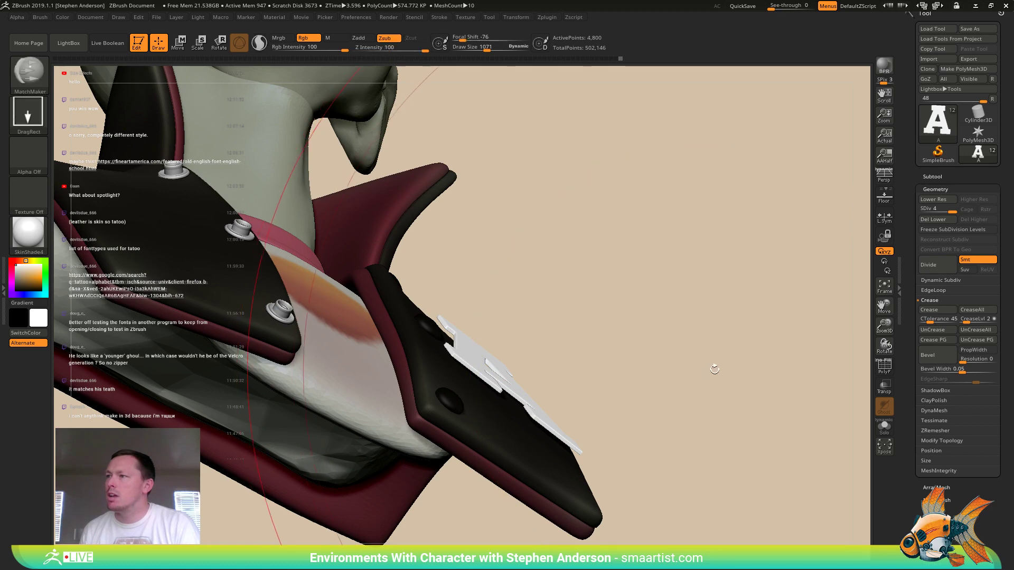
{"action": "key", "text": "shift+f"}
{"action": "mouse_move", "coordinate": [673, 338]}
{"action": "left_mouse_down"}
{"action": "mouse_move", "coordinate": [600, 316]}
{"action": "mouse_move", "coordinate": [691, 308]}
{"action": "left_mouse_up"}
{"action": "right_click_drag", "start_coordinate": [509, 381], "coordinate": [495, 380]}
{"action": "left_click_drag", "start_coordinate": [534, 409], "coordinate": [718, 500]}
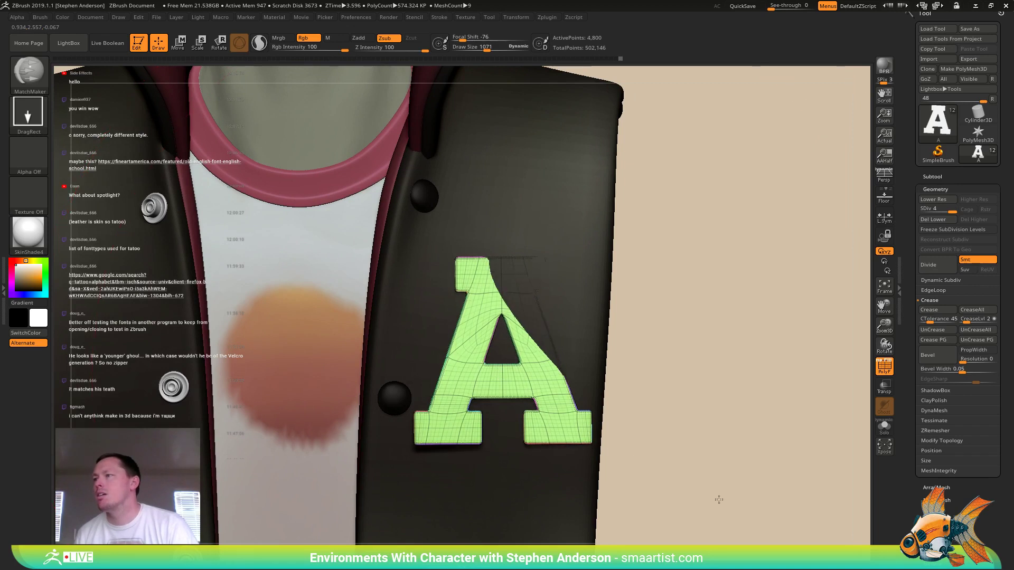
{"action": "key", "text": "ctrl+z"}
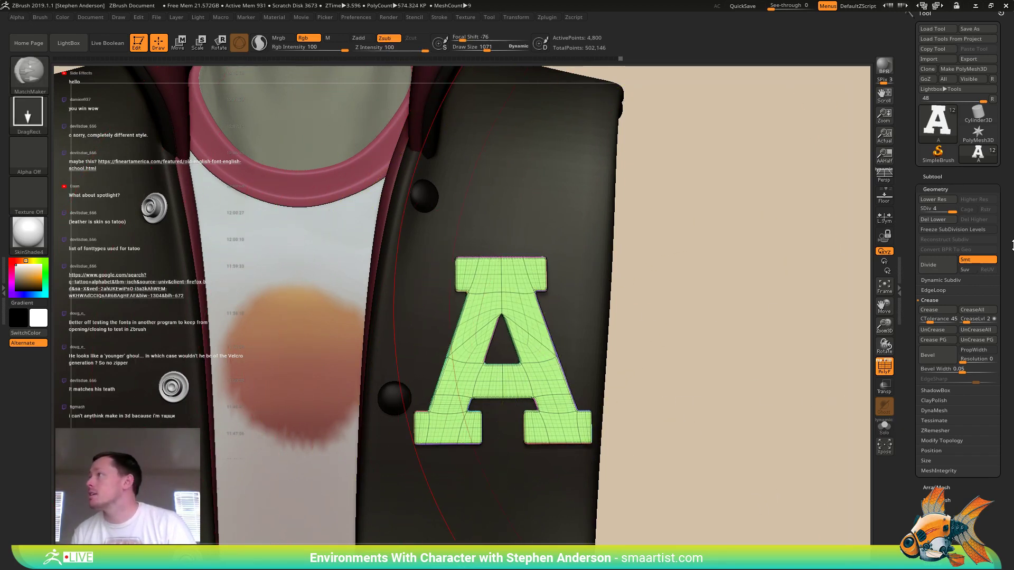
- Hide the Head1 subtool and apply a MatchMaker stroke from the A's crossbar to conform it to the jacket
{"action": "left_click", "coordinate": [948, 176]}
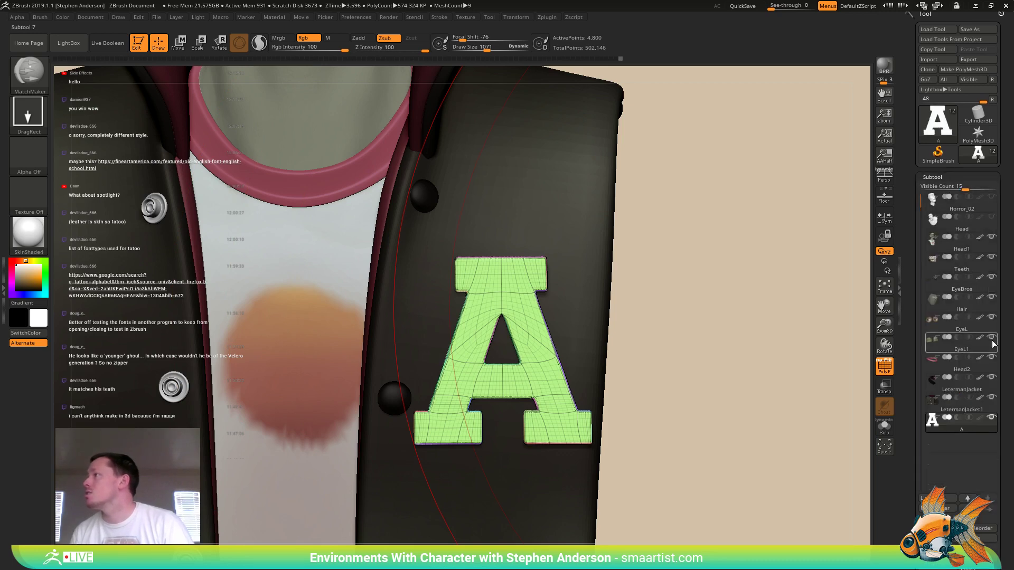
{"action": "left_click", "coordinate": [992, 239]}
{"action": "mouse_move", "coordinate": [607, 295]}
{"action": "left_mouse_down"}
{"action": "mouse_move", "coordinate": [635, 293]}
{"action": "mouse_move", "coordinate": [664, 350]}
{"action": "mouse_move", "coordinate": [654, 351]}
{"action": "left_mouse_up"}
{"action": "left_click_drag", "start_coordinate": [507, 390], "coordinate": [705, 477]}
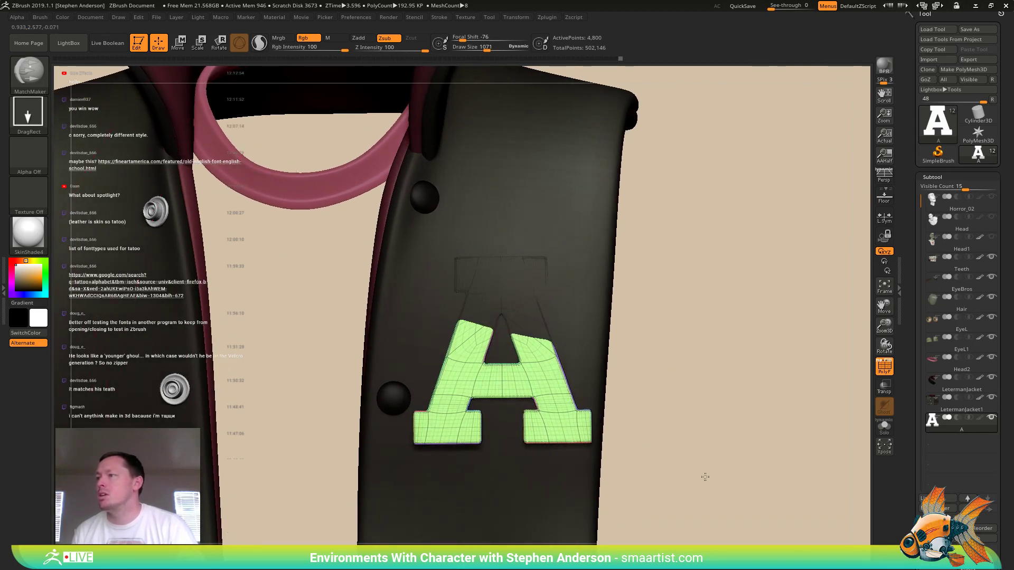
- Undo the last MatchMaker stroke on the A and make the LetermanJacket1 subtool active, comparing its subdivision levels
{"action": "key", "text": "ctrl+z"}
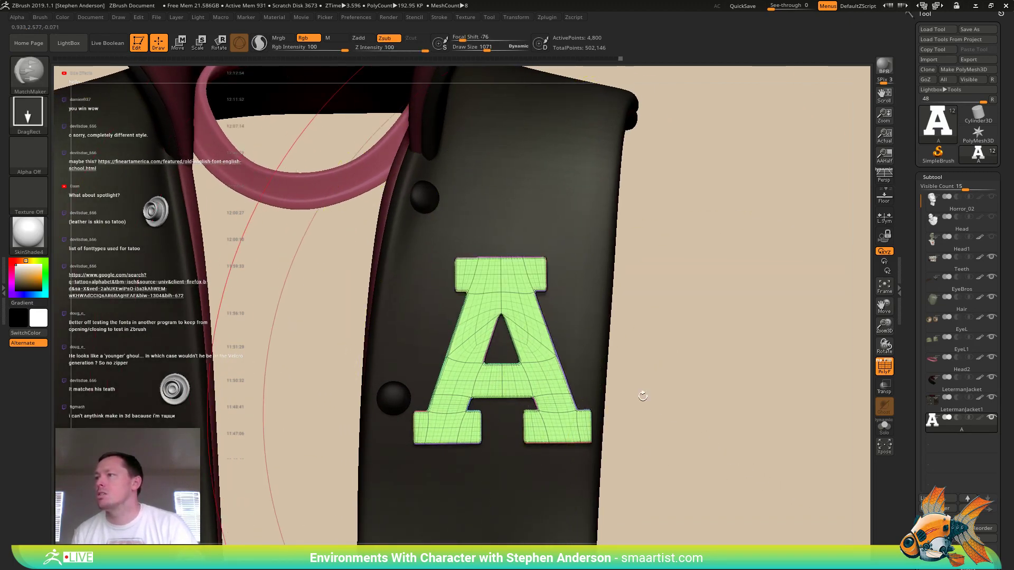
{"action": "left_click", "coordinate": [592, 323], "text": "alt"}
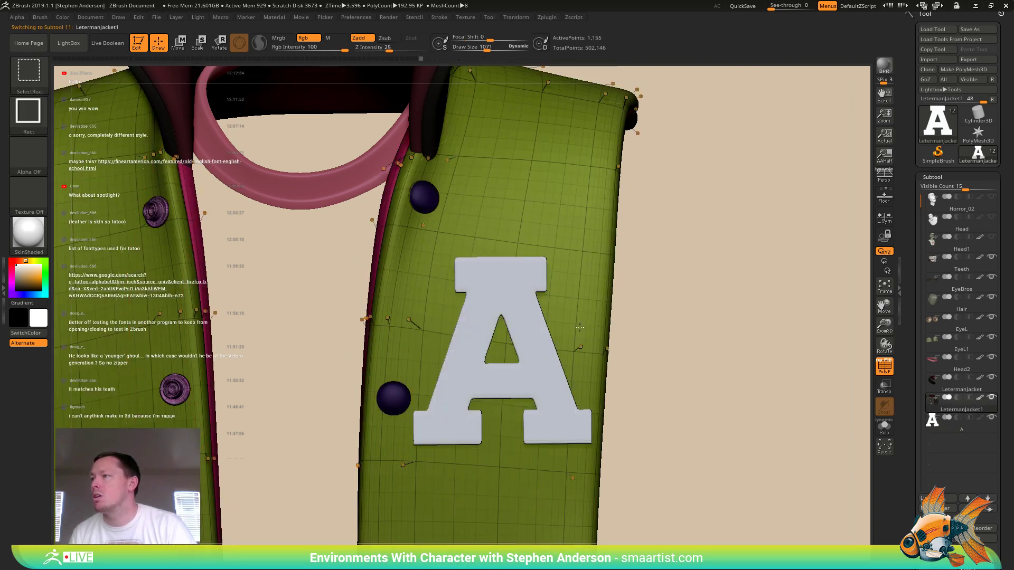
{"action": "key", "text": "shift+d"}
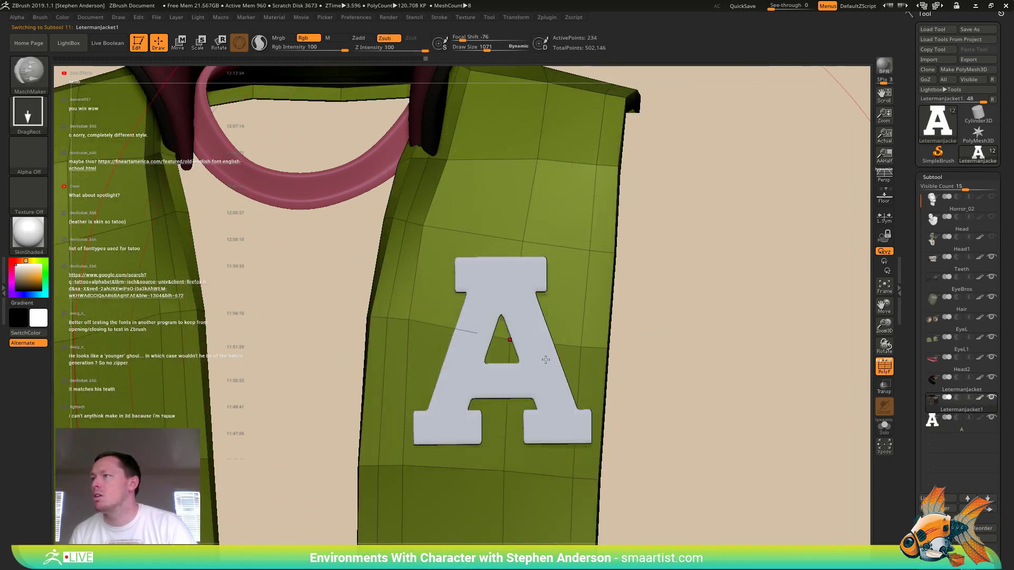
{"action": "left_click_drag", "start_coordinate": [681, 317], "coordinate": [718, 321]}
{"action": "key", "text": "d"}
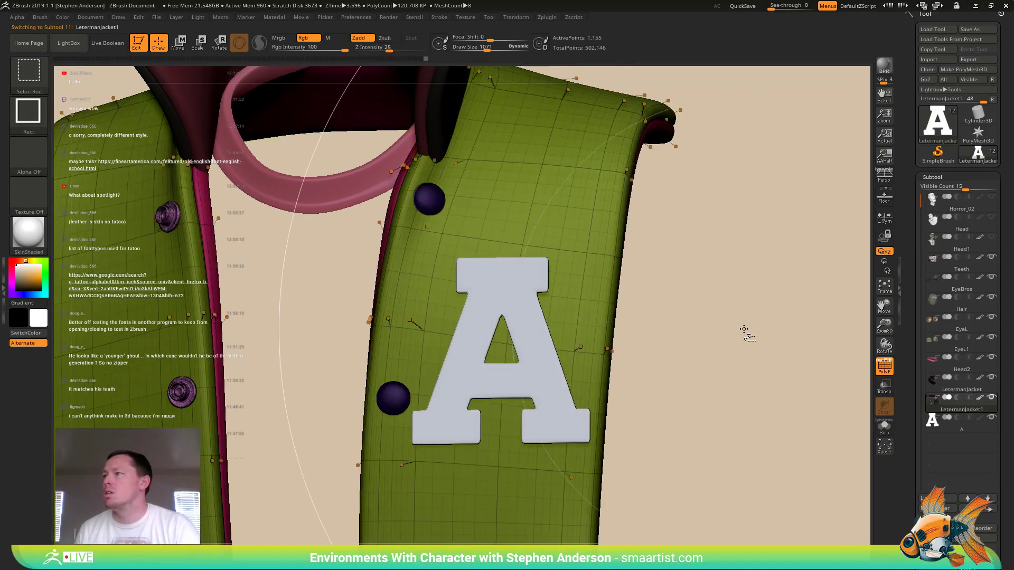
- Try dividing the letterman jacket's mesh to a higher subdivision level without smoothing, and undo the division
{"action": "key", "text": "ctrl"}
{"action": "key", "text": "shift+d"}
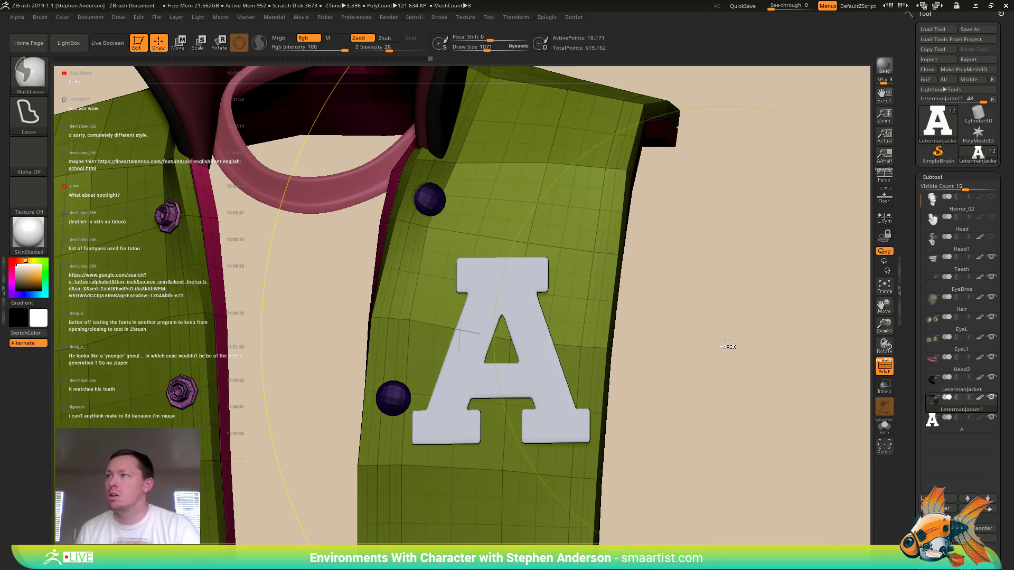
{"action": "key", "text": "d"}
{"action": "key", "text": "ctrl+shift"}
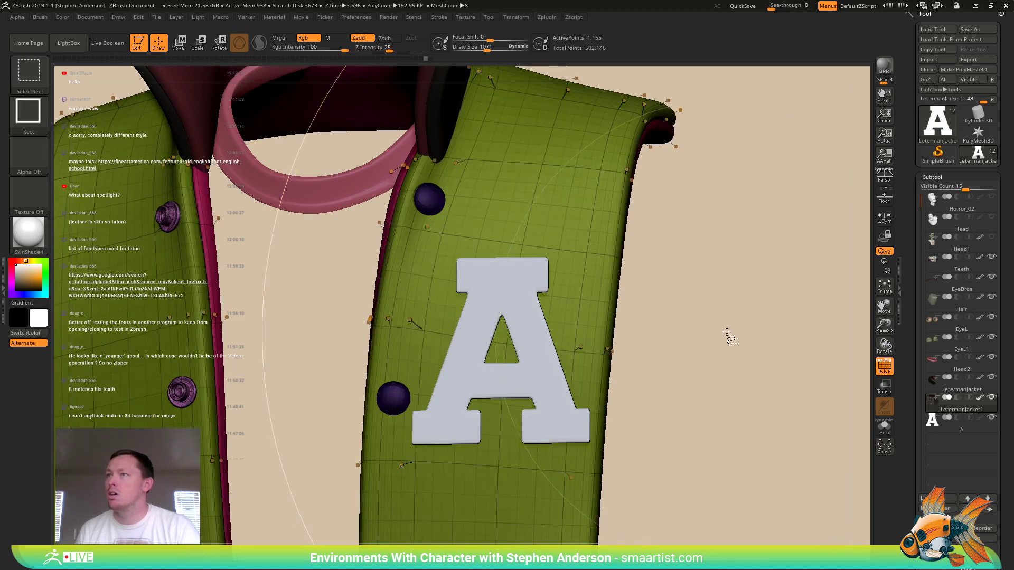
{"action": "left_click_drag", "start_coordinate": [741, 291], "coordinate": [808, 381], "text": "ctrl"}
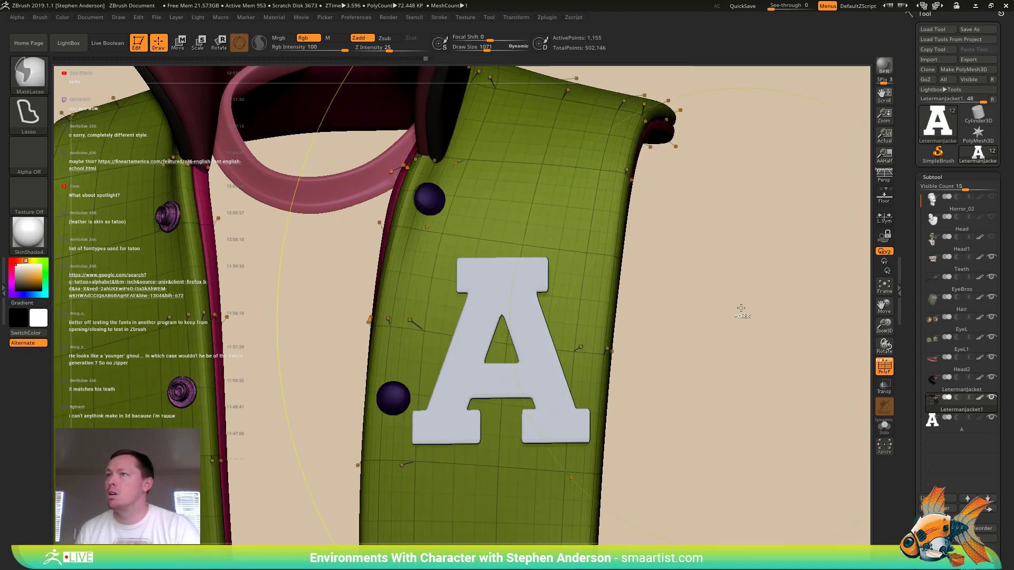
{"action": "key", "text": "shift"}
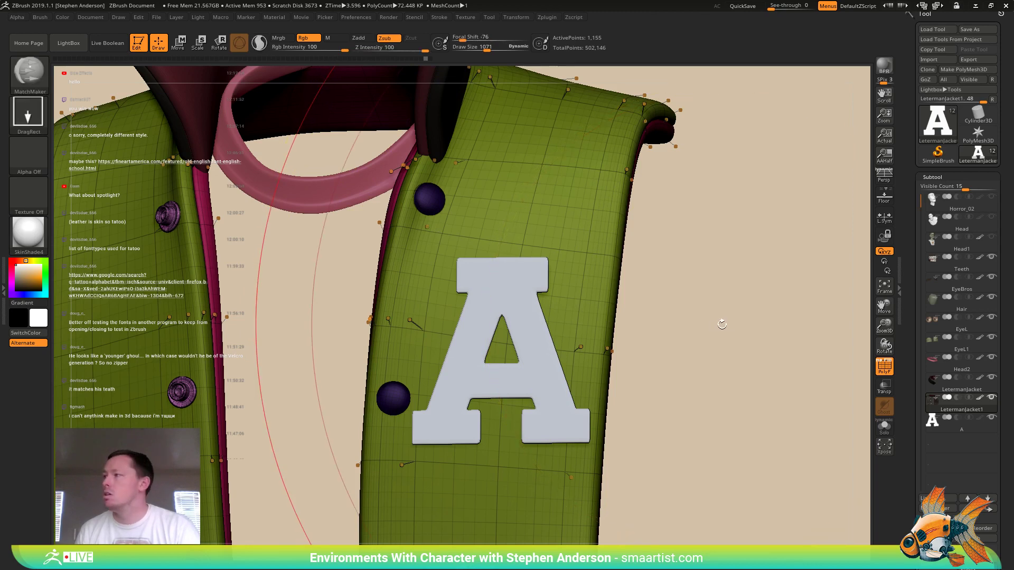
{"action": "key", "text": "shift+d"}
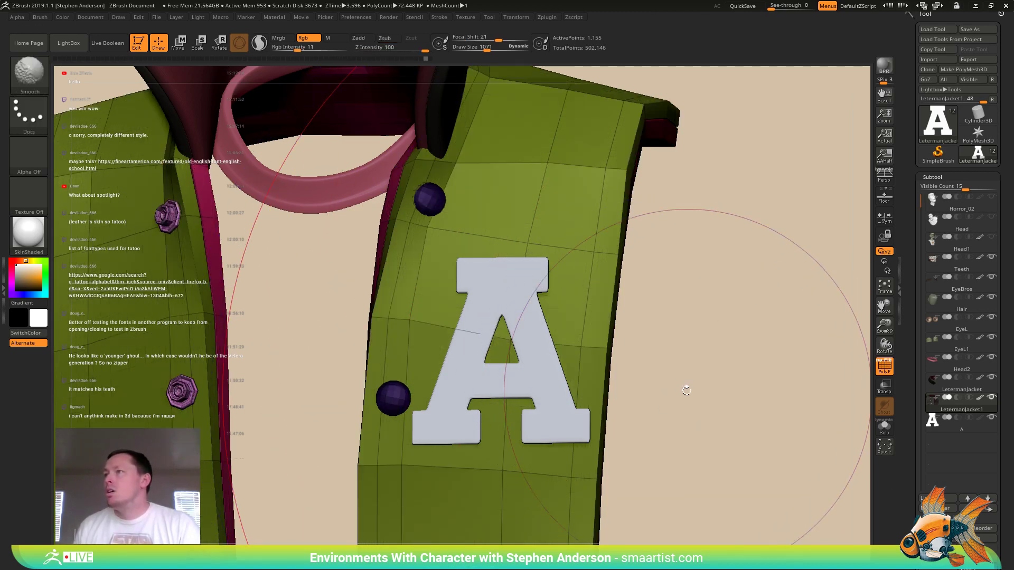
{"action": "key", "text": "ctrl+d"}
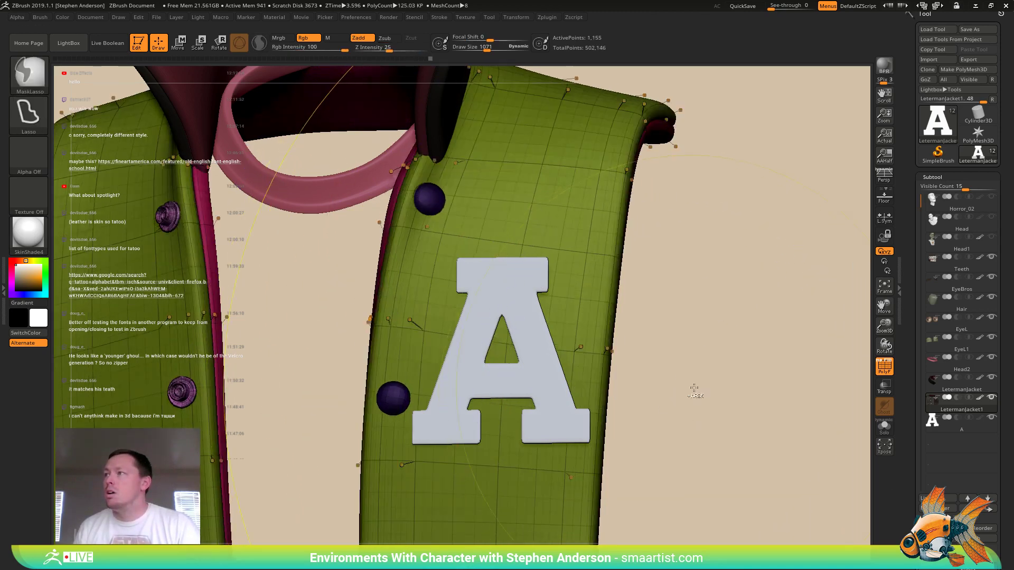
{"action": "key", "text": "ctrl+z"}
- Turn on smooth subdivision (Smt) in the jacket's geometry settings and subdivide the jacket to SDiv 3
{"action": "scroll", "coordinate": [1003, 457], "scroll_direction": "down", "scroll_amount": 5}
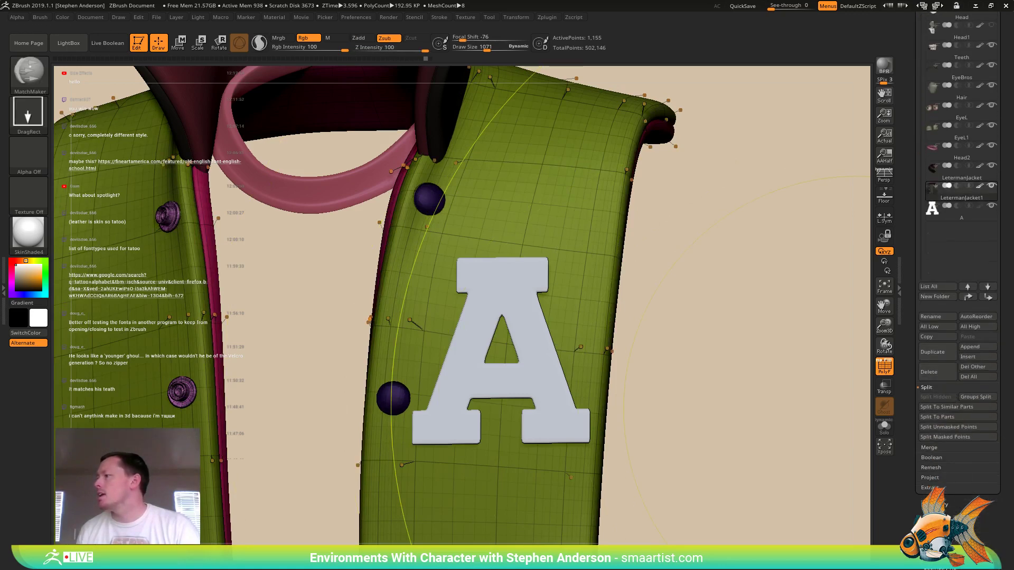
{"action": "scroll", "coordinate": [989, 381], "scroll_direction": "down", "scroll_amount": 5}
{"action": "scroll", "coordinate": [977, 369], "scroll_direction": "up", "scroll_amount": 4}
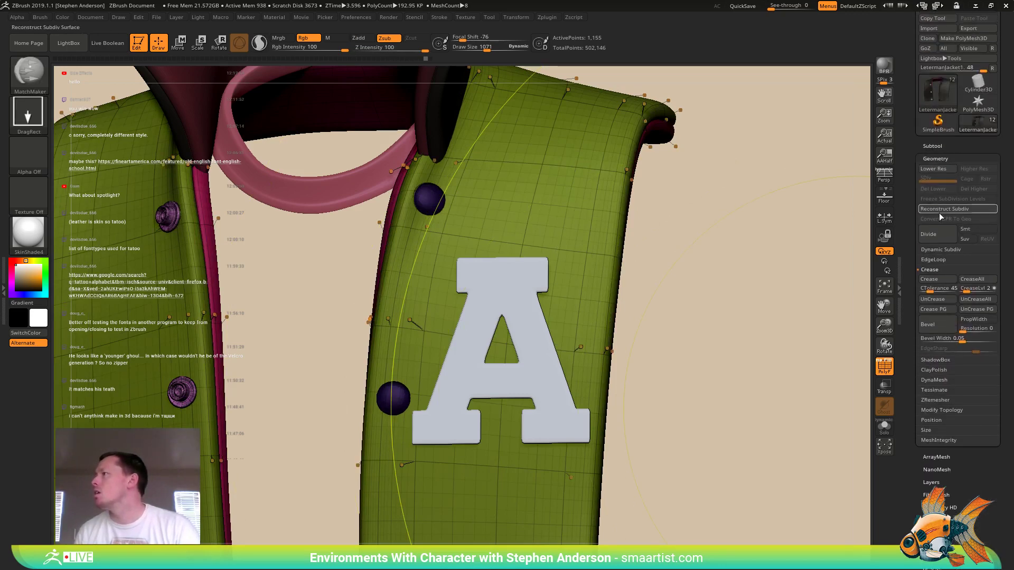
{"action": "left_click", "coordinate": [980, 231]}
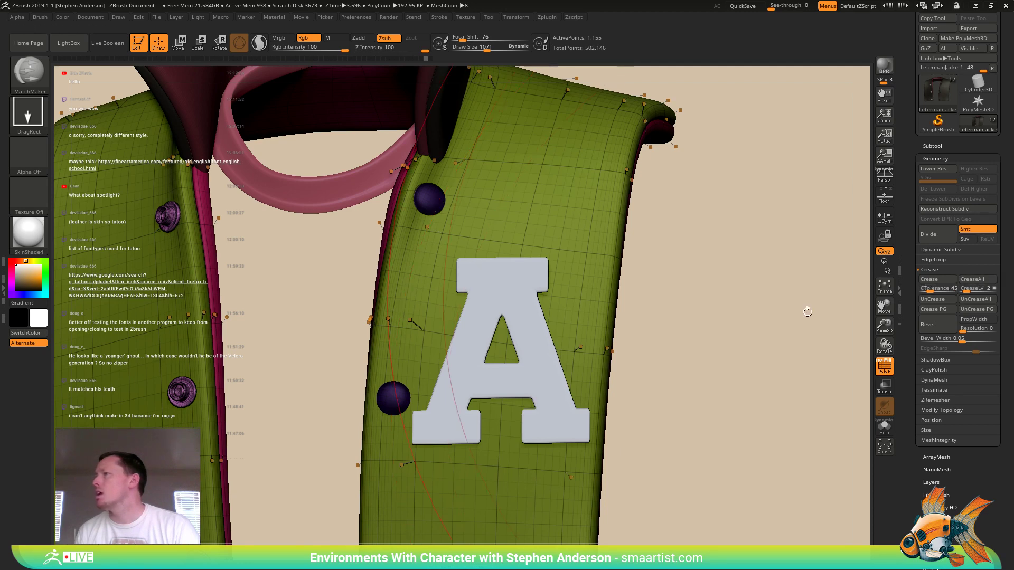
{"action": "key", "text": "shift+d"}
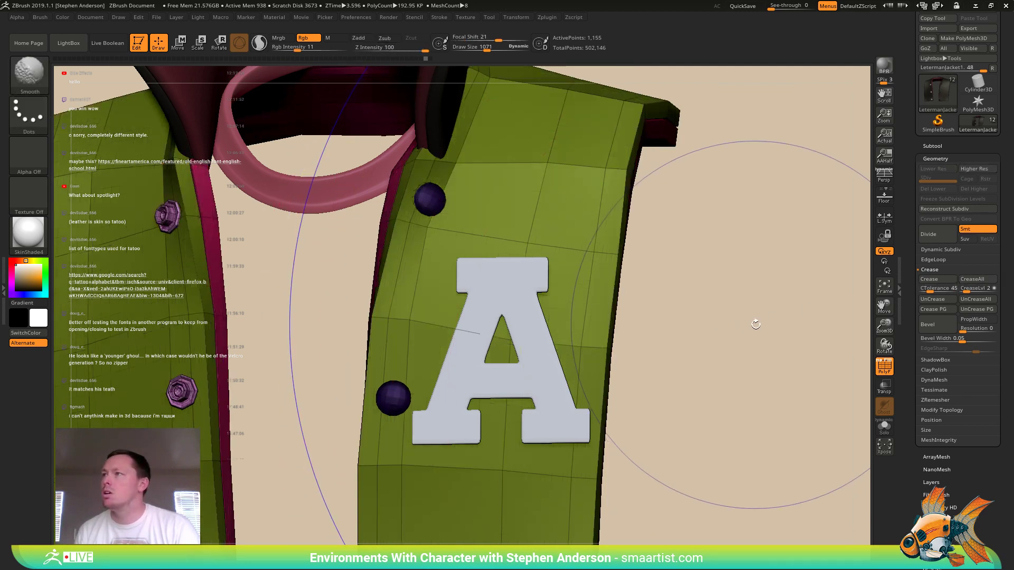
{"action": "key", "text": "d"}
{"action": "key", "text": "d"}
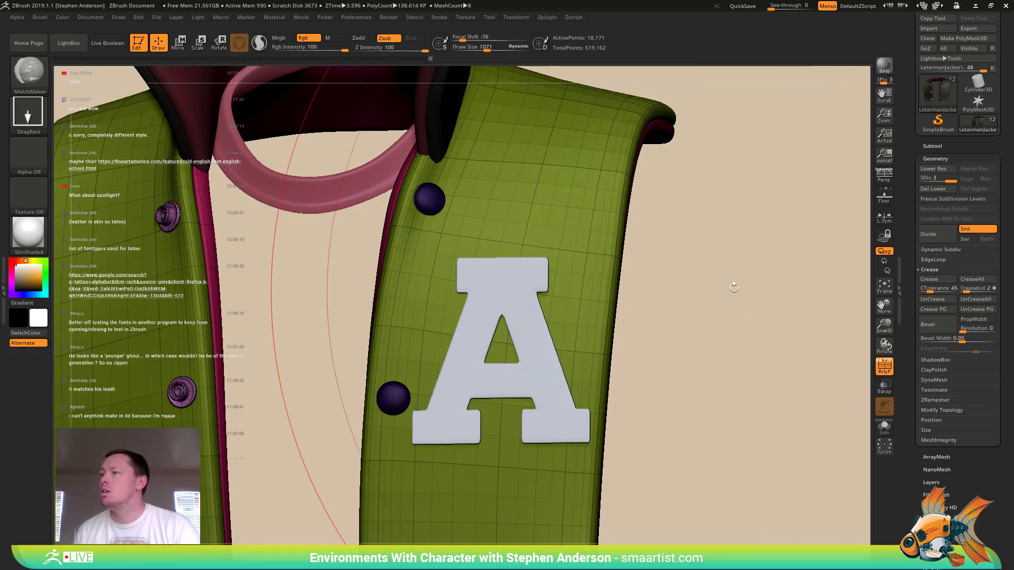
- Reselect the A and try MatchMaker strokes outward from its crossbar over the subdivided jacket, undoing each one
{"action": "left_click", "coordinate": [539, 395], "text": "alt"}
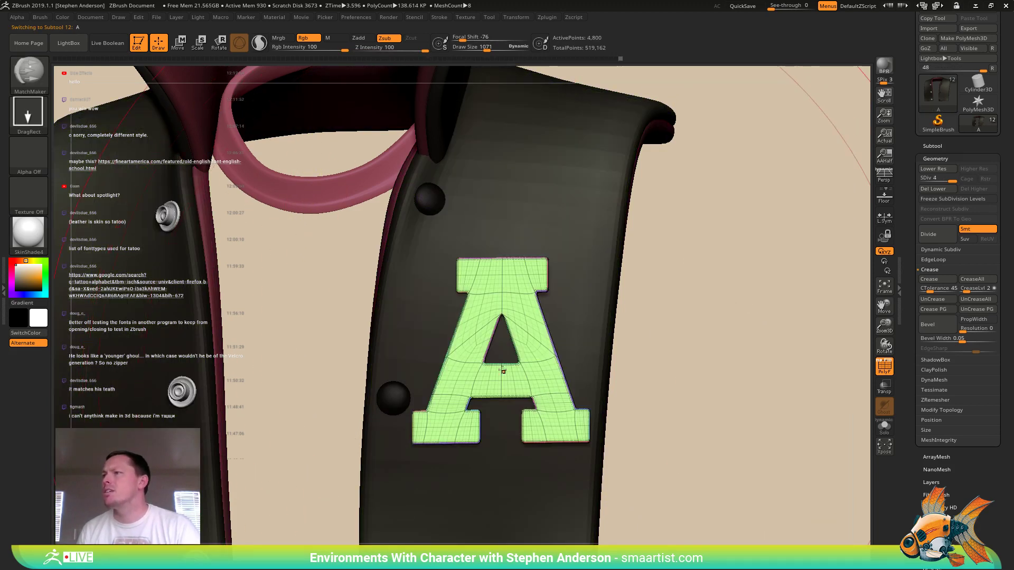
{"action": "left_click_drag", "start_coordinate": [513, 395], "coordinate": [652, 523]}
{"action": "key", "text": "ctrl+z"}
{"action": "mouse_move", "coordinate": [655, 464]}
{"action": "left_mouse_down"}
{"action": "mouse_move", "coordinate": [679, 428]}
{"action": "mouse_move", "coordinate": [672, 469]}
{"action": "left_mouse_up"}
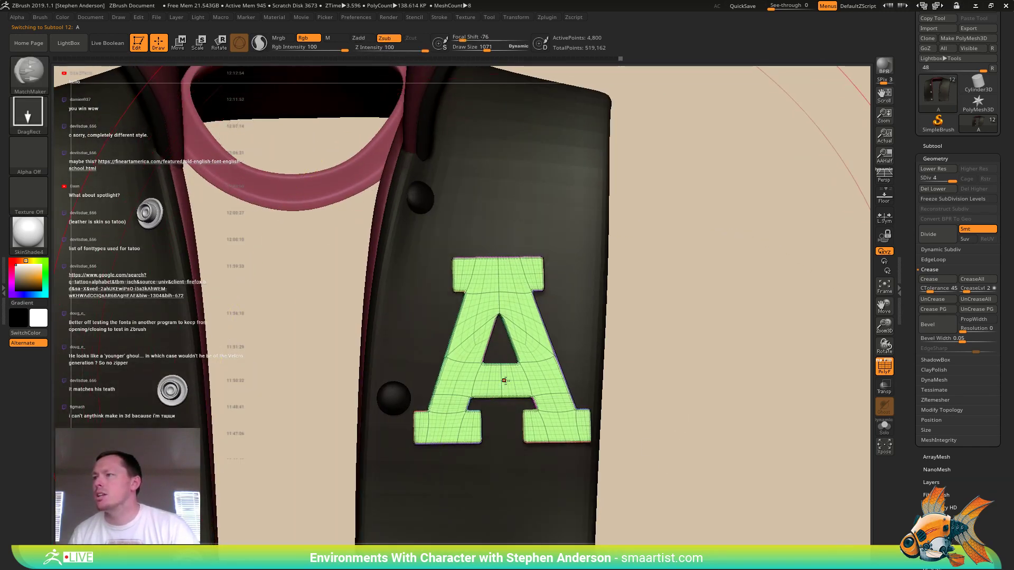
{"action": "left_click_drag", "start_coordinate": [533, 413], "coordinate": [687, 538]}
{"action": "key", "text": "ctrl+z"}
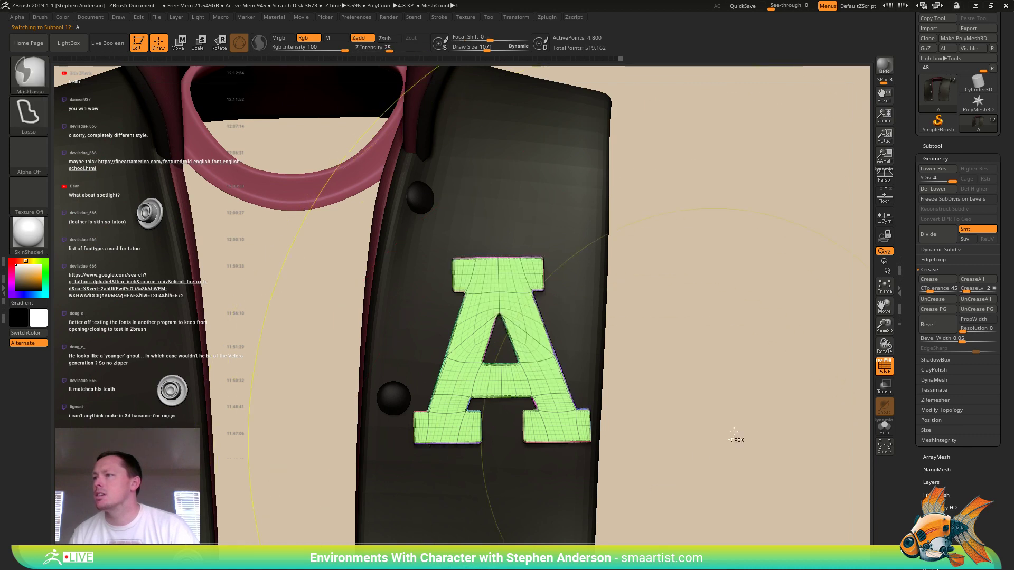
- Make the Head1 subtool visible again in the subtool list
{"action": "left_click", "coordinate": [932, 146]}
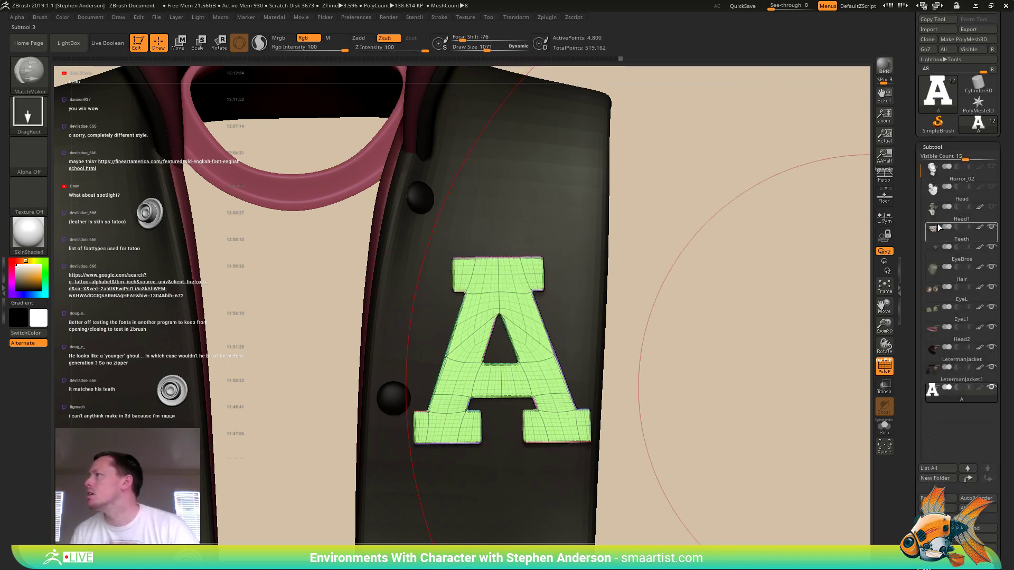
{"action": "left_click", "coordinate": [990, 207]}
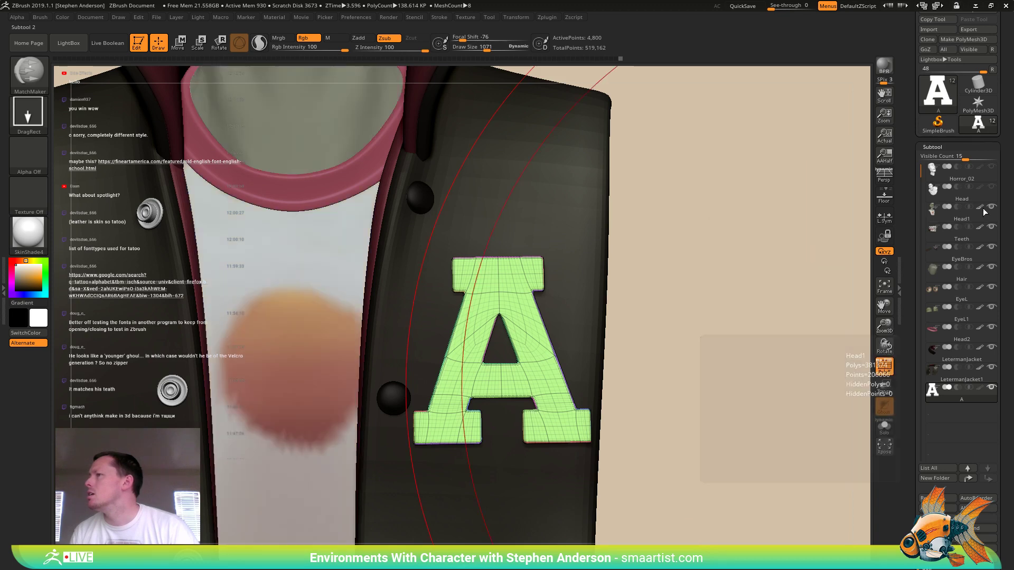
{"action": "right_click_drag", "start_coordinate": [485, 381], "coordinate": [513, 385]}
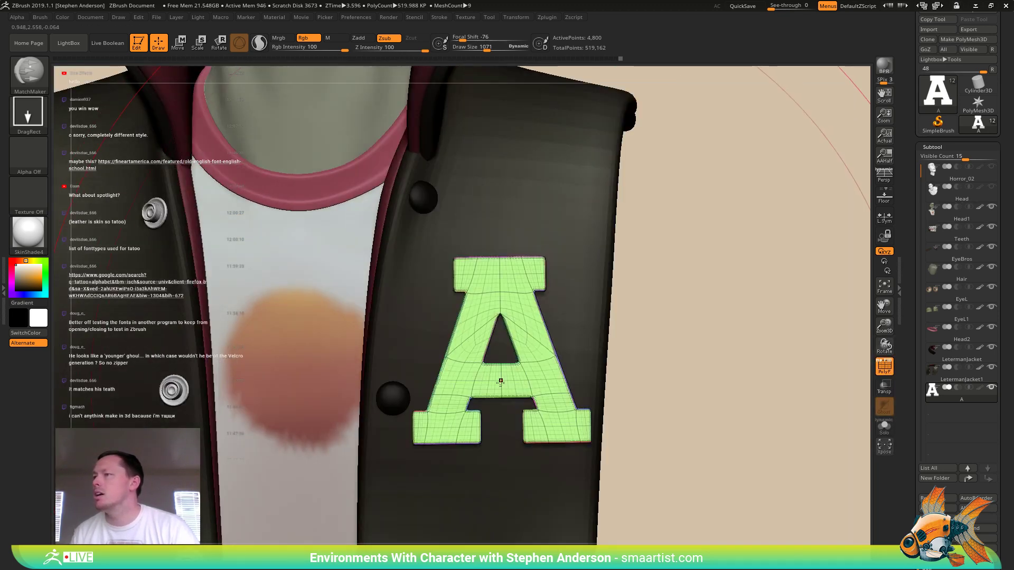
- Retry the MatchMaker stroke from the A's crossbar at slightly different viewing angles and undo each attempt
{"action": "left_click_drag", "start_coordinate": [501, 381], "coordinate": [670, 465]}
{"action": "key", "text": "ctrl+z"}
{"action": "right_click_drag", "start_coordinate": [717, 414], "coordinate": [673, 381]}
{"action": "left_click_drag", "start_coordinate": [501, 384], "coordinate": [631, 524]}
{"action": "key", "text": "ctrl+z"}
{"action": "right_click_drag", "start_coordinate": [682, 421], "coordinate": [686, 403]}
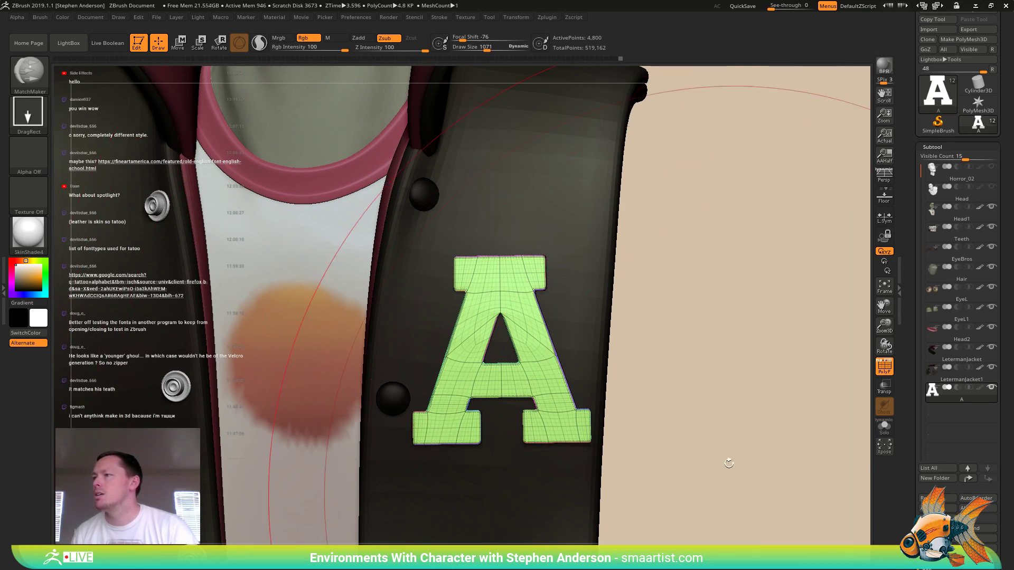
- Use the Move brush at draw size 669 to push the A's raised end down onto the jacket, viewed edge-on
{"action": "mouse_move", "coordinate": [729, 465]}
{"action": "left_mouse_down"}
{"action": "mouse_move", "coordinate": [766, 337]}
{"action": "mouse_move", "coordinate": [751, 347]}
{"action": "mouse_move", "coordinate": [732, 316]}
{"action": "mouse_move", "coordinate": [666, 306]}
{"action": "mouse_move", "coordinate": [641, 317]}
{"action": "left_mouse_up"}
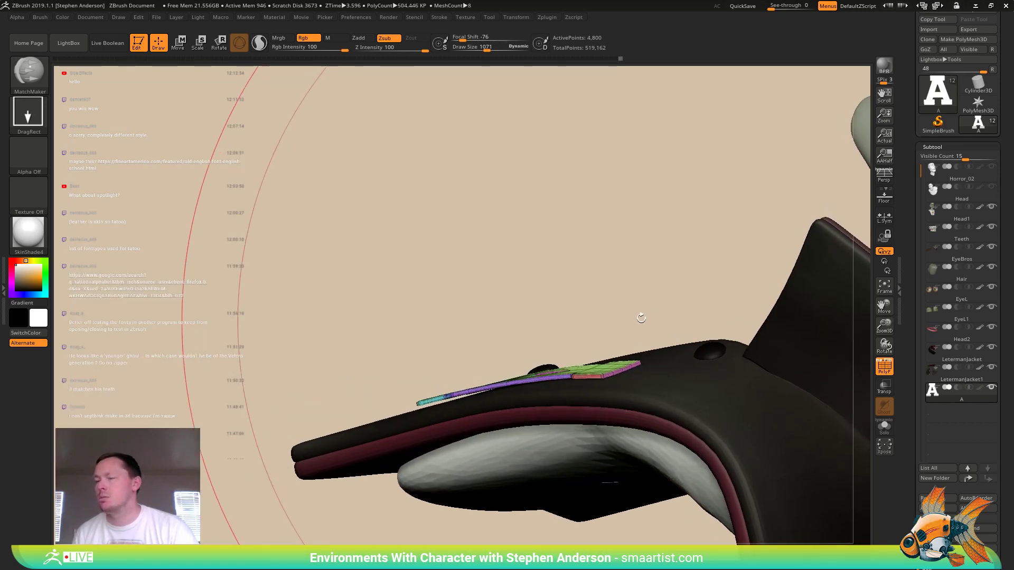
{"action": "key", "text": "b"}
{"action": "key", "text": "m"}
{"action": "key", "text": "v"}
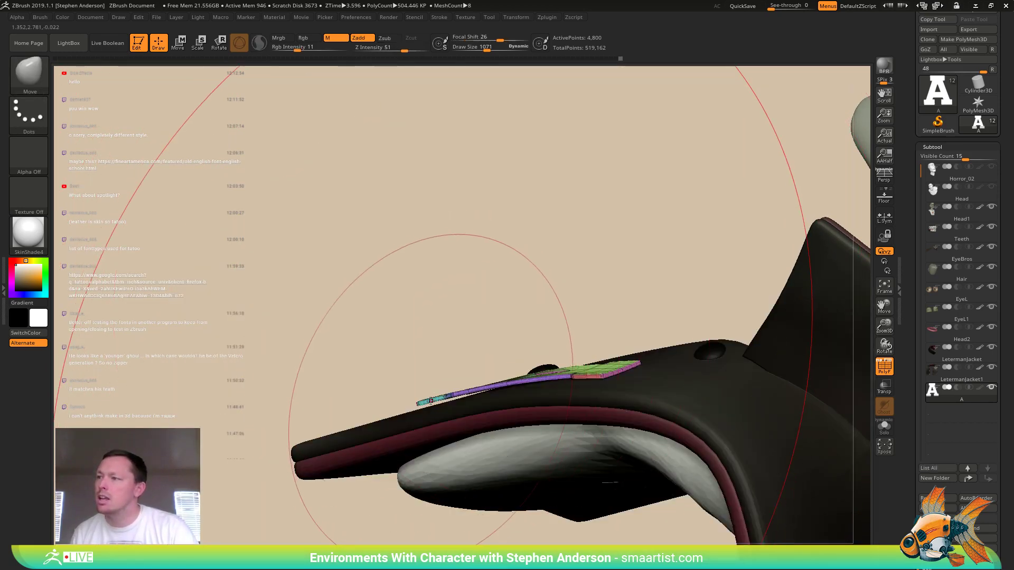
{"action": "left_click_drag", "start_coordinate": [430, 403], "coordinate": [425, 400]}
{"action": "key", "text": "ctrl+z"}
{"action": "key", "text": "s"}
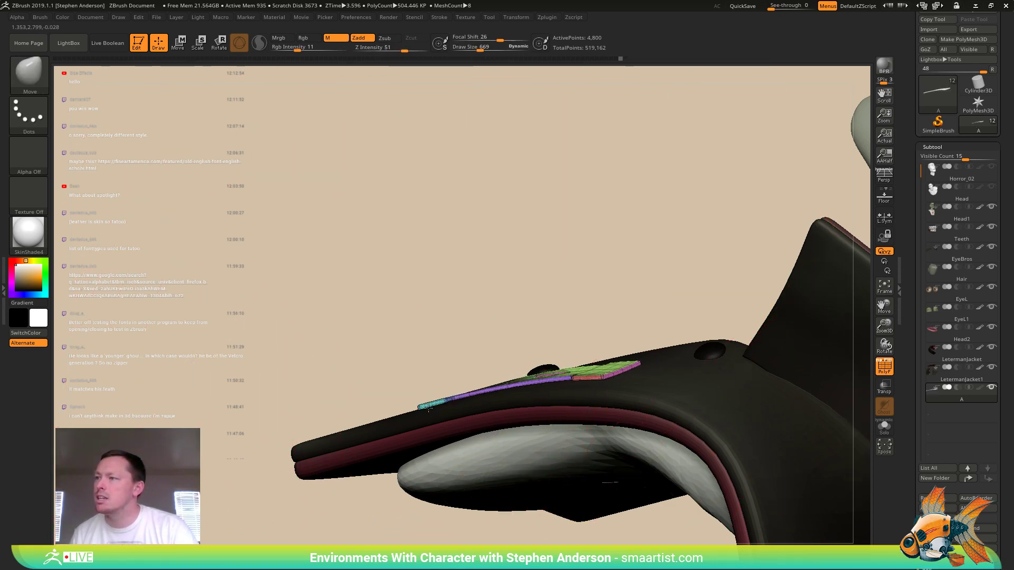
{"action": "mouse_move", "coordinate": [465, 404]}
{"action": "right_mouse_down"}
{"action": "mouse_move", "coordinate": [467, 430]}
{"action": "mouse_move", "coordinate": [475, 423]}
{"action": "mouse_move", "coordinate": [467, 412]}
{"action": "right_mouse_up"}
- Examine the A's fit on the jacket from several angles, comparing subdivision levels with polyframe on and off
{"action": "key", "text": "shift+f"}
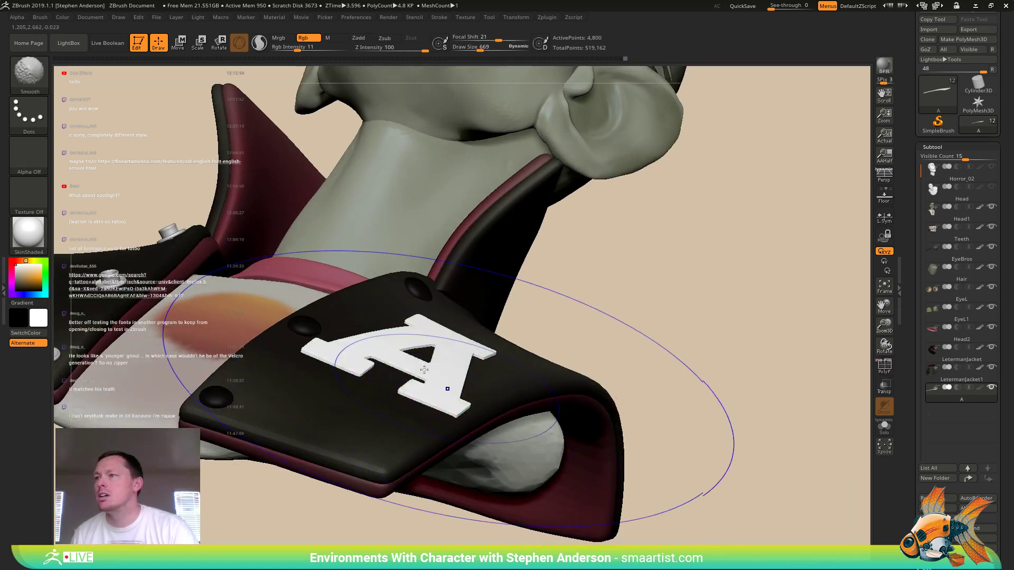
{"action": "mouse_move", "coordinate": [431, 380]}
{"action": "right_mouse_down"}
{"action": "mouse_move", "coordinate": [436, 396]}
{"action": "mouse_move", "coordinate": [524, 348]}
{"action": "mouse_move", "coordinate": [501, 388]}
{"action": "mouse_move", "coordinate": [516, 394]}
{"action": "mouse_move", "coordinate": [497, 379]}
{"action": "mouse_move", "coordinate": [531, 369]}
{"action": "right_mouse_up"}
{"action": "key", "text": "shift+f"}
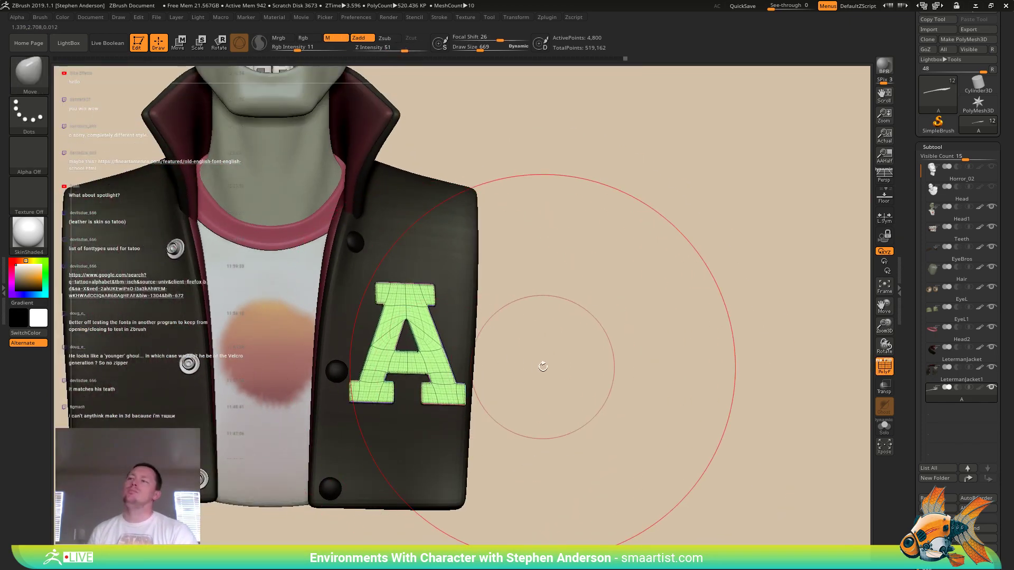
{"action": "key", "text": "shift+f"}
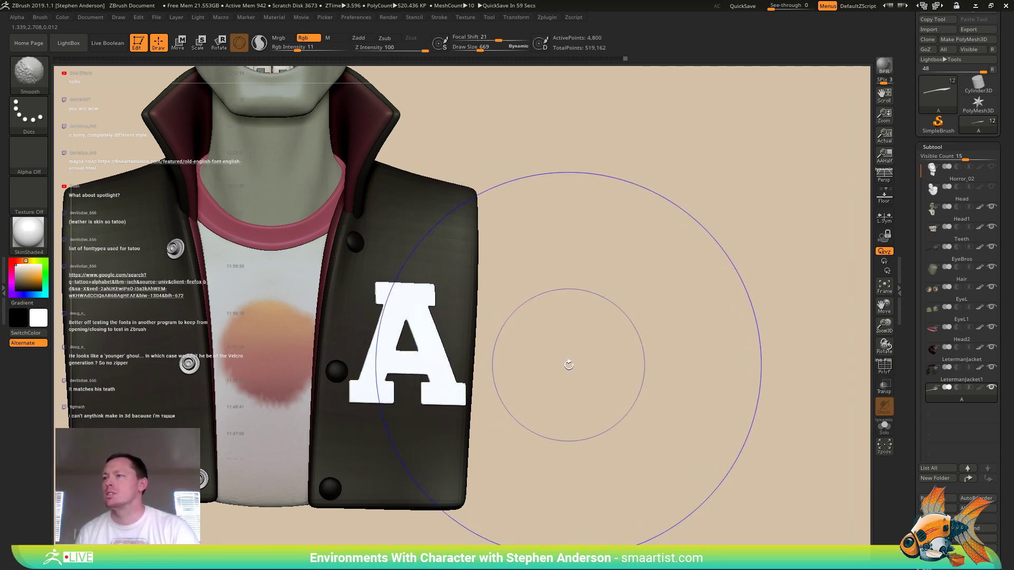
{"action": "key", "text": "shift+d"}
{"action": "key", "text": "shift+f"}
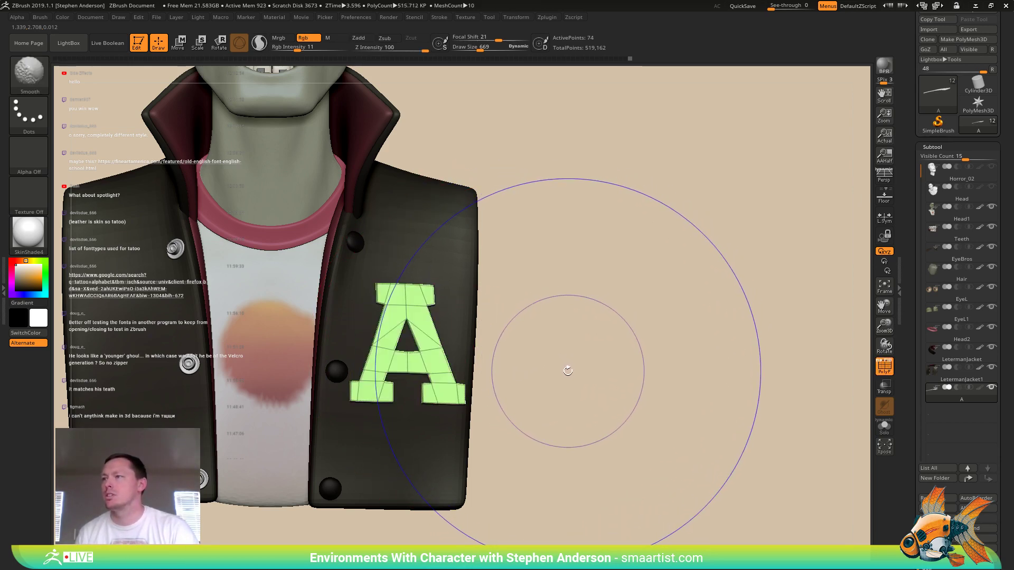
{"action": "left_click_drag", "start_coordinate": [577, 362], "coordinate": [570, 369]}
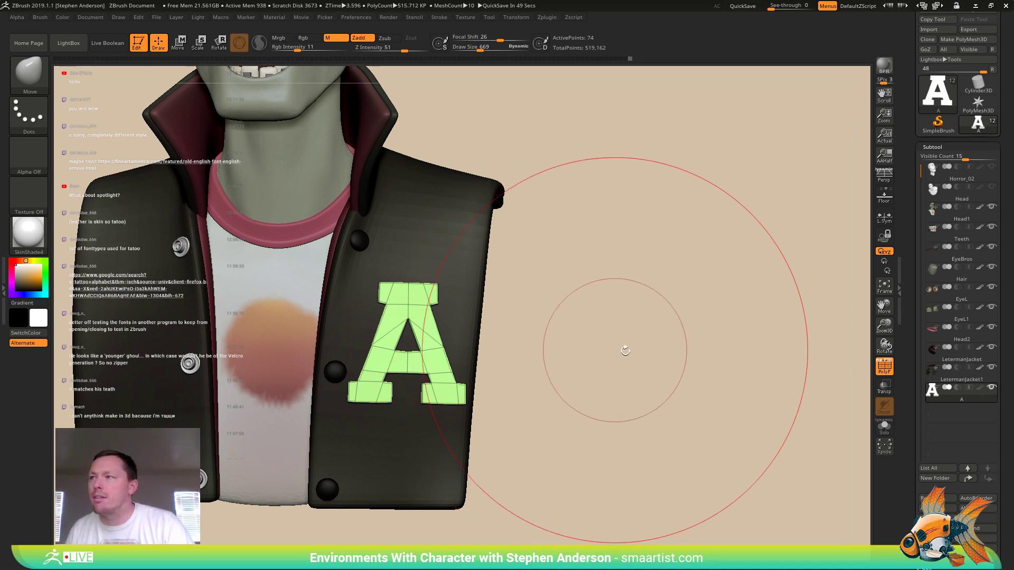
{"action": "key", "text": "d"}
{"action": "key", "text": "shift+f"}
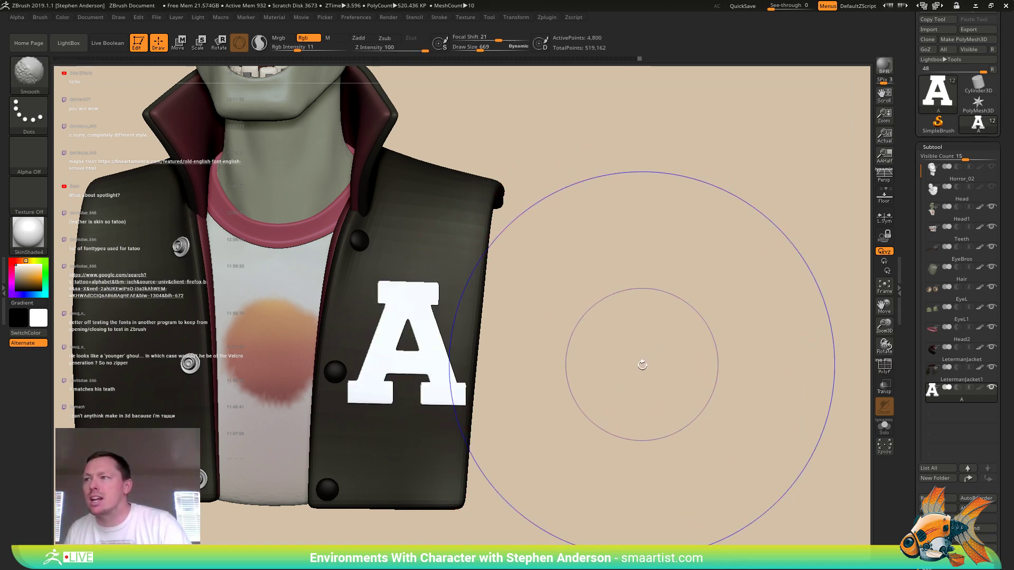
{"action": "mouse_move", "coordinate": [629, 365]}
{"action": "left_mouse_down"}
{"action": "mouse_move", "coordinate": [618, 375]}
{"action": "mouse_move", "coordinate": [624, 369]}
{"action": "left_mouse_up"}
{"action": "key", "text": "shift+f"}
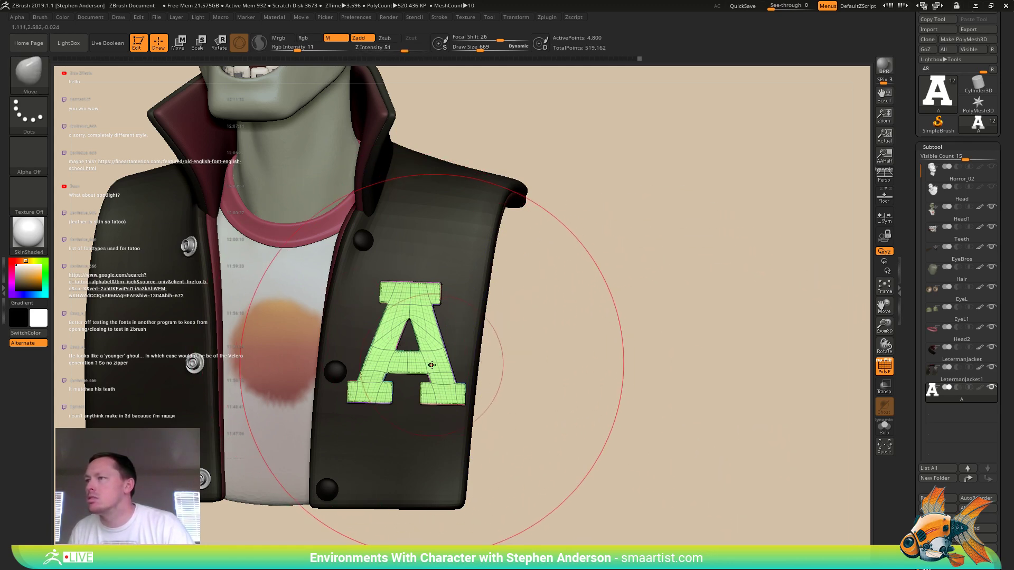
- Isolate the A's front-face polygroup and step the mesh down to its lowest subdivision level
{"action": "key", "text": "ctrl+shift"}
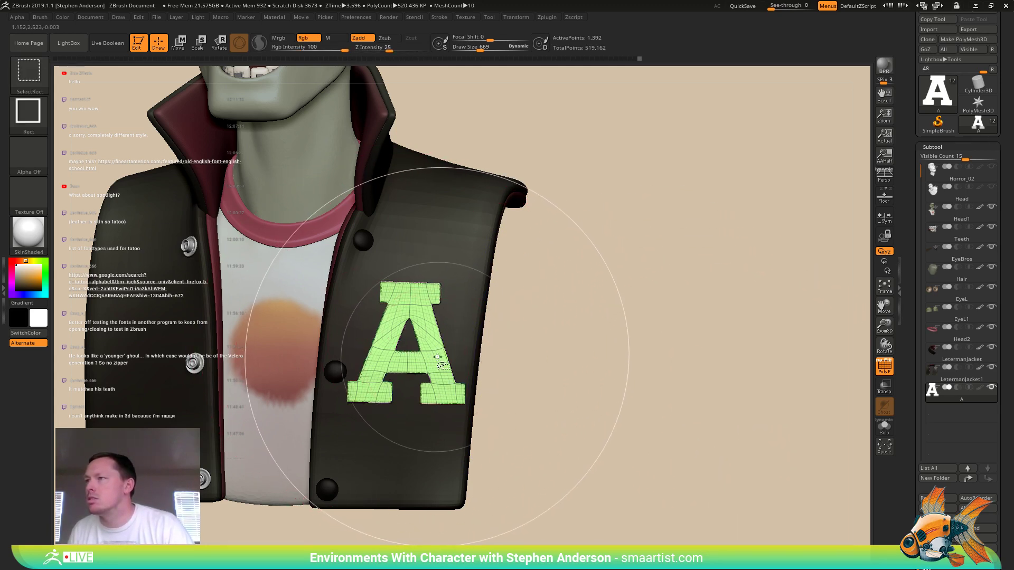
{"action": "mouse_move", "coordinate": [503, 369]}
{"action": "left_mouse_down"}
{"action": "mouse_move", "coordinate": [543, 367]}
{"action": "mouse_move", "coordinate": [517, 374]}
{"action": "left_mouse_up"}
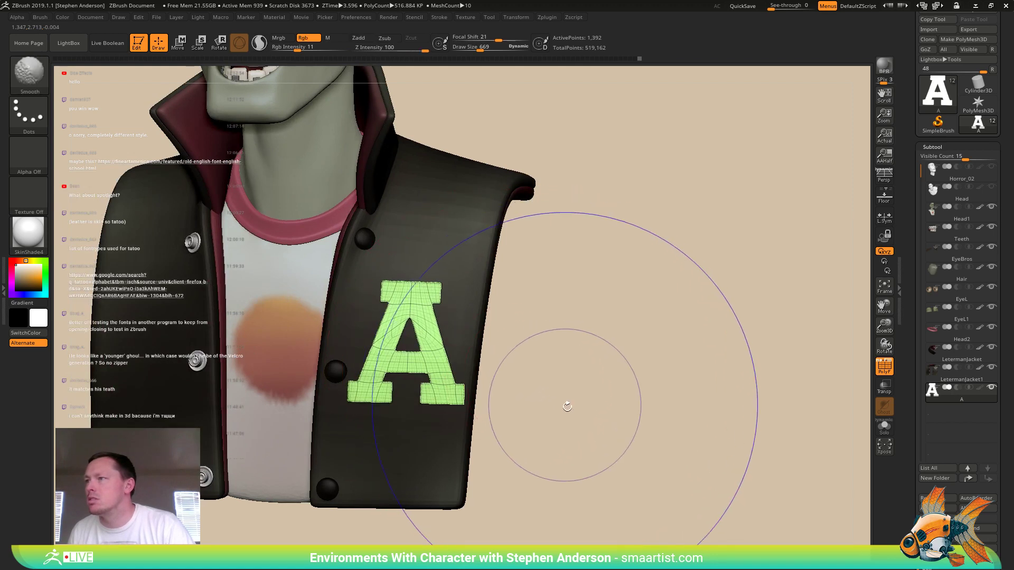
{"action": "key", "text": "shift+d"}
{"action": "key", "text": "shift+d"}
{"action": "key", "text": "shift+d"}
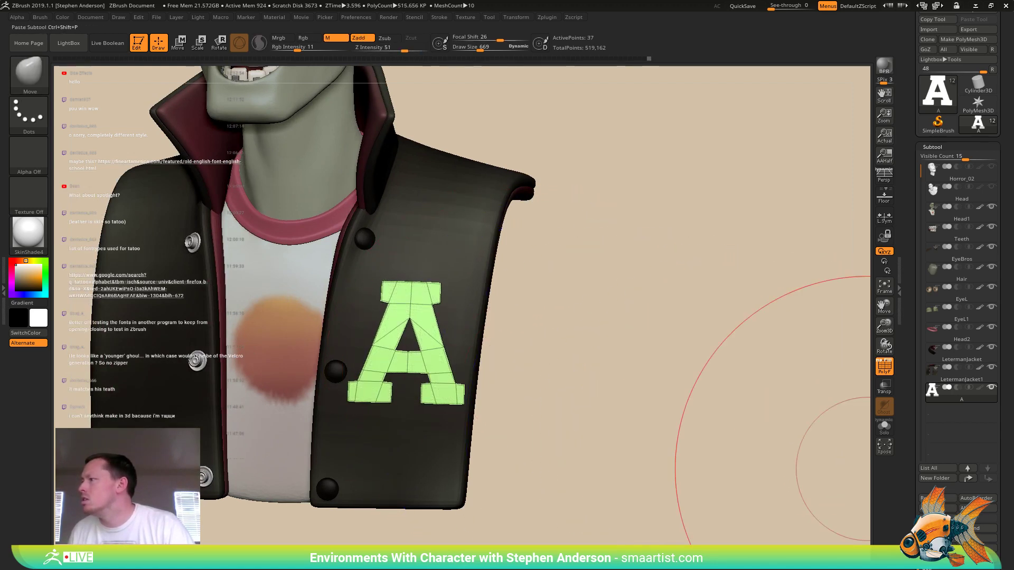
- Duplicate the letter A subtool, return the original to its higher subdivision level, and make the copy active
{"action": "key", "text": "ctrl+shift+d"}
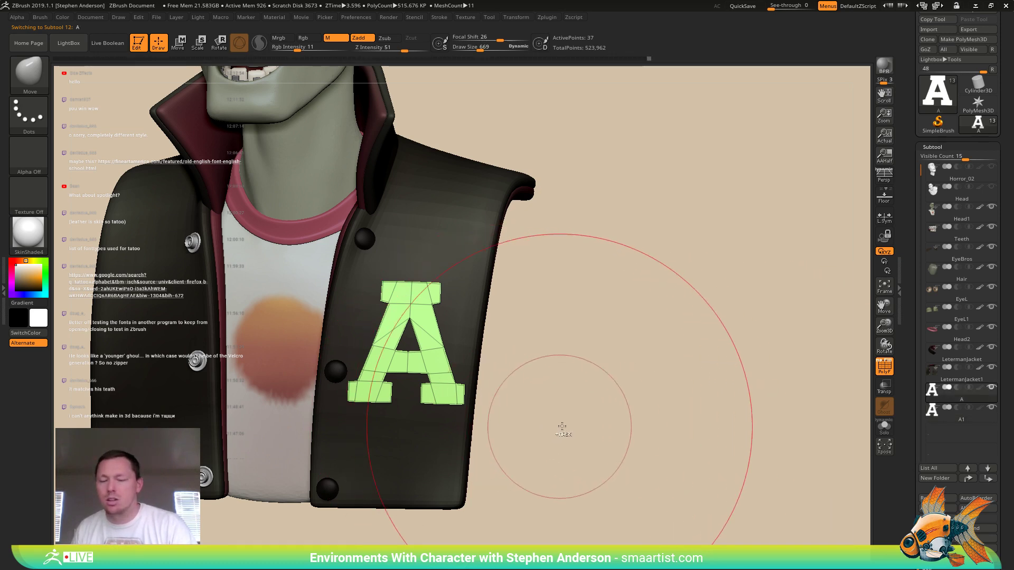
{"action": "key", "text": "shift"}
{"action": "key", "text": "d"}
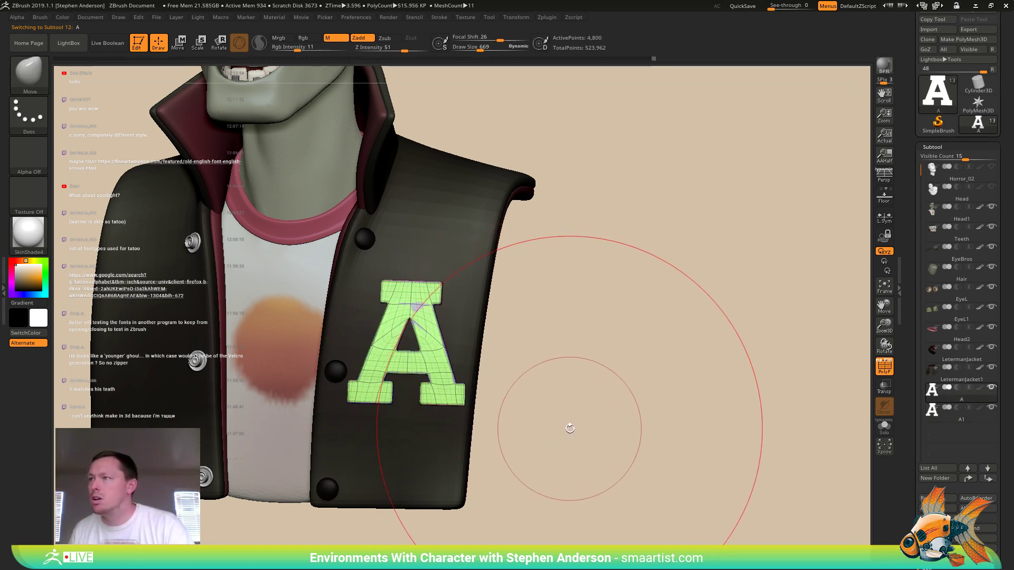
{"action": "key", "text": "alt+Down"}
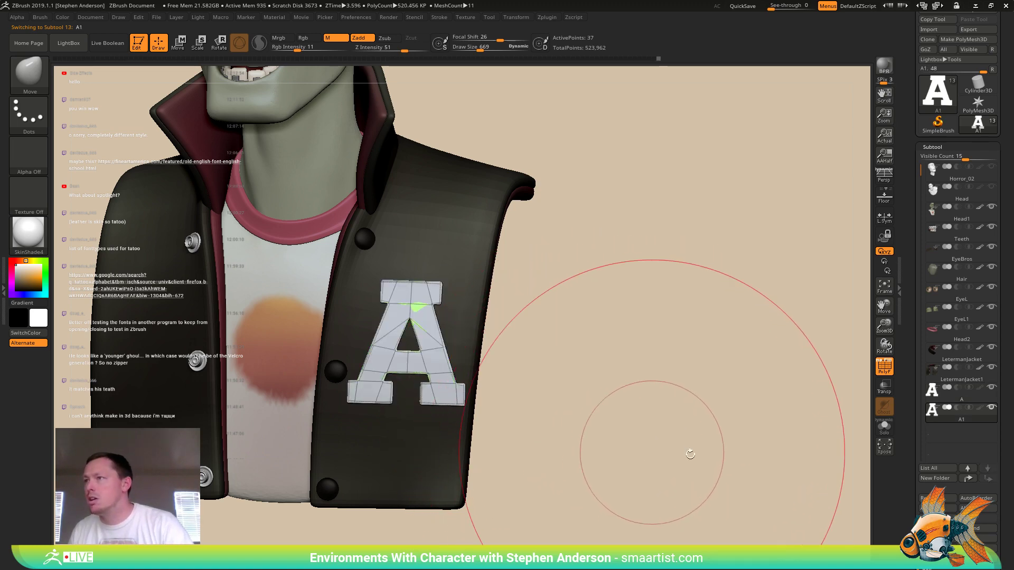
- Try to delete the hidden geometry from the copied A at its lowest subdivision level
{"action": "scroll", "coordinate": [998, 484], "scroll_direction": "down", "scroll_amount": 1}
{"action": "scroll", "coordinate": [999, 484], "scroll_direction": "down", "scroll_amount": 5}
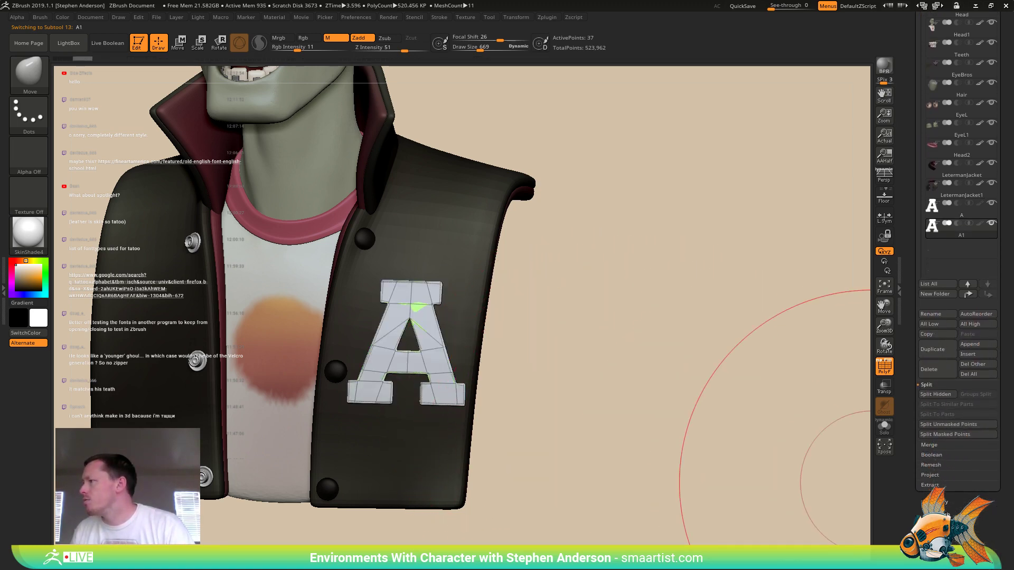
{"action": "scroll", "coordinate": [945, 289], "scroll_direction": "down", "scroll_amount": 10}
{"action": "left_click", "coordinate": [943, 227]}
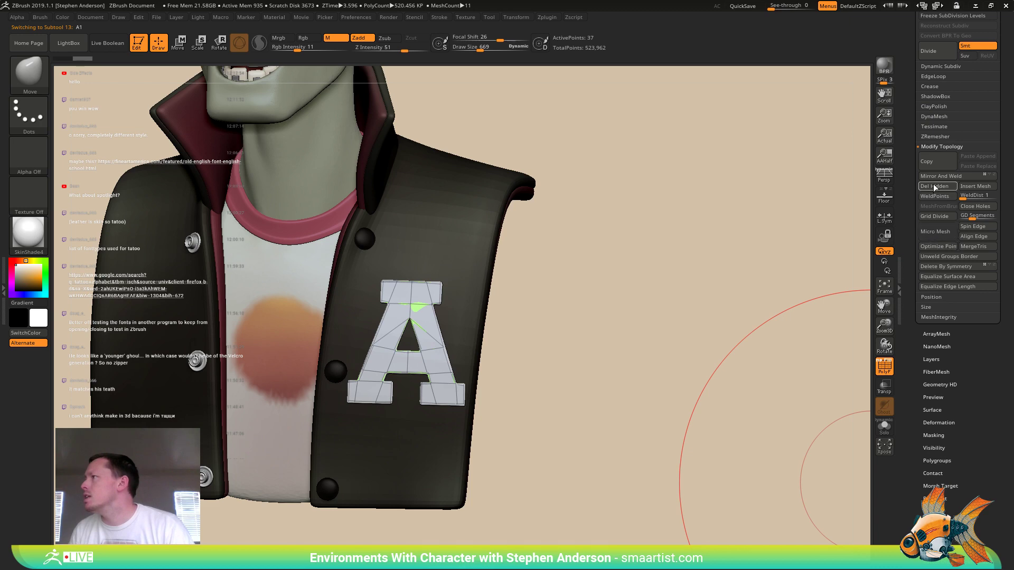
{"action": "right_click_drag", "start_coordinate": [593, 315], "coordinate": [608, 370]}
- Switch to the ZModeler brush and shrink the visible area of the A's front face inward twice
{"action": "key", "text": "b"}
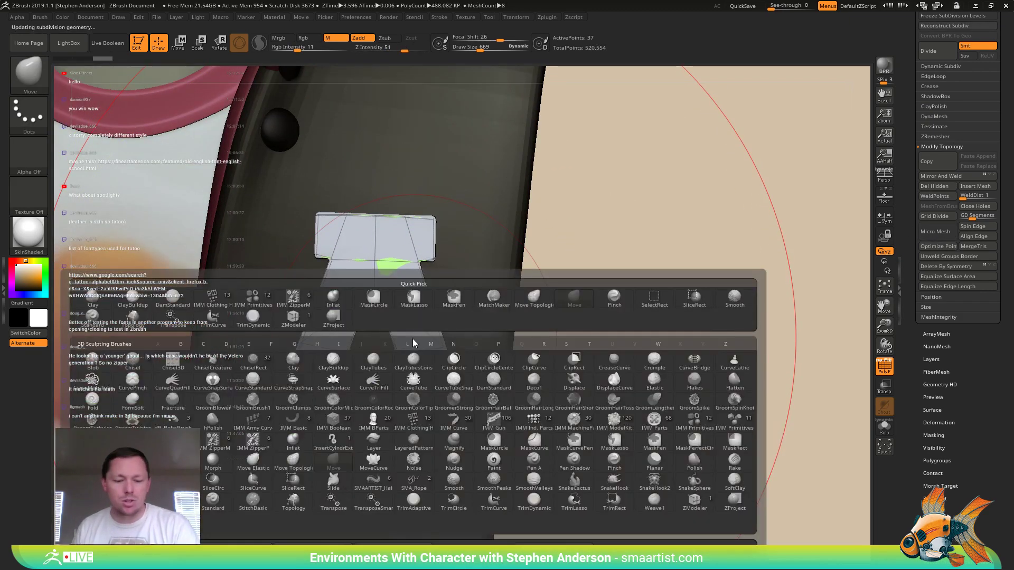
{"action": "key", "text": "z"}
{"action": "key", "text": "m"}
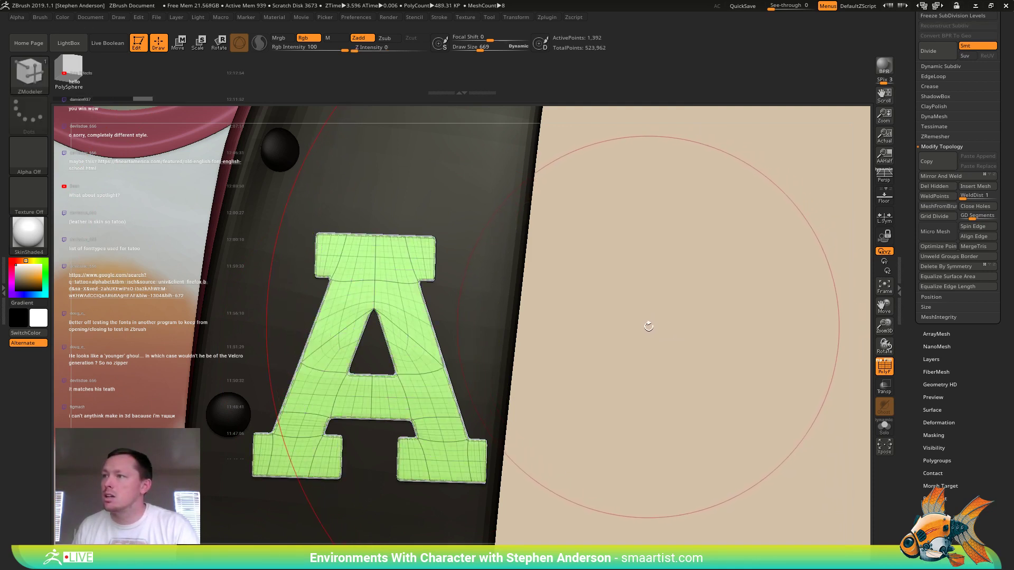
{"action": "key", "text": "ctrl+shift"}
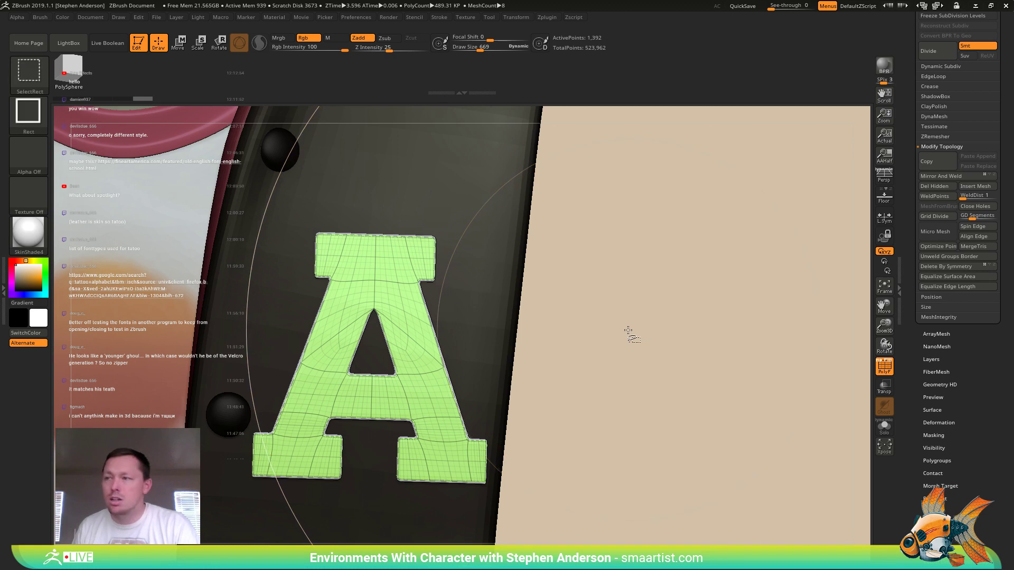
{"action": "key", "text": "ctrl+shift+s"}
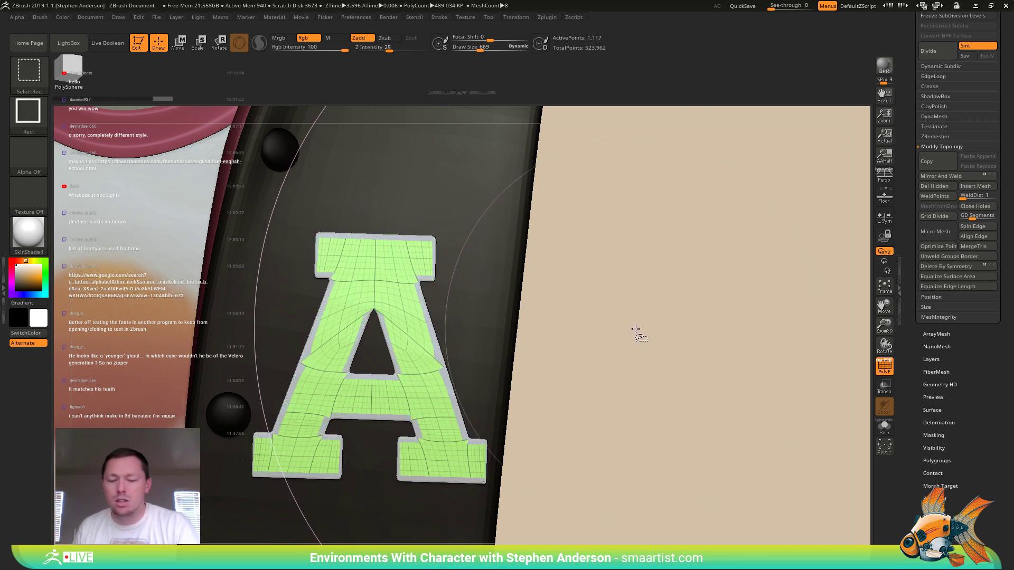
{"action": "key", "text": "ctrl+shift+s"}
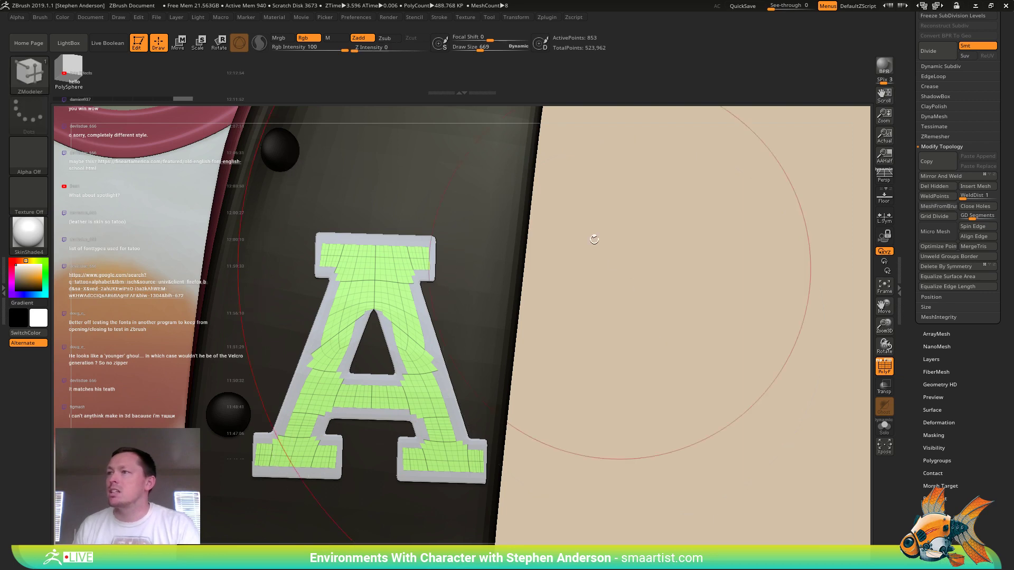
- Hide the leftover polygons along the outer edge of the A's left foot and set the draw size to 15
{"action": "mouse_move", "coordinate": [525, 436]}
{"action": "left_mouse_down", "text": "alt"}
{"action": "mouse_move", "coordinate": [566, 457]}
{"action": "mouse_move", "coordinate": [581, 362]}
{"action": "mouse_move", "coordinate": [600, 390]}
{"action": "mouse_move", "coordinate": [506, 488]}
{"action": "left_mouse_up", "text": "alt"}
{"action": "left_click_drag", "start_coordinate": [116, 382], "coordinate": [138, 426], "text": "ctrl+shift"}
{"action": "left_click_drag", "start_coordinate": [597, 430], "coordinate": [594, 364], "text": "alt"}
{"action": "left_click_drag", "start_coordinate": [566, 321], "coordinate": [599, 341], "text": "alt"}
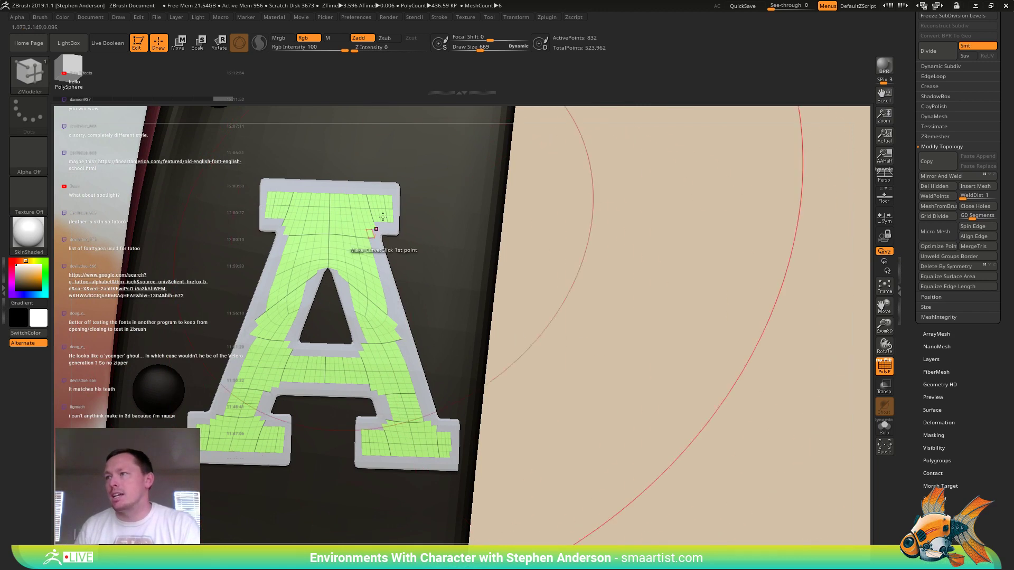
{"action": "key", "text": "s"}
{"action": "left_click_drag", "start_coordinate": [528, 375], "coordinate": [528, 377]}
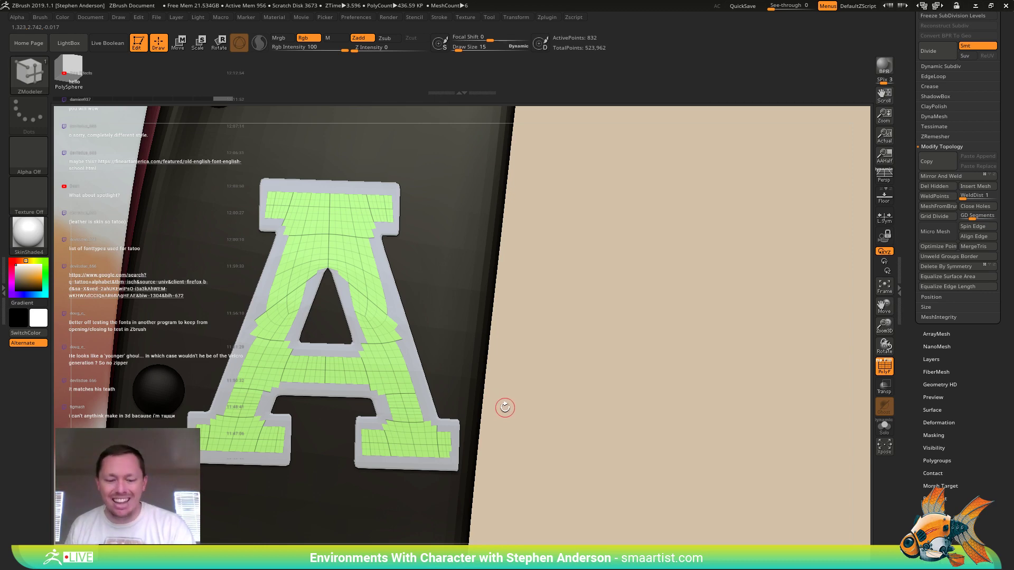
- Look through the insert-mesh brushes and choose the StitchBasic brush instead
{"action": "key", "text": "b"}
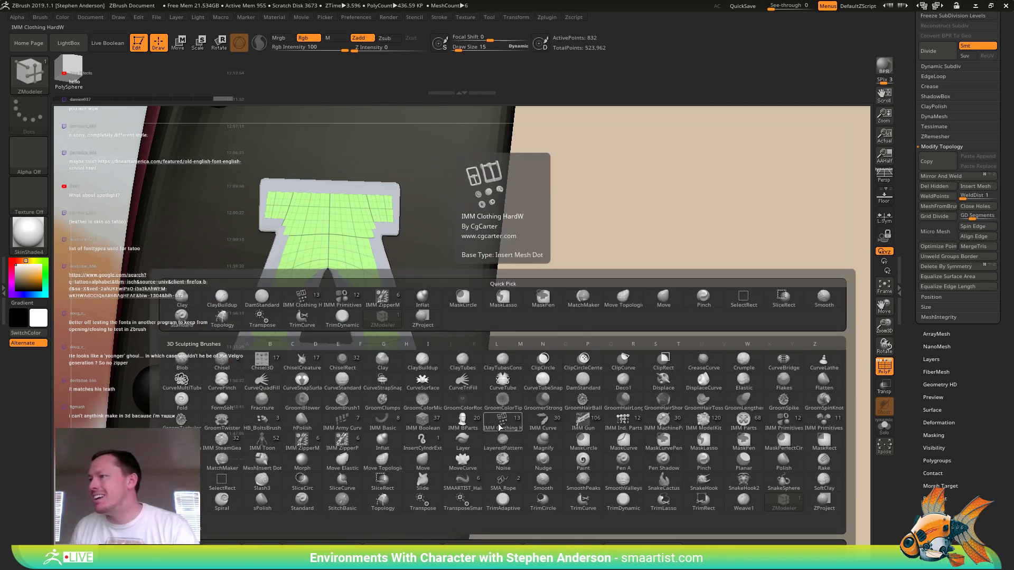
{"action": "key", "text": "i"}
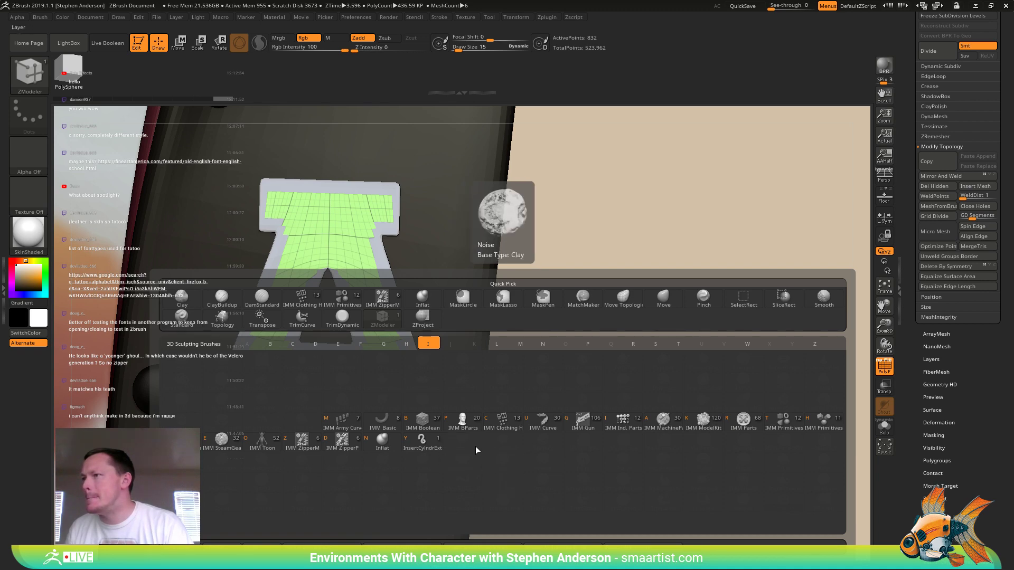
{"action": "left_click", "coordinate": [431, 345]}
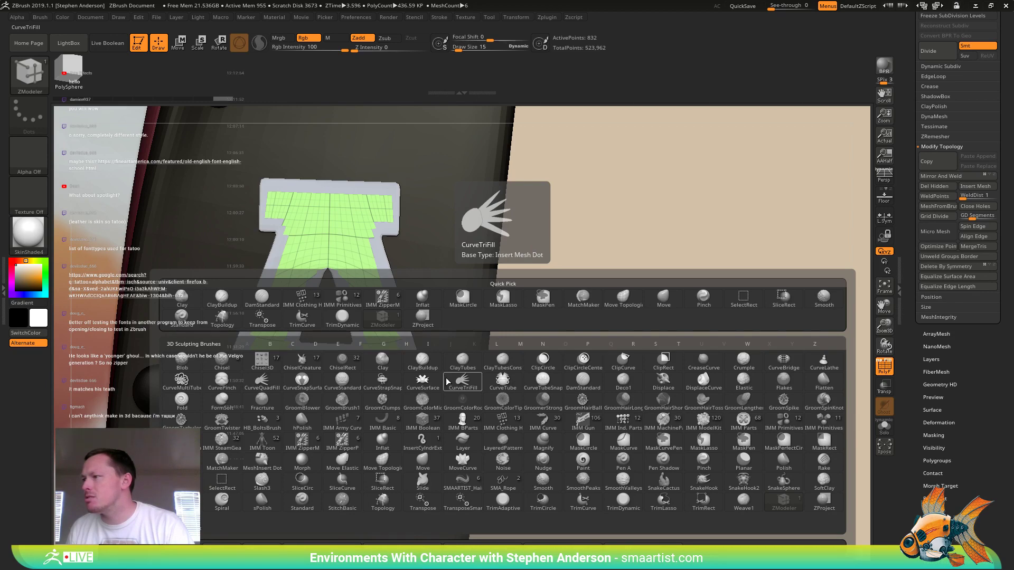
{"action": "left_click", "coordinate": [342, 503]}
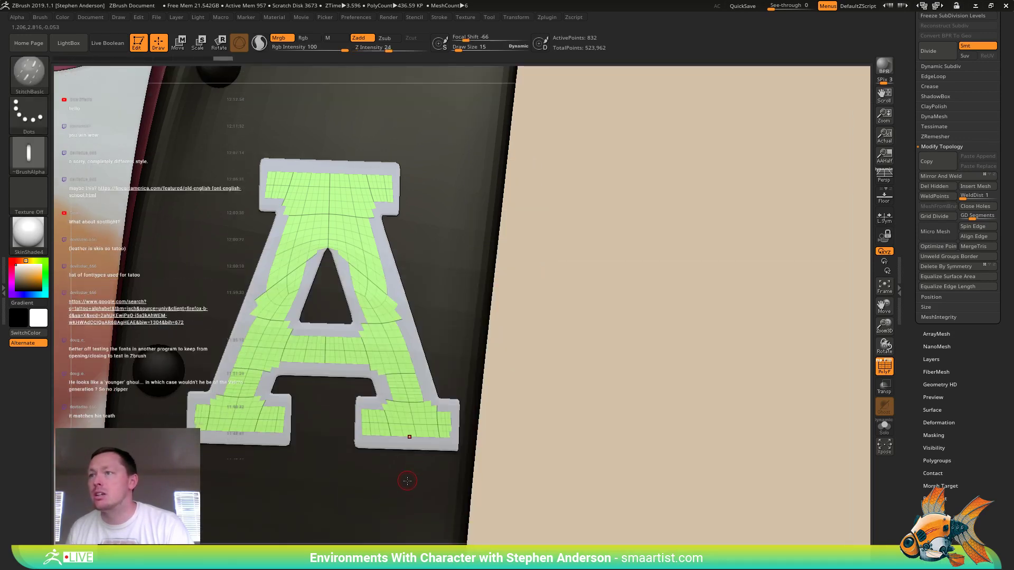
- Open the dialog for loading a brush preset and check the _Brushes folder inside _ZBRUSH > _MustHaves
{"action": "key", "text": "b"}
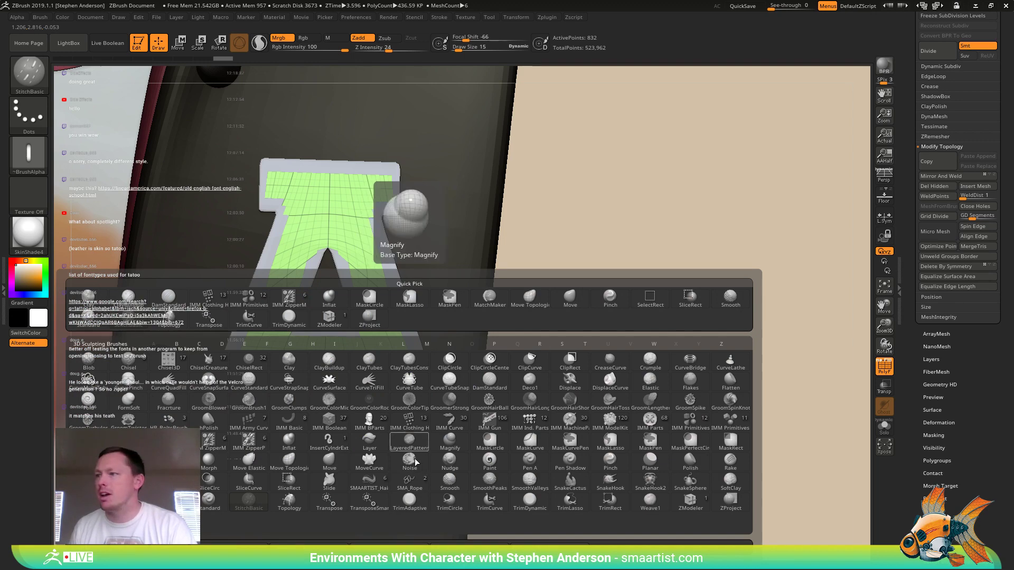
{"action": "left_click", "coordinate": [88, 552]}
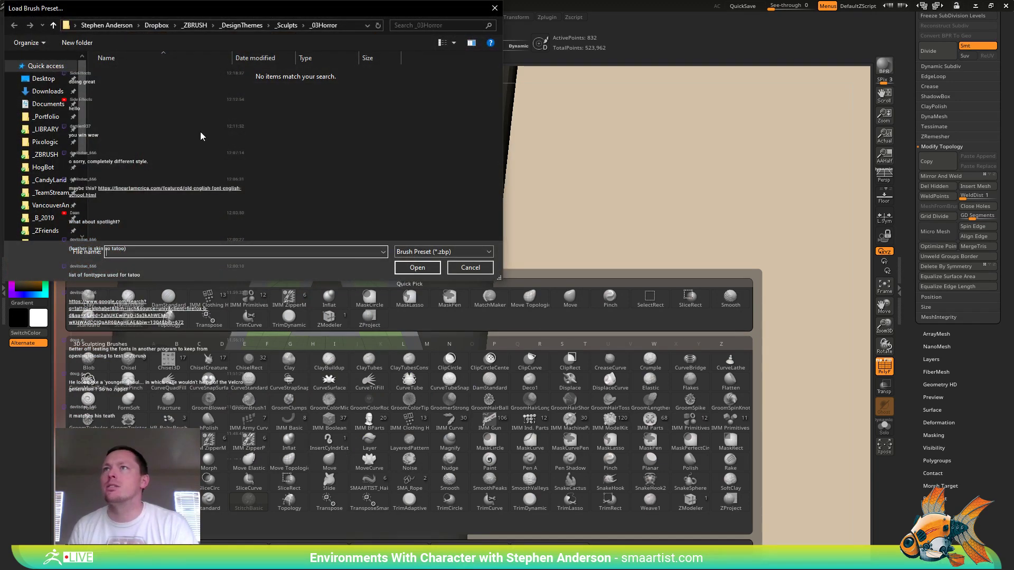
{"action": "left_click", "coordinate": [195, 25]}
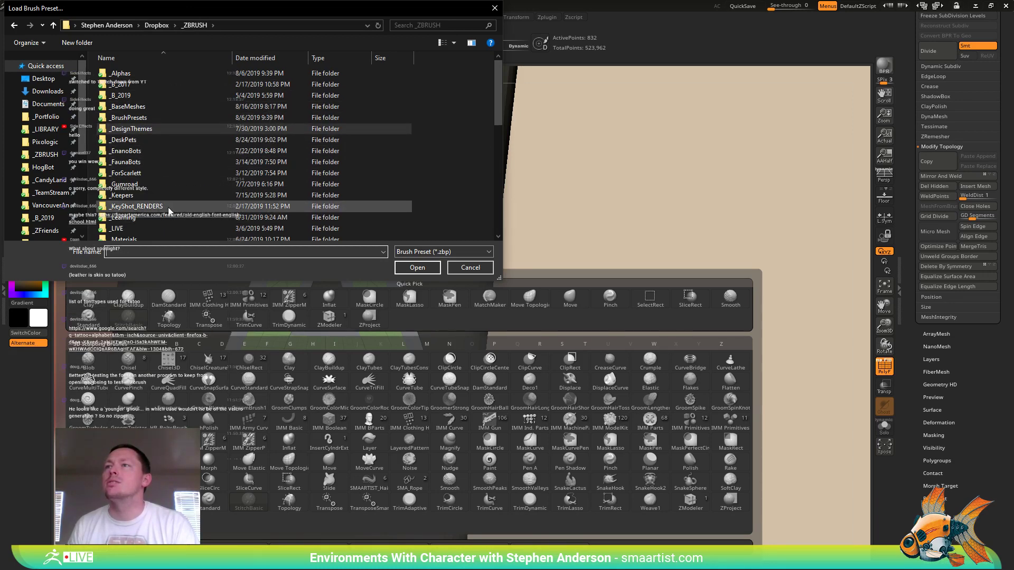
{"action": "left_click", "coordinate": [498, 236]}
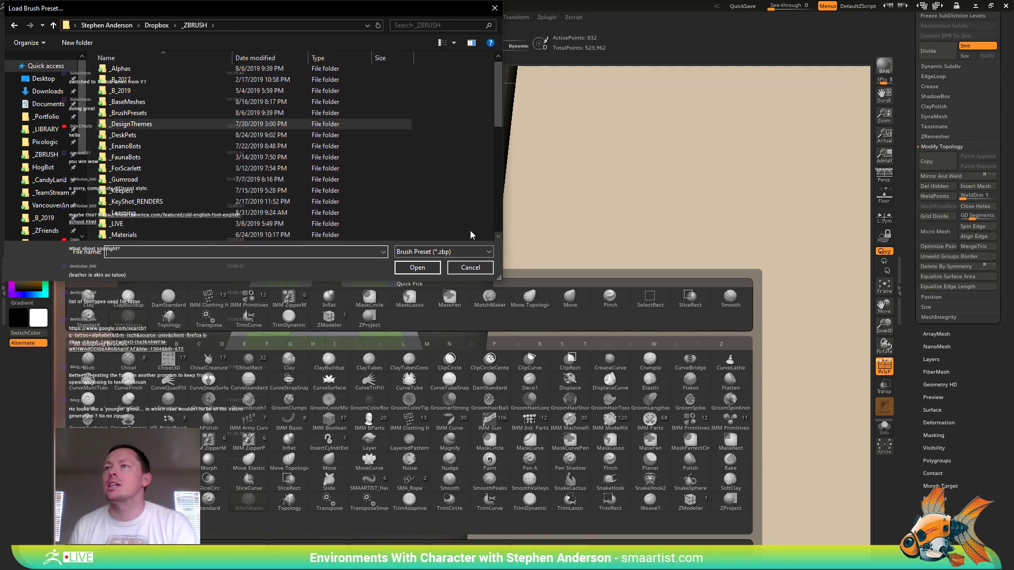
{"action": "left_click", "coordinate": [499, 236]}
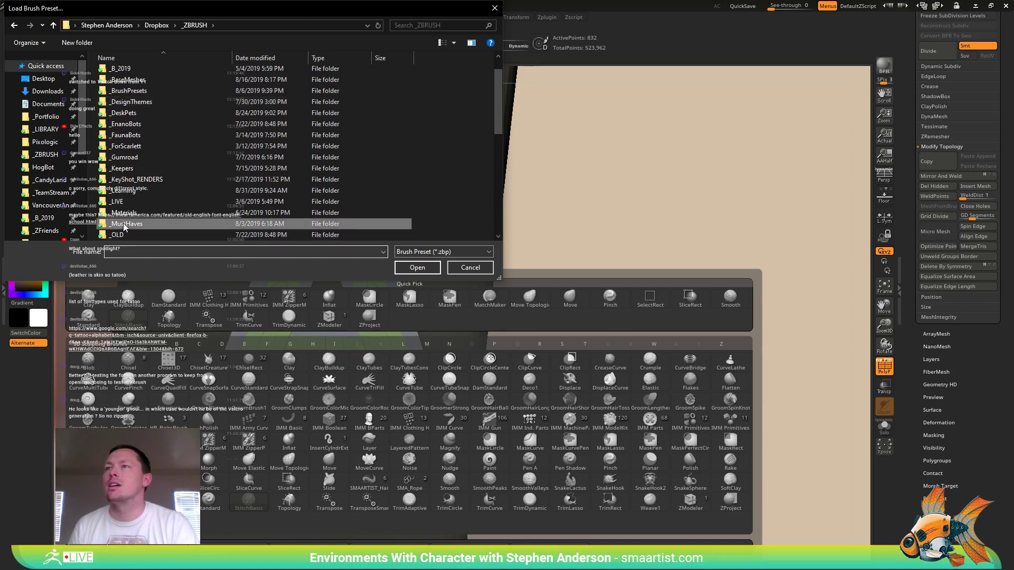
{"action": "double_click", "coordinate": [122, 227]}
{"action": "double_click", "coordinate": [150, 94]}
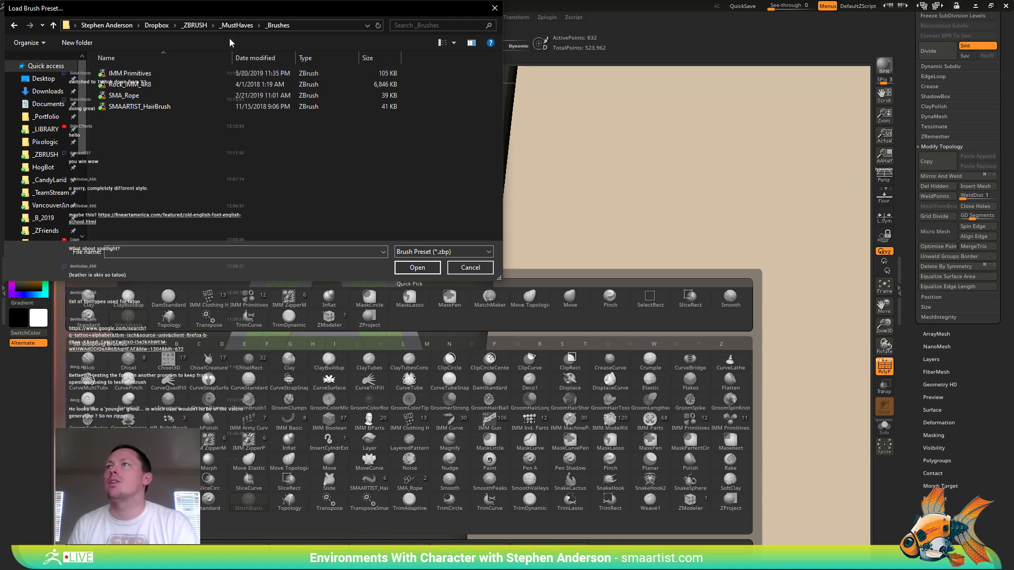
- Look through the _BrushPresets folder inside _ZBRUSH for a suitable stitch brush preset
{"action": "left_click", "coordinate": [197, 26]}
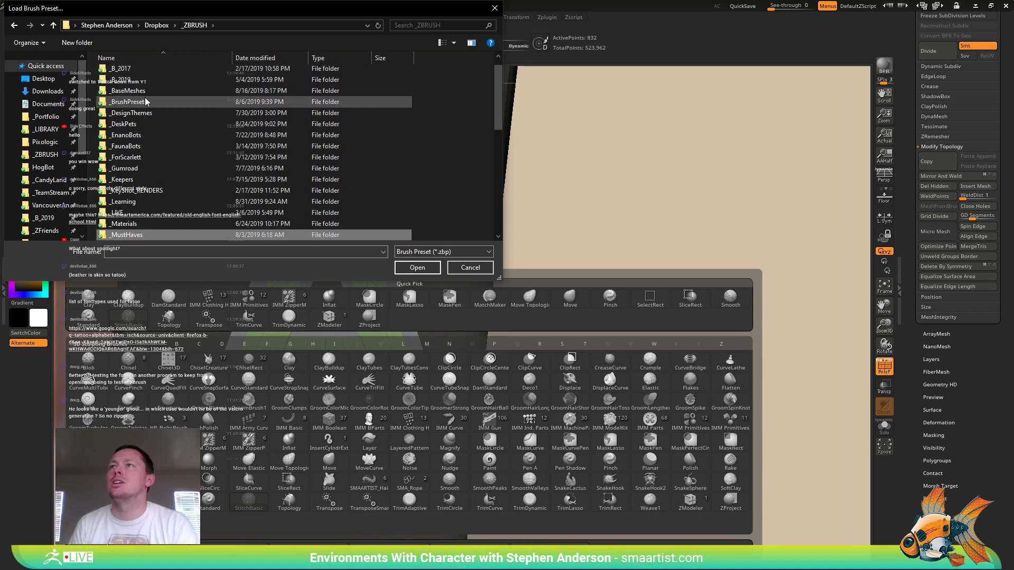
{"action": "double_click", "coordinate": [127, 102]}
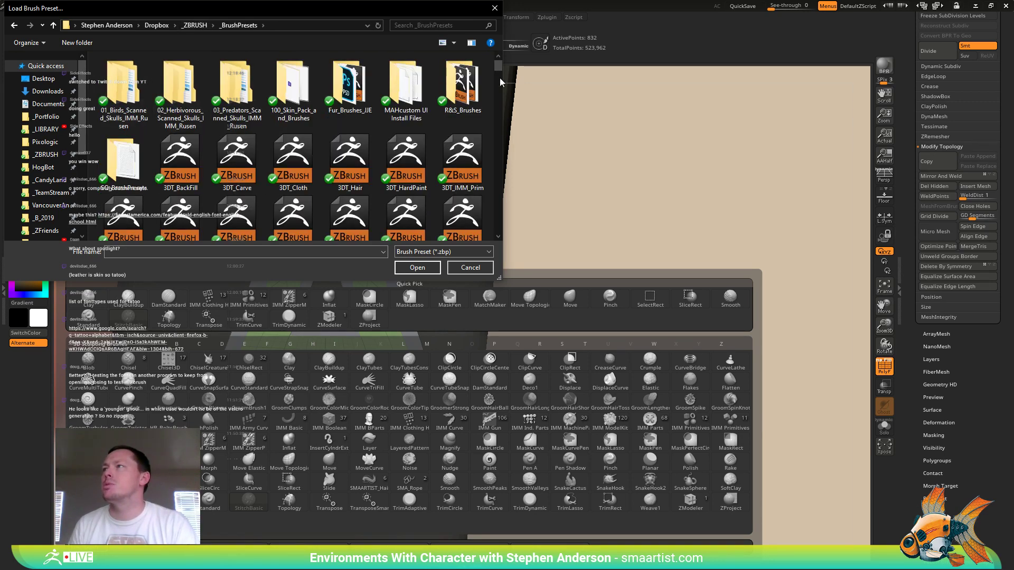
{"action": "scroll", "coordinate": [498, 85], "scroll_direction": "down", "scroll_amount": 10}
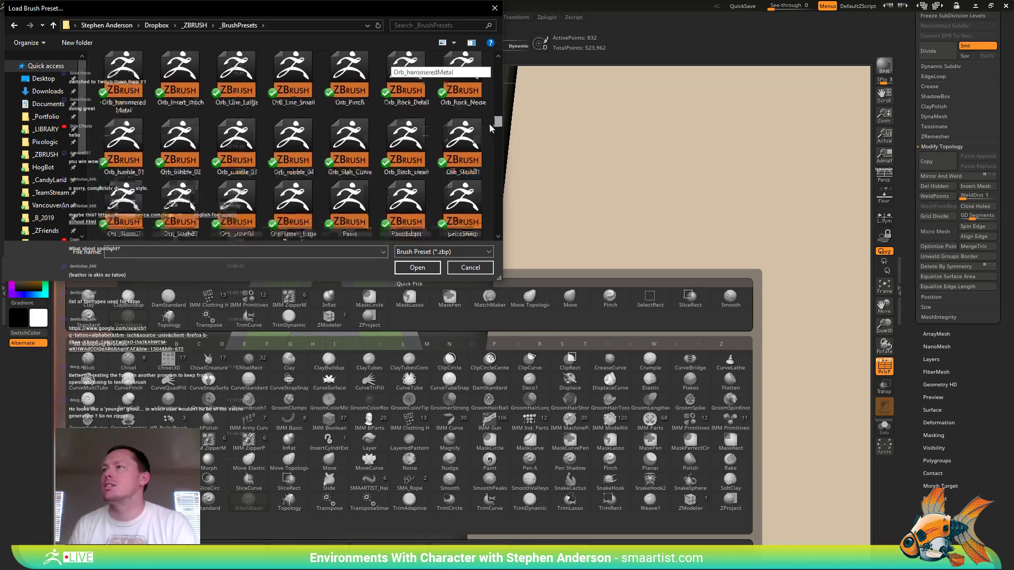
{"action": "scroll", "coordinate": [489, 122], "scroll_direction": "down", "scroll_amount": 8}
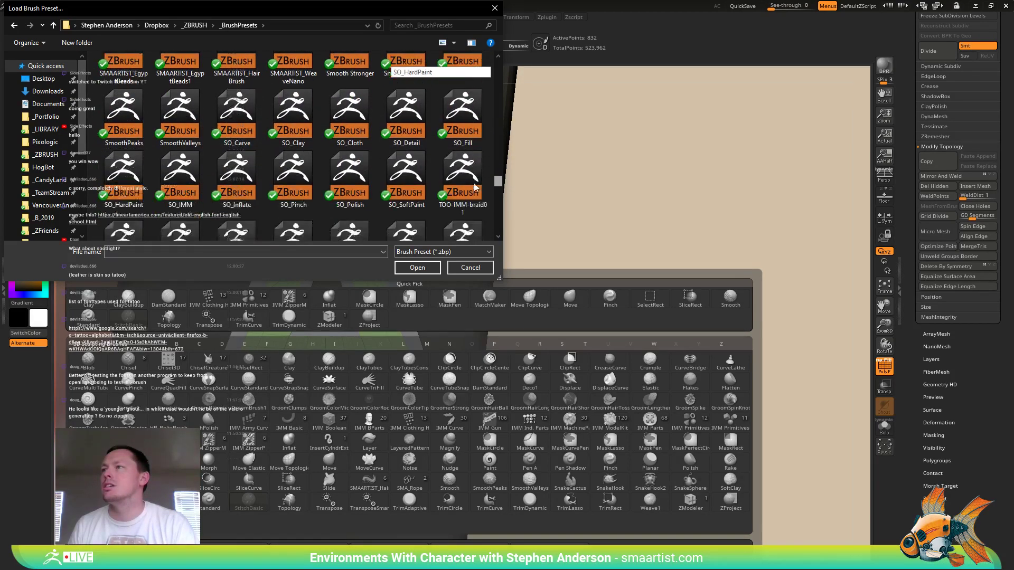
{"action": "scroll", "coordinate": [475, 187], "scroll_direction": "down", "scroll_amount": 3}
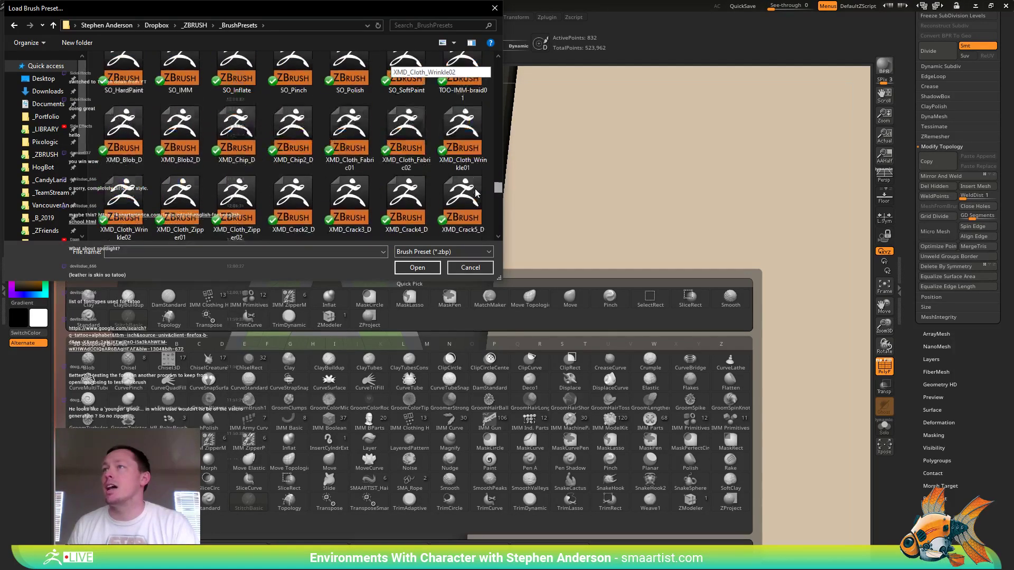
{"action": "scroll", "coordinate": [475, 191], "scroll_direction": "up", "scroll_amount": 1}
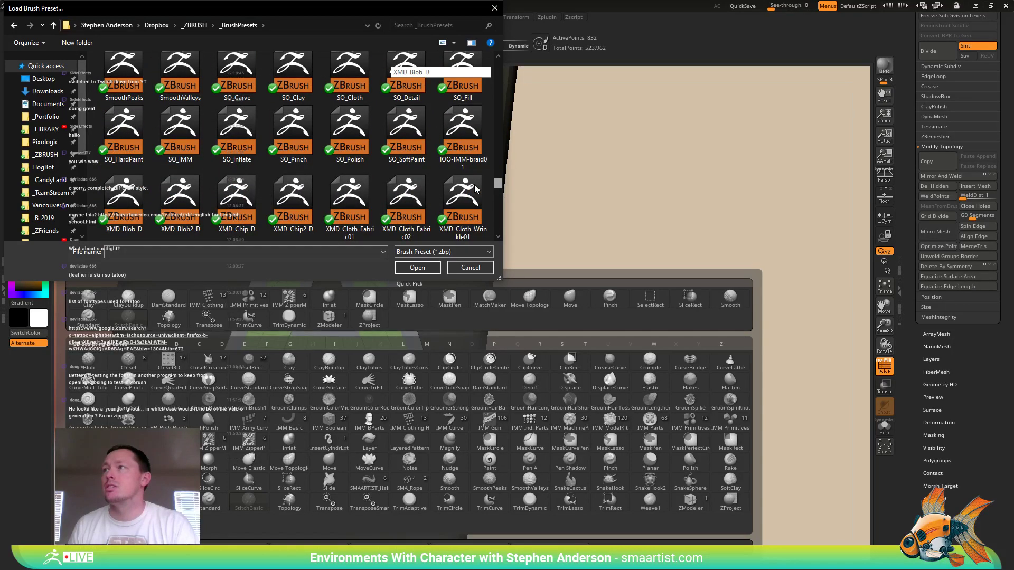
{"action": "scroll", "coordinate": [477, 169], "scroll_direction": "up", "scroll_amount": 5}
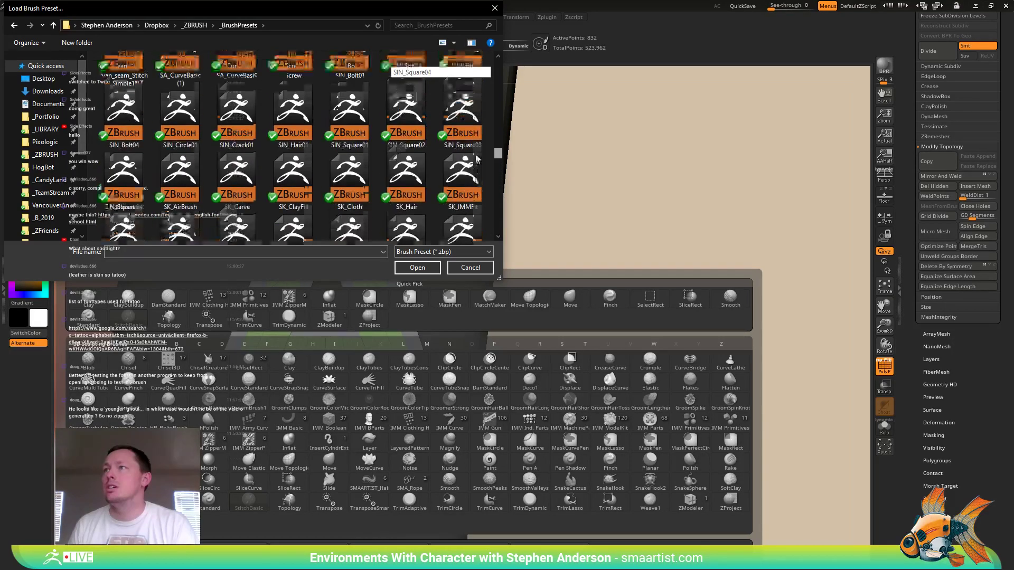
{"action": "scroll", "coordinate": [477, 143], "scroll_direction": "up", "scroll_amount": 6}
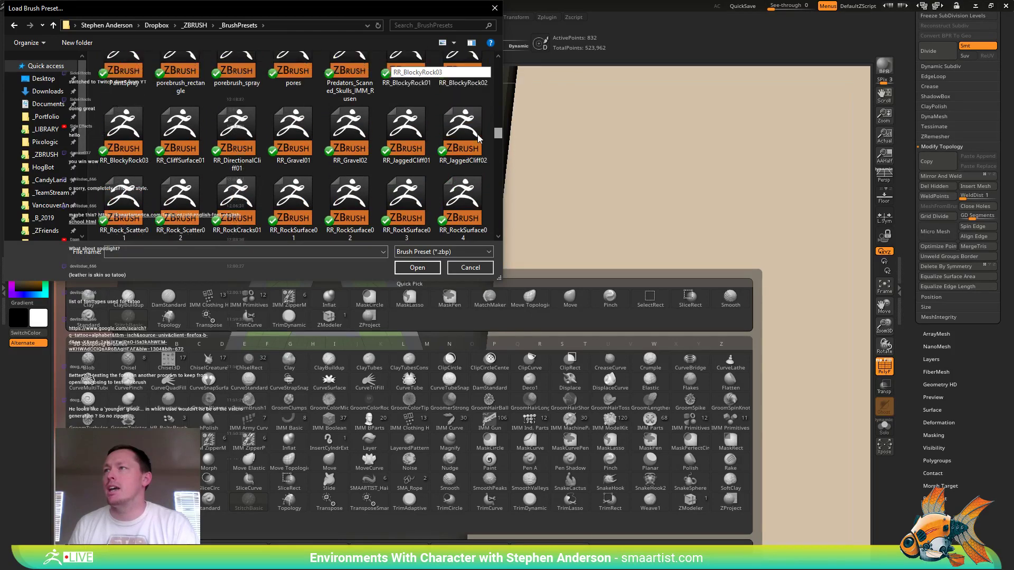
{"action": "scroll", "coordinate": [477, 128], "scroll_direction": "up", "scroll_amount": 3}
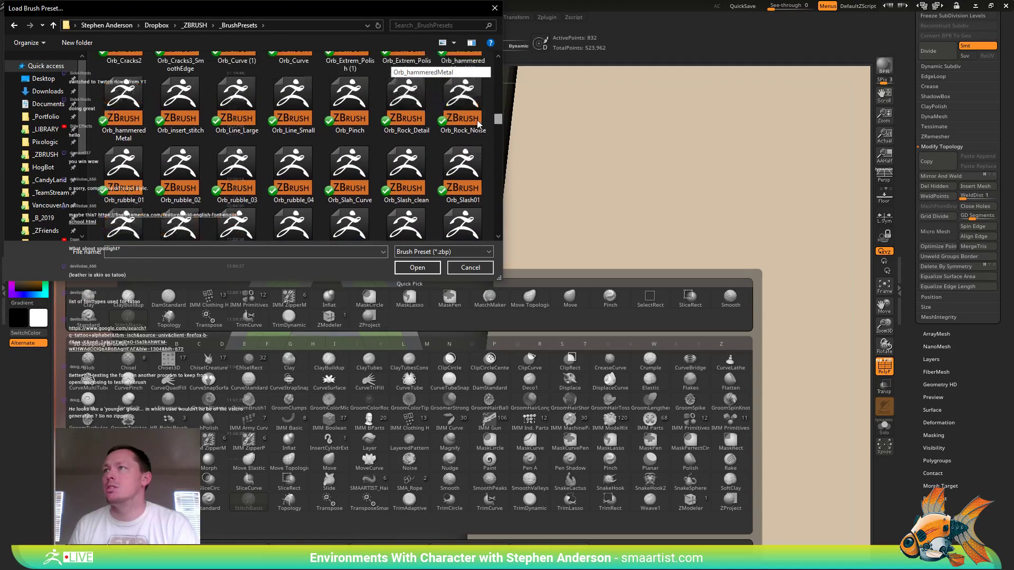
{"action": "scroll", "coordinate": [479, 119], "scroll_direction": "up", "scroll_amount": 5}
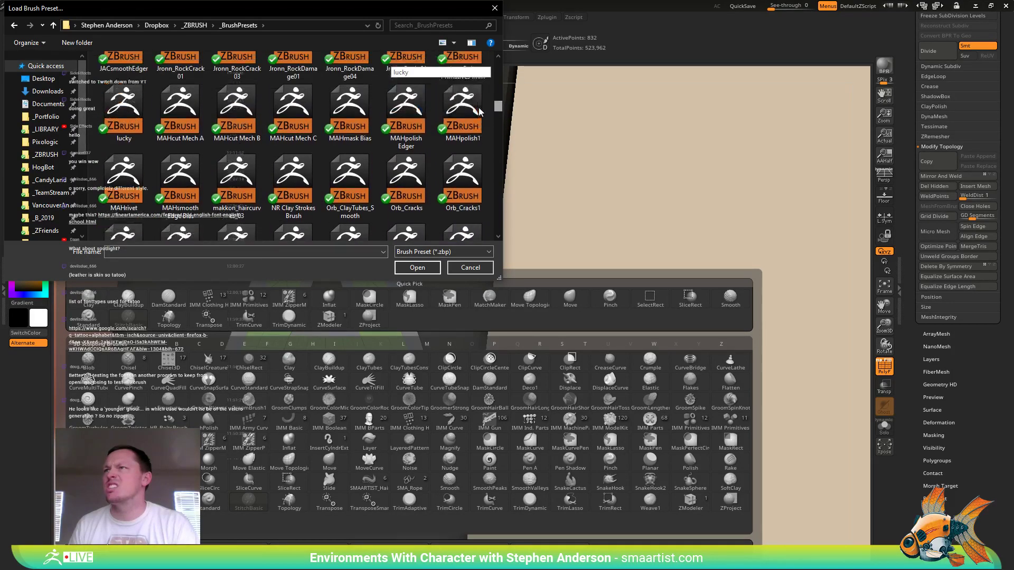
{"action": "scroll", "coordinate": [482, 103], "scroll_direction": "up", "scroll_amount": 2}
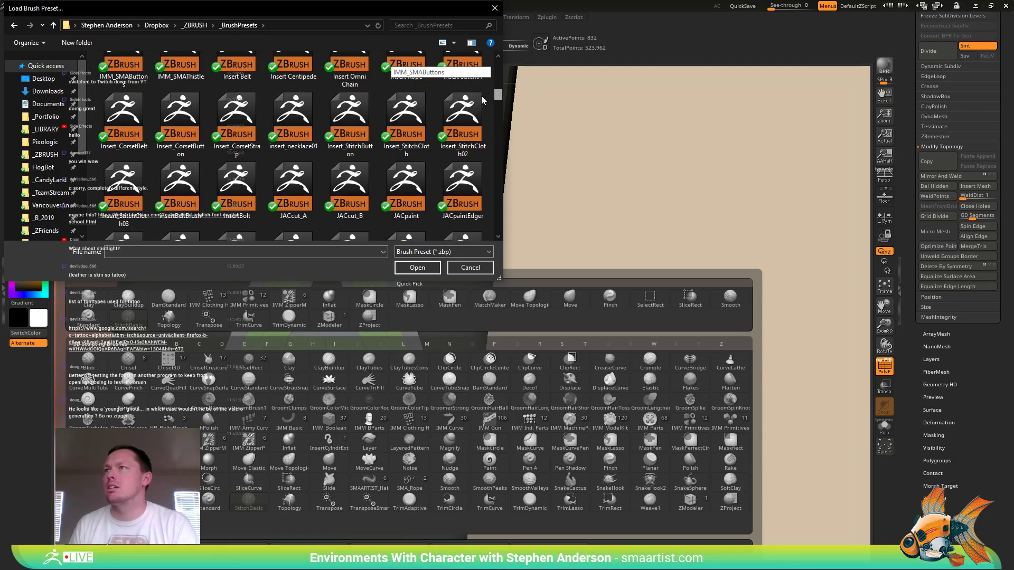
{"action": "scroll", "coordinate": [482, 94], "scroll_direction": "down", "scroll_amount": 1}
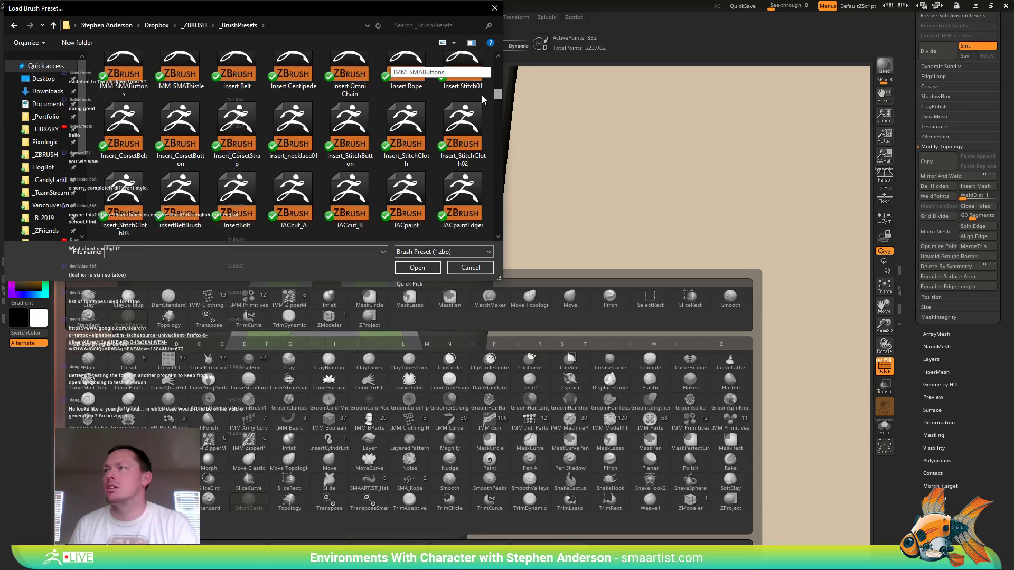
{"action": "scroll", "coordinate": [481, 96], "scroll_direction": "down", "scroll_amount": 1}
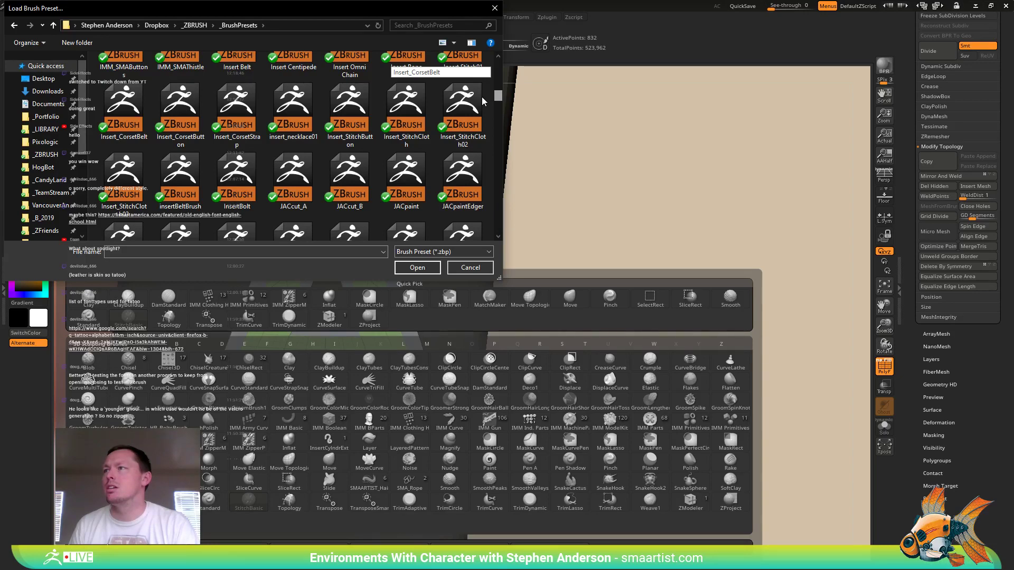
{"action": "scroll", "coordinate": [482, 97], "scroll_direction": "down", "scroll_amount": 1}
{"action": "scroll", "coordinate": [482, 96], "scroll_direction": "up", "scroll_amount": 3}
{"action": "scroll", "coordinate": [486, 93], "scroll_direction": "up", "scroll_amount": 3}
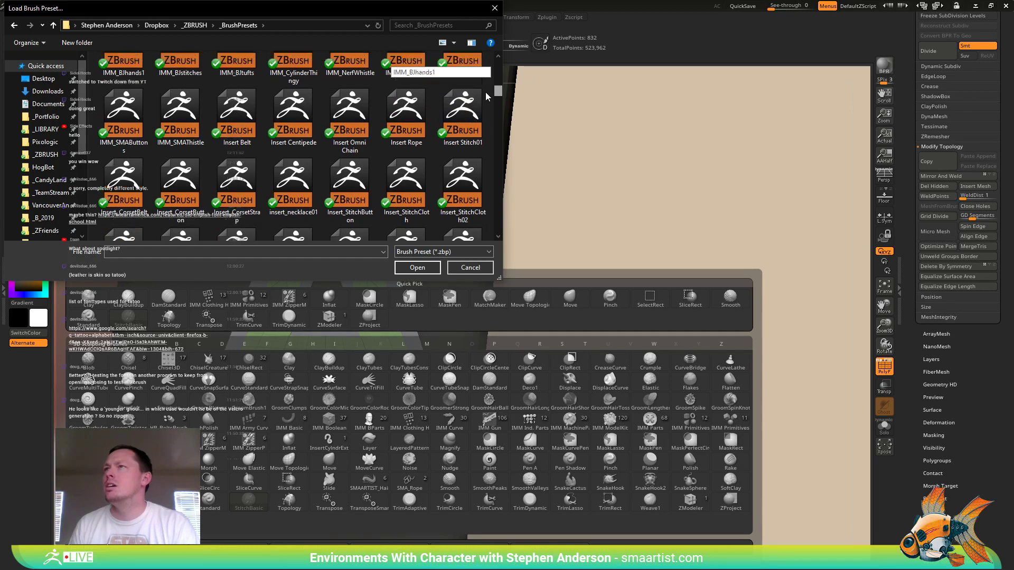
{"action": "scroll", "coordinate": [484, 89], "scroll_direction": "up", "scroll_amount": 2}
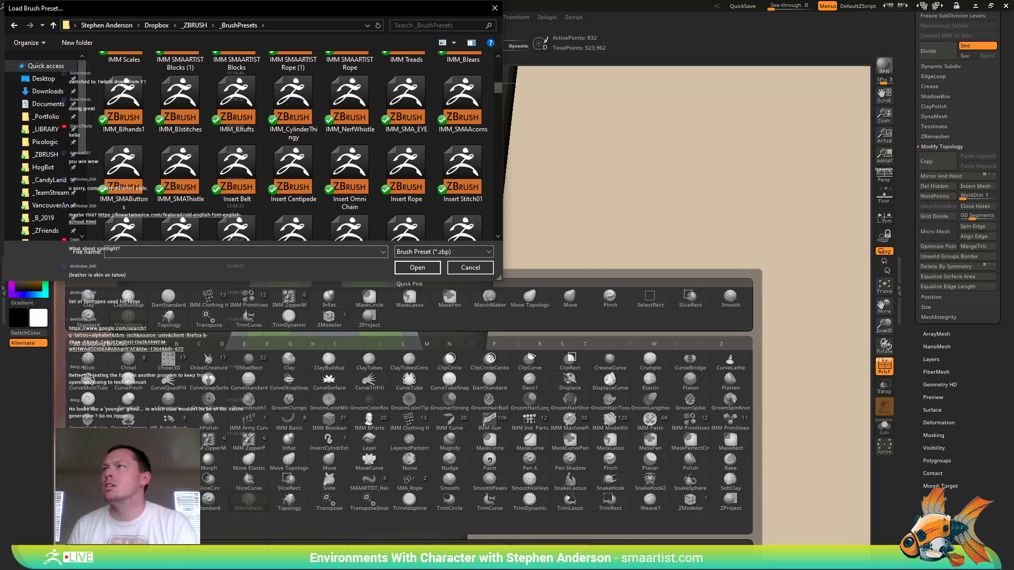
- Search the brush presets for "stitch" and load the Insert Stitch01 brush
{"action": "left_click", "coordinate": [448, 23]}
{"action": "type", "text": "stitch"}
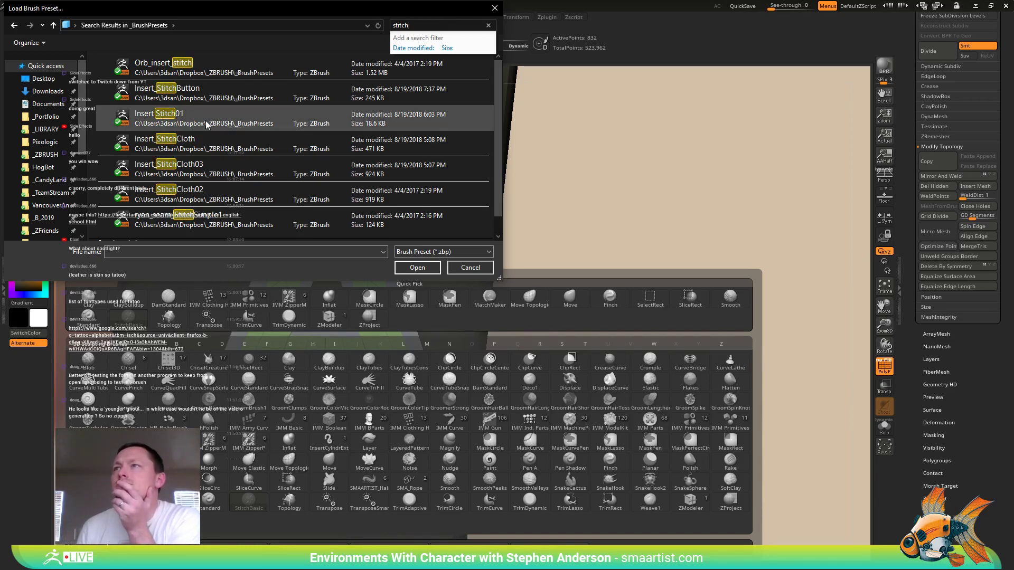
{"action": "left_click", "coordinate": [237, 119]}
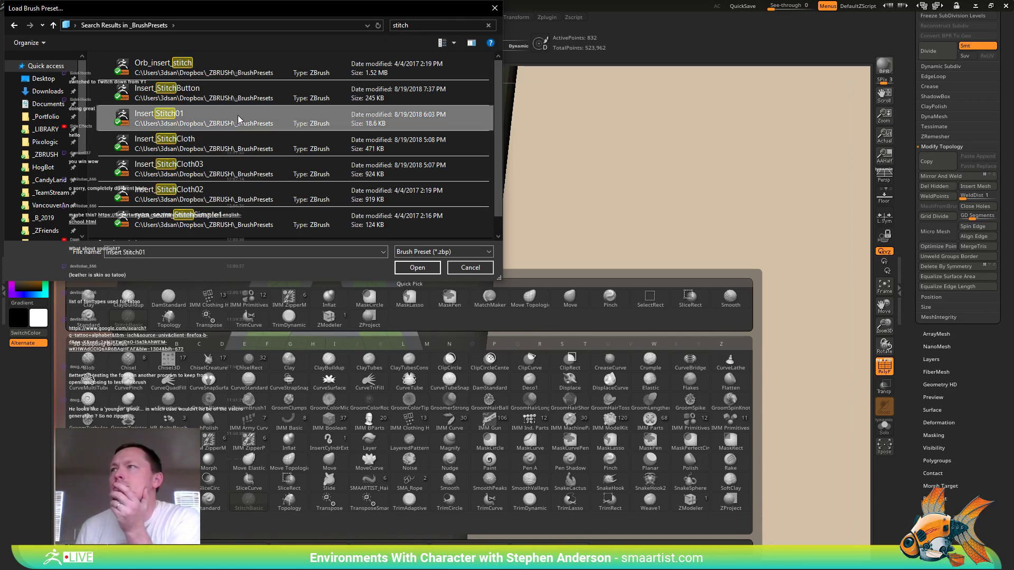
{"action": "left_click", "coordinate": [425, 272]}
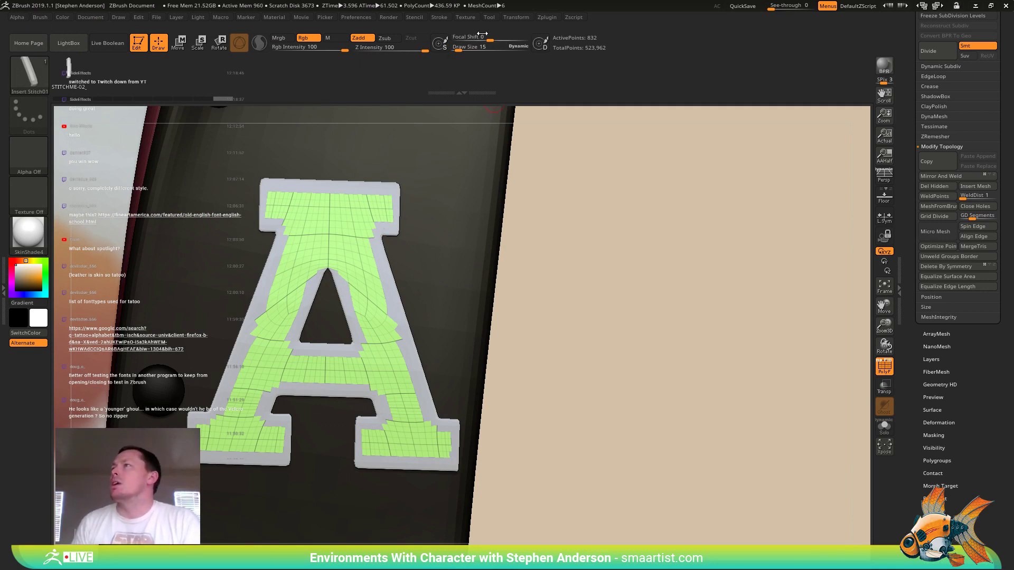
- Delete the lower subdivision levels and the hidden polygons of the A's inset front face
{"action": "left_click", "coordinate": [381, 282]}
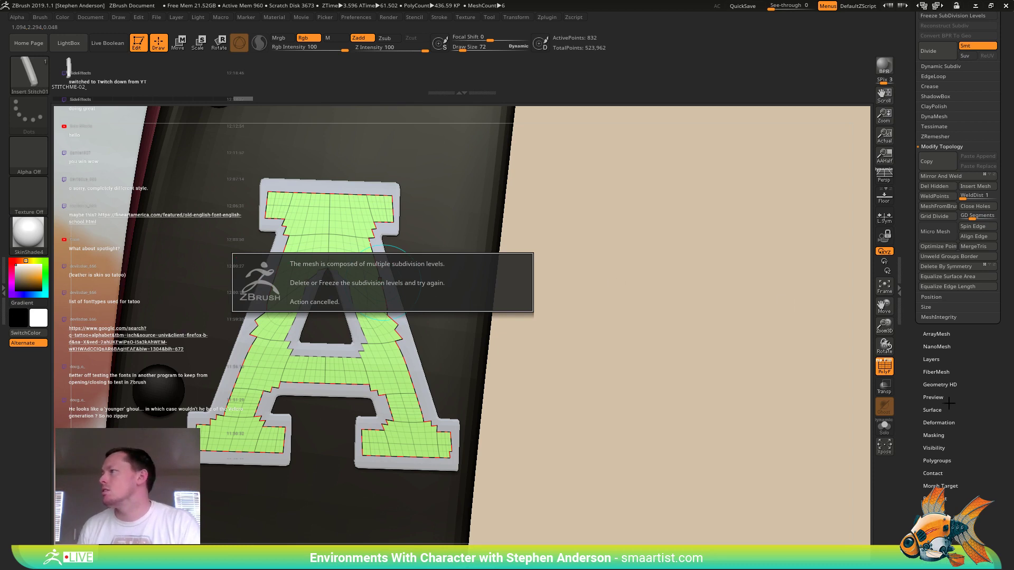
{"action": "left_click_drag", "start_coordinate": [1006, 120], "coordinate": [1009, 162]}
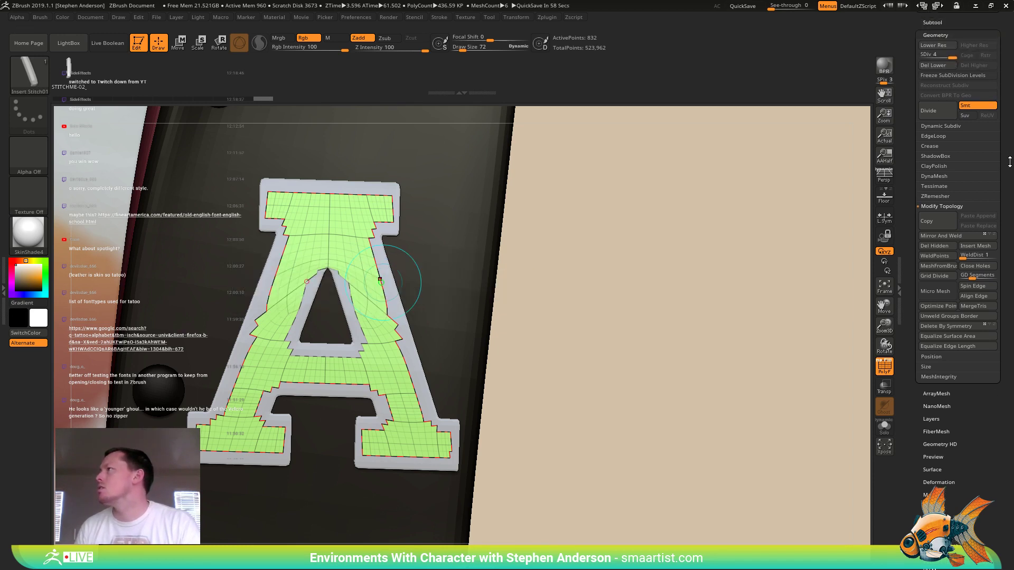
{"action": "left_click", "coordinate": [938, 61]}
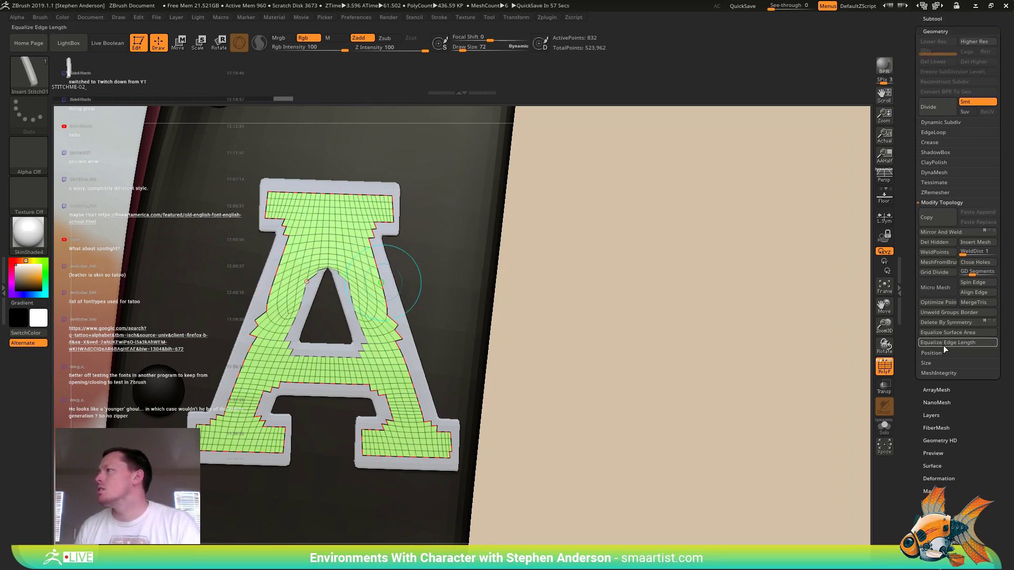
{"action": "left_click", "coordinate": [942, 250]}
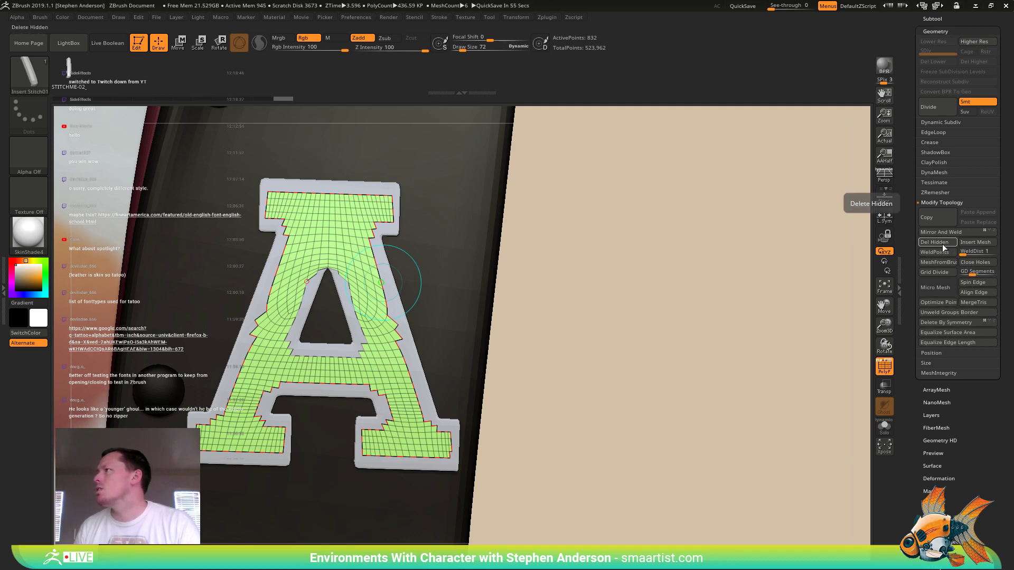
- Lay stitches along the border curve of the A's inset face and set the stroke's curve step to 2
{"action": "left_click", "coordinate": [384, 292]}
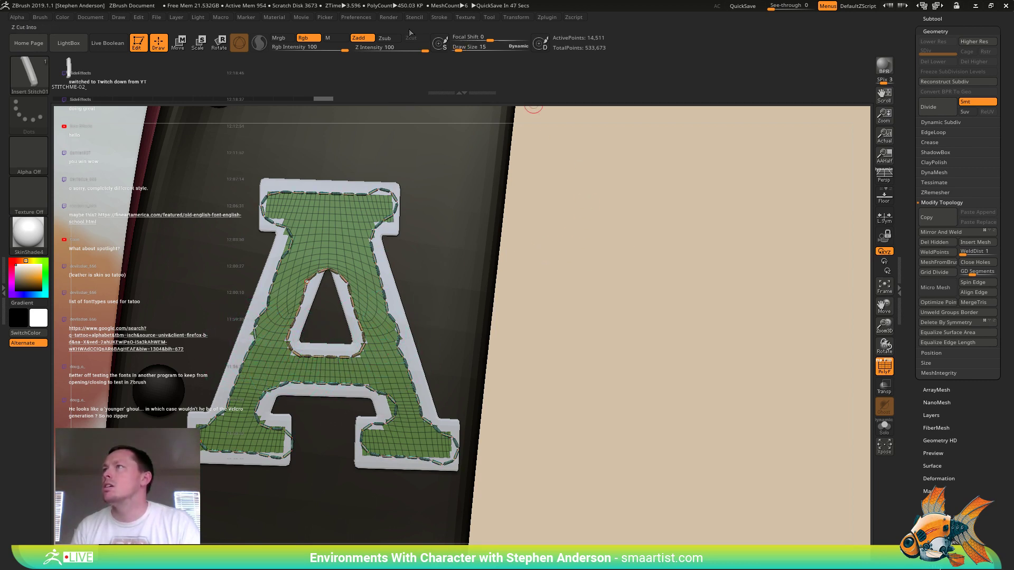
{"action": "left_click", "coordinate": [438, 16]}
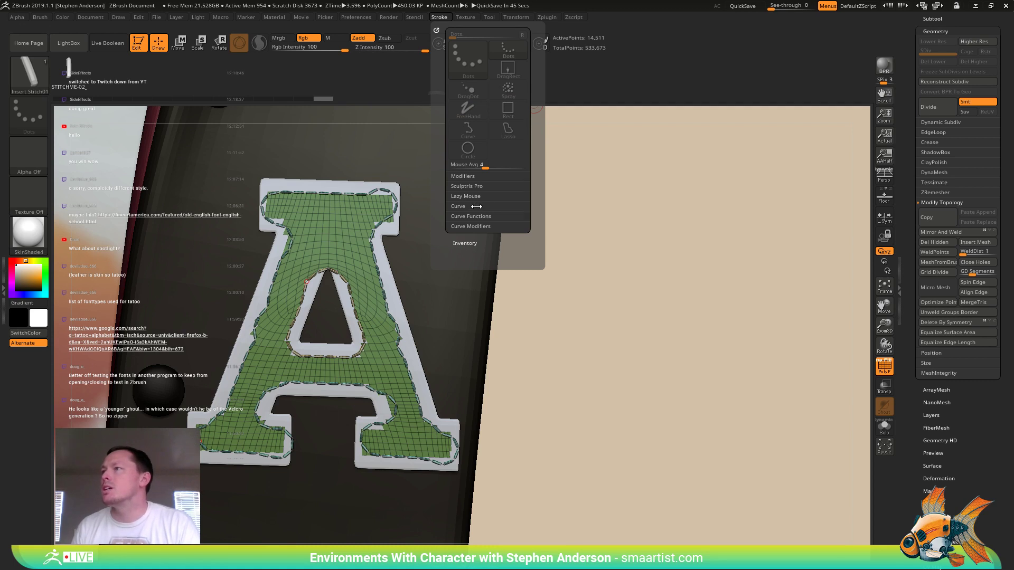
{"action": "left_click", "coordinate": [470, 226]}
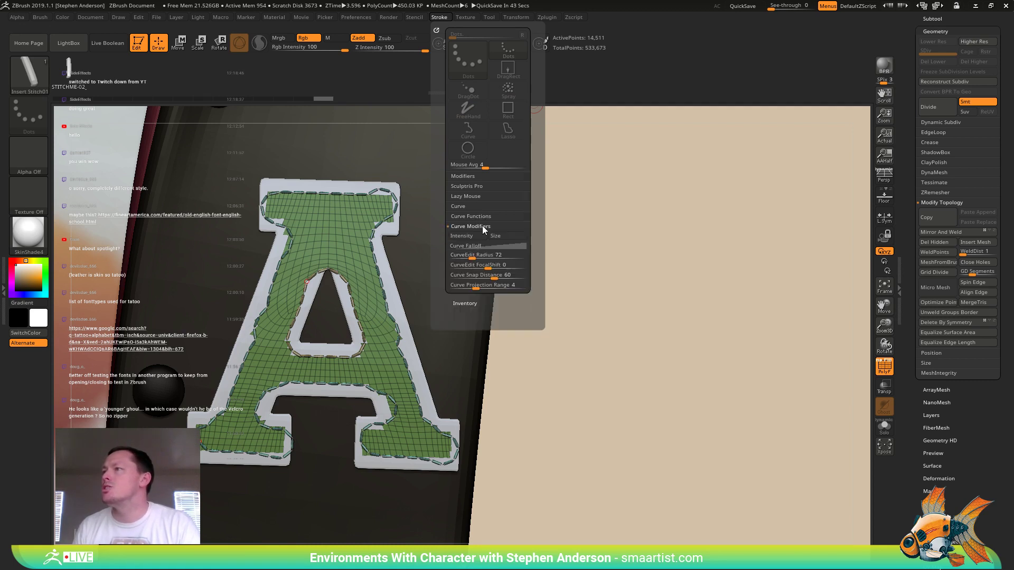
{"action": "left_click", "coordinate": [63, 16]}
{"action": "mouse_move", "coordinate": [39, 19]}
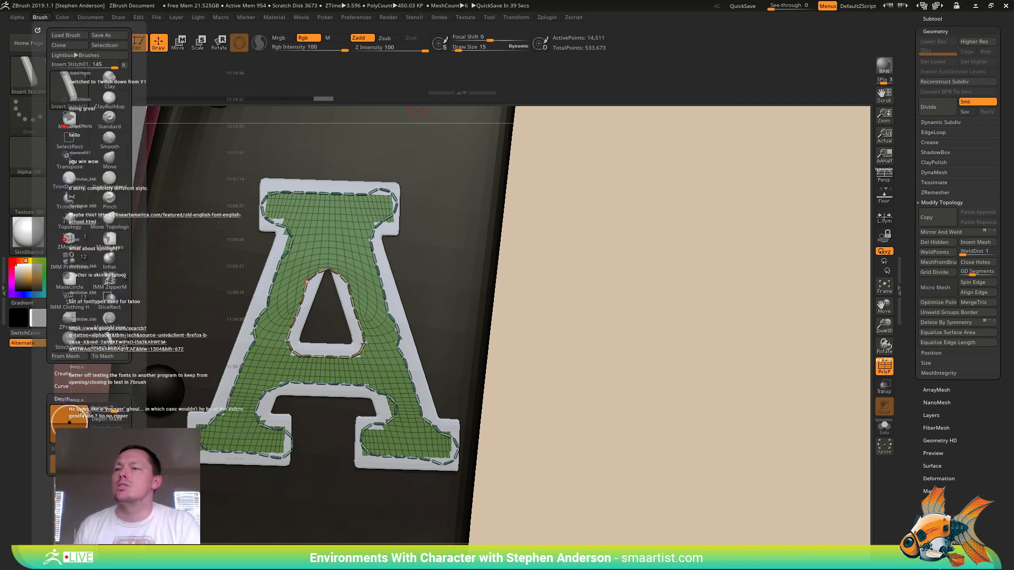
{"action": "left_click", "coordinate": [438, 16]}
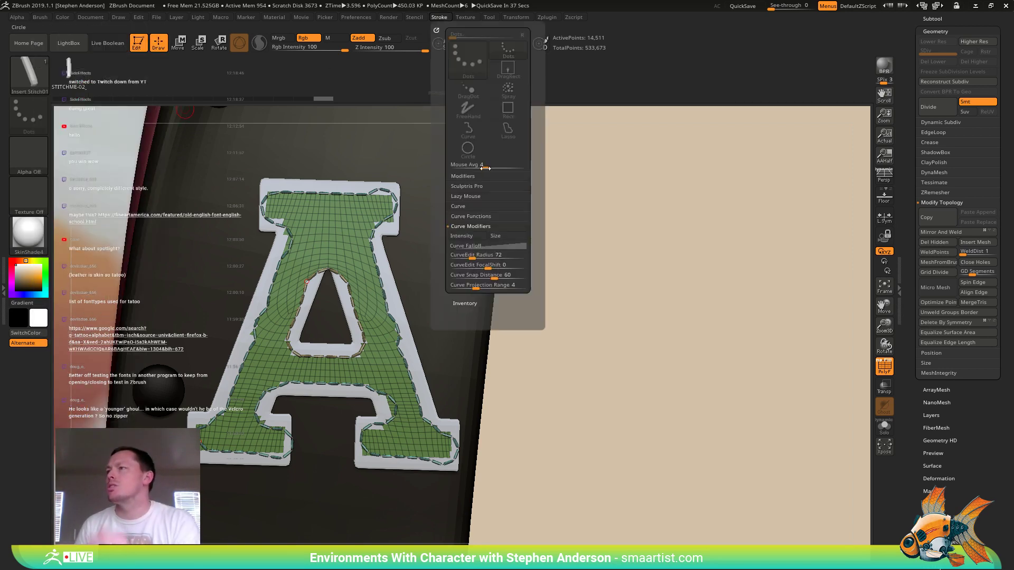
{"action": "left_click", "coordinate": [470, 216]}
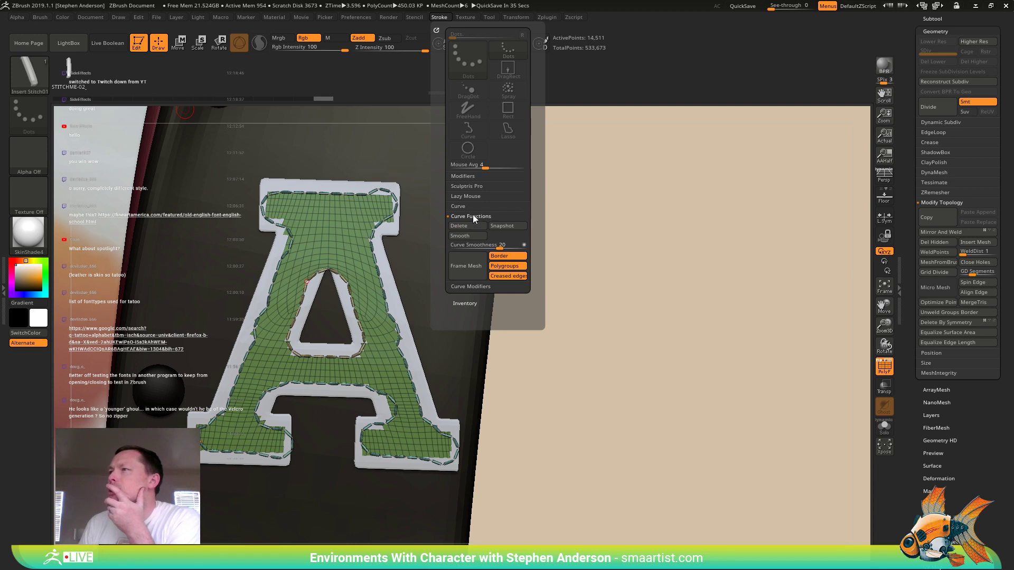
{"action": "left_click", "coordinate": [467, 207]}
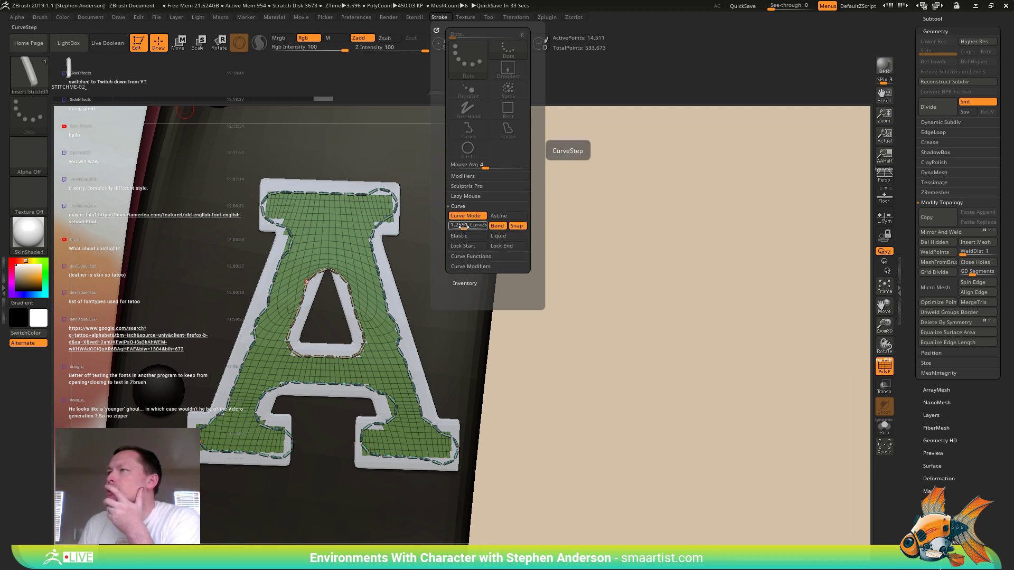
{"action": "left_click", "coordinate": [466, 225]}
{"action": "type", "text": "2"}
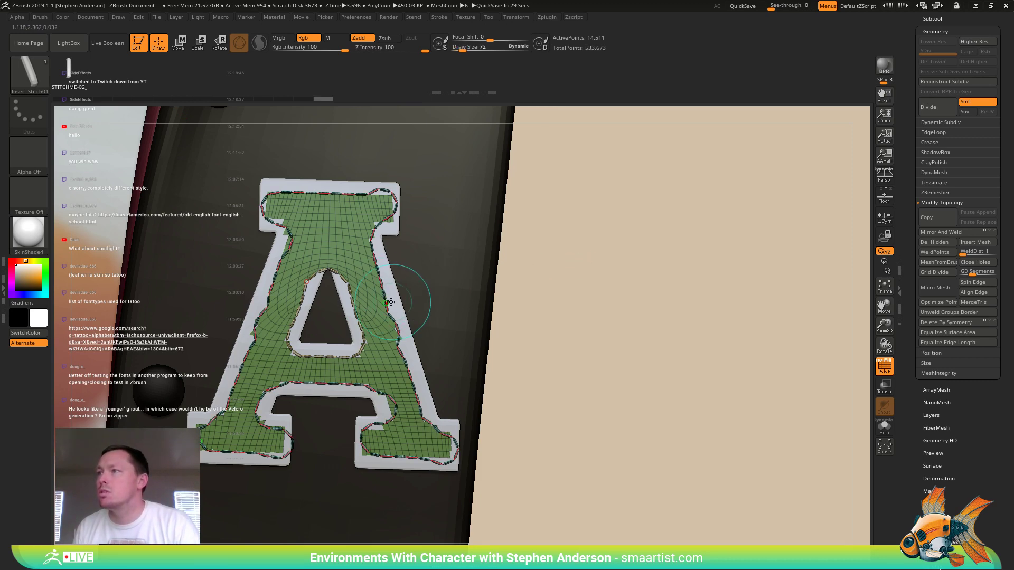
- Undo the stitches and try them again along the inset's border with the new curve step
{"action": "key", "text": "ctrl+z"}
{"action": "key", "text": "ctrl+z"}
{"action": "key", "text": "ctrl+z"}
{"action": "key", "text": "ctrl+z"}
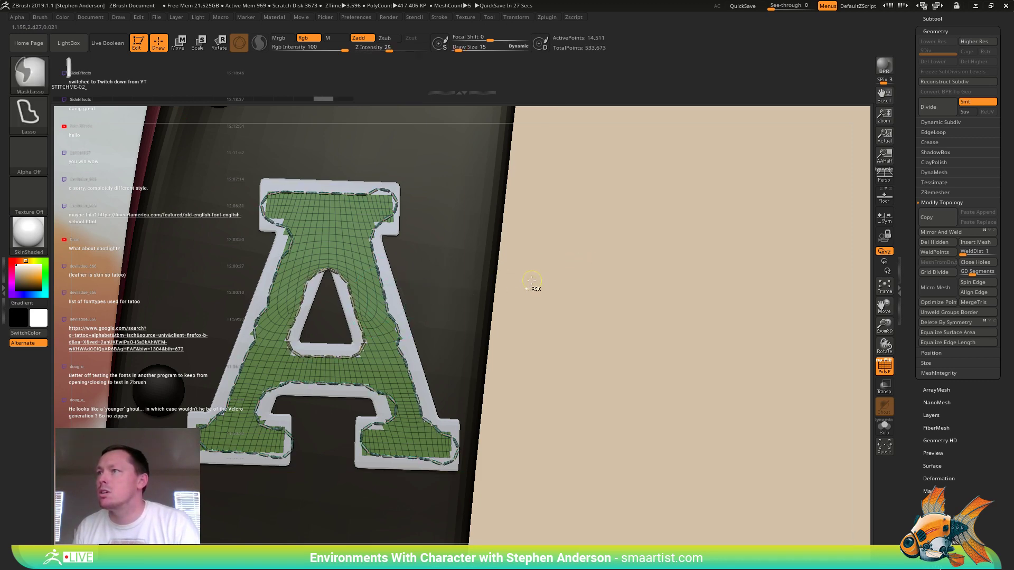
{"action": "left_click", "coordinate": [385, 296]}
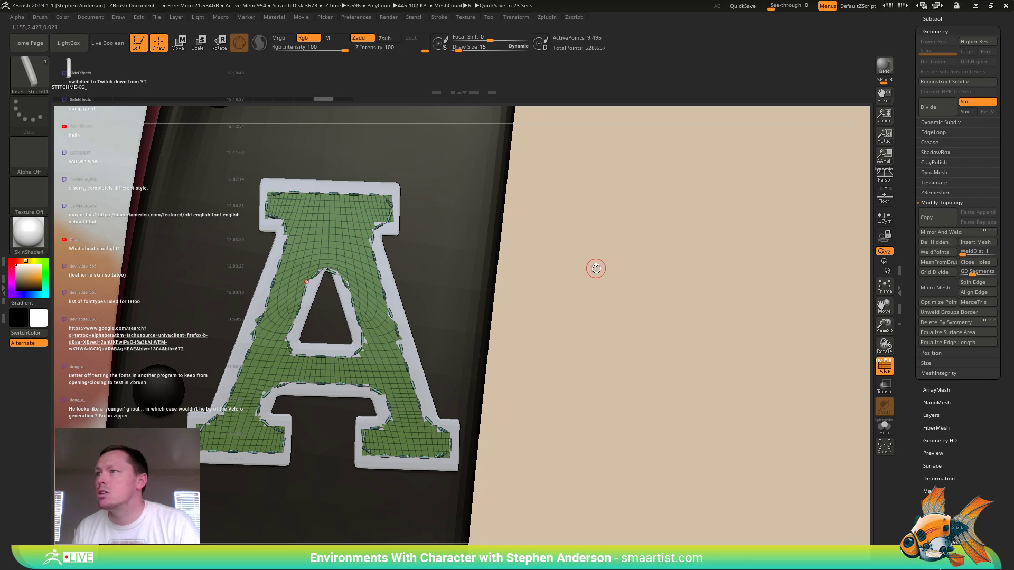
- Replace the stitches with larger ones along the inset's border at draw size 23 and hide the polygon wireframe
{"action": "key", "text": "ctrl+z"}
{"action": "key", "text": "s"}
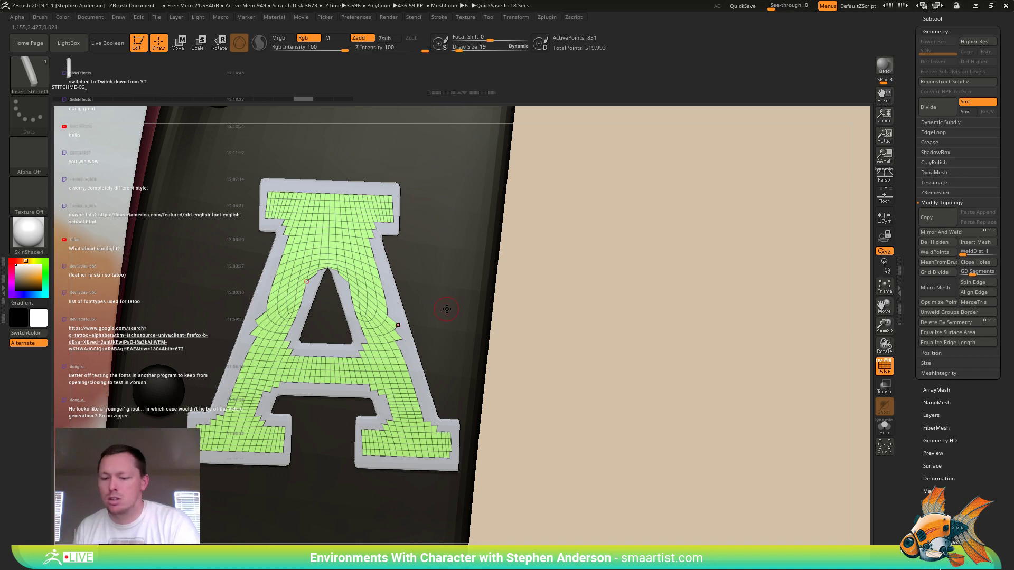
{"action": "left_click", "coordinate": [387, 309]}
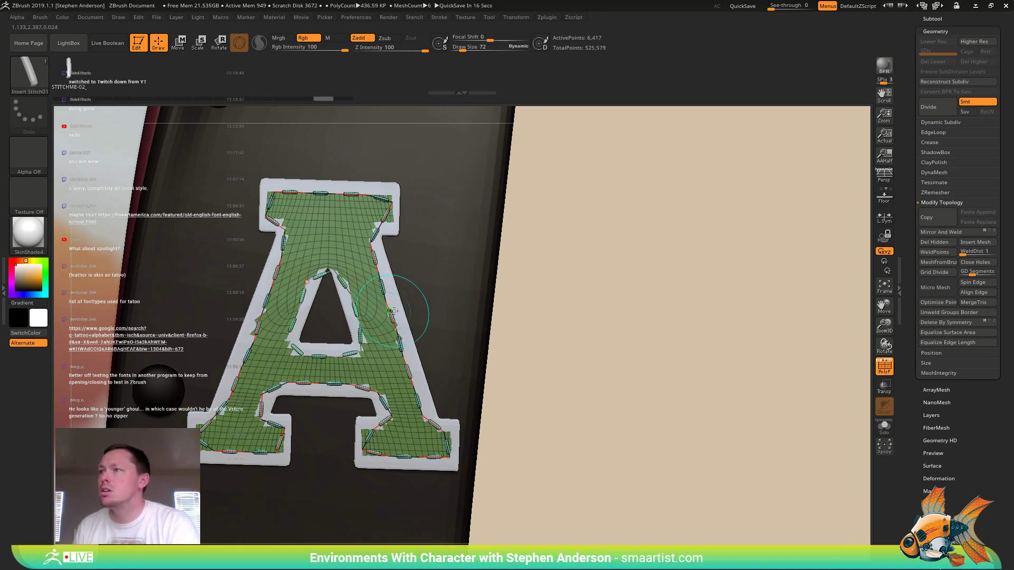
{"action": "left_click", "coordinate": [461, 306]}
{"action": "key", "text": "shift+f"}
{"action": "right_click_drag", "start_coordinate": [602, 295], "coordinate": [588, 272], "text": "ctrl"}
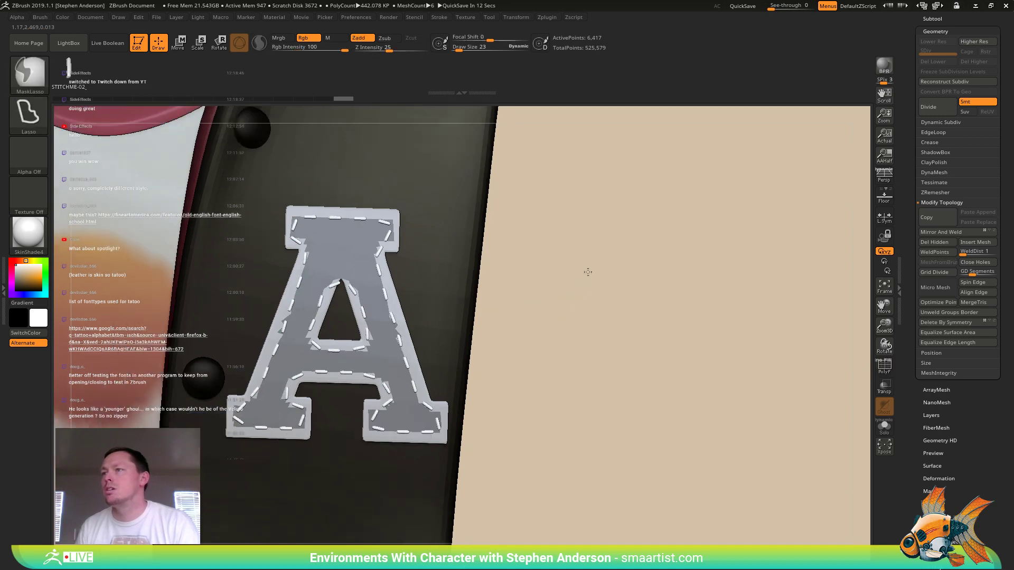
- Reposition the stitches around the A's corners and legs with the Move brush at draw size 31
{"action": "mouse_move", "coordinate": [588, 272]}
{"action": "left_mouse_down"}
{"action": "mouse_move", "coordinate": [568, 264]}
{"action": "mouse_move", "coordinate": [581, 280]}
{"action": "left_mouse_up"}
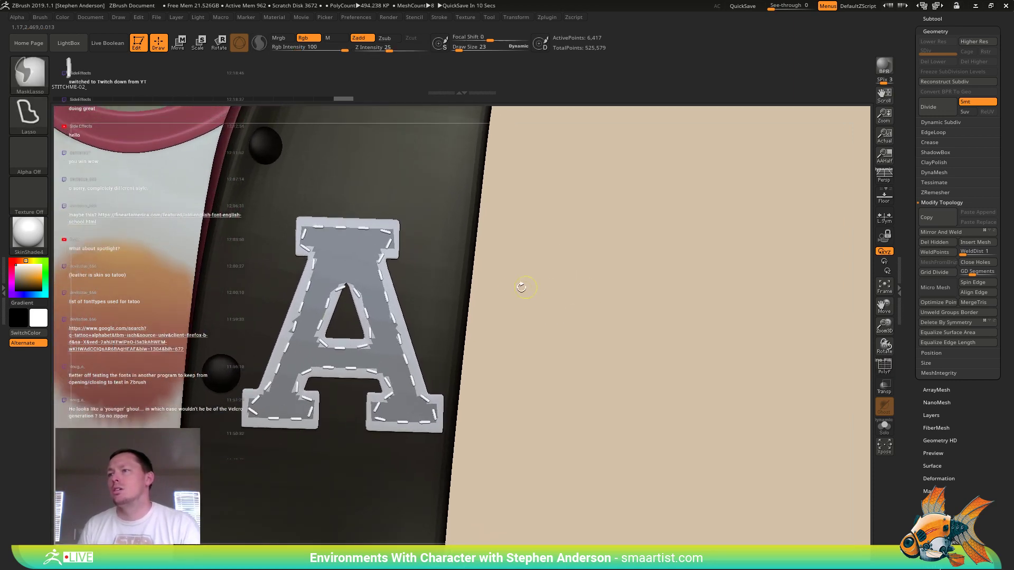
{"action": "key", "text": "b"}
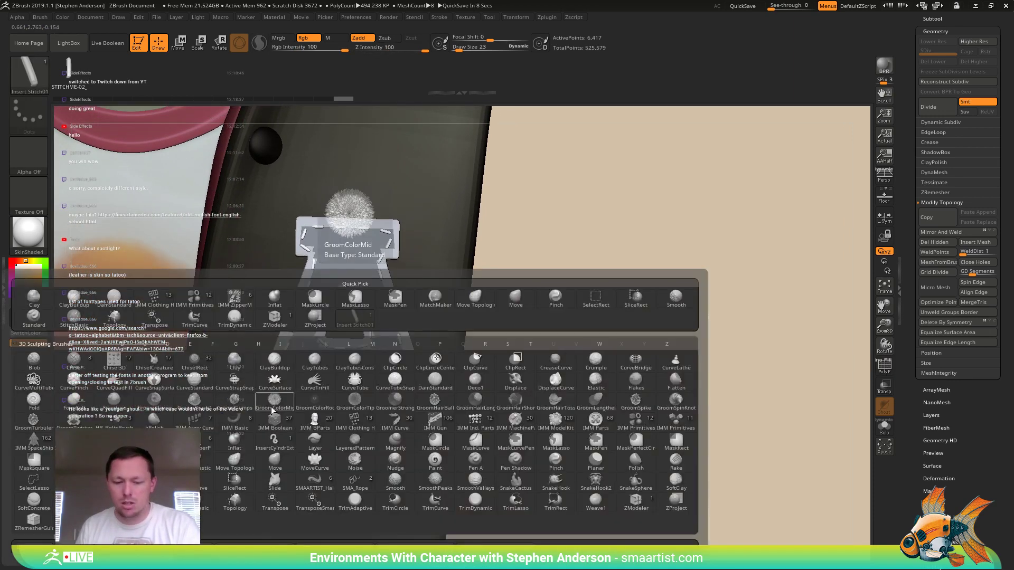
{"action": "key", "text": "m"}
{"action": "key", "text": "v"}
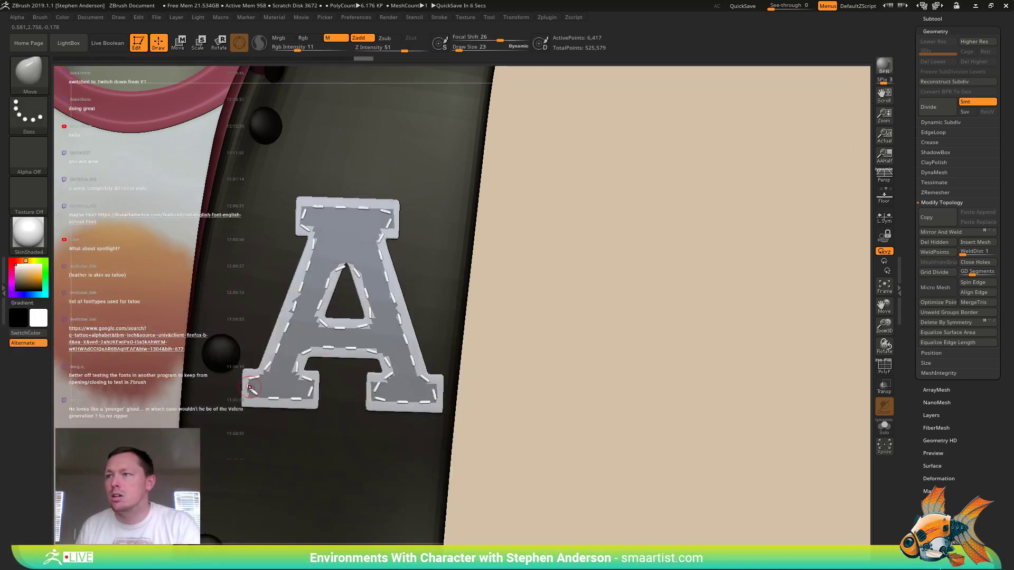
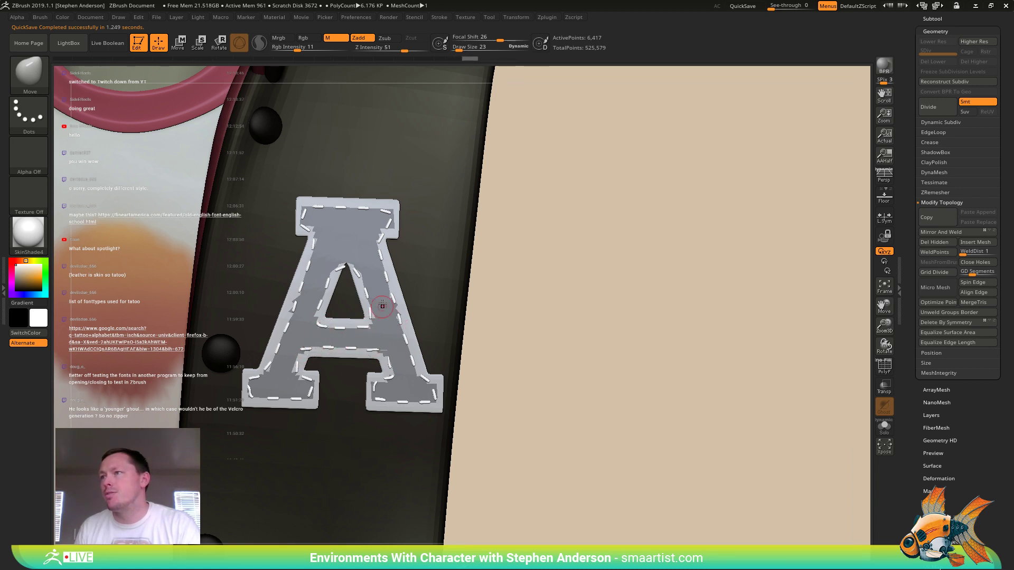
{"action": "key", "text": "s"}
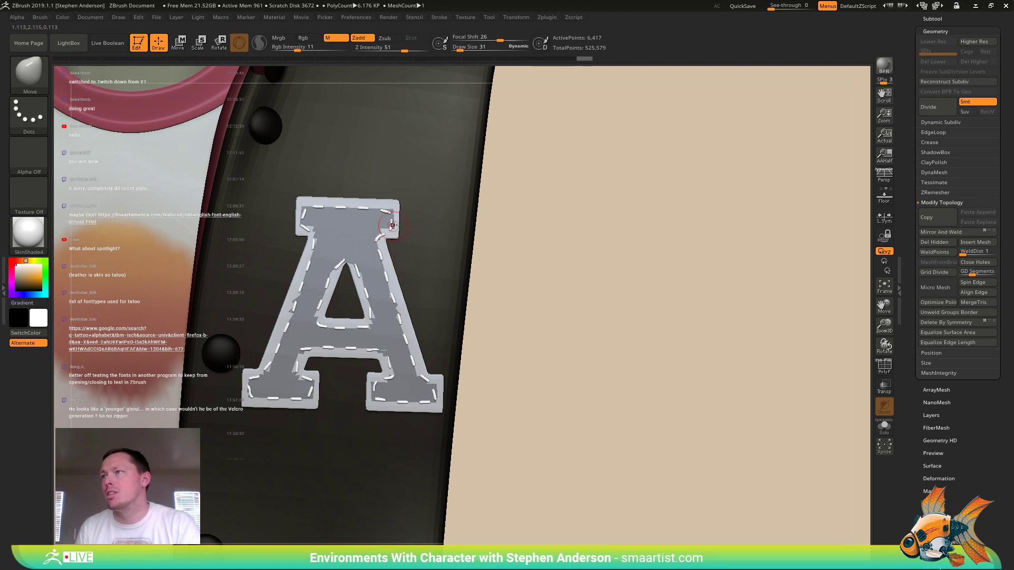
{"action": "left_click_drag", "start_coordinate": [389, 213], "coordinate": [391, 209]}
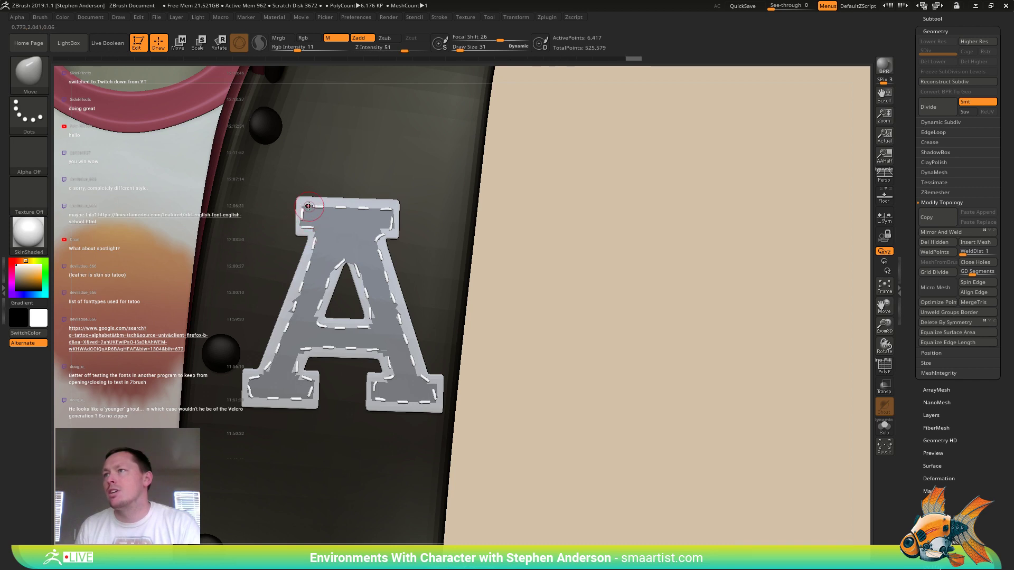
{"action": "left_click_drag", "start_coordinate": [297, 318], "coordinate": [292, 315]}
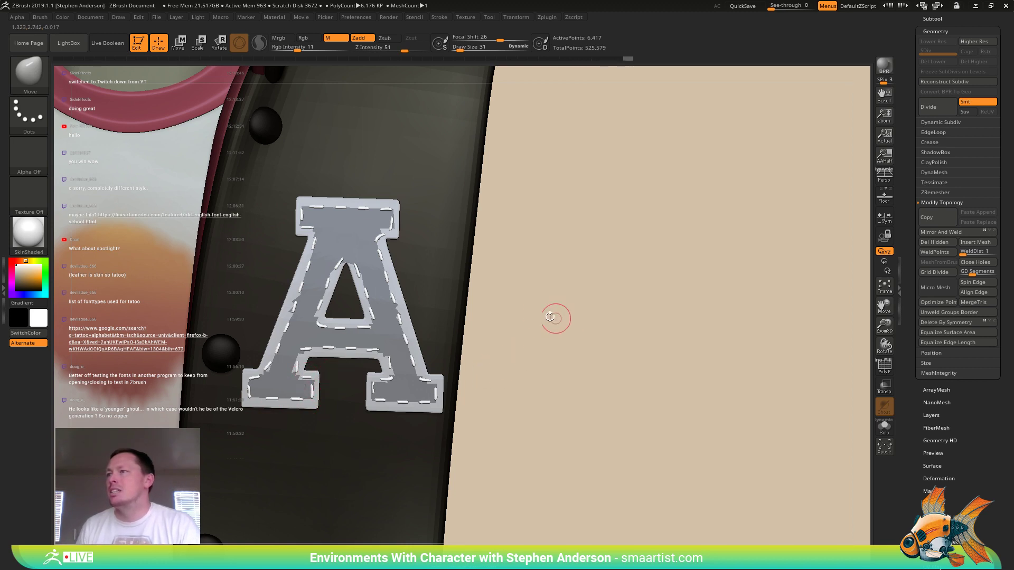
- Hide the inset face beneath the stitches and delete it so only the stitches remain
{"action": "left_click", "coordinate": [388, 333], "text": "ctrl+shift"}
{"action": "left_click", "coordinate": [436, 339], "text": "ctrl+shift"}
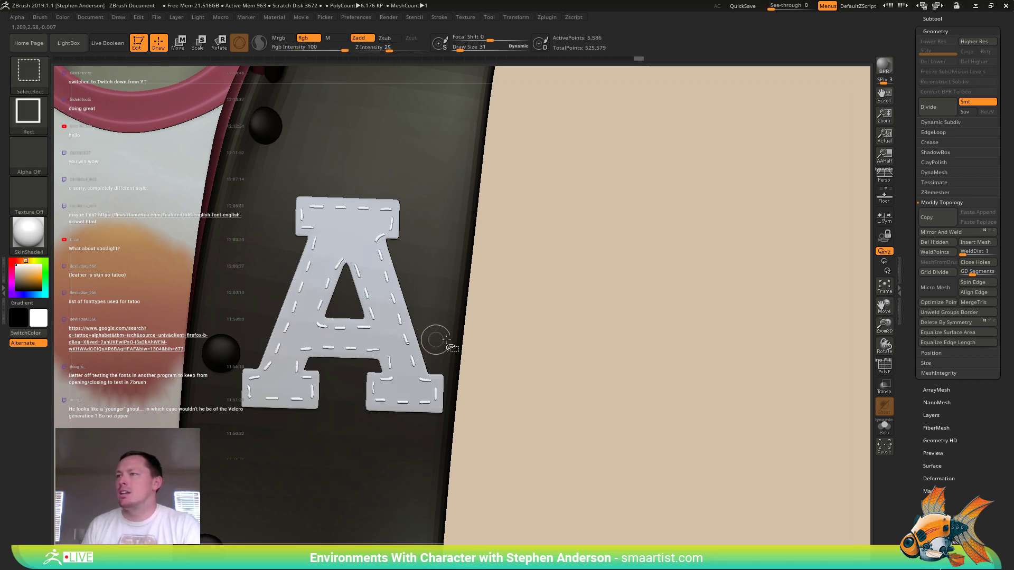
{"action": "left_click", "coordinate": [946, 241]}
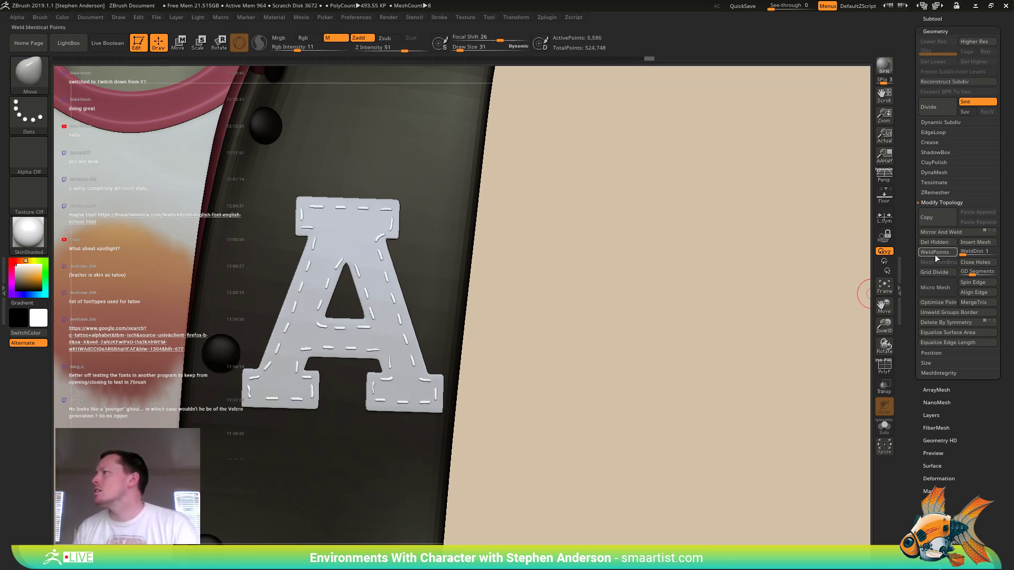
- Adjust the stitches at the A's outer foot to follow the patch, using the Move brush at draw size 362
{"action": "mouse_move", "coordinate": [501, 254]}
{"action": "left_mouse_down"}
{"action": "mouse_move", "coordinate": [469, 255]}
{"action": "mouse_move", "coordinate": [490, 253]}
{"action": "left_mouse_up"}
{"action": "key", "text": "s"}
{"action": "left_click_drag", "start_coordinate": [376, 274], "coordinate": [400, 274]}
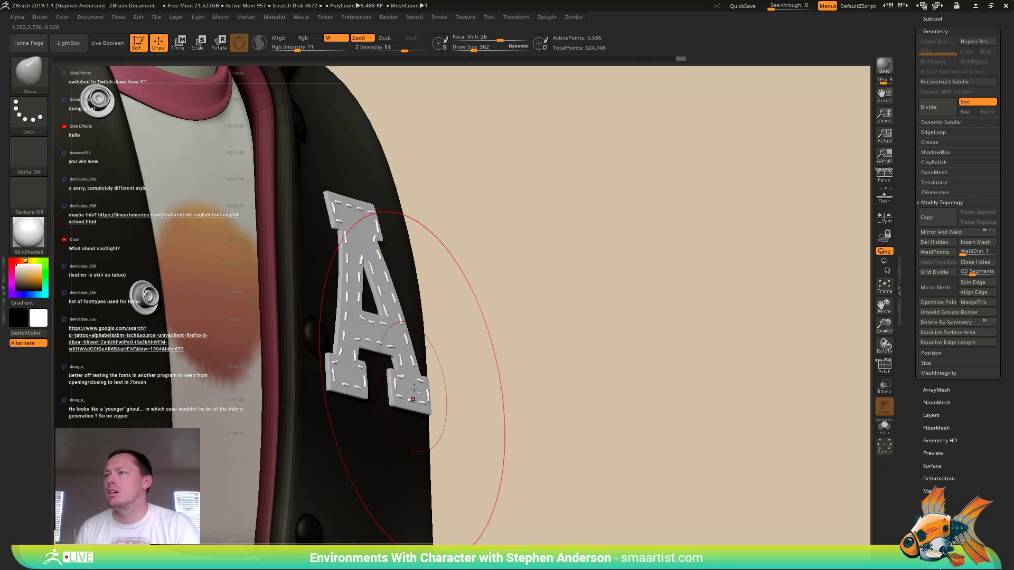
{"action": "left_click_drag", "start_coordinate": [424, 397], "coordinate": [422, 397]}
{"action": "left_click_drag", "start_coordinate": [513, 348], "coordinate": [534, 410], "text": "ctrl"}
{"action": "mouse_move", "coordinate": [534, 410]}
{"action": "right_mouse_down", "text": "ctrl"}
{"action": "mouse_move", "coordinate": [480, 320]}
{"action": "mouse_move", "coordinate": [488, 296]}
{"action": "right_mouse_up", "text": "ctrl"}
{"action": "right_click_drag", "start_coordinate": [576, 301], "coordinate": [544, 322]}
{"action": "mouse_move", "coordinate": [549, 368]}
{"action": "right_mouse_down"}
{"action": "mouse_move", "coordinate": [577, 350]}
{"action": "mouse_move", "coordinate": [600, 365]}
{"action": "mouse_move", "coordinate": [577, 366]}
{"action": "mouse_move", "coordinate": [580, 404]}
{"action": "right_mouse_up"}
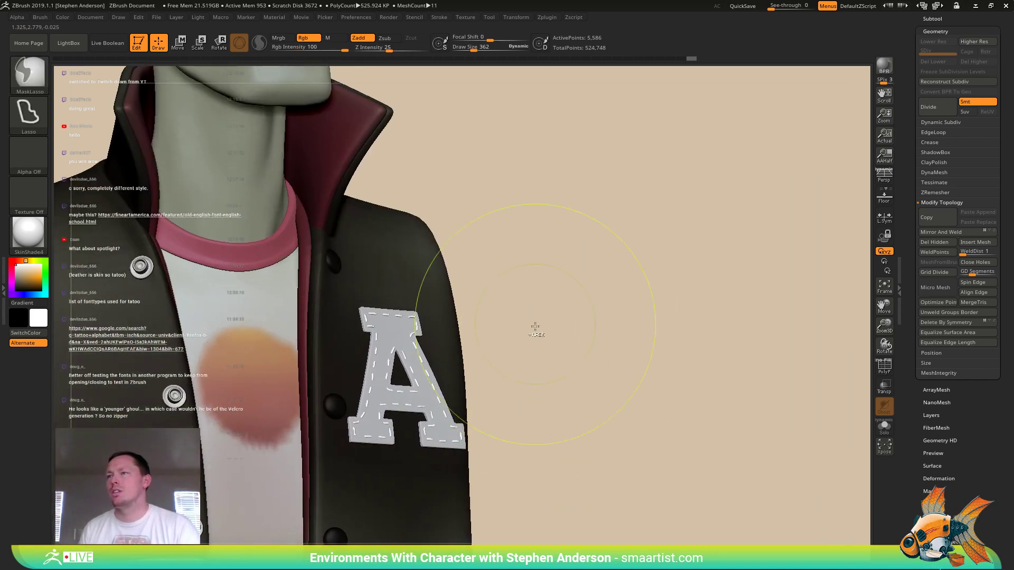
{"action": "right_click_drag", "start_coordinate": [485, 365], "coordinate": [492, 387]}
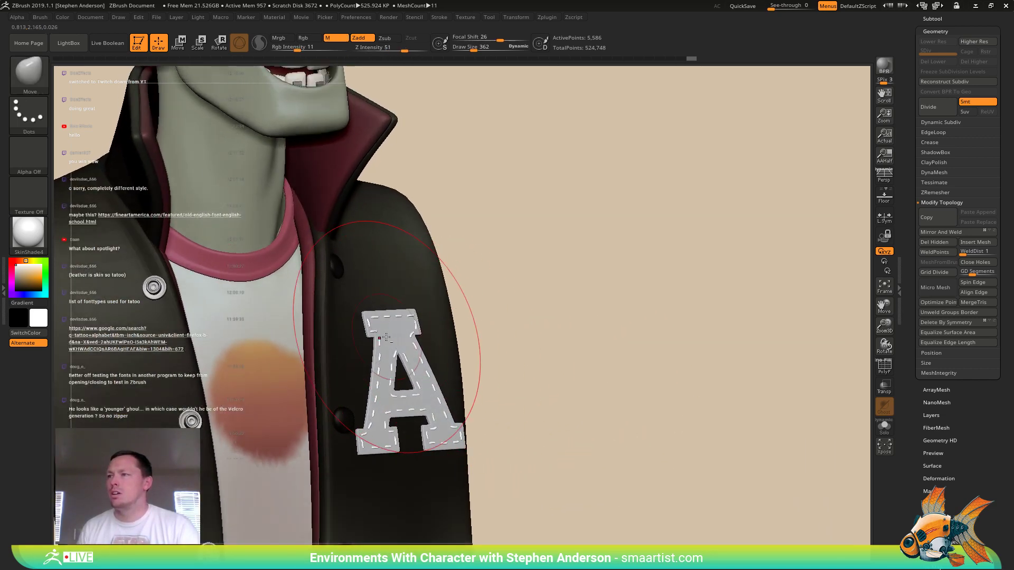
- Select the A patch and choose the DamStandard brush at draw size 24
{"action": "left_click", "coordinate": [393, 332], "text": "alt"}
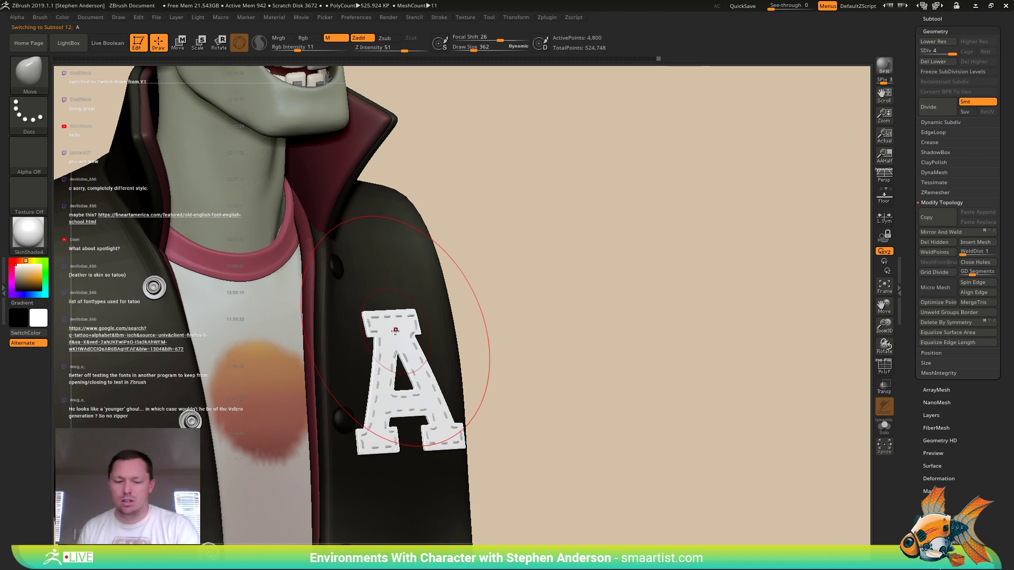
{"action": "key", "text": "b"}
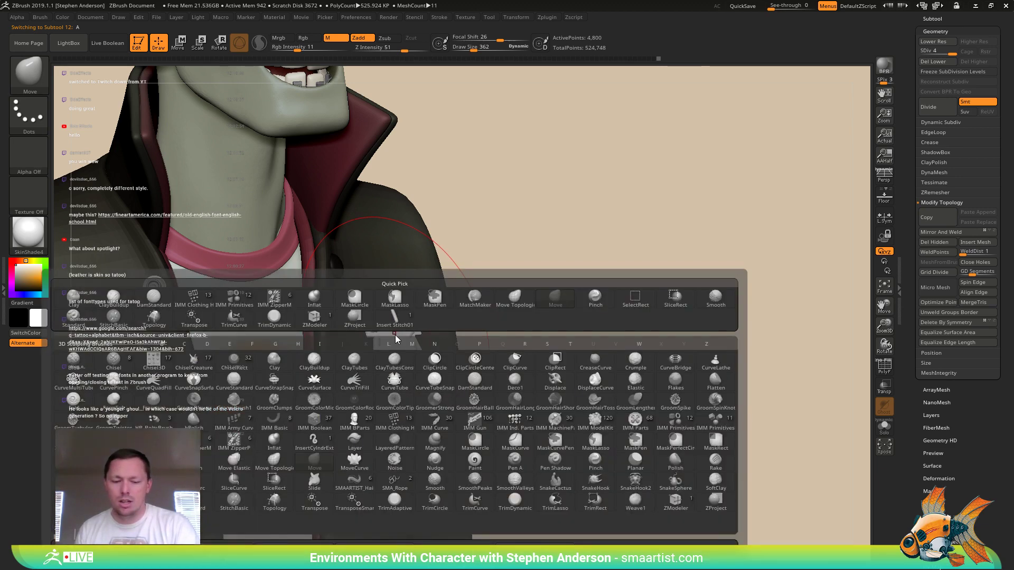
{"action": "key", "text": "d"}
{"action": "key", "text": "s"}
{"action": "key", "text": "s"}
{"action": "left_click_drag", "start_coordinate": [390, 330], "coordinate": [371, 331]}
{"action": "right_click_drag", "start_coordinate": [378, 328], "coordinate": [330, 340], "text": "ctrl"}
- Switch to the Inflat brush with draw size 11 and Z Intensity 10
{"action": "key", "text": "b"}
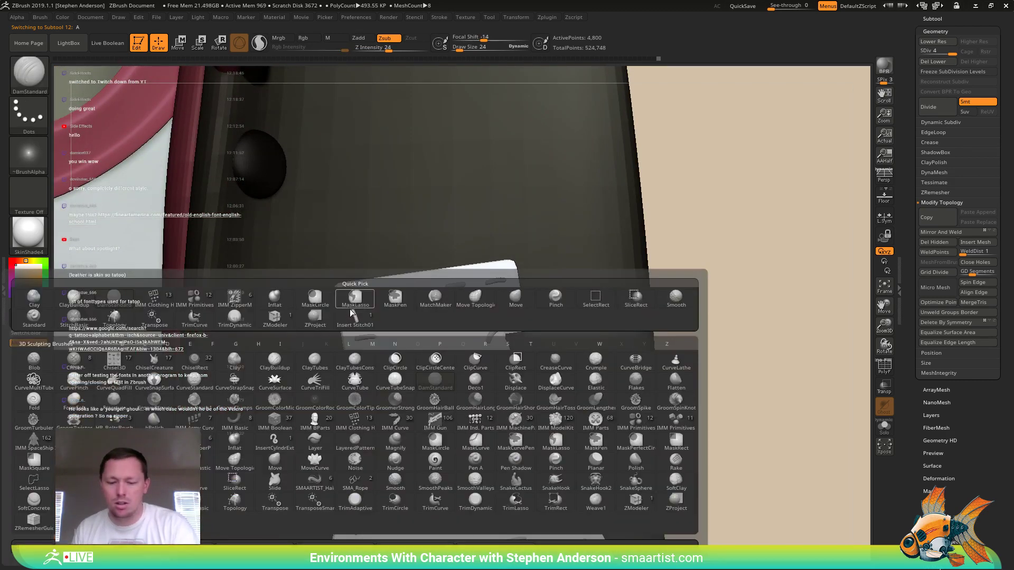
{"action": "key", "text": "i"}
{"action": "key", "text": "n"}
{"action": "key", "text": "s"}
{"action": "left_click_drag", "start_coordinate": [338, 291], "coordinate": [337, 291]}
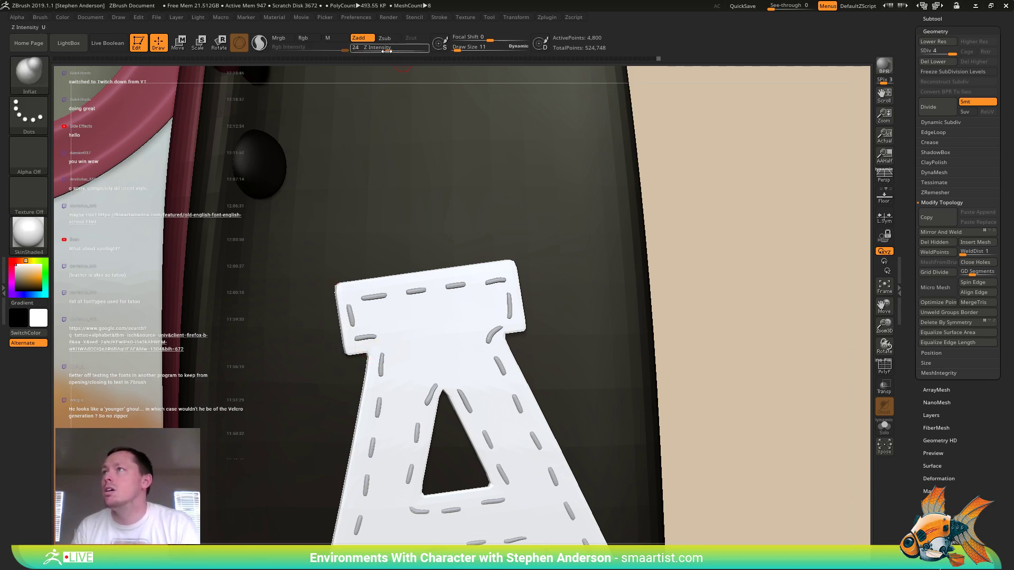
- Show the A's polygon wireframe, solo the patch, and hide its front and back polygroups to isolate the side walls
{"action": "key", "text": "shift+f"}
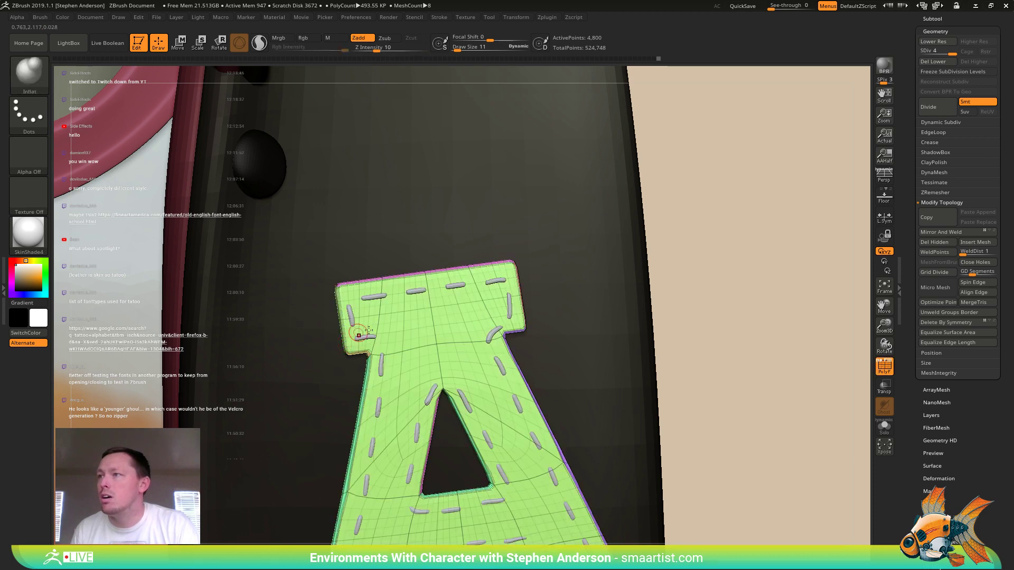
{"action": "right_click_drag", "start_coordinate": [357, 333], "coordinate": [408, 320]}
{"action": "key", "text": "ctrl+shift"}
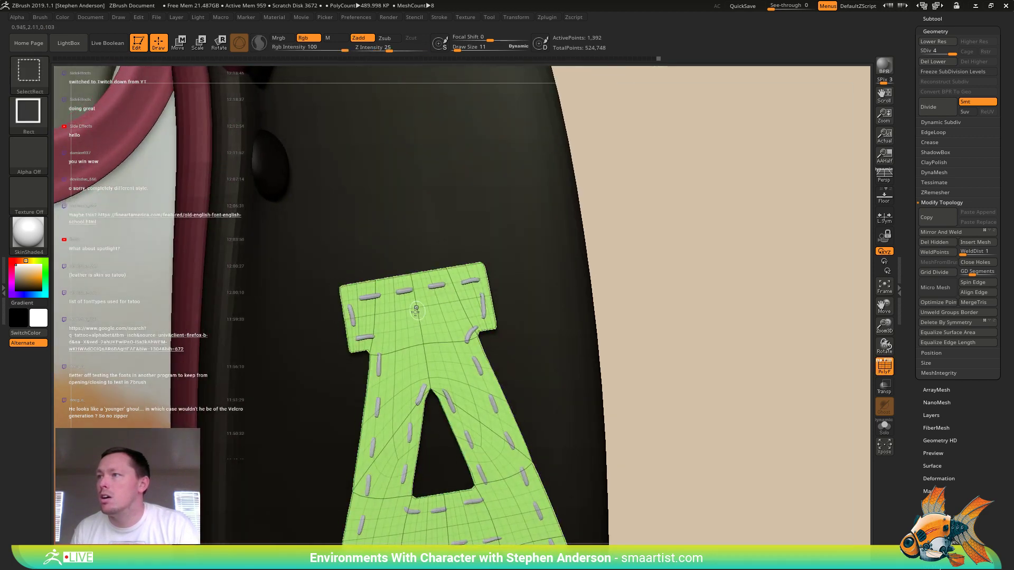
{"action": "left_click", "coordinate": [426, 320], "text": "ctrl+shift"}
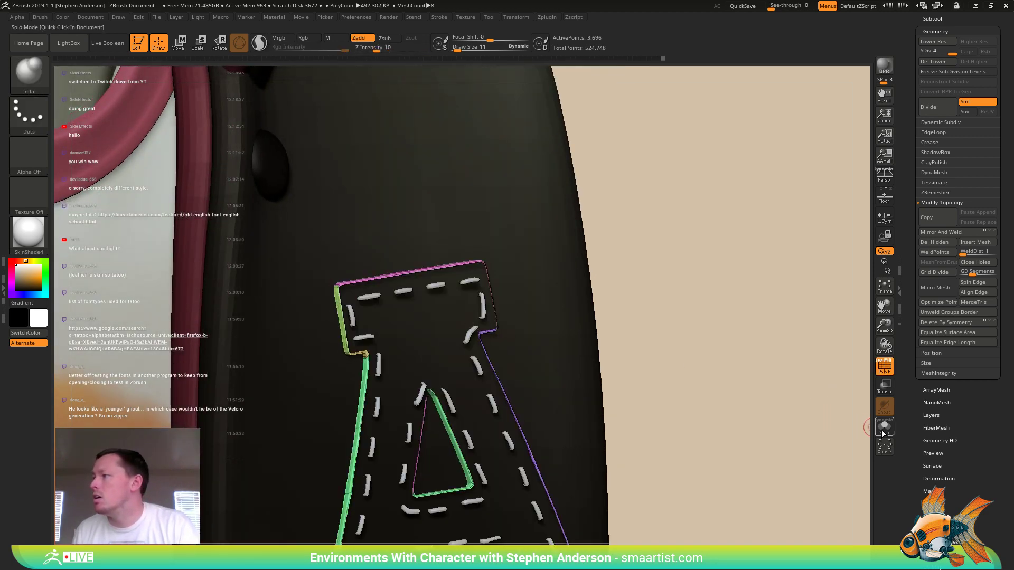
{"action": "left_click", "coordinate": [884, 427]}
{"action": "right_click_drag", "start_coordinate": [466, 324], "coordinate": [537, 318]}
{"action": "left_click", "coordinate": [457, 327], "text": "ctrl+shift"}
- Mask the side walls, show the whole A again, and invert the mask so only the walls stay editable
{"action": "mouse_move", "coordinate": [660, 340]}
{"action": "right_mouse_down"}
{"action": "mouse_move", "coordinate": [630, 361]}
{"action": "mouse_move", "coordinate": [628, 351]}
{"action": "right_mouse_up"}
{"action": "right_click_drag", "start_coordinate": [628, 351], "coordinate": [630, 296], "text": "alt"}
{"action": "right_click_drag", "start_coordinate": [630, 297], "coordinate": [607, 316]}
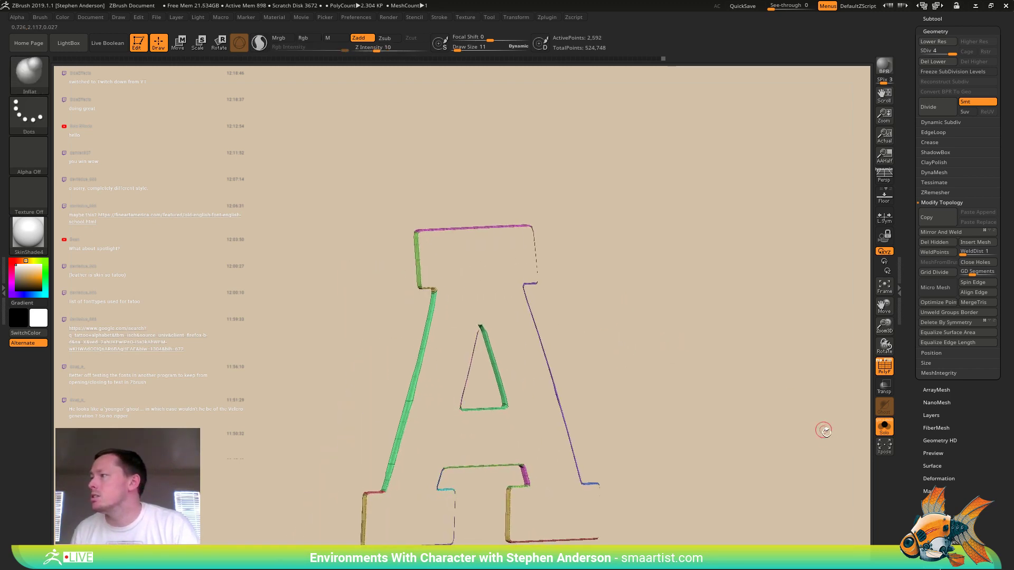
{"action": "left_click", "coordinate": [766, 405], "text": "ctrl+shift"}
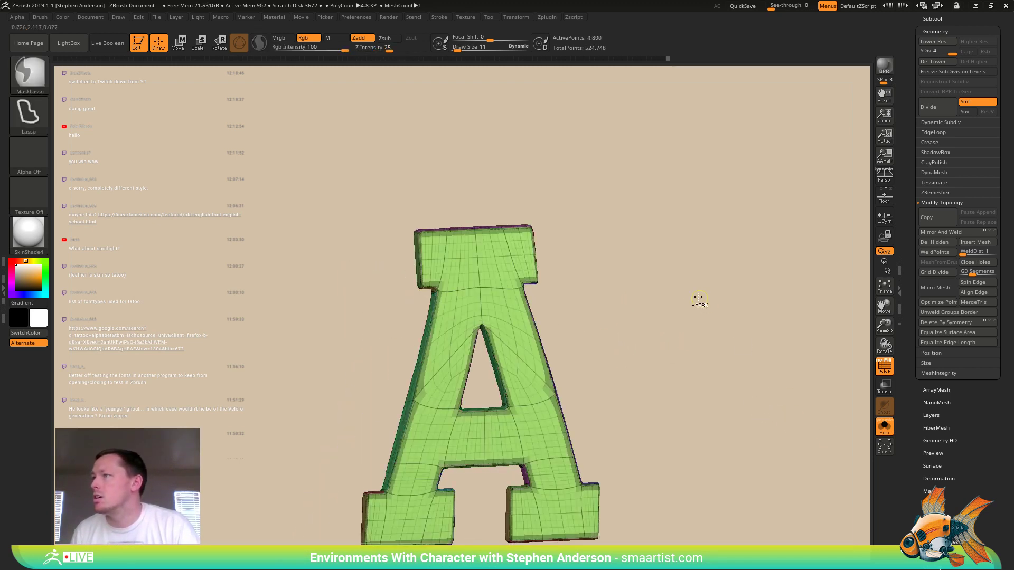
{"action": "left_click", "coordinate": [692, 294], "text": "ctrl"}
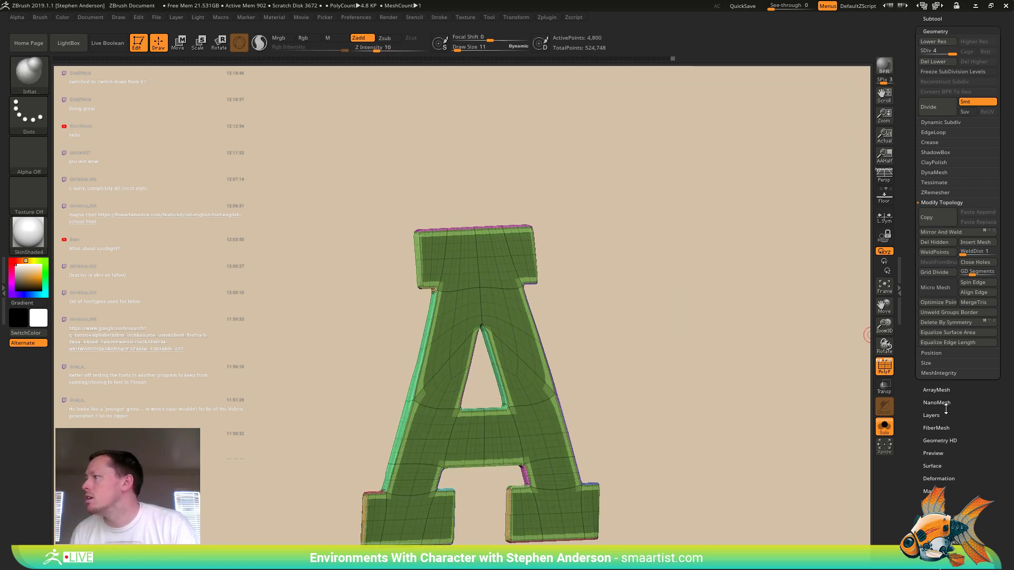
- Try inflating the A's unmasked side walls with the Inflate deformation
{"action": "left_click", "coordinate": [940, 479]}
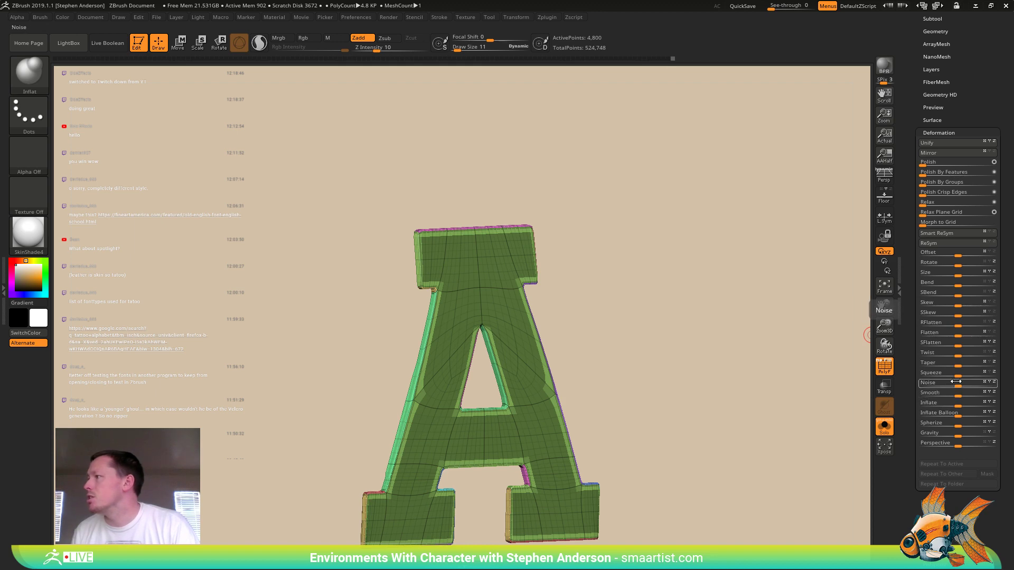
{"action": "left_click", "coordinate": [928, 404]}
{"action": "key", "text": "ctrl+z"}
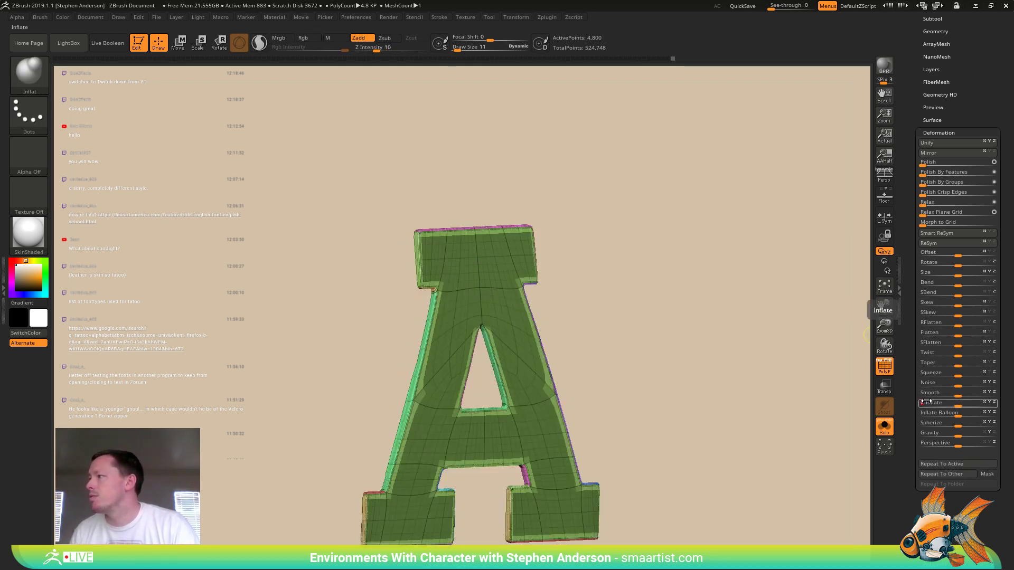
{"action": "key", "text": "ctrl+z"}
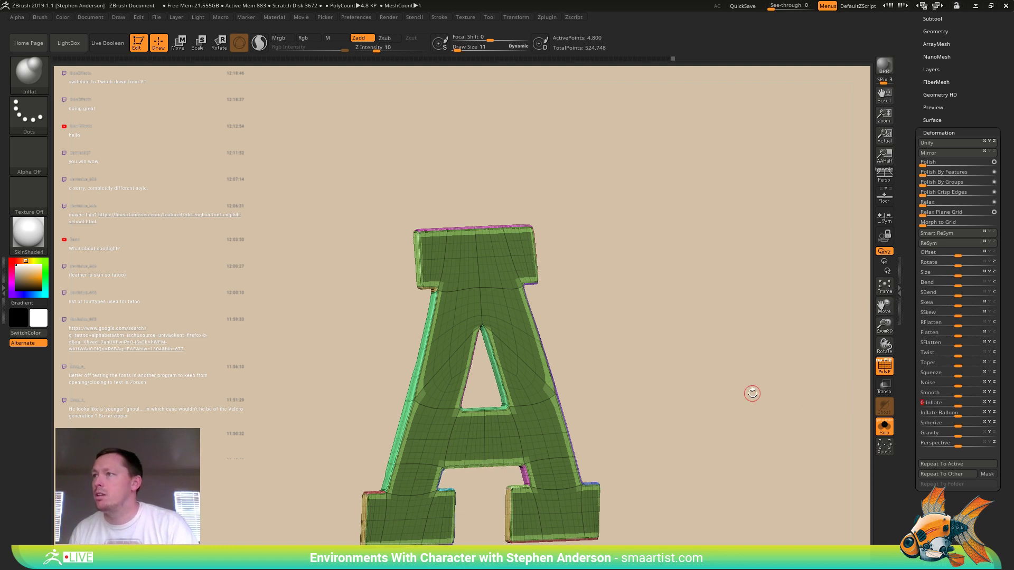
- Bring back the rest of the character, hide the wireframe, and blur the mask on the A's face
{"action": "key", "text": "w"}
{"action": "left_click_drag", "start_coordinate": [508, 307], "coordinate": [609, 494]}
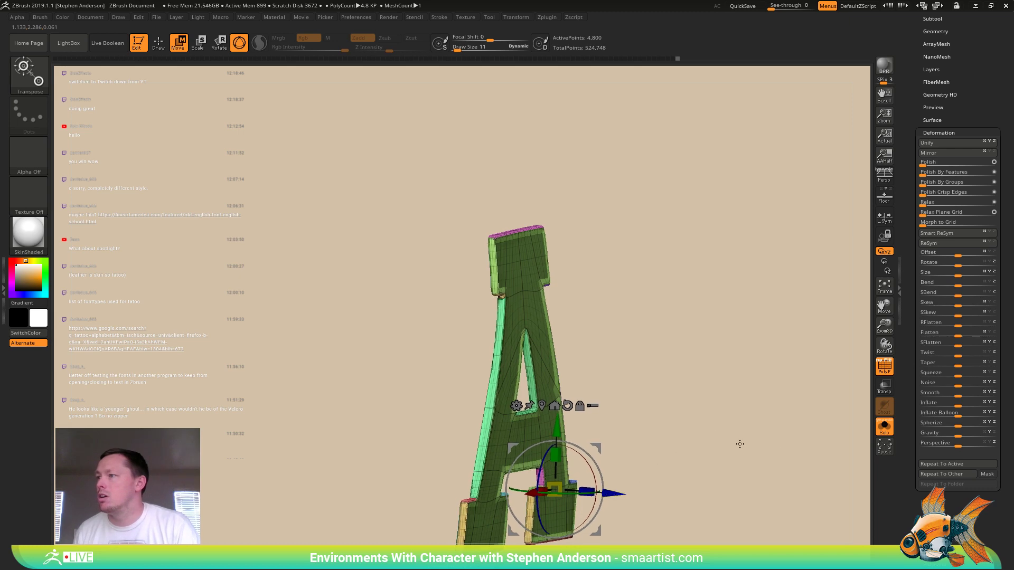
{"action": "left_click", "coordinate": [883, 425]}
{"action": "key", "text": "shift+f"}
{"action": "left_click_drag", "start_coordinate": [705, 306], "coordinate": [697, 305]}
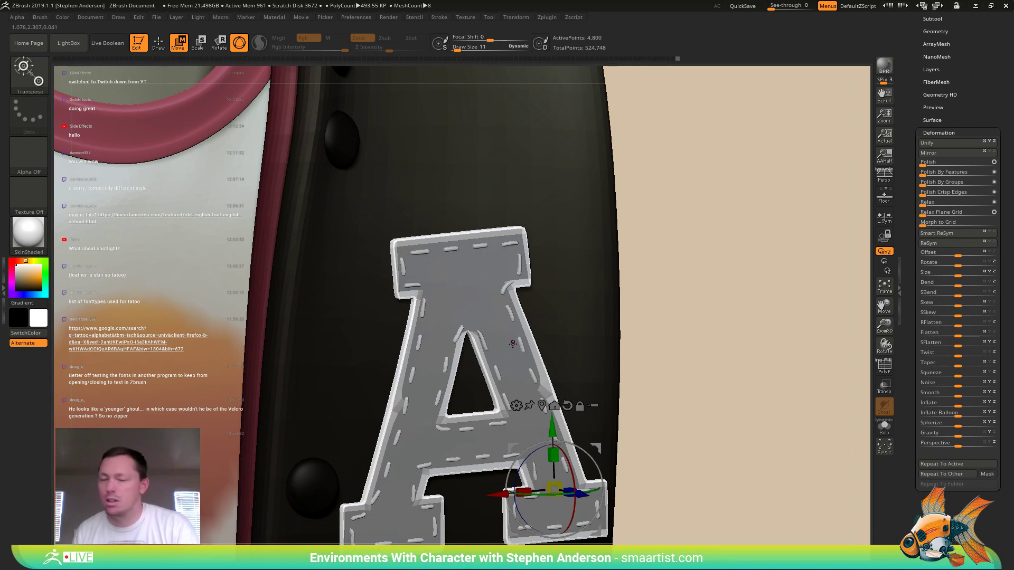
{"action": "key", "text": "q"}
{"action": "left_click", "coordinate": [483, 302], "text": "ctrl"}
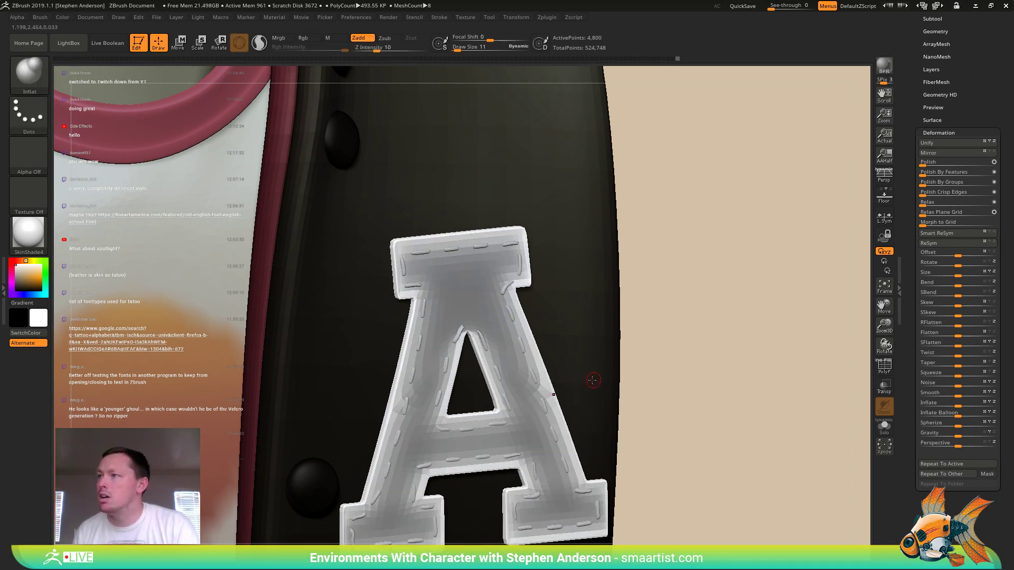
- Inflate the A's unmasked edges slightly with the Inflate deformation, then clear the mask
{"action": "key", "text": "w"}
{"action": "left_click_drag", "start_coordinate": [585, 499], "coordinate": [589, 500]}
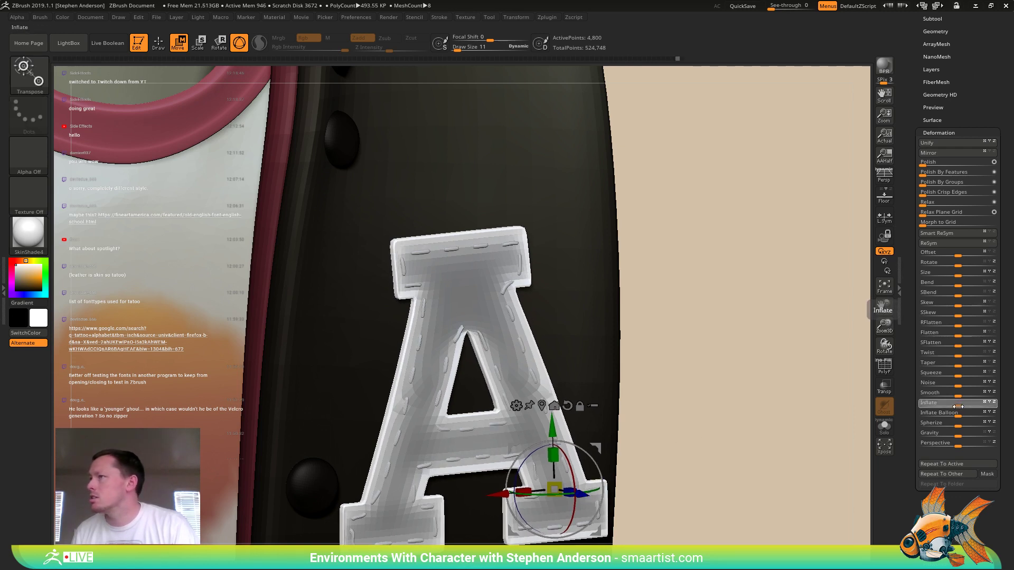
{"action": "left_click_drag", "start_coordinate": [958, 406], "coordinate": [961, 406]}
{"action": "key", "text": "shift+f"}
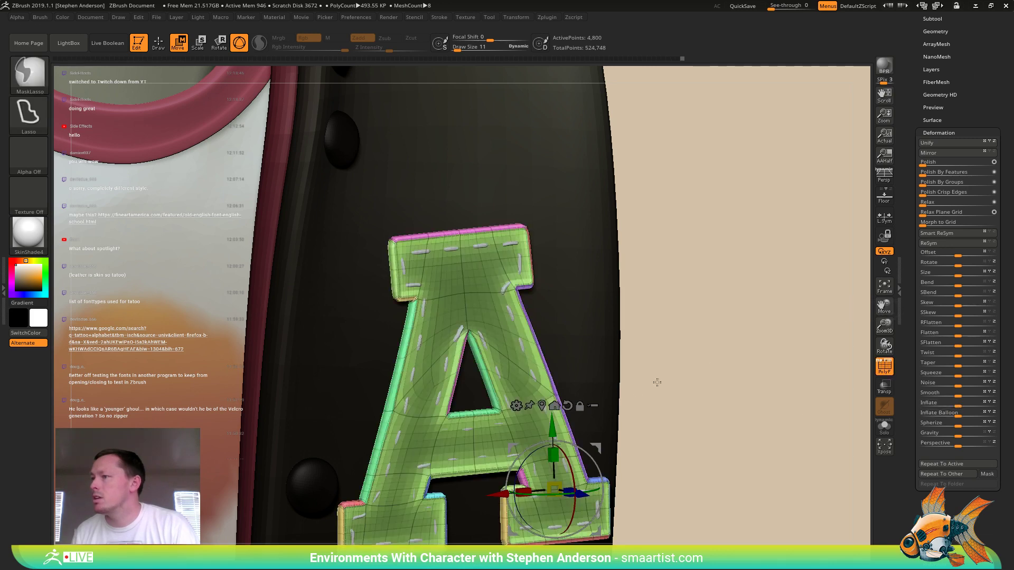
{"action": "left_click_drag", "start_coordinate": [690, 375], "coordinate": [697, 381], "text": "ctrl"}
{"action": "left_click_drag", "start_coordinate": [585, 495], "coordinate": [586, 495]}
{"action": "key", "text": "shift+f"}
- Adjust the A's surface around the crossbar stitches with the Move brush at draw size 148
{"action": "mouse_move", "coordinate": [706, 437]}
{"action": "right_mouse_down", "text": "ctrl"}
{"action": "mouse_move", "coordinate": [681, 407]}
{"action": "mouse_move", "coordinate": [682, 378]}
{"action": "right_mouse_up", "text": "ctrl"}
{"action": "left_click_drag", "start_coordinate": [681, 378], "coordinate": [709, 438], "text": "ctrl"}
{"action": "right_click_drag", "start_coordinate": [689, 346], "coordinate": [673, 260], "text": "alt"}
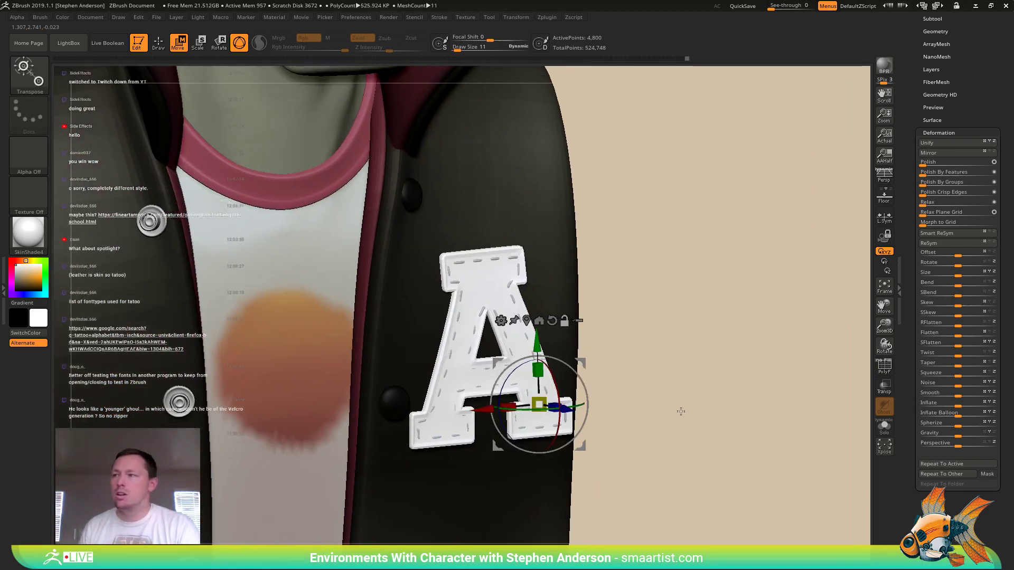
{"action": "key", "text": "q"}
{"action": "right_click_drag", "start_coordinate": [661, 411], "coordinate": [621, 348]}
{"action": "mouse_move", "coordinate": [693, 439]}
{"action": "right_mouse_down", "text": "ctrl"}
{"action": "mouse_move", "coordinate": [639, 331]}
{"action": "mouse_move", "coordinate": [680, 419]}
{"action": "mouse_move", "coordinate": [696, 406]}
{"action": "mouse_move", "coordinate": [685, 501]}
{"action": "right_mouse_up", "text": "ctrl"}
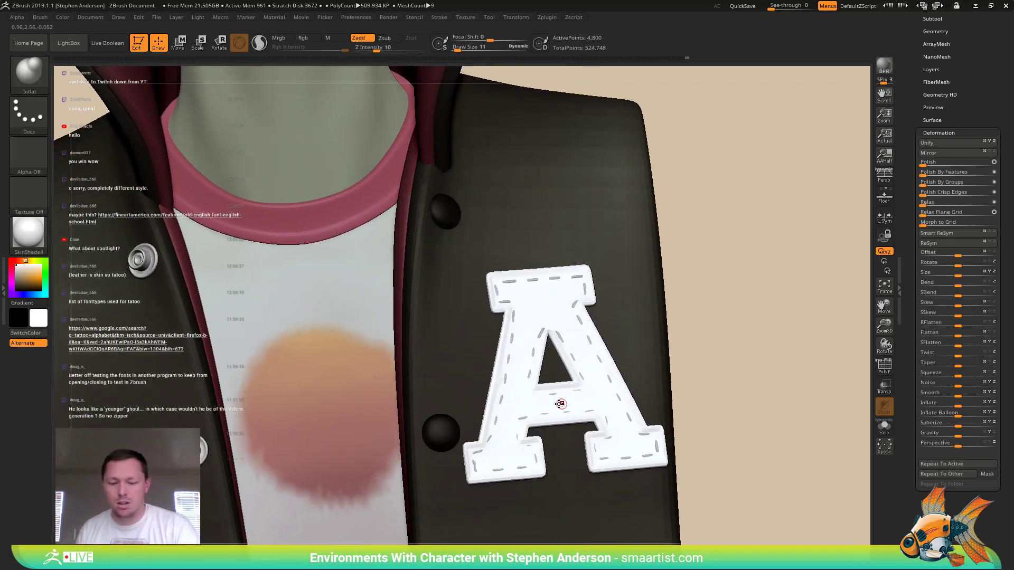
{"action": "key", "text": "b"}
{"action": "key", "text": "m"}
{"action": "key", "text": "v"}
{"action": "key", "text": "s"}
{"action": "left_click_drag", "start_coordinate": [550, 412], "coordinate": [562, 411]}
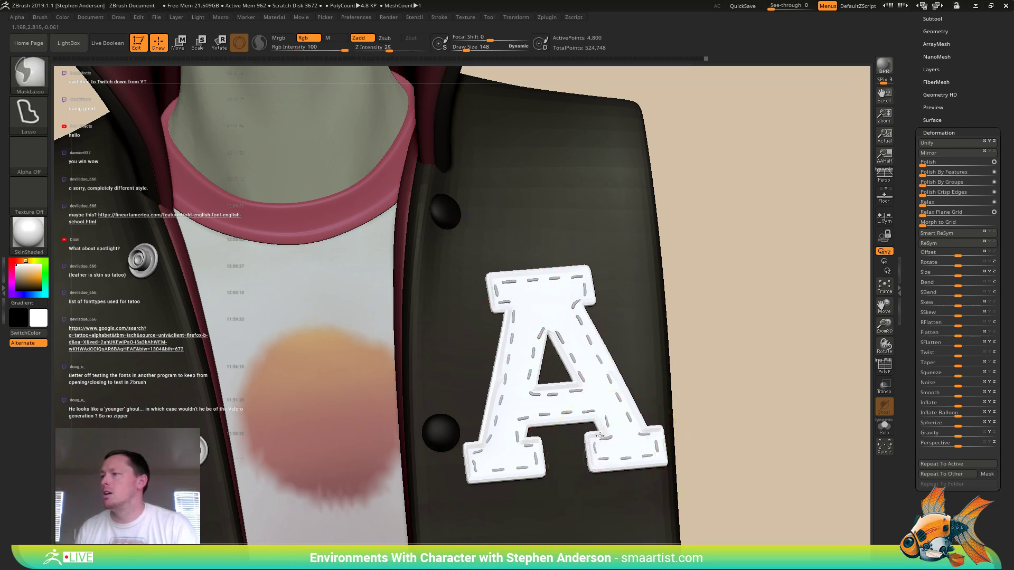
- Sample a light grey from the model and fill the whole A patch with it in Mrgb mode at RGB intensity 100
{"action": "mouse_move", "coordinate": [636, 455]}
{"action": "right_mouse_down", "text": "ctrl"}
{"action": "mouse_move", "coordinate": [658, 396]}
{"action": "mouse_move", "coordinate": [683, 414]}
{"action": "mouse_move", "coordinate": [678, 406]}
{"action": "mouse_move", "coordinate": [464, 341]}
{"action": "right_mouse_up", "text": "ctrl"}
{"action": "key", "text": "c"}
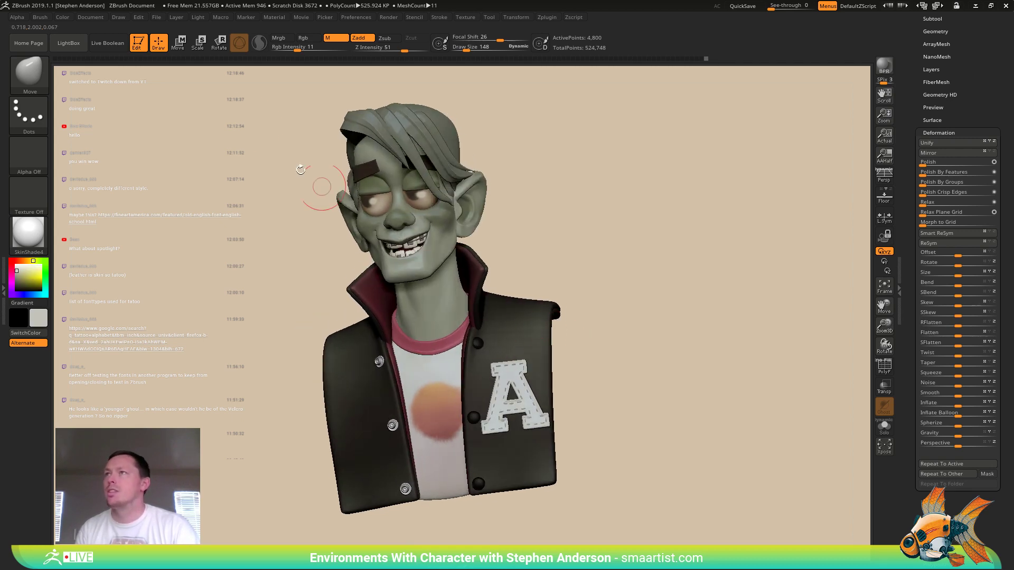
{"action": "left_click", "coordinate": [288, 41]}
{"action": "left_click", "coordinate": [62, 19]}
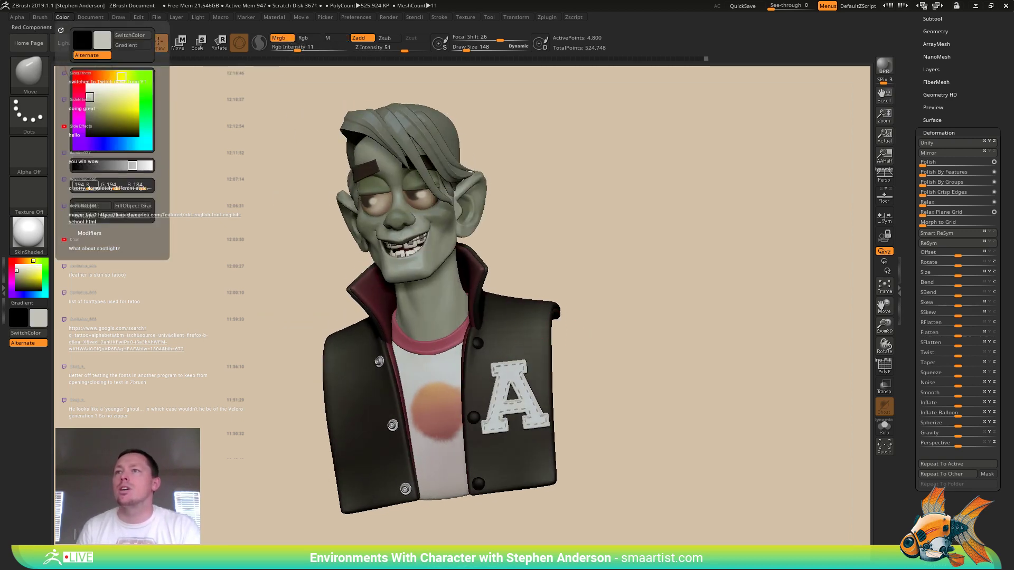
{"action": "left_click", "coordinate": [92, 206]}
{"action": "mouse_move", "coordinate": [601, 308]}
{"action": "left_mouse_down"}
{"action": "mouse_move", "coordinate": [621, 305]}
{"action": "mouse_move", "coordinate": [592, 302]}
{"action": "left_mouse_up"}
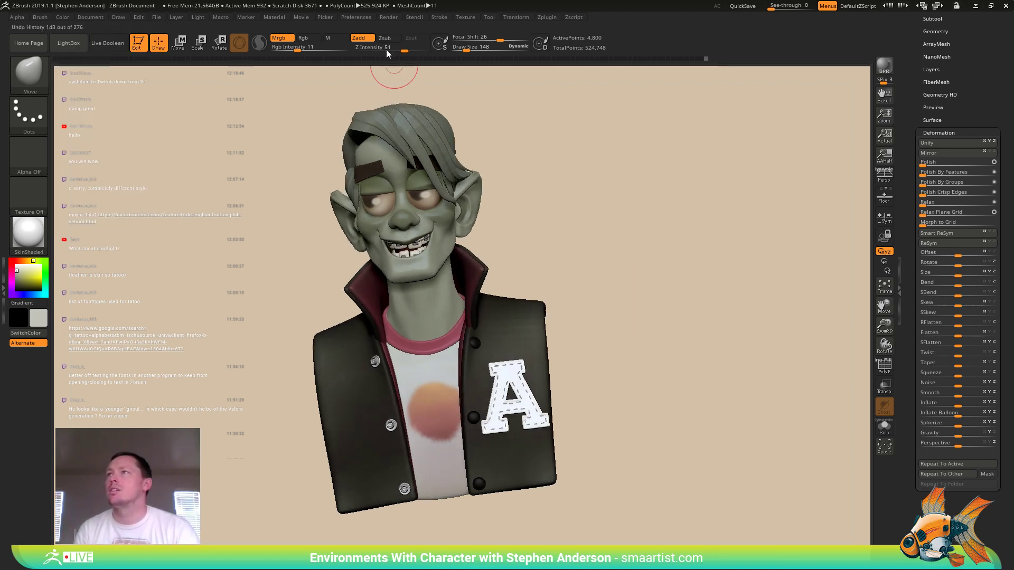
{"action": "left_click_drag", "start_coordinate": [312, 48], "coordinate": [350, 47]}
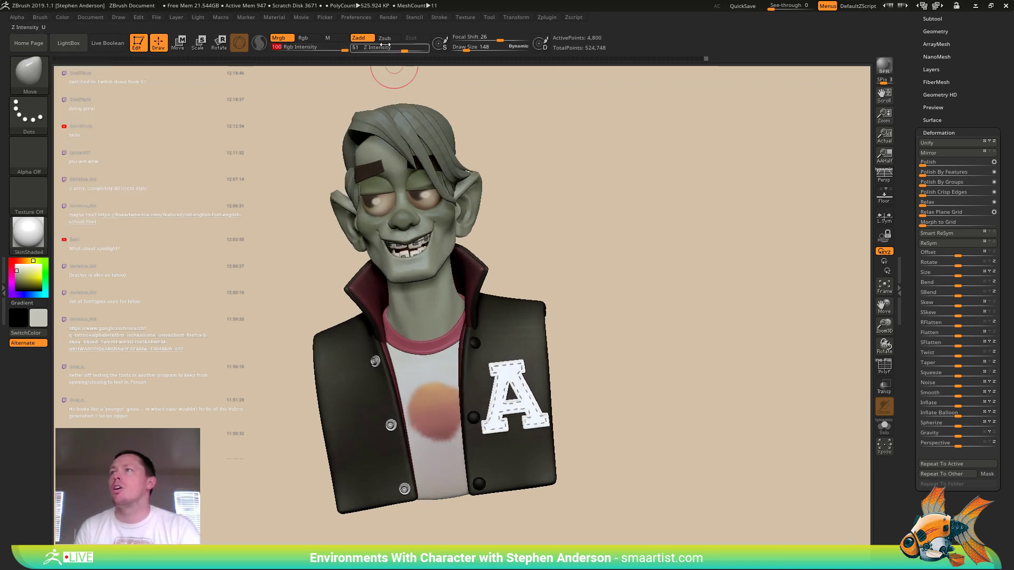
{"action": "left_click", "coordinate": [62, 17]}
{"action": "left_click", "coordinate": [89, 207]}
- Select the A's stitches, fill them with a darker yellowish grey, and make the A patch active again
{"action": "right_click_drag", "start_coordinate": [528, 317], "coordinate": [510, 384]}
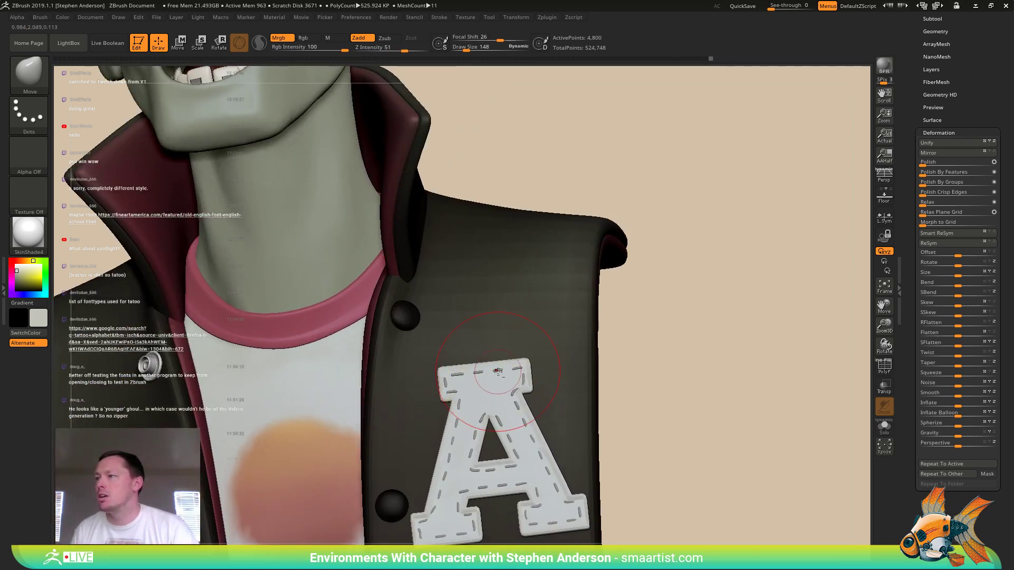
{"action": "left_click", "coordinate": [500, 372], "text": "alt"}
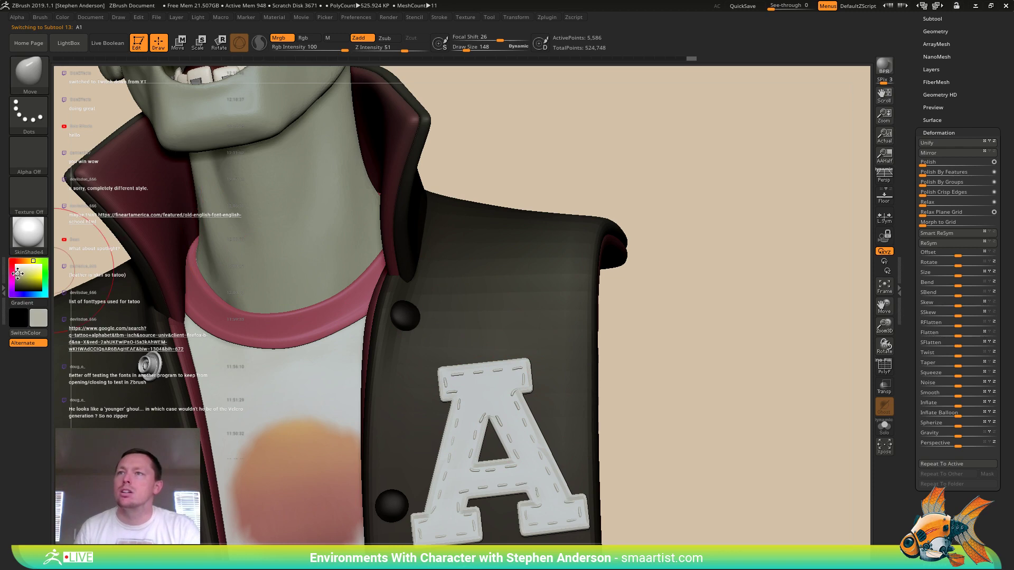
{"action": "left_click", "coordinate": [61, 17]}
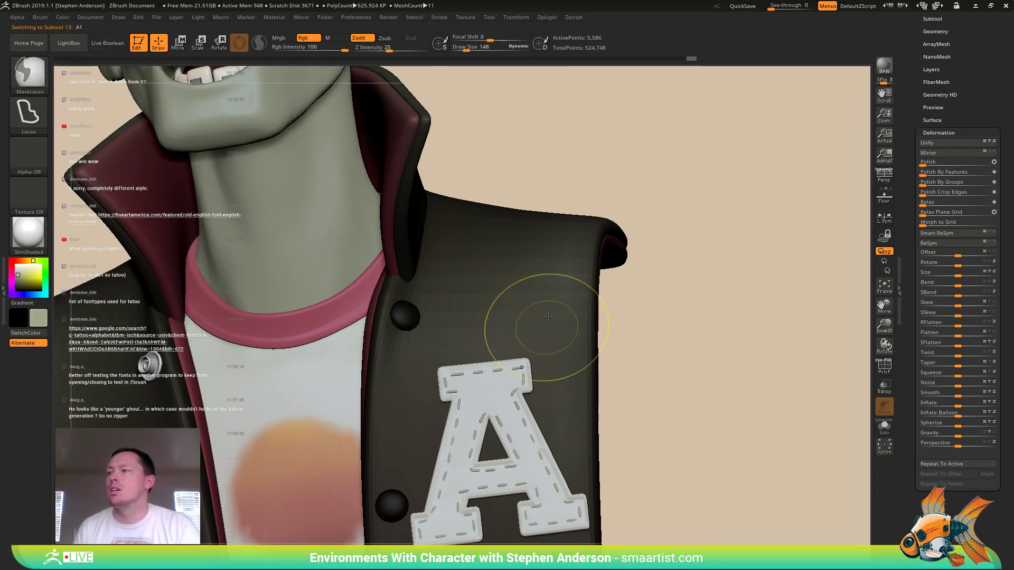
{"action": "right_click_drag", "start_coordinate": [543, 331], "coordinate": [511, 347], "text": "ctrl"}
{"action": "left_click", "coordinate": [513, 416], "text": "alt"}
- Try tinting the lower part of the A with the Move brush at draw size 754 and RGB intensity 6
{"action": "right_click_drag", "start_coordinate": [554, 468], "coordinate": [565, 475]}
{"action": "key", "text": "s"}
{"action": "left_click_drag", "start_coordinate": [525, 442], "coordinate": [540, 443]}
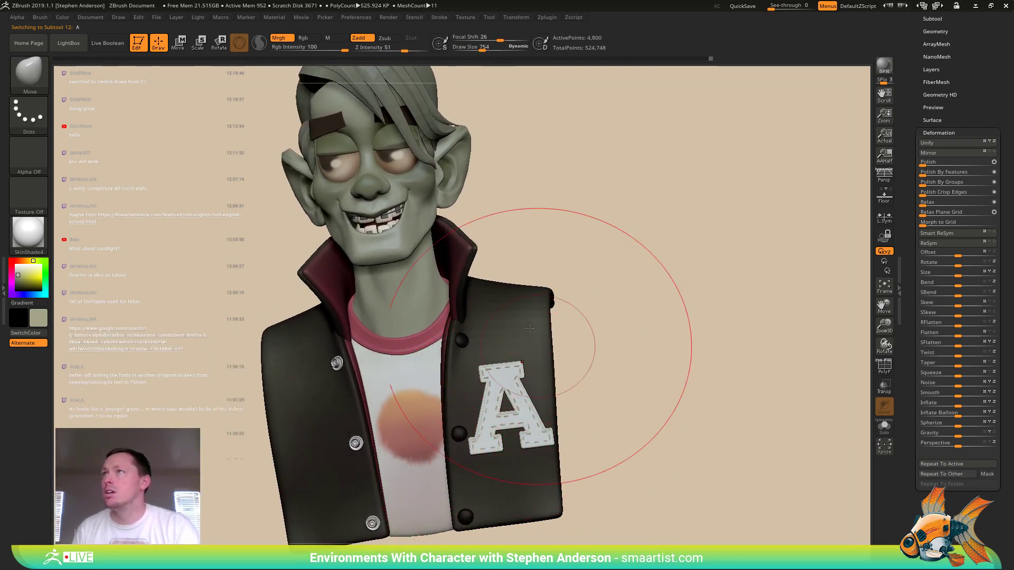
{"action": "left_click", "coordinate": [290, 49]}
{"action": "type", "text": "6"}
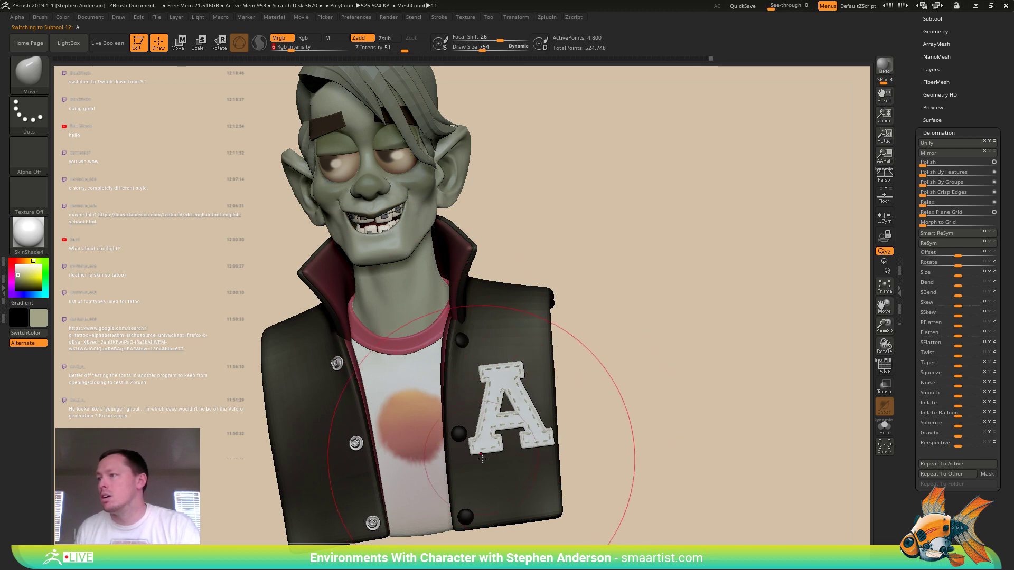
{"action": "left_click_drag", "start_coordinate": [485, 454], "coordinate": [541, 466]}
{"action": "key", "text": "ctrl+z"}
- Paint the yellowish grey softly over the lower part of the A with the Standard brush at RGB intensity 13 and draw size 189
{"action": "key", "text": "b"}
{"action": "key", "text": "s"}
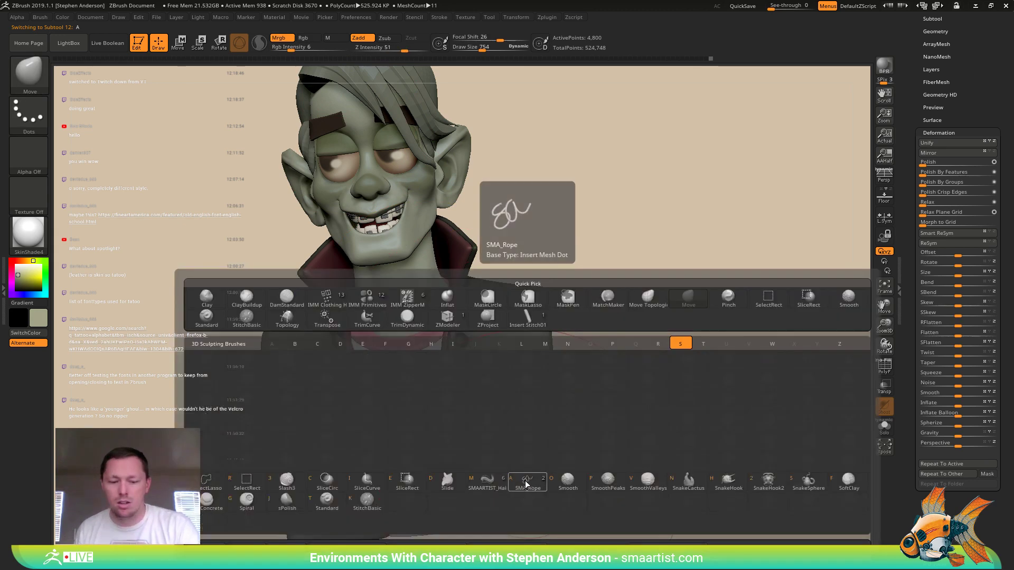
{"action": "key", "text": "t"}
{"action": "left_click", "coordinate": [334, 49]}
{"action": "type", "text": "13"}
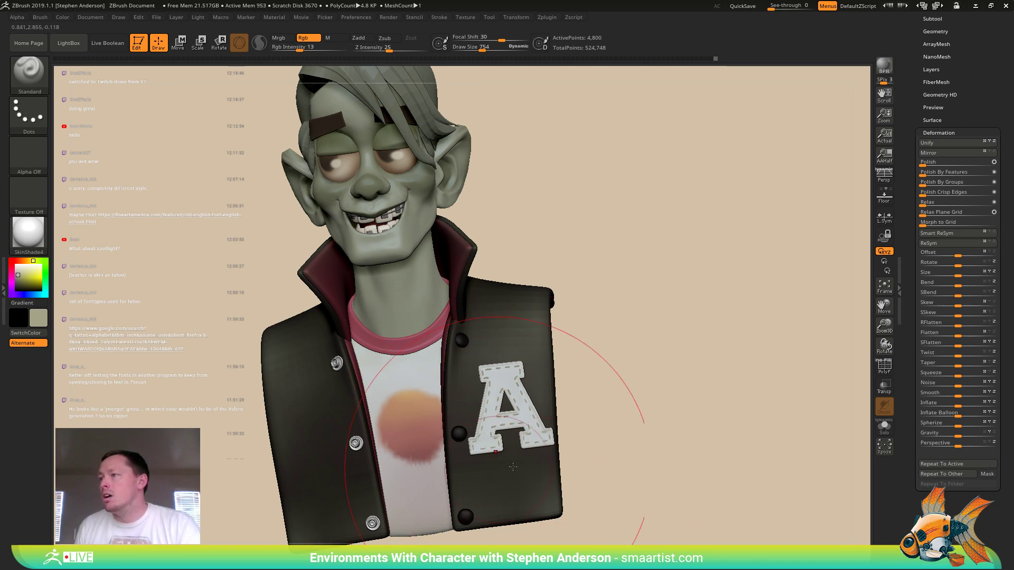
{"action": "key", "text": "s"}
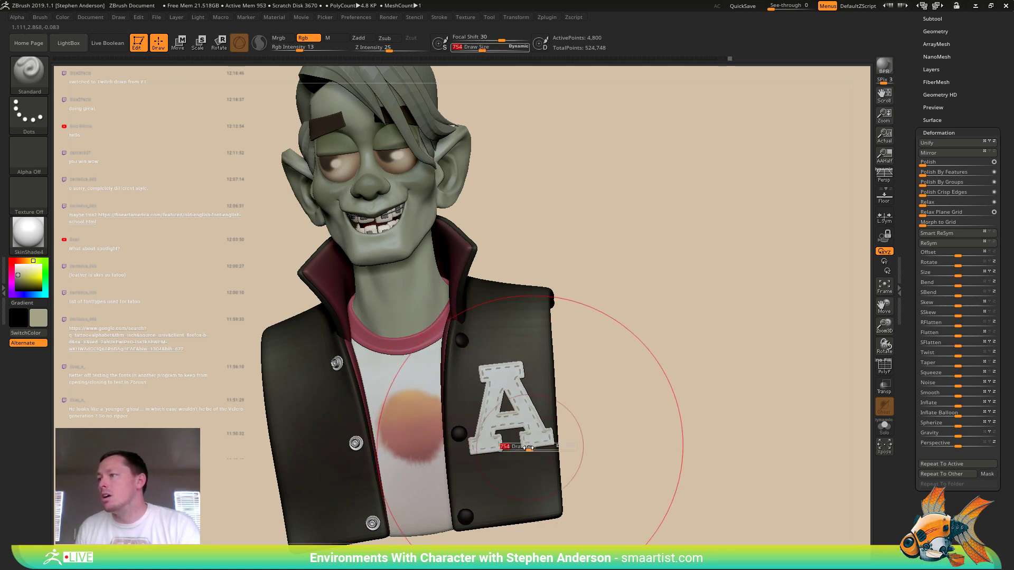
{"action": "left_click_drag", "start_coordinate": [532, 446], "coordinate": [515, 446]}
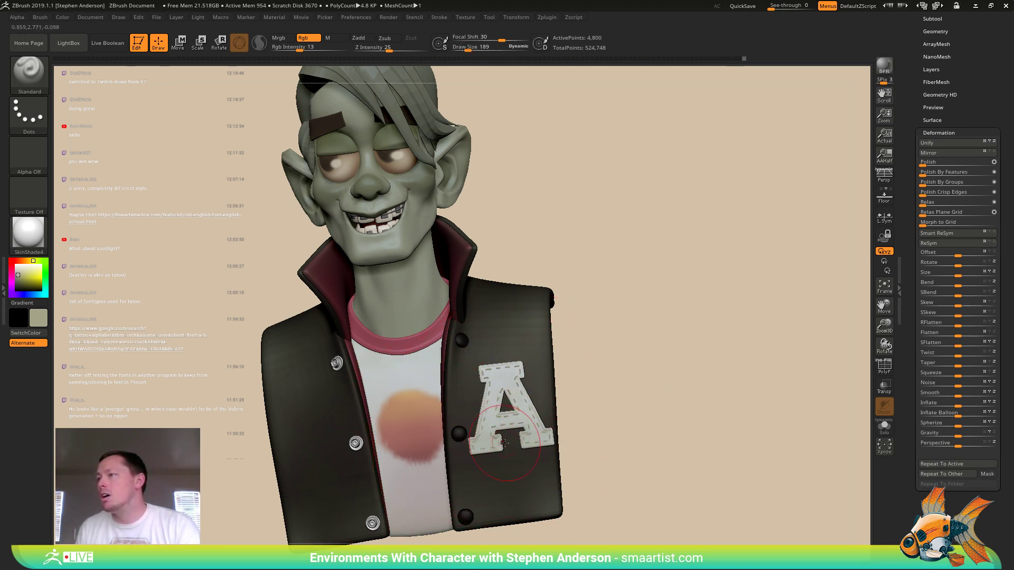
{"action": "left_click_drag", "start_coordinate": [594, 407], "coordinate": [582, 380]}
{"action": "mouse_move", "coordinate": [582, 380]}
{"action": "right_mouse_down"}
{"action": "mouse_move", "coordinate": [581, 389]}
{"action": "mouse_move", "coordinate": [608, 382]}
{"action": "mouse_move", "coordinate": [627, 395]}
{"action": "mouse_move", "coordinate": [645, 369]}
{"action": "mouse_move", "coordinate": [668, 378]}
{"action": "right_mouse_up"}
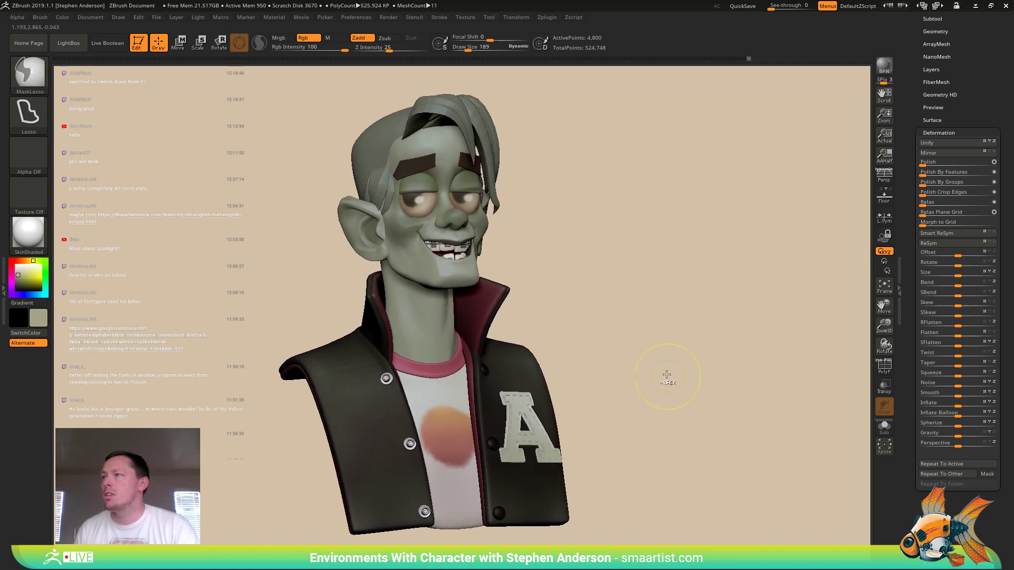
{"action": "right_click_drag", "start_coordinate": [588, 170], "coordinate": [589, 171]}
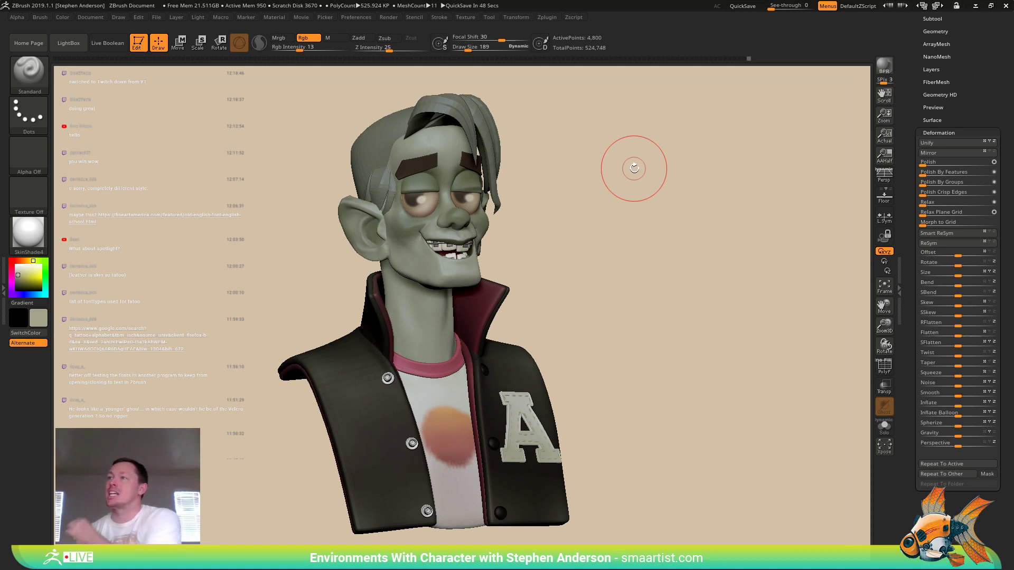
{"action": "mouse_move", "coordinate": [580, 328]}
{"action": "left_mouse_down"}
{"action": "mouse_move", "coordinate": [635, 315]}
{"action": "mouse_move", "coordinate": [614, 325]}
{"action": "mouse_move", "coordinate": [645, 324]}
{"action": "mouse_move", "coordinate": [611, 324]}
{"action": "mouse_move", "coordinate": [623, 320]}
{"action": "mouse_move", "coordinate": [615, 312]}
{"action": "mouse_move", "coordinate": [631, 314]}
{"action": "mouse_move", "coordinate": [604, 317]}
{"action": "mouse_move", "coordinate": [620, 310]}
{"action": "mouse_move", "coordinate": [604, 306]}
{"action": "mouse_move", "coordinate": [652, 312]}
{"action": "left_mouse_up"}
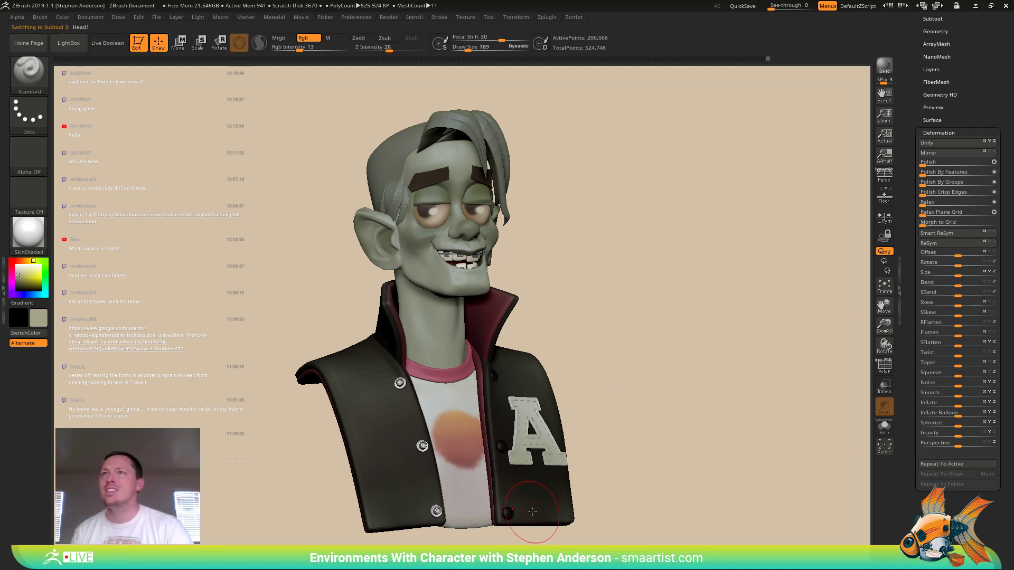
{"action": "key", "text": "ctrl+shift+b"}
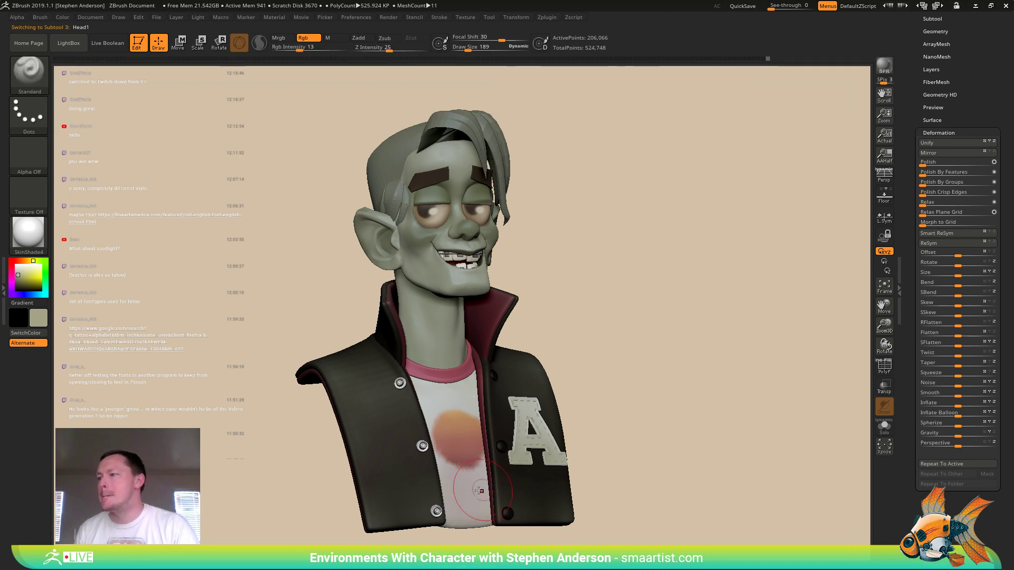
{"action": "left_click_drag", "start_coordinate": [607, 530], "coordinate": [395, 526], "text": "ctrl+shift"}
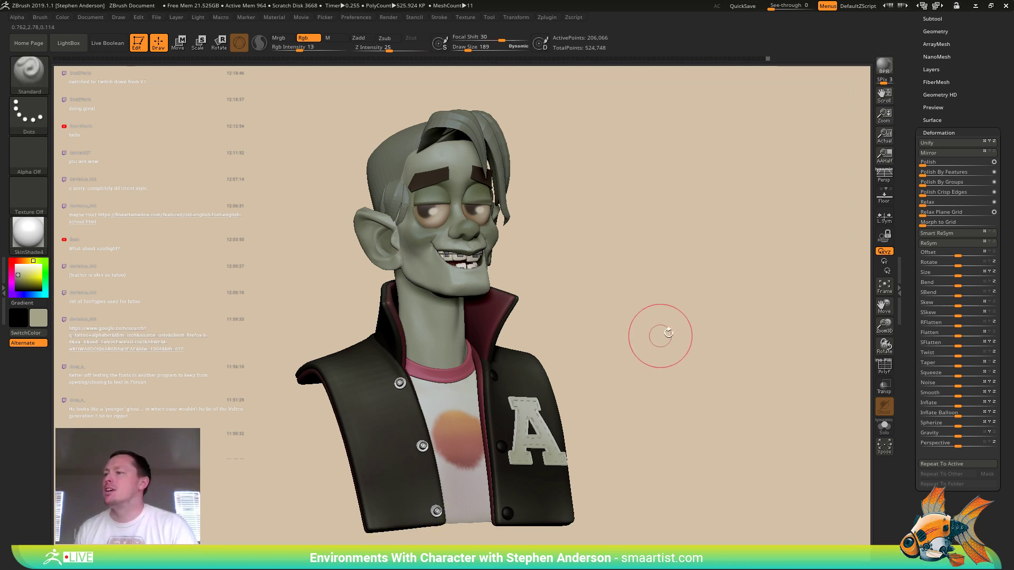
- Save the character tool as Horror_02 in the _03Horror folder, replacing the existing file
{"action": "key", "text": "ctrl+shift+s"}
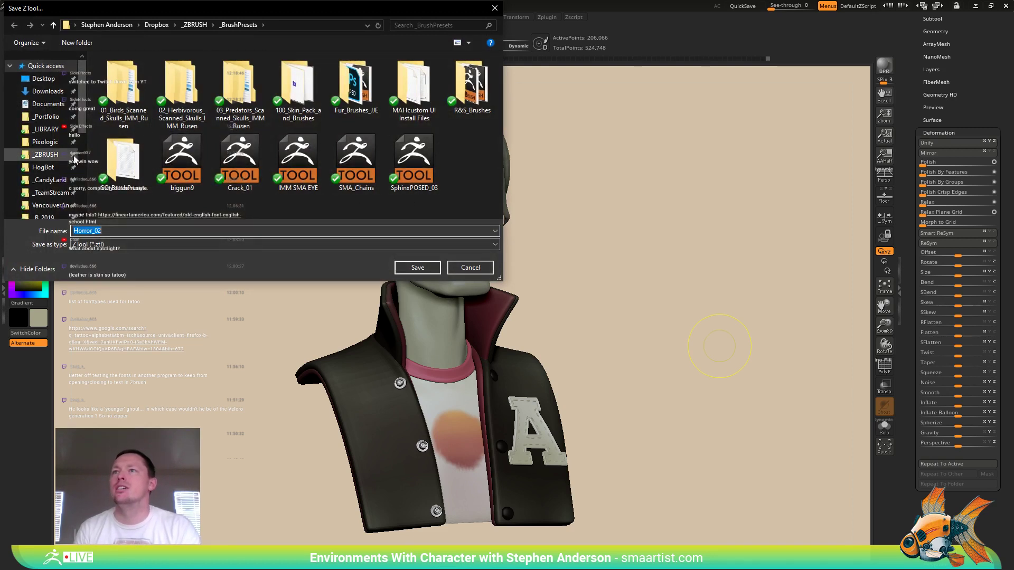
{"action": "scroll", "coordinate": [81, 150], "scroll_direction": "down", "scroll_amount": 2}
{"action": "scroll", "coordinate": [80, 158], "scroll_direction": "down", "scroll_amount": 1}
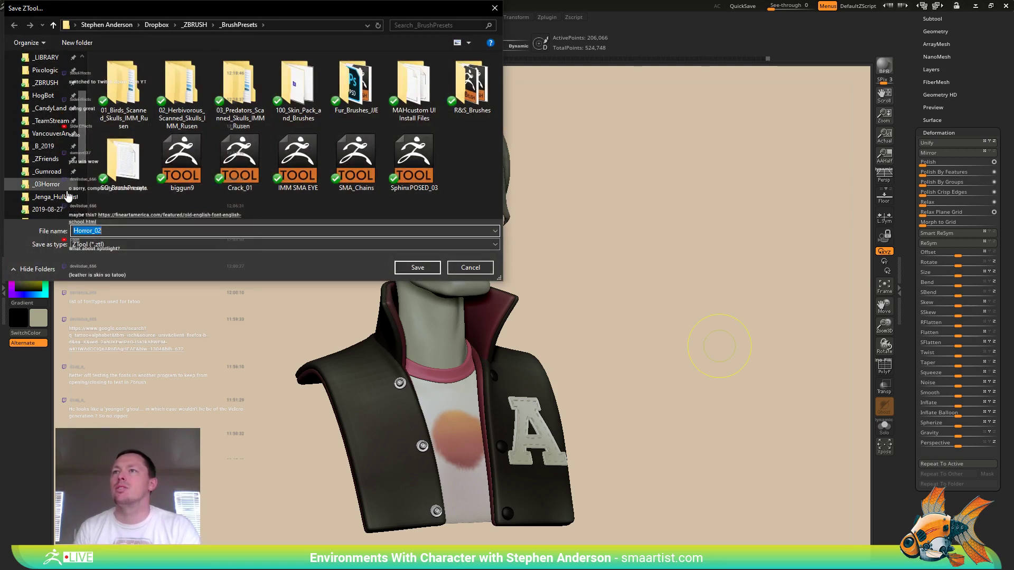
{"action": "left_click", "coordinate": [46, 183]}
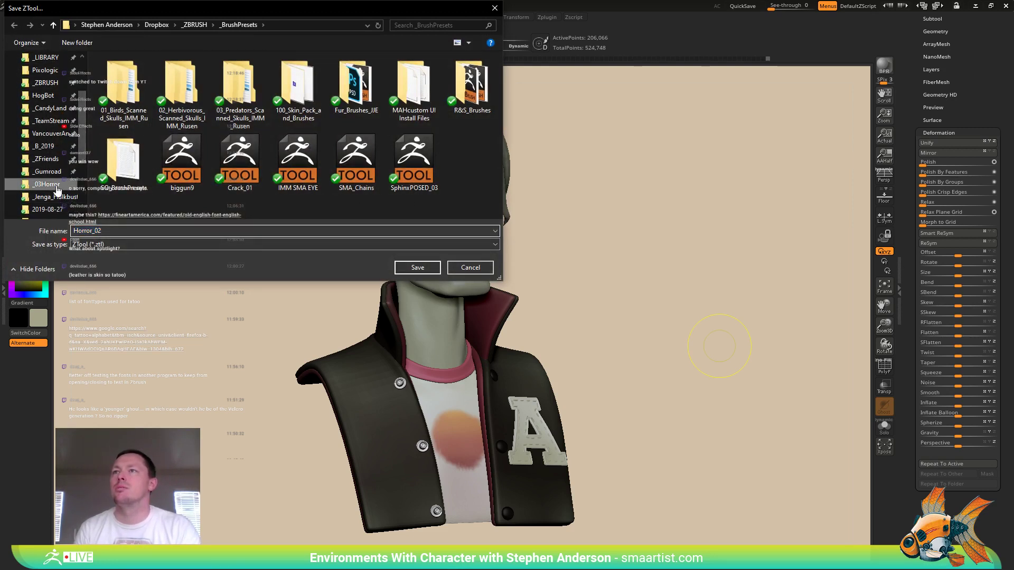
{"action": "left_click", "coordinate": [417, 267]}
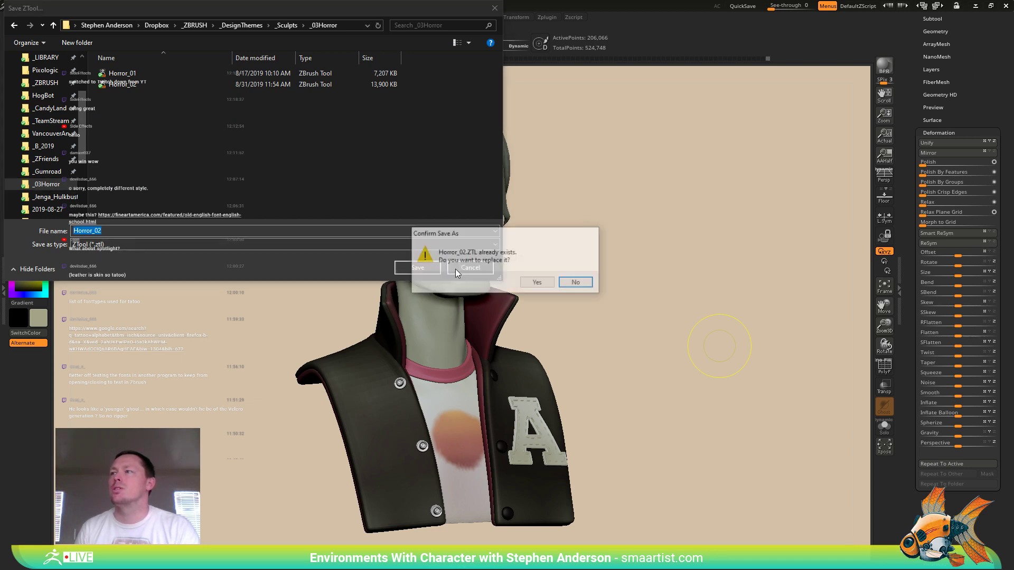
{"action": "left_click", "coordinate": [535, 280]}
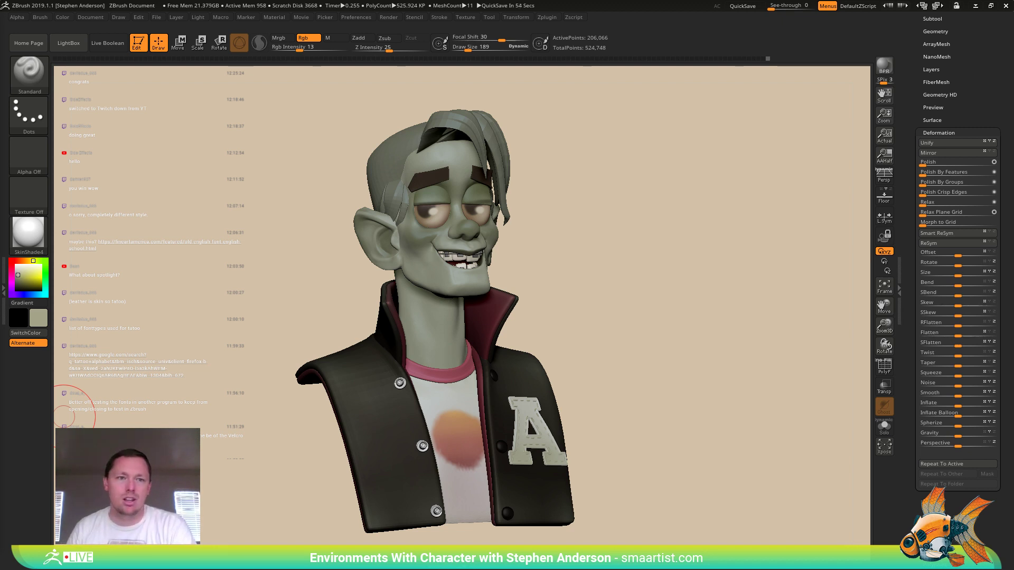
- Switch to Facebook in the browser, open the No Spare Time Design Challenge group, and approve the pending member request
{"action": "left_click_drag", "start_coordinate": [0, 118], "coordinate": [364, 84]}
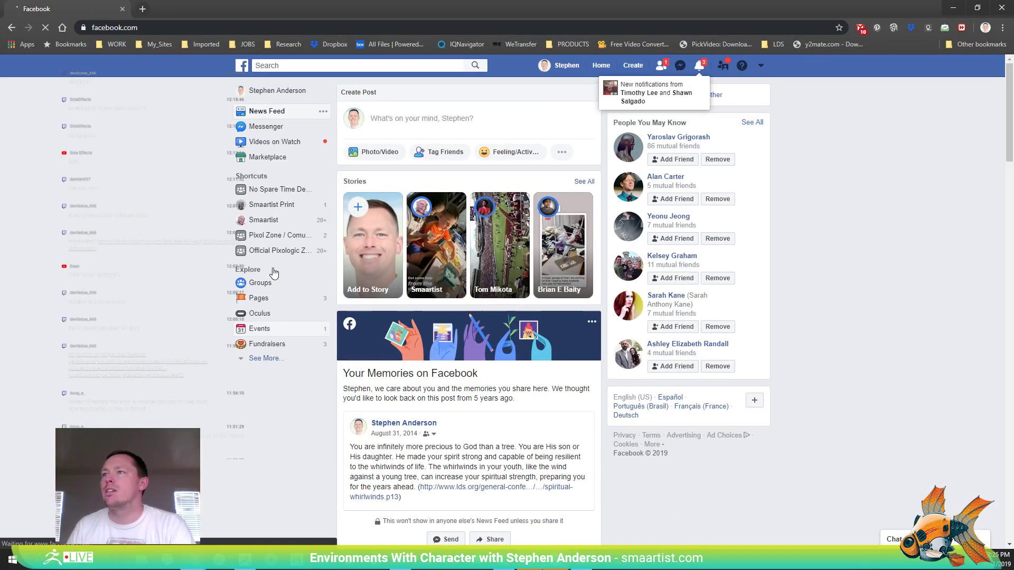
{"action": "left_click", "coordinate": [270, 204]}
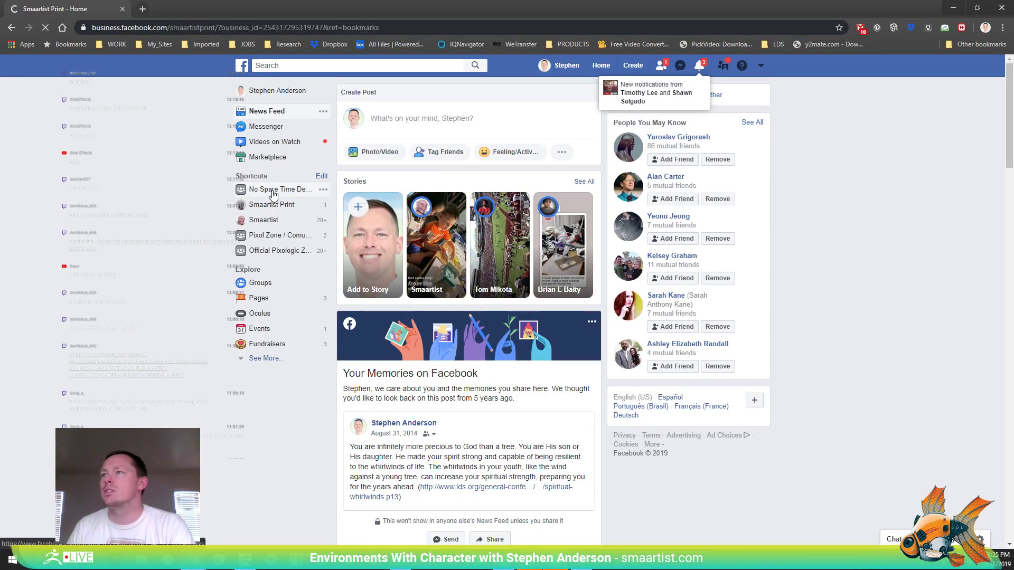
{"action": "left_click", "coordinate": [11, 27]}
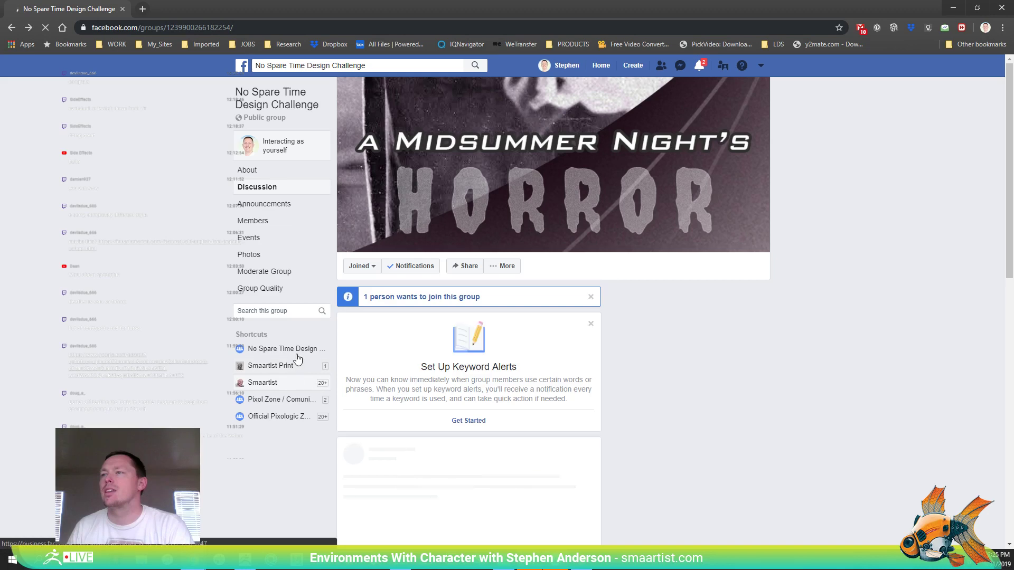
{"action": "left_click", "coordinate": [297, 350]}
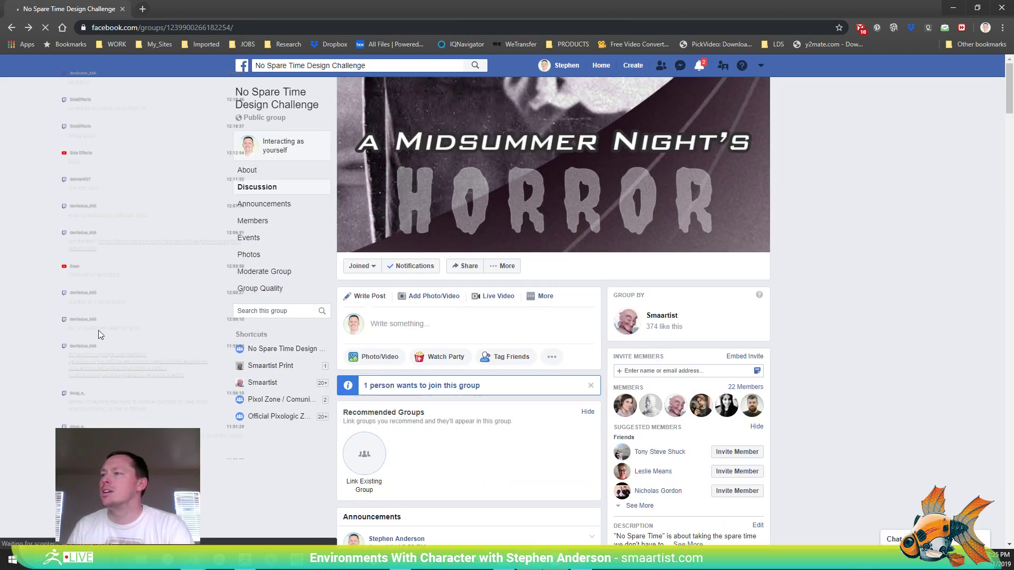
{"action": "left_click", "coordinate": [443, 387]}
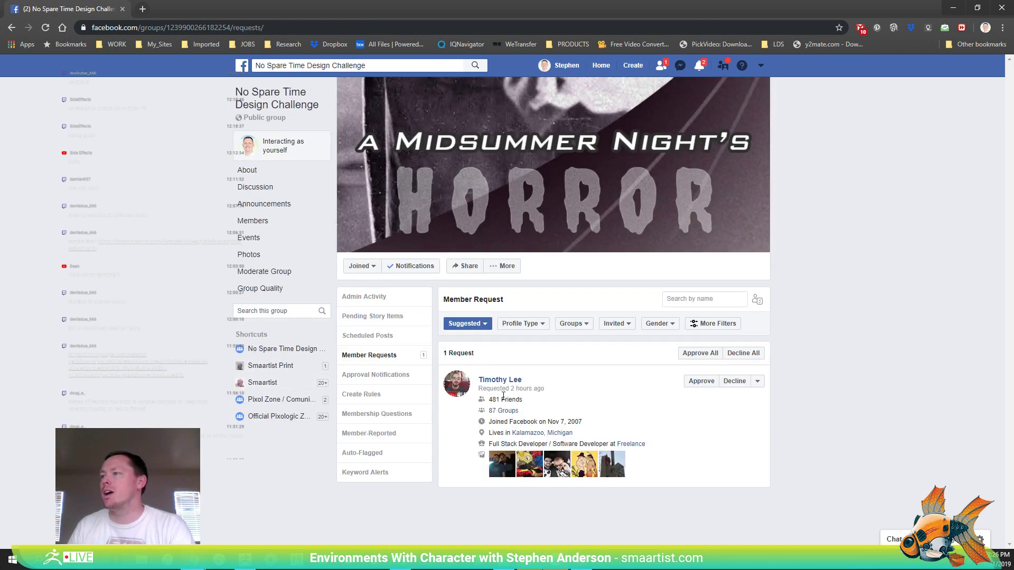
{"action": "left_click", "coordinate": [702, 382]}
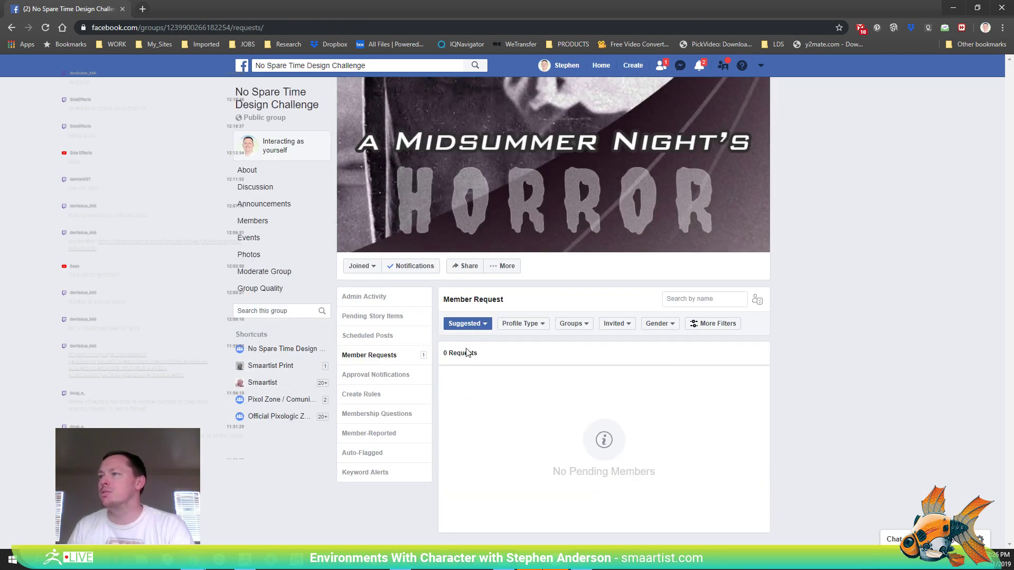
- Return to the group's discussion and look through the August theme announcement and the members' posted entries
{"action": "left_click", "coordinate": [252, 170]}
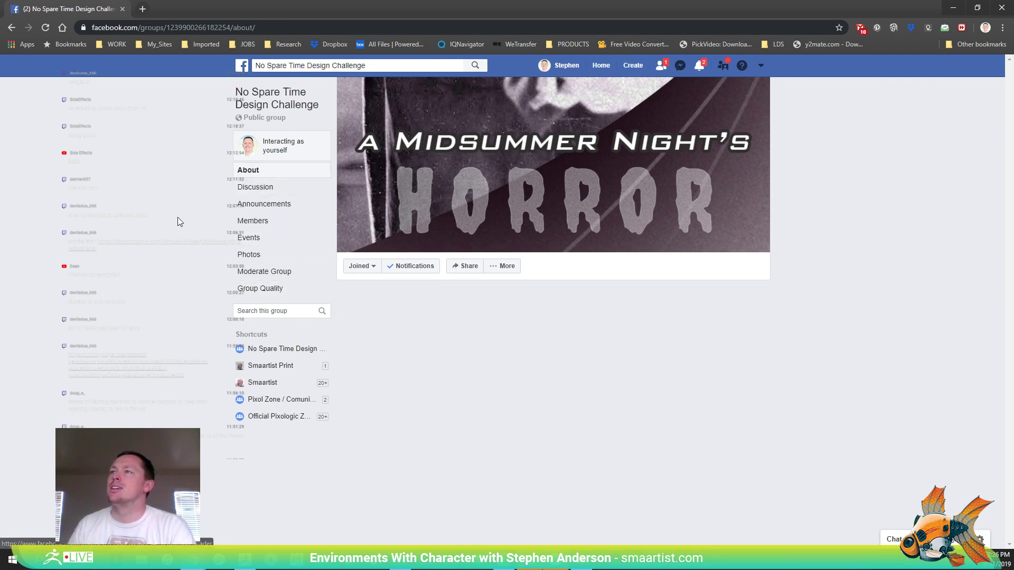
{"action": "left_click", "coordinate": [269, 109]}
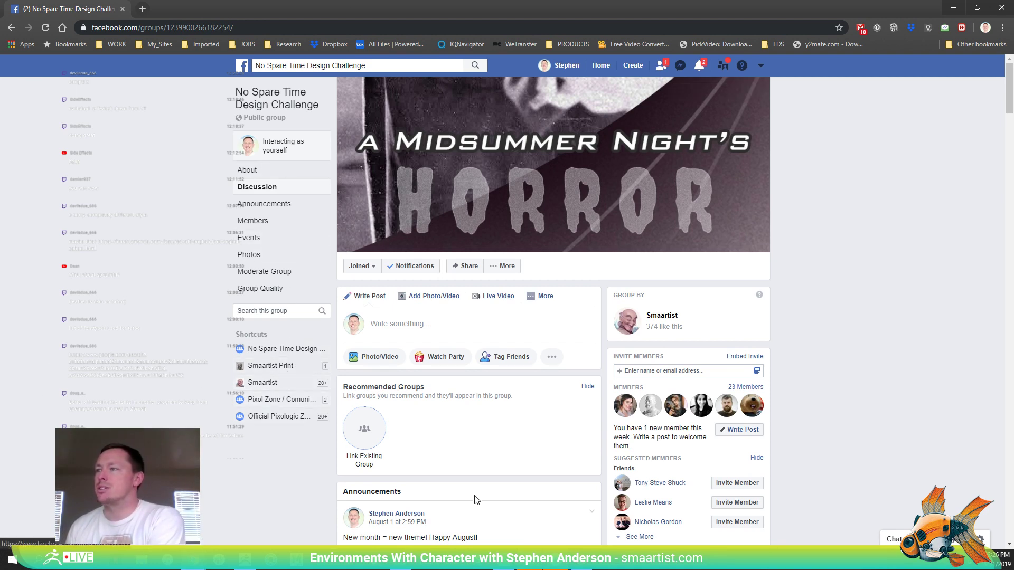
{"action": "scroll", "coordinate": [383, 491], "scroll_direction": "down", "scroll_amount": 4}
{"action": "scroll", "coordinate": [468, 311], "scroll_direction": "down", "scroll_amount": 3}
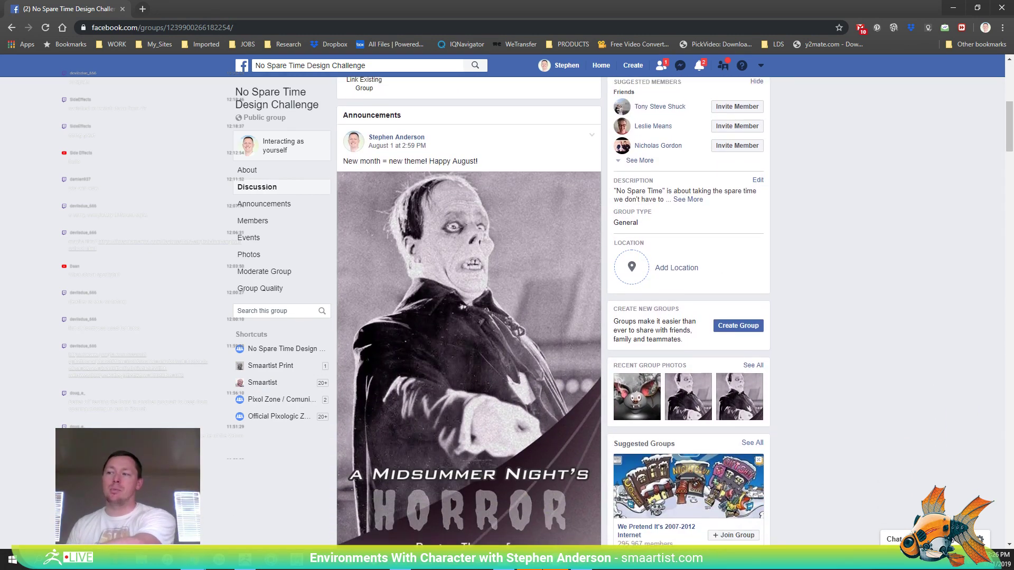
{"action": "scroll", "coordinate": [468, 312], "scroll_direction": "down", "scroll_amount": 1}
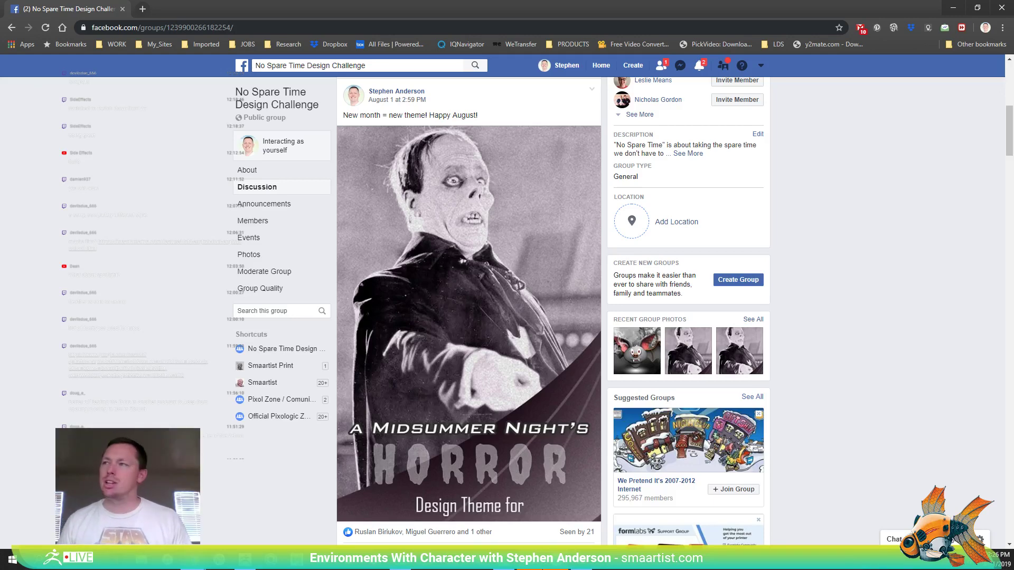
{"action": "scroll", "coordinate": [469, 311], "scroll_direction": "down", "scroll_amount": 5}
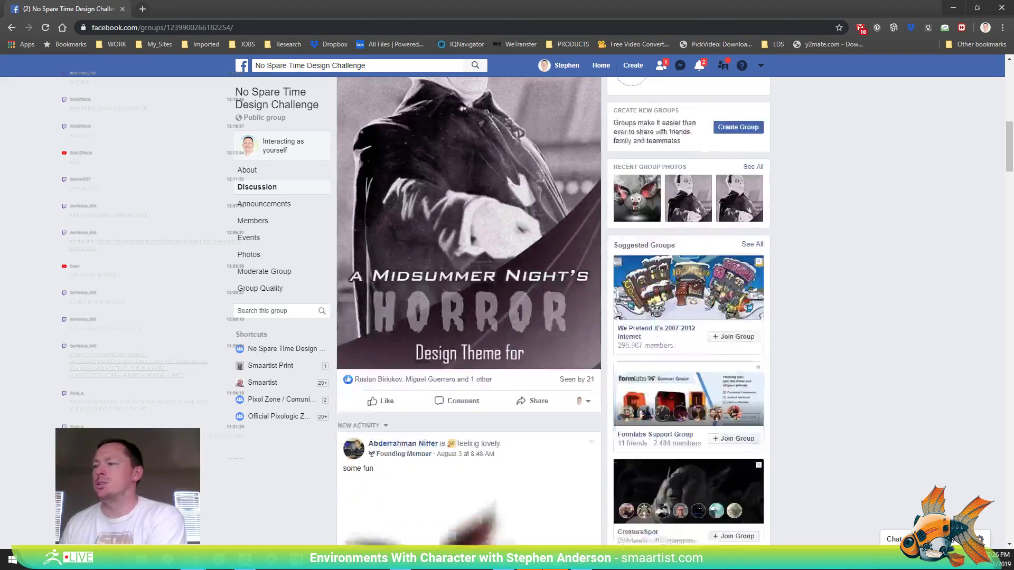
{"action": "scroll", "coordinate": [806, 137], "scroll_direction": "down", "scroll_amount": 5}
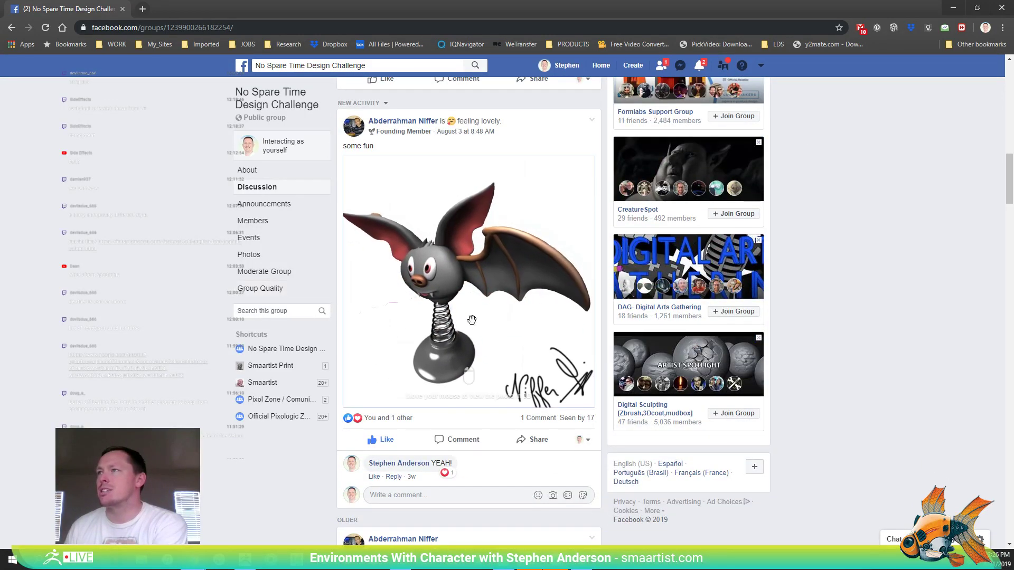
- Enlarge the spring-mounted bat entry captioned "some fun" in the group's discussion, examine it, and close the photo viewer
{"action": "left_click", "coordinate": [394, 313]}
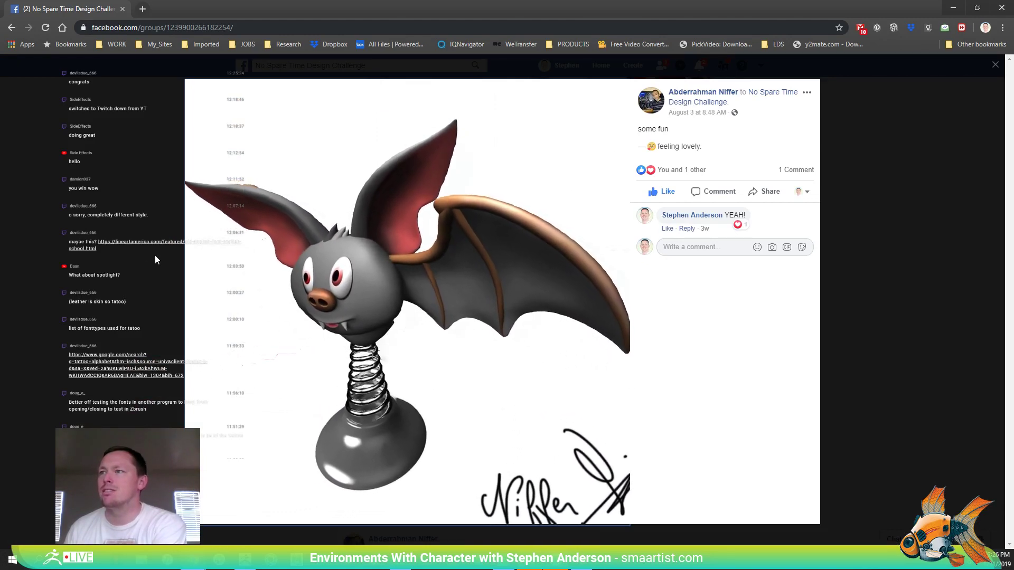
{"action": "left_click", "coordinate": [81, 336]}
{"action": "scroll", "coordinate": [185, 390], "scroll_direction": "down", "scroll_amount": 12}
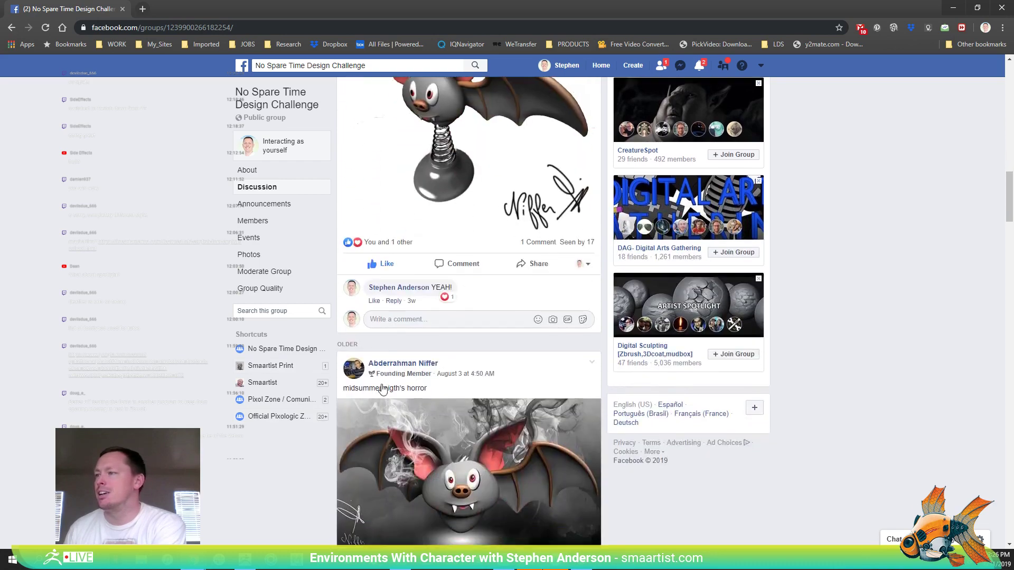
- Look through the group's older posts, from the midsummer horror entry back to the July Speed design theme
{"action": "scroll", "coordinate": [185, 388], "scroll_direction": "down", "scroll_amount": 10}
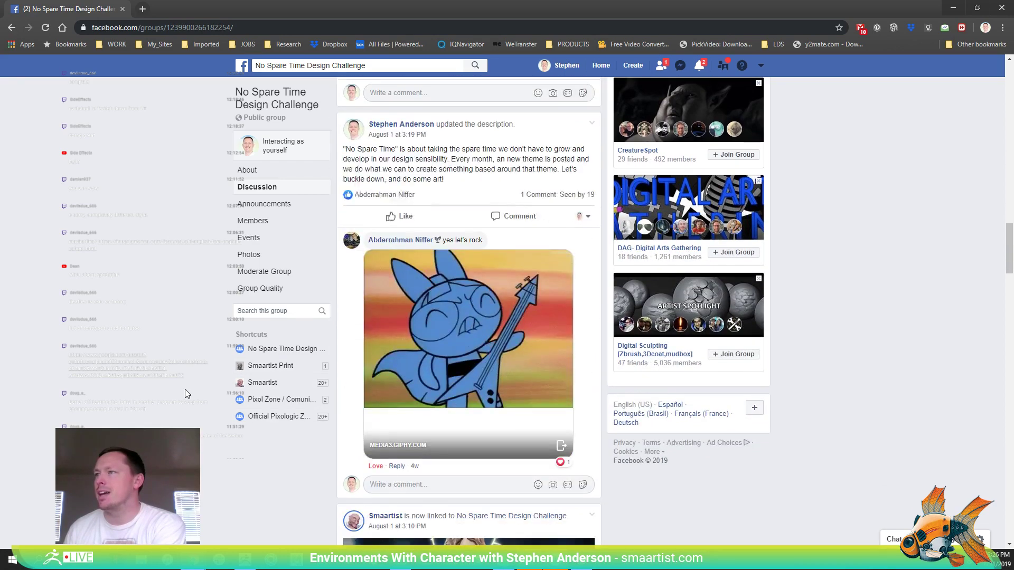
{"action": "scroll", "coordinate": [185, 390], "scroll_direction": "down", "scroll_amount": 12}
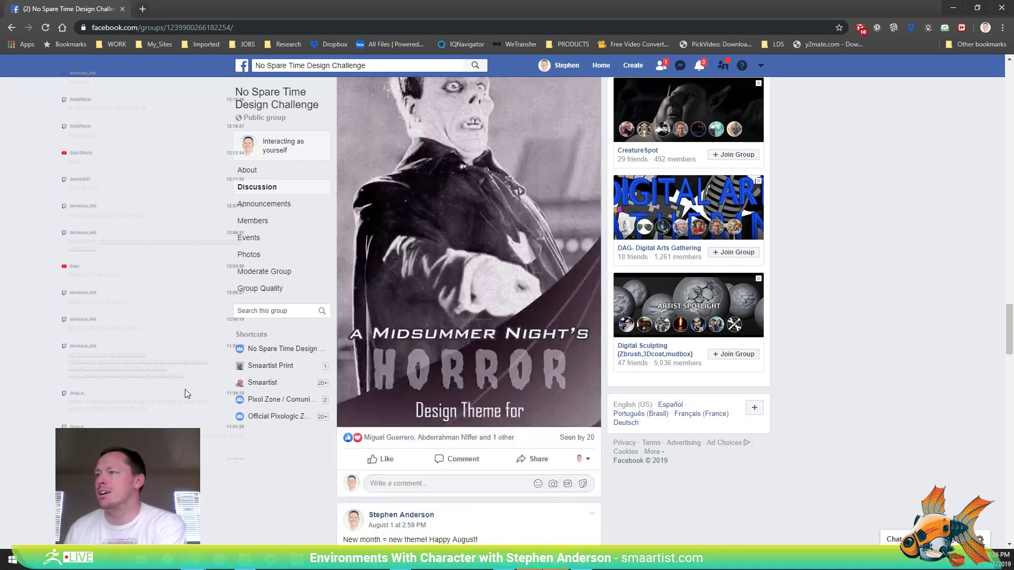
{"action": "scroll", "coordinate": [184, 388], "scroll_direction": "down", "scroll_amount": 1}
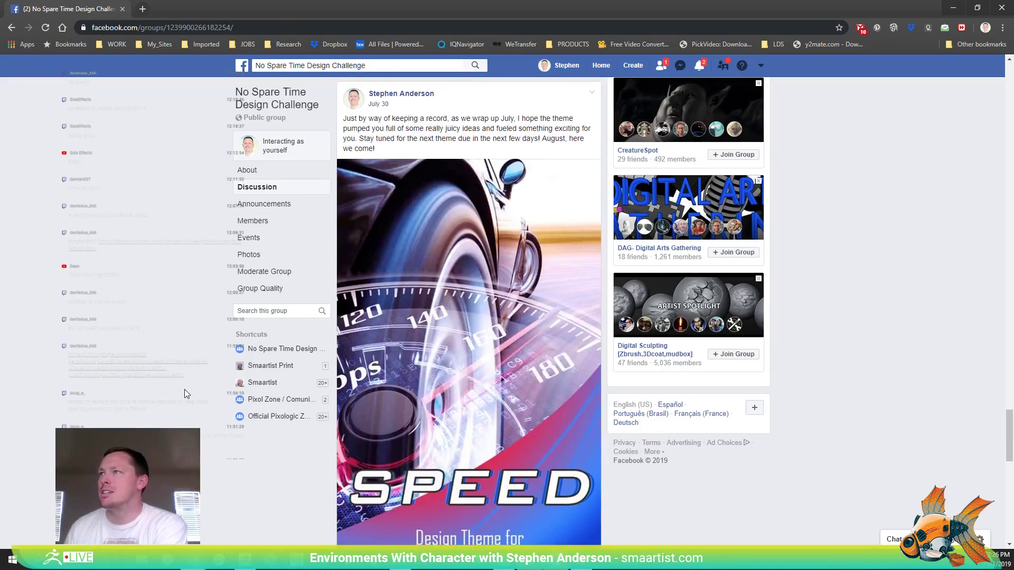
{"action": "scroll", "coordinate": [184, 389], "scroll_direction": "down", "scroll_amount": 2}
{"action": "scroll", "coordinate": [185, 388], "scroll_direction": "down", "scroll_amount": 12}
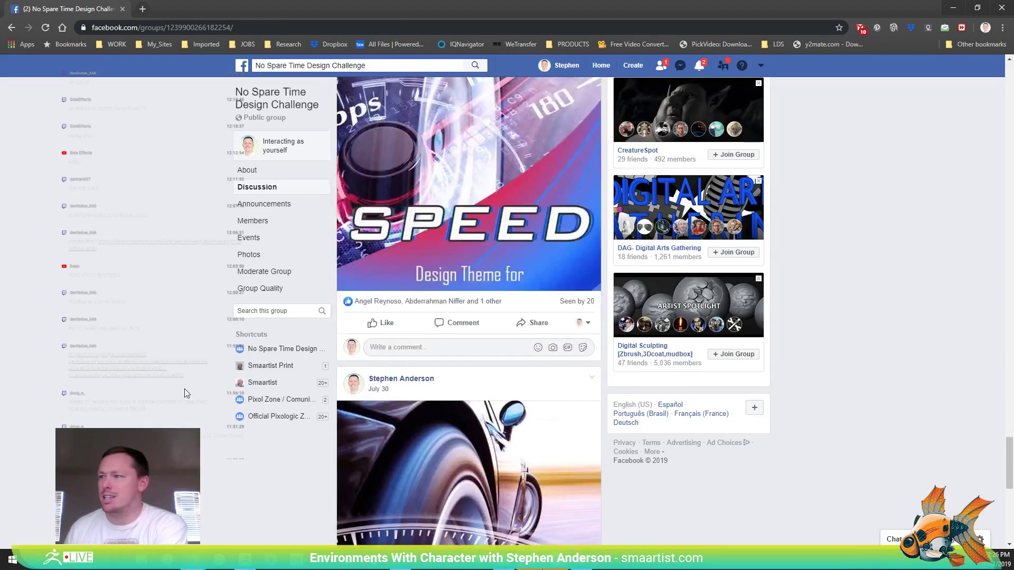
- Return to the start of the group page, view the full "A Midsummer Night's Horror" cover photo, and close it
{"action": "scroll", "coordinate": [184, 388], "scroll_direction": "up", "scroll_amount": 10}
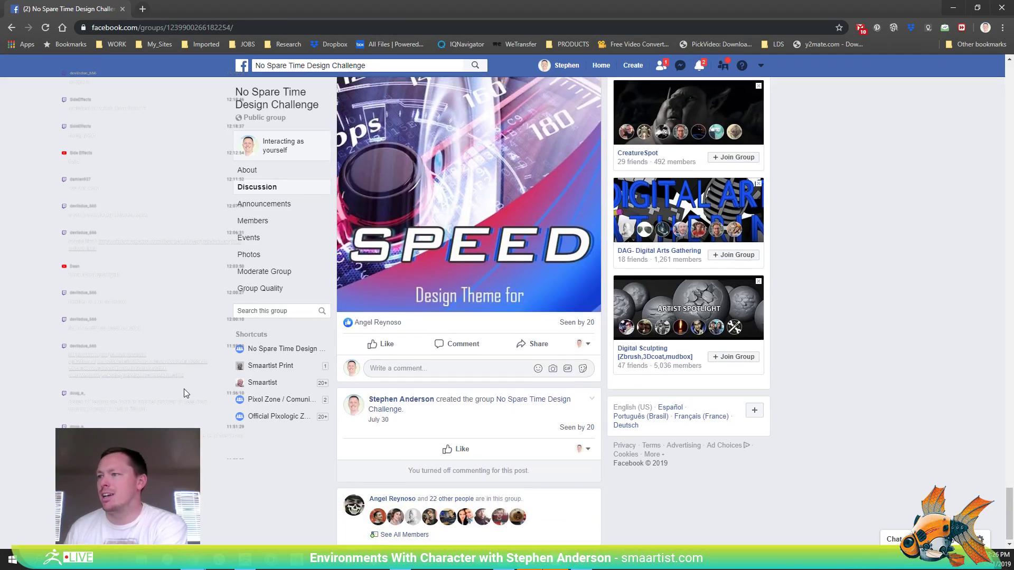
{"action": "scroll", "coordinate": [184, 389], "scroll_direction": "up", "scroll_amount": 10}
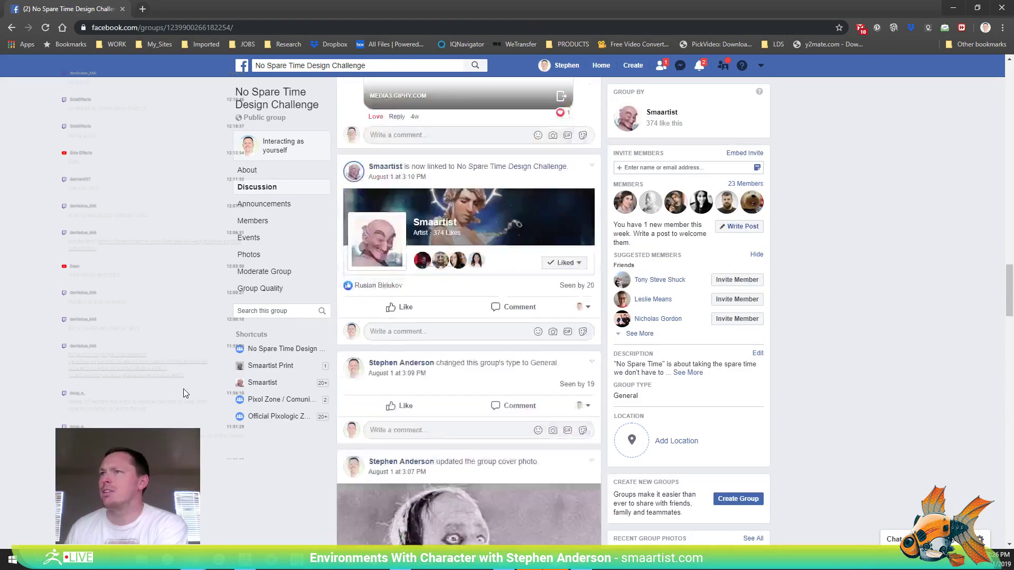
{"action": "scroll", "coordinate": [217, 332], "scroll_direction": "up", "scroll_amount": 17}
{"action": "scroll", "coordinate": [216, 332], "scroll_direction": "up", "scroll_amount": 10}
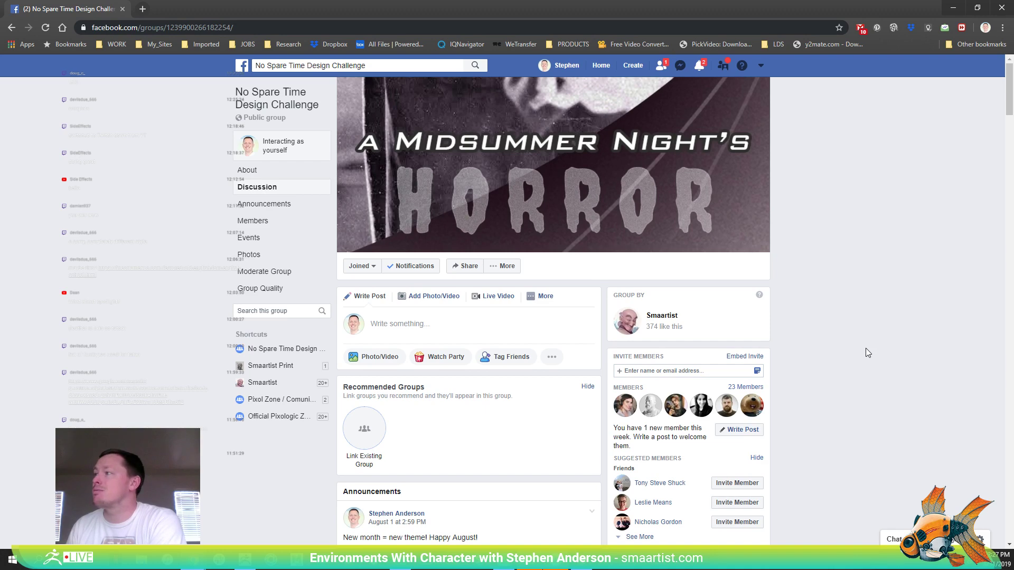
{"action": "left_click", "coordinate": [580, 152]}
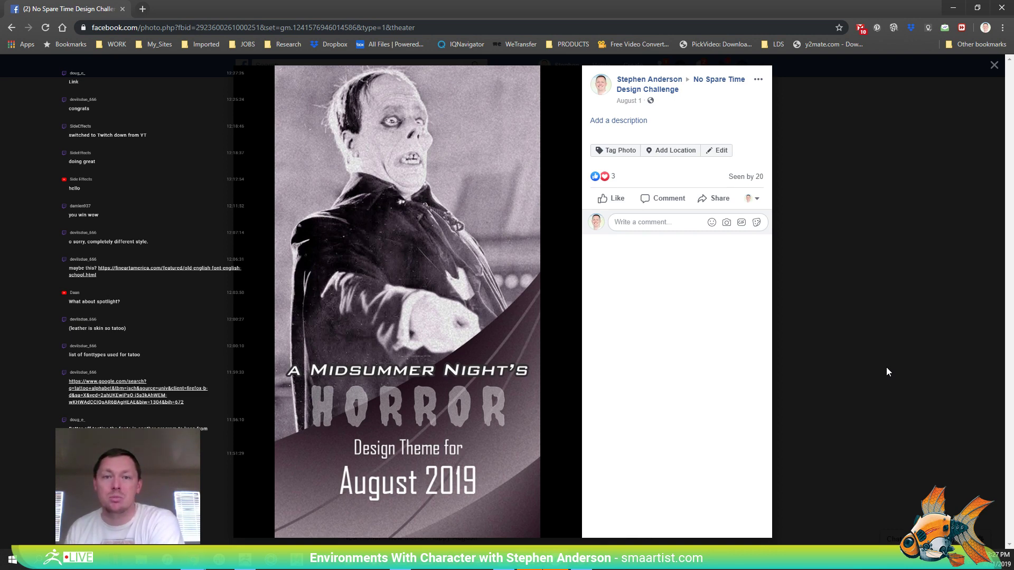
{"action": "left_click", "coordinate": [876, 349]}
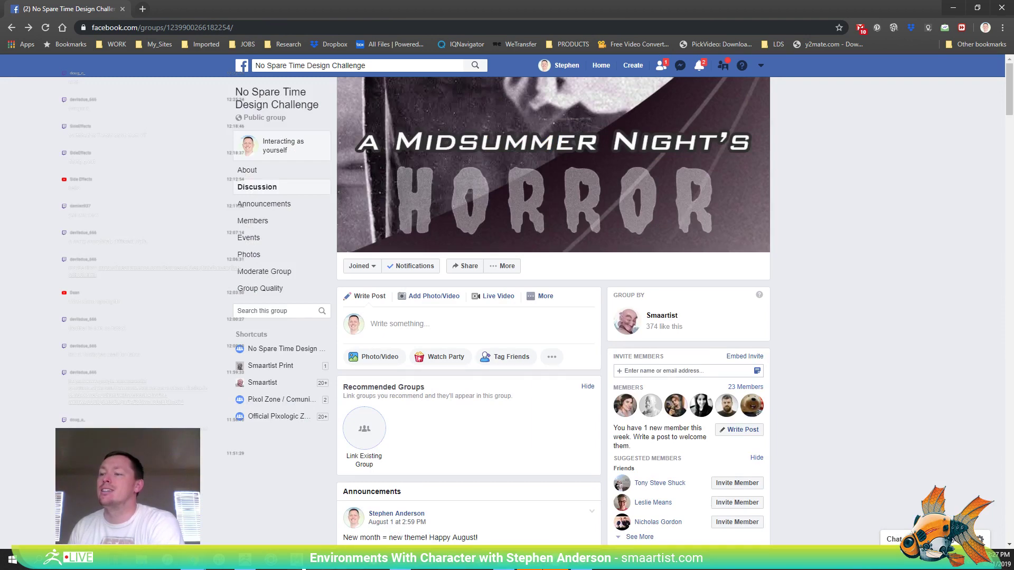
- Switch back to ZBrush and show the horror character turned towards a side view beside a snapshot of its front three-quarter view
{"action": "left_click", "coordinate": [244, 562]}
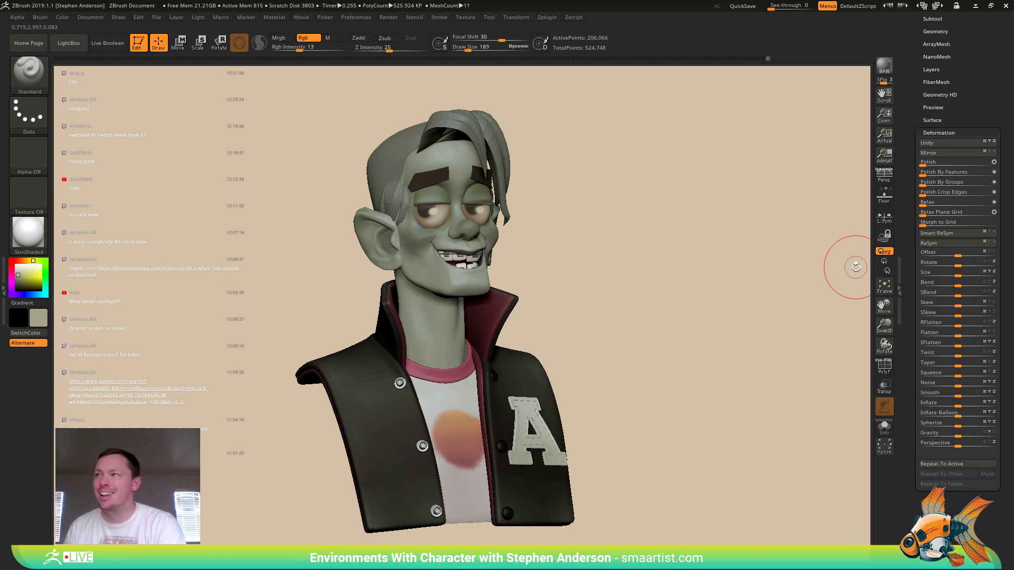
{"action": "mouse_move", "coordinate": [702, 267]}
{"action": "left_mouse_down"}
{"action": "mouse_move", "coordinate": [679, 286]}
{"action": "mouse_move", "coordinate": [633, 294]}
{"action": "mouse_move", "coordinate": [866, 289]}
{"action": "left_mouse_up"}
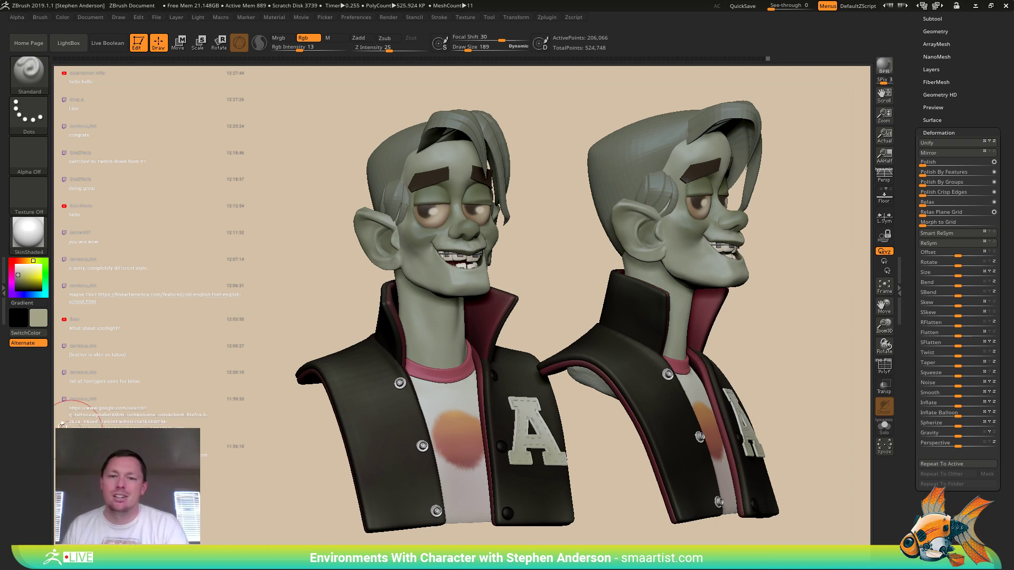